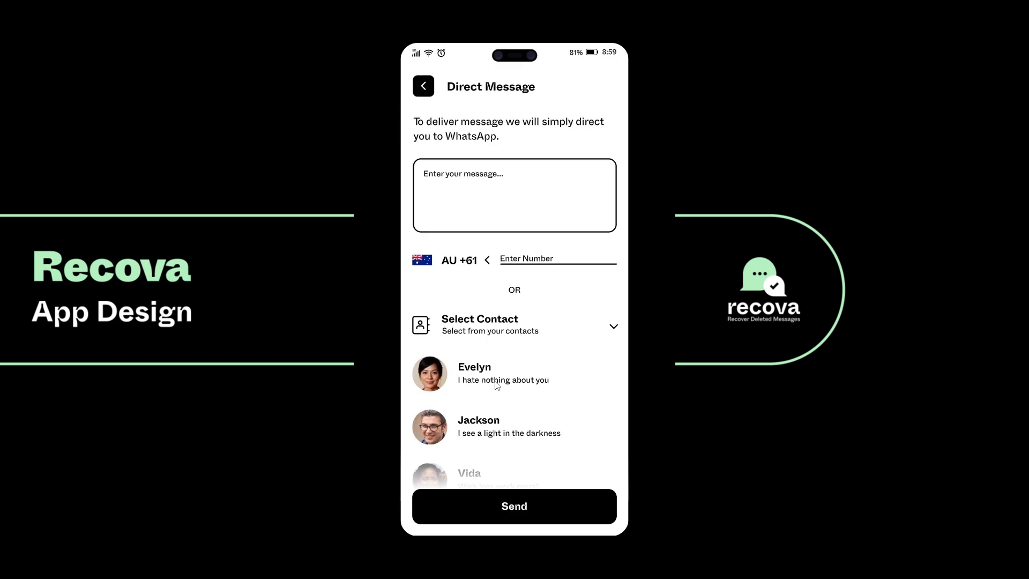
Preview the Recova prototype's navigation from Direct Message to the home screen, into Status Saver and back
{"action": "left_click", "coordinate": [425, 87]}
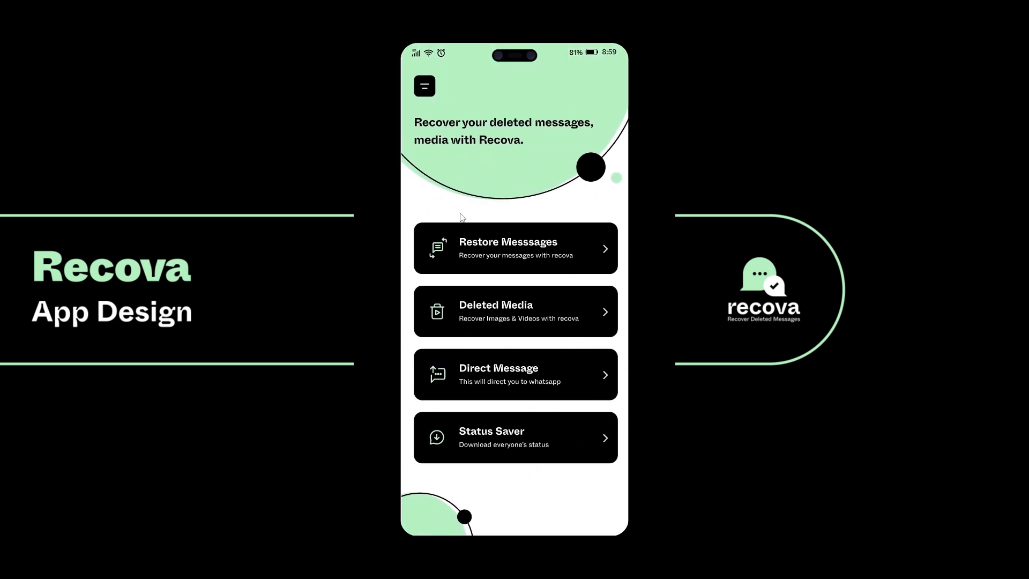
{"action": "left_click", "coordinate": [504, 431]}
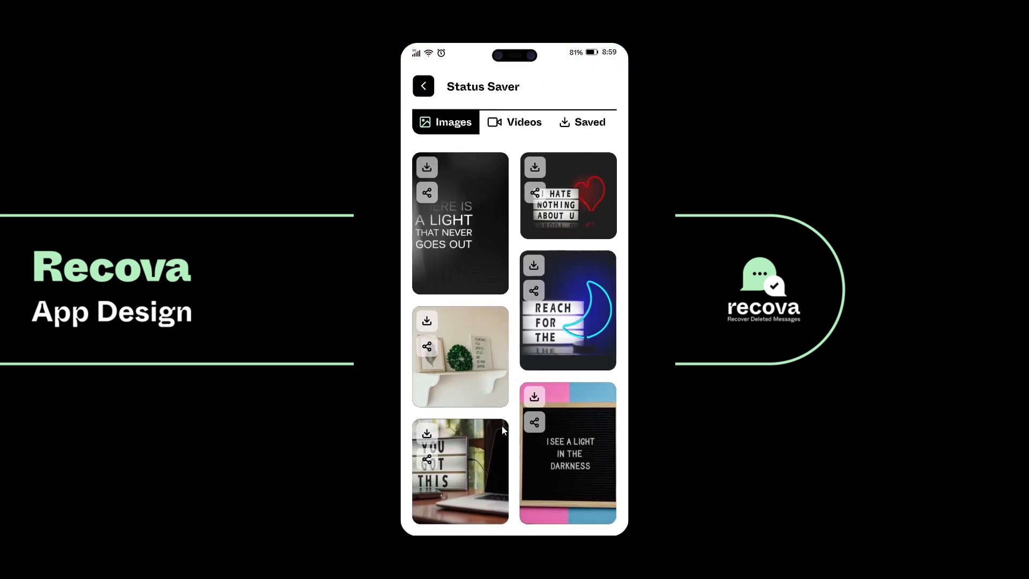
{"action": "left_click", "coordinate": [423, 88]}
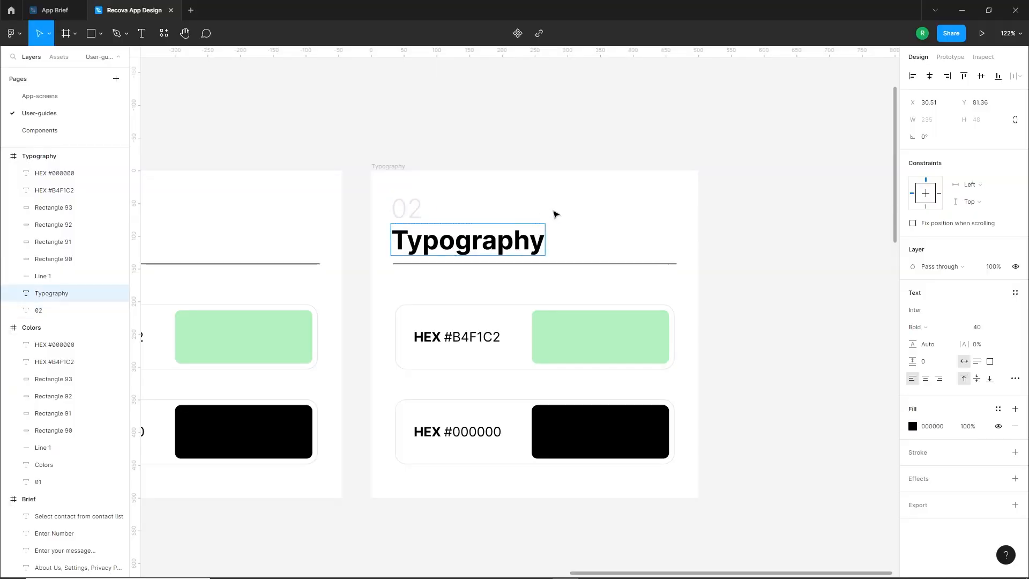
{"action": "left_click_drag", "start_coordinate": [326, 237], "coordinate": [596, 420]}
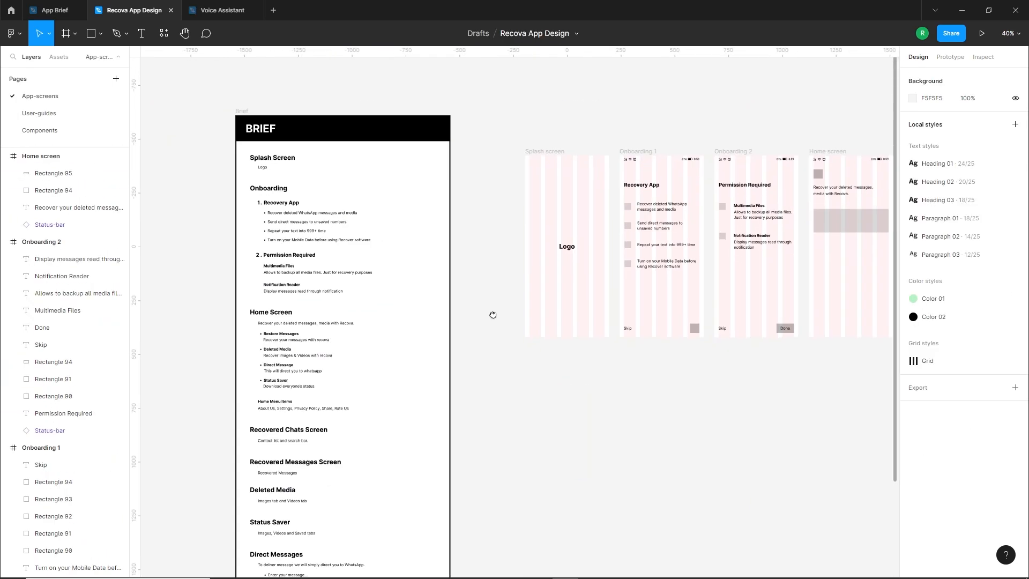
{"action": "left_click_drag", "start_coordinate": [251, 331], "coordinate": [319, 378]}
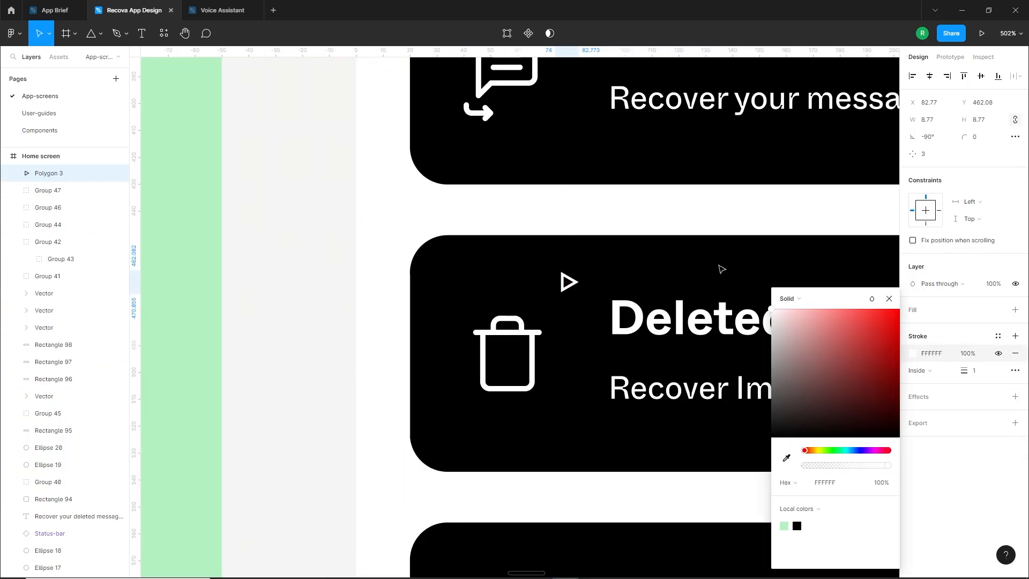
{"action": "left_click", "coordinate": [1015, 370]}
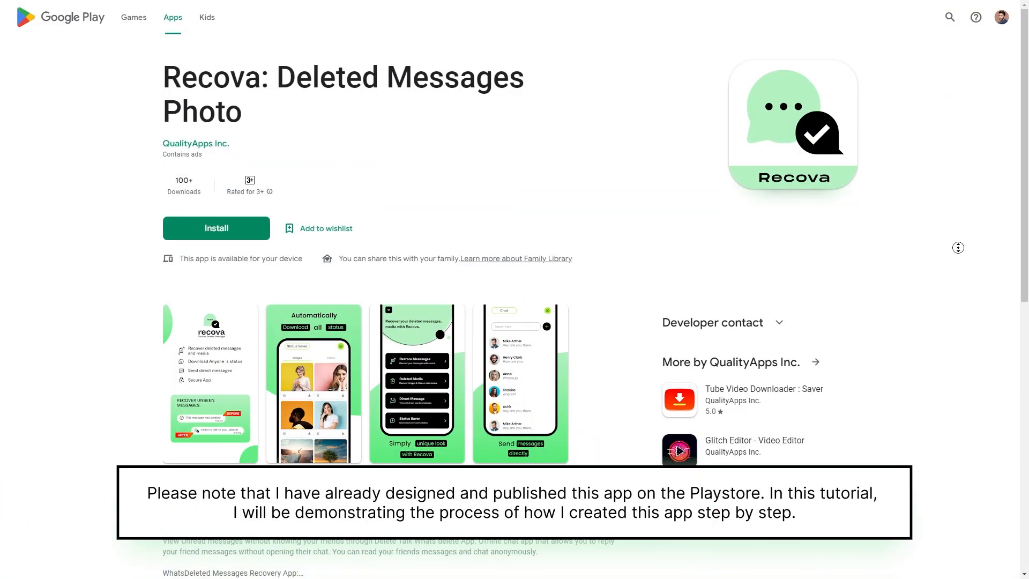
{"action": "scroll", "coordinate": [958, 257], "scroll_direction": "down", "scroll_amount": 1}
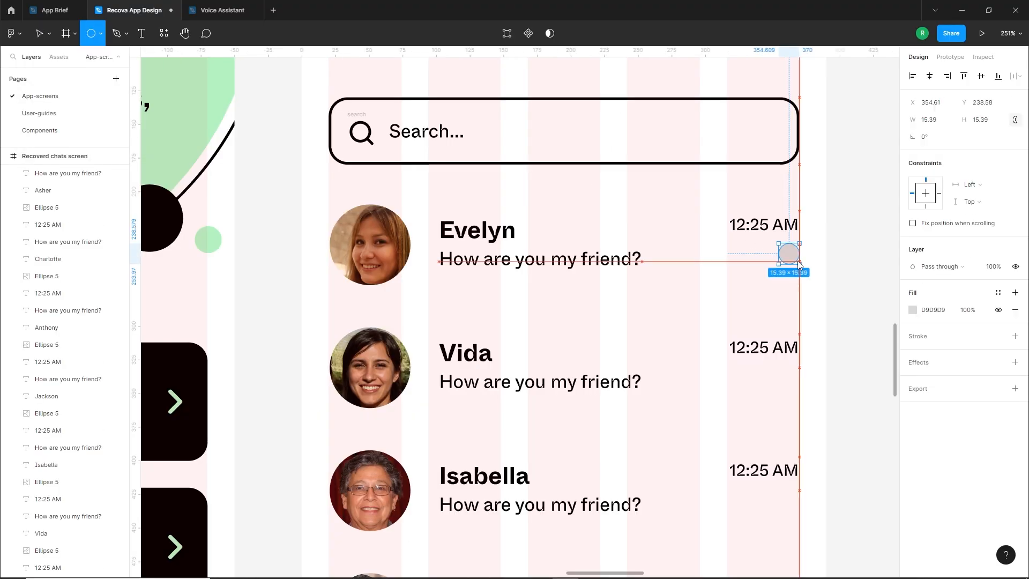
Place the small circle below the first chat's time and add the number 2 as its badge text at size 12
{"action": "mouse_move", "coordinate": [787, 252]}
{"action": "left_mouse_down"}
{"action": "mouse_move", "coordinate": [757, 281]}
{"action": "mouse_move", "coordinate": [740, 280]}
{"action": "mouse_move", "coordinate": [780, 274]}
{"action": "left_mouse_up"}
{"action": "left_click", "coordinate": [787, 263]}
{"action": "left_click", "coordinate": [820, 294]}
{"action": "key", "text": "t"}
{"action": "left_click", "coordinate": [735, 294]}
{"action": "type", "text": "2"}
{"action": "left_click", "coordinate": [1015, 292]}
{"action": "left_click", "coordinate": [974, 327]}
{"action": "type", "text": "12"}
{"action": "key", "text": "Return"}
{"action": "left_click", "coordinate": [1014, 292]}
{"action": "left_click", "coordinate": [962, 442]}
{"action": "left_click", "coordinate": [788, 319]}
Read through the App Brief from the splash screen and onboarding sections down to the colors and fonts
{"action": "scroll", "coordinate": [789, 318], "scroll_direction": "down", "scroll_amount": 3}
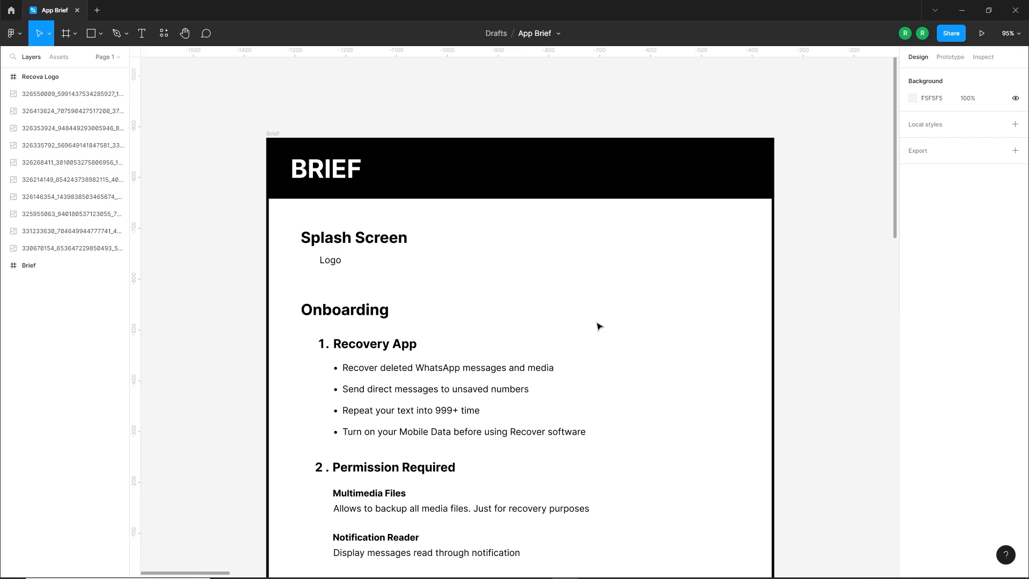
{"action": "scroll", "coordinate": [590, 299], "scroll_direction": "down", "scroll_amount": 3}
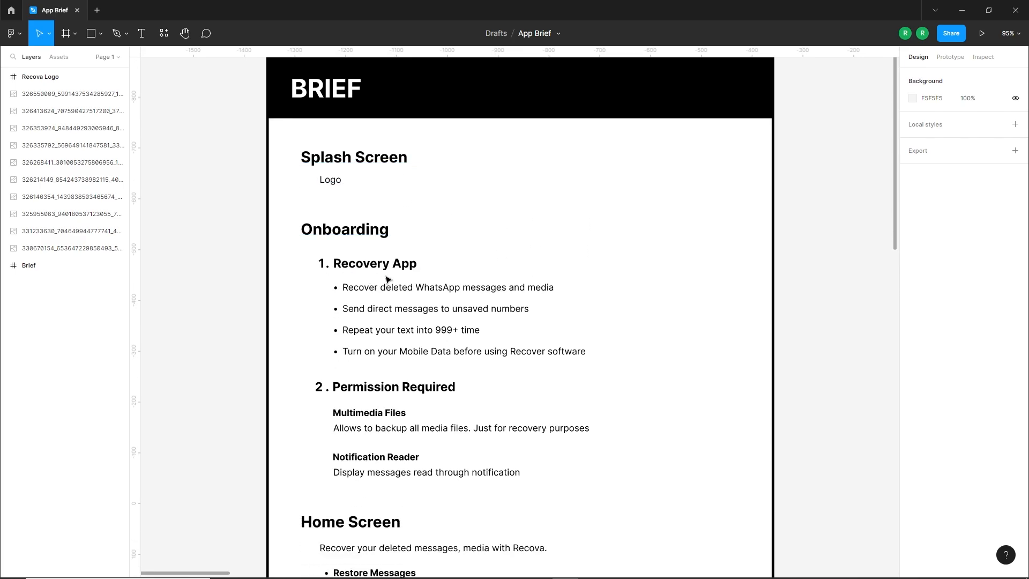
{"action": "scroll", "coordinate": [670, 339], "scroll_direction": "down", "scroll_amount": 5}
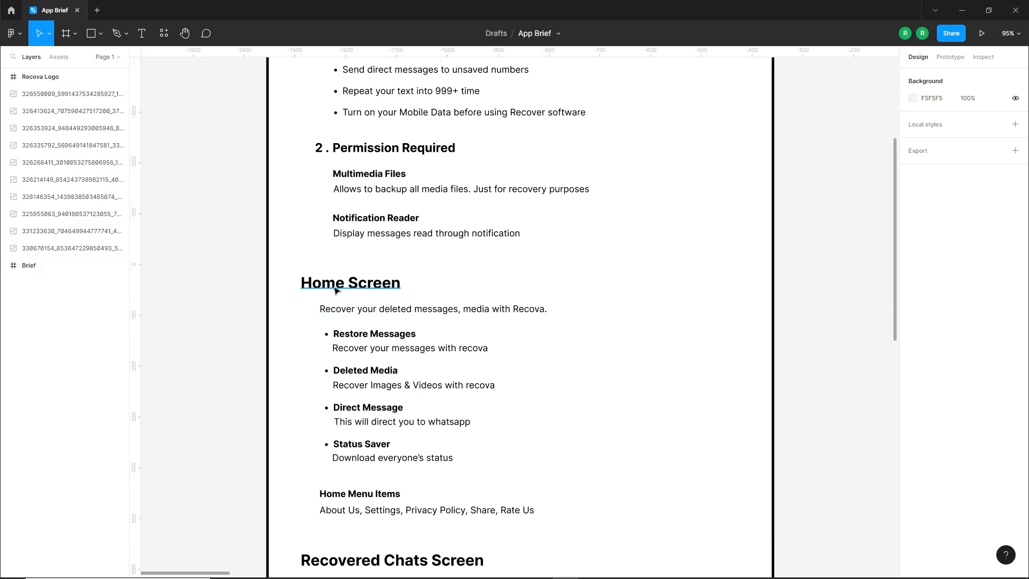
{"action": "scroll", "coordinate": [334, 290], "scroll_direction": "down", "scroll_amount": 9}
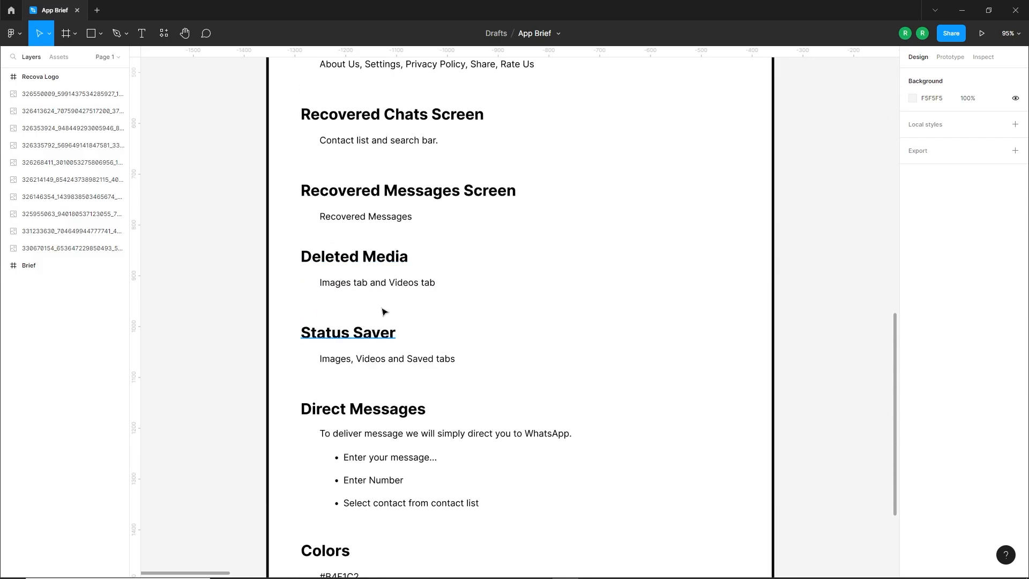
{"action": "scroll", "coordinate": [433, 346], "scroll_direction": "down", "scroll_amount": 3}
{"action": "scroll", "coordinate": [434, 334], "scroll_direction": "down", "scroll_amount": 1}
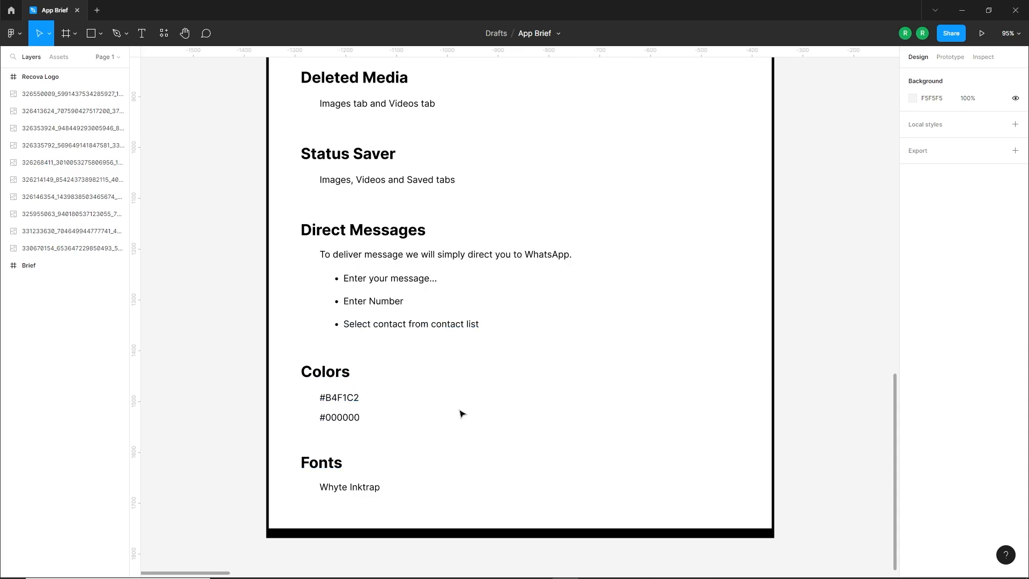
{"action": "scroll", "coordinate": [462, 413], "scroll_direction": "up", "scroll_amount": 2}
{"action": "scroll", "coordinate": [494, 372], "scroll_direction": "down", "scroll_amount": 2}
{"action": "left_click_drag", "start_coordinate": [738, 242], "coordinate": [509, 466]}
{"action": "left_click_drag", "start_coordinate": [694, 254], "coordinate": [580, 454]}
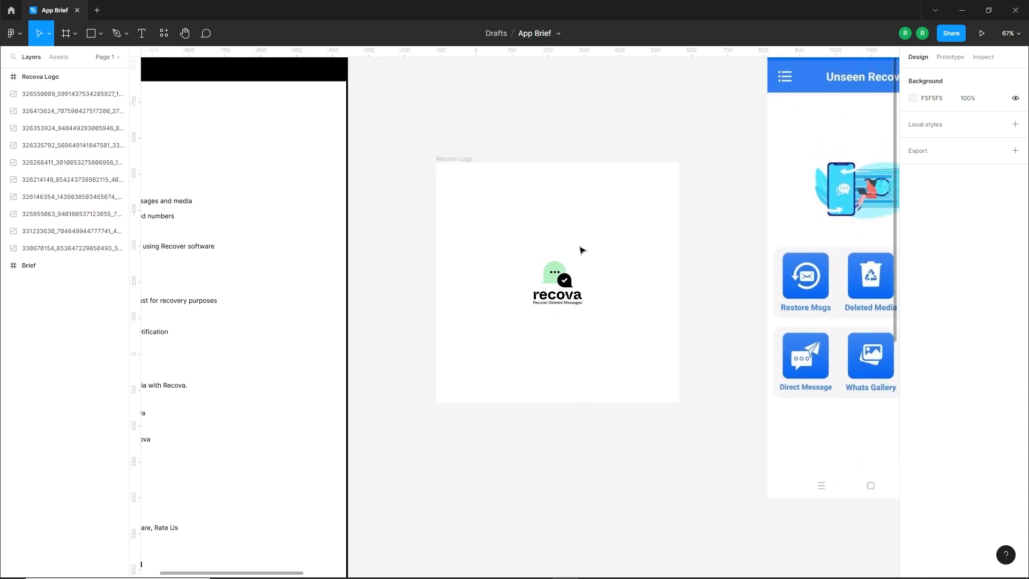
Review the Recova logo frame and the row of reference app screenshots beside the brief
{"action": "scroll", "coordinate": [565, 313], "scroll_direction": "down", "scroll_amount": 3}
{"action": "left_click_drag", "start_coordinate": [650, 308], "coordinate": [285, 304]}
{"action": "left_click_drag", "start_coordinate": [611, 295], "coordinate": [520, 297]}
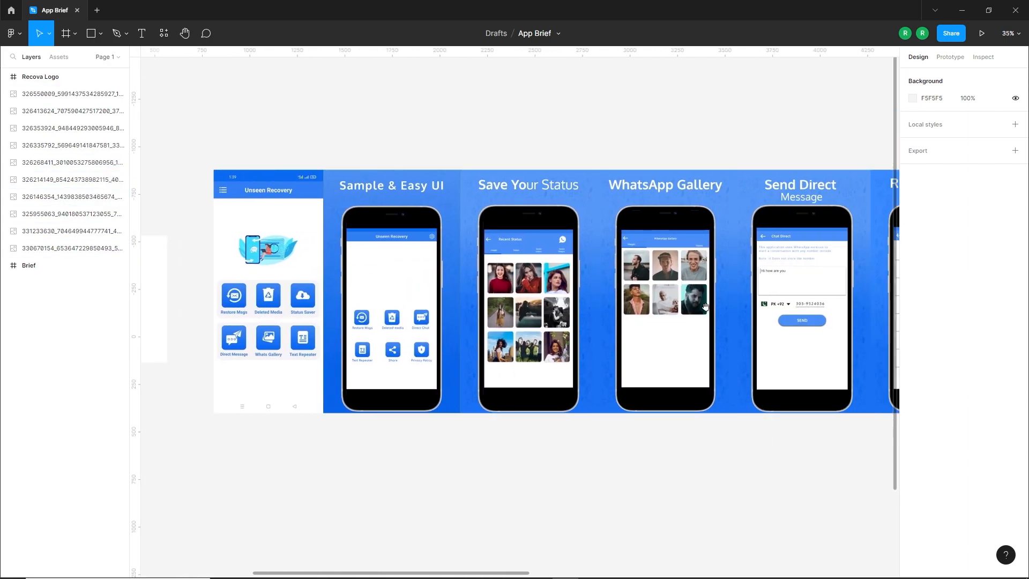
{"action": "scroll", "coordinate": [705, 306], "scroll_direction": "right", "scroll_amount": 15}
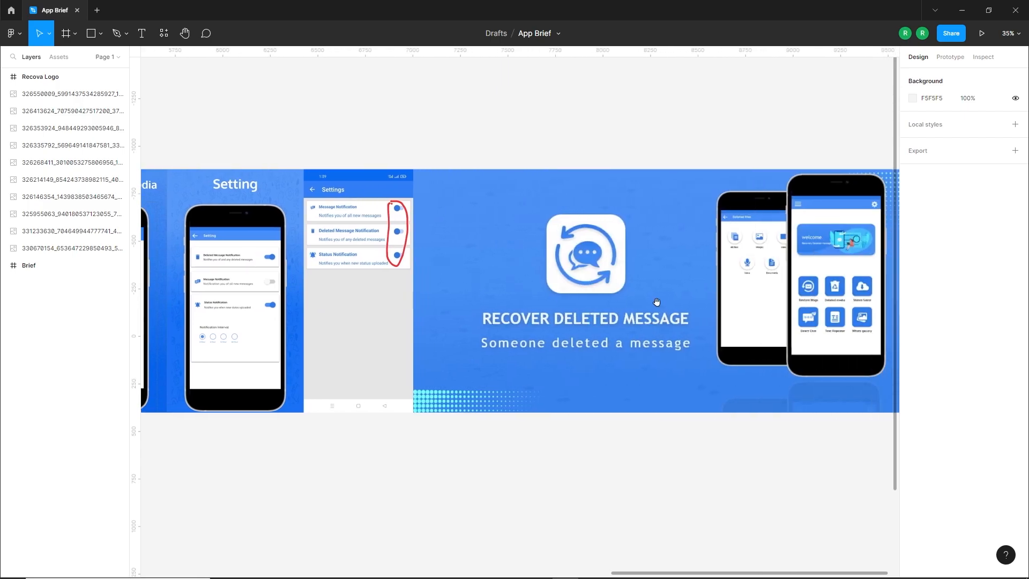
{"action": "left_click_drag", "start_coordinate": [656, 302], "coordinate": [519, 306]}
{"action": "scroll", "coordinate": [793, 337], "scroll_direction": "down", "scroll_amount": 2}
{"action": "left_click_drag", "start_coordinate": [486, 367], "coordinate": [839, 369]}
{"action": "left_click_drag", "start_coordinate": [455, 388], "coordinate": [628, 389]}
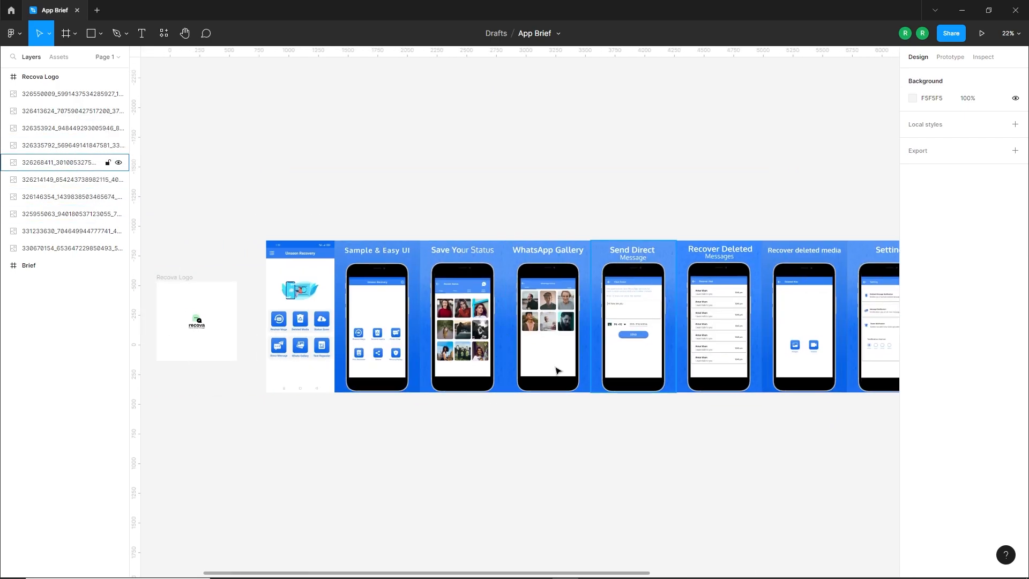
{"action": "scroll", "coordinate": [328, 319], "scroll_direction": "left", "scroll_amount": 3}
{"action": "scroll", "coordinate": [324, 301], "scroll_direction": "up", "scroll_amount": 5}
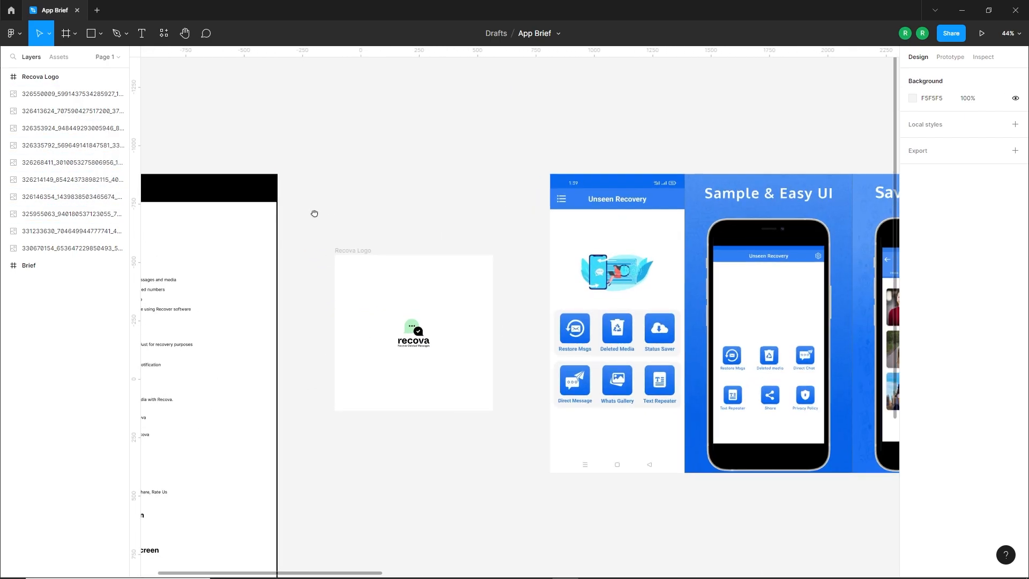
{"action": "scroll", "coordinate": [314, 213], "scroll_direction": "left", "scroll_amount": 2}
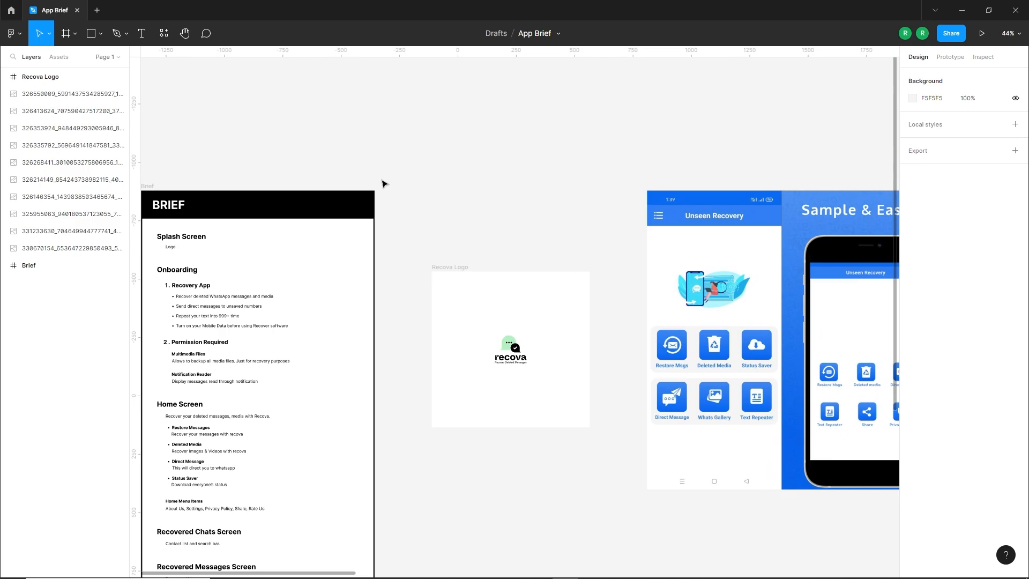
Create a new design file, name it Recova App Design and dismiss the draft notice
{"action": "left_click", "coordinate": [102, 10]}
{"action": "left_click", "coordinate": [427, 175]}
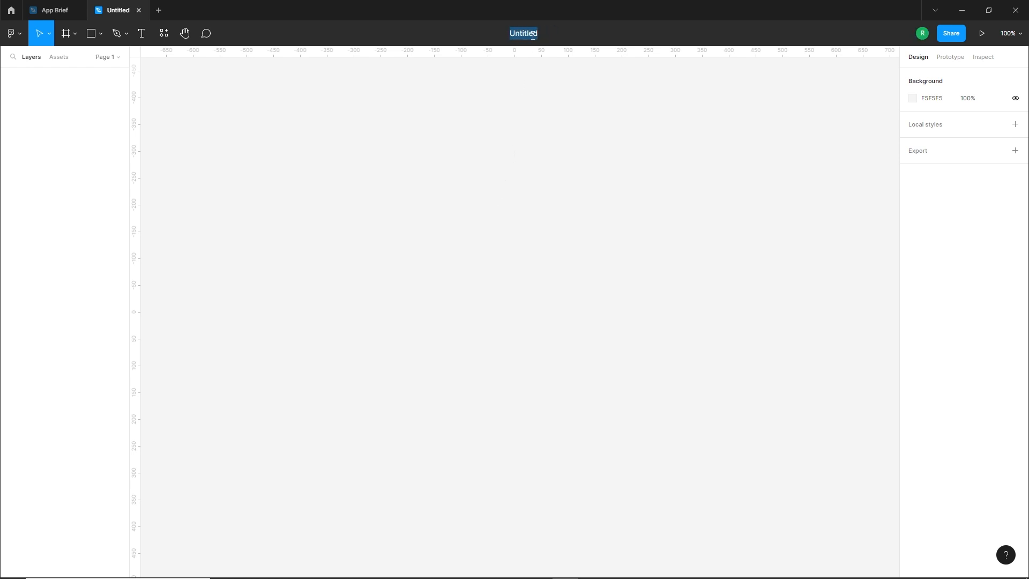
{"action": "key", "text": "Return"}
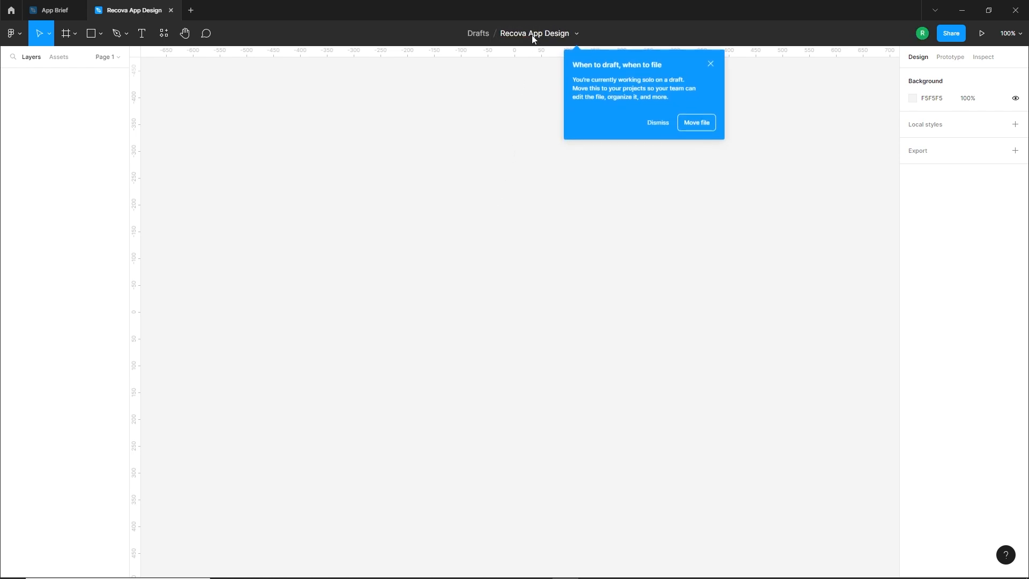
{"action": "left_click", "coordinate": [711, 63]}
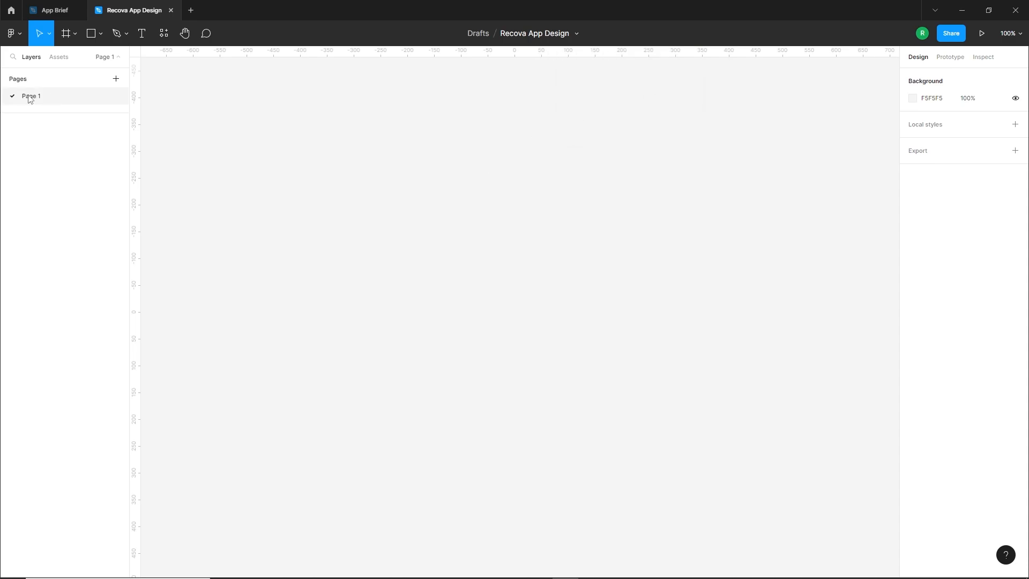
Rename the file's first page to App-screens
{"action": "double_click", "coordinate": [31, 99]}
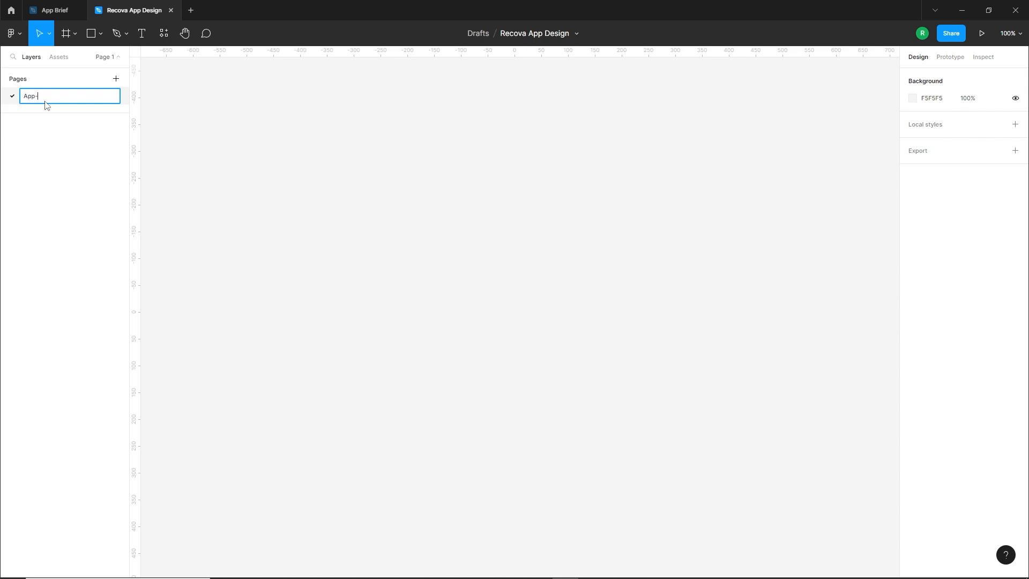
{"action": "type", "text": "App-screens"}
{"action": "key", "text": "Return"}
Add two more pages named User-guides and Components
{"action": "left_click", "coordinate": [116, 79]}
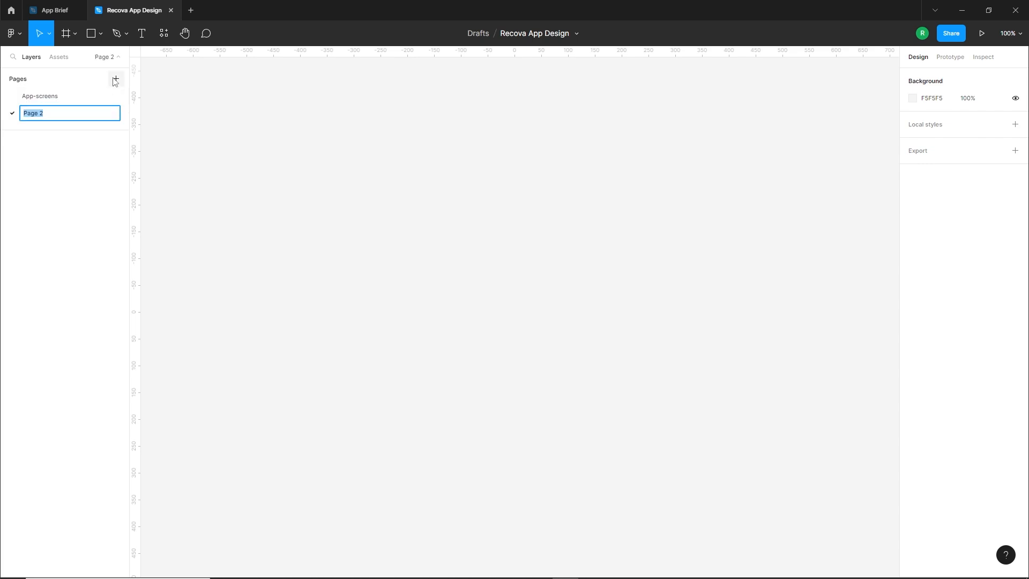
{"action": "type", "text": "User-guides"}
{"action": "key", "text": "Return"}
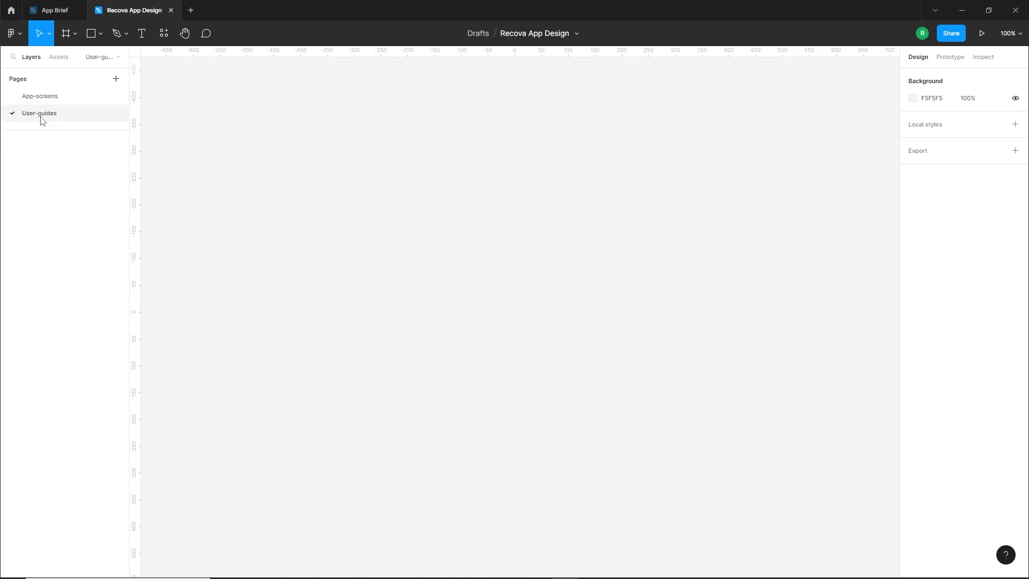
{"action": "left_click", "coordinate": [115, 79]}
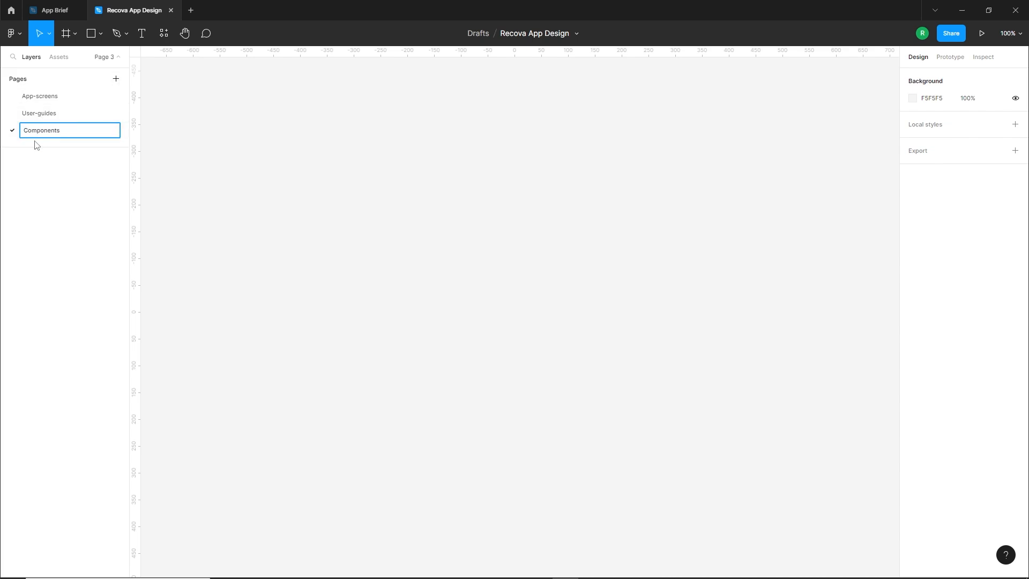
{"action": "key", "text": "Return"}
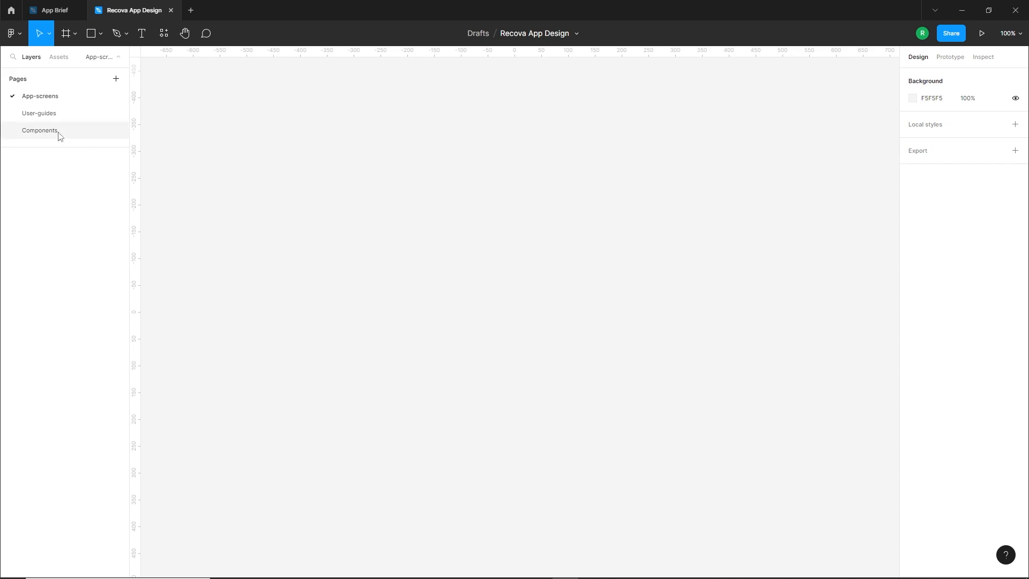
{"action": "left_click", "coordinate": [39, 114]}
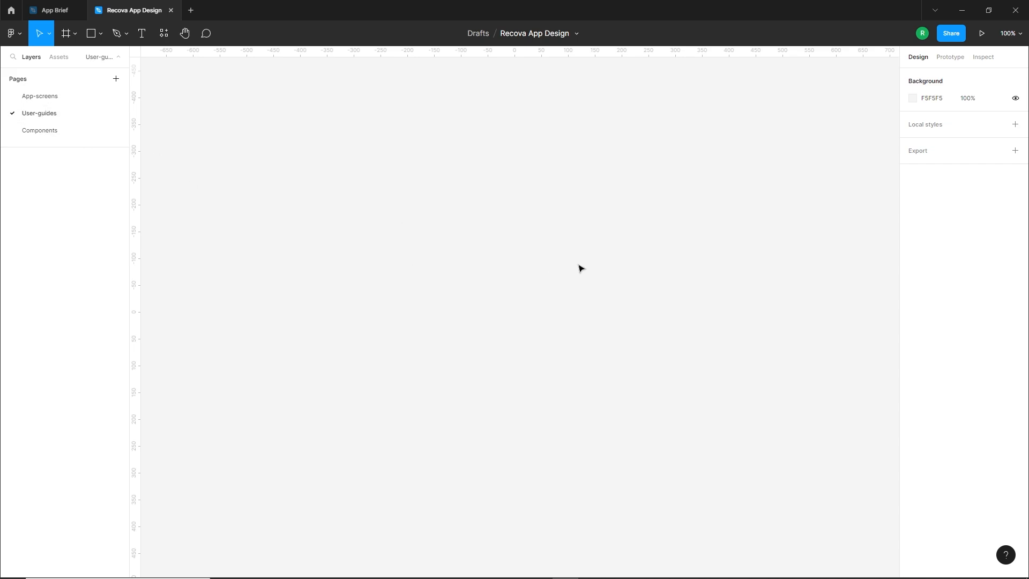
{"action": "left_click", "coordinate": [49, 131]}
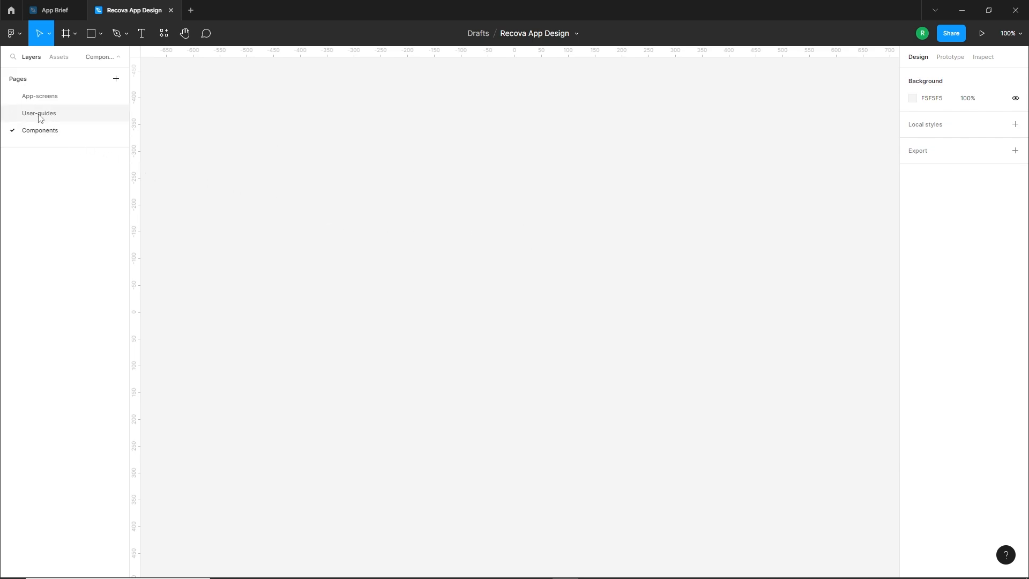
Copy the Brief frame from the App Brief file into the User-guides page of Recova App Design
{"action": "left_click", "coordinate": [51, 12]}
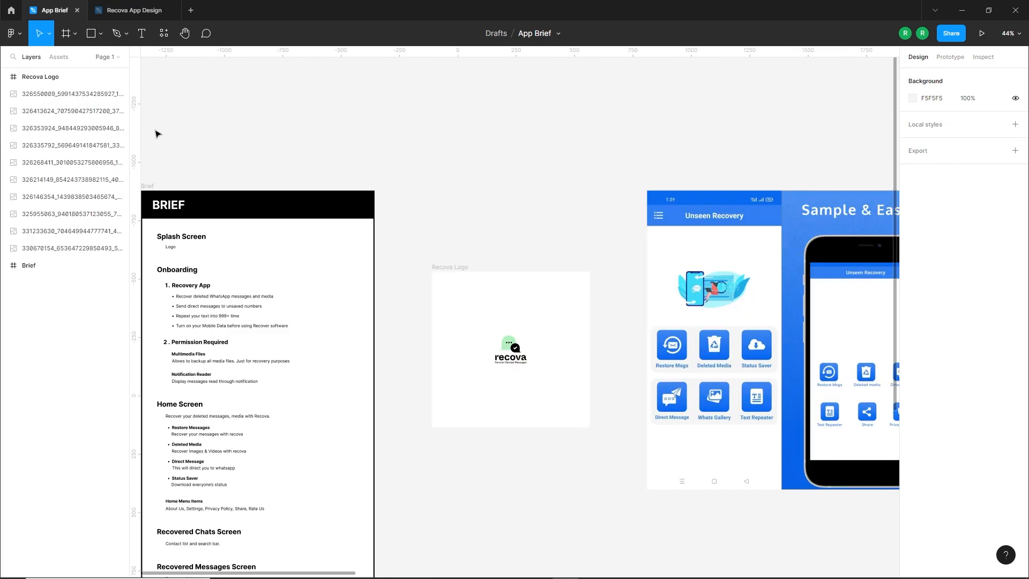
{"action": "left_click_drag", "start_coordinate": [206, 156], "coordinate": [314, 156]}
{"action": "left_click", "coordinate": [259, 186]}
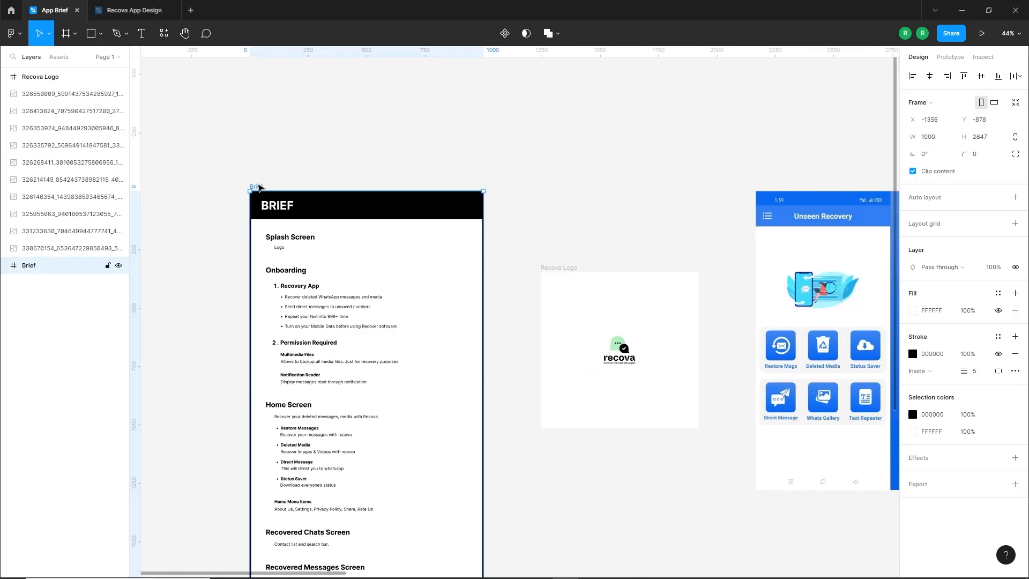
{"action": "left_click", "coordinate": [134, 10]}
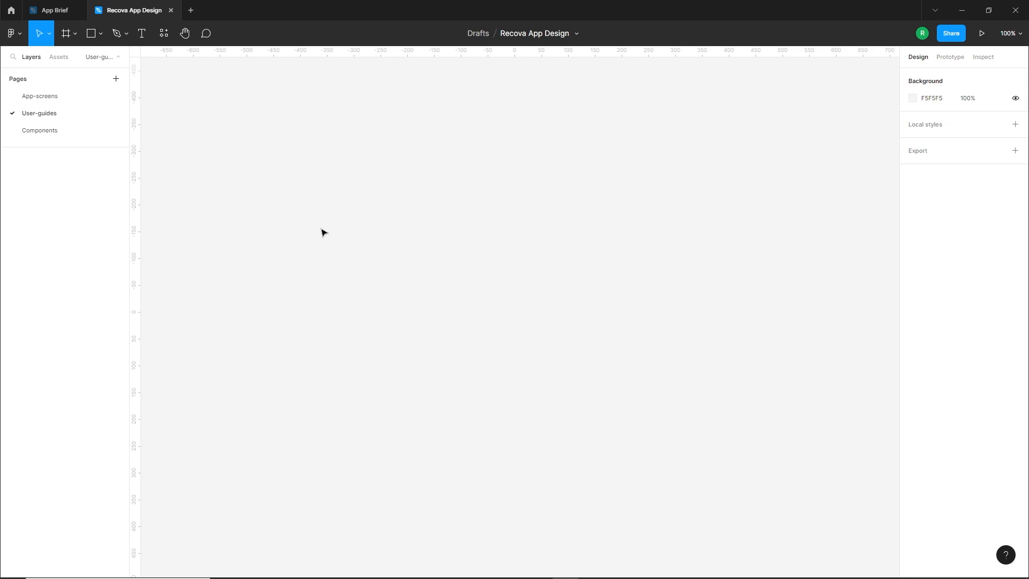
{"action": "key", "text": "ctrl+v"}
{"action": "left_click_drag", "start_coordinate": [436, 74], "coordinate": [284, 75]}
{"action": "left_click", "coordinate": [591, 237]}
{"action": "left_click_drag", "start_coordinate": [591, 236], "coordinate": [526, 260]}
Draw a square frame beside the Brief frame and set its size to 500 × 500
{"action": "left_click", "coordinate": [69, 35]}
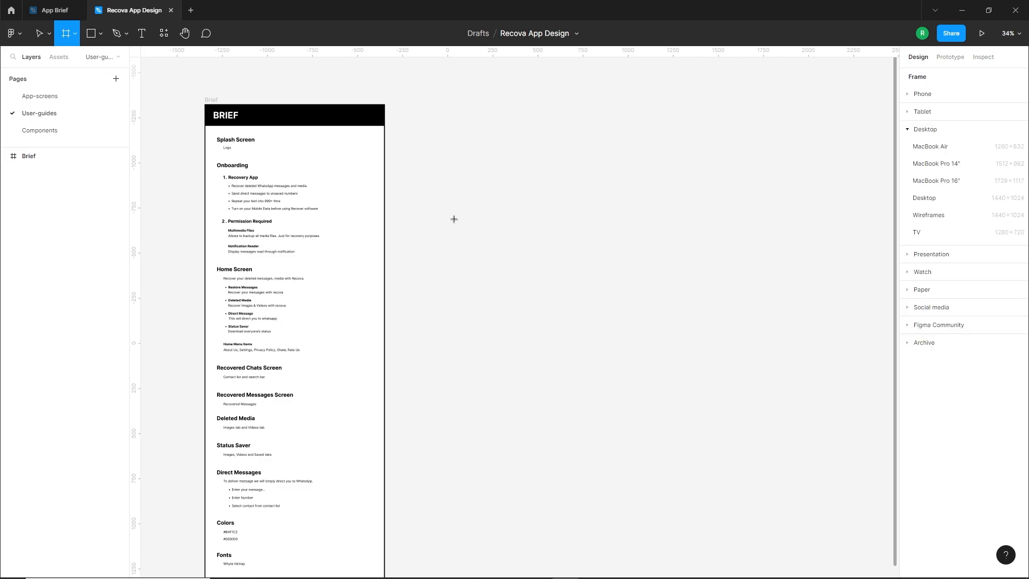
{"action": "left_click_drag", "start_coordinate": [455, 200], "coordinate": [600, 346]}
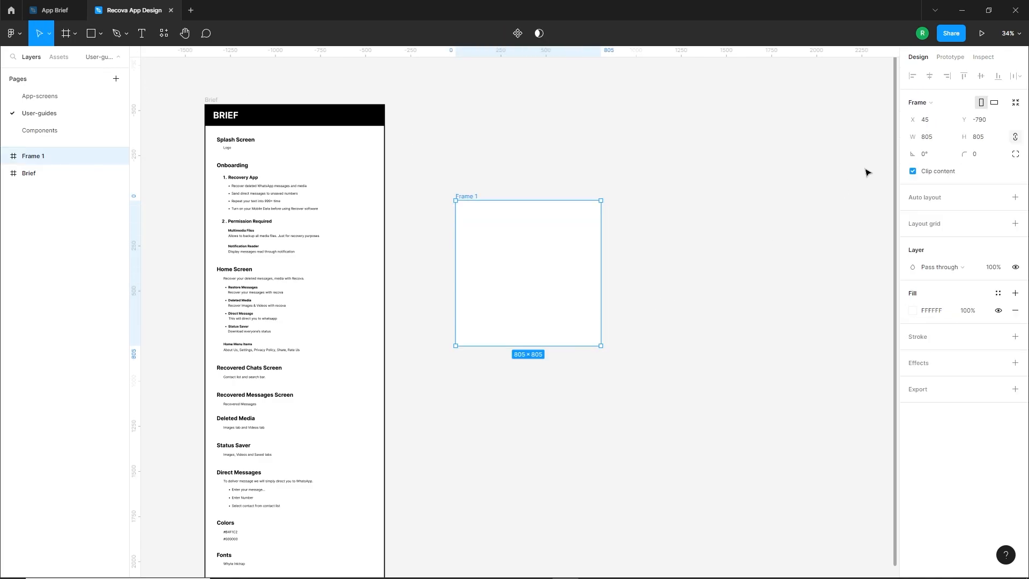
{"action": "left_click", "coordinate": [943, 135]}
{"action": "type", "text": "500"}
{"action": "key", "text": "Return"}
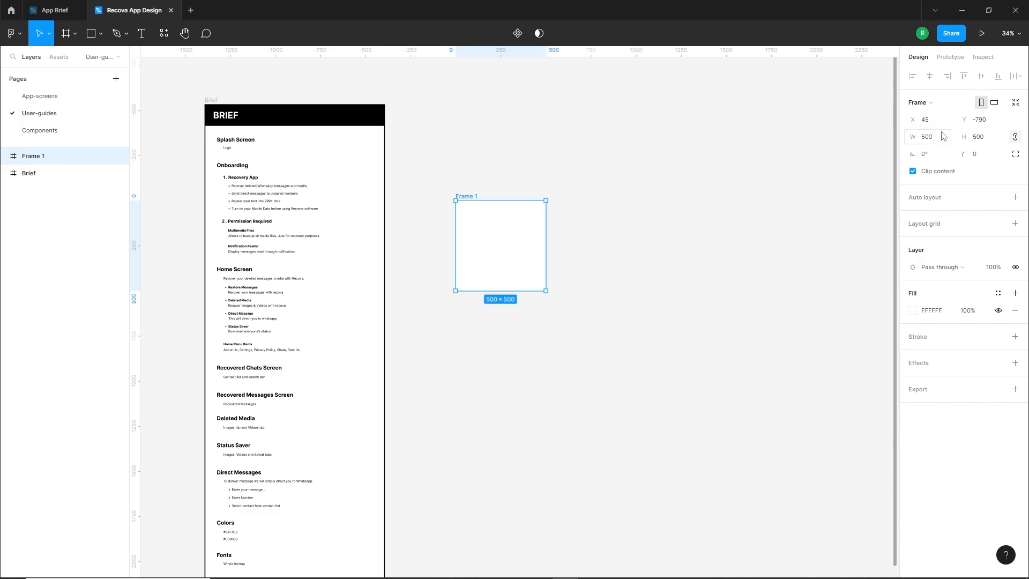
{"action": "left_click", "coordinate": [670, 203]}
{"action": "scroll", "coordinate": [477, 198], "scroll_direction": "up", "scroll_amount": 5}
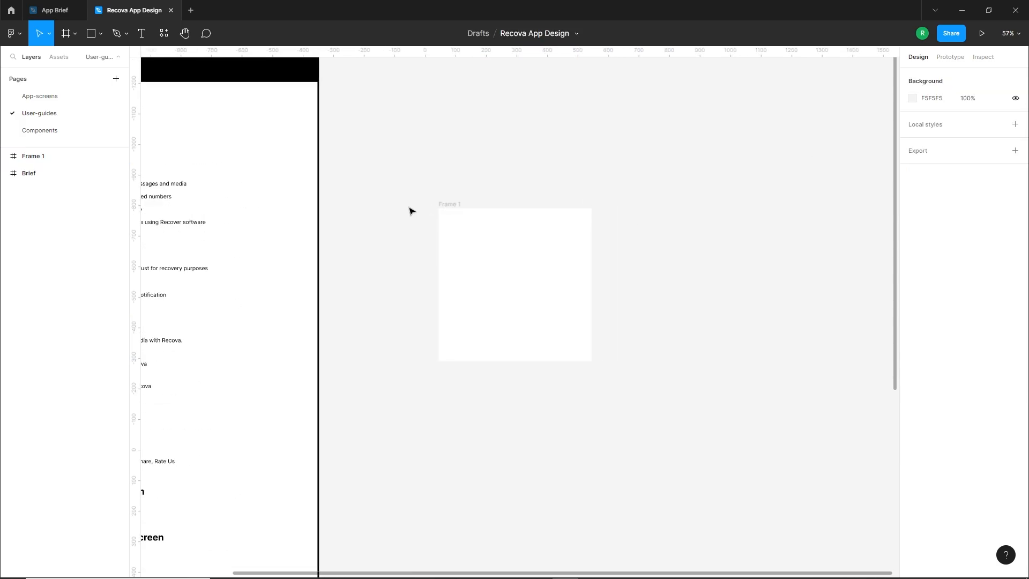
Rename the new 500 × 500 frame beside the brief as Colors
{"action": "left_click_drag", "start_coordinate": [411, 211], "coordinate": [608, 265]}
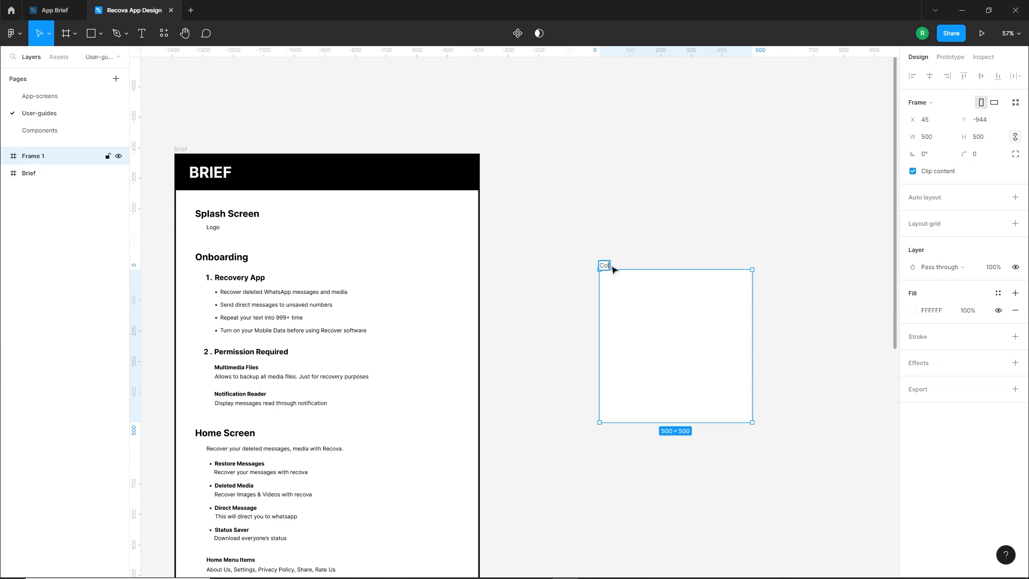
{"action": "left_click_drag", "start_coordinate": [580, 301], "coordinate": [556, 296]}
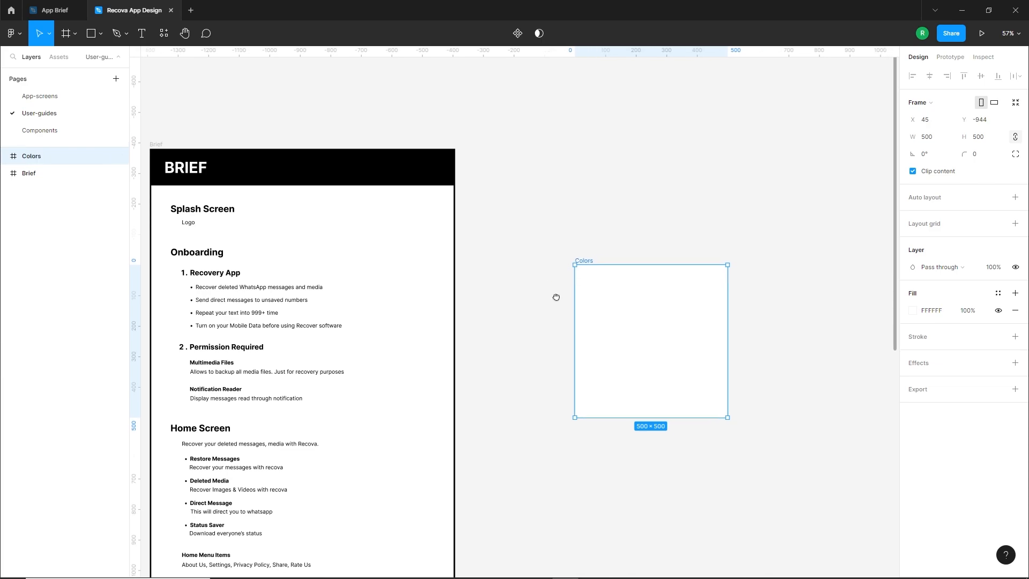
{"action": "left_click", "coordinate": [554, 306]}
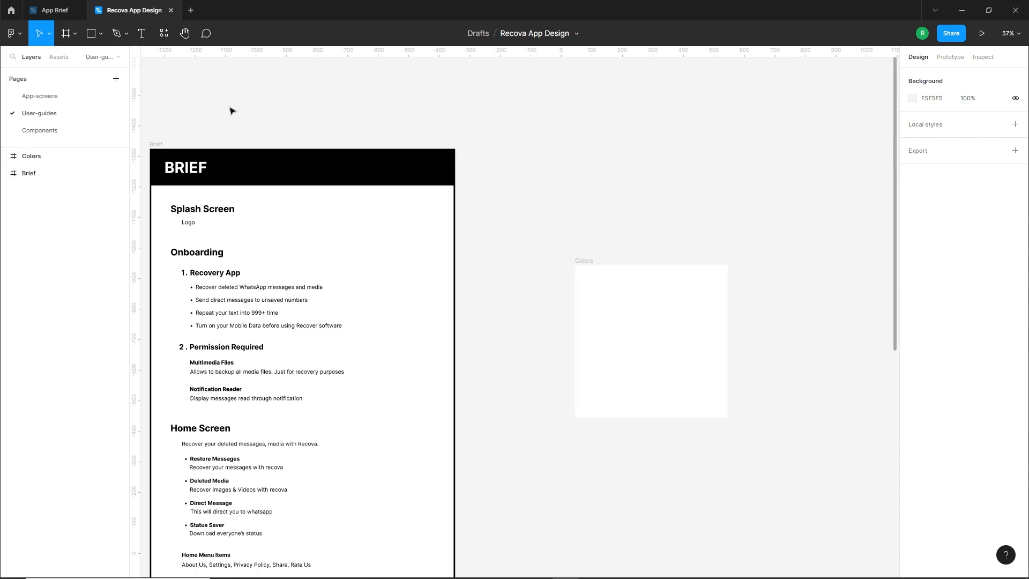
Add the text 01 near the upper-left corner of the Colors frame and set its font size to 40
{"action": "left_click", "coordinate": [141, 33]}
{"action": "left_click", "coordinate": [585, 279]}
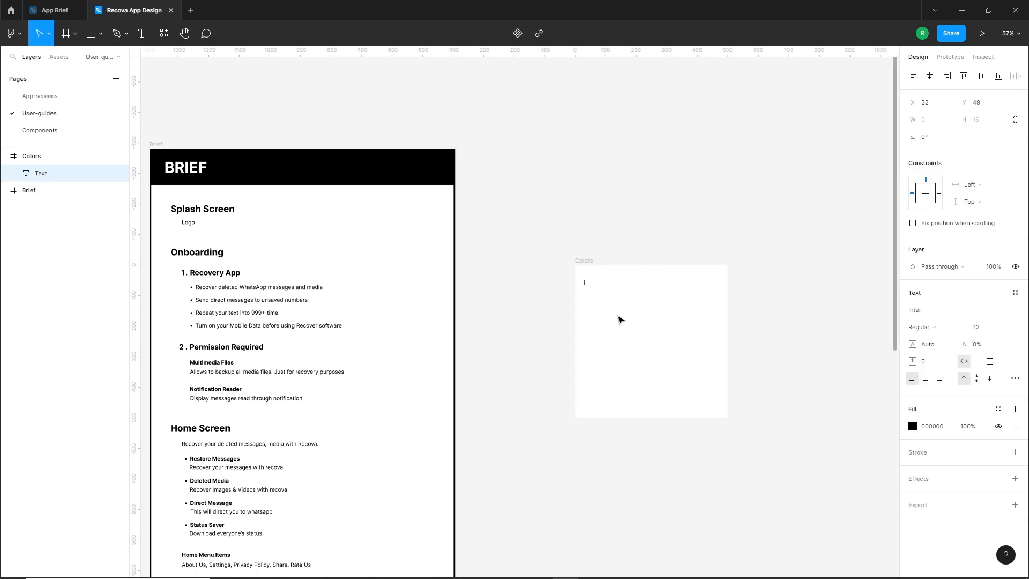
{"action": "key", "text": "Escape"}
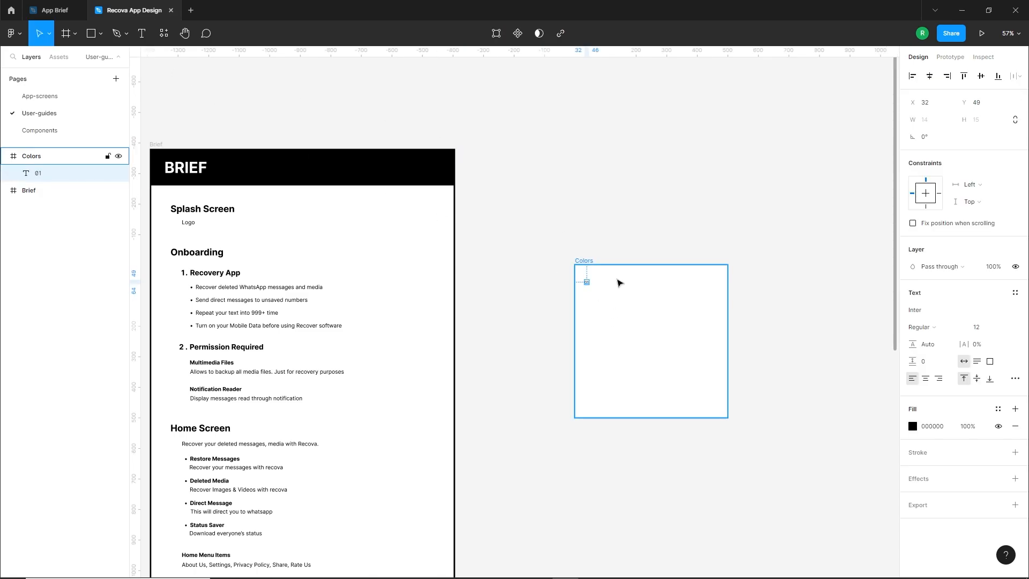
{"action": "scroll", "coordinate": [615, 280], "scroll_direction": "up", "scroll_amount": 5}
{"action": "left_click", "coordinate": [482, 306]}
{"action": "left_click_drag", "start_coordinate": [552, 285], "coordinate": [549, 273]}
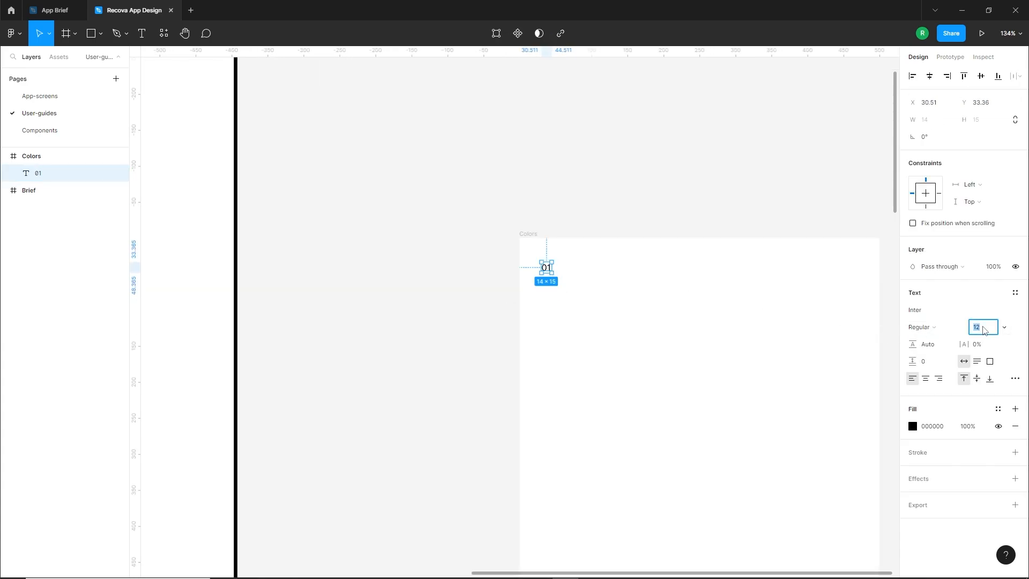
{"action": "key", "text": "Return"}
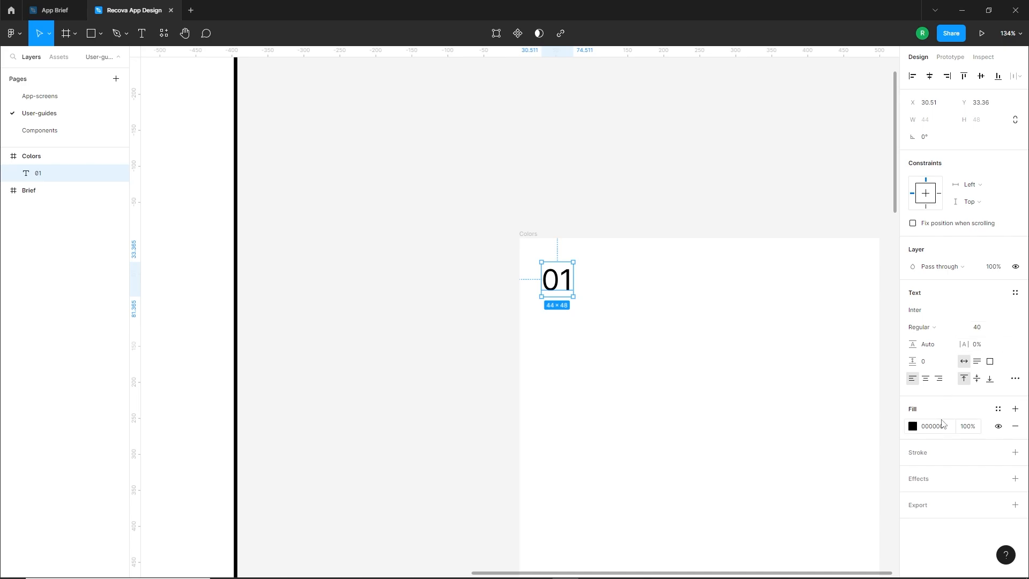
Give the 01 text a pale blue-grey fill of E7ECF2 and the Light font weight
{"action": "left_click", "coordinate": [912, 426]}
{"action": "left_click", "coordinate": [798, 337]}
{"action": "left_click_drag", "start_coordinate": [798, 339], "coordinate": [776, 317]}
{"action": "left_click", "coordinate": [855, 452]}
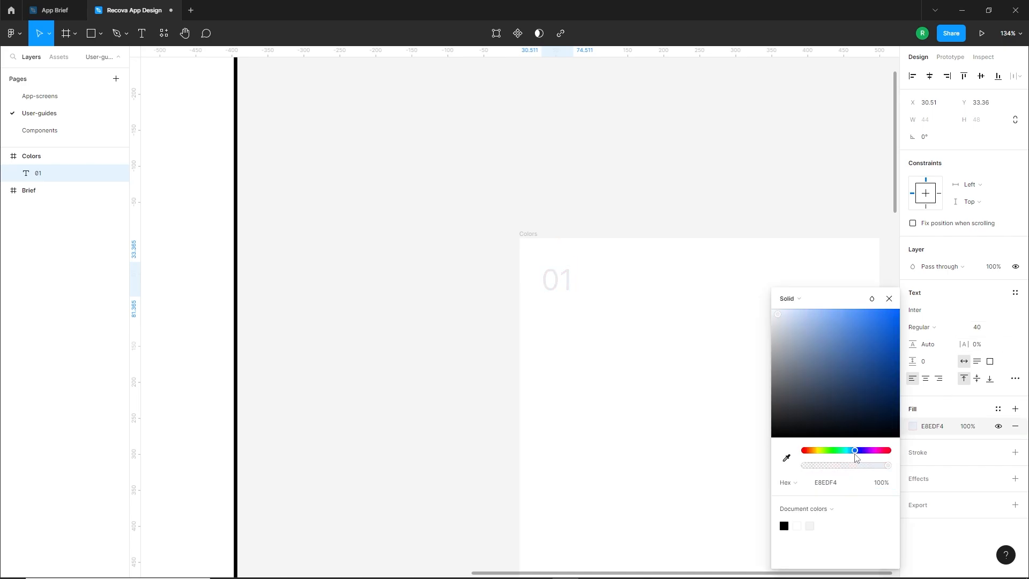
{"action": "left_click", "coordinate": [777, 315]}
{"action": "left_click", "coordinate": [777, 317]}
{"action": "left_click", "coordinate": [927, 327]}
{"action": "left_click", "coordinate": [937, 316]}
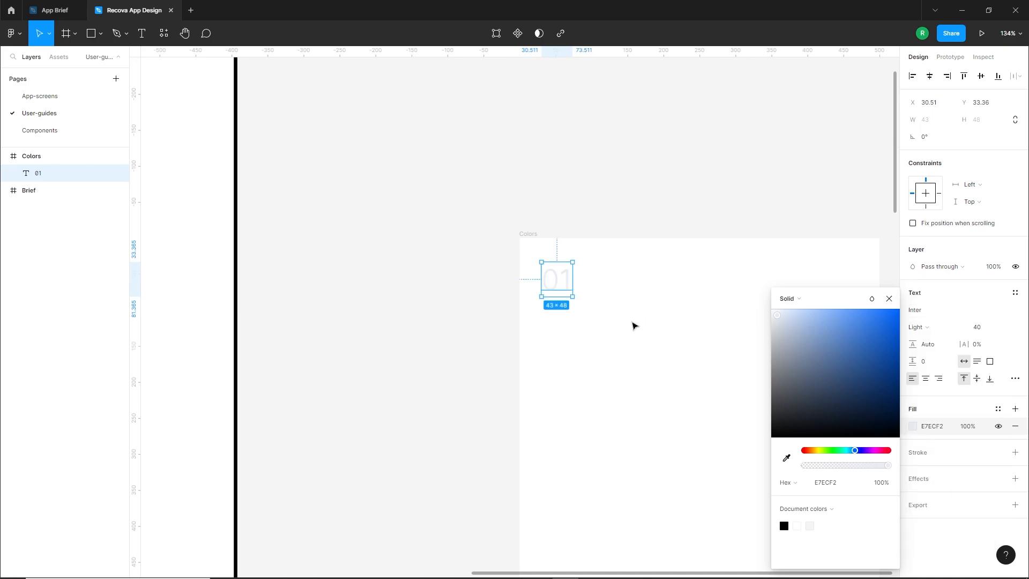
{"action": "left_click", "coordinate": [587, 328]}
{"action": "scroll", "coordinate": [541, 327], "scroll_direction": "down", "scroll_amount": 1}
{"action": "left_click_drag", "start_coordinate": [664, 313], "coordinate": [555, 284]}
{"action": "left_click", "coordinate": [453, 261]}
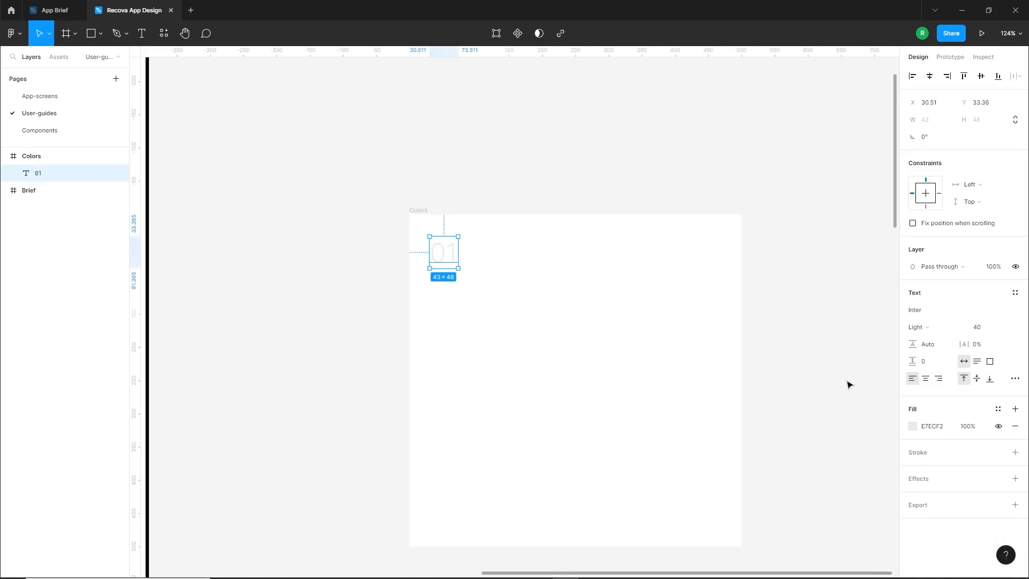
Darken the 01 text's fill slightly to E1E7EF
{"action": "left_click", "coordinate": [912, 427]}
{"action": "left_click_drag", "start_coordinate": [775, 318], "coordinate": [780, 321]}
{"action": "left_click", "coordinate": [542, 343]}
{"action": "left_click_drag", "start_coordinate": [604, 352], "coordinate": [574, 345]}
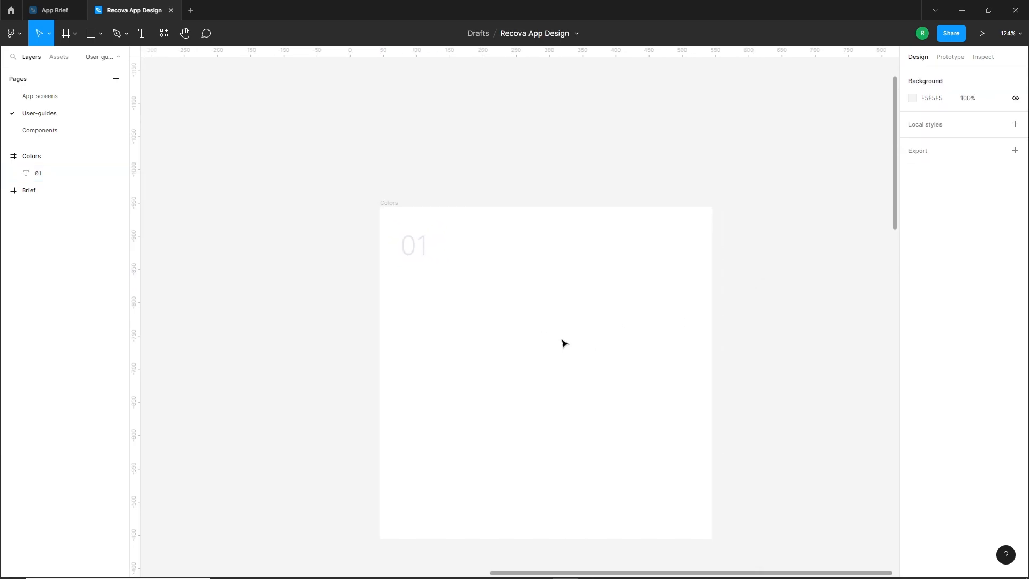
Add the heading text Colors below 01, align it with the number's left edge and make it Bold
{"action": "key", "text": "t"}
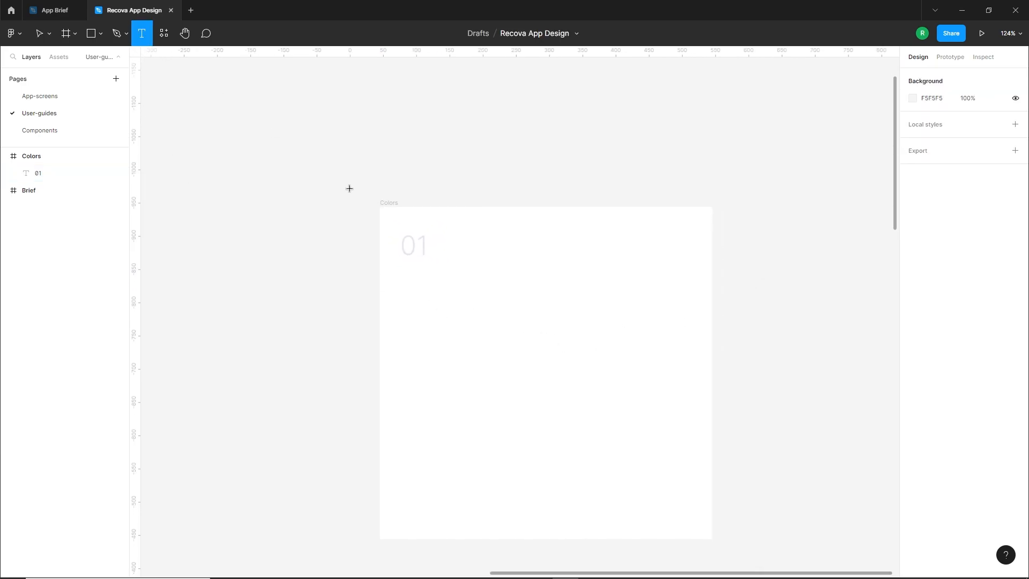
{"action": "left_click", "coordinate": [400, 270]}
{"action": "type", "text": "Colors"}
{"action": "key", "text": "Escape"}
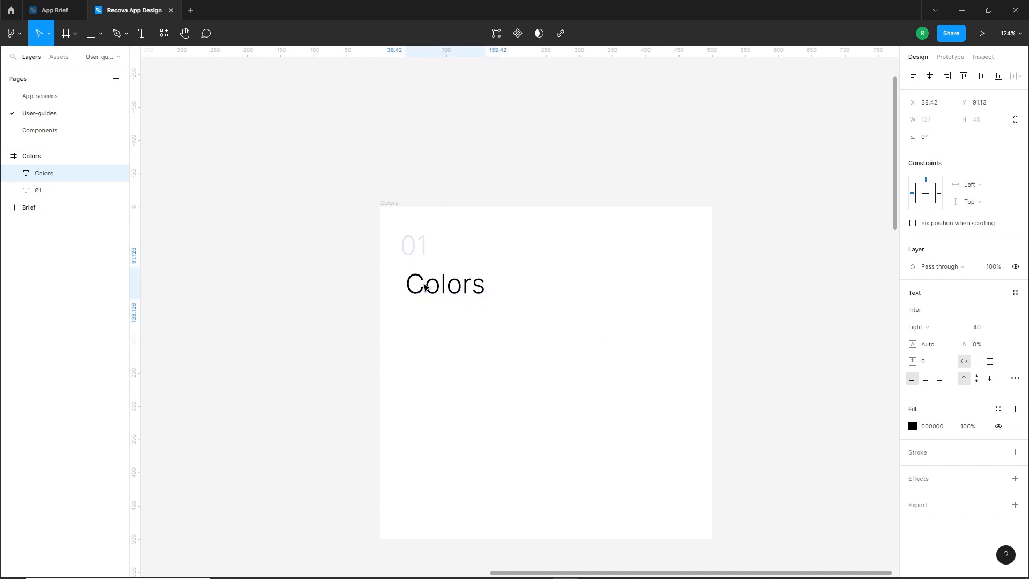
{"action": "left_click_drag", "start_coordinate": [424, 287], "coordinate": [419, 280]}
{"action": "left_click", "coordinate": [957, 328]}
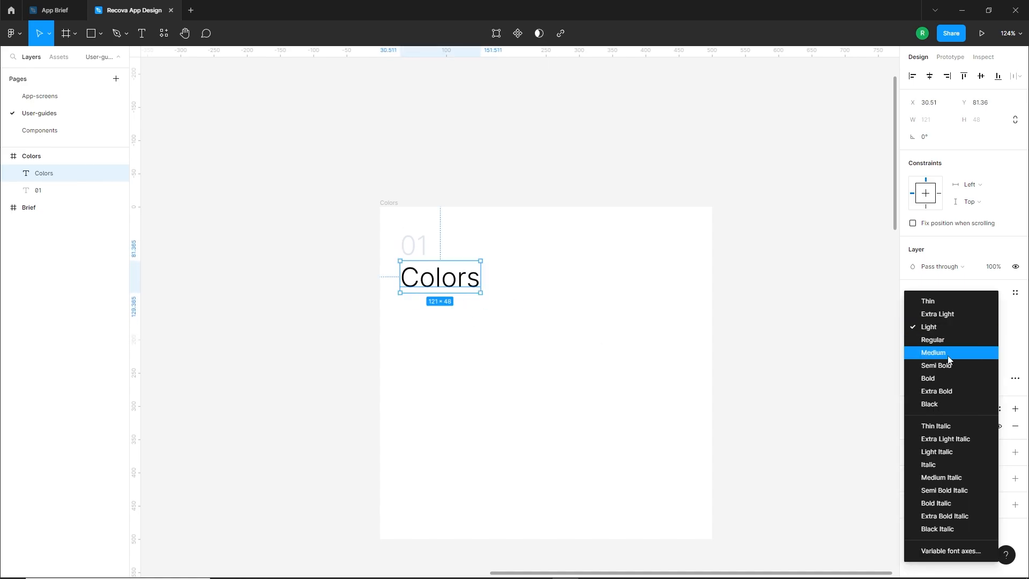
{"action": "left_click", "coordinate": [938, 381]}
{"action": "left_click", "coordinate": [511, 309]}
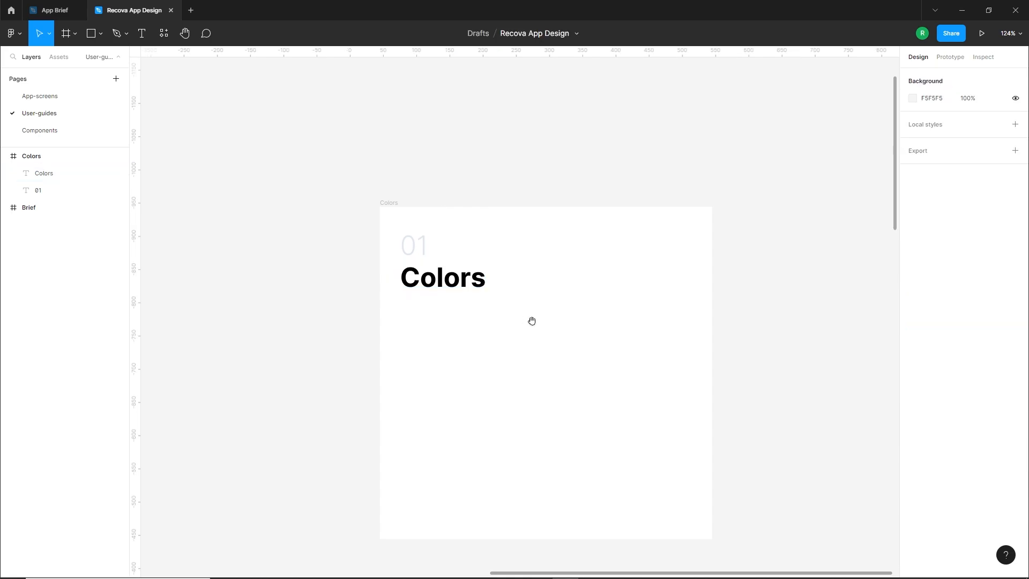
{"action": "left_click_drag", "start_coordinate": [532, 322], "coordinate": [513, 314]}
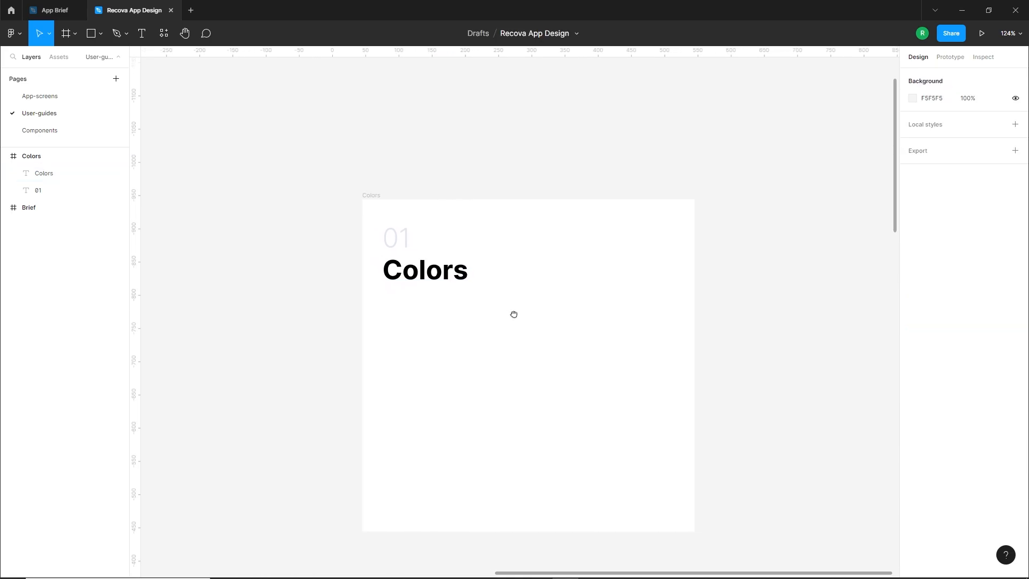
Draw a horizontal line about 433 wide just below the Colors heading and centre it horizontally in the frame
{"action": "left_click", "coordinate": [100, 34]}
{"action": "left_click", "coordinate": [76, 70]}
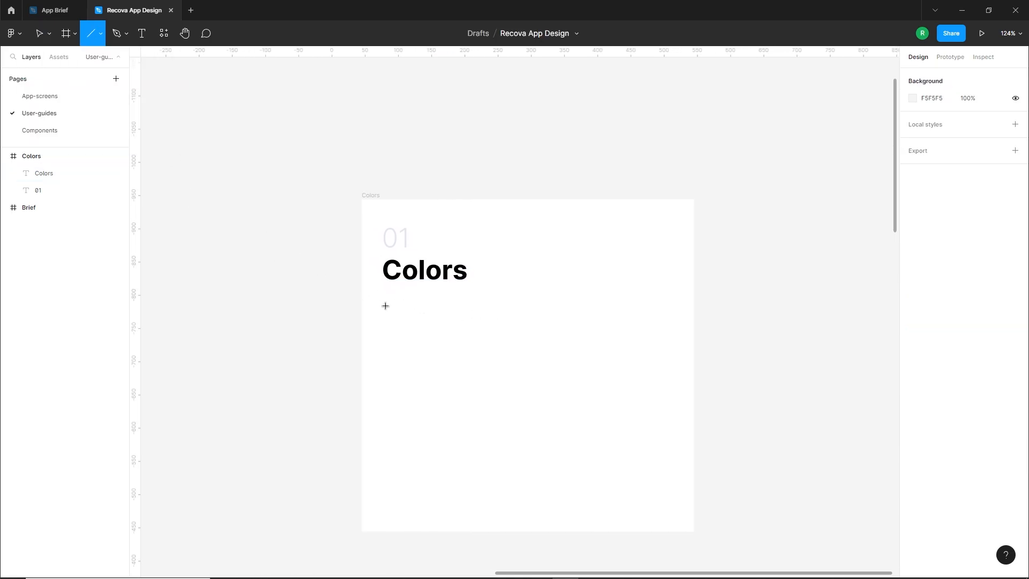
{"action": "left_click_drag", "start_coordinate": [385, 299], "coordinate": [677, 321]}
{"action": "left_click", "coordinate": [620, 337]}
{"action": "left_click", "coordinate": [617, 300]}
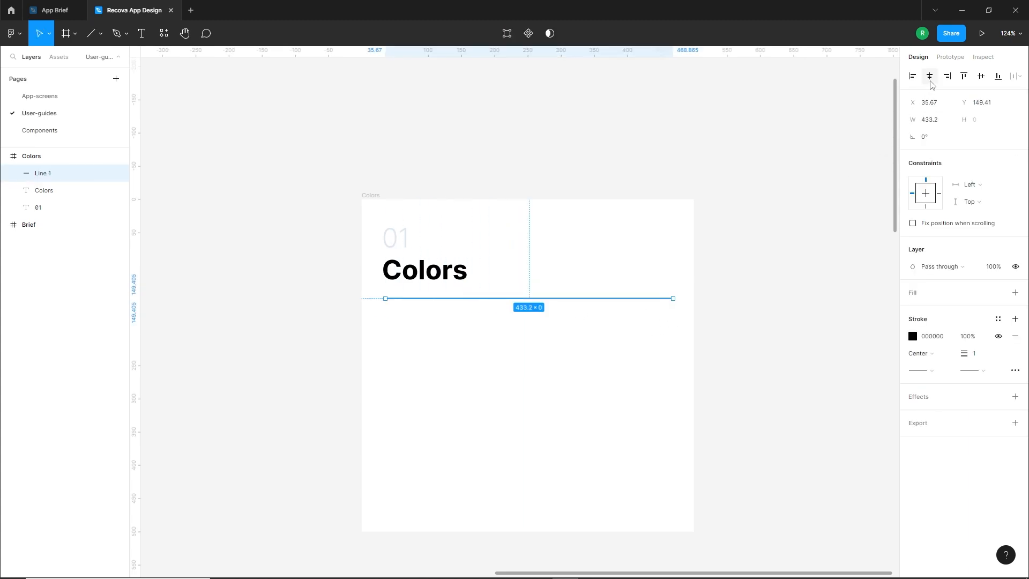
{"action": "left_click", "coordinate": [544, 314]}
{"action": "left_click_drag", "start_coordinate": [527, 299], "coordinate": [525, 295]}
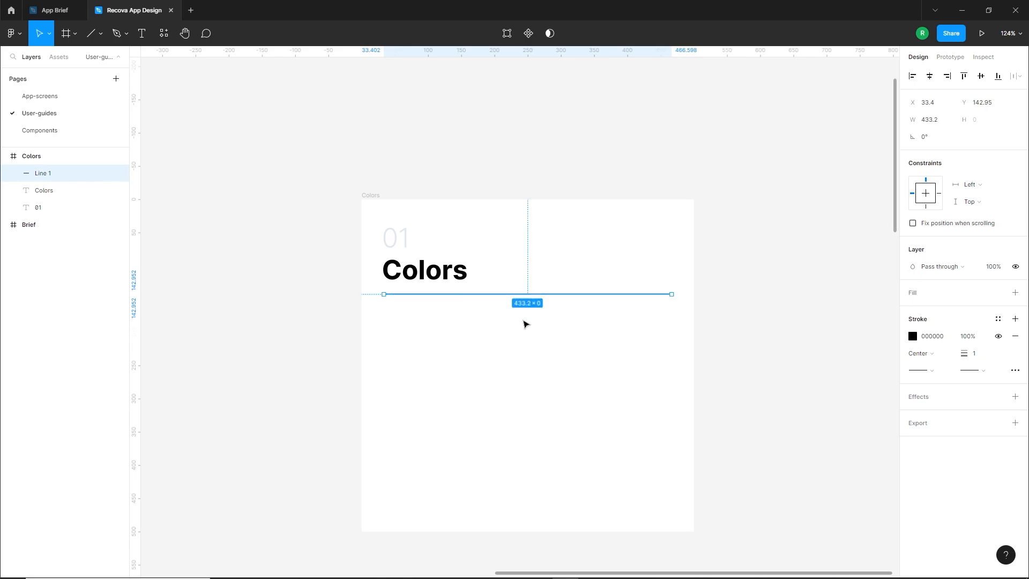
{"action": "left_click", "coordinate": [509, 362]}
Draw a rectangle about 427 × 99 below the divider line and centre it horizontally in the frame
{"action": "scroll", "coordinate": [184, 97], "scroll_direction": "down", "scroll_amount": 1}
{"action": "left_click", "coordinate": [101, 34]}
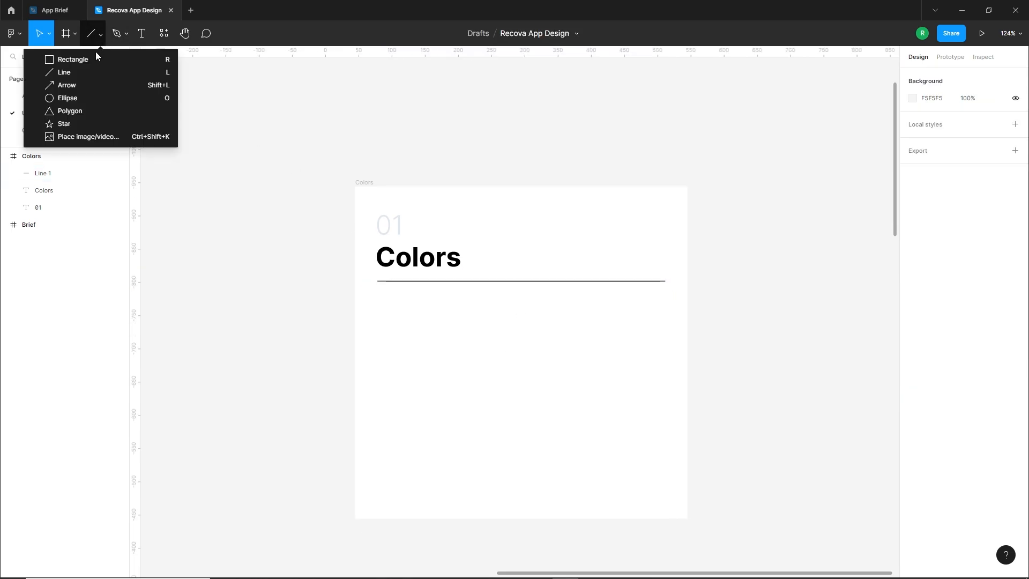
{"action": "left_click", "coordinate": [85, 59]}
{"action": "mouse_move", "coordinate": [386, 329]}
{"action": "left_mouse_down"}
{"action": "mouse_move", "coordinate": [448, 372]}
{"action": "mouse_move", "coordinate": [659, 411]}
{"action": "mouse_move", "coordinate": [665, 396]}
{"action": "left_mouse_up"}
{"action": "left_click_drag", "start_coordinate": [602, 375], "coordinate": [597, 370]}
{"action": "left_click", "coordinate": [929, 76]}
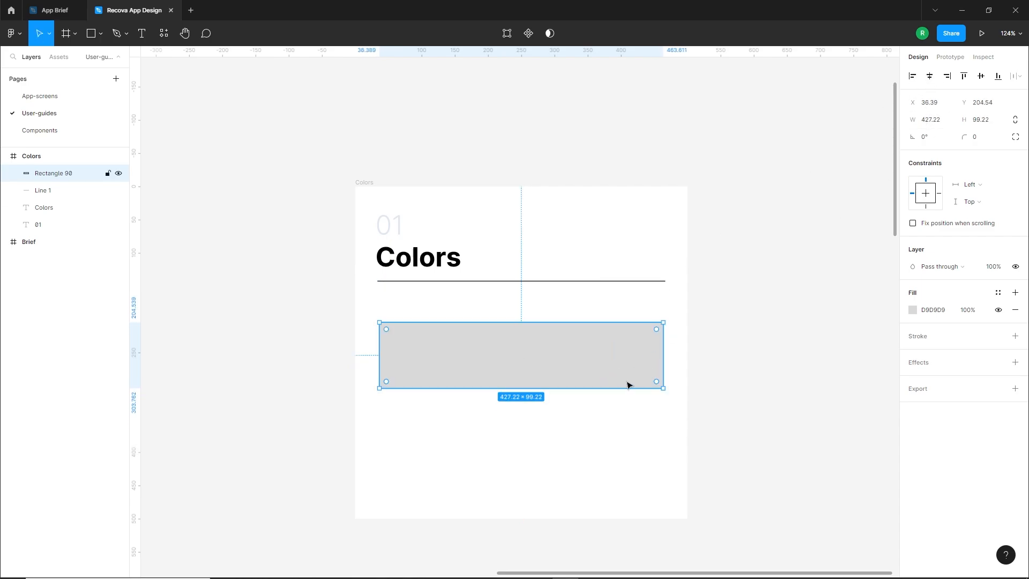
Replace the rectangle's fill with a 1-pixel inside stroke in the document colour E1E7EF
{"action": "left_click", "coordinate": [580, 370]}
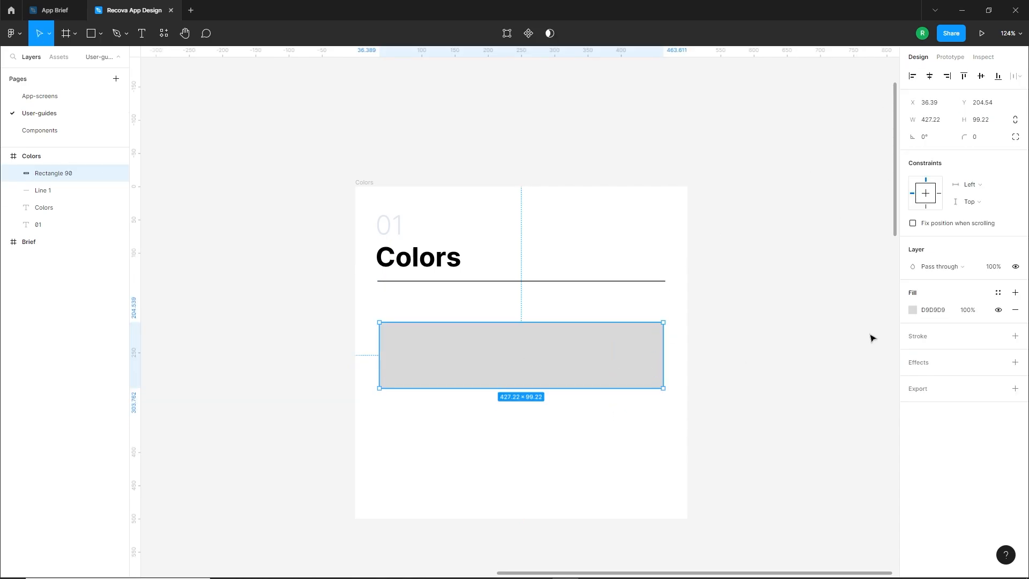
{"action": "left_click", "coordinate": [1014, 311]}
{"action": "left_click", "coordinate": [1014, 319]}
{"action": "left_click", "coordinate": [915, 337]}
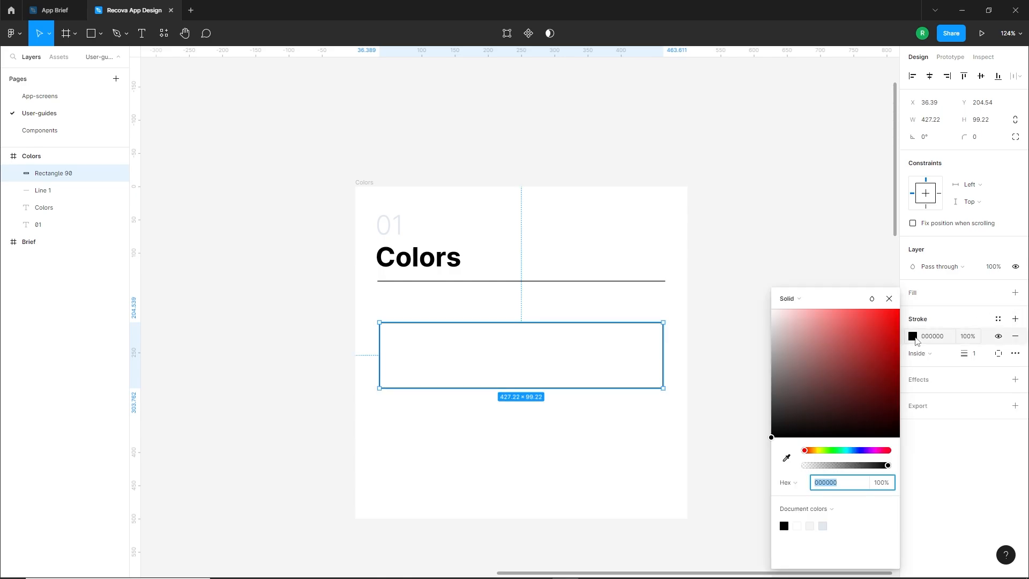
{"action": "left_click", "coordinate": [824, 527]}
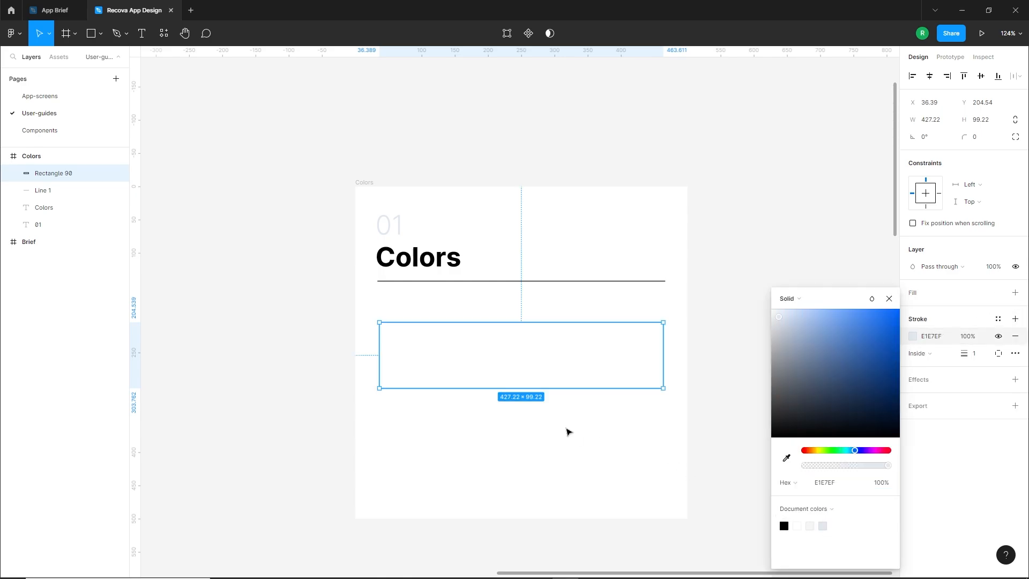
{"action": "left_click", "coordinate": [566, 430]}
Round the outlined rectangle's corners to a radius of 17
{"action": "left_click", "coordinate": [537, 327]}
{"action": "scroll", "coordinate": [550, 355], "scroll_direction": "up", "scroll_amount": 5}
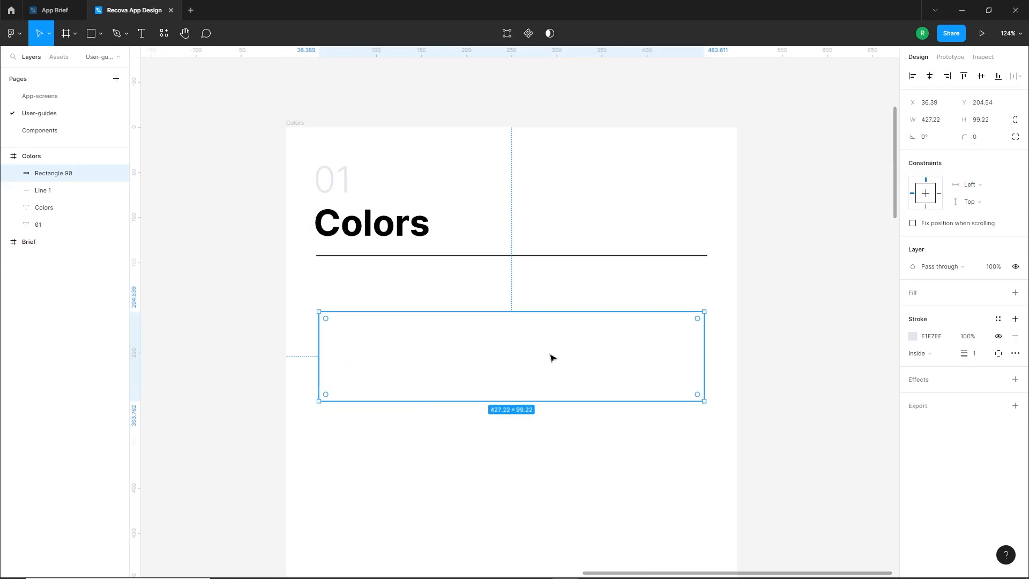
{"action": "left_click_drag", "start_coordinate": [732, 313], "coordinate": [721, 324]}
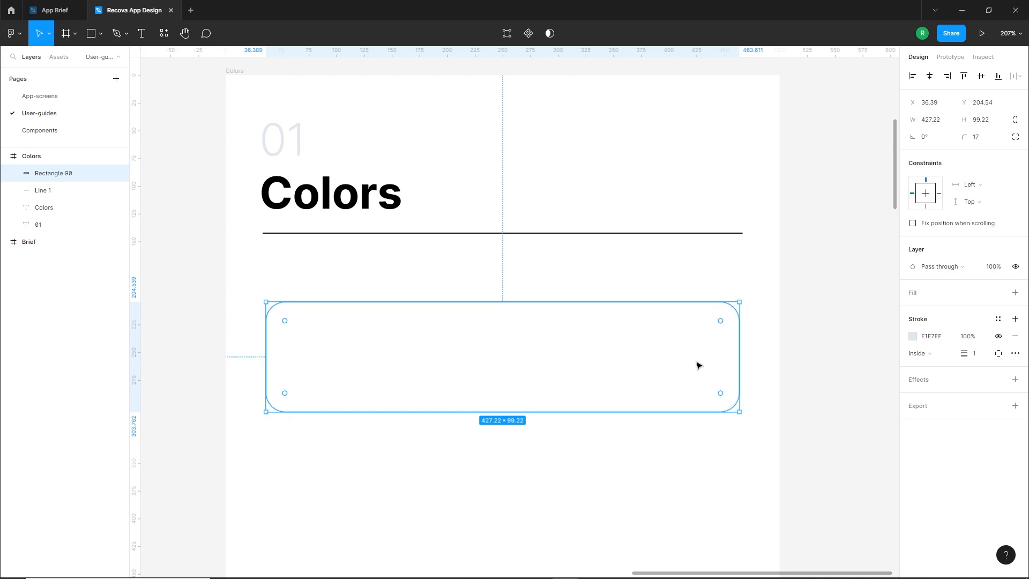
{"action": "left_click", "coordinate": [630, 450]}
Duplicate the rounded rectangle and shrink the copy to about 210 × 82 with corner radius 9, inside the original's right half
{"action": "left_click", "coordinate": [596, 303]}
{"action": "key", "text": "ctrl+d"}
{"action": "left_click_drag", "start_coordinate": [739, 341], "coordinate": [721, 341]}
{"action": "left_click_drag", "start_coordinate": [262, 354], "coordinate": [278, 356]}
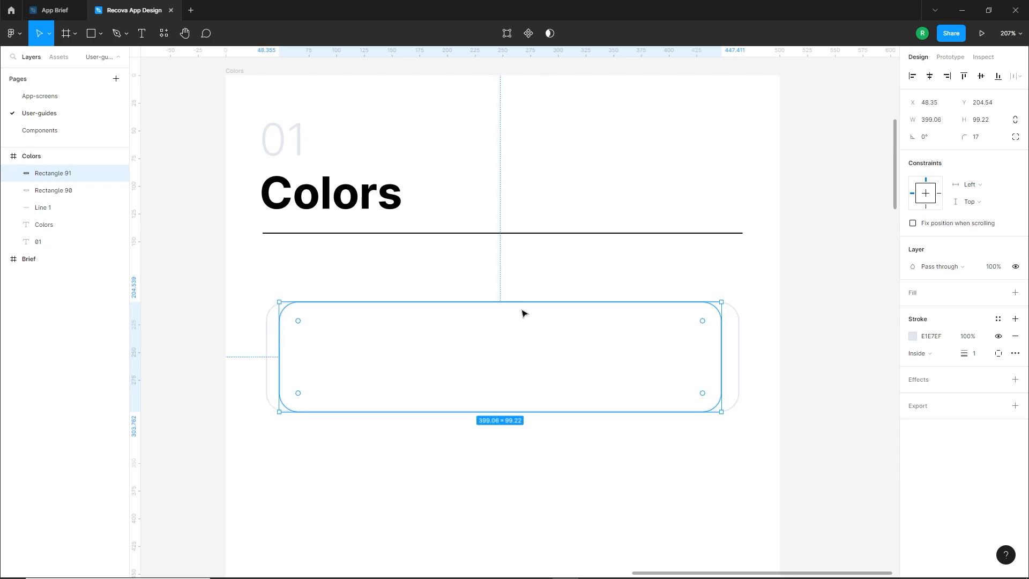
{"action": "left_click_drag", "start_coordinate": [522, 302], "coordinate": [522, 310]}
{"action": "left_click_drag", "start_coordinate": [501, 408], "coordinate": [502, 400]}
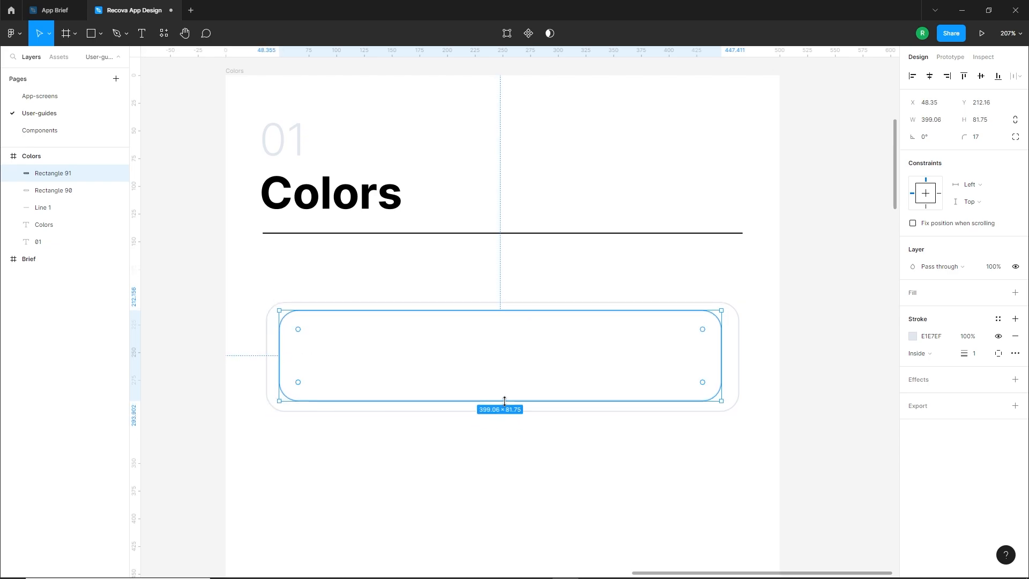
{"action": "left_click_drag", "start_coordinate": [649, 328], "coordinate": [721, 322]}
{"action": "left_click_drag", "start_coordinate": [283, 351], "coordinate": [525, 367]}
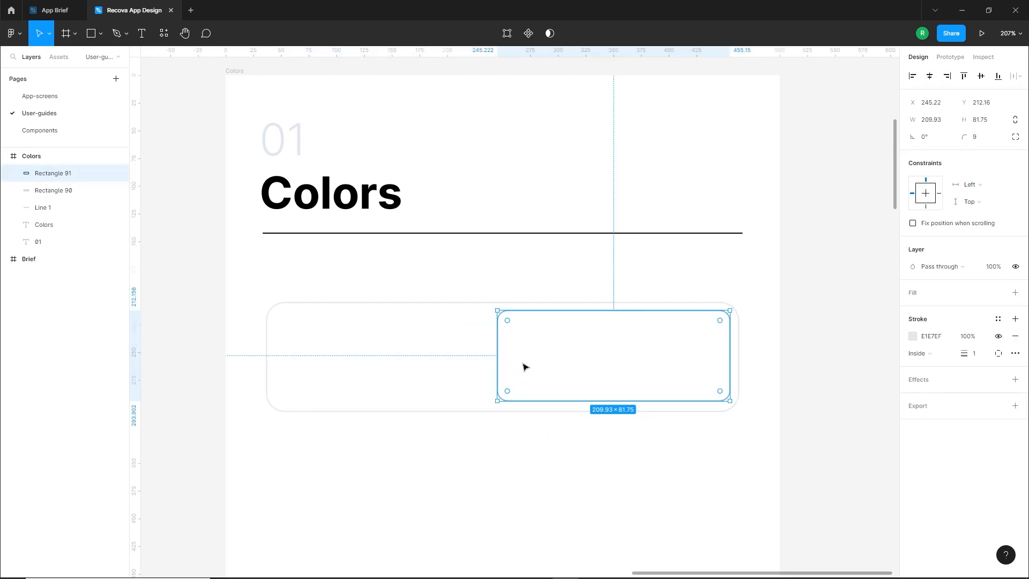
Remove the inner rectangle's stroke and add a D9D9D9 fill
{"action": "left_click", "coordinate": [1016, 338]}
{"action": "left_click", "coordinate": [1015, 292]}
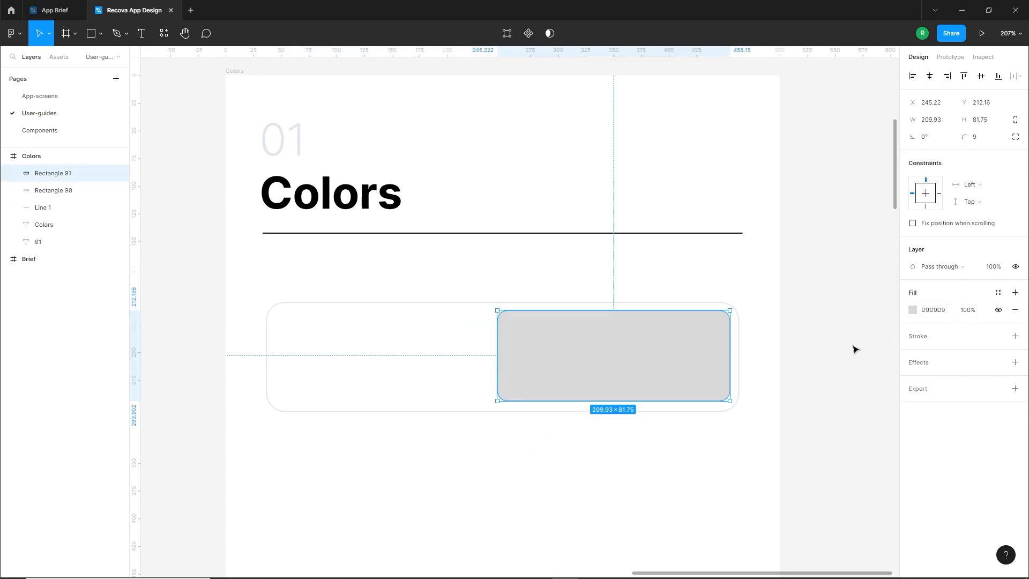
{"action": "left_click", "coordinate": [599, 454]}
{"action": "scroll", "coordinate": [574, 439], "scroll_direction": "down", "scroll_amount": 3}
{"action": "left_click_drag", "start_coordinate": [574, 440], "coordinate": [559, 411]}
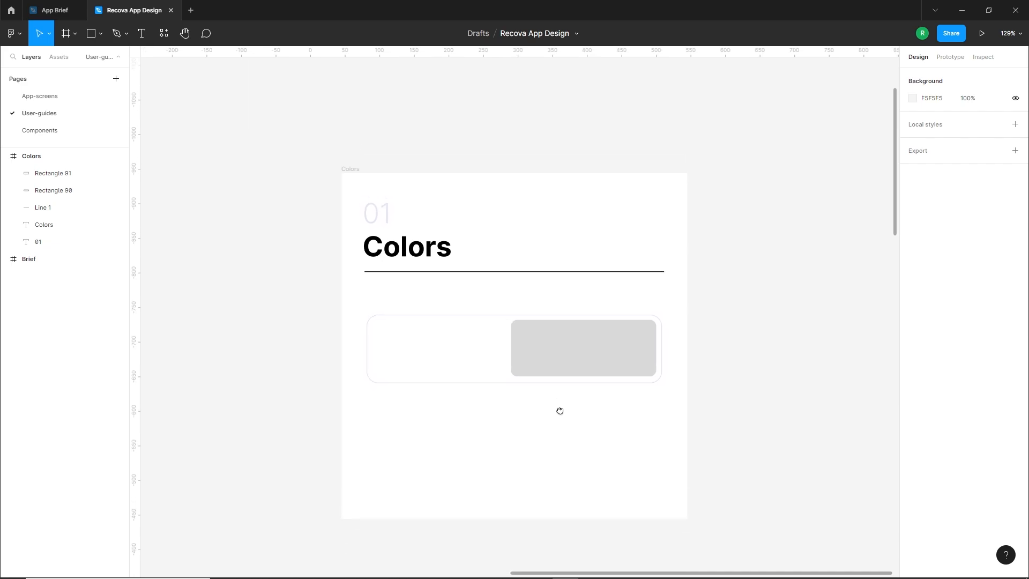
Duplicate the outlined card and its grey swatch directly below the first pair in the Colors frame
{"action": "left_click_drag", "start_coordinate": [389, 298], "coordinate": [605, 457]}
{"action": "left_click", "coordinate": [691, 406]}
{"action": "left_click_drag", "start_coordinate": [672, 398], "coordinate": [664, 397]}
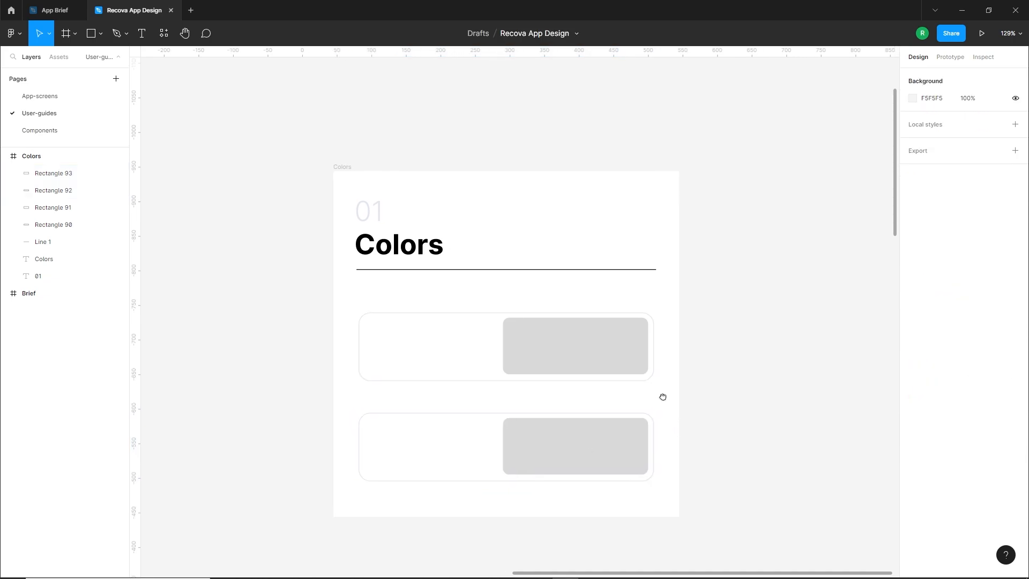
Copy the #B4F1C2 and #000000 text lines from the Brief frame's Colors section into the Colors frame beside the swatches
{"action": "scroll", "coordinate": [646, 436], "scroll_direction": "up", "scroll_amount": 1}
{"action": "scroll", "coordinate": [646, 436], "scroll_direction": "up", "scroll_amount": 1}
{"action": "scroll", "coordinate": [641, 347], "scroll_direction": "left", "scroll_amount": 1}
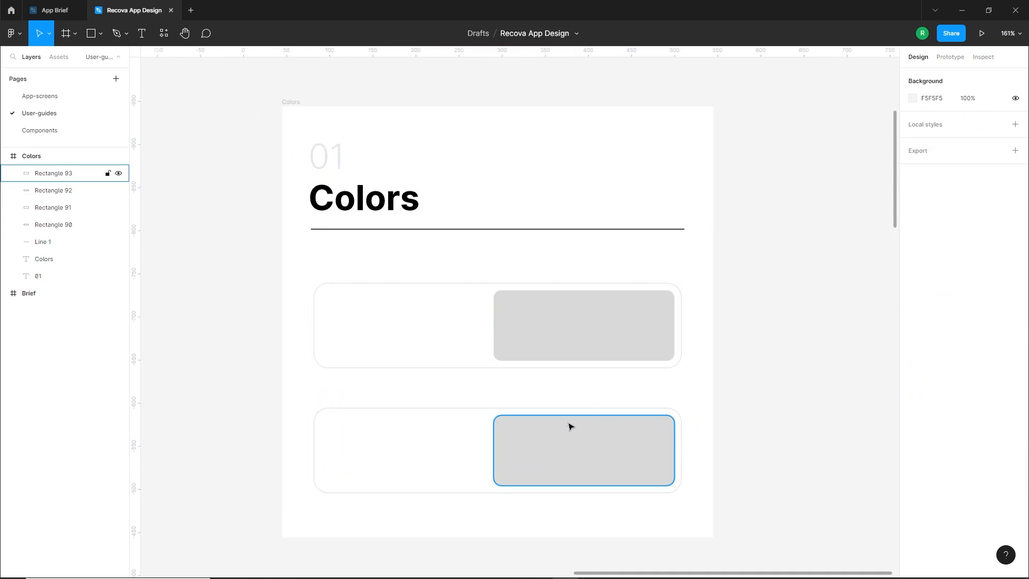
{"action": "scroll", "coordinate": [588, 403], "scroll_direction": "down", "scroll_amount": 3}
{"action": "scroll", "coordinate": [411, 308], "scroll_direction": "down", "scroll_amount": 6}
{"action": "scroll", "coordinate": [471, 246], "scroll_direction": "down", "scroll_amount": 5}
{"action": "scroll", "coordinate": [471, 246], "scroll_direction": "left", "scroll_amount": 2}
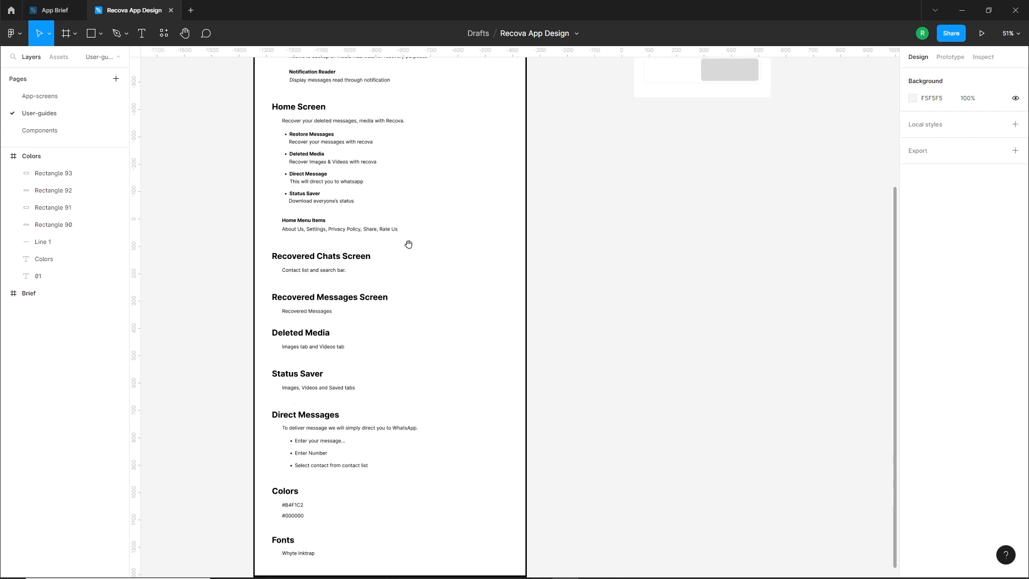
{"action": "left_click_drag", "start_coordinate": [343, 333], "coordinate": [346, 294]}
{"action": "scroll", "coordinate": [313, 413], "scroll_direction": "up", "scroll_amount": 1}
{"action": "left_click_drag", "start_coordinate": [252, 374], "coordinate": [294, 398]}
{"action": "scroll", "coordinate": [295, 398], "scroll_direction": "down", "scroll_amount": 4}
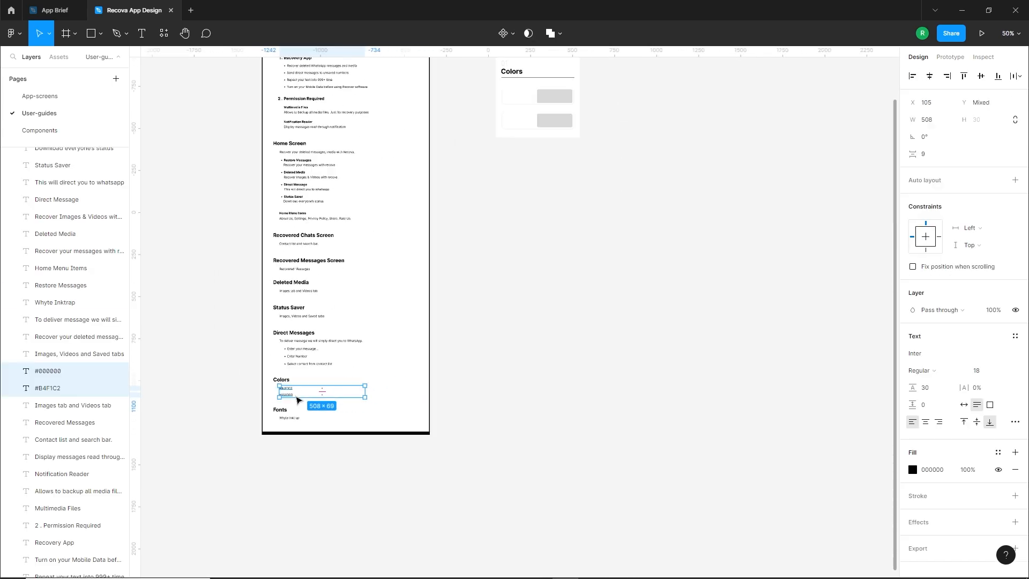
{"action": "left_click_drag", "start_coordinate": [441, 341], "coordinate": [365, 426]}
{"action": "left_click_drag", "start_coordinate": [210, 480], "coordinate": [445, 206]}
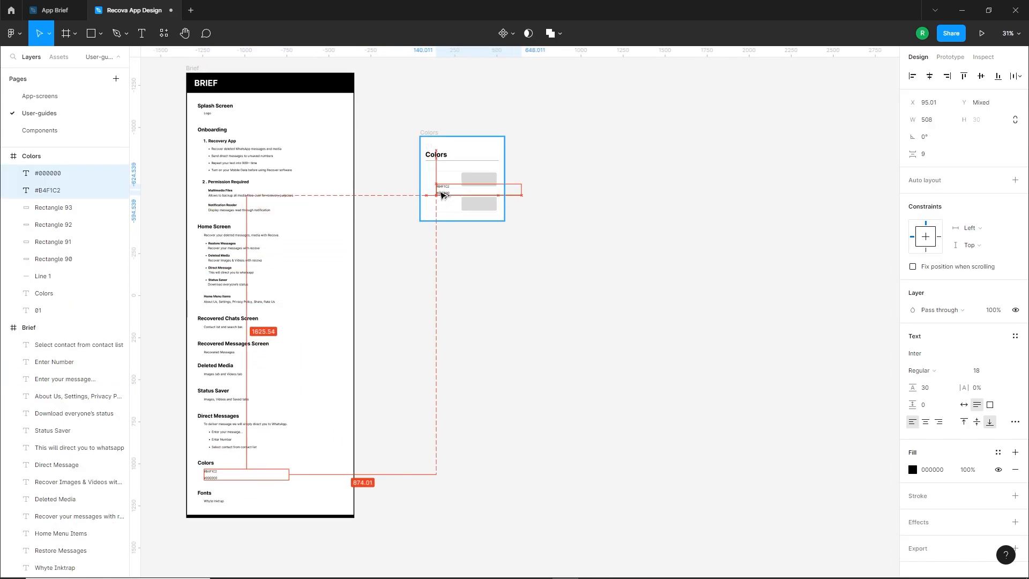
Move the #B4F1C2 text into the upper card beside its swatch and narrow its box to about 92 wide
{"action": "scroll", "coordinate": [445, 204], "scroll_direction": "up", "scroll_amount": 5}
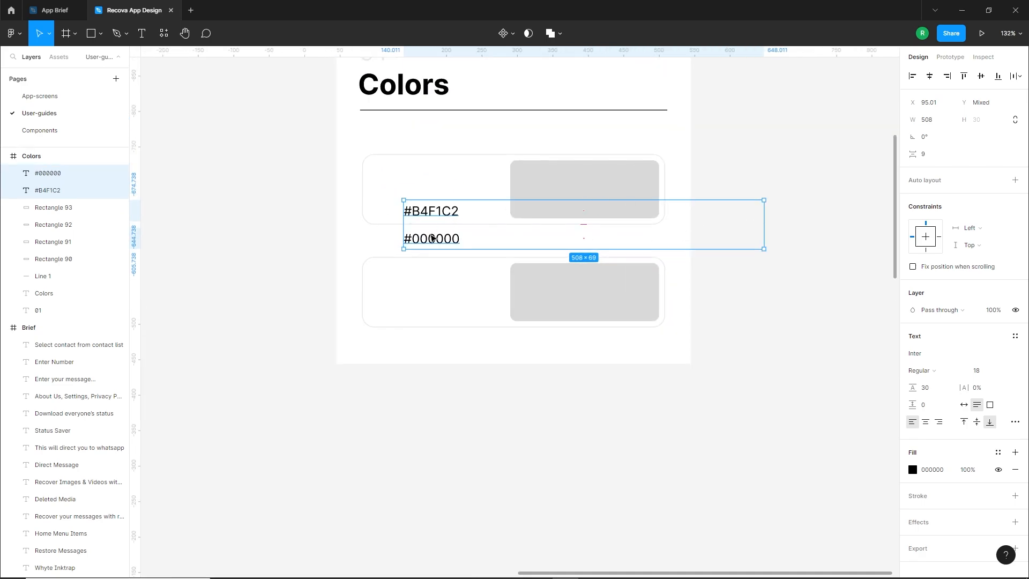
{"action": "left_click", "coordinate": [345, 250]}
{"action": "left_click_drag", "start_coordinate": [420, 215], "coordinate": [411, 190]}
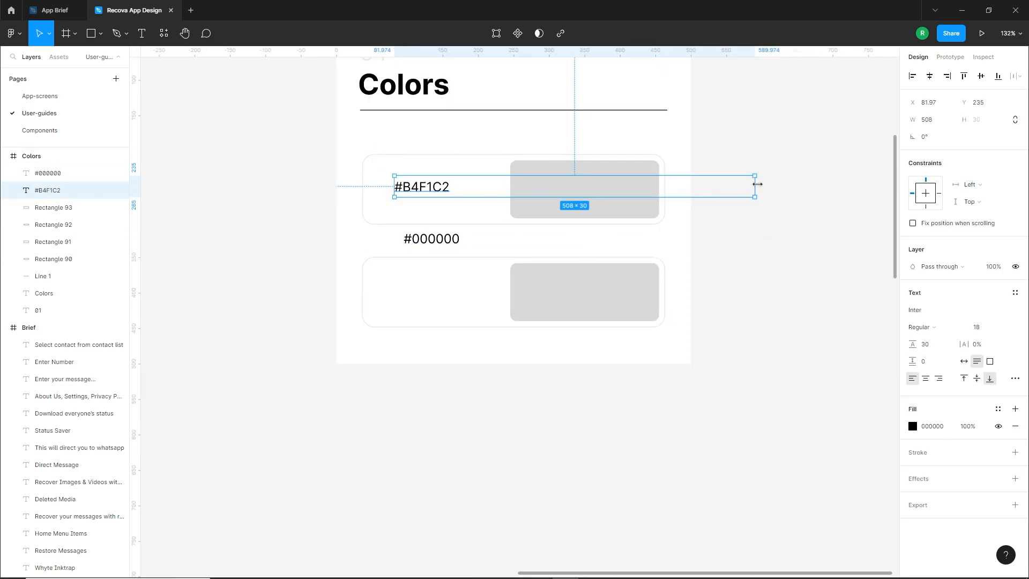
{"action": "left_click_drag", "start_coordinate": [757, 183], "coordinate": [460, 185]}
{"action": "left_click_drag", "start_coordinate": [397, 185], "coordinate": [405, 189]}
Prefix the upper card's colour code with "HEX" and fit it on one line in a box about 145 wide
{"action": "double_click", "coordinate": [405, 188]}
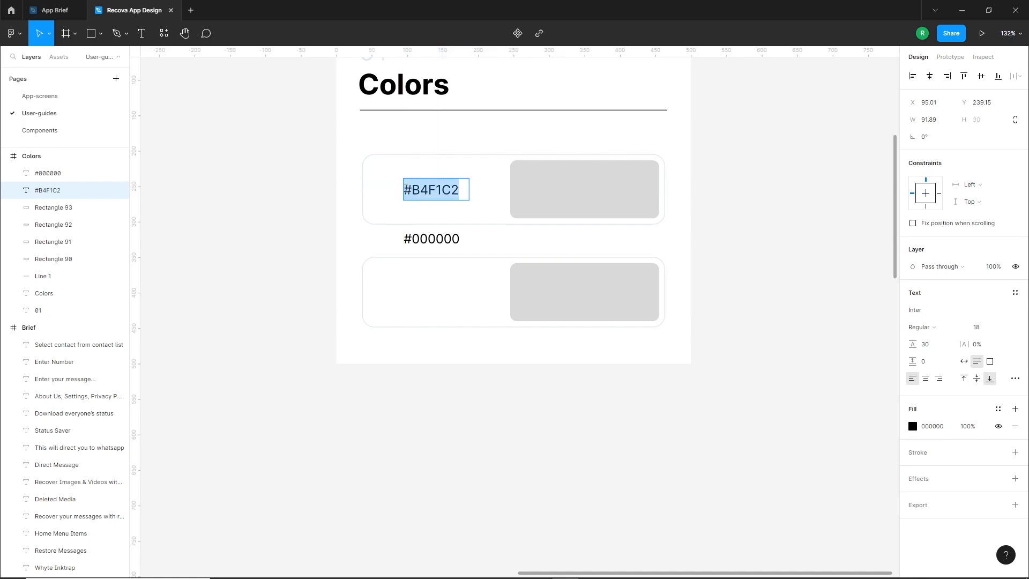
{"action": "left_click", "coordinate": [406, 189]}
{"action": "type", "text": "HEX"}
{"action": "key", "text": "Return"}
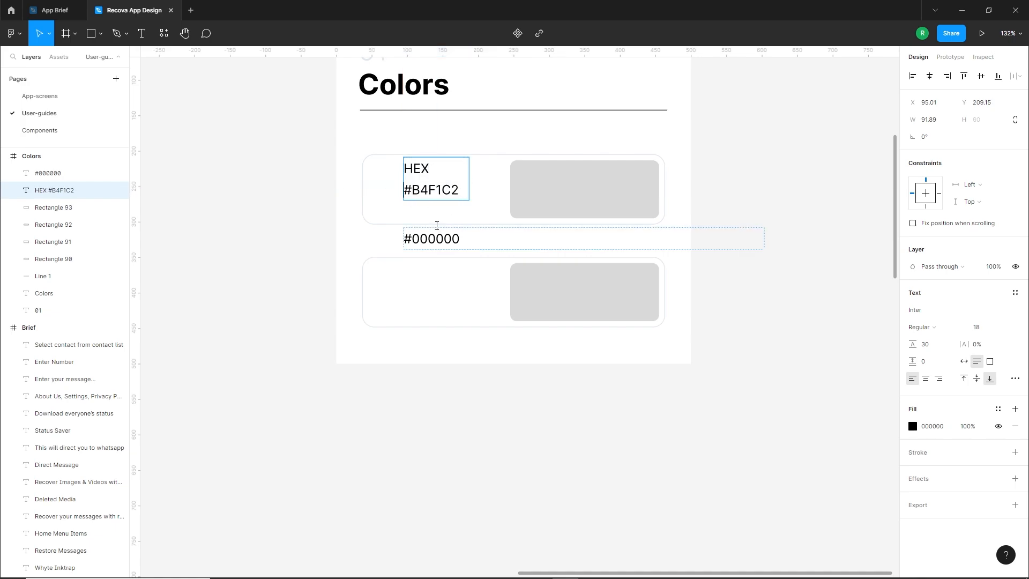
{"action": "key", "text": "Escape"}
{"action": "left_click_drag", "start_coordinate": [473, 177], "coordinate": [452, 202]}
Set the upper label to size 20, with "HEX" in Bold and the #B4F1C2 code in Regular
{"action": "left_click", "coordinate": [951, 328]}
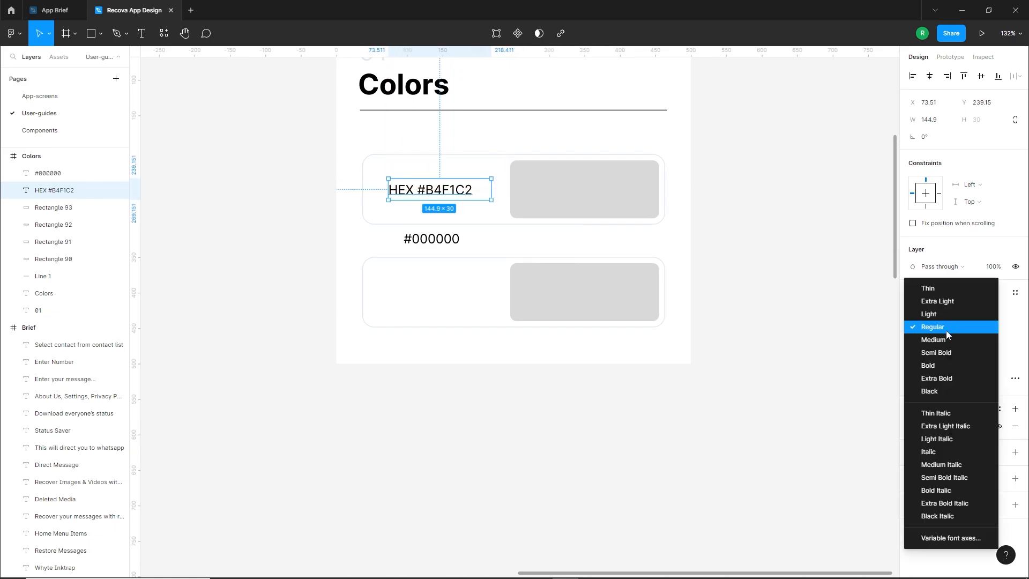
{"action": "left_click", "coordinate": [935, 365]}
{"action": "double_click", "coordinate": [419, 193]}
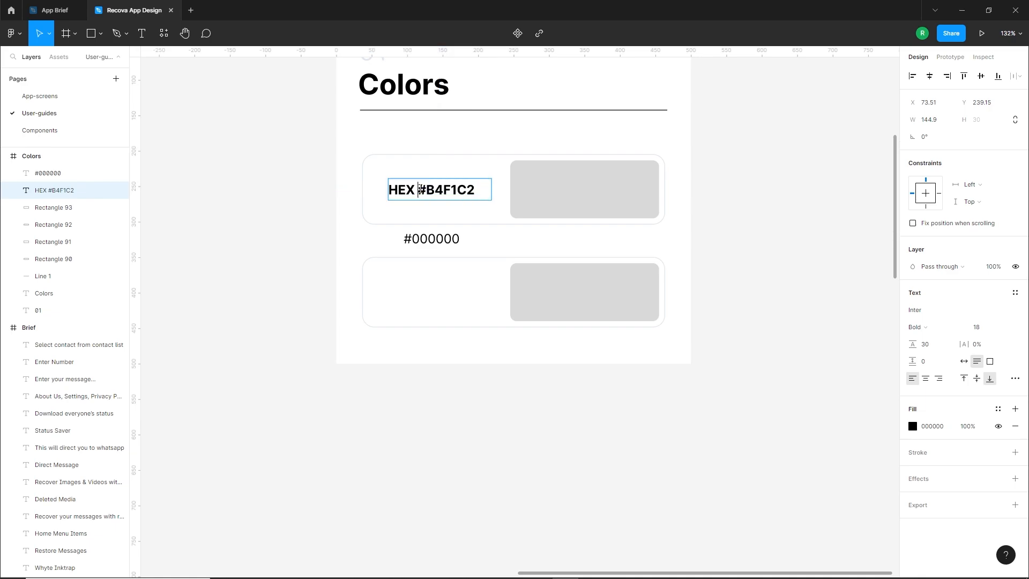
{"action": "left_click_drag", "start_coordinate": [418, 189], "coordinate": [474, 190]}
{"action": "left_click", "coordinate": [918, 327]}
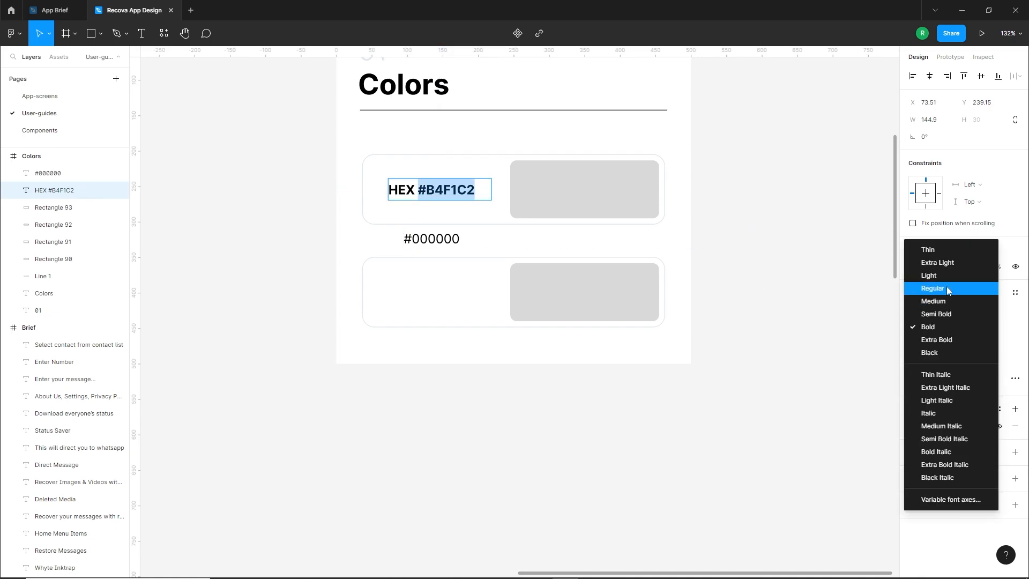
{"action": "left_click", "coordinate": [947, 289]}
{"action": "left_click", "coordinate": [528, 421]}
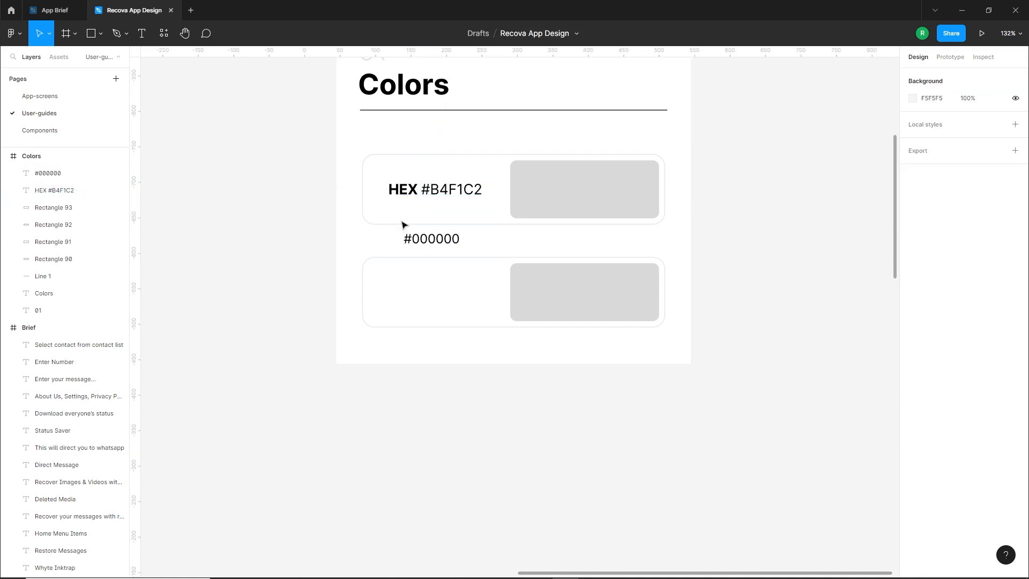
Duplicate the HEX label into the lower card and delete the loose #000000 text
{"action": "left_click_drag", "start_coordinate": [421, 241], "coordinate": [230, 239]}
{"action": "left_click", "coordinate": [415, 198]}
{"action": "left_click_drag", "start_coordinate": [415, 197], "coordinate": [480, 295]}
{"action": "key", "text": "ctrl+c"}
{"action": "left_click", "coordinate": [244, 235]}
{"action": "key", "text": "Delete"}
Change the lower card's colour code to #000000
{"action": "double_click", "coordinate": [427, 293]}
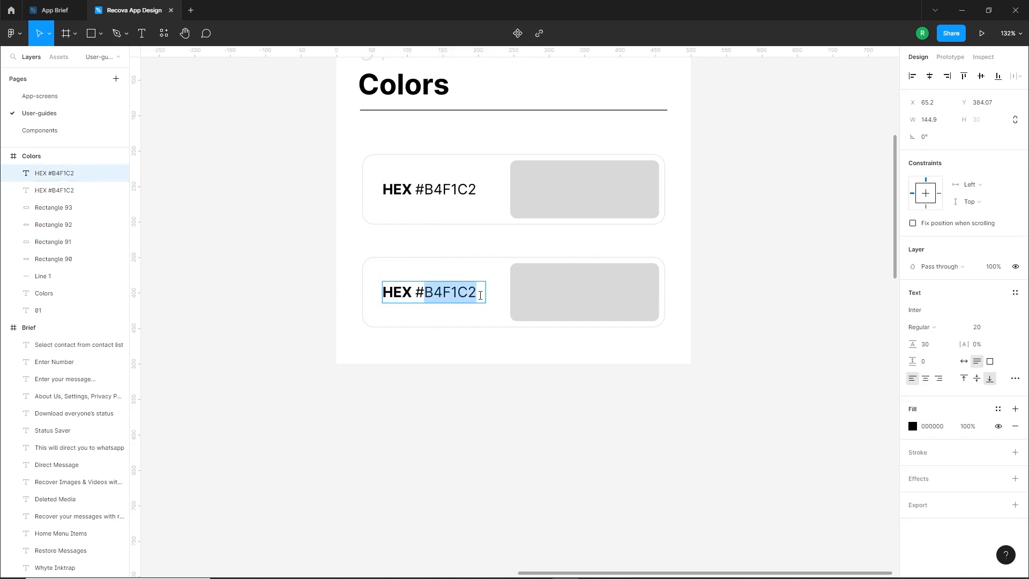
{"action": "type", "text": "000000"}
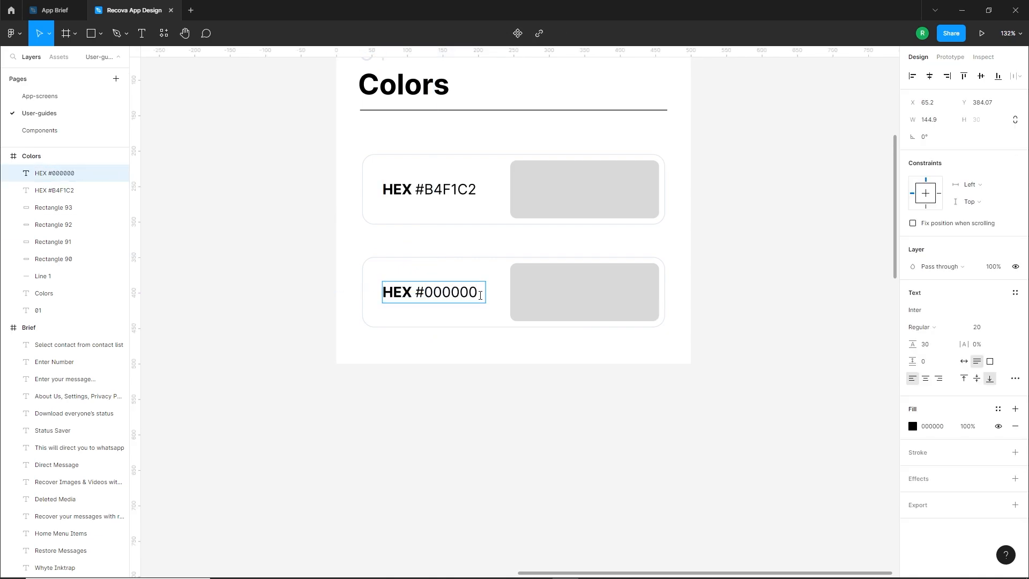
{"action": "left_click", "coordinate": [440, 386]}
{"action": "left_click", "coordinate": [462, 349]}
Fill the upper card's grey swatch with B4F1C2, copied from its label
{"action": "left_click", "coordinate": [519, 206]}
{"action": "double_click", "coordinate": [433, 189]}
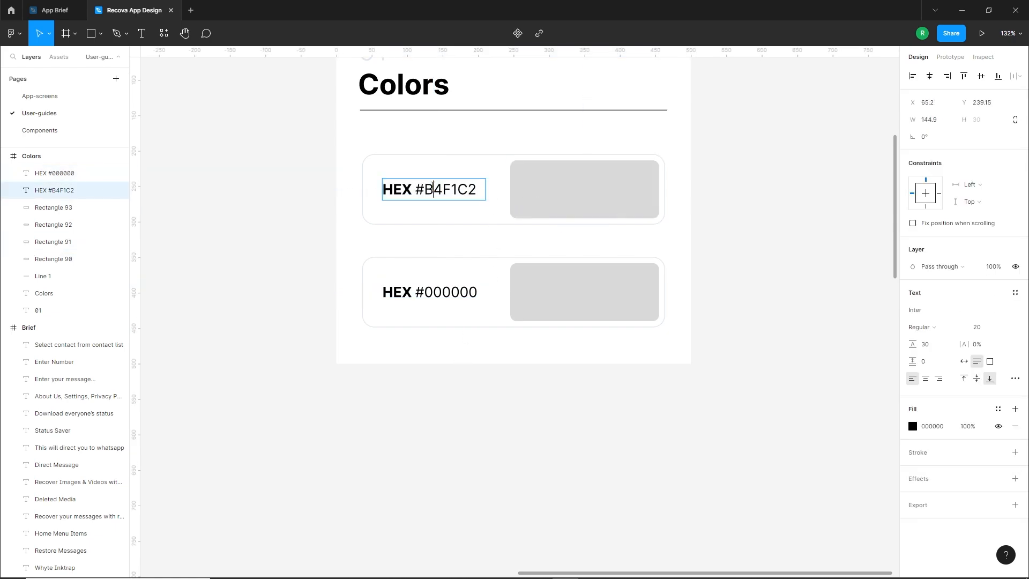
{"action": "left_click_drag", "start_coordinate": [424, 188], "coordinate": [466, 189]}
{"action": "left_click", "coordinate": [596, 182]}
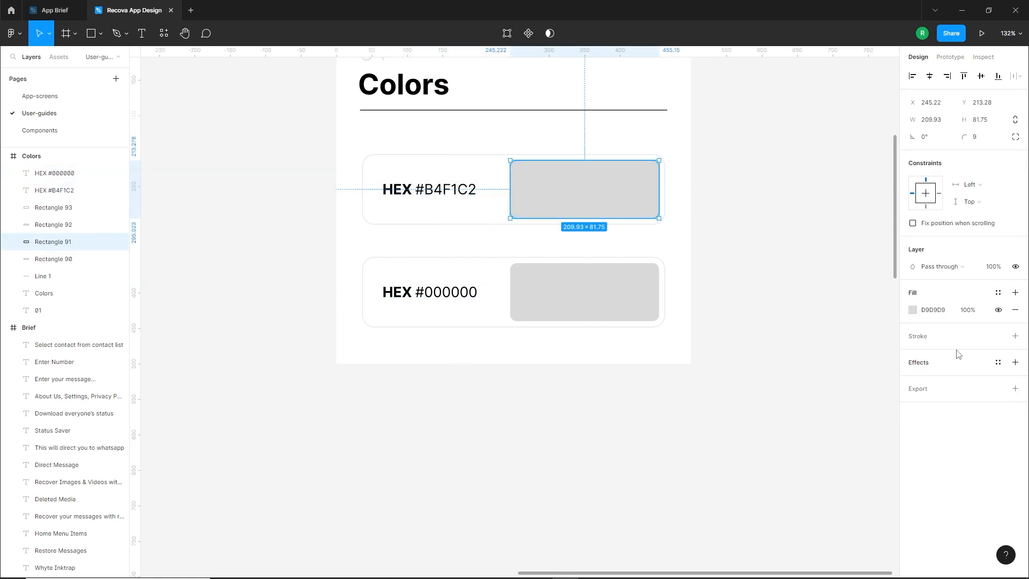
{"action": "left_click", "coordinate": [912, 310]}
{"action": "key", "text": "ctrl+v"}
{"action": "key", "text": "Return"}
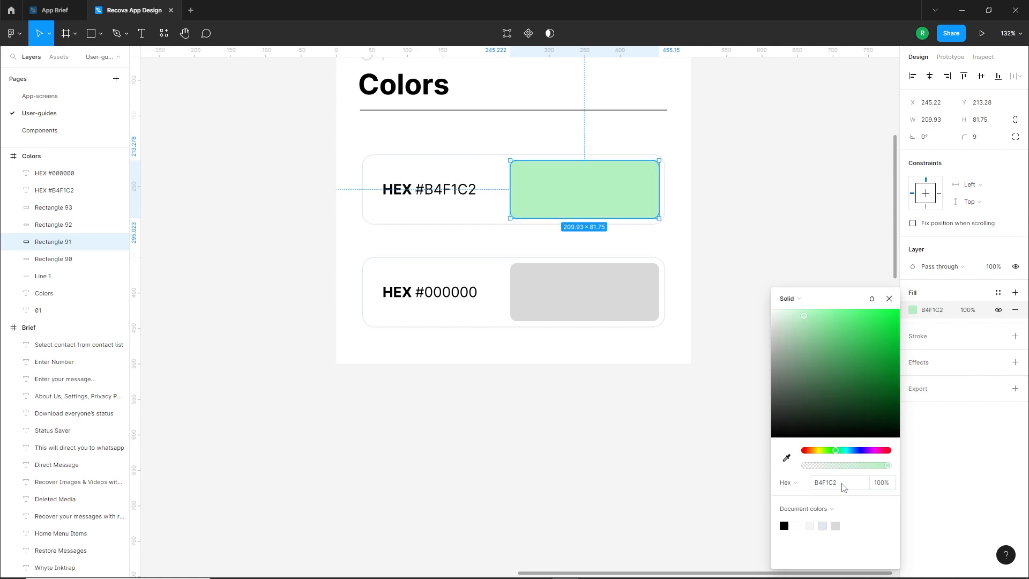
{"action": "left_click", "coordinate": [570, 437]}
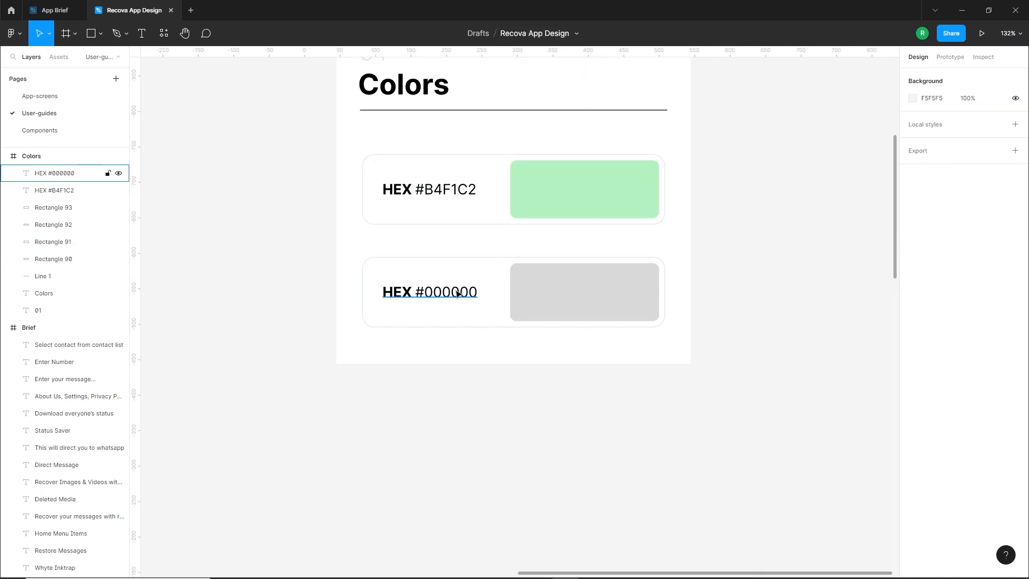
Fill the lower card's grey swatch with 000000
{"action": "left_click", "coordinate": [555, 295]}
{"action": "left_click", "coordinate": [913, 310]}
{"action": "type", "text": "000000"}
{"action": "key", "text": "Return"}
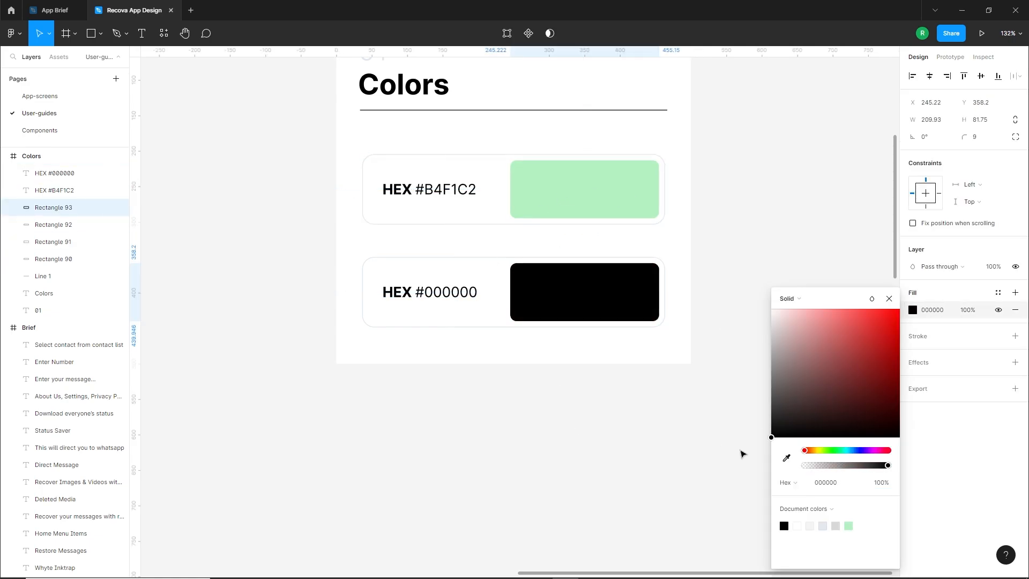
{"action": "left_click", "coordinate": [588, 416]}
{"action": "scroll", "coordinate": [542, 411], "scroll_direction": "up", "scroll_amount": 3}
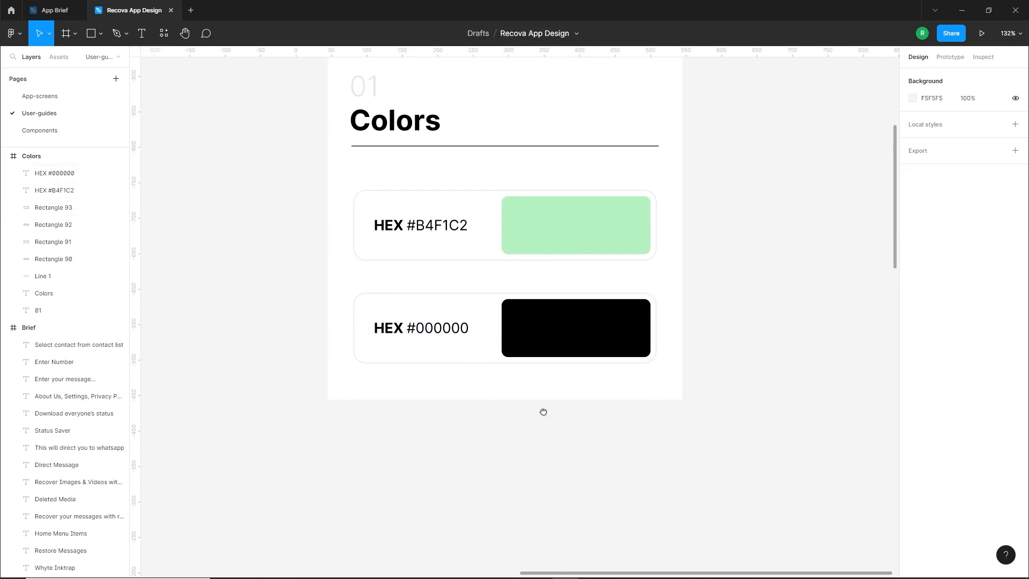
{"action": "left_click_drag", "start_coordinate": [634, 323], "coordinate": [601, 388]}
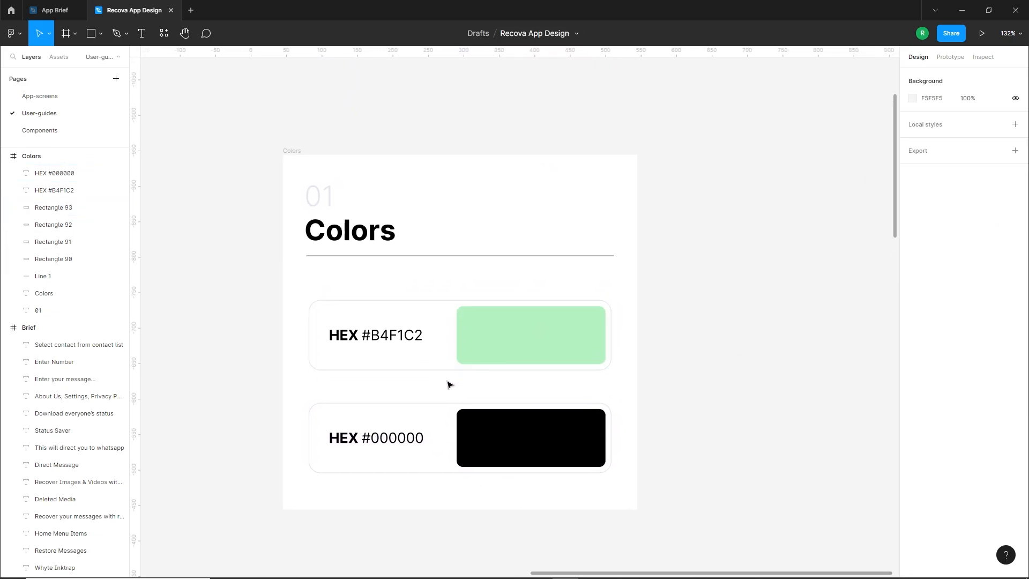
Duplicate the Colors frame to its right at X 590, Y -944 and name the copy Typography
{"action": "scroll", "coordinate": [449, 385], "scroll_direction": "down", "scroll_amount": 2}
{"action": "scroll", "coordinate": [747, 375], "scroll_direction": "right", "scroll_amount": 3}
{"action": "left_click", "coordinate": [191, 172]}
{"action": "left_click_drag", "start_coordinate": [191, 172], "coordinate": [395, 190]}
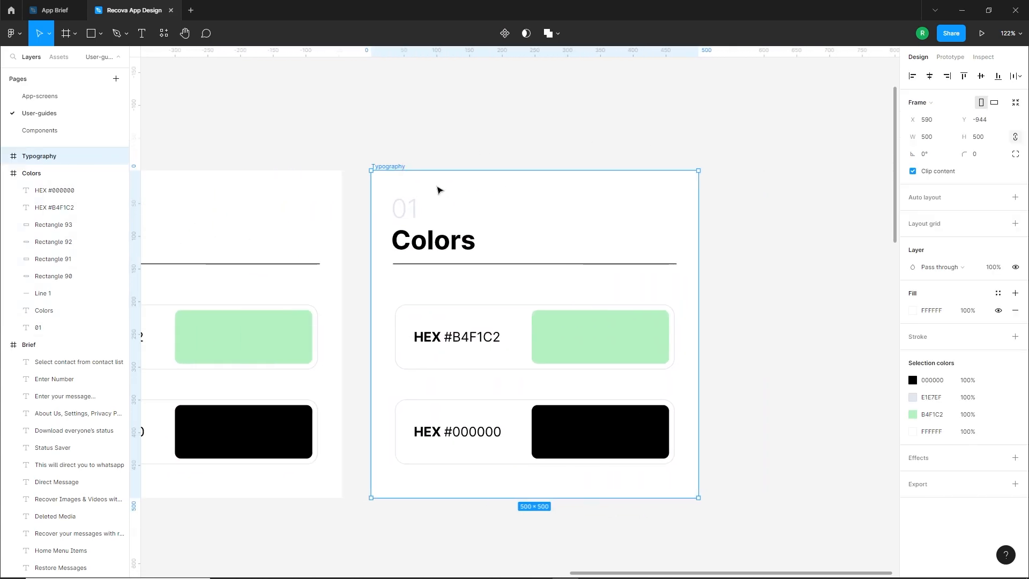
Change the copied frame's heading to "Typography" and its section number to 02
{"action": "double_click", "coordinate": [416, 241]}
{"action": "type", "text": "Typography"}
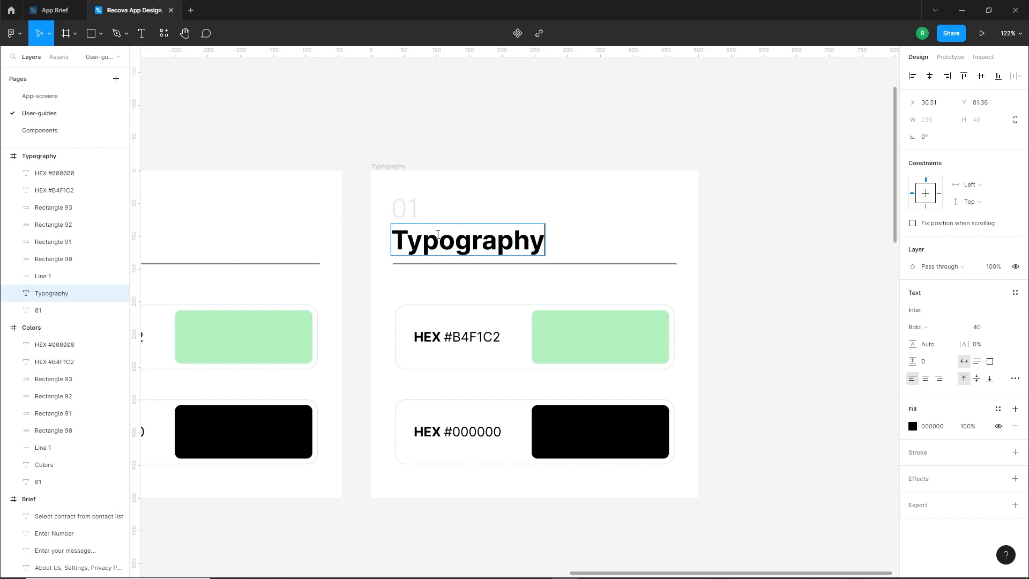
{"action": "left_click", "coordinate": [407, 204]}
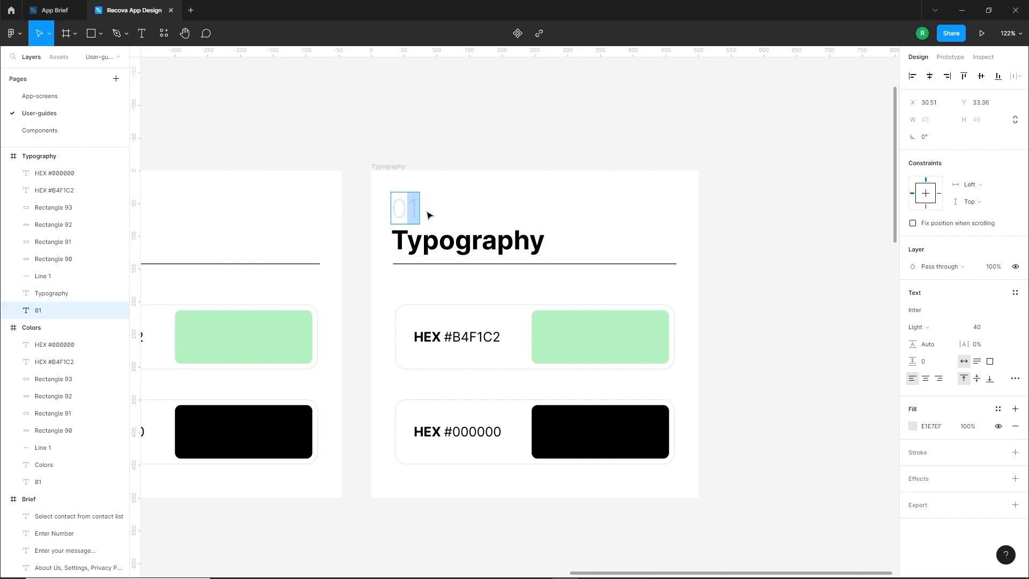
{"action": "type", "text": "2"}
{"action": "left_click", "coordinate": [456, 248]}
Delete both colour cards with their labels and swatches from the Typography frame
{"action": "left_click_drag", "start_coordinate": [599, 236], "coordinate": [531, 188]}
{"action": "left_click_drag", "start_coordinate": [327, 237], "coordinate": [593, 406]}
{"action": "key", "text": "Delete"}
{"action": "left_click_drag", "start_coordinate": [420, 310], "coordinate": [601, 375]}
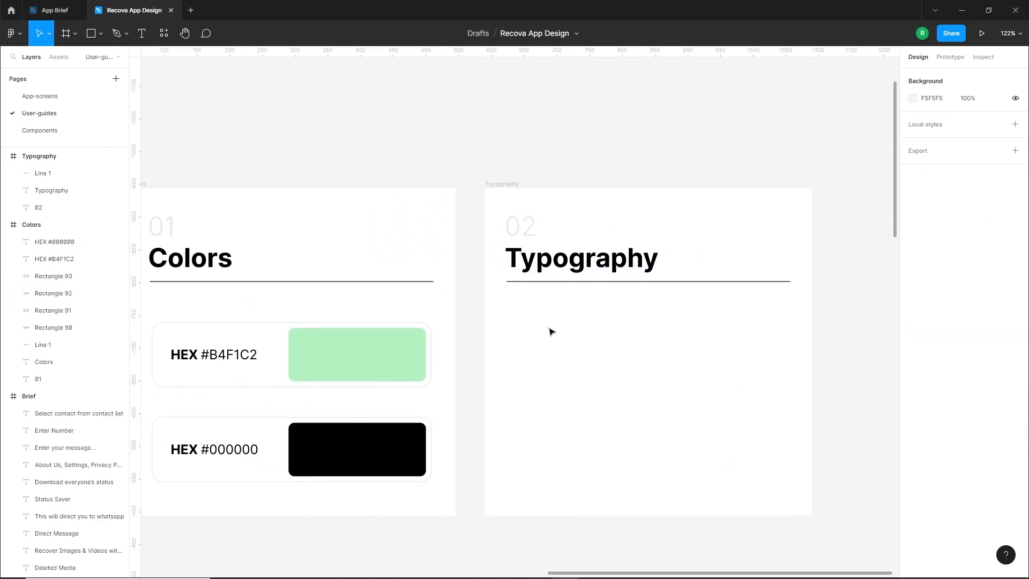
Copy the Whyte Inktrap text from the Brief frame's Fonts section into the Typography frame below the divider line
{"action": "scroll", "coordinate": [592, 327], "scroll_direction": "down", "scroll_amount": 5}
{"action": "scroll", "coordinate": [444, 301], "scroll_direction": "down", "scroll_amount": 6}
{"action": "scroll", "coordinate": [443, 302], "scroll_direction": "left", "scroll_amount": 4}
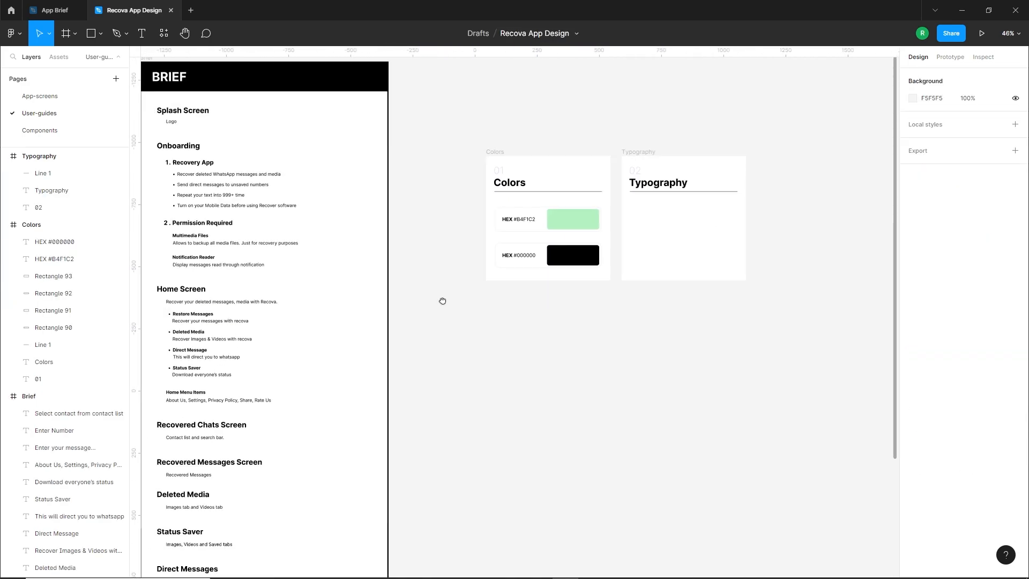
{"action": "scroll", "coordinate": [325, 498], "scroll_direction": "up", "scroll_amount": 5}
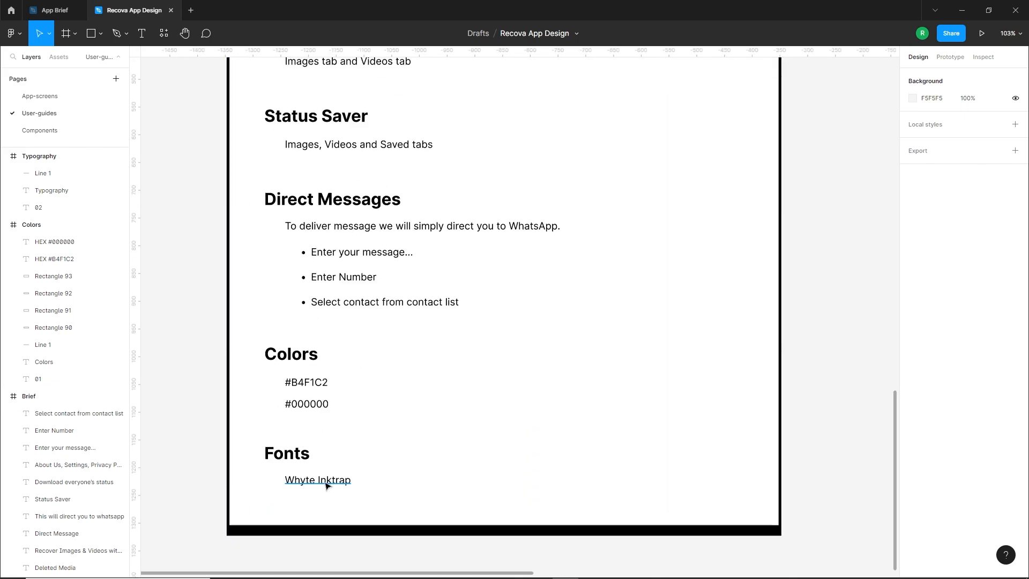
{"action": "left_click", "coordinate": [322, 487]}
{"action": "scroll", "coordinate": [326, 484], "scroll_direction": "down", "scroll_amount": 5}
{"action": "scroll", "coordinate": [325, 484], "scroll_direction": "down", "scroll_amount": 6}
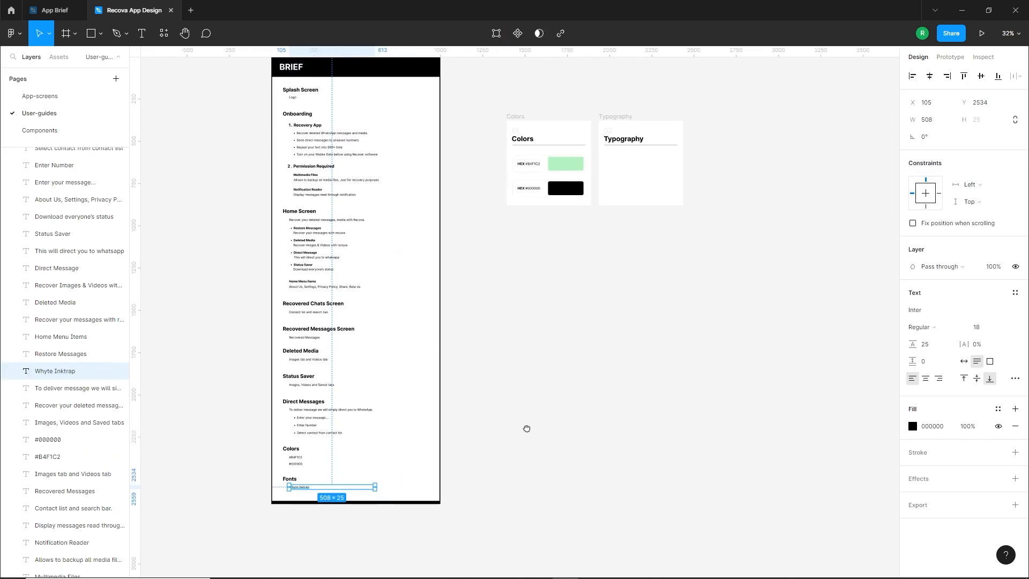
{"action": "left_click_drag", "start_coordinate": [186, 532], "coordinate": [516, 179]}
{"action": "scroll", "coordinate": [534, 177], "scroll_direction": "up", "scroll_amount": 4}
{"action": "scroll", "coordinate": [534, 178], "scroll_direction": "up", "scroll_amount": 6}
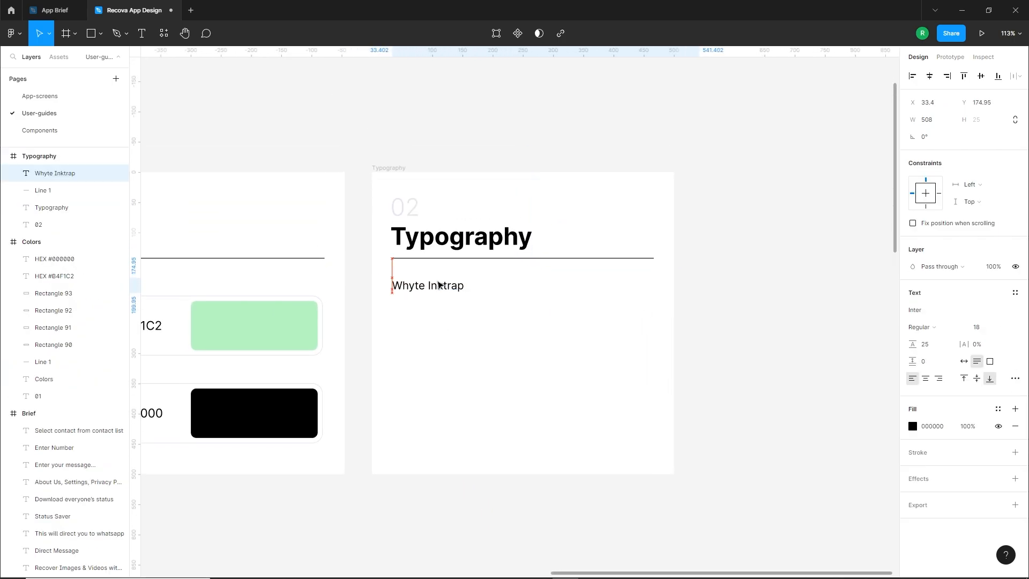
Narrow the Whyte Inktrap text box to about 159, move it closer to the divider, and set it to Bold, size 24
{"action": "left_click_drag", "start_coordinate": [699, 282], "coordinate": [488, 280]}
{"action": "left_click_drag", "start_coordinate": [421, 287], "coordinate": [421, 283]}
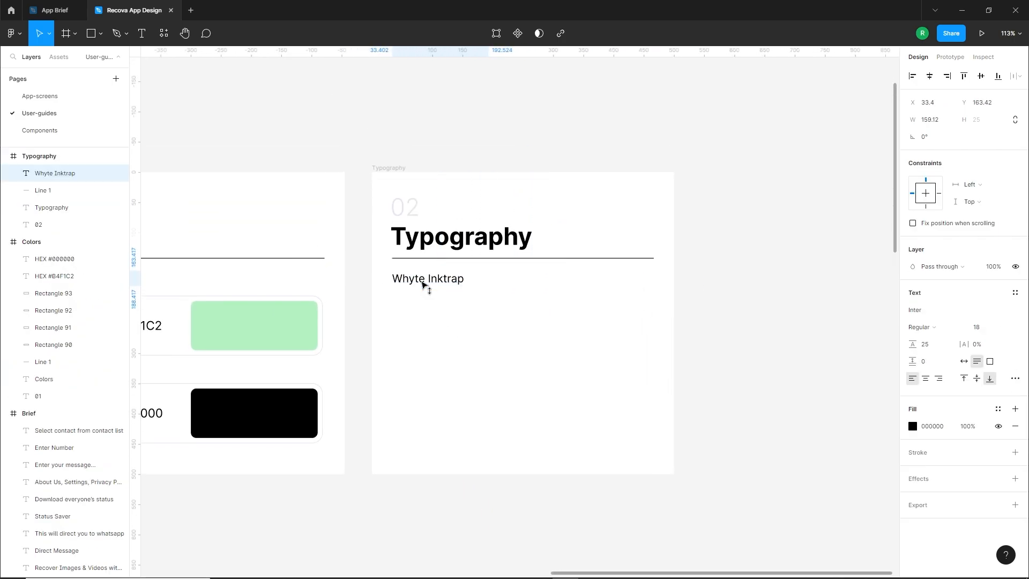
{"action": "left_click", "coordinate": [985, 327]}
{"action": "type", "text": "24"}
{"action": "key", "text": "Return"}
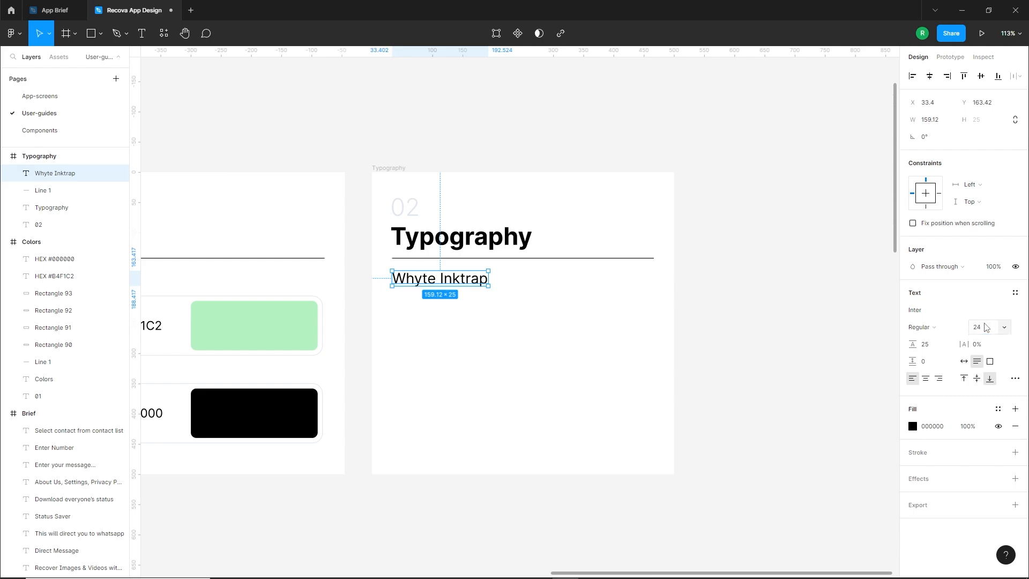
{"action": "left_click", "coordinate": [932, 332]}
{"action": "left_click", "coordinate": [928, 365]}
{"action": "left_click", "coordinate": [694, 362]}
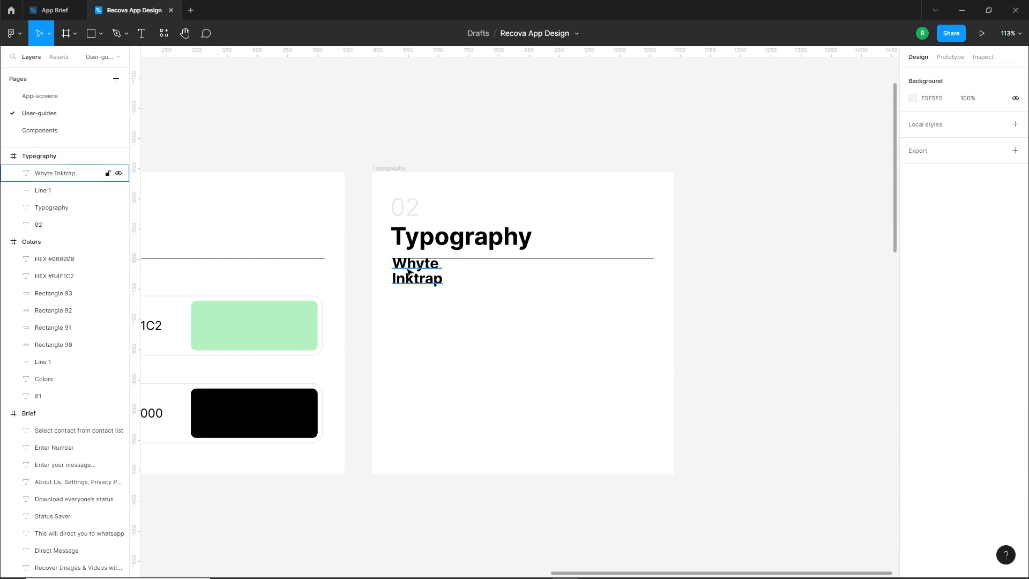
Widen the Whyte Inktrap text box to about 189 so the font name fits on one line
{"action": "left_click", "coordinate": [409, 273]}
{"action": "mouse_move", "coordinate": [489, 274]}
{"action": "left_mouse_down"}
{"action": "mouse_move", "coordinate": [506, 275]}
{"action": "mouse_move", "coordinate": [474, 270]}
{"action": "mouse_move", "coordinate": [479, 280]}
{"action": "left_mouse_up"}
{"action": "left_click", "coordinate": [453, 305]}
{"action": "left_click_drag", "start_coordinate": [449, 307], "coordinate": [588, 321]}
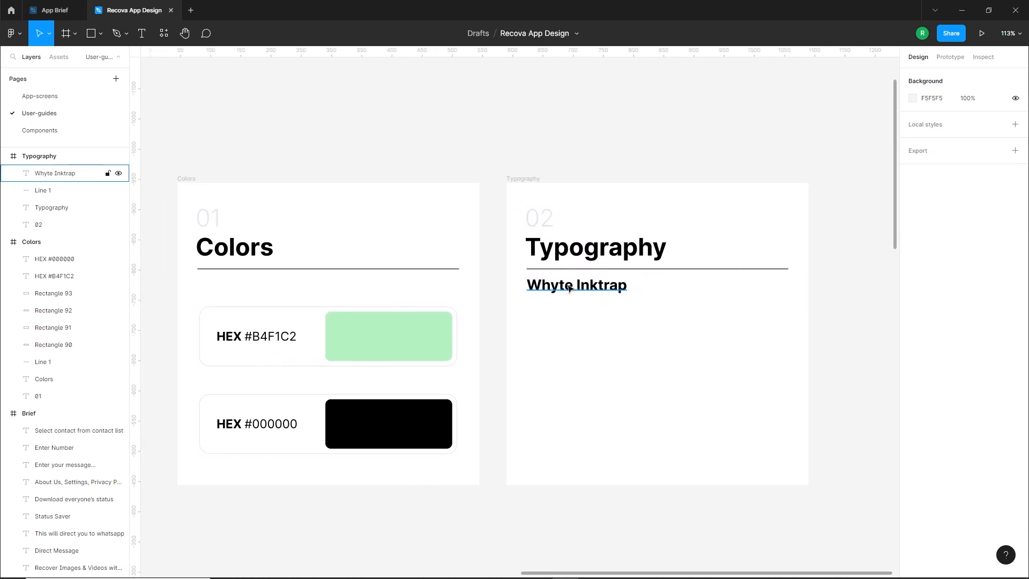
Duplicate the Whyte Inktrap line directly below itself and change the copy's text to "Heading 01"
{"action": "left_click_drag", "start_coordinate": [572, 286], "coordinate": [572, 317]}
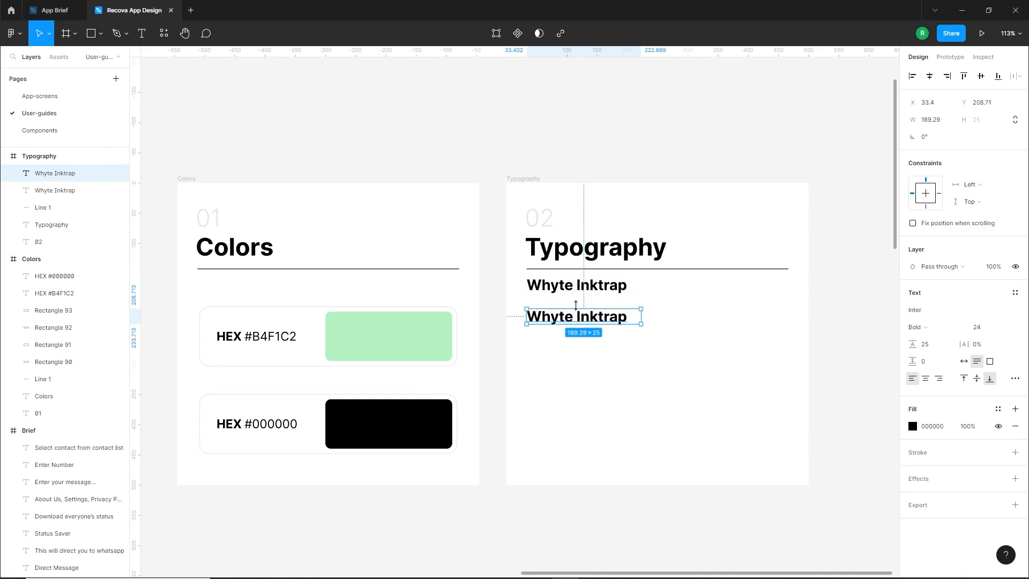
{"action": "double_click", "coordinate": [571, 321]}
{"action": "type", "text": "Heading 01"}
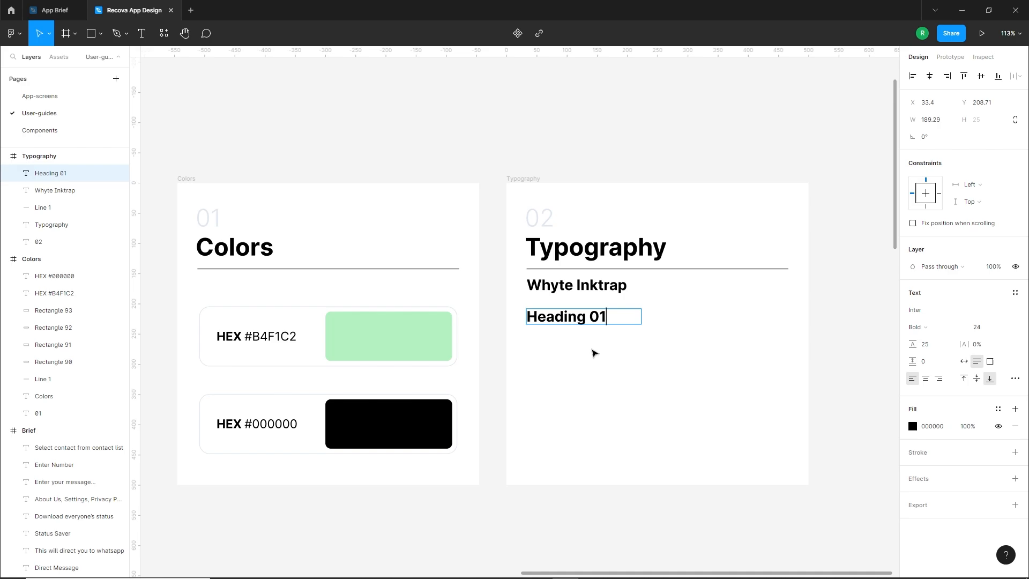
{"action": "key", "text": "Escape"}
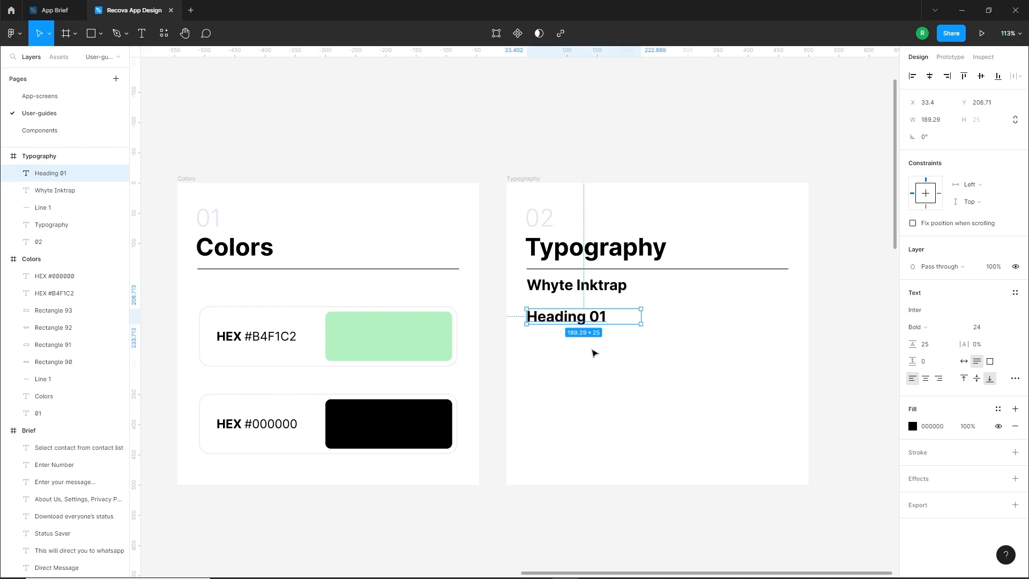
{"action": "left_click_drag", "start_coordinate": [639, 346], "coordinate": [599, 349]}
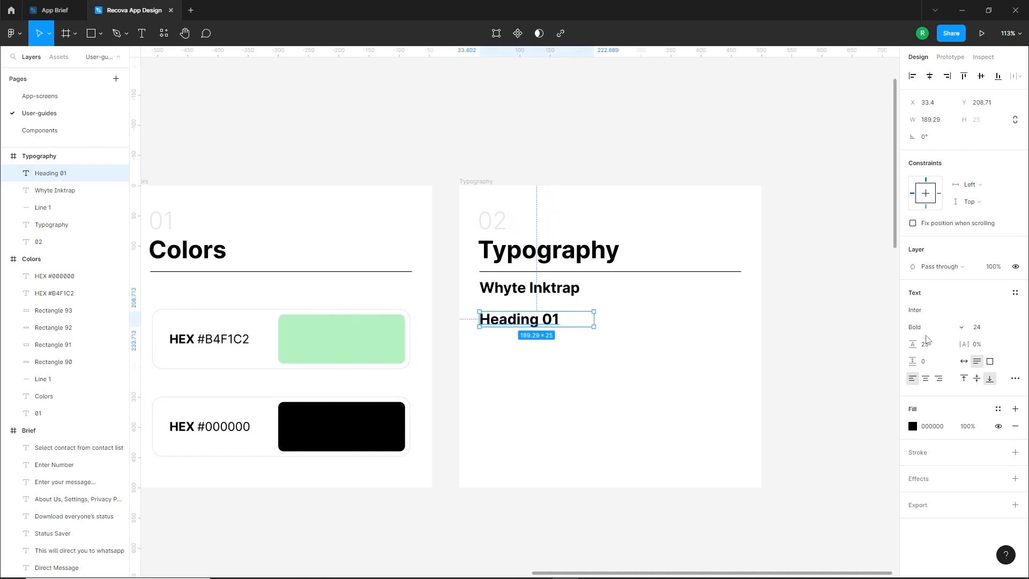
Set the font of the Heading 01 text to Whyte Inktrap
{"action": "left_click", "coordinate": [935, 311]}
{"action": "key", "text": "Return"}
{"action": "left_click", "coordinate": [685, 333]}
Duplicate the Heading 01 text across its row, change the copy to "Bold | 24", and fit its box so the text ends at the divider's right end
{"action": "left_click", "coordinate": [533, 322]}
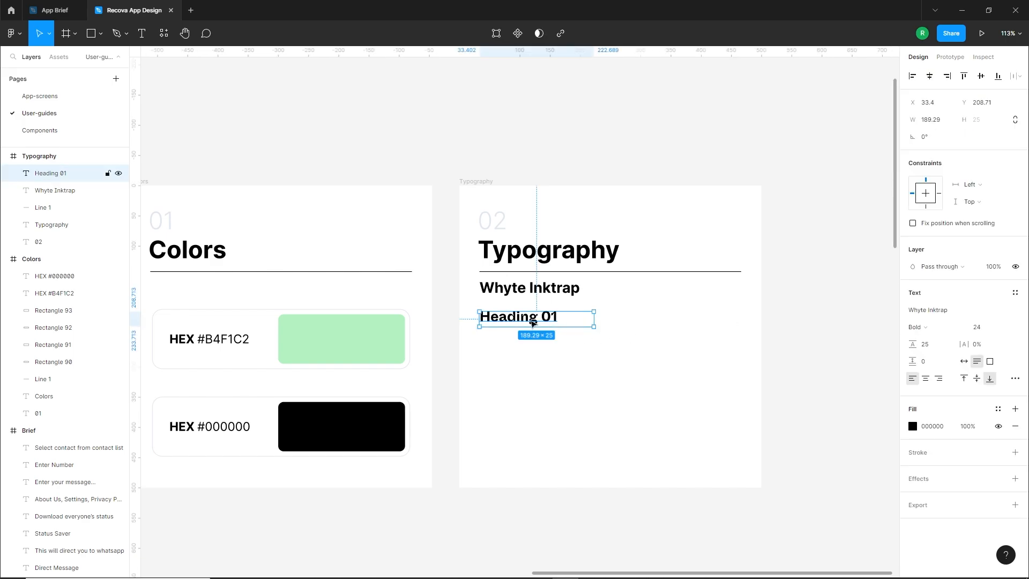
{"action": "left_click_drag", "start_coordinate": [533, 322], "coordinate": [718, 322]}
{"action": "double_click", "coordinate": [689, 317]}
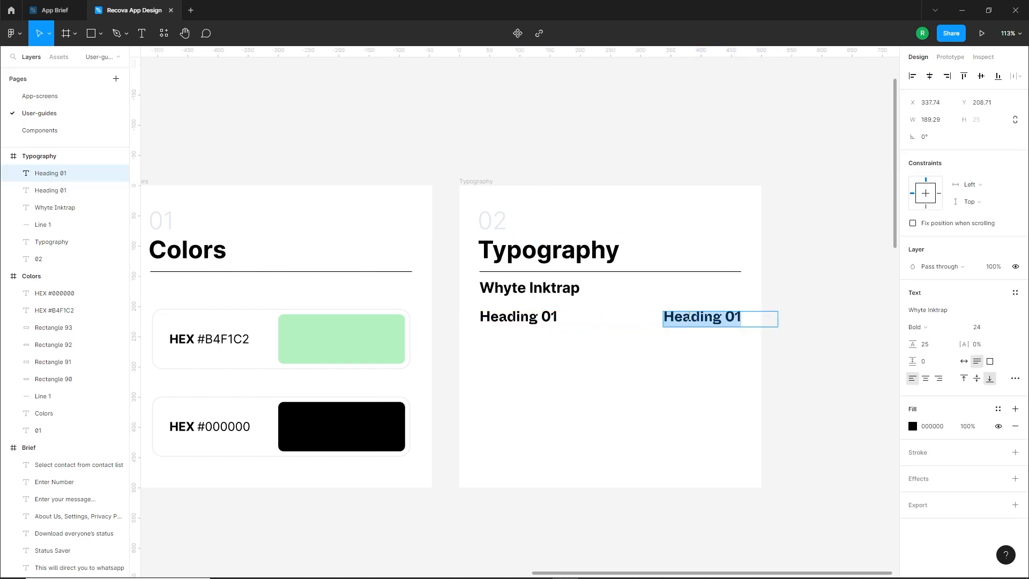
{"action": "type", "text": "Bold"}
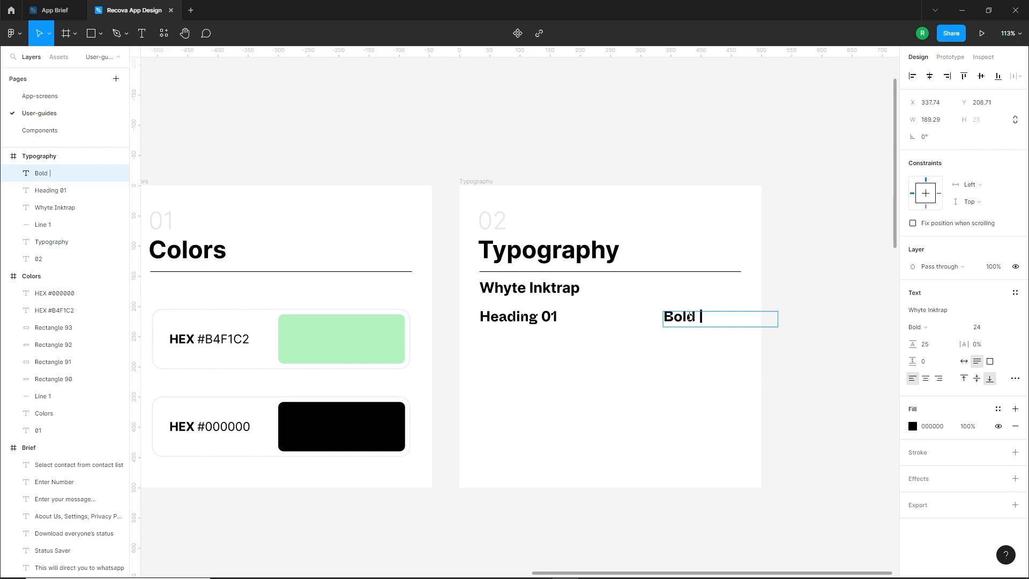
{"action": "type", "text": " | 24"}
{"action": "key", "text": "Escape"}
{"action": "left_click_drag", "start_coordinate": [773, 322], "coordinate": [718, 320]}
{"action": "left_click", "coordinate": [686, 361]}
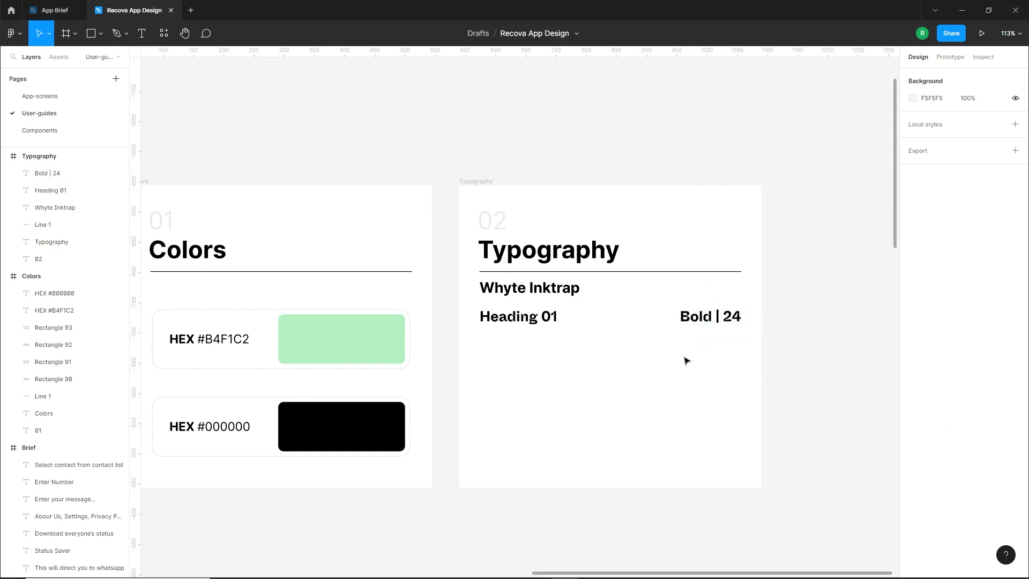
Duplicate the Heading 01 and "Bold | 24" texts together directly below their row
{"action": "left_click", "coordinate": [517, 317]}
{"action": "left_click", "coordinate": [708, 317], "text": "shift"}
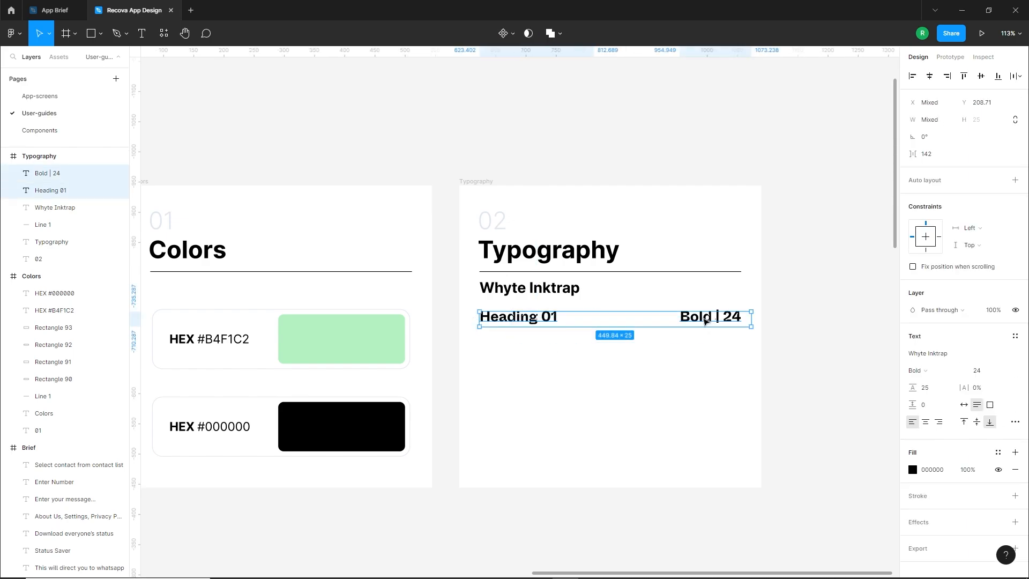
{"action": "left_click_drag", "start_coordinate": [707, 318], "coordinate": [700, 341]}
{"action": "left_click", "coordinate": [636, 393]}
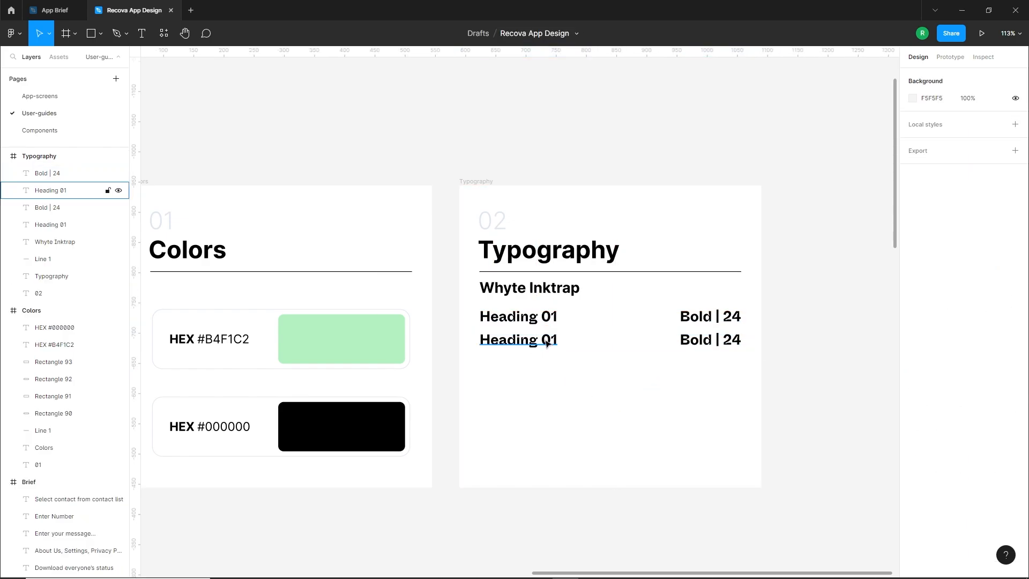
Change the copied heading's text to "Heading 02" and set its font size to 20
{"action": "left_click", "coordinate": [551, 340]}
{"action": "type", "text": "2"}
{"action": "key", "text": "Escape"}
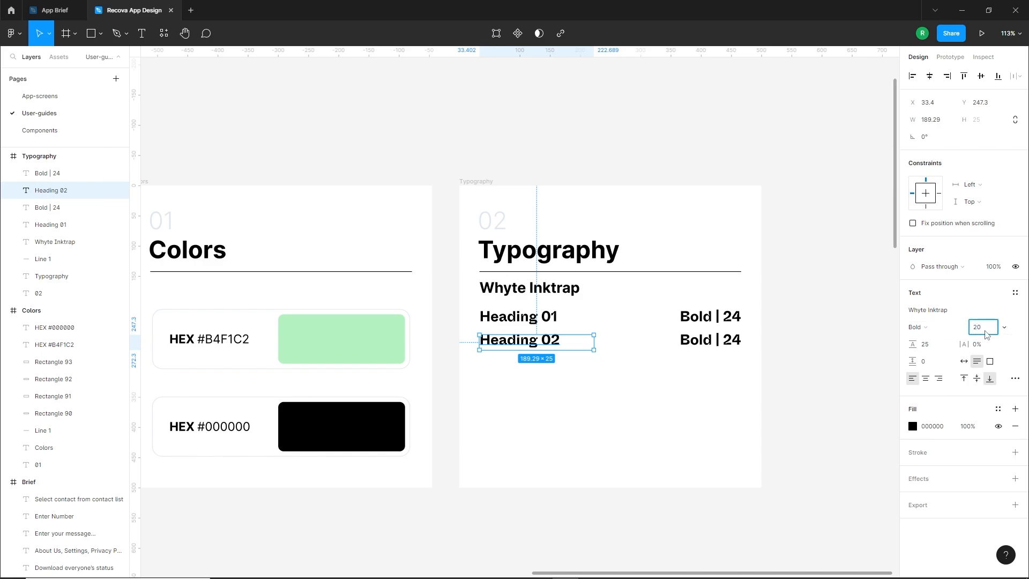
{"action": "key", "text": "Return"}
Change the style label beside Heading 02 to "Bold | 20"
{"action": "left_click", "coordinate": [741, 342]}
{"action": "double_click", "coordinate": [739, 342]}
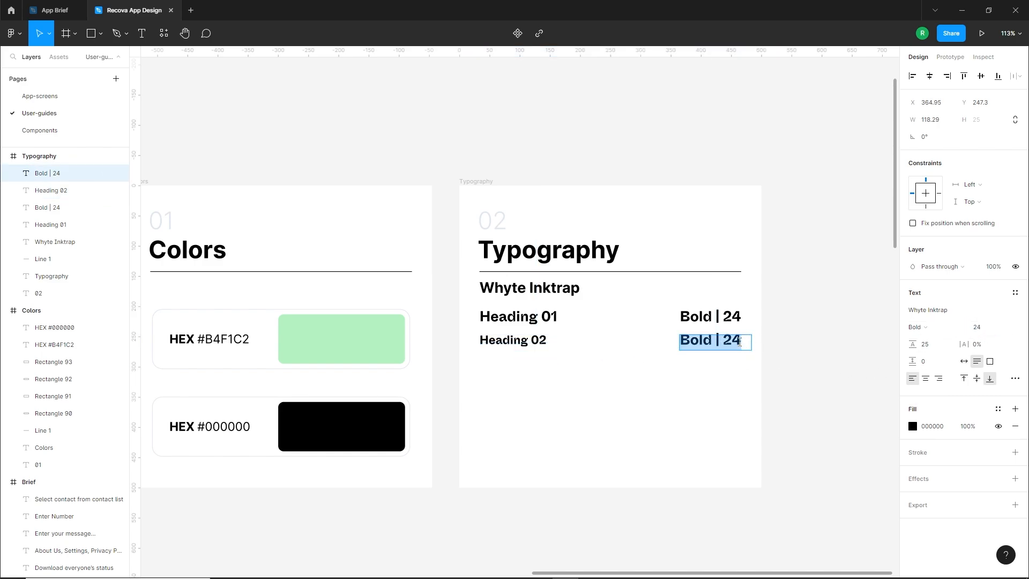
{"action": "double_click", "coordinate": [735, 342]}
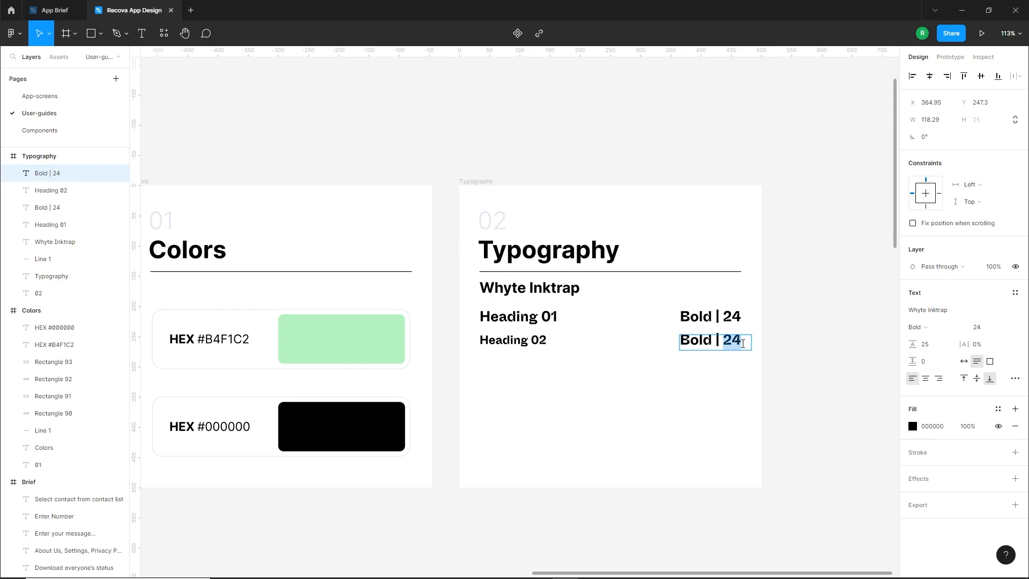
{"action": "type", "text": "20"}
{"action": "key", "text": "Escape"}
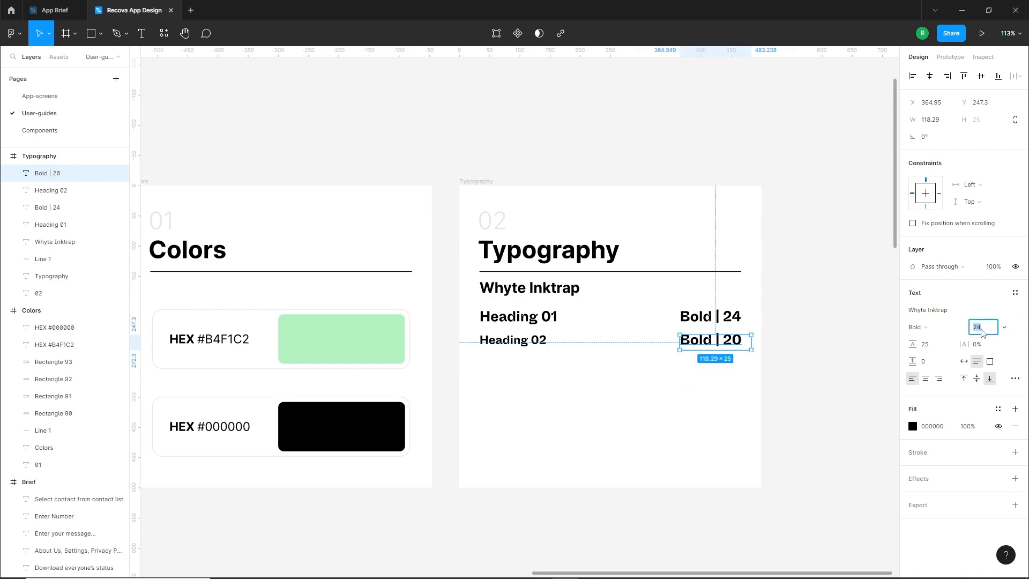
Set the "Bold | 20" label's font size to 20 and align its end with the label above
{"action": "left_click", "coordinate": [981, 328]}
{"action": "type", "text": "20"}
{"action": "key", "text": "Return"}
{"action": "left_click", "coordinate": [780, 381]}
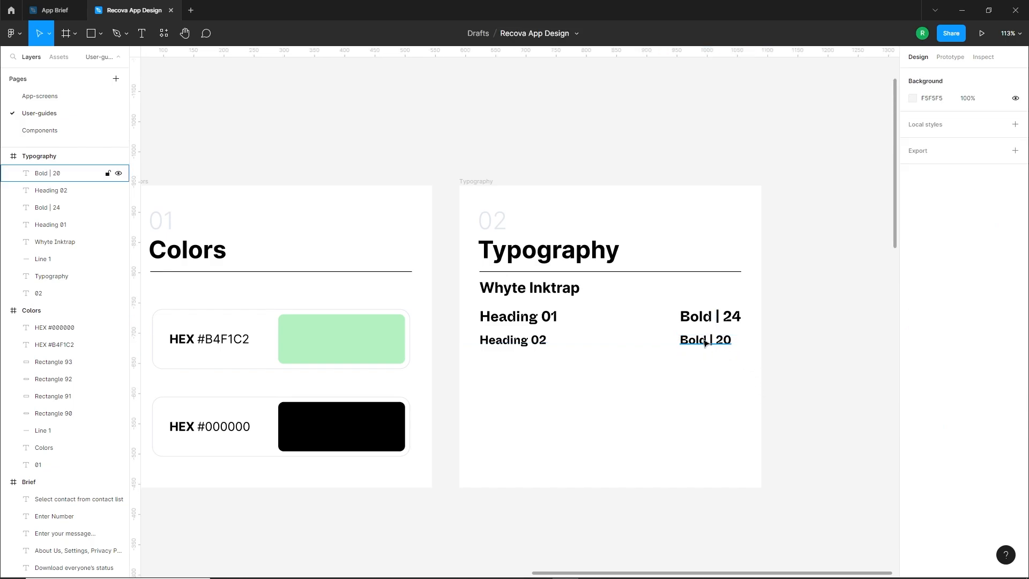
{"action": "left_click_drag", "start_coordinate": [705, 342], "coordinate": [715, 343]}
{"action": "left_click", "coordinate": [681, 375]}
Duplicate the Heading 02 row directly below itself and change the copied heading's text to "Heading 03"
{"action": "left_click_drag", "start_coordinate": [755, 376], "coordinate": [548, 364]}
{"action": "left_click", "coordinate": [526, 366]}
{"action": "double_click", "coordinate": [528, 364]}
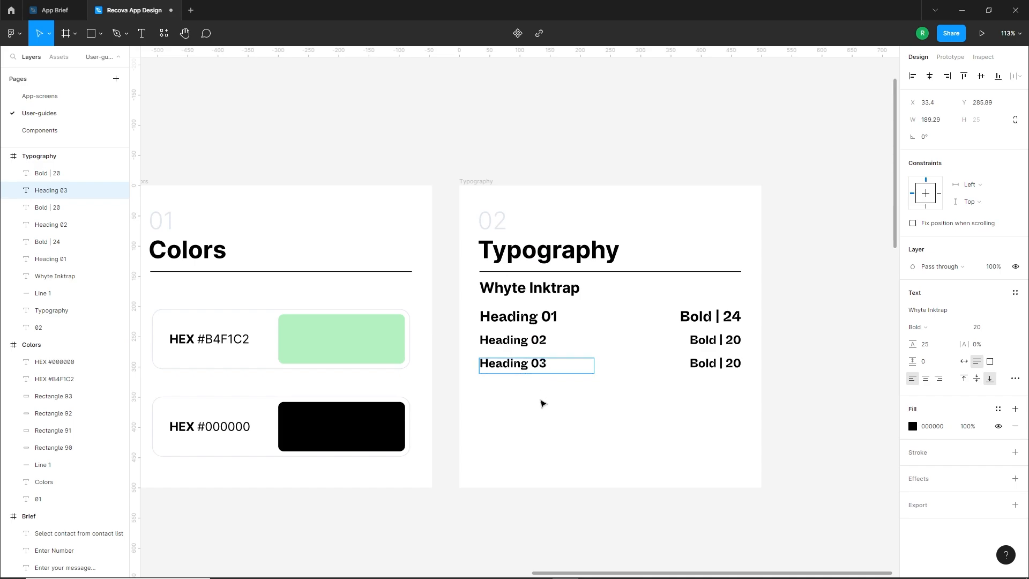
{"action": "key", "text": "Escape"}
Set the font size of the Heading 03 text to 18
{"action": "type", "text": "18"}
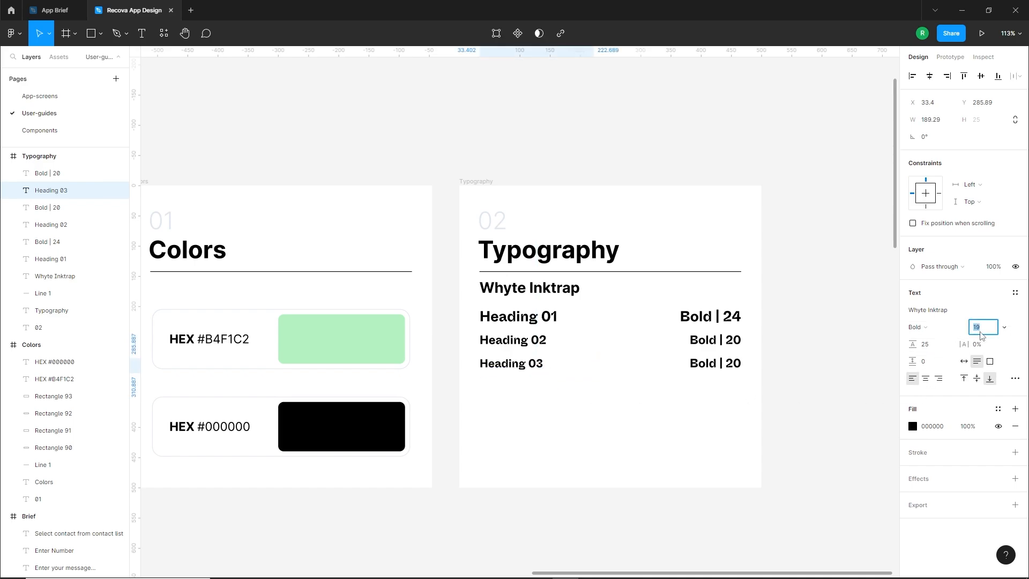
{"action": "key", "text": "Return"}
{"action": "left_click", "coordinate": [688, 396]}
Change the style label beside Heading 03 to "Bold | 18"
{"action": "left_click", "coordinate": [720, 364]}
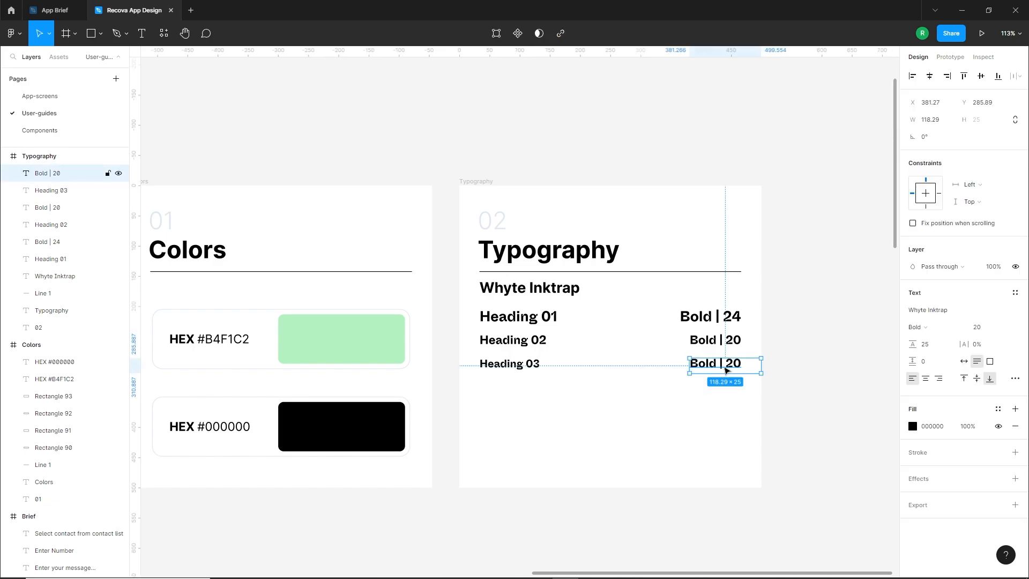
{"action": "double_click", "coordinate": [740, 365]}
{"action": "left_click_drag", "start_coordinate": [726, 364], "coordinate": [741, 367]}
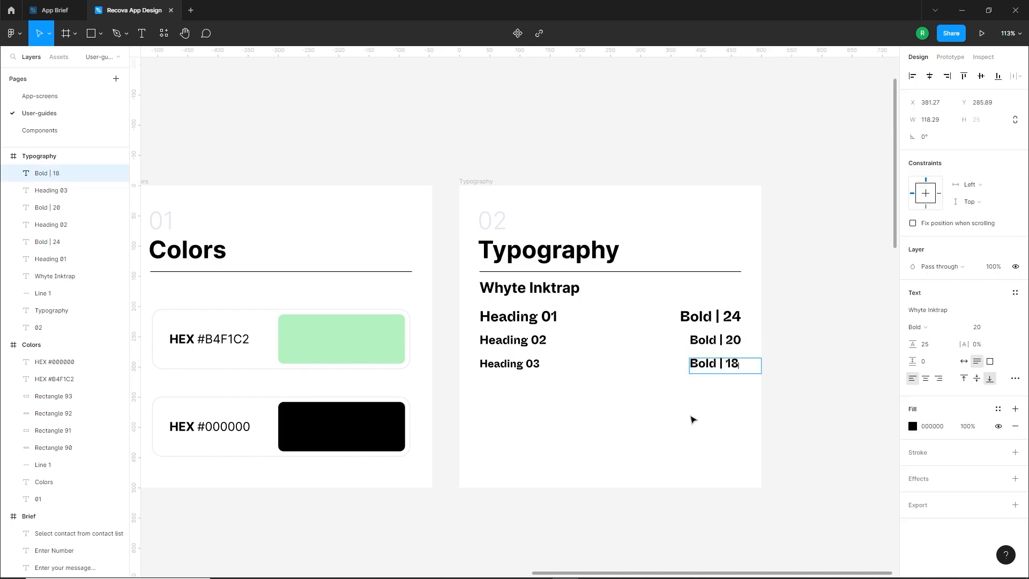
{"action": "key", "text": "Escape"}
Set the "Bold | 18" label's font size to 18 and align its end with the labels above
{"action": "left_click_drag", "start_coordinate": [719, 372], "coordinate": [719, 372]}
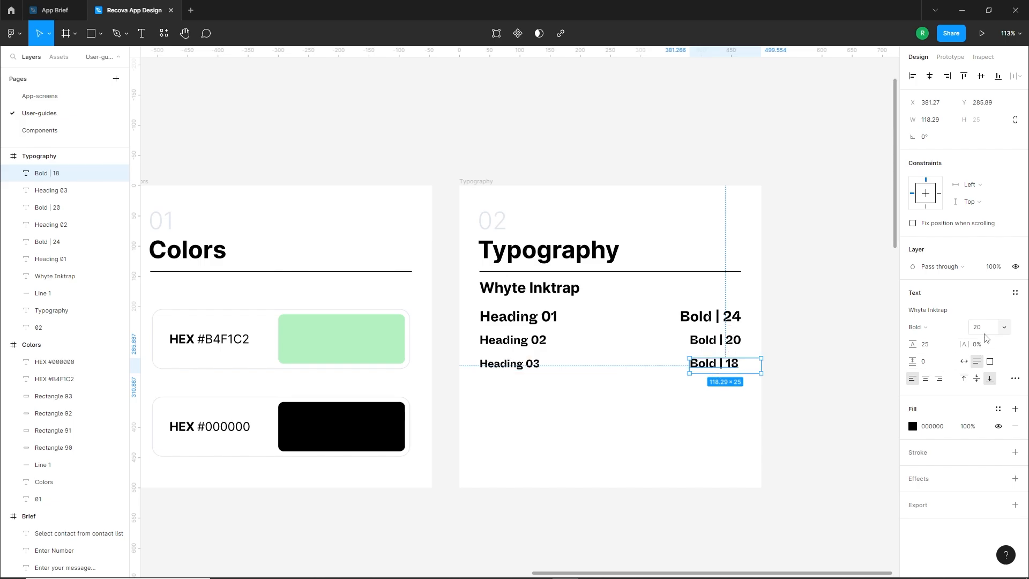
{"action": "type", "text": "18"}
{"action": "key", "text": "Return"}
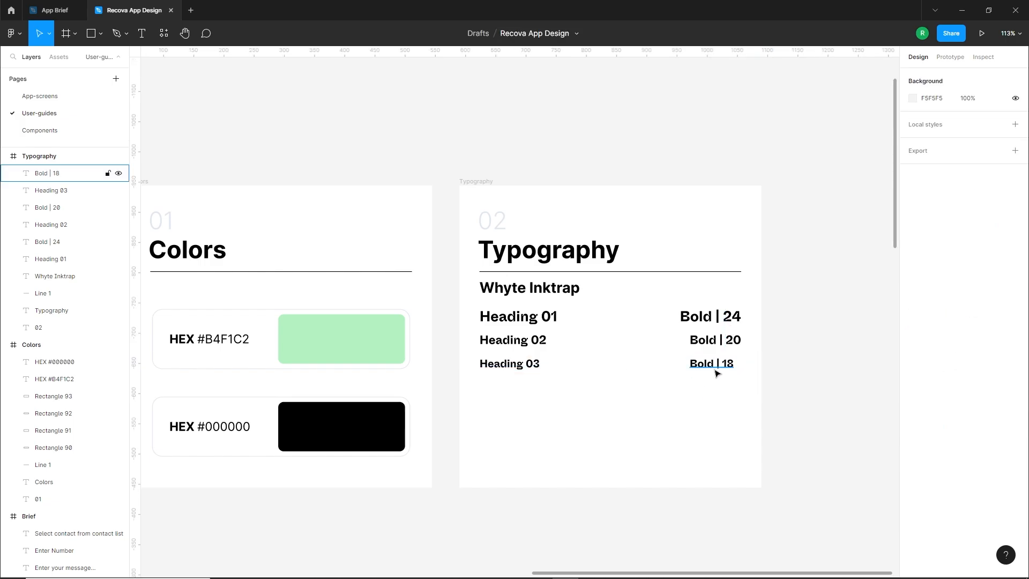
{"action": "left_click_drag", "start_coordinate": [716, 367], "coordinate": [722, 374]}
{"action": "left_click", "coordinate": [583, 397]}
Duplicate the Typography divider line below the Heading 03 row and change the copy's stroke to light grey
{"action": "left_click_drag", "start_coordinate": [567, 272], "coordinate": [566, 390]}
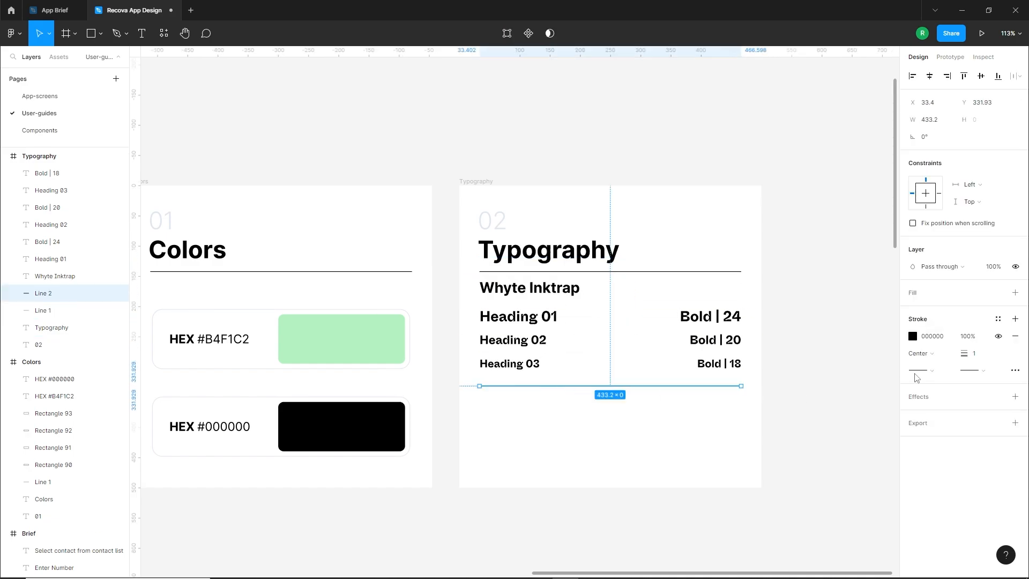
{"action": "left_click", "coordinate": [912, 336]}
{"action": "left_click", "coordinate": [642, 444]}
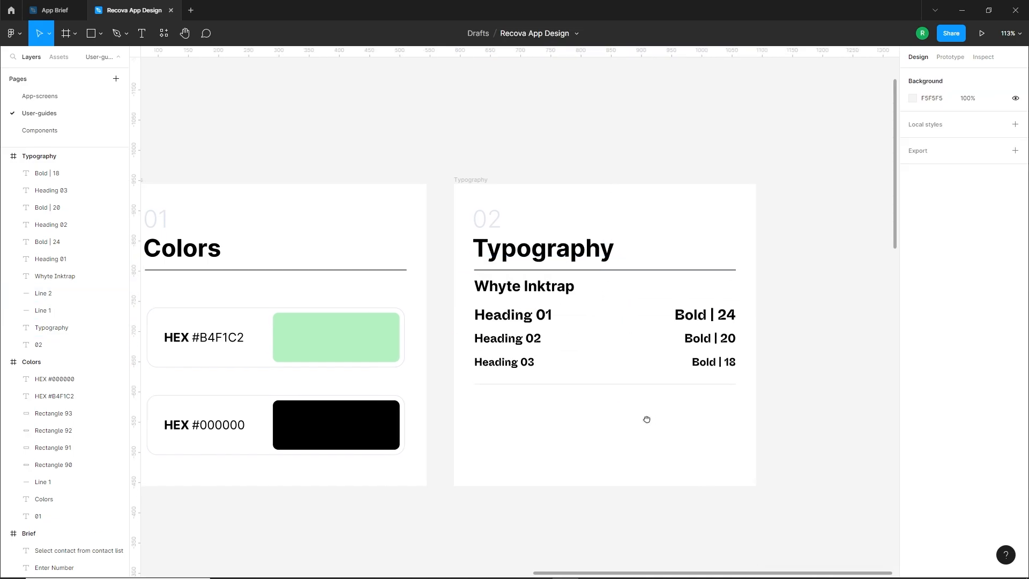
Duplicate the Heading 01 and "Bold | 24" texts together to a new row below the light grey divider
{"action": "scroll", "coordinate": [616, 414], "scroll_direction": "right", "scroll_amount": 1}
{"action": "left_click", "coordinate": [506, 317]}
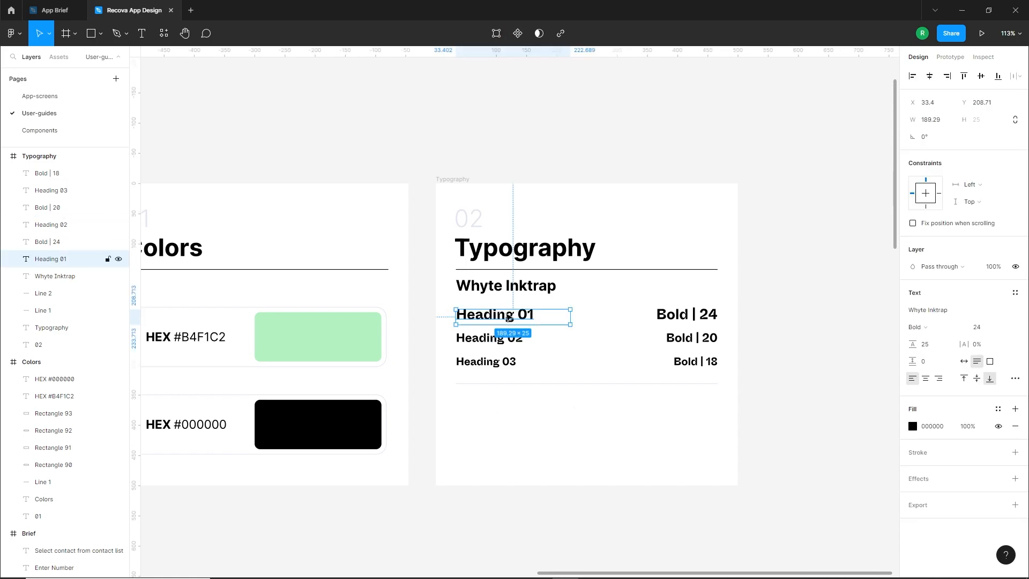
{"action": "left_click", "coordinate": [685, 320], "text": "shift"}
{"action": "left_click_drag", "start_coordinate": [679, 320], "coordinate": [672, 411]}
{"action": "left_click", "coordinate": [622, 432]}
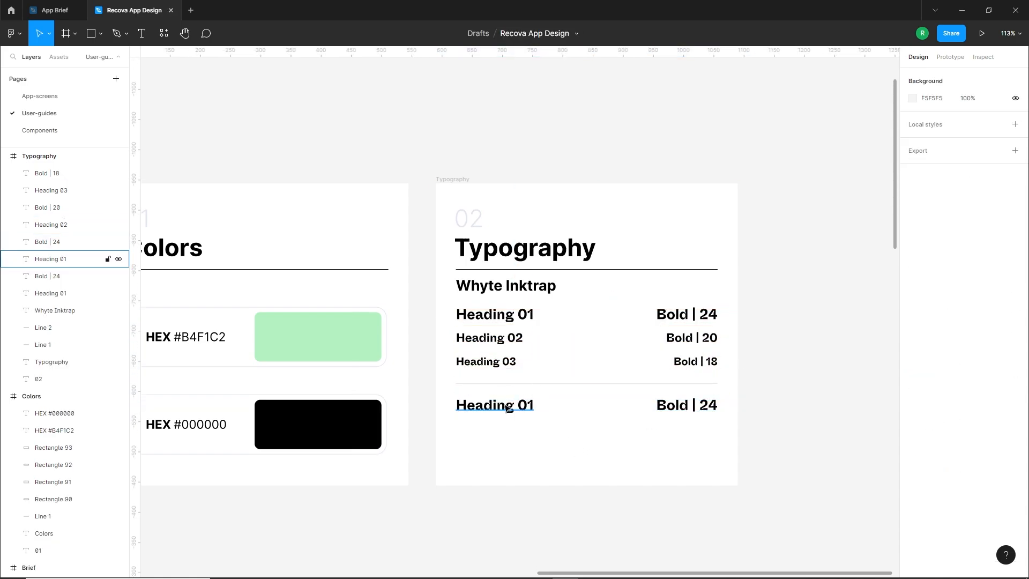
Change the copied heading below the light grey divider to "Paragraph 01"
{"action": "double_click", "coordinate": [508, 408]}
{"action": "left_click_drag", "start_coordinate": [515, 409], "coordinate": [445, 413]}
{"action": "type", "text": "Paragraph"}
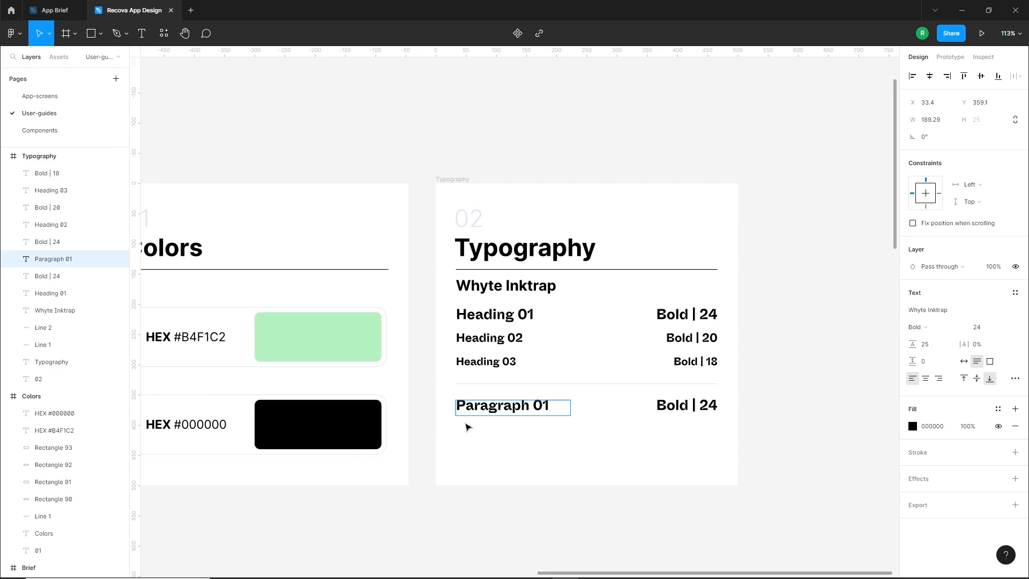
{"action": "key", "text": "Escape"}
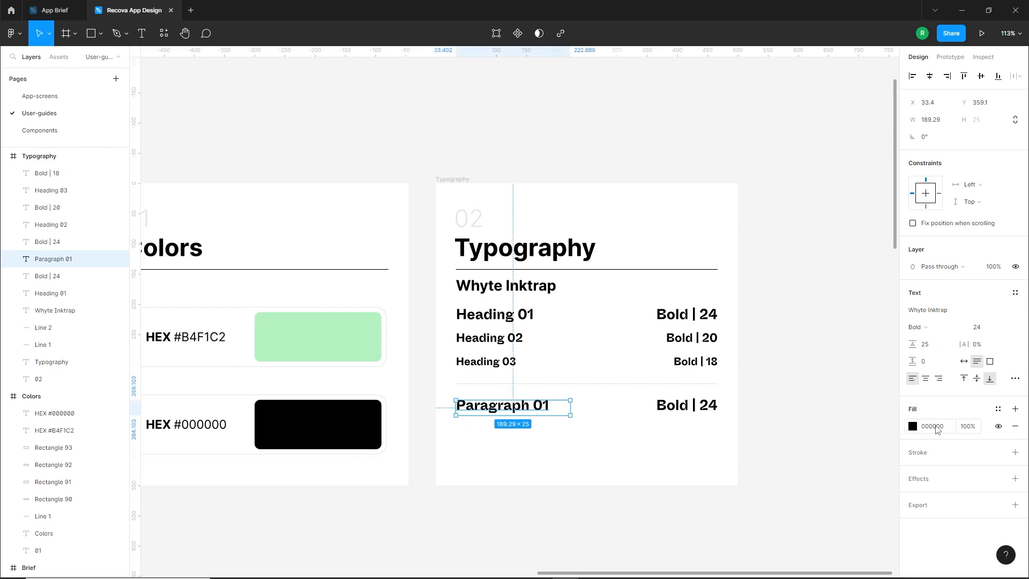
Set the Paragraph 01 text to Regular weight and font size 18
{"action": "left_click", "coordinate": [917, 327]}
{"action": "left_click", "coordinate": [940, 302]}
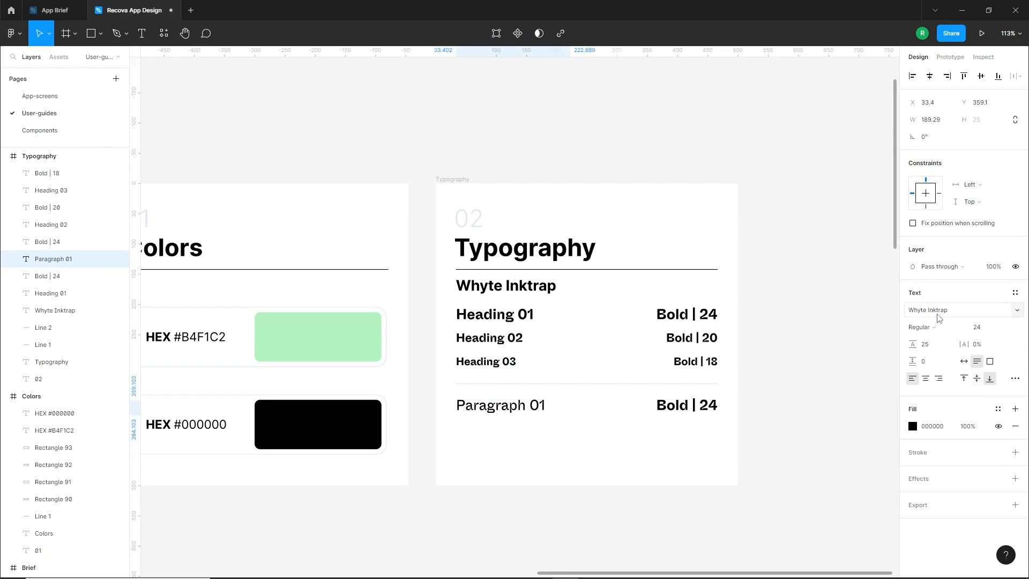
{"action": "left_click", "coordinate": [988, 330]}
{"action": "type", "text": "18"}
{"action": "key", "text": "Return"}
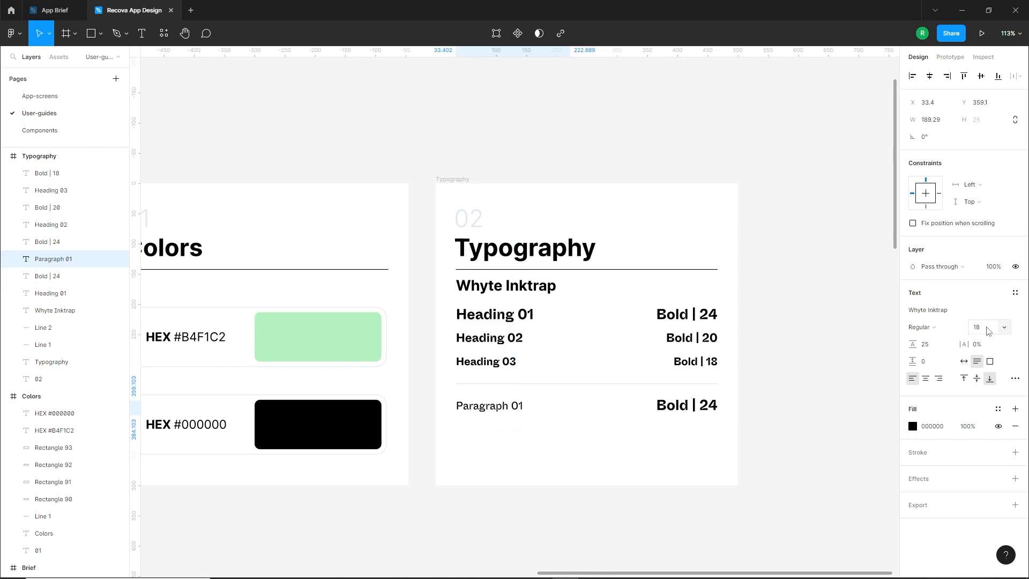
{"action": "left_click", "coordinate": [555, 439]}
Change the style label beside Paragraph 01 to "regular | 18" and widen its box to about 147 so it fits on one line
{"action": "left_click", "coordinate": [501, 410]}
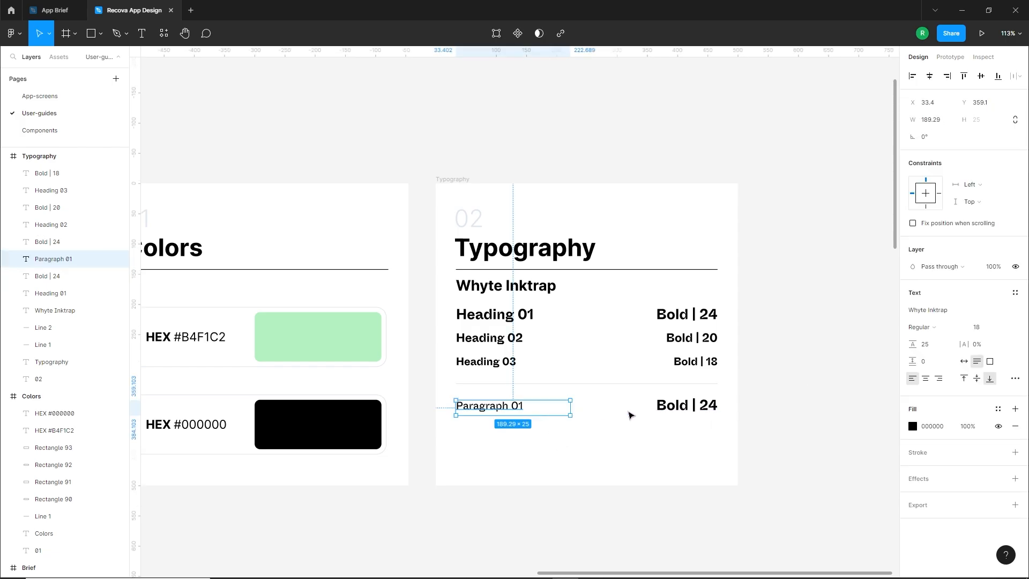
{"action": "left_click", "coordinate": [685, 410]}
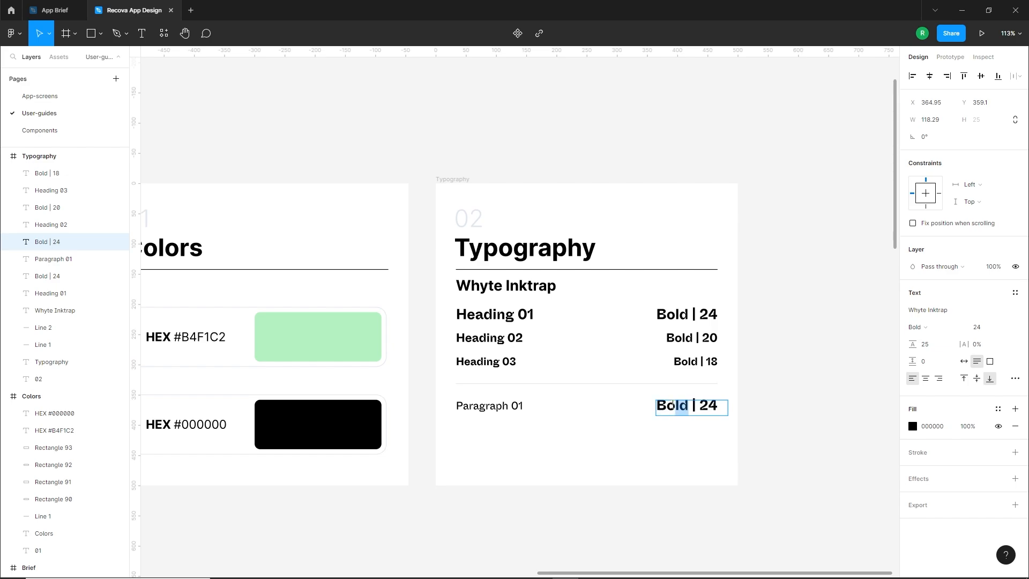
{"action": "left_click_drag", "start_coordinate": [676, 406], "coordinate": [658, 407]}
{"action": "type", "text": "regular | 18"}
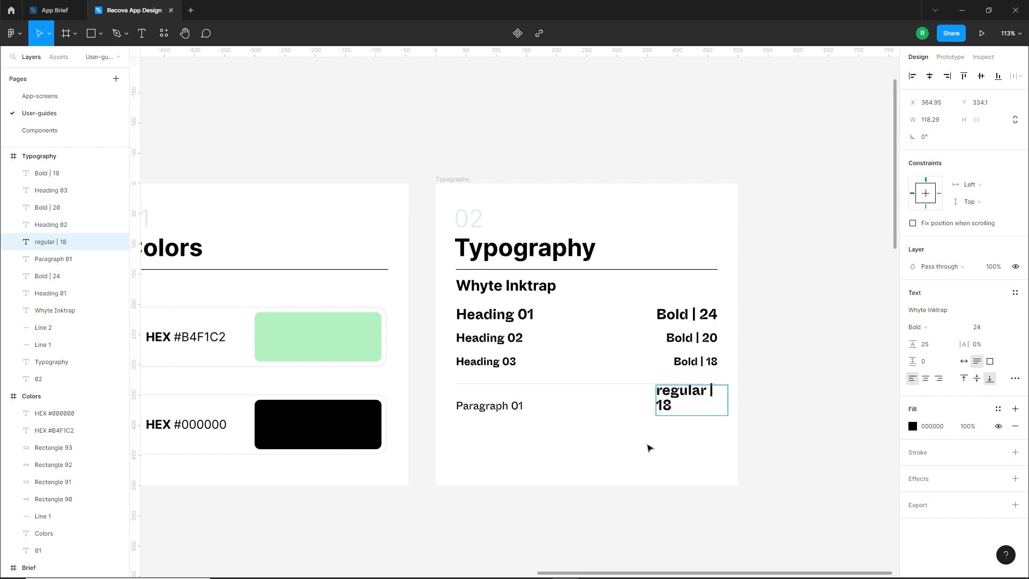
{"action": "left_click", "coordinate": [647, 444]}
{"action": "mouse_move", "coordinate": [728, 399]}
{"action": "left_mouse_down"}
{"action": "mouse_move", "coordinate": [746, 401]}
{"action": "mouse_move", "coordinate": [711, 411]}
{"action": "left_mouse_up"}
Set the "regular | 18" label to font size 18 and Regular weight
{"action": "left_click", "coordinate": [987, 328]}
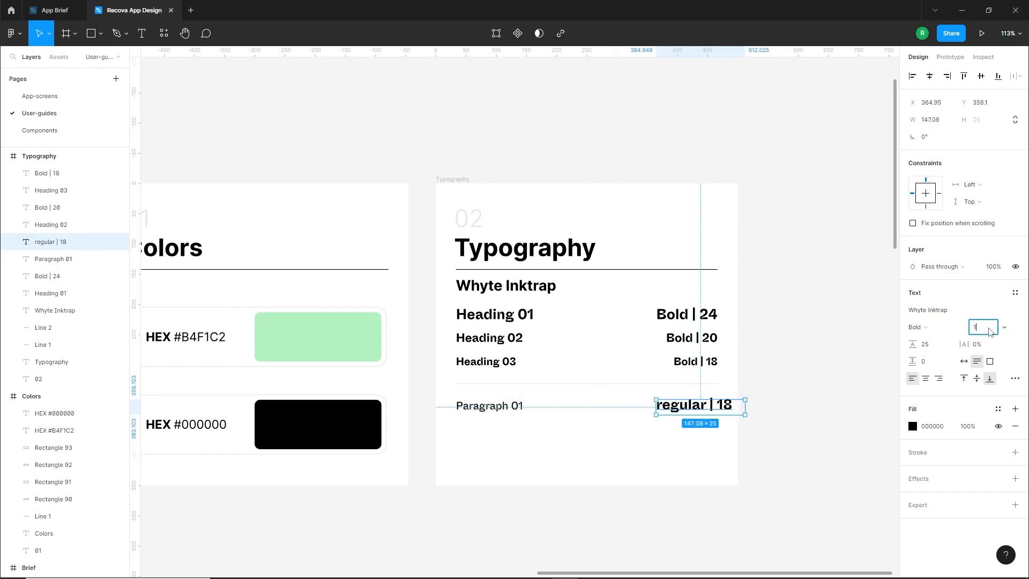
{"action": "key", "text": "Return"}
{"action": "left_click", "coordinate": [916, 327]}
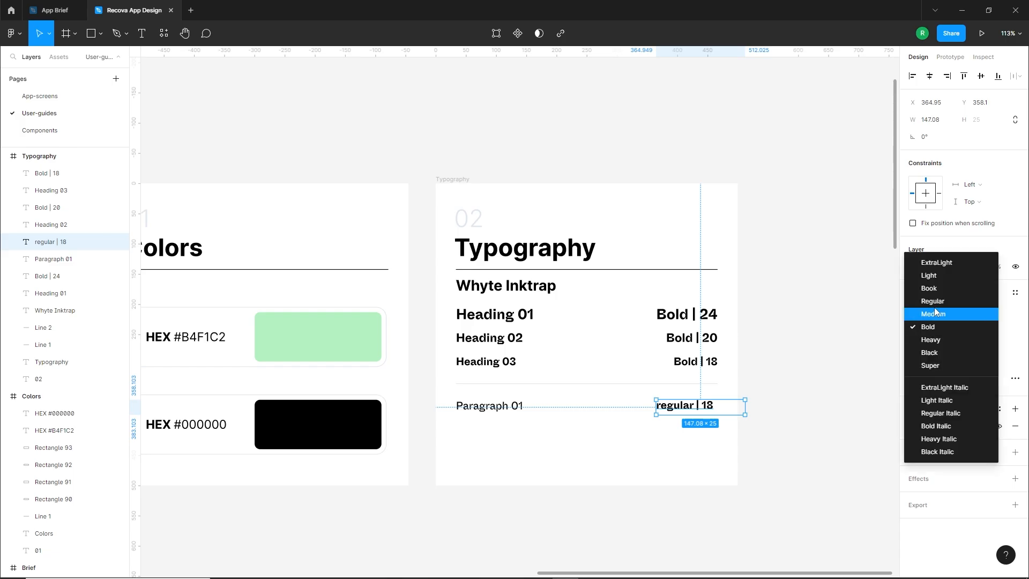
{"action": "left_click", "coordinate": [935, 296]}
{"action": "left_click", "coordinate": [703, 435]}
Align the "regular | 18" label with the divider's right end and duplicate the Paragraph 01 row directly below itself
{"action": "left_click_drag", "start_coordinate": [683, 409], "coordinate": [476, 407]}
{"action": "left_click_drag", "start_coordinate": [478, 407], "coordinate": [528, 433], "text": "alt"}
{"action": "left_click", "coordinate": [505, 442]}
Change the copied paragraph text to "Paragraph 02" and reduce its font size to 14
{"action": "double_click", "coordinate": [506, 434]}
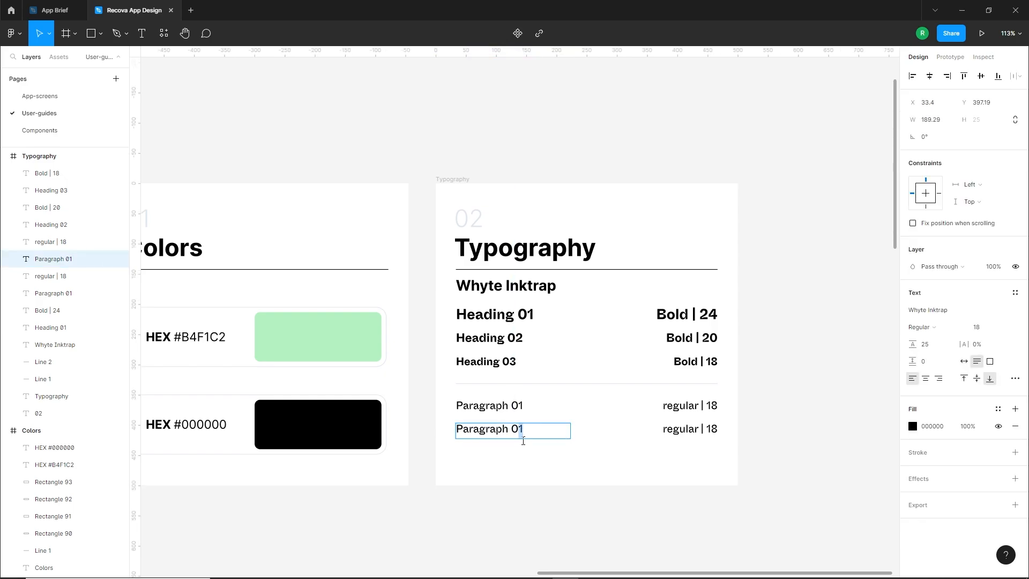
{"action": "type", "text": "2"}
{"action": "key", "text": "Escape"}
{"action": "left_click", "coordinate": [981, 328]}
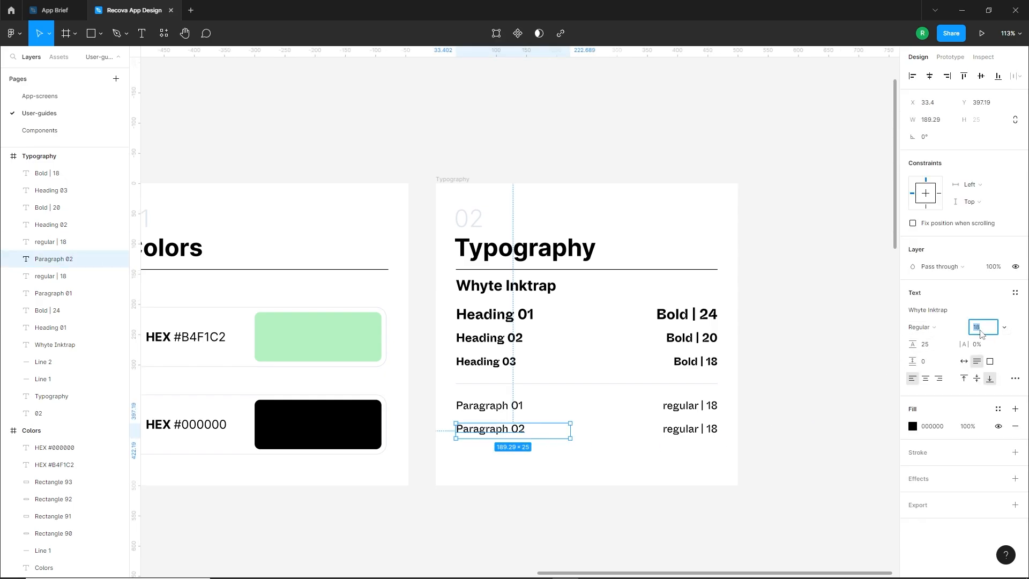
{"action": "key", "text": "Down"}
{"action": "key", "text": "Down"}
{"action": "key", "text": "Down"}
{"action": "key", "text": "Down"}
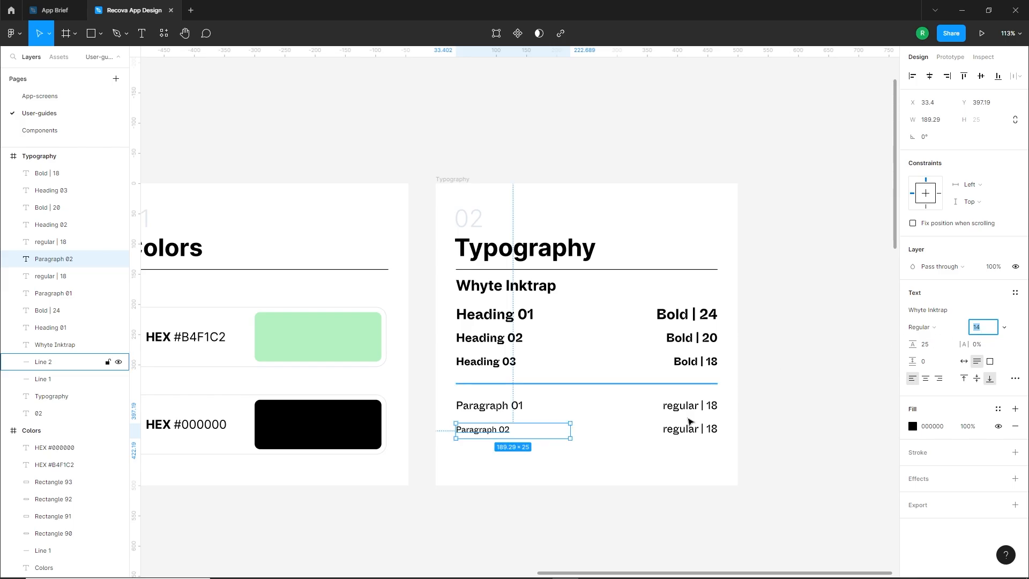
Change the style label beside Paragraph 02 to "regular | 14" and align its end with the label above
{"action": "left_click", "coordinate": [695, 428]}
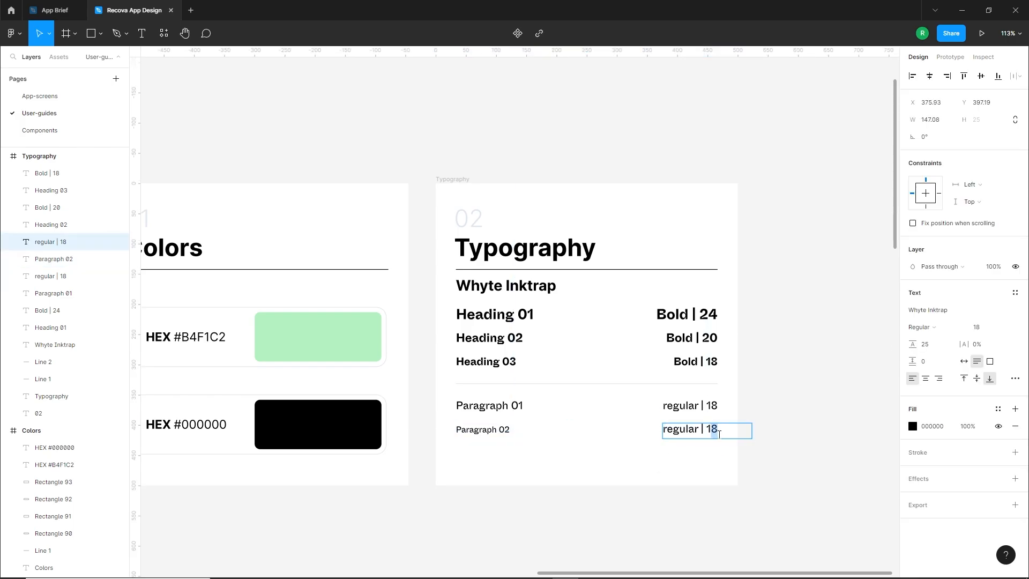
{"action": "type", "text": "4"}
{"action": "key", "text": "Escape"}
{"action": "left_click_drag", "start_coordinate": [689, 433], "coordinate": [694, 433]}
{"action": "left_click", "coordinate": [678, 459]}
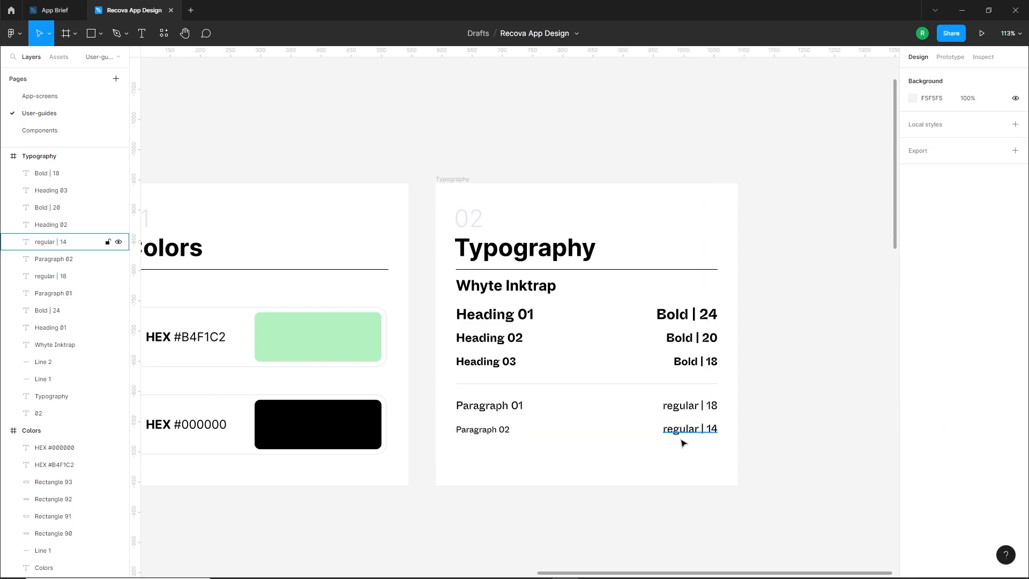
Capitalize the two paragraph style labels as "Regular | 18" and "Regular | 14", and duplicate the Paragraph 02 row directly below itself
{"action": "left_click", "coordinate": [686, 406]}
{"action": "type", "text": "R"}
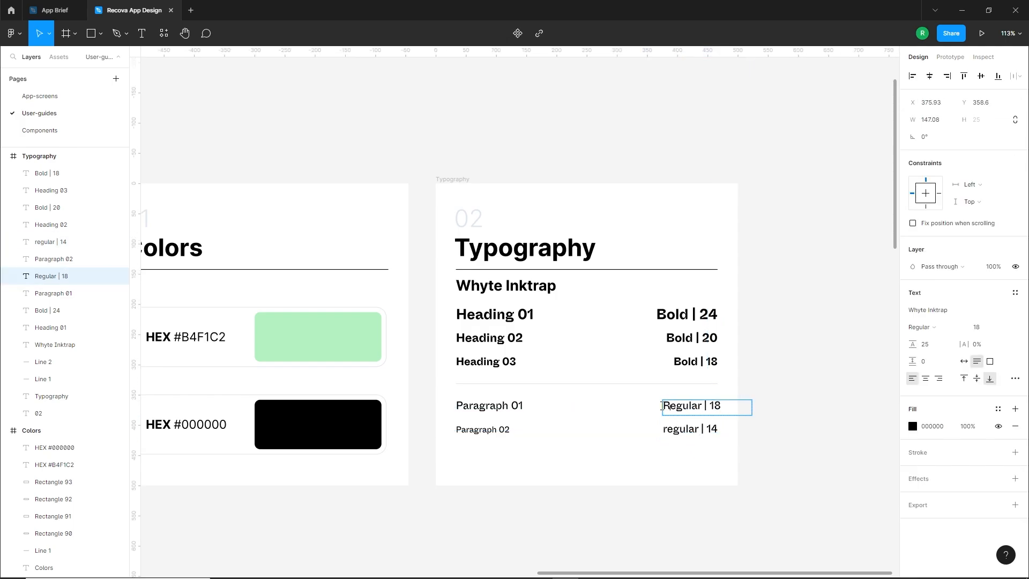
{"action": "left_click_drag", "start_coordinate": [667, 429], "coordinate": [490, 460]}
{"action": "type", "text": "R"}
{"action": "key", "text": "Escape"}
{"action": "left_click", "coordinate": [693, 452]}
Set the upper "Regular | 14" label to font size 14 and align its end with the "Regular | 18" label above
{"action": "left_click", "coordinate": [692, 428]}
{"action": "left_click", "coordinate": [986, 328]}
{"action": "type", "text": "14"}
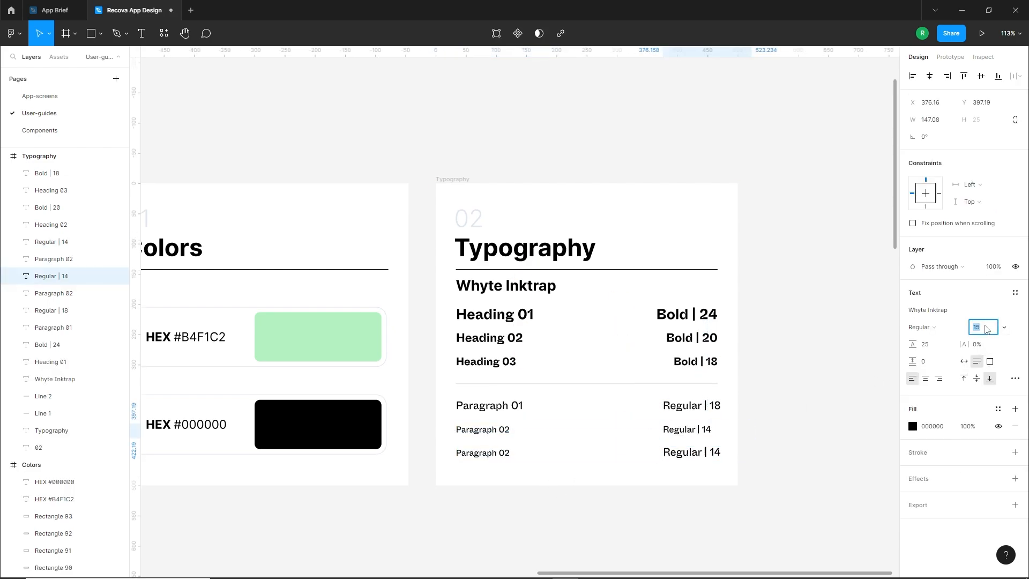
{"action": "key", "text": "Return"}
{"action": "left_click", "coordinate": [680, 496]}
{"action": "left_click_drag", "start_coordinate": [692, 438], "coordinate": [703, 436]}
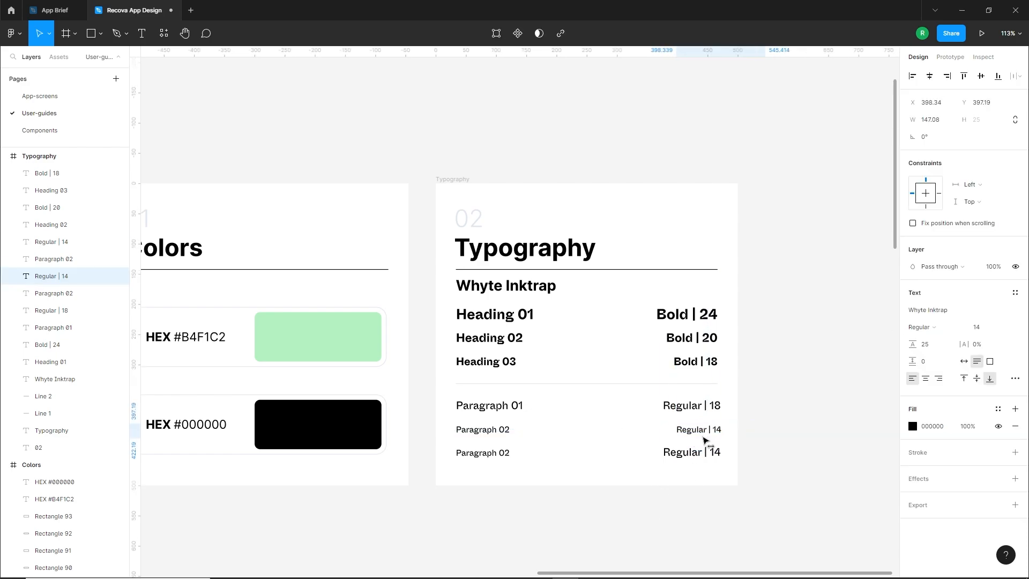
Change the lowest copied paragraph text to "Paragraph 03" and set its font size to 12
{"action": "left_click", "coordinate": [622, 454]}
{"action": "double_click", "coordinate": [469, 458]}
{"action": "left_click_drag", "start_coordinate": [504, 455], "coordinate": [512, 457]}
{"action": "type", "text": "3"}
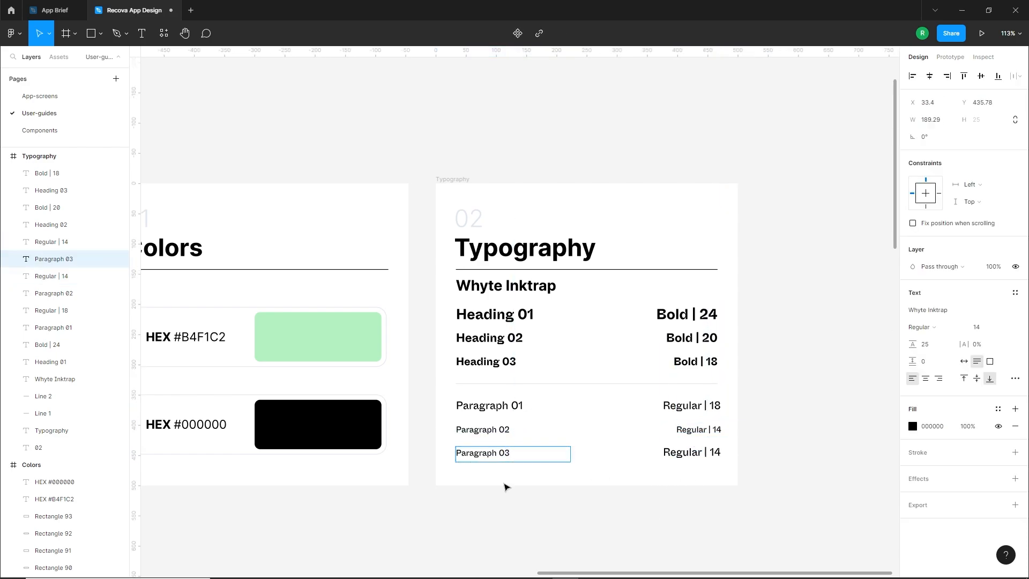
{"action": "key", "text": "Escape"}
{"action": "left_click", "coordinate": [987, 328]}
{"action": "type", "text": "12"}
{"action": "key", "text": "Return"}
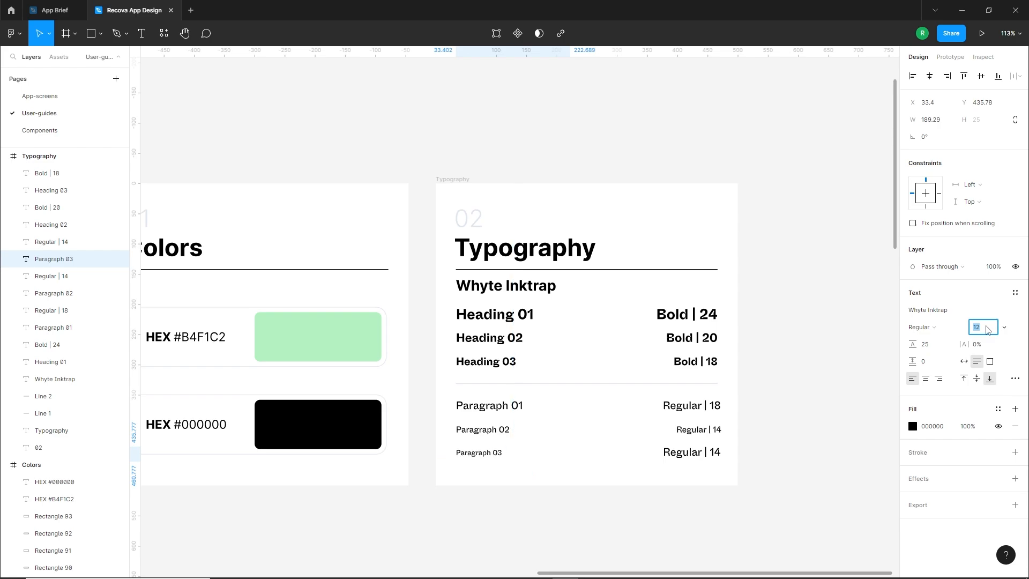
Set the style label beside Paragraph 03 to font size 12 and align its end with the labels above
{"action": "left_click", "coordinate": [697, 451]}
{"action": "left_click", "coordinate": [978, 327]}
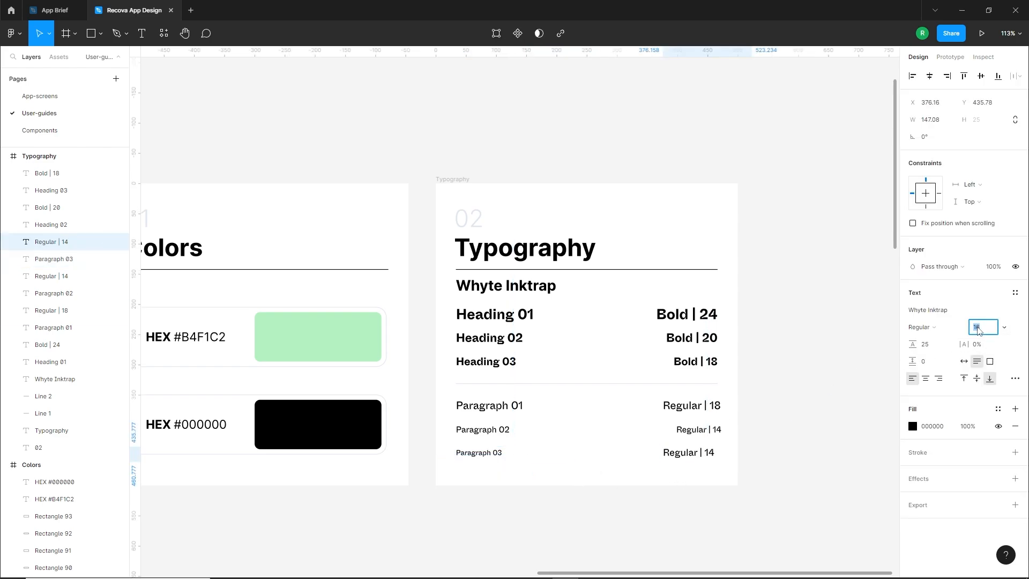
{"action": "type", "text": "12"}
{"action": "key", "text": "Return"}
{"action": "left_click", "coordinate": [722, 443]}
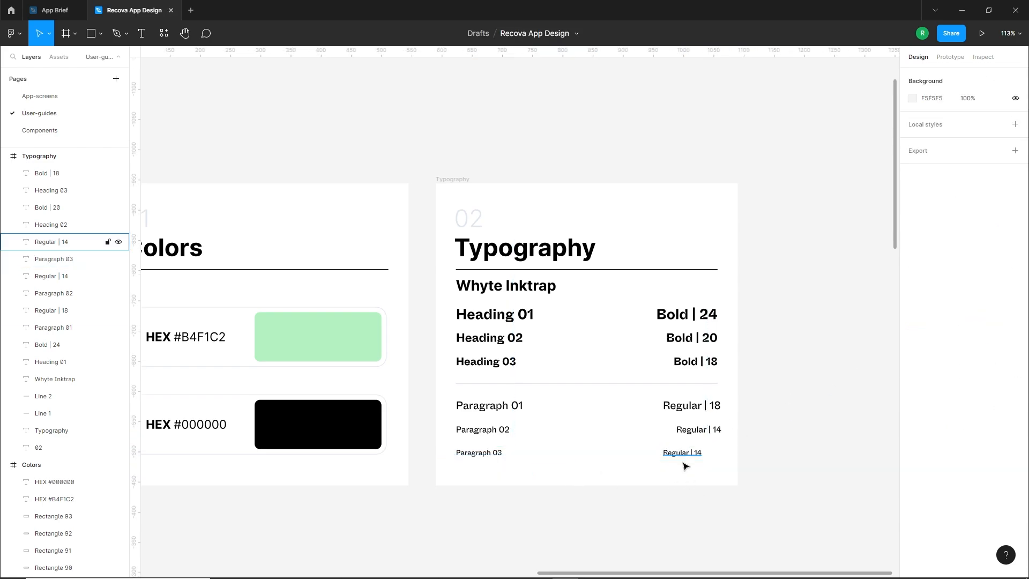
{"action": "left_click_drag", "start_coordinate": [682, 461], "coordinate": [702, 462]}
Change the text of the style label beside Paragraph 03 to "Regular | 12"
{"action": "double_click", "coordinate": [715, 455]}
{"action": "key", "text": "Right"}
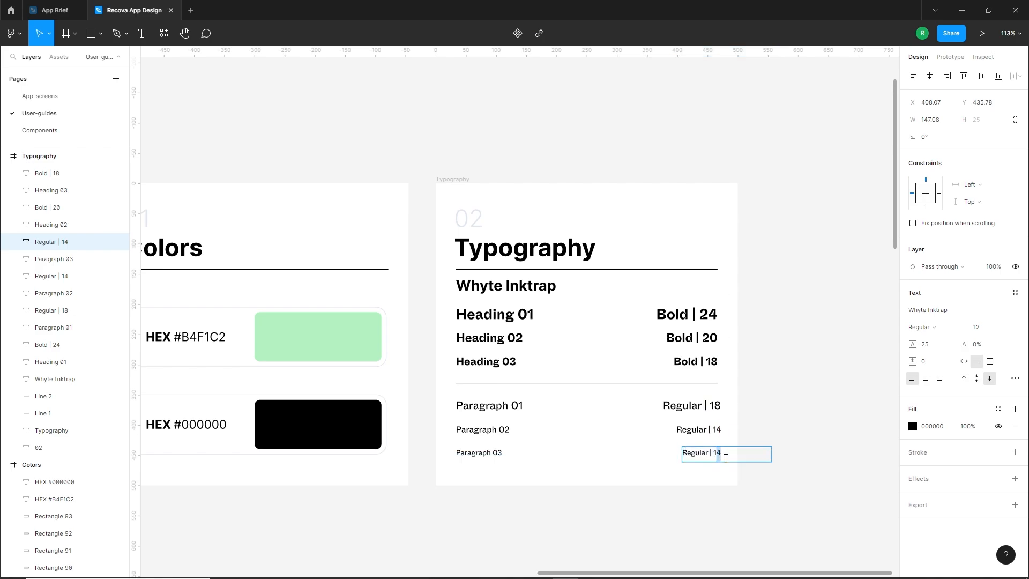
{"action": "key", "text": "BackSpace"}
{"action": "type", "text": "2"}
{"action": "key", "text": "Escape"}
{"action": "left_click", "coordinate": [628, 476]}
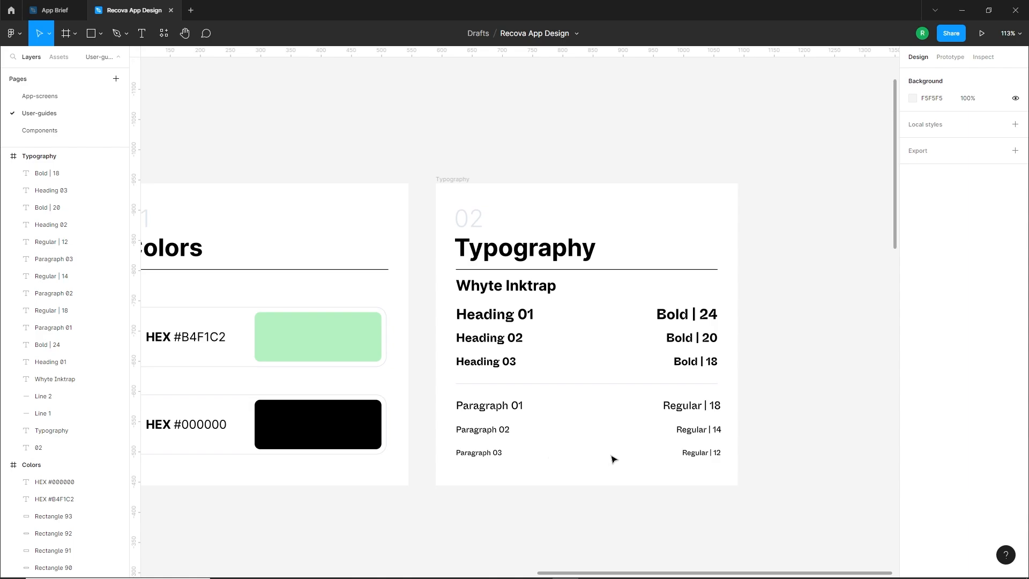
{"action": "scroll", "coordinate": [652, 448], "scroll_direction": "down", "scroll_amount": 2}
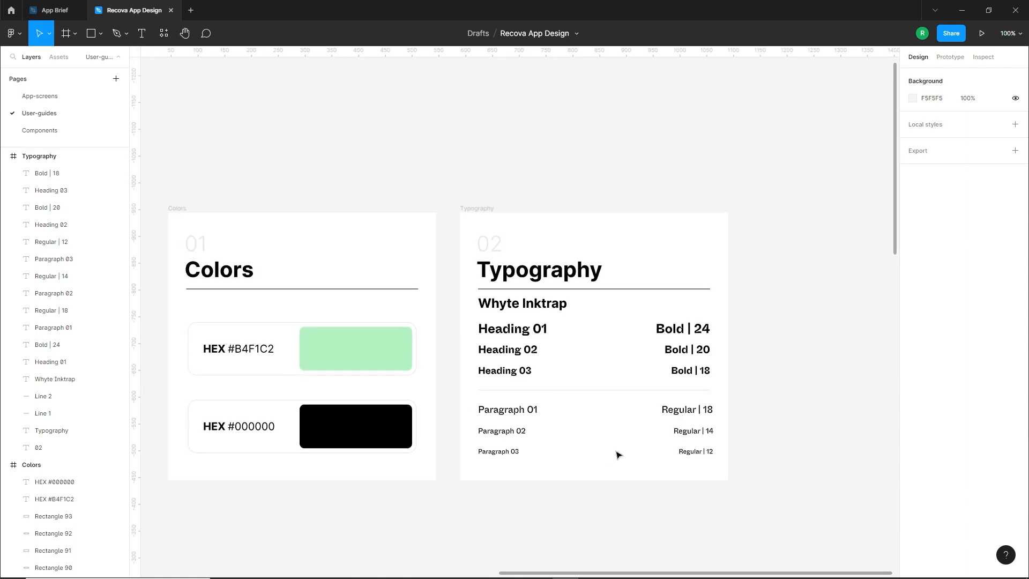
{"action": "left_click_drag", "start_coordinate": [585, 441], "coordinate": [617, 454]}
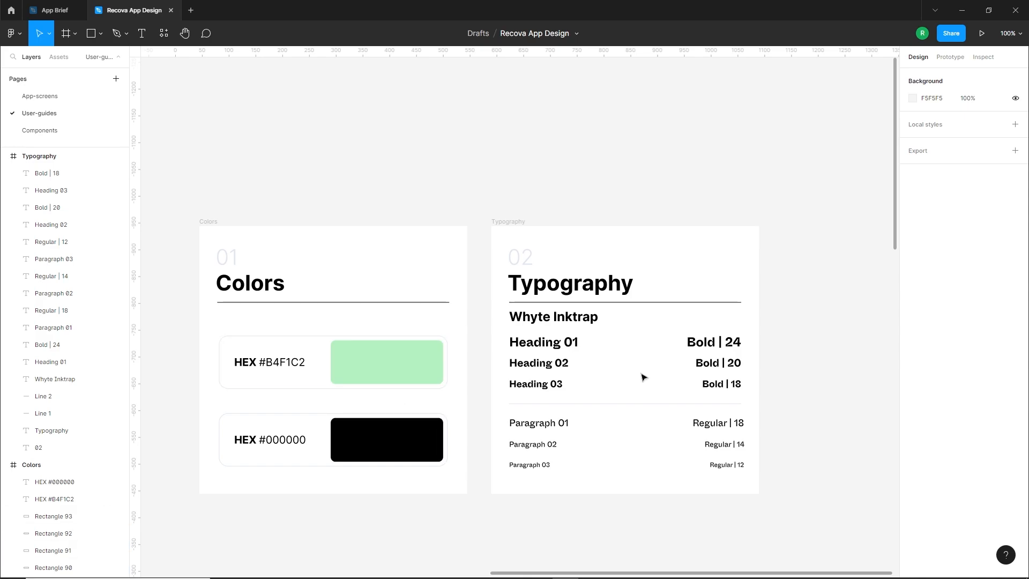
{"action": "left_click_drag", "start_coordinate": [481, 322], "coordinate": [550, 321]}
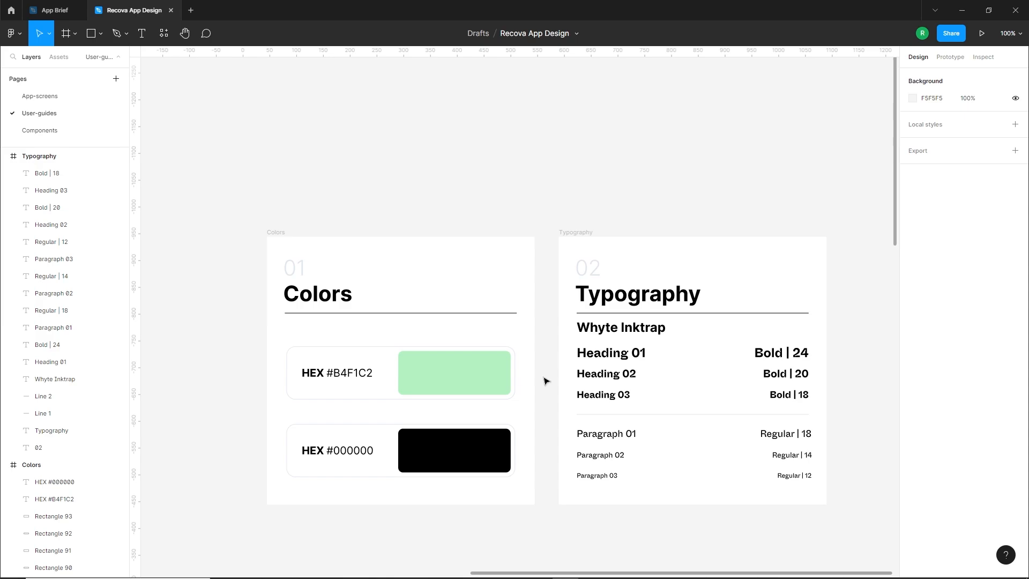
{"action": "scroll", "coordinate": [550, 386], "scroll_direction": "down", "scroll_amount": 3}
{"action": "scroll", "coordinate": [549, 387], "scroll_direction": "right", "scroll_amount": 2}
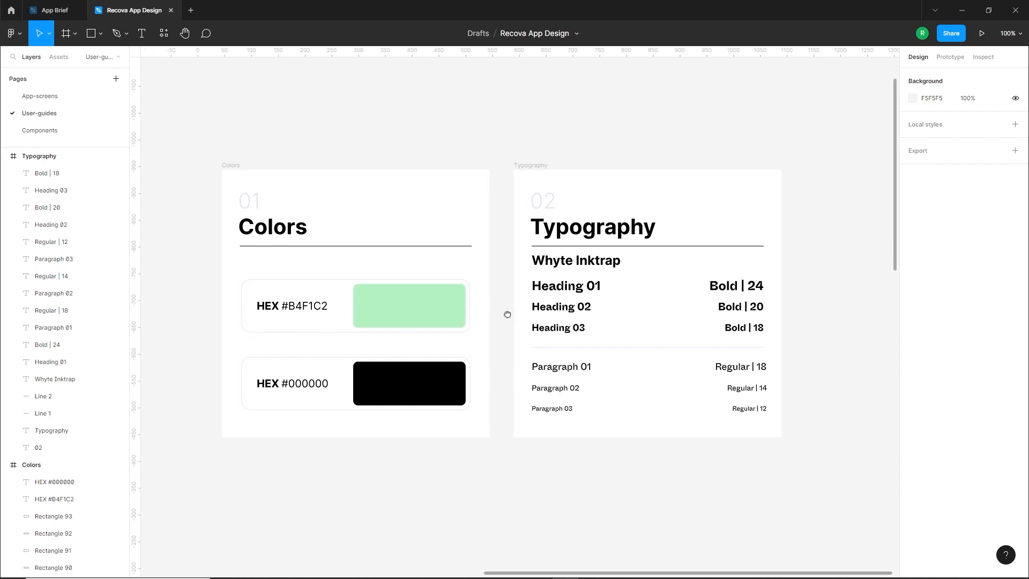
Create a color style named "Color 01" from the fill of the green swatch in the Colors frame
{"action": "left_click", "coordinate": [417, 325]}
{"action": "left_click", "coordinate": [402, 311]}
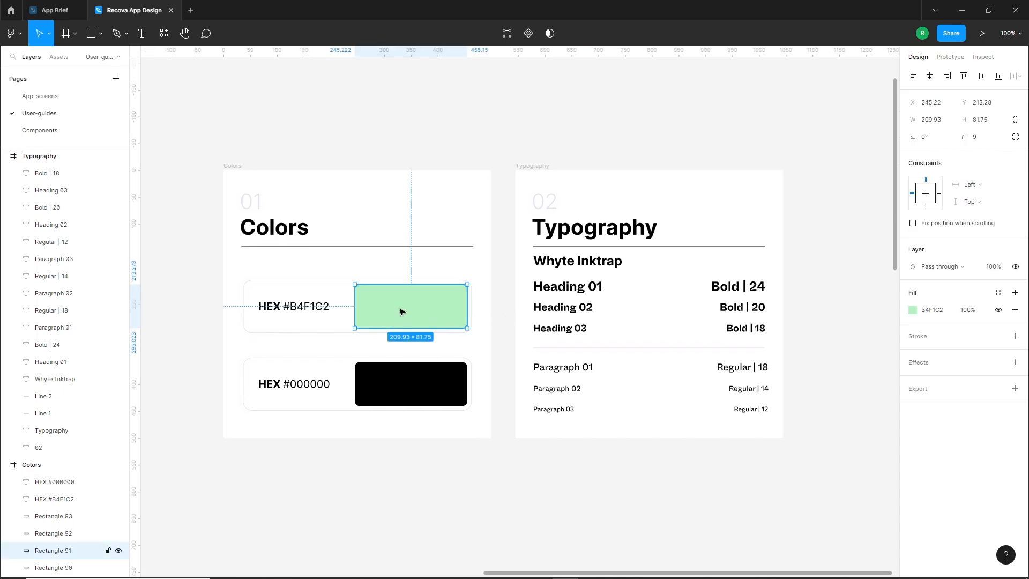
{"action": "left_click", "coordinate": [999, 295]}
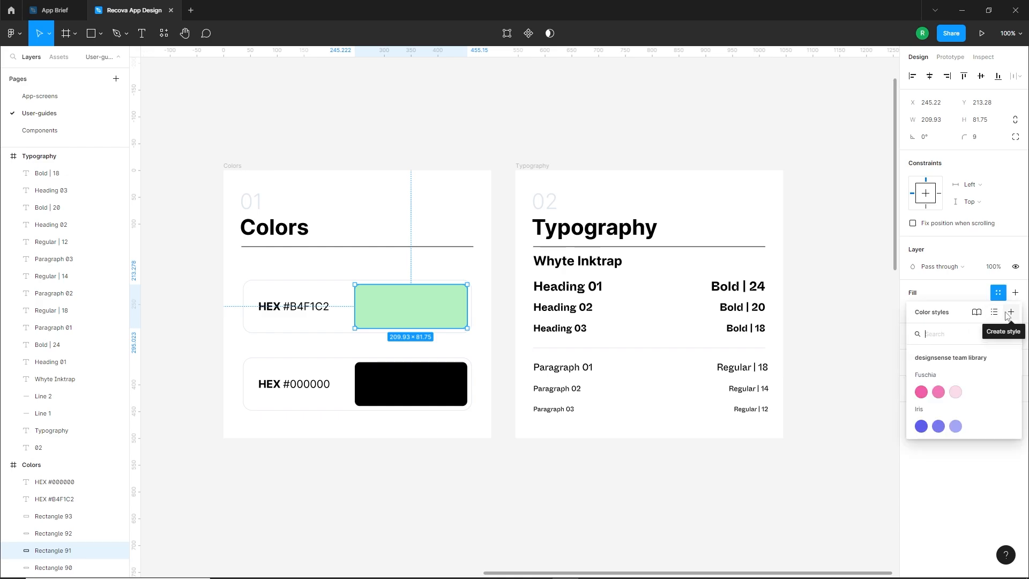
{"action": "left_click", "coordinate": [1010, 312]}
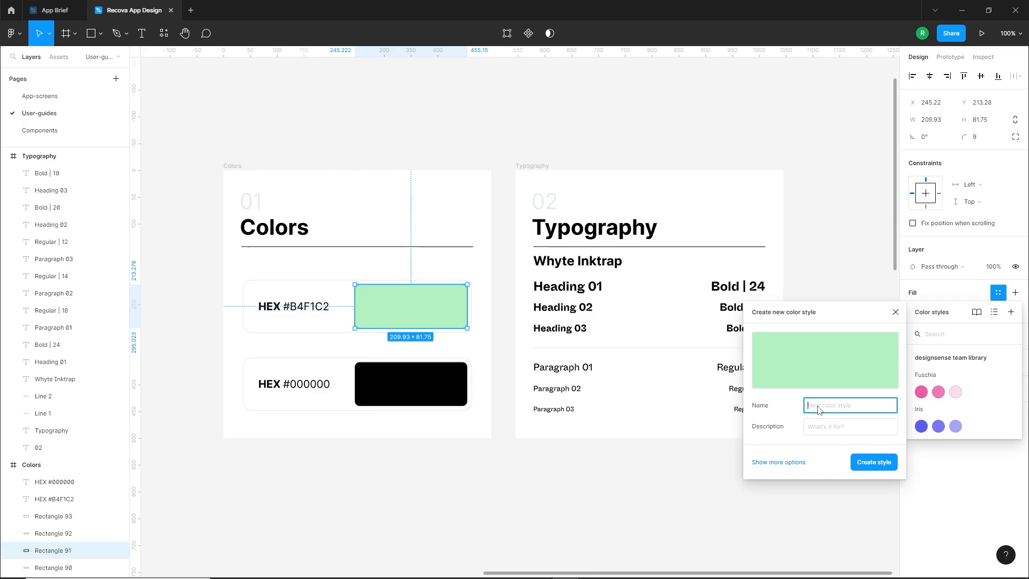
{"action": "type", "text": "Color 01"}
{"action": "key", "text": "Return"}
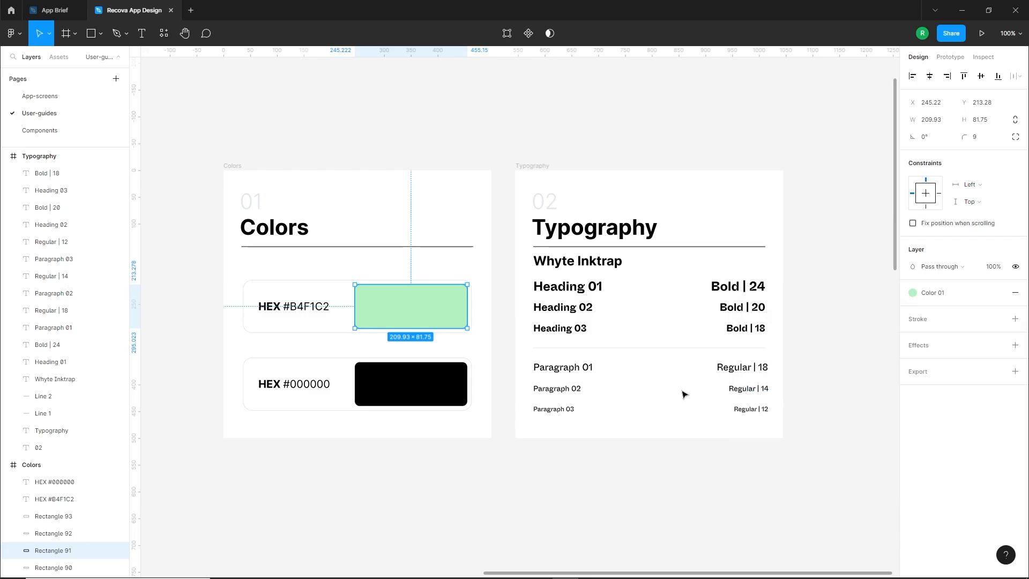
Create a color style named "Color 02" from the fill of the black swatch in the Colors frame
{"action": "left_click", "coordinate": [403, 393]}
{"action": "left_click", "coordinate": [998, 294]}
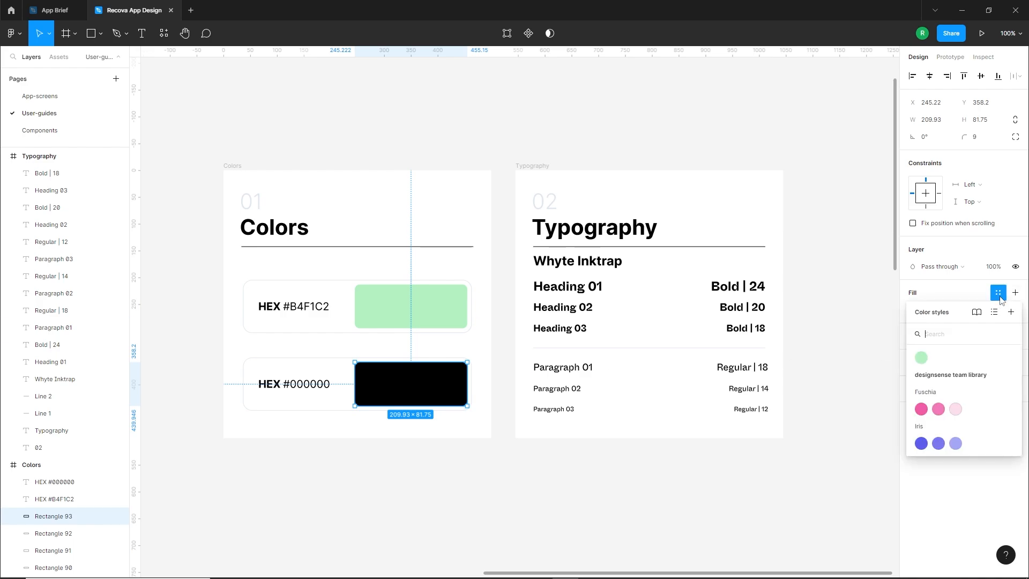
{"action": "left_click", "coordinate": [1011, 312]}
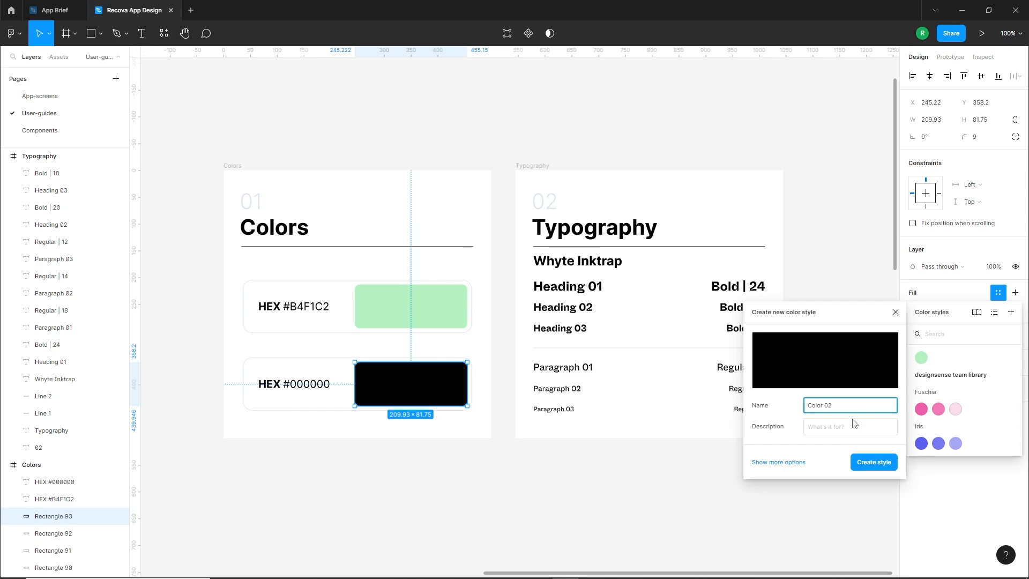
{"action": "key", "text": "Return"}
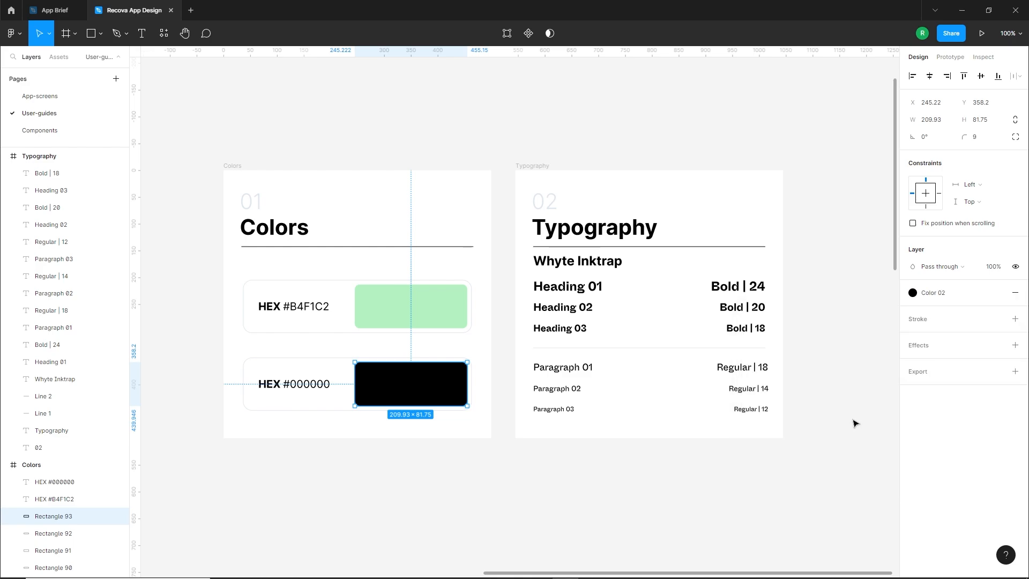
{"action": "left_click", "coordinate": [855, 366]}
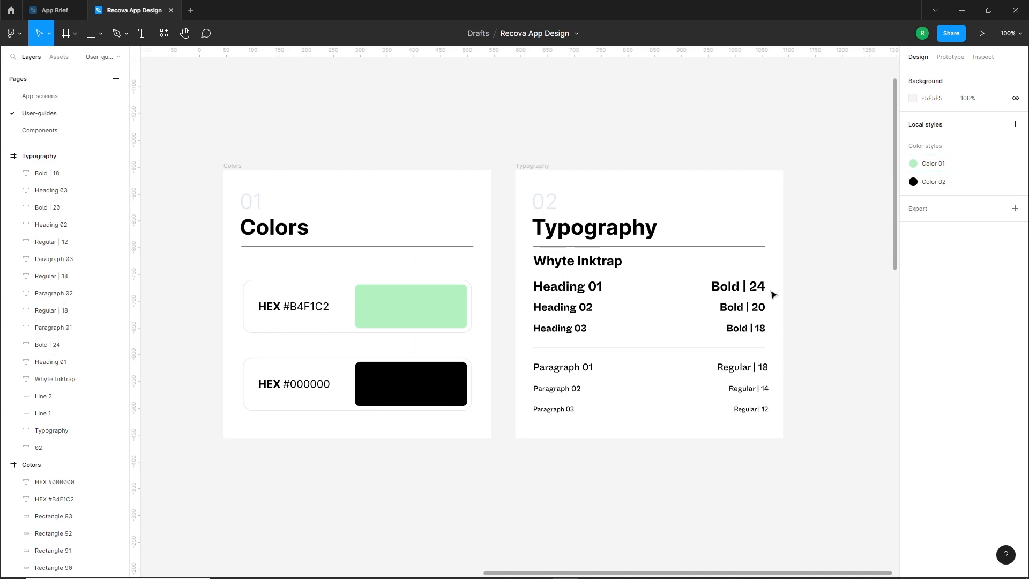
Create a text style named "Heading 01" from the Heading 01 text in the Typography frame
{"action": "scroll", "coordinate": [620, 273], "scroll_direction": "right", "scroll_amount": 3}
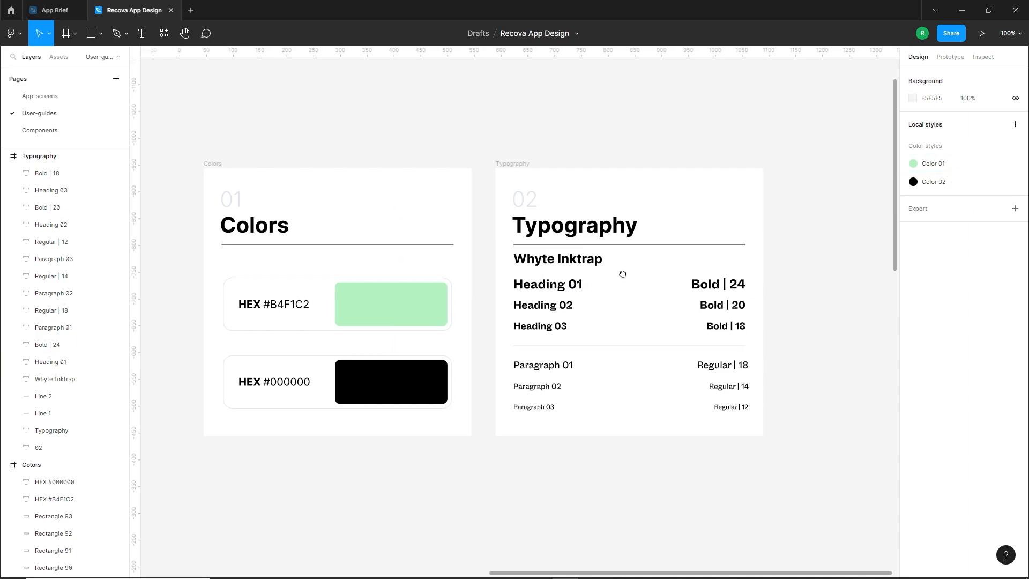
{"action": "left_click", "coordinate": [515, 289]}
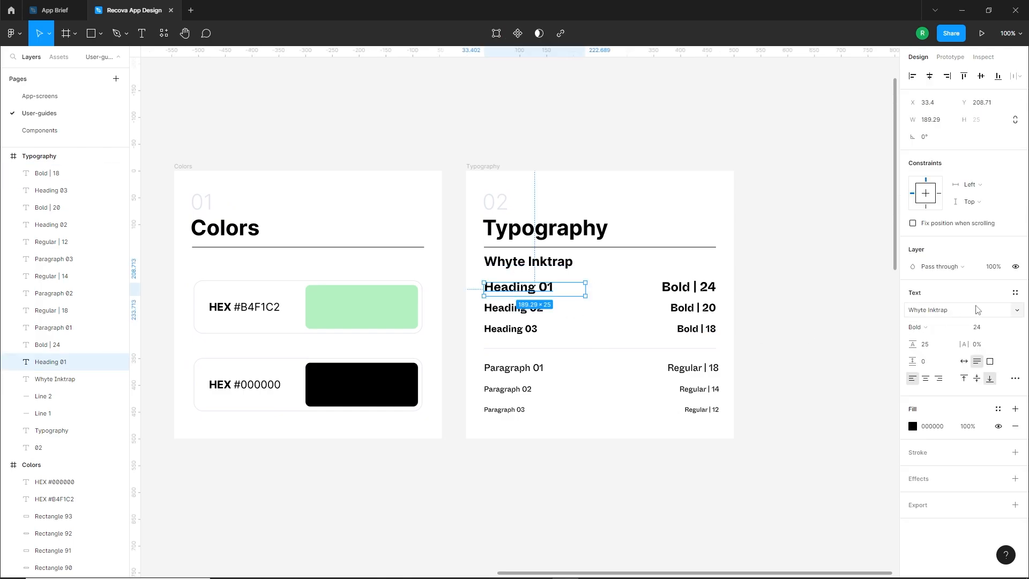
{"action": "left_click", "coordinate": [1015, 292]}
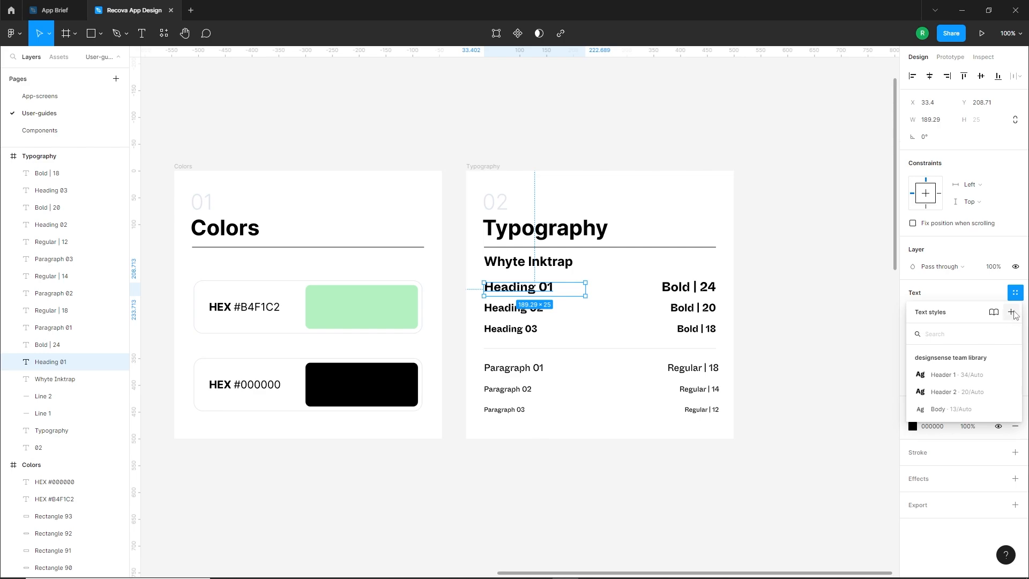
{"action": "left_click", "coordinate": [1011, 315]}
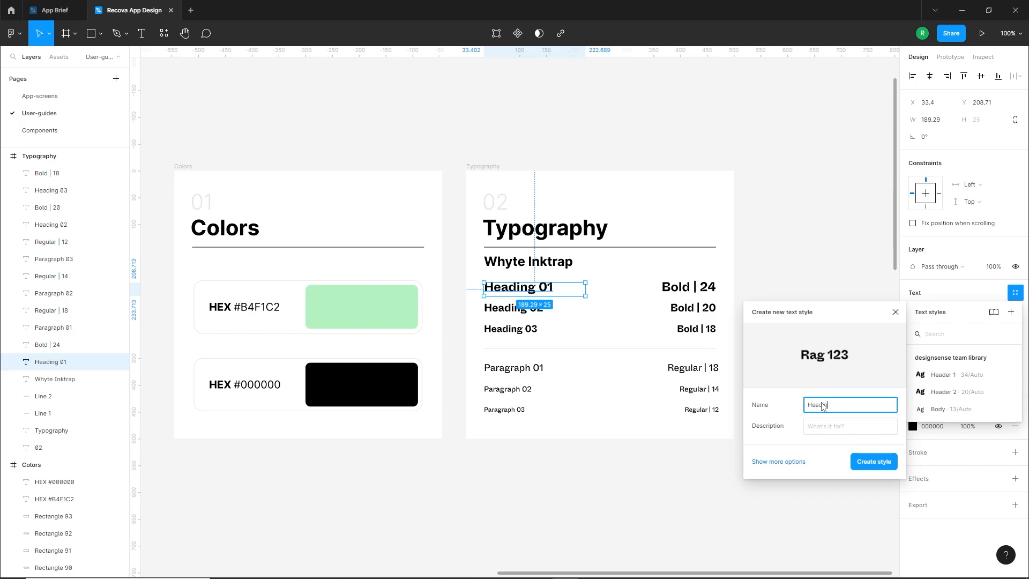
{"action": "left_click", "coordinate": [874, 462]}
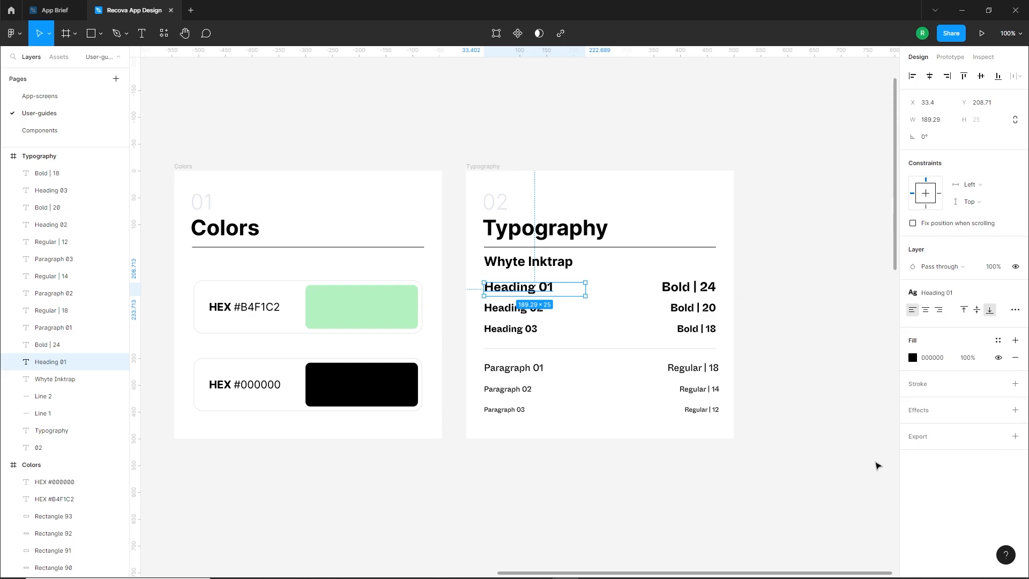
Create a text style named "Heading 02" from the Heading 02 text in the Typography frame
{"action": "left_click", "coordinate": [515, 313]}
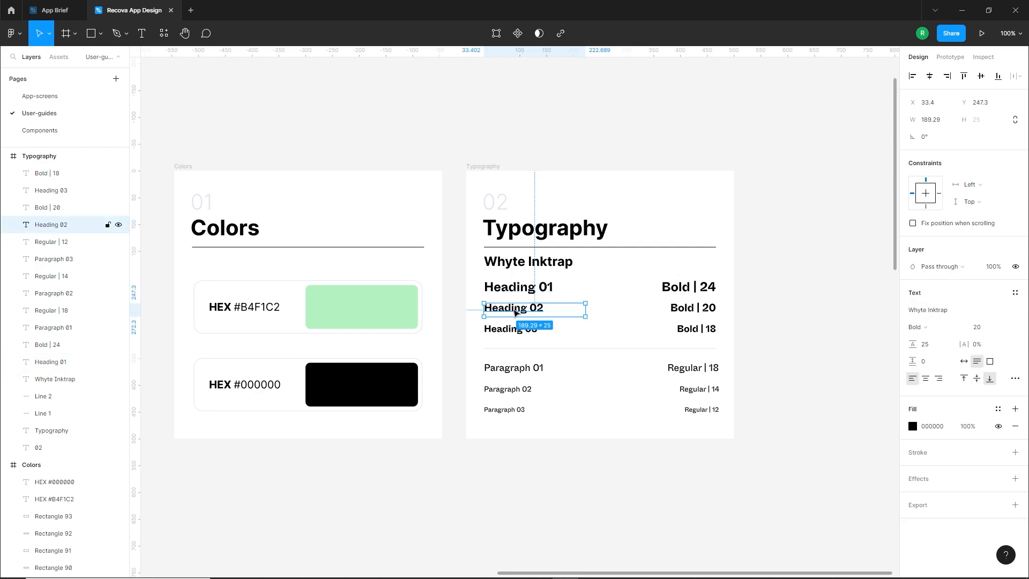
{"action": "left_click", "coordinate": [1015, 293]}
{"action": "left_click", "coordinate": [1012, 313]}
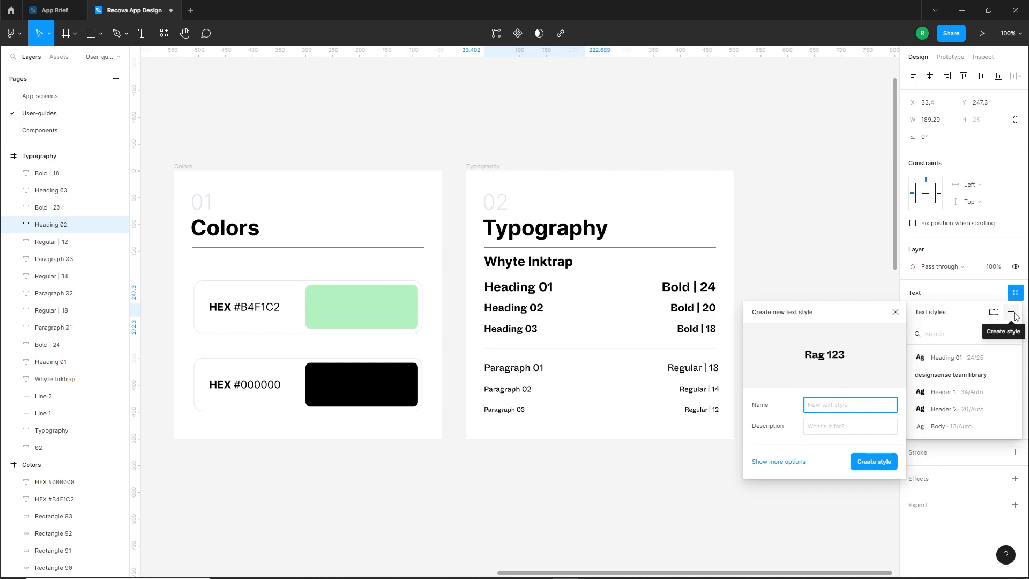
{"action": "type", "text": "Heading 02"}
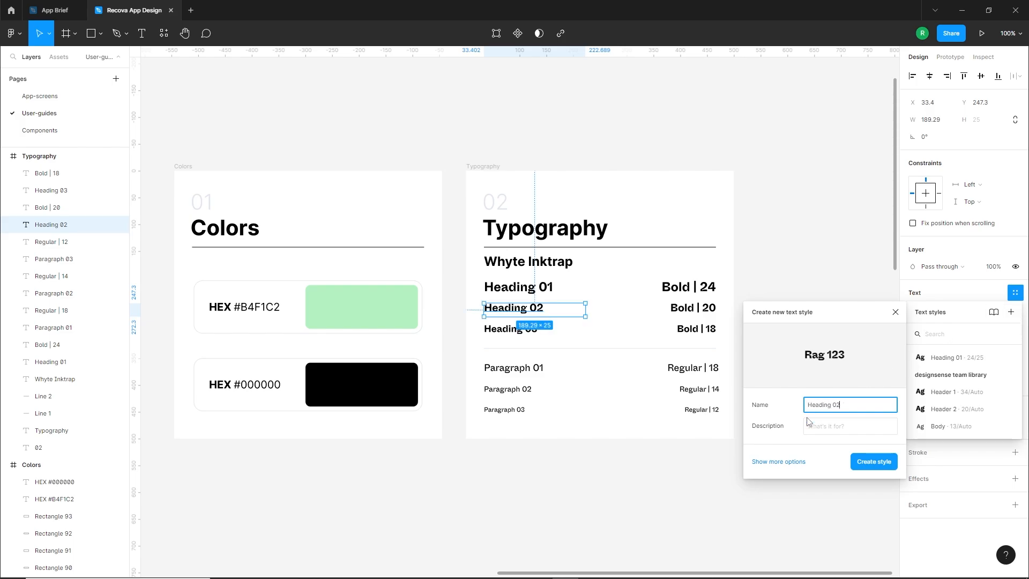
{"action": "left_click", "coordinate": [862, 466]}
Create a text style named "Heading 03" from the Heading 03 text in the Typography frame
{"action": "key", "text": "Tab"}
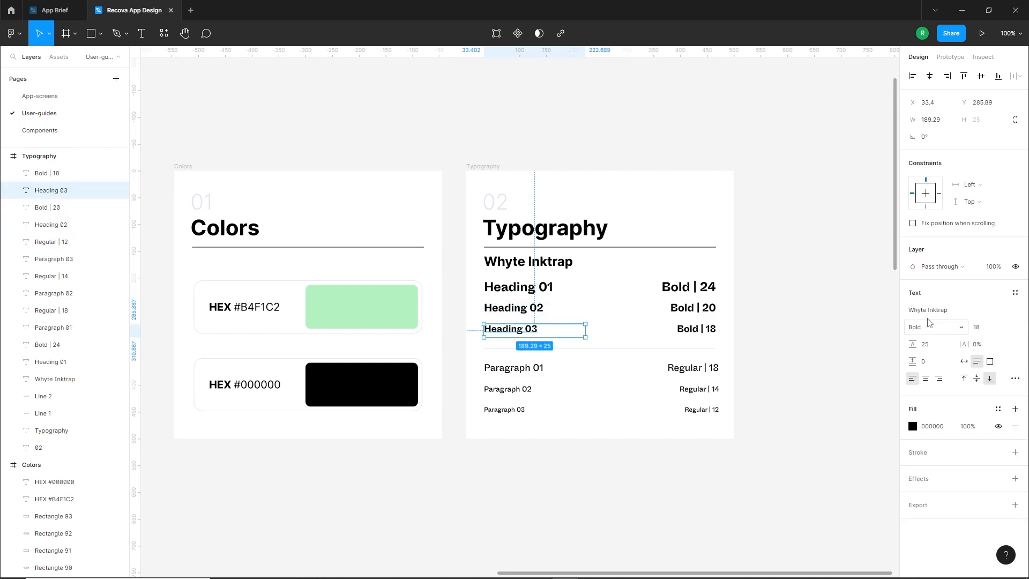
{"action": "left_click", "coordinate": [1015, 293]}
{"action": "left_click", "coordinate": [1010, 312]}
{"action": "type", "text": "Heading 03"}
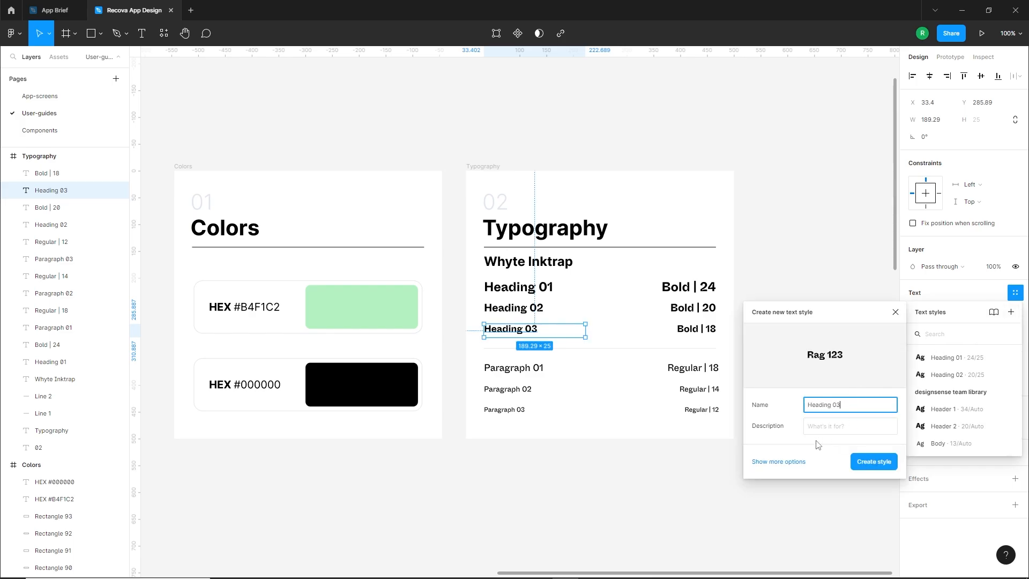
{"action": "key", "text": "Return"}
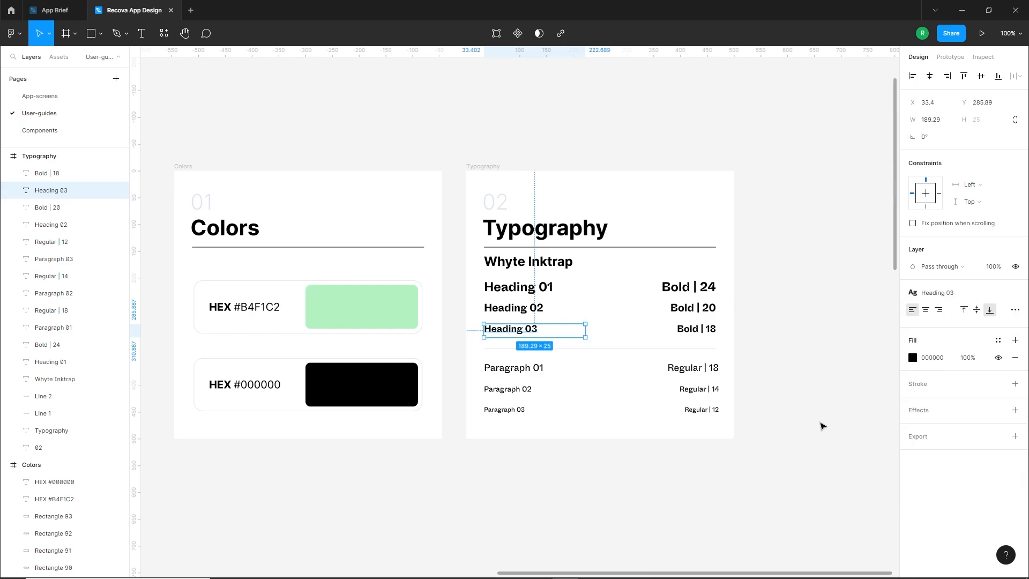
Create a text style named "Paragraph 01" from the Paragraph 01 text in the Typography frame
{"action": "left_click", "coordinate": [528, 370]}
{"action": "left_click", "coordinate": [1015, 292]}
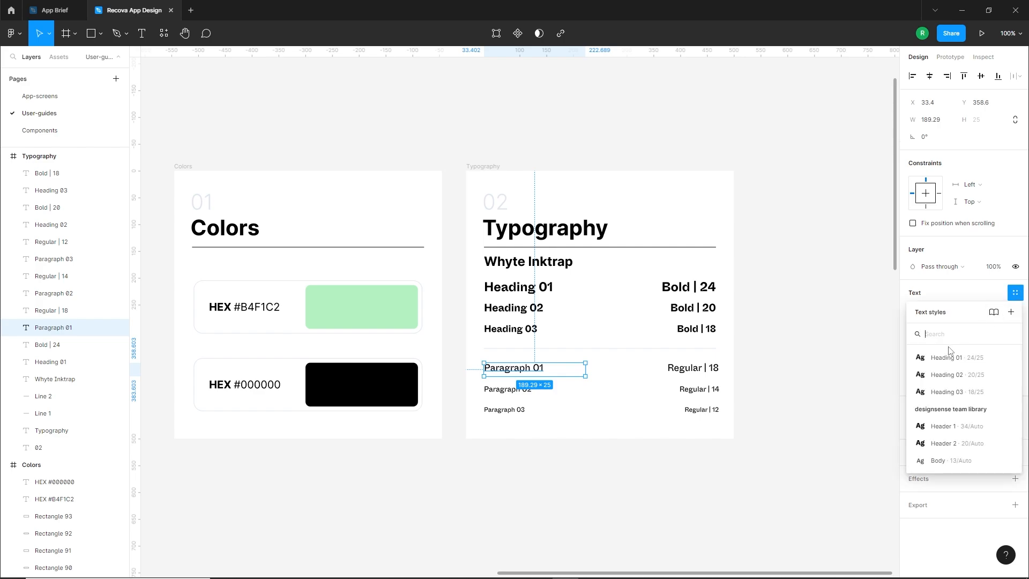
{"action": "left_click", "coordinate": [1010, 312]}
{"action": "type", "text": "Paragraph 01"}
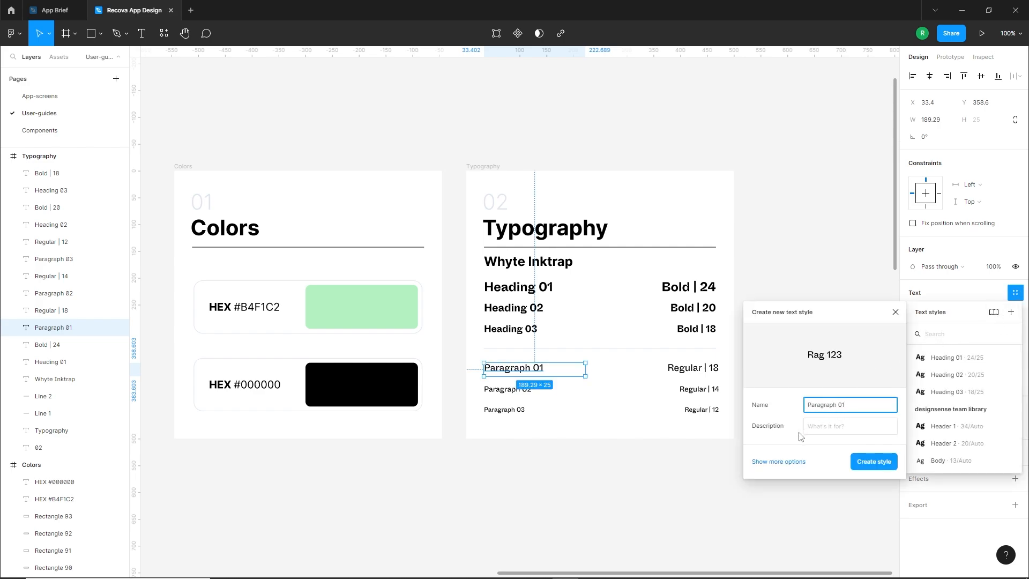
{"action": "key", "text": "Return"}
Create a text style named "Paragraph 02" from the Paragraph 02 text in the Typography frame
{"action": "left_click", "coordinate": [509, 389]}
{"action": "left_click", "coordinate": [1015, 292]}
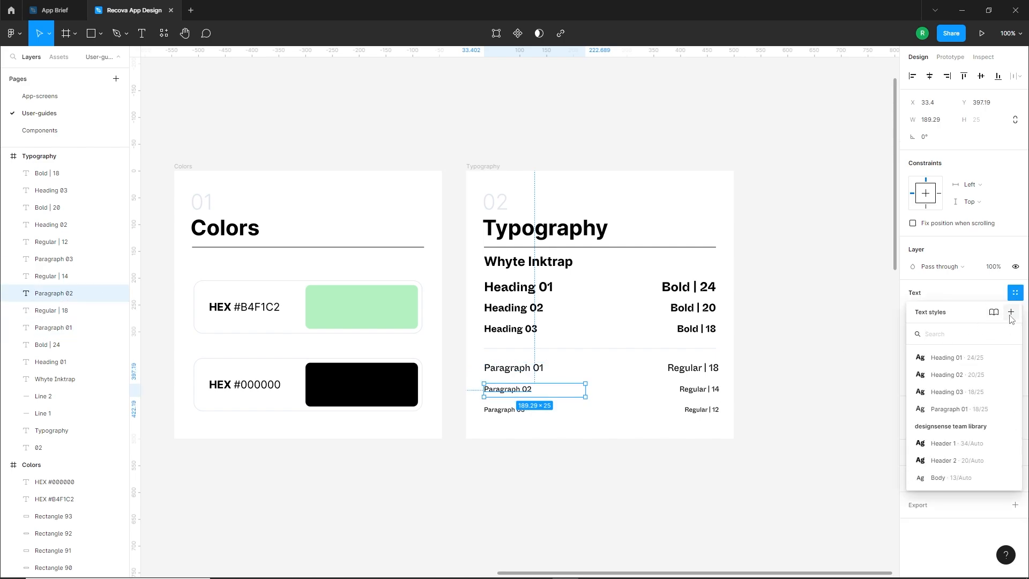
{"action": "left_click", "coordinate": [1010, 314]}
{"action": "type", "text": "Paragraph"}
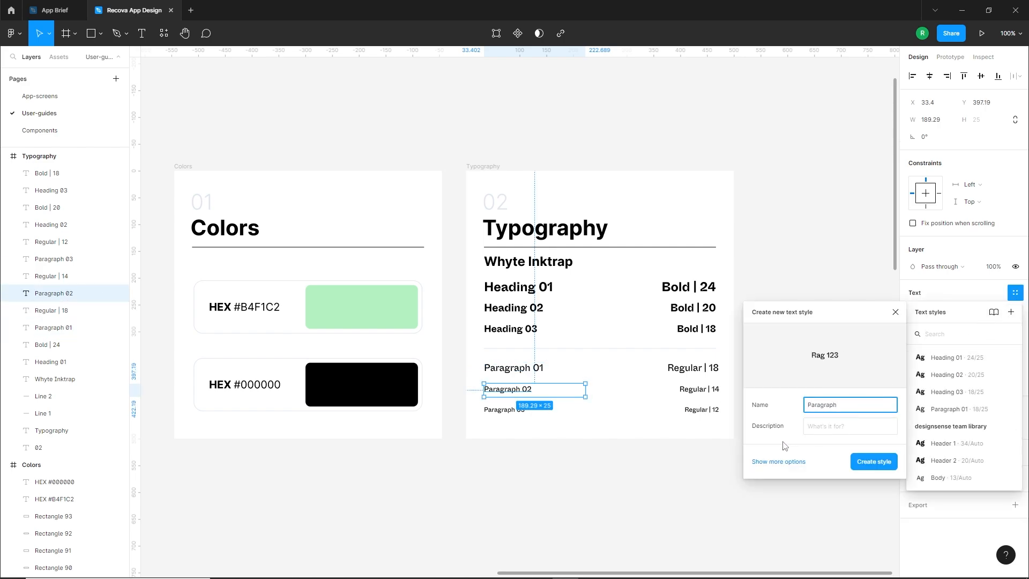
{"action": "type", "text": " 02"}
{"action": "key", "text": "Return"}
Create a text style named "Paragraph 03" from the Paragraph 03 text in the Typography frame
{"action": "left_click", "coordinate": [509, 410]}
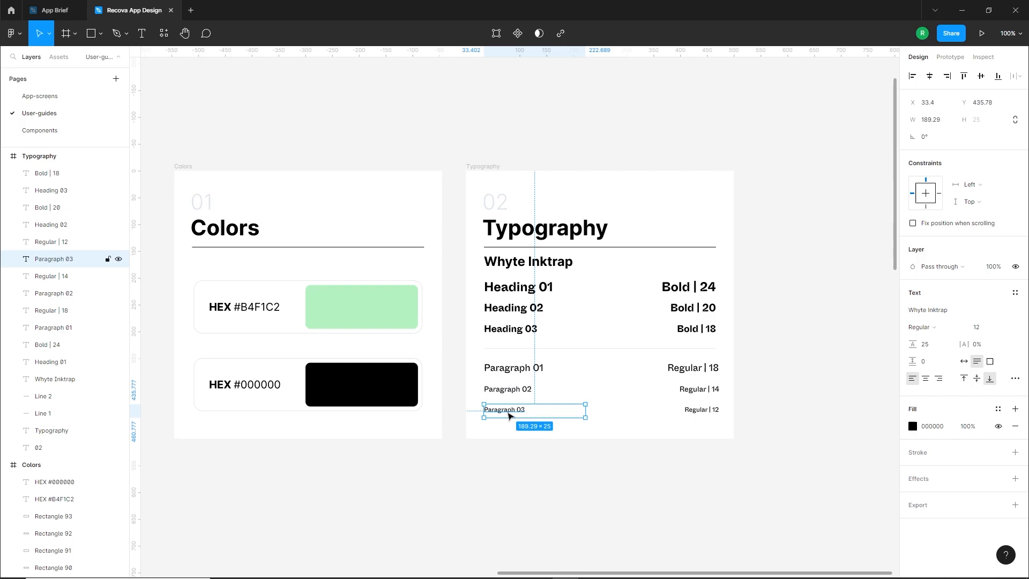
{"action": "left_click", "coordinate": [1014, 293]}
{"action": "left_click", "coordinate": [1010, 312]}
{"action": "type", "text": "Paragraph"}
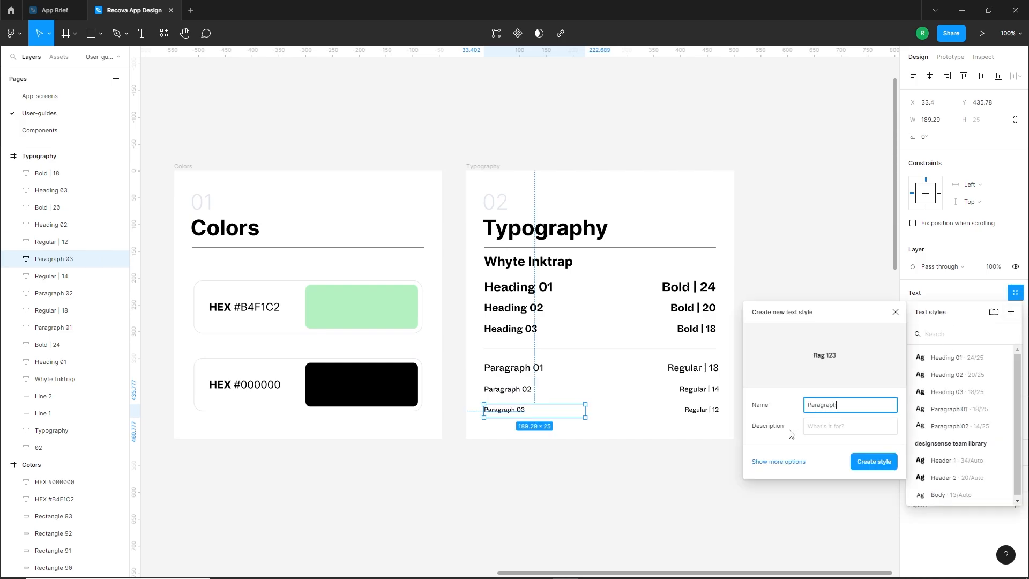
{"action": "type", "text": " 03"}
{"action": "key", "text": "Return"}
{"action": "left_click", "coordinate": [718, 456]}
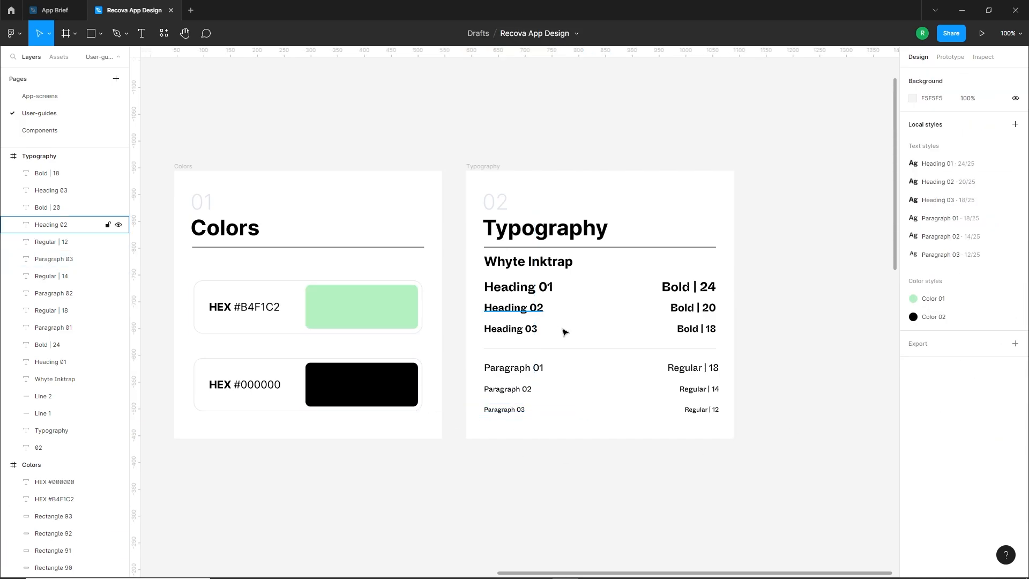
Add a text layer reading "Send" on the Components page and place it near the middle of the canvas
{"action": "left_click_drag", "start_coordinate": [450, 344], "coordinate": [507, 352]}
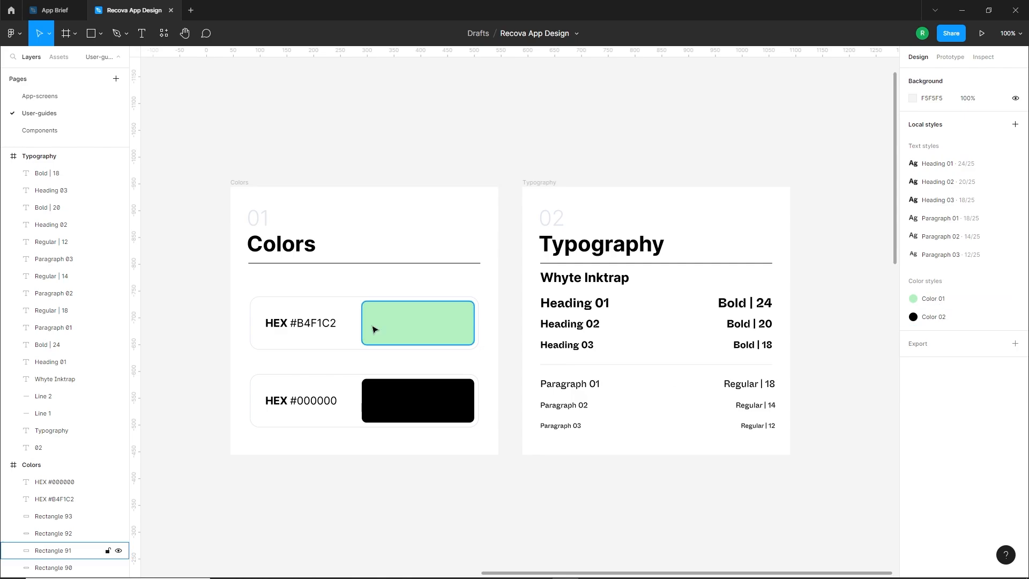
{"action": "left_click", "coordinate": [34, 131]}
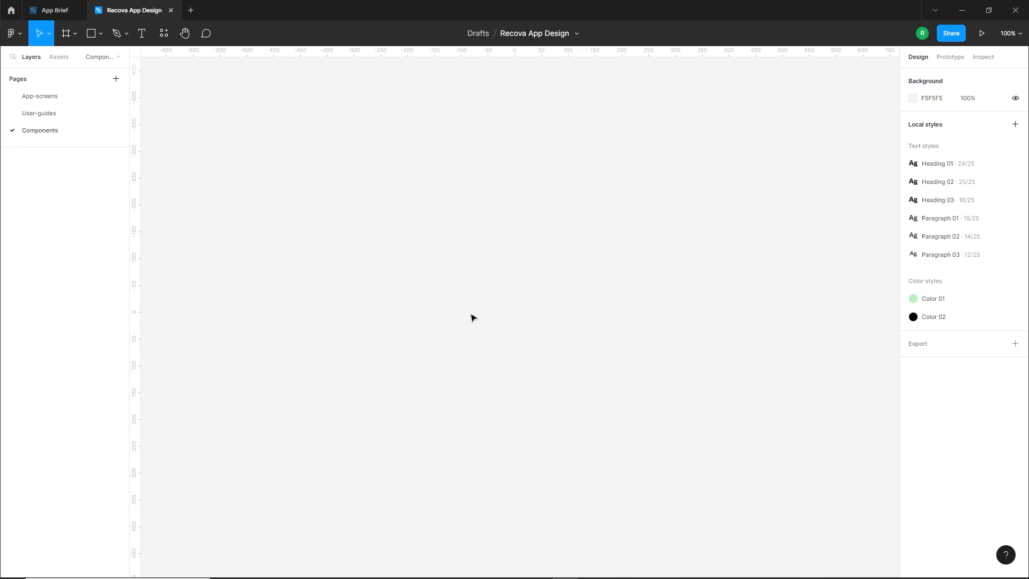
{"action": "left_click", "coordinate": [140, 35]}
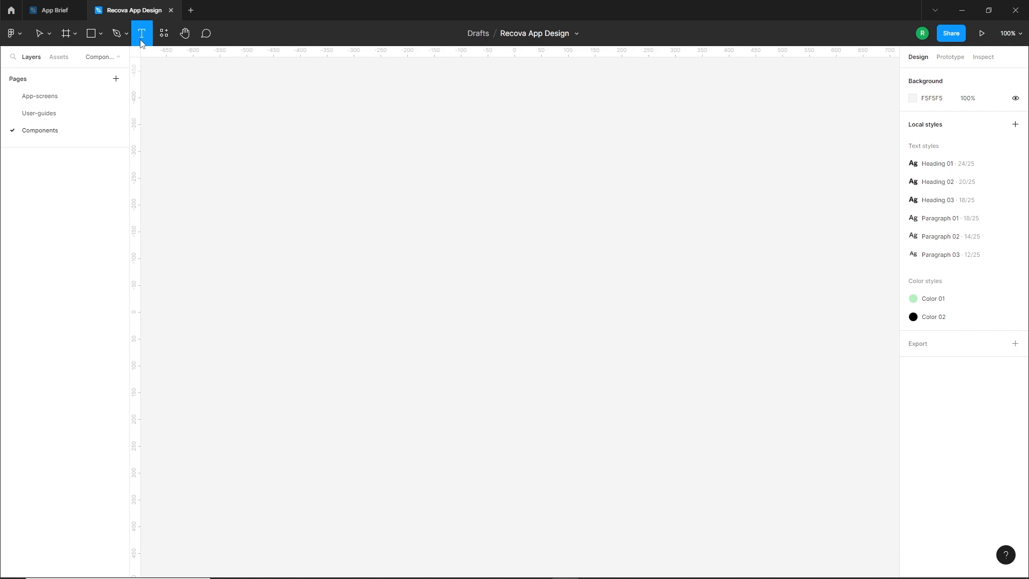
{"action": "left_click", "coordinate": [447, 288]}
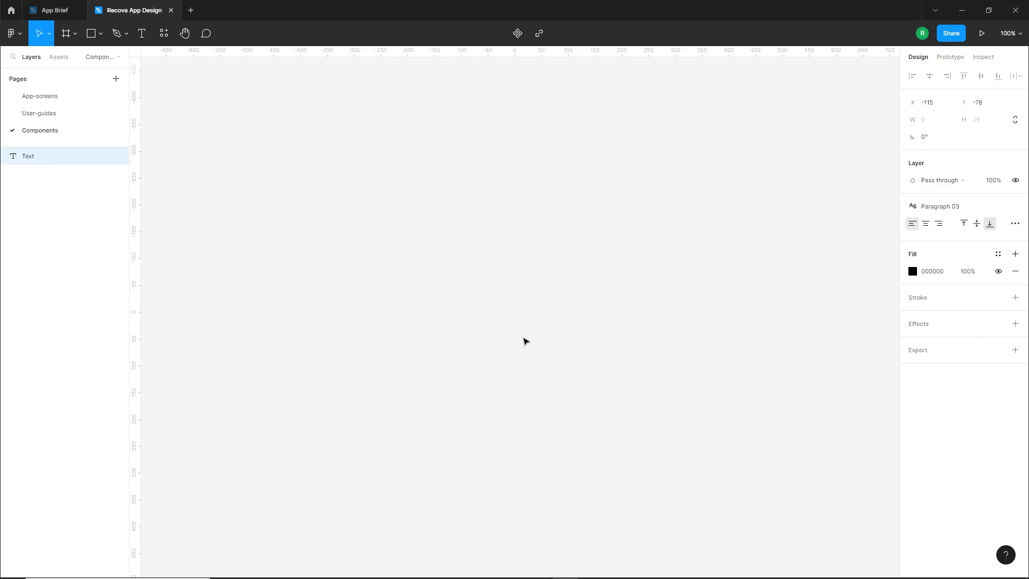
{"action": "type", "text": "Send"}
{"action": "key", "text": "Escape"}
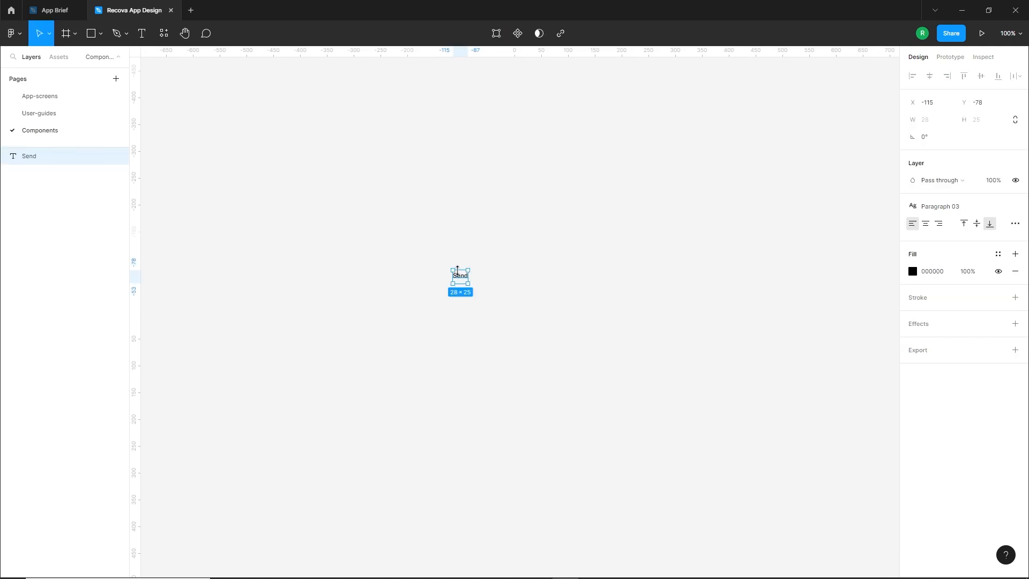
{"action": "left_click_drag", "start_coordinate": [470, 279], "coordinate": [491, 300]}
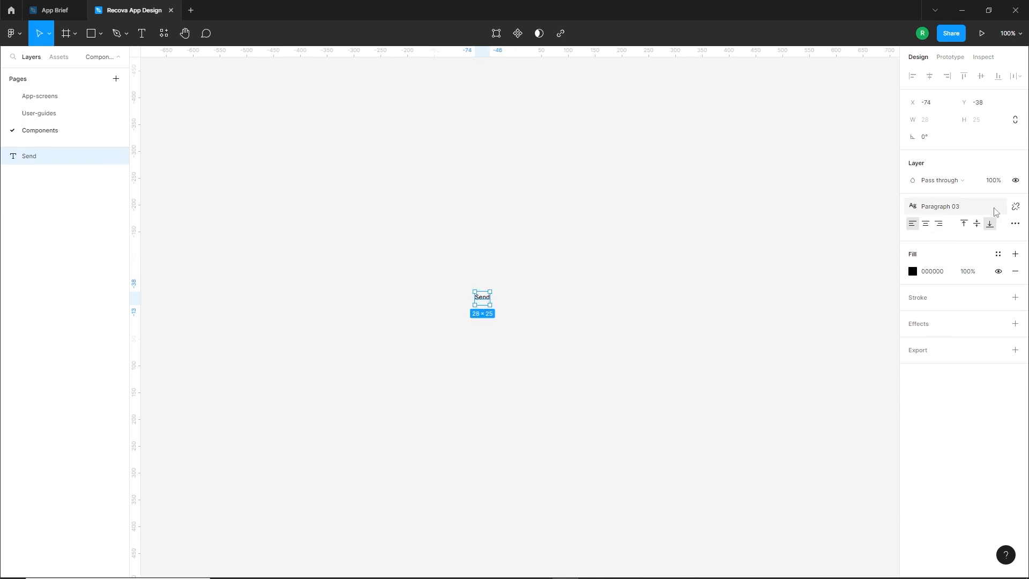
Detach the Paragraph 03 style from the Send text and set it to Bold, size 18
{"action": "left_click", "coordinate": [1015, 206]}
{"action": "left_click", "coordinate": [981, 244]}
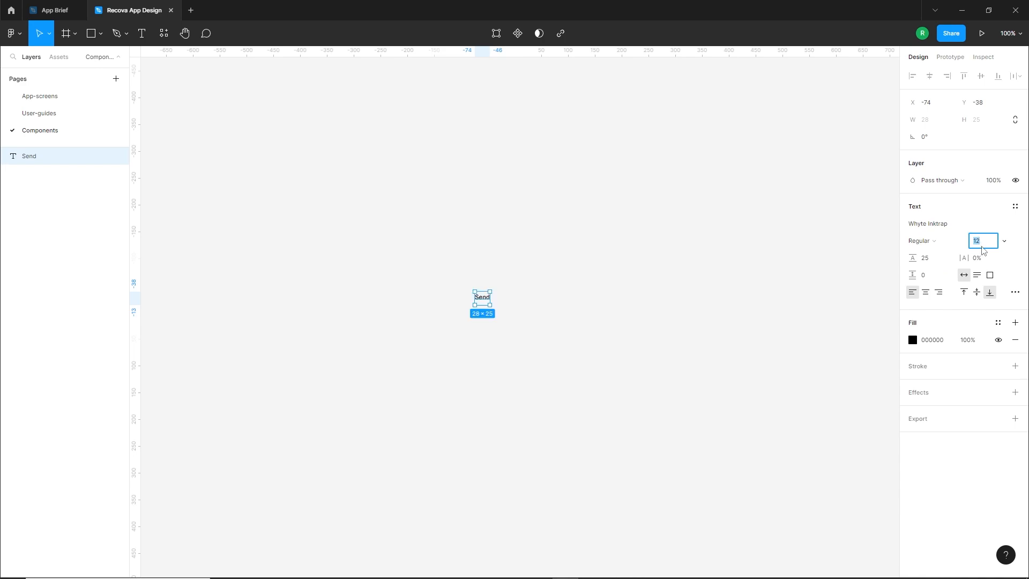
{"action": "type", "text": "18"}
{"action": "key", "text": "Return"}
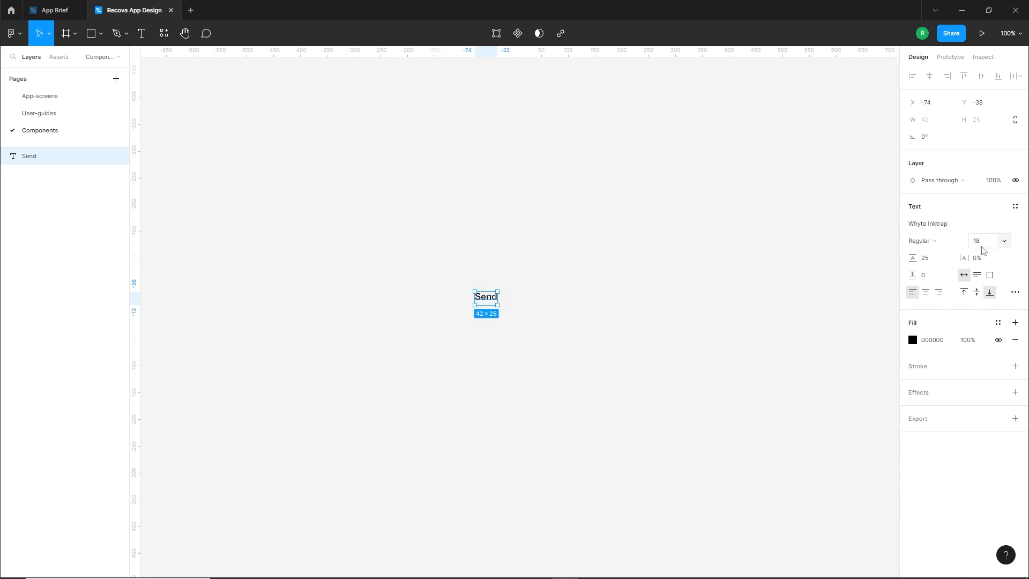
{"action": "left_click", "coordinate": [934, 244]}
{"action": "left_click", "coordinate": [933, 264]}
{"action": "left_click", "coordinate": [509, 317]}
Wrap the Send text in an auto layout frame, widen it to about 302, and center its content
{"action": "left_click", "coordinate": [487, 301]}
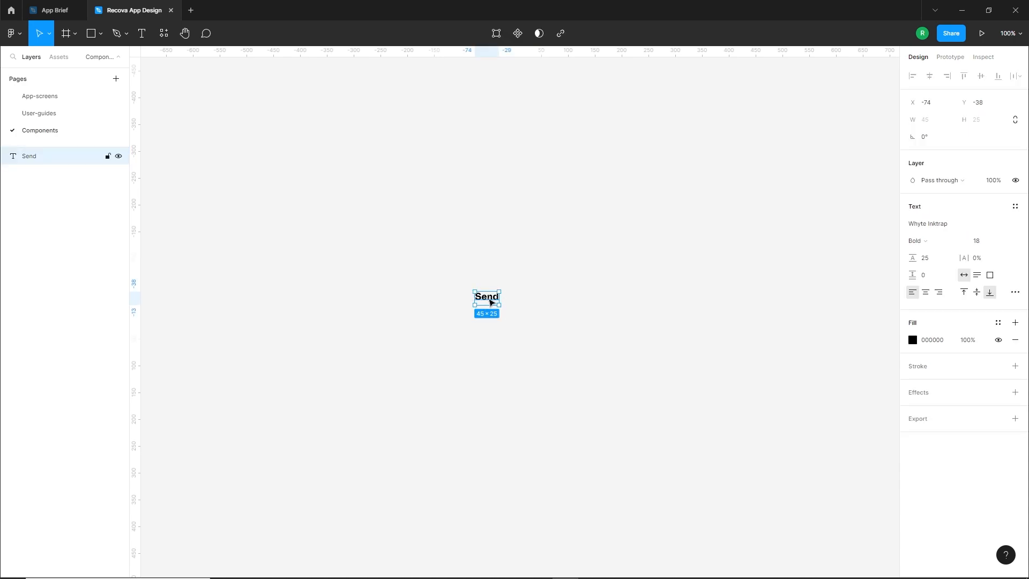
{"action": "right_click", "coordinate": [491, 303]}
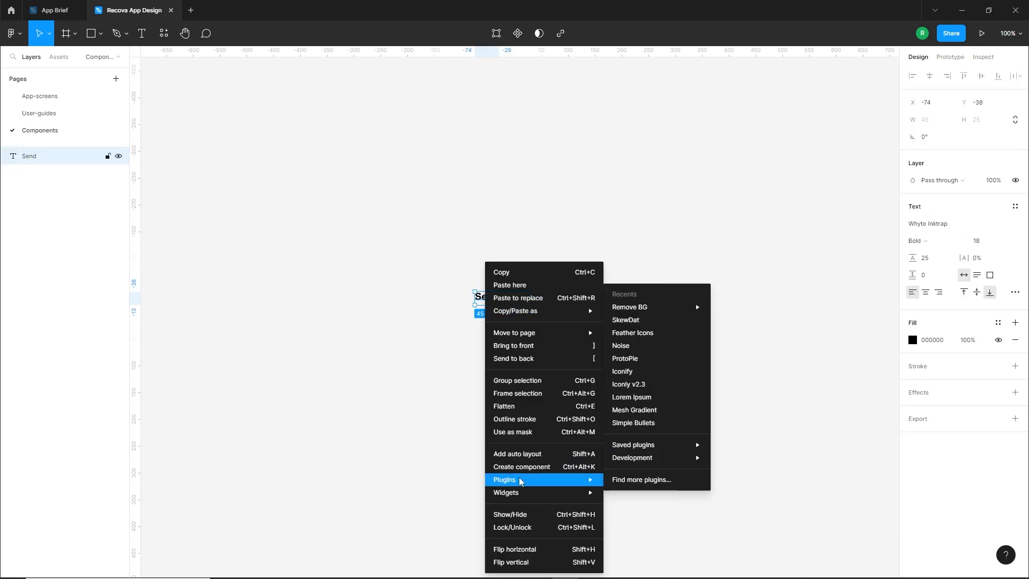
{"action": "left_click", "coordinate": [519, 456]}
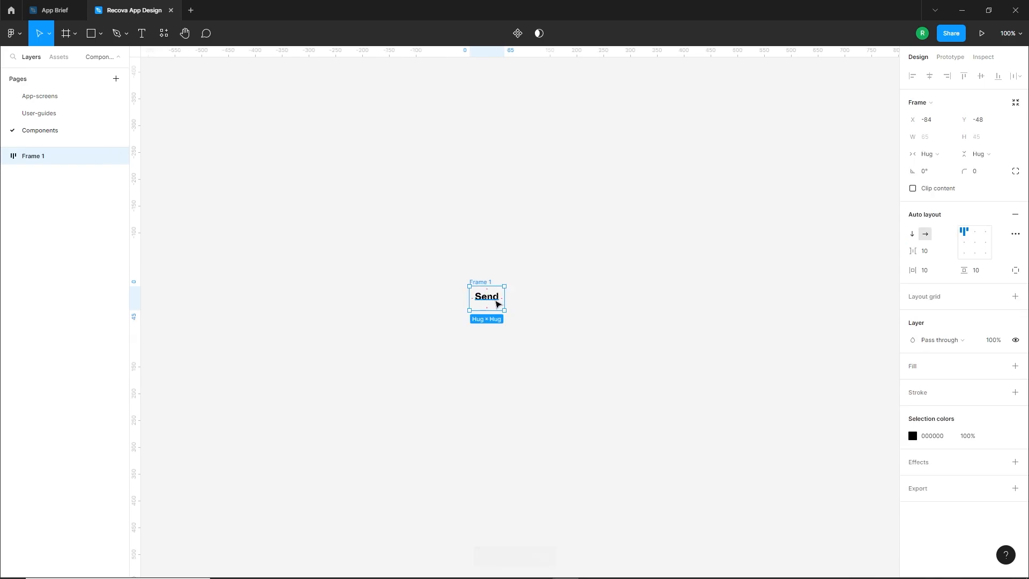
{"action": "left_click_drag", "start_coordinate": [504, 299], "coordinate": [584, 299]}
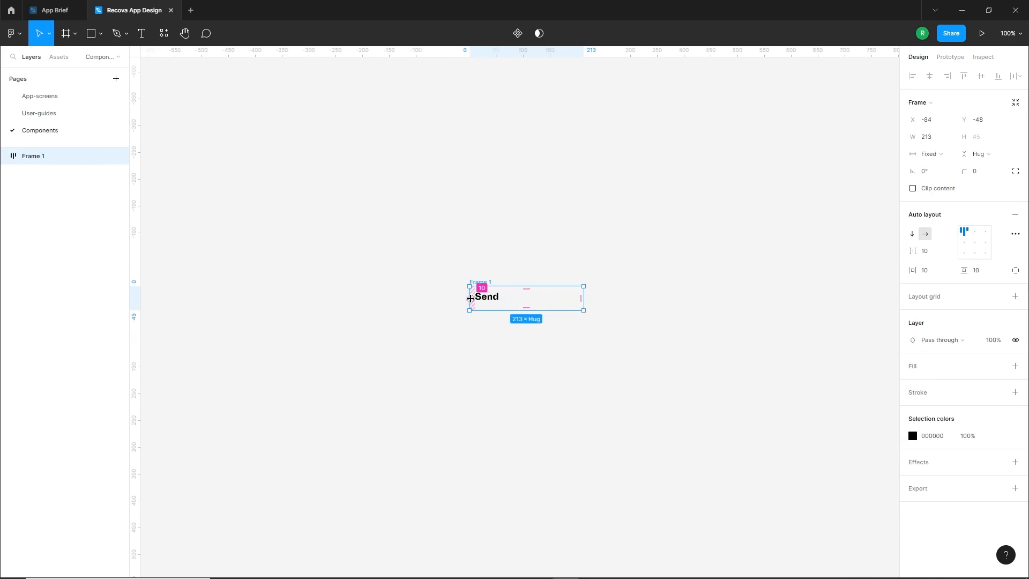
{"action": "left_click_drag", "start_coordinate": [466, 298], "coordinate": [421, 298]}
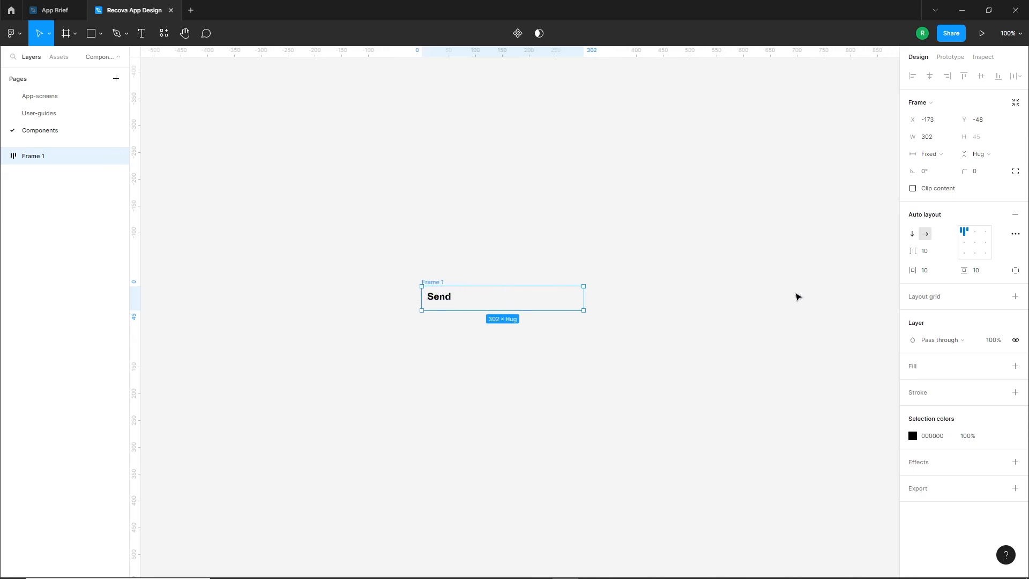
{"action": "left_click", "coordinate": [975, 244]}
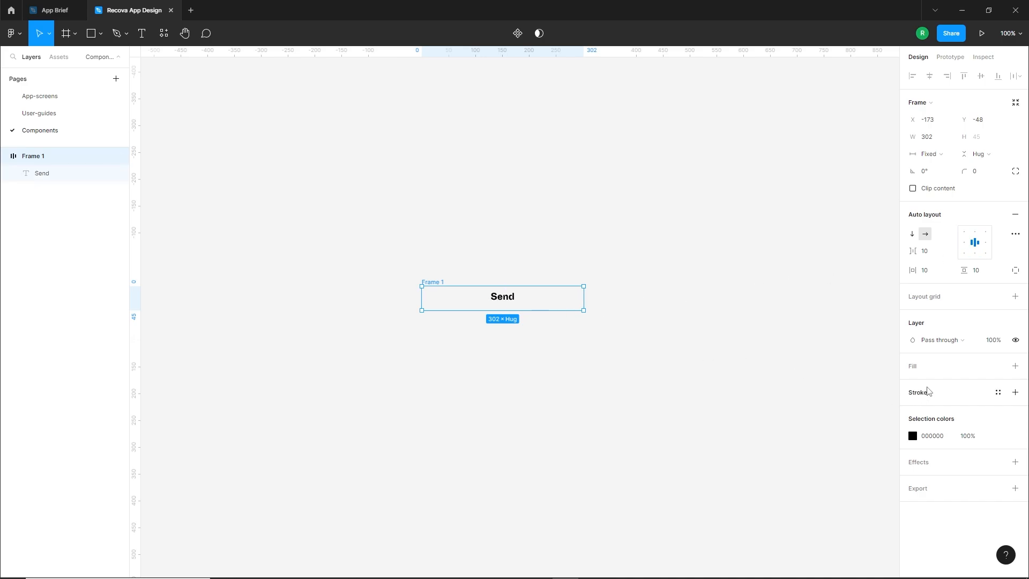
Give the auto layout frame a black 000000 fill and recolor the Send text to white FFFFFF
{"action": "left_click", "coordinate": [1015, 366]}
{"action": "left_click", "coordinate": [912, 383]}
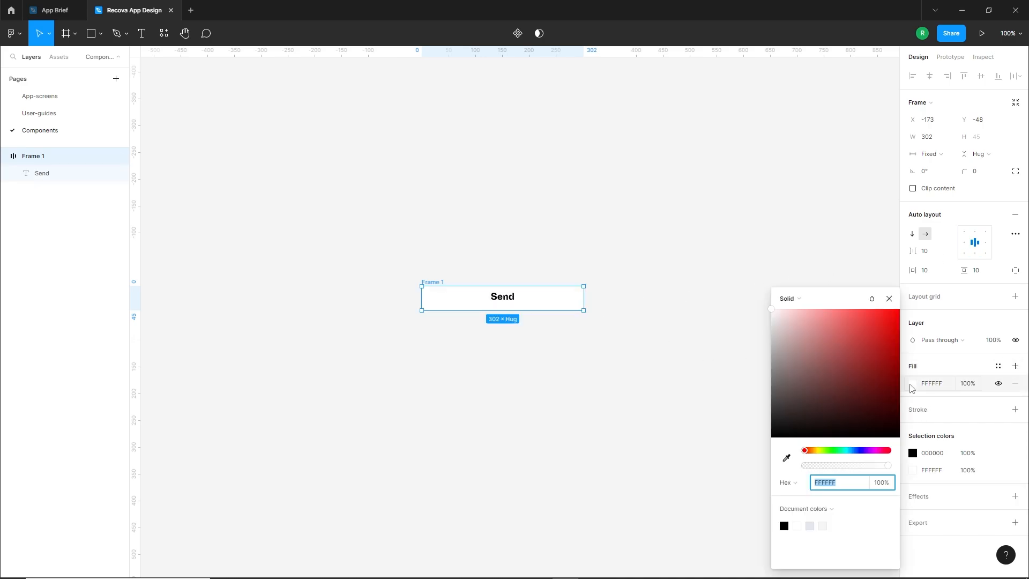
{"action": "left_click_drag", "start_coordinate": [802, 416], "coordinate": [772, 458]}
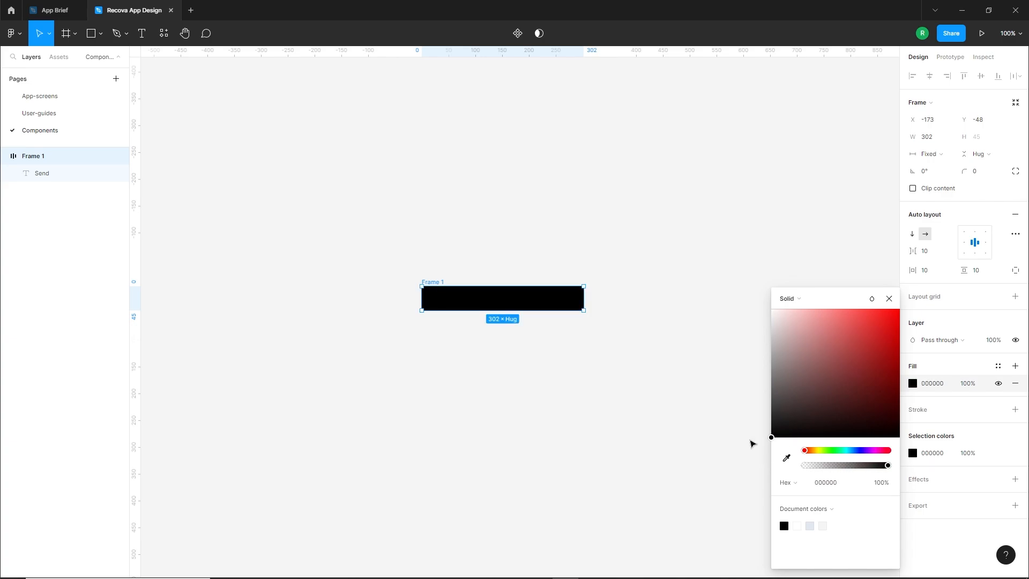
{"action": "left_click", "coordinate": [510, 304]}
{"action": "left_click", "coordinate": [913, 357]}
{"action": "left_click_drag", "start_coordinate": [820, 349], "coordinate": [735, 275]}
Round the black frame's corners with a radius of 14
{"action": "left_click", "coordinate": [569, 303]}
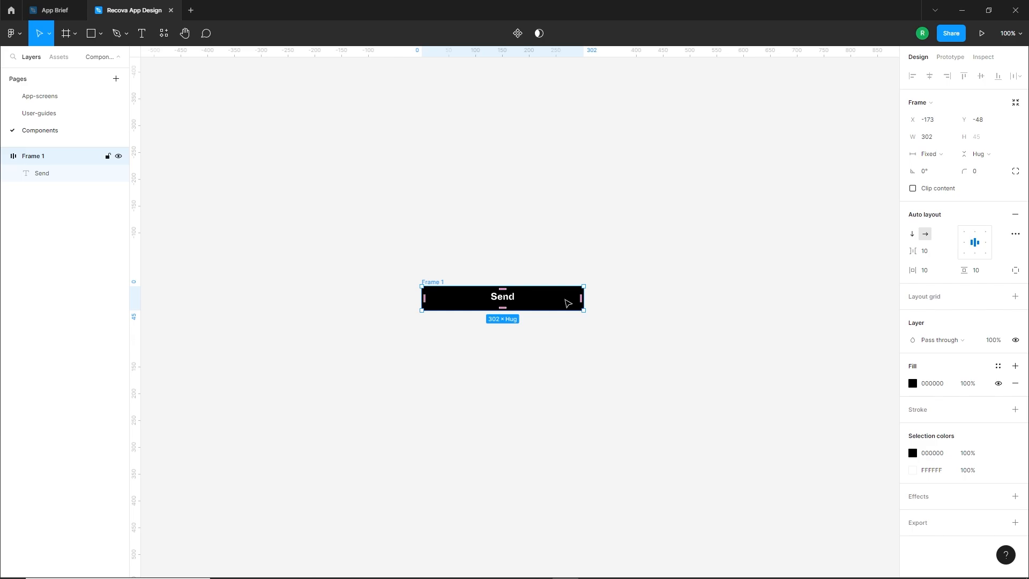
{"action": "left_click", "coordinate": [987, 176]}
{"action": "type", "text": "10"}
{"action": "key", "text": "Return"}
Resize the black frame to a fixed width of 350 and a fixed height of 60
{"action": "scroll", "coordinate": [524, 295], "scroll_direction": "up", "scroll_amount": 5, "text": "ctrl"}
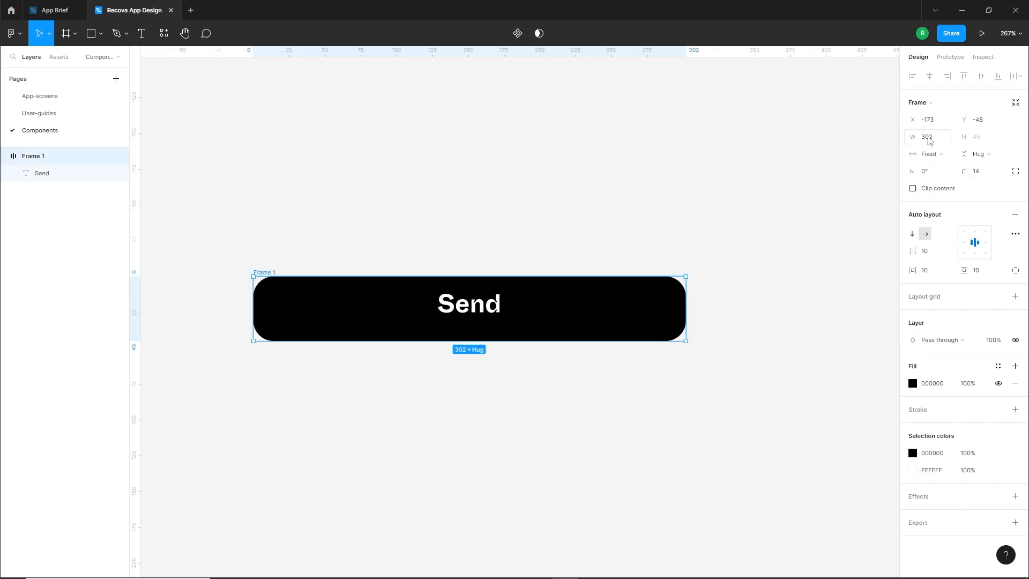
{"action": "left_click", "coordinate": [931, 140]}
{"action": "type", "text": "350"}
{"action": "key", "text": "Return"}
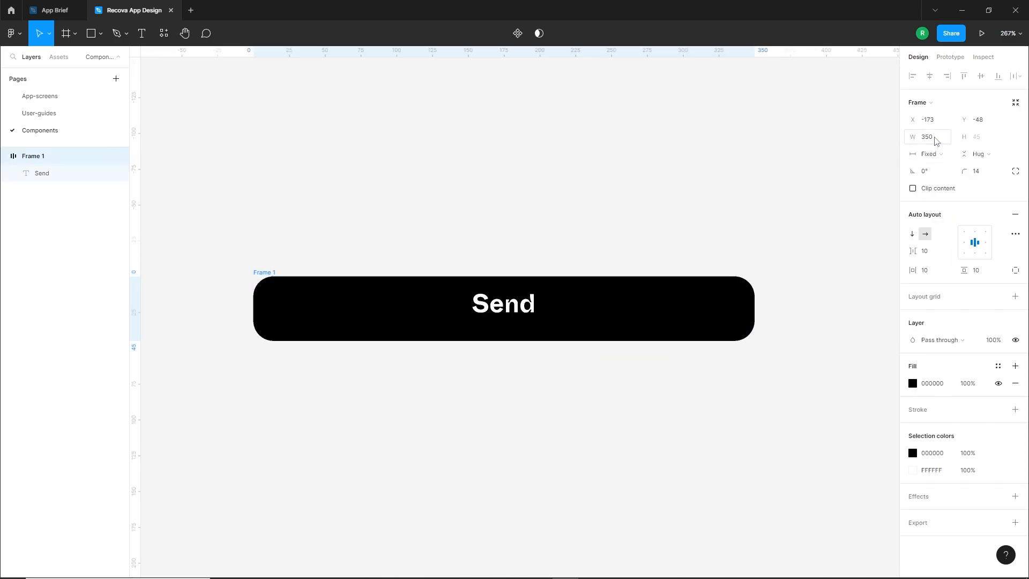
{"action": "left_click_drag", "start_coordinate": [590, 276], "coordinate": [589, 271]}
{"action": "left_click", "coordinate": [982, 142]}
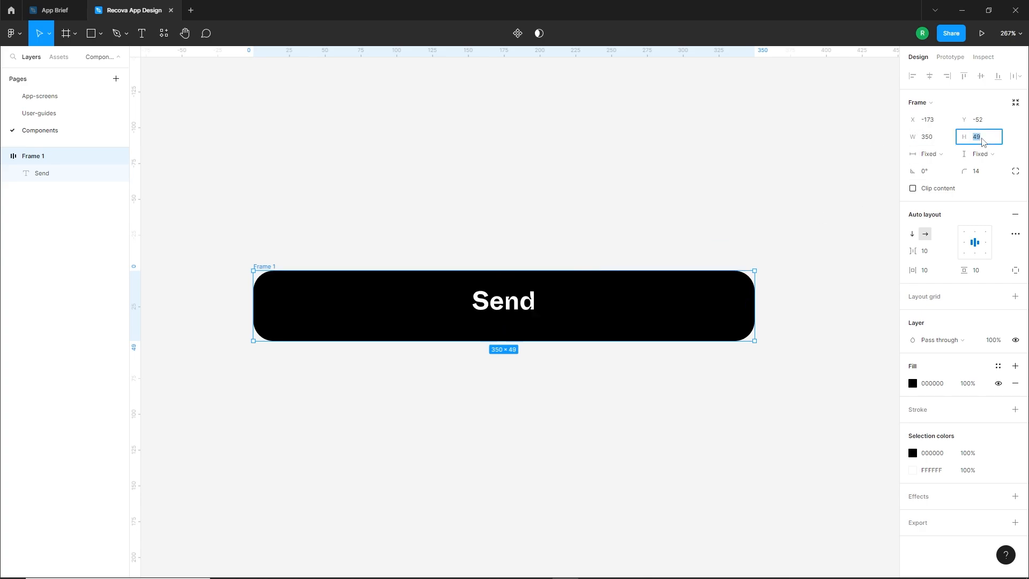
{"action": "type", "text": "60"}
{"action": "key", "text": "Return"}
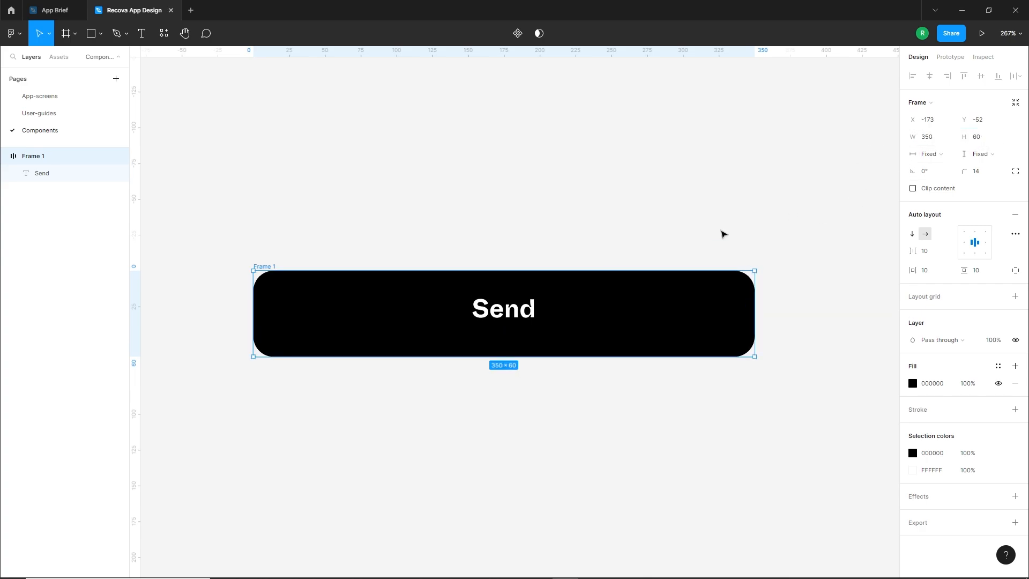
Set the Send text's vertical alignment to middle so the label is centered in the black frame
{"action": "left_click", "coordinate": [506, 312]}
{"action": "left_click", "coordinate": [989, 309]}
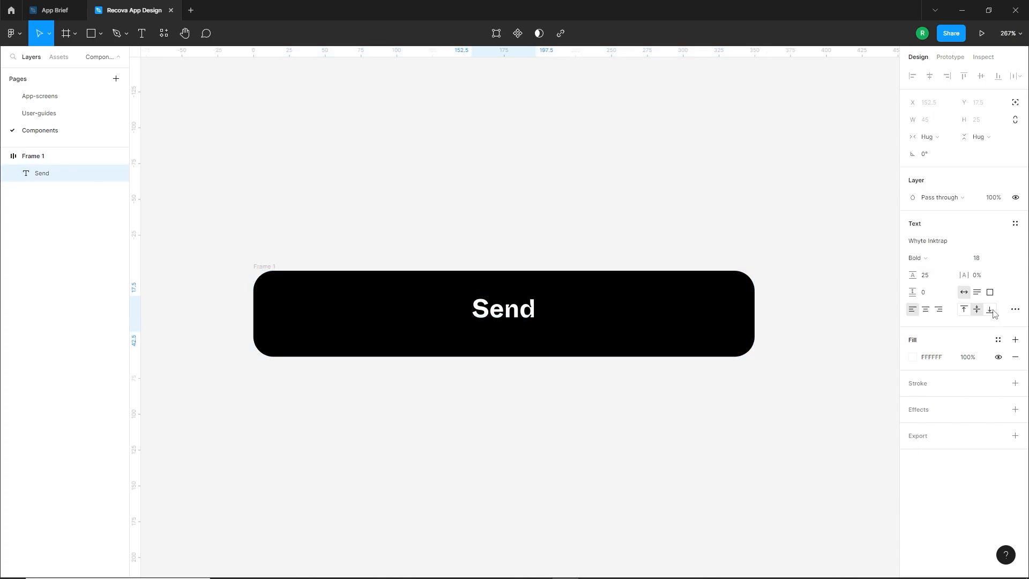
{"action": "left_click_drag", "start_coordinate": [509, 327], "coordinate": [512, 338]}
{"action": "left_click", "coordinate": [494, 389]}
Rename the black Send frame as "Button"
{"action": "scroll", "coordinate": [503, 381], "scroll_direction": "down", "scroll_amount": 5}
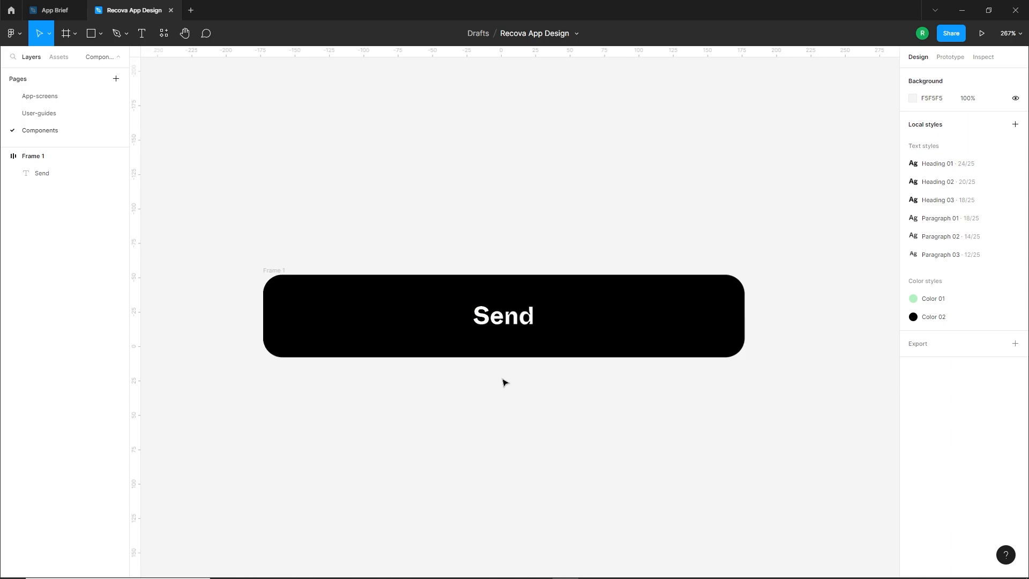
{"action": "left_click", "coordinate": [396, 323]}
{"action": "double_click", "coordinate": [396, 322]}
{"action": "type", "text": "Button"}
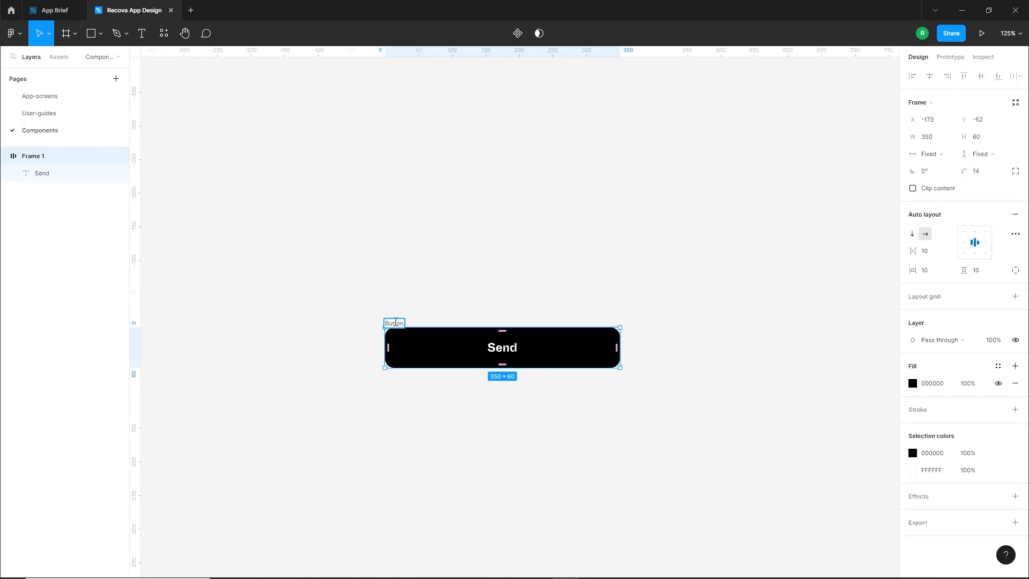
{"action": "left_click", "coordinate": [457, 412]}
Turn the Button frame into a reusable component
{"action": "left_click", "coordinate": [515, 357]}
{"action": "left_click", "coordinate": [517, 33]}
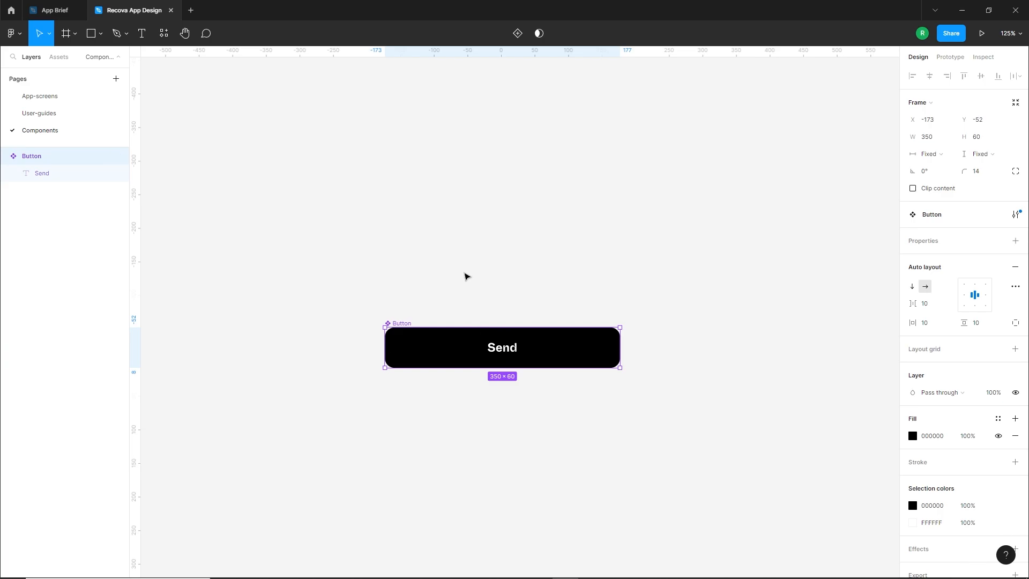
{"action": "left_click", "coordinate": [464, 275]}
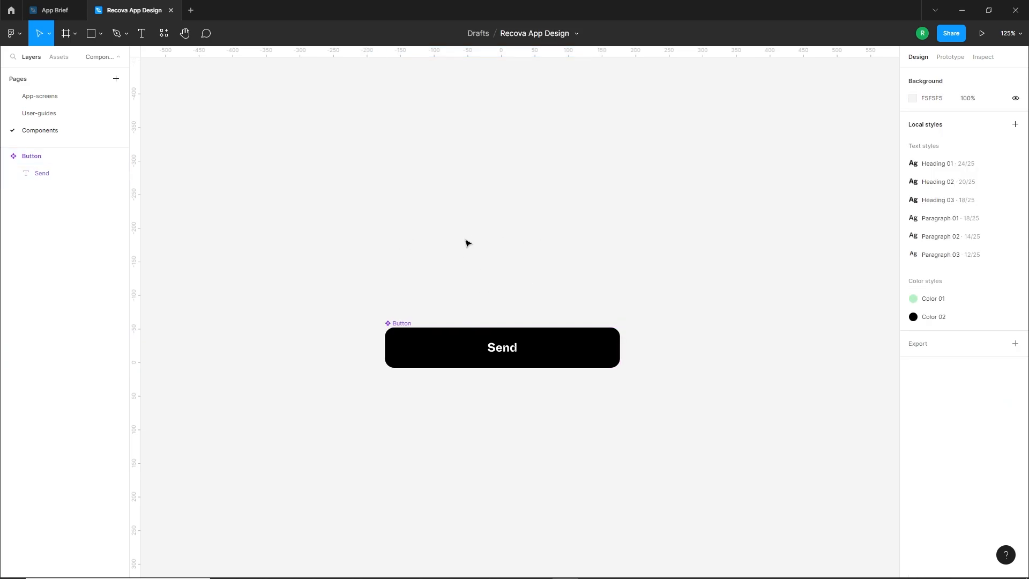
Copy the status bar group from Screen 1 of the Voice Assistant file onto the Components page, left-aligned with and above the Button component
{"action": "left_click", "coordinate": [11, 11]}
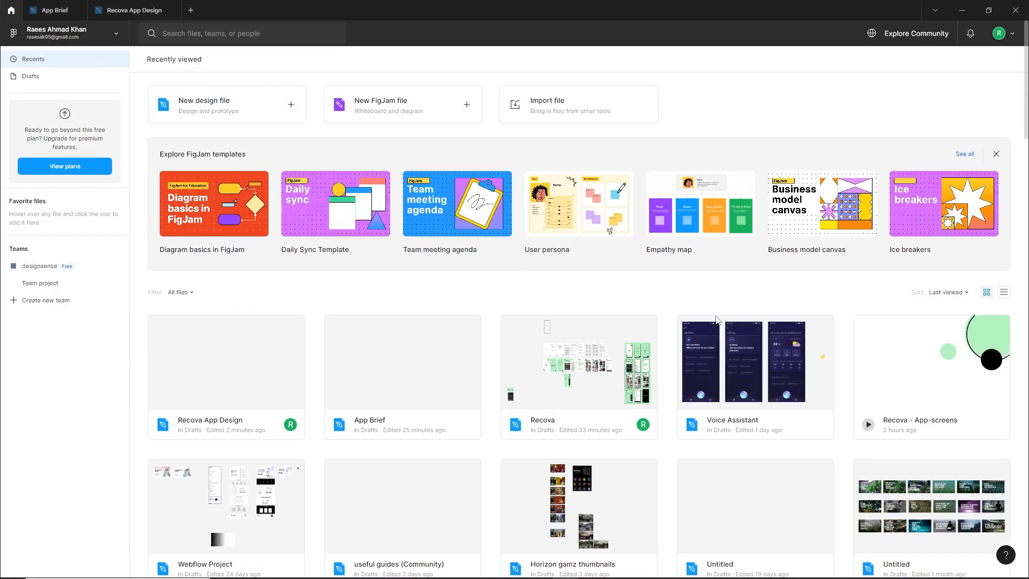
{"action": "double_click", "coordinate": [728, 350]}
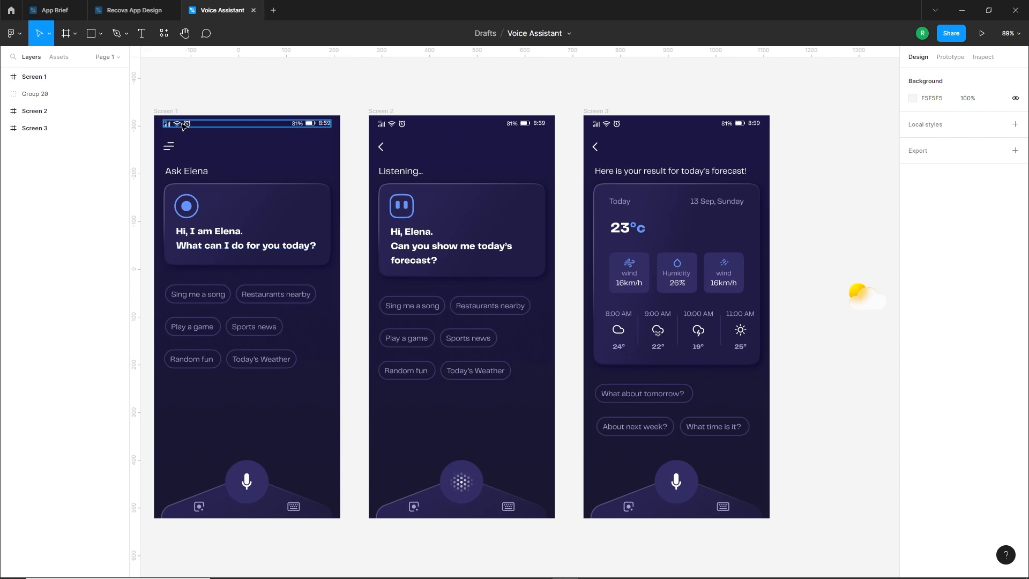
{"action": "left_click", "coordinate": [185, 126]}
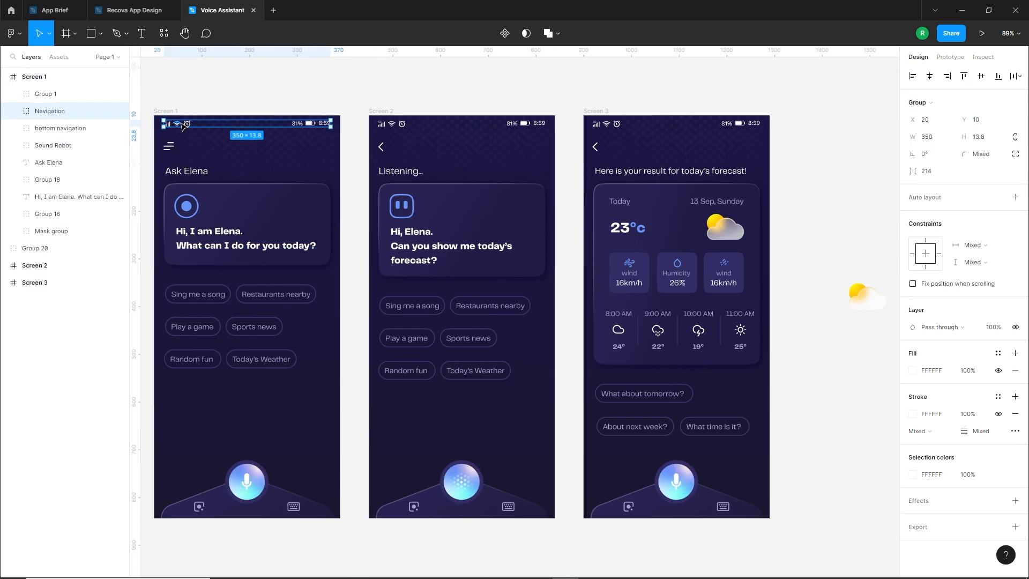
{"action": "left_click", "coordinate": [128, 10]}
{"action": "key", "text": "ctrl+v"}
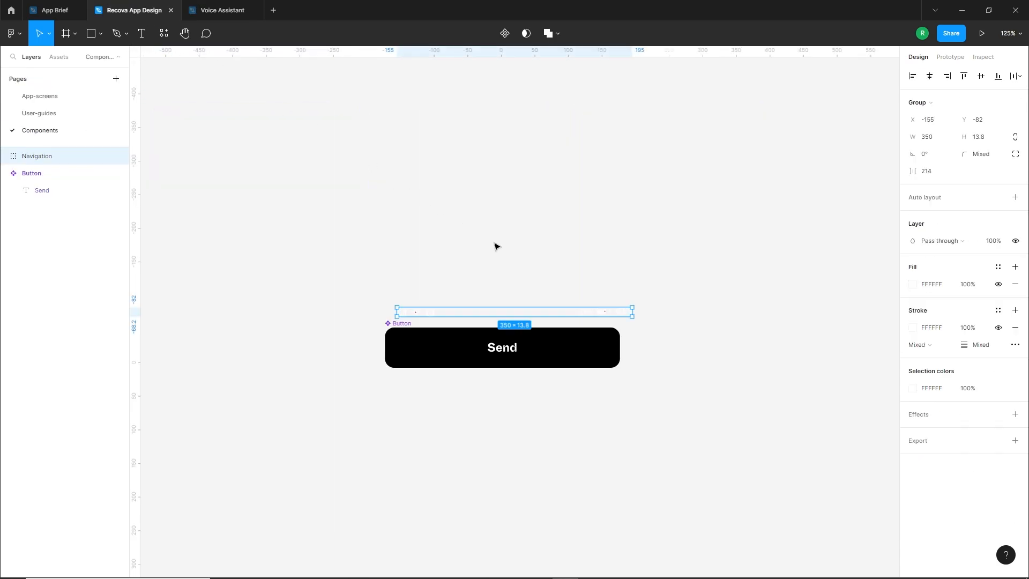
{"action": "left_click_drag", "start_coordinate": [505, 317], "coordinate": [493, 238]}
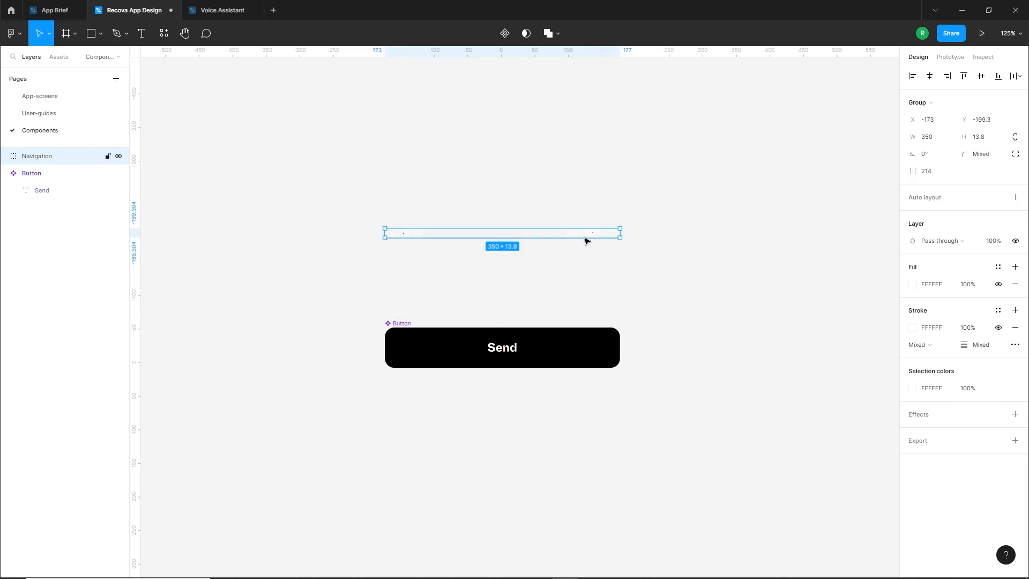
Recolor the pasted status bar group's icons and text to black (000000)
{"action": "left_click", "coordinate": [912, 388]}
{"action": "left_click_drag", "start_coordinate": [860, 391], "coordinate": [748, 453]}
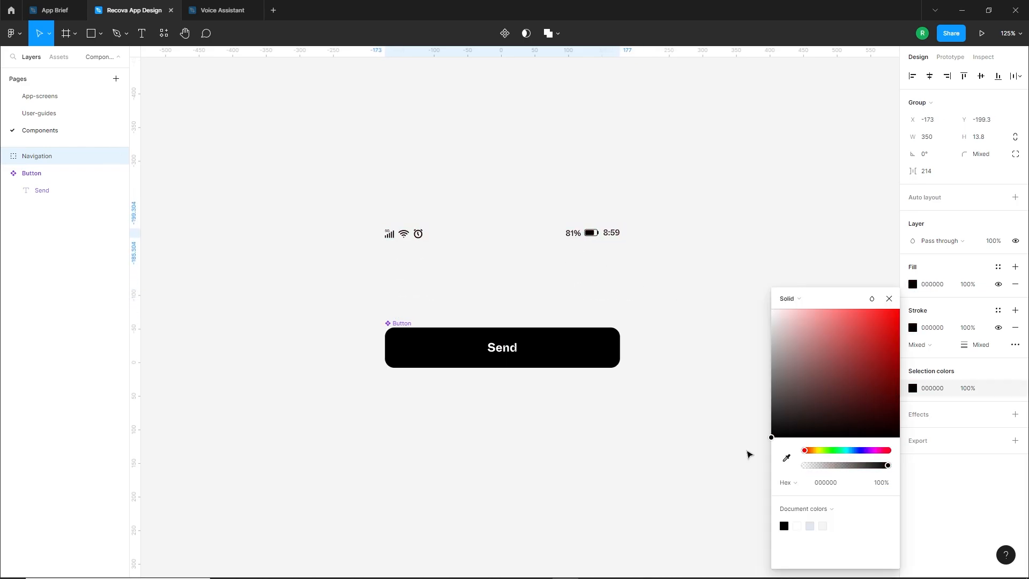
{"action": "left_click", "coordinate": [687, 265]}
{"action": "left_click", "coordinate": [569, 235]}
{"action": "left_click", "coordinate": [653, 168]}
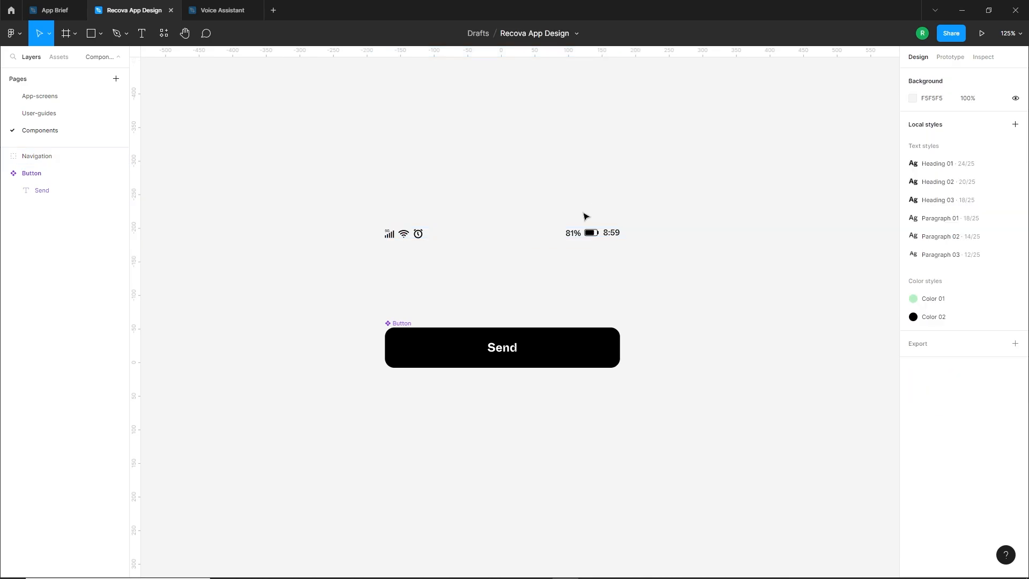
Turn the status bar group into a reusable component and rename it "Status-bar"
{"action": "left_click", "coordinate": [617, 234]}
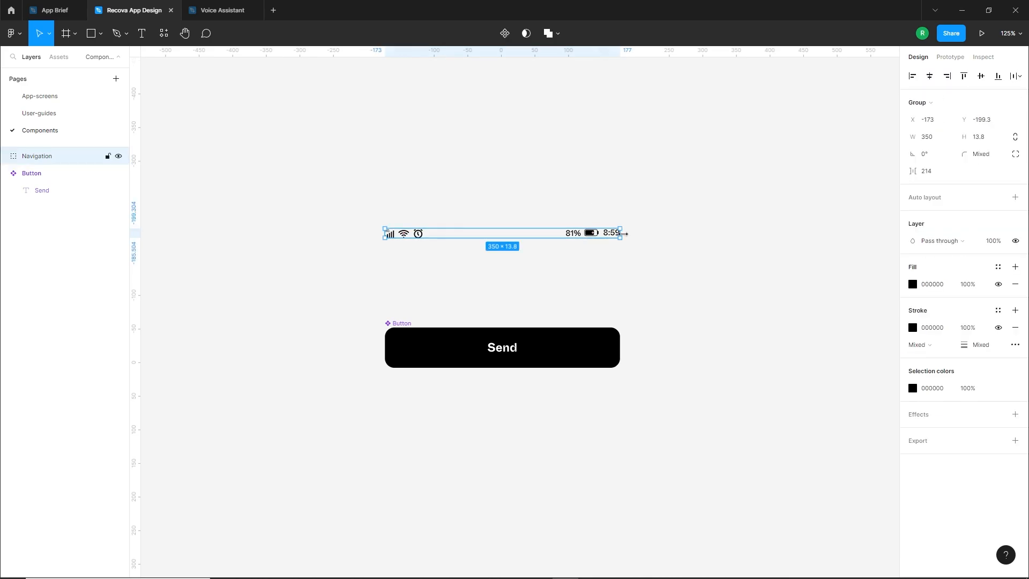
{"action": "left_click", "coordinate": [503, 35]}
{"action": "double_click", "coordinate": [416, 221]}
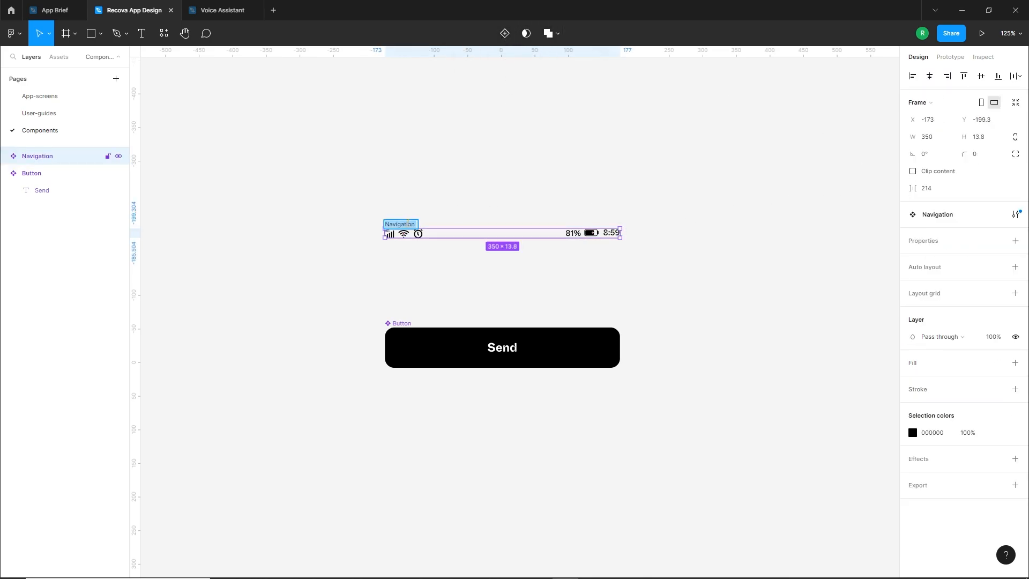
{"action": "type", "text": "Status-bar"}
{"action": "key", "text": "Return"}
{"action": "left_click", "coordinate": [392, 273]}
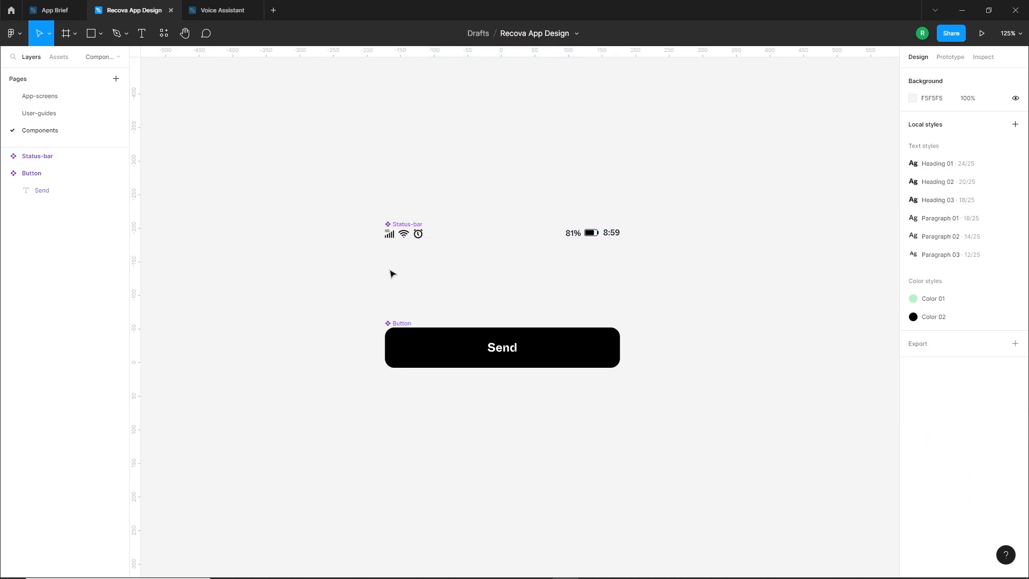
Collapse the Status-bar and Button components' contents in the layer list
{"action": "left_click", "coordinate": [35, 164]}
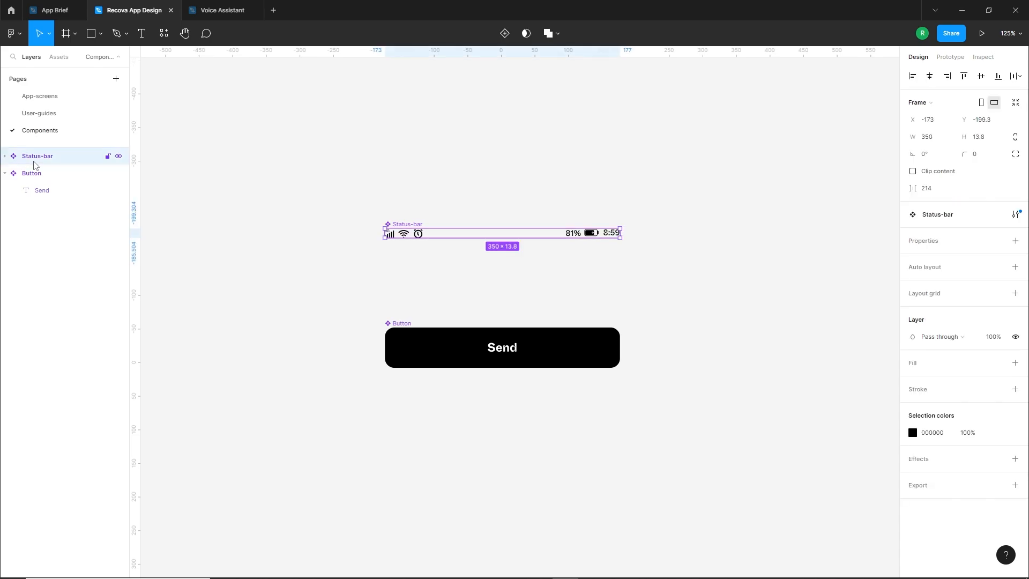
{"action": "left_click", "coordinate": [35, 174]}
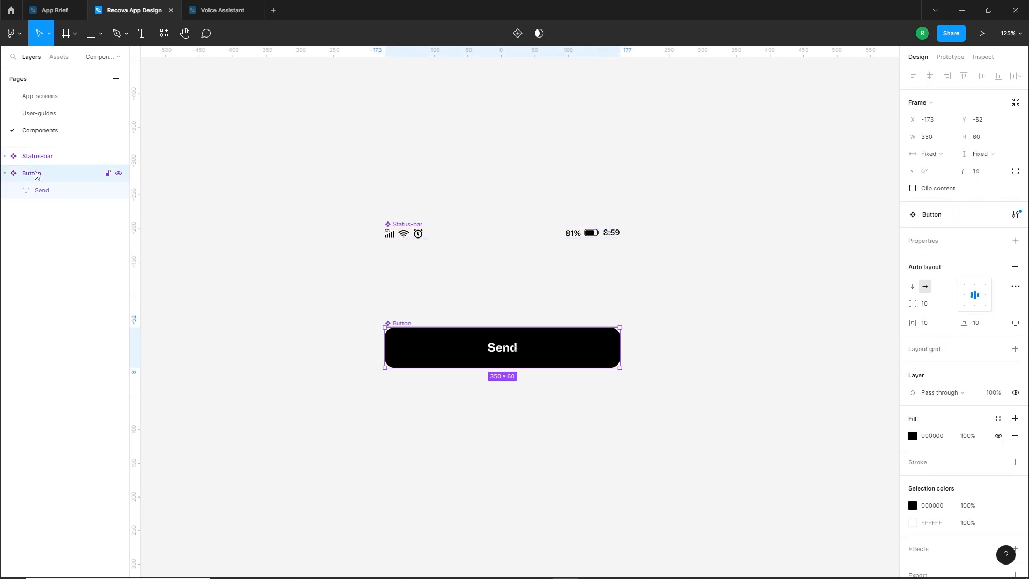
{"action": "left_click", "coordinate": [5, 156]}
{"action": "left_click", "coordinate": [6, 157]}
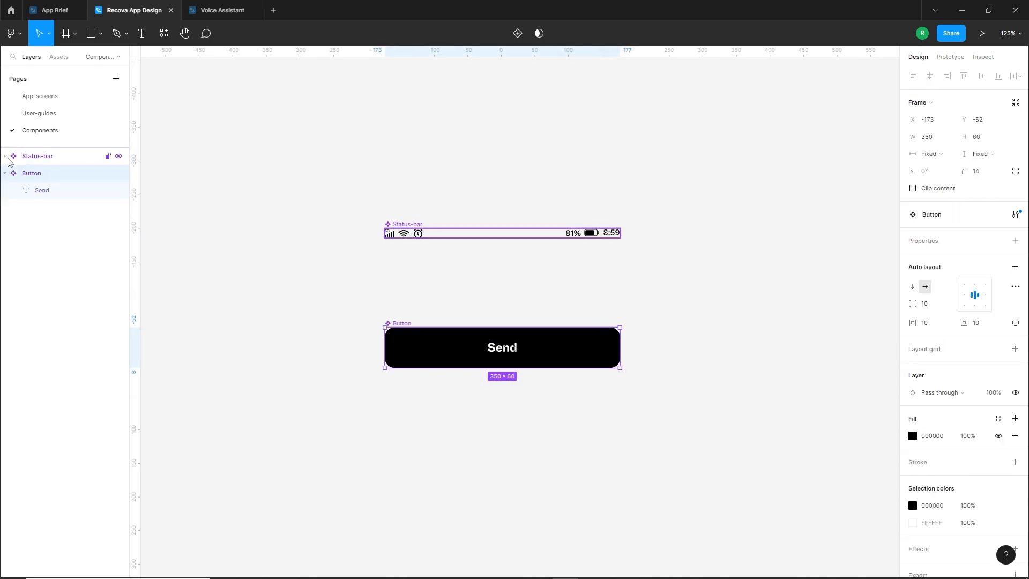
{"action": "left_click", "coordinate": [6, 173]}
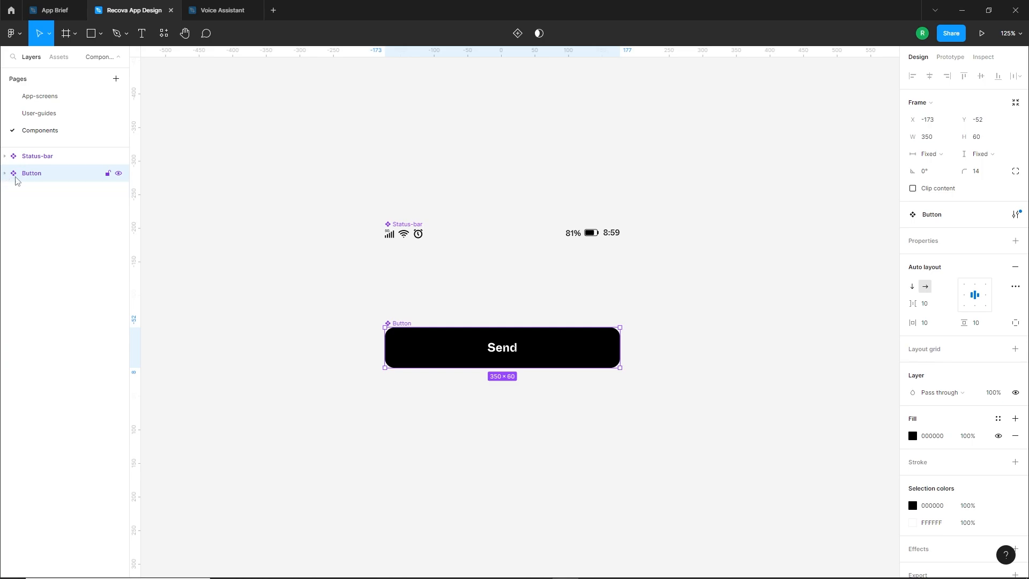
{"action": "left_click", "coordinate": [298, 271]}
{"action": "left_click_drag", "start_coordinate": [350, 232], "coordinate": [350, 268]}
{"action": "scroll", "coordinate": [521, 317], "scroll_direction": "up", "scroll_amount": 5, "text": "ctrl"}
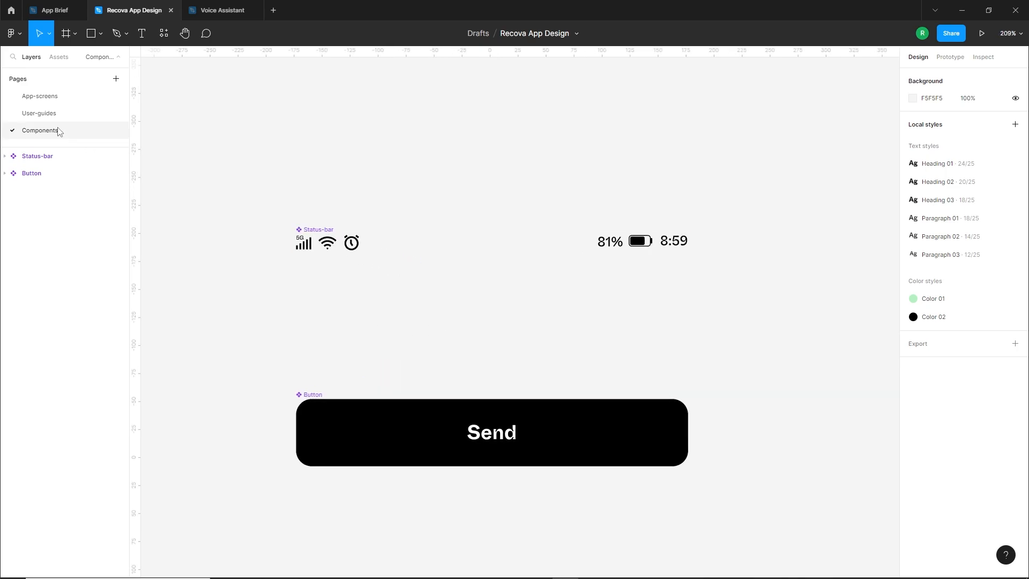
Add an iPhone 14 preset frame (390 × 844) to the App-screens page
{"action": "left_click", "coordinate": [39, 113]}
{"action": "left_click", "coordinate": [39, 96]}
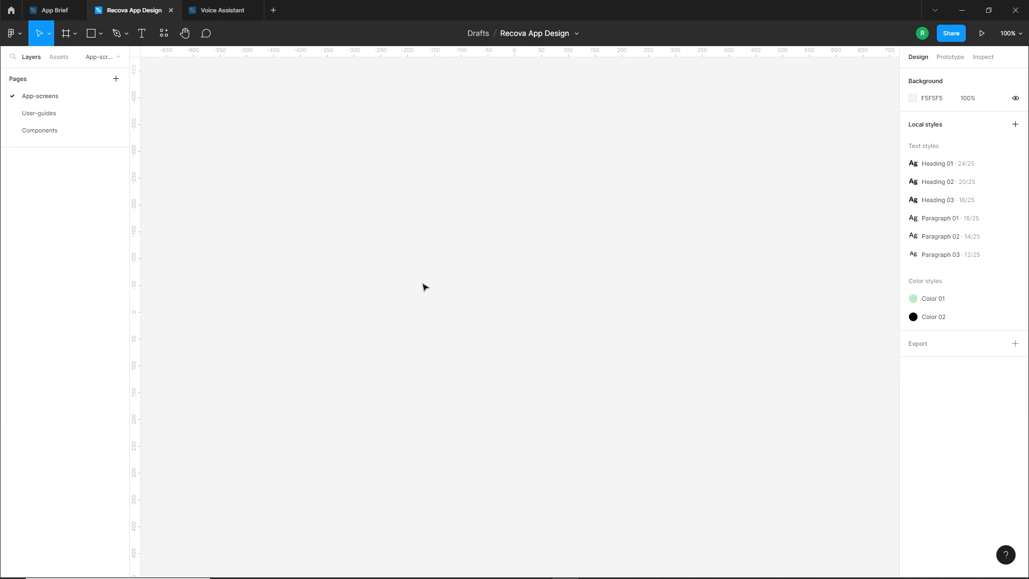
{"action": "left_click", "coordinate": [75, 34]}
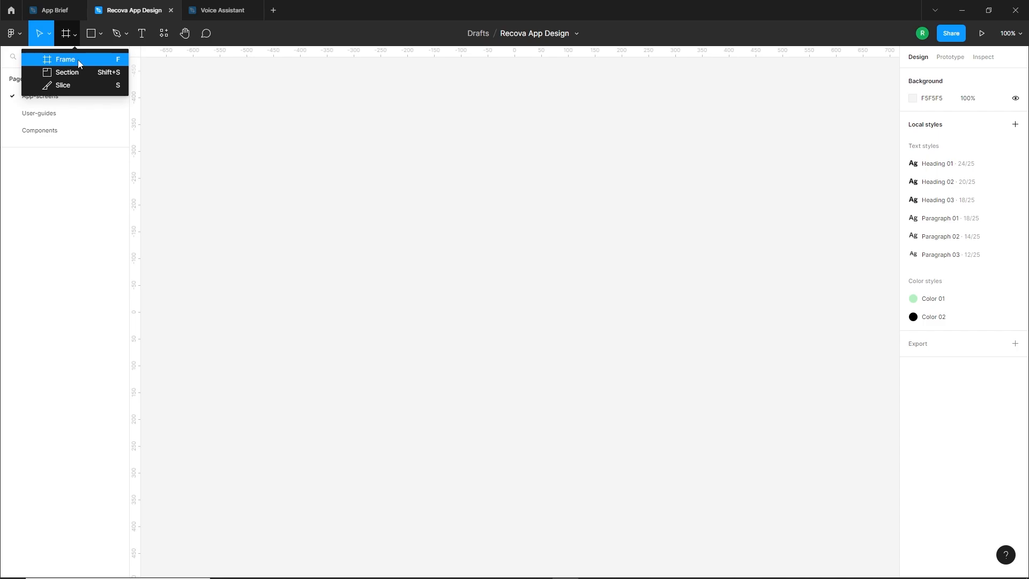
{"action": "left_click", "coordinate": [79, 59]}
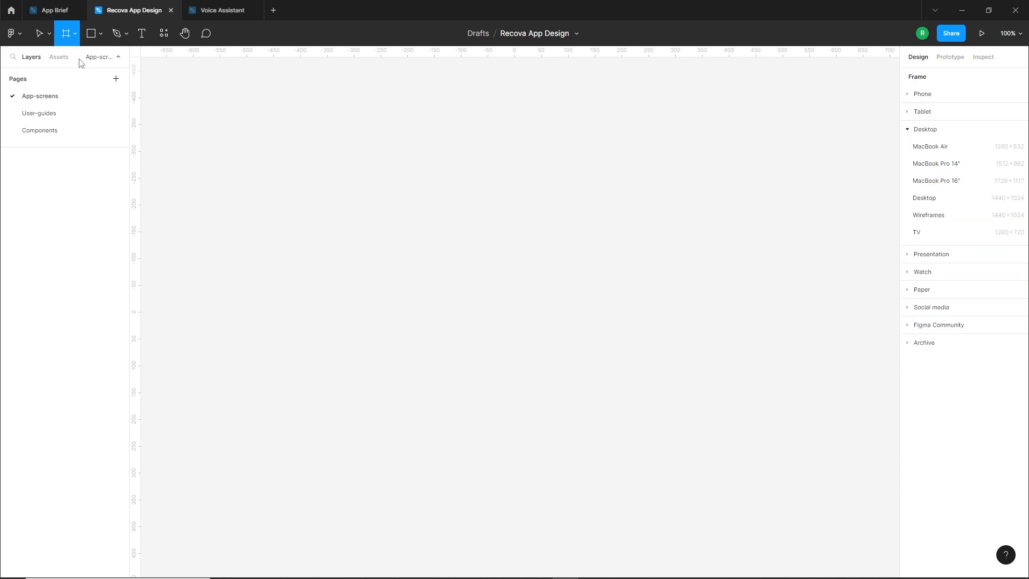
{"action": "left_click", "coordinate": [910, 131]}
{"action": "left_click", "coordinate": [910, 95]}
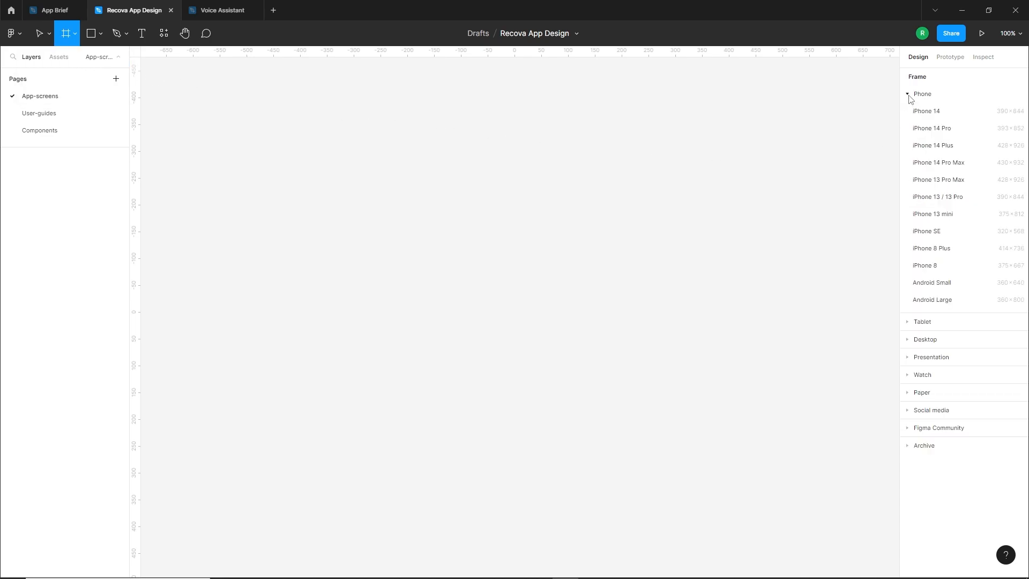
{"action": "left_click", "coordinate": [938, 112]}
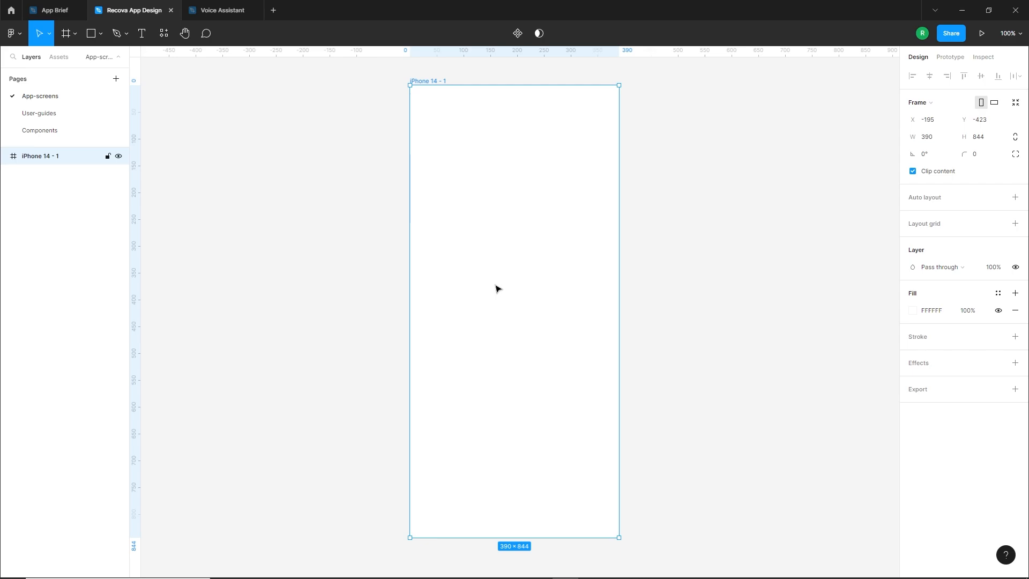
Copy the Status-bar component from the Components page into the App-screens iPhone 14 frame, positioned at X 20, Y 10
{"action": "left_click", "coordinate": [40, 130]}
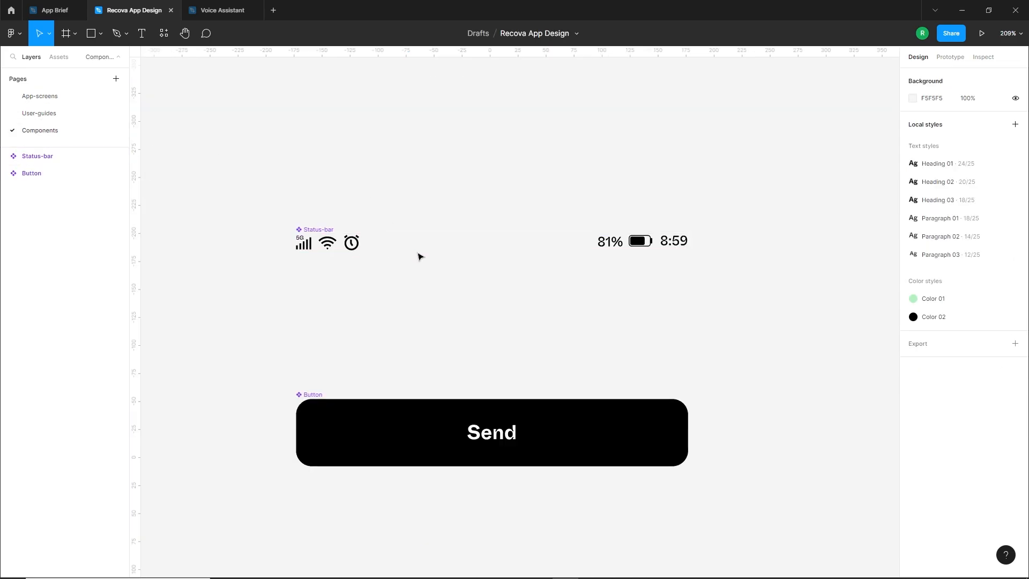
{"action": "left_click", "coordinate": [377, 241]}
{"action": "left_click", "coordinate": [69, 113]}
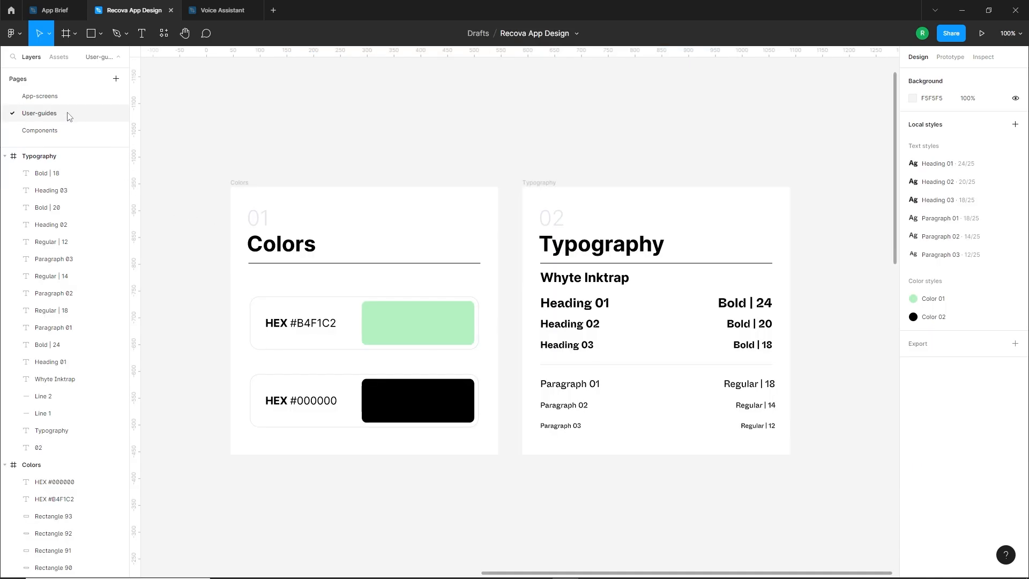
{"action": "left_click", "coordinate": [40, 96]}
{"action": "key", "text": "ctrl+v"}
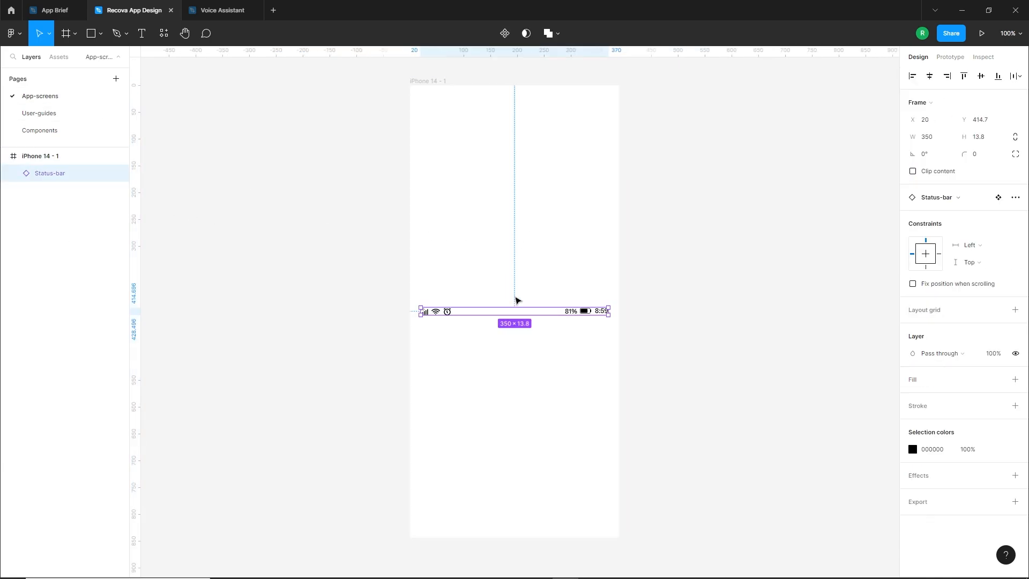
{"action": "left_click_drag", "start_coordinate": [581, 308], "coordinate": [577, 95]}
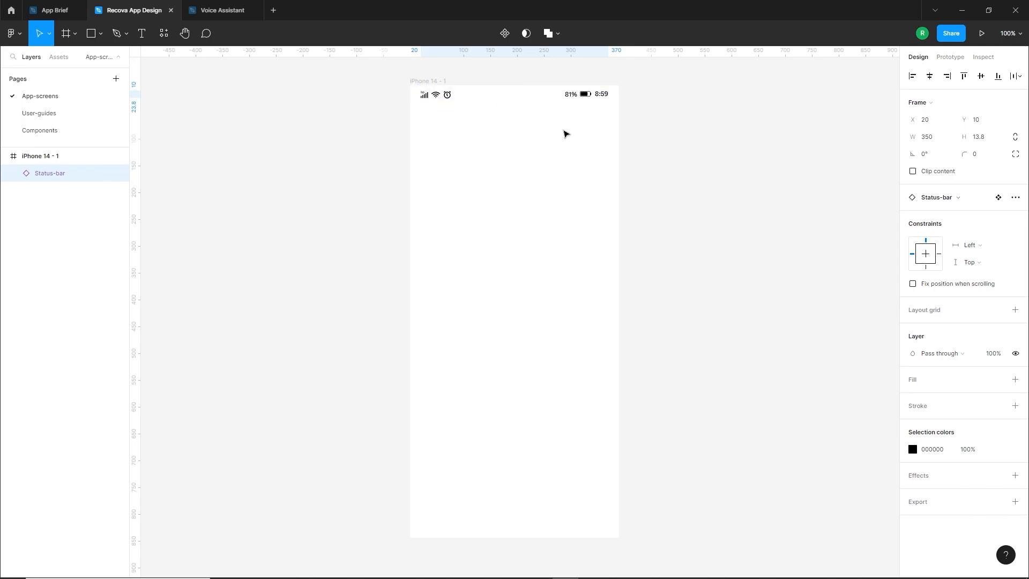
{"action": "left_click", "coordinate": [560, 137]}
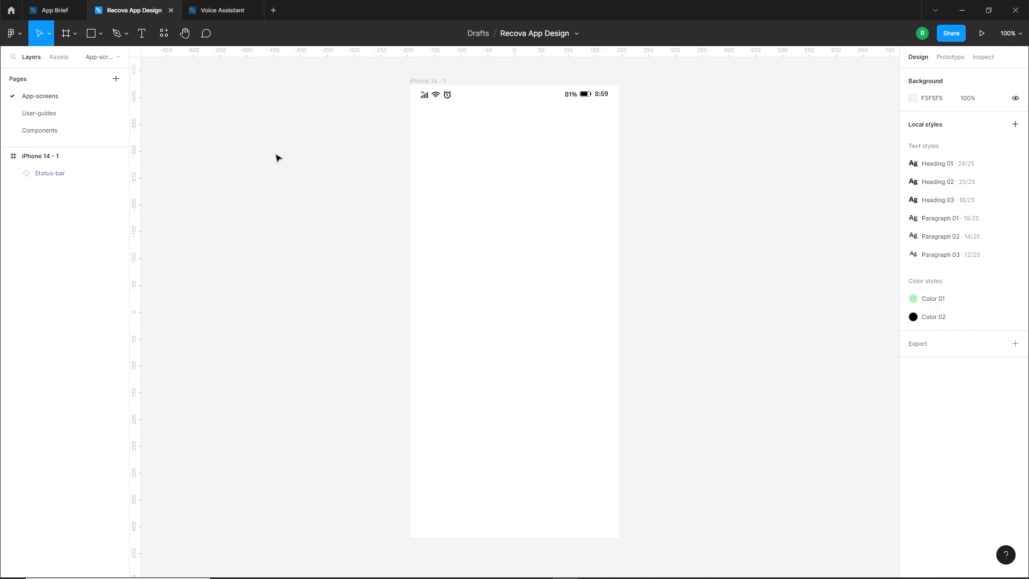
Add an iPhone 14 preset frame beside the Typography frame on the User-guides page and rename it "Grids"
{"action": "left_click", "coordinate": [43, 115]}
{"action": "scroll", "coordinate": [375, 193], "scroll_direction": "down", "scroll_amount": 2}
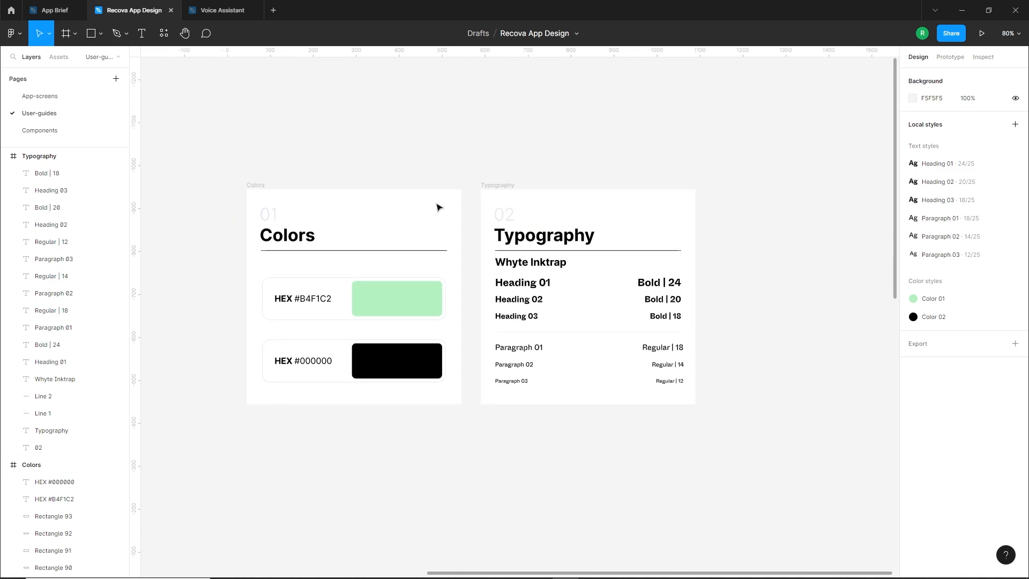
{"action": "scroll", "coordinate": [550, 198], "scroll_direction": "right", "scroll_amount": 5}
{"action": "left_click", "coordinate": [66, 34]}
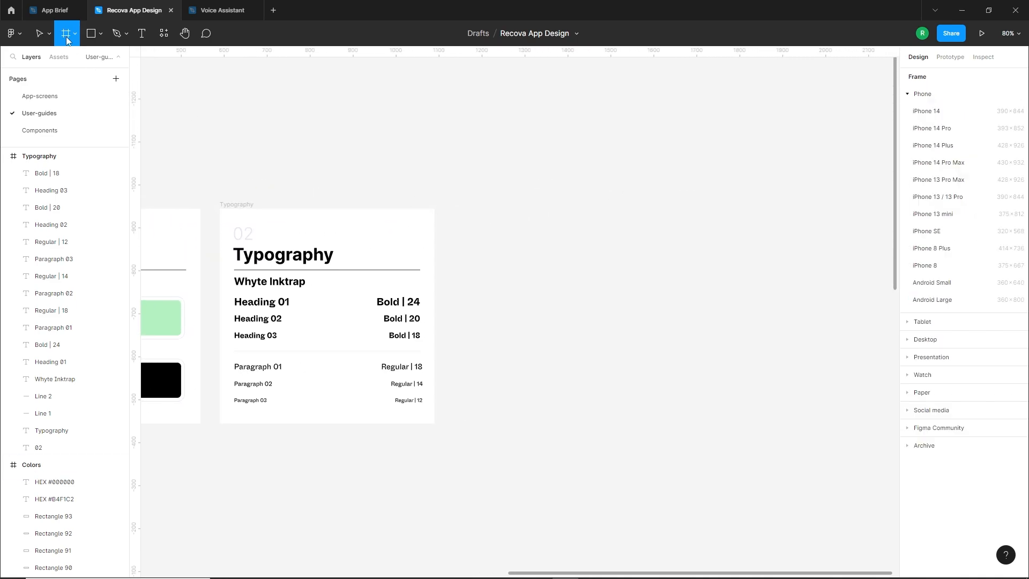
{"action": "left_click", "coordinate": [926, 111]}
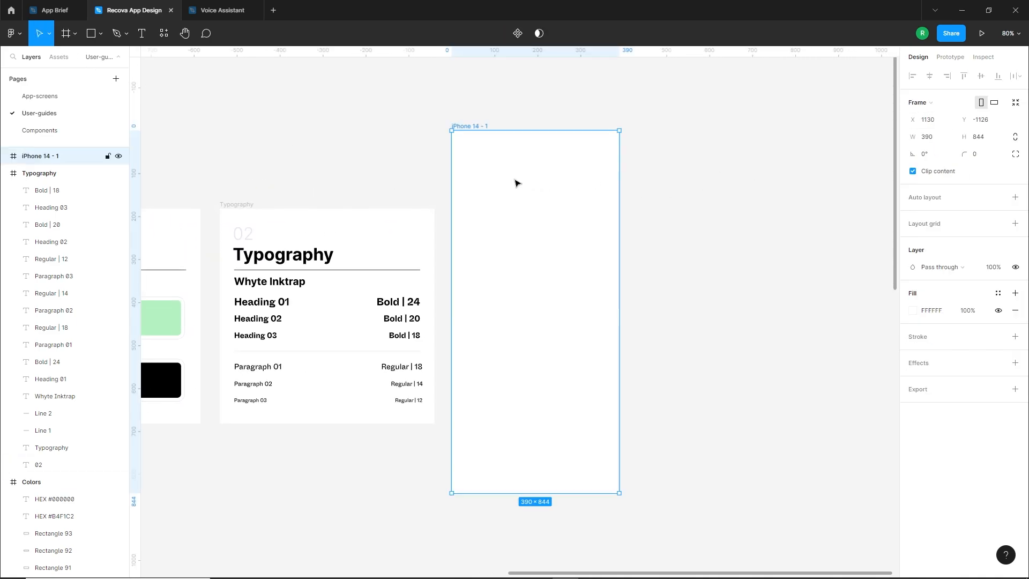
{"action": "double_click", "coordinate": [469, 126]}
{"action": "type", "text": "Grids"}
{"action": "left_click", "coordinate": [416, 164]}
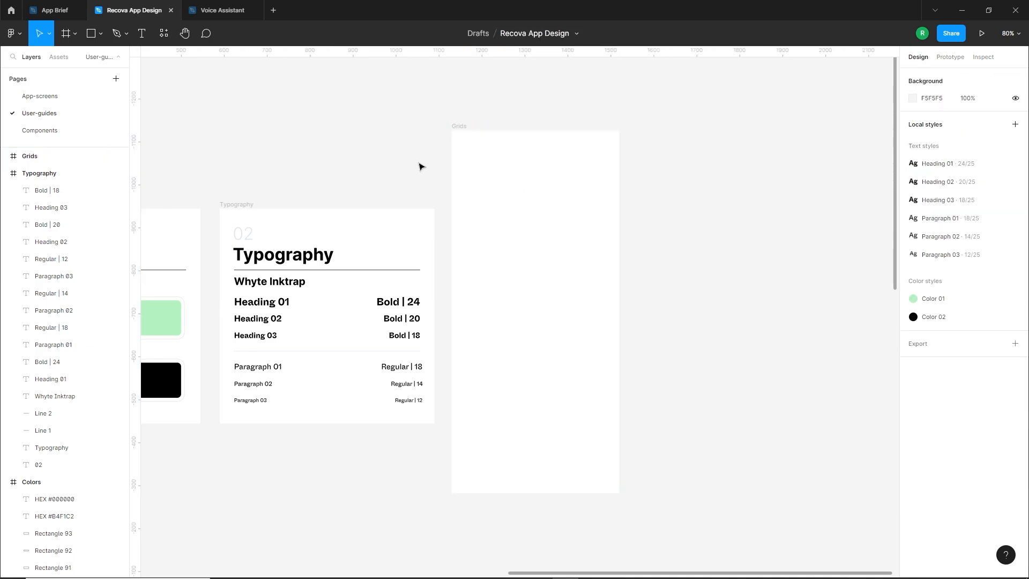
Add a layout grid to the Grids frame and change its type to Columns
{"action": "left_click", "coordinate": [536, 213]}
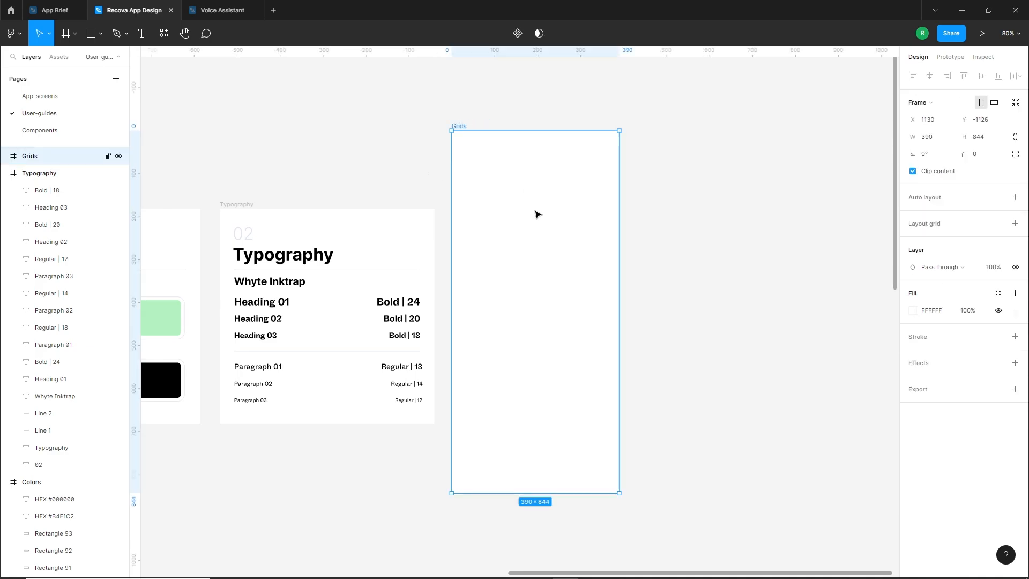
{"action": "left_click", "coordinate": [1015, 224]}
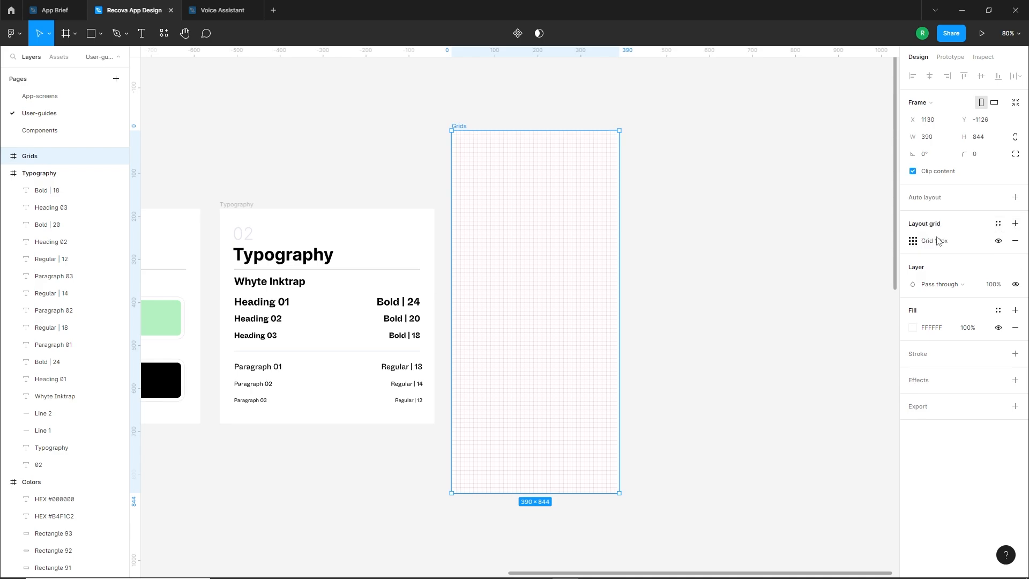
{"action": "left_click", "coordinate": [913, 241]}
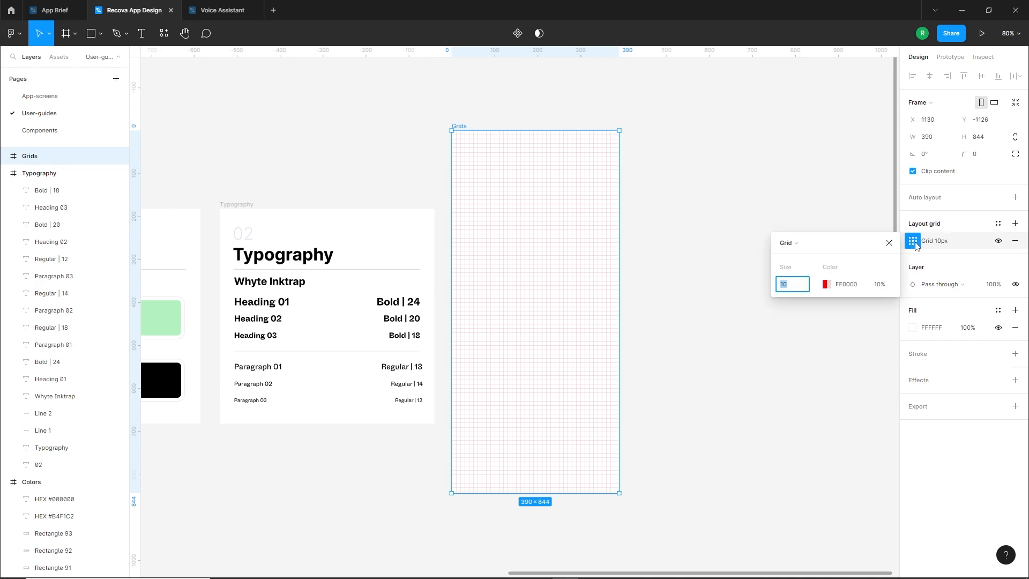
{"action": "left_click", "coordinate": [800, 242]}
{"action": "left_click", "coordinate": [805, 255]}
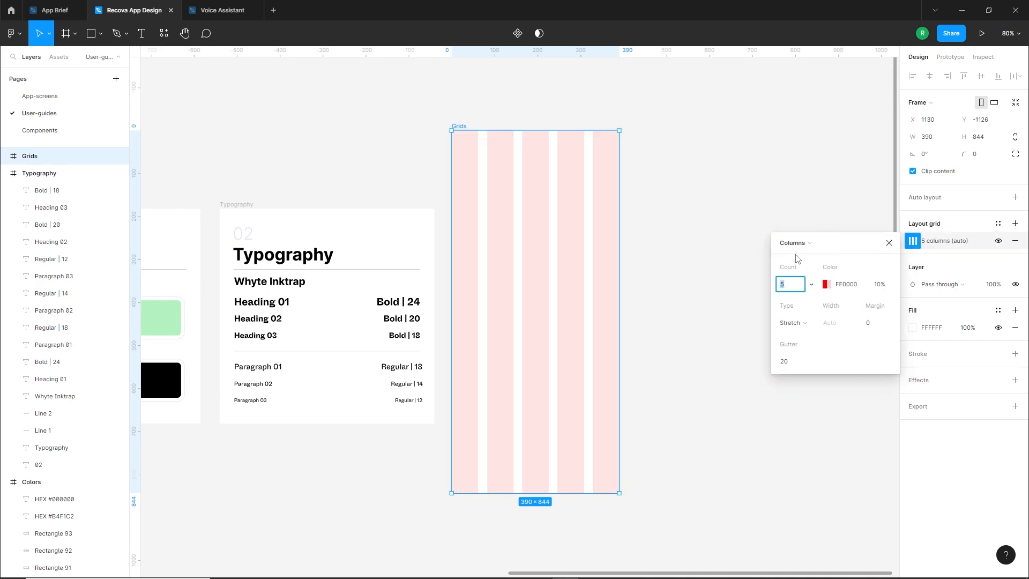
Set the column grid's margin to 20 and lower its red color's opacity to 5%
{"action": "left_click", "coordinate": [863, 323]}
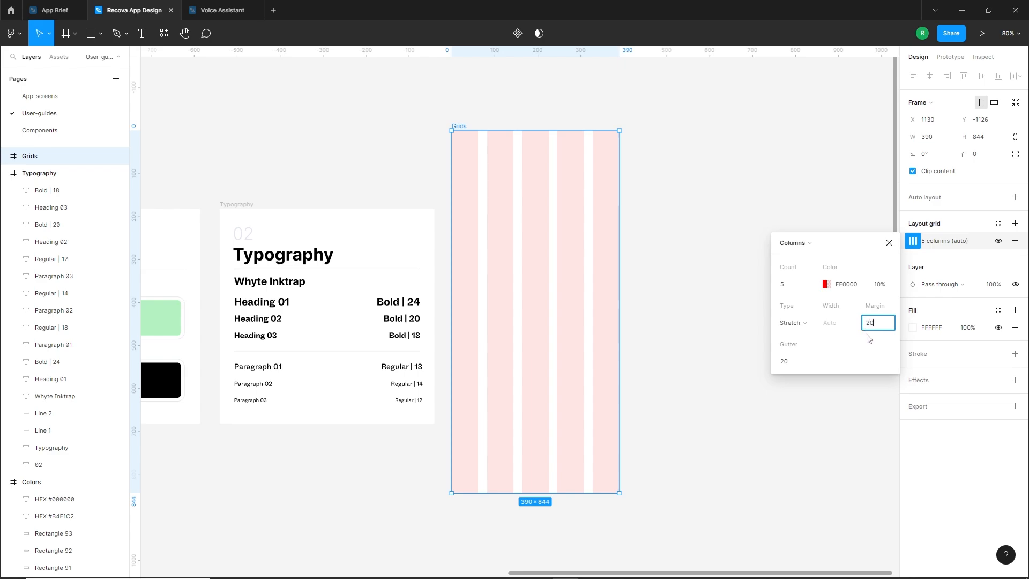
{"action": "key", "text": "Return"}
{"action": "left_click", "coordinate": [825, 284]}
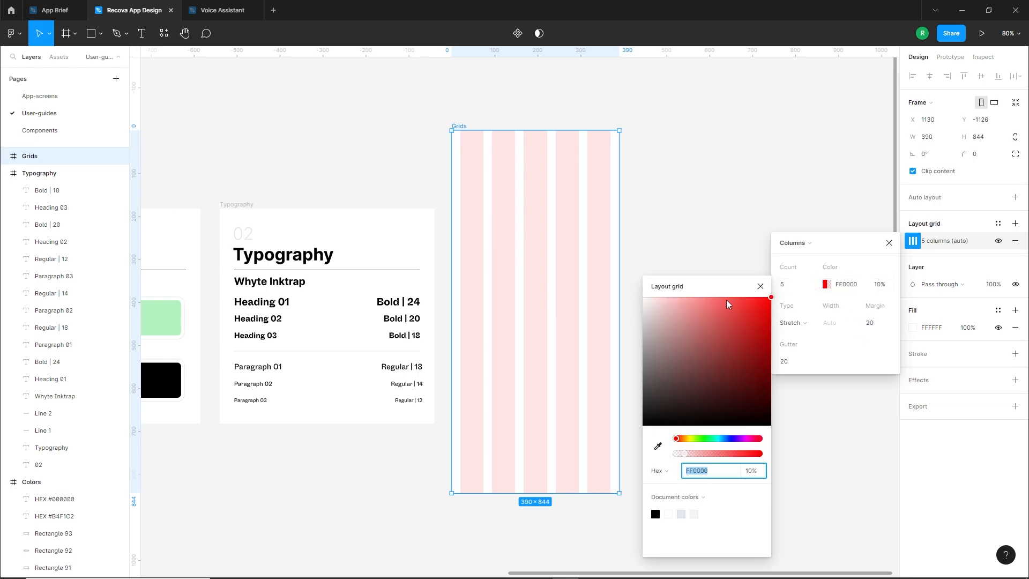
{"action": "left_click", "coordinate": [682, 454]}
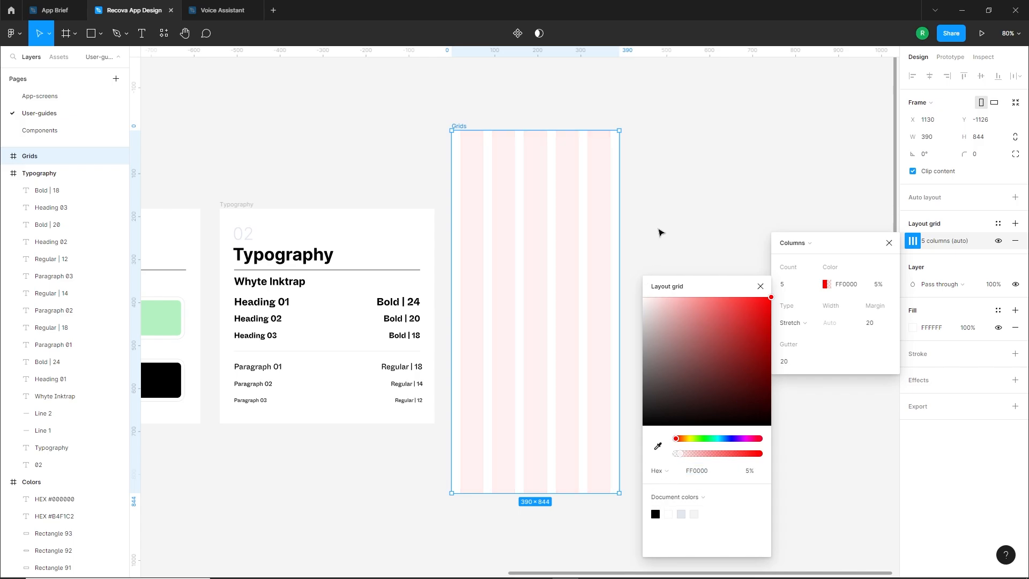
{"action": "left_click", "coordinate": [660, 232]}
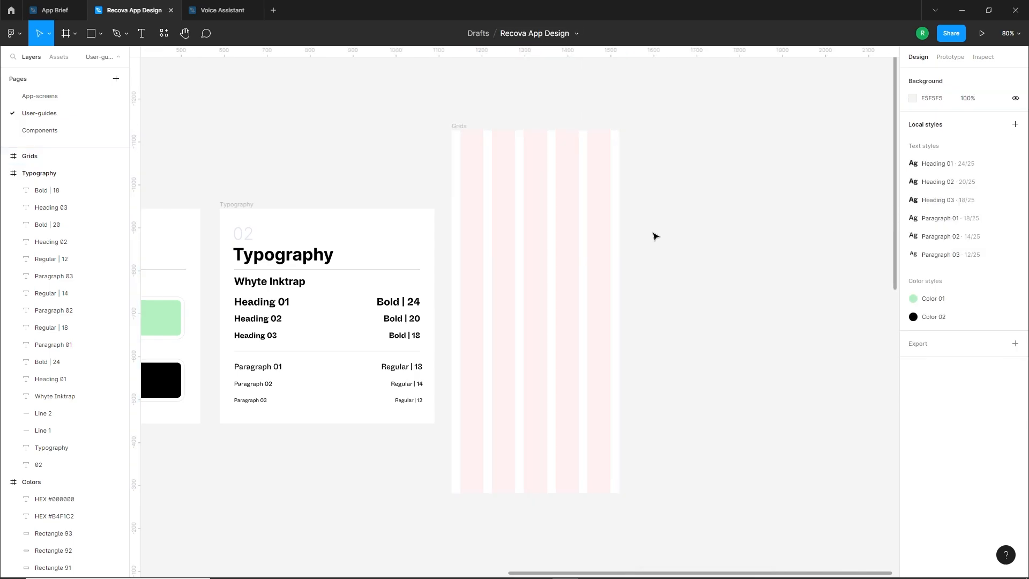
Save the Grids frame's column layout as a new grid style named "Grid"
{"action": "left_click", "coordinate": [464, 132]}
{"action": "left_click", "coordinate": [999, 224]}
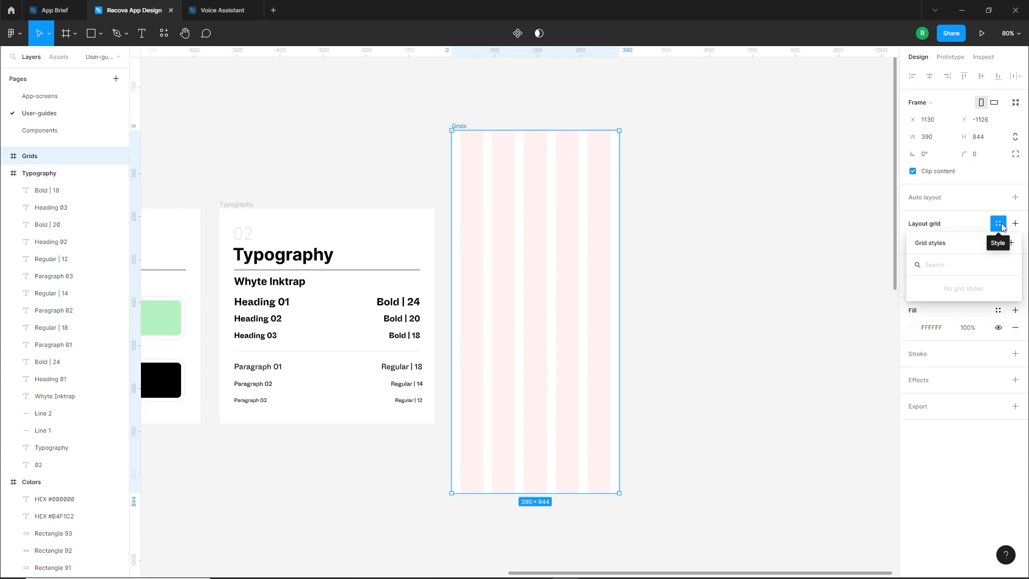
{"action": "left_click", "coordinate": [1010, 243]}
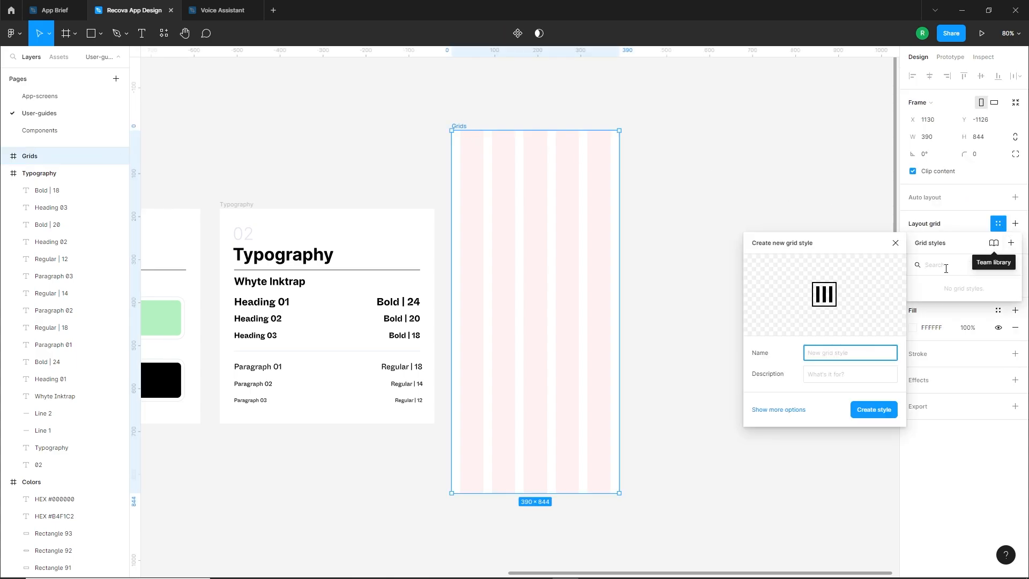
{"action": "type", "text": "Grids"}
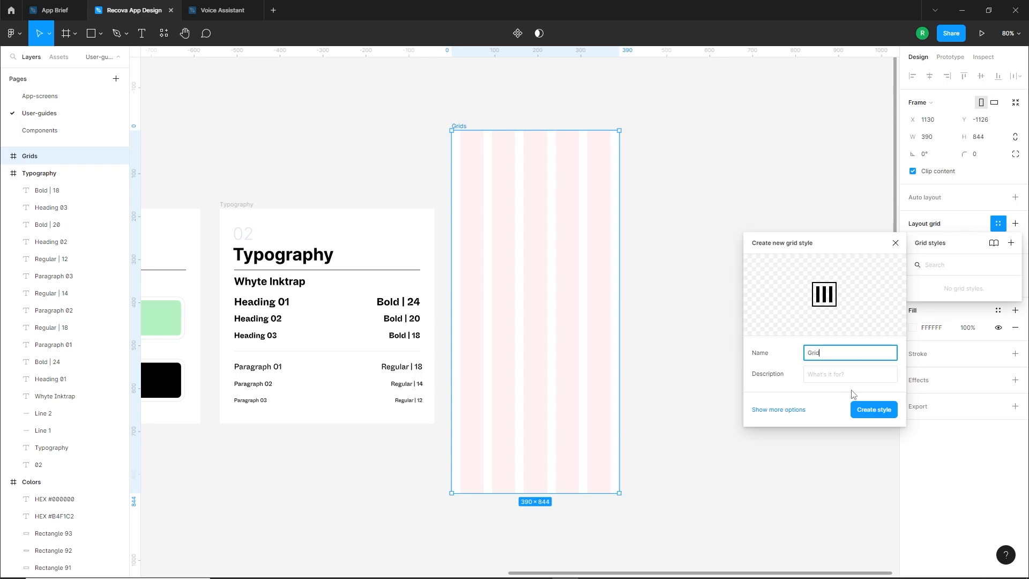
{"action": "left_click", "coordinate": [871, 411]}
{"action": "left_click", "coordinate": [690, 354]}
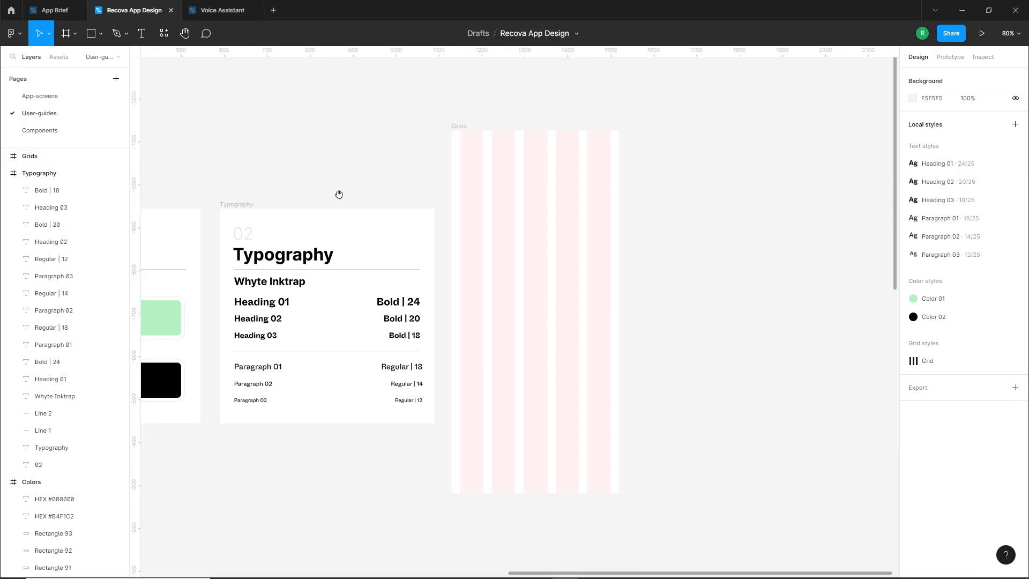
Apply the Grid style to the iPhone 14 frame on the App-screens page
{"action": "left_click_drag", "start_coordinate": [338, 194], "coordinate": [571, 196]}
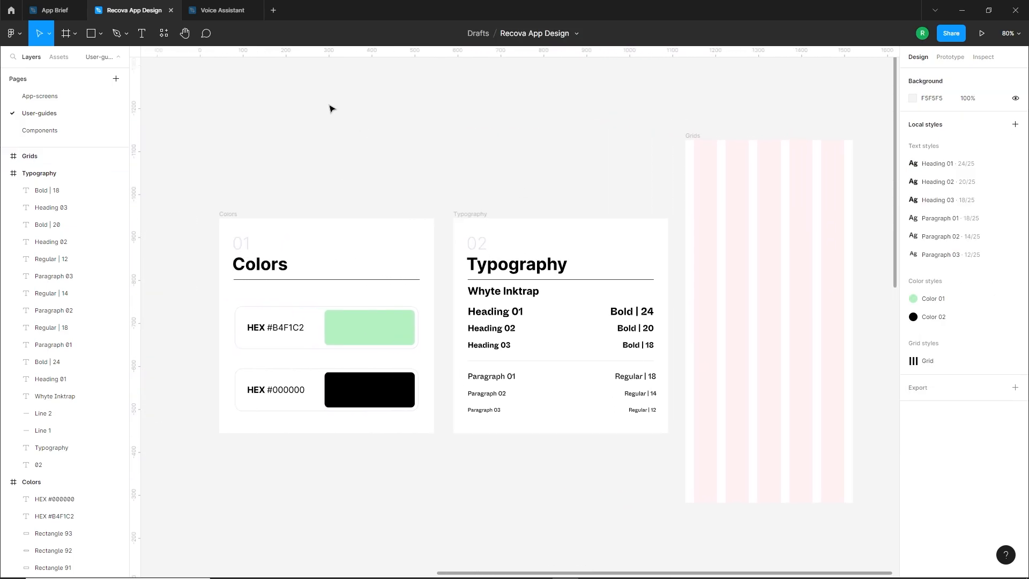
{"action": "left_click", "coordinate": [40, 96]}
{"action": "left_click", "coordinate": [425, 80]}
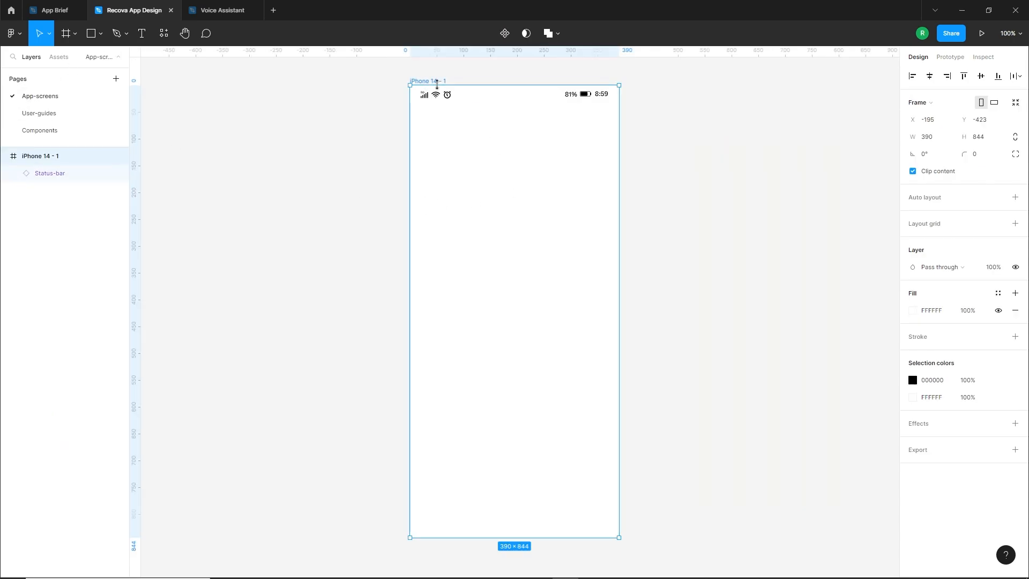
{"action": "left_click", "coordinate": [997, 223]}
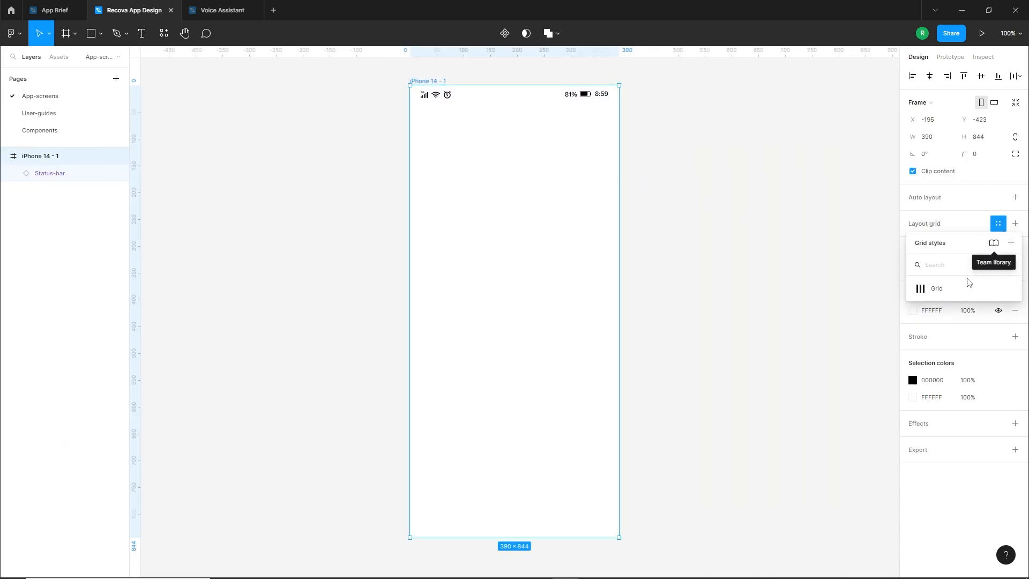
{"action": "left_click", "coordinate": [938, 288]}
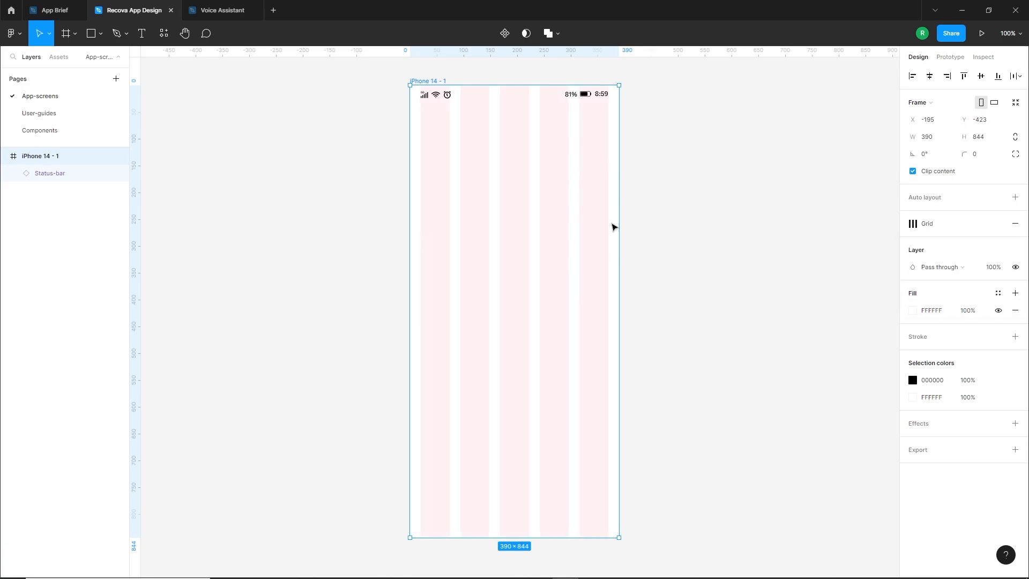
{"action": "left_click", "coordinate": [644, 206]}
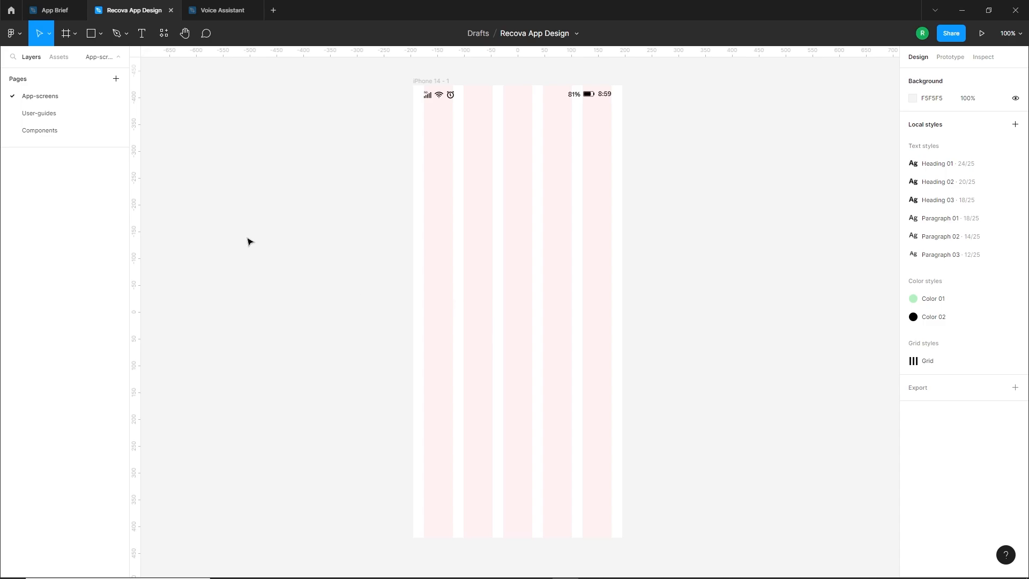
Copy the Brief frame from the User-guides page
{"action": "left_click", "coordinate": [34, 114]}
{"action": "scroll", "coordinate": [745, 303], "scroll_direction": "down", "scroll_amount": 2}
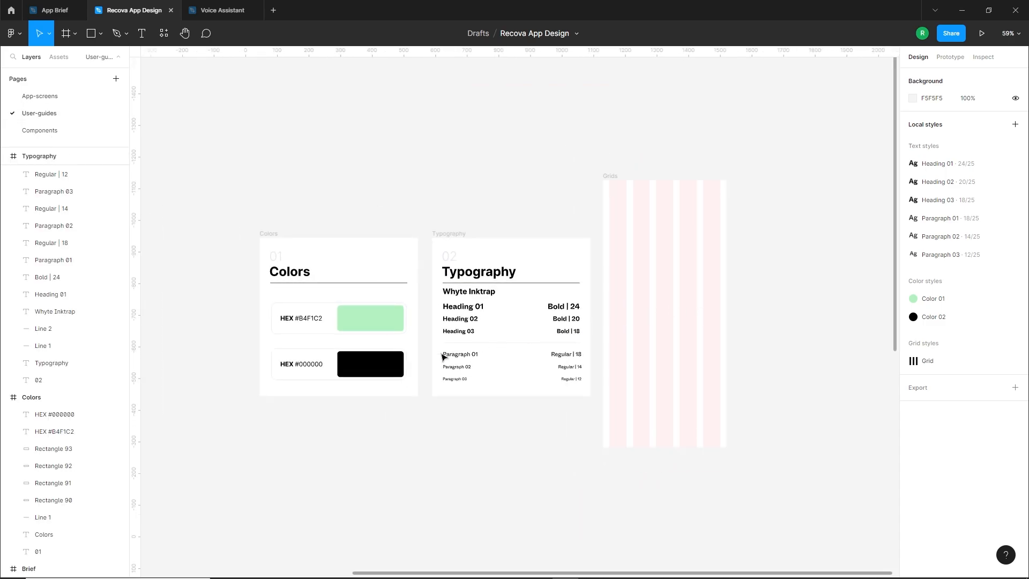
{"action": "left_click_drag", "start_coordinate": [324, 409], "coordinate": [730, 365]}
{"action": "scroll", "coordinate": [698, 376], "scroll_direction": "down", "scroll_amount": 3}
{"action": "left_click", "coordinate": [394, 155]}
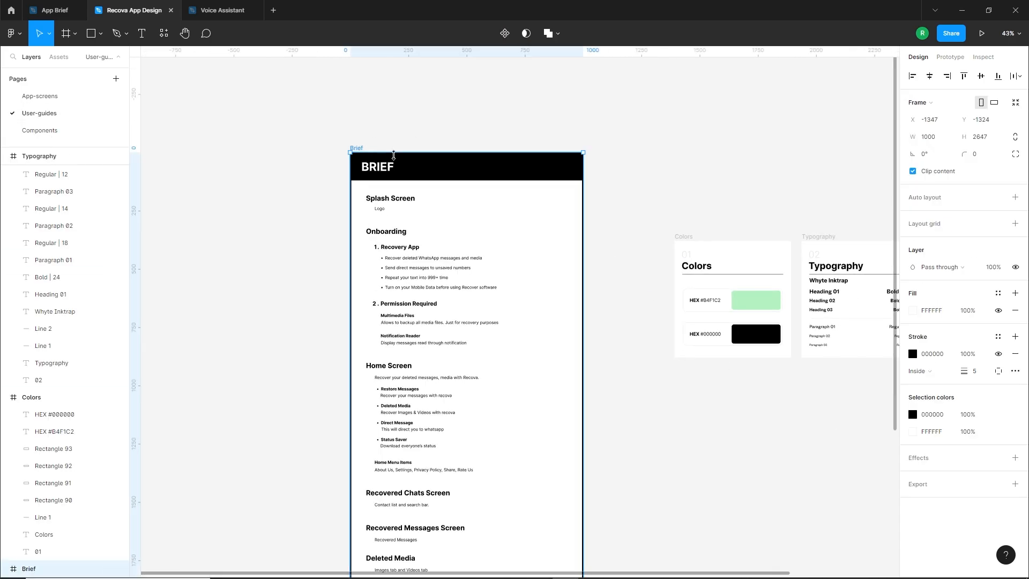
Paste the Brief frame onto the App-screens page and move it down beside the iPhone 14 frame, its top slightly higher
{"action": "left_click", "coordinate": [86, 99]}
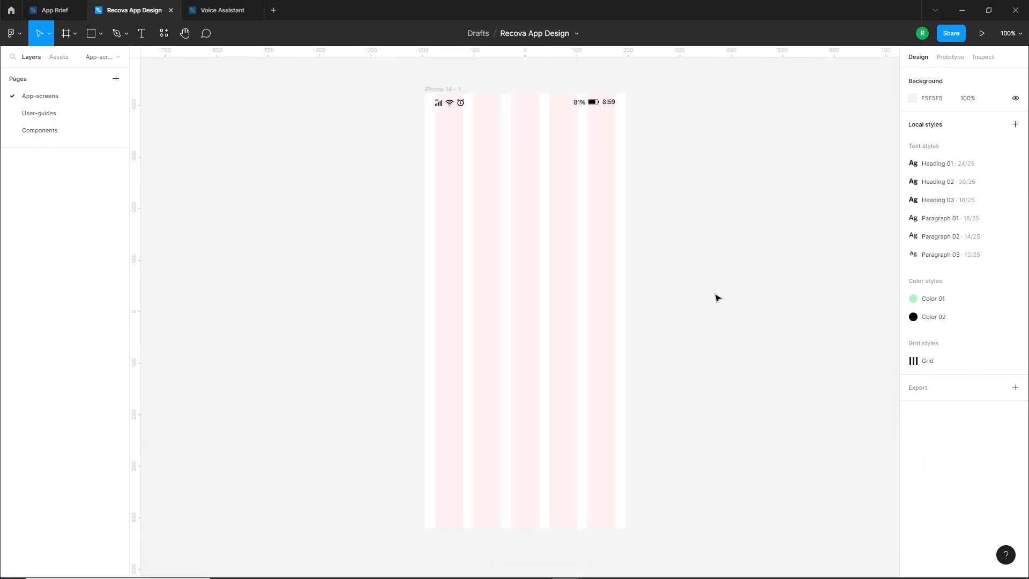
{"action": "left_click_drag", "start_coordinate": [346, 275], "coordinate": [631, 277]}
{"action": "left_click_drag", "start_coordinate": [471, 269], "coordinate": [656, 274]}
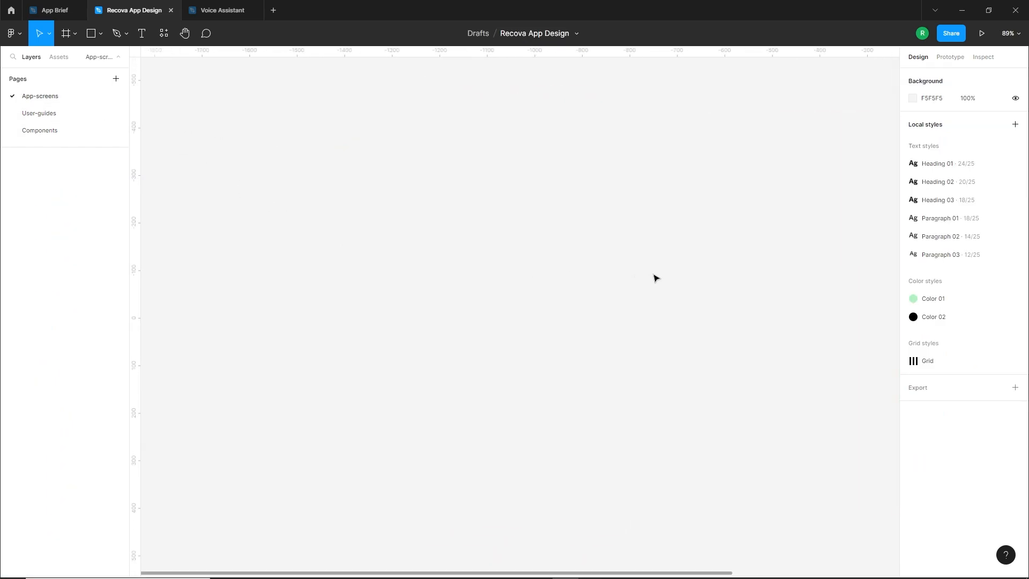
{"action": "key", "text": "ctrl+v"}
{"action": "scroll", "coordinate": [560, 267], "scroll_direction": "down", "scroll_amount": 1}
{"action": "left_click_drag", "start_coordinate": [586, 171], "coordinate": [464, 344]}
{"action": "scroll", "coordinate": [492, 267], "scroll_direction": "down", "scroll_amount": 2}
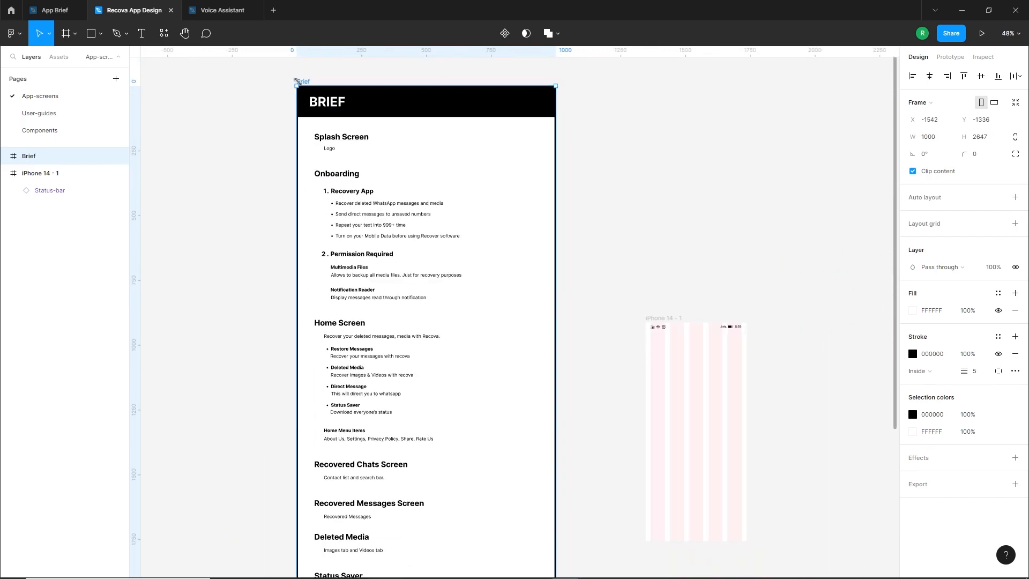
{"action": "left_click_drag", "start_coordinate": [301, 85], "coordinate": [301, 273]}
{"action": "left_click", "coordinate": [622, 468]}
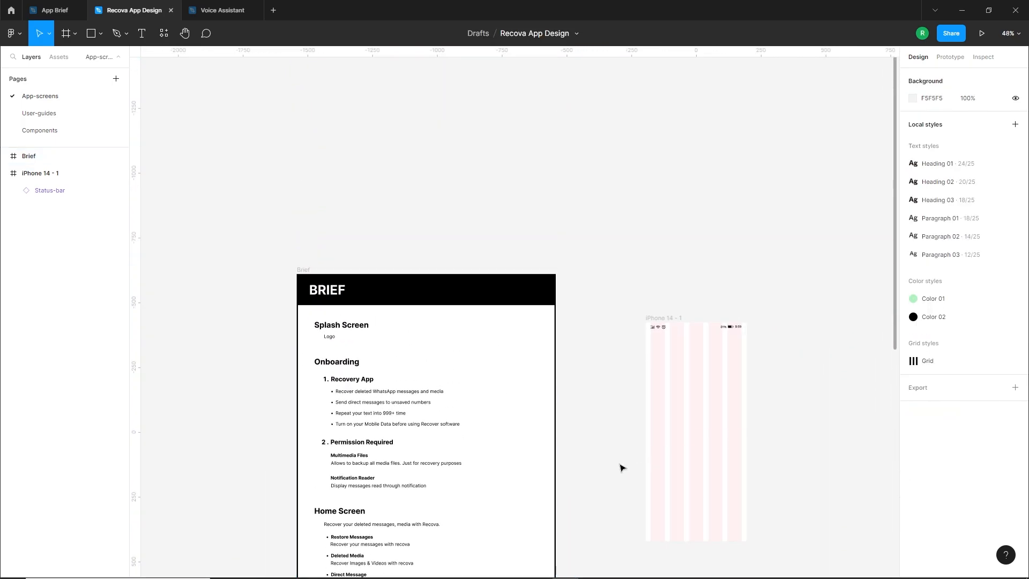
Rename the iPhone 14 frame as "Splash screen", following the first heading of the brief
{"action": "scroll", "coordinate": [621, 467], "scroll_direction": "up", "scroll_amount": 4}
{"action": "scroll", "coordinate": [641, 395], "scroll_direction": "down", "scroll_amount": 1}
{"action": "left_click_drag", "start_coordinate": [636, 352], "coordinate": [683, 343]}
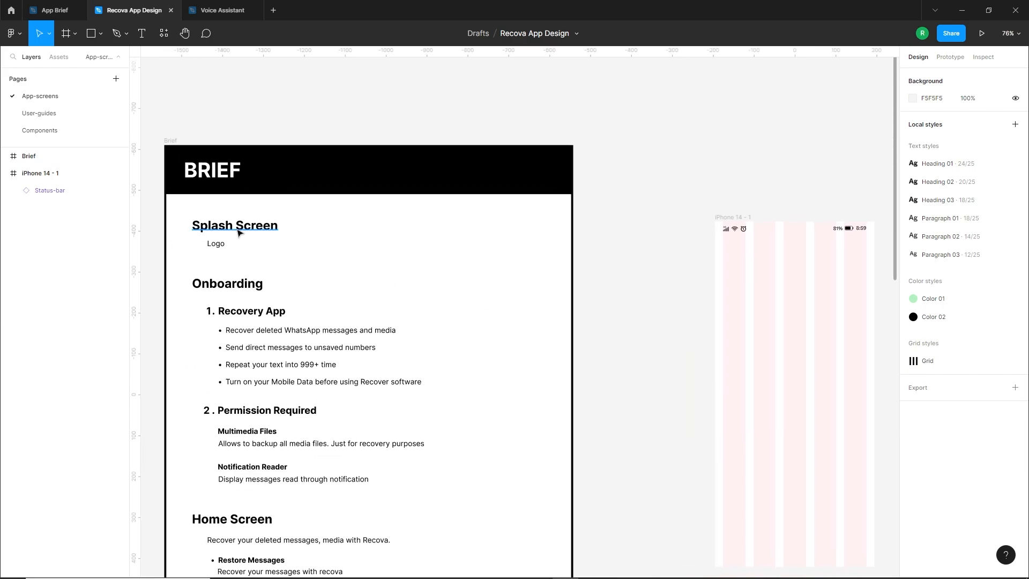
{"action": "left_click_drag", "start_coordinate": [648, 294], "coordinate": [528, 241]}
{"action": "left_click", "coordinate": [557, 166]}
{"action": "double_click", "coordinate": [557, 166]}
{"action": "type", "text": "Splash sc"}
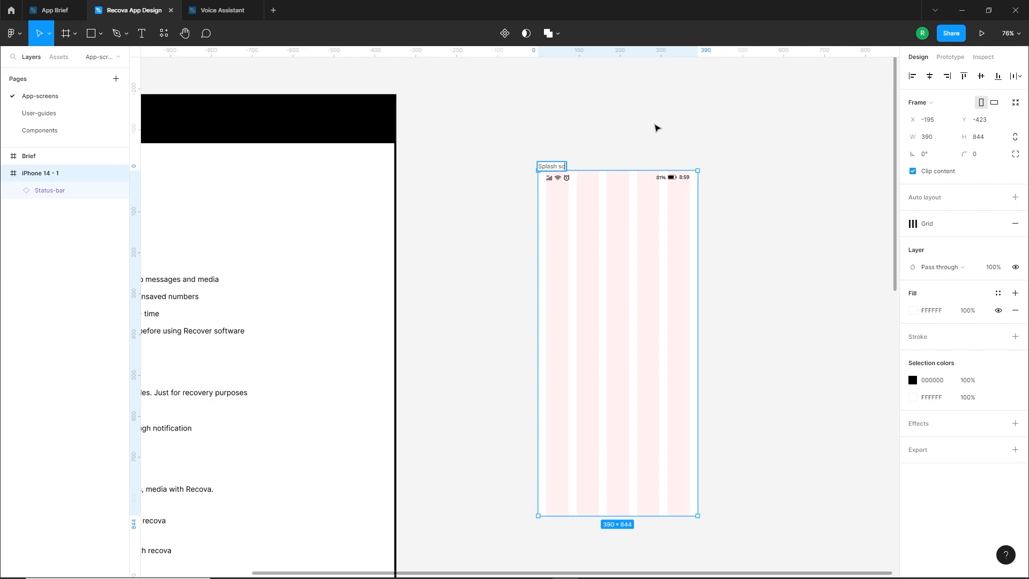
{"action": "type", "text": "reen"}
{"action": "key", "text": "Return"}
{"action": "left_click_drag", "start_coordinate": [478, 230], "coordinate": [649, 183]}
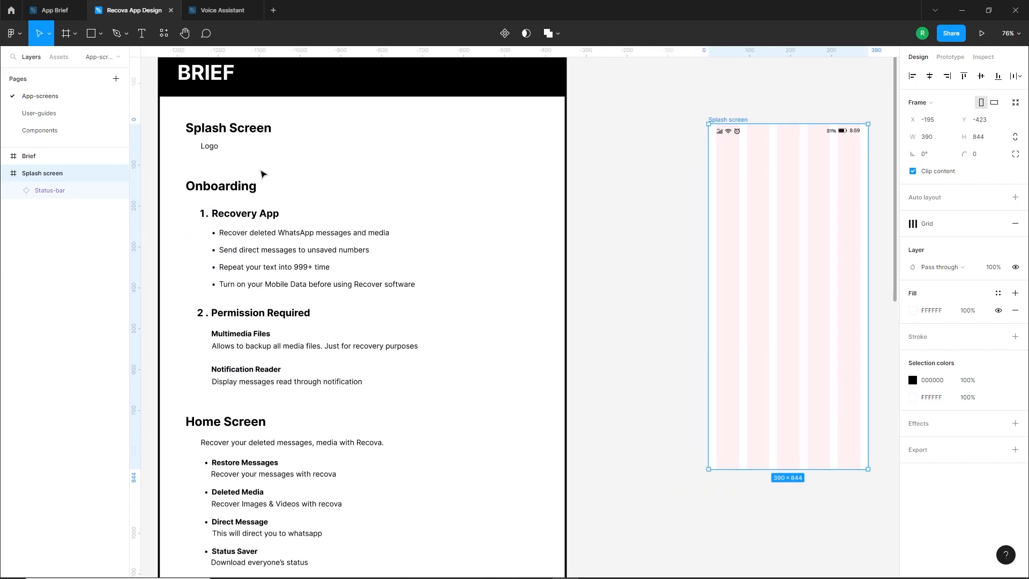
Copy the brief's Logo text into the Splash screen frame and centre-align the text within its box
{"action": "left_click_drag", "start_coordinate": [655, 226], "coordinate": [583, 221]}
{"action": "left_click_drag", "start_coordinate": [151, 142], "coordinate": [680, 281]}
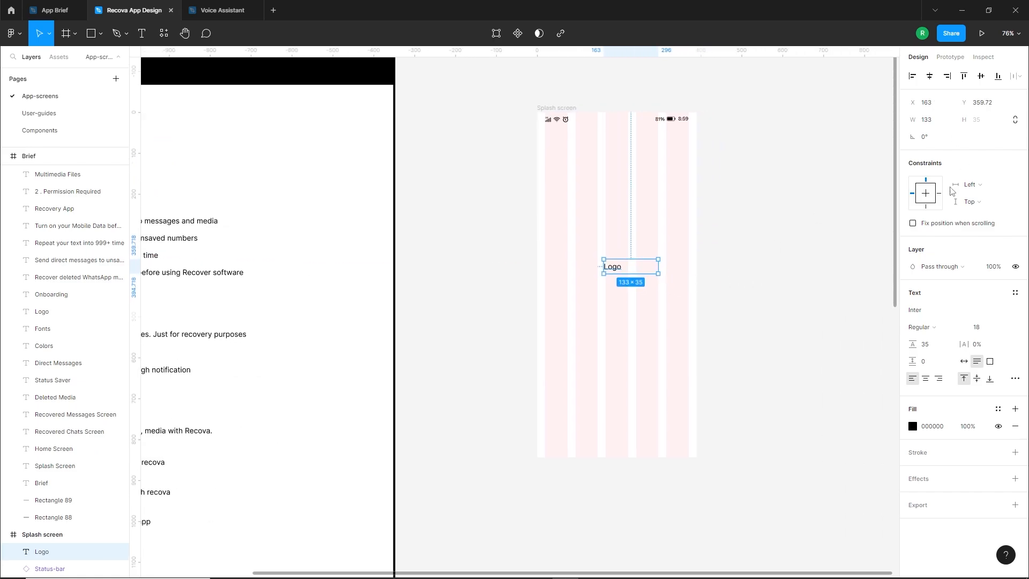
{"action": "left_click", "coordinate": [926, 379]}
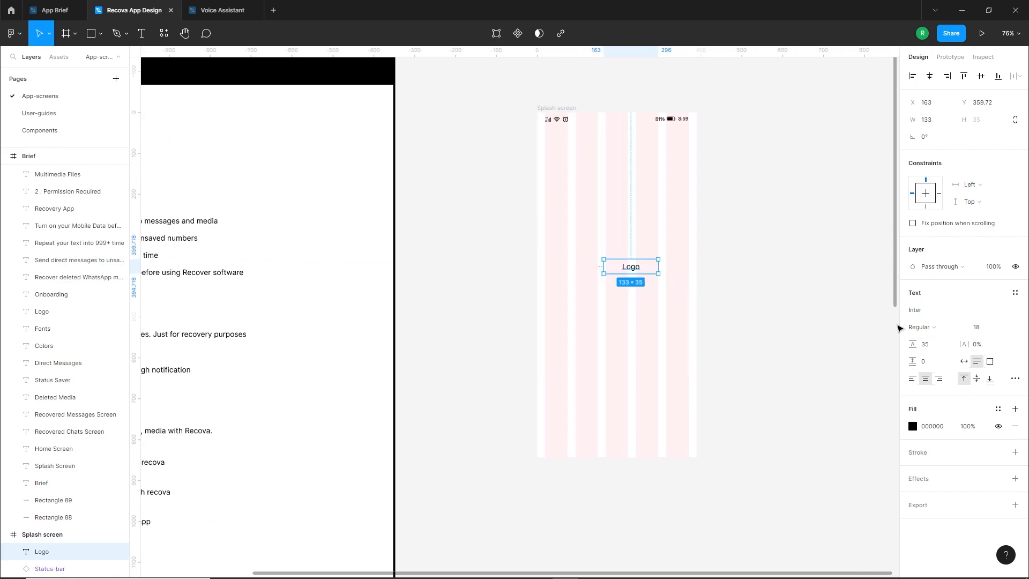
Set the Logo text to size 30 in Bold and centre it horizontally and vertically in the Splash screen frame
{"action": "left_click", "coordinate": [984, 330]}
{"action": "type", "text": "30"}
{"action": "key", "text": "Return"}
{"action": "left_click", "coordinate": [921, 327]}
{"action": "left_click", "coordinate": [932, 365]}
{"action": "left_click", "coordinate": [929, 76]}
{"action": "left_click", "coordinate": [981, 76]}
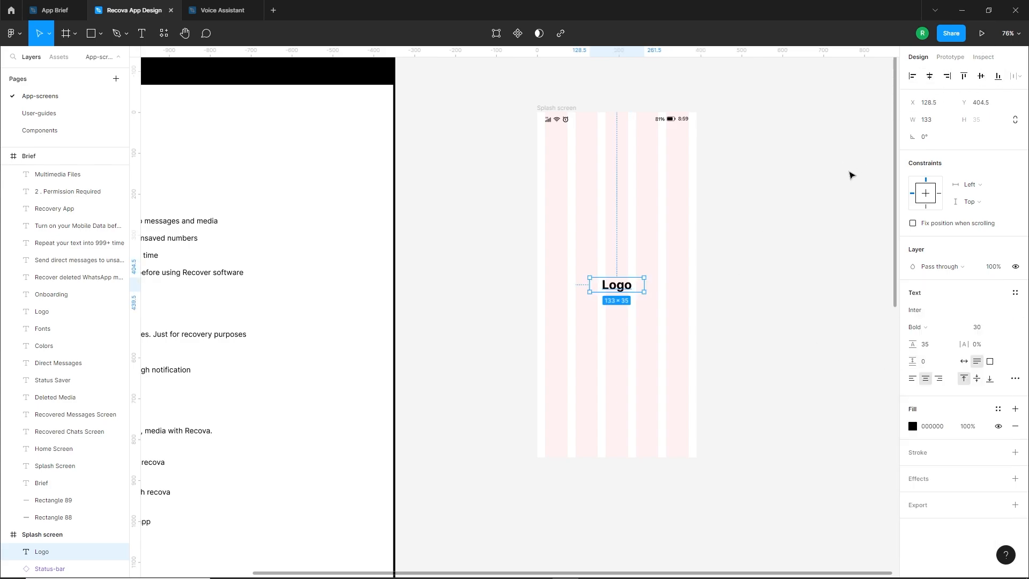
{"action": "left_click", "coordinate": [850, 176]}
Duplicate the Splash screen frame to its right, leaving a 50 px gap and keeping the tops aligned
{"action": "left_click_drag", "start_coordinate": [765, 207], "coordinate": [563, 243]}
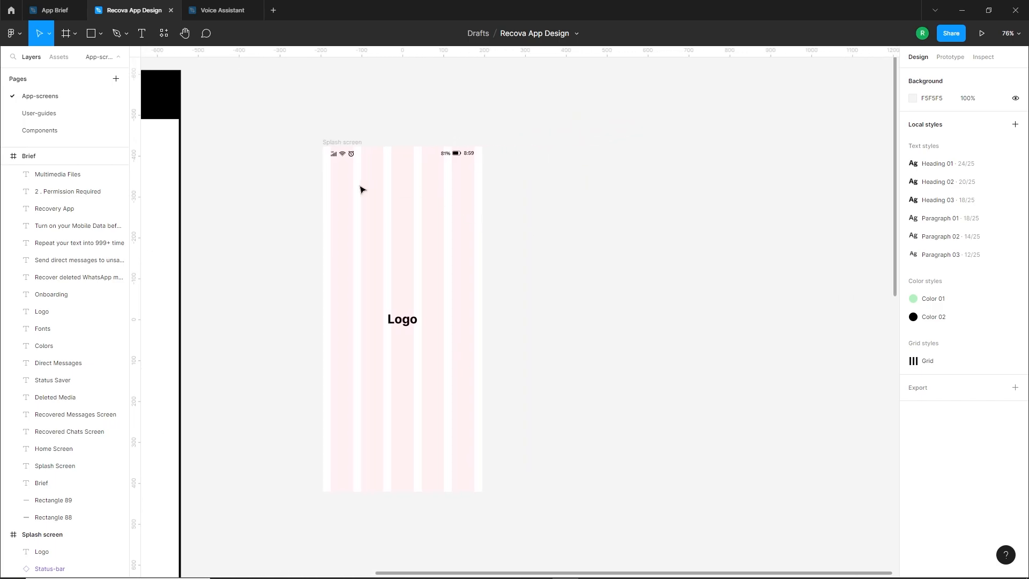
{"action": "left_click", "coordinate": [343, 149]}
{"action": "left_click_drag", "start_coordinate": [425, 147], "coordinate": [519, 150]}
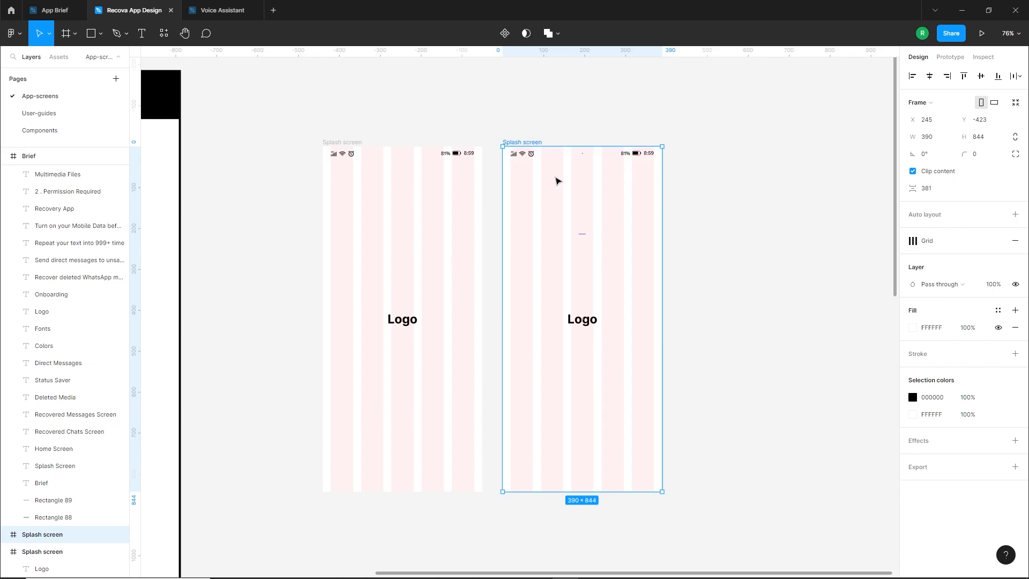
{"action": "left_click", "coordinate": [489, 199]}
Delete the Logo text from the duplicated frame and the status bar from the original Splash screen
{"action": "scroll", "coordinate": [536, 196], "scroll_direction": "right", "scroll_amount": 1}
{"action": "left_click", "coordinate": [563, 319]}
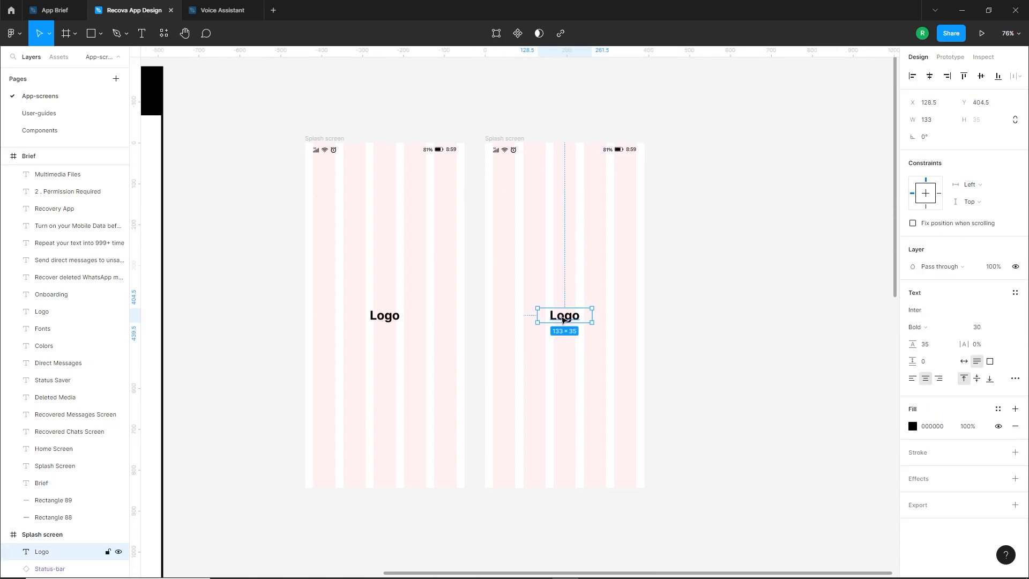
{"action": "key", "text": "Delete"}
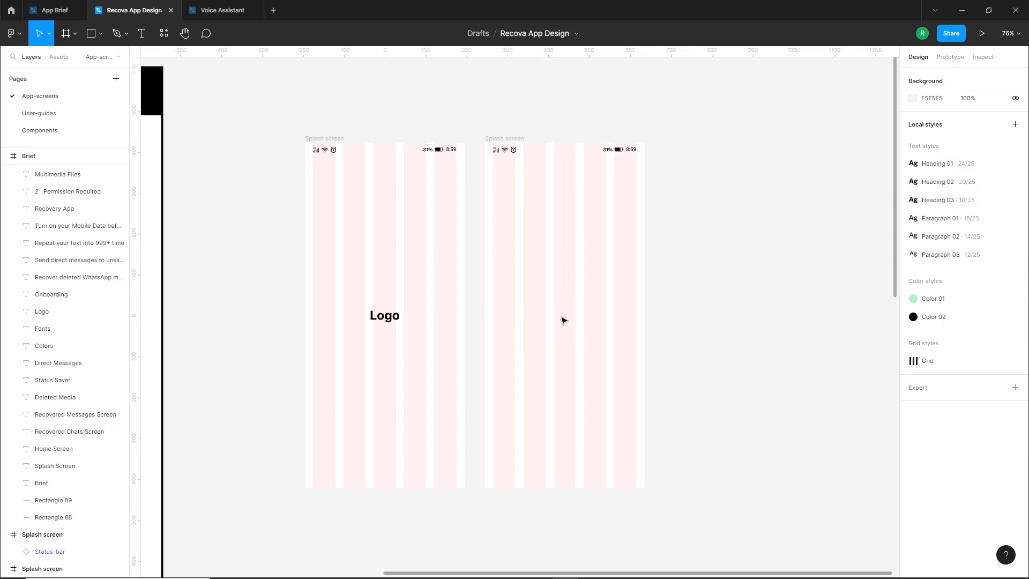
{"action": "left_click", "coordinate": [323, 153]}
{"action": "key", "text": "Delete"}
Rename the duplicated Splash screen frame as "Onboarding 1", following the second heading of the brief
{"action": "scroll", "coordinate": [487, 260], "scroll_direction": "left", "scroll_amount": 10}
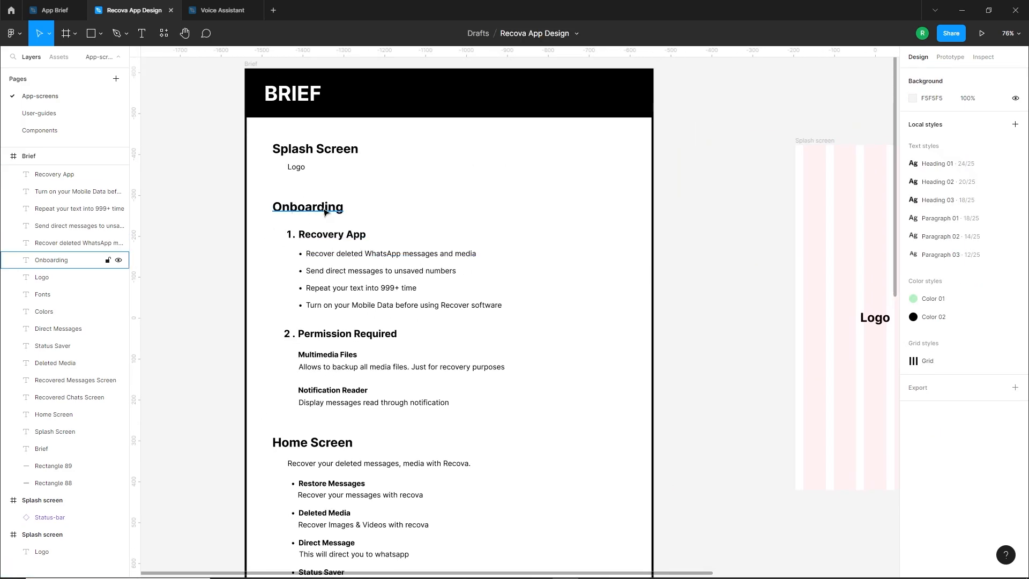
{"action": "scroll", "coordinate": [406, 220], "scroll_direction": "right", "scroll_amount": 8}
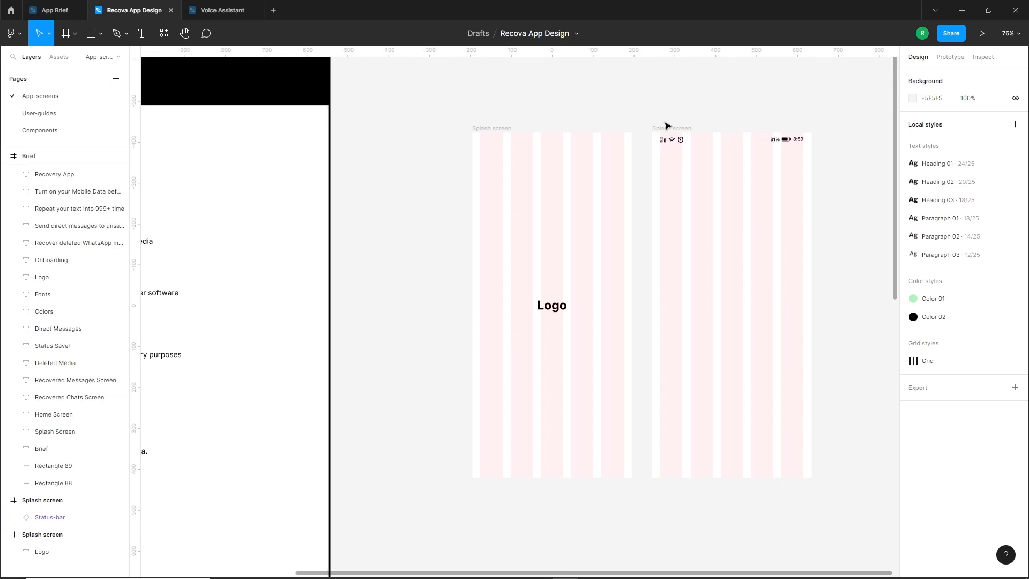
{"action": "left_click", "coordinate": [669, 129]}
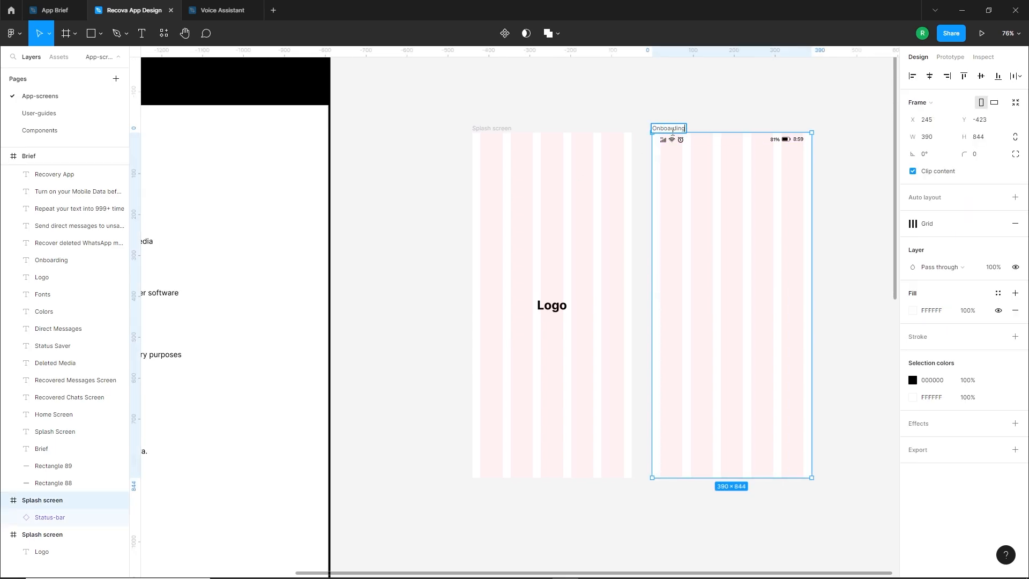
{"action": "left_click", "coordinate": [631, 98]}
Copy the "Recovery App" heading from the brief into the upper part of the Onboarding 1 frame, aligned with the left grid margin
{"action": "left_click_drag", "start_coordinate": [803, 133], "coordinate": [712, 133]}
{"action": "left_click_drag", "start_coordinate": [526, 177], "coordinate": [588, 179]}
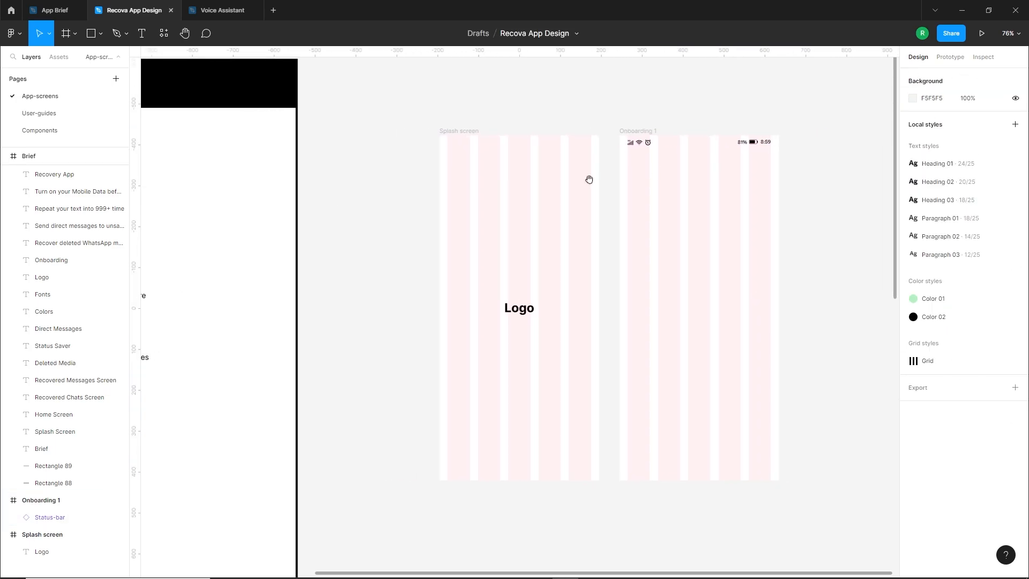
{"action": "left_click_drag", "start_coordinate": [428, 226], "coordinate": [759, 209]}
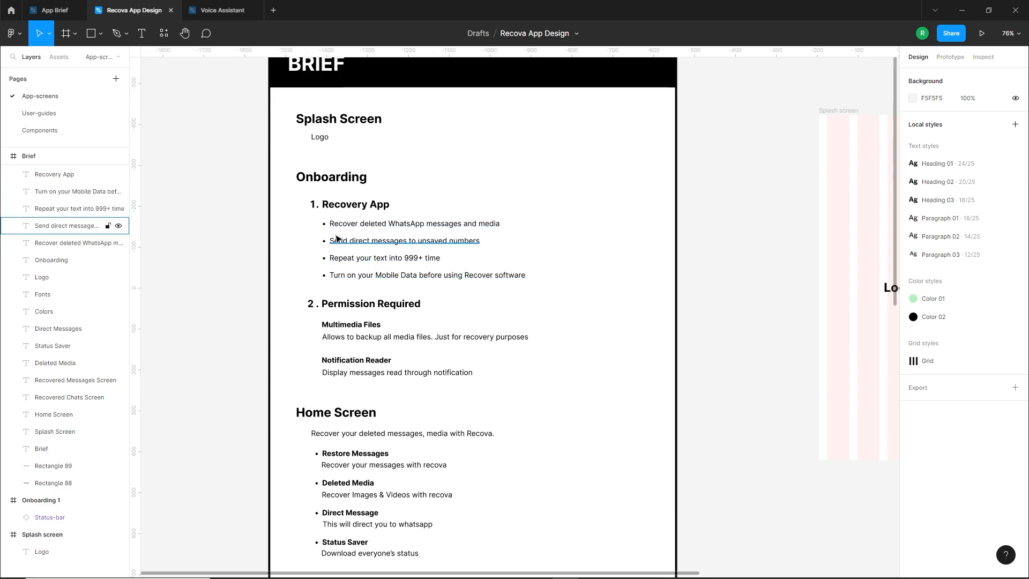
{"action": "scroll", "coordinate": [336, 238], "scroll_direction": "down", "scroll_amount": 3, "text": "ctrl"}
{"action": "scroll", "coordinate": [659, 269], "scroll_direction": "right", "scroll_amount": 4}
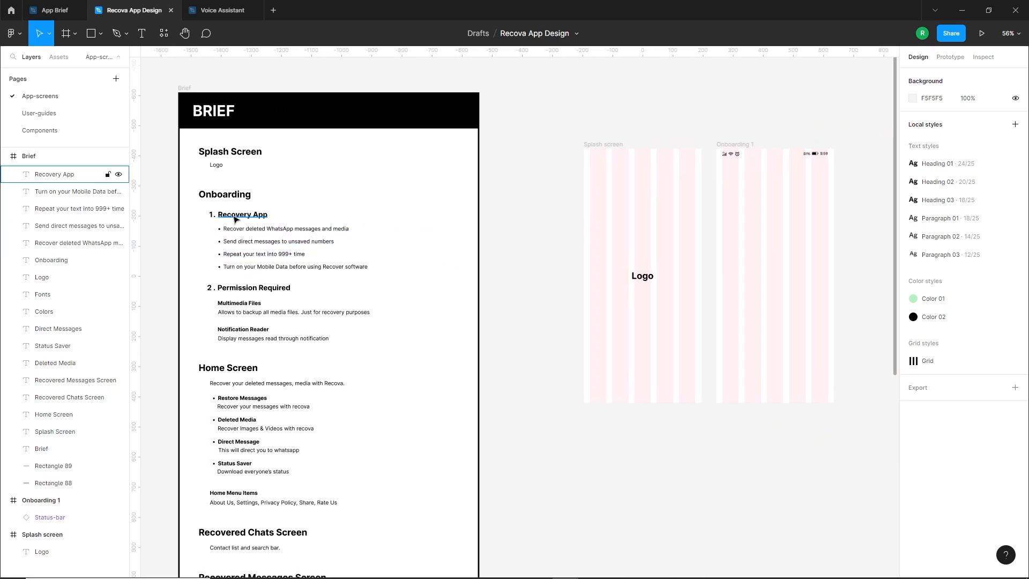
{"action": "left_click_drag", "start_coordinate": [234, 218], "coordinate": [694, 218], "text": "alt"}
{"action": "left_click", "coordinate": [765, 220]}
{"action": "left_click", "coordinate": [64, 517]}
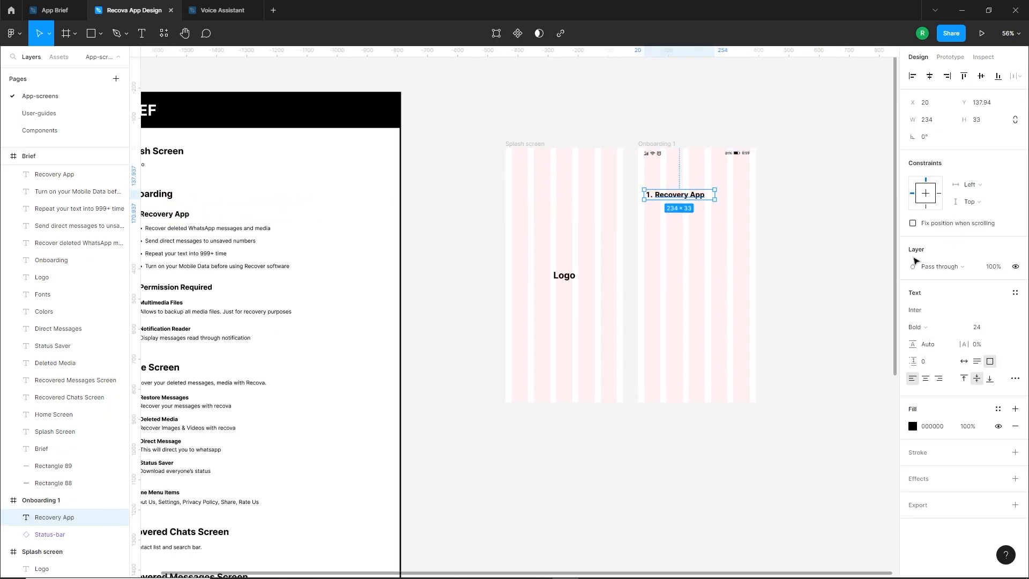
Remove the numbered list style from the Recovery App heading in Onboarding 1 and move it slightly up
{"action": "left_click", "coordinate": [1015, 378]}
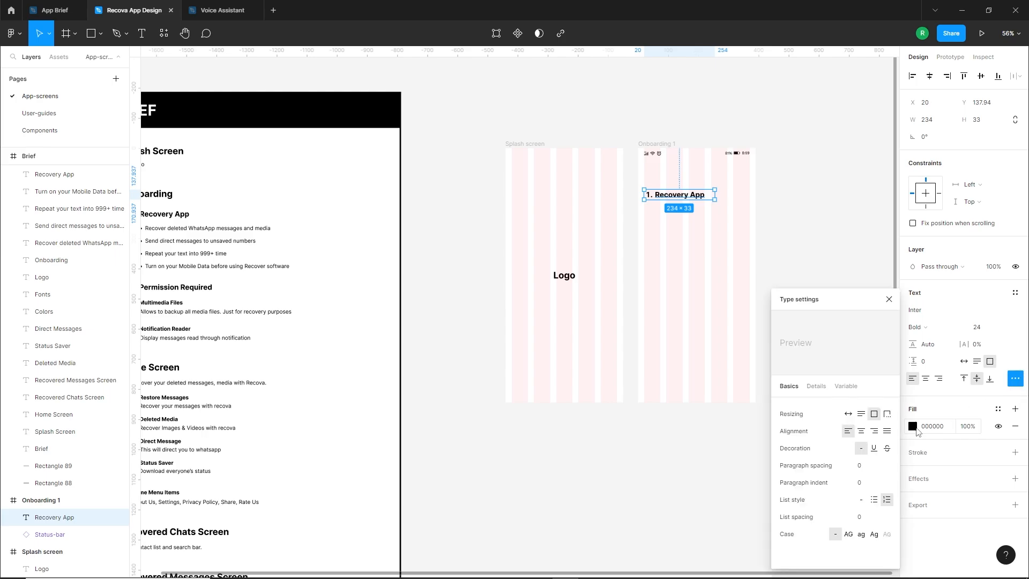
{"action": "left_click", "coordinate": [861, 500]}
{"action": "left_click", "coordinate": [800, 202]}
{"action": "scroll", "coordinate": [798, 209], "scroll_direction": "up", "scroll_amount": 4}
{"action": "left_click_drag", "start_coordinate": [638, 193], "coordinate": [638, 186]}
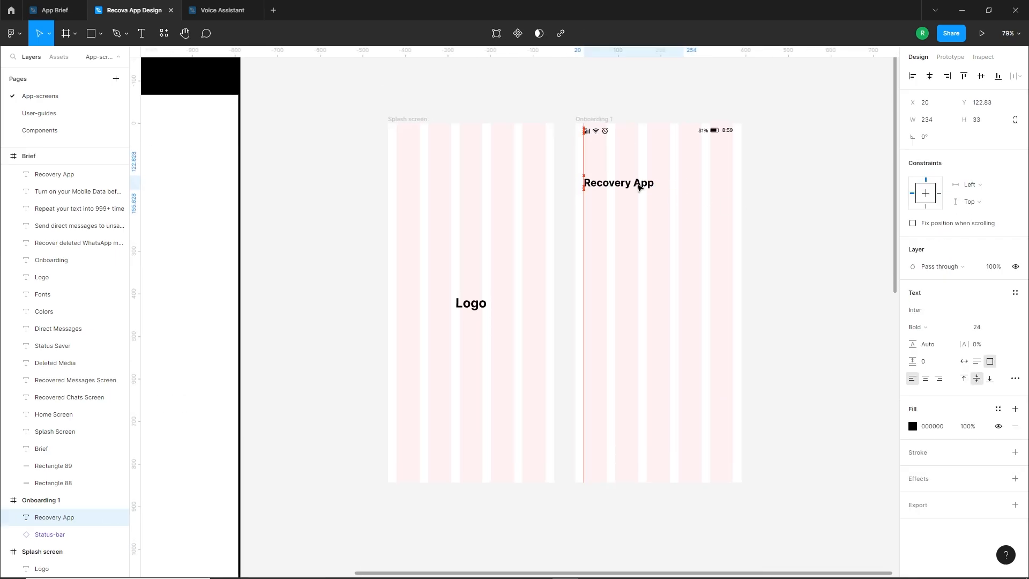
{"action": "left_click", "coordinate": [761, 213]}
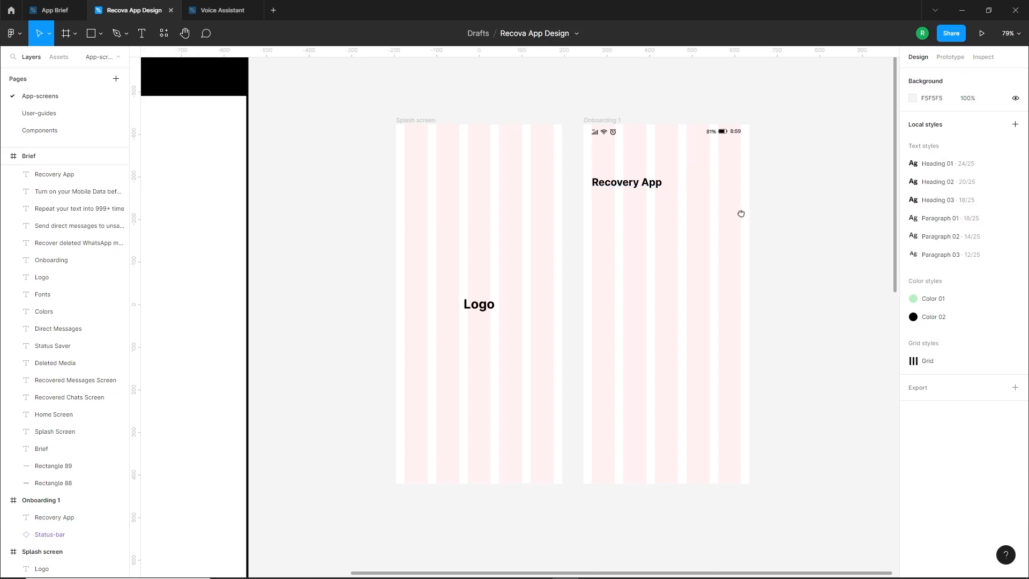
Copy the brief's four Recovery App feature lines into the Onboarding 1 frame below the heading
{"action": "scroll", "coordinate": [761, 215], "scroll_direction": "down", "scroll_amount": 4}
{"action": "left_click", "coordinate": [578, 246]}
{"action": "scroll", "coordinate": [517, 239], "scroll_direction": "down", "scroll_amount": 2}
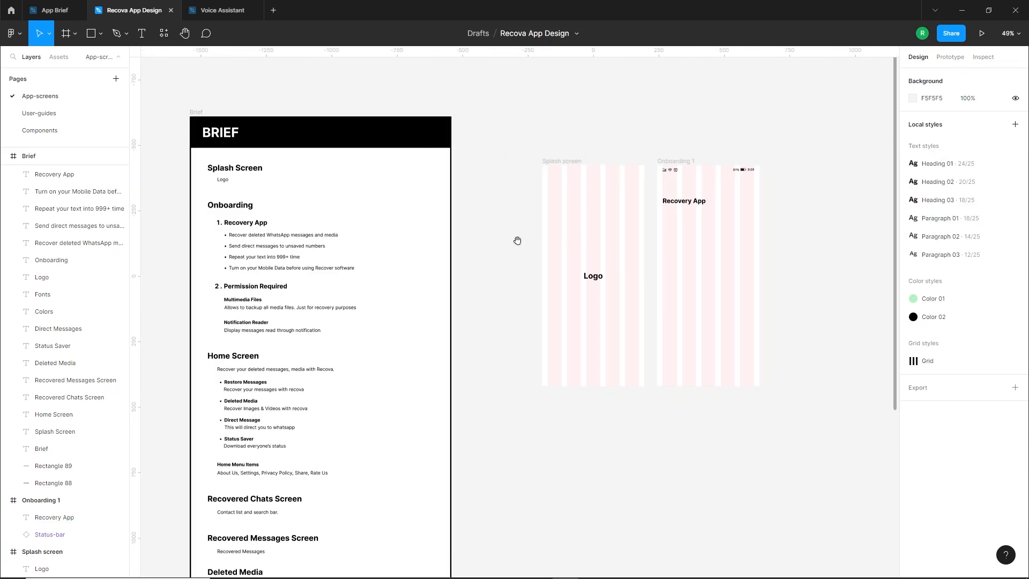
{"action": "scroll", "coordinate": [376, 244], "scroll_direction": "left", "scroll_amount": 1}
{"action": "left_click_drag", "start_coordinate": [356, 226], "coordinate": [714, 227]}
{"action": "scroll", "coordinate": [812, 239], "scroll_direction": "up", "scroll_amount": 5}
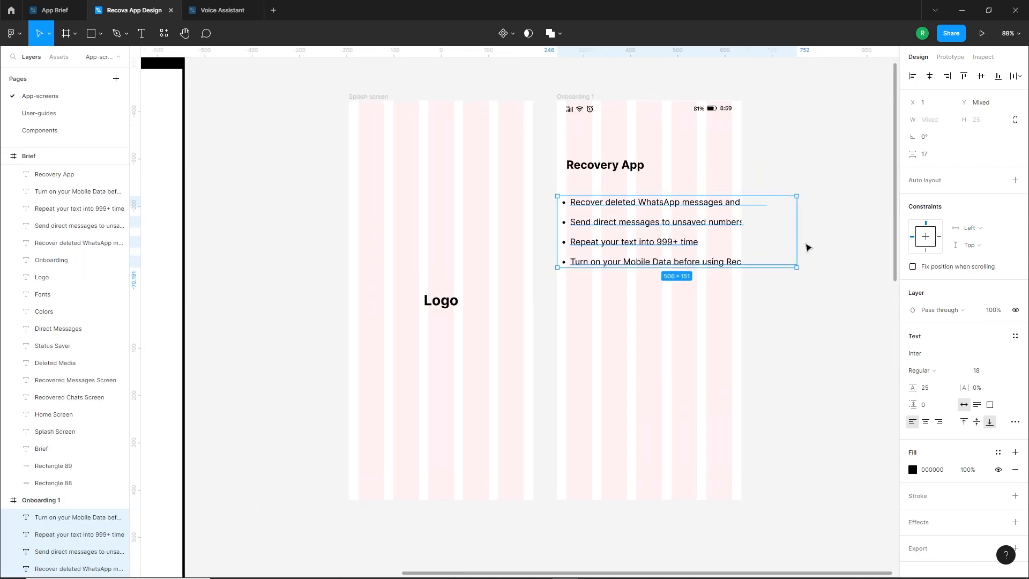
Remove the bulleted list style from the four feature lines in Onboarding 1
{"action": "left_click", "coordinate": [1015, 422]}
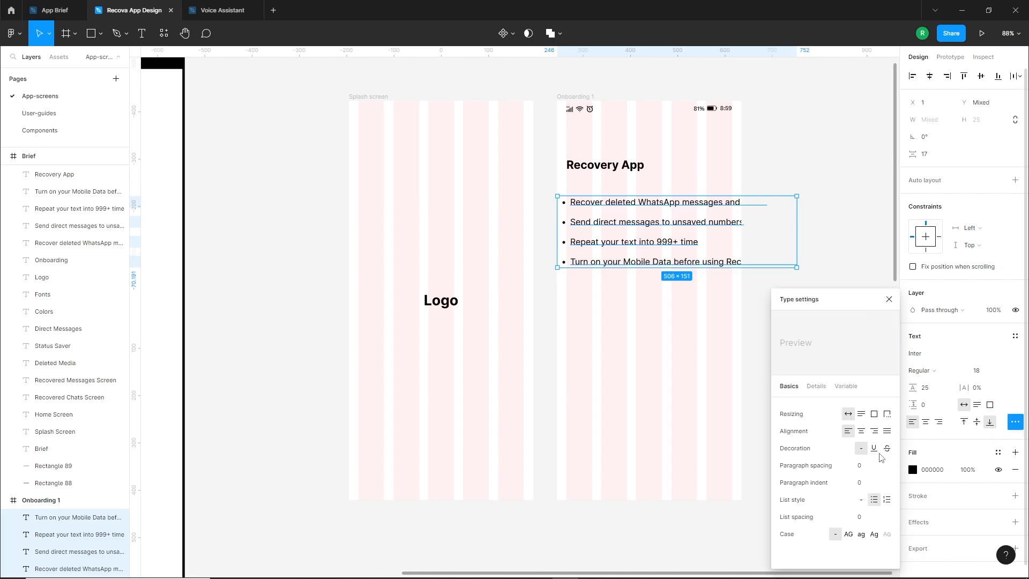
{"action": "left_click", "coordinate": [861, 499]}
{"action": "scroll", "coordinate": [608, 298], "scroll_direction": "right", "scroll_amount": 5}
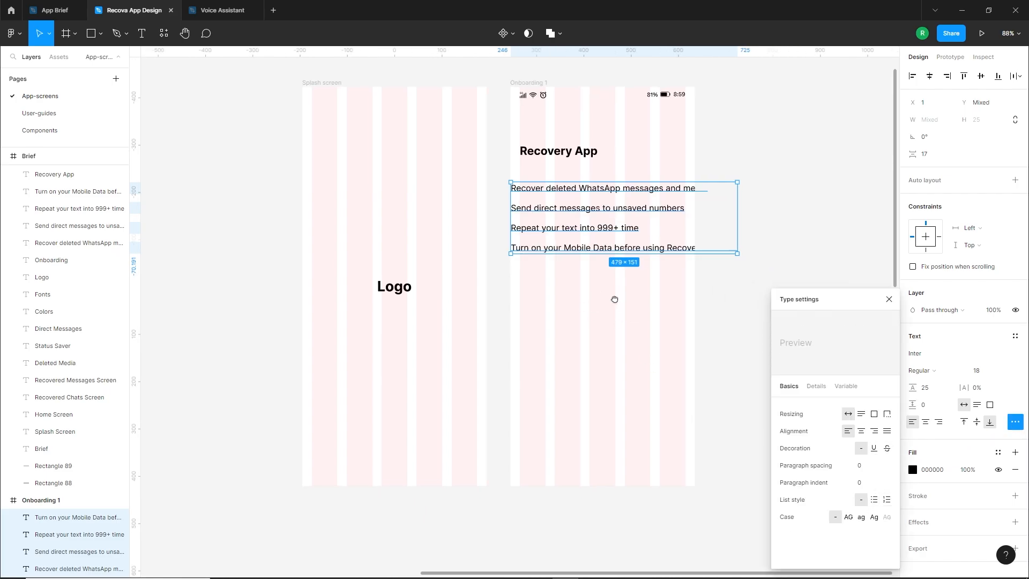
{"action": "left_click", "coordinate": [704, 286]}
Indent the first feature line beneath the Recovery App heading and set the other three aside lower in the frame
{"action": "left_click_drag", "start_coordinate": [482, 168], "coordinate": [546, 251]}
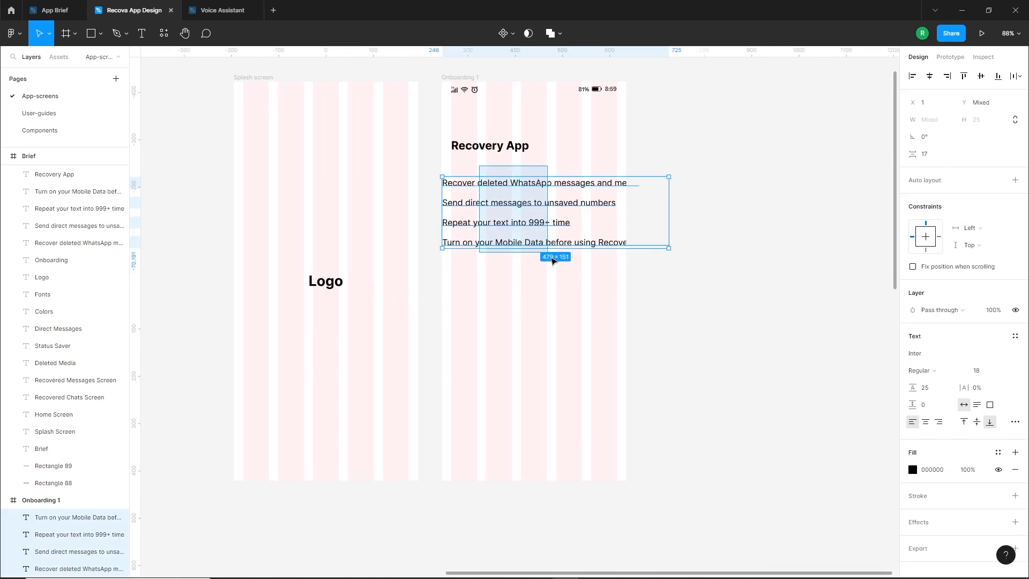
{"action": "left_click_drag", "start_coordinate": [493, 209], "coordinate": [535, 217]}
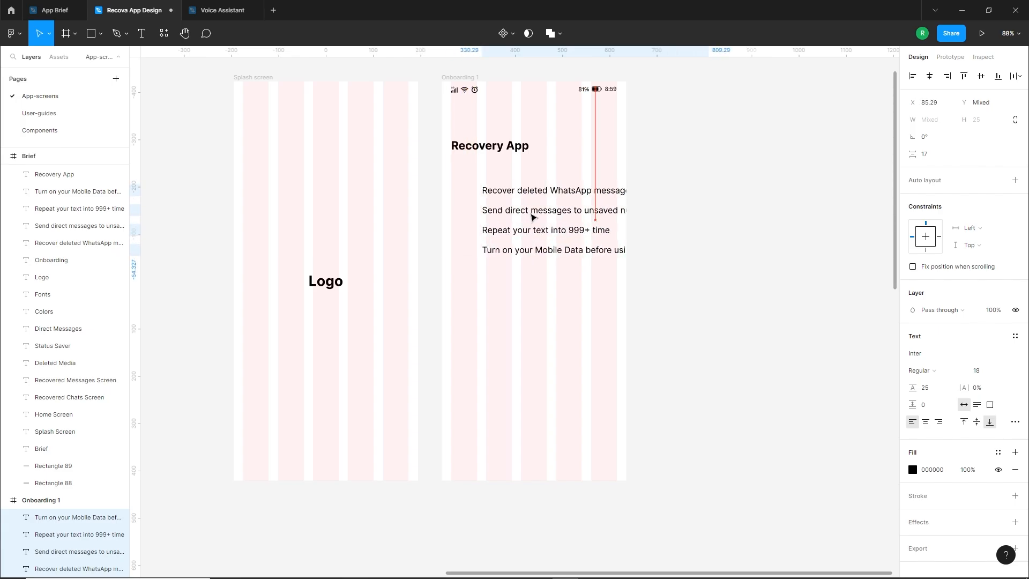
{"action": "left_click", "coordinate": [531, 284]}
{"action": "left_click_drag", "start_coordinate": [542, 284], "coordinate": [507, 208]}
{"action": "left_click_drag", "start_coordinate": [525, 238], "coordinate": [587, 309]}
{"action": "left_click_drag", "start_coordinate": [561, 191], "coordinate": [556, 192]}
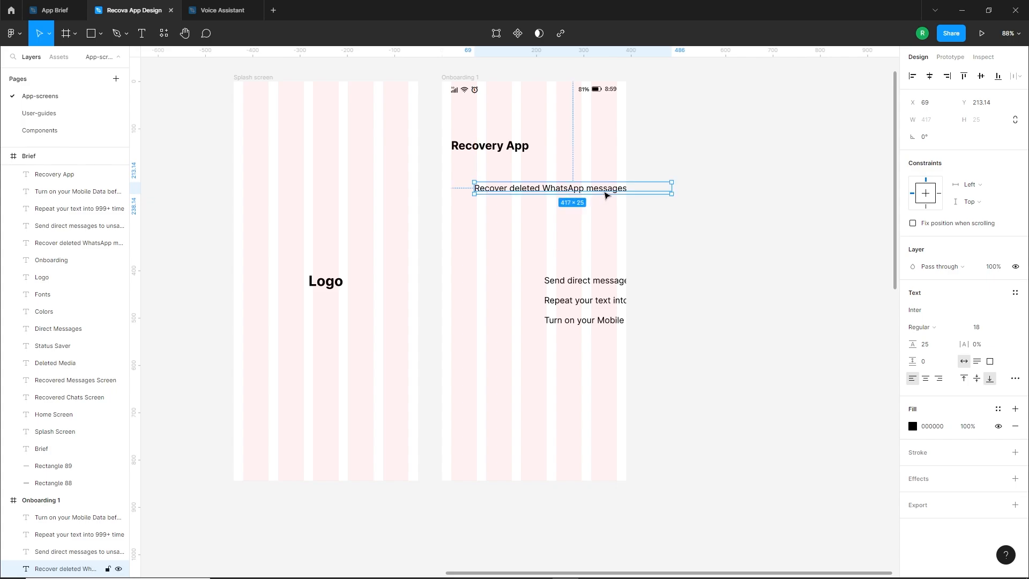
Break the first feature line after "WhatsApp" so it spans two lines inside the frame
{"action": "double_click", "coordinate": [574, 192]}
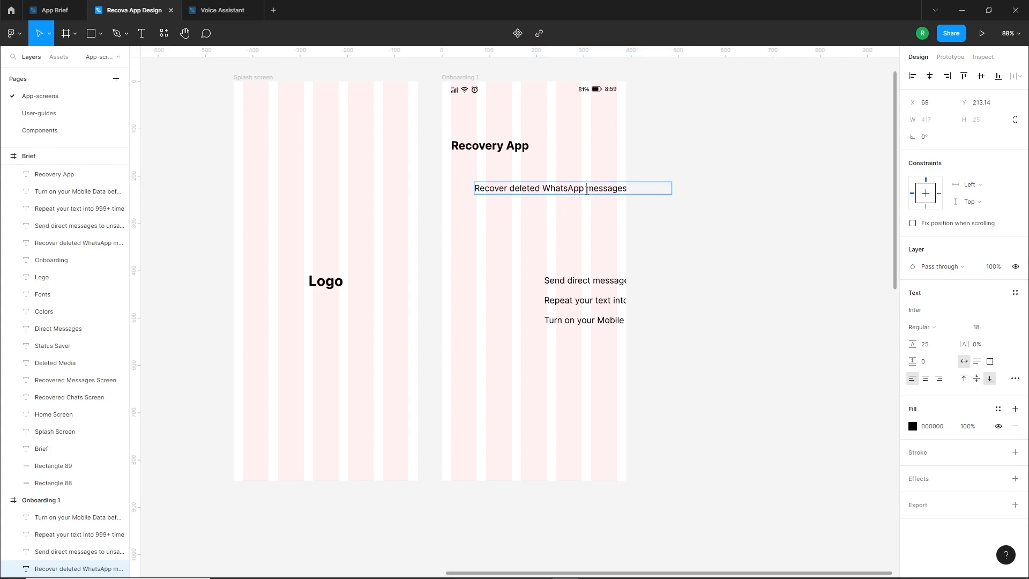
{"action": "key", "text": "Return"}
{"action": "left_click", "coordinate": [551, 214]}
{"action": "left_click_drag", "start_coordinate": [529, 178], "coordinate": [528, 189]}
Place "Send direct messages to unsaved numbers" beneath the first feature and break it after "to"
{"action": "left_click_drag", "start_coordinate": [570, 276], "coordinate": [530, 231]}
{"action": "double_click", "coordinate": [565, 257]}
{"action": "key", "text": "Return"}
{"action": "key", "text": "Escape"}
Stack the "Repeat your text" and "Turn on your Mobile Data" lines beneath the others, breaking the last one after "before"
{"action": "left_click", "coordinate": [528, 292]}
{"action": "left_click_drag", "start_coordinate": [564, 301], "coordinate": [550, 265]}
{"action": "left_click_drag", "start_coordinate": [570, 320], "coordinate": [518, 304]}
{"action": "double_click", "coordinate": [589, 314]}
{"action": "left_click", "coordinate": [592, 312]}
{"action": "key", "text": "Return"}
{"action": "key", "text": "Escape"}
{"action": "key", "text": "Escape"}
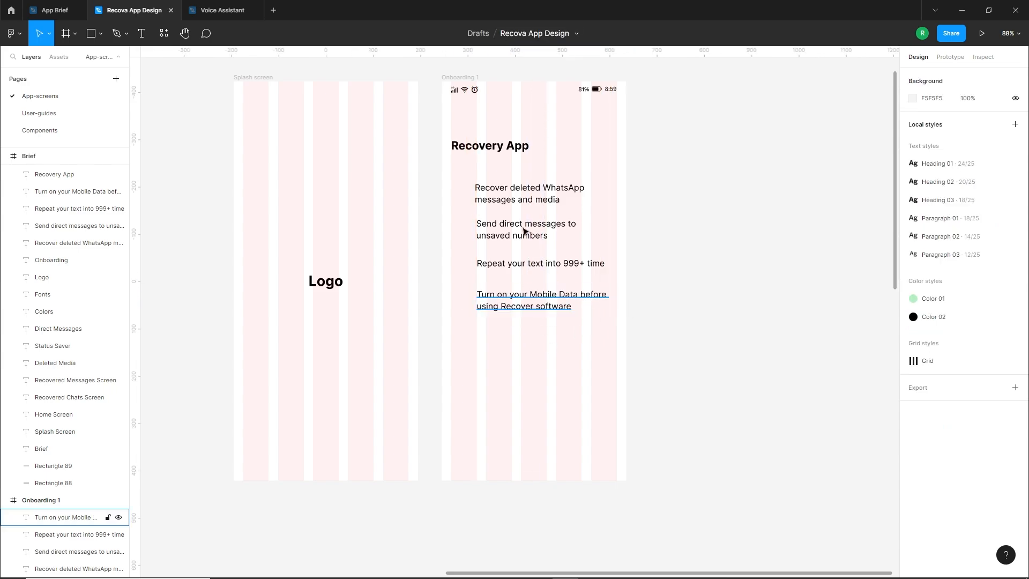
Hide the layout grids on the Splash screen and Onboarding 1 frames
{"action": "left_click", "coordinate": [299, 92]}
{"action": "left_click", "coordinate": [466, 78], "text": "shift"}
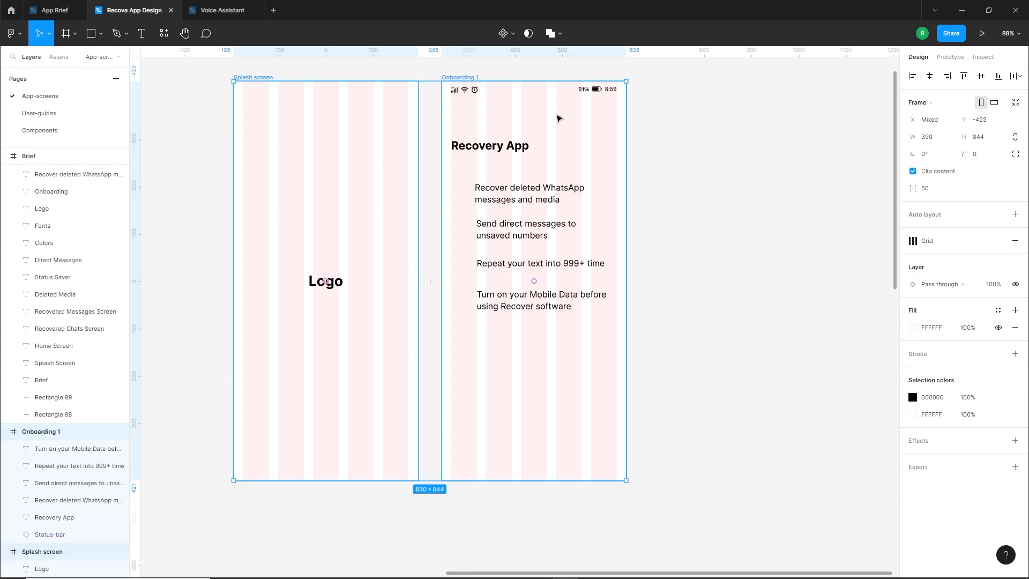
{"action": "left_click", "coordinate": [981, 241]}
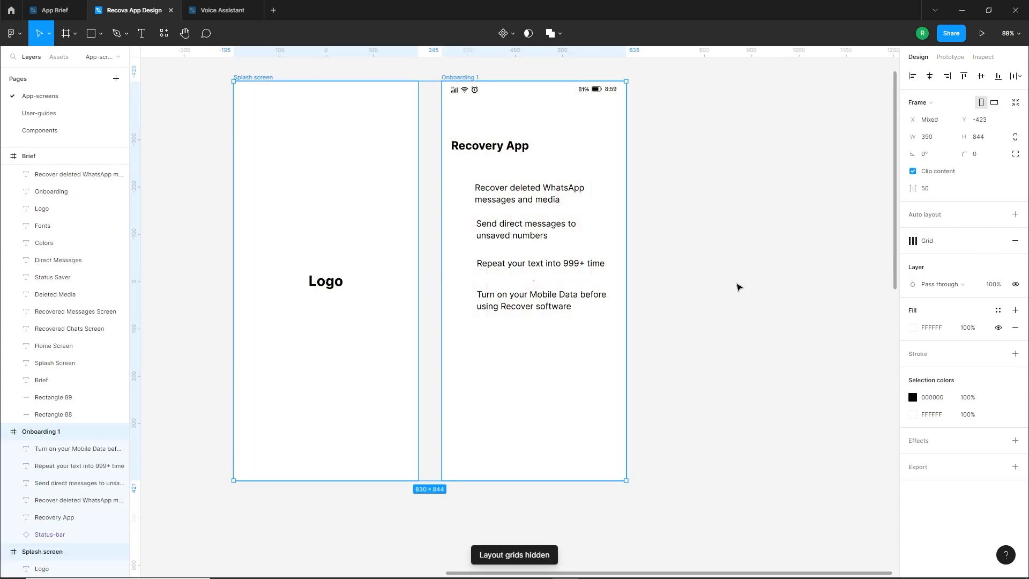
{"action": "left_click", "coordinate": [739, 288]}
Draw a grey icon placeholder square of about 31 px beside the first feature and left-align the four feature texts with one another
{"action": "left_click_drag", "start_coordinate": [492, 174], "coordinate": [502, 183]}
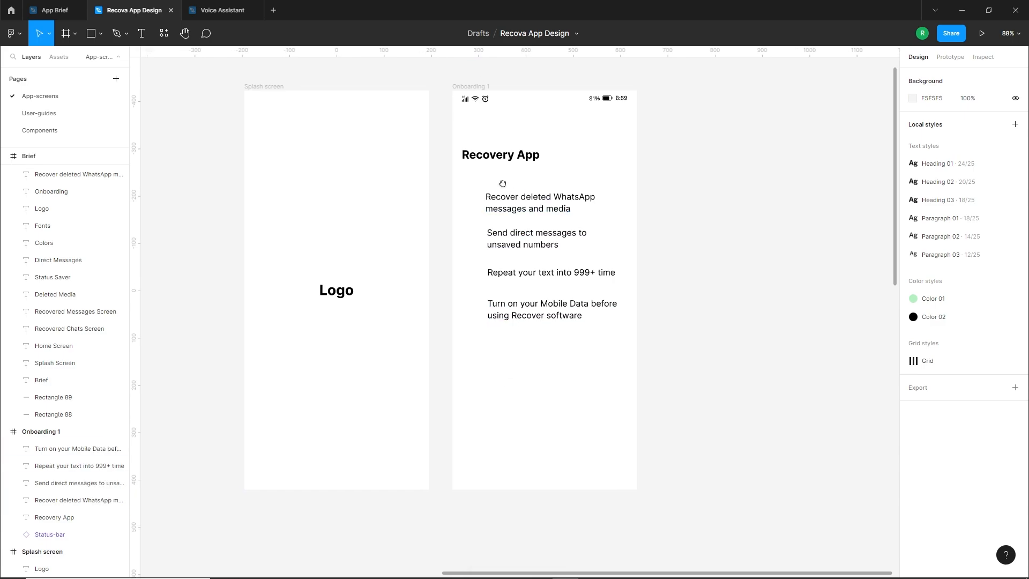
{"action": "key", "text": "r"}
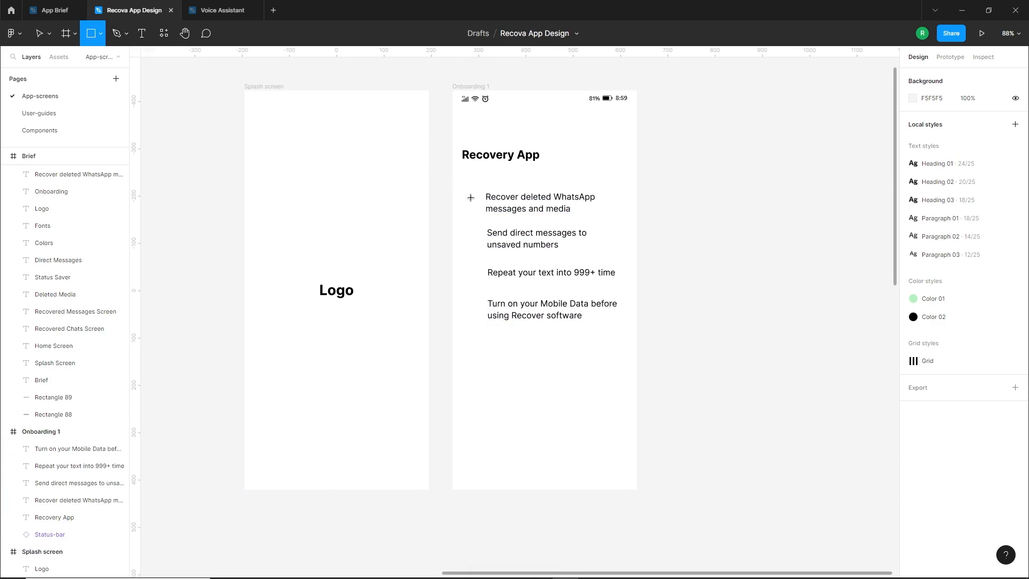
{"action": "mouse_move", "coordinate": [463, 196]}
{"action": "left_mouse_down"}
{"action": "mouse_move", "coordinate": [478, 210]}
{"action": "mouse_move", "coordinate": [504, 212]}
{"action": "mouse_move", "coordinate": [521, 246]}
{"action": "mouse_move", "coordinate": [512, 310]}
{"action": "left_mouse_up"}
{"action": "left_click", "coordinate": [441, 274]}
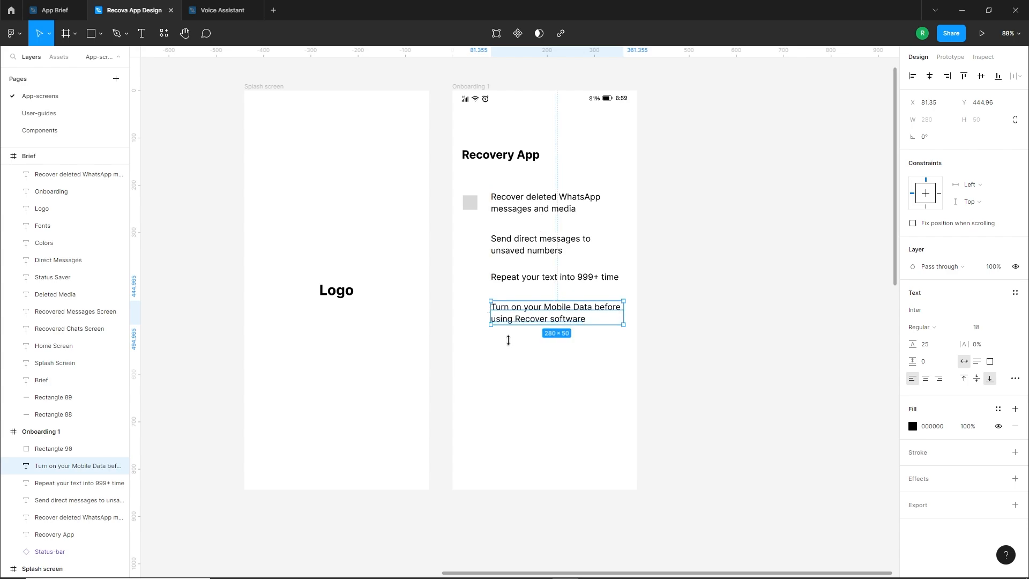
{"action": "left_click", "coordinate": [510, 291]}
Duplicate the placeholder square downward at equal spacing to make one for each of the other three features
{"action": "left_click_drag", "start_coordinate": [470, 205], "coordinate": [476, 252]}
{"action": "key", "text": "ctrl+d"}
{"action": "key", "text": "ctrl+d"}
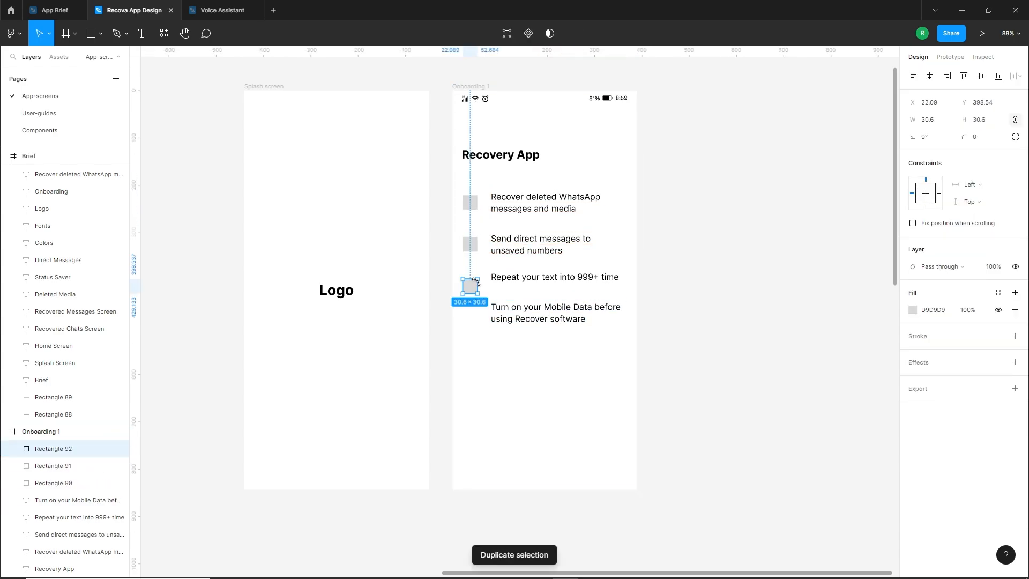
{"action": "left_click", "coordinate": [503, 360]}
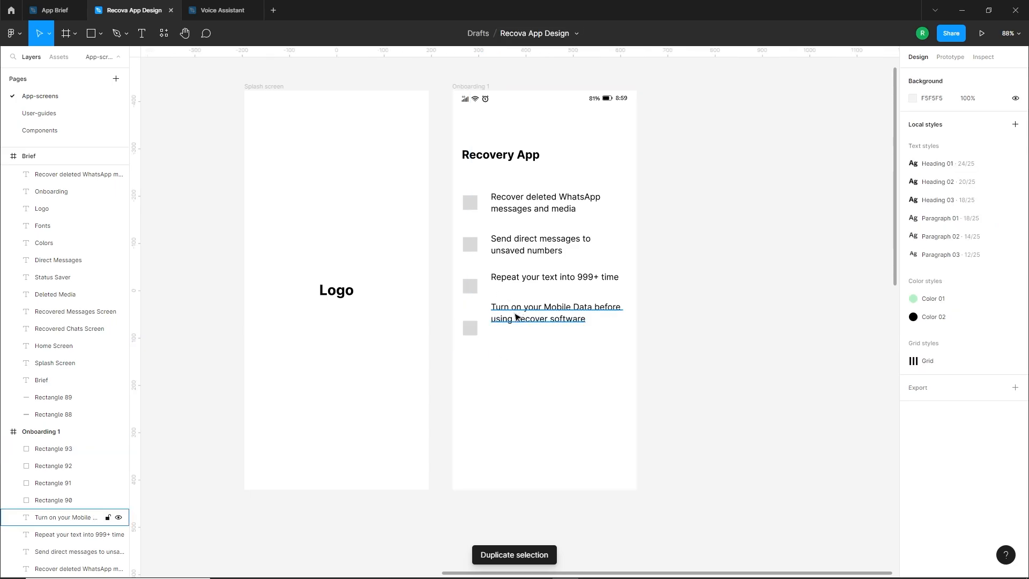
Move the "Turn on your Mobile Data" and "Repeat your text" lines down to line up with their placeholder squares
{"action": "left_click", "coordinate": [515, 313]}
{"action": "left_click_drag", "start_coordinate": [521, 313], "coordinate": [523, 327]}
{"action": "left_click_drag", "start_coordinate": [522, 277], "coordinate": [529, 291]}
{"action": "left_click", "coordinate": [526, 245]}
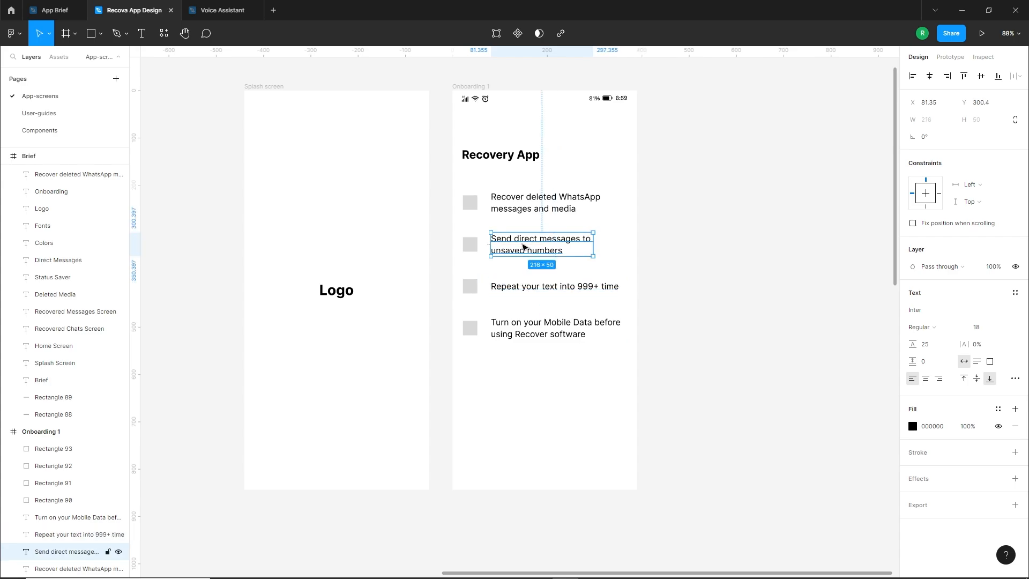
{"action": "left_click", "coordinate": [509, 377]}
{"action": "scroll", "coordinate": [573, 359], "scroll_direction": "up", "scroll_amount": 1}
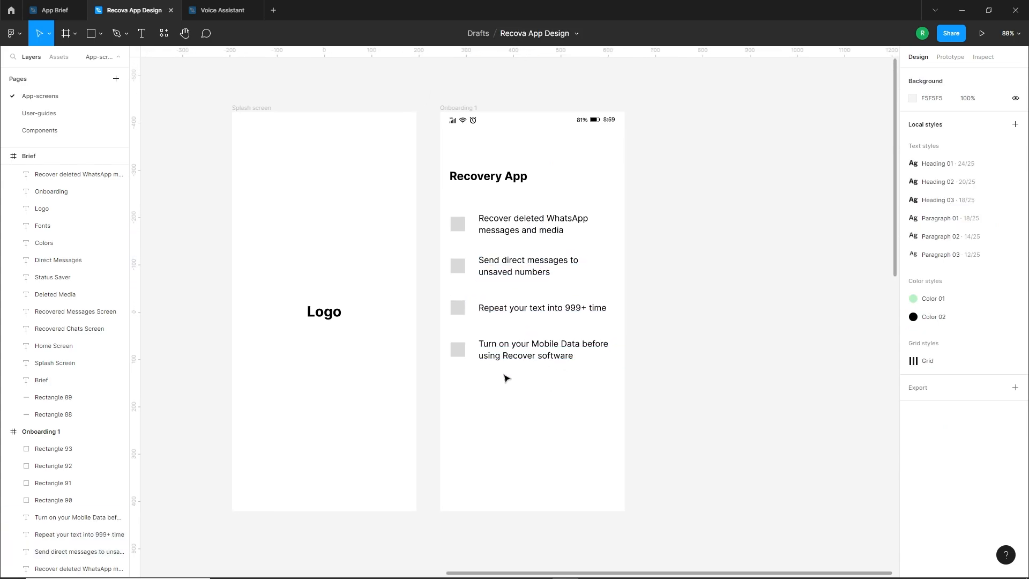
Add the text "Skip" in the lower-left corner of the Onboarding 1 frame, near the left margin
{"action": "mouse_move", "coordinate": [541, 381]}
{"action": "left_mouse_down"}
{"action": "mouse_move", "coordinate": [579, 298]}
{"action": "mouse_move", "coordinate": [558, 312]}
{"action": "mouse_move", "coordinate": [539, 393]}
{"action": "left_mouse_up"}
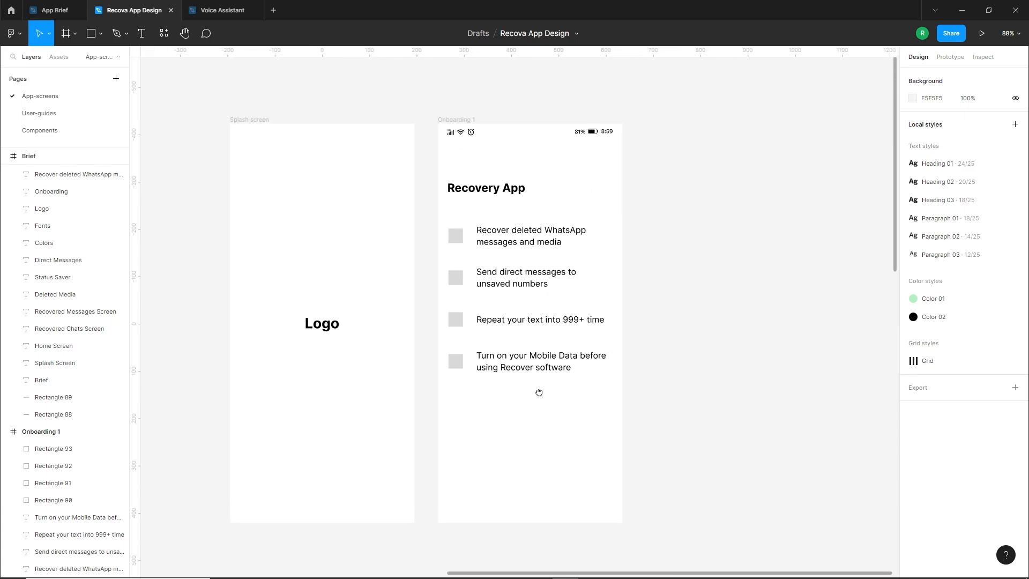
{"action": "scroll", "coordinate": [545, 310], "scroll_direction": "down", "scroll_amount": 3}
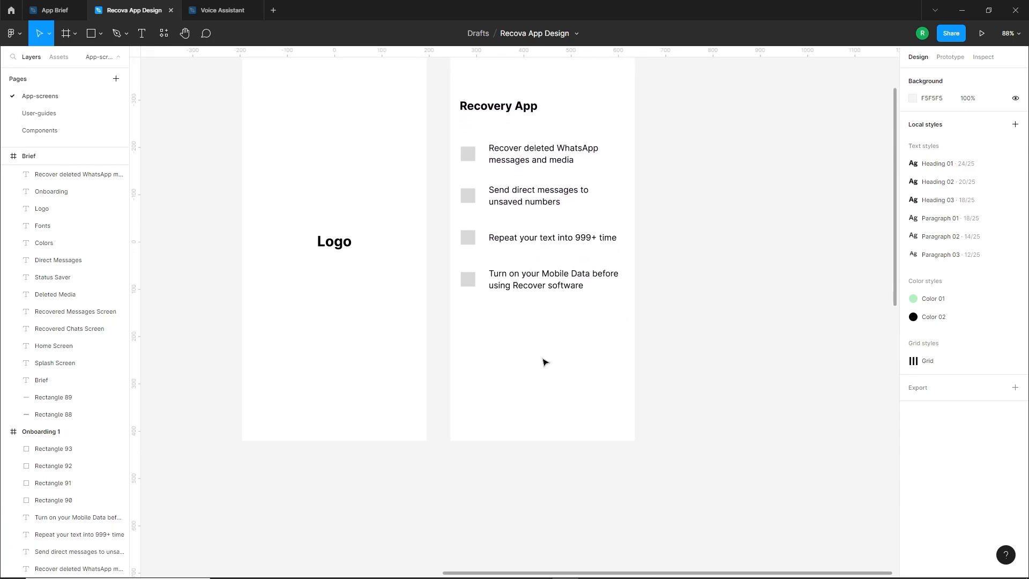
{"action": "scroll", "coordinate": [519, 405], "scroll_direction": "down", "scroll_amount": 1}
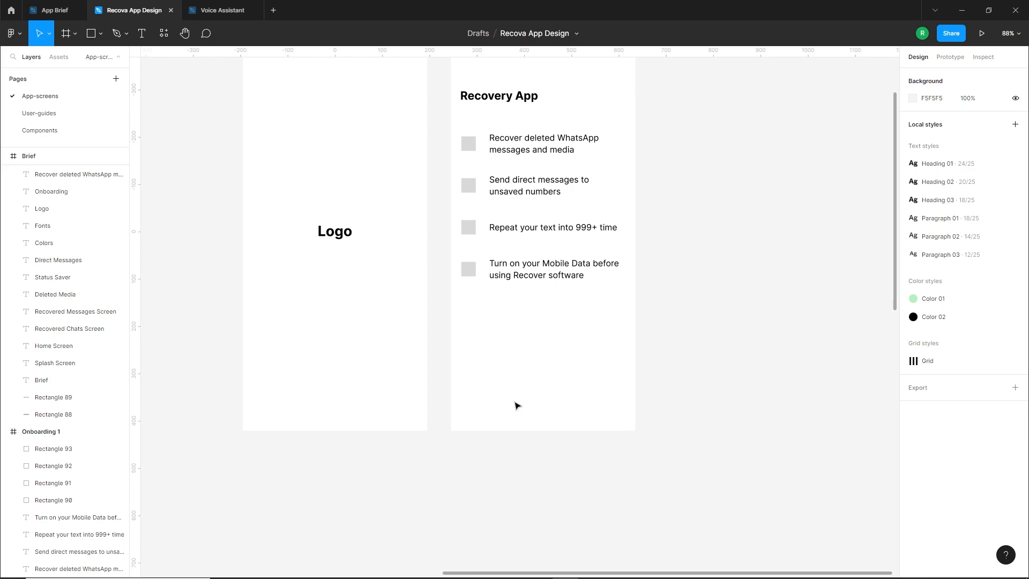
{"action": "scroll", "coordinate": [522, 377], "scroll_direction": "up", "scroll_amount": 1}
{"action": "key", "text": "t"}
{"action": "left_click", "coordinate": [475, 403]}
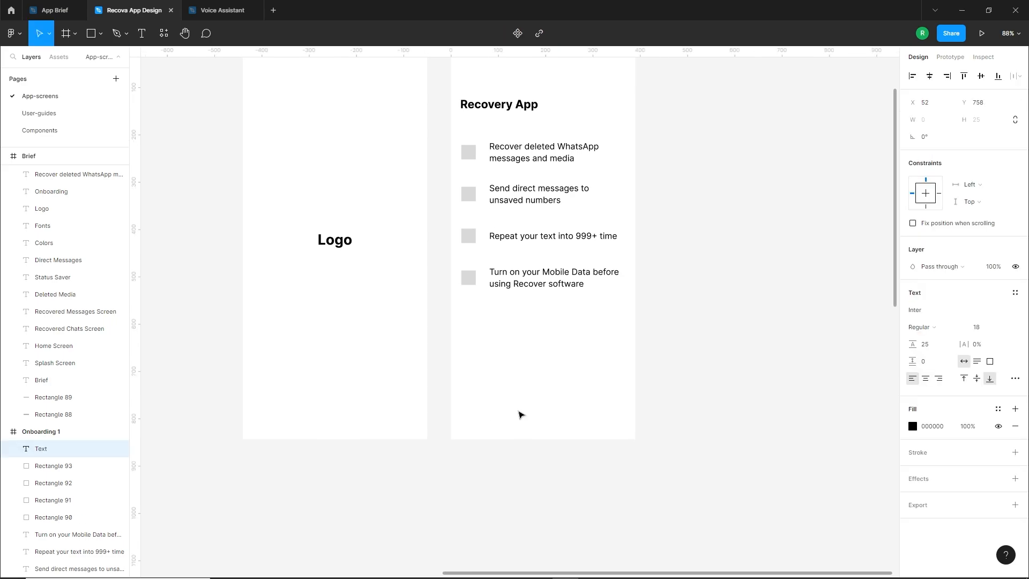
{"action": "type", "text": "Skip"}
{"action": "key", "text": "Escape"}
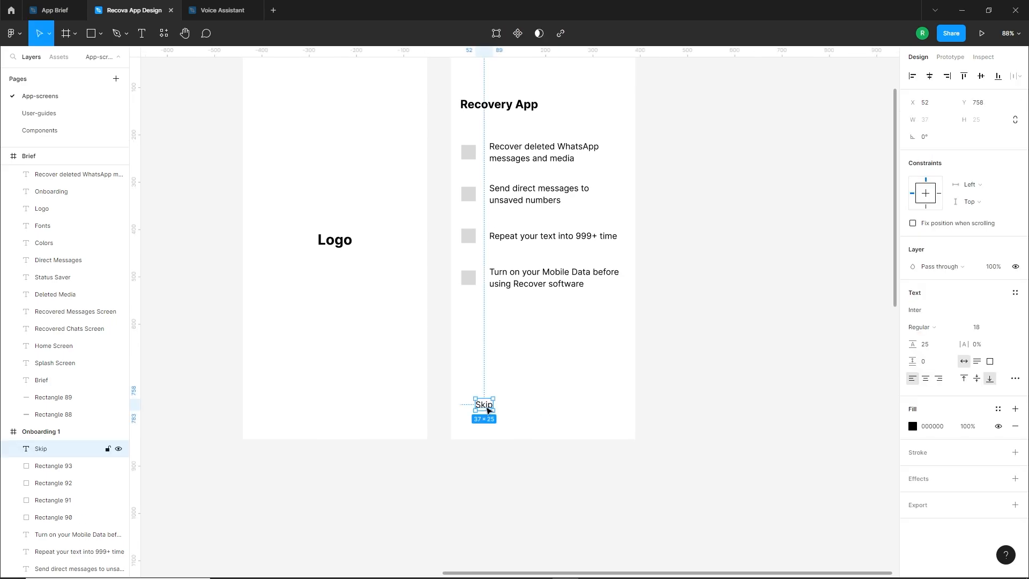
{"action": "left_click_drag", "start_coordinate": [487, 410], "coordinate": [475, 429]}
{"action": "left_click", "coordinate": [516, 427]}
Copy the last placeholder square to the lower-right corner of Onboarding 1 and enlarge it to about 43 px
{"action": "scroll", "coordinate": [600, 424], "scroll_direction": "right", "scroll_amount": 1}
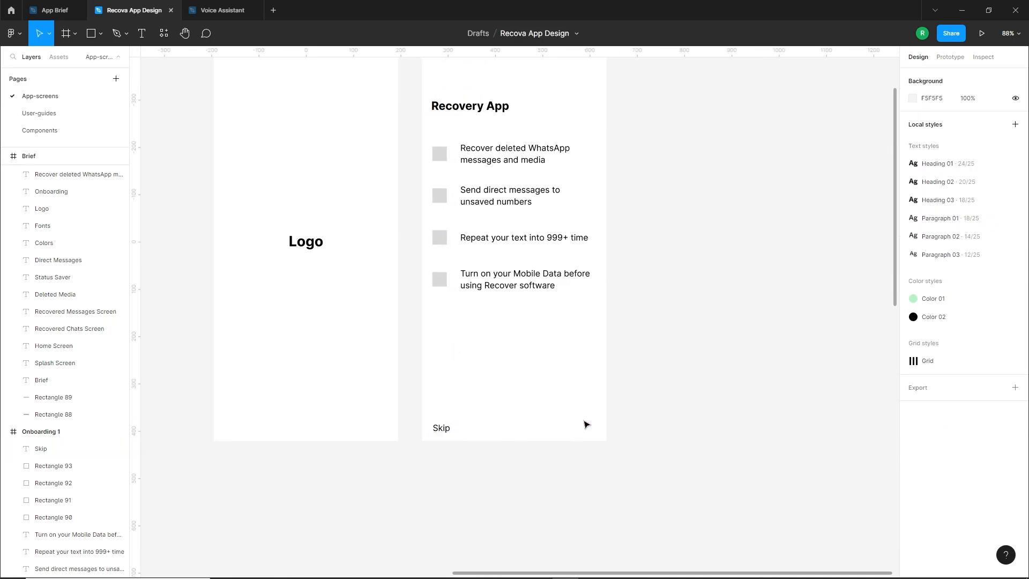
{"action": "left_click_drag", "start_coordinate": [440, 279], "coordinate": [577, 411]}
{"action": "left_click", "coordinate": [522, 354]}
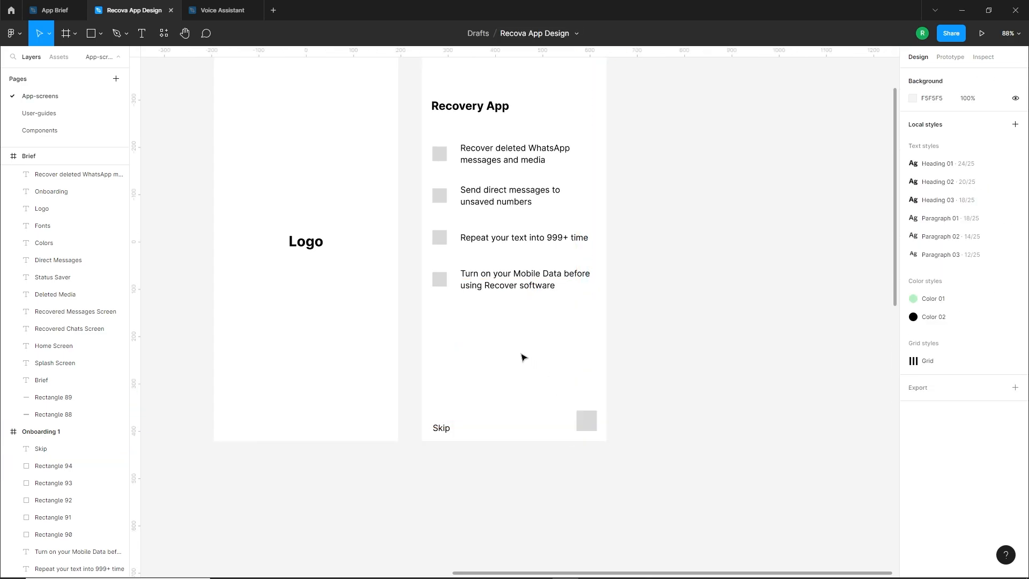
Show the layout grids and raise the large square in the lower-right corner of Onboarding 1 by 20 px
{"action": "left_click", "coordinate": [524, 350]}
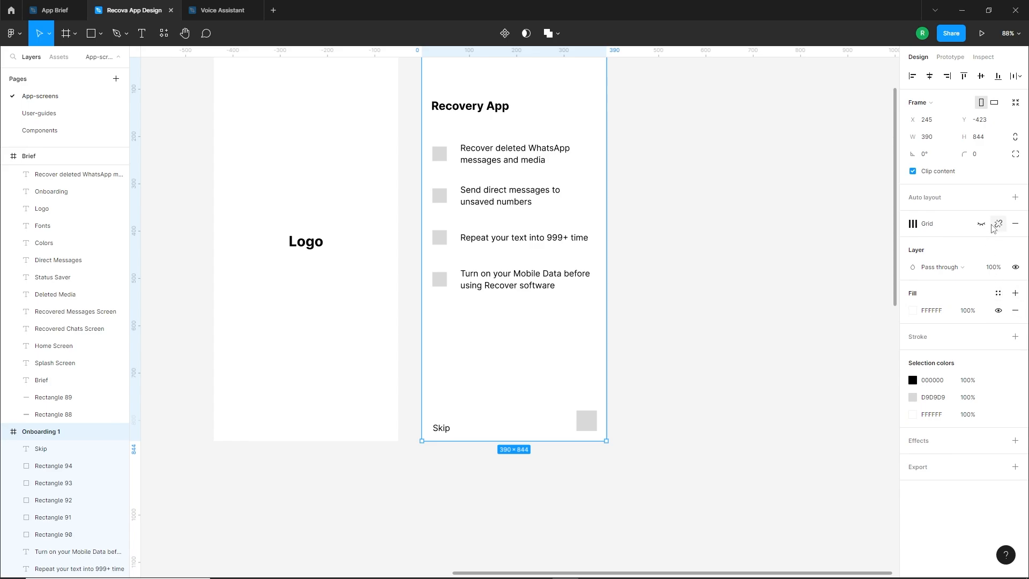
{"action": "left_click", "coordinate": [981, 224]}
{"action": "left_click", "coordinate": [576, 461]}
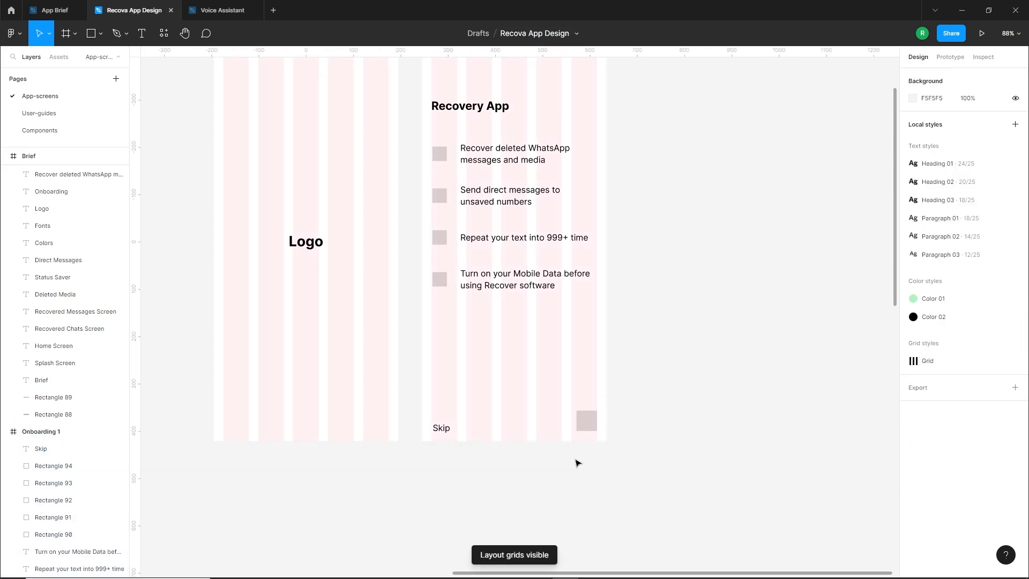
{"action": "scroll", "coordinate": [584, 429], "scroll_direction": "up", "scroll_amount": 5}
{"action": "left_click", "coordinate": [601, 420]}
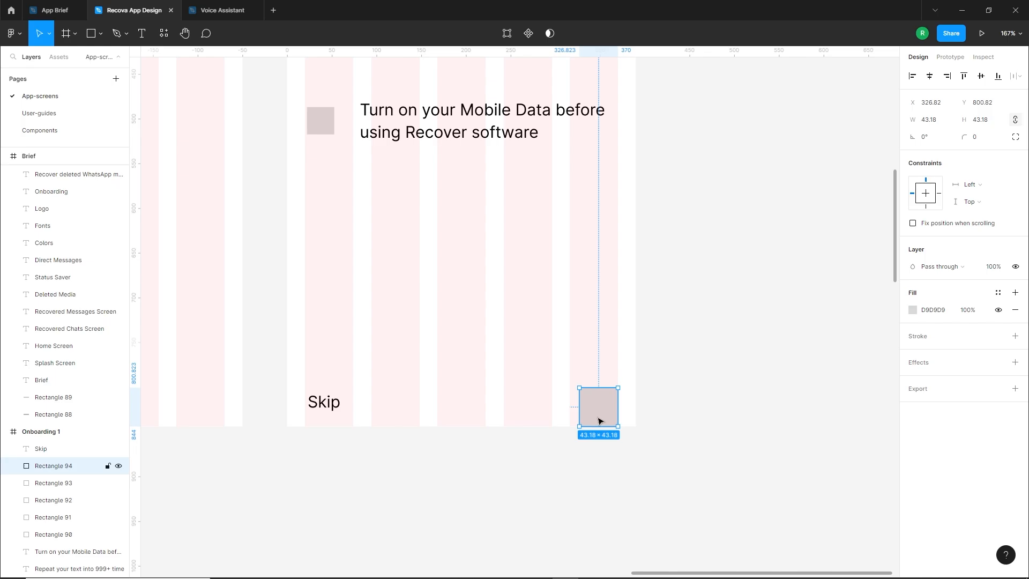
{"action": "key", "text": "shift+Up"}
{"action": "key", "text": "shift+Up"}
Align the "Skip" text vertically with the centre of the large square and with the left edge of the first grid column
{"action": "left_click", "coordinate": [331, 409]}
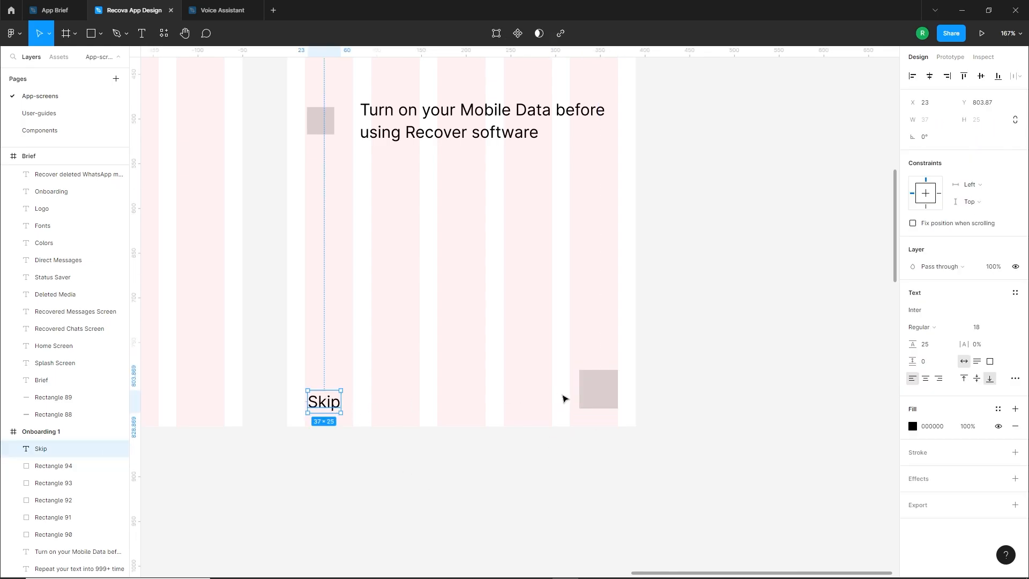
{"action": "left_click", "coordinate": [585, 394], "text": "shift"}
{"action": "left_click", "coordinate": [763, 334]}
{"action": "left_click_drag", "start_coordinate": [349, 409], "coordinate": [343, 400]}
{"action": "left_click", "coordinate": [456, 460]}
{"action": "scroll", "coordinate": [490, 434], "scroll_direction": "down", "scroll_amount": 1}
{"action": "left_click", "coordinate": [415, 447]}
{"action": "scroll", "coordinate": [416, 448], "scroll_direction": "down", "scroll_amount": 1}
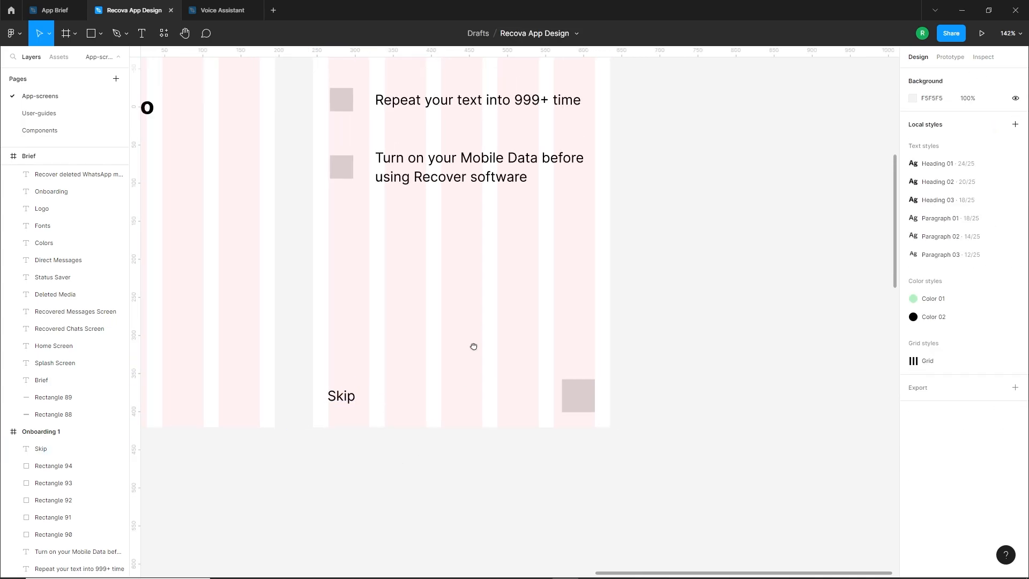
Hide the layout grids on the frames
{"action": "scroll", "coordinate": [473, 347], "scroll_direction": "up", "scroll_amount": 2}
{"action": "left_click", "coordinate": [504, 345]}
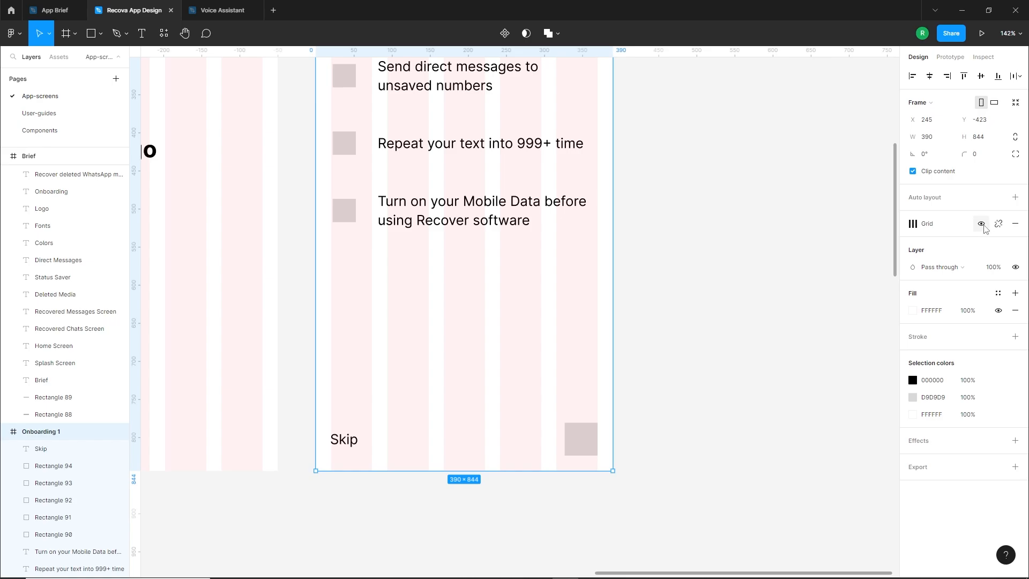
{"action": "key", "text": "shift+g"}
{"action": "left_click", "coordinate": [526, 321]}
{"action": "left_click_drag", "start_coordinate": [504, 288], "coordinate": [514, 329]}
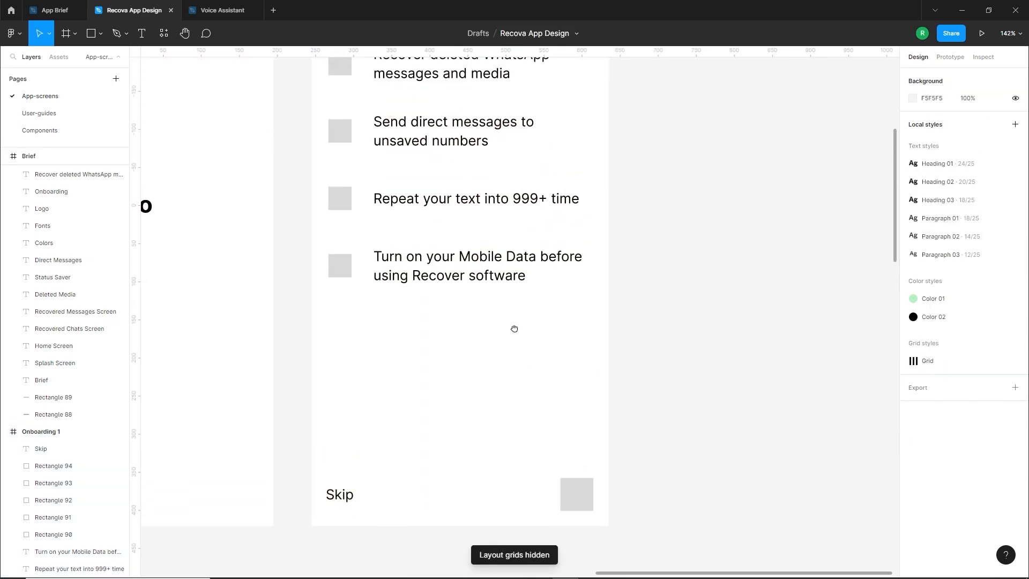
Darken the fill of the large lower-right square in Onboarding 1 to B9B9B9
{"action": "left_click", "coordinate": [572, 480]}
{"action": "left_click", "coordinate": [913, 311]}
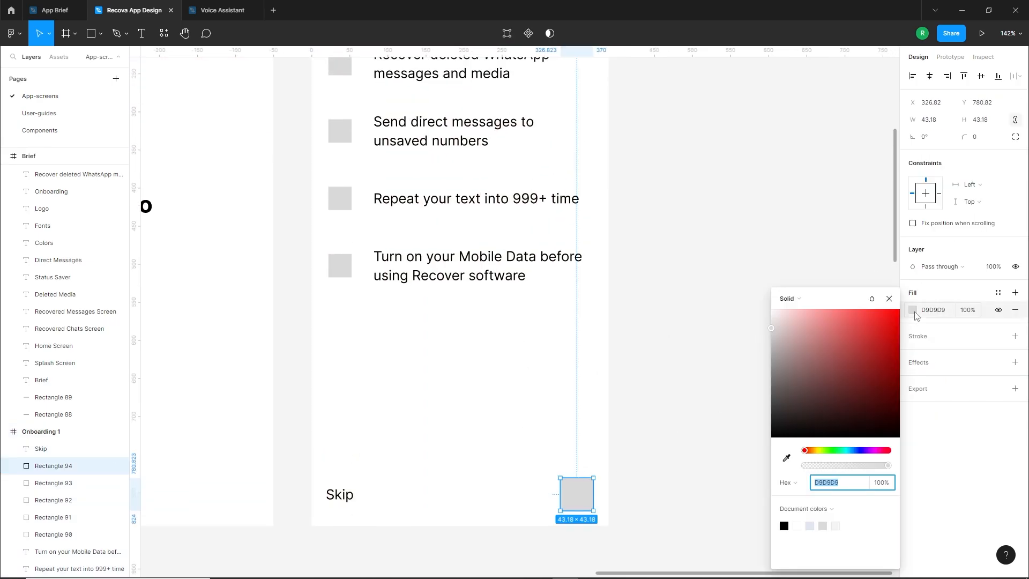
{"action": "left_click", "coordinate": [773, 339]}
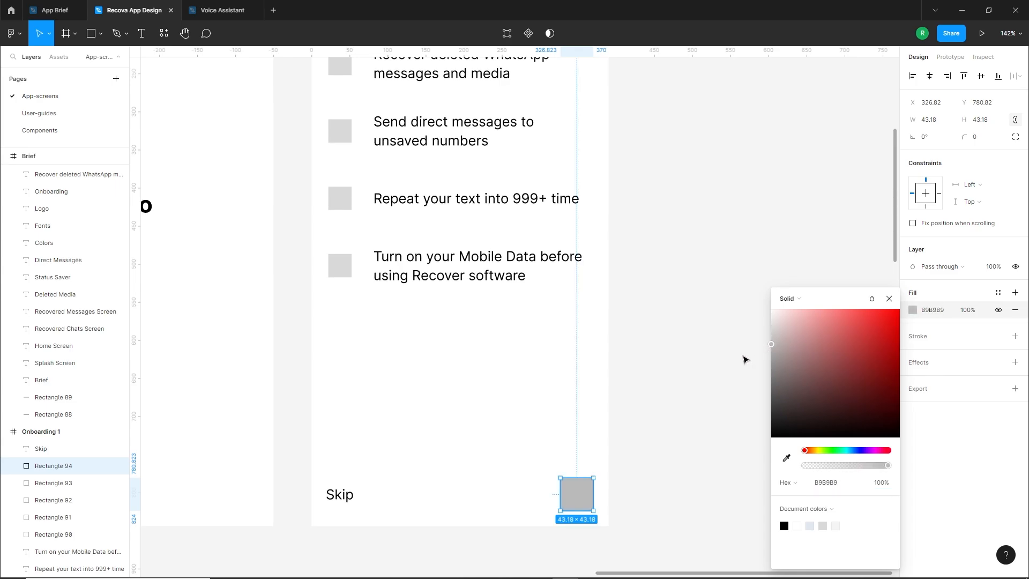
{"action": "left_click", "coordinate": [473, 400]}
{"action": "scroll", "coordinate": [455, 414], "scroll_direction": "down", "scroll_amount": 5}
{"action": "left_click_drag", "start_coordinate": [510, 387], "coordinate": [494, 400]}
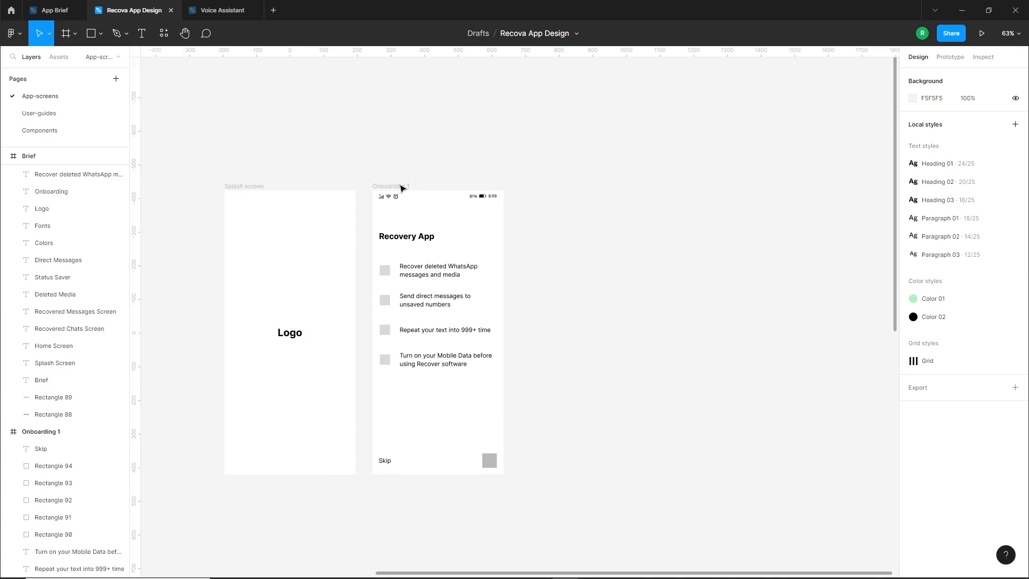
Duplicate the Onboarding 1 frame to its right and delete the four feature texts from the copy
{"action": "left_click_drag", "start_coordinate": [402, 187], "coordinate": [549, 195]}
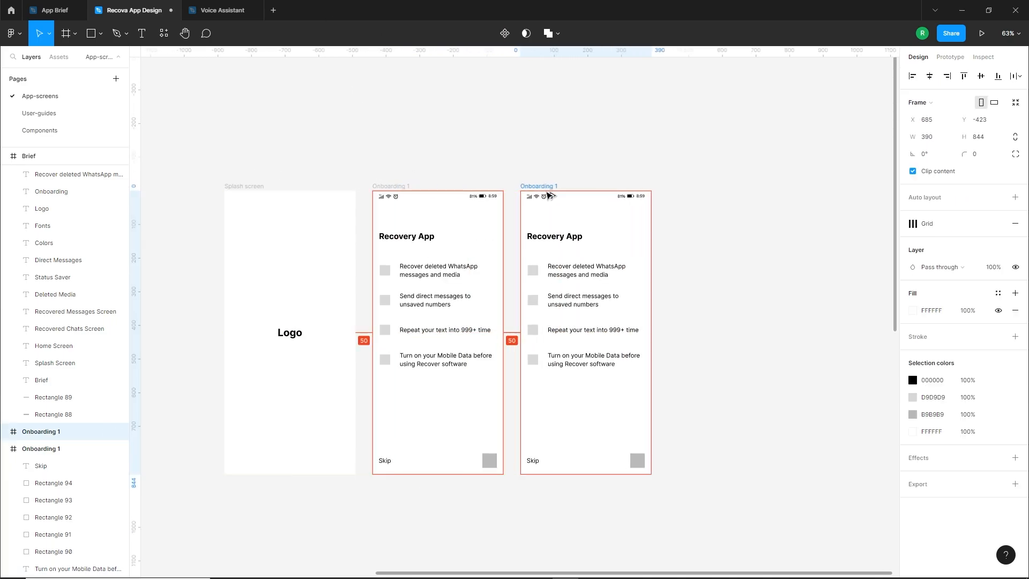
{"action": "left_click", "coordinate": [674, 231]}
{"action": "scroll", "coordinate": [602, 340], "scroll_direction": "up", "scroll_amount": 2}
{"action": "scroll", "coordinate": [567, 413], "scroll_direction": "up", "scroll_amount": 1}
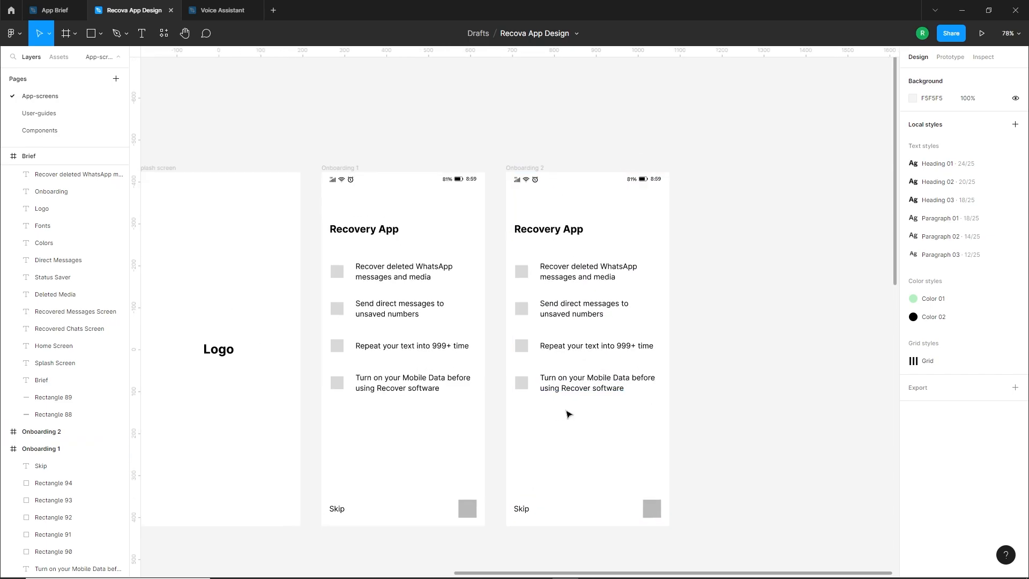
{"action": "left_click_drag", "start_coordinate": [597, 426], "coordinate": [540, 265]}
{"action": "key", "text": "Delete"}
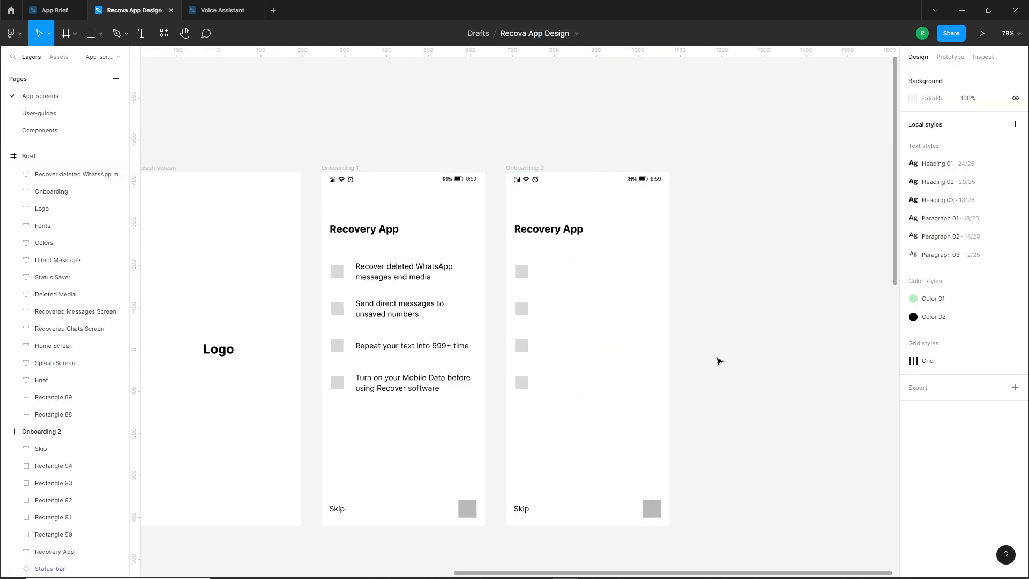
Replace the heading of the Onboarding 2 frame with "Permission Required" copied from the brief
{"action": "scroll", "coordinate": [379, 352], "scroll_direction": "down", "scroll_amount": 5}
{"action": "left_click", "coordinate": [210, 364]}
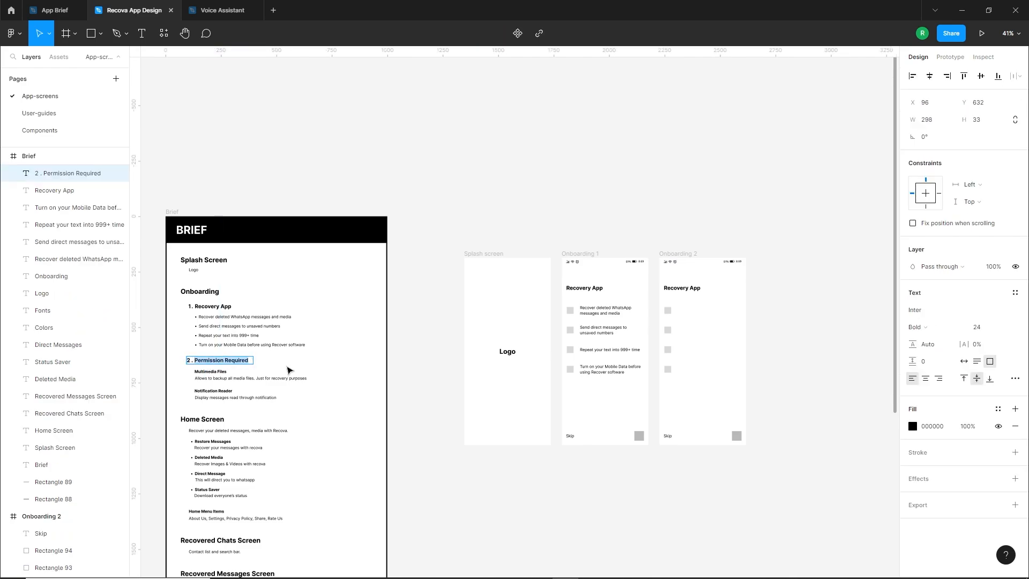
{"action": "left_click", "coordinate": [694, 287]}
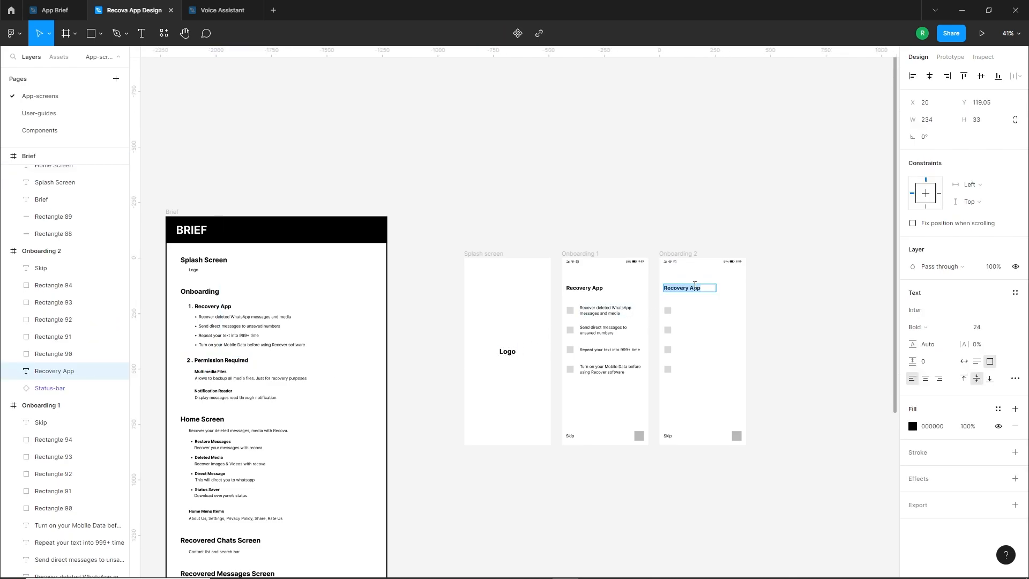
{"action": "type", "text": "Permission Required"}
{"action": "key", "text": "Escape"}
{"action": "left_click", "coordinate": [727, 290]}
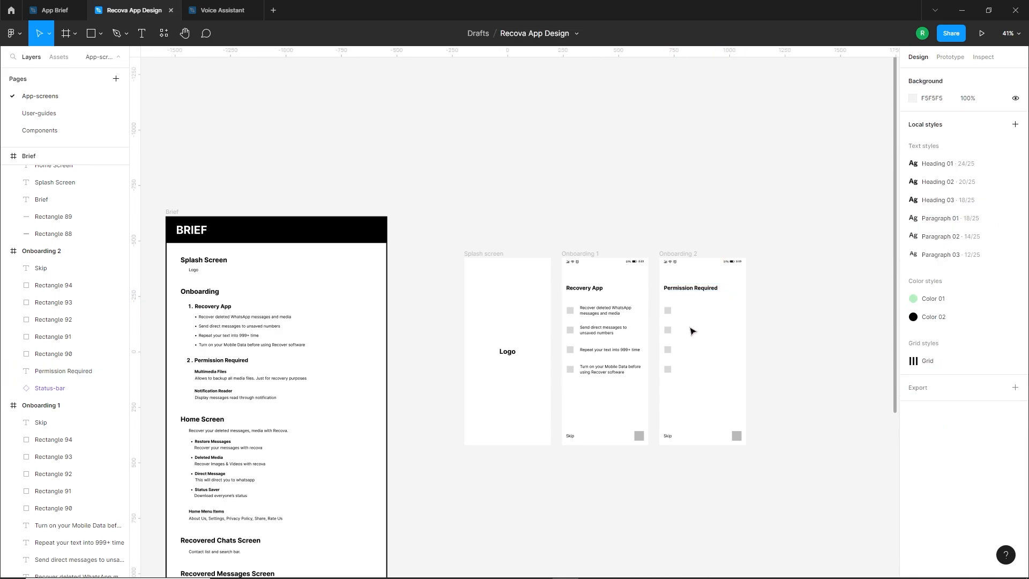
Copy the "Multimedia Files" and "Notification Reader" titles with their descriptions from the brief into Onboarding 2, beside the placeholder squares
{"action": "scroll", "coordinate": [688, 321], "scroll_direction": "down", "scroll_amount": 1}
{"action": "left_click", "coordinate": [223, 369]}
{"action": "left_click", "coordinate": [212, 362], "text": "shift"}
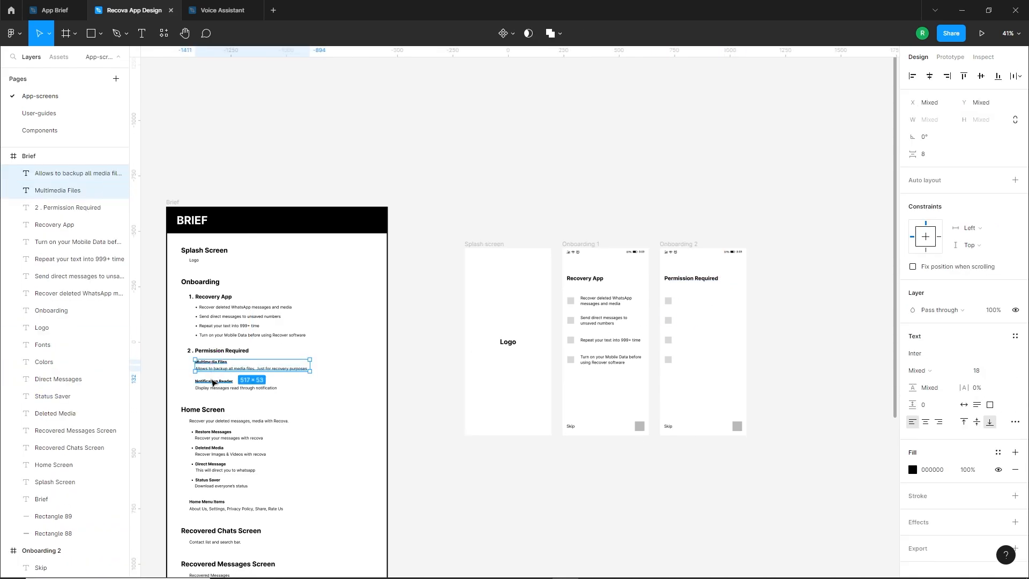
{"action": "left_click", "coordinate": [217, 381], "text": "shift"}
{"action": "left_click", "coordinate": [225, 387], "text": "shift"}
{"action": "left_click_drag", "start_coordinate": [219, 373], "coordinate": [704, 310]}
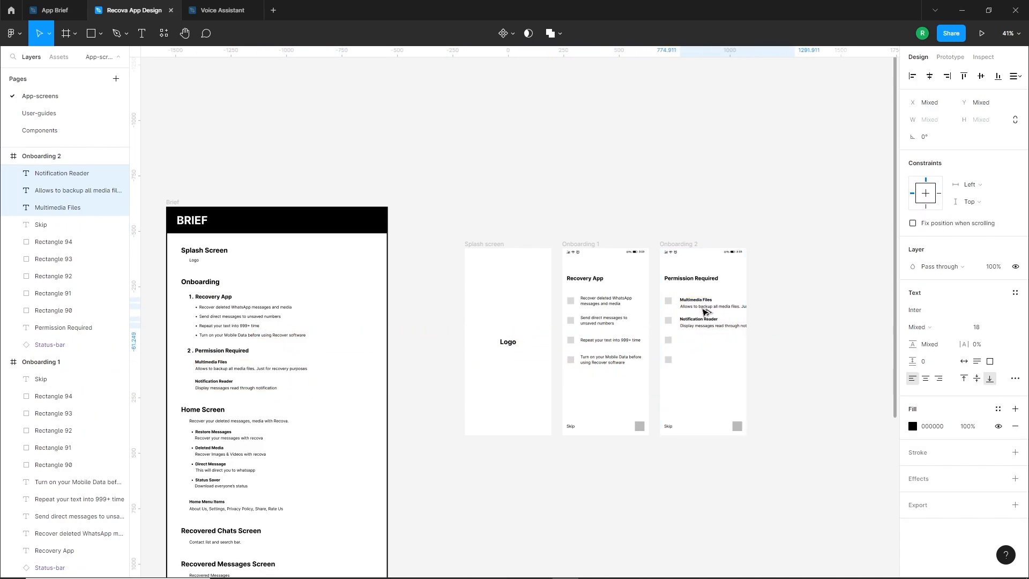
{"action": "scroll", "coordinate": [769, 317], "scroll_direction": "up", "scroll_amount": 5}
Break the Multimedia Files description before "Just for recovery purposes" and move the Notification Reader title and description down below it
{"action": "left_click", "coordinate": [730, 381]}
{"action": "left_click", "coordinate": [716, 290]}
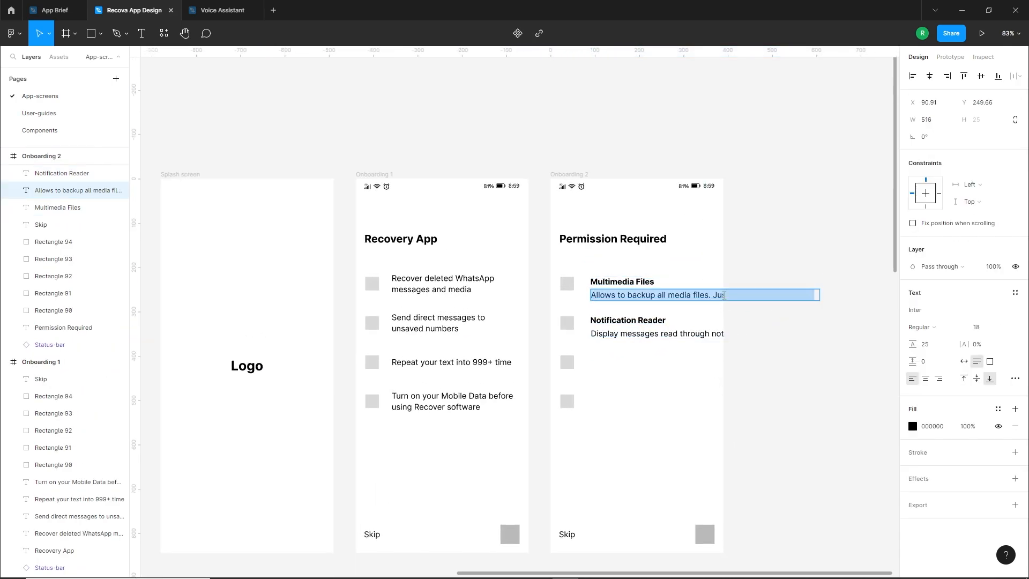
{"action": "mouse_move", "coordinate": [676, 291]}
{"action": "left_mouse_down"}
{"action": "mouse_move", "coordinate": [674, 303]}
{"action": "mouse_move", "coordinate": [668, 290]}
{"action": "left_mouse_up"}
{"action": "left_click_drag", "start_coordinate": [647, 362], "coordinate": [620, 356]}
Break the Notification Reader description before "notification", place it under its title with an 8 px gap matching the first item, and narrow its box to about 276 px
{"action": "left_click", "coordinate": [708, 360]}
{"action": "double_click", "coordinate": [713, 358]}
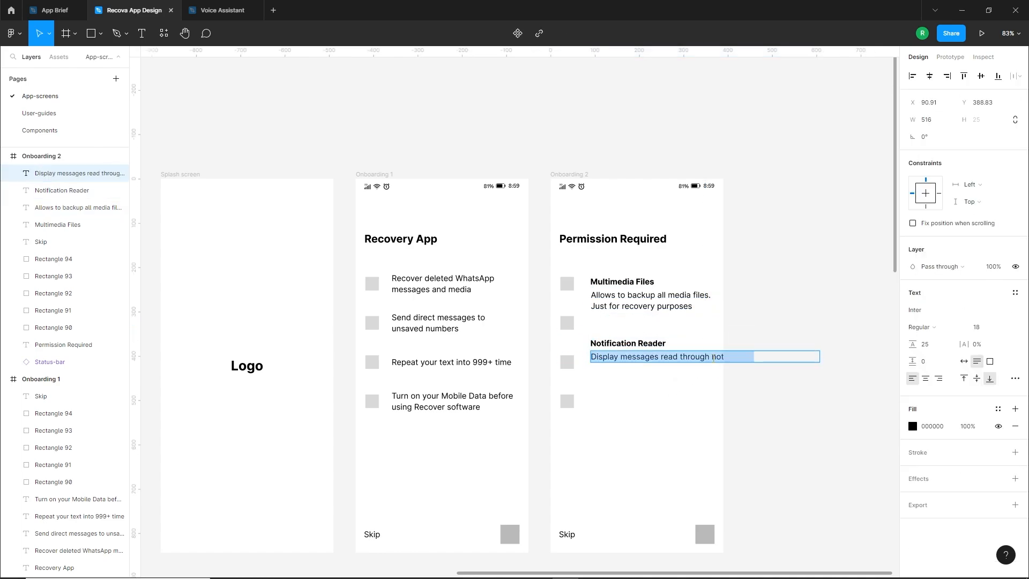
{"action": "left_click", "coordinate": [711, 358]}
{"action": "key", "text": "Return"}
{"action": "left_click", "coordinate": [651, 425]}
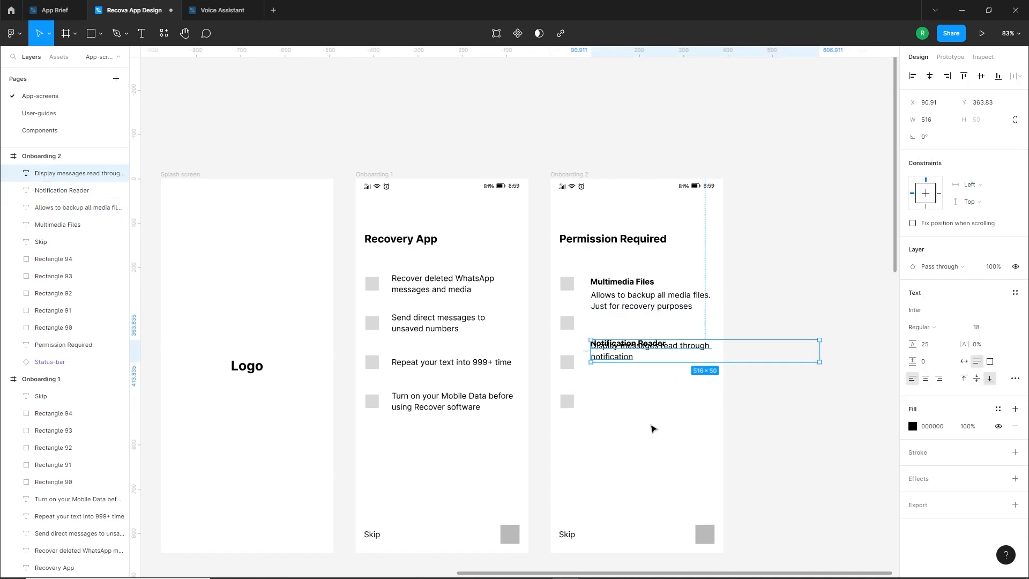
{"action": "left_click_drag", "start_coordinate": [667, 357], "coordinate": [682, 363]}
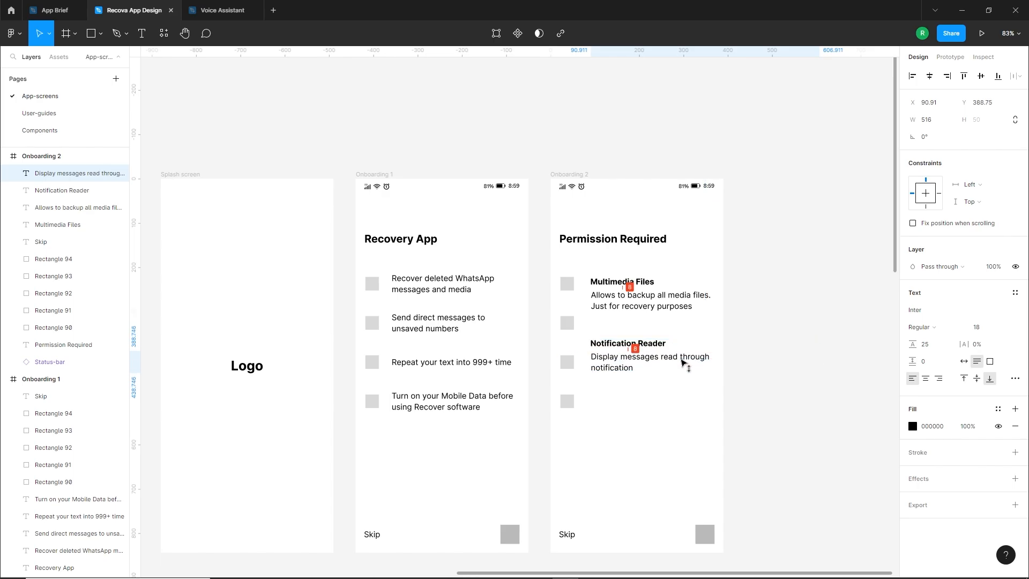
{"action": "left_click_drag", "start_coordinate": [819, 367], "coordinate": [712, 368]}
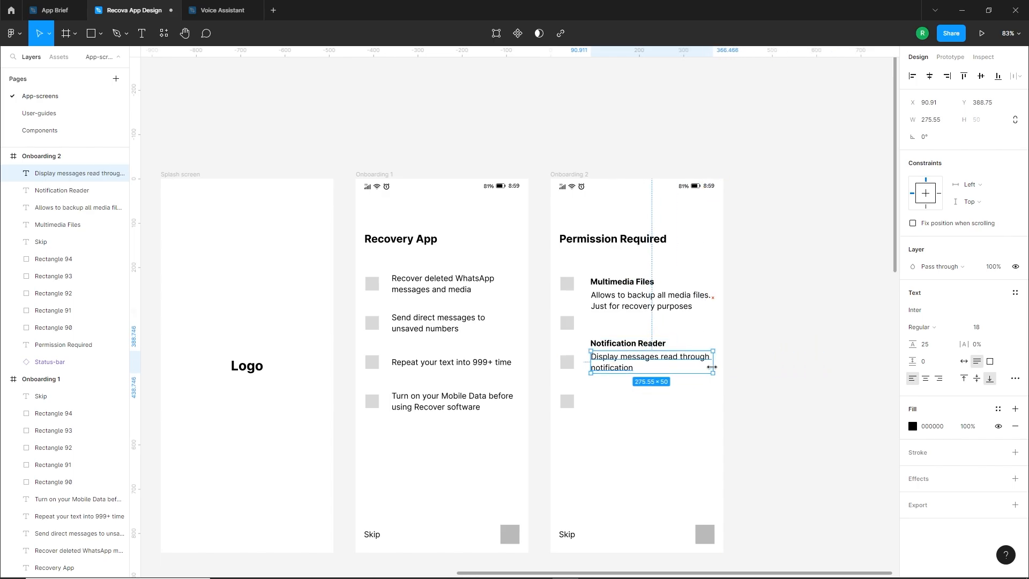
Delete the two lowest small placeholder squares from Onboarding 2
{"action": "left_click", "coordinate": [658, 415]}
{"action": "left_click_drag", "start_coordinate": [576, 426], "coordinate": [564, 336]}
{"action": "key", "text": "Delete"}
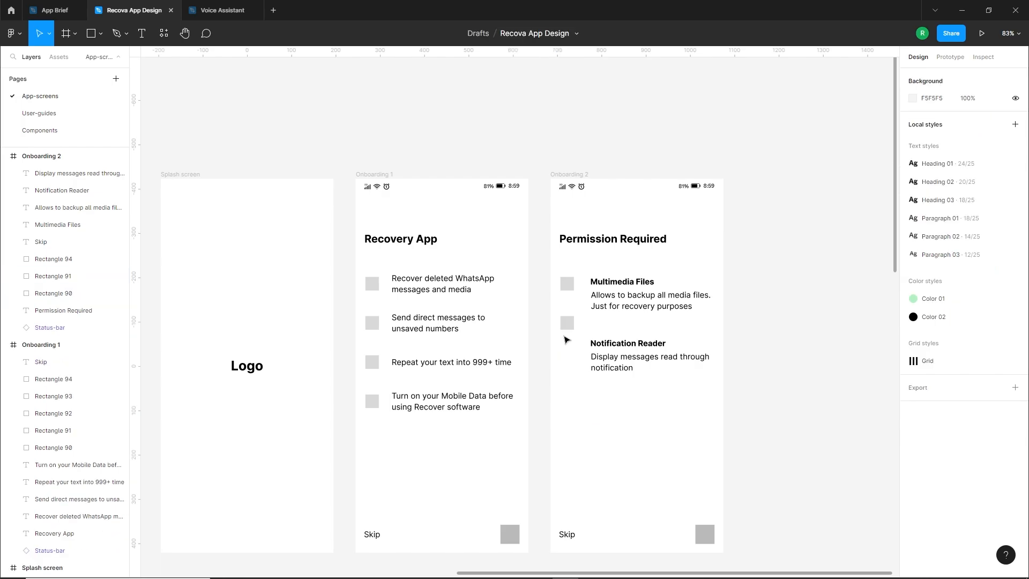
Move the second placeholder square of Onboarding 2 down to line up with the "Notification Reader" item
{"action": "scroll", "coordinate": [698, 291], "scroll_direction": "up", "scroll_amount": 3}
{"action": "left_click", "coordinate": [503, 287]}
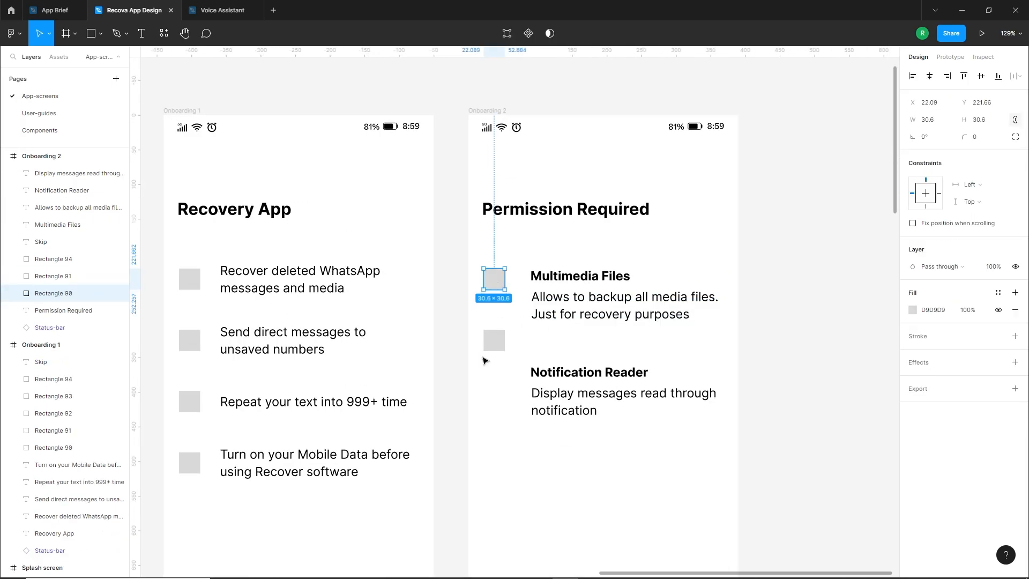
{"action": "left_click_drag", "start_coordinate": [494, 342], "coordinate": [493, 374]}
{"action": "key", "text": "Escape"}
Duplicate the Skip label of Onboarding 2 toward its grey button and change the copy's text to "Done"
{"action": "scroll", "coordinate": [549, 426], "scroll_direction": "down", "scroll_amount": 5}
{"action": "scroll", "coordinate": [549, 426], "scroll_direction": "down", "scroll_amount": 3}
{"action": "left_click_drag", "start_coordinate": [582, 451], "coordinate": [578, 404]}
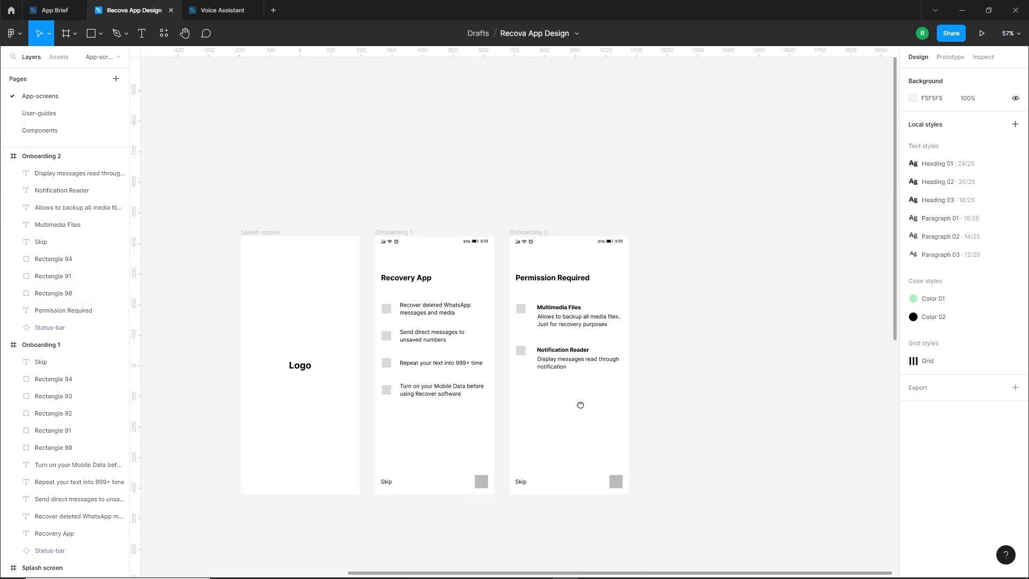
{"action": "scroll", "coordinate": [572, 473], "scroll_direction": "up", "scroll_amount": 2}
{"action": "left_click_drag", "start_coordinate": [595, 474], "coordinate": [590, 459]}
{"action": "scroll", "coordinate": [590, 459], "scroll_direction": "up", "scroll_amount": 2}
{"action": "left_click_drag", "start_coordinate": [490, 473], "coordinate": [603, 477]}
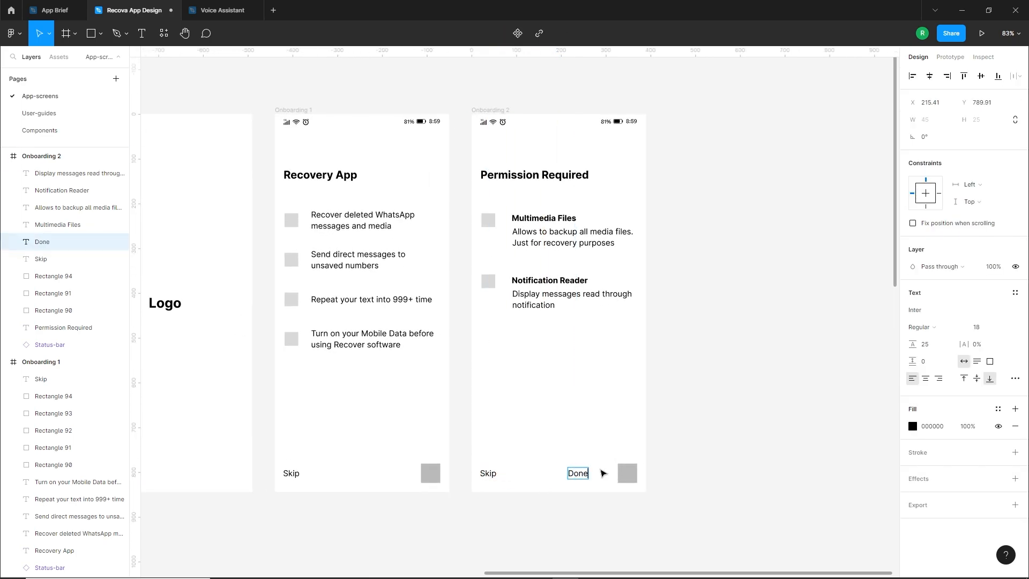
Widen the grey button rectangle of Onboarding 2 to about 81 px and place the "Done" label centred on it
{"action": "left_click", "coordinate": [625, 475]}
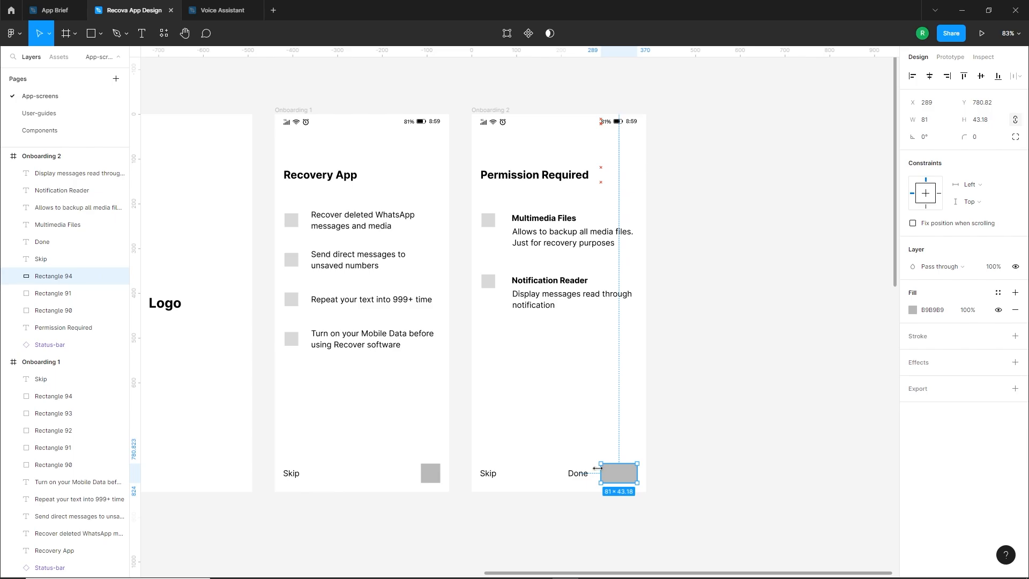
{"action": "left_click_drag", "start_coordinate": [578, 475], "coordinate": [620, 484]}
{"action": "left_click", "coordinate": [605, 502]}
Duplicate the Onboarding 2 frame beside the original and rename the copy "Home screen"
{"action": "scroll", "coordinate": [604, 501], "scroll_direction": "down", "scroll_amount": 3}
{"action": "left_click_drag", "start_coordinate": [550, 470], "coordinate": [541, 494]}
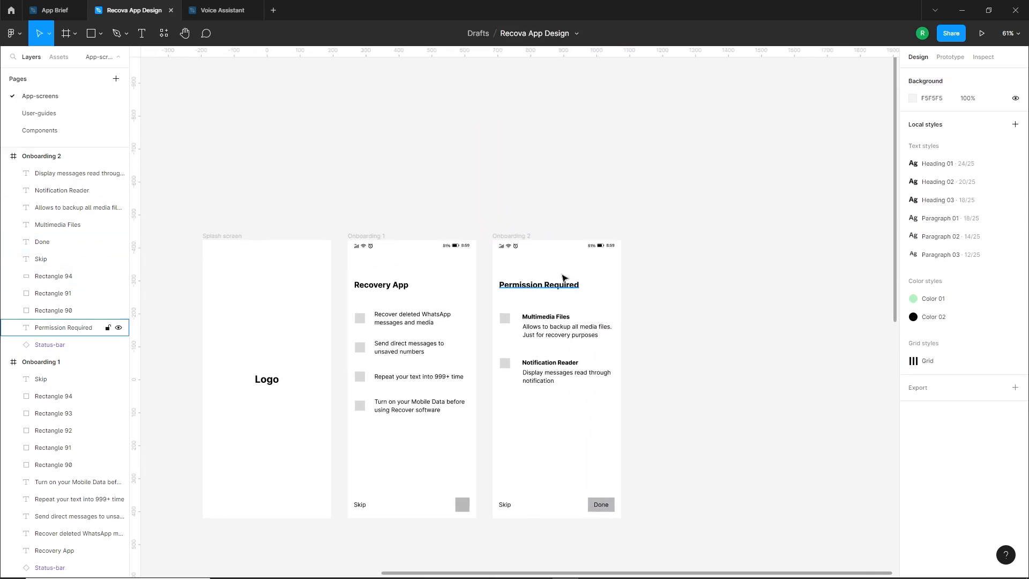
{"action": "left_click_drag", "start_coordinate": [509, 236], "coordinate": [655, 249]}
{"action": "scroll", "coordinate": [655, 298], "scroll_direction": "right", "scroll_amount": 3}
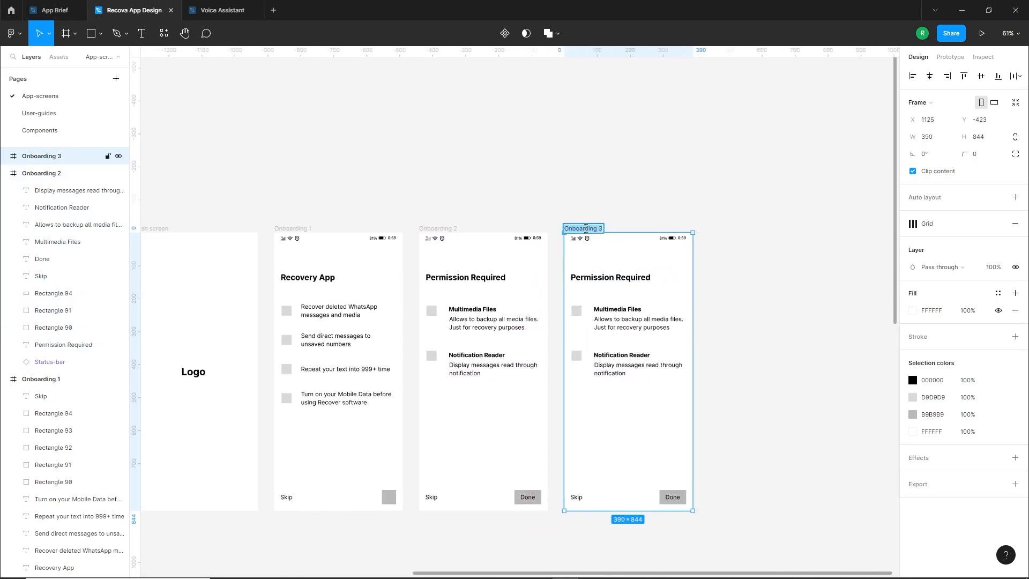
{"action": "left_click", "coordinate": [734, 301]}
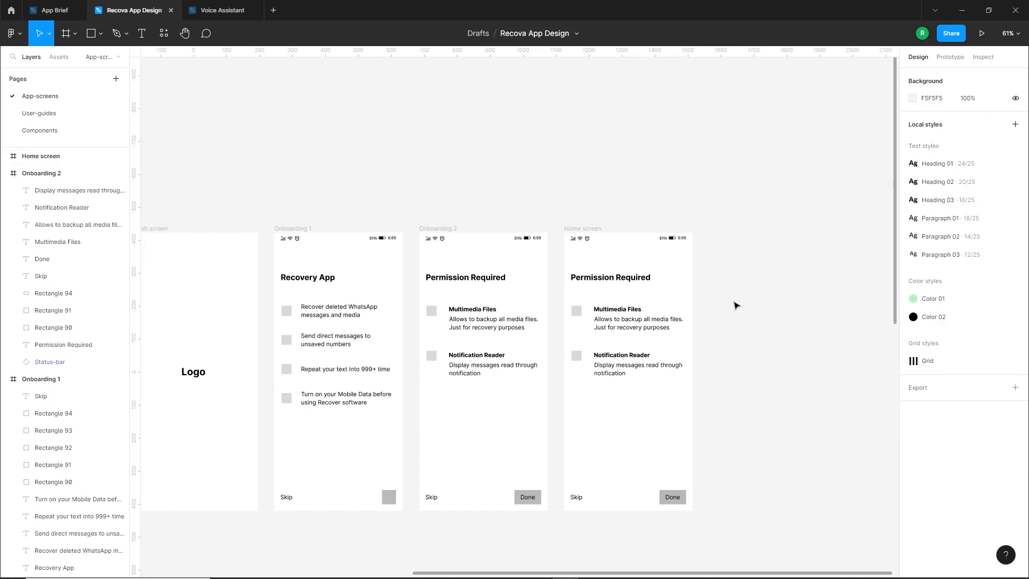
Delete everything from the Home screen frame except the status bar
{"action": "left_click_drag", "start_coordinate": [732, 269], "coordinate": [573, 413]}
{"action": "key", "text": "Delete"}
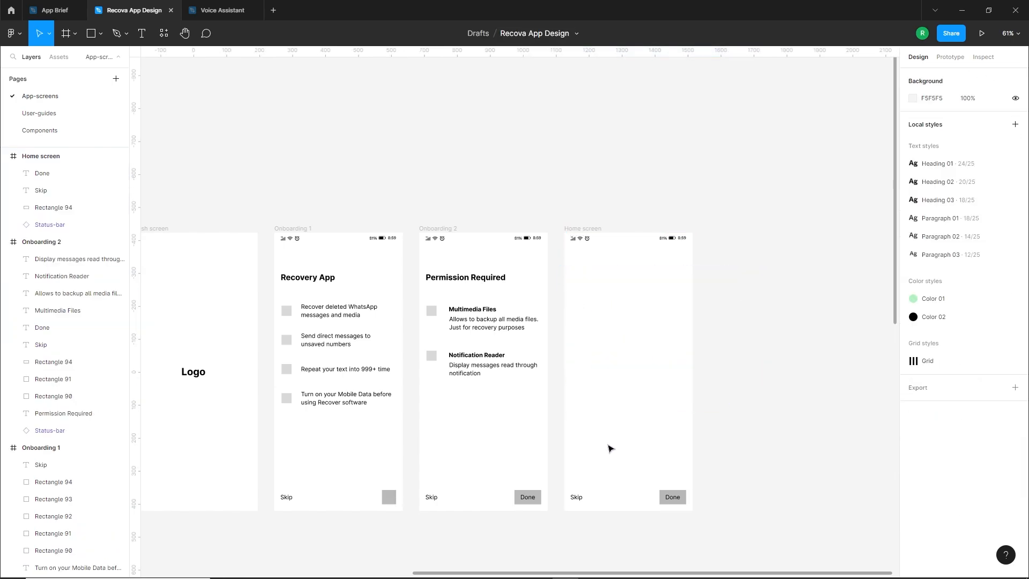
{"action": "left_click_drag", "start_coordinate": [637, 501], "coordinate": [568, 528]}
{"action": "key", "text": "Delete"}
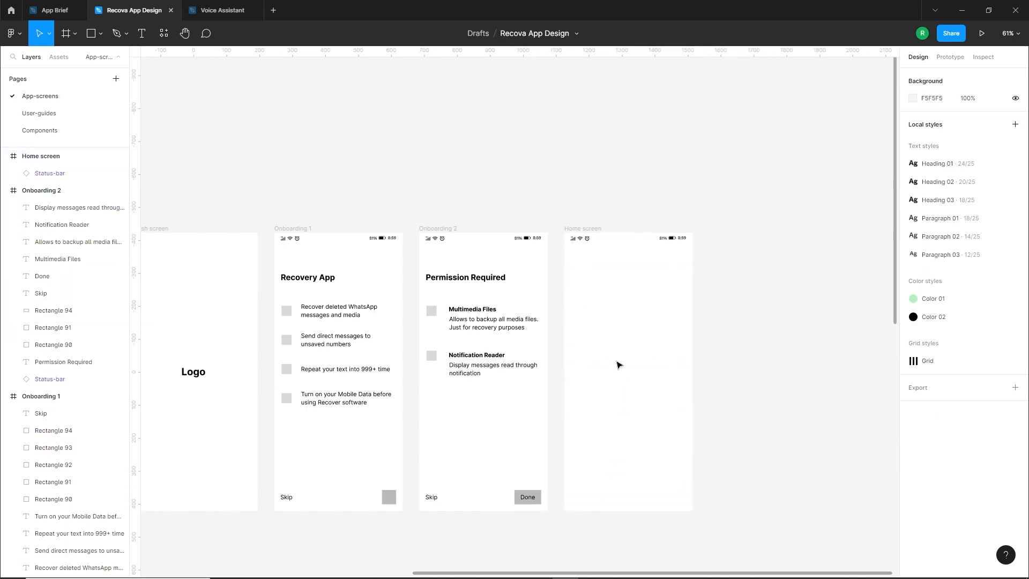
Copy the "Recover your deleted messages, media with Recova." line from the brief into the upper part of the Home screen
{"action": "scroll", "coordinate": [732, 360], "scroll_direction": "down", "scroll_amount": 1}
{"action": "left_click_drag", "start_coordinate": [457, 363], "coordinate": [746, 301]}
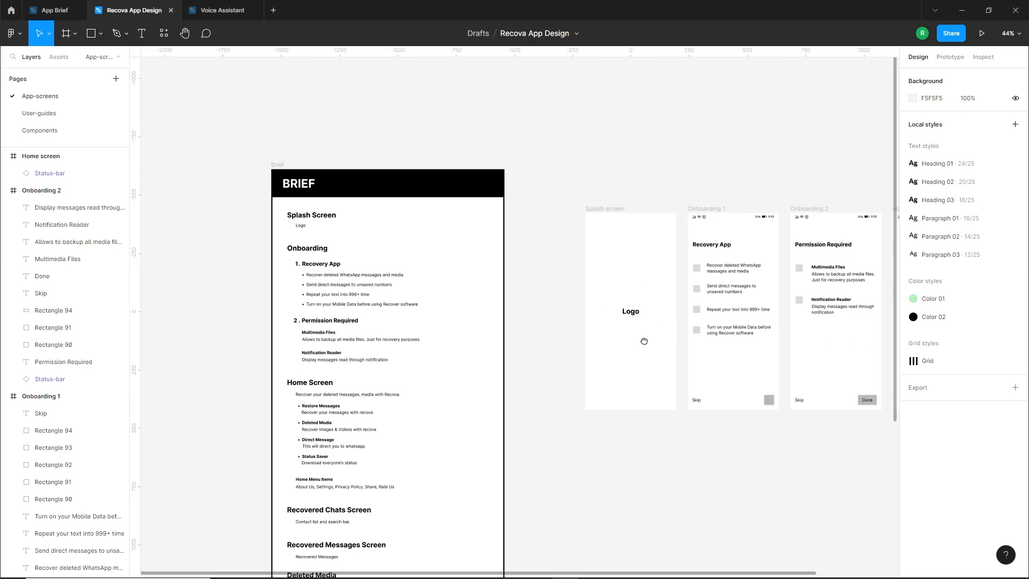
{"action": "scroll", "coordinate": [360, 423], "scroll_direction": "up", "scroll_amount": 5}
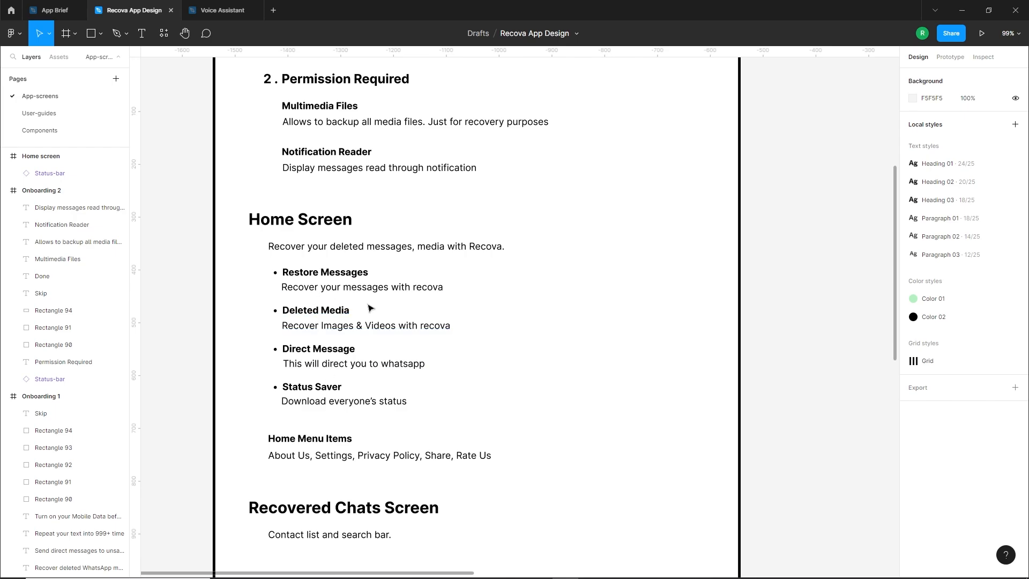
{"action": "scroll", "coordinate": [369, 308], "scroll_direction": "down", "scroll_amount": 5}
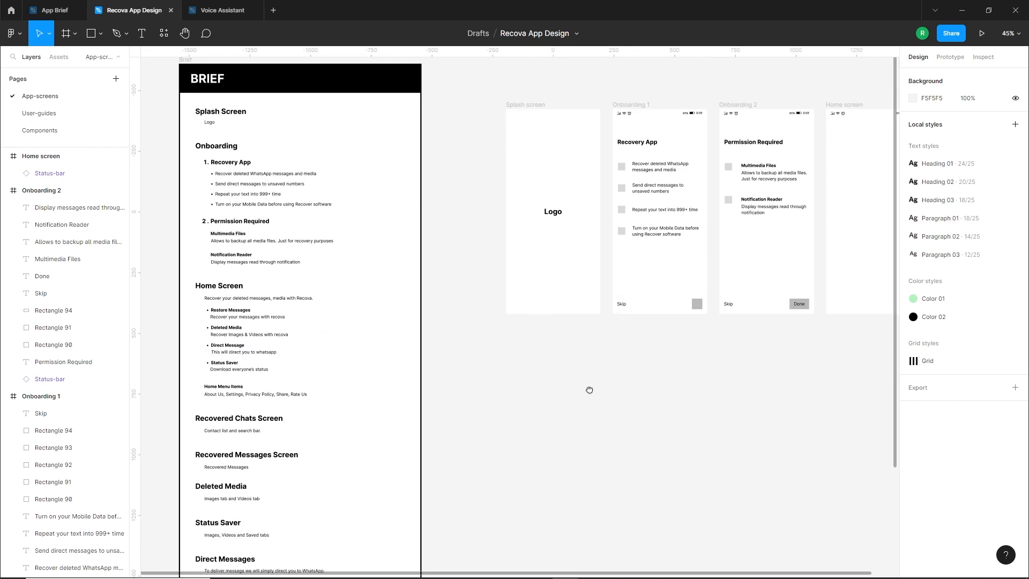
{"action": "left_click_drag", "start_coordinate": [589, 389], "coordinate": [528, 391]}
{"action": "left_click_drag", "start_coordinate": [170, 311], "coordinate": [817, 160]}
{"action": "scroll", "coordinate": [804, 209], "scroll_direction": "up", "scroll_amount": 3}
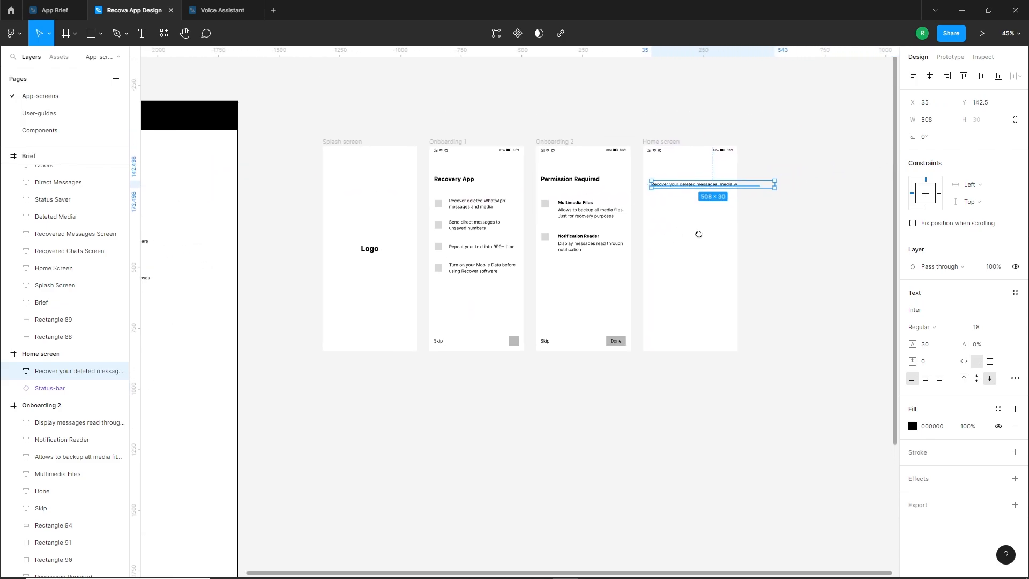
{"action": "left_click_drag", "start_coordinate": [674, 182], "coordinate": [669, 172]}
Show the layout grids and align the Home screen tagline with the first grid column at X 20
{"action": "left_click", "coordinate": [535, 80]}
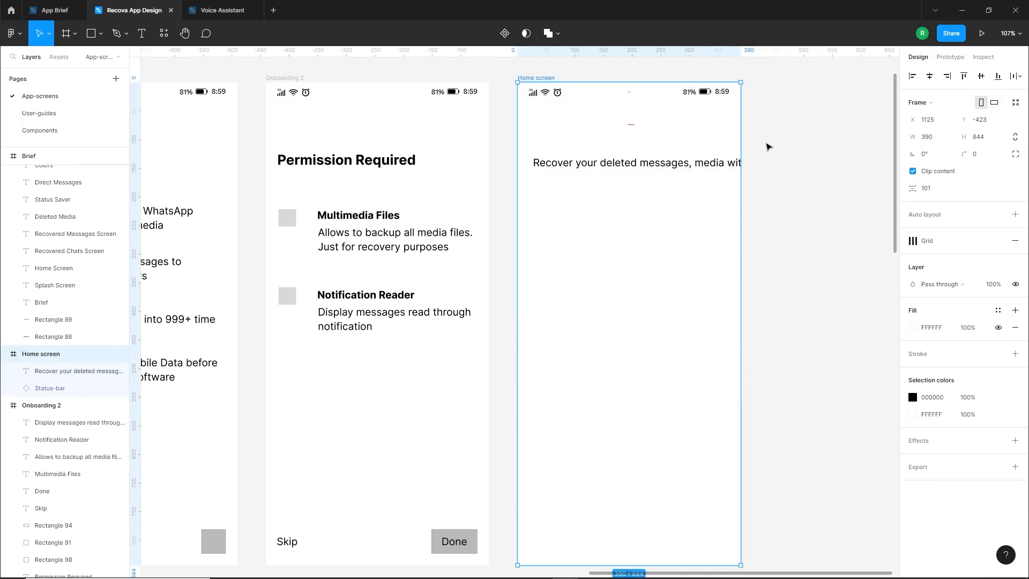
{"action": "left_click", "coordinate": [981, 243]}
{"action": "left_click", "coordinate": [777, 251]}
{"action": "left_click_drag", "start_coordinate": [588, 164], "coordinate": [584, 166]}
Break the tagline before "media", move it slightly down and narrow its text box to about 325 px
{"action": "double_click", "coordinate": [695, 169]}
{"action": "left_click", "coordinate": [695, 169]}
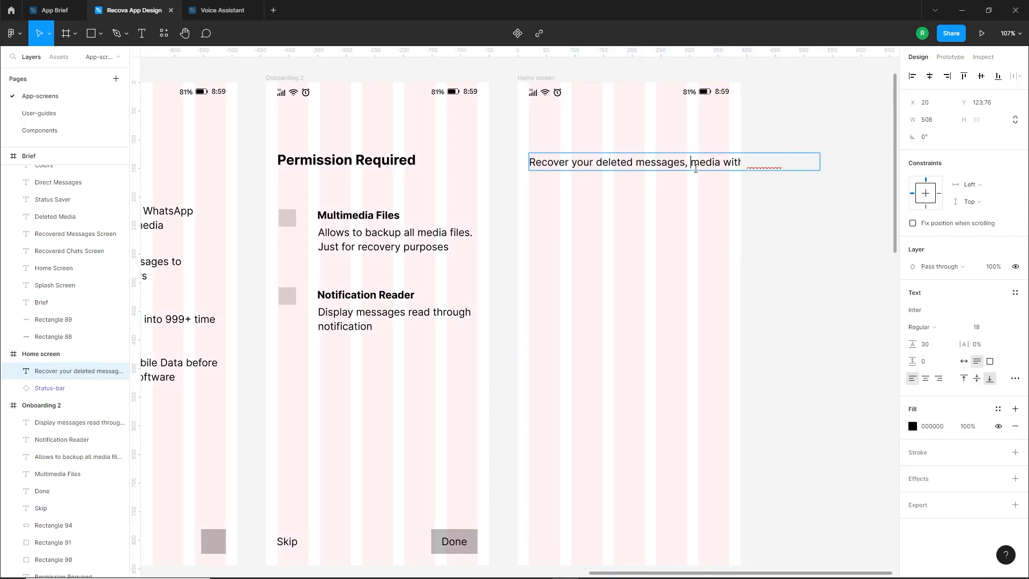
{"action": "key", "text": "Return"}
{"action": "left_click", "coordinate": [655, 198]}
{"action": "left_click_drag", "start_coordinate": [612, 146], "coordinate": [612, 167]}
{"action": "left_click_drag", "start_coordinate": [820, 175], "coordinate": [714, 178]}
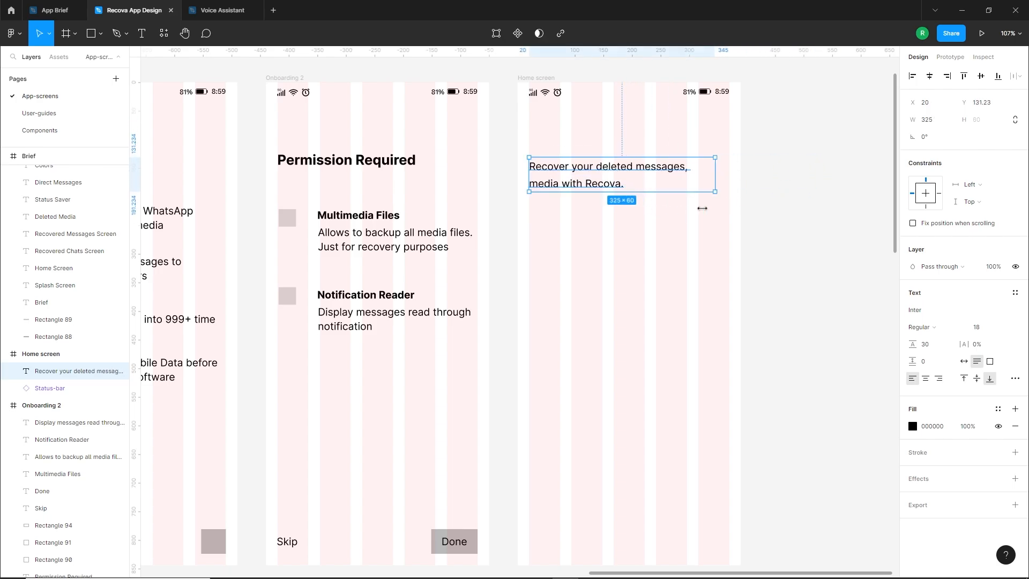
{"action": "left_click", "coordinate": [659, 211]}
Copy Onboarding 1's button square above the Home screen tagline, and place a second copy below the text, enlarged to about 349 × 120 px
{"action": "left_click_drag", "start_coordinate": [660, 210], "coordinate": [657, 270]}
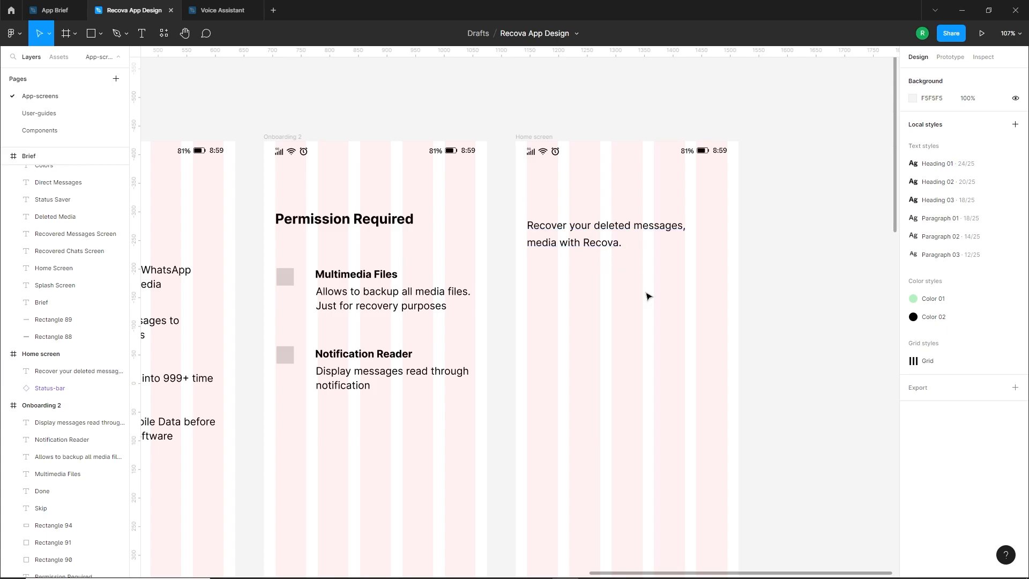
{"action": "scroll", "coordinate": [695, 277], "scroll_direction": "down", "scroll_amount": 3, "text": "ctrl"}
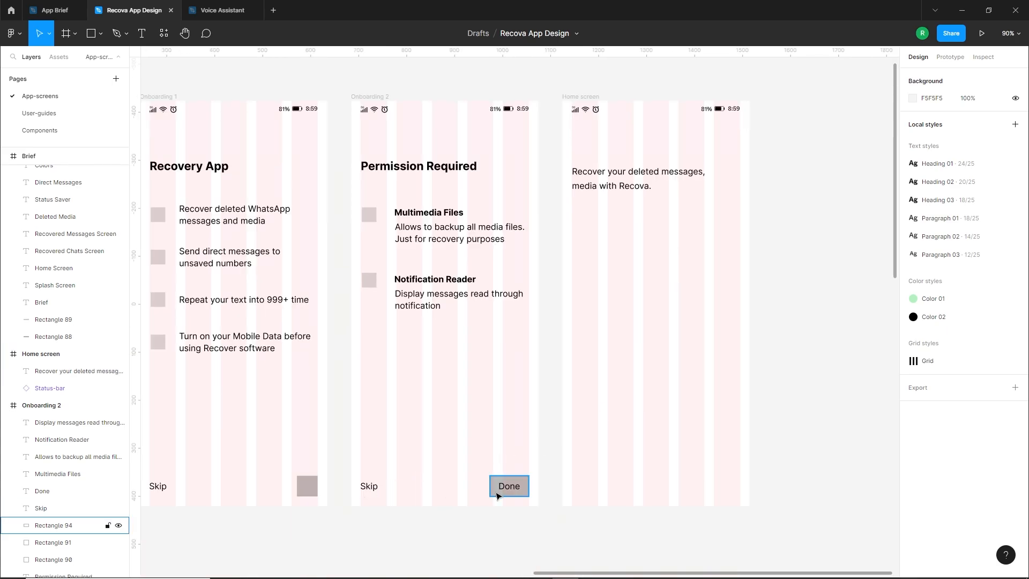
{"action": "left_click_drag", "start_coordinate": [308, 486], "coordinate": [588, 156]}
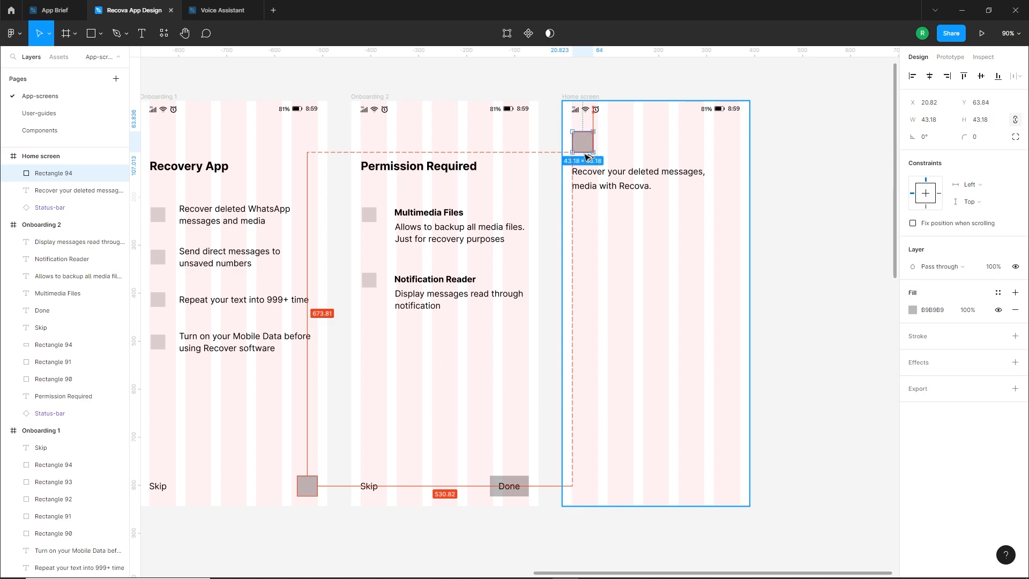
{"action": "left_click_drag", "start_coordinate": [588, 156], "coordinate": [707, 276]}
{"action": "left_click", "coordinate": [607, 236]}
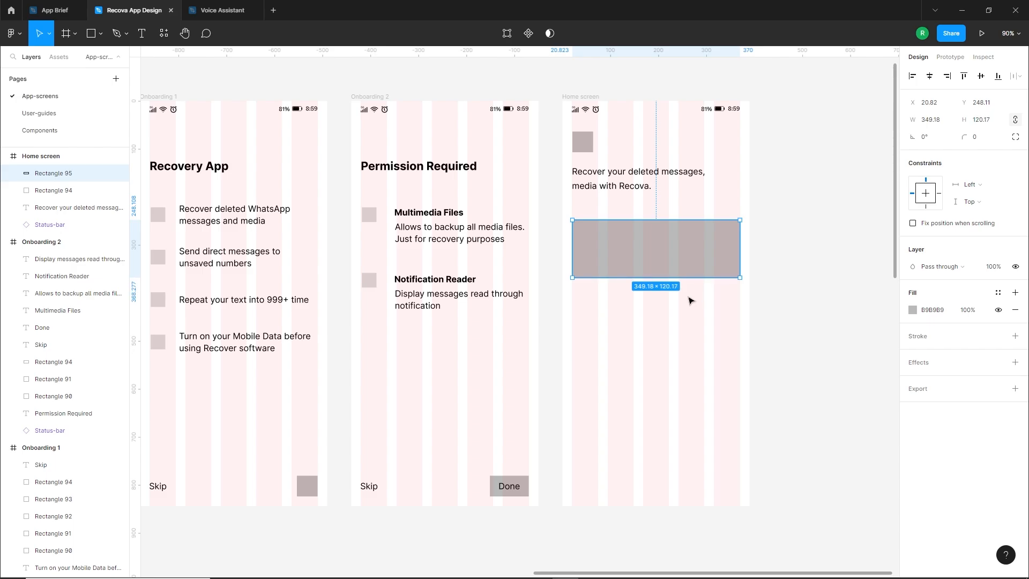
Fill the large Home screen card with the lighter grey D9D9D9 and reduce its height slightly from the lower edge
{"action": "left_click", "coordinate": [913, 312]}
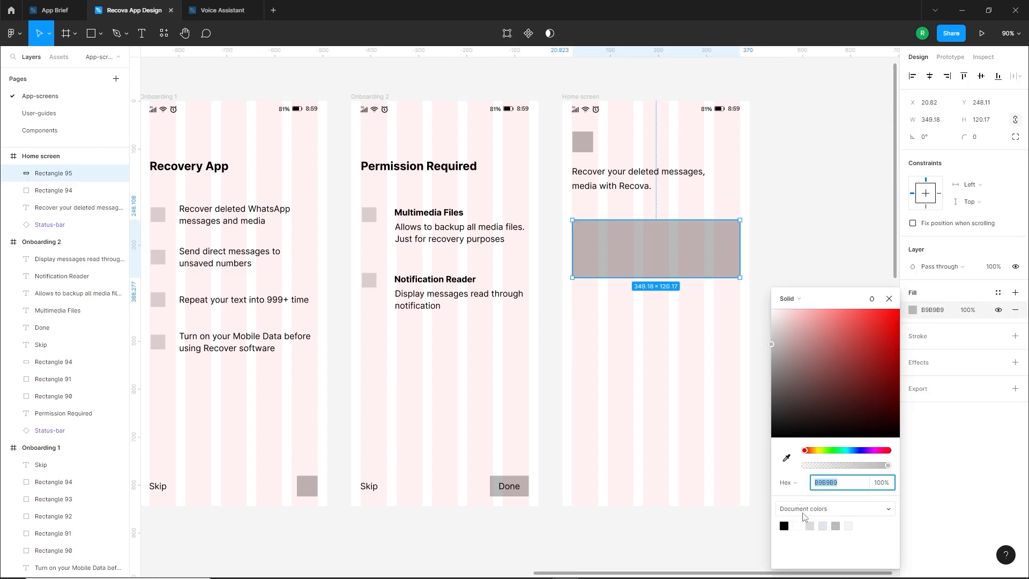
{"action": "left_click", "coordinate": [812, 525]}
{"action": "left_click", "coordinate": [696, 407]}
{"action": "left_click", "coordinate": [674, 254]}
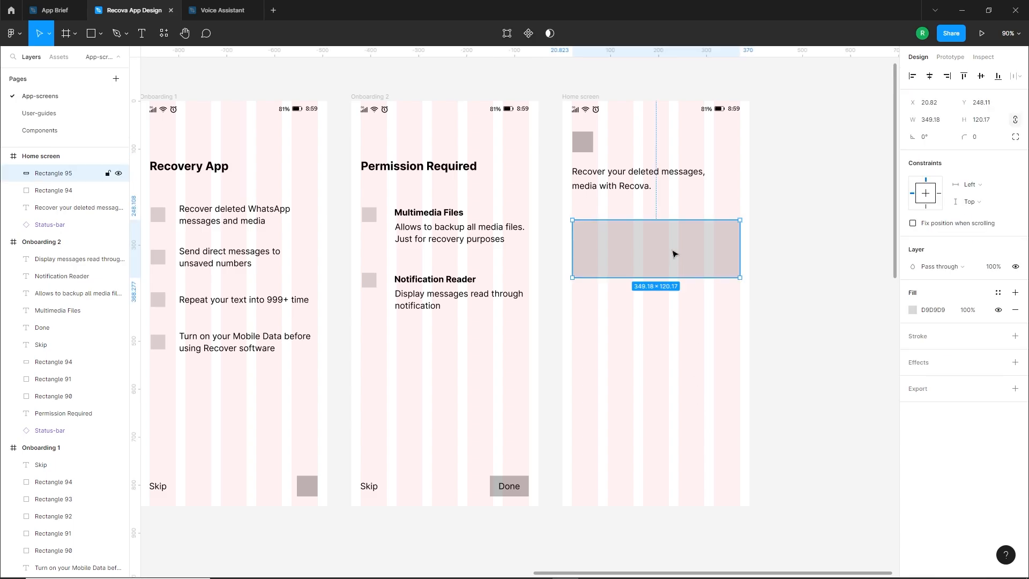
{"action": "left_click_drag", "start_coordinate": [648, 277], "coordinate": [649, 272]}
{"action": "left_click", "coordinate": [650, 312]}
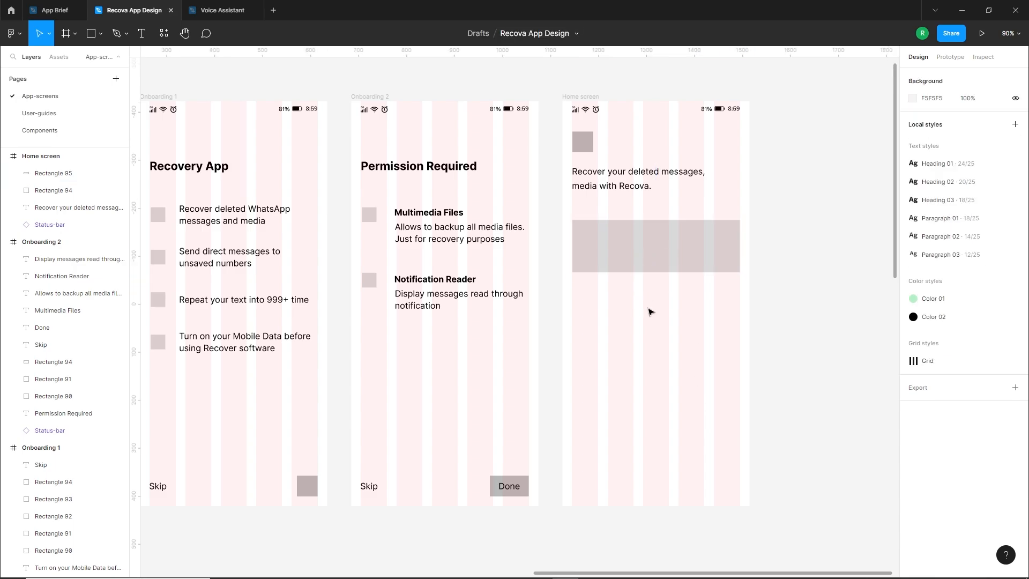
Copy the four Home Screen feature titles and descriptions from the brief and place them below the card on the Home screen
{"action": "scroll", "coordinate": [609, 252], "scroll_direction": "down", "scroll_amount": 5}
{"action": "left_click_drag", "start_coordinate": [299, 332], "coordinate": [517, 301]}
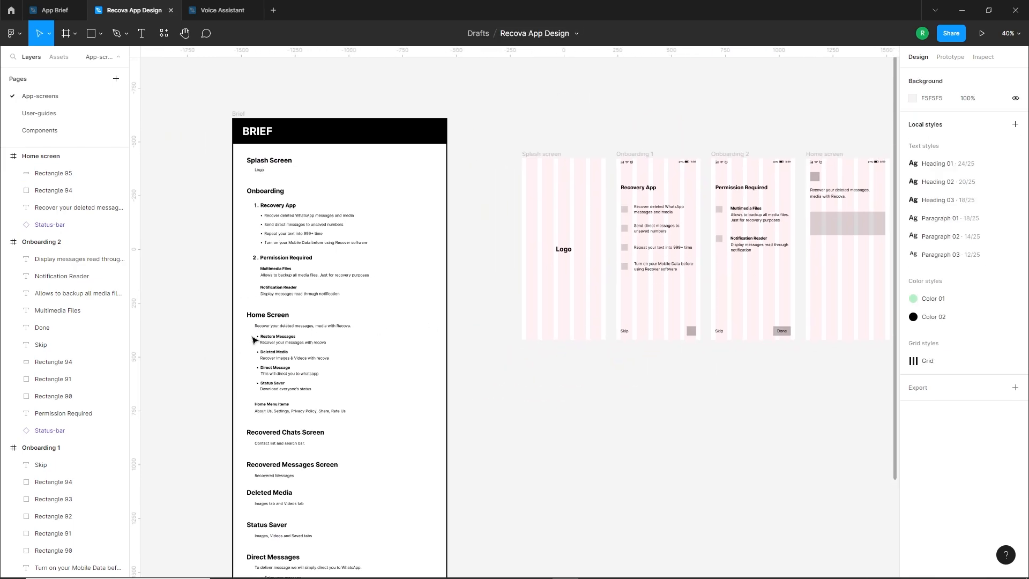
{"action": "left_click_drag", "start_coordinate": [244, 333], "coordinate": [833, 289]}
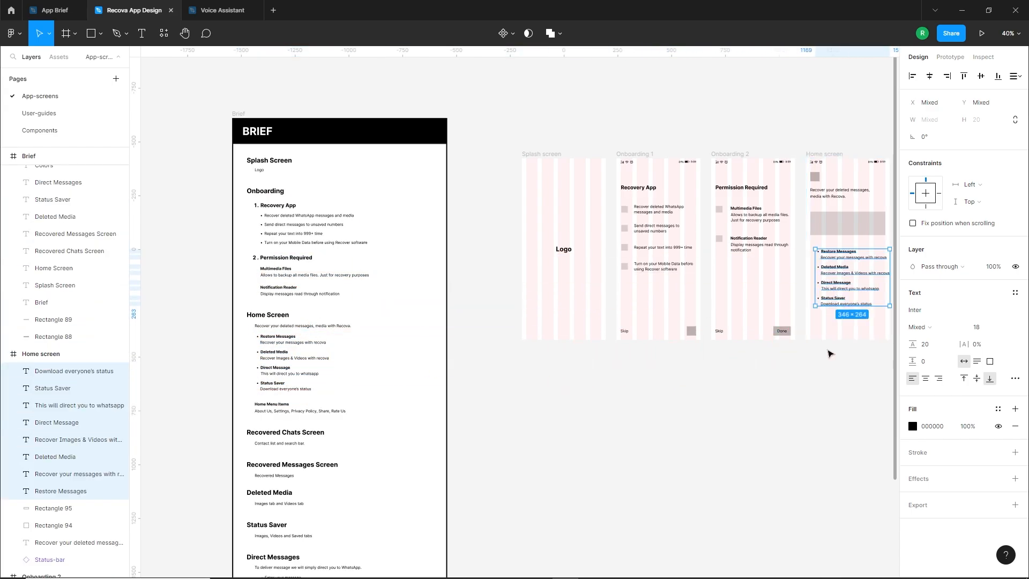
{"action": "left_click_drag", "start_coordinate": [828, 350], "coordinate": [687, 355]}
{"action": "scroll", "coordinate": [740, 297], "scroll_direction": "up", "scroll_amount": 1}
{"action": "scroll", "coordinate": [741, 301], "scroll_direction": "up", "scroll_amount": 5}
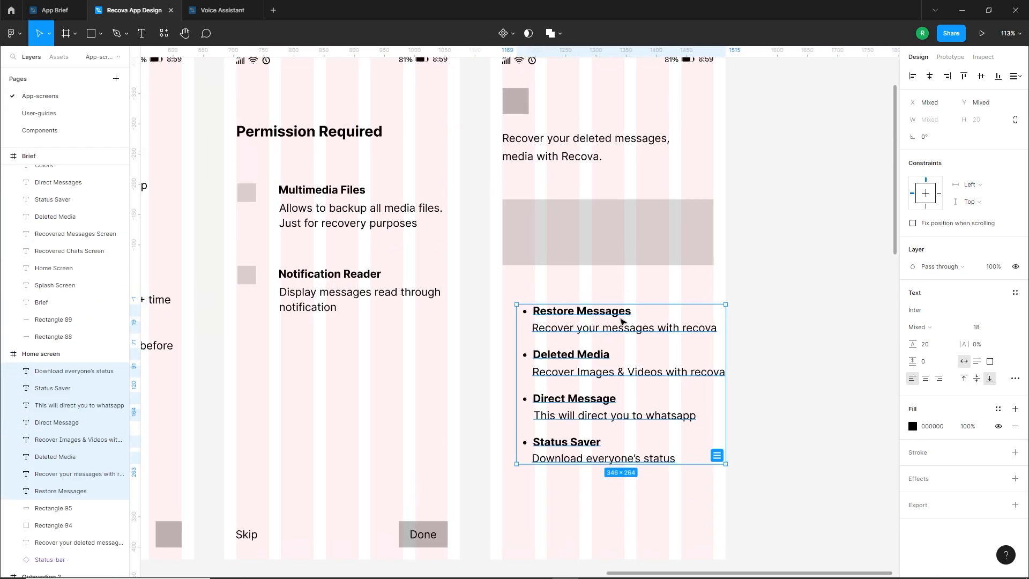
{"action": "key", "text": "alt"}
{"action": "left_click_drag", "start_coordinate": [594, 307], "coordinate": [584, 301]}
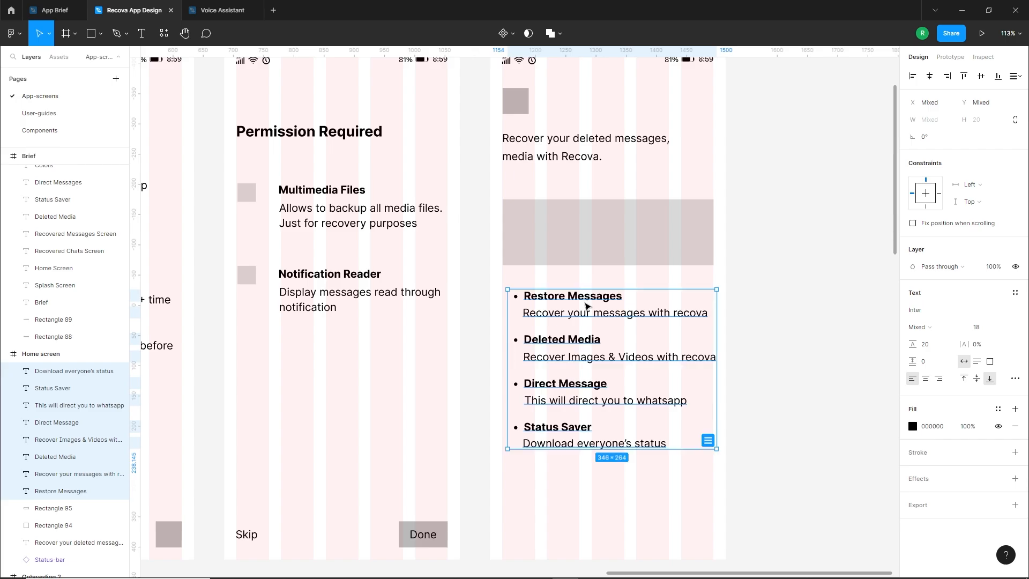
Remove the bullet list style from the Restore Messages, Deleted Media, Direct Message and Status Saver titles
{"action": "left_click", "coordinate": [568, 296]}
{"action": "left_click", "coordinate": [557, 339], "text": "shift"}
{"action": "left_click", "coordinate": [560, 383], "text": "shift"}
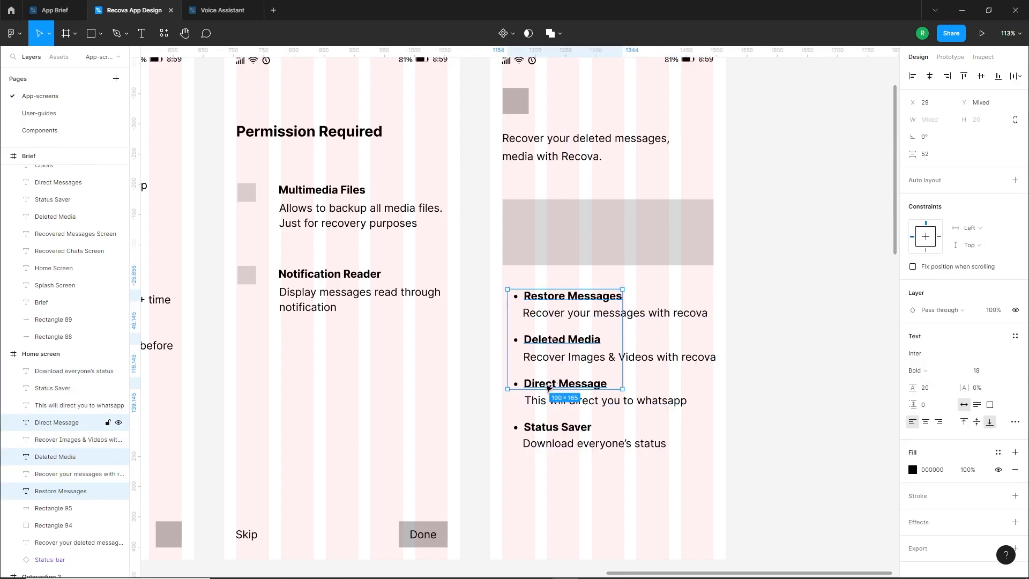
{"action": "left_click", "coordinate": [558, 428], "text": "shift"}
{"action": "left_click", "coordinate": [1014, 422]}
{"action": "left_click", "coordinate": [841, 499]}
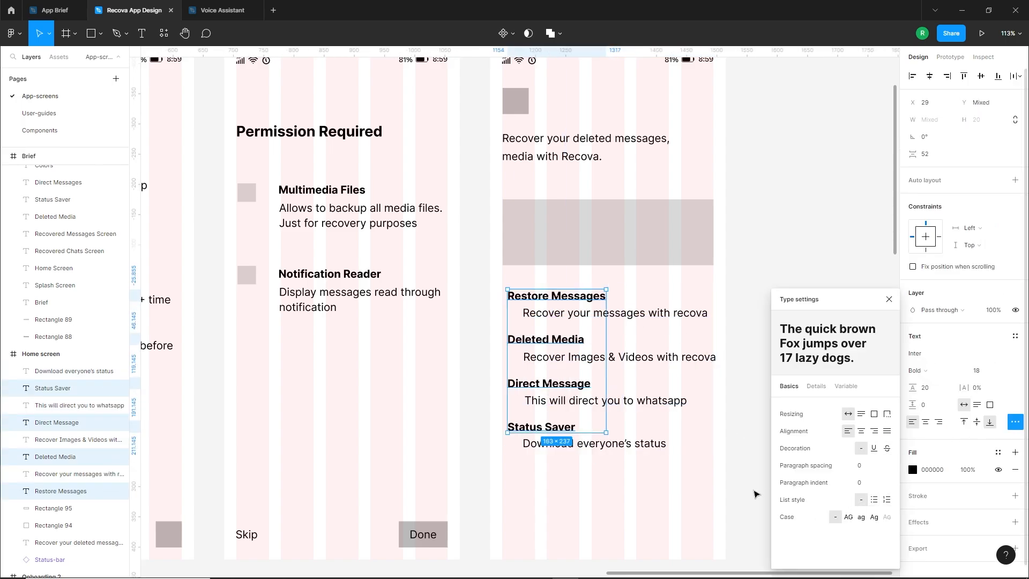
Move the Restore Messages title and its description into the grey card and set the description's font size to 14
{"action": "left_click", "coordinate": [679, 485]}
{"action": "left_click_drag", "start_coordinate": [745, 423], "coordinate": [728, 460]}
{"action": "left_click_drag", "start_coordinate": [531, 336], "coordinate": [571, 260]}
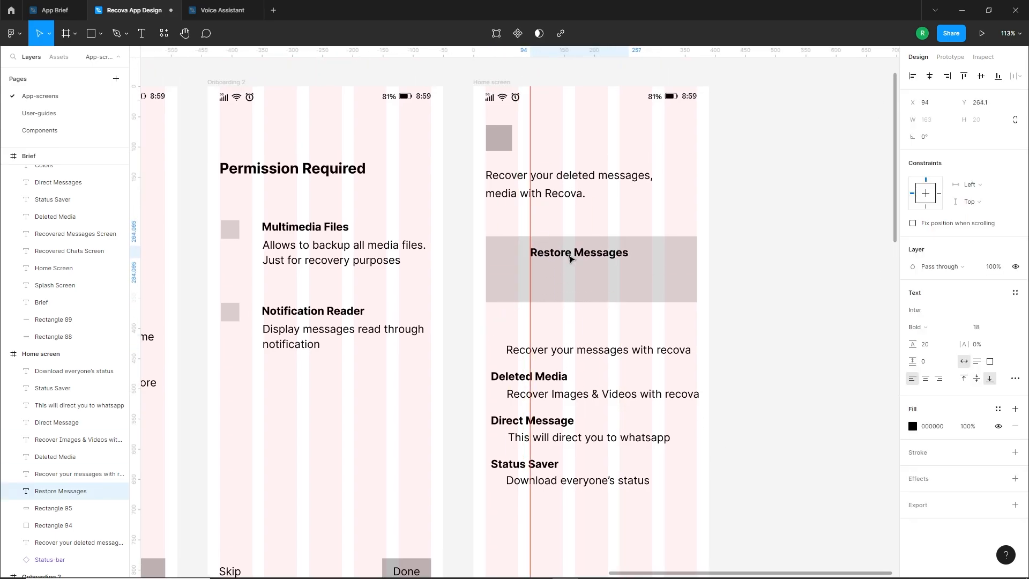
{"action": "left_click_drag", "start_coordinate": [568, 350], "coordinate": [591, 275]}
{"action": "type", "text": "16"}
{"action": "key", "text": "Return"}
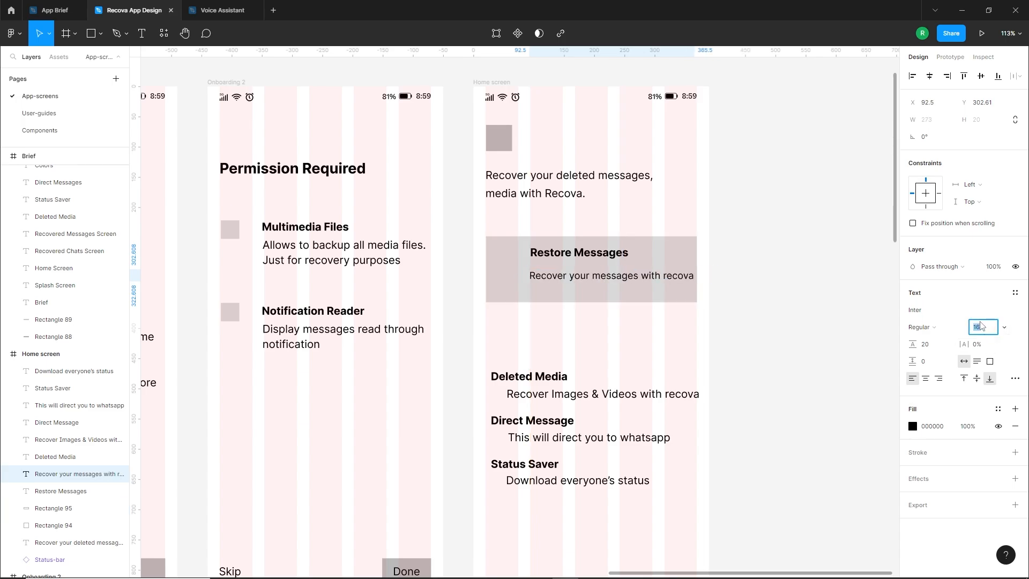
{"action": "key", "text": "Down"}
{"action": "key", "text": "Down"}
{"action": "left_click", "coordinate": [786, 322]}
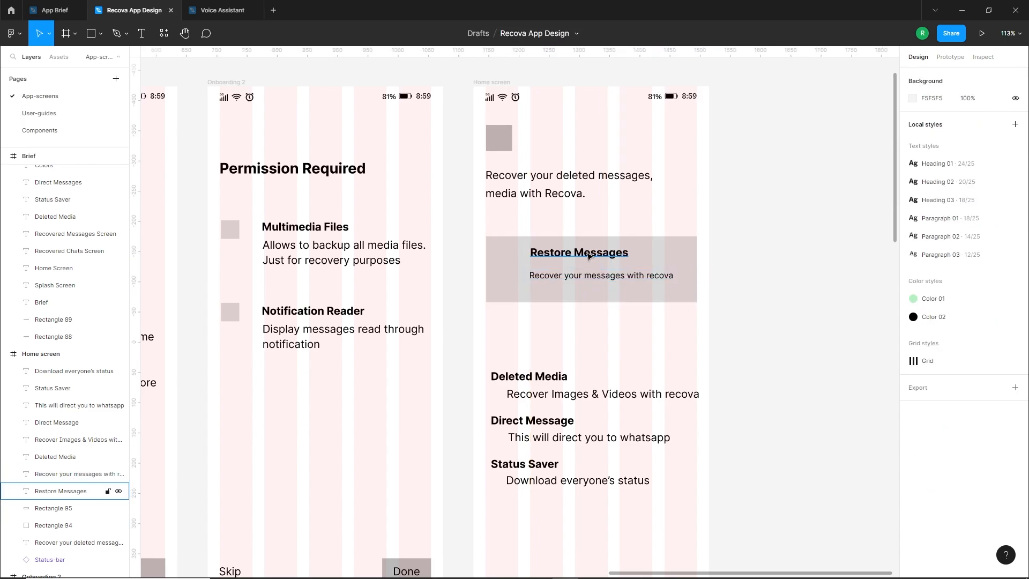
Bring the Restore Messages title closer to its description with a 7 px gap and centre both vertically in the card
{"action": "left_click_drag", "start_coordinate": [588, 256], "coordinate": [591, 264]}
{"action": "left_click", "coordinate": [651, 315]}
{"action": "left_click_drag", "start_coordinate": [652, 315], "coordinate": [630, 315]}
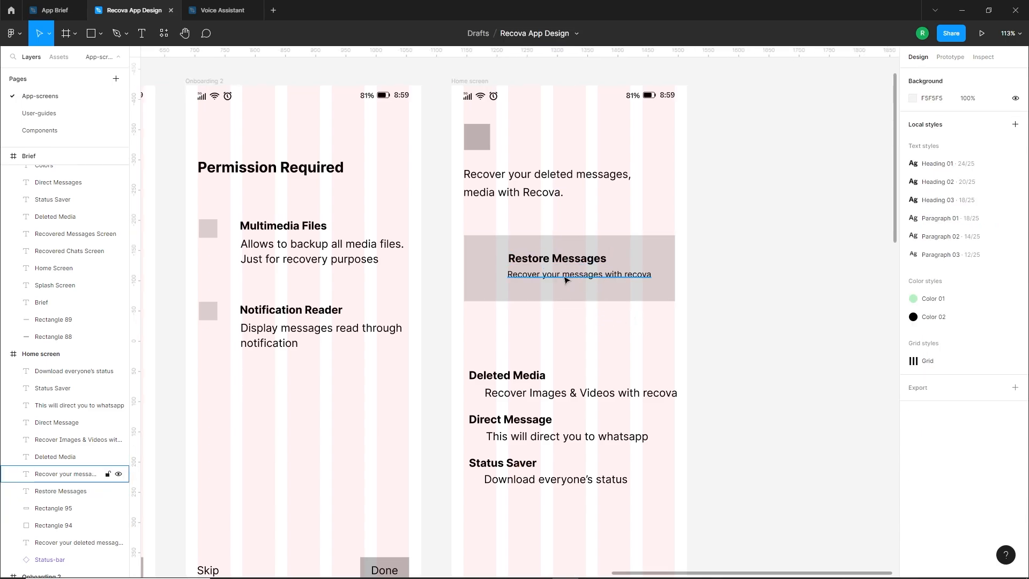
{"action": "left_click", "coordinate": [558, 259]}
{"action": "left_click", "coordinate": [542, 274], "text": "shift"}
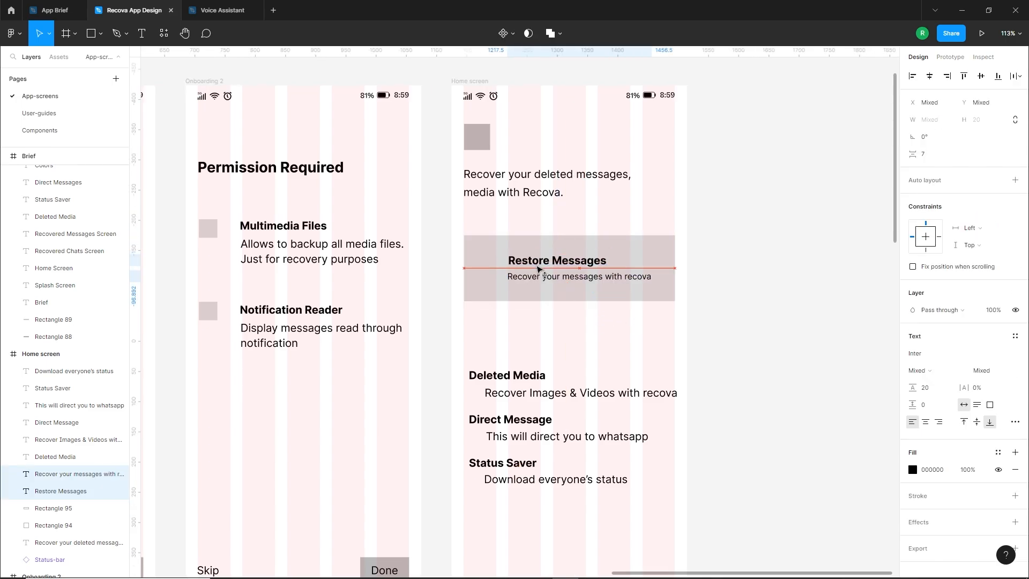
{"action": "left_click", "coordinate": [489, 304]}
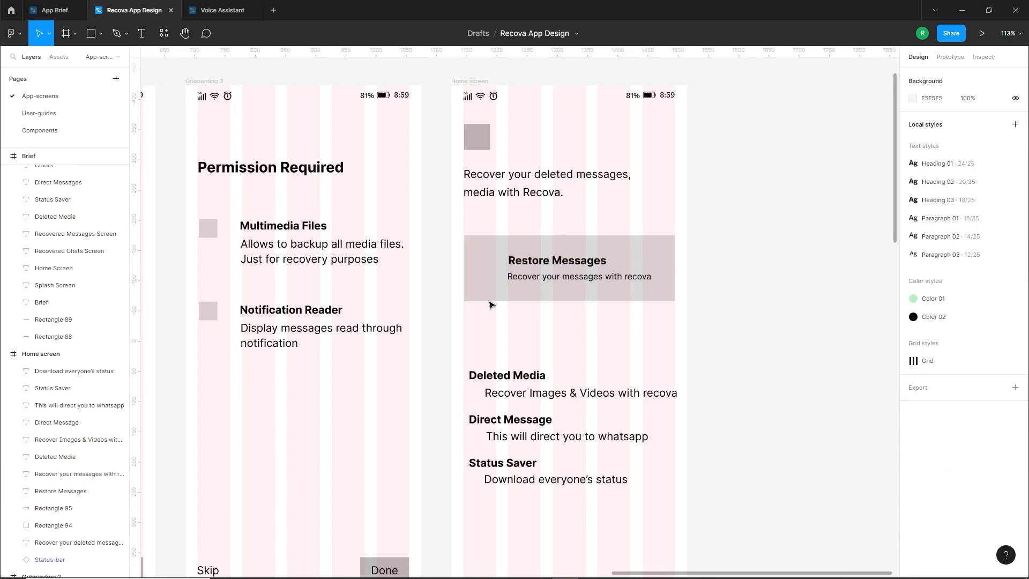
Draw a circle about 47 px wide beside the Restore Messages text in the card and fill it with B9B9B9
{"action": "left_click", "coordinate": [100, 33]}
{"action": "left_click", "coordinate": [48, 98]}
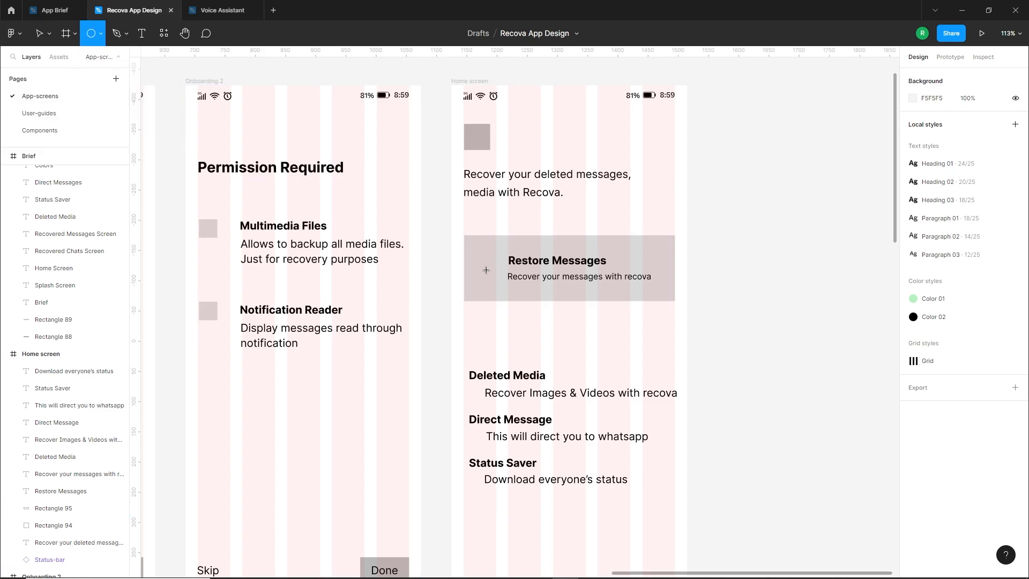
{"action": "left_click_drag", "start_coordinate": [472, 253], "coordinate": [500, 282]}
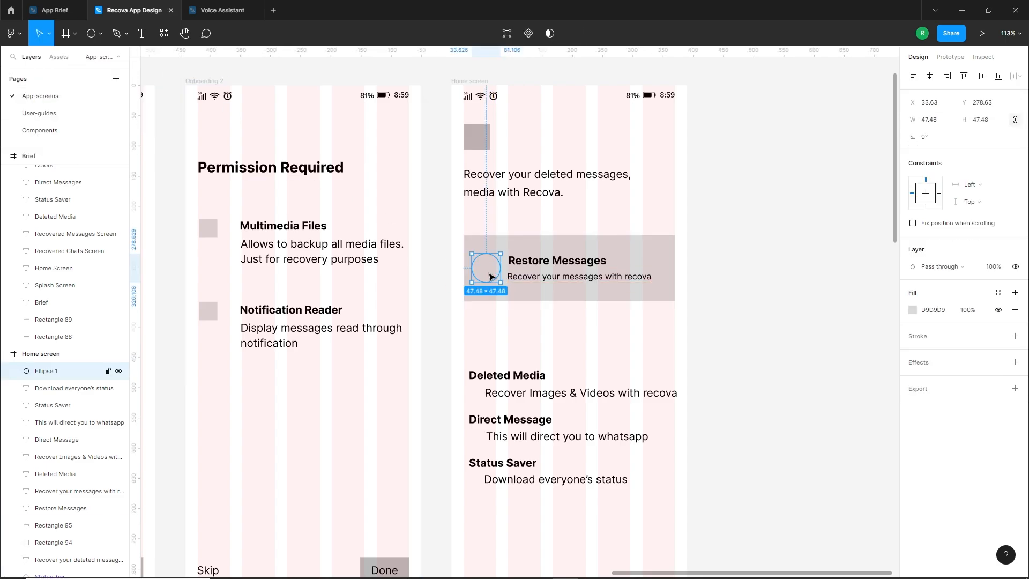
{"action": "left_click", "coordinate": [912, 311]}
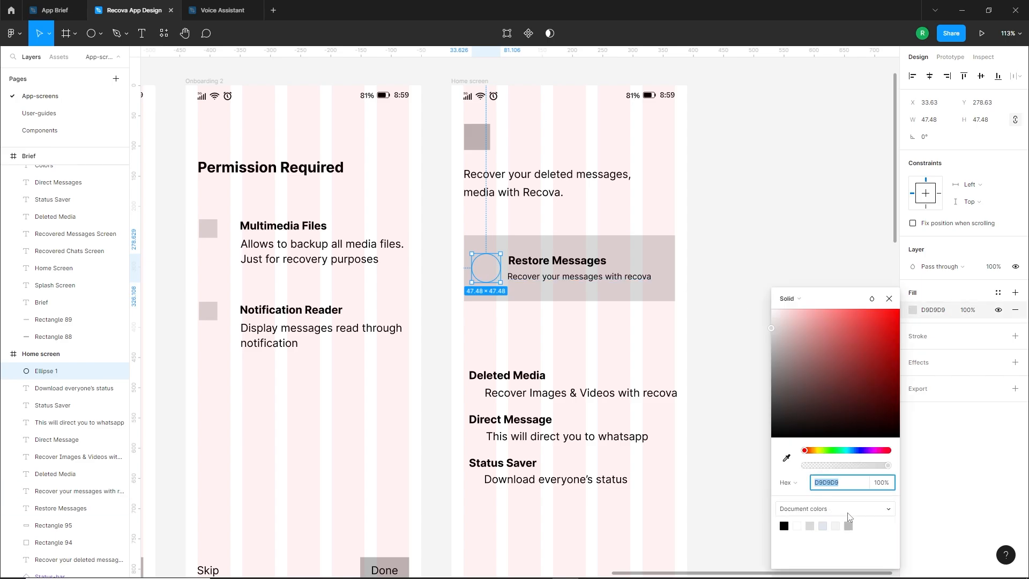
{"action": "left_click", "coordinate": [849, 525]}
{"action": "left_click", "coordinate": [602, 358]}
{"action": "left_click", "coordinate": [490, 270]}
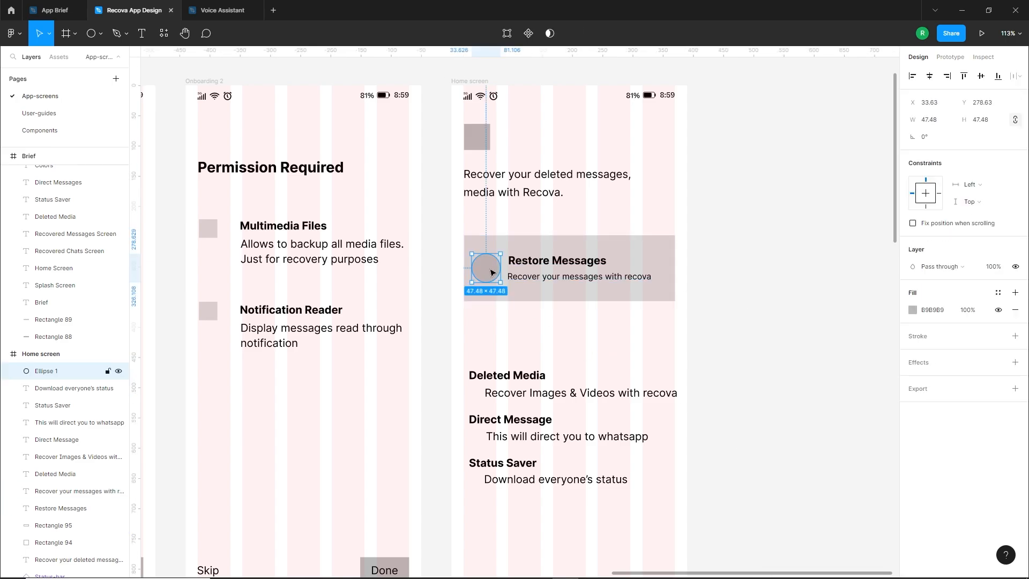
{"action": "left_click_drag", "start_coordinate": [489, 271], "coordinate": [556, 264]}
{"action": "left_click", "coordinate": [547, 275]}
{"action": "left_click", "coordinate": [550, 263], "text": "shift"}
{"action": "left_click", "coordinate": [535, 341]}
Move the remaining feature texts outside the Home screen and duplicate the Restore Messages card downward to make four evenly spaced cards
{"action": "scroll", "coordinate": [534, 342], "scroll_direction": "down", "scroll_amount": 2}
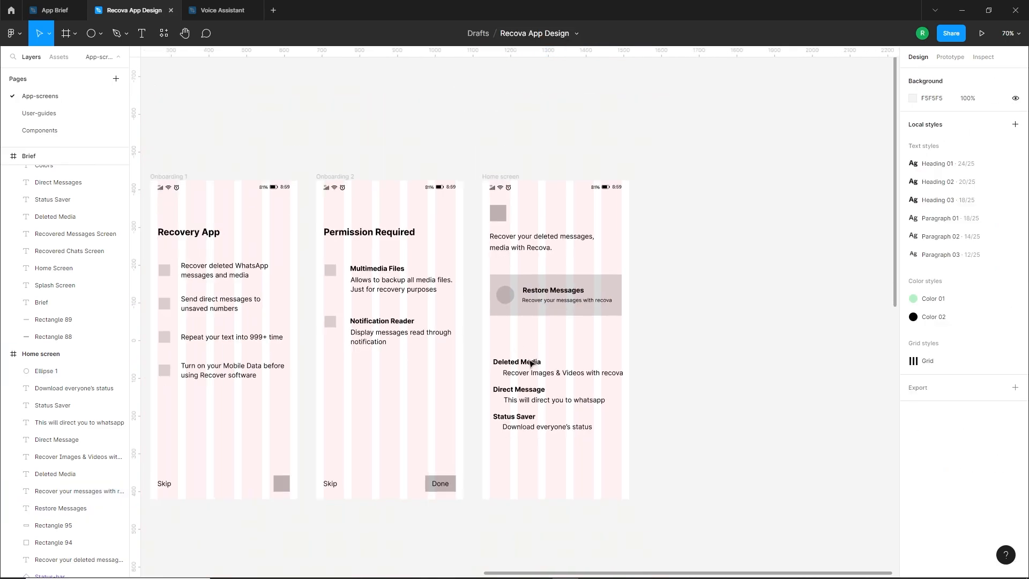
{"action": "left_click_drag", "start_coordinate": [514, 340], "coordinate": [568, 441]}
{"action": "left_click_drag", "start_coordinate": [514, 416], "coordinate": [728, 409]}
{"action": "left_click_drag", "start_coordinate": [590, 334], "coordinate": [486, 274]}
{"action": "left_click_drag", "start_coordinate": [545, 290], "coordinate": [542, 336]}
{"action": "key", "text": "ctrl+d"}
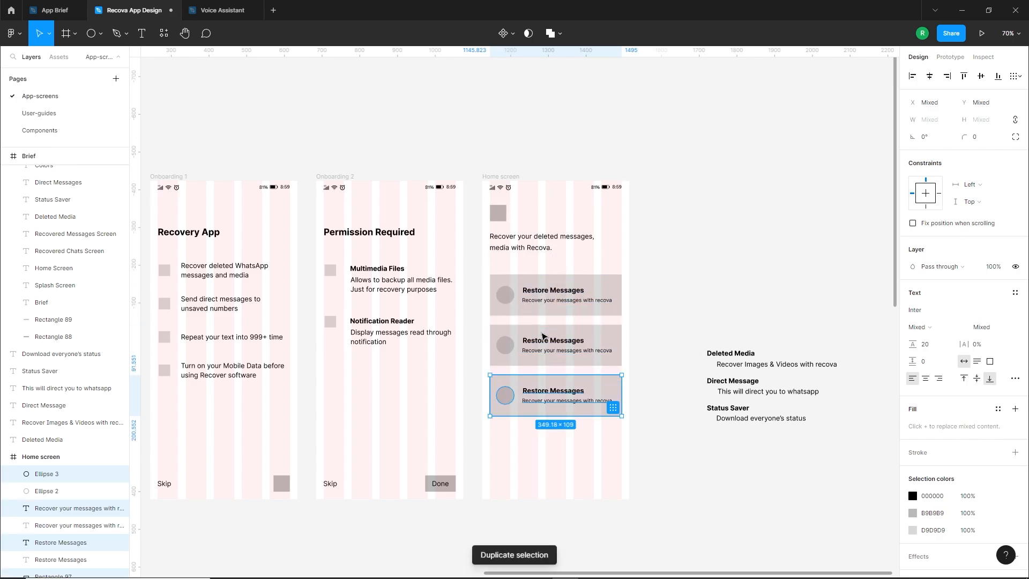
{"action": "key", "text": "ctrl+d"}
{"action": "left_click", "coordinate": [634, 468]}
{"action": "scroll", "coordinate": [663, 435], "scroll_direction": "up", "scroll_amount": 2}
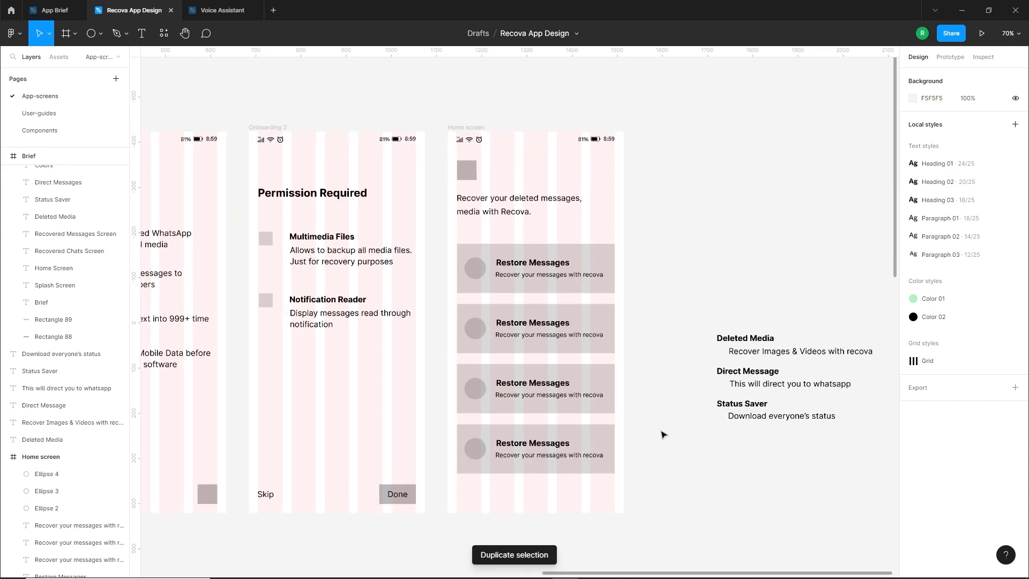
Delete the duplicated Restore Messages titles and descriptions from the second, third and fourth cards
{"action": "left_click_drag", "start_coordinate": [677, 329], "coordinate": [461, 337]}
{"action": "left_click", "coordinate": [484, 331]}
{"action": "key", "text": "Delete"}
{"action": "left_click", "coordinate": [487, 346]}
{"action": "key", "text": "Delete"}
{"action": "left_click", "coordinate": [489, 400]}
{"action": "key", "text": "Delete"}
{"action": "left_click", "coordinate": [490, 415]}
{"action": "key", "text": "Delete"}
Place the Deleted Media title and description in the second card and set the description's font size to 14
{"action": "left_click_drag", "start_coordinate": [750, 364], "coordinate": [476, 335]}
{"action": "type", "text": "14"}
{"action": "key", "text": "Return"}
{"action": "left_click", "coordinate": [619, 341]}
Place the Direct Message title and description in the third card and set the description's font size to 14
{"action": "left_click_drag", "start_coordinate": [718, 387], "coordinate": [464, 403]}
{"action": "left_click_drag", "start_coordinate": [751, 408], "coordinate": [490, 403]}
{"action": "left_click", "coordinate": [977, 327]}
{"action": "type", "text": "14"}
{"action": "key", "text": "Return"}
{"action": "left_click", "coordinate": [699, 359]}
{"action": "left_click", "coordinate": [482, 418]}
{"action": "left_click", "coordinate": [481, 405], "text": "shift"}
{"action": "left_click", "coordinate": [698, 380]}
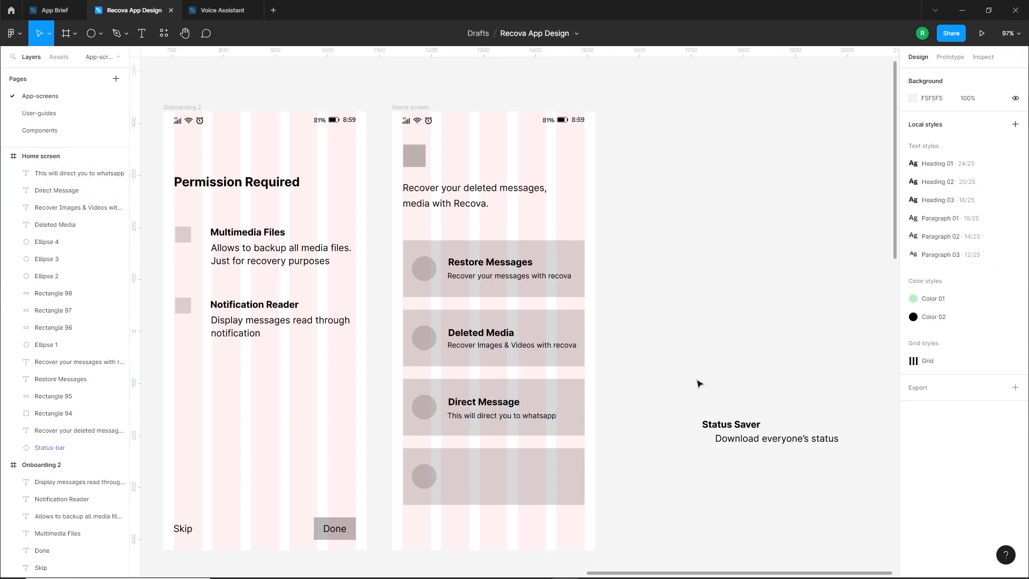
Place the Status Saver title and description in the fourth card, reducing the description's font size to match the other cards
{"action": "left_click_drag", "start_coordinate": [739, 425], "coordinate": [484, 473]}
{"action": "left_click_drag", "start_coordinate": [761, 438], "coordinate": [478, 467]}
{"action": "left_click", "coordinate": [984, 327]}
{"action": "type", "text": "15"}
{"action": "key", "text": "Return"}
{"action": "key", "text": "Down"}
{"action": "left_click", "coordinate": [713, 426]}
{"action": "left_click", "coordinate": [482, 473]}
{"action": "left_click", "coordinate": [481, 484], "text": "shift"}
{"action": "left_click", "coordinate": [682, 447]}
Hide the layout grids on the app screens
{"action": "scroll", "coordinate": [676, 448], "scroll_direction": "down", "scroll_amount": 2}
{"action": "left_click_drag", "start_coordinate": [663, 463], "coordinate": [683, 484]}
{"action": "left_click", "coordinate": [489, 193]}
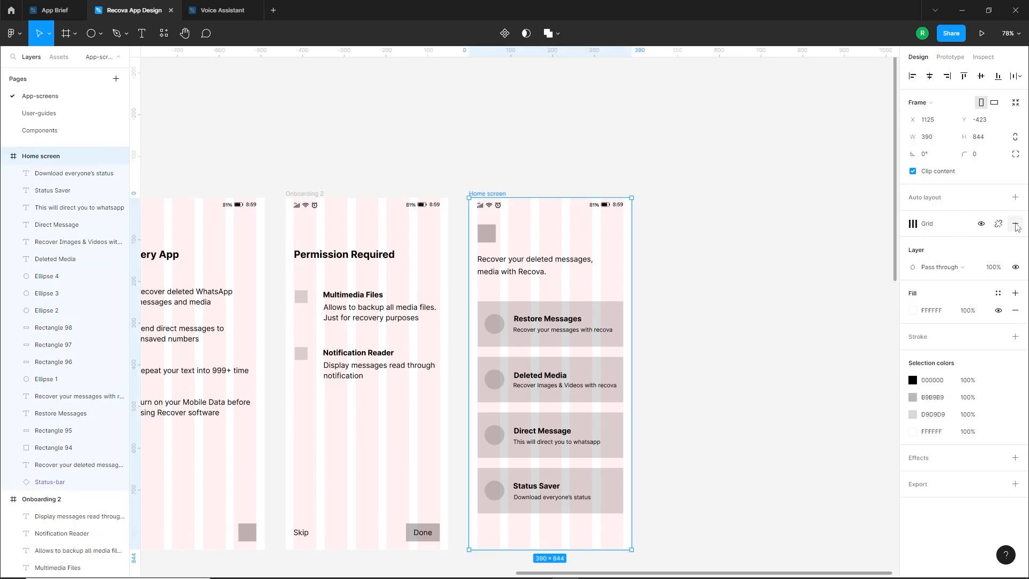
{"action": "key", "text": "shift+g"}
{"action": "left_click_drag", "start_coordinate": [712, 360], "coordinate": [667, 319]}
{"action": "left_click", "coordinate": [670, 331]}
Duplicate the Home screen frame to its right and rename the copy "Recoverd chats screen"
{"action": "left_click", "coordinate": [399, 170]}
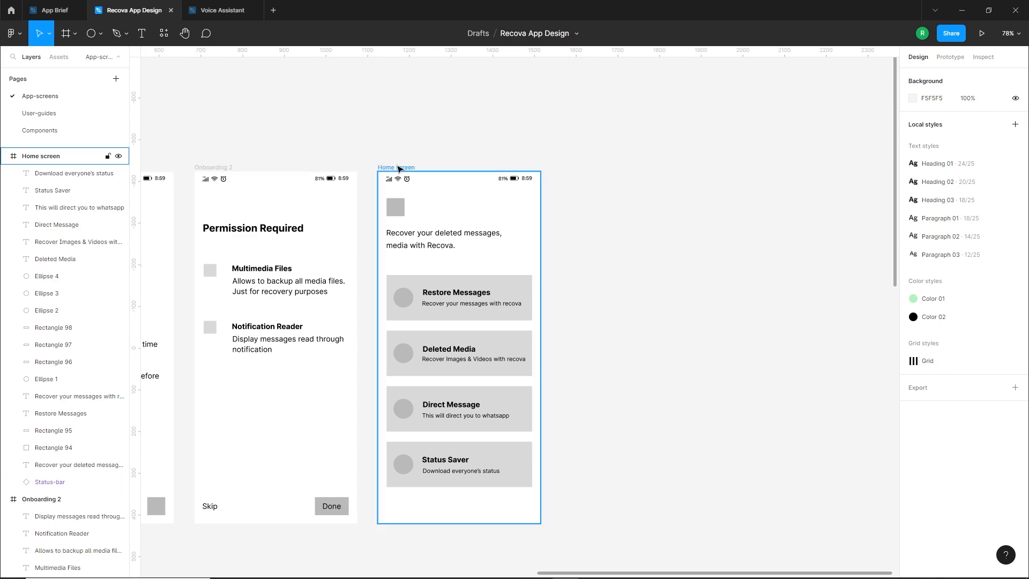
{"action": "left_click_drag", "start_coordinate": [398, 169], "coordinate": [582, 180]}
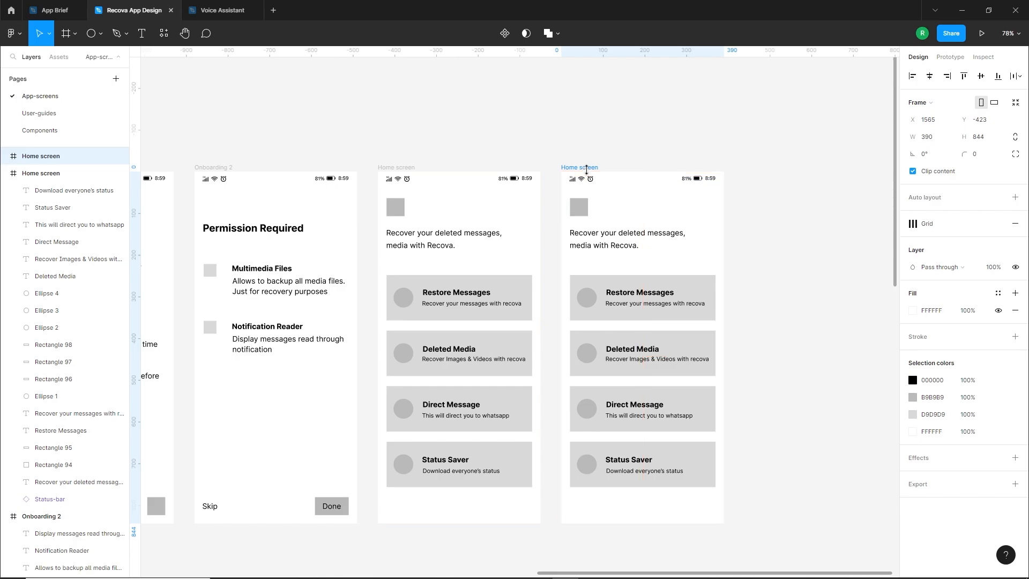
{"action": "double_click", "coordinate": [583, 168]}
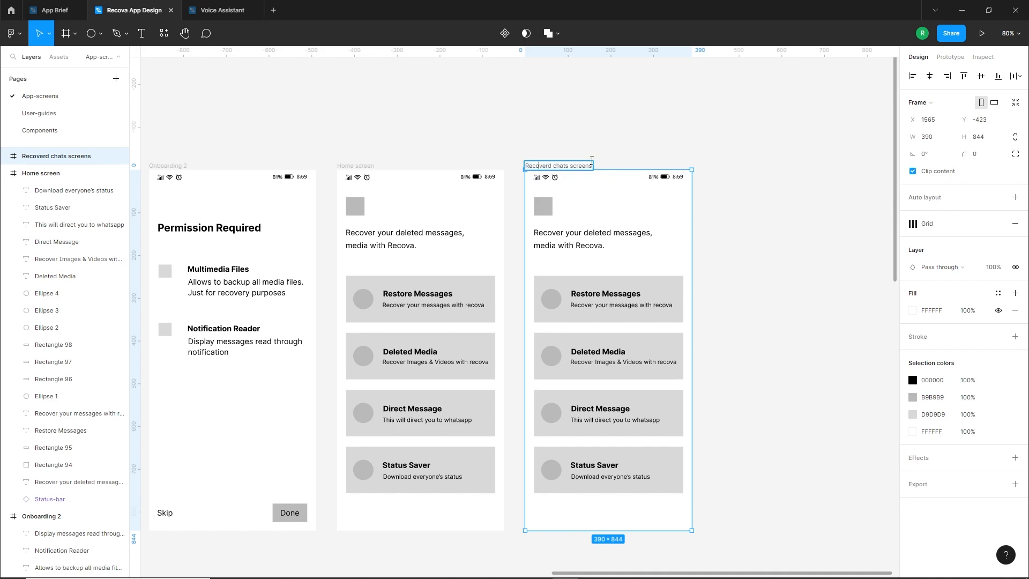
{"action": "left_click", "coordinate": [650, 151]}
Delete the intro text and all four cards from the Recoverd chats screen, keeping the status bar and grey square
{"action": "left_click_drag", "start_coordinate": [619, 212], "coordinate": [481, 282]}
{"action": "key", "text": "Delete"}
{"action": "key", "text": "Delete"}
{"action": "left_click_drag", "start_coordinate": [534, 252], "coordinate": [528, 262]}
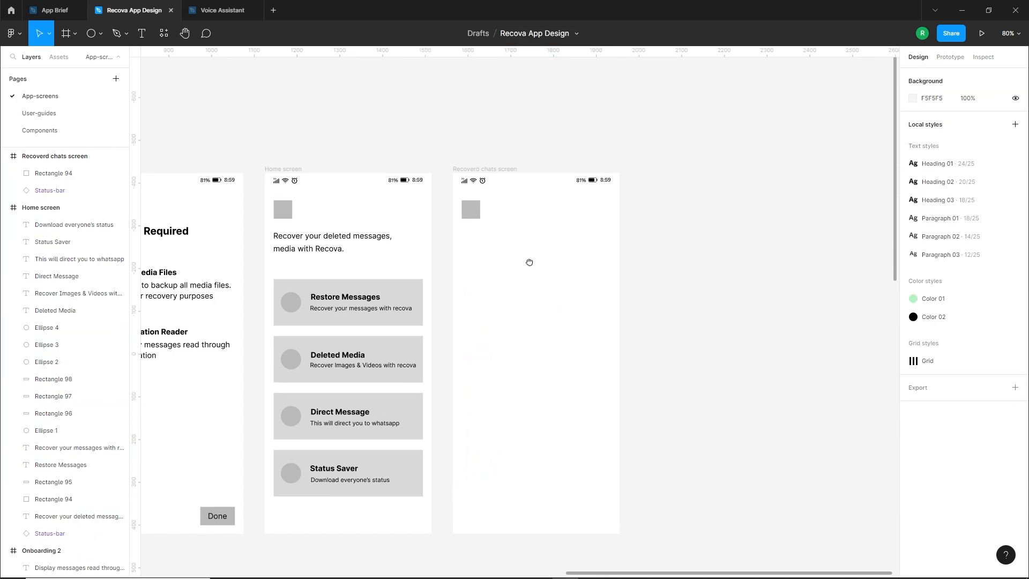
Copy the Home screen's intro text onto the Recoverd chats screen and check the brief's Recovered Chats Screen section
{"action": "left_click_drag", "start_coordinate": [316, 245], "coordinate": [531, 244]}
{"action": "scroll", "coordinate": [660, 293], "scroll_direction": "down", "scroll_amount": 1}
{"action": "scroll", "coordinate": [660, 293], "scroll_direction": "down", "scroll_amount": 5}
{"action": "left_click_drag", "start_coordinate": [267, 344], "coordinate": [451, 344]}
{"action": "scroll", "coordinate": [272, 468], "scroll_direction": "up", "scroll_amount": 5}
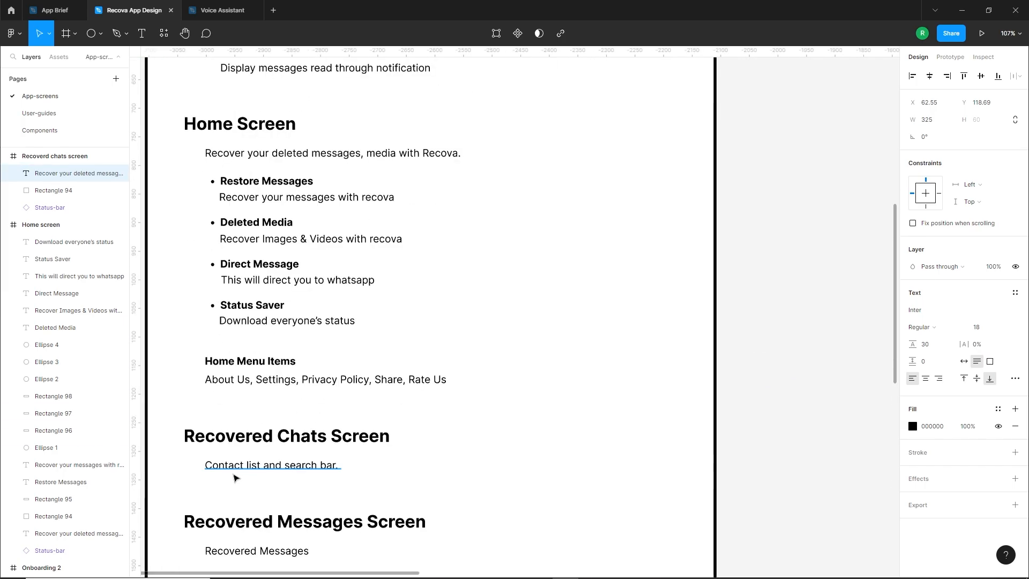
{"action": "scroll", "coordinate": [294, 471], "scroll_direction": "down", "scroll_amount": 3}
{"action": "scroll", "coordinate": [538, 403], "scroll_direction": "right", "scroll_amount": 6}
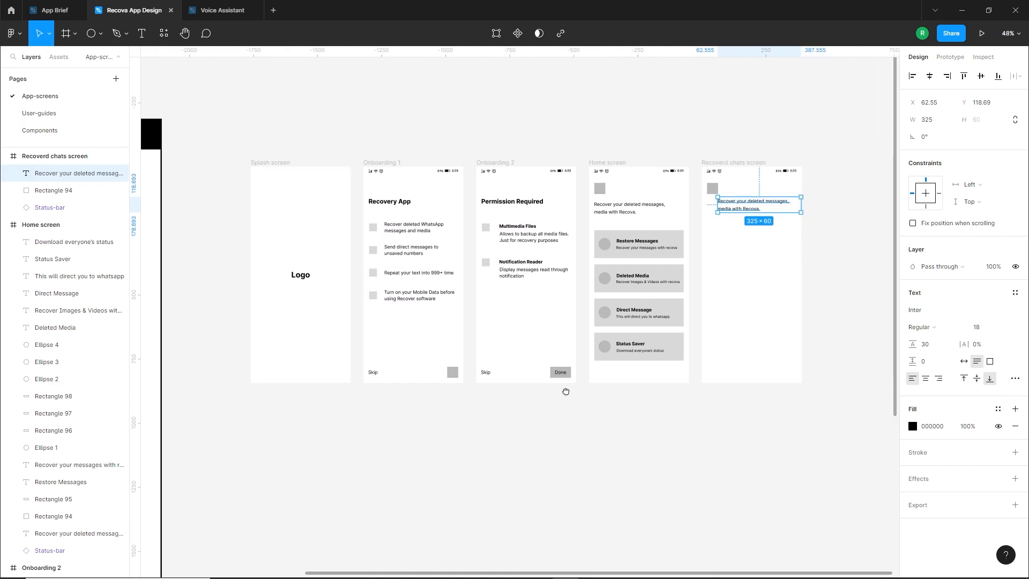
{"action": "scroll", "coordinate": [762, 243], "scroll_direction": "up", "scroll_amount": 5}
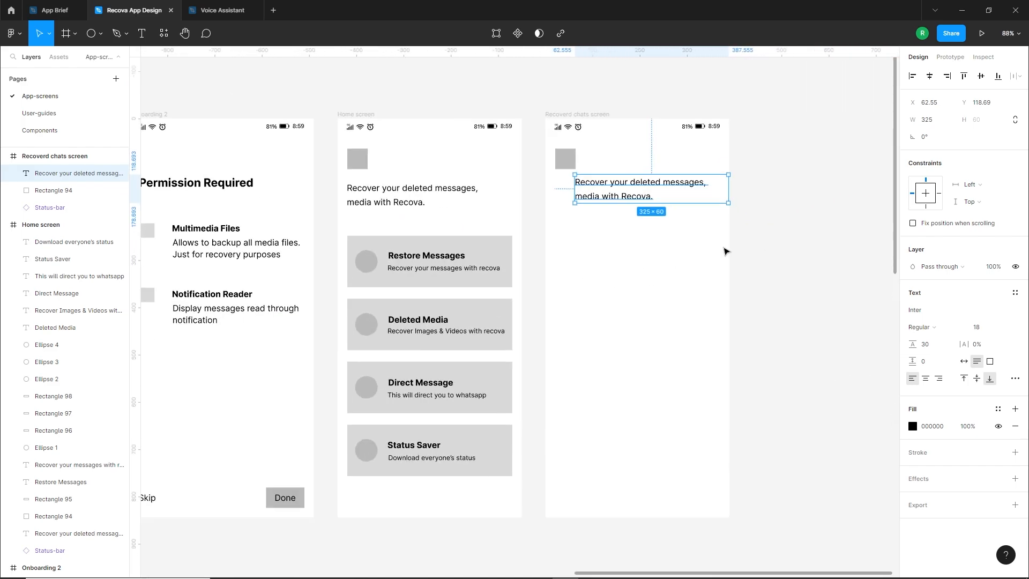
Change the copied text to "Recover Chats", align it beside the grey square and make it bold
{"action": "left_click_drag", "start_coordinate": [549, 202], "coordinate": [559, 170]}
{"action": "double_click", "coordinate": [558, 169]}
{"action": "type", "text": "Recove"}
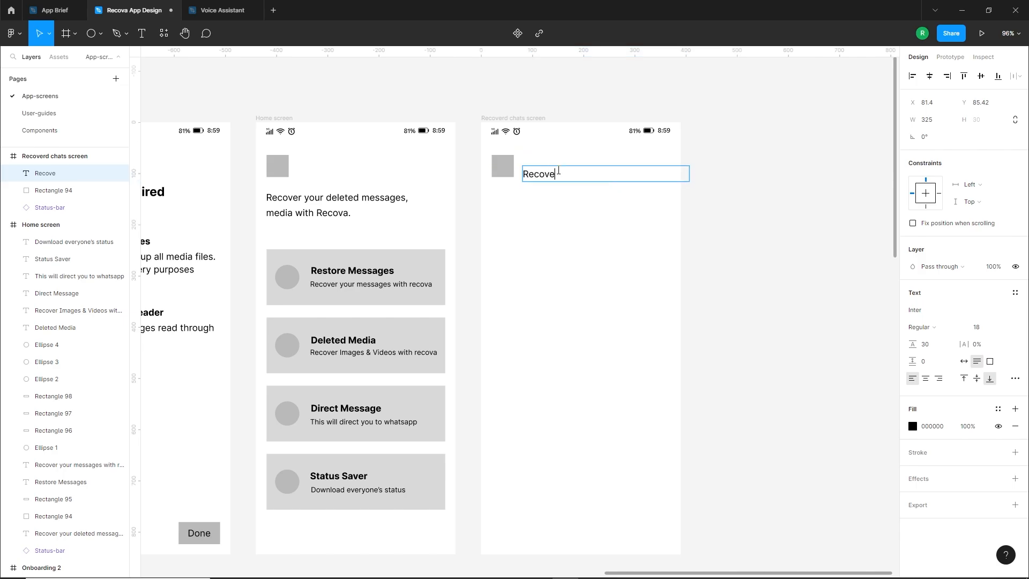
{"action": "type", "text": "r Chats"}
{"action": "key", "text": "Escape"}
{"action": "left_click_drag", "start_coordinate": [571, 177], "coordinate": [578, 170]}
{"action": "left_click", "coordinate": [943, 328]}
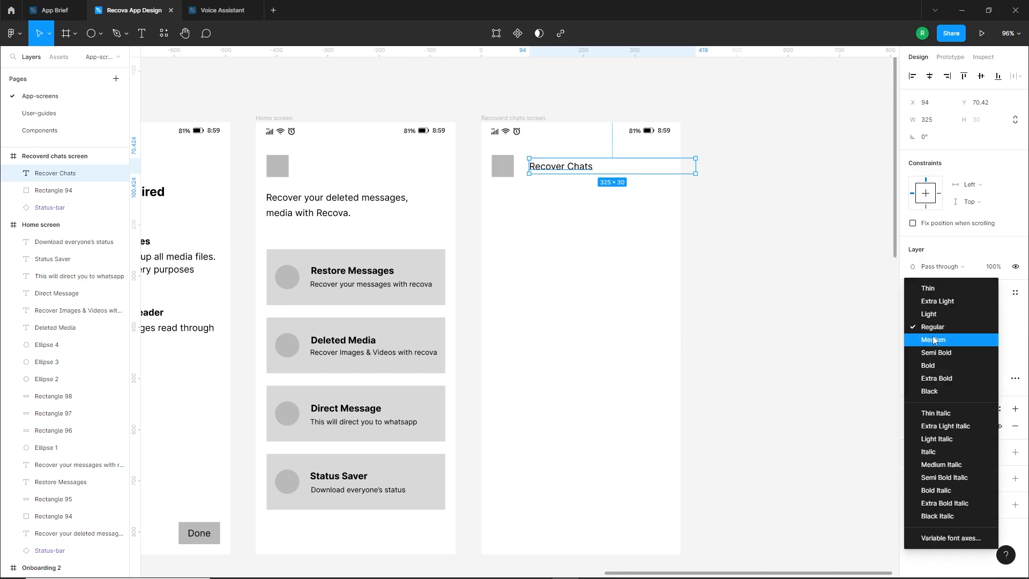
{"action": "left_click", "coordinate": [927, 363]}
{"action": "left_click", "coordinate": [582, 313]}
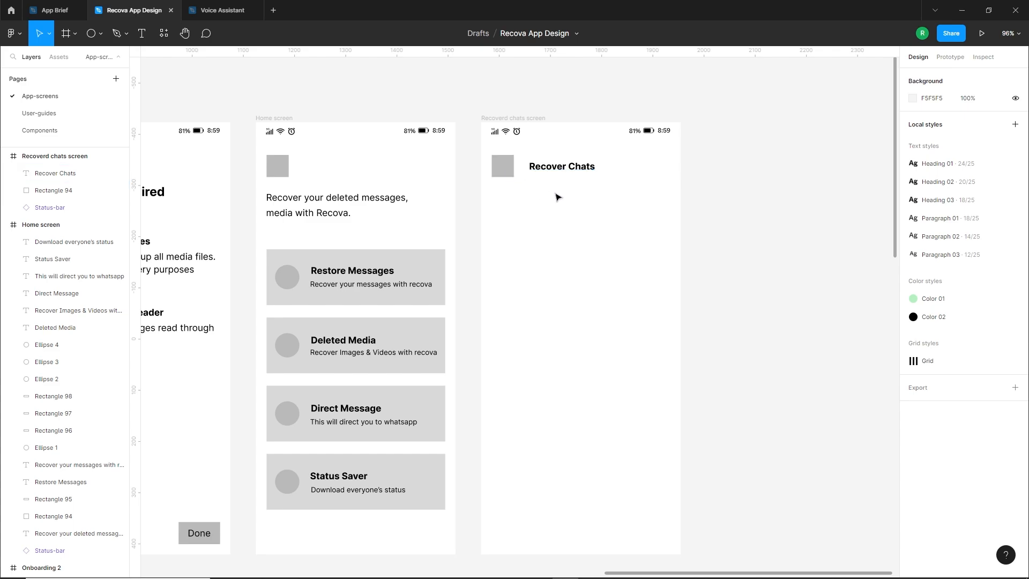
Draw a rectangle about 350 × 49 px below the Recover Chats heading as the search bar
{"action": "left_click_drag", "start_coordinate": [561, 216], "coordinate": [555, 210]}
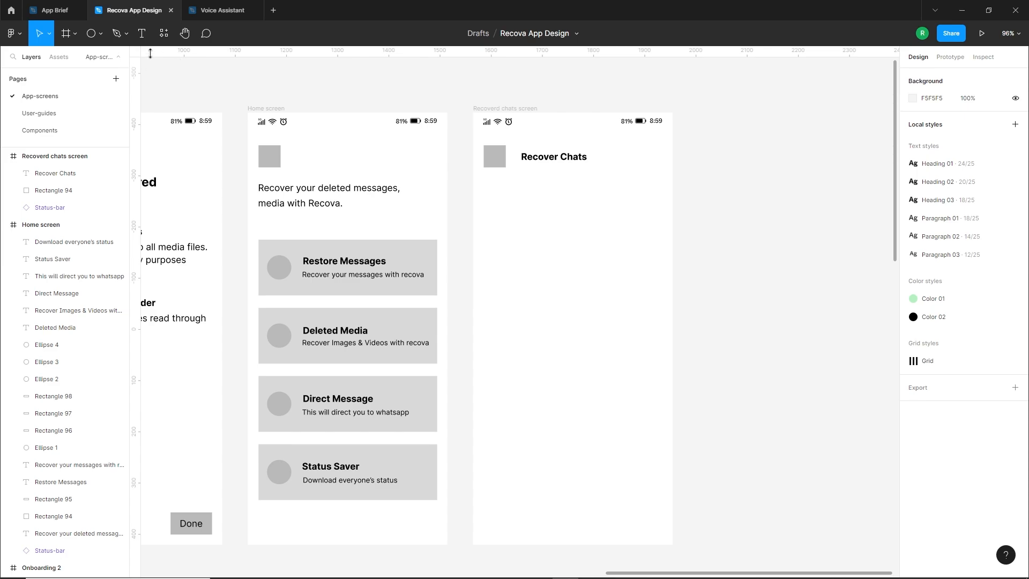
{"action": "left_click", "coordinate": [101, 33]}
{"action": "left_click", "coordinate": [107, 57]}
{"action": "left_click_drag", "start_coordinate": [484, 186], "coordinate": [661, 209]}
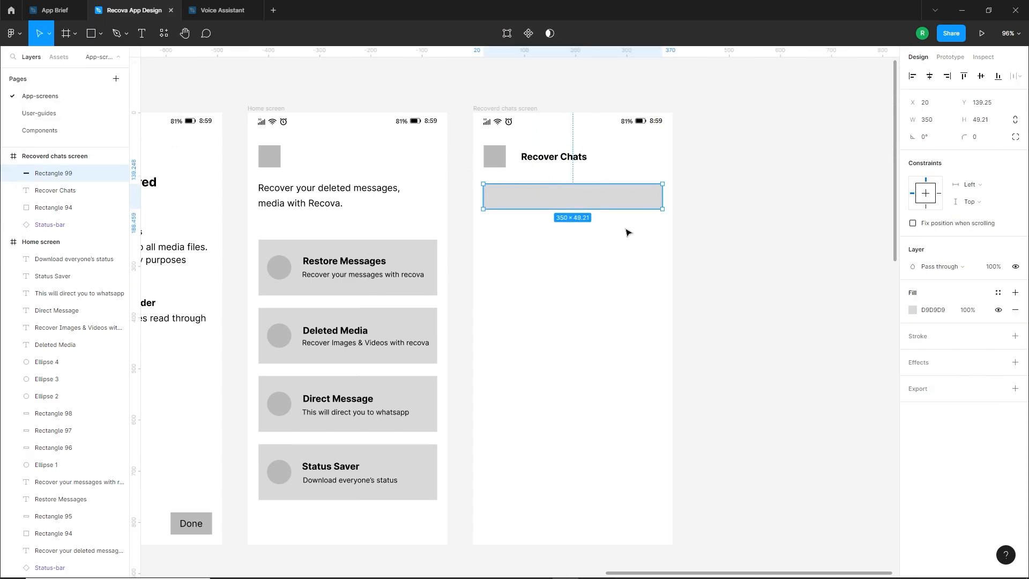
{"action": "left_click", "coordinate": [625, 229]}
{"action": "left_click", "coordinate": [555, 200]}
{"action": "left_click", "coordinate": [546, 249]}
{"action": "left_click_drag", "start_coordinate": [545, 251], "coordinate": [493, 243]}
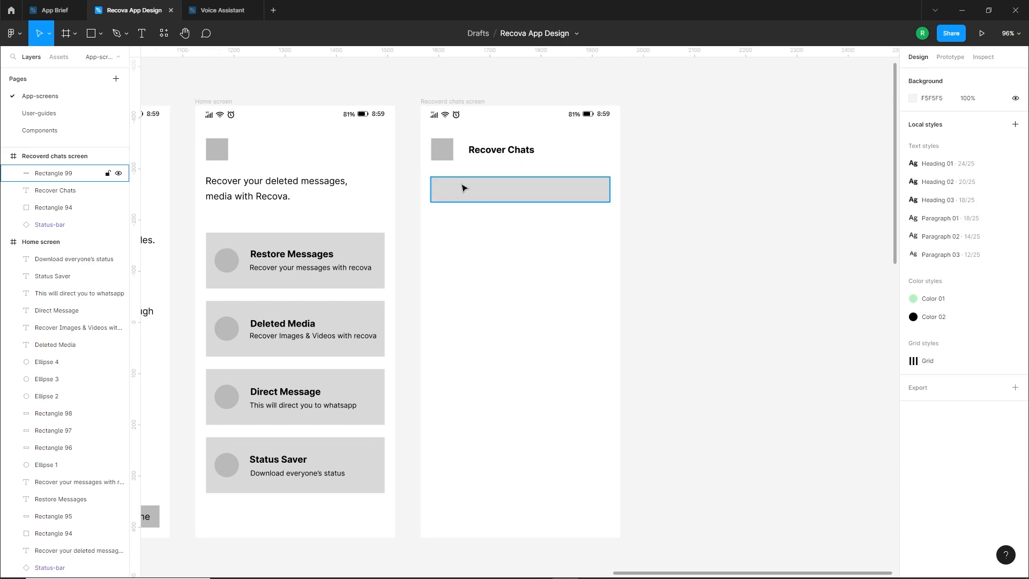
Copy the Recover Chats heading into the search bar, change it to "Search..." and set its weight to Regular
{"action": "left_click_drag", "start_coordinate": [490, 156], "coordinate": [467, 193]}
{"action": "key", "text": "Return"}
{"action": "type", "text": "Search..."}
{"action": "key", "text": "Escape"}
{"action": "left_click", "coordinate": [915, 327]}
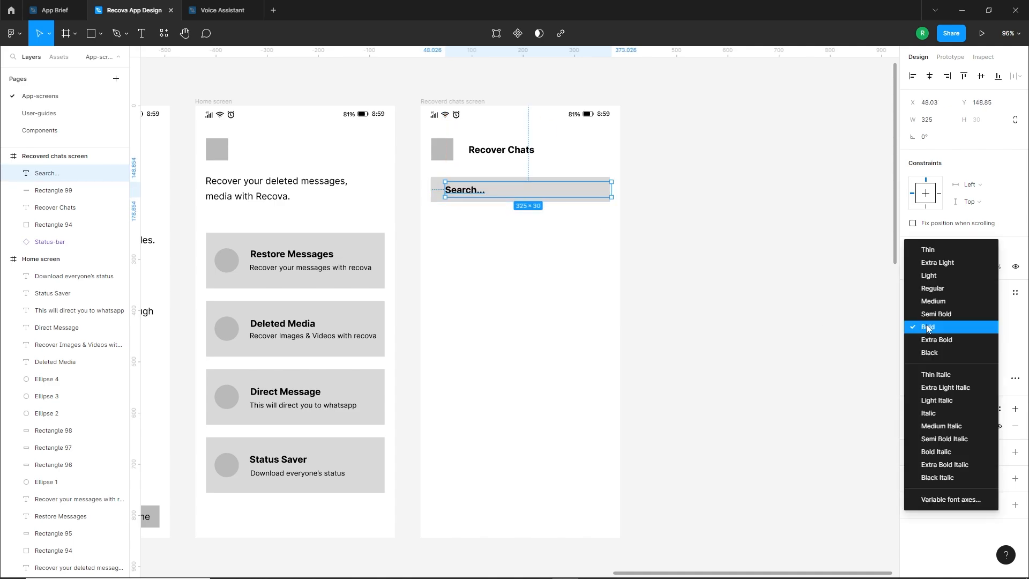
{"action": "left_click", "coordinate": [932, 295]}
{"action": "left_click", "coordinate": [598, 302]}
{"action": "left_click_drag", "start_coordinate": [465, 196], "coordinate": [460, 196]}
{"action": "left_click", "coordinate": [552, 255]}
{"action": "left_click_drag", "start_coordinate": [552, 254], "coordinate": [534, 241]}
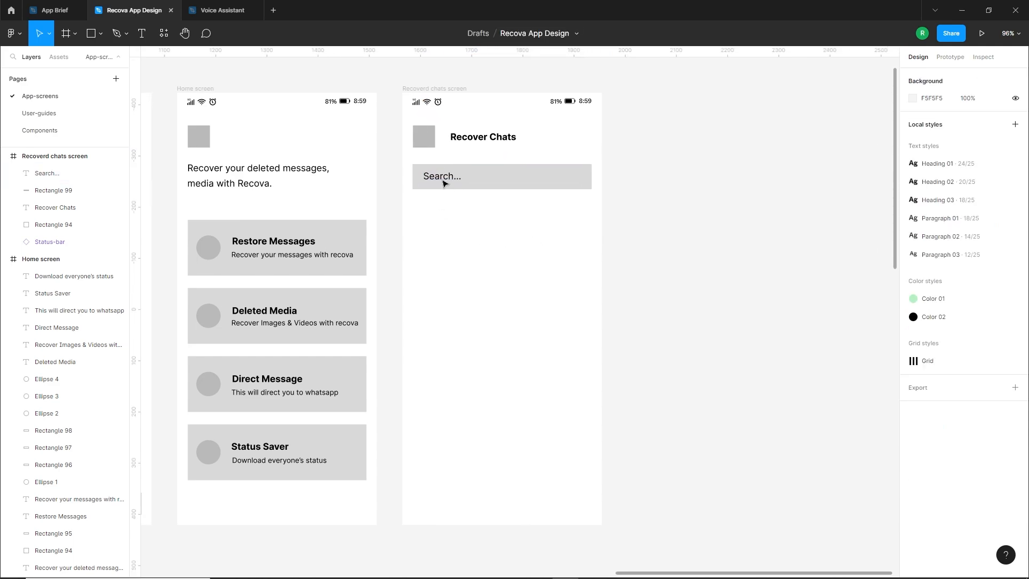
Set the "Search..." text's font size to 16 and nudge it down to centre it in the search bar
{"action": "left_click", "coordinate": [442, 180]}
{"action": "key", "text": "Down"}
{"action": "key", "text": "Down"}
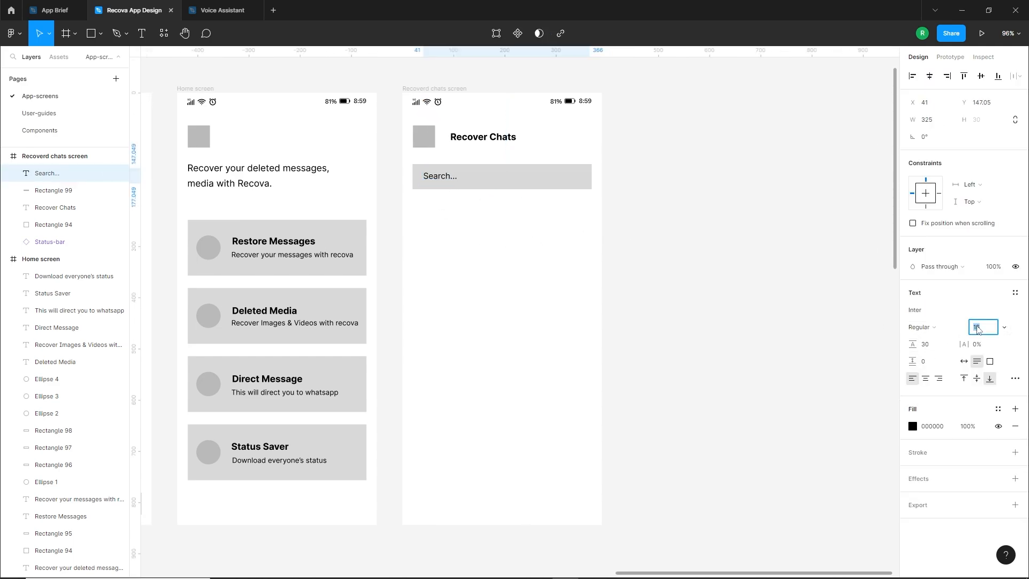
{"action": "left_click", "coordinate": [494, 309]}
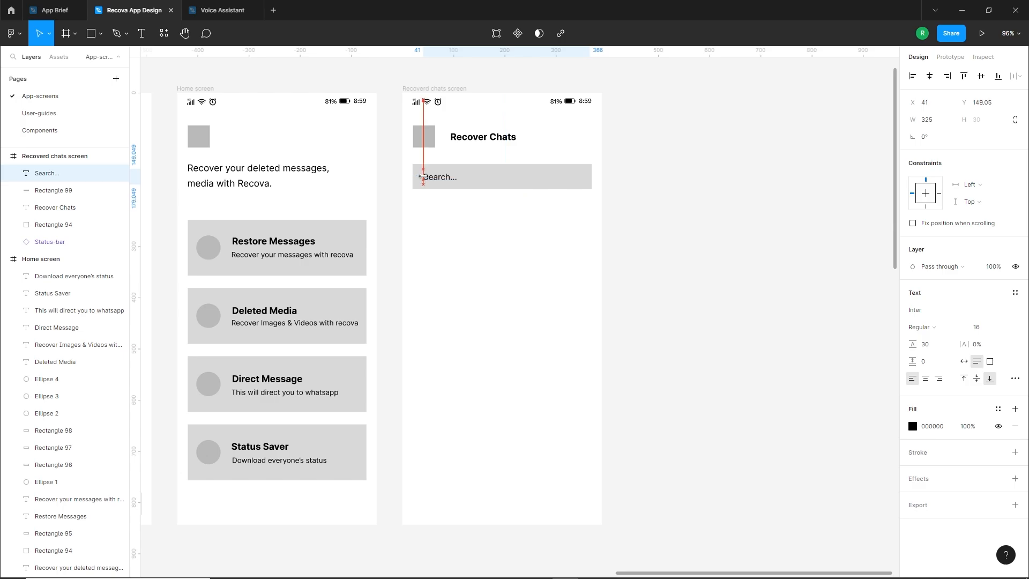
{"action": "left_click", "coordinate": [428, 245]}
Draw a circle below the search bar, aligned with its left edge, as the first contact's avatar
{"action": "scroll", "coordinate": [482, 249], "scroll_direction": "right", "scroll_amount": 1}
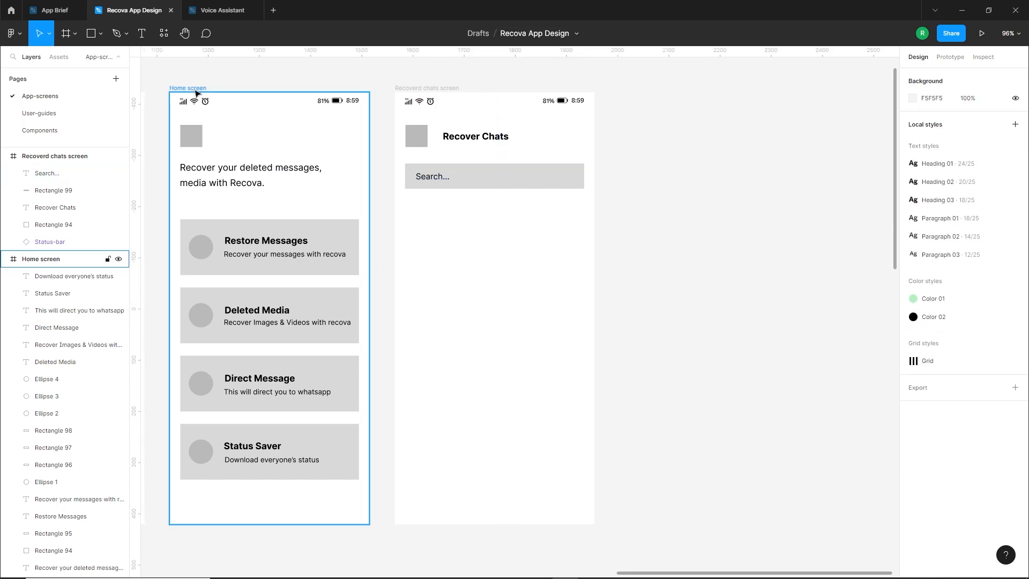
{"action": "left_click", "coordinate": [100, 34]}
{"action": "left_click", "coordinate": [54, 98]}
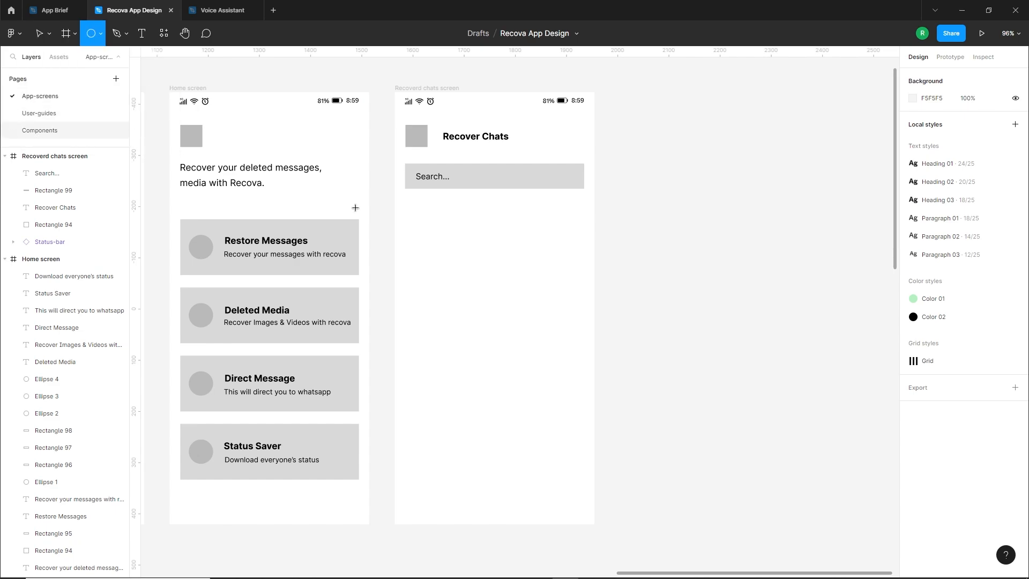
{"action": "mouse_move", "coordinate": [412, 210]}
{"action": "left_mouse_down"}
{"action": "mouse_move", "coordinate": [443, 242]}
{"action": "mouse_move", "coordinate": [427, 244]}
{"action": "left_mouse_up"}
{"action": "key", "text": "Escape"}
{"action": "left_click", "coordinate": [455, 262]}
{"action": "scroll", "coordinate": [445, 255], "scroll_direction": "up", "scroll_amount": 1}
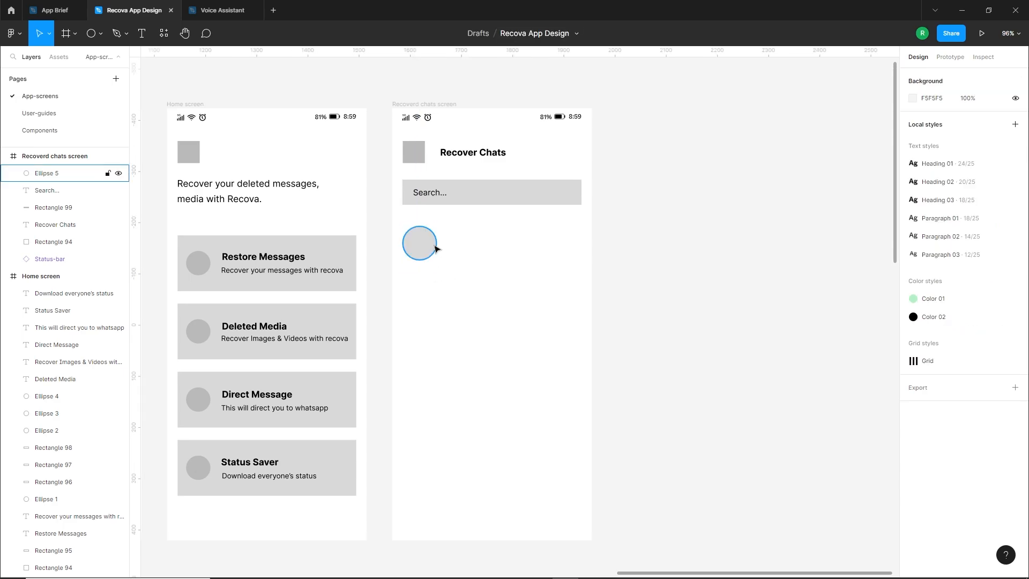
Copy the Restore Messages title beside the avatar circle and change it to the contact's first name
{"action": "left_click_drag", "start_coordinate": [292, 257], "coordinate": [513, 241], "text": "alt"}
{"action": "double_click", "coordinate": [484, 243]}
{"action": "type", "text": "Evelyn"}
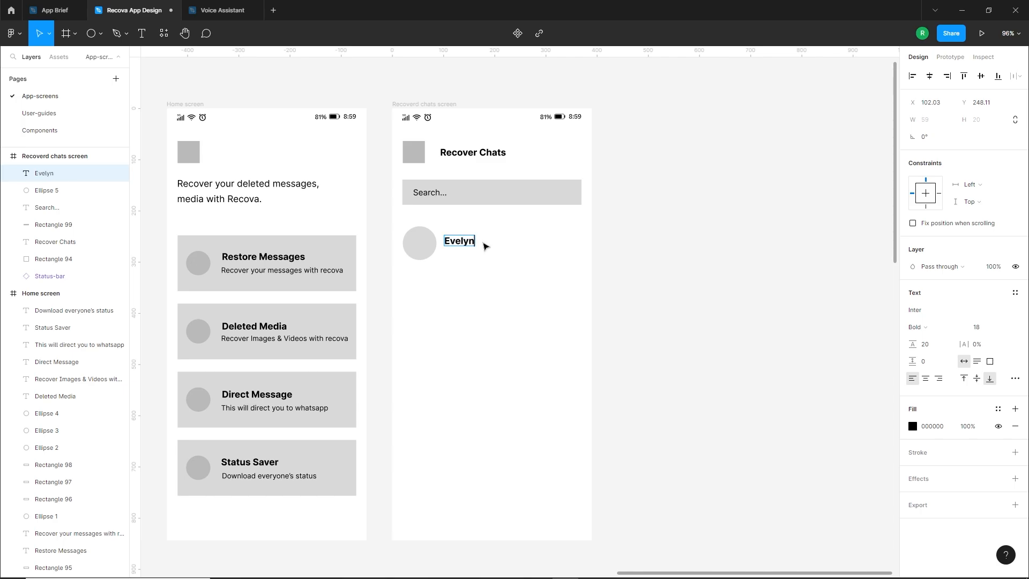
{"action": "key", "text": "Escape"}
{"action": "left_click", "coordinate": [468, 290]}
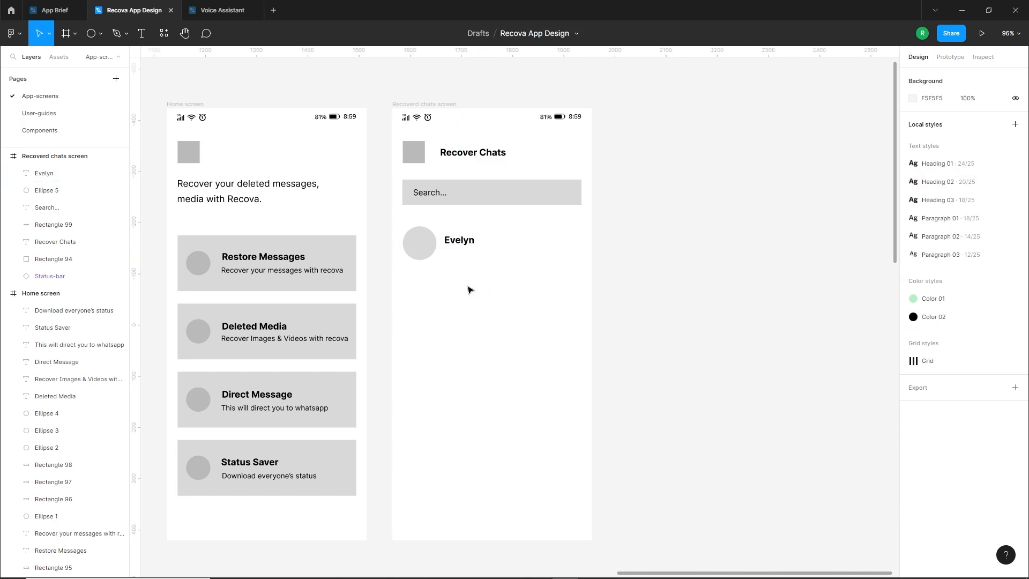
Copy the Restore Messages description below the contact's name and change it to "How are you my friend?"
{"action": "left_click_drag", "start_coordinate": [265, 272], "coordinate": [486, 259], "text": "alt"}
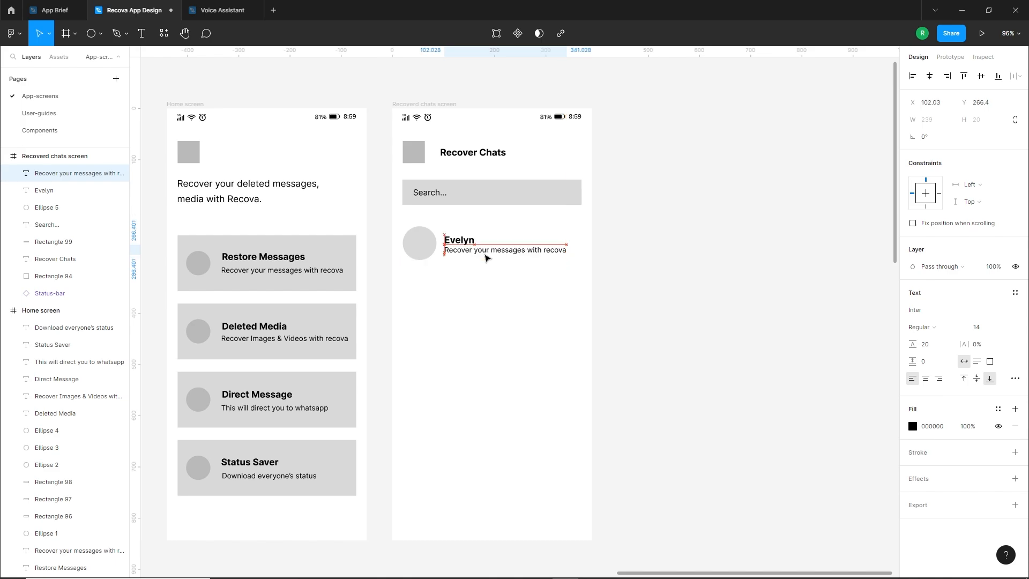
{"action": "double_click", "coordinate": [485, 255]}
{"action": "type", "text": "How are you my fri"}
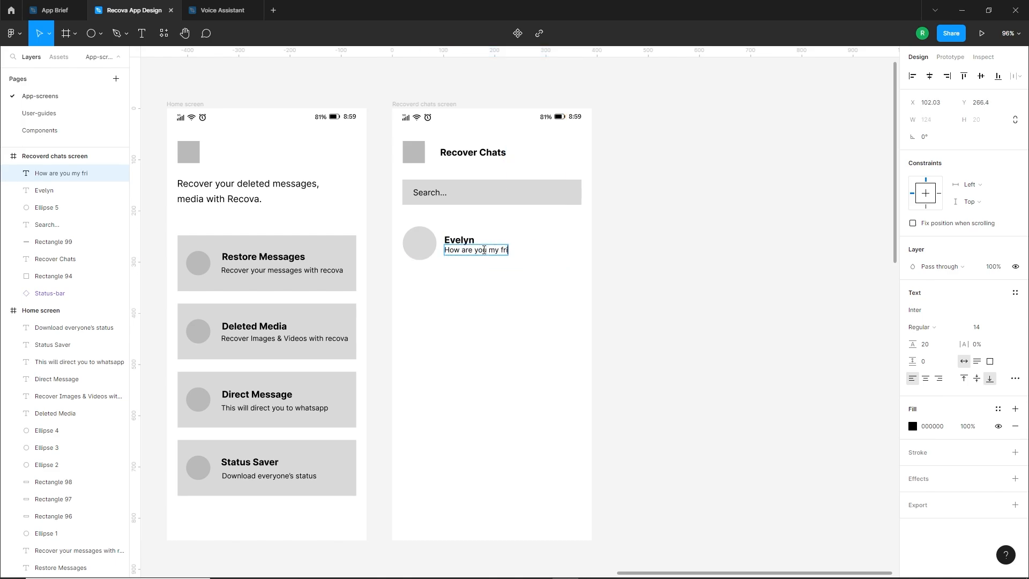
{"action": "key", "text": "Escape"}
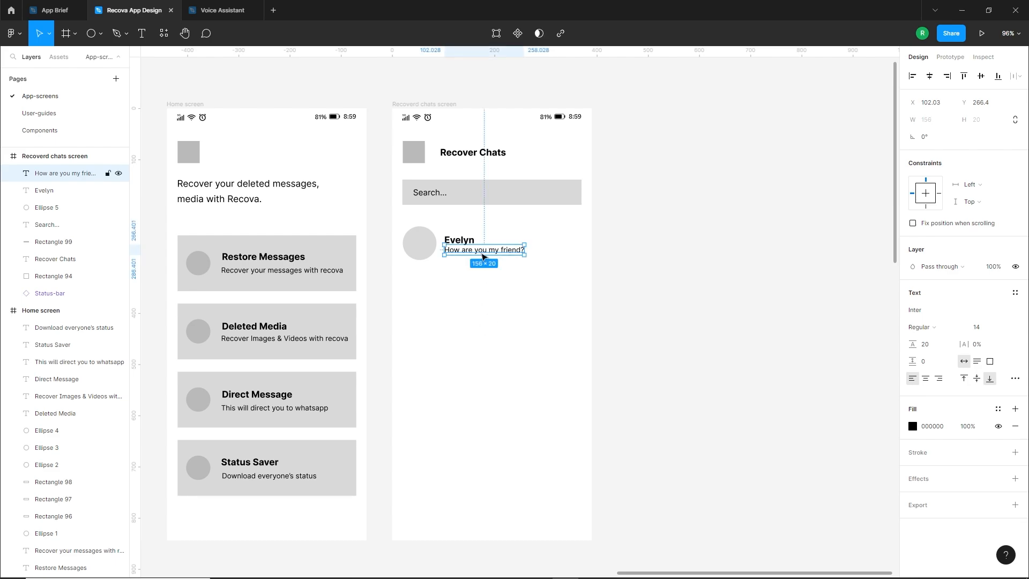
{"action": "left_click", "coordinate": [465, 241], "text": "shift"}
Copy the message text to the far right of the contact row and change it to "12:25 AM"
{"action": "left_click_drag", "start_coordinate": [470, 252], "coordinate": [573, 242]}
{"action": "left_click", "coordinate": [453, 261]}
{"action": "double_click", "coordinate": [560, 238]}
{"action": "type", "text": "12:25 AM"}
{"action": "key", "text": "Escape"}
{"action": "left_click", "coordinate": [537, 287]}
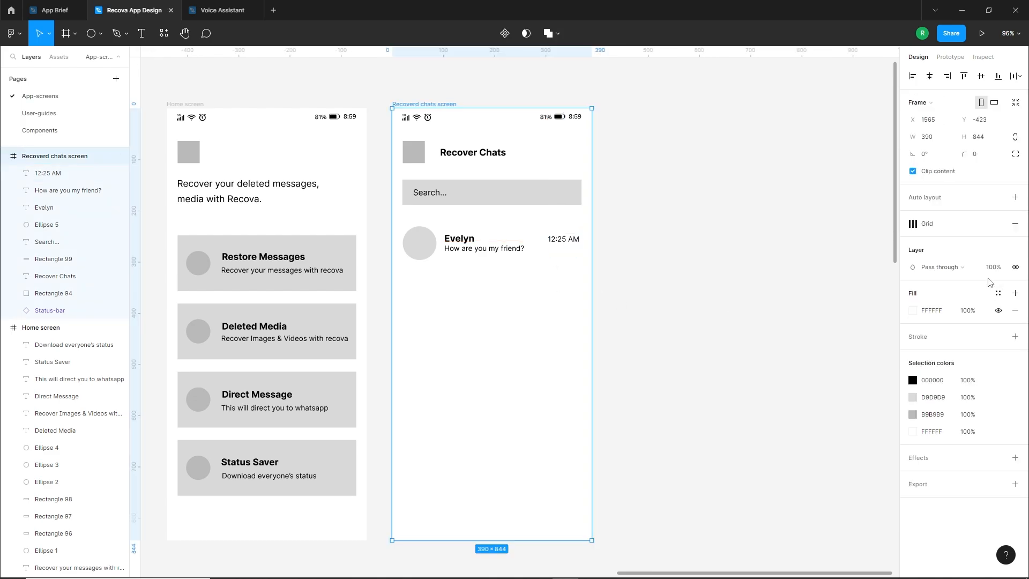
Move the 12:25 AM text against the layout grid's outer right margin and nudge it up level with the contact's name
{"action": "left_click", "coordinate": [981, 225]}
{"action": "left_click", "coordinate": [665, 243]}
{"action": "left_click_drag", "start_coordinate": [570, 242], "coordinate": [572, 243]}
{"action": "key", "text": "Escape"}
{"action": "left_click", "coordinate": [570, 240]}
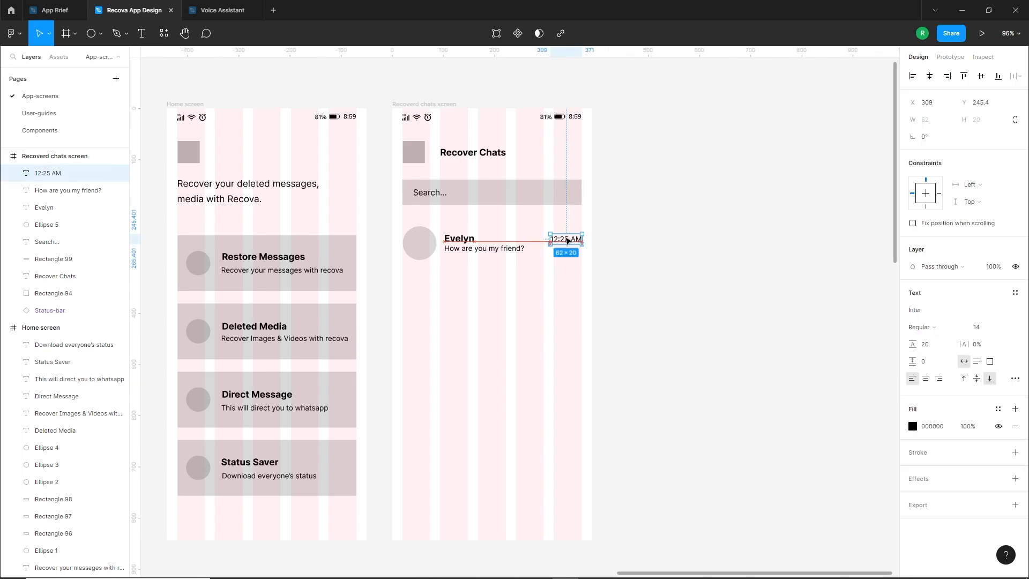
{"action": "key", "text": "Up"}
{"action": "key", "text": "Up"}
{"action": "left_click", "coordinate": [551, 275]}
Group the contact row's avatar, name, message and time, and copy the group downward six times at about 98 px spacing
{"action": "left_click_drag", "start_coordinate": [546, 285], "coordinate": [542, 279]}
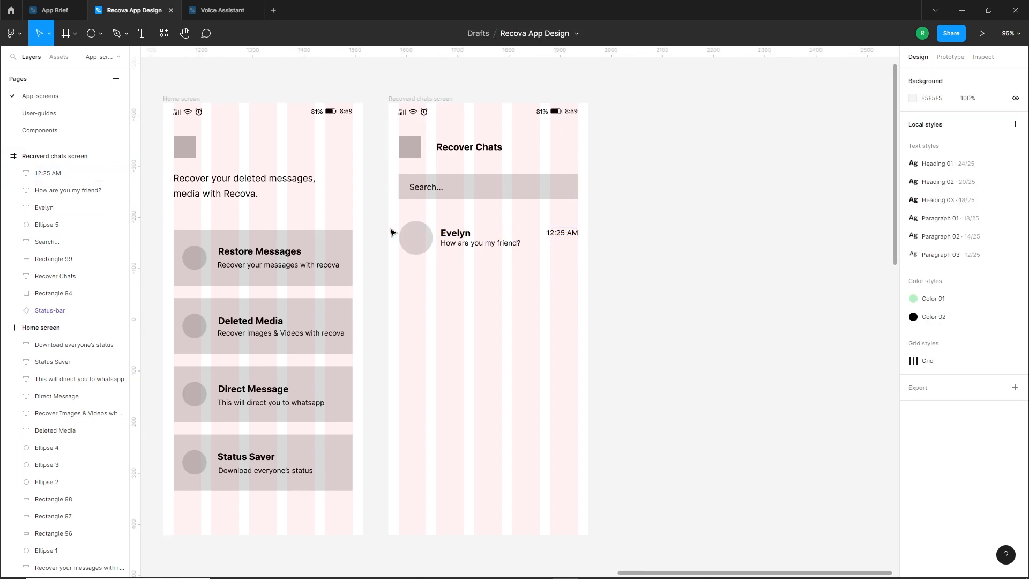
{"action": "left_click_drag", "start_coordinate": [390, 232], "coordinate": [574, 263]}
{"action": "key", "text": "ctrl+g"}
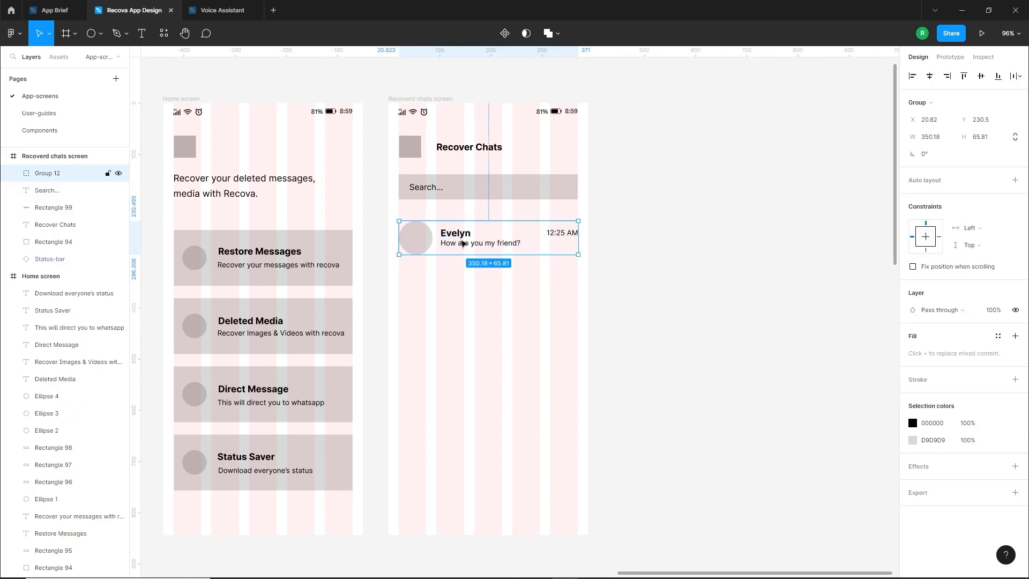
{"action": "left_click_drag", "start_coordinate": [418, 238], "coordinate": [423, 286]}
{"action": "key", "text": "ctrl+d"}
{"action": "key", "text": "ctrl+d"}
{"action": "key", "text": "ctrl+d"}
{"action": "key", "text": "ctrl+d"}
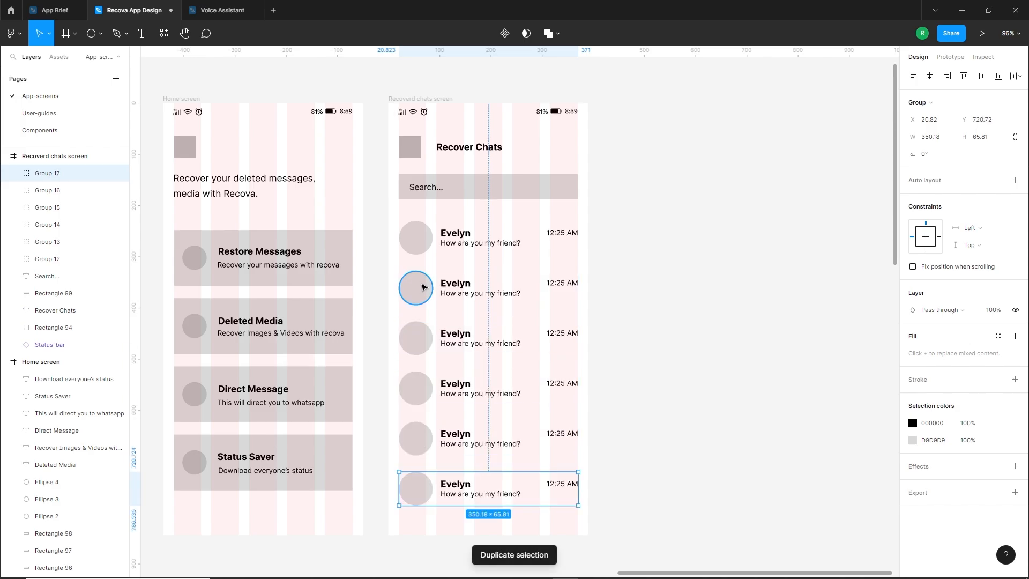
{"action": "key", "text": "ctrl+d"}
Delete the seventh contact row that runs past the bottom edge of the Recovered Chats frame
{"action": "left_click", "coordinate": [379, 476]}
{"action": "scroll", "coordinate": [382, 482], "scroll_direction": "down", "scroll_amount": 1}
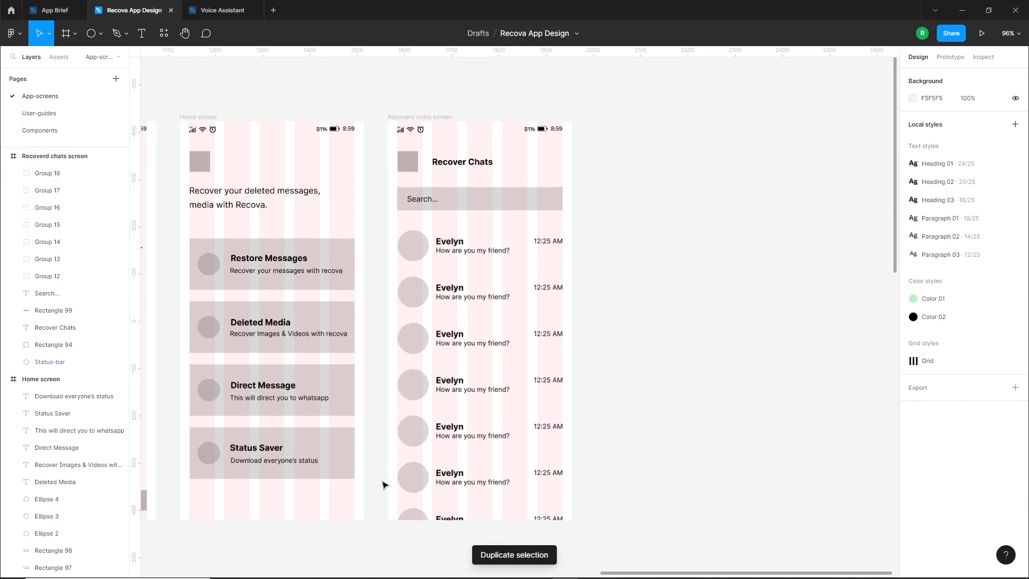
{"action": "left_click_drag", "start_coordinate": [555, 418], "coordinate": [499, 432]}
{"action": "left_click", "coordinate": [493, 532]}
{"action": "key", "text": "Delete"}
Hide the layout grids and duplicate the Recovered Chats frame to its right with a 50 px gap
{"action": "left_click_drag", "start_coordinate": [609, 364], "coordinate": [530, 378]}
{"action": "left_click", "coordinate": [378, 134]}
{"action": "left_click", "coordinate": [683, 293]}
{"action": "key", "text": "shift+g"}
{"action": "scroll", "coordinate": [590, 372], "scroll_direction": "down", "scroll_amount": 3}
{"action": "left_click", "coordinate": [352, 187]}
{"action": "left_click_drag", "start_coordinate": [353, 189], "coordinate": [515, 189]}
{"action": "scroll", "coordinate": [677, 305], "scroll_direction": "right", "scroll_amount": 2}
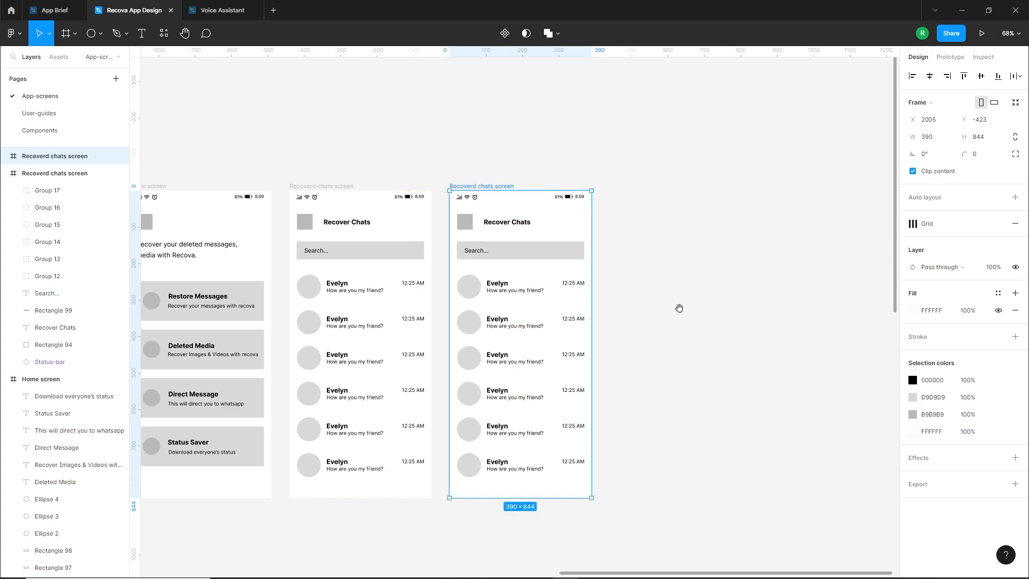
Change the copied frame's title to "Recover Messages" and delete its search bar and all contact rows
{"action": "double_click", "coordinate": [514, 223]}
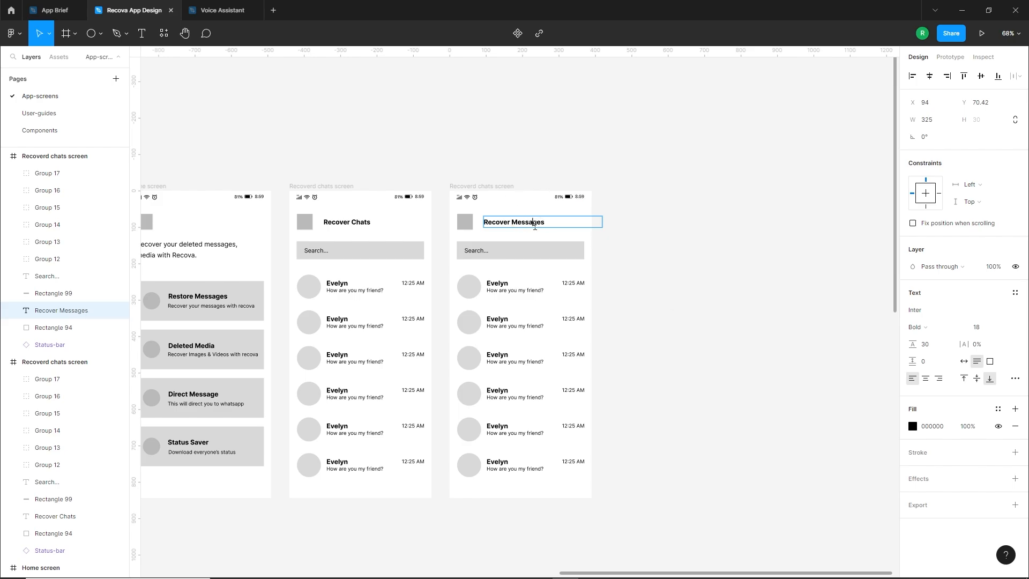
{"action": "left_click", "coordinate": [650, 278]}
{"action": "scroll", "coordinate": [551, 312], "scroll_direction": "down", "scroll_amount": 1}
{"action": "scroll", "coordinate": [578, 401], "scroll_direction": "left", "scroll_amount": 2}
{"action": "left_click_drag", "start_coordinate": [614, 482], "coordinate": [532, 248]}
{"action": "key", "text": "Delete"}
{"action": "scroll", "coordinate": [532, 248], "scroll_direction": "up", "scroll_amount": 2}
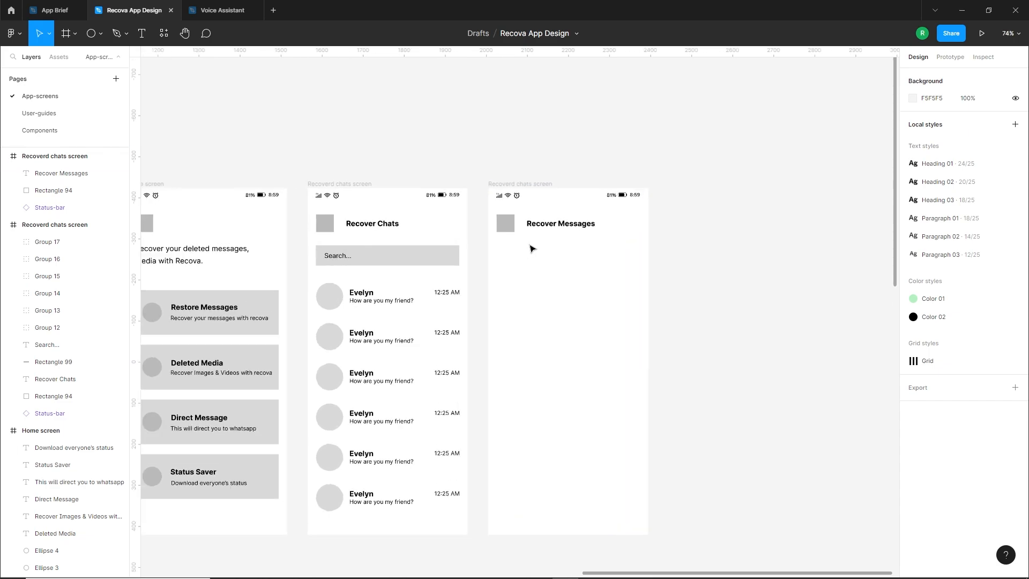
Replace the "Recover Messages" title with the contact's first name
{"action": "scroll", "coordinate": [532, 248], "scroll_direction": "up", "scroll_amount": 1}
{"action": "double_click", "coordinate": [587, 226]}
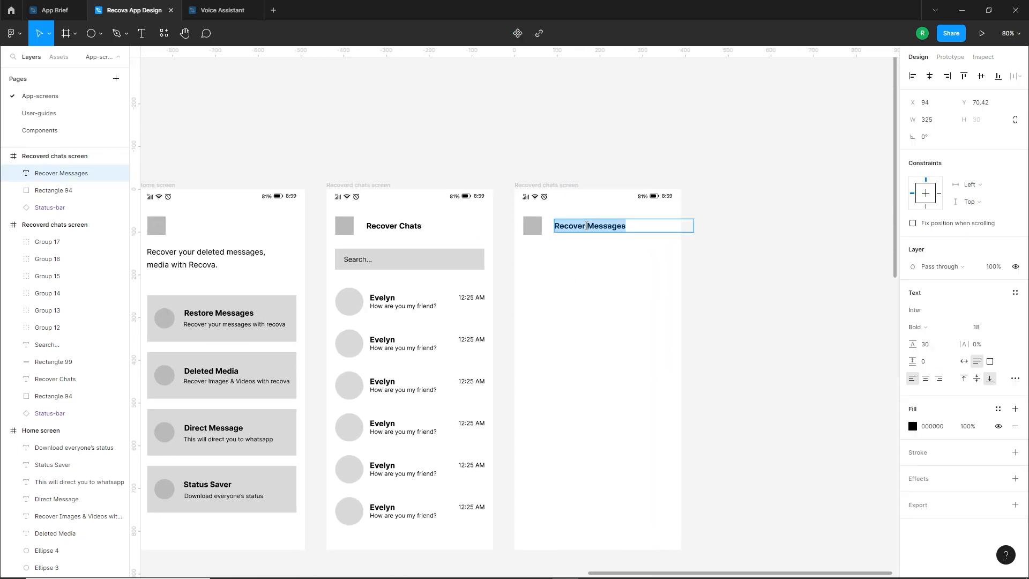
{"action": "type", "text": "Jackson"}
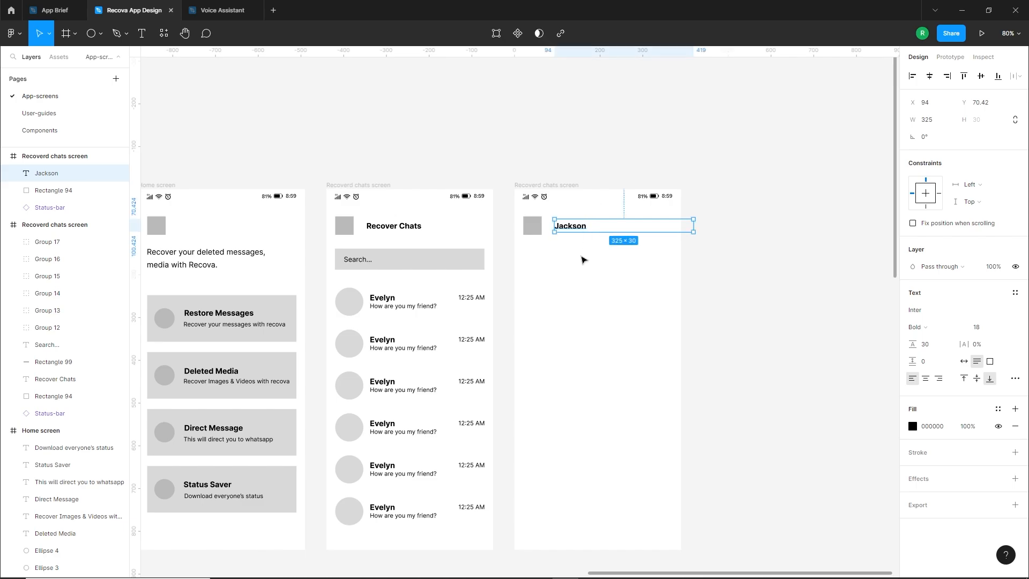
{"action": "left_click", "coordinate": [583, 259]}
Rename the copied frame as "Recoverd Messages screen"
{"action": "scroll", "coordinate": [581, 259], "scroll_direction": "up", "scroll_amount": 1}
{"action": "scroll", "coordinate": [582, 258], "scroll_direction": "right", "scroll_amount": 1}
{"action": "double_click", "coordinate": [537, 213]}
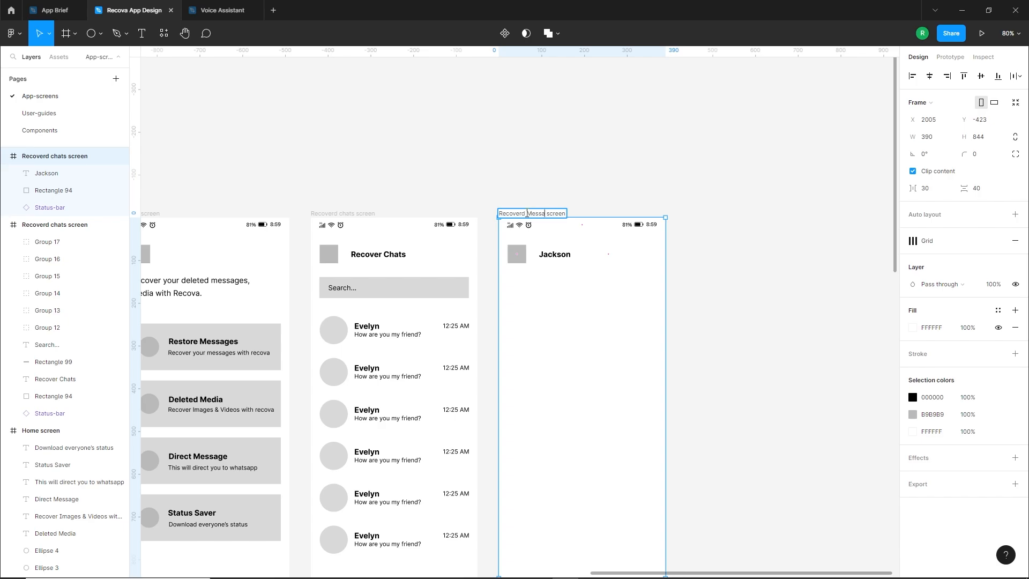
{"action": "left_click", "coordinate": [556, 294]}
Draw a short rectangle and a longer one about 322 px wide, both about 40 px high, as stacked message placeholders below the header
{"action": "scroll", "coordinate": [563, 290], "scroll_direction": "down", "scroll_amount": 2}
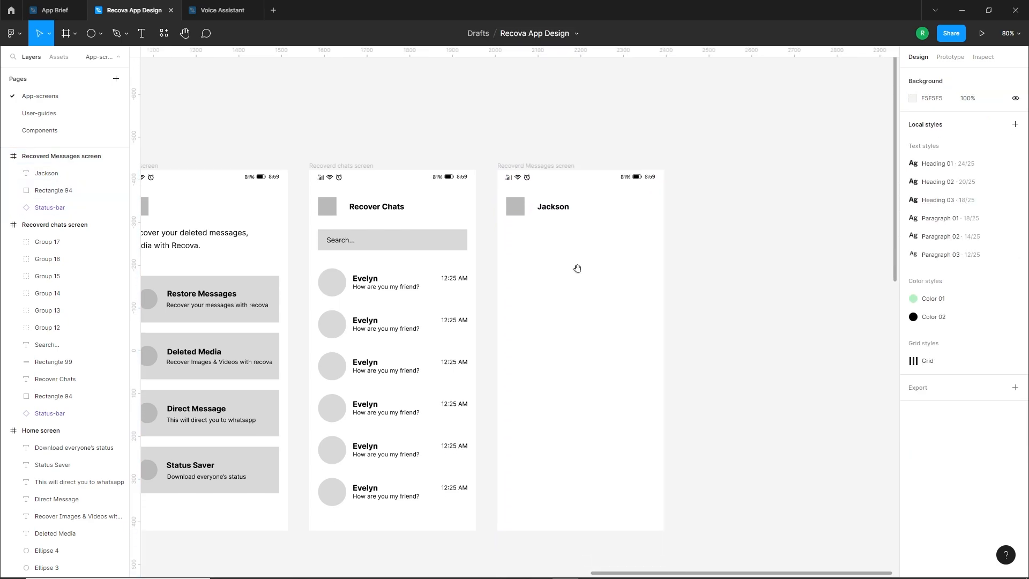
{"action": "left_click", "coordinate": [92, 36]}
{"action": "left_click", "coordinate": [86, 60]}
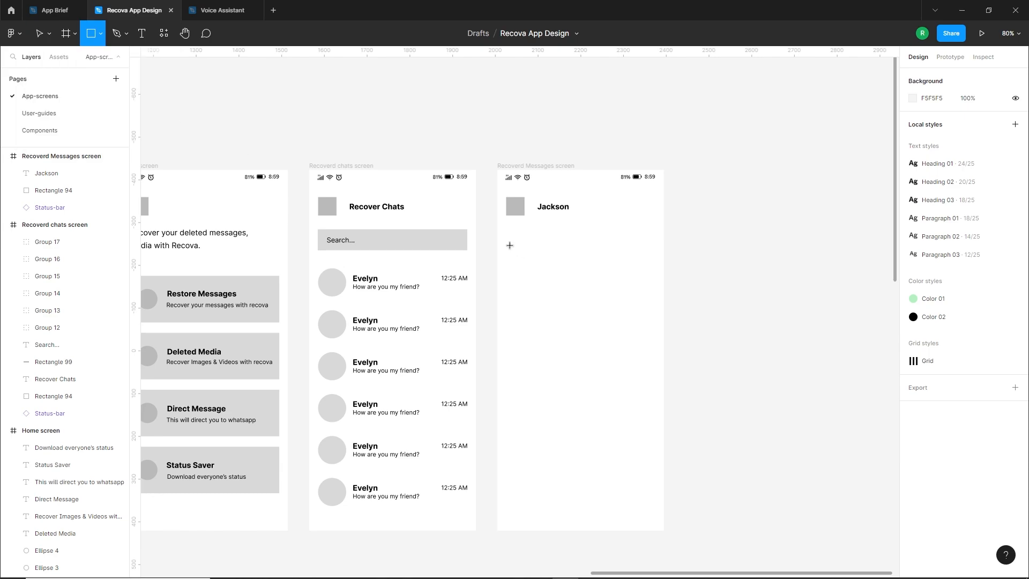
{"action": "mouse_move", "coordinate": [510, 245]}
{"action": "left_mouse_down"}
{"action": "mouse_move", "coordinate": [625, 277]}
{"action": "mouse_move", "coordinate": [634, 265]}
{"action": "mouse_move", "coordinate": [560, 270]}
{"action": "mouse_move", "coordinate": [568, 284]}
{"action": "mouse_move", "coordinate": [645, 280]}
{"action": "left_mouse_up"}
{"action": "left_click", "coordinate": [585, 297]}
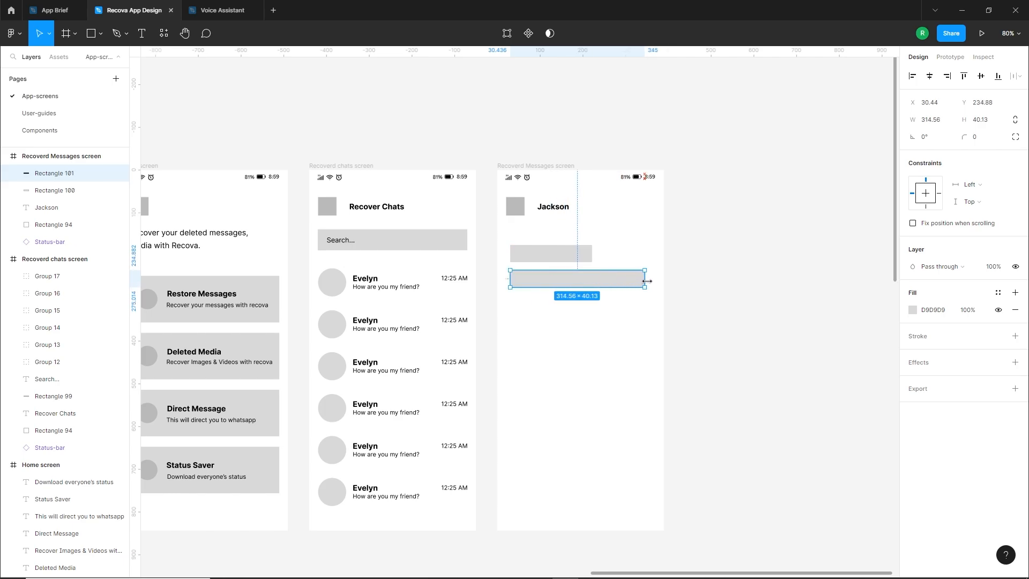
Duplicate the pair of message placeholders twice down the screen at equal spacing
{"action": "left_click_drag", "start_coordinate": [626, 319], "coordinate": [534, 241]}
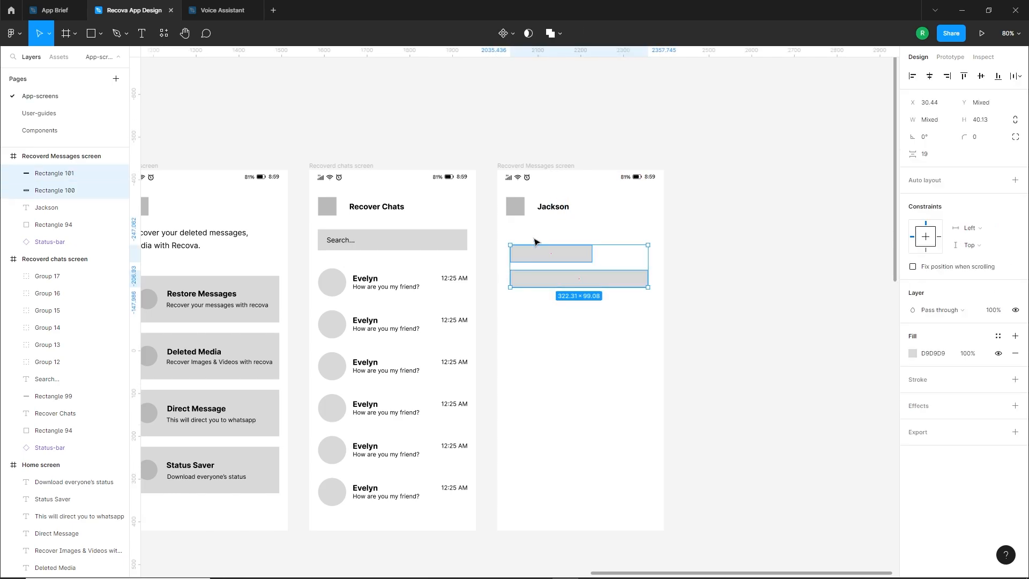
{"action": "left_click_drag", "start_coordinate": [572, 280], "coordinate": [571, 355]}
{"action": "key", "text": "ctrl+d"}
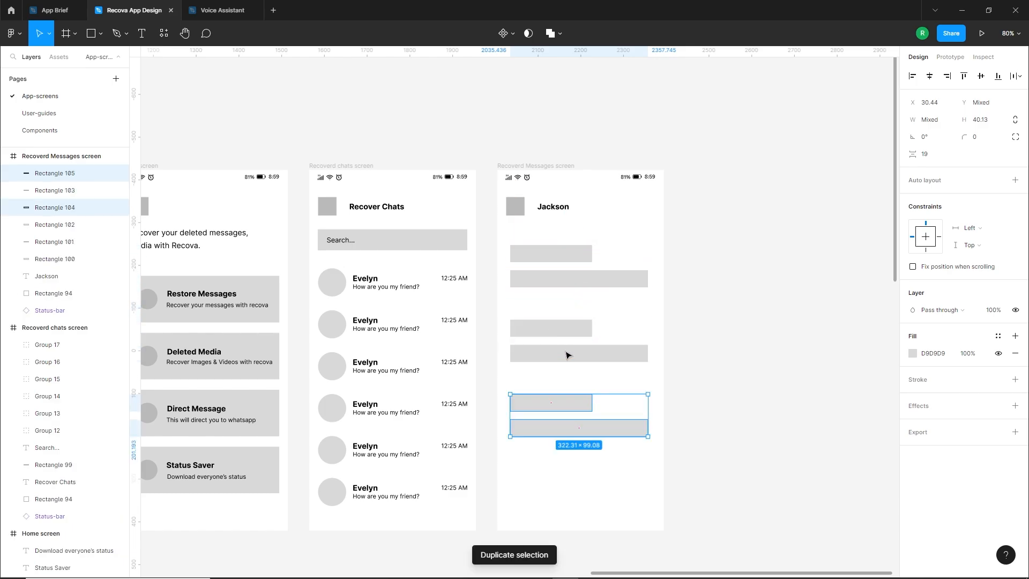
{"action": "left_click", "coordinate": [600, 452]}
{"action": "left_click_drag", "start_coordinate": [601, 452], "coordinate": [606, 423]}
{"action": "left_click_drag", "start_coordinate": [510, 413], "coordinate": [539, 435]}
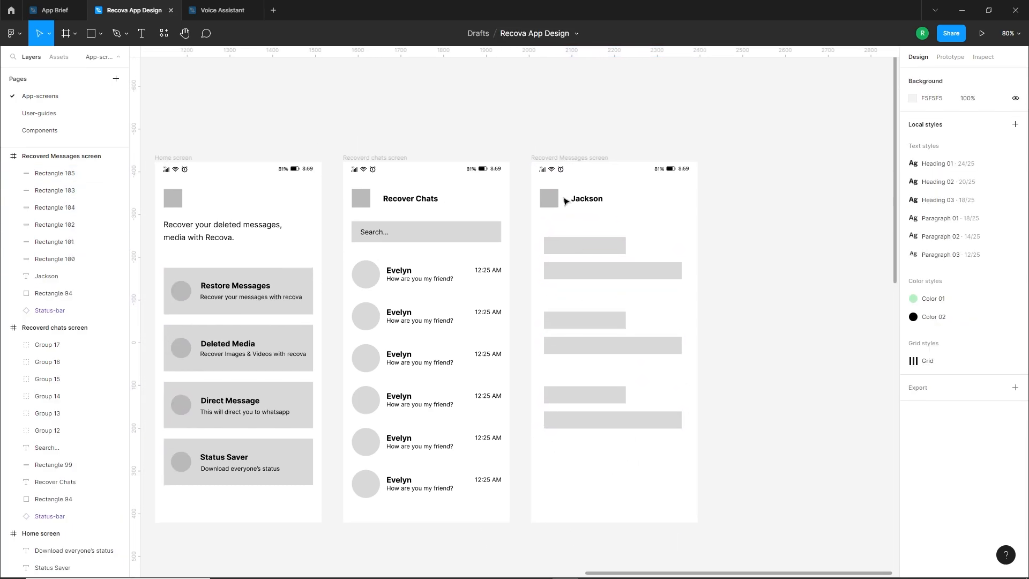
Shift the contact's name to the right and draw a small avatar circle between it and the header square
{"action": "left_click_drag", "start_coordinate": [582, 199], "coordinate": [610, 199]}
{"action": "left_click", "coordinate": [574, 221]}
{"action": "left_click", "coordinate": [100, 33]}
{"action": "left_click", "coordinate": [64, 98]}
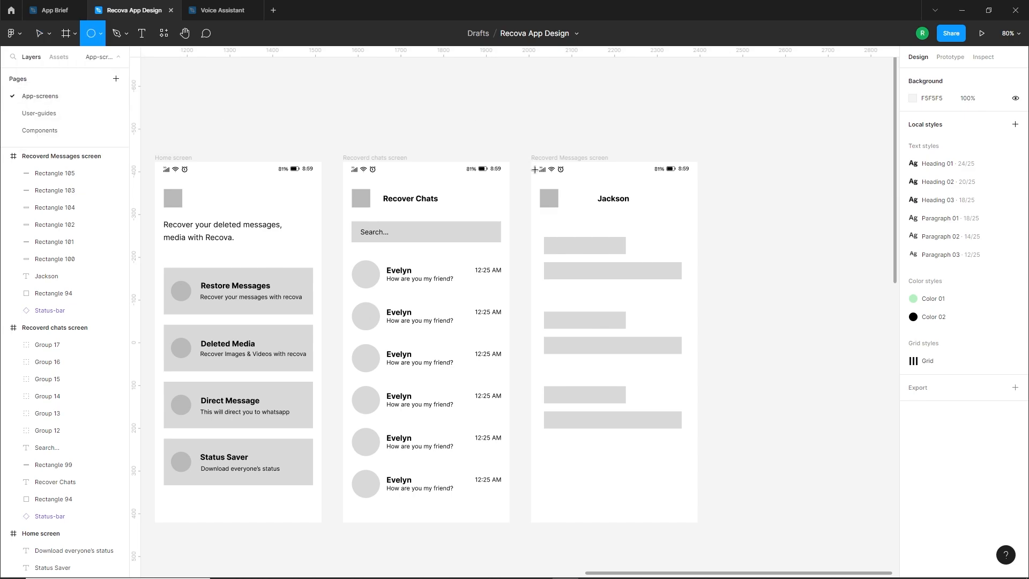
{"action": "mouse_move", "coordinate": [580, 195]}
{"action": "left_mouse_down"}
{"action": "mouse_move", "coordinate": [585, 204]}
{"action": "mouse_move", "coordinate": [613, 202]}
{"action": "left_mouse_up"}
{"action": "left_click", "coordinate": [606, 213]}
{"action": "left_click", "coordinate": [606, 213]}
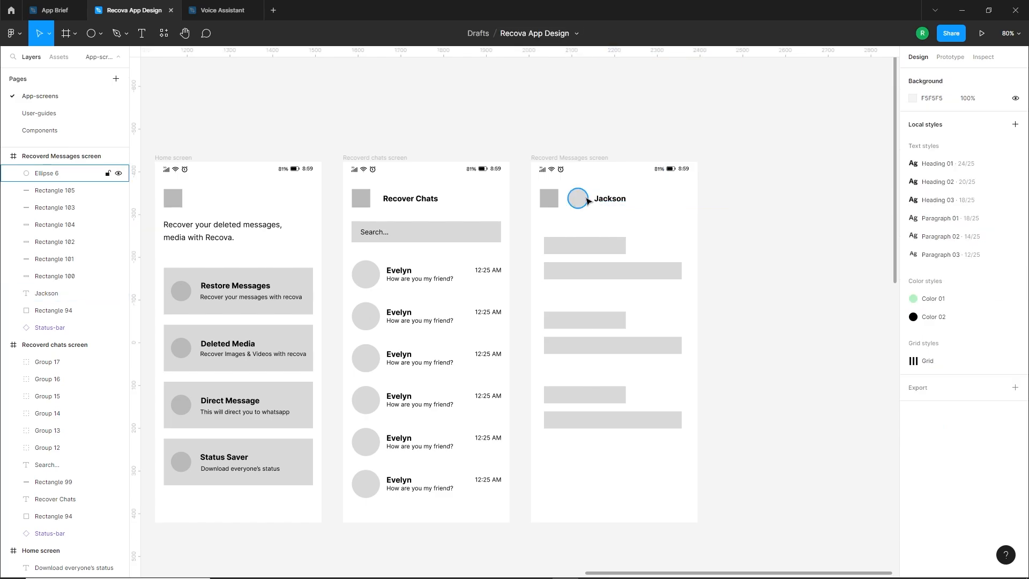
Examine the brief for the content required on the Deleted Media screen
{"action": "scroll", "coordinate": [599, 275], "scroll_direction": "down", "scroll_amount": 2}
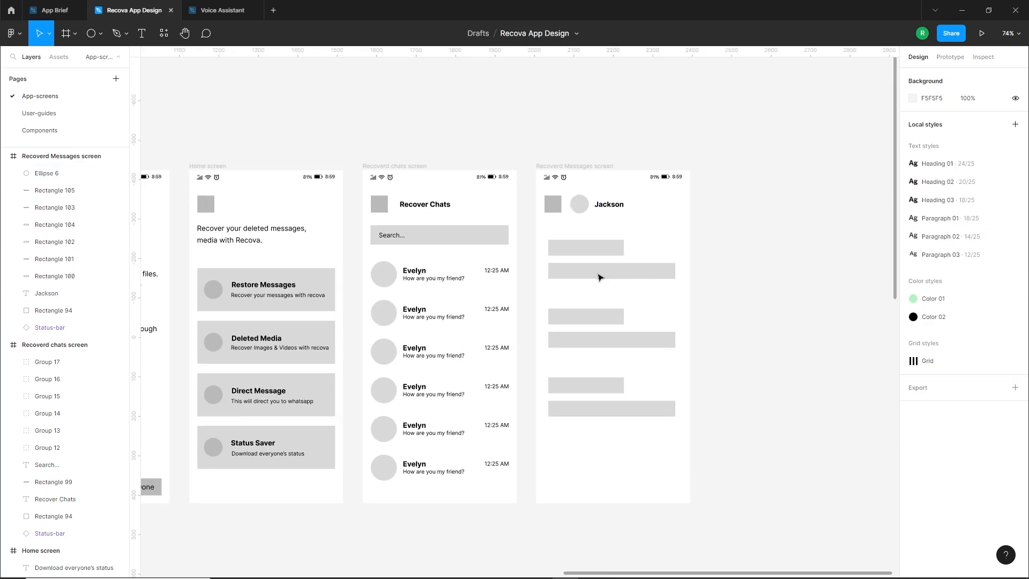
{"action": "left_click_drag", "start_coordinate": [727, 304], "coordinate": [593, 314]}
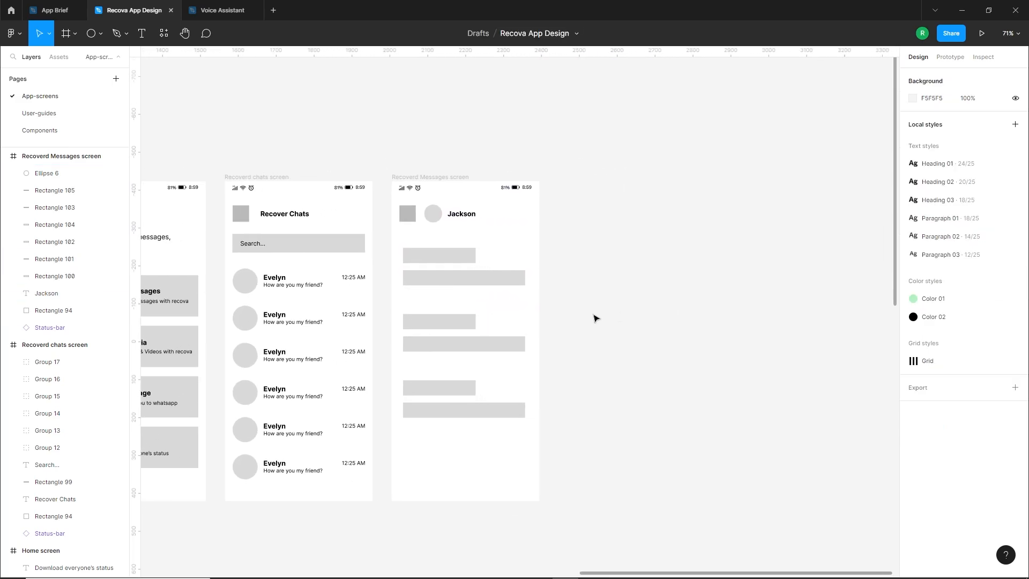
{"action": "scroll", "coordinate": [644, 272], "scroll_direction": "down", "scroll_amount": 5}
{"action": "left_click_drag", "start_coordinate": [284, 417], "coordinate": [693, 413]}
{"action": "left_click_drag", "start_coordinate": [485, 413], "coordinate": [543, 377]}
{"action": "scroll", "coordinate": [333, 474], "scroll_direction": "up", "scroll_amount": 5}
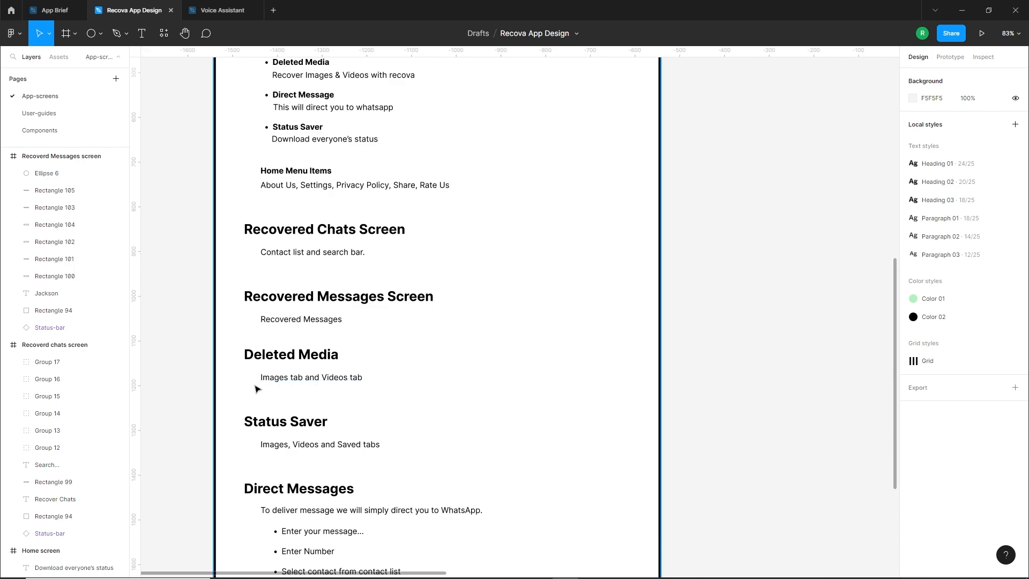
{"action": "scroll", "coordinate": [256, 388], "scroll_direction": "down", "scroll_amount": 5}
{"action": "left_click_drag", "start_coordinate": [563, 360], "coordinate": [373, 405]}
Duplicate the Recovered Messages frame to its right and rename the copy "Deleted Media"
{"action": "scroll", "coordinate": [633, 276], "scroll_direction": "up", "scroll_amount": 5}
{"action": "left_click_drag", "start_coordinate": [361, 182], "coordinate": [488, 180]}
{"action": "scroll", "coordinate": [488, 177], "scroll_direction": "up", "scroll_amount": 2}
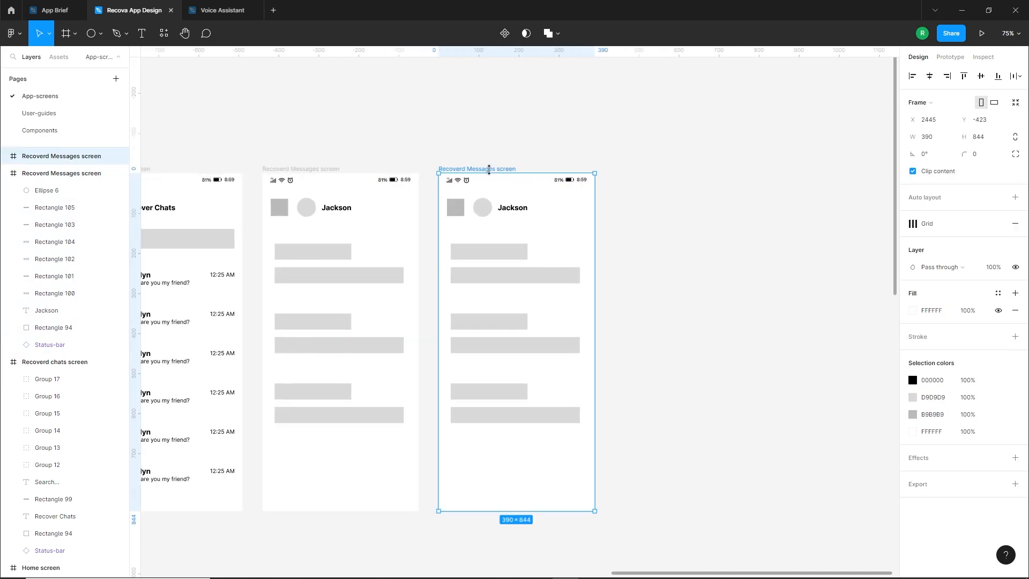
{"action": "double_click", "coordinate": [480, 170]}
{"action": "type", "text": "Deleted Media"}
{"action": "left_click", "coordinate": [654, 250]}
Delete the message placeholders and avatar circle from the Deleted Media frame and move its title left to X 94
{"action": "left_click_drag", "start_coordinate": [443, 205], "coordinate": [565, 425]}
{"action": "key", "text": "Delete"}
{"action": "left_click_drag", "start_coordinate": [521, 239], "coordinate": [487, 210]}
{"action": "left_click", "coordinate": [483, 213]}
{"action": "key", "text": "Delete"}
Change the header title of the new frame to "Deleted Media"
{"action": "double_click", "coordinate": [490, 207]}
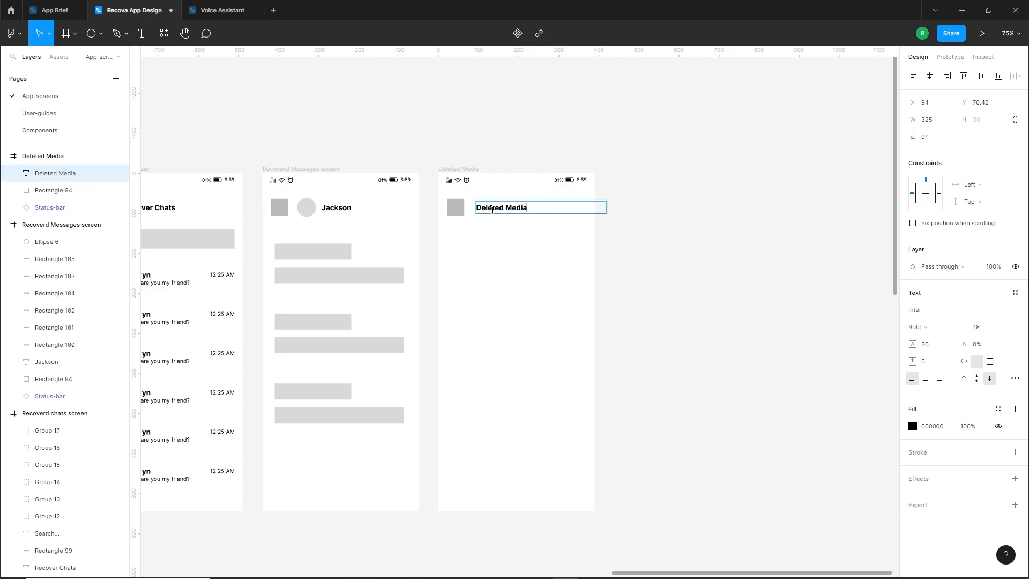
{"action": "type", "text": "Deleted Media"}
{"action": "key", "text": "Escape"}
{"action": "left_click", "coordinate": [505, 245]}
Copy the short message placeholder below the Deleted Media title and show the layout grids
{"action": "left_click_drag", "start_coordinate": [445, 227], "coordinate": [591, 250]}
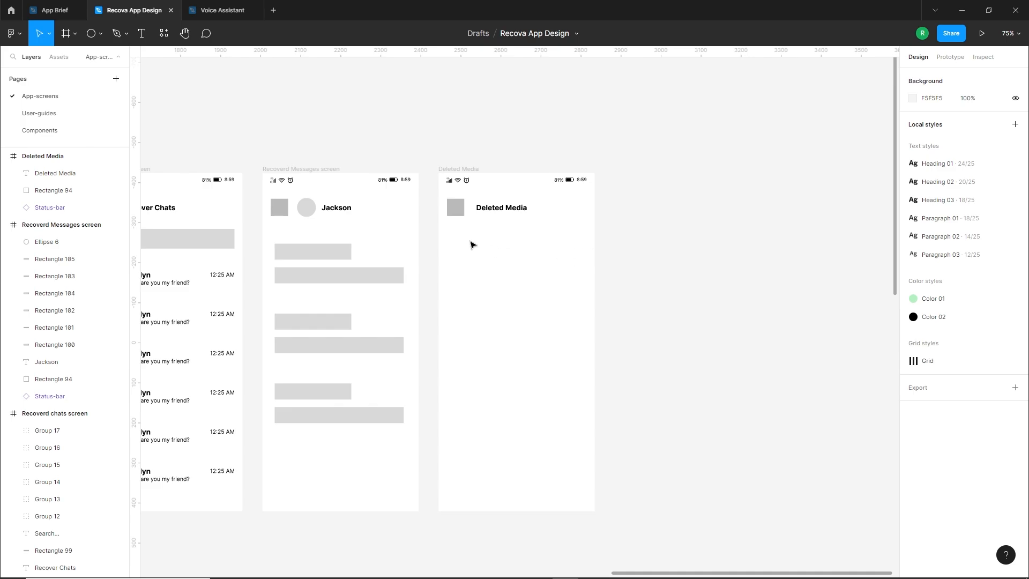
{"action": "left_click_drag", "start_coordinate": [331, 250], "coordinate": [503, 240]}
{"action": "left_click_drag", "start_coordinate": [523, 240], "coordinate": [570, 248]}
{"action": "left_click", "coordinate": [557, 283]}
{"action": "double_click", "coordinate": [557, 284]}
{"action": "key", "text": "ctrl+shift+4"}
{"action": "left_click", "coordinate": [700, 285]}
Make two matching tab rectangles, about 168 × 50 px each, side by side across the grid with a 14 px gap
{"action": "left_click", "coordinate": [506, 244]}
{"action": "left_click_drag", "start_coordinate": [508, 243], "coordinate": [571, 248]}
{"action": "left_click", "coordinate": [547, 244]}
{"action": "key", "text": "Delete"}
{"action": "left_click", "coordinate": [529, 277]}
Change the fill of both tab rectangles to the darker grey of the header square
{"action": "left_click", "coordinate": [498, 245]}
{"action": "left_click", "coordinate": [544, 245], "text": "shift"}
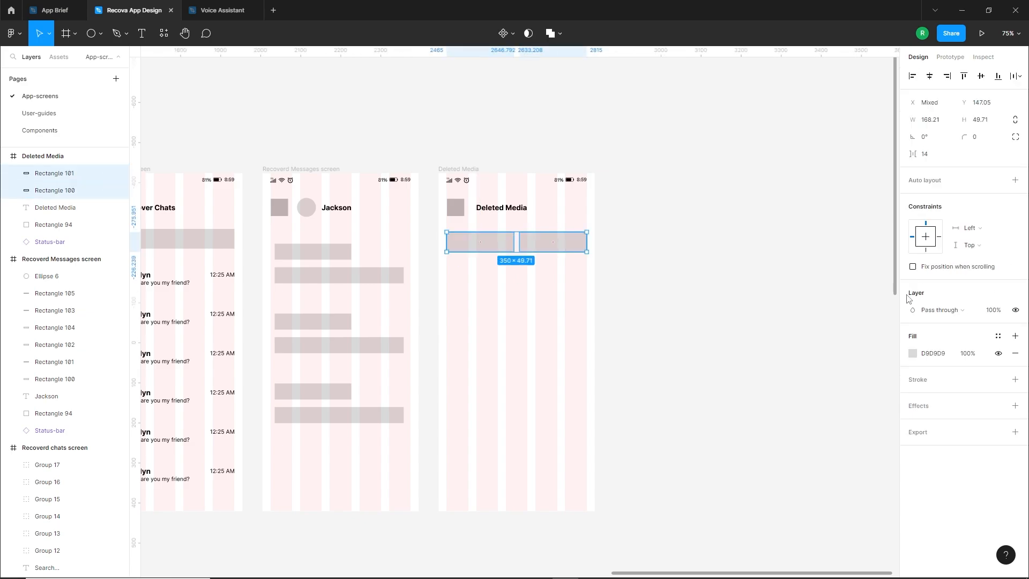
{"action": "left_click", "coordinate": [912, 353]}
{"action": "left_click", "coordinate": [825, 527]}
{"action": "left_click", "coordinate": [740, 463]}
Copy the Deleted Media title onto the first tab rectangle and change the copy to "Images"
{"action": "scroll", "coordinate": [522, 232], "scroll_direction": "up", "scroll_amount": 5}
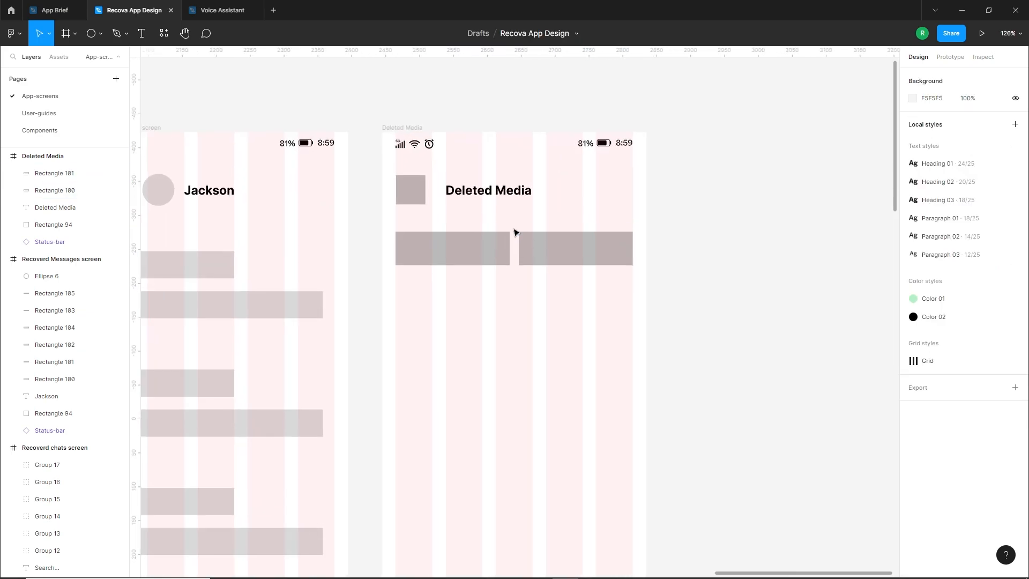
{"action": "left_click_drag", "start_coordinate": [494, 193], "coordinate": [456, 252], "text": "alt"}
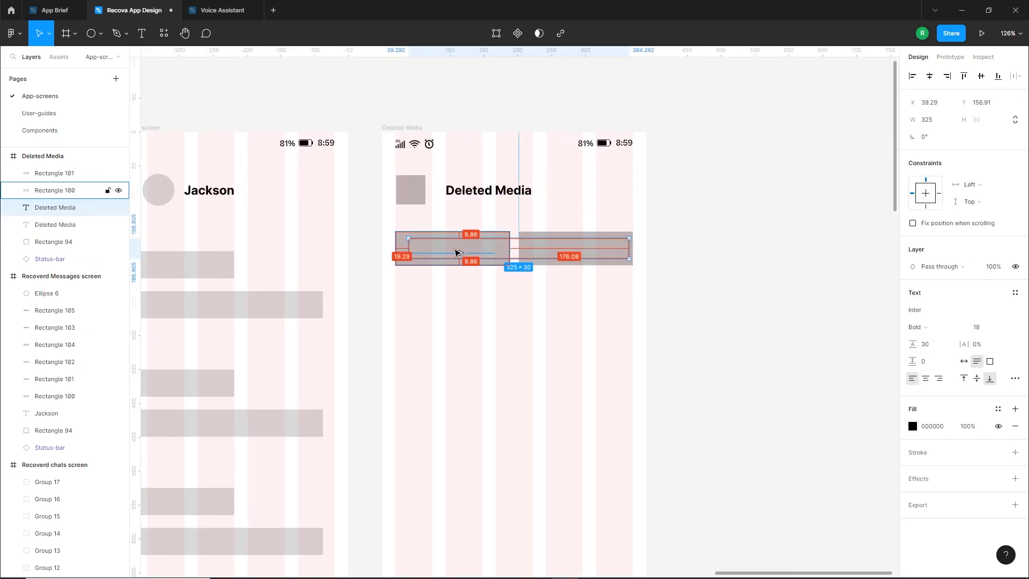
{"action": "double_click", "coordinate": [456, 252]}
{"action": "type", "text": "Images"}
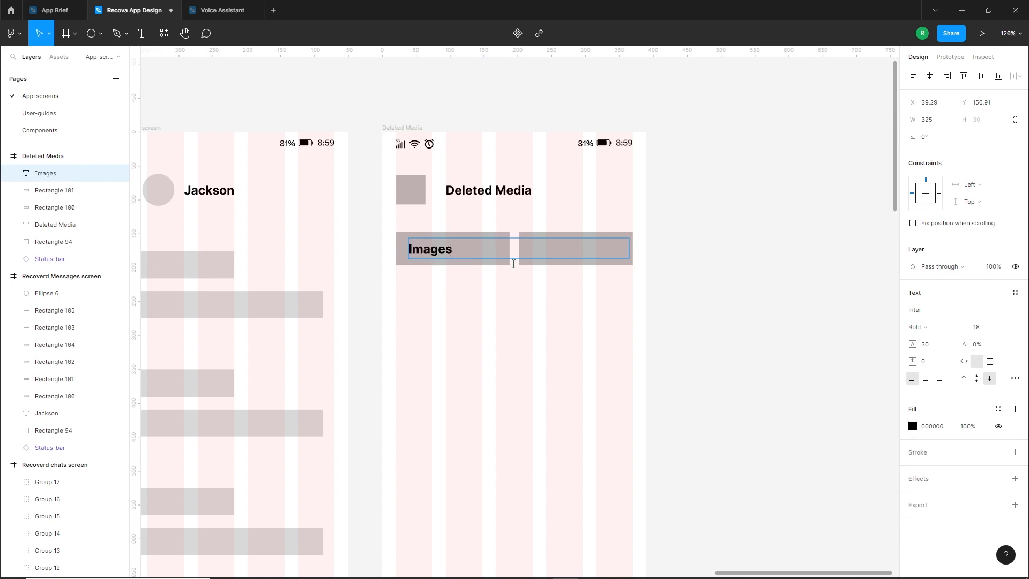
{"action": "key", "text": "Escape"}
Narrow the Images label to about 102 px, centre it in its tab, and copy it to the second tab as "Videos"
{"action": "left_click_drag", "start_coordinate": [629, 248], "coordinate": [574, 251]}
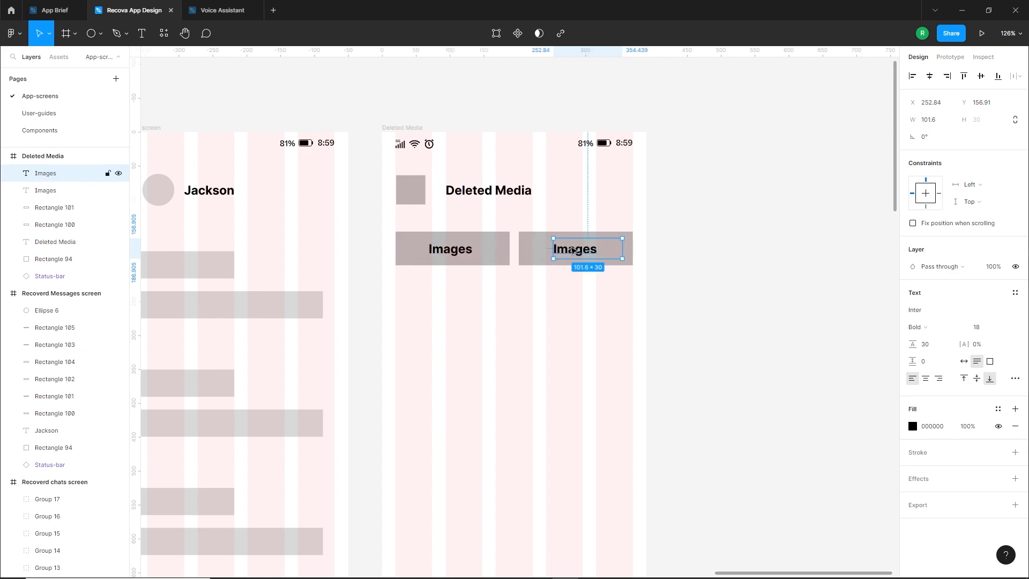
{"action": "double_click", "coordinate": [571, 248]}
{"action": "type", "text": "Videos"}
{"action": "key", "text": "Escape"}
{"action": "left_click", "coordinate": [551, 266]}
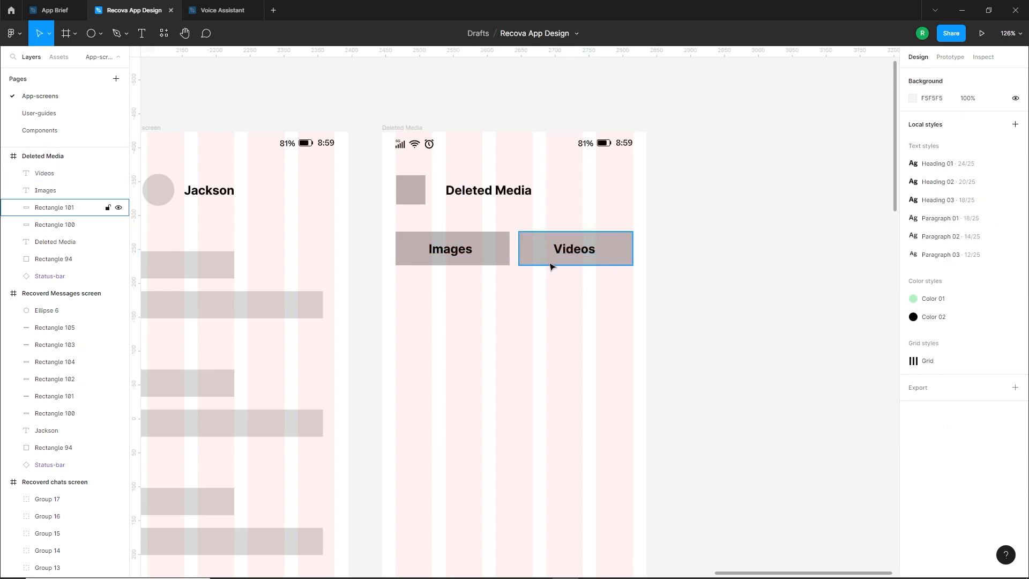
Draw a media placeholder rectangle of about 168 × 205 px below the Images tab, matching the tab's width
{"action": "scroll", "coordinate": [542, 277], "scroll_direction": "down", "scroll_amount": 3}
{"action": "scroll", "coordinate": [543, 278], "scroll_direction": "down", "scroll_amount": 3}
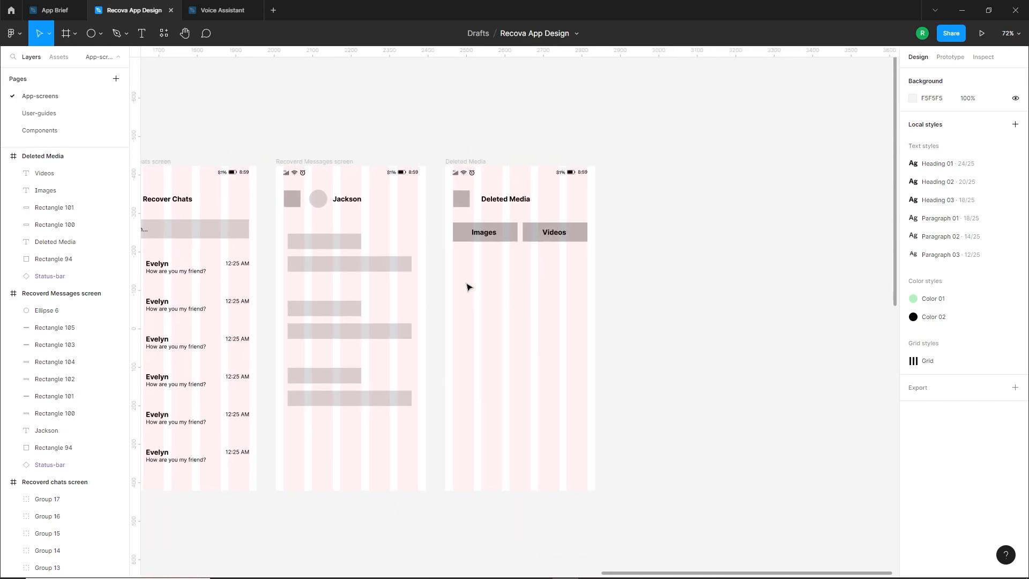
{"action": "scroll", "coordinate": [541, 355], "scroll_direction": "up", "scroll_amount": 2}
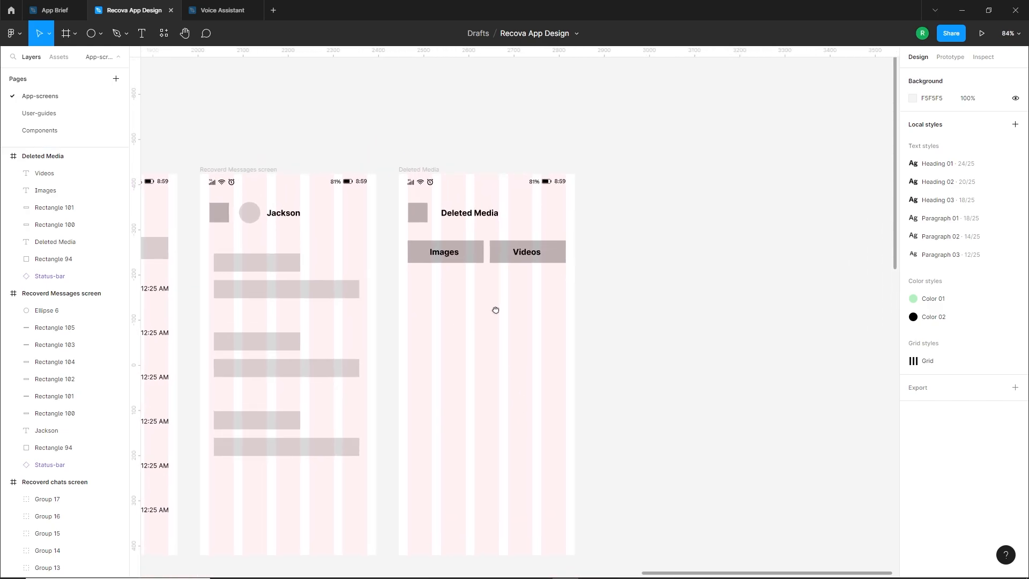
{"action": "left_click", "coordinate": [98, 35]}
{"action": "left_click", "coordinate": [64, 58]}
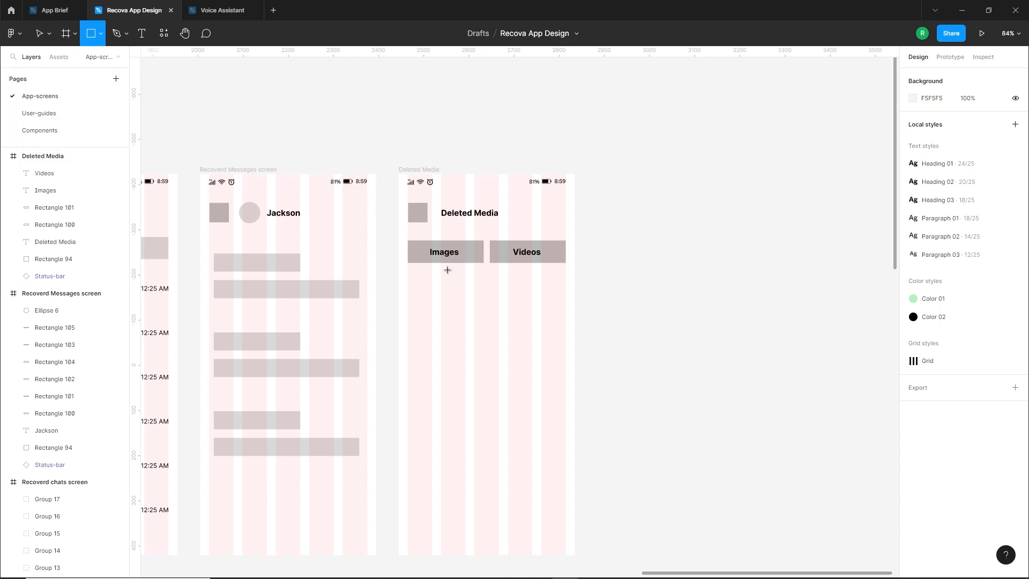
{"action": "left_click_drag", "start_coordinate": [407, 281], "coordinate": [484, 374]}
{"action": "left_click", "coordinate": [471, 395]}
{"action": "left_click", "coordinate": [449, 317]}
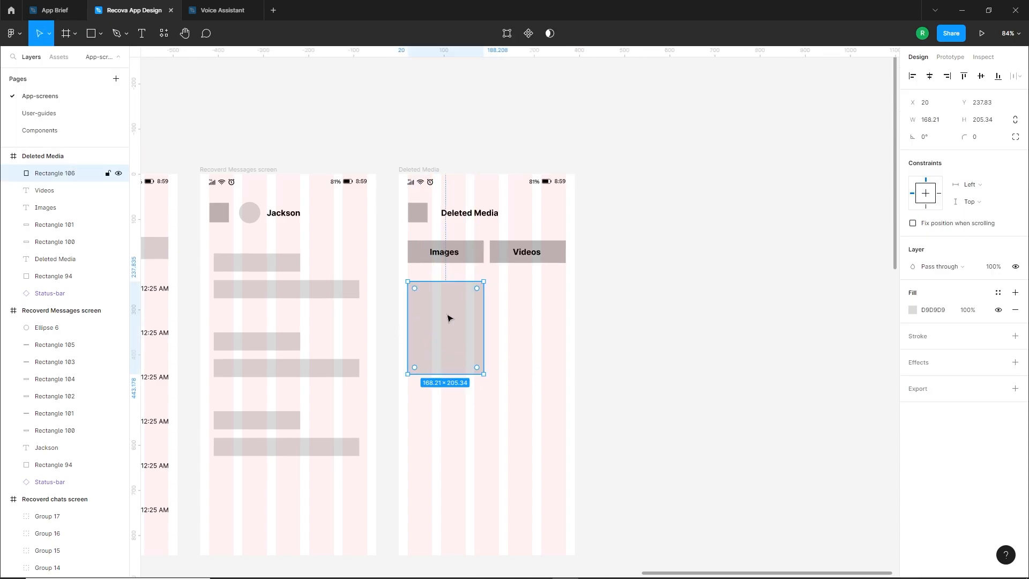
Hide the layout grids, and draw a triangle of about 78 × 78 px on the media placeholder with fill B9B9B9
{"action": "left_click", "coordinate": [485, 355]}
{"action": "key", "text": "ctrl+shift+4"}
{"action": "scroll", "coordinate": [483, 354], "scroll_direction": "up", "scroll_amount": 2}
{"action": "scroll", "coordinate": [452, 327], "scroll_direction": "up", "scroll_amount": 3}
{"action": "left_click", "coordinate": [100, 34]}
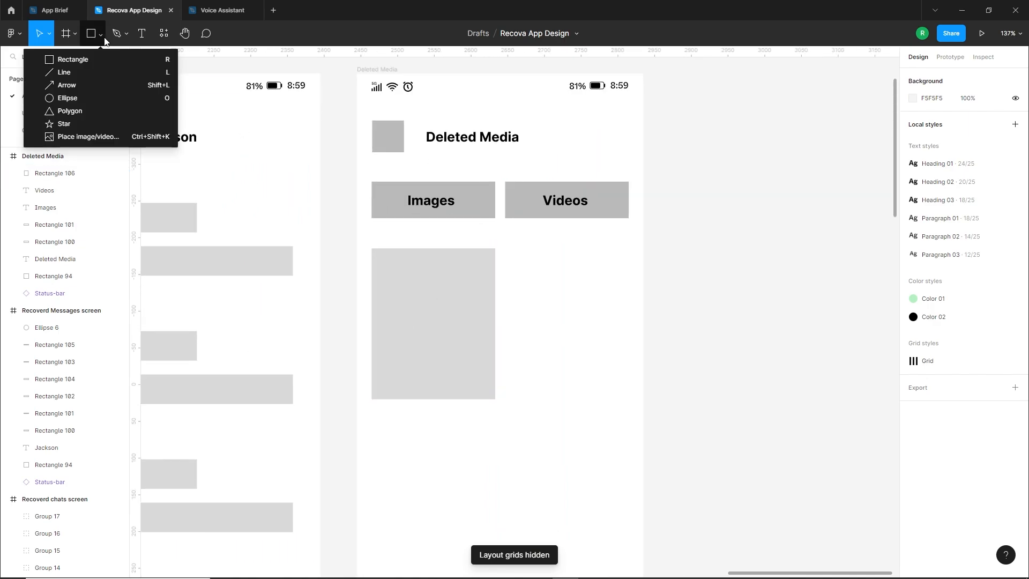
{"action": "left_click", "coordinate": [52, 111]}
{"action": "mouse_move", "coordinate": [436, 307]}
{"action": "left_mouse_down"}
{"action": "mouse_move", "coordinate": [487, 359]}
{"action": "mouse_move", "coordinate": [461, 336]}
{"action": "left_mouse_up"}
{"action": "left_click", "coordinate": [915, 327]}
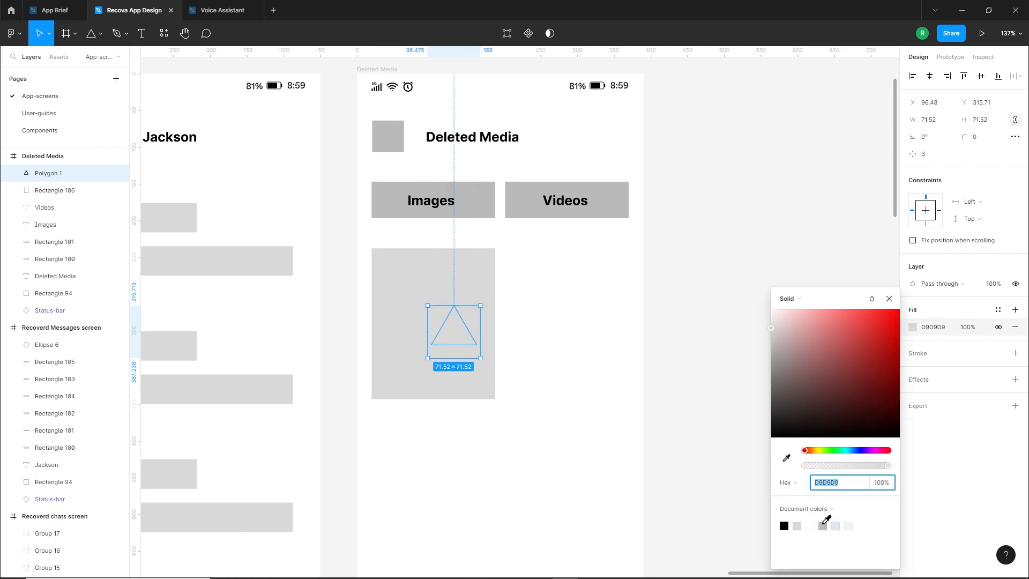
{"action": "left_click", "coordinate": [823, 525]}
{"action": "left_click", "coordinate": [664, 426]}
Copy the triangle, shrink the copy, set it overlapping the larger one on a shared baseline, and group both as a mountain icon
{"action": "scroll", "coordinate": [483, 329], "scroll_direction": "up", "scroll_amount": 5}
{"action": "left_click_drag", "start_coordinate": [436, 341], "coordinate": [388, 339]}
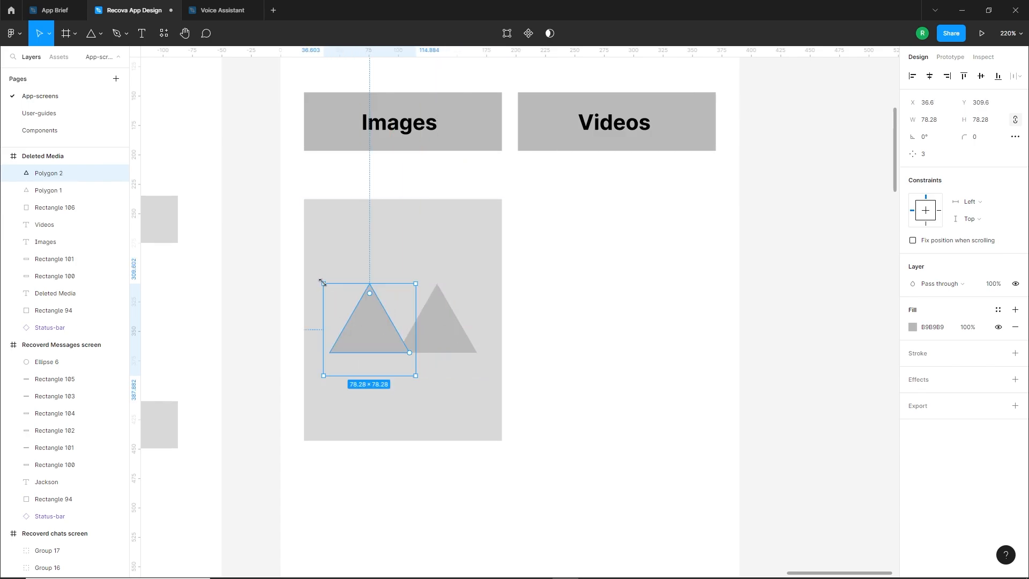
{"action": "left_click_drag", "start_coordinate": [323, 283], "coordinate": [354, 314]}
{"action": "mouse_move", "coordinate": [388, 347]}
{"action": "left_mouse_down"}
{"action": "mouse_move", "coordinate": [398, 334]}
{"action": "mouse_move", "coordinate": [393, 341]}
{"action": "left_mouse_up"}
{"action": "left_click_drag", "start_coordinate": [389, 343], "coordinate": [401, 344]}
{"action": "left_click", "coordinate": [452, 340], "text": "shift"}
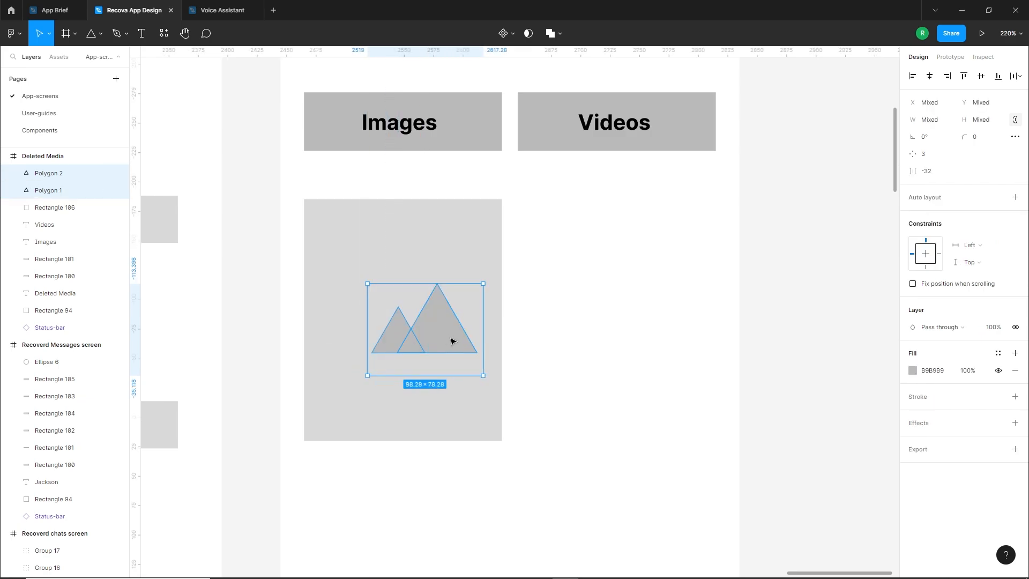
{"action": "key", "text": "ctrl+g"}
Centre the mountain icon horizontally and vertically in the media placeholder
{"action": "left_click", "coordinate": [488, 317], "text": "shift"}
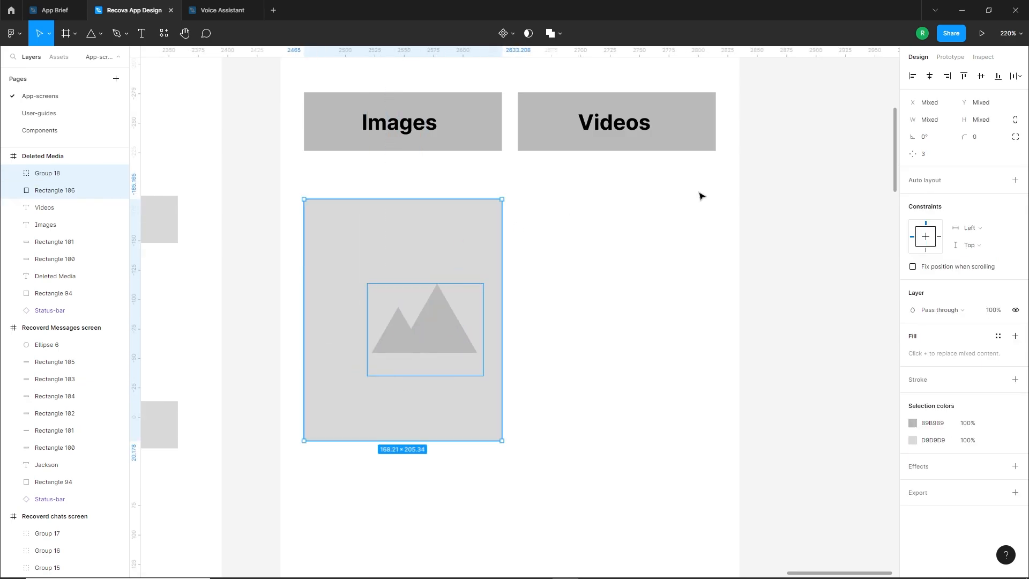
{"action": "left_click", "coordinate": [931, 77]}
{"action": "left_click", "coordinate": [981, 77]}
{"action": "left_click", "coordinate": [666, 296]}
Group the placeholder with its mountain icon and copy the group below the Videos tab
{"action": "scroll", "coordinate": [560, 348], "scroll_direction": "down", "scroll_amount": 2}
{"action": "left_click_drag", "start_coordinate": [626, 347], "coordinate": [542, 279]}
{"action": "key", "text": "ctrl+g"}
{"action": "scroll", "coordinate": [535, 407], "scroll_direction": "down", "scroll_amount": 1}
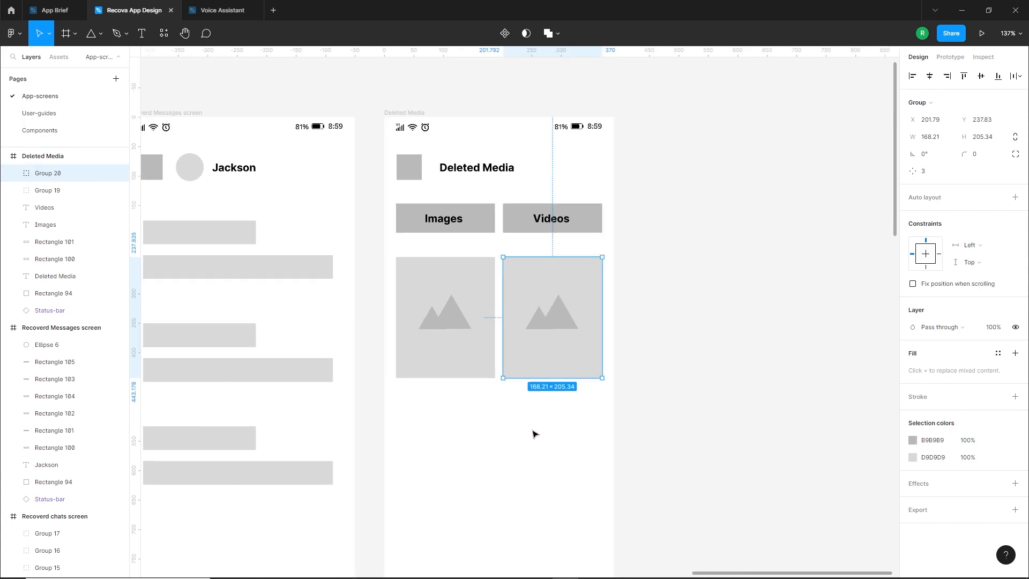
{"action": "left_click", "coordinate": [533, 428]}
Copy the pair of media placeholders downward twice to make three rows on the Deleted Media screen
{"action": "scroll", "coordinate": [533, 427], "scroll_direction": "down", "scroll_amount": 2}
{"action": "left_click_drag", "start_coordinate": [557, 327], "coordinate": [449, 228]}
{"action": "left_click_drag", "start_coordinate": [549, 207], "coordinate": [544, 328]}
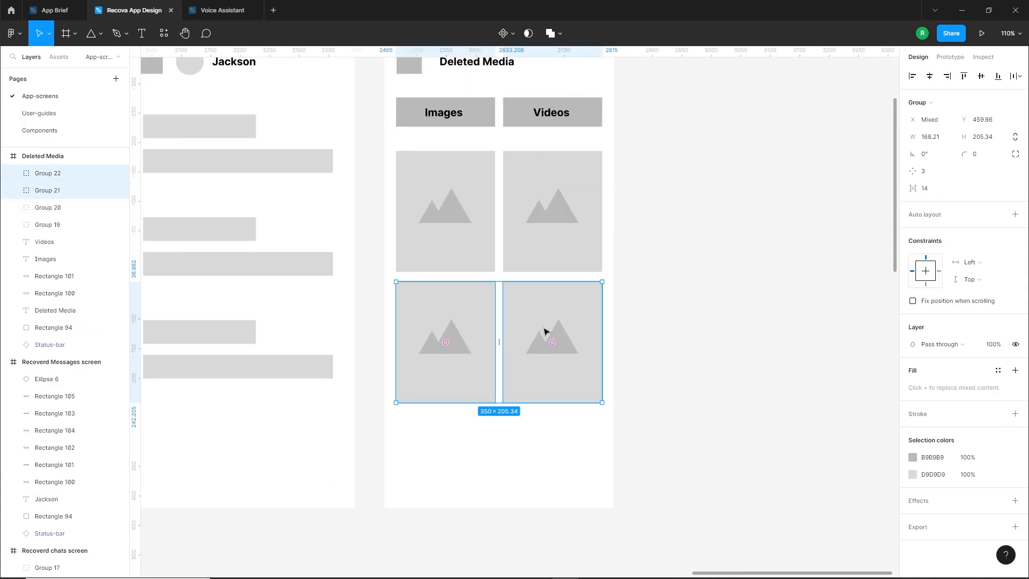
{"action": "scroll", "coordinate": [544, 331], "scroll_direction": "down", "scroll_amount": 3}
{"action": "key", "text": "ctrl+d"}
{"action": "left_click", "coordinate": [612, 362]}
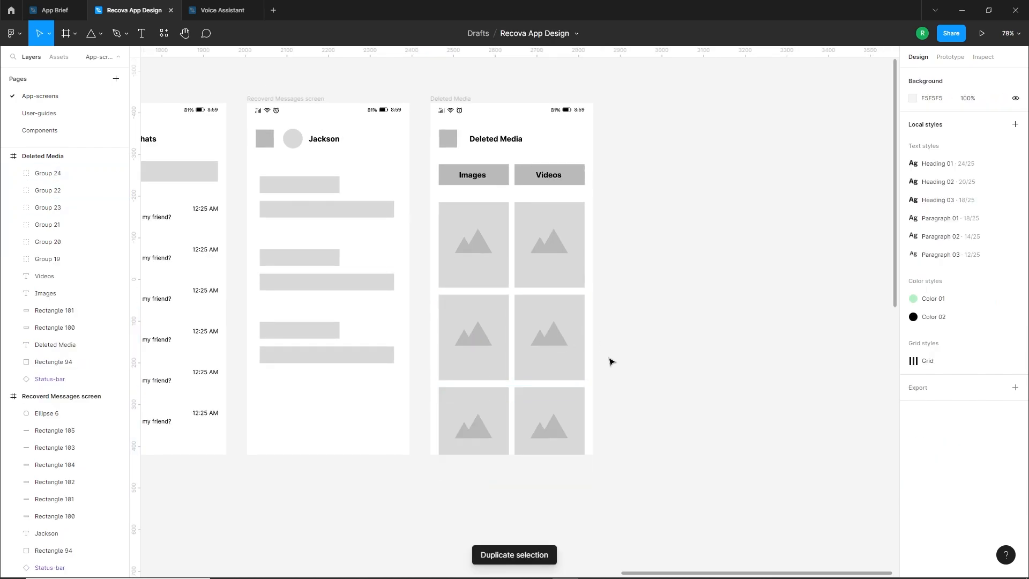
Review the finished wireframes and read the brief's requirements for the Status Saver screen
{"action": "left_click_drag", "start_coordinate": [594, 328], "coordinate": [542, 375]}
{"action": "left_click_drag", "start_coordinate": [594, 351], "coordinate": [582, 357]}
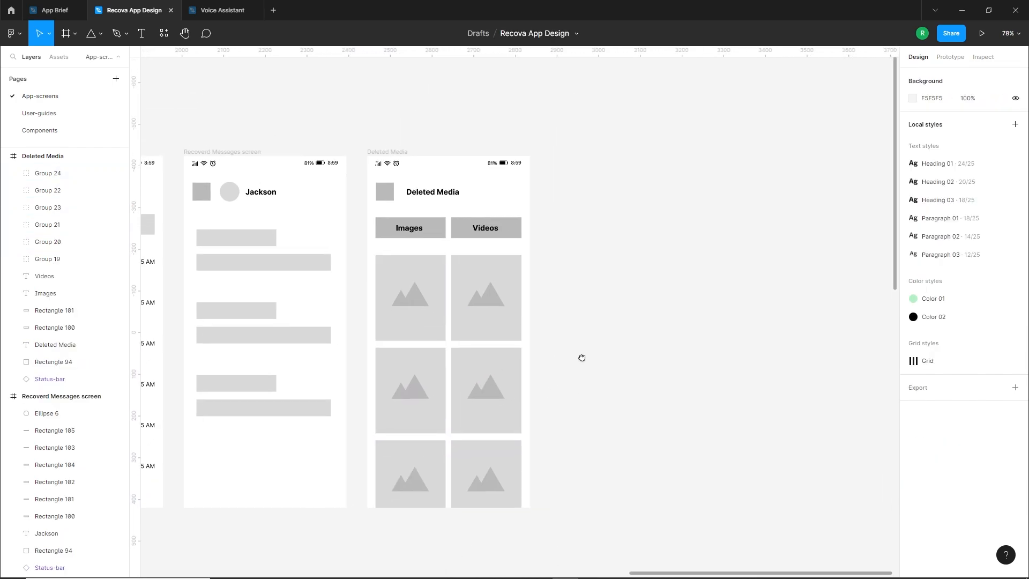
{"action": "scroll", "coordinate": [634, 344], "scroll_direction": "down", "scroll_amount": 5}
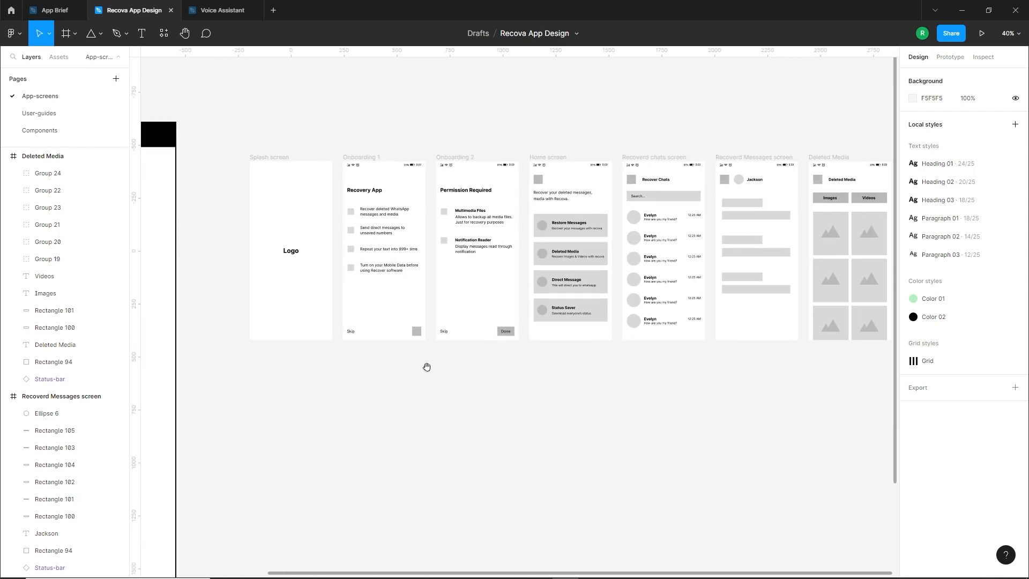
{"action": "scroll", "coordinate": [424, 365], "scroll_direction": "left", "scroll_amount": 5}
{"action": "scroll", "coordinate": [536, 340], "scroll_direction": "down", "scroll_amount": 2}
{"action": "scroll", "coordinate": [338, 418], "scroll_direction": "up", "scroll_amount": 5}
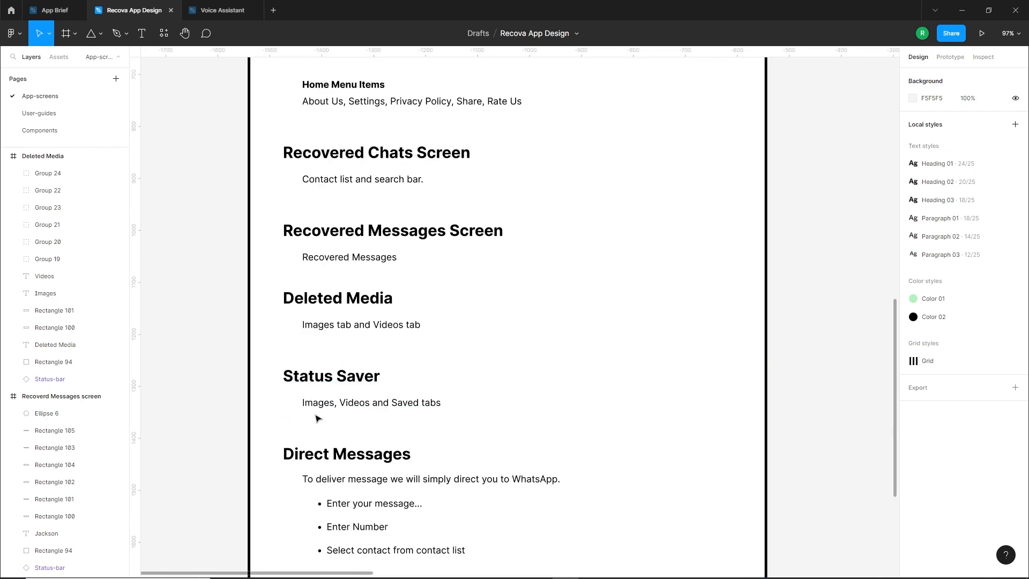
{"action": "scroll", "coordinate": [391, 413], "scroll_direction": "down", "scroll_amount": 5}
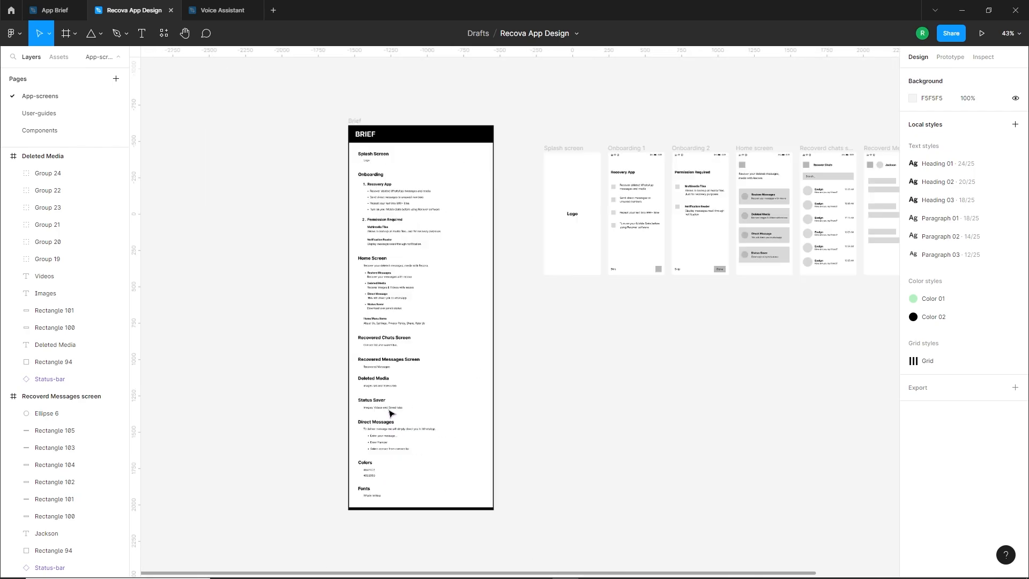
Duplicate the Deleted Media screen beside the original and delete all media placeholders from the copy
{"action": "scroll", "coordinate": [262, 372], "scroll_direction": "right", "scroll_amount": 5}
{"action": "scroll", "coordinate": [466, 198], "scroll_direction": "up", "scroll_amount": 4}
{"action": "scroll", "coordinate": [404, 213], "scroll_direction": "up", "scroll_amount": 2}
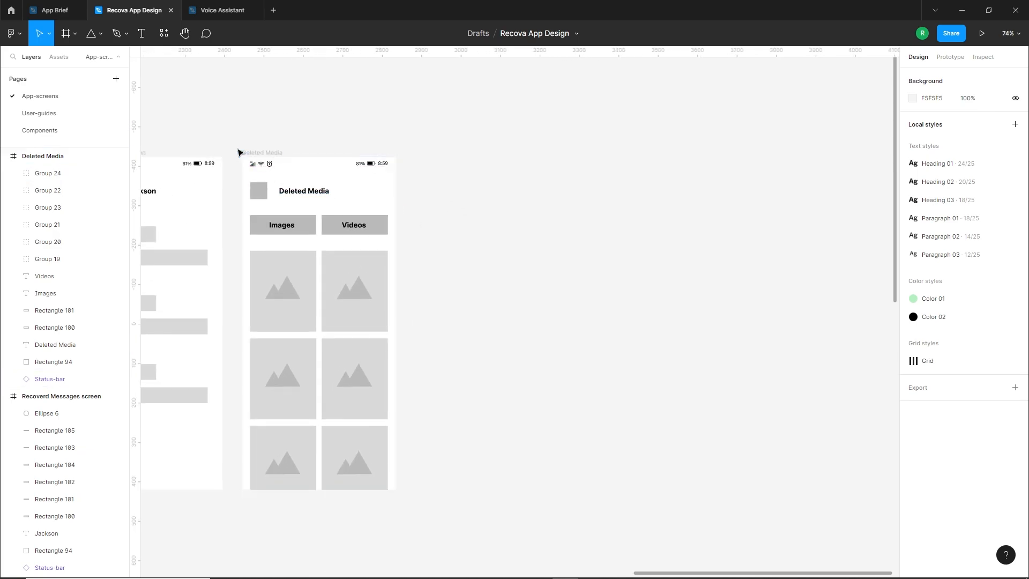
{"action": "left_click_drag", "start_coordinate": [255, 171], "coordinate": [427, 172]}
{"action": "left_click", "coordinate": [598, 282]}
{"action": "left_click_drag", "start_coordinate": [593, 269], "coordinate": [434, 503]}
{"action": "key", "text": "Delete"}
Change the copied screen's title to "Status Saver" and rename its frame "Status Saver"
{"action": "scroll", "coordinate": [517, 209], "scroll_direction": "up", "scroll_amount": 4}
{"action": "scroll", "coordinate": [543, 237], "scroll_direction": "up", "scroll_amount": 1}
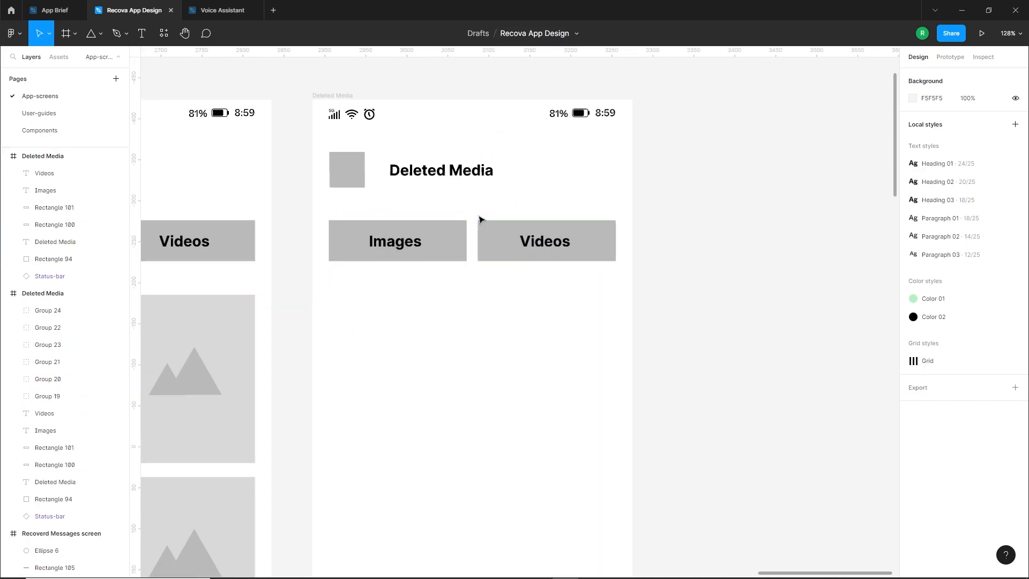
{"action": "double_click", "coordinate": [447, 171]}
{"action": "type", "text": "Staus Saver"}
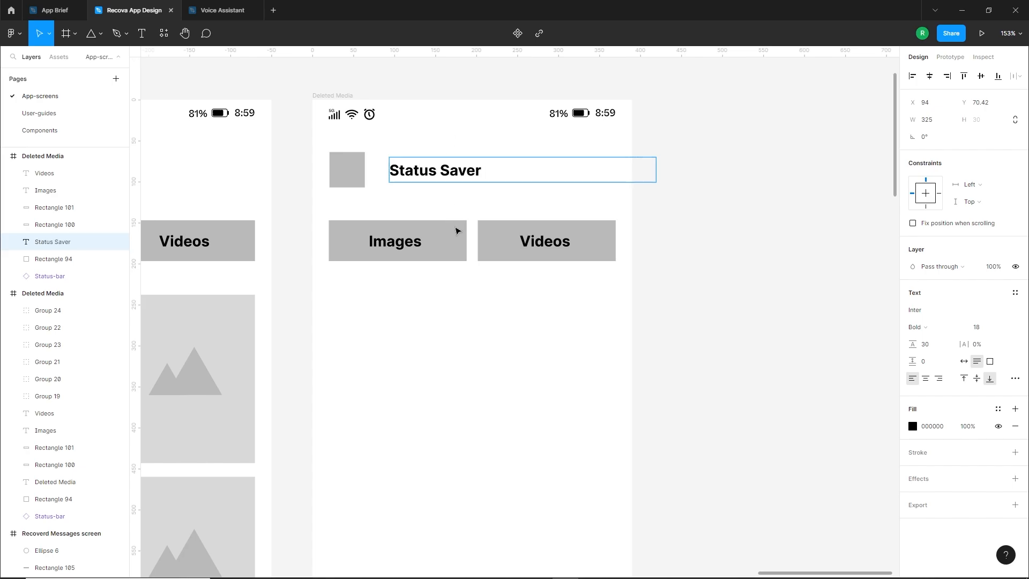
{"action": "left_click", "coordinate": [325, 93]}
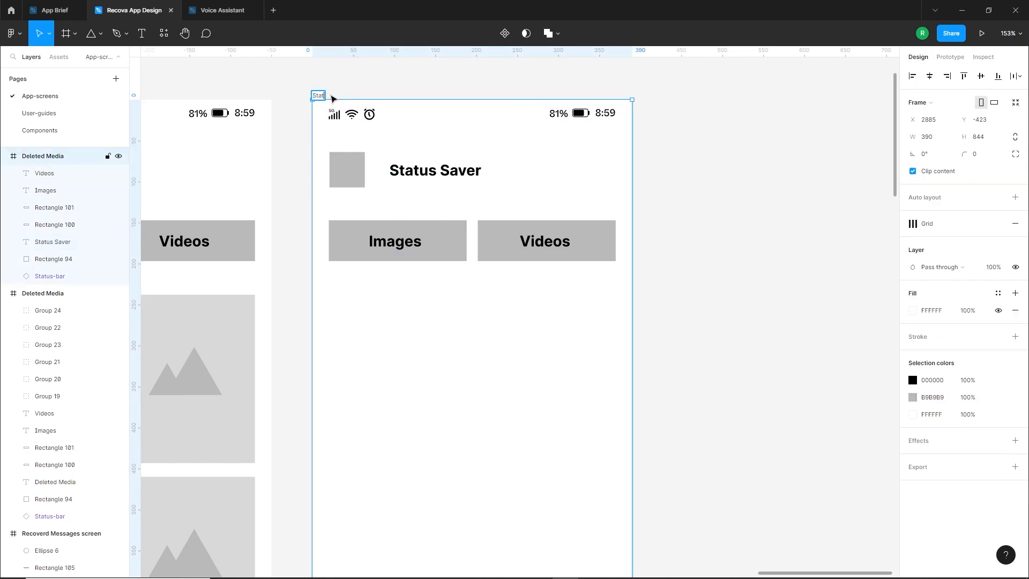
{"action": "left_click", "coordinate": [372, 299]}
Narrow both Status Saver tab rectangles to about 108 px and add a third of the same size between them
{"action": "scroll", "coordinate": [384, 305], "scroll_direction": "down", "scroll_amount": 1}
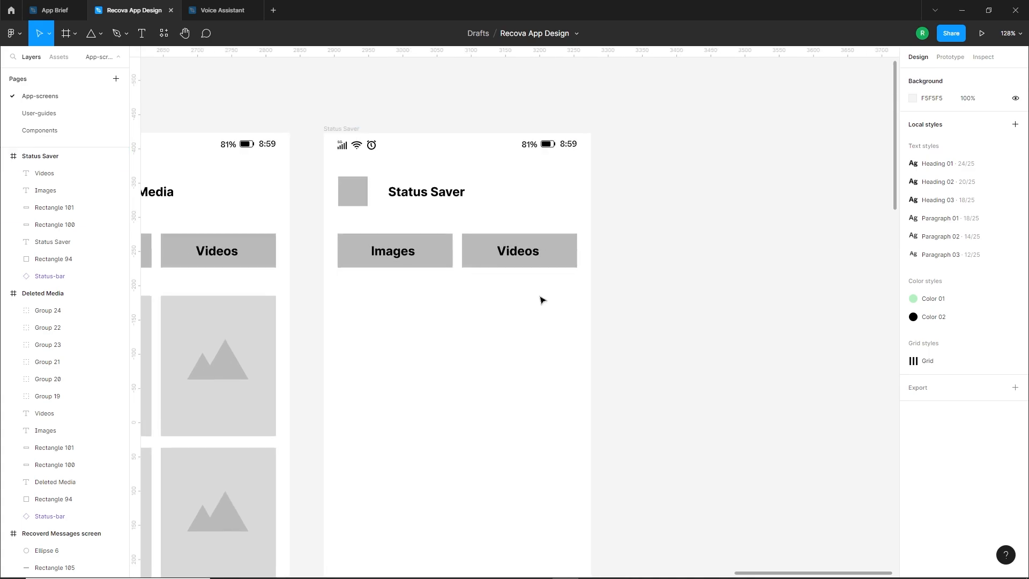
{"action": "left_click", "coordinate": [436, 259]}
{"action": "left_click", "coordinate": [557, 259], "text": "shift"}
{"action": "left_click_drag", "start_coordinate": [577, 251], "coordinate": [556, 262]}
{"action": "left_click", "coordinate": [468, 257]}
{"action": "left_click", "coordinate": [466, 264], "text": "shift"}
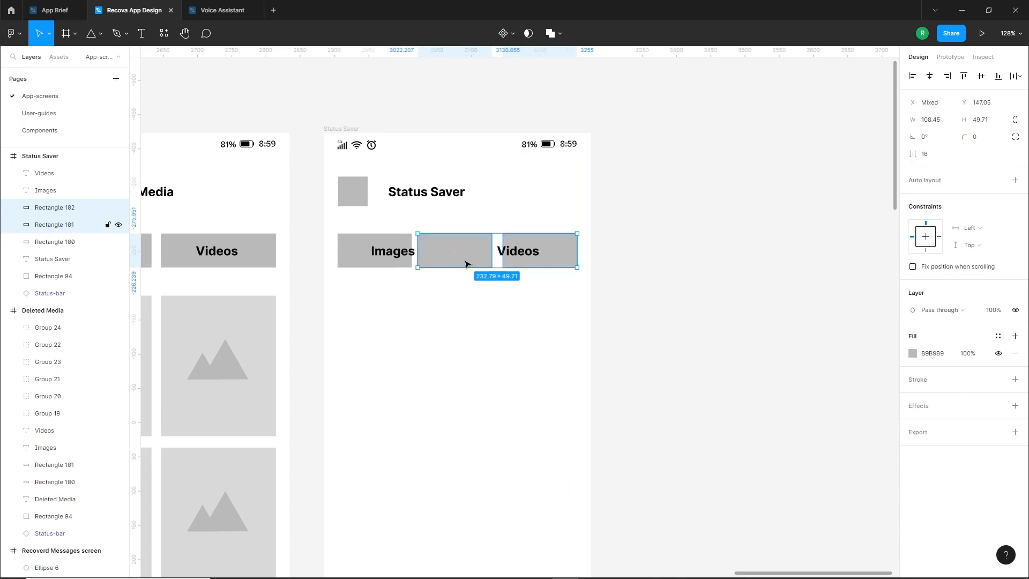
Space the three Status Saver tab rectangles evenly across the row
{"action": "left_click", "coordinate": [357, 246], "text": "shift"}
{"action": "left_click", "coordinate": [1020, 77]}
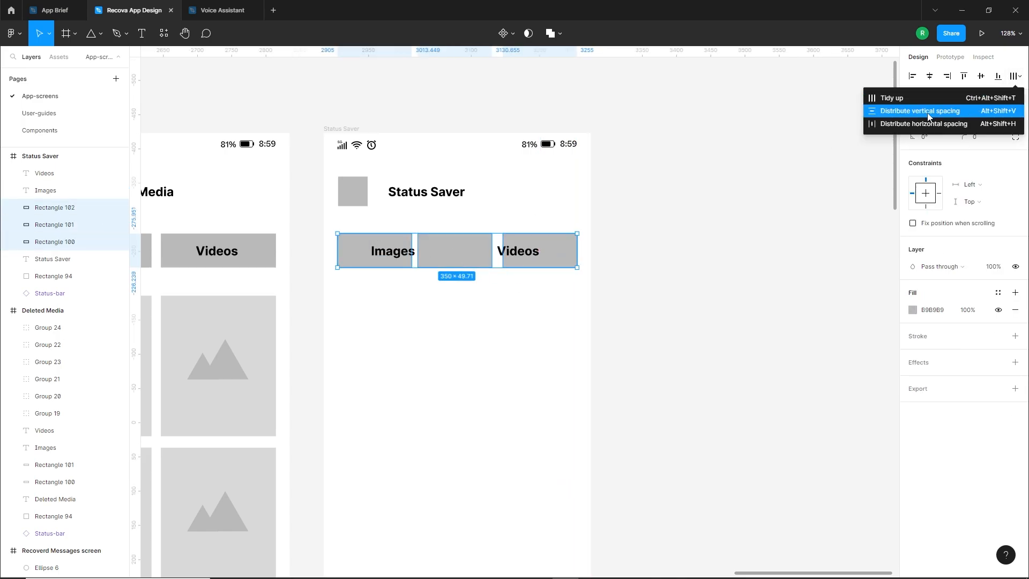
{"action": "left_click", "coordinate": [937, 105]}
Centre the Images and Videos labels in the first two Status Saver tabs and add a "Saved" label to the third
{"action": "left_click_drag", "start_coordinate": [397, 252], "coordinate": [373, 253]}
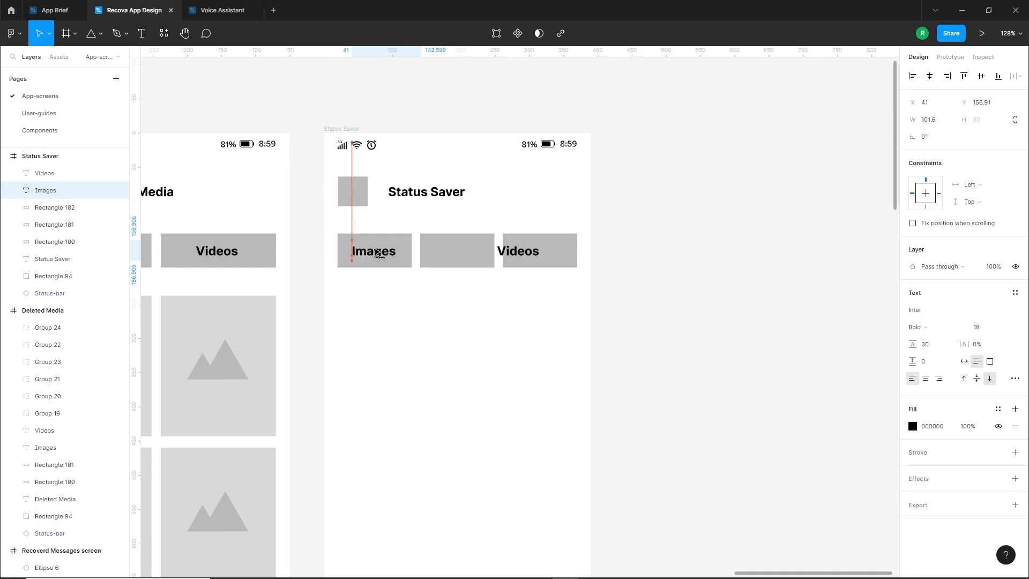
{"action": "mouse_move", "coordinate": [528, 251]}
{"action": "left_mouse_down"}
{"action": "mouse_move", "coordinate": [470, 255]}
{"action": "mouse_move", "coordinate": [537, 252]}
{"action": "left_mouse_up"}
{"action": "key", "text": "Left"}
{"action": "left_click", "coordinate": [460, 300]}
{"action": "double_click", "coordinate": [531, 251]}
{"action": "key", "text": "Escape"}
{"action": "left_click", "coordinate": [485, 362]}
Copy a media placeholder from Deleted Media below the Status Saver Images tab and shorten its rectangle to about 151 px
{"action": "scroll", "coordinate": [549, 300], "scroll_direction": "down", "scroll_amount": 2}
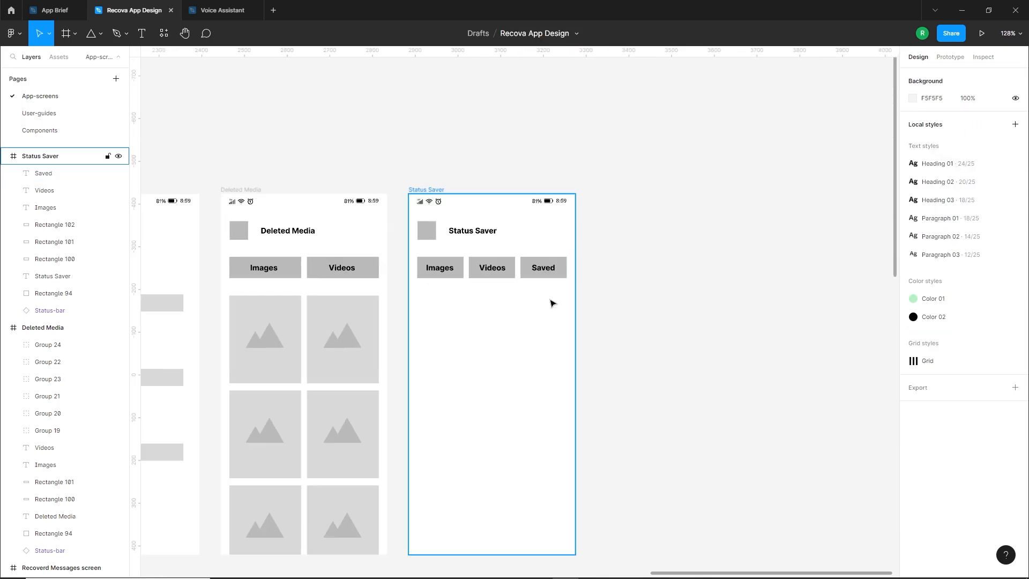
{"action": "scroll", "coordinate": [472, 303], "scroll_direction": "down", "scroll_amount": 1}
{"action": "left_click", "coordinate": [239, 287]}
{"action": "left_click_drag", "start_coordinate": [288, 312], "coordinate": [458, 290], "text": "alt"}
{"action": "double_click", "coordinate": [458, 309]}
Centre the mountain icon horizontally and vertically in the shortened Status Saver placeholder
{"action": "left_click", "coordinate": [463, 279], "text": "shift"}
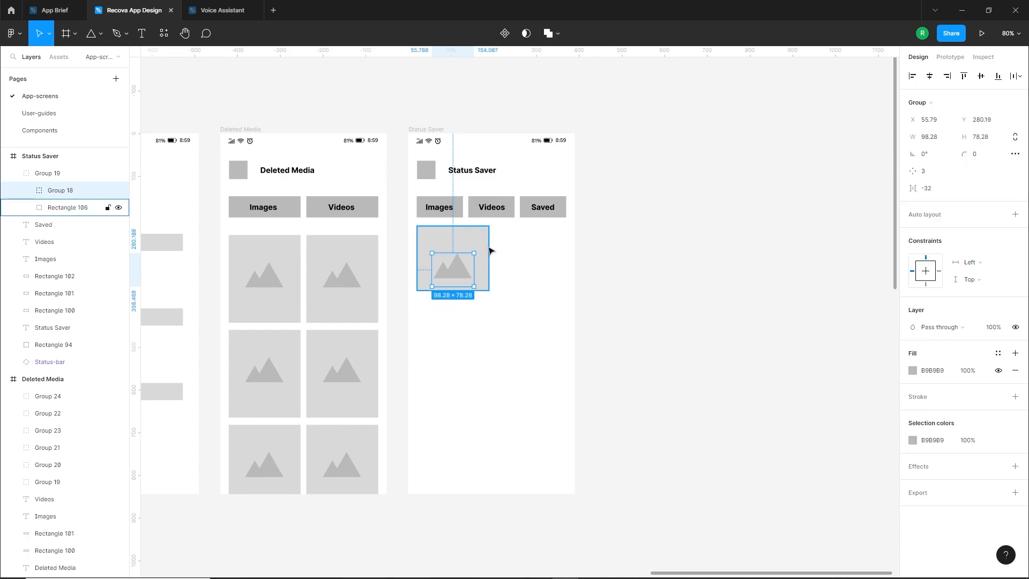
{"action": "left_click", "coordinate": [1021, 77]}
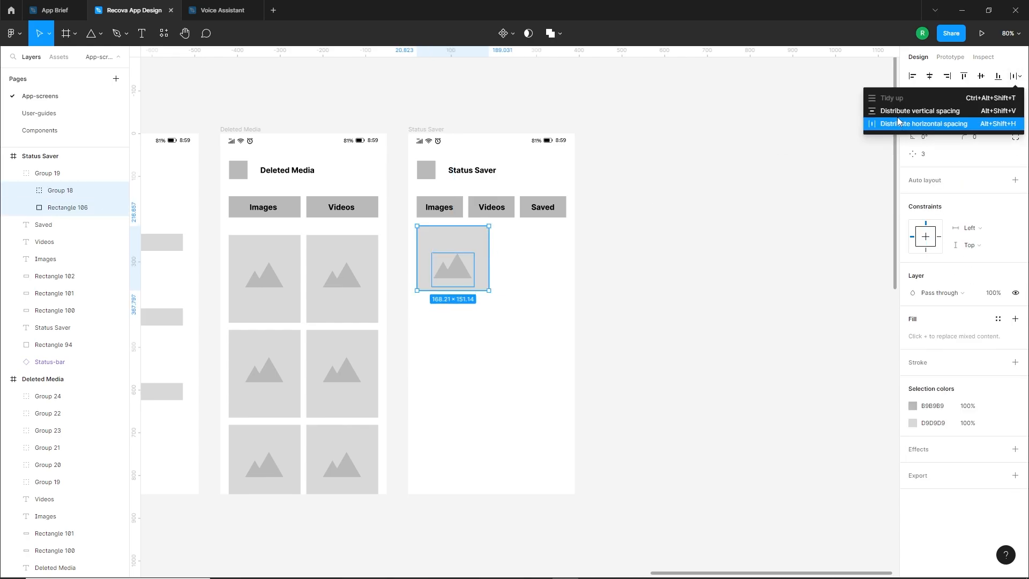
{"action": "left_click", "coordinate": [930, 78]}
{"action": "left_click", "coordinate": [981, 78]}
{"action": "left_click", "coordinate": [602, 297]}
{"action": "left_click", "coordinate": [482, 287]}
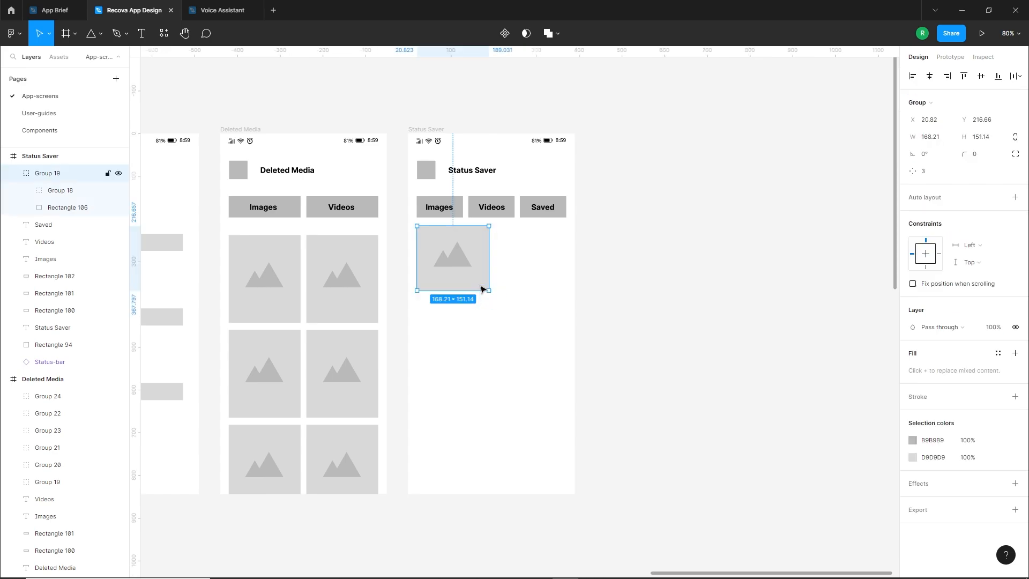
Copy a full-height placeholder from Deleted Media beside the short one on Status Saver, with their tops aligned
{"action": "left_click", "coordinate": [397, 300]}
{"action": "left_click_drag", "start_coordinate": [363, 303], "coordinate": [537, 306], "text": "alt"}
{"action": "left_click", "coordinate": [533, 349]}
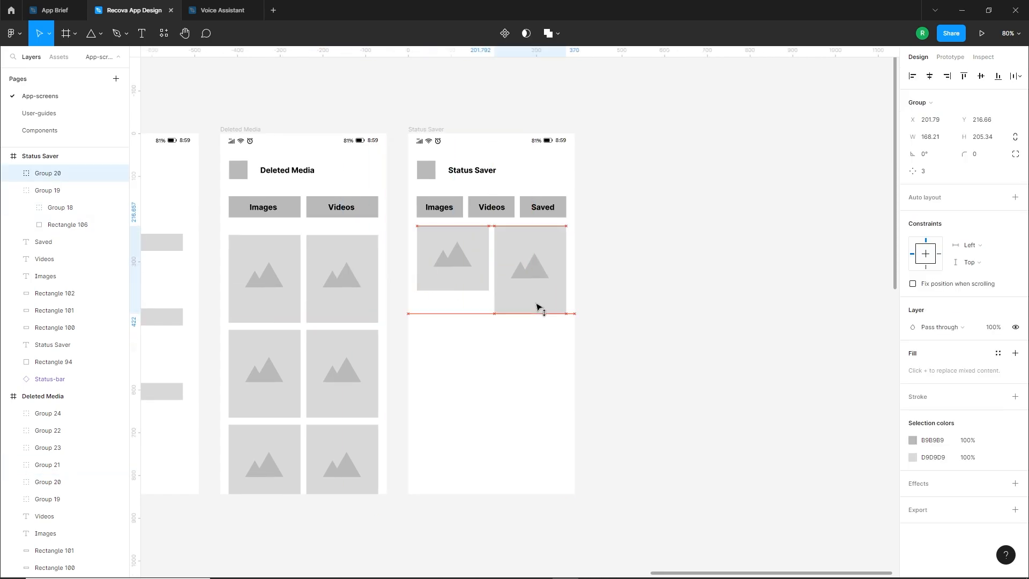
{"action": "left_click", "coordinate": [525, 352]}
{"action": "left_click_drag", "start_coordinate": [526, 351], "coordinate": [448, 275]}
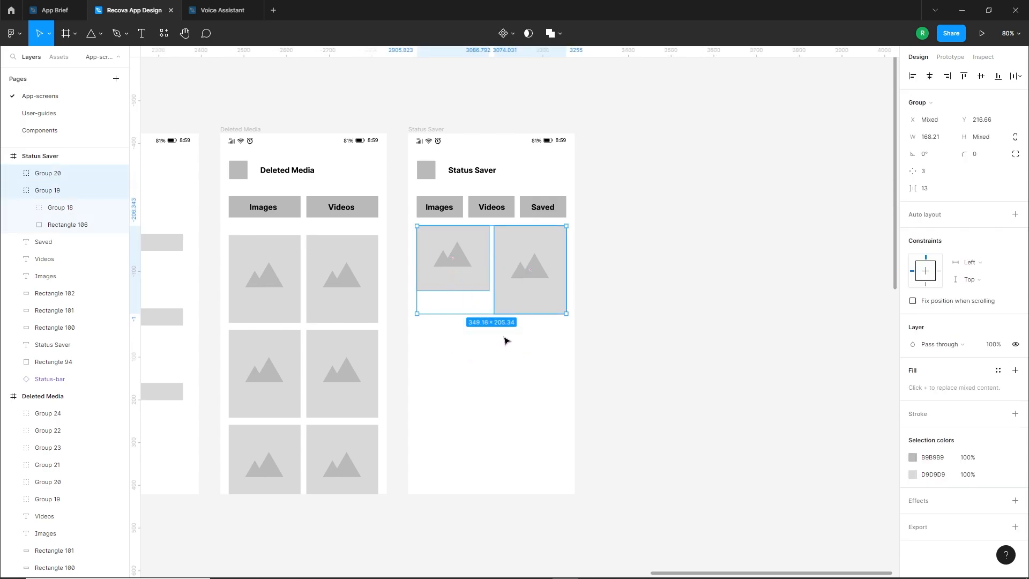
Copy the tall and short placeholders alternately down both columns to fill the Status Saver screen with a staggered grid
{"action": "left_click", "coordinate": [492, 358]}
{"action": "left_click_drag", "start_coordinate": [526, 297], "coordinate": [450, 368]}
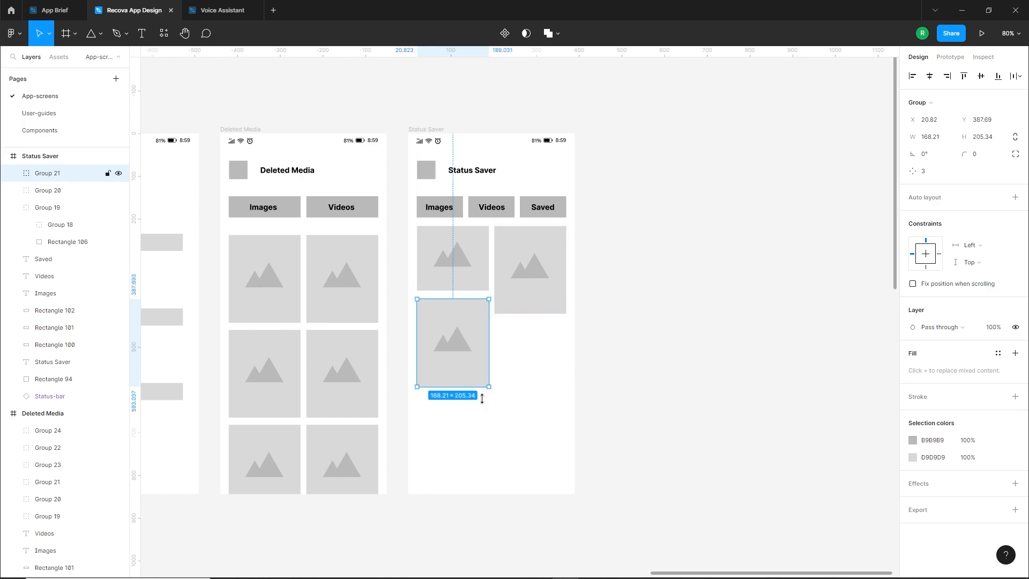
{"action": "left_click", "coordinate": [482, 398]}
{"action": "left_click_drag", "start_coordinate": [468, 280], "coordinate": [550, 375]}
{"action": "left_click", "coordinate": [524, 444]}
{"action": "left_click_drag", "start_coordinate": [540, 435], "coordinate": [497, 438]}
{"action": "left_click", "coordinate": [699, 429]}
Review the finished screens and read the brief's requirements for the Direct Messages screen
{"action": "scroll", "coordinate": [572, 425], "scroll_direction": "down", "scroll_amount": 3}
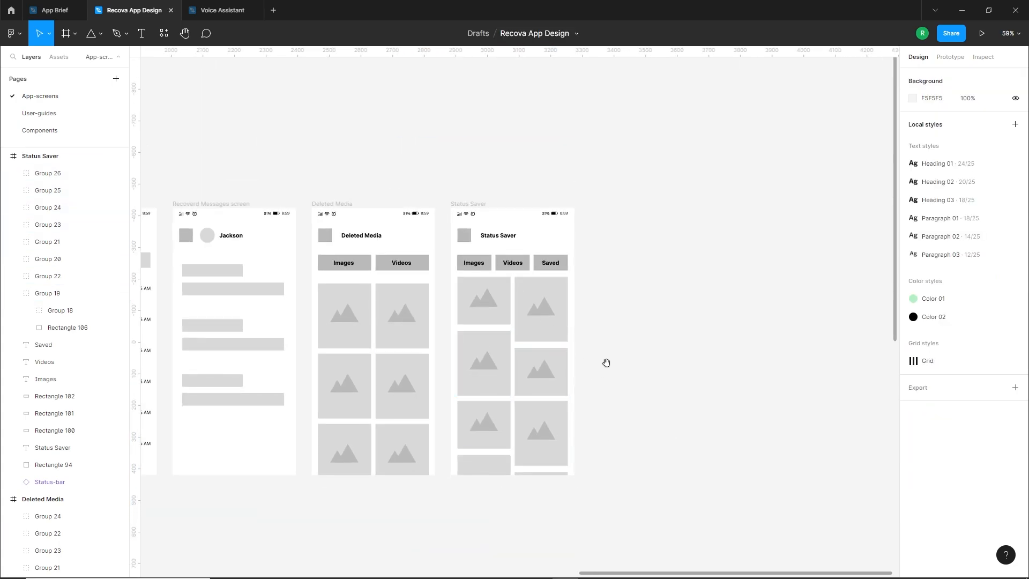
{"action": "left_click_drag", "start_coordinate": [606, 363], "coordinate": [657, 362]}
{"action": "scroll", "coordinate": [602, 361], "scroll_direction": "down", "scroll_amount": 5}
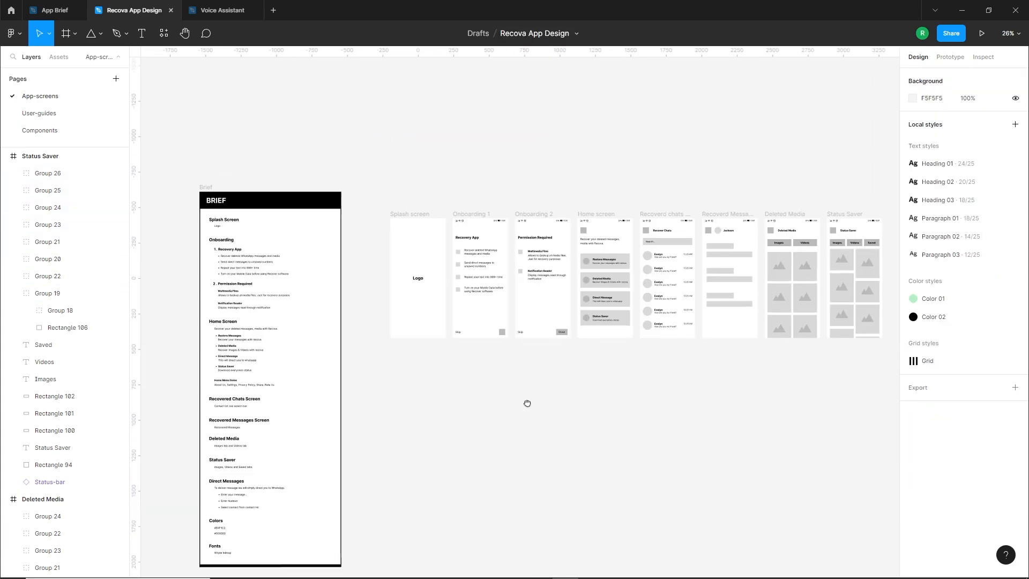
{"action": "left_click_drag", "start_coordinate": [527, 403], "coordinate": [623, 335]}
{"action": "scroll", "coordinate": [314, 455], "scroll_direction": "up", "scroll_amount": 5}
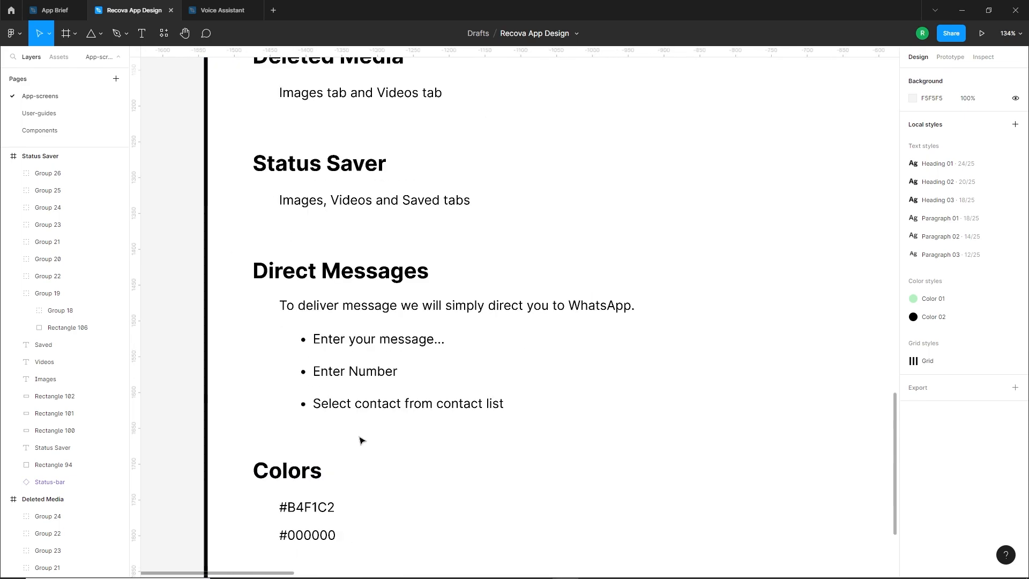
{"action": "scroll", "coordinate": [343, 359], "scroll_direction": "up", "scroll_amount": 2}
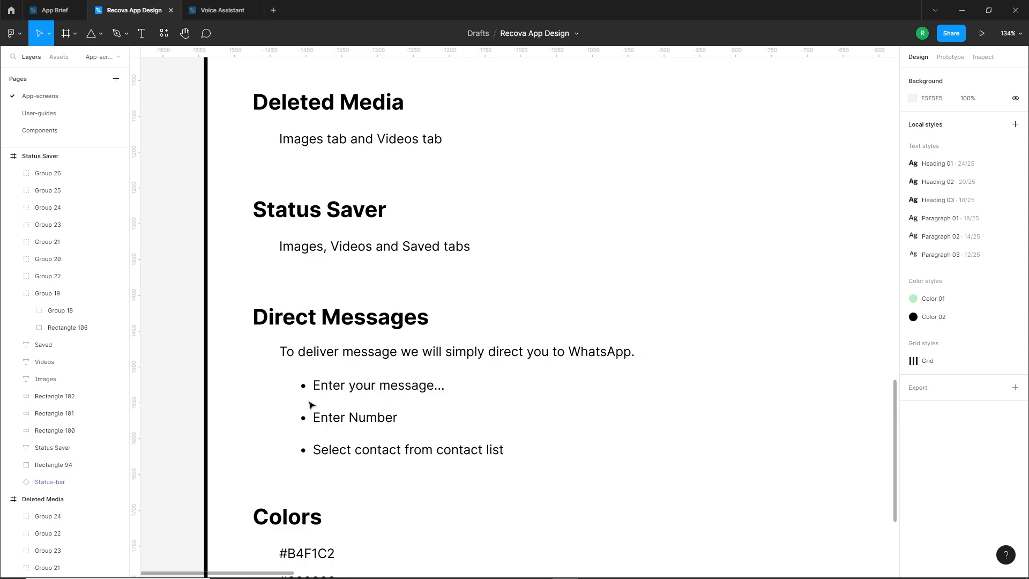
{"action": "scroll", "coordinate": [311, 405], "scroll_direction": "down", "scroll_amount": 6}
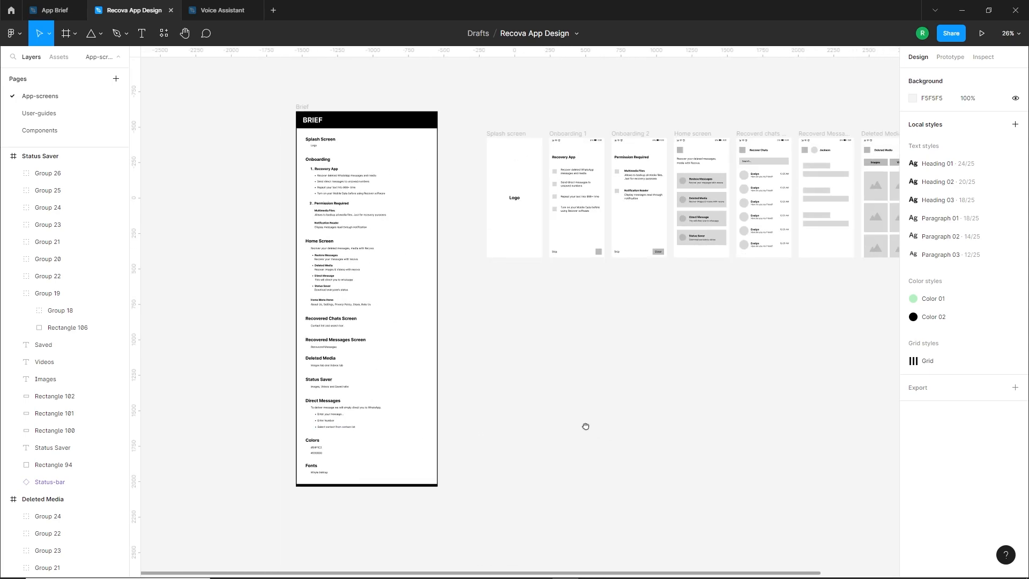
Copy the brief's four lines of Direct Messages text and place them on the canvas below the Status Saver screen
{"action": "left_click_drag", "start_coordinate": [585, 426], "coordinate": [472, 435]}
{"action": "left_click_drag", "start_coordinate": [233, 444], "coordinate": [809, 300]}
{"action": "left_click", "coordinate": [188, 422], "text": "shift"}
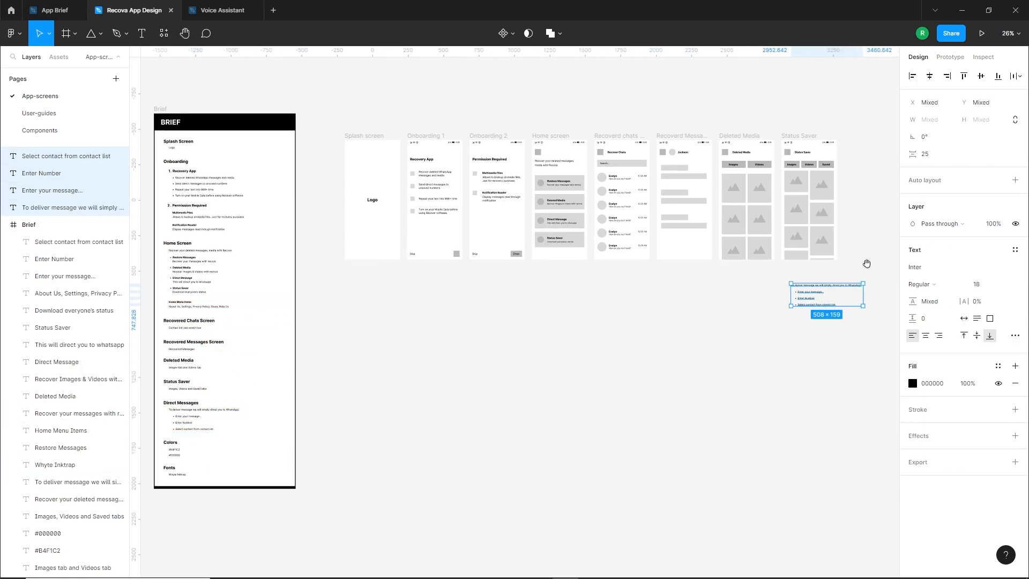
{"action": "left_click_drag", "start_coordinate": [866, 264], "coordinate": [566, 327]}
{"action": "scroll", "coordinate": [576, 318], "scroll_direction": "up", "scroll_amount": 1}
{"action": "scroll", "coordinate": [576, 319], "scroll_direction": "up", "scroll_amount": 5}
{"action": "key", "text": "Escape"}
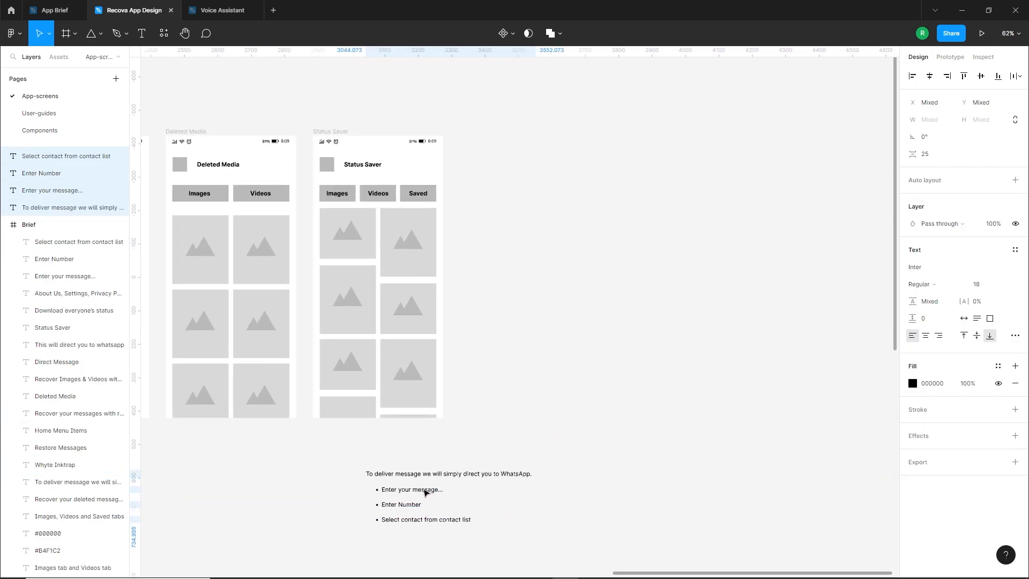
Duplicate the Status Saver screen beside itself, name the copy Direct Message, and change its heading to Direct Message
{"action": "left_click_drag", "start_coordinate": [322, 131], "coordinate": [485, 134]}
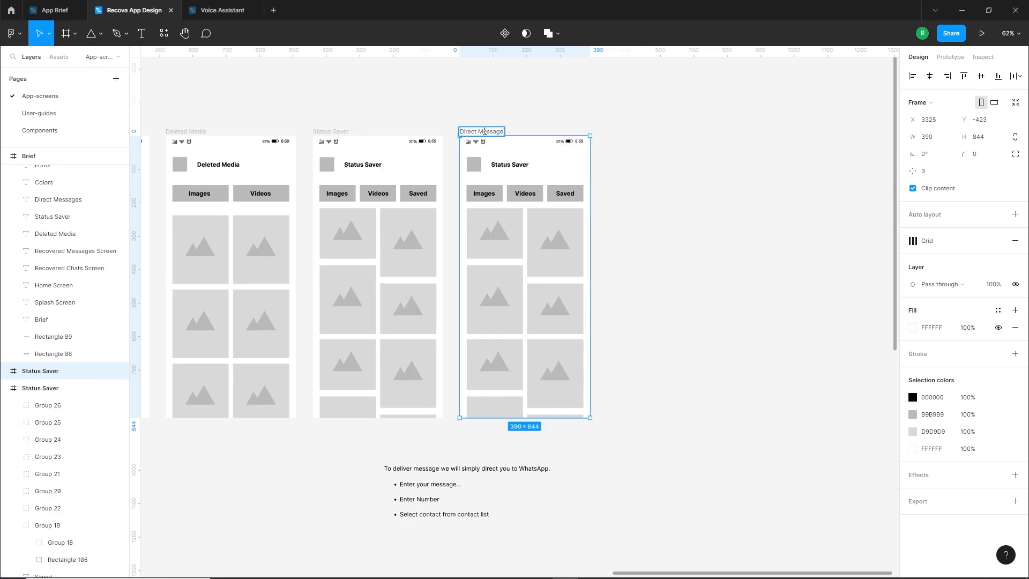
{"action": "left_click", "coordinate": [561, 108]}
{"action": "scroll", "coordinate": [583, 186], "scroll_direction": "up", "scroll_amount": 2}
{"action": "double_click", "coordinate": [497, 156]}
{"action": "type", "text": "Direct Message"}
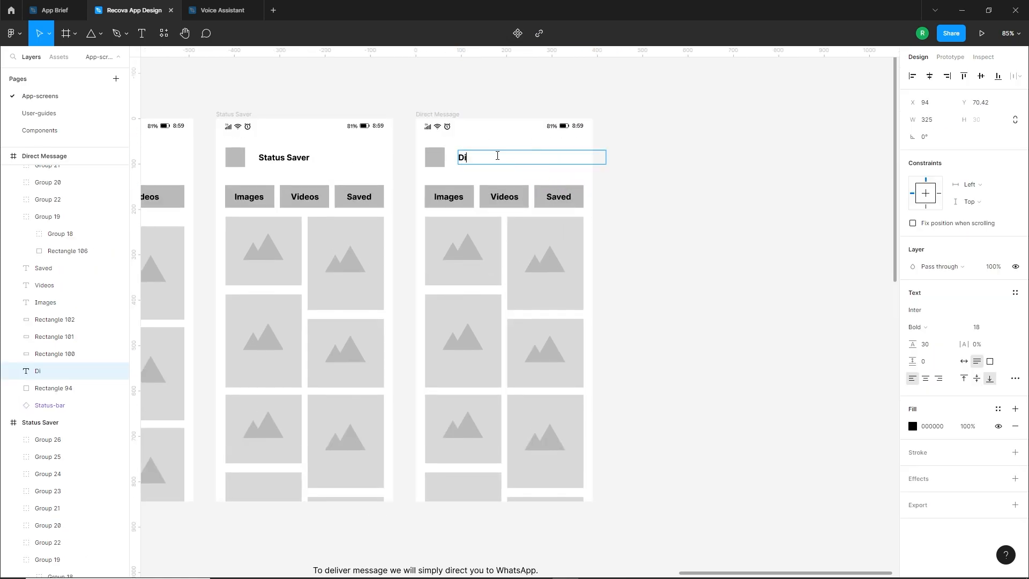
{"action": "left_click", "coordinate": [684, 232]}
Clear the tabs and image placeholders from the Direct Message screen and place the WhatsApp delivery sentence under its heading
{"action": "left_click_drag", "start_coordinate": [424, 178], "coordinate": [576, 547]}
{"action": "key", "text": "Delete"}
{"action": "scroll", "coordinate": [530, 465], "scroll_direction": "down", "scroll_amount": 1}
{"action": "left_click_drag", "start_coordinate": [403, 525], "coordinate": [511, 147]}
{"action": "scroll", "coordinate": [509, 194], "scroll_direction": "up", "scroll_amount": 1}
{"action": "left_click_drag", "start_coordinate": [449, 213], "coordinate": [452, 207]}
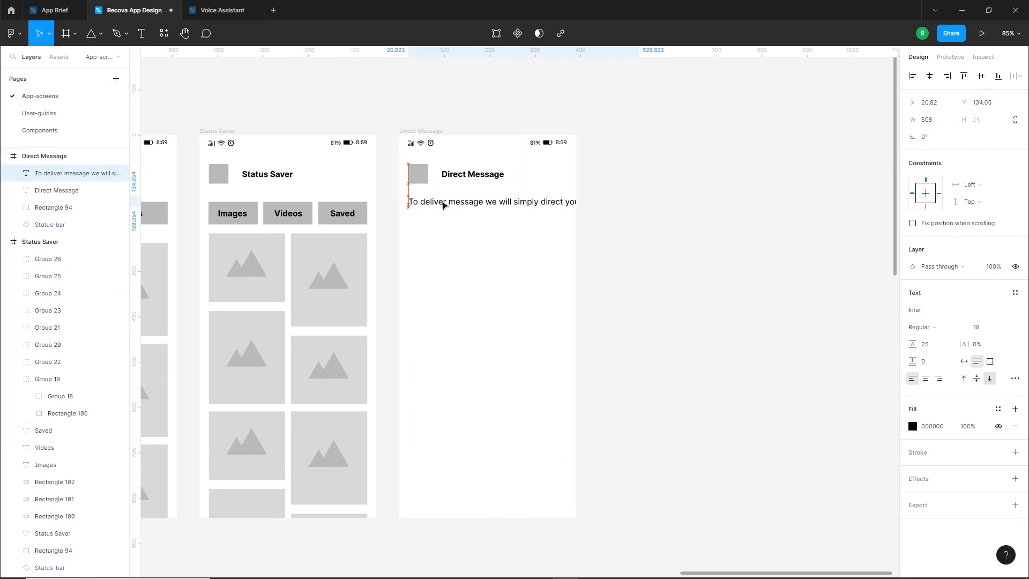
Break the delivery sentence before "you to WhatsApp.", lower it beneath the heading, and narrow its text box to fit the screen
{"action": "double_click", "coordinate": [565, 201]}
{"action": "key", "text": "Return"}
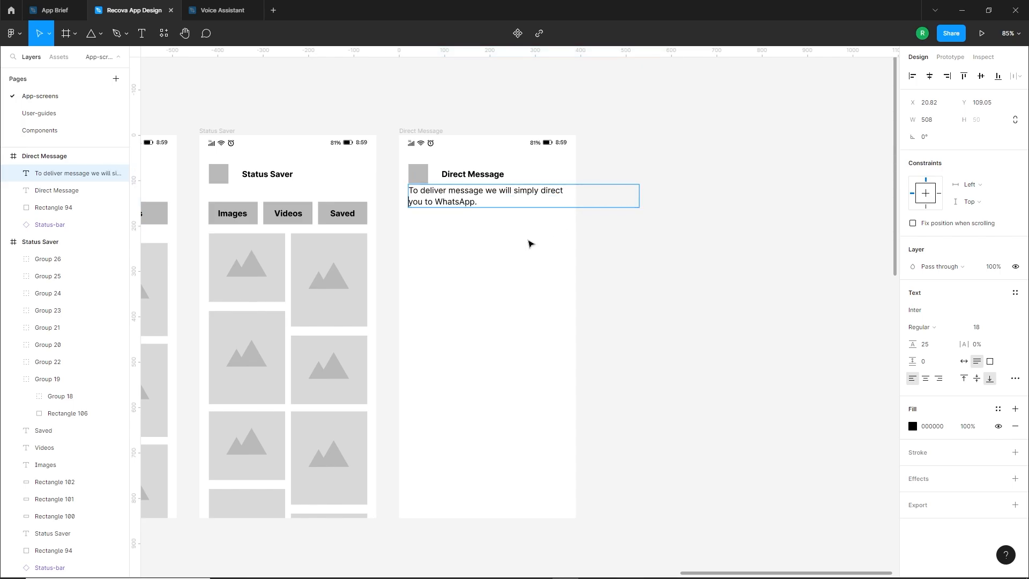
{"action": "key", "text": "Escape"}
{"action": "left_click_drag", "start_coordinate": [450, 195], "coordinate": [452, 212]}
{"action": "key", "text": "Escape"}
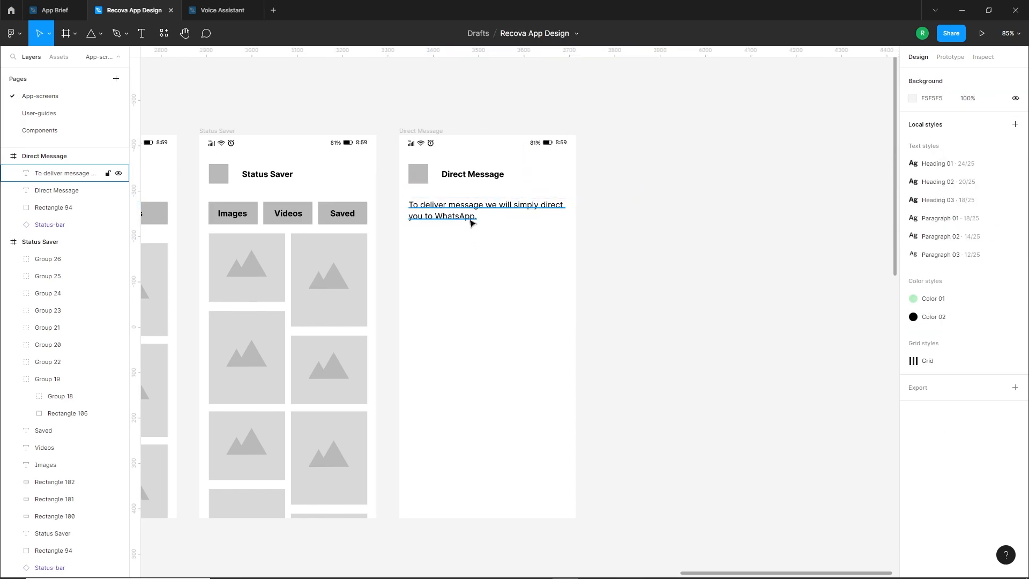
{"action": "left_click", "coordinate": [470, 217]}
{"action": "left_click_drag", "start_coordinate": [639, 210], "coordinate": [569, 215]}
{"action": "left_click", "coordinate": [526, 289]}
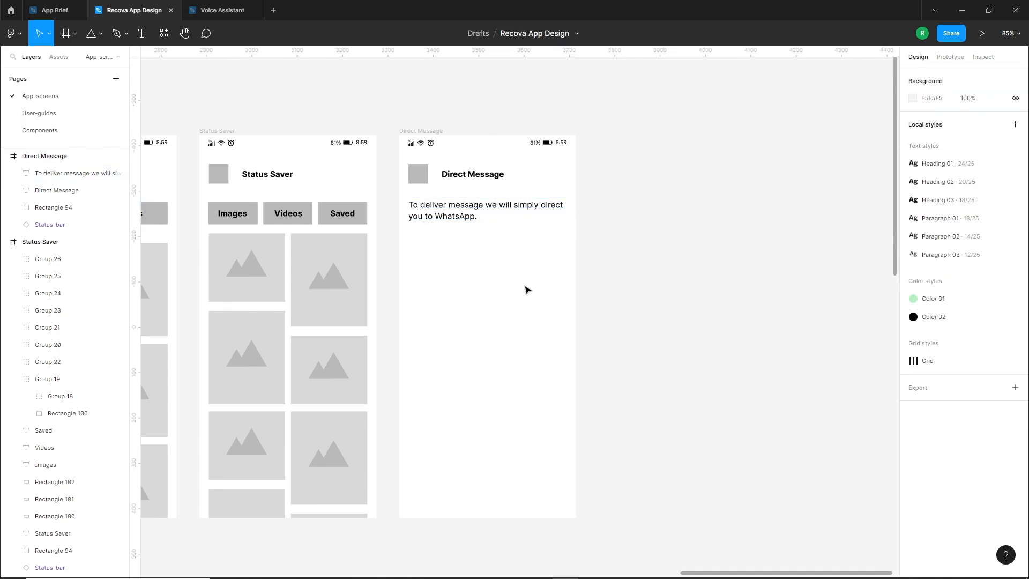
Draw a wide grey rectangle below the delivery sentence on the Direct Message screen as the message box
{"action": "scroll", "coordinate": [474, 348], "scroll_direction": "down", "scroll_amount": 3}
{"action": "scroll", "coordinate": [369, 444], "scroll_direction": "up", "scroll_amount": 1}
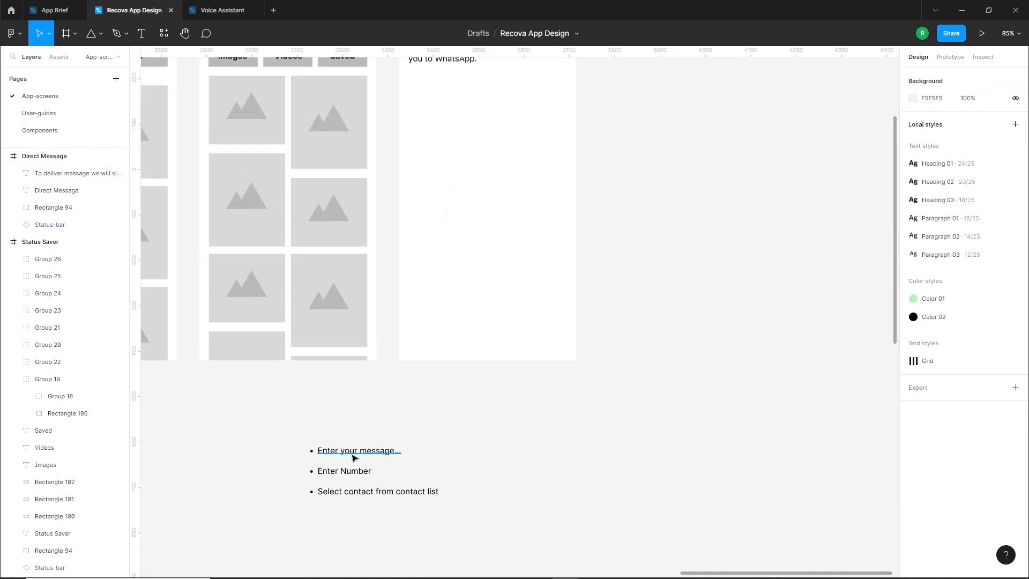
{"action": "scroll", "coordinate": [425, 448], "scroll_direction": "up", "scroll_amount": 5}
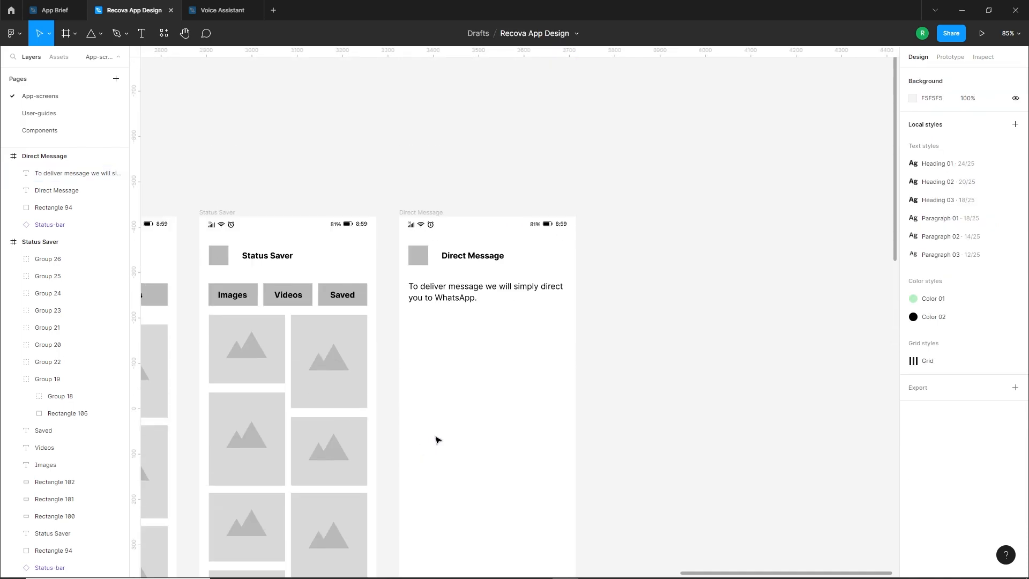
{"action": "scroll", "coordinate": [436, 436], "scroll_direction": "down", "scroll_amount": 1}
{"action": "left_click", "coordinate": [100, 33]}
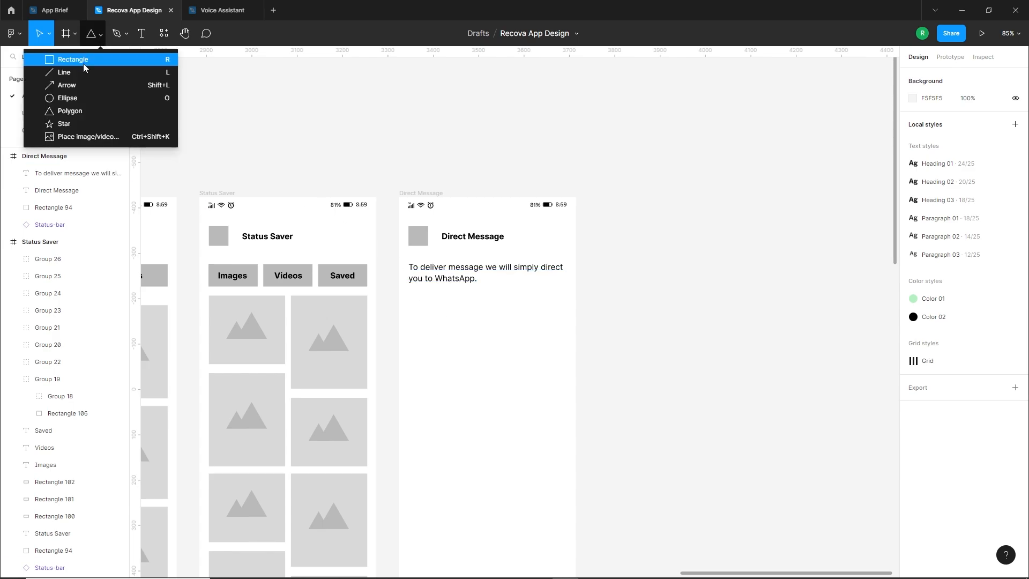
{"action": "left_click", "coordinate": [83, 60]}
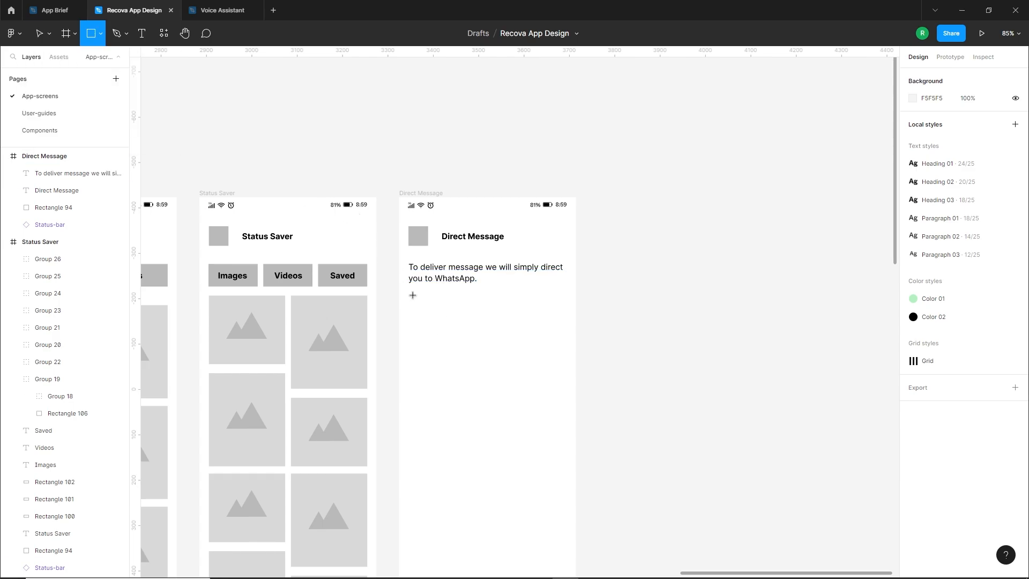
{"action": "mouse_move", "coordinate": [413, 295]}
{"action": "left_mouse_down"}
{"action": "mouse_move", "coordinate": [562, 367]}
{"action": "mouse_move", "coordinate": [562, 359]}
{"action": "left_mouse_up"}
{"action": "key", "text": "Escape"}
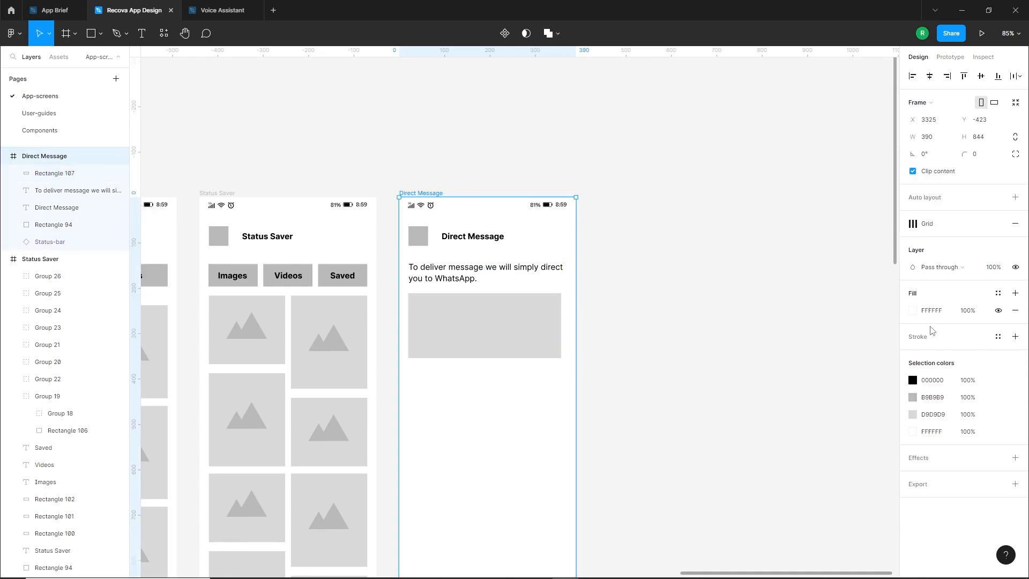
Show the layout grids and resize the message box to 350 wide, spanning the columns, and about 133 high
{"action": "left_click", "coordinate": [981, 223]}
{"action": "left_click", "coordinate": [535, 328]}
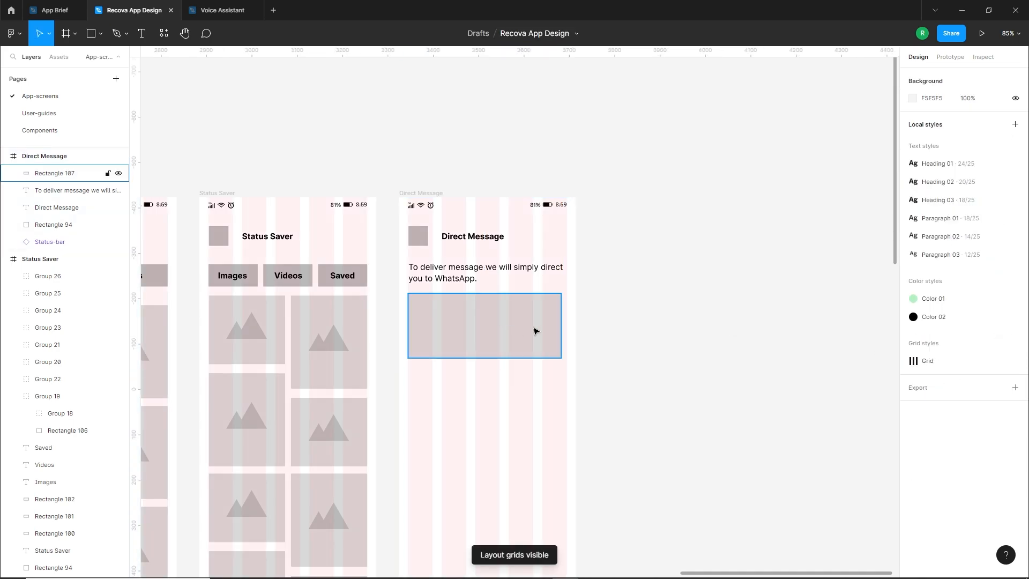
{"action": "left_click_drag", "start_coordinate": [512, 358], "coordinate": [511, 352]}
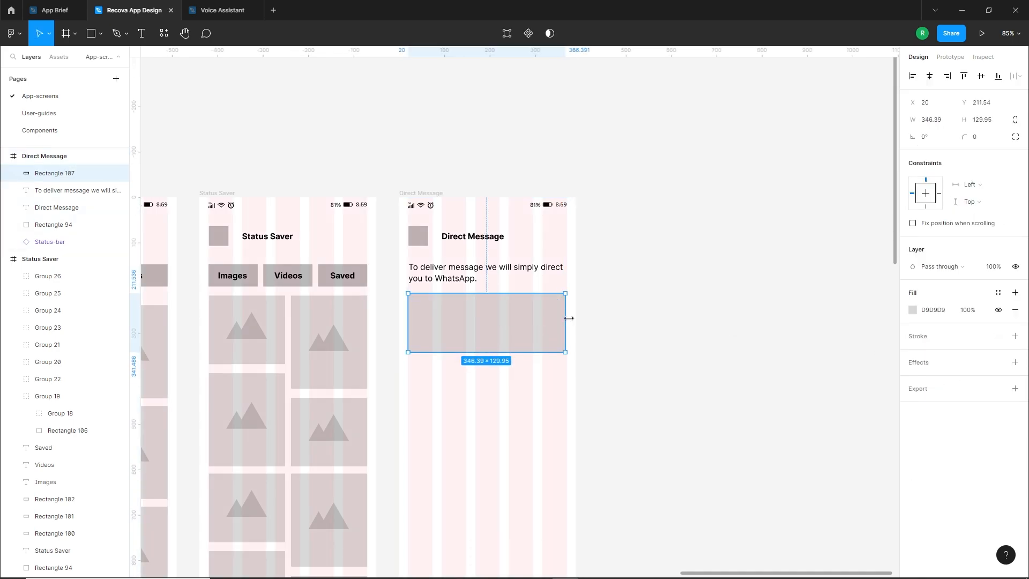
{"action": "left_click_drag", "start_coordinate": [572, 318], "coordinate": [567, 318]}
{"action": "left_click", "coordinate": [593, 344]}
{"action": "left_click", "coordinate": [483, 349]}
{"action": "left_click_drag", "start_coordinate": [482, 352], "coordinate": [482, 353]}
{"action": "scroll", "coordinate": [483, 357], "scroll_direction": "down", "scroll_amount": 1}
{"action": "left_click", "coordinate": [483, 356]}
{"action": "left_click", "coordinate": [475, 306]}
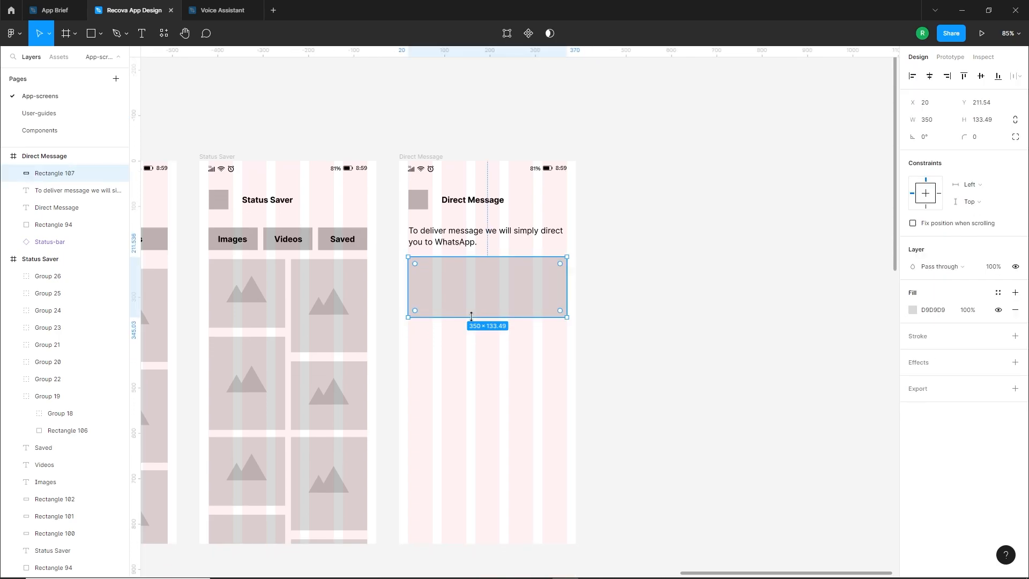
Copy the "Enter your message..." line from the canvas onto the Direct Message screen and remove its bullet
{"action": "scroll", "coordinate": [471, 330], "scroll_direction": "down", "scroll_amount": 4}
{"action": "scroll", "coordinate": [470, 331], "scroll_direction": "down", "scroll_amount": 2}
{"action": "left_click_drag", "start_coordinate": [370, 464], "coordinate": [491, 188]}
{"action": "left_click_drag", "start_coordinate": [441, 227], "coordinate": [420, 370]}
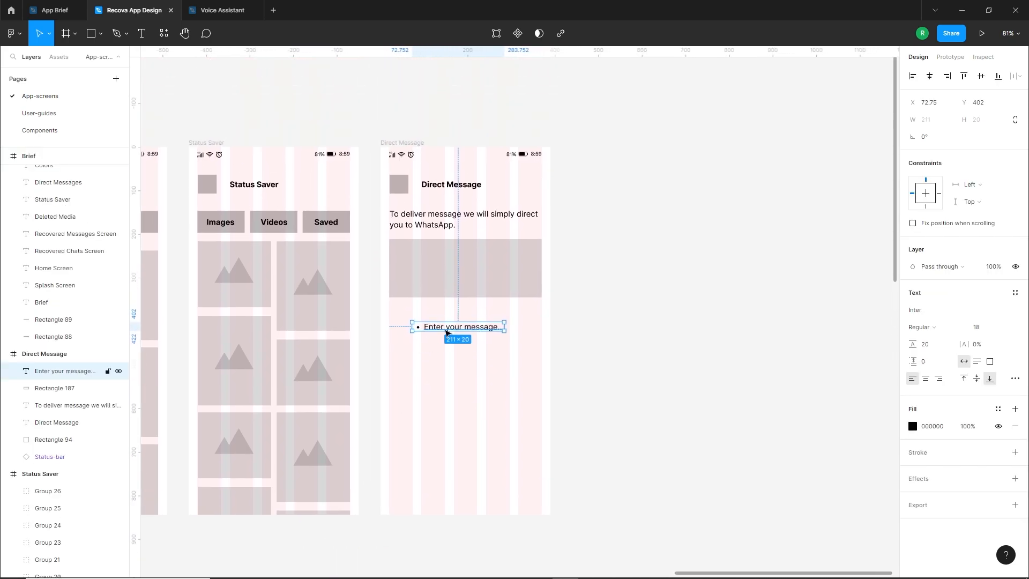
{"action": "left_click", "coordinate": [1014, 378]}
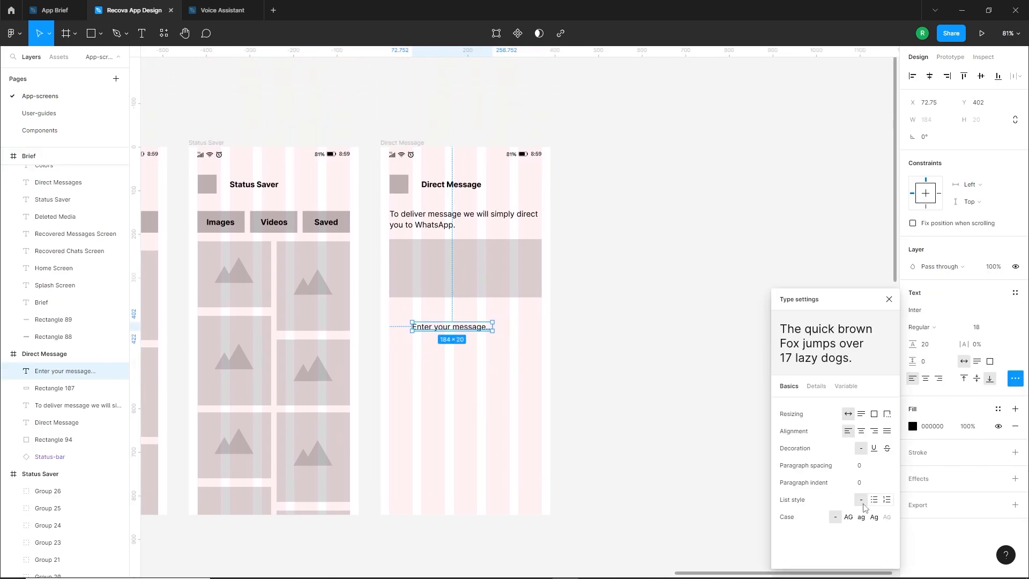
{"action": "left_click", "coordinate": [516, 376]}
Place "Enter your message..." inside the message box near its upper-left corner at font size 14, with X at 41
{"action": "scroll", "coordinate": [516, 377], "scroll_direction": "down", "scroll_amount": 1}
{"action": "left_click_drag", "start_coordinate": [444, 315], "coordinate": [428, 241]}
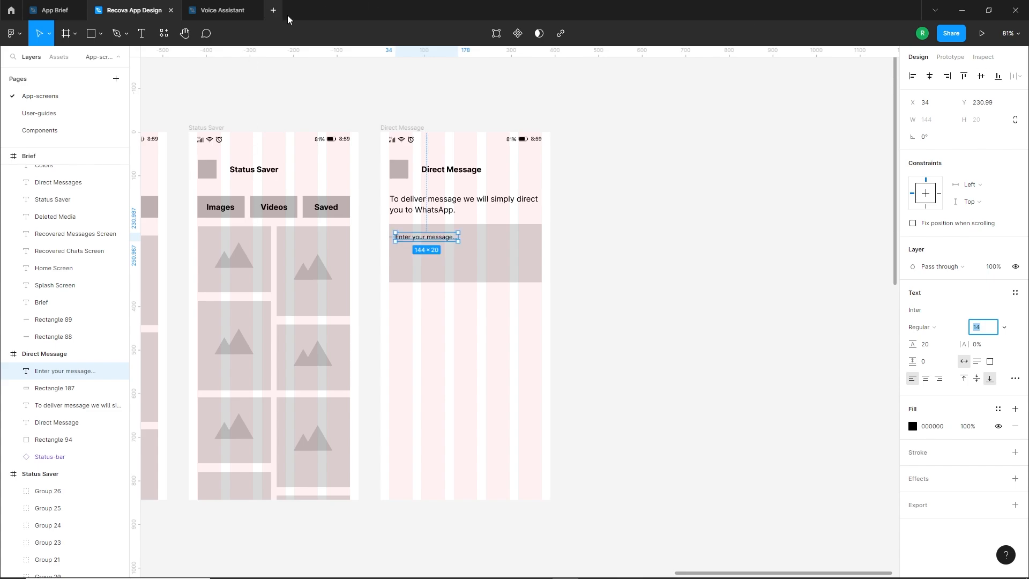
{"action": "left_click_drag", "start_coordinate": [427, 240], "coordinate": [431, 240]}
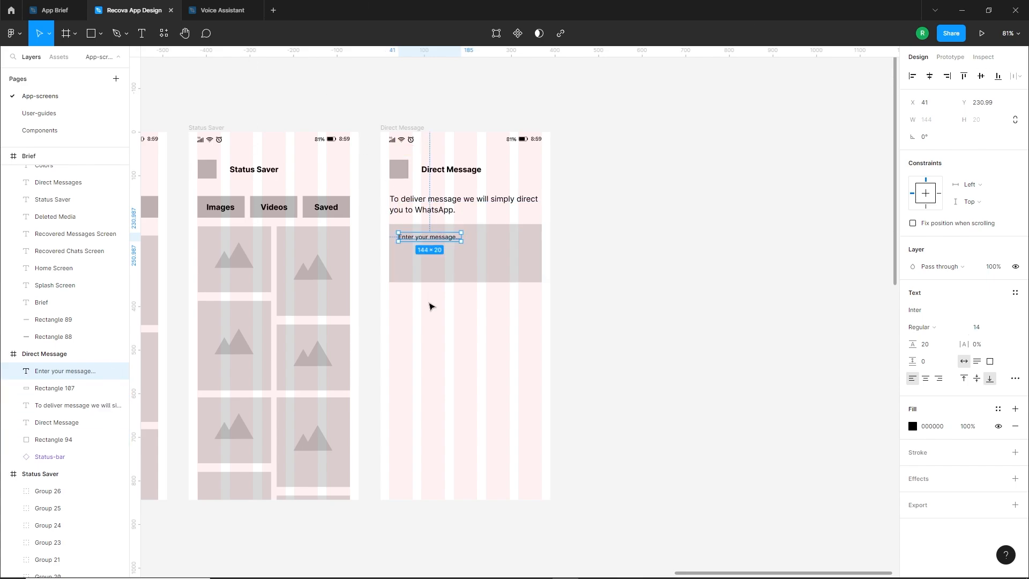
Delete the leftover bulleted "Enter your message..." line from the canvas below the screens
{"action": "scroll", "coordinate": [429, 306], "scroll_direction": "down", "scroll_amount": 3}
{"action": "left_click", "coordinate": [388, 441]}
{"action": "left_click", "coordinate": [349, 457]}
{"action": "key", "text": "Delete"}
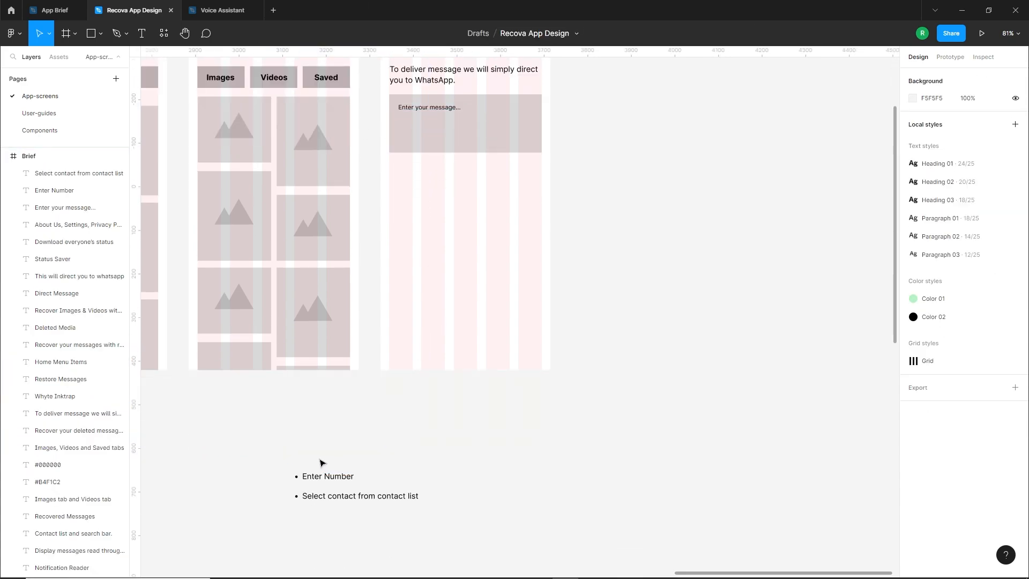
Move the "Enter Number" and "Select contact from contact list" lines onto the Direct Message screen and remove their bullets
{"action": "left_click_drag", "start_coordinate": [292, 458], "coordinate": [419, 514]}
{"action": "left_click_drag", "start_coordinate": [347, 480], "coordinate": [470, 232]}
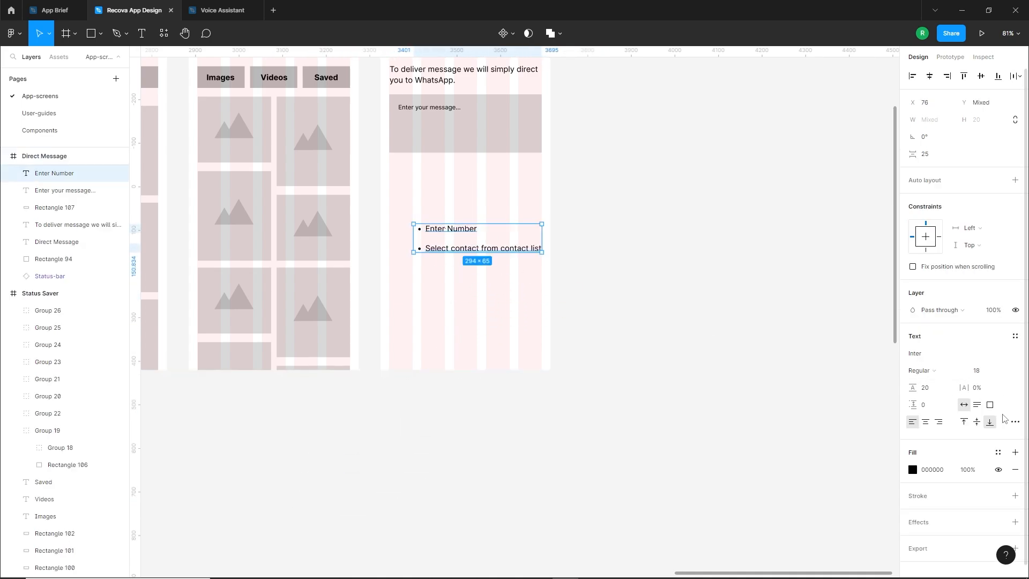
{"action": "left_click", "coordinate": [1015, 421]}
{"action": "left_click", "coordinate": [851, 506]}
{"action": "left_click", "coordinate": [581, 374]}
{"action": "scroll", "coordinate": [494, 375], "scroll_direction": "up", "scroll_amount": 3}
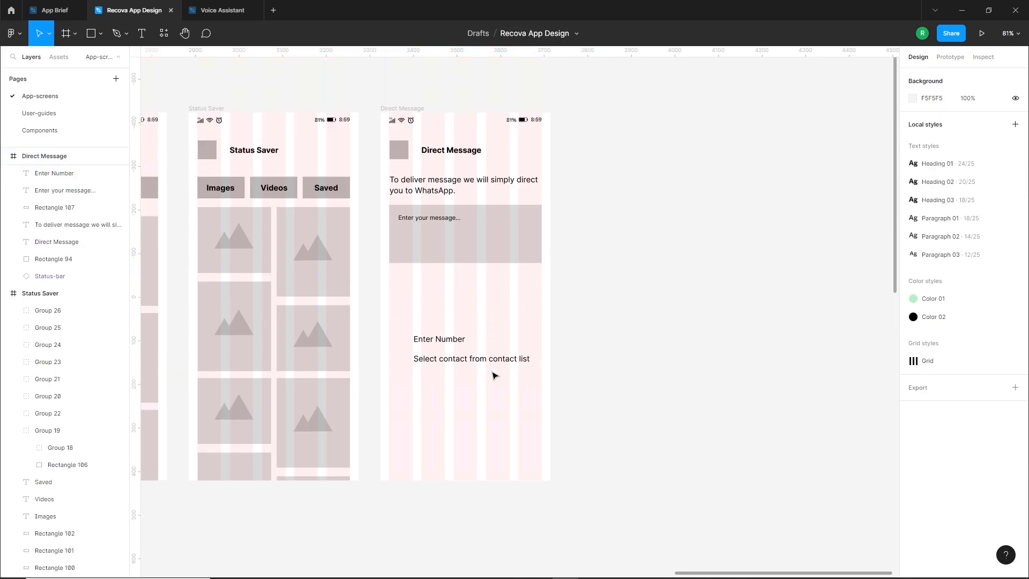
Copy the message box beneath itself as a field about 66 high and place "Enter Number" inside it at font size 14
{"action": "scroll", "coordinate": [487, 370], "scroll_direction": "up", "scroll_amount": 2}
{"action": "left_click_drag", "start_coordinate": [469, 283], "coordinate": [464, 332]}
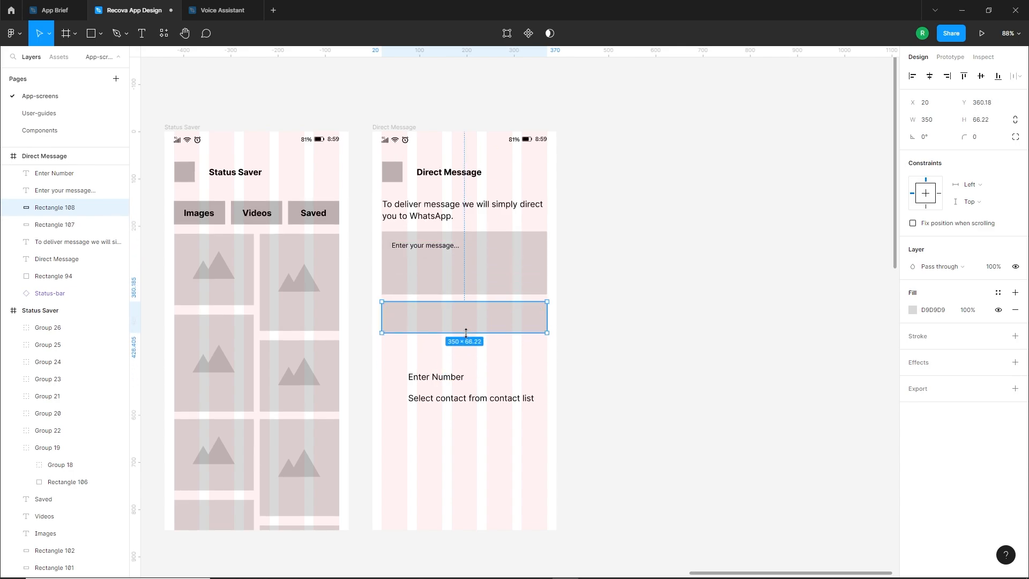
{"action": "left_click_drag", "start_coordinate": [438, 381], "coordinate": [420, 322]}
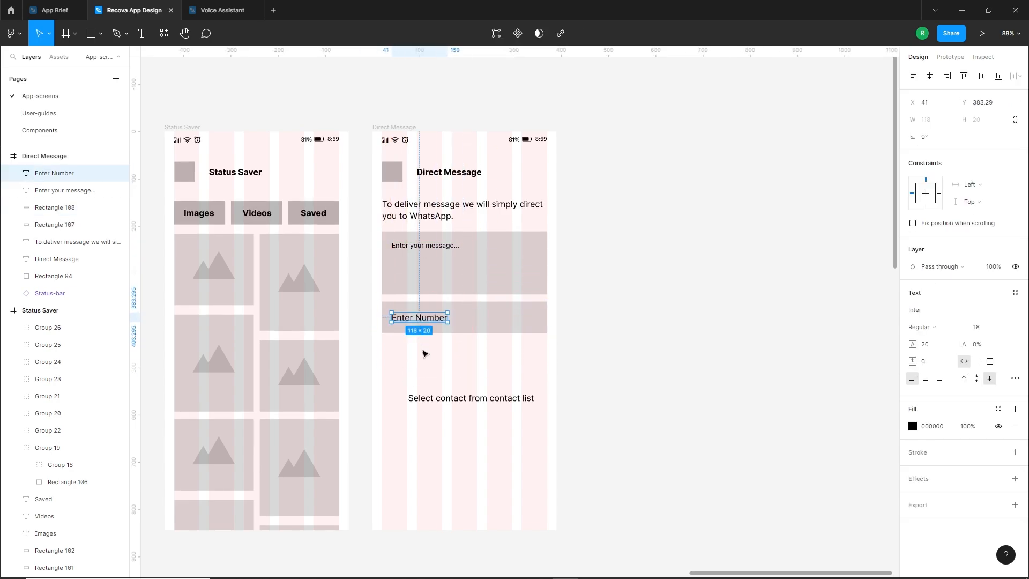
{"action": "left_click", "coordinate": [429, 367]}
{"action": "left_click", "coordinate": [431, 318]}
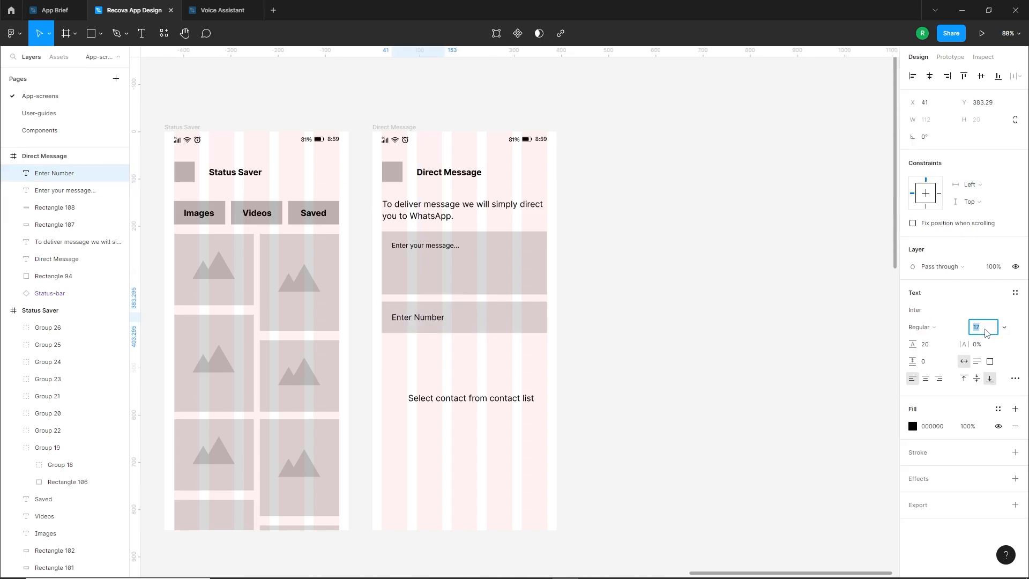
{"action": "left_click", "coordinate": [586, 375]}
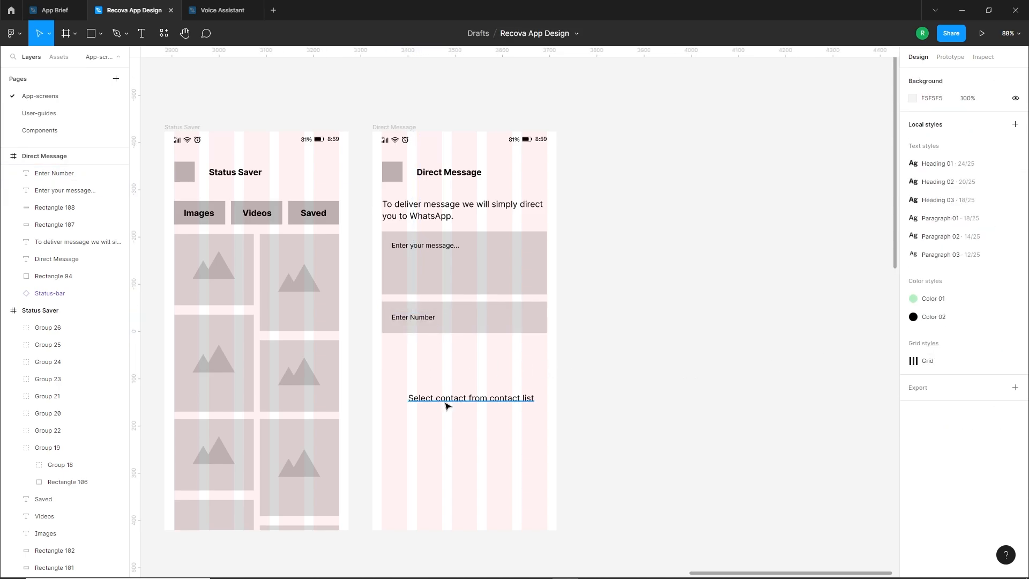
Shift the "Select contact from contact list" text down and copy the number field with its label directly below the original
{"action": "left_click_drag", "start_coordinate": [446, 403], "coordinate": [434, 436]}
{"action": "left_click", "coordinate": [466, 323]}
{"action": "left_click", "coordinate": [416, 321], "text": "shift"}
{"action": "left_click_drag", "start_coordinate": [505, 320], "coordinate": [510, 361]}
{"action": "key", "text": "Escape"}
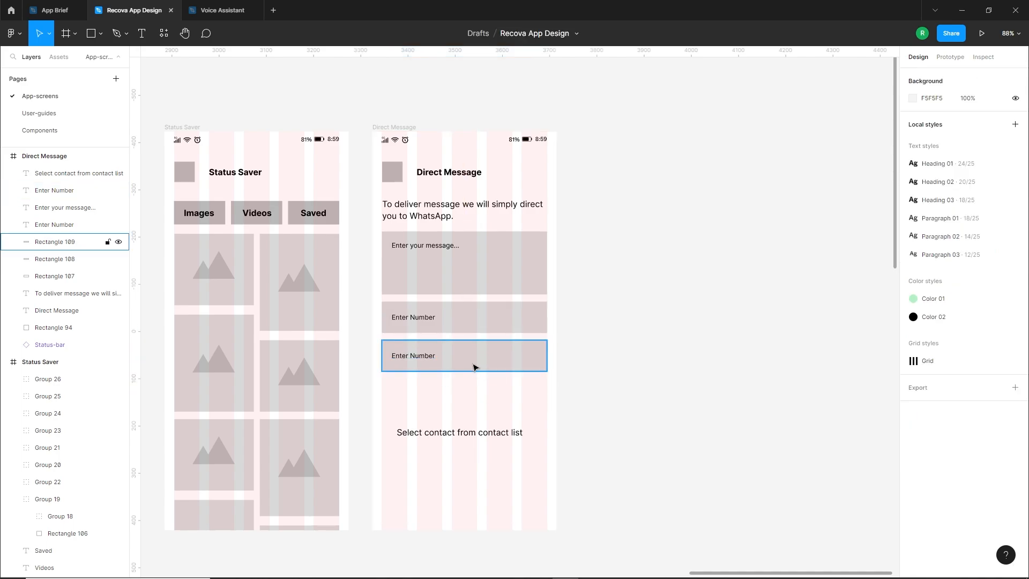
Replace the copied "Enter Number" label in the lower field with the "Select contact from contact list" text
{"action": "left_click", "coordinate": [414, 362]}
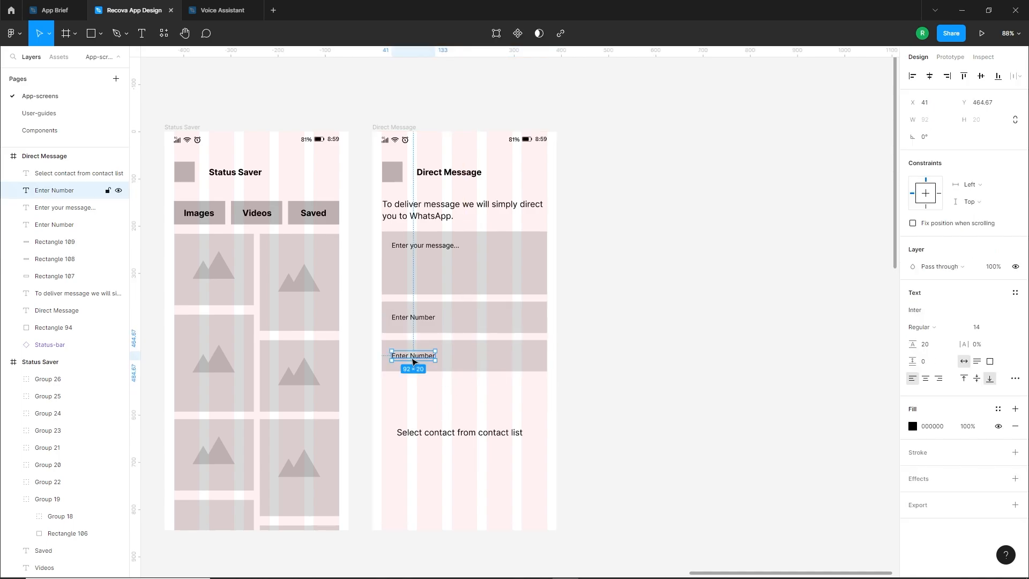
{"action": "key", "text": "Delete"}
{"action": "left_click_drag", "start_coordinate": [459, 433], "coordinate": [462, 361]}
{"action": "left_click", "coordinate": [460, 433]}
{"action": "key", "text": "Delete"}
Set the contact field's label to font size 14 and shorten its wording to "Select contact"
{"action": "left_click", "coordinate": [466, 362]}
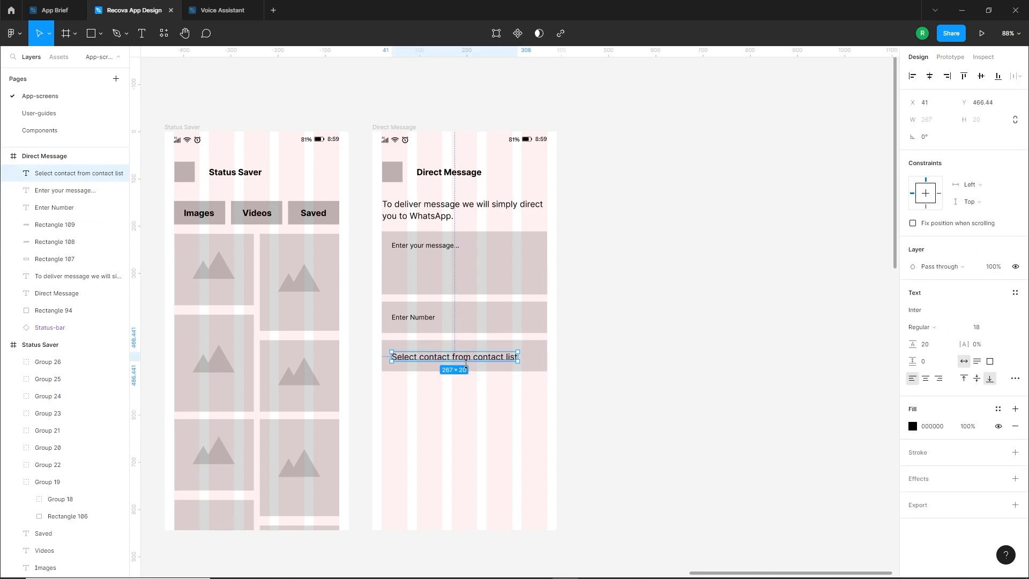
{"action": "type", "text": "16"}
{"action": "key", "text": "Return"}
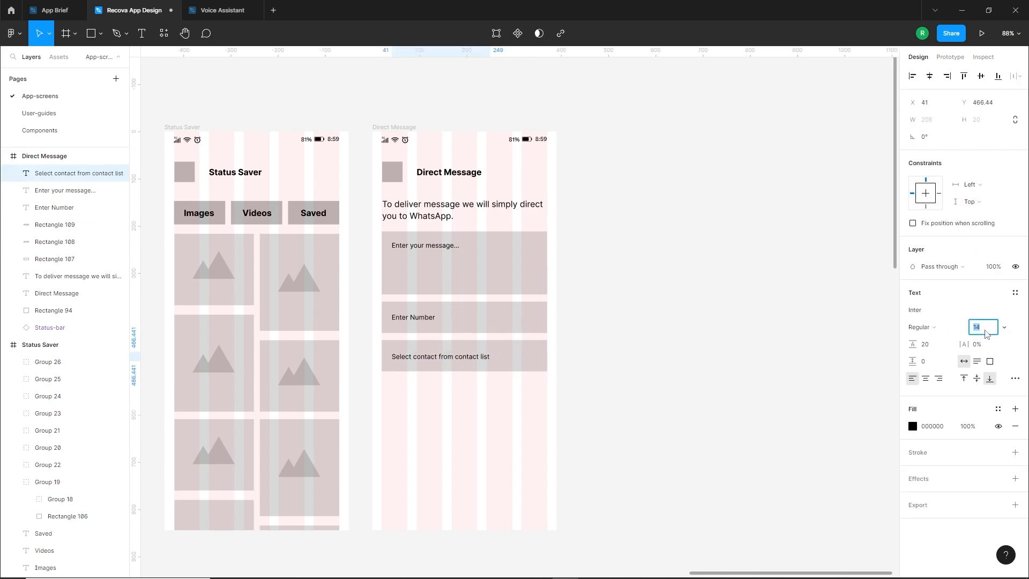
{"action": "left_click", "coordinate": [528, 392]}
{"action": "left_click", "coordinate": [434, 358]}
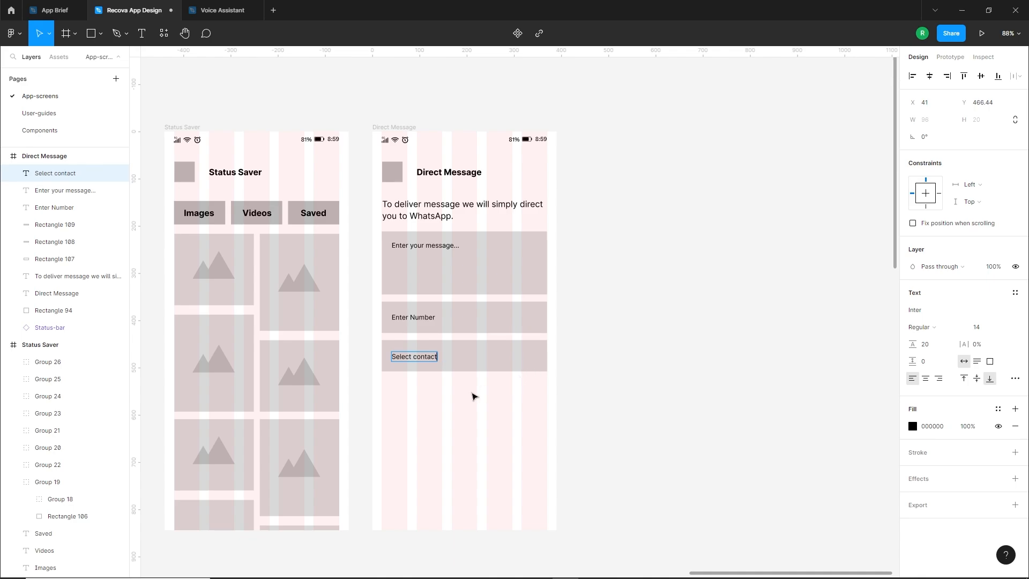
{"action": "left_click", "coordinate": [457, 410]}
Copy the first three chat rows from the recovered chats screen below the Select contact field, aligned to its left edge
{"action": "scroll", "coordinate": [450, 375], "scroll_direction": "down", "scroll_amount": 1}
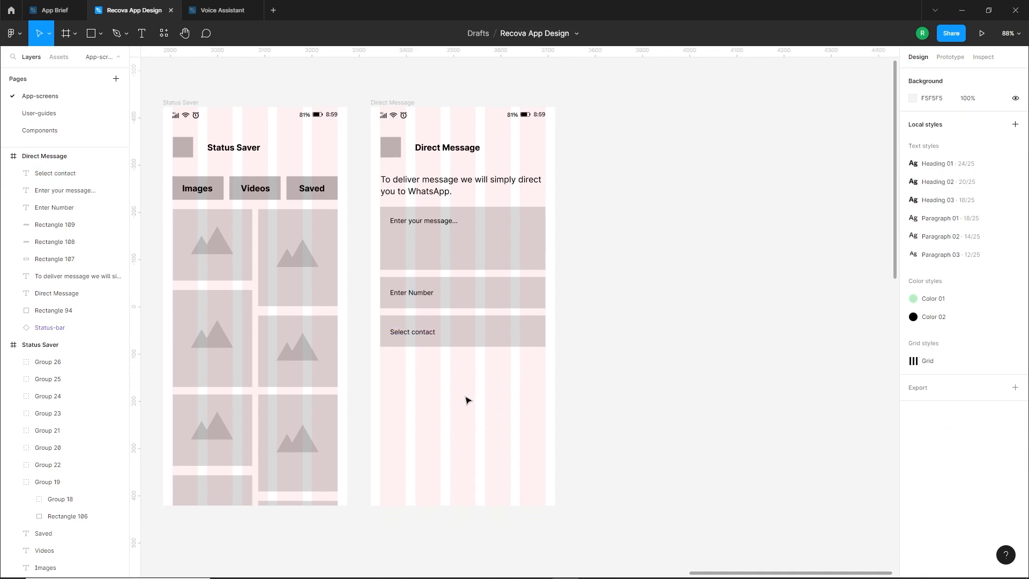
{"action": "scroll", "coordinate": [528, 409], "scroll_direction": "down", "scroll_amount": 3}
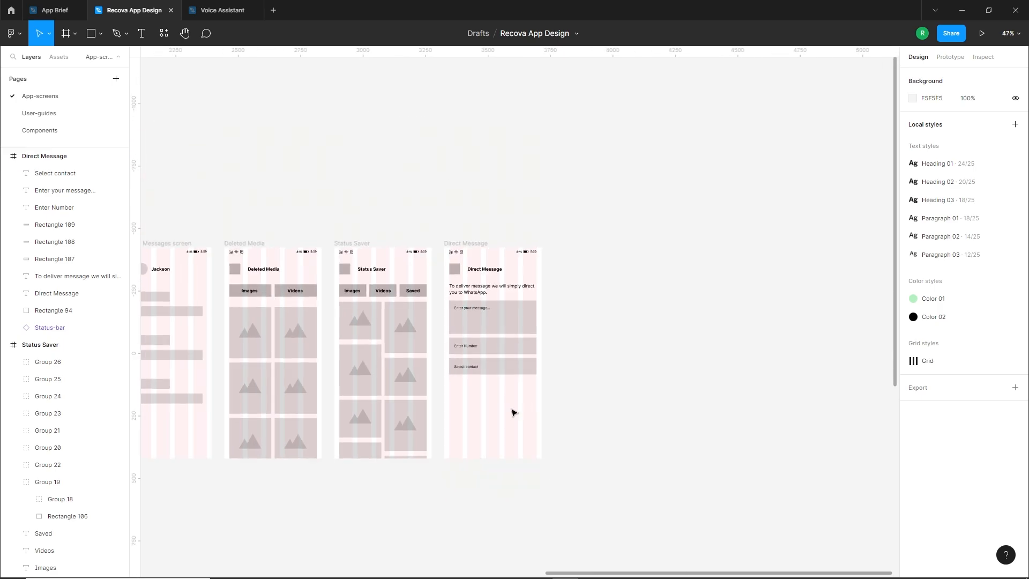
{"action": "left_click_drag", "start_coordinate": [310, 426], "coordinate": [533, 403]}
{"action": "left_click", "coordinate": [264, 293]}
{"action": "left_click", "coordinate": [256, 317], "text": "shift"}
{"action": "left_click", "coordinate": [255, 341], "text": "shift"}
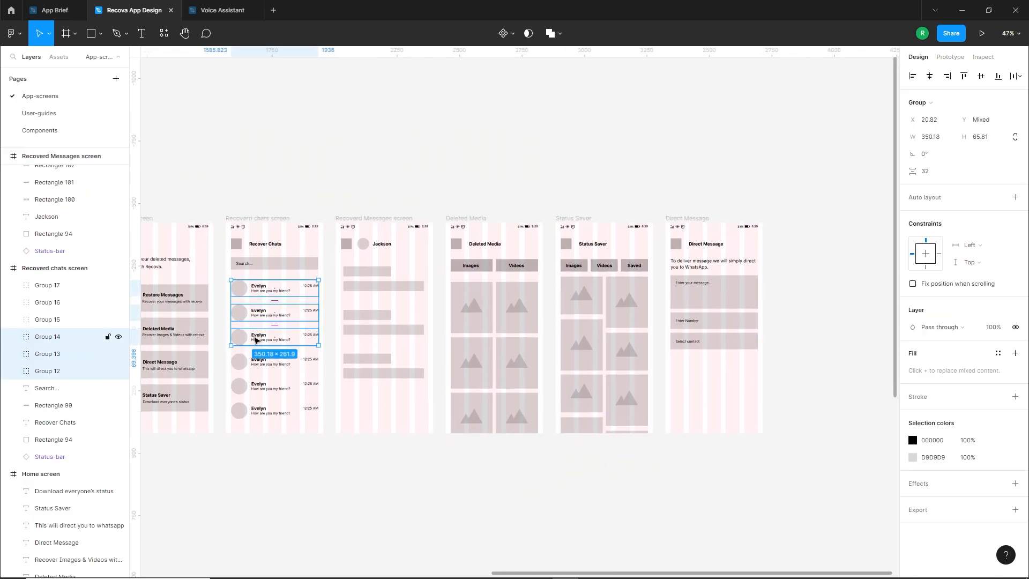
{"action": "left_click_drag", "start_coordinate": [257, 344], "coordinate": [699, 423]}
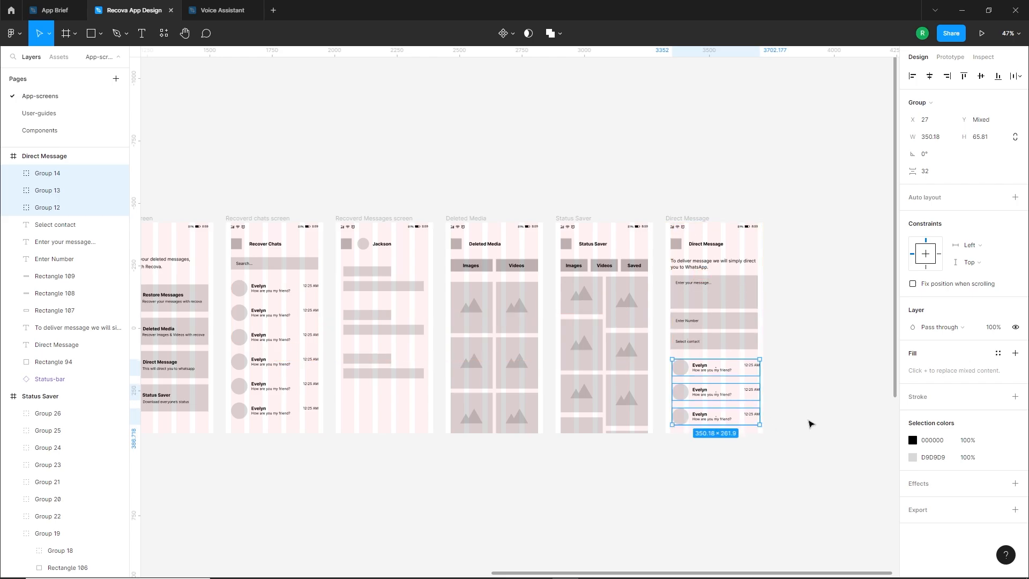
{"action": "scroll", "coordinate": [771, 412], "scroll_direction": "up", "scroll_amount": 5}
{"action": "left_click_drag", "start_coordinate": [710, 349], "coordinate": [706, 350]}
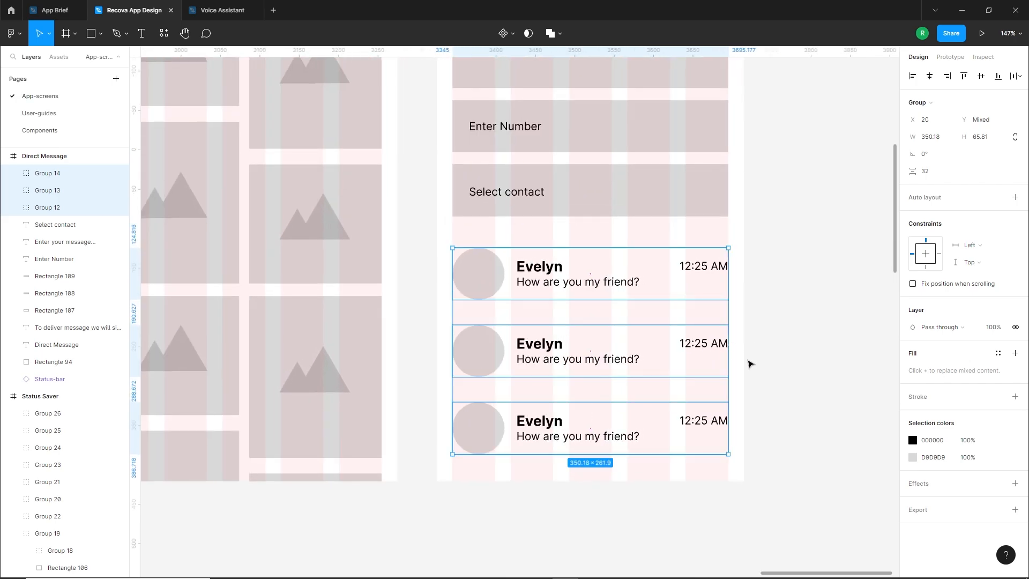
Hide the layout grids on all the wireframe screens
{"action": "left_click", "coordinate": [750, 365]}
{"action": "scroll", "coordinate": [760, 384], "scroll_direction": "down", "scroll_amount": 5}
{"action": "left_click_drag", "start_coordinate": [708, 277], "coordinate": [698, 327]}
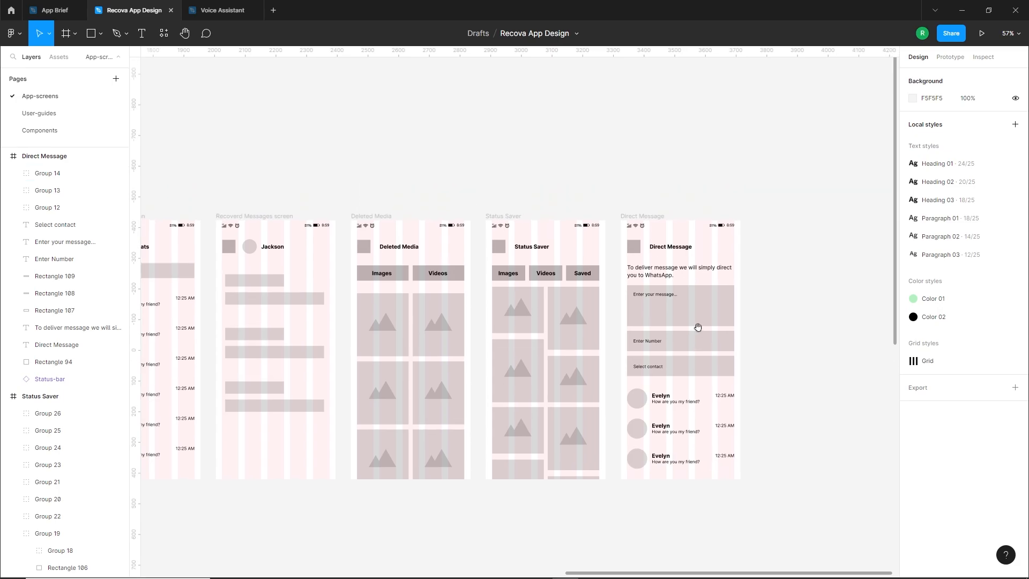
{"action": "scroll", "coordinate": [568, 329], "scroll_direction": "left", "scroll_amount": 15}
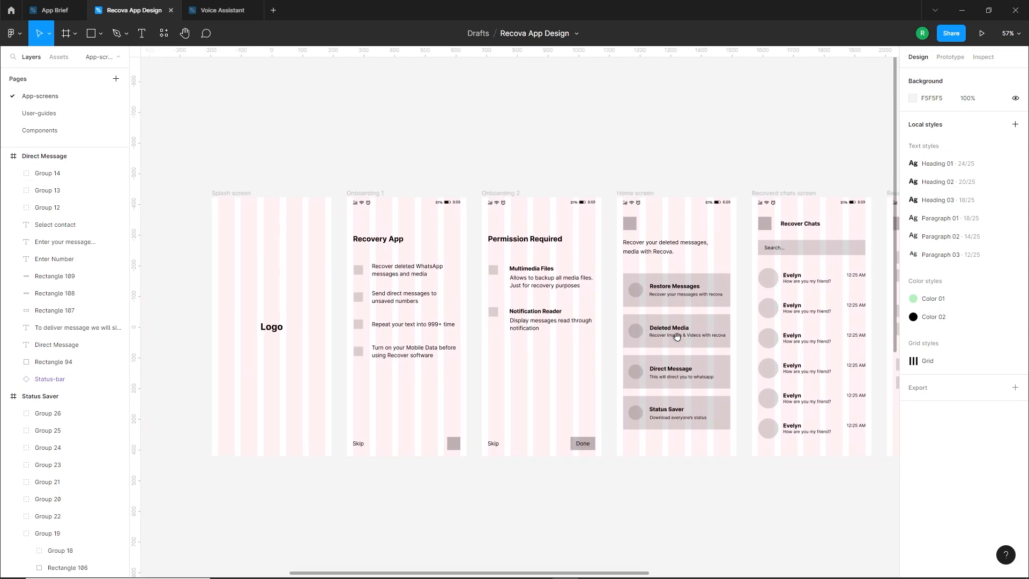
{"action": "scroll", "coordinate": [431, 354], "scroll_direction": "right", "scroll_amount": 1}
{"action": "left_click", "coordinate": [214, 206]}
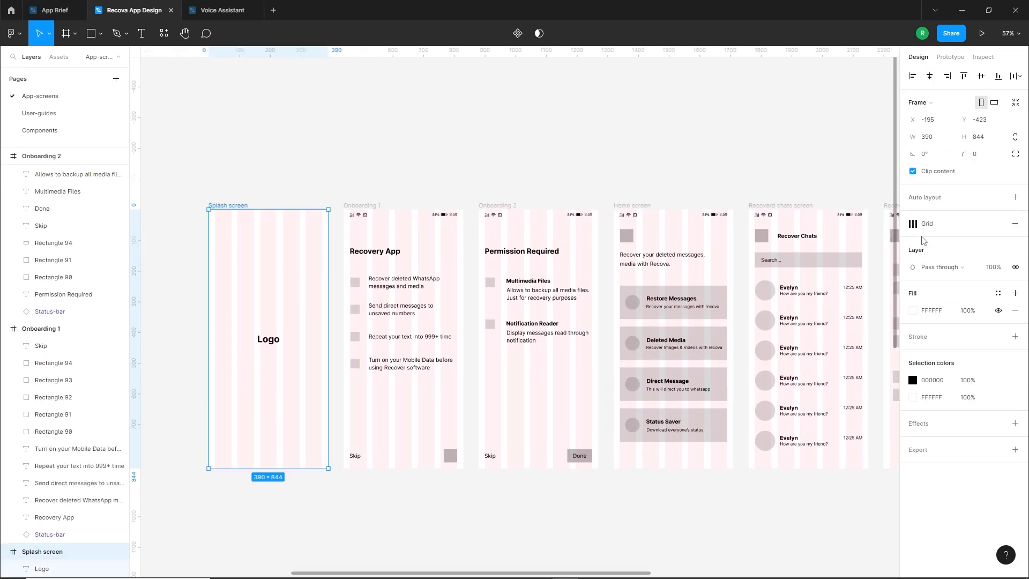
{"action": "key", "text": "shift+g"}
{"action": "left_click", "coordinate": [359, 420]}
{"action": "scroll", "coordinate": [363, 413], "scroll_direction": "down", "scroll_amount": 1}
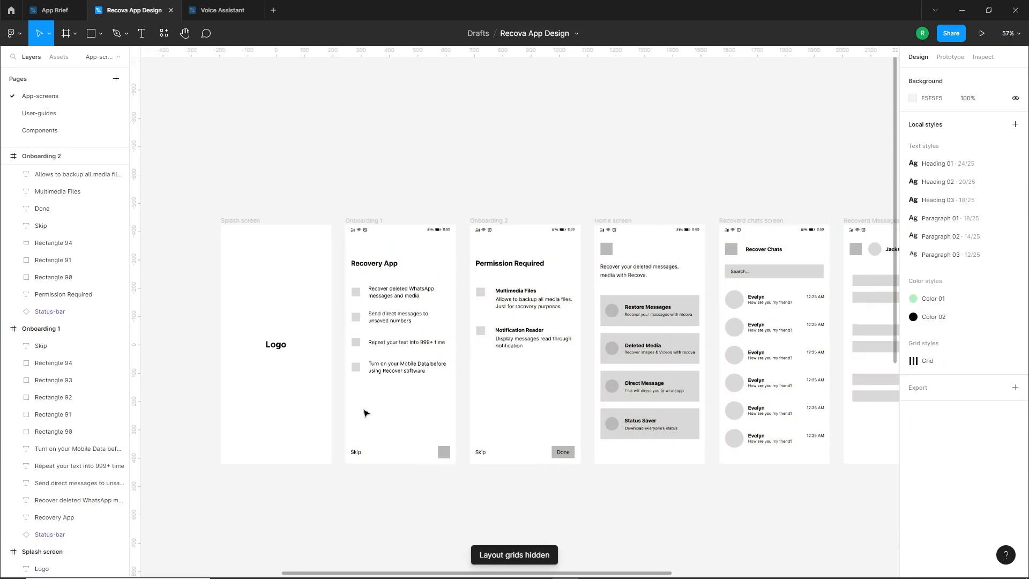
Duplicate the Splash screen frame straight below the original, at Y 677
{"action": "left_click_drag", "start_coordinate": [633, 411], "coordinate": [577, 397]}
{"action": "scroll", "coordinate": [576, 397], "scroll_direction": "right", "scroll_amount": 10}
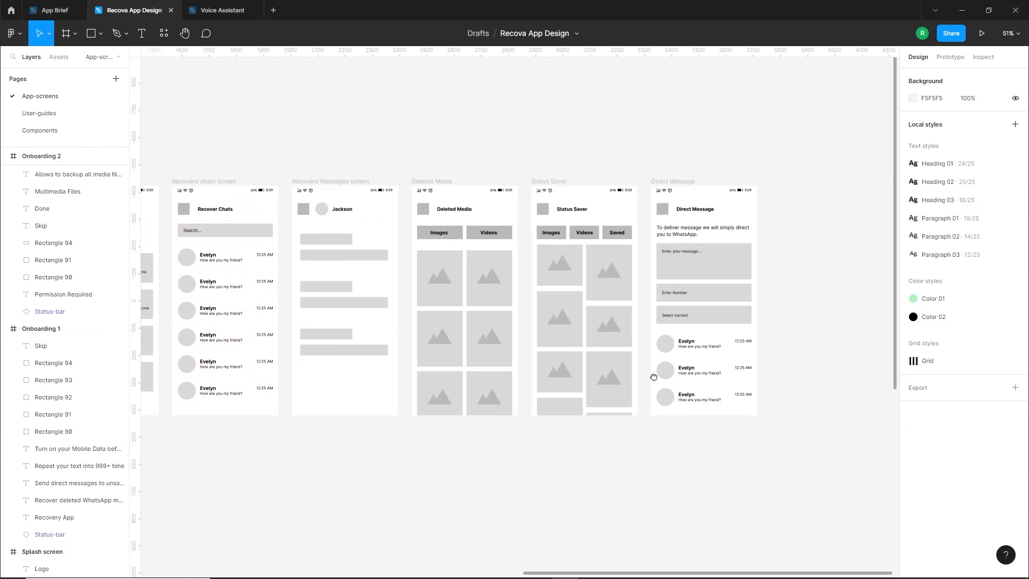
{"action": "scroll", "coordinate": [772, 379], "scroll_direction": "left", "scroll_amount": 4}
{"action": "scroll", "coordinate": [632, 423], "scroll_direction": "down", "scroll_amount": 4}
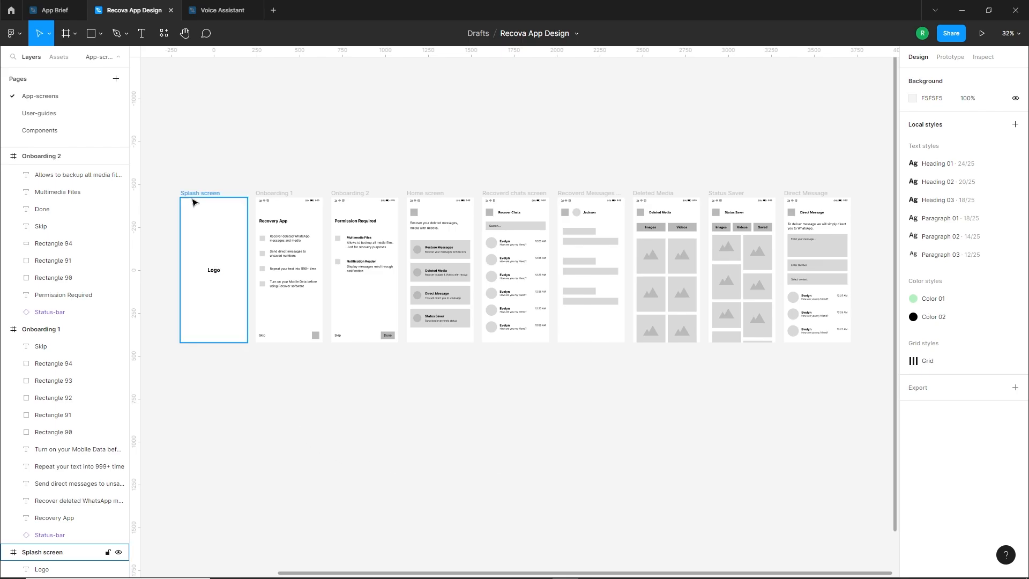
{"action": "left_click_drag", "start_coordinate": [198, 194], "coordinate": [214, 383]}
{"action": "scroll", "coordinate": [169, 518], "scroll_direction": "up", "scroll_amount": 5}
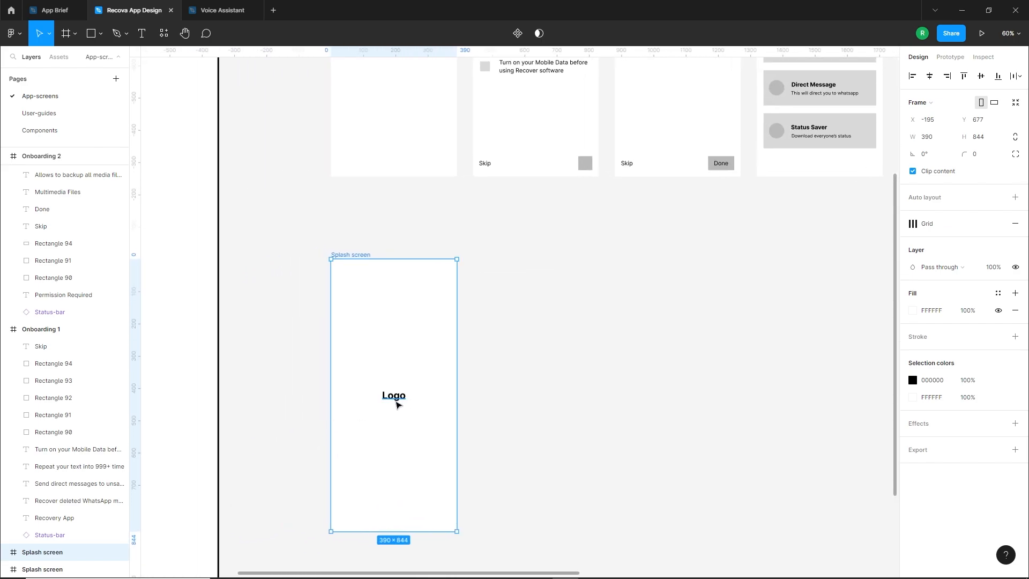
Delete the "Logo" placeholder text from the duplicated splash screen
{"action": "left_click", "coordinate": [516, 410]}
{"action": "left_click", "coordinate": [393, 398]}
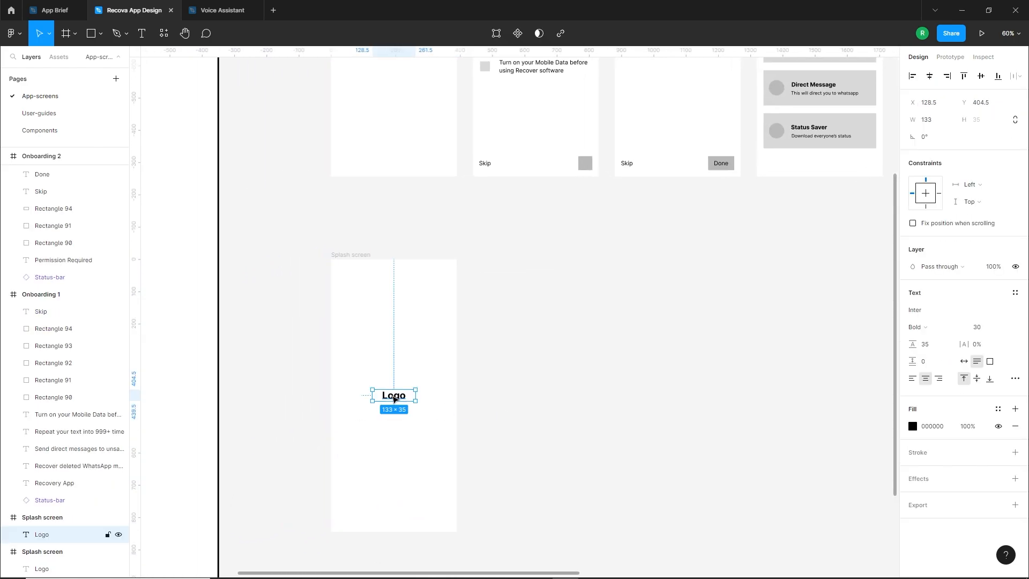
{"action": "key", "text": "Escape"}
Copy the Recova logo group from the App Brief file and paste it into the Recova App Design file
{"action": "left_click", "coordinate": [58, 10]}
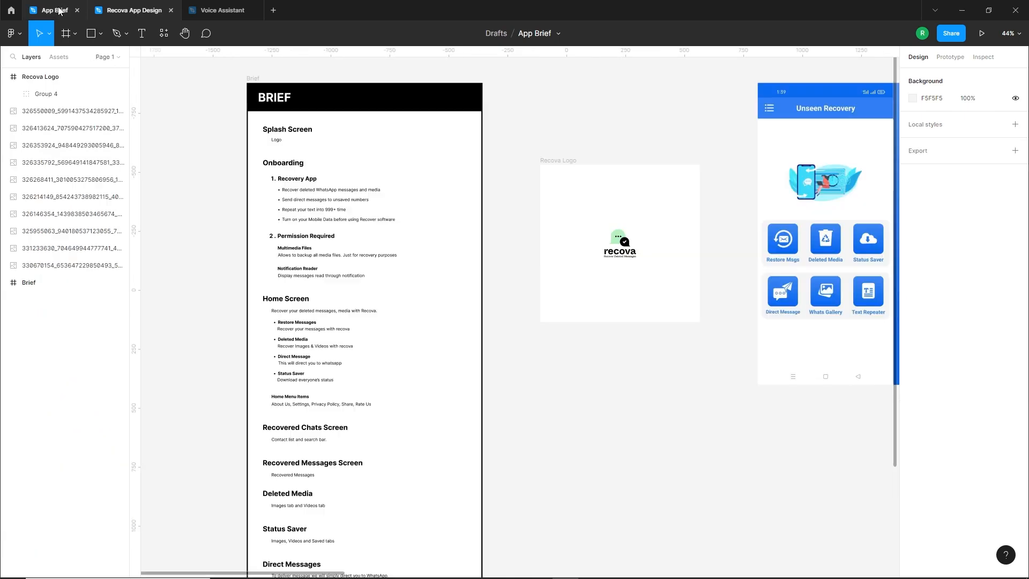
{"action": "left_click", "coordinate": [628, 243]}
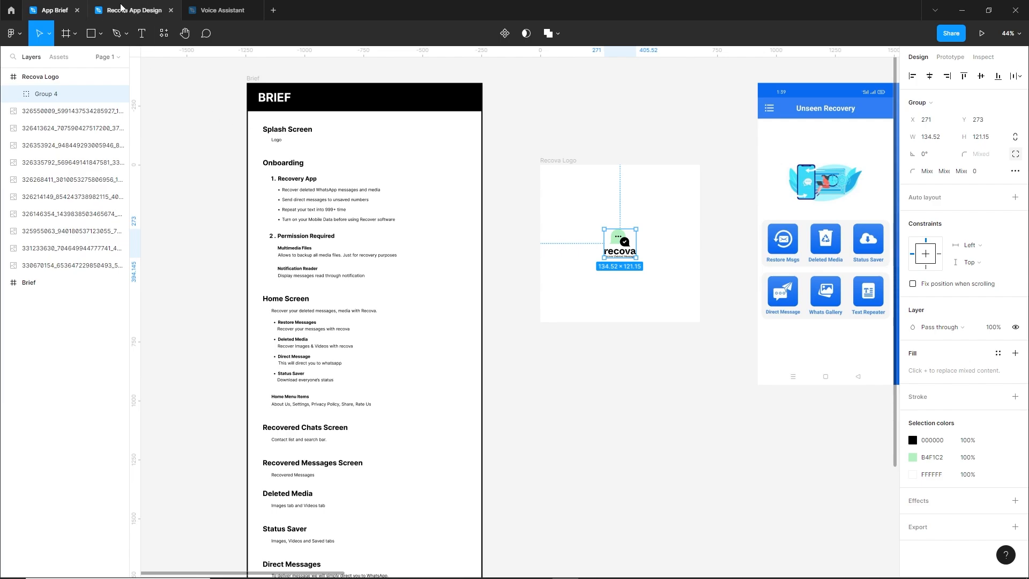
{"action": "left_click", "coordinate": [134, 10]}
{"action": "key", "text": "ctrl+v"}
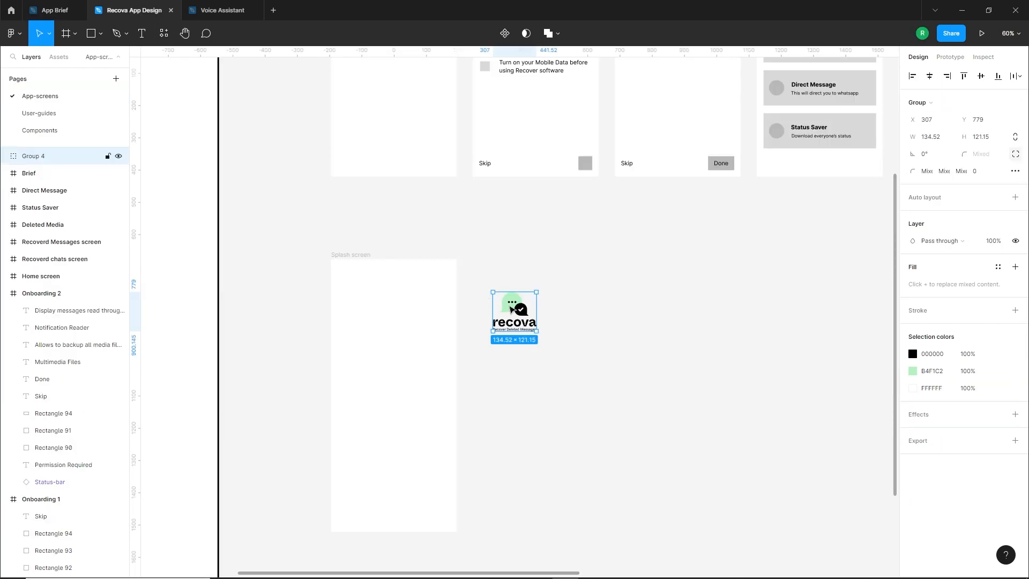
Place the pasted Recova logo inside the duplicated splash screen, centred horizontally and vertically
{"action": "left_click_drag", "start_coordinate": [510, 308], "coordinate": [393, 397]}
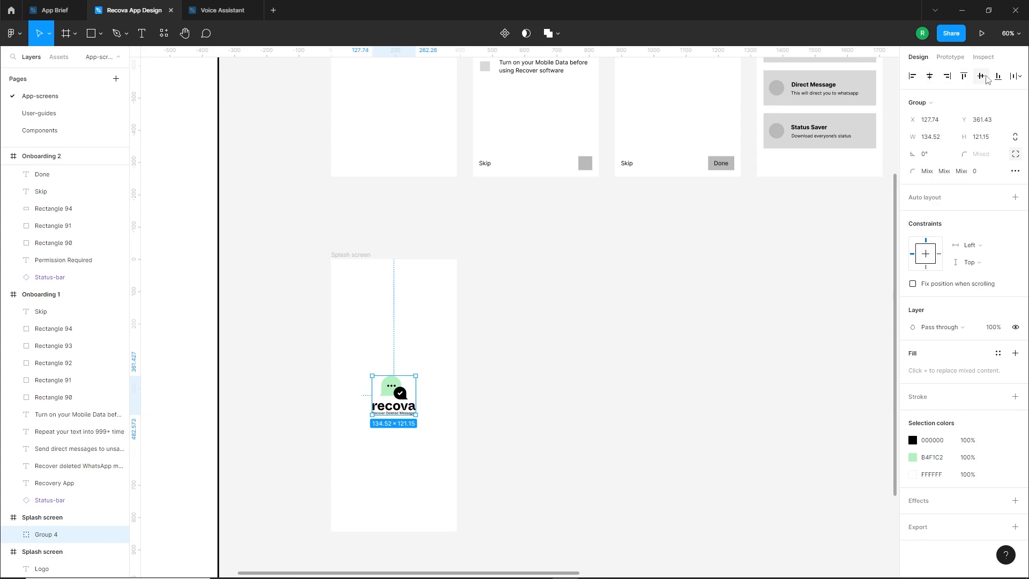
{"action": "left_click", "coordinate": [541, 399]}
{"action": "scroll", "coordinate": [375, 483], "scroll_direction": "up", "scroll_amount": 3}
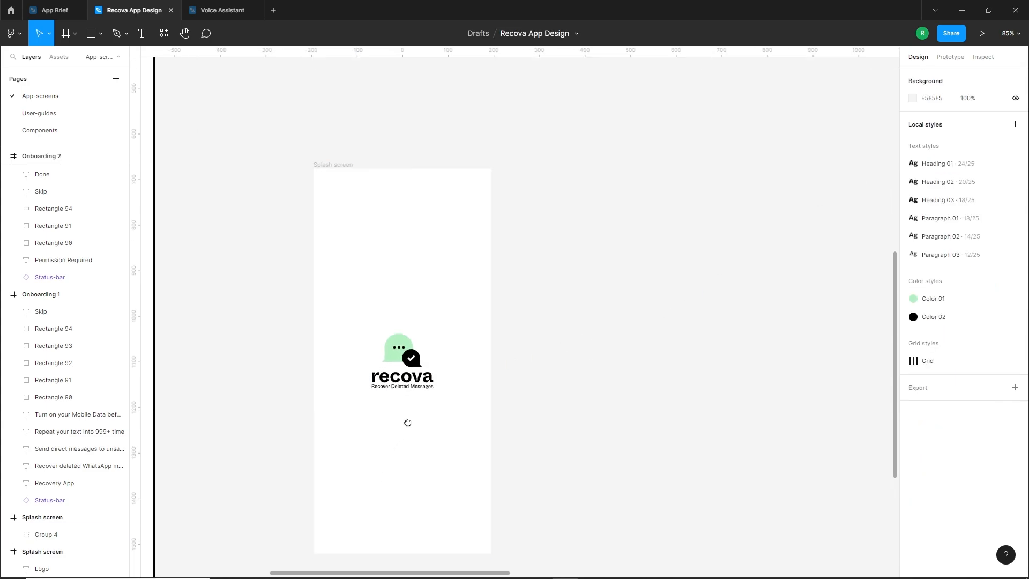
{"action": "left_click_drag", "start_coordinate": [403, 428], "coordinate": [483, 381]}
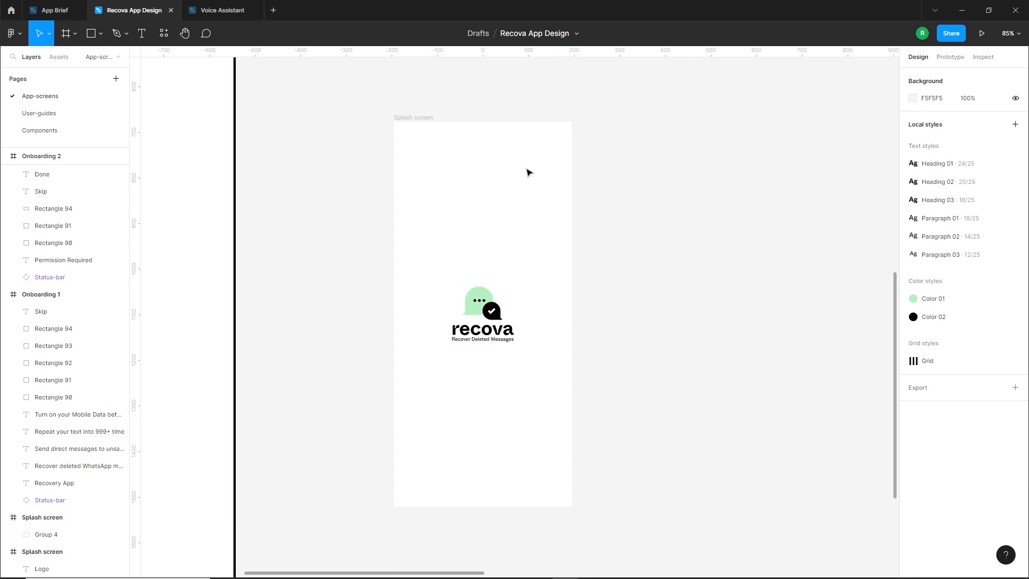
Draw a circle about 133 px wide over the duplicated splash screen's top-right corner and fill it with the local green B4F1C2
{"action": "left_click", "coordinate": [101, 34]}
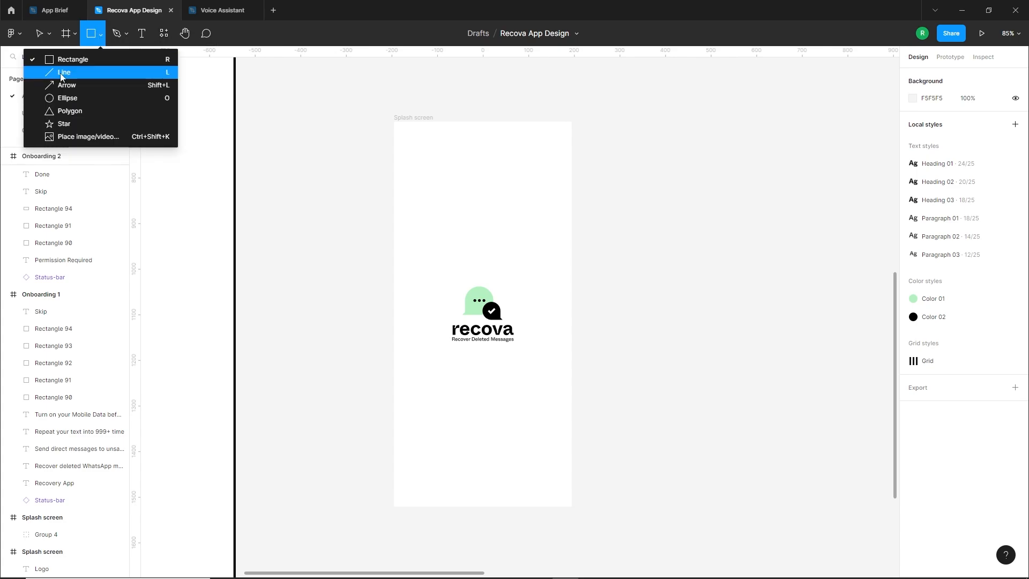
{"action": "left_click", "coordinate": [54, 99]}
{"action": "left_click_drag", "start_coordinate": [519, 142], "coordinate": [554, 152]}
{"action": "left_click", "coordinate": [912, 310]}
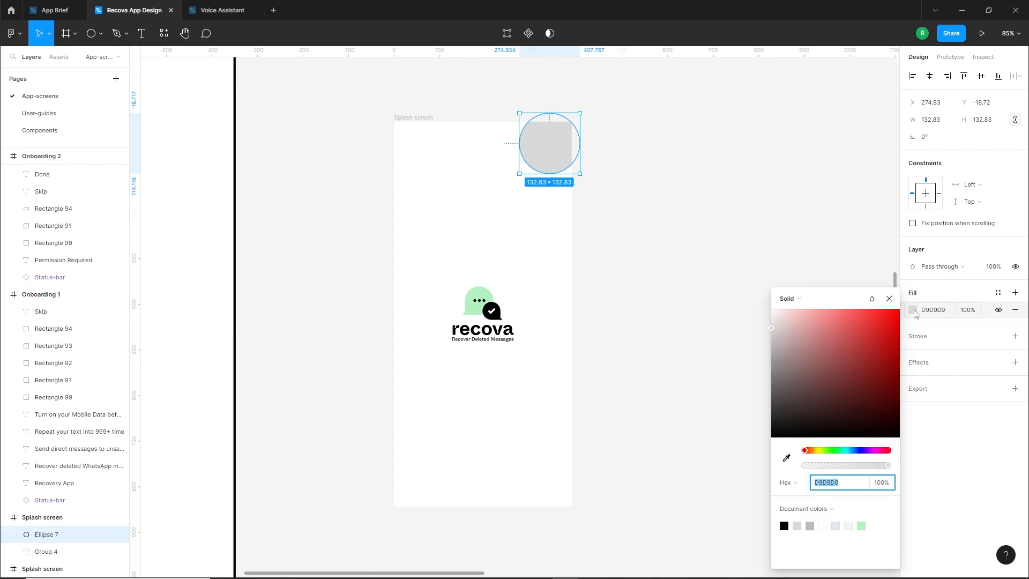
{"action": "left_click", "coordinate": [823, 510]}
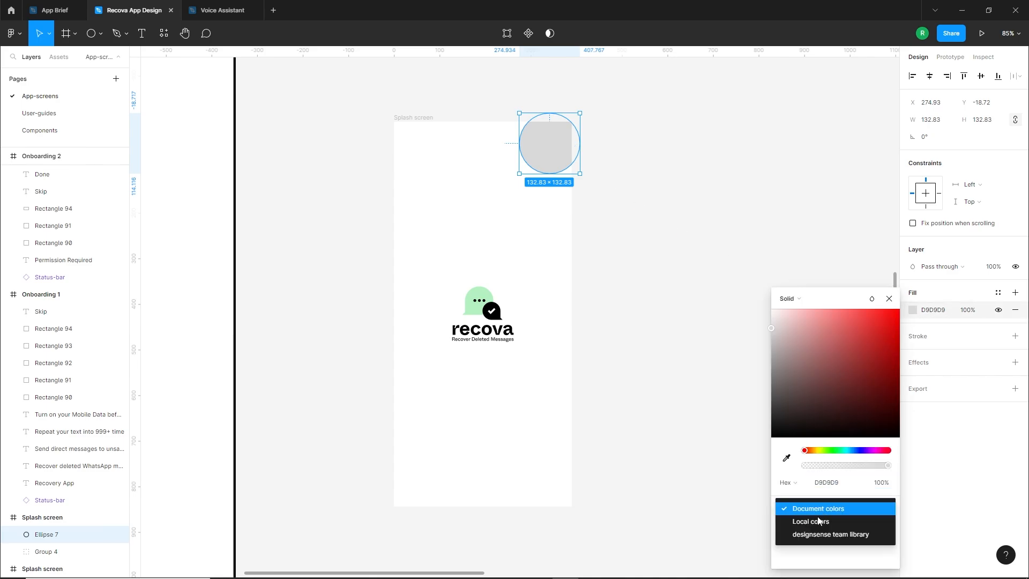
{"action": "left_click", "coordinate": [814, 523]}
{"action": "left_click", "coordinate": [784, 525]}
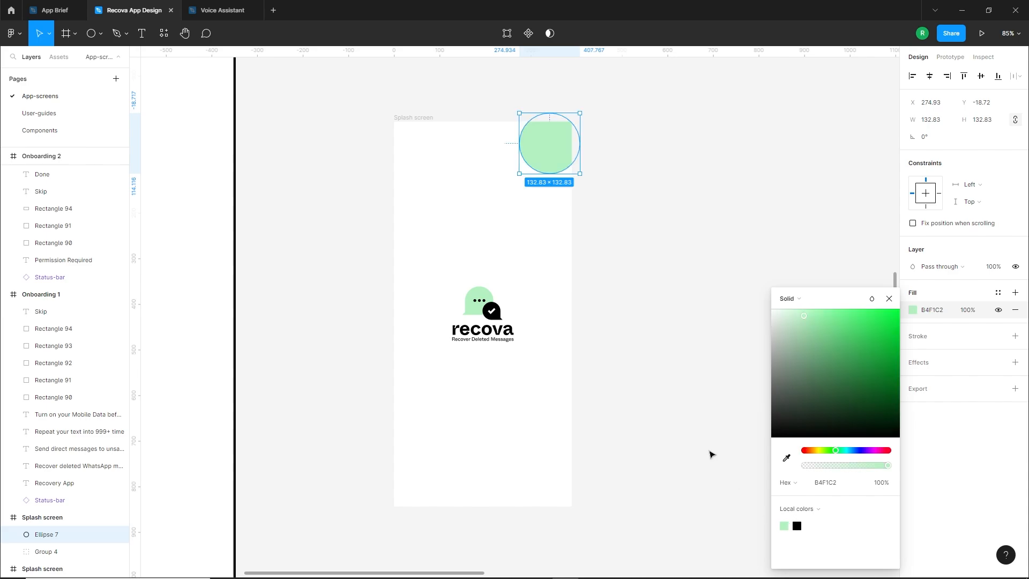
{"action": "left_click", "coordinate": [490, 220]}
{"action": "scroll", "coordinate": [508, 180], "scroll_direction": "up", "scroll_amount": 5, "text": "ctrl"}
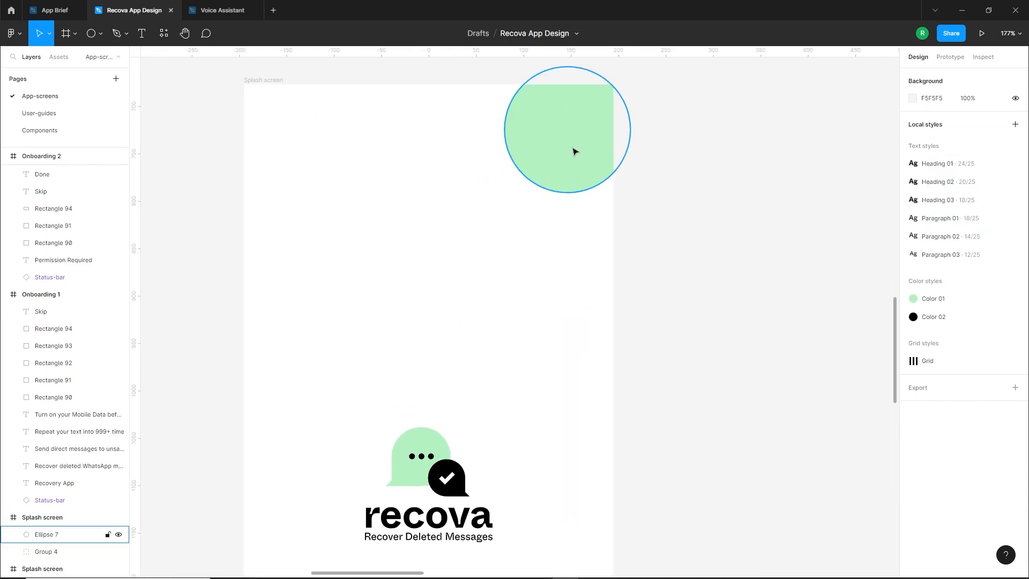
Duplicate the green corner circle, remove the copy's fill, and give it a black stroke of width 2
{"action": "left_click_drag", "start_coordinate": [561, 155], "coordinate": [593, 203], "text": "alt"}
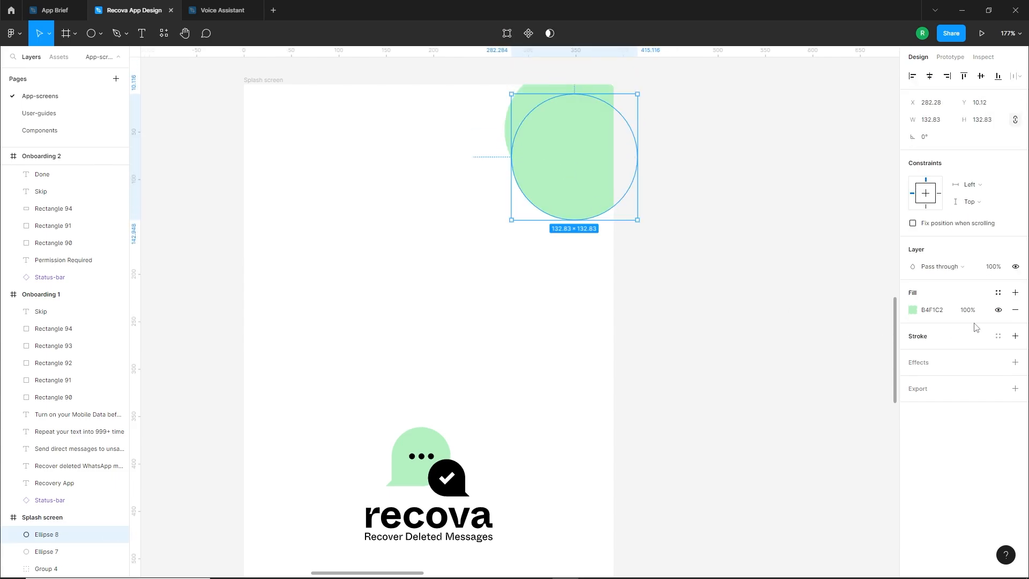
{"action": "left_click", "coordinate": [1015, 310]}
{"action": "left_click", "coordinate": [1014, 319]}
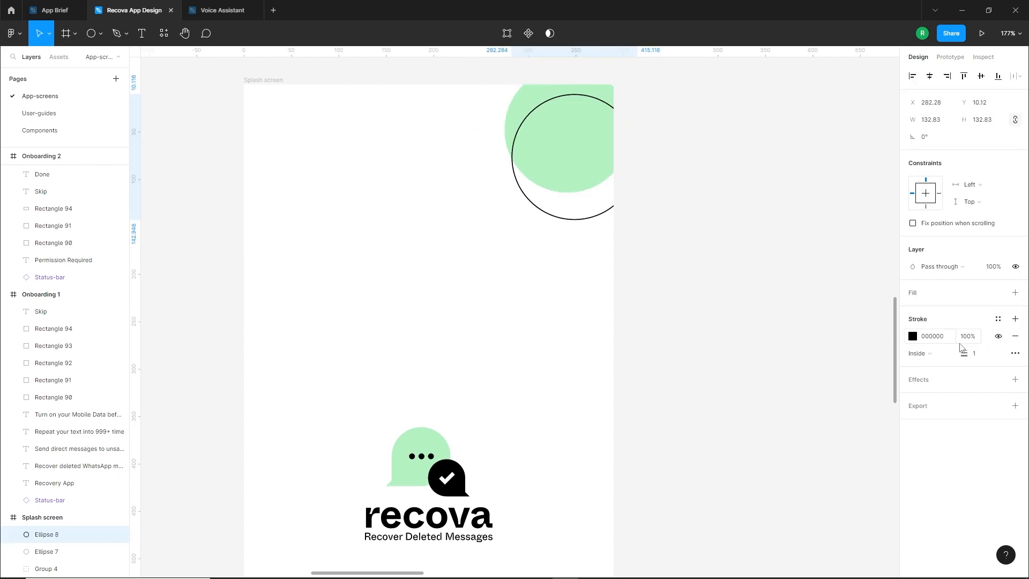
{"action": "type", "text": "2"}
{"action": "key", "text": "Return"}
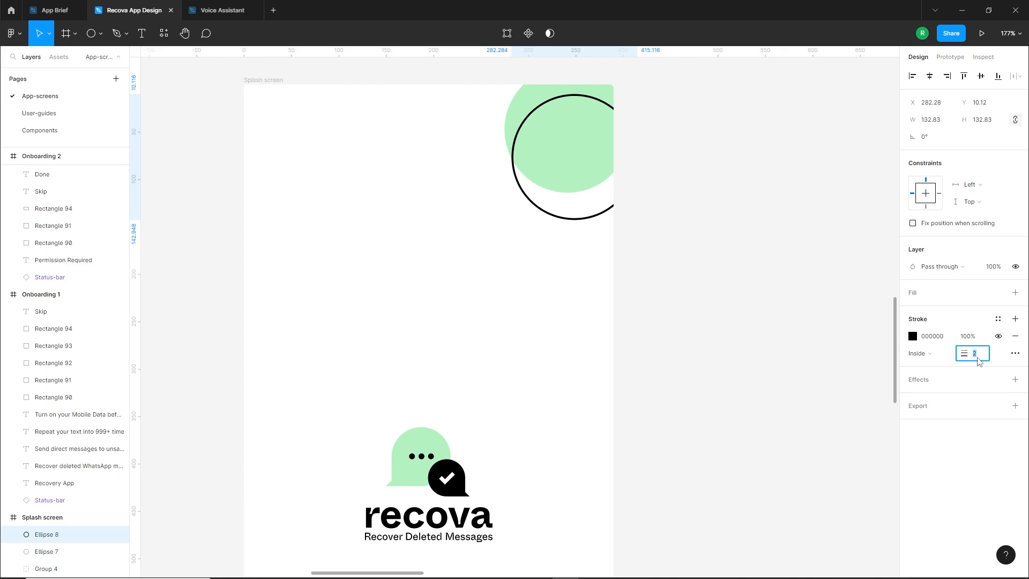
Move the outlined circle over the green corner circle, offset slightly to the right and down
{"action": "left_click_drag", "start_coordinate": [595, 218], "coordinate": [591, 197]}
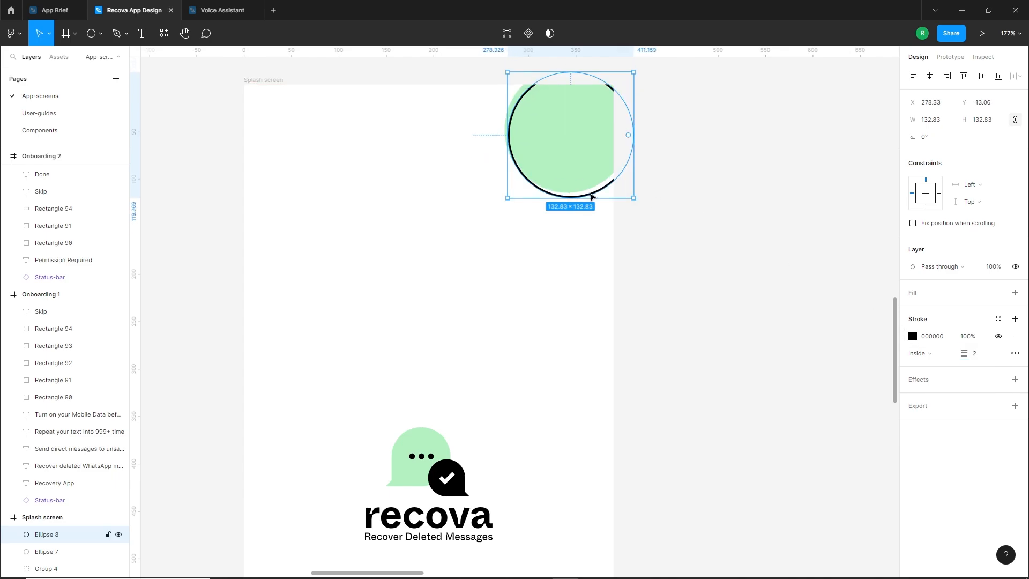
{"action": "key", "text": "Right"}
{"action": "key", "text": "Right"}
{"action": "key", "text": "Right"}
{"action": "key", "text": "Left"}
{"action": "key", "text": "Up"}
{"action": "key", "text": "Up"}
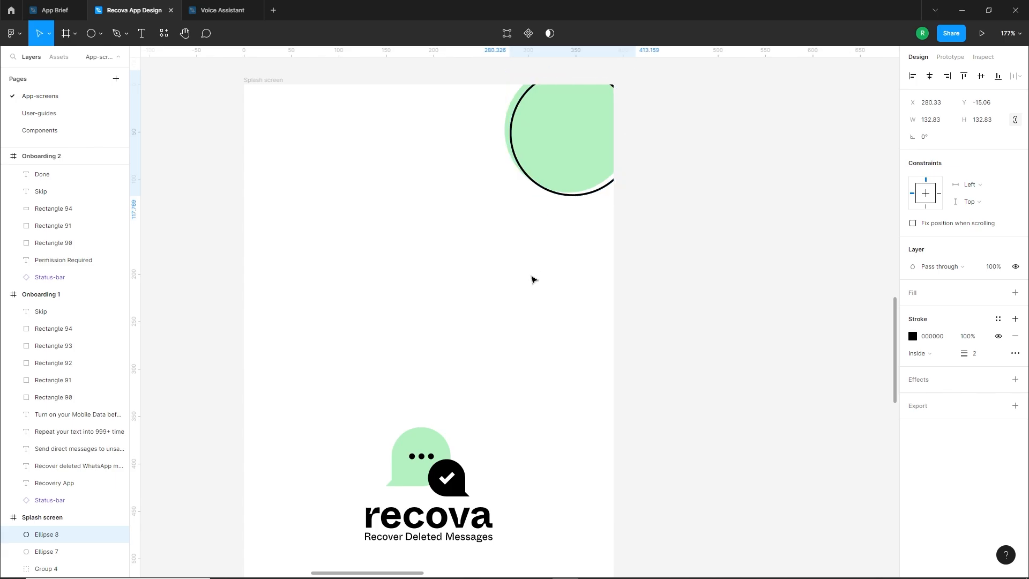
Shift the green circle and its outlined copy slightly upward together
{"action": "left_click", "coordinate": [709, 271]}
{"action": "scroll", "coordinate": [709, 271], "scroll_direction": "down", "scroll_amount": 3}
{"action": "left_click_drag", "start_coordinate": [708, 137], "coordinate": [620, 188]}
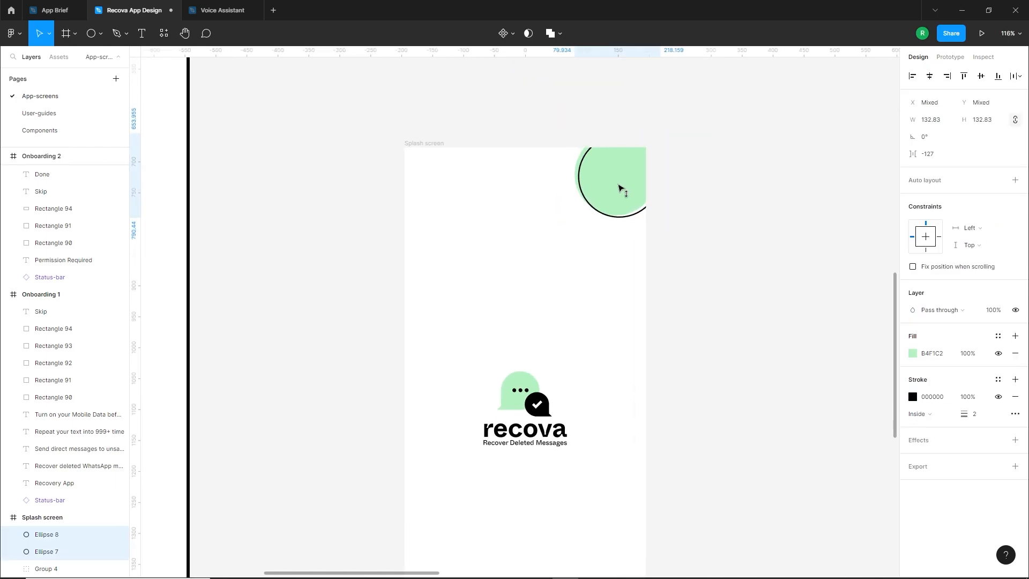
{"action": "left_click", "coordinate": [612, 255]}
Draw a circle about 53.5 px wide on the outlined circle's lower edge and fill it with the local black
{"action": "scroll", "coordinate": [620, 172], "scroll_direction": "up", "scroll_amount": 4}
{"action": "scroll", "coordinate": [526, 281], "scroll_direction": "up", "scroll_amount": 2}
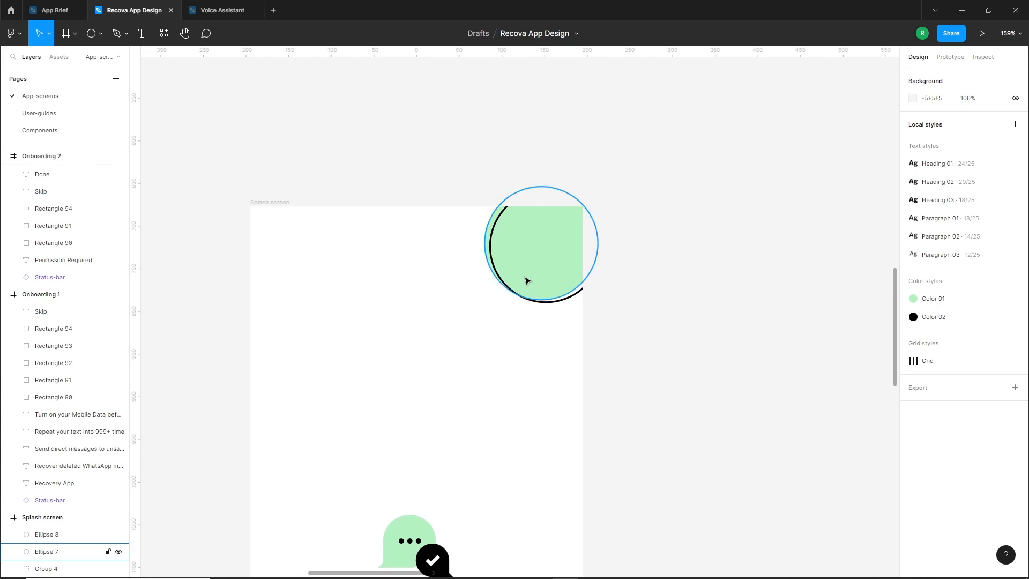
{"action": "scroll", "coordinate": [527, 280], "scroll_direction": "up", "scroll_amount": 1}
{"action": "left_click", "coordinate": [103, 41]}
{"action": "mouse_move", "coordinate": [534, 295]}
{"action": "left_mouse_down"}
{"action": "mouse_move", "coordinate": [590, 344]}
{"action": "mouse_move", "coordinate": [557, 321]}
{"action": "left_mouse_up"}
{"action": "left_click", "coordinate": [912, 311]}
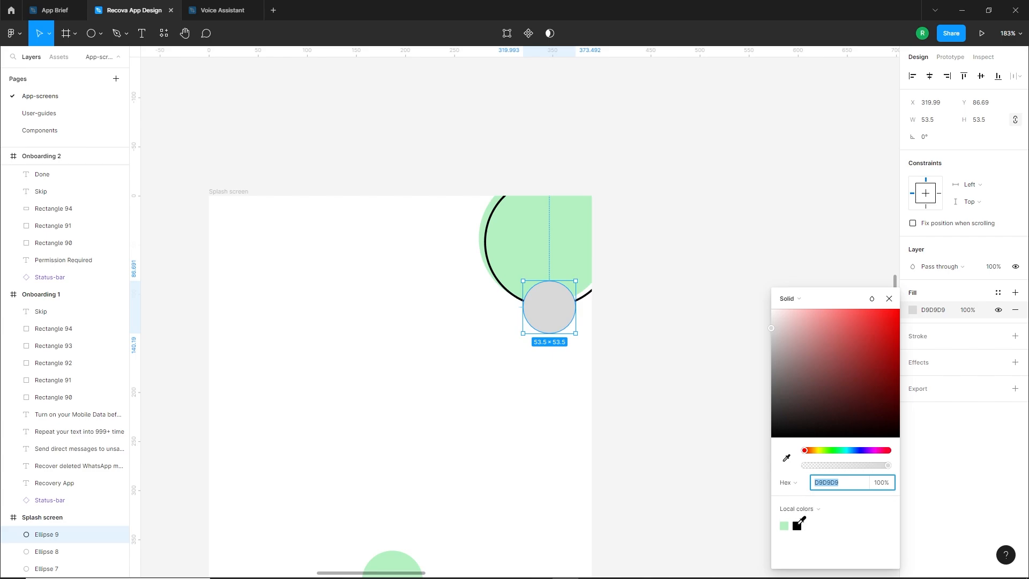
{"action": "left_click", "coordinate": [796, 525]}
{"action": "left_click", "coordinate": [484, 353]}
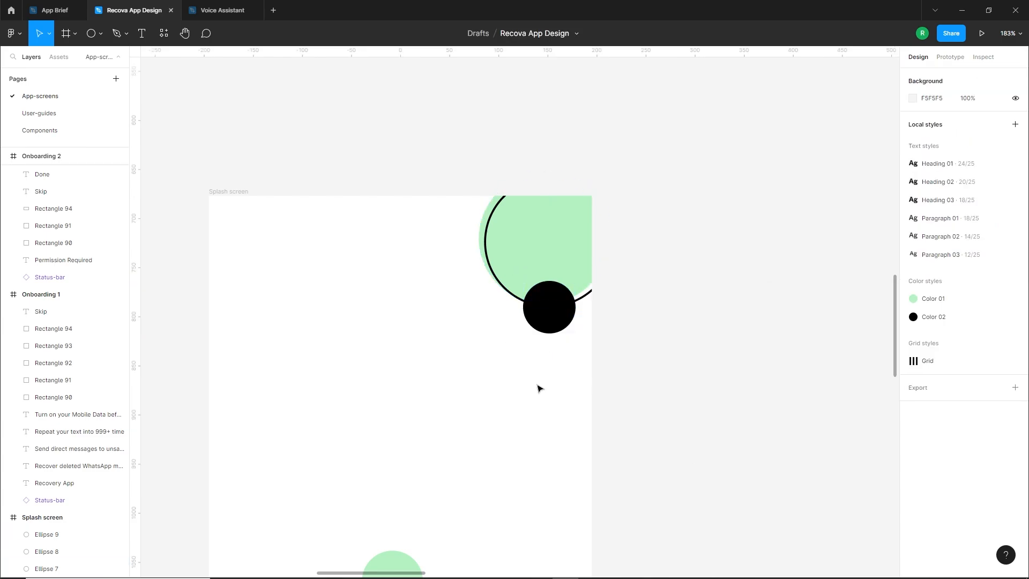
Place a copy of the black circle, about 41 px wide, left of the corner circles and fill it with green B4F1C2
{"action": "scroll", "coordinate": [664, 369], "scroll_direction": "down", "scroll_amount": 5}
{"action": "scroll", "coordinate": [603, 357], "scroll_direction": "up", "scroll_amount": 5}
{"action": "left_click_drag", "start_coordinate": [605, 323], "coordinate": [506, 283]}
{"action": "key", "text": "Escape"}
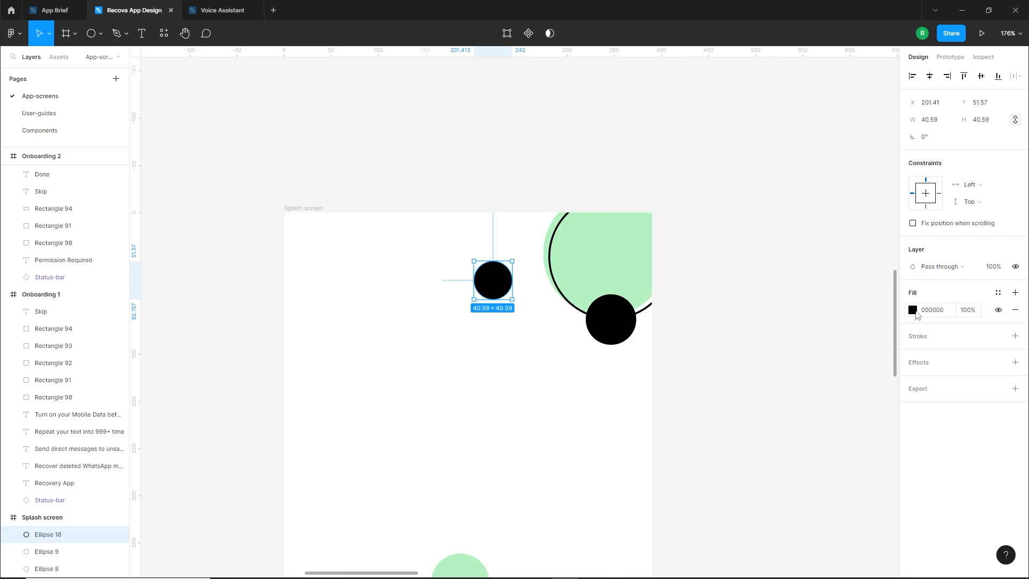
{"action": "left_click", "coordinate": [914, 311]}
{"action": "left_click", "coordinate": [784, 525]}
{"action": "left_click", "coordinate": [551, 436]}
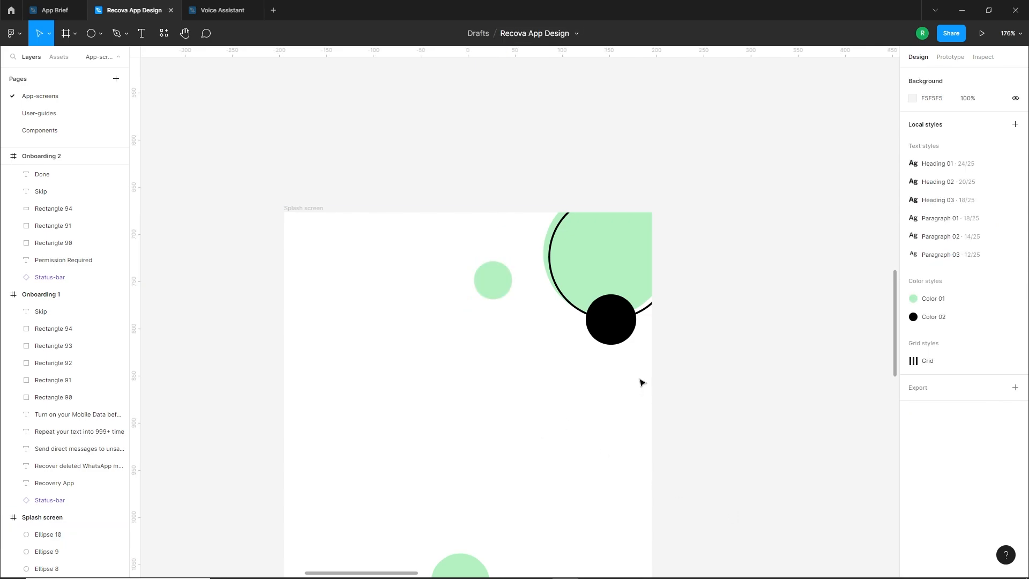
Duplicate the large green circle into the splash screen's bottom-left corner and enlarge the copy to about 201 px
{"action": "scroll", "coordinate": [640, 381], "scroll_direction": "down", "scroll_amount": 5}
{"action": "left_click_drag", "start_coordinate": [574, 406], "coordinate": [633, 215]}
{"action": "left_click", "coordinate": [625, 121]}
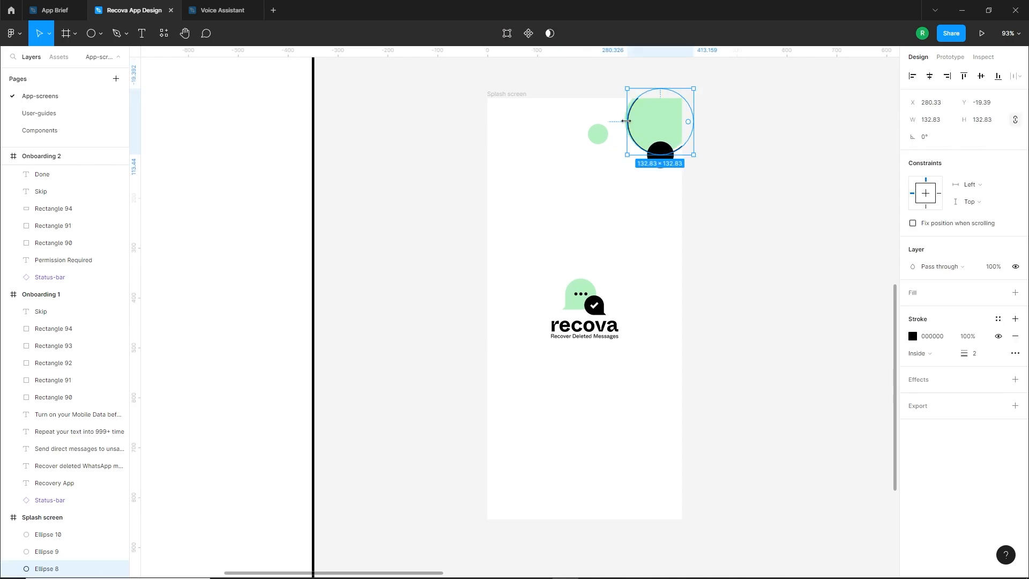
{"action": "left_click", "coordinate": [617, 222]}
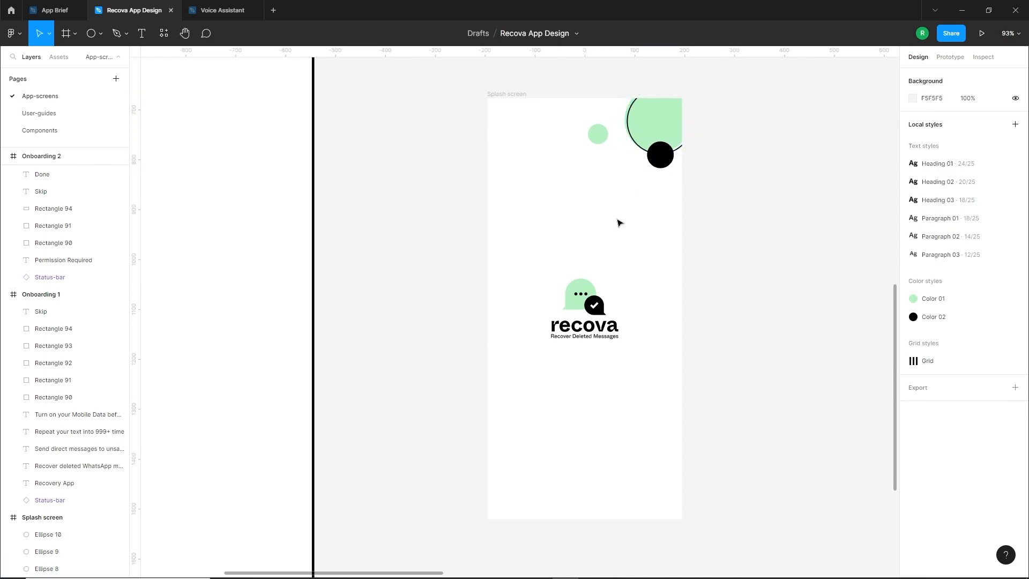
{"action": "left_click_drag", "start_coordinate": [618, 223], "coordinate": [622, 208]}
{"action": "scroll", "coordinate": [589, 438], "scroll_direction": "up", "scroll_amount": 1}
{"action": "left_click_drag", "start_coordinate": [676, 85], "coordinate": [515, 504]}
{"action": "left_click_drag", "start_coordinate": [540, 464], "coordinate": [566, 429]}
{"action": "left_click_drag", "start_coordinate": [541, 465], "coordinate": [539, 470]}
Duplicate the bottom-left green circle and turn the copy into an unfilled circle with a black stroke of width 2
{"action": "left_click", "coordinate": [634, 471]}
{"action": "left_click", "coordinate": [1015, 310]}
{"action": "left_click", "coordinate": [1015, 319]}
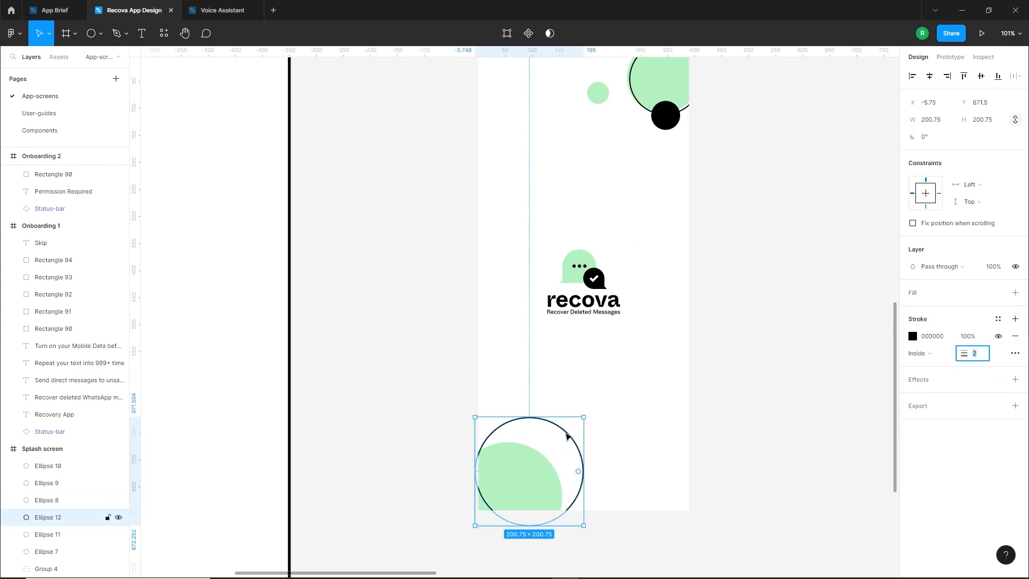
Position the outlined circle over the bottom-left green circle, offset slightly to the right
{"action": "left_click_drag", "start_coordinate": [568, 436], "coordinate": [552, 462]}
{"action": "key", "text": "Left"}
{"action": "key", "text": "Left"}
{"action": "key", "text": "Left"}
{"action": "key", "text": "Left"}
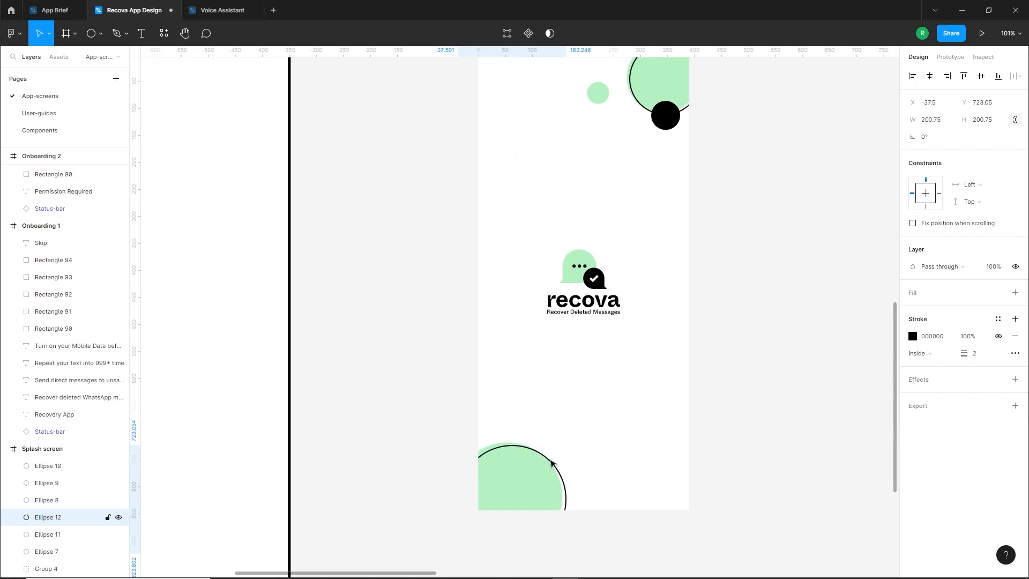
{"action": "key", "text": "Down"}
{"action": "key", "text": "Down"}
{"action": "key", "text": "Down"}
{"action": "left_click", "coordinate": [566, 484]}
Duplicate the black circle onto the upper edge of the bottom-left outlined circle
{"action": "left_click_drag", "start_coordinate": [666, 115], "coordinate": [519, 432]}
{"action": "scroll", "coordinate": [513, 465], "scroll_direction": "up", "scroll_amount": 5}
{"action": "left_click_drag", "start_coordinate": [479, 392], "coordinate": [490, 390]}
{"action": "left_click", "coordinate": [622, 297]}
{"action": "scroll", "coordinate": [670, 284], "scroll_direction": "down", "scroll_amount": 4}
Place a small copy of the black circle right of the bottom-left circles and fill it with the local green B4F1C2
{"action": "left_click_drag", "start_coordinate": [723, 273], "coordinate": [530, 389]}
{"action": "left_click_drag", "start_coordinate": [427, 434], "coordinate": [528, 458]}
{"action": "left_click", "coordinate": [912, 310]}
{"action": "left_click", "coordinate": [784, 525]}
{"action": "left_click", "coordinate": [592, 464]}
{"action": "left_click", "coordinate": [577, 447]}
{"action": "scroll", "coordinate": [577, 445], "scroll_direction": "down", "scroll_amount": 4}
{"action": "left_click_drag", "start_coordinate": [581, 361], "coordinate": [542, 394]}
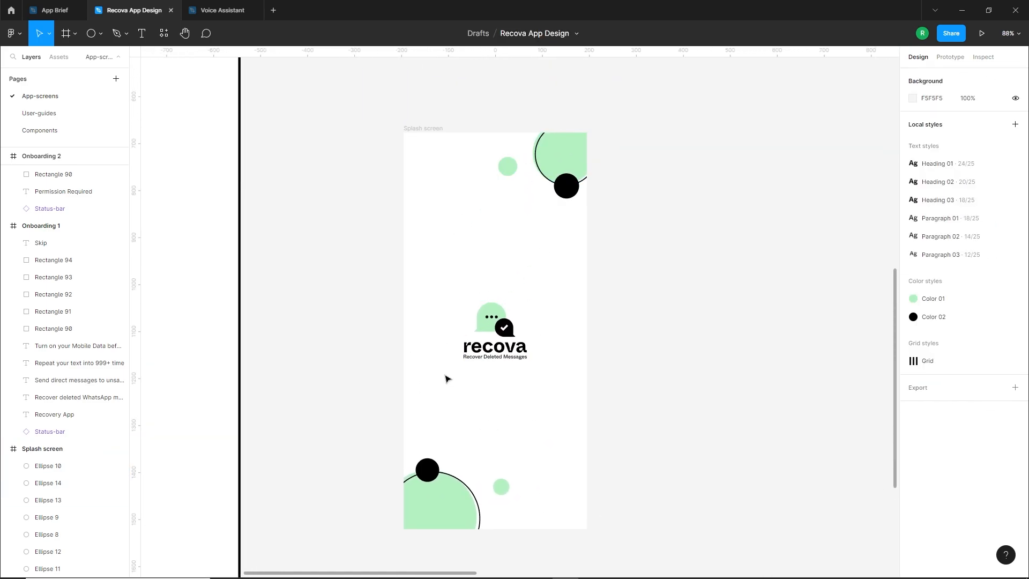
Duplicate the Onboarding 1 wireframe straight below the original, beside the finished splash screen at X 245, Y 677
{"action": "scroll", "coordinate": [552, 335], "scroll_direction": "down", "scroll_amount": 5}
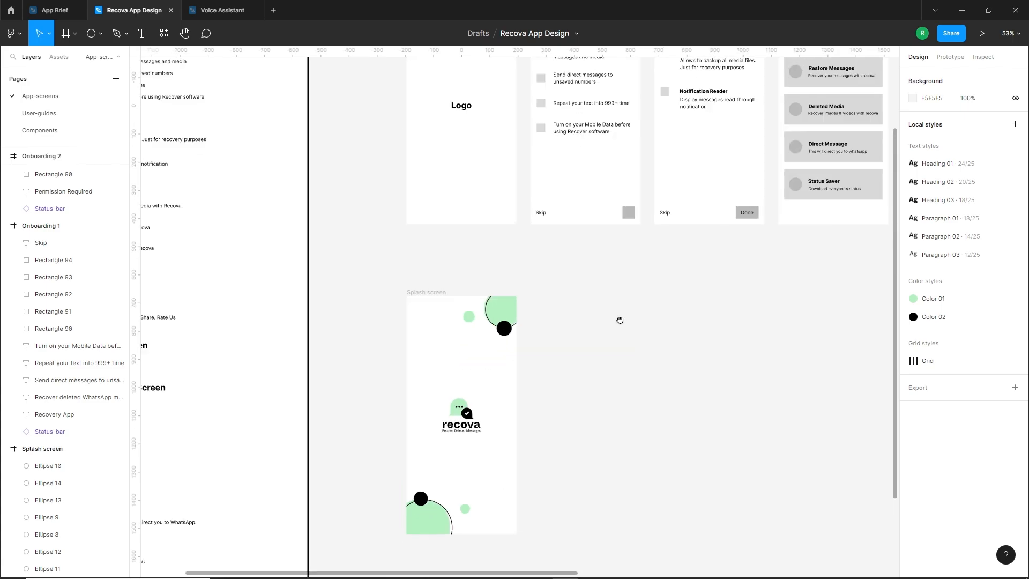
{"action": "left_click_drag", "start_coordinate": [618, 322], "coordinate": [598, 428]}
{"action": "left_click_drag", "start_coordinate": [540, 93], "coordinate": [583, 408]}
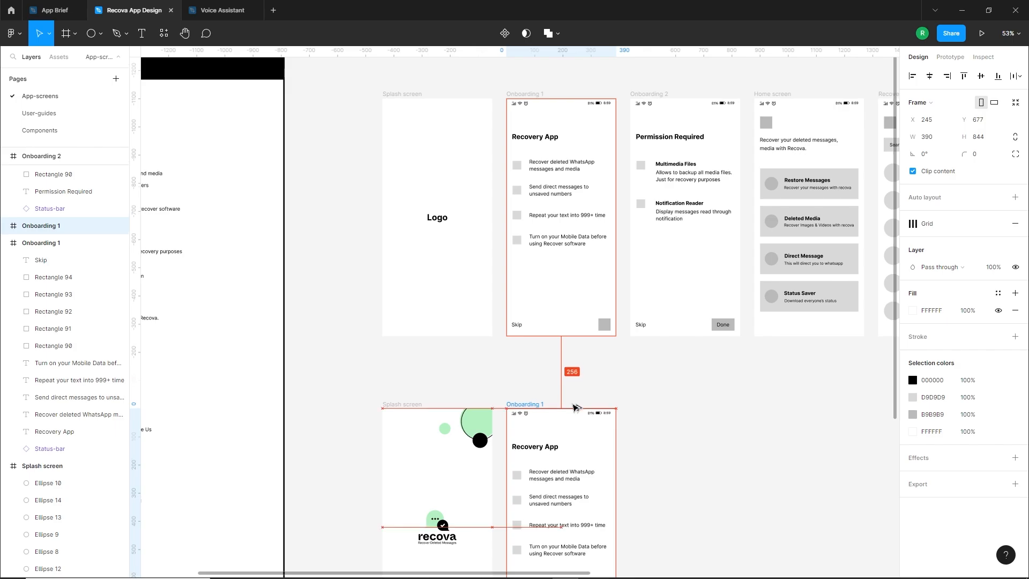
{"action": "left_click_drag", "start_coordinate": [688, 436], "coordinate": [712, 322]}
{"action": "left_click", "coordinate": [662, 472]}
{"action": "scroll", "coordinate": [660, 473], "scroll_direction": "up", "scroll_amount": 3}
{"action": "left_click_drag", "start_coordinate": [668, 432], "coordinate": [689, 386]}
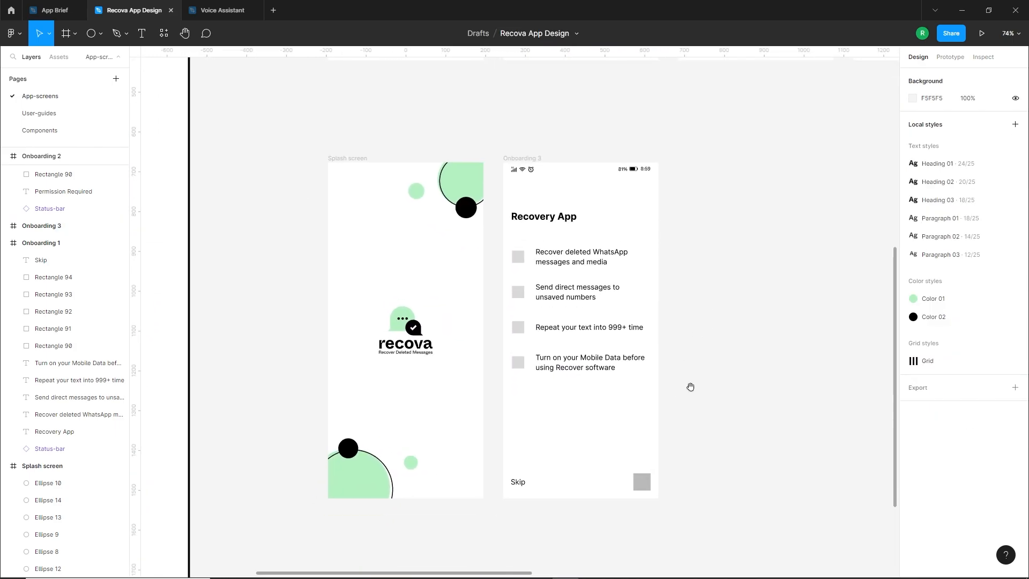
Fill the duplicated onboarding frame with the local green B4F1C2 and rename it "Onboarding 1"
{"action": "scroll", "coordinate": [670, 389], "scroll_direction": "up", "scroll_amount": 1}
{"action": "scroll", "coordinate": [663, 390], "scroll_direction": "up", "scroll_amount": 2}
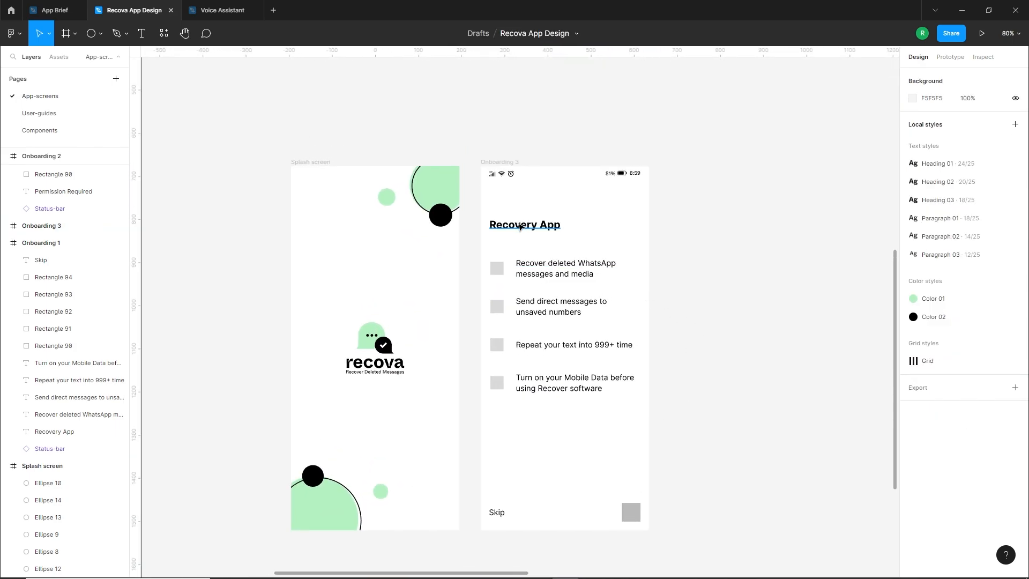
{"action": "left_click", "coordinate": [504, 162]}
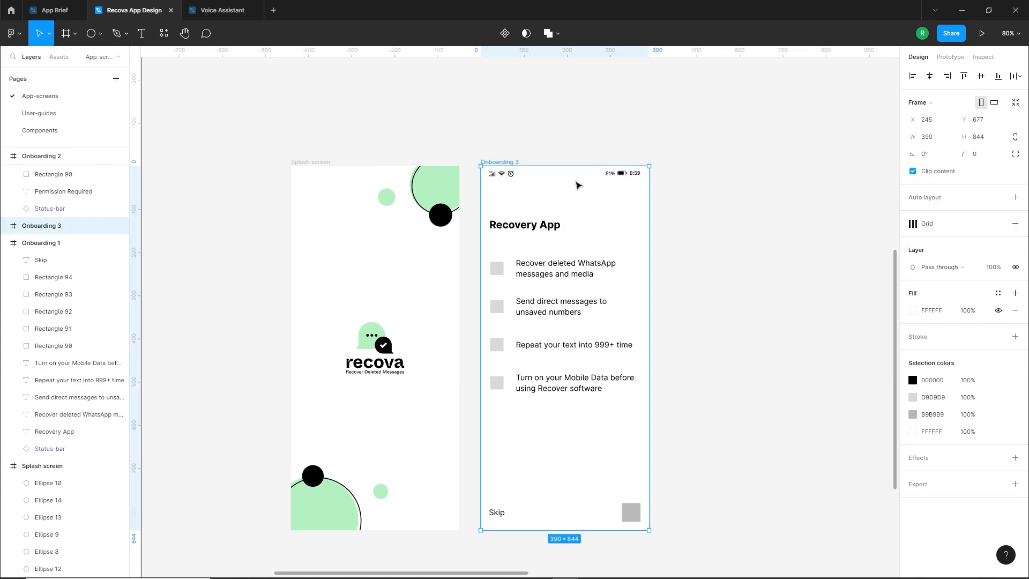
{"action": "left_click", "coordinate": [913, 310]}
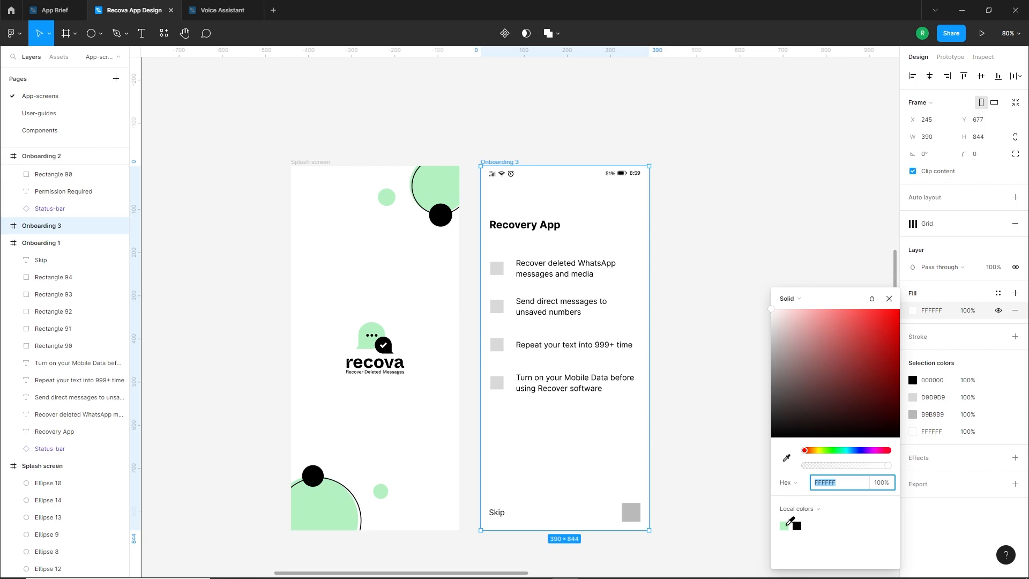
{"action": "left_click", "coordinate": [784, 524]}
{"action": "left_click", "coordinate": [516, 162]}
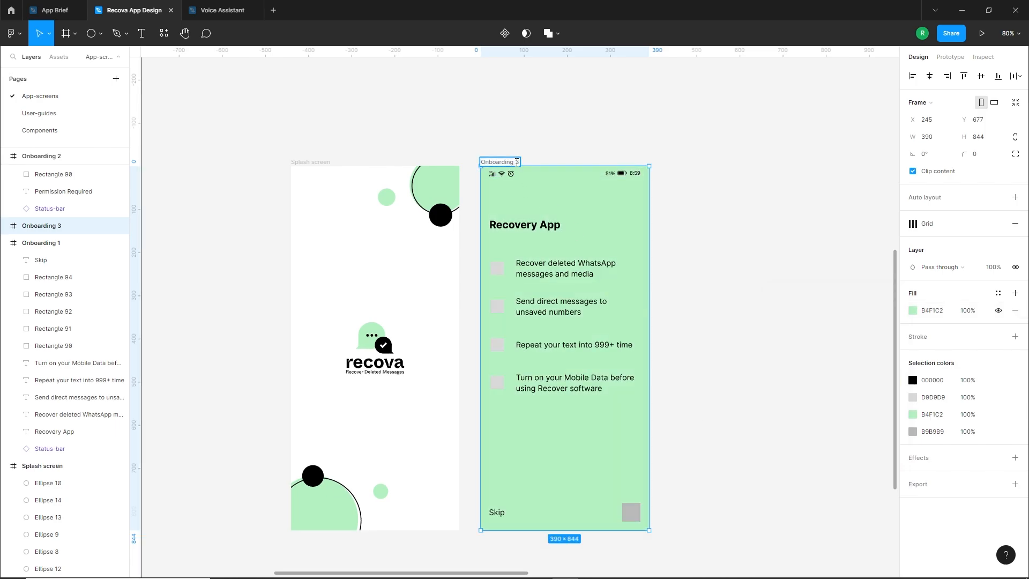
{"action": "left_click", "coordinate": [551, 156]}
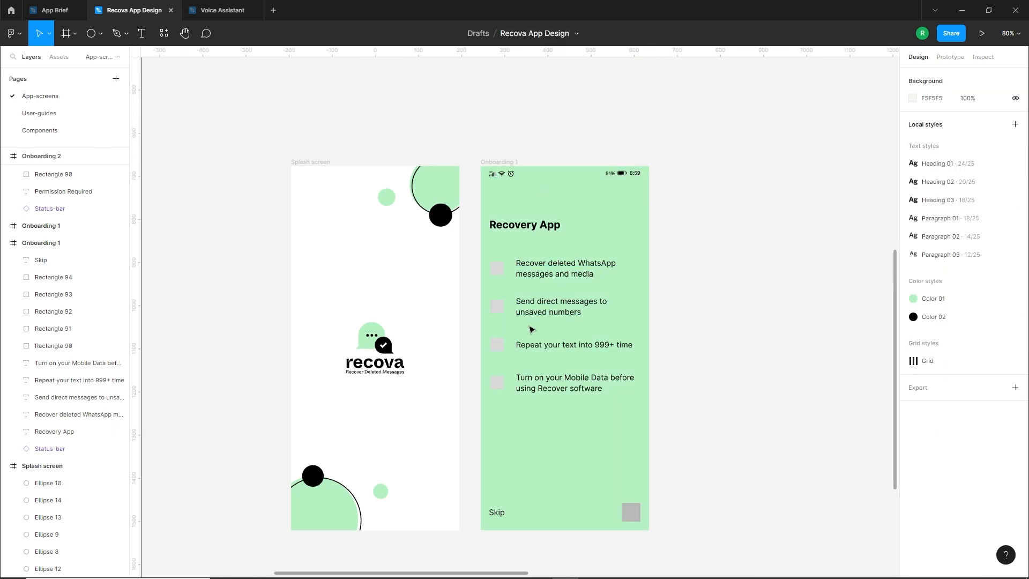
Delete the four grey placeholder squares beside the feature texts on the green Onboarding 1 screen
{"action": "scroll", "coordinate": [645, 318], "scroll_direction": "down", "scroll_amount": 1}
{"action": "left_click", "coordinate": [480, 248]}
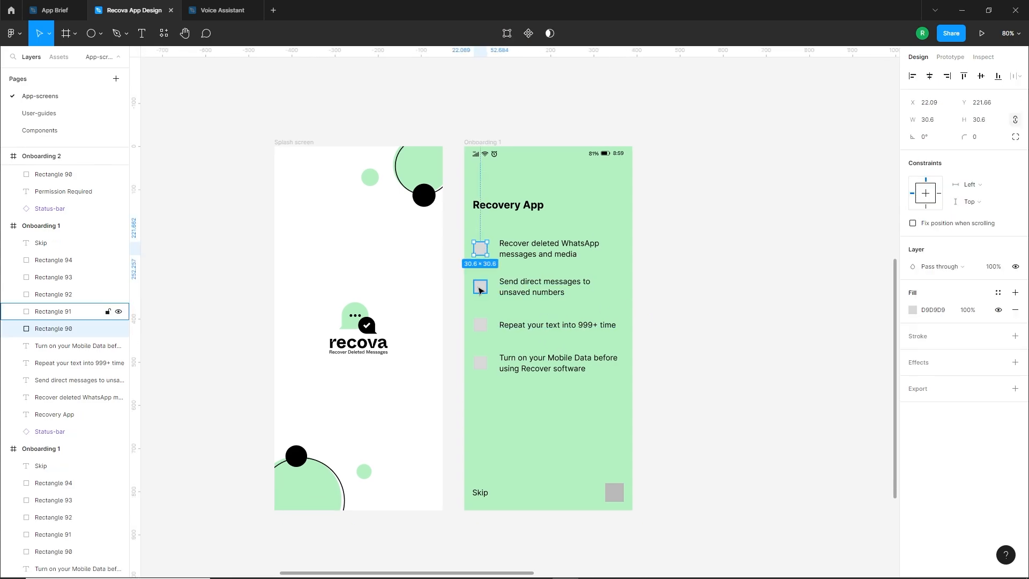
{"action": "left_click", "coordinate": [480, 286], "text": "shift"}
{"action": "left_click", "coordinate": [481, 324], "text": "shift"}
{"action": "left_click", "coordinate": [480, 363], "text": "shift"}
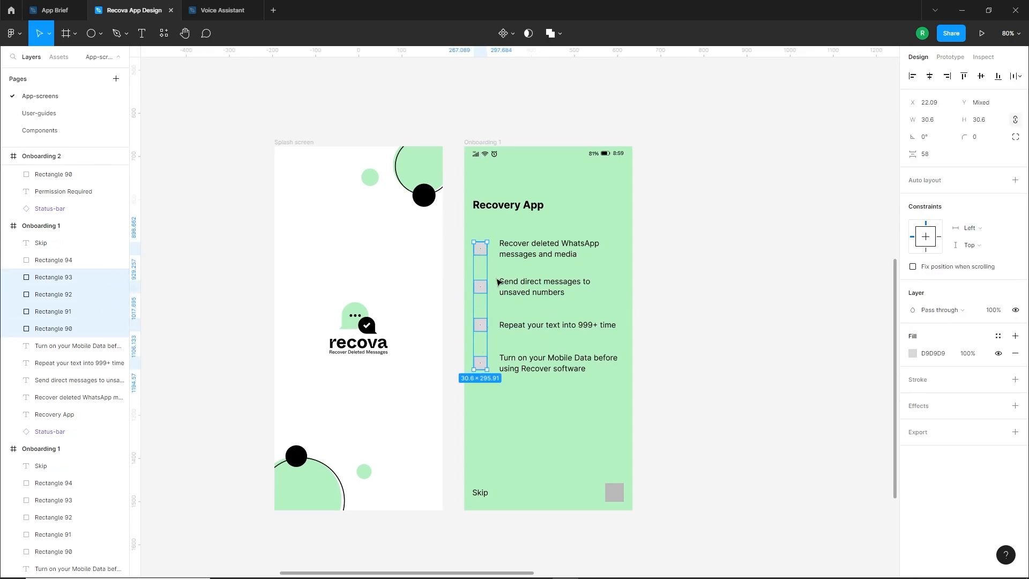
{"action": "key", "text": "Delete"}
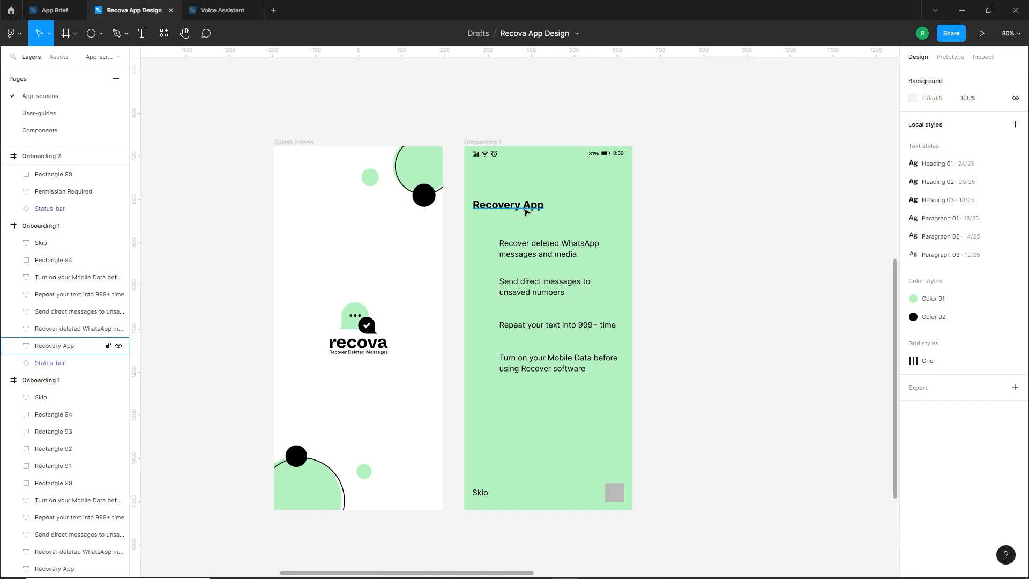
Apply the Heading 01 text style to the "Recovery App" title on the green Onboarding 1 screen
{"action": "left_click", "coordinate": [526, 211]}
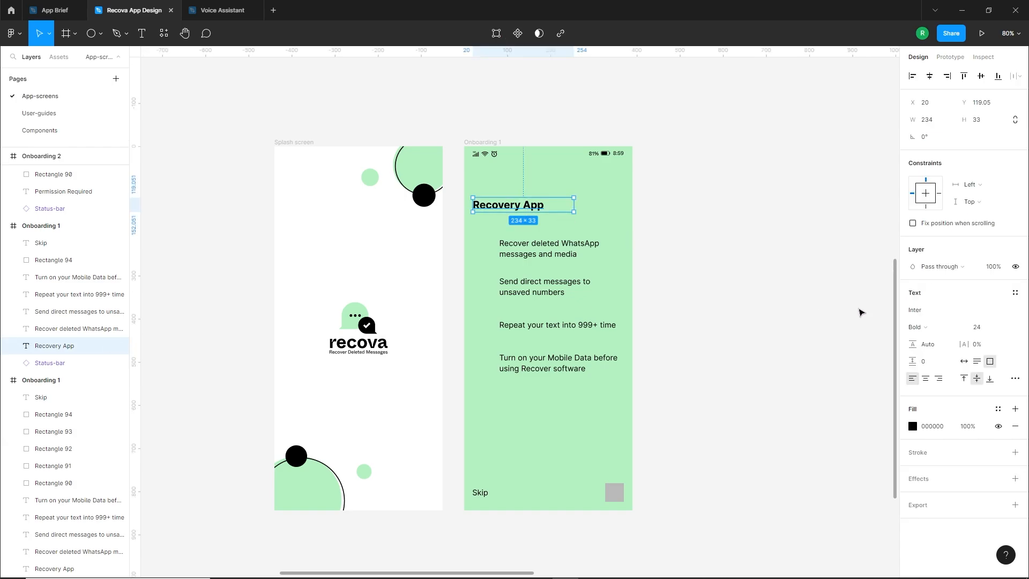
{"action": "left_click", "coordinate": [1015, 293]}
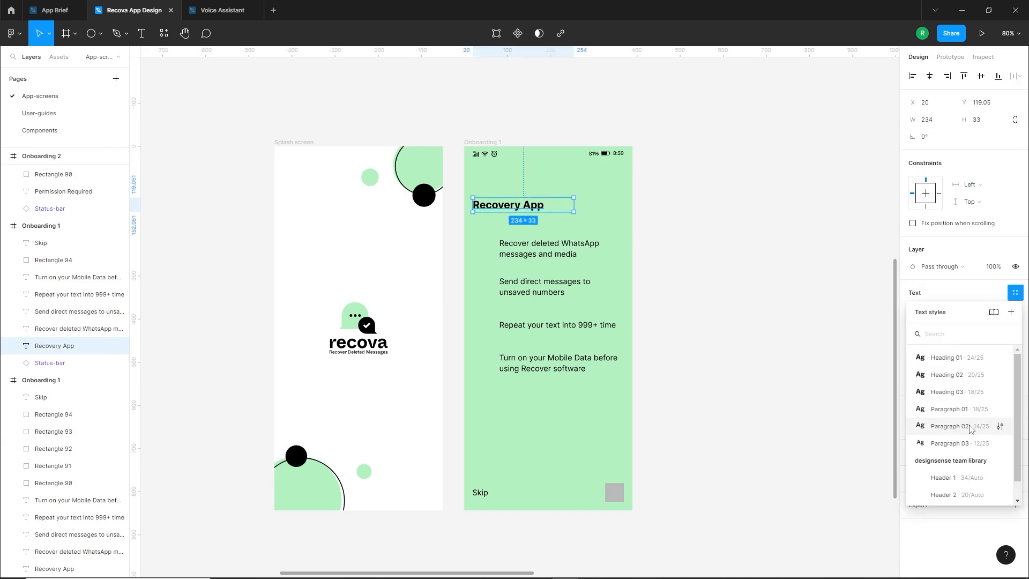
{"action": "left_click", "coordinate": [943, 360]}
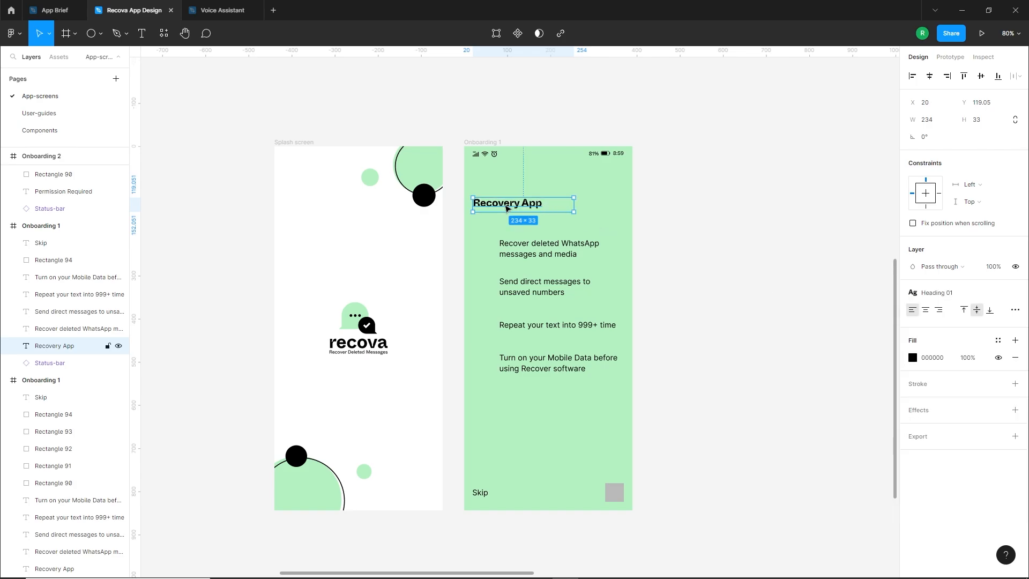
Apply the Paragraph 01 text style to the four feature texts on the green Onboarding 1 screen
{"action": "scroll", "coordinate": [504, 206], "scroll_direction": "up", "scroll_amount": 5}
{"action": "scroll", "coordinate": [506, 246], "scroll_direction": "down", "scroll_amount": 10}
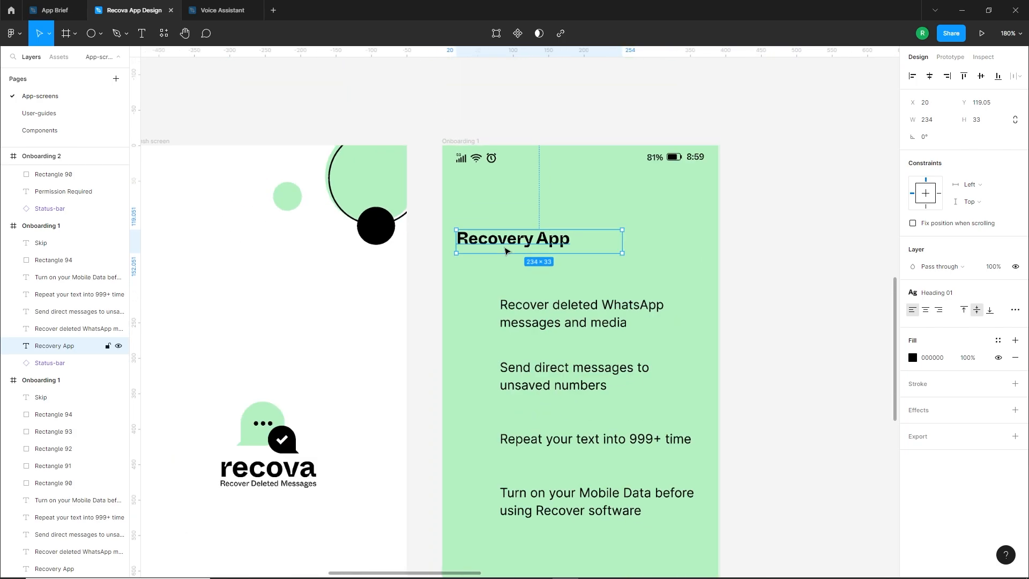
{"action": "scroll", "coordinate": [725, 340], "scroll_direction": "down", "scroll_amount": 3}
{"action": "left_click", "coordinate": [545, 247]}
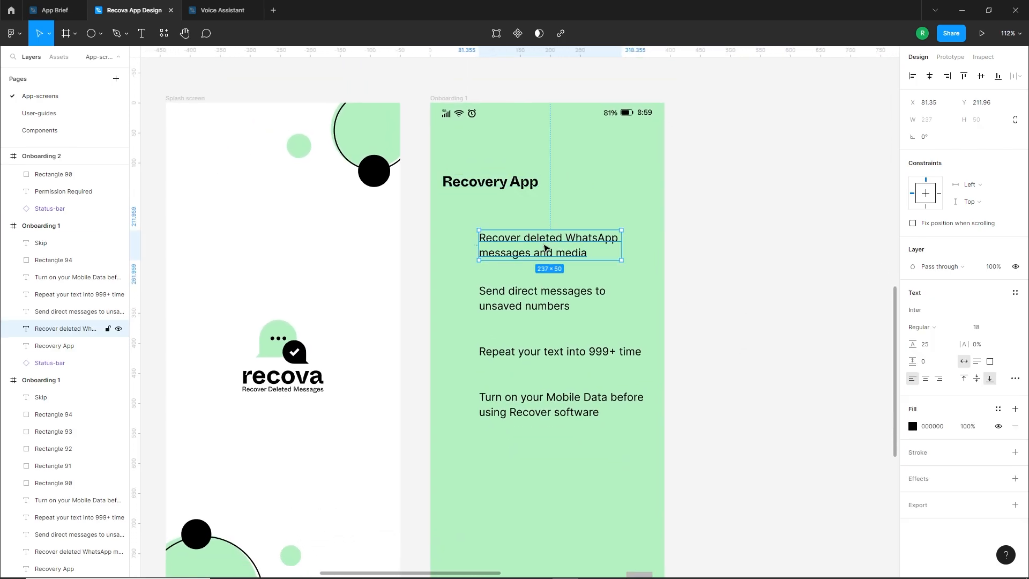
{"action": "left_click", "coordinate": [546, 300], "text": "shift"}
{"action": "left_click", "coordinate": [552, 351], "text": "shift"}
{"action": "left_click", "coordinate": [552, 411], "text": "shift"}
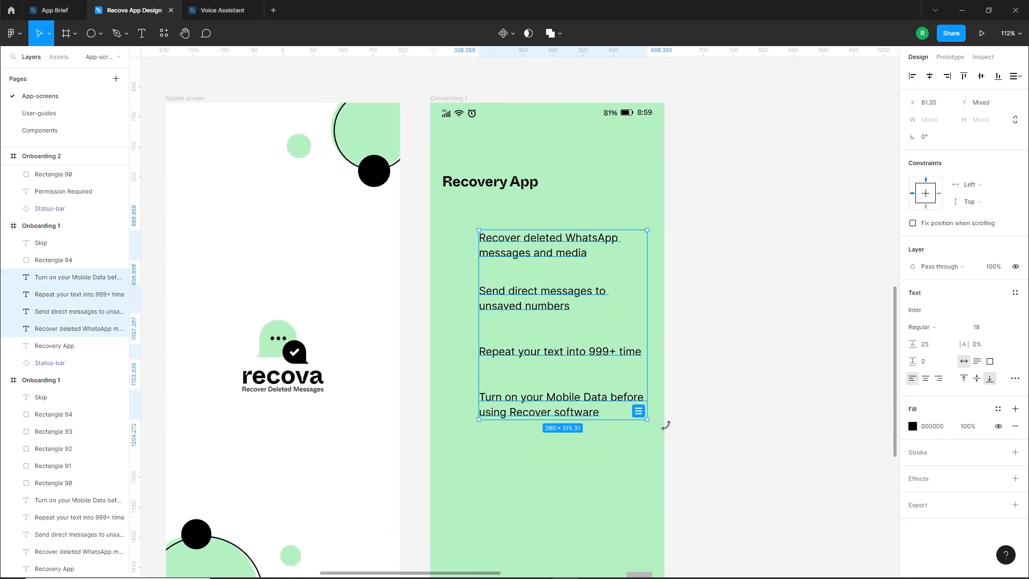
{"action": "left_click", "coordinate": [1015, 293]}
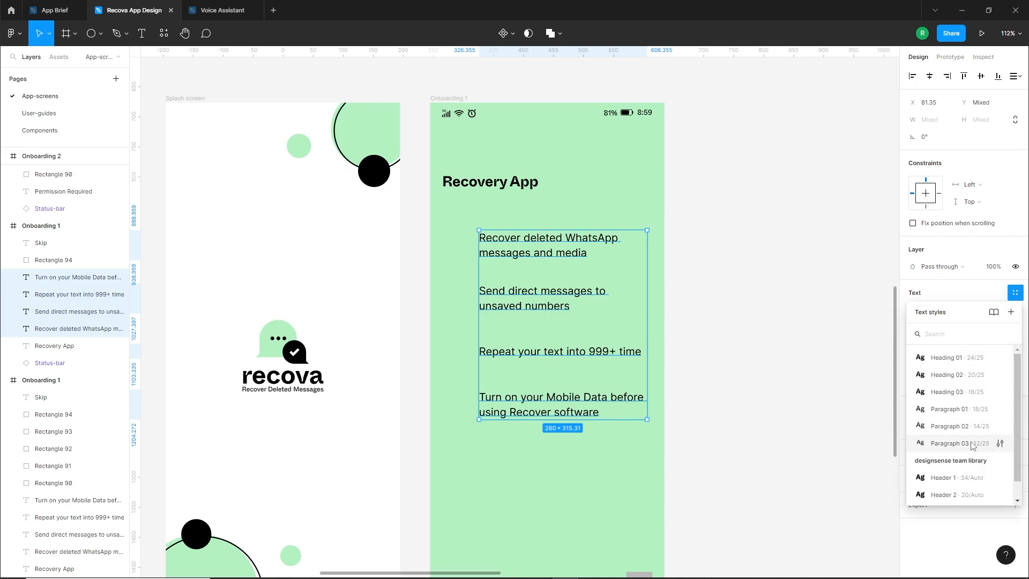
{"action": "left_click", "coordinate": [948, 409]}
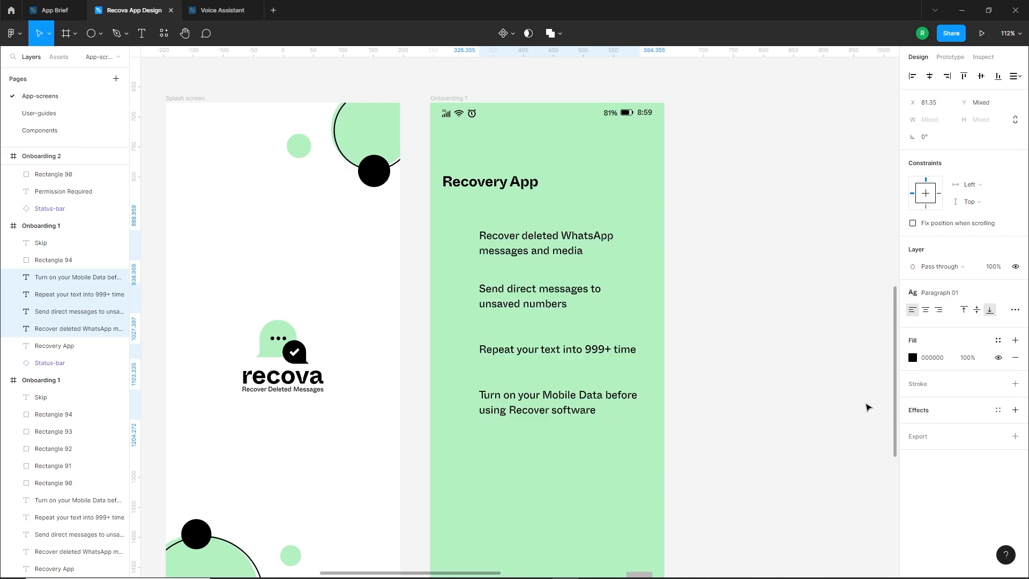
{"action": "left_click", "coordinate": [732, 353]}
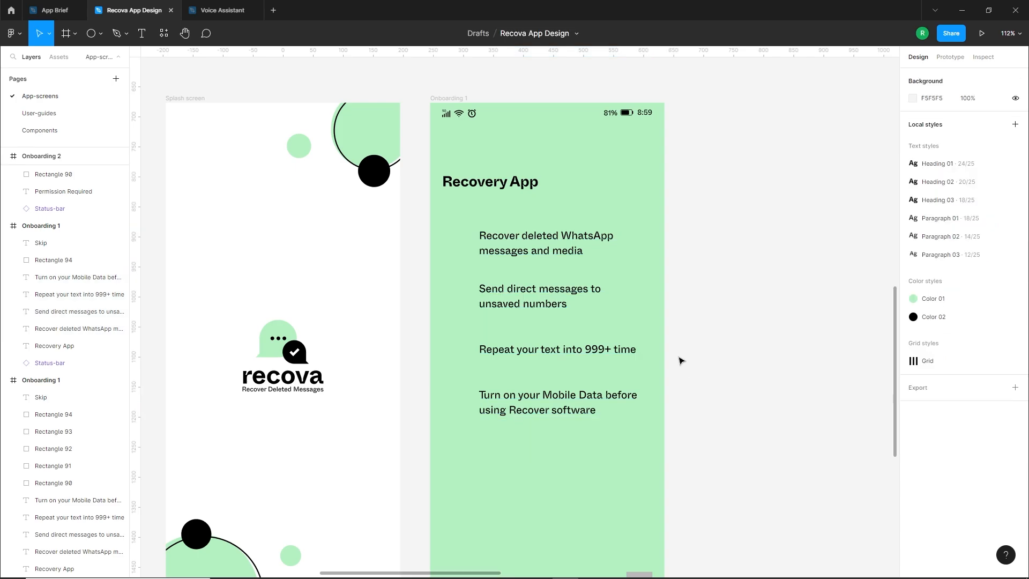
Apply the Paragraph 02 text style to the "Skip" label on the green Onboarding 1 screen
{"action": "scroll", "coordinate": [679, 358], "scroll_direction": "down", "scroll_amount": 2}
{"action": "left_click_drag", "start_coordinate": [691, 329], "coordinate": [625, 358]}
{"action": "left_click_drag", "start_coordinate": [526, 367], "coordinate": [494, 318]}
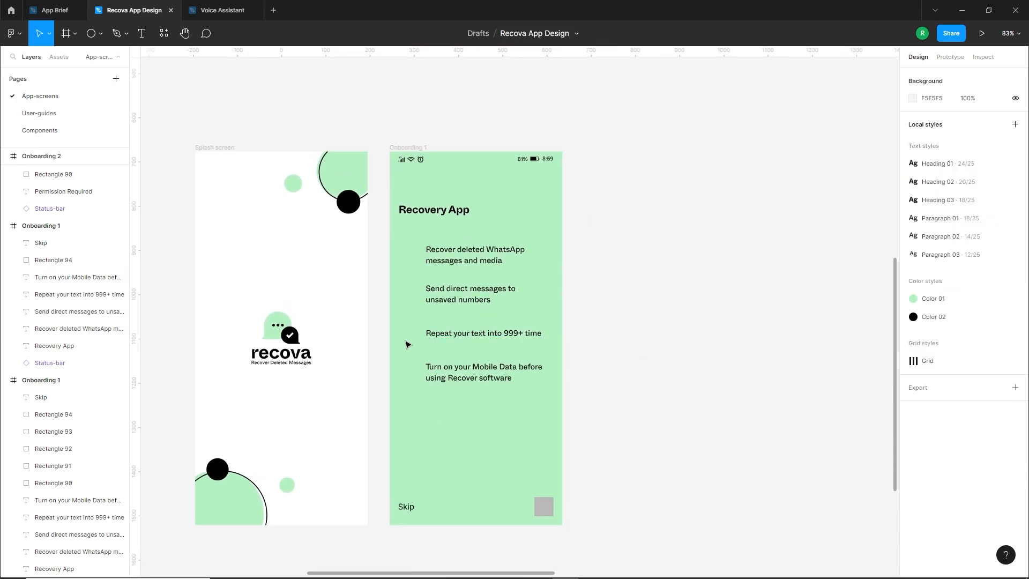
{"action": "left_click", "coordinate": [413, 511]}
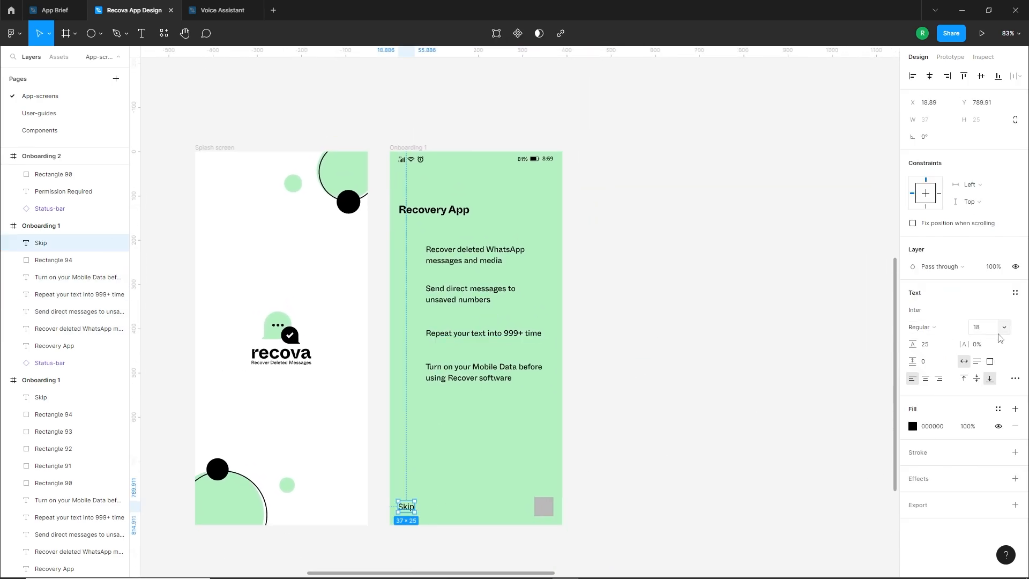
{"action": "left_click", "coordinate": [1015, 294]}
{"action": "left_click", "coordinate": [948, 444]}
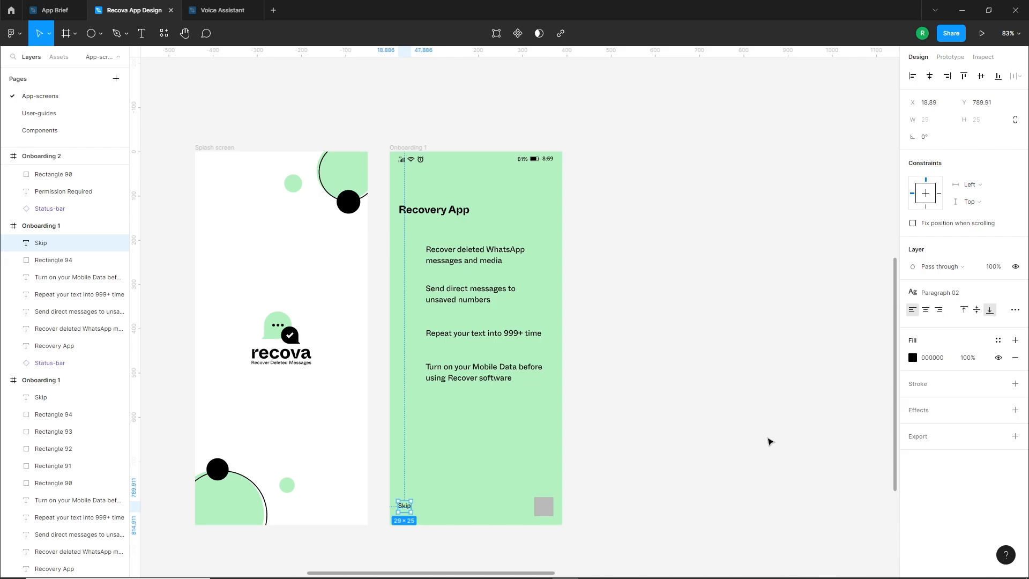
{"action": "left_click", "coordinate": [747, 443]}
Move the "Skip" label on the green Onboarding 1 screen to X 20, Y 799
{"action": "scroll", "coordinate": [508, 526], "scroll_direction": "up", "scroll_amount": 5}
{"action": "left_click", "coordinate": [330, 493]}
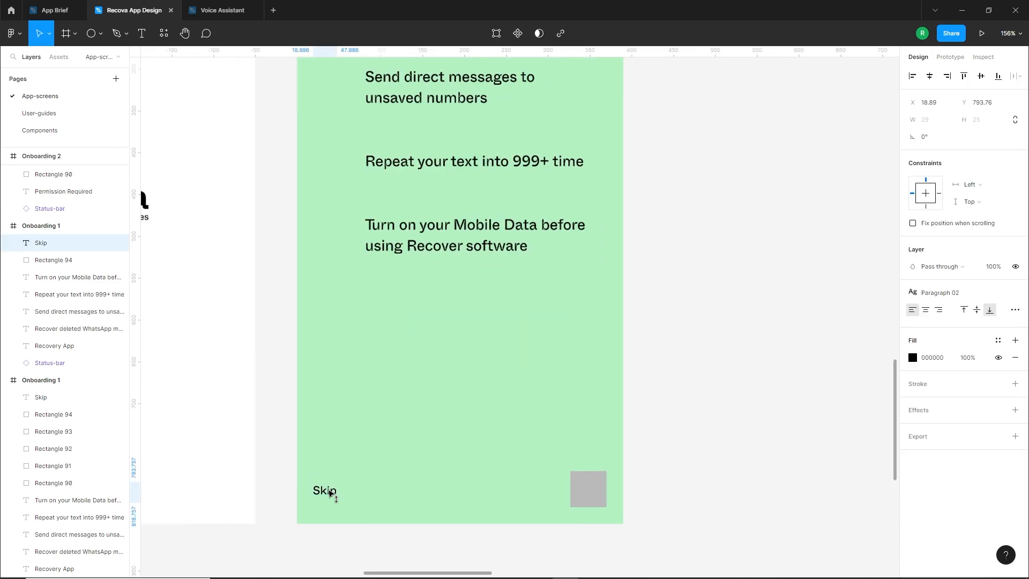
{"action": "double_click", "coordinate": [329, 497]}
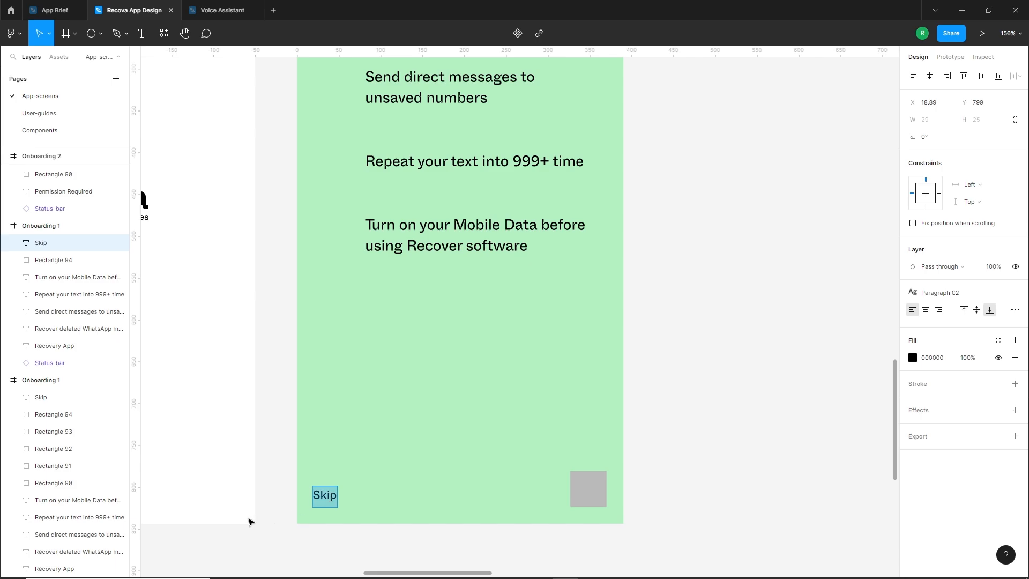
{"action": "left_click", "coordinate": [277, 521]}
{"action": "left_click_drag", "start_coordinate": [322, 492], "coordinate": [331, 487]}
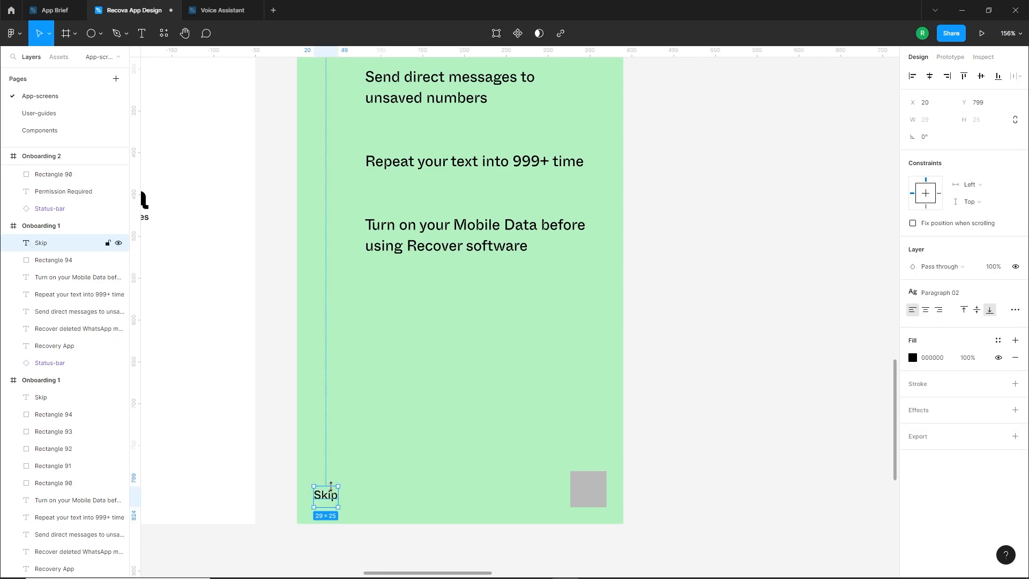
{"action": "left_click", "coordinate": [356, 427]}
{"action": "scroll", "coordinate": [356, 427], "scroll_direction": "down", "scroll_amount": 5}
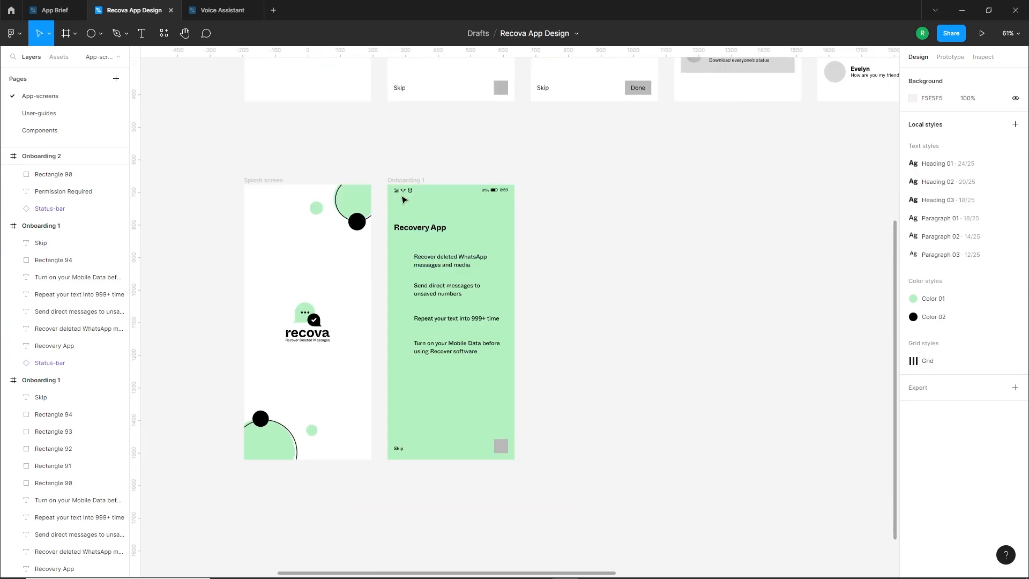
Show the layout grids and shift the "Skip" label up to Y 795.27, keeping it on the grid margin at X 20
{"action": "left_click", "coordinate": [405, 182]}
{"action": "key", "text": "ctrl+shift+4"}
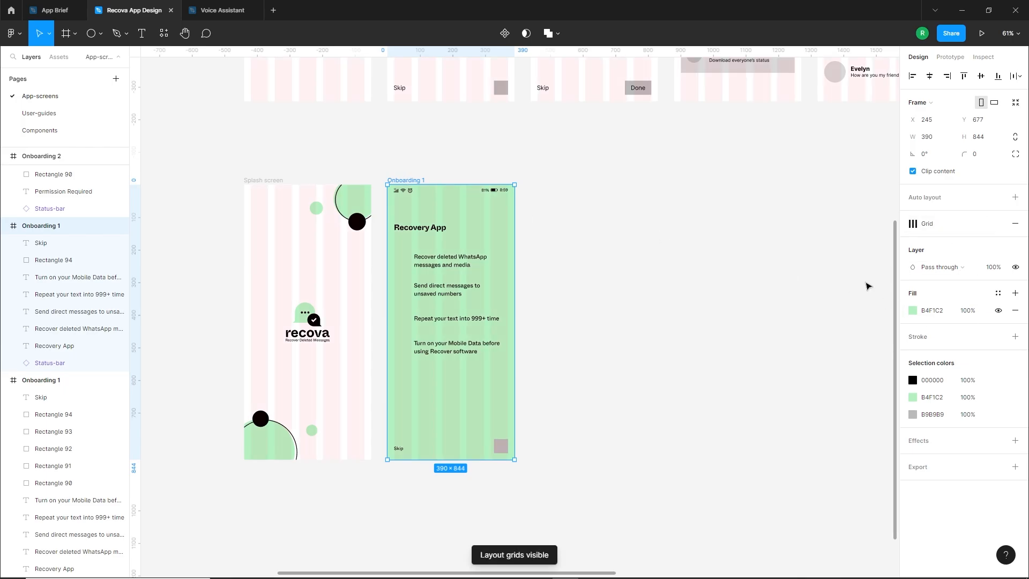
{"action": "left_click", "coordinate": [416, 461]}
{"action": "scroll", "coordinate": [407, 455], "scroll_direction": "up", "scroll_amount": 6}
{"action": "scroll", "coordinate": [380, 437], "scroll_direction": "up", "scroll_amount": 2}
{"action": "mouse_move", "coordinate": [390, 456]}
{"action": "left_mouse_down"}
{"action": "mouse_move", "coordinate": [392, 465]}
{"action": "mouse_move", "coordinate": [393, 453]}
{"action": "left_mouse_up"}
{"action": "scroll", "coordinate": [394, 453], "scroll_direction": "down", "scroll_amount": 2}
{"action": "scroll", "coordinate": [394, 456], "scroll_direction": "down", "scroll_amount": 5}
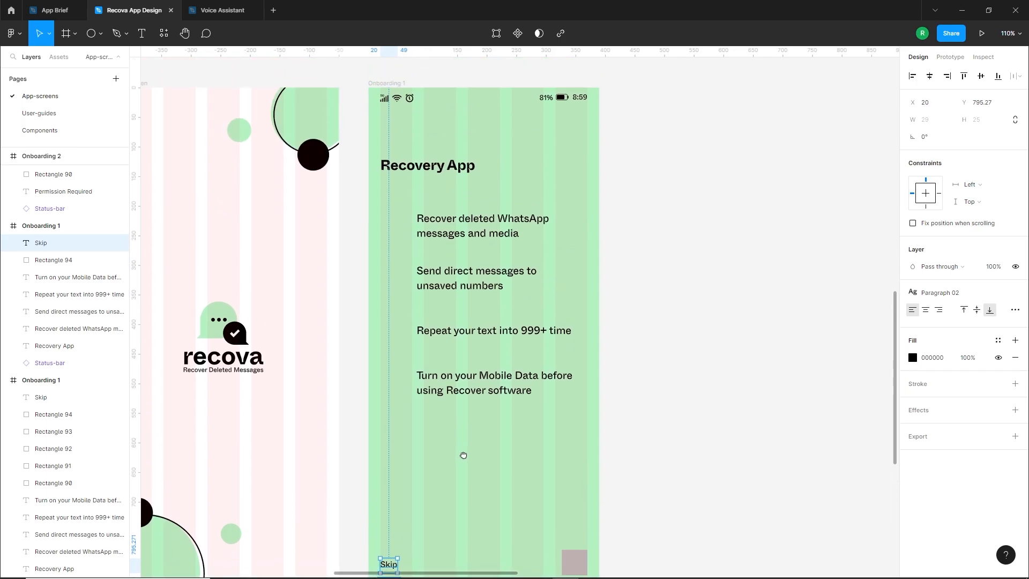
Hide the layout grids on the screens
{"action": "scroll", "coordinate": [409, 189], "scroll_direction": "up", "scroll_amount": 1}
{"action": "left_click", "coordinate": [390, 106]}
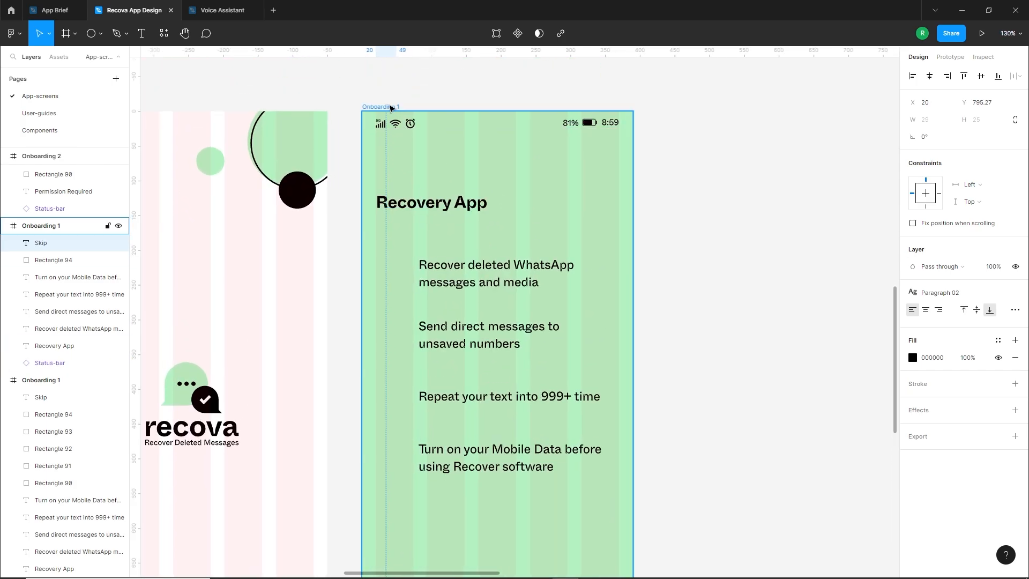
{"action": "key", "text": "shift+g"}
{"action": "left_click", "coordinate": [785, 294]}
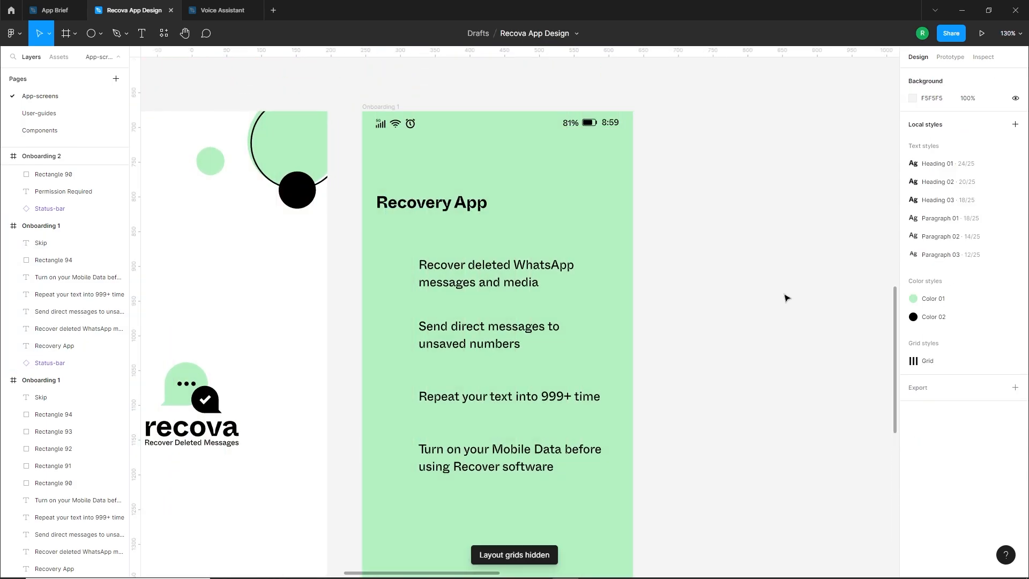
{"action": "left_click_drag", "start_coordinate": [655, 373], "coordinate": [675, 346]}
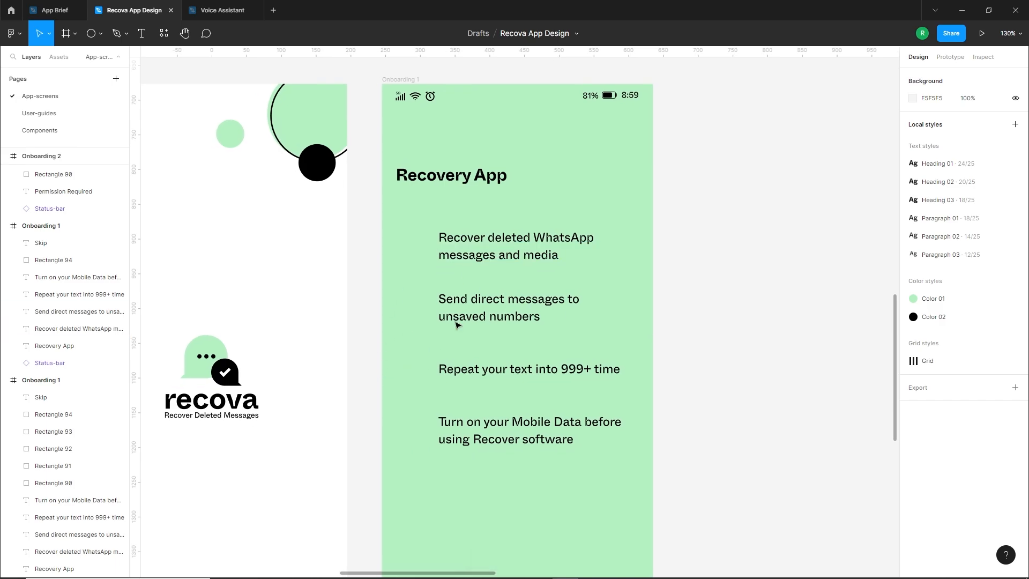
Run the Feather Icons plugin and park it on the empty canvas beside the green Onboarding 1 screen
{"action": "right_click", "coordinate": [678, 225]}
{"action": "mouse_move", "coordinate": [719, 312]}
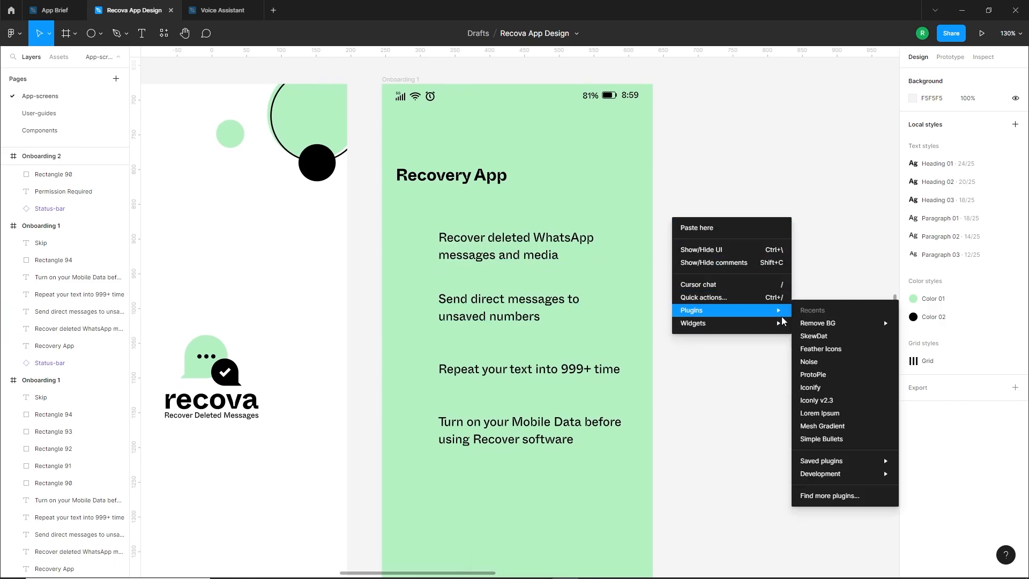
{"action": "left_click", "coordinate": [823, 349]}
{"action": "left_click_drag", "start_coordinate": [312, 332], "coordinate": [750, 272]}
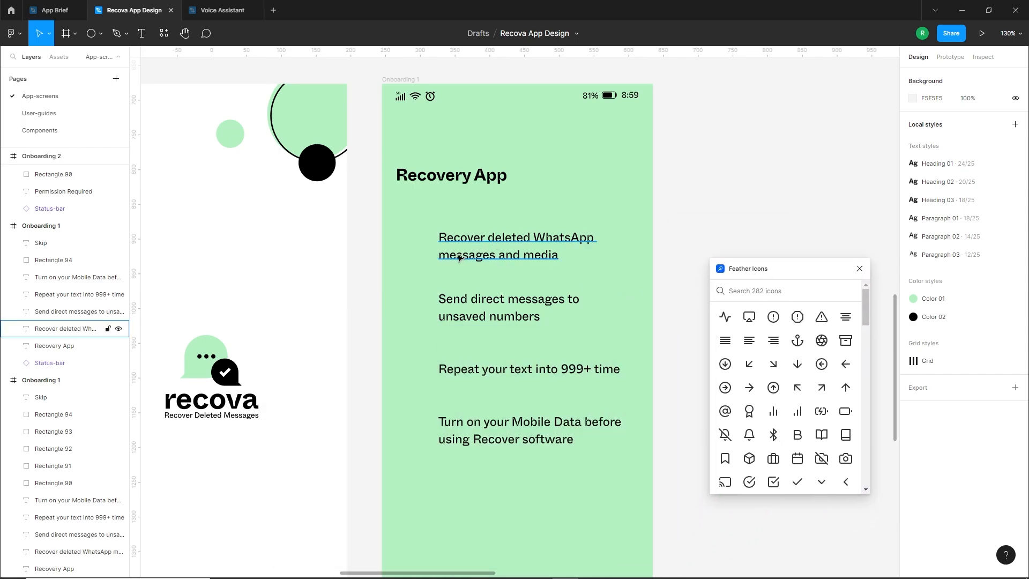
Search Feather Icons for "delete" and place a single trash-2 icon beside the "Recover deleted WhatsApp messages and media" text at X 281, Y 894
{"action": "left_click", "coordinate": [751, 291]}
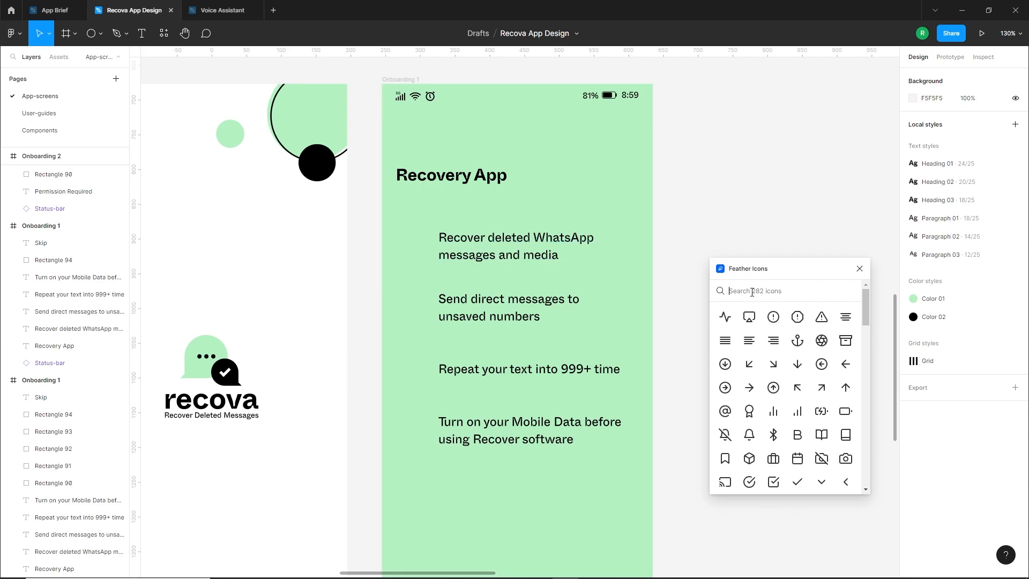
{"action": "type", "text": "delete"}
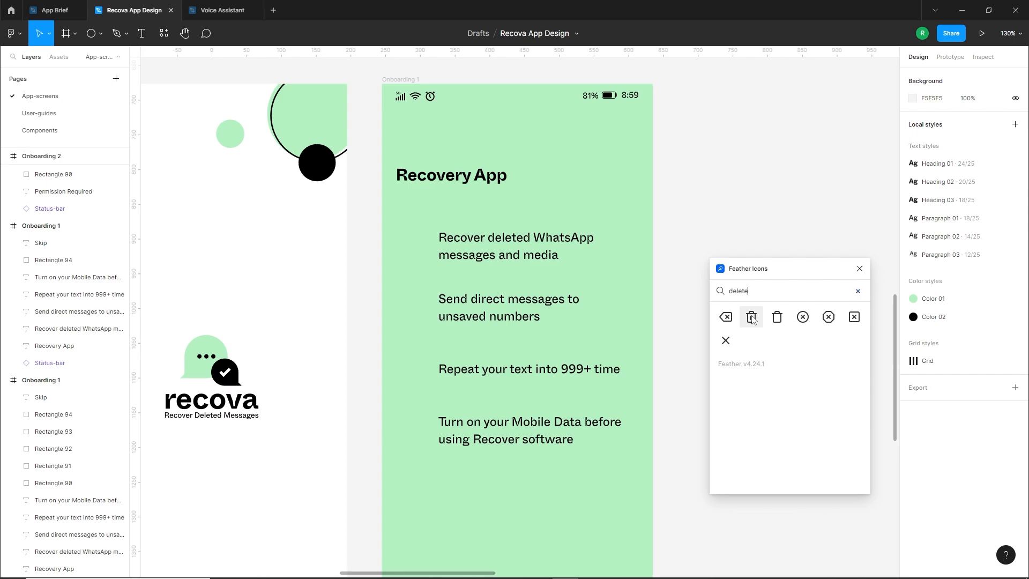
{"action": "left_click", "coordinate": [751, 317]}
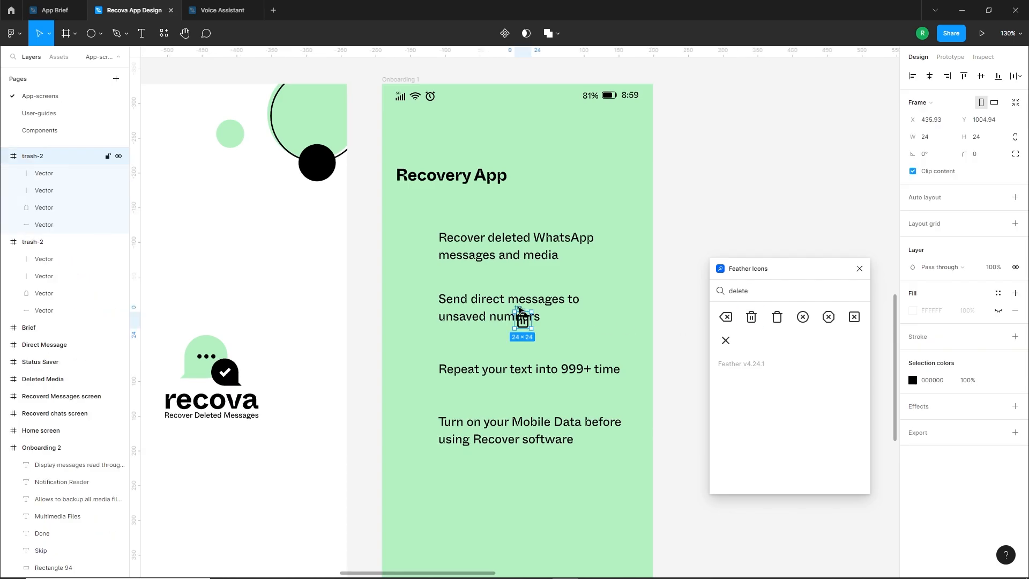
{"action": "left_click_drag", "start_coordinate": [518, 308], "coordinate": [406, 235]}
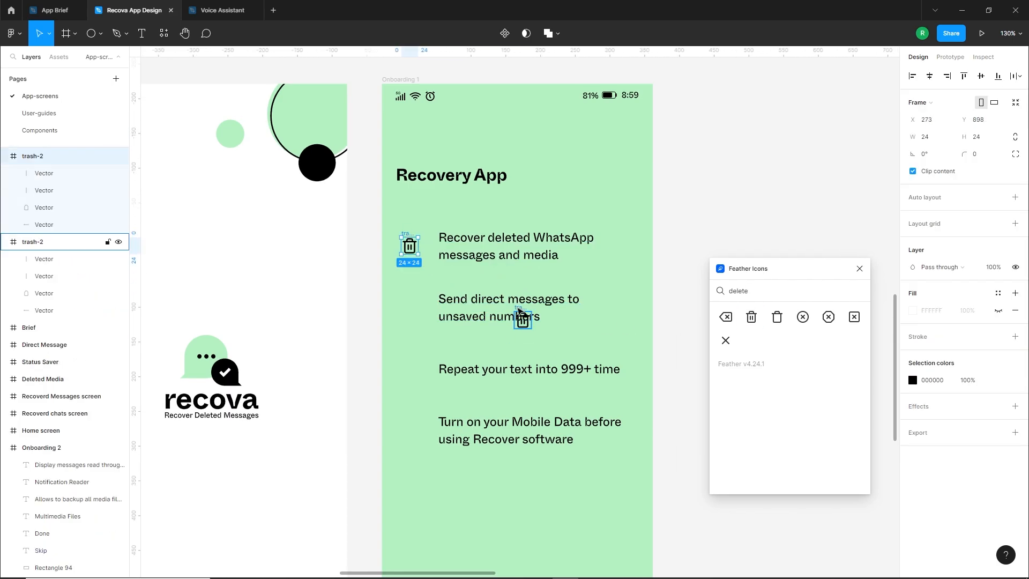
{"action": "key", "text": "Delete"}
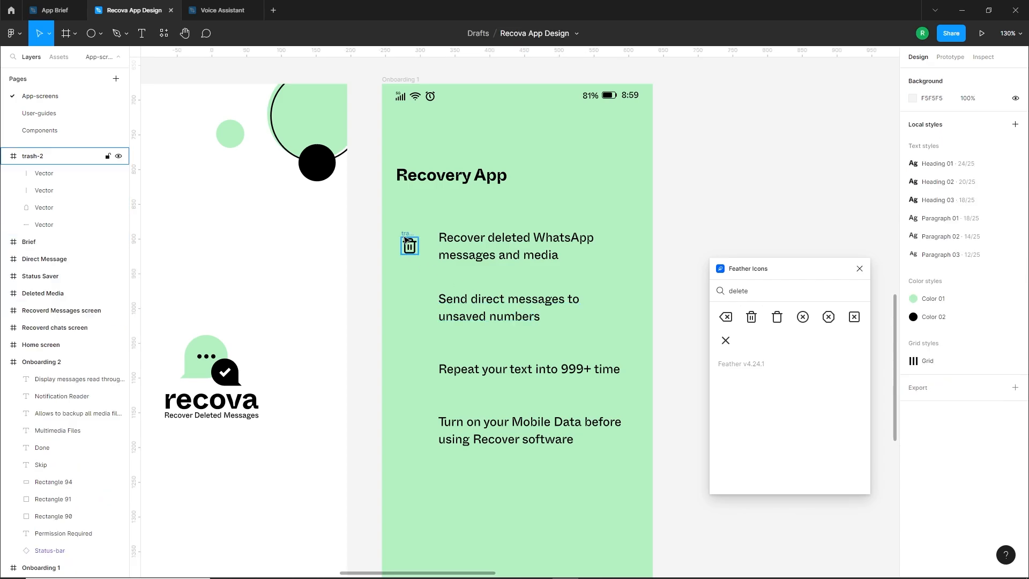
{"action": "left_click_drag", "start_coordinate": [406, 239], "coordinate": [411, 237]}
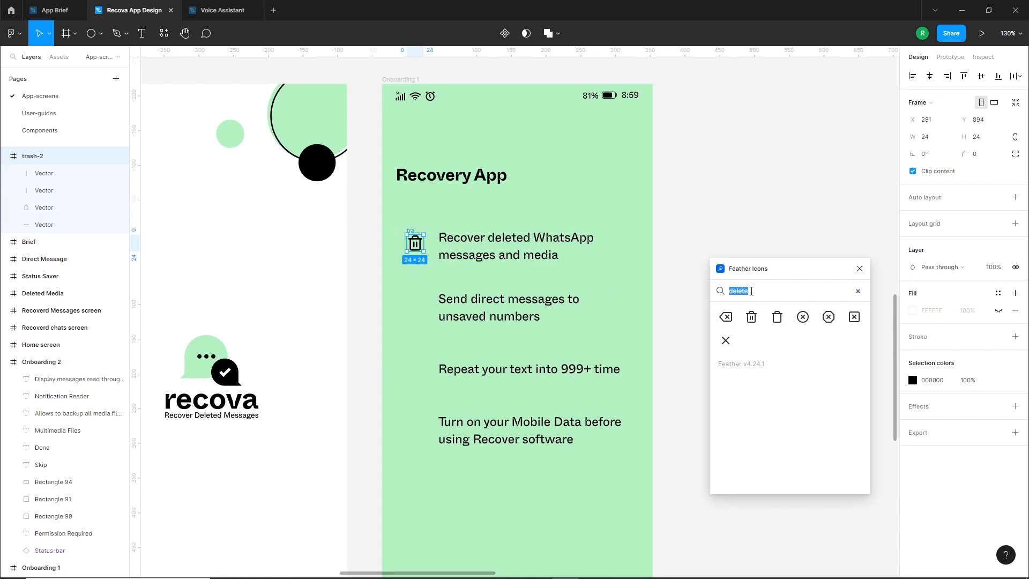
Find the message-square icon in Feather Icons and place it beside the "Send direct messages to unsaved numbers" text at X 281, Y 989
{"action": "left_click", "coordinate": [752, 291]}
{"action": "type", "text": "messa"}
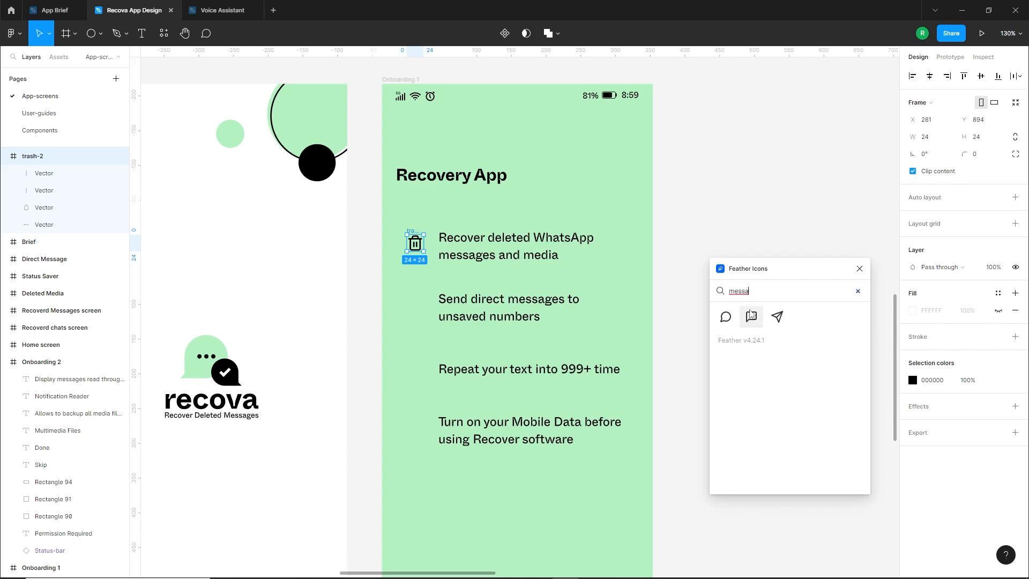
{"action": "key", "text": "BackSpace"}
{"action": "key", "text": "BackSpace"}
{"action": "key", "text": "BackSpace"}
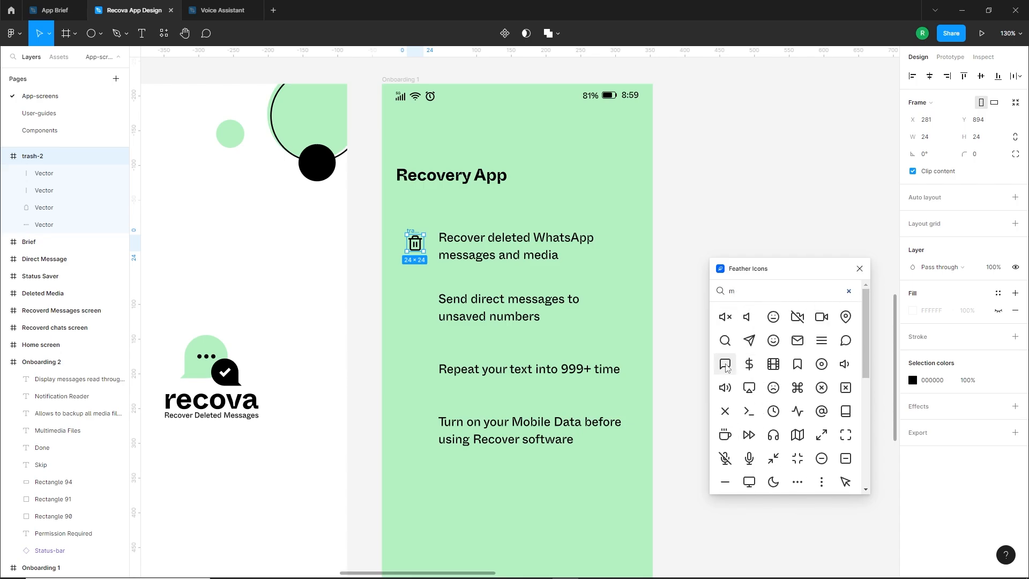
{"action": "left_click", "coordinate": [729, 366]}
{"action": "left_click_drag", "start_coordinate": [521, 308], "coordinate": [414, 297]}
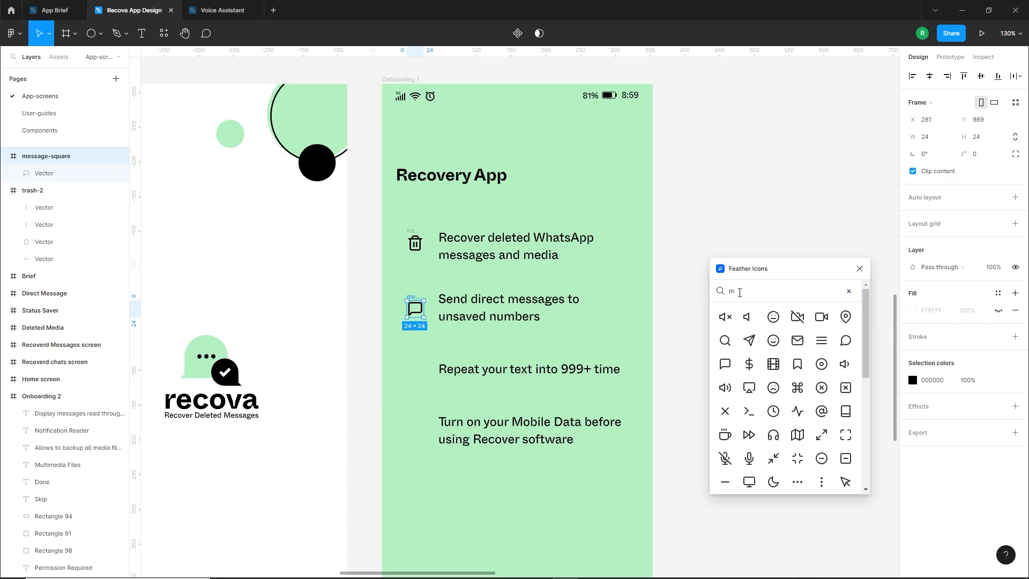
Search Feather Icons for "rep" and place the repeat icon beside the "Repeat your text into 999+ time" text at X 281, Y 1075
{"action": "key", "text": "BackSpace"}
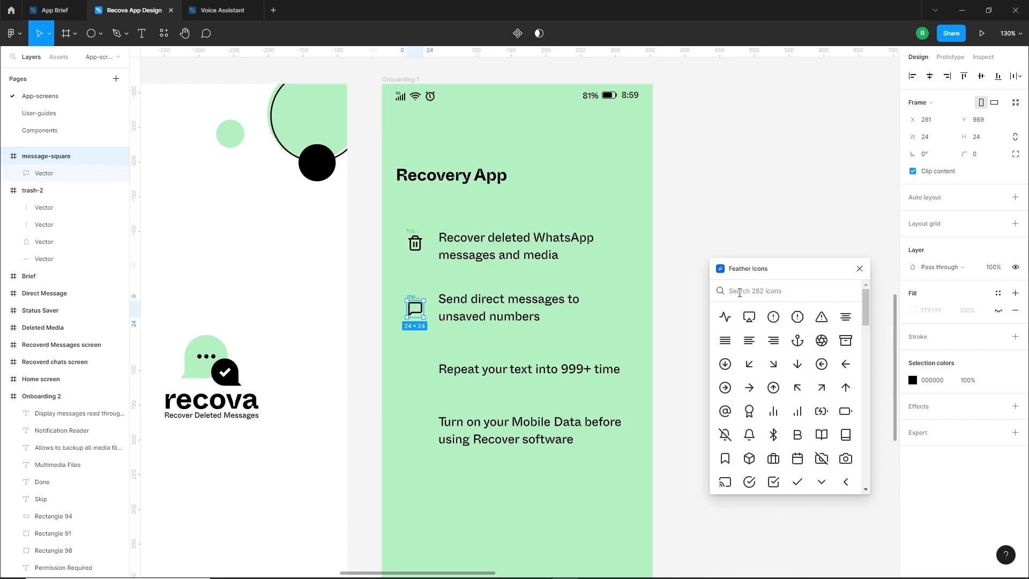
{"action": "type", "text": "rep"}
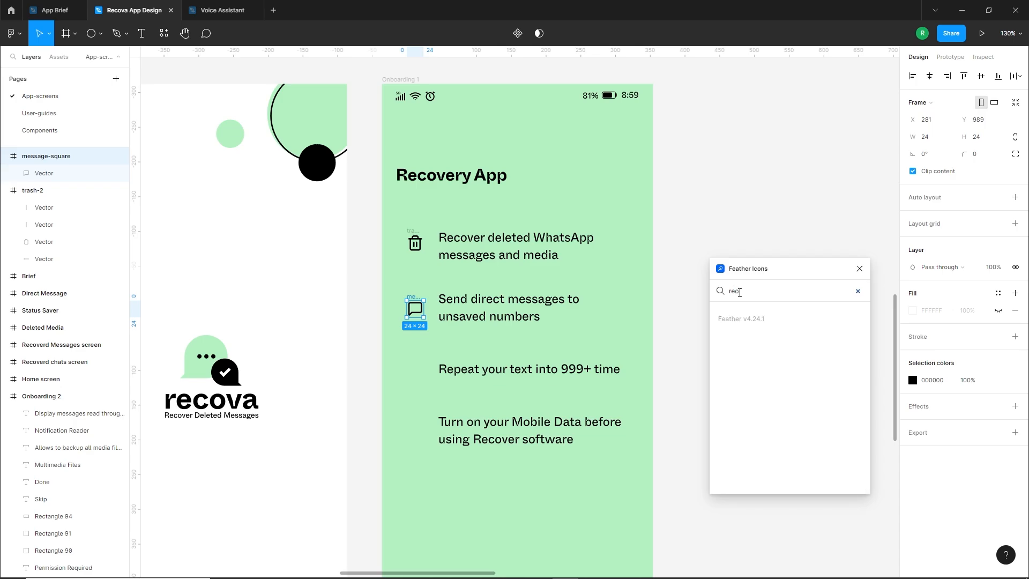
{"action": "left_click", "coordinate": [725, 318]}
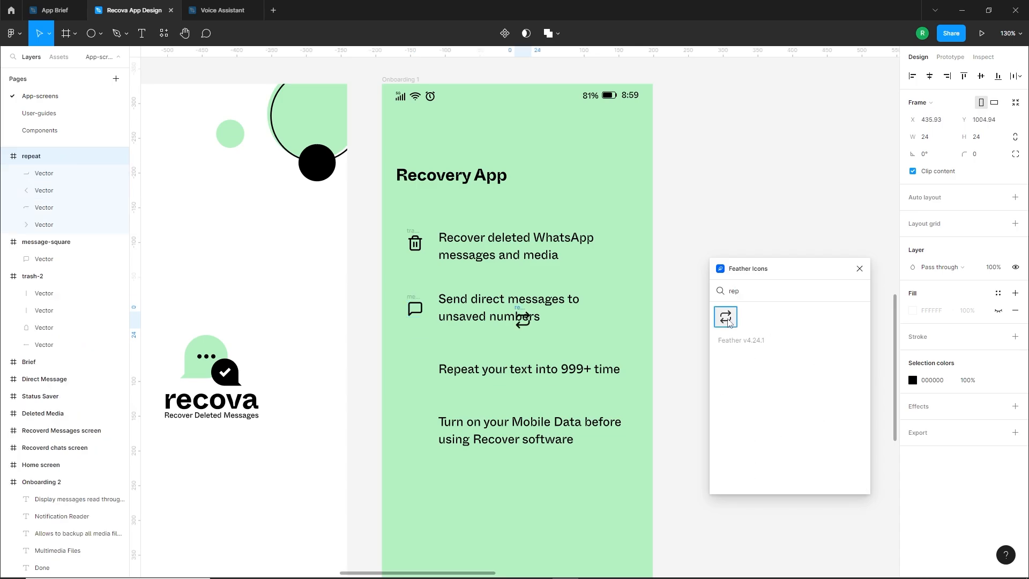
{"action": "left_click_drag", "start_coordinate": [524, 315], "coordinate": [410, 364]}
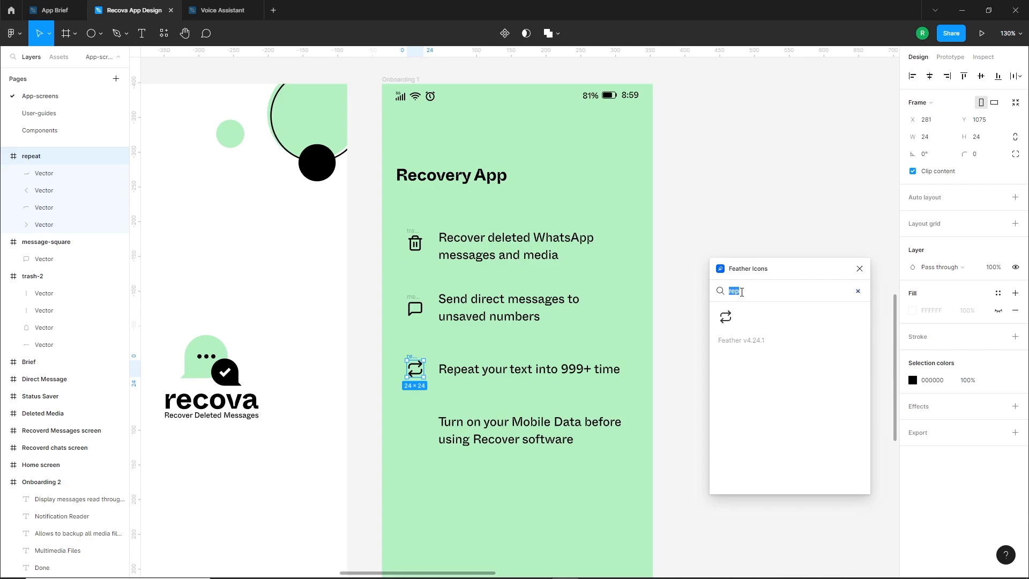
Search Feather Icons for "sm", place the smartphone icon beside the "Turn on your Mobile Data before using Recover software" text, and close the plugin
{"action": "type", "text": "mov"}
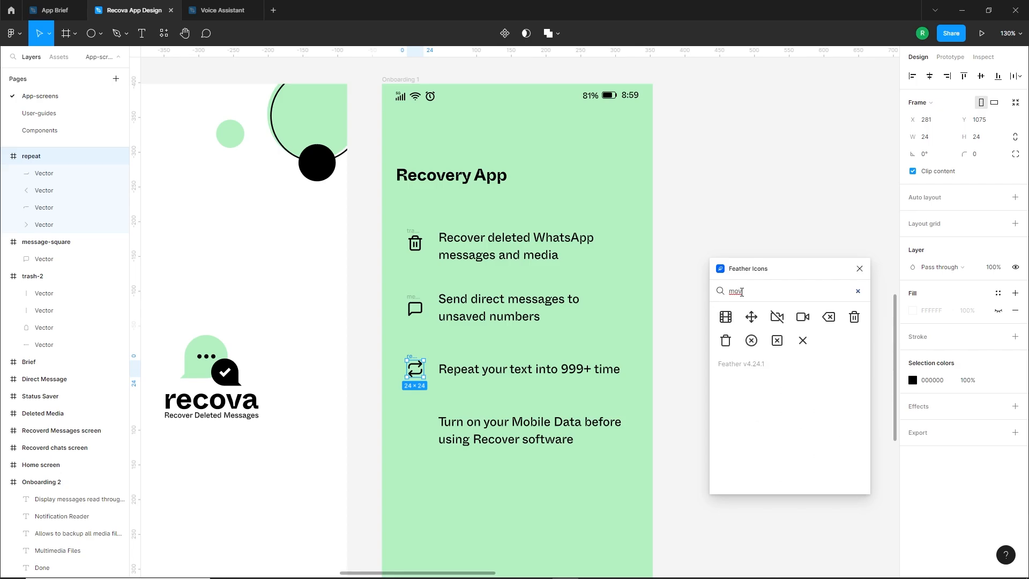
{"action": "key", "text": "BackSpace"}
{"action": "key", "text": "BackSpace"}
{"action": "key", "text": "BackSpace"}
{"action": "type", "text": "sm"}
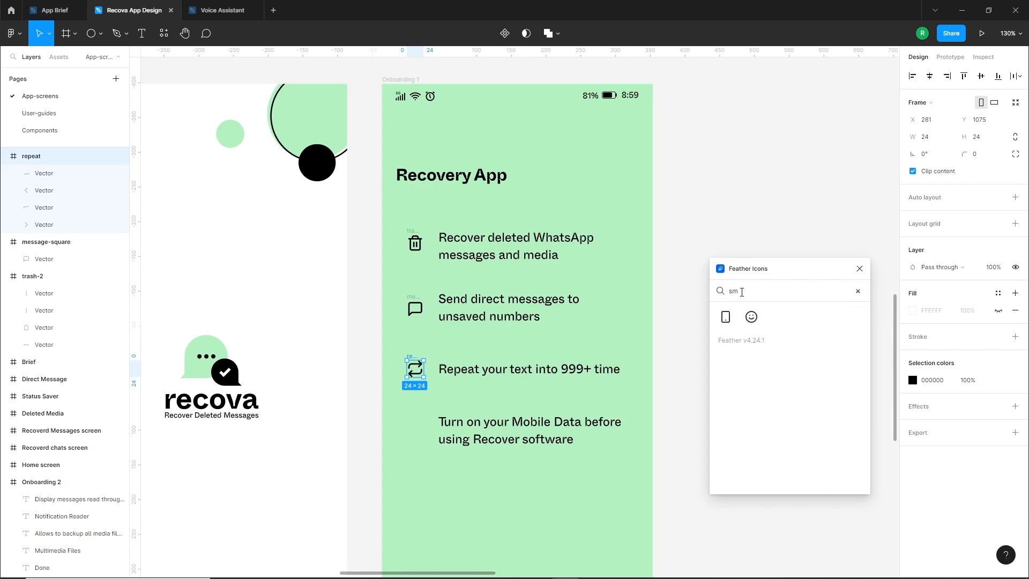
{"action": "left_click_drag", "start_coordinate": [730, 321], "coordinate": [414, 419]}
{"action": "left_click", "coordinate": [416, 310]}
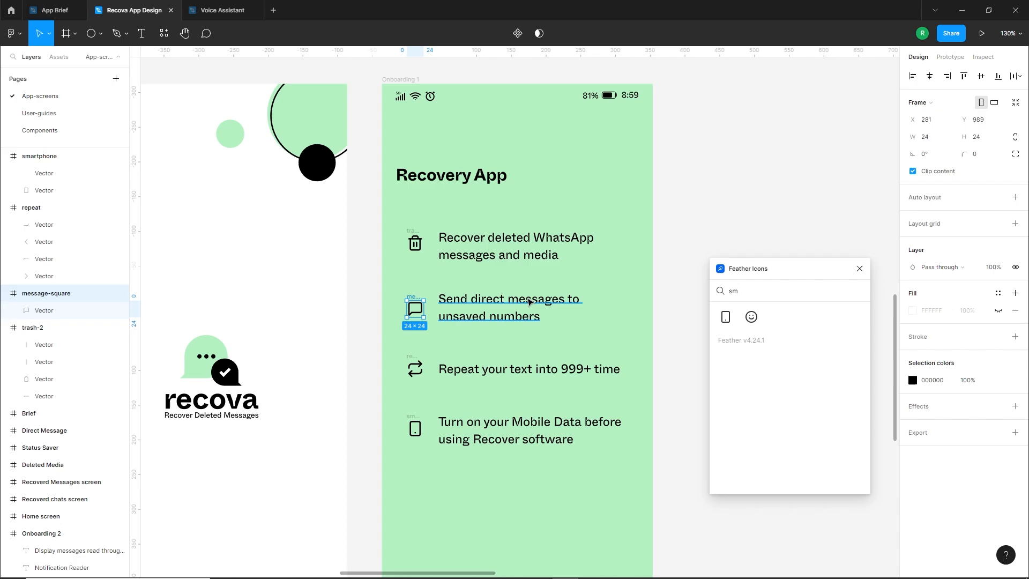
{"action": "left_click", "coordinate": [858, 270]}
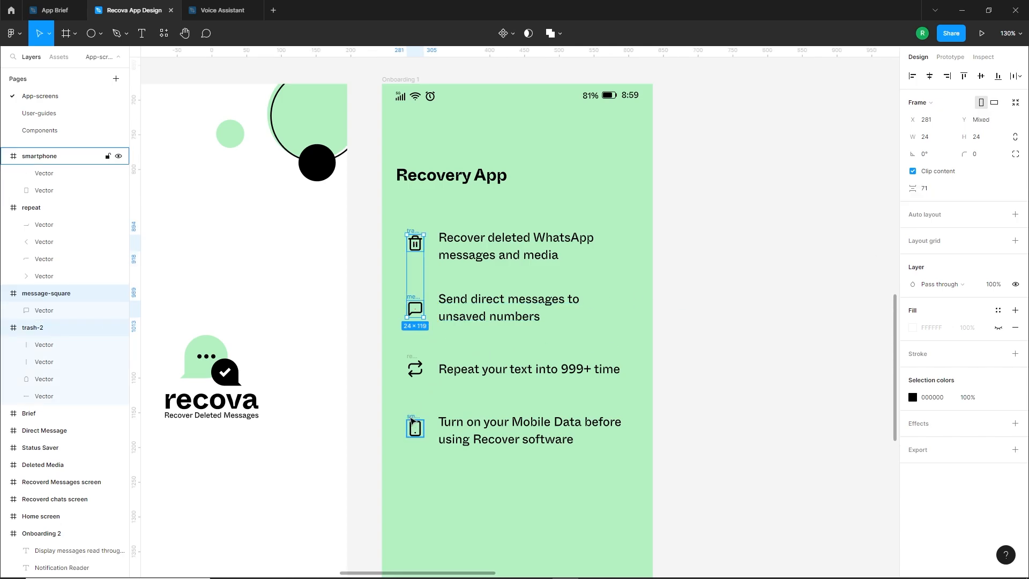
Duplicate the repeat icon onto the empty canvas beside Onboarding 1 and ungroup the copy into separate vectors
{"action": "left_click", "coordinate": [350, 392]}
{"action": "scroll", "coordinate": [411, 228], "scroll_direction": "up", "scroll_amount": 6}
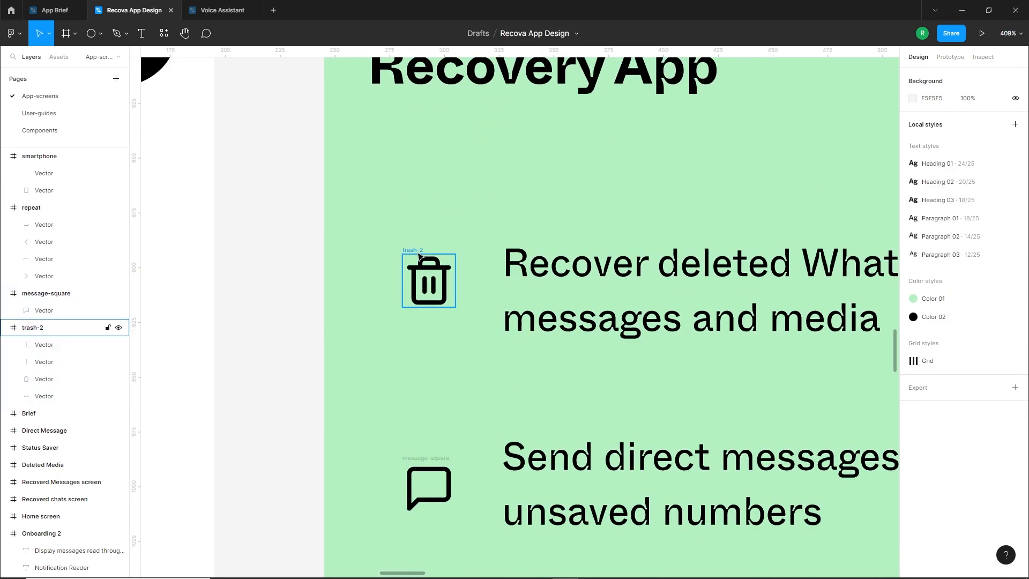
{"action": "scroll", "coordinate": [464, 269], "scroll_direction": "down", "scroll_amount": 2}
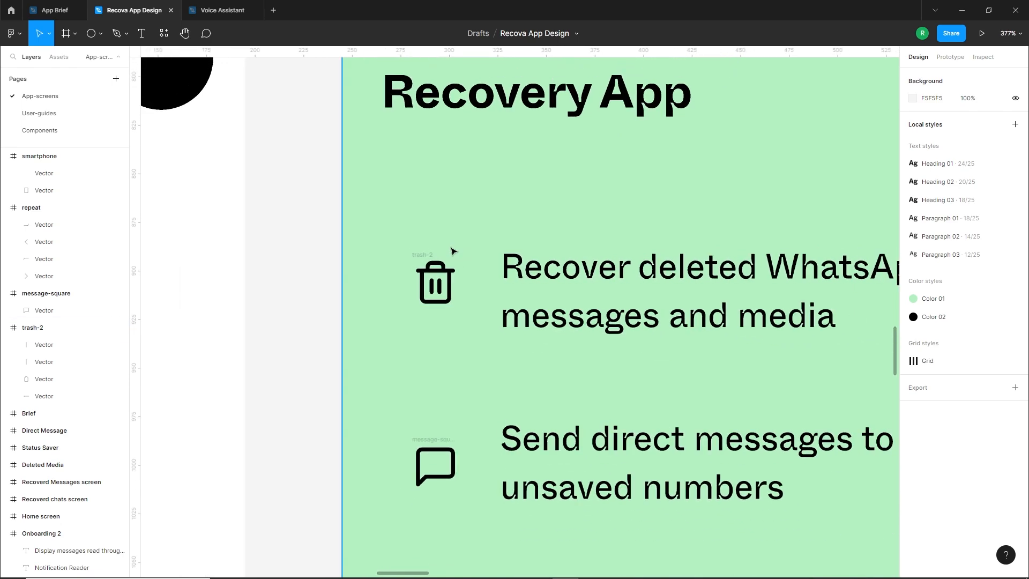
{"action": "scroll", "coordinate": [453, 262], "scroll_direction": "down", "scroll_amount": 3}
{"action": "scroll", "coordinate": [451, 379], "scroll_direction": "down", "scroll_amount": 3}
{"action": "left_click_drag", "start_coordinate": [439, 335], "coordinate": [370, 192]}
{"action": "scroll", "coordinate": [387, 138], "scroll_direction": "up", "scroll_amount": 4}
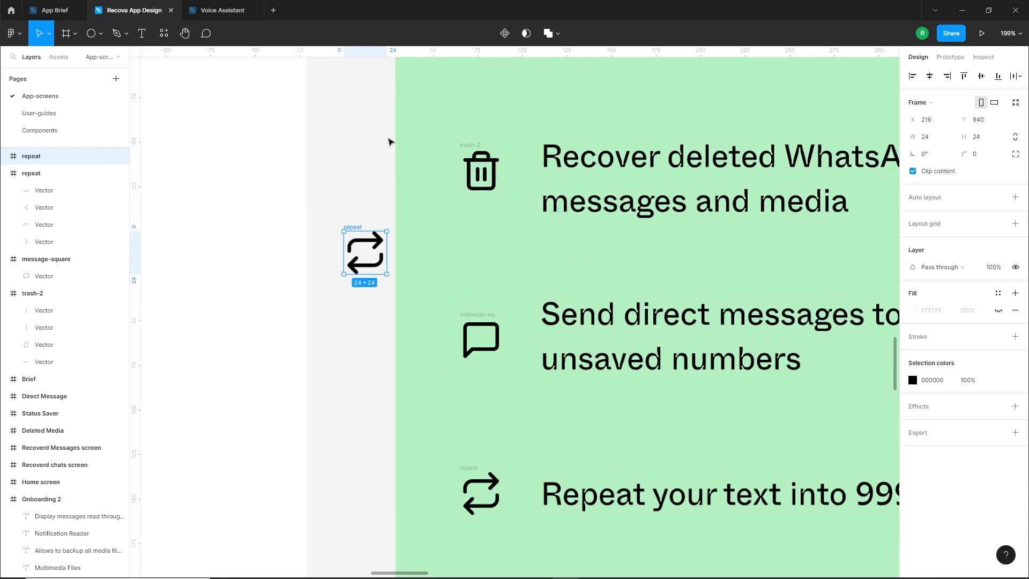
{"action": "right_click", "coordinate": [355, 286]}
{"action": "left_click", "coordinate": [378, 380]}
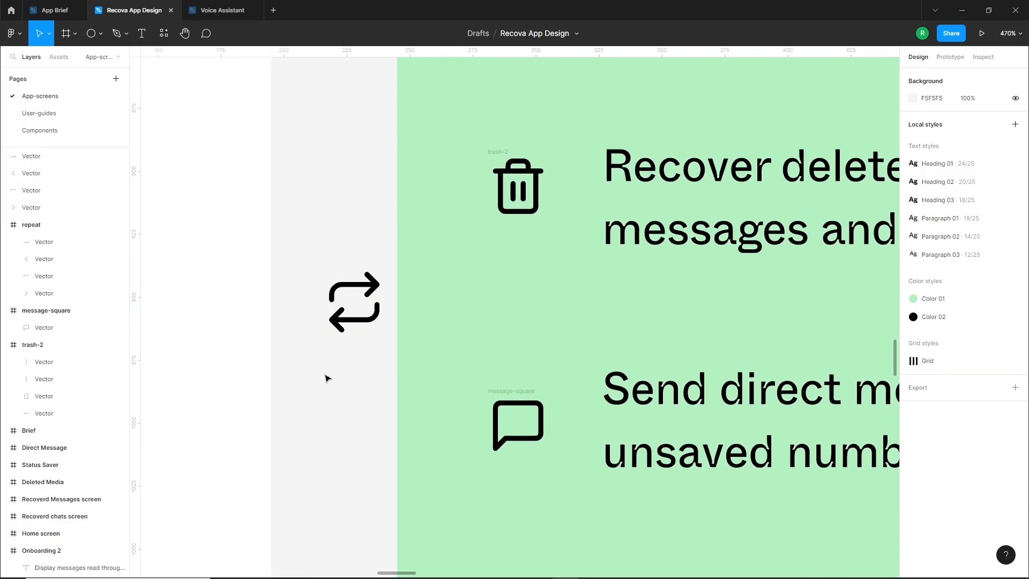
Scale the upper arrow of the ungrouped repeat copy, both line and arrowhead, down to about 9 × 5
{"action": "left_click", "coordinate": [354, 283]}
{"action": "left_click", "coordinate": [371, 275], "text": "shift"}
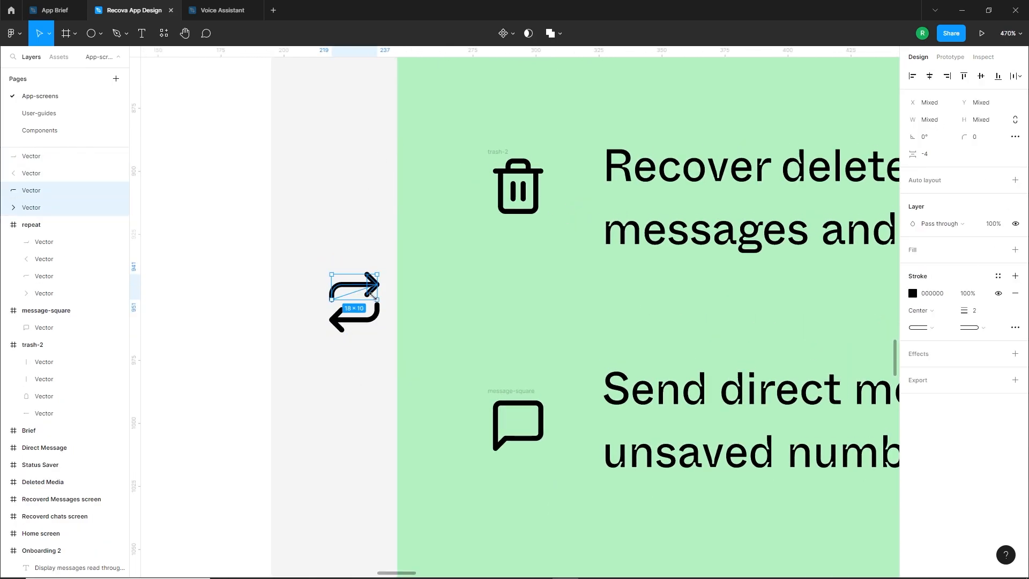
{"action": "left_click_drag", "start_coordinate": [373, 294], "coordinate": [355, 288]}
{"action": "left_click", "coordinate": [362, 293]}
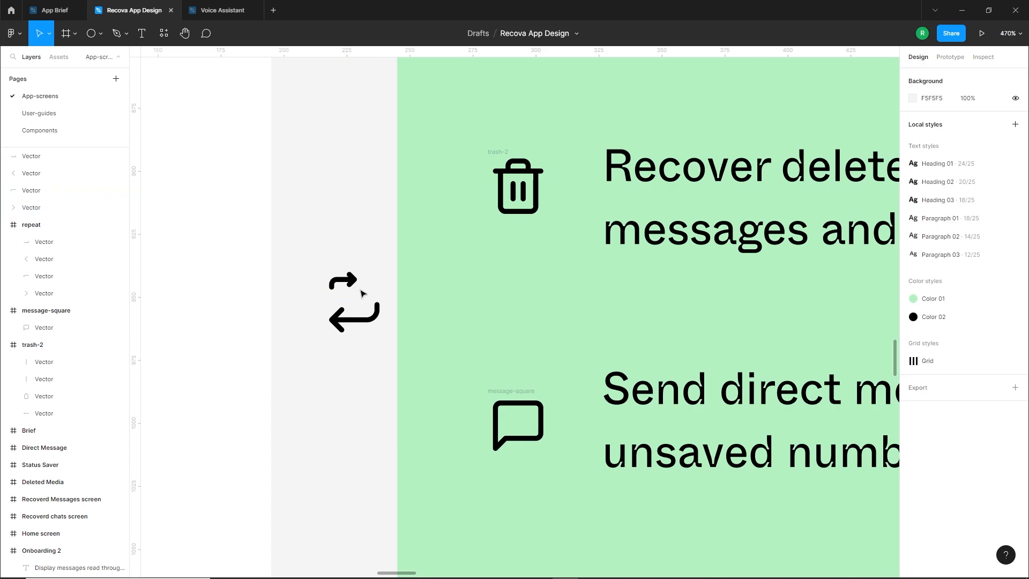
Move the small curved arrow above the trash icon's upper-right corner and flip it horizontally
{"action": "left_click_drag", "start_coordinate": [314, 259], "coordinate": [555, 151]}
{"action": "right_click", "coordinate": [558, 145]}
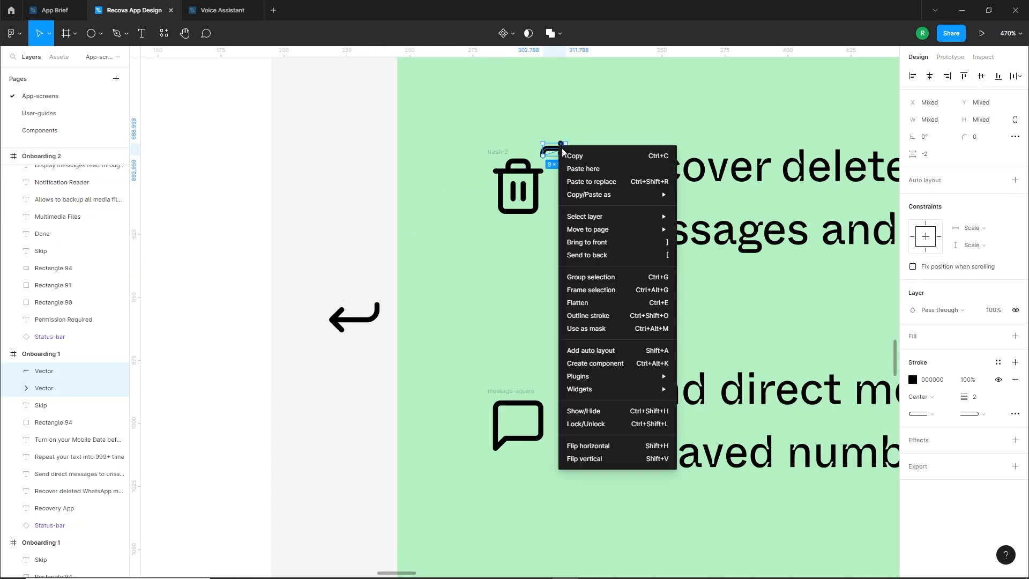
{"action": "left_click", "coordinate": [611, 445]}
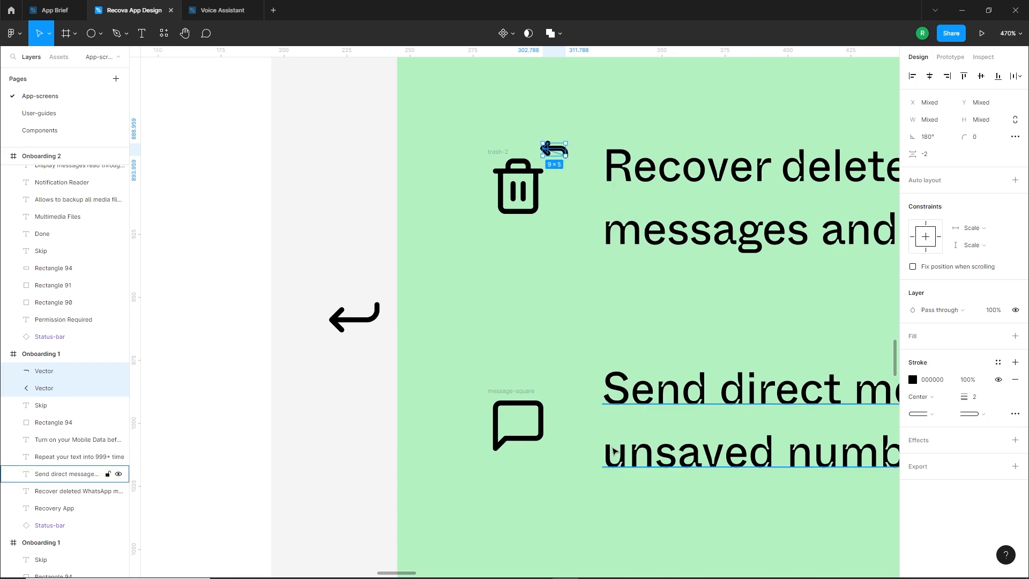
Place a copy of the curved arrow rotated 180° under the trash icon's lower-left corner, grouped, at X 34.55, Y 242.01
{"action": "scroll", "coordinate": [554, 135], "scroll_direction": "up", "scroll_amount": 5}
{"action": "left_click_drag", "start_coordinate": [576, 182], "coordinate": [294, 457]}
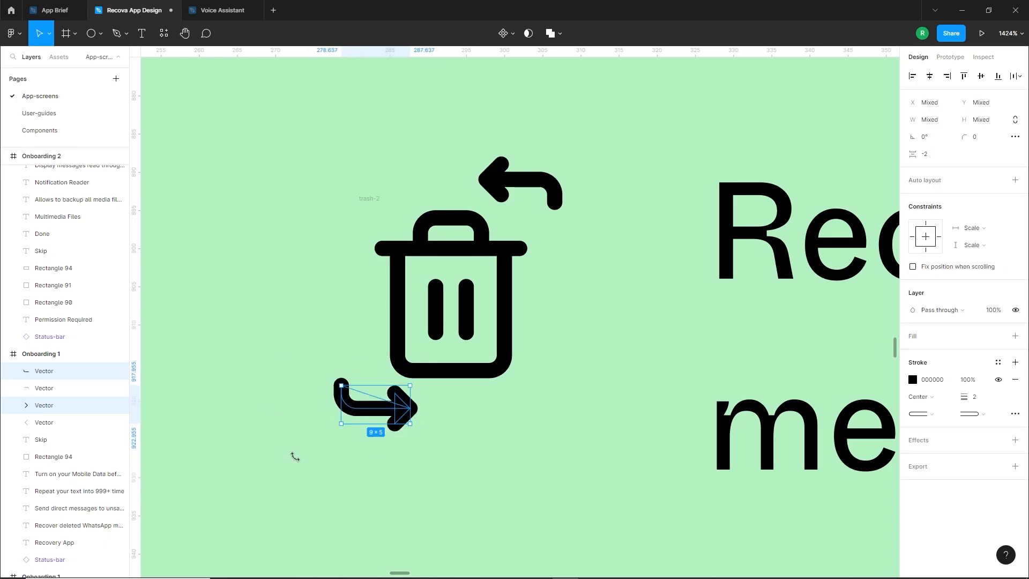
{"action": "key", "text": "ctrl+g"}
{"action": "left_click", "coordinate": [347, 444]}
{"action": "left_click", "coordinate": [399, 418]}
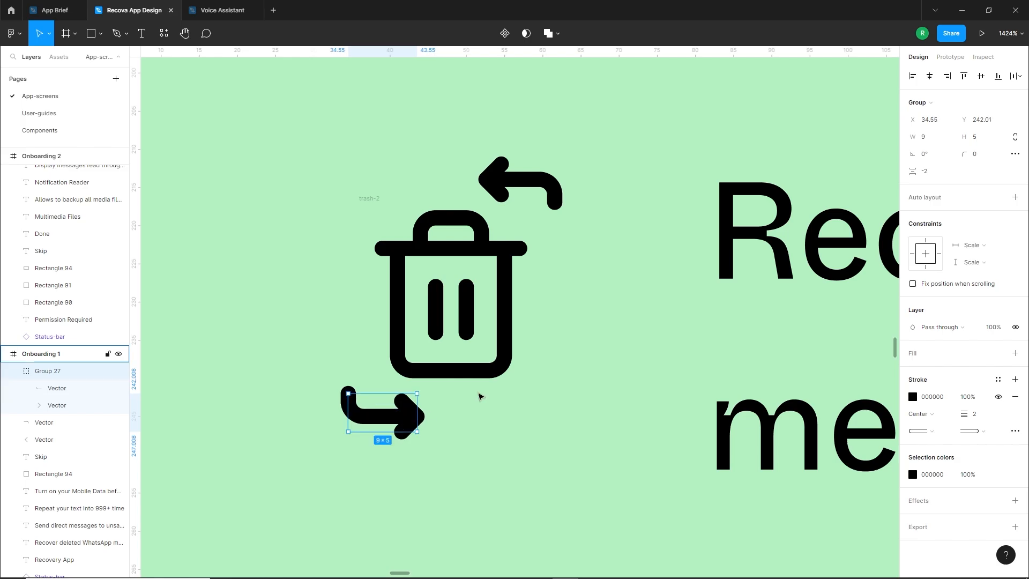
Group the trash icon with its two curved arrows and delete the leftover arrow from the empty canvas
{"action": "scroll", "coordinate": [475, 394], "scroll_direction": "down", "scroll_amount": 5}
{"action": "left_click", "coordinate": [470, 371], "text": "shift"}
{"action": "key", "text": "ctrl+g"}
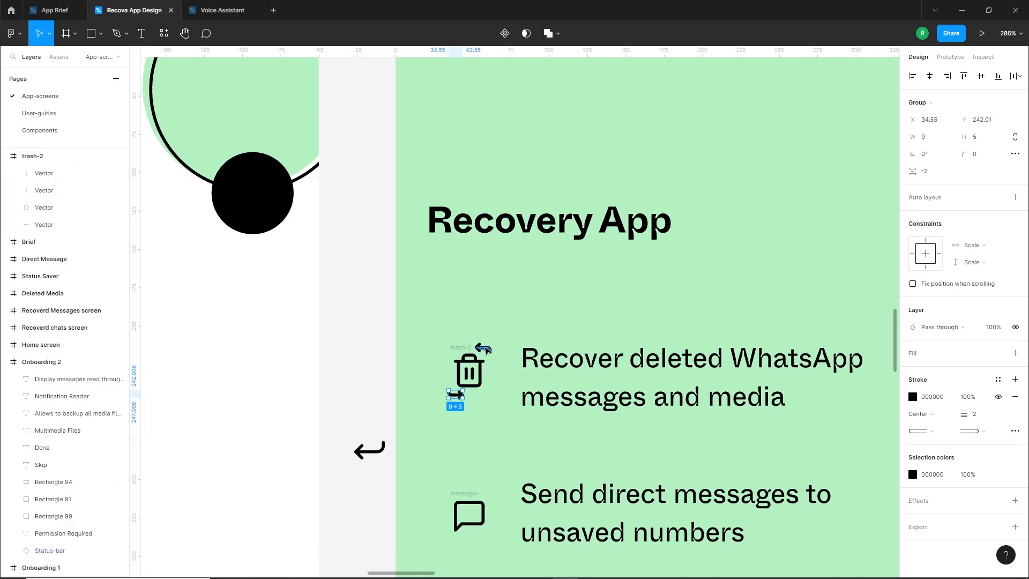
{"action": "mouse_move", "coordinate": [509, 419]}
{"action": "left_mouse_down"}
{"action": "mouse_move", "coordinate": [519, 405]}
{"action": "mouse_move", "coordinate": [493, 407]}
{"action": "left_mouse_up"}
{"action": "key", "text": "ctrl+x"}
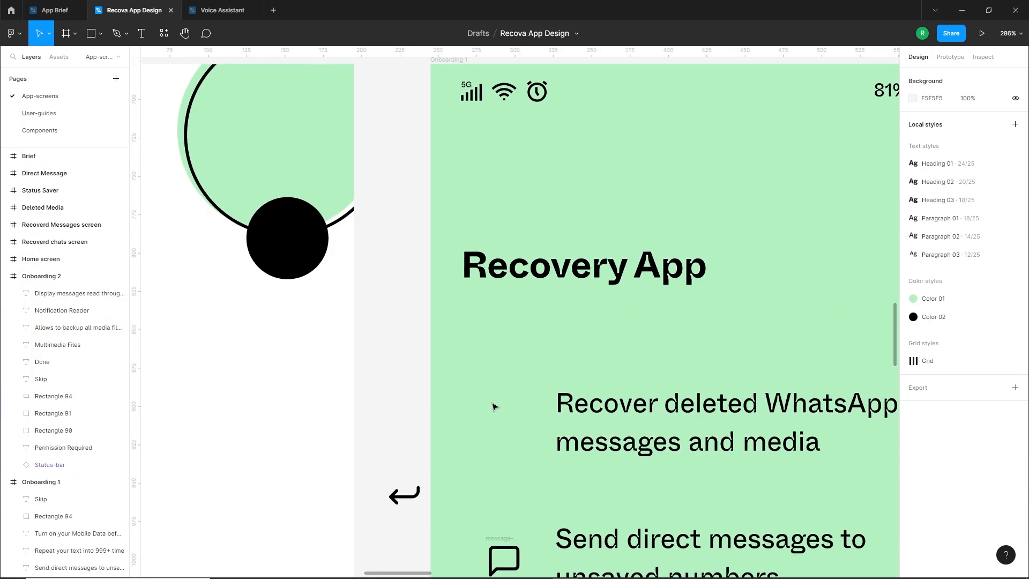
{"action": "key", "text": "ctrl+z"}
{"action": "key", "text": "ctrl+z"}
{"action": "left_click", "coordinate": [406, 422]}
{"action": "scroll", "coordinate": [412, 364], "scroll_direction": "down", "scroll_amount": 3}
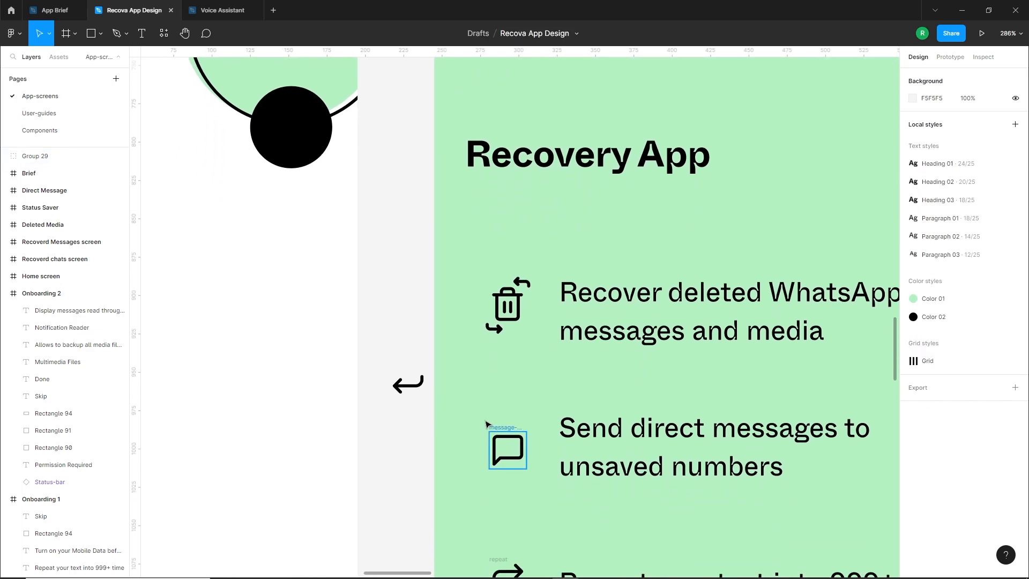
{"action": "left_click", "coordinate": [422, 382]}
{"action": "left_click", "coordinate": [423, 383]}
Enlarge the message-square icon slightly, keeping it centred beside the "Send direct messages to unsaved numbers" text
{"action": "left_click", "coordinate": [507, 449]}
{"action": "scroll", "coordinate": [524, 449], "scroll_direction": "up", "scroll_amount": 3}
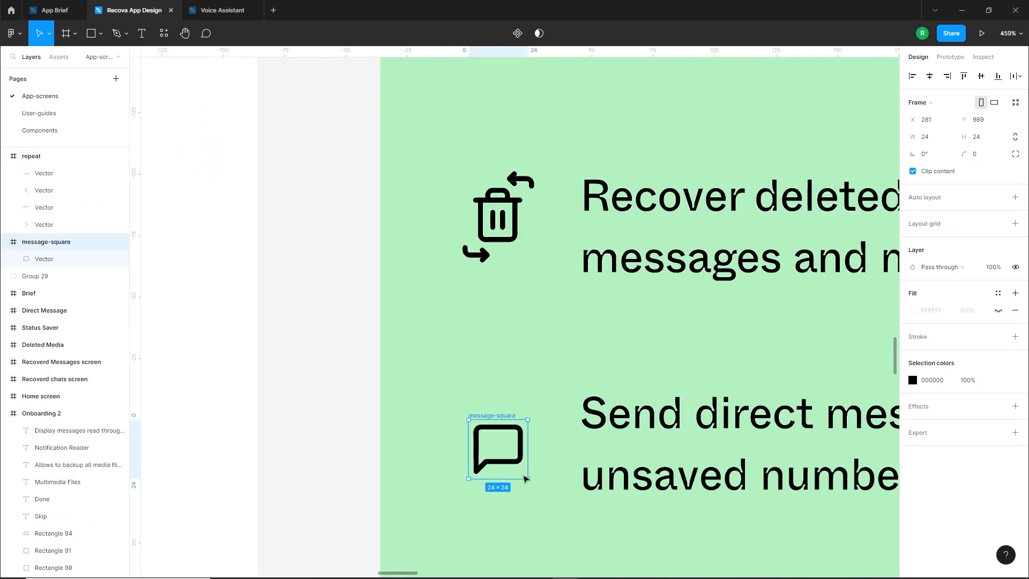
{"action": "left_click_drag", "start_coordinate": [526, 478], "coordinate": [532, 483]}
{"action": "left_click", "coordinate": [333, 441]}
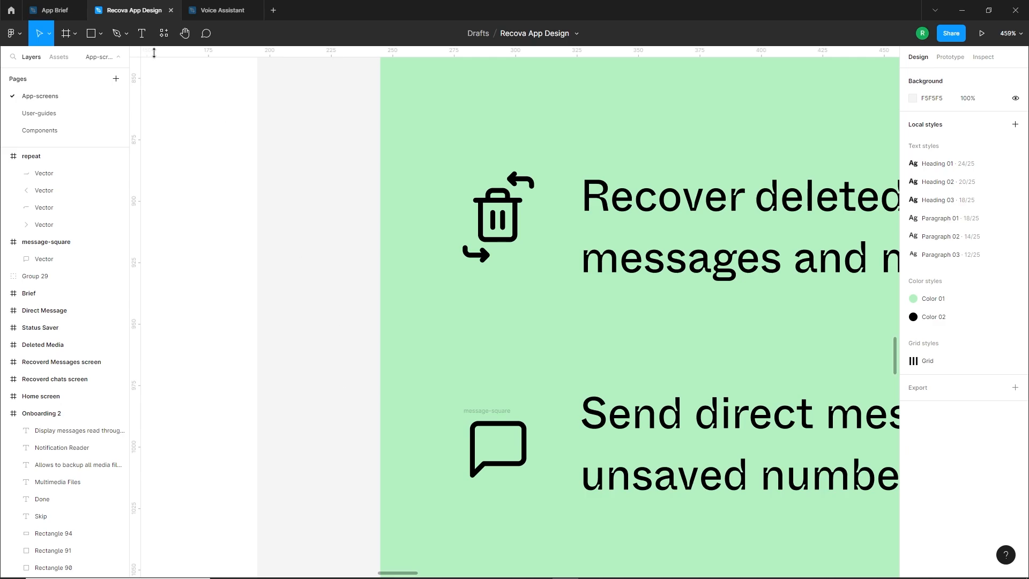
Draw a short horizontal line inside the message bubble with the Pen tool, using stroke weight 2 and round ends
{"action": "left_click", "coordinate": [115, 33]}
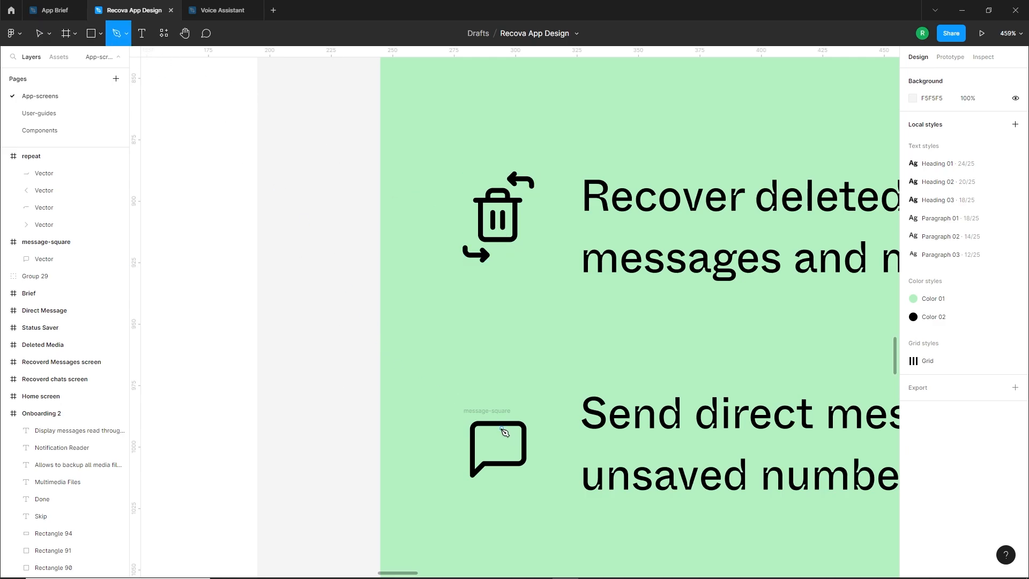
{"action": "left_click", "coordinate": [489, 440]}
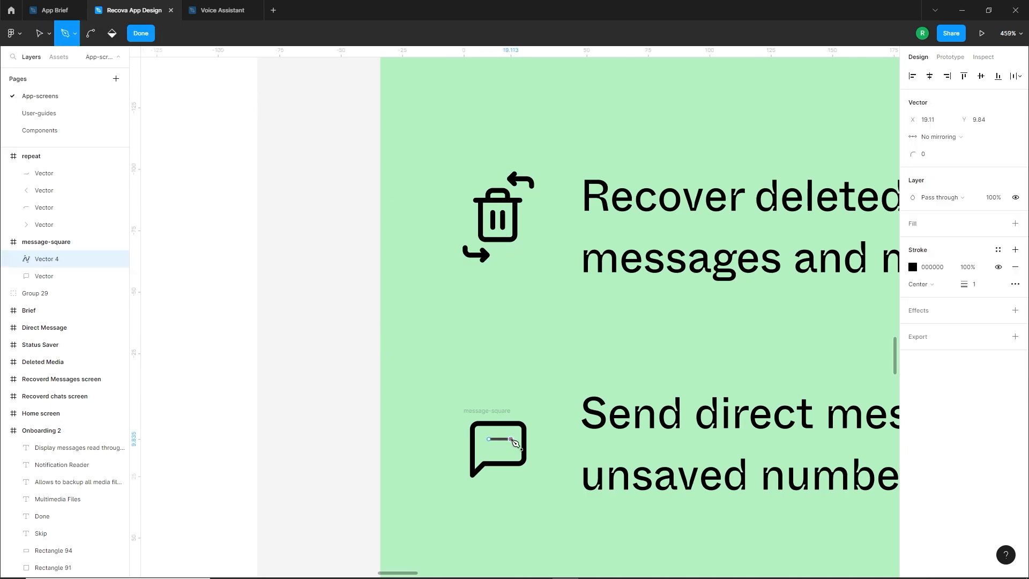
{"action": "left_click", "coordinate": [510, 439]}
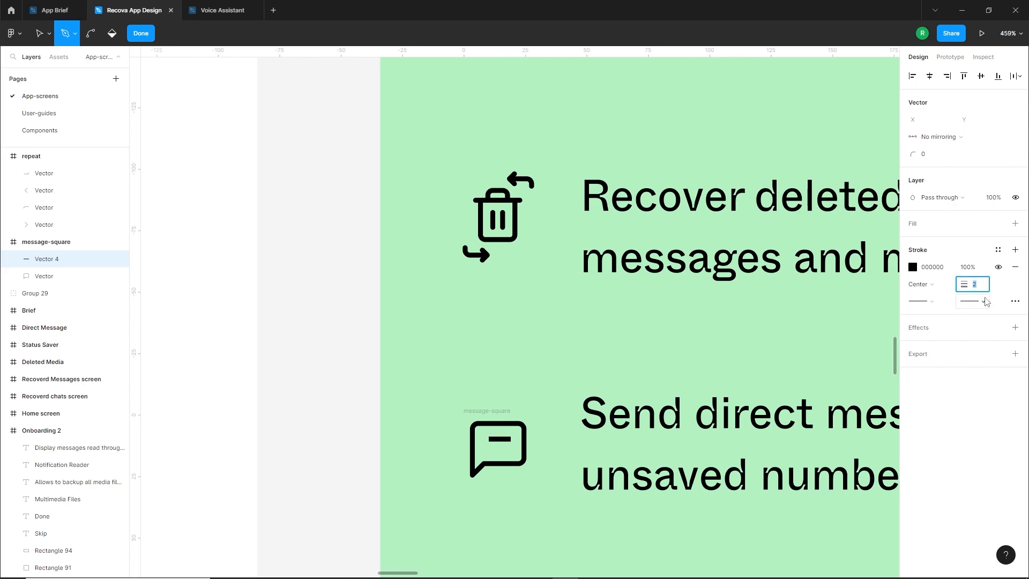
{"action": "left_click", "coordinate": [985, 302]}
{"action": "left_click", "coordinate": [930, 393]}
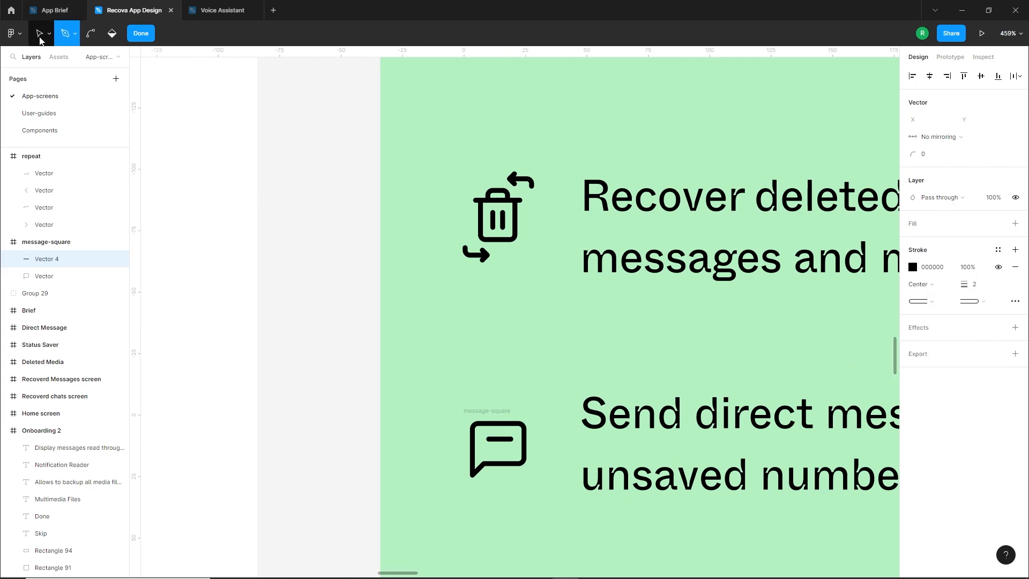
Raise the line, add a copy below it, and position the pair inside the message bubble at X 9.03, Y 9.15
{"action": "left_click", "coordinate": [41, 40]}
{"action": "scroll", "coordinate": [480, 453], "scroll_direction": "up", "scroll_amount": 4}
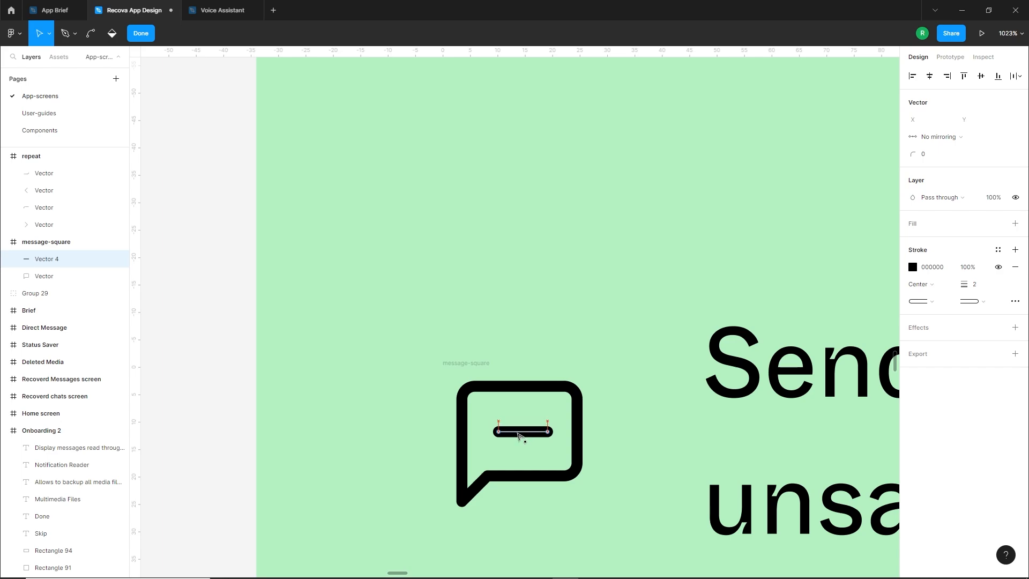
{"action": "mouse_move", "coordinate": [518, 433]}
{"action": "left_mouse_down"}
{"action": "mouse_move", "coordinate": [518, 450]}
{"action": "mouse_move", "coordinate": [494, 451]}
{"action": "mouse_move", "coordinate": [512, 422]}
{"action": "left_mouse_up"}
{"action": "key", "text": "ctrl+c"}
{"action": "key", "text": "ctrl+v"}
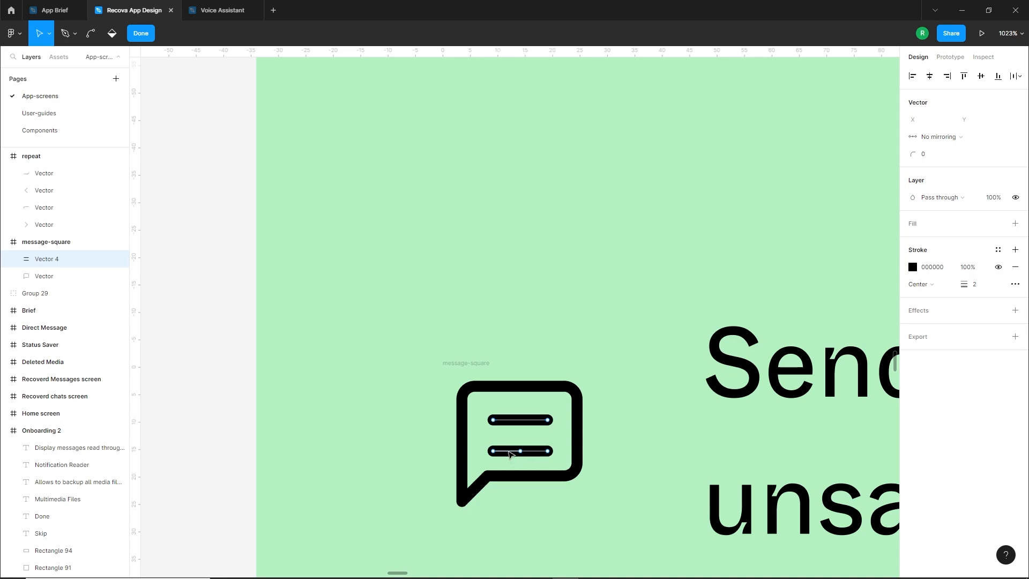
{"action": "key", "text": "Escape"}
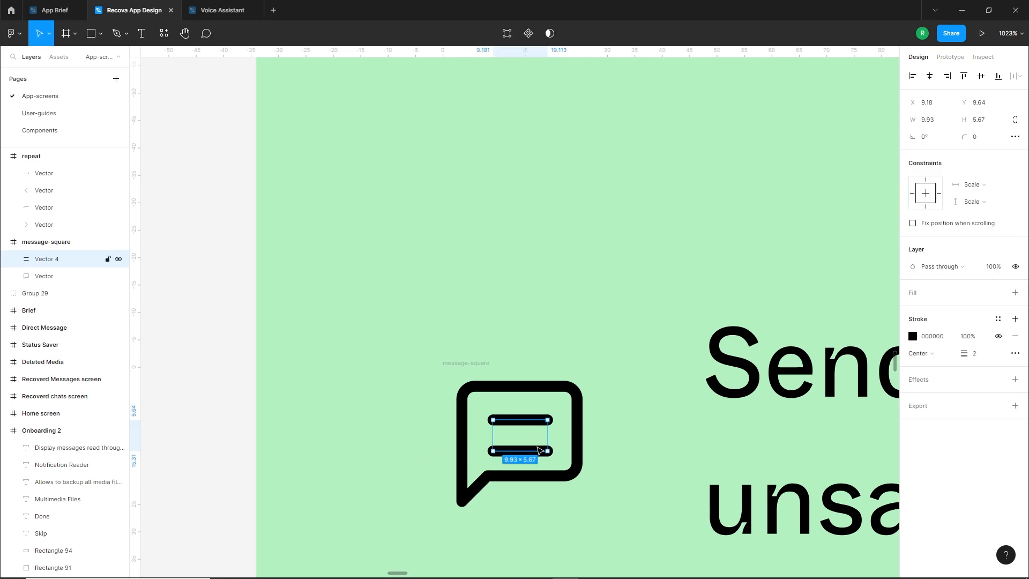
{"action": "left_click_drag", "start_coordinate": [532, 429], "coordinate": [533, 426]}
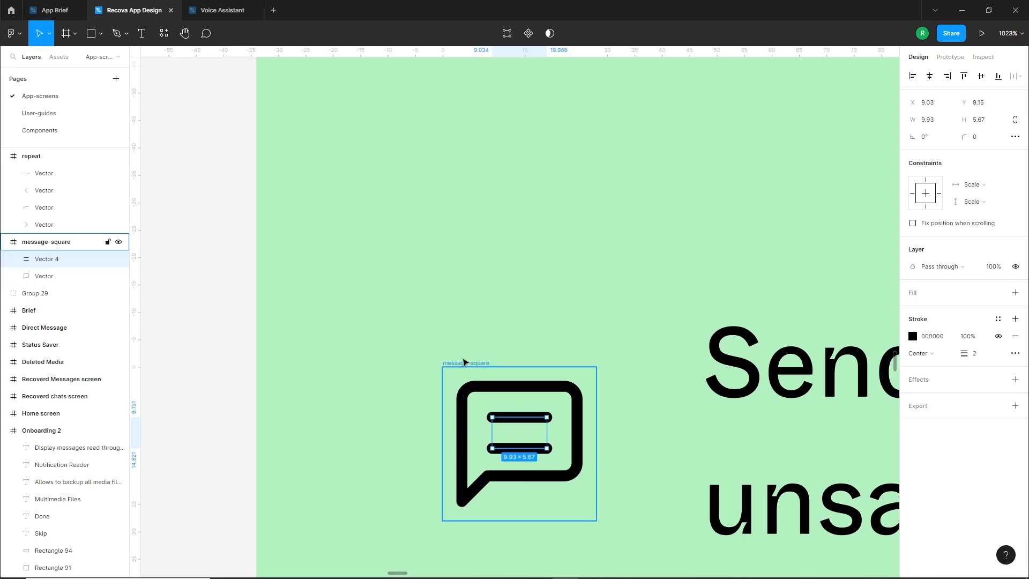
Bring the message bubble's two lines closer together, to a height of 4.67, and centre them at X 9.03, Y 9.33
{"action": "left_click", "coordinate": [466, 361]}
{"action": "scroll", "coordinate": [458, 392], "scroll_direction": "down", "scroll_amount": 5}
{"action": "left_click", "coordinate": [423, 412]}
{"action": "scroll", "coordinate": [465, 402], "scroll_direction": "up", "scroll_amount": 5}
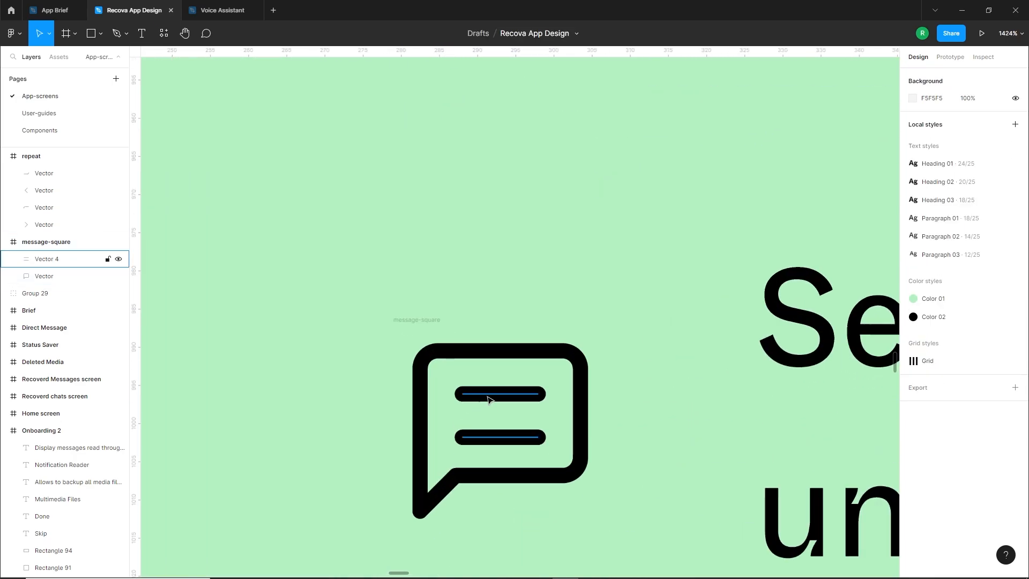
{"action": "double_click", "coordinate": [488, 397]}
{"action": "key", "text": "Down"}
{"action": "left_click_drag", "start_coordinate": [552, 382], "coordinate": [503, 399]}
{"action": "left_click", "coordinate": [255, 407]}
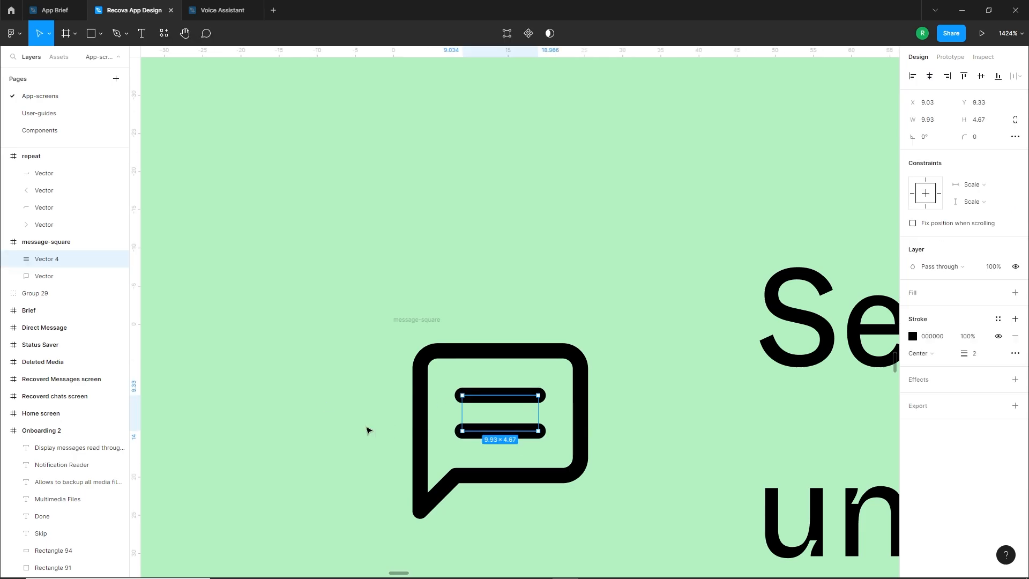
{"action": "left_click", "coordinate": [367, 427]}
Ungroup the repeat icon beside "Repeat your text into 999+ time" into separate vectors
{"action": "scroll", "coordinate": [487, 443], "scroll_direction": "down", "scroll_amount": 5}
{"action": "left_click", "coordinate": [478, 484]}
{"action": "scroll", "coordinate": [505, 496], "scroll_direction": "down", "scroll_amount": 2}
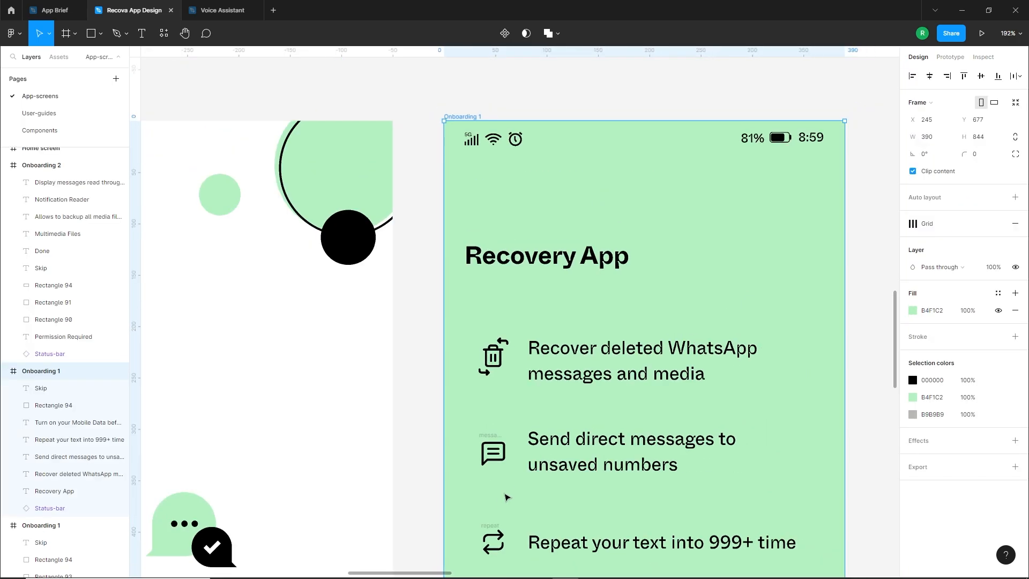
{"action": "scroll", "coordinate": [525, 362], "scroll_direction": "up", "scroll_amount": 5}
{"action": "scroll", "coordinate": [530, 369], "scroll_direction": "up", "scroll_amount": 2}
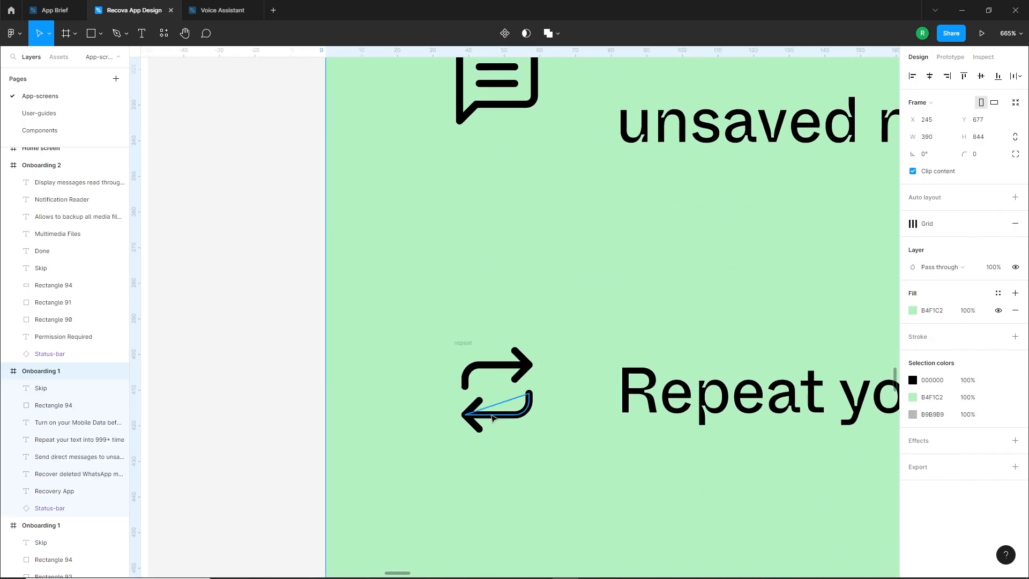
{"action": "scroll", "coordinate": [505, 388], "scroll_direction": "up", "scroll_amount": 1}
{"action": "left_click", "coordinate": [450, 336]}
{"action": "right_click", "coordinate": [449, 336]}
{"action": "left_click", "coordinate": [471, 380]}
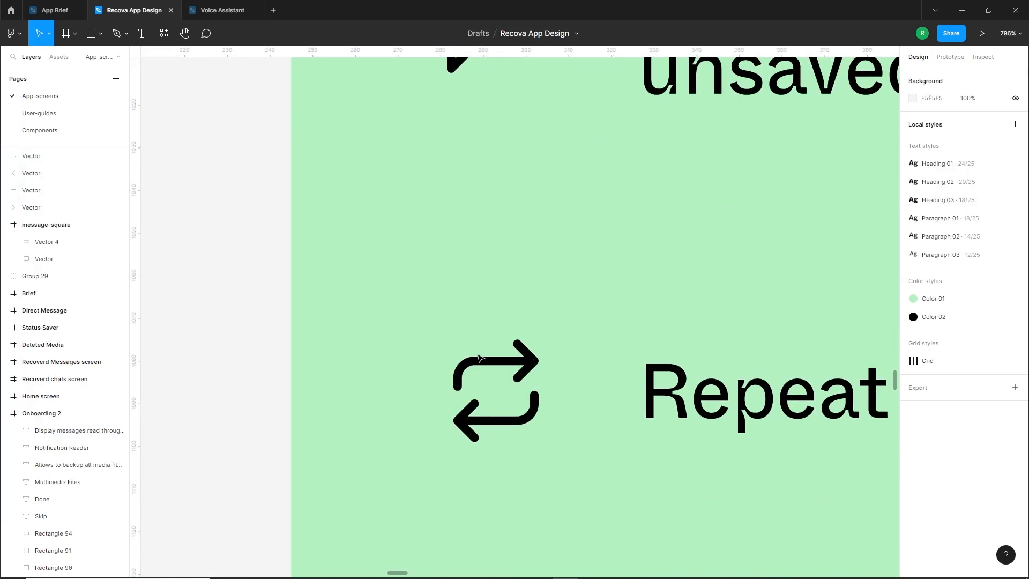
Scale the repeat icon's upper arrow down to about 12 × 7 and delete its lower arrow
{"action": "left_click", "coordinate": [514, 360]}
{"action": "left_click", "coordinate": [523, 347], "text": "shift"}
{"action": "left_click_drag", "start_coordinate": [534, 385], "coordinate": [510, 366]}
{"action": "left_click_drag", "start_coordinate": [420, 413], "coordinate": [572, 457]}
{"action": "key", "text": "Delete"}
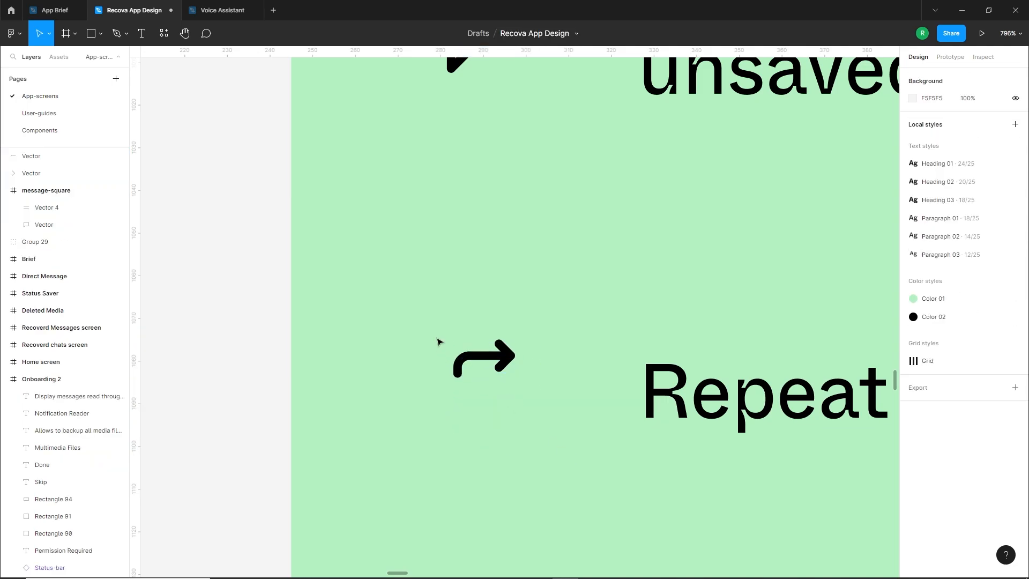
Lengthen the tail of the repeat icon's upper arrow to the left so the arrow is about 19 wide
{"action": "left_click_drag", "start_coordinate": [439, 342], "coordinate": [505, 355]}
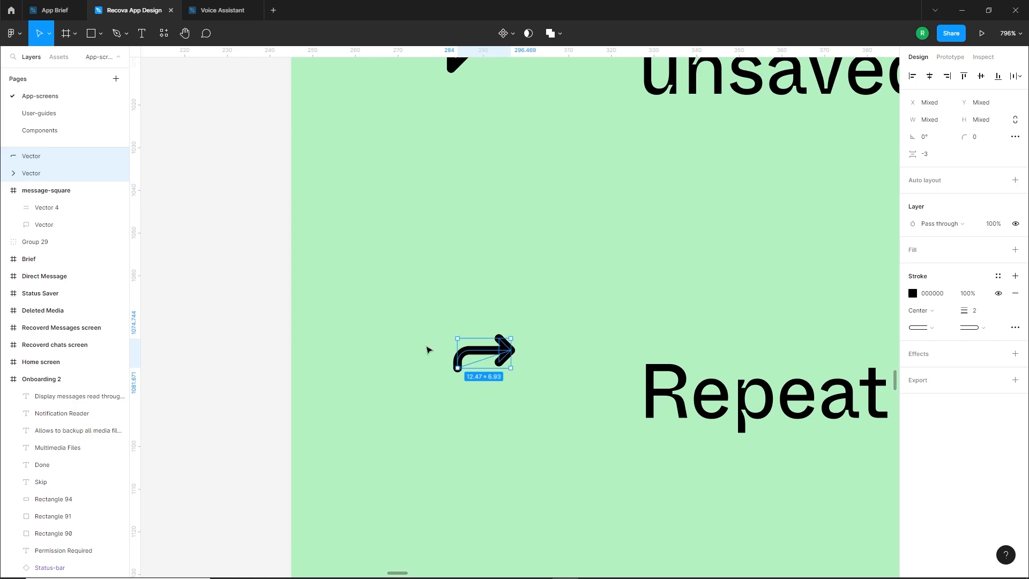
{"action": "left_click", "coordinate": [426, 349]}
{"action": "double_click", "coordinate": [458, 357]}
{"action": "left_click_drag", "start_coordinate": [419, 337], "coordinate": [432, 368]}
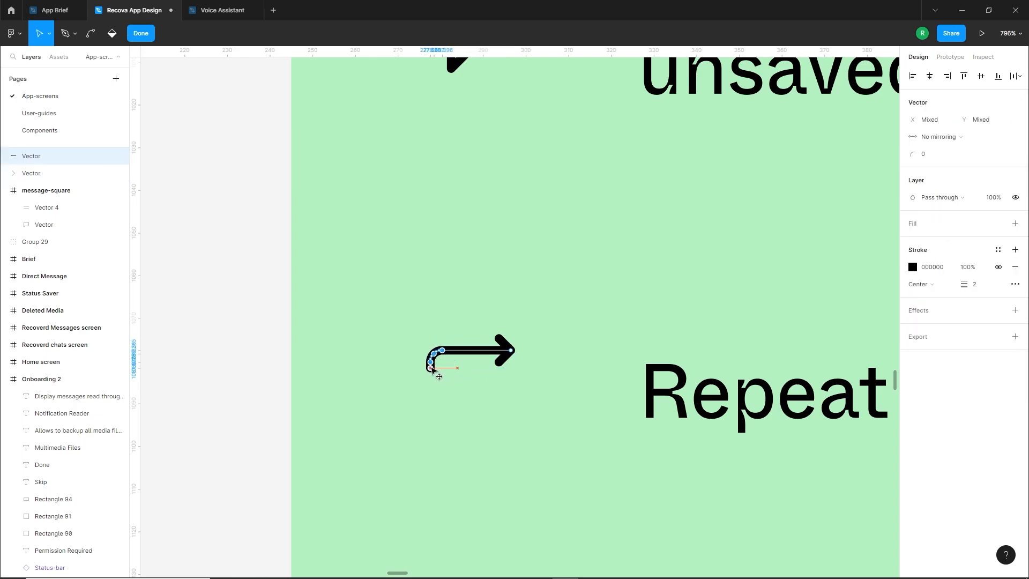
{"action": "key", "text": "Escape"}
Group the repeat icon's arrow and place a copy rotated 180° directly below it as the return arrow
{"action": "left_click_drag", "start_coordinate": [391, 316], "coordinate": [515, 377]}
{"action": "left_click_drag", "start_coordinate": [483, 354], "coordinate": [438, 447]}
{"action": "key", "text": "ctrl+g"}
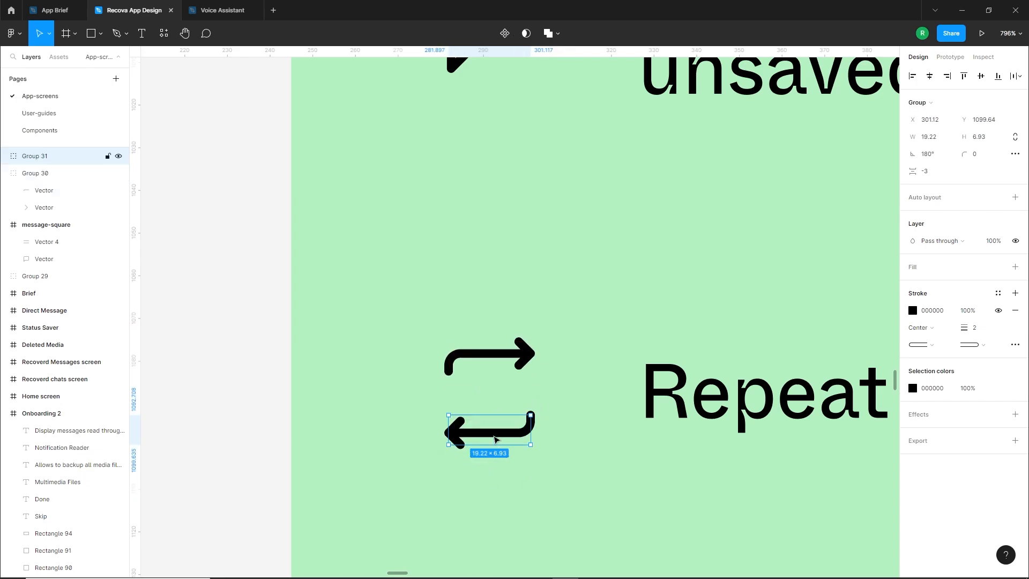
{"action": "left_click", "coordinate": [493, 398]}
Draw a vertical line about 14 long with the Pen tool, above and to the left of the repeat icon
{"action": "scroll", "coordinate": [493, 398], "scroll_direction": "up", "scroll_amount": 1}
{"action": "left_click", "coordinate": [118, 33]}
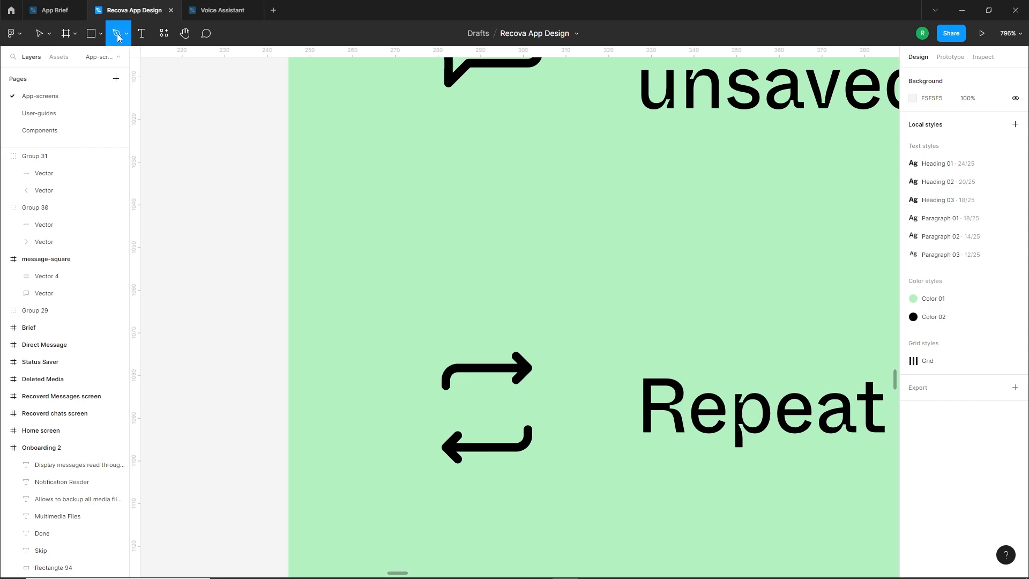
{"action": "left_click", "coordinate": [350, 352]}
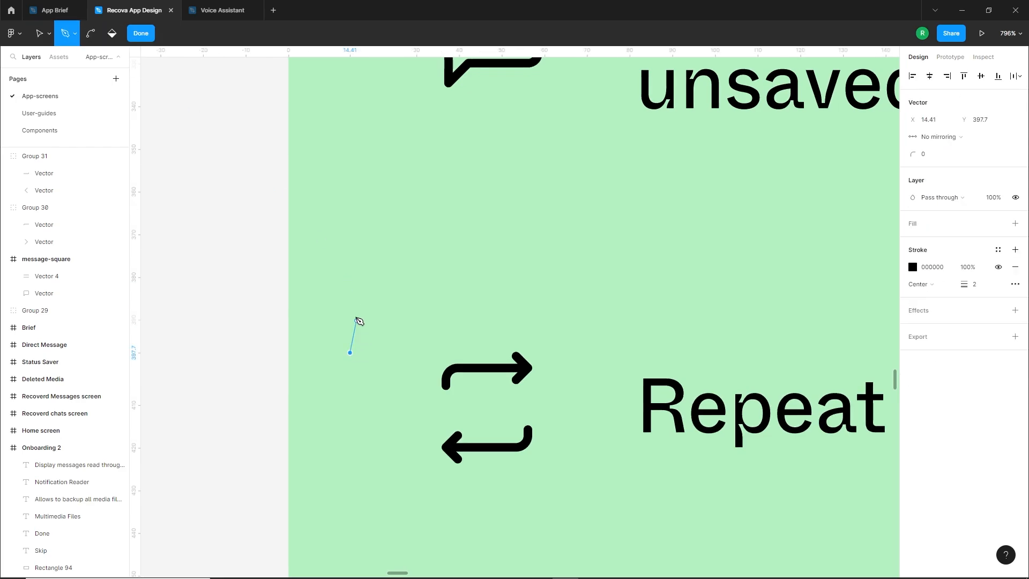
{"action": "left_click", "coordinate": [350, 293]}
{"action": "key", "text": "Escape"}
{"action": "key", "text": "Escape"}
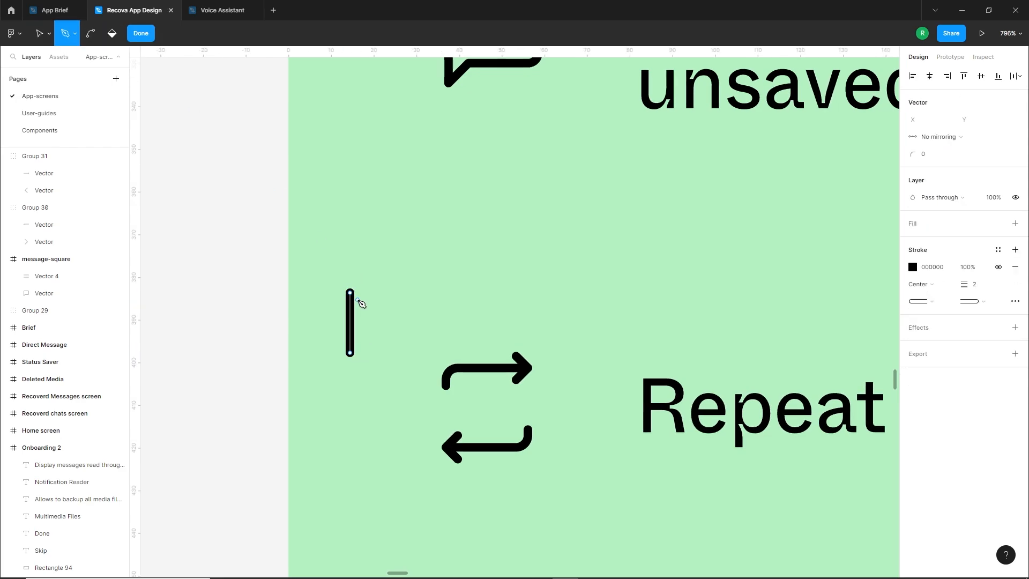
{"action": "left_click", "coordinate": [514, 355]}
{"action": "double_click", "coordinate": [350, 327]}
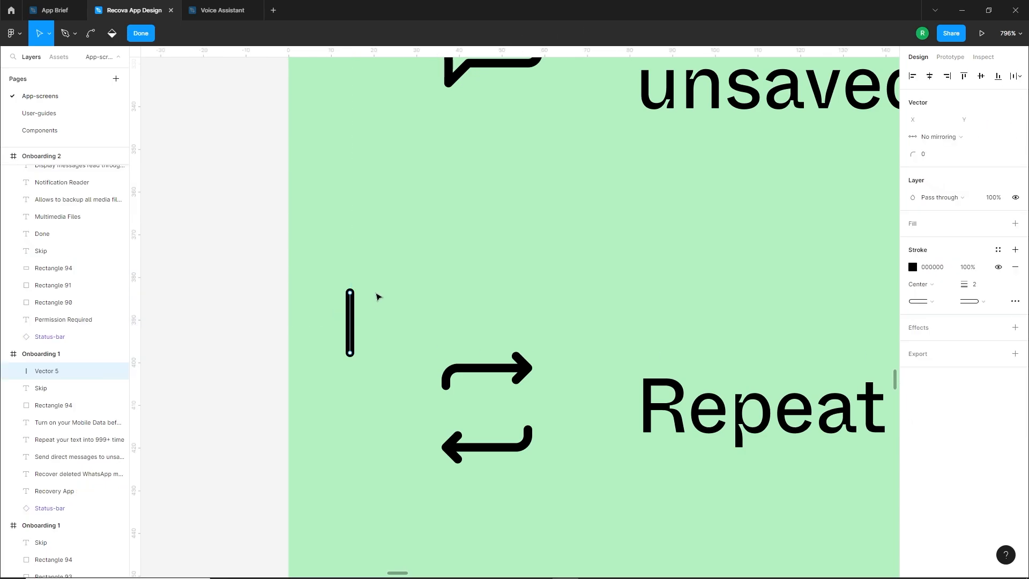
Add a horizontal bar about 14 wide across the line's upper end to form a T, and centre the bar on the stem
{"action": "left_click", "coordinate": [65, 34]}
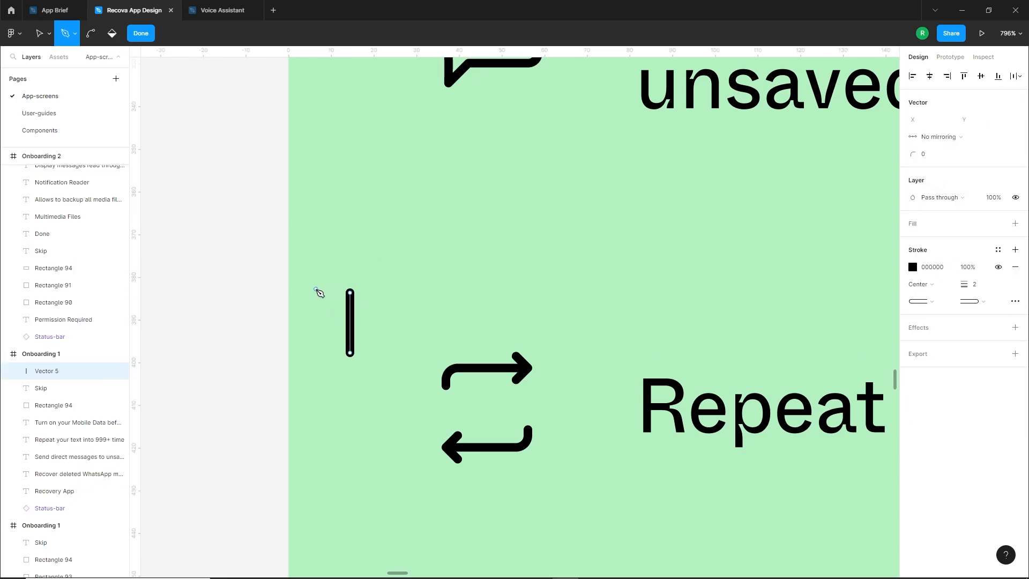
{"action": "left_click", "coordinate": [315, 289]}
{"action": "key", "text": "Escape"}
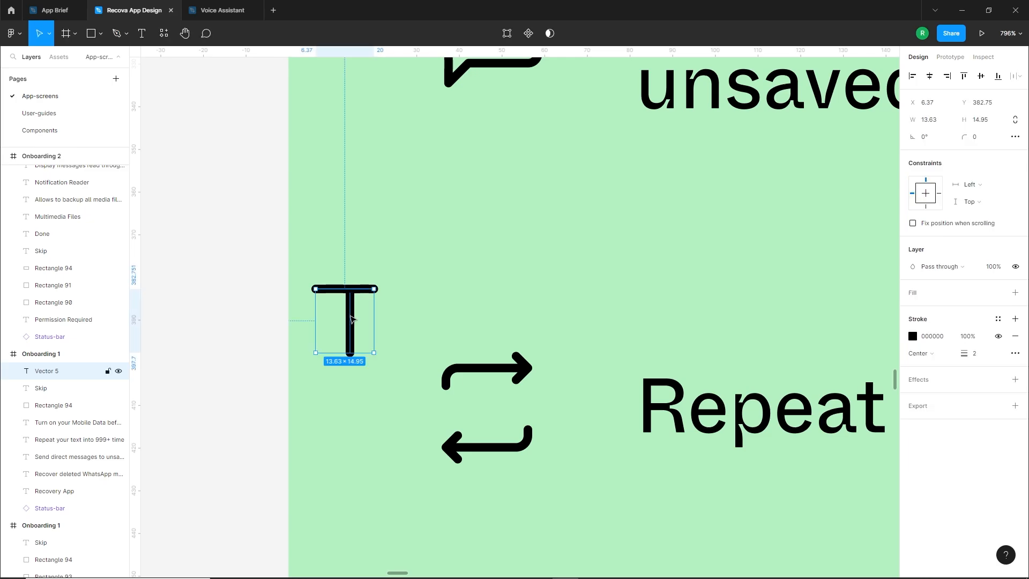
{"action": "scroll", "coordinate": [348, 289], "scroll_direction": "up", "scroll_amount": 4}
{"action": "double_click", "coordinate": [356, 325]}
{"action": "left_click_drag", "start_coordinate": [389, 290], "coordinate": [399, 290]}
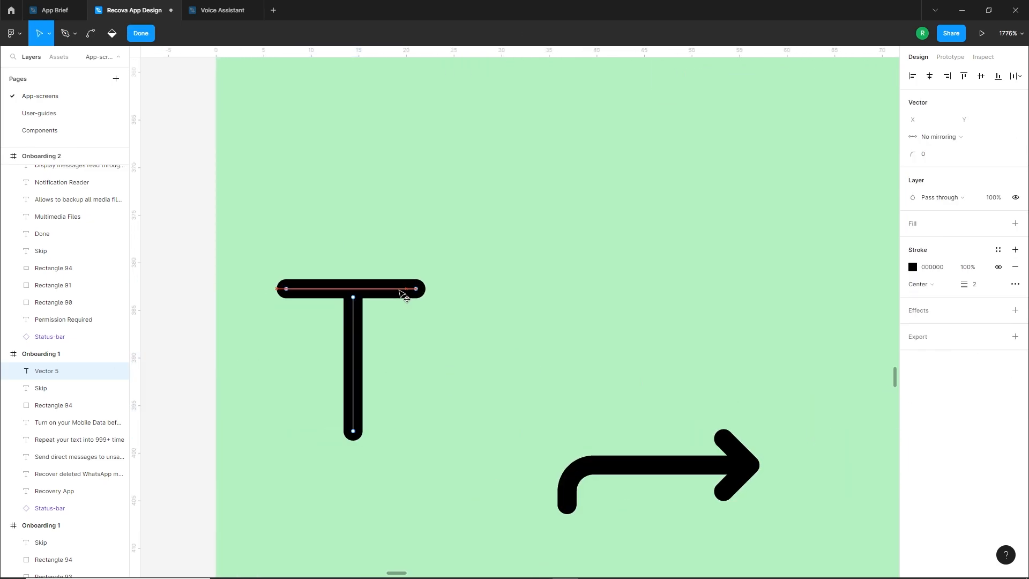
{"action": "key", "text": "Escape"}
Group the T, scale it down and place it between the repeat icon's two arrows
{"action": "left_click_drag", "start_coordinate": [228, 230], "coordinate": [580, 514]}
{"action": "key", "text": "ctrl+g"}
{"action": "scroll", "coordinate": [391, 386], "scroll_direction": "down", "scroll_amount": 3}
{"action": "left_click", "coordinate": [450, 487]}
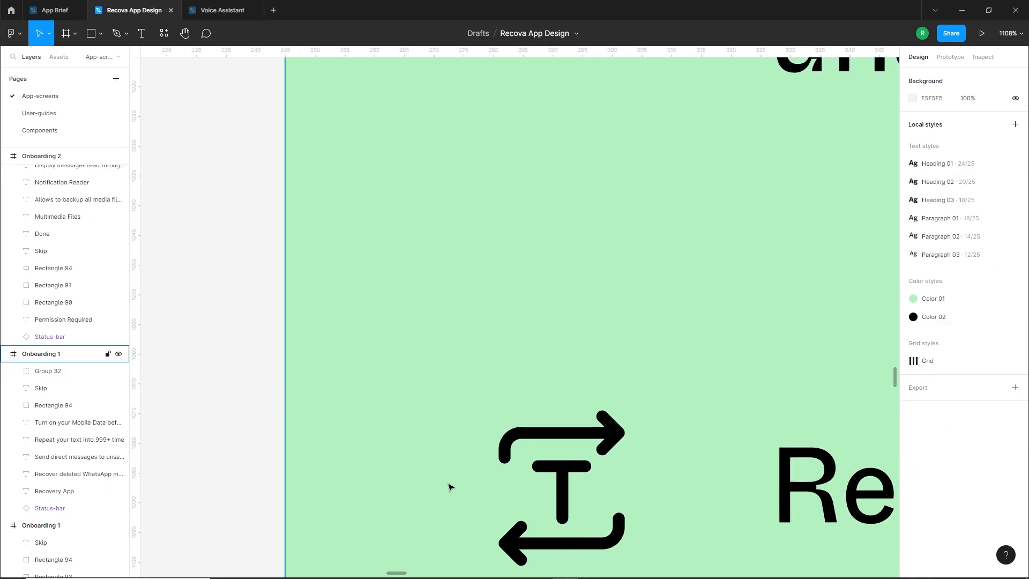
Ungroup the smartphone icon beside "Turn on your Mobile Data before using Recover software" into separate vectors
{"action": "scroll", "coordinate": [450, 488], "scroll_direction": "down", "scroll_amount": 5}
{"action": "mouse_move", "coordinate": [492, 527]}
{"action": "left_mouse_down"}
{"action": "mouse_move", "coordinate": [475, 365]}
{"action": "mouse_move", "coordinate": [481, 397]}
{"action": "left_mouse_up"}
{"action": "scroll", "coordinate": [473, 453], "scroll_direction": "up", "scroll_amount": 2}
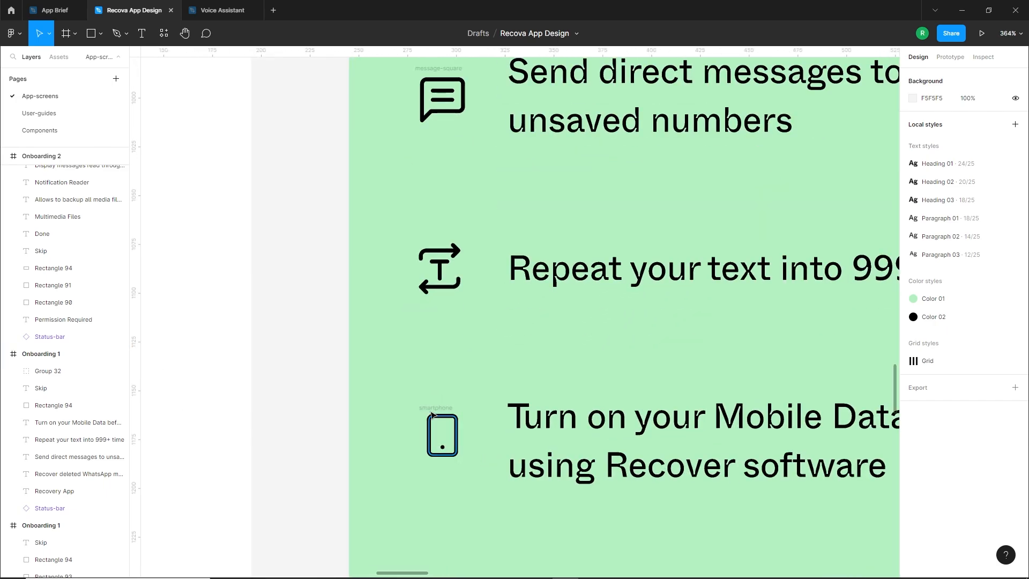
{"action": "left_click", "coordinate": [431, 409]}
{"action": "key", "text": "ctrl+shift+o"}
{"action": "left_click", "coordinate": [430, 409]}
{"action": "right_click", "coordinate": [431, 410]}
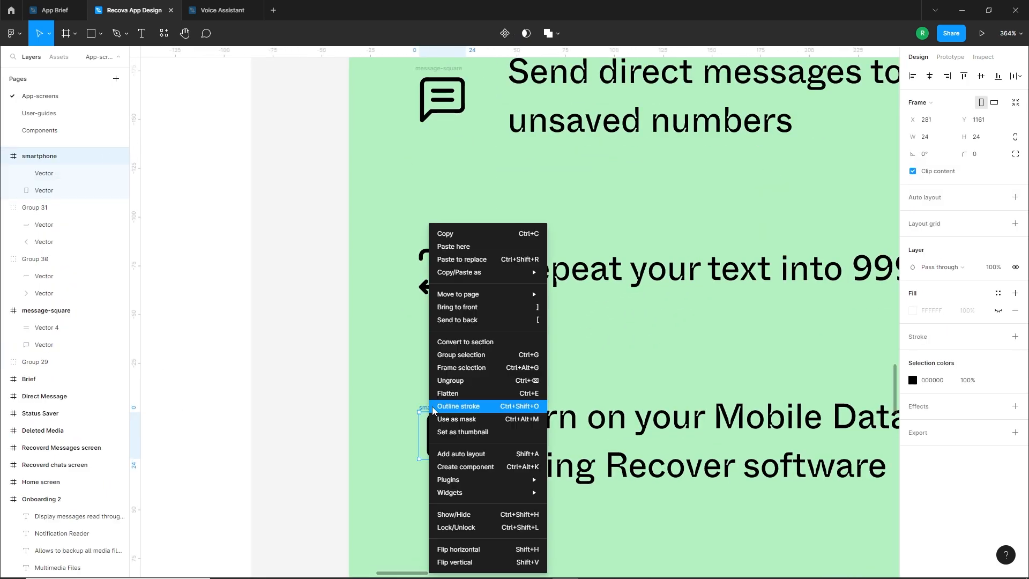
{"action": "left_click", "coordinate": [450, 381]}
{"action": "left_click", "coordinate": [477, 371]}
Draw a half-arrow about 3.3 × 11.3 with the Pen tool above the phone icon and give its stroke a round join
{"action": "scroll", "coordinate": [447, 445], "scroll_direction": "up", "scroll_amount": 4}
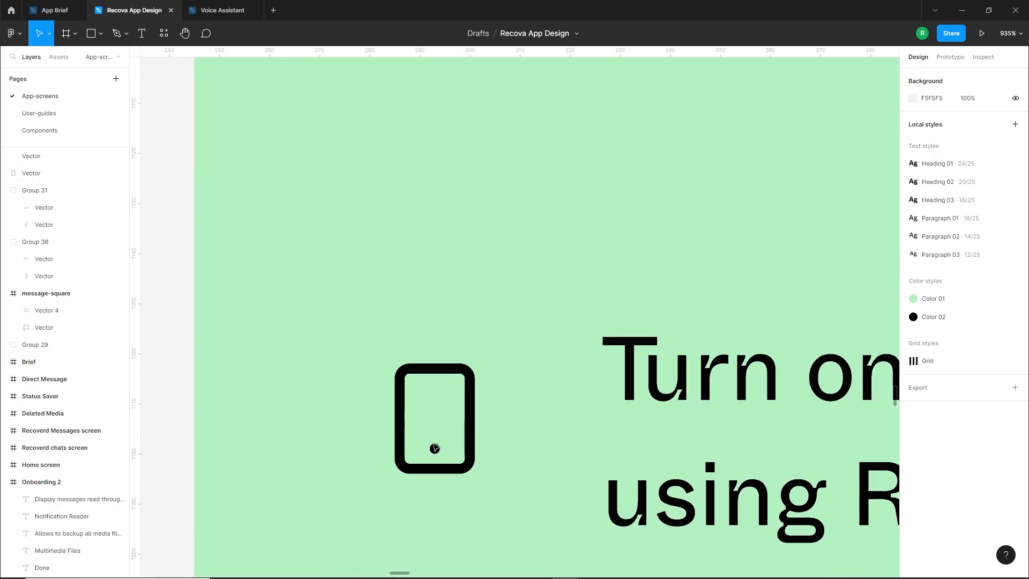
{"action": "left_click", "coordinate": [117, 36]}
{"action": "left_click", "coordinate": [280, 286]}
{"action": "left_click", "coordinate": [281, 229]}
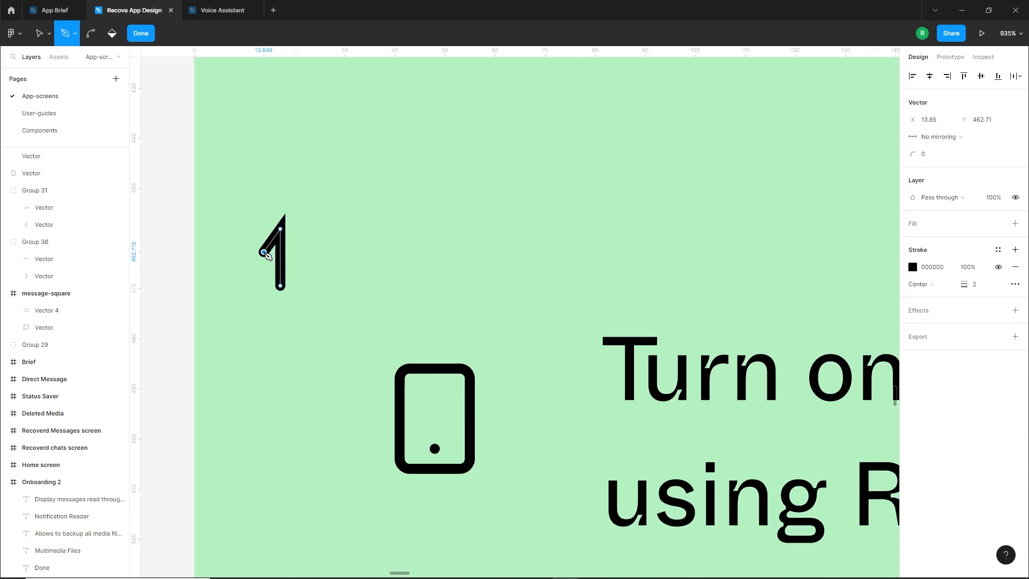
{"action": "left_click", "coordinate": [975, 302]}
{"action": "left_click", "coordinate": [973, 300]}
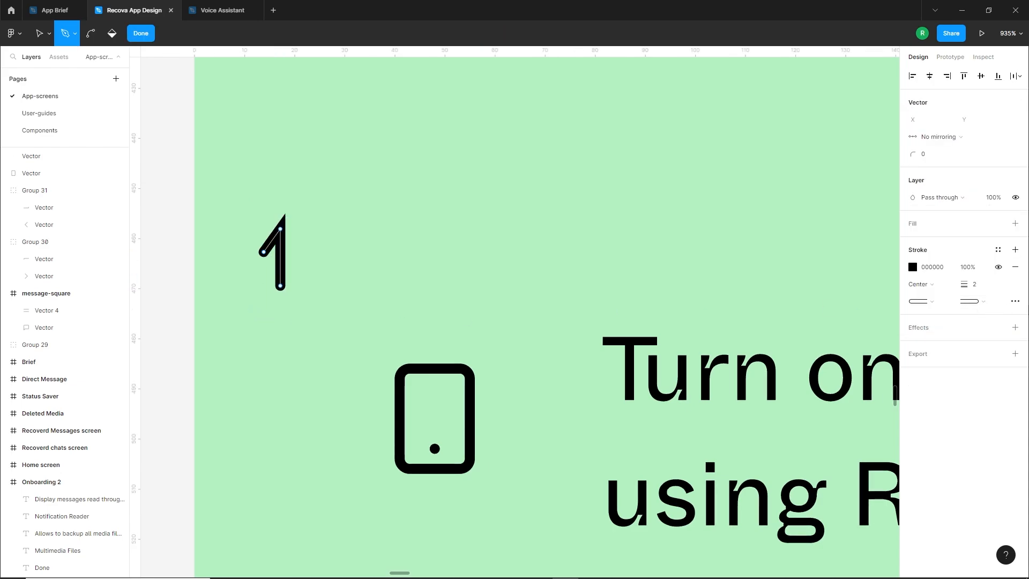
{"action": "left_click", "coordinate": [1015, 301]}
{"action": "left_click", "coordinate": [886, 353]}
Duplicate the half-arrow, rotate the copy 180° and place it just right of the original
{"action": "left_click", "coordinate": [38, 38]}
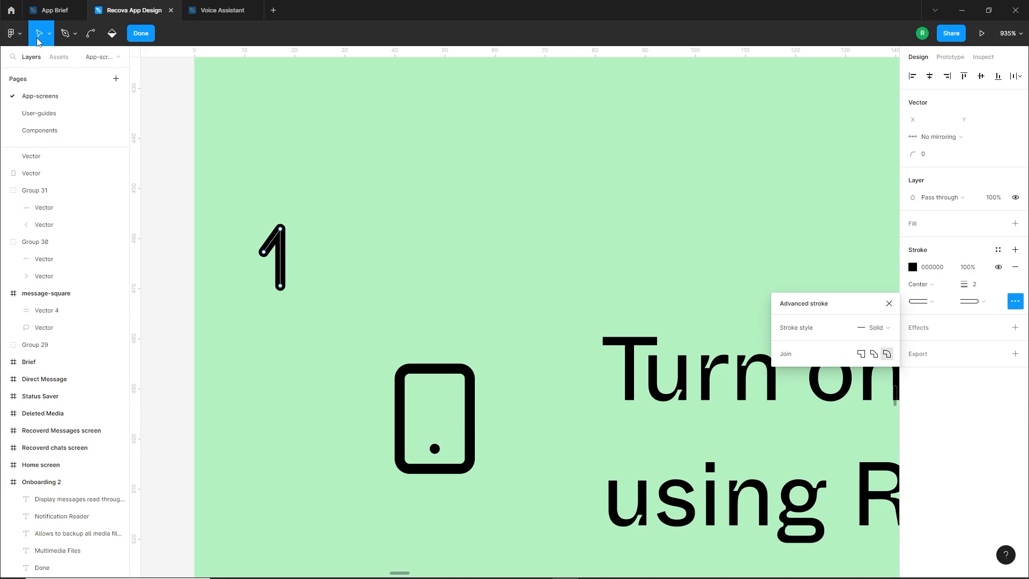
{"action": "double_click", "coordinate": [325, 250]}
{"action": "left_click_drag", "start_coordinate": [282, 262], "coordinate": [314, 262], "text": "alt"}
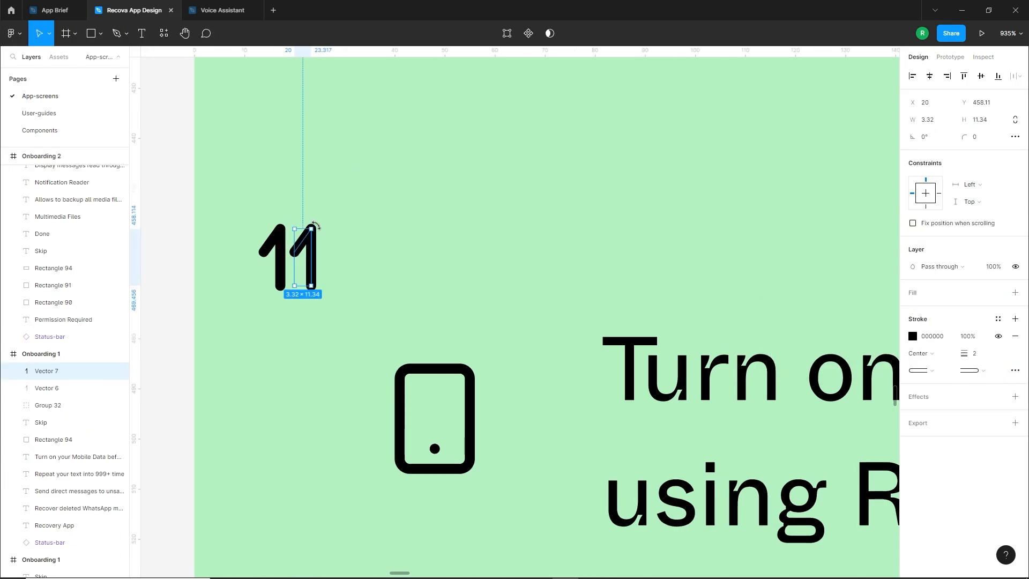
{"action": "left_click_drag", "start_coordinate": [316, 224], "coordinate": [281, 316]}
{"action": "left_click_drag", "start_coordinate": [300, 252], "coordinate": [305, 253]}
Group the two half-arrows, scale them down and move them inside the phone outline above its dot
{"action": "left_click_drag", "start_coordinate": [223, 197], "coordinate": [343, 308]}
{"action": "key", "text": "ctrl+g"}
{"action": "left_click_drag", "start_coordinate": [292, 266], "coordinate": [453, 415]}
{"action": "double_click", "coordinate": [445, 417]}
{"action": "key", "text": "ctrl+z"}
Space the two half-arrows inside the phone outline about 3 apart
{"action": "scroll", "coordinate": [439, 418], "scroll_direction": "up", "scroll_amount": 2}
{"action": "left_click", "coordinate": [305, 420]}
{"action": "left_click", "coordinate": [469, 410]}
{"action": "left_click", "coordinate": [445, 410]}
{"action": "double_click", "coordinate": [448, 413]}
{"action": "left_click", "coordinate": [430, 407], "text": "shift"}
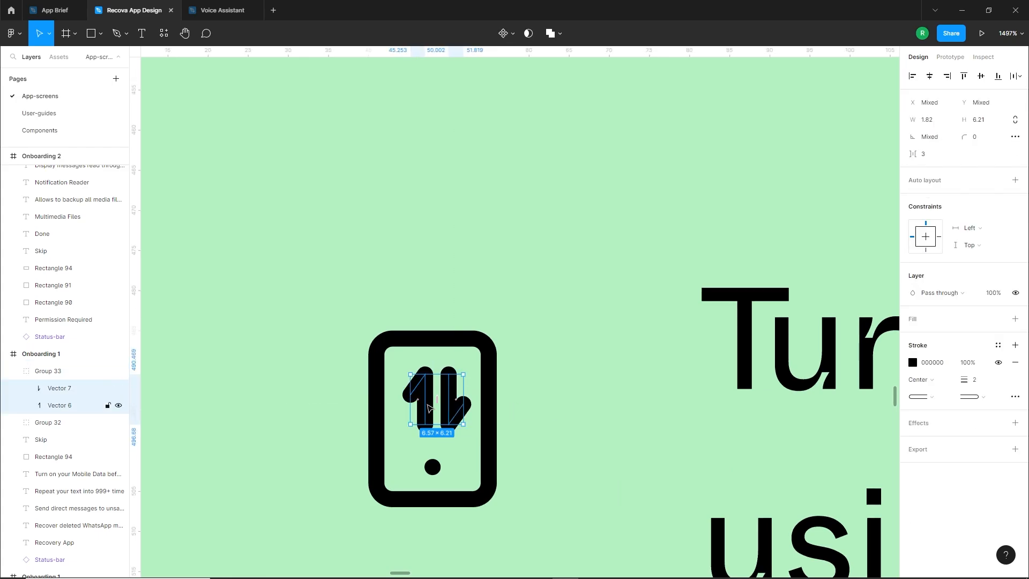
Group the two half-arrows again and centre them horizontally with the phone outline
{"action": "key", "text": "ctrl+g"}
{"action": "left_click", "coordinate": [487, 343], "text": "shift"}
{"action": "left_click", "coordinate": [930, 76]}
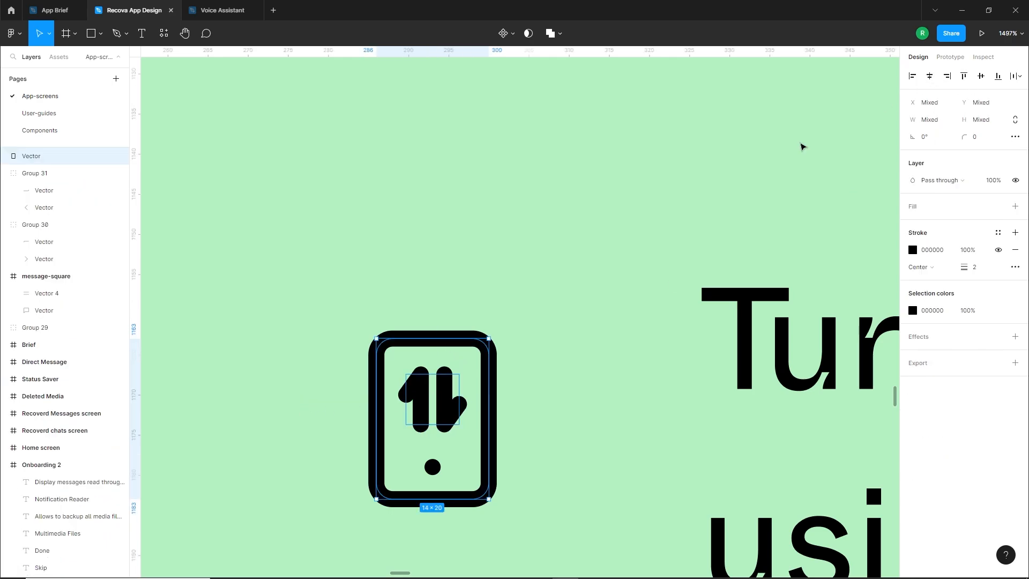
{"action": "left_click", "coordinate": [750, 188]}
Enlarge the phone outline around its centre to about 16.8 × 24
{"action": "scroll", "coordinate": [496, 423], "scroll_direction": "down", "scroll_amount": 3}
{"action": "scroll", "coordinate": [495, 426], "scroll_direction": "down", "scroll_amount": 5}
{"action": "scroll", "coordinate": [482, 445], "scroll_direction": "up", "scroll_amount": 5}
{"action": "left_click", "coordinate": [498, 428]}
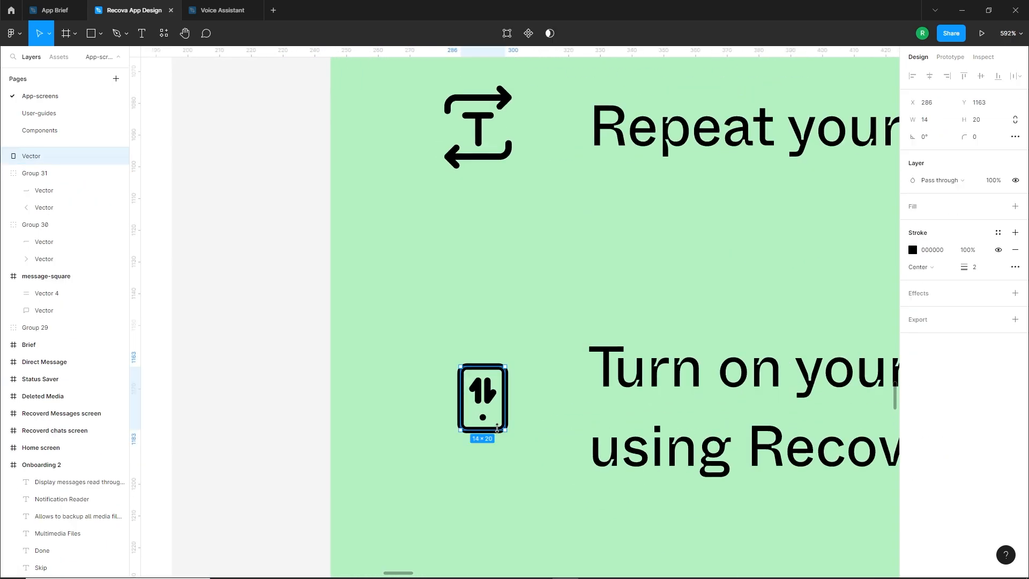
{"action": "left_click_drag", "start_coordinate": [503, 429], "coordinate": [508, 436]}
{"action": "left_click", "coordinate": [486, 460]}
{"action": "scroll", "coordinate": [476, 457], "scroll_direction": "down", "scroll_amount": 5}
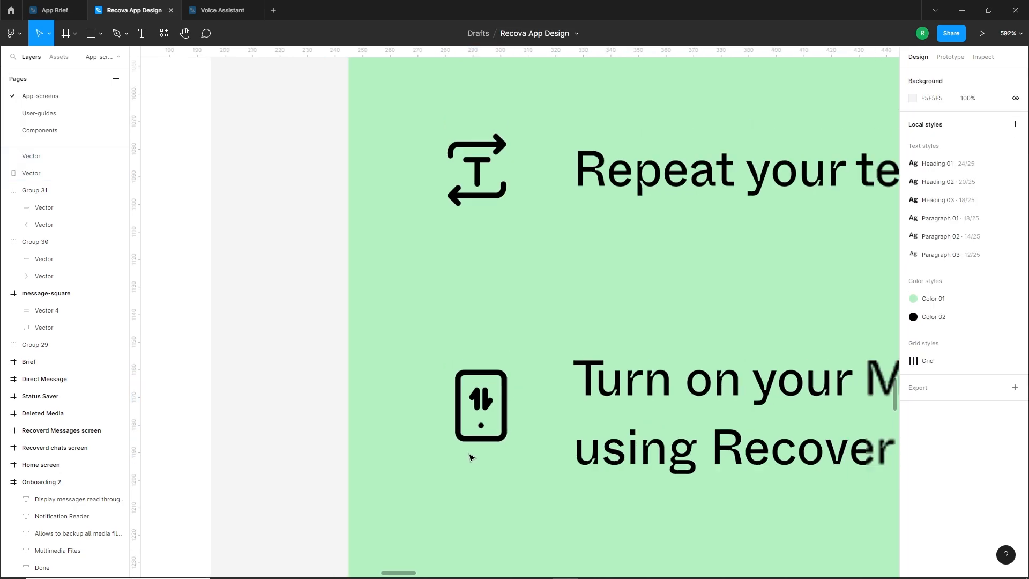
Scale up the phone outline together with its inner parts to about 19 × 27
{"action": "scroll", "coordinate": [474, 457], "scroll_direction": "up", "scroll_amount": 4}
{"action": "left_click", "coordinate": [480, 460]}
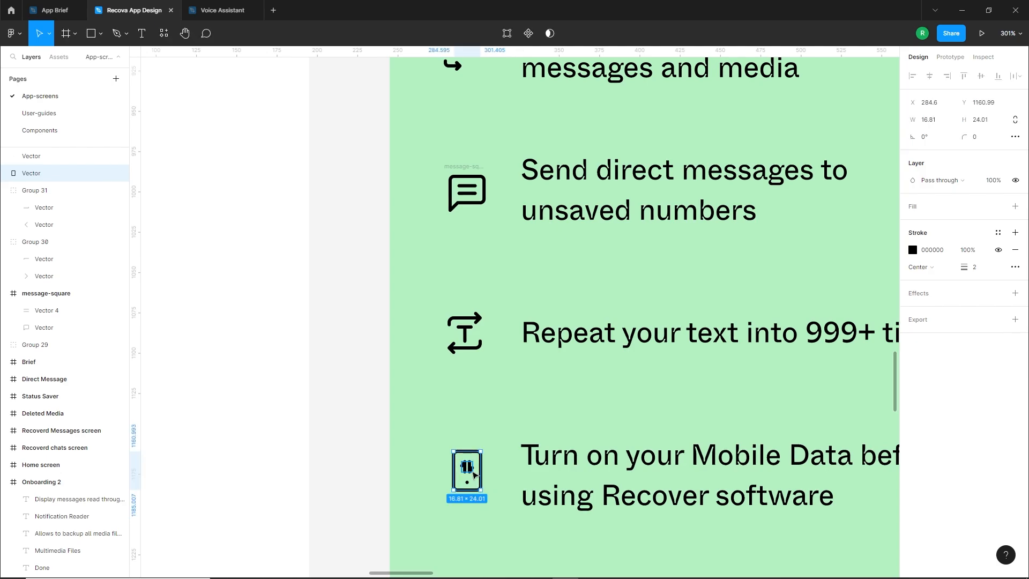
{"action": "left_click", "coordinate": [473, 474], "text": "shift"}
{"action": "left_click_drag", "start_coordinate": [481, 490], "coordinate": [482, 492]}
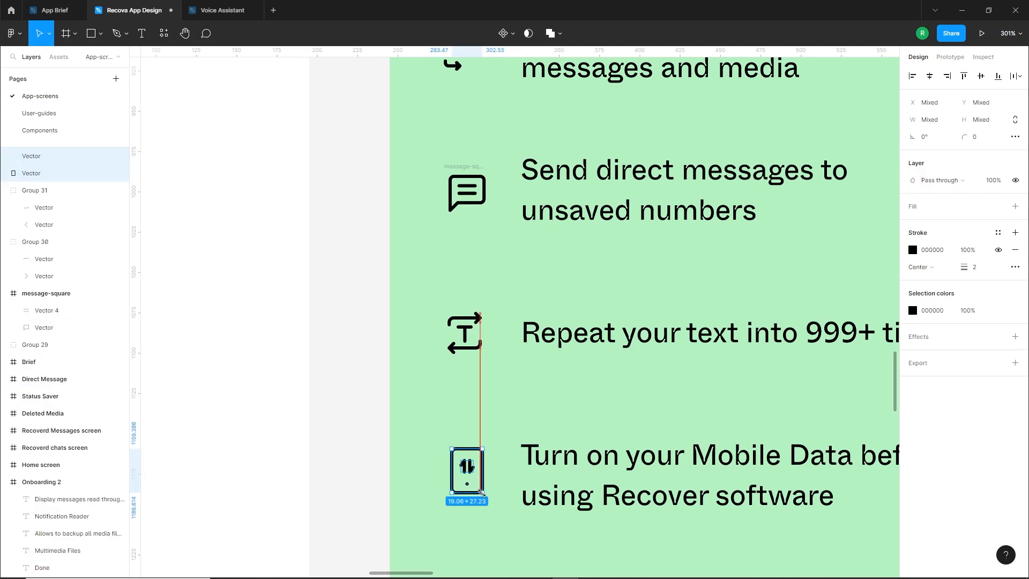
{"action": "left_click", "coordinate": [436, 522]}
Group the parts of the phone icon, and group the parts of the repeat-text icon
{"action": "scroll", "coordinate": [474, 509], "scroll_direction": "down", "scroll_amount": 5}
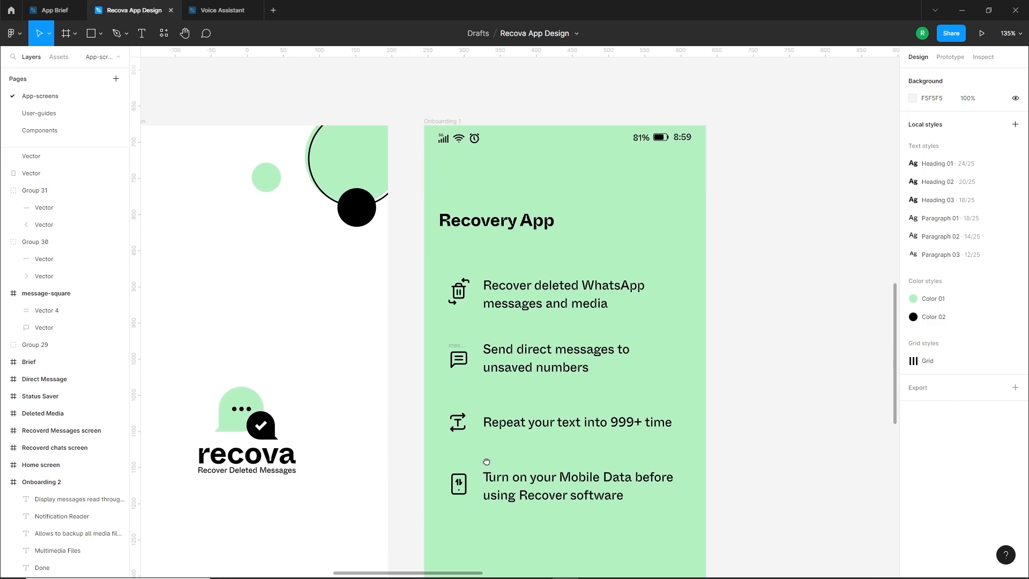
{"action": "scroll", "coordinate": [470, 406], "scroll_direction": "up", "scroll_amount": 5}
{"action": "left_click_drag", "start_coordinate": [436, 403], "coordinate": [478, 469]}
{"action": "key", "text": "ctrl+g"}
{"action": "left_click_drag", "start_coordinate": [436, 301], "coordinate": [481, 370]}
{"action": "key", "text": "ctrl+g"}
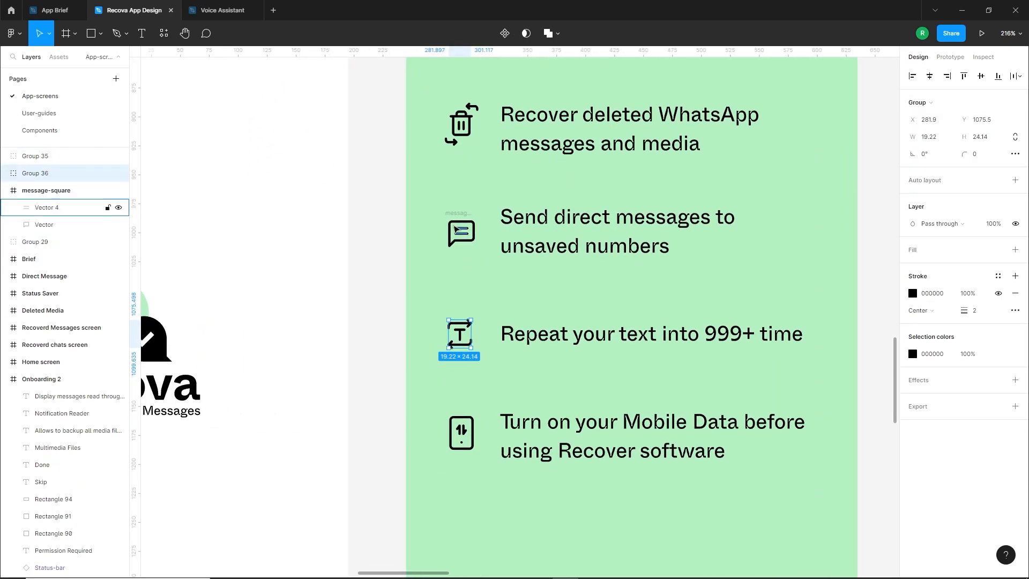
Group the message bubble icon, and group the parts of the trash icon
{"action": "left_click_drag", "start_coordinate": [427, 188], "coordinate": [475, 264]}
{"action": "key", "text": "ctrl+g"}
{"action": "scroll", "coordinate": [459, 172], "scroll_direction": "up", "scroll_amount": 2}
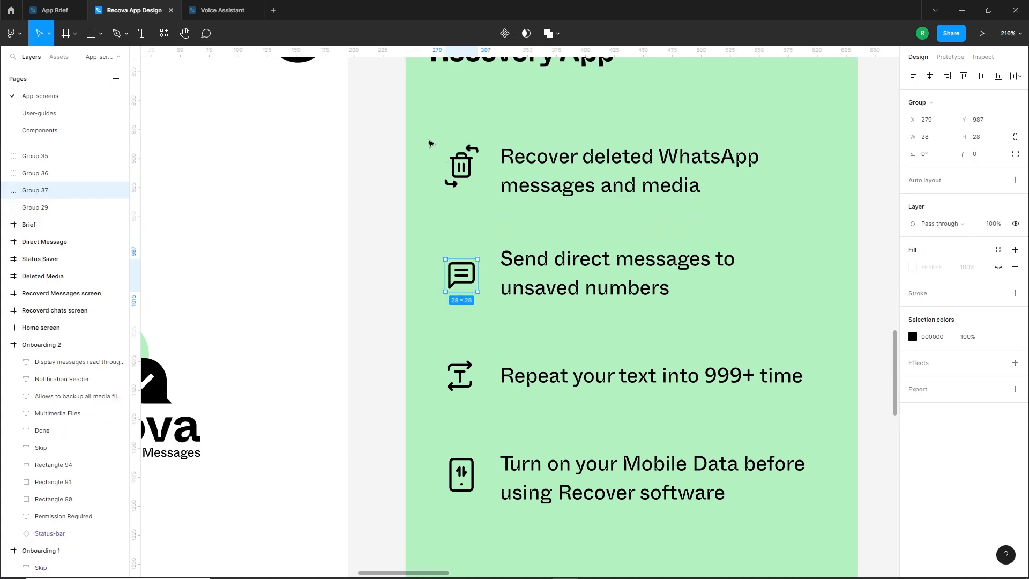
{"action": "left_click_drag", "start_coordinate": [429, 141], "coordinate": [482, 212]}
{"action": "key", "text": "ctrl+g"}
Distribute the four feature icon groups on Onboarding 1 with equal vertical spacing
{"action": "left_click", "coordinate": [461, 274], "text": "shift"}
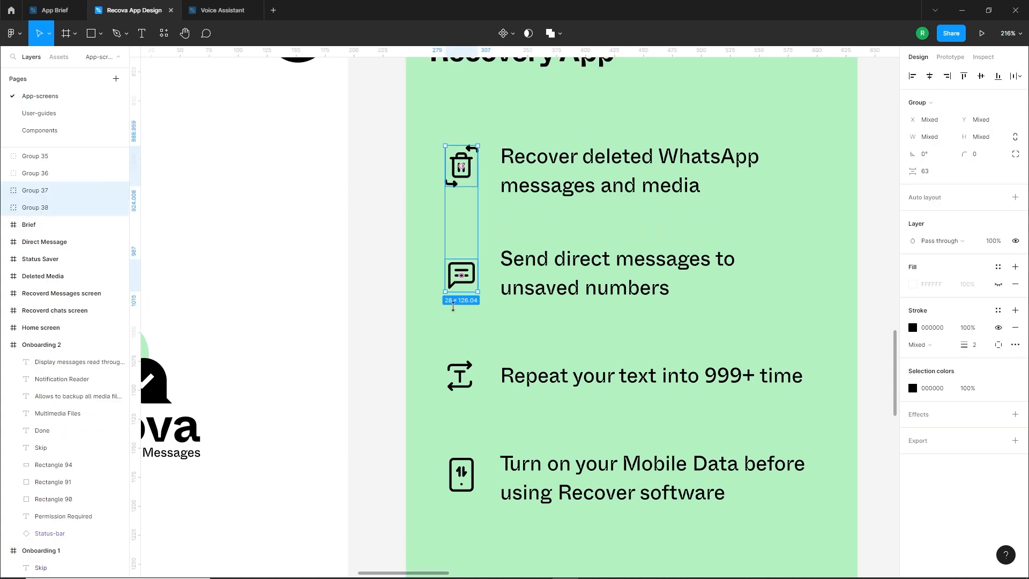
{"action": "left_click", "coordinate": [460, 375], "text": "shift"}
{"action": "left_click", "coordinate": [465, 474], "text": "shift"}
{"action": "scroll", "coordinate": [609, 339], "scroll_direction": "down", "scroll_amount": 3}
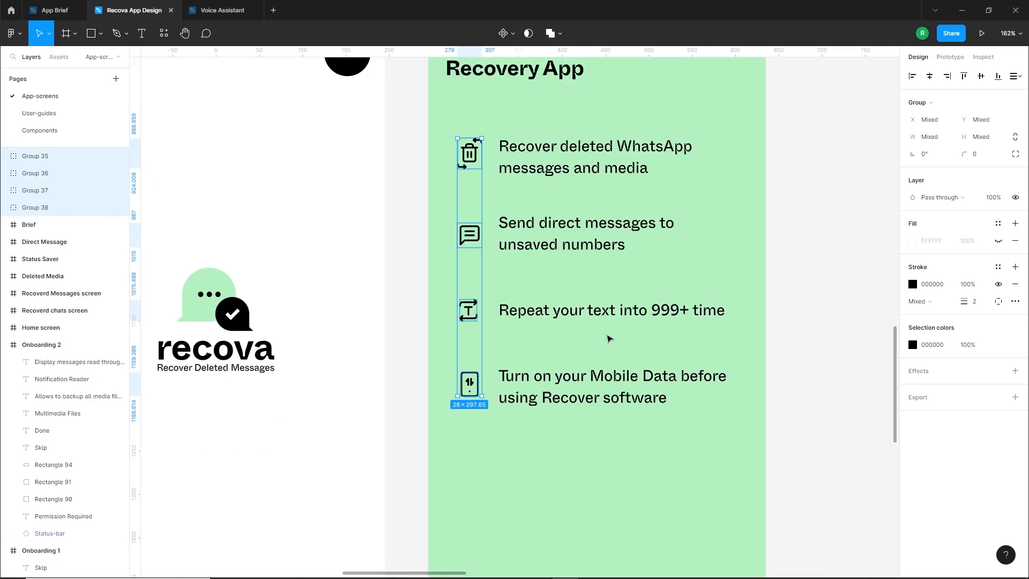
{"action": "left_click", "coordinate": [1017, 76]}
{"action": "left_click", "coordinate": [911, 125]}
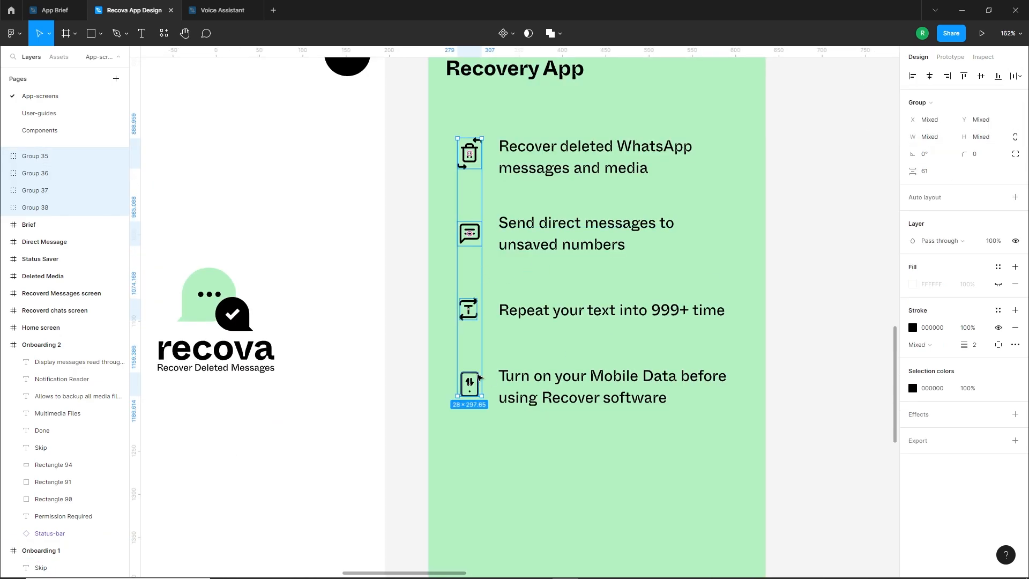
{"action": "left_click", "coordinate": [474, 454]}
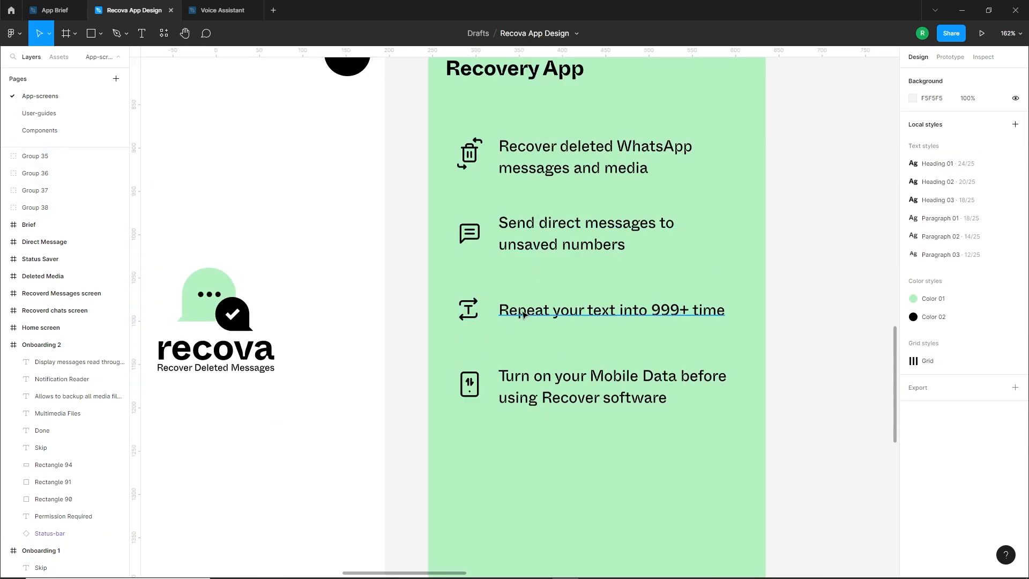
Move the "Repeat your text into 999+ time" line up to Y 399.33, in line with its icon
{"action": "left_click", "coordinate": [518, 378]}
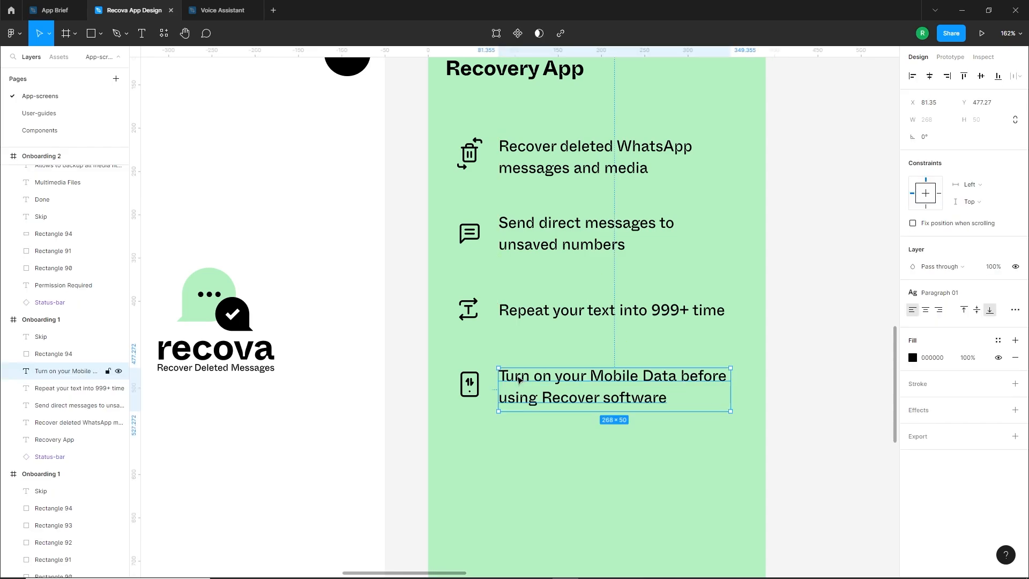
{"action": "left_click", "coordinate": [517, 315]}
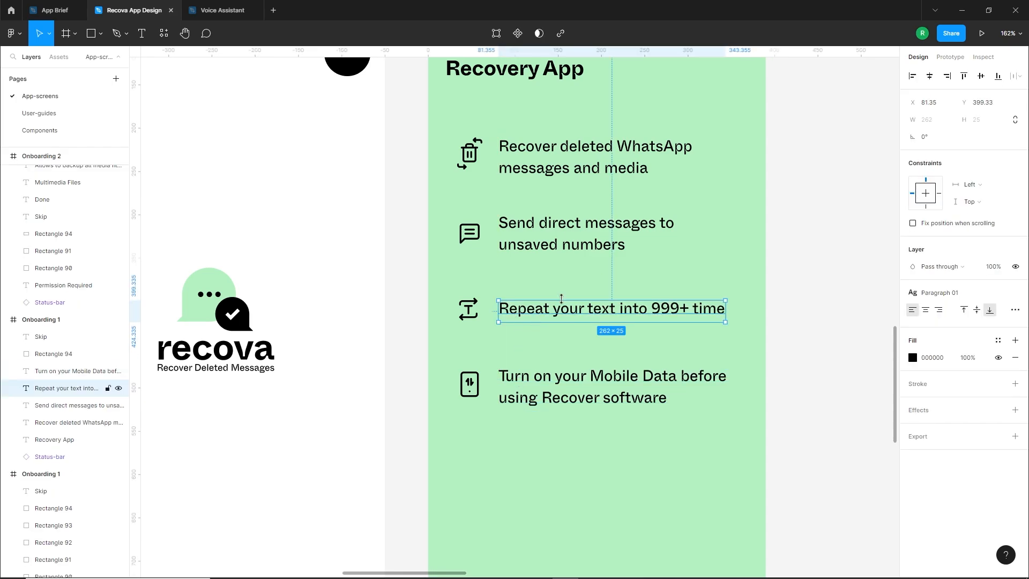
{"action": "left_click", "coordinate": [555, 278]}
{"action": "scroll", "coordinate": [553, 278], "scroll_direction": "down", "scroll_amount": 2}
{"action": "left_click_drag", "start_coordinate": [537, 386], "coordinate": [526, 353]}
{"action": "scroll", "coordinate": [657, 454], "scroll_direction": "up", "scroll_amount": 1}
{"action": "scroll", "coordinate": [651, 493], "scroll_direction": "up", "scroll_amount": 4}
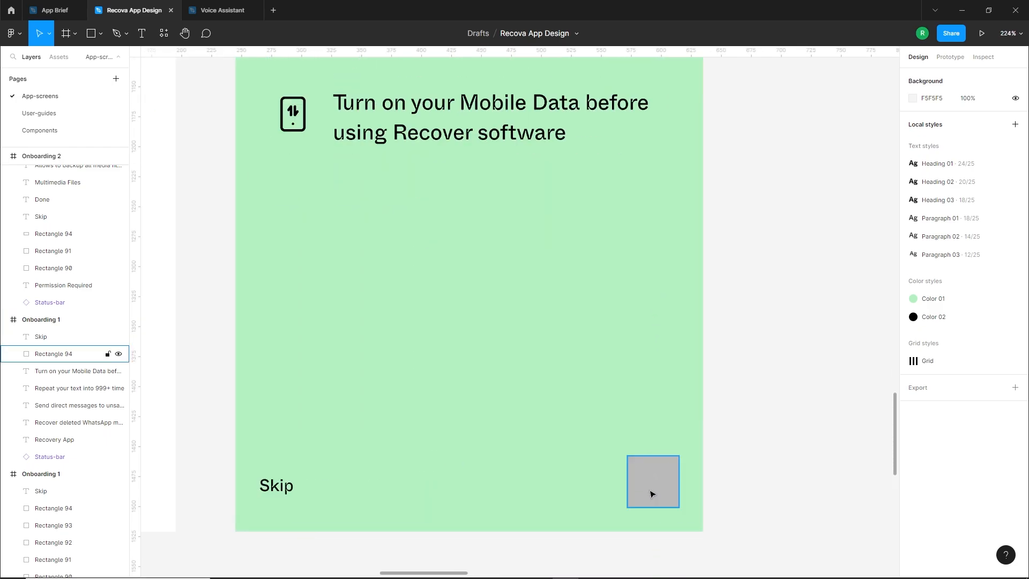
{"action": "scroll", "coordinate": [652, 482], "scroll_direction": "down", "scroll_amount": 2}
{"action": "scroll", "coordinate": [615, 452], "scroll_direction": "down", "scroll_amount": 3}
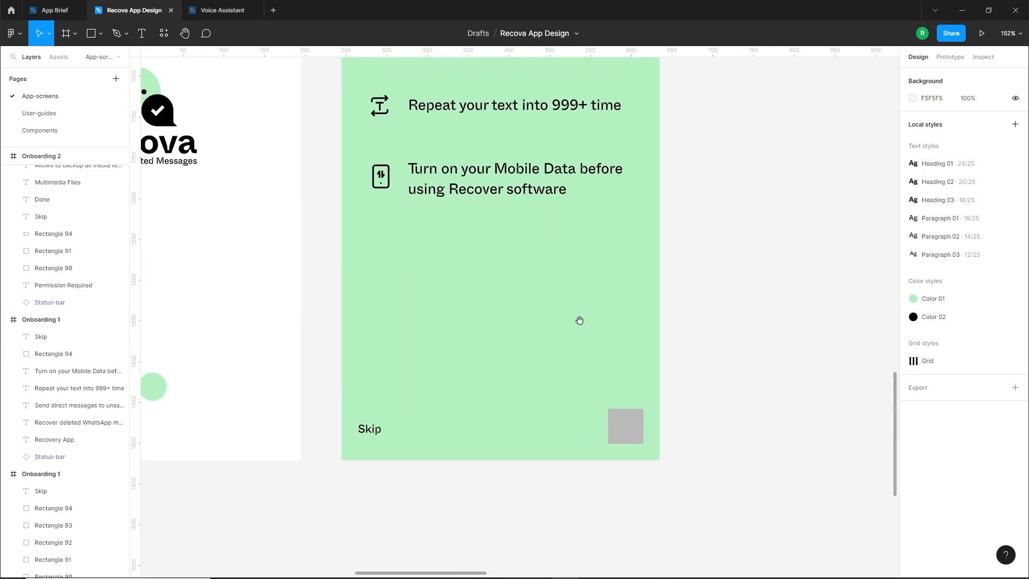
Run the Feather Icons plugin, search for "left", and insert the chevron-left icon
{"action": "left_click_drag", "start_coordinate": [579, 321], "coordinate": [562, 387]}
{"action": "right_click", "coordinate": [707, 241]}
{"action": "mouse_move", "coordinate": [746, 333]}
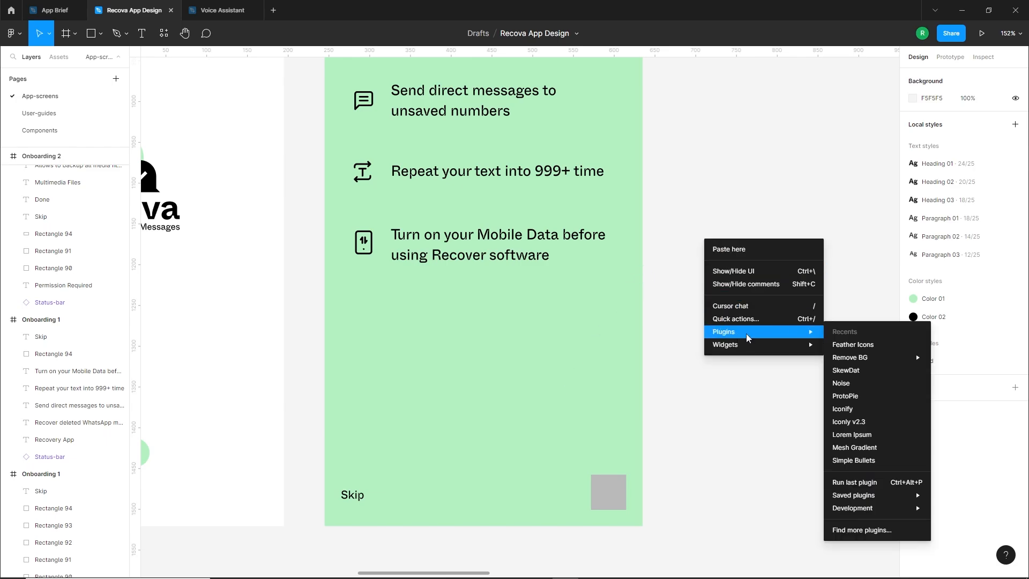
{"action": "left_click", "coordinate": [831, 343]}
{"action": "type", "text": "a"}
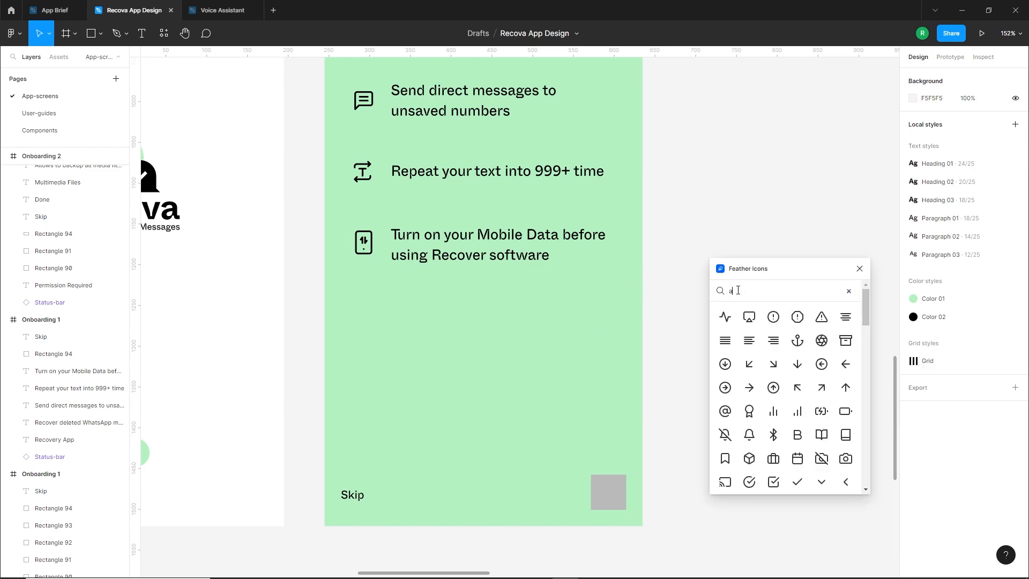
{"action": "type", "text": "rr"}
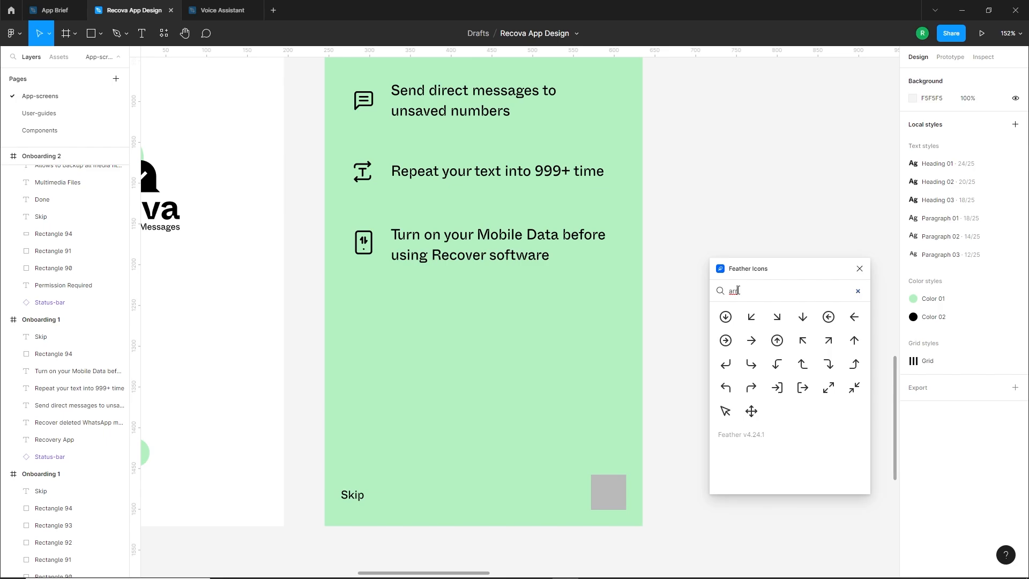
{"action": "key", "text": "BackSpace"}
{"action": "key", "text": "BackSpace"}
{"action": "key", "text": "BackSpace"}
{"action": "type", "text": "left"}
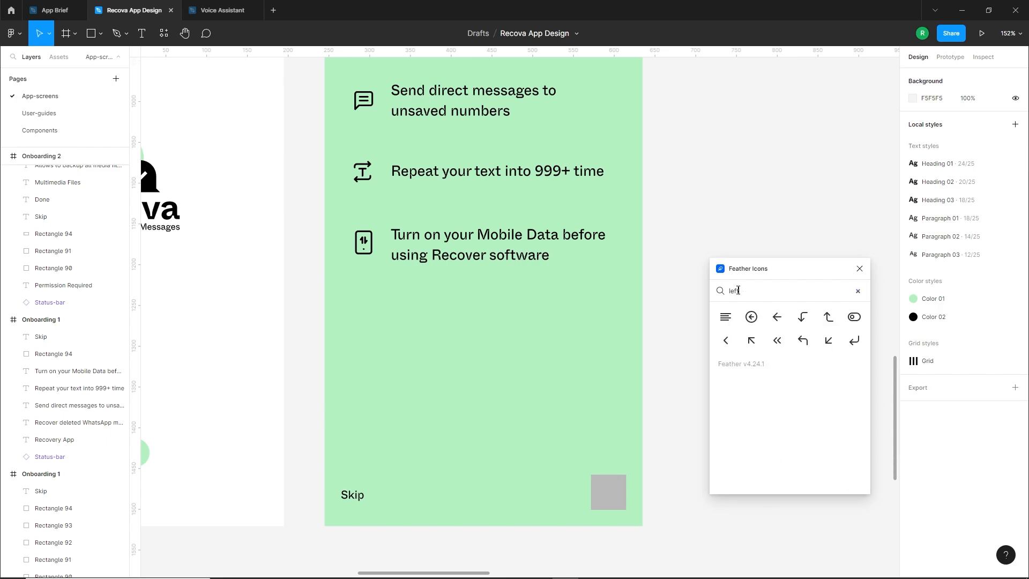
{"action": "left_click", "coordinate": [725, 347]}
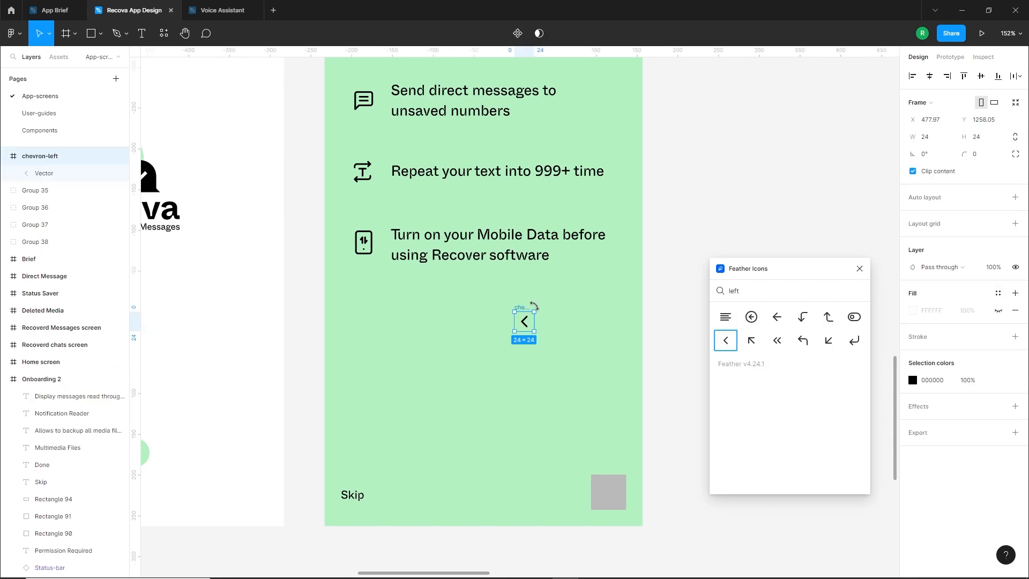
Rotate the chevron 180° to point right, place it over the grey square on Onboarding 1, ungroup its frame, and close the plugin
{"action": "left_click_drag", "start_coordinate": [535, 306], "coordinate": [505, 352]}
{"action": "left_click_drag", "start_coordinate": [521, 309], "coordinate": [610, 499]}
{"action": "right_click", "coordinate": [535, 364]}
{"action": "left_click", "coordinate": [623, 391]}
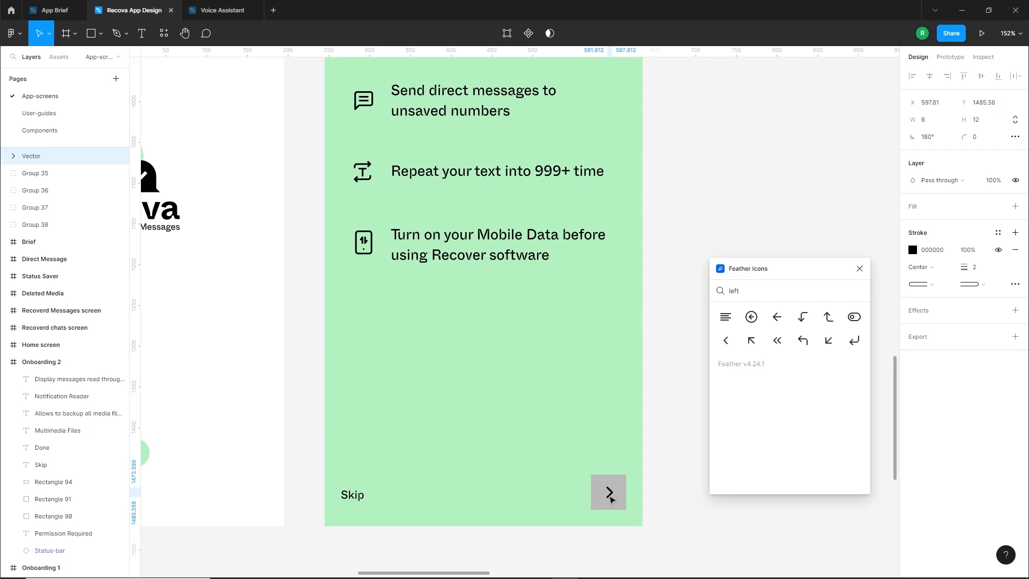
{"action": "left_click", "coordinate": [860, 268]}
{"action": "left_click", "coordinate": [682, 487]}
Replace the grey square with a new square about 55 × 55 drawn behind the chevron
{"action": "left_click", "coordinate": [620, 490]}
{"action": "scroll", "coordinate": [624, 512], "scroll_direction": "up", "scroll_amount": 3}
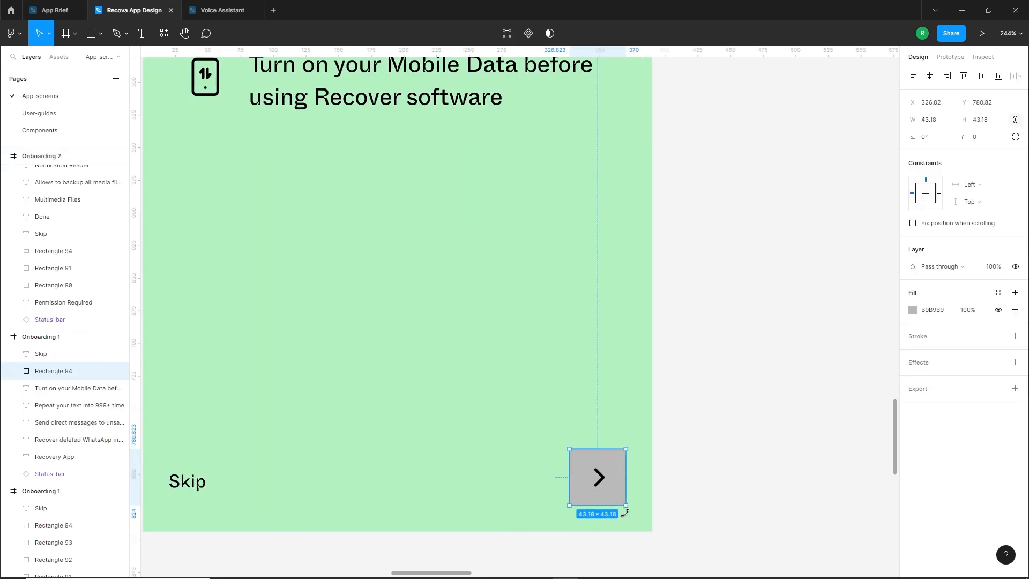
{"action": "key", "text": "Delete"}
{"action": "key", "text": "r"}
{"action": "mouse_move", "coordinate": [520, 385]}
{"action": "left_mouse_down"}
{"action": "mouse_move", "coordinate": [588, 458]}
{"action": "mouse_move", "coordinate": [556, 454]}
{"action": "left_mouse_up"}
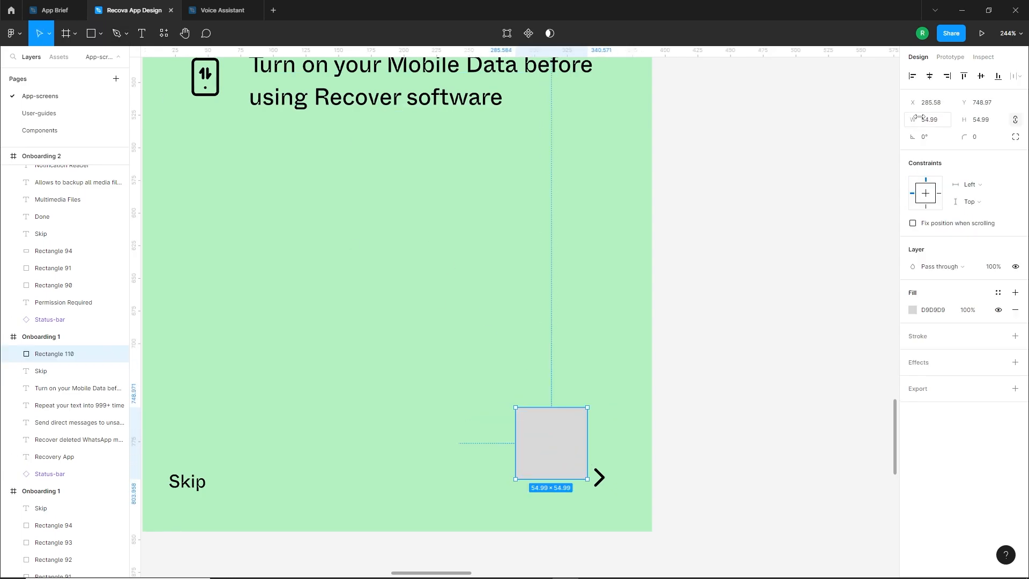
{"action": "left_click_drag", "start_coordinate": [576, 419], "coordinate": [597, 467]}
Show the layout grids and align the 55 × 55 square with the last column at X 316, Y 769
{"action": "left_click", "coordinate": [556, 334]}
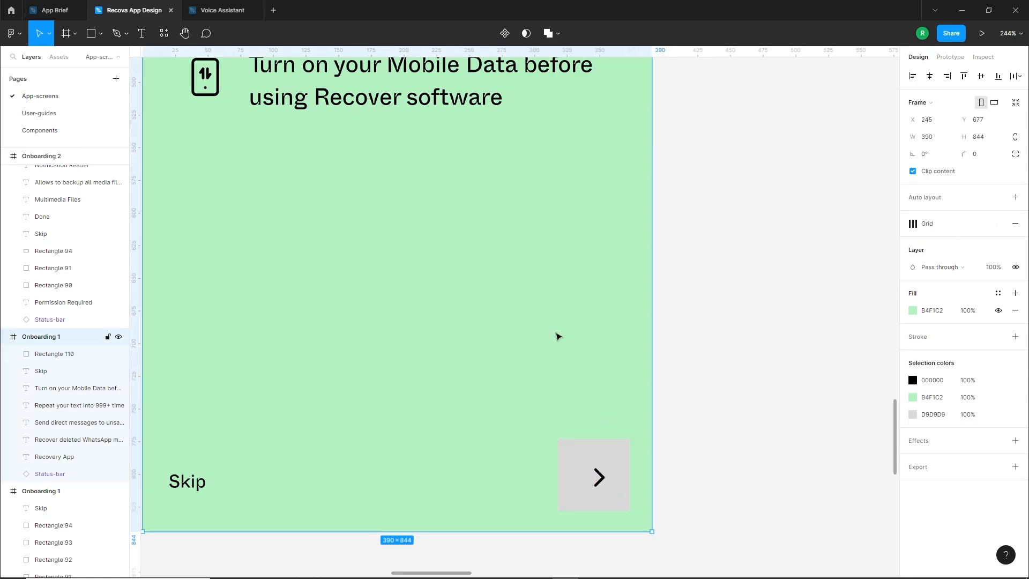
{"action": "key", "text": "ctrl+shift+4"}
{"action": "left_click", "coordinate": [625, 455]}
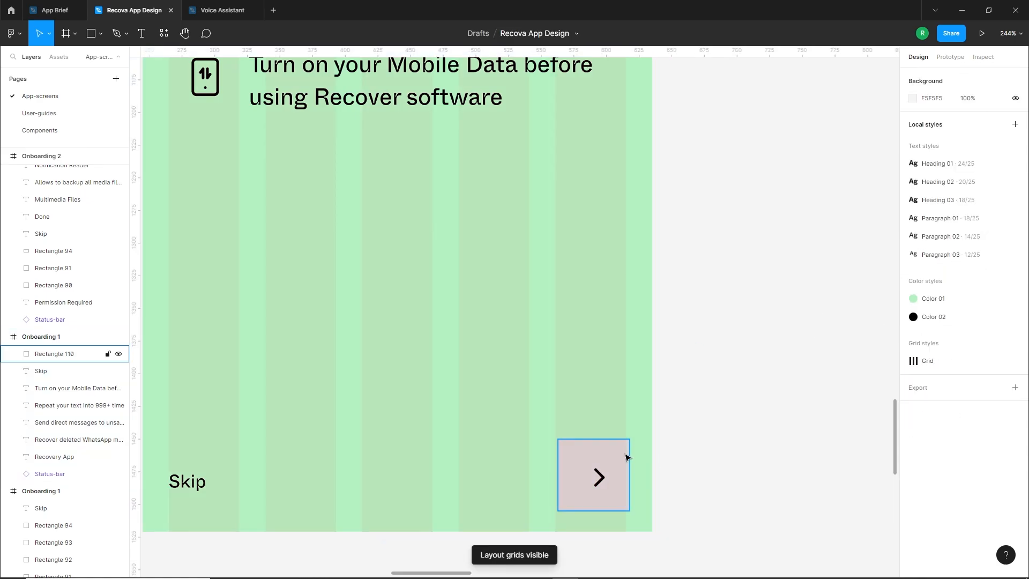
{"action": "left_click_drag", "start_coordinate": [625, 455], "coordinate": [619, 494]}
{"action": "key", "text": "shift+Up"}
{"action": "key", "text": "shift+Up"}
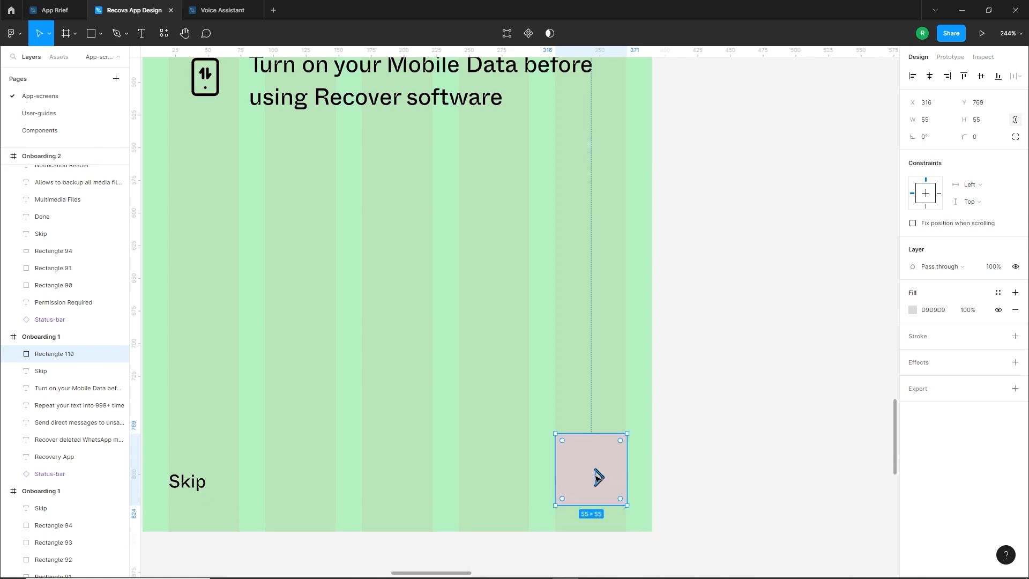
Fill the square behind the chevron with the local black colour
{"action": "left_click", "coordinate": [913, 309]}
{"action": "left_click", "coordinate": [797, 526]}
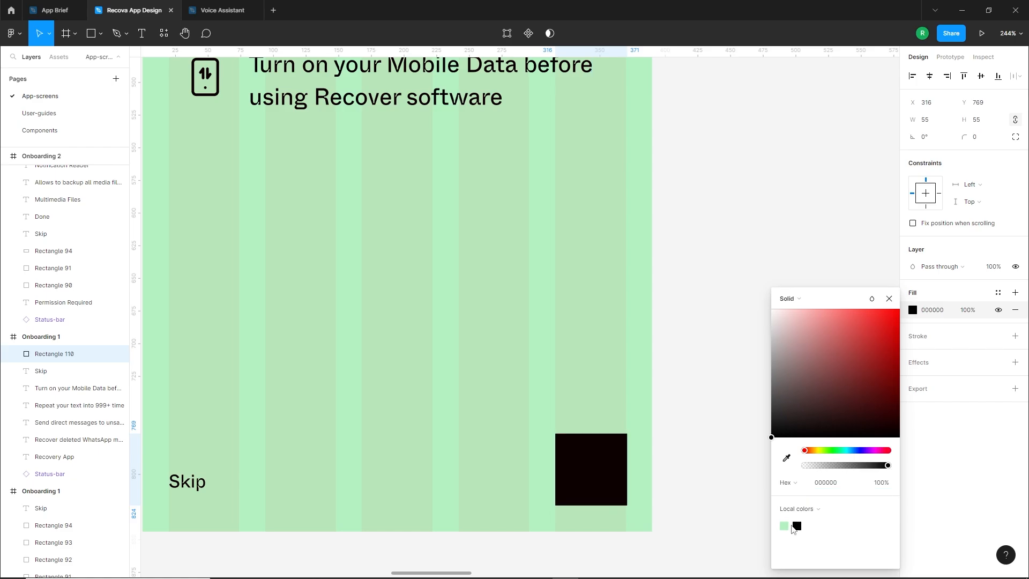
{"action": "left_click", "coordinate": [721, 503]}
Set the chevron's stroke colour to white (FFFFFF)
{"action": "left_click_drag", "start_coordinate": [694, 450], "coordinate": [585, 502]}
{"action": "left_click", "coordinate": [600, 453], "text": "shift"}
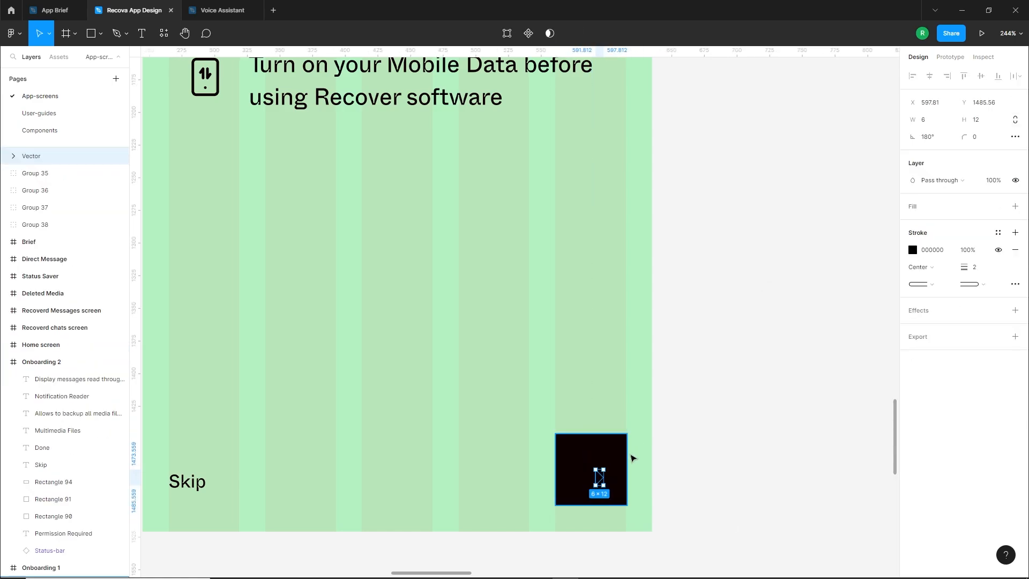
{"action": "left_click", "coordinate": [912, 250]}
{"action": "left_click_drag", "start_coordinate": [780, 291], "coordinate": [770, 260]}
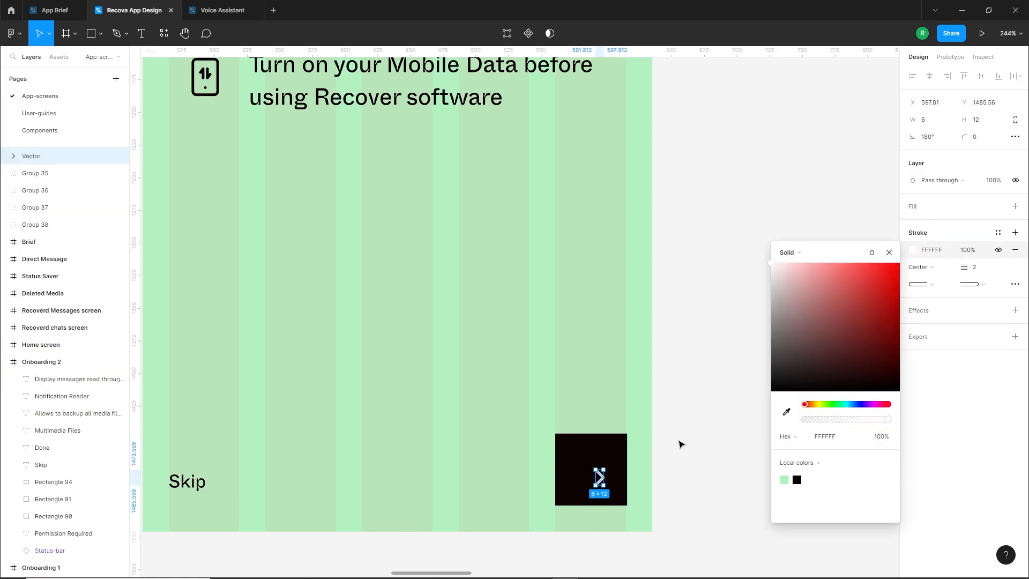
{"action": "left_click", "coordinate": [681, 444]}
Round the black square's corners with a radius of 14
{"action": "left_click", "coordinate": [603, 444]}
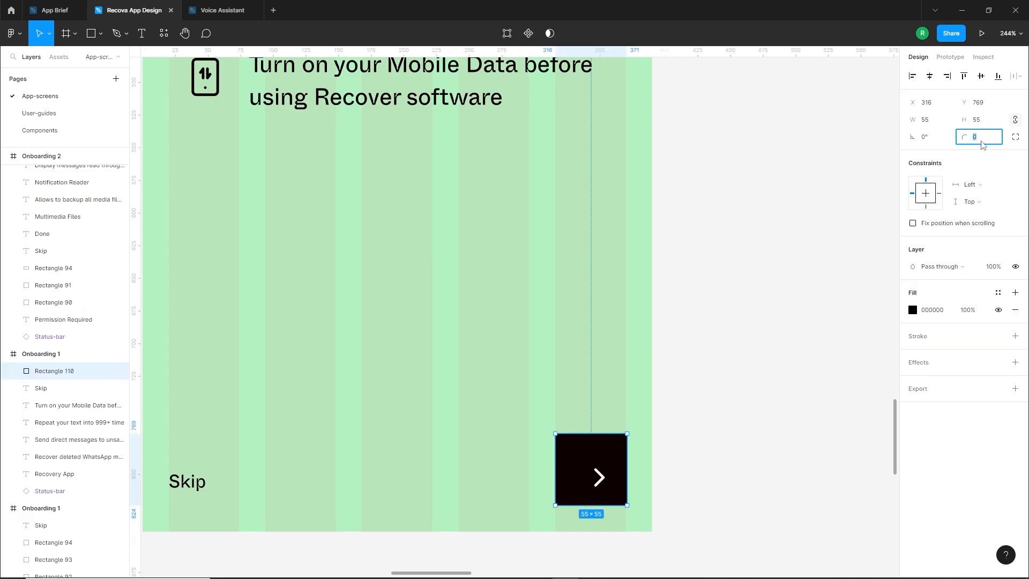
{"action": "type", "text": "14"}
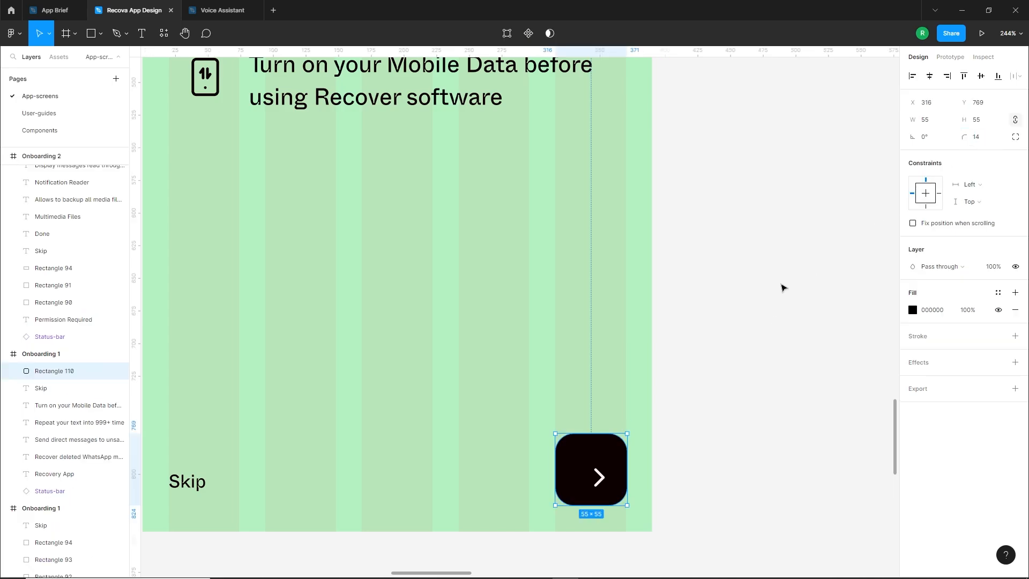
{"action": "left_click", "coordinate": [719, 450]}
Enlarge the white chevron proportionally to a width of 10 and a height of 20
{"action": "left_click", "coordinate": [598, 473]}
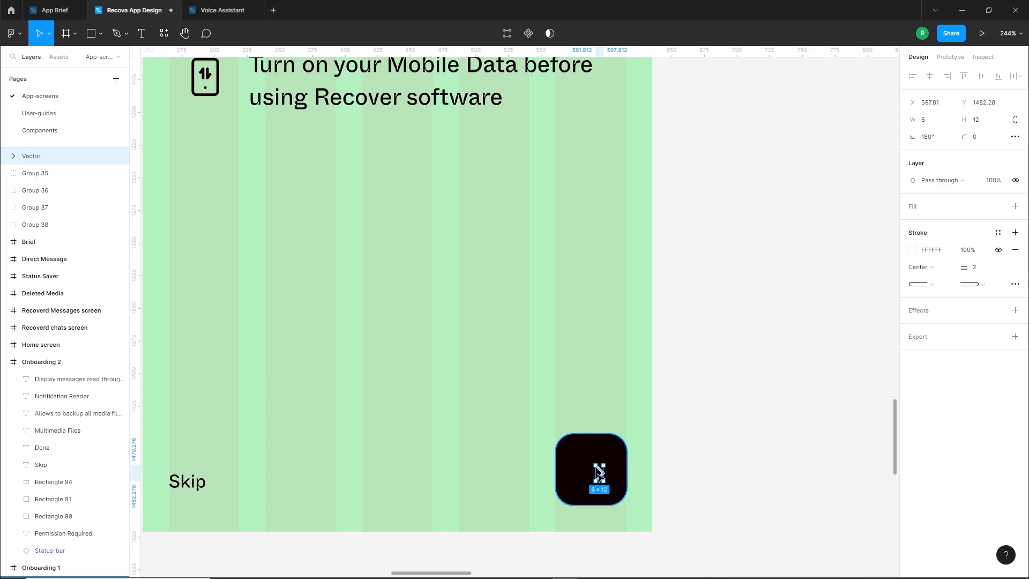
{"action": "left_click_drag", "start_coordinate": [600, 475], "coordinate": [603, 489]}
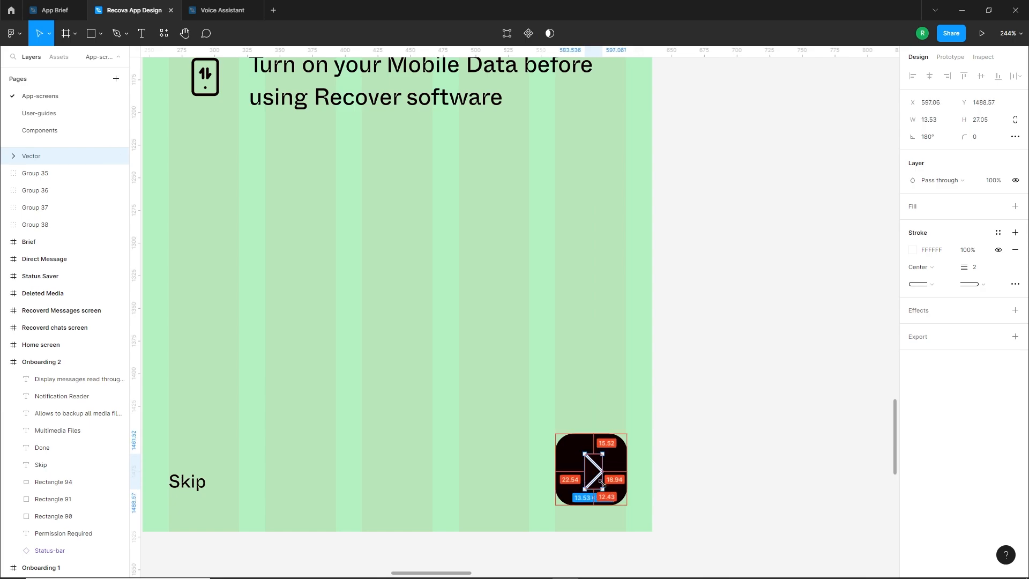
{"action": "left_click", "coordinate": [942, 123]}
{"action": "type", "text": "10"}
{"action": "key", "text": "Return"}
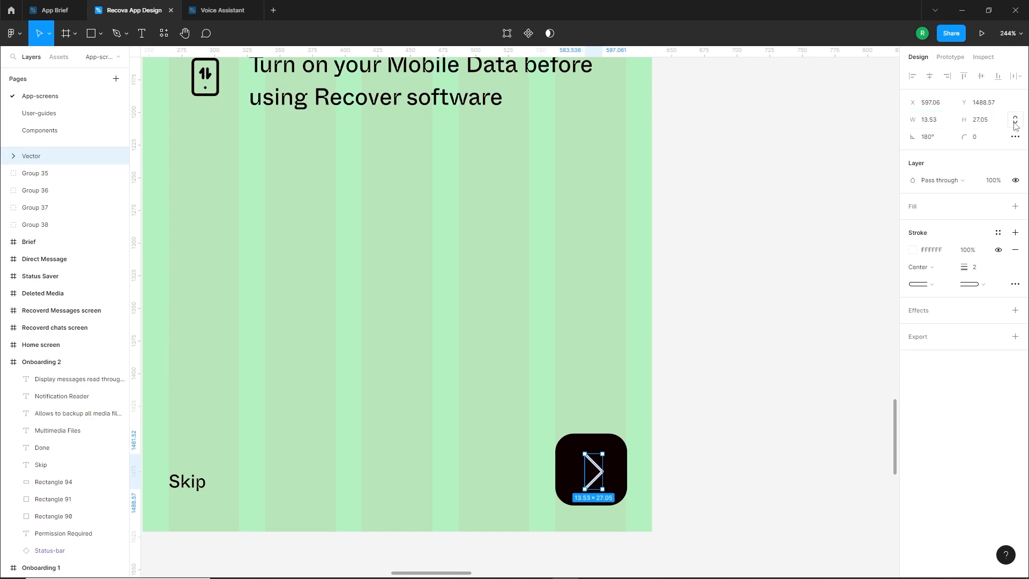
{"action": "key", "text": "Return"}
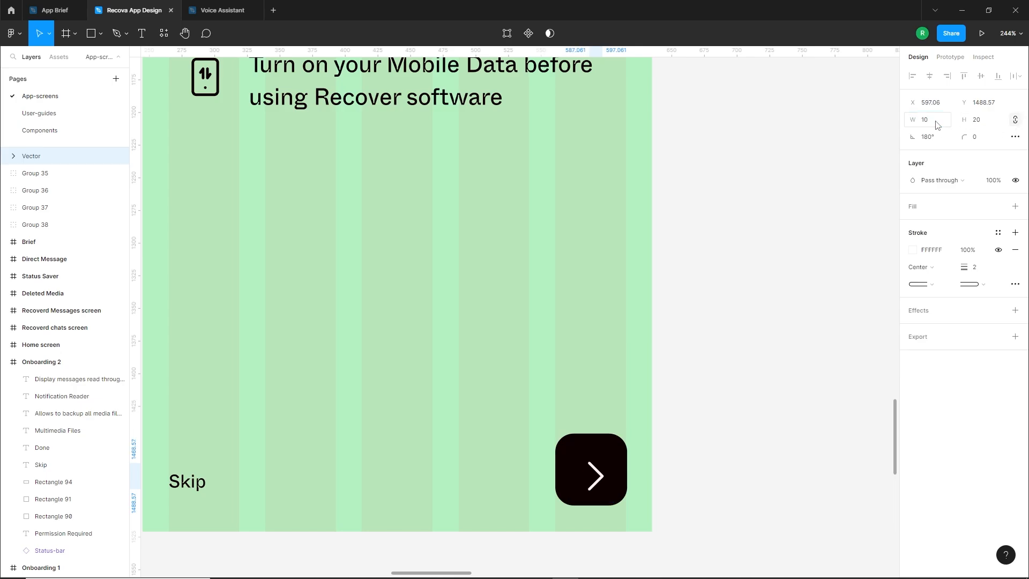
Centre the chevron horizontally and vertically on the black rounded square
{"action": "left_click", "coordinate": [615, 451], "text": "shift"}
{"action": "left_click", "coordinate": [936, 79]}
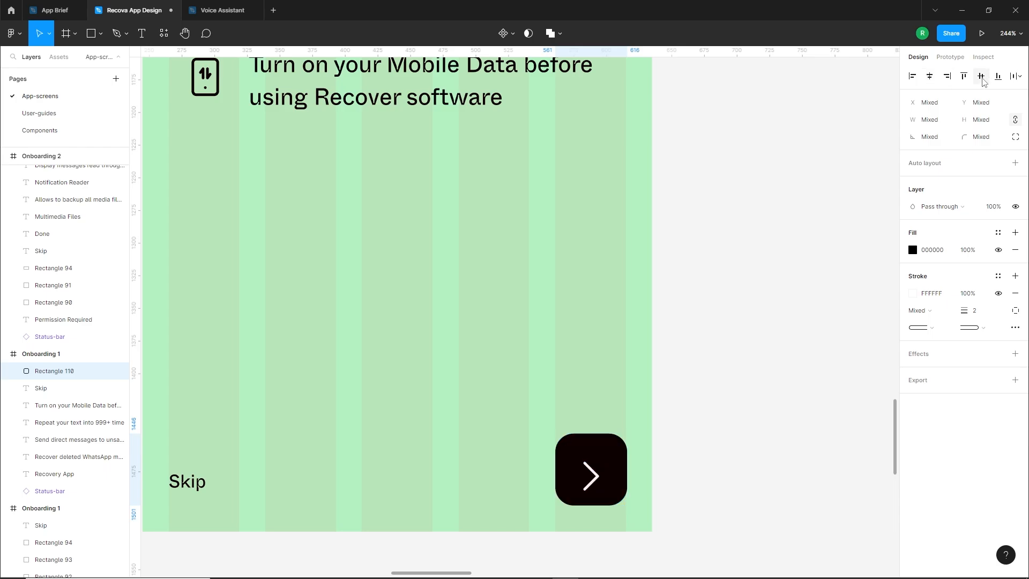
{"action": "left_click", "coordinate": [984, 77]}
{"action": "left_click", "coordinate": [712, 432]}
{"action": "left_click", "coordinate": [599, 469]}
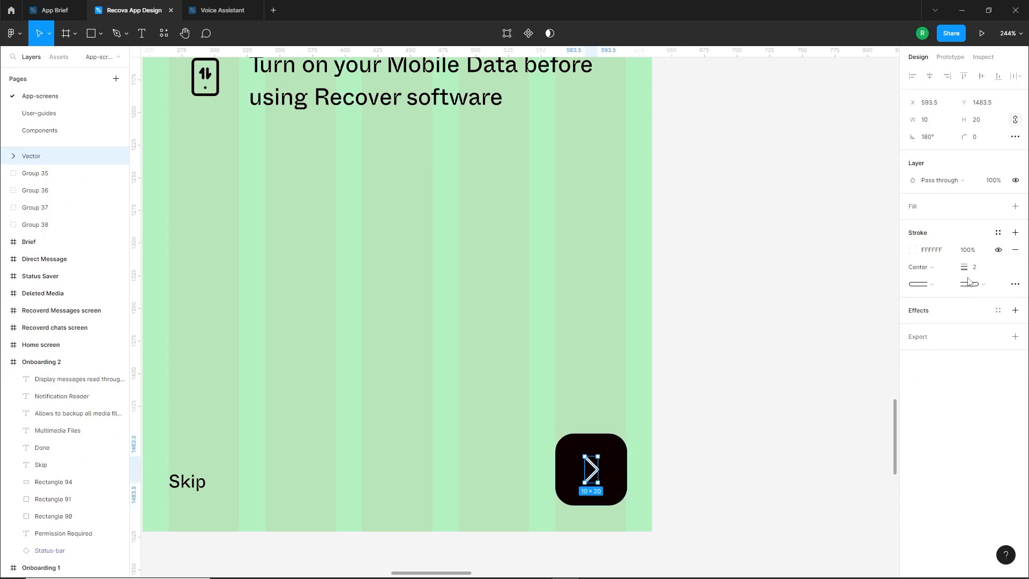
{"action": "left_click", "coordinate": [782, 406]}
{"action": "scroll", "coordinate": [630, 449], "scroll_direction": "down", "scroll_amount": 5}
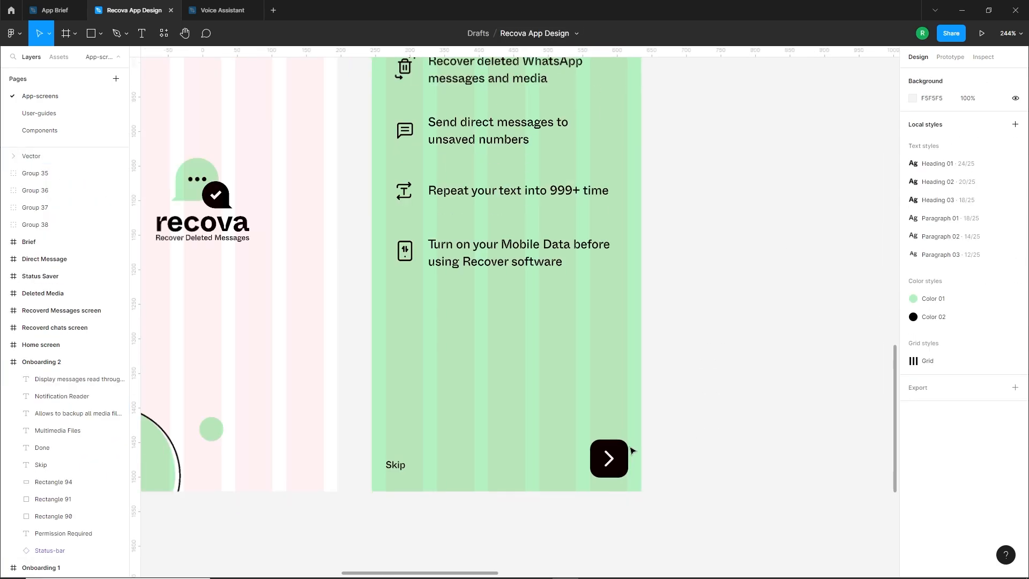
Move the Skip text on Onboarding 1 to X 20, Y 787, level with the arrow button
{"action": "left_click_drag", "start_coordinate": [516, 384], "coordinate": [510, 412]}
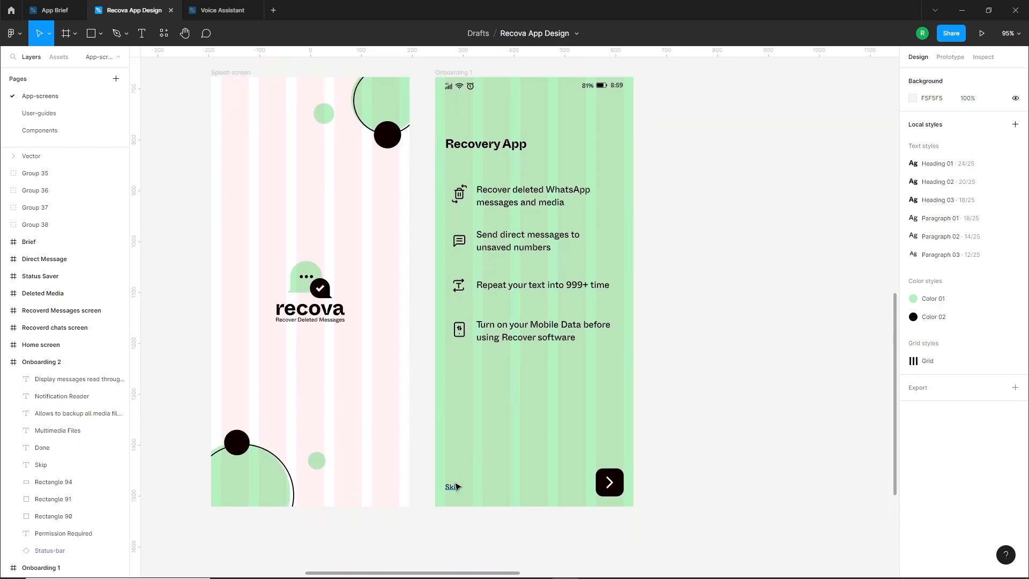
{"action": "left_click_drag", "start_coordinate": [456, 486], "coordinate": [454, 487]}
{"action": "scroll", "coordinate": [454, 486], "scroll_direction": "down", "scroll_amount": 3}
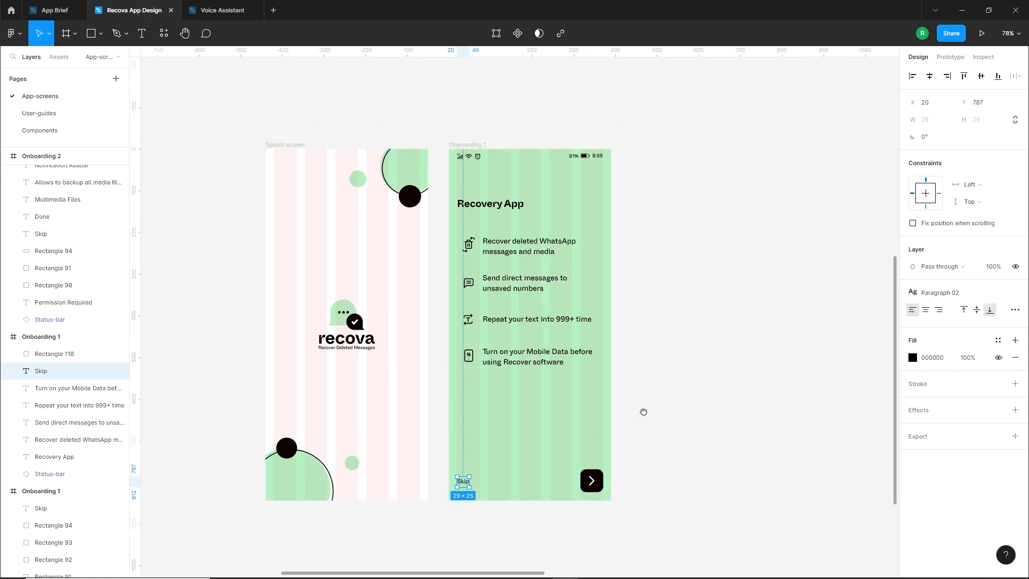
{"action": "left_click_drag", "start_coordinate": [643, 411], "coordinate": [600, 431]}
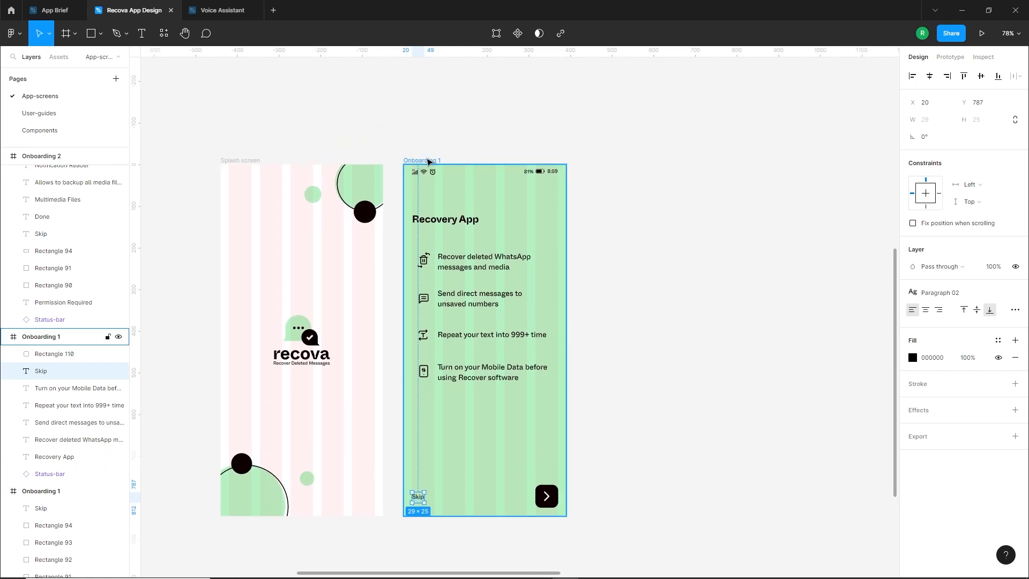
{"action": "left_click", "coordinate": [429, 160]}
{"action": "left_click", "coordinate": [577, 464]}
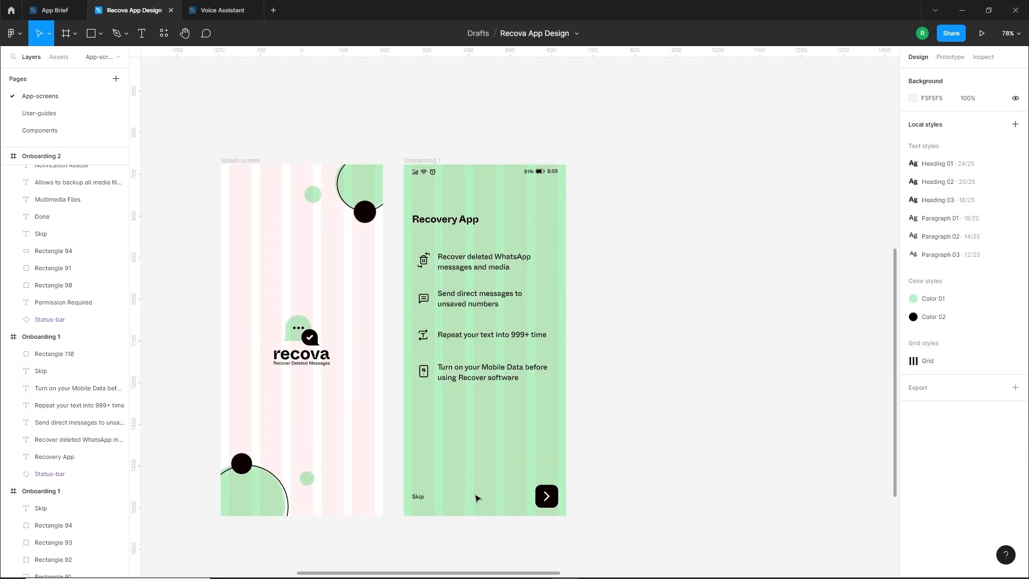
Draw a circle between Skip and the arrow button, set its size to 10 × 10, and fill it black
{"action": "scroll", "coordinate": [492, 503], "scroll_direction": "up", "scroll_amount": 5}
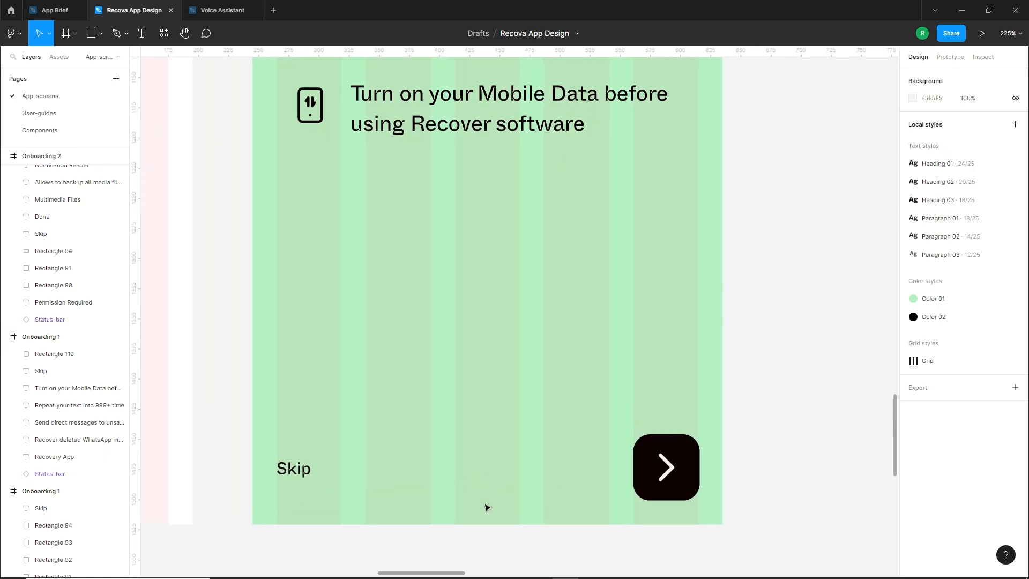
{"action": "left_click", "coordinate": [100, 33]}
{"action": "left_click", "coordinate": [59, 100]}
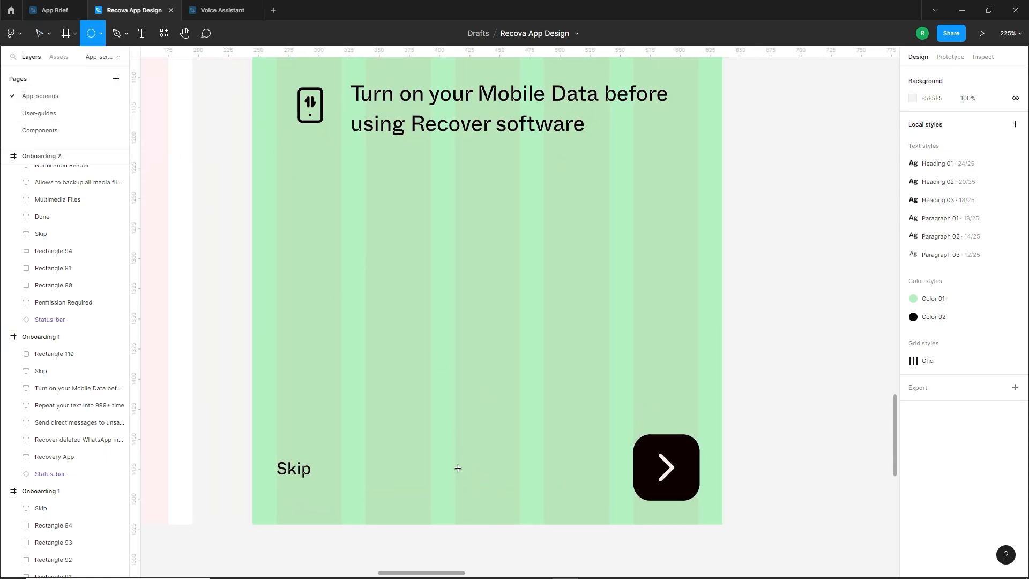
{"action": "left_click_drag", "start_coordinate": [458, 462], "coordinate": [472, 475]}
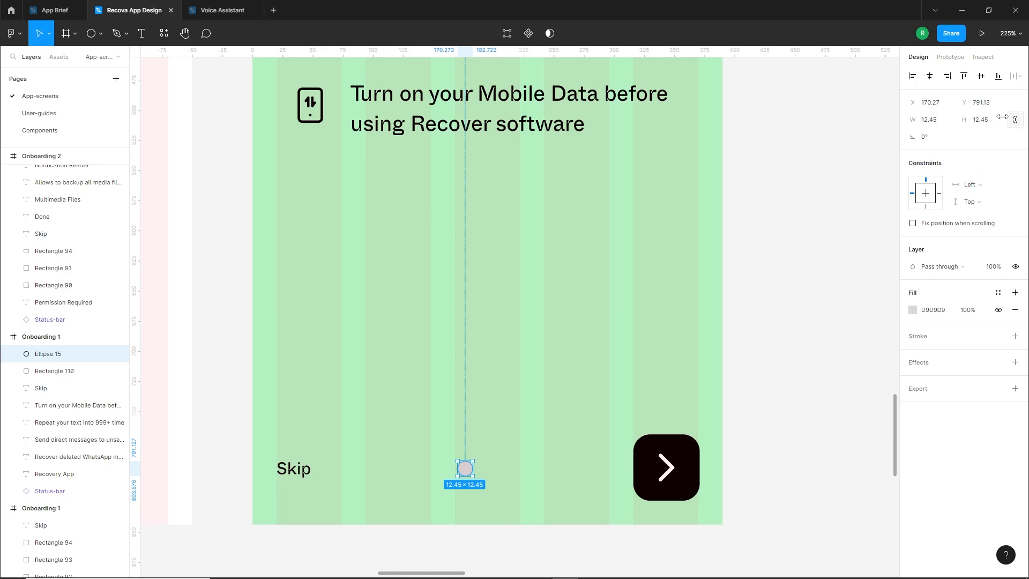
{"action": "left_click", "coordinate": [945, 123]}
{"action": "type", "text": "10"}
{"action": "key", "text": "Return"}
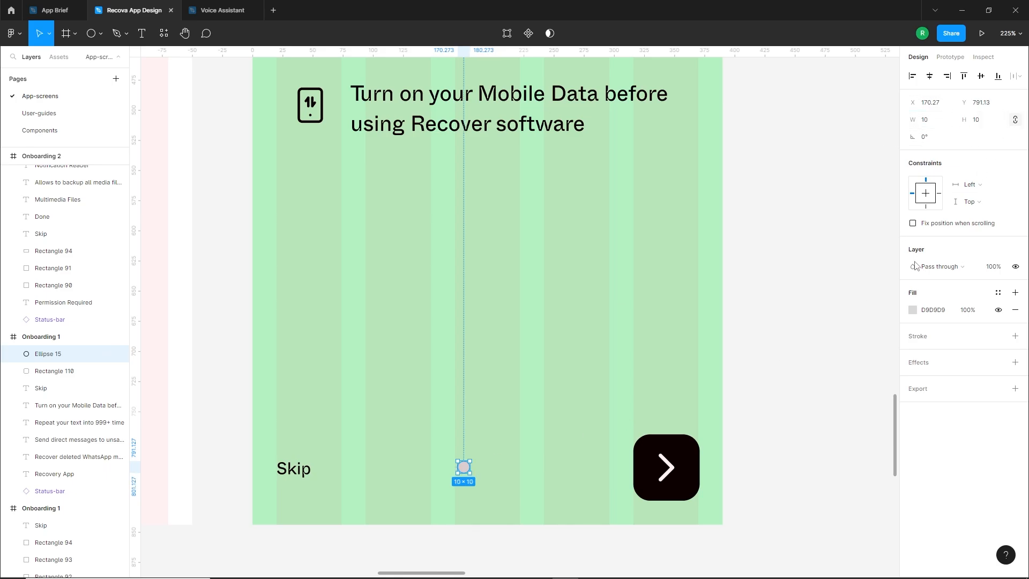
{"action": "left_click", "coordinate": [913, 311]}
{"action": "left_click_drag", "start_coordinate": [782, 420], "coordinate": [769, 440]}
{"action": "left_click", "coordinate": [507, 480]}
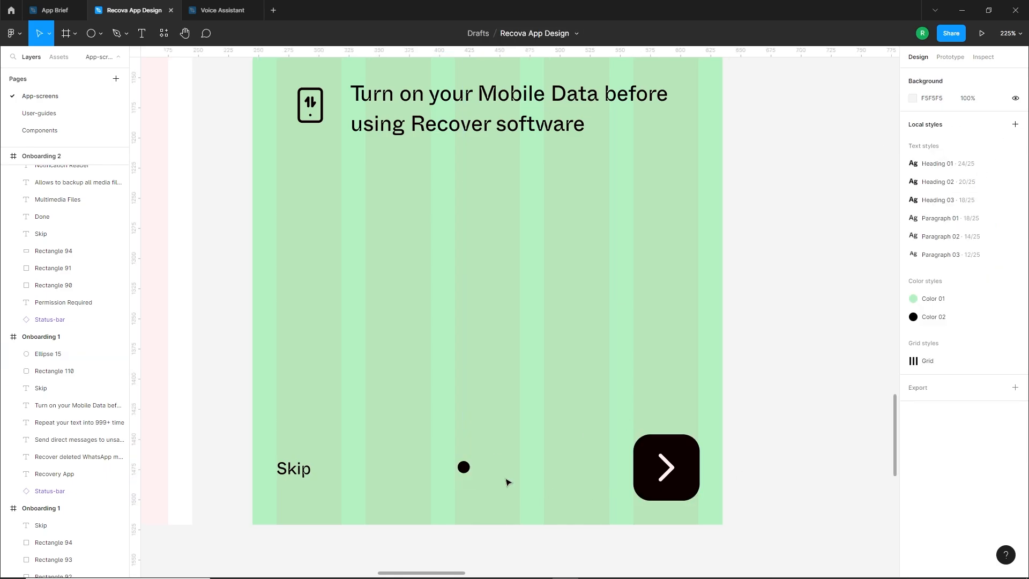
Duplicate the black dot at X 185, Y 797, and give the copy a white fill with a 2 px black inside stroke
{"action": "left_click_drag", "start_coordinate": [465, 470], "coordinate": [483, 483]}
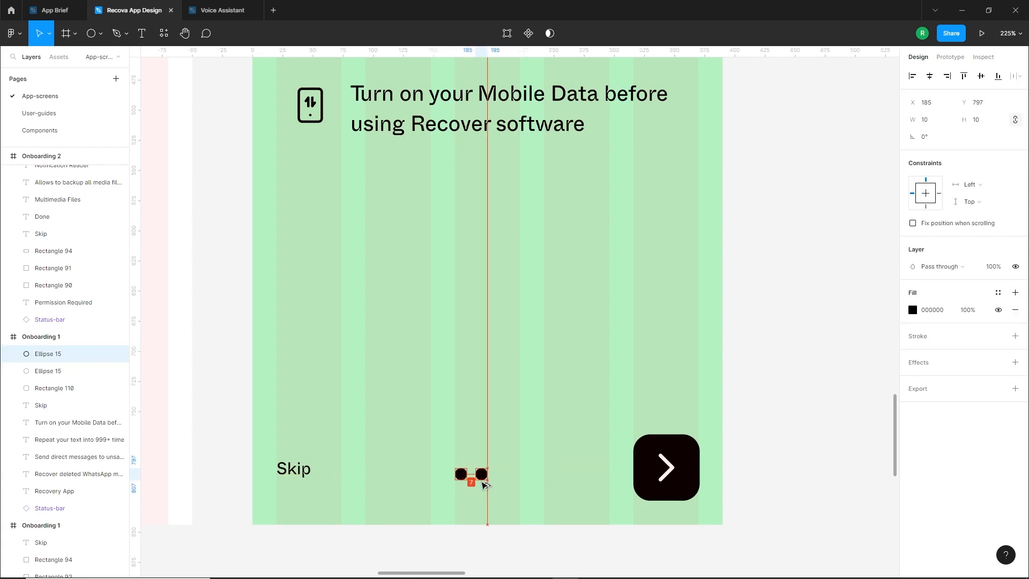
{"action": "left_click", "coordinate": [1015, 311]}
{"action": "left_click", "coordinate": [1016, 320]}
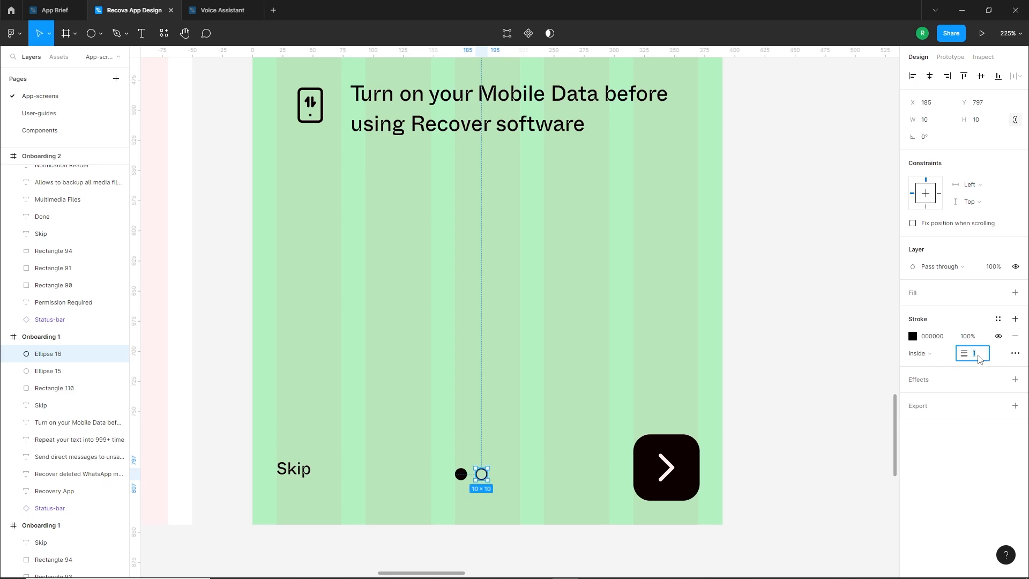
{"action": "key", "text": "Up"}
{"action": "left_click", "coordinate": [914, 338]}
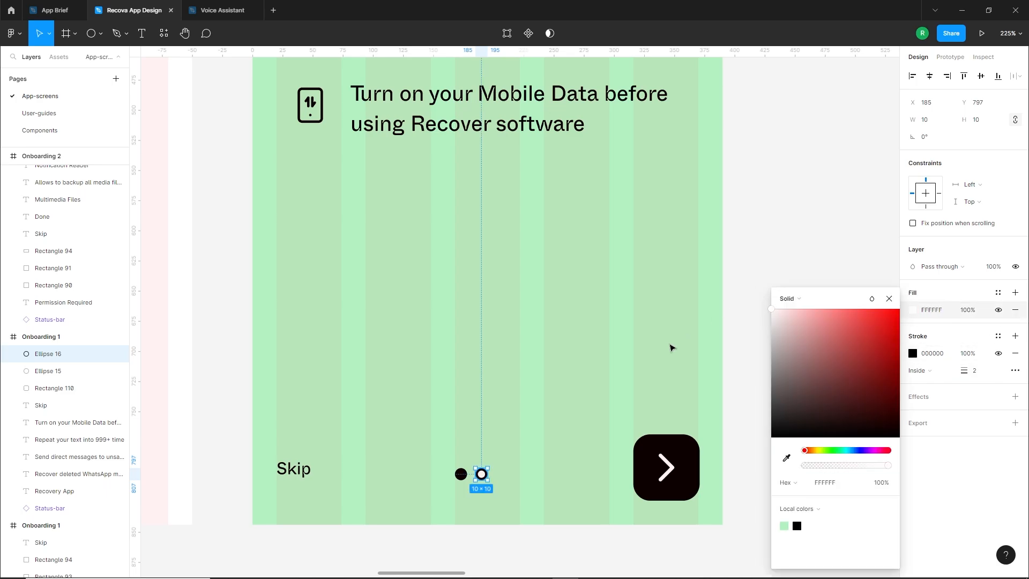
{"action": "left_click", "coordinate": [588, 448]}
Group the two pagination dots, centre the group horizontally on Onboarding 1, and align it vertically with the arrow button
{"action": "scroll", "coordinate": [588, 447], "scroll_direction": "down", "scroll_amount": 2}
{"action": "scroll", "coordinate": [462, 494], "scroll_direction": "up", "scroll_amount": 5}
{"action": "left_click_drag", "start_coordinate": [532, 491], "coordinate": [448, 437]}
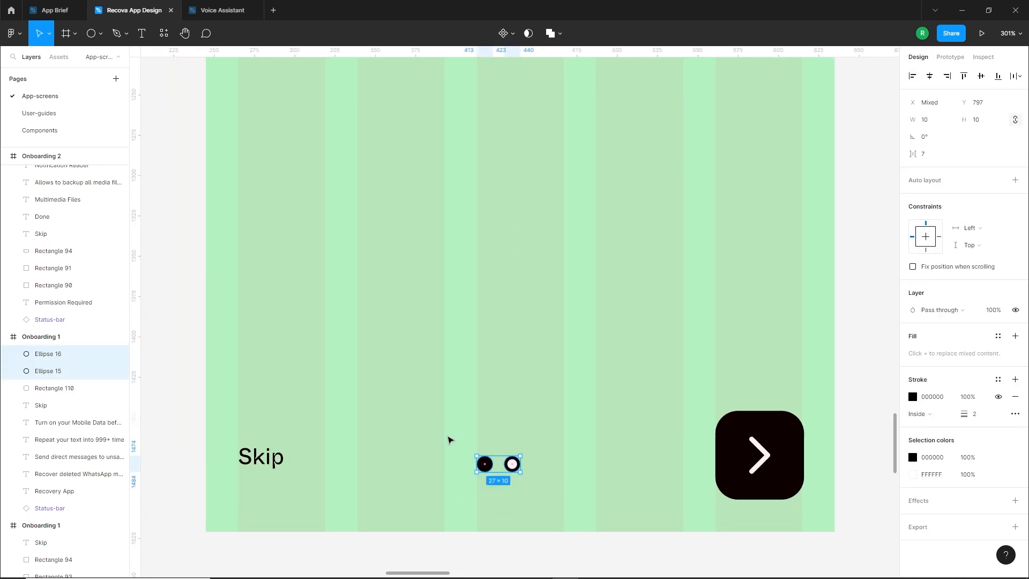
{"action": "key", "text": "ctrl+g"}
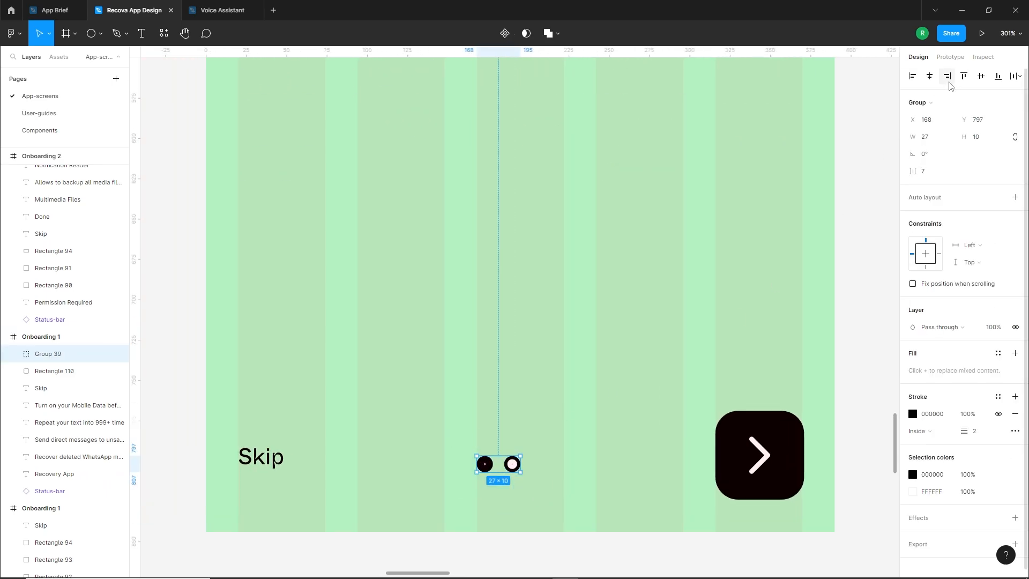
{"action": "left_click", "coordinate": [930, 77]}
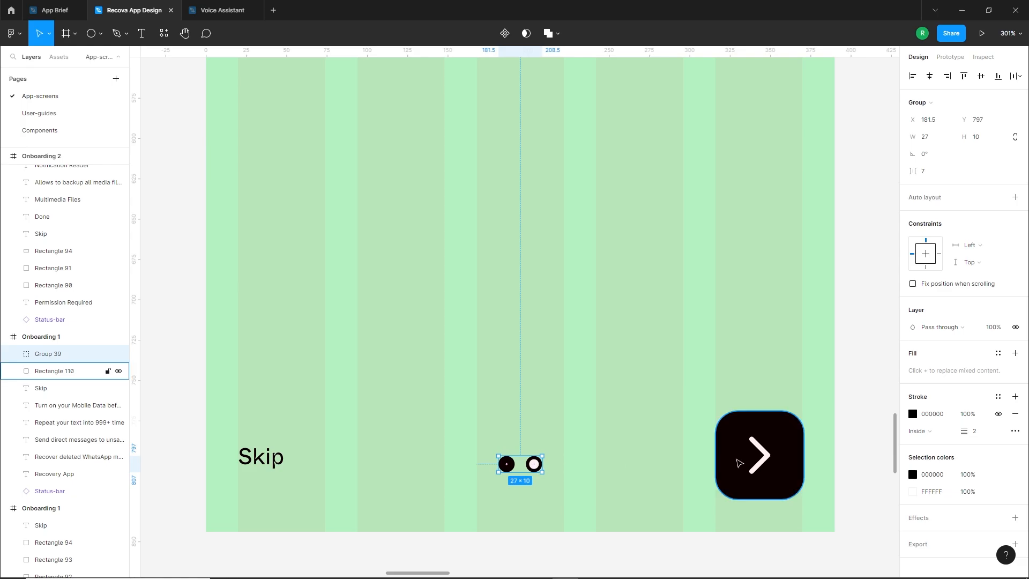
{"action": "left_click", "coordinate": [739, 460], "text": "shift"}
{"action": "left_click", "coordinate": [982, 77]}
{"action": "left_click", "coordinate": [599, 444]}
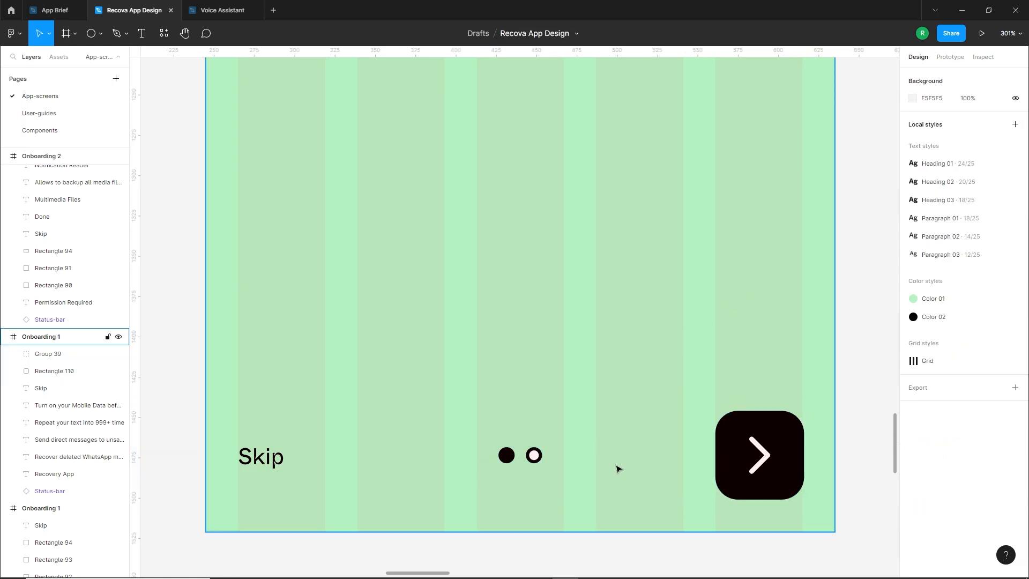
Duplicate the Onboarding 1 frame and place the copy beside it
{"action": "scroll", "coordinate": [615, 464], "scroll_direction": "down", "scroll_amount": 5}
{"action": "left_click_drag", "start_coordinate": [766, 331], "coordinate": [658, 408]}
{"action": "scroll", "coordinate": [658, 407], "scroll_direction": "down", "scroll_amount": 4}
{"action": "scroll", "coordinate": [593, 381], "scroll_direction": "right", "scroll_amount": 1}
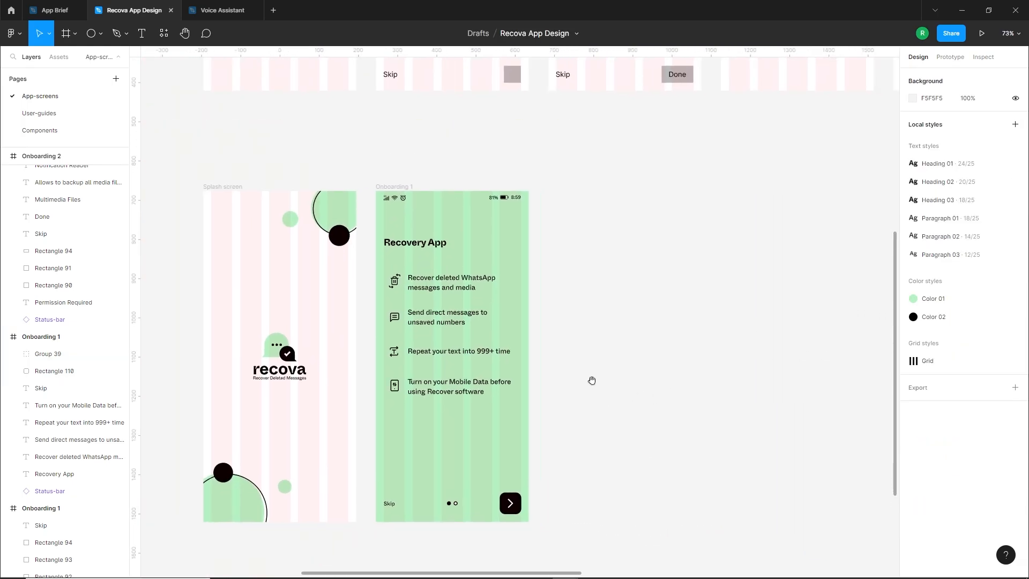
{"action": "left_click", "coordinate": [399, 190]}
{"action": "left_click_drag", "start_coordinate": [399, 190], "coordinate": [571, 205]}
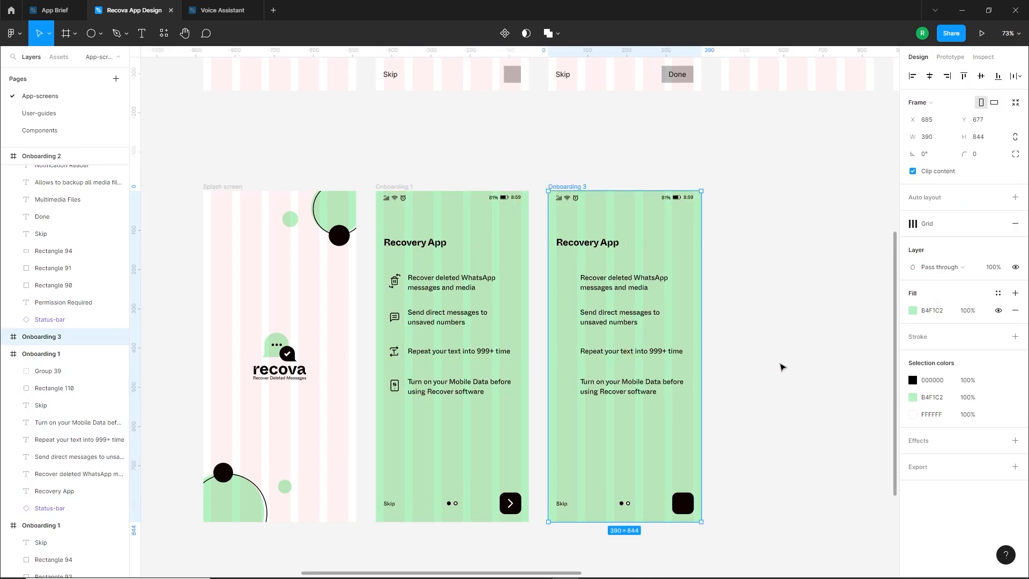
{"action": "left_click", "coordinate": [781, 366]}
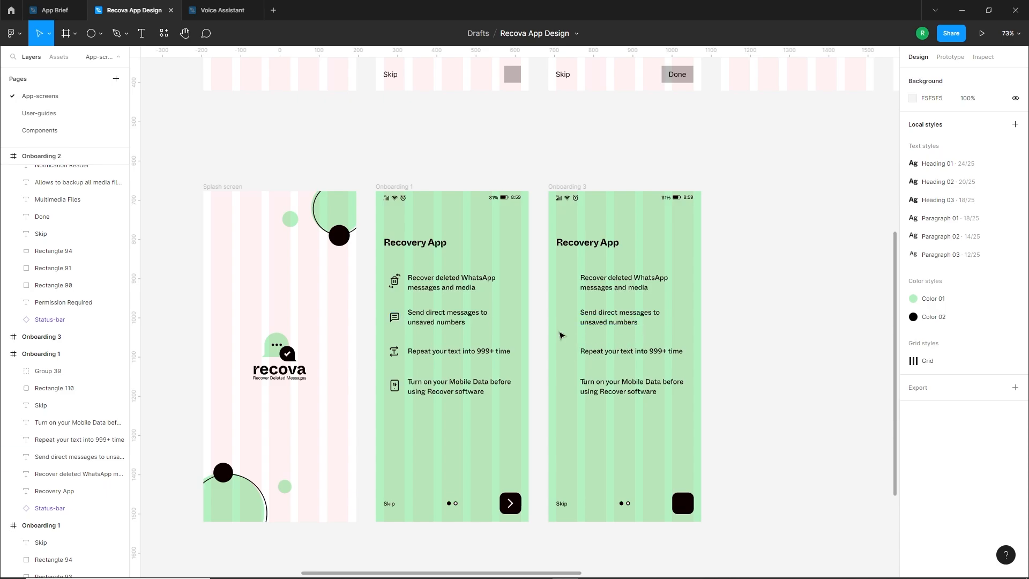
Move the four list icon groups into the Onboarding 1 frame in the layer hierarchy and nudge them 2 px right
{"action": "left_click_drag", "start_coordinate": [391, 293], "coordinate": [399, 397]}
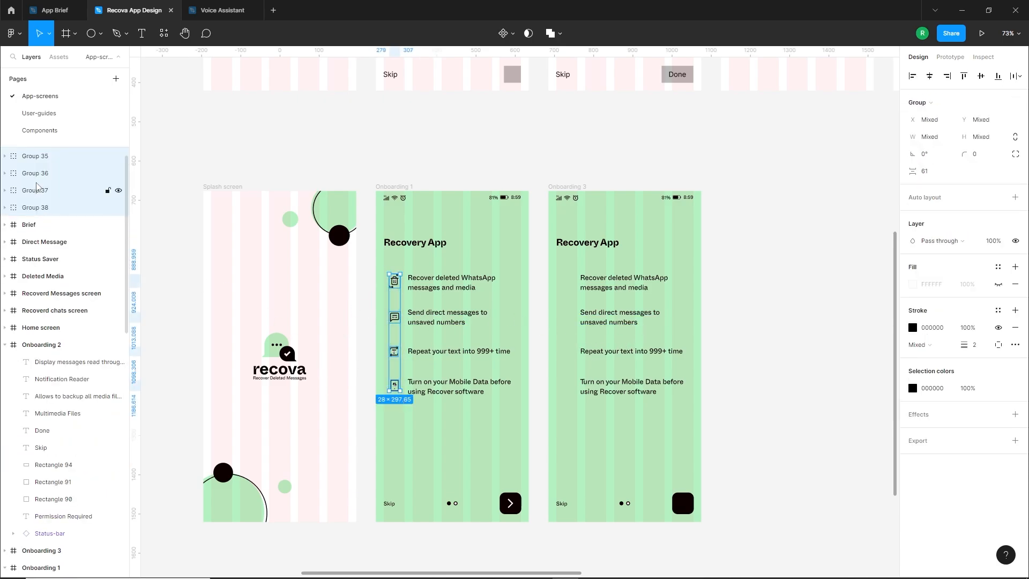
{"action": "mouse_move", "coordinate": [391, 285]}
{"action": "left_mouse_down"}
{"action": "mouse_move", "coordinate": [361, 286]}
{"action": "mouse_move", "coordinate": [392, 293]}
{"action": "left_mouse_up"}
{"action": "scroll", "coordinate": [386, 307], "scroll_direction": "up", "scroll_amount": 5}
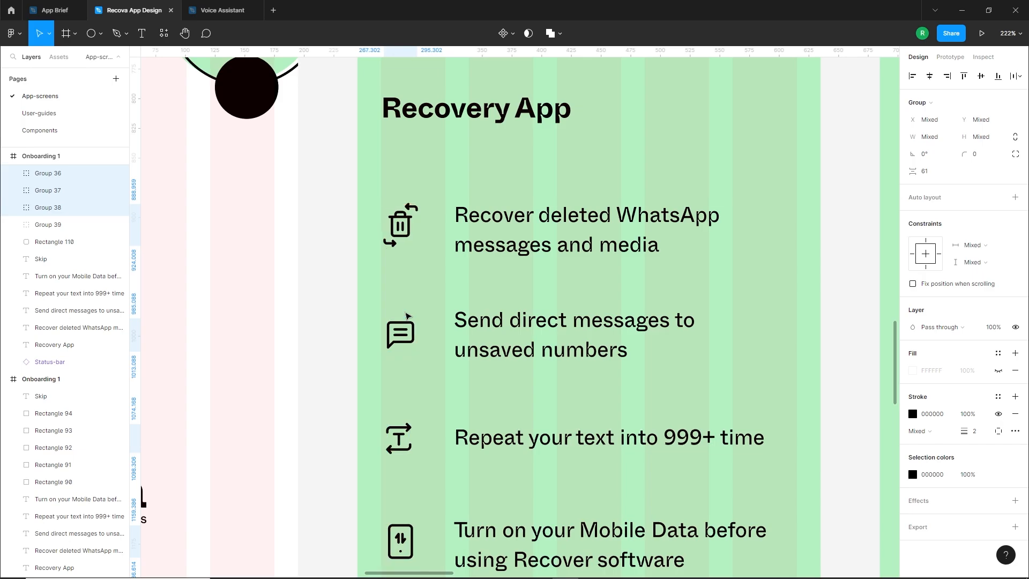
{"action": "scroll", "coordinate": [433, 316], "scroll_direction": "down", "scroll_amount": 5}
{"action": "key", "text": "Right"}
{"action": "key", "text": "Right"}
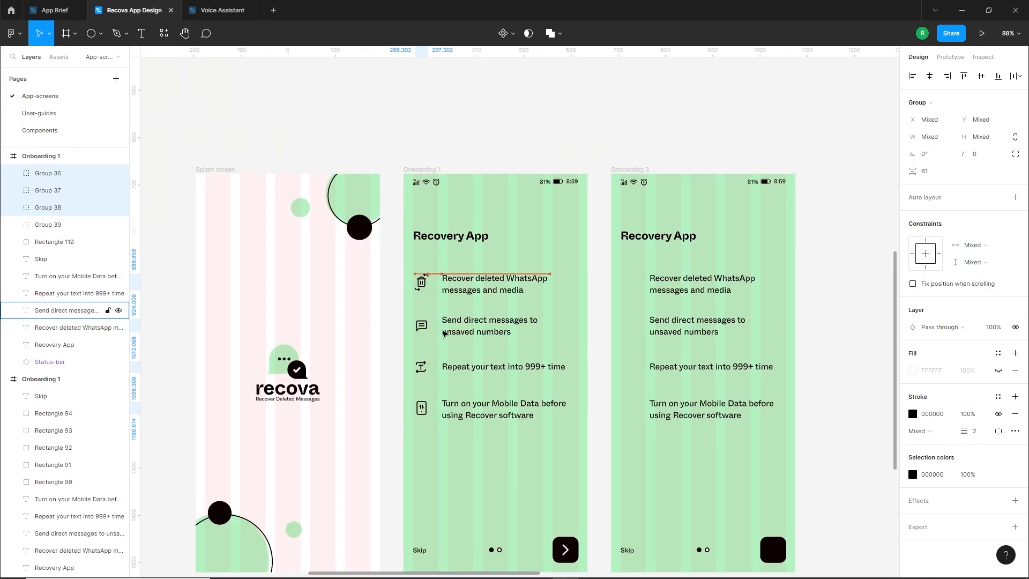
{"action": "scroll", "coordinate": [447, 473], "scroll_direction": "down", "scroll_amount": 2}
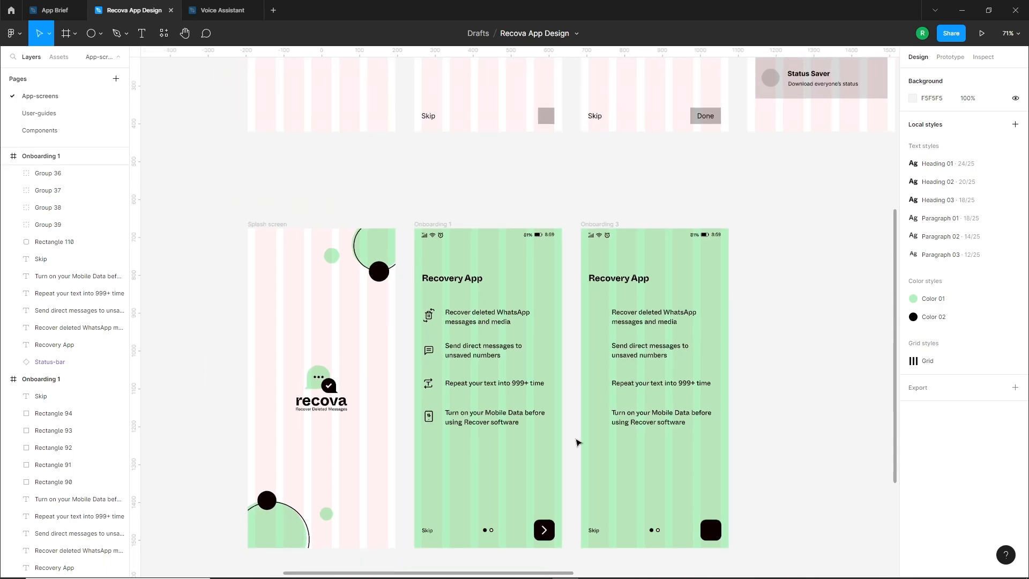
Replace the copied screen that lacks icons with a fresh duplicate of Onboarding 1, and rename it Onboarding 2
{"action": "left_click", "coordinate": [595, 220]}
{"action": "key", "text": "Delete"}
{"action": "left_click_drag", "start_coordinate": [403, 222], "coordinate": [575, 227]}
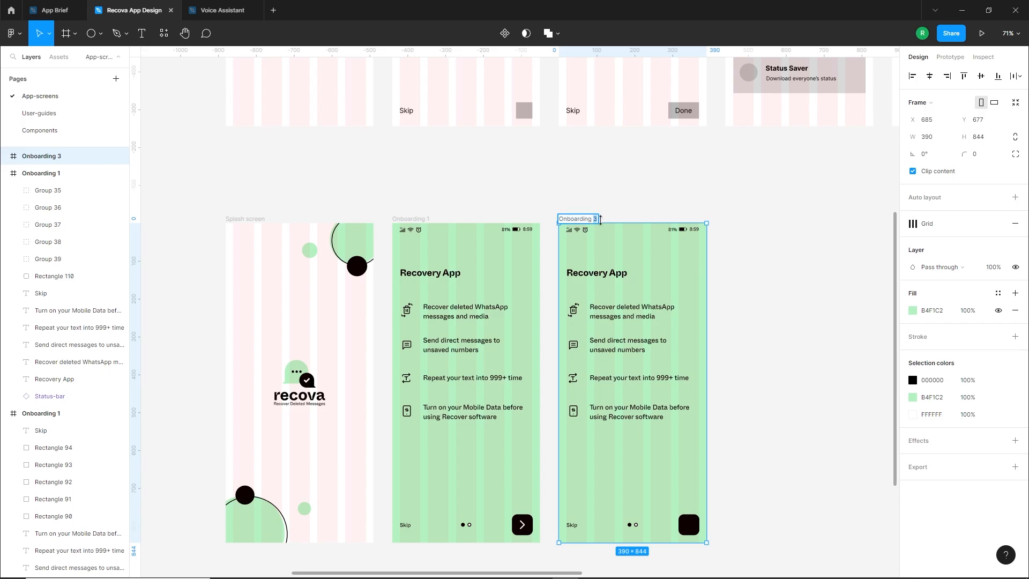
{"action": "type", "text": "2"}
{"action": "left_click", "coordinate": [753, 356]}
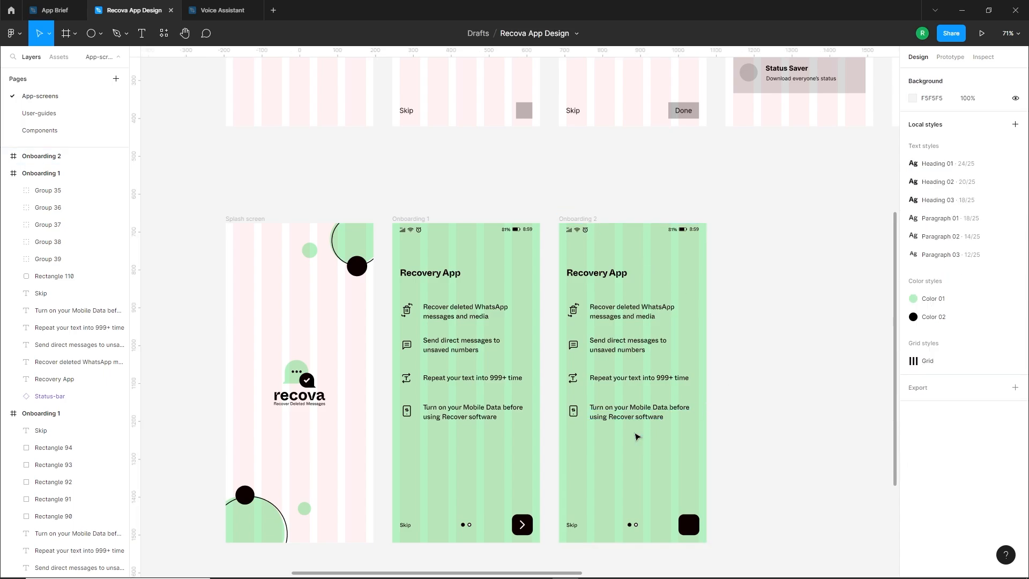
Copy the Permission Required heading from the Onboarding 2 wireframe onto the green Onboarding 2 screen, at X 20 near the Recovery App title
{"action": "scroll", "coordinate": [637, 433], "scroll_direction": "up", "scroll_amount": 5}
{"action": "scroll", "coordinate": [645, 432], "scroll_direction": "down", "scroll_amount": 2, "text": "ctrl"}
{"action": "scroll", "coordinate": [645, 432], "scroll_direction": "down", "scroll_amount": 1}
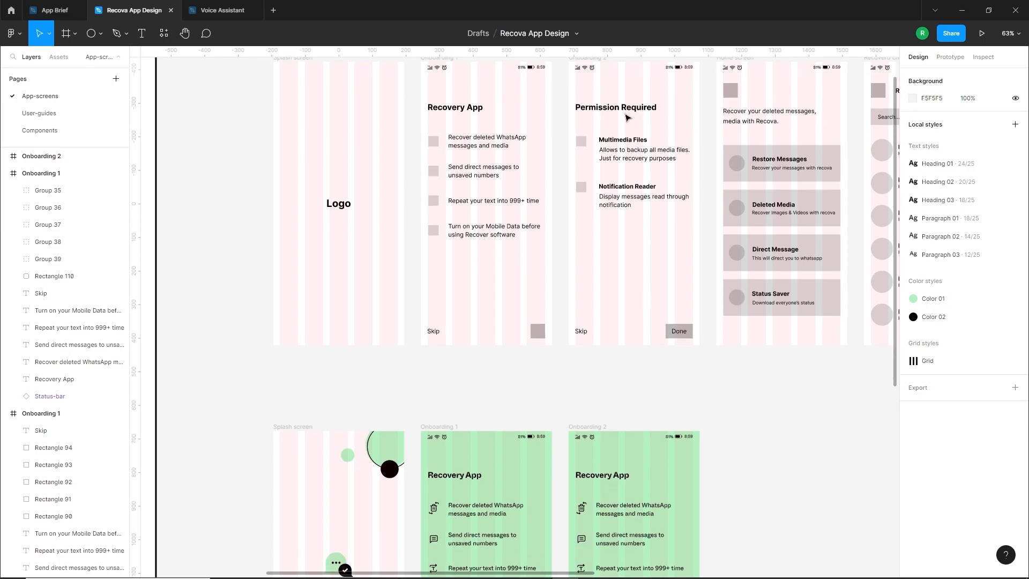
{"action": "left_click", "coordinate": [626, 129]}
{"action": "left_click_drag", "start_coordinate": [624, 145], "coordinate": [639, 489]}
{"action": "scroll", "coordinate": [639, 489], "scroll_direction": "up", "scroll_amount": 5}
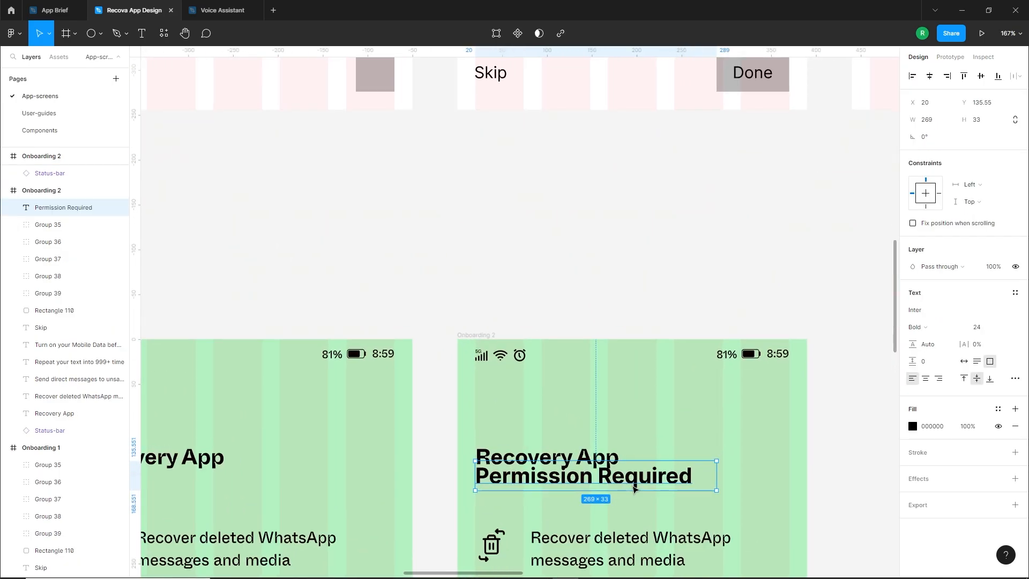
Apply the Heading 01 text style to Permission Required and move it to X 20, Y 119.05, level with the Recovery App title
{"action": "left_click", "coordinate": [1015, 293]}
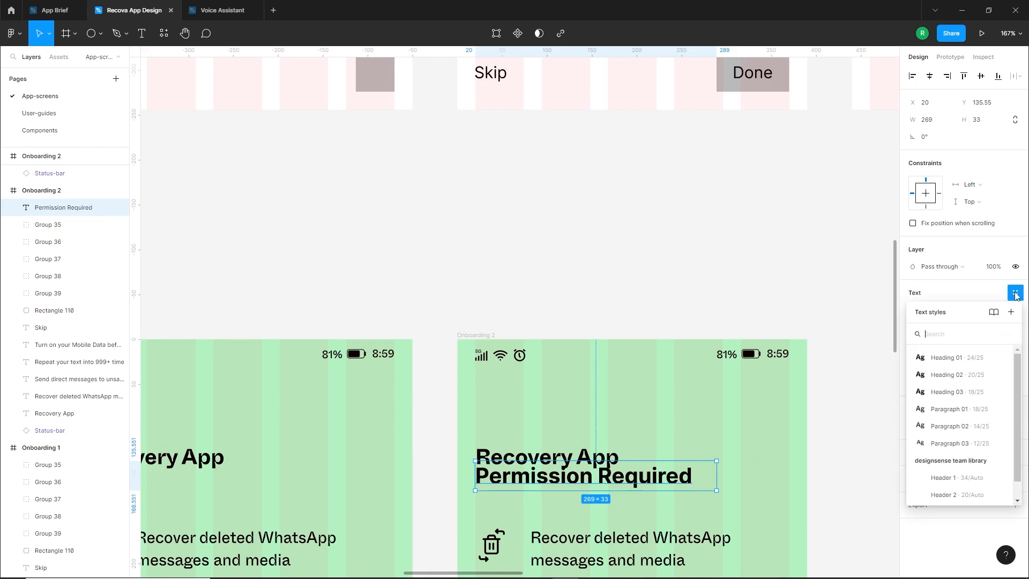
{"action": "left_click", "coordinate": [945, 358]}
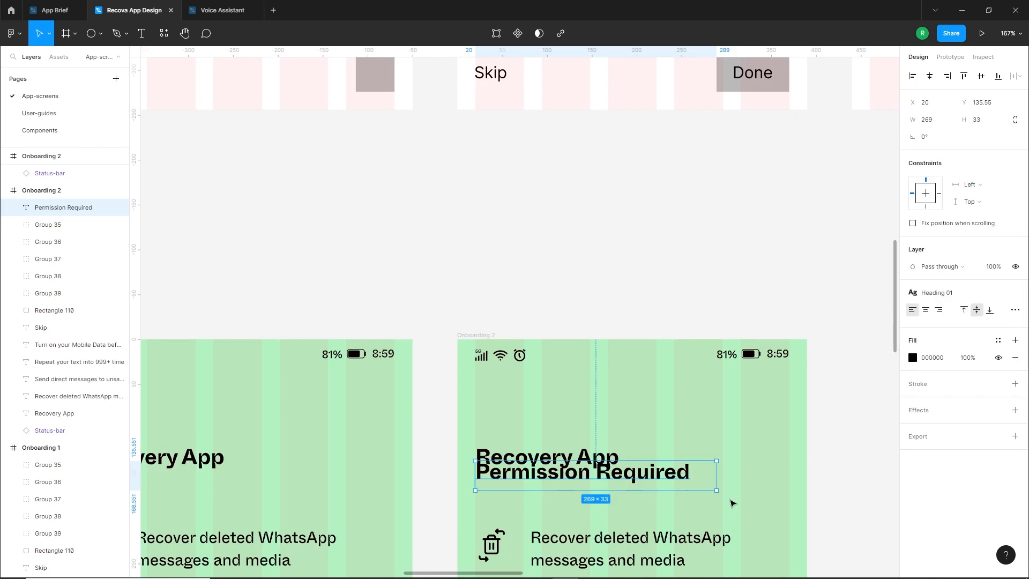
{"action": "left_click_drag", "start_coordinate": [657, 479], "coordinate": [661, 465]}
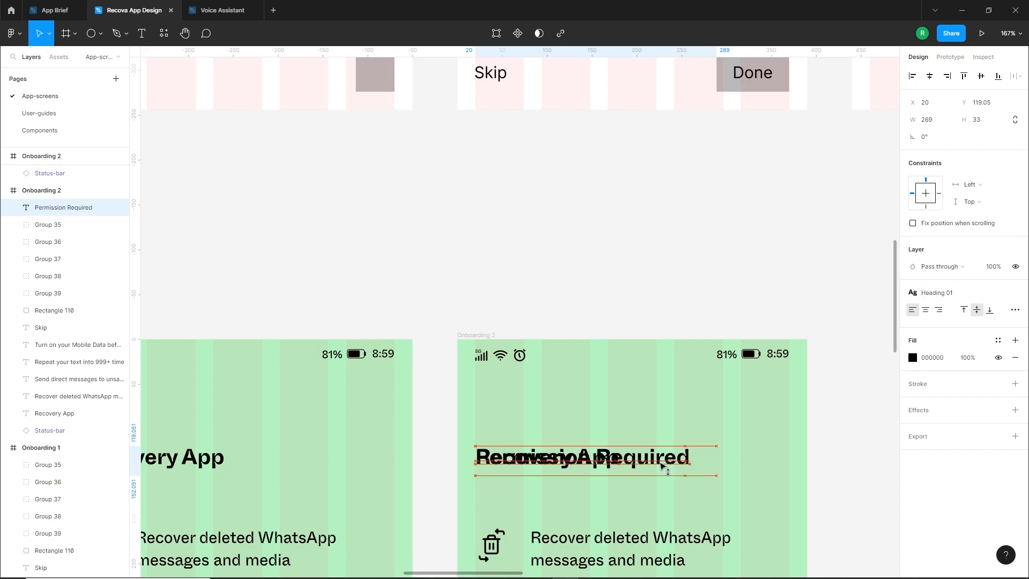
Send Permission Required to the back and delete the overlapping Recovery App title on Onboarding 2
{"action": "key", "text": "["}
{"action": "left_click", "coordinate": [532, 482]}
{"action": "left_click", "coordinate": [521, 468]}
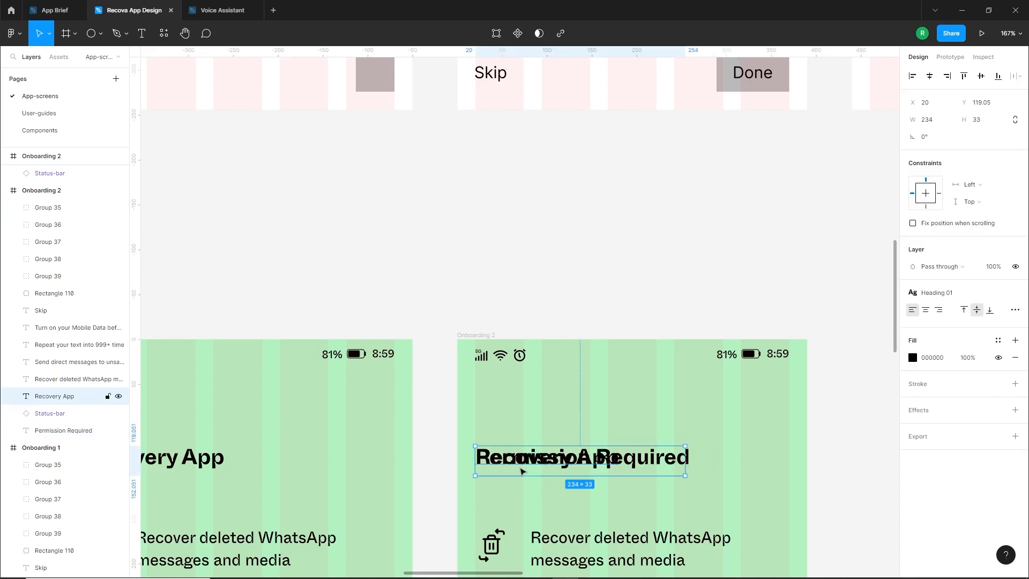
{"action": "key", "text": "Delete"}
Copy the Multimedia Files and Notification Reader headings with their descriptions from the wireframe to below the icon list on green Onboarding 2
{"action": "scroll", "coordinate": [602, 448], "scroll_direction": "down", "scroll_amount": 5}
{"action": "scroll", "coordinate": [595, 429], "scroll_direction": "down", "scroll_amount": 3, "text": "ctrl"}
{"action": "scroll", "coordinate": [593, 423], "scroll_direction": "down", "scroll_amount": 1}
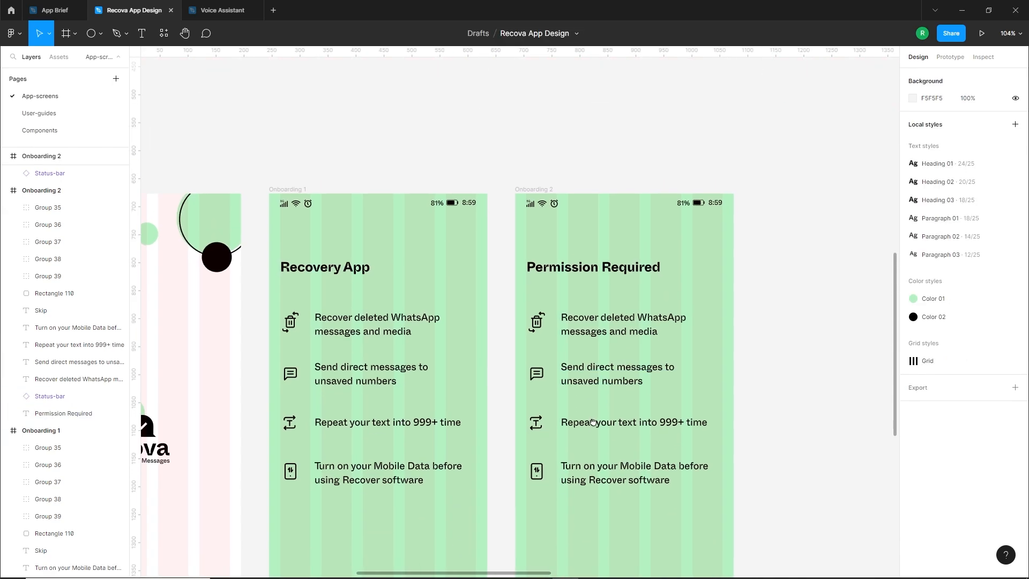
{"action": "scroll", "coordinate": [592, 423], "scroll_direction": "down", "scroll_amount": 3}
{"action": "scroll", "coordinate": [602, 95], "scroll_direction": "down", "scroll_amount": 4, "text": "ctrl"}
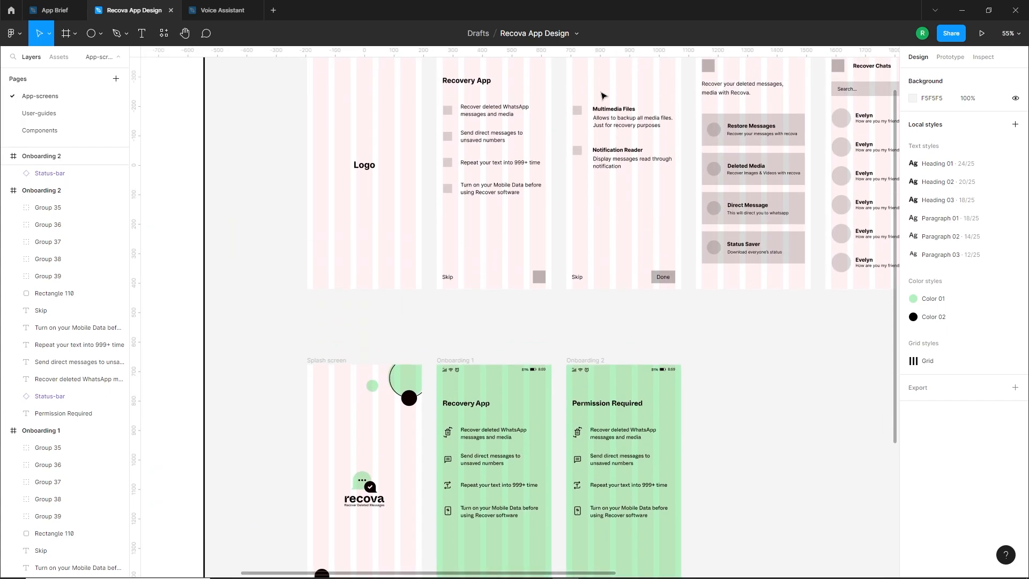
{"action": "left_click_drag", "start_coordinate": [603, 95], "coordinate": [621, 157]}
{"action": "left_click_drag", "start_coordinate": [634, 121], "coordinate": [633, 540]}
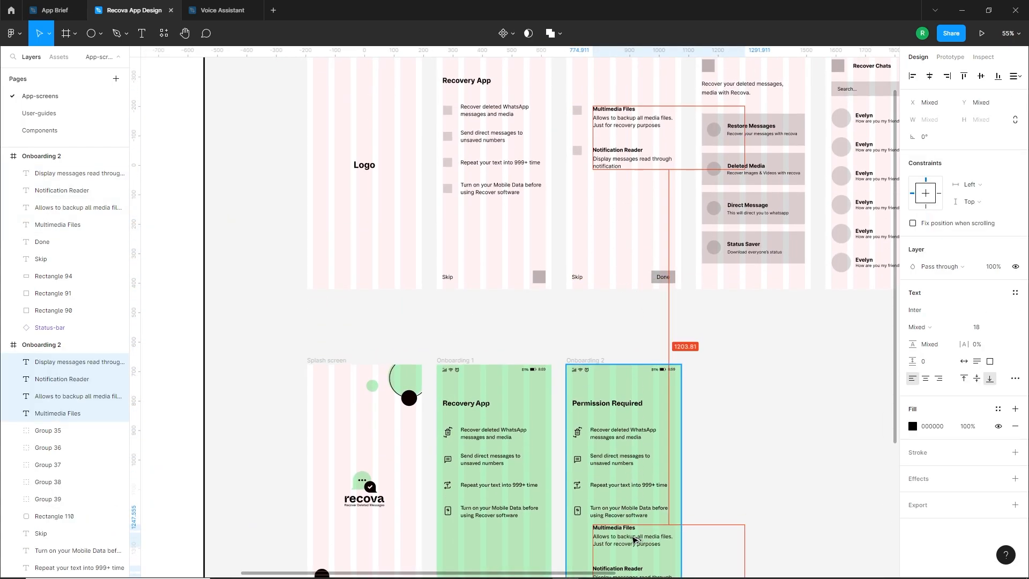
{"action": "left_click", "coordinate": [633, 540]}
{"action": "scroll", "coordinate": [671, 510], "scroll_direction": "up", "scroll_amount": 1}
{"action": "scroll", "coordinate": [667, 515], "scroll_direction": "down", "scroll_amount": 2}
{"action": "scroll", "coordinate": [651, 527], "scroll_direction": "up", "scroll_amount": 4}
{"action": "key", "text": "Escape"}
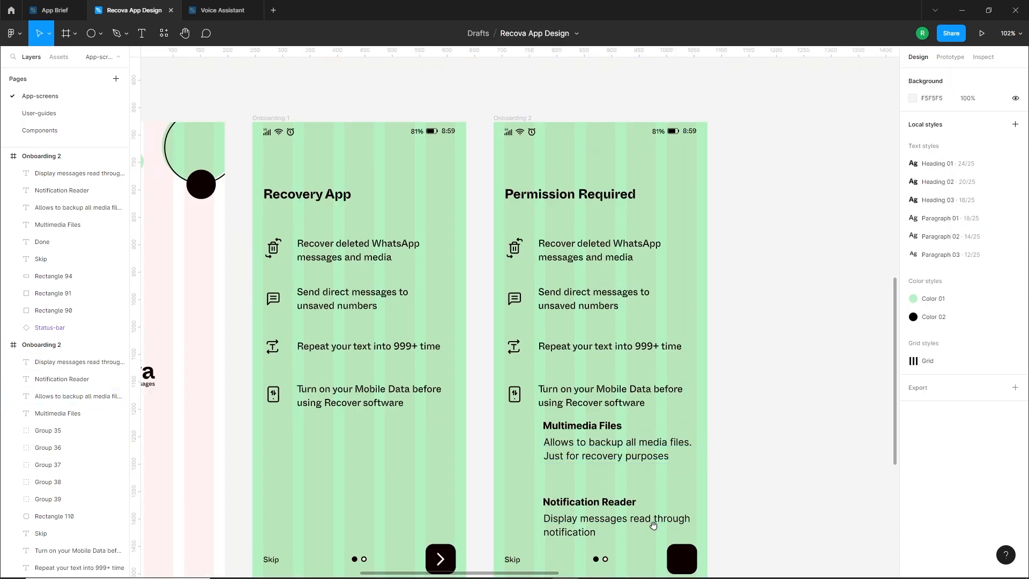
Apply the Heading 03 text style to Multimedia Files and move it down closer to its description
{"action": "scroll", "coordinate": [653, 524], "scroll_direction": "up", "scroll_amount": 3}
{"action": "left_click", "coordinate": [603, 429]}
{"action": "left_click", "coordinate": [1014, 293]}
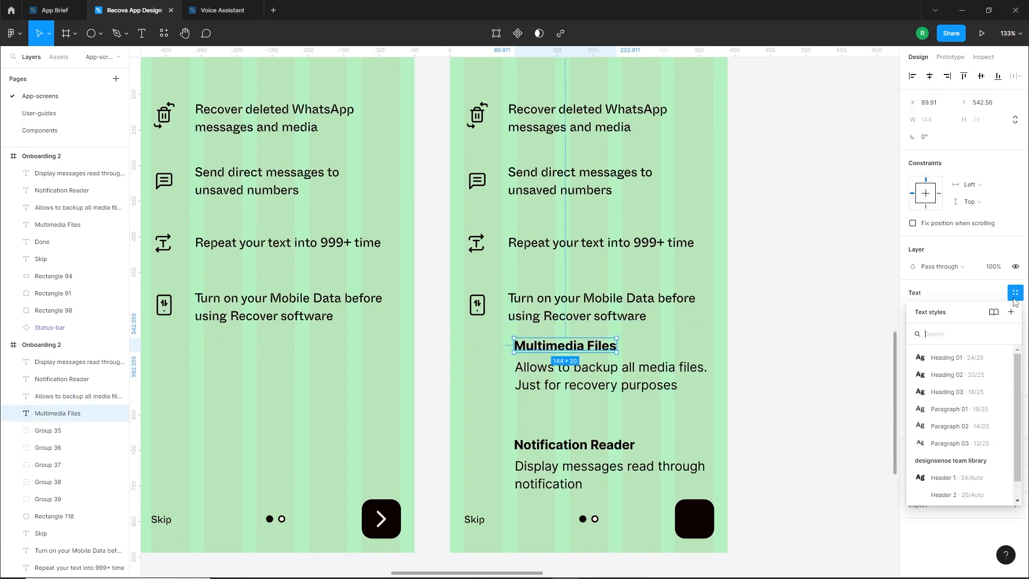
{"action": "left_click", "coordinate": [959, 395]}
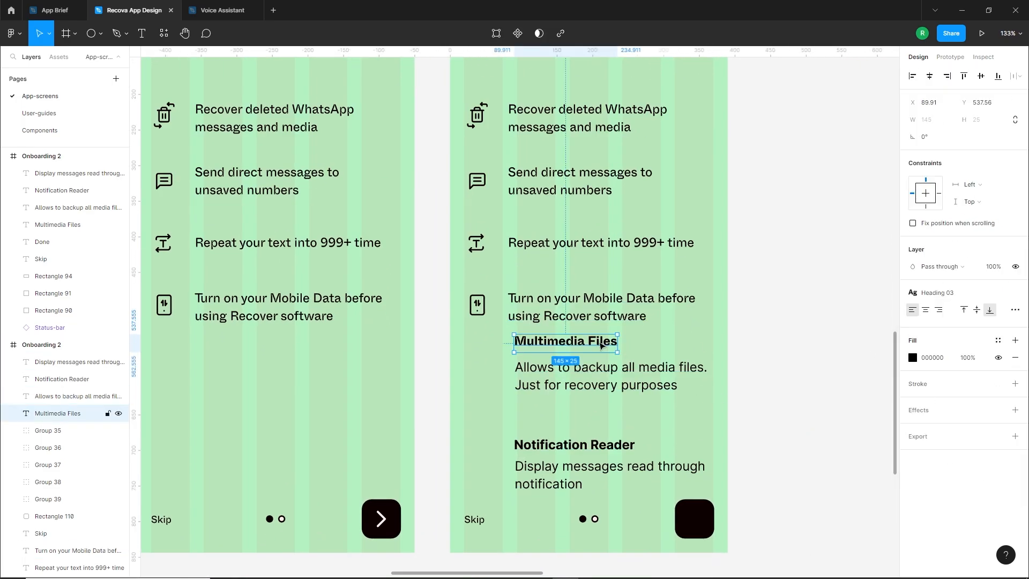
{"action": "left_click_drag", "start_coordinate": [563, 345], "coordinate": [567, 350]}
Apply the Heading 03 text style to Notification Reader and move it down to Y 684.64
{"action": "left_click", "coordinate": [606, 446]}
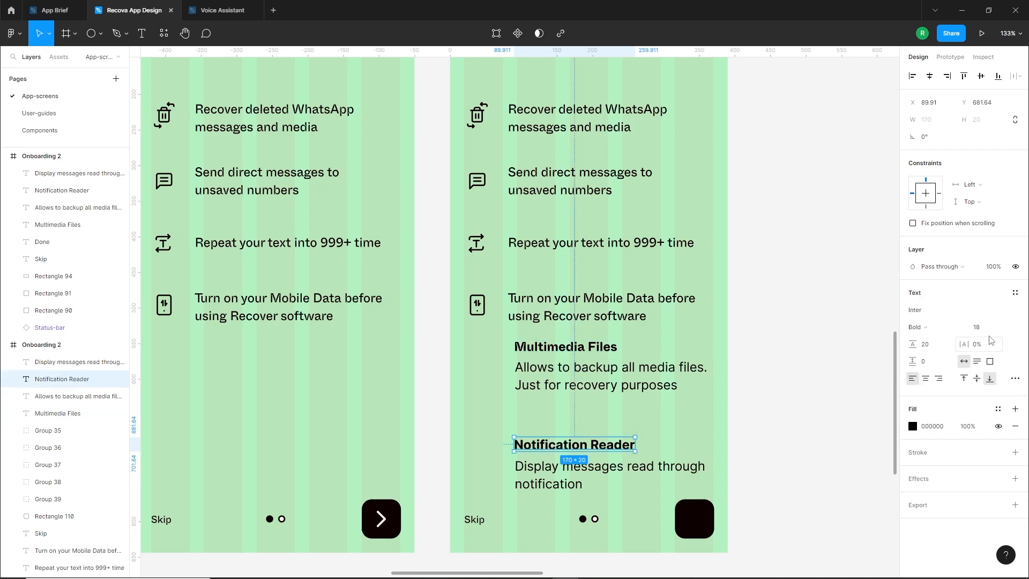
{"action": "left_click", "coordinate": [1014, 293]}
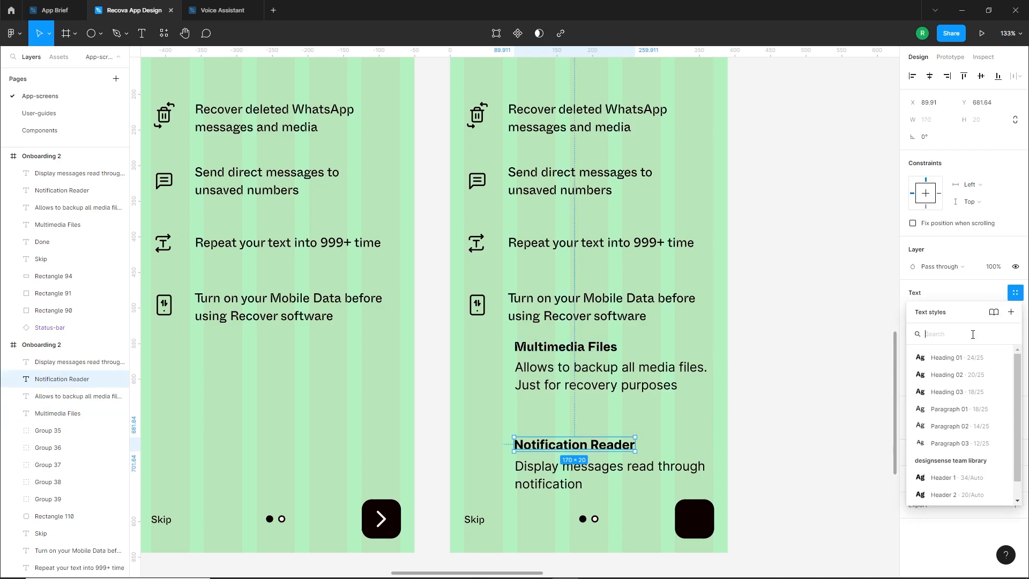
{"action": "left_click", "coordinate": [954, 392]}
{"action": "left_click_drag", "start_coordinate": [619, 445], "coordinate": [619, 446]}
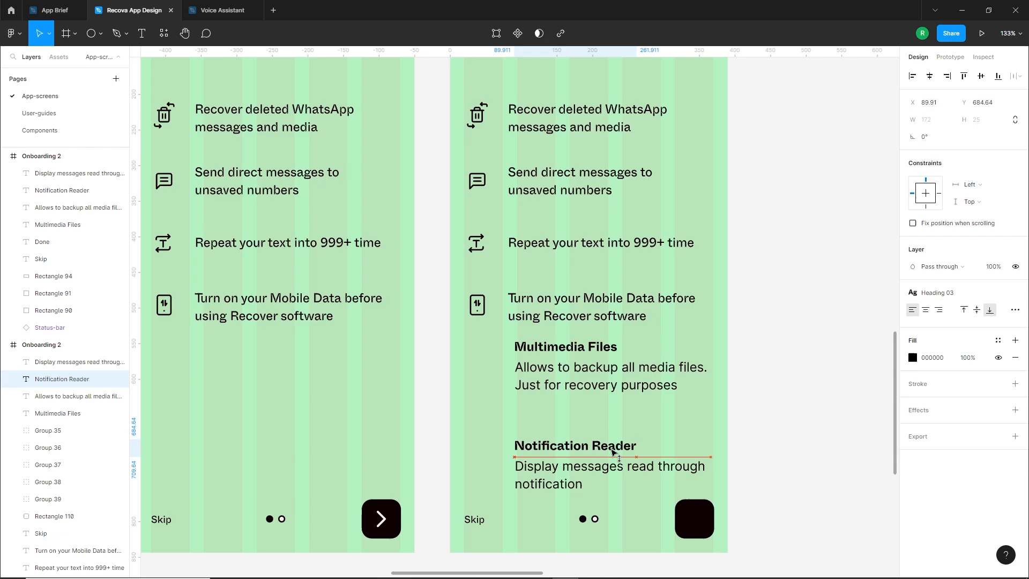
{"action": "left_click", "coordinate": [528, 421]}
Delete the four Onboarding 1 list texts beside the icons on Onboarding 2
{"action": "left_click", "coordinate": [589, 306]}
{"action": "left_click", "coordinate": [595, 242], "text": "shift"}
{"action": "left_click", "coordinate": [579, 182], "text": "shift"}
{"action": "left_click", "coordinate": [577, 130], "text": "shift"}
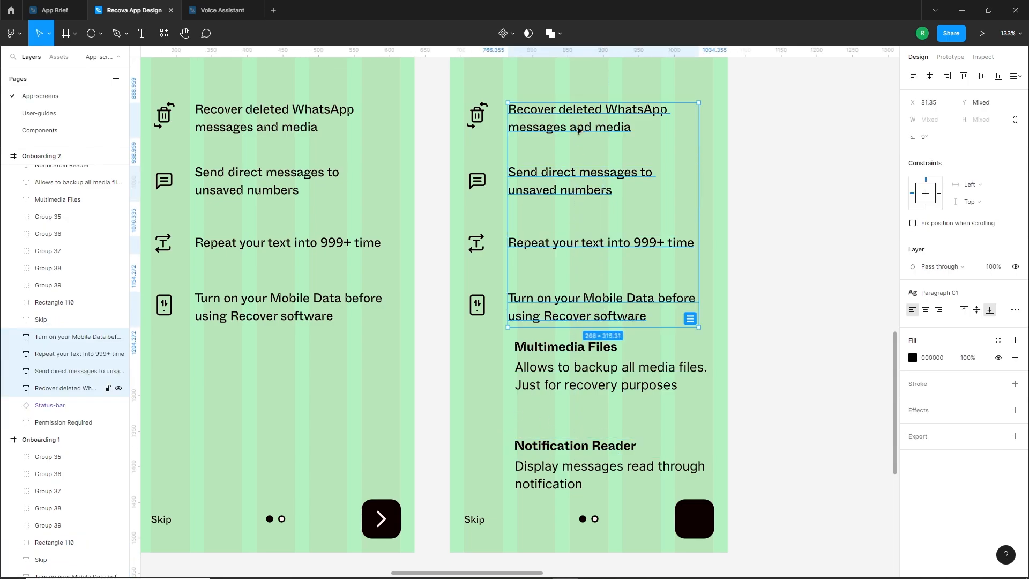
{"action": "key", "text": "Delete"}
Apply the Paragraph 01 text style to both permission descriptions and shift them slightly down below their headings
{"action": "left_click", "coordinate": [558, 476]}
{"action": "left_click", "coordinate": [579, 367], "text": "shift"}
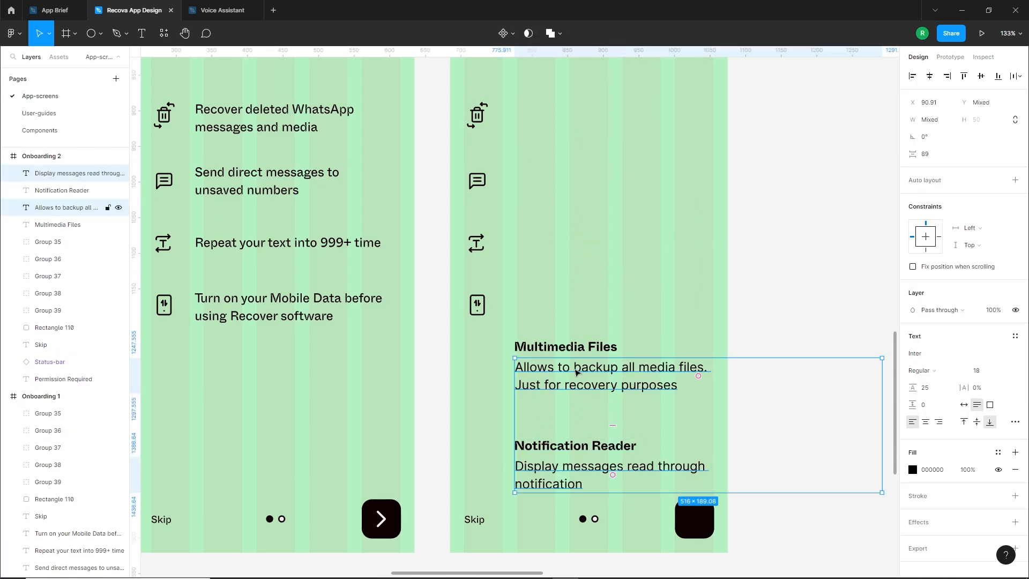
{"action": "left_click", "coordinate": [1015, 336]}
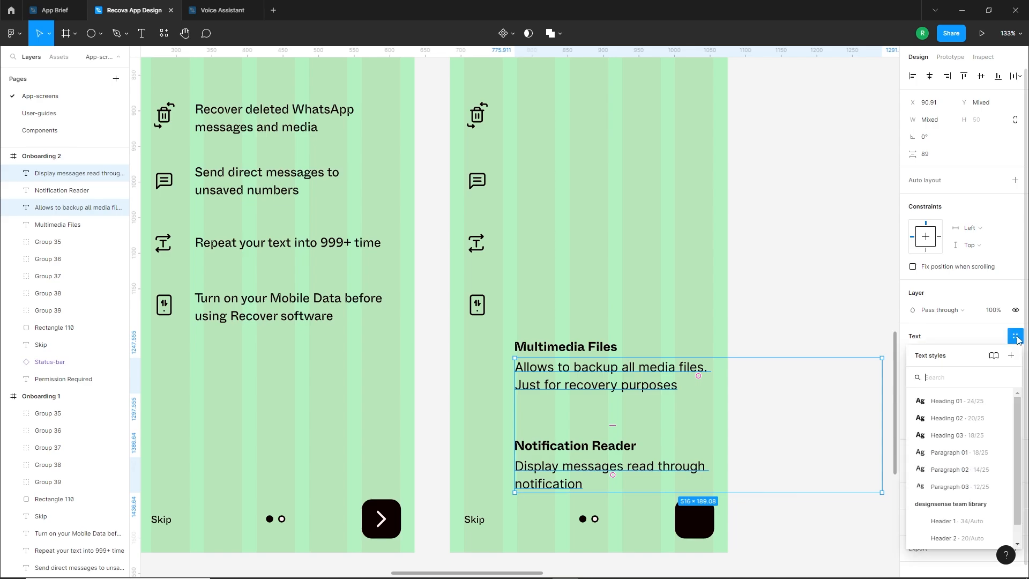
{"action": "left_click", "coordinate": [957, 453]}
{"action": "left_click", "coordinate": [507, 423]}
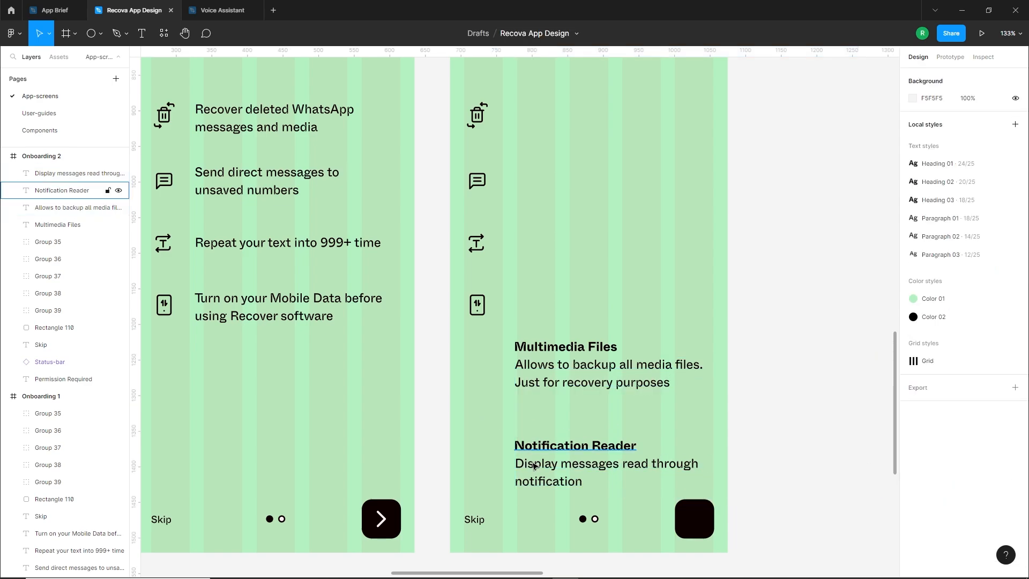
{"action": "left_click", "coordinate": [589, 474]}
{"action": "left_click", "coordinate": [445, 373]}
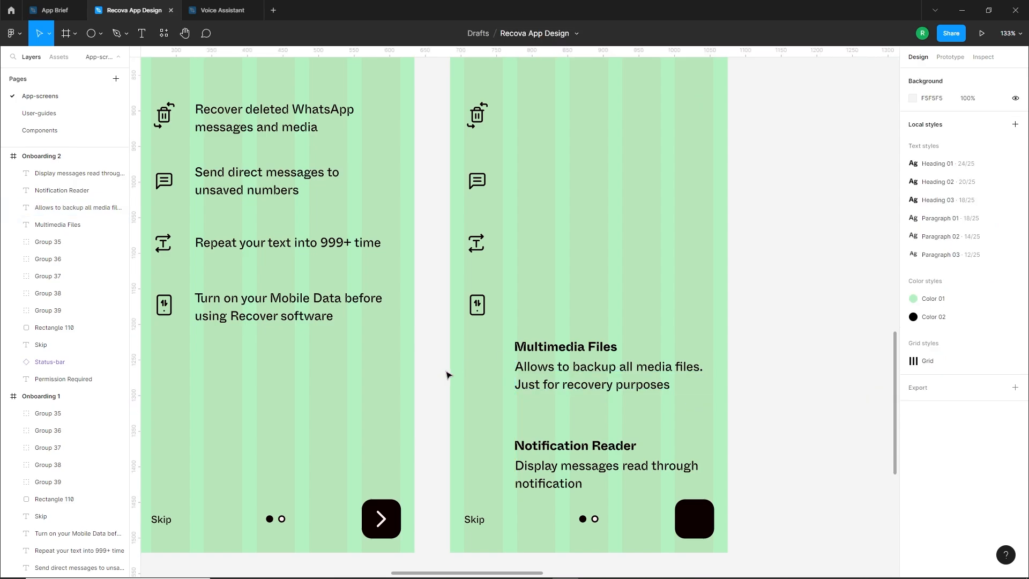
Move the Multimedia Files and Notification Reader texts up beneath Permission Required, with Multimedia Files beside the trash icon
{"action": "left_click_drag", "start_coordinate": [487, 342], "coordinate": [587, 478]}
{"action": "scroll", "coordinate": [587, 478], "scroll_direction": "up", "scroll_amount": 2}
{"action": "left_click_drag", "start_coordinate": [600, 436], "coordinate": [600, 202]}
{"action": "left_click", "coordinate": [578, 336]}
{"action": "scroll", "coordinate": [576, 338], "scroll_direction": "down", "scroll_amount": 1}
{"action": "left_click_drag", "start_coordinate": [576, 337], "coordinate": [632, 384]}
{"action": "scroll", "coordinate": [677, 323], "scroll_direction": "up", "scroll_amount": 3}
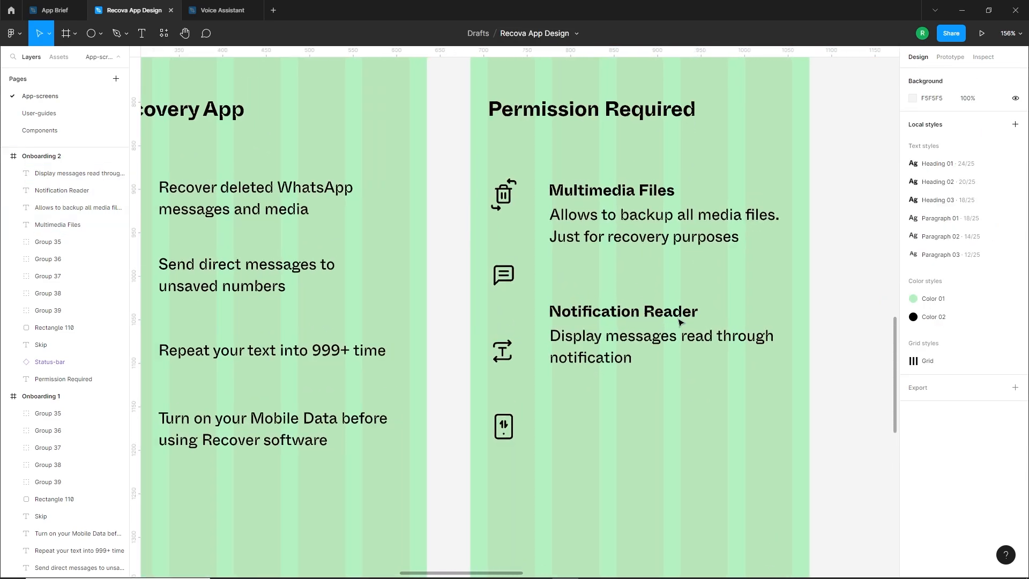
{"action": "scroll", "coordinate": [581, 190], "scroll_direction": "up", "scroll_amount": 1}
{"action": "left_click_drag", "start_coordinate": [581, 191], "coordinate": [698, 414]}
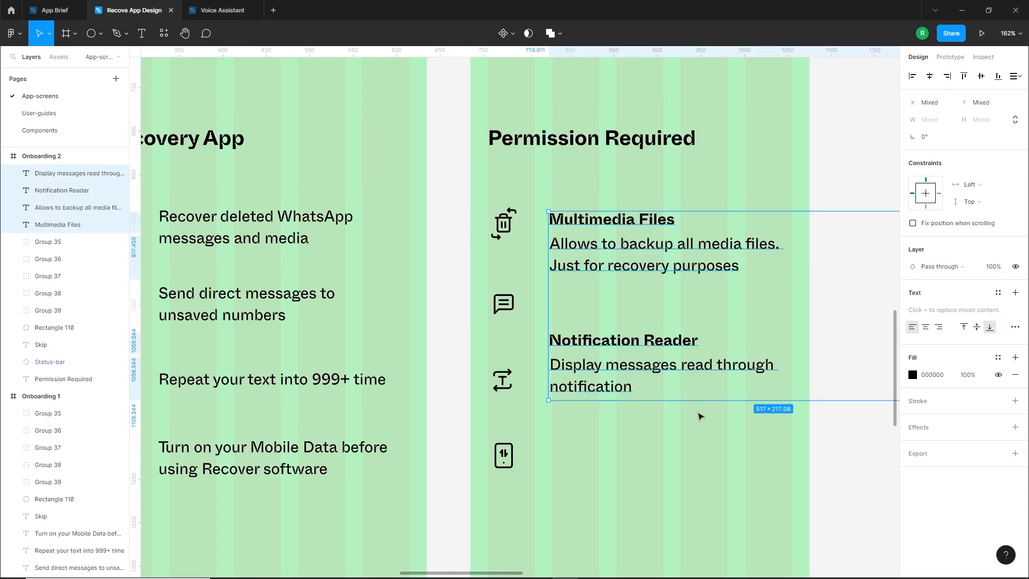
Delete the four list icons copied from Onboarding 1 beside the permission texts on Onboarding 2
{"action": "left_click", "coordinate": [659, 466]}
{"action": "scroll", "coordinate": [633, 436], "scroll_direction": "down", "scroll_amount": 1}
{"action": "left_click_drag", "start_coordinate": [632, 437], "coordinate": [635, 464]}
{"action": "left_click_drag", "start_coordinate": [508, 520], "coordinate": [505, 253]}
{"action": "key", "text": "Delete"}
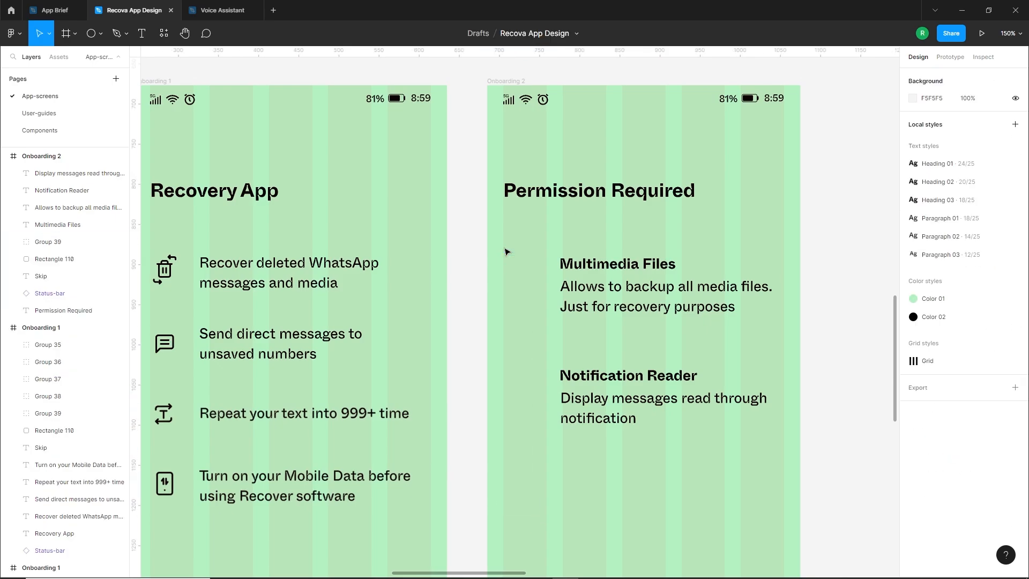
Insert the upload-cloud icon from the Feather Icons plugin and place it beside Multimedia Files at 28 × 28
{"action": "right_click", "coordinate": [523, 270]}
{"action": "mouse_move", "coordinate": [560, 485]}
{"action": "left_click", "coordinate": [670, 297]}
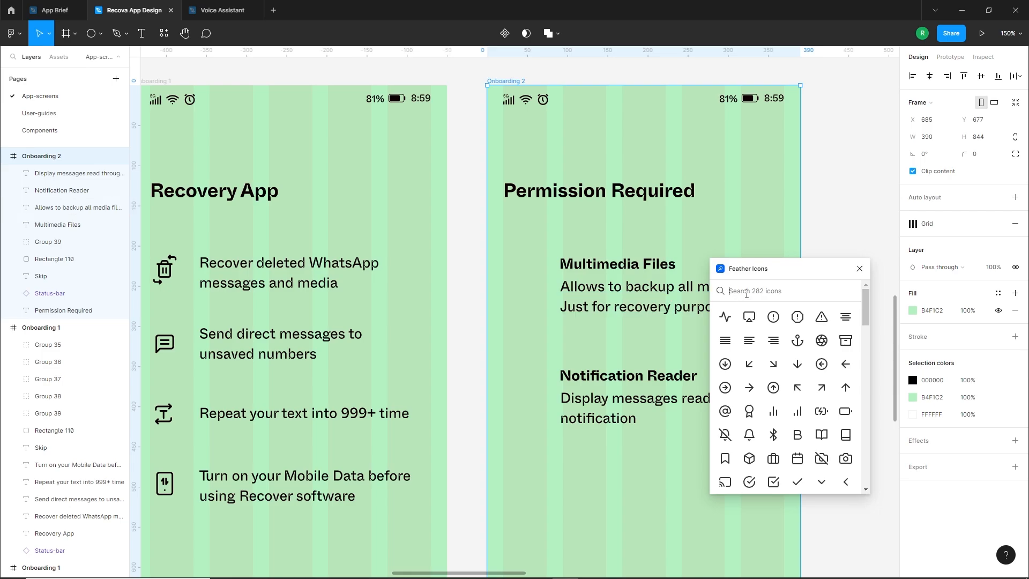
{"action": "type", "text": "uplo"}
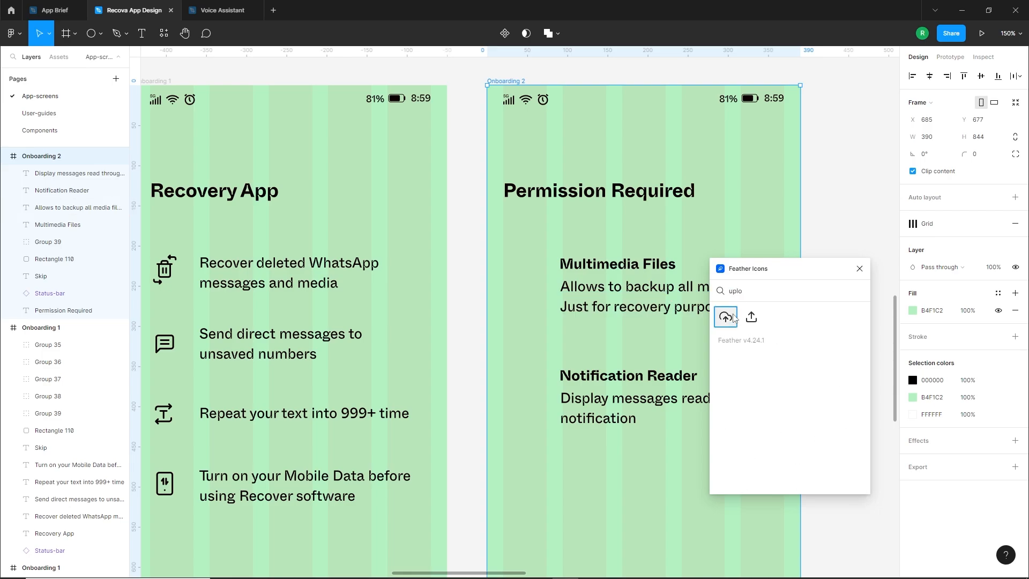
{"action": "left_click", "coordinate": [734, 317]}
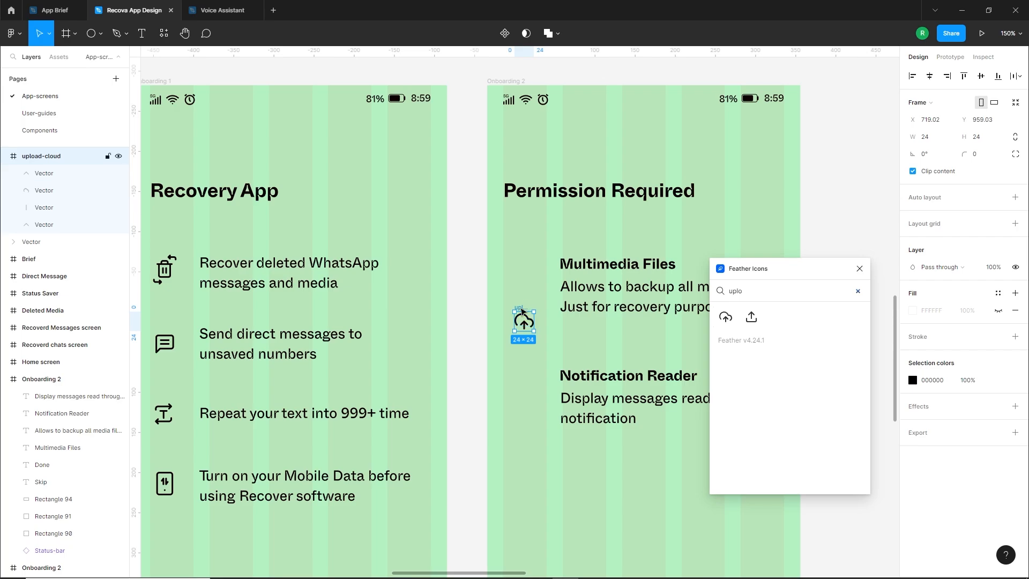
{"action": "left_click_drag", "start_coordinate": [521, 310], "coordinate": [516, 259]}
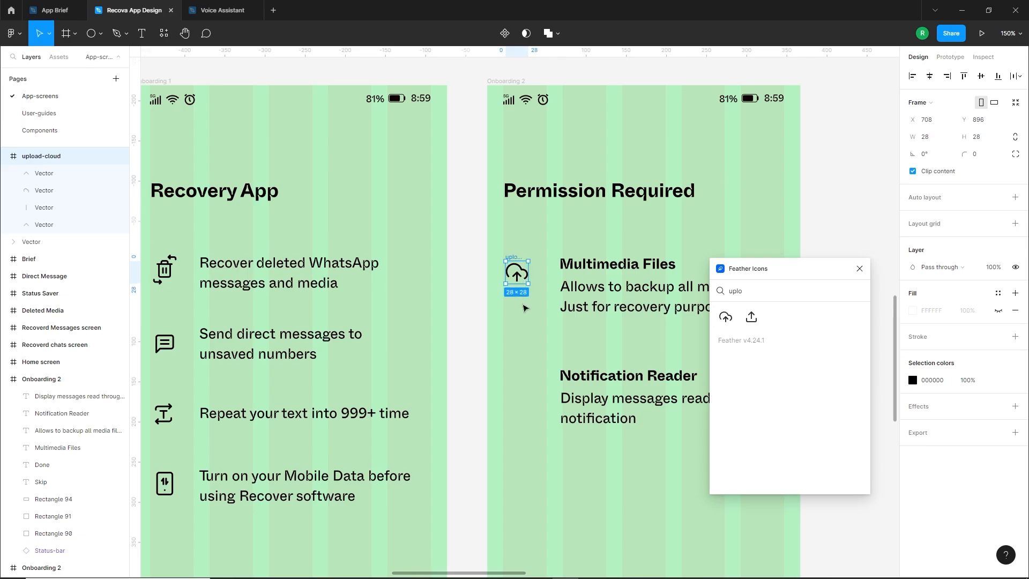
{"action": "key", "text": "Escape"}
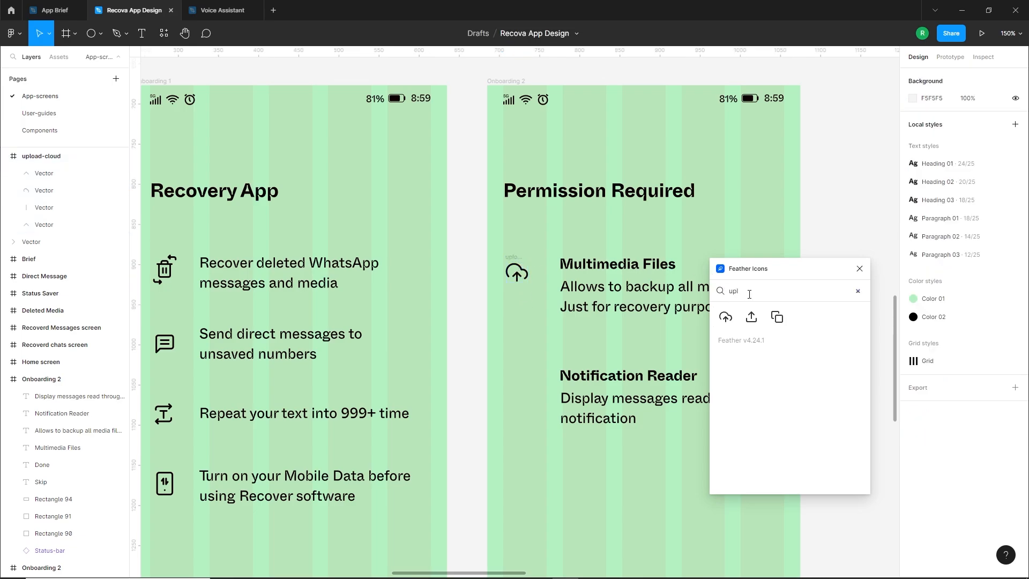
Insert the bell icon from Feather Icons, place it beside Notification Reader at 28 × 28, and close the plugin
{"action": "key", "text": "BackSpace"}
{"action": "key", "text": "BackSpace"}
{"action": "key", "text": "BackSpace"}
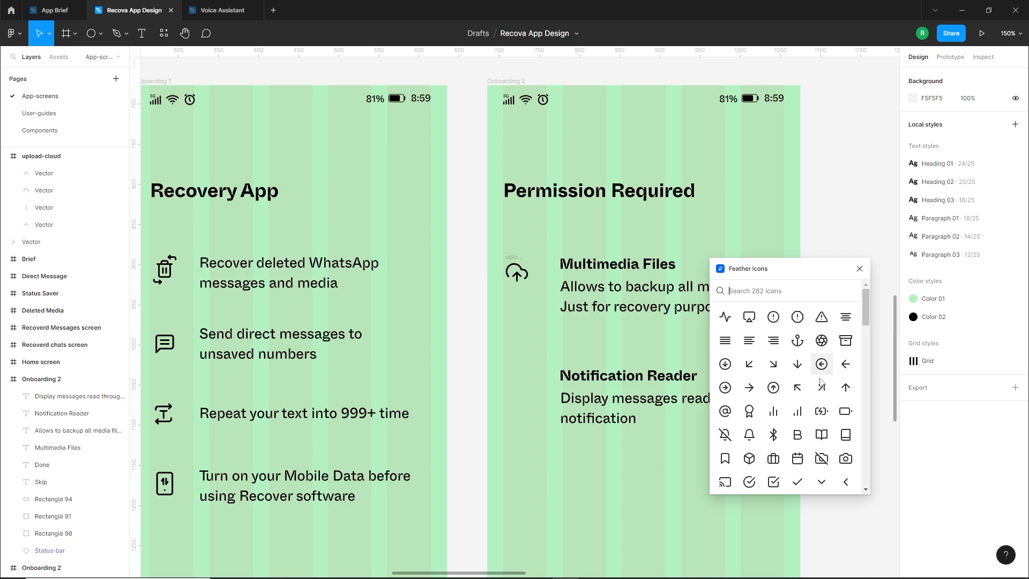
{"action": "left_click", "coordinate": [750, 434]}
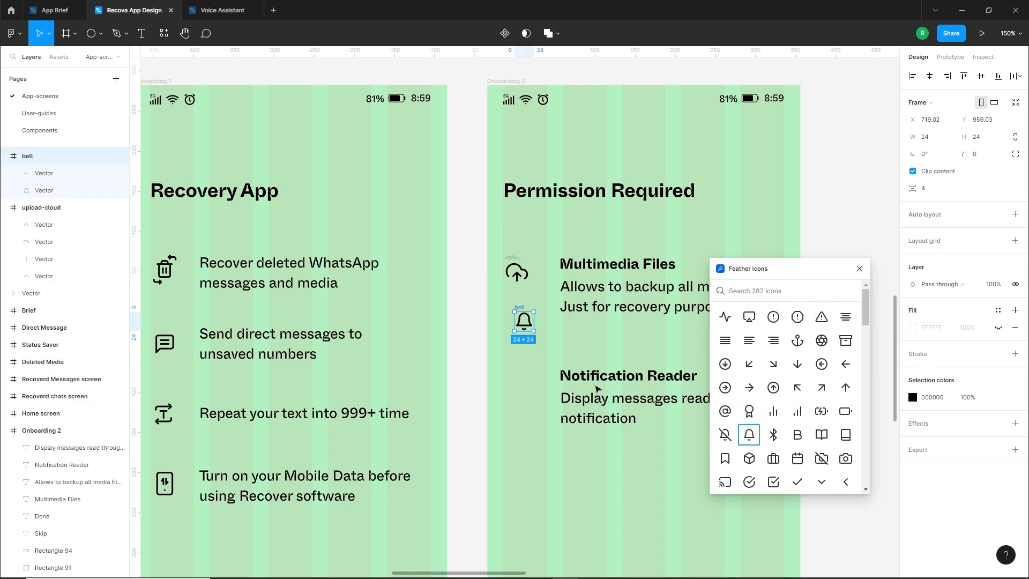
{"action": "left_click_drag", "start_coordinate": [524, 310], "coordinate": [526, 393]}
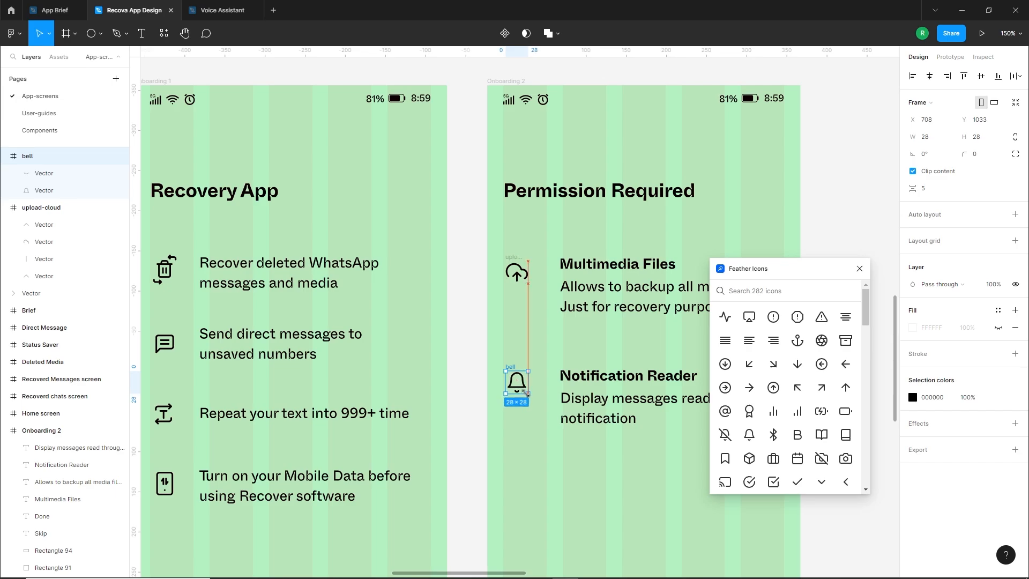
{"action": "left_click", "coordinate": [556, 410]}
{"action": "left_click", "coordinate": [859, 269]}
Move the bell icon with the Notification Reader heading and description down to widen the gap below Multimedia Files
{"action": "scroll", "coordinate": [606, 461], "scroll_direction": "down", "scroll_amount": 5}
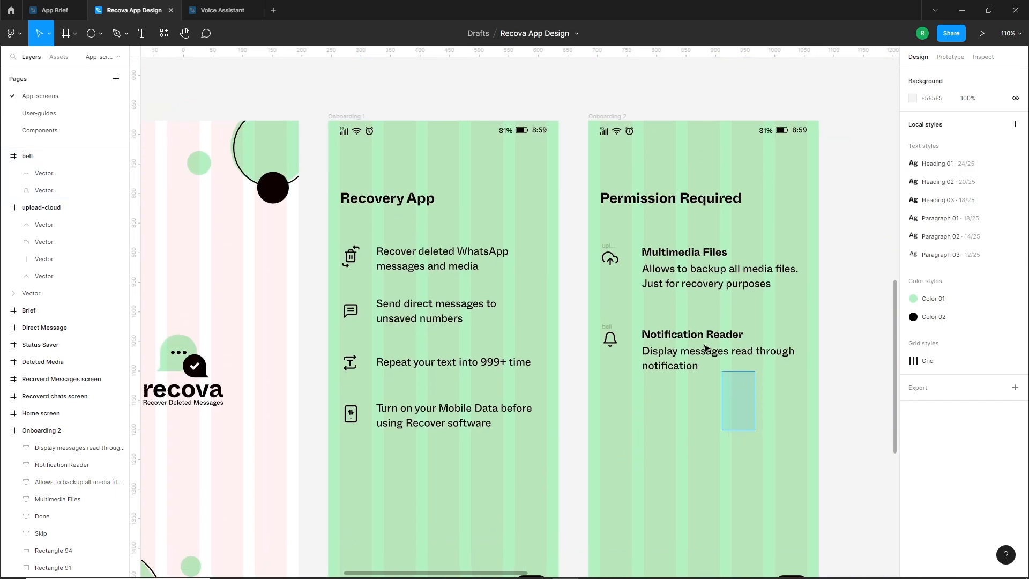
{"action": "left_click_drag", "start_coordinate": [705, 349], "coordinate": [662, 246]}
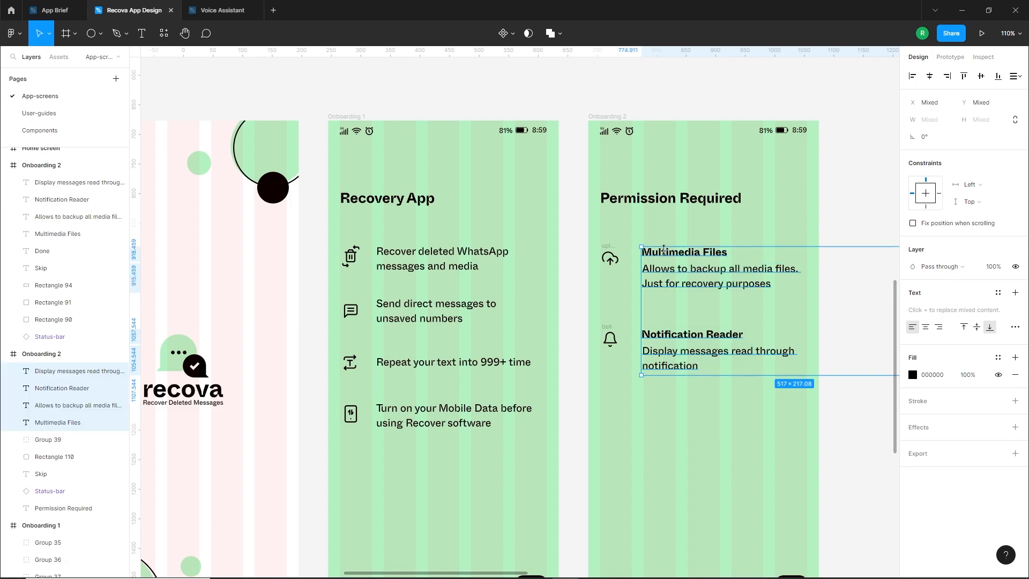
{"action": "left_click", "coordinate": [706, 427]}
{"action": "left_click_drag", "start_coordinate": [706, 414], "coordinate": [591, 263]}
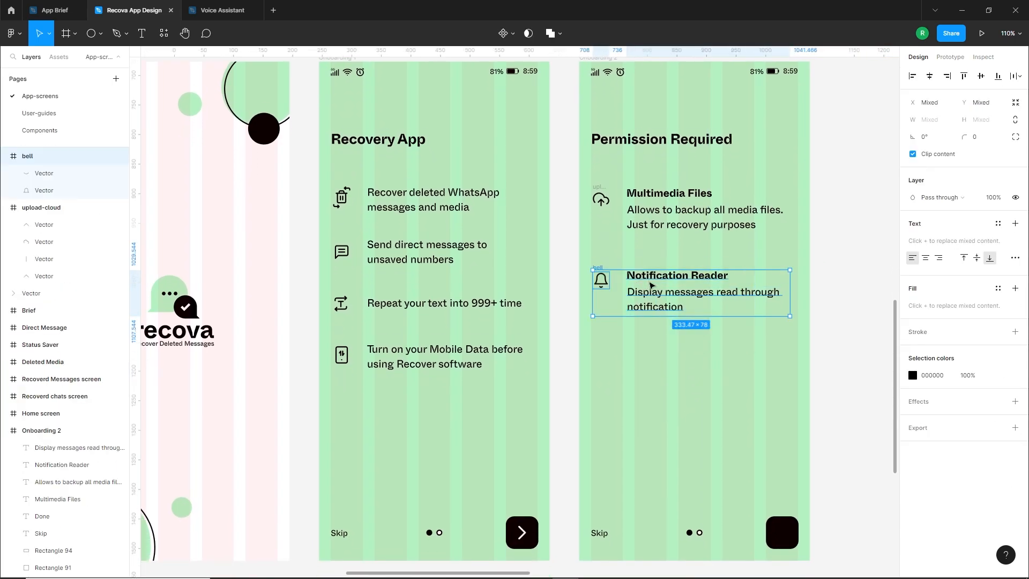
{"action": "left_click_drag", "start_coordinate": [650, 278], "coordinate": [650, 299]}
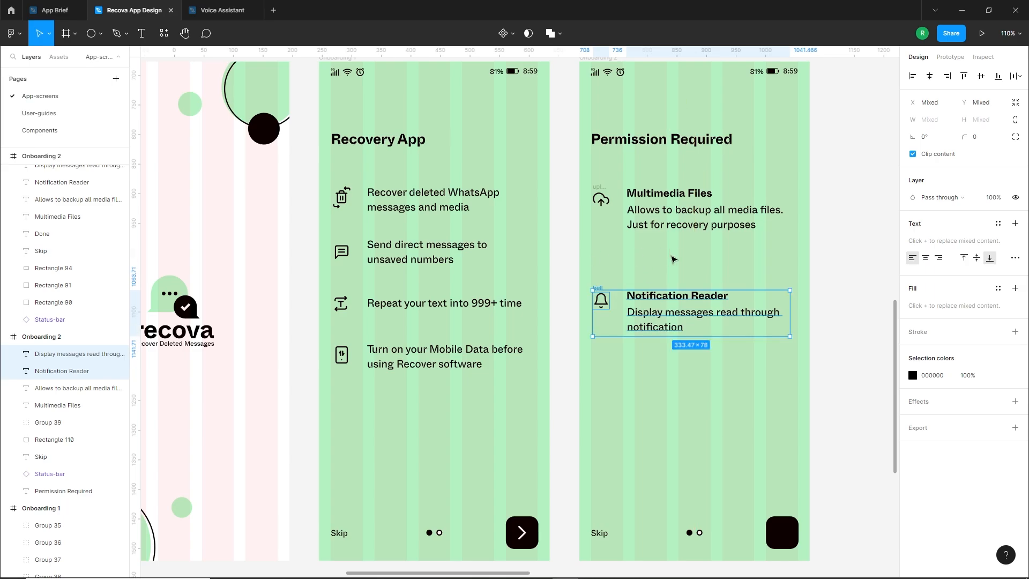
{"action": "left_click", "coordinate": [673, 259]}
Draw a button rectangle about 92 × 33 beneath the Multimedia Files description, aligned with the text
{"action": "scroll", "coordinate": [705, 243], "scroll_direction": "up", "scroll_amount": 6}
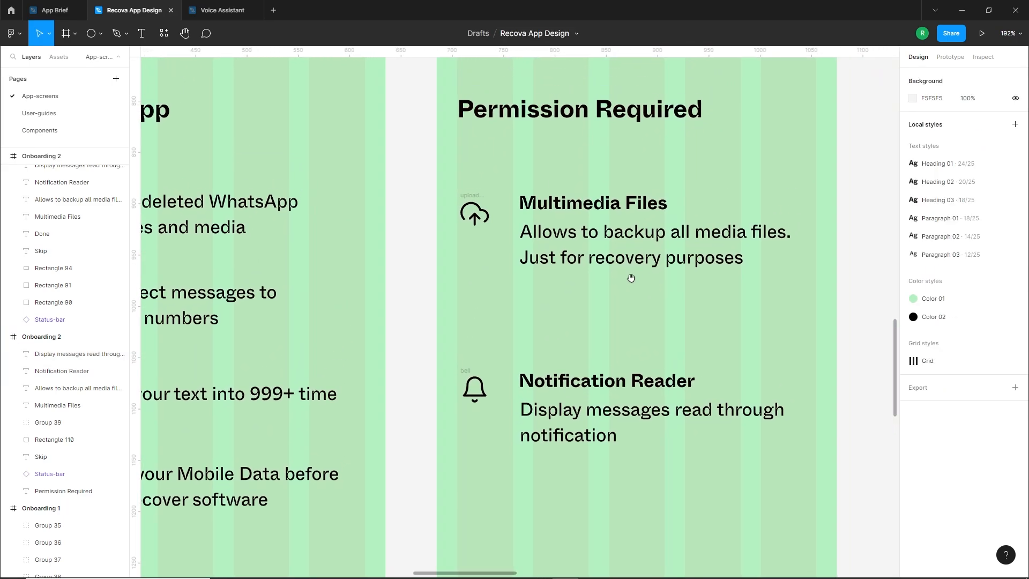
{"action": "left_click", "coordinate": [101, 33]}
{"action": "left_click", "coordinate": [59, 57]}
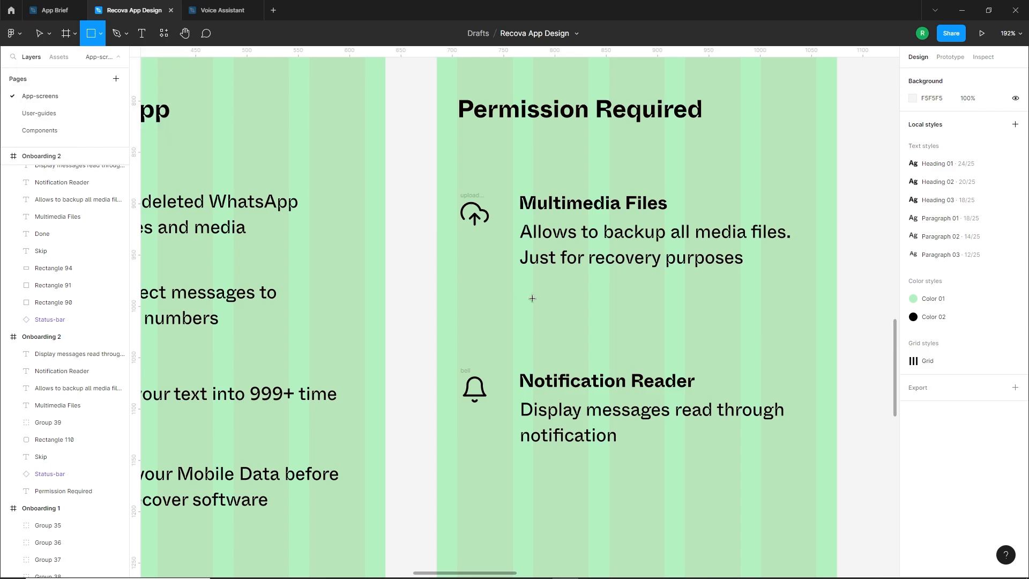
{"action": "mouse_move", "coordinate": [522, 292]}
{"action": "left_mouse_down"}
{"action": "mouse_move", "coordinate": [616, 320]}
{"action": "mouse_move", "coordinate": [590, 314]}
{"action": "left_mouse_up"}
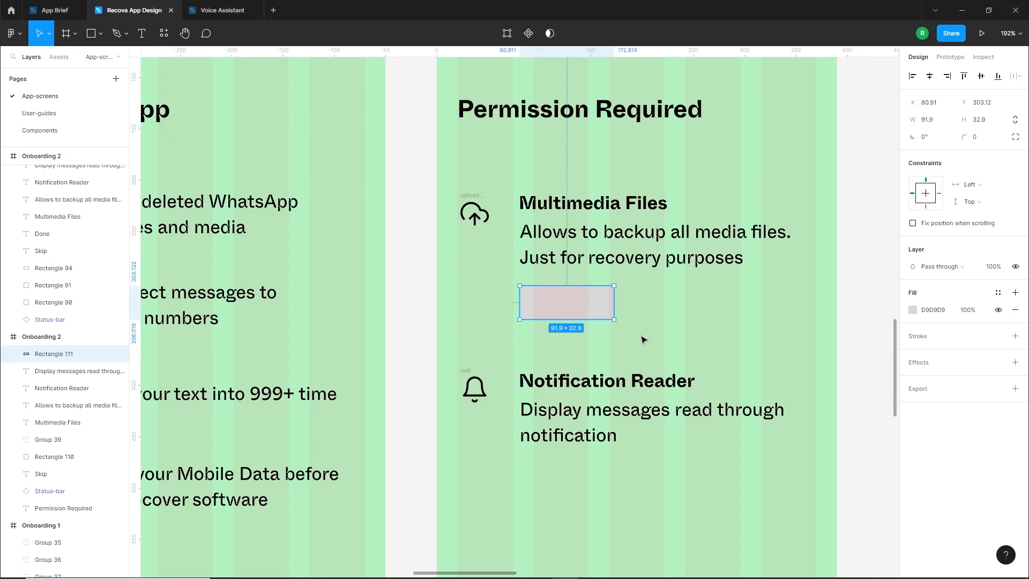
Fill the button rectangle with white (FFFFFF) and add a black stroke
{"action": "left_click", "coordinate": [913, 310]}
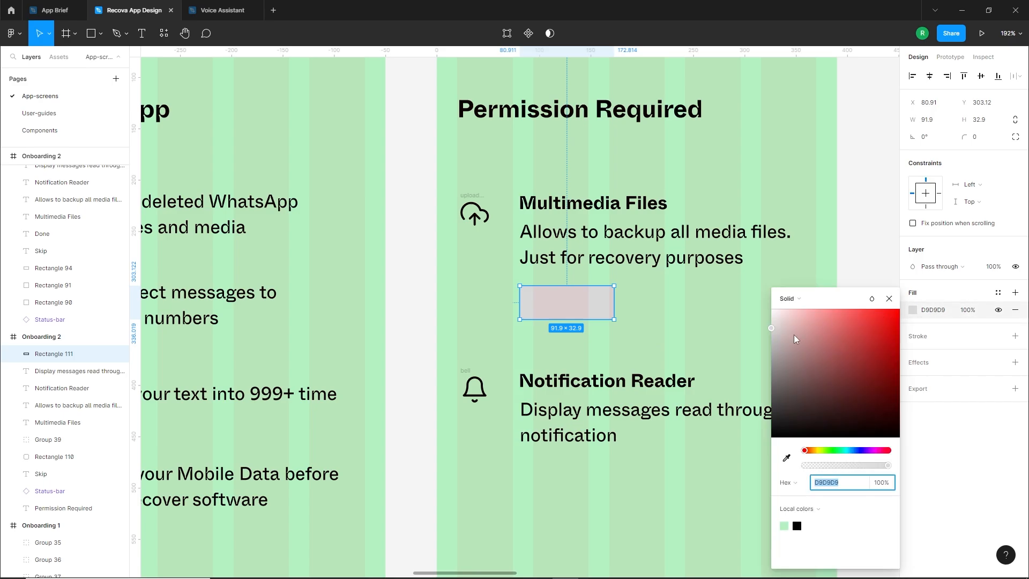
{"action": "left_click_drag", "start_coordinate": [793, 336], "coordinate": [750, 290]}
{"action": "left_click", "coordinate": [641, 319]}
{"action": "left_click", "coordinate": [582, 304]}
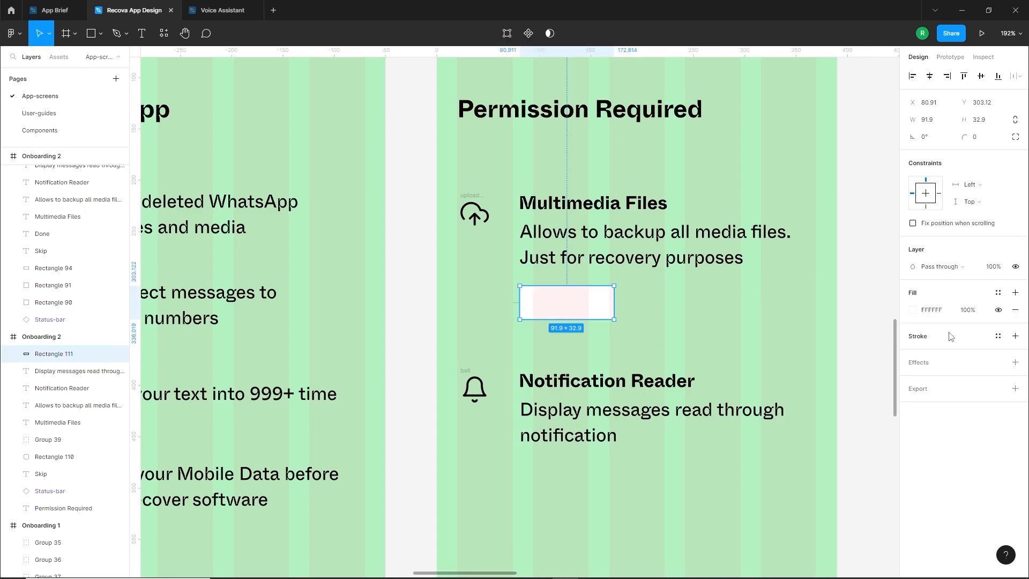
{"action": "left_click", "coordinate": [1012, 336]}
Round the button rectangle's corners and nudge it slightly up and left under the Multimedia Files description
{"action": "left_click", "coordinate": [673, 322]}
{"action": "scroll", "coordinate": [592, 303], "scroll_direction": "up", "scroll_amount": 3, "text": "ctrl"}
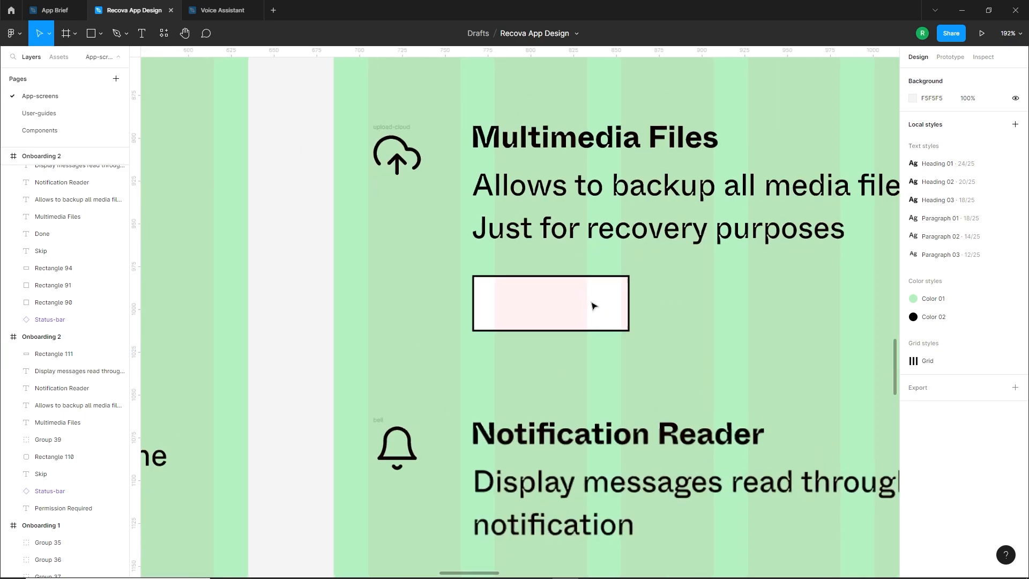
{"action": "left_click", "coordinate": [592, 306]}
{"action": "type", "text": "5"}
{"action": "key", "text": "Return"}
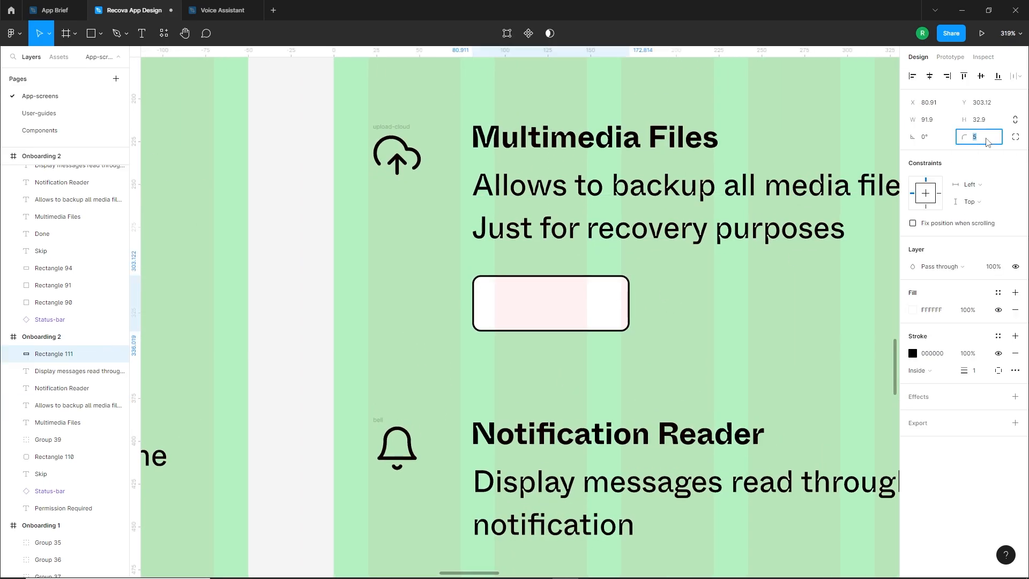
{"action": "left_click", "coordinate": [662, 335]}
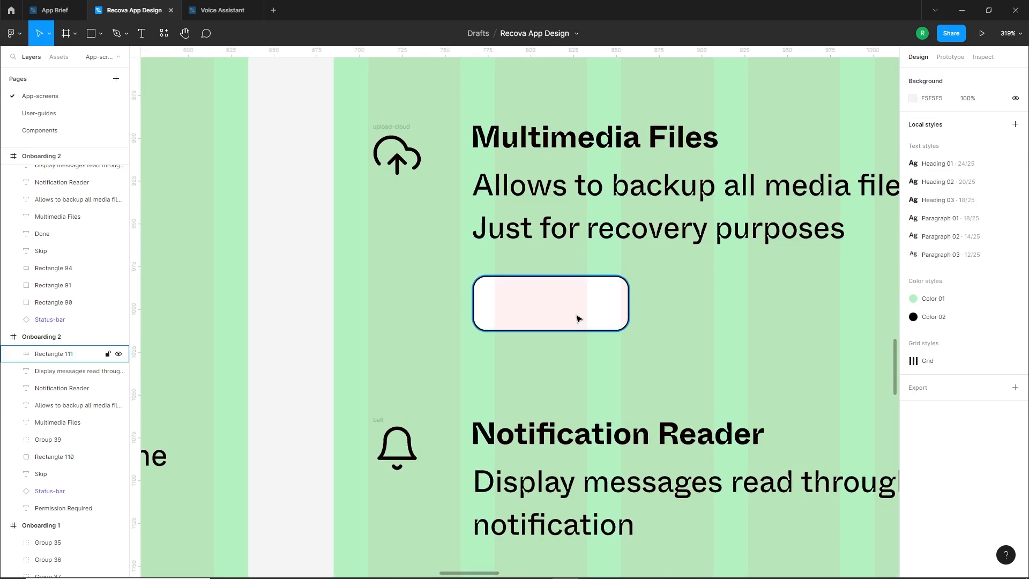
{"action": "left_click_drag", "start_coordinate": [578, 317], "coordinate": [574, 313]}
{"action": "left_click", "coordinate": [560, 358]}
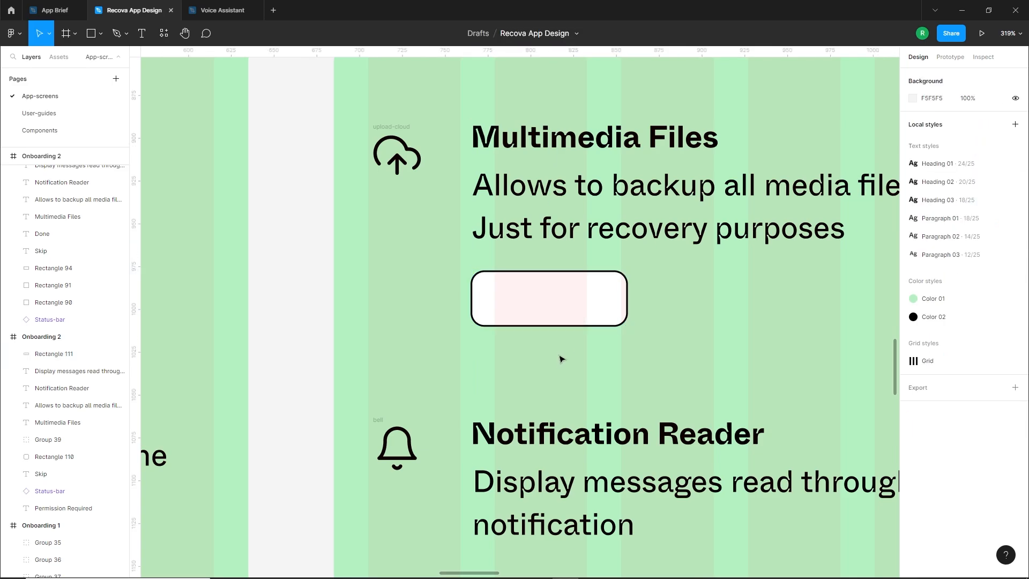
Add the text Enable and move it inside the white button
{"action": "scroll", "coordinate": [584, 336], "scroll_direction": "up", "scroll_amount": 1}
{"action": "scroll", "coordinate": [584, 337], "scroll_direction": "down", "scroll_amount": 3}
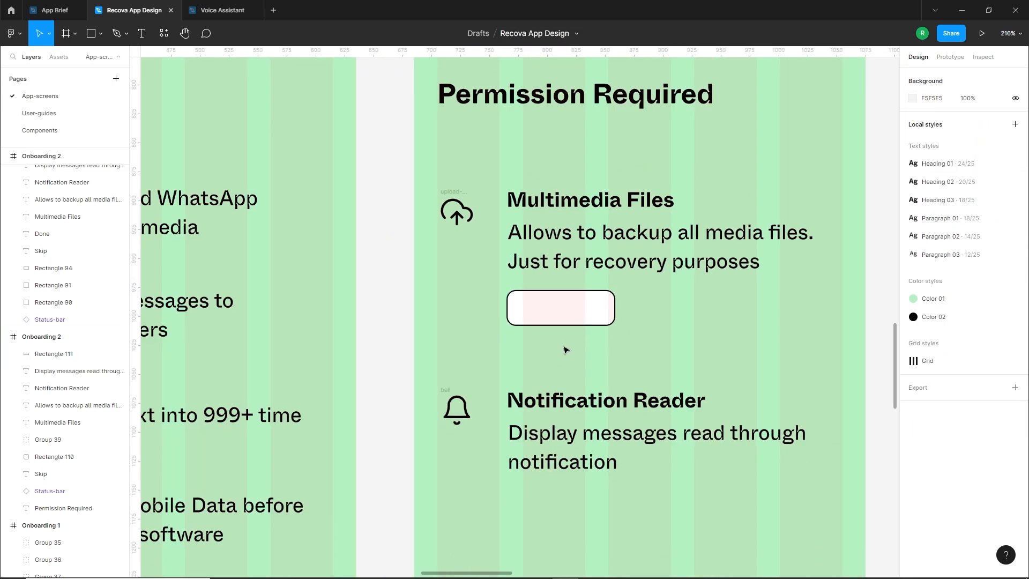
{"action": "key", "text": "t"}
{"action": "left_click", "coordinate": [541, 347]}
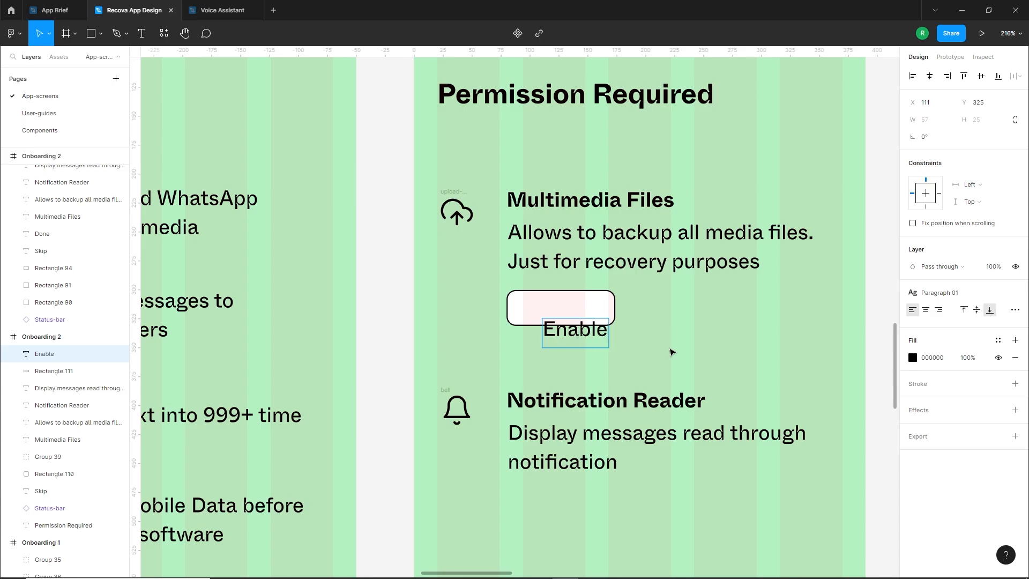
{"action": "left_click_drag", "start_coordinate": [573, 334], "coordinate": [548, 312]}
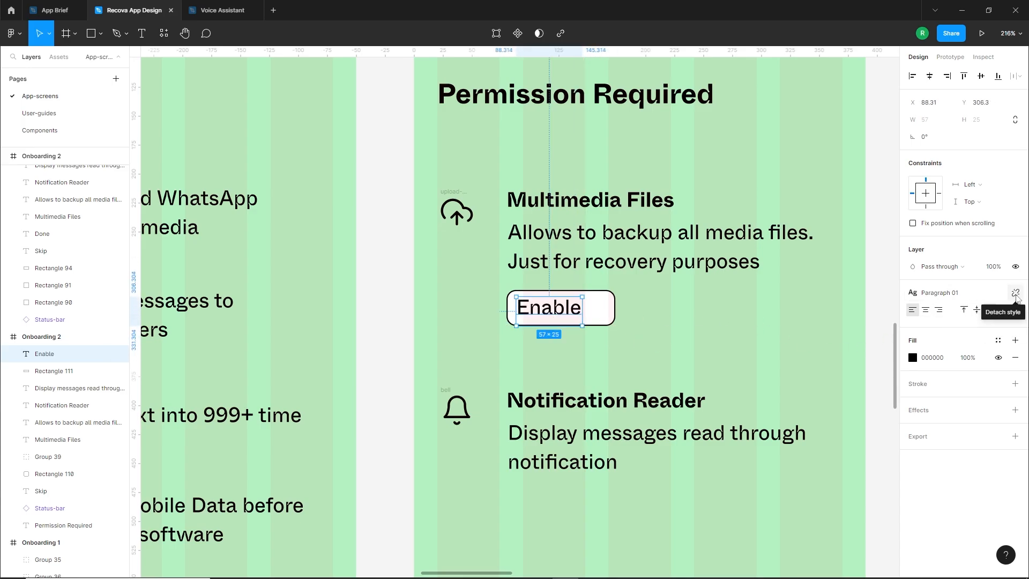
Detach the Enable label from its text style, set its font size to 16, and nudge it slightly right
{"action": "left_click", "coordinate": [1015, 294]}
{"action": "left_click", "coordinate": [985, 328]}
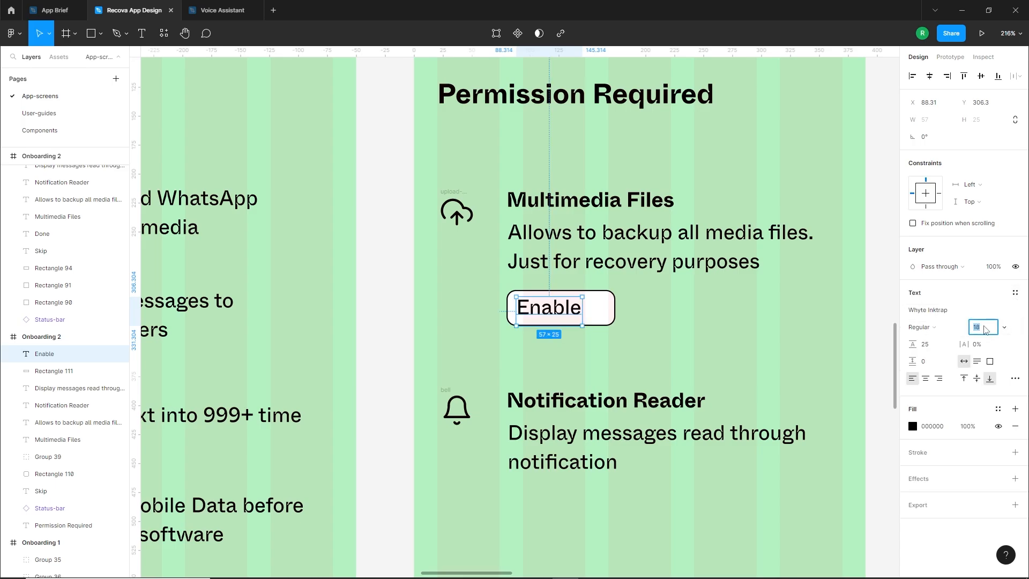
{"action": "type", "text": "16"}
{"action": "key", "text": "Return"}
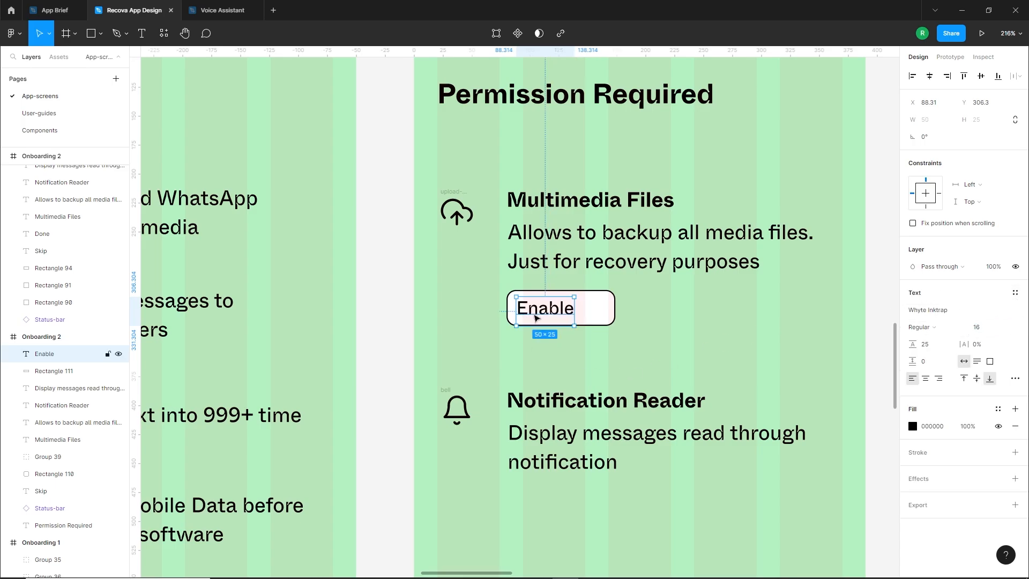
{"action": "left_click_drag", "start_coordinate": [536, 319], "coordinate": [539, 318]}
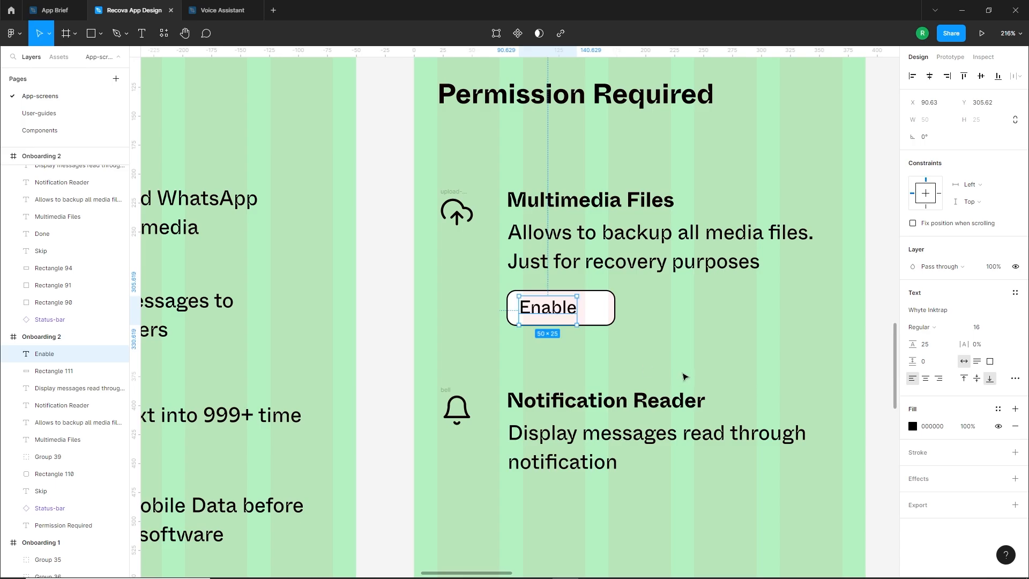
{"action": "left_click", "coordinate": [685, 376]}
Draw an L-shaped vector about 16 × 9 with the Pen tool and rotate it 45° to form a check mark
{"action": "left_click", "coordinate": [118, 33]}
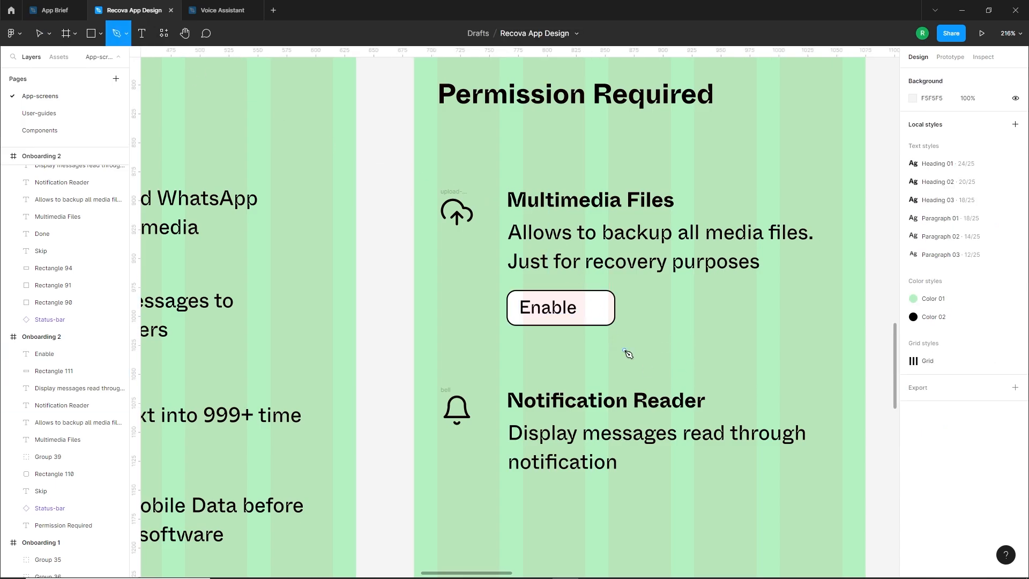
{"action": "left_click", "coordinate": [653, 333]}
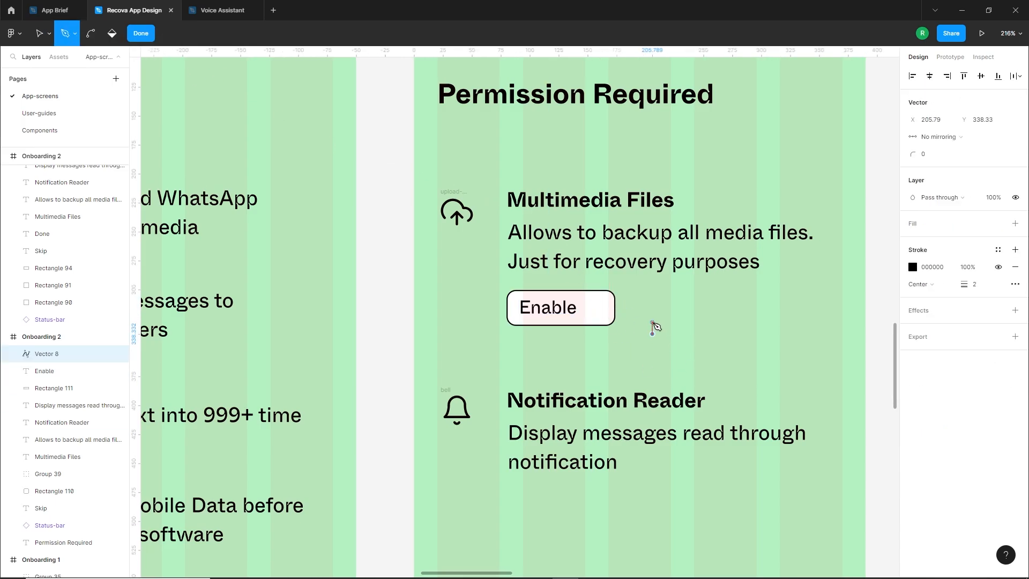
{"action": "left_click", "coordinate": [652, 344]}
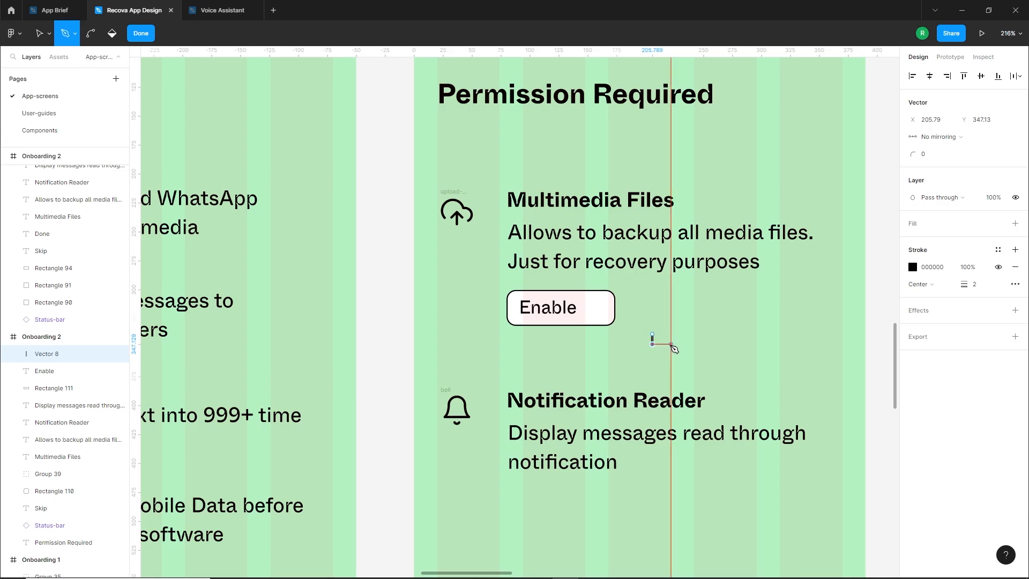
{"action": "left_click", "coordinate": [671, 344]}
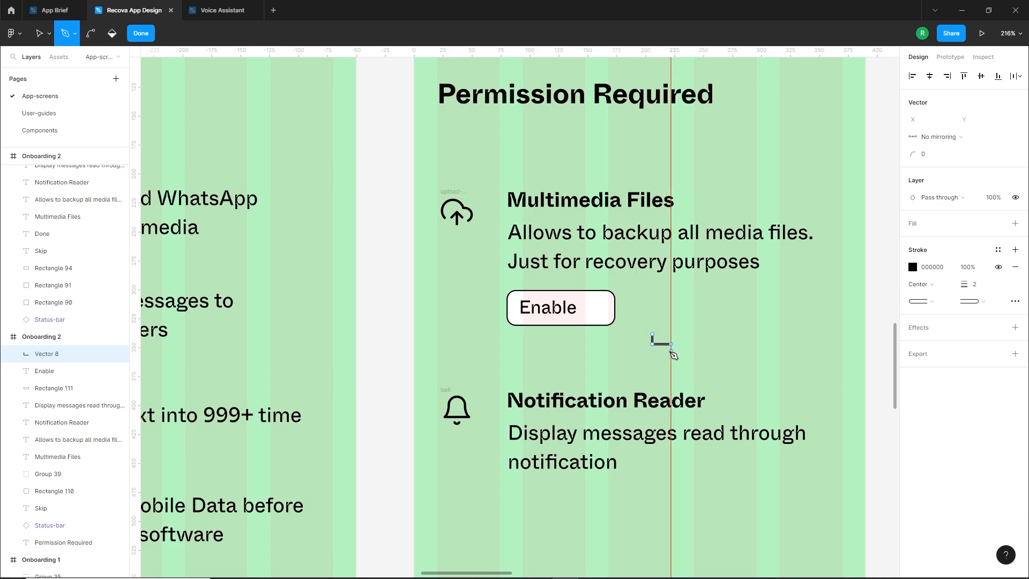
{"action": "key", "text": "Escape"}
{"action": "left_click_drag", "start_coordinate": [676, 332], "coordinate": [674, 314]}
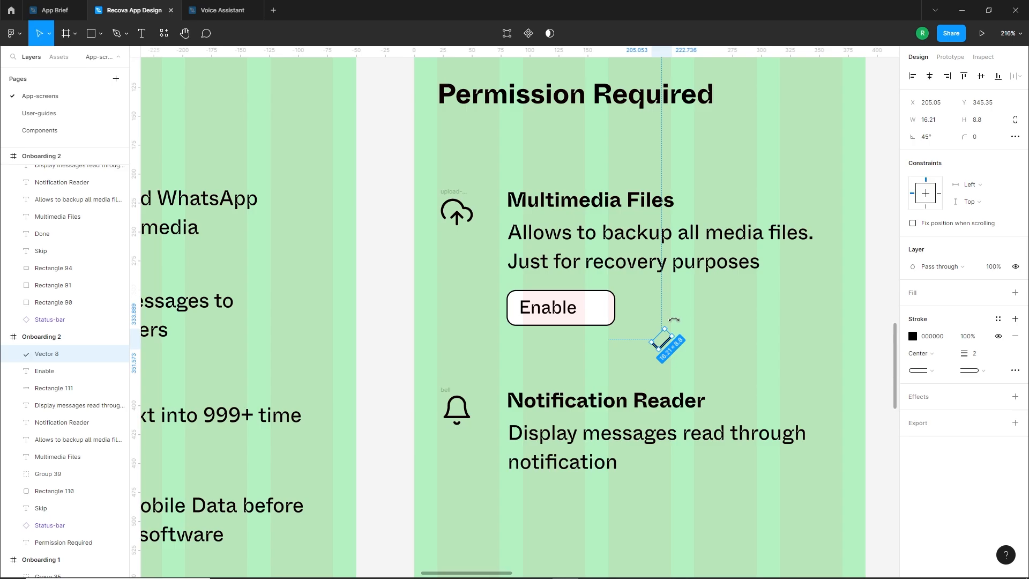
{"action": "left_click", "coordinate": [674, 316]}
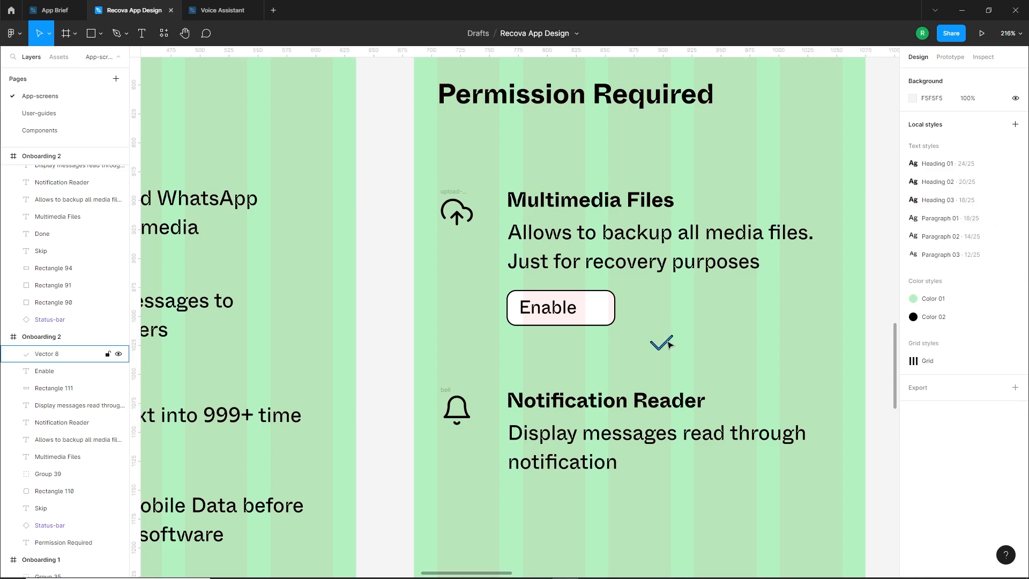
Move the check mark inside the button, to the right of the Enable label, and shorten it to about 15 wide
{"action": "left_click_drag", "start_coordinate": [662, 339], "coordinate": [601, 306]}
{"action": "scroll", "coordinate": [602, 303], "scroll_direction": "up", "scroll_amount": 5}
{"action": "scroll", "coordinate": [611, 299], "scroll_direction": "up", "scroll_amount": 3}
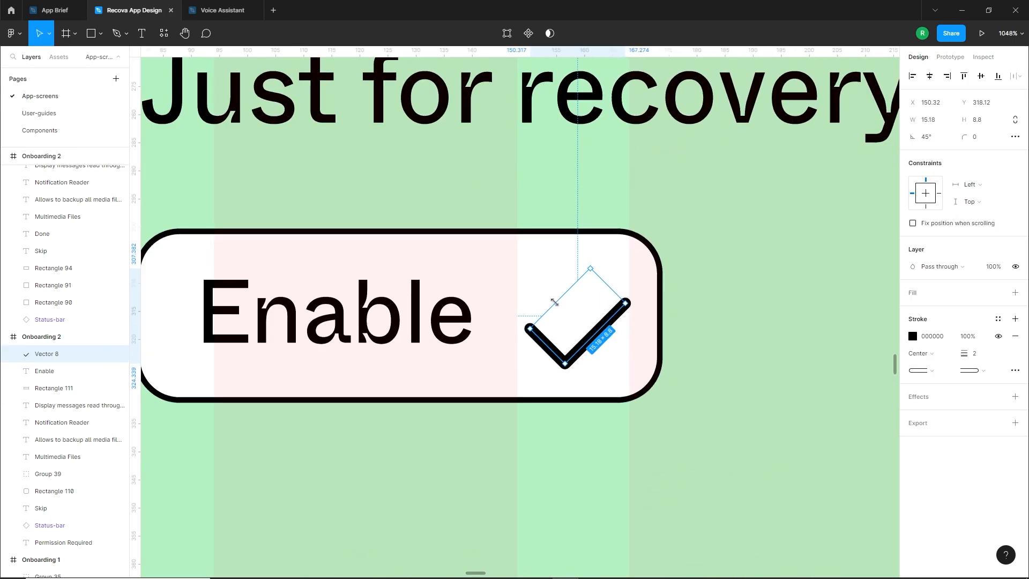
Scale the check mark down to about 10.8 × 5.9 and position it beside the Enable label inside the white button
{"action": "double_click", "coordinate": [592, 320]}
{"action": "left_click", "coordinate": [569, 319]}
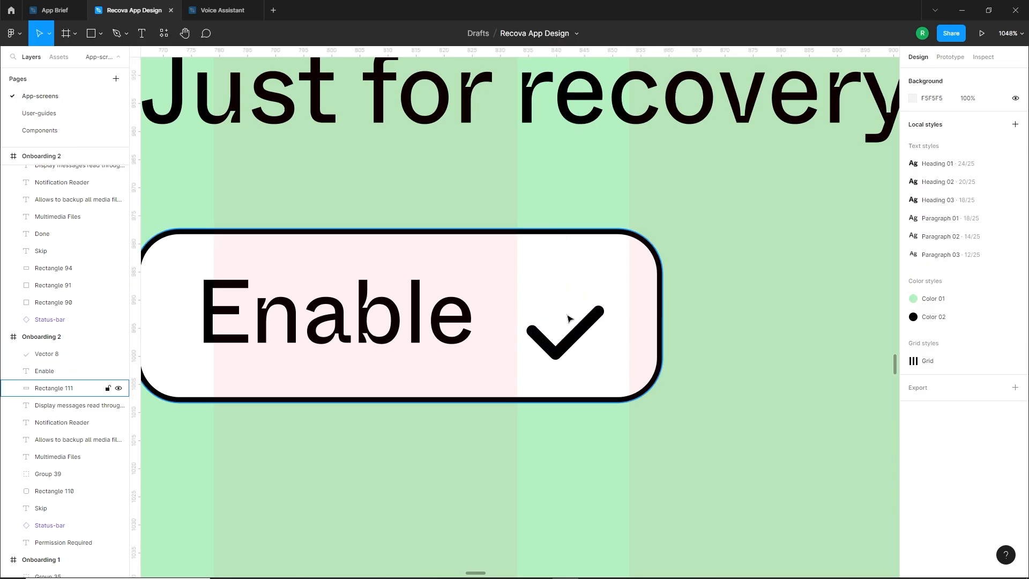
{"action": "left_click", "coordinate": [577, 330]}
{"action": "double_click", "coordinate": [578, 325]}
{"action": "key", "text": "Escape"}
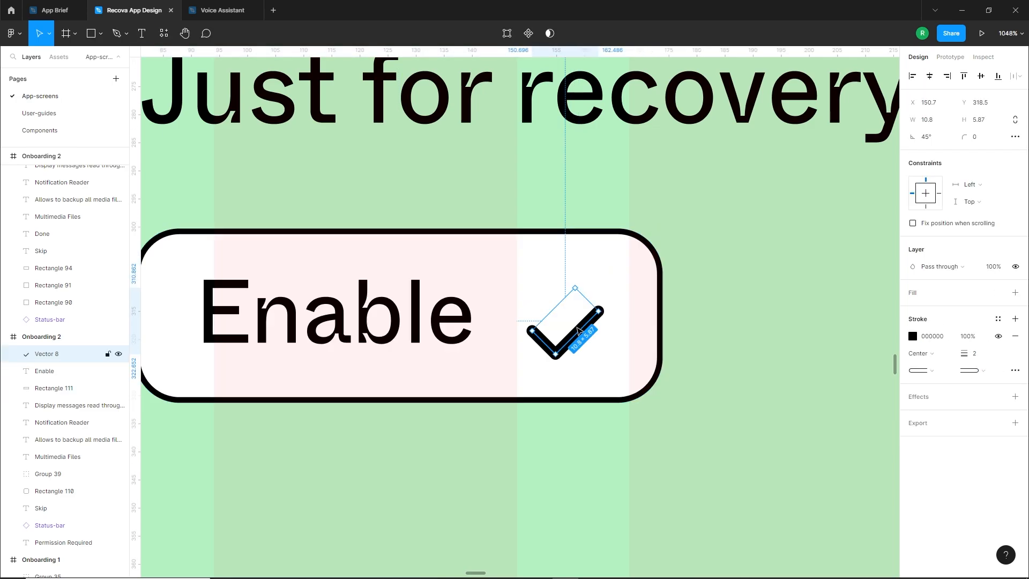
{"action": "left_click", "coordinate": [583, 332]}
{"action": "scroll", "coordinate": [611, 348], "scroll_direction": "down", "scroll_amount": 5}
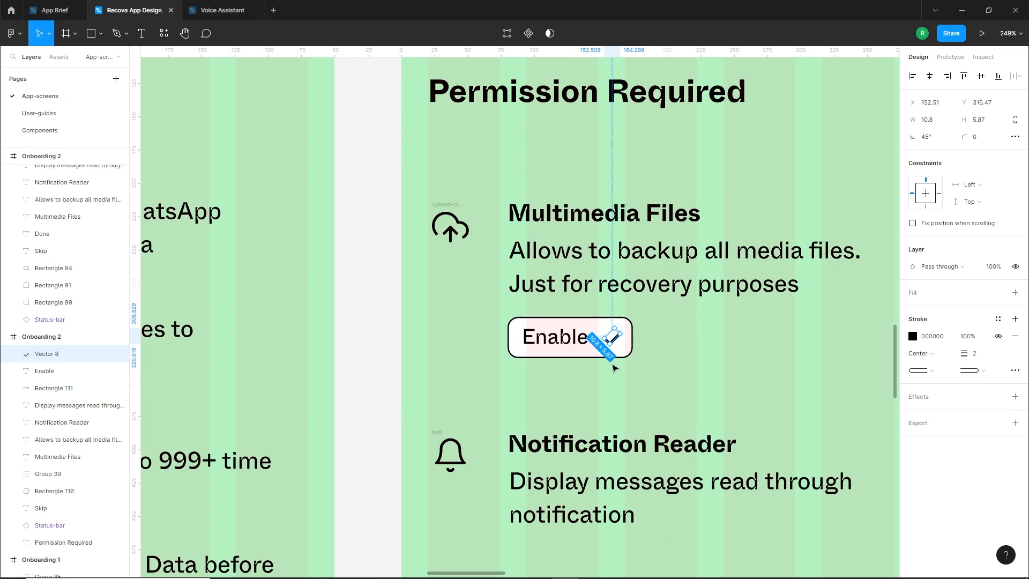
{"action": "left_click", "coordinate": [614, 367]}
Duplicate the Enable button with its label and check mark below the Notification Reader text and set the copy's width to 160
{"action": "scroll", "coordinate": [606, 377], "scroll_direction": "down", "scroll_amount": 3}
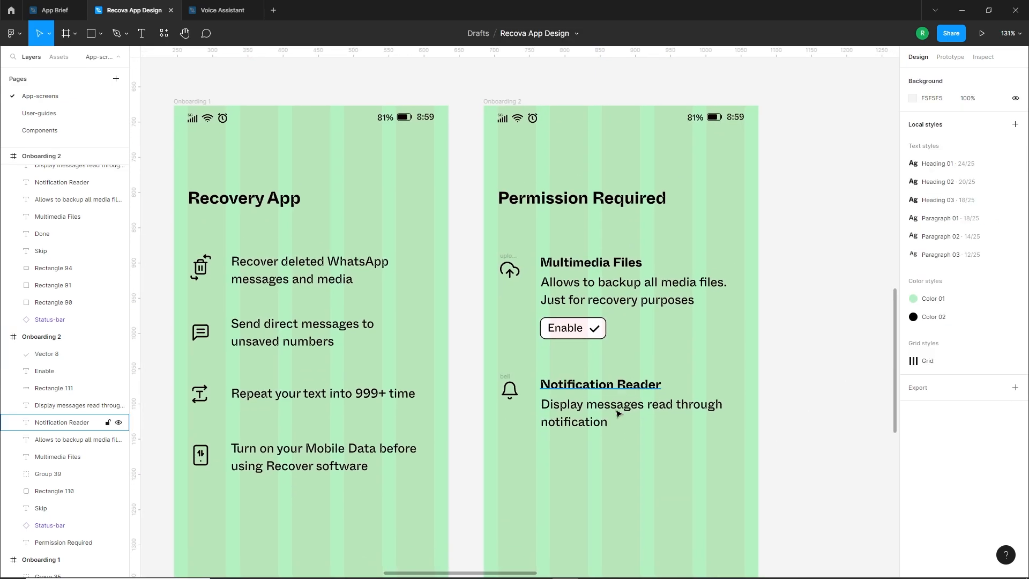
{"action": "scroll", "coordinate": [618, 413], "scroll_direction": "up", "scroll_amount": 3}
{"action": "left_click_drag", "start_coordinate": [623, 226], "coordinate": [658, 402]}
{"action": "left_click", "coordinate": [597, 410]}
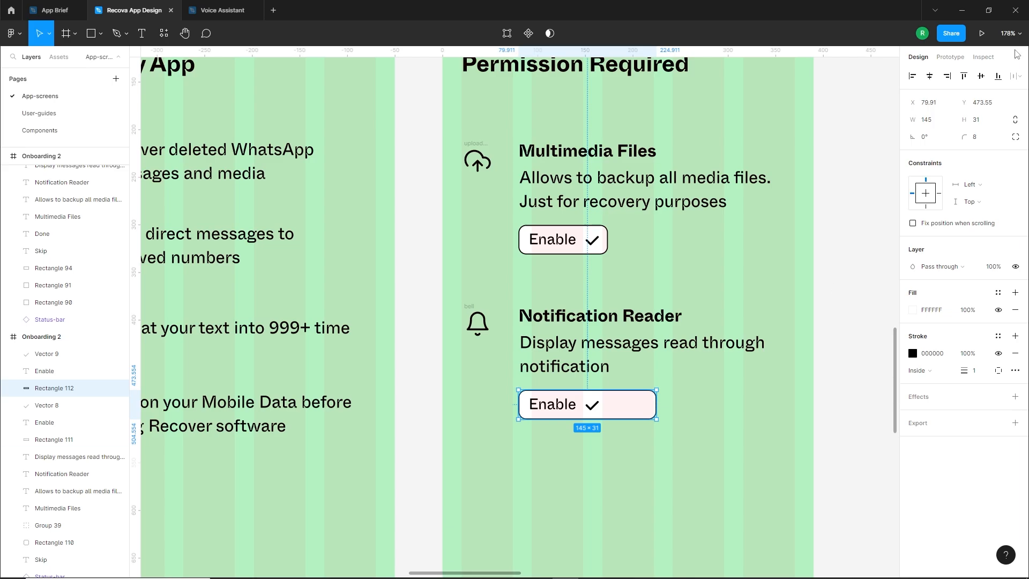
{"action": "key", "text": "Return"}
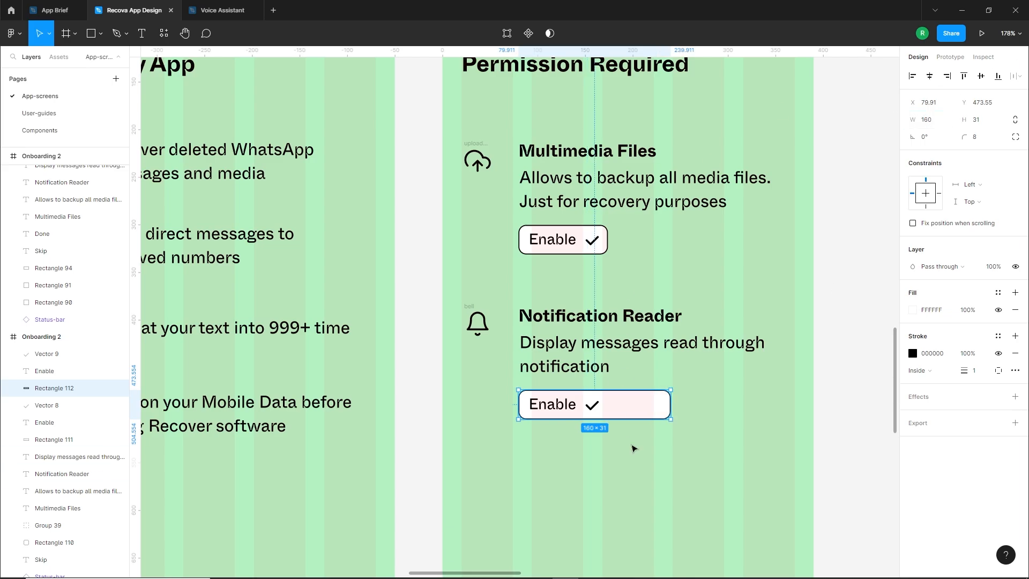
Delete the check mark from the duplicated button and change its label to Check to Enable
{"action": "left_click", "coordinate": [631, 444]}
{"action": "left_click", "coordinate": [590, 408]}
{"action": "key", "text": "Delete"}
{"action": "left_click", "coordinate": [561, 406]}
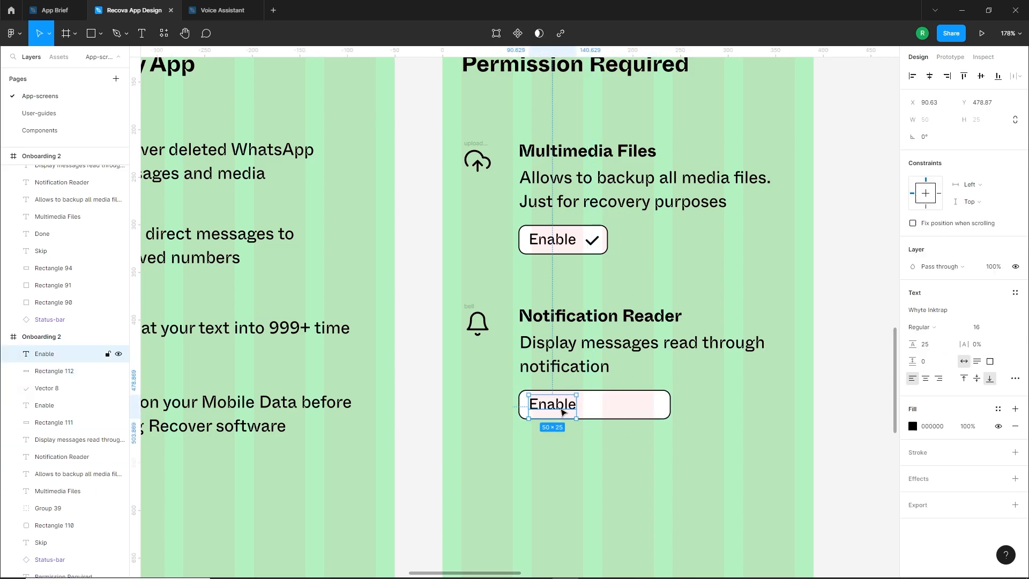
{"action": "double_click", "coordinate": [561, 407]}
{"action": "type", "text": "Check to"}
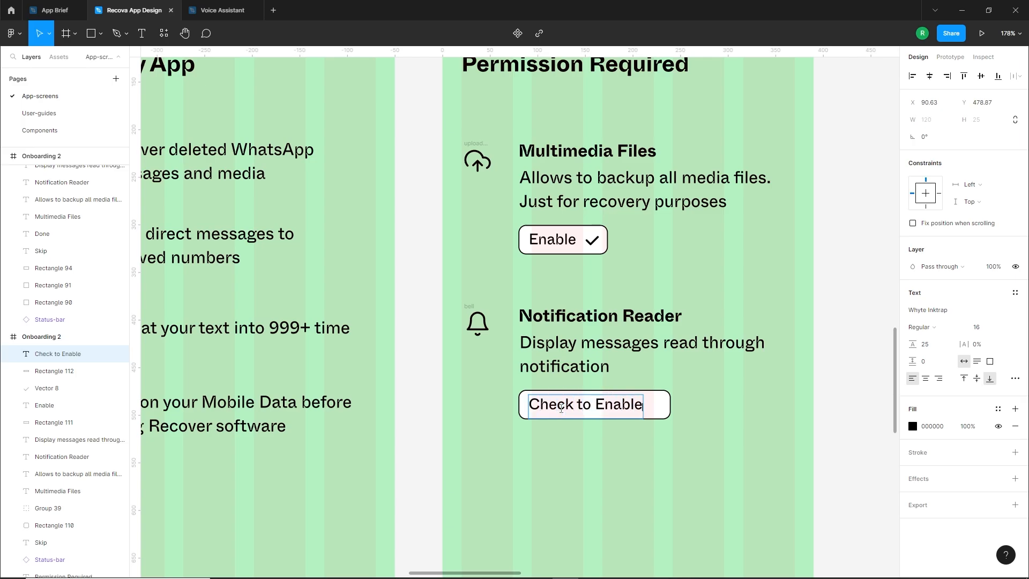
{"action": "left_click", "coordinate": [558, 475]}
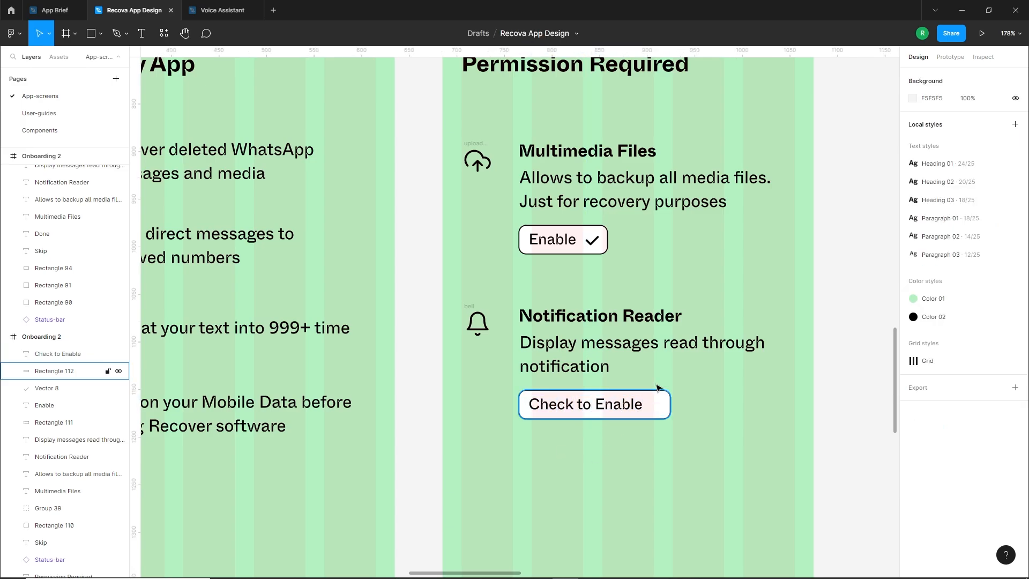
Copy the check mark from the Enable button to the right end of the Check to Enable button, and nudge the mark and label slightly left
{"action": "left_click_drag", "start_coordinate": [592, 239], "coordinate": [663, 408]}
{"action": "scroll", "coordinate": [664, 407], "scroll_direction": "up", "scroll_amount": 10}
{"action": "left_click", "coordinate": [660, 406]}
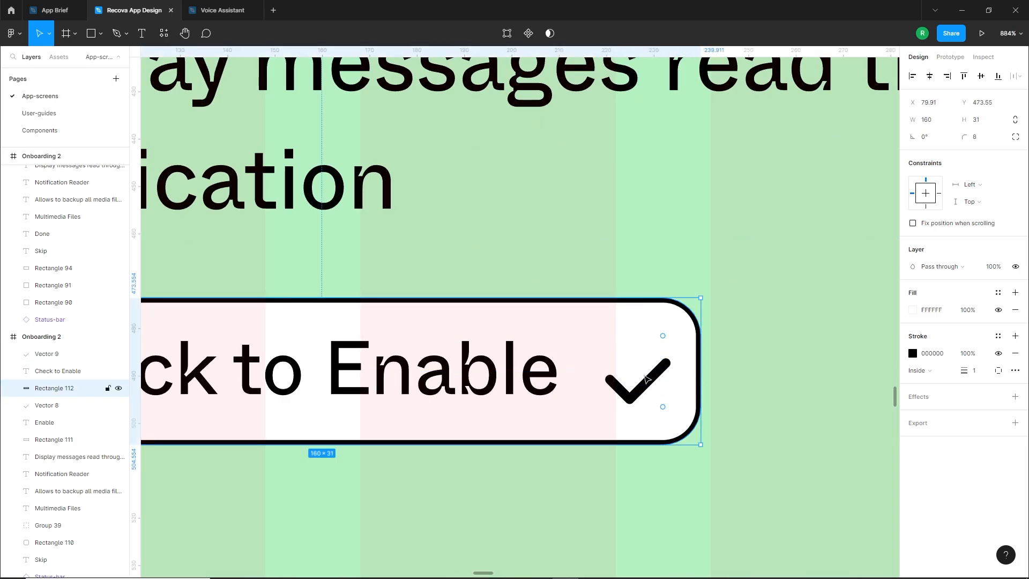
{"action": "left_click", "coordinate": [647, 379]}
{"action": "key", "text": "Left"}
{"action": "key", "text": "Left"}
{"action": "scroll", "coordinate": [536, 421], "scroll_direction": "down", "scroll_amount": 7}
{"action": "left_click", "coordinate": [460, 446]}
{"action": "left_click", "coordinate": [449, 427]}
{"action": "key", "text": "Left"}
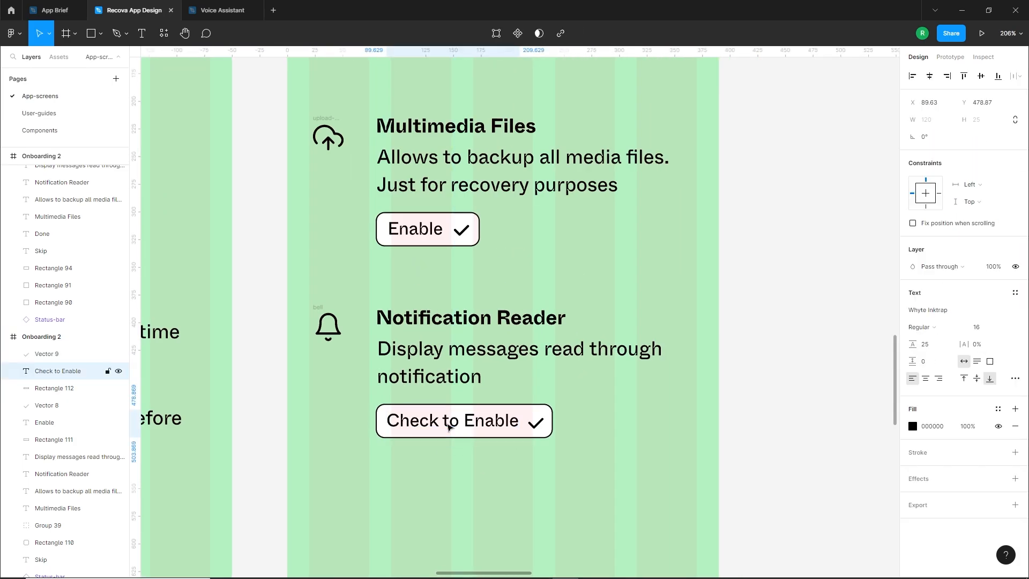
{"action": "left_click", "coordinate": [483, 460]}
Hide the layout grids on the onboarding screens
{"action": "scroll", "coordinate": [485, 458], "scroll_direction": "down", "scroll_amount": 3}
{"action": "left_click_drag", "start_coordinate": [546, 452], "coordinate": [605, 340]}
{"action": "scroll", "coordinate": [579, 383], "scroll_direction": "down", "scroll_amount": 1}
{"action": "double_click", "coordinate": [564, 384]}
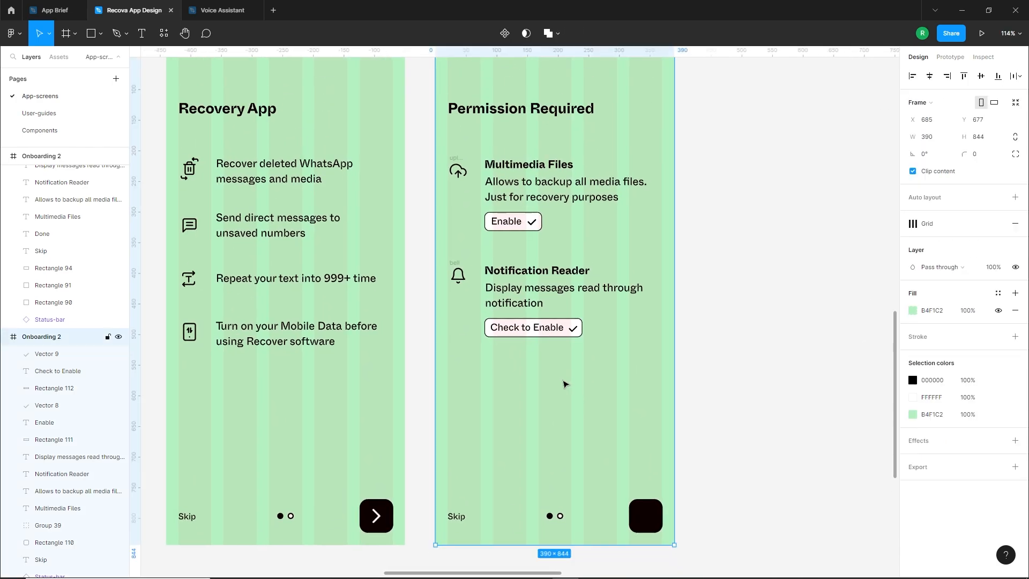
{"action": "left_click", "coordinate": [981, 224]}
{"action": "left_click", "coordinate": [599, 444]}
Delete the Skip text at the bottom of Onboarding 2
{"action": "scroll", "coordinate": [484, 479], "scroll_direction": "up", "scroll_amount": 3}
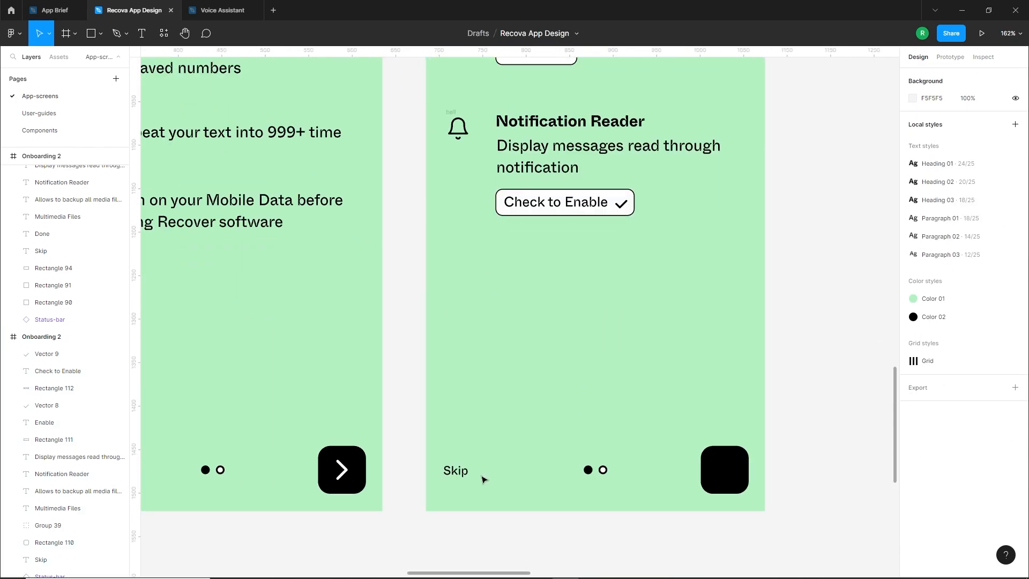
{"action": "left_click", "coordinate": [457, 471]}
{"action": "key", "text": "Delete"}
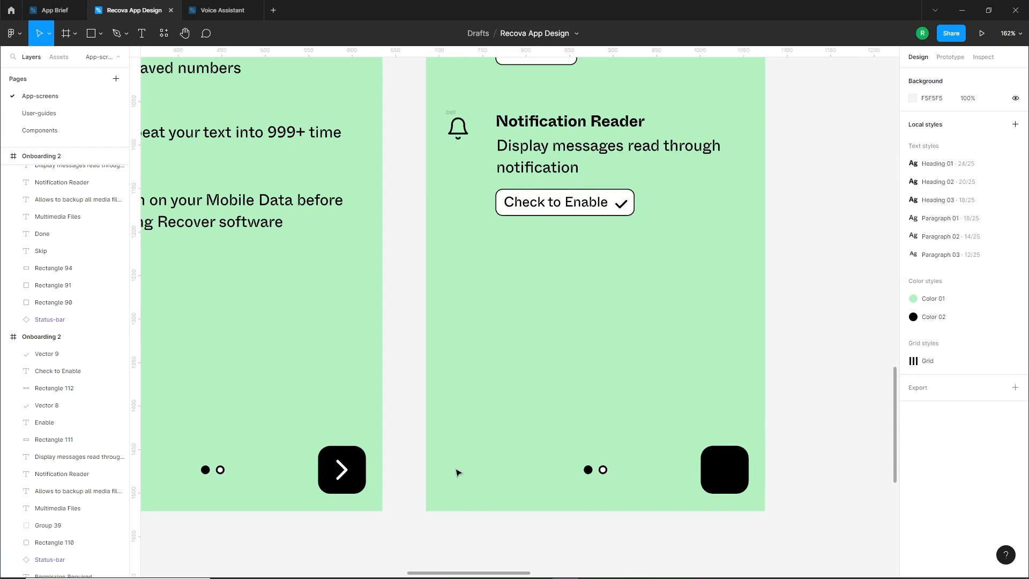
{"action": "scroll", "coordinate": [709, 482], "scroll_direction": "down", "scroll_amount": 5}
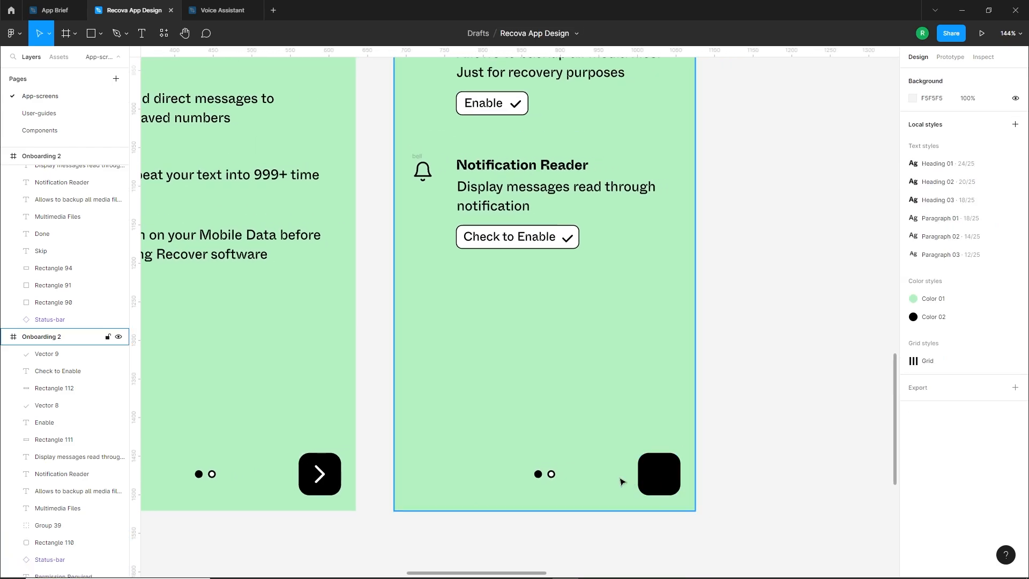
Set the width of Onboarding 2's black button to 80 and move it left to X 290
{"action": "scroll", "coordinate": [644, 488], "scroll_direction": "up", "scroll_amount": 5}
{"action": "left_click", "coordinate": [651, 488]}
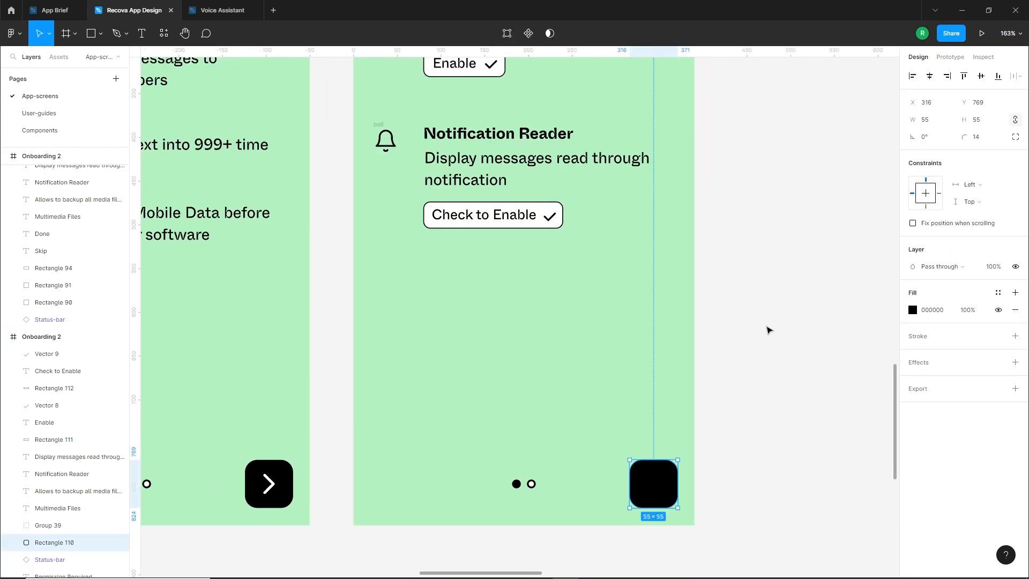
{"action": "type", "text": "80"}
{"action": "key", "text": "Return"}
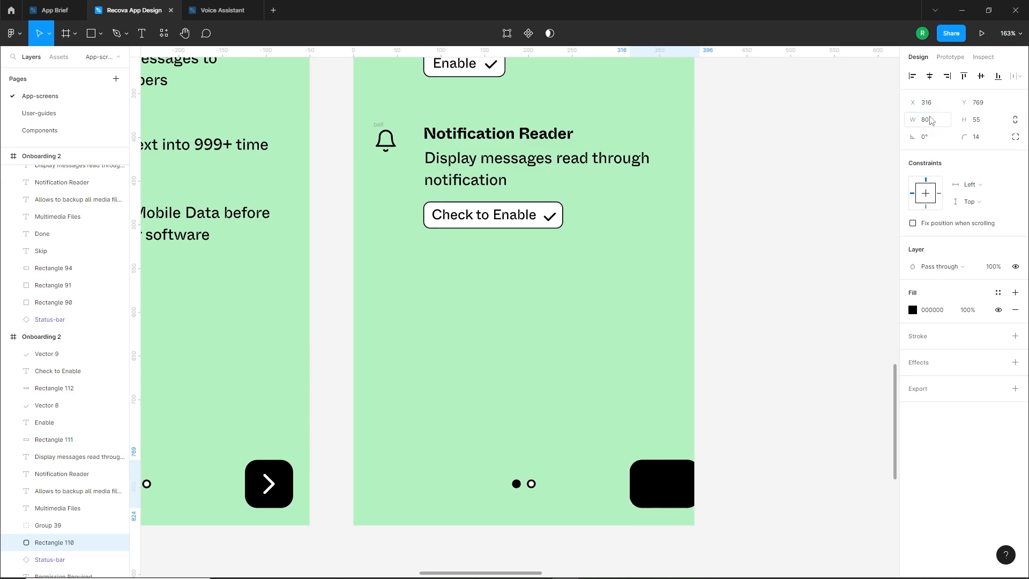
{"action": "left_click_drag", "start_coordinate": [676, 486], "coordinate": [655, 487]}
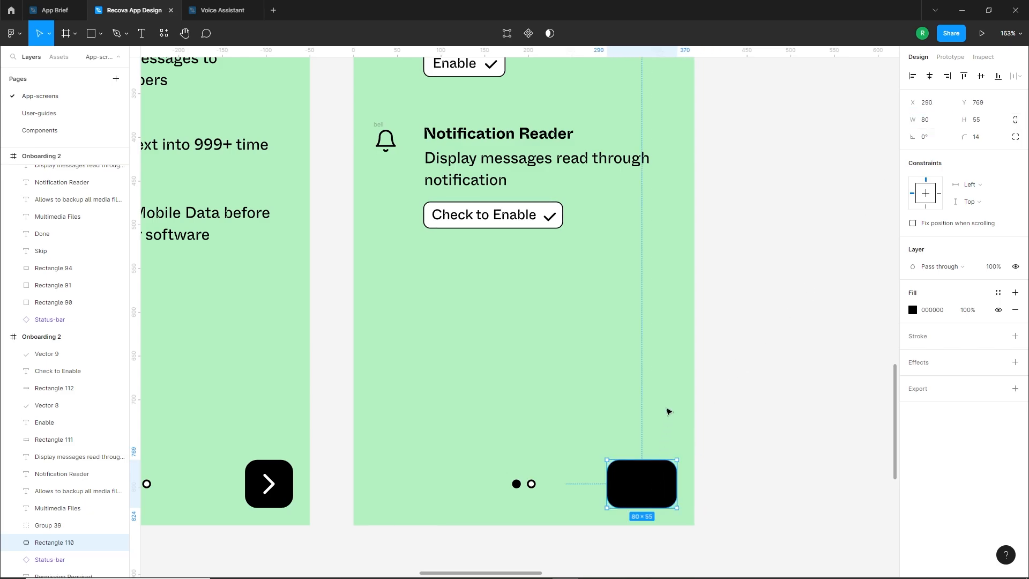
{"action": "key", "text": "Escape"}
Show the layout grid to check the widened black button's alignment, and hide it again
{"action": "left_click", "coordinate": [982, 225]}
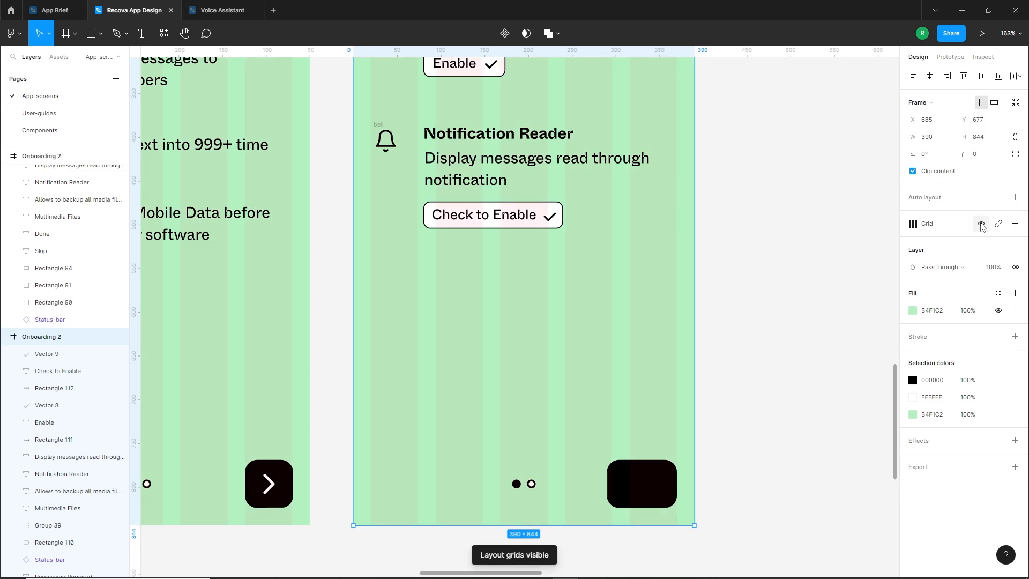
{"action": "left_click", "coordinate": [981, 225]}
{"action": "left_click", "coordinate": [762, 505]}
Copy the Skip text from Onboarding 1 beside the black button on Onboarding 2 and change it to Done
{"action": "scroll", "coordinate": [665, 518], "scroll_direction": "up", "scroll_amount": 2}
{"action": "scroll", "coordinate": [658, 517], "scroll_direction": "down", "scroll_amount": 5}
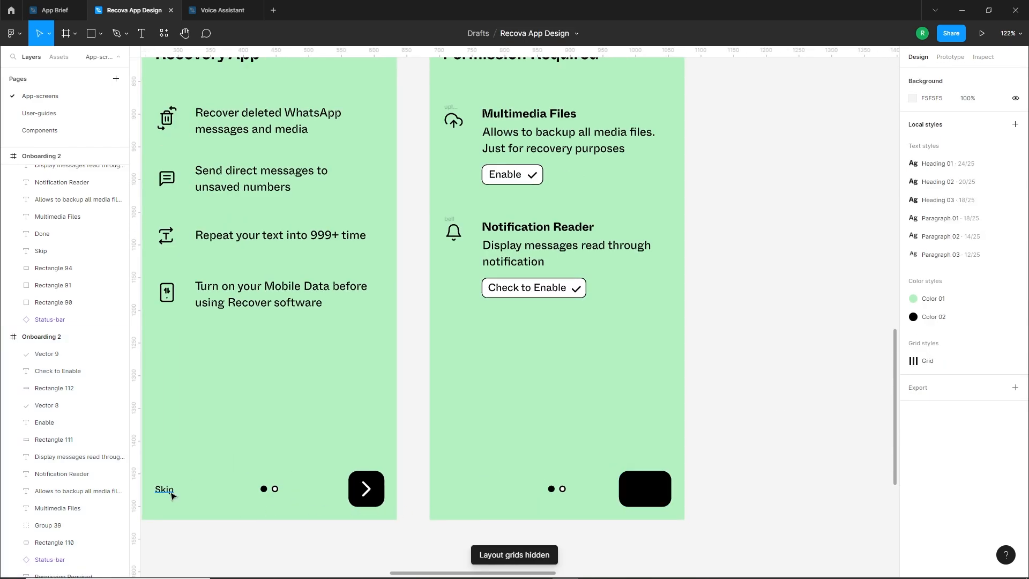
{"action": "left_click_drag", "start_coordinate": [172, 495], "coordinate": [593, 496]}
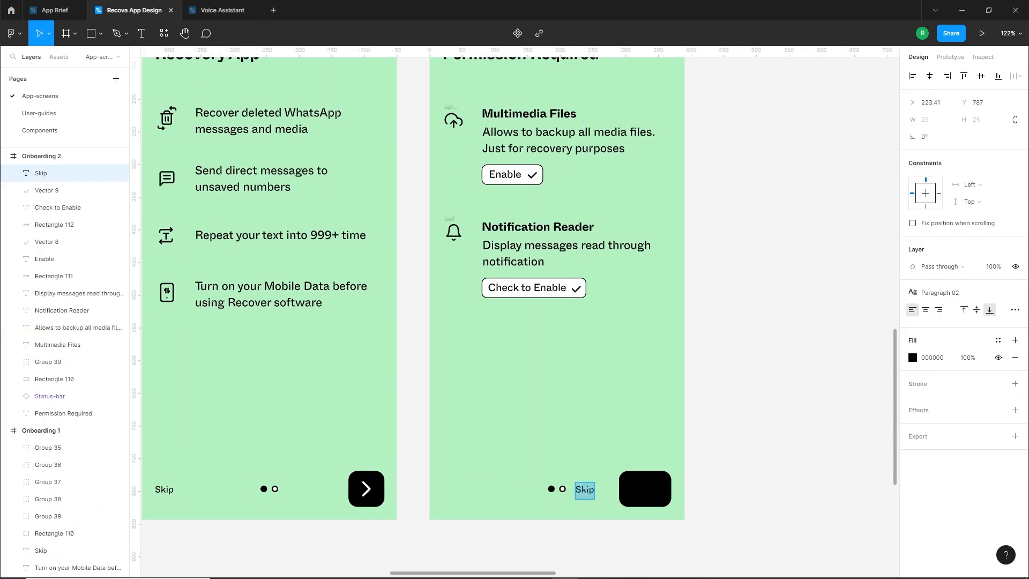
{"action": "key", "text": "Escape"}
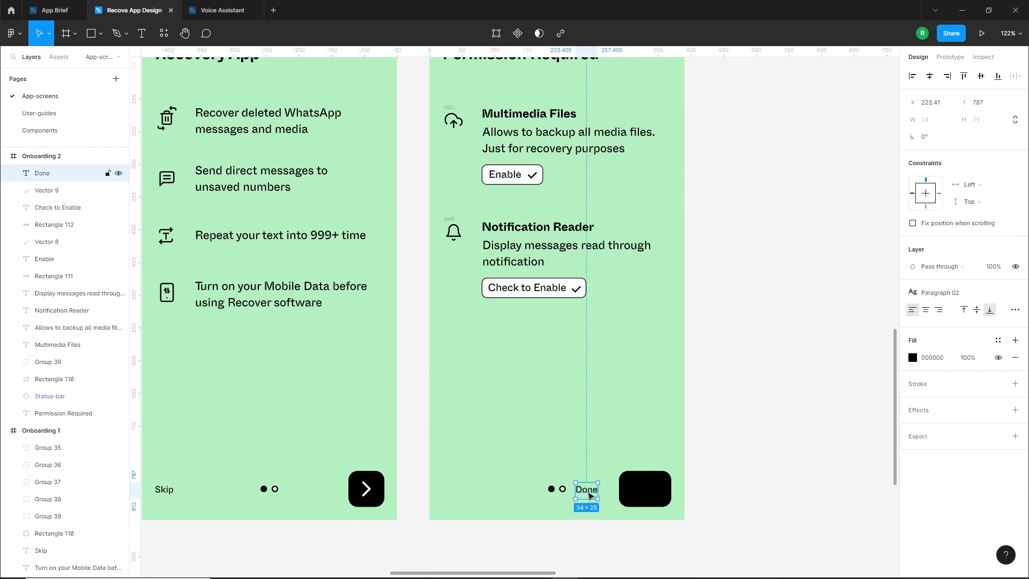
Move the Done label inside the black button and set its fill to white FFFFFF
{"action": "left_click_drag", "start_coordinate": [590, 494], "coordinate": [643, 491]}
{"action": "left_click", "coordinate": [913, 357]}
{"action": "left_click_drag", "start_coordinate": [892, 363], "coordinate": [754, 302]}
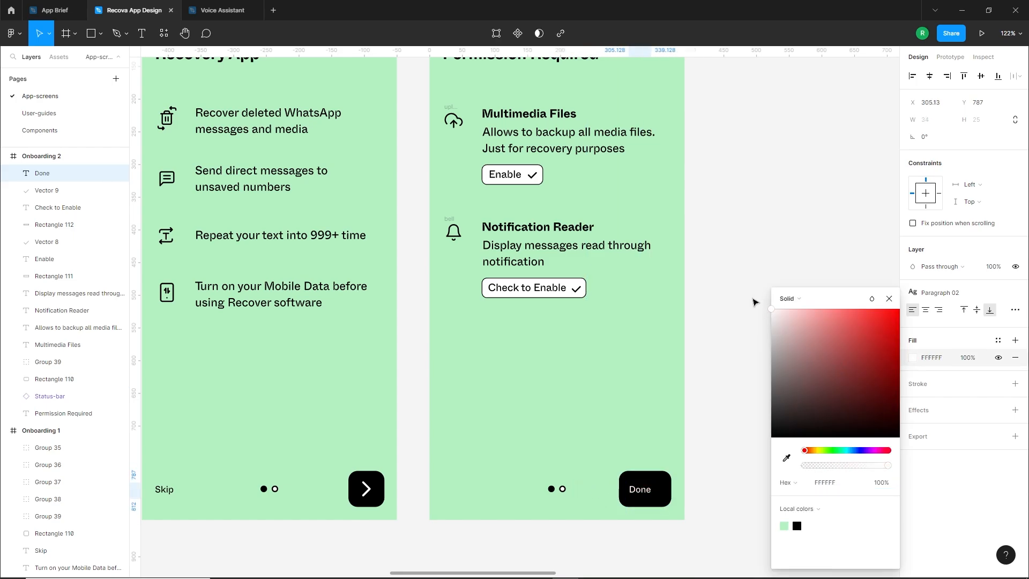
{"action": "left_click", "coordinate": [642, 492]}
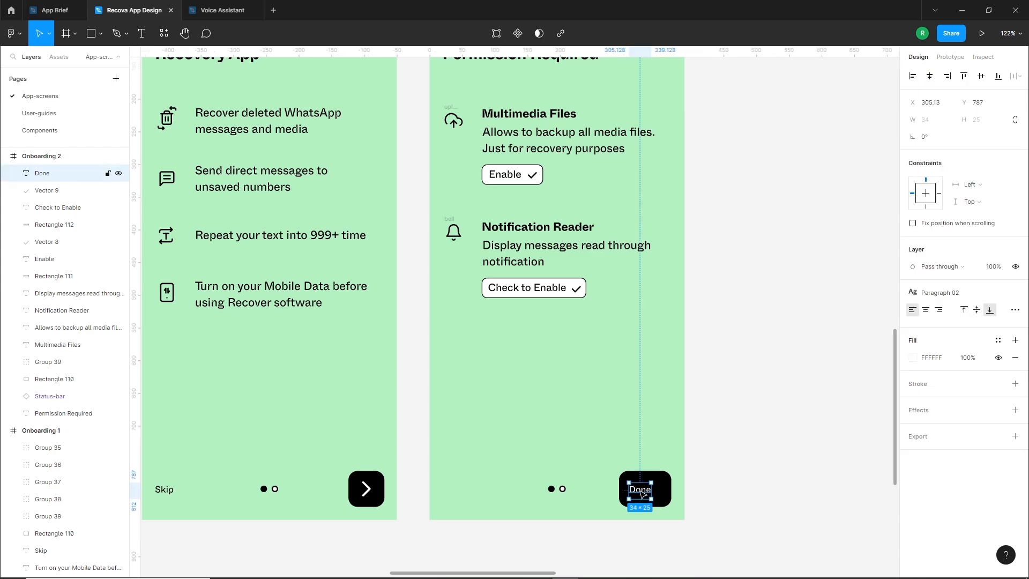
{"action": "left_click_drag", "start_coordinate": [638, 492], "coordinate": [642, 490]}
Detach the Done label from its text style and set its font size to 16
{"action": "left_click", "coordinate": [944, 294]}
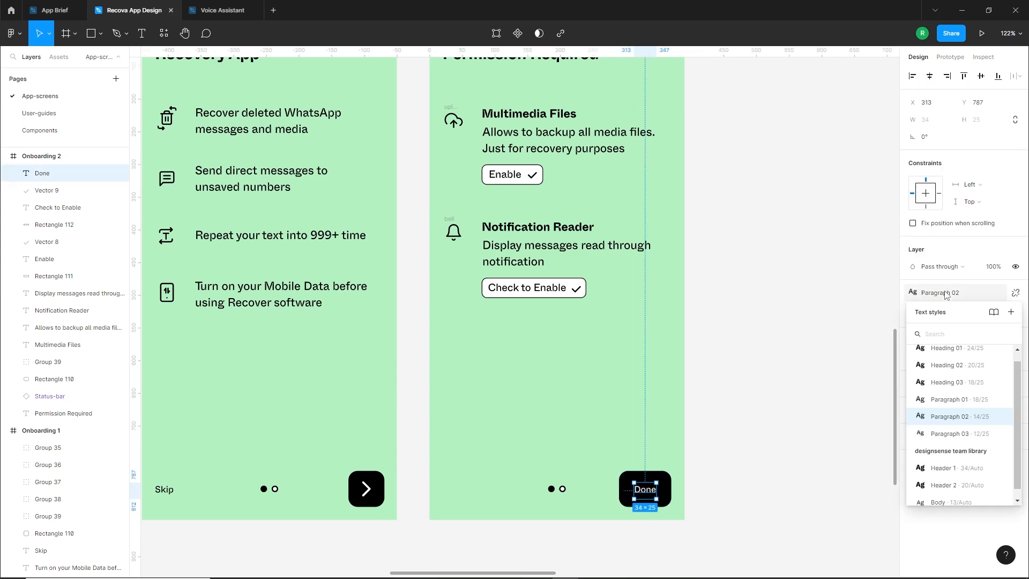
{"action": "left_click", "coordinate": [1015, 293]}
{"action": "left_click", "coordinate": [979, 328]}
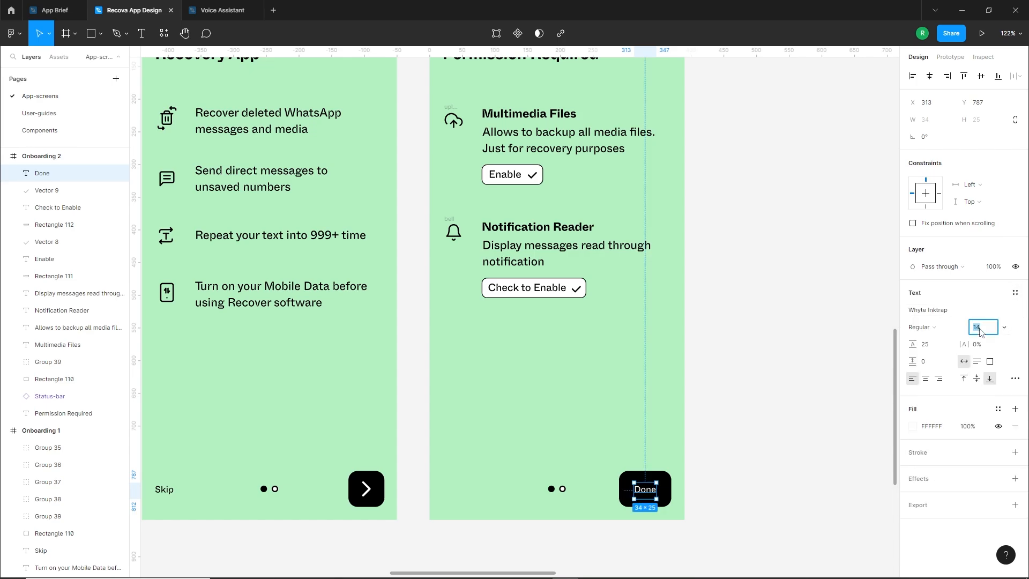
{"action": "type", "text": "16"}
{"action": "key", "text": "Return"}
{"action": "scroll", "coordinate": [718, 530], "scroll_direction": "up", "scroll_amount": 3}
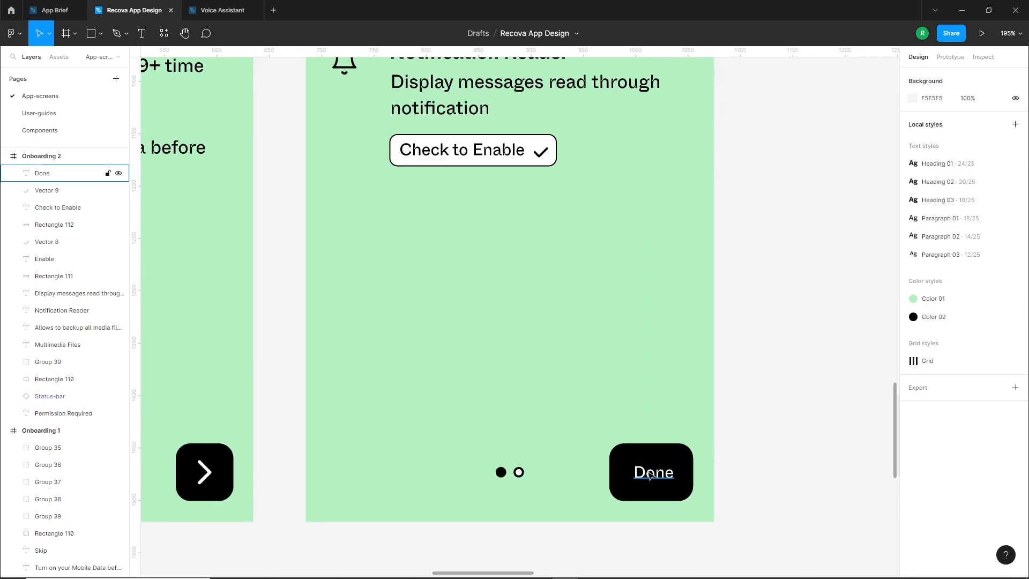
Centre the Done label on the black button and shift it slightly down to Y 787
{"action": "left_click", "coordinate": [661, 447], "text": "shift"}
{"action": "left_click", "coordinate": [930, 77]}
{"action": "left_click", "coordinate": [981, 77]}
{"action": "left_click", "coordinate": [785, 393]}
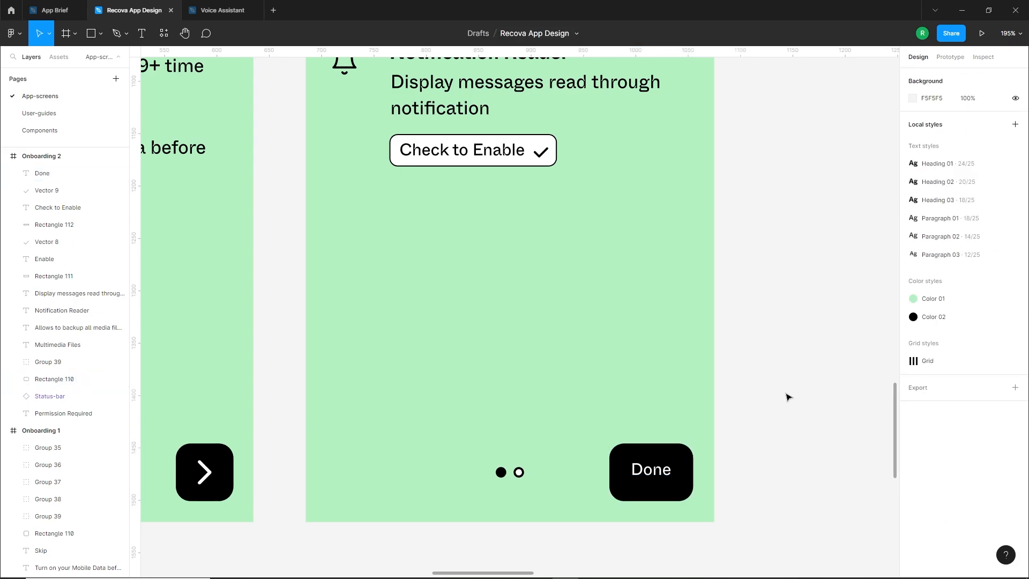
{"action": "left_click", "coordinate": [664, 468]}
{"action": "left_click_drag", "start_coordinate": [666, 471], "coordinate": [666, 472]}
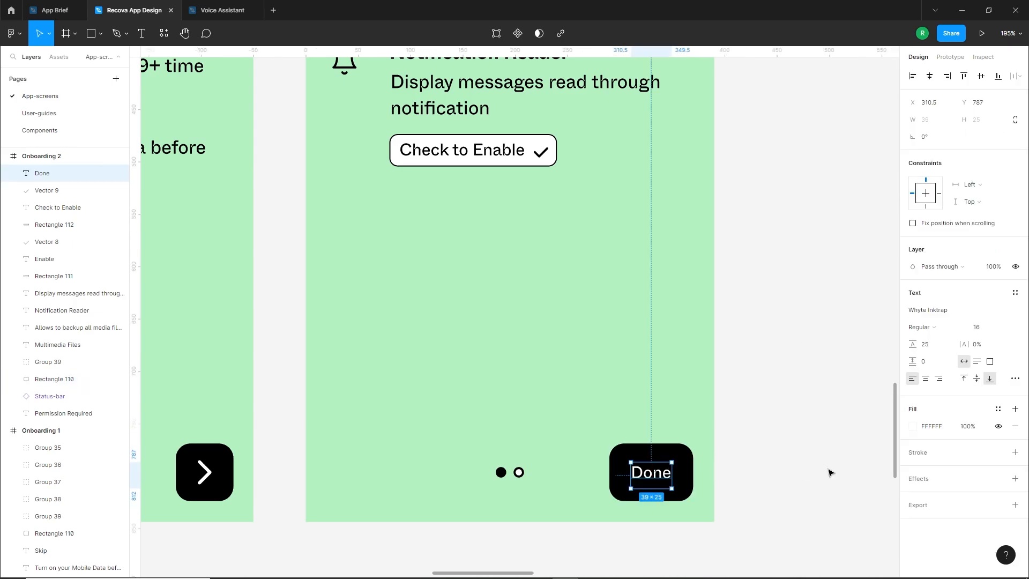
{"action": "left_click", "coordinate": [828, 472]}
Detach the Skip label on Onboarding 1 from its text style and raise its font size to 16
{"action": "scroll", "coordinate": [828, 471], "scroll_direction": "down", "scroll_amount": 5}
{"action": "left_click", "coordinate": [401, 470]}
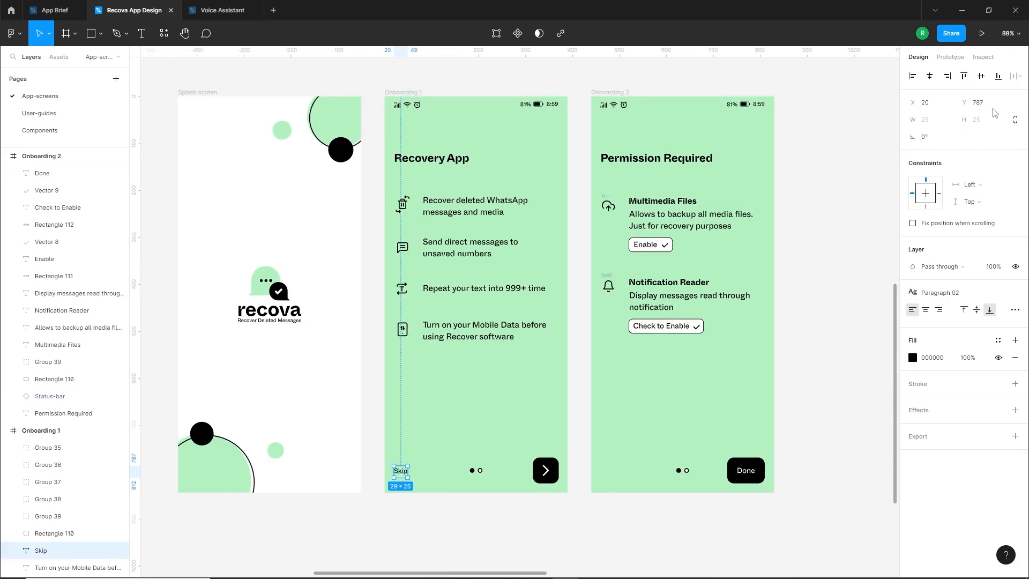
{"action": "left_click", "coordinate": [1015, 292]}
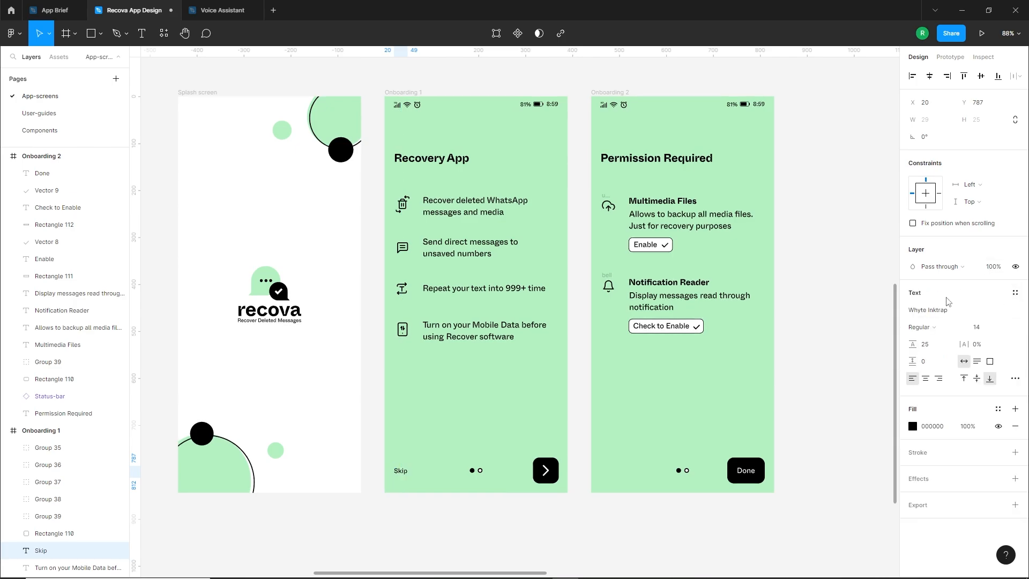
{"action": "key", "text": "Up"}
{"action": "key", "text": "Up"}
{"action": "left_click", "coordinate": [808, 492]}
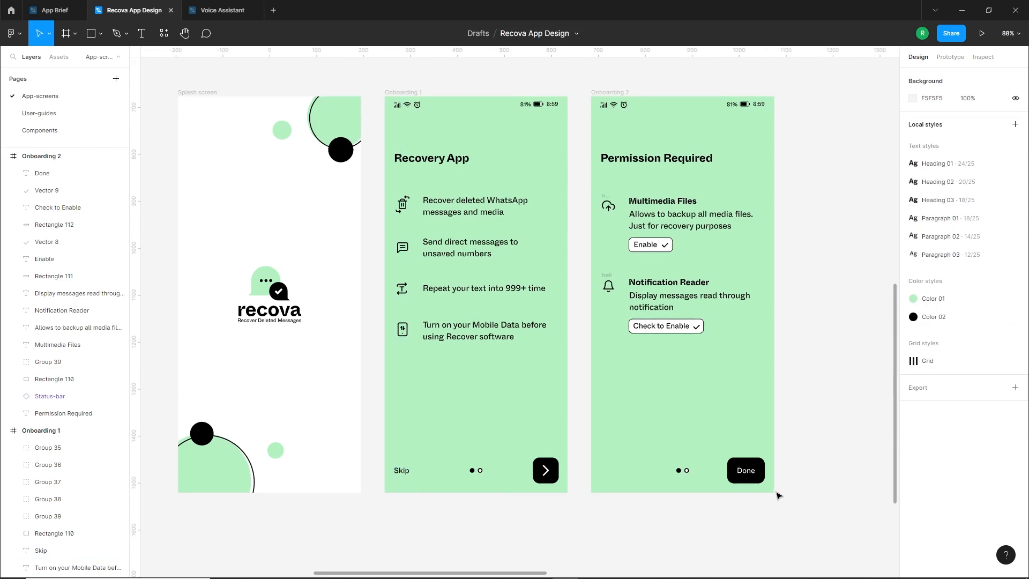
Change the font weight of the Done label to Bold
{"action": "scroll", "coordinate": [774, 492], "scroll_direction": "up", "scroll_amount": 4}
{"action": "left_click", "coordinate": [733, 454]}
{"action": "left_click", "coordinate": [935, 328]}
{"action": "left_click", "coordinate": [932, 339]}
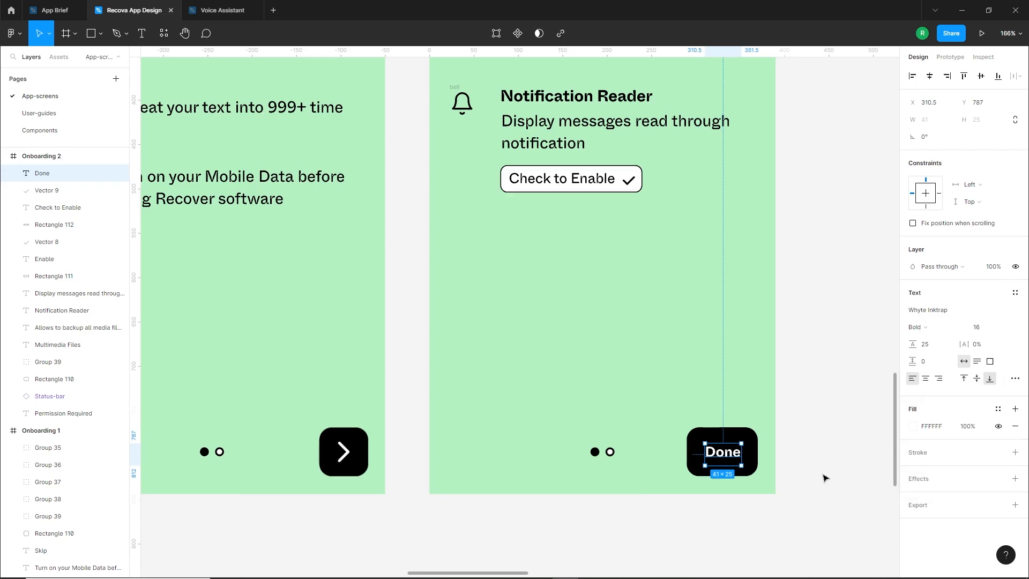
{"action": "left_click", "coordinate": [810, 488]}
Remove the stroke from the second page-indicator dot on Onboarding 2 and fill it with the local black colour
{"action": "scroll", "coordinate": [765, 485], "scroll_direction": "down", "scroll_amount": 5}
{"action": "scroll", "coordinate": [772, 429], "scroll_direction": "up", "scroll_amount": 1}
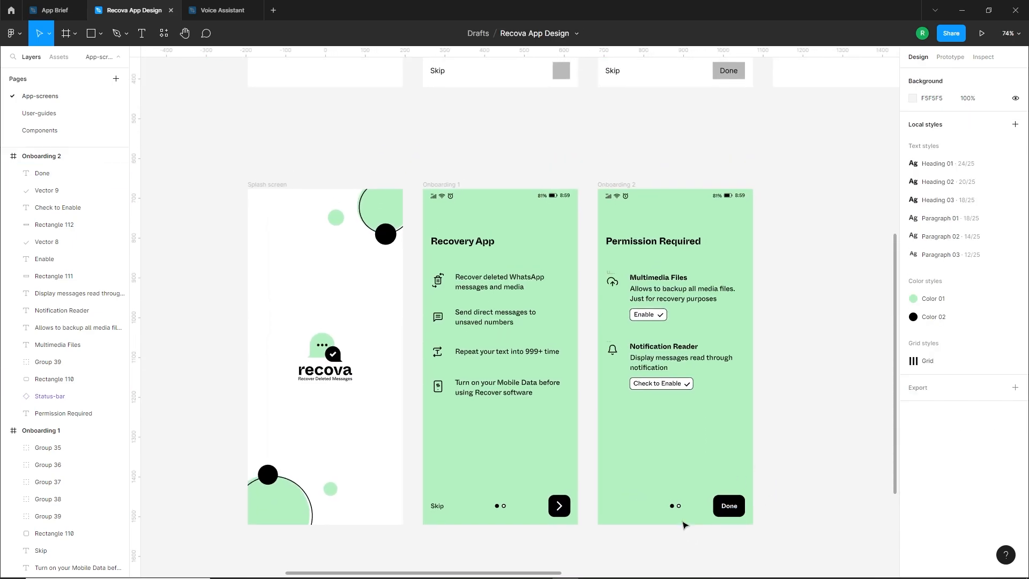
{"action": "scroll", "coordinate": [684, 517], "scroll_direction": "up", "scroll_amount": 8}
{"action": "scroll", "coordinate": [684, 508], "scroll_direction": "up", "scroll_amount": 1}
{"action": "left_click", "coordinate": [677, 490]}
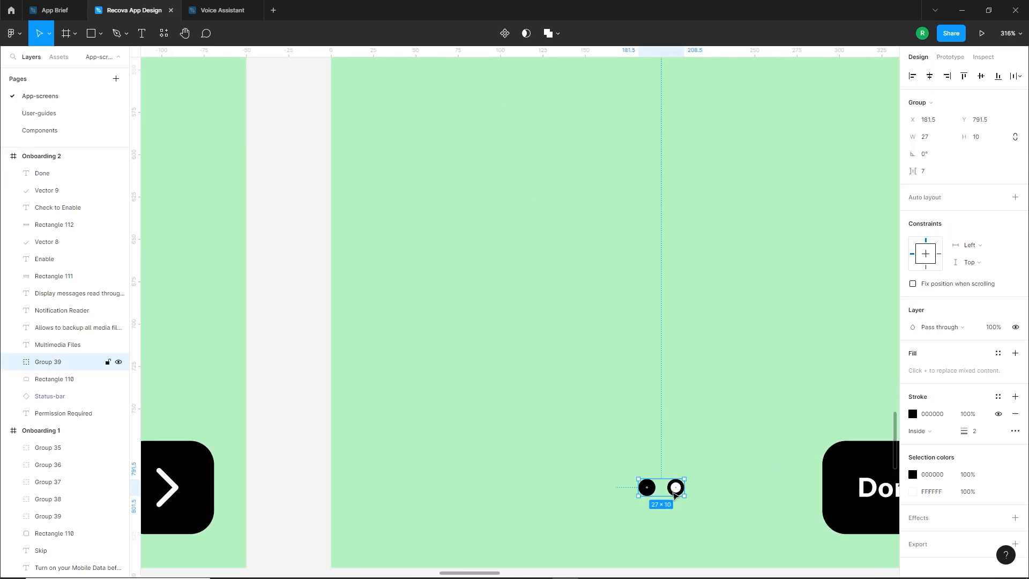
{"action": "scroll", "coordinate": [677, 489], "scroll_direction": "up", "scroll_amount": 2}
{"action": "double_click", "coordinate": [679, 487]}
{"action": "scroll", "coordinate": [679, 487], "scroll_direction": "down", "scroll_amount": 1}
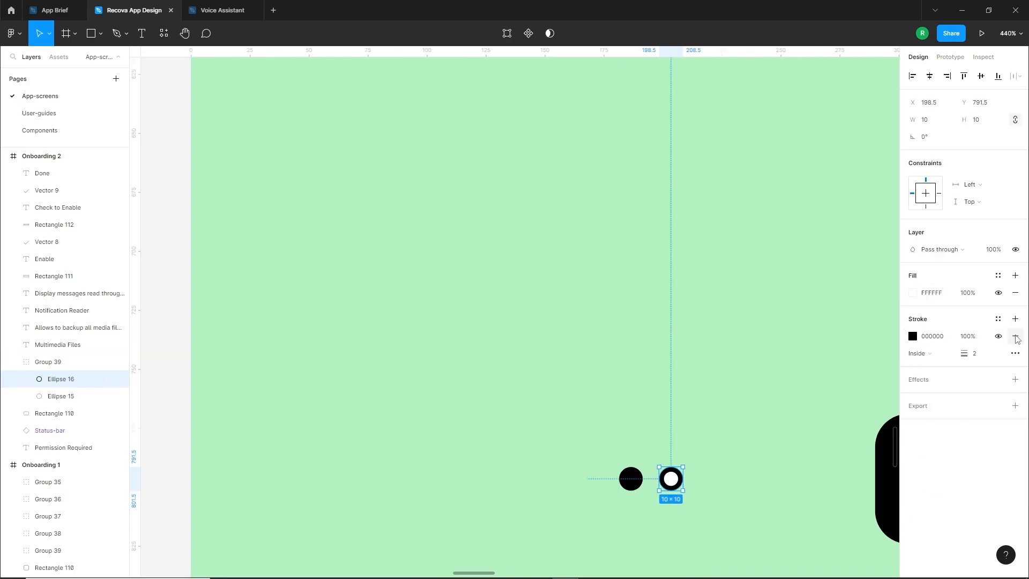
{"action": "left_click", "coordinate": [1015, 336]}
{"action": "left_click", "coordinate": [914, 293]}
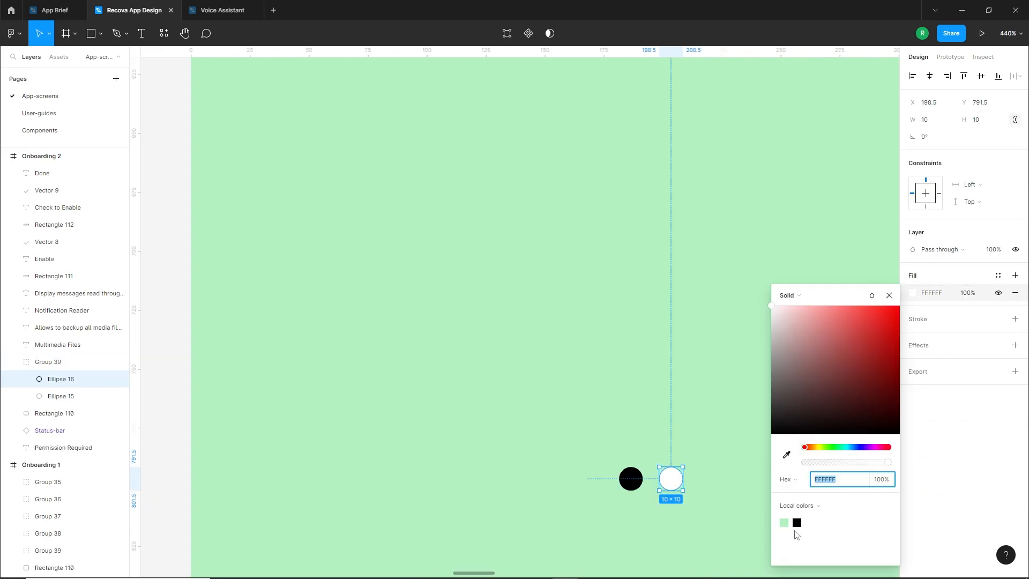
{"action": "left_click", "coordinate": [796, 522]}
Give the first page-indicator dot on Onboarding 2 a white FFFFFF fill and a black inside stroke
{"action": "left_click", "coordinate": [633, 485]}
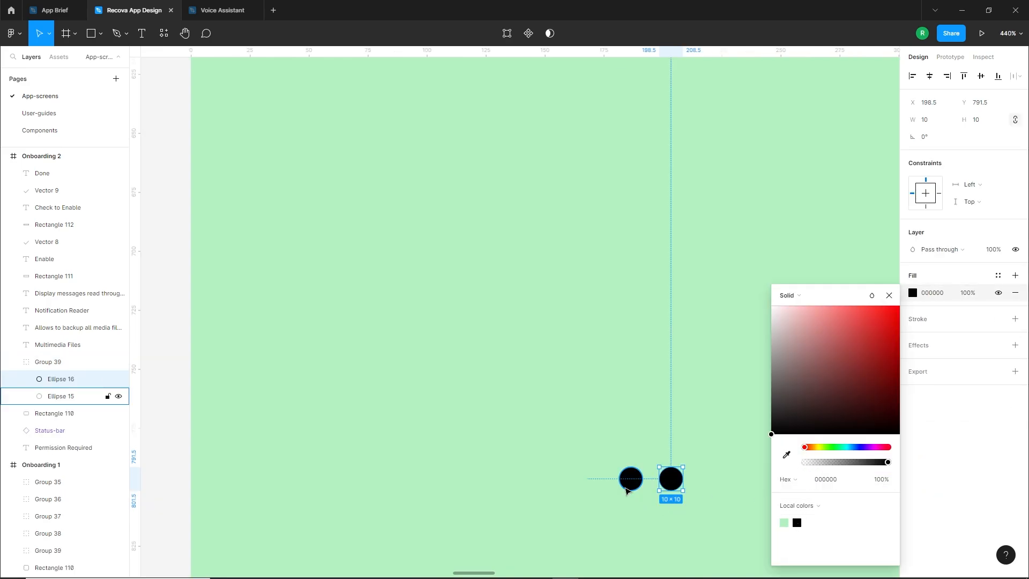
{"action": "left_click", "coordinate": [1014, 320]}
{"action": "left_click", "coordinate": [913, 292]}
{"action": "left_click_drag", "start_coordinate": [801, 331], "coordinate": [726, 283]}
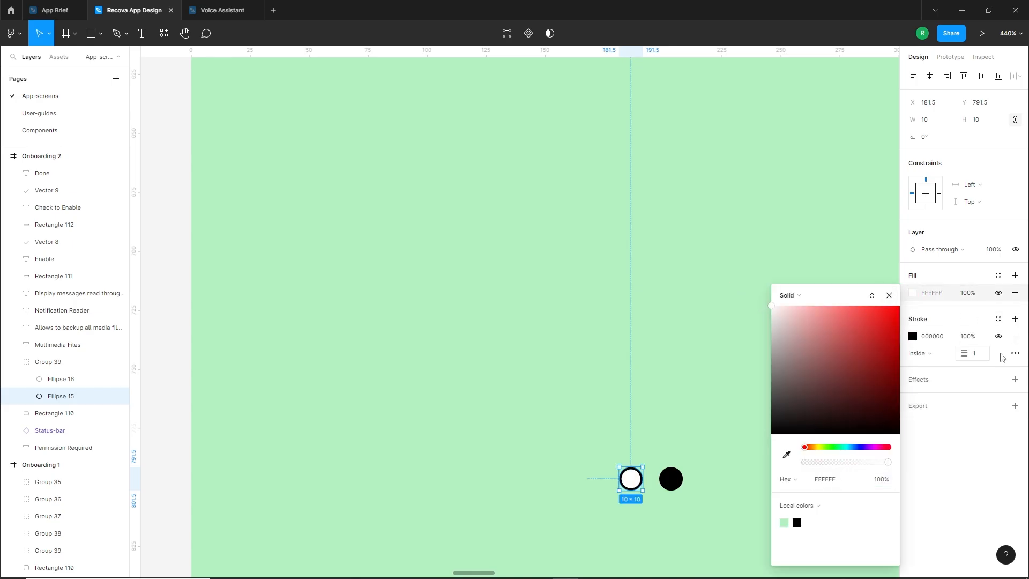
{"action": "left_click", "coordinate": [670, 516]}
{"action": "scroll", "coordinate": [653, 499], "scroll_direction": "down", "scroll_amount": 10}
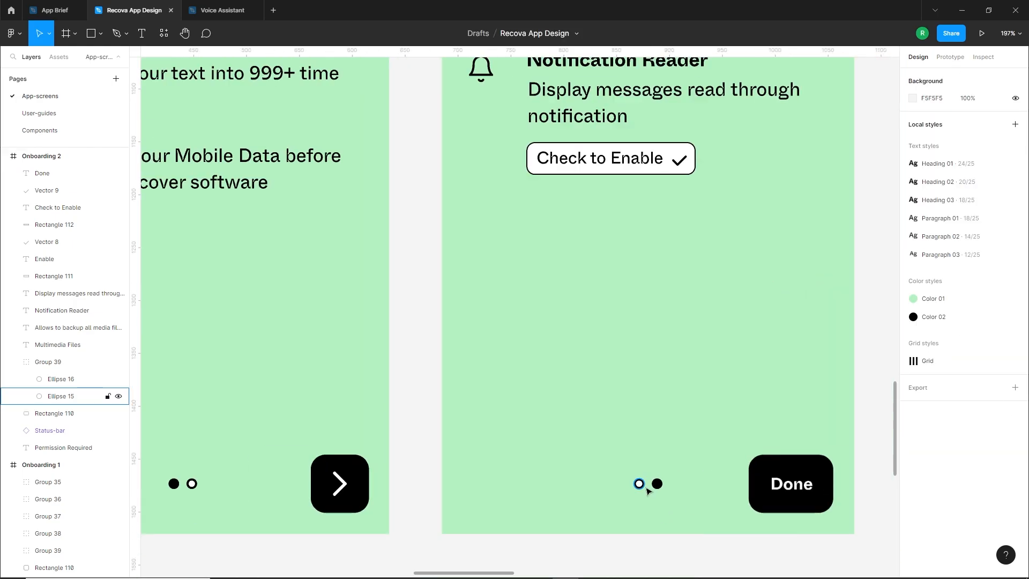
{"action": "left_click", "coordinate": [650, 485]}
{"action": "left_click", "coordinate": [740, 434]}
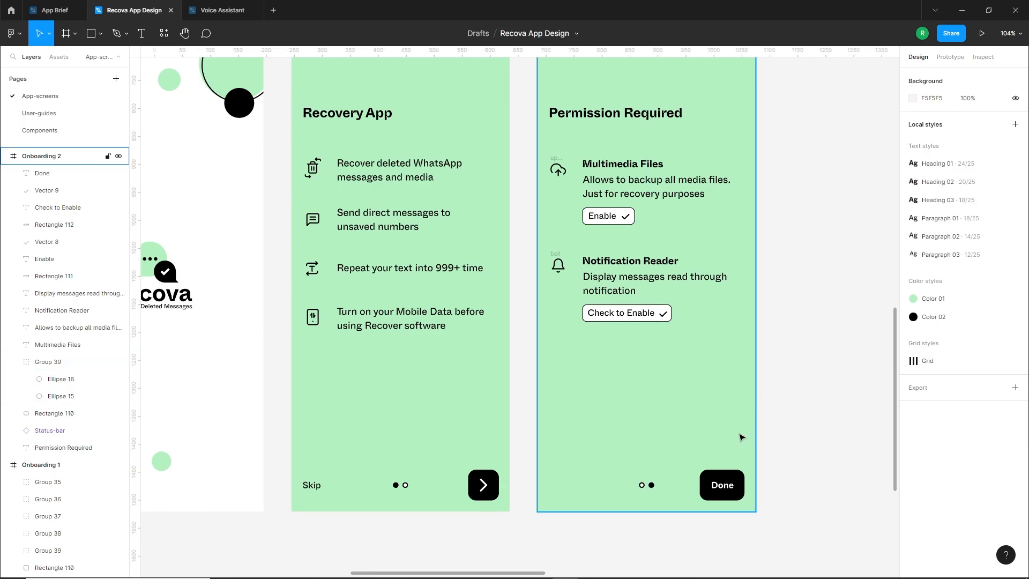
Duplicate the Home screen wireframe into the lower row beside Onboarding 2, aligned with its top at X 1125, Y 677
{"action": "scroll", "coordinate": [728, 371], "scroll_direction": "down", "scroll_amount": 4}
{"action": "left_click_drag", "start_coordinate": [728, 370], "coordinate": [657, 411]}
{"action": "scroll", "coordinate": [653, 416], "scroll_direction": "up", "scroll_amount": 3}
{"action": "scroll", "coordinate": [595, 399], "scroll_direction": "down", "scroll_amount": 4}
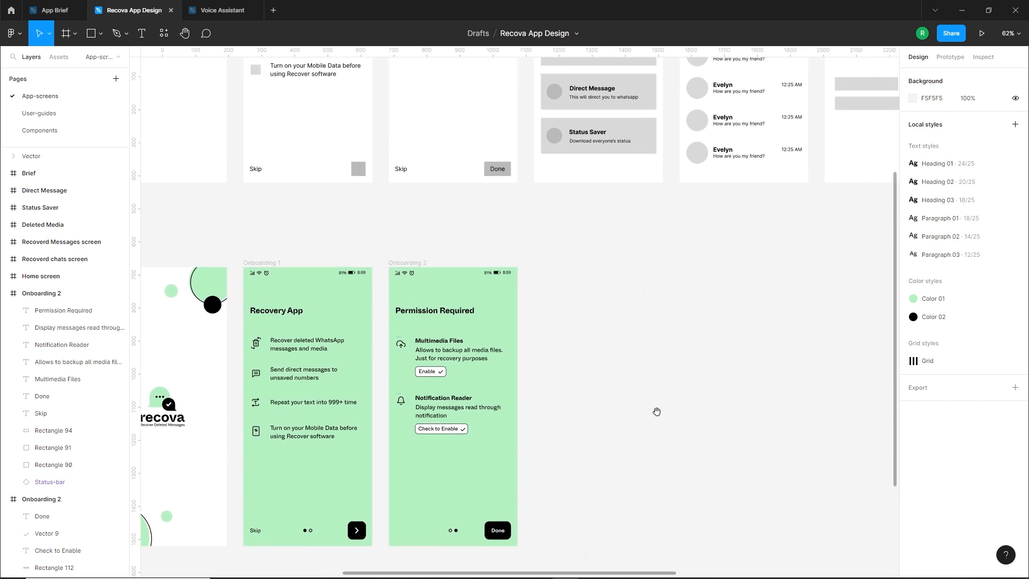
{"action": "scroll", "coordinate": [658, 412], "scroll_direction": "down", "scroll_amount": 2}
{"action": "left_click_drag", "start_coordinate": [687, 288], "coordinate": [680, 381]}
{"action": "scroll", "coordinate": [613, 228], "scroll_direction": "down", "scroll_amount": 1}
{"action": "left_click_drag", "start_coordinate": [584, 104], "coordinate": [588, 360]}
{"action": "left_click", "coordinate": [727, 450]}
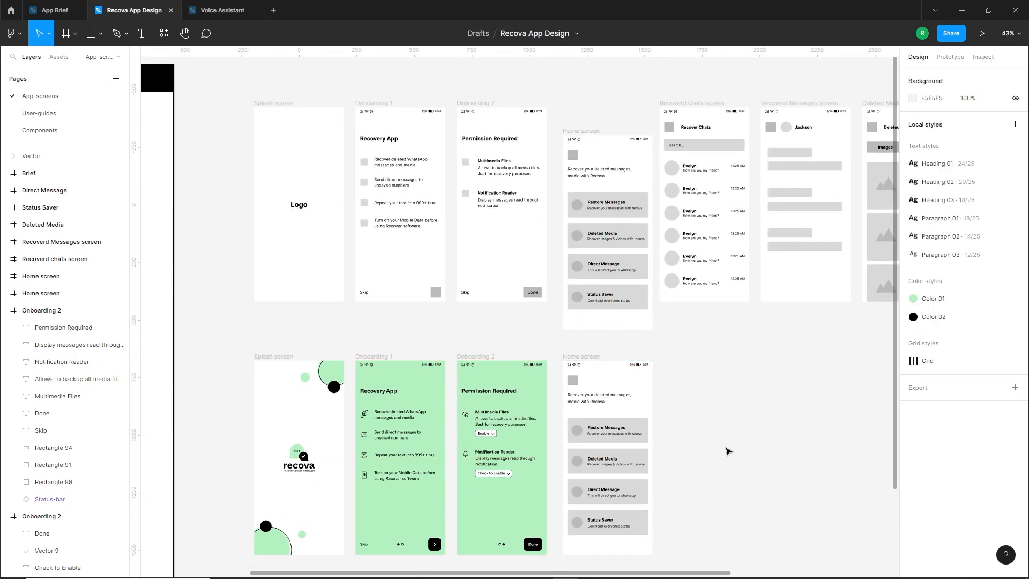
{"action": "scroll", "coordinate": [670, 536], "scroll_direction": "up", "scroll_amount": 3}
{"action": "left_click_drag", "start_coordinate": [519, 247], "coordinate": [519, 239]}
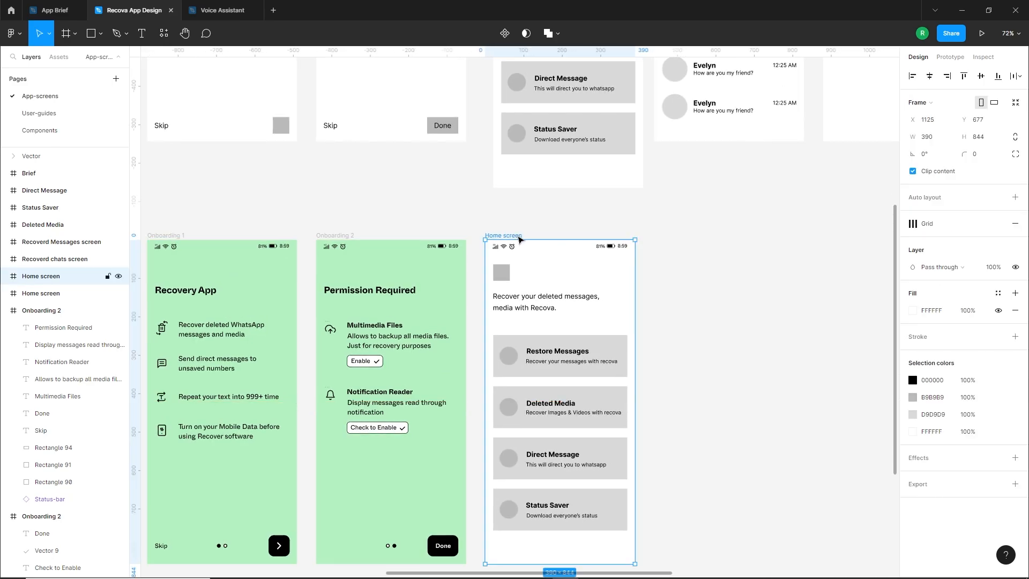
Move the four feature cards of the copied Home screen down together to open space beneath the intro text
{"action": "left_click", "coordinate": [683, 330]}
{"action": "scroll", "coordinate": [683, 331], "scroll_direction": "down", "scroll_amount": 2}
{"action": "left_click_drag", "start_coordinate": [704, 255], "coordinate": [516, 473]}
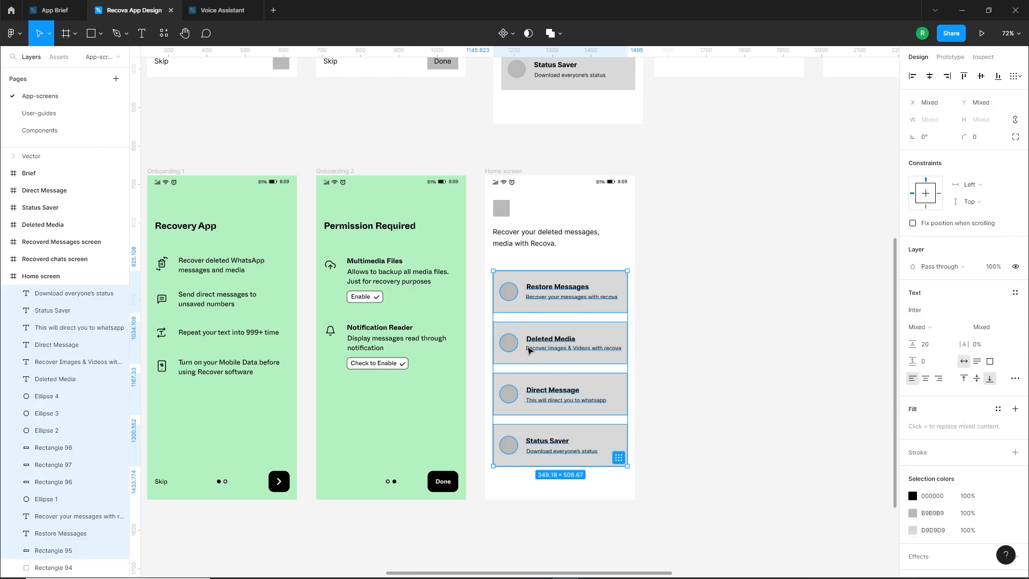
{"action": "left_click_drag", "start_coordinate": [524, 307], "coordinate": [524, 358]}
{"action": "left_click", "coordinate": [483, 237]}
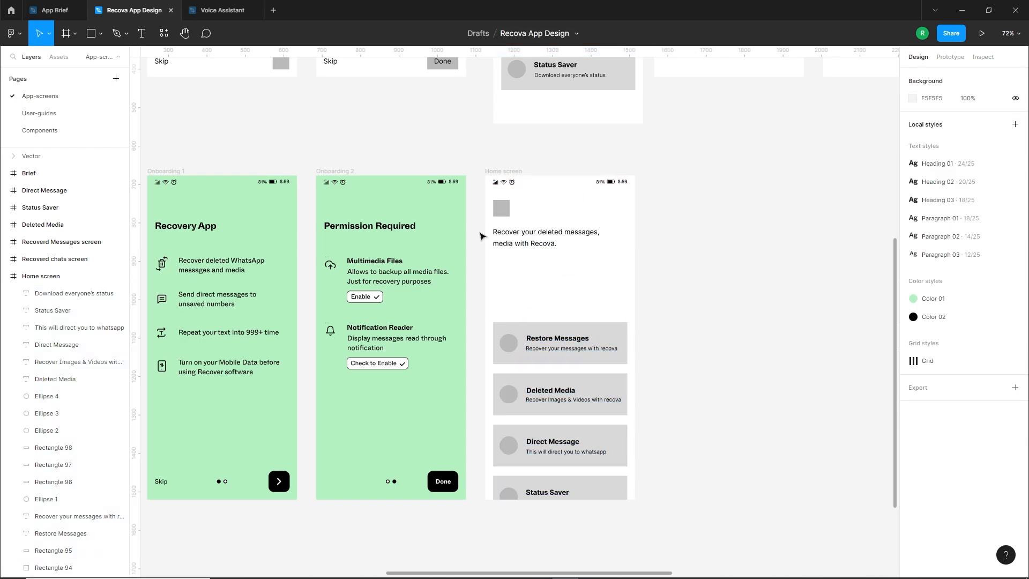
Apply the Heading 02 text style to the "Recover your deleted messages, media with Recova." text on the copied Home screen
{"action": "left_click", "coordinate": [537, 241]}
{"action": "left_click", "coordinate": [1015, 293]}
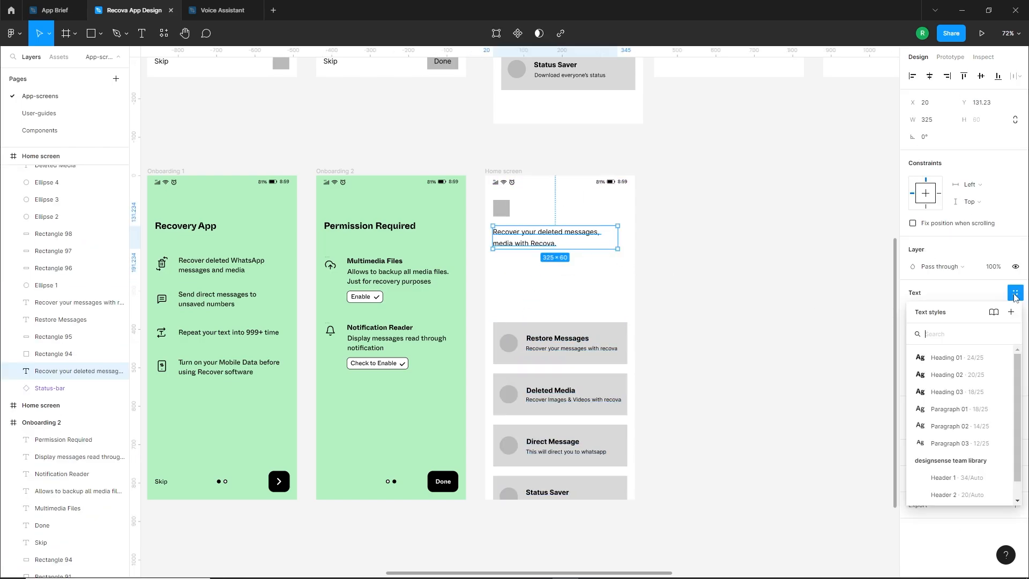
{"action": "left_click", "coordinate": [914, 371]}
{"action": "left_click", "coordinate": [676, 276]}
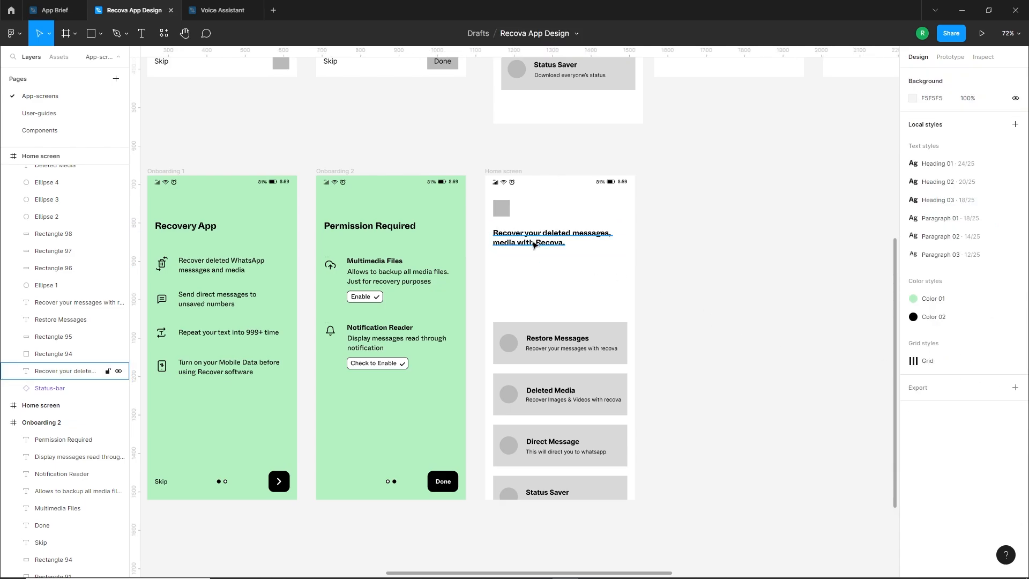
Select the grey placeholder square above the heading on the copied Home screen
{"action": "scroll", "coordinate": [584, 206], "scroll_direction": "up", "scroll_amount": 5}
{"action": "left_click", "coordinate": [436, 210]}
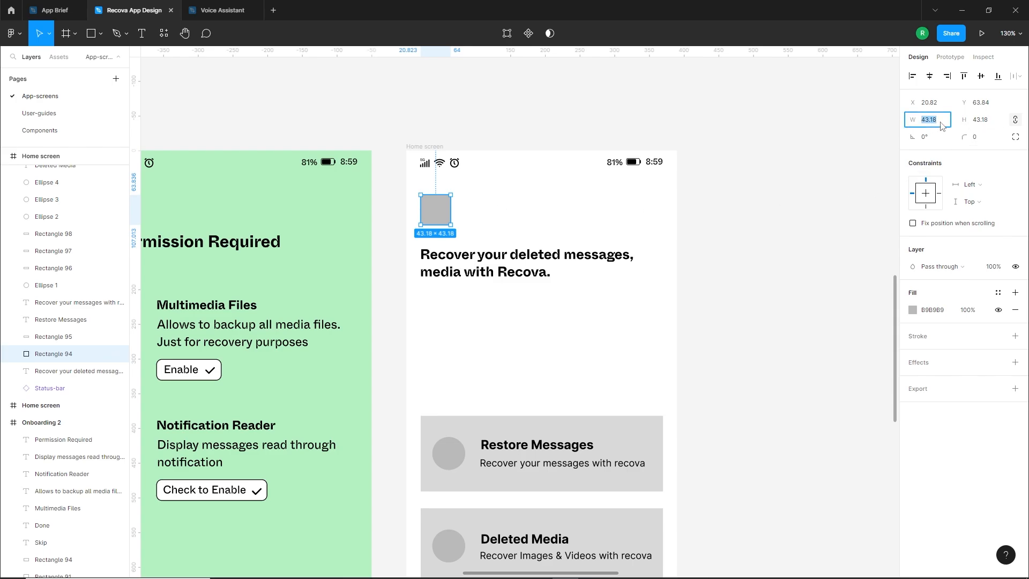
Set the grey square above the Home screen headline to 36 × 36
{"action": "key", "text": "Return"}
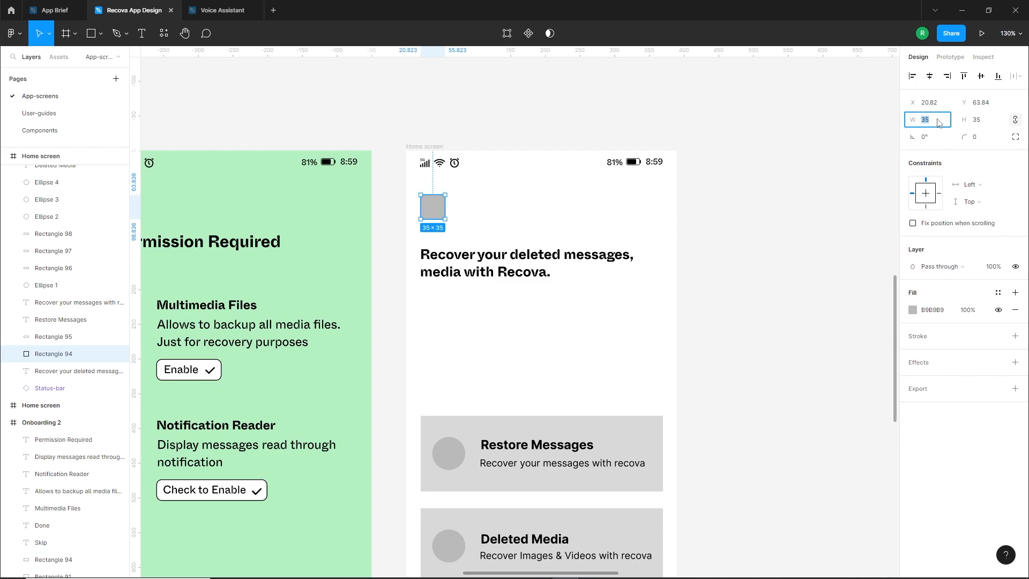
{"action": "key", "text": "Up"}
{"action": "key", "text": "Return"}
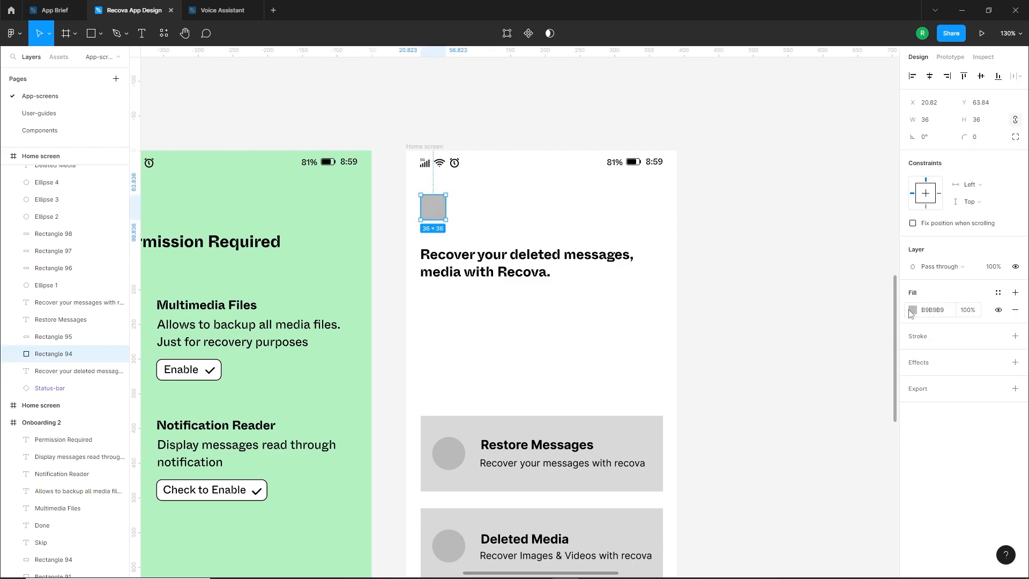
Fill the small Home screen square with black and round its corners
{"action": "left_click", "coordinate": [911, 311]}
{"action": "left_click", "coordinate": [789, 429]}
{"action": "left_click", "coordinate": [674, 423]}
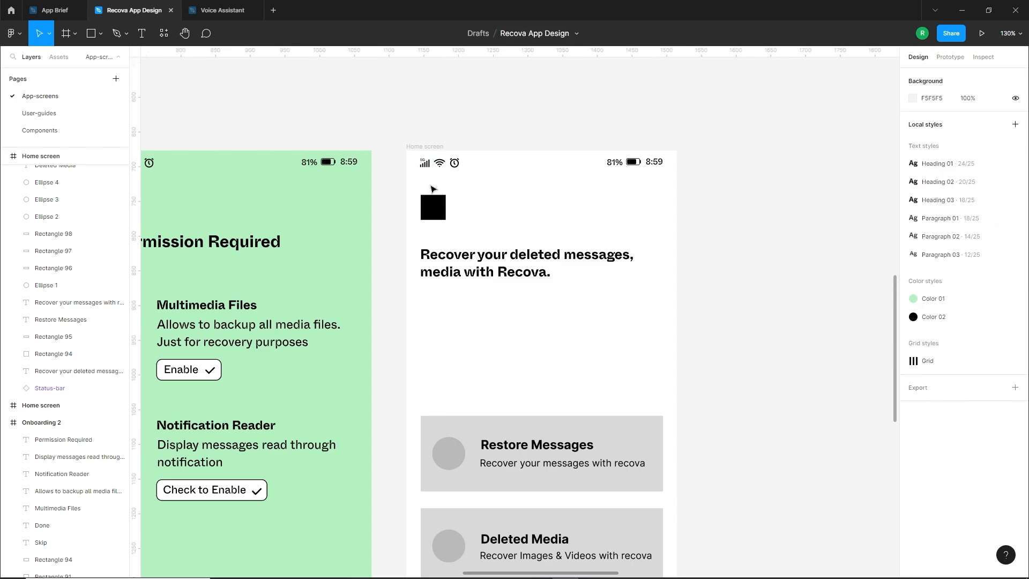
{"action": "left_click", "coordinate": [434, 199]}
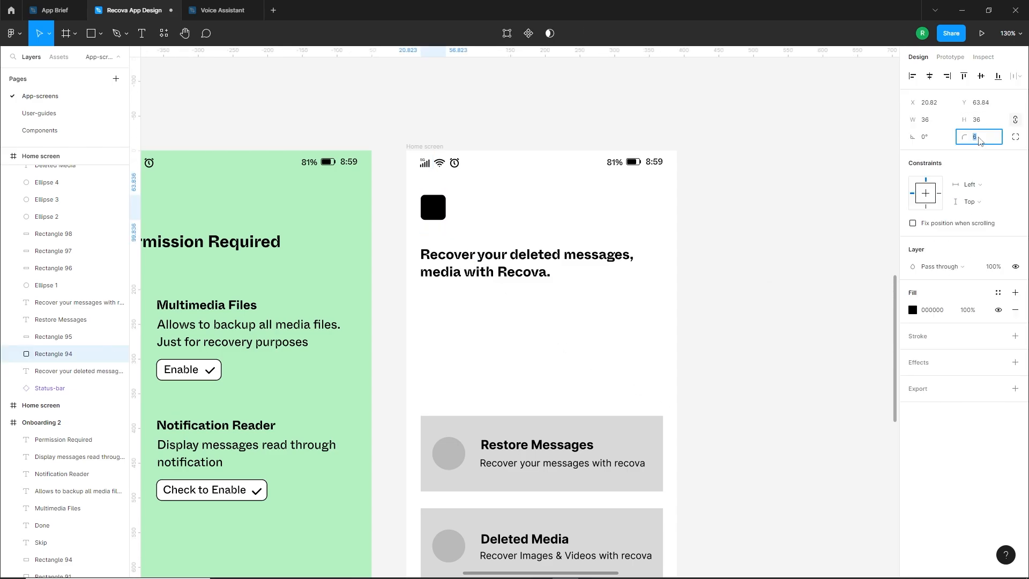
{"action": "left_click", "coordinate": [523, 383]}
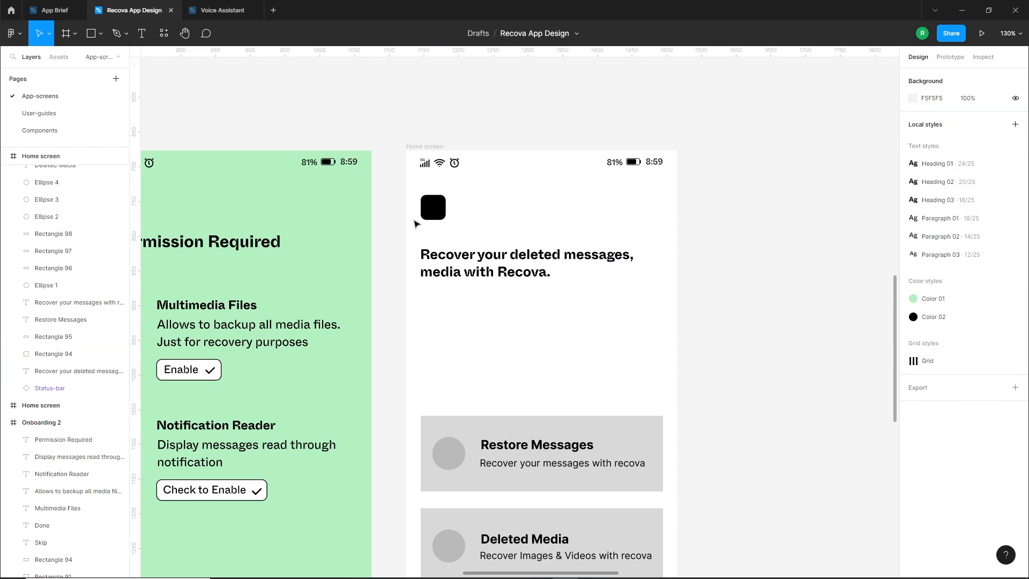
Draw a horizontal line about 14 wide inside the upper part of the black rounded square
{"action": "scroll", "coordinate": [432, 195], "scroll_direction": "up", "scroll_amount": 5}
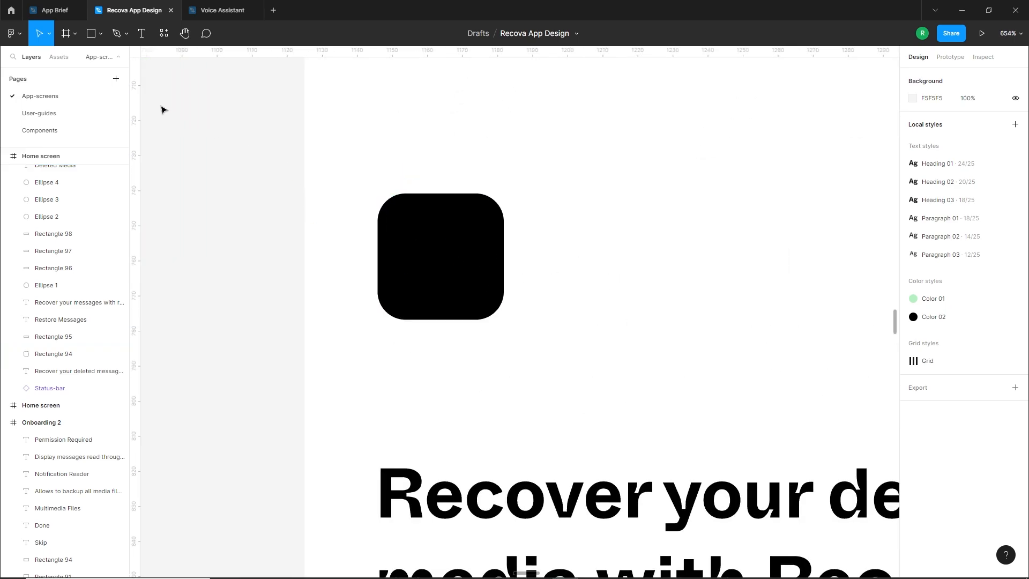
{"action": "left_click", "coordinate": [101, 34]}
{"action": "left_click", "coordinate": [75, 72]}
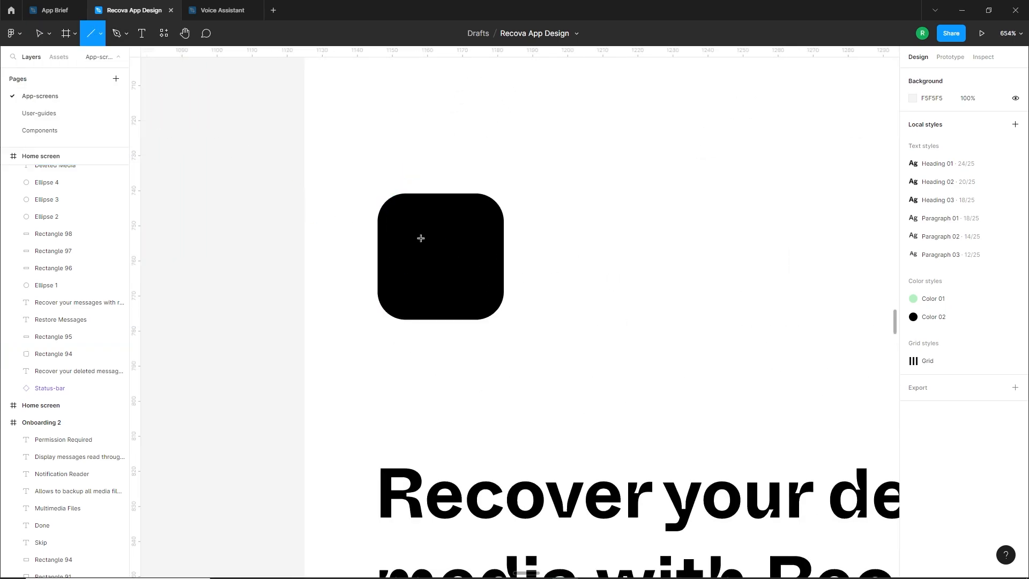
{"action": "left_click_drag", "start_coordinate": [417, 238], "coordinate": [467, 239]}
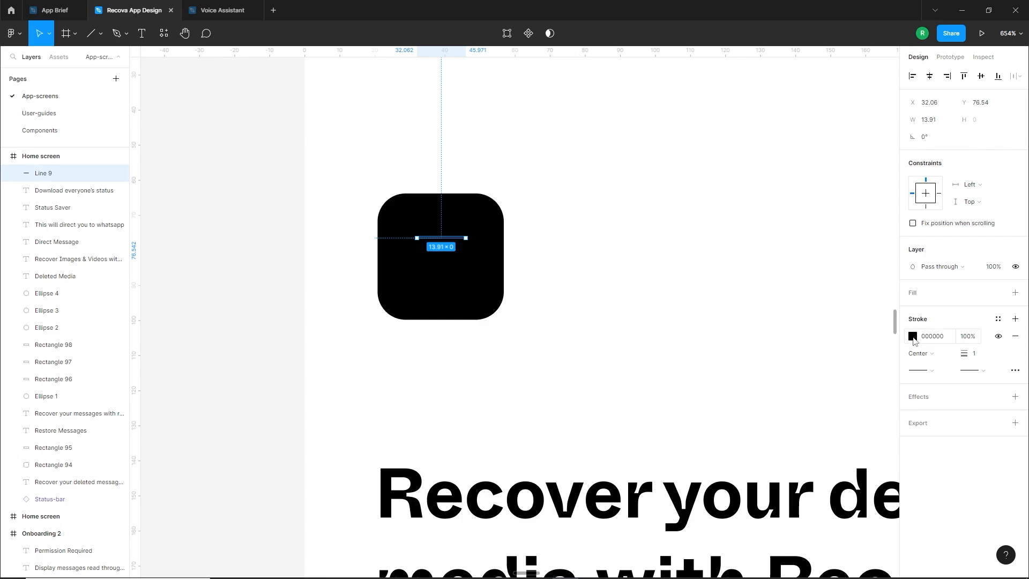
Give the line a white FFFFFF stroke with thickness 2 and rounded end caps
{"action": "left_click", "coordinate": [913, 338]}
{"action": "left_click_drag", "start_coordinate": [809, 328], "coordinate": [755, 288]}
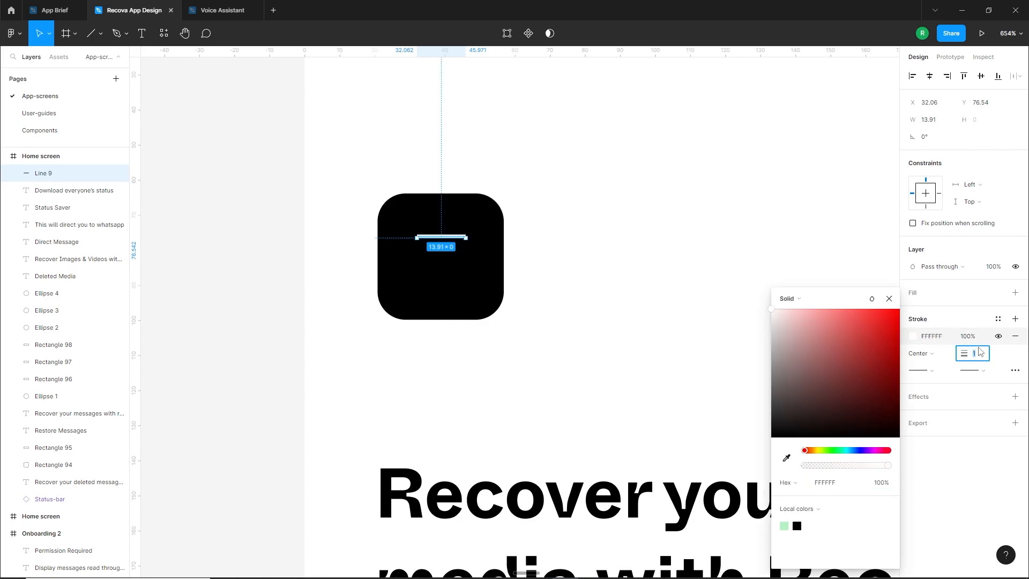
{"action": "key", "text": "Up"}
{"action": "left_click", "coordinate": [978, 376]}
{"action": "left_click", "coordinate": [865, 454]}
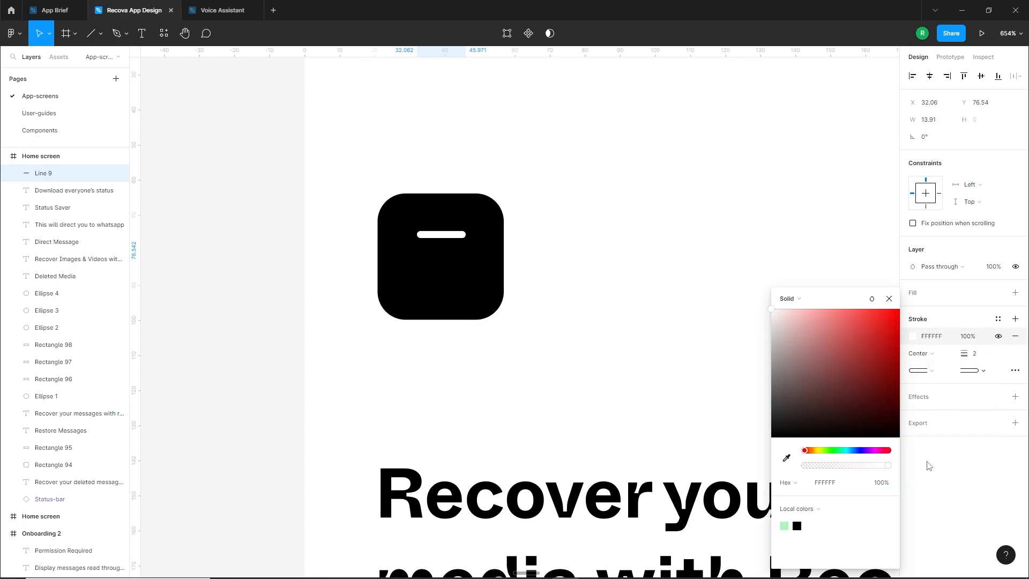
Move the white line closer to the square's middle and set its width to 15
{"action": "mouse_move", "coordinate": [445, 236]}
{"action": "left_mouse_down"}
{"action": "mouse_move", "coordinate": [443, 249]}
{"action": "mouse_move", "coordinate": [470, 250]}
{"action": "mouse_move", "coordinate": [451, 251]}
{"action": "left_mouse_up"}
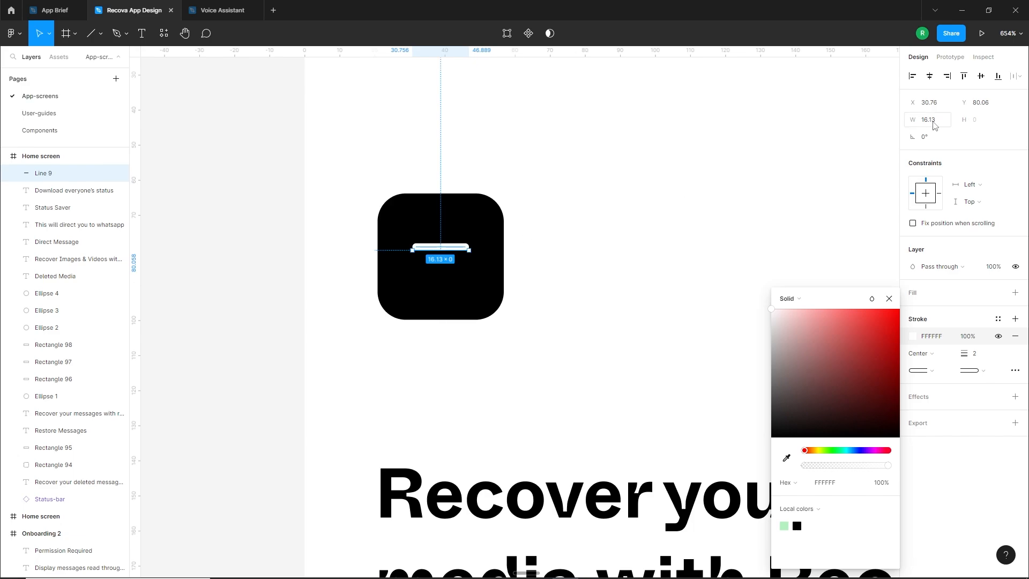
{"action": "key", "text": "Return"}
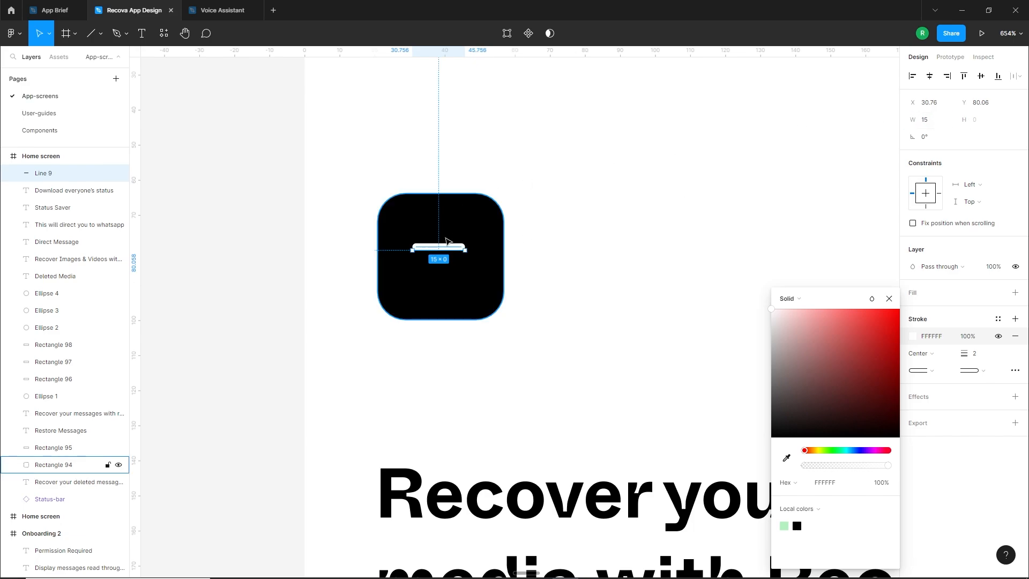
Duplicate the white line below the original, shorten the copy to about 11.5 and centre it under the upper line
{"action": "mouse_move", "coordinate": [453, 249]}
{"action": "left_mouse_down"}
{"action": "mouse_move", "coordinate": [462, 270]}
{"action": "mouse_move", "coordinate": [453, 268]}
{"action": "left_mouse_up"}
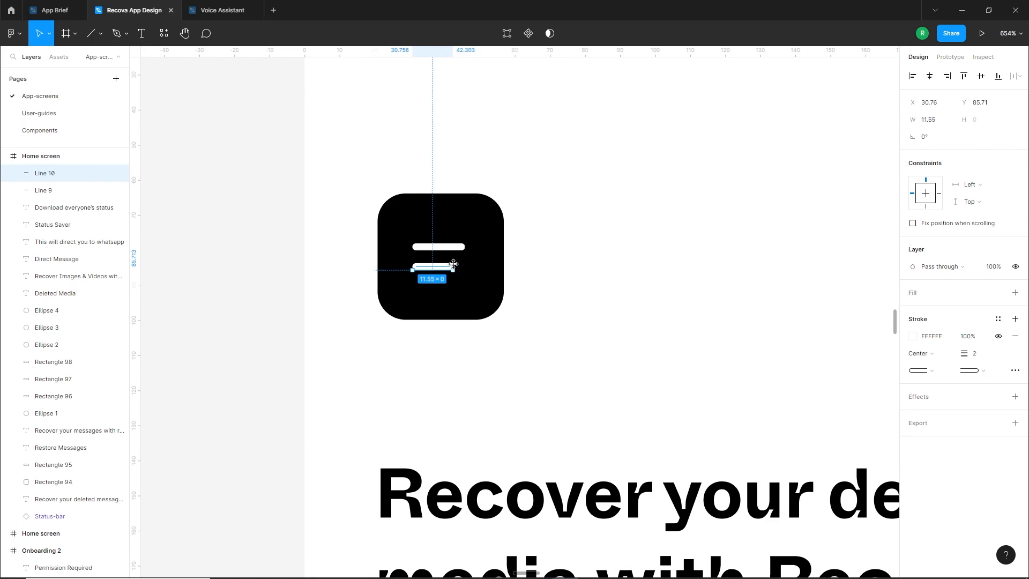
{"action": "left_click", "coordinate": [43, 191], "text": "shift"}
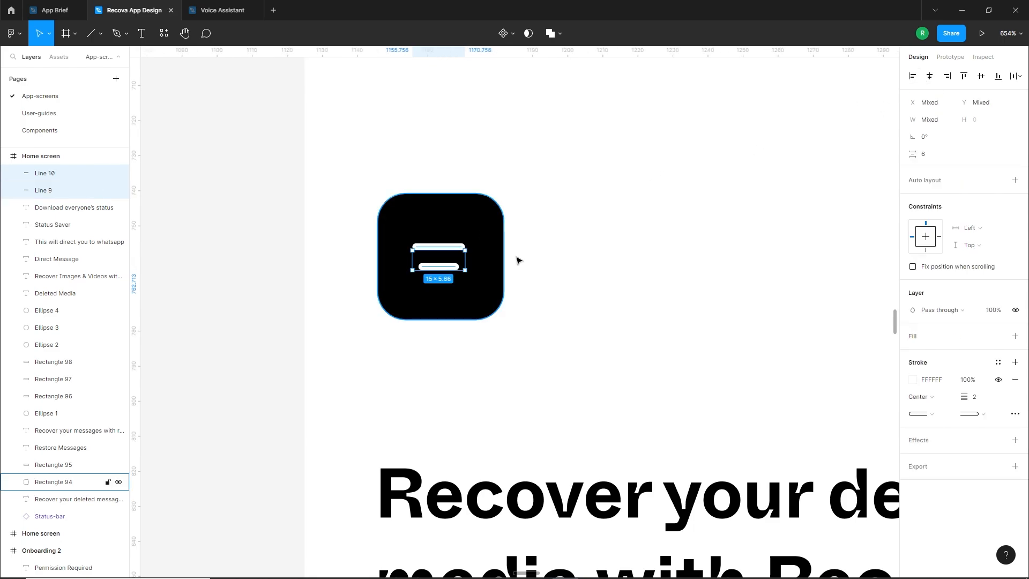
{"action": "key", "text": "Escape"}
Shorten the lower white line slightly more and realign it with the centre of the upper line
{"action": "scroll", "coordinate": [478, 266], "scroll_direction": "up", "scroll_amount": 6}
{"action": "left_click", "coordinate": [504, 288]}
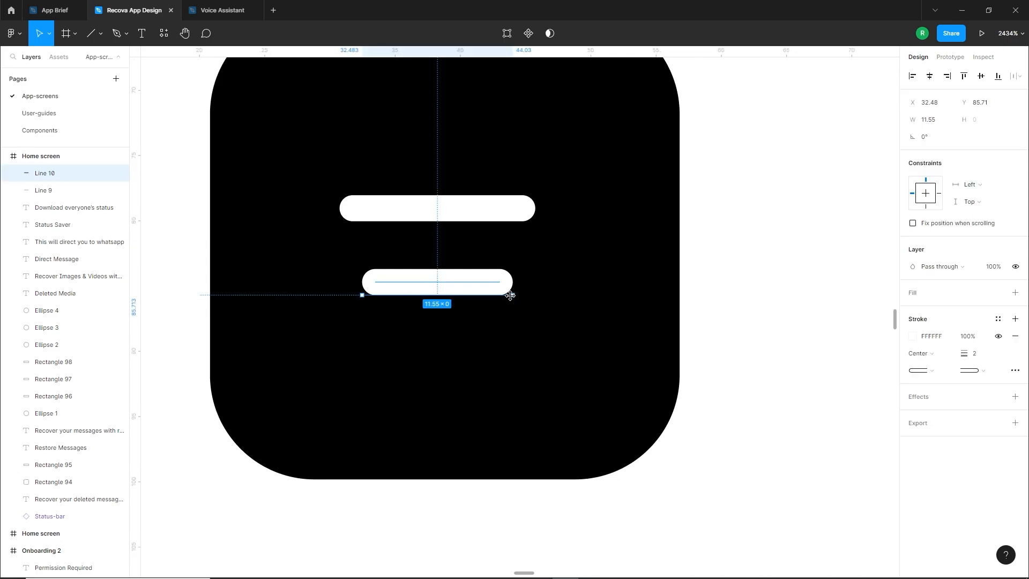
{"action": "left_click_drag", "start_coordinate": [510, 295], "coordinate": [500, 295]}
{"action": "left_click", "coordinate": [499, 213], "text": "shift"}
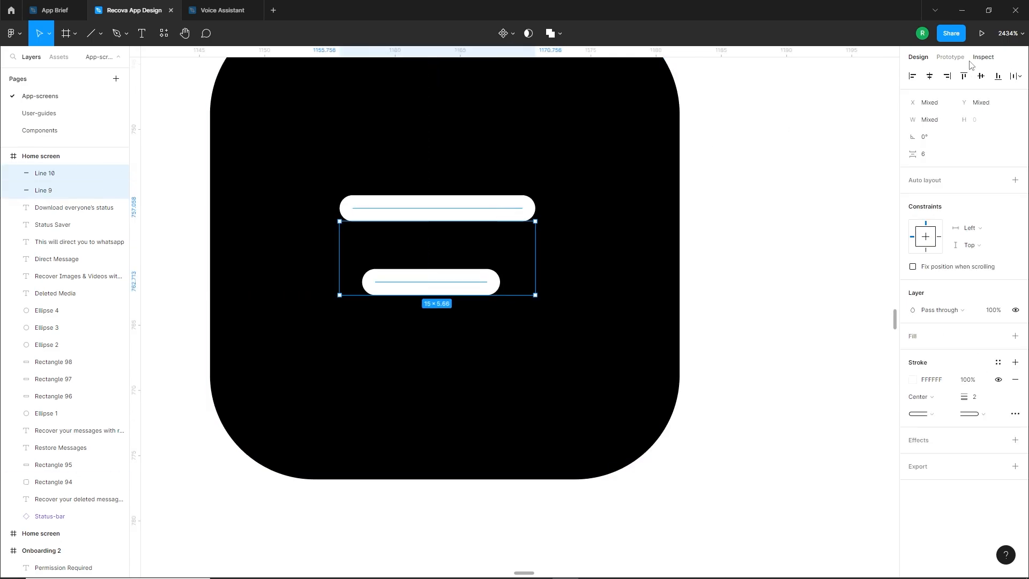
Group the two white lines and centre the group within the black square
{"action": "scroll", "coordinate": [571, 252], "scroll_direction": "down", "scroll_amount": 5}
{"action": "key", "text": "ctrl+g"}
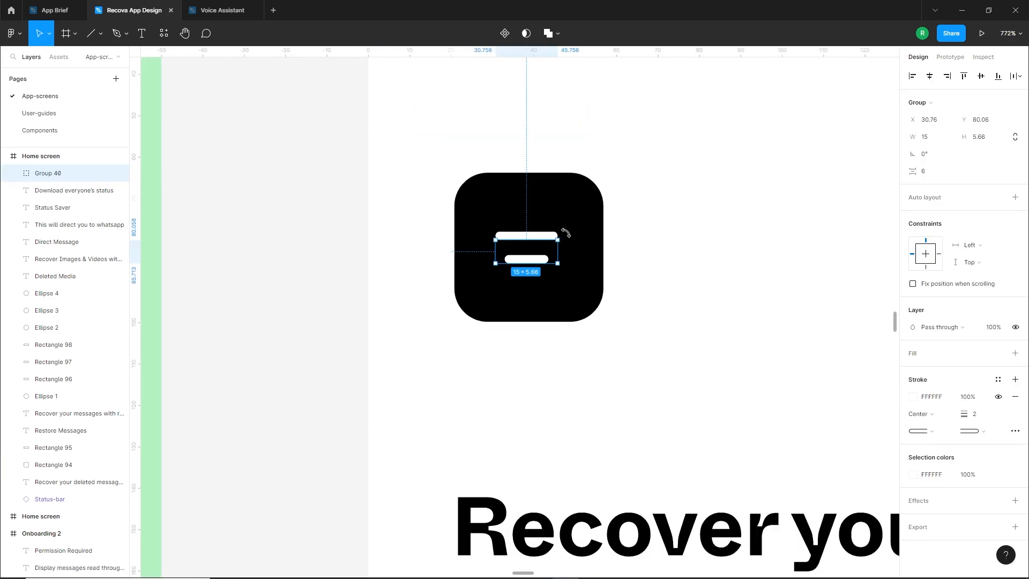
{"action": "left_click", "coordinate": [573, 214], "text": "shift"}
{"action": "left_click", "coordinate": [689, 237]}
Draw a circle about 336 × 336 over the top area of the Home screen
{"action": "scroll", "coordinate": [551, 262], "scroll_direction": "down", "scroll_amount": 7}
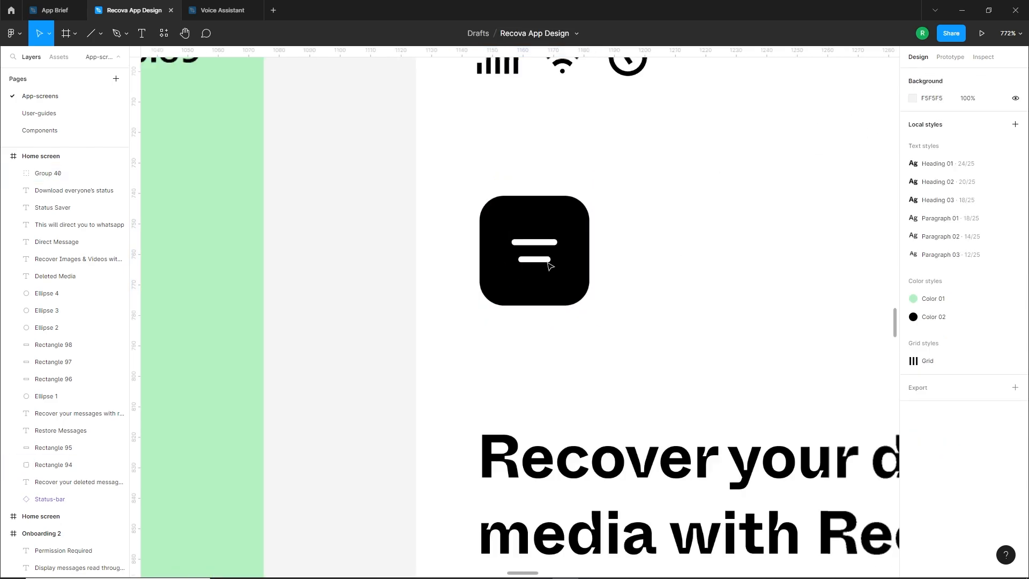
{"action": "left_click_drag", "start_coordinate": [657, 280], "coordinate": [604, 188]}
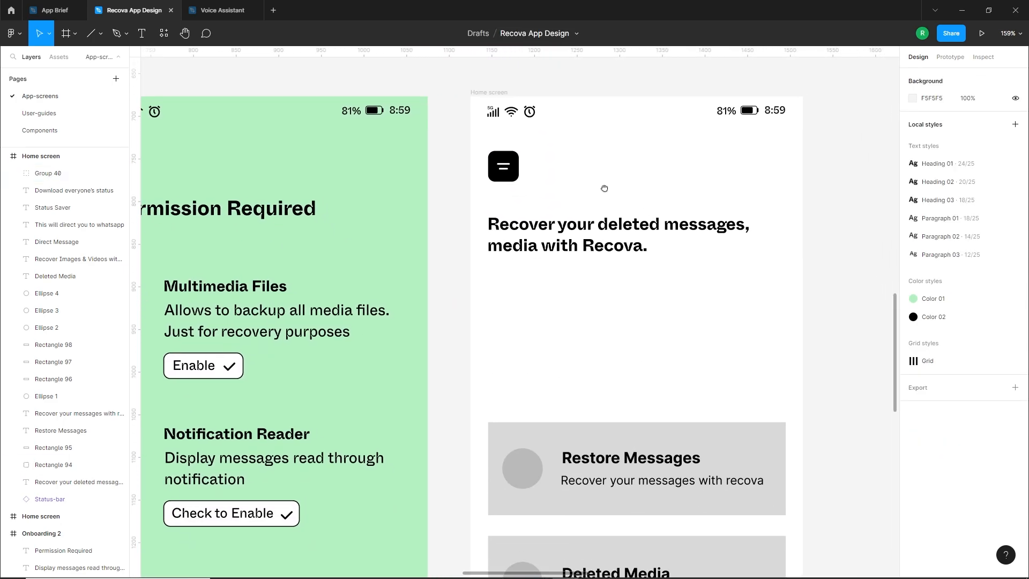
{"action": "left_click_drag", "start_coordinate": [618, 277], "coordinate": [572, 307]}
{"action": "scroll", "coordinate": [574, 296], "scroll_direction": "down", "scroll_amount": 3}
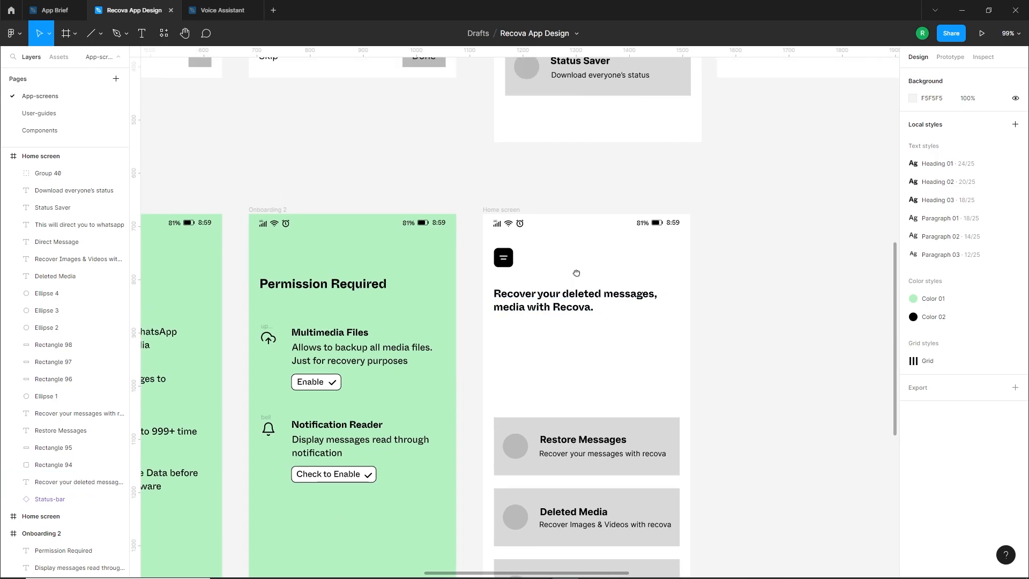
{"action": "scroll", "coordinate": [580, 285], "scroll_direction": "up", "scroll_amount": 2}
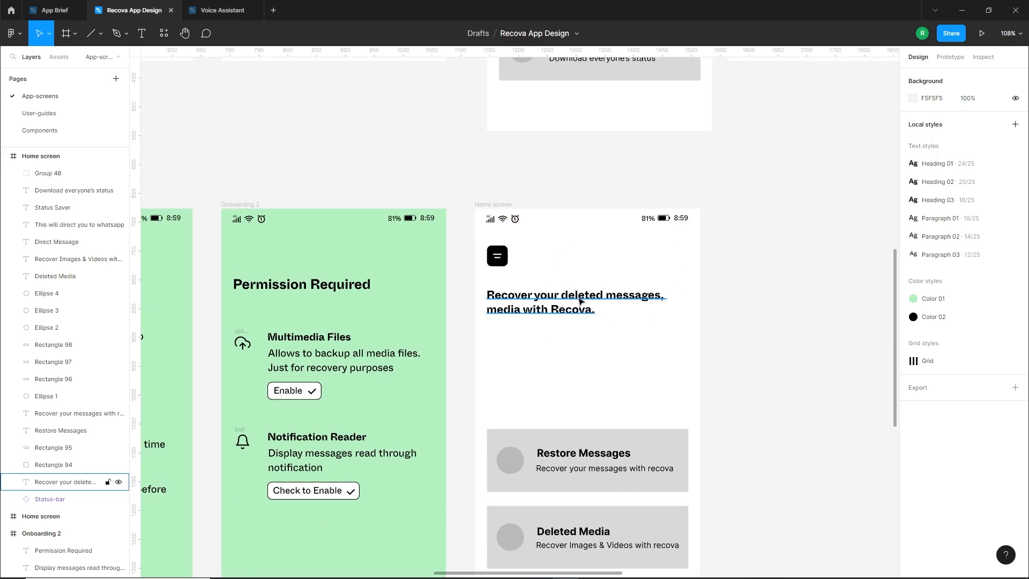
{"action": "left_click", "coordinate": [135, 35]}
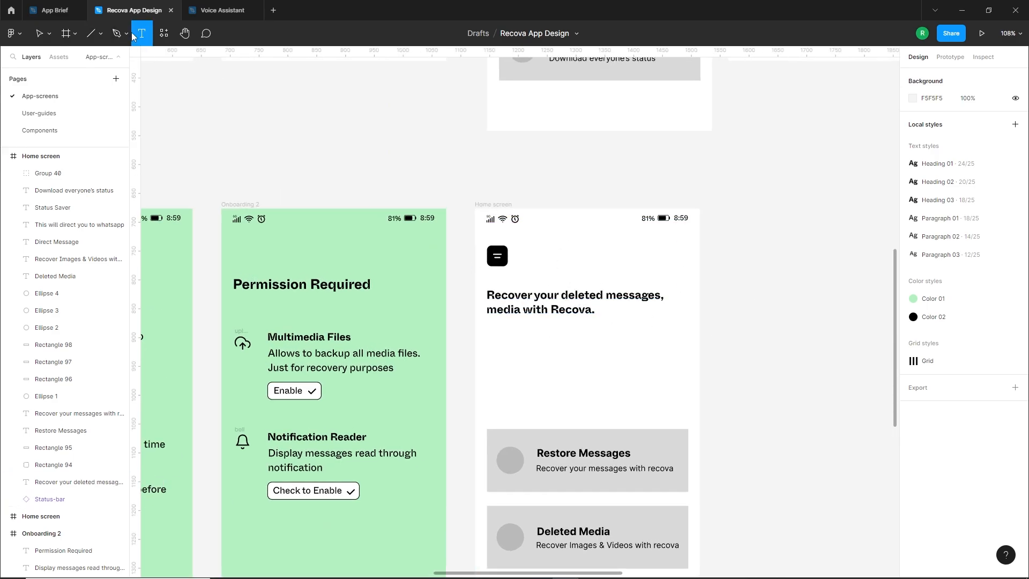
{"action": "left_click", "coordinate": [129, 35]}
{"action": "left_click", "coordinate": [100, 33]}
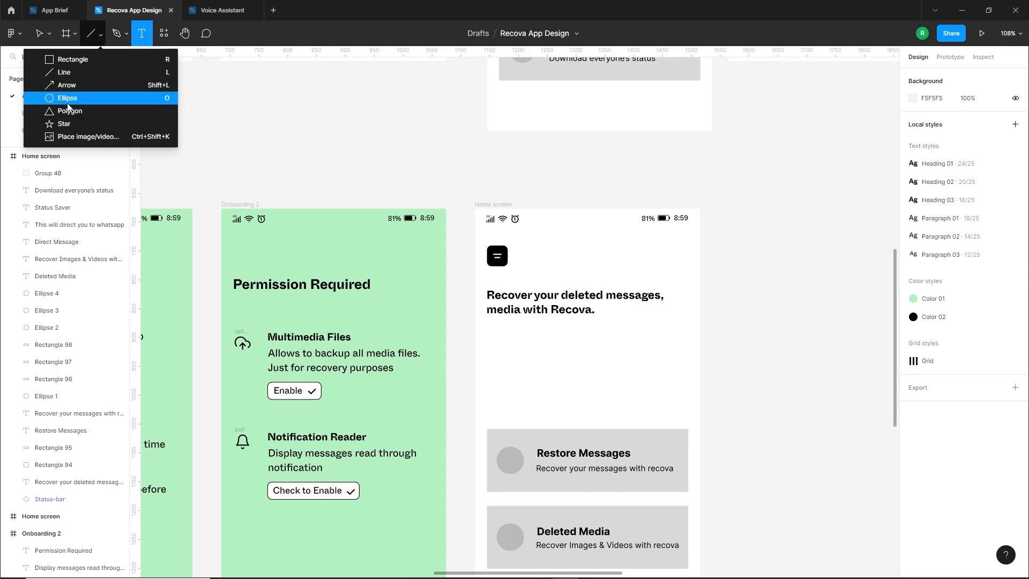
{"action": "left_click", "coordinate": [66, 96]}
{"action": "left_click_drag", "start_coordinate": [490, 159], "coordinate": [690, 359]}
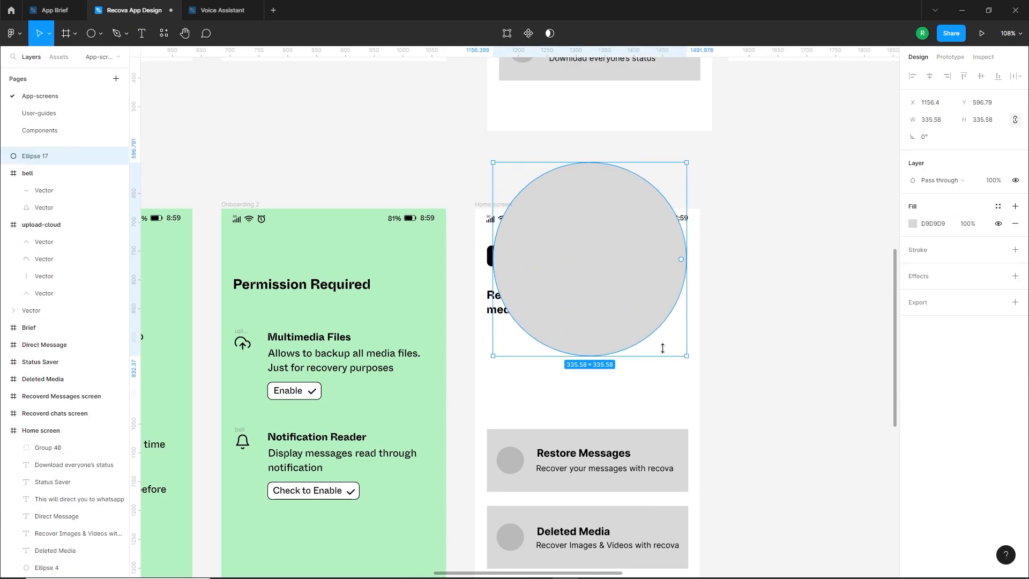
Move the circle into the Home screen frame and enlarge it to 475 × 475
{"action": "mouse_move", "coordinate": [527, 288]}
{"action": "left_mouse_down"}
{"action": "mouse_move", "coordinate": [794, 306]}
{"action": "mouse_move", "coordinate": [604, 303]}
{"action": "mouse_move", "coordinate": [604, 271]}
{"action": "left_mouse_up"}
{"action": "left_click_drag", "start_coordinate": [704, 185], "coordinate": [769, 166]}
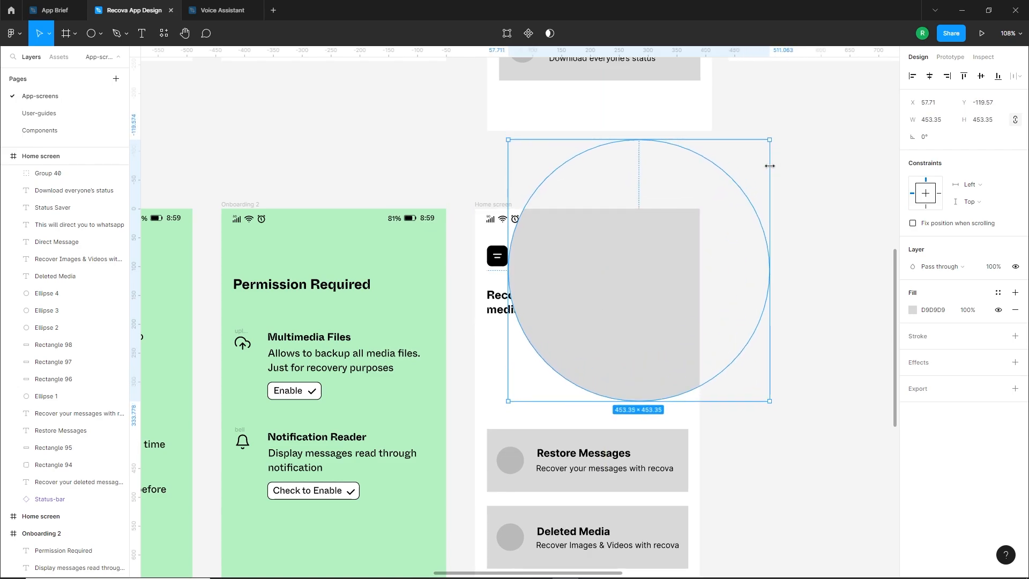
{"action": "left_click", "coordinate": [942, 125]}
{"action": "type", "text": "475"}
{"action": "key", "text": "Return"}
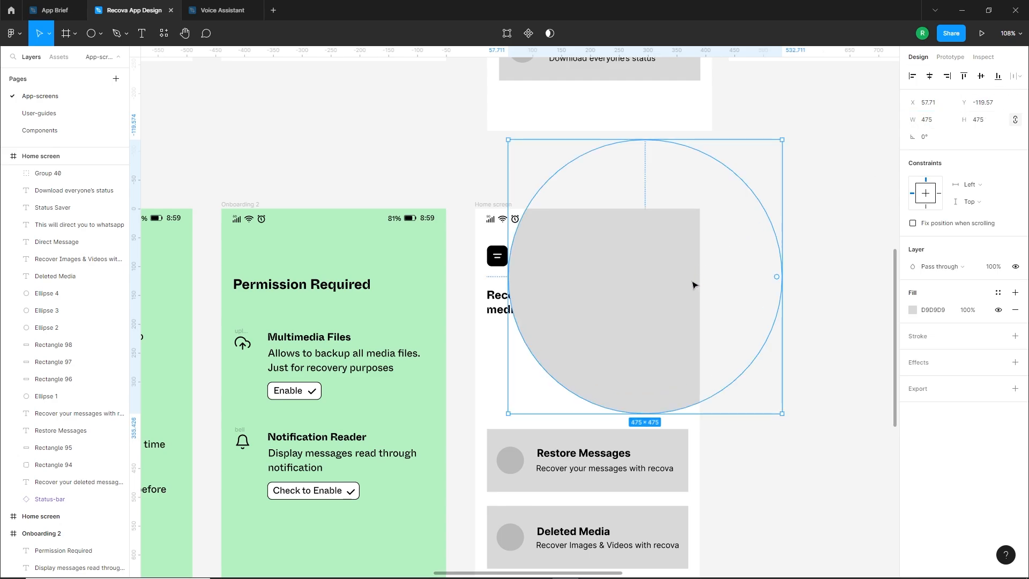
Position the circle across the Home screen's header area and send it behind the text and menu icon
{"action": "left_click_drag", "start_coordinate": [693, 285], "coordinate": [634, 317]}
{"action": "key", "text": "["}
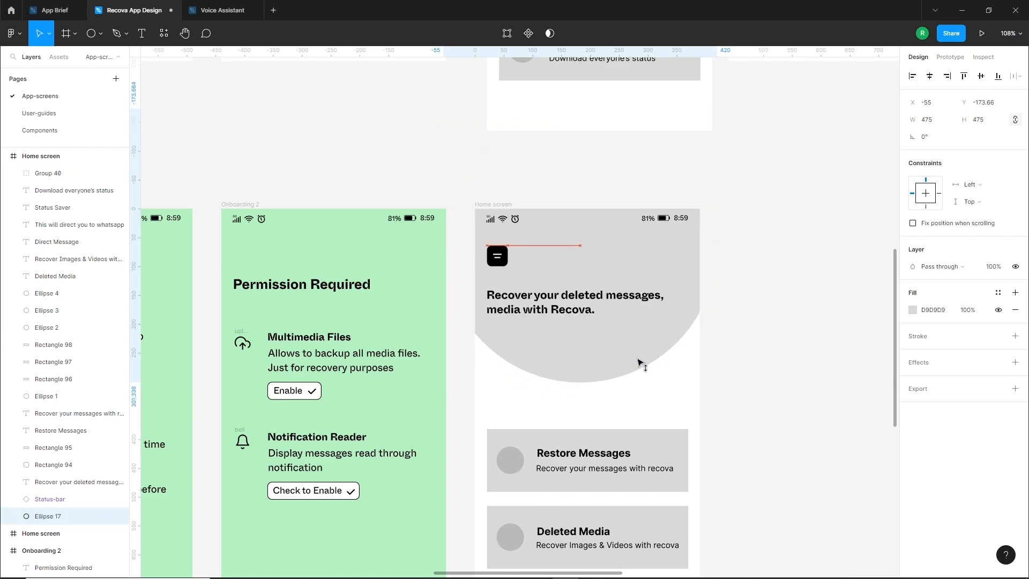
{"action": "left_click", "coordinate": [647, 403]}
Fill the header circle with the light green local colour B4F1C2
{"action": "left_click", "coordinate": [612, 366]}
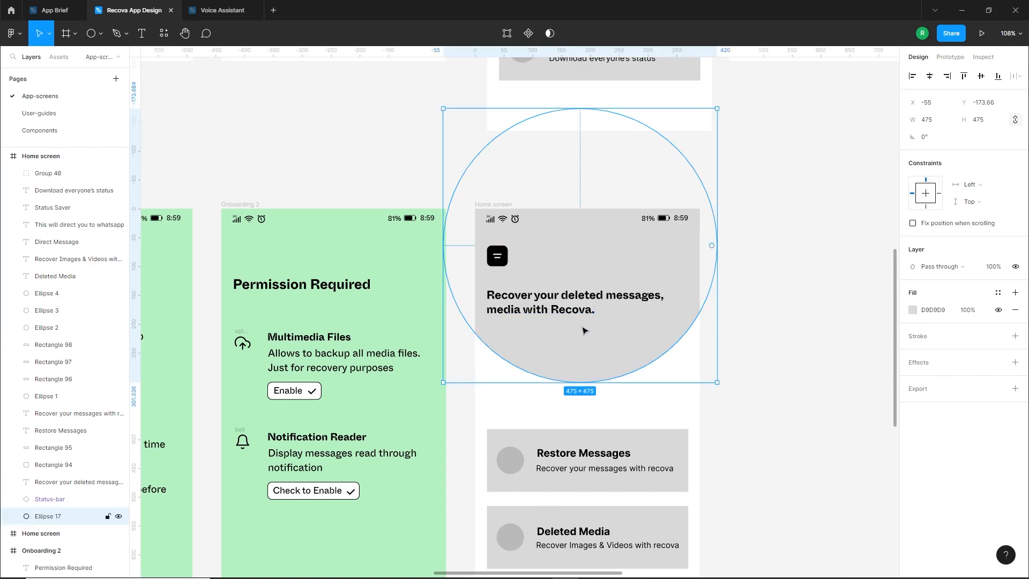
{"action": "left_click", "coordinate": [911, 311]}
{"action": "left_click", "coordinate": [785, 525]}
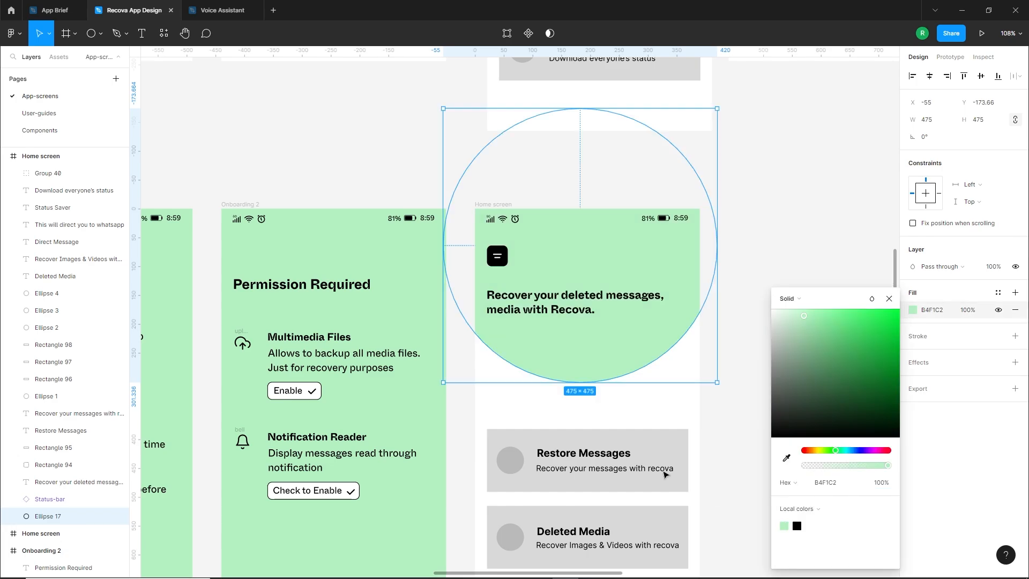
{"action": "left_click", "coordinate": [611, 412]}
{"action": "left_click_drag", "start_coordinate": [612, 411], "coordinate": [661, 310]}
{"action": "left_click", "coordinate": [661, 310]}
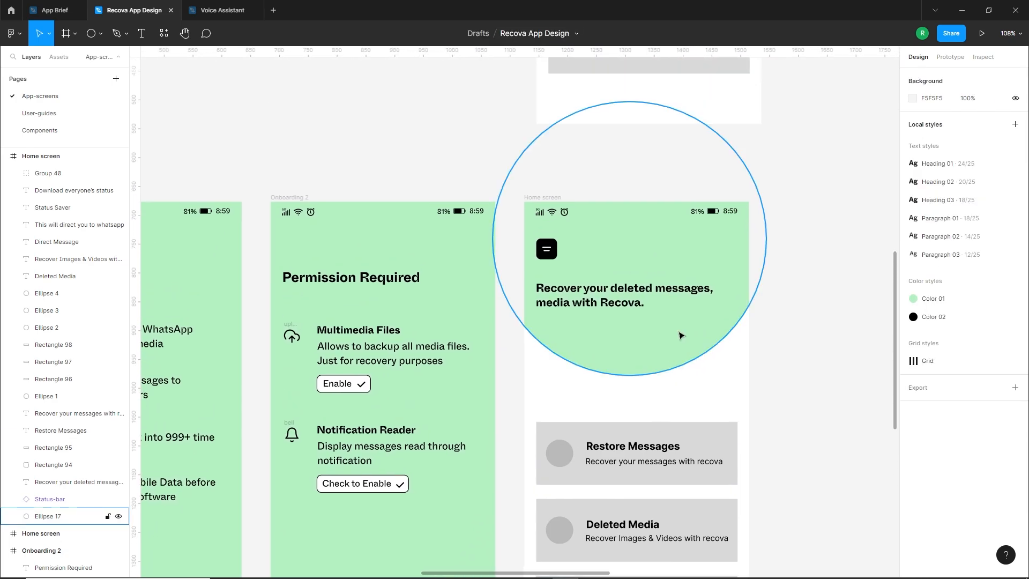
Duplicate the green header circle with the copy offset about 28 to the right
{"action": "scroll", "coordinate": [654, 337], "scroll_direction": "up", "scroll_amount": 5}
{"action": "left_click", "coordinate": [660, 398]}
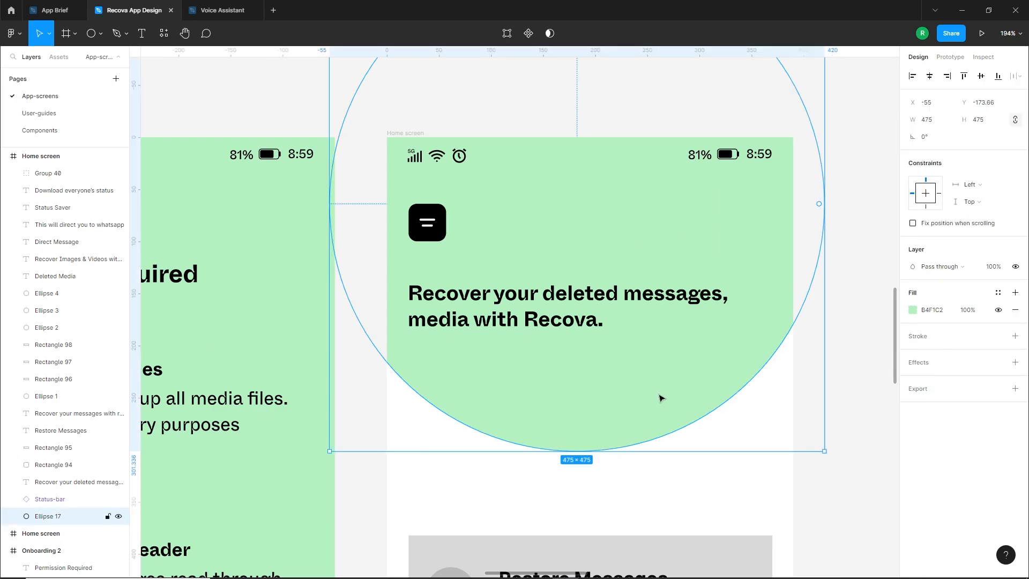
{"action": "key", "text": "Escape"}
{"action": "scroll", "coordinate": [649, 410], "scroll_direction": "down", "scroll_amount": 3}
{"action": "left_click", "coordinate": [653, 410]}
{"action": "left_click_drag", "start_coordinate": [653, 410], "coordinate": [667, 411]}
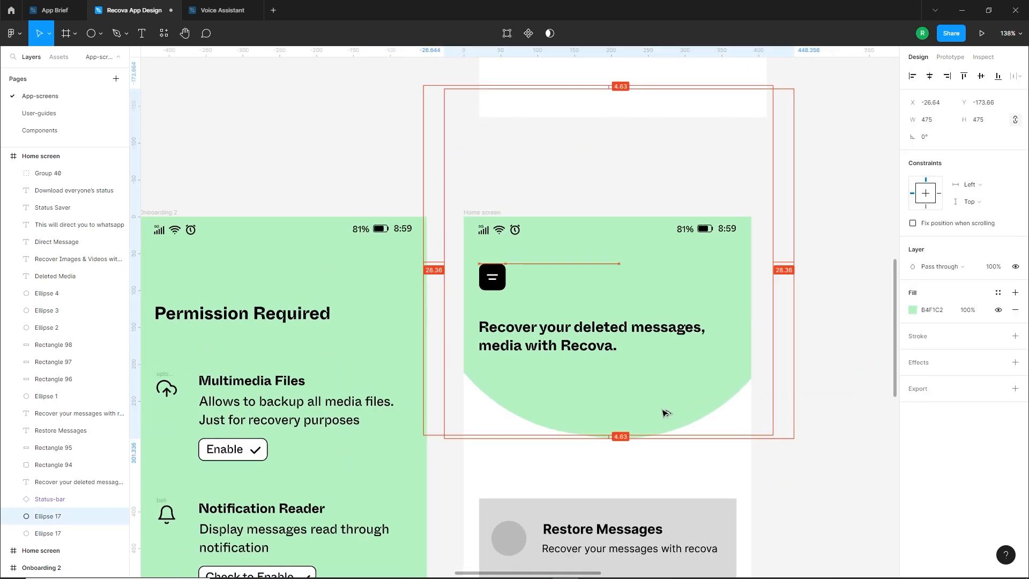
Remove the copied circle's fill and give it a black 000000 stroke with thickness 2
{"action": "left_click", "coordinate": [1015, 313]}
{"action": "left_click", "coordinate": [1015, 319]}
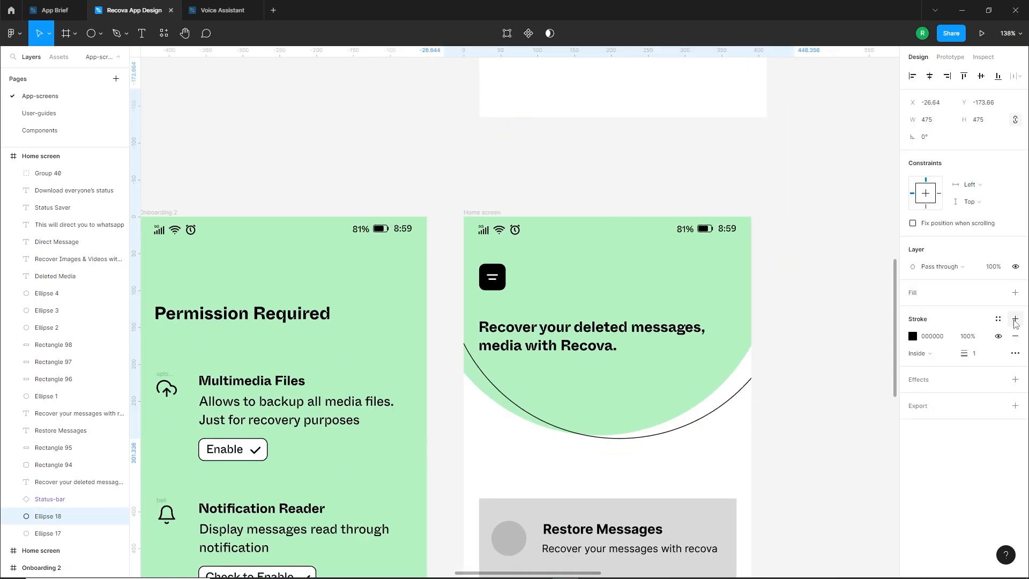
{"action": "type", "text": "2"}
{"action": "key", "text": "Return"}
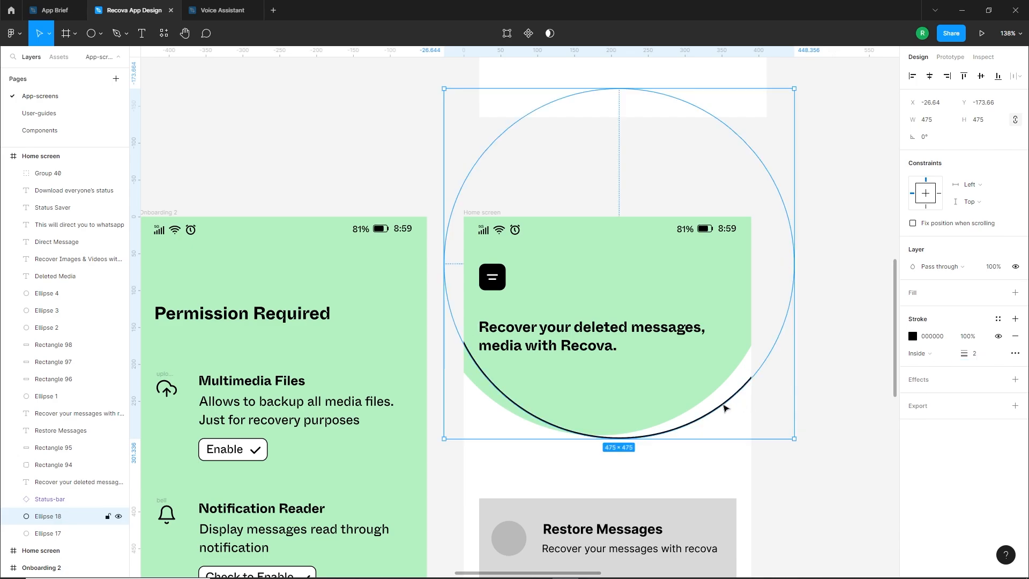
Bring the outlined circle level with the green one at about 12.5 horizontal offset, and shift both circles slightly left
{"action": "left_click_drag", "start_coordinate": [724, 408], "coordinate": [713, 405]}
{"action": "left_click", "coordinate": [650, 440]}
{"action": "left_click_drag", "start_coordinate": [650, 439], "coordinate": [629, 422]}
{"action": "left_click_drag", "start_coordinate": [699, 402], "coordinate": [690, 402]}
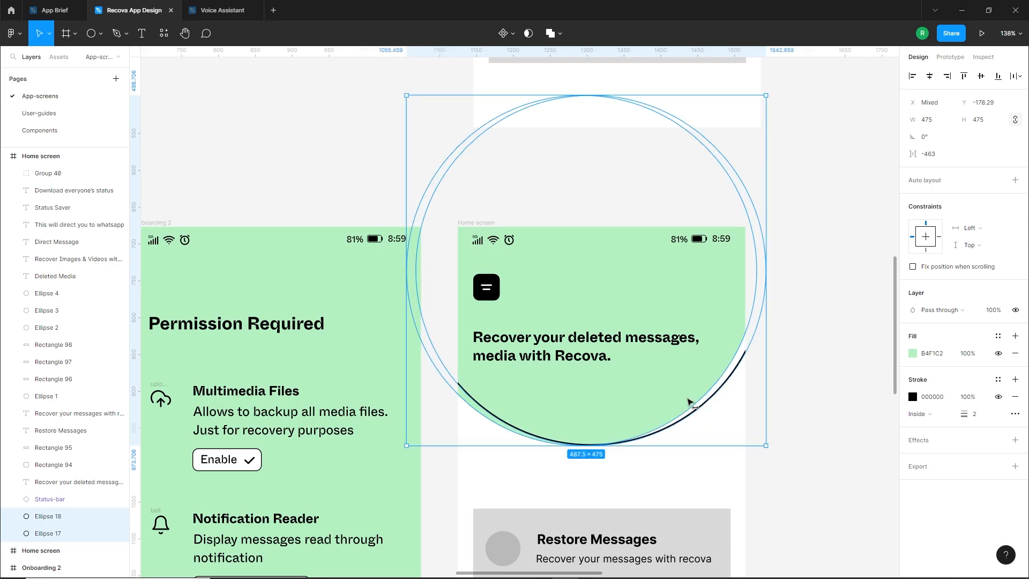
Draw a circle over the right part of the header's black curve, fill it black 000000 and size it 50 by 50
{"action": "left_click", "coordinate": [696, 473]}
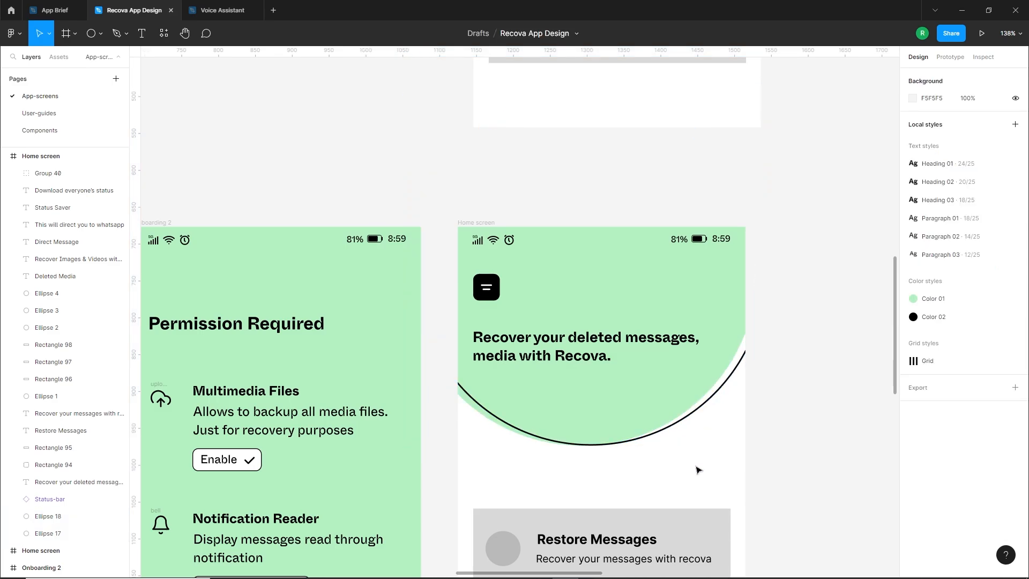
{"action": "key", "text": "o"}
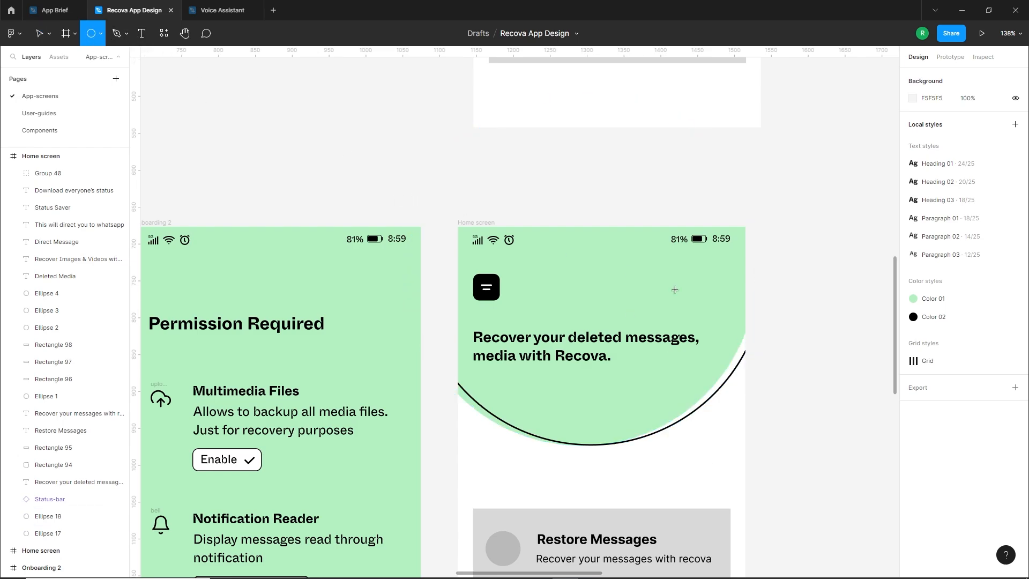
{"action": "mouse_move", "coordinate": [688, 394]}
{"action": "left_mouse_down"}
{"action": "mouse_move", "coordinate": [716, 421]}
{"action": "mouse_move", "coordinate": [700, 412]}
{"action": "left_mouse_up"}
{"action": "left_click", "coordinate": [912, 310]}
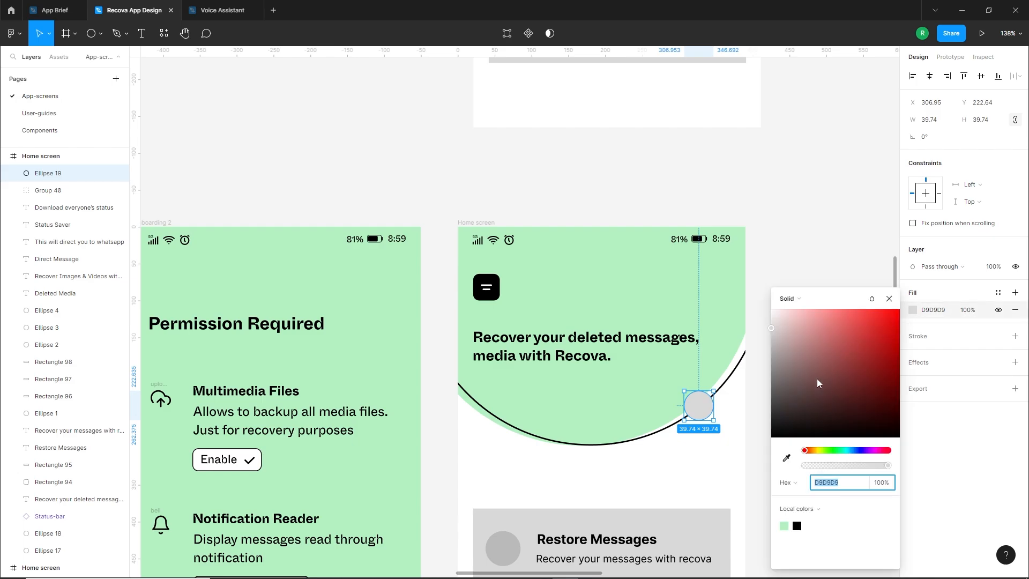
{"action": "left_click_drag", "start_coordinate": [819, 383], "coordinate": [772, 437]}
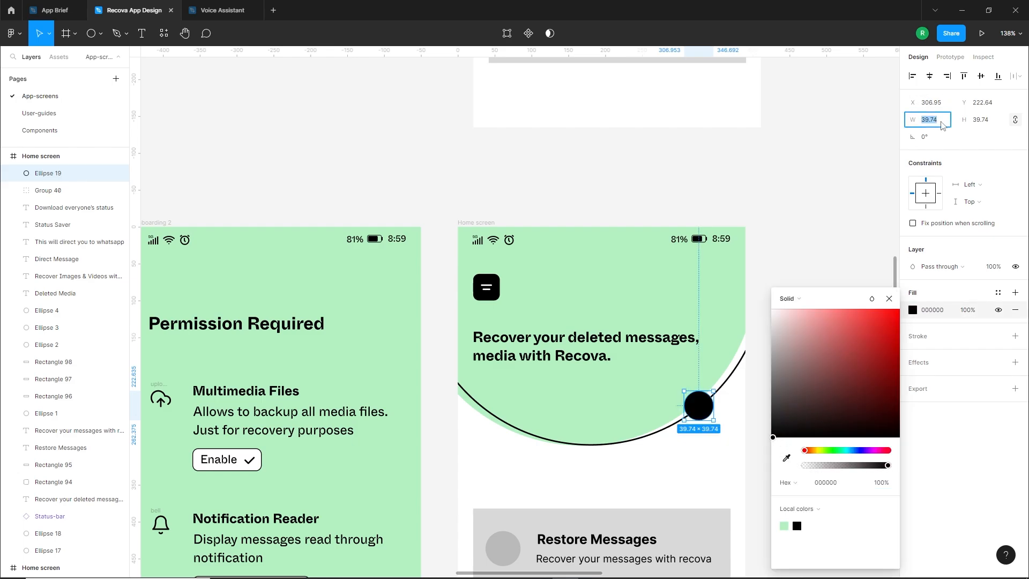
{"action": "key", "text": "Return"}
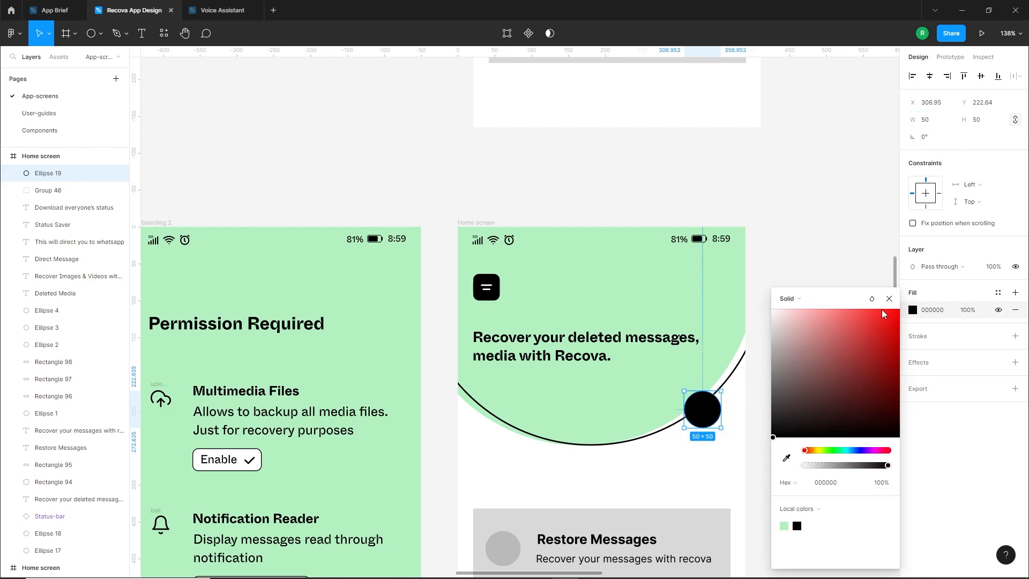
{"action": "left_click", "coordinate": [889, 299]}
{"action": "left_click", "coordinate": [675, 452]}
Add a smaller black circle below the 50 px circle and set its size to 20 by 20
{"action": "left_click_drag", "start_coordinate": [707, 408], "coordinate": [726, 460]}
{"action": "left_click", "coordinate": [720, 439]}
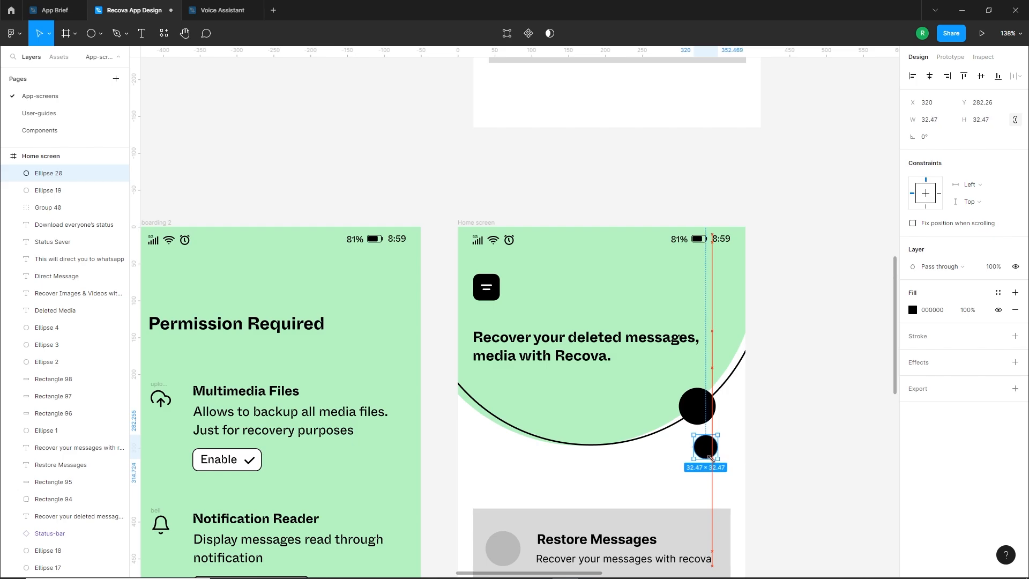
{"action": "left_click", "coordinate": [928, 121]}
{"action": "type", "text": "20"}
{"action": "key", "text": "Return"}
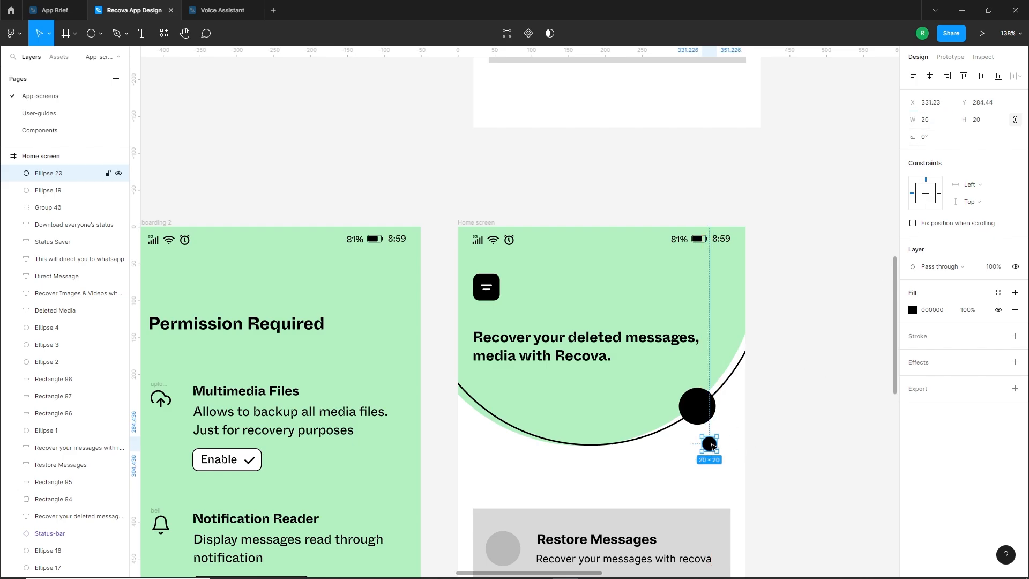
Place the small circle to the right of the large black one at X 360, Y about 258, and fill it with the light green local colour
{"action": "left_click_drag", "start_coordinate": [711, 445], "coordinate": [732, 426]}
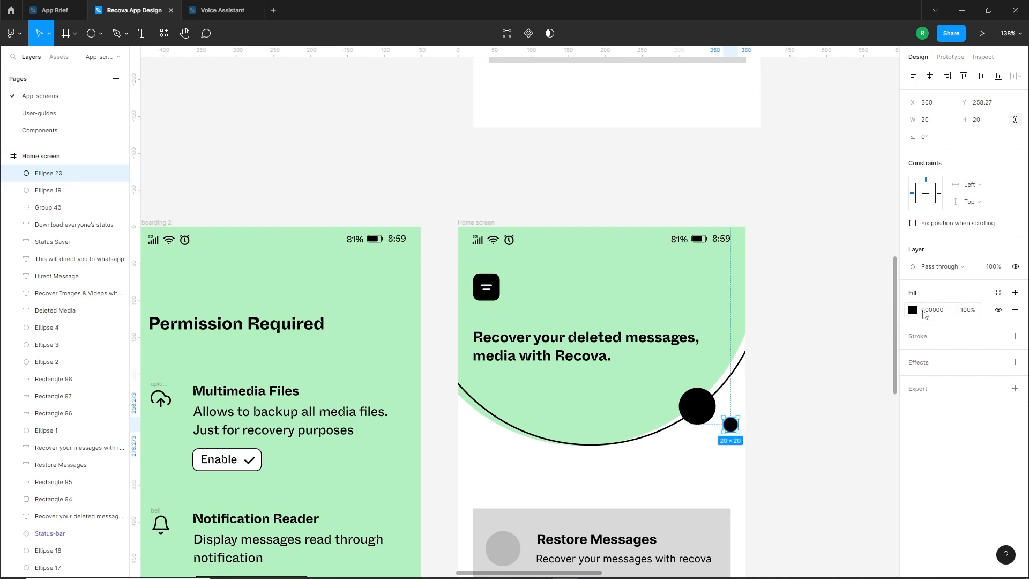
{"action": "left_click", "coordinate": [912, 310]}
{"action": "left_click", "coordinate": [784, 525]}
{"action": "left_click", "coordinate": [618, 451]}
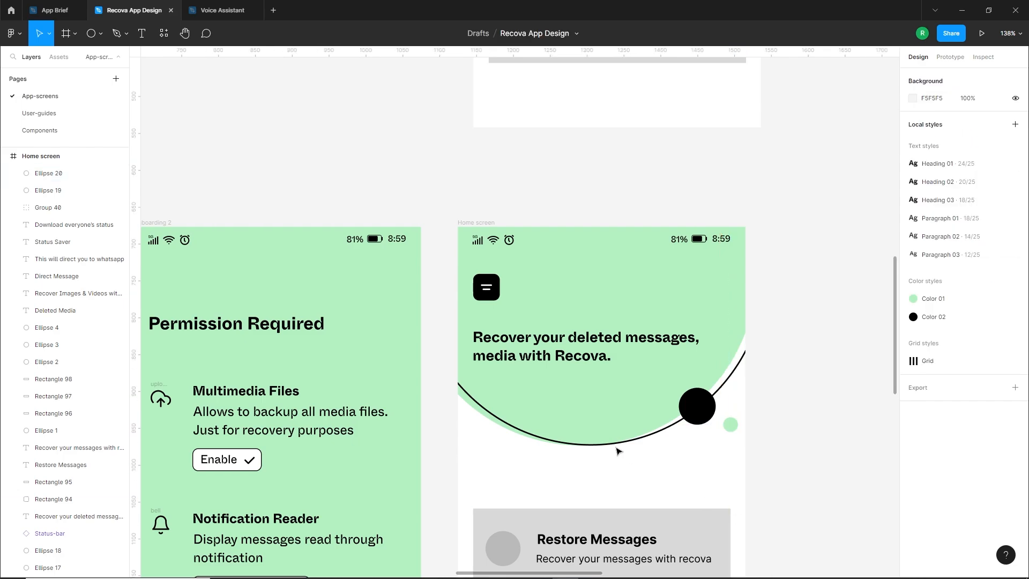
Move the "Recover your deleted messages" heading in the Home screen header to Y about 129
{"action": "scroll", "coordinate": [618, 454], "scroll_direction": "down", "scroll_amount": 2}
{"action": "left_click_drag", "start_coordinate": [607, 459], "coordinate": [644, 473]}
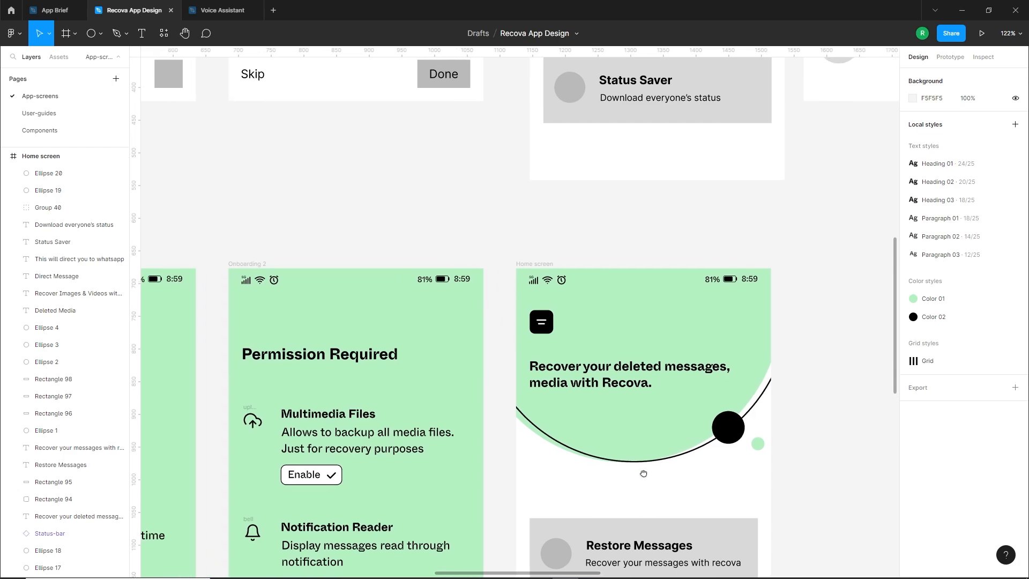
{"action": "scroll", "coordinate": [636, 427], "scroll_direction": "up", "scroll_amount": 2}
{"action": "left_click", "coordinate": [589, 415]}
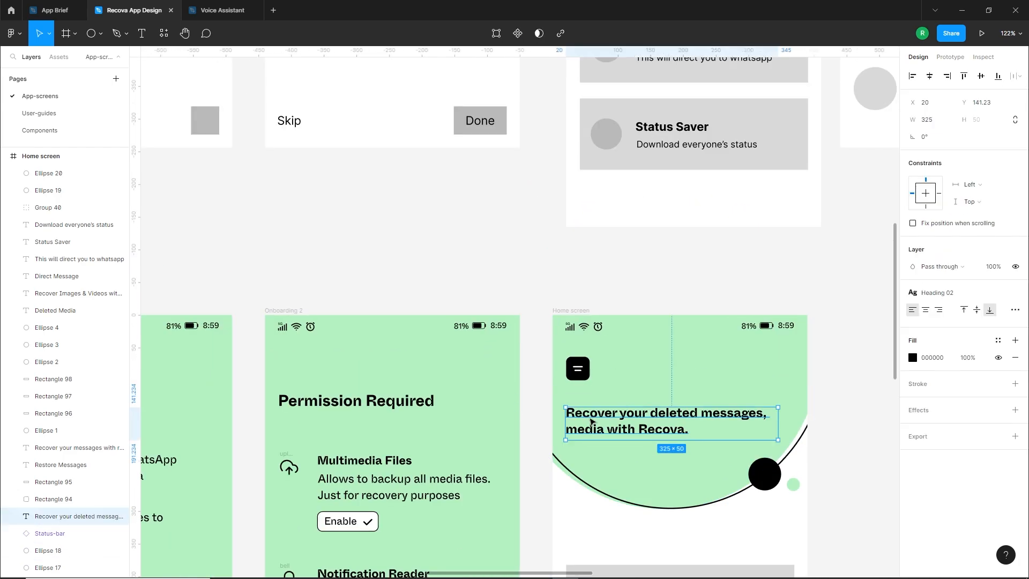
{"action": "key", "text": "Down"}
{"action": "key", "text": "Down"}
{"action": "key", "text": "Down"}
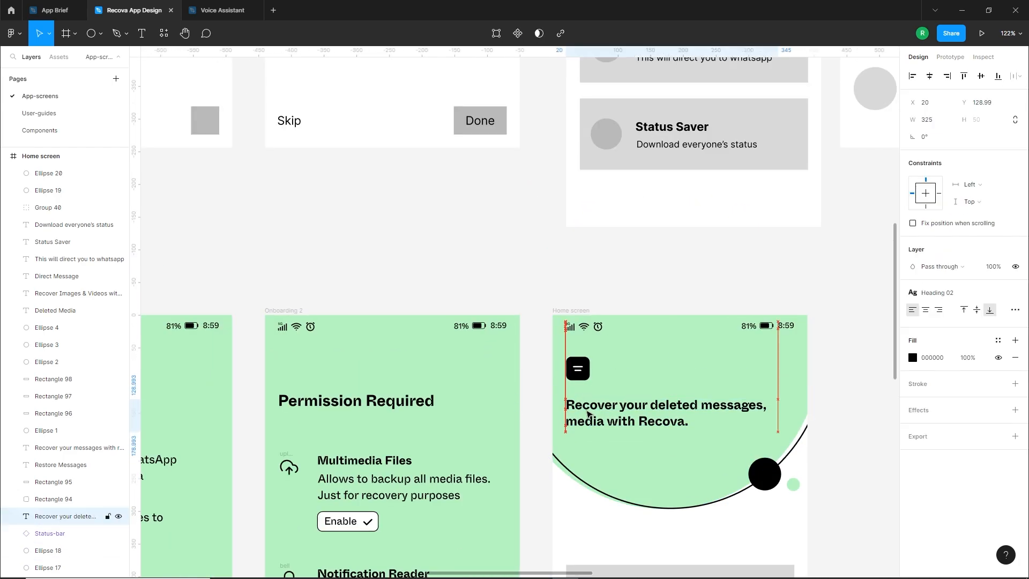
{"action": "scroll", "coordinate": [596, 546], "scroll_direction": "down", "scroll_amount": 1}
{"action": "scroll", "coordinate": [611, 439], "scroll_direction": "down", "scroll_amount": 3}
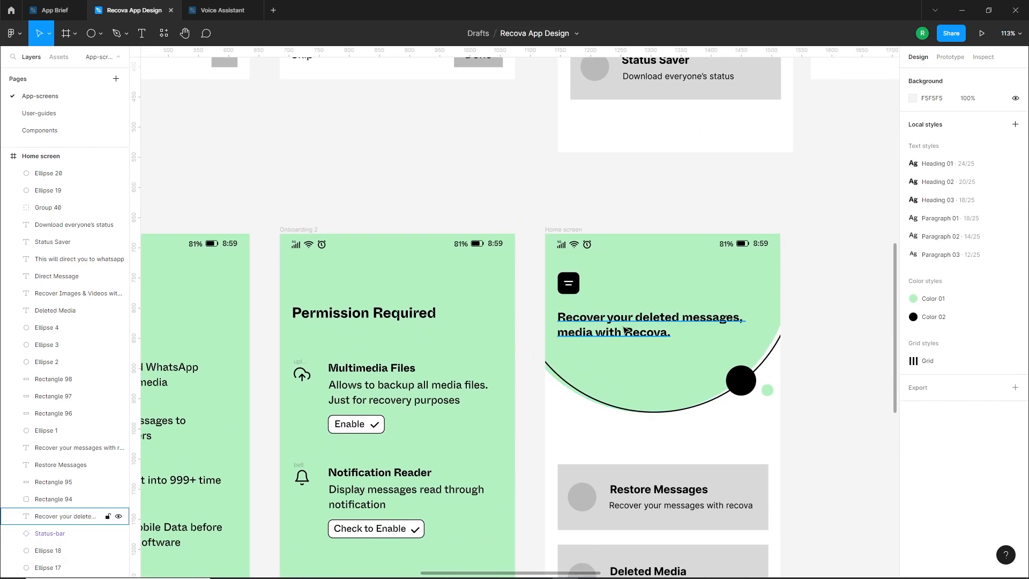
Set the Heading 02 text style's line height to 28 and lower the header's heading text to Y about 137
{"action": "key", "text": "Escape"}
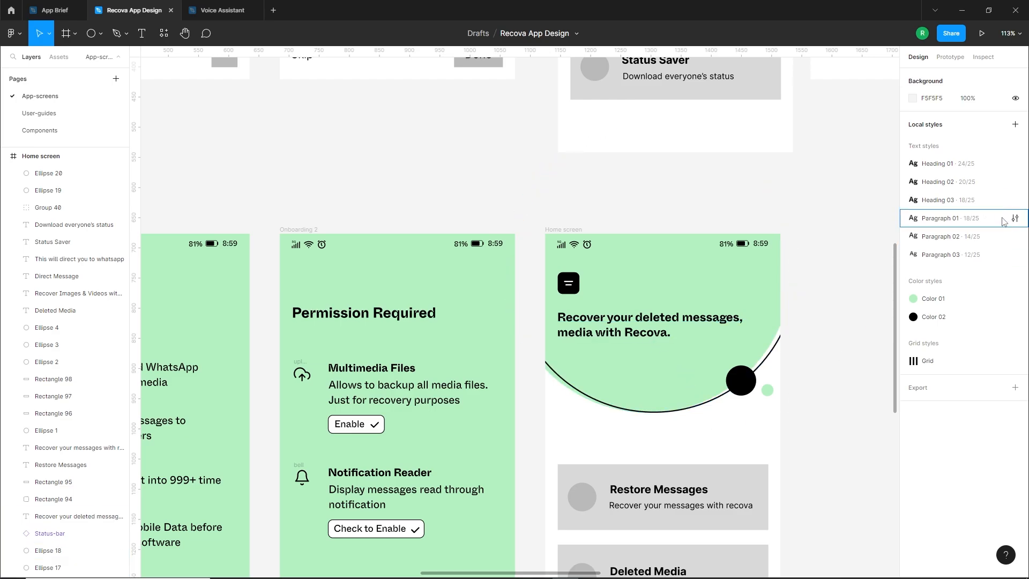
{"action": "left_click", "coordinate": [1014, 183]}
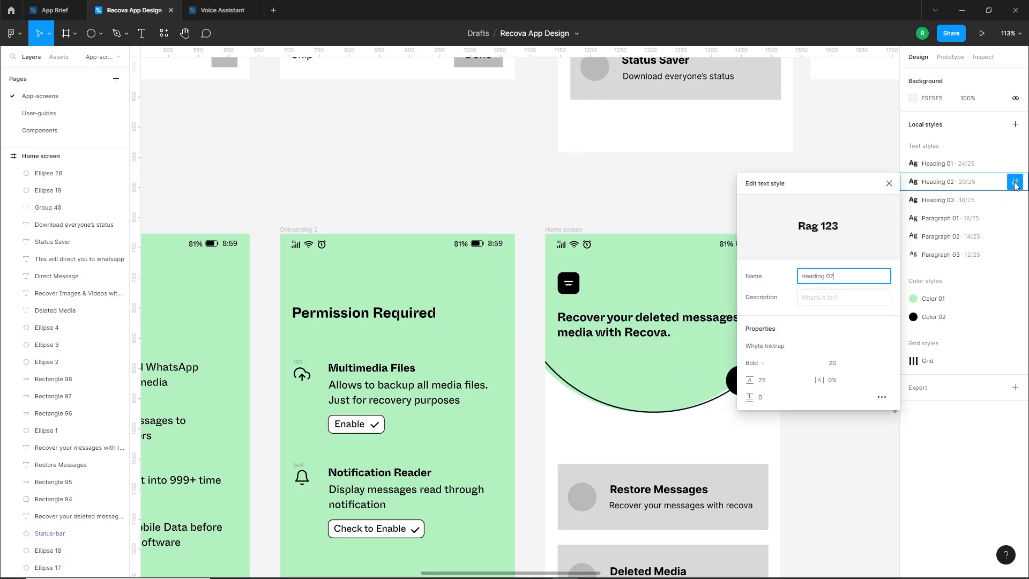
{"action": "left_click", "coordinate": [770, 381]}
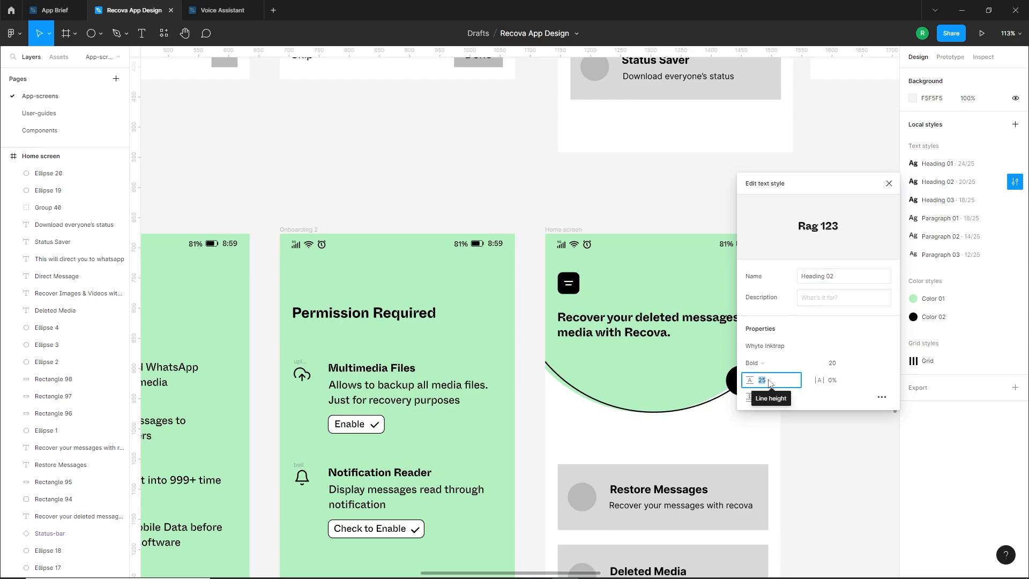
{"action": "key", "text": "Up"}
{"action": "key", "text": "Up"}
{"action": "key", "text": "Up"}
{"action": "key", "text": "Up"}
{"action": "key", "text": "Down"}
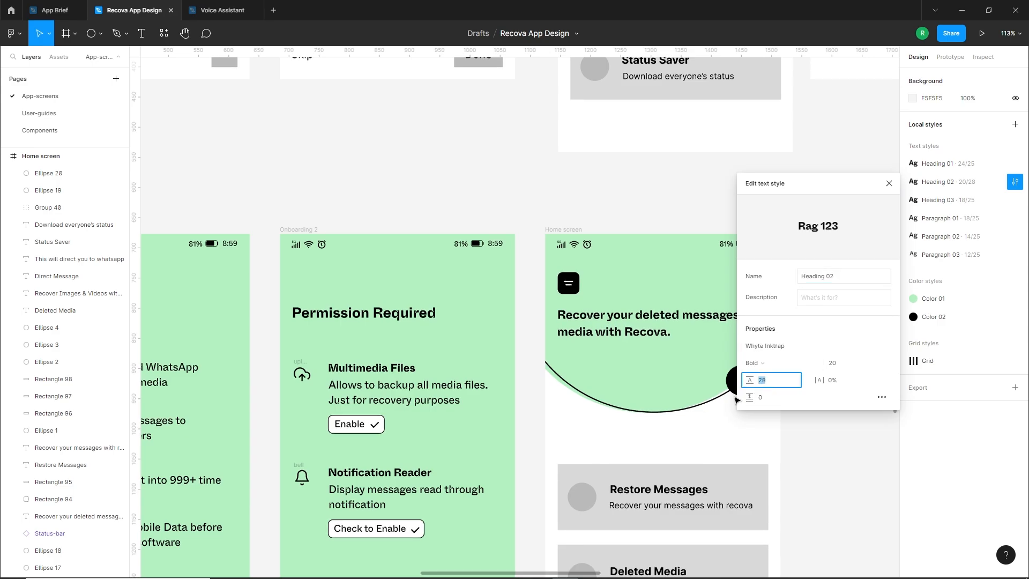
{"action": "left_click", "coordinate": [692, 433]}
{"action": "left_click_drag", "start_coordinate": [609, 326], "coordinate": [609, 341]}
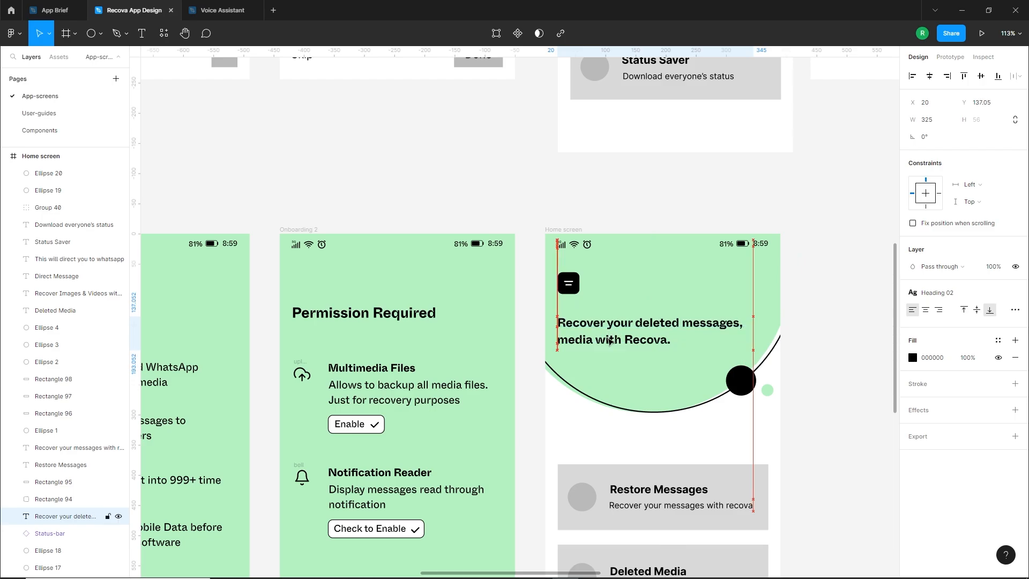
{"action": "left_click", "coordinate": [676, 423]}
Move all four grey feature cards with their texts out of the Home screen frame onto the empty canvas to its right
{"action": "left_click_drag", "start_coordinate": [693, 430], "coordinate": [632, 271]}
{"action": "scroll", "coordinate": [633, 258], "scroll_direction": "down", "scroll_amount": 1}
{"action": "left_click_drag", "start_coordinate": [537, 284], "coordinate": [706, 557]}
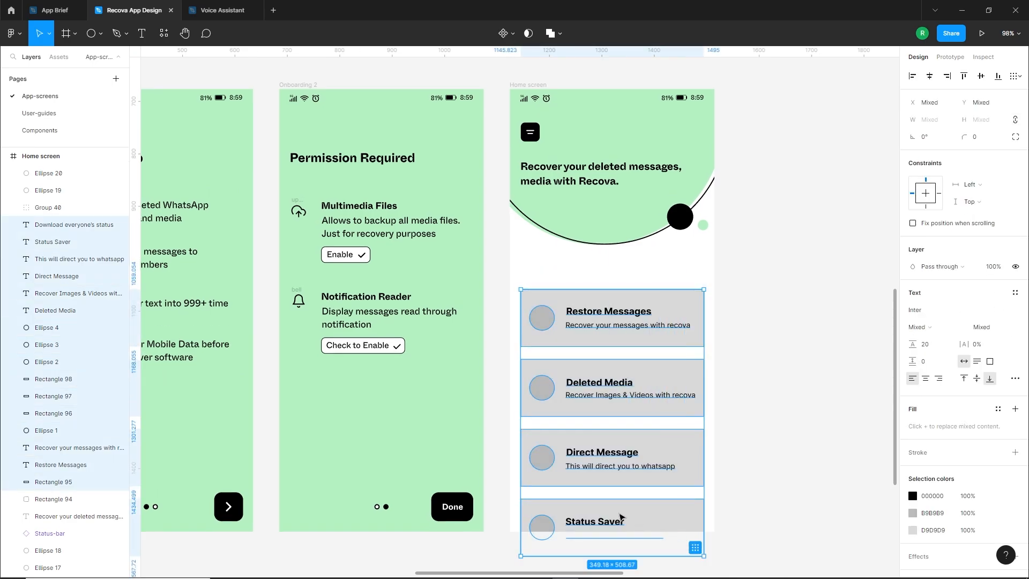
{"action": "left_click_drag", "start_coordinate": [617, 514], "coordinate": [856, 488]}
Place a copy of the grey card rectangle in the Home screen below the header and size it 350 by 88
{"action": "left_click", "coordinate": [622, 356]}
{"action": "left_click_drag", "start_coordinate": [622, 356], "coordinate": [563, 380]}
{"action": "left_click_drag", "start_coordinate": [723, 364], "coordinate": [493, 368]}
{"action": "left_click", "coordinate": [527, 385]}
{"action": "left_click", "coordinate": [530, 362]}
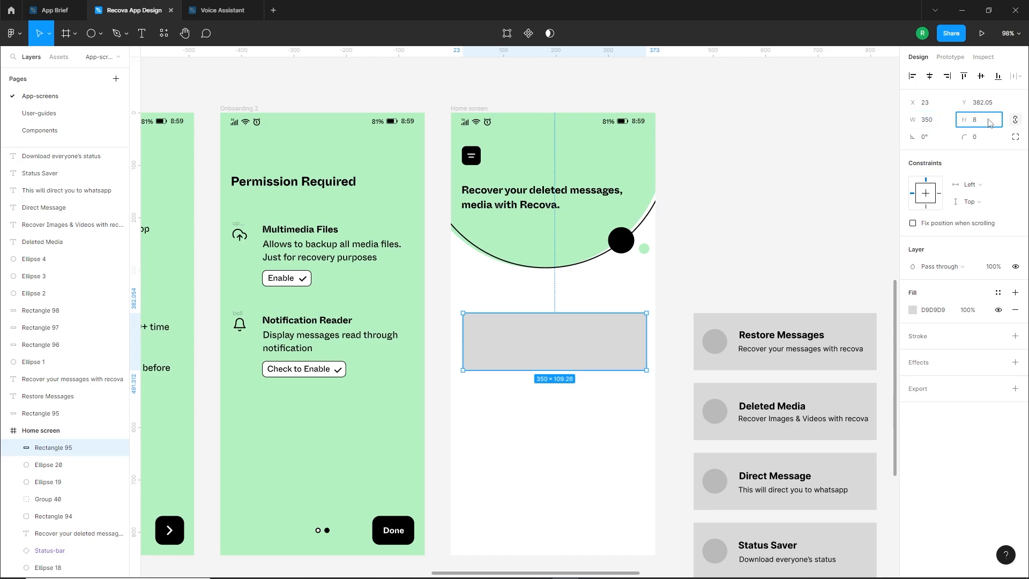
{"action": "key", "text": "Return"}
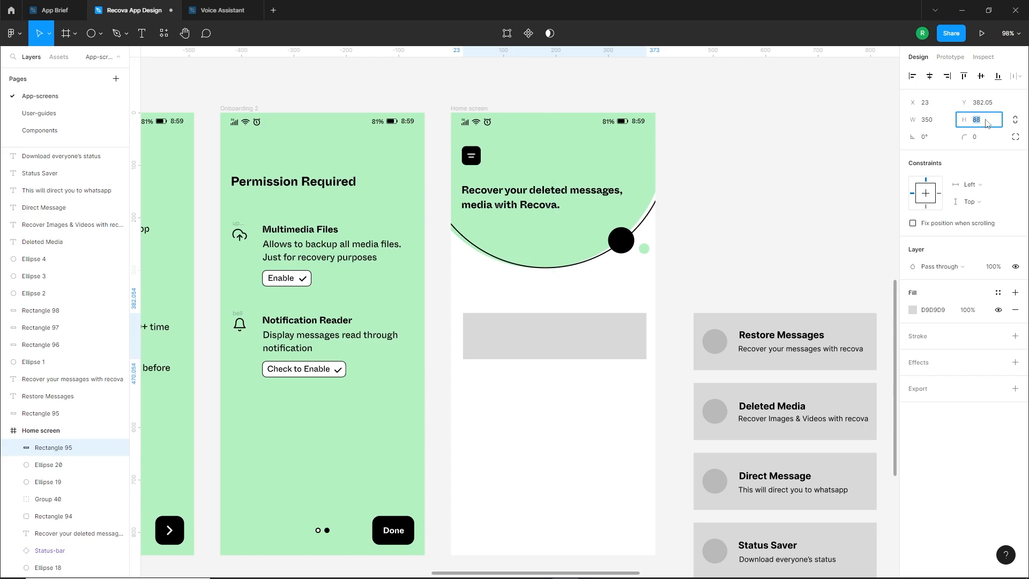
Centre the grey card rectangle horizontally in the Home screen and move it up to Y about 342
{"action": "left_click", "coordinate": [545, 368]}
{"action": "left_click", "coordinate": [558, 346]}
{"action": "left_click", "coordinate": [929, 76]}
{"action": "left_click", "coordinate": [583, 371]}
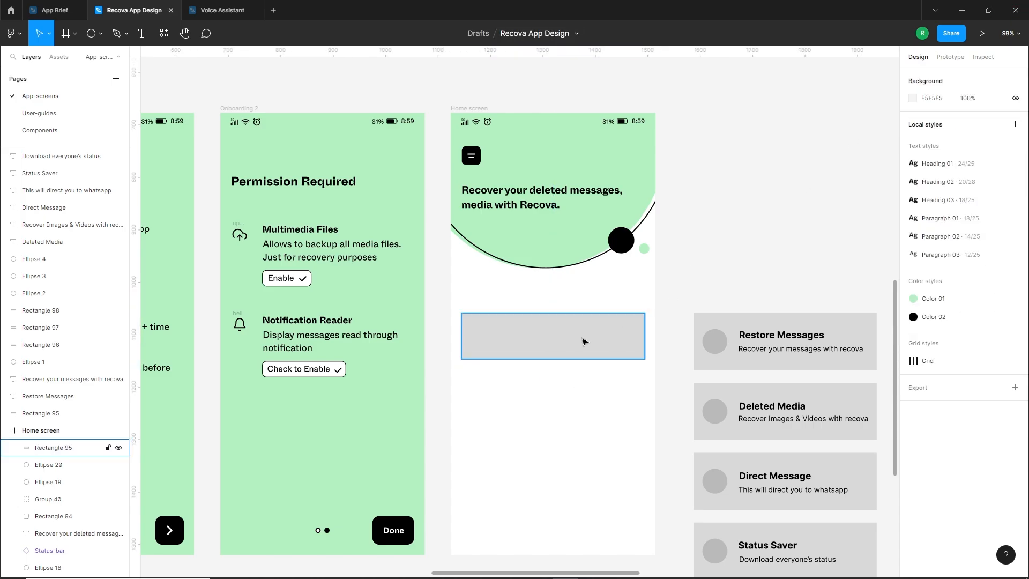
{"action": "left_click_drag", "start_coordinate": [582, 345], "coordinate": [581, 328]}
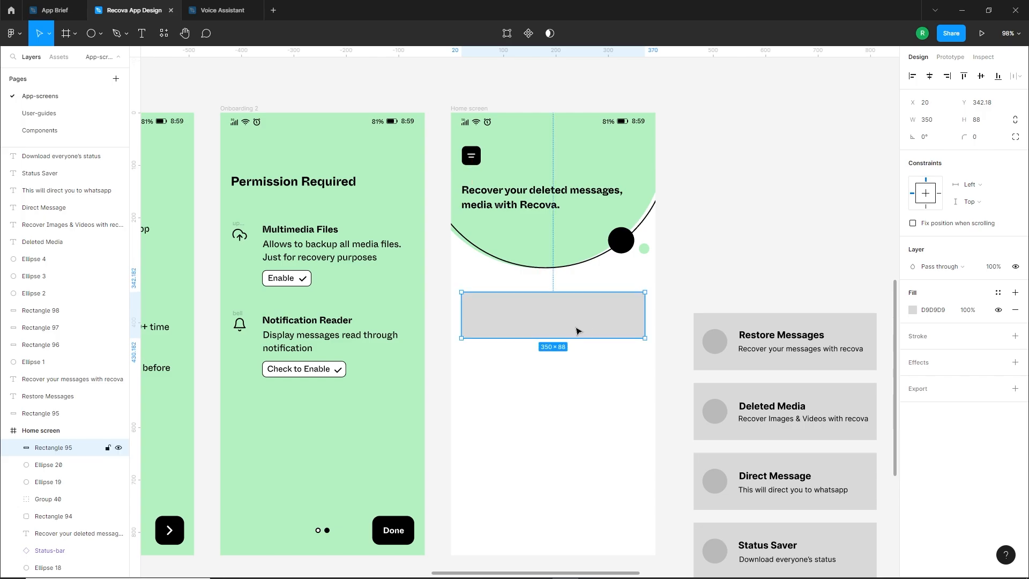
Give the card rectangle a corner radius of 14 and fill it with the black local colour
{"action": "scroll", "coordinate": [576, 343], "scroll_direction": "down", "scroll_amount": 1}
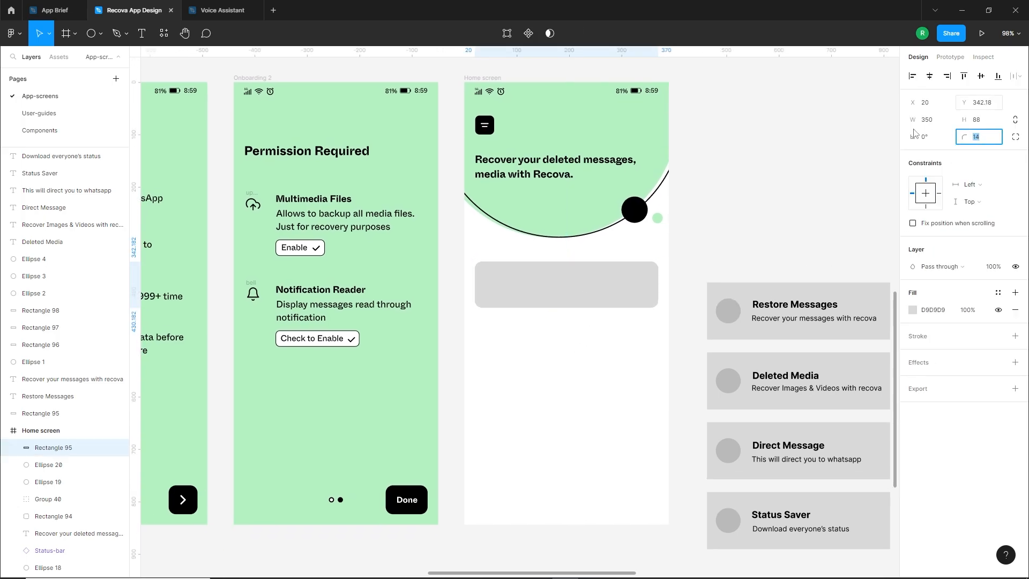
{"action": "left_click", "coordinate": [572, 284]}
{"action": "left_click", "coordinate": [912, 309]}
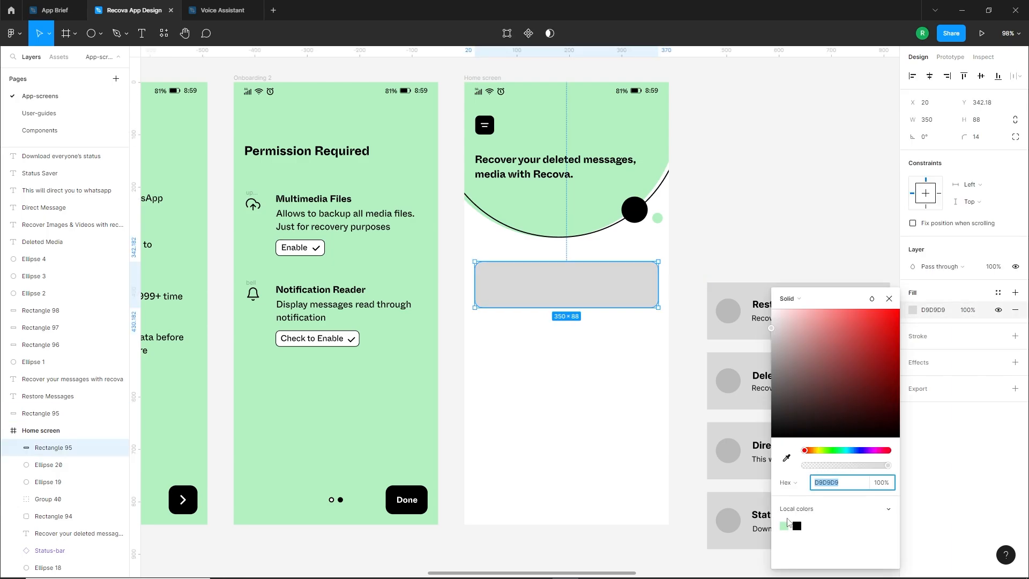
{"action": "left_click", "coordinate": [798, 525]}
{"action": "left_click", "coordinate": [590, 394]}
{"action": "scroll", "coordinate": [590, 333], "scroll_direction": "up", "scroll_amount": 2}
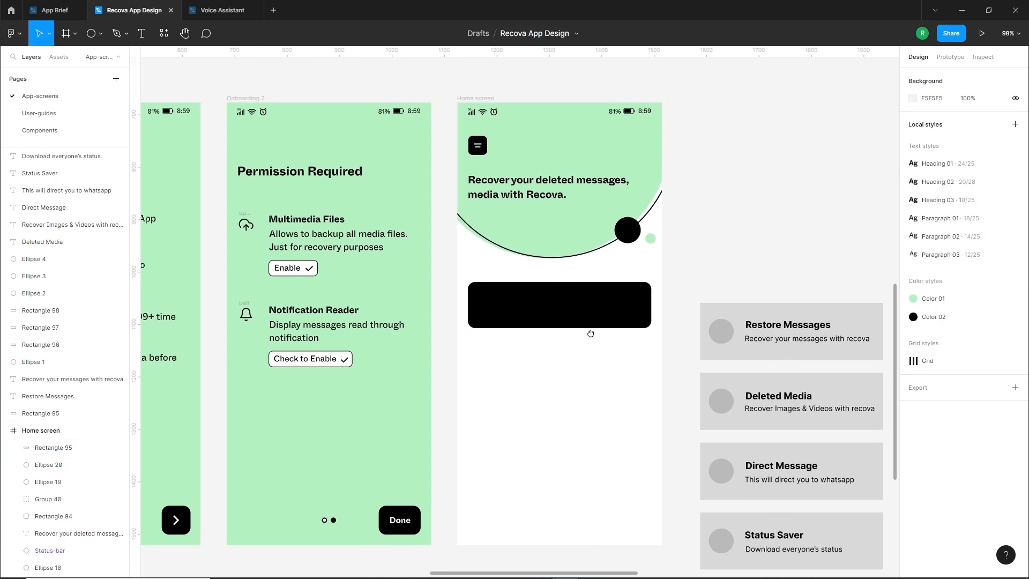
Move the Restore Messages title and description onto the black card and colour both texts white FFFFFF
{"action": "left_click", "coordinate": [770, 338]}
{"action": "left_click", "coordinate": [787, 344], "text": "shift"}
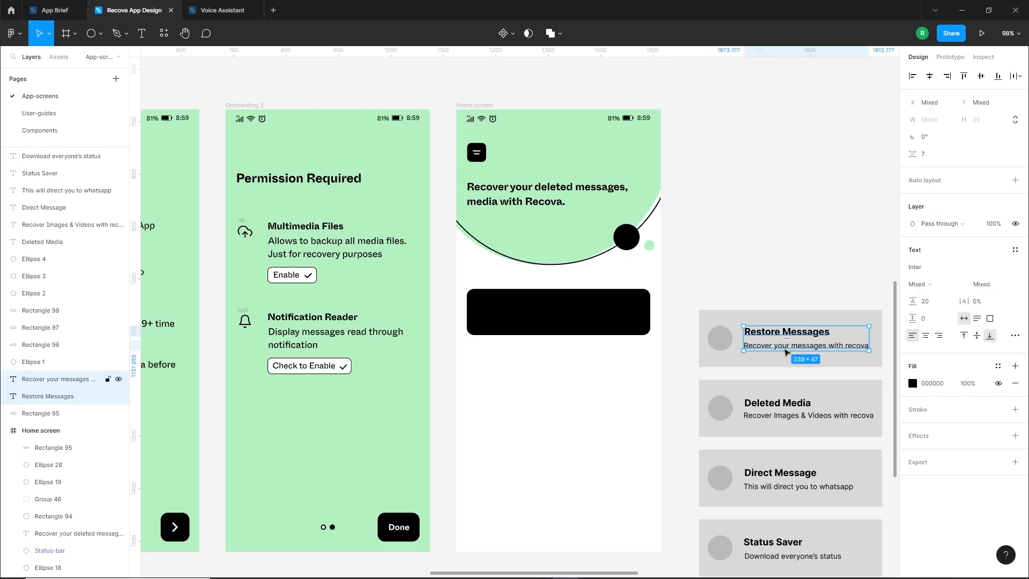
{"action": "left_click_drag", "start_coordinate": [787, 344], "coordinate": [533, 312]}
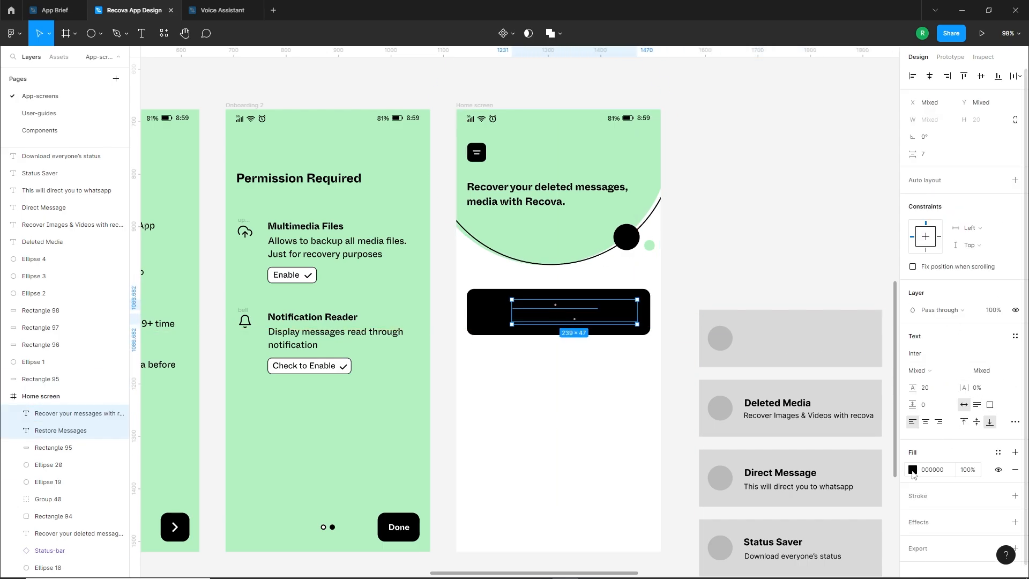
{"action": "left_click", "coordinate": [912, 470]}
{"action": "left_click_drag", "start_coordinate": [814, 373], "coordinate": [755, 279]}
{"action": "left_click", "coordinate": [545, 376]}
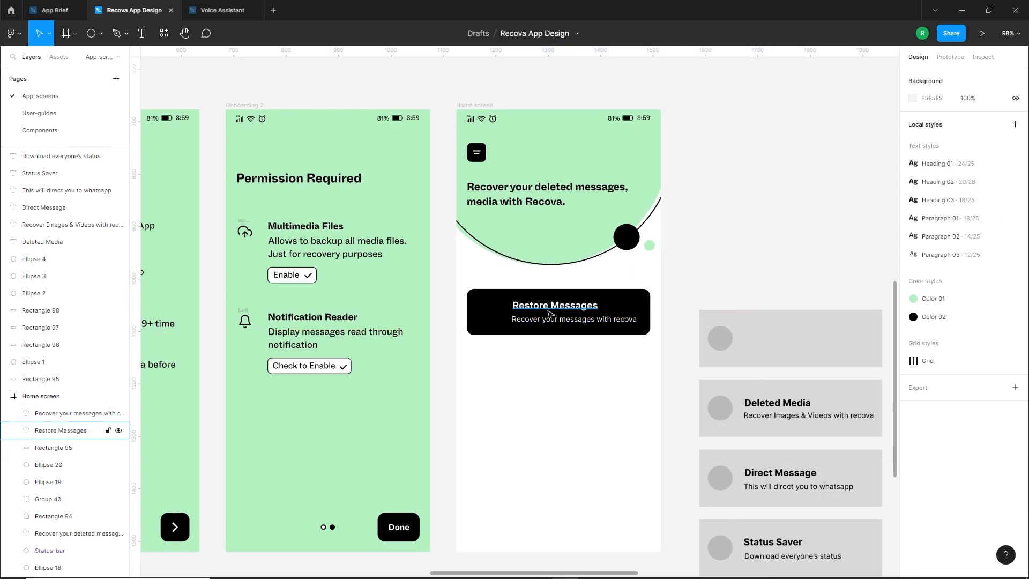
Apply the Heading 03 text style to the black card's title and Paragraph 03 to its description
{"action": "left_click", "coordinate": [61, 431]}
{"action": "left_click", "coordinate": [1015, 292]}
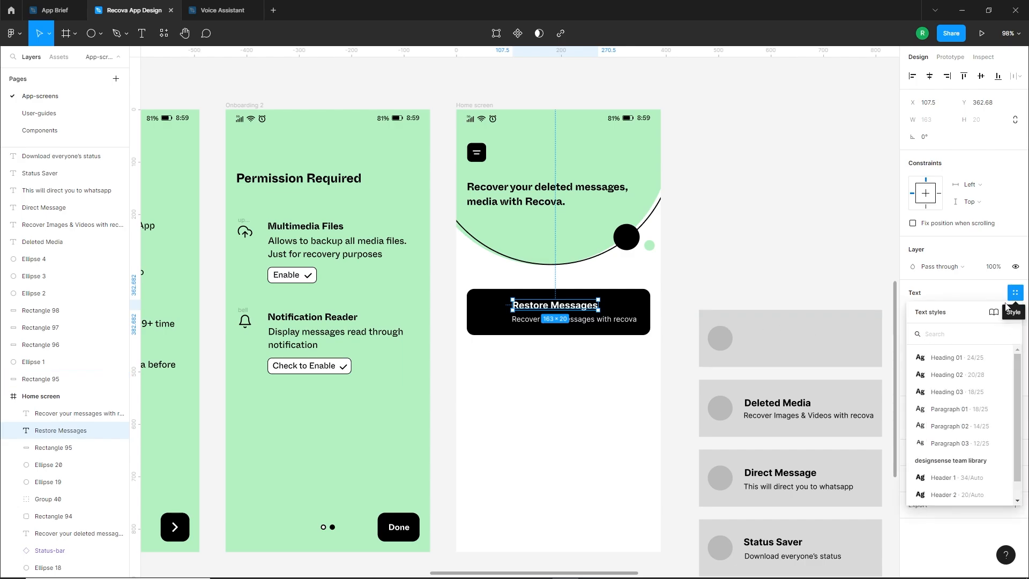
{"action": "left_click", "coordinate": [947, 391]}
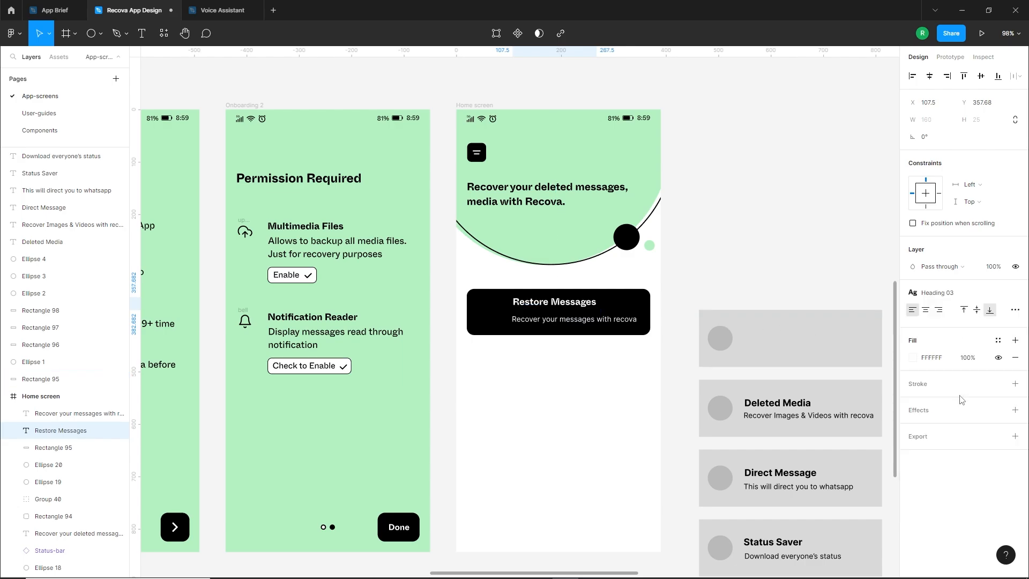
{"action": "left_click", "coordinate": [635, 322]}
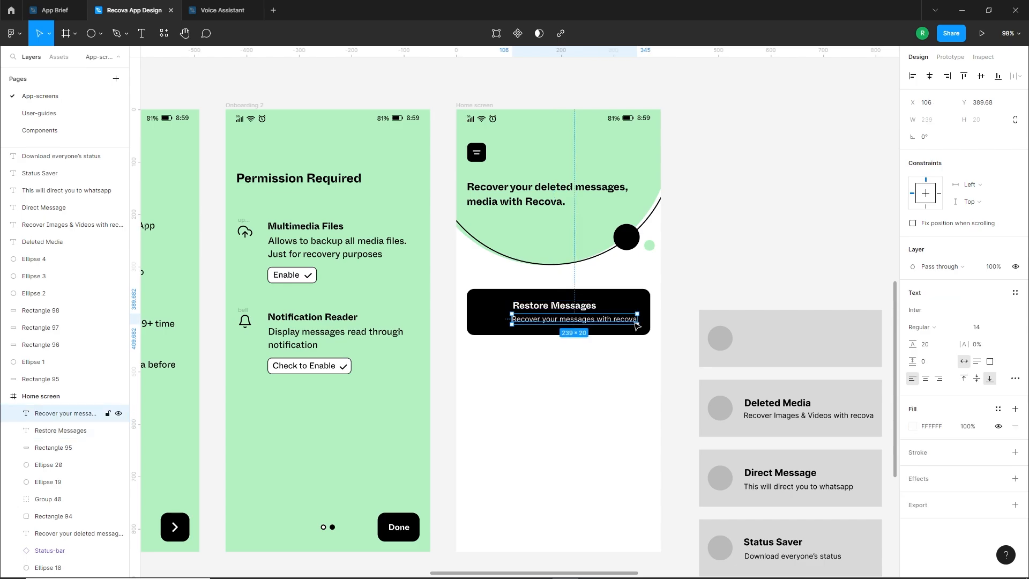
{"action": "left_click", "coordinate": [1015, 294]}
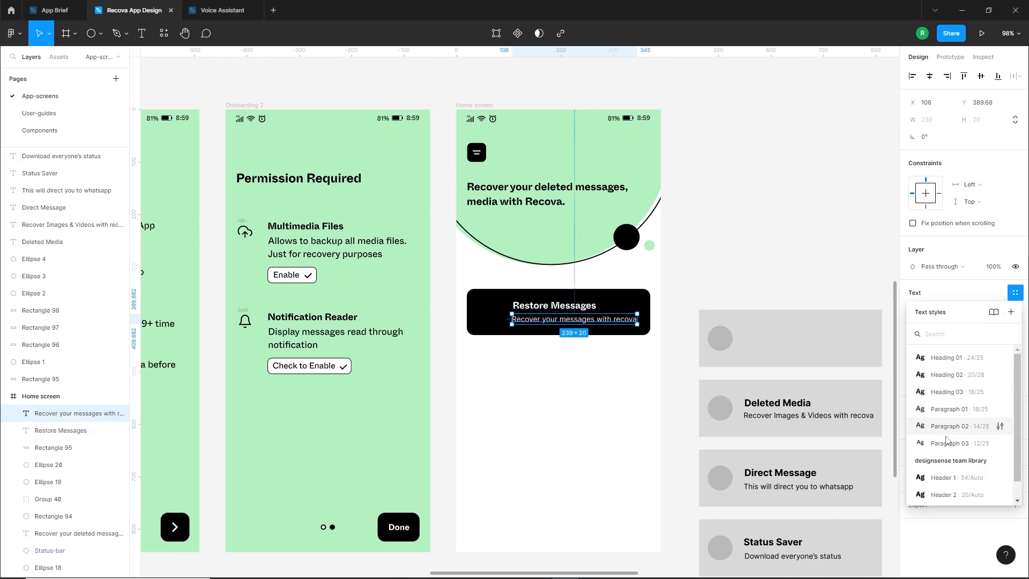
{"action": "left_click", "coordinate": [943, 445]}
{"action": "left_click", "coordinate": [654, 425]}
Align the card description's left edge with the Restore Messages title at X 107.5
{"action": "scroll", "coordinate": [528, 311], "scroll_direction": "up", "scroll_amount": 5}
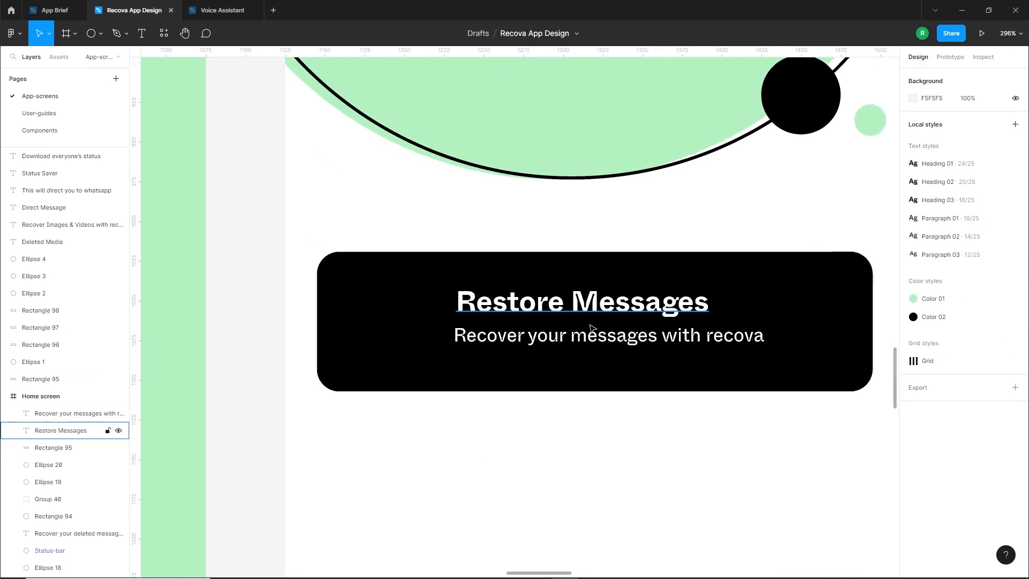
{"action": "left_click", "coordinate": [568, 344]}
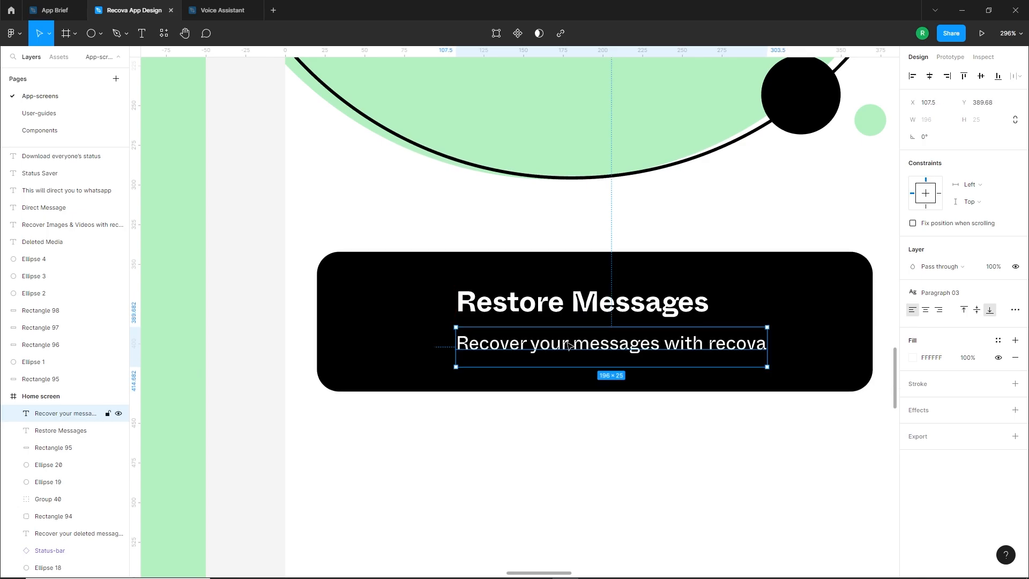
Nudge the Restore Messages description up, group it with its title, and centre the group vertically on the black card
{"action": "key", "text": "Up"}
{"action": "left_click", "coordinate": [562, 308], "text": "shift"}
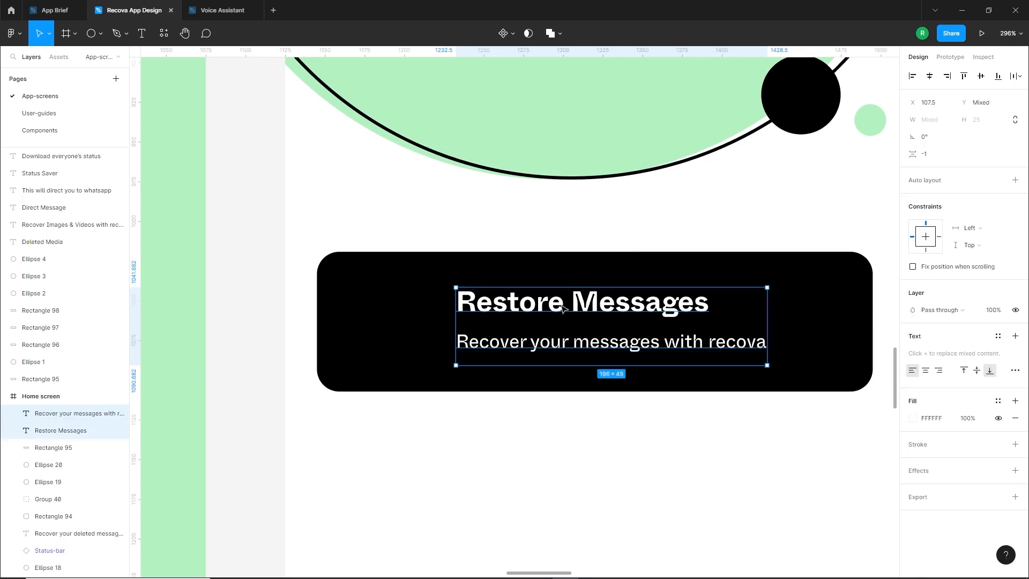
{"action": "key", "text": "ctrl+g"}
{"action": "left_click", "coordinate": [817, 276], "text": "shift"}
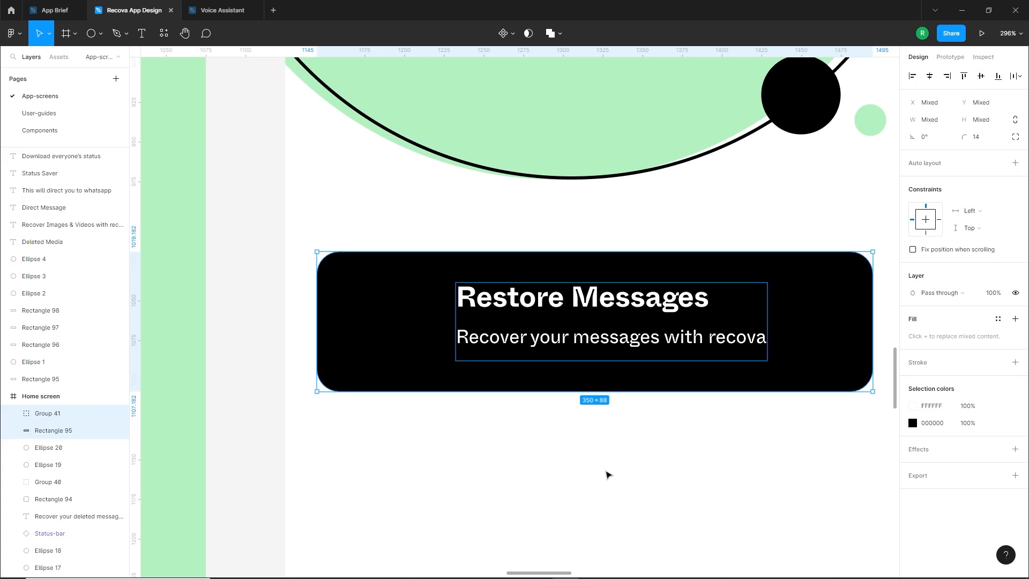
{"action": "left_click", "coordinate": [577, 464]}
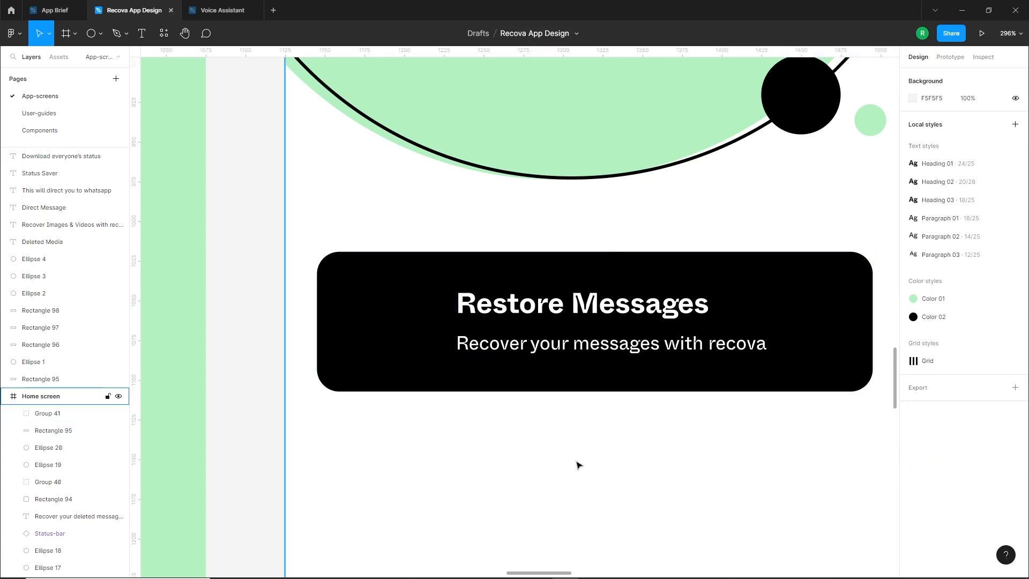
Move the description closer to the title inside the text group and nudge the group down to Y 366.68
{"action": "scroll", "coordinate": [611, 436], "scroll_direction": "down", "scroll_amount": 3}
{"action": "scroll", "coordinate": [612, 437], "scroll_direction": "left", "scroll_amount": 2}
{"action": "left_click", "coordinate": [617, 379]}
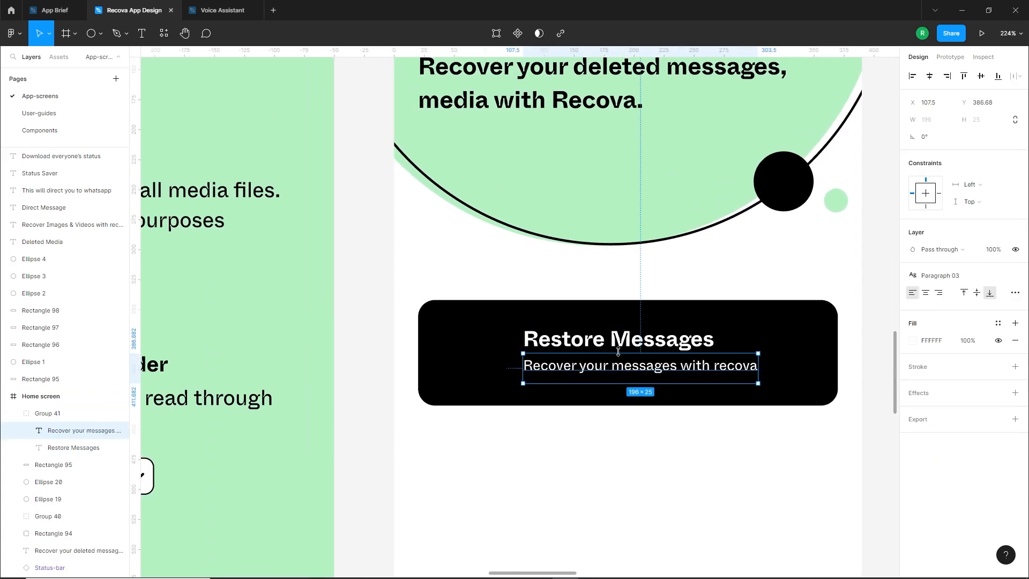
{"action": "double_click", "coordinate": [603, 380]}
{"action": "key", "text": "Down"}
{"action": "key", "text": "Escape"}
{"action": "left_click", "coordinate": [570, 373]}
{"action": "key", "text": "Down"}
{"action": "key", "text": "Down"}
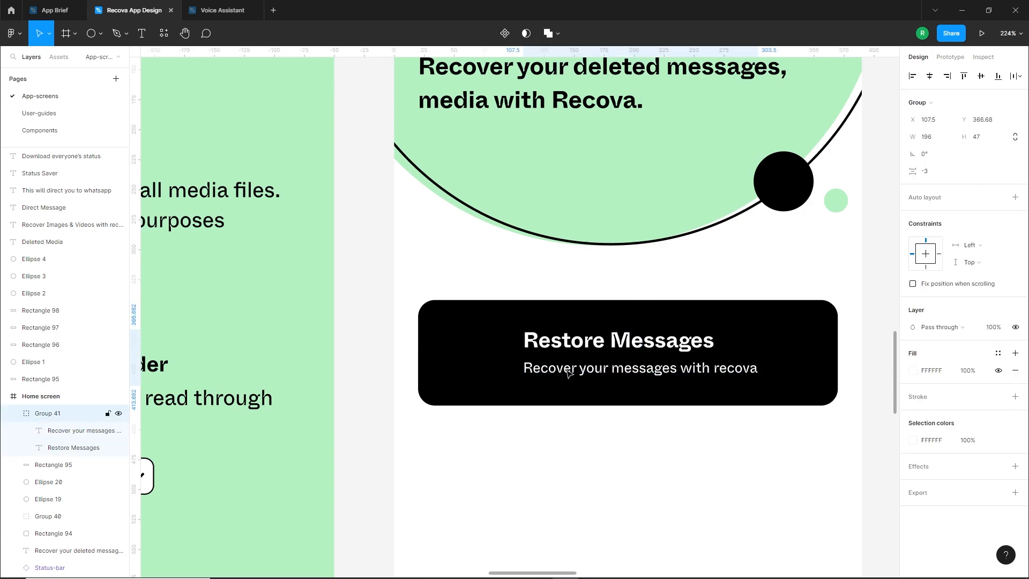
{"action": "left_click", "coordinate": [645, 439]}
Copy the white chevron from the Onboarding 1 next button to the card's right end and centre it vertically on the card
{"action": "scroll", "coordinate": [669, 347], "scroll_direction": "down", "scroll_amount": 5}
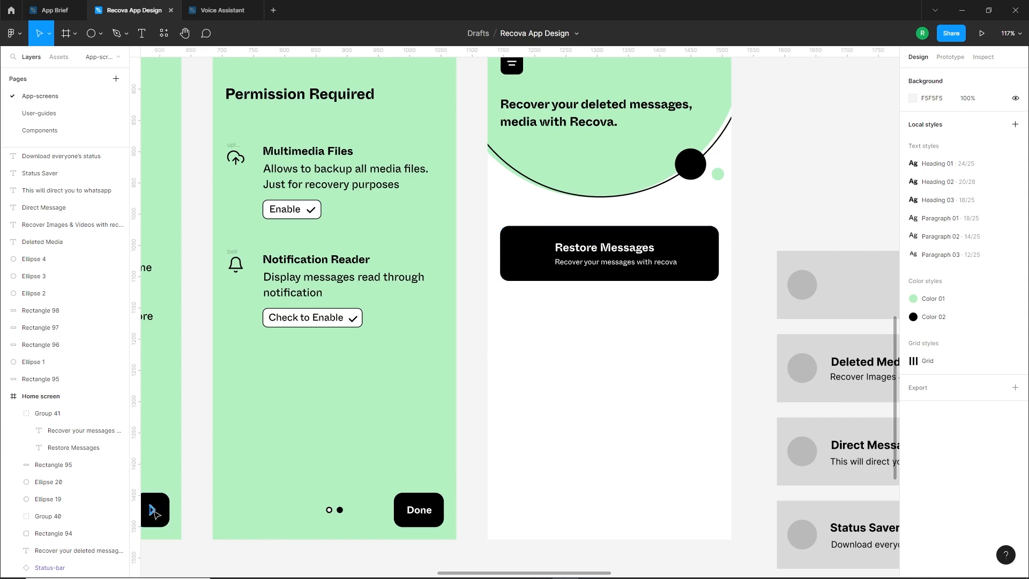
{"action": "left_click_drag", "start_coordinate": [154, 511], "coordinate": [708, 258]}
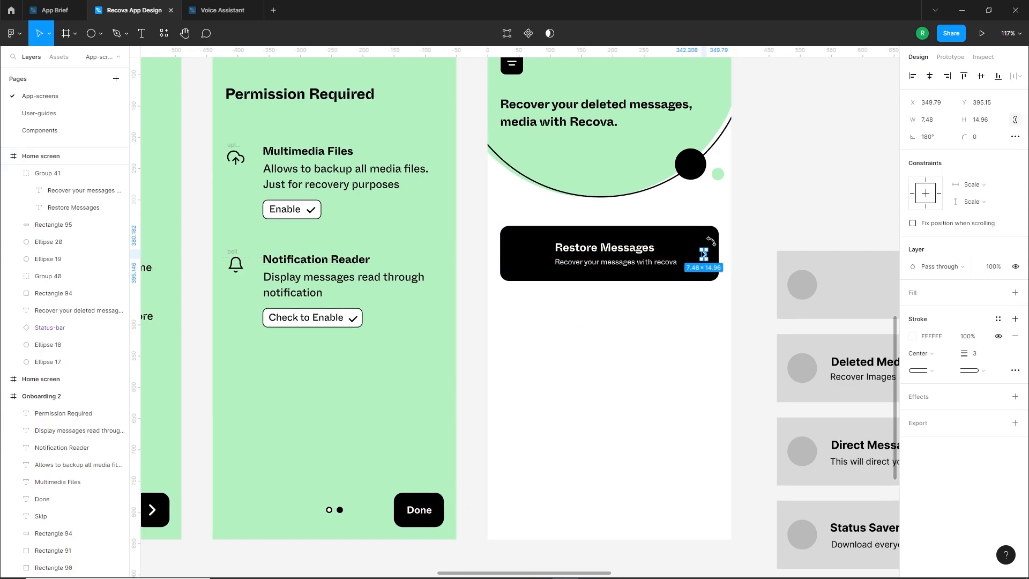
{"action": "scroll", "coordinate": [703, 254], "scroll_direction": "up", "scroll_amount": 5}
{"action": "left_click", "coordinate": [710, 238], "text": "shift"}
{"action": "left_click", "coordinate": [980, 77]}
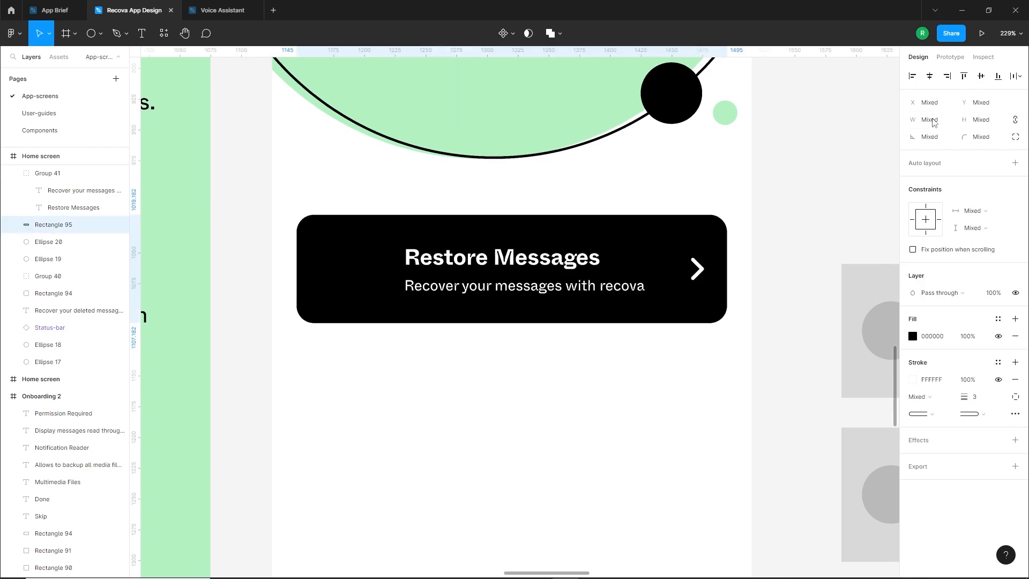
{"action": "key", "text": "Escape"}
Set the card chevron's stroke to the green local colour B4F1C2
{"action": "left_click", "coordinate": [699, 269]}
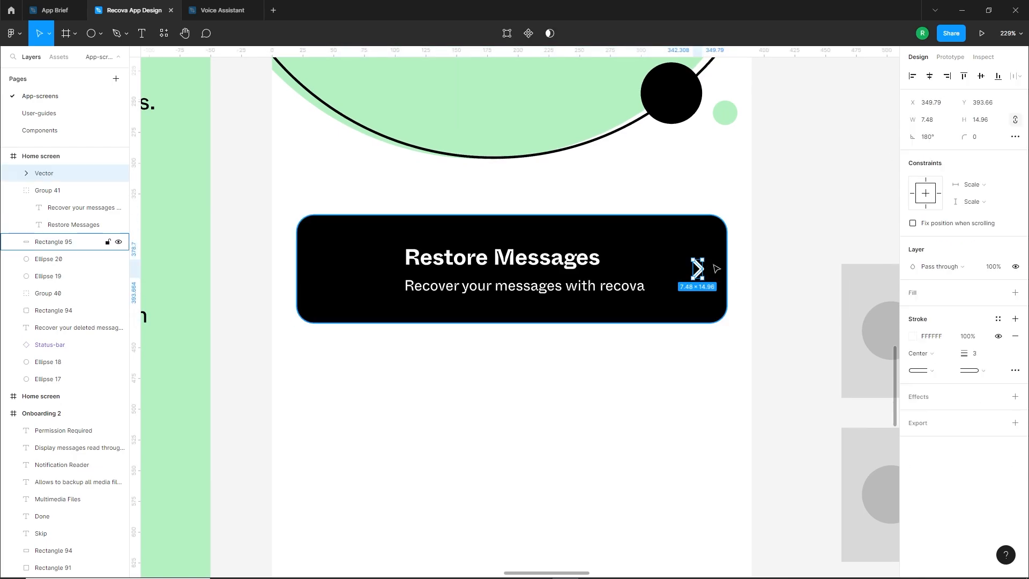
{"action": "left_click", "coordinate": [913, 338]}
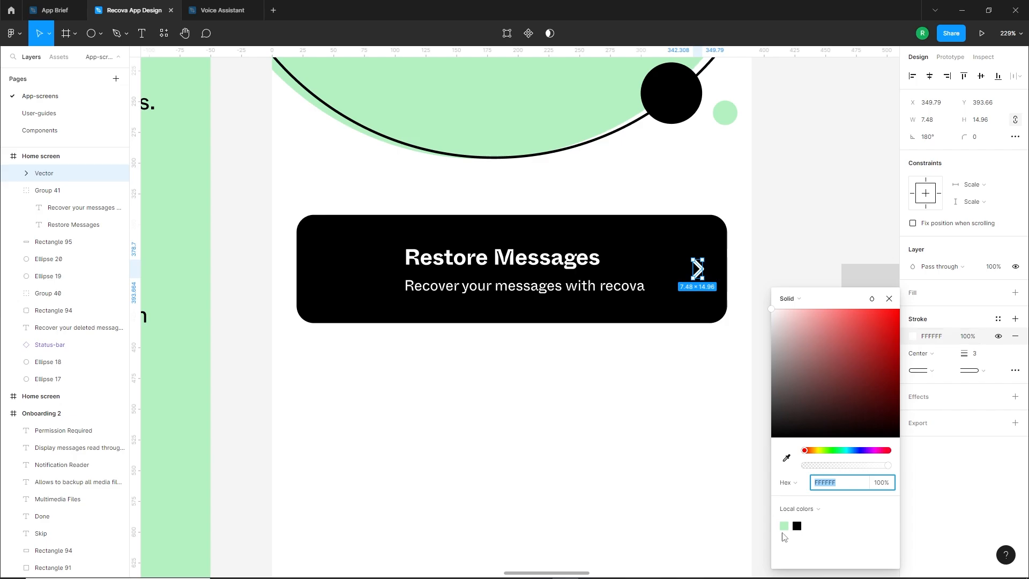
{"action": "left_click", "coordinate": [784, 525]}
{"action": "left_click", "coordinate": [684, 399]}
{"action": "scroll", "coordinate": [716, 346], "scroll_direction": "down", "scroll_amount": 6}
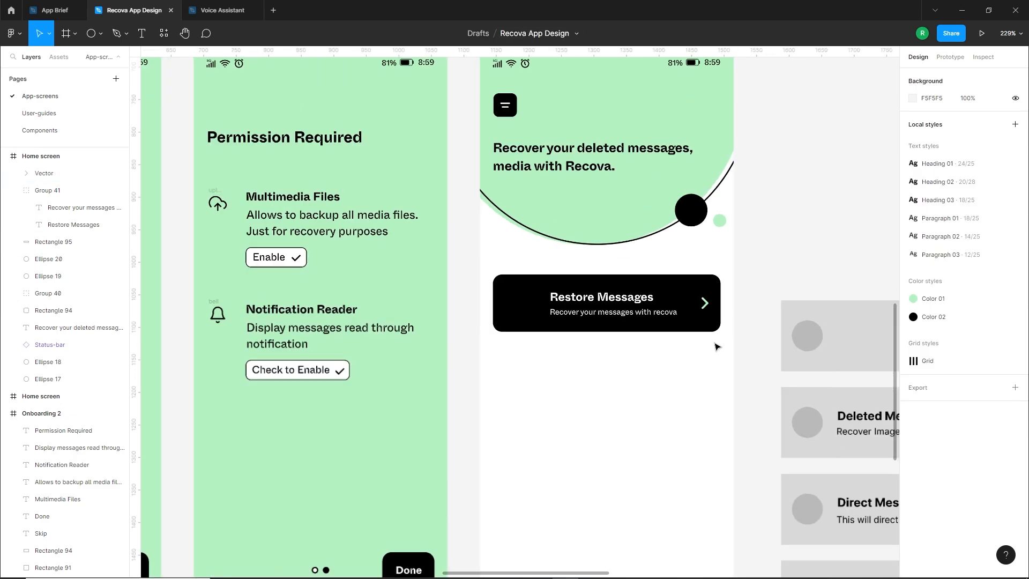
Duplicate the complete Restore Messages card three times downward to form a stack of four evenly spaced cards
{"action": "left_click_drag", "start_coordinate": [689, 383], "coordinate": [586, 331]}
{"action": "key", "text": "ctrl+d"}
{"action": "key", "text": "ctrl+d"}
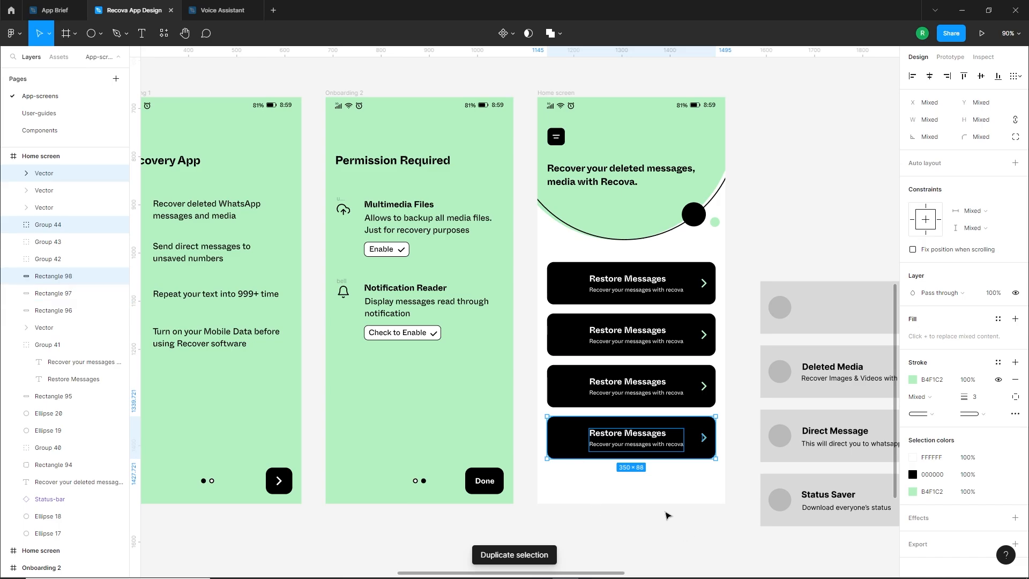
{"action": "left_click", "coordinate": [667, 516]}
Delete the Restore Messages text groups from the three duplicated cards
{"action": "scroll", "coordinate": [609, 289], "scroll_direction": "up", "scroll_amount": 5, "text": "ctrl"}
{"action": "left_click", "coordinate": [548, 337]}
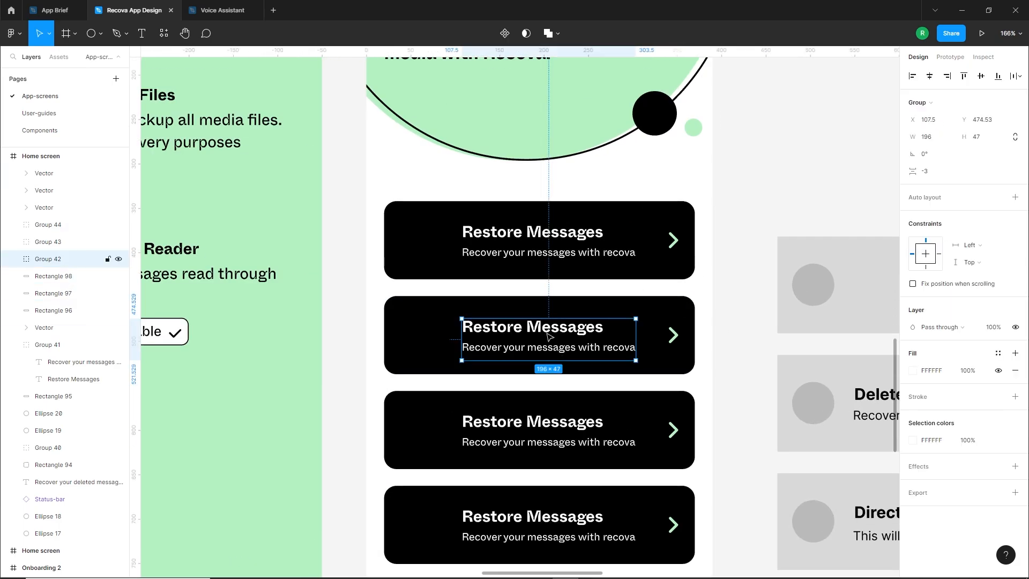
{"action": "left_click", "coordinate": [548, 437], "text": "shift"}
{"action": "left_click", "coordinate": [541, 531], "text": "shift"}
{"action": "key", "text": "Delete"}
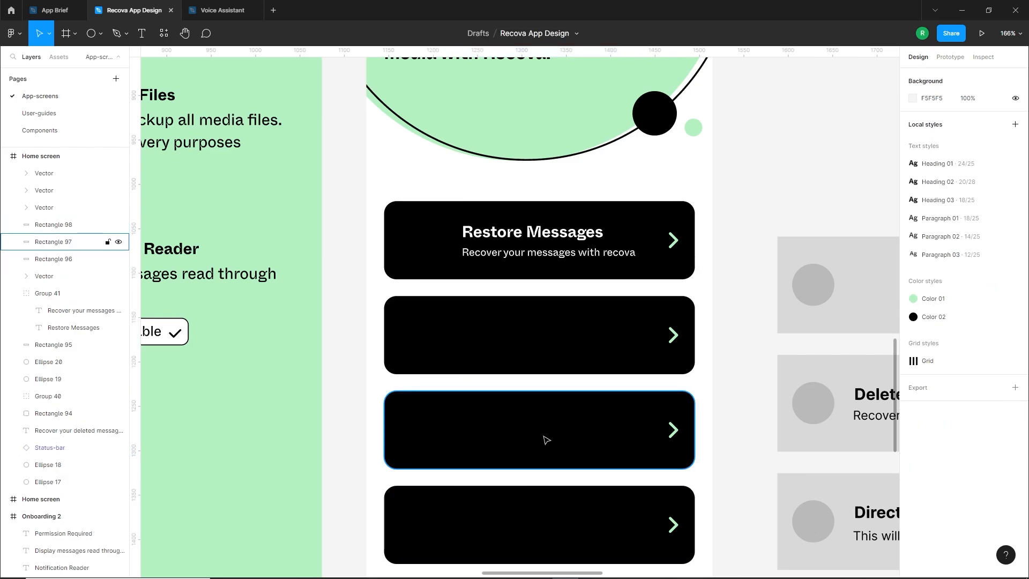
Move the Deleted Media title and description from the wireframe onto the second black card and colour both white FFFFFF
{"action": "scroll", "coordinate": [545, 436], "scroll_direction": "down", "scroll_amount": 4, "text": "ctrl"}
{"action": "left_click_drag", "start_coordinate": [682, 416], "coordinate": [670, 384]}
{"action": "left_click", "coordinate": [764, 382]}
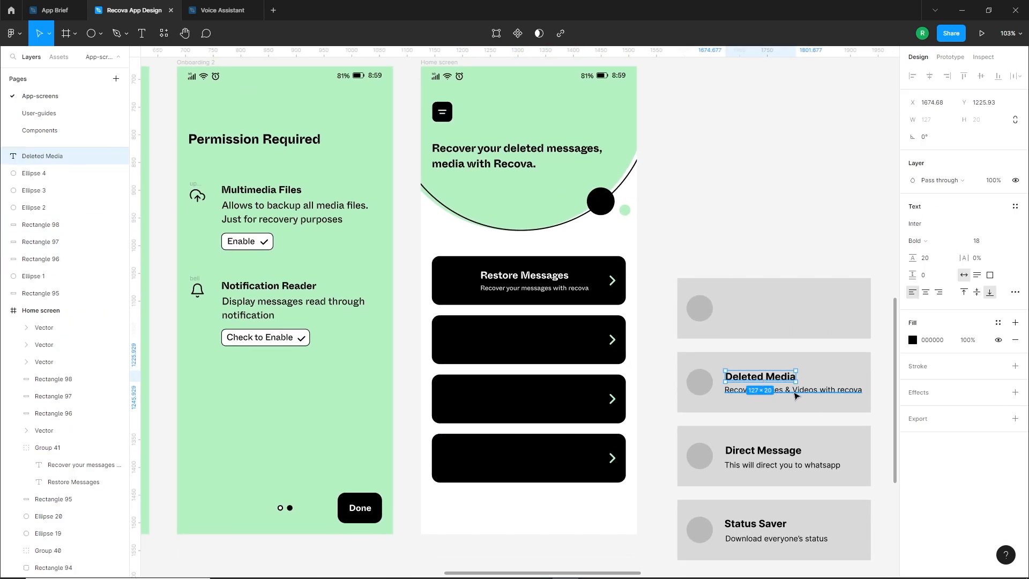
{"action": "left_click", "coordinate": [771, 390], "text": "shift"}
{"action": "left_click_drag", "start_coordinate": [771, 385], "coordinate": [515, 339]}
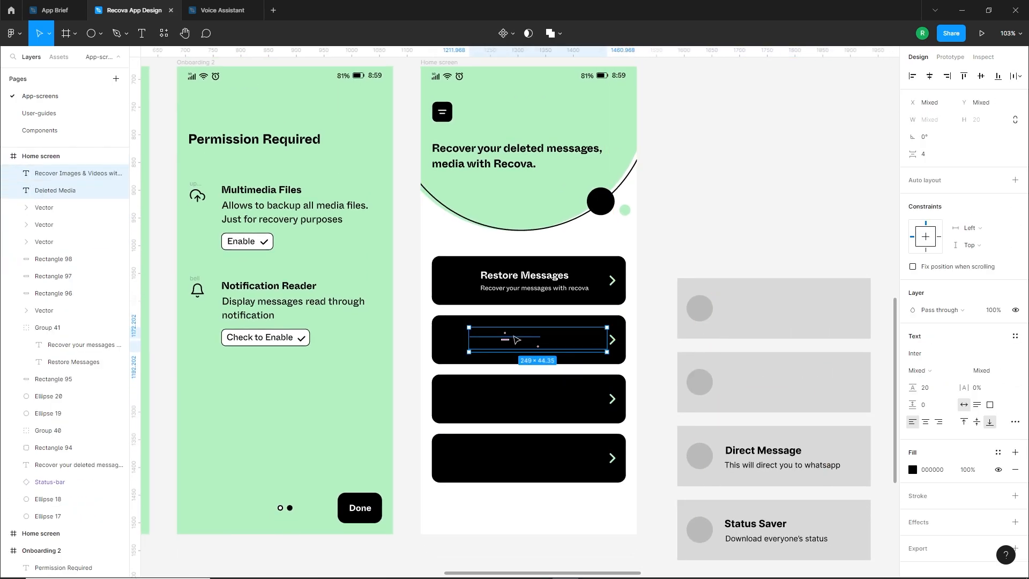
{"action": "left_click", "coordinate": [912, 469]}
{"action": "left_click_drag", "start_coordinate": [780, 324], "coordinate": [767, 308]}
{"action": "left_click", "coordinate": [658, 328]}
Apply the Heading 03 text style to the Deleted Media, Direct Message and Status Saver titles
{"action": "left_click", "coordinate": [507, 334]}
{"action": "left_click", "coordinate": [761, 451], "text": "shift"}
{"action": "left_click", "coordinate": [755, 523], "text": "shift"}
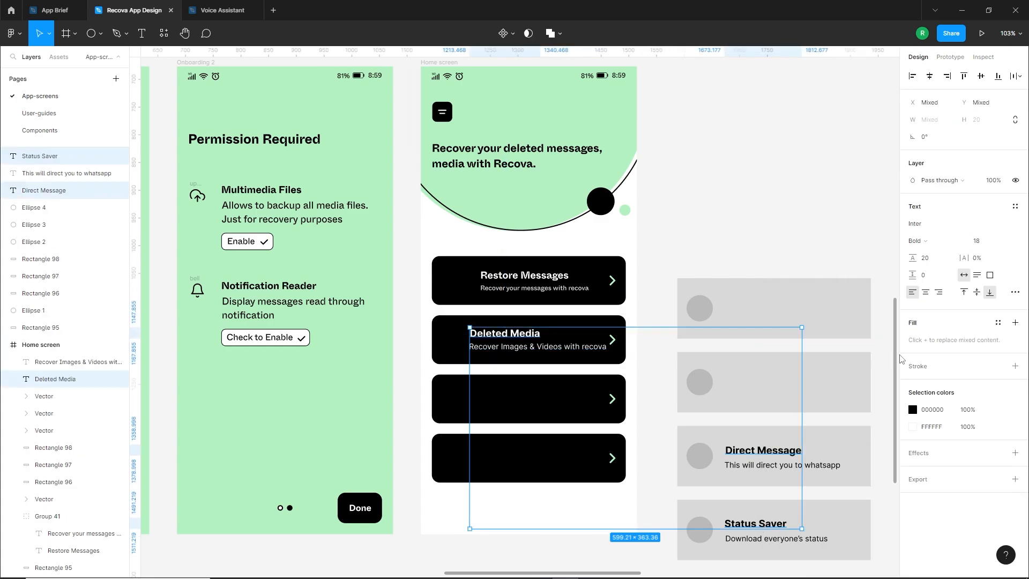
{"action": "left_click", "coordinate": [1015, 206]}
{"action": "left_click", "coordinate": [954, 323]}
Apply the Paragraph 03 text style to the descriptions of Deleted Media, Direct Message and Status Saver
{"action": "left_click", "coordinate": [535, 346]}
{"action": "left_click", "coordinate": [782, 464], "text": "shift"}
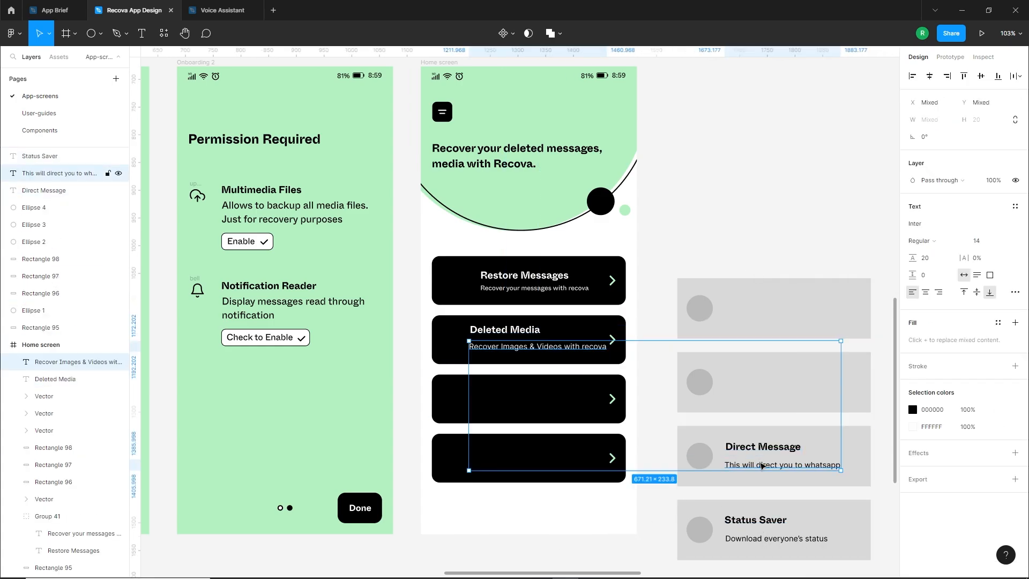
{"action": "left_click", "coordinate": [777, 538], "text": "shift"}
{"action": "left_click", "coordinate": [1014, 207]}
{"action": "left_click", "coordinate": [958, 357]}
{"action": "left_click", "coordinate": [657, 399]}
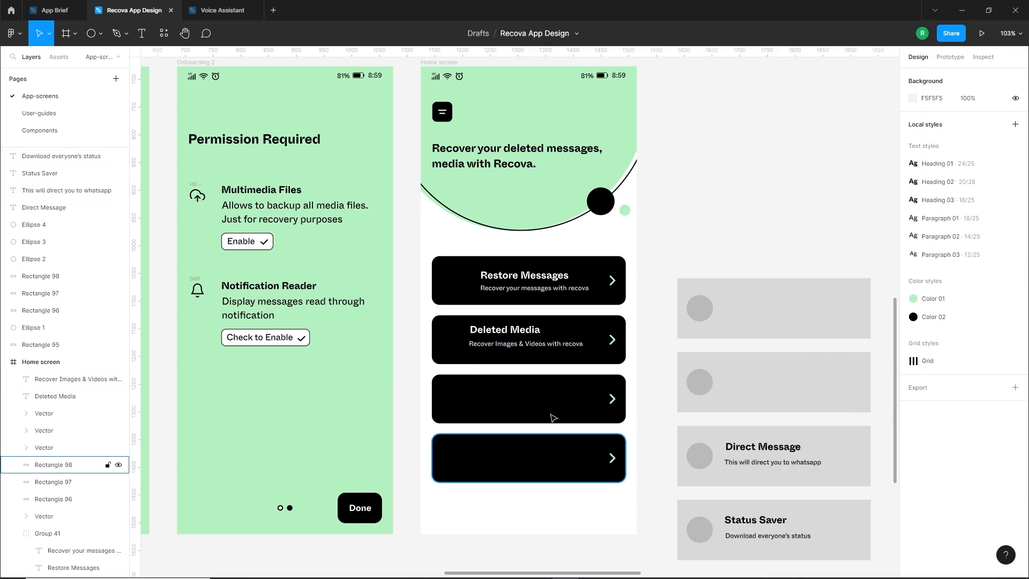
Align the Deleted Media title and description with the first card's text at X 107.5 and ungroup the Restore Messages texts
{"action": "scroll", "coordinate": [552, 386], "scroll_direction": "up", "scroll_amount": 4}
{"action": "left_click_drag", "start_coordinate": [484, 304], "coordinate": [498, 330]}
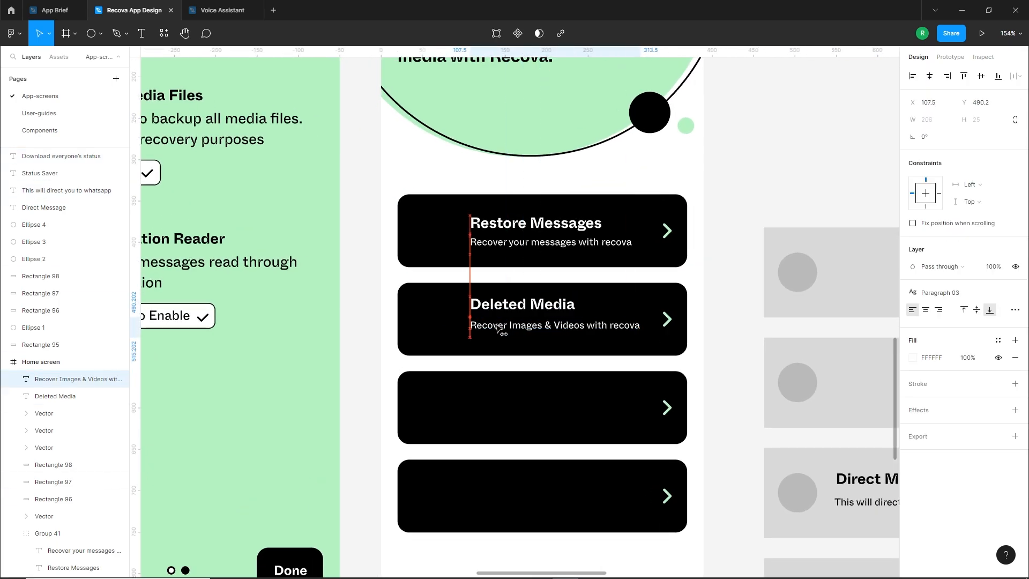
{"action": "right_click", "coordinate": [504, 243]}
{"action": "left_click", "coordinate": [535, 394]}
{"action": "left_click_drag", "start_coordinate": [544, 245], "coordinate": [542, 248]}
{"action": "left_click_drag", "start_coordinate": [567, 331], "coordinate": [567, 332]}
{"action": "left_click", "coordinate": [706, 368]}
Group the Deleted Media title and description and nudge the group slightly down on its card
{"action": "scroll", "coordinate": [704, 368], "scroll_direction": "down", "scroll_amount": 3}
{"action": "left_click", "coordinate": [584, 337]}
{"action": "left_click", "coordinate": [570, 323], "text": "shift"}
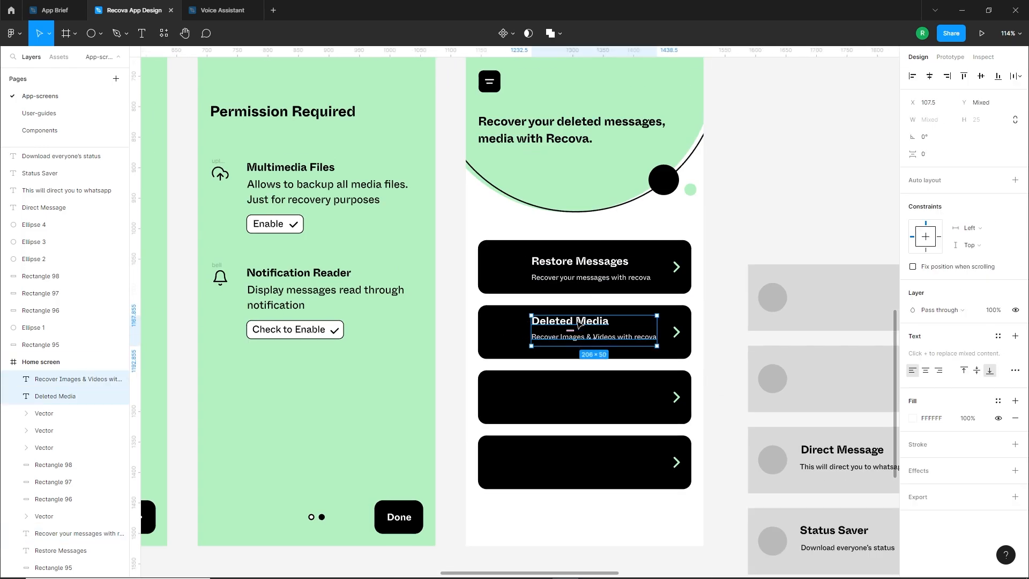
{"action": "key", "text": "ctrl+g"}
{"action": "key", "text": "Down"}
{"action": "key", "text": "Down"}
{"action": "key", "text": "Down"}
{"action": "key", "text": "Down"}
{"action": "scroll", "coordinate": [523, 346], "scroll_direction": "down", "scroll_amount": 1}
{"action": "left_click", "coordinate": [710, 441]}
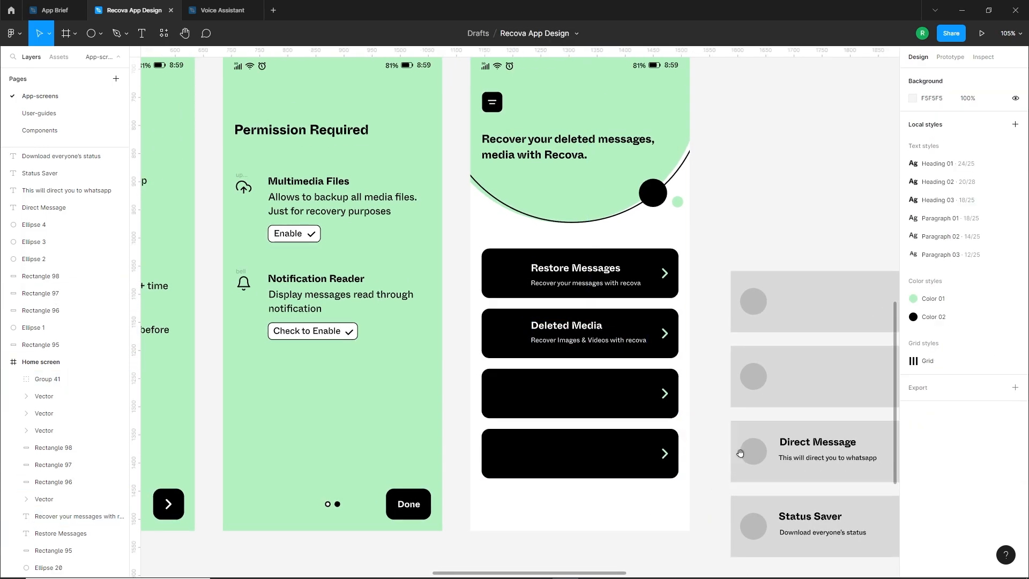
Colour the Direct Message and Status Saver titles and descriptions white FFFFFF
{"action": "left_click_drag", "start_coordinate": [739, 450], "coordinate": [650, 422]}
{"action": "left_click", "coordinate": [727, 413]}
{"action": "left_click", "coordinate": [736, 429], "text": "shift"}
{"action": "left_click", "coordinate": [734, 490], "text": "shift"}
{"action": "left_click", "coordinate": [772, 502], "text": "shift"}
{"action": "left_click", "coordinate": [913, 291]}
{"action": "left_click_drag", "start_coordinate": [788, 316], "coordinate": [767, 297]}
{"action": "left_click", "coordinate": [750, 311]}
Move the Direct Message texts onto the third black card and the Status Saver texts onto the fourth
{"action": "left_click_drag", "start_coordinate": [702, 418], "coordinate": [454, 362]}
{"action": "left_click_drag", "start_coordinate": [709, 431], "coordinate": [462, 379]}
{"action": "left_click_drag", "start_coordinate": [714, 490], "coordinate": [477, 436]}
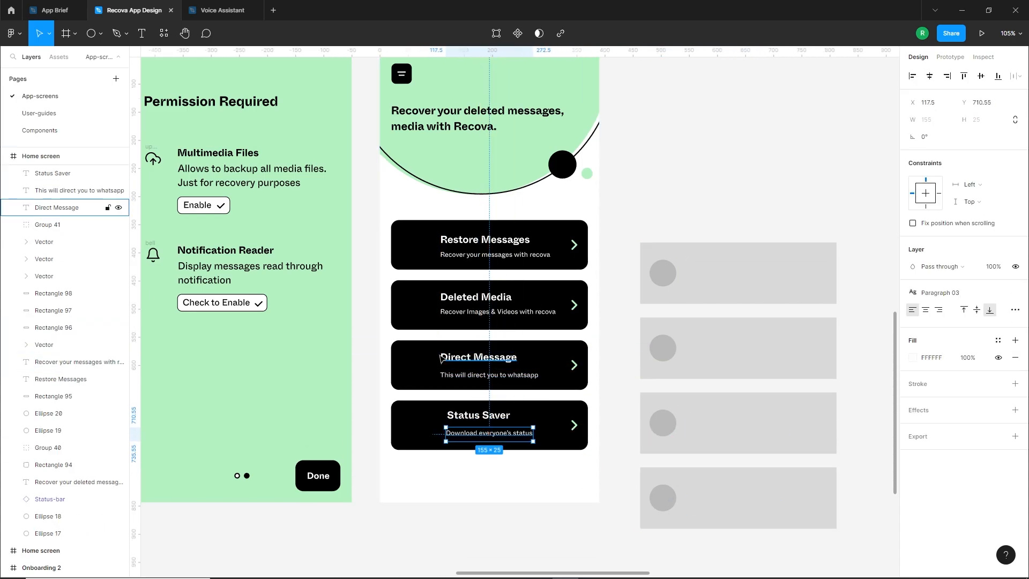
Left-align the titles and descriptions of all four cards and shift them together left to X 93.79
{"action": "scroll", "coordinate": [441, 349], "scroll_direction": "up", "scroll_amount": 3}
{"action": "left_click", "coordinate": [465, 276]}
{"action": "left_click", "coordinate": [465, 210], "text": "shift"}
{"action": "left_click", "coordinate": [466, 193], "text": "shift"}
{"action": "left_click", "coordinate": [472, 363], "text": "shift"}
{"action": "left_click", "coordinate": [476, 389], "text": "shift"}
{"action": "left_click", "coordinate": [480, 448], "text": "shift"}
{"action": "left_click", "coordinate": [482, 473], "text": "shift"}
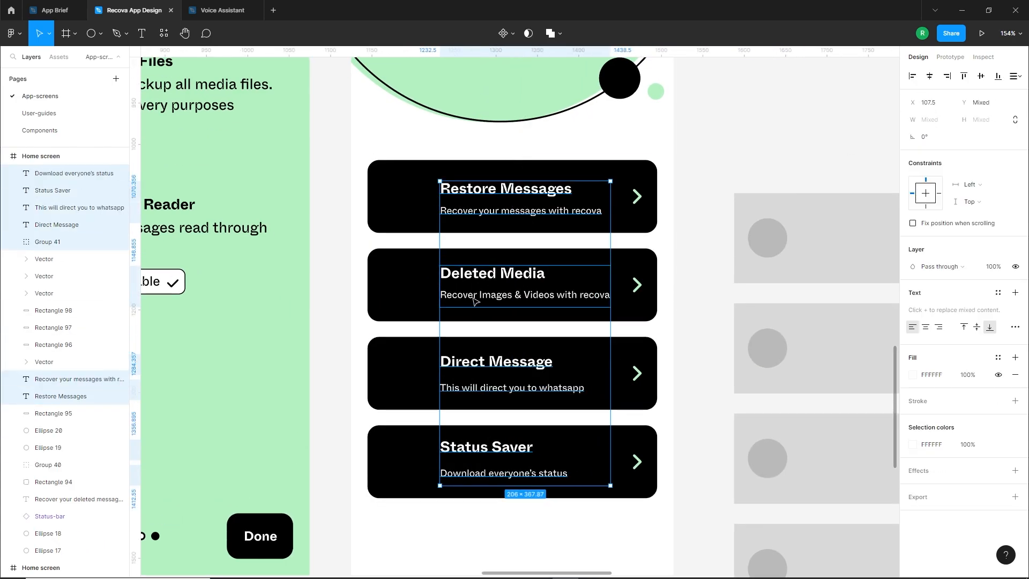
{"action": "left_click_drag", "start_coordinate": [474, 300], "coordinate": [463, 300]}
{"action": "left_click", "coordinate": [344, 423]}
Move the Direct Message description closer beneath its title and group the two texts
{"action": "scroll", "coordinate": [413, 388], "scroll_direction": "up", "scroll_amount": 1}
{"action": "left_click", "coordinate": [475, 387]}
{"action": "left_click_drag", "start_coordinate": [481, 366], "coordinate": [518, 386]}
{"action": "key", "text": "shift+Down"}
{"action": "key", "text": "Up"}
{"action": "left_click", "coordinate": [513, 368], "text": "shift"}
{"action": "key", "text": "ctrl+g"}
{"action": "double_click", "coordinate": [514, 390]}
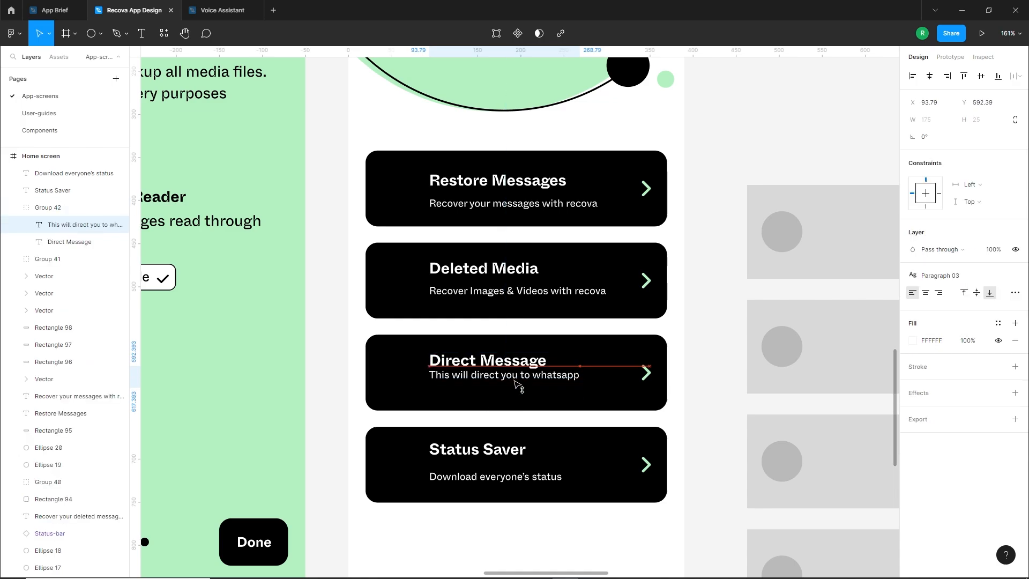
{"action": "left_click", "coordinate": [537, 364], "text": "shift"}
{"action": "key", "text": "ctrl+g"}
Move the Status Saver description closer to its title, group the two texts, and nudge the Deleted Media group down slightly
{"action": "mouse_move", "coordinate": [487, 486]}
{"action": "left_mouse_down"}
{"action": "mouse_move", "coordinate": [487, 470]}
{"action": "mouse_move", "coordinate": [496, 480]}
{"action": "left_mouse_up"}
{"action": "key", "text": "shift+Down"}
{"action": "left_click", "coordinate": [477, 454], "text": "shift"}
{"action": "key", "text": "ctrl+g"}
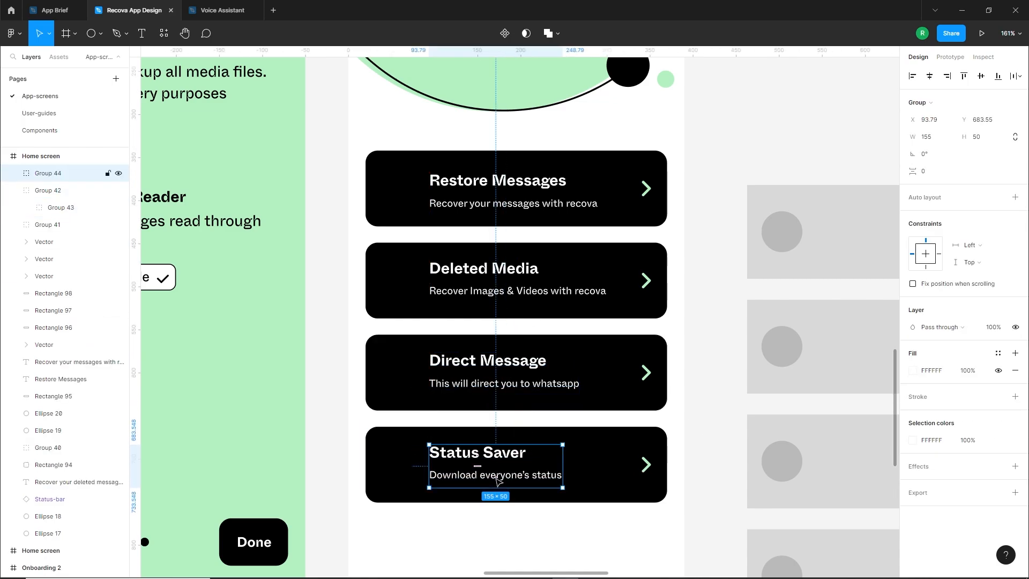
{"action": "left_click", "coordinate": [487, 274]}
{"action": "left_click", "coordinate": [734, 331]}
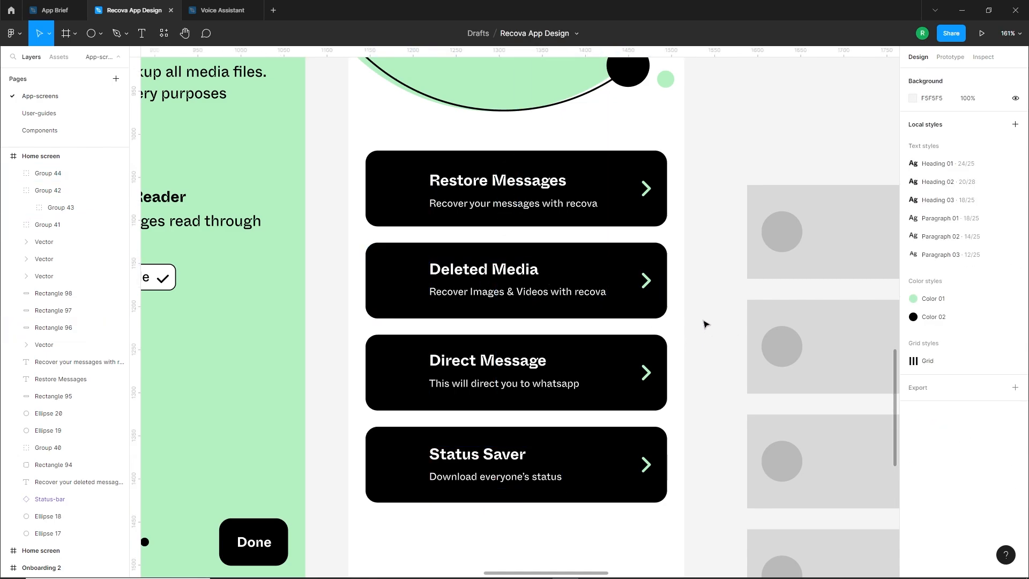
Move the Restore Messages description closer beneath its title and group the two texts
{"action": "left_click_drag", "start_coordinate": [703, 321], "coordinate": [667, 337]}
{"action": "left_click", "coordinate": [437, 215]}
{"action": "left_click", "coordinate": [587, 245]}
{"action": "left_click_drag", "start_coordinate": [487, 222], "coordinate": [487, 213]}
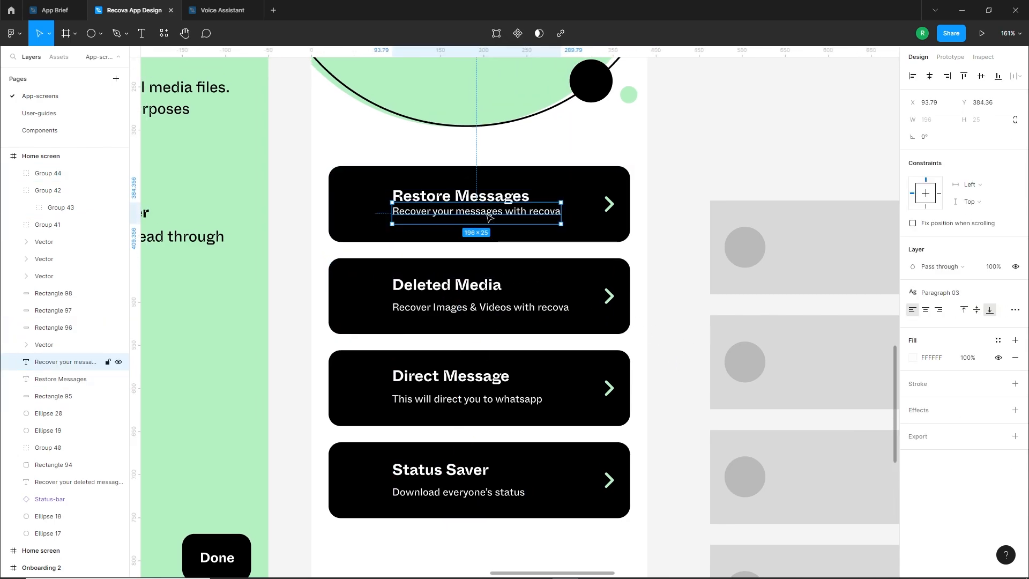
{"action": "key", "text": "shift+Down"}
{"action": "left_click", "coordinate": [482, 198], "text": "shift"}
{"action": "key", "text": "ctrl+g"}
Centre the Restore Messages text group vertically on its black card
{"action": "left_click", "coordinate": [584, 188], "text": "shift"}
{"action": "key", "text": "alt+v"}
{"action": "left_click", "coordinate": [676, 204]}
{"action": "left_click", "coordinate": [494, 217]}
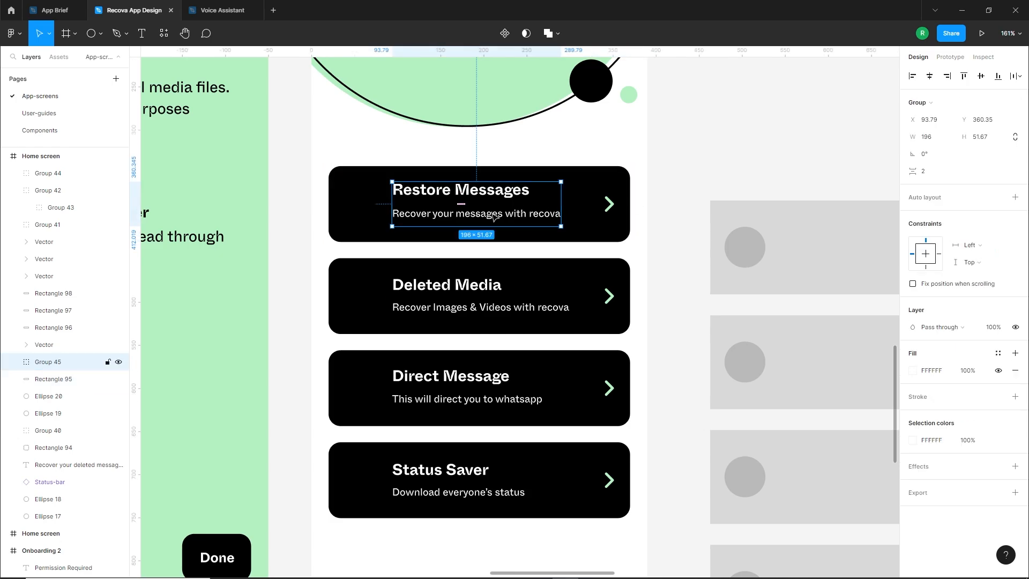
{"action": "left_click", "coordinate": [650, 330]}
Examine the four feature cards on the Home screen, including their empty icon areas, alongside the onboarding screens
{"action": "scroll", "coordinate": [650, 330], "scroll_direction": "down", "scroll_amount": 5}
{"action": "left_click_drag", "start_coordinate": [661, 273], "coordinate": [668, 321]}
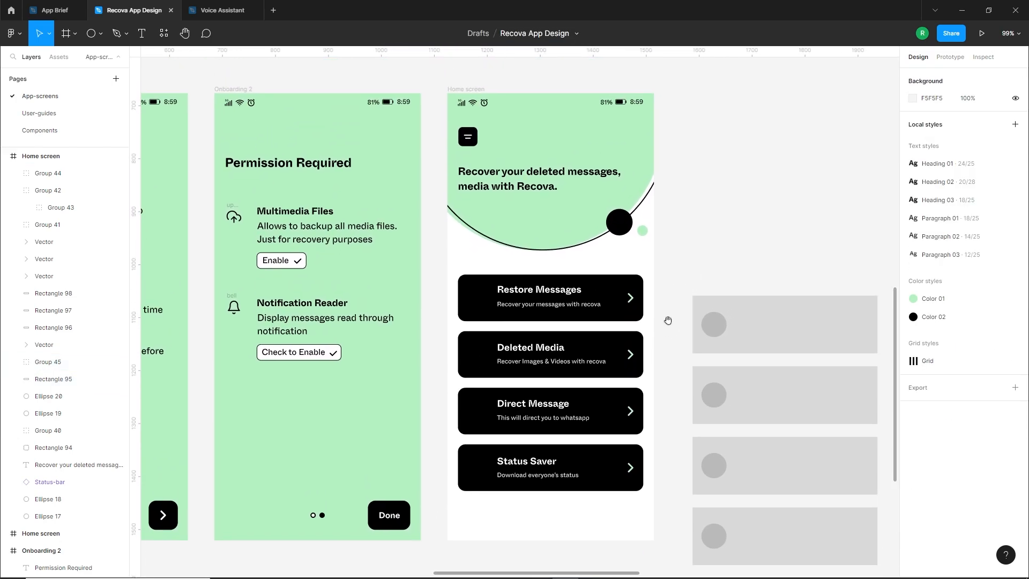
{"action": "left_click_drag", "start_coordinate": [658, 218], "coordinate": [666, 165]}
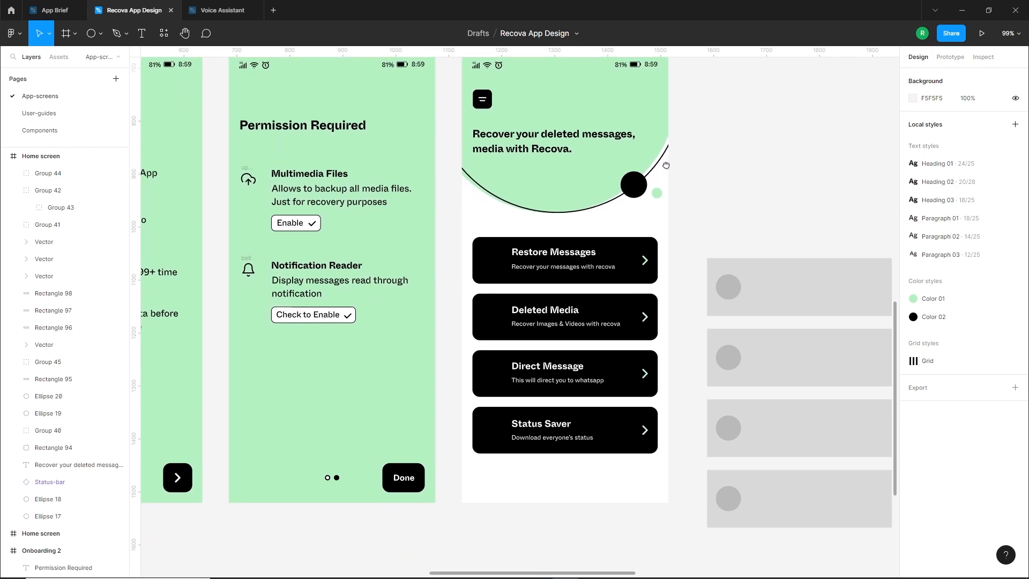
{"action": "scroll", "coordinate": [471, 281], "scroll_direction": "up", "scroll_amount": 2}
{"action": "left_click", "coordinate": [484, 449]}
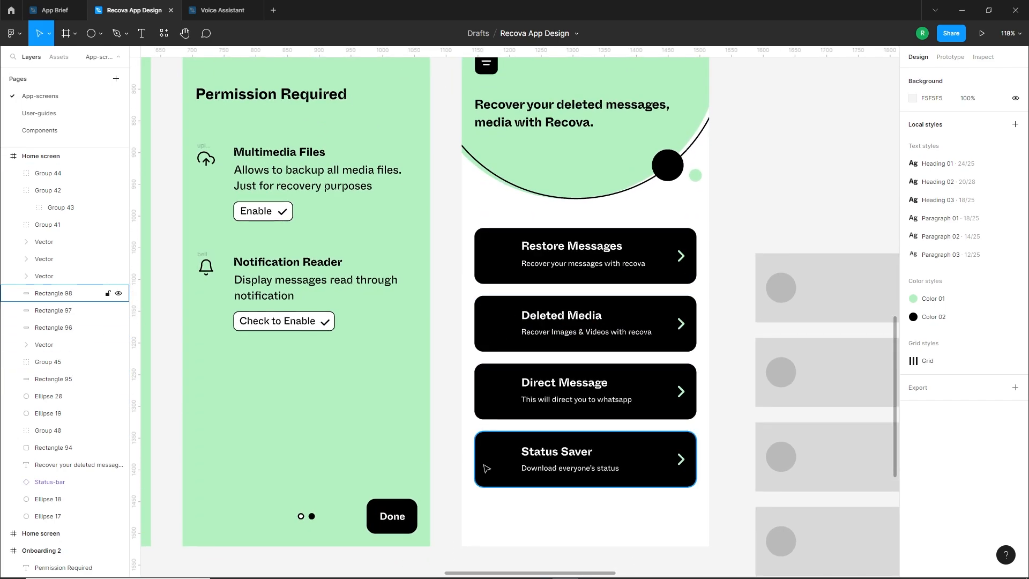
{"action": "left_click", "coordinate": [515, 378]}
{"action": "scroll", "coordinate": [516, 378], "scroll_direction": "up", "scroll_amount": 2}
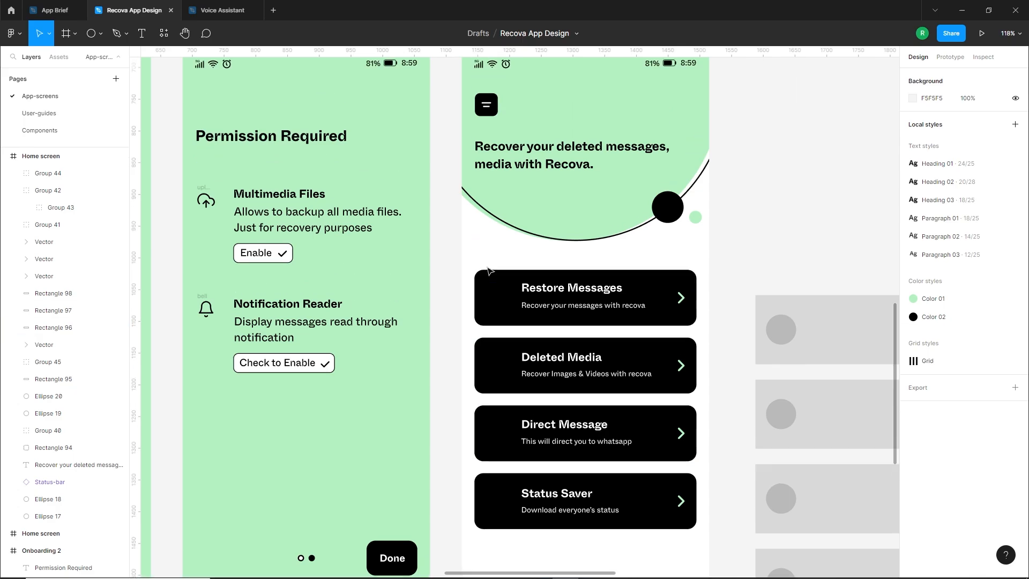
{"action": "left_click", "coordinate": [479, 298]}
{"action": "scroll", "coordinate": [455, 298], "scroll_direction": "up", "scroll_amount": 2}
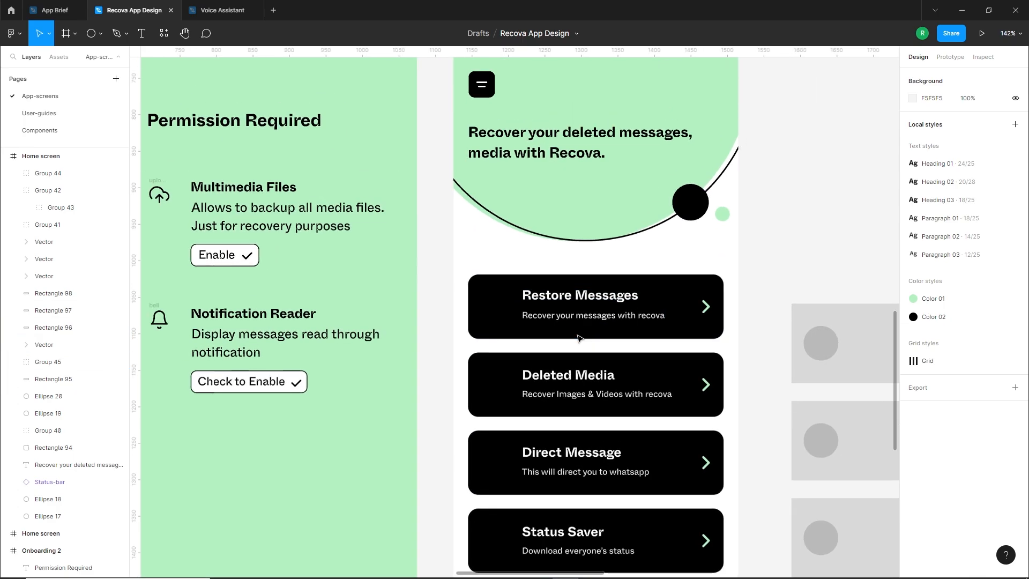
{"action": "scroll", "coordinate": [522, 321], "scroll_direction": "down", "scroll_amount": 6}
{"action": "left_click_drag", "start_coordinate": [507, 327], "coordinate": [536, 325]}
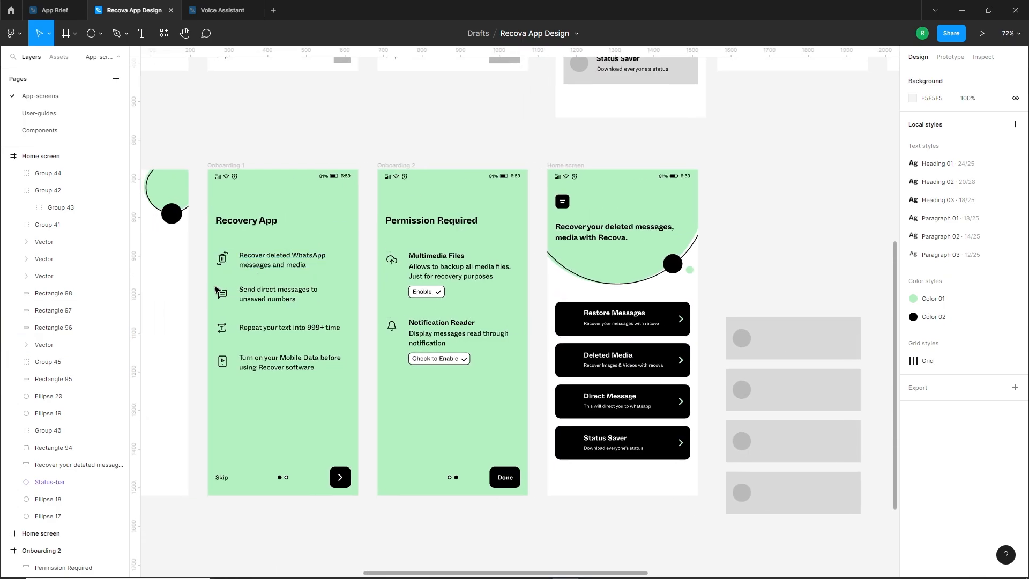
Copy the chat icon from Onboarding 1 onto the Restore Messages card and colour it white (FFFFFF)
{"action": "left_click_drag", "start_coordinate": [225, 298], "coordinate": [572, 320]}
{"action": "left_click", "coordinate": [912, 424]}
{"action": "left_click", "coordinate": [825, 482]}
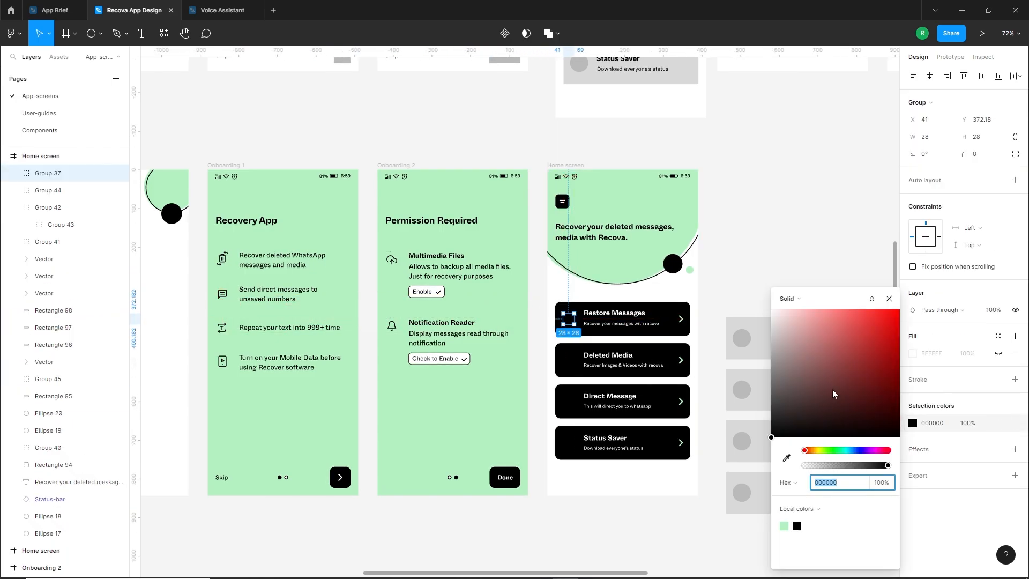
{"action": "type", "text": "FFFFFF"}
{"action": "key", "text": "Return"}
{"action": "left_click", "coordinate": [742, 270]}
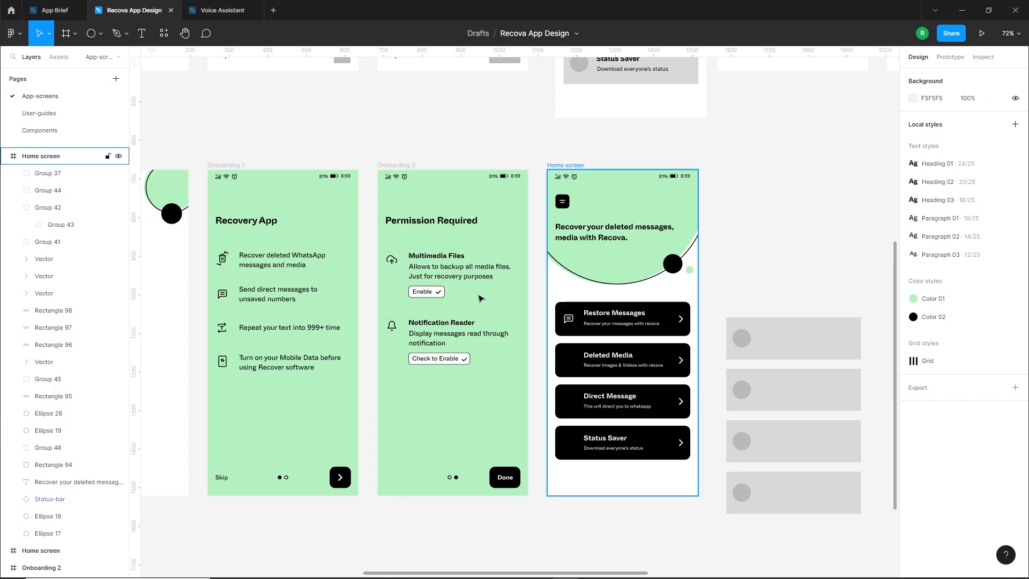
Copy the recovery trash icon from Onboarding 1 above the Restore Messages card, ungroup it and move the trash can outside the Home screen
{"action": "scroll", "coordinate": [465, 292], "scroll_direction": "up", "scroll_amount": 2}
{"action": "left_click_drag", "start_coordinate": [192, 249], "coordinate": [568, 285]}
{"action": "scroll", "coordinate": [592, 294], "scroll_direction": "up", "scroll_amount": 5}
{"action": "scroll", "coordinate": [557, 300], "scroll_direction": "up", "scroll_amount": 3}
{"action": "right_click", "coordinate": [562, 236]}
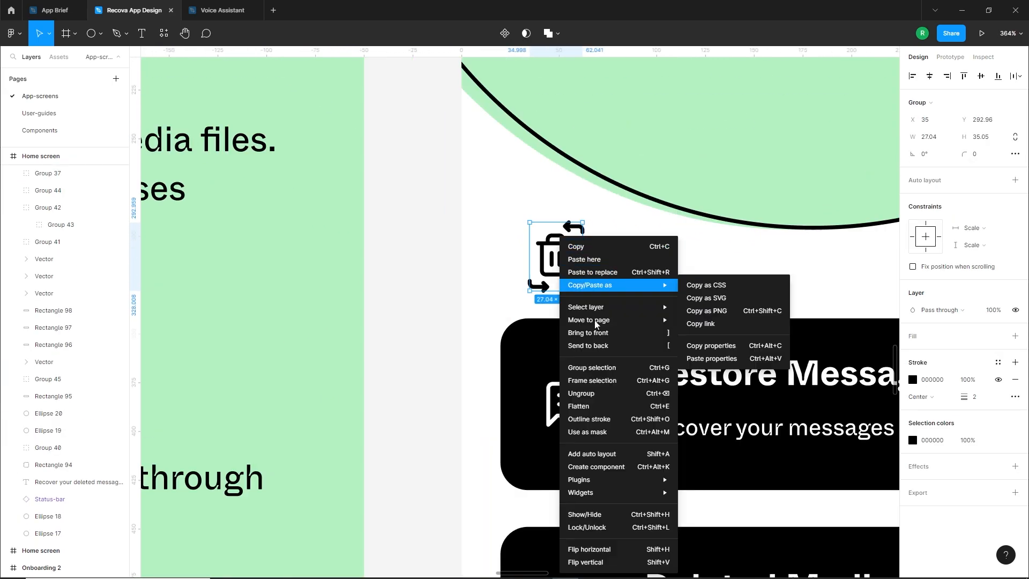
{"action": "left_click", "coordinate": [589, 392]}
{"action": "left_click", "coordinate": [551, 249]}
{"action": "left_click_drag", "start_coordinate": [552, 249], "coordinate": [415, 255]}
Colour the two leftover curved arrows white (FFFFFF) and place them at opposite corners of the Restore Messages chat icon
{"action": "left_click_drag", "start_coordinate": [576, 304], "coordinate": [509, 148]}
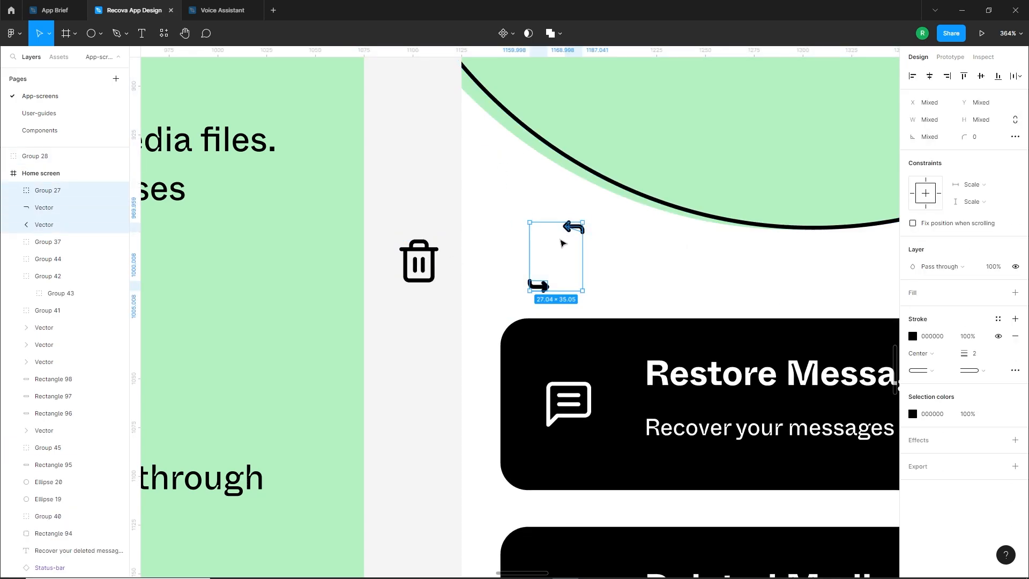
{"action": "left_click", "coordinate": [914, 336]}
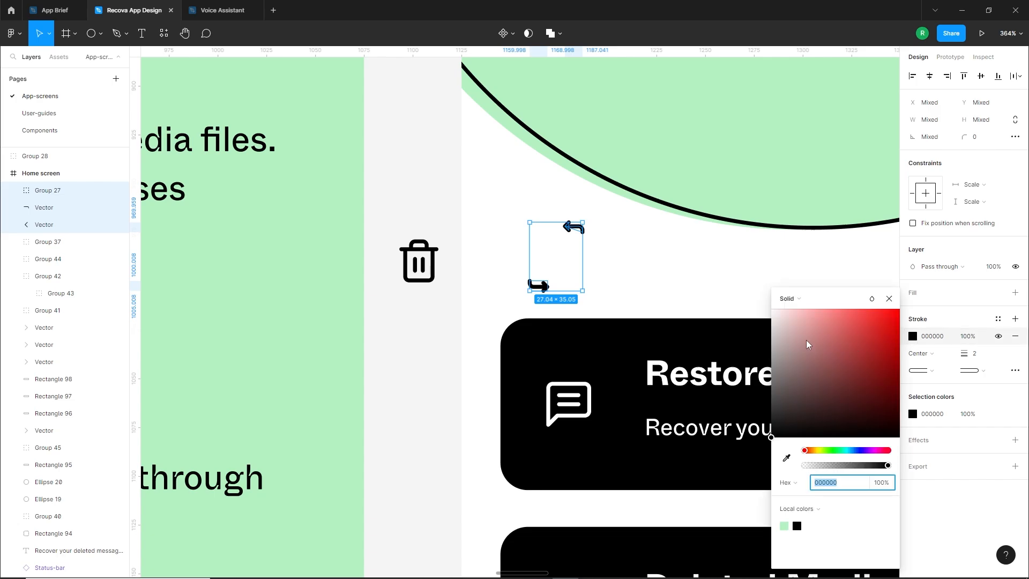
{"action": "left_click_drag", "start_coordinate": [809, 343], "coordinate": [731, 272]}
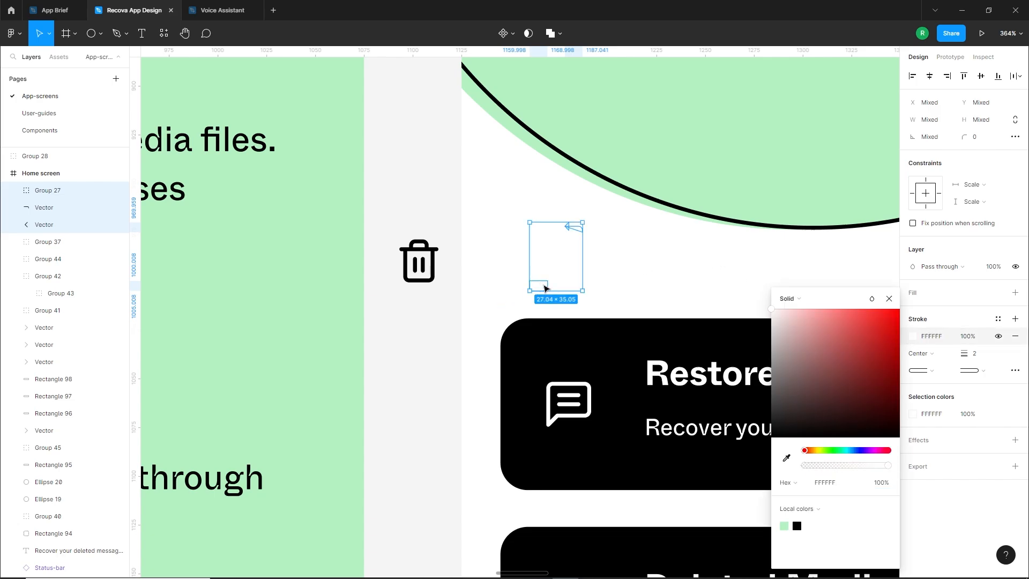
{"action": "left_click_drag", "start_coordinate": [545, 288], "coordinate": [554, 435]}
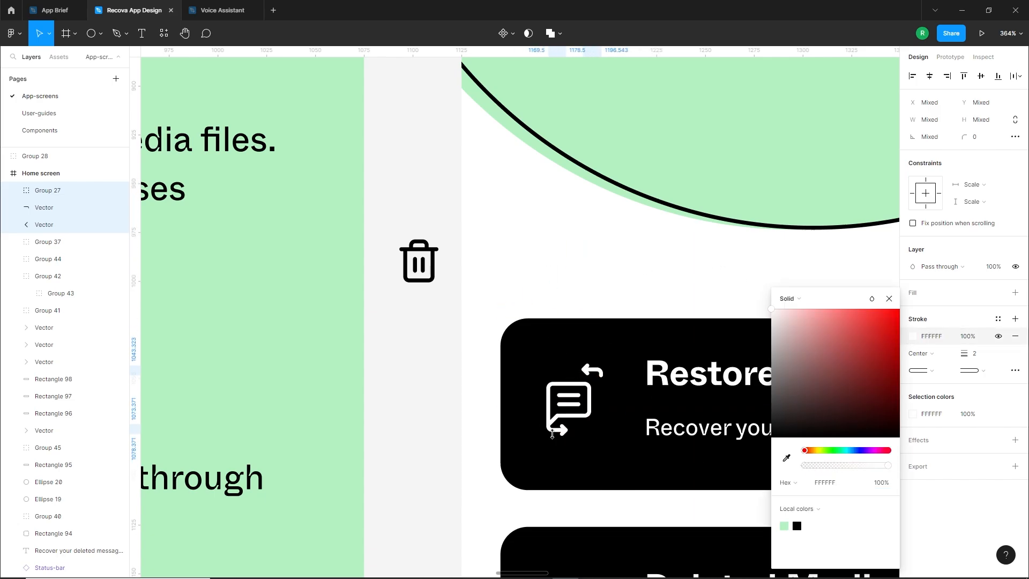
{"action": "key", "text": "Escape"}
{"action": "key", "text": "Escape"}
{"action": "left_click", "coordinate": [560, 432]}
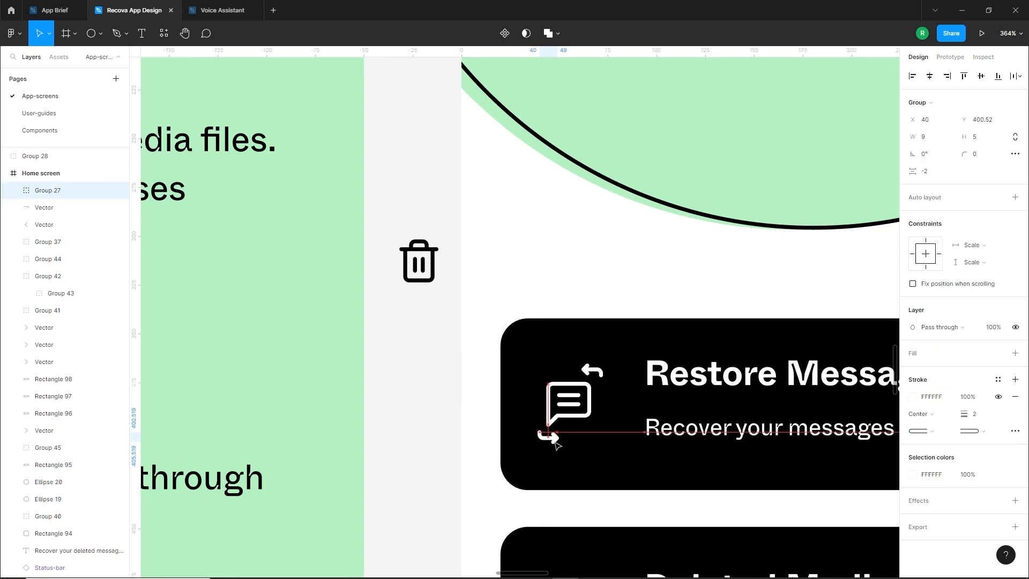
Group the Restore Messages chat icon with its two curved arrows
{"action": "left_click", "coordinate": [571, 412], "text": "shift"}
{"action": "left_click", "coordinate": [599, 370], "text": "shift"}
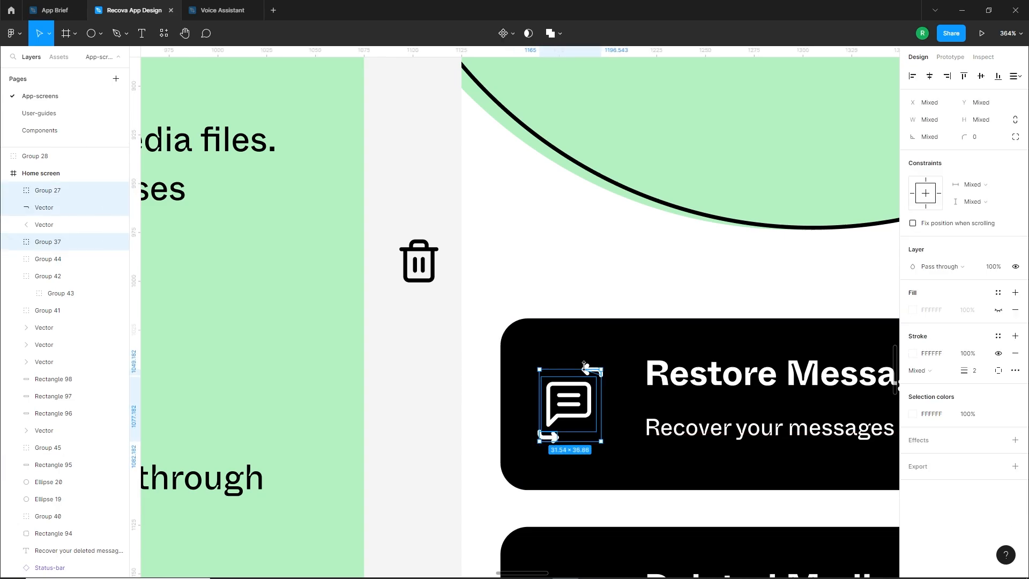
{"action": "left_click", "coordinate": [586, 370], "text": "shift"}
{"action": "key", "text": "ctrl+g"}
Centre the grouped chat icon vertically on the Restore Messages card and nudge it slightly right
{"action": "left_click", "coordinate": [615, 349], "text": "shift"}
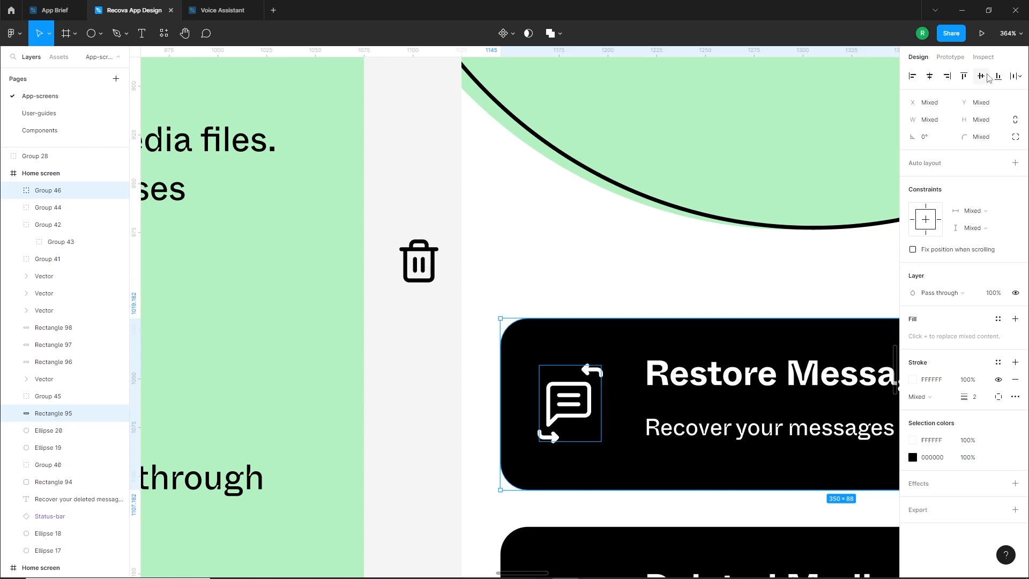
{"action": "left_click", "coordinate": [986, 75]}
{"action": "key", "text": "Escape"}
{"action": "left_click", "coordinate": [577, 403]}
{"action": "key", "text": "Right"}
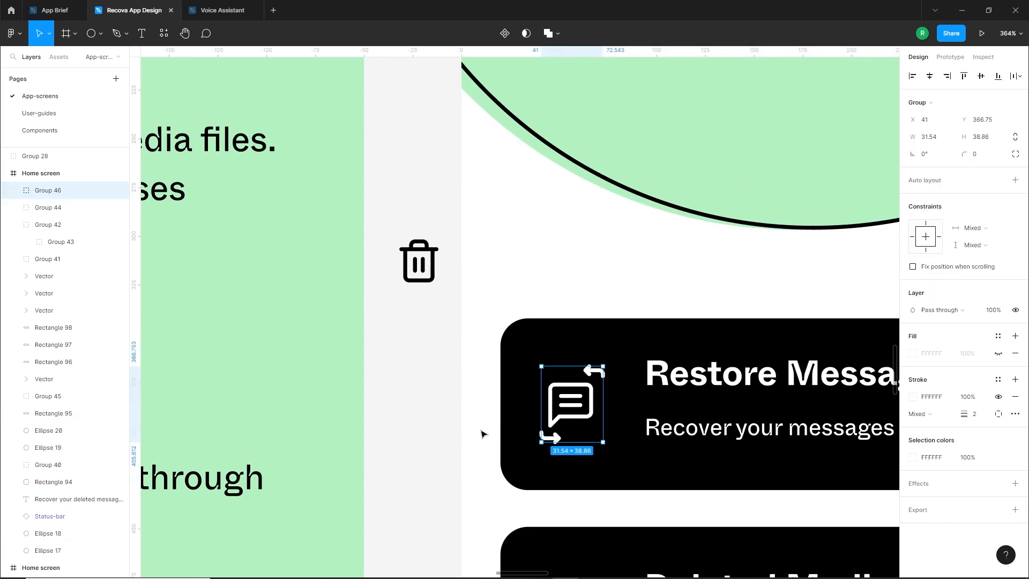
{"action": "left_click", "coordinate": [483, 434]}
Move the trash can beside the Deleted Media card and ungroup it
{"action": "scroll", "coordinate": [485, 430], "scroll_direction": "down", "scroll_amount": 1}
{"action": "left_click_drag", "start_coordinate": [490, 497], "coordinate": [484, 260]}
{"action": "scroll", "coordinate": [544, 322], "scroll_direction": "up", "scroll_amount": 1}
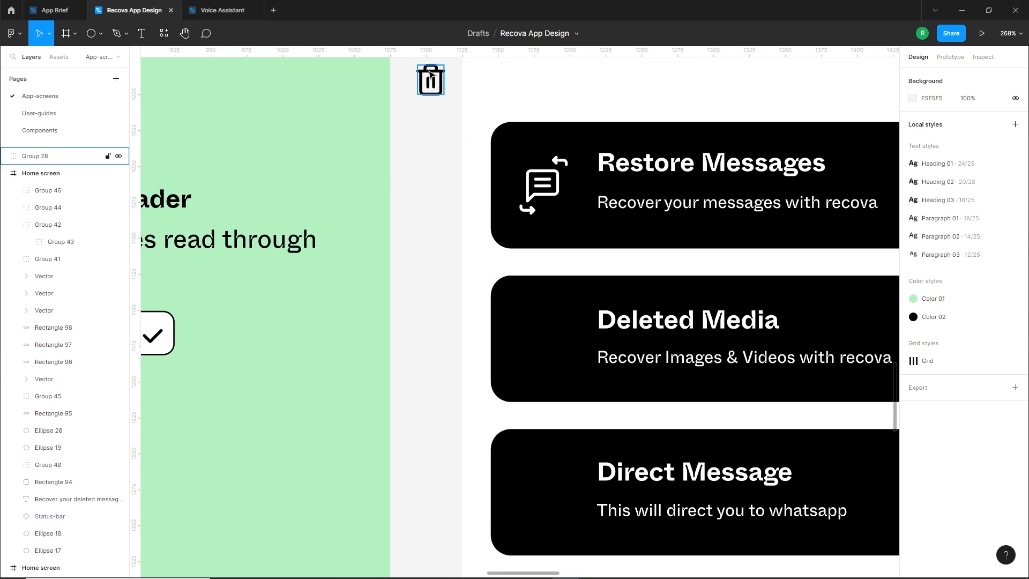
{"action": "left_click_drag", "start_coordinate": [430, 73], "coordinate": [470, 264]}
{"action": "right_click", "coordinate": [472, 265]}
{"action": "left_click", "coordinate": [494, 393]}
{"action": "left_click", "coordinate": [439, 375]}
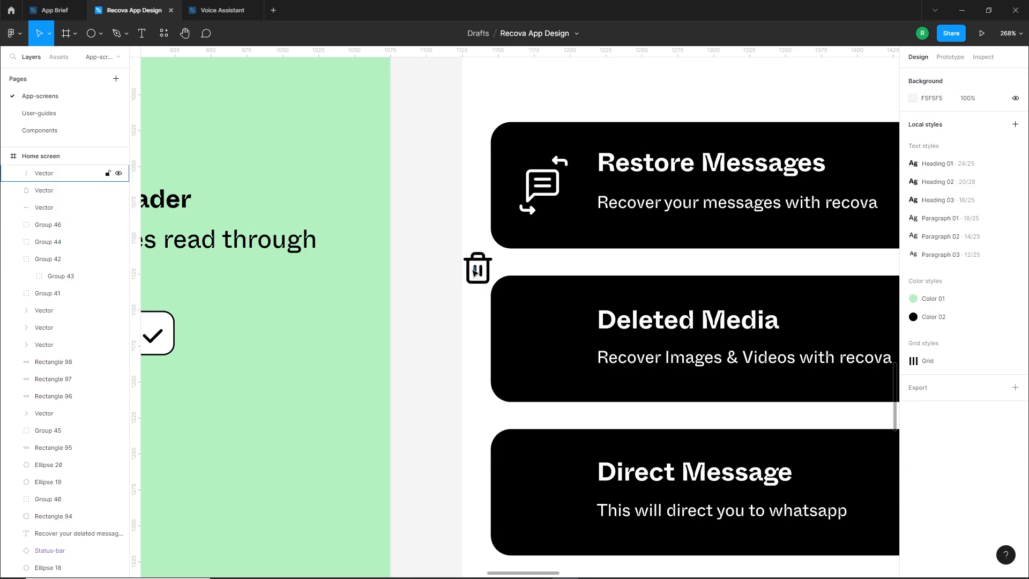
Delete the two short vertical lines inside the trash can
{"action": "left_click", "coordinate": [482, 275]}
{"action": "key", "text": "Delete"}
{"action": "left_click", "coordinate": [476, 272]}
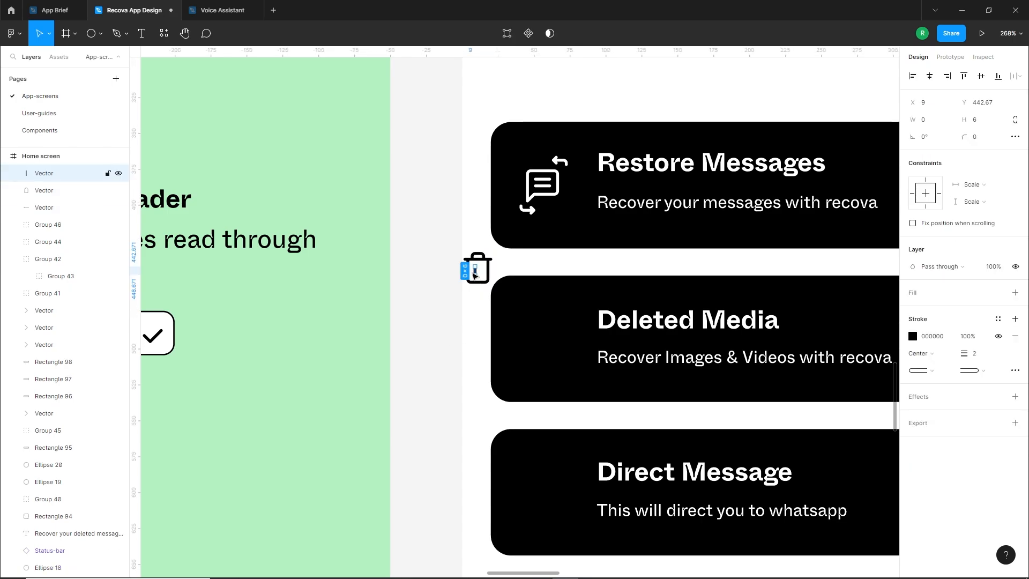
{"action": "key", "text": "Delete"}
Move the trash can parts onto the Deleted Media card, then group them with a white (FFFFFF) stroke
{"action": "left_click_drag", "start_coordinate": [465, 234], "coordinate": [534, 323]}
{"action": "left_click", "coordinate": [914, 337]}
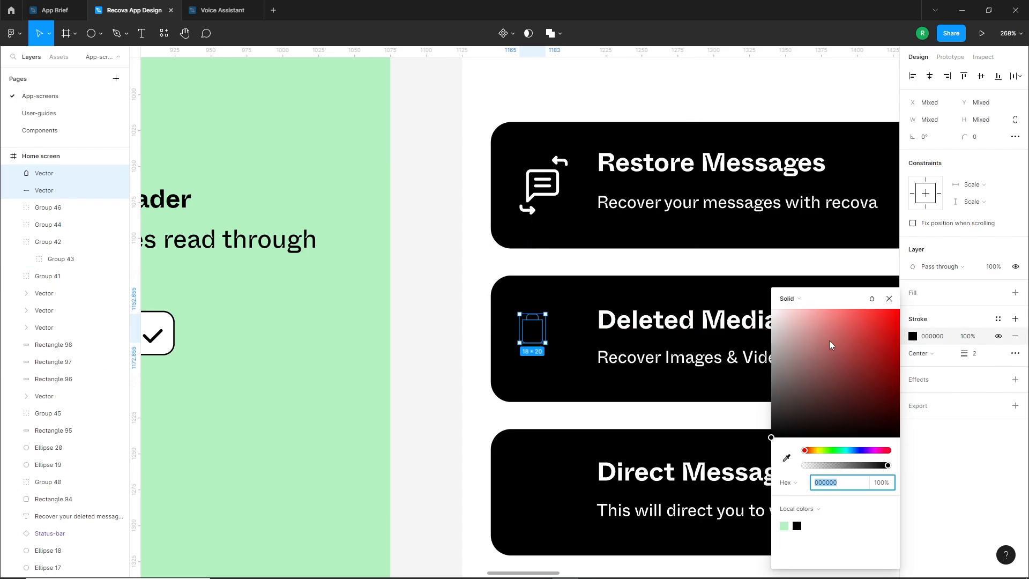
{"action": "left_click_drag", "start_coordinate": [829, 343], "coordinate": [585, 308]}
{"action": "key", "text": "ctrl+g"}
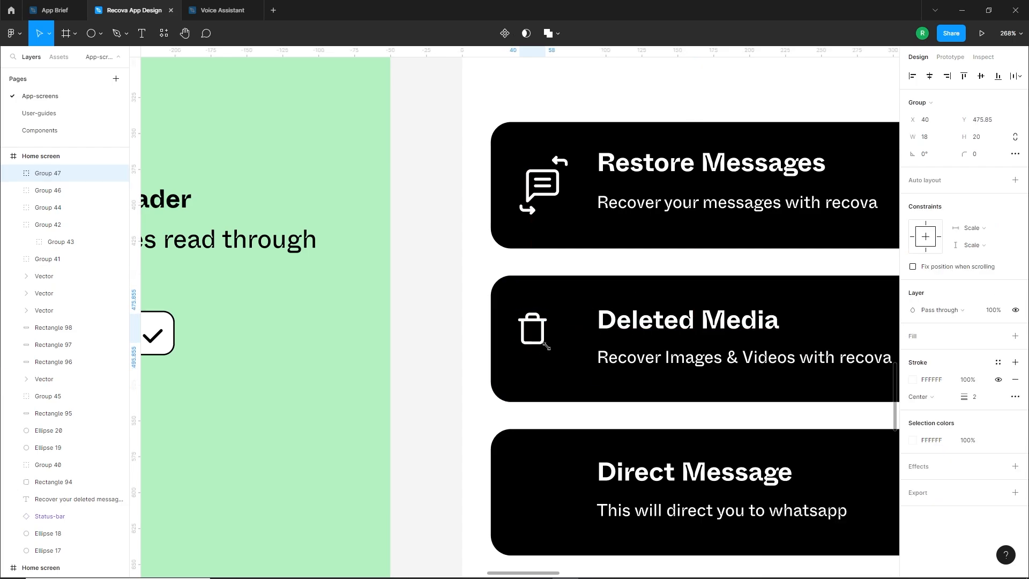
Enlarge the trash can to about 24 × 26 and reposition it in the Deleted Media card's icon area
{"action": "left_click_drag", "start_coordinate": [545, 349], "coordinate": [555, 347]}
{"action": "left_click_drag", "start_coordinate": [536, 335], "coordinate": [542, 340]}
{"action": "key", "text": "Escape"}
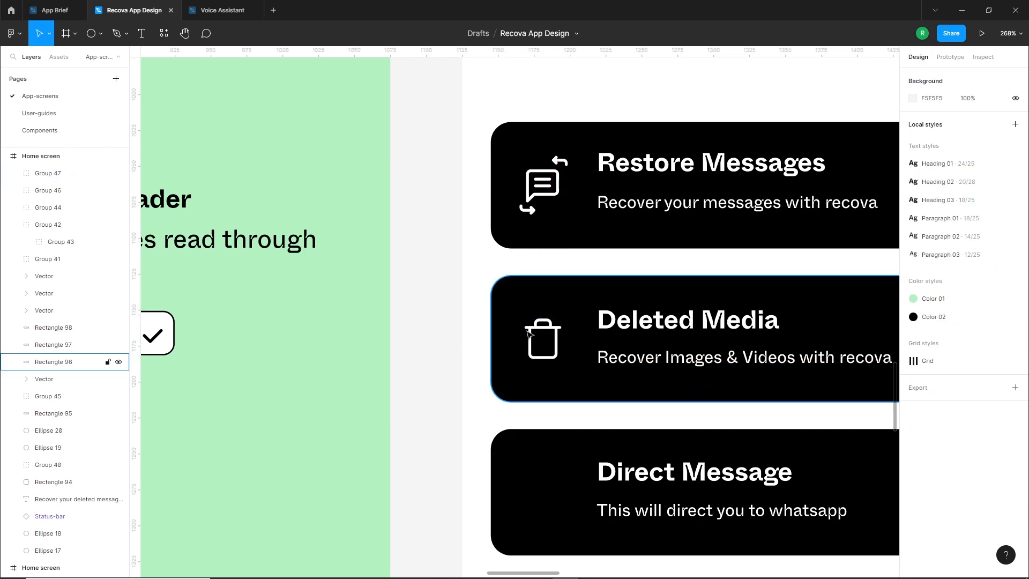
{"action": "scroll", "coordinate": [528, 333], "scroll_direction": "up", "scroll_amount": 4}
{"action": "left_click", "coordinate": [526, 336]}
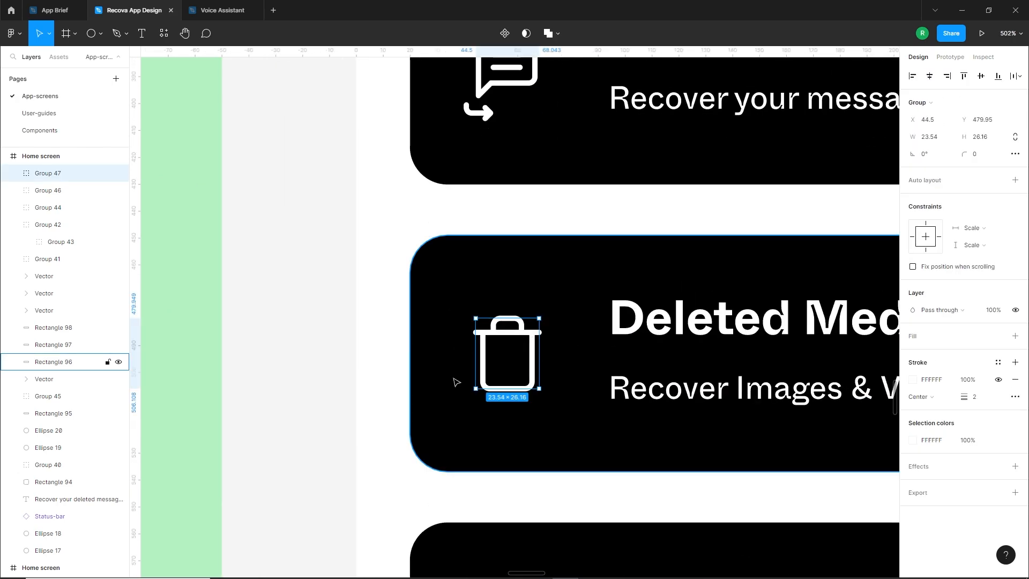
{"action": "left_click", "coordinate": [398, 383]}
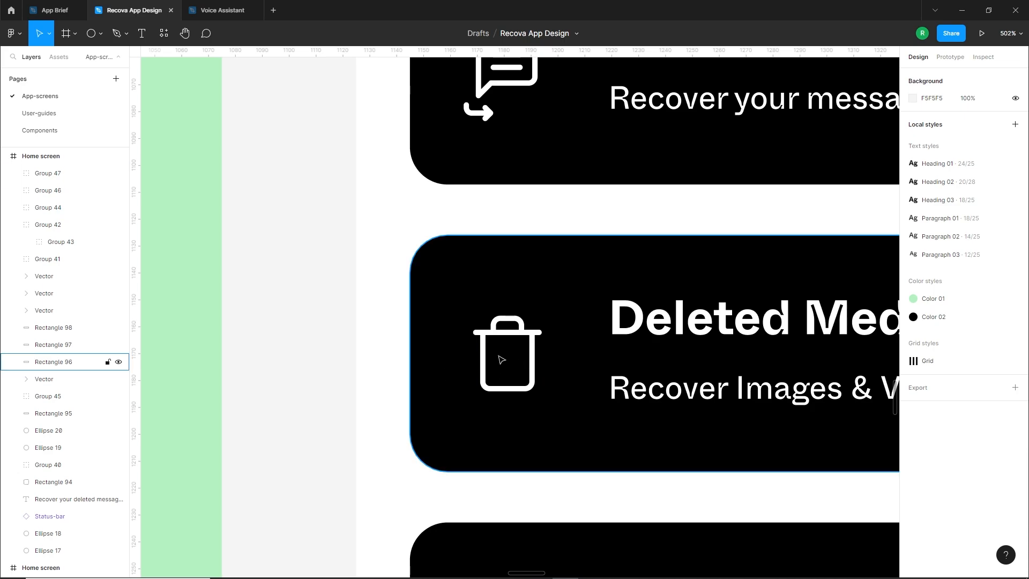
Draw a triangle about 9 × 9 on the Deleted Media card, rotated -90°, and replace its fill with a white (FFFFFF) stroke
{"action": "left_click", "coordinate": [97, 37]}
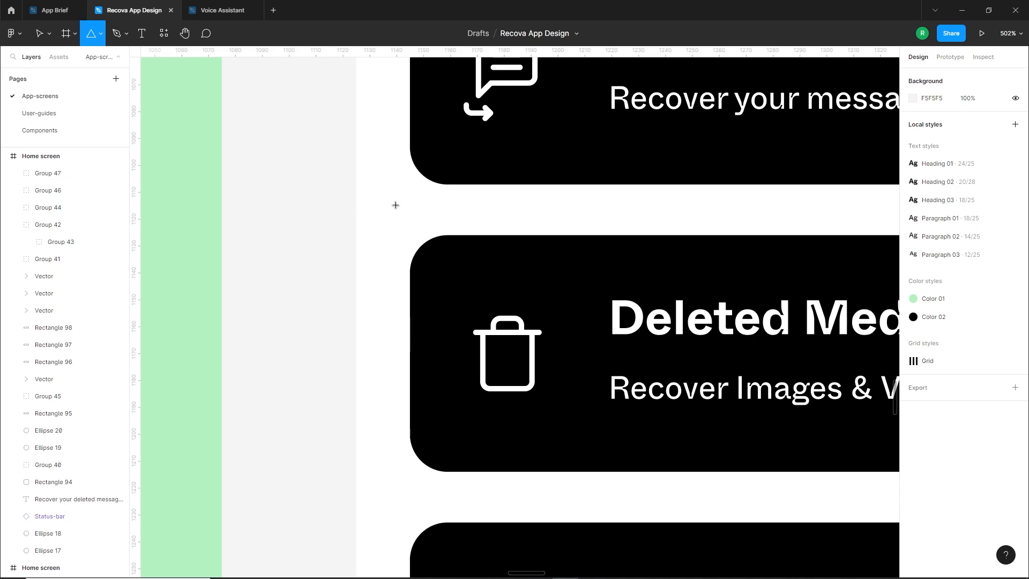
{"action": "mouse_move", "coordinate": [395, 206]}
{"action": "left_mouse_down"}
{"action": "mouse_move", "coordinate": [419, 228]}
{"action": "mouse_move", "coordinate": [567, 284]}
{"action": "mouse_move", "coordinate": [592, 277]}
{"action": "left_mouse_up"}
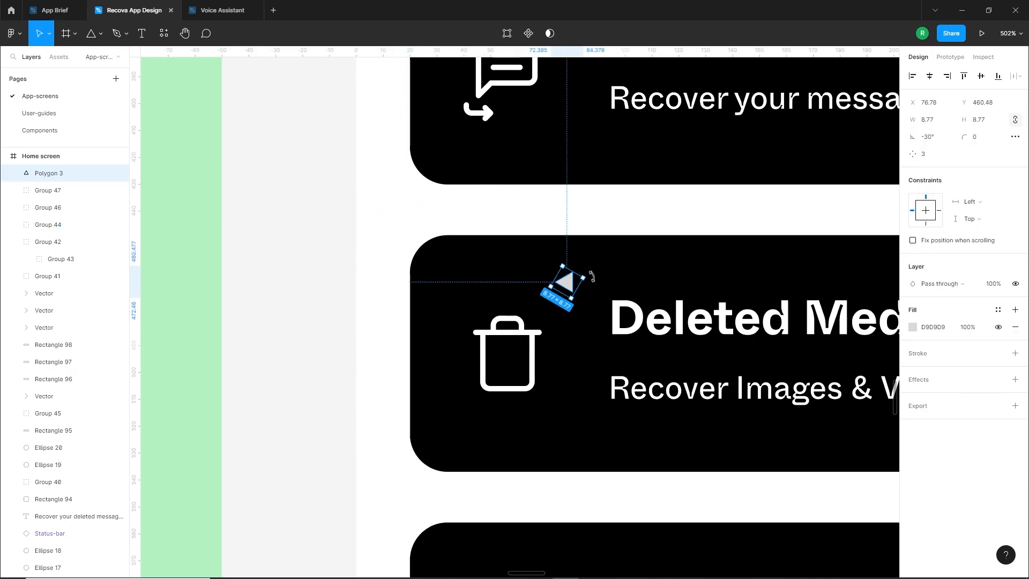
{"action": "left_click", "coordinate": [1014, 327]}
{"action": "left_click", "coordinate": [1015, 336]}
{"action": "left_click", "coordinate": [912, 353]}
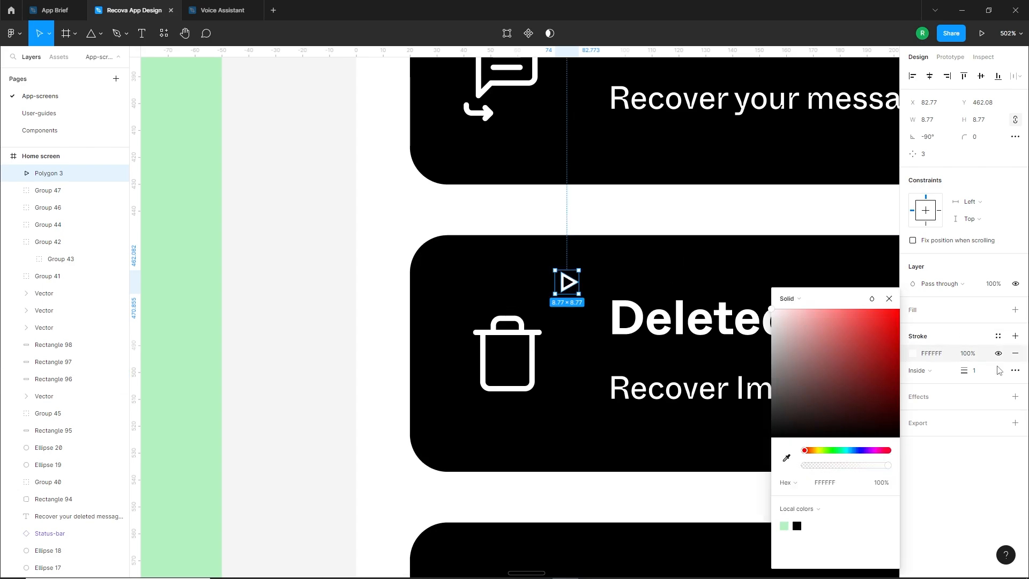
Give the triangle rounded stroke joins, enlarge it to about 12 × 12 and place it inside the trash can
{"action": "left_click", "coordinate": [1015, 370]}
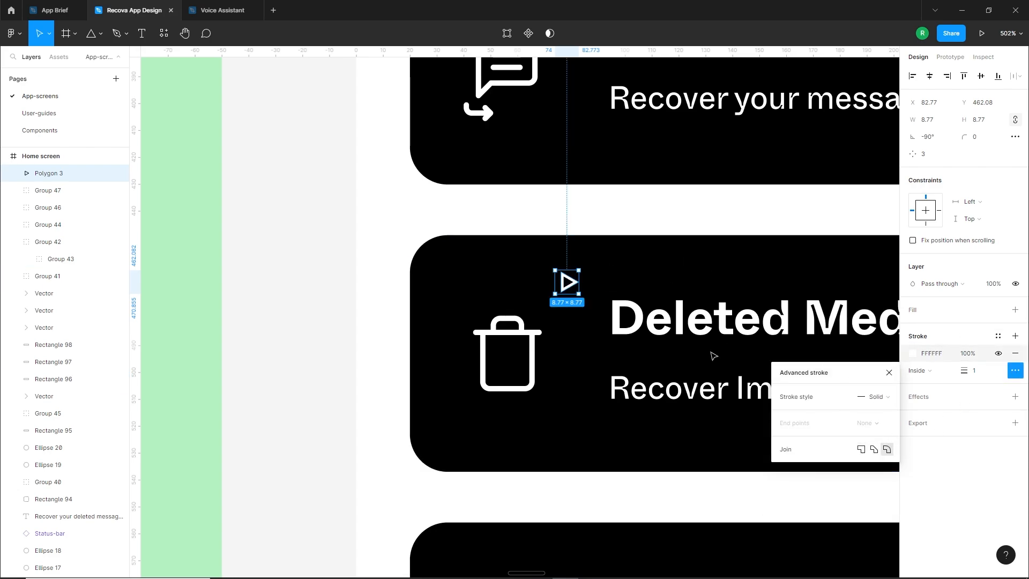
{"action": "left_click_drag", "start_coordinate": [579, 294], "coordinate": [513, 363]}
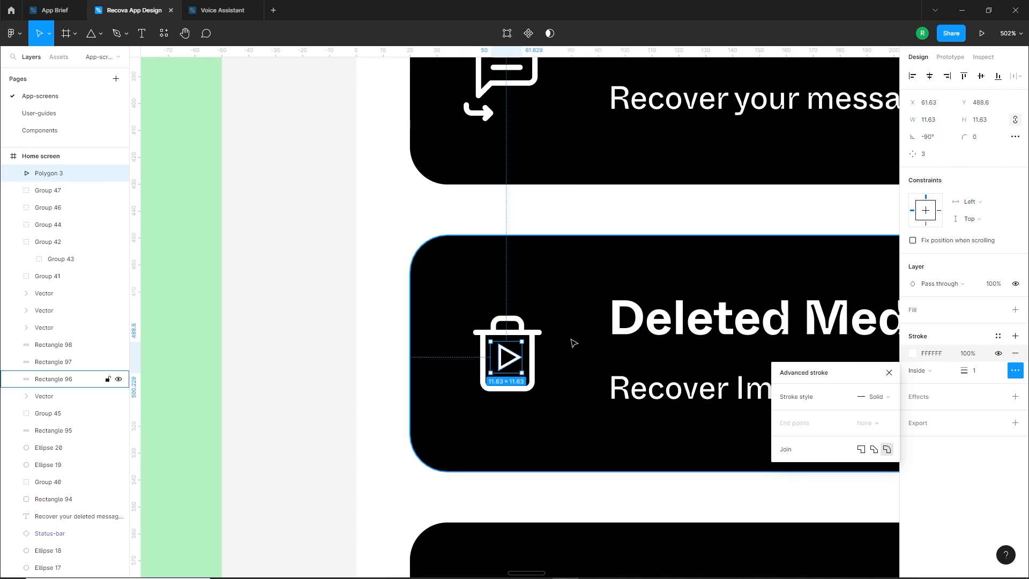
{"action": "scroll", "coordinate": [507, 371], "scroll_direction": "up", "scroll_amount": 4}
Set the play triangle's stroke to Center with a weight of 2 and adjust its fit inside the trash can
{"action": "left_click", "coordinate": [918, 371]}
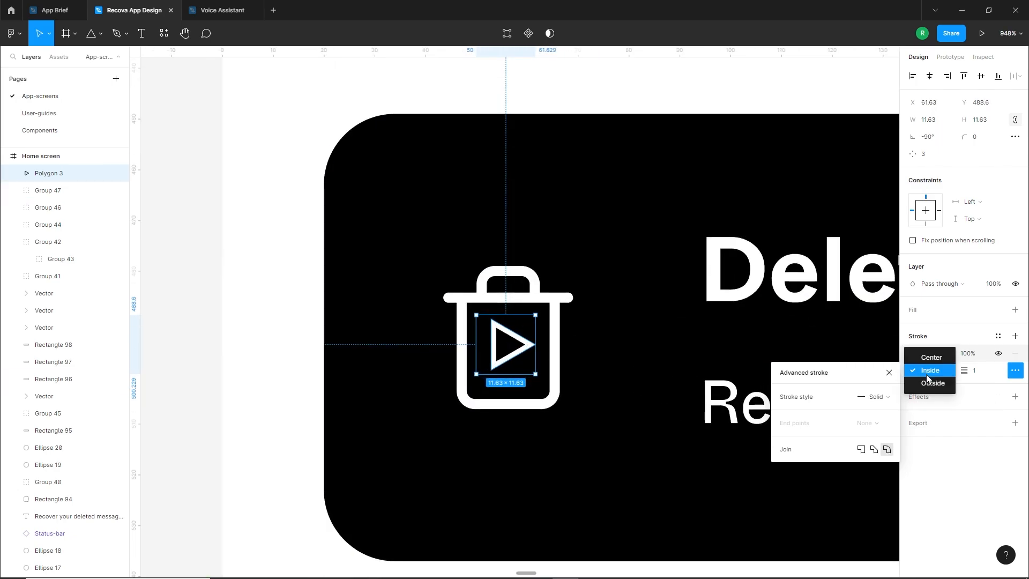
{"action": "left_click", "coordinate": [911, 357]}
{"action": "scroll", "coordinate": [560, 299], "scroll_direction": "up", "scroll_amount": 3}
{"action": "mouse_move", "coordinate": [561, 299]}
{"action": "left_mouse_down"}
{"action": "mouse_move", "coordinate": [531, 330]}
{"action": "mouse_move", "coordinate": [535, 355]}
{"action": "left_mouse_up"}
{"action": "type", "text": "2"}
{"action": "key", "text": "Return"}
{"action": "scroll", "coordinate": [534, 355], "scroll_direction": "down", "scroll_amount": 5}
{"action": "left_click", "coordinate": [419, 397]}
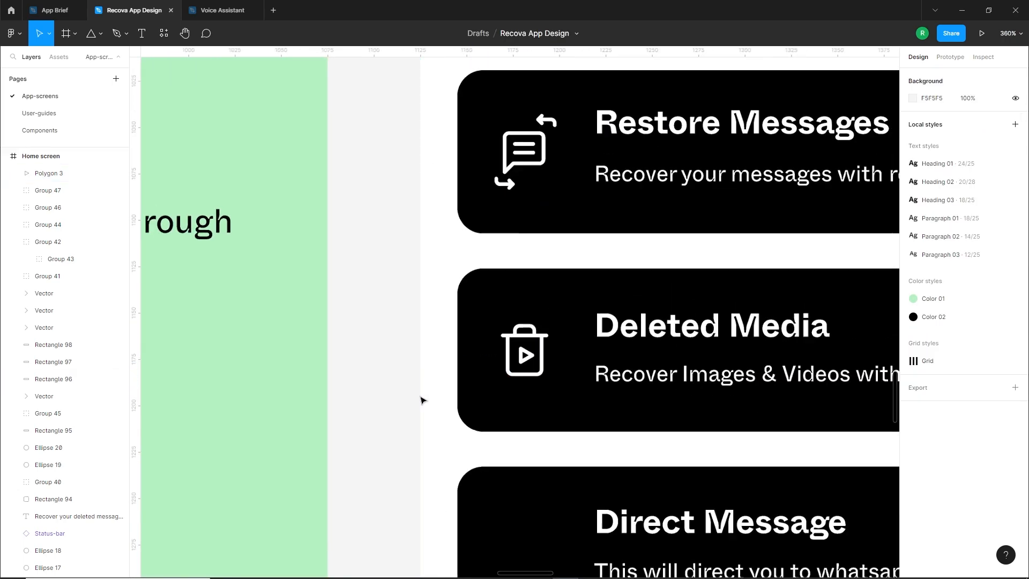
Duplicate the Restore Messages icon onto the Direct Message card and ungroup the copy
{"action": "scroll", "coordinate": [419, 397], "scroll_direction": "down", "scroll_amount": 2}
{"action": "scroll", "coordinate": [477, 422], "scroll_direction": "down", "scroll_amount": 3}
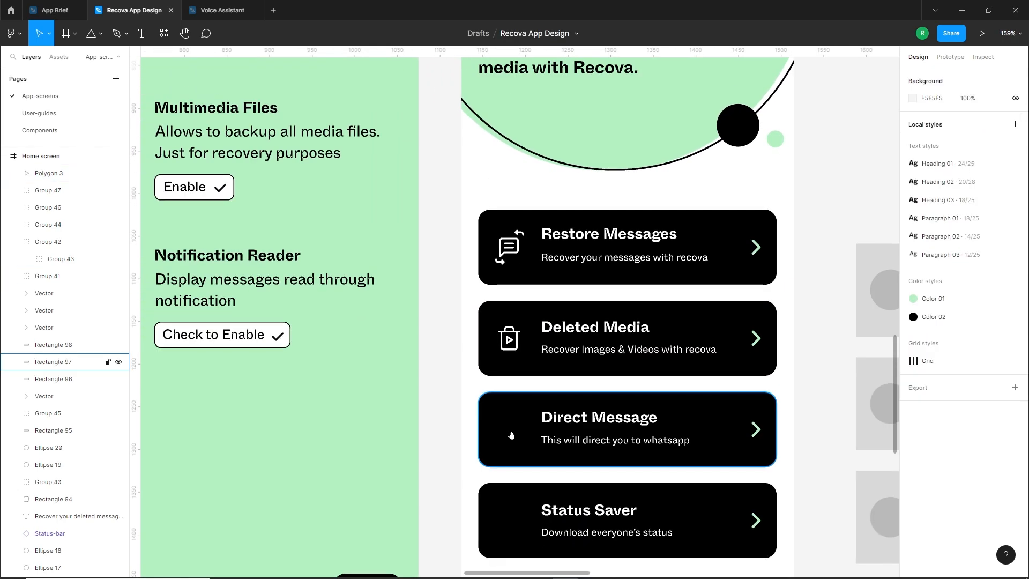
{"action": "scroll", "coordinate": [550, 407], "scroll_direction": "up", "scroll_amount": 4}
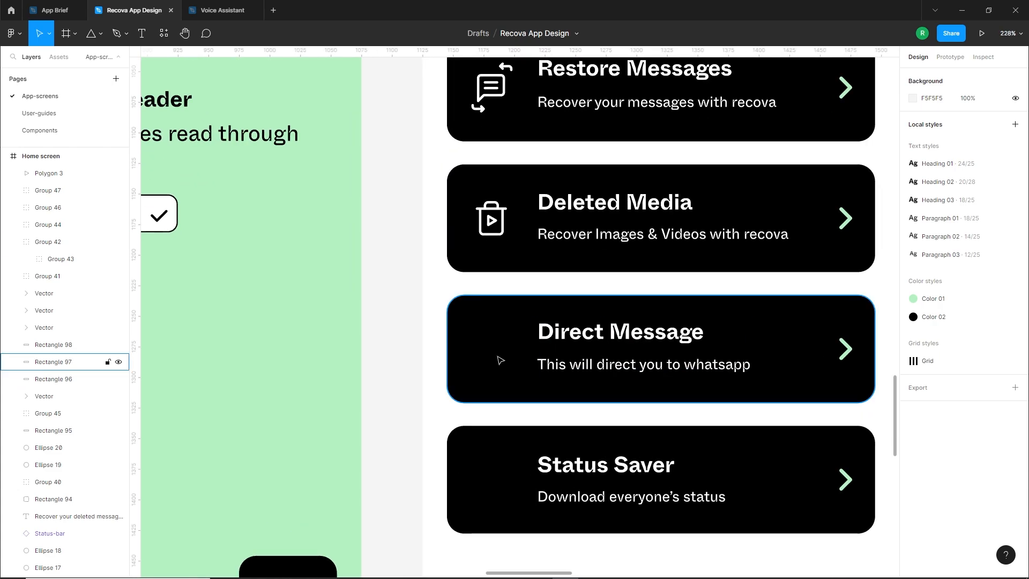
{"action": "scroll", "coordinate": [503, 358], "scroll_direction": "down", "scroll_amount": 5}
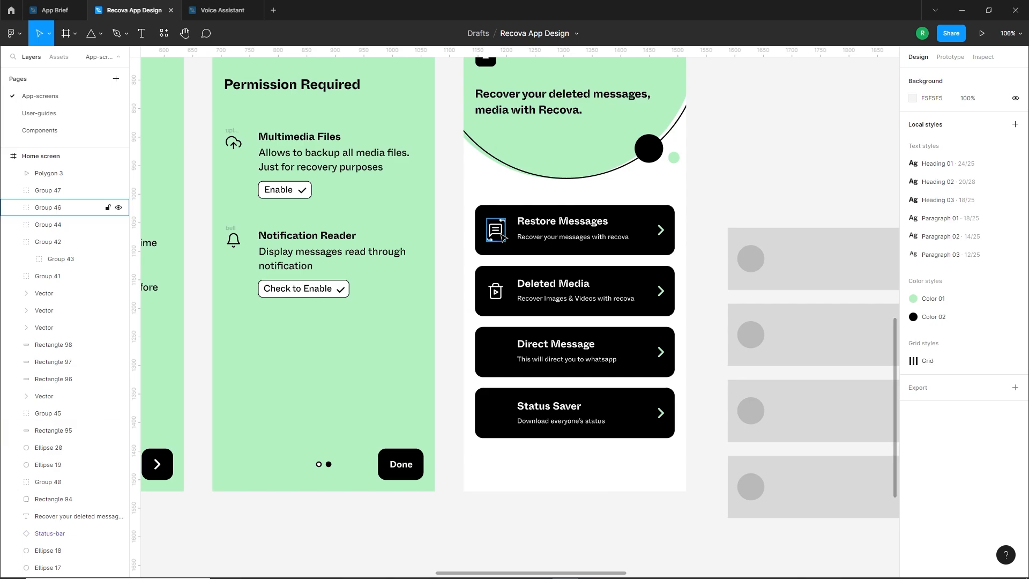
{"action": "left_click_drag", "start_coordinate": [497, 236], "coordinate": [498, 357]}
{"action": "scroll", "coordinate": [497, 356], "scroll_direction": "up", "scroll_amount": 5}
{"action": "right_click", "coordinate": [500, 355]}
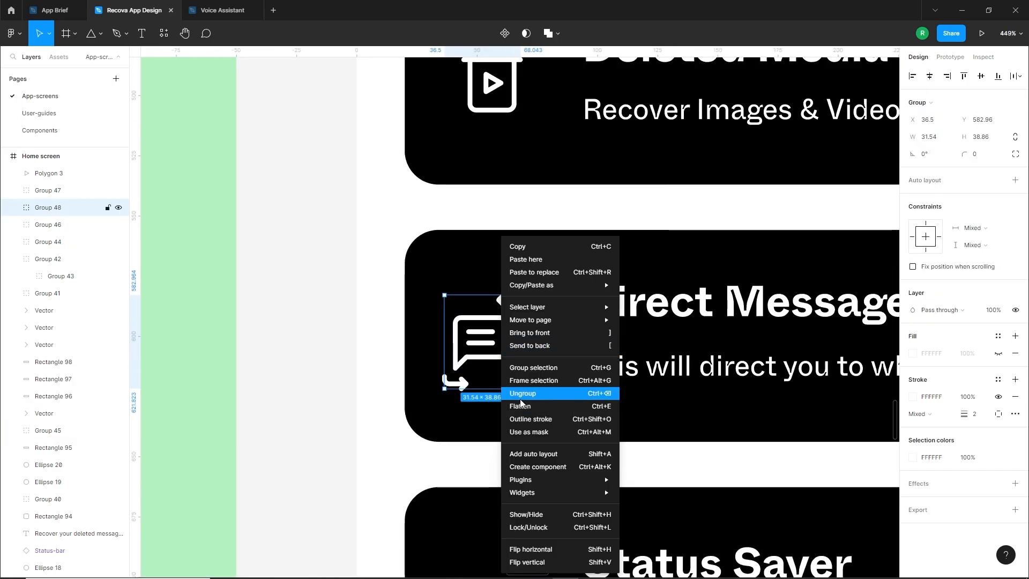
{"action": "left_click", "coordinate": [520, 393]}
Delete the copied icon's two curved arrows and enlarge the chat bubble to about 33 × 33, centred vertically on the Direct Message card
{"action": "key", "text": "Escape"}
{"action": "left_click", "coordinate": [455, 384]}
{"action": "key", "text": "Delete"}
{"action": "left_click", "coordinate": [518, 303]}
{"action": "key", "text": "Delete"}
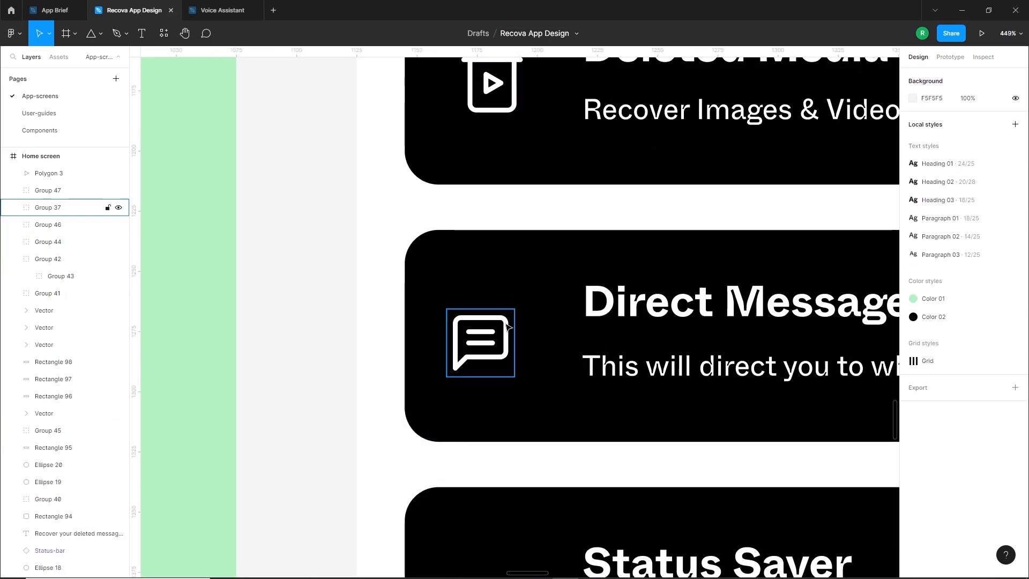
{"action": "mouse_move", "coordinate": [509, 320]}
{"action": "left_mouse_down"}
{"action": "mouse_move", "coordinate": [518, 339]}
{"action": "mouse_move", "coordinate": [507, 339]}
{"action": "left_mouse_up"}
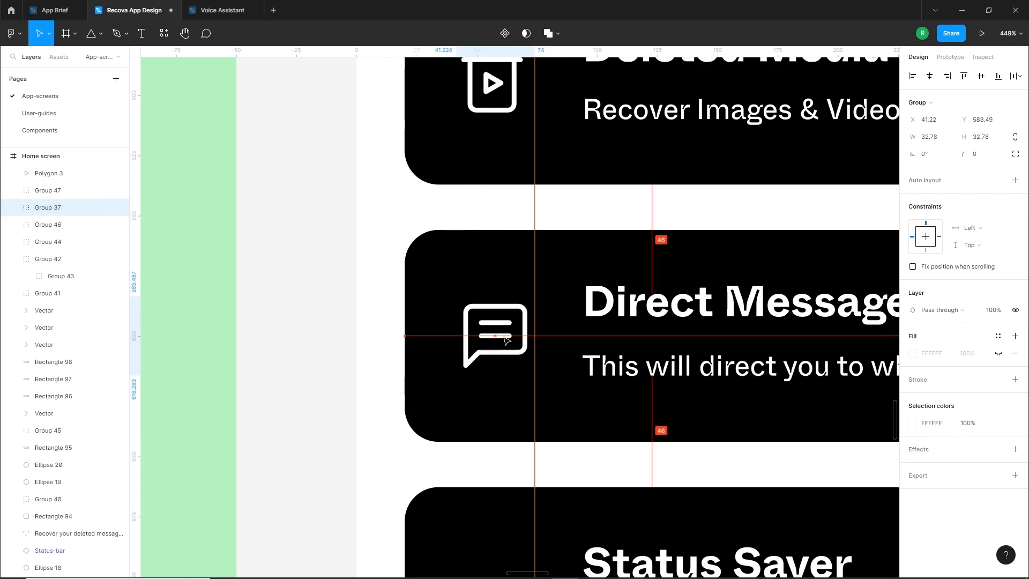
Ungroup the Direct Message chat icon and delete the two text lines inside, leaving the bubble outline selected
{"action": "right_click", "coordinate": [499, 340]}
{"action": "left_click", "coordinate": [517, 395]}
{"action": "left_click", "coordinate": [470, 469]}
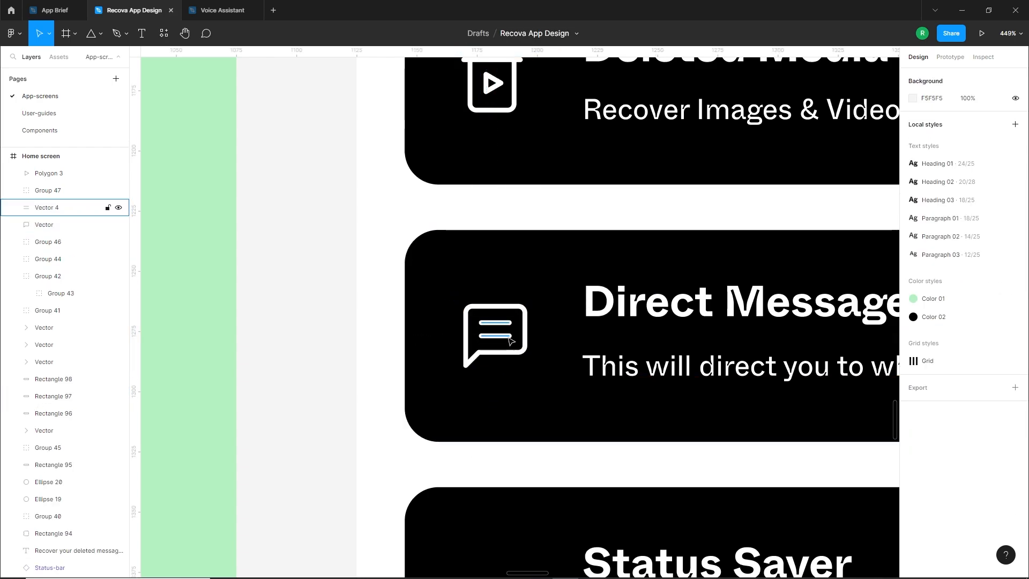
{"action": "left_click", "coordinate": [497, 323]}
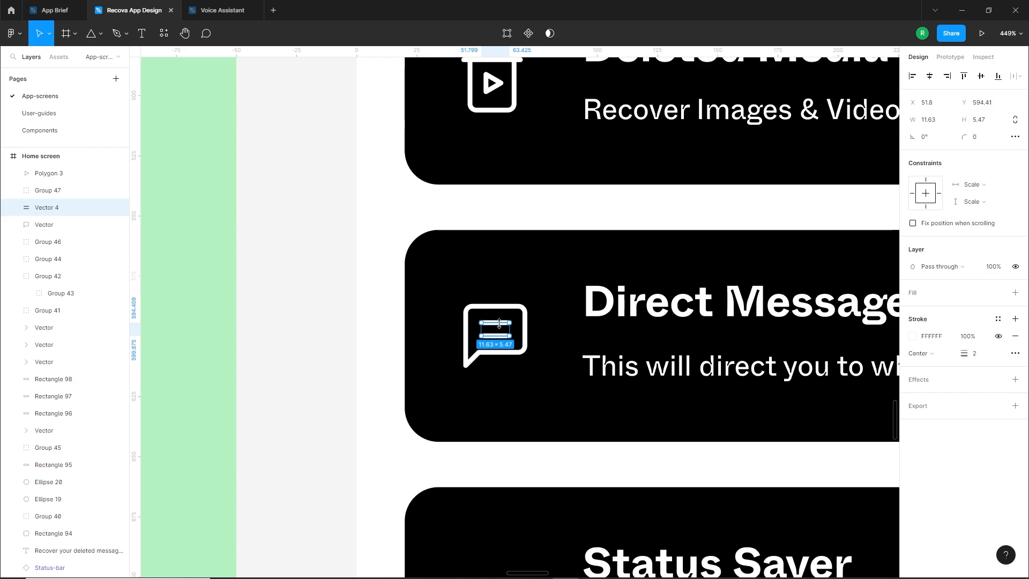
{"action": "key", "text": "Delete"}
{"action": "left_click", "coordinate": [482, 309]}
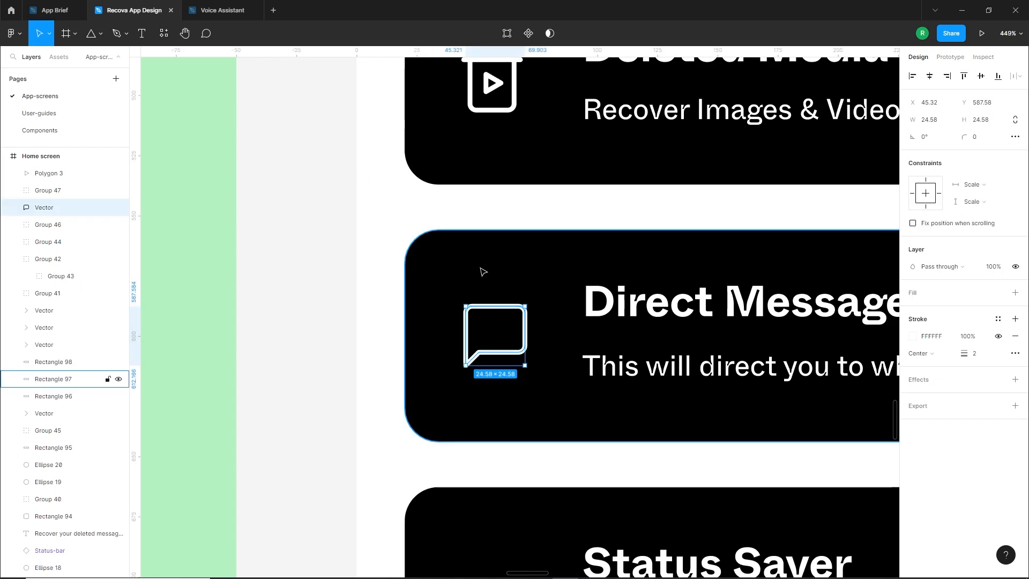
Add an anchor point midway along the top edge and another midway along the left edge of the Direct Message bubble outline
{"action": "double_click", "coordinate": [477, 310]}
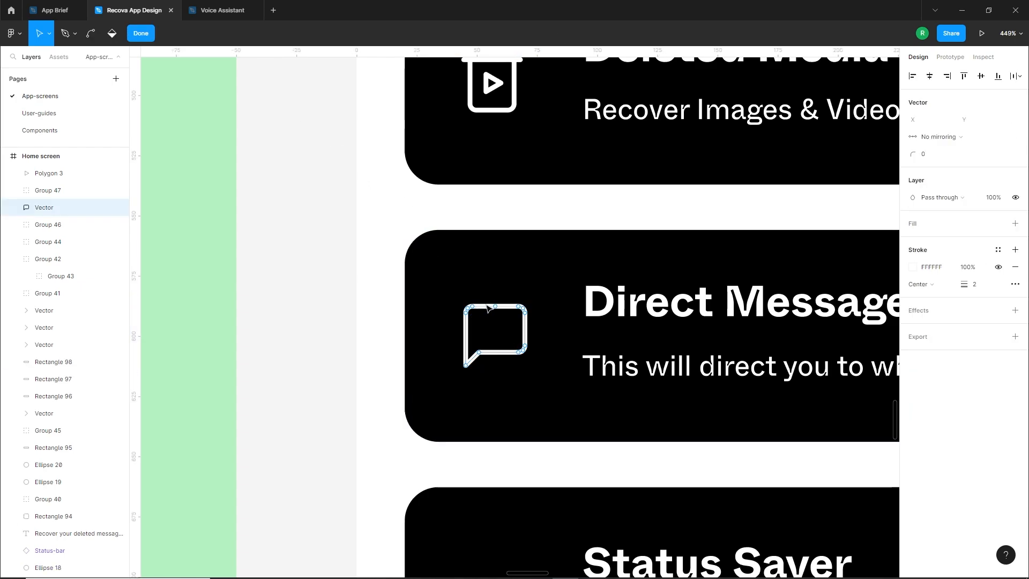
{"action": "scroll", "coordinate": [487, 308], "scroll_direction": "up", "scroll_amount": 5}
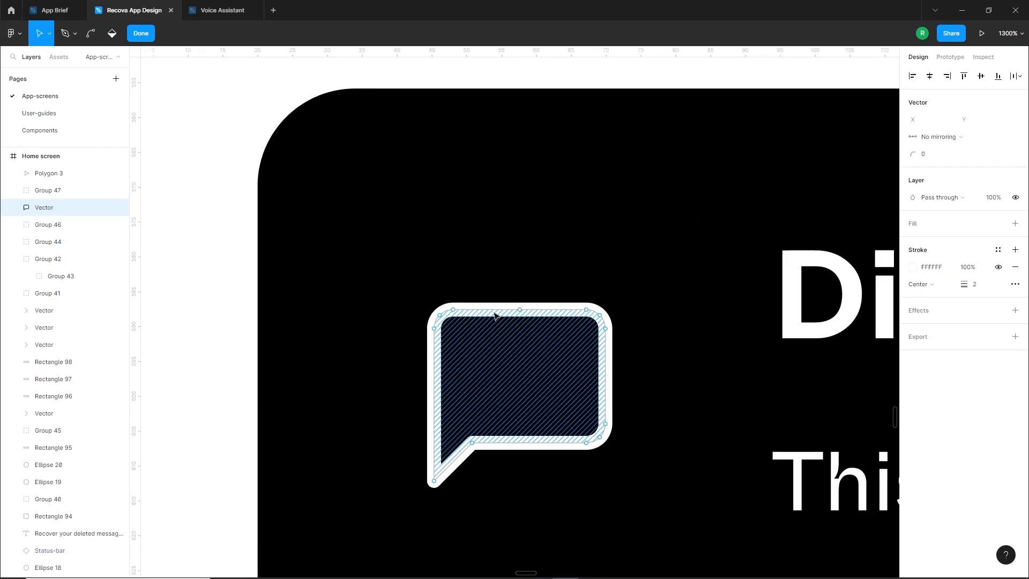
{"action": "left_click", "coordinate": [454, 310]}
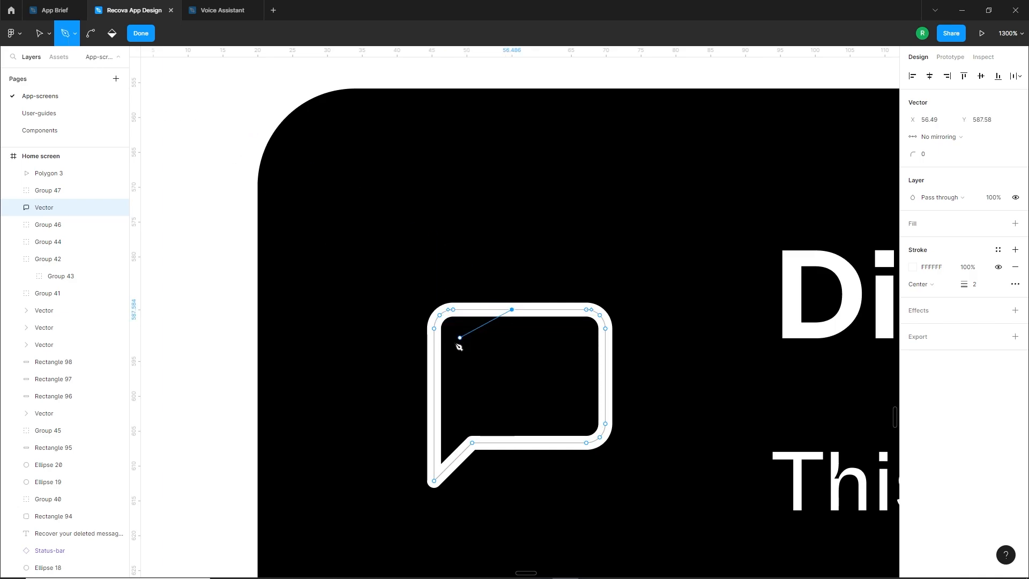
{"action": "left_click", "coordinate": [429, 363]}
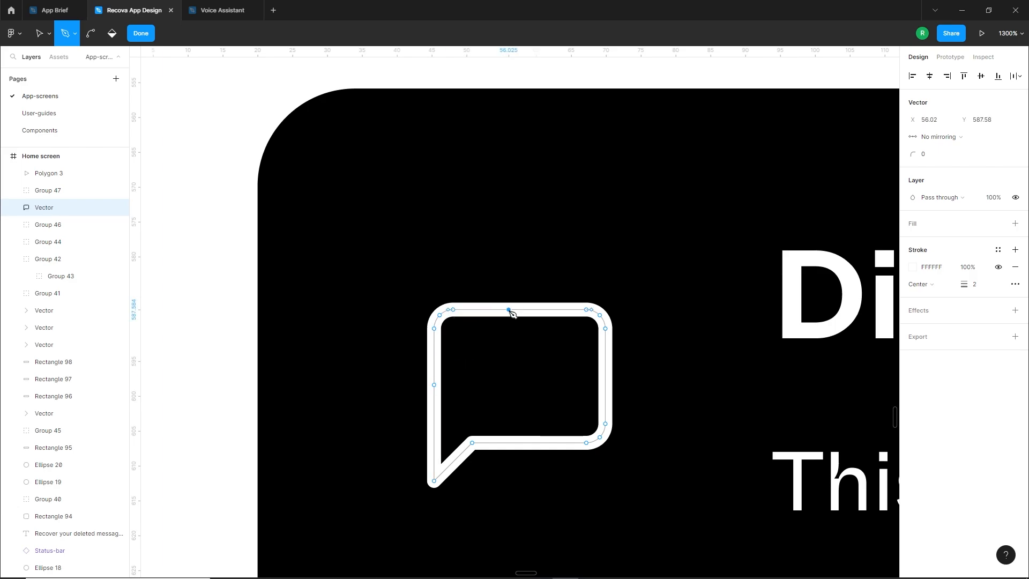
Delete the bubble outline's three upper-left corner points to open a gap there, and finish editing the vector
{"action": "key", "text": "v"}
{"action": "left_click", "coordinate": [452, 310]}
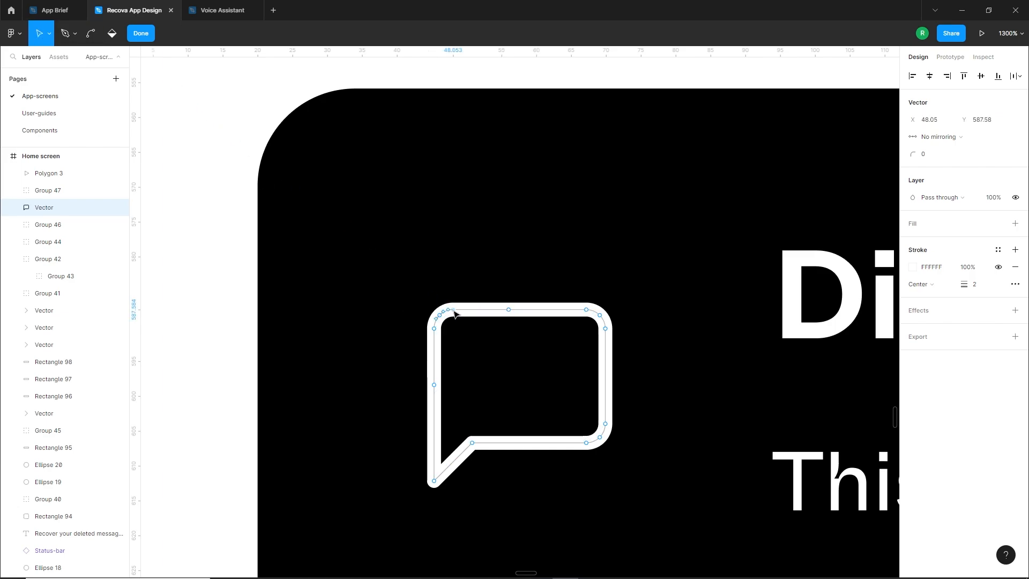
{"action": "key", "text": "Delete"}
{"action": "left_click", "coordinate": [439, 315]}
{"action": "key", "text": "Delete"}
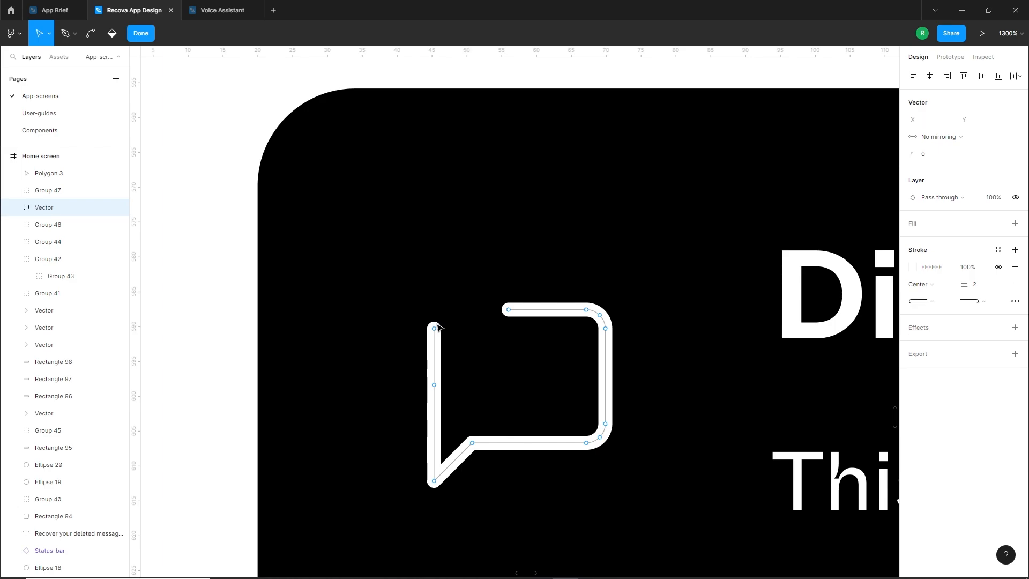
{"action": "left_click", "coordinate": [434, 328]}
{"action": "key", "text": "Delete"}
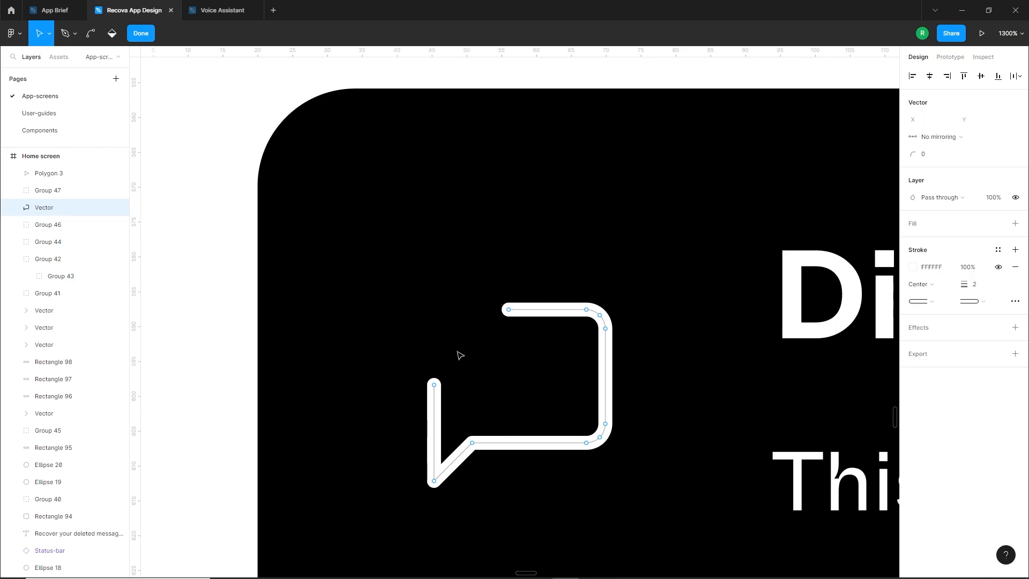
{"action": "left_click", "coordinate": [76, 36]}
{"action": "key", "text": "Escape"}
{"action": "key", "text": "Escape"}
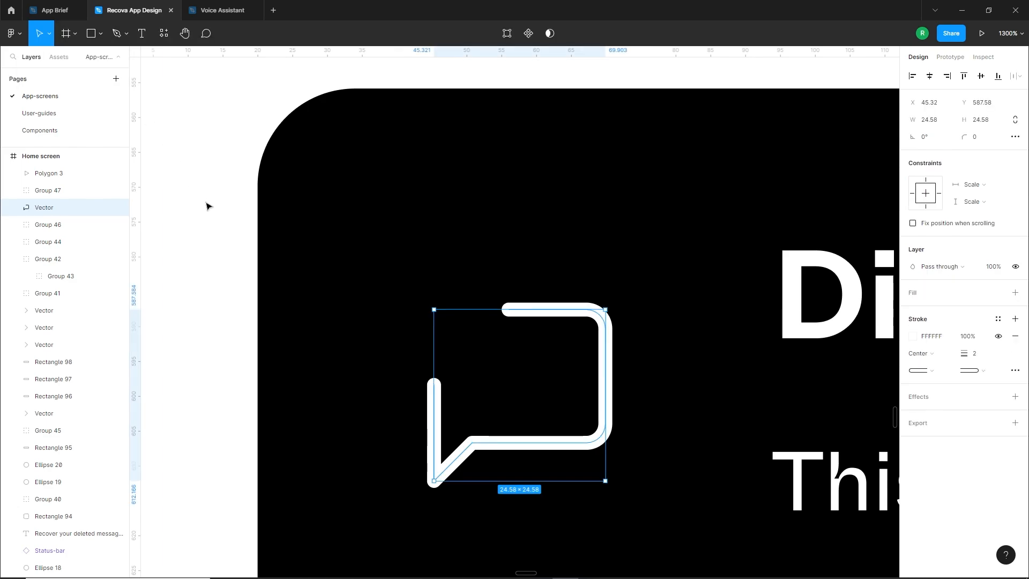
Draw a small circle inside the Direct Message bubble and fill it white
{"action": "left_click", "coordinate": [101, 33]}
{"action": "left_click", "coordinate": [70, 98]}
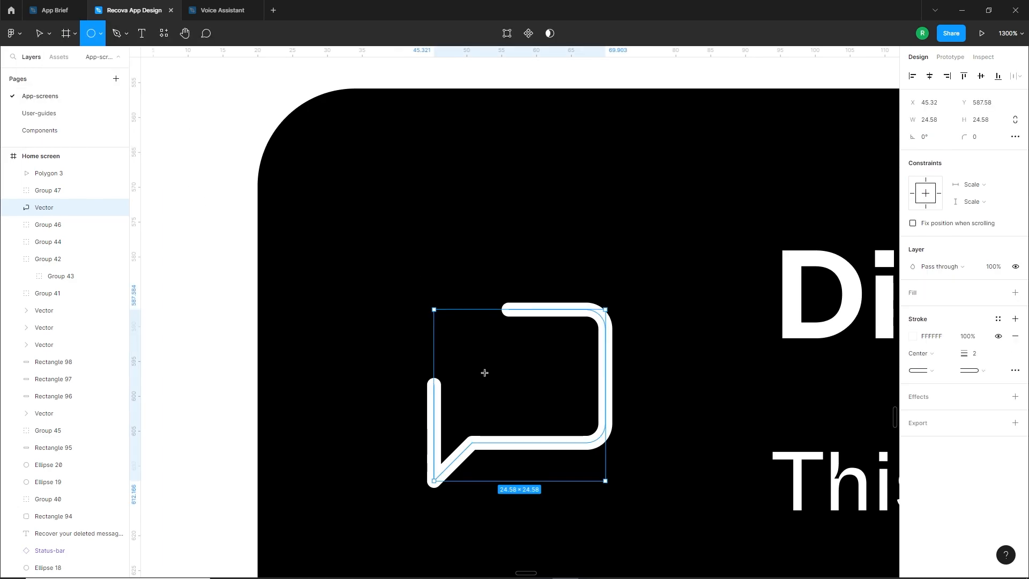
{"action": "mouse_move", "coordinate": [484, 372]}
{"action": "left_mouse_down"}
{"action": "mouse_move", "coordinate": [509, 399]}
{"action": "mouse_move", "coordinate": [495, 386]}
{"action": "left_mouse_up"}
{"action": "left_click", "coordinate": [912, 309]}
{"action": "left_click_drag", "start_coordinate": [781, 319], "coordinate": [767, 305]}
Duplicate the white circle into an evenly spaced row of three dots inside the bubble and group them
{"action": "left_click_drag", "start_coordinate": [503, 387], "coordinate": [521, 381]}
{"action": "key", "text": "ctrl+d"}
{"action": "left_click", "coordinate": [525, 374], "text": "shift"}
{"action": "left_click", "coordinate": [493, 374], "text": "shift"}
{"action": "key", "text": "ctrl+g"}
{"action": "left_click", "coordinate": [235, 429]}
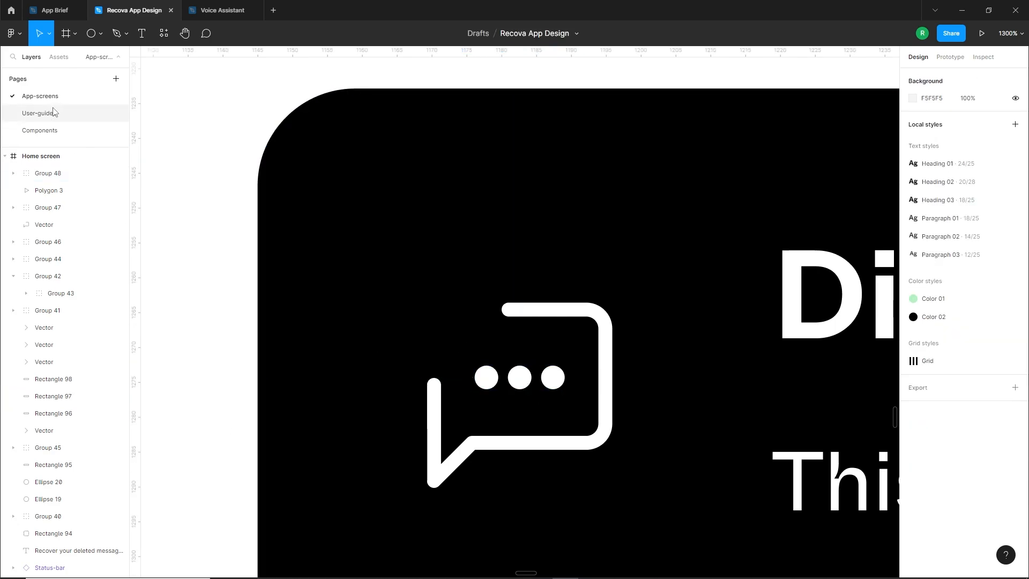
Duplicate the Direct Message card's green chevron above the bubble's open corner, rotated -90° to point upwards
{"action": "scroll", "coordinate": [393, 313], "scroll_direction": "down", "scroll_amount": 5}
{"action": "left_click_drag", "start_coordinate": [809, 255], "coordinate": [756, 251]}
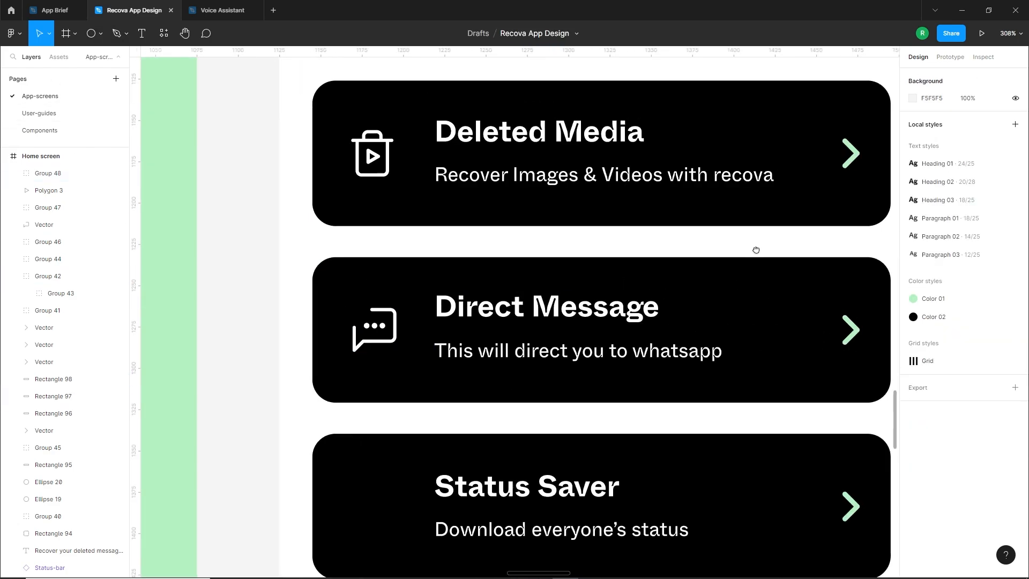
{"action": "left_click_drag", "start_coordinate": [852, 326], "coordinate": [285, 270], "text": "alt"}
{"action": "scroll", "coordinate": [345, 285], "scroll_direction": "up", "scroll_amount": 5}
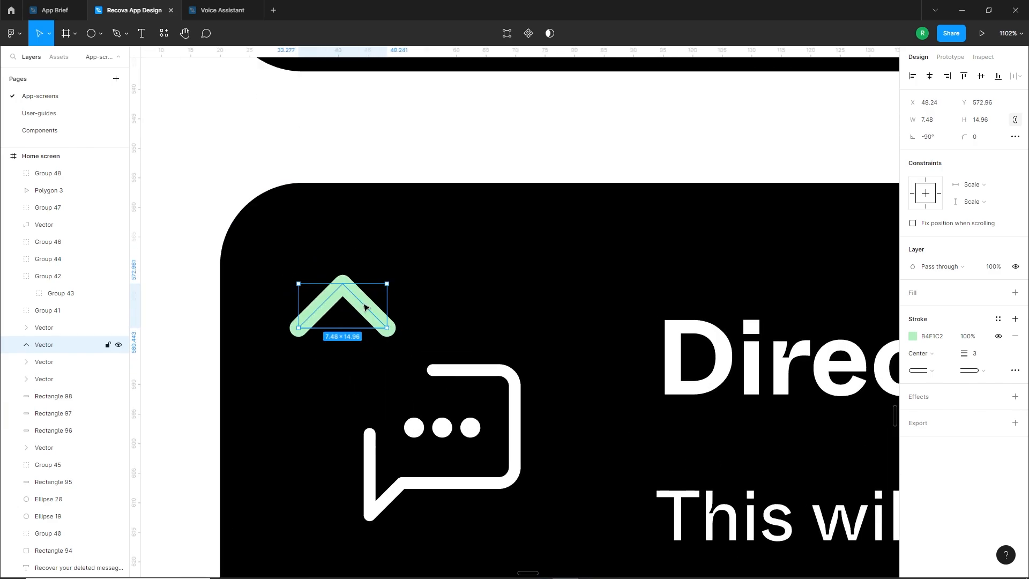
Shrink the upward chevron to about 3.7 × 7.4 near the bubble's gap and set its stroke weight to 2
{"action": "mouse_move", "coordinate": [364, 307]}
{"action": "left_mouse_down"}
{"action": "mouse_move", "coordinate": [391, 325]}
{"action": "mouse_move", "coordinate": [370, 326]}
{"action": "mouse_move", "coordinate": [394, 349]}
{"action": "left_mouse_up"}
{"action": "left_click", "coordinate": [974, 353]}
{"action": "type", "text": "2"}
{"action": "key", "text": "Return"}
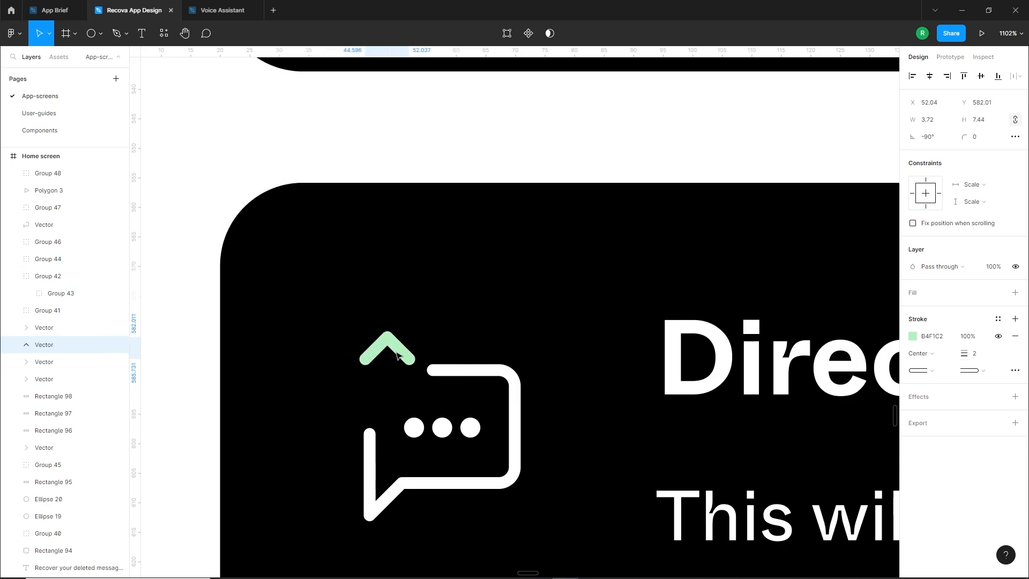
{"action": "left_click", "coordinate": [177, 336]}
Draw a vertical line about 11.8 long down from the chevron's tip, with a white stroke of weight 2 and round ends
{"action": "left_click", "coordinate": [101, 33]}
{"action": "left_click", "coordinate": [109, 70]}
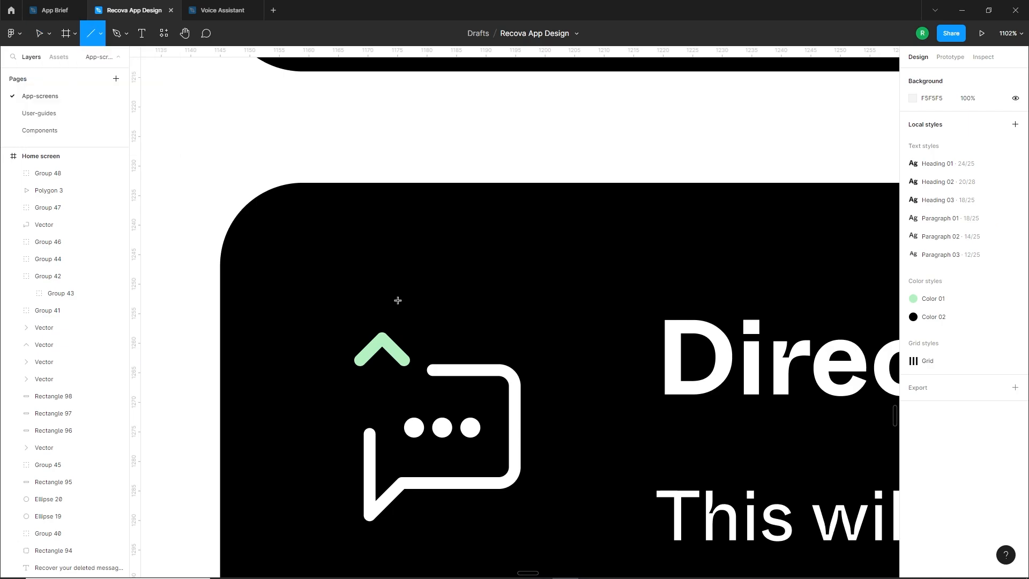
{"action": "left_click_drag", "start_coordinate": [384, 340], "coordinate": [388, 394]}
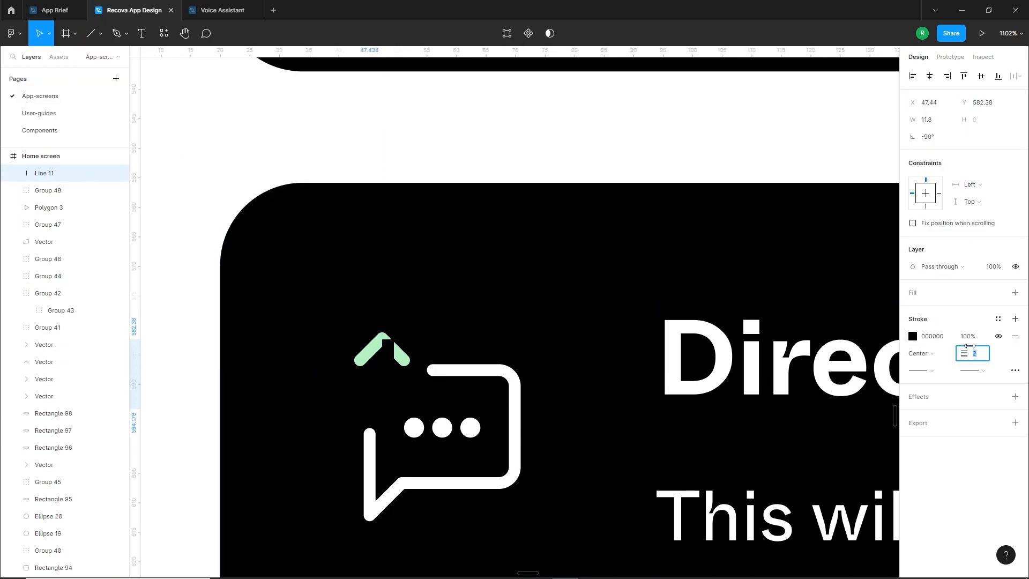
{"action": "left_click", "coordinate": [912, 336]}
{"action": "left_click_drag", "start_coordinate": [793, 343], "coordinate": [708, 278]}
{"action": "left_click", "coordinate": [982, 371]}
{"action": "left_click", "coordinate": [932, 456]}
{"action": "left_click", "coordinate": [212, 411]}
Align the vertical line under the chevron's tip and recolour the chevron's stroke white
{"action": "scroll", "coordinate": [212, 411], "scroll_direction": "up", "scroll_amount": 5}
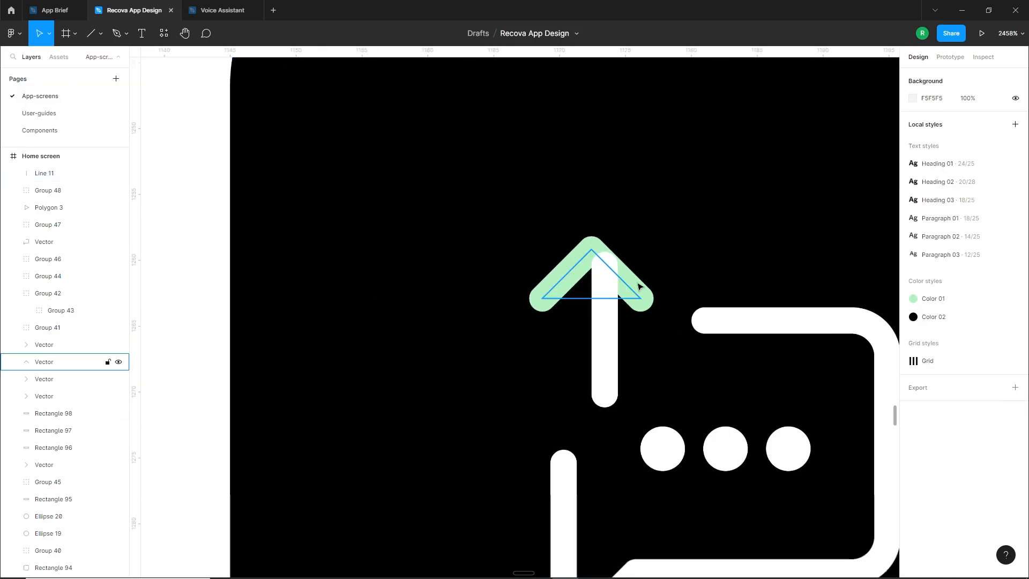
{"action": "left_click_drag", "start_coordinate": [609, 331], "coordinate": [599, 331]}
{"action": "left_click", "coordinate": [634, 294]}
{"action": "left_click", "coordinate": [912, 336]}
{"action": "left_click_drag", "start_coordinate": [796, 339], "coordinate": [750, 294]}
Adjust the line's fit against the arrowhead and group the two into one upward arrow
{"action": "left_click_drag", "start_coordinate": [593, 352], "coordinate": [598, 326]}
{"action": "scroll", "coordinate": [589, 352], "scroll_direction": "down", "scroll_amount": 5}
{"action": "left_click", "coordinate": [44, 362], "text": "shift"}
{"action": "key", "text": "ctrl+g"}
Group the arrow, the three dots and the bubble outline on the Direct Message card, leaving the card's rectangle out
{"action": "scroll", "coordinate": [536, 344], "scroll_direction": "down", "scroll_amount": 6}
{"action": "left_click", "coordinate": [485, 368]}
{"action": "left_click_drag", "start_coordinate": [489, 328], "coordinate": [601, 399]}
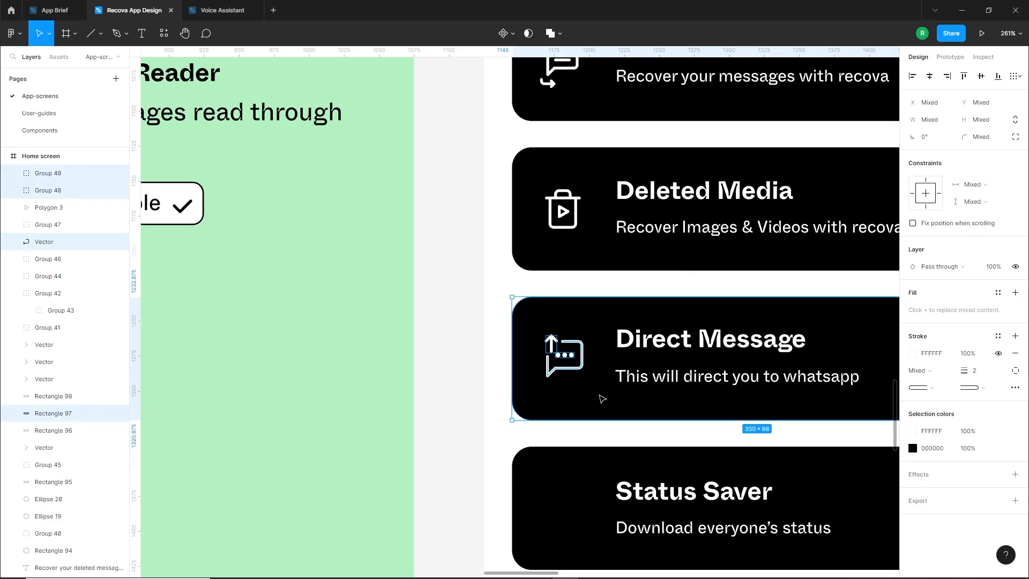
{"action": "left_click", "coordinate": [602, 399], "text": "shift"}
{"action": "key", "text": "ctrl+g"}
{"action": "left_click", "coordinate": [496, 379]}
Search the Feather Icons plugin for "me" and insert the message-circle icon onto the Status Saver card
{"action": "scroll", "coordinate": [575, 354], "scroll_direction": "down", "scroll_amount": 4}
{"action": "scroll", "coordinate": [576, 355], "scroll_direction": "up", "scroll_amount": 4}
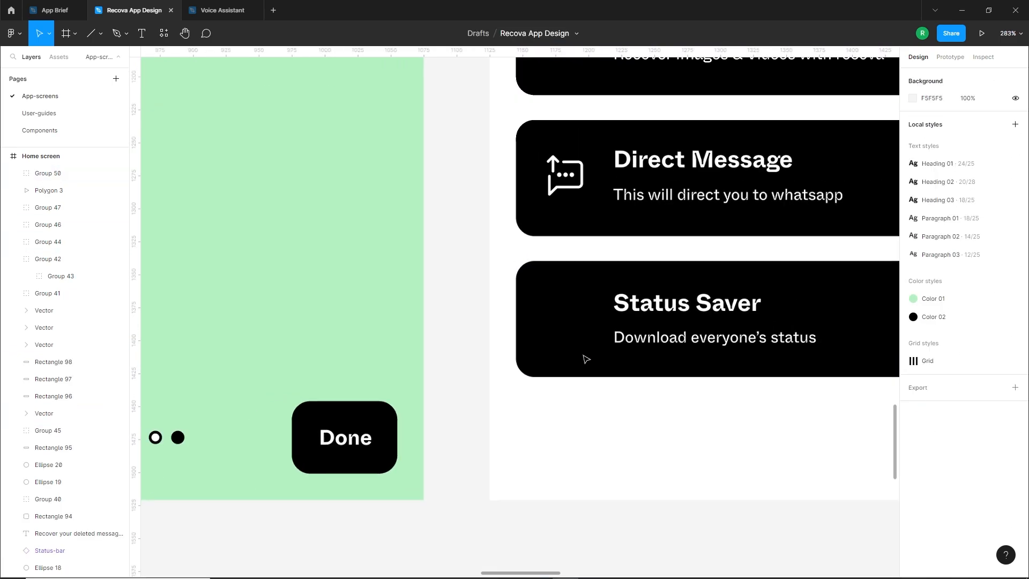
{"action": "scroll", "coordinate": [571, 384], "scroll_direction": "down", "scroll_amount": 1}
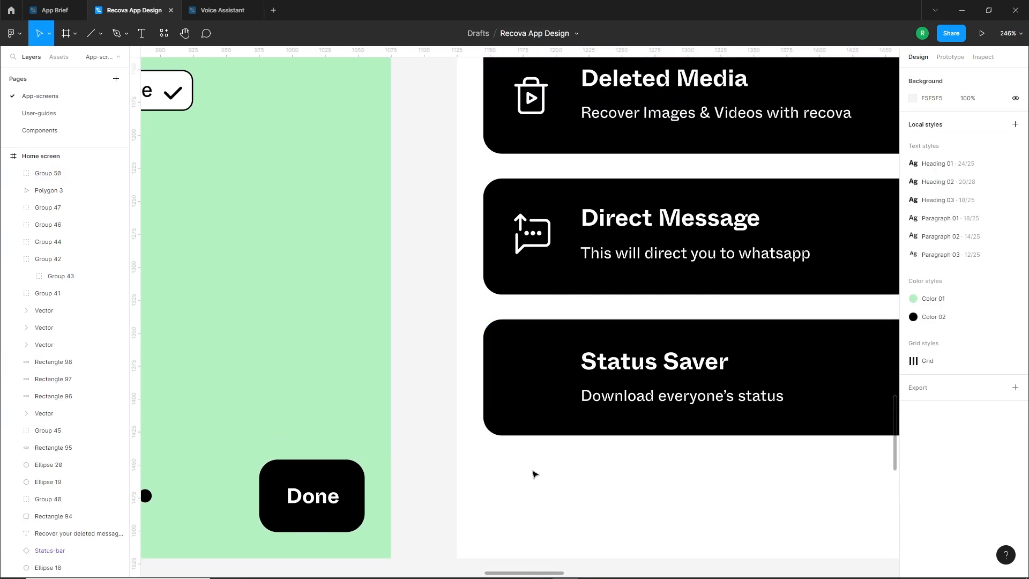
{"action": "right_click", "coordinate": [527, 473]}
{"action": "mouse_move", "coordinate": [576, 481]}
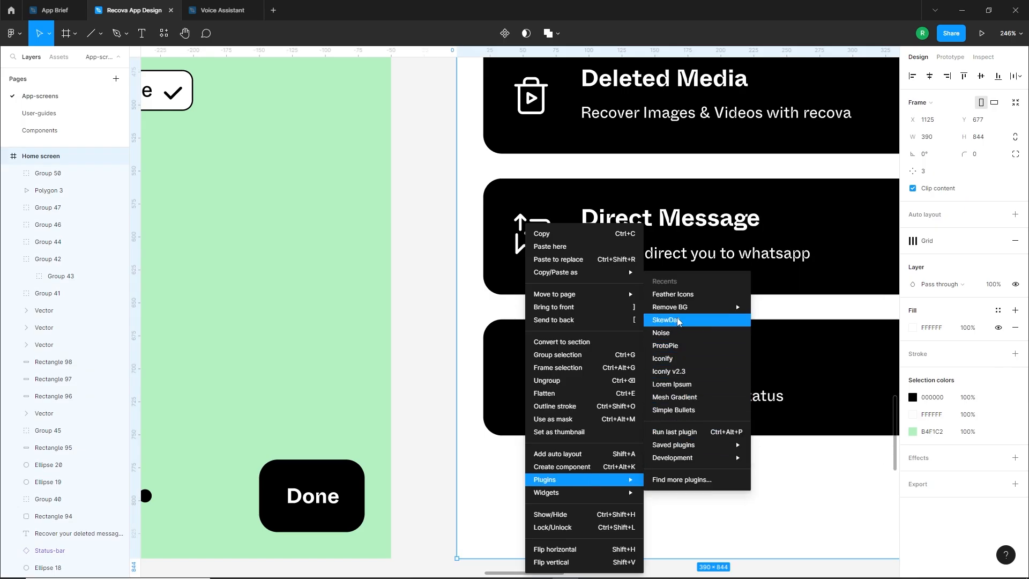
{"action": "left_click", "coordinate": [673, 294]}
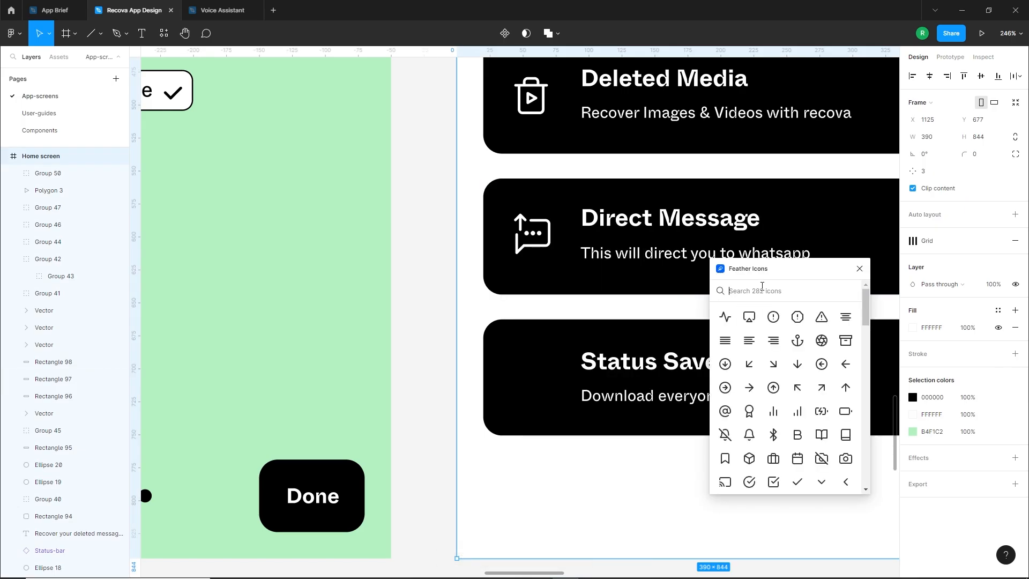
{"action": "type", "text": "me"}
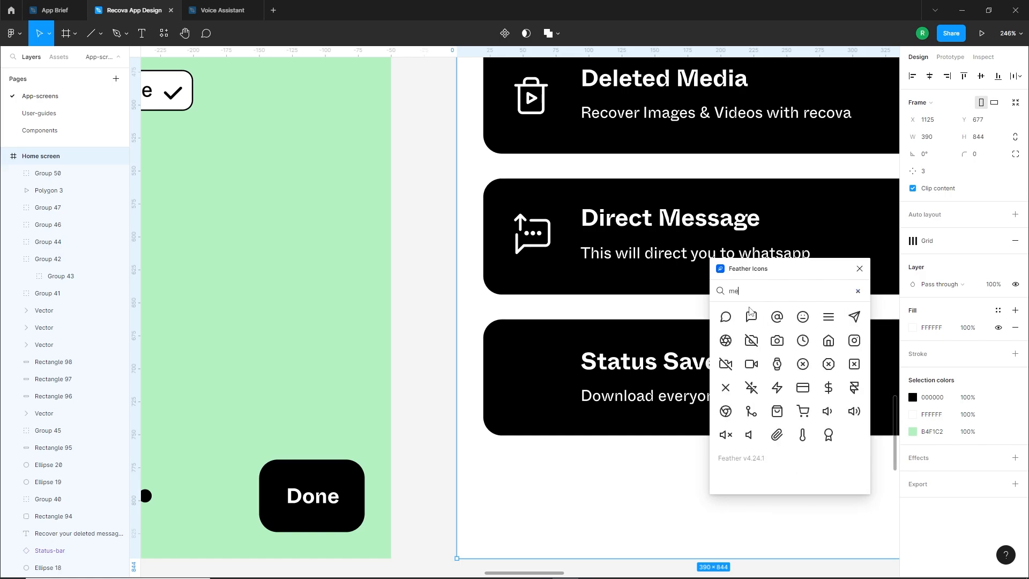
{"action": "left_click", "coordinate": [725, 317]}
{"action": "left_click_drag", "start_coordinate": [528, 318], "coordinate": [528, 373]}
Close the icon plugin, recolour the message-circle icon white (FFFFFF) and adjust its position on the Status Saver card
{"action": "left_click", "coordinate": [913, 380]}
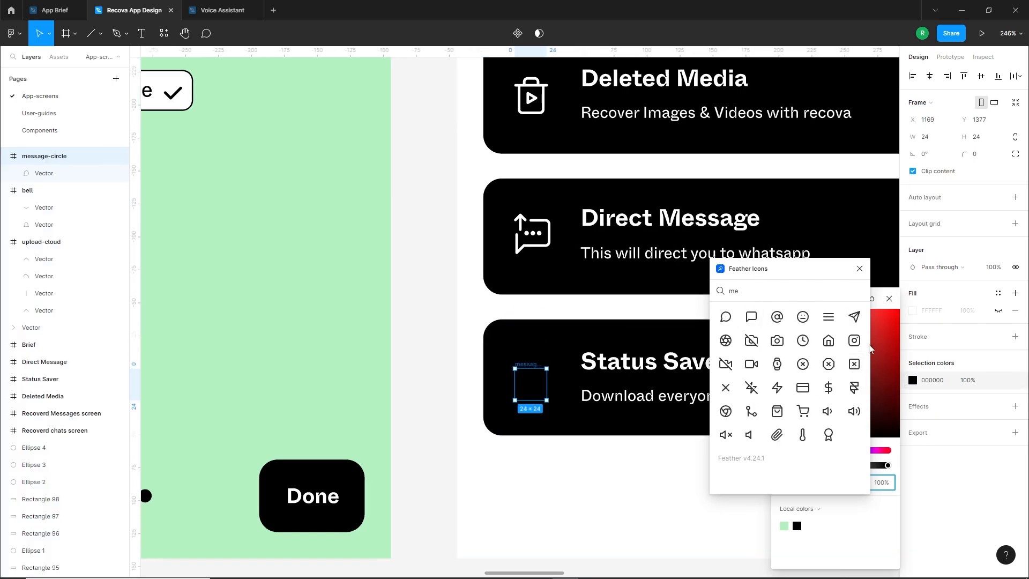
{"action": "left_click", "coordinate": [859, 269]}
{"action": "left_click_drag", "start_coordinate": [805, 355], "coordinate": [764, 300]}
{"action": "scroll", "coordinate": [512, 392], "scroll_direction": "up", "scroll_amount": 5}
{"action": "left_click_drag", "start_coordinate": [595, 326], "coordinate": [575, 311]}
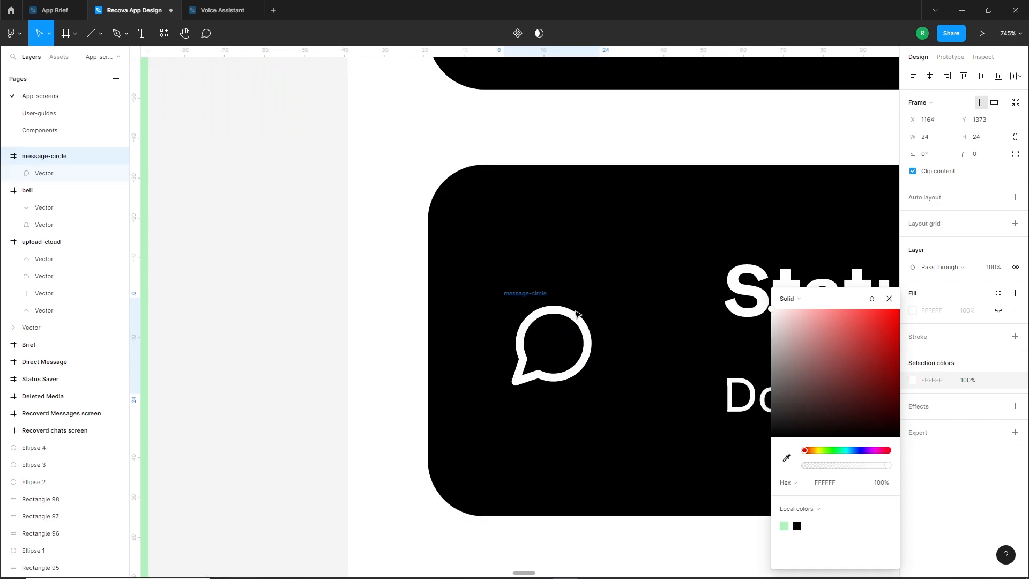
Edit the message-circle outline to pull the tip of its lower-left tail closer to the bubble
{"action": "double_click", "coordinate": [517, 380]}
{"action": "double_click", "coordinate": [517, 380]}
{"action": "double_click", "coordinate": [400, 402]}
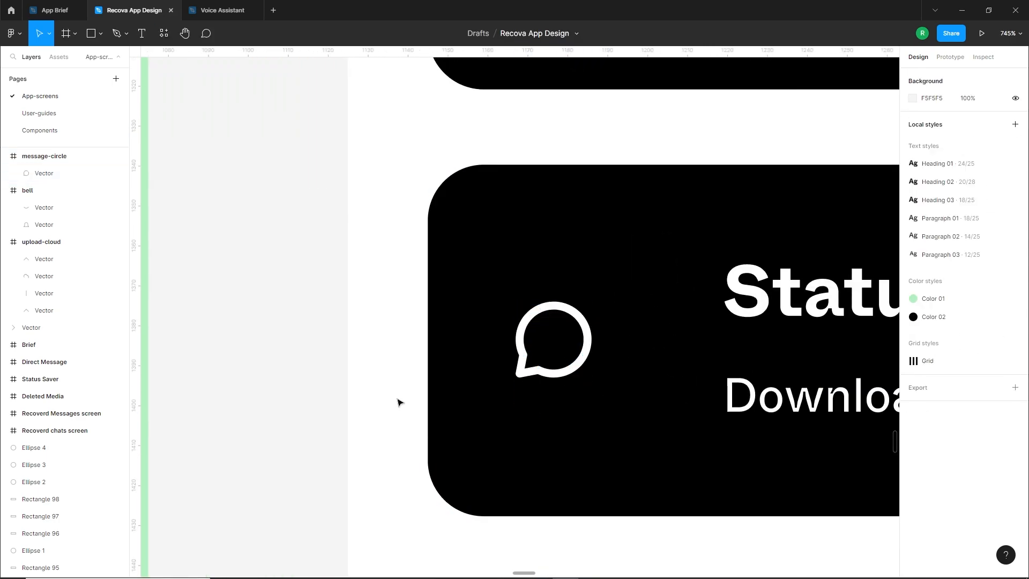
Enlarge the message-circle icon to 34 × 34 and position it in line with the icons on the cards above
{"action": "scroll", "coordinate": [429, 393], "scroll_direction": "down", "scroll_amount": 4}
{"action": "left_click", "coordinate": [474, 382]}
{"action": "left_click_drag", "start_coordinate": [500, 382], "coordinate": [510, 392]}
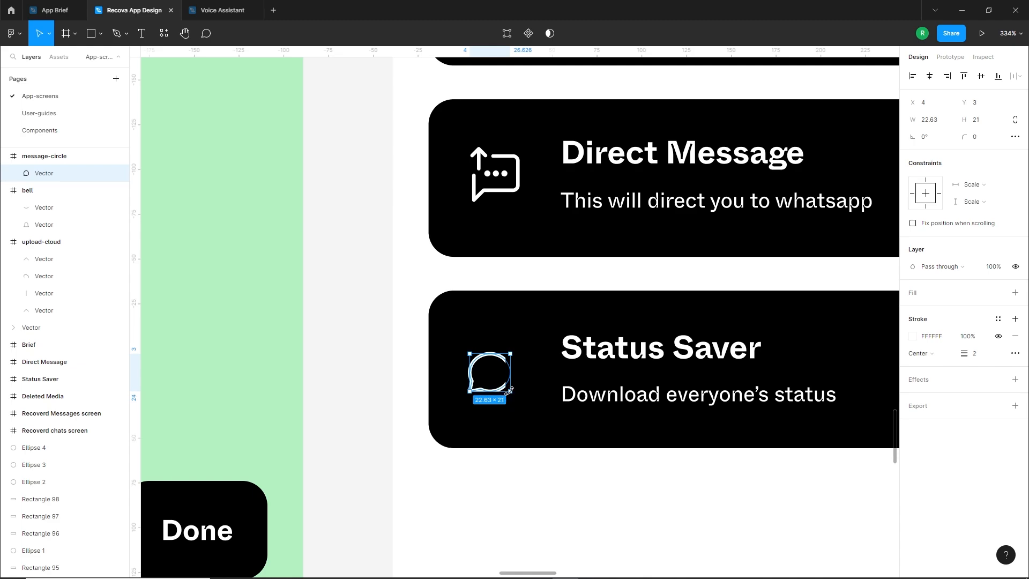
{"action": "key", "text": "ctrl+z"}
{"action": "left_click", "coordinate": [478, 344]}
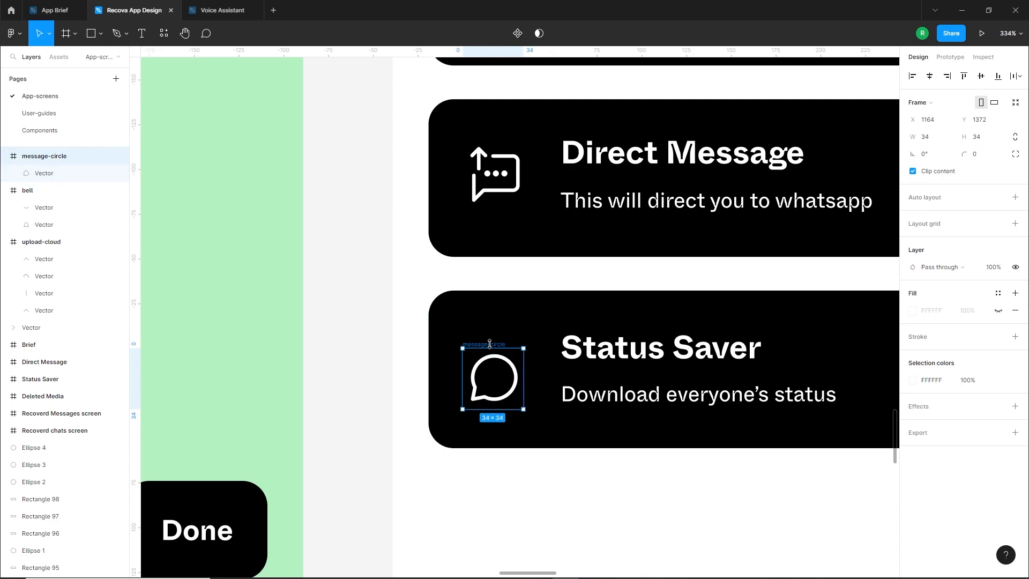
{"action": "left_click_drag", "start_coordinate": [489, 344], "coordinate": [497, 340]}
{"action": "left_click", "coordinate": [387, 371]}
{"action": "scroll", "coordinate": [389, 370], "scroll_direction": "down", "scroll_amount": 5}
{"action": "scroll", "coordinate": [394, 368], "scroll_direction": "up", "scroll_amount": 1}
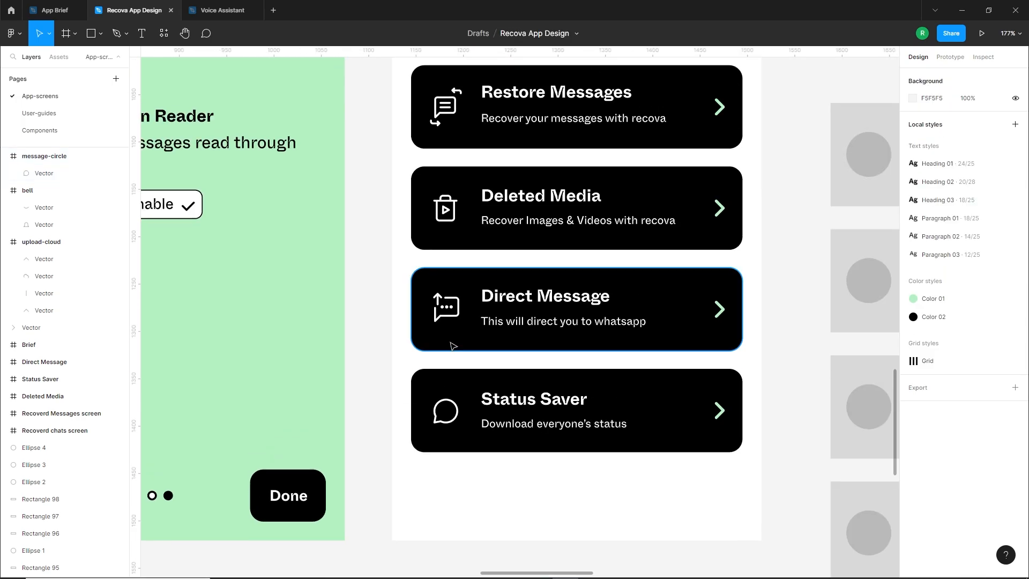
Ungroup the Direct Message icon and duplicate its arrow onto the Status Saver card, rotated 180° to point downwards
{"action": "scroll", "coordinate": [453, 345], "scroll_direction": "up", "scroll_amount": 1}
{"action": "left_click", "coordinate": [440, 290]}
{"action": "key", "text": "Escape"}
{"action": "left_click_drag", "start_coordinate": [439, 290], "coordinate": [406, 430]}
{"action": "key", "text": "Escape"}
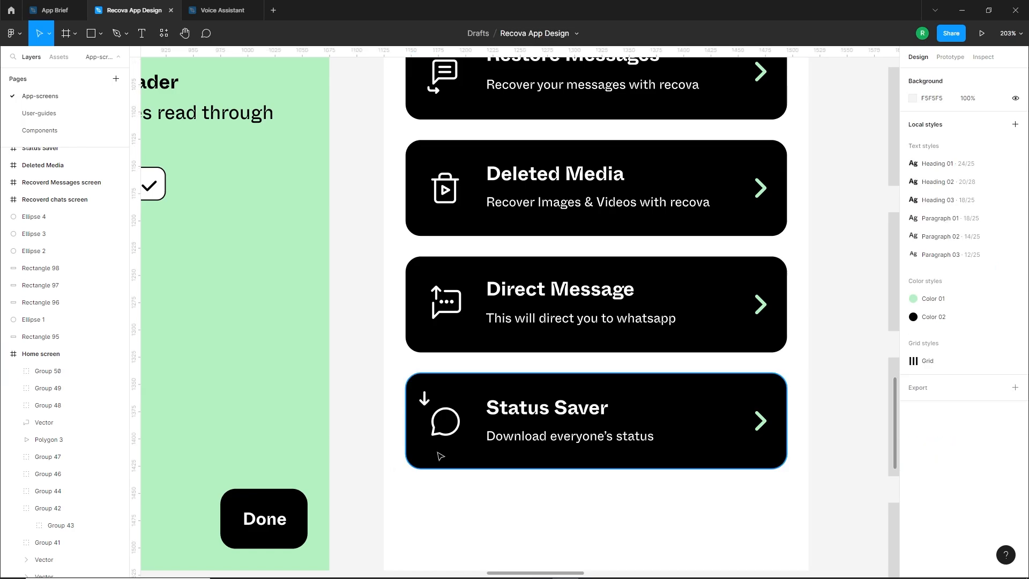
Move the downward arrow inside the Status Saver bubble and shorten its line so the arrow is about 10.4 tall
{"action": "scroll", "coordinate": [439, 450], "scroll_direction": "up", "scroll_amount": 5}
{"action": "left_click_drag", "start_coordinate": [411, 340], "coordinate": [454, 395]}
{"action": "scroll", "coordinate": [454, 385], "scroll_direction": "up", "scroll_amount": 5}
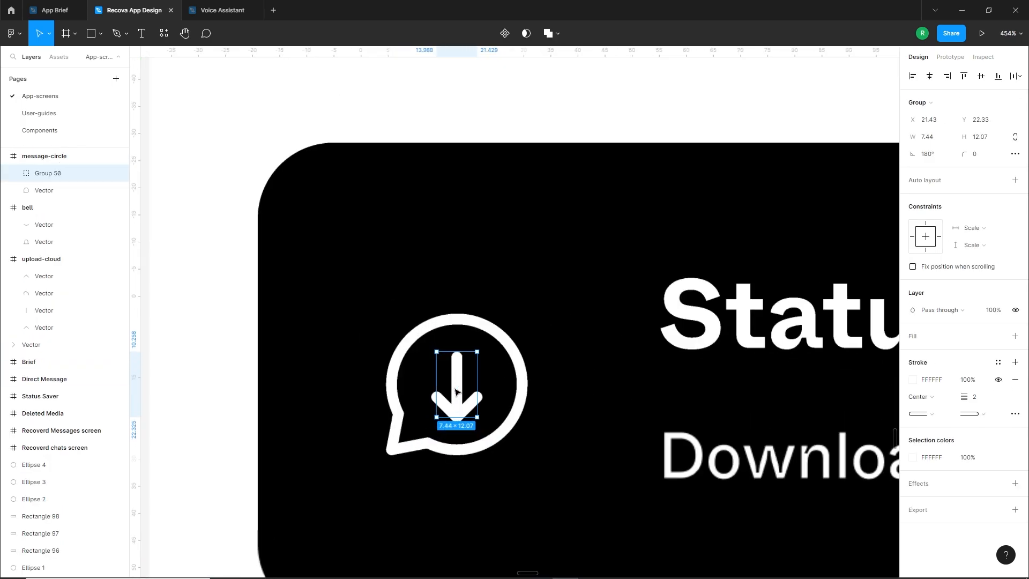
{"action": "double_click", "coordinate": [456, 364]}
{"action": "scroll", "coordinate": [468, 351], "scroll_direction": "down", "scroll_amount": 5}
{"action": "left_click", "coordinate": [312, 452]}
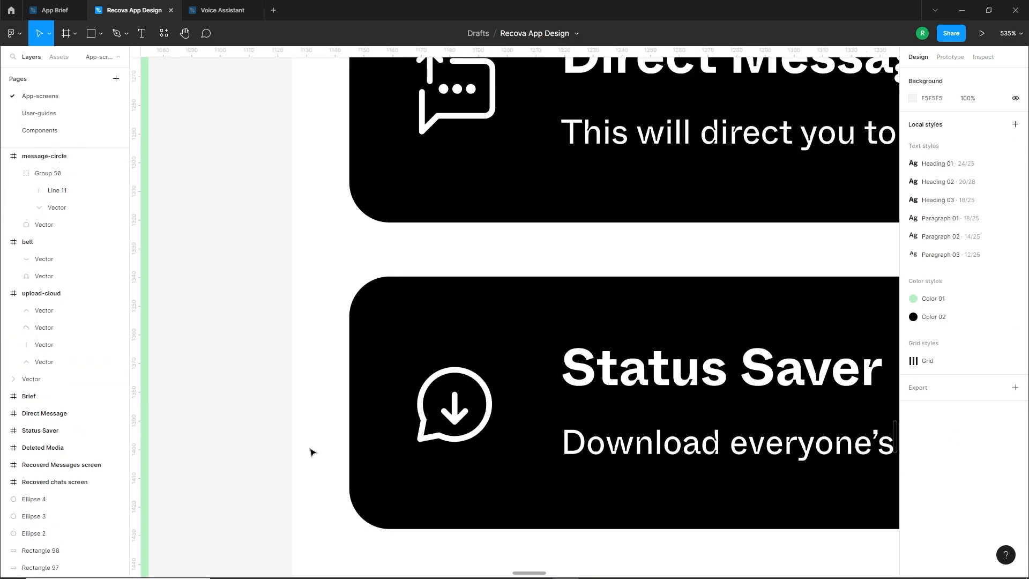
Select the download arrow together with the bubble outline and centre the arrow inside the bubble
{"action": "left_click", "coordinate": [455, 410]}
{"action": "left_click_drag", "start_coordinate": [461, 415], "coordinate": [462, 419]}
{"action": "left_click", "coordinate": [489, 402], "text": "shift"}
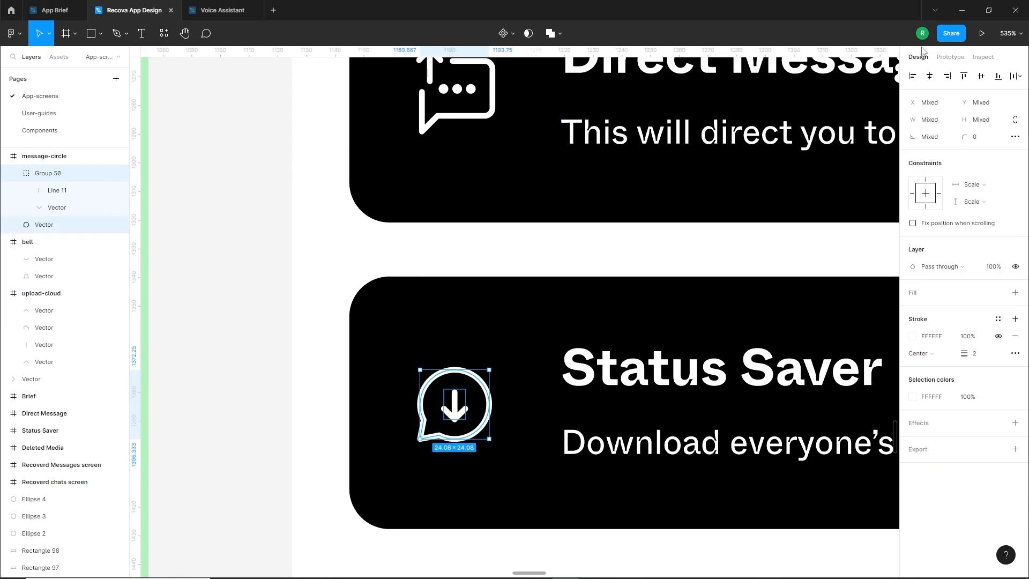
{"action": "left_click", "coordinate": [358, 444]}
Fine-tune the download arrow's size and check its centring within the Status Saver bubble
{"action": "scroll", "coordinate": [358, 445], "scroll_direction": "down", "scroll_amount": 3}
{"action": "scroll", "coordinate": [359, 446], "scroll_direction": "up", "scroll_amount": 1}
{"action": "scroll", "coordinate": [407, 447], "scroll_direction": "up", "scroll_amount": 6}
{"action": "left_click", "coordinate": [419, 463]}
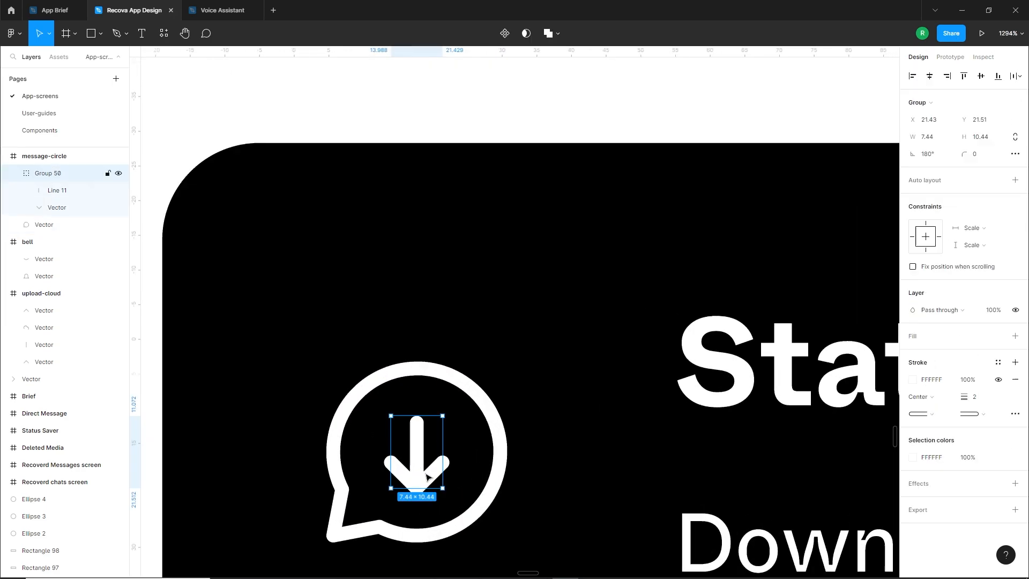
{"action": "left_click_drag", "start_coordinate": [443, 488], "coordinate": [443, 490]}
{"action": "scroll", "coordinate": [428, 474], "scroll_direction": "down", "scroll_amount": 7}
{"action": "left_click", "coordinate": [321, 496]}
{"action": "left_click", "coordinate": [428, 473]}
{"action": "left_click", "coordinate": [439, 483], "text": "shift"}
{"action": "left_click", "coordinate": [356, 505]}
{"action": "scroll", "coordinate": [356, 503], "scroll_direction": "down", "scroll_amount": 5}
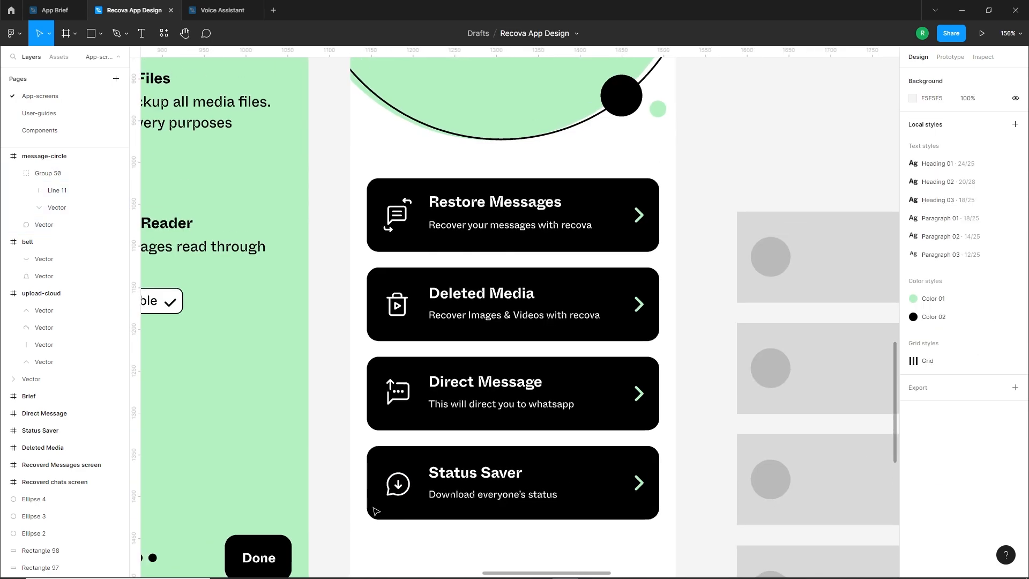
Group the separate pieces of the Direct Message icon into one object
{"action": "mouse_move", "coordinate": [451, 451]}
{"action": "left_mouse_down"}
{"action": "mouse_move", "coordinate": [455, 468]}
{"action": "mouse_move", "coordinate": [458, 452]}
{"action": "left_mouse_up"}
{"action": "left_click", "coordinate": [402, 215]}
{"action": "left_click", "coordinate": [401, 304], "text": "shift"}
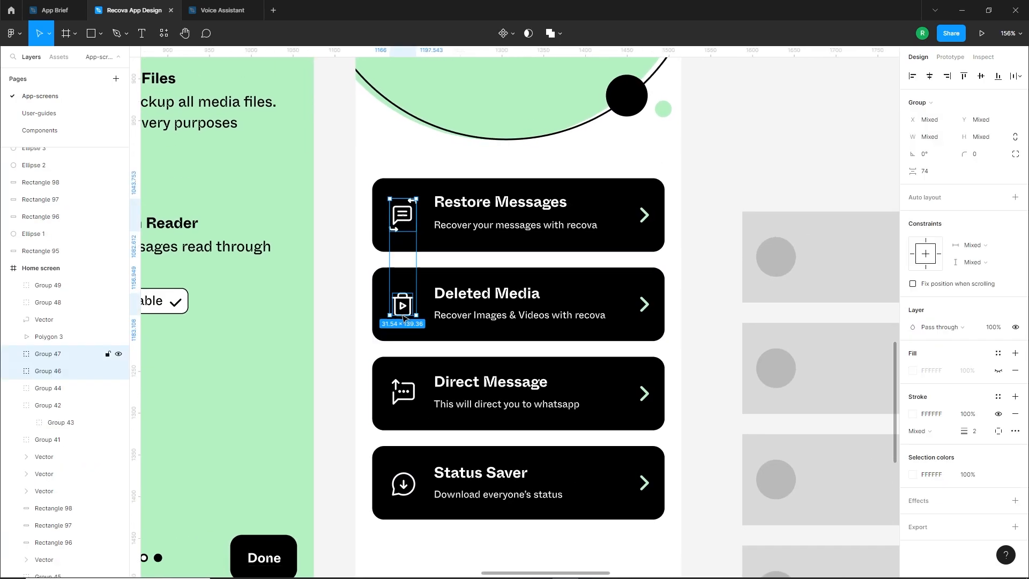
{"action": "left_click_drag", "start_coordinate": [349, 376], "coordinate": [418, 421]}
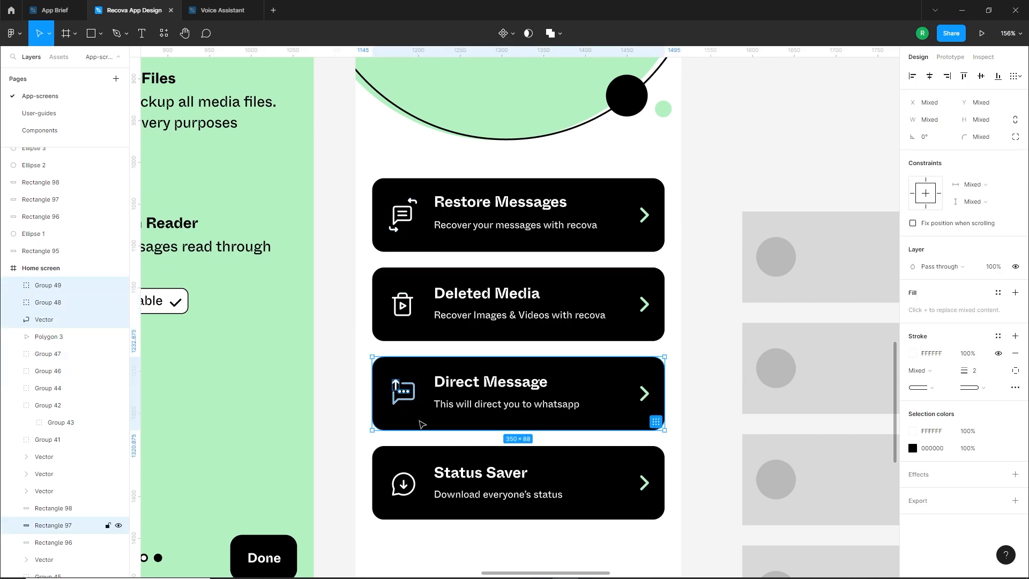
{"action": "left_click", "coordinate": [419, 421], "text": "shift"}
{"action": "key", "text": "ctrl+g"}
Group all parts of the trash-can icon on the Deleted Media card into a single object
{"action": "left_click", "coordinate": [402, 305], "text": "shift"}
{"action": "left_click", "coordinate": [357, 332]}
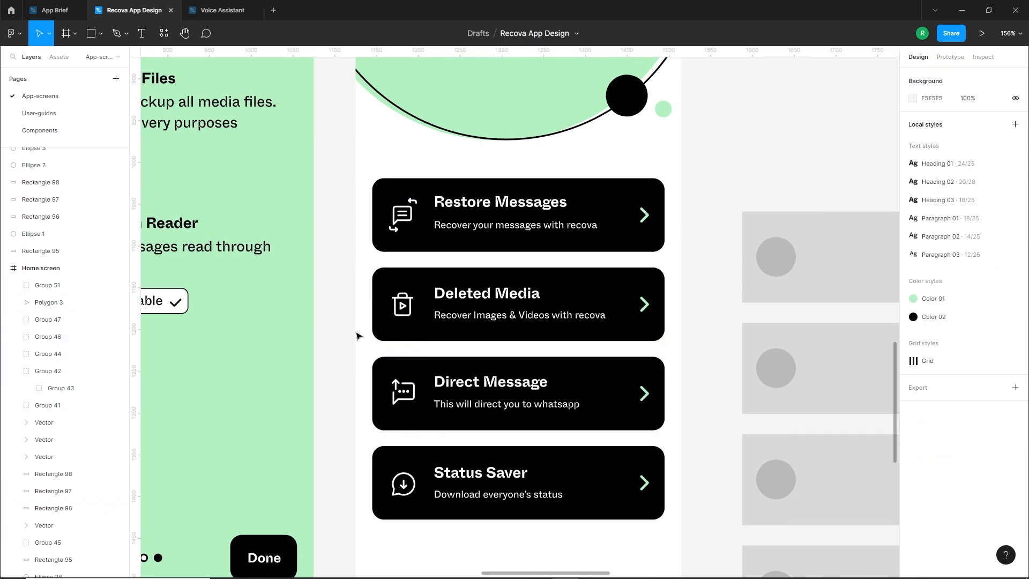
{"action": "left_click_drag", "start_coordinate": [347, 282], "coordinate": [419, 338]}
{"action": "left_click", "coordinate": [419, 328], "text": "shift"}
{"action": "key", "text": "ctrl+g"}
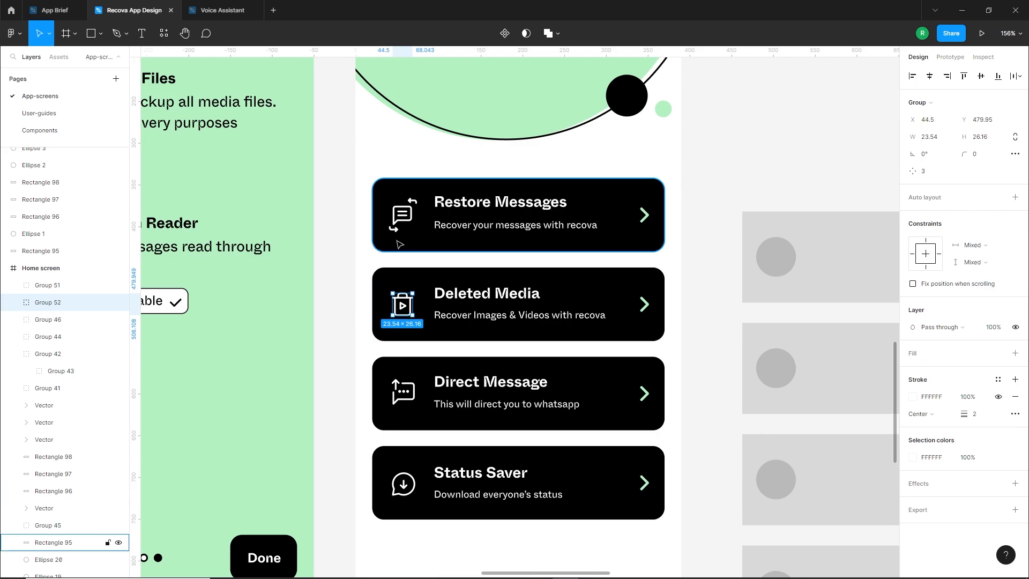
Recolour the icons on all four feature cards together with the light green B4F1C2 local colour
{"action": "left_click", "coordinate": [402, 215]}
{"action": "left_click", "coordinate": [347, 483]}
{"action": "left_click_drag", "start_coordinate": [352, 453], "coordinate": [419, 512]}
{"action": "left_click", "coordinate": [419, 464], "text": "shift"}
{"action": "left_click_drag", "start_coordinate": [342, 367], "coordinate": [419, 421]}
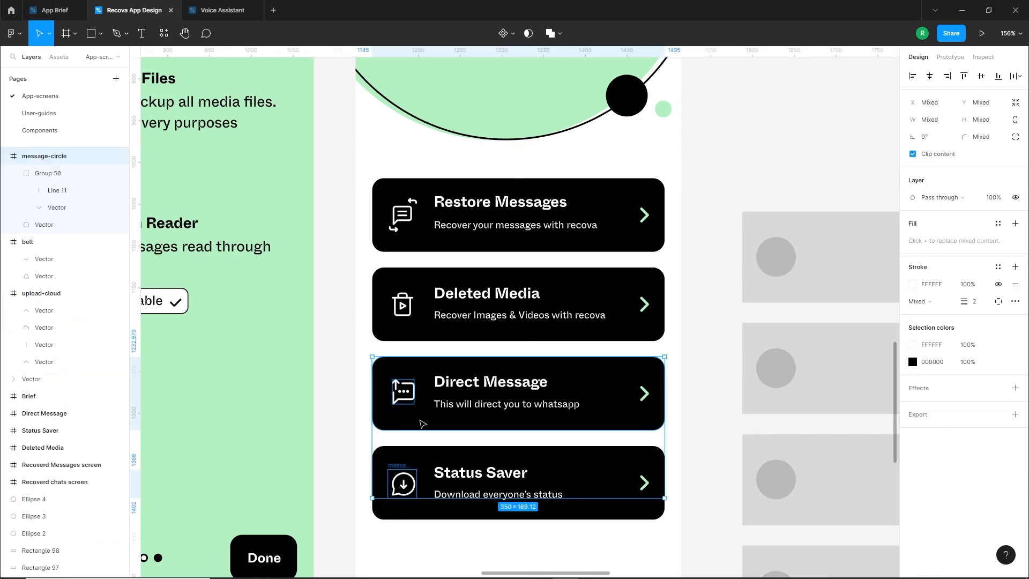
{"action": "left_click", "coordinate": [419, 421], "text": "shift"}
{"action": "left_click_drag", "start_coordinate": [342, 287], "coordinate": [412, 331]}
{"action": "left_click", "coordinate": [413, 332], "text": "shift"}
{"action": "left_click", "coordinate": [412, 227], "text": "shift"}
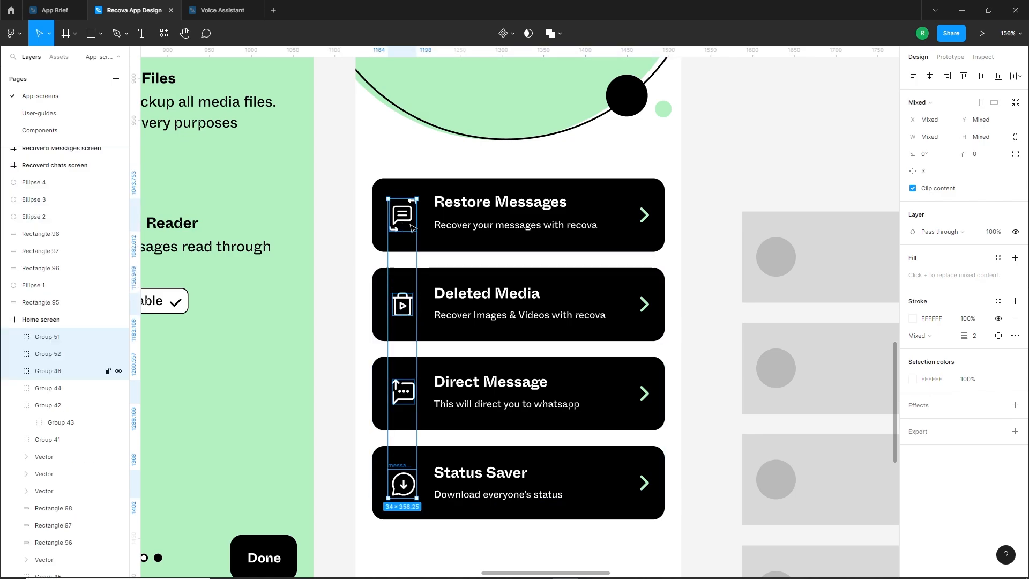
{"action": "left_click", "coordinate": [912, 379]}
{"action": "left_click", "coordinate": [784, 525]}
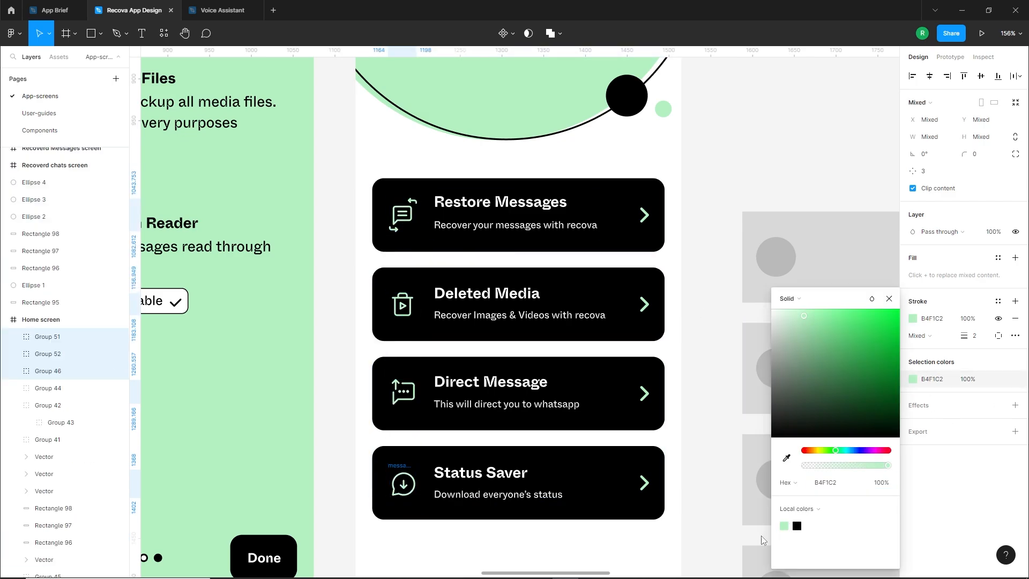
{"action": "left_click", "coordinate": [486, 555]}
Group the Restore Messages card with its contents, and the Deleted Media card with its contents, as separate groups
{"action": "key", "text": "shift+0"}
{"action": "scroll", "coordinate": [549, 537], "scroll_direction": "down", "scroll_amount": 3}
{"action": "scroll", "coordinate": [548, 537], "scroll_direction": "left", "scroll_amount": 1}
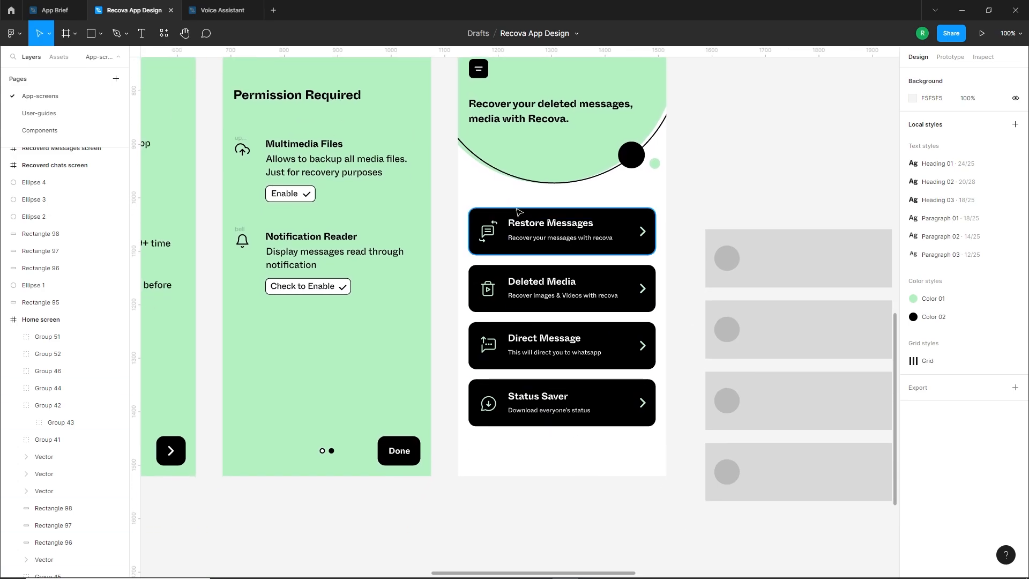
{"action": "scroll", "coordinate": [597, 457], "scroll_direction": "up", "scroll_amount": 3}
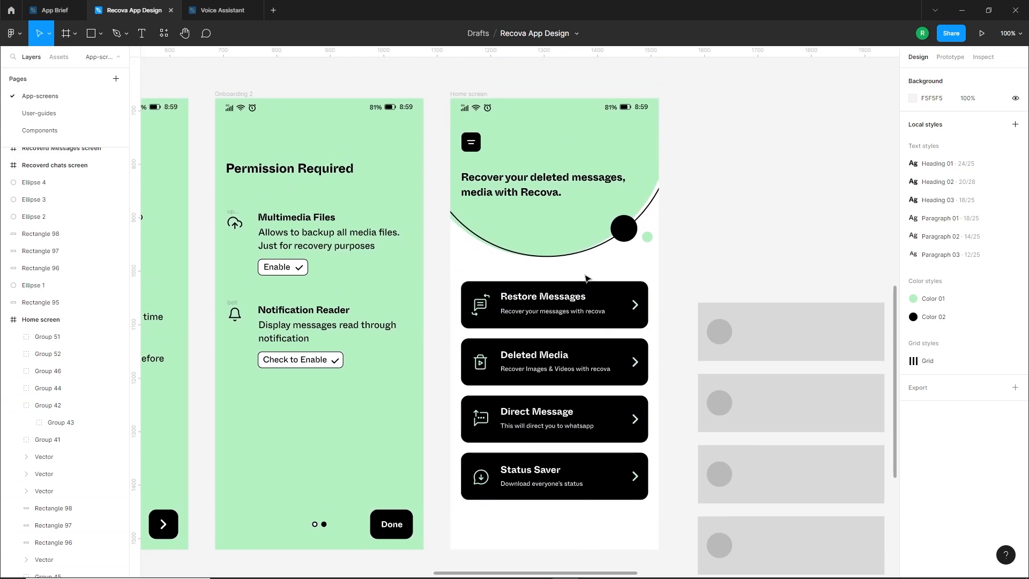
{"action": "left_click", "coordinate": [505, 304]}
{"action": "left_click_drag", "start_coordinate": [503, 300], "coordinate": [654, 335]}
{"action": "key", "text": "ctrl+g"}
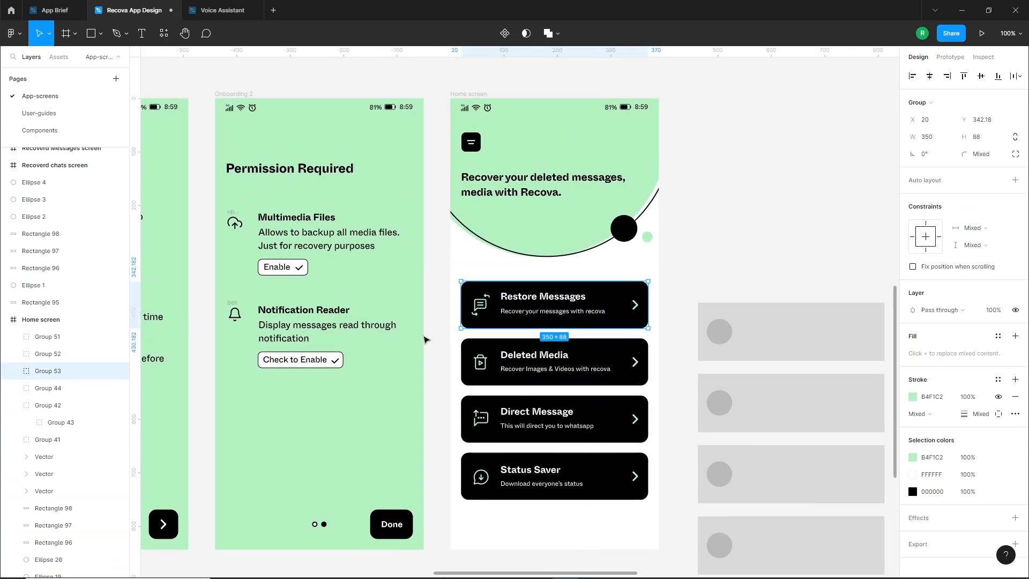
{"action": "left_click_drag", "start_coordinate": [422, 333], "coordinate": [660, 383]}
{"action": "key", "text": "ctrl+g"}
Group the Direct Message card and the Status Saver card, each with its icon, texts and chevron
{"action": "left_click_drag", "start_coordinate": [440, 395], "coordinate": [649, 438]}
{"action": "key", "text": "ctrl+g"}
{"action": "left_click_drag", "start_coordinate": [437, 456], "coordinate": [650, 512]}
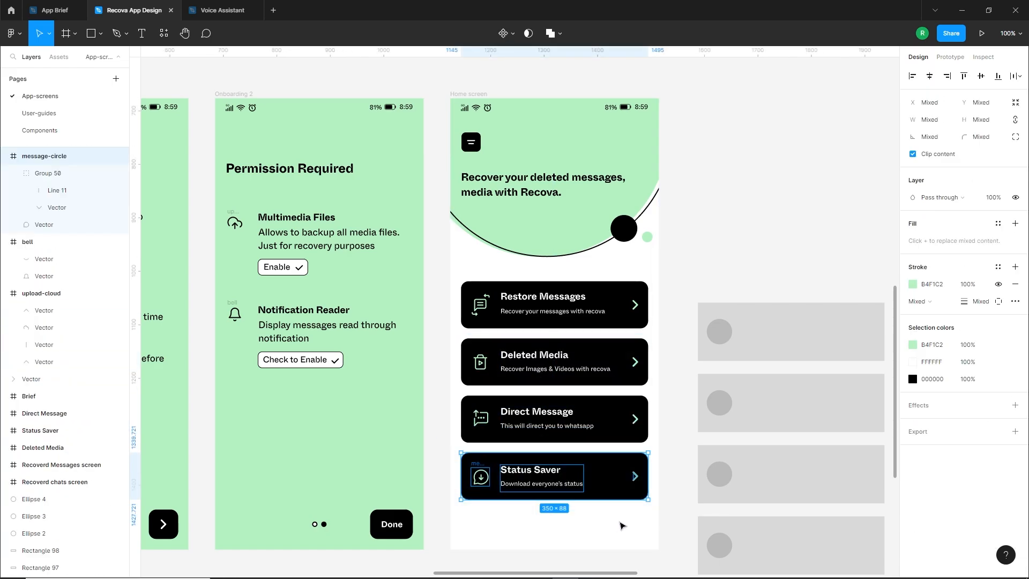
{"action": "key", "text": "ctrl+g"}
{"action": "left_click", "coordinate": [541, 540]}
Space the four feature cards vertically with even gaps of 20 and group them together
{"action": "scroll", "coordinate": [528, 519], "scroll_direction": "down", "scroll_amount": 2}
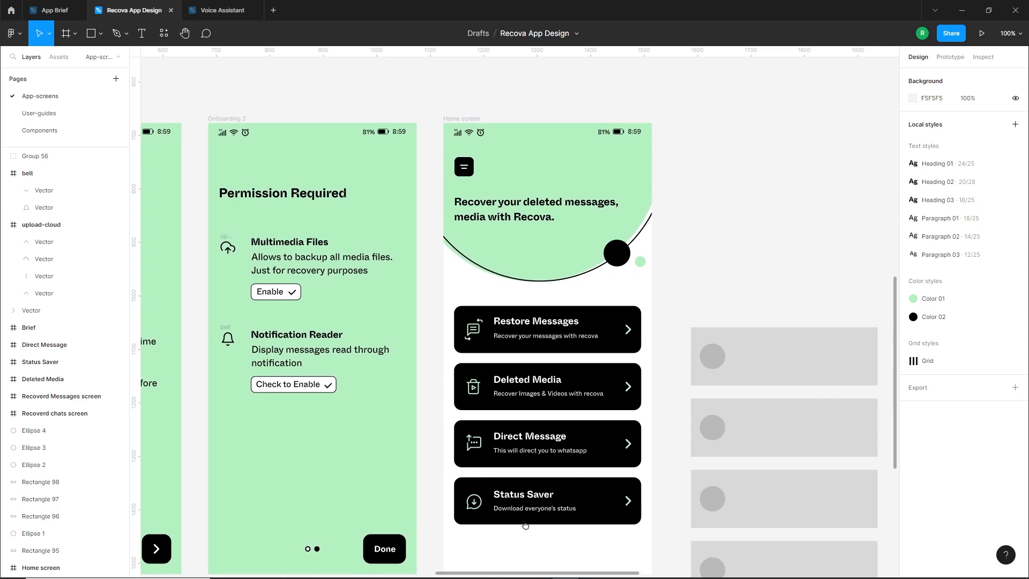
{"action": "left_click_drag", "start_coordinate": [581, 335], "coordinate": [585, 333]}
{"action": "left_click_drag", "start_coordinate": [616, 412], "coordinate": [616, 402]}
{"action": "left_click_drag", "start_coordinate": [590, 472], "coordinate": [641, 437]}
{"action": "scroll", "coordinate": [594, 462], "scroll_direction": "up", "scroll_amount": 5}
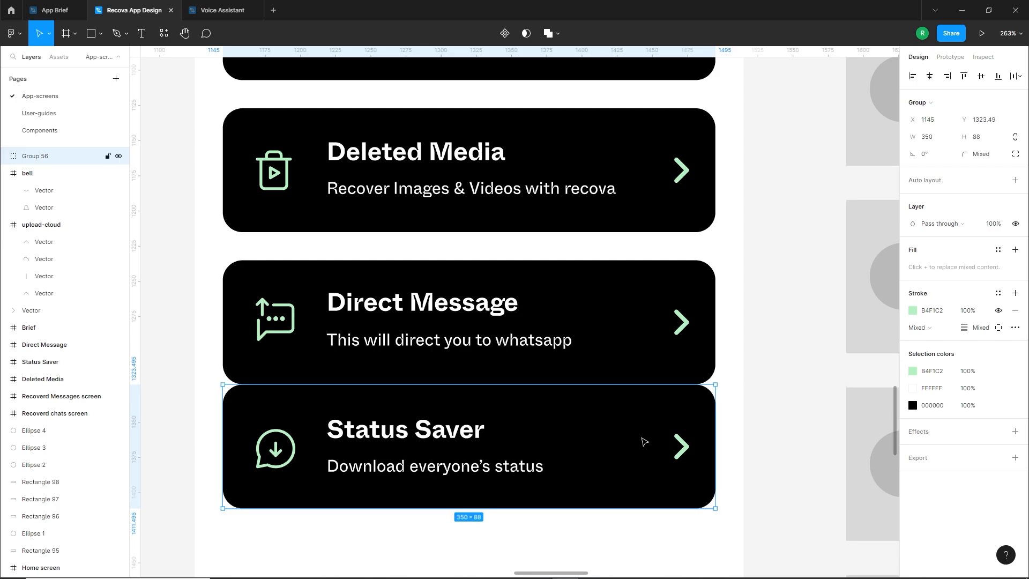
{"action": "scroll", "coordinate": [644, 441], "scroll_direction": "down", "scroll_amount": 6}
{"action": "key", "text": "Escape"}
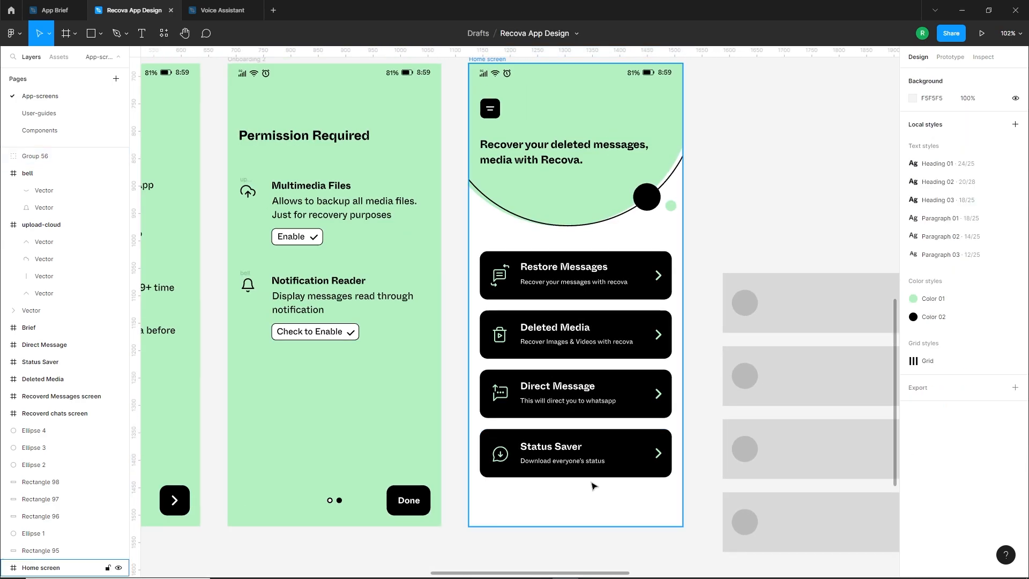
{"action": "left_click_drag", "start_coordinate": [644, 509], "coordinate": [472, 361]}
{"action": "key", "text": "ctrl+g"}
Shift the Home screen's header circles and dots upwards and move the headline up to Y 119.32
{"action": "scroll", "coordinate": [559, 258], "scroll_direction": "up", "scroll_amount": 1}
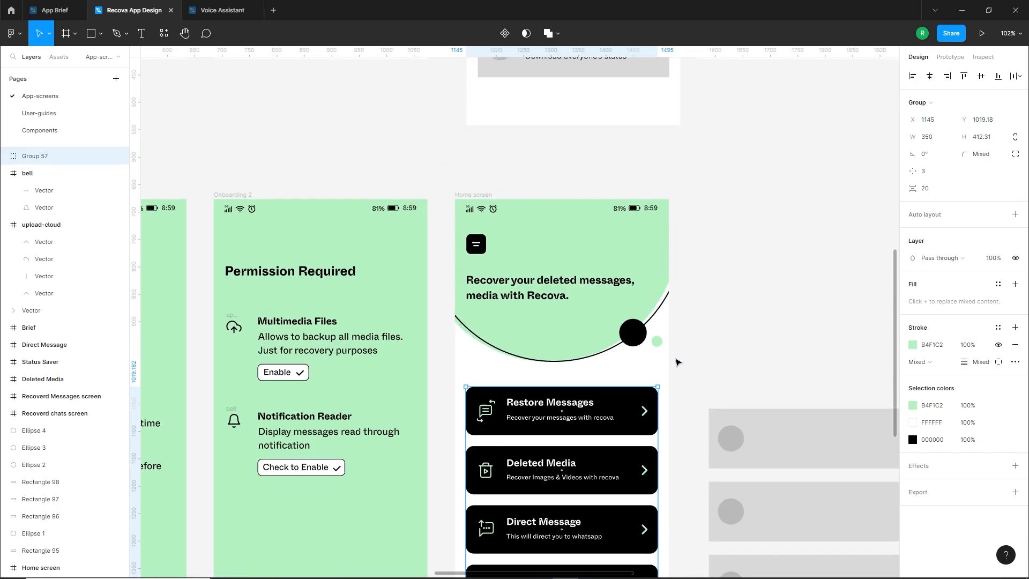
{"action": "left_click_drag", "start_coordinate": [680, 360], "coordinate": [585, 328]}
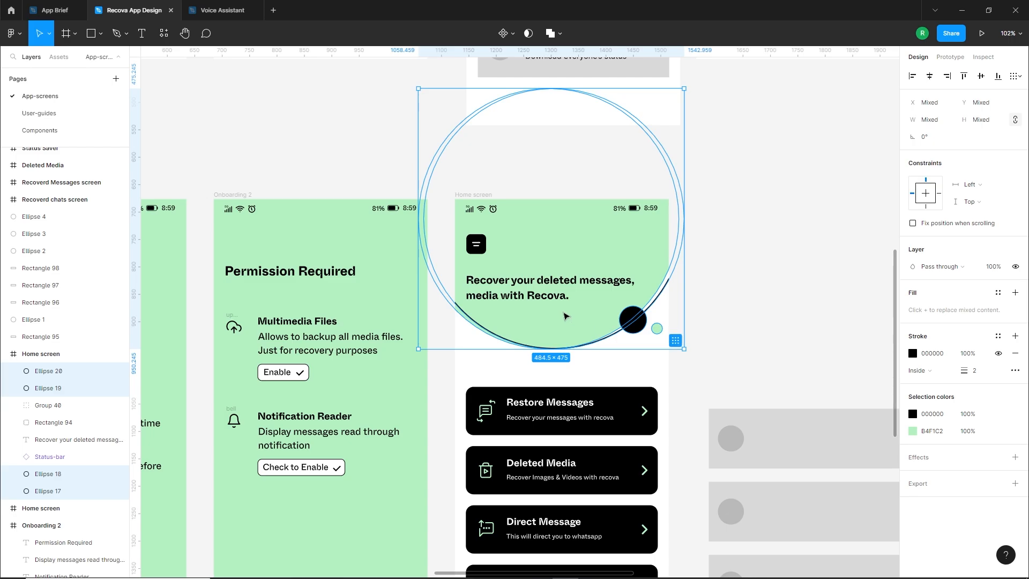
{"action": "left_click", "coordinate": [517, 289]}
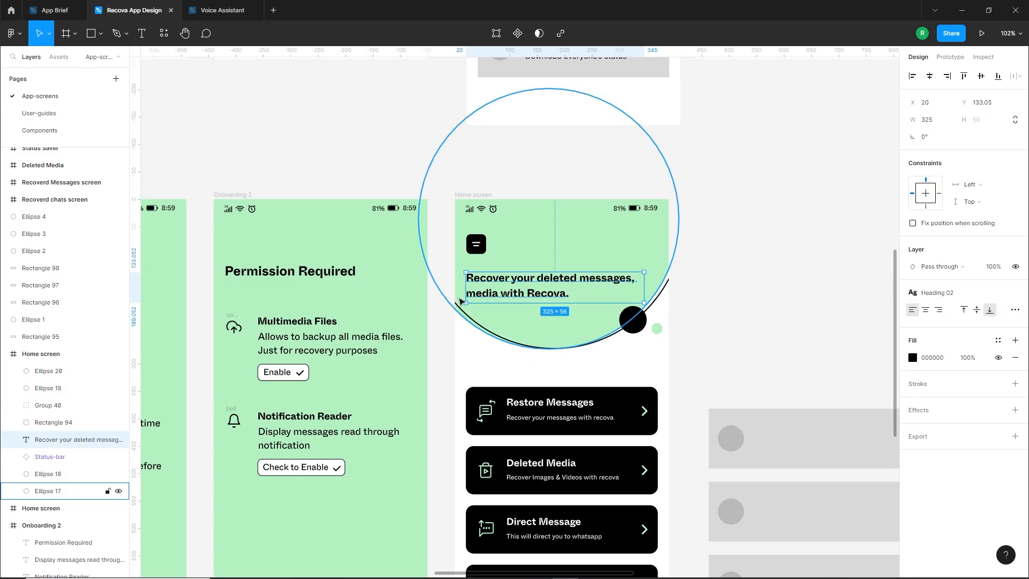
{"action": "left_click_drag", "start_coordinate": [517, 289], "coordinate": [503, 282]}
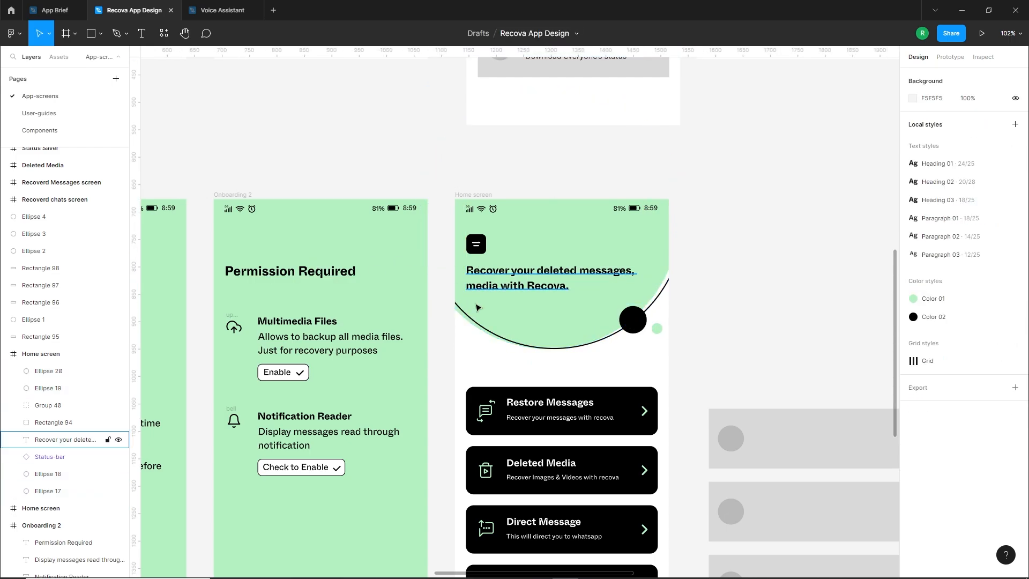
Group the menu icon with its black square and raise it slightly above the headline
{"action": "scroll", "coordinate": [482, 271], "scroll_direction": "up", "scroll_amount": 2}
{"action": "left_click", "coordinate": [493, 263]}
{"action": "key", "text": "ctrl+g"}
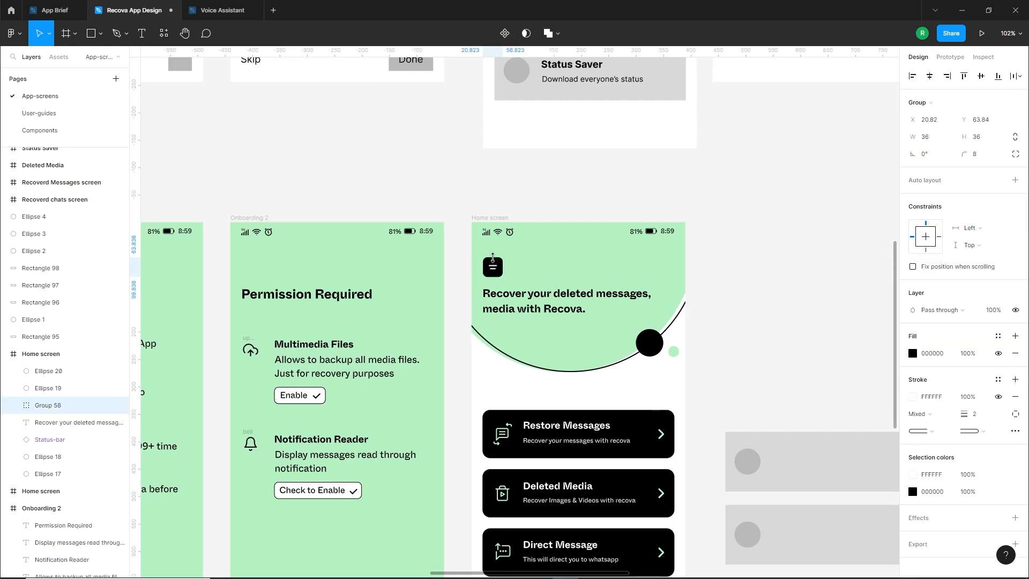
{"action": "scroll", "coordinate": [486, 382], "scroll_direction": "down", "scroll_amount": 3}
{"action": "left_click", "coordinate": [467, 235]}
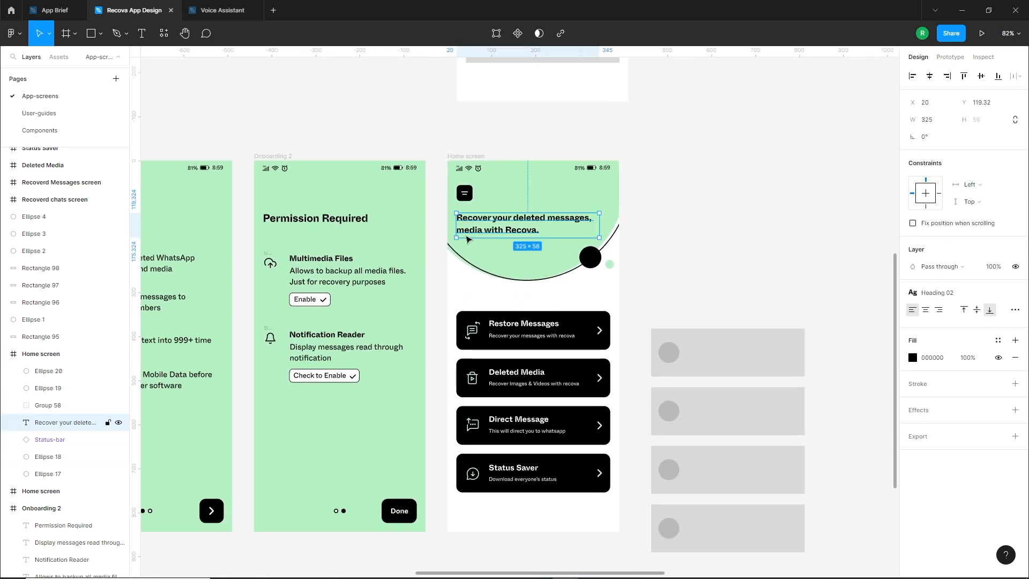
Move the group of feature cards up, closer to the curved header
{"action": "left_click_drag", "start_coordinate": [582, 479], "coordinate": [584, 467]}
{"action": "left_click_drag", "start_coordinate": [585, 459], "coordinate": [585, 465]}
{"action": "left_click_drag", "start_coordinate": [589, 414], "coordinate": [590, 412]}
{"action": "left_click", "coordinate": [544, 510]}
Copy the Splash screen's bottom-left circle decoration into the bottom-left corner of the Home screen
{"action": "scroll", "coordinate": [545, 509], "scroll_direction": "down", "scroll_amount": 1}
{"action": "left_click_drag", "start_coordinate": [565, 459], "coordinate": [576, 426]}
{"action": "scroll", "coordinate": [536, 454], "scroll_direction": "down", "scroll_amount": 3}
{"action": "scroll", "coordinate": [289, 476], "scroll_direction": "up", "scroll_amount": 1}
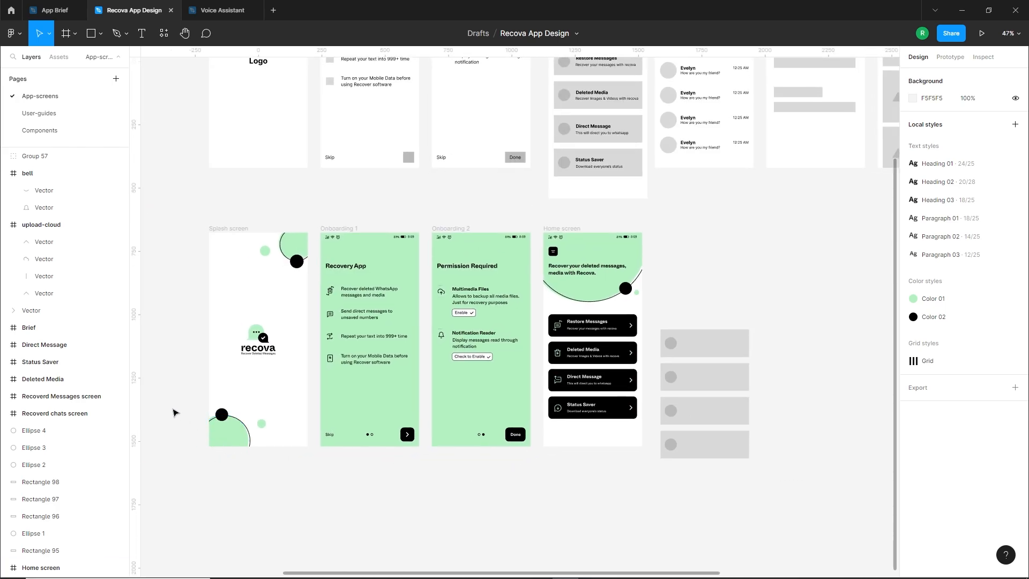
{"action": "left_click_drag", "start_coordinate": [204, 407], "coordinate": [577, 444]}
{"action": "scroll", "coordinate": [594, 449], "scroll_direction": "up", "scroll_amount": 5}
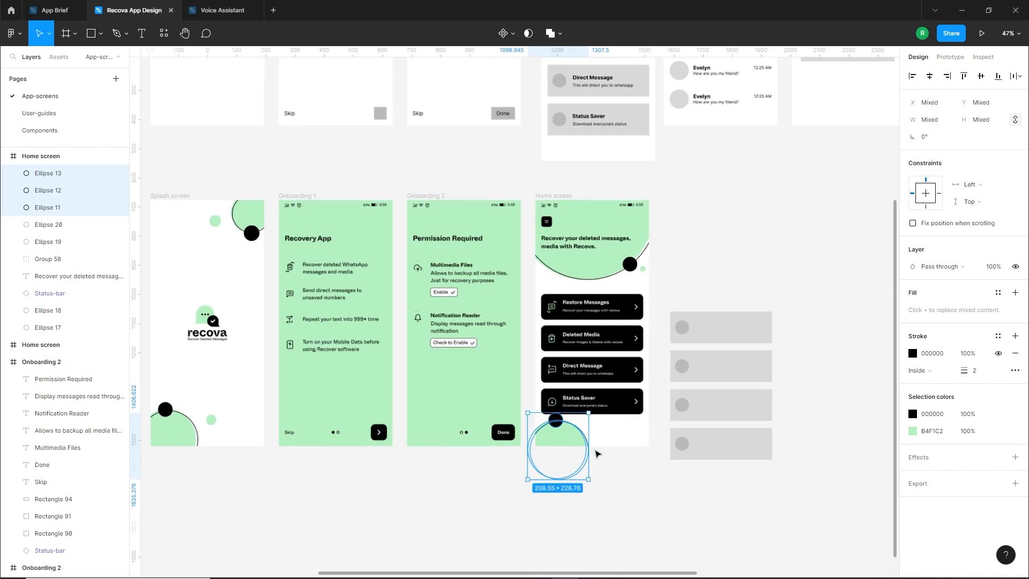
Rearrange the copied circles in the Home screen's bottom-left corner below the cards, with a smaller black dot on the ring's right side
{"action": "left_click", "coordinate": [526, 390], "text": "shift"}
{"action": "scroll", "coordinate": [541, 426], "scroll_direction": "up", "scroll_amount": 2}
{"action": "left_click_drag", "start_coordinate": [597, 383], "coordinate": [587, 392]}
{"action": "left_click_drag", "start_coordinate": [544, 436], "coordinate": [543, 439]}
{"action": "left_click_drag", "start_coordinate": [518, 391], "coordinate": [572, 431]}
{"action": "left_click", "coordinate": [598, 510]}
{"action": "left_click_drag", "start_coordinate": [458, 386], "coordinate": [481, 413]}
{"action": "left_click_drag", "start_coordinate": [512, 439], "coordinate": [510, 435]}
{"action": "left_click_drag", "start_coordinate": [573, 424], "coordinate": [559, 426]}
{"action": "left_click", "coordinate": [589, 456]}
{"action": "left_click", "coordinate": [622, 472]}
{"action": "scroll", "coordinate": [624, 472], "scroll_direction": "down", "scroll_amount": 3}
{"action": "left_click_drag", "start_coordinate": [643, 413], "coordinate": [603, 482]}
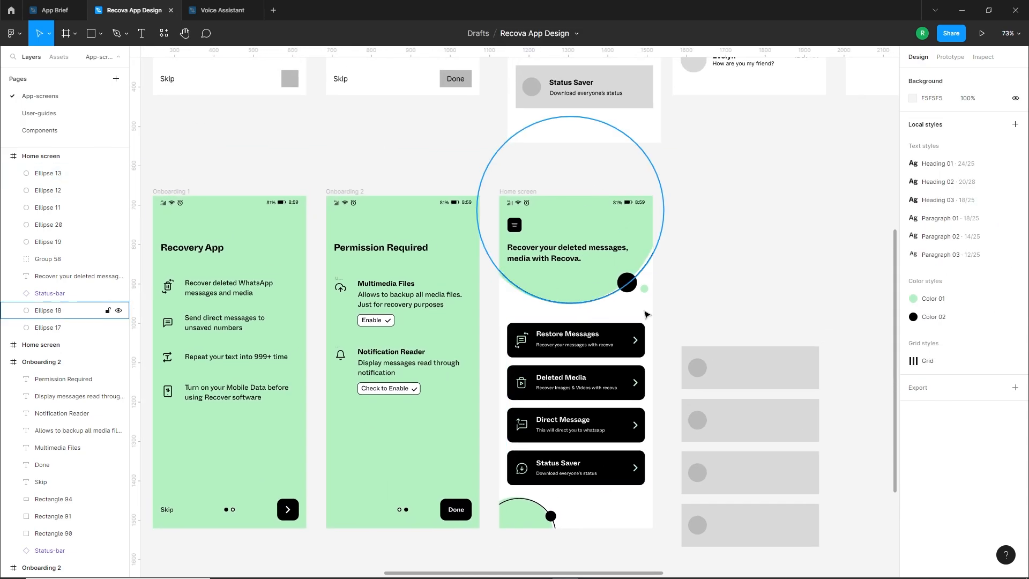
Fine-tune the placement of the small black dot on the ring in the Home screen's bottom-left corner
{"action": "left_click", "coordinate": [550, 516]}
{"action": "left_click", "coordinate": [601, 521]}
{"action": "scroll", "coordinate": [581, 528], "scroll_direction": "down", "scroll_amount": 1}
{"action": "left_click_drag", "start_coordinate": [582, 547], "coordinate": [513, 504]}
{"action": "left_click_drag", "start_coordinate": [514, 506], "coordinate": [516, 505]}
{"action": "scroll", "coordinate": [592, 478], "scroll_direction": "down", "scroll_amount": 2}
Delete the leftover grey card placeholders beside the Home screen and raise the feature-card group to Y 989.19
{"action": "left_click_drag", "start_coordinate": [666, 348], "coordinate": [785, 528]}
{"action": "key", "text": "Delete"}
{"action": "left_click_drag", "start_coordinate": [718, 399], "coordinate": [695, 393]}
{"action": "key", "text": "ctrl+z"}
{"action": "left_click_drag", "start_coordinate": [654, 345], "coordinate": [497, 484]}
{"action": "key", "text": "shift+Up"}
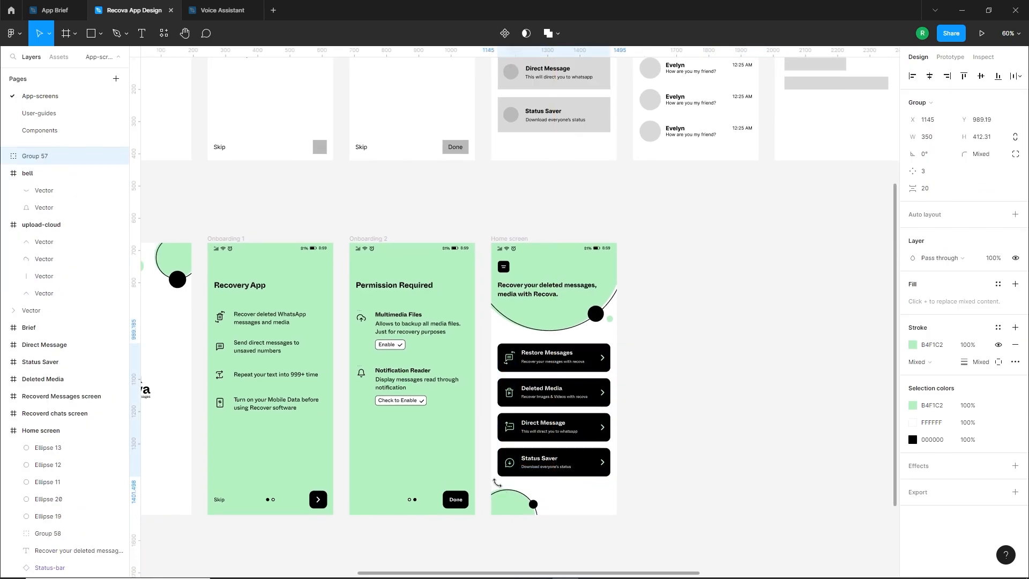
Check the bottom-left ring and dot, and nudge the header's outline circle with its black and green dots slightly right
{"action": "left_click", "coordinate": [502, 491]}
{"action": "scroll", "coordinate": [533, 501], "scroll_direction": "up", "scroll_amount": 5}
{"action": "left_click", "coordinate": [536, 490], "text": "shift"}
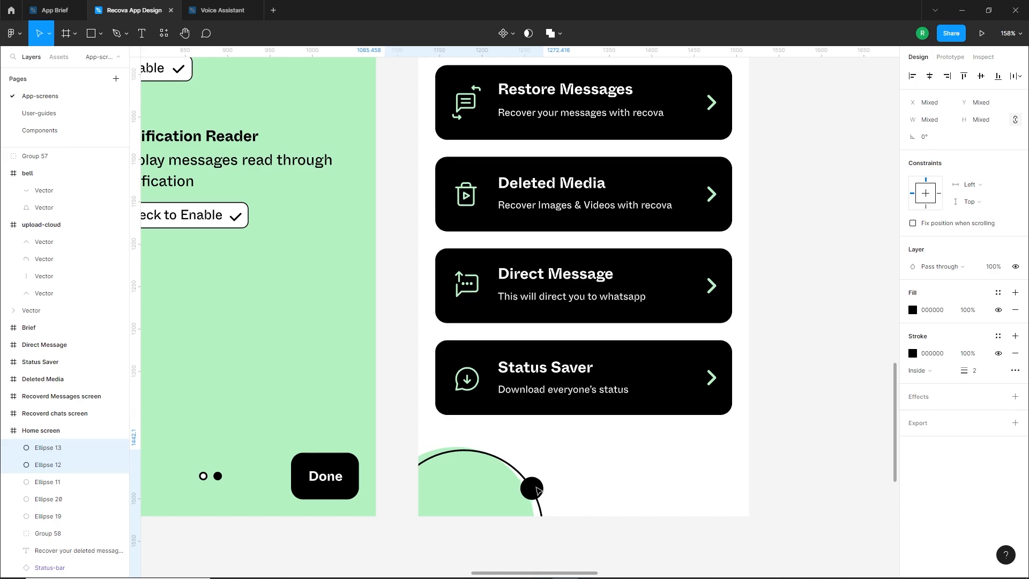
{"action": "scroll", "coordinate": [621, 486], "scroll_direction": "down", "scroll_amount": 3}
{"action": "left_click_drag", "start_coordinate": [712, 363], "coordinate": [705, 441]}
{"action": "left_click", "coordinate": [693, 218]}
{"action": "left_click", "coordinate": [661, 254], "text": "shift"}
{"action": "left_click", "coordinate": [683, 262], "text": "shift"}
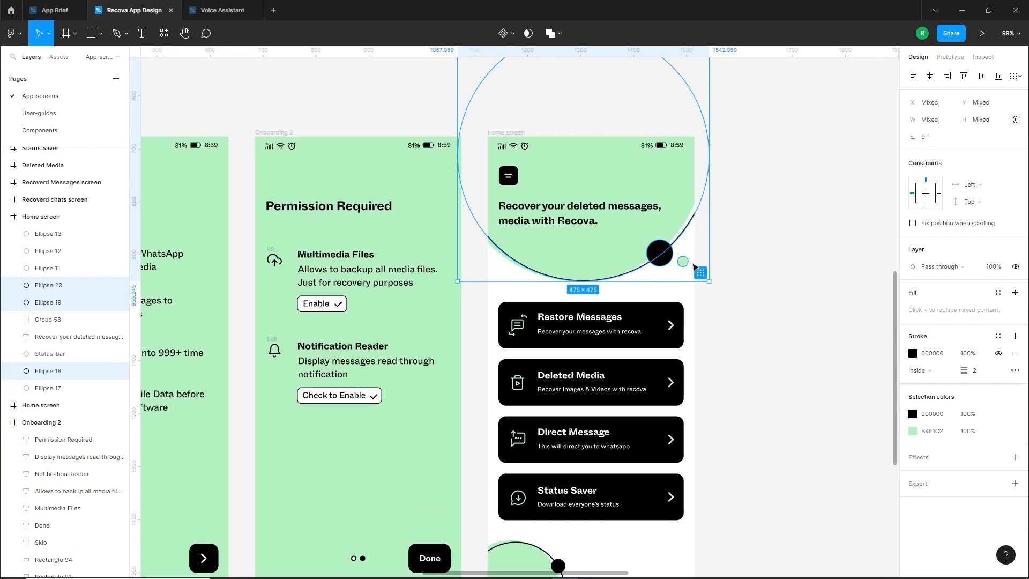
{"action": "key", "text": "Right"}
{"action": "key", "text": "Right"}
{"action": "left_click", "coordinate": [739, 318]}
Duplicate the Recover Chats wireframe and place the copy beside the styled Home screen
{"action": "scroll", "coordinate": [742, 324], "scroll_direction": "down", "scroll_amount": 3}
{"action": "left_click_drag", "start_coordinate": [759, 345], "coordinate": [590, 409]}
{"action": "scroll", "coordinate": [596, 399], "scroll_direction": "down", "scroll_amount": 1}
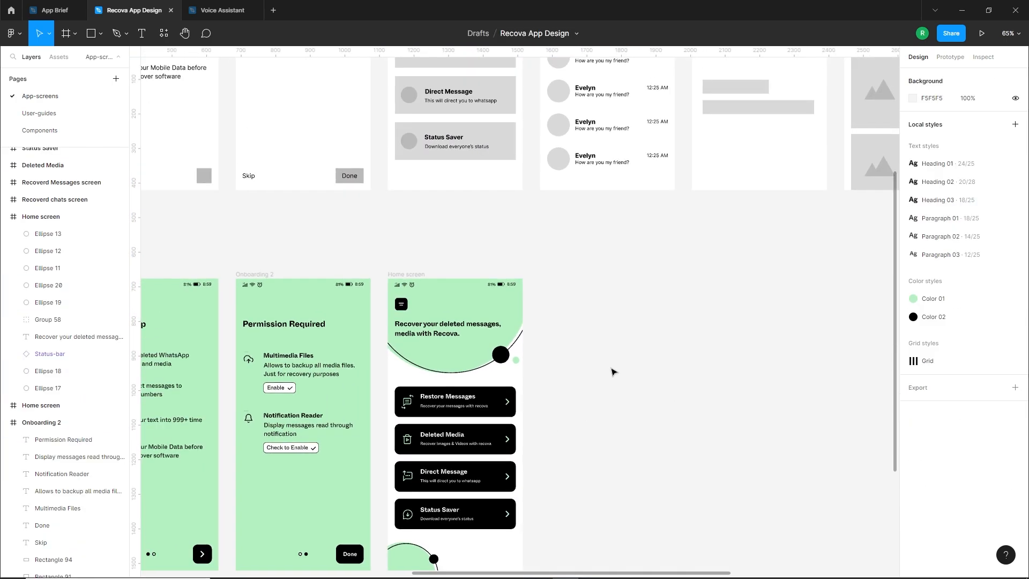
{"action": "scroll", "coordinate": [613, 372], "scroll_direction": "up", "scroll_amount": 5}
{"action": "scroll", "coordinate": [596, 174], "scroll_direction": "down", "scroll_amount": 3}
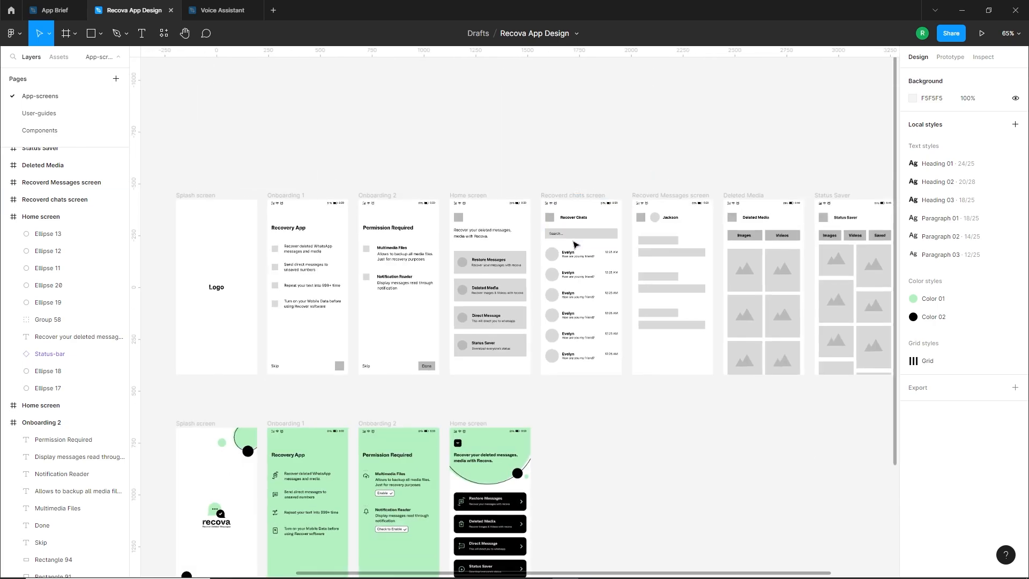
{"action": "scroll", "coordinate": [589, 173], "scroll_direction": "down", "scroll_amount": 1}
{"action": "left_click", "coordinate": [586, 172]}
{"action": "left_click_drag", "start_coordinate": [587, 172], "coordinate": [586, 406]}
{"action": "left_click", "coordinate": [658, 426]}
{"action": "scroll", "coordinate": [643, 420], "scroll_direction": "down", "scroll_amount": 3}
{"action": "scroll", "coordinate": [626, 413], "scroll_direction": "up", "scroll_amount": 6}
{"action": "left_click_drag", "start_coordinate": [640, 337], "coordinate": [703, 318]}
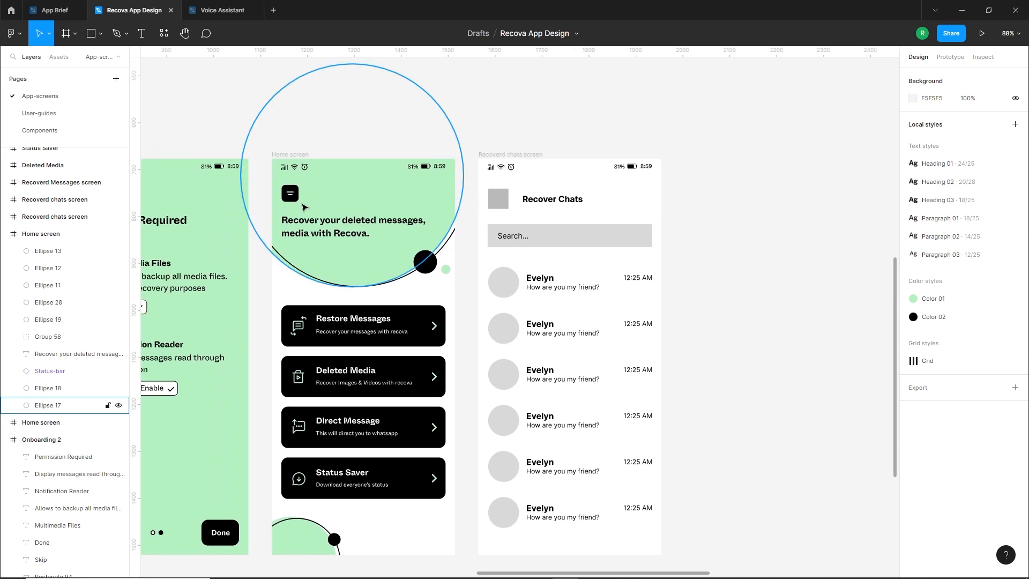
Replace the copied Recover Chats screen's grey square with a copy of the Home menu button and move the title beside it
{"action": "scroll", "coordinate": [304, 174], "scroll_direction": "up", "scroll_amount": 2}
{"action": "left_click_drag", "start_coordinate": [290, 206], "coordinate": [556, 224]}
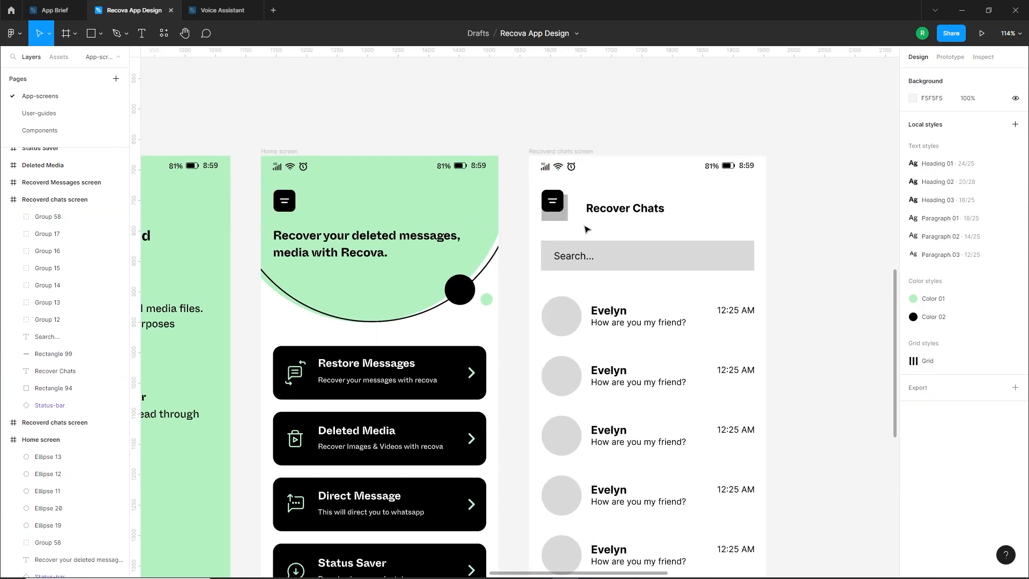
{"action": "left_click", "coordinate": [561, 219]}
{"action": "key", "text": "Delete"}
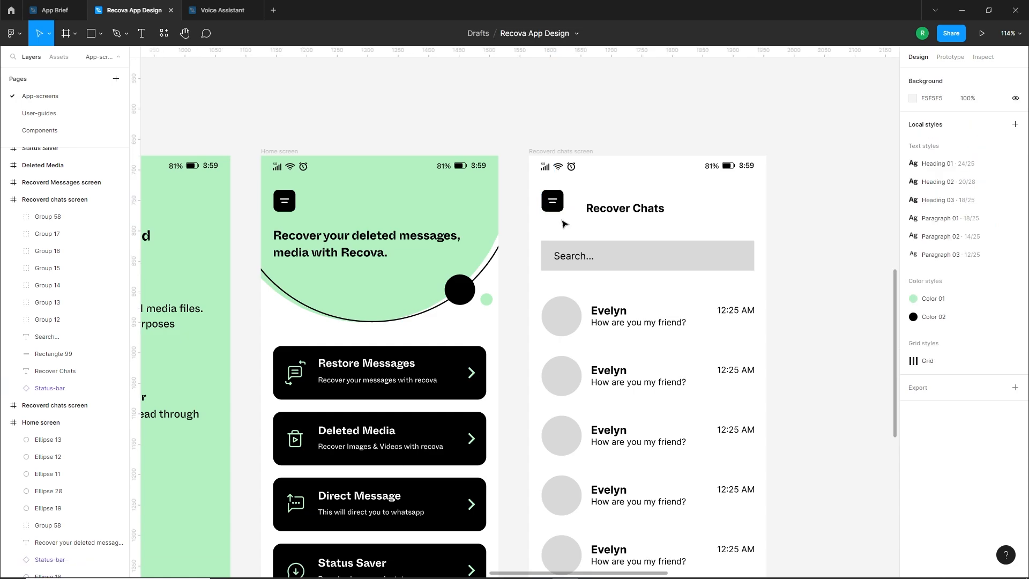
{"action": "left_click_drag", "start_coordinate": [613, 214], "coordinate": [601, 204]}
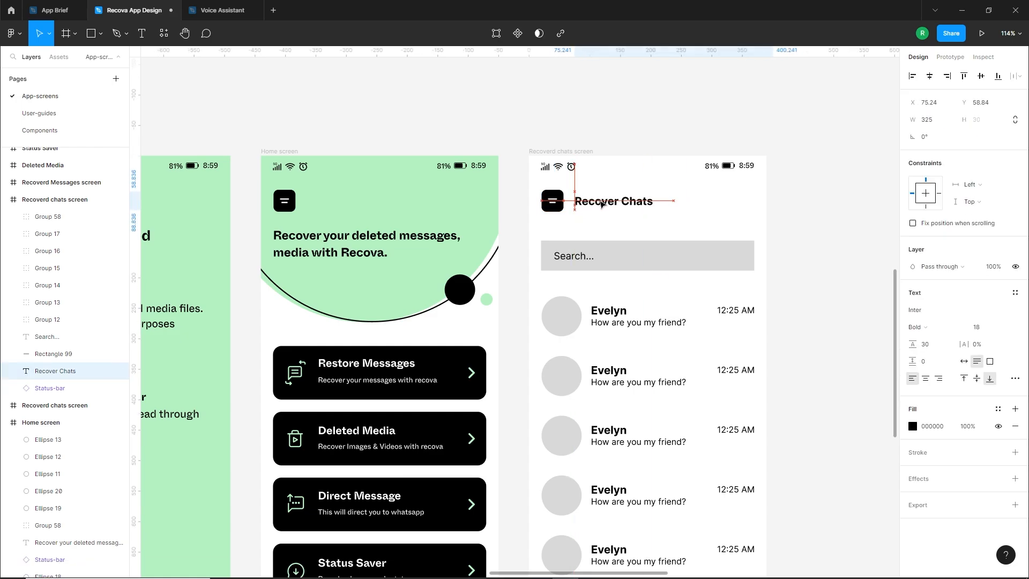
{"action": "key", "text": "Escape"}
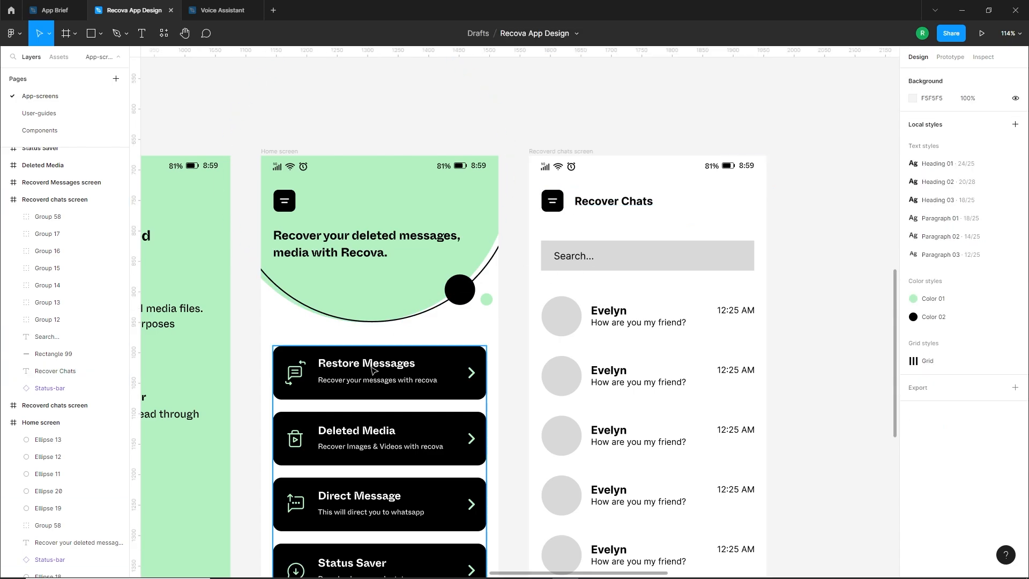
Ungroup the menu button on the Recover Chats screen and delete its white lines, keeping only the black square
{"action": "scroll", "coordinate": [555, 179], "scroll_direction": "up", "scroll_amount": 5}
{"action": "right_click", "coordinate": [537, 233]}
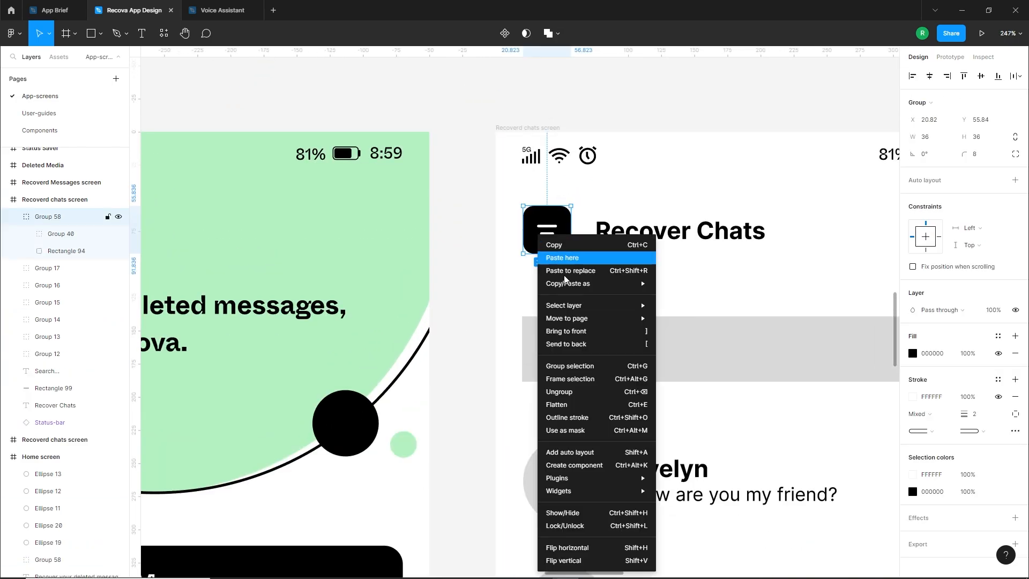
{"action": "left_click", "coordinate": [568, 392]}
{"action": "left_click", "coordinate": [581, 271]}
{"action": "left_click", "coordinate": [547, 230]}
{"action": "key", "text": "Delete"}
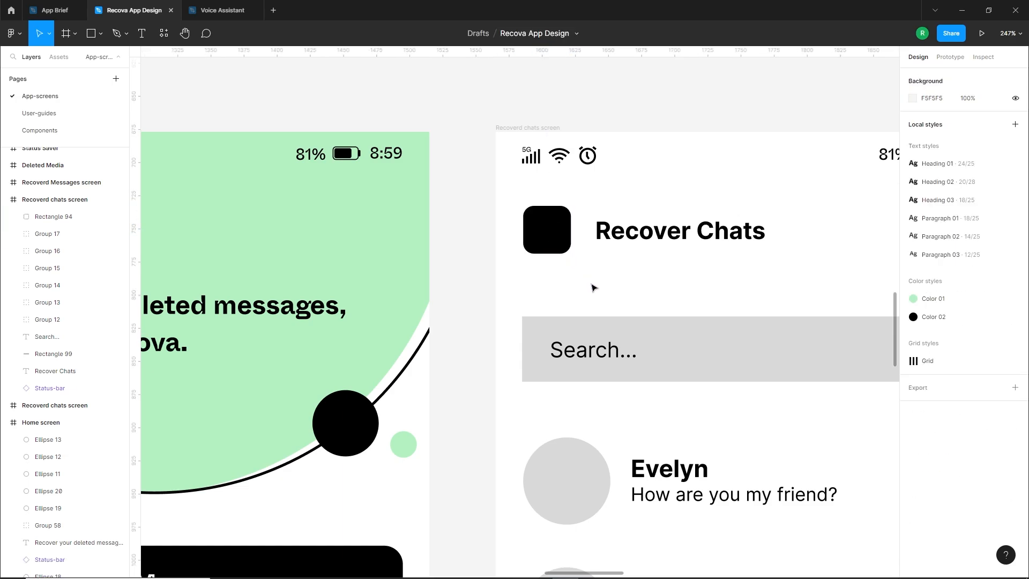
Place a white chevron pointing left at the centre of the black square on the Recover Chats screen
{"action": "scroll", "coordinate": [593, 287], "scroll_direction": "down", "scroll_amount": 5}
{"action": "scroll", "coordinate": [524, 381], "scroll_direction": "down", "scroll_amount": 5}
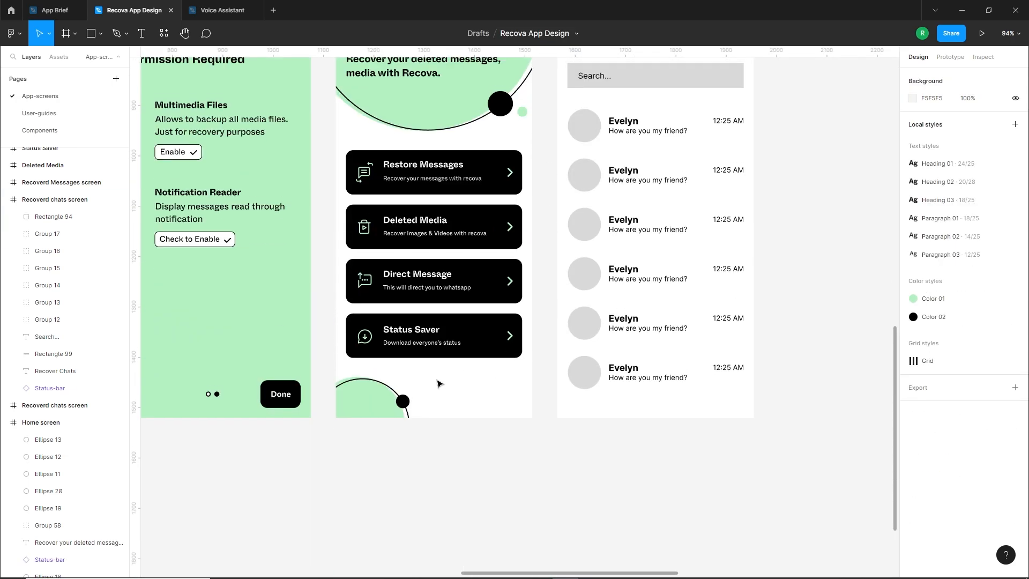
{"action": "scroll", "coordinate": [425, 375], "scroll_direction": "down", "scroll_amount": 3}
{"action": "left_click_drag", "start_coordinate": [259, 418], "coordinate": [537, 228]}
{"action": "scroll", "coordinate": [543, 233], "scroll_direction": "up", "scroll_amount": 10}
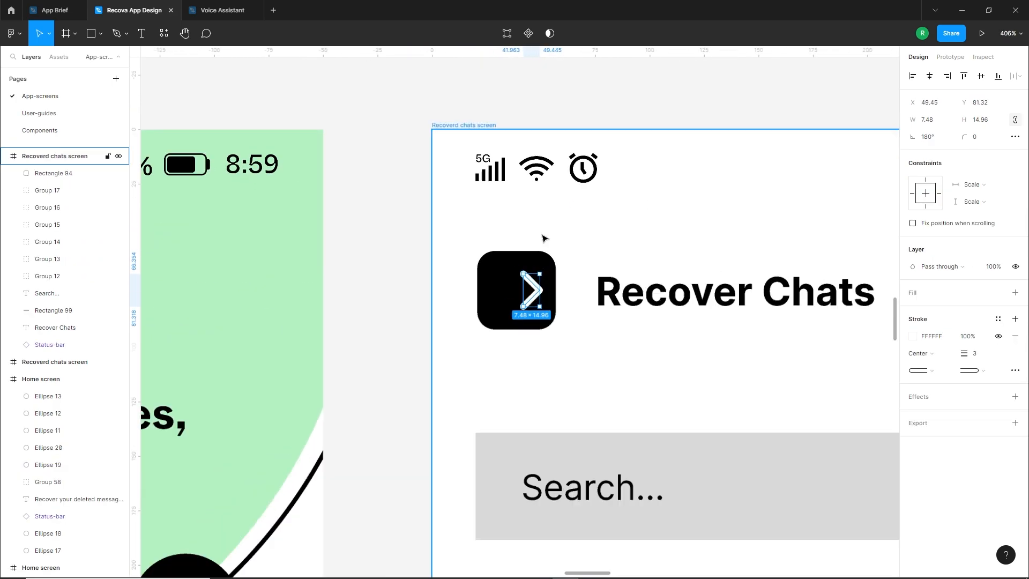
{"action": "left_click_drag", "start_coordinate": [539, 281], "coordinate": [509, 346]}
{"action": "scroll", "coordinate": [525, 328], "scroll_direction": "up", "scroll_amount": 3}
{"action": "left_click", "coordinate": [493, 444]}
{"action": "scroll", "coordinate": [498, 401], "scroll_direction": "down", "scroll_amount": 5}
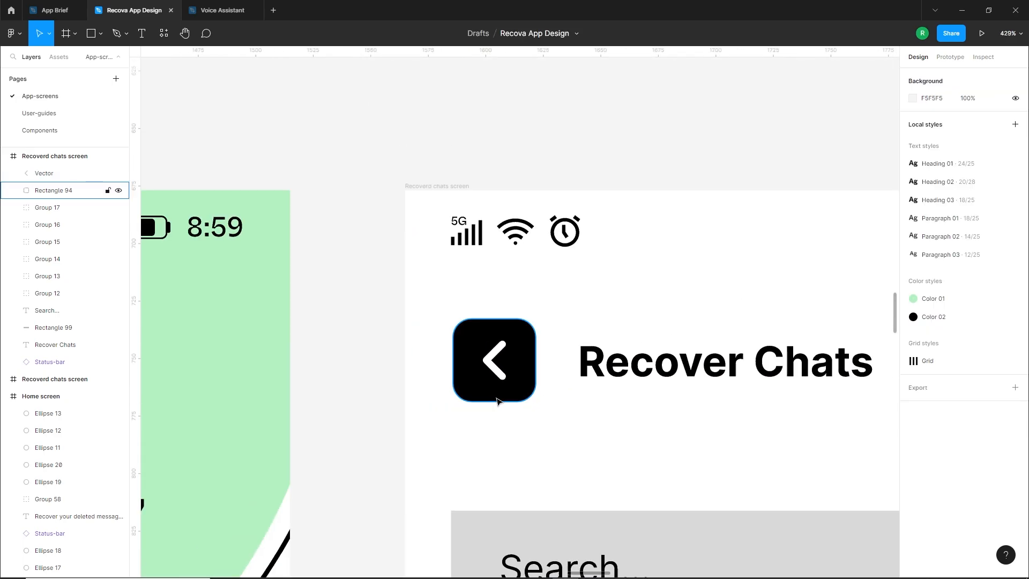
Shrink the white chevron slightly within the black square, keeping it centred
{"action": "left_click_drag", "start_coordinate": [525, 406], "coordinate": [697, 356]}
{"action": "scroll", "coordinate": [681, 330], "scroll_direction": "up", "scroll_amount": 3}
{"action": "scroll", "coordinate": [648, 337], "scroll_direction": "up", "scroll_amount": 5}
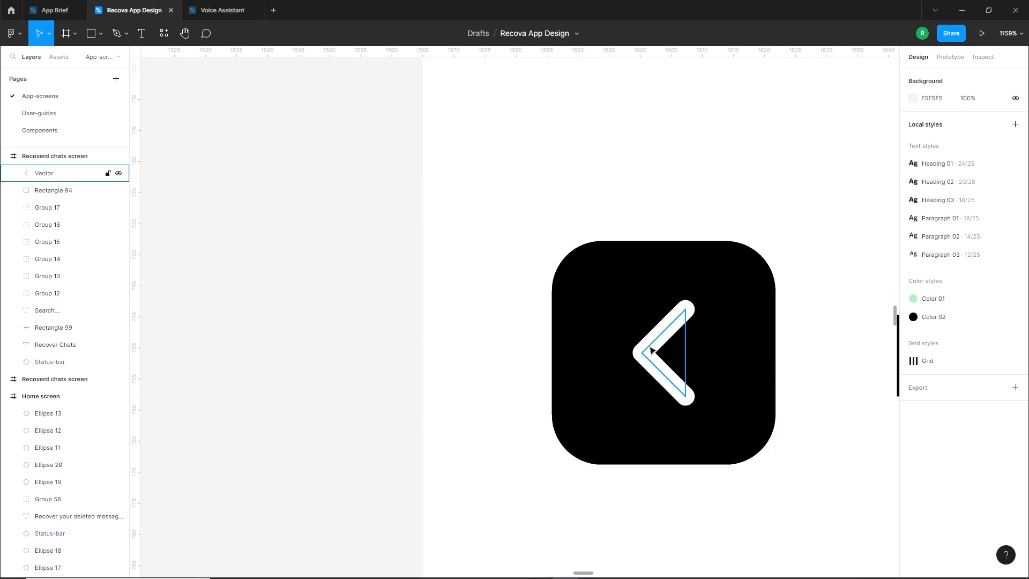
{"action": "left_click", "coordinate": [649, 344]}
{"action": "left_click_drag", "start_coordinate": [688, 399], "coordinate": [679, 386]}
{"action": "left_click", "coordinate": [534, 436]}
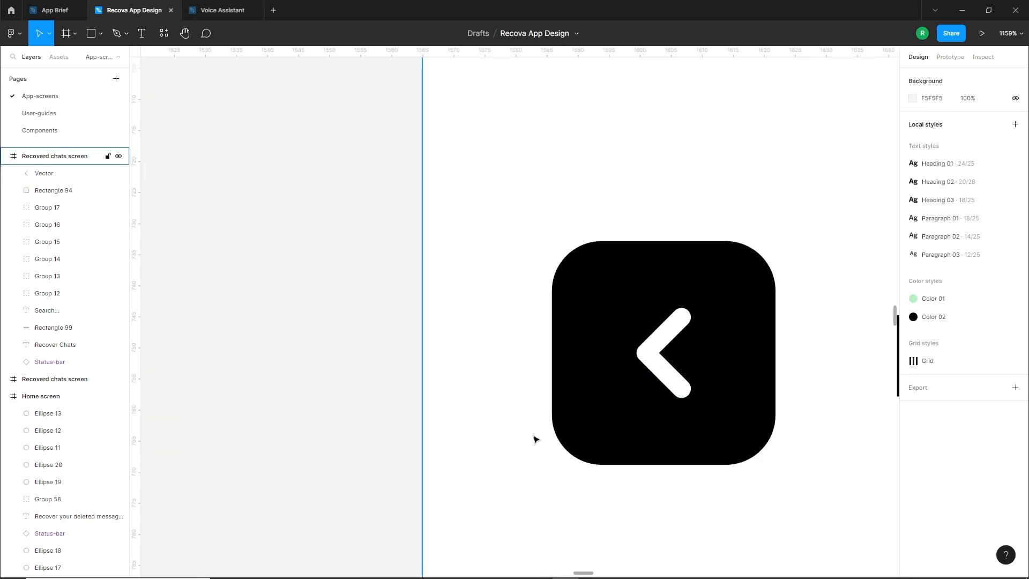
Apply the Heading 02 text style to the Recover Chats title and lower it to align with the back button
{"action": "scroll", "coordinate": [534, 440], "scroll_direction": "down", "scroll_amount": 10}
{"action": "scroll", "coordinate": [646, 335], "scroll_direction": "down", "scroll_amount": 3}
{"action": "scroll", "coordinate": [646, 334], "scroll_direction": "down", "scroll_amount": 1}
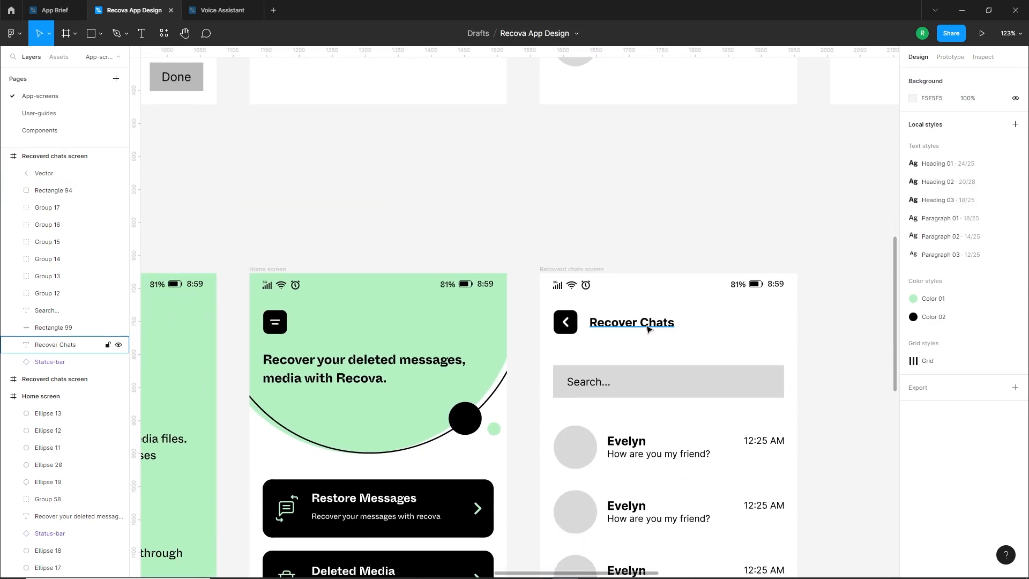
{"action": "left_click", "coordinate": [646, 324]}
{"action": "left_click", "coordinate": [1015, 293]}
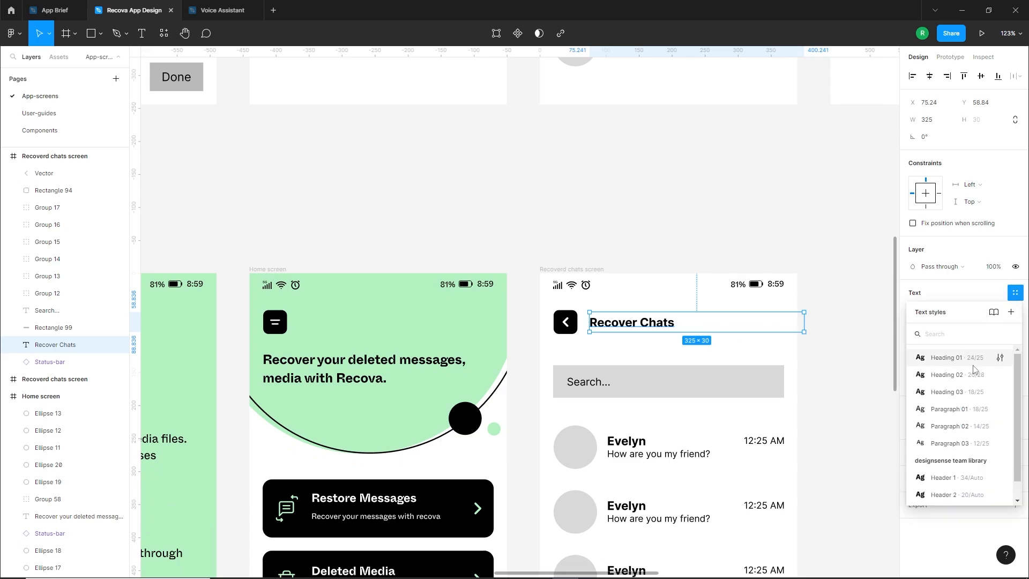
{"action": "left_click", "coordinate": [959, 375]}
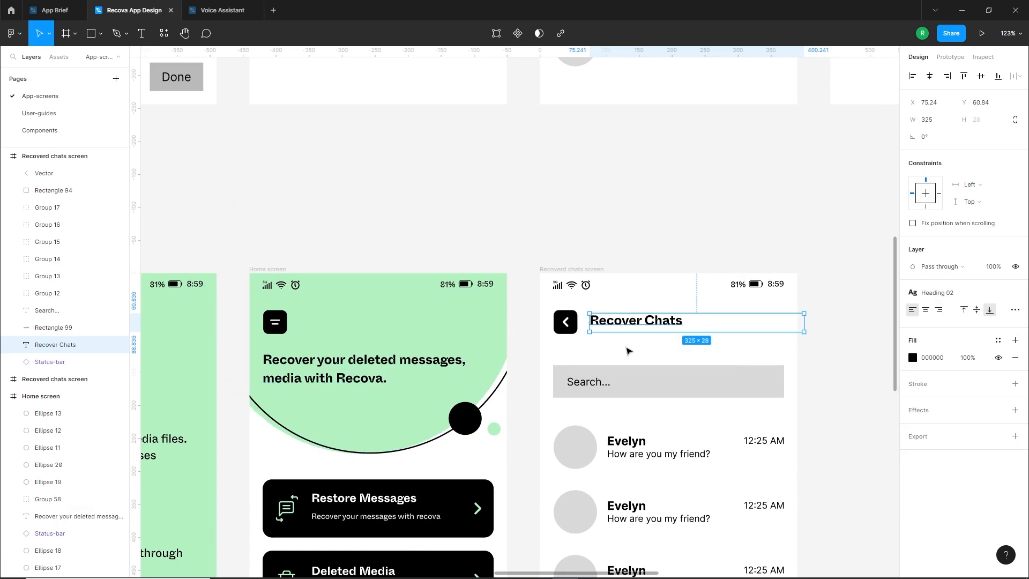
{"action": "scroll", "coordinate": [624, 327], "scroll_direction": "up", "scroll_amount": 5}
{"action": "left_click_drag", "start_coordinate": [608, 316], "coordinate": [608, 323]}
{"action": "left_click", "coordinate": [561, 369]}
{"action": "scroll", "coordinate": [561, 366], "scroll_direction": "down", "scroll_amount": 4}
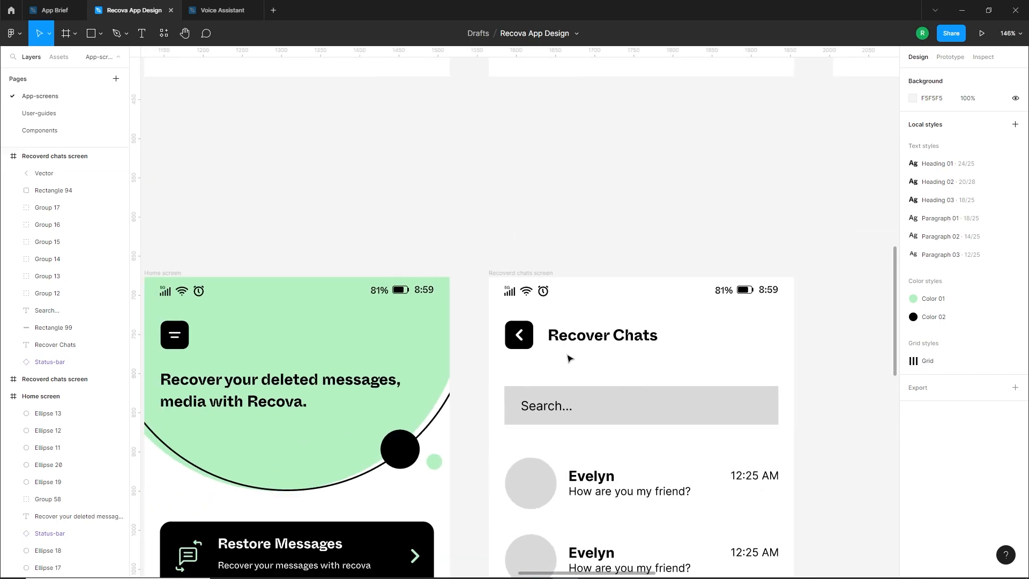
Show the layout grids and set the Recover Chats search box's height to 50
{"action": "scroll", "coordinate": [569, 358], "scroll_direction": "down", "scroll_amount": 3}
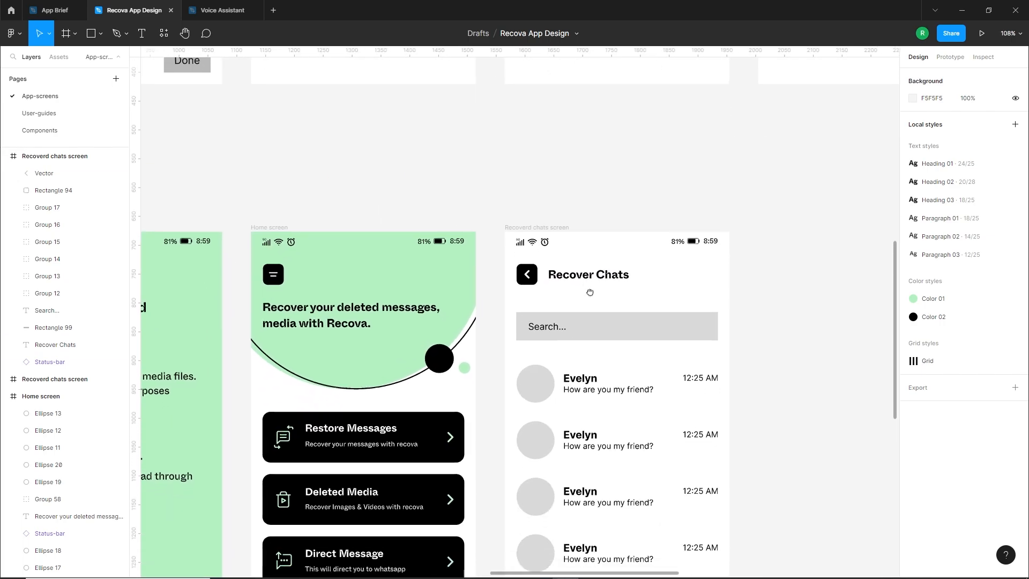
{"action": "left_click", "coordinate": [615, 343]}
{"action": "left_click", "coordinate": [983, 223]}
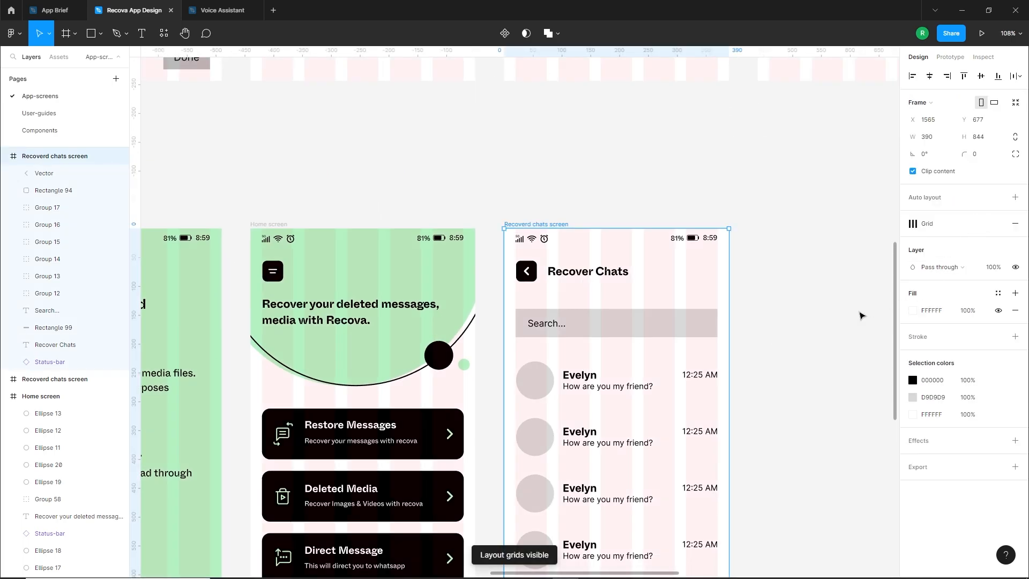
{"action": "key", "text": "Escape"}
{"action": "scroll", "coordinate": [632, 329], "scroll_direction": "up", "scroll_amount": 5}
{"action": "left_click", "coordinate": [641, 328]}
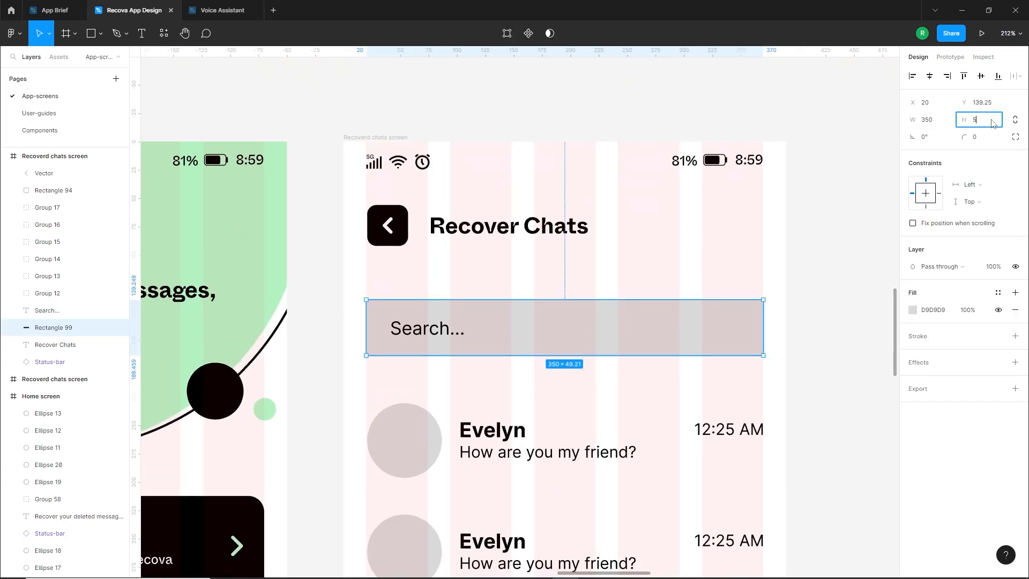
{"action": "left_click", "coordinate": [505, 377]}
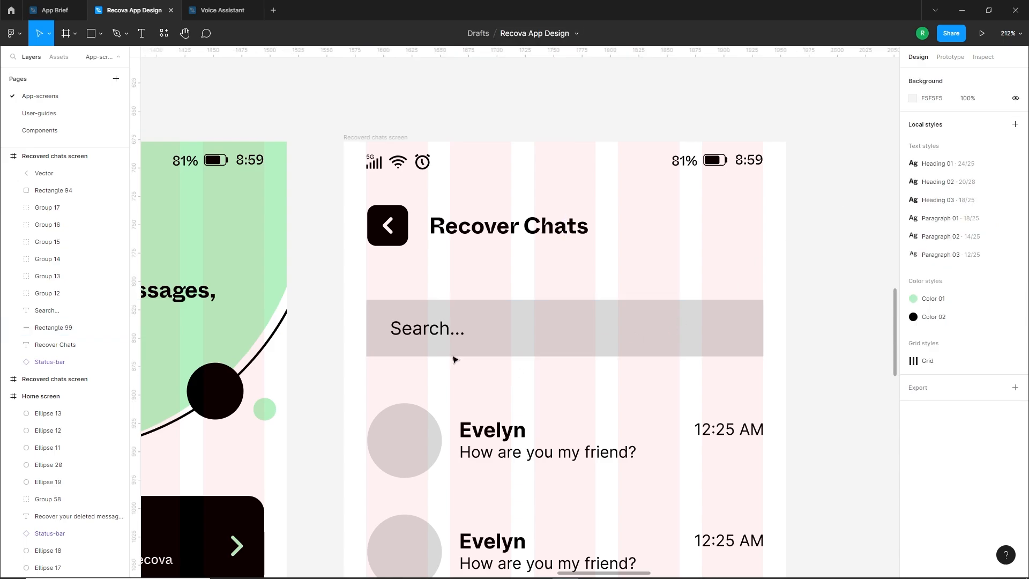
Give the search box a corner radius of 14 and replace its grey fill with a black inside stroke of 2
{"action": "left_click", "coordinate": [421, 330]}
{"action": "left_click", "coordinate": [583, 306]}
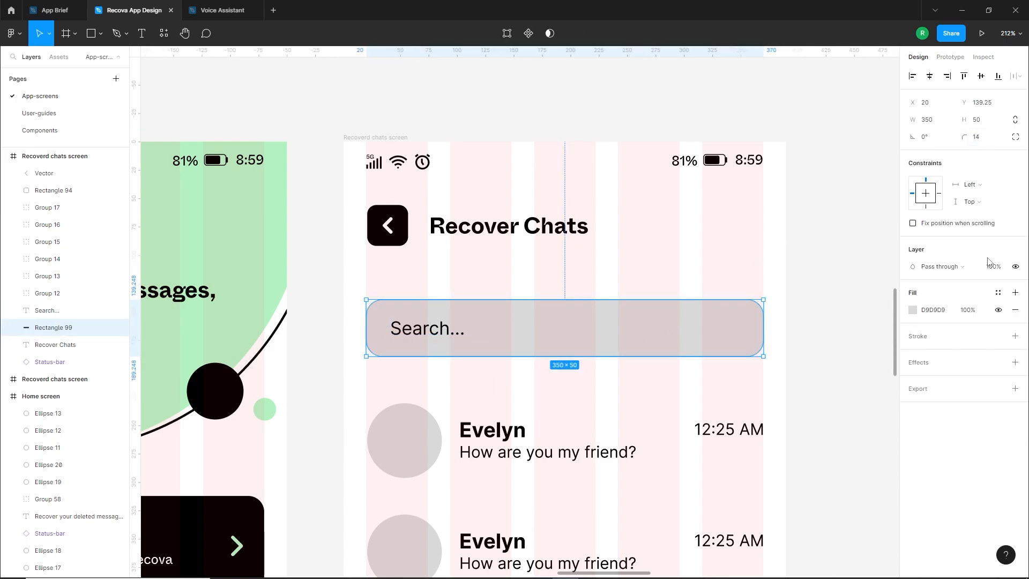
{"action": "left_click", "coordinate": [1015, 336]}
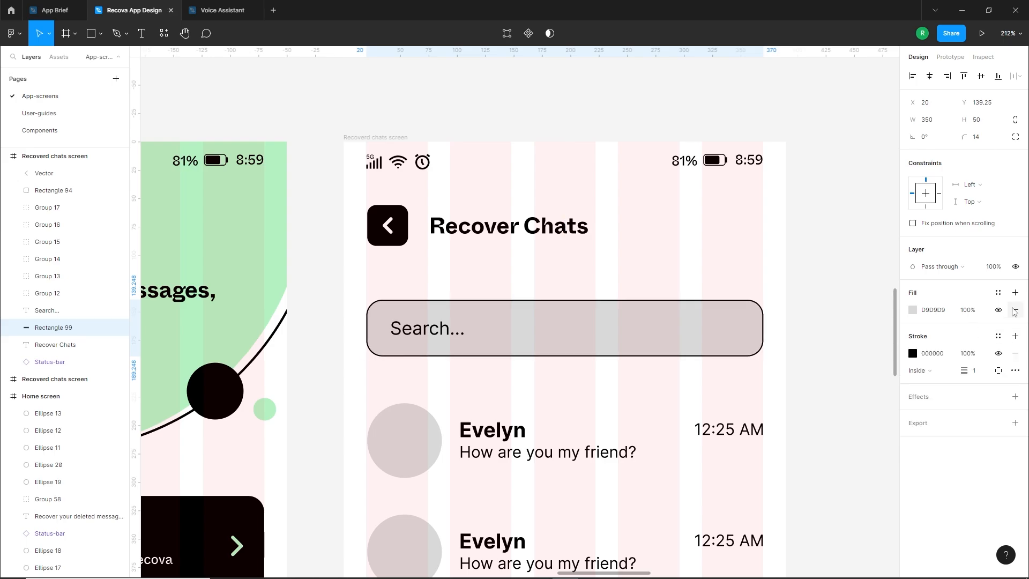
{"action": "left_click", "coordinate": [1015, 310]}
{"action": "type", "text": "2"}
{"action": "key", "text": "Return"}
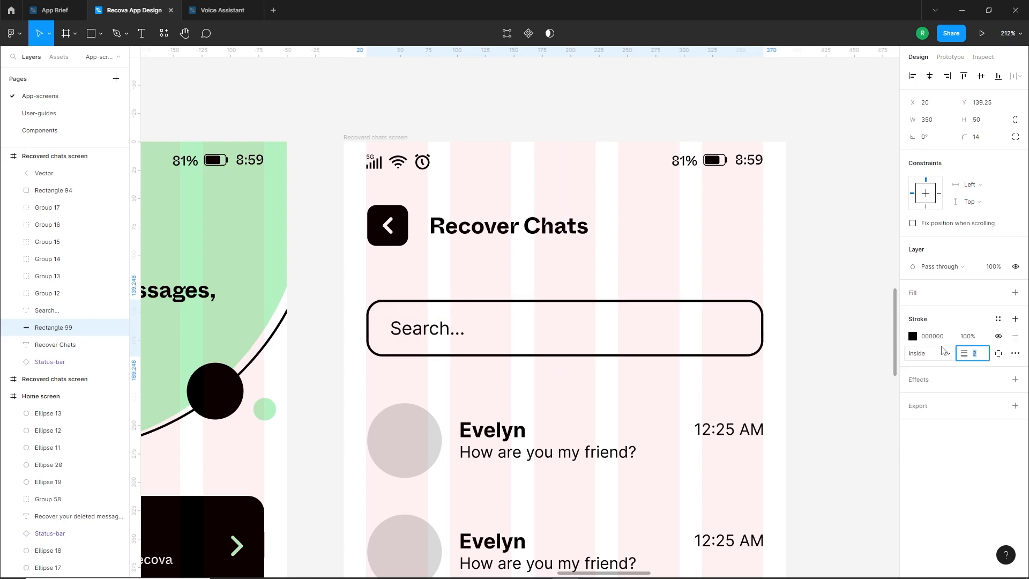
{"action": "left_click", "coordinate": [450, 375]}
Move the search box and its text up together until the spacing above and below is 50
{"action": "left_click_drag", "start_coordinate": [430, 354], "coordinate": [420, 331]}
{"action": "left_click_drag", "start_coordinate": [423, 332], "coordinate": [423, 322]}
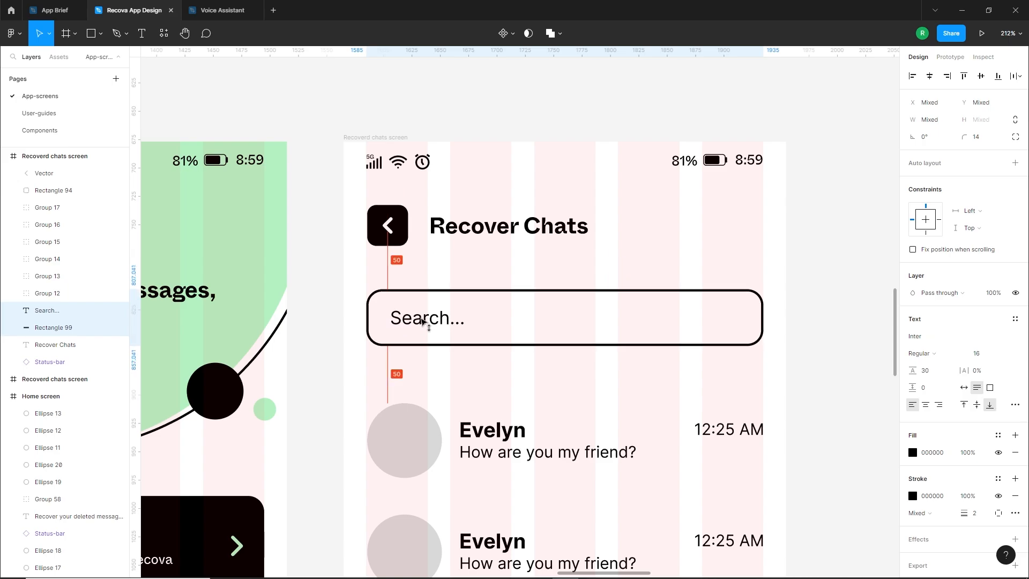
{"action": "left_click", "coordinate": [432, 338]}
Apply the Paragraph 02 text style to the "Search..." text
{"action": "left_click", "coordinate": [428, 318]}
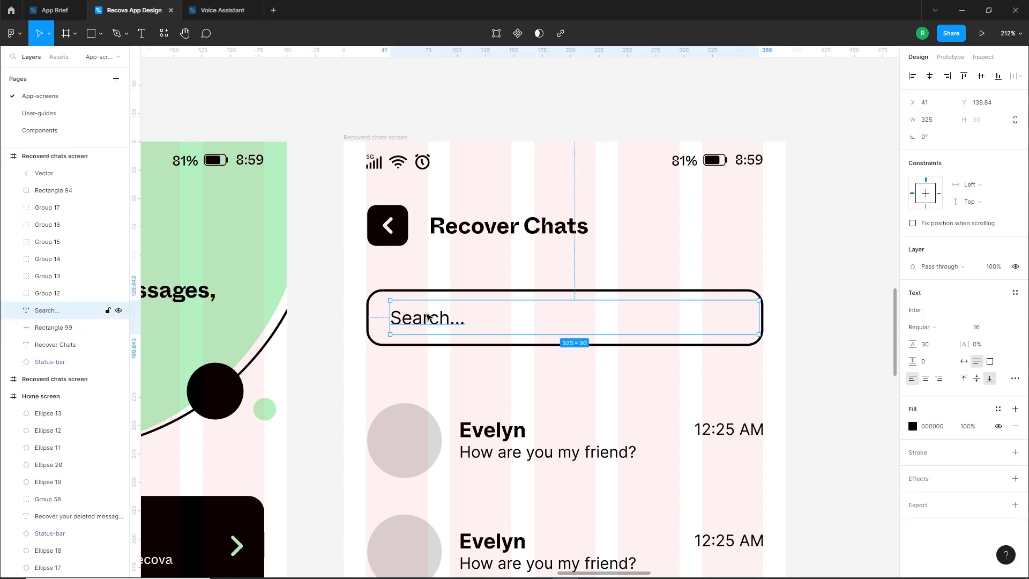
{"action": "left_click", "coordinate": [1015, 293]}
{"action": "left_click", "coordinate": [959, 426]}
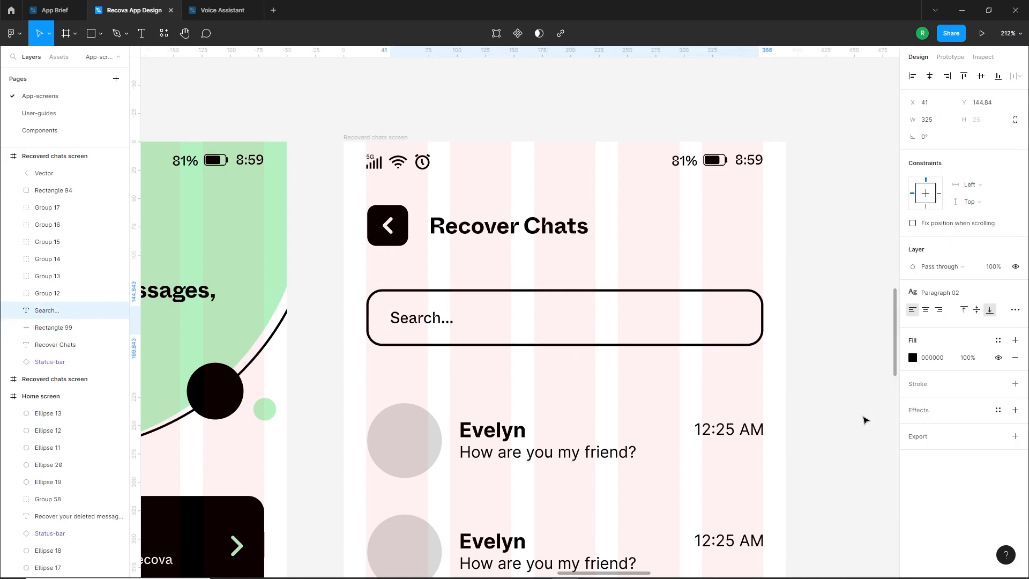
{"action": "left_click", "coordinate": [443, 368]}
Align the "Search..." text vertically to the middle, narrow its text box and shift it right inside the search box
{"action": "left_click", "coordinate": [48, 310]}
{"action": "left_click_drag", "start_coordinate": [614, 333], "coordinate": [613, 329]}
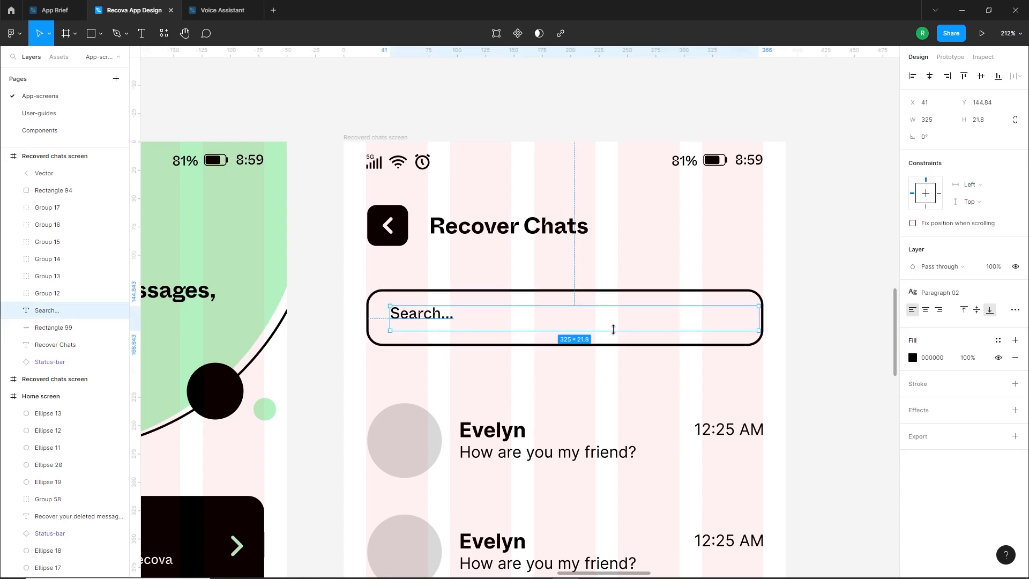
{"action": "key", "text": "ctrl+z"}
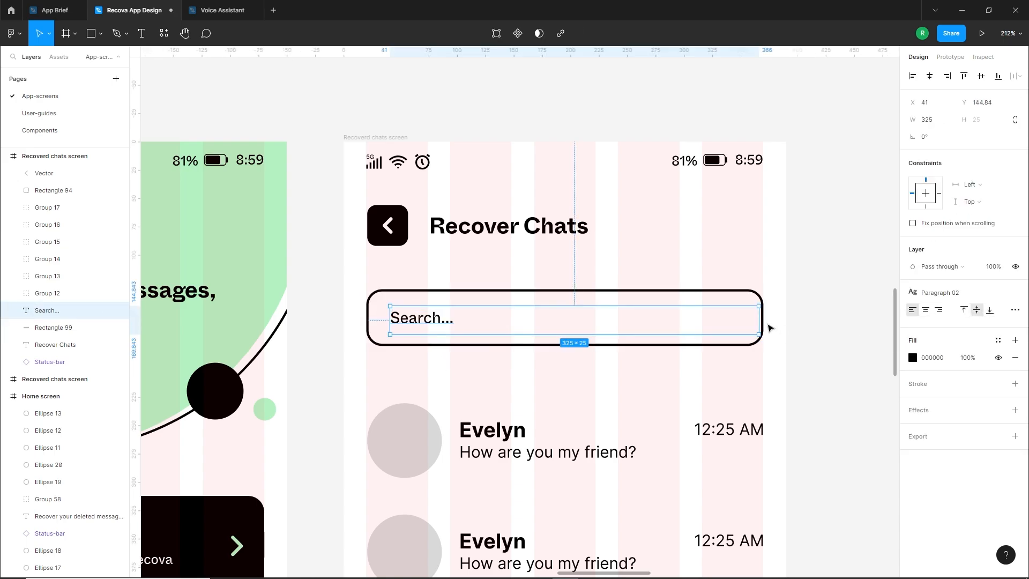
{"action": "left_click_drag", "start_coordinate": [759, 322], "coordinate": [453, 331]}
{"action": "left_click", "coordinate": [440, 375]}
Find the search icon with the Feather Icons plugin using "sear" and insert it on the canvas
{"action": "right_click", "coordinate": [559, 396]}
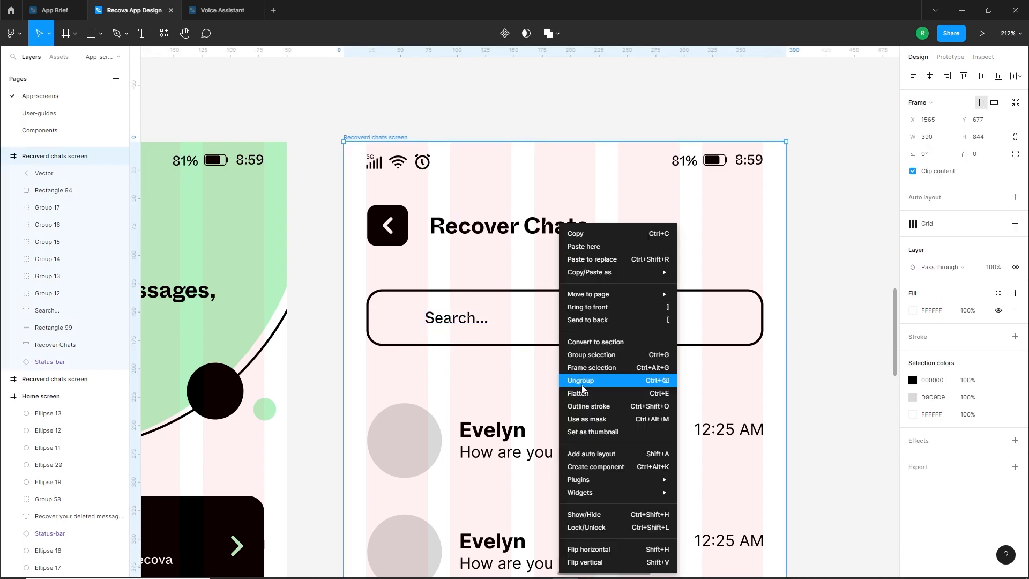
{"action": "mouse_move", "coordinate": [616, 479]}
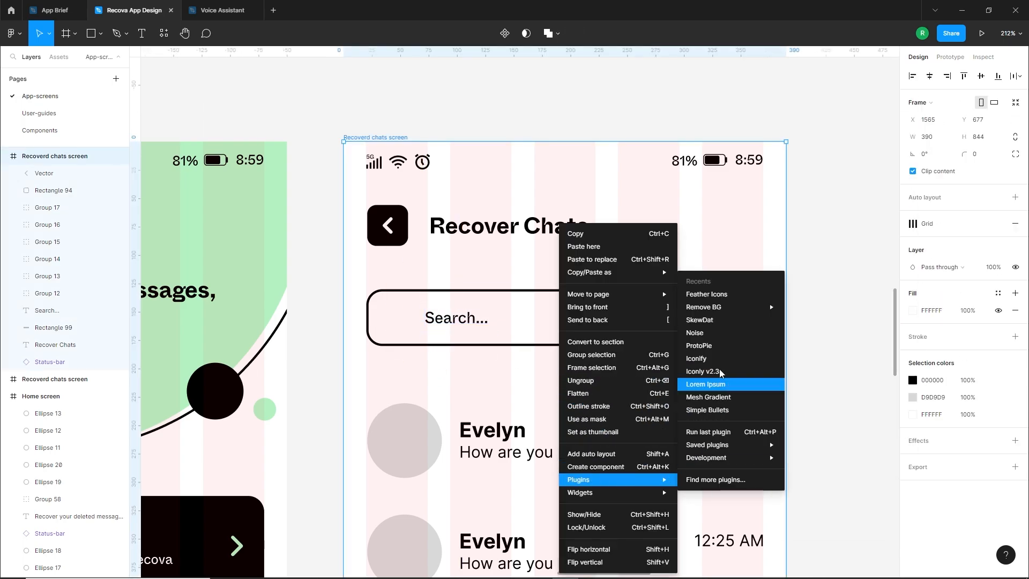
{"action": "left_click", "coordinate": [718, 294]}
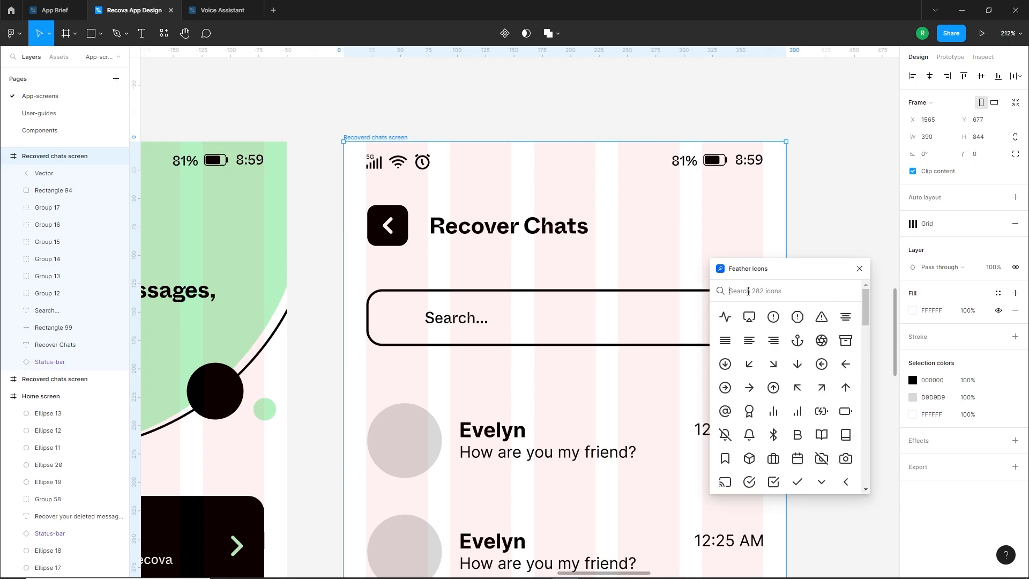
{"action": "type", "text": "sear"}
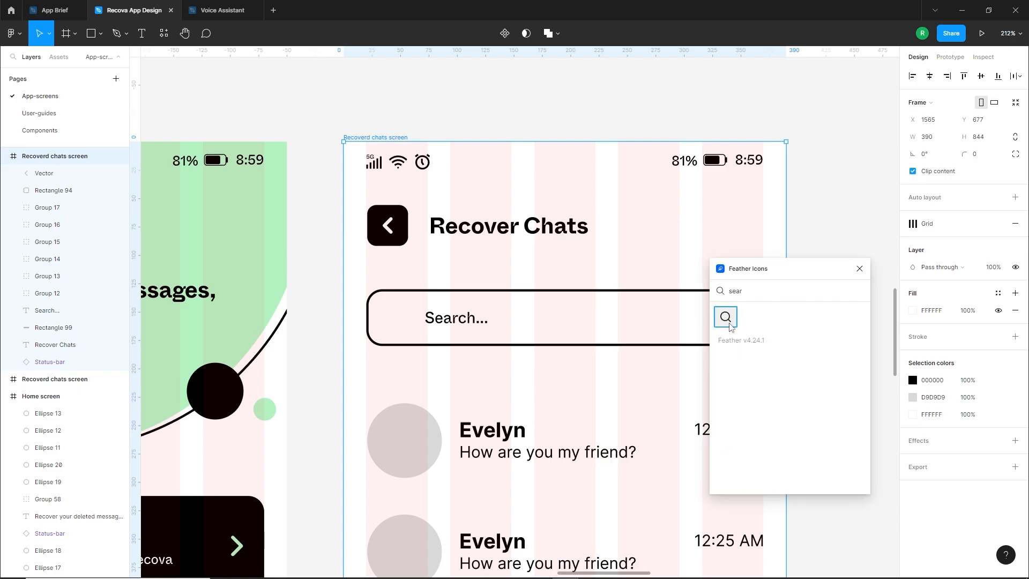
{"action": "left_click", "coordinate": [727, 319]}
Place the search icon at 21 × 21 before the "Search..." text, nudge the text closer to it and close the plugin
{"action": "left_click_drag", "start_coordinate": [523, 309], "coordinate": [417, 320]}
{"action": "scroll", "coordinate": [397, 304], "scroll_direction": "up", "scroll_amount": 5}
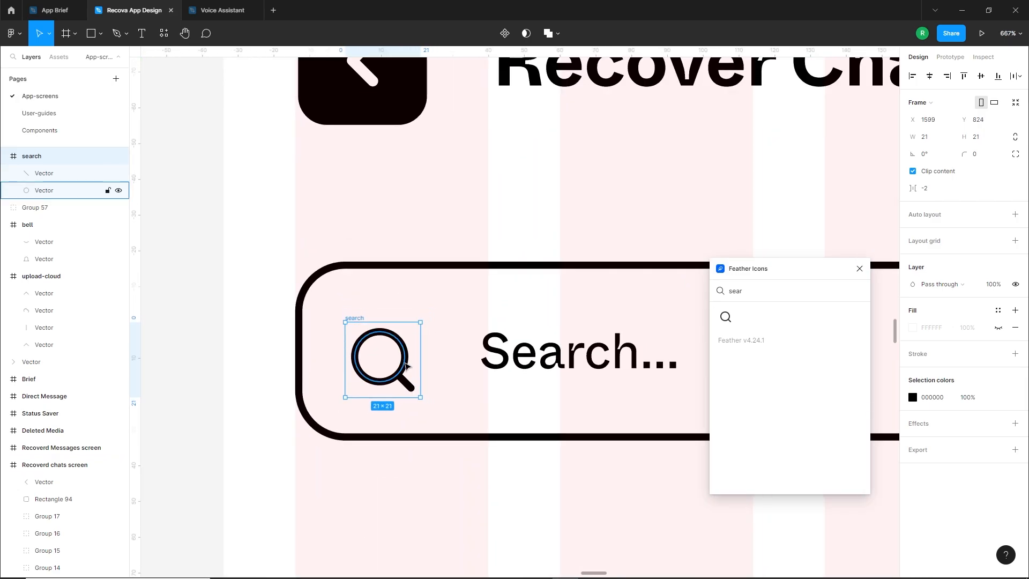
{"action": "left_click_drag", "start_coordinate": [360, 321], "coordinate": [360, 318]}
{"action": "scroll", "coordinate": [379, 354], "scroll_direction": "down", "scroll_amount": 5}
{"action": "left_click", "coordinate": [422, 377]}
{"action": "left_click_drag", "start_coordinate": [429, 356], "coordinate": [422, 358]}
{"action": "left_click", "coordinate": [402, 420]}
{"action": "scroll", "coordinate": [402, 420], "scroll_direction": "down", "scroll_amount": 3}
{"action": "scroll", "coordinate": [517, 375], "scroll_direction": "down", "scroll_amount": 1}
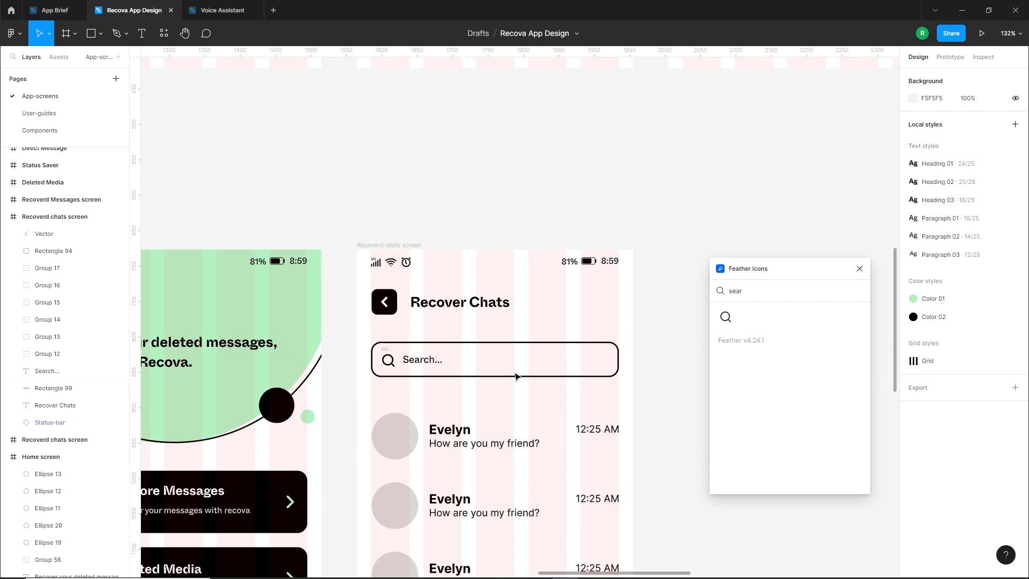
{"action": "left_click", "coordinate": [859, 269]}
Duplicate the last chat row and place the copy just below it near the screen's lower edge
{"action": "scroll", "coordinate": [452, 363], "scroll_direction": "up", "scroll_amount": 3}
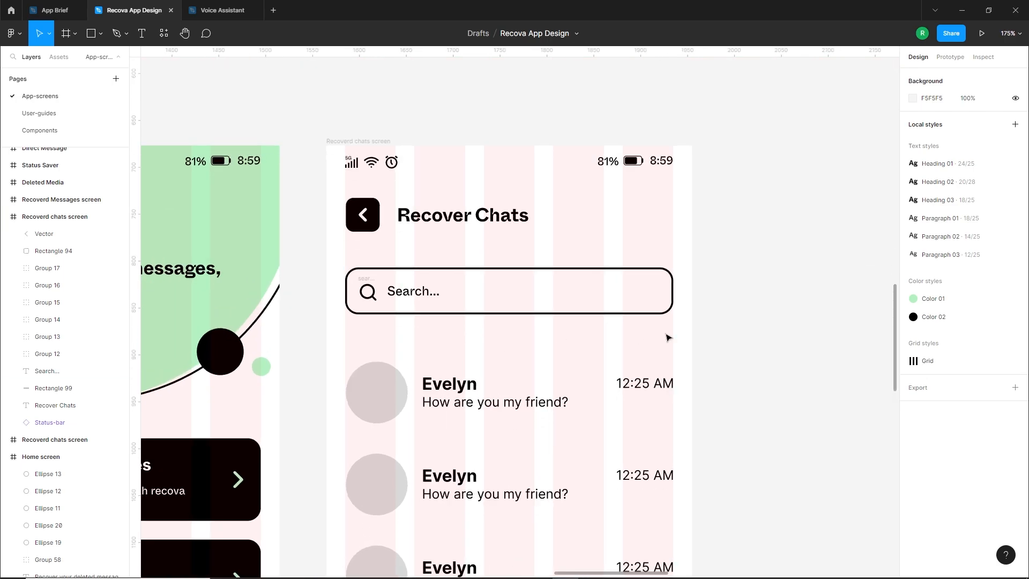
{"action": "scroll", "coordinate": [536, 375], "scroll_direction": "down", "scroll_amount": 1}
{"action": "scroll", "coordinate": [485, 397], "scroll_direction": "down", "scroll_amount": 3}
{"action": "mouse_move", "coordinate": [505, 367]}
{"action": "left_mouse_down"}
{"action": "mouse_move", "coordinate": [513, 216]}
{"action": "mouse_move", "coordinate": [513, 349]}
{"action": "left_mouse_up"}
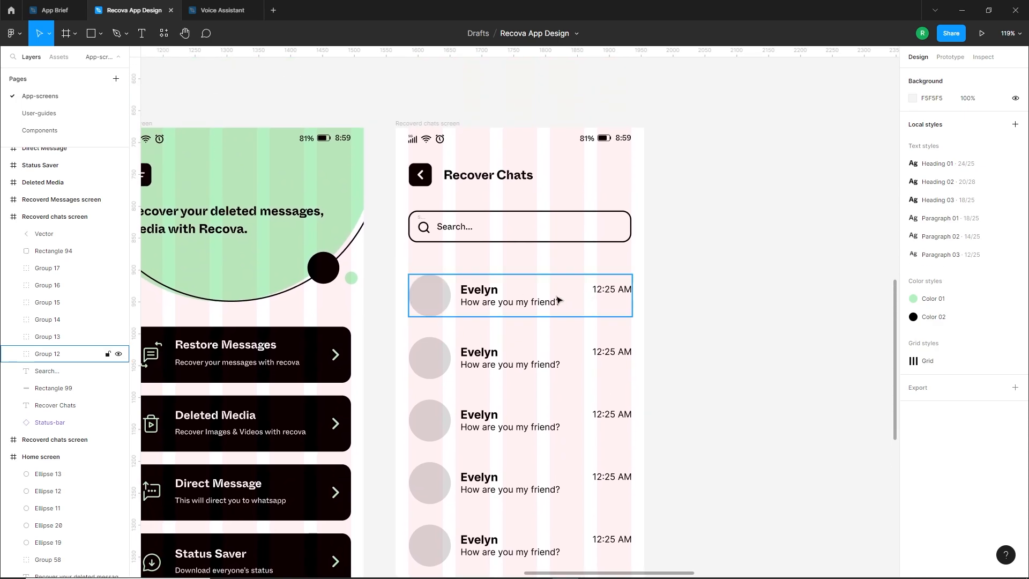
{"action": "scroll", "coordinate": [488, 296], "scroll_direction": "down", "scroll_amount": 2}
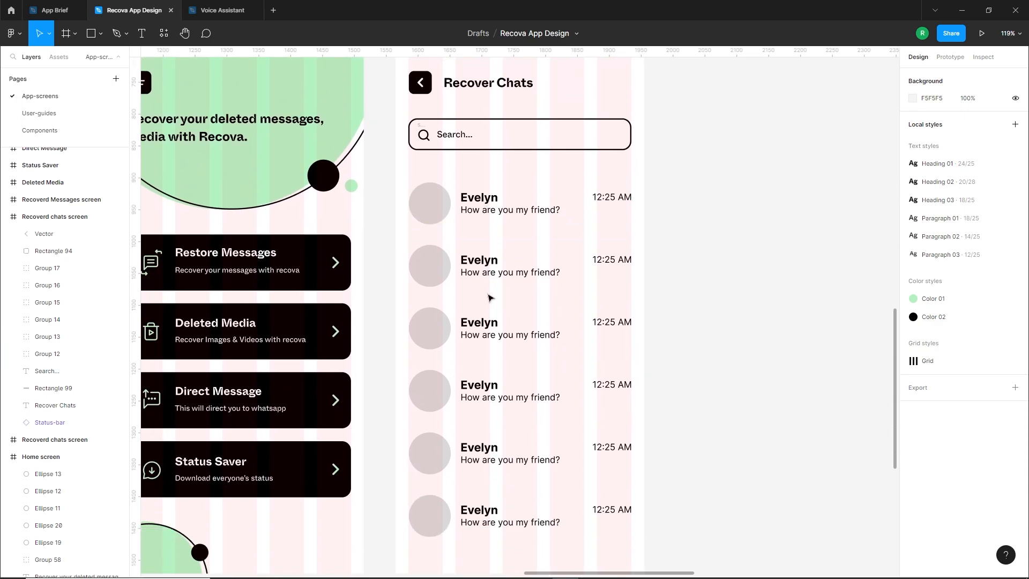
{"action": "scroll", "coordinate": [480, 501], "scroll_direction": "down", "scroll_amount": 1}
{"action": "left_click_drag", "start_coordinate": [611, 532], "coordinate": [403, 468]}
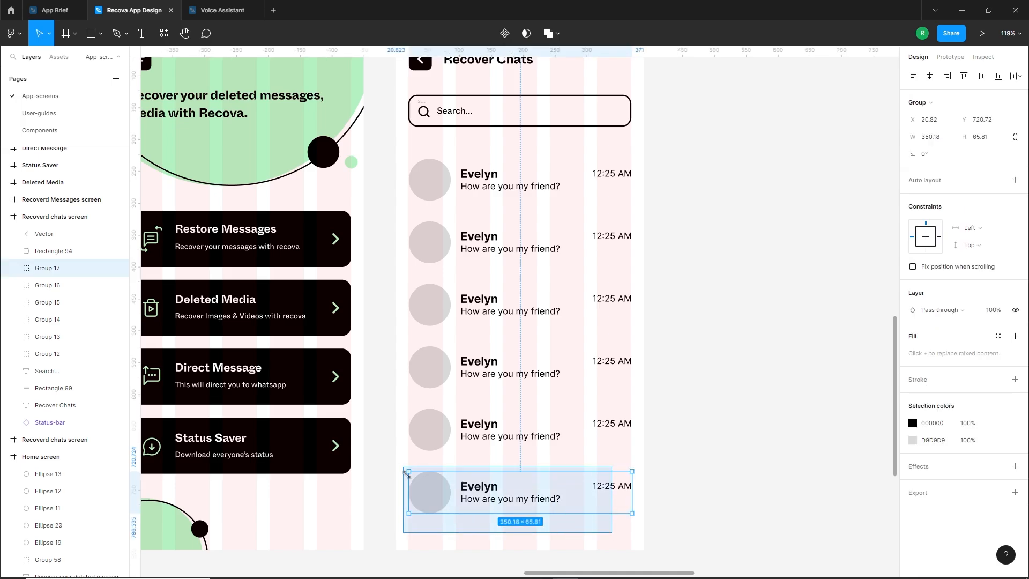
{"action": "left_click_drag", "start_coordinate": [438, 499], "coordinate": [431, 531]}
Select all seven chat rows and distribute their vertical spacing evenly
{"action": "left_click", "coordinate": [431, 490], "text": "shift"}
{"action": "left_click", "coordinate": [432, 428], "text": "shift"}
{"action": "left_click", "coordinate": [433, 367], "text": "shift"}
{"action": "left_click", "coordinate": [437, 304], "text": "shift"}
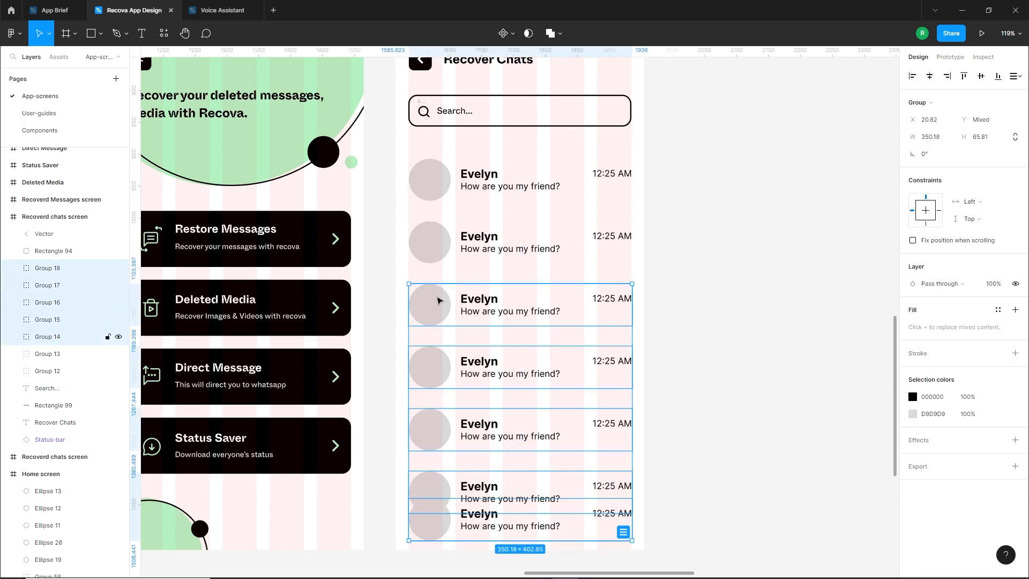
{"action": "left_click", "coordinate": [437, 241], "text": "shift"}
{"action": "left_click", "coordinate": [436, 184], "text": "shift"}
{"action": "left_click", "coordinate": [1019, 76]}
{"action": "left_click", "coordinate": [899, 111]}
{"action": "left_click", "coordinate": [691, 209]}
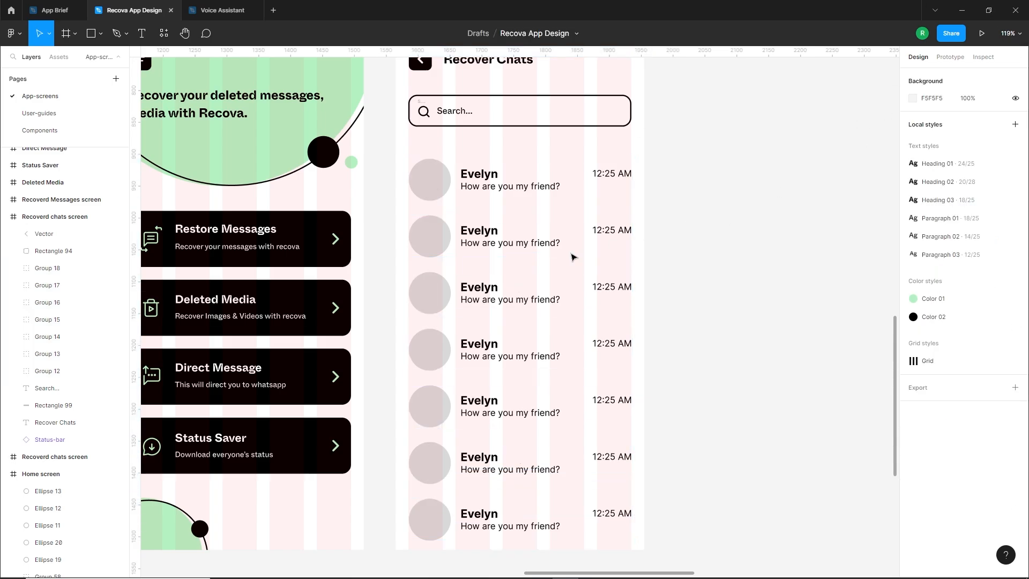
Resize the first chat row's grey avatar circle to 60 × 60
{"action": "scroll", "coordinate": [504, 284], "scroll_direction": "up", "scroll_amount": 5}
{"action": "left_click", "coordinate": [432, 176], "text": "ctrl"}
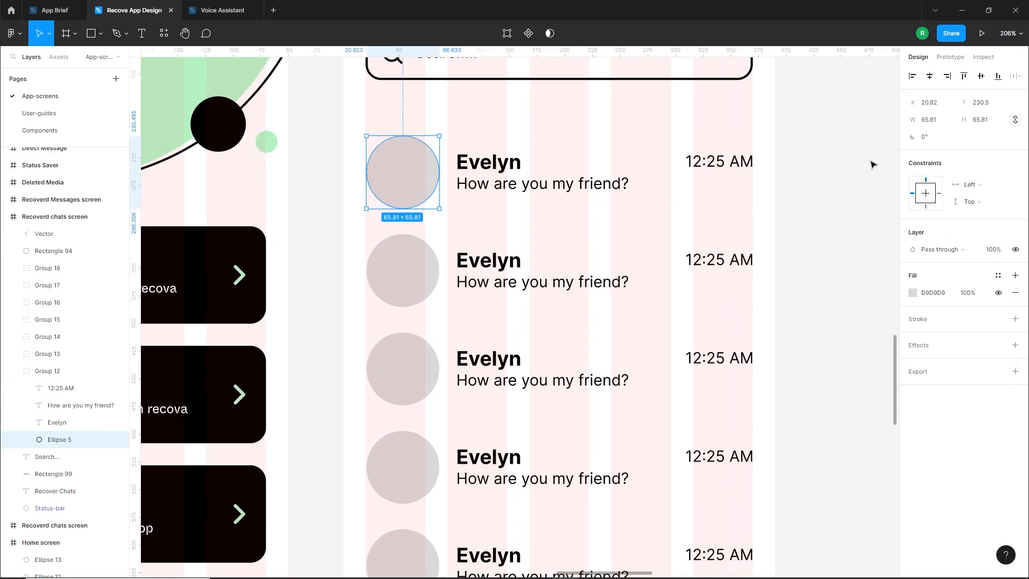
{"action": "left_click", "coordinate": [948, 122]}
{"action": "type", "text": "60"}
{"action": "key", "text": "Return"}
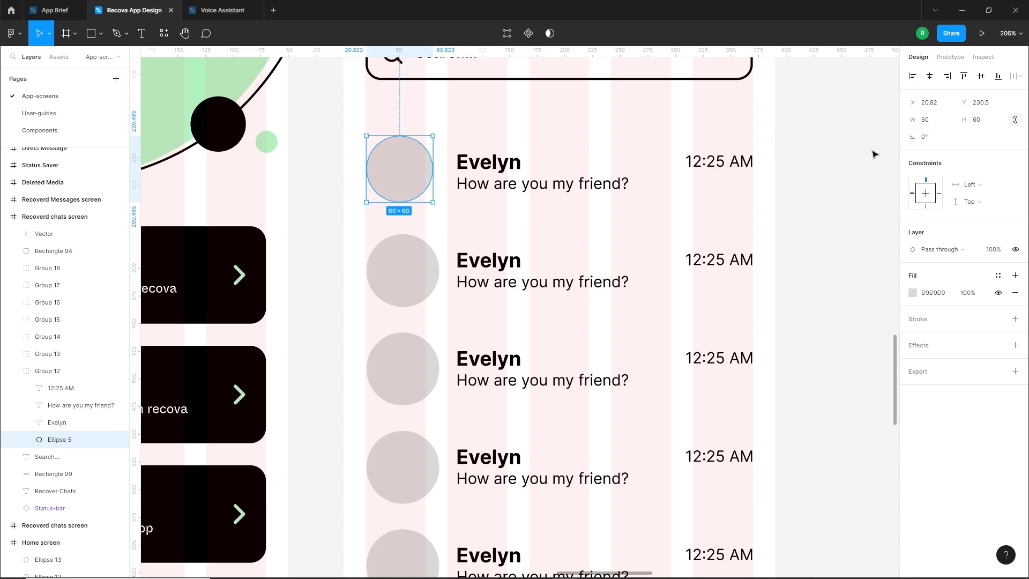
Delete the six chat rows below the first one and shift the remaining row's avatar circle slightly down
{"action": "key", "text": "Escape"}
{"action": "key", "text": "Escape"}
{"action": "scroll", "coordinate": [435, 222], "scroll_direction": "down", "scroll_amount": 5}
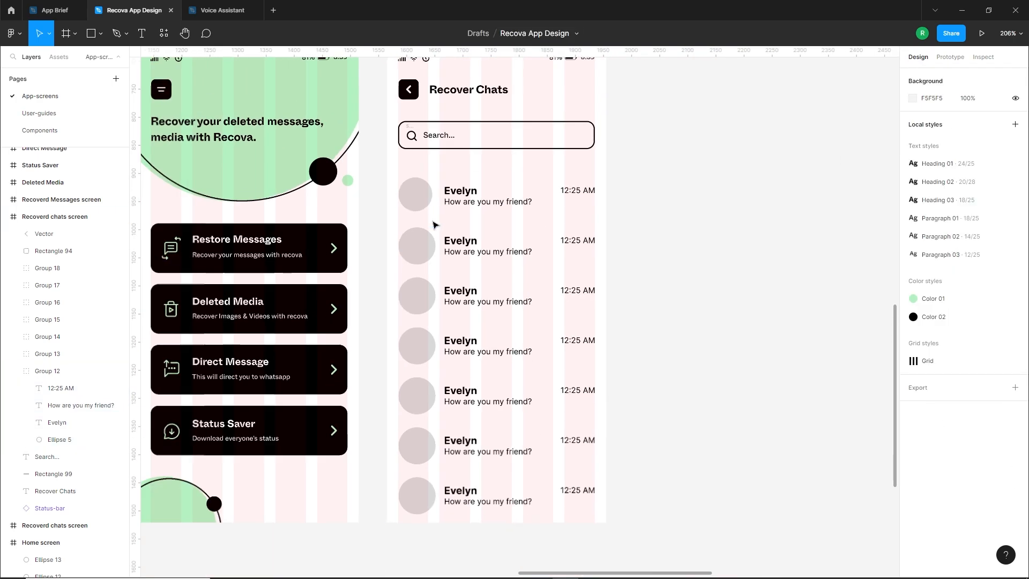
{"action": "left_click_drag", "start_coordinate": [378, 228], "coordinate": [625, 515]}
{"action": "key", "text": "Delete"}
{"action": "scroll", "coordinate": [412, 203], "scroll_direction": "up", "scroll_amount": 4}
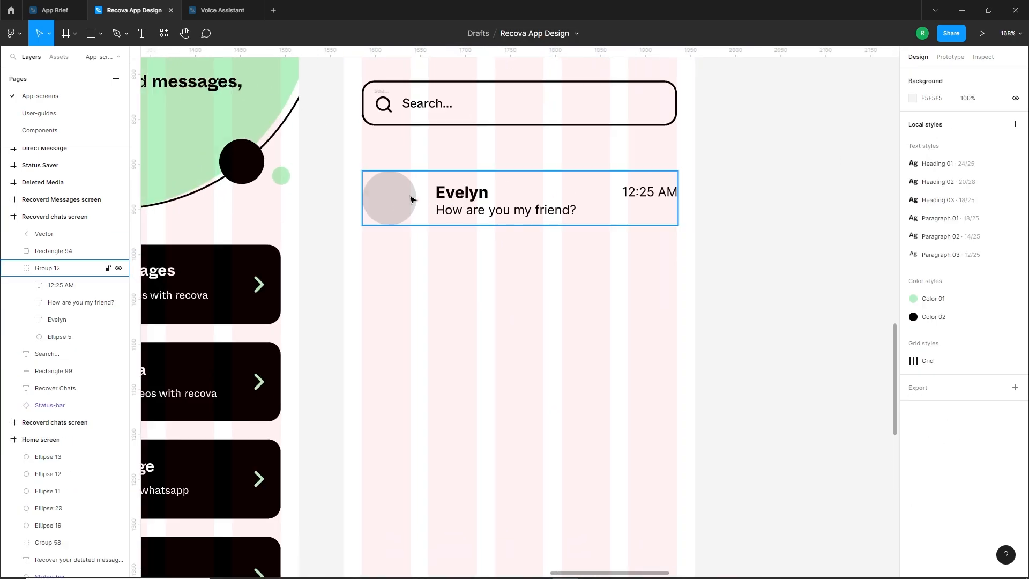
{"action": "left_click", "coordinate": [408, 203], "text": "ctrl"}
{"action": "key", "text": "Escape"}
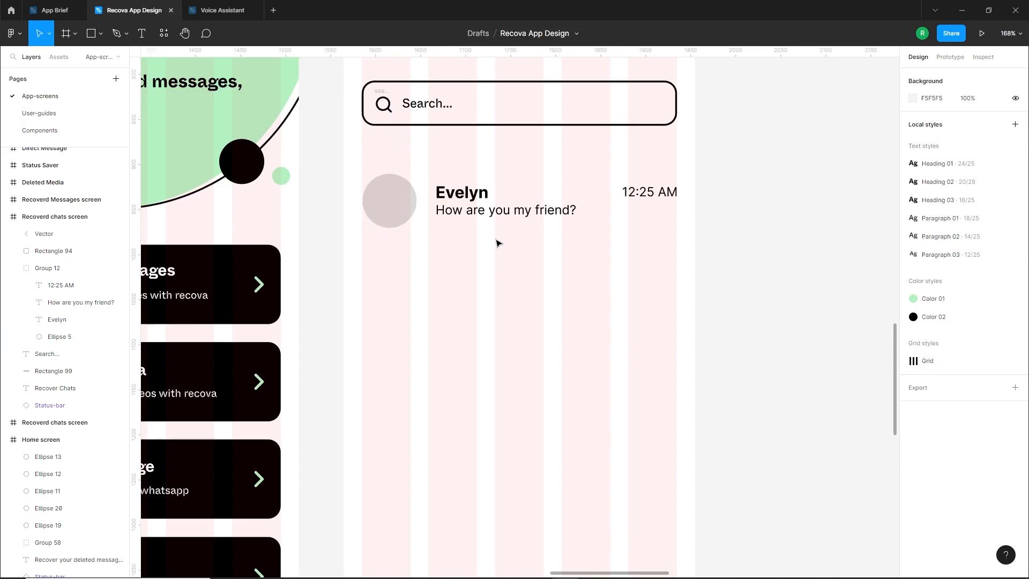
Apply the Heading 03 text style to the chat row's contact name and Paragraph 02 to its message
{"action": "scroll", "coordinate": [506, 179], "scroll_direction": "up", "scroll_amount": 1}
{"action": "left_click", "coordinate": [469, 198]}
{"action": "left_click", "coordinate": [469, 197]}
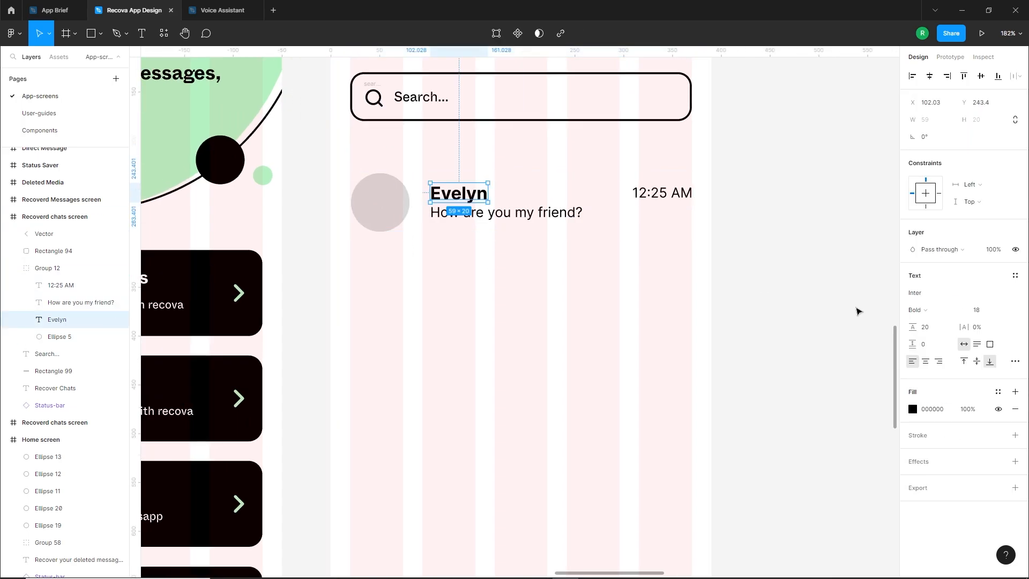
{"action": "left_click", "coordinate": [1015, 276]}
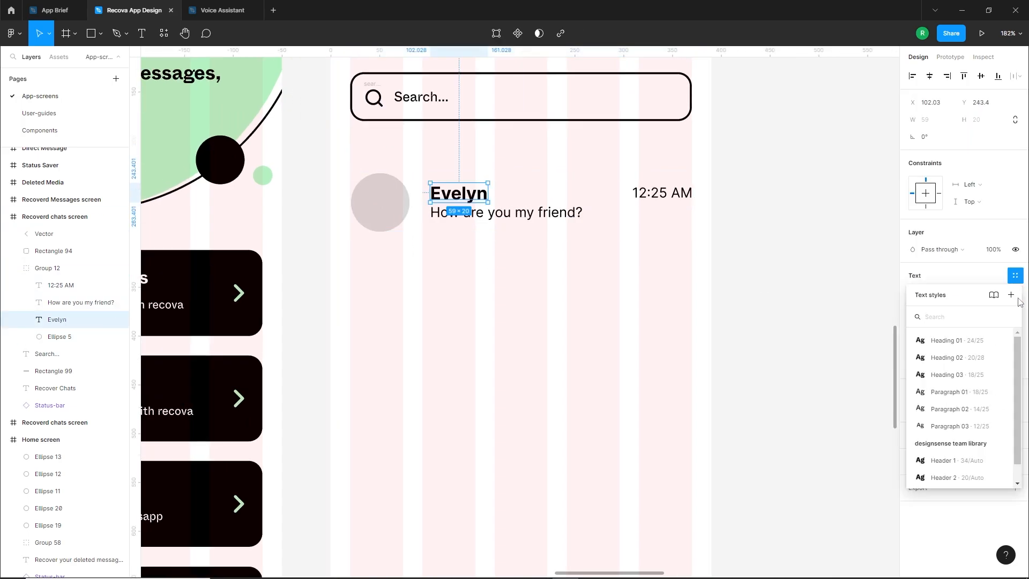
{"action": "left_click", "coordinate": [980, 379]}
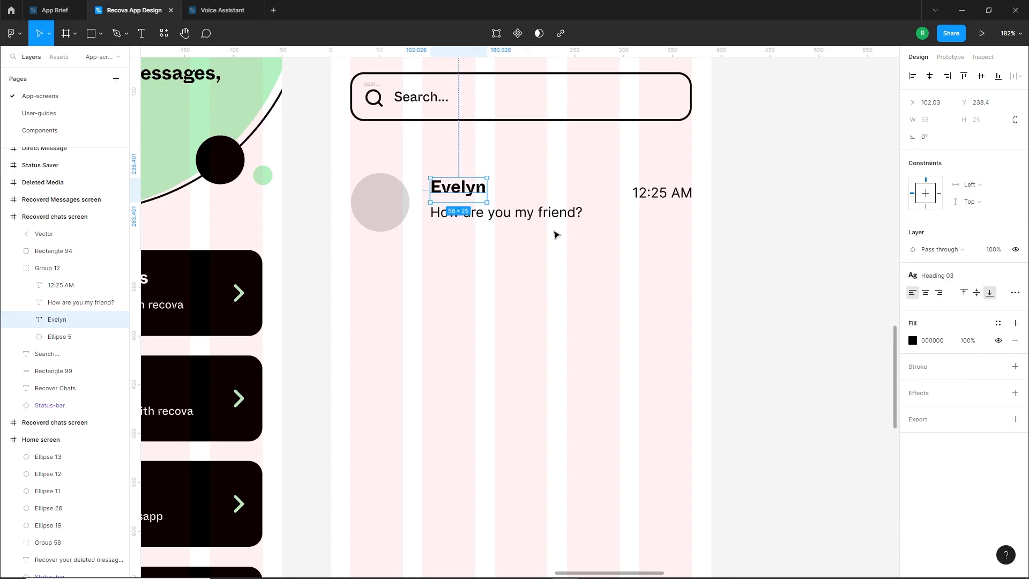
{"action": "left_click", "coordinate": [499, 218]}
{"action": "left_click", "coordinate": [1015, 276]}
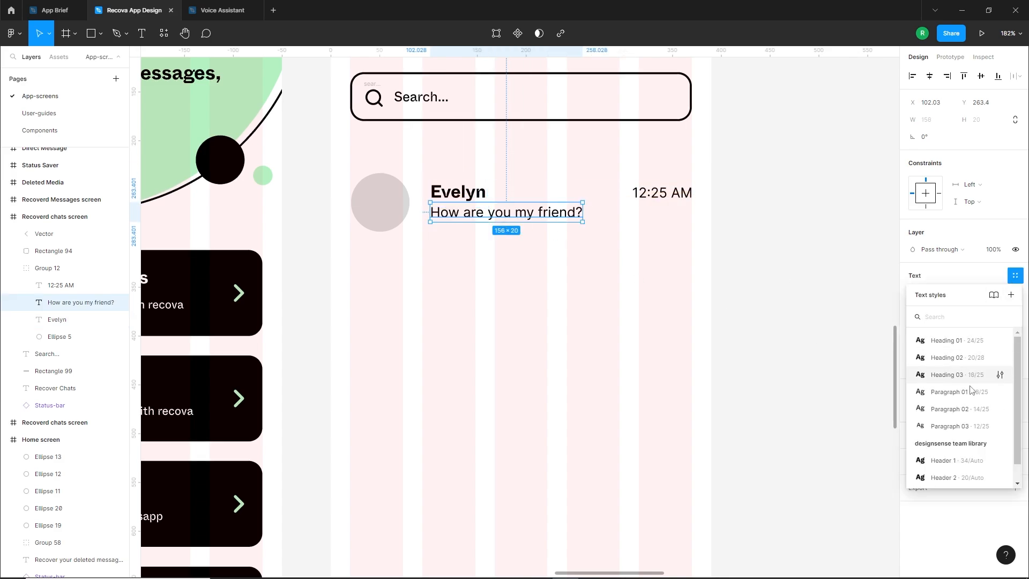
{"action": "left_click", "coordinate": [954, 414]}
{"action": "left_click", "coordinate": [480, 267]}
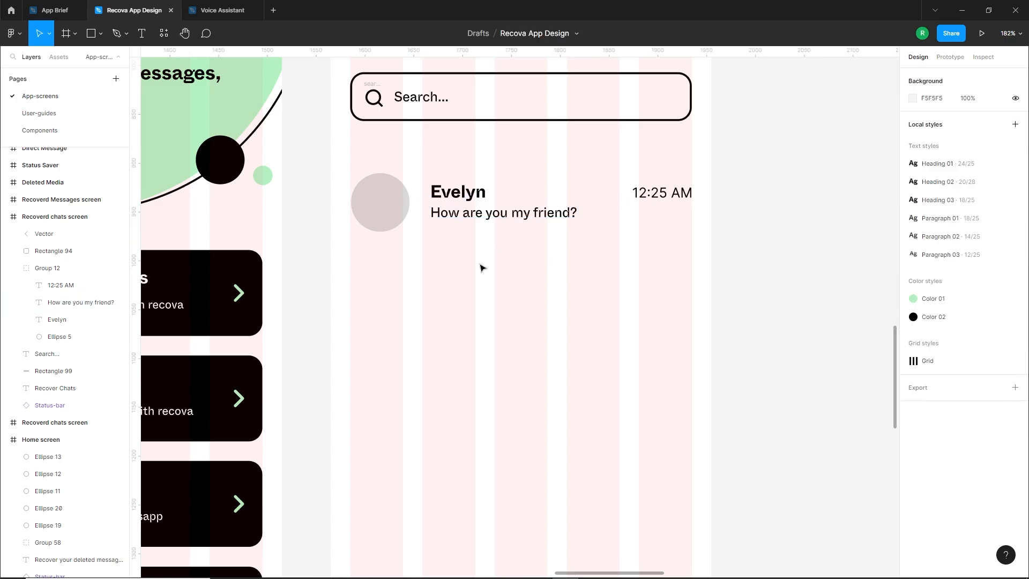
Apply the Paragraph 03 text style to the row's 12:25 AM time and align it with the last grid column's outer edge
{"action": "left_click", "coordinate": [661, 193]}
{"action": "left_click", "coordinate": [661, 193]}
{"action": "left_click", "coordinate": [1015, 276]}
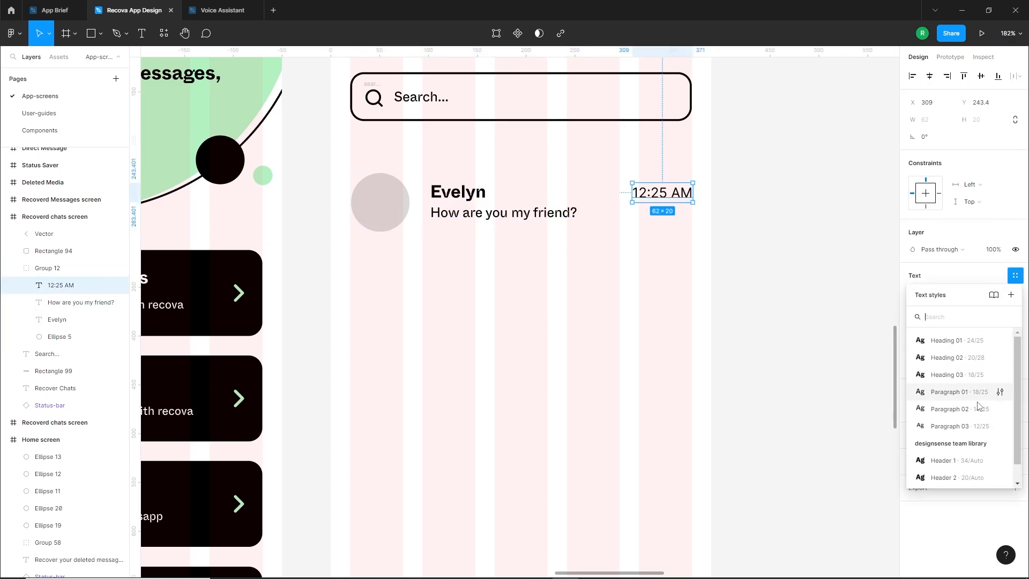
{"action": "left_click", "coordinate": [954, 426]}
{"action": "left_click_drag", "start_coordinate": [665, 193], "coordinate": [674, 193]}
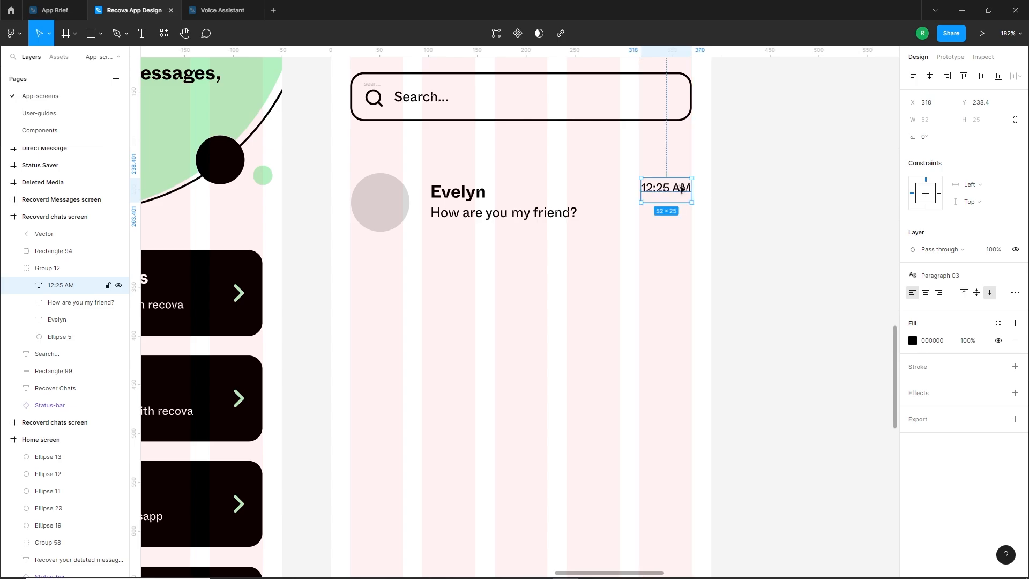
{"action": "left_click", "coordinate": [661, 218]}
Move the whole chat row up closer to the search bar, to a Y position of about 210
{"action": "left_click", "coordinate": [497, 203]}
{"action": "scroll", "coordinate": [490, 209], "scroll_direction": "down", "scroll_amount": 1}
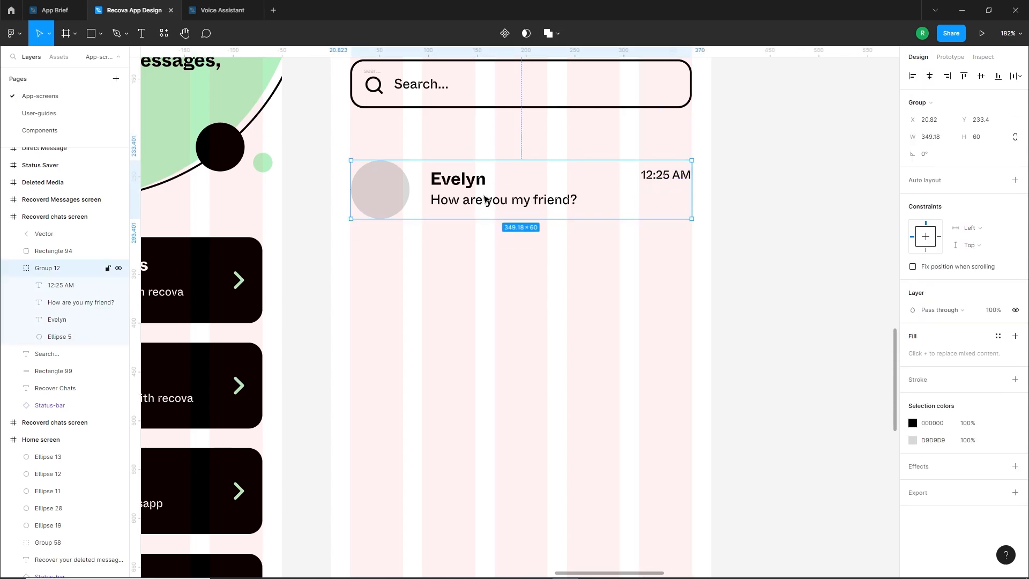
{"action": "scroll", "coordinate": [485, 201], "scroll_direction": "down", "scroll_amount": 5, "text": "ctrl"}
{"action": "key", "text": "alt"}
{"action": "left_click_drag", "start_coordinate": [481, 195], "coordinate": [482, 188]}
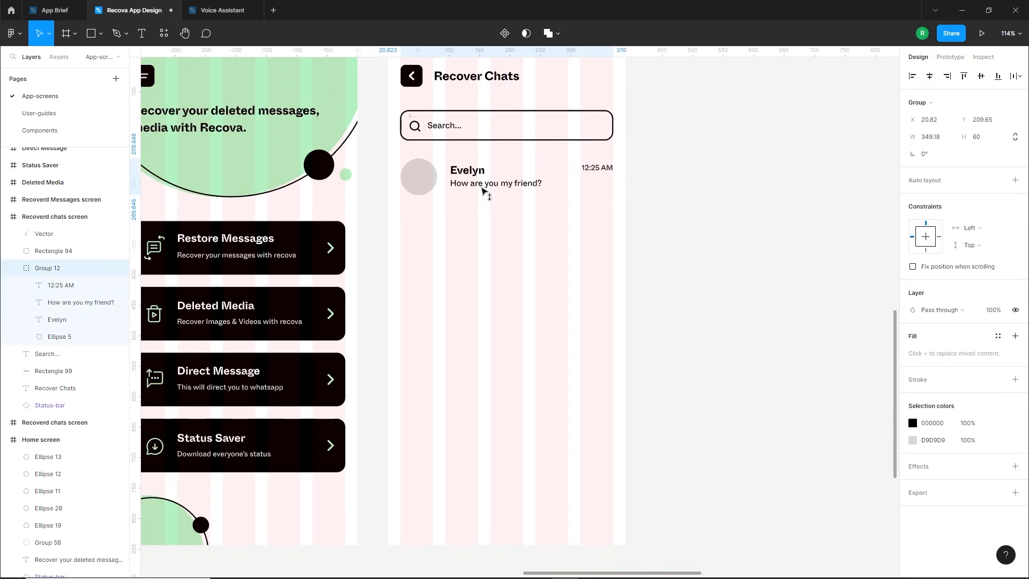
Duplicate the chat row downward to make seven rows, placing the last near the screen's lower edge at Y about 758
{"action": "left_click", "coordinate": [487, 206]}
{"action": "left_click_drag", "start_coordinate": [566, 176], "coordinate": [505, 225]}
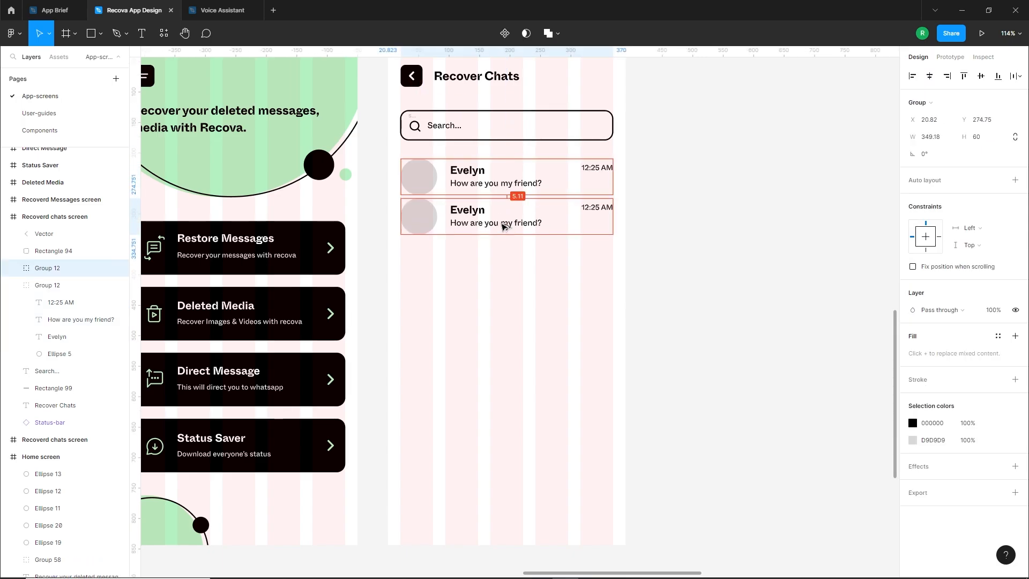
{"action": "key", "text": "ctrl+d"}
{"action": "key", "text": "ctrl+d"}
{"action": "key", "text": "ctrl+d"}
{"action": "key", "text": "ctrl+d"}
{"action": "key", "text": "ctrl+d"}
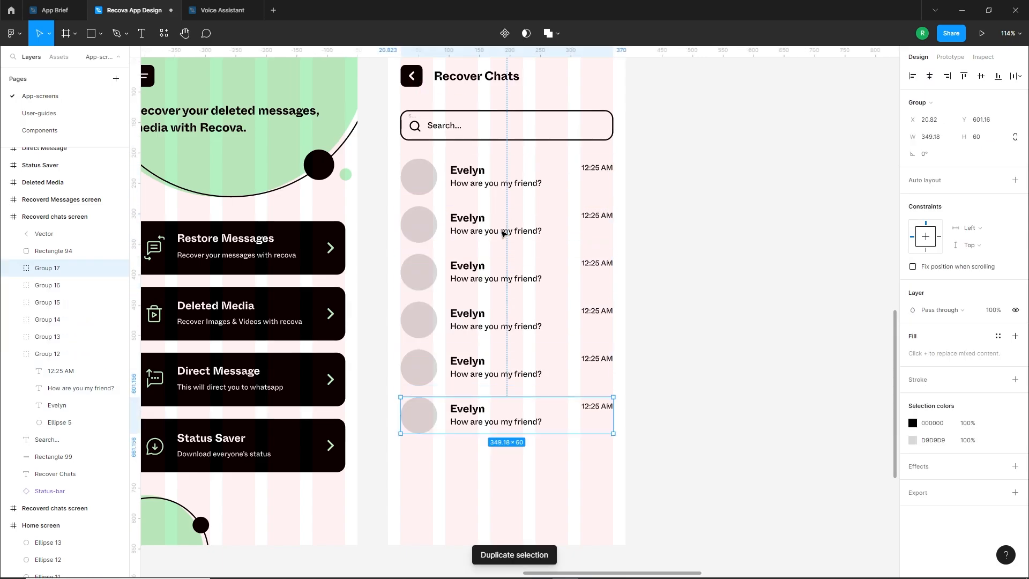
{"action": "left_click_drag", "start_coordinate": [466, 475], "coordinate": [467, 525]}
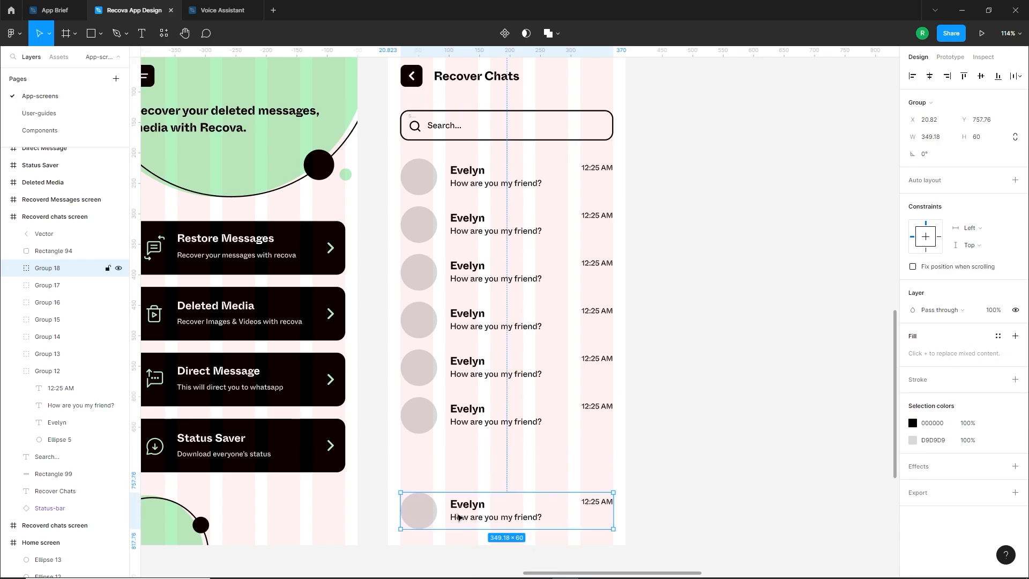
Select all seven chat rows and distribute their vertical spacing evenly
{"action": "left_click", "coordinate": [454, 417], "text": "shift"}
{"action": "left_click", "coordinate": [459, 374], "text": "shift"}
{"action": "left_click", "coordinate": [461, 328], "text": "shift"}
{"action": "left_click", "coordinate": [464, 284], "text": "shift"}
{"action": "left_click", "coordinate": [470, 230], "text": "shift"}
{"action": "left_click", "coordinate": [488, 178], "text": "shift"}
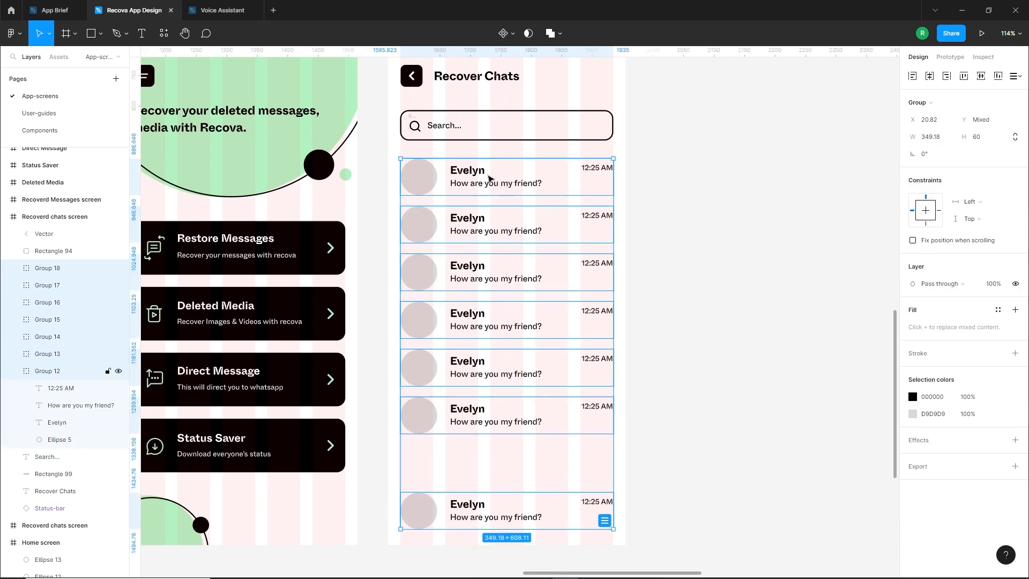
{"action": "left_click", "coordinate": [1018, 80]}
{"action": "left_click", "coordinate": [920, 111]}
{"action": "left_click", "coordinate": [800, 177]}
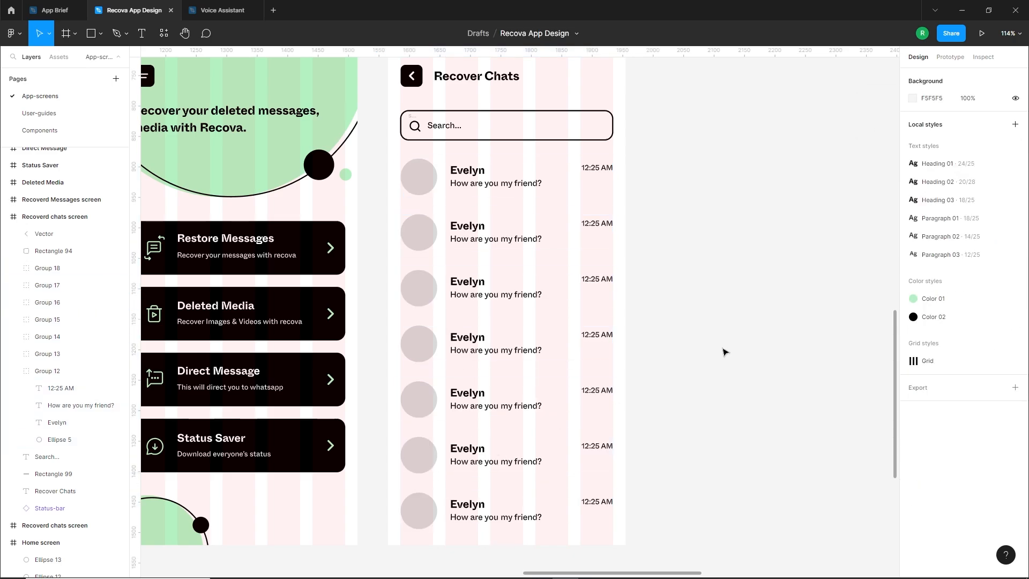
Ungroup each of the seven chat rows so their avatars and texts are separate layers
{"action": "scroll", "coordinate": [563, 182], "scroll_direction": "up", "scroll_amount": 1}
{"action": "left_click", "coordinate": [418, 186]}
{"action": "scroll", "coordinate": [421, 170], "scroll_direction": "down", "scroll_amount": 1}
{"action": "right_click", "coordinate": [419, 161]}
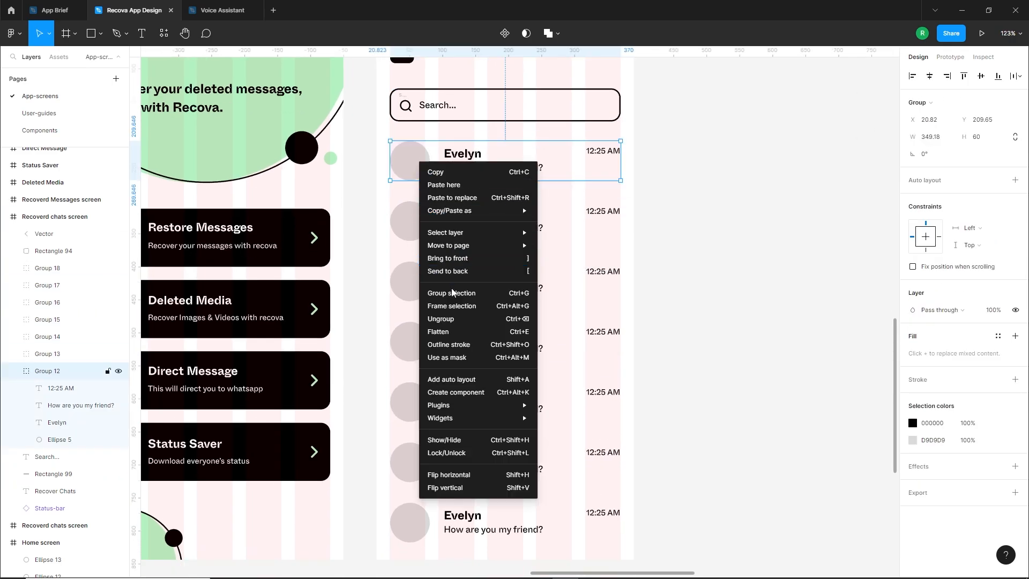
{"action": "left_click", "coordinate": [595, 260]}
{"action": "right_click", "coordinate": [409, 215]}
{"action": "left_click", "coordinate": [454, 373]}
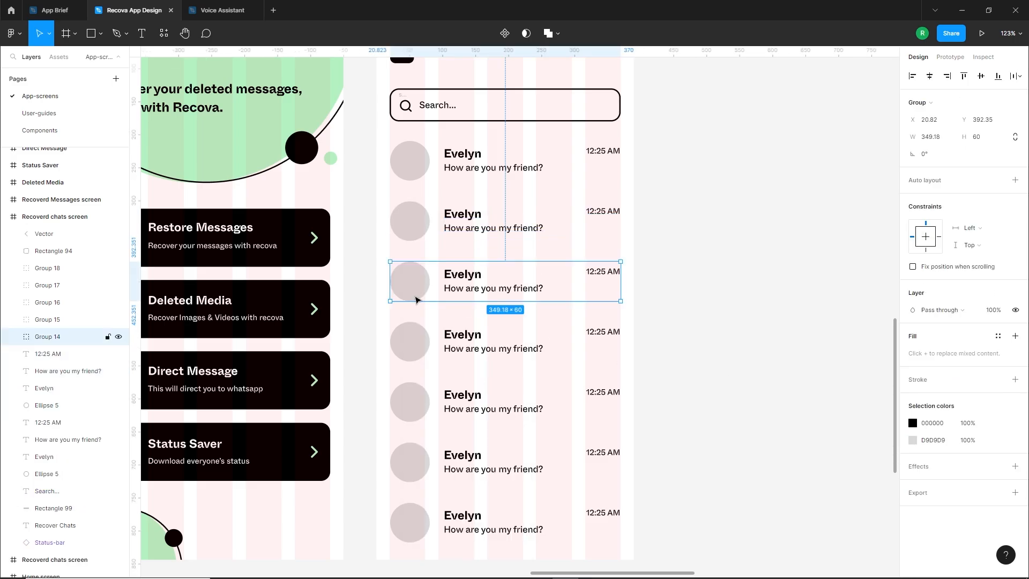
{"action": "right_click", "coordinate": [415, 279]}
{"action": "left_click", "coordinate": [454, 393]}
{"action": "right_click", "coordinate": [415, 337]}
{"action": "left_click", "coordinate": [454, 393]}
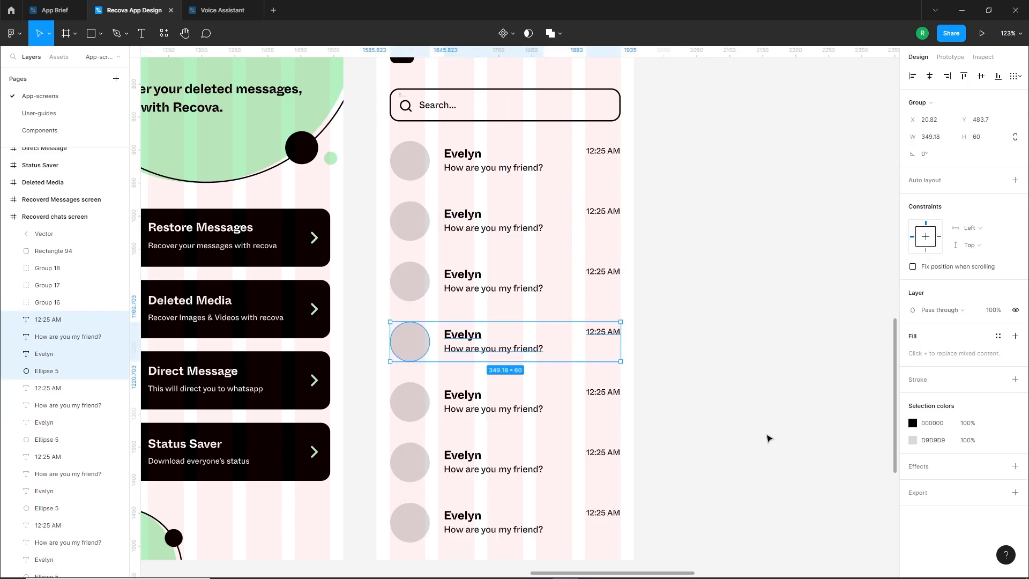
{"action": "right_click", "coordinate": [416, 399]}
{"action": "left_click", "coordinate": [454, 393]}
{"action": "right_click", "coordinate": [415, 461]}
{"action": "left_click", "coordinate": [454, 392]}
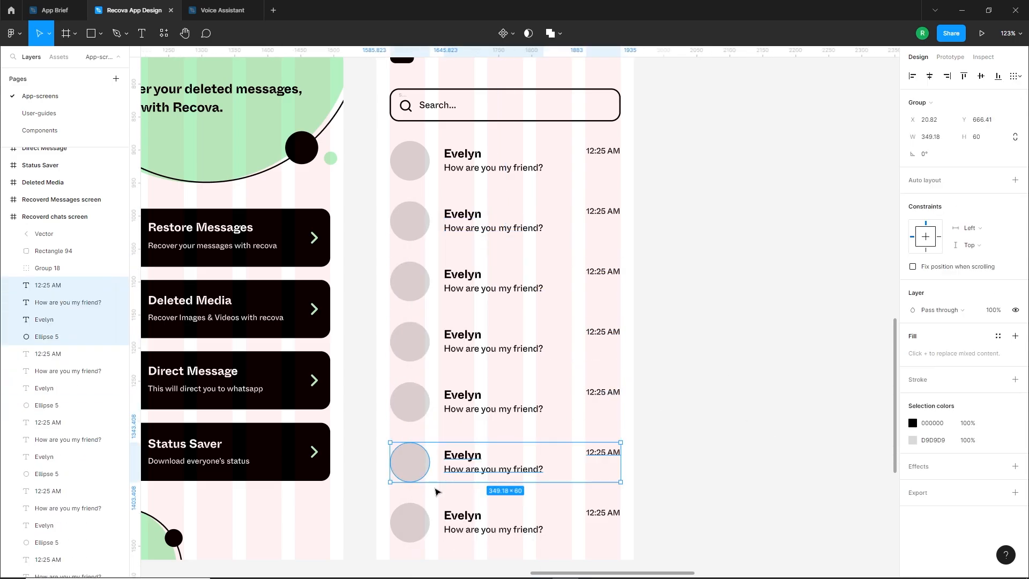
{"action": "right_click", "coordinate": [415, 520]}
{"action": "left_click", "coordinate": [454, 393]}
Select the seven grey avatar circles and fill them with photos using the Avatars generator plugin, keeping children minimized in results
{"action": "left_click", "coordinate": [405, 155]}
{"action": "left_click", "coordinate": [410, 221], "text": "shift"}
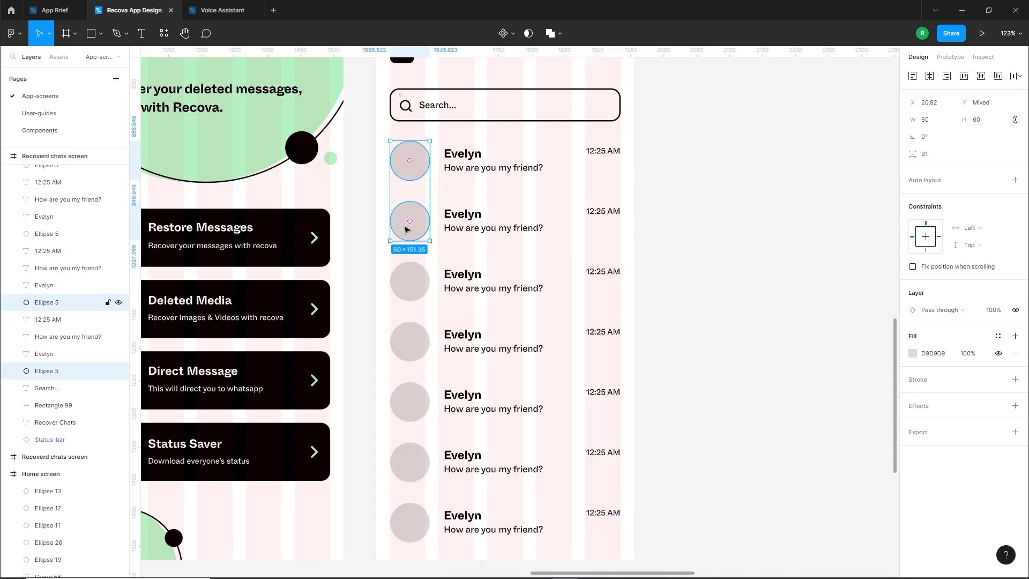
{"action": "left_click", "coordinate": [410, 281], "text": "shift"}
{"action": "left_click", "coordinate": [410, 341], "text": "shift"}
{"action": "left_click", "coordinate": [410, 402], "text": "shift"}
{"action": "left_click", "coordinate": [409, 462], "text": "shift"}
{"action": "left_click", "coordinate": [411, 528], "text": "shift"}
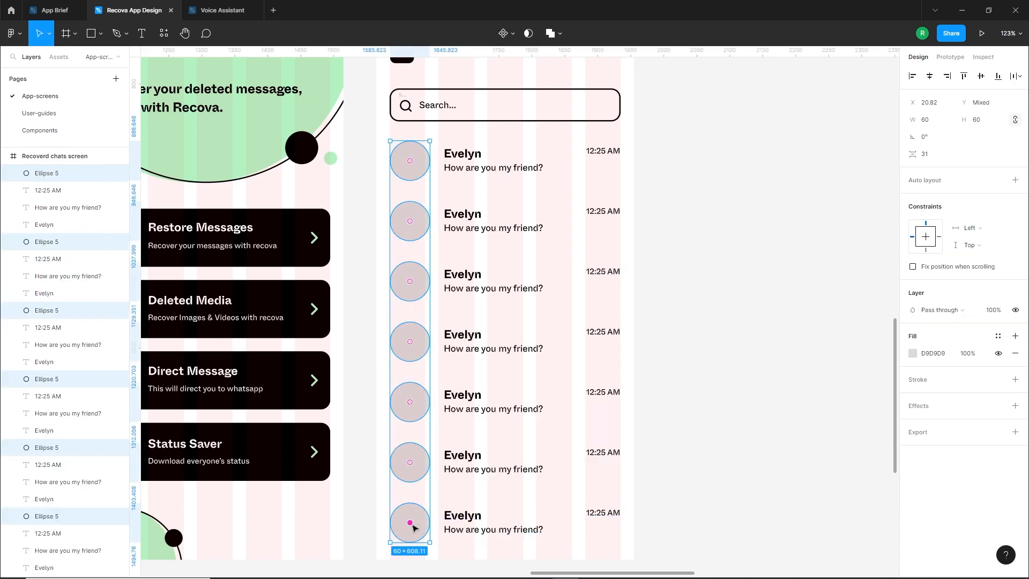
{"action": "right_click", "coordinate": [719, 230]}
{"action": "mouse_move", "coordinate": [749, 320]}
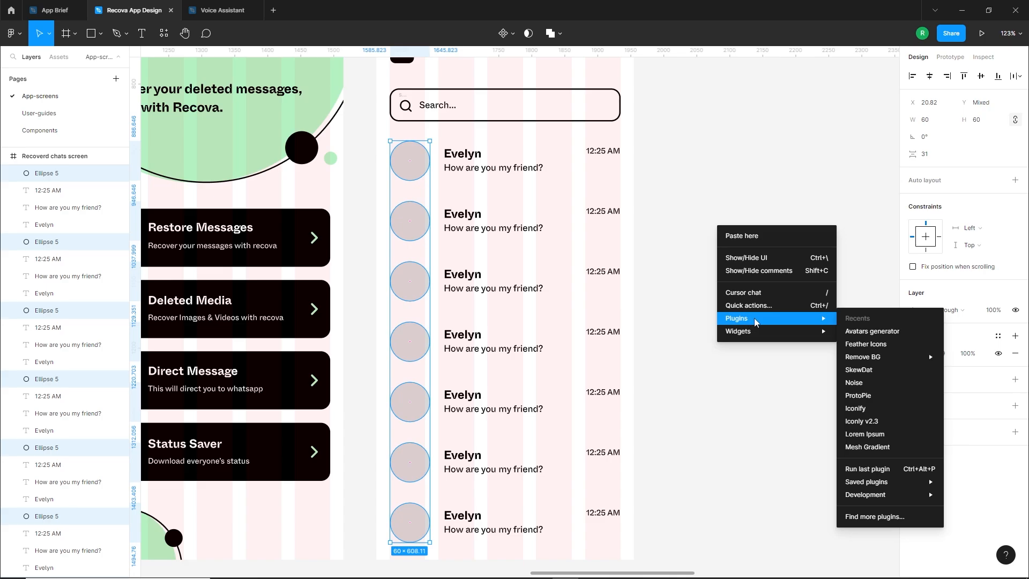
{"action": "left_click", "coordinate": [874, 332]}
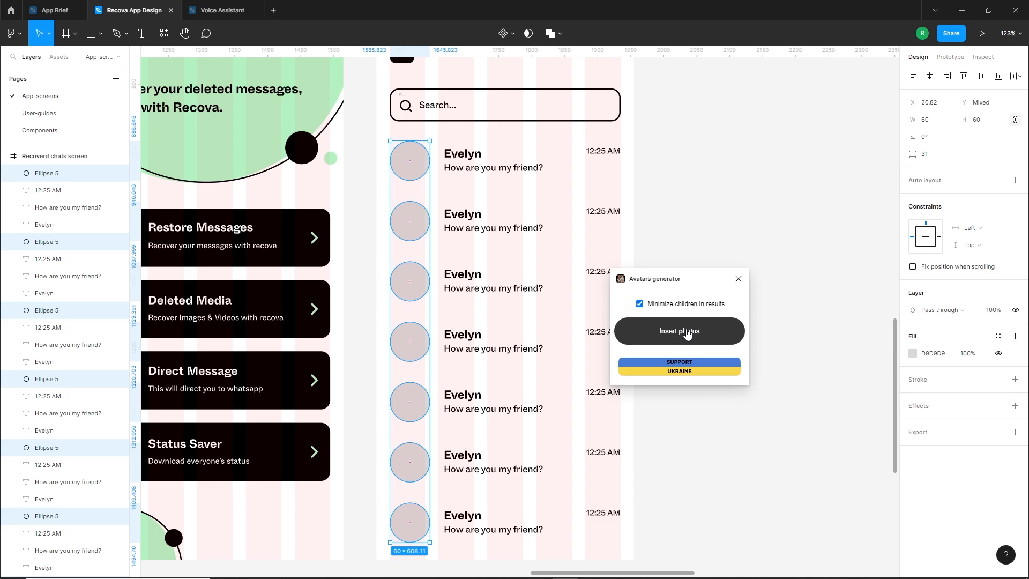
{"action": "left_click", "coordinate": [687, 333]}
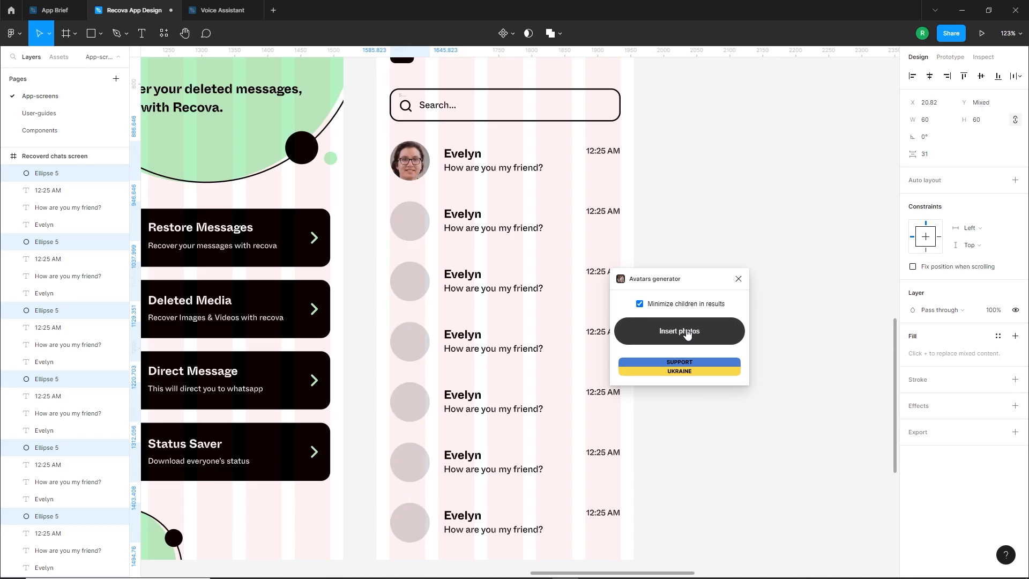
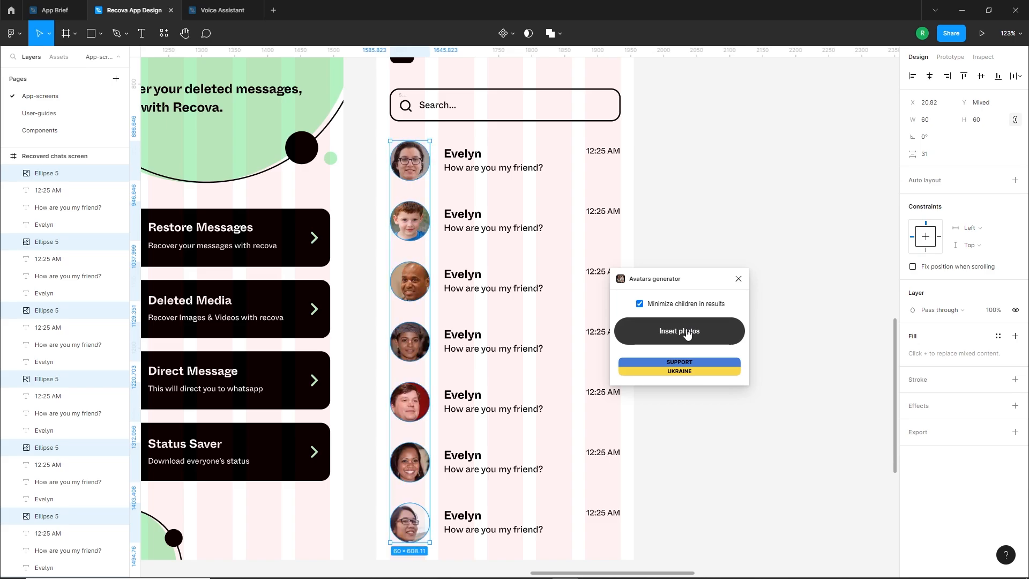
Fill the seven selected avatar circles with a fresh set of photos from the Avatars generator plugin and leave the plugin
{"action": "left_click", "coordinate": [688, 333]}
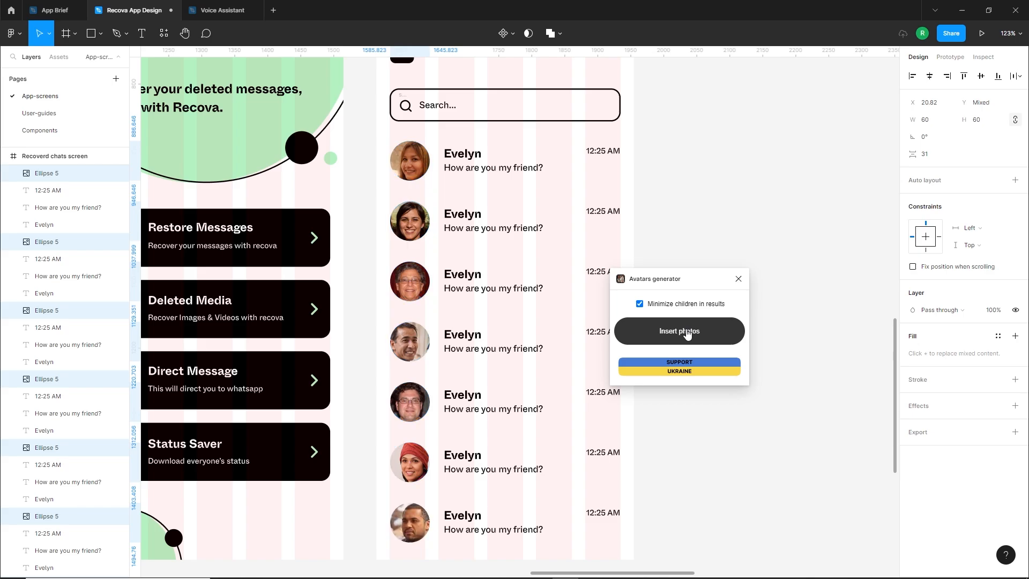
{"action": "left_click", "coordinate": [739, 279]}
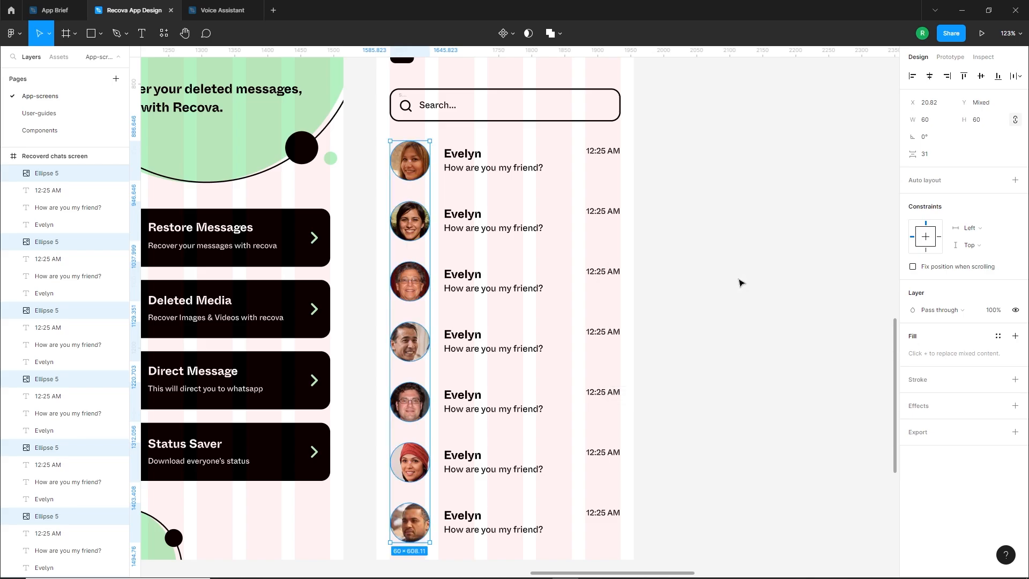
{"action": "left_click", "coordinate": [690, 263]}
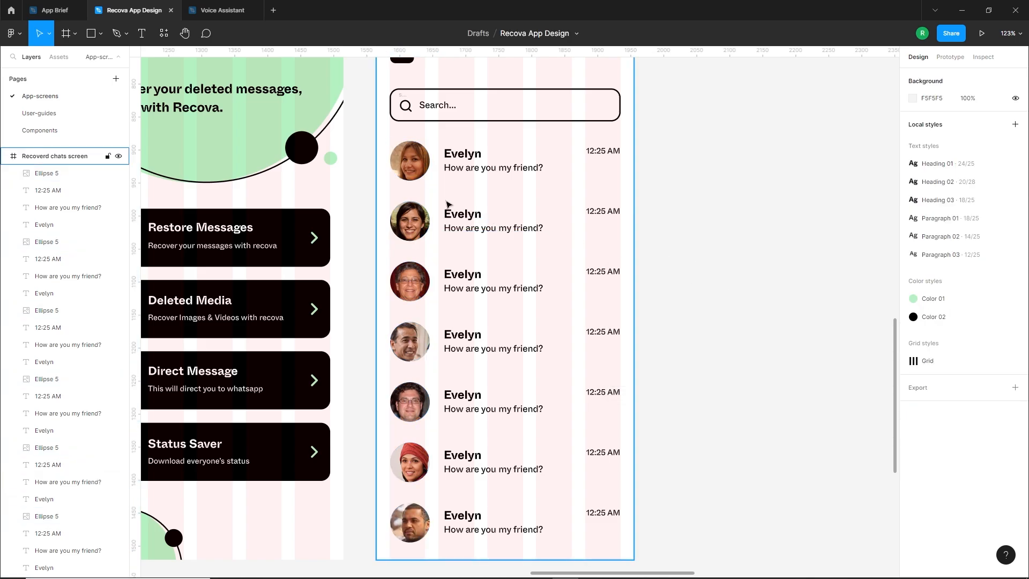
Replace the contact name in the second chat row with a different first name
{"action": "scroll", "coordinate": [474, 227], "scroll_direction": "up", "scroll_amount": 5}
{"action": "scroll", "coordinate": [475, 227], "scroll_direction": "up", "scroll_amount": 1}
{"action": "left_click", "coordinate": [474, 225]}
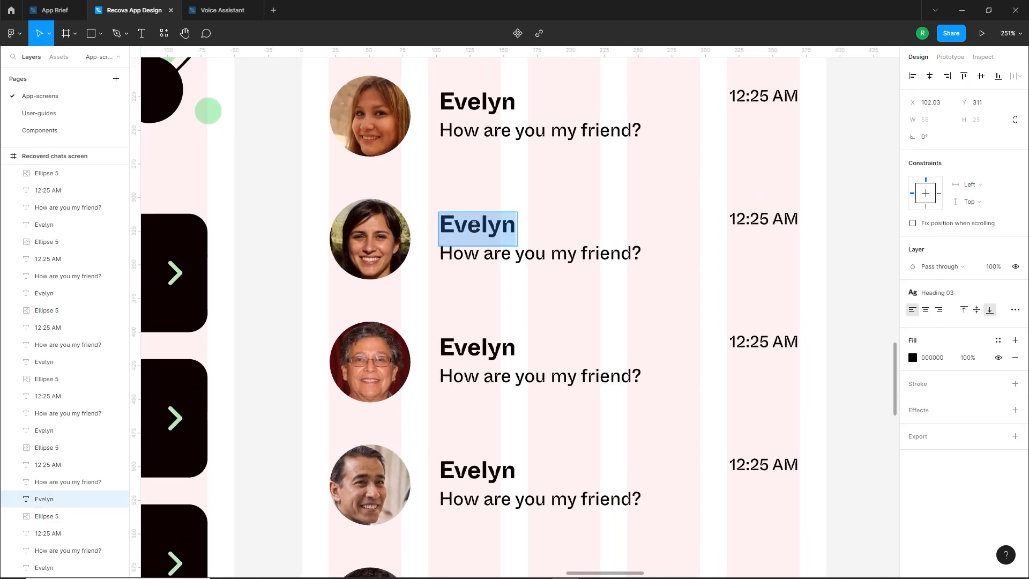
{"action": "type", "text": "Vida"}
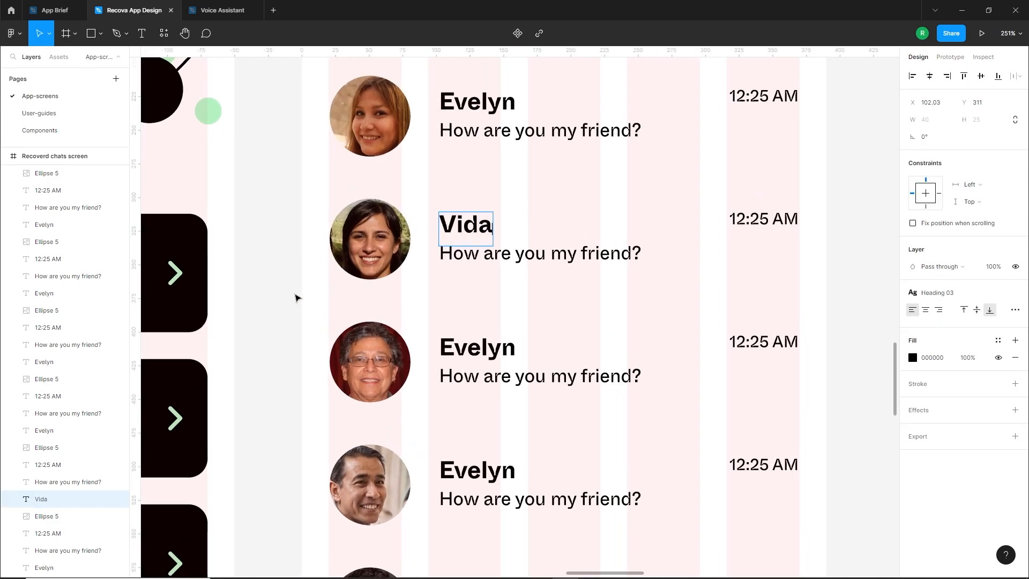
{"action": "left_click", "coordinate": [297, 298]}
Replace the third chat row's contact name with a new first name and correct its spelling using the suggested word
{"action": "scroll", "coordinate": [375, 332], "scroll_direction": "up", "scroll_amount": 1}
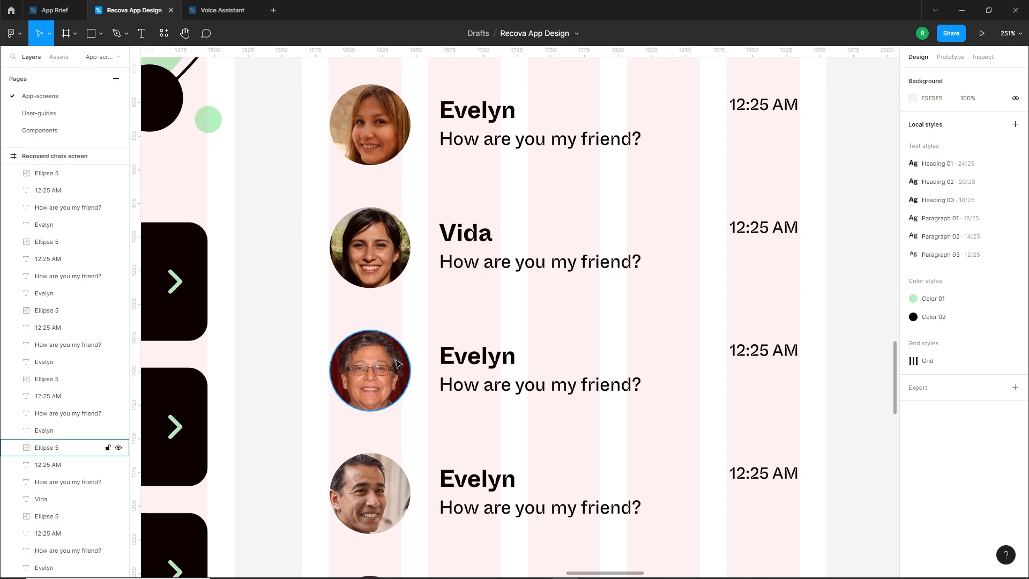
{"action": "double_click", "coordinate": [475, 358]}
{"action": "type", "text": "Esabella"}
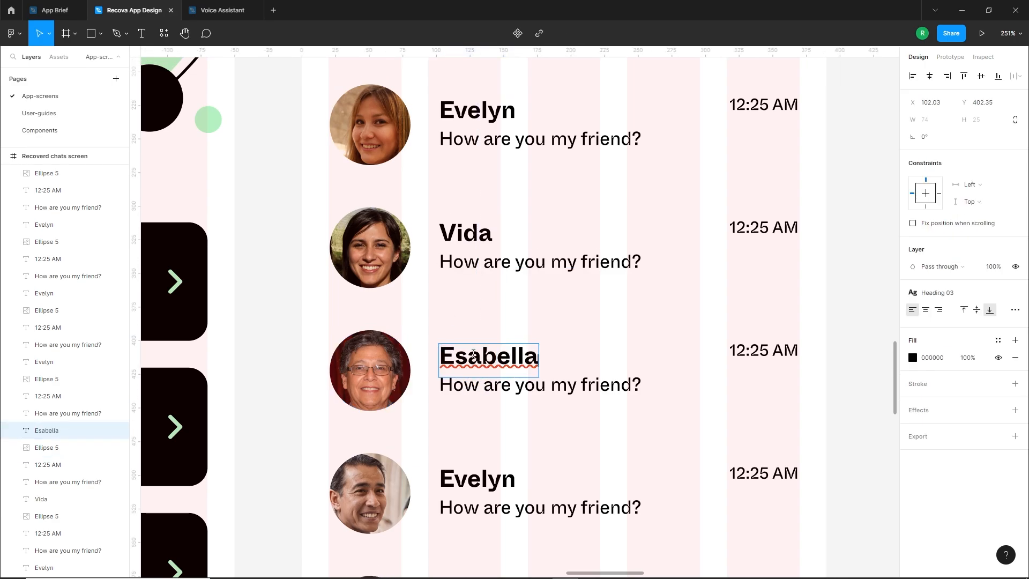
{"action": "right_click", "coordinate": [473, 353]}
{"action": "left_click", "coordinate": [487, 363]}
Replace the contact names in the fourth and fifth chat rows with two different first names matching the avatars
{"action": "scroll", "coordinate": [479, 396], "scroll_direction": "down", "scroll_amount": 5}
{"action": "scroll", "coordinate": [479, 396], "scroll_direction": "down", "scroll_amount": 3}
{"action": "double_click", "coordinate": [477, 294]}
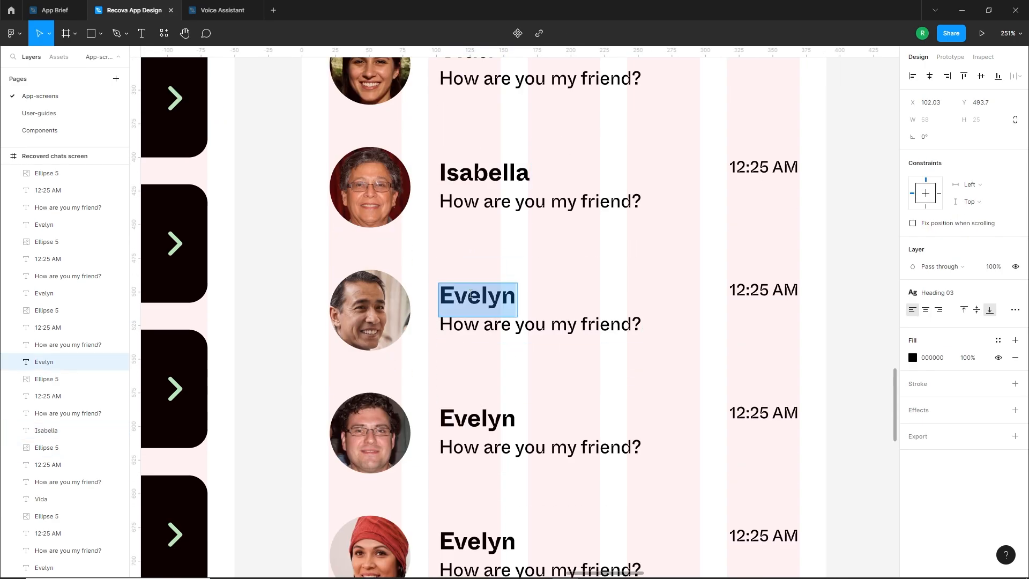
{"action": "type", "text": "Jackson"}
{"action": "scroll", "coordinate": [487, 360], "scroll_direction": "down", "scroll_amount": 1}
{"action": "double_click", "coordinate": [492, 393]}
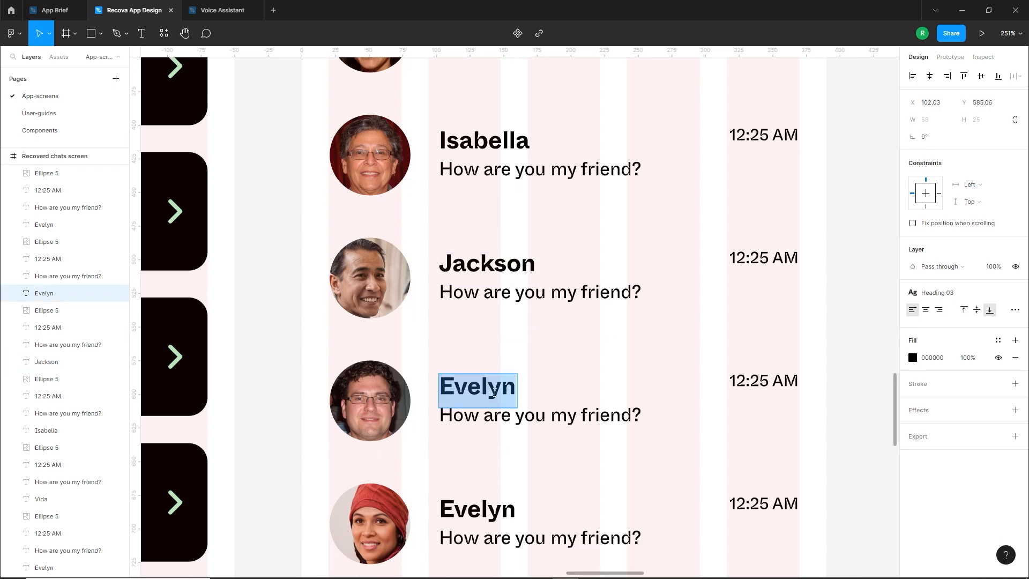
{"action": "type", "text": "Anthony"}
Replace the contact names in the sixth and seventh chat rows with two different first names matching the avatars
{"action": "scroll", "coordinate": [494, 395], "scroll_direction": "down", "scroll_amount": 3}
{"action": "double_click", "coordinate": [471, 375]}
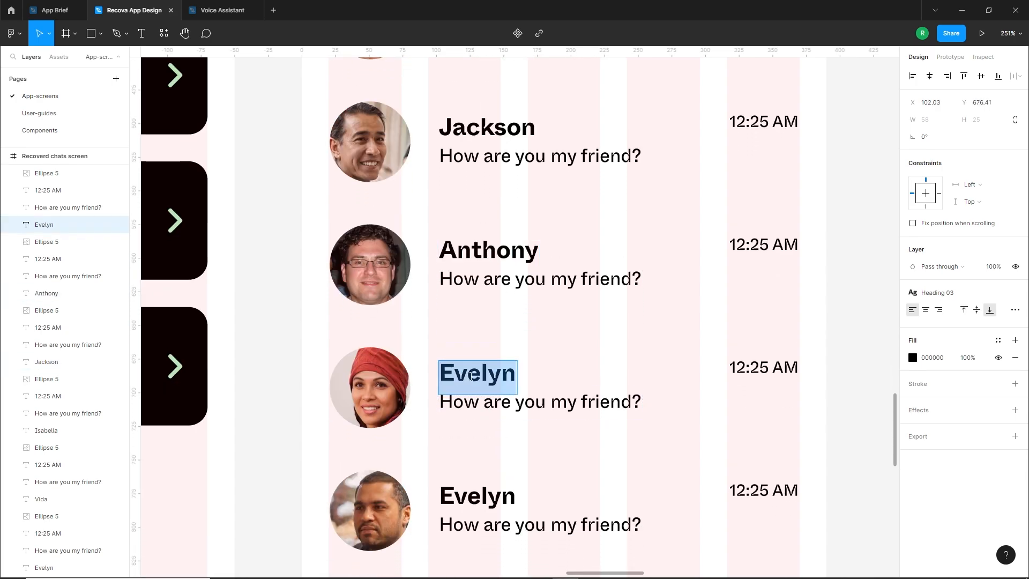
{"action": "type", "text": "Charlotte"}
{"action": "scroll", "coordinate": [472, 375], "scroll_direction": "down", "scroll_amount": 3}
{"action": "double_click", "coordinate": [477, 413]}
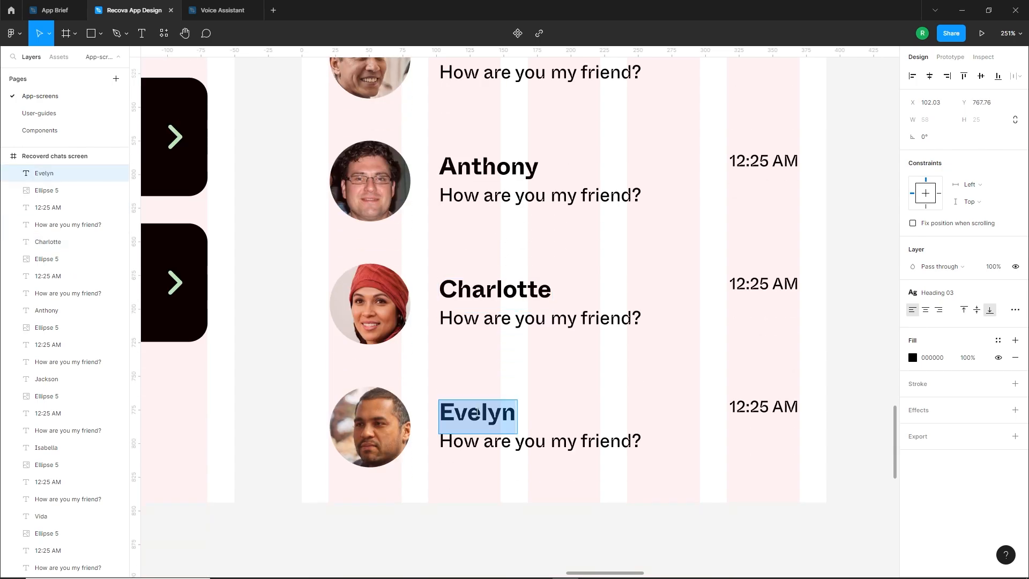
{"action": "type", "text": "Asher"}
{"action": "left_click", "coordinate": [464, 500]}
Draw a circle about 15 px wide beneath the first chat row's time and fill it with light green B4F1C2
{"action": "scroll", "coordinate": [482, 375], "scroll_direction": "up", "scroll_amount": 15}
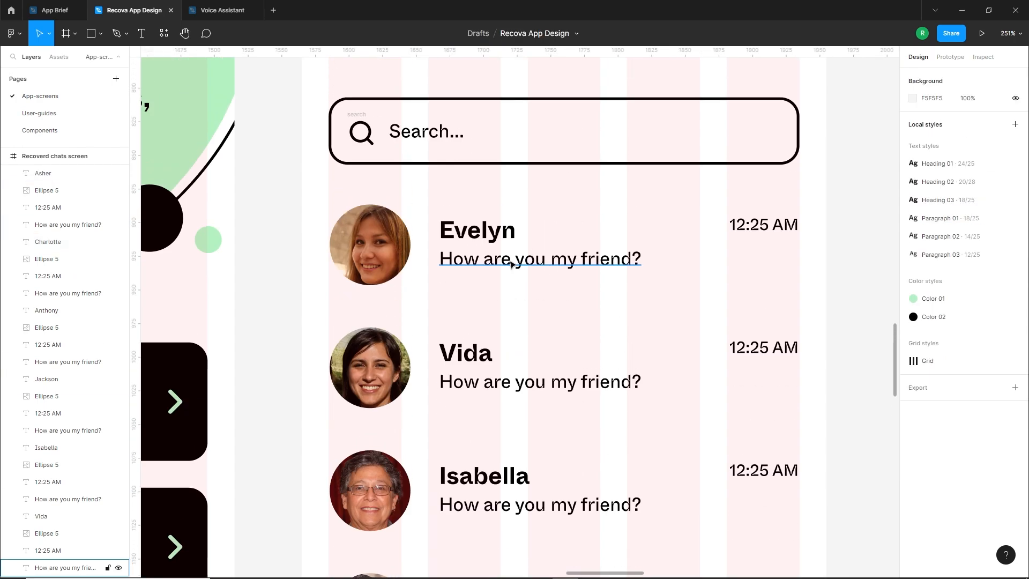
{"action": "left_click", "coordinate": [101, 33]}
{"action": "left_click", "coordinate": [54, 92]}
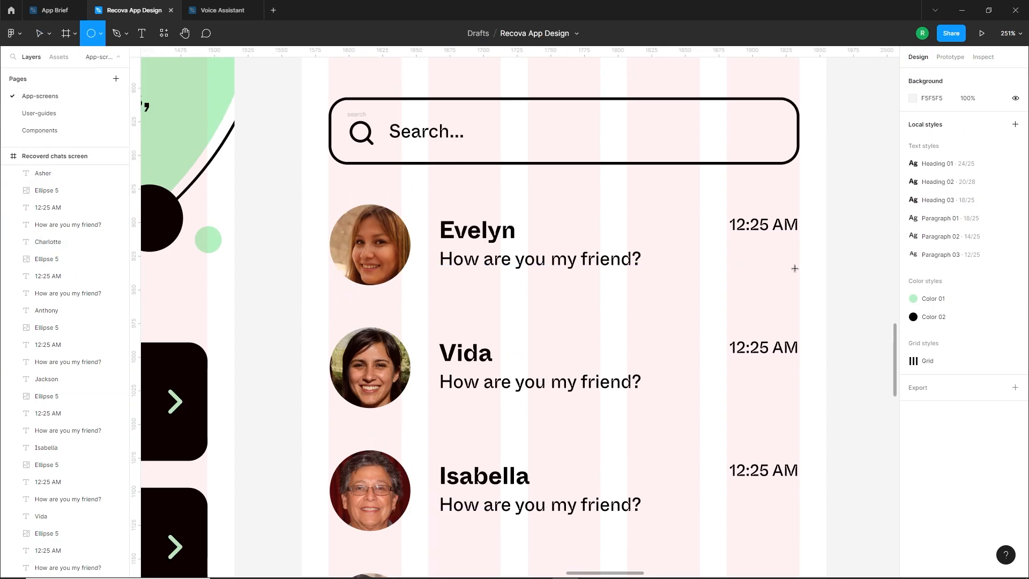
{"action": "left_click_drag", "start_coordinate": [778, 244], "coordinate": [799, 265]}
{"action": "left_click", "coordinate": [913, 310]}
{"action": "left_click", "coordinate": [784, 526]}
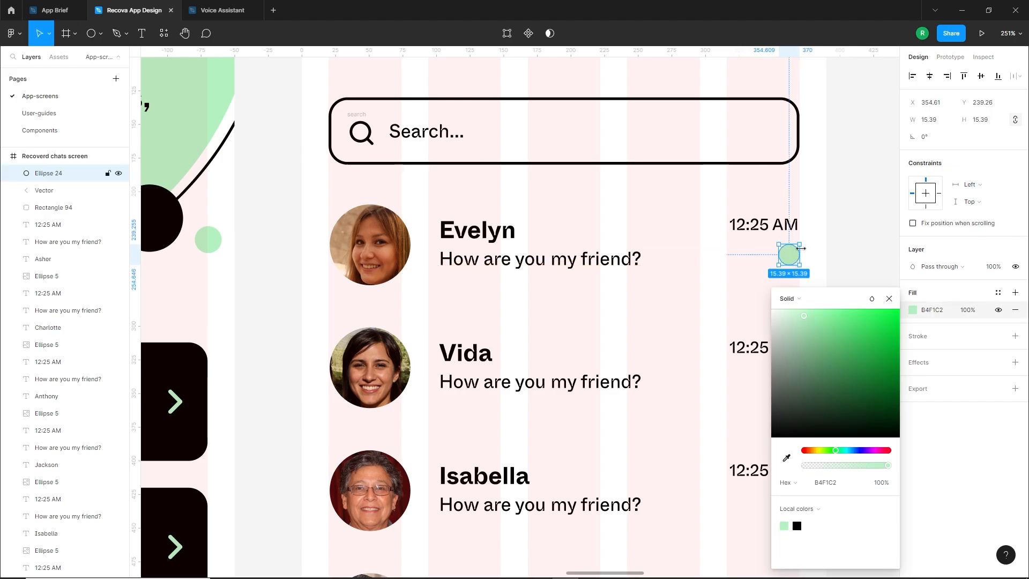
Enlarge the green circle slightly, keeping it flush with the right end of the first row's time
{"action": "key", "text": "Escape"}
{"action": "scroll", "coordinate": [790, 263], "scroll_direction": "up", "scroll_amount": 5}
{"action": "left_click_drag", "start_coordinate": [758, 279], "coordinate": [744, 302]}
{"action": "left_click", "coordinate": [835, 296]}
Add a text layer reading "2" beside the green circle in the first chat row
{"action": "key", "text": "t"}
{"action": "left_click", "coordinate": [717, 247]}
{"action": "type", "text": "2"}
{"action": "key", "text": "Escape"}
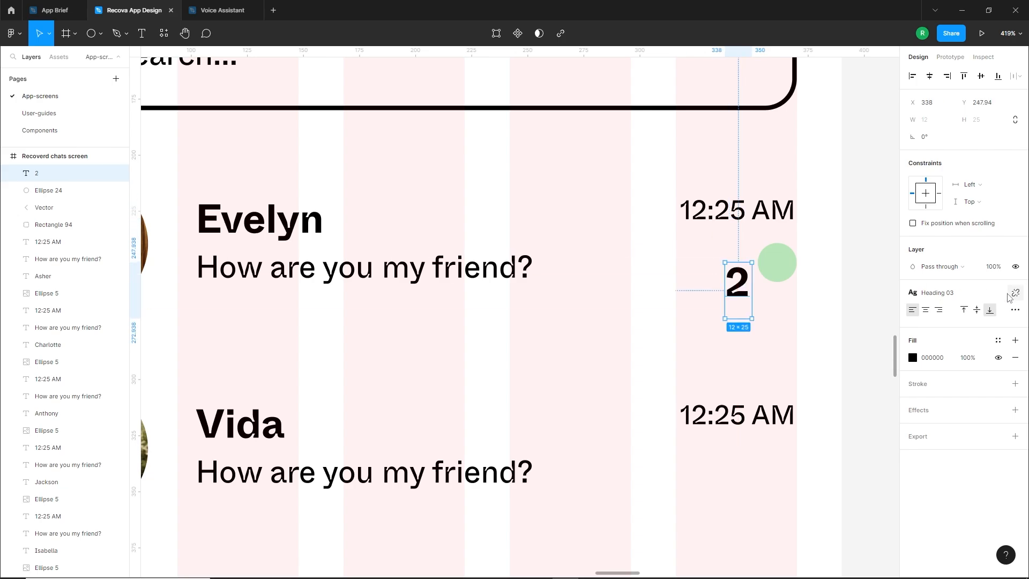
Switch the "2" from Heading 03 to the Paragraph 03 text style and centre it on the green circle
{"action": "left_click", "coordinate": [1014, 293]}
{"action": "left_click", "coordinate": [981, 327]}
{"action": "type", "text": "11"}
{"action": "key", "text": "Return"}
{"action": "left_click", "coordinate": [1014, 294]}
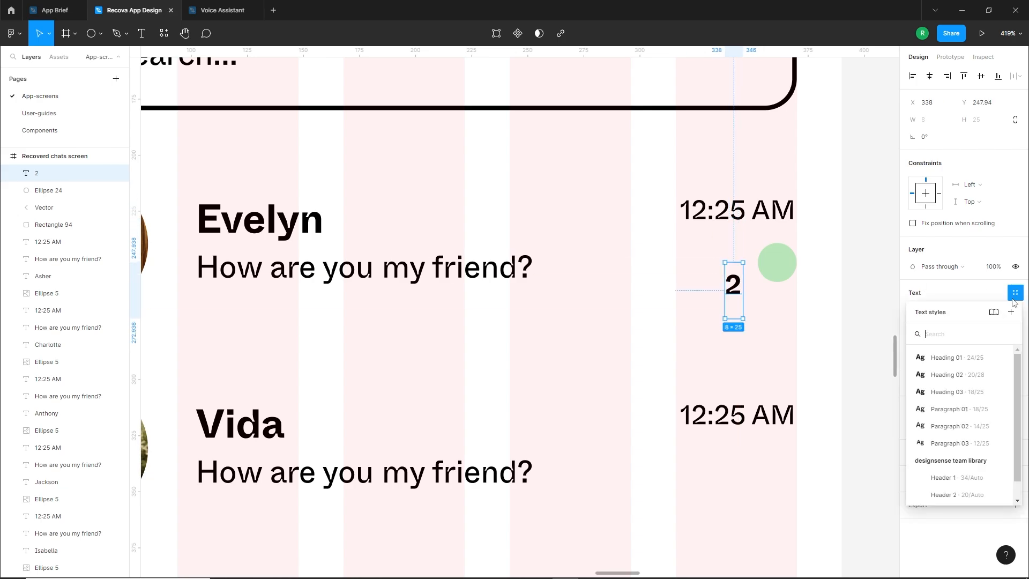
{"action": "left_click", "coordinate": [956, 443]}
{"action": "left_click_drag", "start_coordinate": [735, 286], "coordinate": [780, 262]}
{"action": "key", "text": "Escape"}
Change the second chat row's message to "Okay brother"
{"action": "scroll", "coordinate": [777, 294], "scroll_direction": "down", "scroll_amount": 5}
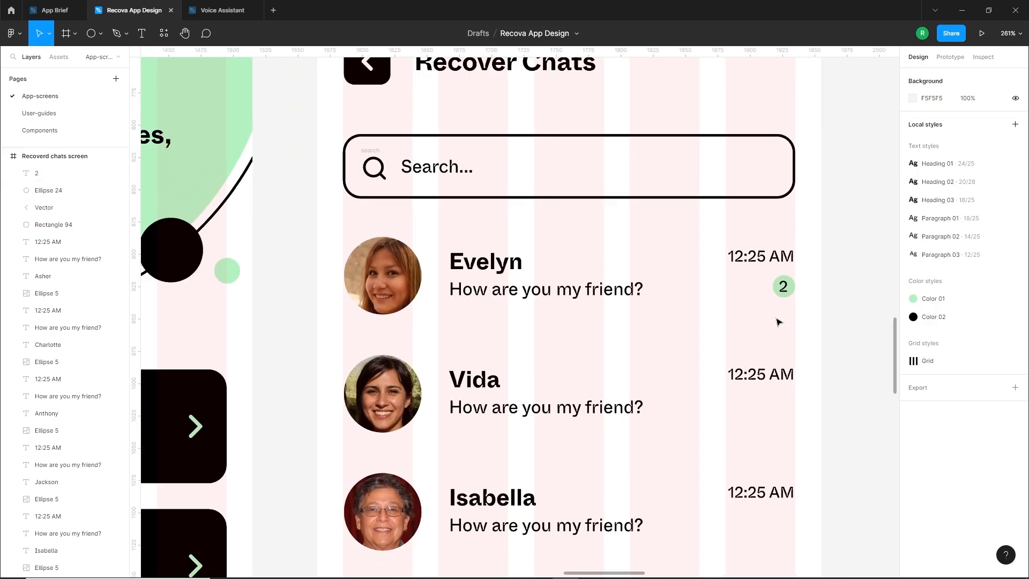
{"action": "scroll", "coordinate": [573, 360], "scroll_direction": "up", "scroll_amount": 4}
{"action": "double_click", "coordinate": [564, 360]}
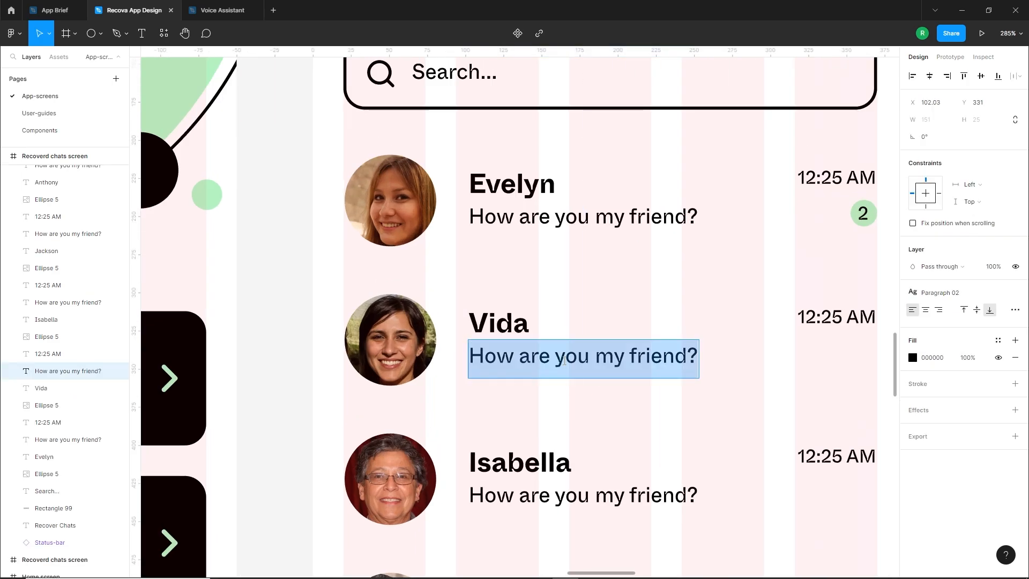
{"action": "type", "text": "Okay brother"}
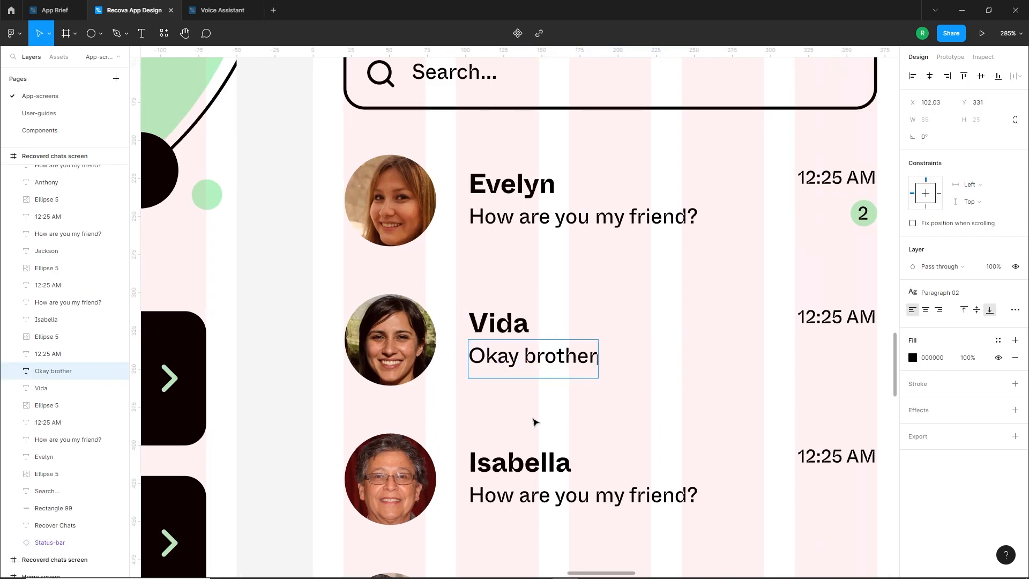
{"action": "left_click", "coordinate": [536, 423]}
Set the second chat row's time to 11:23 AM
{"action": "scroll", "coordinate": [536, 423], "scroll_direction": "down", "scroll_amount": 1}
{"action": "left_click_drag", "start_coordinate": [686, 413], "coordinate": [629, 273]}
{"action": "scroll", "coordinate": [750, 235], "scroll_direction": "up", "scroll_amount": 1}
{"action": "double_click", "coordinate": [719, 227]}
{"action": "left_click_drag", "start_coordinate": [708, 227], "coordinate": [691, 227]}
{"action": "type", "text": "11:"}
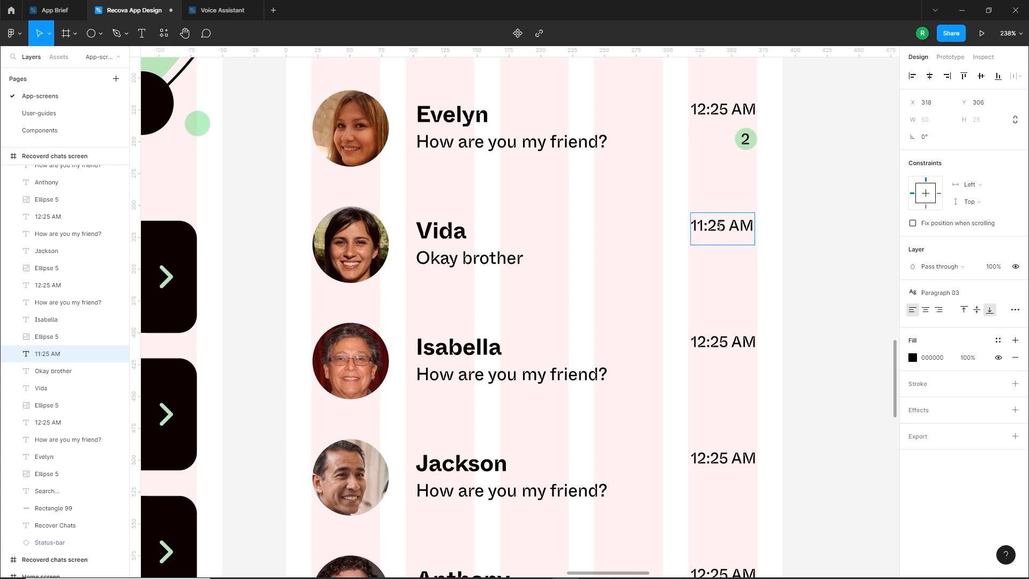
{"action": "type", "text": "23"}
{"action": "left_click", "coordinate": [744, 287]}
Change the third chat row's message to "Can I call you back latter?"
{"action": "scroll", "coordinate": [543, 296], "scroll_direction": "down", "scroll_amount": 2}
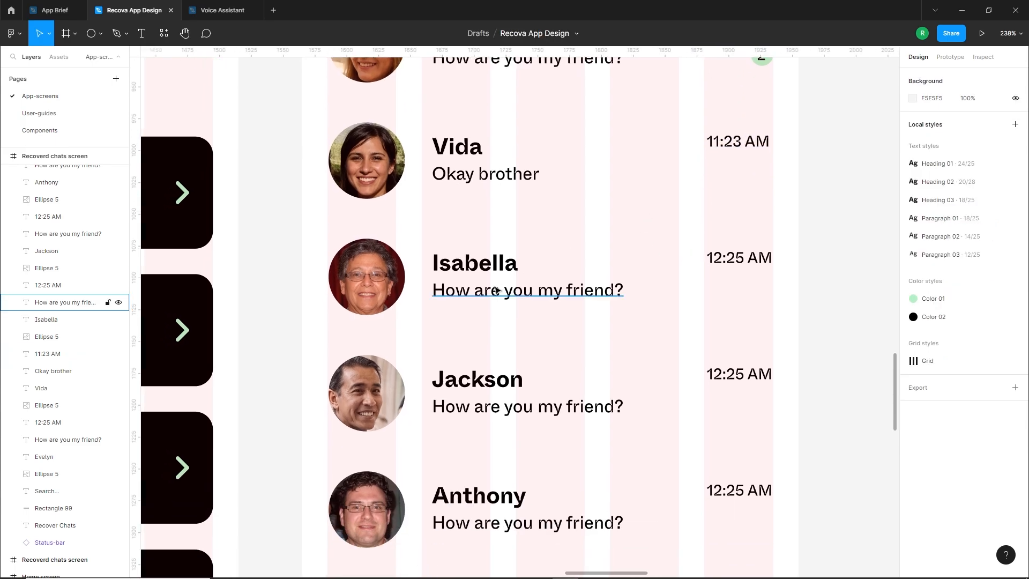
{"action": "double_click", "coordinate": [544, 296]}
{"action": "type", "text": "Can I call you"}
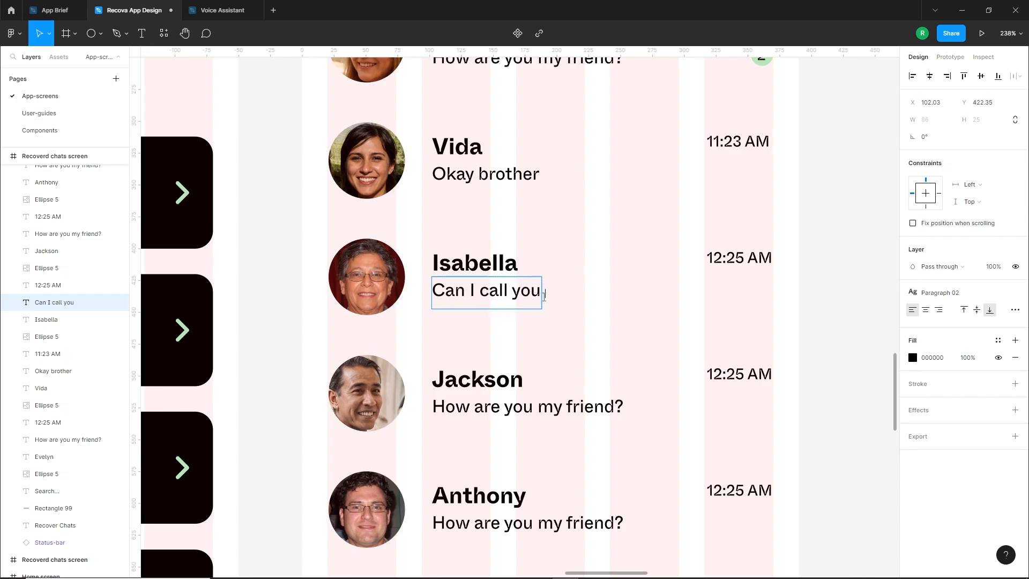
{"action": "type", "text": " back latter?"}
Set the third chat row's time to 10:17 PM and nudge it slightly right to line up with the column edge
{"action": "left_click", "coordinate": [723, 259]}
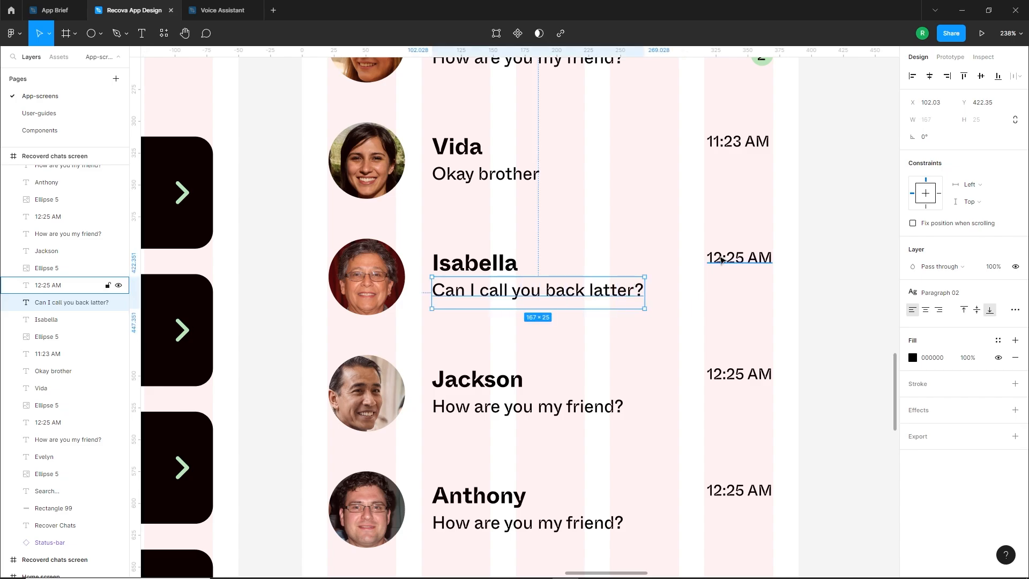
{"action": "double_click", "coordinate": [723, 259]}
{"action": "left_click_drag", "start_coordinate": [722, 258], "coordinate": [711, 258]}
{"action": "type", "text": "10"}
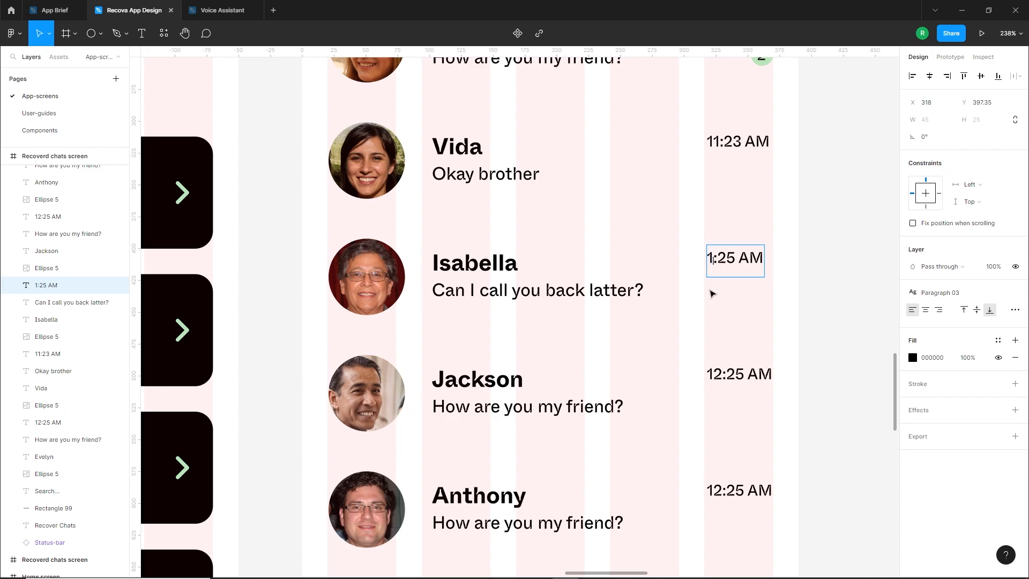
{"action": "double_click", "coordinate": [744, 267]}
{"action": "type", "text": "17"}
{"action": "key", "text": "Escape"}
{"action": "key", "text": "Right"}
{"action": "key", "text": "Right"}
{"action": "key", "text": "Escape"}
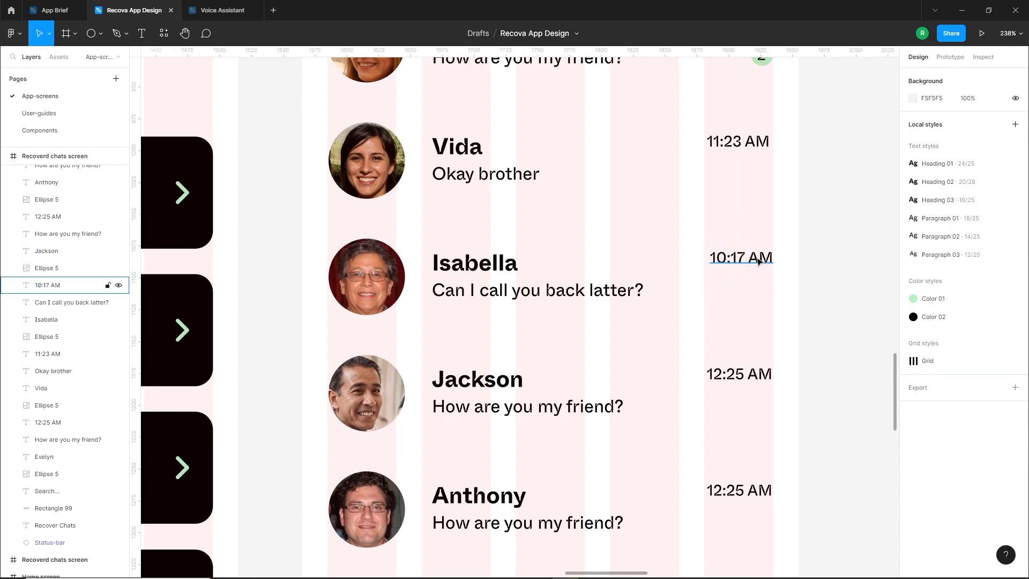
{"action": "double_click", "coordinate": [758, 262]}
{"action": "type", "text": "PM"}
{"action": "key", "text": "Escape"}
Change the fourth chat row's message to "I am looking forward to it."
{"action": "scroll", "coordinate": [755, 324], "scroll_direction": "down", "scroll_amount": 1}
{"action": "key", "text": "Escape"}
{"action": "double_click", "coordinate": [478, 330]}
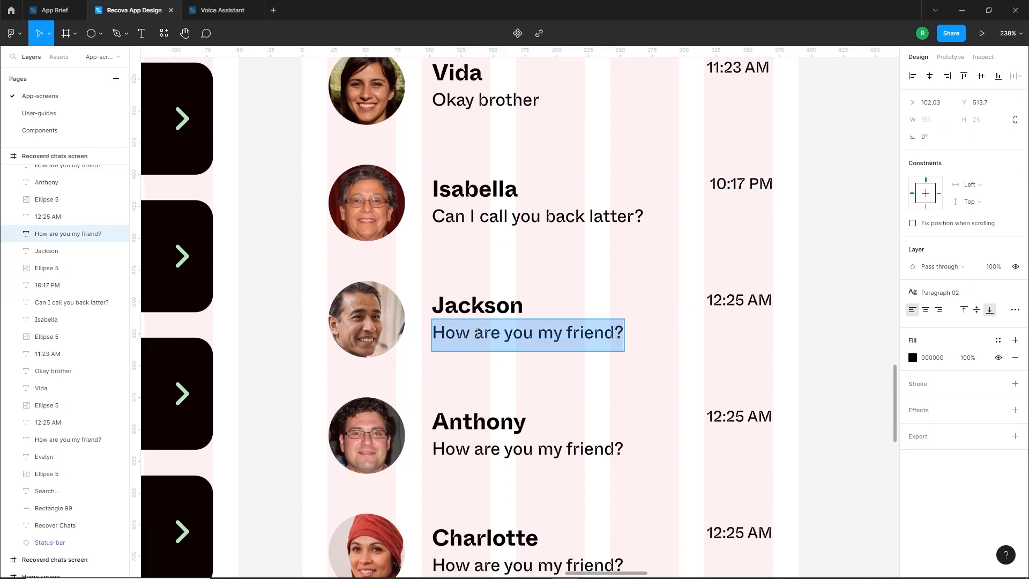
{"action": "type", "text": "I am looking forward to it."}
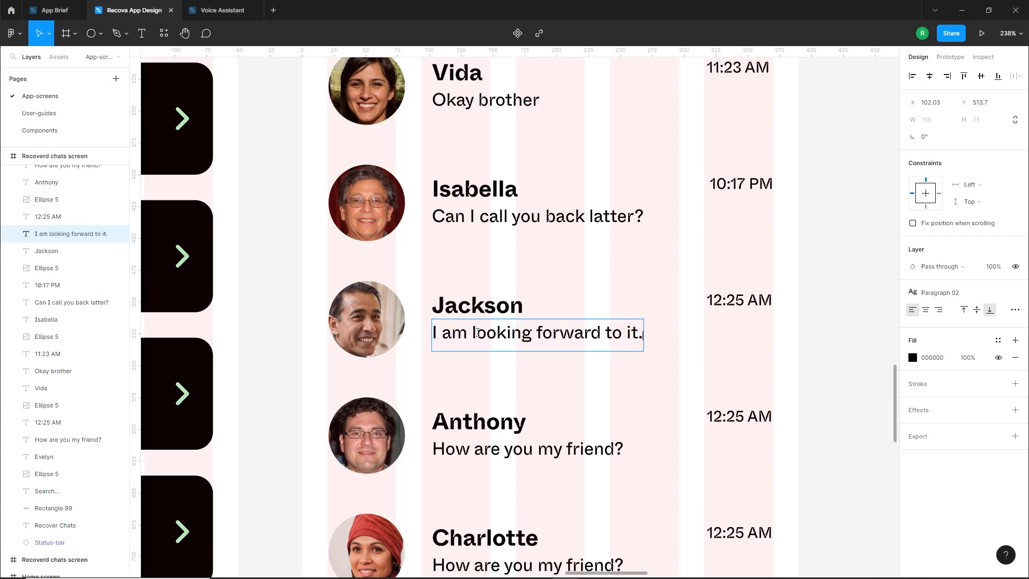
Set the fourth chat row's time to 08:23 PM
{"action": "left_click_drag", "start_coordinate": [723, 300], "coordinate": [714, 301]}
{"action": "scroll", "coordinate": [732, 400], "scroll_direction": "up", "scroll_amount": 2}
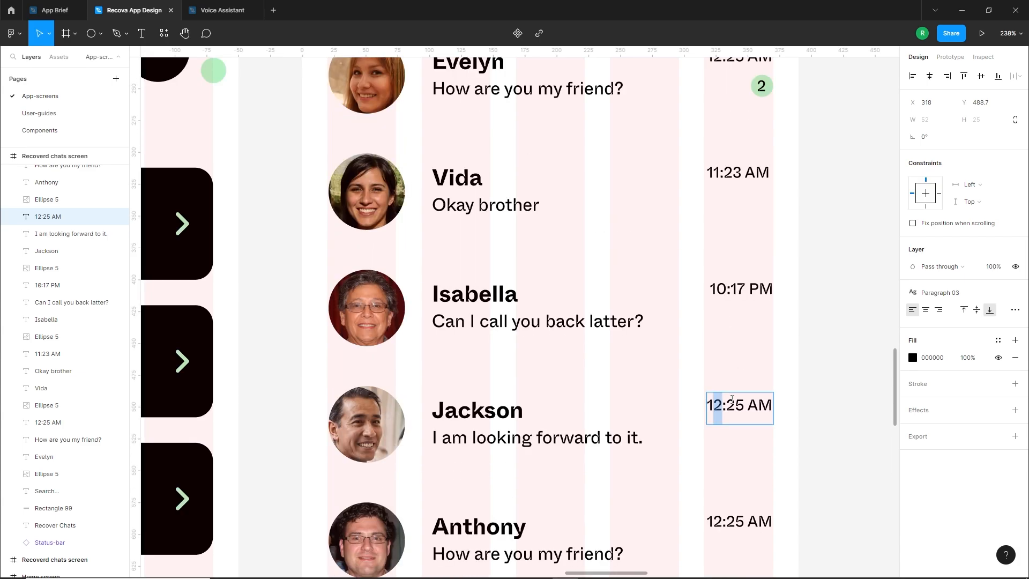
{"action": "type", "text": "08:2"}
{"action": "type", "text": "3"}
{"action": "double_click", "coordinate": [763, 405]}
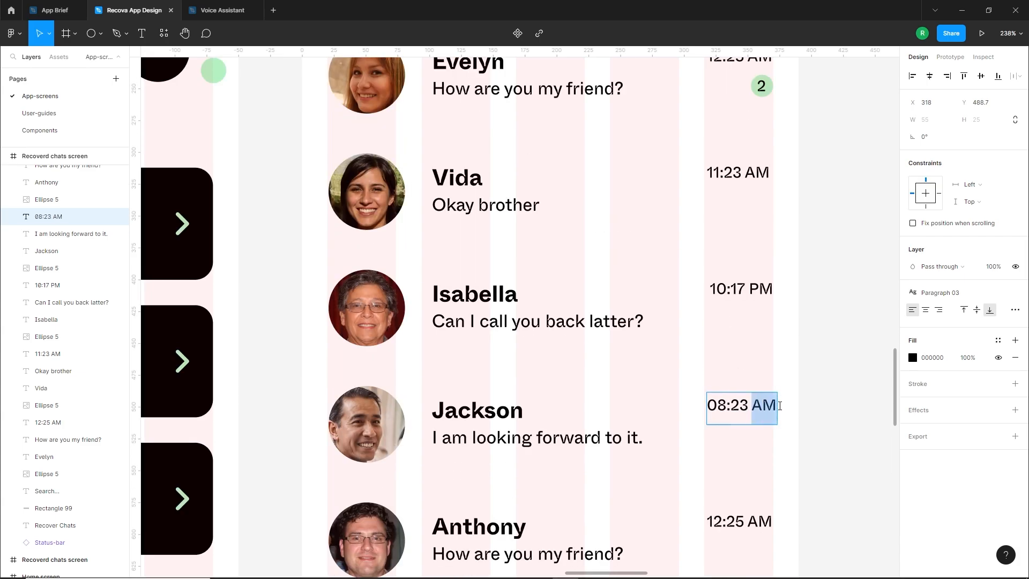
{"action": "type", "text": "PM"}
{"action": "key", "text": "Escape"}
Change the fifth chat row's message to "Can you please share the timing..."
{"action": "scroll", "coordinate": [508, 291], "scroll_direction": "down", "scroll_amount": 4}
{"action": "double_click", "coordinate": [511, 333]}
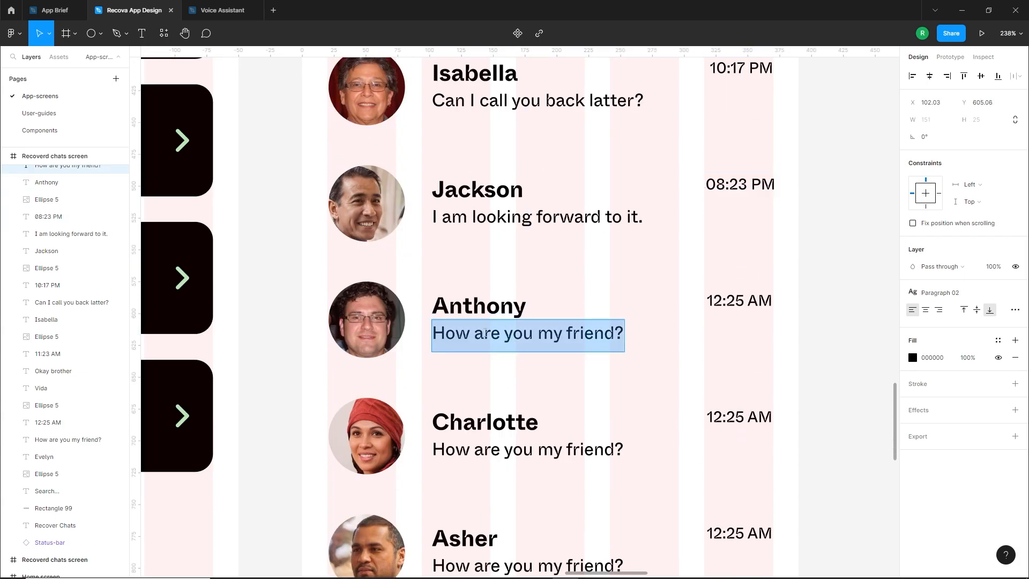
{"action": "type", "text": "Can you please share"}
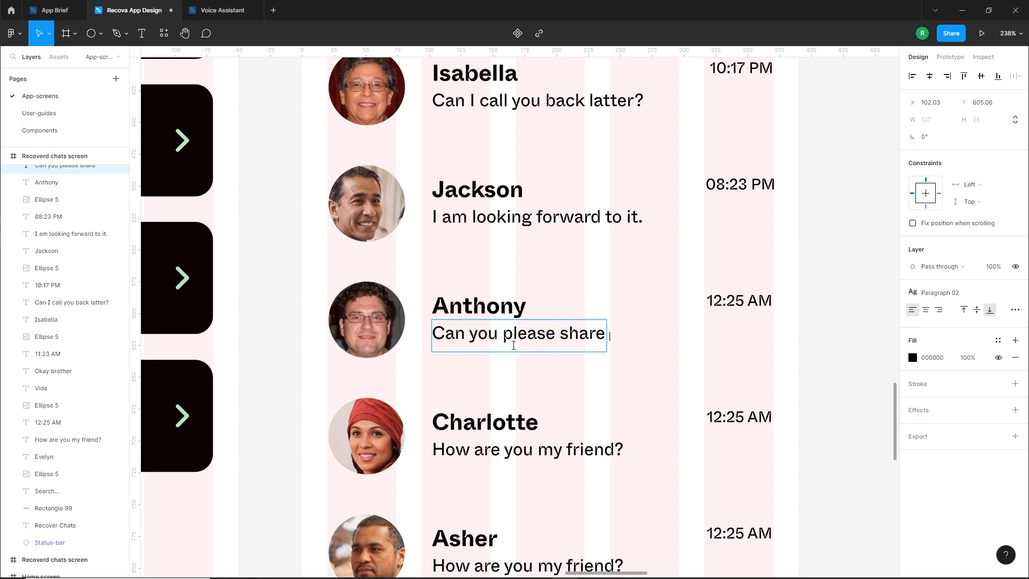
{"action": "type", "text": " the timing..."}
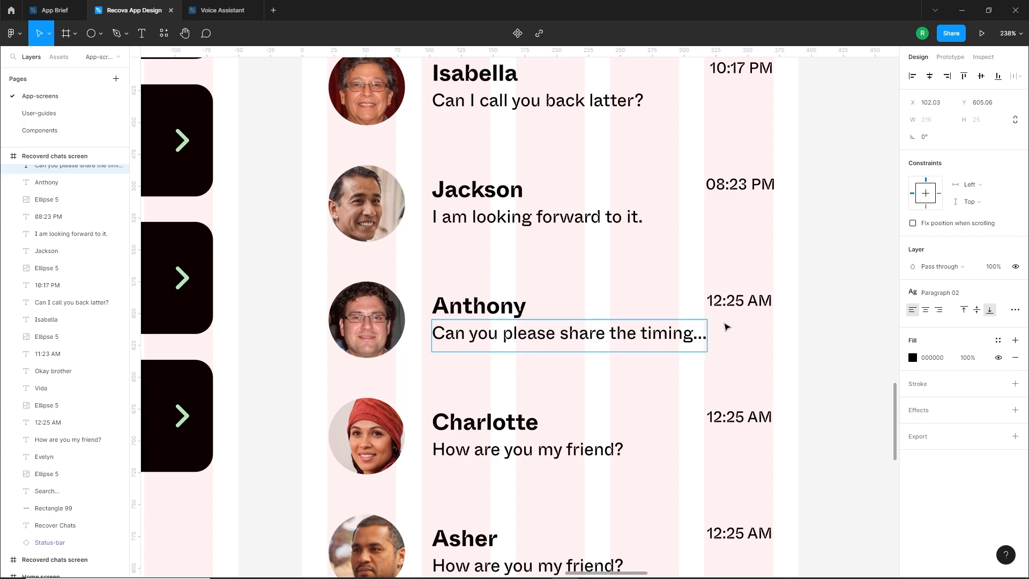
Set the fifth chat row's time to 07:14 PM
{"action": "double_click", "coordinate": [734, 307]}
{"action": "left_click_drag", "start_coordinate": [724, 306], "coordinate": [705, 306]}
{"action": "type", "text": "07"}
{"action": "double_click", "coordinate": [735, 301]}
{"action": "type", "text": "14 "}
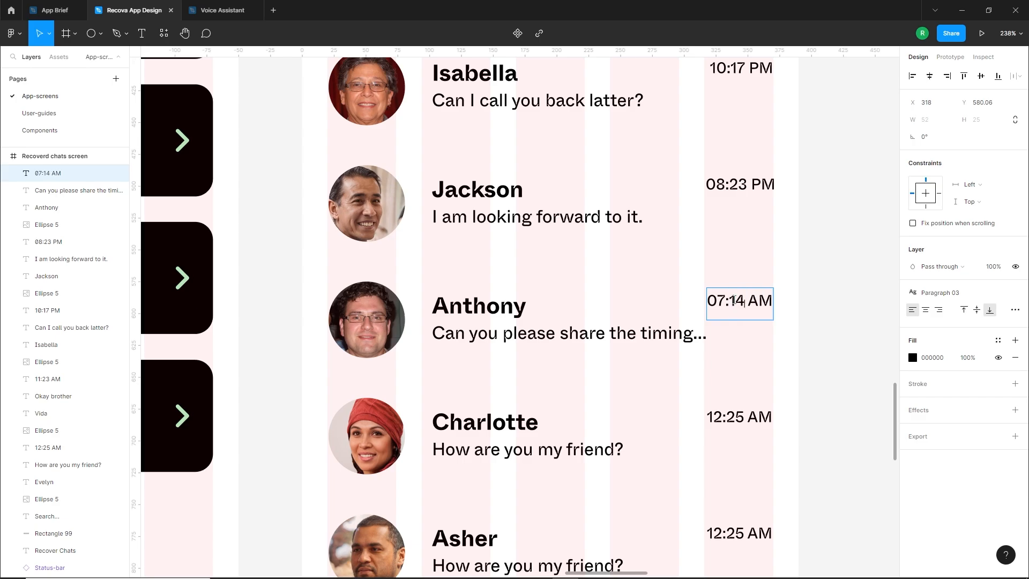
{"action": "type", "text": "pm"}
Change the sixth chat row's message to "Thanks bro :)"
{"action": "scroll", "coordinate": [577, 329], "scroll_direction": "down", "scroll_amount": 5}
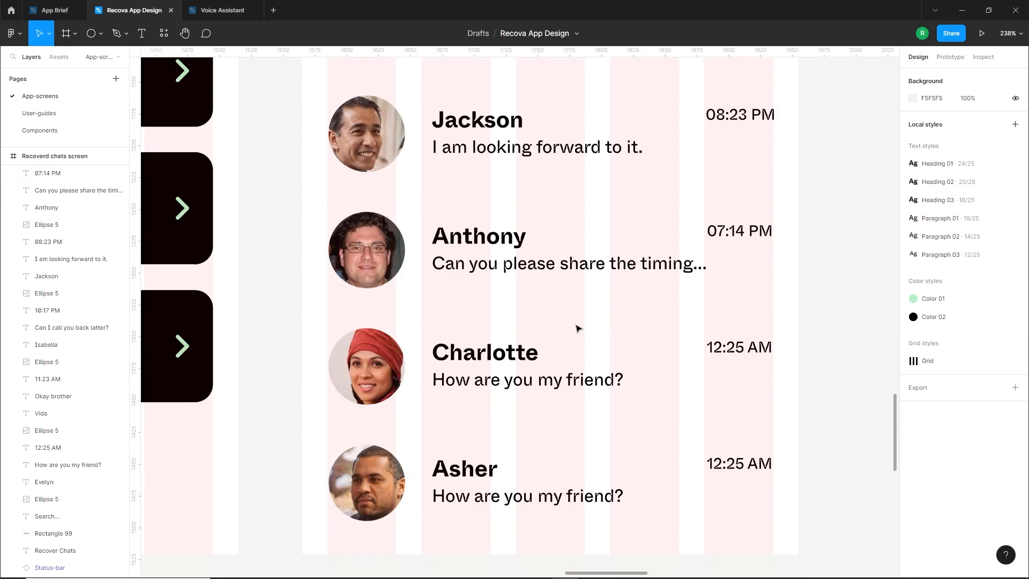
{"action": "double_click", "coordinate": [532, 288]}
{"action": "type", "text": "Thanks bro :"}
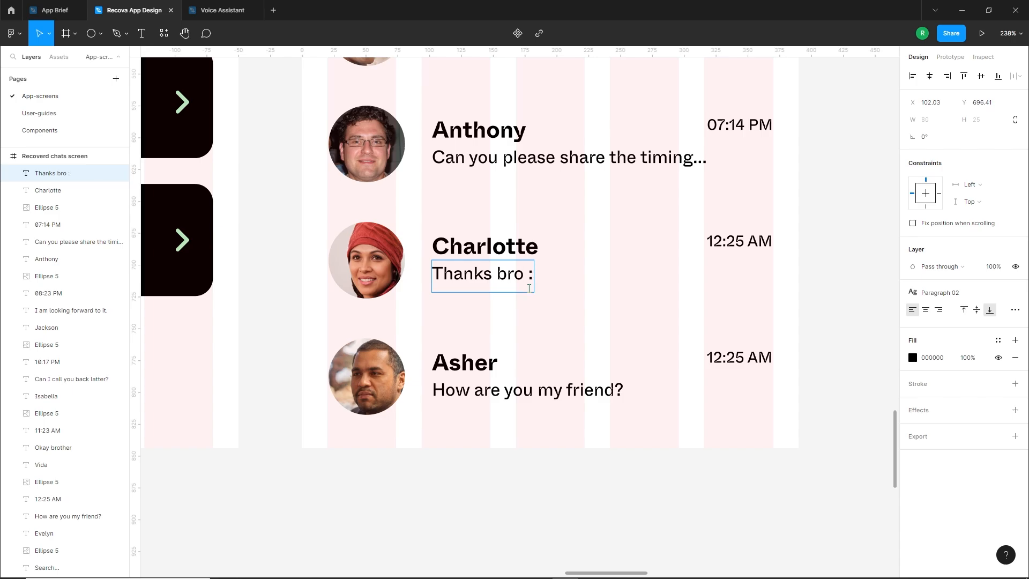
{"action": "type", "text": ")"}
{"action": "left_click", "coordinate": [577, 283]}
Set the sixth chat row's time to 07:12 PM
{"action": "double_click", "coordinate": [724, 242]}
{"action": "left_click_drag", "start_coordinate": [722, 242], "coordinate": [713, 241]}
{"action": "type", "text": "07:"}
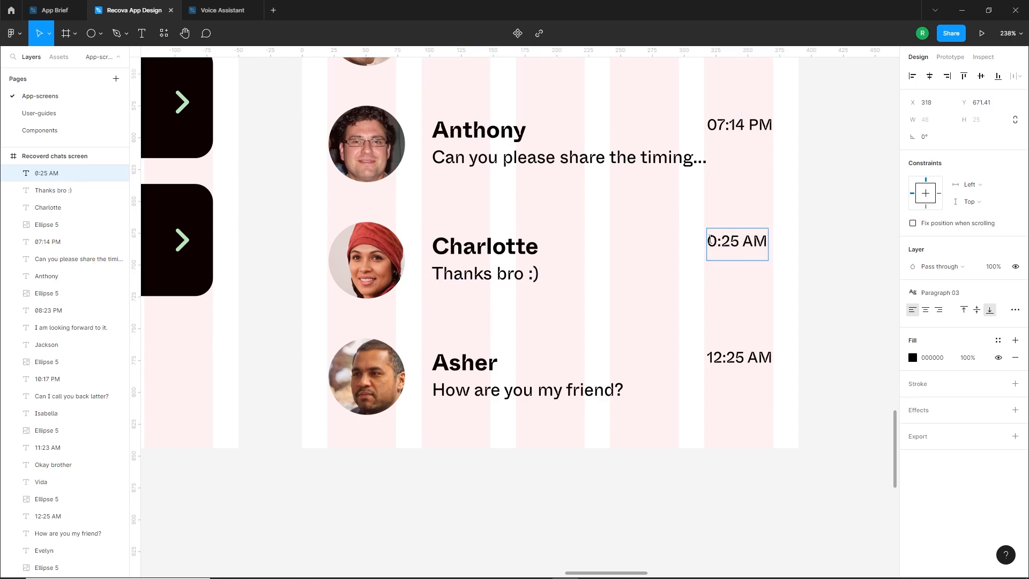
{"action": "type", "text": "12"}
{"action": "left_click_drag", "start_coordinate": [750, 241], "coordinate": [802, 246]}
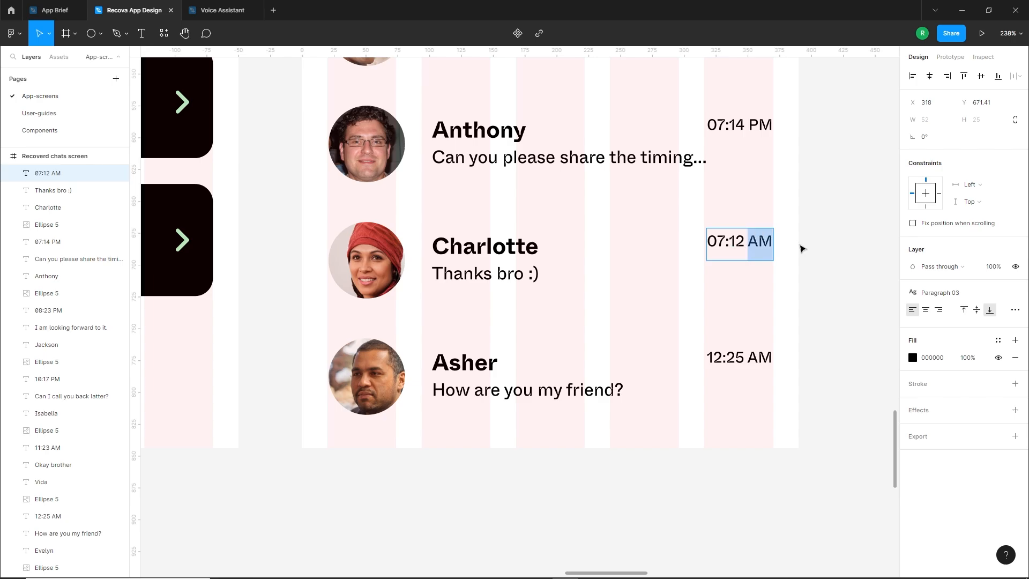
{"action": "type", "text": "PM"}
{"action": "key", "text": "Escape"}
{"action": "left_click", "coordinate": [739, 296]}
Change the seventh chat row's message to "Bro I need your help :("
{"action": "double_click", "coordinate": [467, 388]}
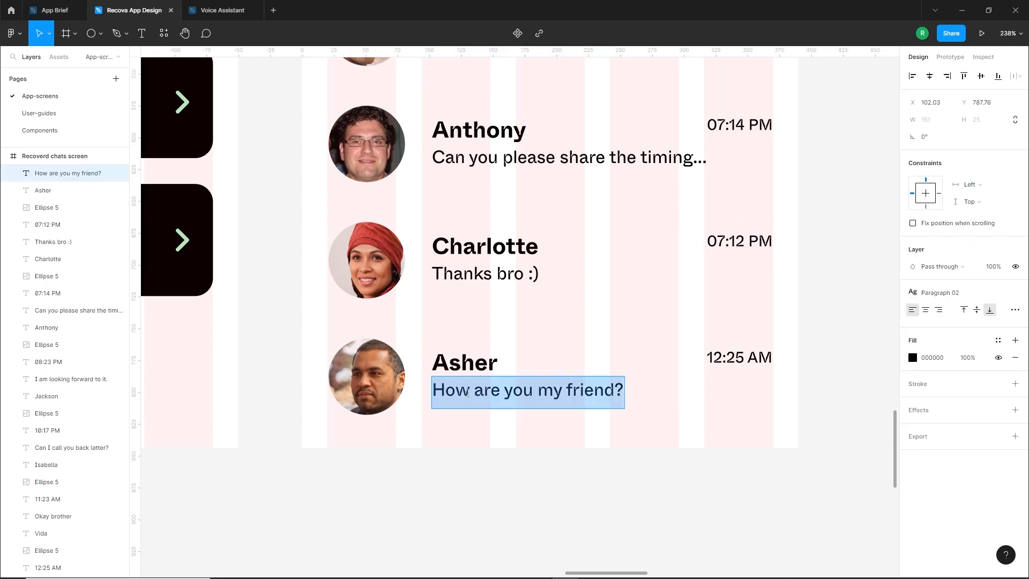
{"action": "scroll", "coordinate": [470, 397], "scroll_direction": "up", "scroll_amount": 8}
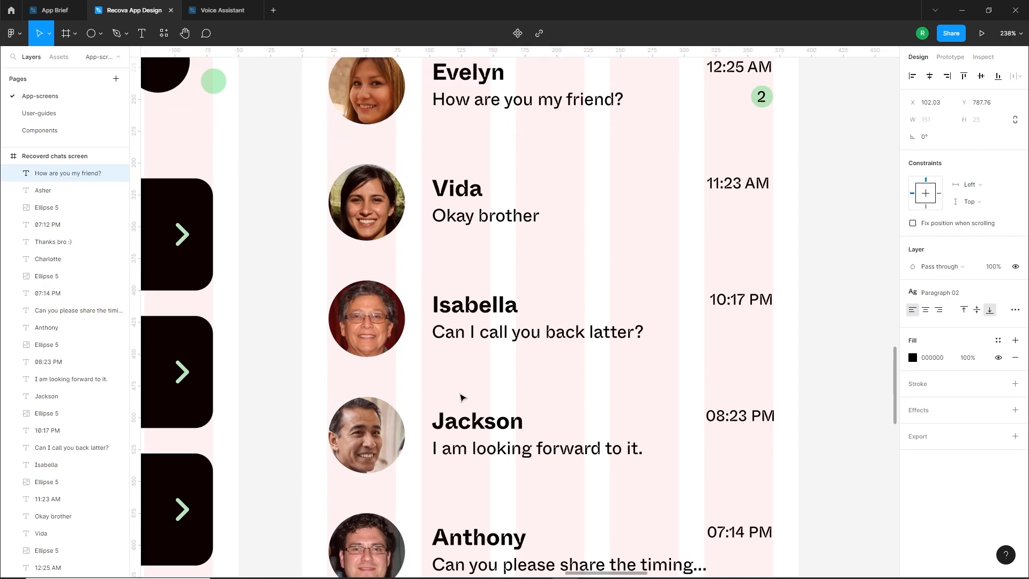
{"action": "scroll", "coordinate": [486, 392], "scroll_direction": "down", "scroll_amount": 9}
{"action": "type", "text": "Bro I need your help :("}
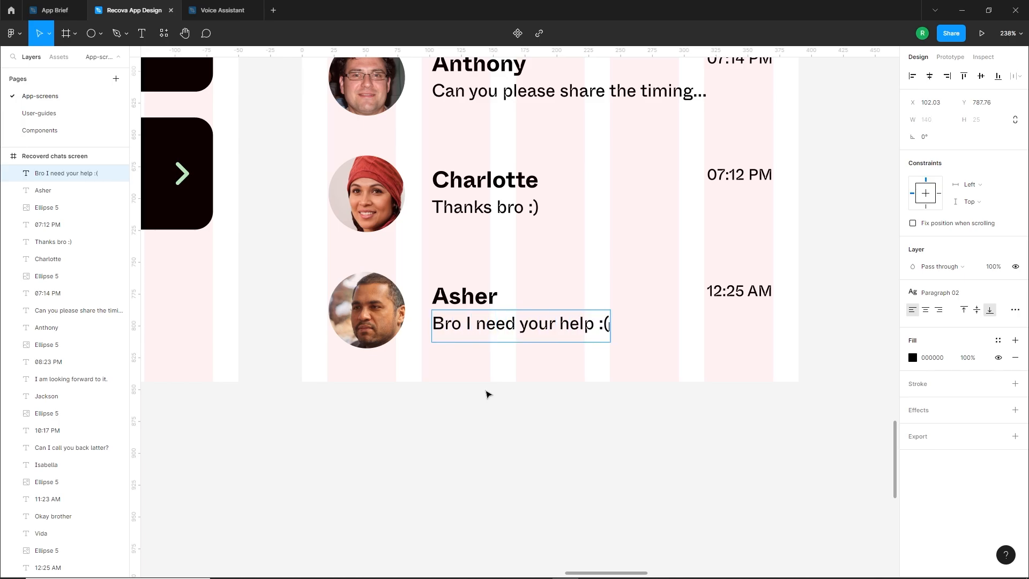
{"action": "left_click", "coordinate": [632, 372]}
Set the seventh chat row's time to 06:18 PM
{"action": "double_click", "coordinate": [732, 291]}
{"action": "left_click_drag", "start_coordinate": [723, 292], "coordinate": [699, 294]}
{"action": "type", "text": "06:"}
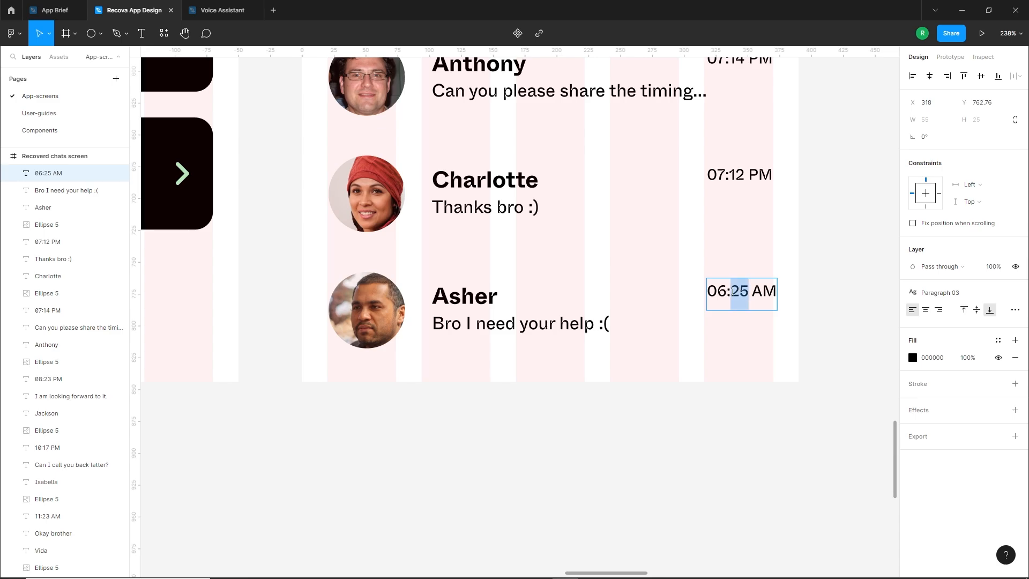
{"action": "type", "text": "18"}
{"action": "left_click", "coordinate": [749, 337]}
{"action": "double_click", "coordinate": [766, 292]}
{"action": "left_click_drag", "start_coordinate": [776, 292], "coordinate": [750, 292]}
{"action": "type", "text": "PM"}
{"action": "left_click", "coordinate": [641, 343]}
Duplicate the first chat row's green unread badge and place the copy under the third row's time
{"action": "scroll", "coordinate": [641, 343], "scroll_direction": "down", "scroll_amount": 3}
{"action": "left_click_drag", "start_coordinate": [690, 134], "coordinate": [577, 364]}
{"action": "left_click", "coordinate": [602, 140]}
{"action": "scroll", "coordinate": [607, 140], "scroll_direction": "up", "scroll_amount": 3}
{"action": "left_click", "coordinate": [603, 153], "text": "shift"}
{"action": "left_click_drag", "start_coordinate": [588, 152], "coordinate": [585, 415]}
{"action": "left_click", "coordinate": [588, 441]}
{"action": "scroll", "coordinate": [588, 441], "scroll_direction": "up", "scroll_amount": 1}
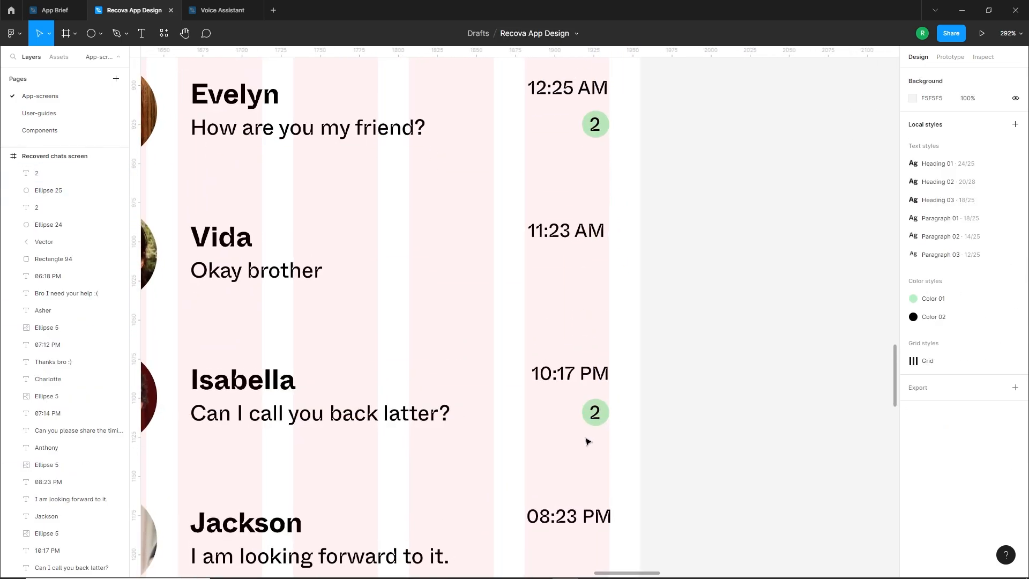
Duplicate the unread badge under the fourth chat row's time and change its number to 3
{"action": "scroll", "coordinate": [588, 441], "scroll_direction": "down", "scroll_amount": 3}
{"action": "scroll", "coordinate": [680, 279], "scroll_direction": "down", "scroll_amount": 2}
{"action": "left_click_drag", "start_coordinate": [674, 289], "coordinate": [616, 258]}
{"action": "left_click_drag", "start_coordinate": [627, 271], "coordinate": [633, 367]}
{"action": "left_click", "coordinate": [629, 389]}
Duplicate the unread badge under the sixth chat row's time and change its number to 2
{"action": "scroll", "coordinate": [622, 311], "scroll_direction": "down", "scroll_amount": 1}
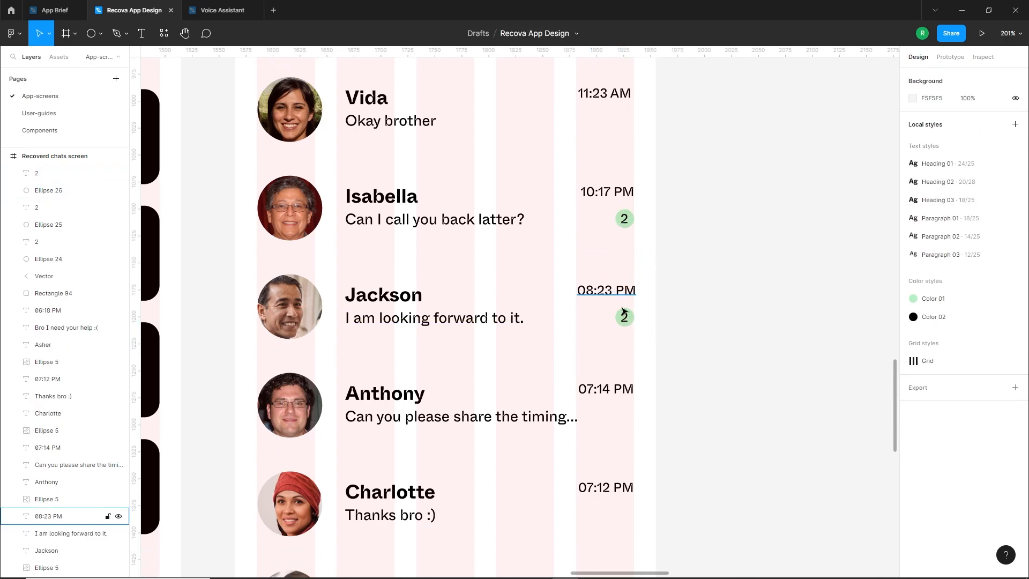
{"action": "double_click", "coordinate": [623, 316]}
{"action": "type", "text": "3"}
{"action": "left_click", "coordinate": [689, 332]}
{"action": "left_click_drag", "start_coordinate": [675, 340], "coordinate": [631, 536]}
Hide the layout grids and review the Recover Chats screen beside the other styled screens
{"action": "scroll", "coordinate": [643, 515], "scroll_direction": "down", "scroll_amount": 3}
{"action": "scroll", "coordinate": [636, 428], "scroll_direction": "up", "scroll_amount": 3}
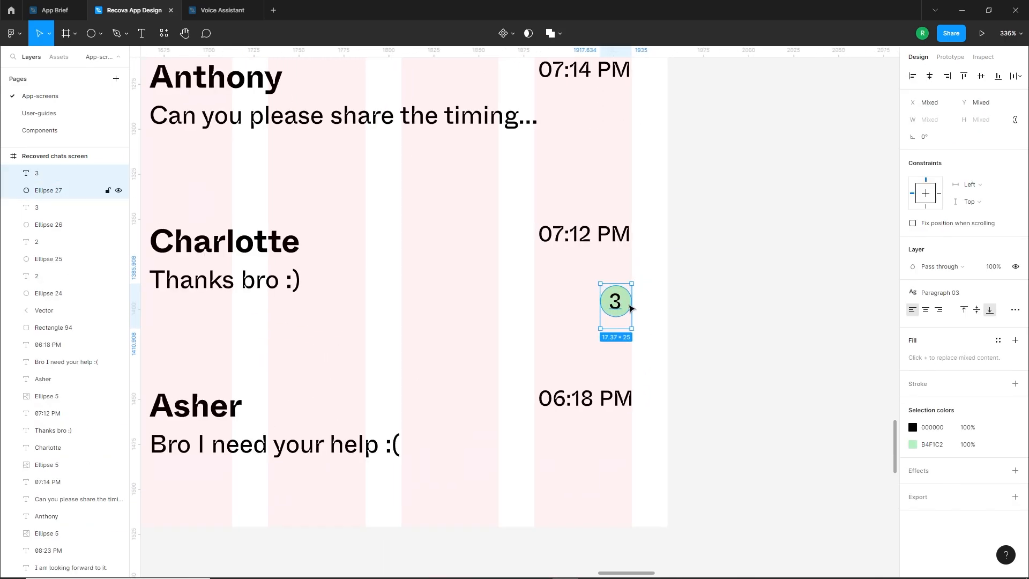
{"action": "left_click_drag", "start_coordinate": [623, 307], "coordinate": [621, 285]}
{"action": "double_click", "coordinate": [617, 284]}
{"action": "type", "text": "2"}
{"action": "left_click", "coordinate": [675, 378]}
{"action": "scroll", "coordinate": [676, 381], "scroll_direction": "down", "scroll_amount": 4}
{"action": "scroll", "coordinate": [651, 322], "scroll_direction": "up", "scroll_amount": 4}
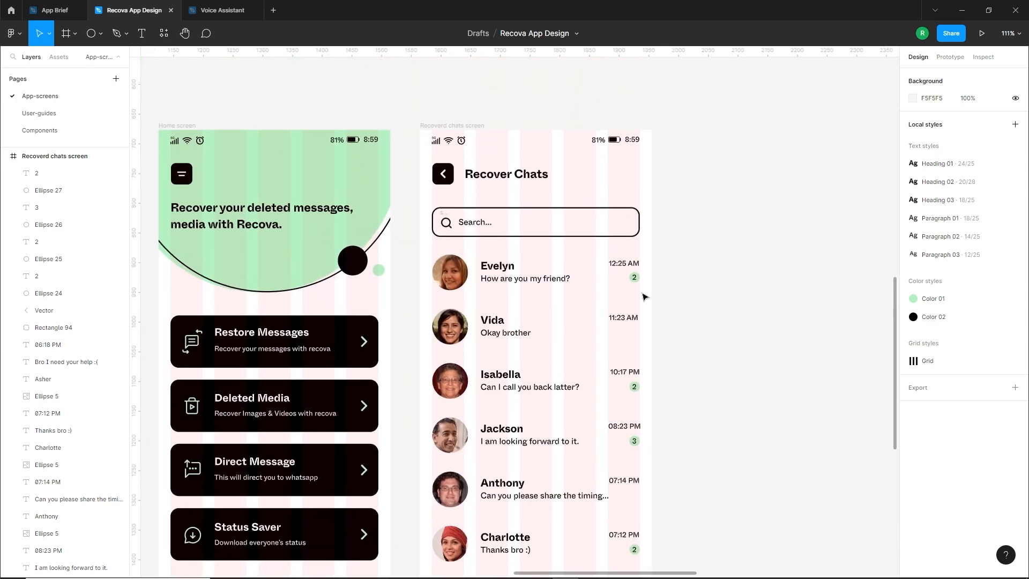
{"action": "left_click", "coordinate": [452, 125]}
{"action": "left_click", "coordinate": [983, 224]}
{"action": "left_click", "coordinate": [697, 286]}
{"action": "key", "text": "ctrl+shift+4"}
{"action": "scroll", "coordinate": [652, 296], "scroll_direction": "down", "scroll_amount": 3}
{"action": "scroll", "coordinate": [654, 305], "scroll_direction": "up", "scroll_amount": 3}
{"action": "scroll", "coordinate": [654, 305], "scroll_direction": "down", "scroll_amount": 4}
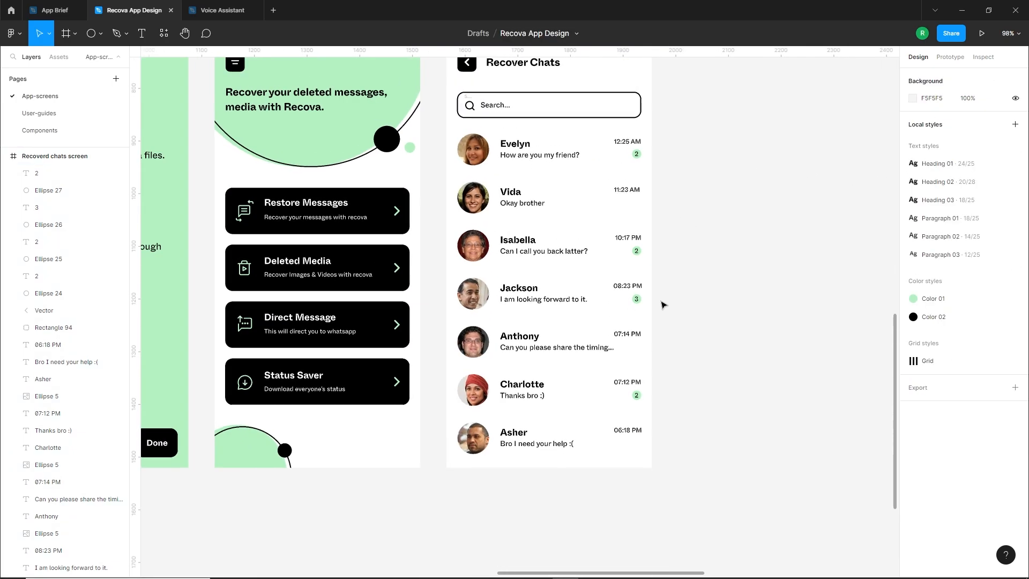
{"action": "scroll", "coordinate": [663, 305], "scroll_direction": "up", "scroll_amount": 2}
Duplicate the Recoverd Messages screen wireframe into the styled row, beside the styled chats screen
{"action": "scroll", "coordinate": [670, 321], "scroll_direction": "down", "scroll_amount": 4}
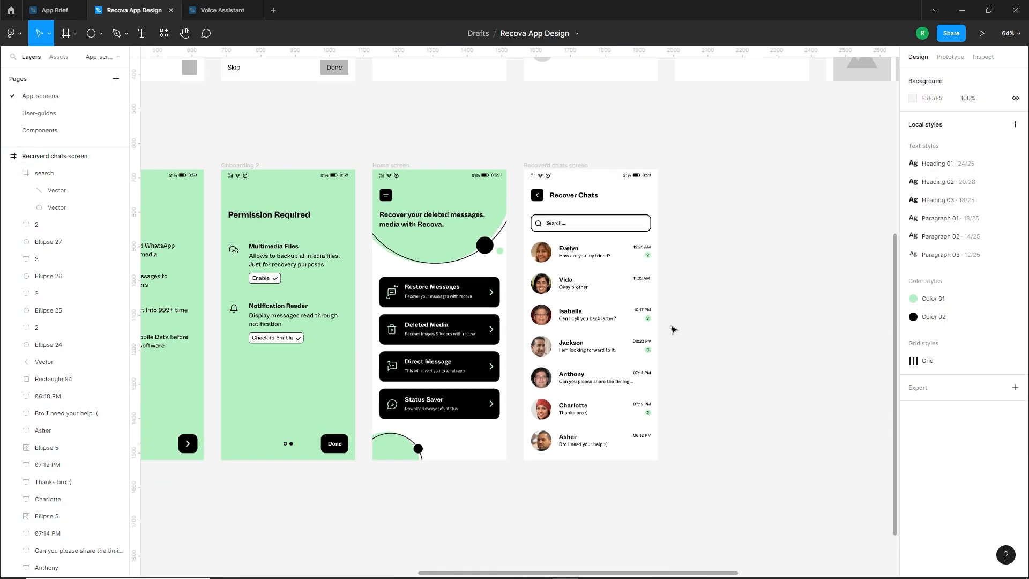
{"action": "scroll", "coordinate": [674, 328], "scroll_direction": "down", "scroll_amount": 2}
{"action": "left_click_drag", "start_coordinate": [750, 225], "coordinate": [657, 421]}
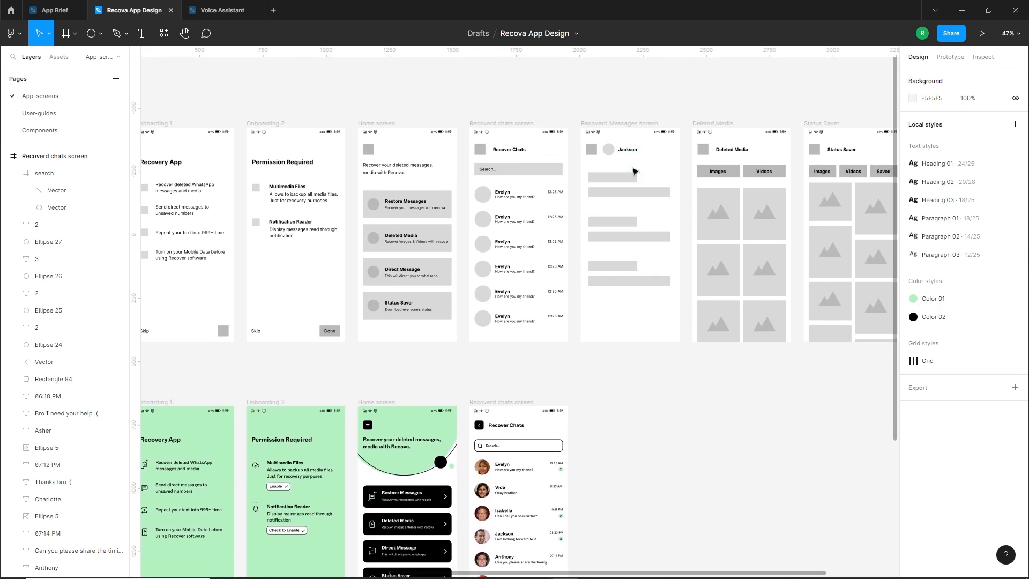
{"action": "scroll", "coordinate": [625, 223], "scroll_direction": "down", "scroll_amount": 2}
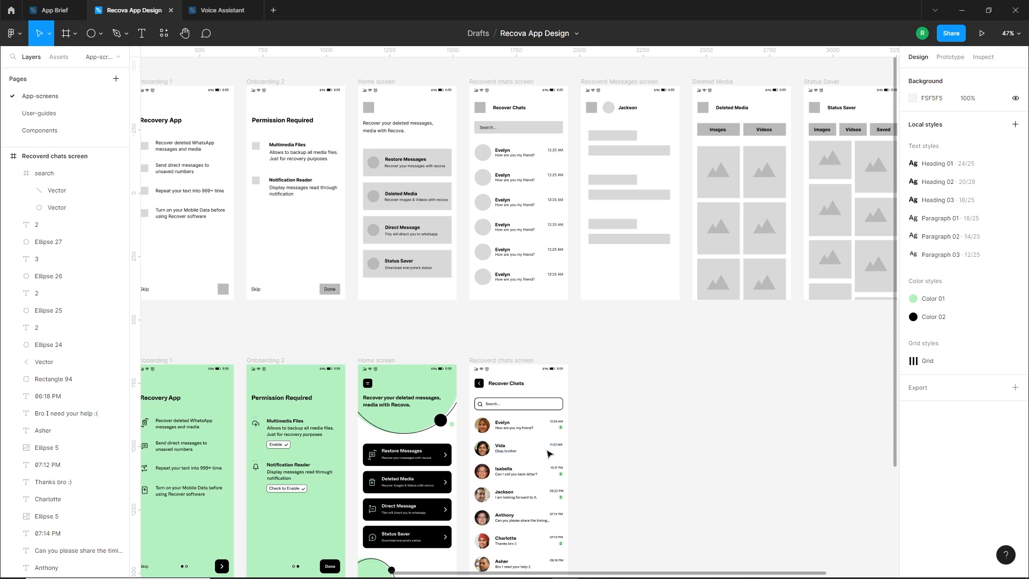
{"action": "scroll", "coordinate": [620, 129], "scroll_direction": "down", "scroll_amount": 1}
{"action": "left_click_drag", "start_coordinate": [636, 81], "coordinate": [636, 340]}
{"action": "left_click", "coordinate": [626, 356]}
{"action": "scroll", "coordinate": [621, 363], "scroll_direction": "up", "scroll_amount": 1}
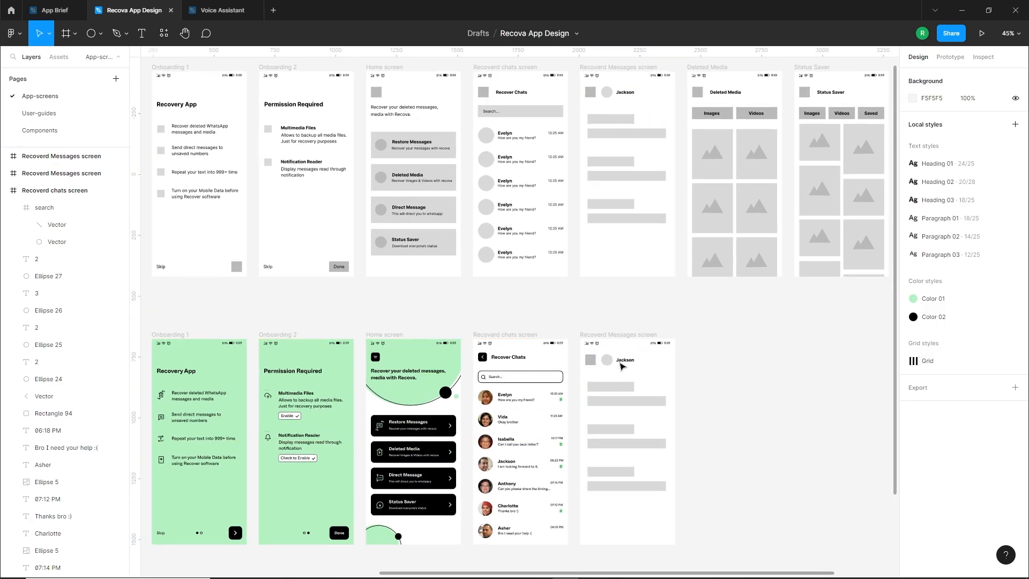
Delete all placeholder content from the duplicated messages screen, keeping only its status bar
{"action": "scroll", "coordinate": [616, 388], "scroll_direction": "up", "scroll_amount": 2}
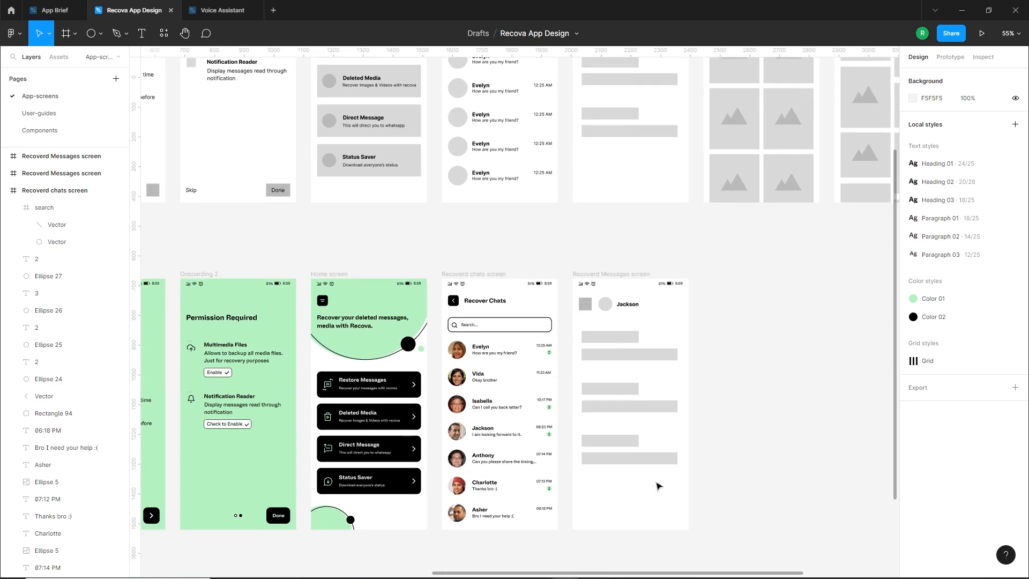
{"action": "left_click_drag", "start_coordinate": [659, 484], "coordinate": [575, 294]}
{"action": "key", "text": "Delete"}
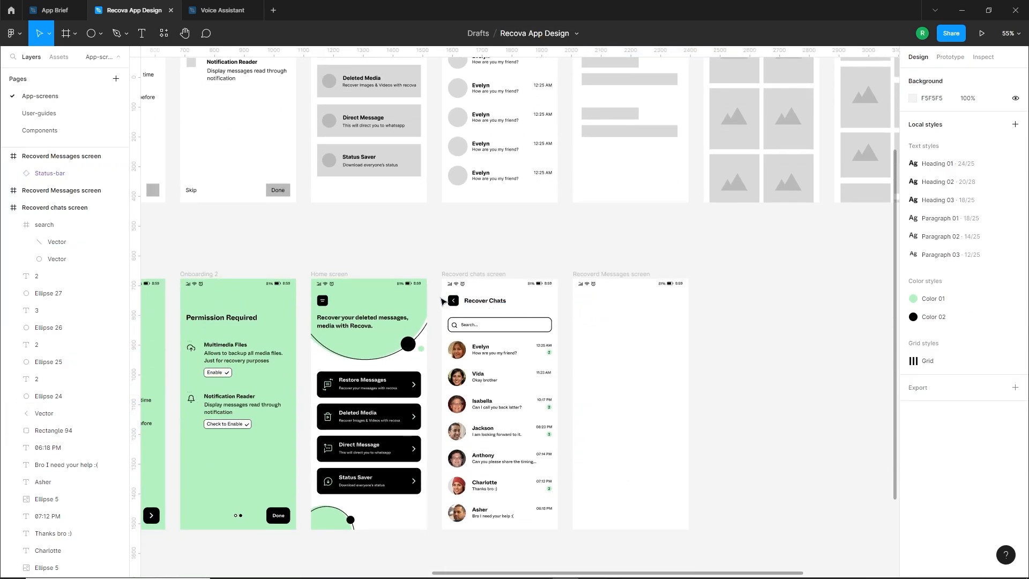
Copy the back button and Recover Chats heading into the messages screen at the same position, and show the layout grids
{"action": "left_click_drag", "start_coordinate": [442, 302], "coordinate": [621, 316]}
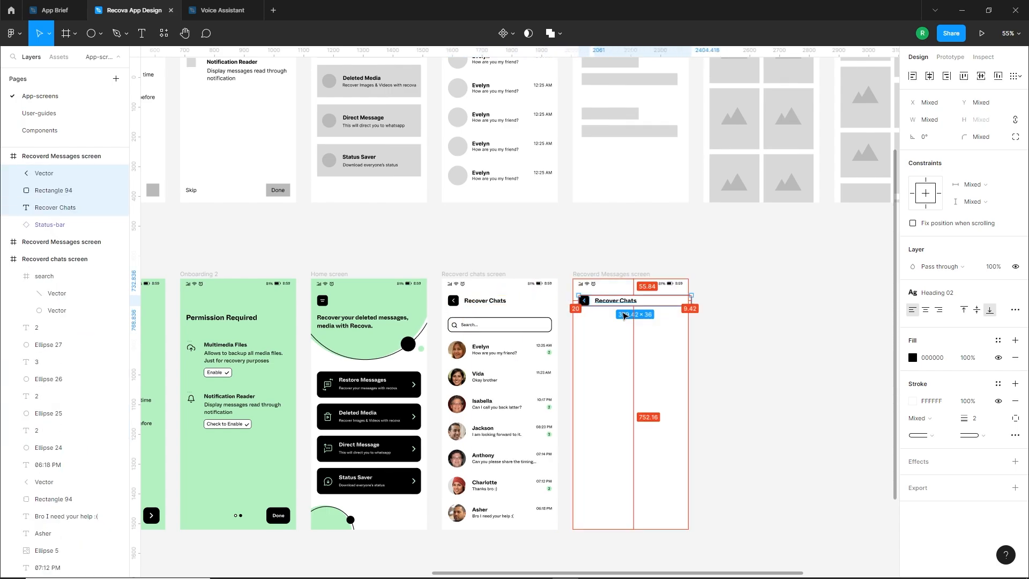
{"action": "left_click", "coordinate": [614, 275]}
{"action": "left_click", "coordinate": [982, 223]}
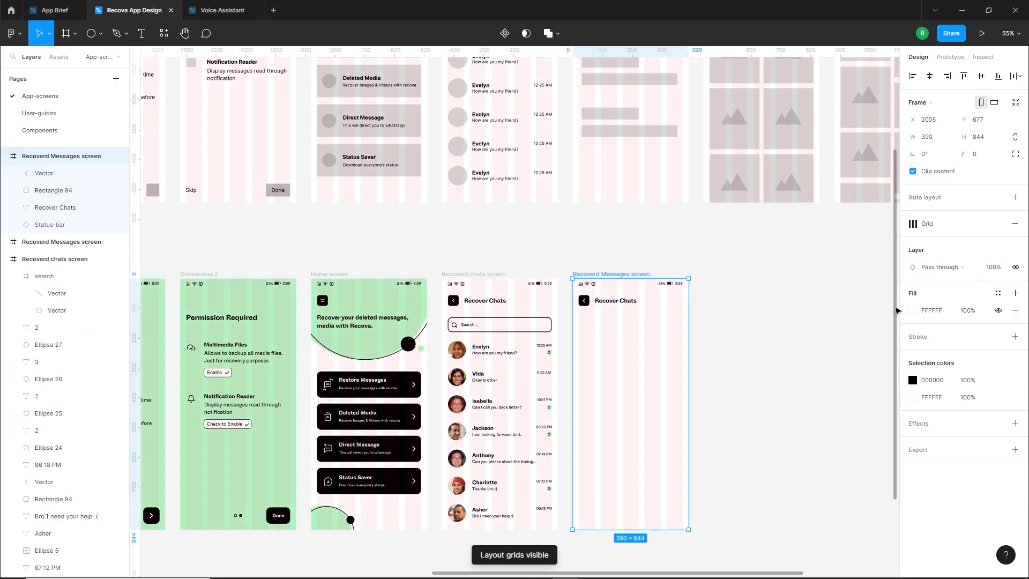
{"action": "left_click", "coordinate": [829, 332]}
{"action": "scroll", "coordinate": [643, 351], "scroll_direction": "up", "scroll_amount": 7}
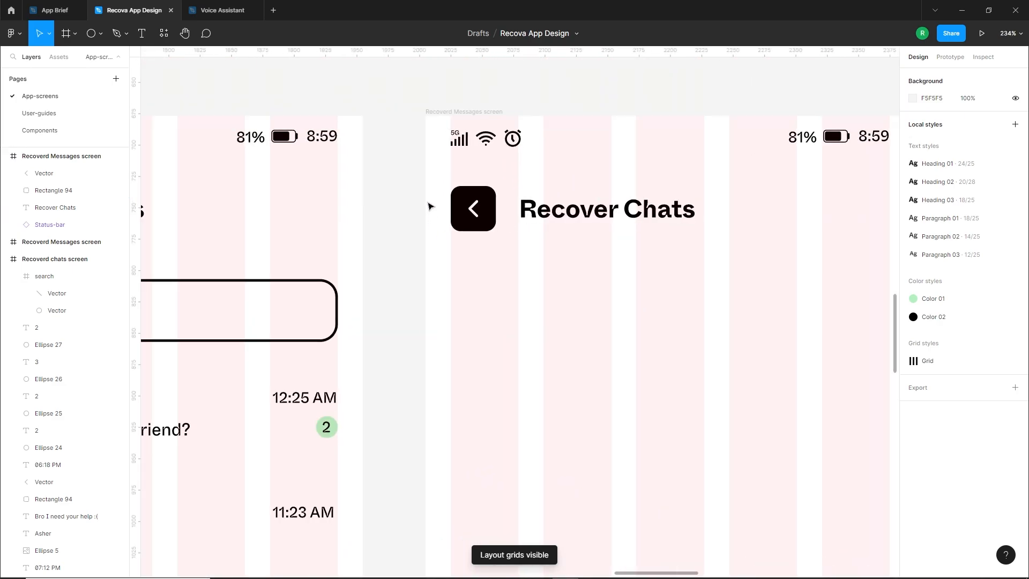
{"action": "scroll", "coordinate": [606, 263], "scroll_direction": "down", "scroll_amount": 4}
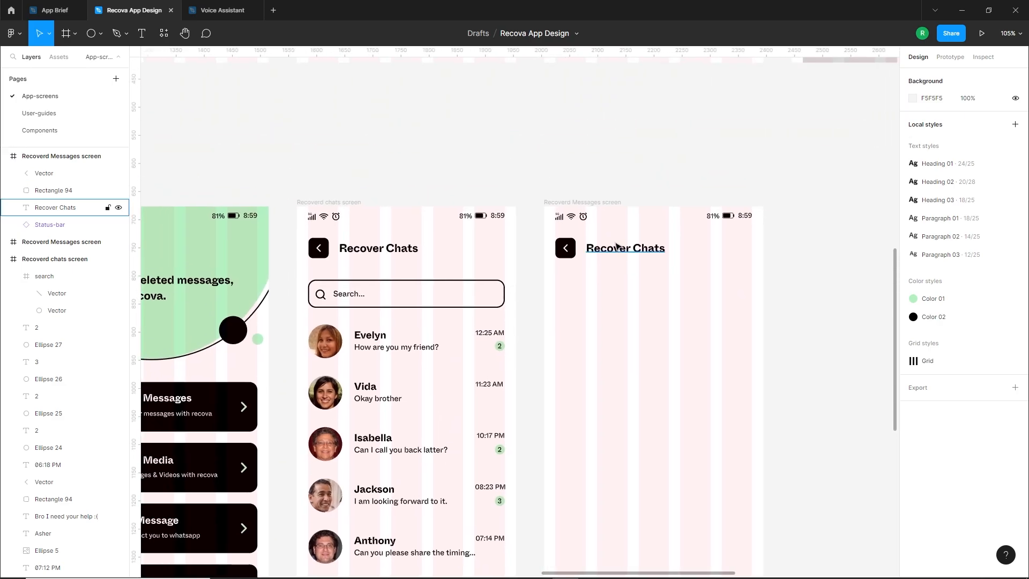
Replace the messages screen's copied heading with the second chat contact's name
{"action": "left_click", "coordinate": [615, 254]}
{"action": "left_click", "coordinate": [530, 352]}
{"action": "scroll", "coordinate": [509, 356], "scroll_direction": "down", "scroll_amount": 1}
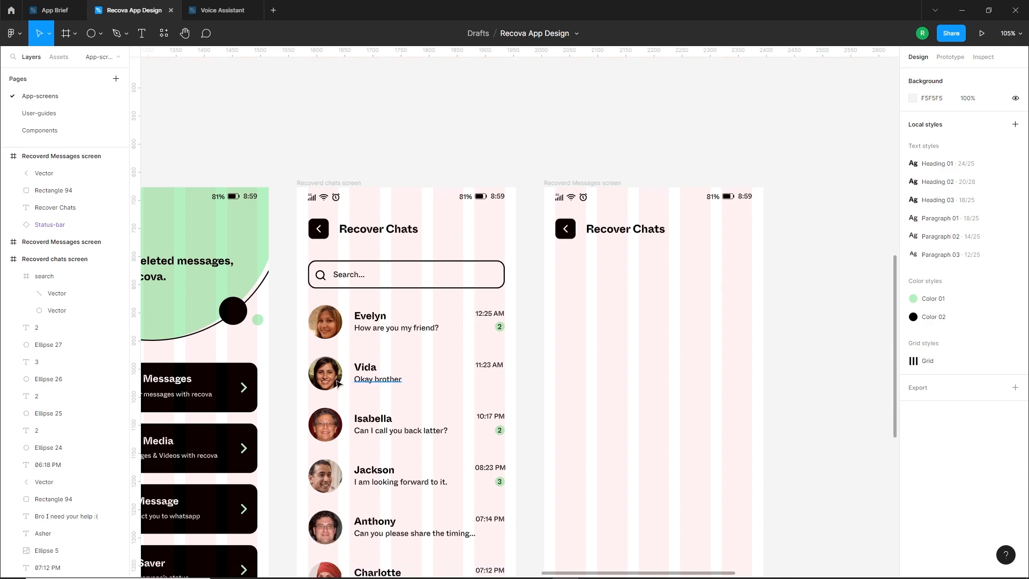
{"action": "double_click", "coordinate": [624, 230]}
{"action": "type", "text": "Vida"}
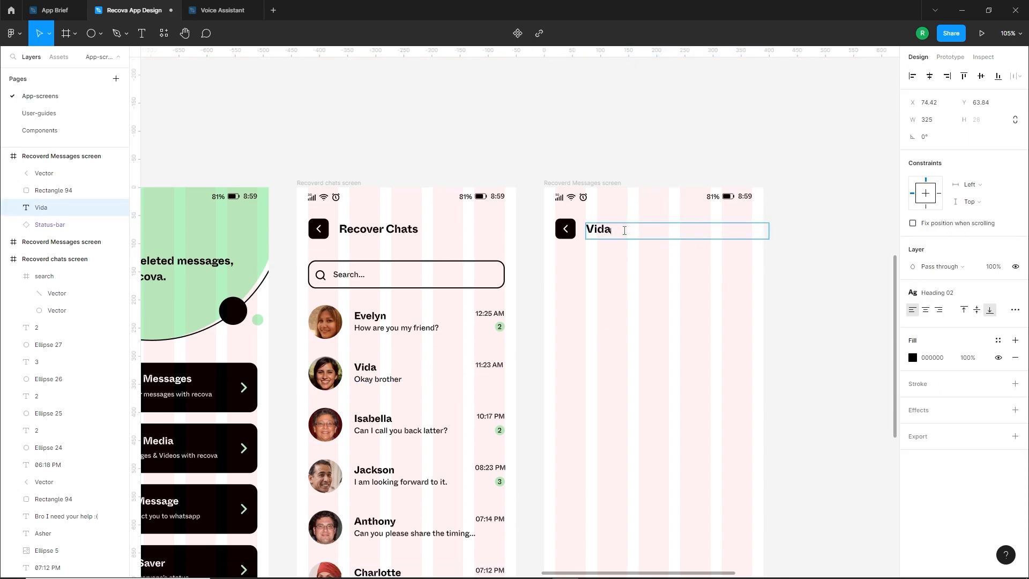
{"action": "key", "text": "Escape"}
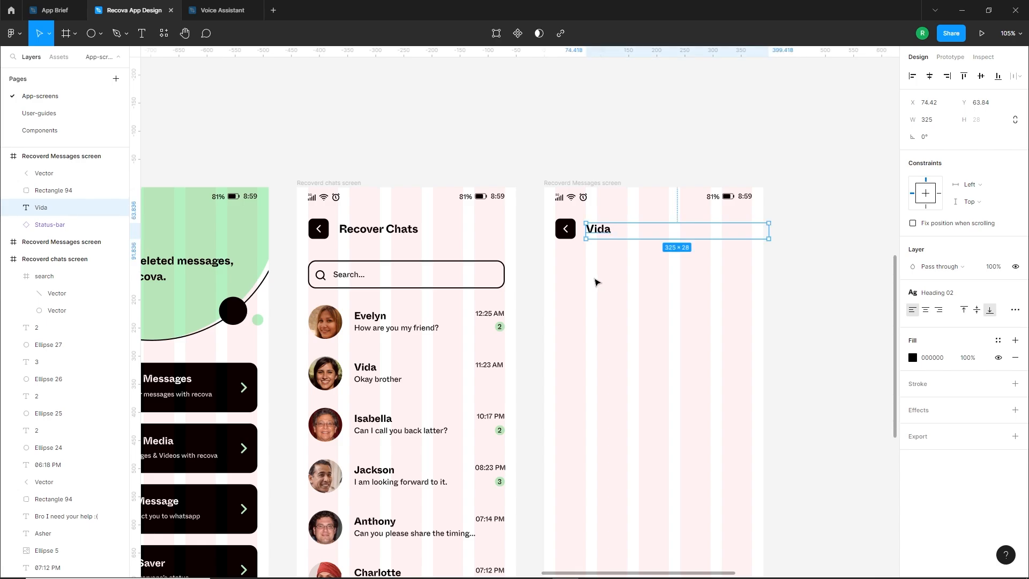
{"action": "left_click", "coordinate": [616, 286]}
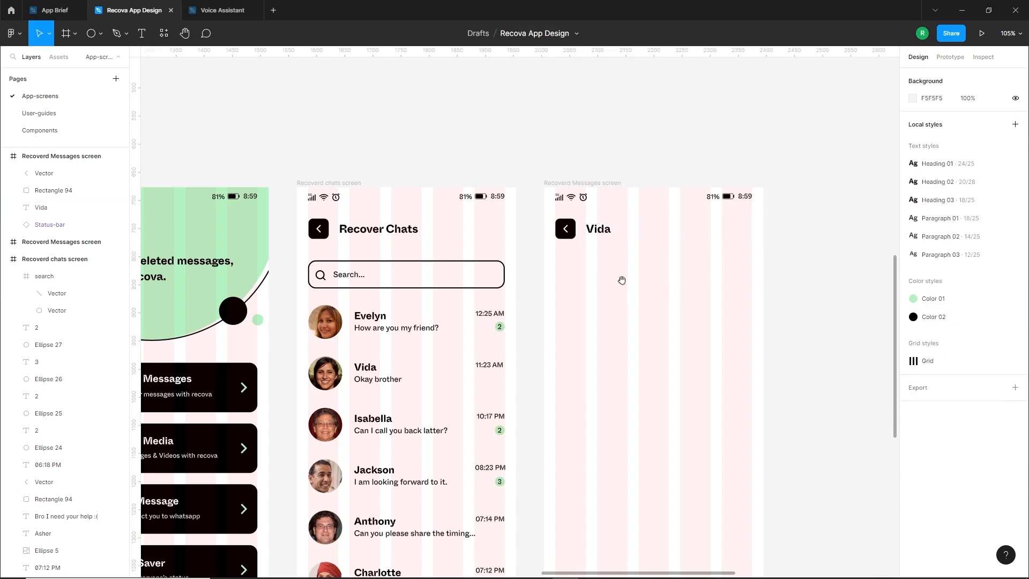
Copy the second contact's avatar into the messages header between the back button and the name, sized about 44 × 44
{"action": "left_click_drag", "start_coordinate": [622, 280], "coordinate": [607, 220]}
{"action": "left_click", "coordinate": [570, 291]}
{"action": "left_click_drag", "start_coordinate": [305, 369], "coordinate": [632, 231]}
{"action": "left_click", "coordinate": [586, 252]}
{"action": "scroll", "coordinate": [607, 210], "scroll_direction": "up", "scroll_amount": 5}
{"action": "left_click", "coordinate": [592, 255]}
{"action": "left_click", "coordinate": [554, 245]}
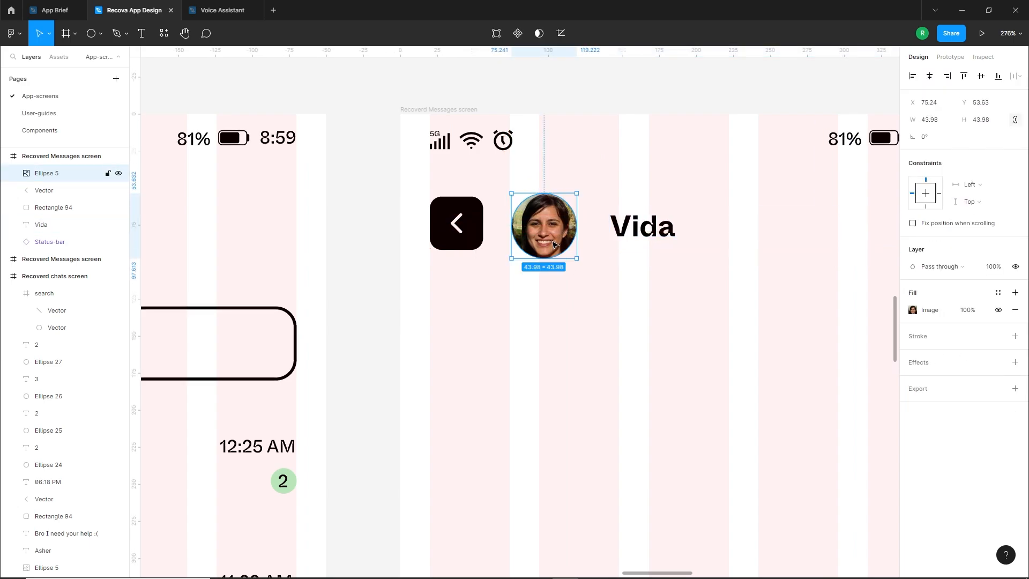
{"action": "left_click_drag", "start_coordinate": [554, 244], "coordinate": [554, 241]}
Position the contact's name beside the avatar at X 136 and narrow its text box to about 58 wide
{"action": "left_click", "coordinate": [590, 332]}
{"action": "left_click_drag", "start_coordinate": [628, 228], "coordinate": [625, 230]}
{"action": "left_click", "coordinate": [577, 280]}
{"action": "scroll", "coordinate": [578, 276], "scroll_direction": "down", "scroll_amount": 3}
{"action": "left_click", "coordinate": [605, 249]}
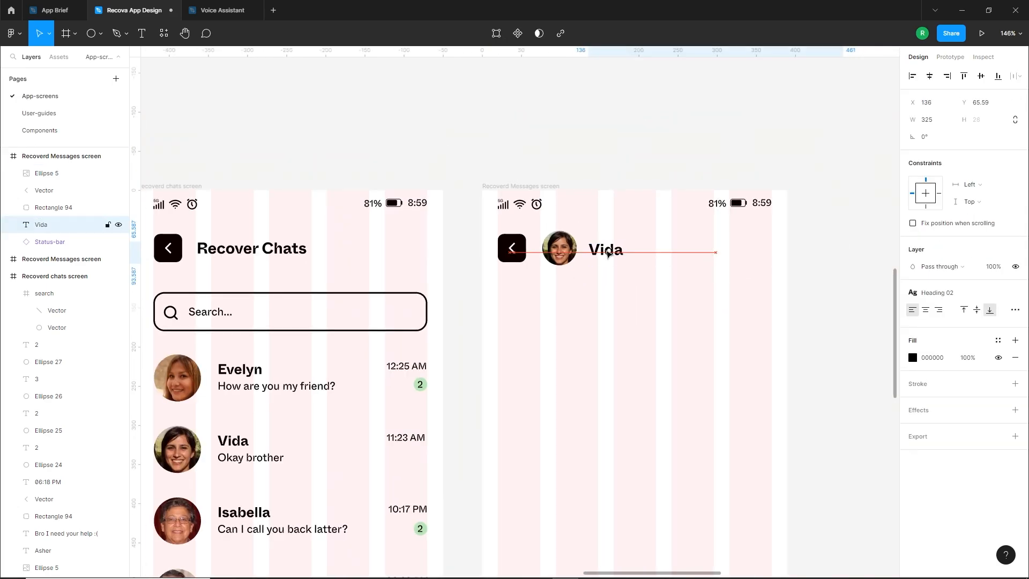
{"action": "left_click_drag", "start_coordinate": [845, 253], "coordinate": [664, 277]}
{"action": "left_click", "coordinate": [602, 293]}
{"action": "scroll", "coordinate": [590, 284], "scroll_direction": "down", "scroll_amount": 1}
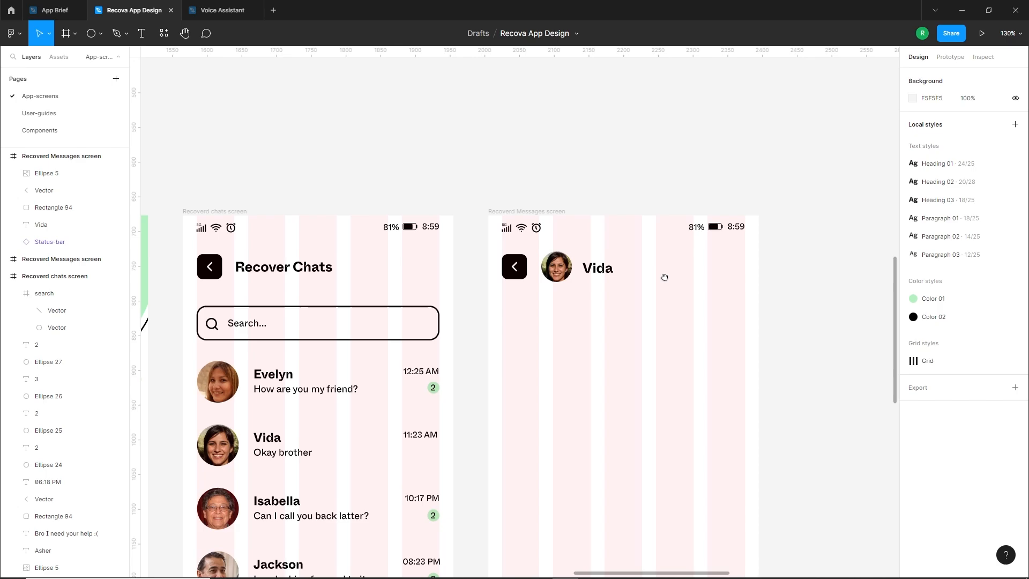
Draw a horizontal 350-wide black divider line beneath the messages header at about Y 113, with a stroke of 2
{"action": "left_click", "coordinate": [93, 37]}
{"action": "left_click", "coordinate": [102, 70]}
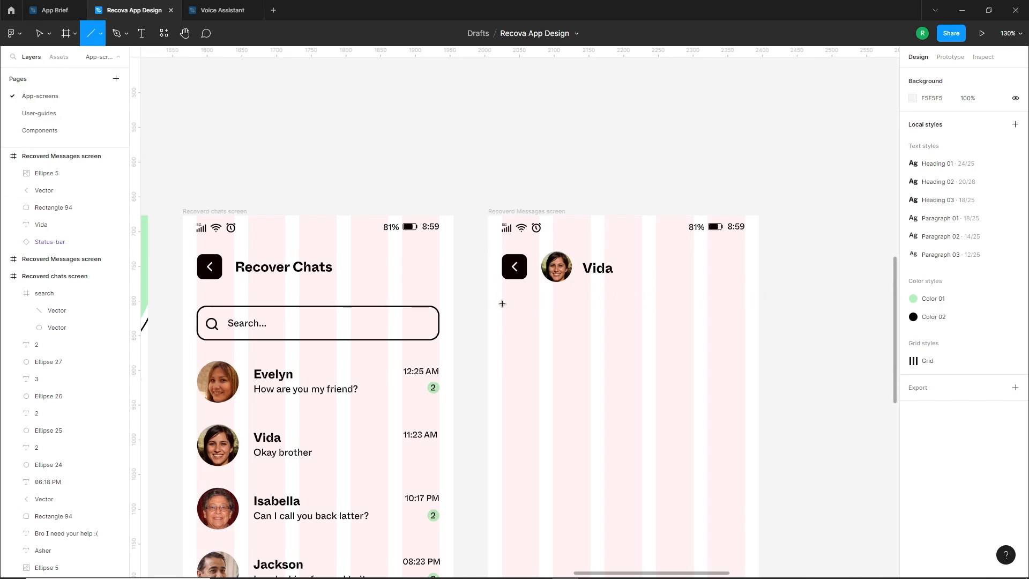
{"action": "mouse_move", "coordinate": [504, 300]}
{"action": "left_mouse_down"}
{"action": "mouse_move", "coordinate": [754, 320]}
{"action": "mouse_move", "coordinate": [745, 320]}
{"action": "left_mouse_up"}
{"action": "left_click", "coordinate": [739, 321]}
{"action": "left_click", "coordinate": [597, 298]}
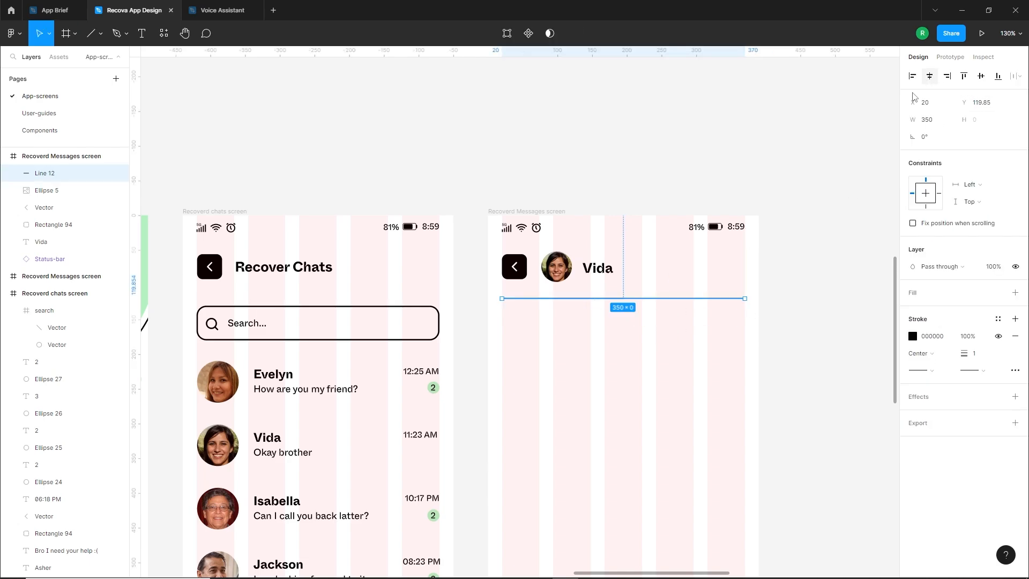
{"action": "left_click", "coordinate": [825, 160]}
{"action": "scroll", "coordinate": [640, 296], "scroll_direction": "up", "scroll_amount": 2}
{"action": "left_click_drag", "start_coordinate": [722, 303], "coordinate": [719, 299]}
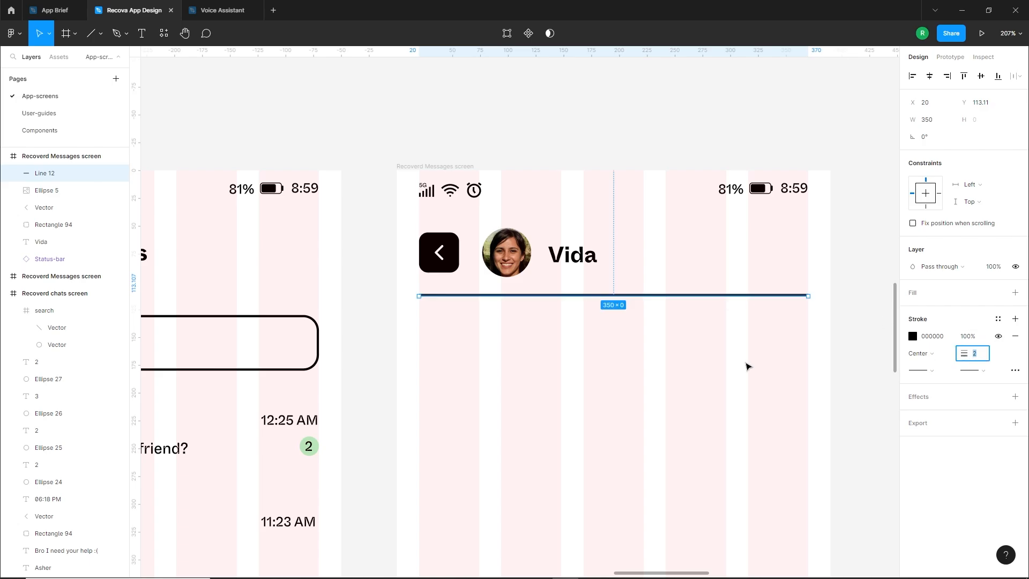
{"action": "left_click", "coordinate": [604, 320]}
Nudge the avatar and the contact's name together slightly to the right in the messages header
{"action": "left_click", "coordinate": [596, 261]}
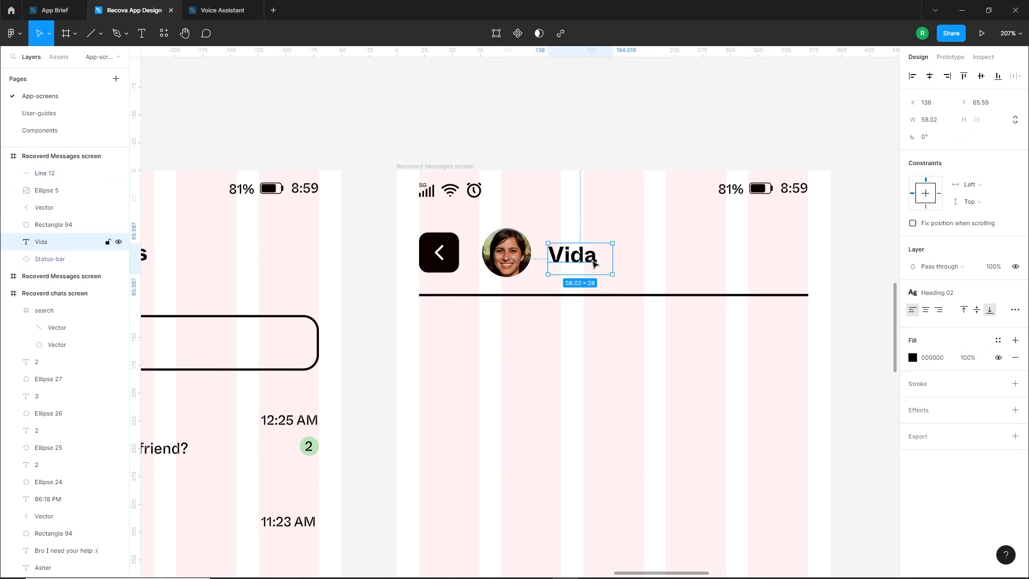
{"action": "left_click", "coordinate": [509, 263], "text": "shift"}
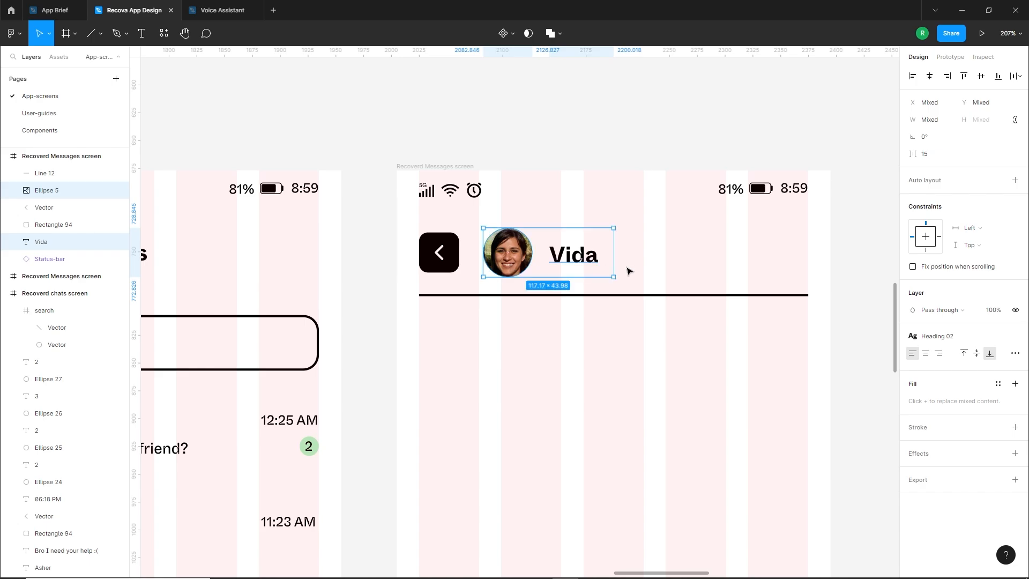
{"action": "left_click", "coordinate": [590, 258]}
{"action": "key", "text": "Right"}
{"action": "left_click", "coordinate": [608, 338]}
Insert the Feather Icons camera icon and place it at the far right end of the messages header
{"action": "scroll", "coordinate": [608, 338], "scroll_direction": "down", "scroll_amount": 3}
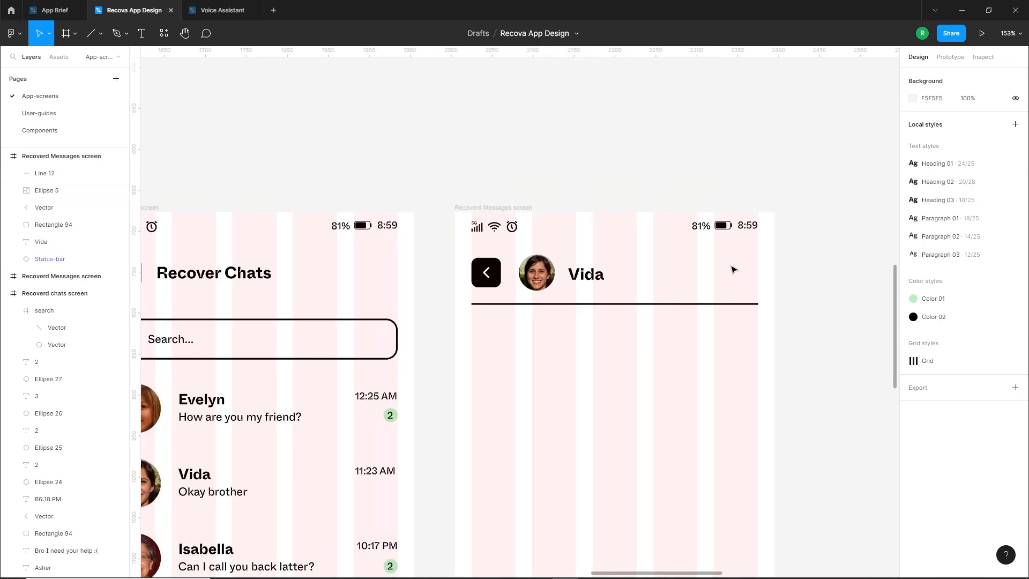
{"action": "right_click", "coordinate": [640, 342]}
{"action": "mouse_move", "coordinate": [659, 479]}
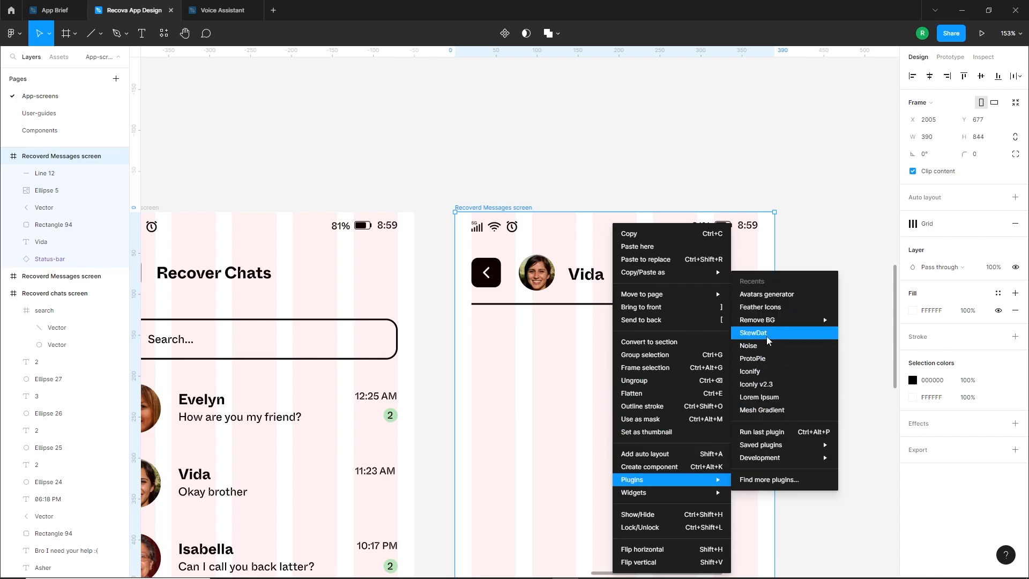
{"action": "left_click", "coordinate": [764, 307]}
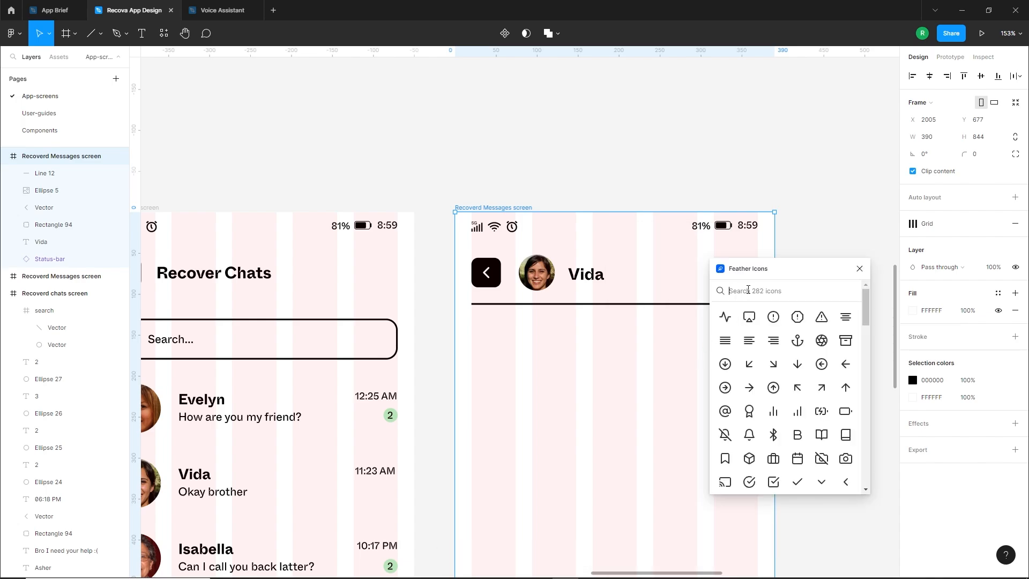
{"action": "type", "text": "cam"}
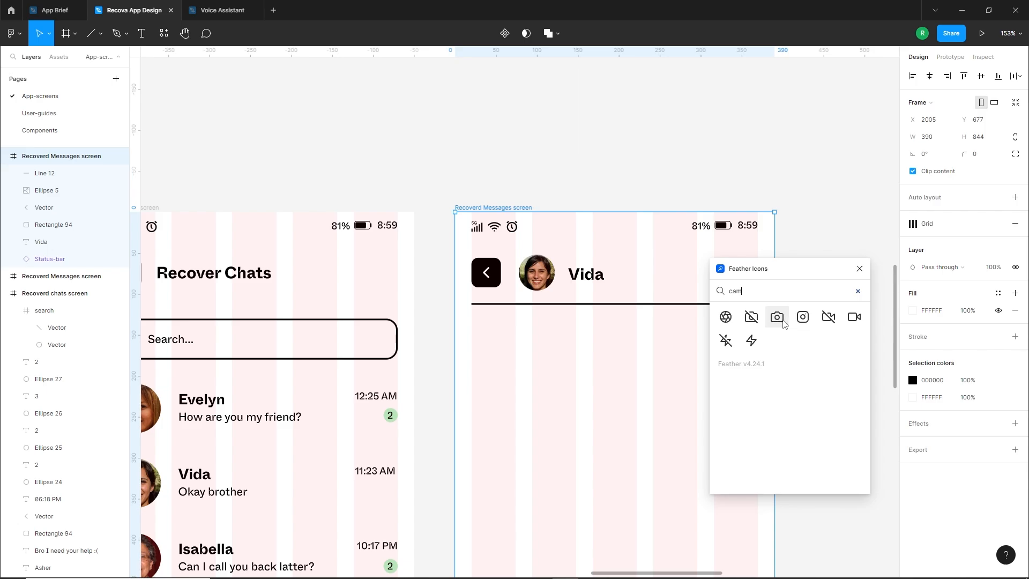
{"action": "left_click", "coordinate": [777, 317]}
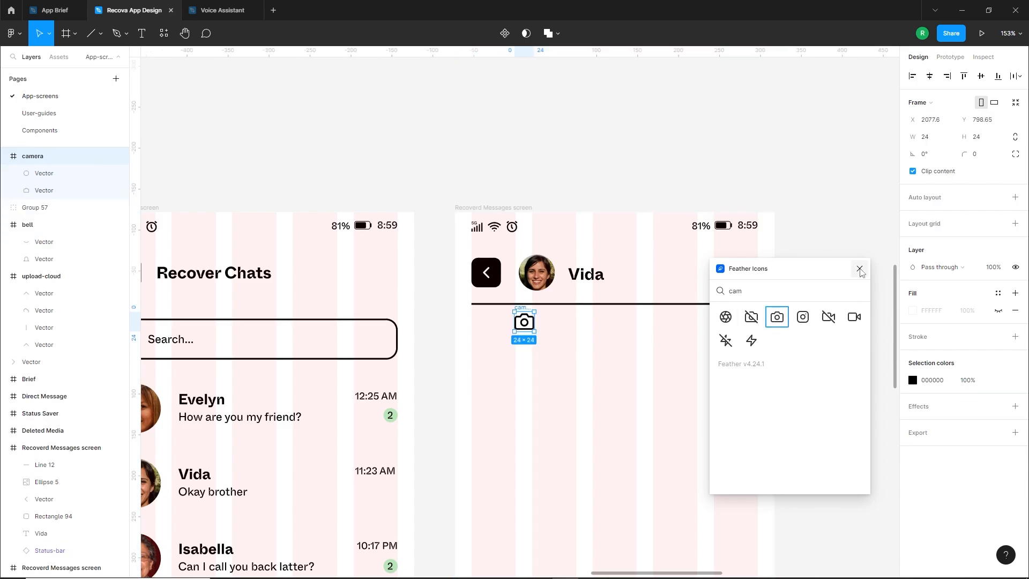
{"action": "left_click", "coordinate": [859, 269]}
{"action": "key", "text": "Escape"}
{"action": "left_click_drag", "start_coordinate": [525, 313], "coordinate": [751, 270]}
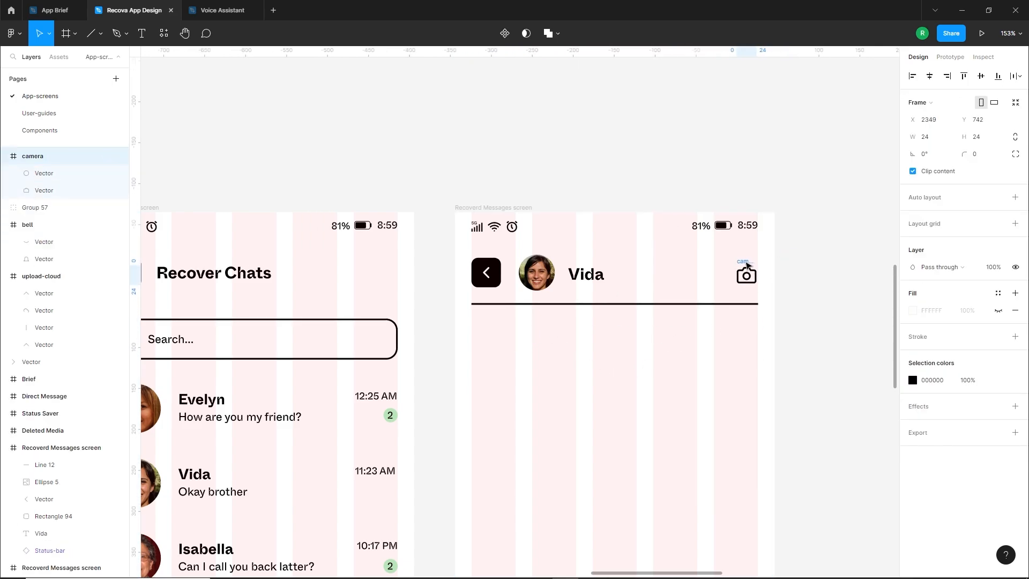
{"action": "scroll", "coordinate": [747, 264], "scroll_direction": "up", "scroll_amount": 5}
{"action": "left_click", "coordinate": [674, 304]}
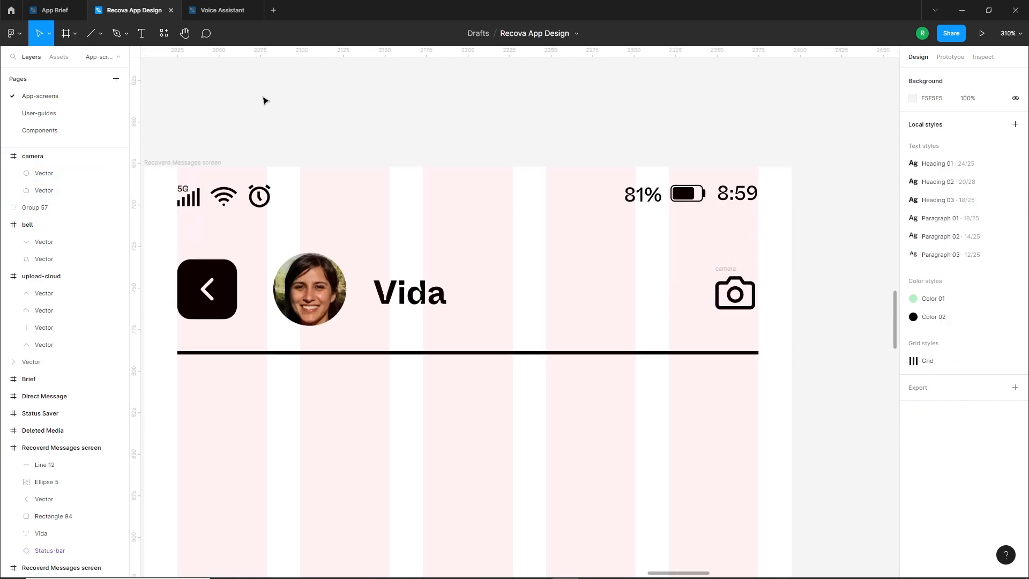
Draw a 30 × 30 square with a corner radius of 5 beside the camera icon, at X 289
{"action": "left_click", "coordinate": [101, 33]}
{"action": "left_click", "coordinate": [70, 57]}
{"action": "mouse_move", "coordinate": [598, 288]}
{"action": "left_mouse_down"}
{"action": "mouse_move", "coordinate": [645, 334]}
{"action": "mouse_move", "coordinate": [626, 311]}
{"action": "mouse_move", "coordinate": [640, 309]}
{"action": "left_mouse_up"}
{"action": "left_click", "coordinate": [935, 123]}
{"action": "type", "text": "30"}
{"action": "key", "text": "Return"}
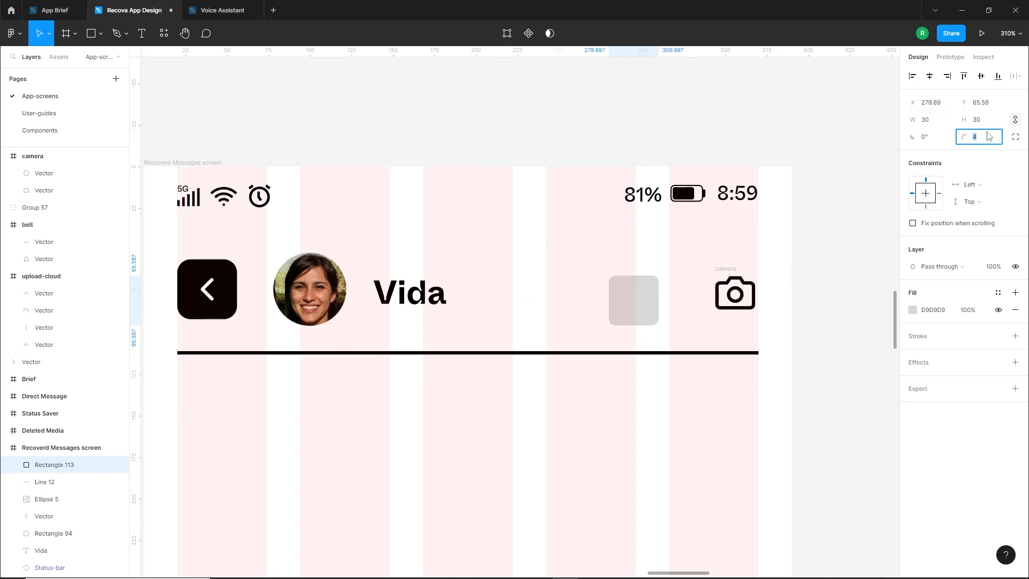
{"action": "left_click", "coordinate": [665, 329]}
{"action": "mouse_move", "coordinate": [634, 303]}
{"action": "left_mouse_down"}
{"action": "mouse_move", "coordinate": [654, 305]}
{"action": "mouse_move", "coordinate": [650, 297]}
{"action": "left_mouse_up"}
Replace the square's fill with a black inside stroke of 2, dash 8 and gap 6, and set its corner radius to 4
{"action": "left_click", "coordinate": [1015, 309]}
{"action": "left_click", "coordinate": [1015, 320]}
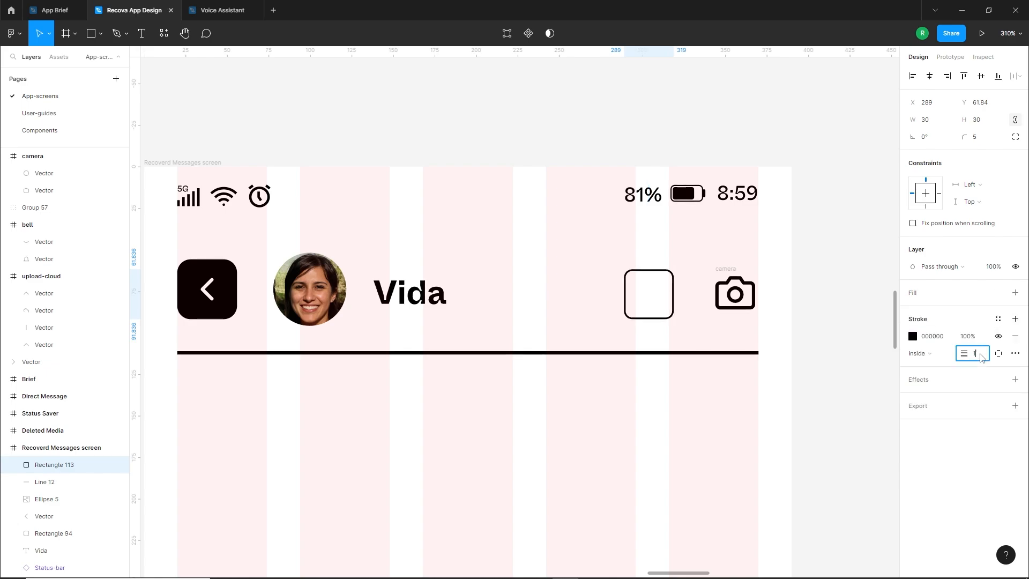
{"action": "left_click", "coordinate": [1015, 353]}
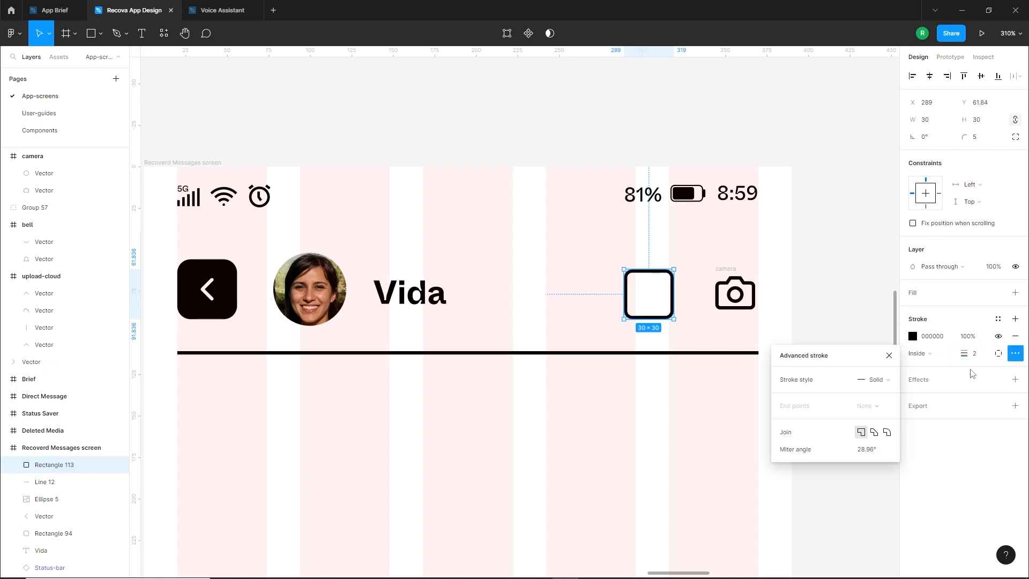
{"action": "left_click", "coordinate": [887, 381]}
{"action": "left_click", "coordinate": [883, 396]}
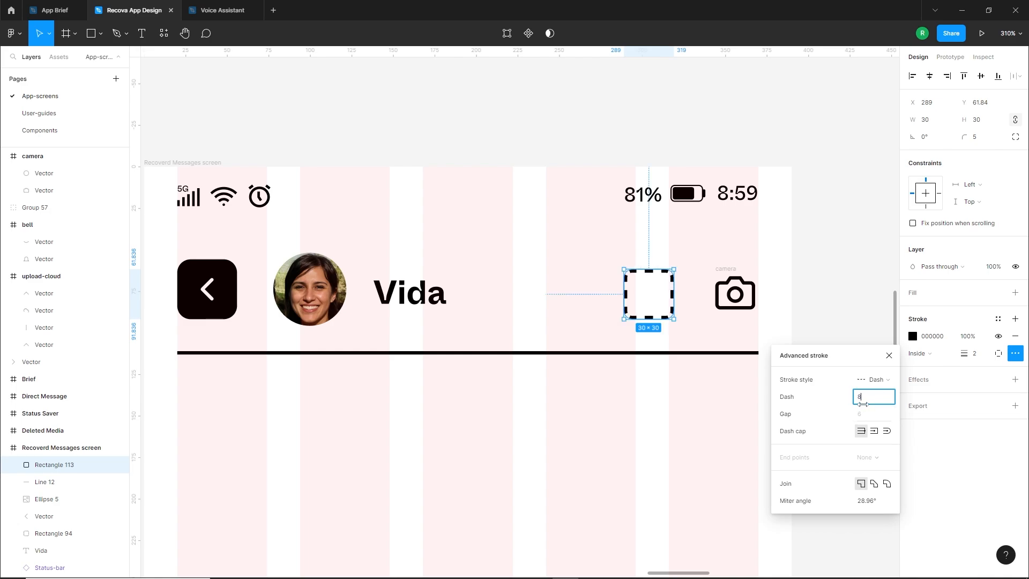
{"action": "left_click", "coordinate": [862, 414]}
{"action": "key", "text": "Down"}
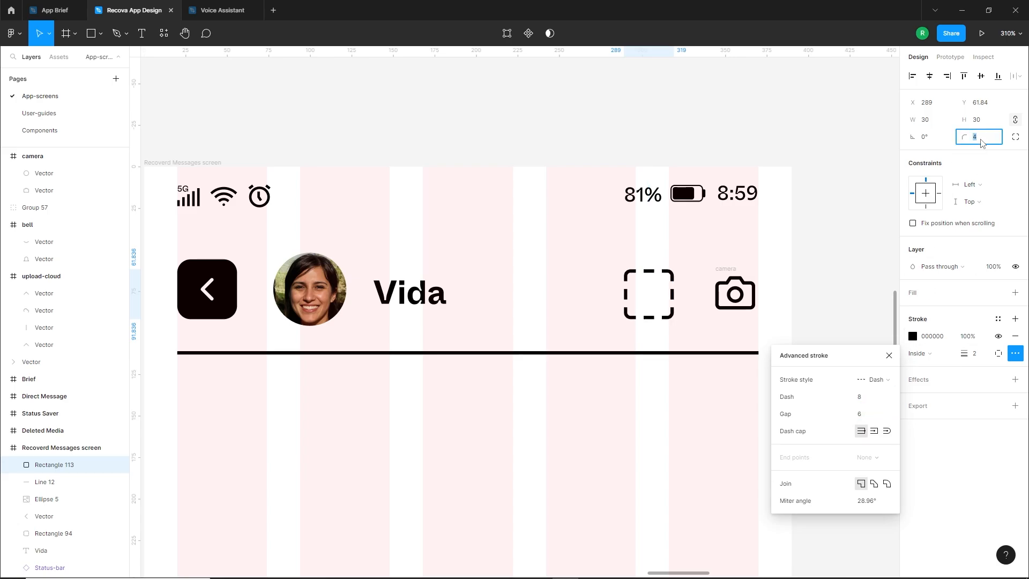
{"action": "left_click", "coordinate": [677, 412]}
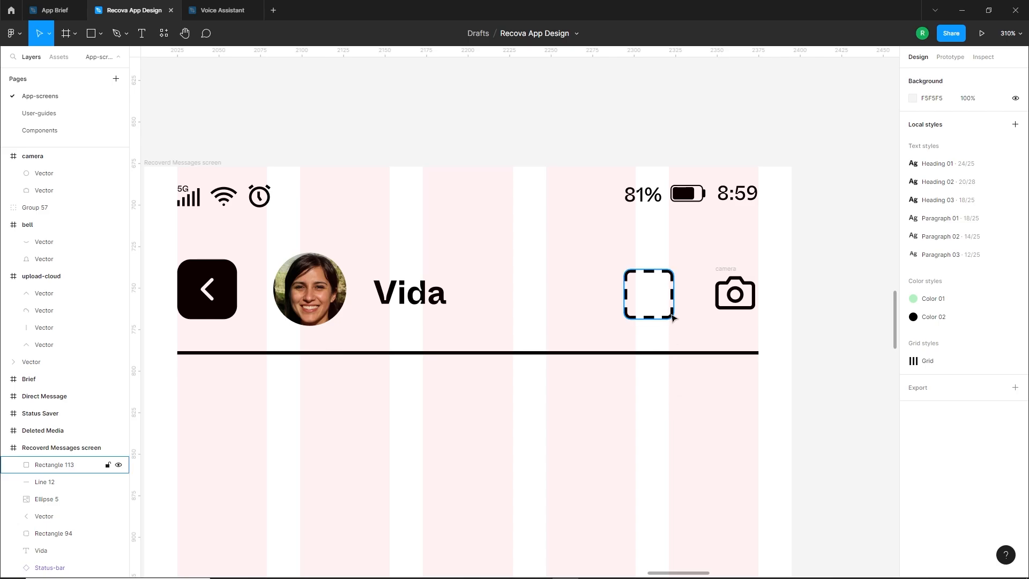
Ungroup the camera icon from its frame and move the dashed square so it overlaps the icon's upper left
{"action": "mouse_move", "coordinate": [672, 315]}
{"action": "left_mouse_down"}
{"action": "mouse_move", "coordinate": [730, 311]}
{"action": "mouse_move", "coordinate": [667, 310]}
{"action": "left_mouse_up"}
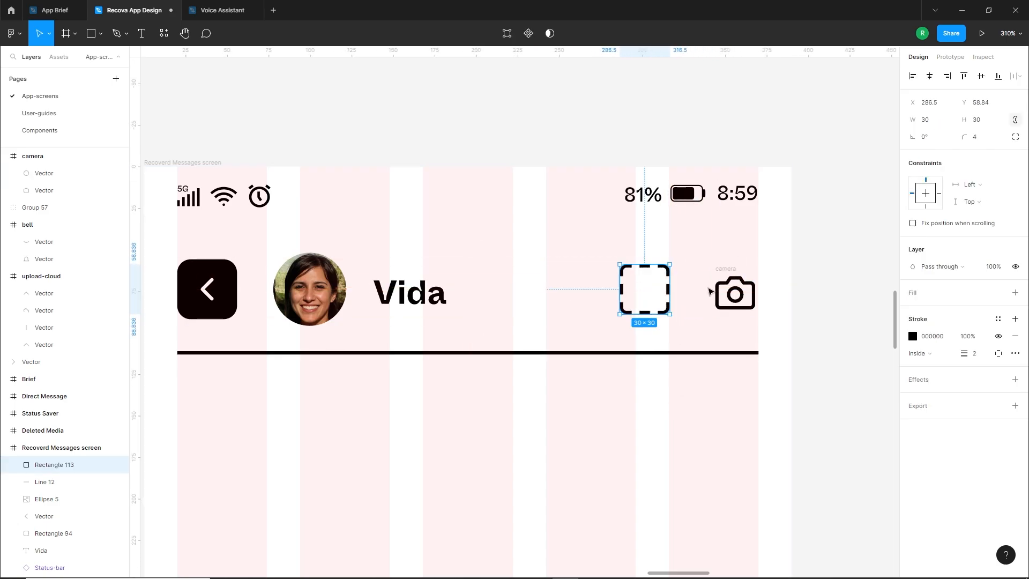
{"action": "right_click", "coordinate": [712, 292]}
{"action": "left_click", "coordinate": [750, 369]}
{"action": "left_click", "coordinate": [660, 294]}
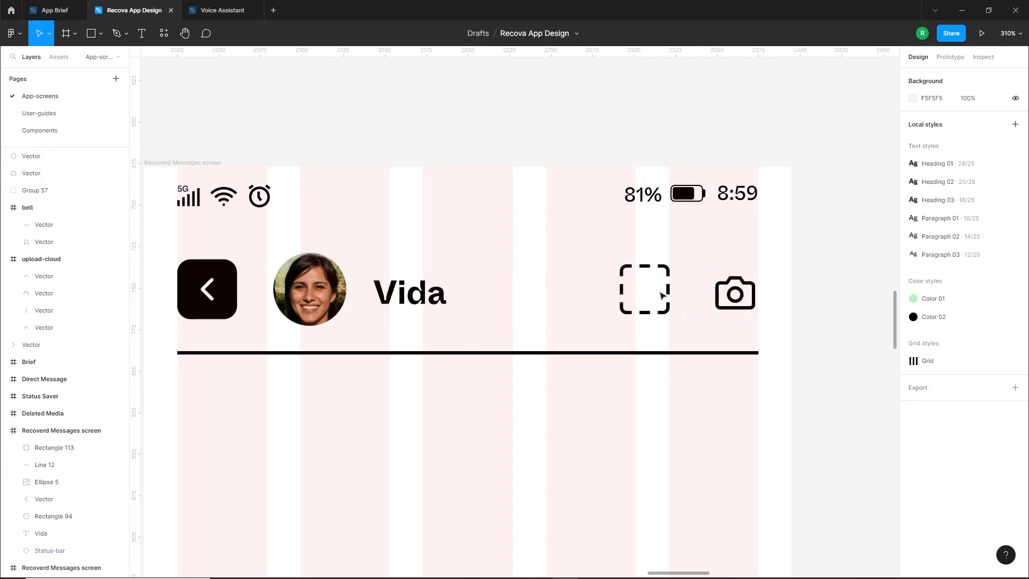
{"action": "left_click_drag", "start_coordinate": [671, 316], "coordinate": [744, 308]}
Give the camera body a white FFFFFF fill so it covers the dashed square behind it
{"action": "left_click", "coordinate": [750, 289]}
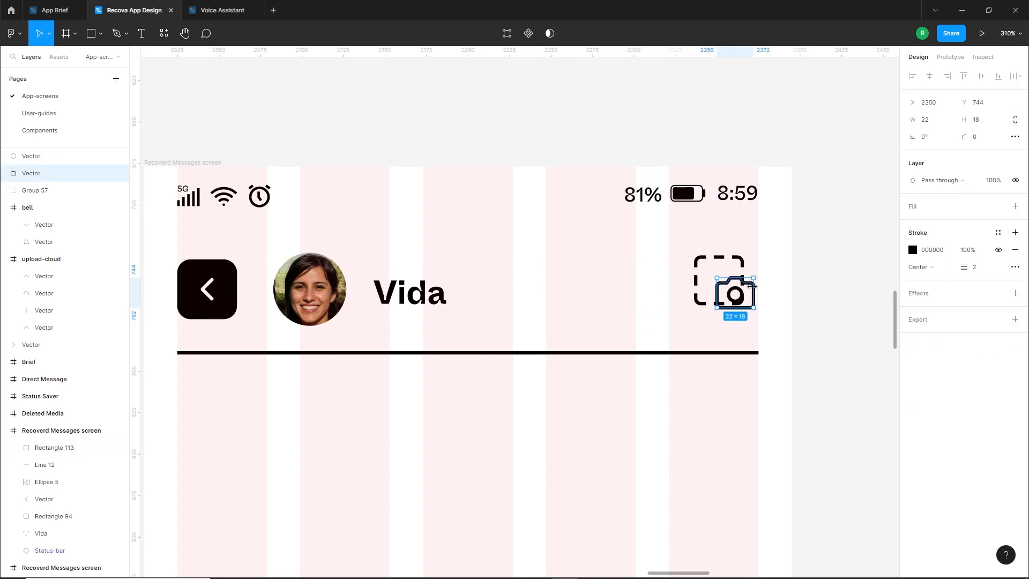
{"action": "left_click", "coordinate": [1014, 207]}
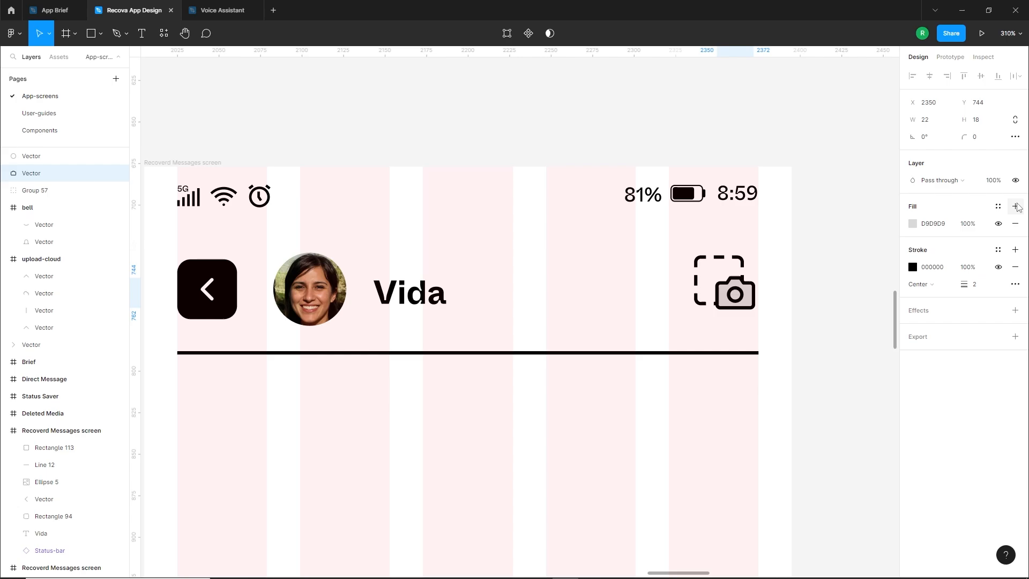
{"action": "left_click", "coordinate": [912, 223]}
{"action": "left_click_drag", "start_coordinate": [772, 256], "coordinate": [733, 216]}
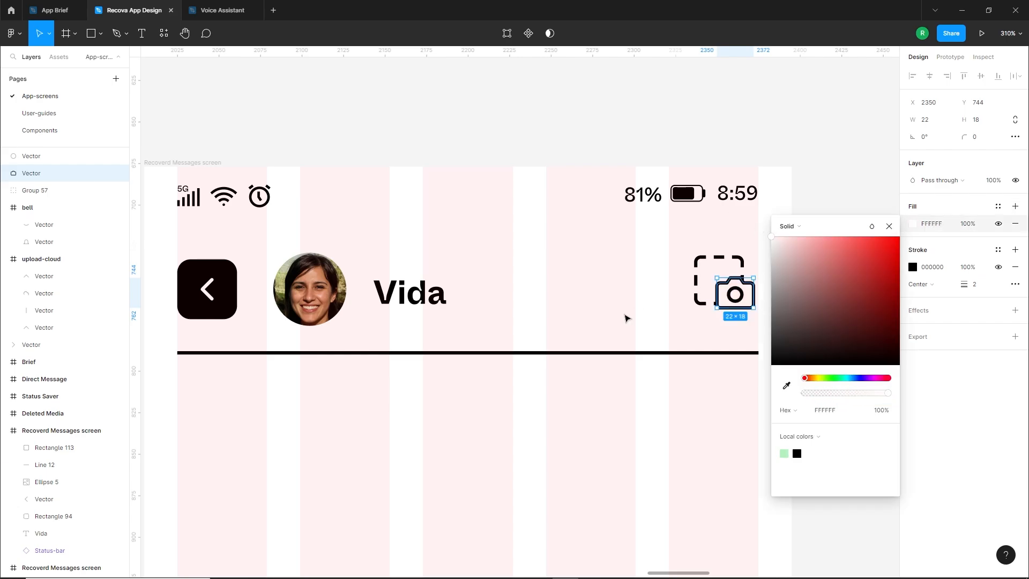
{"action": "left_click", "coordinate": [626, 318]}
Fine-tune the dashed square's position behind the camera to about X 335, Y 56.8
{"action": "scroll", "coordinate": [745, 294], "scroll_direction": "up", "scroll_amount": 5, "text": "ctrl"}
{"action": "left_click", "coordinate": [733, 259]}
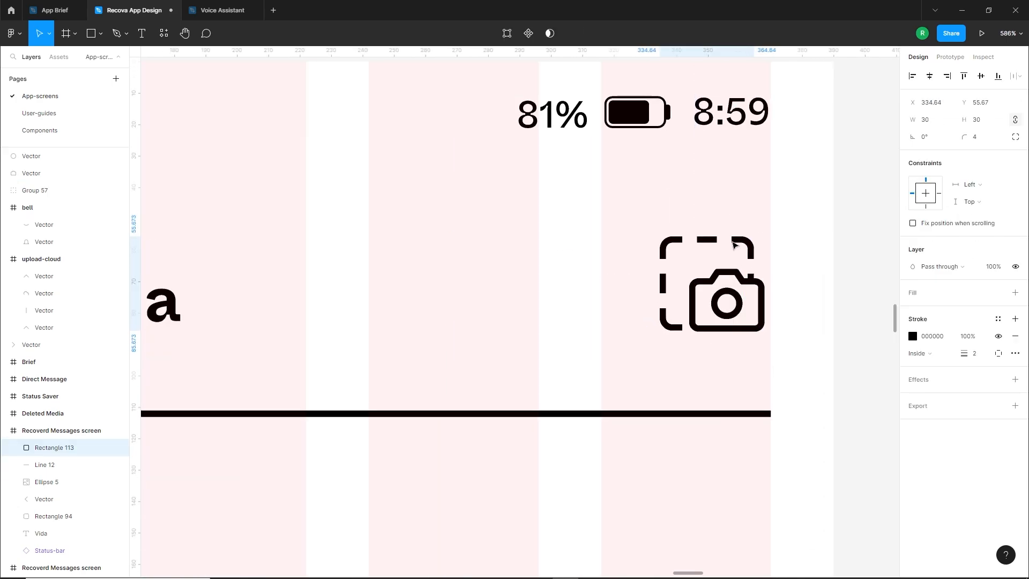
{"action": "left_click_drag", "start_coordinate": [733, 243], "coordinate": [731, 242]}
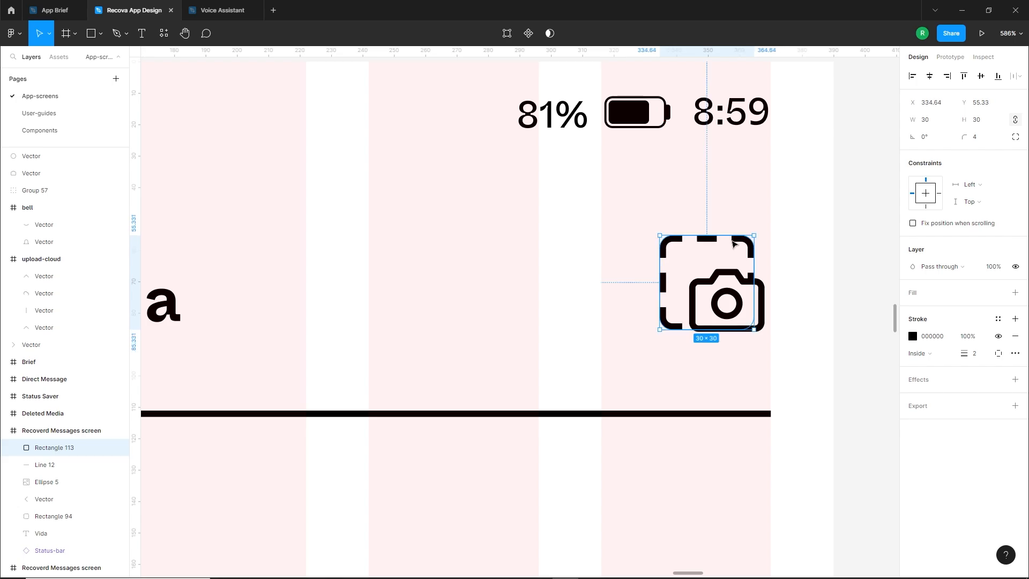
{"action": "left_click", "coordinate": [790, 297]}
{"action": "scroll", "coordinate": [801, 303], "scroll_direction": "down", "scroll_amount": 5, "text": "ctrl"}
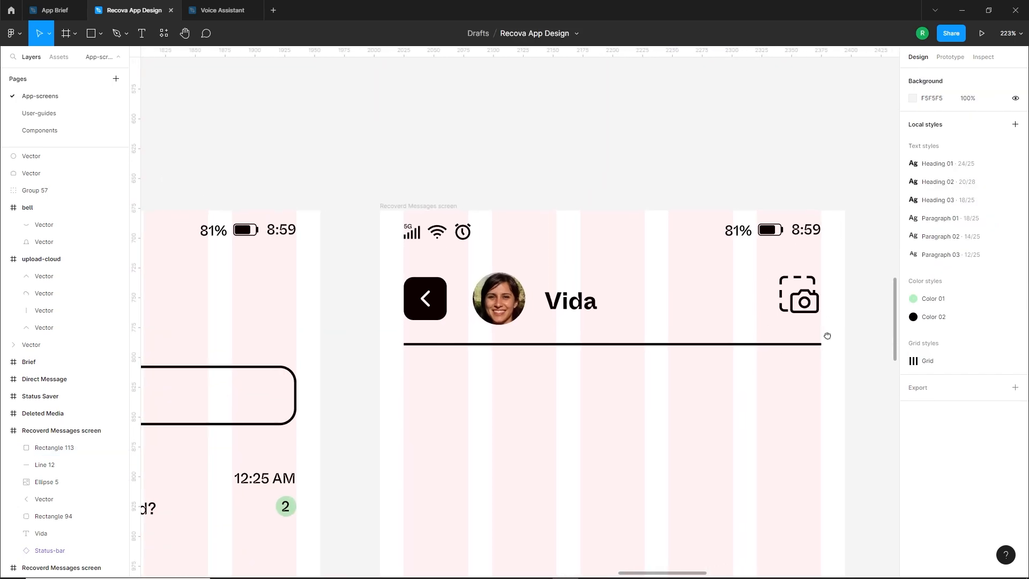
{"action": "scroll", "coordinate": [807, 304], "scroll_direction": "up", "scroll_amount": 4, "text": "ctrl"}
{"action": "left_click", "coordinate": [777, 276]}
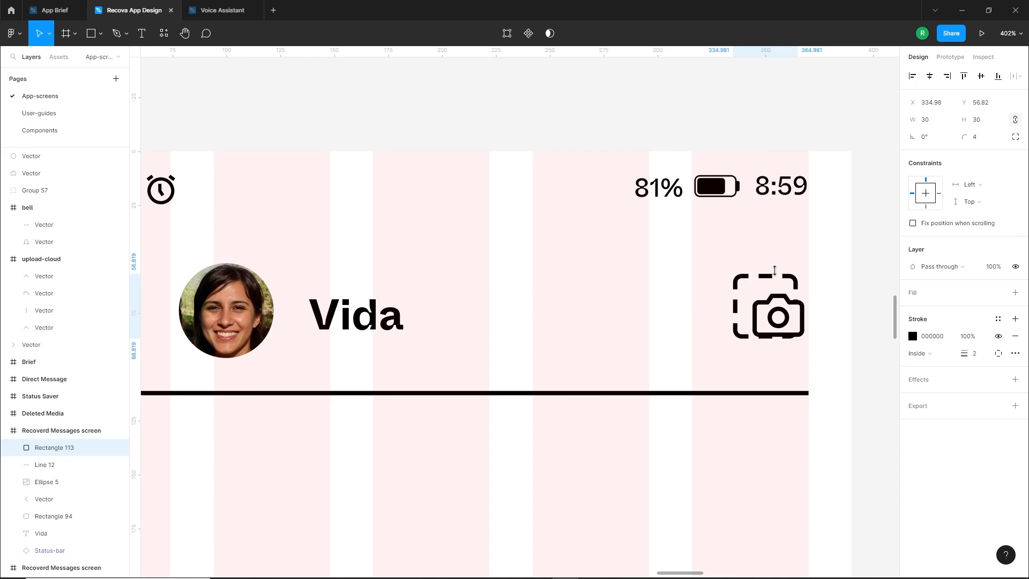
Group the dashed square with the camera, align the group to the grid's right edge and nudge it down
{"action": "left_click_drag", "start_coordinate": [845, 242], "coordinate": [713, 356]}
{"action": "key", "text": "ctrl+g"}
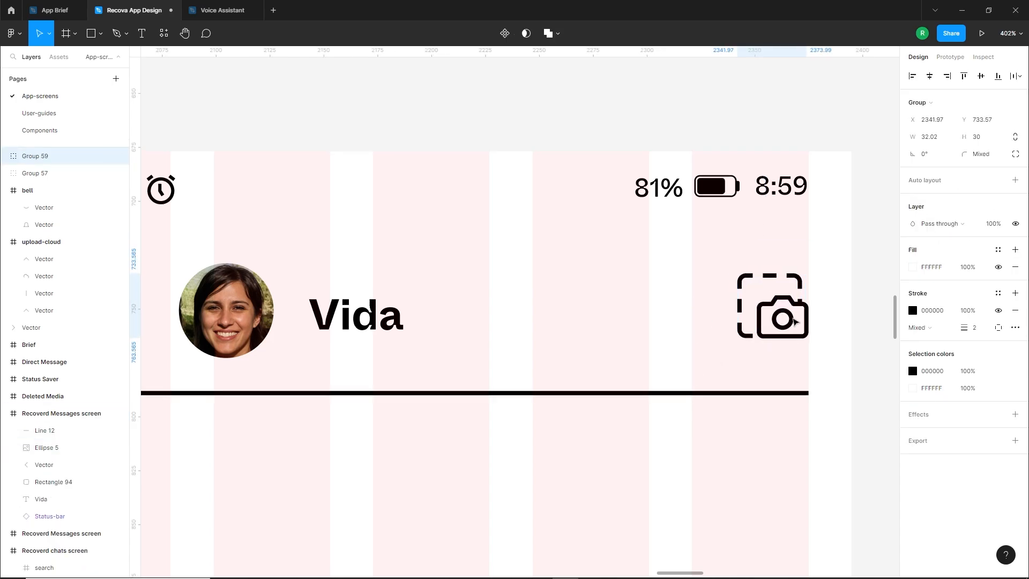
{"action": "scroll", "coordinate": [827, 360], "scroll_direction": "down", "scroll_amount": 3}
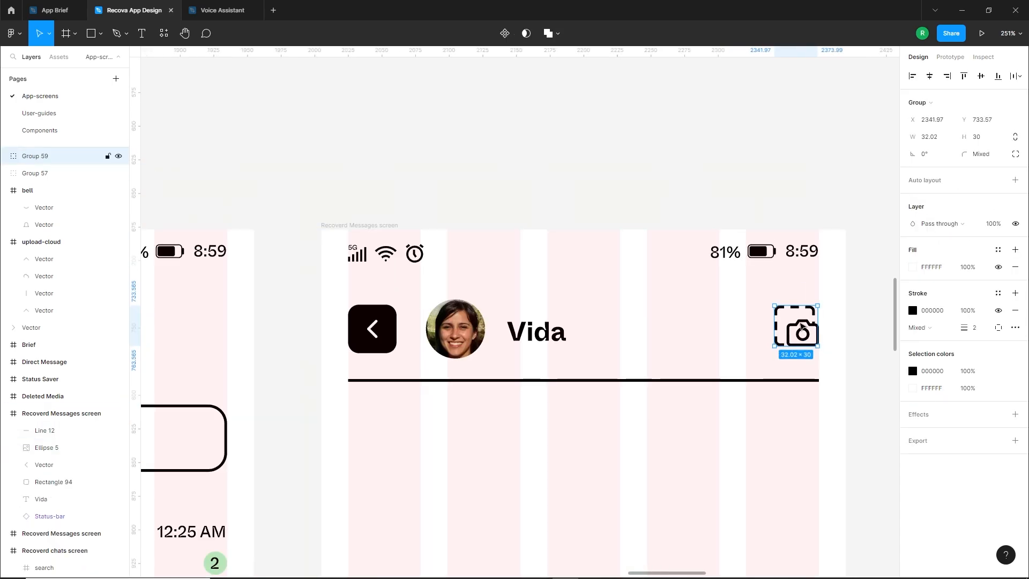
{"action": "key", "text": "Down"}
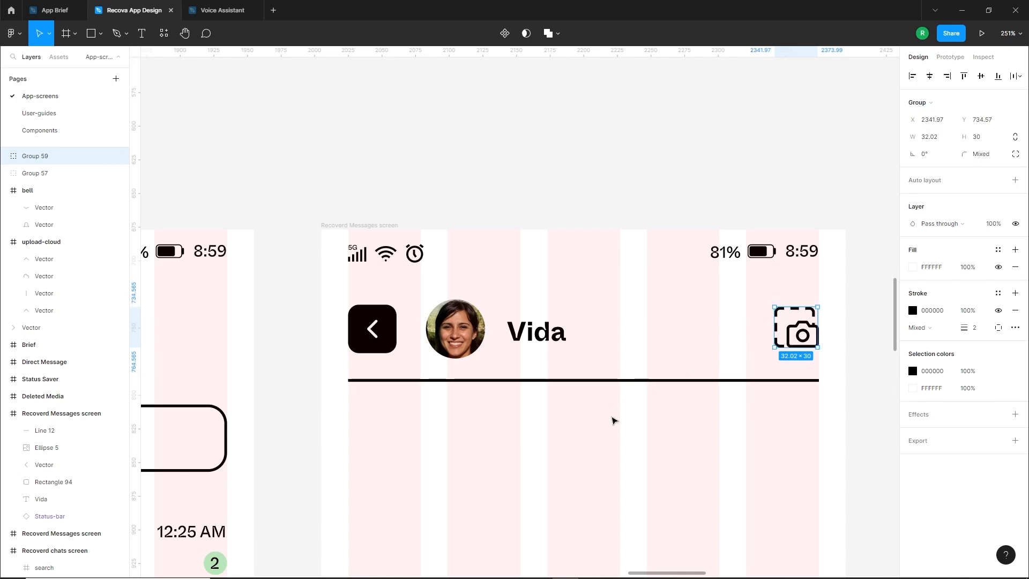
{"action": "left_click", "coordinate": [615, 421]}
Draw a message bubble rectangle about 69 wide below the header divider at X 20, with height 38 and corner radius 14
{"action": "scroll", "coordinate": [629, 420], "scroll_direction": "down", "scroll_amount": 4}
{"action": "left_click_drag", "start_coordinate": [626, 488], "coordinate": [625, 284]}
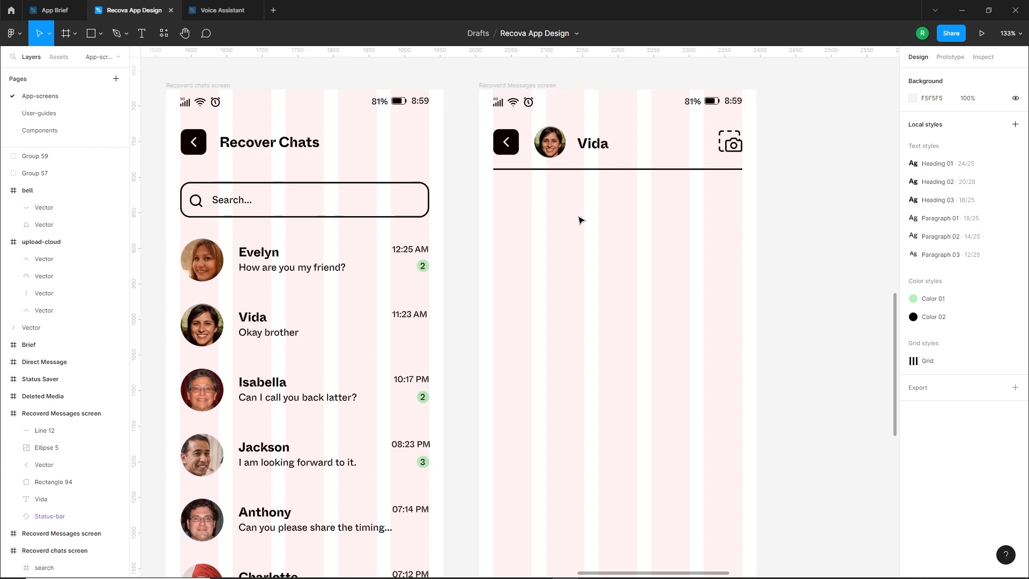
{"action": "scroll", "coordinate": [584, 187], "scroll_direction": "up", "scroll_amount": 3}
{"action": "left_click", "coordinate": [88, 36]}
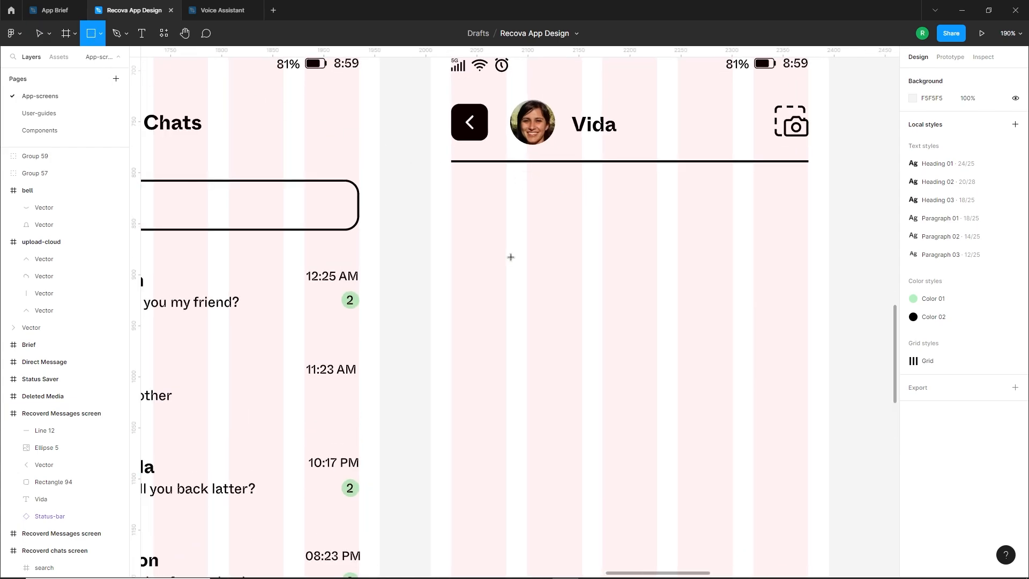
{"action": "left_click_drag", "start_coordinate": [451, 196], "coordinate": [523, 234]}
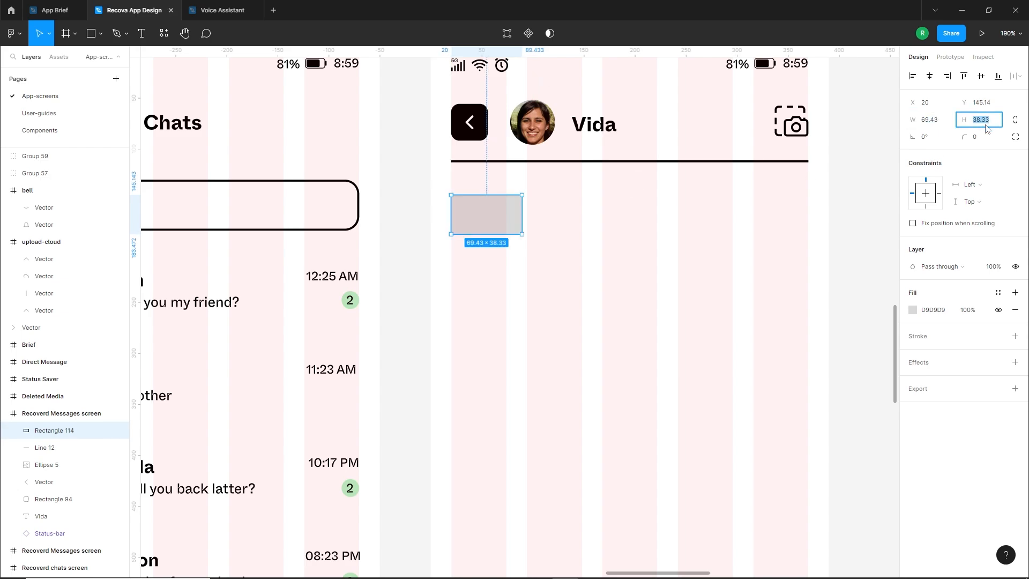
{"action": "left_click_drag", "start_coordinate": [503, 222], "coordinate": [503, 224]}
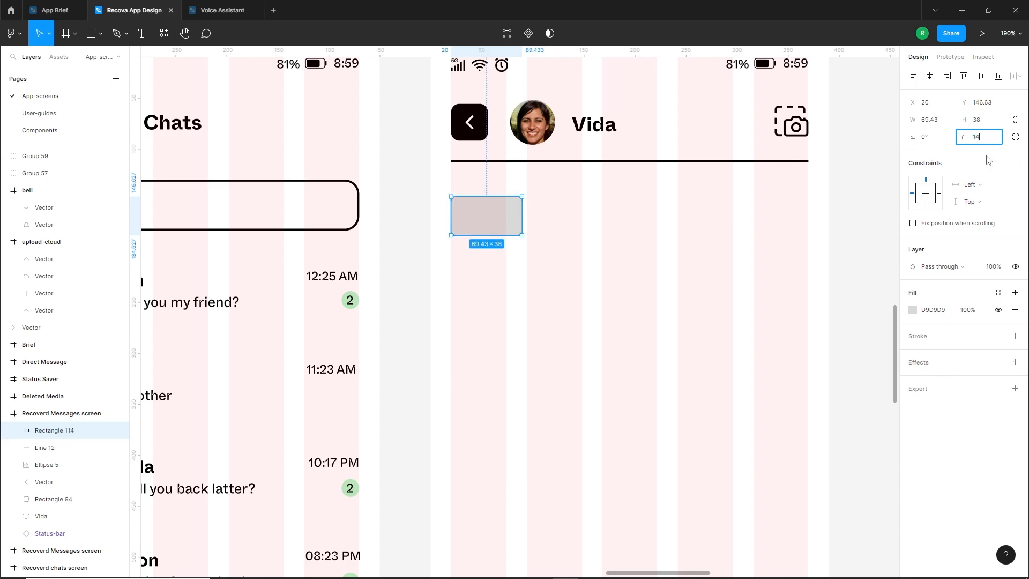
{"action": "left_click", "coordinate": [521, 263]}
Make the message bubble's bottom-left corner square and shift the bubble slightly right from the grid's left edge
{"action": "left_click", "coordinate": [487, 226]}
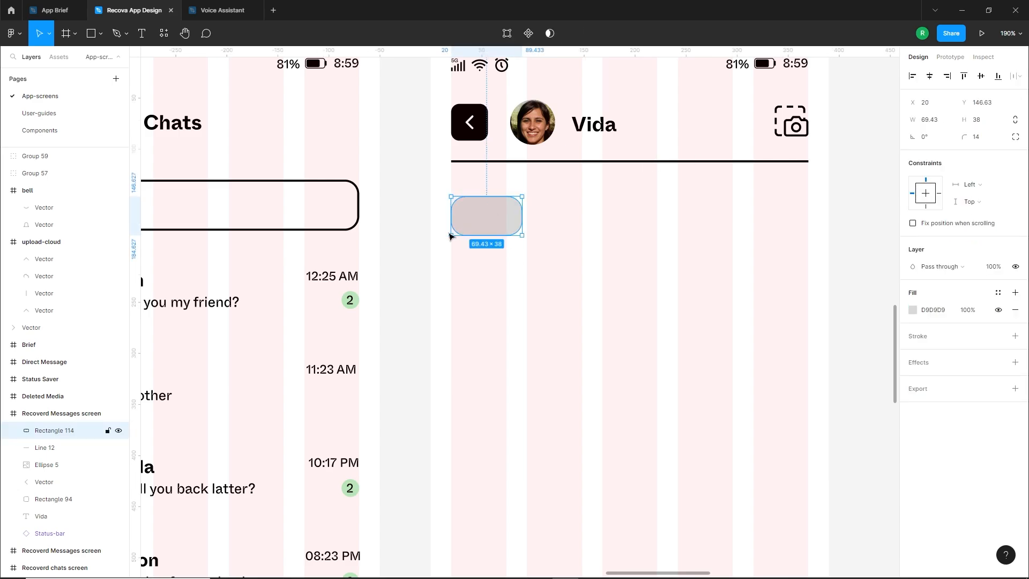
{"action": "left_click", "coordinate": [1015, 137]}
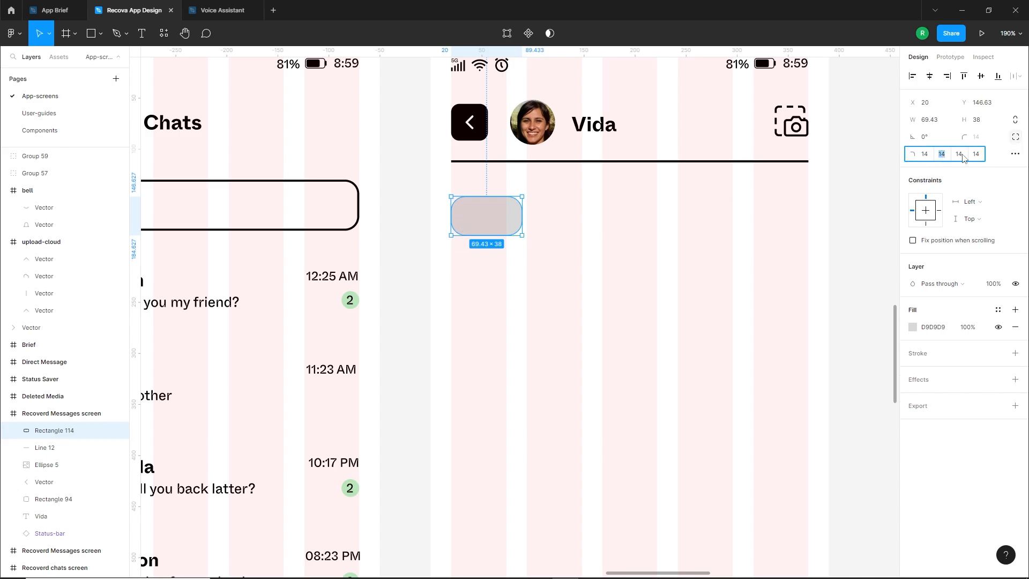
{"action": "key", "text": "Return"}
{"action": "left_click", "coordinate": [640, 269]}
{"action": "left_click_drag", "start_coordinate": [472, 227], "coordinate": [478, 228]}
{"action": "left_click", "coordinate": [463, 258]}
Draw a closed triangular tail about 8.5 × 9.4 at the message bubble's bottom-left corner with the Pen tool
{"action": "scroll", "coordinate": [453, 217], "scroll_direction": "up", "scroll_amount": 4}
{"action": "scroll", "coordinate": [462, 180], "scroll_direction": "up", "scroll_amount": 5}
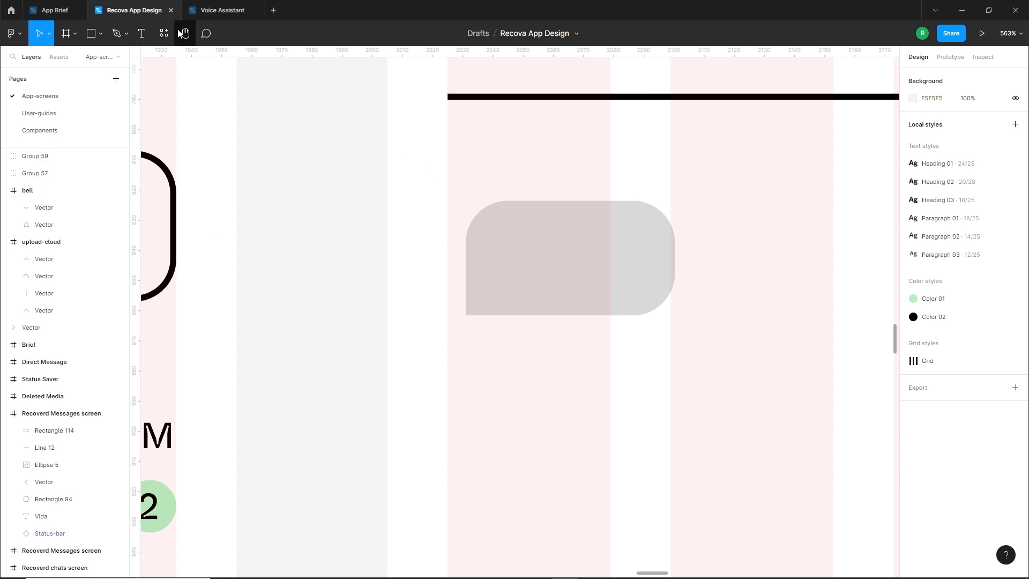
{"action": "left_click", "coordinate": [119, 40]}
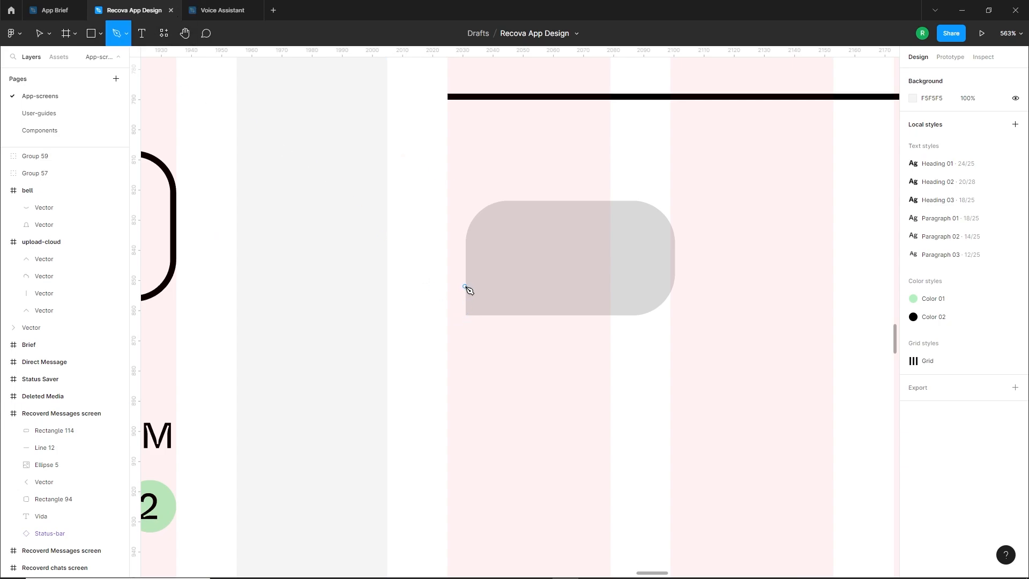
{"action": "left_click", "coordinate": [466, 286]}
{"action": "left_click", "coordinate": [448, 316]}
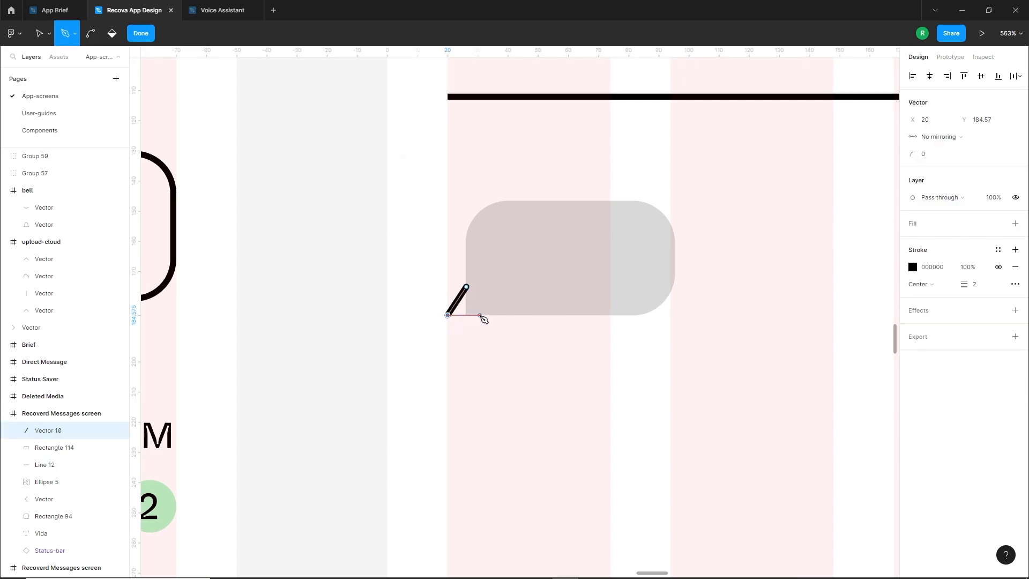
{"action": "key", "text": "Escape"}
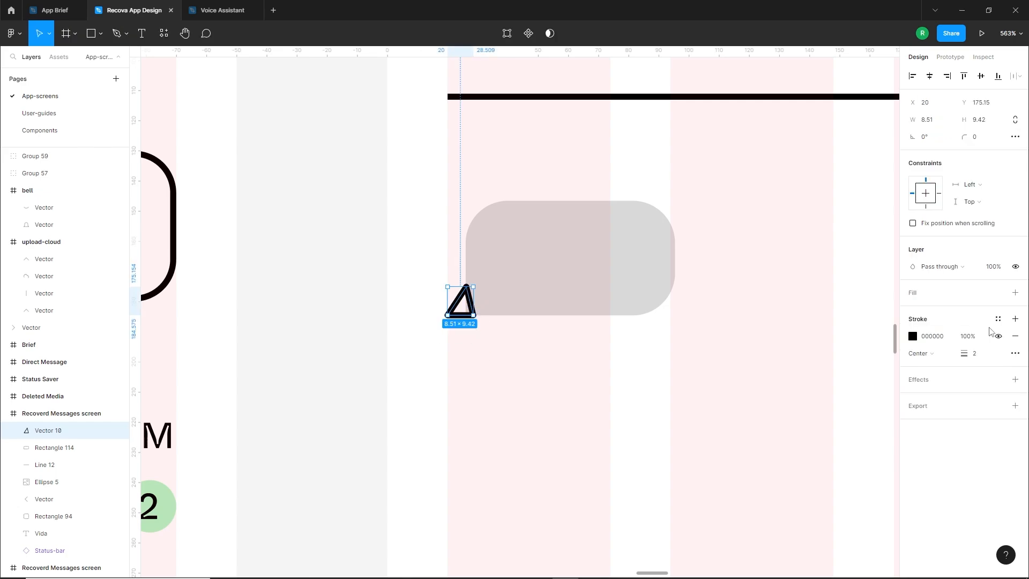
Remove the triangular tail's stroke and give it a D9D9D9 fill
{"action": "left_click", "coordinate": [1015, 336]}
{"action": "left_click", "coordinate": [1015, 293]}
{"action": "left_click", "coordinate": [469, 345]}
{"action": "scroll", "coordinate": [465, 300], "scroll_direction": "up", "scroll_amount": 5}
{"action": "left_click", "coordinate": [465, 301]}
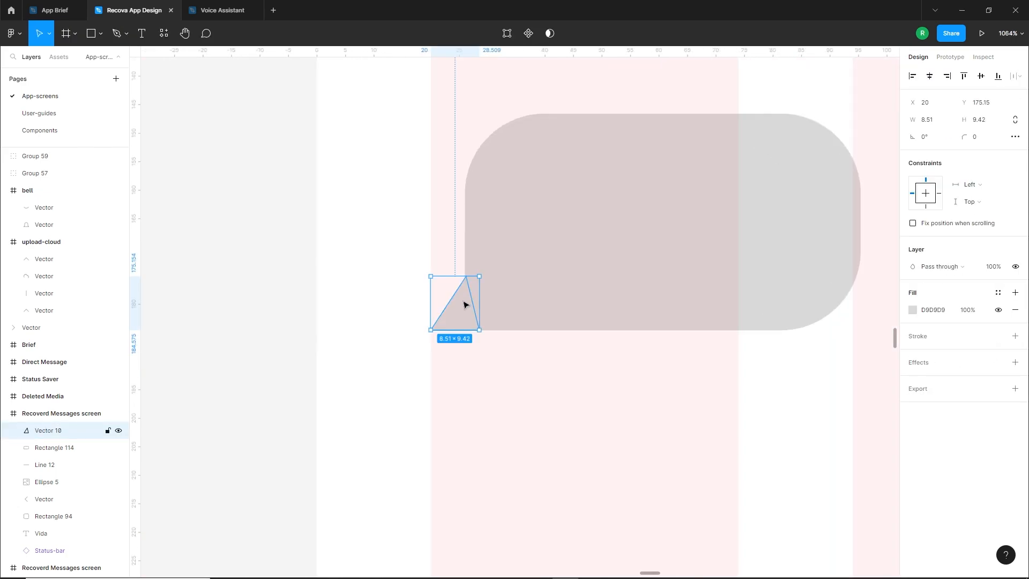
{"action": "scroll", "coordinate": [468, 335], "scroll_direction": "down", "scroll_amount": 8}
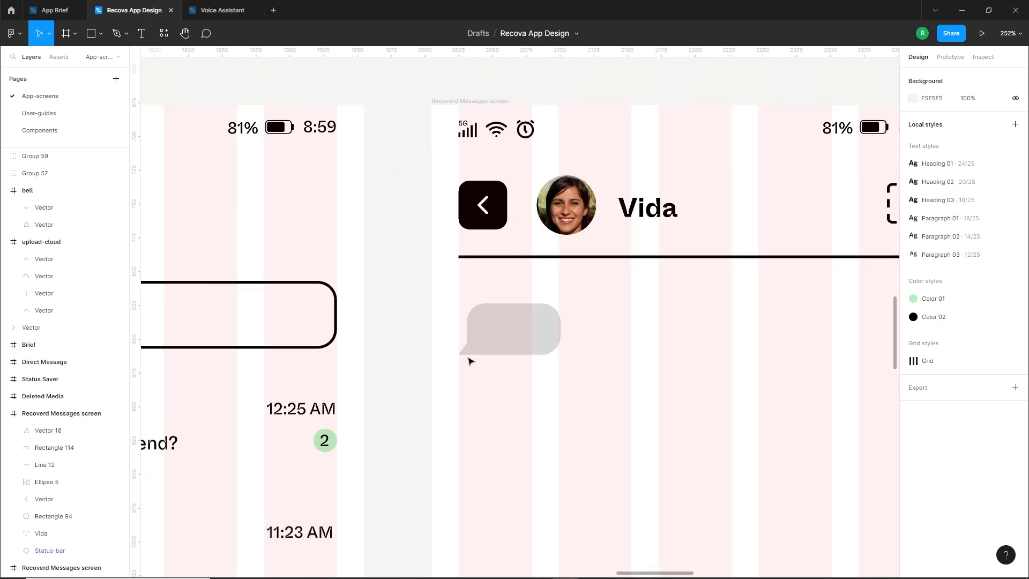
Fill the message bubble and its tail together with the green Color 01 style
{"action": "left_click", "coordinate": [495, 338], "text": "shift"}
{"action": "left_click", "coordinate": [913, 371]}
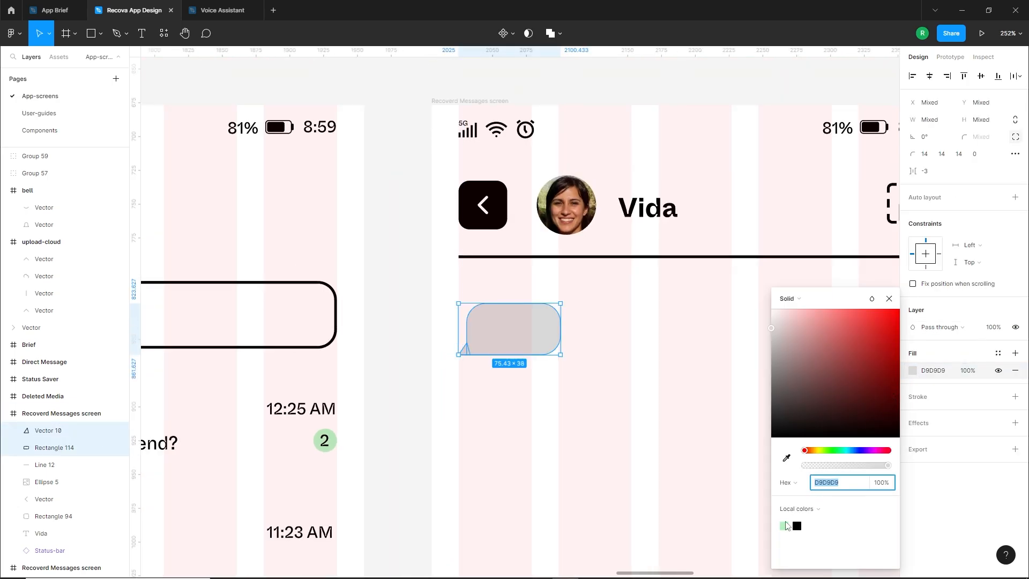
{"action": "left_click", "coordinate": [784, 525]}
{"action": "left_click", "coordinate": [422, 351]}
{"action": "scroll", "coordinate": [423, 347], "scroll_direction": "down", "scroll_amount": 3}
{"action": "left_click_drag", "start_coordinate": [497, 366], "coordinate": [525, 348]}
{"action": "scroll", "coordinate": [518, 331], "scroll_direction": "up", "scroll_amount": 5}
Add the text "Hello!" and place it inside the green message bubble
{"action": "key", "text": "t"}
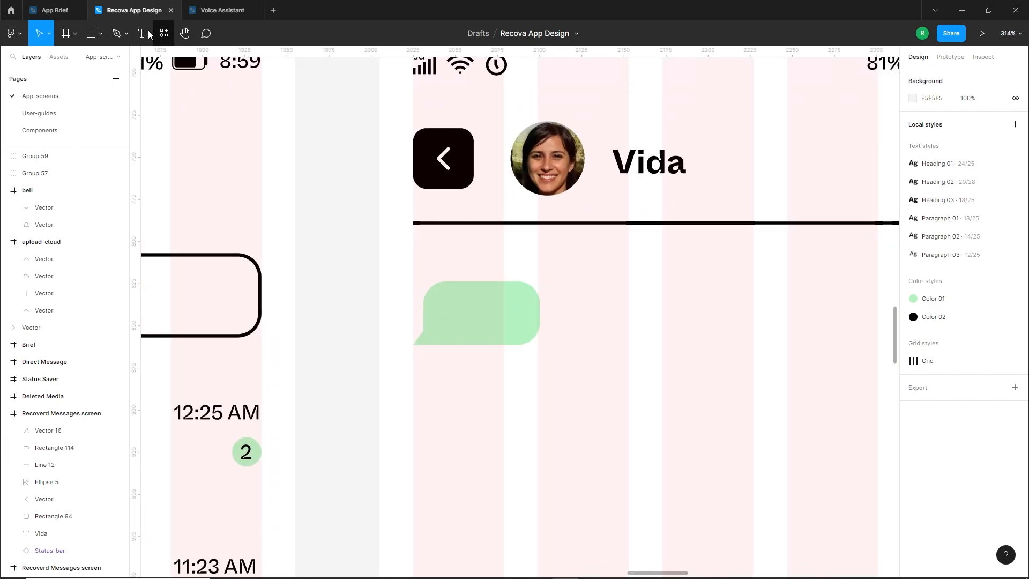
{"action": "left_click", "coordinate": [458, 308]}
{"action": "type", "text": "Hello"}
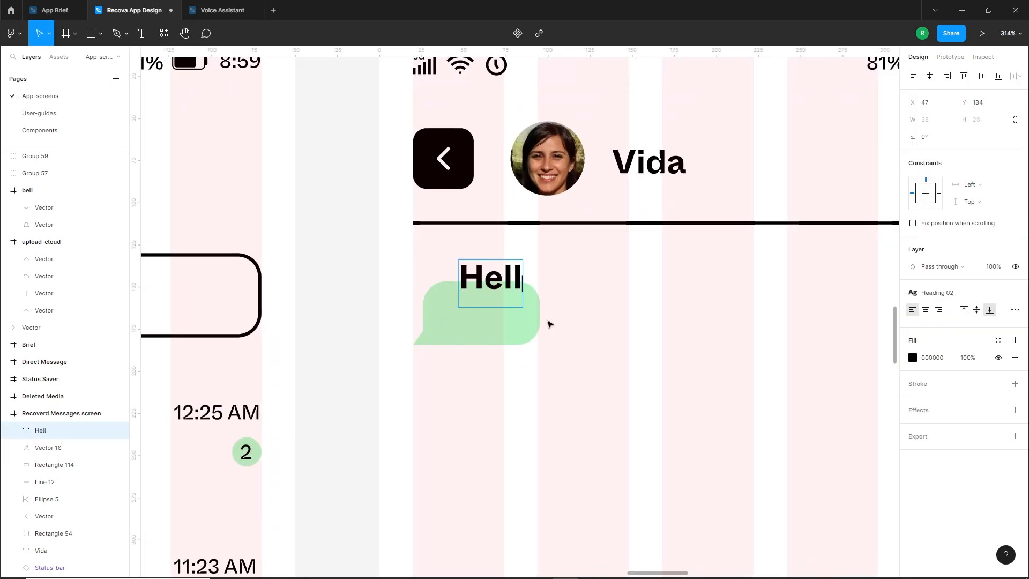
{"action": "key", "text": "Escape"}
{"action": "left_click_drag", "start_coordinate": [507, 289], "coordinate": [485, 320]}
{"action": "double_click", "coordinate": [509, 322]}
{"action": "left_click", "coordinate": [519, 318]}
{"action": "left_click", "coordinate": [537, 403]}
Apply the Paragraph 02 text style to the "Hello!" text
{"action": "left_click", "coordinate": [953, 297]}
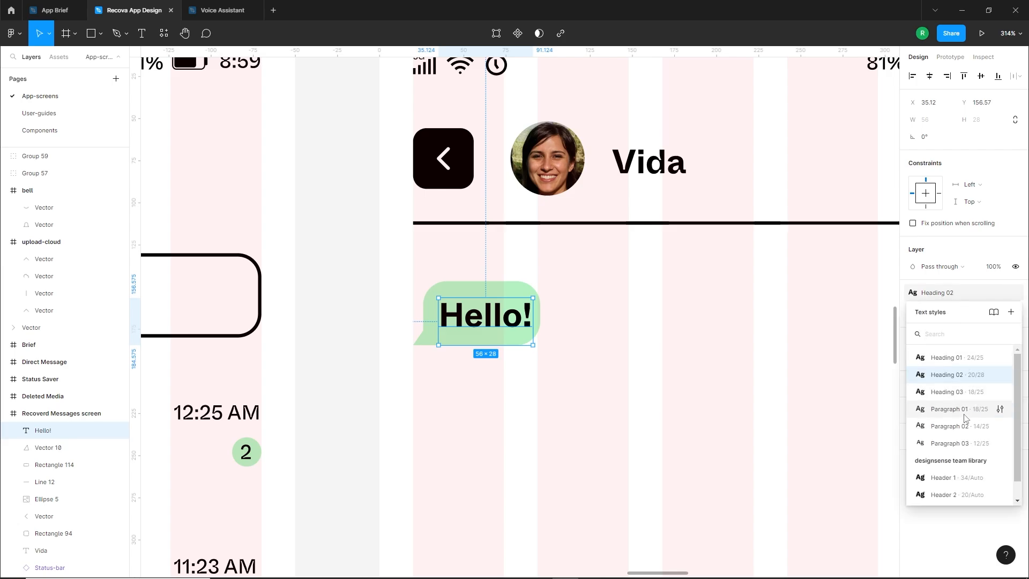
{"action": "left_click", "coordinate": [950, 427]}
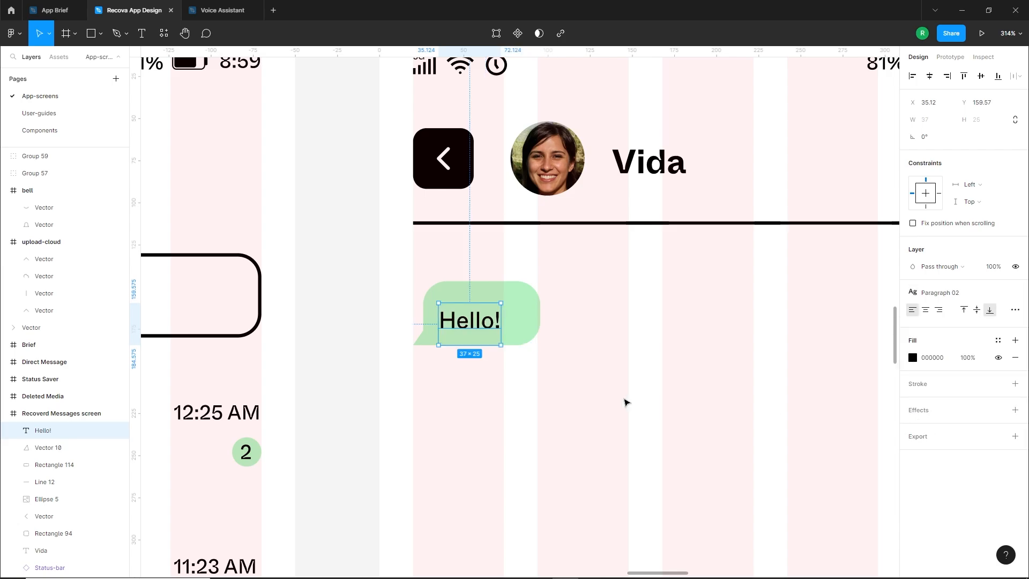
{"action": "left_click", "coordinate": [625, 401]}
Duplicate the "Hello!" text below the bubble, change the copy to "10:21 PM" and place it at X 20
{"action": "left_click_drag", "start_coordinate": [476, 317], "coordinate": [450, 384]}
{"action": "key", "text": "Down"}
{"action": "key", "text": "Down"}
{"action": "left_click", "coordinate": [482, 404]}
{"action": "double_click", "coordinate": [461, 402]}
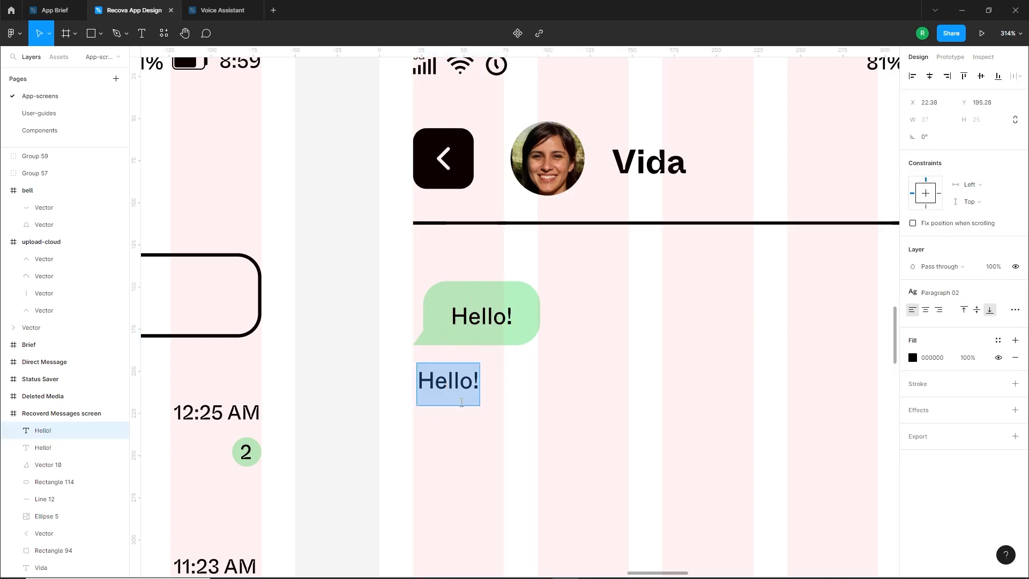
{"action": "type", "text": "10:21 PM"}
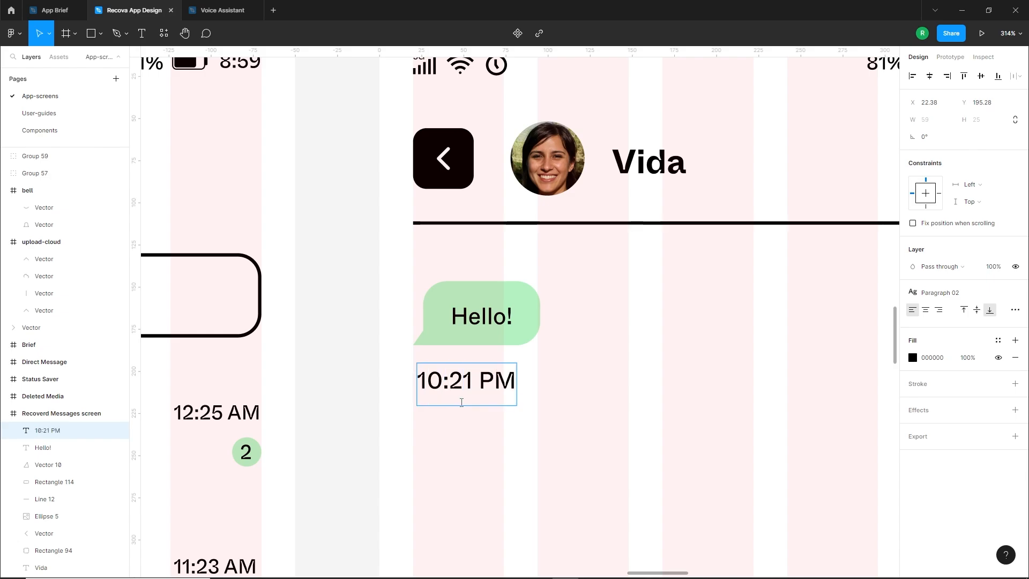
{"action": "key", "text": "Escape"}
{"action": "left_click_drag", "start_coordinate": [461, 402], "coordinate": [457, 393]}
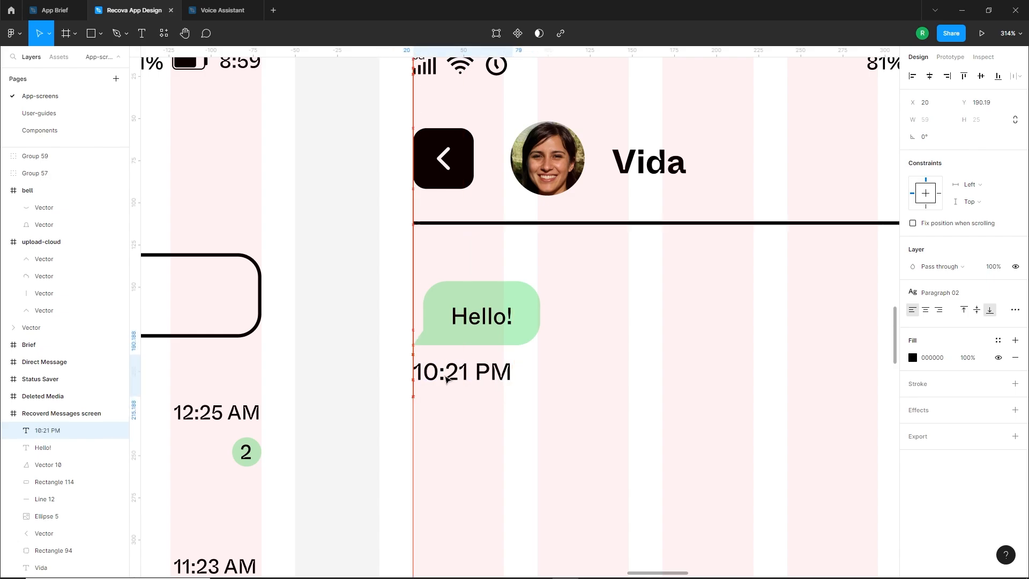
Apply the Paragraph 03 text style to the "10:21 PM" timestamp and fine-tune its placement under the bubble
{"action": "left_click", "coordinate": [1005, 298]}
{"action": "left_click", "coordinate": [1003, 432]}
{"action": "left_click", "coordinate": [448, 453]}
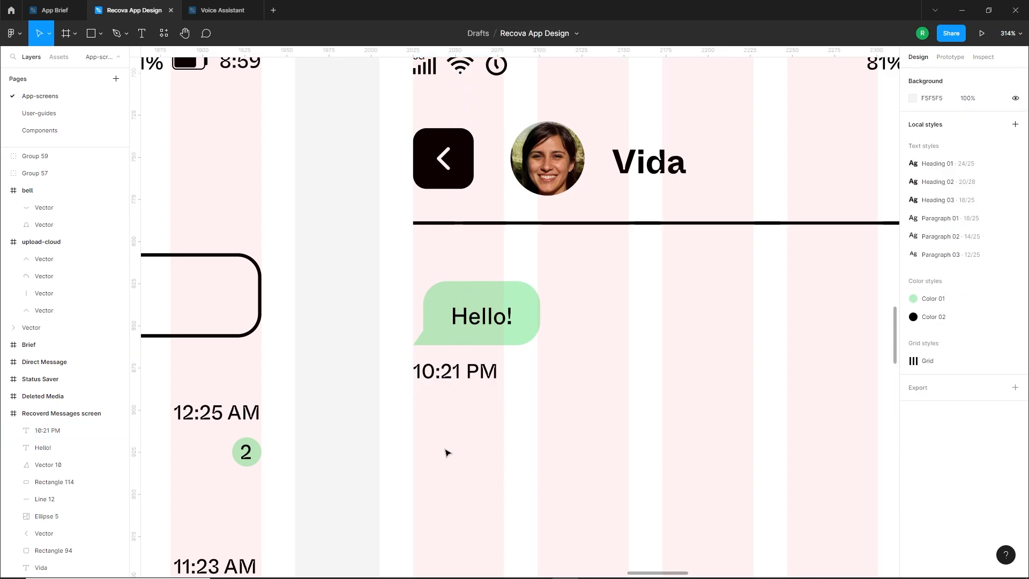
{"action": "left_click", "coordinate": [466, 374]}
{"action": "left_click_drag", "start_coordinate": [466, 374], "coordinate": [467, 375]}
{"action": "left_click", "coordinate": [482, 413]}
{"action": "scroll", "coordinate": [482, 414], "scroll_direction": "down", "scroll_amount": 5}
{"action": "left_click", "coordinate": [43, 447]}
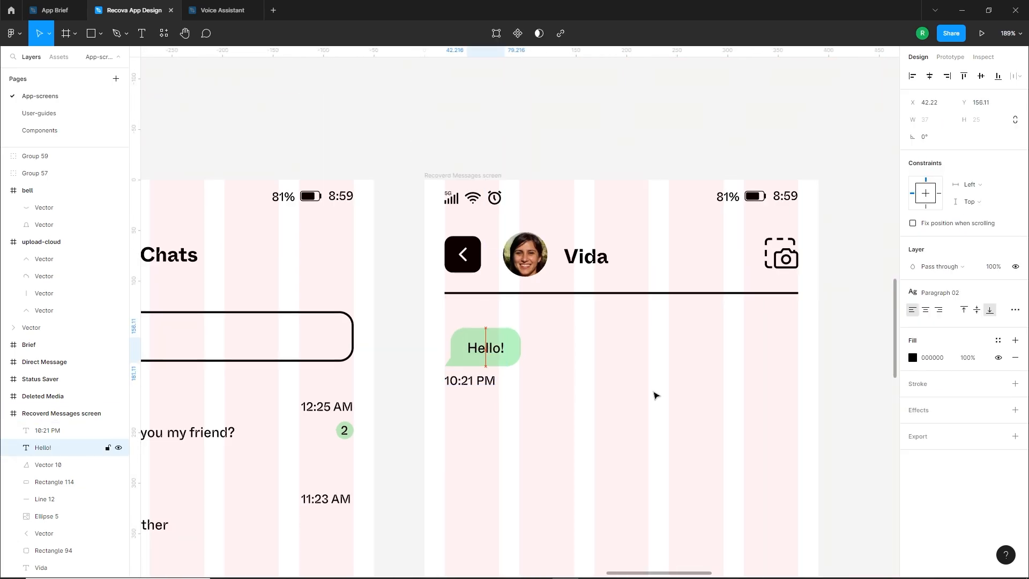
{"action": "left_click", "coordinate": [616, 413]}
{"action": "scroll", "coordinate": [563, 448], "scroll_direction": "down", "scroll_amount": 1}
{"action": "left_click_drag", "start_coordinate": [563, 448], "coordinate": [550, 398]}
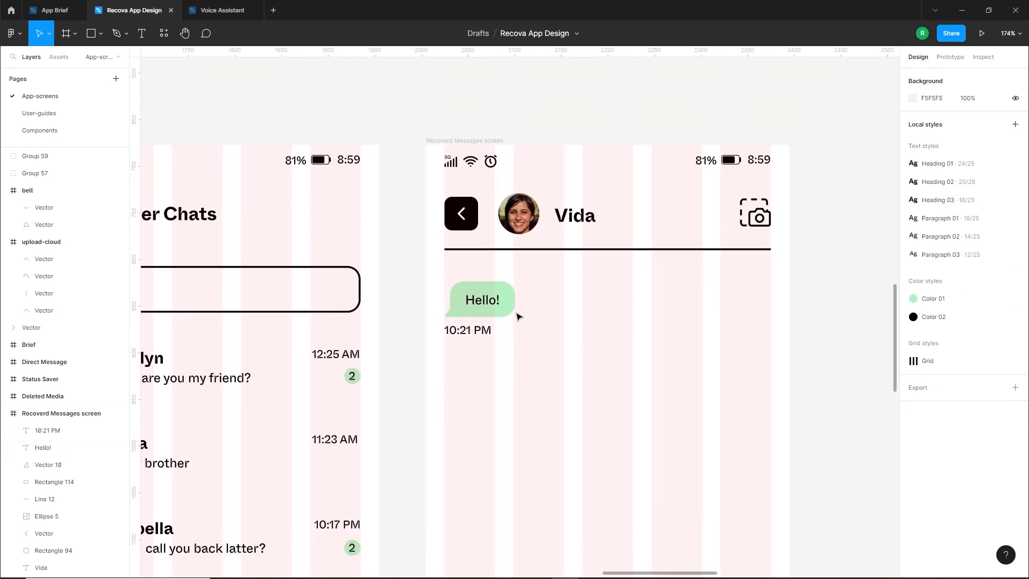
Duplicate the "Hello!" bubble with its timestamp below the first and widen the copied bubble to about 244
{"action": "left_click_drag", "start_coordinate": [525, 292], "coordinate": [448, 352]}
{"action": "left_click_drag", "start_coordinate": [470, 313], "coordinate": [678, 383], "text": "alt"}
{"action": "key", "text": "Escape"}
{"action": "left_click", "coordinate": [498, 383]}
{"action": "left_click", "coordinate": [553, 429]}
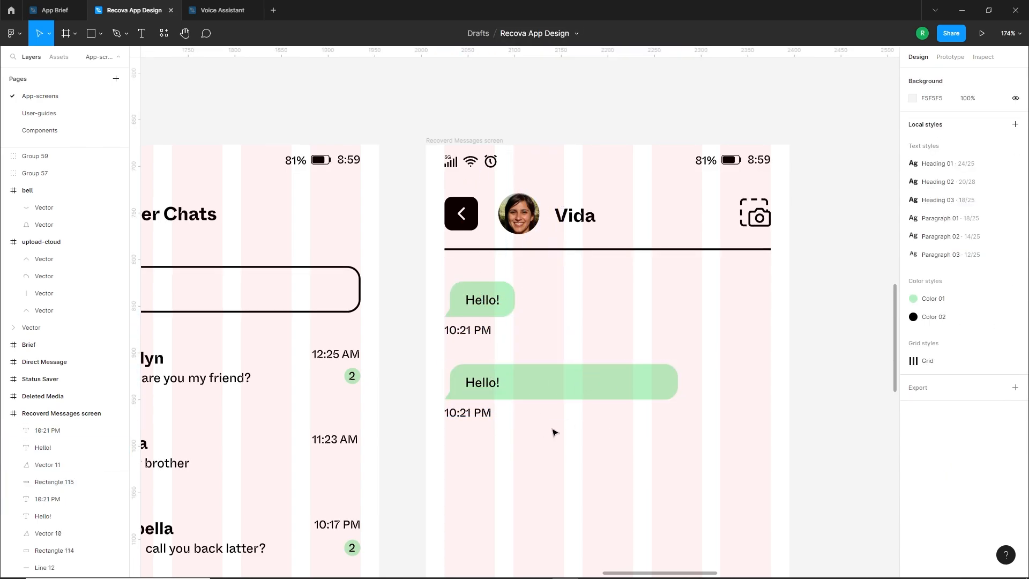
{"action": "scroll", "coordinate": [494, 363], "scroll_direction": "down", "scroll_amount": 1}
Generate 5 sentences of placeholder text in the second bubble's text with the Lorem Ipsum plugin
{"action": "left_click_drag", "start_coordinate": [512, 421], "coordinate": [455, 374]}
{"action": "left_click", "coordinate": [482, 368]}
{"action": "right_click", "coordinate": [481, 368]}
{"action": "mouse_move", "coordinate": [530, 482]}
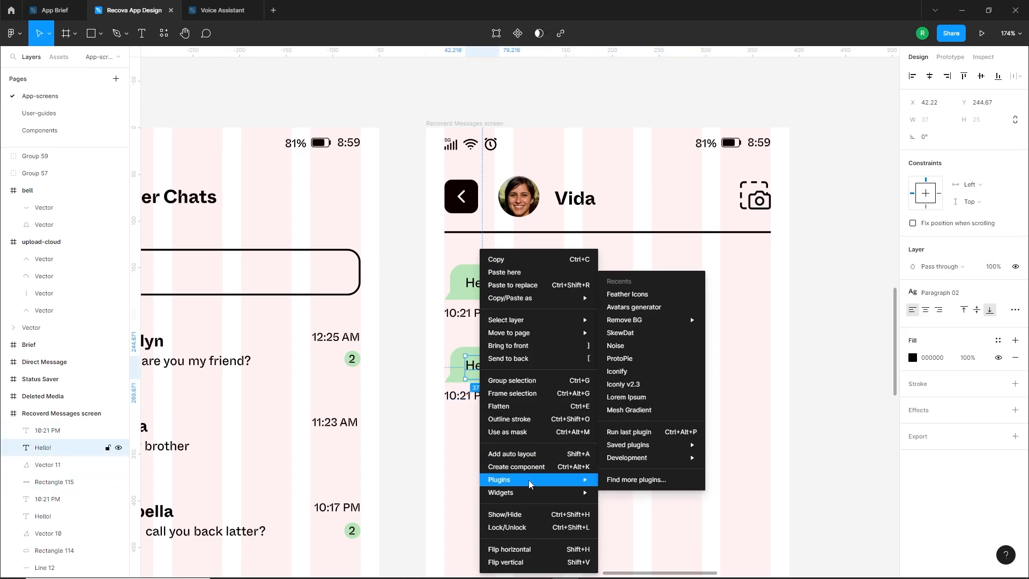
{"action": "left_click", "coordinate": [630, 398]}
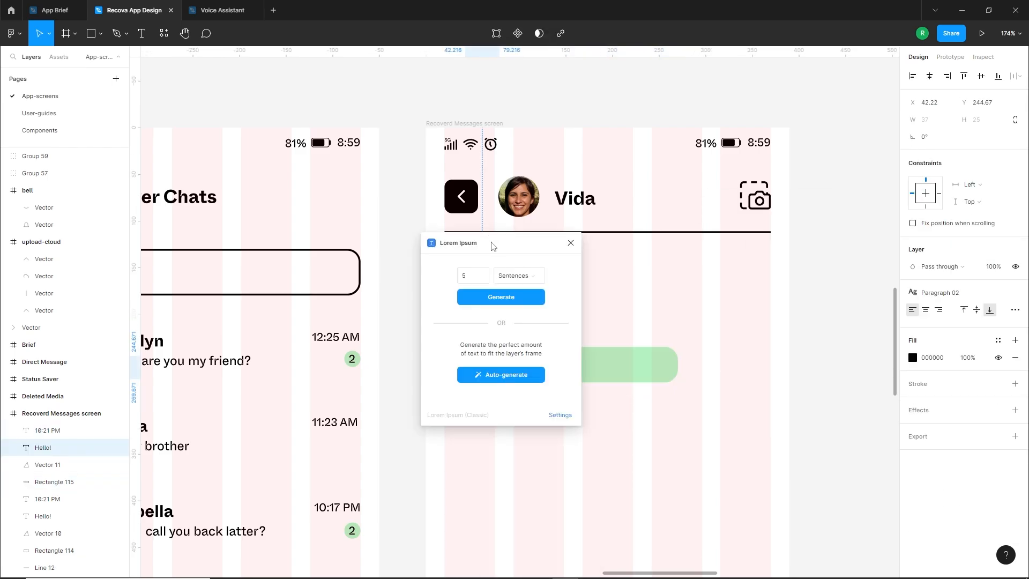
{"action": "left_click_drag", "start_coordinate": [491, 246], "coordinate": [792, 268]}
{"action": "left_click", "coordinate": [801, 318]}
Cut the generated text down to "In ultricies nibh lobortis dui et ut maecenas egestas." and position it over the second bubble
{"action": "left_click_drag", "start_coordinate": [643, 373], "coordinate": [465, 378]}
{"action": "double_click", "coordinate": [528, 375]}
{"action": "left_click_drag", "start_coordinate": [534, 375], "coordinate": [282, 378]}
{"action": "key", "text": "BackSpace"}
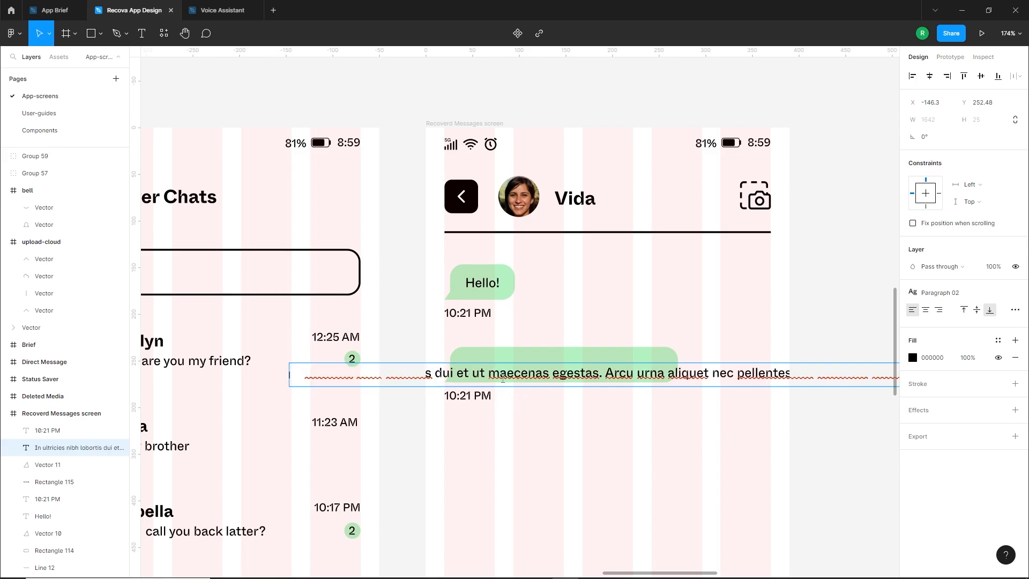
{"action": "scroll", "coordinate": [543, 413], "scroll_direction": "down", "scroll_amount": 5}
{"action": "scroll", "coordinate": [571, 417], "scroll_direction": "up", "scroll_amount": 3}
{"action": "key", "text": "ctrl+z"}
{"action": "key", "text": "BackSpace"}
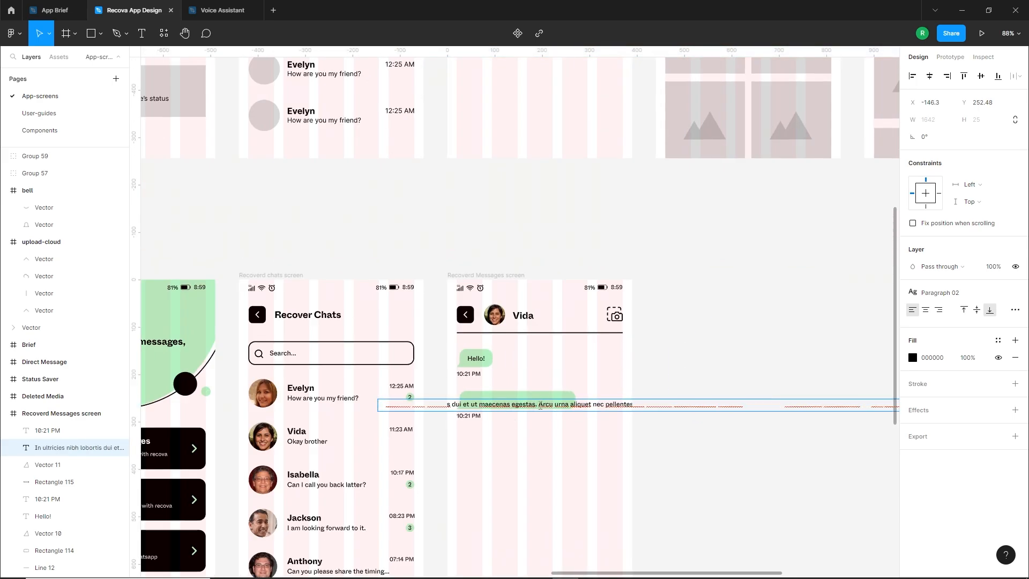
{"action": "left_click_drag", "start_coordinate": [538, 405], "coordinate": [921, 409]}
{"action": "key", "text": "BackSpace"}
{"action": "key", "text": "Escape"}
{"action": "scroll", "coordinate": [310, 457], "scroll_direction": "down", "scroll_amount": 3}
{"action": "scroll", "coordinate": [215, 424], "scroll_direction": "up", "scroll_amount": 5}
{"action": "left_click_drag", "start_coordinate": [423, 395], "coordinate": [589, 387]}
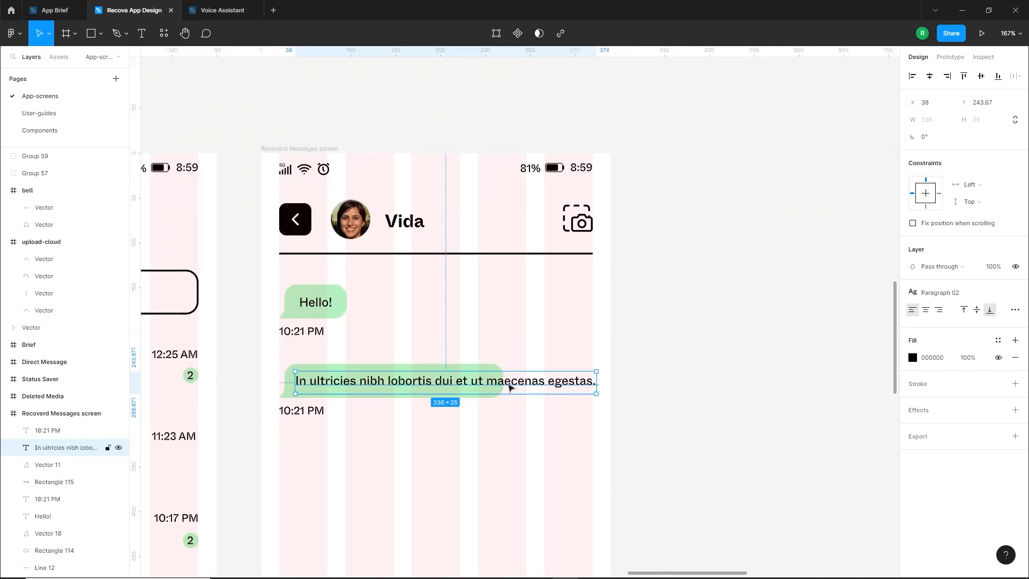
Shorten the second bubble's text to "In ultricies nibh lobortis dui et ut" and position it inside the bubble
{"action": "scroll", "coordinate": [507, 384], "scroll_direction": "up", "scroll_amount": 3}
{"action": "double_click", "coordinate": [477, 383]}
{"action": "left_click_drag", "start_coordinate": [474, 383], "coordinate": [666, 395]}
{"action": "key", "text": "BackSpace"}
{"action": "key", "text": "BackSpace"}
{"action": "type", "text": "."}
{"action": "key", "text": "Escape"}
{"action": "left_click", "coordinate": [576, 416]}
{"action": "scroll", "coordinate": [242, 474], "scroll_direction": "down", "scroll_amount": 1}
{"action": "left_click_drag", "start_coordinate": [242, 474], "coordinate": [390, 466]}
{"action": "double_click", "coordinate": [563, 380]}
{"action": "left_click", "coordinate": [601, 382]}
{"action": "key", "text": "BackSpace"}
{"action": "key", "text": "Escape"}
{"action": "left_click_drag", "start_coordinate": [454, 382], "coordinate": [457, 384]}
{"action": "left_click", "coordinate": [453, 448]}
Hide the layout grids on the screens
{"action": "scroll", "coordinate": [505, 440], "scroll_direction": "down", "scroll_amount": 4}
{"action": "left_click_drag", "start_coordinate": [705, 384], "coordinate": [638, 410]}
{"action": "key", "text": "shift+g"}
{"action": "left_click", "coordinate": [702, 351]}
{"action": "scroll", "coordinate": [696, 356], "scroll_direction": "down", "scroll_amount": 3}
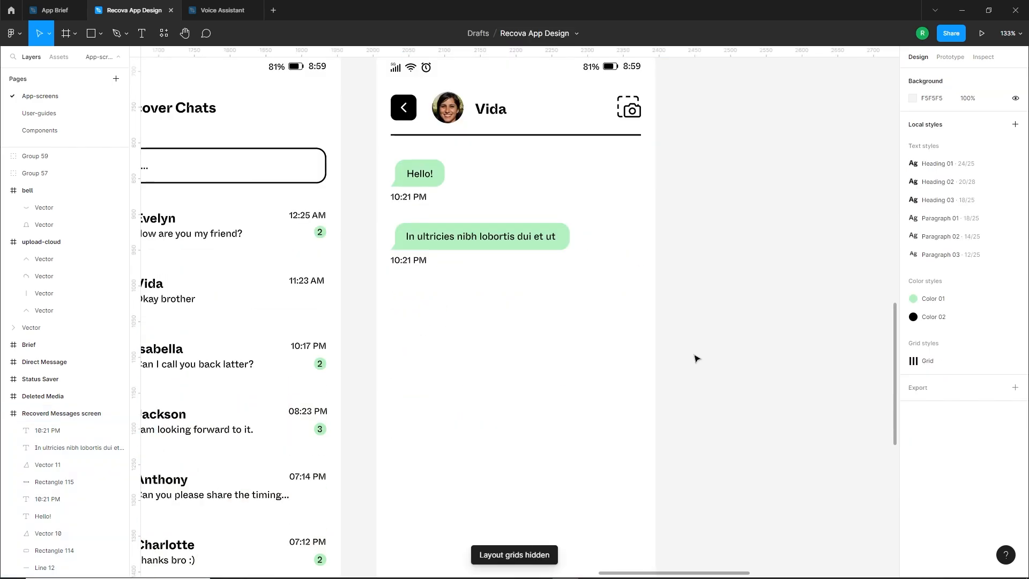
{"action": "scroll", "coordinate": [663, 386], "scroll_direction": "down", "scroll_amount": 2}
{"action": "scroll", "coordinate": [530, 309], "scroll_direction": "up", "scroll_amount": 2}
Duplicate the second bubble with its timestamp below it and move the copied timestamp further down
{"action": "left_click_drag", "start_coordinate": [419, 325], "coordinate": [536, 265]}
{"action": "left_click_drag", "start_coordinate": [523, 285], "coordinate": [522, 356]}
{"action": "left_click", "coordinate": [522, 399]}
{"action": "scroll", "coordinate": [509, 385], "scroll_direction": "down", "scroll_amount": 2}
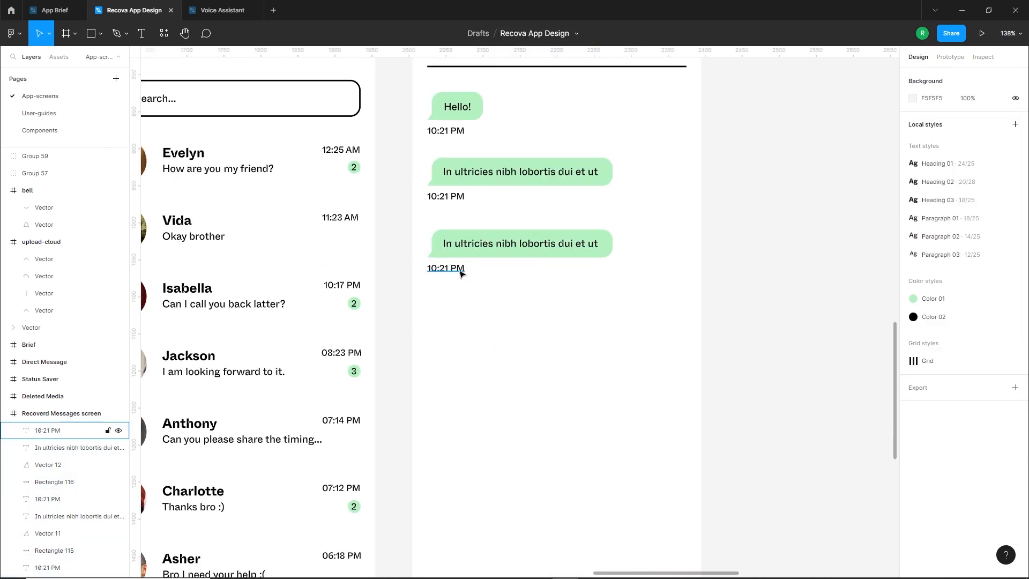
{"action": "left_click_drag", "start_coordinate": [459, 269], "coordinate": [460, 368]}
Enlarge the third bubble to about 98 high, widen it to the right and move its tail to the bottom-left corner
{"action": "left_click", "coordinate": [513, 253]}
{"action": "left_click_drag", "start_coordinate": [515, 257], "coordinate": [511, 302]}
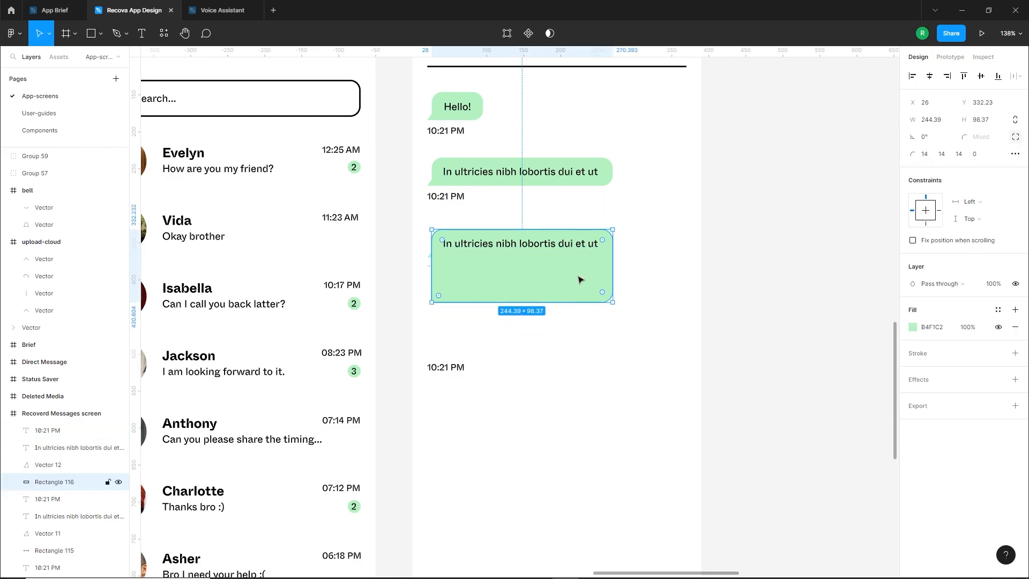
{"action": "left_click", "coordinate": [622, 272]}
{"action": "left_click", "coordinate": [603, 272]}
{"action": "left_click_drag", "start_coordinate": [612, 269], "coordinate": [666, 266]}
{"action": "left_click", "coordinate": [689, 269]}
{"action": "left_click_drag", "start_coordinate": [430, 257], "coordinate": [435, 296]}
{"action": "key", "text": "Escape"}
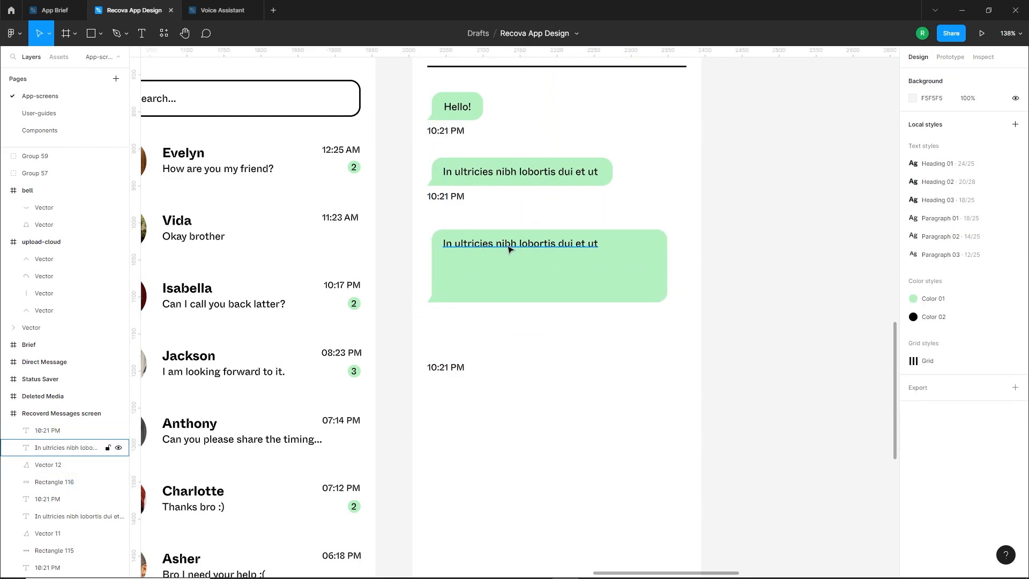
Replace the third bubble's text with a new text box about 291 × 79 containing "ss"
{"action": "left_click", "coordinate": [519, 244]}
{"action": "key", "text": "Delete"}
{"action": "key", "text": "t"}
{"action": "left_click_drag", "start_coordinate": [442, 238], "coordinate": [658, 296]}
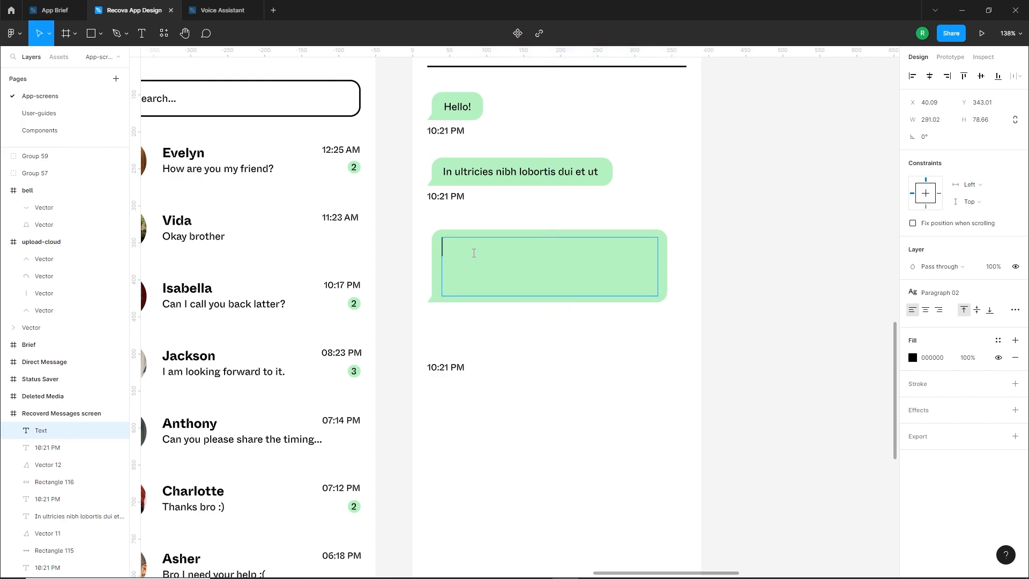
{"action": "type", "text": "ss"}
Generate placeholder text in the third bubble's text box with the Lorem Ipsum plugin
{"action": "right_click", "coordinate": [460, 249]}
{"action": "mouse_move", "coordinate": [512, 475]}
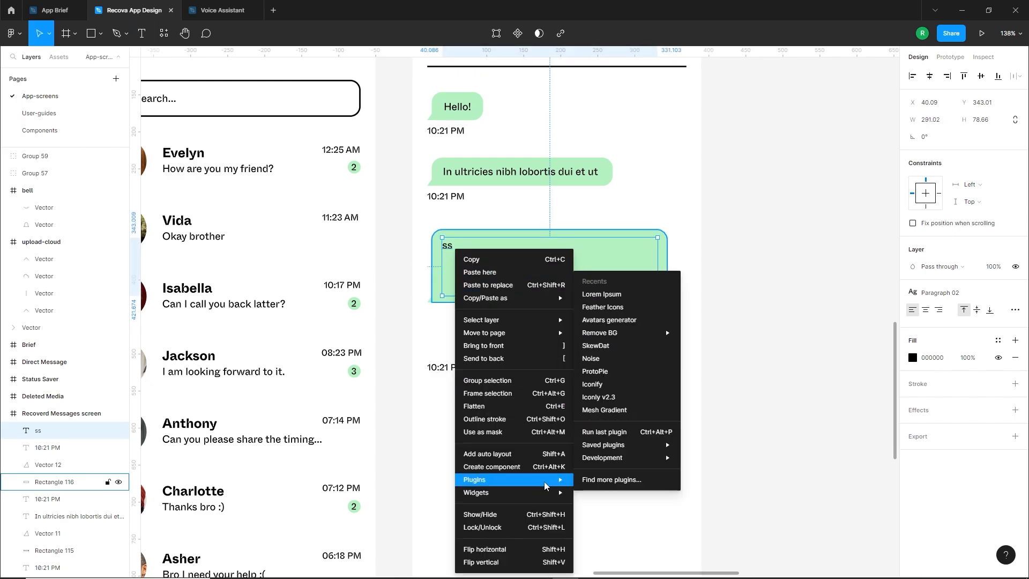
{"action": "left_click", "coordinate": [600, 295]}
{"action": "left_click", "coordinate": [805, 323]}
Trim the generated text to three lines, starting with "Libero ultricies" and ending with "quam sagittis imperdiet donec"
{"action": "double_click", "coordinate": [580, 270]}
{"action": "left_click_drag", "start_coordinate": [575, 265], "coordinate": [409, 246]}
{"action": "key", "text": "BackSpace"}
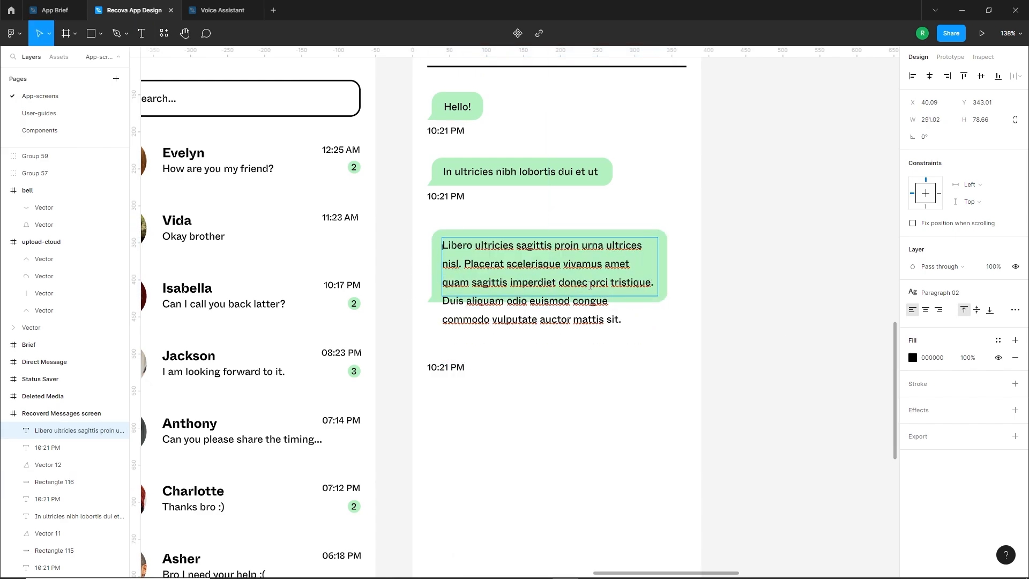
{"action": "left_click_drag", "start_coordinate": [588, 283], "coordinate": [663, 329]}
{"action": "key", "text": "BackSpace"}
{"action": "left_click", "coordinate": [581, 336]}
Nudge the text within the third bubble and move its timestamp up just beneath the bubble
{"action": "left_click_drag", "start_coordinate": [524, 264], "coordinate": [528, 265]}
{"action": "left_click", "coordinate": [498, 337]}
{"action": "left_click_drag", "start_coordinate": [452, 369], "coordinate": [451, 317]}
{"action": "scroll", "coordinate": [452, 317], "scroll_direction": "up", "scroll_amount": 2}
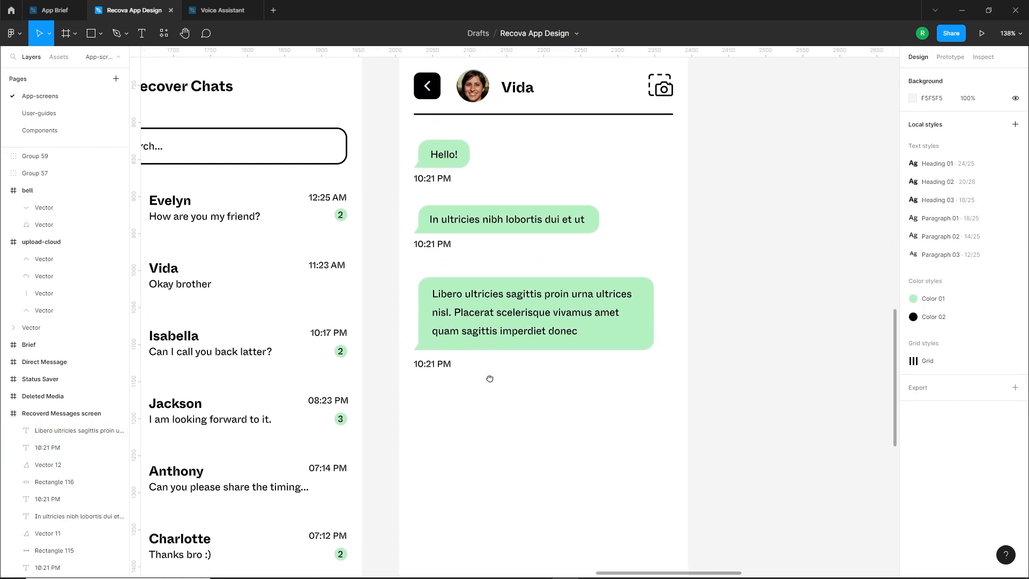
Change the second bubble's timestamp to "10:25 PM" and the third bubble's timestamp to "10:28 PM"
{"action": "double_click", "coordinate": [431, 245]}
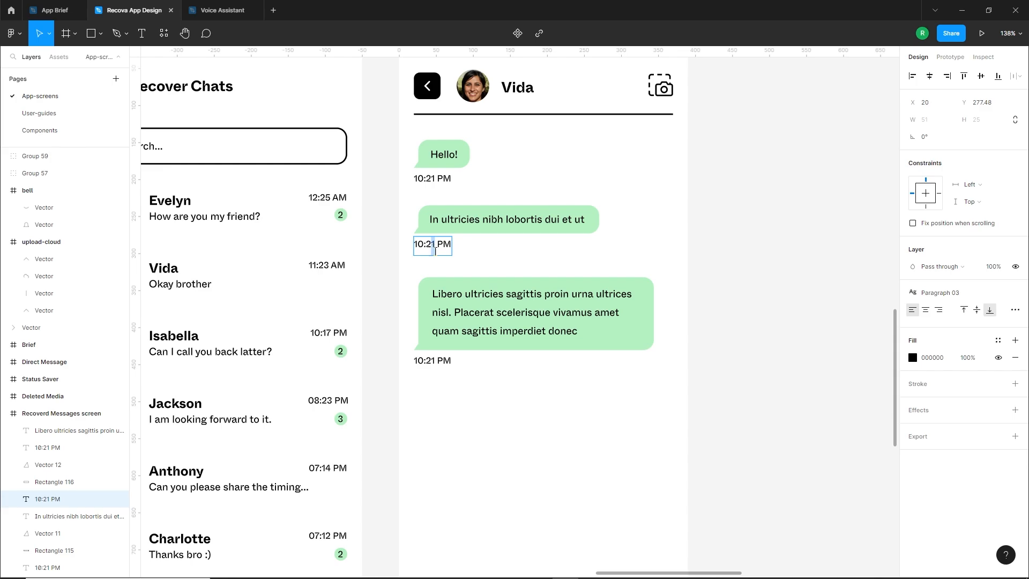
{"action": "key", "text": "BackSpace"}
{"action": "type", "text": "5"}
{"action": "double_click", "coordinate": [436, 360]}
{"action": "left_click_drag", "start_coordinate": [435, 361], "coordinate": [484, 309]}
{"action": "type", "text": "8"}
{"action": "left_click", "coordinate": [448, 433]}
{"action": "left_click", "coordinate": [469, 419]}
Duplicate the second message bubble with its text and timestamp below the third bubble
{"action": "scroll", "coordinate": [471, 395], "scroll_direction": "down", "scroll_amount": 1}
{"action": "left_click_drag", "start_coordinate": [602, 142], "coordinate": [424, 189]}
{"action": "left_click_drag", "start_coordinate": [498, 172], "coordinate": [400, 331]}
{"action": "left_click", "coordinate": [488, 382]}
{"action": "scroll", "coordinate": [488, 374], "scroll_direction": "up", "scroll_amount": 2}
Shorten the fourth bubble's text to "lobortis dui et ut" and narrow the bubble to fit it
{"action": "double_click", "coordinate": [513, 328]}
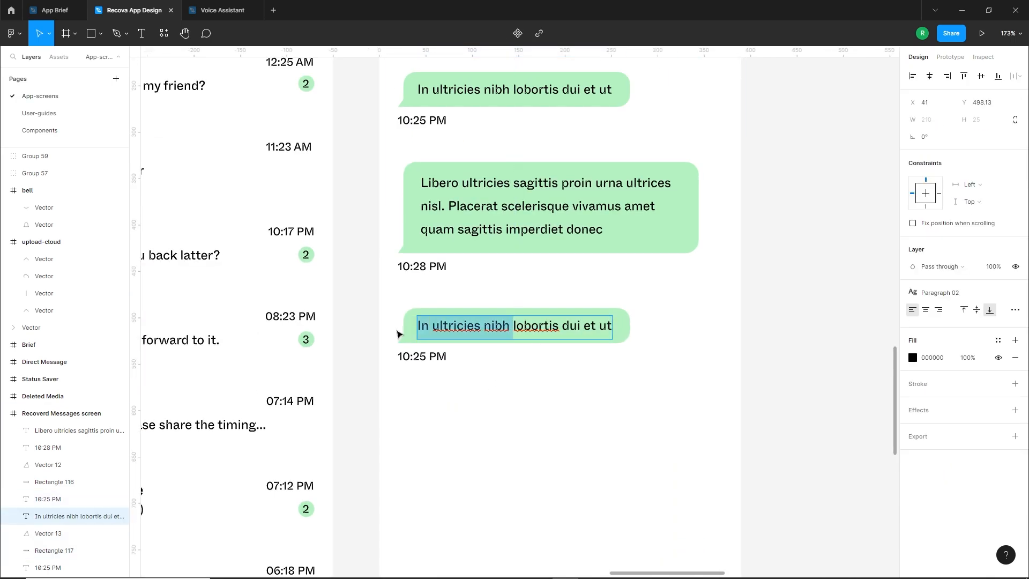
{"action": "key", "text": "BackSpace"}
{"action": "left_click", "coordinate": [609, 333]}
{"action": "left_click_drag", "start_coordinate": [630, 332], "coordinate": [539, 333]}
Change the fourth bubble's timestamp to "10:29 PM"
{"action": "double_click", "coordinate": [422, 357]}
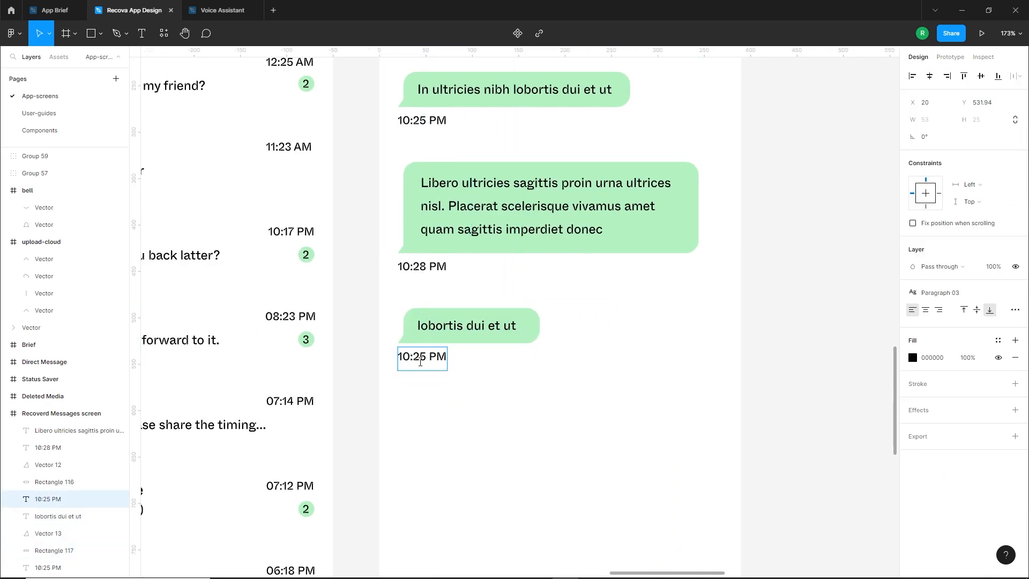
{"action": "type", "text": "9"}
{"action": "left_click", "coordinate": [427, 395]}
{"action": "left_click_drag", "start_coordinate": [420, 361], "coordinate": [493, 374]}
{"action": "left_click", "coordinate": [437, 391]}
{"action": "scroll", "coordinate": [444, 381], "scroll_direction": "down", "scroll_amount": 3}
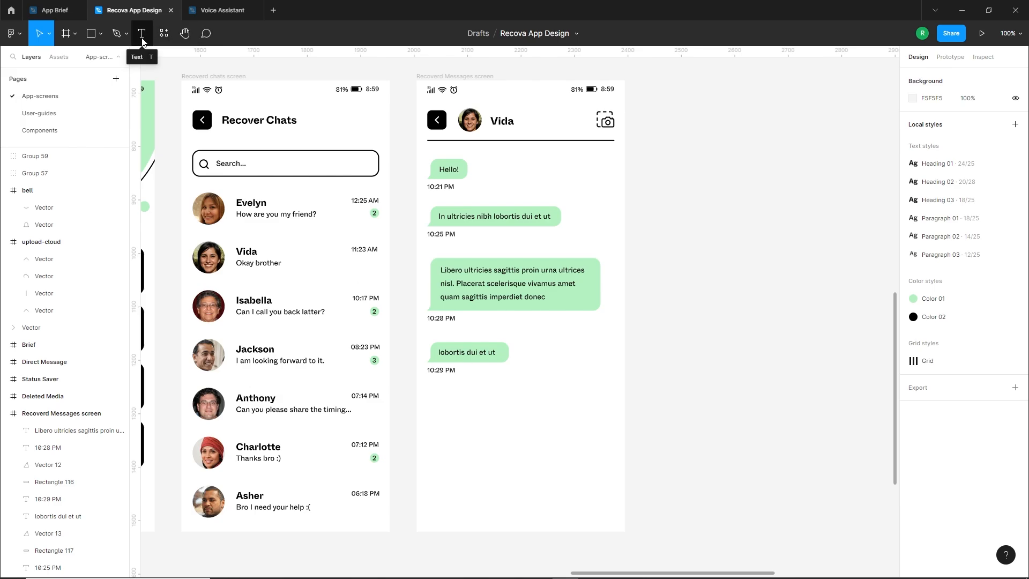
Draw a short horizontal line below the fourth message bubble and set its stroke weight to 1
{"action": "left_click", "coordinate": [100, 35]}
{"action": "left_click", "coordinate": [67, 71]}
{"action": "left_click", "coordinate": [978, 354]}
{"action": "left_click_drag", "start_coordinate": [446, 410], "coordinate": [519, 399]}
{"action": "type", "text": "2"}
{"action": "key", "text": "Return"}
{"action": "left_click", "coordinate": [499, 444]}
{"action": "scroll", "coordinate": [498, 443], "scroll_direction": "up", "scroll_amount": 1}
{"action": "left_click", "coordinate": [502, 411]}
{"action": "left_click", "coordinate": [975, 354]}
{"action": "type", "text": "1"}
{"action": "left_click", "coordinate": [506, 431]}
{"action": "left_click", "coordinate": [511, 340]}
Add the text "Today" beside the line below the fourth message bubble
{"action": "key", "text": "t"}
{"action": "left_click", "coordinate": [502, 400]}
{"action": "type", "text": "T"}
{"action": "left_click", "coordinate": [546, 446]}
{"action": "left_click", "coordinate": [940, 293]}
{"action": "left_click", "coordinate": [640, 443]}
{"action": "scroll", "coordinate": [509, 399], "scroll_direction": "up", "scroll_amount": 5}
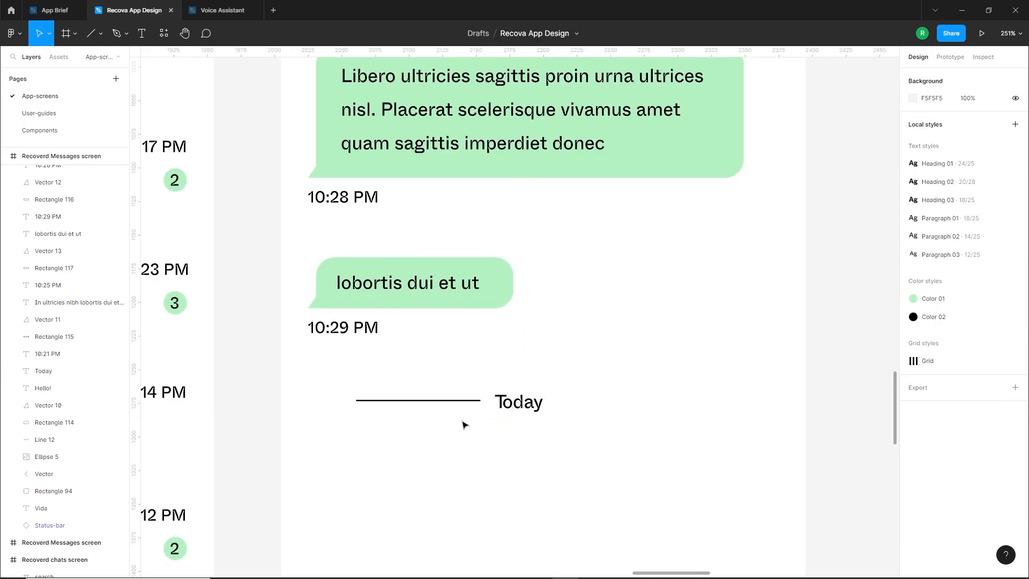
Shorten the line and place a matching one on the other side of "Today", grouping and centring them as a divider
{"action": "left_click", "coordinate": [388, 402]}
{"action": "mouse_move", "coordinate": [438, 400]}
{"action": "left_mouse_down"}
{"action": "mouse_move", "coordinate": [585, 404]}
{"action": "mouse_move", "coordinate": [432, 387]}
{"action": "left_mouse_up"}
{"action": "left_click", "coordinate": [438, 400]}
{"action": "left_click", "coordinate": [608, 401], "text": "shift"}
{"action": "key", "text": "ctrl+g"}
{"action": "left_click", "coordinate": [530, 401], "text": "shift"}
{"action": "left_click", "coordinate": [930, 76]}
{"action": "left_click", "coordinate": [601, 434]}
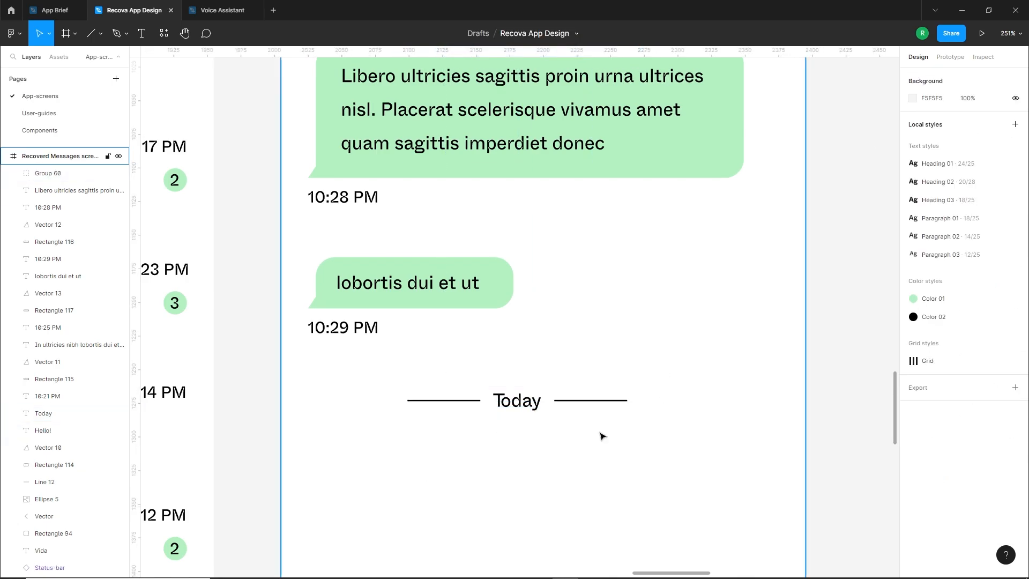
Group the lines and "Today" text, centre the divider horizontally on the screen, and place it 75 px below the previous element
{"action": "scroll", "coordinate": [599, 433], "scroll_direction": "down", "scroll_amount": 3}
{"action": "left_click_drag", "start_coordinate": [584, 444], "coordinate": [540, 416]}
{"action": "key", "text": "ctrl+g"}
{"action": "left_click", "coordinate": [929, 77]}
{"action": "left_click", "coordinate": [699, 387]}
{"action": "scroll", "coordinate": [707, 397], "scroll_direction": "down", "scroll_amount": 3}
{"action": "left_click_drag", "start_coordinate": [634, 413], "coordinate": [636, 421]}
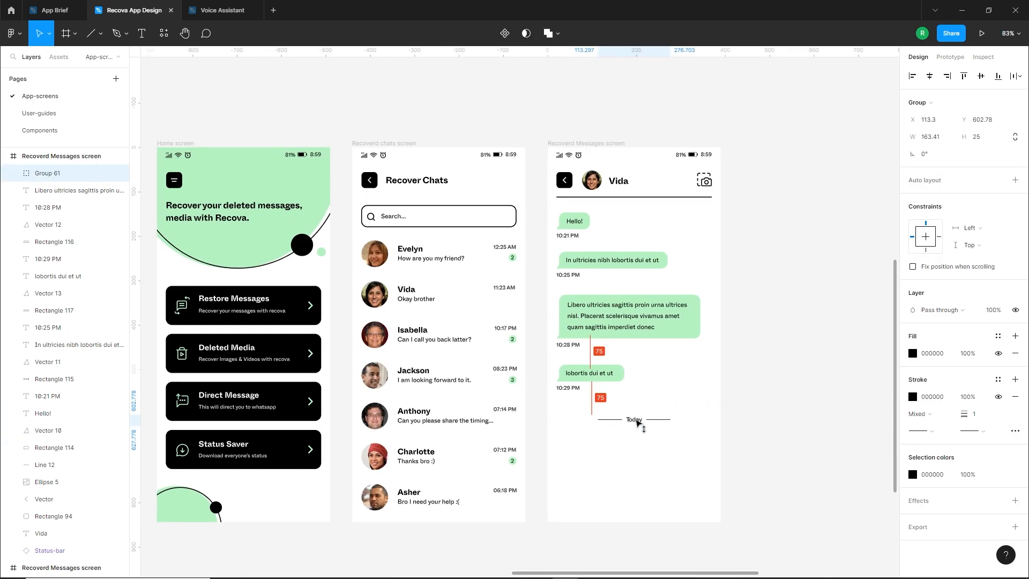
{"action": "left_click", "coordinate": [648, 428]}
Duplicate the "Hello!" bubble with its timestamp below the Today divider and widen the copied bubble to about 87 px
{"action": "scroll", "coordinate": [650, 429], "scroll_direction": "down", "scroll_amount": 1}
{"action": "scroll", "coordinate": [651, 428], "scroll_direction": "up", "scroll_amount": 3}
{"action": "left_click_drag", "start_coordinate": [582, 121], "coordinate": [538, 162]}
{"action": "left_click_drag", "start_coordinate": [538, 161], "coordinate": [538, 232]}
{"action": "key", "text": "ctrl+z"}
{"action": "left_click_drag", "start_coordinate": [589, 120], "coordinate": [548, 428]}
{"action": "left_click", "coordinate": [589, 476]}
{"action": "scroll", "coordinate": [596, 480], "scroll_direction": "up", "scroll_amount": 3}
{"action": "left_click", "coordinate": [514, 388]}
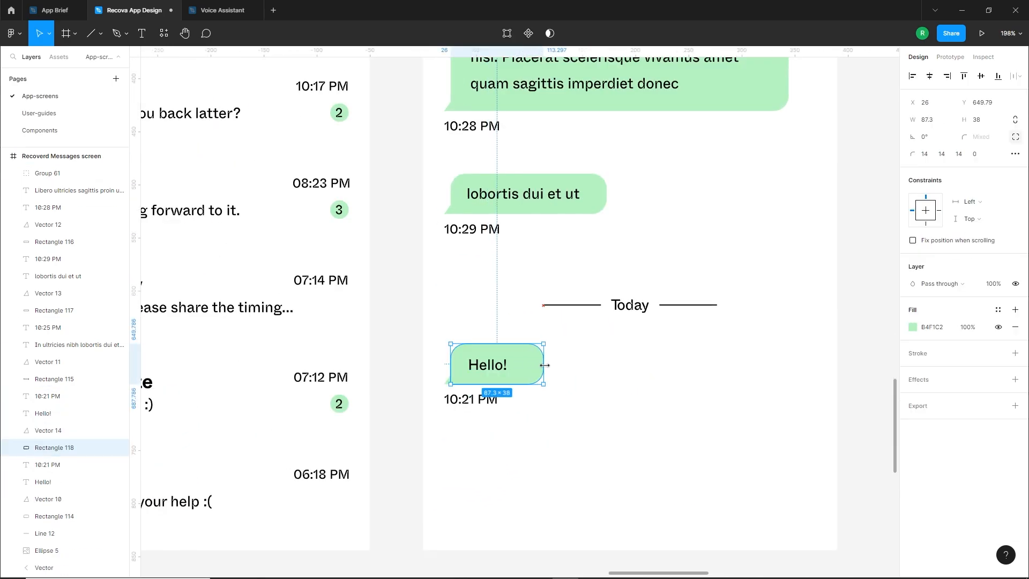
Change the copied bubble's text to "Photo" and position it toward the bubble's right side, leaving room for an icon
{"action": "left_click", "coordinate": [510, 368]}
{"action": "key", "text": "Return"}
{"action": "type", "text": "Photo"}
{"action": "left_click", "coordinate": [607, 429]}
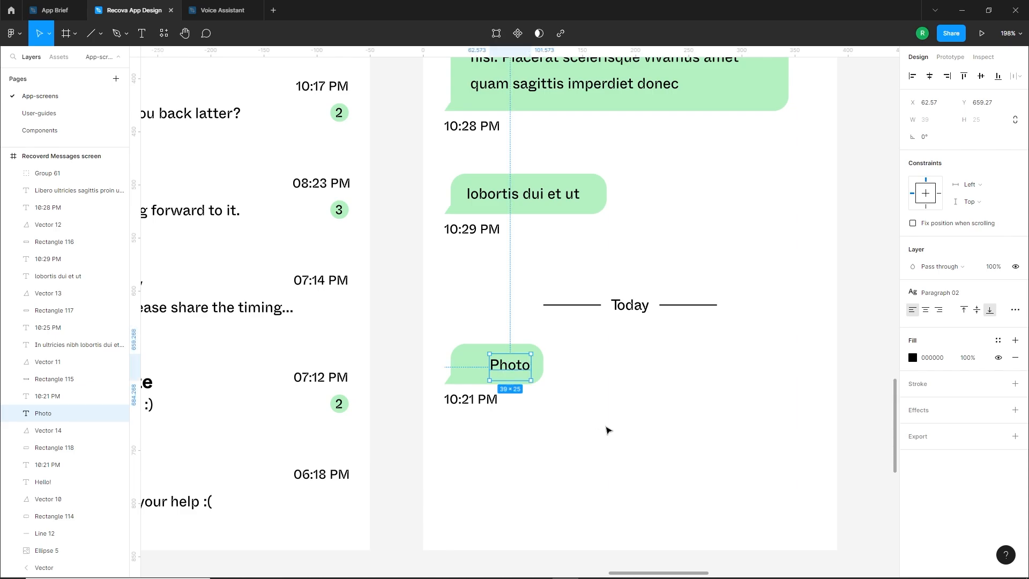
{"action": "left_click", "coordinate": [607, 429]}
{"action": "left_click", "coordinate": [516, 370]}
{"action": "left_click", "coordinate": [617, 380]}
{"action": "left_click", "coordinate": [513, 372]}
{"action": "key", "text": "Left"}
{"action": "left_click", "coordinate": [595, 418]}
{"action": "scroll", "coordinate": [488, 388], "scroll_direction": "down", "scroll_amount": 5}
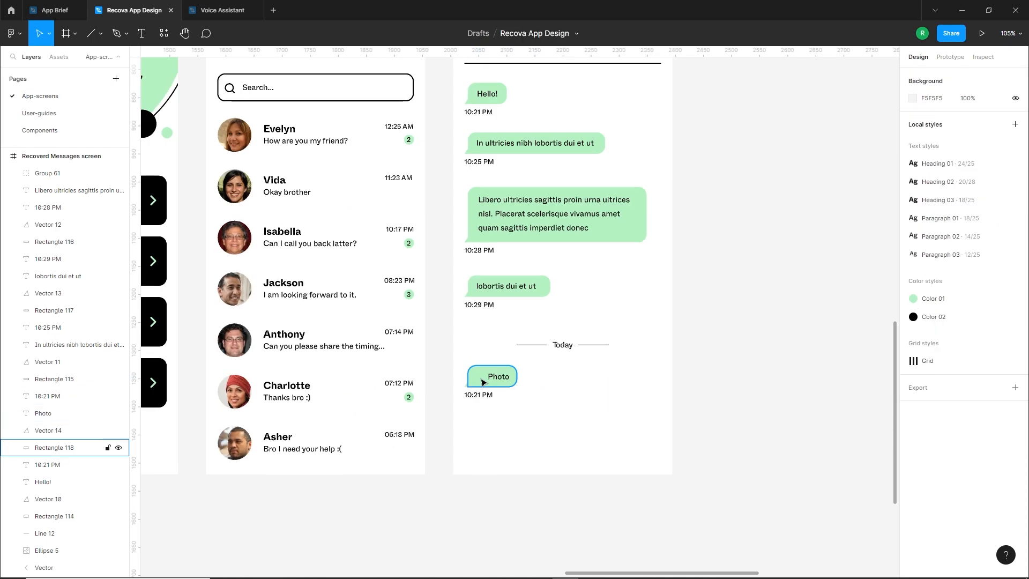
Duplicate the header's camera icon below the Photo bubble, ungroup the copy and delete its dashed frame
{"action": "scroll", "coordinate": [535, 300], "scroll_direction": "up", "scroll_amount": 1}
{"action": "left_click_drag", "start_coordinate": [608, 170], "coordinate": [553, 436]}
{"action": "scroll", "coordinate": [552, 435], "scroll_direction": "up", "scroll_amount": 5}
{"action": "right_click", "coordinate": [559, 431]}
{"action": "left_click", "coordinate": [581, 393]}
{"action": "left_click", "coordinate": [611, 400]}
{"action": "left_click", "coordinate": [560, 406]}
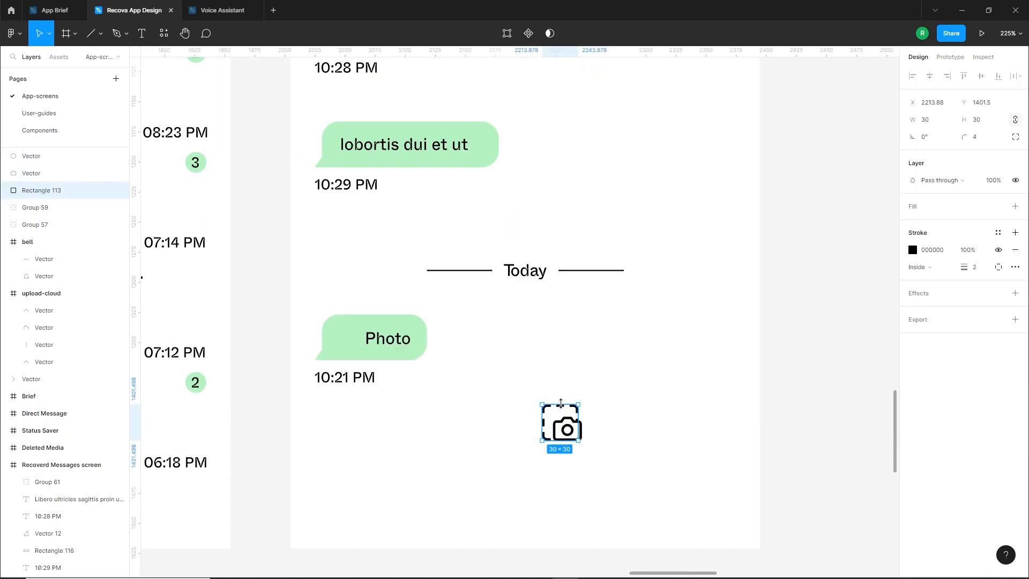
{"action": "key", "text": "Delete"}
Replace the camera icon's outlines with fills, making the body black and the lens white
{"action": "left_click", "coordinate": [574, 423]}
{"action": "left_click", "coordinate": [1015, 267]}
{"action": "left_click", "coordinate": [1015, 207]}
{"action": "left_click", "coordinate": [912, 223]}
{"action": "left_click_drag", "start_coordinate": [820, 393], "coordinate": [900, 395]}
{"action": "left_click", "coordinate": [635, 418]}
{"action": "left_click", "coordinate": [568, 430]}
{"action": "left_click", "coordinate": [912, 250]}
{"action": "left_click", "coordinate": [1015, 249]}
{"action": "left_click", "coordinate": [1015, 206]}
{"action": "left_click", "coordinate": [913, 223]}
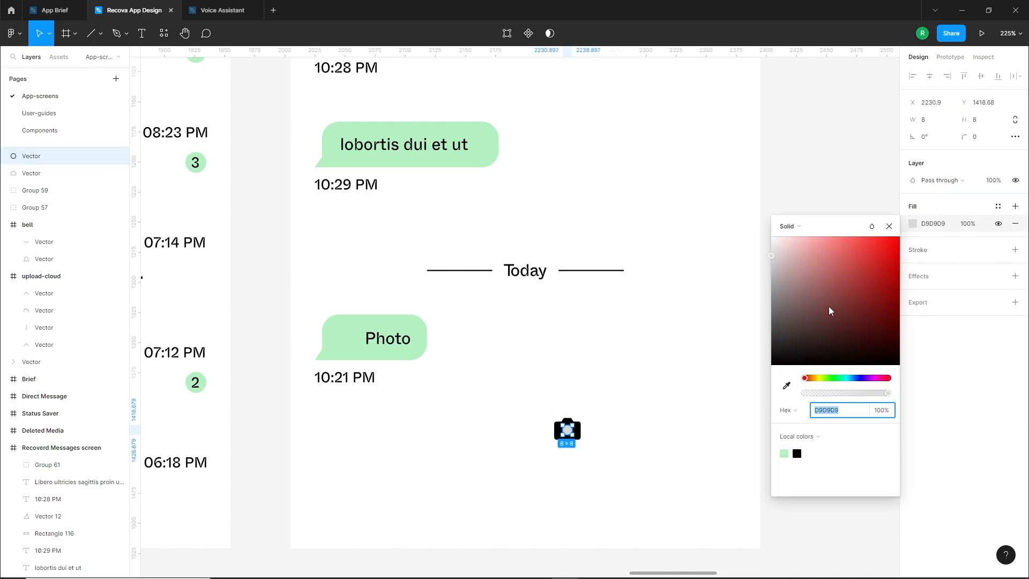
{"action": "left_click_drag", "start_coordinate": [828, 306], "coordinate": [767, 231]}
Group the camera icon's parts and place the icon before the "Photo" text inside the bubble
{"action": "left_click_drag", "start_coordinate": [605, 399], "coordinate": [537, 473]}
{"action": "key", "text": "ctrl+g"}
{"action": "left_click_drag", "start_coordinate": [577, 432], "coordinate": [348, 342]}
{"action": "scroll", "coordinate": [356, 345], "scroll_direction": "up", "scroll_amount": 3}
{"action": "left_click", "coordinate": [426, 423]}
Change the Photo bubble's timestamp to "08:12 AM"
{"action": "scroll", "coordinate": [435, 433], "scroll_direction": "down", "scroll_amount": 5}
{"action": "double_click", "coordinate": [385, 401]}
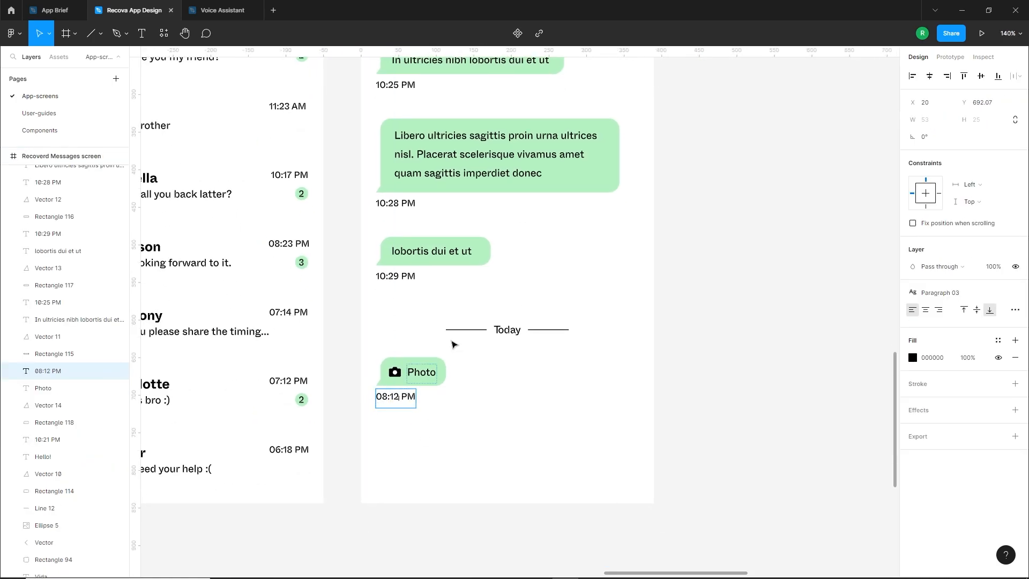
{"action": "type", "text": "AM"}
{"action": "left_click", "coordinate": [391, 421]}
{"action": "scroll", "coordinate": [451, 425], "scroll_direction": "down", "scroll_amount": 1}
Duplicate the third message below the Photo bubble and shorten its text to "scelerisque vivamus amet quam sagittis imperdiet donec"
{"action": "left_click_drag", "start_coordinate": [370, 138], "coordinate": [437, 223]}
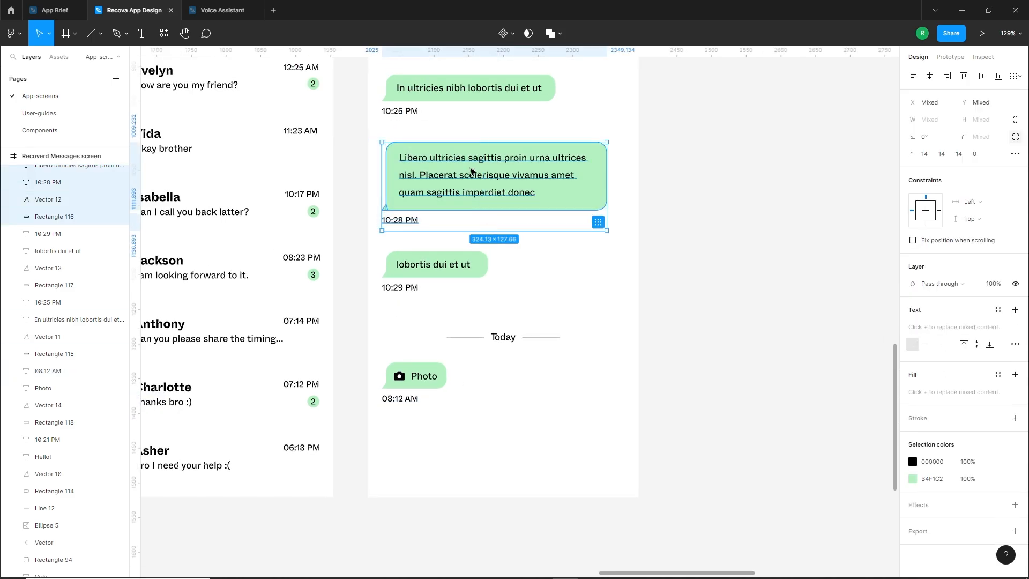
{"action": "left_click_drag", "start_coordinate": [472, 169], "coordinate": [364, 411], "text": "alt"}
{"action": "left_click", "coordinate": [489, 510]}
{"action": "double_click", "coordinate": [488, 465]}
{"action": "key", "text": "BackSpace"}
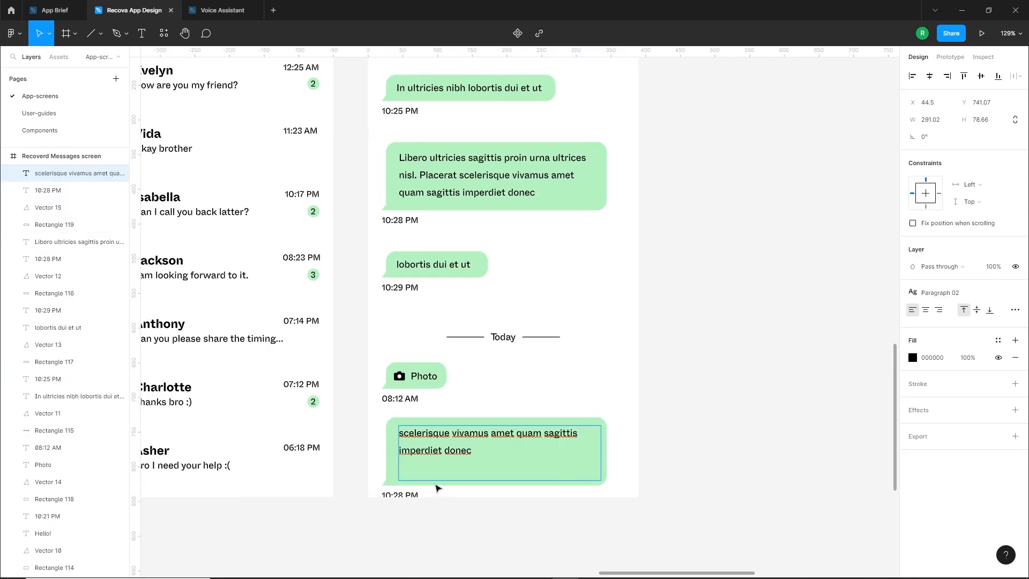
Shrink the new bubble to fit its two lines of text and move its tail and timestamp up to match
{"action": "left_click", "coordinate": [436, 486]}
{"action": "left_click", "coordinate": [436, 486]}
{"action": "left_click", "coordinate": [595, 441]}
{"action": "left_click_drag", "start_coordinate": [606, 447], "coordinate": [587, 448]}
{"action": "left_click_drag", "start_coordinate": [512, 485], "coordinate": [512, 467]}
{"action": "mouse_move", "coordinate": [386, 483]}
{"action": "left_mouse_down", "text": "shift"}
{"action": "mouse_move", "coordinate": [386, 466]}
{"action": "mouse_move", "coordinate": [403, 484]}
{"action": "left_mouse_up", "text": "shift"}
Nudge the Today divider and the two messages beneath it up together on the Recovered Messages screen
{"action": "left_click_drag", "start_coordinate": [367, 321], "coordinate": [636, 499]}
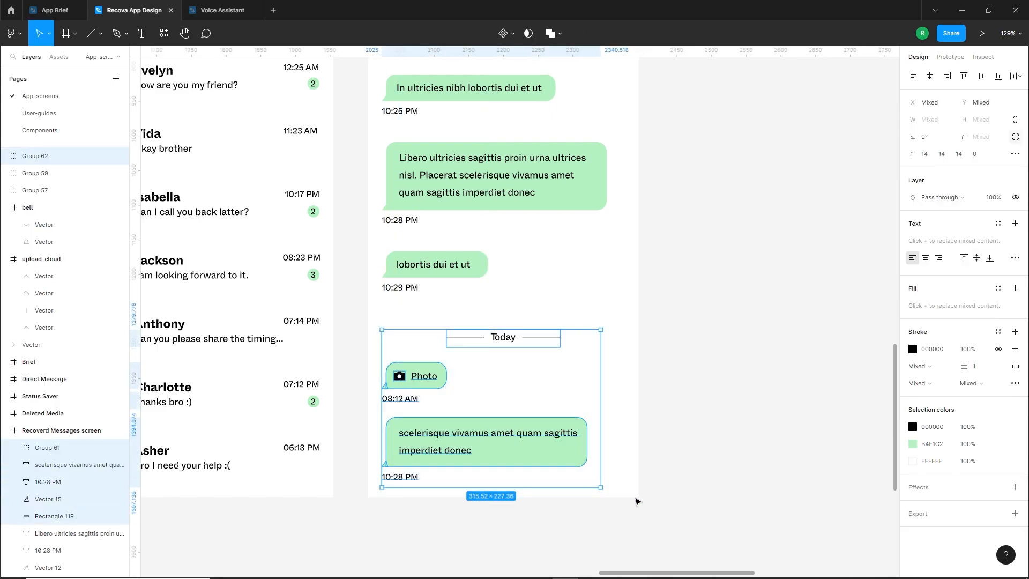
{"action": "key", "text": "shift+Up"}
{"action": "left_click", "coordinate": [660, 378]}
{"action": "scroll", "coordinate": [661, 375], "scroll_direction": "down", "scroll_amount": 1}
{"action": "left_click_drag", "start_coordinate": [660, 374], "coordinate": [604, 438]}
{"action": "left_click_drag", "start_coordinate": [496, 325], "coordinate": [529, 326]}
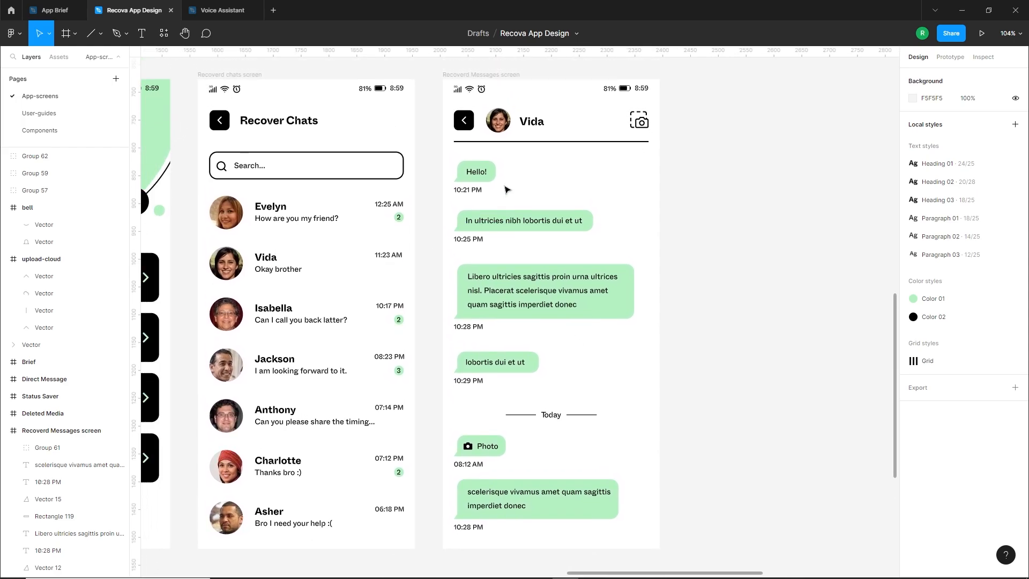
{"action": "left_click_drag", "start_coordinate": [588, 343], "coordinate": [583, 370]}
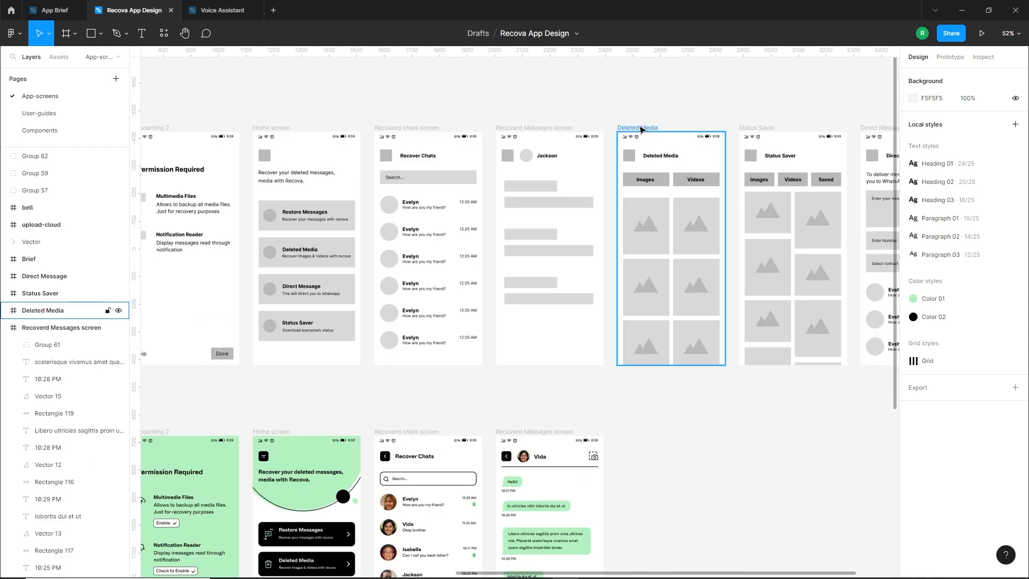
Duplicate the Deleted Media wireframe into the styled row, beside the Recovered Messages screen
{"action": "left_click_drag", "start_coordinate": [641, 130], "coordinate": [661, 434], "text": "alt"}
{"action": "left_click", "coordinate": [721, 384]}
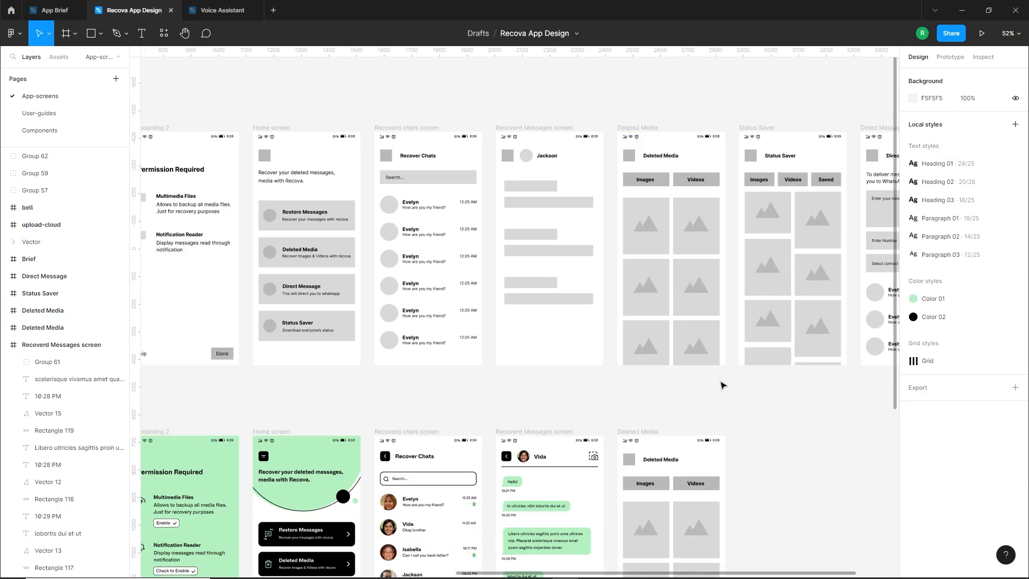
{"action": "scroll", "coordinate": [696, 300], "scroll_direction": "down", "scroll_amount": 5}
{"action": "scroll", "coordinate": [708, 208], "scroll_direction": "up", "scroll_amount": 3, "text": "ctrl"}
{"action": "scroll", "coordinate": [709, 208], "scroll_direction": "up", "scroll_amount": 3, "text": "ctrl"}
{"action": "scroll", "coordinate": [753, 236], "scroll_direction": "up", "scroll_amount": 1}
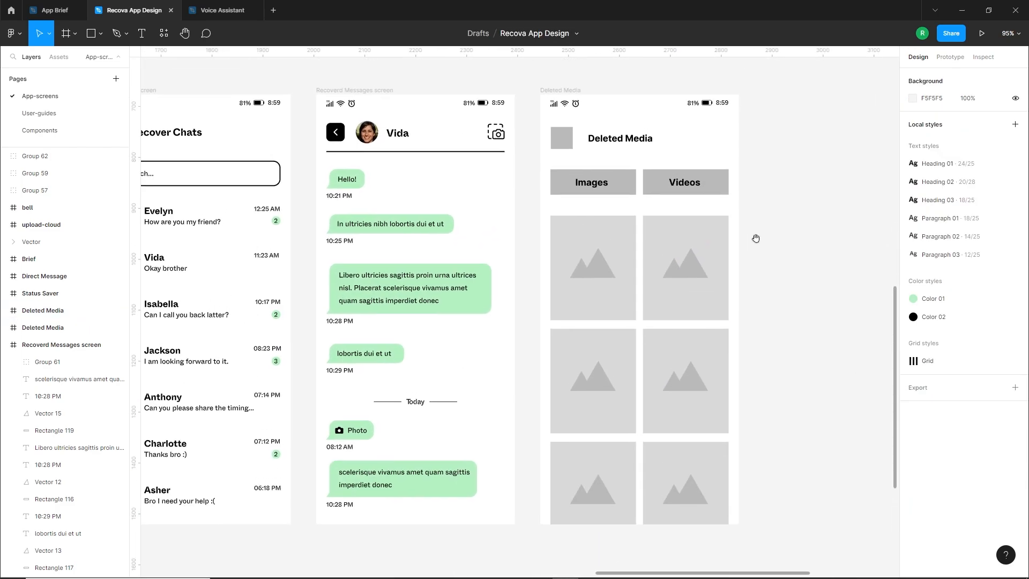
Delete the grey tab backgrounds, the header icon placeholder and all image placeholders from the copied Deleted Media screen
{"action": "double_click", "coordinate": [696, 185]}
{"action": "key", "text": "Delete"}
{"action": "left_click", "coordinate": [606, 185]}
{"action": "key", "text": "Delete"}
{"action": "left_click", "coordinate": [561, 138]}
{"action": "key", "text": "Delete"}
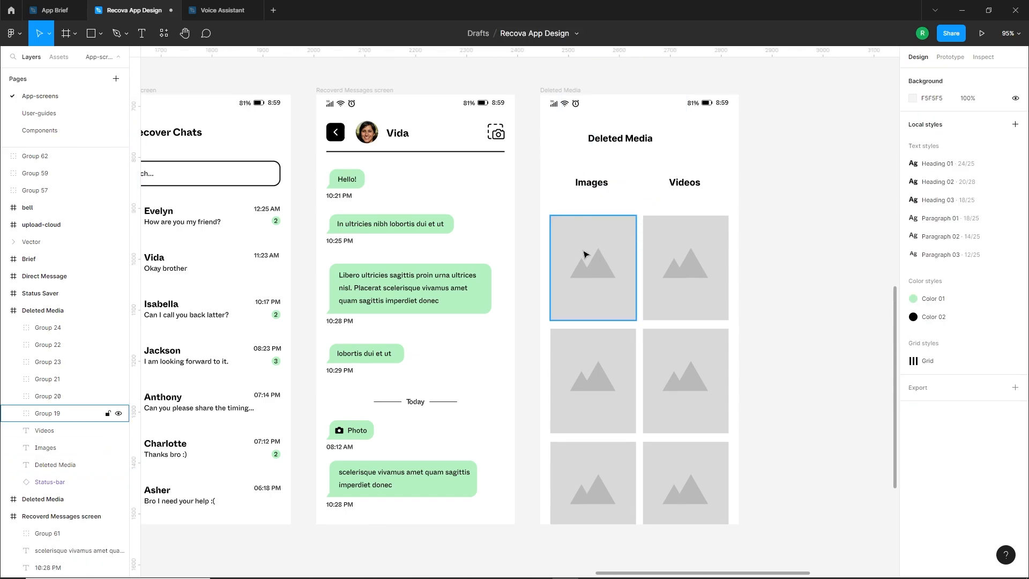
{"action": "left_click_drag", "start_coordinate": [526, 263], "coordinate": [744, 501]}
{"action": "key", "text": "Delete"}
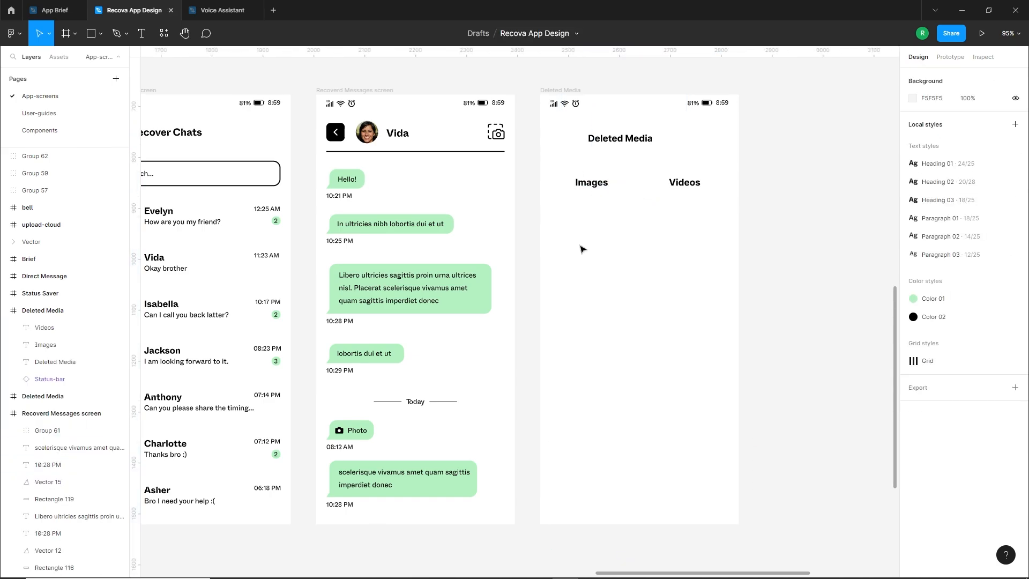
Copy the Recovered Messages header with its divider line onto the Deleted Media screen and show the layout grids
{"action": "left_click_drag", "start_coordinate": [312, 121], "coordinate": [506, 165]}
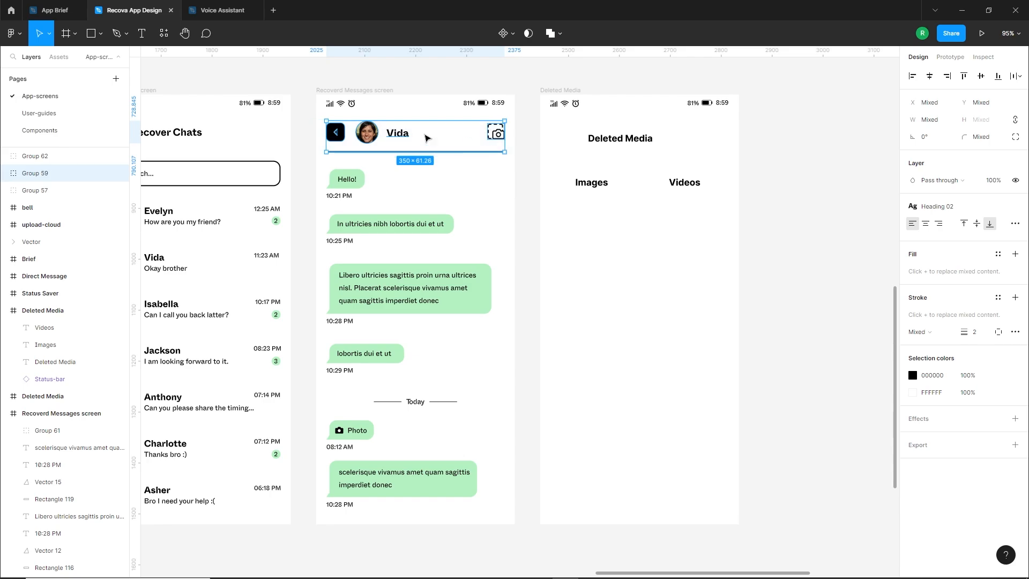
{"action": "left_click_drag", "start_coordinate": [373, 134], "coordinate": [597, 140]}
{"action": "left_click", "coordinate": [549, 89]}
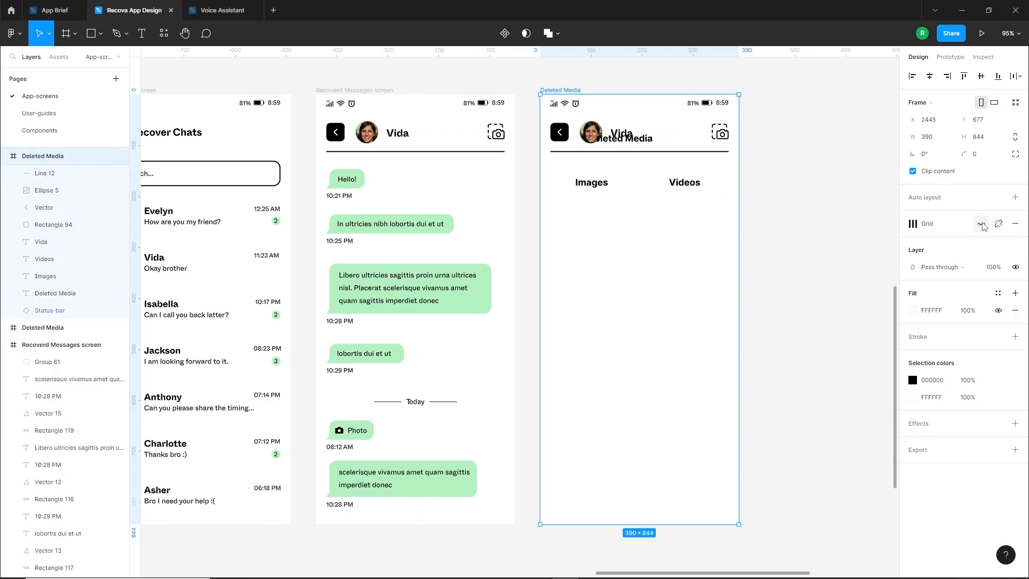
{"action": "left_click", "coordinate": [982, 225]}
{"action": "left_click", "coordinate": [837, 247]}
Delete the contact's name and profile photo from the header copied onto the Deleted Media screen
{"action": "scroll", "coordinate": [706, 122], "scroll_direction": "up", "scroll_amount": 7}
{"action": "left_click", "coordinate": [601, 164]}
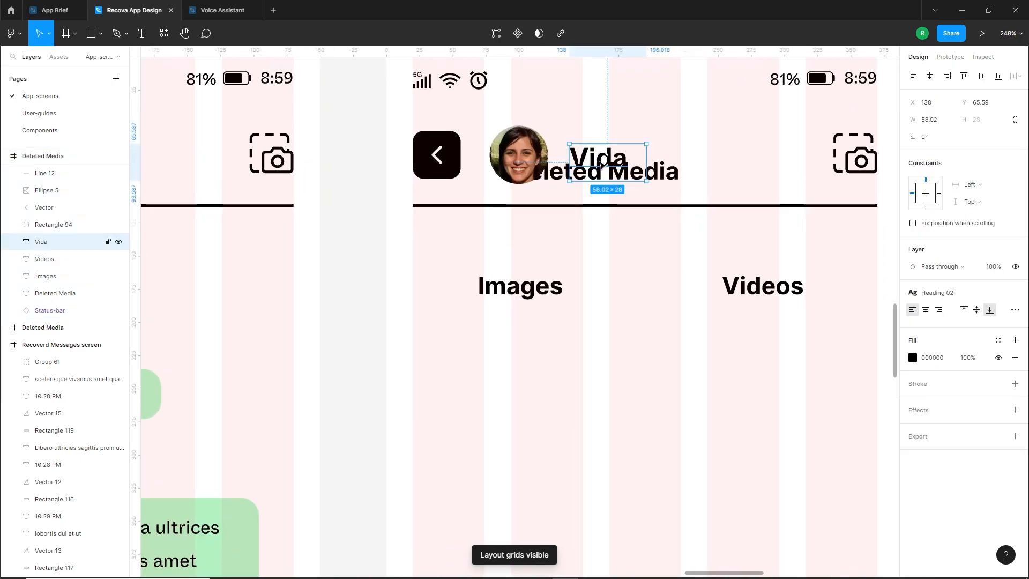
{"action": "key", "text": "Delete"}
{"action": "left_click", "coordinate": [541, 161]}
{"action": "key", "text": "Delete"}
Move the "Deleted Media" title next to the back button, spaced like the Recover Chats title
{"action": "left_click_drag", "start_coordinate": [563, 175], "coordinate": [548, 163]}
{"action": "scroll", "coordinate": [549, 162], "scroll_direction": "down", "scroll_amount": 6}
{"action": "left_click_drag", "start_coordinate": [428, 208], "coordinate": [683, 255]}
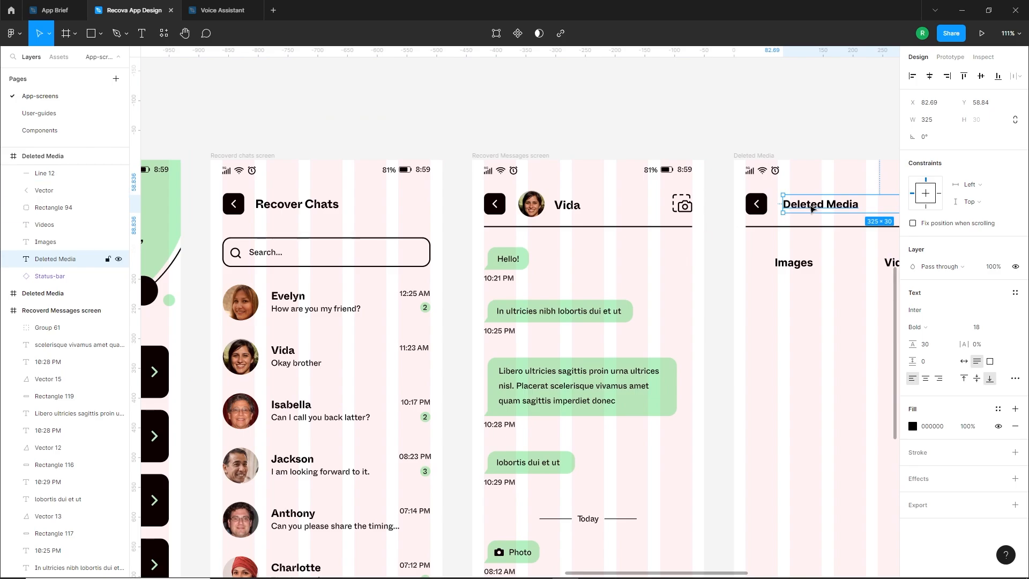
{"action": "left_click_drag", "start_coordinate": [811, 209], "coordinate": [795, 209]}
{"action": "left_click", "coordinate": [758, 314]}
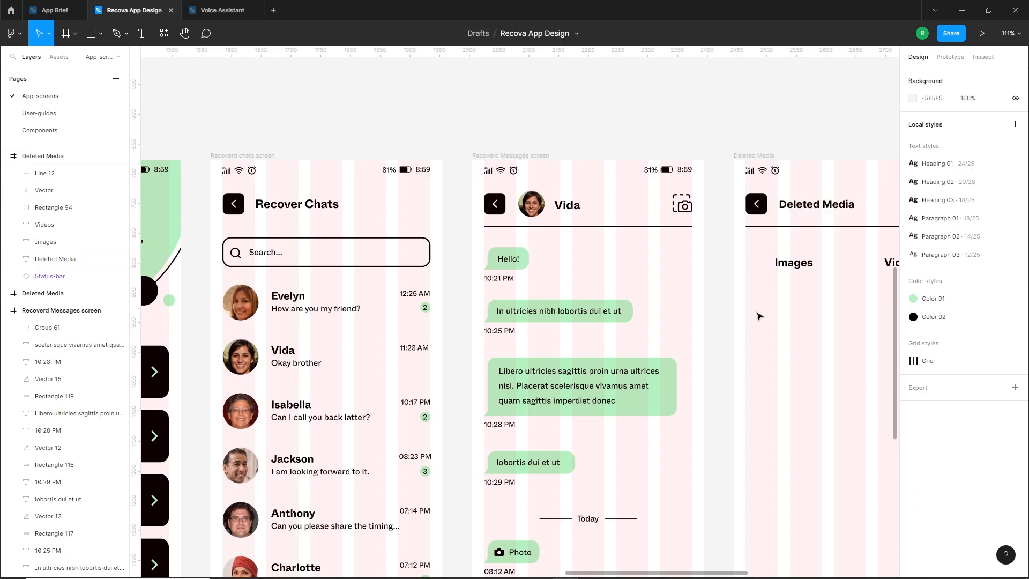
Apply the Heading 02 text style to the "Deleted Media" title, narrow its text box to about 228 px and realign it
{"action": "left_click_drag", "start_coordinate": [809, 307], "coordinate": [643, 290]}
{"action": "left_click", "coordinate": [646, 191]}
{"action": "left_click", "coordinate": [1015, 292]}
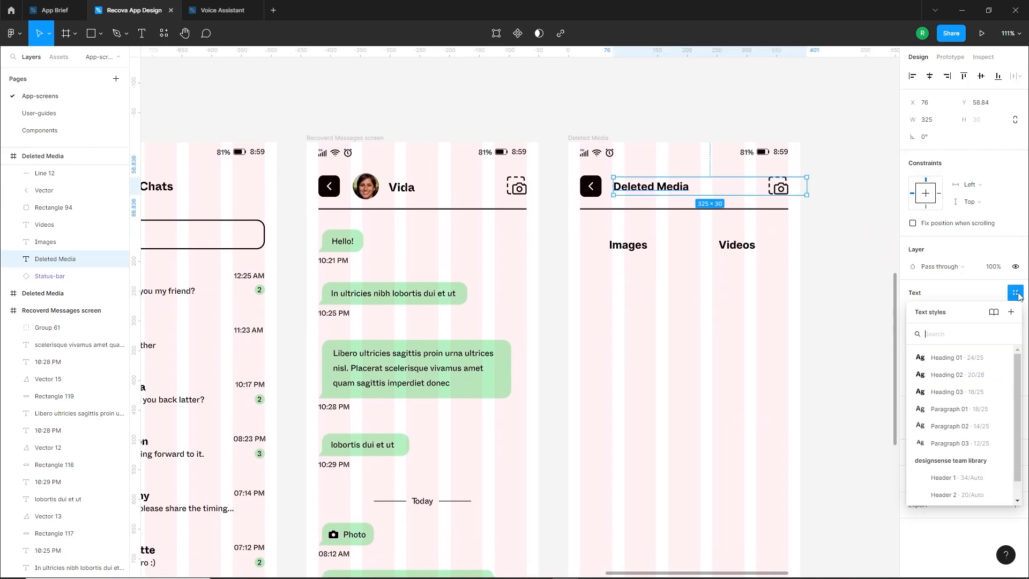
{"action": "left_click", "coordinate": [953, 374]}
{"action": "left_click_drag", "start_coordinate": [663, 194], "coordinate": [660, 191]}
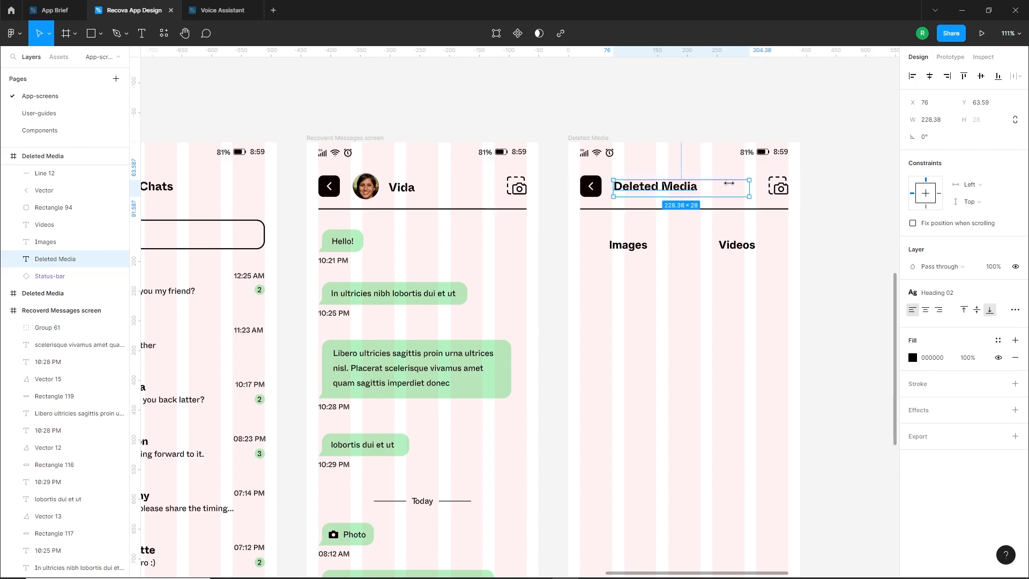
Delete the camera icon from the Deleted Media header
{"action": "left_click", "coordinate": [653, 325]}
{"action": "scroll", "coordinate": [682, 320], "scroll_direction": "down", "scroll_amount": 2}
{"action": "scroll", "coordinate": [713, 148], "scroll_direction": "up", "scroll_amount": 3}
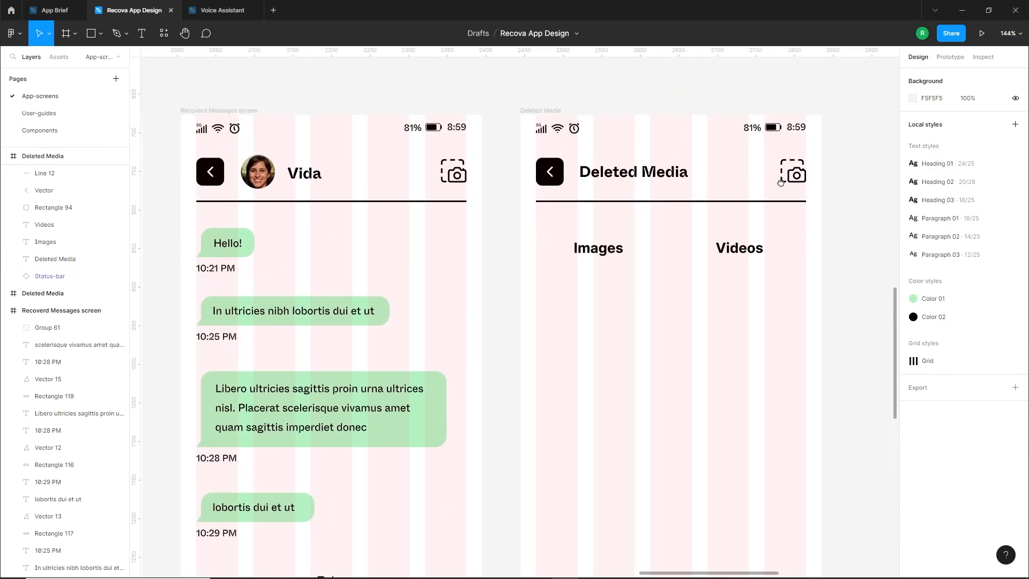
{"action": "left_click", "coordinate": [794, 172]}
{"action": "key", "text": "Delete"}
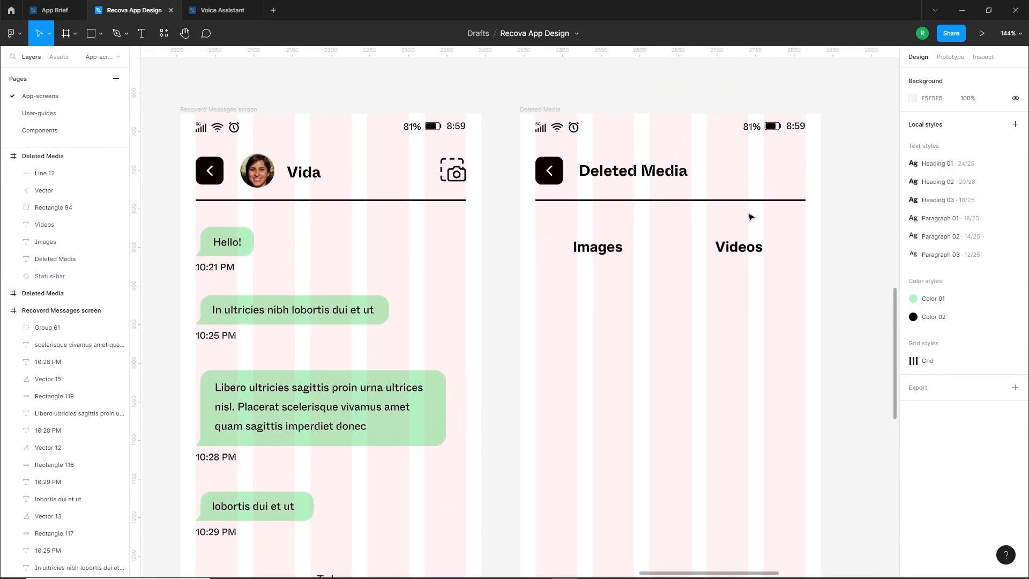
Draw a rectangle about 40 px high beneath the Deleted Media header line and set its width to half of 350 px
{"action": "left_click", "coordinate": [91, 33]}
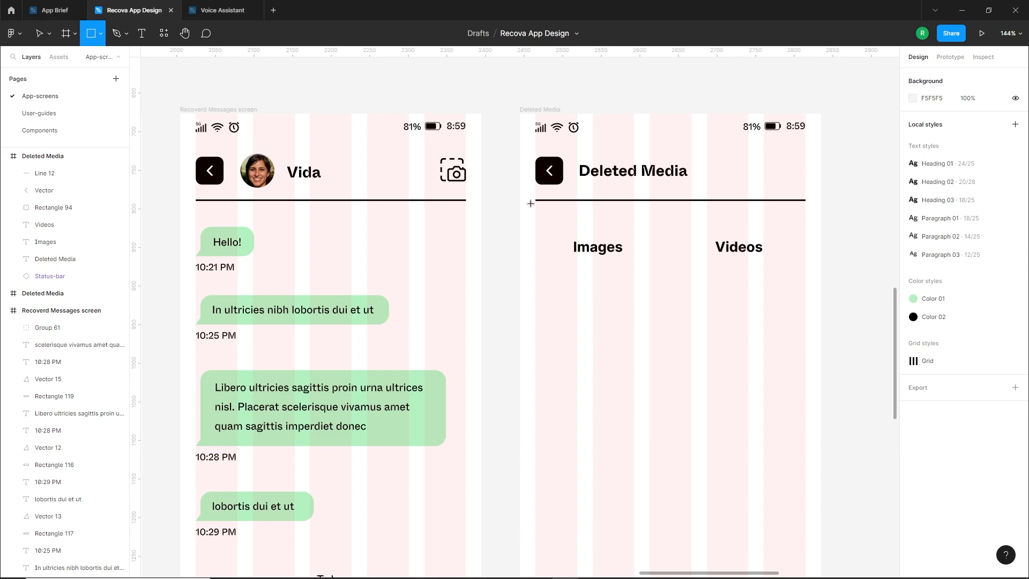
{"action": "left_click_drag", "start_coordinate": [536, 199], "coordinate": [805, 232]}
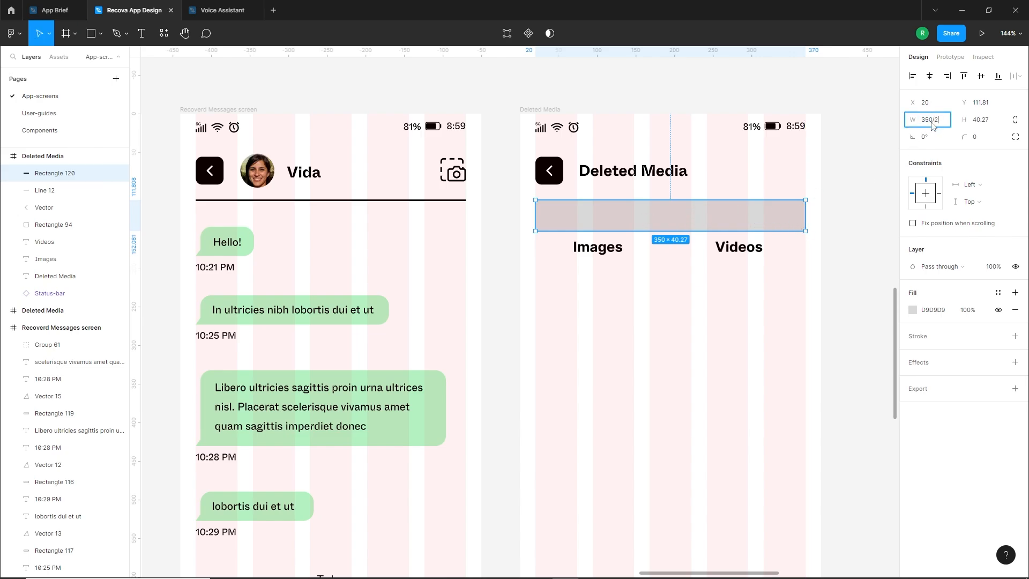
{"action": "key", "text": "Return"}
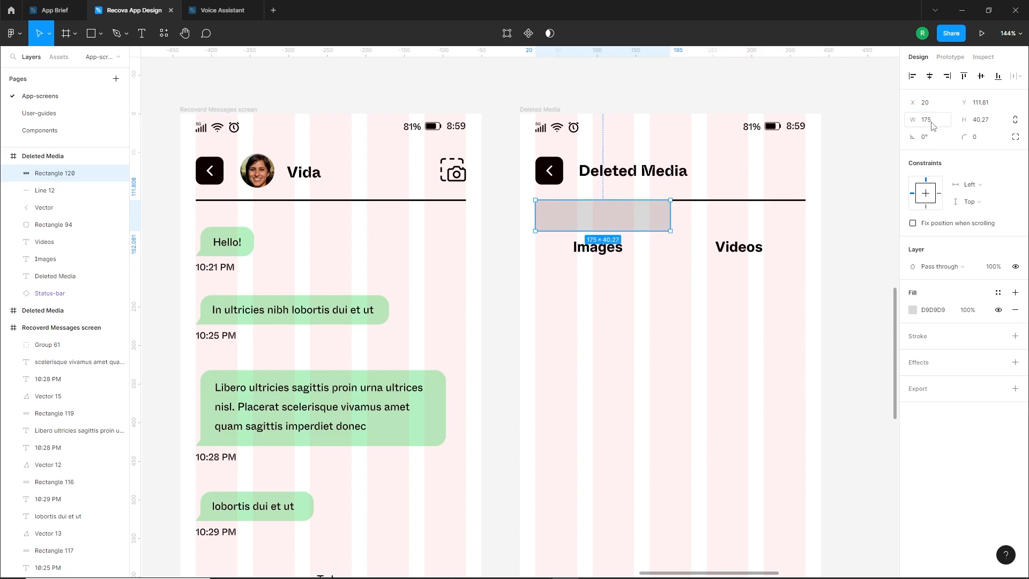
{"action": "left_click", "coordinate": [688, 218]}
{"action": "left_click", "coordinate": [631, 218]}
Fill the new rectangle with black and set its height to 42
{"action": "left_click", "coordinate": [912, 310]}
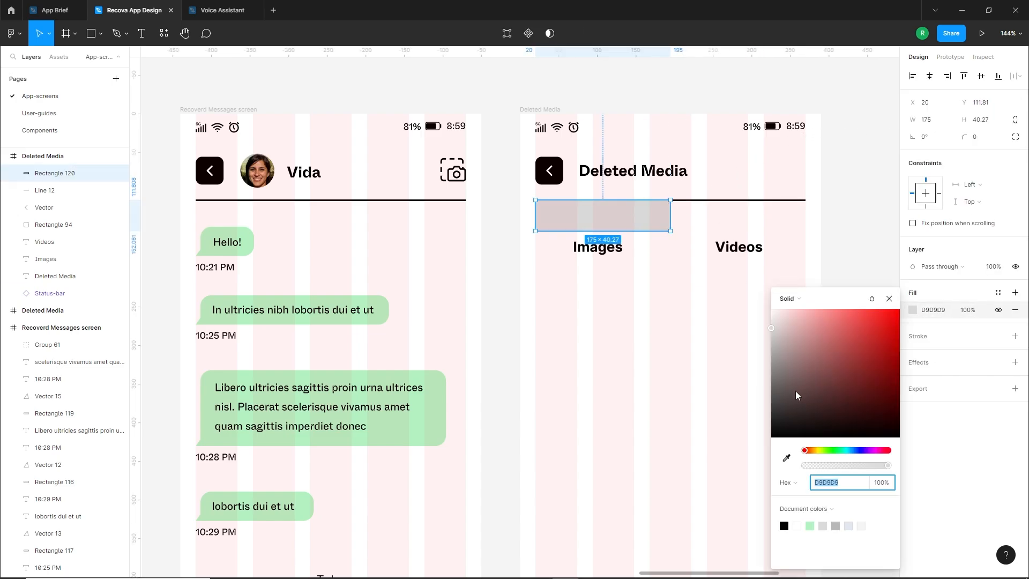
{"action": "left_click_drag", "start_coordinate": [794, 394], "coordinate": [771, 442]}
{"action": "left_click", "coordinate": [633, 227]}
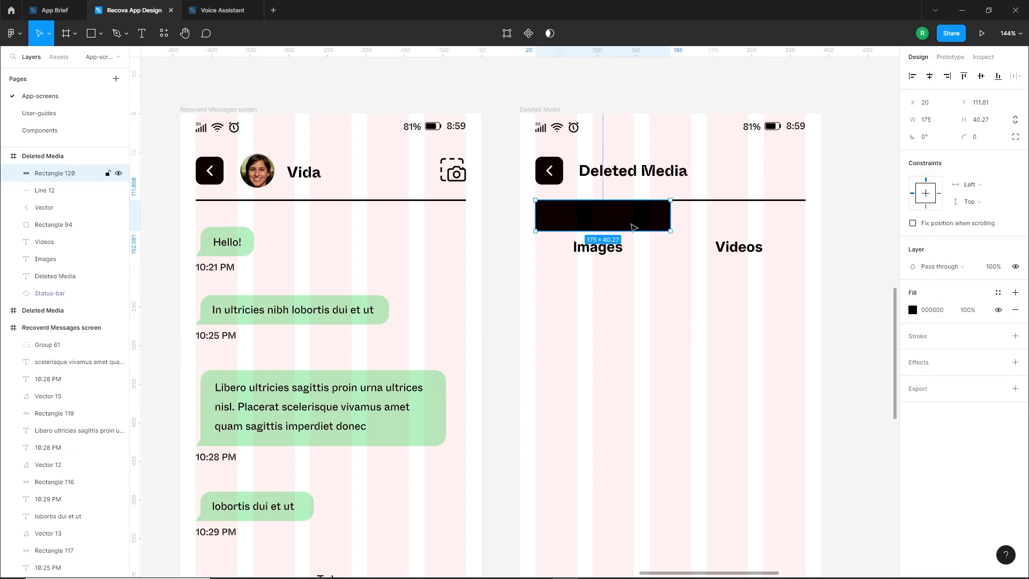
{"action": "key", "text": "Up"}
{"action": "key", "text": "Up"}
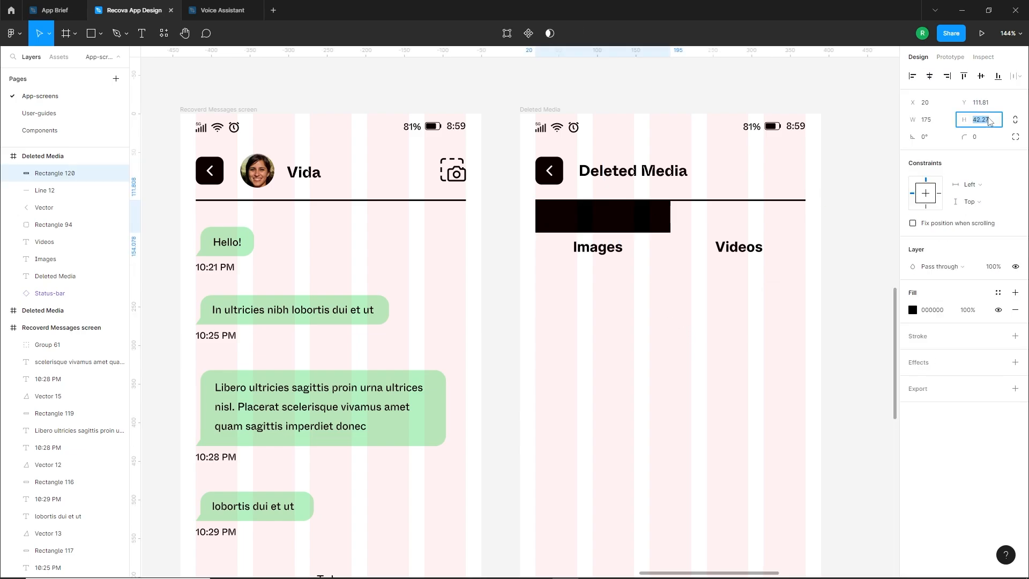
{"action": "type", "text": "42"}
{"action": "key", "text": "Return"}
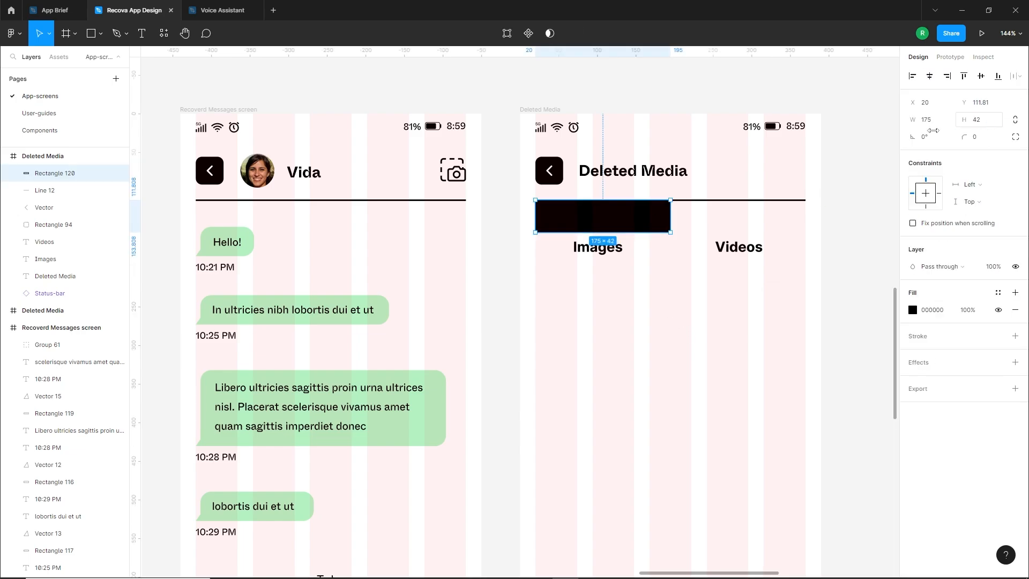
{"action": "left_click", "coordinate": [700, 296]}
Round only the black rectangle's bottom-left corner with a radius of 14
{"action": "left_click", "coordinate": [612, 219]}
{"action": "left_click", "coordinate": [1015, 137]}
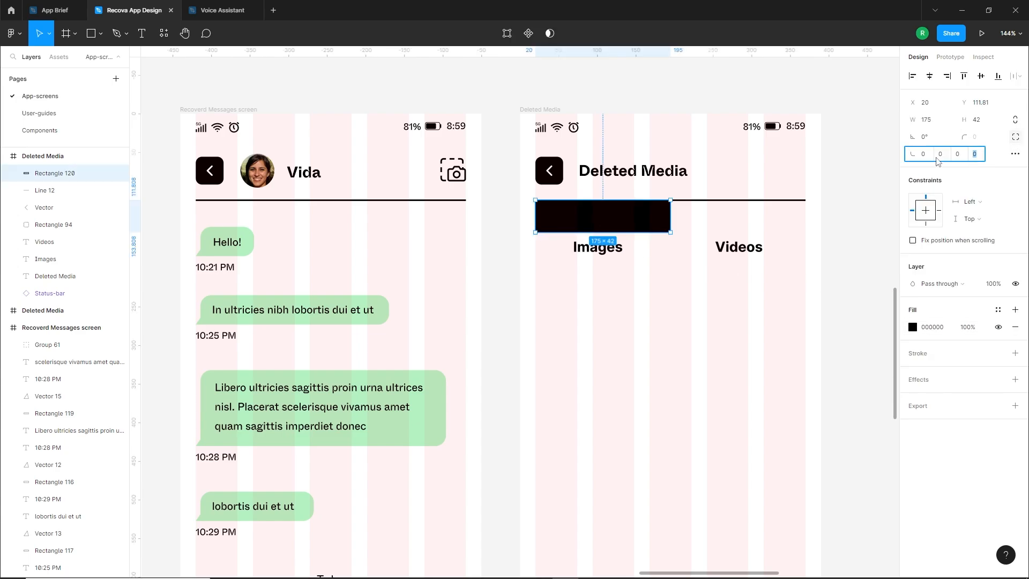
{"action": "type", "text": "10"}
{"action": "key", "text": "Return"}
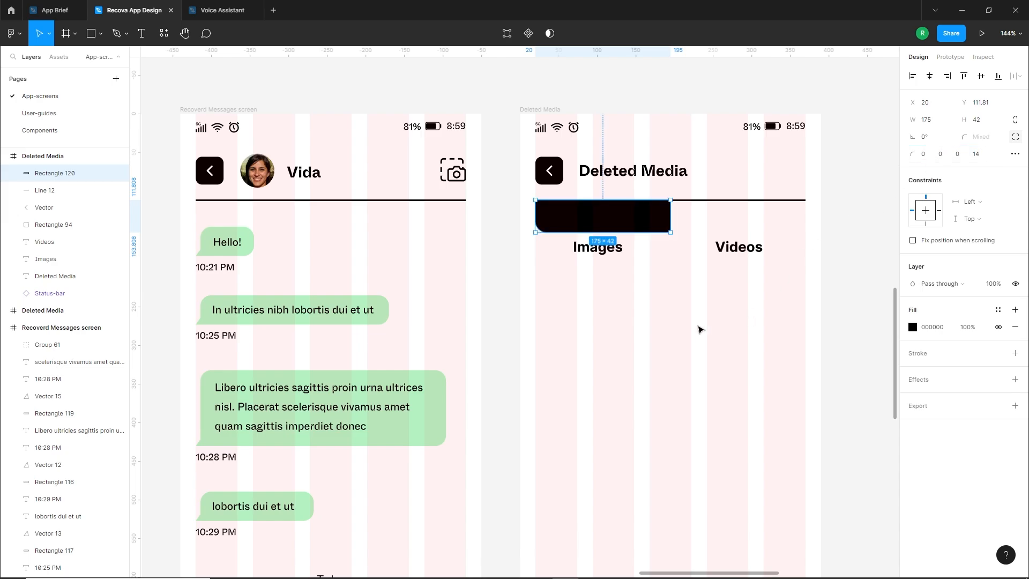
Place the Images label on the black tab rectangle, fill its text with white and bring it to the front
{"action": "left_click", "coordinate": [701, 328]}
{"action": "left_click_drag", "start_coordinate": [606, 254], "coordinate": [609, 224]}
{"action": "left_click", "coordinate": [911, 428]}
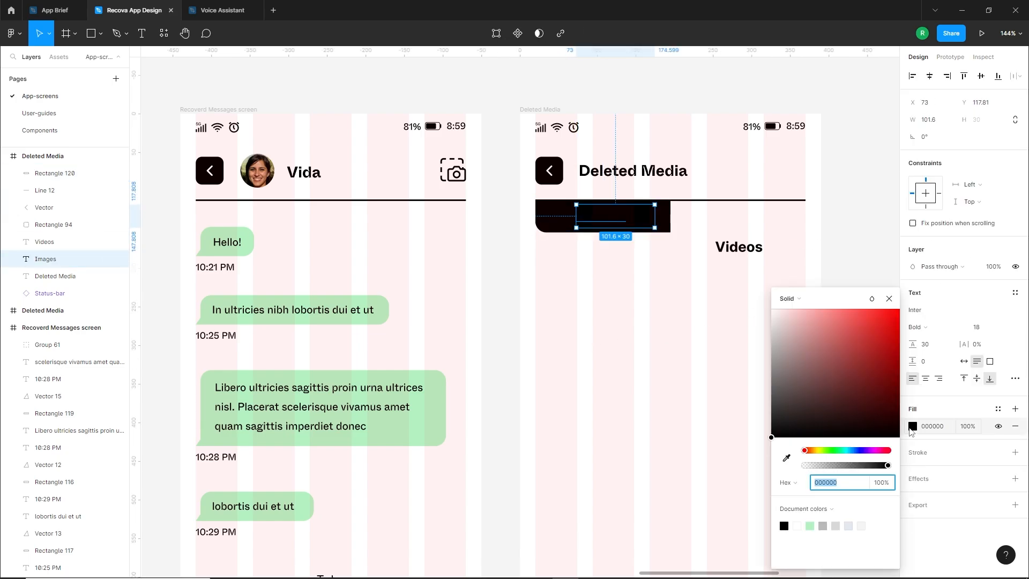
{"action": "left_click_drag", "start_coordinate": [817, 367], "coordinate": [771, 300]}
{"action": "key", "text": "]"}
{"action": "left_click", "coordinate": [678, 292]}
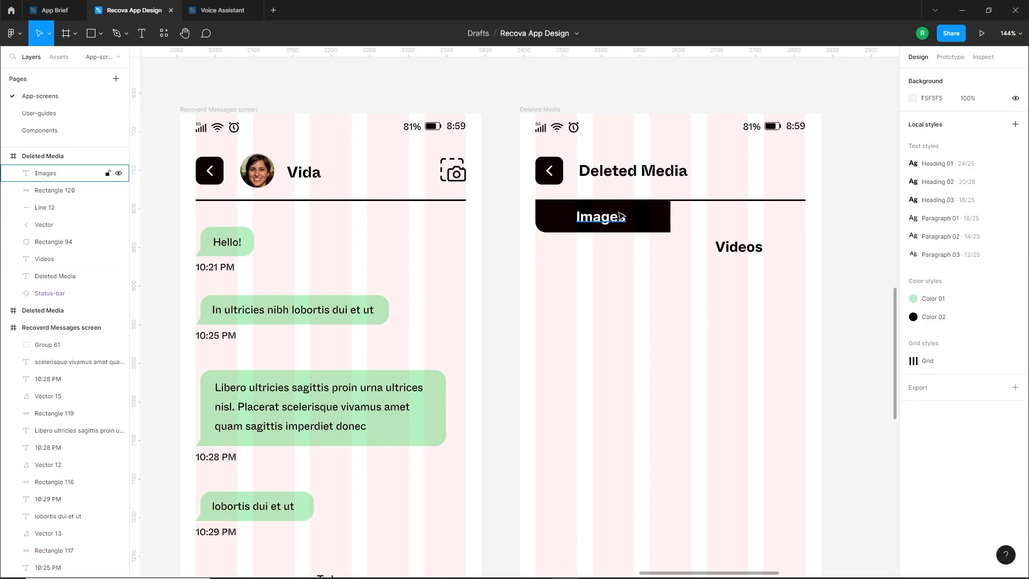
Center-align the Images text, center it horizontally on the black rectangle and nudge it up slightly
{"action": "left_click", "coordinate": [622, 219]}
{"action": "left_click", "coordinate": [664, 217], "text": "shift"}
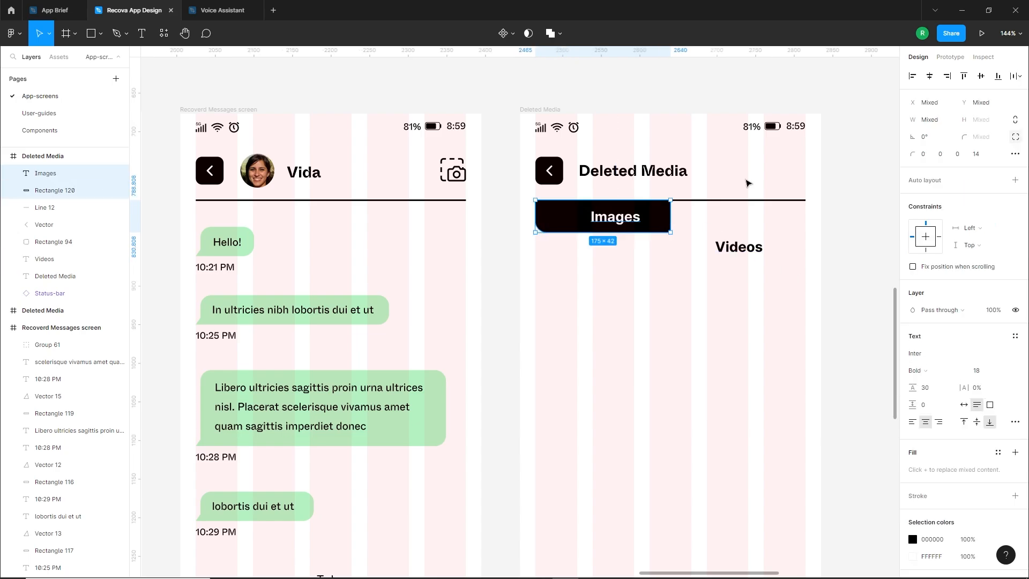
{"action": "left_click", "coordinate": [929, 77]}
{"action": "left_click", "coordinate": [676, 268]}
{"action": "left_click", "coordinate": [604, 218]}
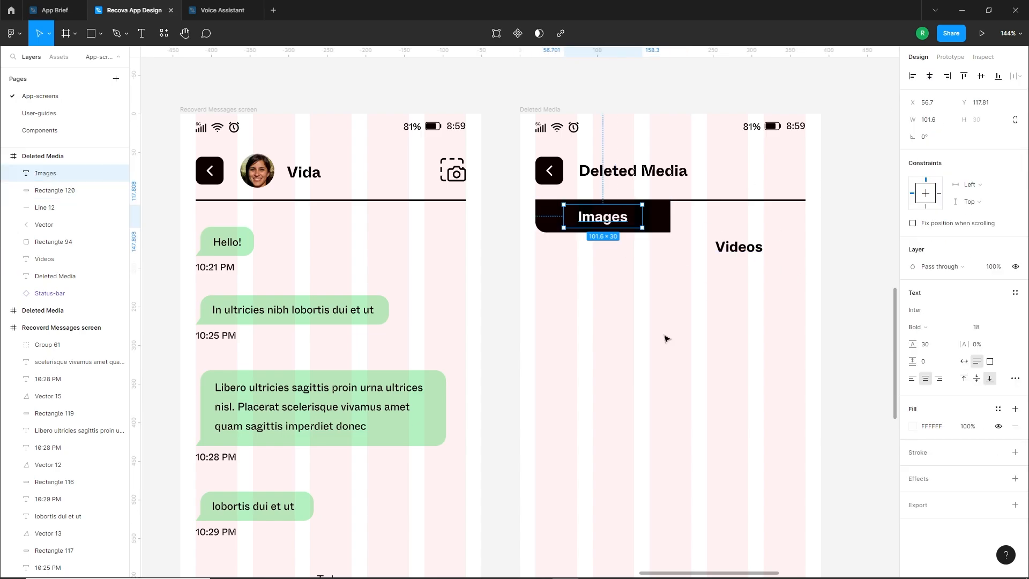
{"action": "key", "text": "Up"}
Raise the Videos label beside the black tab and shift the Images label slightly to the right
{"action": "left_click", "coordinate": [621, 308]}
{"action": "left_click_drag", "start_coordinate": [734, 250], "coordinate": [742, 225]}
{"action": "left_click", "coordinate": [616, 217]}
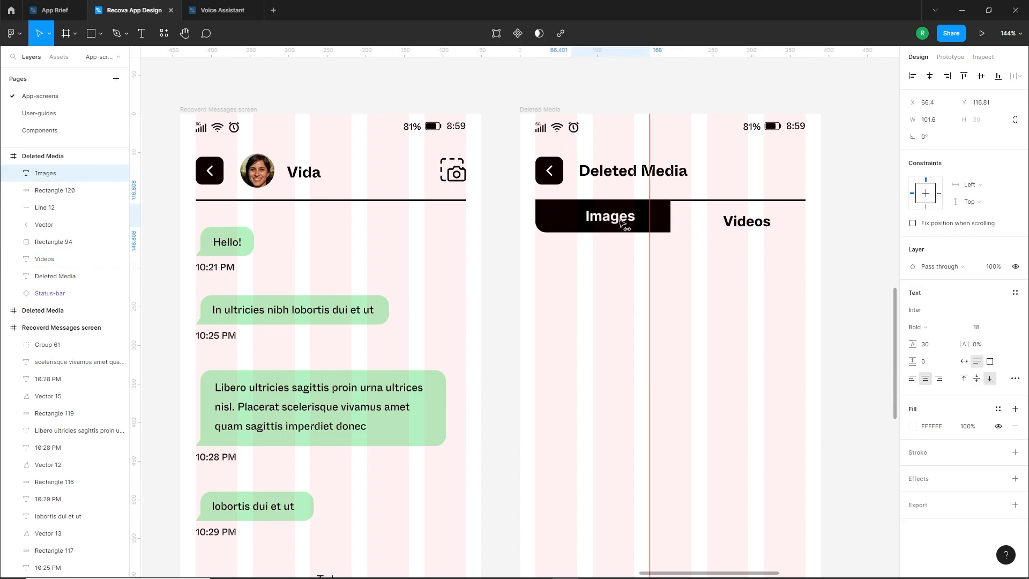
{"action": "left_click", "coordinate": [637, 306]}
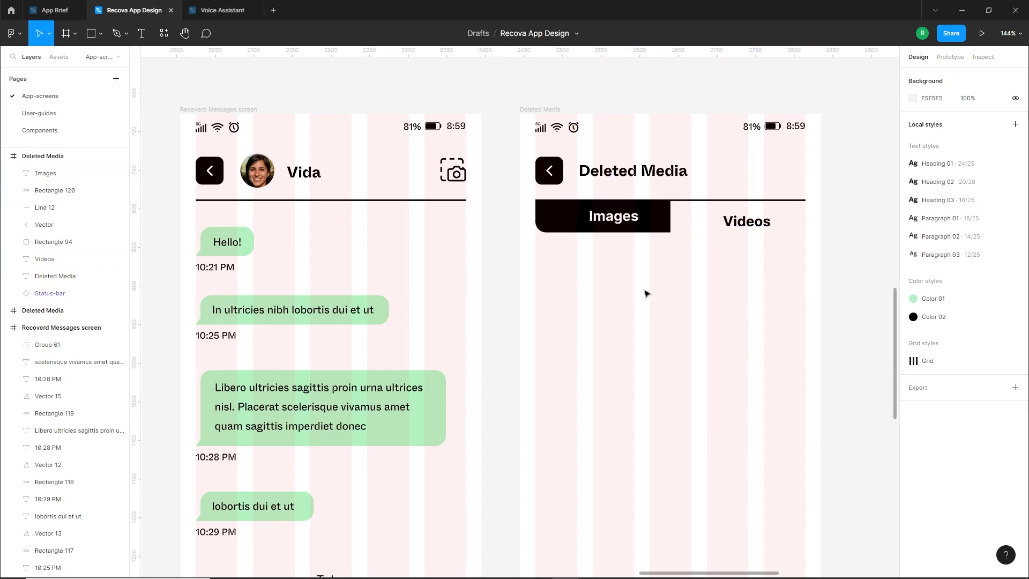
Apply the Heading 03 text style to both the Images and Videos labels
{"action": "left_click", "coordinate": [614, 216]}
{"action": "left_click", "coordinate": [747, 221], "text": "shift"}
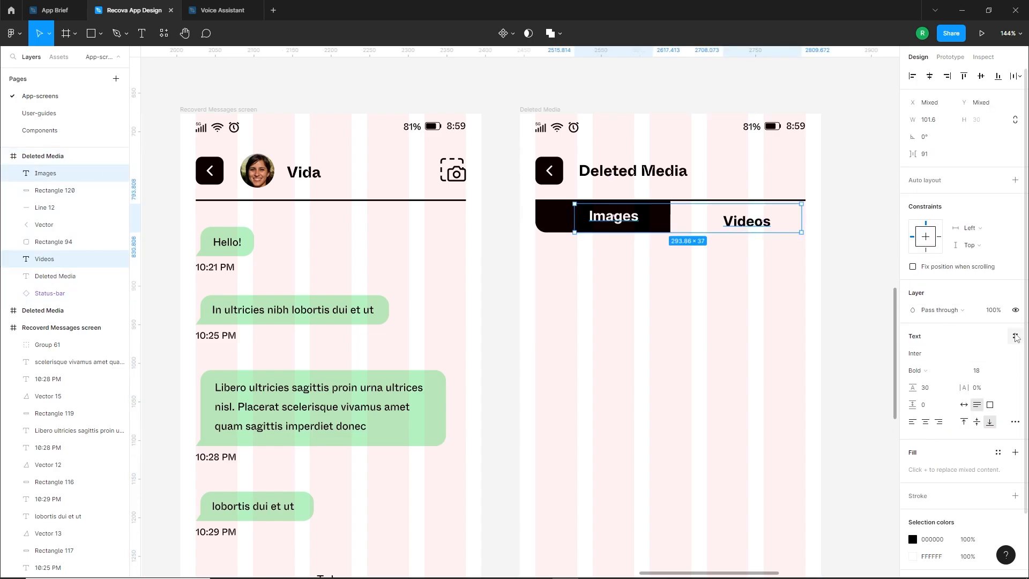
{"action": "left_click", "coordinate": [1015, 336]}
{"action": "left_click", "coordinate": [944, 436]}
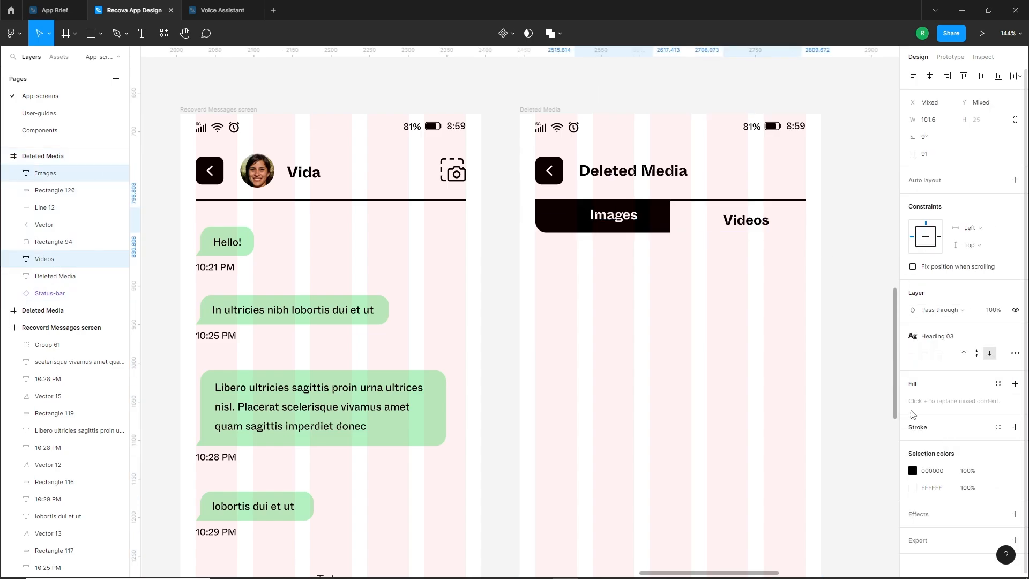
{"action": "left_click", "coordinate": [688, 312]}
Insert the image icon from the Feather Icons plugin and place it on the black tab beside the Images label
{"action": "right_click", "coordinate": [660, 224]}
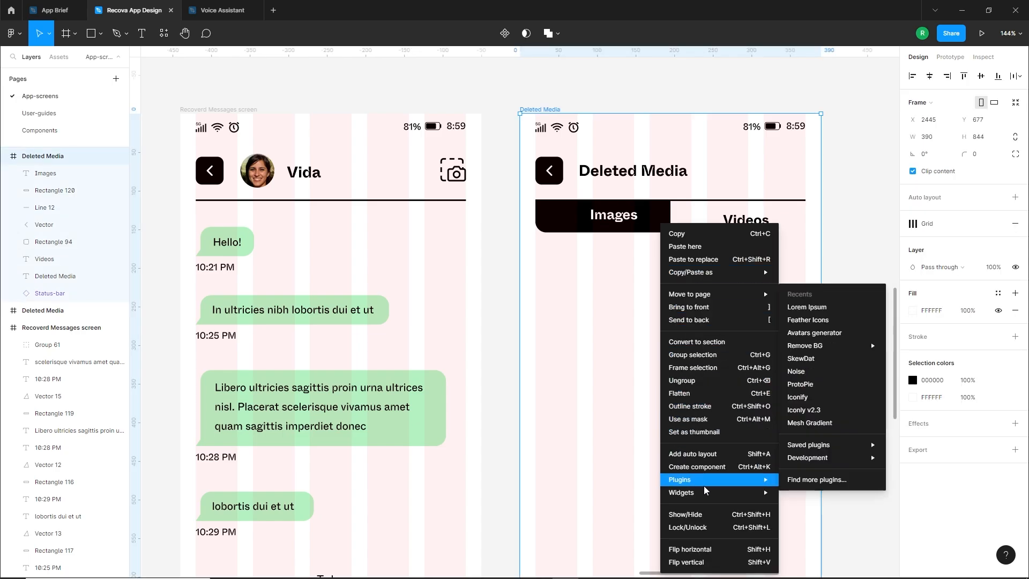
{"action": "left_click", "coordinate": [804, 320]}
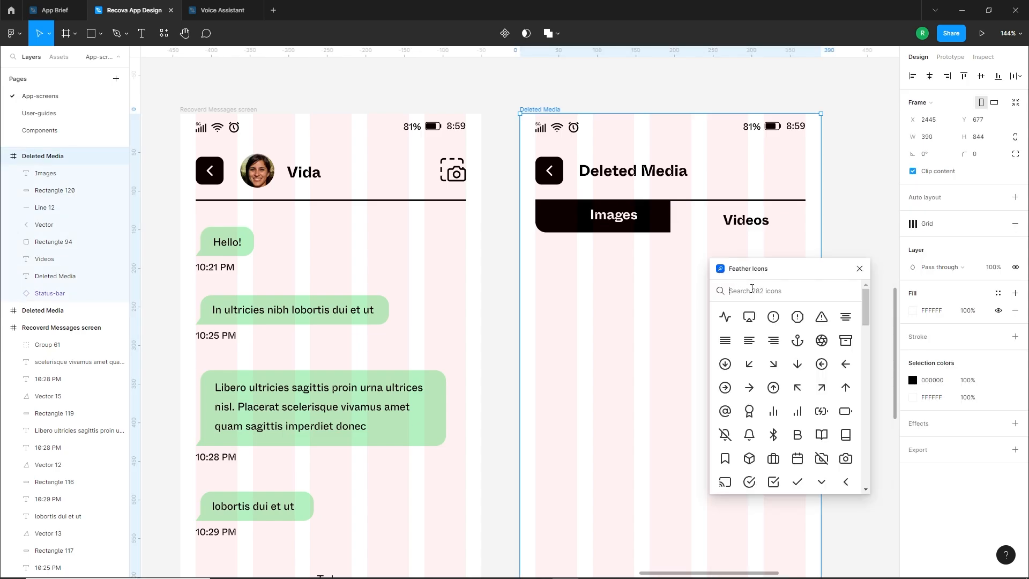
{"action": "type", "text": "ima"}
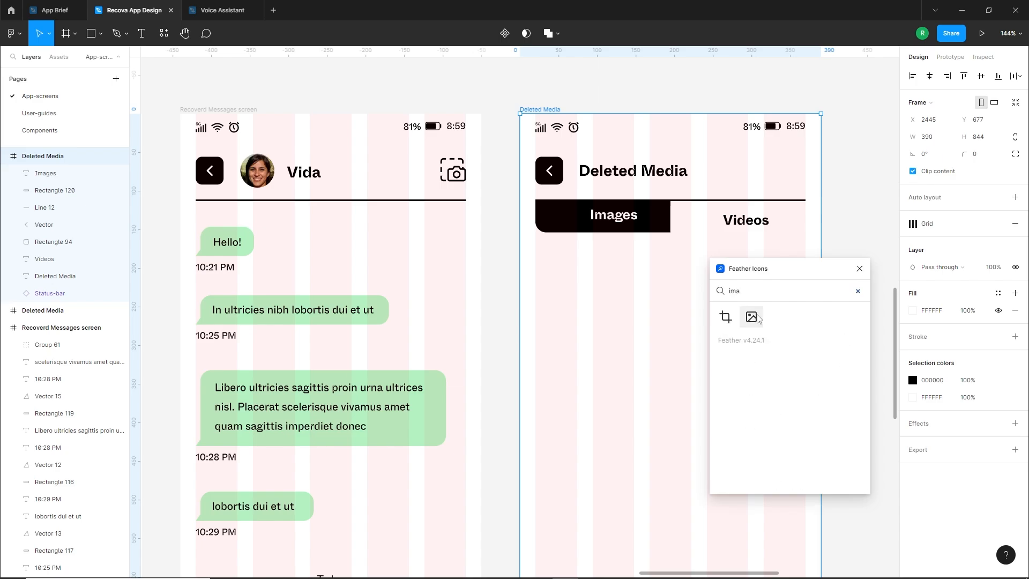
{"action": "left_click", "coordinate": [756, 318]}
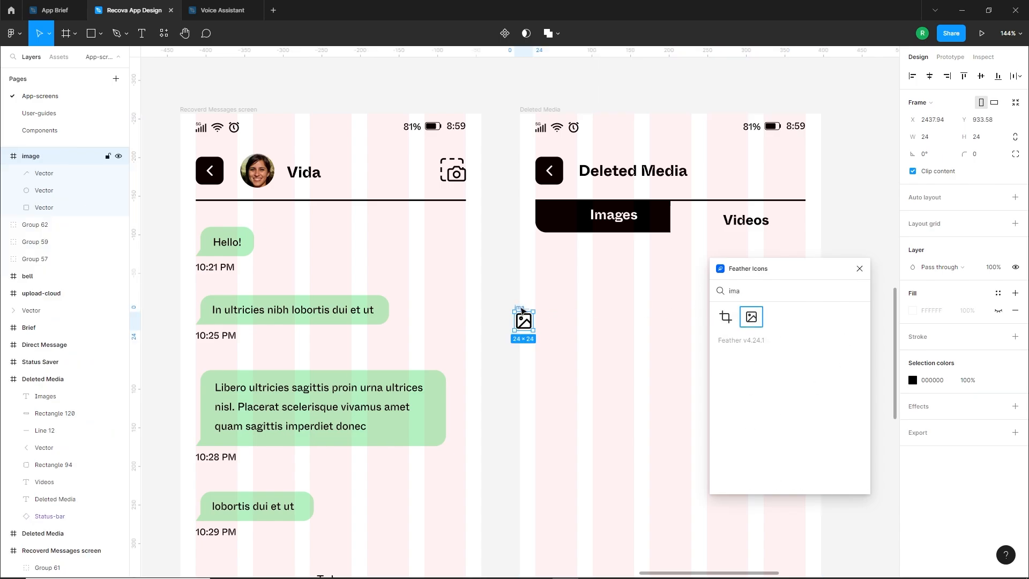
{"action": "left_click_drag", "start_coordinate": [522, 311], "coordinate": [562, 209]}
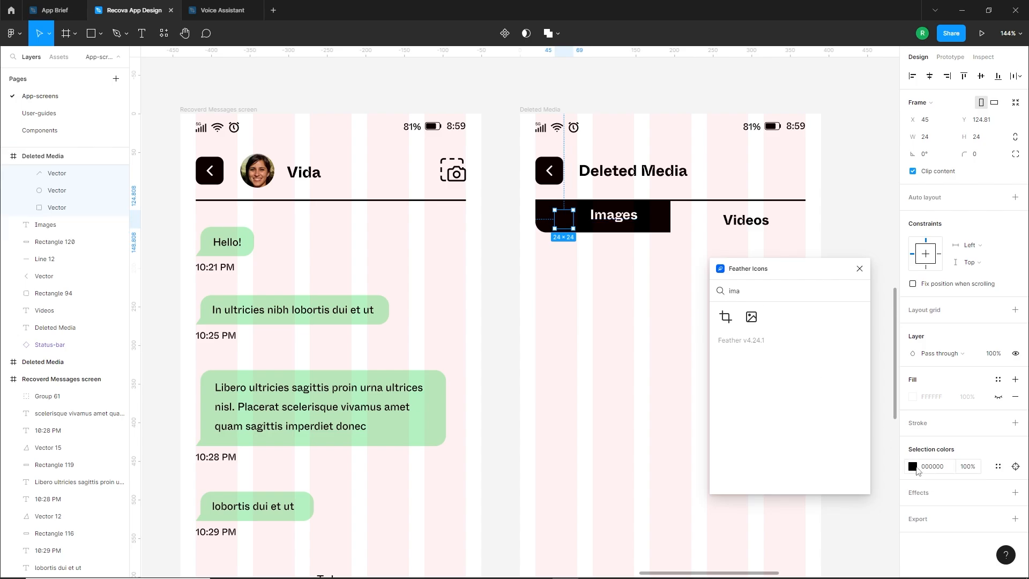
Recolor the image icon to the light green B4F1C2 and scale it down slightly
{"action": "left_click", "coordinate": [913, 467]}
{"action": "left_click", "coordinate": [809, 526]}
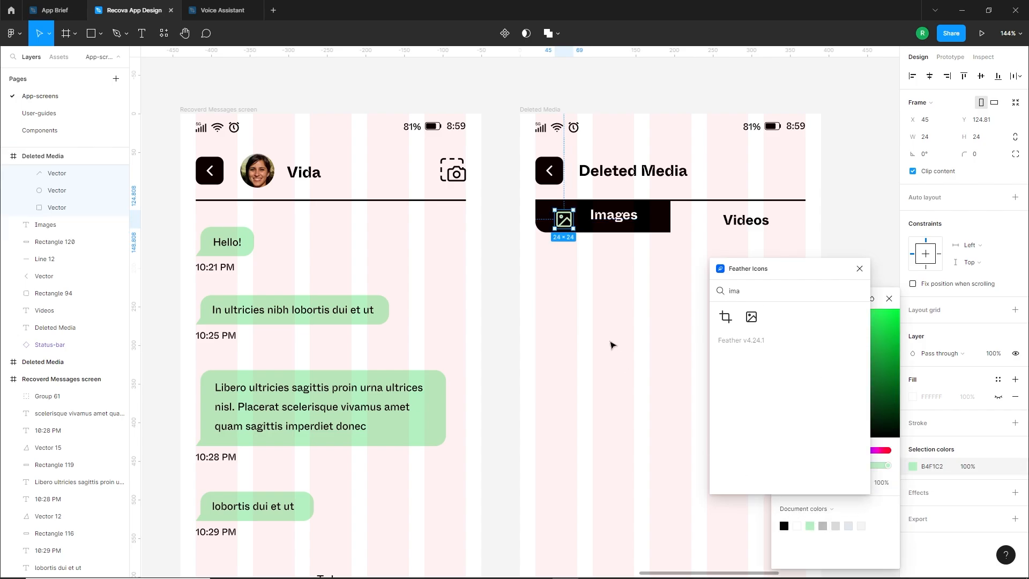
{"action": "scroll", "coordinate": [569, 213], "scroll_direction": "up", "scroll_amount": 5}
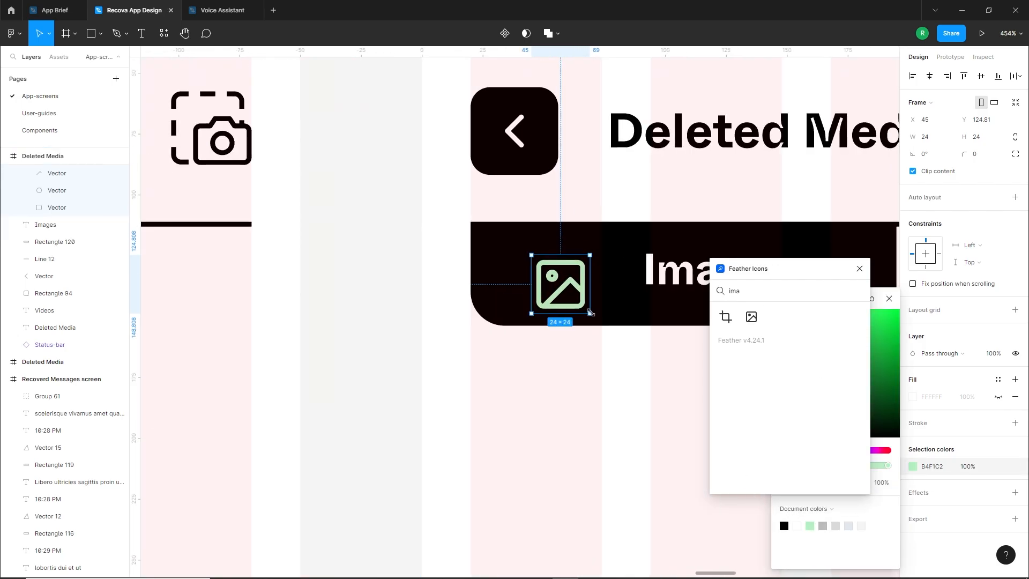
{"action": "left_click_drag", "start_coordinate": [589, 313], "coordinate": [584, 305]}
{"action": "left_click", "coordinate": [569, 358]}
Find the video camera icon in Feather Icons, place it beside the Videos label and close the plugin
{"action": "scroll", "coordinate": [570, 357], "scroll_direction": "down", "scroll_amount": 6}
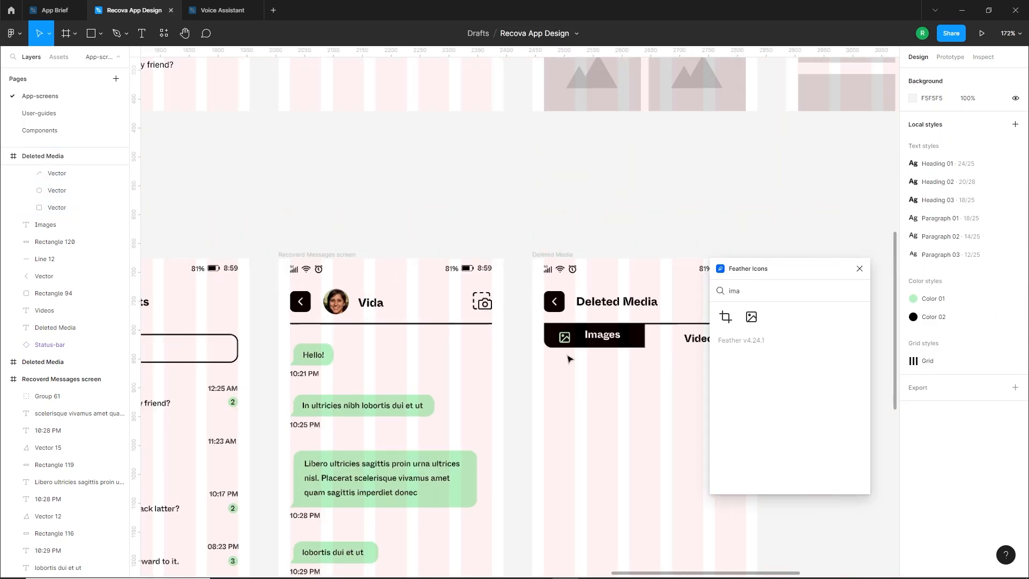
{"action": "left_click_drag", "start_coordinate": [628, 378], "coordinate": [493, 358]}
{"action": "key", "text": "BackSpace"}
{"action": "key", "text": "BackSpace"}
{"action": "key", "text": "BackSpace"}
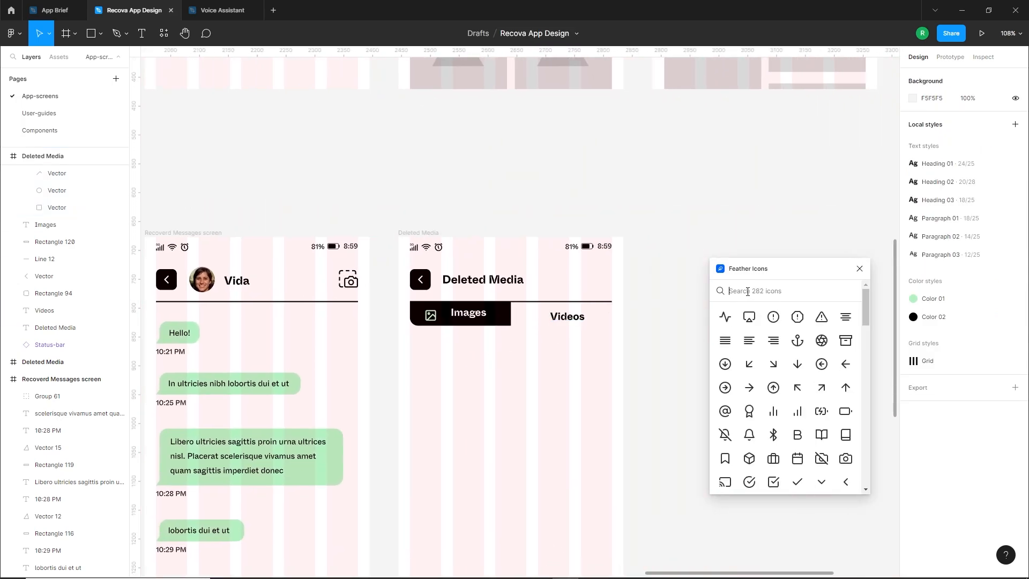
{"action": "type", "text": "vid"}
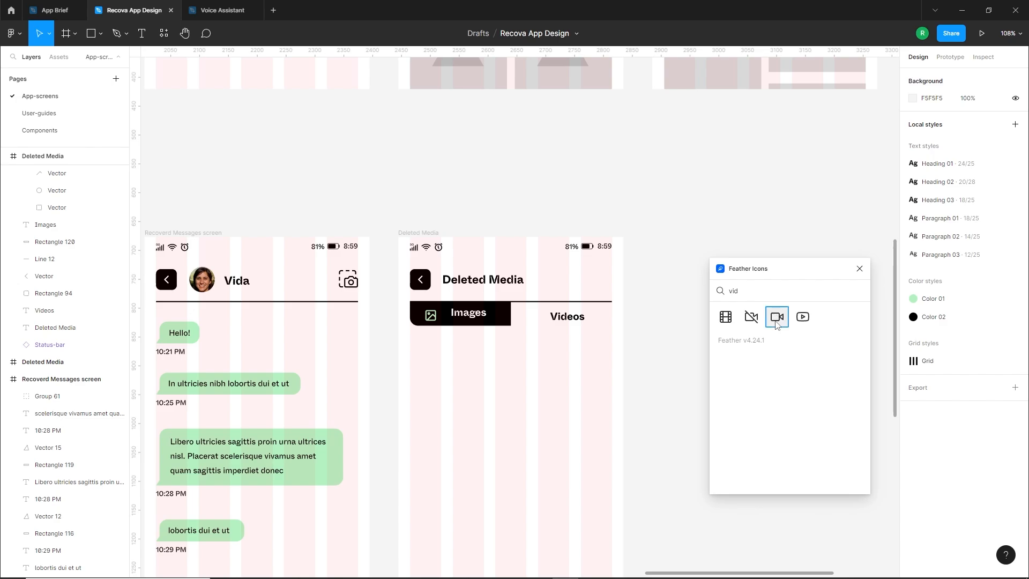
{"action": "left_click", "coordinate": [777, 324]}
{"action": "scroll", "coordinate": [502, 309], "scroll_direction": "up", "scroll_amount": 5}
{"action": "left_click_drag", "start_coordinate": [538, 312], "coordinate": [572, 312]}
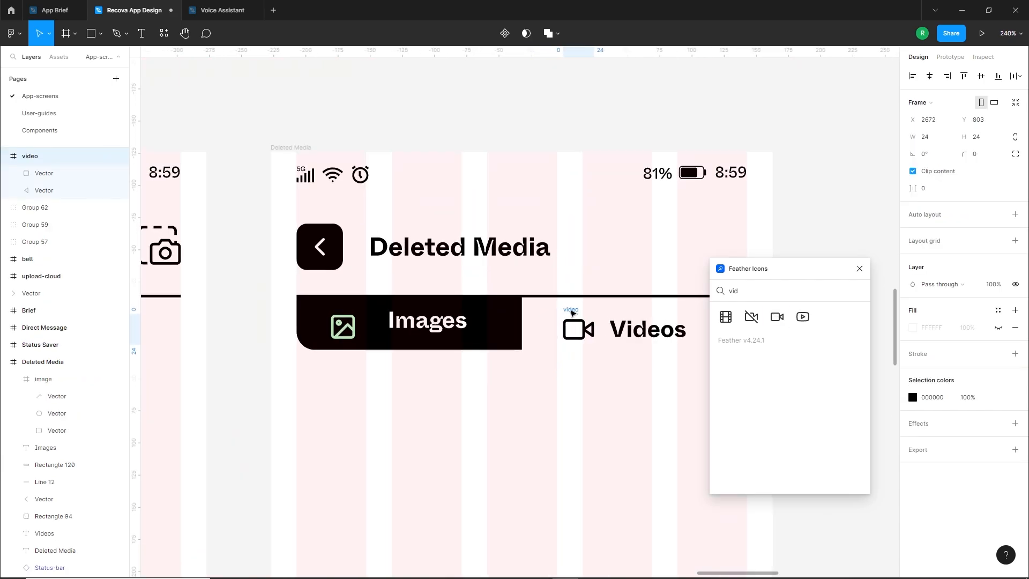
{"action": "left_click", "coordinate": [859, 269]}
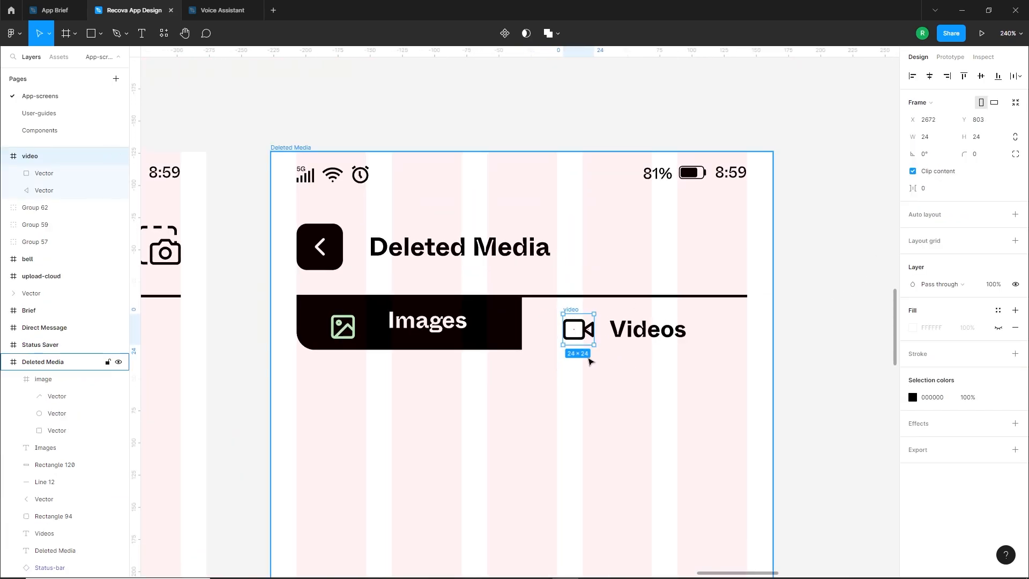
Narrow the Videos text box to about 62 px wide and fine-tune the video icon's position beside it
{"action": "scroll", "coordinate": [577, 332], "scroll_direction": "up", "scroll_amount": 2}
{"action": "left_click_drag", "start_coordinate": [570, 302], "coordinate": [573, 301]}
{"action": "left_click", "coordinate": [629, 337], "text": "shift"}
{"action": "left_click", "coordinate": [652, 366]}
{"action": "left_click", "coordinate": [665, 340]}
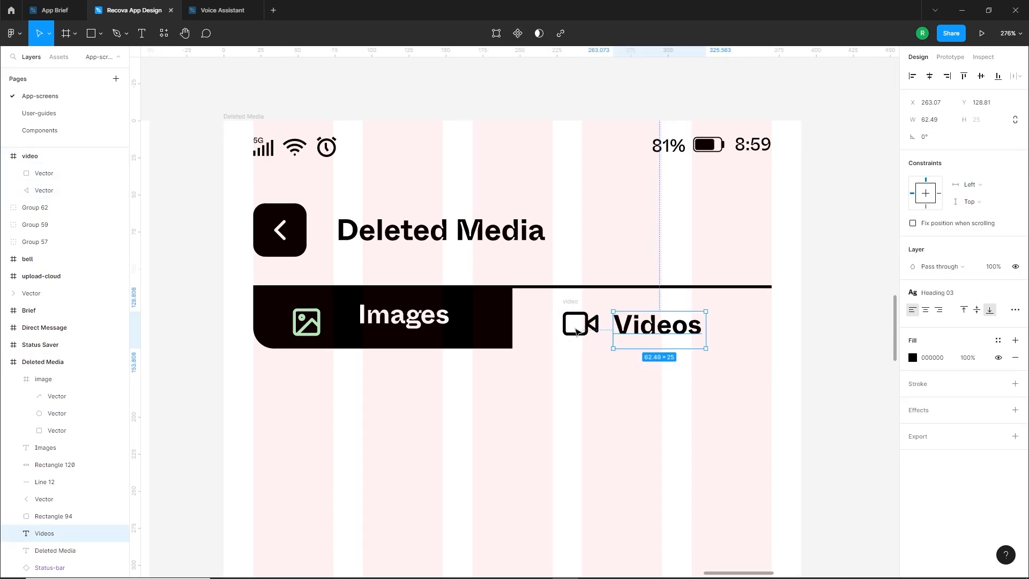
{"action": "left_click", "coordinate": [568, 303]}
{"action": "scroll", "coordinate": [568, 304], "scroll_direction": "up", "scroll_amount": 3}
{"action": "left_click", "coordinate": [661, 428], "text": "ctrl"}
{"action": "scroll", "coordinate": [661, 428], "scroll_direction": "down", "scroll_amount": 4}
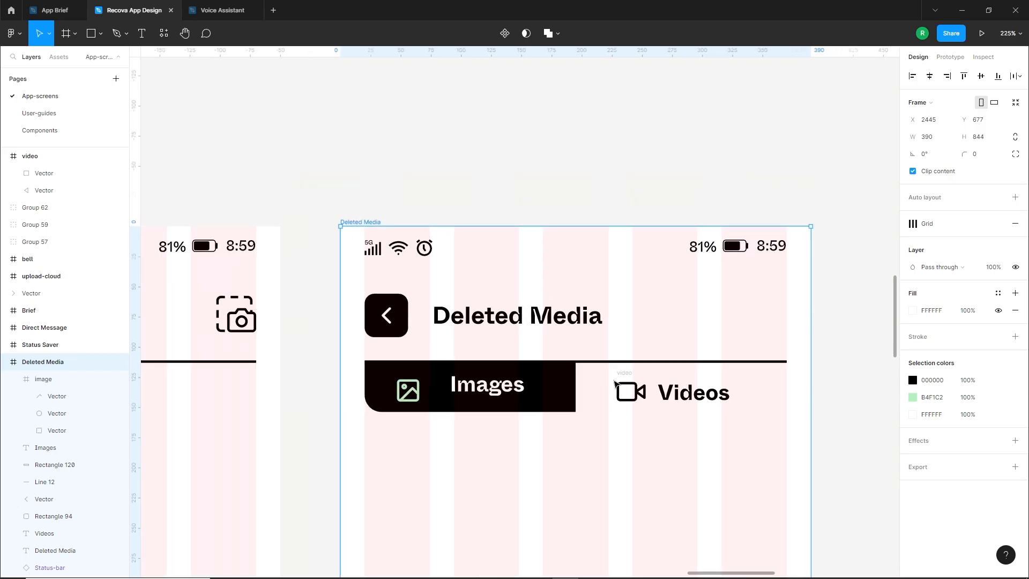
Group the video icon with the Videos label and move the group toward the middle of the empty tab area
{"action": "left_click_drag", "start_coordinate": [837, 378], "coordinate": [618, 415]}
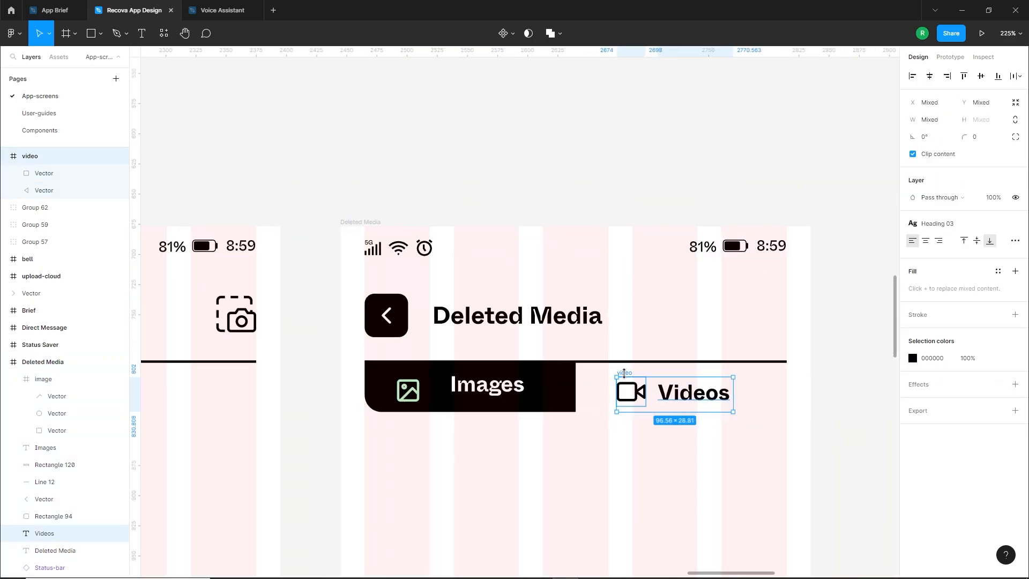
{"action": "key", "text": "ctrl+g"}
{"action": "mouse_move", "coordinate": [677, 400]}
{"action": "left_mouse_down"}
{"action": "mouse_move", "coordinate": [689, 400]}
{"action": "mouse_move", "coordinate": [686, 392]}
{"action": "left_mouse_up"}
{"action": "left_click", "coordinate": [560, 383], "text": "shift"}
{"action": "left_click", "coordinate": [980, 79]}
{"action": "left_click", "coordinate": [686, 387]}
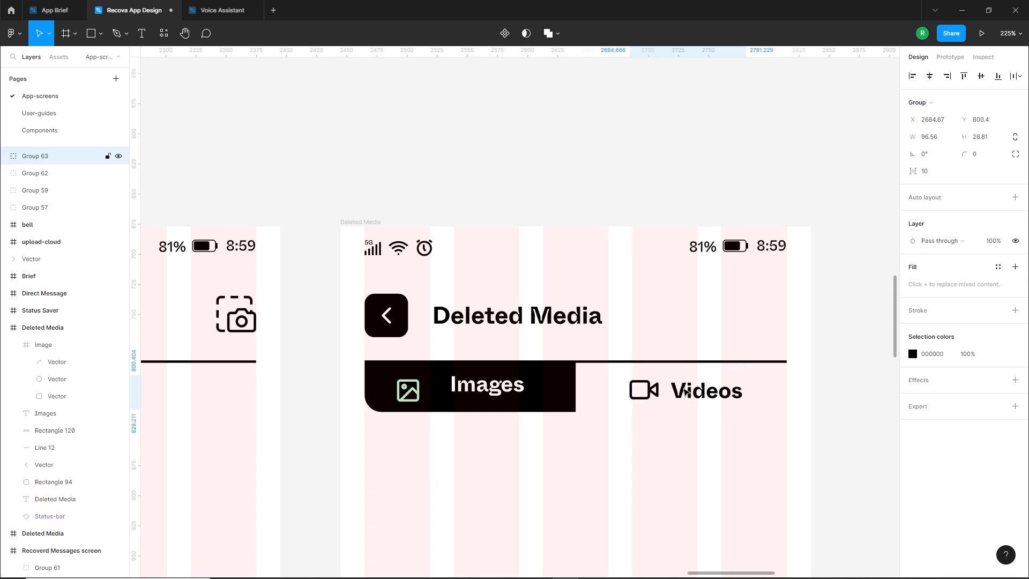
{"action": "double_click", "coordinate": [650, 386]}
Move the image icon and Images label closer together and center them on the black tab
{"action": "left_click", "coordinate": [487, 413]}
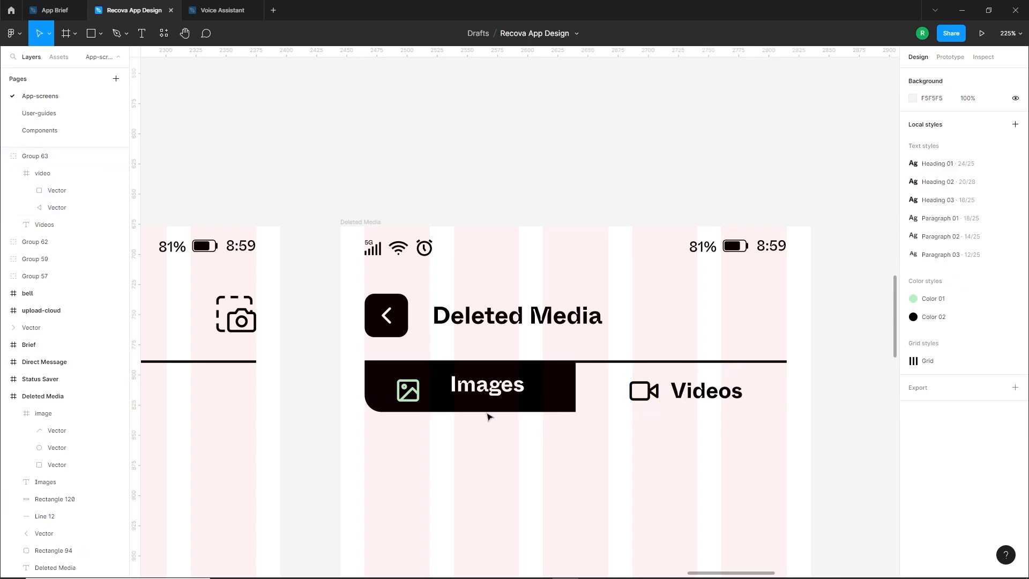
{"action": "left_click", "coordinate": [485, 388]}
{"action": "left_click_drag", "start_coordinate": [471, 387], "coordinate": [497, 396]}
{"action": "key", "text": "Escape"}
{"action": "left_click", "coordinate": [487, 390], "text": "shift"}
{"action": "left_click", "coordinate": [624, 435]}
Draw a media placeholder rectangle about 128 by 188 px below the Images tab and set its width to 165
{"action": "scroll", "coordinate": [624, 435], "scroll_direction": "down", "scroll_amount": 3}
{"action": "left_click_drag", "start_coordinate": [809, 430], "coordinate": [836, 274]}
{"action": "scroll", "coordinate": [698, 317], "scroll_direction": "down", "scroll_amount": 1}
{"action": "left_click_drag", "start_coordinate": [647, 378], "coordinate": [648, 317]}
{"action": "scroll", "coordinate": [627, 329], "scroll_direction": "down", "scroll_amount": 1}
{"action": "scroll", "coordinate": [579, 189], "scroll_direction": "down", "scroll_amount": 2}
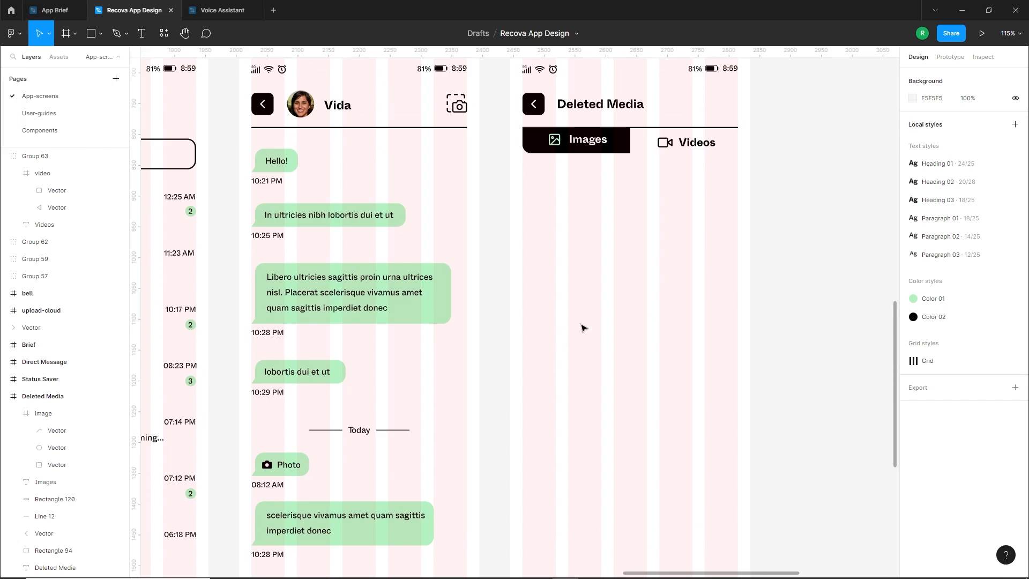
{"action": "left_click", "coordinate": [91, 34]}
{"action": "left_click_drag", "start_coordinate": [523, 173], "coordinate": [601, 291]}
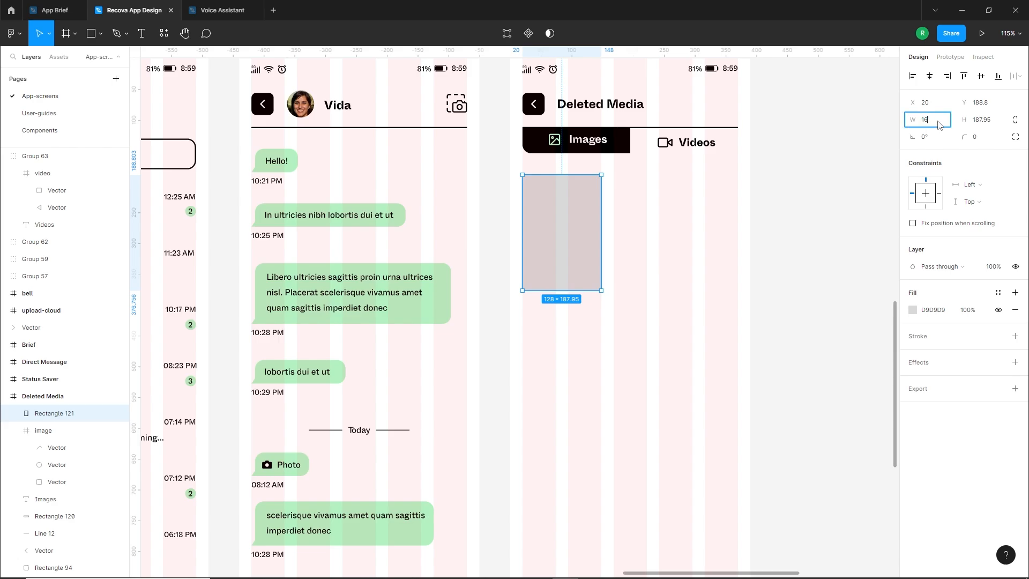
{"action": "key", "text": "Return"}
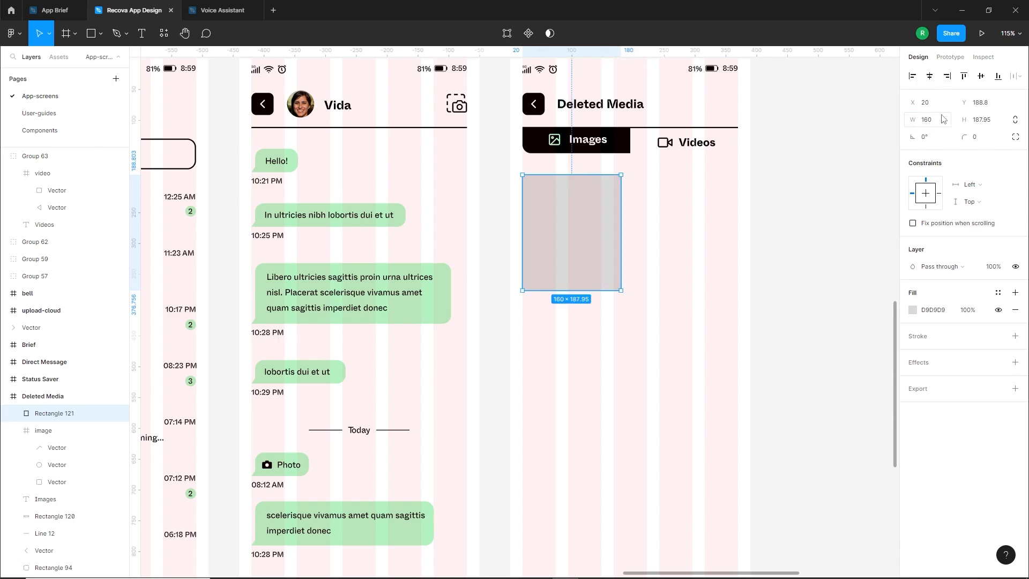
{"action": "key", "text": "Return"}
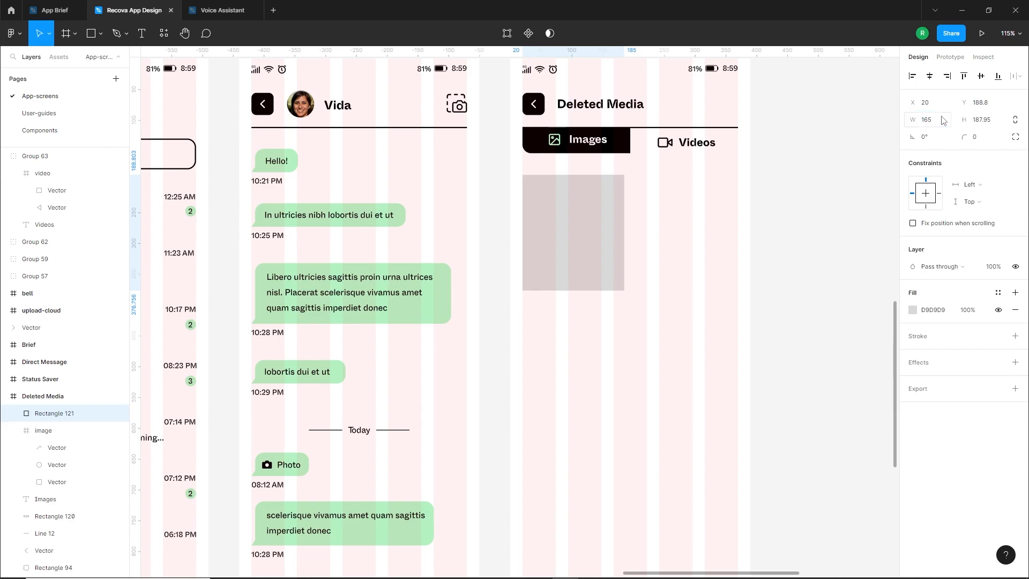
Set the placeholder rectangle's height to 210 and its corner radius to 14
{"action": "left_click", "coordinate": [989, 120]}
{"action": "type", "text": "210"}
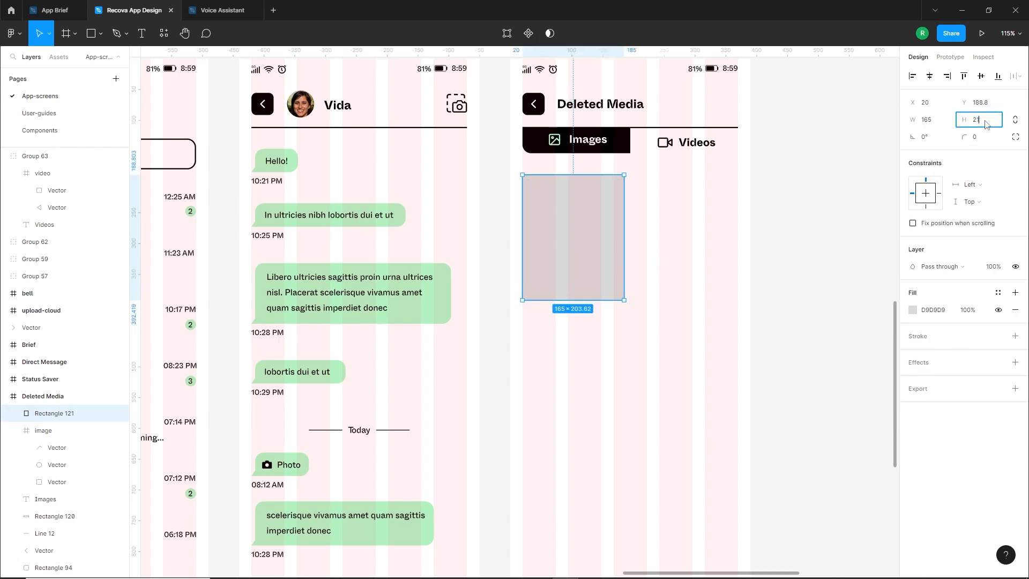
{"action": "key", "text": "Return"}
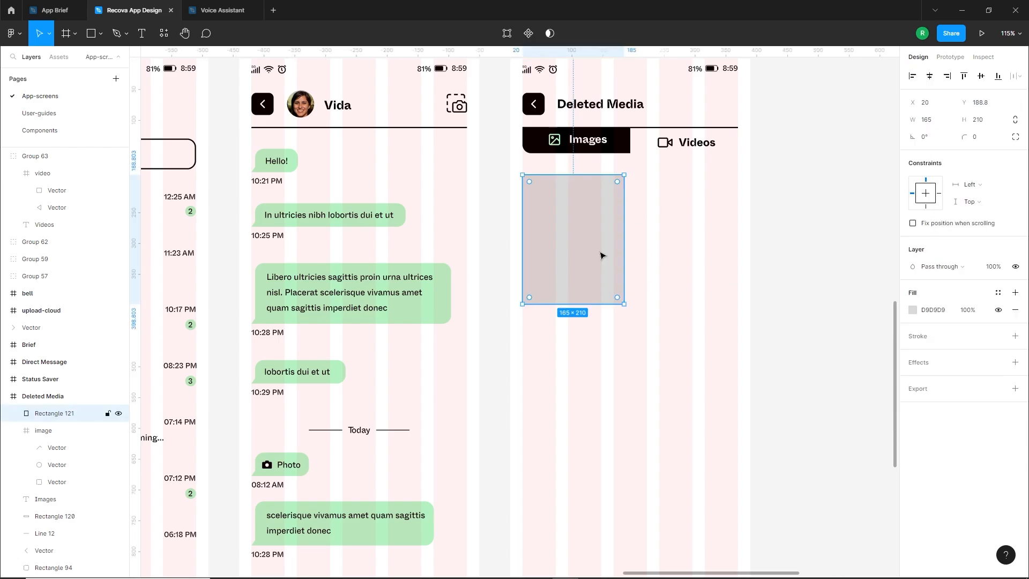
{"action": "left_click", "coordinate": [985, 138]}
{"action": "type", "text": "14"}
{"action": "key", "text": "Return"}
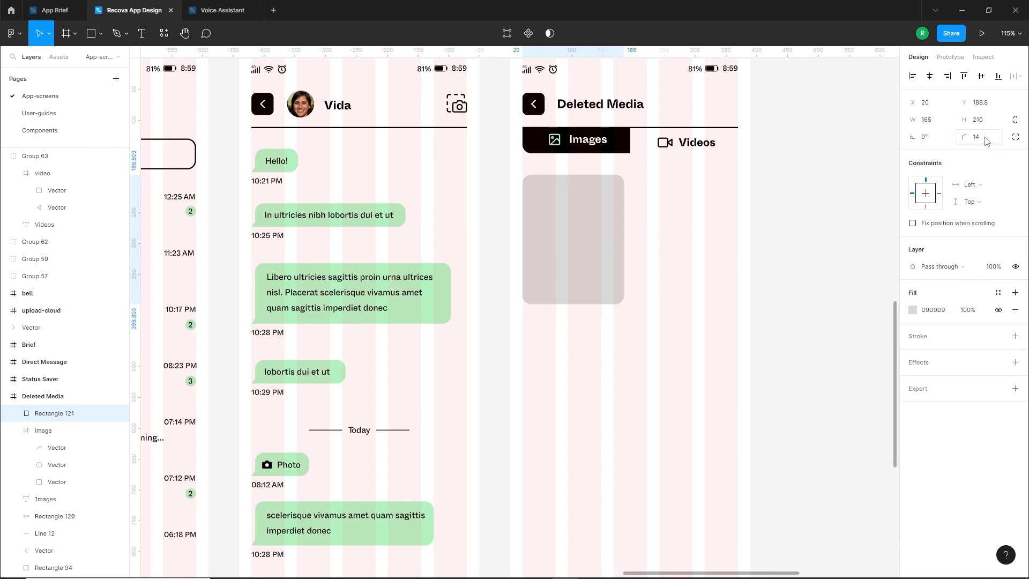
Darken the placeholder rectangle's fill to the grey 818181
{"action": "left_click", "coordinate": [622, 355]}
{"action": "left_click", "coordinate": [560, 228]}
{"action": "scroll", "coordinate": [577, 215], "scroll_direction": "up", "scroll_amount": 5}
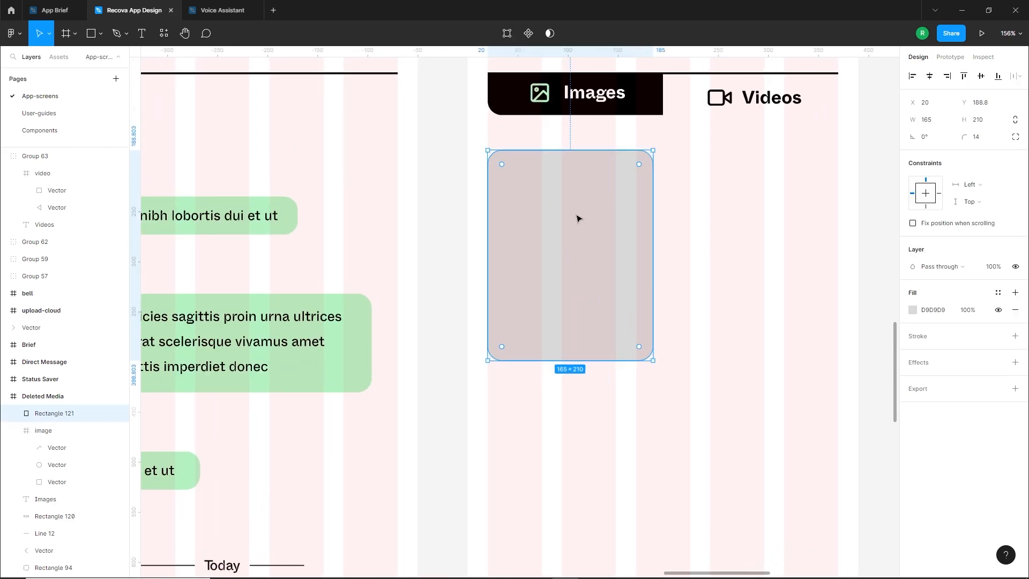
{"action": "left_click", "coordinate": [912, 311]}
{"action": "left_click_drag", "start_coordinate": [795, 353], "coordinate": [767, 376]}
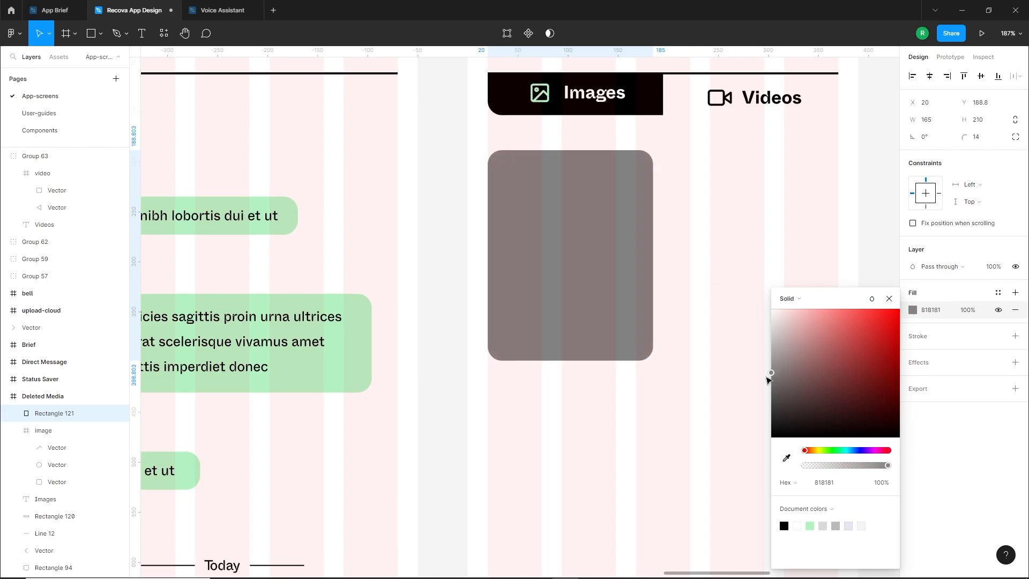
{"action": "left_click", "coordinate": [600, 417]}
{"action": "left_click", "coordinate": [811, 399]}
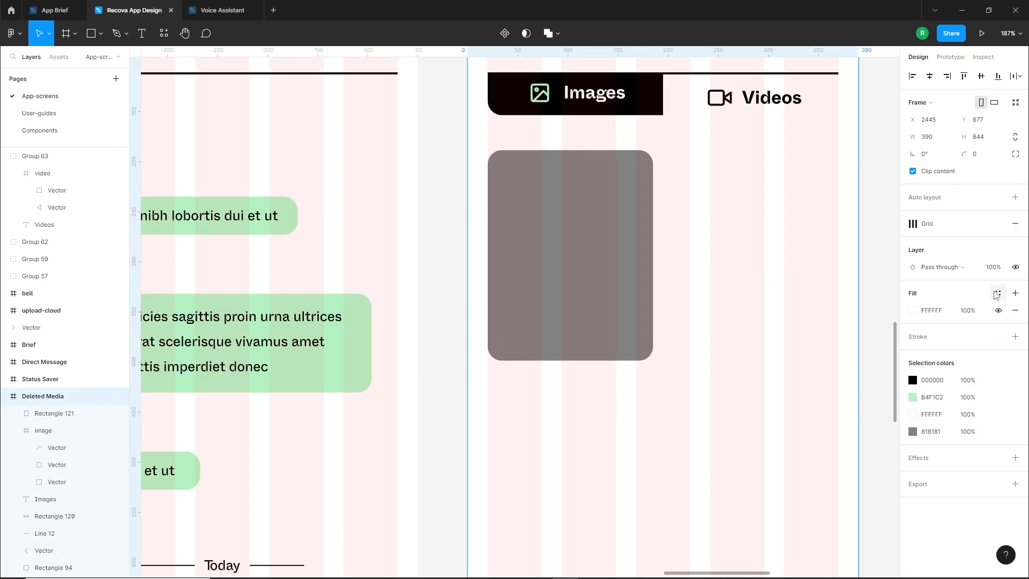
Hide the Deleted Media frame's layout grid and draw a 35 by 35 px square near the placeholder card's upper-left corner
{"action": "left_click", "coordinate": [984, 224]}
{"action": "left_click", "coordinate": [729, 365]}
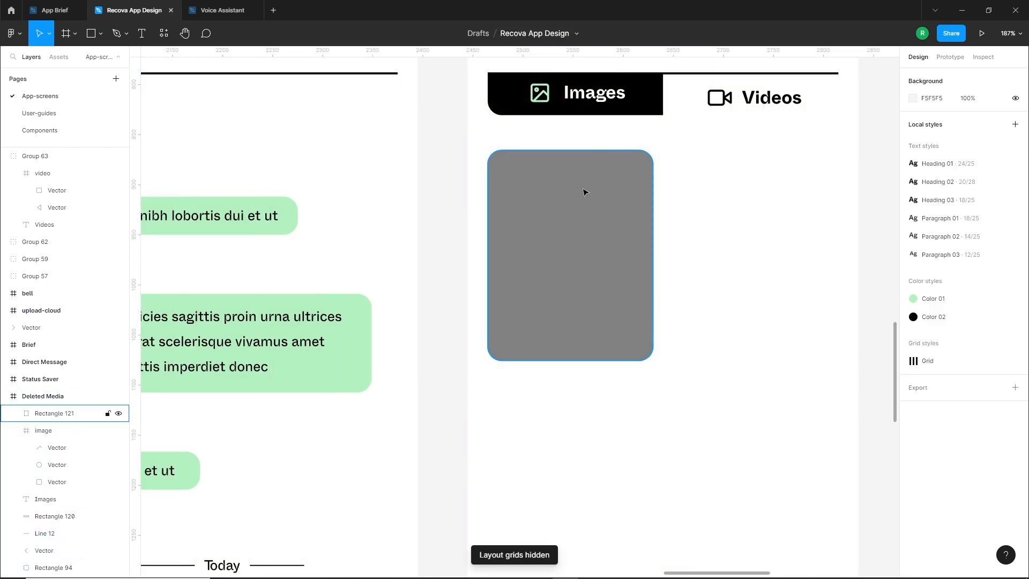
{"action": "left_click", "coordinate": [94, 35]}
{"action": "left_click_drag", "start_coordinate": [500, 163], "coordinate": [531, 199]}
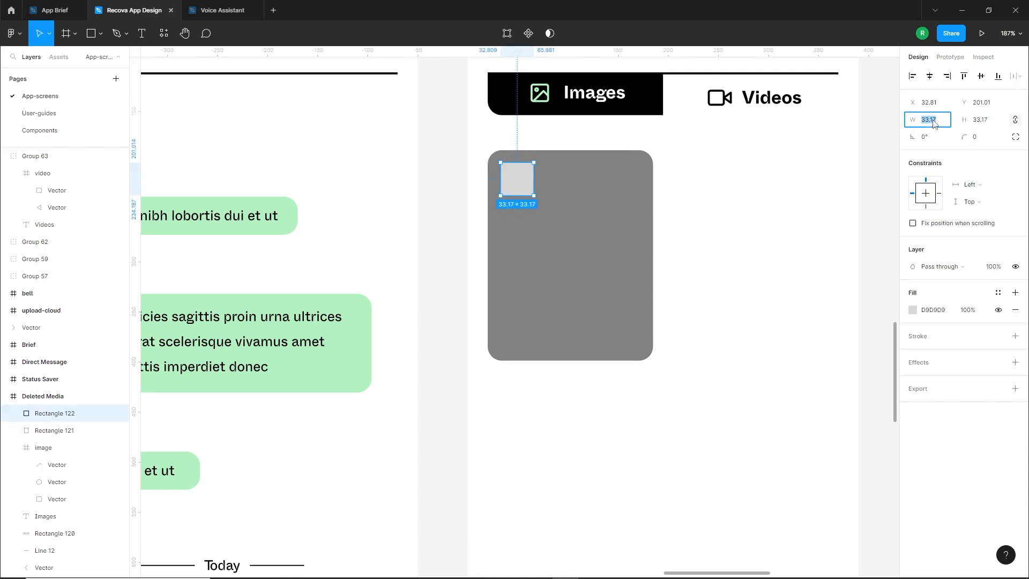
{"action": "left_click", "coordinate": [740, 225]}
Set the small square's corner radius to 7 and move it closer to the card's upper-left corner
{"action": "left_click", "coordinate": [517, 182]}
{"action": "scroll", "coordinate": [516, 161], "scroll_direction": "up", "scroll_amount": 3}
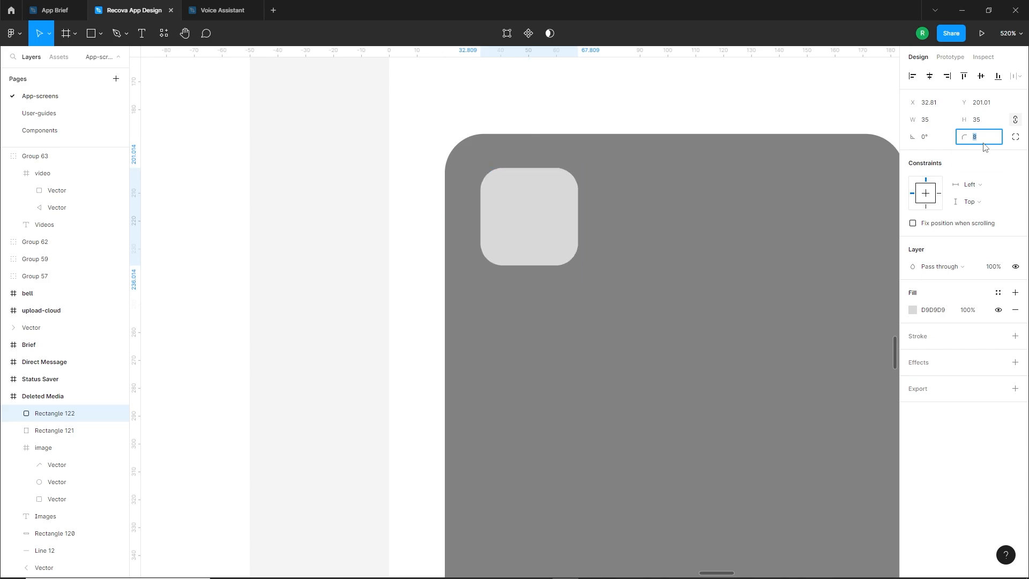
{"action": "scroll", "coordinate": [386, 169], "scroll_direction": "up", "scroll_amount": 1}
{"action": "left_click_drag", "start_coordinate": [533, 229], "coordinate": [522, 220]}
{"action": "scroll", "coordinate": [439, 258], "scroll_direction": "down", "scroll_amount": 5}
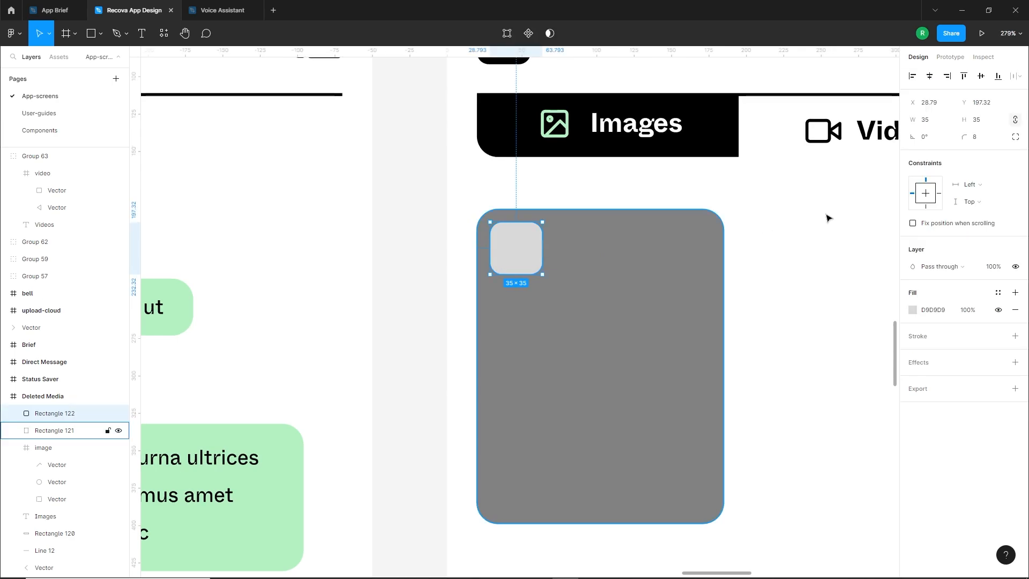
{"action": "left_click", "coordinate": [991, 139]}
{"action": "left_click", "coordinate": [808, 386]}
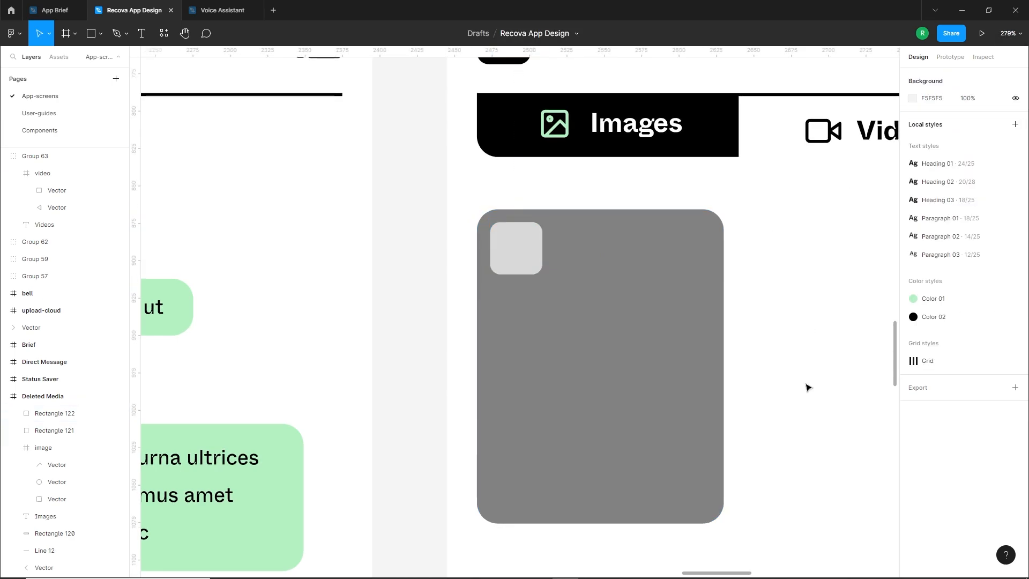
Duplicate the small rounded square directly below the original on the placeholder card
{"action": "scroll", "coordinate": [764, 305], "scroll_direction": "down", "scroll_amount": 1}
{"action": "left_click_drag", "start_coordinate": [516, 215], "coordinate": [520, 278]}
{"action": "key", "text": "Escape"}
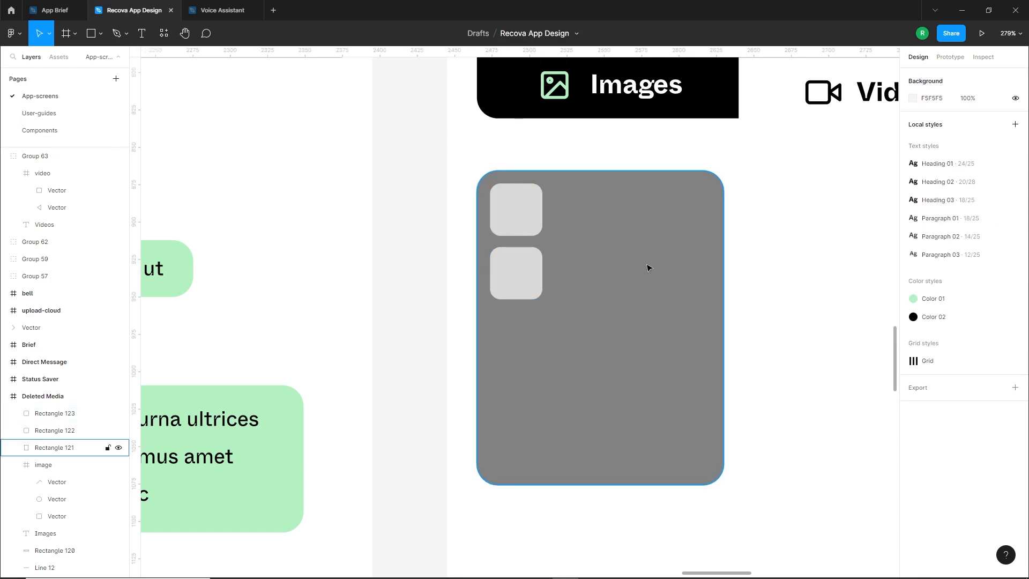
Find the download icon in the Feather Icons plugin with "down" and place it on the upper small square
{"action": "scroll", "coordinate": [751, 243], "scroll_direction": "down", "scroll_amount": 4}
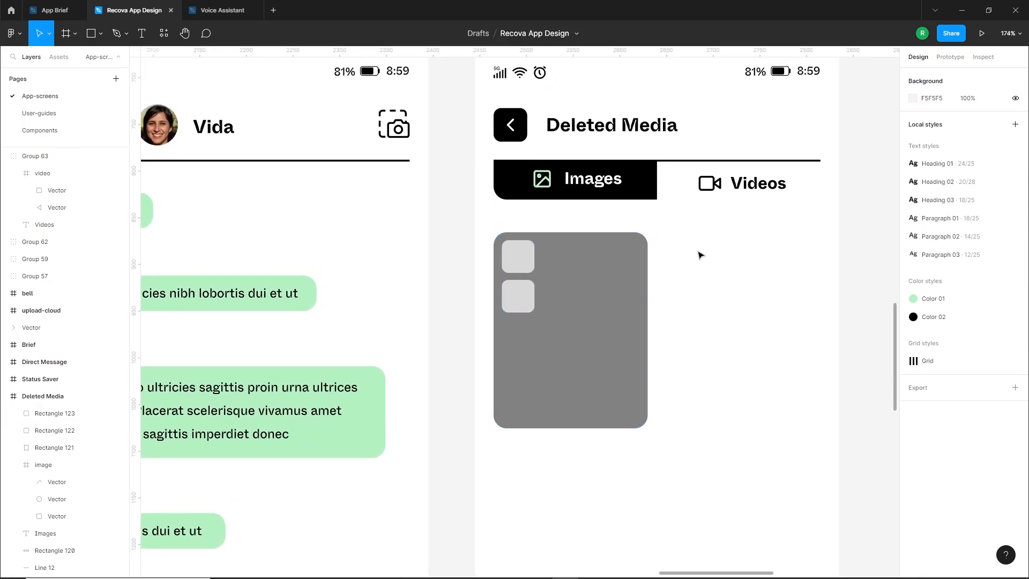
{"action": "right_click", "coordinate": [700, 255]}
{"action": "mouse_move", "coordinate": [735, 480]}
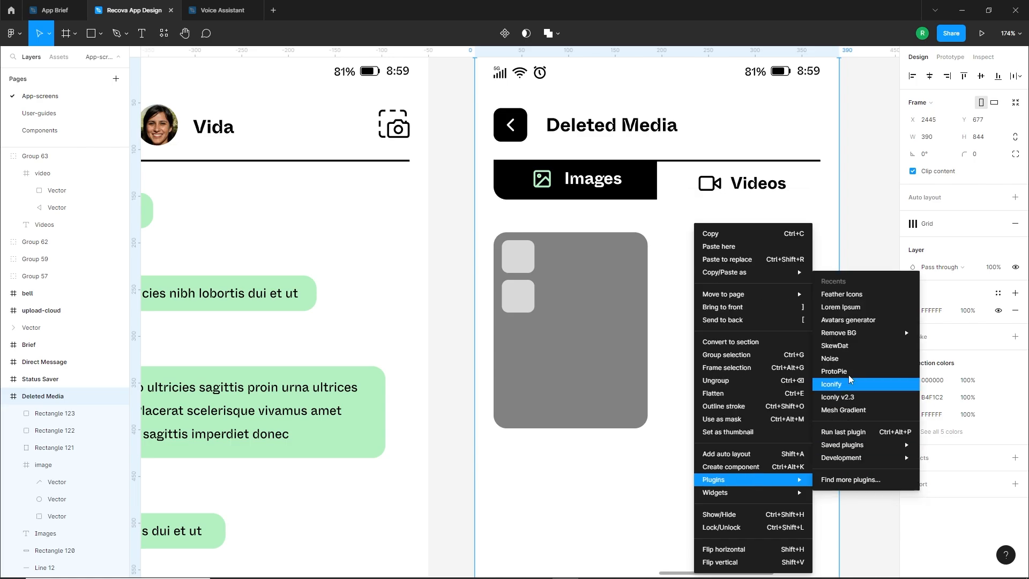
{"action": "left_click", "coordinate": [800, 304]}
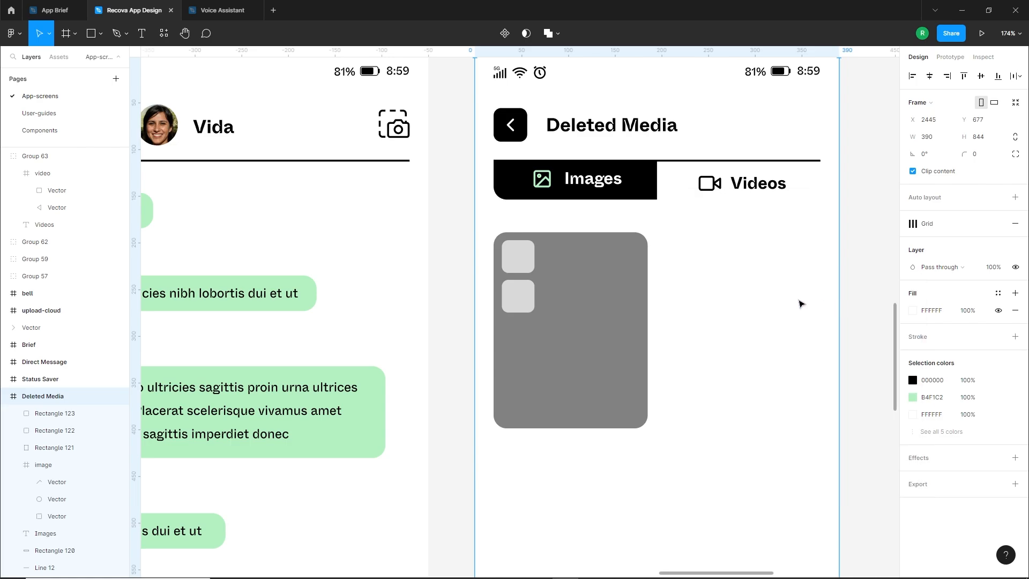
{"action": "type", "text": "down"}
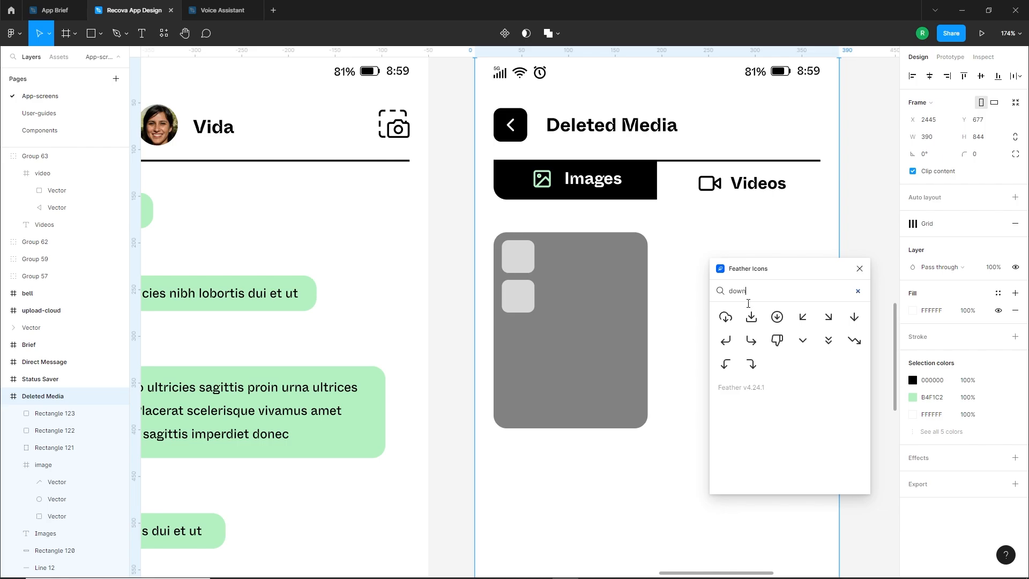
{"action": "left_click_drag", "start_coordinate": [751, 317], "coordinate": [518, 245]}
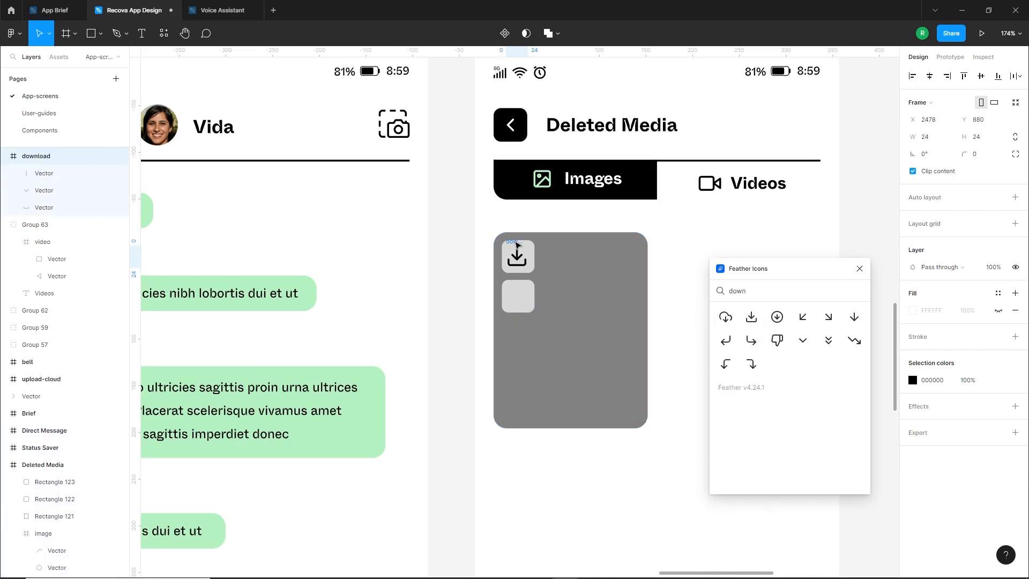
Find the trash-2 icon in Feather Icons with "dele" and place it on the lower small square
{"action": "key", "text": "BackSpace"}
{"action": "key", "text": "BackSpace"}
{"action": "key", "text": "BackSpace"}
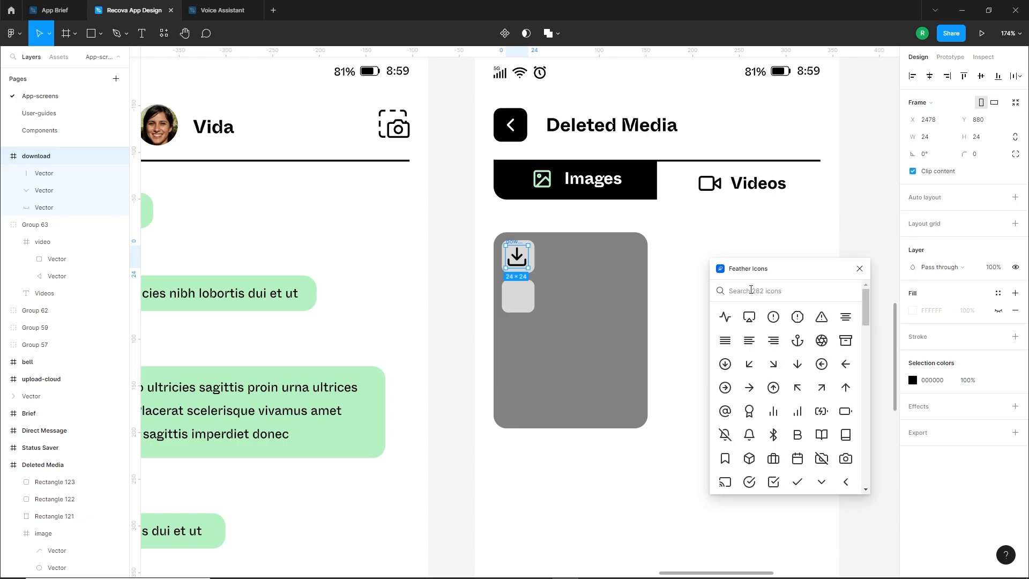
{"action": "type", "text": "dele"}
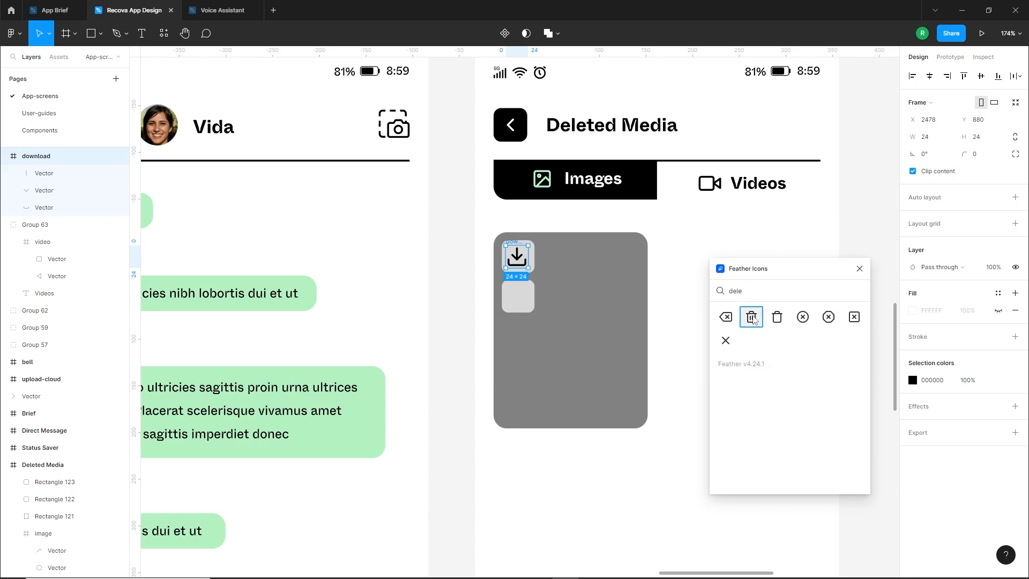
{"action": "left_click", "coordinate": [753, 317]}
{"action": "scroll", "coordinate": [491, 286], "scroll_direction": "up", "scroll_amount": 3}
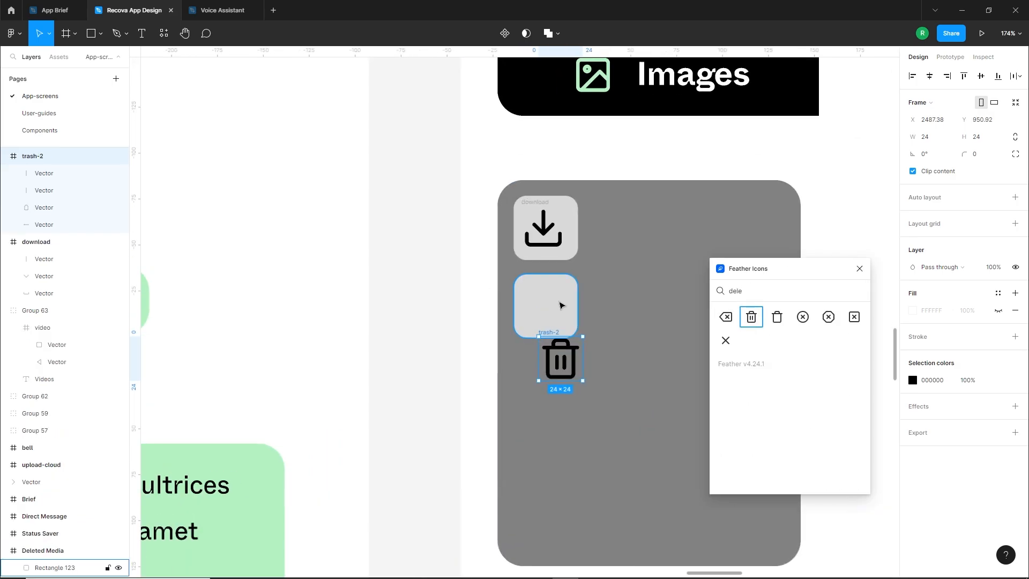
{"action": "left_click_drag", "start_coordinate": [547, 329], "coordinate": [530, 288]}
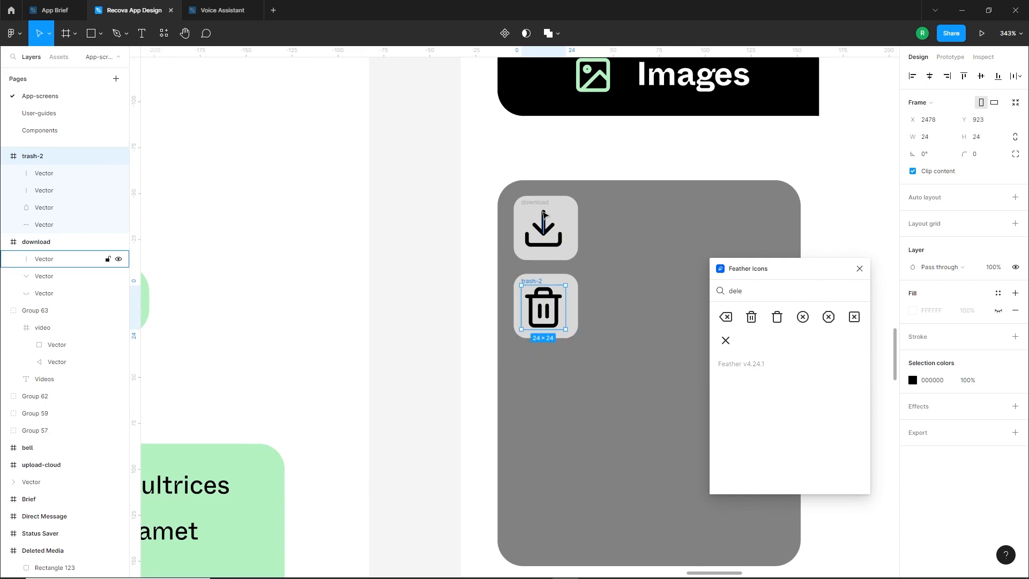
Scale the download and trash icons down to 18 by 18 px and center each on its square
{"action": "left_click", "coordinate": [35, 241], "text": "shift"}
{"action": "left_click_drag", "start_coordinate": [543, 329], "coordinate": [539, 300]}
{"action": "left_click", "coordinate": [429, 328]}
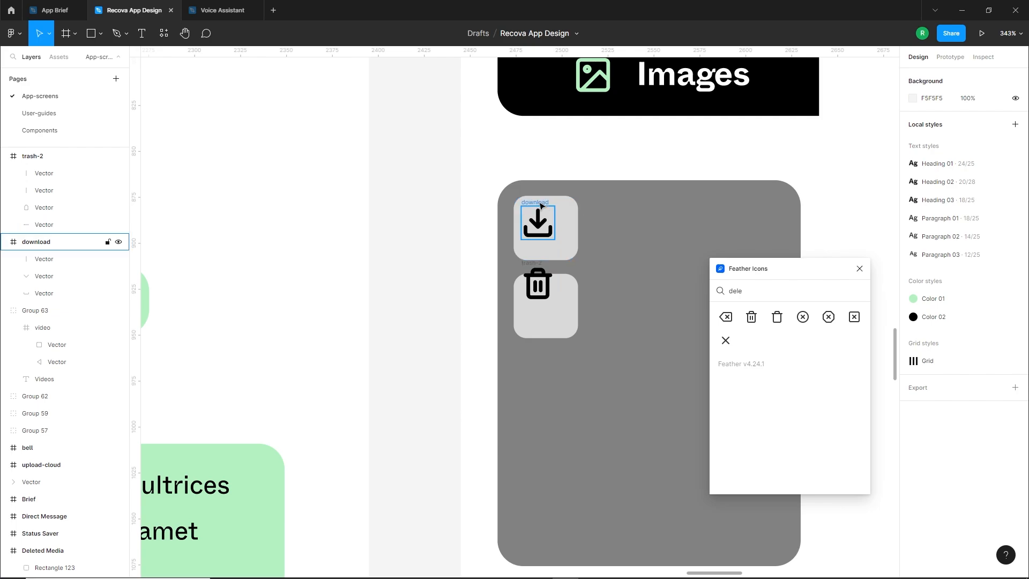
{"action": "left_click_drag", "start_coordinate": [541, 203], "coordinate": [548, 207]}
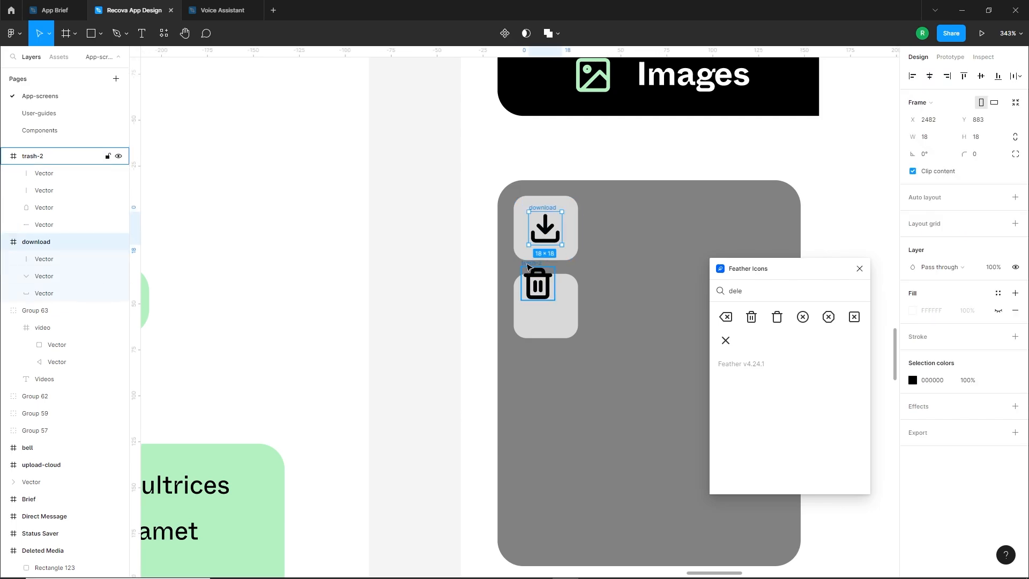
{"action": "left_click_drag", "start_coordinate": [529, 266], "coordinate": [535, 292]}
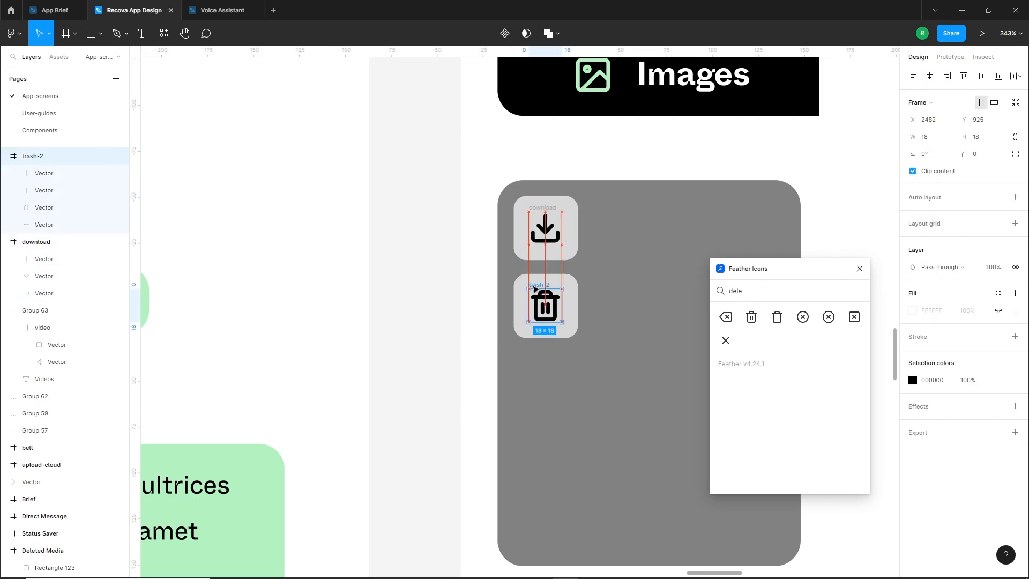
{"action": "left_click", "coordinate": [420, 338]}
{"action": "scroll", "coordinate": [420, 338], "scroll_direction": "down", "scroll_amount": 3}
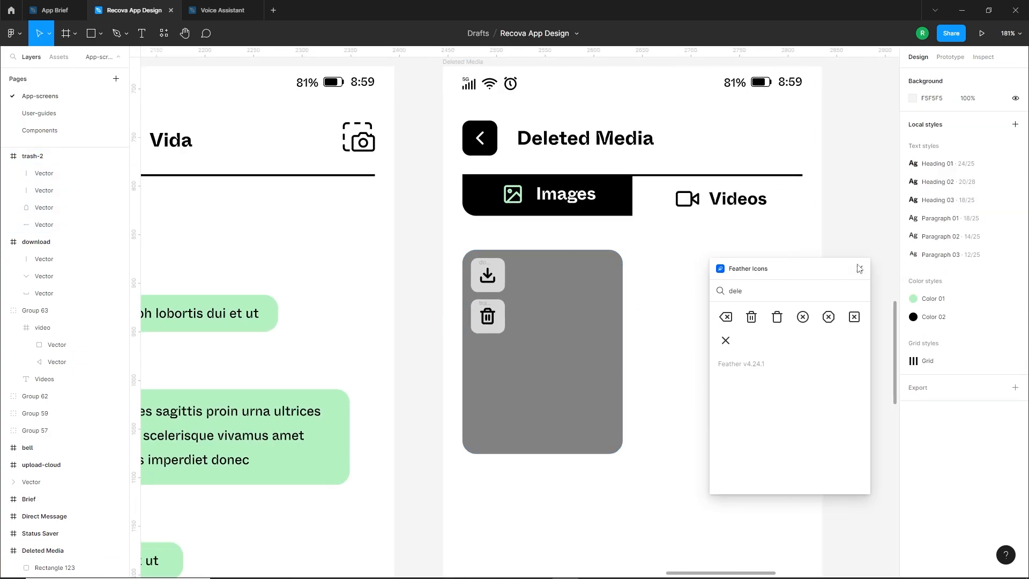
Change the fill of both small squares behind the download and trash icons to white FFFFFF
{"action": "left_click", "coordinate": [499, 271]}
{"action": "left_click", "coordinate": [501, 314], "text": "shift"}
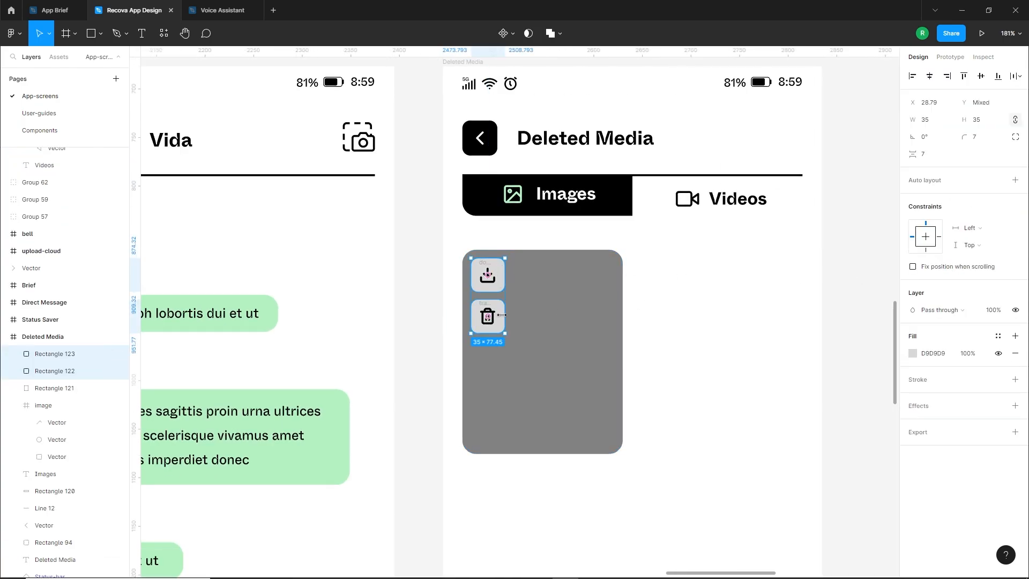
{"action": "left_click", "coordinate": [912, 354]}
{"action": "left_click_drag", "start_coordinate": [826, 337], "coordinate": [711, 249]}
{"action": "key", "text": "Escape"}
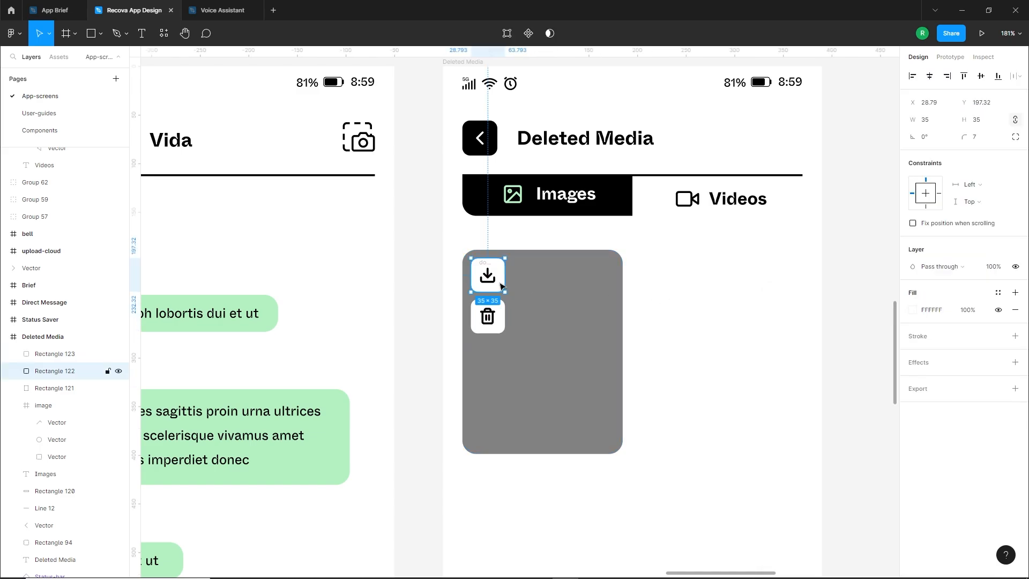
Set the fill opacity of both small icon squares to 60%
{"action": "left_click", "coordinate": [913, 353]}
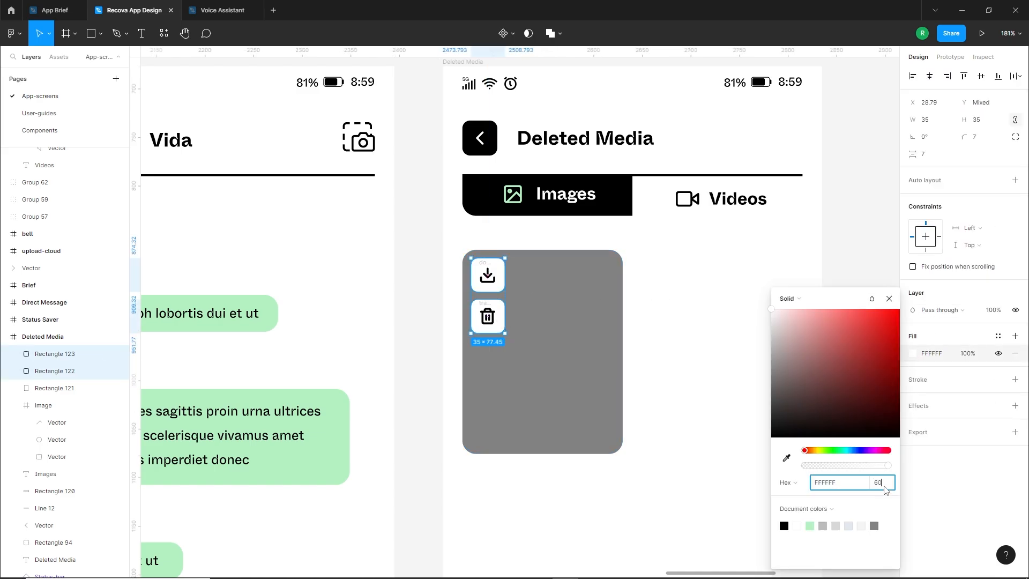
{"action": "left_click", "coordinate": [885, 490]}
{"action": "type", "text": "60"}
{"action": "key", "text": "Return"}
{"action": "left_click", "coordinate": [600, 232]}
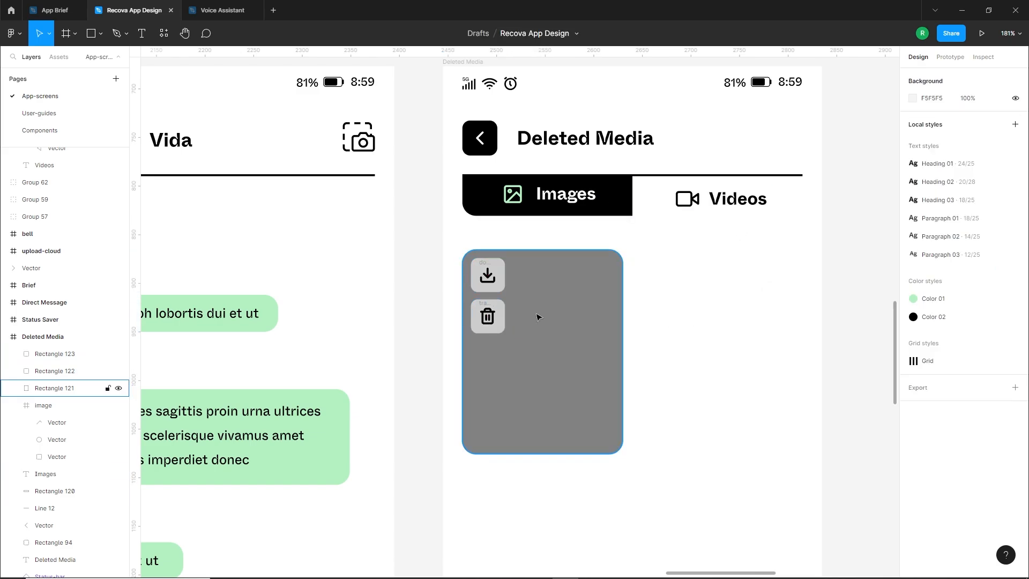
Duplicate the placeholder card with its download and trash buttons to the right, leaving a 20 px gap
{"action": "scroll", "coordinate": [619, 309], "scroll_direction": "down", "scroll_amount": 2}
{"action": "left_click_drag", "start_coordinate": [703, 320], "coordinate": [657, 261]}
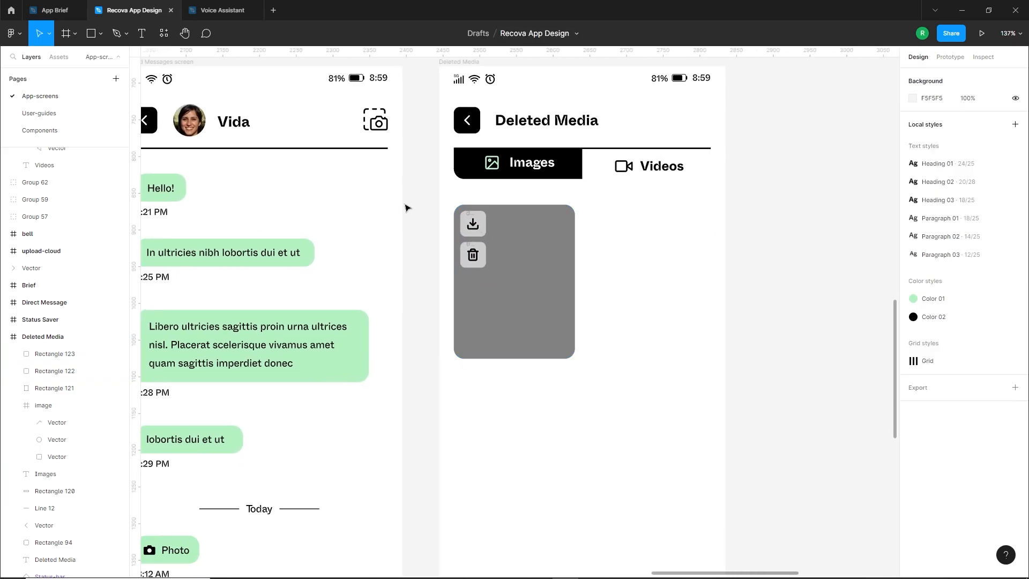
{"action": "left_click_drag", "start_coordinate": [405, 208], "coordinate": [597, 345]}
{"action": "left_click_drag", "start_coordinate": [525, 307], "coordinate": [651, 315]}
{"action": "scroll", "coordinate": [651, 315], "scroll_direction": "down", "scroll_amount": 1}
Duplicate the row of two media cards downward to form three rows with 20 px gaps
{"action": "left_click_drag", "start_coordinate": [667, 386], "coordinate": [452, 166]}
{"action": "scroll", "coordinate": [453, 167], "scroll_direction": "down", "scroll_amount": 2}
{"action": "left_click_drag", "start_coordinate": [608, 182], "coordinate": [619, 437]}
{"action": "scroll", "coordinate": [676, 419], "scroll_direction": "down", "scroll_amount": 2}
{"action": "left_click", "coordinate": [682, 408]}
{"action": "left_click_drag", "start_coordinate": [710, 369], "coordinate": [639, 349]}
Select all six grey placeholder rectangles on the Deleted Media screen and open the Pexels plugin
{"action": "left_click", "coordinate": [487, 283]}
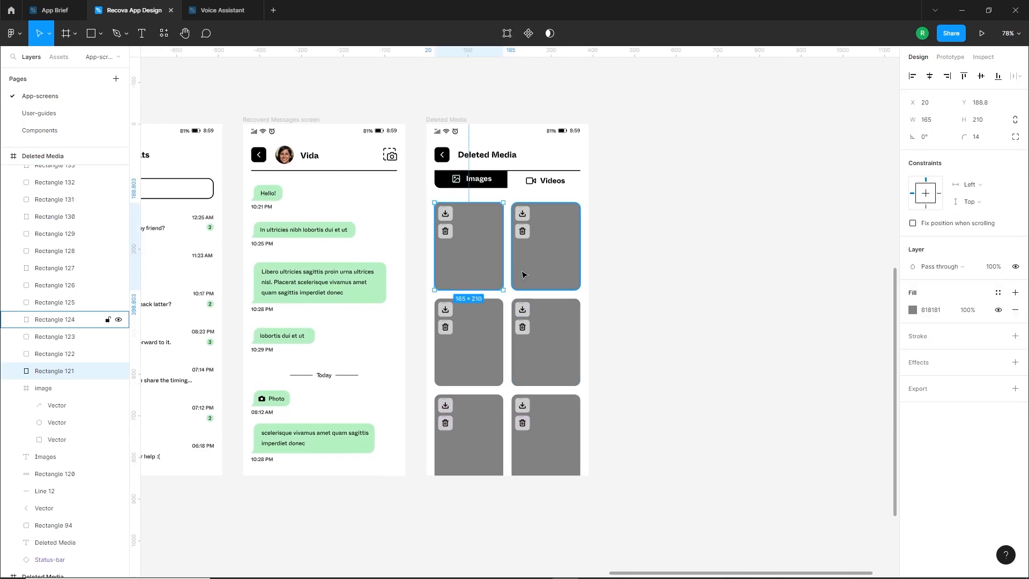
{"action": "left_click", "coordinate": [555, 270], "text": "shift"}
{"action": "left_click", "coordinate": [559, 340], "text": "shift"}
{"action": "left_click", "coordinate": [471, 370], "text": "shift"}
{"action": "left_click", "coordinate": [474, 440], "text": "shift"}
{"action": "left_click", "coordinate": [539, 450], "text": "shift"}
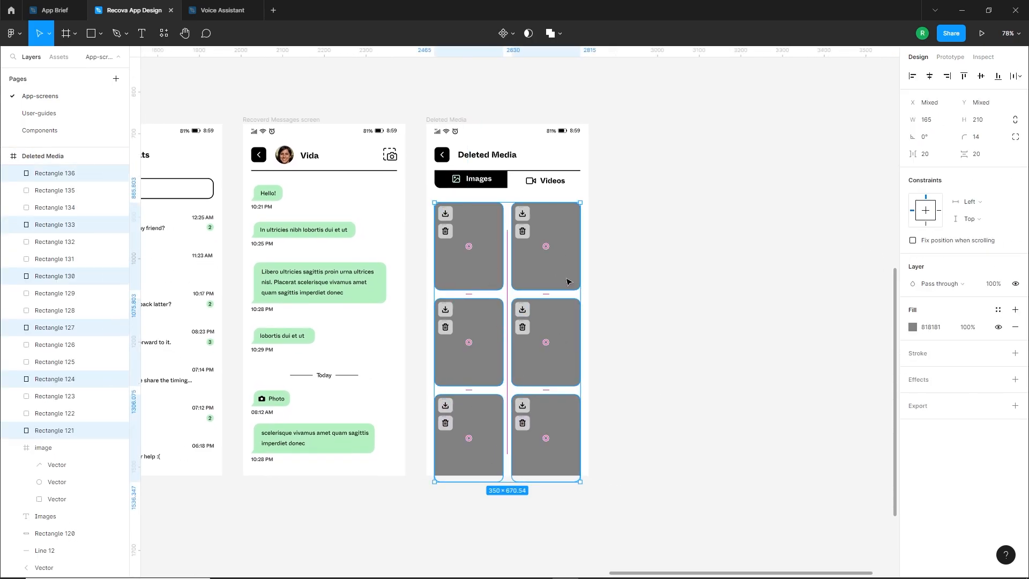
{"action": "right_click", "coordinate": [631, 232]}
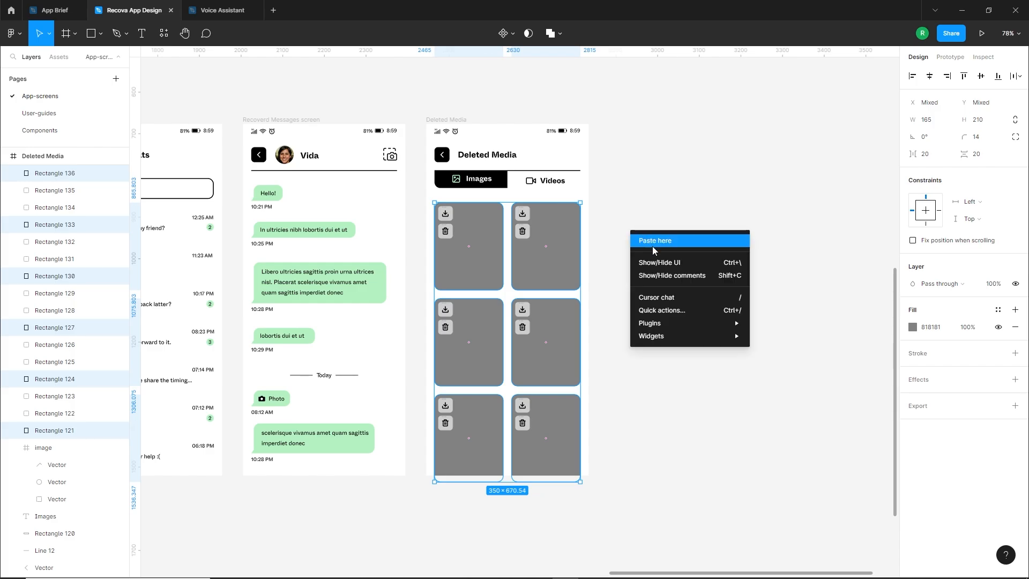
{"action": "mouse_move", "coordinate": [669, 326]}
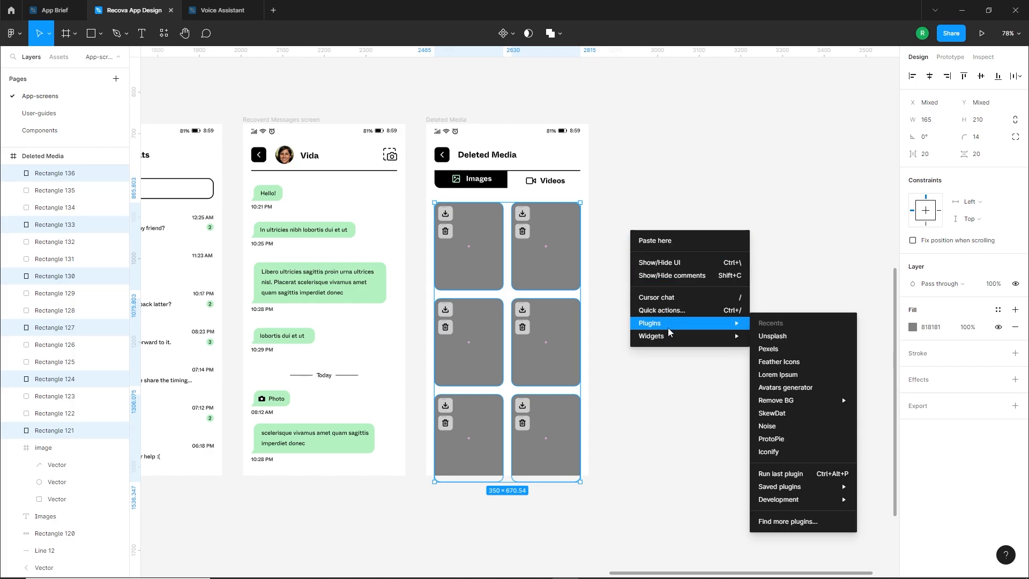
{"action": "left_click", "coordinate": [772, 351]}
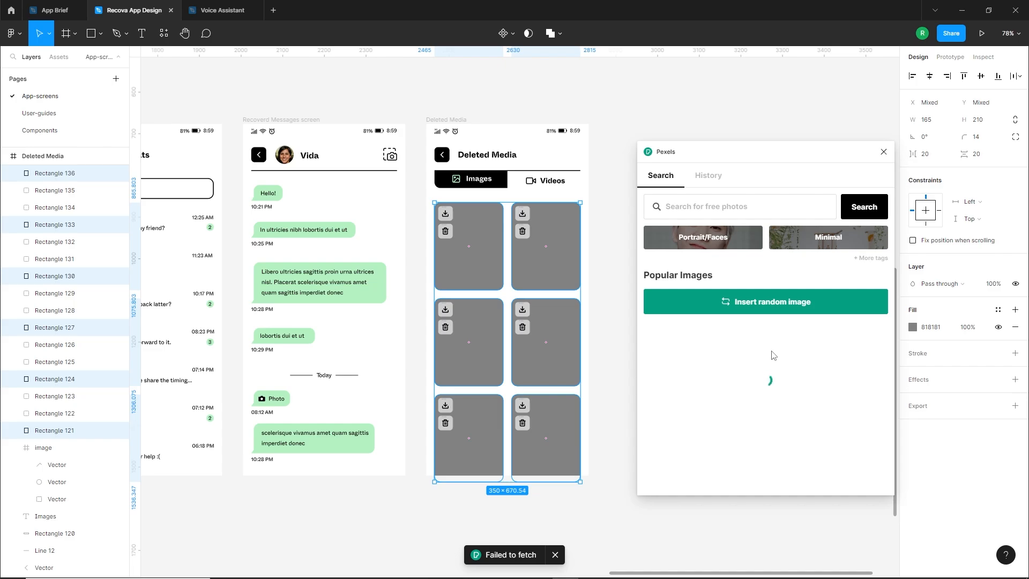
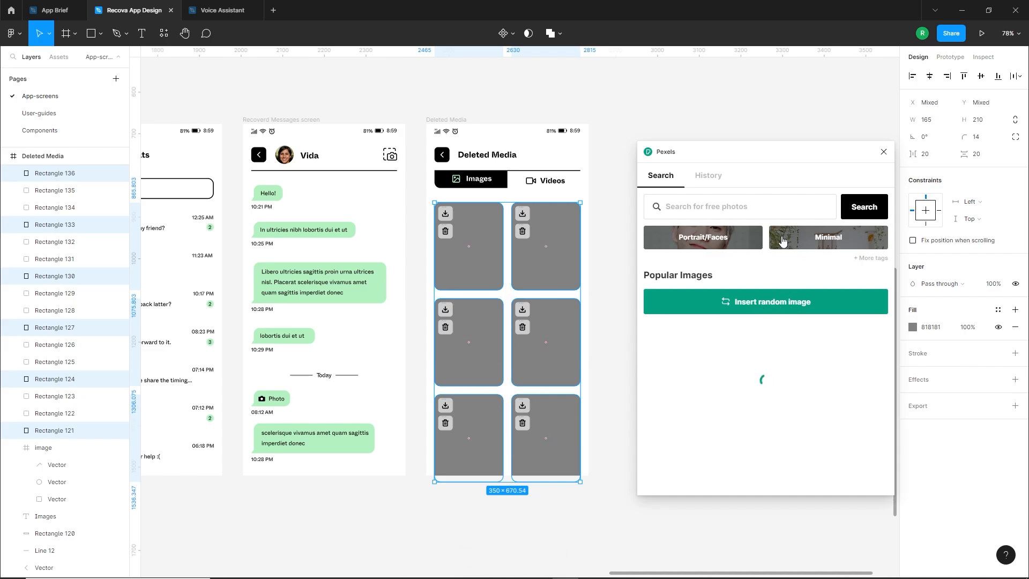
Close the Pexels plugin and search for "love" photos in the Unsplash plugin
{"action": "left_click", "coordinate": [884, 153]}
{"action": "right_click", "coordinate": [672, 239]}
{"action": "mouse_move", "coordinate": [705, 320]}
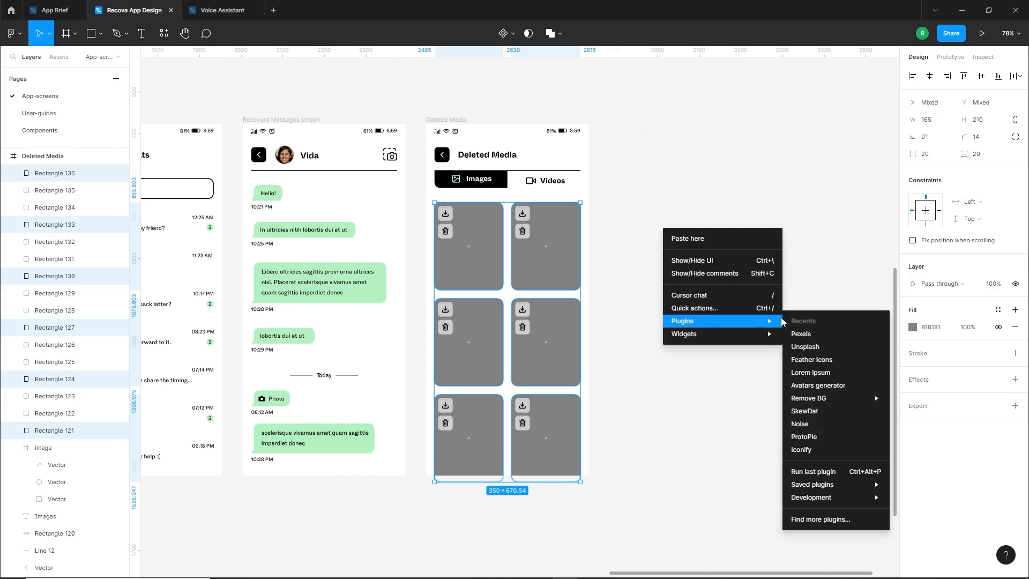
{"action": "left_click", "coordinate": [828, 348]}
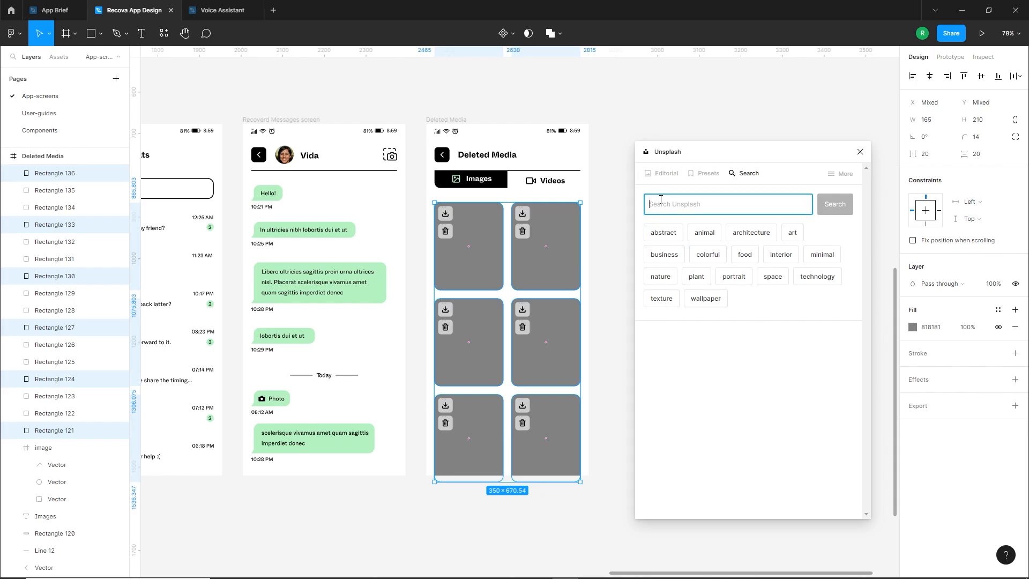
{"action": "key", "text": "Return"}
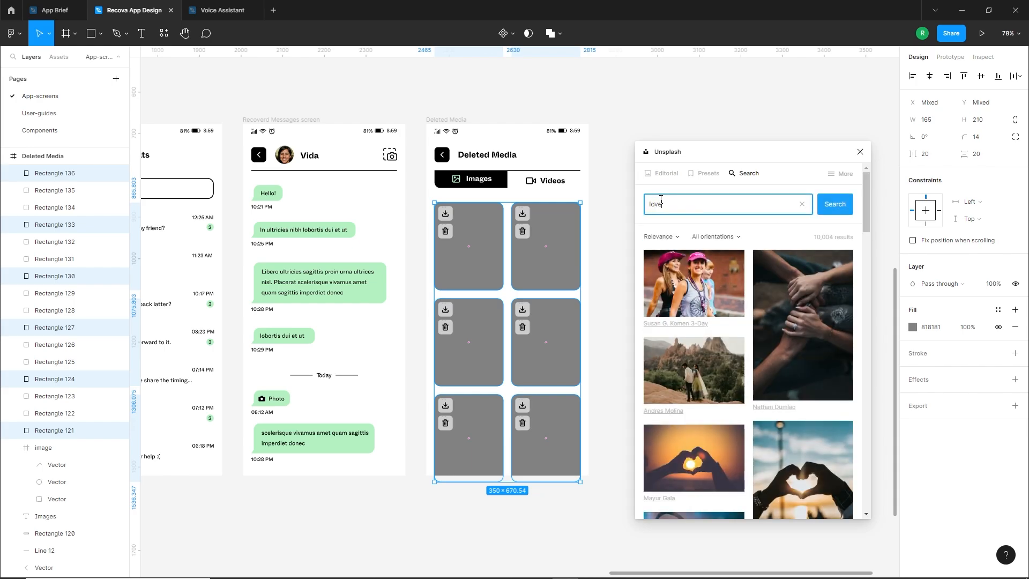
Fill the top-row cards with the couple in front of the rocky mountains and the sunset heart-hands photo
{"action": "left_click", "coordinate": [487, 280]}
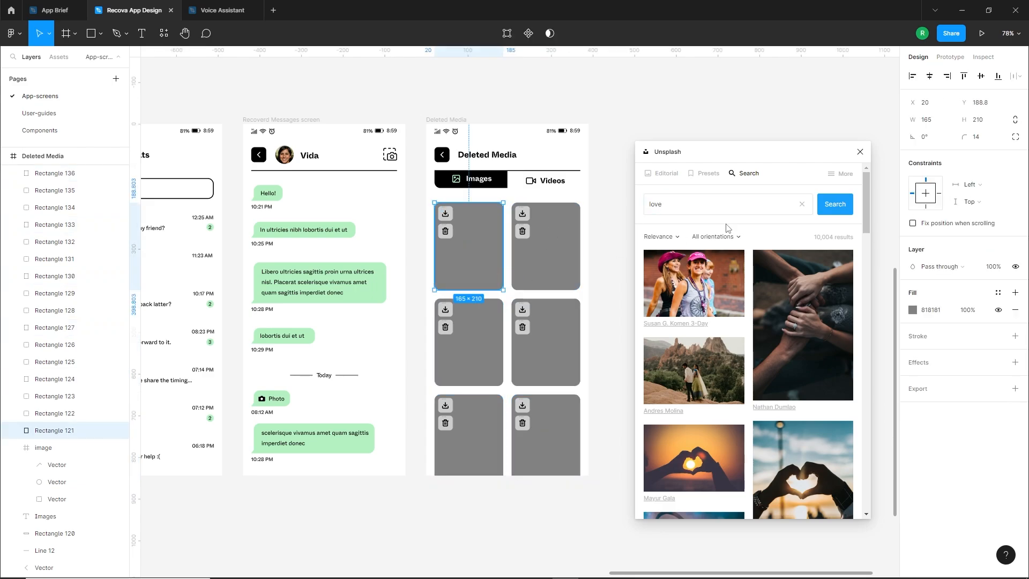
{"action": "left_click", "coordinate": [697, 369]}
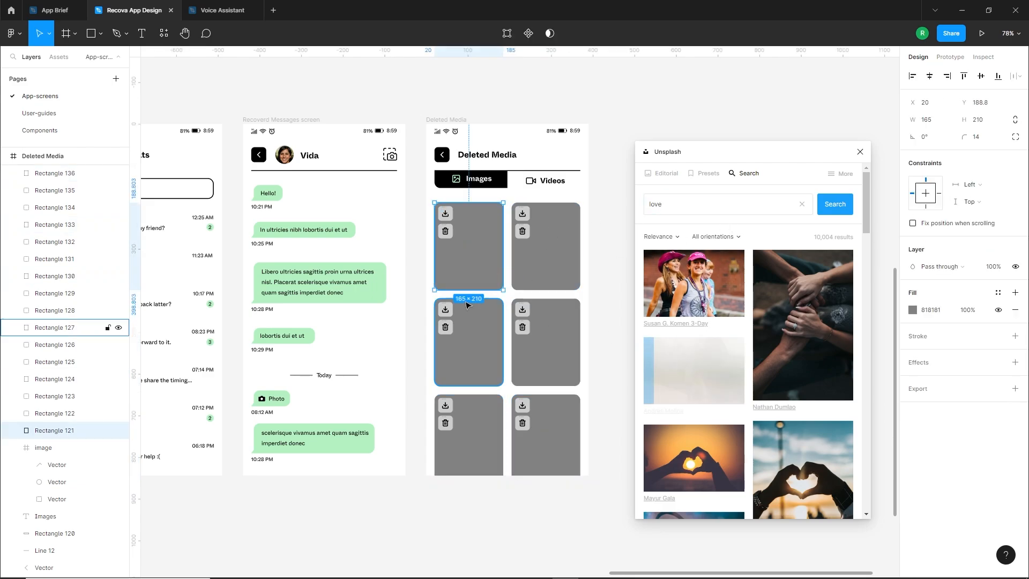
{"action": "left_click", "coordinate": [554, 268]}
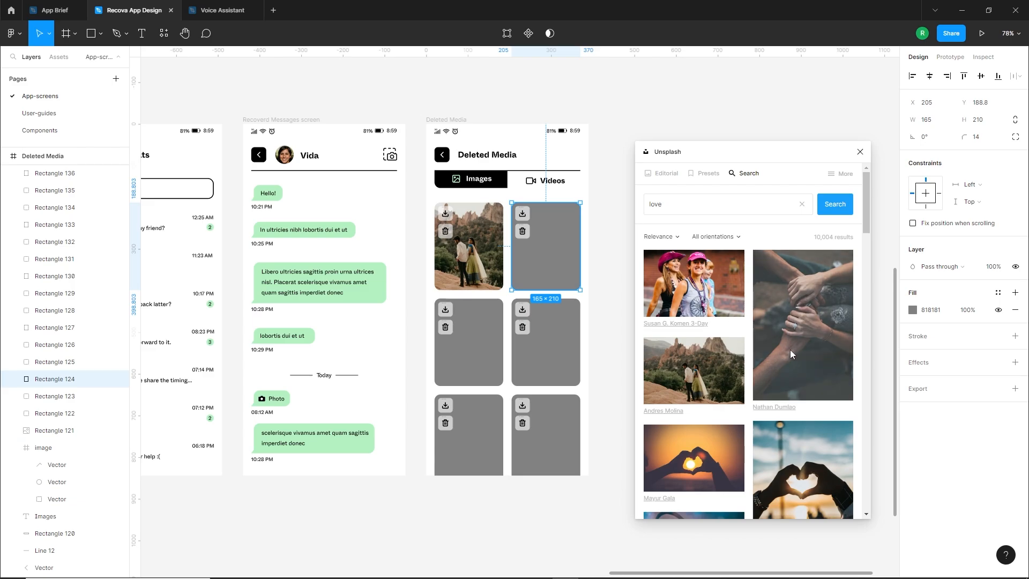
{"action": "scroll", "coordinate": [761, 354], "scroll_direction": "down", "scroll_amount": 2}
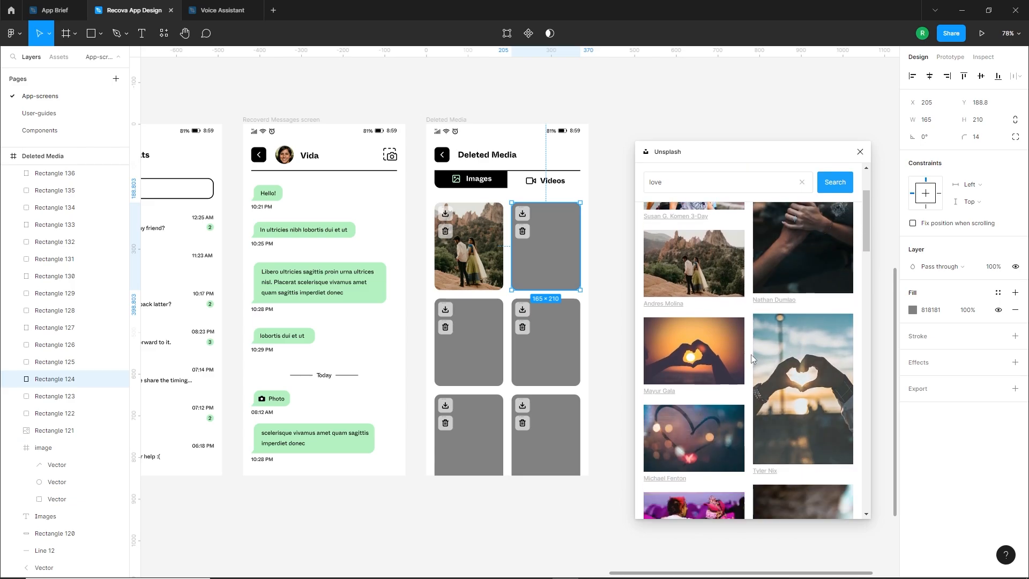
{"action": "left_click", "coordinate": [707, 346]}
Fill the middle-row cards with the heart drawn on misty glass and the couple silhouetted under the blue dusk sky
{"action": "left_click", "coordinate": [477, 375]}
{"action": "scroll", "coordinate": [724, 399], "scroll_direction": "down", "scroll_amount": 2}
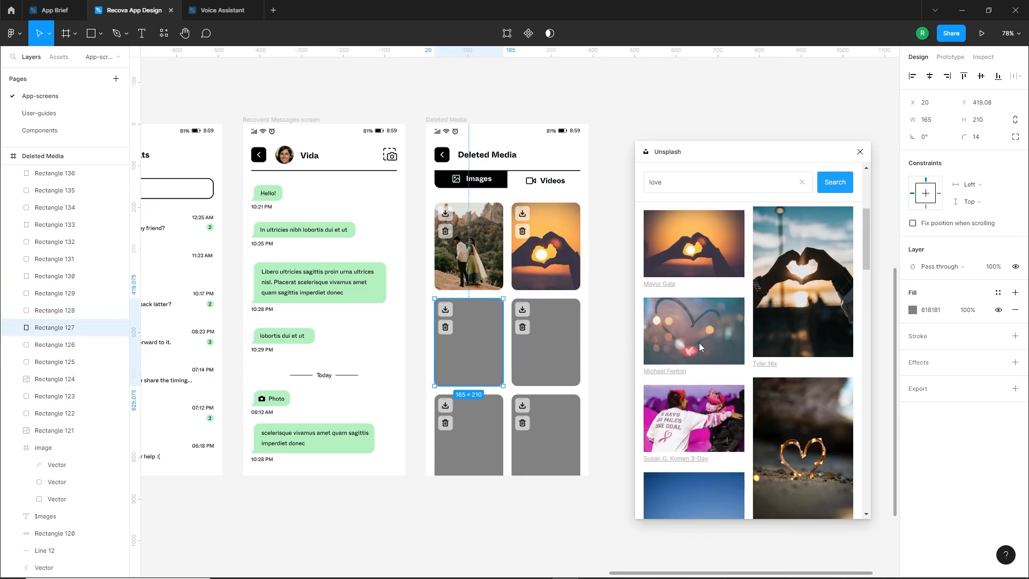
{"action": "left_click", "coordinate": [716, 348]}
{"action": "left_click", "coordinate": [547, 374]}
{"action": "scroll", "coordinate": [738, 368], "scroll_direction": "down", "scroll_amount": 1}
{"action": "scroll", "coordinate": [737, 369], "scroll_direction": "down", "scroll_amount": 3}
{"action": "left_click", "coordinate": [696, 362]}
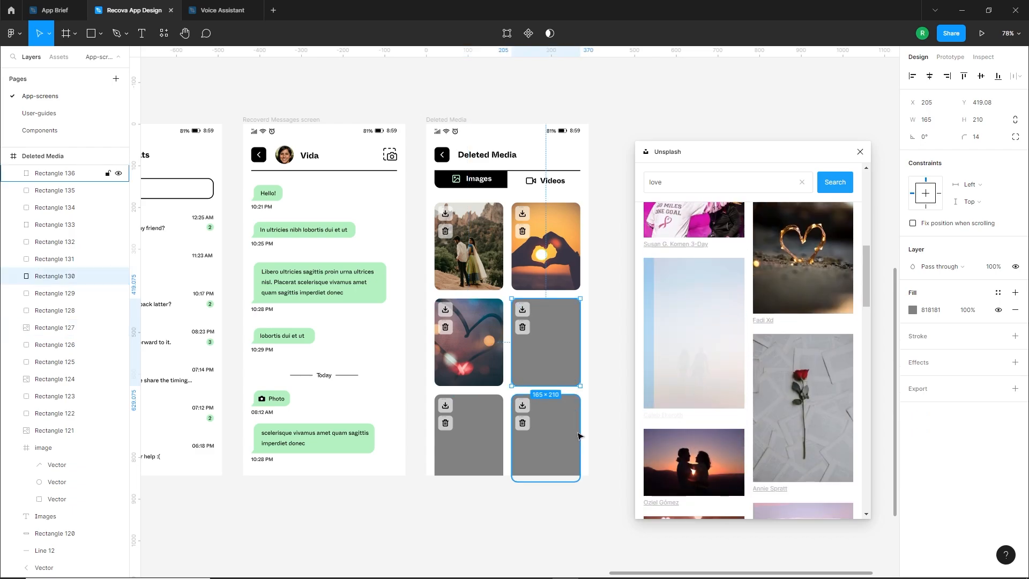
Fill the bottom-row cards with the pink-cloud hillside and the couple facing the lights at dusk, and close Unsplash
{"action": "left_click", "coordinate": [468, 436]}
{"action": "scroll", "coordinate": [805, 425], "scroll_direction": "down", "scroll_amount": 2}
{"action": "left_click", "coordinate": [805, 425]}
{"action": "left_click", "coordinate": [546, 435]}
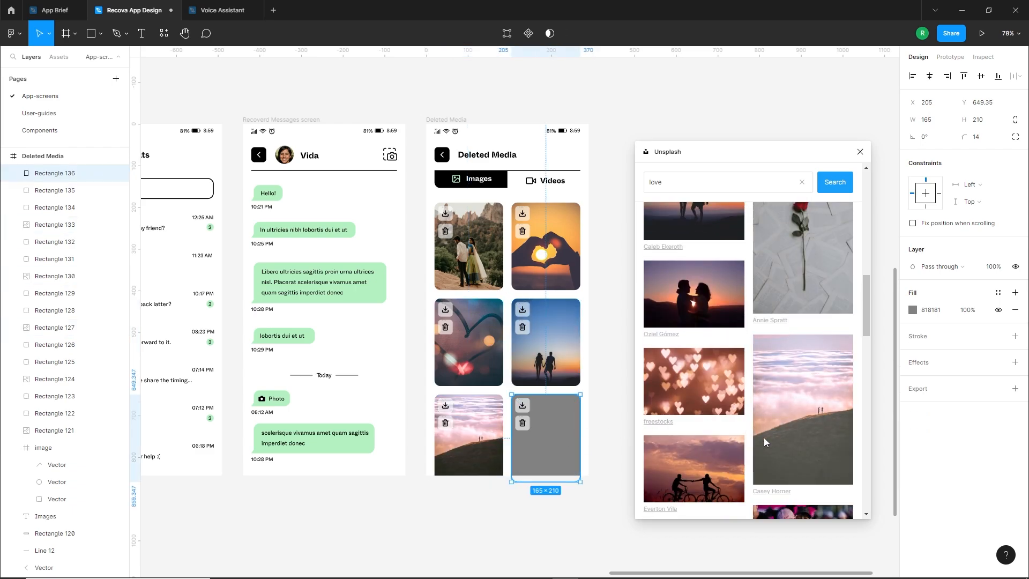
{"action": "scroll", "coordinate": [763, 437], "scroll_direction": "down", "scroll_amount": 3}
{"action": "left_click", "coordinate": [708, 394]}
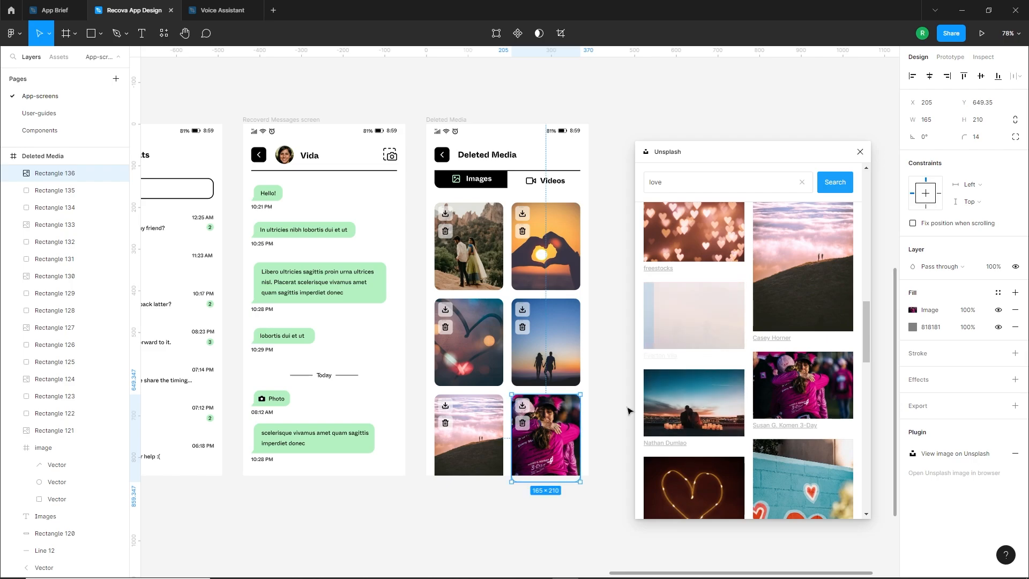
{"action": "left_click", "coordinate": [621, 455]}
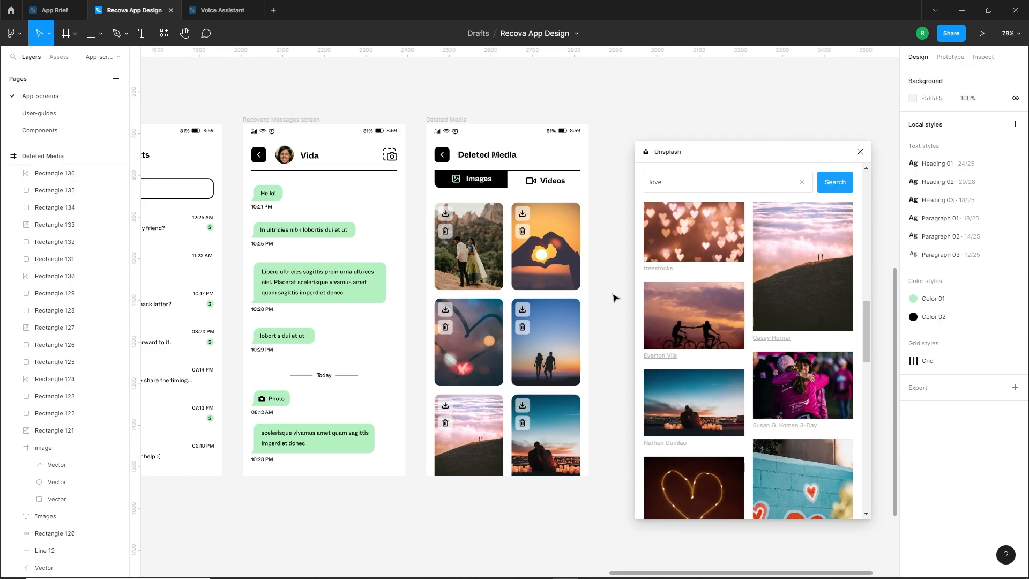
{"action": "left_click", "coordinate": [863, 152]}
Duplicate the Deleted Media screen to the right of the original
{"action": "scroll", "coordinate": [595, 356], "scroll_direction": "down", "scroll_amount": 1}
{"action": "left_click_drag", "start_coordinate": [742, 312], "coordinate": [657, 343]}
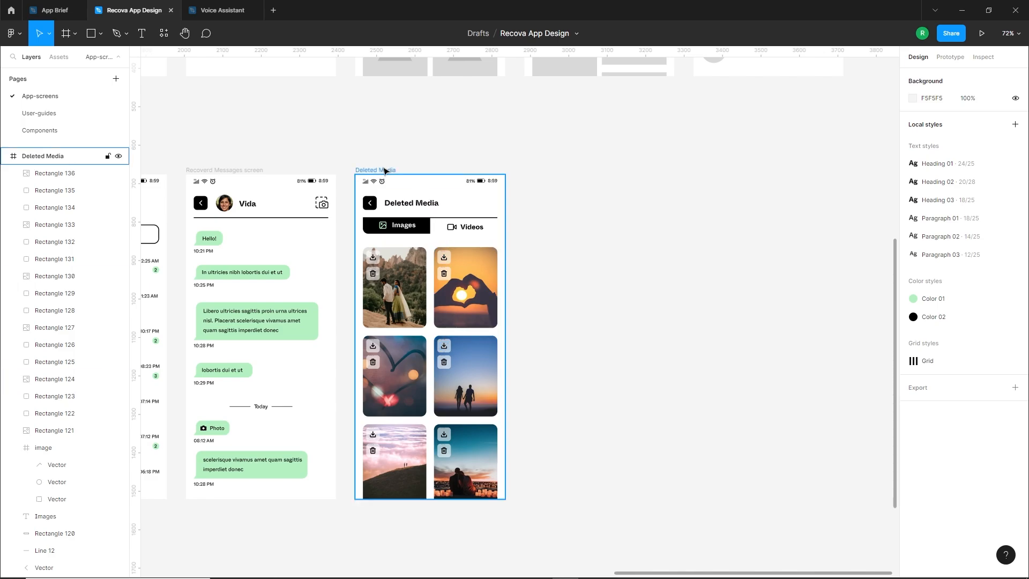
{"action": "left_click_drag", "start_coordinate": [398, 110], "coordinate": [599, 120]}
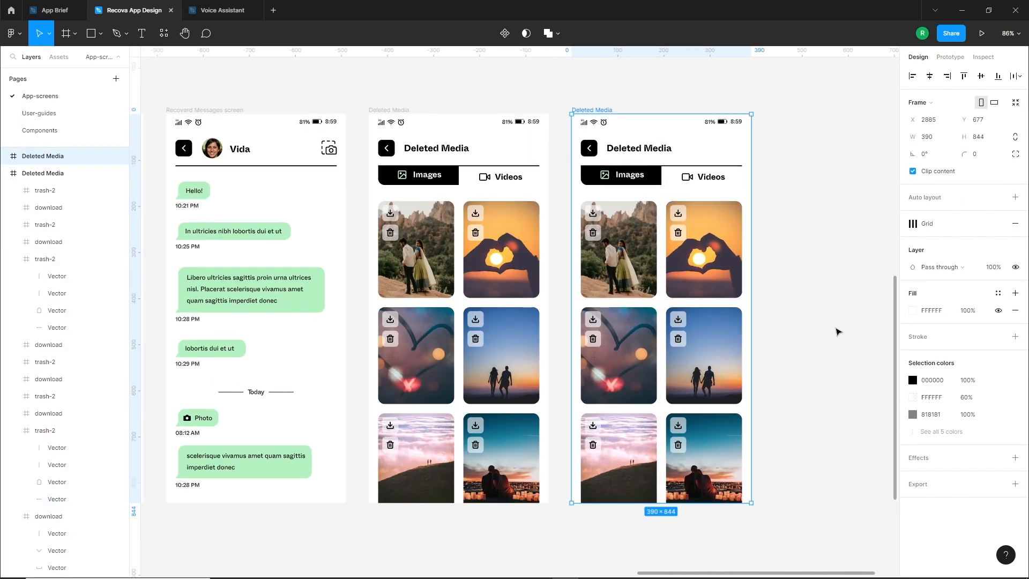
{"action": "left_click", "coordinate": [838, 330]}
{"action": "scroll", "coordinate": [825, 311], "scroll_direction": "down", "scroll_amount": 1}
{"action": "left_click_drag", "start_coordinate": [815, 277], "coordinate": [750, 294]}
Move the copy's black tab shape over to Videos, setting its bottom-left corner radius to 0 and bottom-right to 14
{"action": "scroll", "coordinate": [627, 199], "scroll_direction": "up", "scroll_amount": 6}
{"action": "left_click", "coordinate": [596, 248]}
{"action": "left_click_drag", "start_coordinate": [597, 248], "coordinate": [788, 244]}
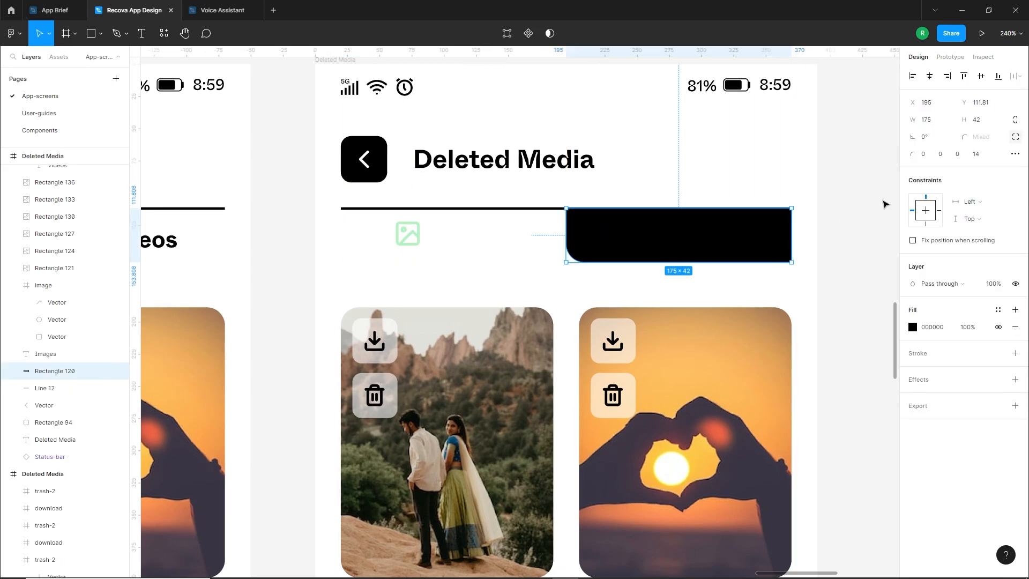
{"action": "left_click", "coordinate": [983, 156]}
{"action": "type", "text": "0"}
{"action": "key", "text": "Return"}
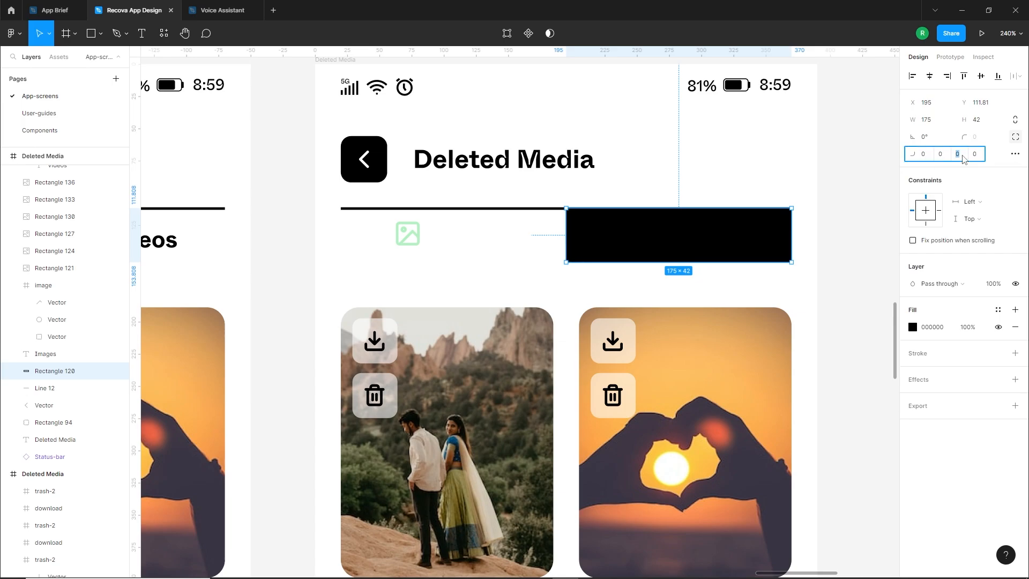
{"action": "left_click", "coordinate": [963, 158]}
{"action": "type", "text": "14"}
{"action": "key", "text": "Return"}
Send the black tab shape behind the Videos label group and recolour the group's text and icon white
{"action": "left_click", "coordinate": [687, 243]}
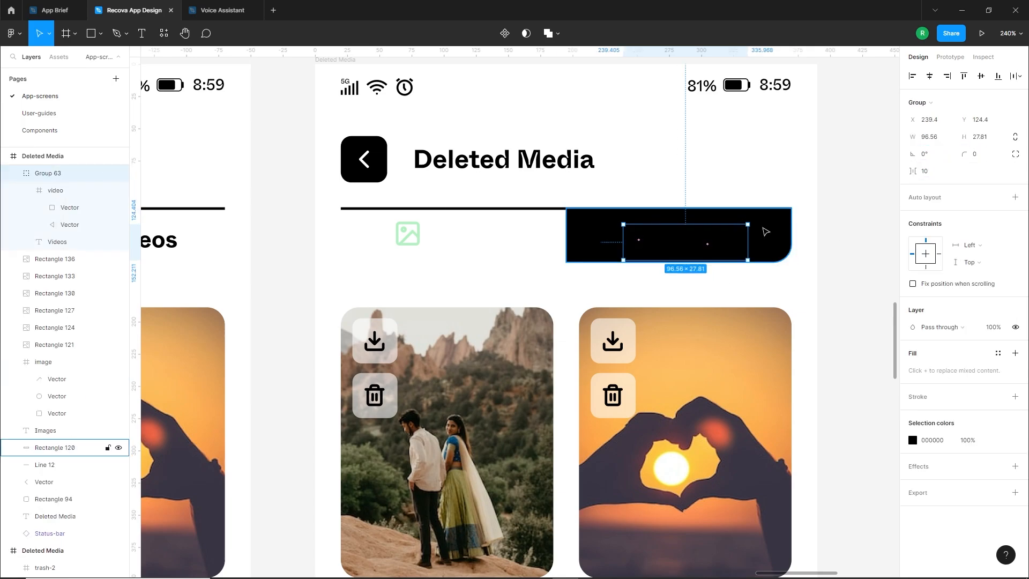
{"action": "left_click", "coordinate": [770, 236]}
{"action": "key", "text": "ctrl+shift+["}
{"action": "left_click", "coordinate": [712, 232]}
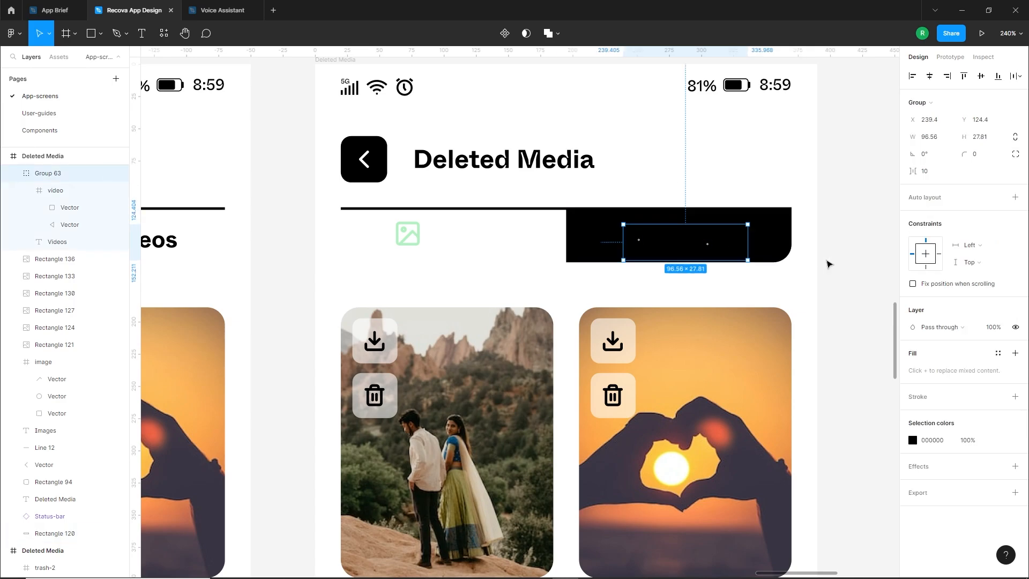
{"action": "left_click", "coordinate": [912, 440]}
{"action": "left_click", "coordinate": [803, 522]}
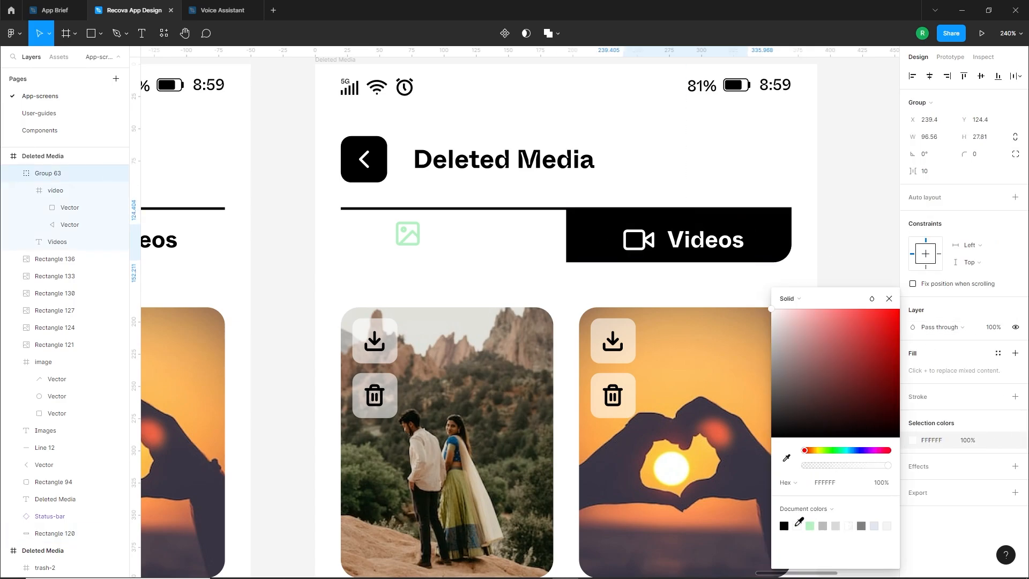
Recolour the video camera icon on the active Videos tab light green B4F1C2
{"action": "left_click", "coordinate": [647, 281]}
{"action": "double_click", "coordinate": [651, 249]}
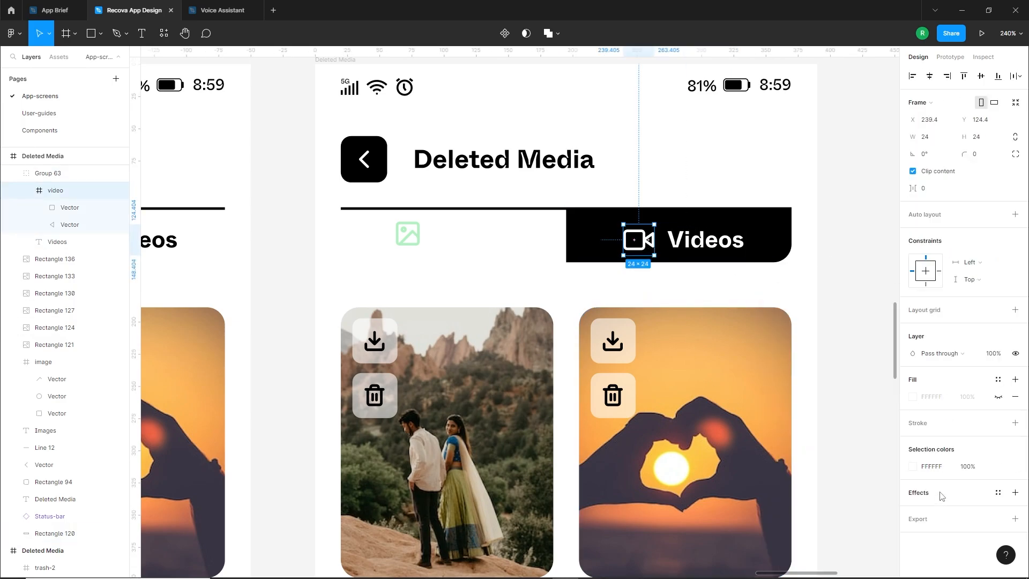
{"action": "left_click", "coordinate": [913, 467]}
{"action": "left_click", "coordinate": [810, 526]}
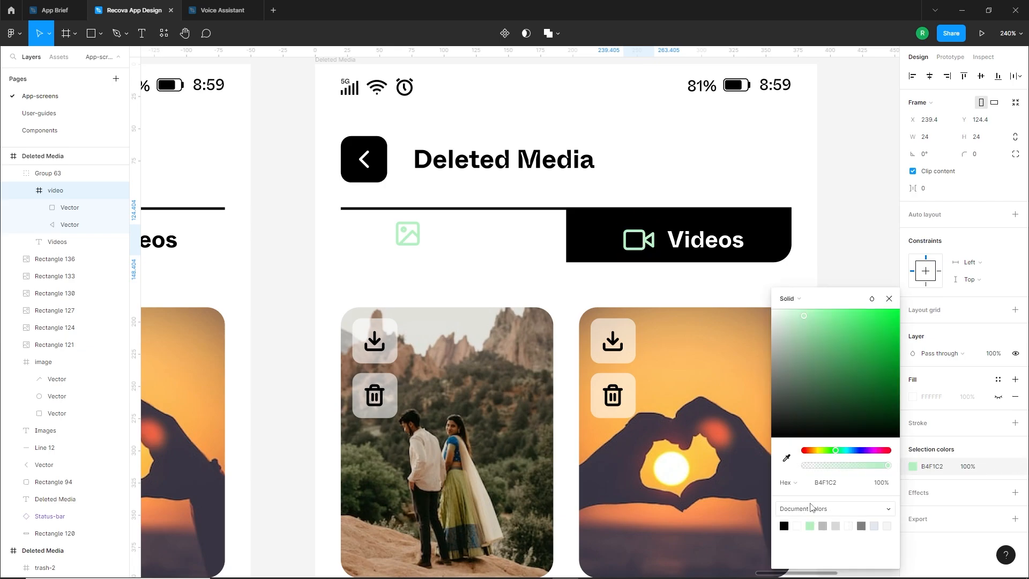
{"action": "left_click", "coordinate": [864, 237]}
Recolour the Images label and its picture icon black on the duplicated screen's inactive tab
{"action": "scroll", "coordinate": [862, 236], "scroll_direction": "down", "scroll_amount": 4}
{"action": "left_click_drag", "start_coordinate": [625, 275], "coordinate": [664, 318]}
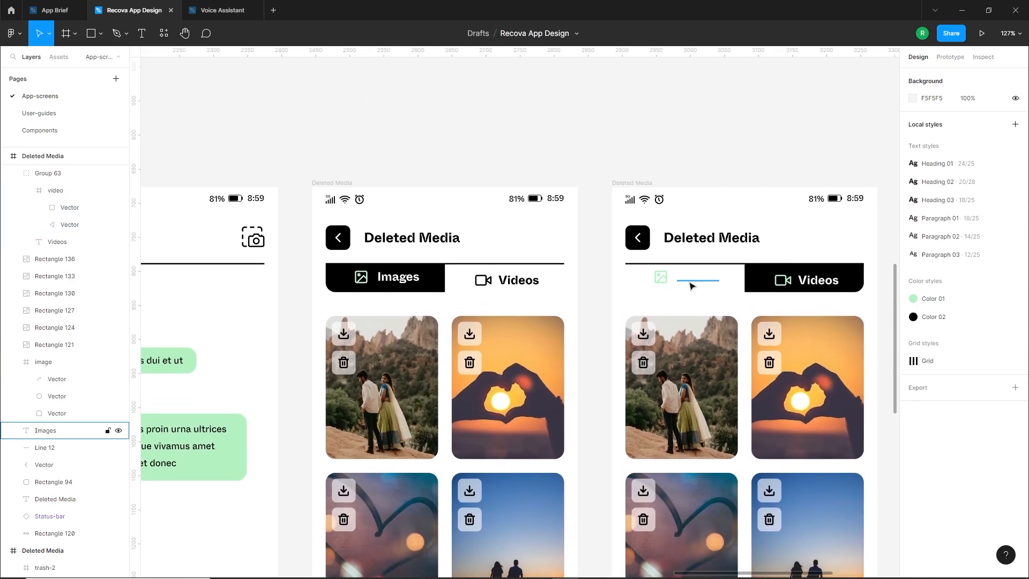
{"action": "left_click", "coordinate": [671, 282]}
{"action": "left_click", "coordinate": [912, 358]}
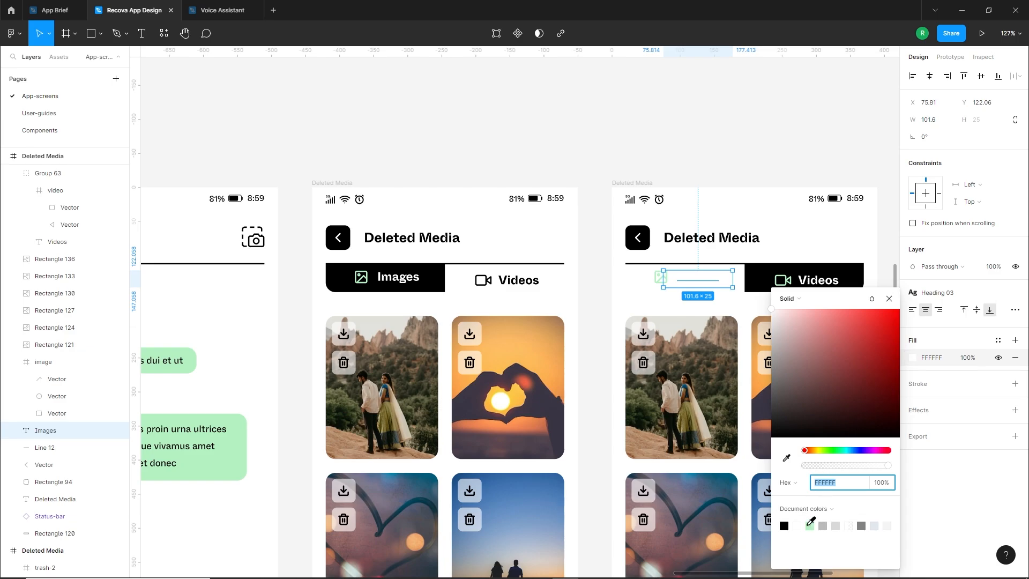
{"action": "left_click", "coordinate": [784, 525]}
{"action": "left_click", "coordinate": [659, 284]}
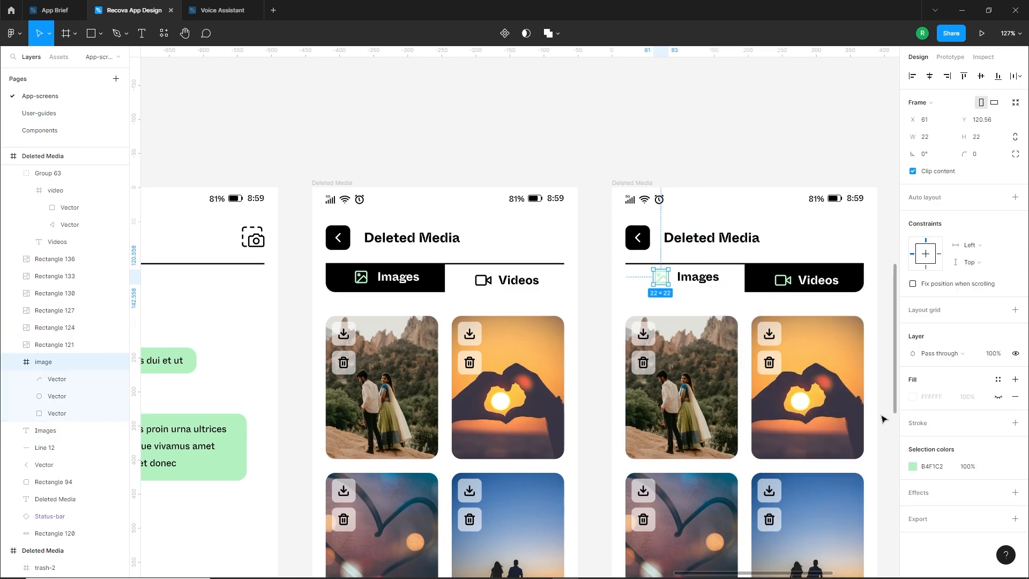
{"action": "left_click", "coordinate": [911, 466]}
{"action": "left_click", "coordinate": [785, 525]}
{"action": "left_click", "coordinate": [595, 273]}
{"action": "left_click_drag", "start_coordinate": [595, 274], "coordinate": [574, 319]}
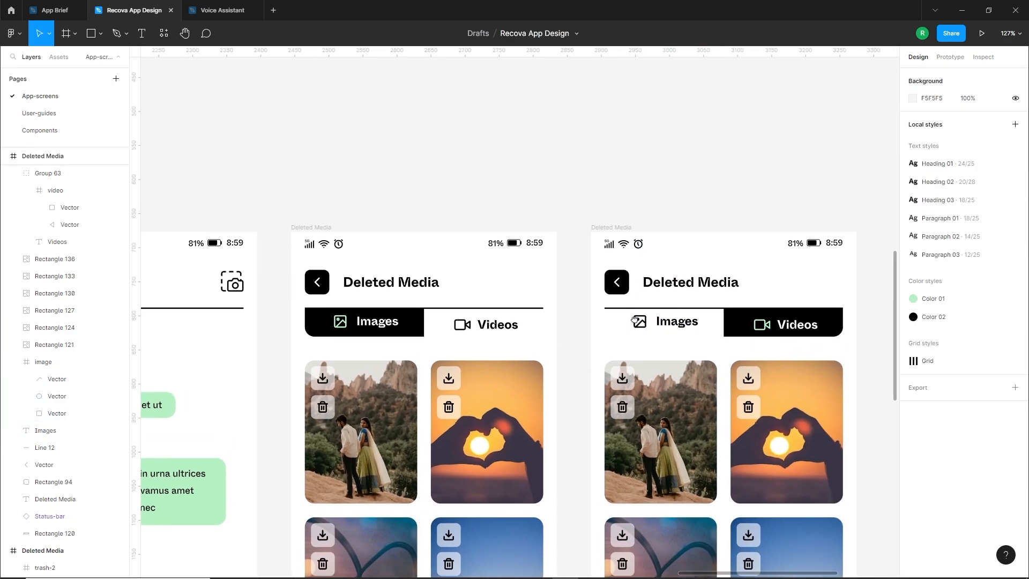
Move the Videos label groups on both Deleted Media screens up to Y 120.4, aligning them with the Images labels
{"action": "left_click", "coordinate": [497, 328]}
{"action": "left_click", "coordinate": [675, 327], "text": "shift"}
{"action": "left_click", "coordinate": [641, 324], "text": "shift"}
{"action": "left_click", "coordinate": [775, 327], "text": "shift"}
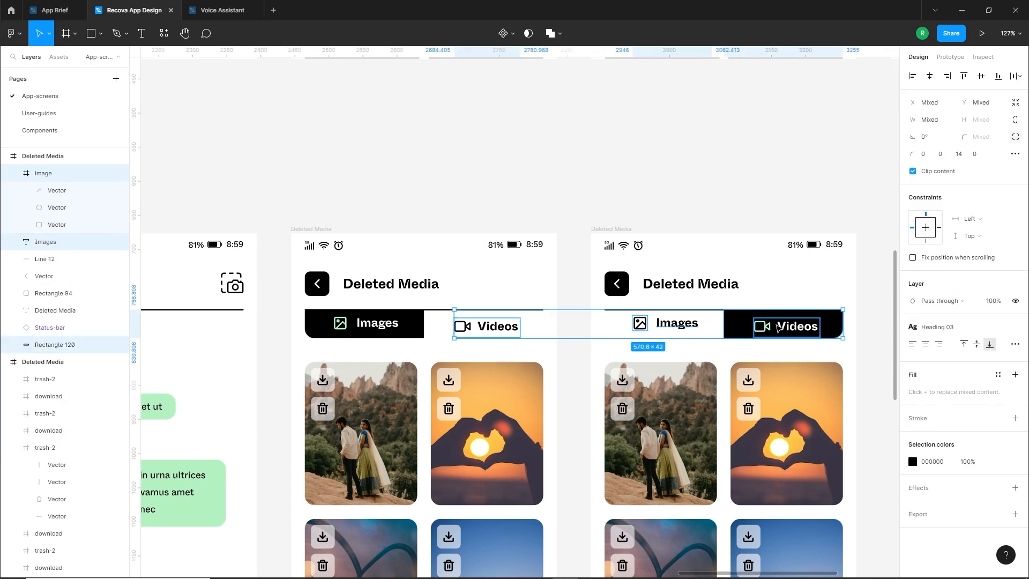
{"action": "left_click", "coordinate": [822, 325], "text": "shift"}
{"action": "left_click", "coordinate": [800, 330]}
{"action": "left_click", "coordinate": [498, 338], "text": "shift"}
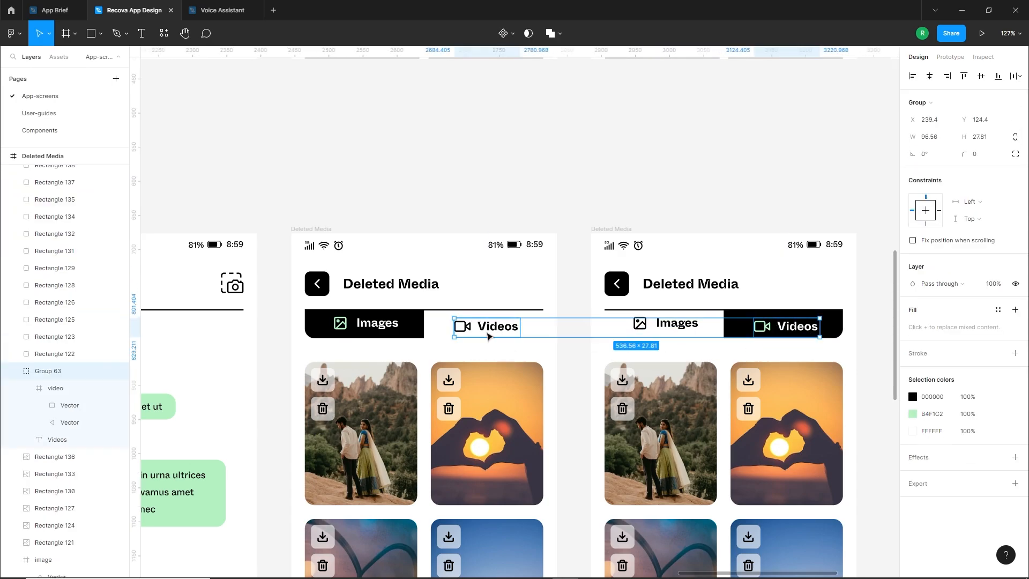
{"action": "left_click_drag", "start_coordinate": [498, 339], "coordinate": [485, 332]}
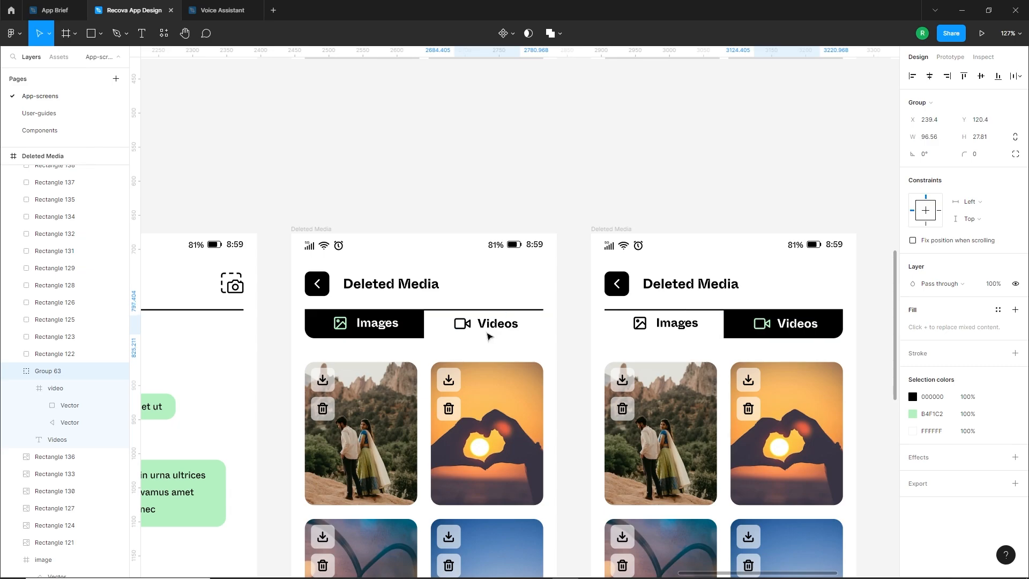
Reopen Unsplash beside the duplicated screen, select its first media card and search for "love" photos
{"action": "left_click", "coordinate": [525, 348]}
{"action": "scroll", "coordinate": [628, 337], "scroll_direction": "down", "scroll_amount": 1}
{"action": "left_click_drag", "start_coordinate": [718, 370], "coordinate": [670, 179]}
{"action": "scroll", "coordinate": [644, 252], "scroll_direction": "down", "scroll_amount": 2}
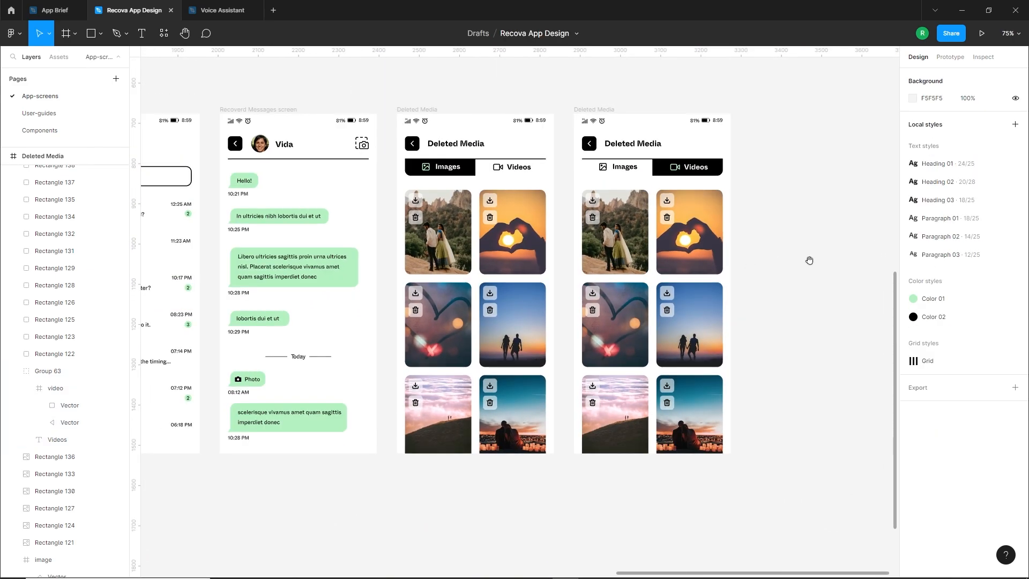
{"action": "left_click_drag", "start_coordinate": [808, 259], "coordinate": [729, 297]}
{"action": "right_click", "coordinate": [738, 226]}
{"action": "mouse_move", "coordinate": [793, 327]}
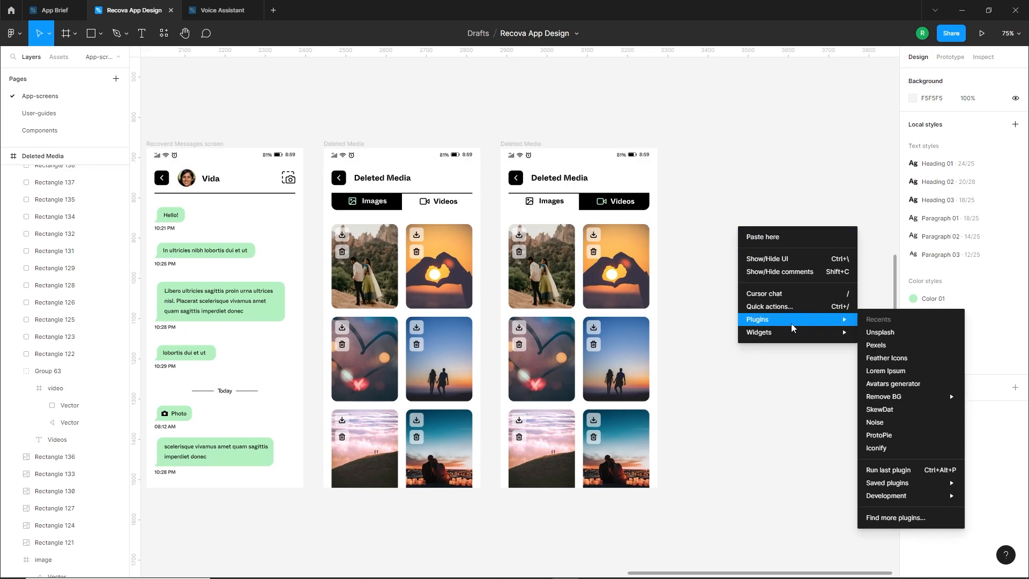
{"action": "left_click", "coordinate": [880, 332]}
{"action": "left_click_drag", "start_coordinate": [701, 157], "coordinate": [786, 185]}
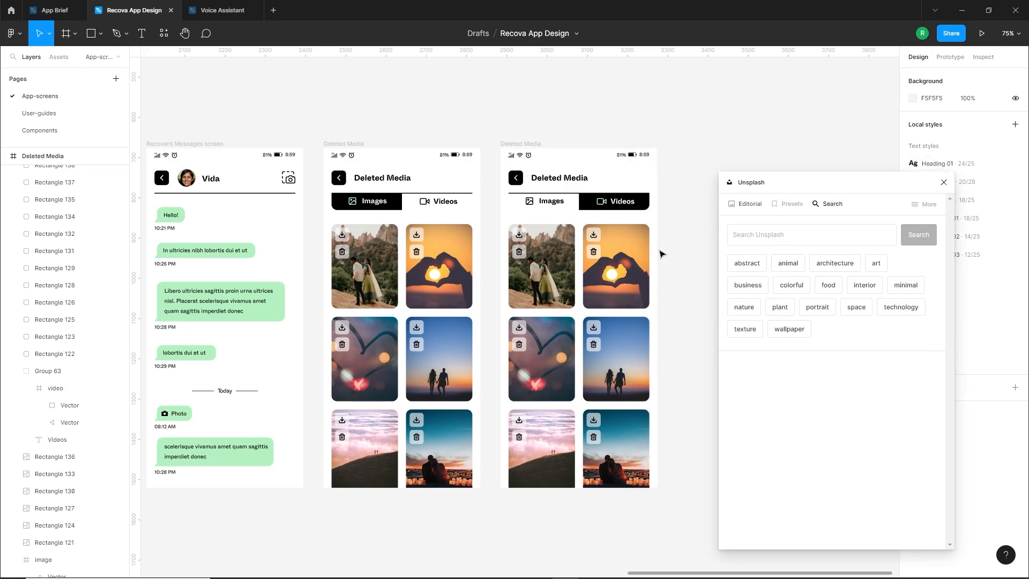
{"action": "left_click", "coordinate": [554, 281]}
{"action": "left_click", "coordinate": [766, 243]}
{"action": "type", "text": "love"}
{"action": "key", "text": "Return"}
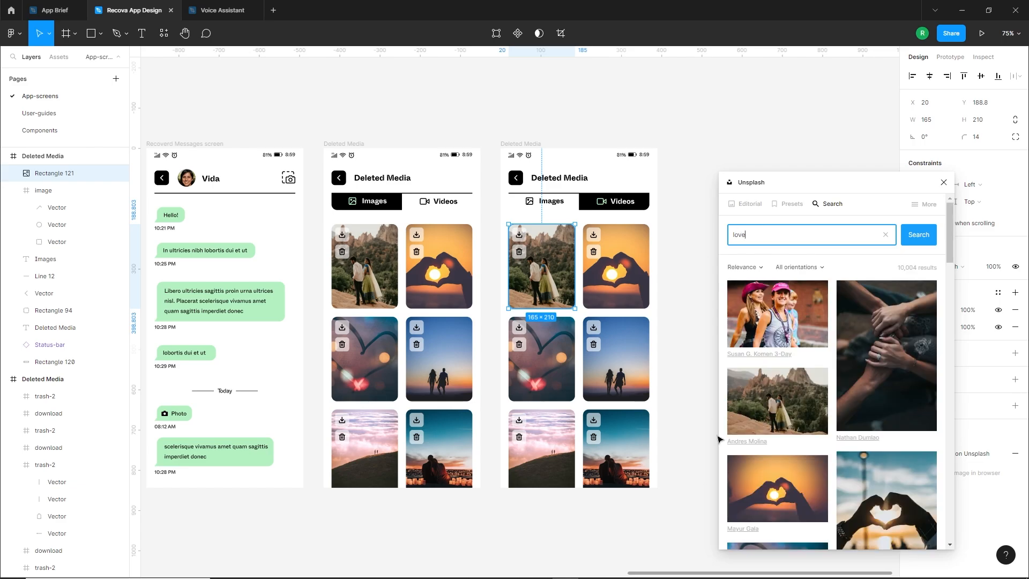
Replace the duplicated screen's top-row photos with the pink sparkler heart and the couple dancing in the forest
{"action": "scroll", "coordinate": [831, 427], "scroll_direction": "down", "scroll_amount": 5}
{"action": "scroll", "coordinate": [831, 427], "scroll_direction": "down", "scroll_amount": 3}
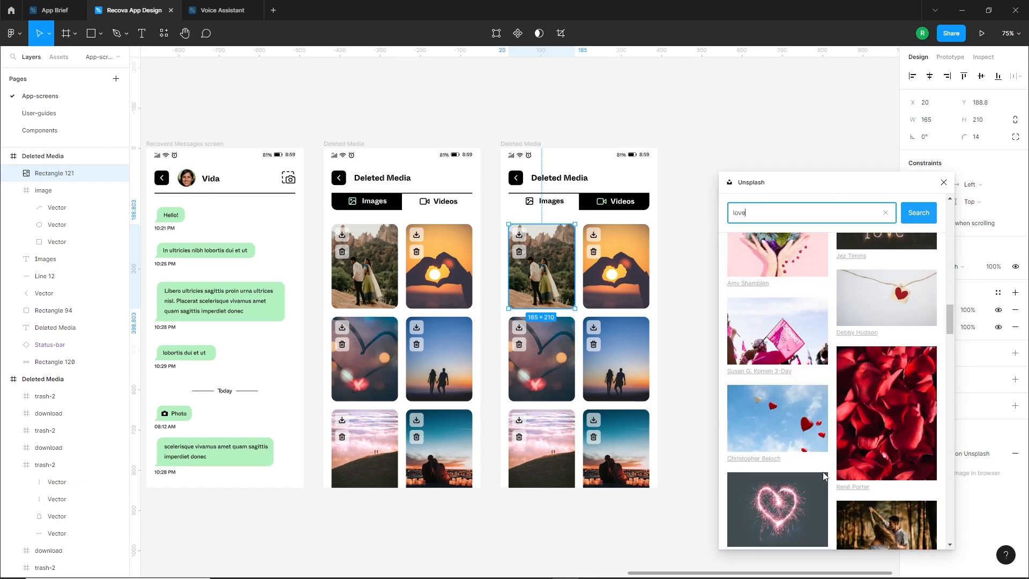
{"action": "left_click", "coordinate": [798, 462]}
{"action": "left_click", "coordinate": [634, 276]}
{"action": "scroll", "coordinate": [863, 353], "scroll_direction": "down", "scroll_amount": 2}
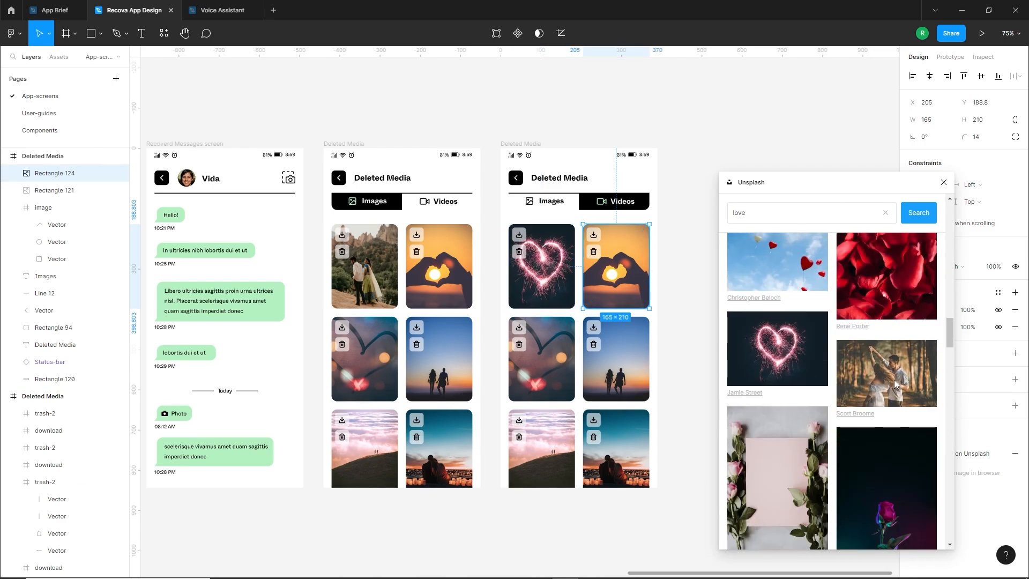
{"action": "left_click", "coordinate": [874, 370]}
Replace the middle-row photos with the pink hearts on black and the older woman hugging a child
{"action": "left_click", "coordinate": [548, 361]}
{"action": "scroll", "coordinate": [867, 457], "scroll_direction": "down", "scroll_amount": 3}
{"action": "scroll", "coordinate": [864, 457], "scroll_direction": "down", "scroll_amount": 4}
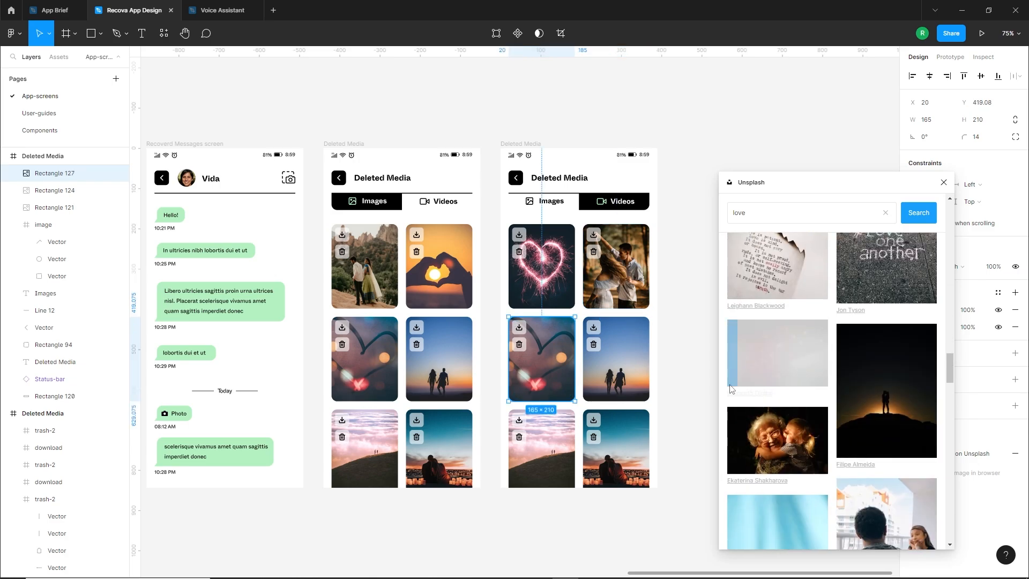
{"action": "left_click", "coordinate": [777, 356]}
{"action": "left_click", "coordinate": [616, 359]}
{"action": "scroll", "coordinate": [779, 377], "scroll_direction": "down", "scroll_amount": 2}
{"action": "left_click", "coordinate": [778, 353]}
Replace the duplicated screen's bottom-row photos with the heart lollipops on blue and the couple on the stairway, and close Unsplash
{"action": "left_click", "coordinate": [541, 450]}
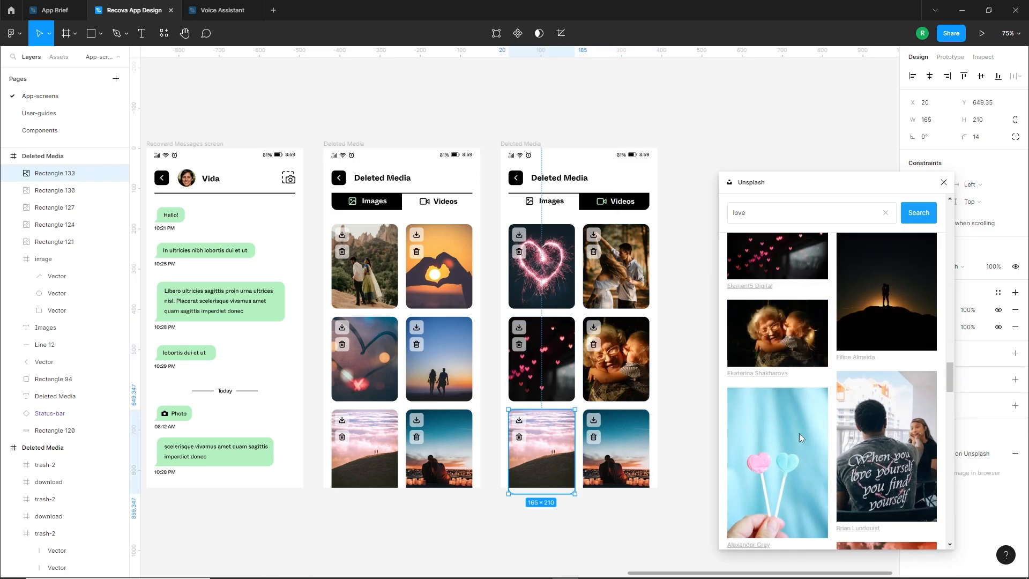
{"action": "scroll", "coordinate": [775, 301], "scroll_direction": "down", "scroll_amount": 4}
{"action": "left_click", "coordinate": [774, 275]}
{"action": "left_click", "coordinate": [616, 450]}
{"action": "scroll", "coordinate": [777, 348], "scroll_direction": "down", "scroll_amount": 4}
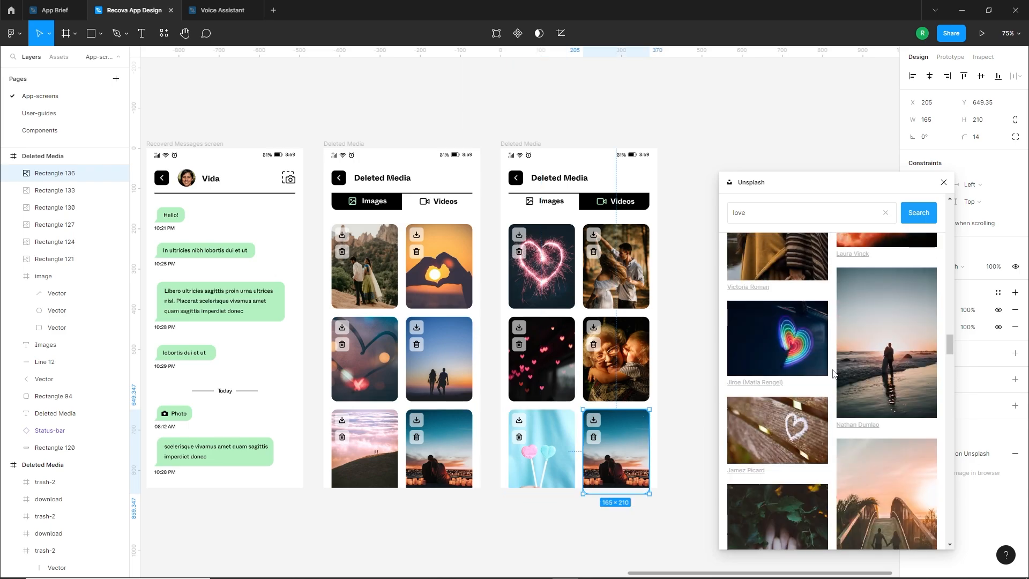
{"action": "left_click", "coordinate": [777, 338]}
{"action": "left_click", "coordinate": [861, 458]}
{"action": "left_click", "coordinate": [676, 443]}
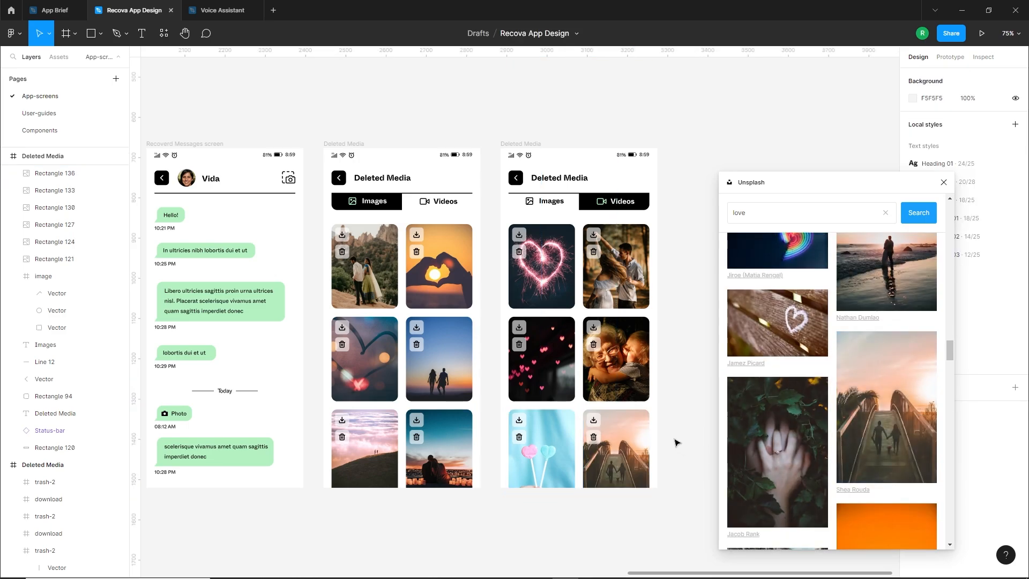
{"action": "left_click", "coordinate": [943, 182]}
Draw a circle about 33 px in diameter on the sparkler heart photo and centre it horizontally on the card
{"action": "scroll", "coordinate": [790, 292], "scroll_direction": "down", "scroll_amount": 2}
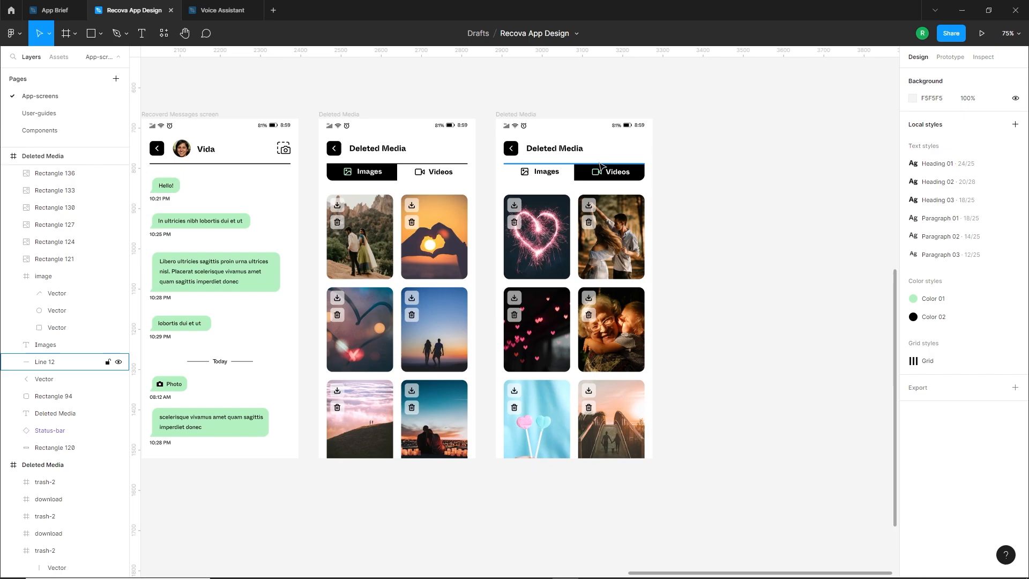
{"action": "left_click", "coordinate": [423, 175]}
{"action": "key", "text": "Escape"}
{"action": "left_click_drag", "start_coordinate": [680, 281], "coordinate": [726, 320]}
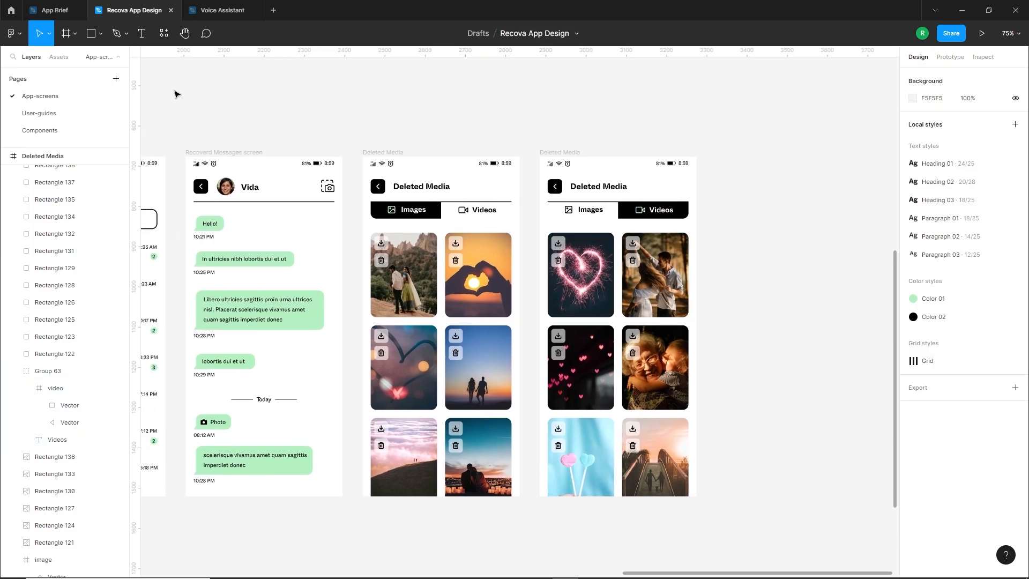
{"action": "left_click", "coordinate": [100, 33]}
{"action": "left_click", "coordinate": [49, 96]}
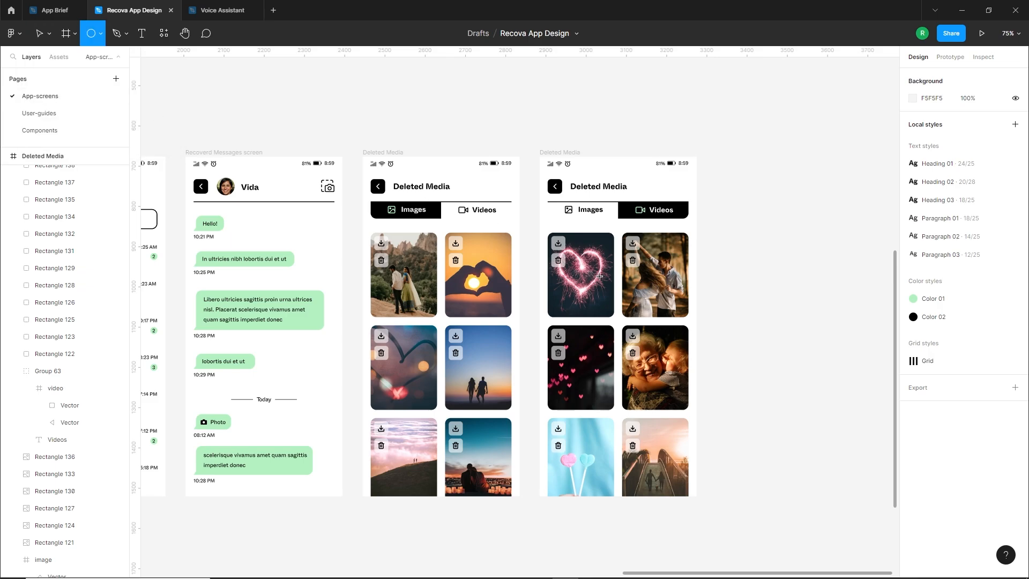
{"action": "scroll", "coordinate": [587, 281], "scroll_direction": "up", "scroll_amount": 2}
{"action": "left_click_drag", "start_coordinate": [568, 262], "coordinate": [602, 297]}
{"action": "mouse_move", "coordinate": [589, 282]}
{"action": "left_mouse_down"}
{"action": "mouse_move", "coordinate": [571, 282]}
{"action": "mouse_move", "coordinate": [585, 282]}
{"action": "mouse_move", "coordinate": [581, 272]}
{"action": "left_mouse_up"}
{"action": "left_click", "coordinate": [612, 251]}
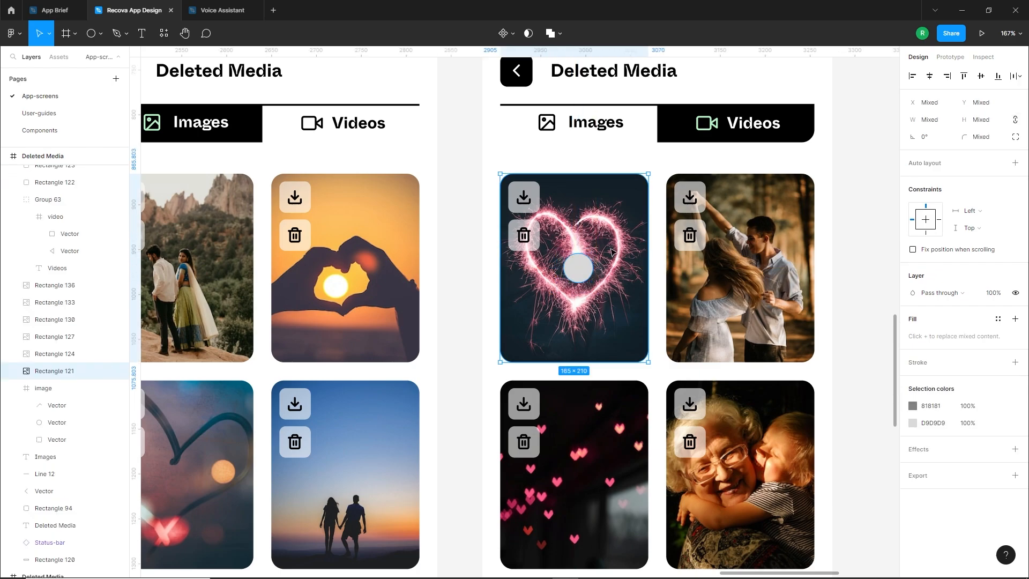
{"action": "left_click", "coordinate": [929, 76]}
{"action": "left_click", "coordinate": [867, 179]}
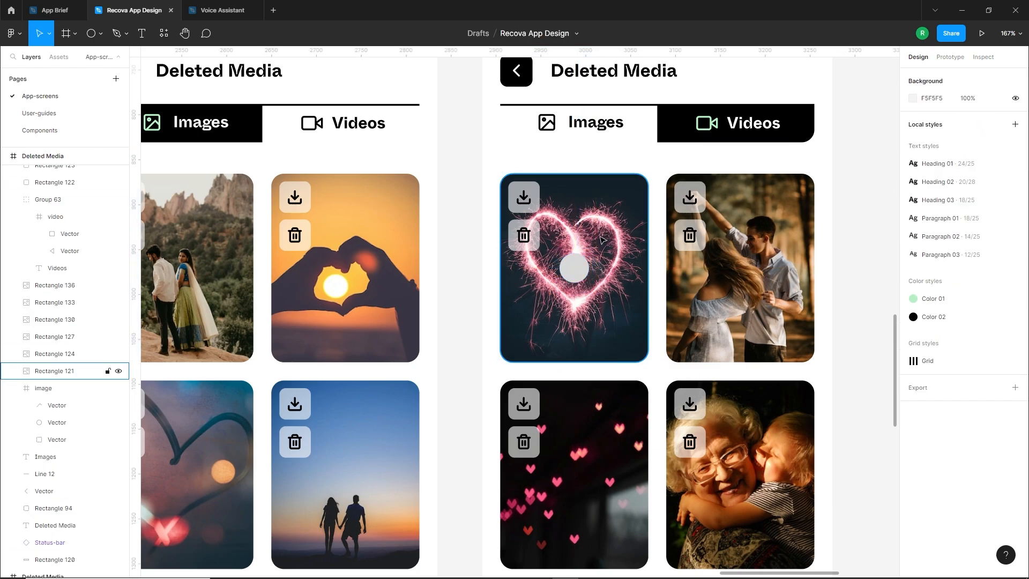
Fill the circle on the sparkler heart photo with black (000000) at 60% opacity
{"action": "scroll", "coordinate": [599, 235], "scroll_direction": "up", "scroll_amount": 3}
{"action": "left_click", "coordinate": [565, 300]}
{"action": "left_click_drag", "start_coordinate": [800, 385], "coordinate": [753, 462]}
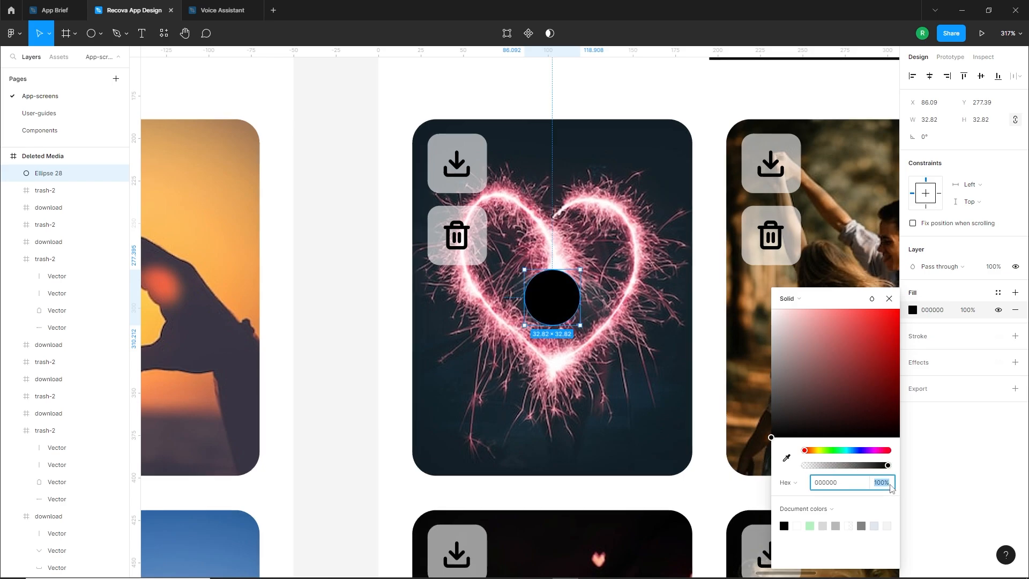
{"action": "left_click", "coordinate": [891, 486]}
{"action": "type", "text": "50"}
{"action": "key", "text": "Return"}
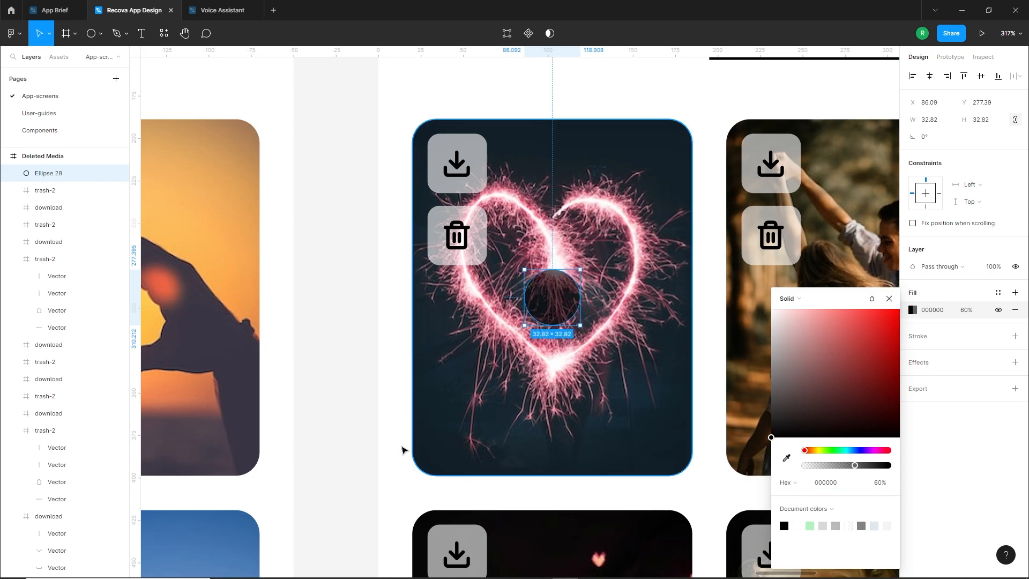
{"action": "left_click", "coordinate": [369, 449]}
Draw a triangle about 16 px in size, rotate it to -90° and centre it inside the dark circle
{"action": "left_click_drag", "start_coordinate": [377, 381], "coordinate": [358, 406]}
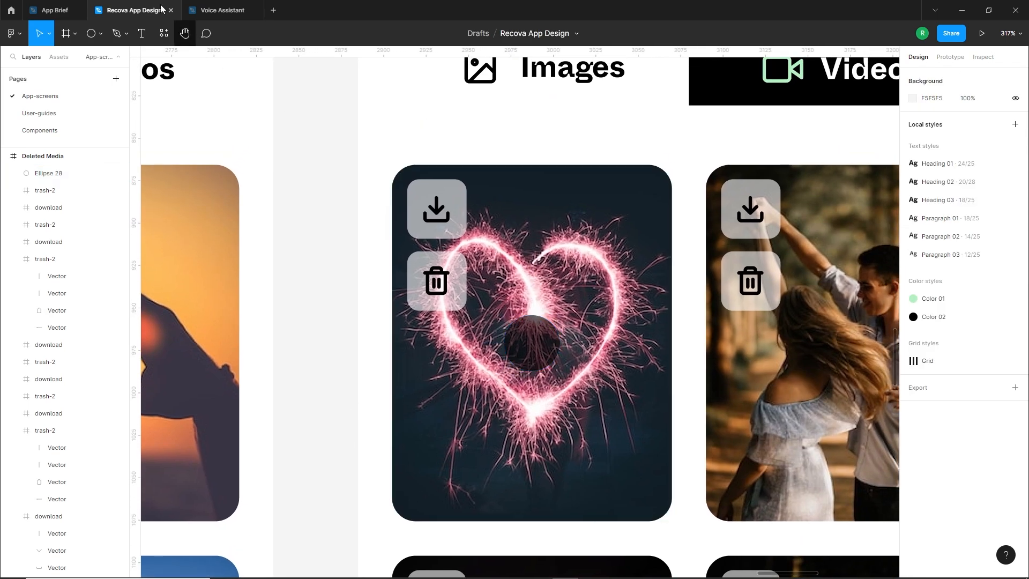
{"action": "left_click", "coordinate": [102, 34]}
{"action": "left_click", "coordinate": [70, 108]}
{"action": "left_click_drag", "start_coordinate": [528, 335], "coordinate": [556, 364]}
{"action": "left_click", "coordinate": [562, 330]}
{"action": "left_click", "coordinate": [544, 348]}
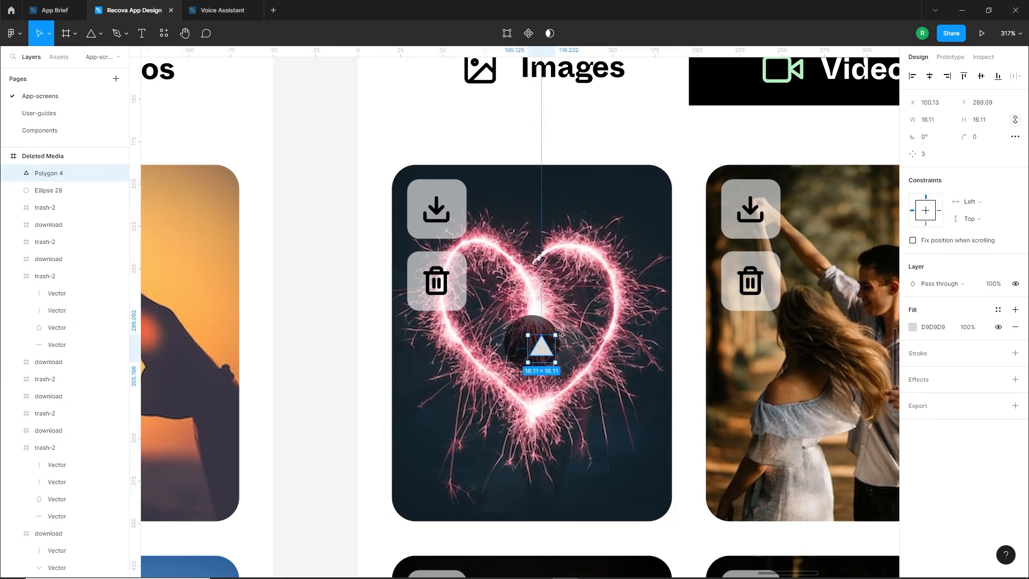
{"action": "left_click_drag", "start_coordinate": [546, 352], "coordinate": [537, 346]}
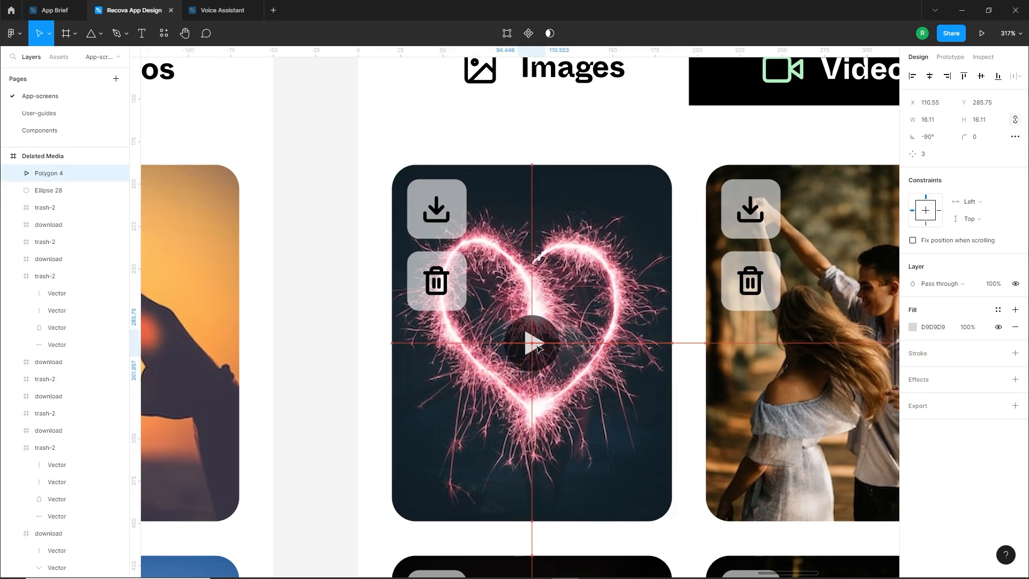
Replace the triangle's fill with a white (FFFFFF) stroke 2 px thick
{"action": "left_click", "coordinate": [1016, 354]}
{"action": "left_click", "coordinate": [1016, 327]}
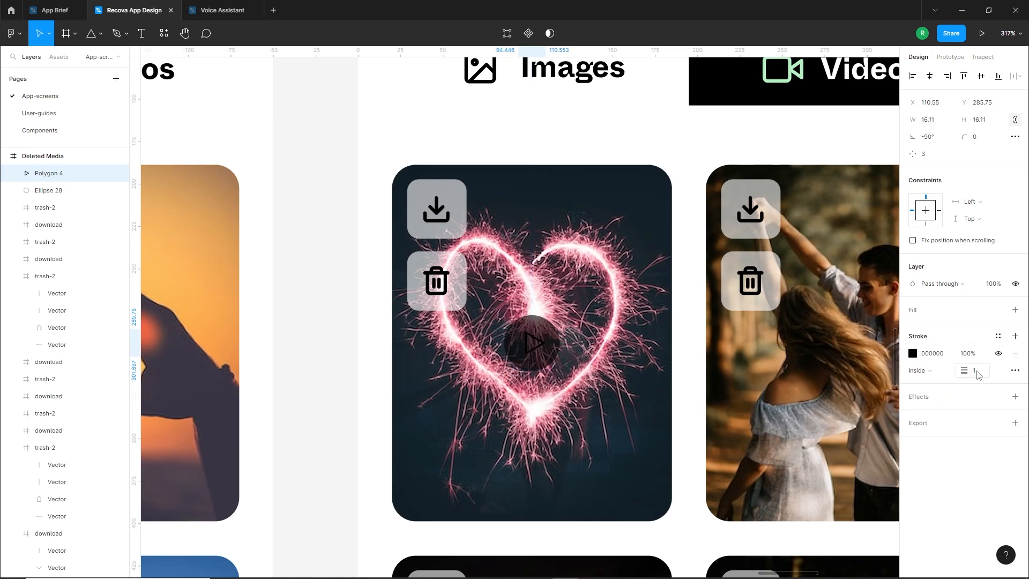
{"action": "left_click", "coordinate": [913, 353]}
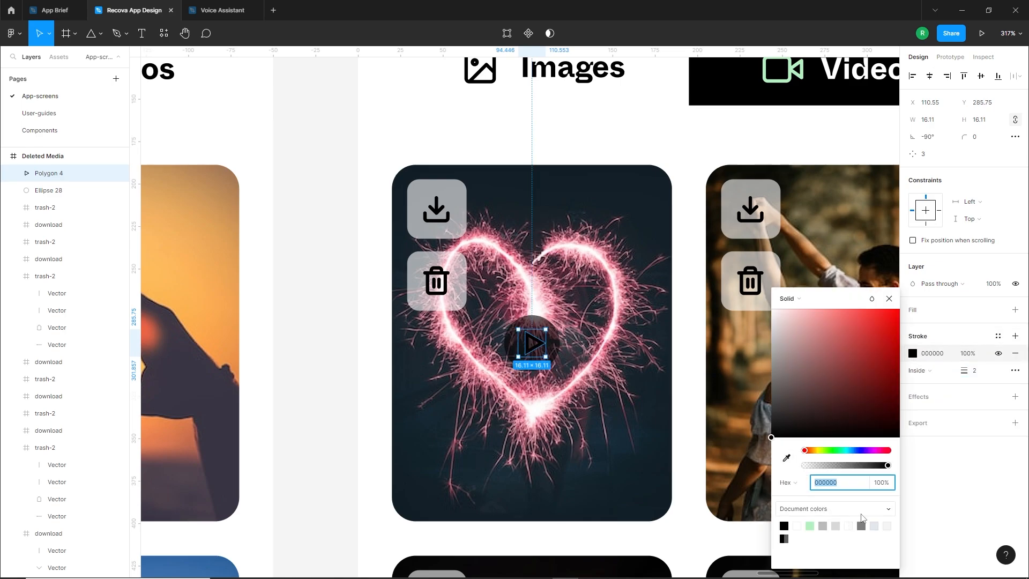
{"action": "left_click_drag", "start_coordinate": [793, 397], "coordinate": [773, 284]}
Set the triangle's stroke to centre alignment with round joins, and shrink the triangle to about 15 px
{"action": "left_click", "coordinate": [919, 370]}
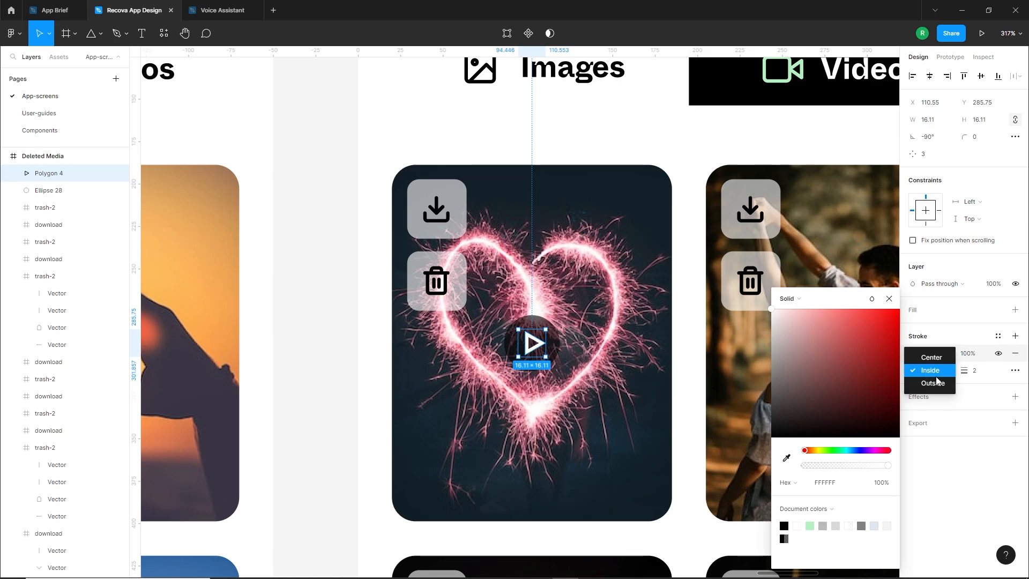
{"action": "left_click", "coordinate": [933, 356]}
{"action": "left_click", "coordinate": [1015, 370]}
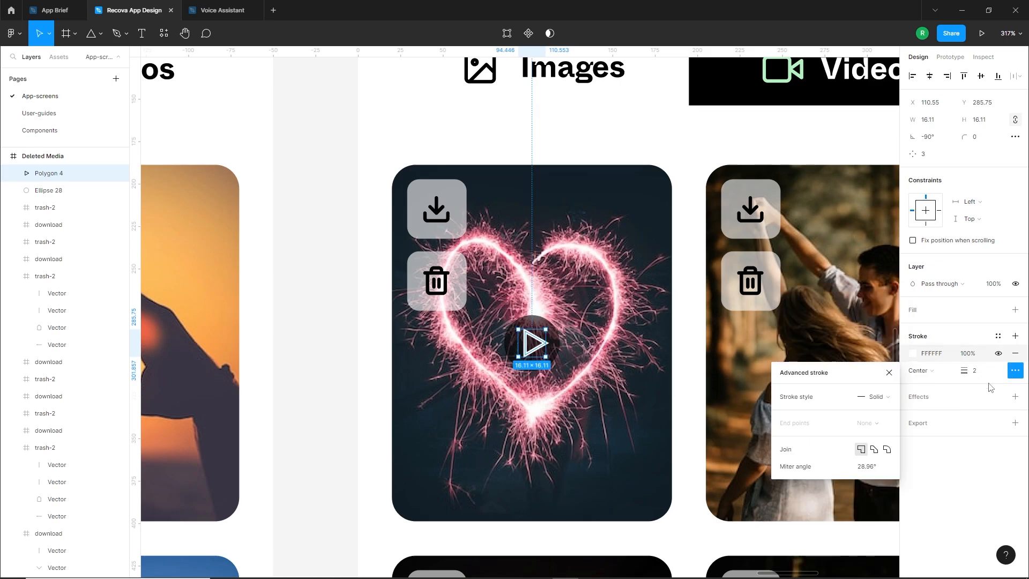
{"action": "left_click", "coordinate": [887, 449]}
{"action": "scroll", "coordinate": [530, 342], "scroll_direction": "up", "scroll_amount": 5}
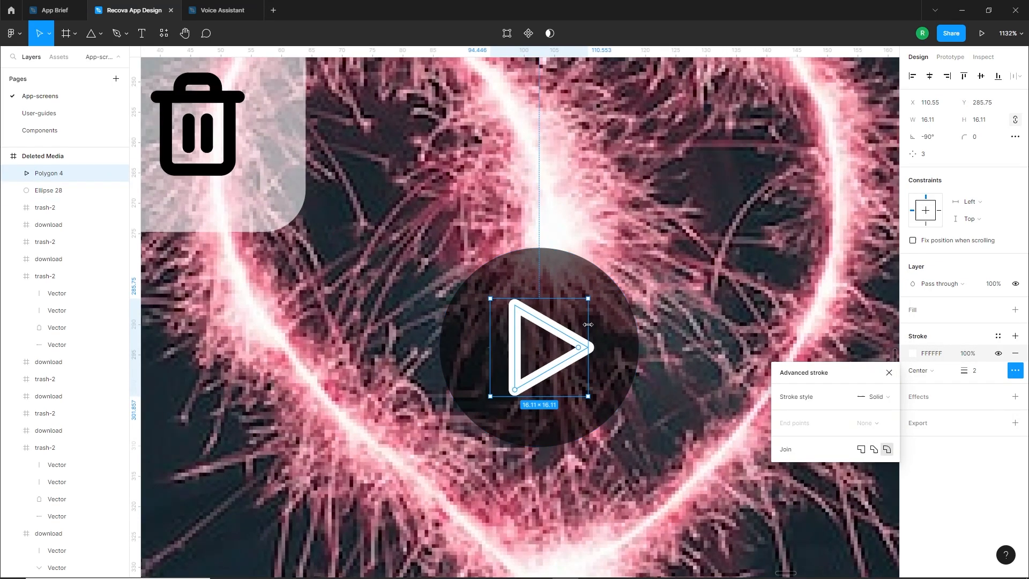
{"action": "left_click_drag", "start_coordinate": [588, 323], "coordinate": [577, 355]}
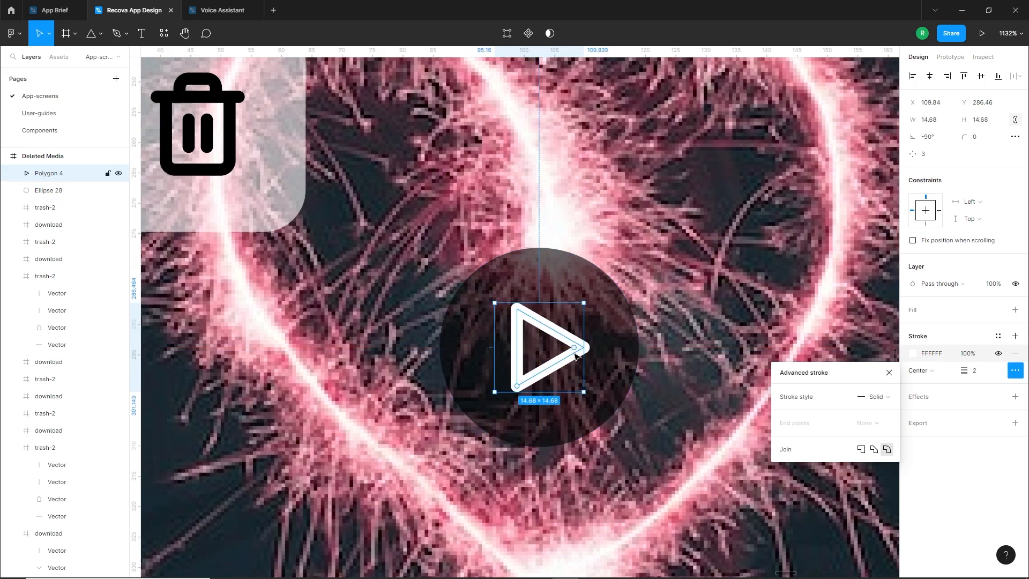
Group the triangle with its circle and copy the play button onto the centre of the dancing couple photo
{"action": "scroll", "coordinate": [578, 353], "scroll_direction": "down", "scroll_amount": 5}
{"action": "left_click", "coordinate": [587, 348], "text": "shift"}
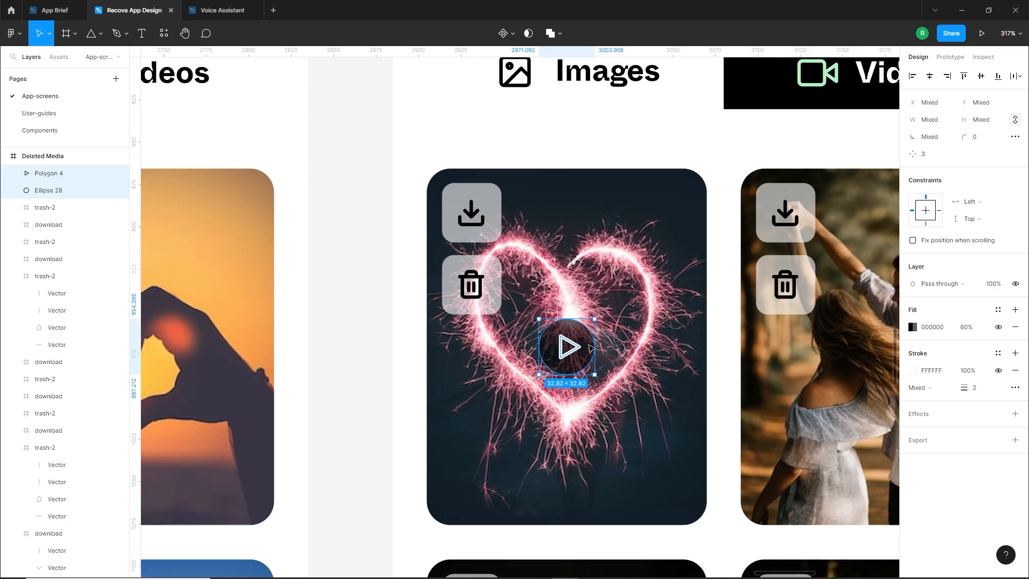
{"action": "key", "text": "ctrl+g"}
{"action": "left_click", "coordinate": [345, 396]}
{"action": "scroll", "coordinate": [345, 390], "scroll_direction": "down", "scroll_amount": 4}
{"action": "left_click_drag", "start_coordinate": [468, 375], "coordinate": [633, 376]}
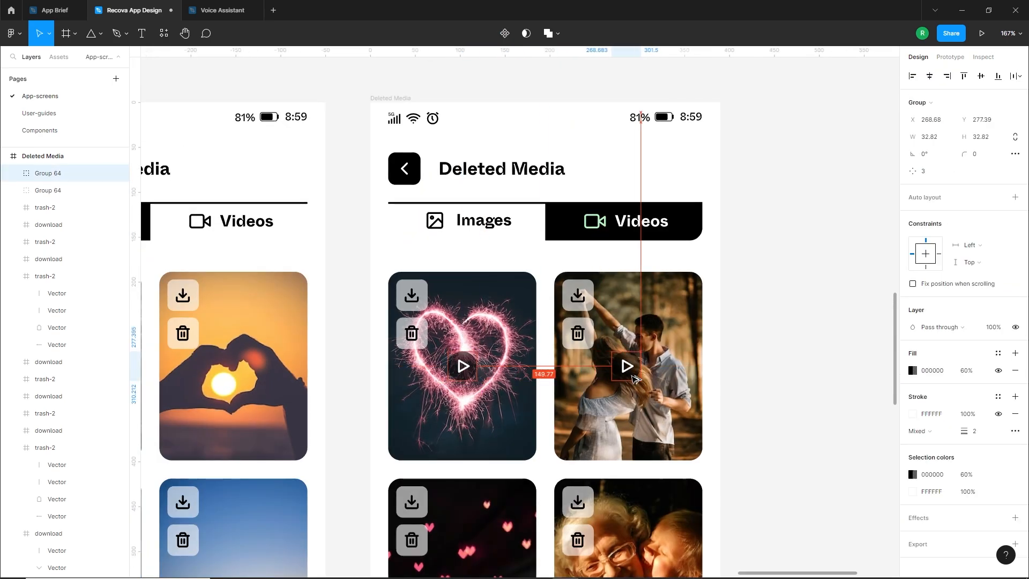
{"action": "scroll", "coordinate": [635, 378], "scroll_direction": "down", "scroll_amount": 2}
{"action": "left_click", "coordinate": [715, 304], "text": "shift"}
{"action": "left_click", "coordinate": [798, 140]}
Duplicate the top row's pair of play buttons onto the middle-row and bottom-row photos
{"action": "scroll", "coordinate": [692, 182], "scroll_direction": "down", "scroll_amount": 2}
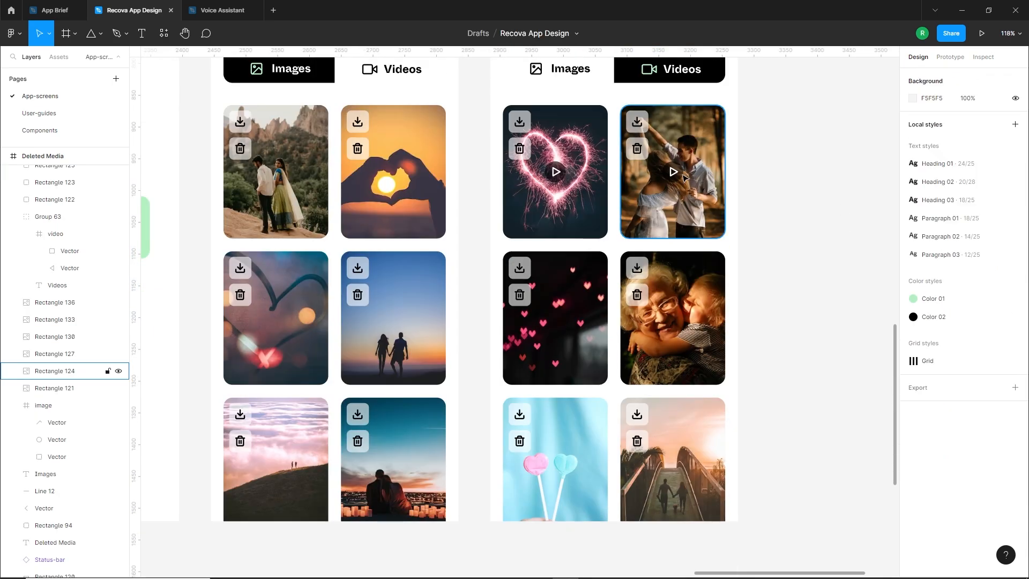
{"action": "left_click", "coordinate": [673, 172]}
{"action": "left_click", "coordinate": [557, 172], "text": "shift"}
{"action": "left_click_drag", "start_coordinate": [568, 175], "coordinate": [570, 324]}
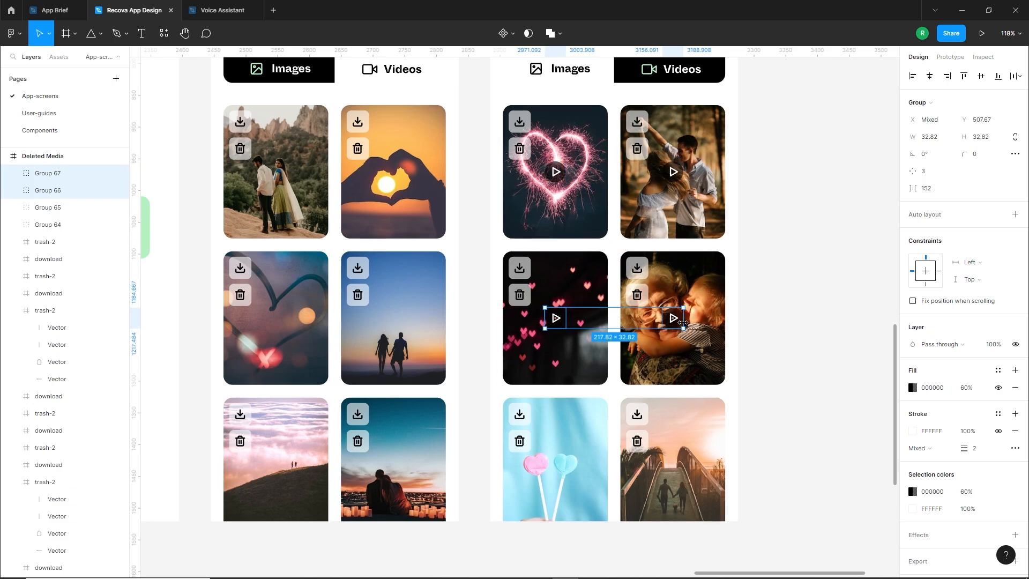
{"action": "left_click_drag", "start_coordinate": [677, 324], "coordinate": [692, 478]}
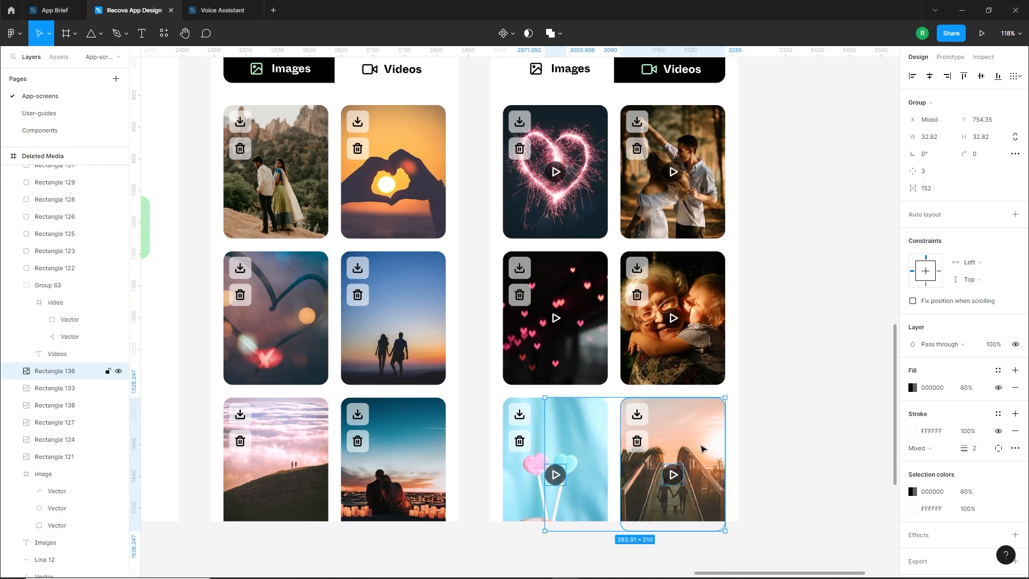
{"action": "left_click", "coordinate": [801, 398]}
{"action": "left_click_drag", "start_coordinate": [782, 413], "coordinate": [767, 472]}
Duplicate the Videos version of the Deleted Media screen and place the copy beside it, below the Direct Message wireframe
{"action": "scroll", "coordinate": [767, 473], "scroll_direction": "down", "scroll_amount": 5}
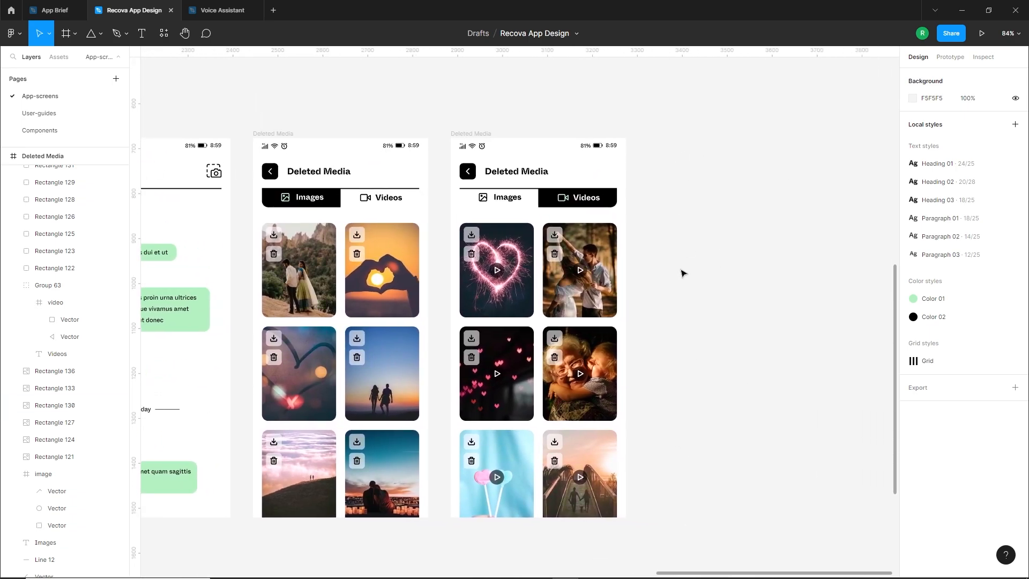
{"action": "scroll", "coordinate": [682, 273], "scroll_direction": "down", "scroll_amount": 5}
{"action": "scroll", "coordinate": [689, 259], "scroll_direction": "up", "scroll_amount": 2}
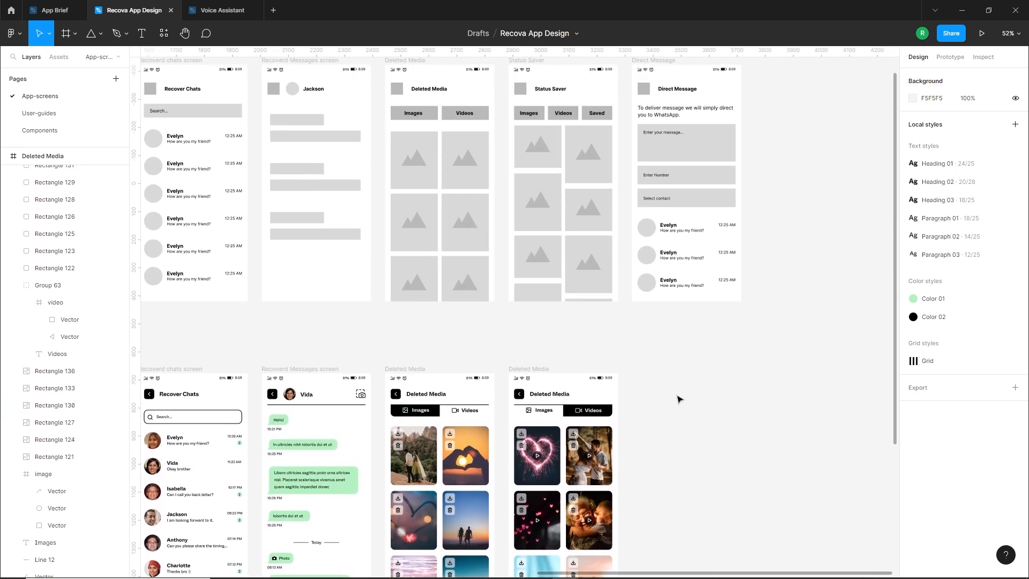
{"action": "left_click_drag", "start_coordinate": [691, 401], "coordinate": [653, 299]}
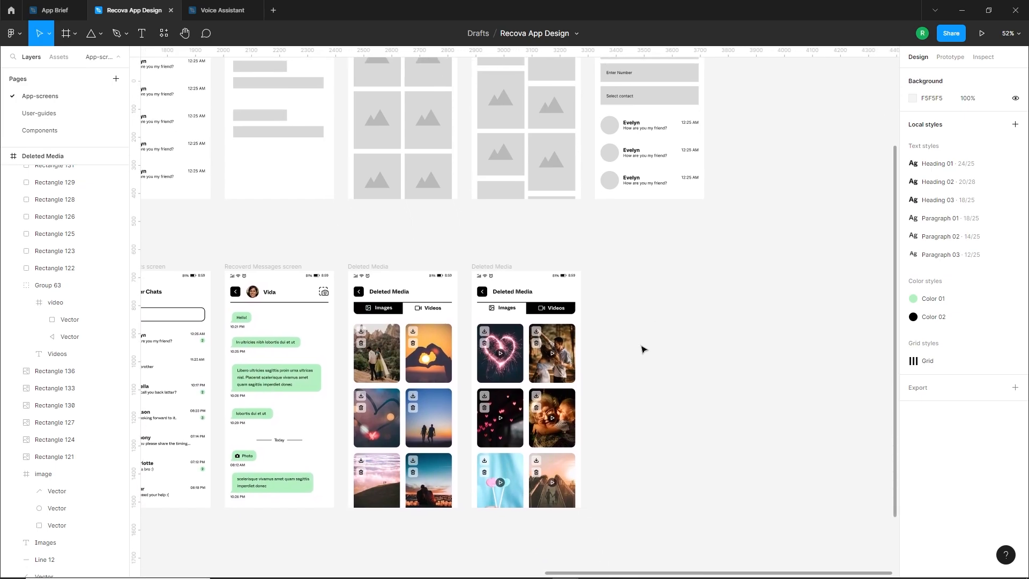
{"action": "scroll", "coordinate": [613, 324], "scroll_direction": "up", "scroll_amount": 4}
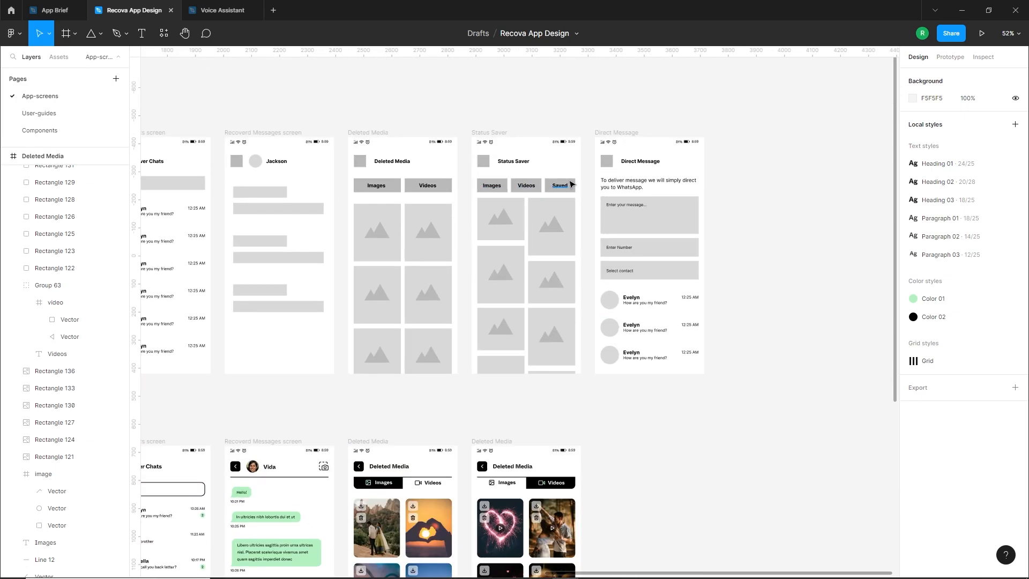
{"action": "scroll", "coordinate": [597, 262], "scroll_direction": "down", "scroll_amount": 3}
{"action": "left_click", "coordinate": [504, 316]}
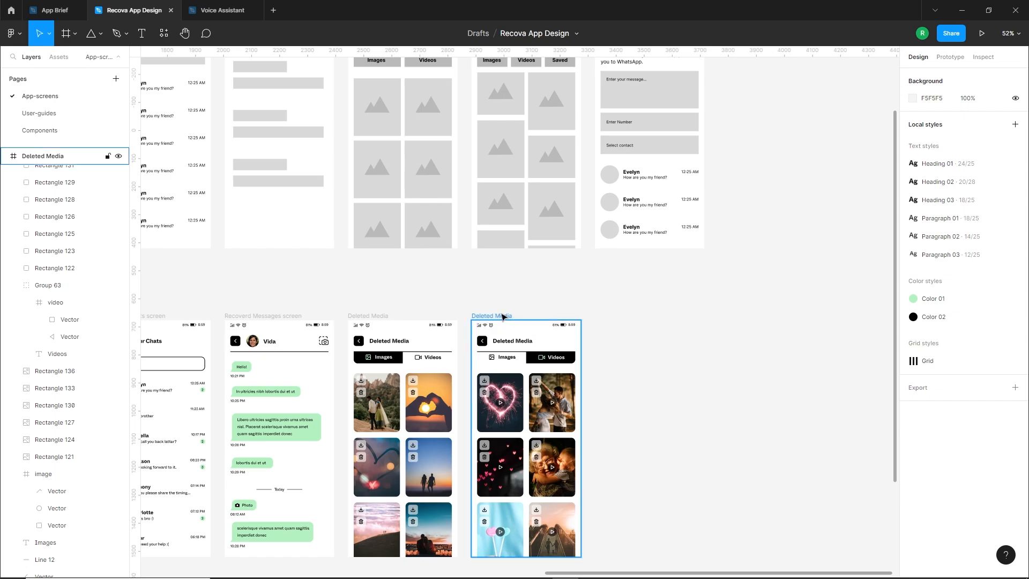
{"action": "left_click_drag", "start_coordinate": [502, 317], "coordinate": [626, 316]}
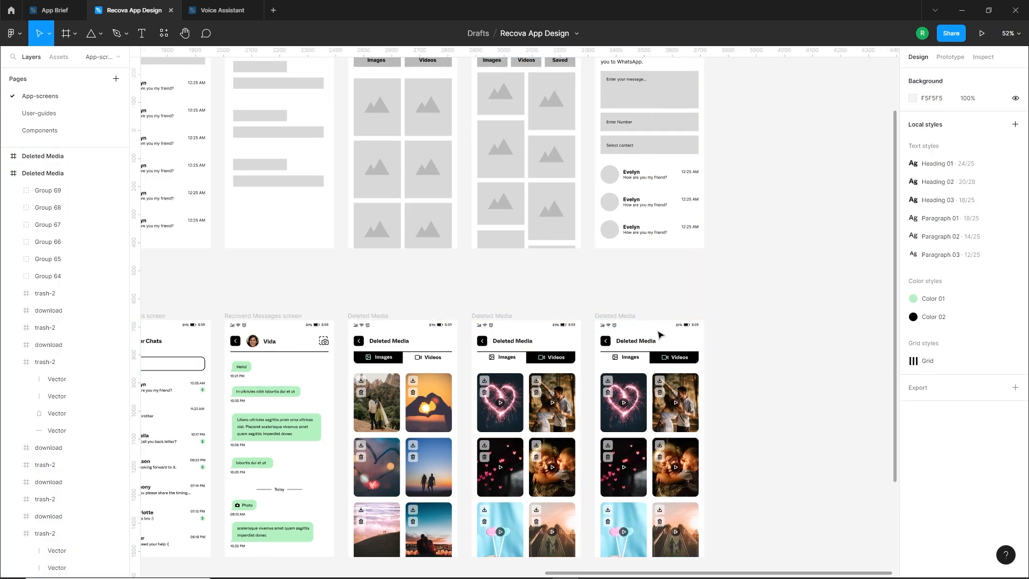
Change the new screen copy's heading text to "Status Saver"
{"action": "scroll", "coordinate": [659, 333], "scroll_direction": "up", "scroll_amount": 3}
{"action": "scroll", "coordinate": [622, 459], "scroll_direction": "up", "scroll_amount": 3}
{"action": "double_click", "coordinate": [613, 500]}
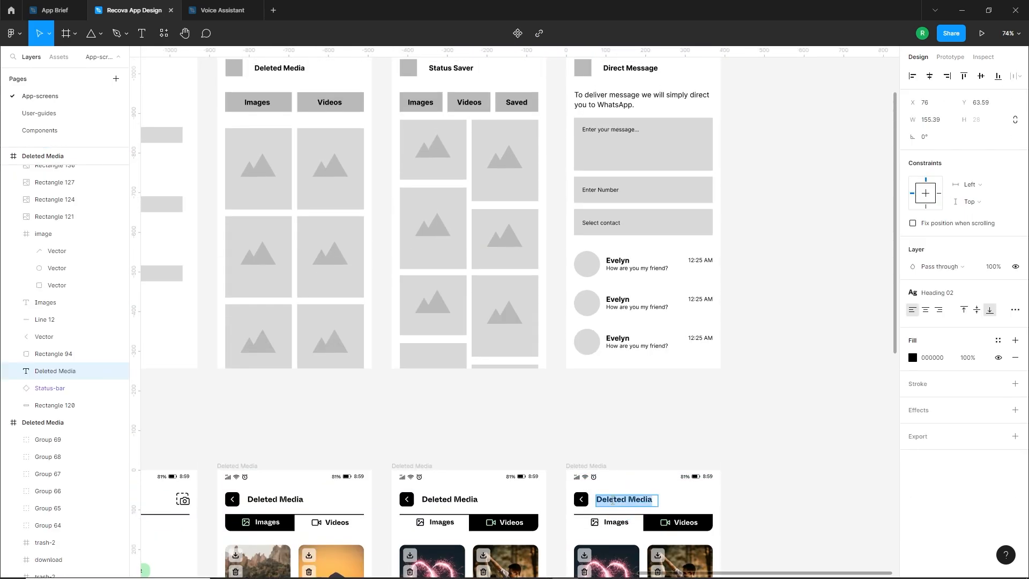
{"action": "left_click", "coordinate": [751, 431]}
{"action": "scroll", "coordinate": [748, 450], "scroll_direction": "down", "scroll_amount": 1}
{"action": "left_click", "coordinate": [747, 453]}
Extend the Status Saver screen's black tab background to the full 350 px tab row, and reduce its width to 116.67 px
{"action": "scroll", "coordinate": [696, 482], "scroll_direction": "down", "scroll_amount": 2}
{"action": "scroll", "coordinate": [643, 375], "scroll_direction": "up", "scroll_amount": 4}
{"action": "left_click", "coordinate": [648, 301]}
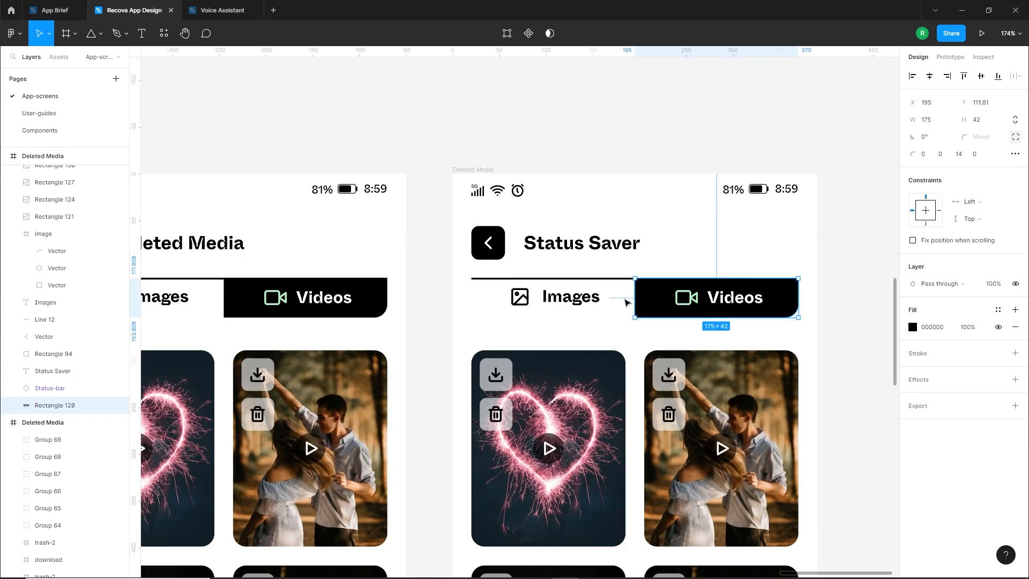
{"action": "left_click_drag", "start_coordinate": [635, 302], "coordinate": [475, 302]}
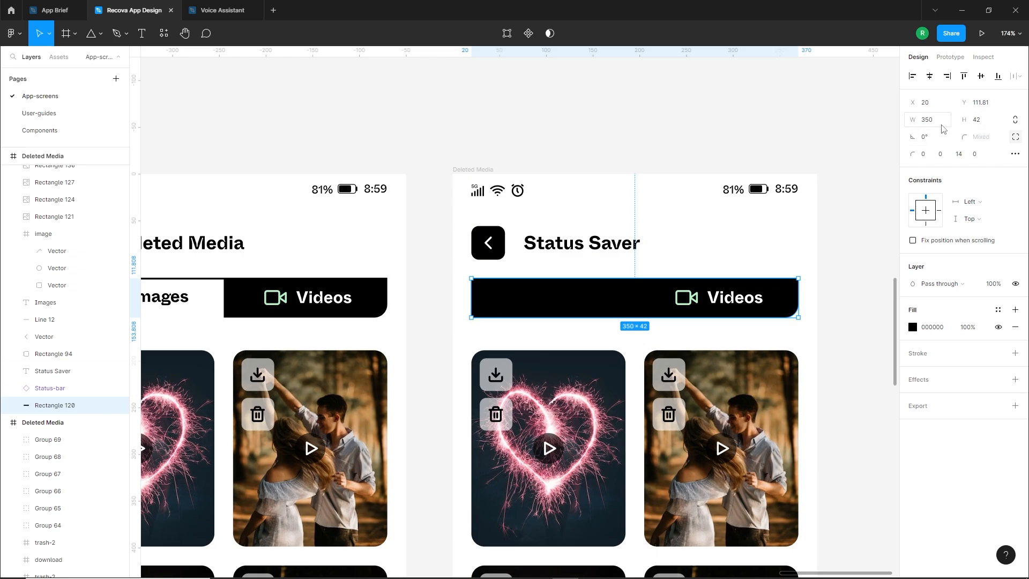
{"action": "key", "text": "Return"}
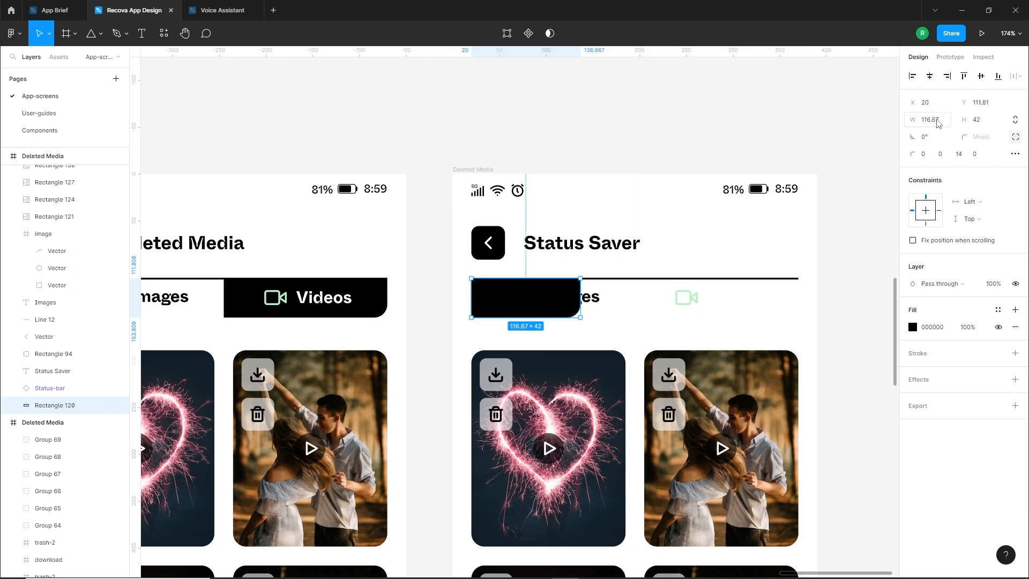
{"action": "left_click", "coordinate": [623, 317]}
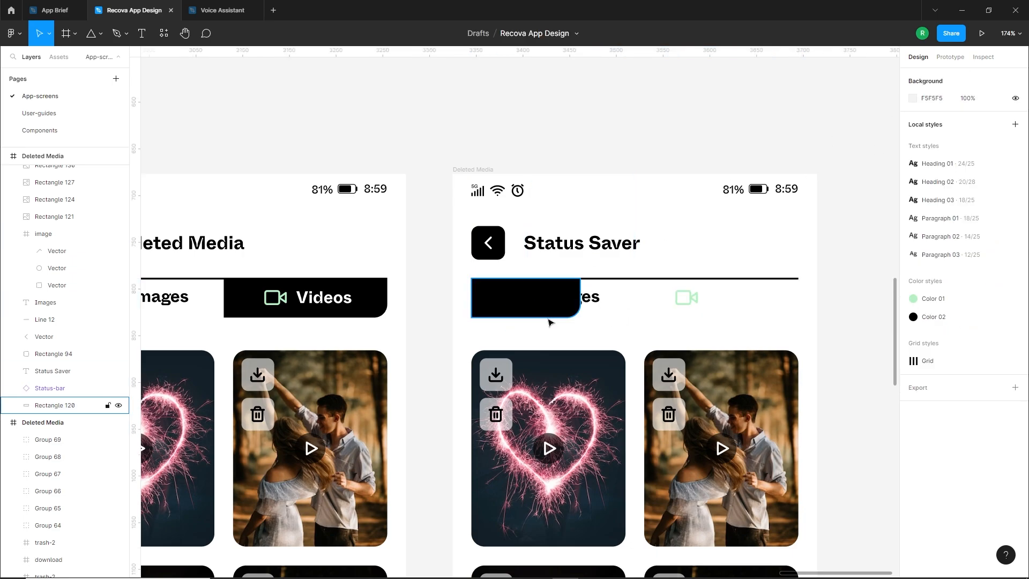
Set the black tab background's lower-left corner radius to 14 px and its other corner radii to 0
{"action": "left_click", "coordinate": [506, 311]}
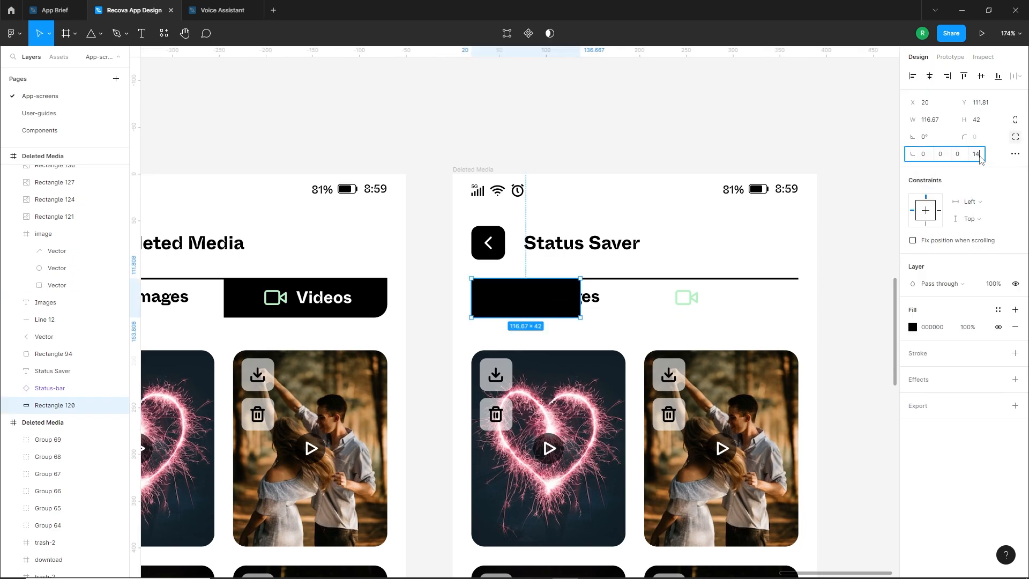
{"action": "key", "text": "Return"}
{"action": "left_click", "coordinate": [563, 343]}
Move the Images icon and label onto the black tab background, bring them in front of it and colour both white (FFFFFF)
{"action": "left_click", "coordinate": [545, 296]}
{"action": "left_click", "coordinate": [510, 295], "text": "shift"}
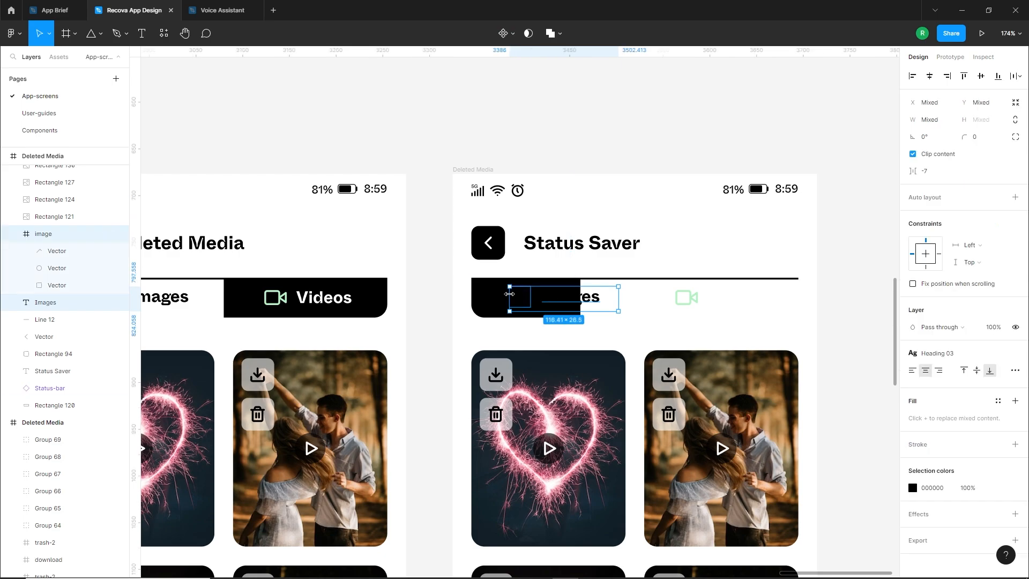
{"action": "left_click_drag", "start_coordinate": [590, 303], "coordinate": [560, 303]}
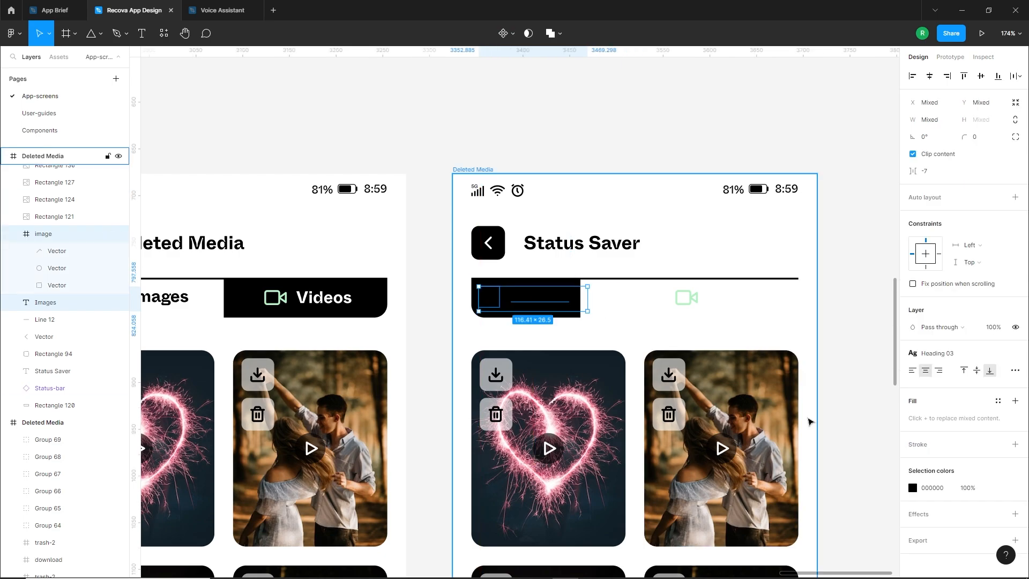
{"action": "left_click", "coordinate": [913, 490]}
{"action": "left_click_drag", "start_coordinate": [827, 383], "coordinate": [737, 290]}
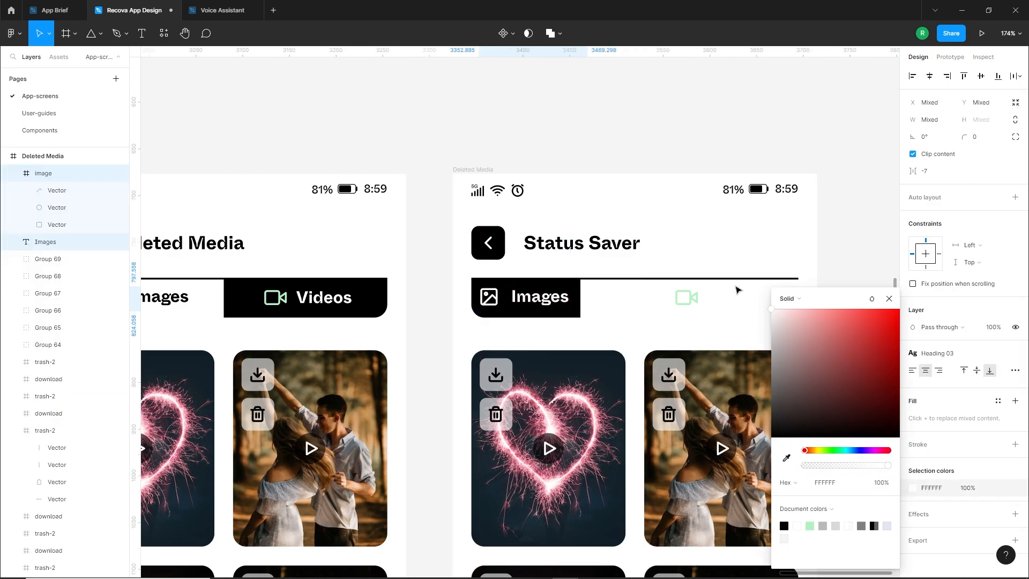
{"action": "left_click", "coordinate": [438, 328]}
Recolour the Images tab's picture icon light green (B4F1C2)
{"action": "scroll", "coordinate": [483, 286], "scroll_direction": "up", "scroll_amount": 3}
{"action": "left_click", "coordinate": [493, 302]}
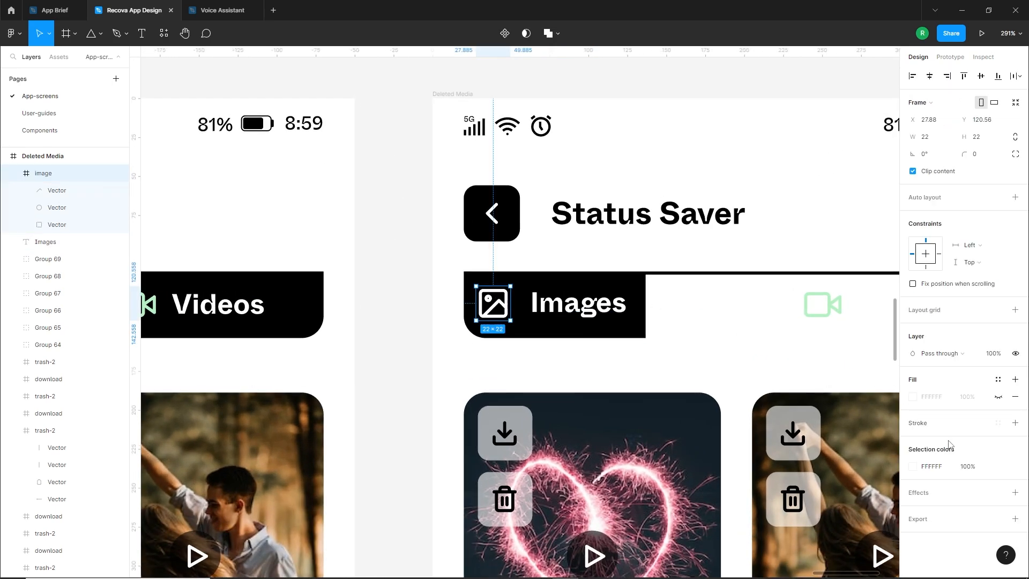
{"action": "left_click", "coordinate": [913, 467]}
{"action": "left_click", "coordinate": [807, 527]}
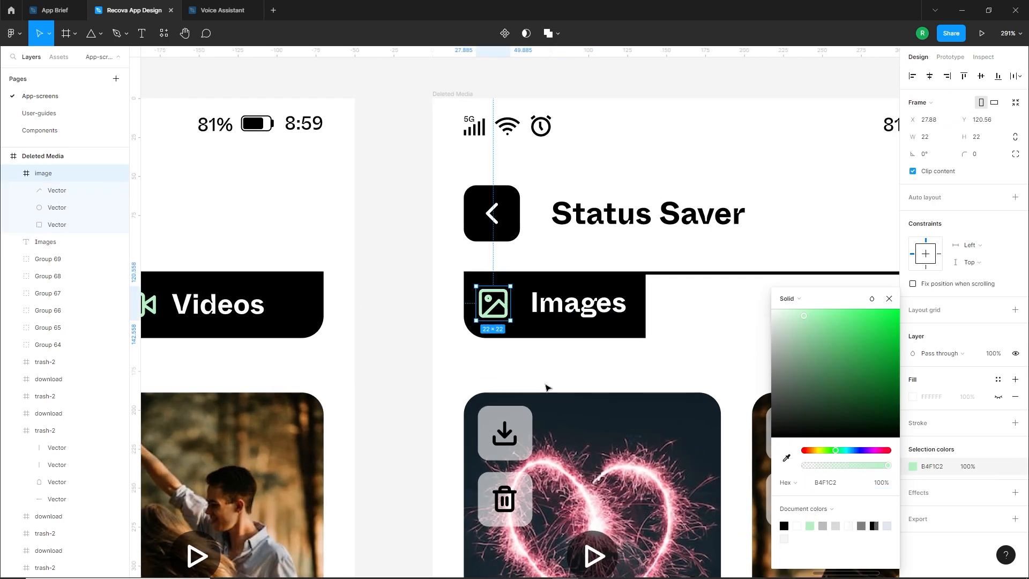
Reposition the Images label and its icon within the black tab, placing the icon at X 32, close to the label
{"action": "left_click", "coordinate": [584, 304]}
{"action": "mouse_move", "coordinate": [654, 307]}
{"action": "left_mouse_down"}
{"action": "mouse_move", "coordinate": [623, 306]}
{"action": "mouse_move", "coordinate": [649, 306]}
{"action": "left_mouse_up"}
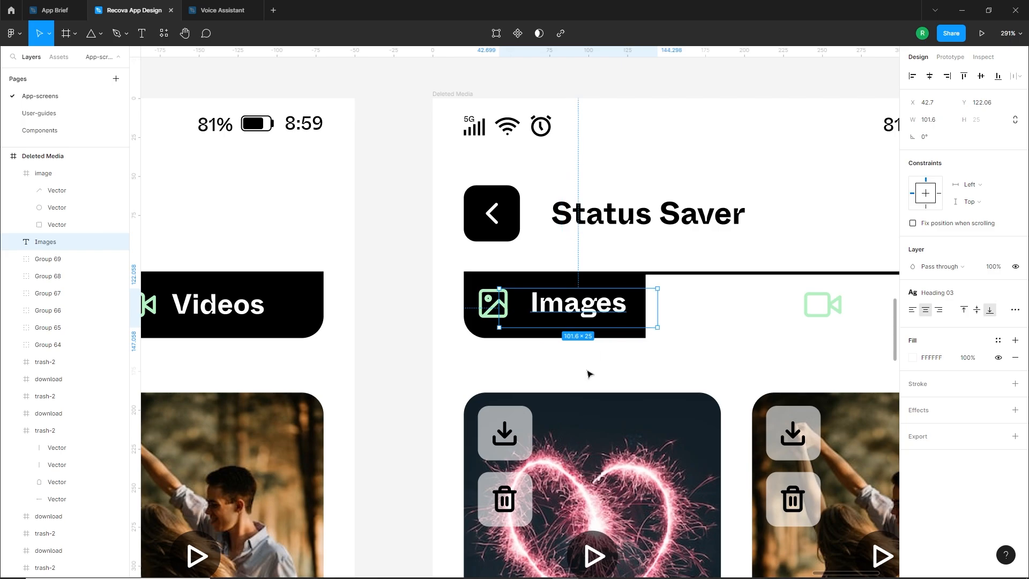
{"action": "left_click", "coordinate": [495, 317]}
{"action": "left_click_drag", "start_coordinate": [493, 313], "coordinate": [499, 313]}
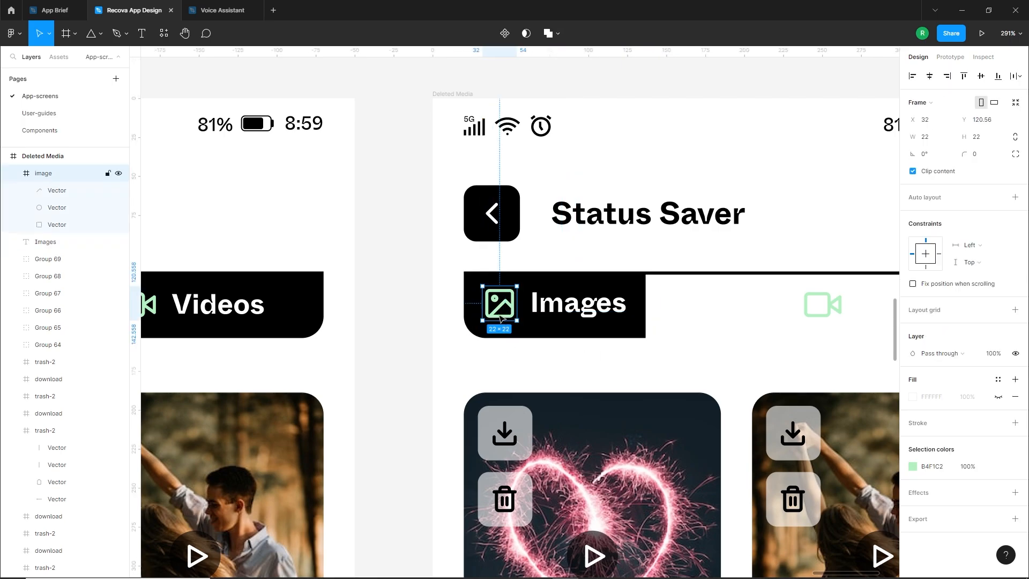
{"action": "left_click", "coordinate": [485, 358]}
Move the Videos icon and label closer to the Images tab and recolour both black (000000)
{"action": "scroll", "coordinate": [484, 358], "scroll_direction": "down", "scroll_amount": 2}
{"action": "left_click_drag", "start_coordinate": [701, 326], "coordinate": [636, 328]}
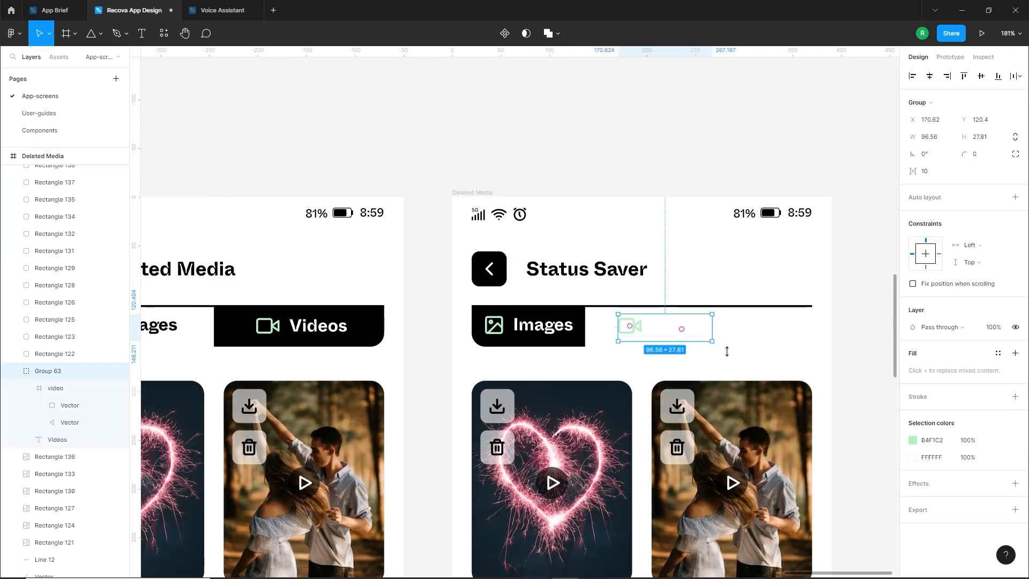
{"action": "left_click", "coordinate": [913, 441]}
{"action": "left_click", "coordinate": [785, 524]}
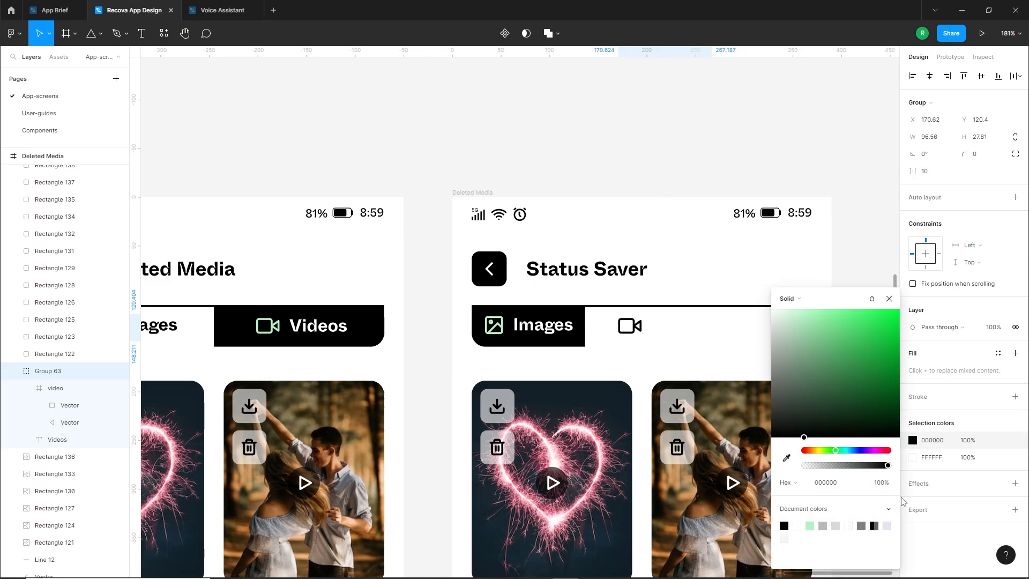
{"action": "left_click", "coordinate": [913, 457]}
{"action": "left_click", "coordinate": [785, 525]}
{"action": "left_click", "coordinate": [647, 360]}
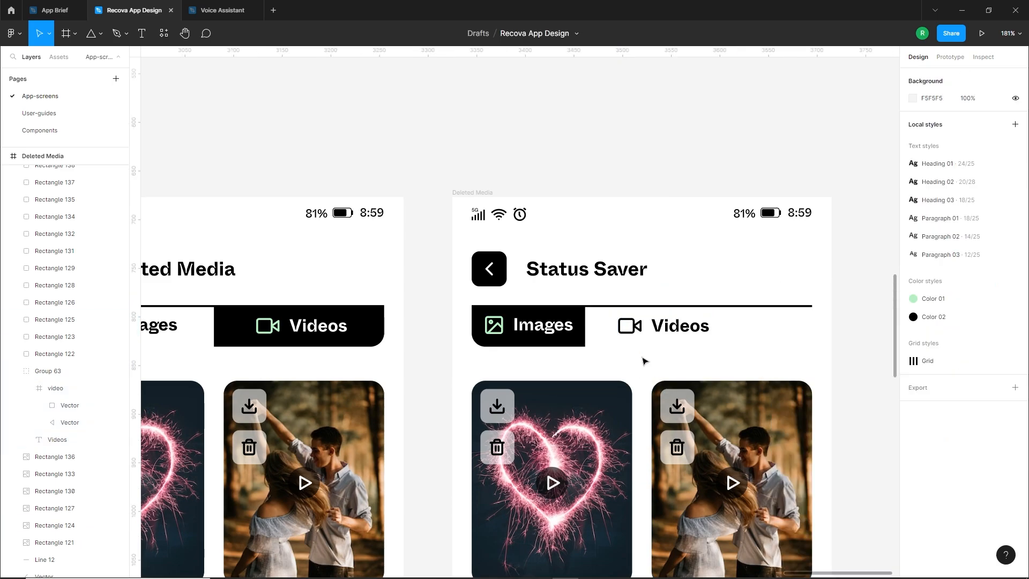
Position the Videos icon and label around the middle of the Status Saver tab row, using horizontal centre alignment
{"action": "scroll", "coordinate": [652, 342], "scroll_direction": "down", "scroll_amount": 1}
{"action": "left_click_drag", "start_coordinate": [672, 328], "coordinate": [629, 315]}
{"action": "left_click", "coordinate": [930, 77]}
{"action": "left_click", "coordinate": [719, 188]}
{"action": "scroll", "coordinate": [682, 374], "scroll_direction": "up", "scroll_amount": 4}
{"action": "left_click", "coordinate": [688, 334]}
{"action": "left_click_drag", "start_coordinate": [687, 329], "coordinate": [604, 313]}
Duplicate the Videos icon and label into the third tab position and change the copy's label to "Saved"
{"action": "left_click_drag", "start_coordinate": [520, 303], "coordinate": [667, 303]}
{"action": "double_click", "coordinate": [700, 298]}
{"action": "double_click", "coordinate": [702, 290]}
{"action": "type", "text": "Saved"}
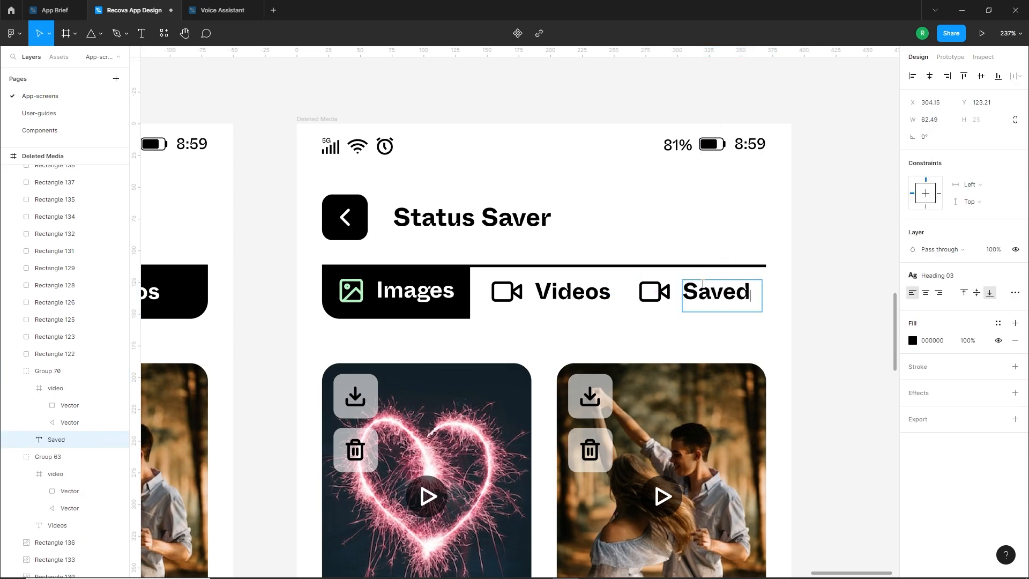
{"action": "key", "text": "Escape"}
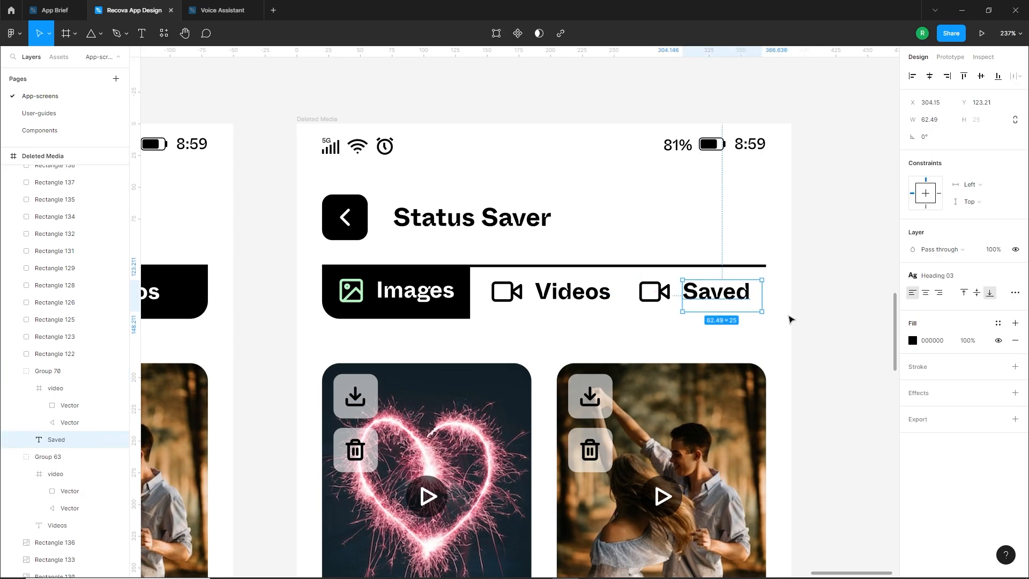
Replace the Saved tab's video icon with a copy of the download icon from the heart photo
{"action": "scroll", "coordinate": [652, 292], "scroll_direction": "up", "scroll_amount": 1}
{"action": "left_click", "coordinate": [668, 302]}
{"action": "key", "text": "Delete"}
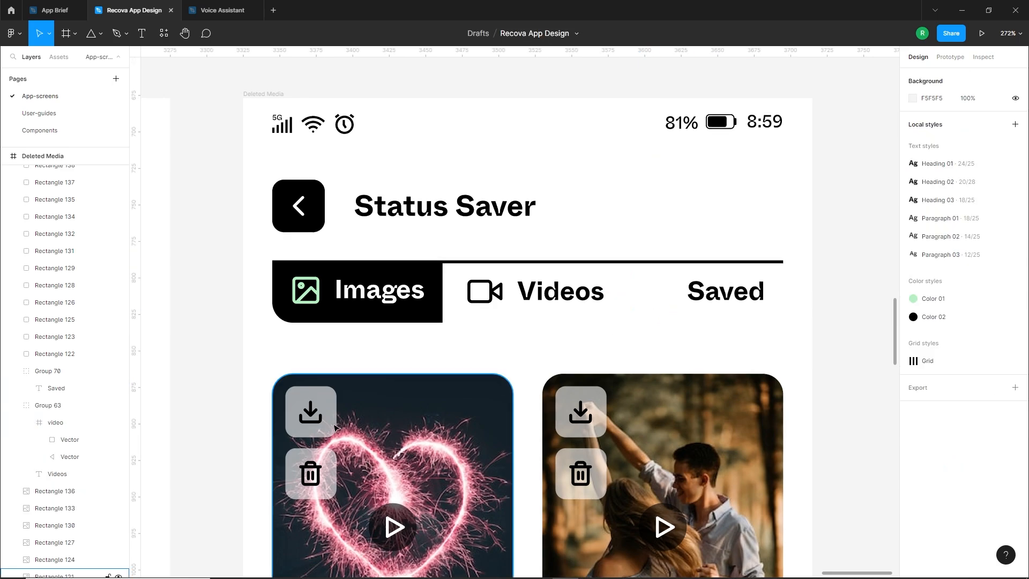
{"action": "left_click_drag", "start_coordinate": [315, 416], "coordinate": [670, 294], "text": "alt"}
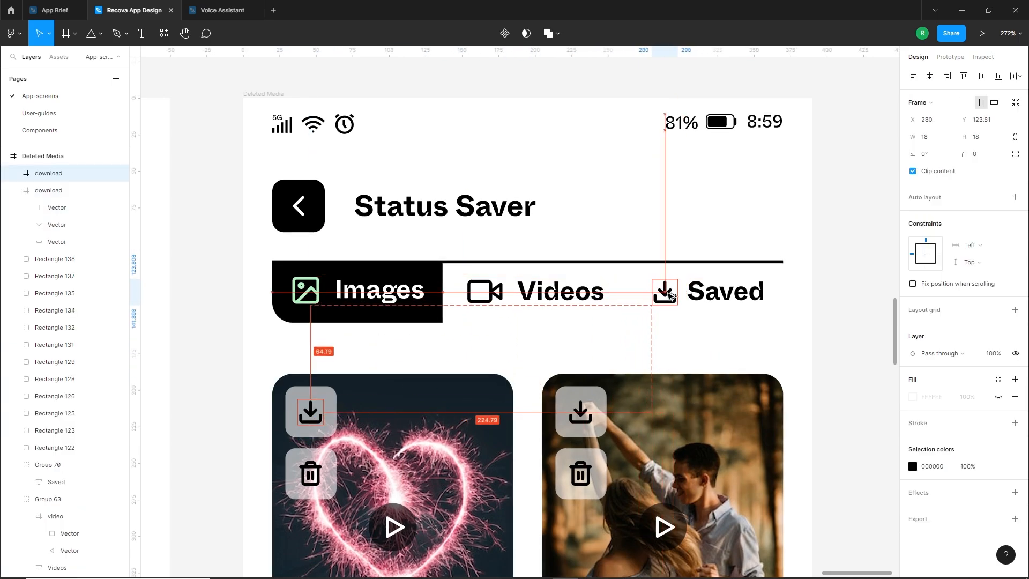
Nudge the Videos tab's icon and label 2 px to the right, and group the Saved label with its download icon
{"action": "scroll", "coordinate": [697, 324], "scroll_direction": "down", "scroll_amount": 3}
{"action": "left_click", "coordinate": [579, 305]}
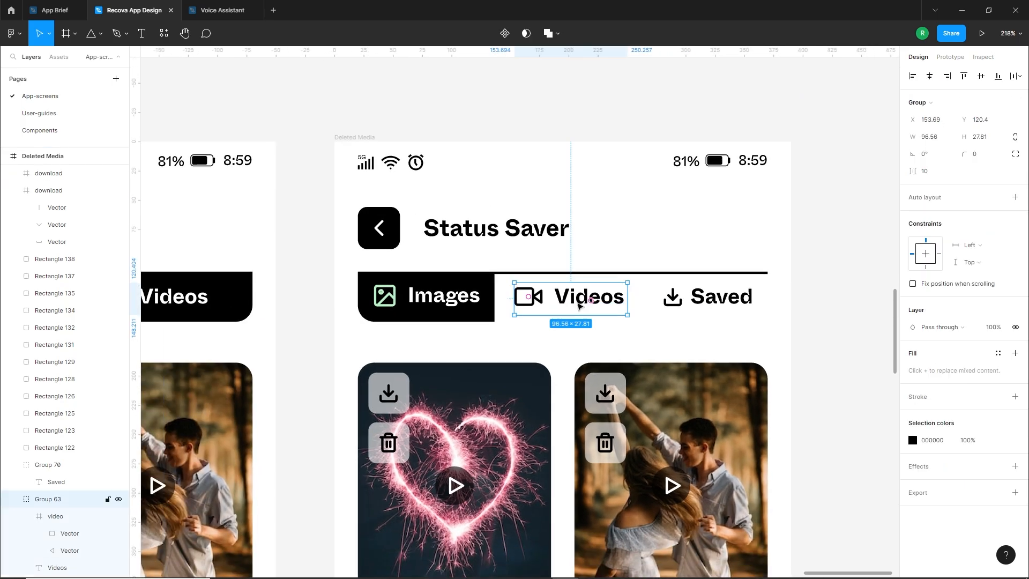
{"action": "key", "text": "Right"}
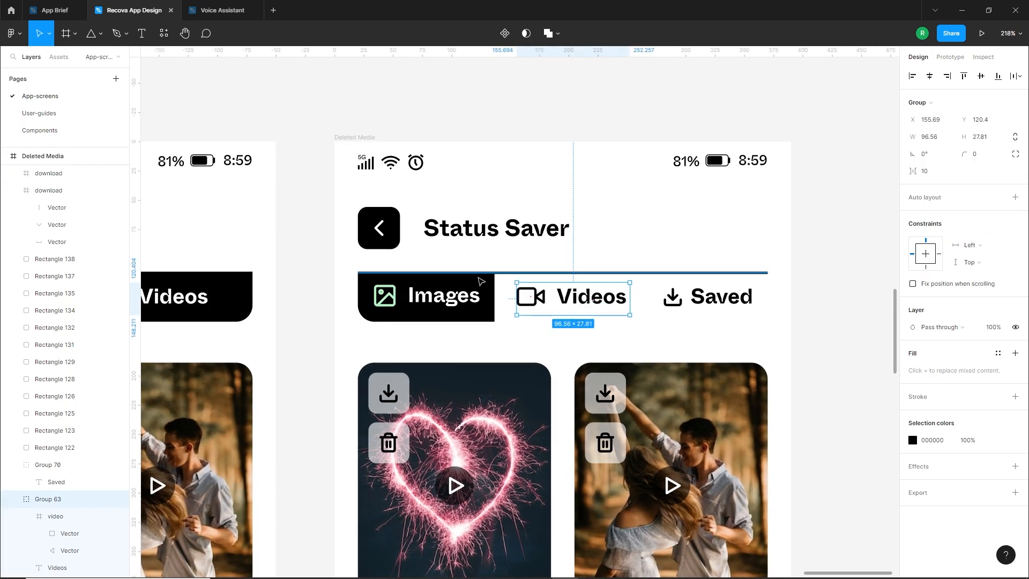
{"action": "left_click", "coordinate": [565, 332]}
{"action": "scroll", "coordinate": [606, 313], "scroll_direction": "down", "scroll_amount": 1}
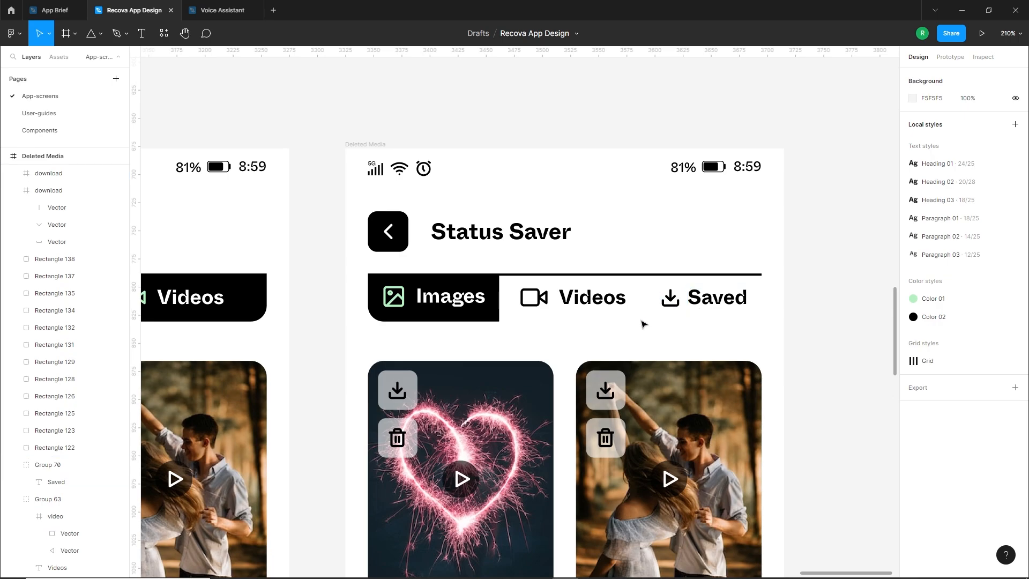
{"action": "left_click", "coordinate": [669, 302]}
{"action": "left_click", "coordinate": [583, 333]}
Delete the middle and bottom rows of photos, including their buttons, from the Status Saver screen
{"action": "scroll", "coordinate": [611, 315], "scroll_direction": "down", "scroll_amount": 4}
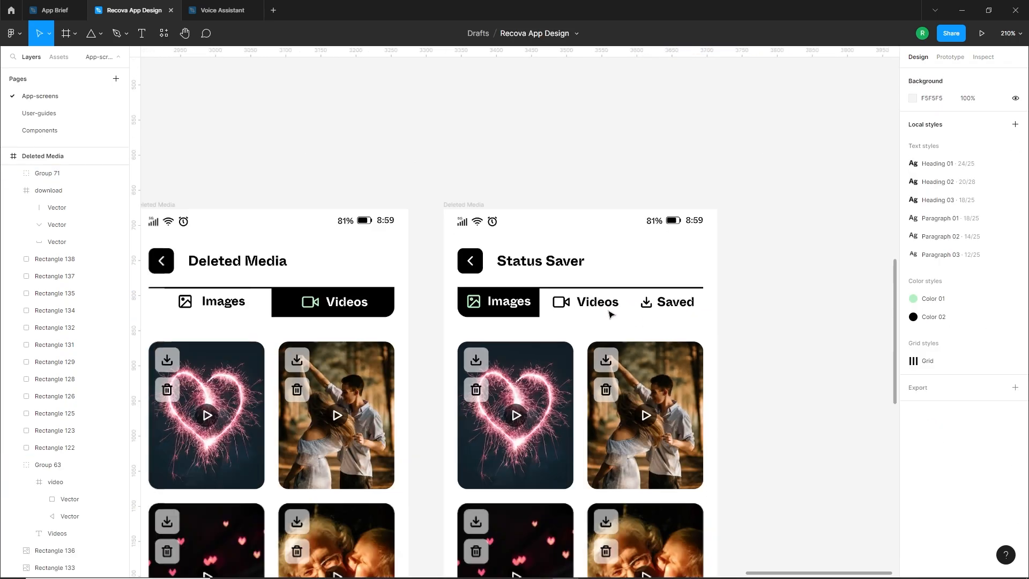
{"action": "scroll", "coordinate": [589, 322], "scroll_direction": "down", "scroll_amount": 4}
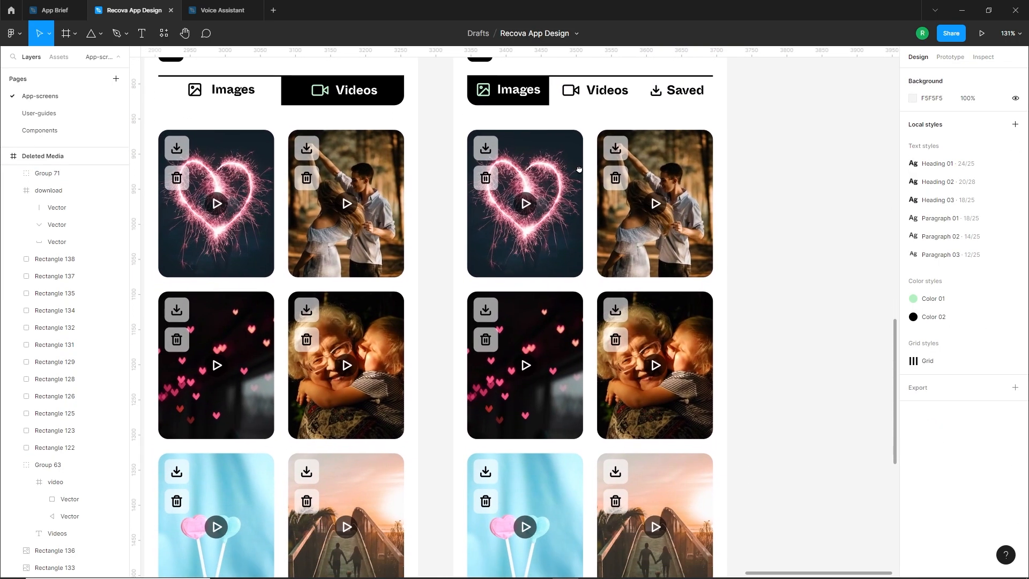
{"action": "scroll", "coordinate": [579, 169], "scroll_direction": "down", "scroll_amount": 3}
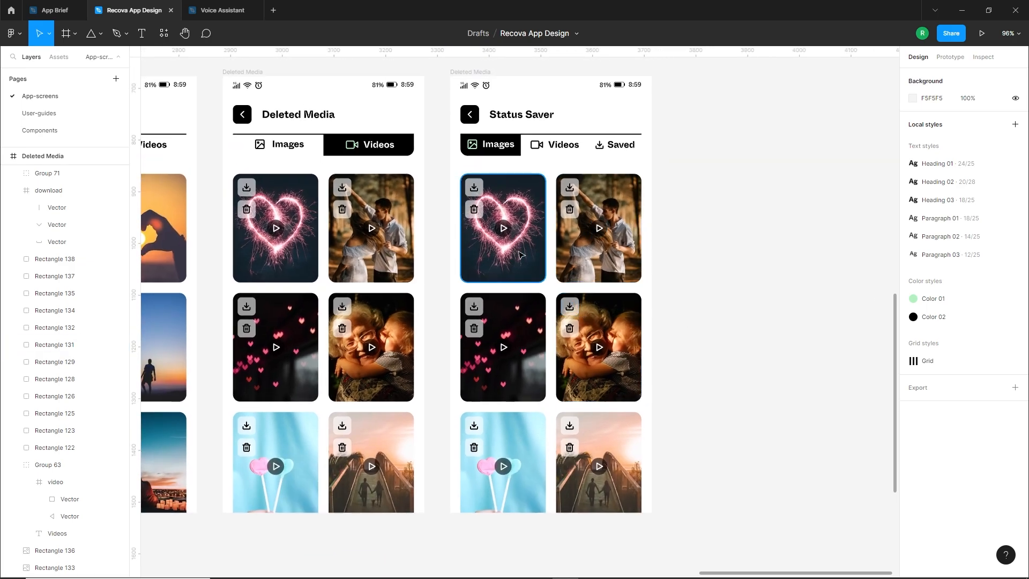
{"action": "scroll", "coordinate": [521, 255], "scroll_direction": "up", "scroll_amount": 6}
{"action": "scroll", "coordinate": [549, 343], "scroll_direction": "down", "scroll_amount": 3}
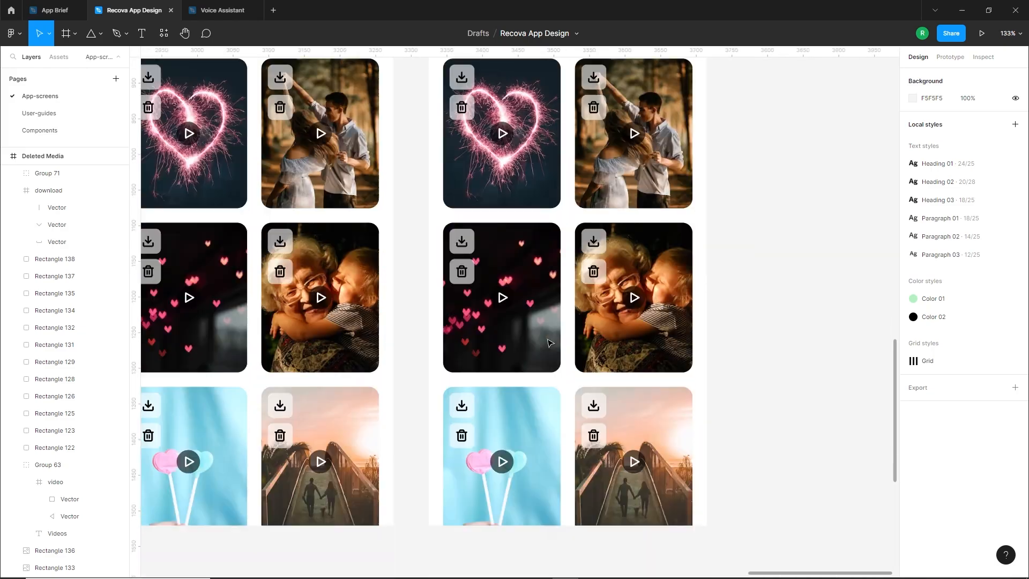
{"action": "left_click_drag", "start_coordinate": [735, 492], "coordinate": [437, 220]}
{"action": "key", "text": "Delete"}
Delete the play buttons from the two remaining photos on the Status Saver screen
{"action": "scroll", "coordinate": [501, 234], "scroll_direction": "up", "scroll_amount": 3}
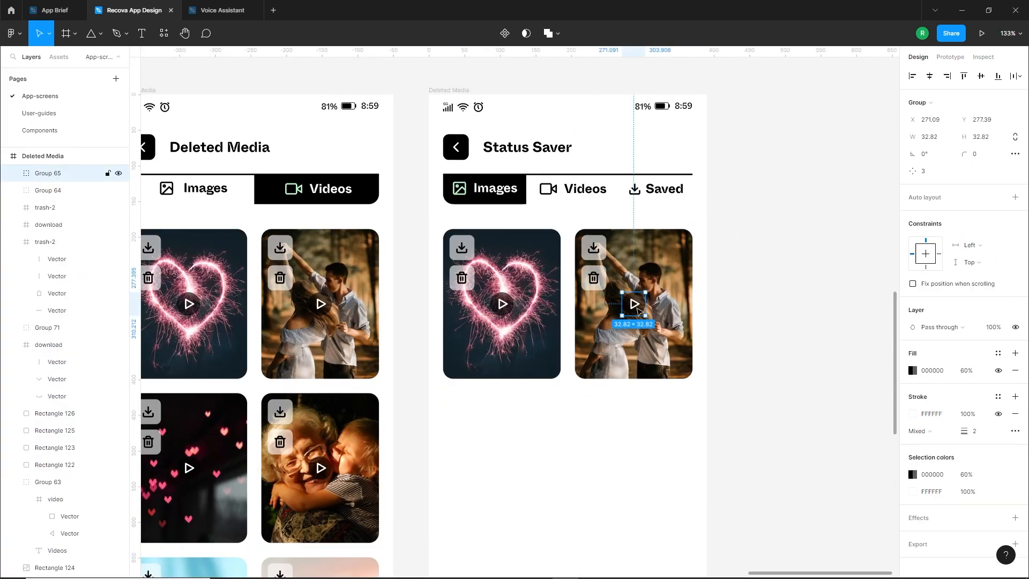
{"action": "left_click", "coordinate": [502, 303]}
{"action": "key", "text": "Delete"}
Delete the trash icon from the heart photo's lower button, keeping the button's translucent background
{"action": "scroll", "coordinate": [498, 263], "scroll_direction": "up", "scroll_amount": 5}
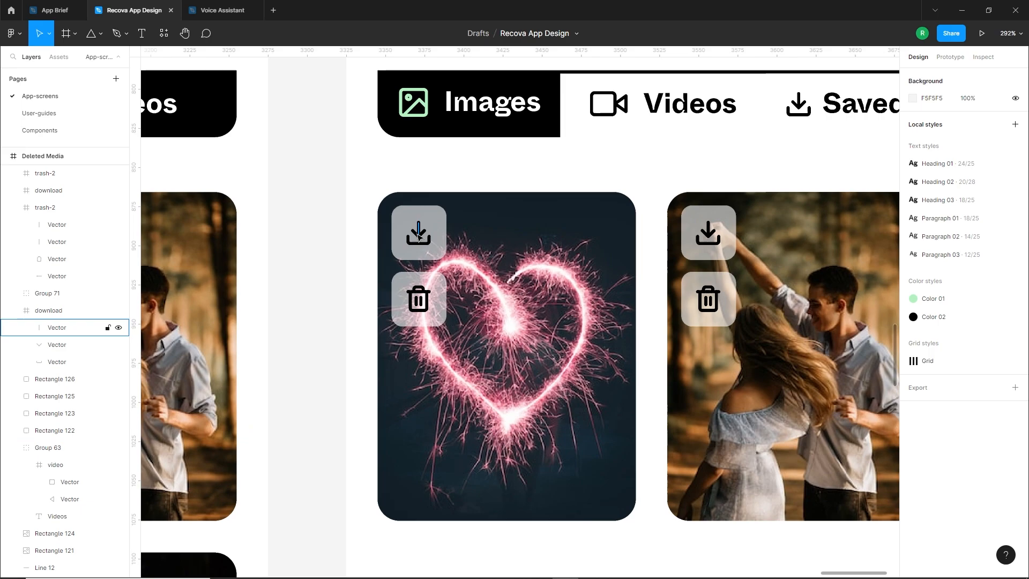
{"action": "scroll", "coordinate": [418, 236], "scroll_direction": "up", "scroll_amount": 3}
{"action": "left_click", "coordinate": [421, 240]}
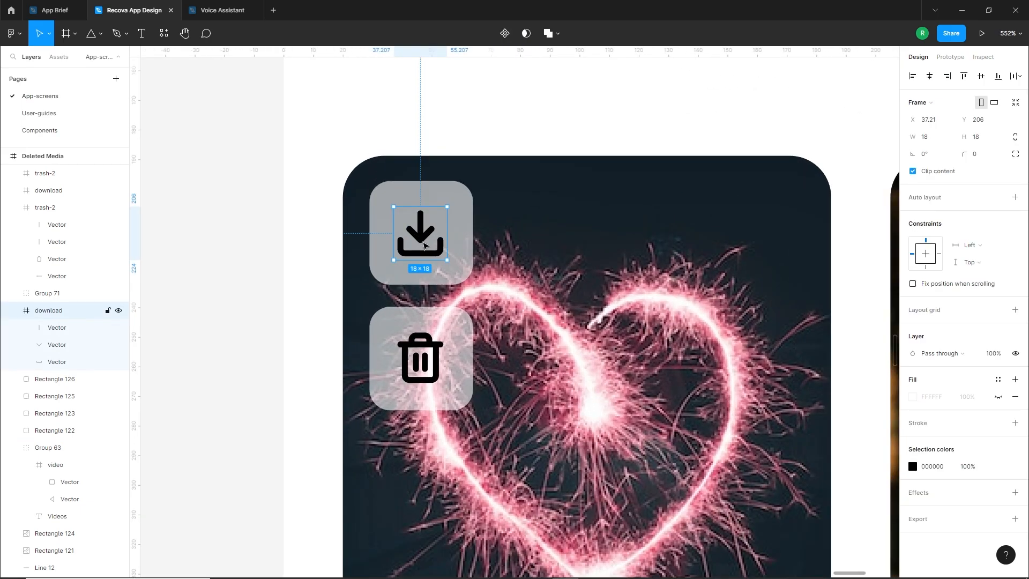
{"action": "left_click", "coordinate": [420, 358]}
{"action": "key", "text": "Delete"}
Find "share" in the Feather Icons plugin and place the share-2 icon in the heart photo's empty button at 18 × 18 px
{"action": "right_click", "coordinate": [306, 223]}
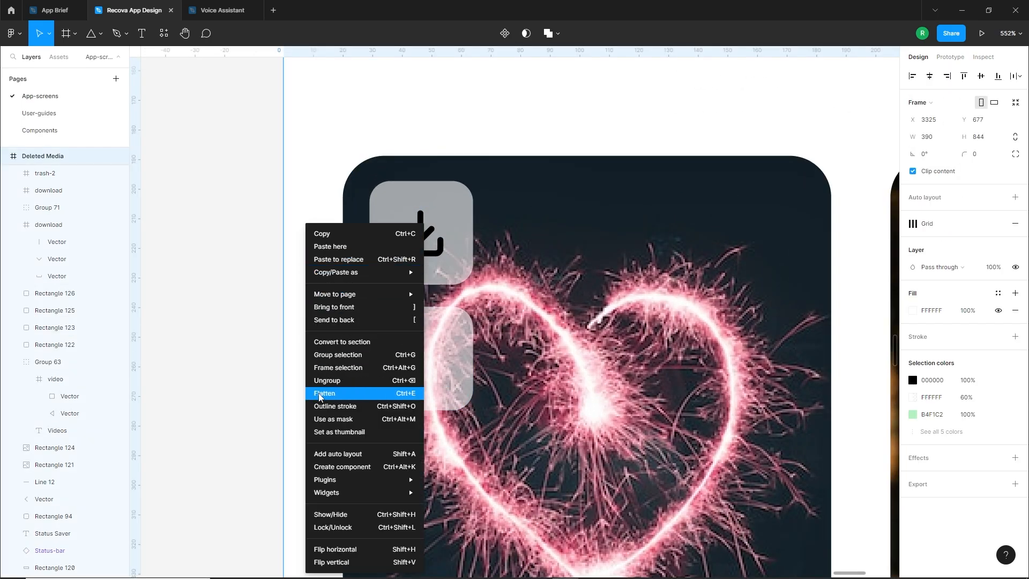
{"action": "mouse_move", "coordinate": [339, 485]}
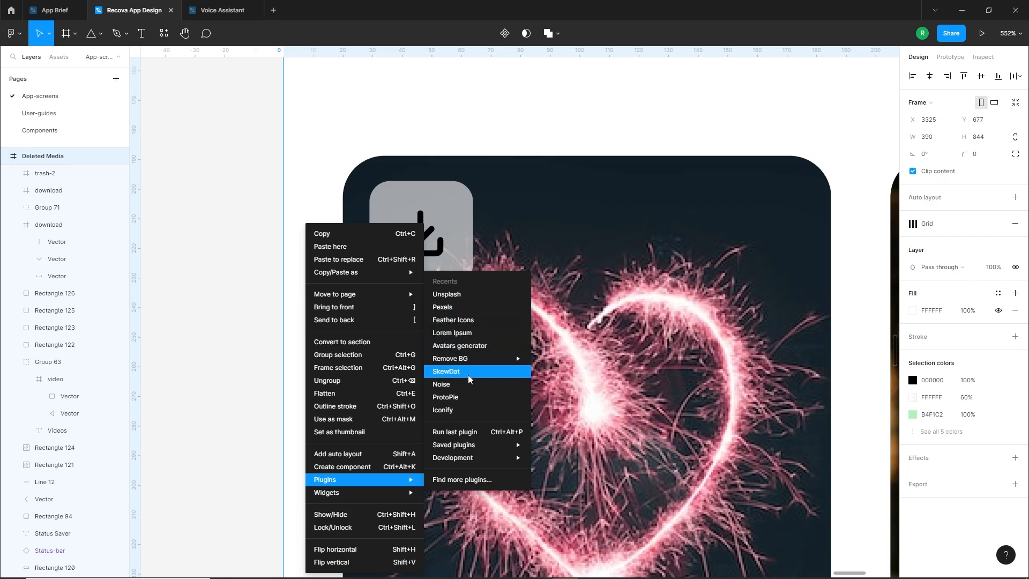
{"action": "left_click", "coordinate": [470, 320]}
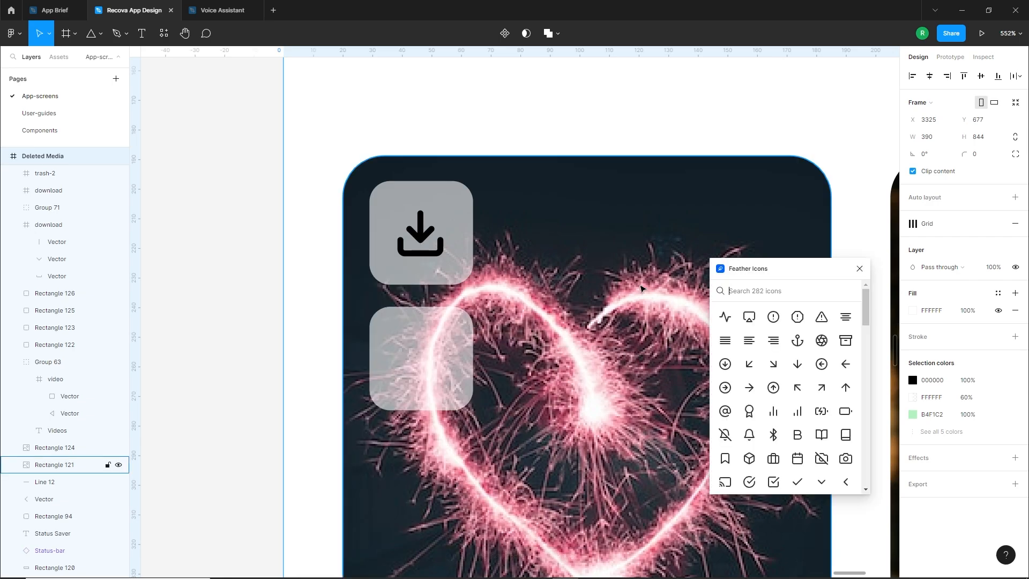
{"action": "left_click", "coordinate": [733, 284]}
{"action": "type", "text": "share"}
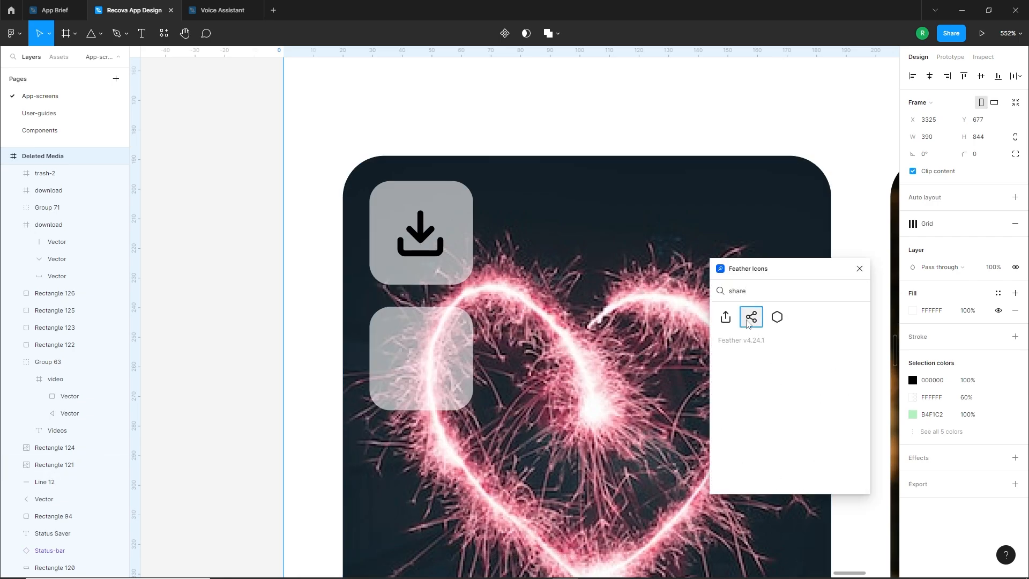
{"action": "left_click_drag", "start_coordinate": [749, 323], "coordinate": [417, 362]}
{"action": "left_click_drag", "start_coordinate": [455, 397], "coordinate": [441, 384]}
{"action": "left_click_drag", "start_coordinate": [394, 320], "coordinate": [407, 334]}
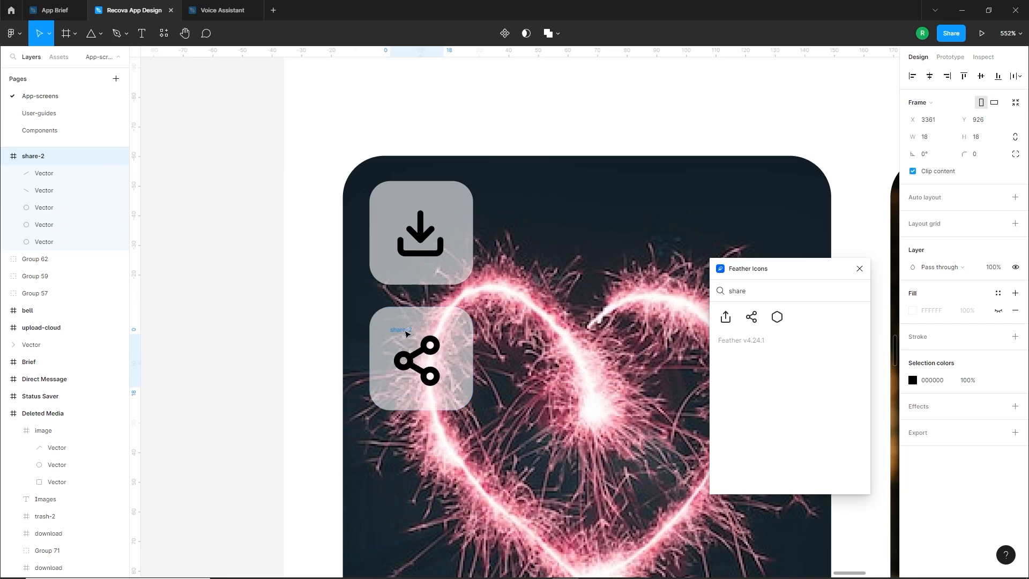
Group the heart photo's share icon and download icon each with its own button background, and close the icon plugin
{"action": "left_click", "coordinate": [461, 325], "text": "shift"}
{"action": "key", "text": "ctrl+g"}
{"action": "left_click", "coordinate": [436, 239]}
{"action": "left_click", "coordinate": [457, 229], "text": "shift"}
{"action": "key", "text": "ctrl+g"}
{"action": "scroll", "coordinate": [418, 351], "scroll_direction": "down", "scroll_amount": 5}
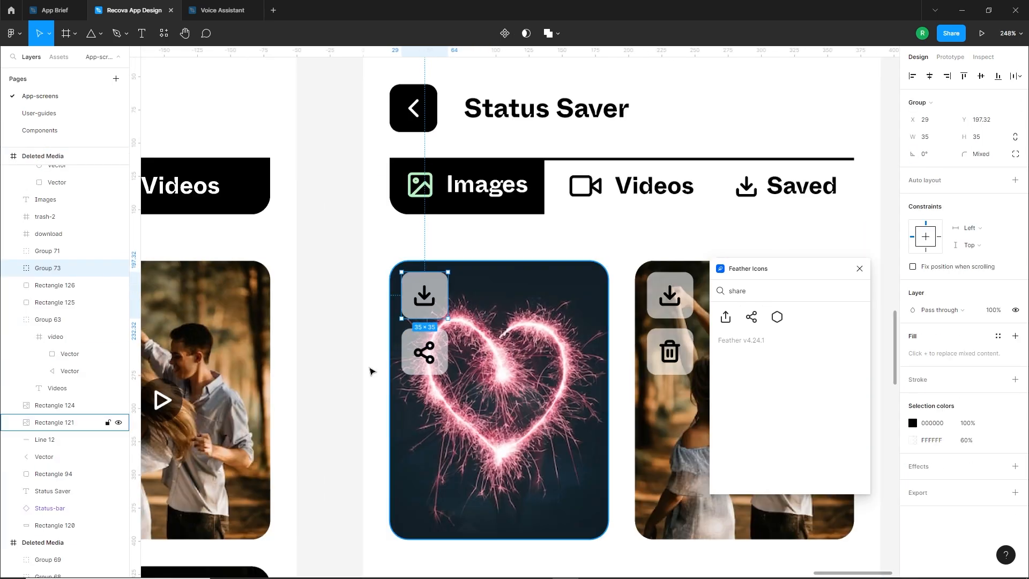
{"action": "left_click", "coordinate": [337, 373]}
{"action": "left_click", "coordinate": [859, 269]}
Replace the couple photo and its buttons with a copy of the heart photo and its download and share buttons
{"action": "left_click_drag", "start_coordinate": [708, 303], "coordinate": [540, 509]}
{"action": "key", "text": "Delete"}
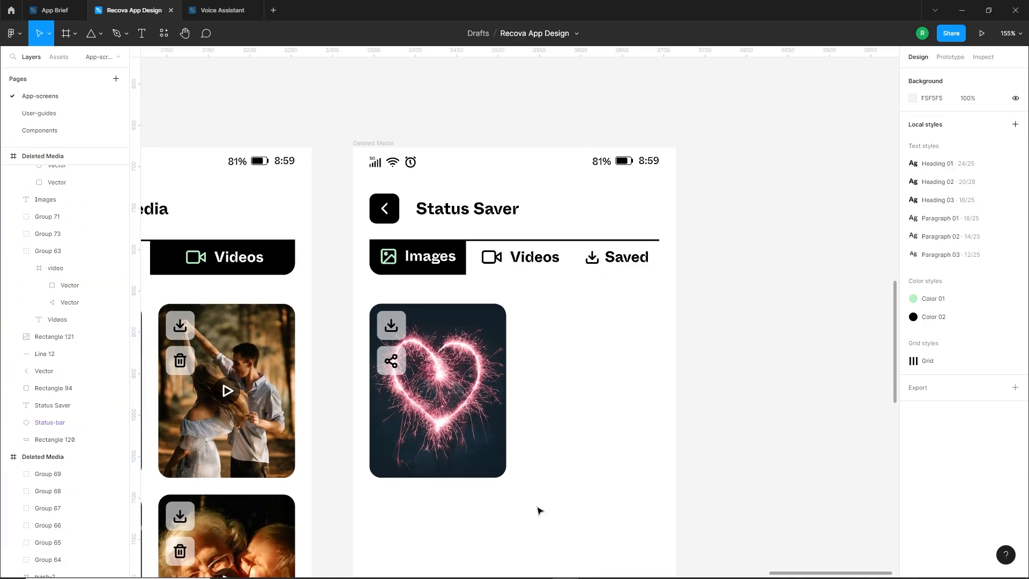
{"action": "left_click_drag", "start_coordinate": [554, 297], "coordinate": [558, 445]}
{"action": "left_click", "coordinate": [576, 486]}
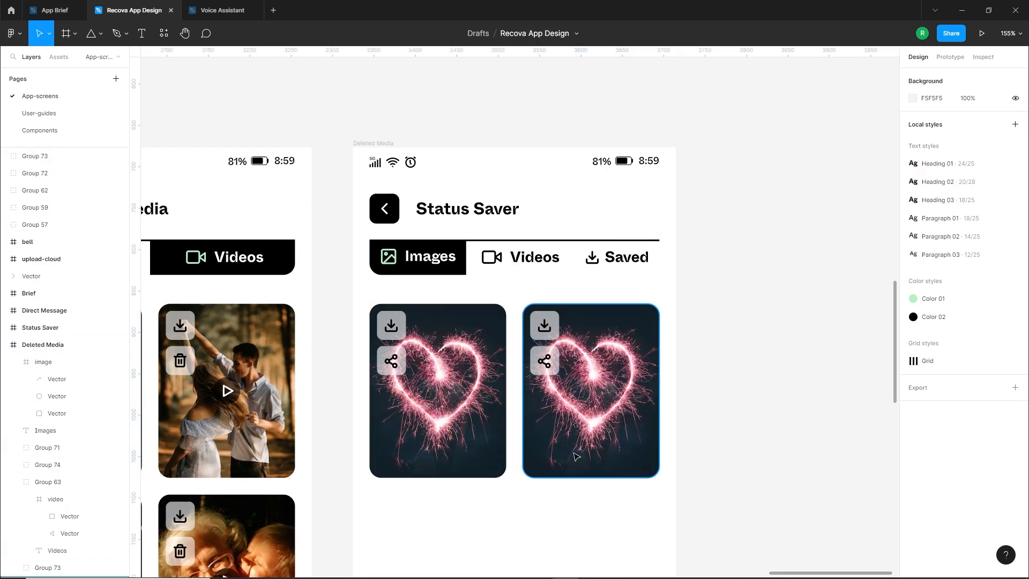
Shorten the right-column heart photo to about 146 px high, keeping its upper edge in place
{"action": "left_click", "coordinate": [579, 471]}
{"action": "left_click_drag", "start_coordinate": [588, 477], "coordinate": [589, 425]}
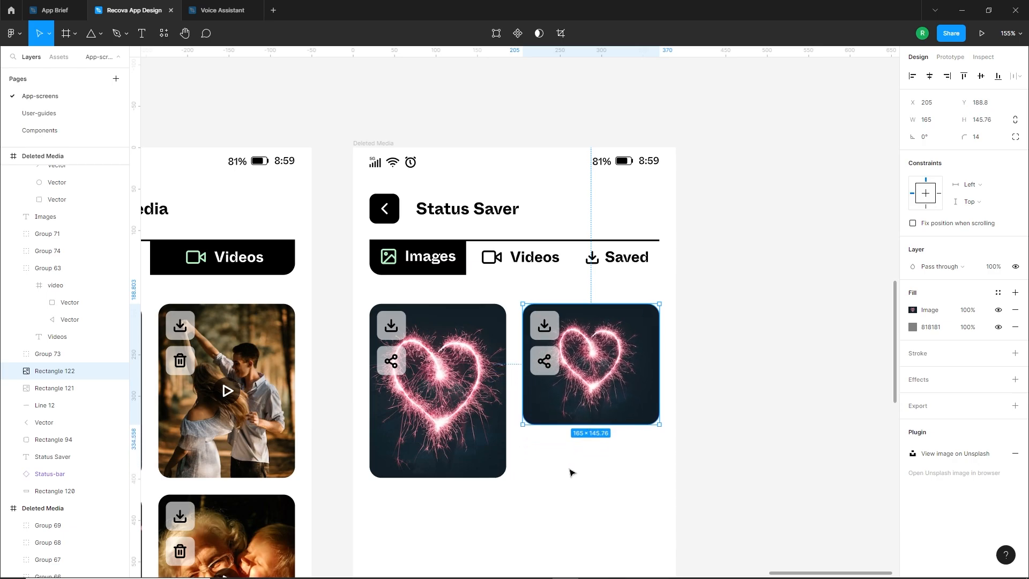
{"action": "left_click", "coordinate": [703, 410]}
Duplicate the full-height heart photo with its download and share buttons below the shortened photo in the right column
{"action": "scroll", "coordinate": [704, 410], "scroll_direction": "down", "scroll_amount": 1}
{"action": "left_click_drag", "start_coordinate": [609, 479], "coordinate": [647, 342]}
{"action": "left_click_drag", "start_coordinate": [434, 162], "coordinate": [644, 380]}
{"action": "left_click", "coordinate": [543, 413]}
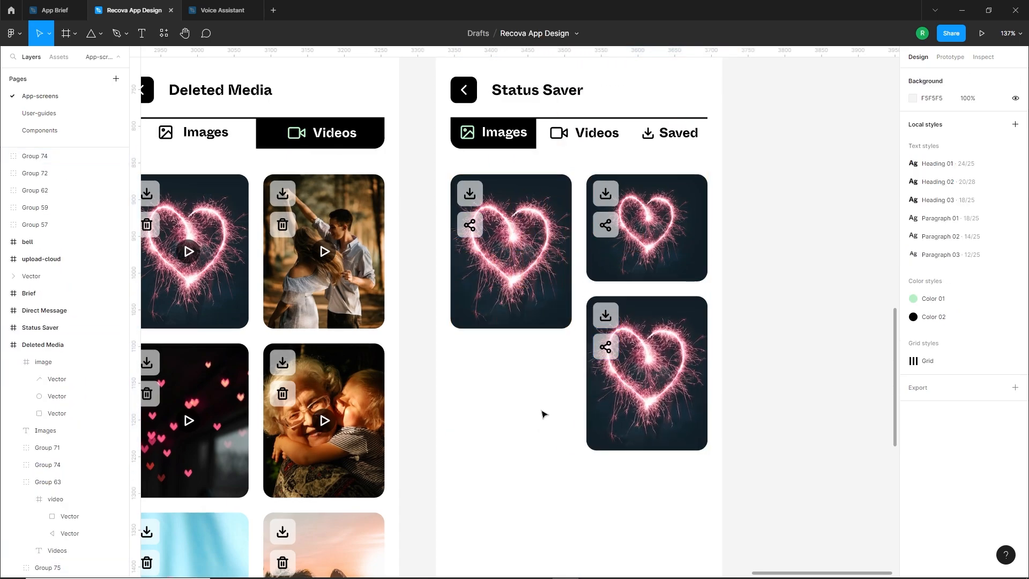
Duplicate the shortened heart photo with its download and share buttons below the full-height photo in the left column
{"action": "scroll", "coordinate": [543, 414], "scroll_direction": "down", "scroll_amount": 1}
{"action": "left_click", "coordinate": [677, 215]}
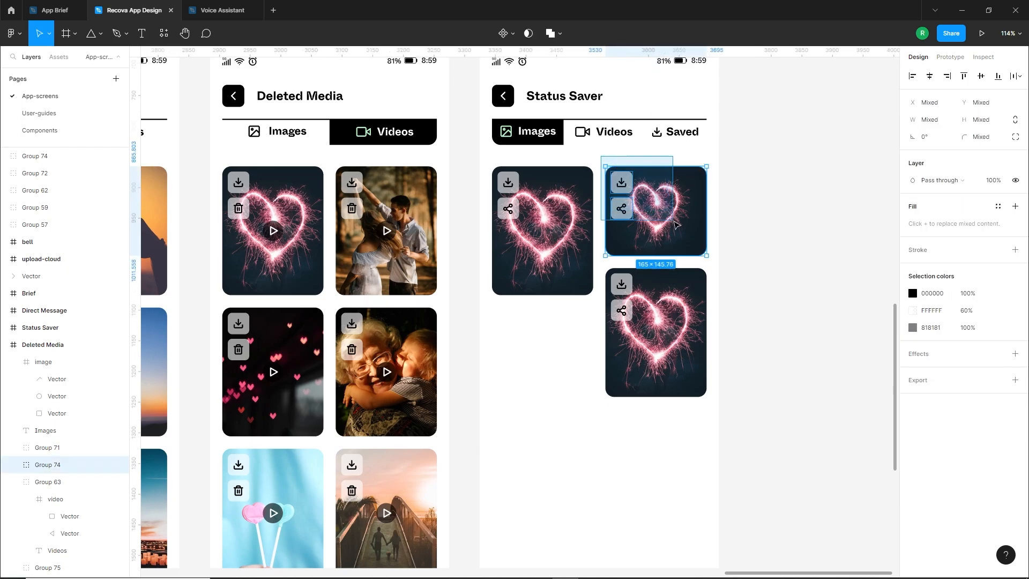
{"action": "left_click_drag", "start_coordinate": [676, 215], "coordinate": [564, 333], "text": "alt"}
{"action": "left_click", "coordinate": [581, 443]}
{"action": "scroll", "coordinate": [616, 429], "scroll_direction": "down", "scroll_amount": 1}
{"action": "scroll", "coordinate": [632, 408], "scroll_direction": "down", "scroll_amount": 1}
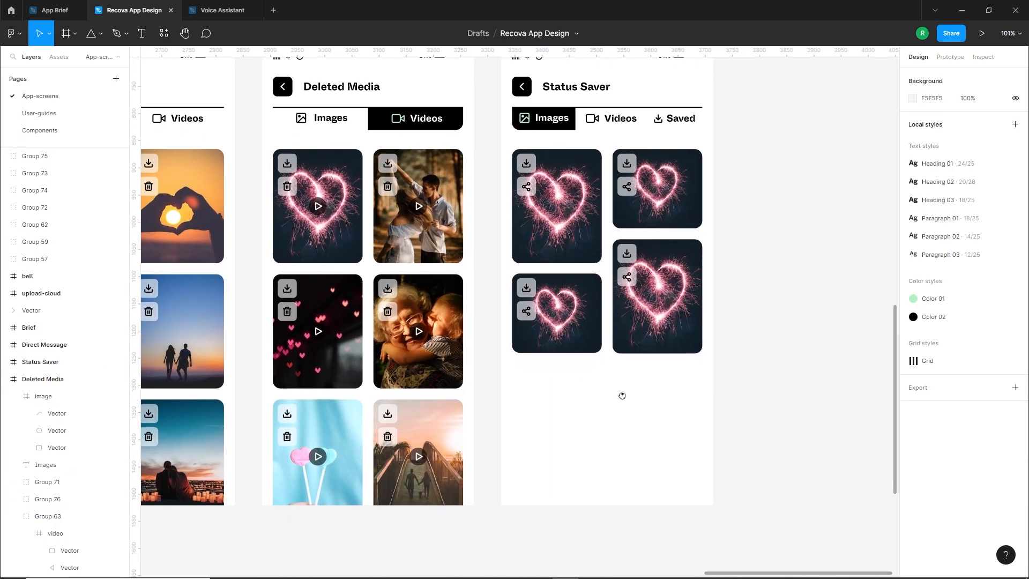
Duplicate the four heart photos with their buttons directly below, continuing the staggered grid past the Status Saver frame's lower edge
{"action": "left_click_drag", "start_coordinate": [782, 145], "coordinate": [513, 354]}
{"action": "left_click_drag", "start_coordinate": [594, 241], "coordinate": [596, 427], "text": "alt"}
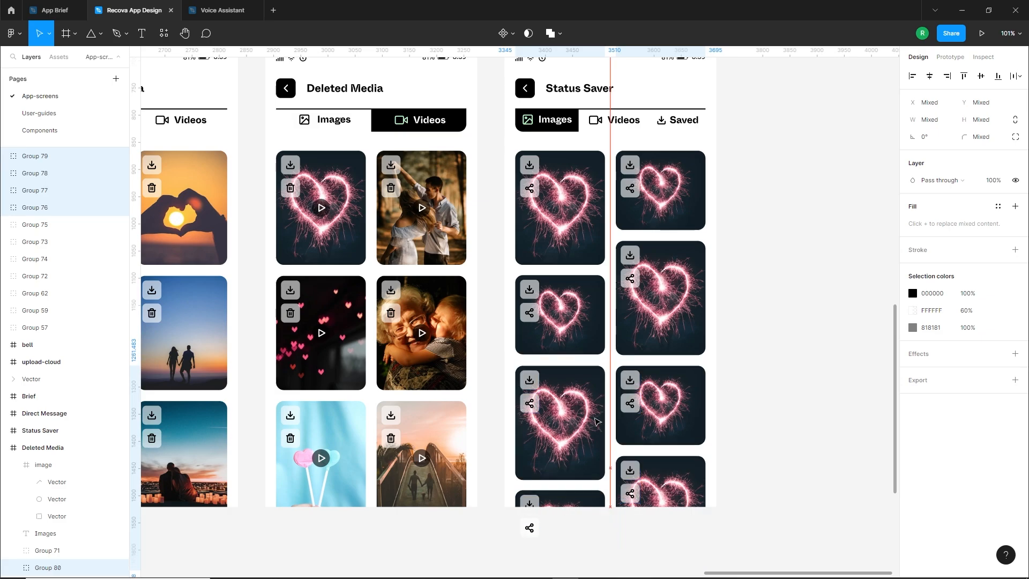
{"action": "left_click", "coordinate": [757, 423]}
{"action": "scroll", "coordinate": [625, 497], "scroll_direction": "down", "scroll_amount": 1, "text": "ctrl"}
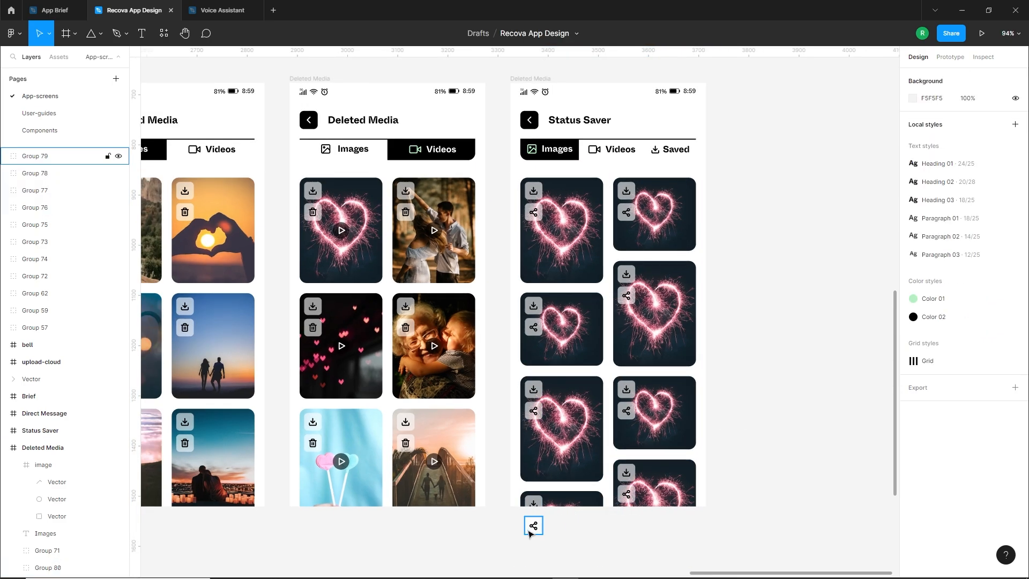
Move all the grid's download and share buttons, without the photos, into the Status Saver frame so the overflowing share icon is clipped
{"action": "scroll", "coordinate": [553, 533], "scroll_direction": "down", "scroll_amount": 2}
{"action": "scroll", "coordinate": [548, 485], "scroll_direction": "up", "scroll_amount": 1, "text": "ctrl"}
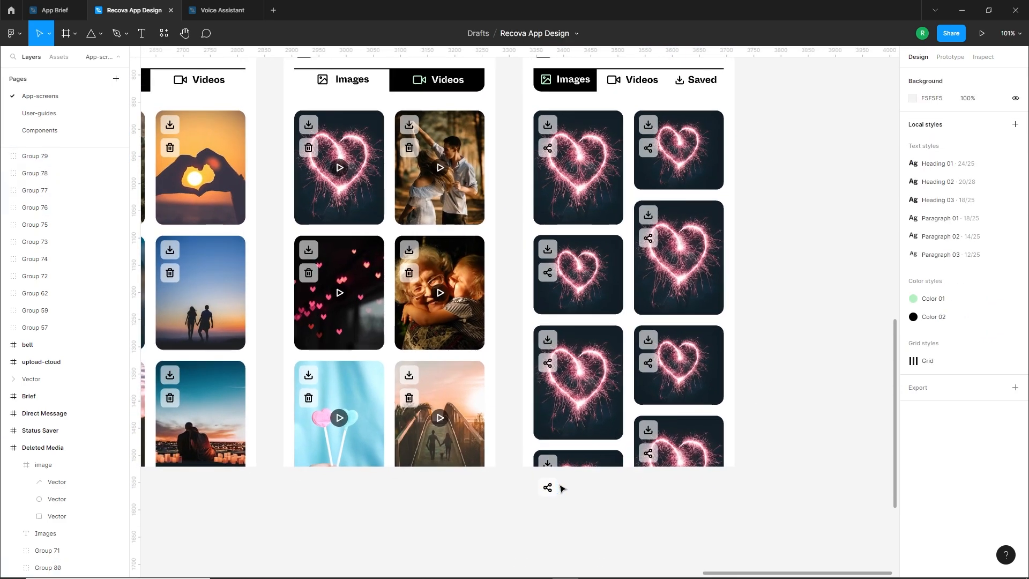
{"action": "left_click_drag", "start_coordinate": [508, 109], "coordinate": [684, 512]}
{"action": "left_click", "coordinate": [708, 162], "text": "shift"}
{"action": "left_click", "coordinate": [603, 189], "text": "shift"}
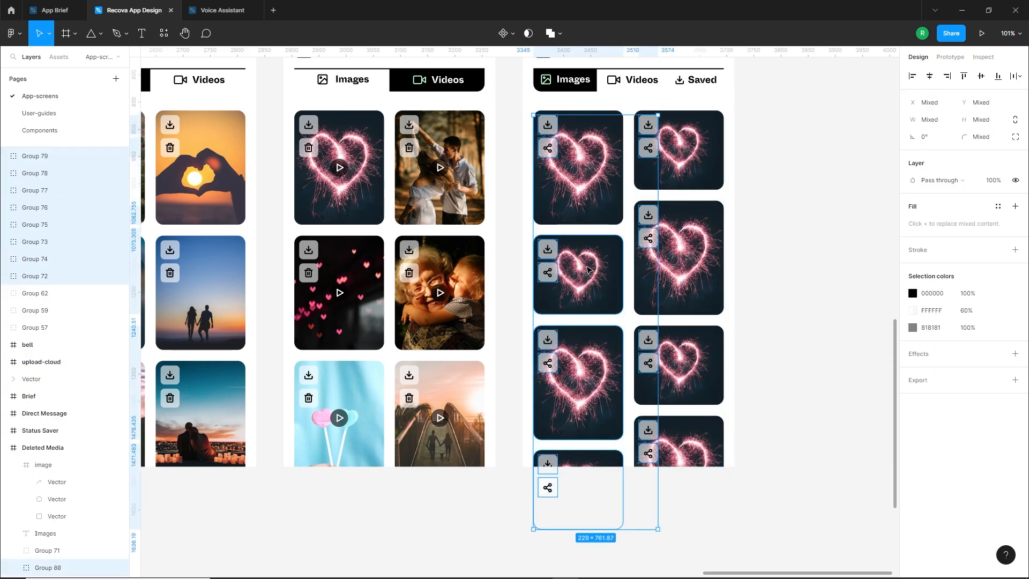
{"action": "left_click", "coordinate": [600, 287], "text": "shift"}
{"action": "left_click", "coordinate": [600, 394], "text": "shift"}
{"action": "left_click", "coordinate": [603, 458], "text": "shift"}
{"action": "mouse_move", "coordinate": [648, 370]}
{"action": "left_mouse_down"}
{"action": "mouse_move", "coordinate": [485, 369]}
{"action": "mouse_move", "coordinate": [651, 376]}
{"action": "left_mouse_up"}
{"action": "scroll", "coordinate": [537, 340], "scroll_direction": "up", "scroll_amount": 10}
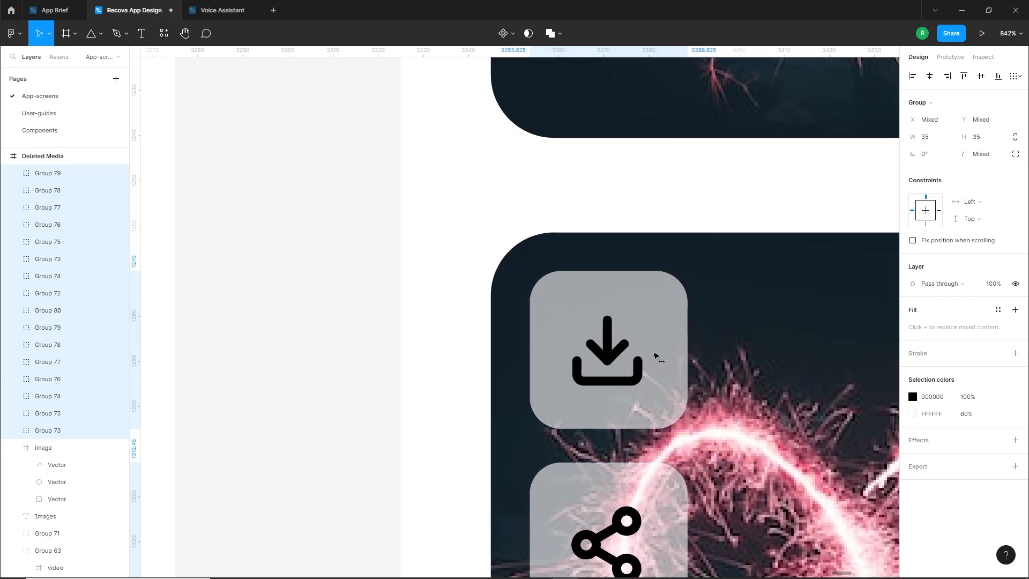
{"action": "scroll", "coordinate": [654, 355], "scroll_direction": "down", "scroll_amount": 8}
{"action": "scroll", "coordinate": [593, 350], "scroll_direction": "down", "scroll_amount": 2}
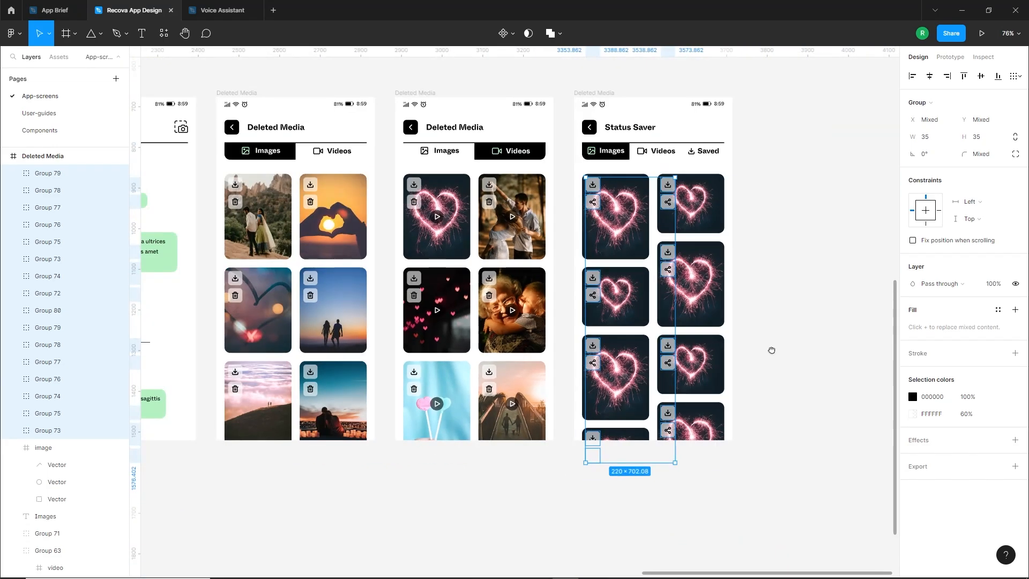
{"action": "left_click_drag", "start_coordinate": [772, 349], "coordinate": [741, 363]}
{"action": "scroll", "coordinate": [732, 379], "scroll_direction": "up", "scroll_amount": 2}
{"action": "left_click", "coordinate": [731, 380]}
{"action": "left_click_drag", "start_coordinate": [617, 499], "coordinate": [569, 533]}
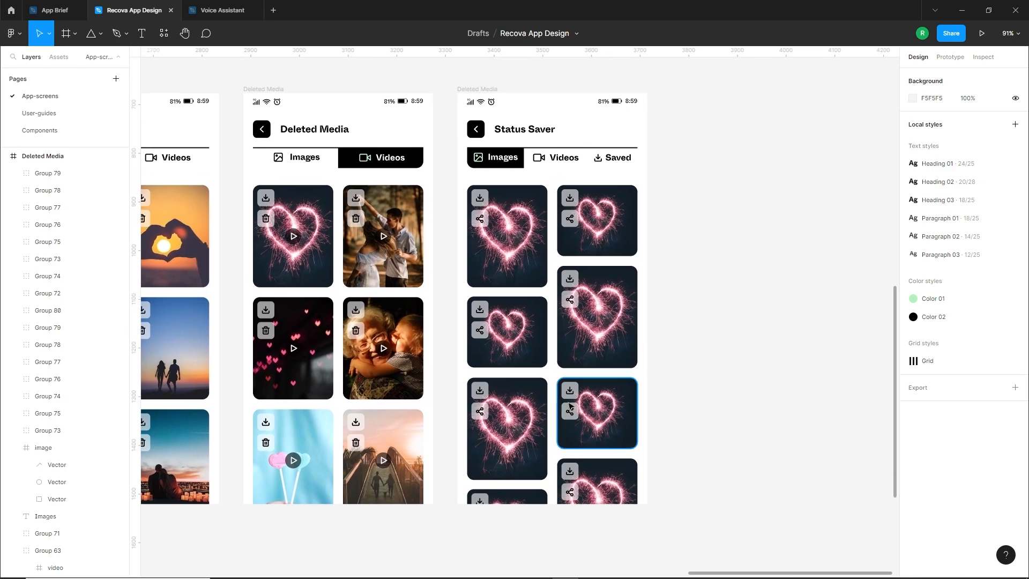
Open the Unsplash plugin, search it for "status" and browse the photos
{"action": "right_click", "coordinate": [719, 186]}
{"action": "mouse_move", "coordinate": [786, 281]}
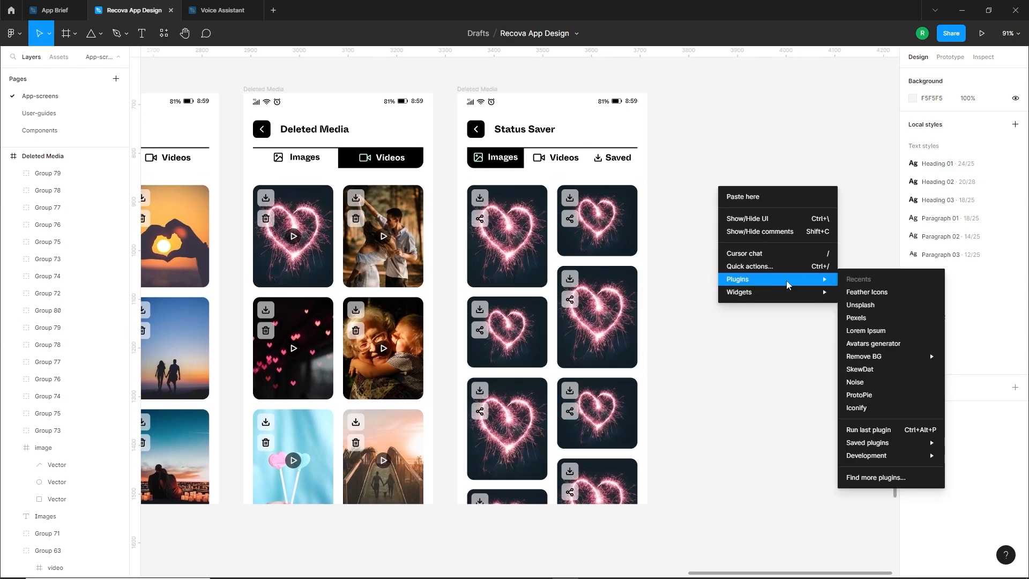
{"action": "left_click", "coordinate": [863, 305]}
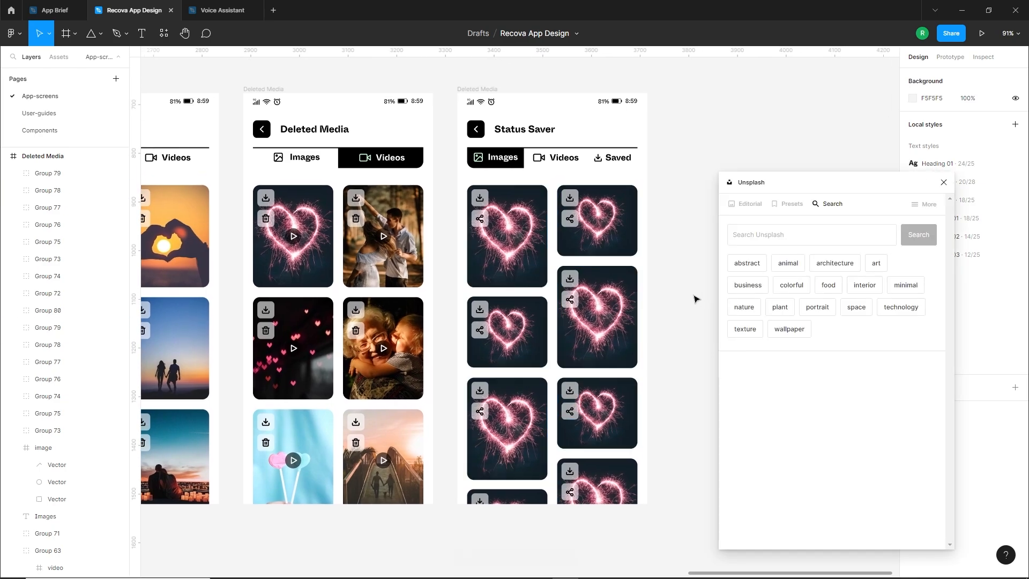
{"action": "left_click", "coordinate": [772, 235]}
{"action": "type", "text": "status"}
{"action": "key", "text": "Return"}
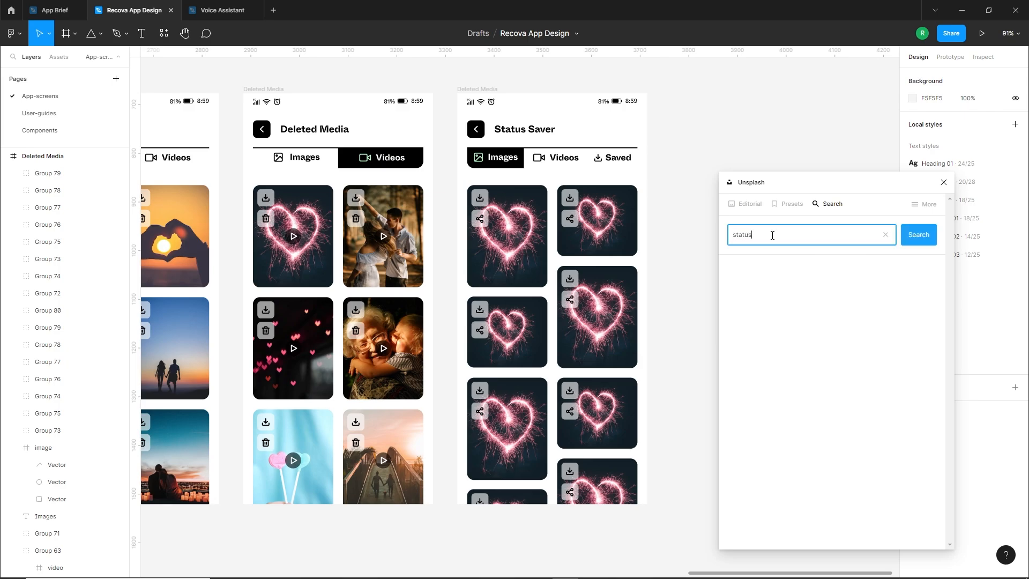
{"action": "scroll", "coordinate": [829, 327], "scroll_direction": "down", "scroll_amount": 5}
{"action": "scroll", "coordinate": [829, 327], "scroll_direction": "up", "scroll_amount": 6}
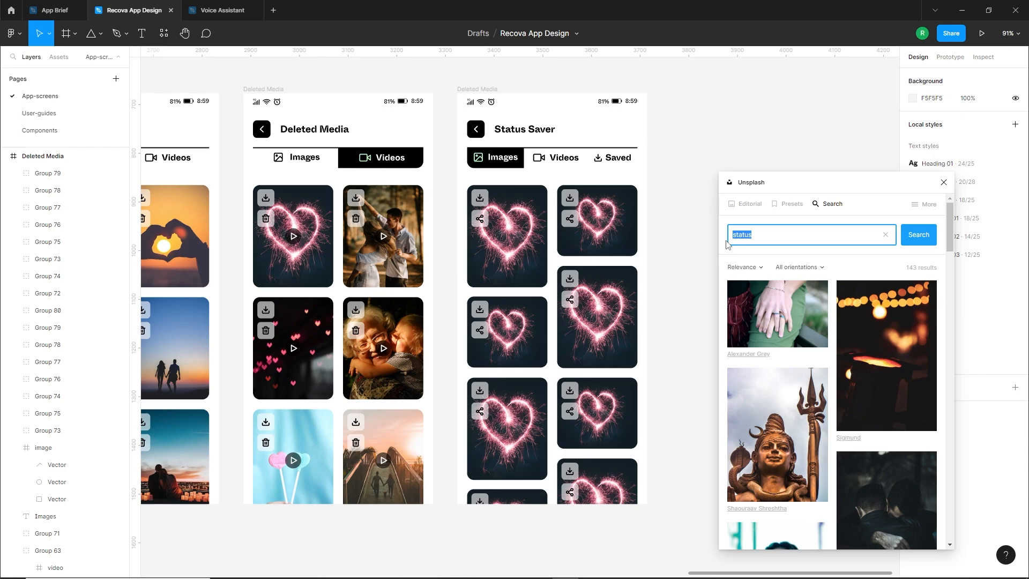
Search Unsplash for "quotes" and fill the grid's first row with the hanging note cards and the "Turn ideas into reality" sign
{"action": "type", "text": "quotes"}
{"action": "key", "text": "Return"}
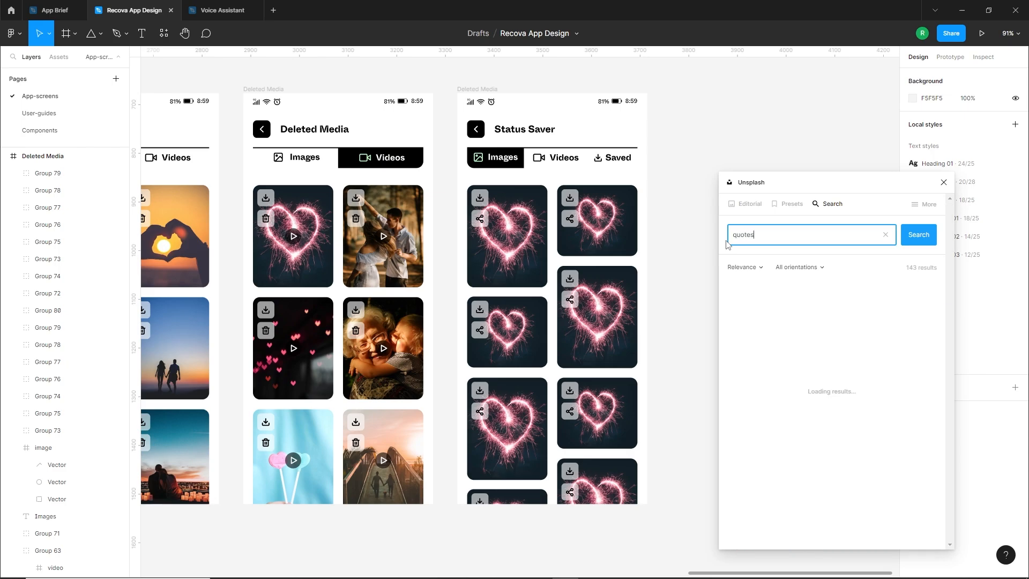
{"action": "left_click", "coordinate": [529, 265]}
{"action": "left_click", "coordinate": [898, 378]}
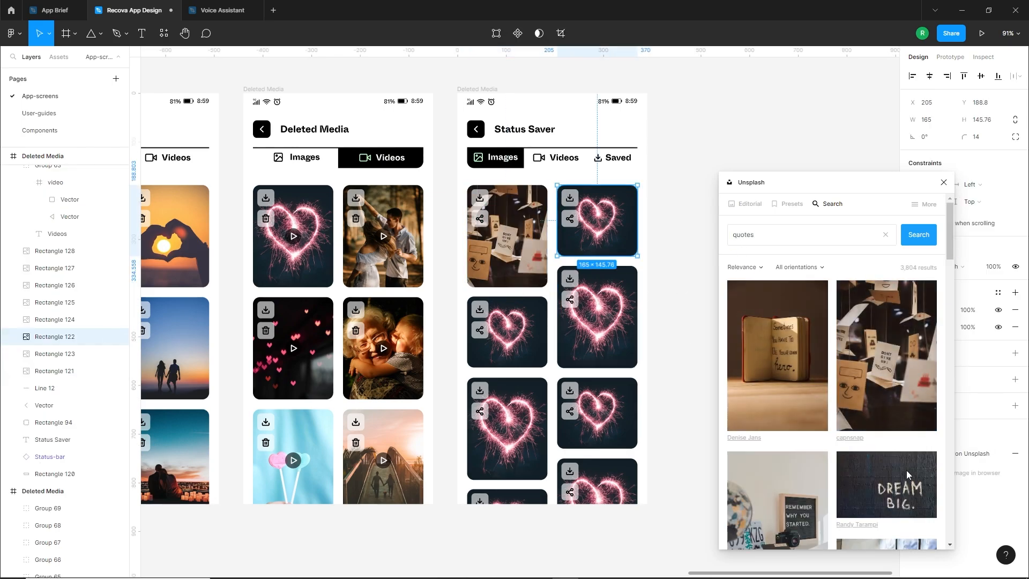
{"action": "scroll", "coordinate": [868, 407], "scroll_direction": "down", "scroll_amount": 2}
{"action": "left_click", "coordinate": [884, 464]}
Fill the second left photo with "Remember why you started" and the third row with the Goals notebook and the "Life is beautiful" neon
{"action": "scroll", "coordinate": [831, 421], "scroll_direction": "down", "scroll_amount": 1}
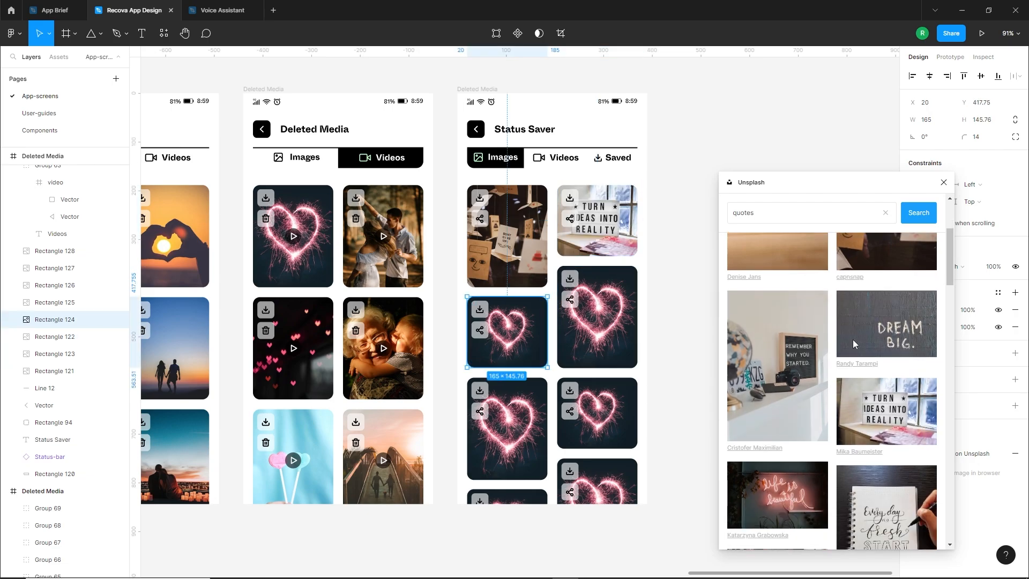
{"action": "left_click", "coordinate": [824, 418]}
{"action": "scroll", "coordinate": [831, 420], "scroll_direction": "down", "scroll_amount": 2}
{"action": "left_click", "coordinate": [824, 415]}
{"action": "scroll", "coordinate": [842, 425], "scroll_direction": "down", "scroll_amount": 3}
{"action": "left_click", "coordinate": [800, 458]}
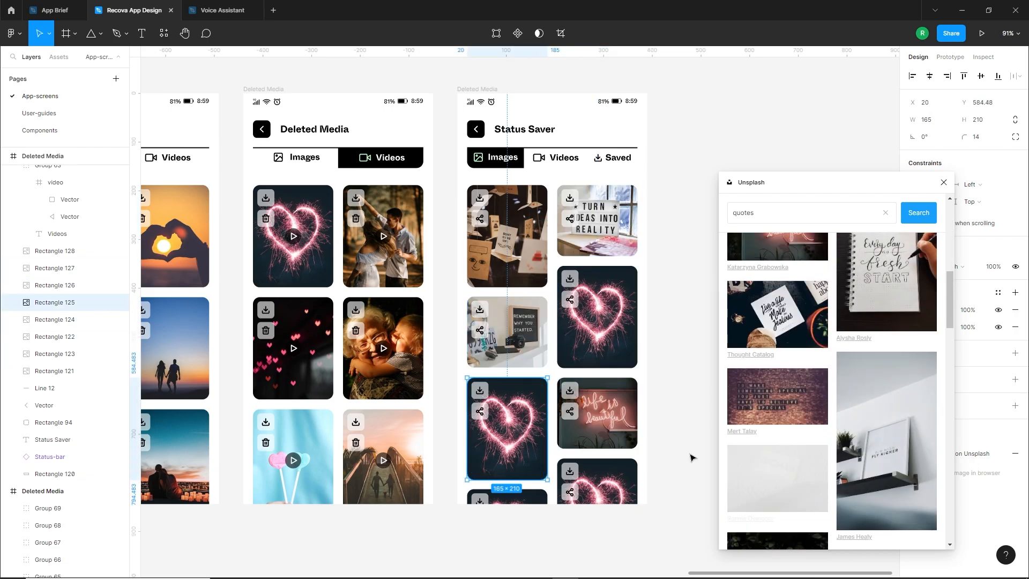
Replace the third right photo with the Lao Tzu quote card and fill the tall one above with the "Stay close to people" board
{"action": "scroll", "coordinate": [621, 436], "scroll_direction": "down", "scroll_amount": 1}
{"action": "left_click", "coordinate": [617, 432]}
{"action": "scroll", "coordinate": [798, 418], "scroll_direction": "down", "scroll_amount": 4}
{"action": "left_click", "coordinate": [799, 419]}
{"action": "left_click", "coordinate": [599, 310]}
{"action": "scroll", "coordinate": [793, 429], "scroll_direction": "down", "scroll_amount": 4}
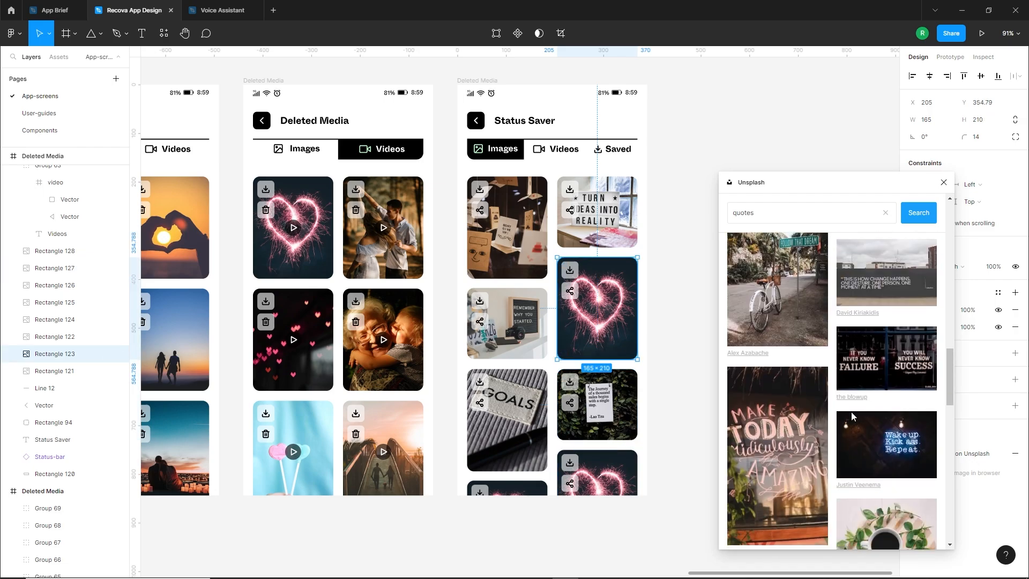
{"action": "left_click", "coordinate": [793, 439]}
Fill the bottom left photo with a dark quote image and the bottom right with the "You are enough" lightbox, and close Unsplash
{"action": "scroll", "coordinate": [791, 453], "scroll_direction": "down", "scroll_amount": 4}
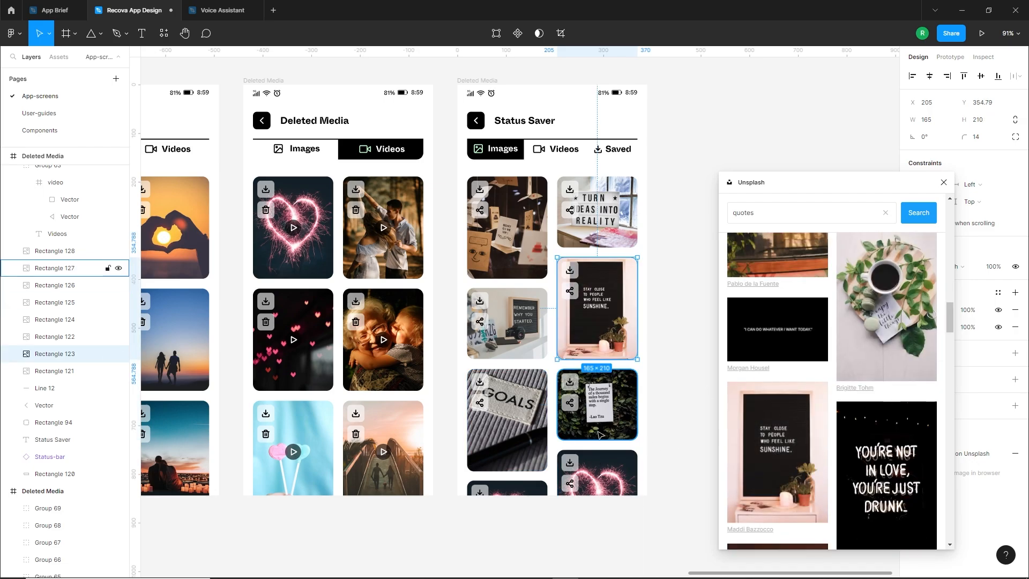
{"action": "left_click", "coordinate": [517, 491]}
{"action": "scroll", "coordinate": [796, 442], "scroll_direction": "up", "scroll_amount": 3}
{"action": "left_click", "coordinate": [862, 346]}
{"action": "left_click", "coordinate": [605, 474]}
{"action": "scroll", "coordinate": [833, 402], "scroll_direction": "down", "scroll_amount": 4}
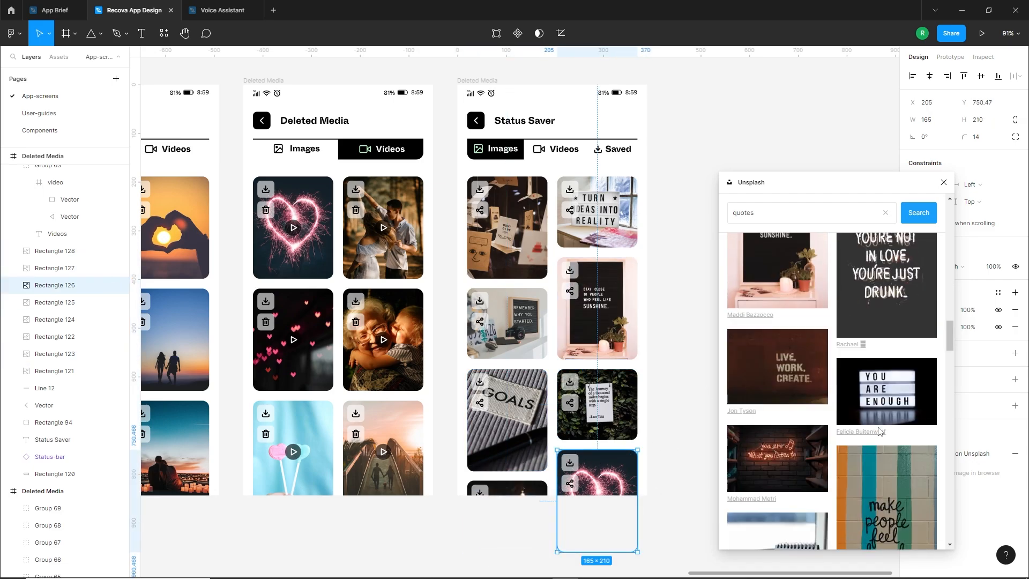
{"action": "left_click", "coordinate": [886, 391]}
{"action": "left_click", "coordinate": [677, 487]}
{"action": "left_click", "coordinate": [944, 184]}
Duplicate the Direct Message wireframe into the styled row beside the Status Saver screen
{"action": "scroll", "coordinate": [697, 295], "scroll_direction": "up", "scroll_amount": 1}
{"action": "scroll", "coordinate": [645, 338], "scroll_direction": "down", "scroll_amount": 5, "text": "ctrl"}
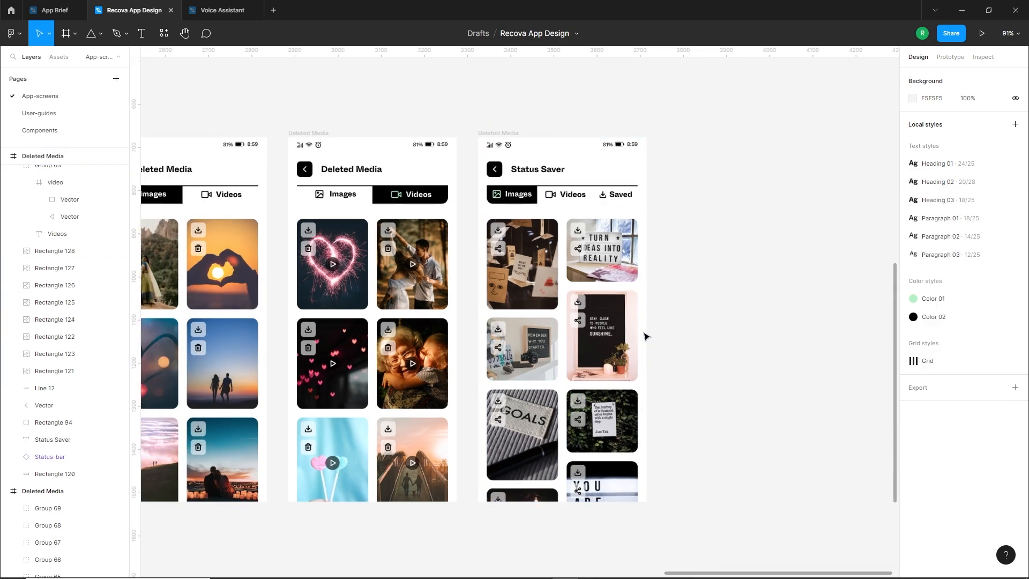
{"action": "scroll", "coordinate": [689, 369], "scroll_direction": "right", "scroll_amount": 2}
{"action": "scroll", "coordinate": [689, 370], "scroll_direction": "up", "scroll_amount": 1}
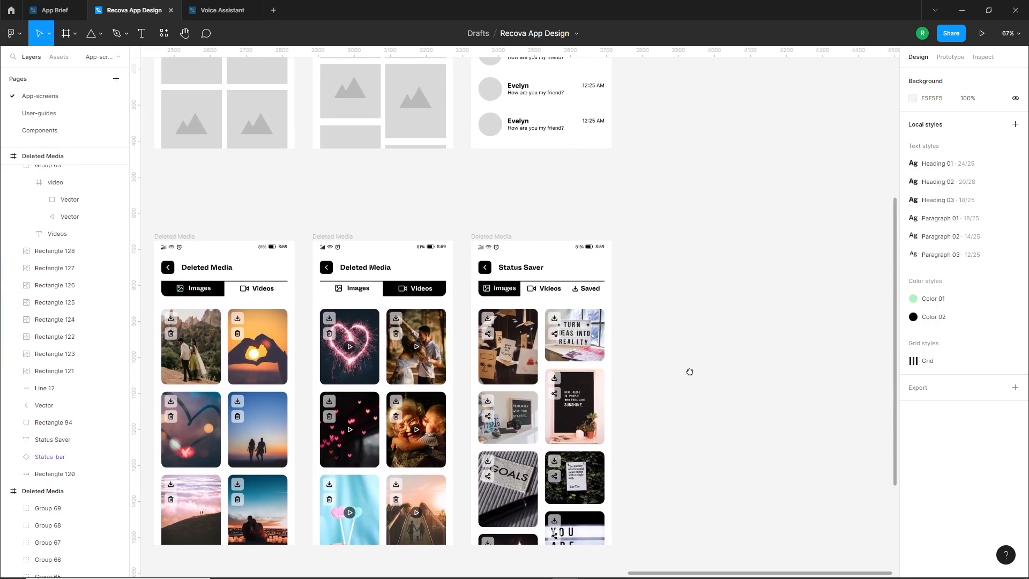
{"action": "scroll", "coordinate": [670, 381], "scroll_direction": "down", "scroll_amount": 4, "text": "ctrl"}
{"action": "scroll", "coordinate": [701, 368], "scroll_direction": "up", "scroll_amount": 2}
{"action": "scroll", "coordinate": [598, 261], "scroll_direction": "right", "scroll_amount": 1}
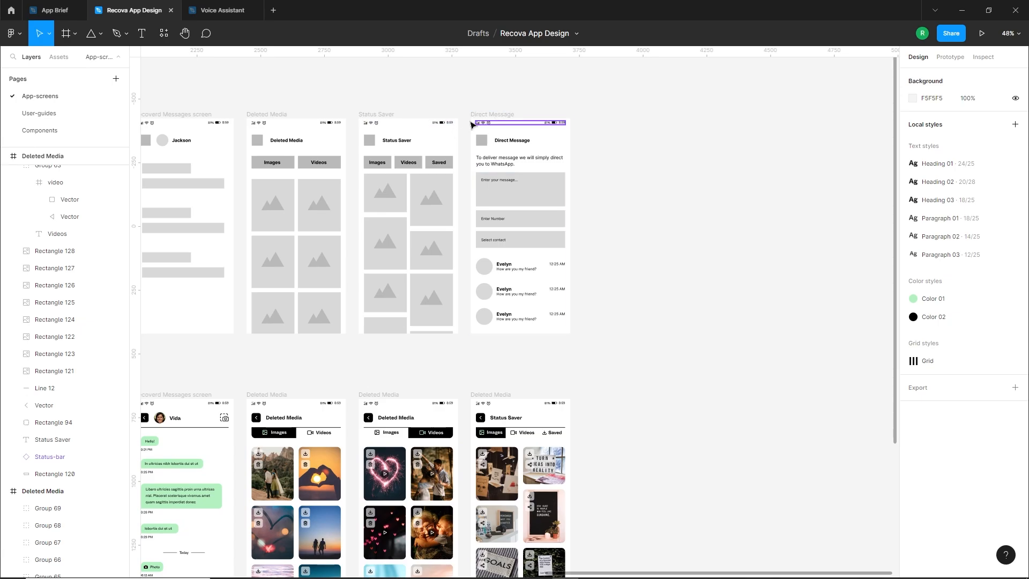
{"action": "left_click_drag", "start_coordinate": [489, 115], "coordinate": [602, 397]}
{"action": "left_click", "coordinate": [755, 434]}
{"action": "scroll", "coordinate": [744, 437], "scroll_direction": "down", "scroll_amount": 3}
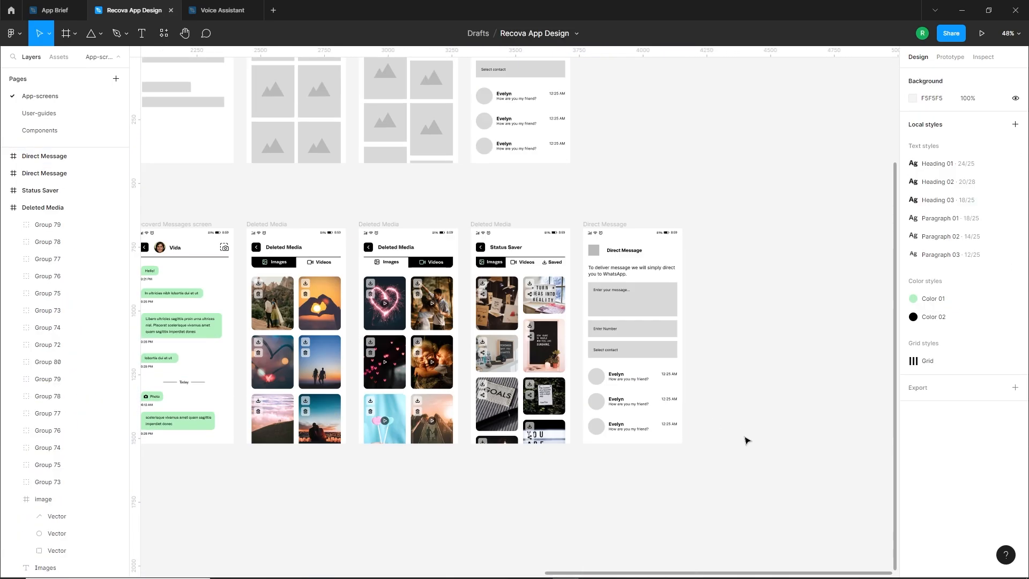
{"action": "scroll", "coordinate": [685, 335], "scroll_direction": "up", "scroll_amount": 5, "text": "ctrl"}
{"action": "left_click_drag", "start_coordinate": [717, 326], "coordinate": [723, 346]}
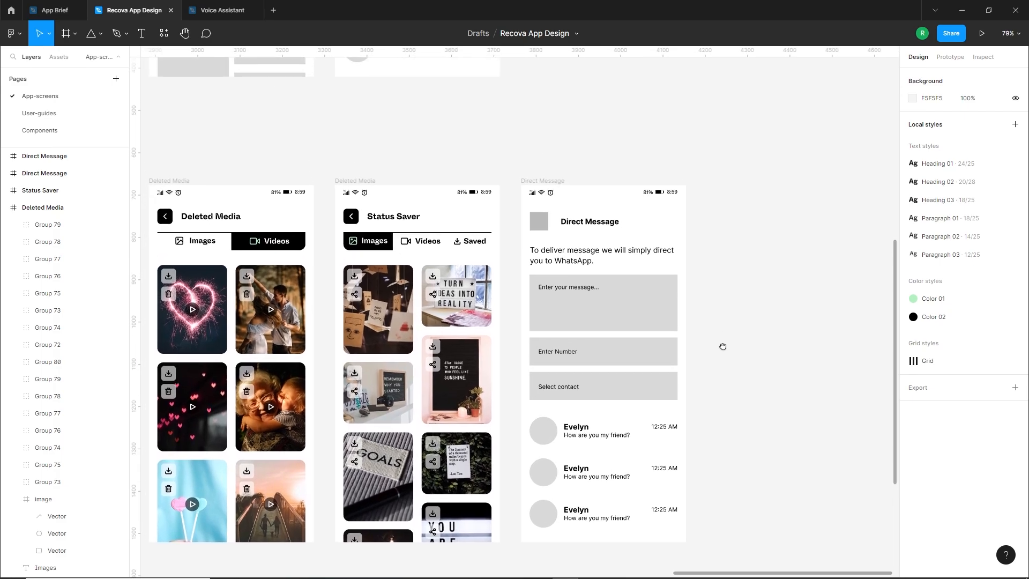
Replace the Direct Message copy's header placeholders with the Status Saver back button and heading, and retitle it "Direct Massage"
{"action": "left_click", "coordinate": [528, 222]}
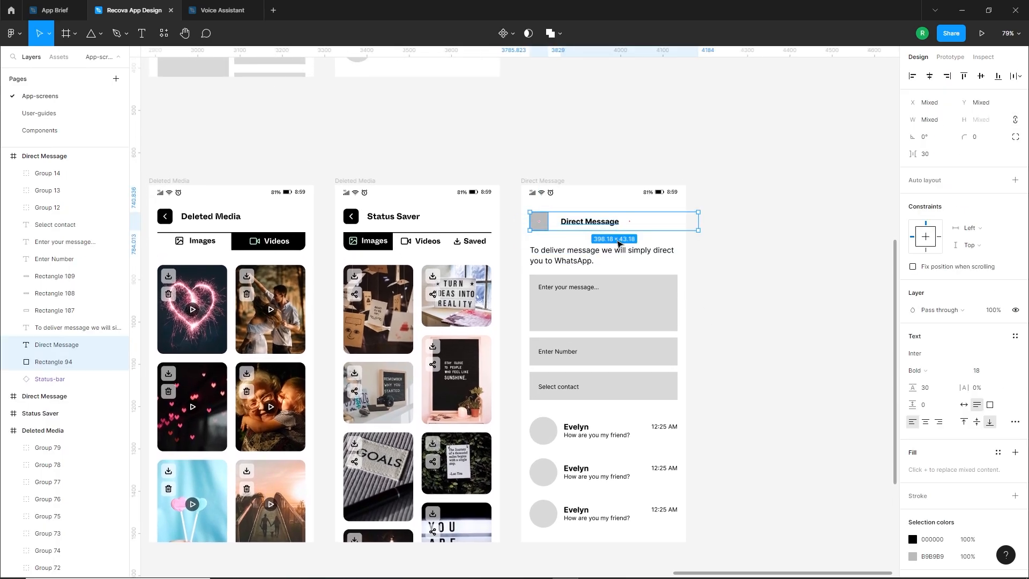
{"action": "key", "text": "Delete"}
{"action": "left_click_drag", "start_coordinate": [356, 216], "coordinate": [579, 232]}
{"action": "left_click", "coordinate": [622, 232]}
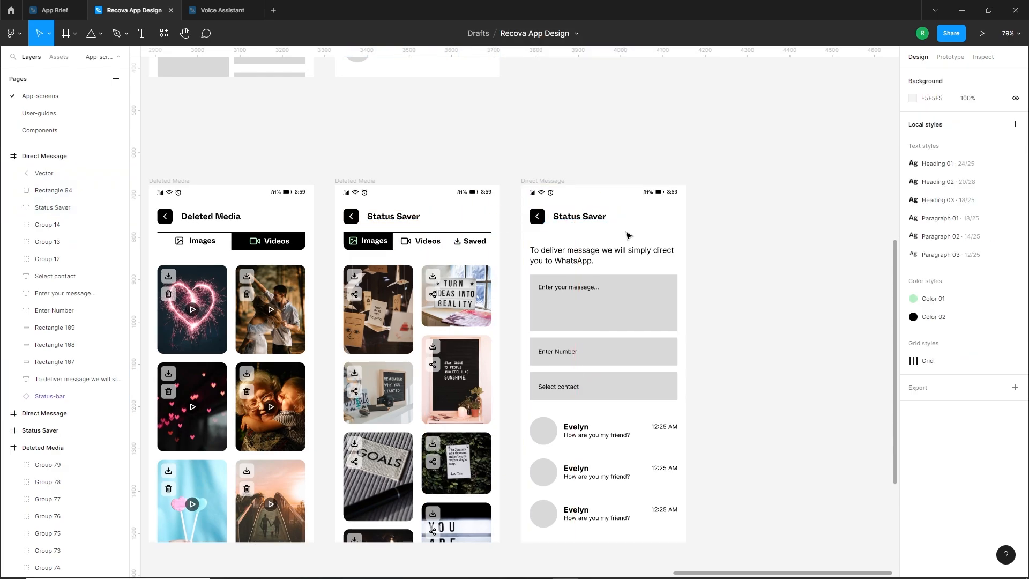
{"action": "double_click", "coordinate": [571, 218]}
{"action": "type", "text": "Direct Massage"}
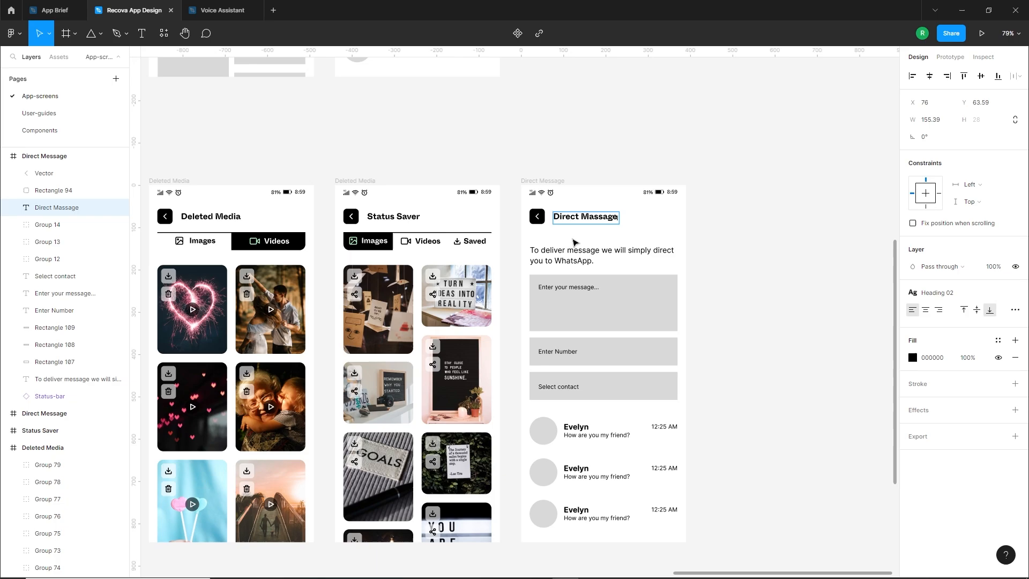
{"action": "left_click", "coordinate": [572, 243]}
Move the WhatsApp description up beneath the heading and apply the Paragraph 01 text style to it
{"action": "left_click_drag", "start_coordinate": [567, 262], "coordinate": [563, 243]}
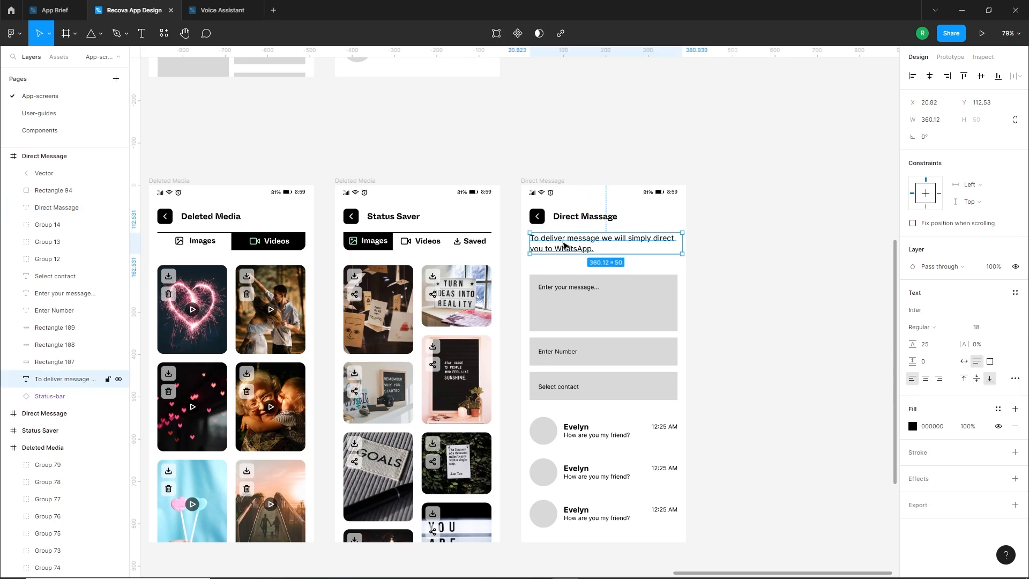
{"action": "left_click", "coordinate": [1015, 292]}
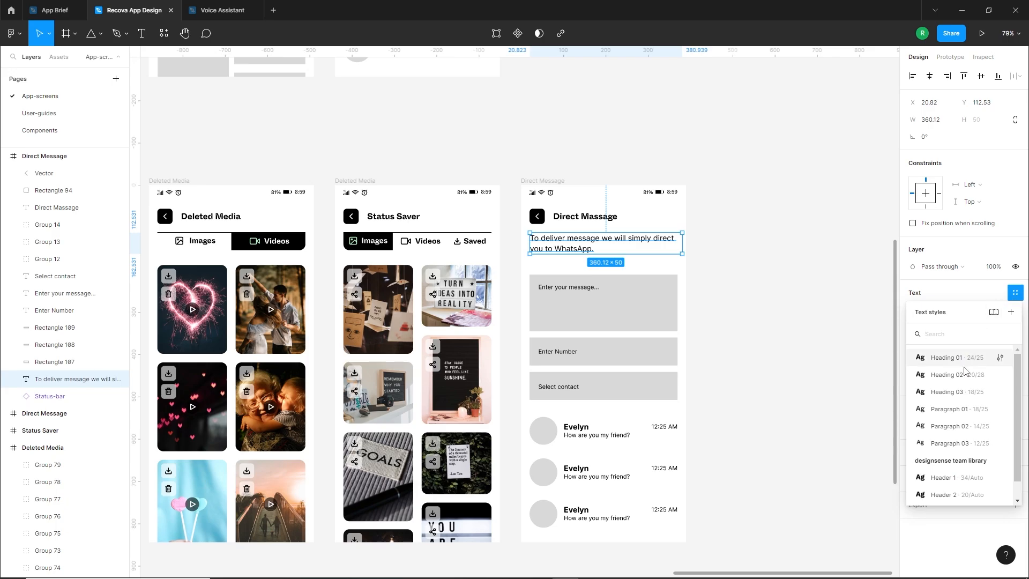
{"action": "left_click", "coordinate": [957, 411]}
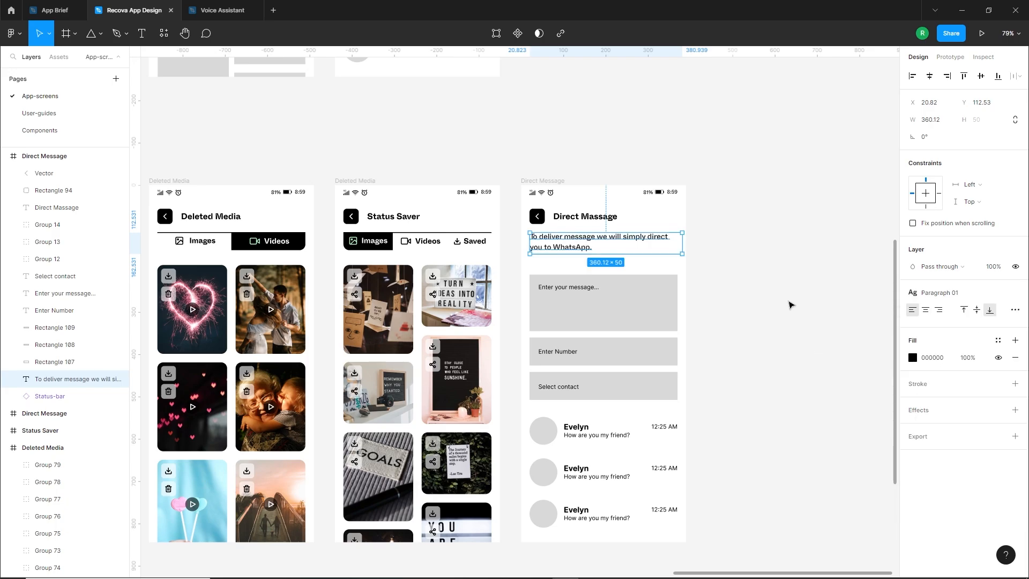
{"action": "left_click", "coordinate": [789, 303]}
{"action": "left_click_drag", "start_coordinate": [569, 245], "coordinate": [567, 249]}
Show the layout grids on the styled screens
{"action": "left_click", "coordinate": [681, 215]}
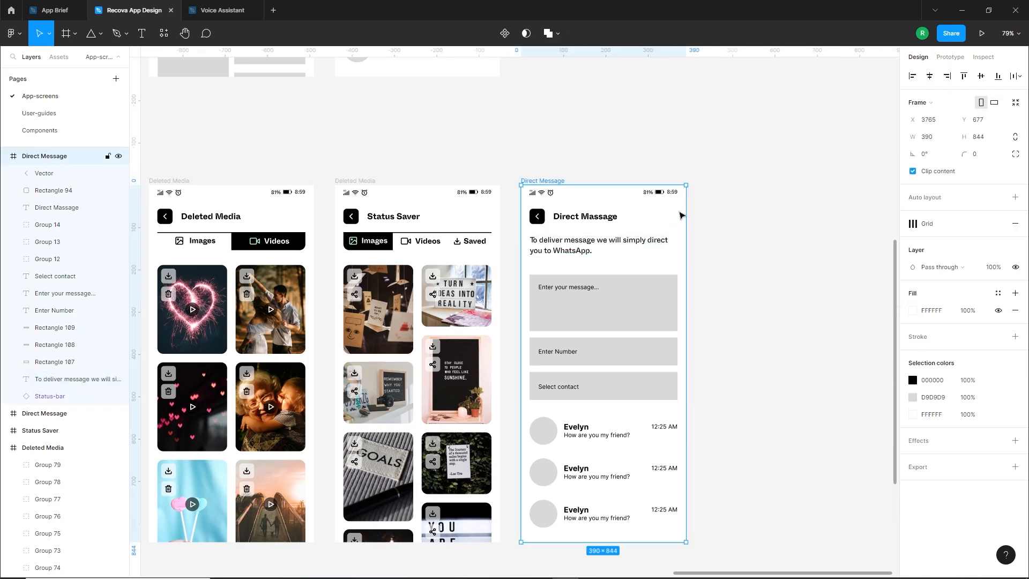
{"action": "key", "text": "ctrl+shift+4"}
{"action": "left_click", "coordinate": [790, 277]}
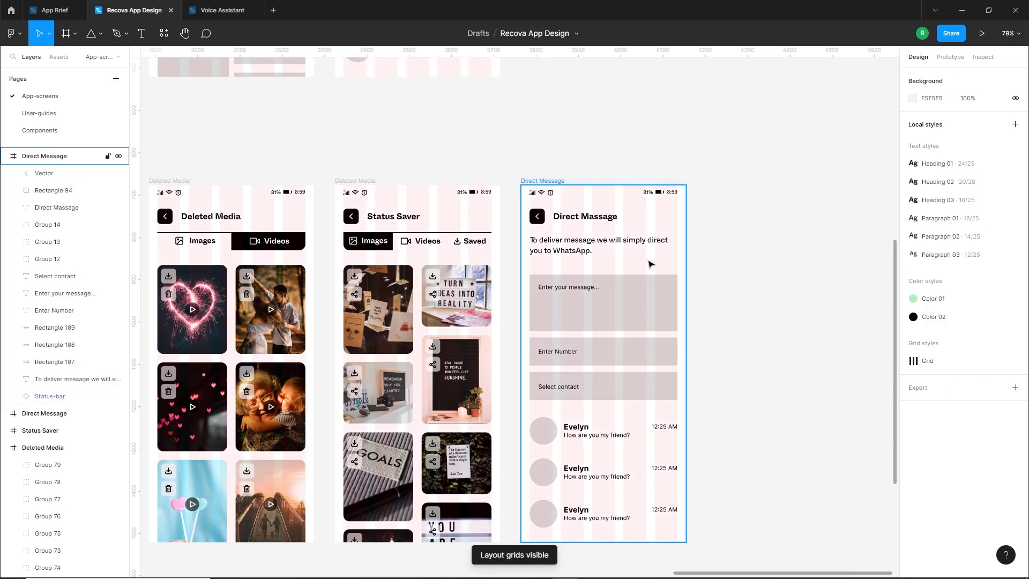
Replace the message box's grey fill with a 1 px black inside stroke and set its height to 127.49
{"action": "scroll", "coordinate": [644, 257], "scroll_direction": "up", "scroll_amount": 3}
{"action": "scroll", "coordinate": [638, 256], "scroll_direction": "up", "scroll_amount": 4}
{"action": "left_click", "coordinate": [604, 324]}
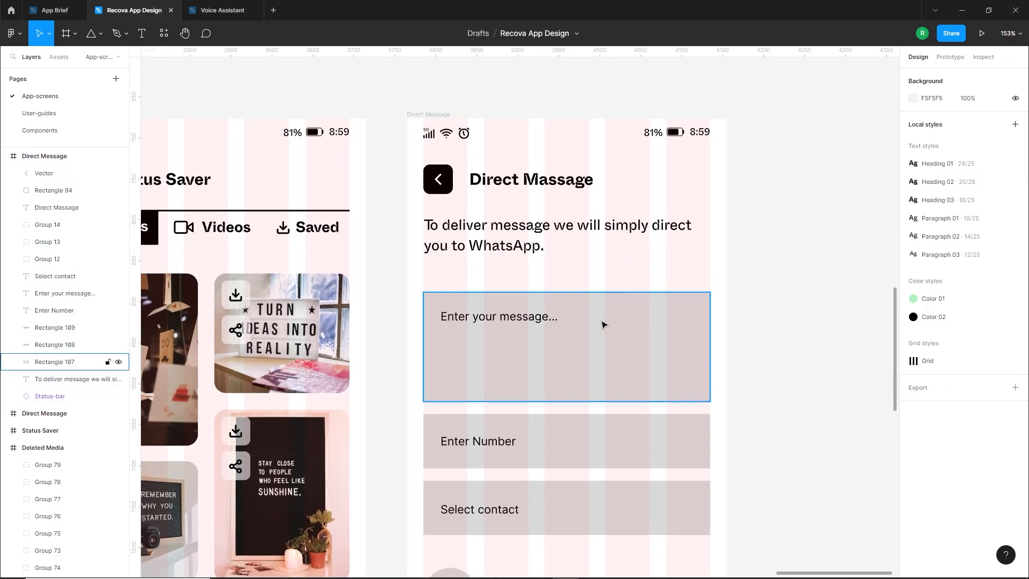
{"action": "left_click", "coordinate": [583, 315]}
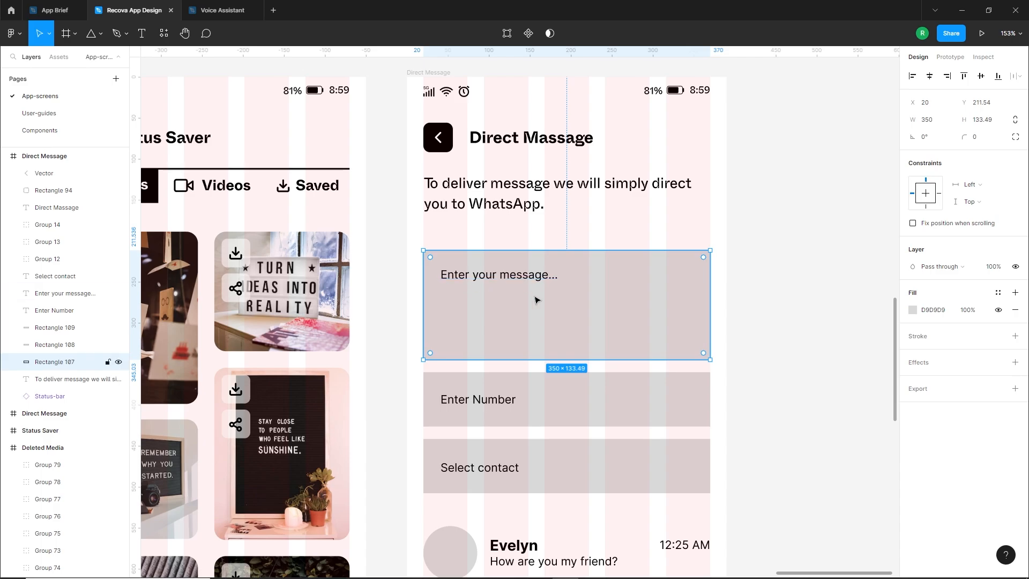
{"action": "left_click", "coordinate": [1015, 311]}
{"action": "left_click", "coordinate": [1016, 320]}
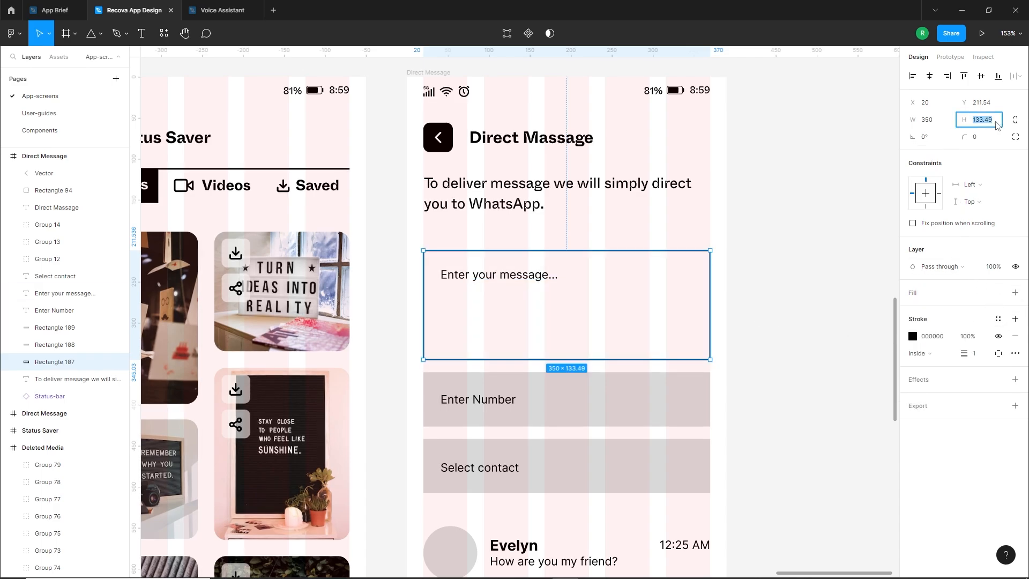
{"action": "type", "text": "127.49"}
{"action": "key", "text": "Return"}
Round the message box's corners with a radius of 15
{"action": "left_click", "coordinate": [985, 138]}
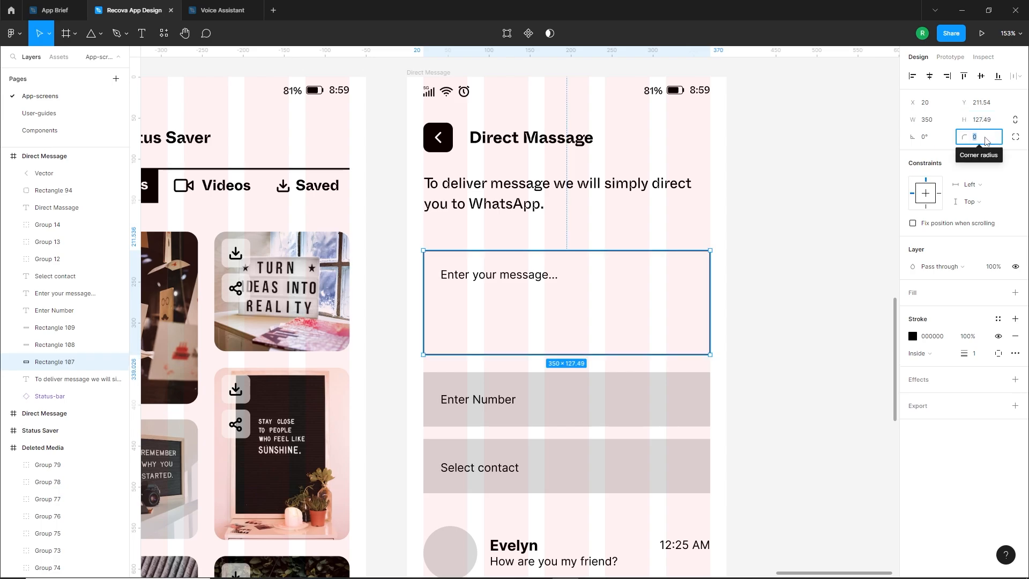
{"action": "type", "text": "3"}
{"action": "key", "text": "Return"}
{"action": "type", "text": "15"}
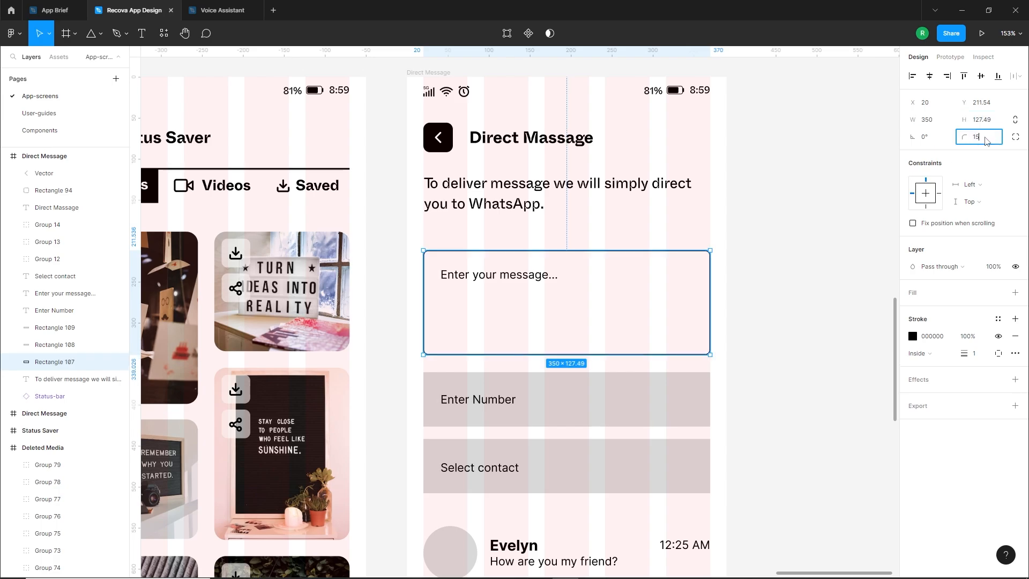
{"action": "key", "text": "Return"}
{"action": "left_click", "coordinate": [804, 279]}
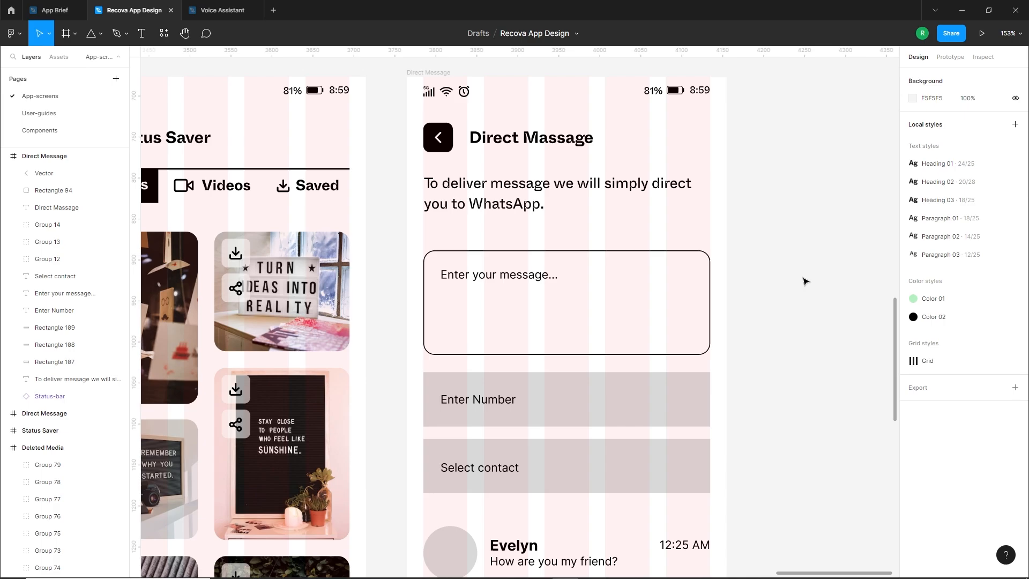
Apply the Paragraph 02 text style to the "Enter your message..." placeholder
{"action": "left_click", "coordinate": [513, 284]}
{"action": "left_click", "coordinate": [1014, 292]}
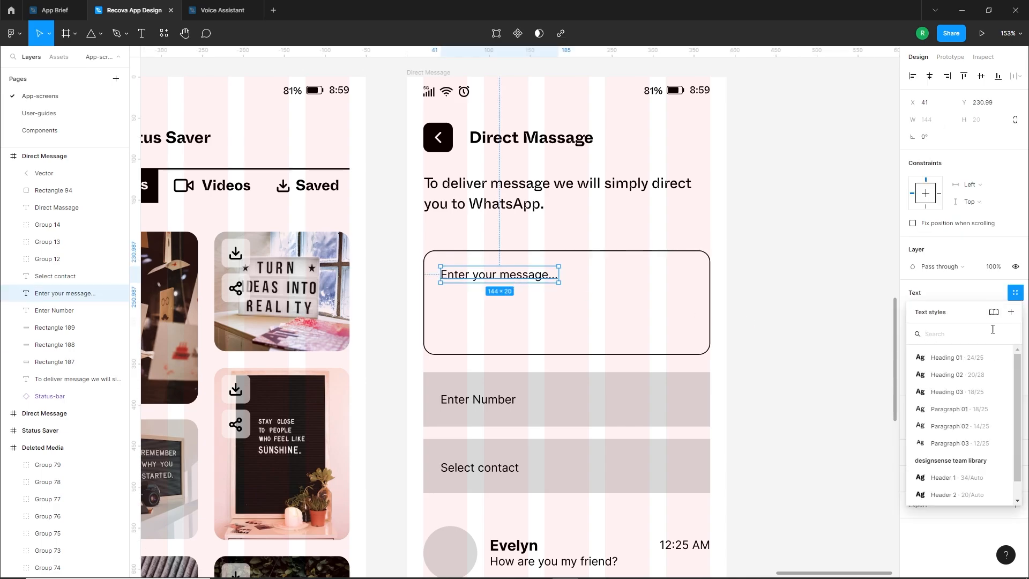
{"action": "left_click", "coordinate": [991, 426]}
{"action": "left_click", "coordinate": [786, 376]}
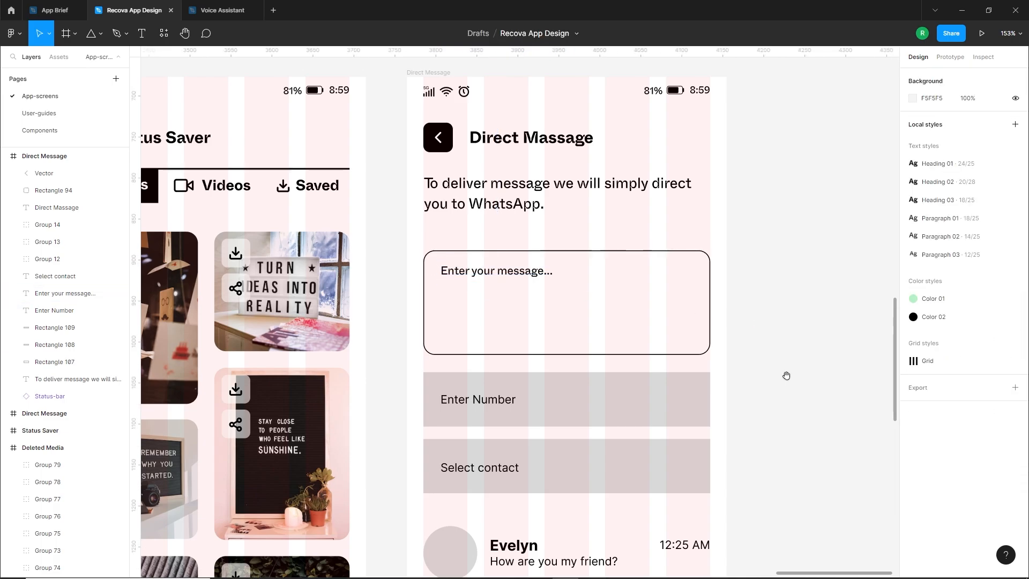
Delete the grey rectangle behind "Enter Number" and move the label to the right half of the screen
{"action": "left_click_drag", "start_coordinate": [786, 376], "coordinate": [802, 333]}
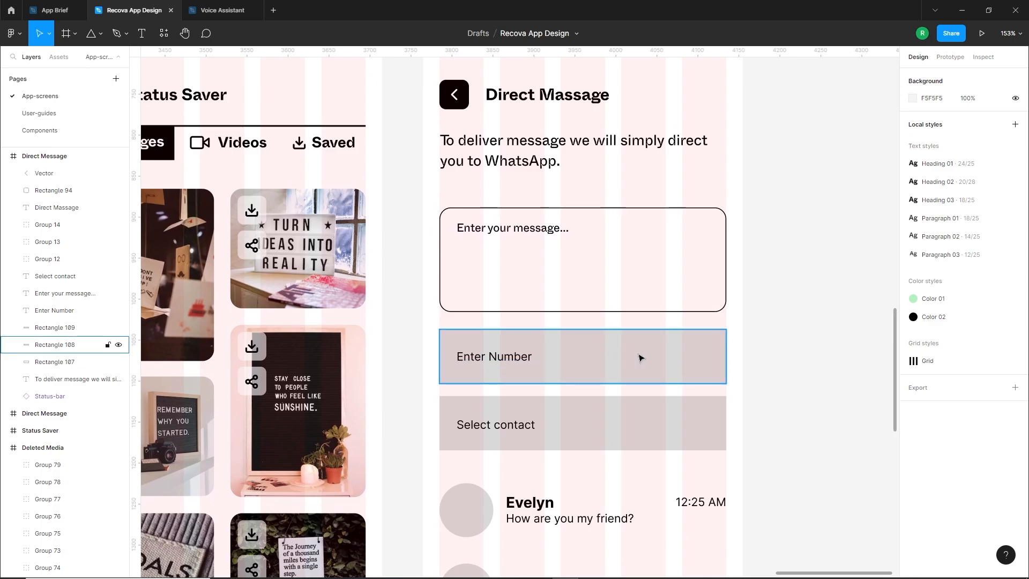
{"action": "left_click", "coordinate": [608, 367]}
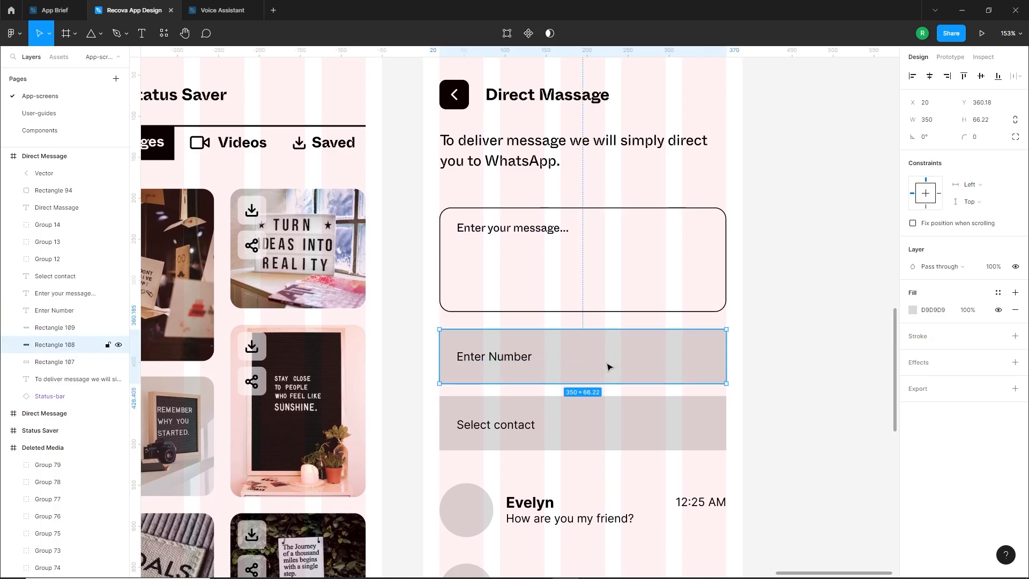
{"action": "key", "text": "Delete"}
{"action": "left_click_drag", "start_coordinate": [511, 362], "coordinate": [633, 368]}
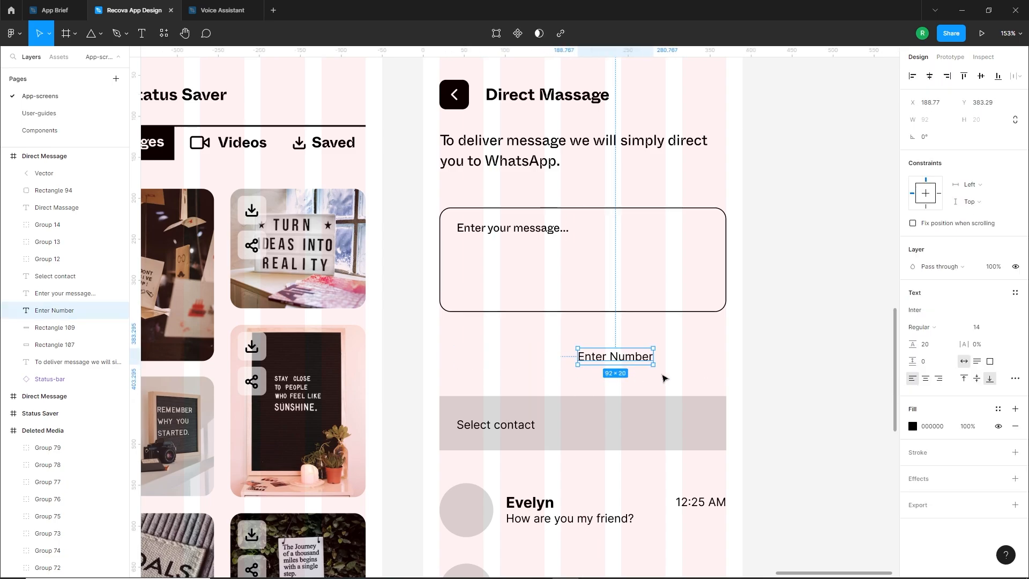
{"action": "left_click", "coordinate": [664, 379]}
Draw a horizontal line beneath "Enter Number" from the right margin inward and set its width to 200
{"action": "scroll", "coordinate": [664, 379], "scroll_direction": "down", "scroll_amount": 2}
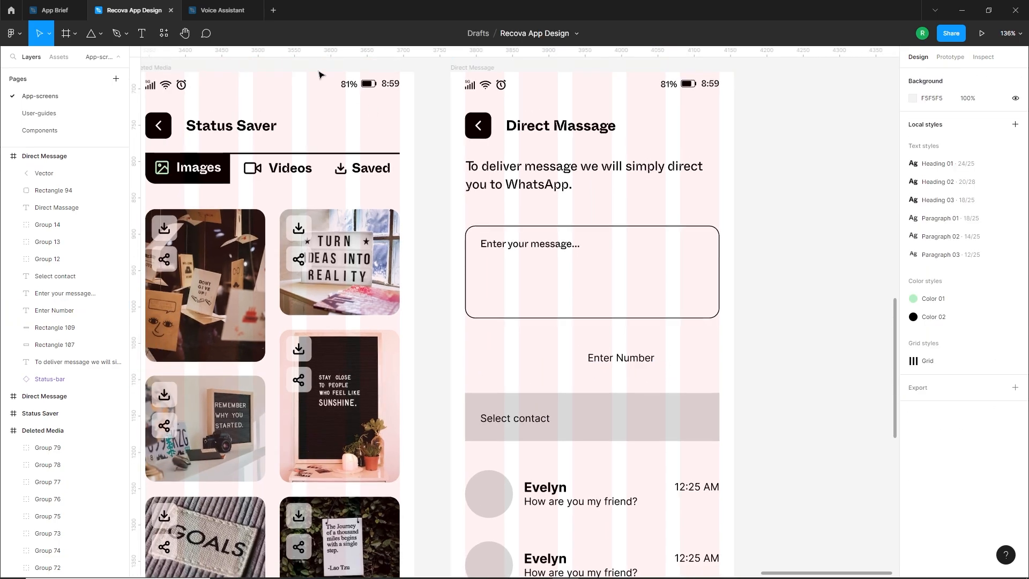
{"action": "left_click", "coordinate": [100, 33]}
{"action": "left_click", "coordinate": [116, 74]}
{"action": "mouse_move", "coordinate": [720, 366]}
{"action": "left_mouse_down"}
{"action": "mouse_move", "coordinate": [567, 373]}
{"action": "mouse_move", "coordinate": [579, 378]}
{"action": "left_mouse_up"}
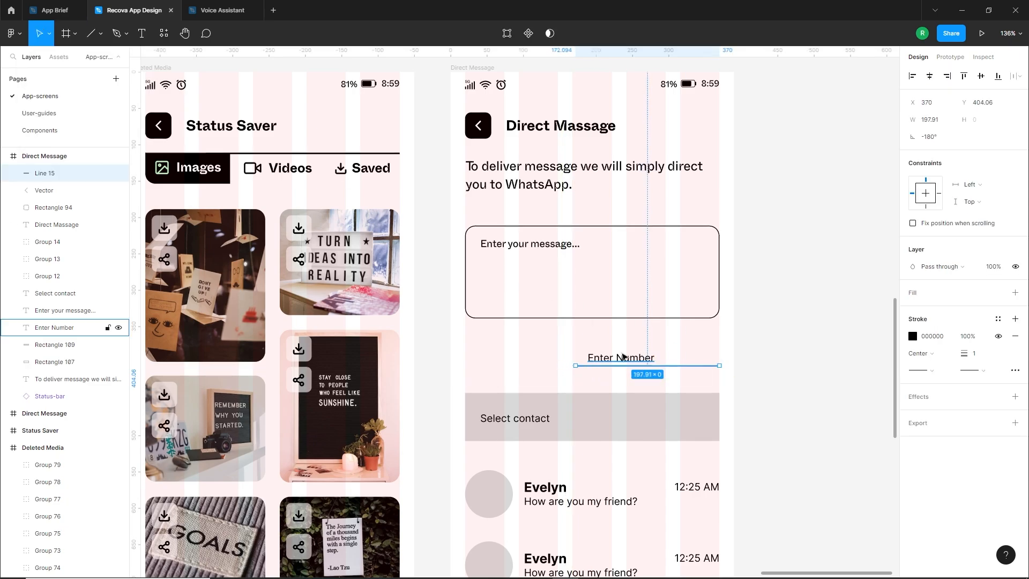
{"action": "left_click", "coordinate": [936, 119]}
{"action": "type", "text": "200"}
{"action": "key", "text": "Return"}
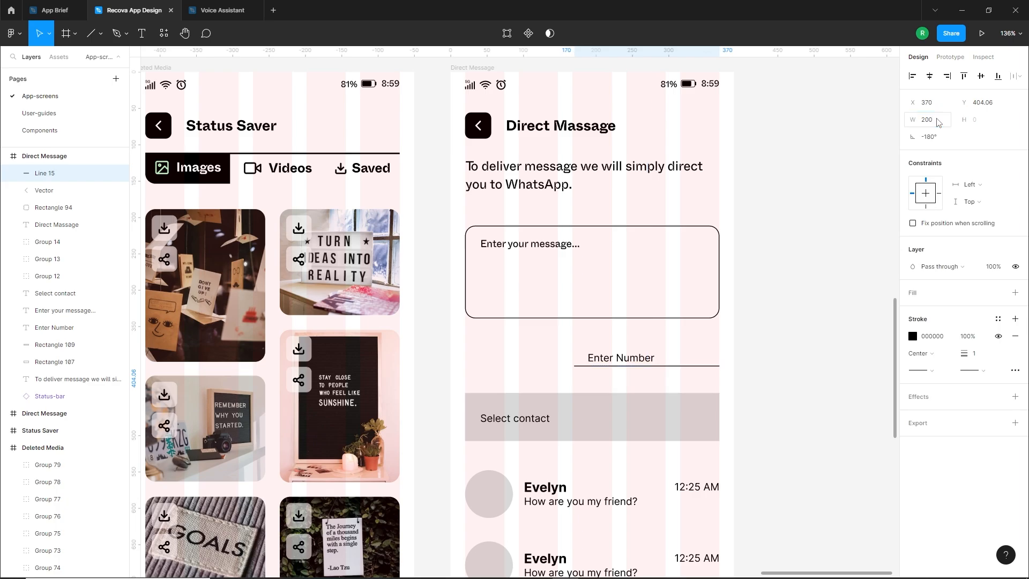
Align the "Enter Number" label with the line's left end and apply the Paragraph 02 text style to it
{"action": "left_click", "coordinate": [631, 371]}
{"action": "scroll", "coordinate": [631, 370], "scroll_direction": "up", "scroll_amount": 2}
{"action": "left_click_drag", "start_coordinate": [611, 349], "coordinate": [583, 354]}
{"action": "left_click", "coordinate": [508, 392]}
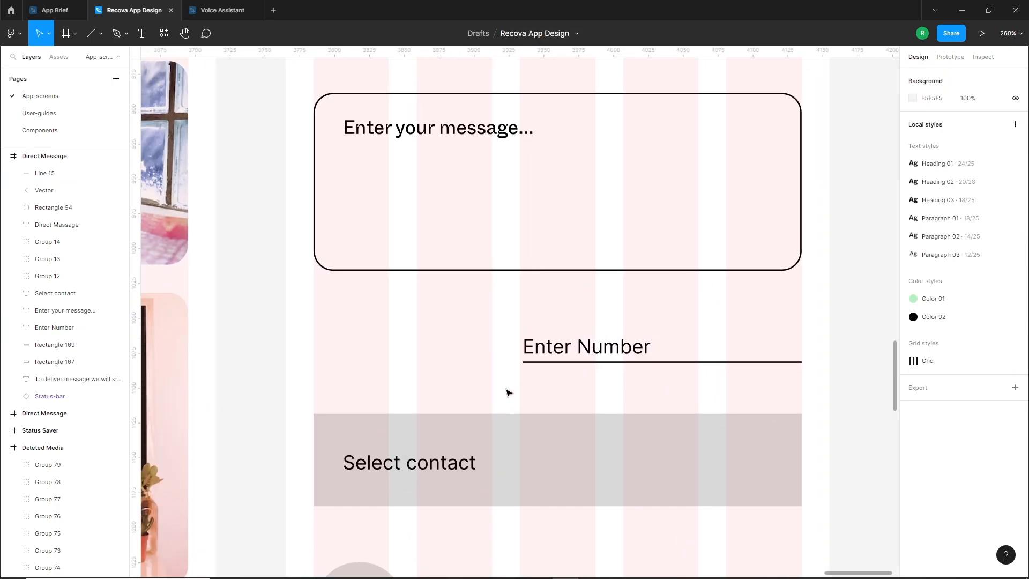
{"action": "left_click", "coordinate": [587, 355]}
{"action": "left_click", "coordinate": [1015, 294]}
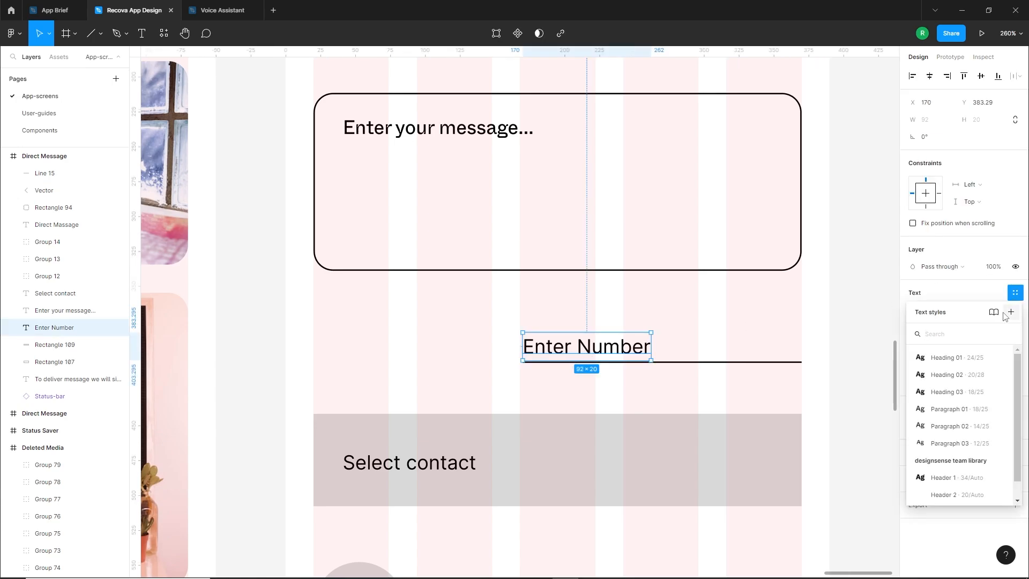
{"action": "left_click", "coordinate": [997, 409]}
{"action": "left_click_drag", "start_coordinate": [612, 343], "coordinate": [611, 347]}
{"action": "left_click", "coordinate": [532, 379]}
Open the Iconify plugin from the Direct Message frame and search for "australia flag"
{"action": "scroll", "coordinate": [532, 380], "scroll_direction": "down", "scroll_amount": 3}
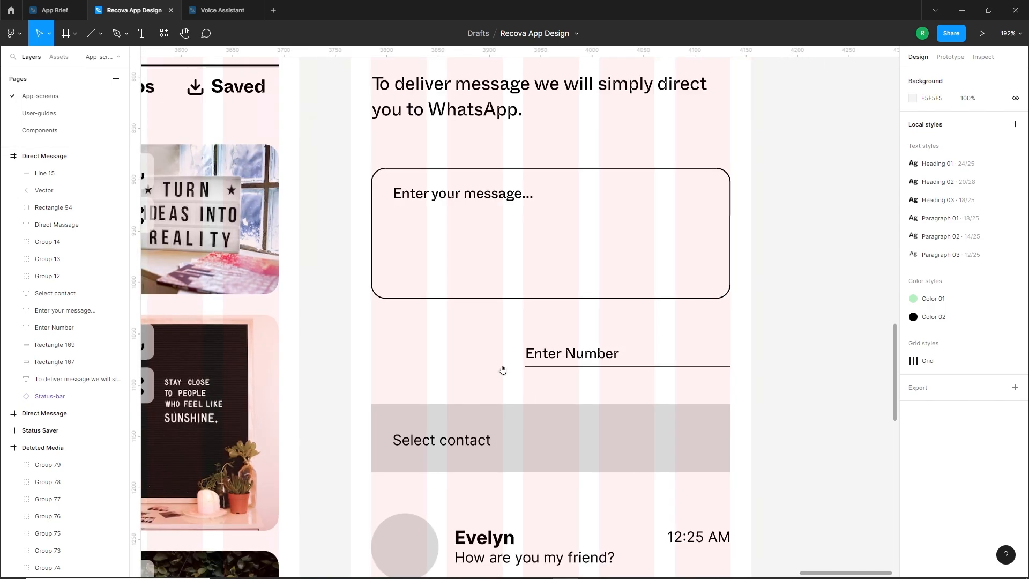
{"action": "left_click_drag", "start_coordinate": [503, 370], "coordinate": [623, 384]}
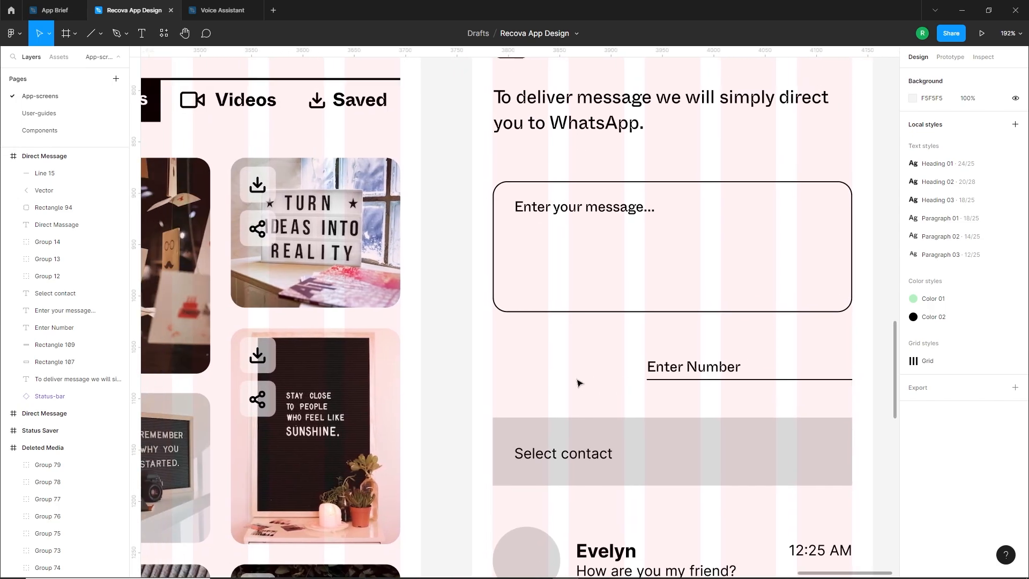
{"action": "right_click", "coordinate": [529, 364]}
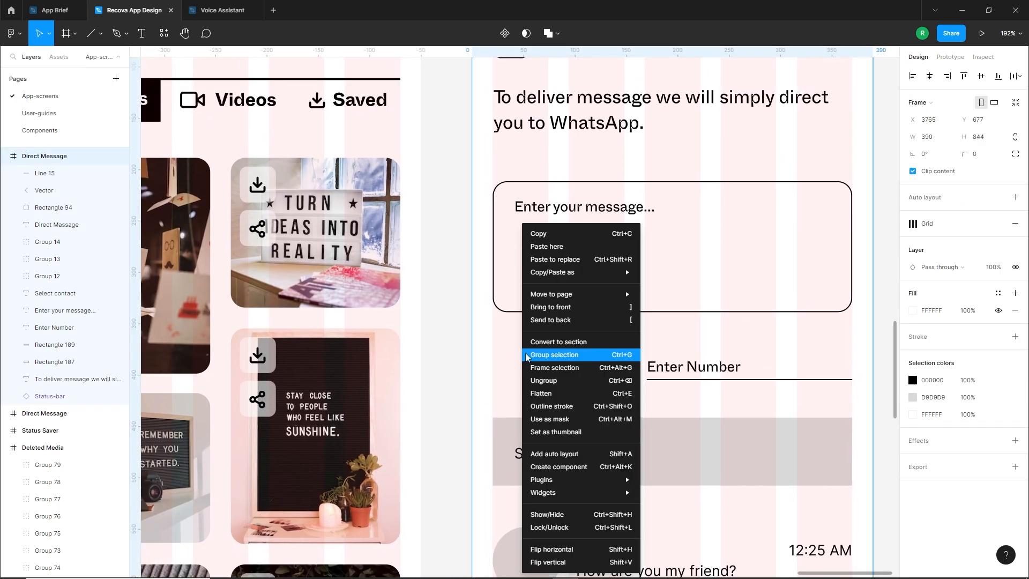
{"action": "mouse_move", "coordinate": [582, 480]}
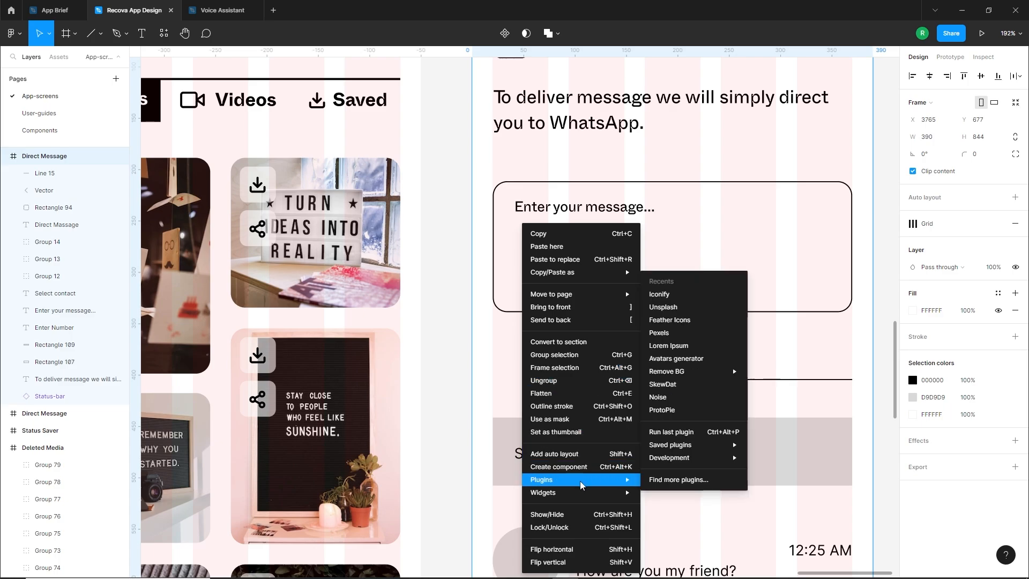
{"action": "left_click", "coordinate": [680, 295]}
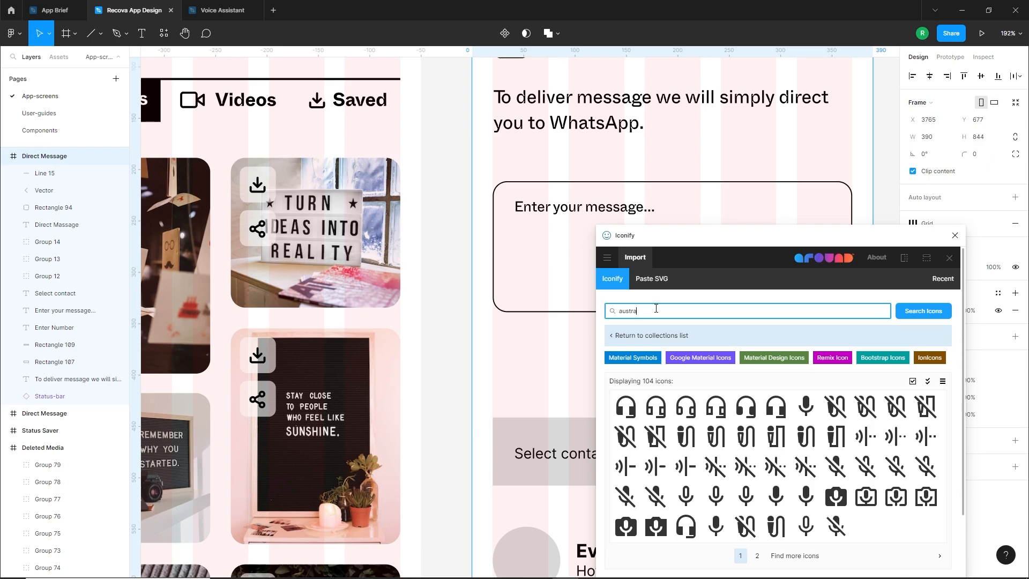
{"action": "key", "text": "Return"}
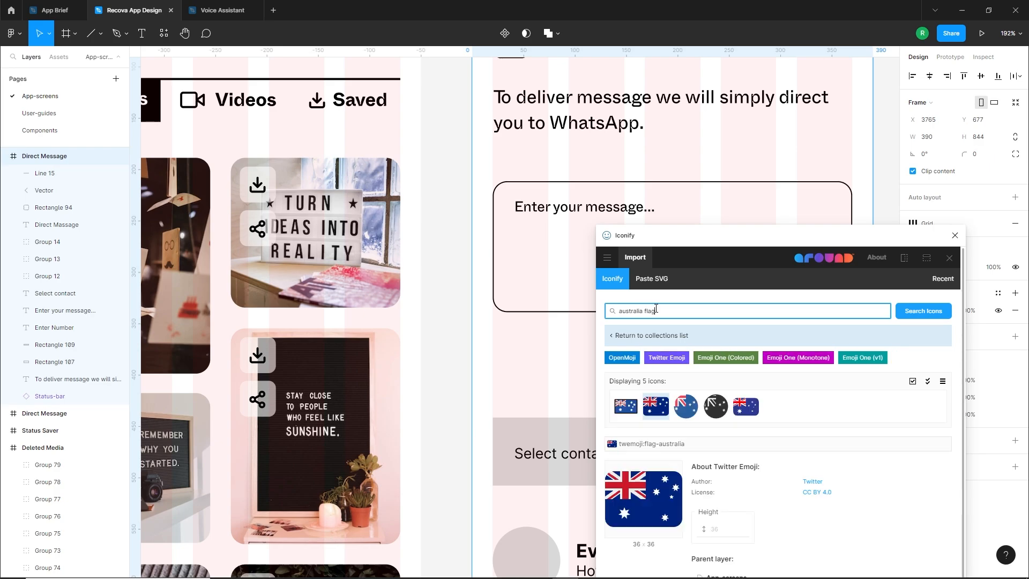
Import the Twitter Emoji version of the Australia flag into the Direct Message frame
{"action": "left_click_drag", "start_coordinate": [682, 241], "coordinate": [703, 188]}
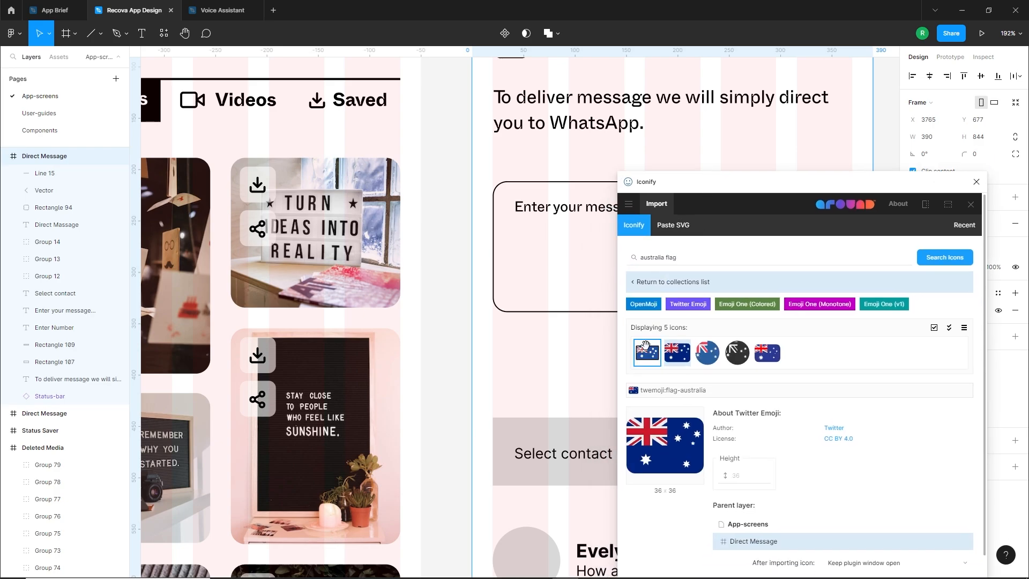
{"action": "left_click", "coordinate": [649, 353]}
{"action": "left_click", "coordinate": [683, 336]}
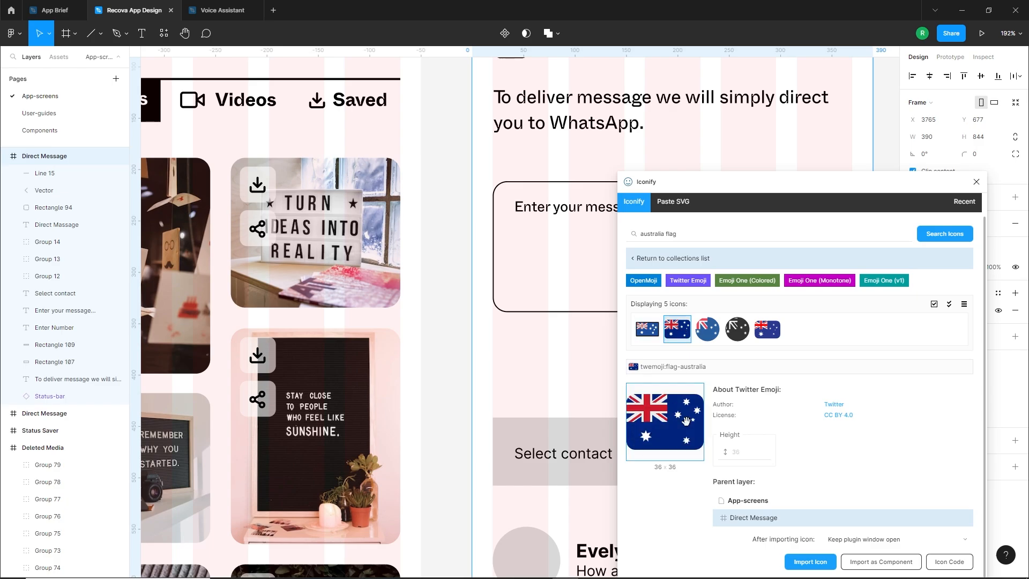
{"action": "left_click", "coordinate": [810, 561]}
Move the flag below the message box, level with "Enter Number", shrink it slightly and close Iconify
{"action": "mouse_move", "coordinate": [734, 187]}
{"action": "left_mouse_down"}
{"action": "mouse_move", "coordinate": [265, 217]}
{"action": "mouse_move", "coordinate": [723, 160]}
{"action": "mouse_move", "coordinate": [730, 177]}
{"action": "left_mouse_up"}
{"action": "scroll", "coordinate": [559, 324], "scroll_direction": "down", "scroll_amount": 4}
{"action": "scroll", "coordinate": [557, 331], "scroll_direction": "down", "scroll_amount": 1}
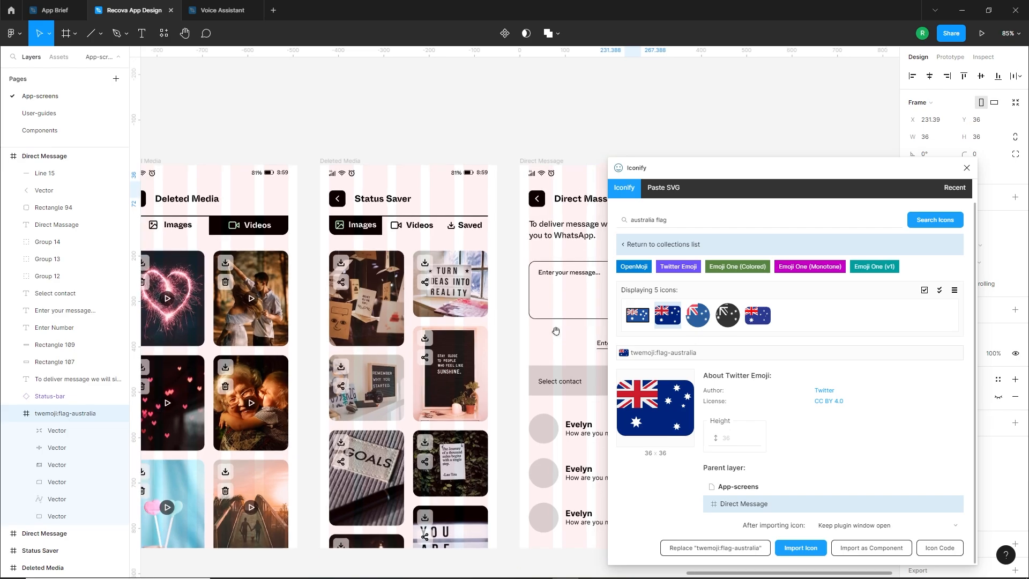
{"action": "left_click_drag", "start_coordinate": [555, 330], "coordinate": [371, 326]}
{"action": "scroll", "coordinate": [465, 176], "scroll_direction": "up", "scroll_amount": 5}
{"action": "left_click_drag", "start_coordinate": [469, 173], "coordinate": [319, 475]}
{"action": "scroll", "coordinate": [277, 476], "scroll_direction": "up", "scroll_amount": 3}
{"action": "scroll", "coordinate": [300, 466], "scroll_direction": "up", "scroll_amount": 5}
{"action": "left_click", "coordinate": [966, 168]}
Align the flag's left edge with the first layout grid column, flush with the message box
{"action": "left_click", "coordinate": [448, 418]}
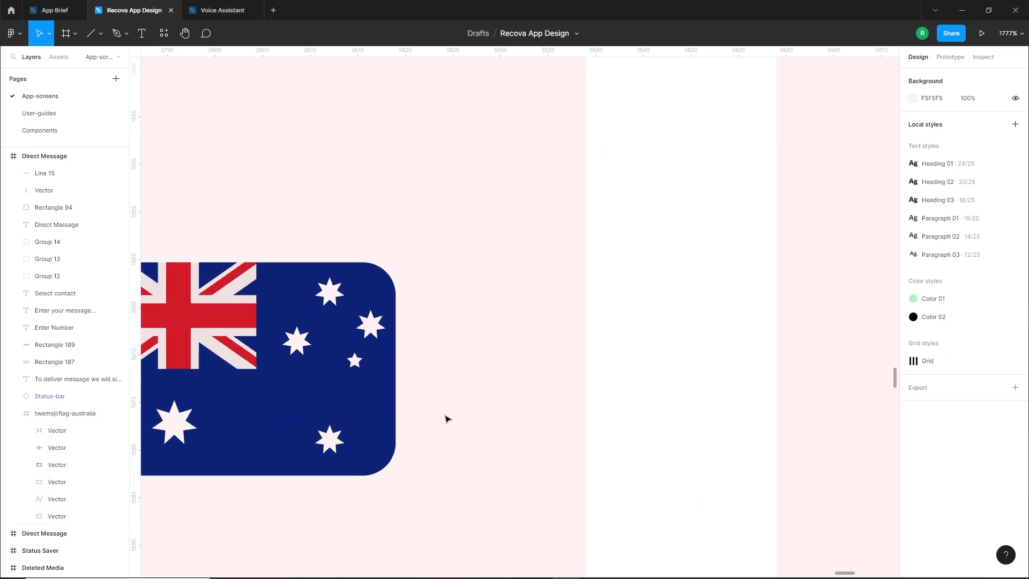
{"action": "double_click", "coordinate": [378, 409]}
{"action": "scroll", "coordinate": [449, 408], "scroll_direction": "down", "scroll_amount": 1}
{"action": "left_click_drag", "start_coordinate": [433, 416], "coordinate": [519, 397]}
{"action": "scroll", "coordinate": [494, 398], "scroll_direction": "down", "scroll_amount": 2}
{"action": "left_click", "coordinate": [305, 401]}
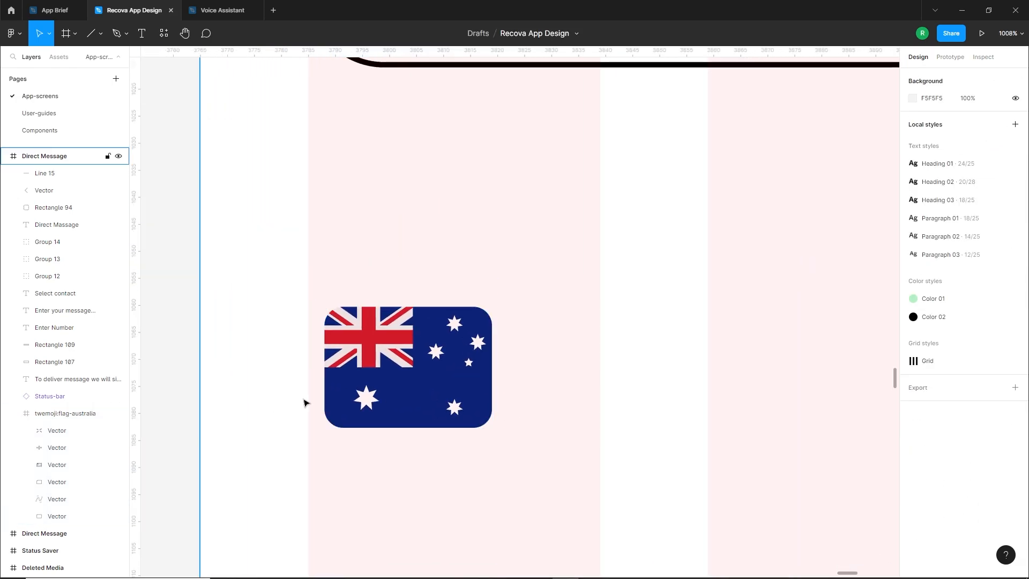
{"action": "scroll", "coordinate": [305, 401], "scroll_direction": "down", "scroll_amount": 3}
{"action": "left_click_drag", "start_coordinate": [387, 407], "coordinate": [378, 406]}
{"action": "left_click", "coordinate": [402, 427]}
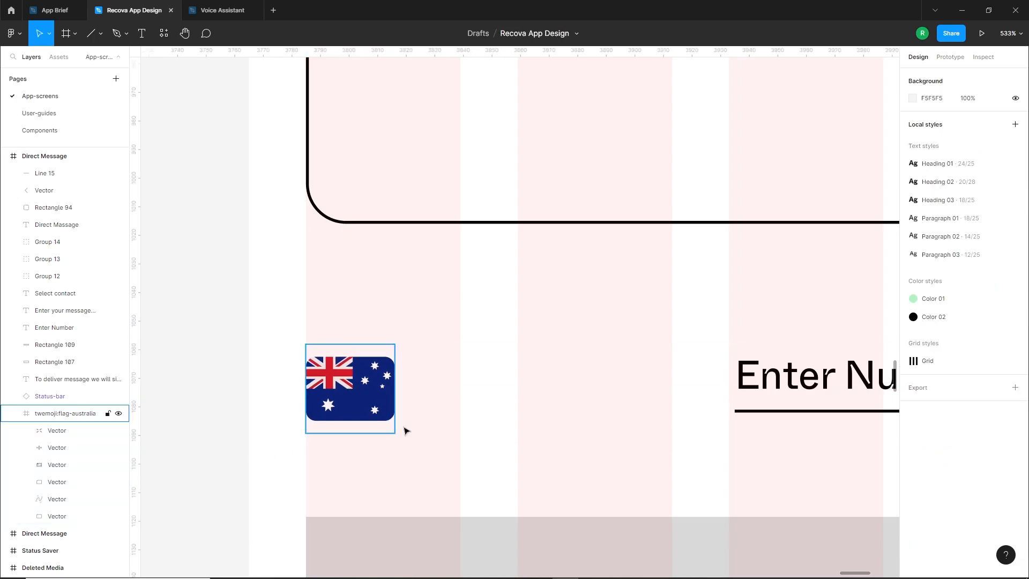
Add the country code text "AU + 61" just to the right of the flag
{"action": "key", "text": "t"}
{"action": "left_click", "coordinate": [455, 386]}
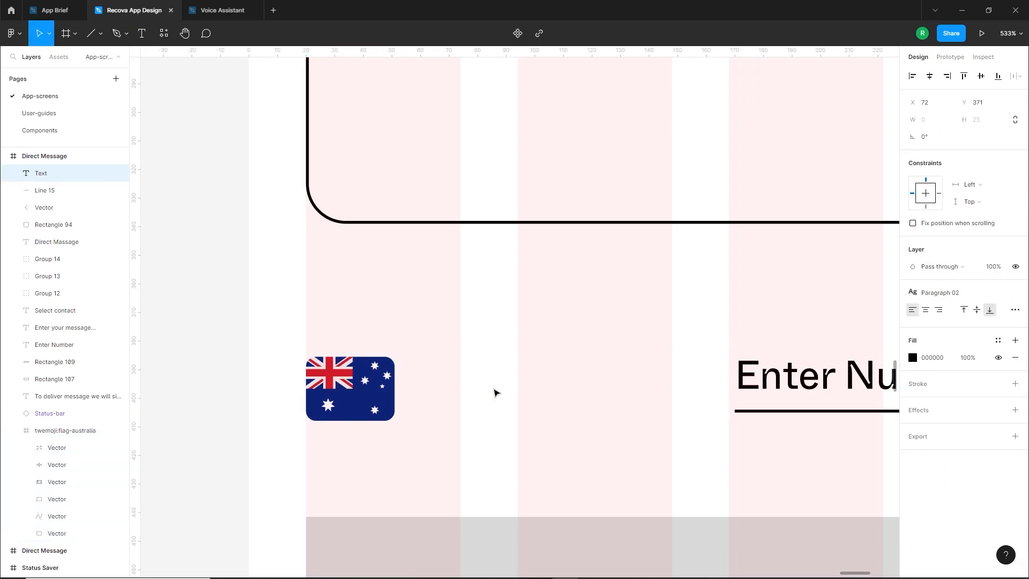
{"action": "type", "text": "AU"}
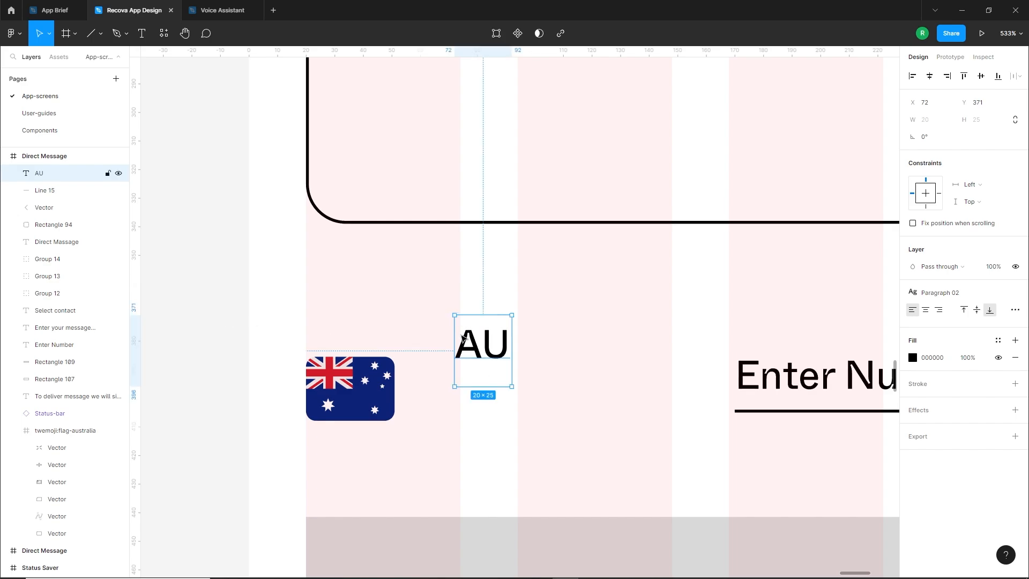
{"action": "left_click_drag", "start_coordinate": [492, 350], "coordinate": [472, 396]}
{"action": "double_click", "coordinate": [472, 397]}
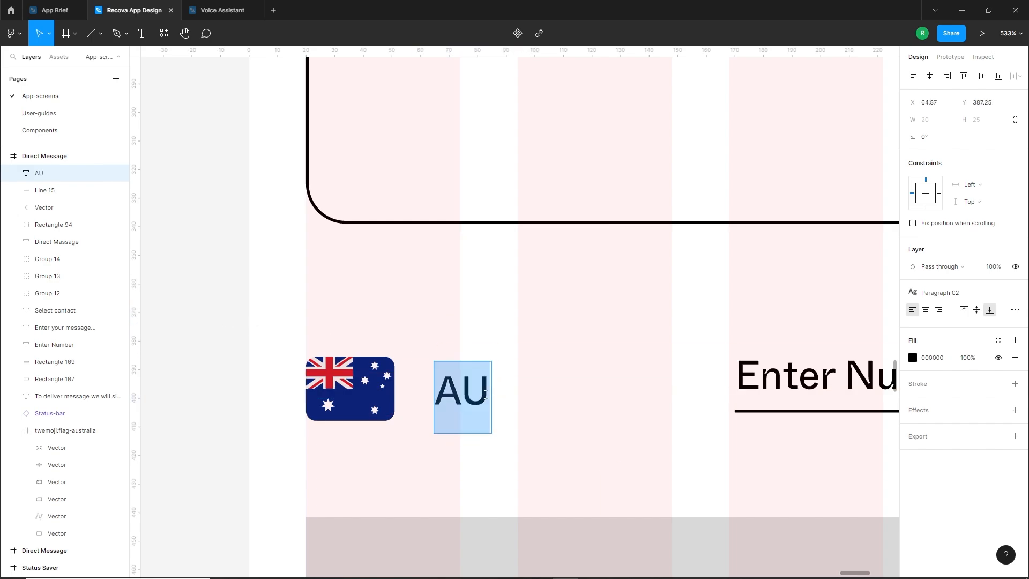
{"action": "left_click", "coordinate": [489, 394]}
{"action": "type", "text": "+ 61"}
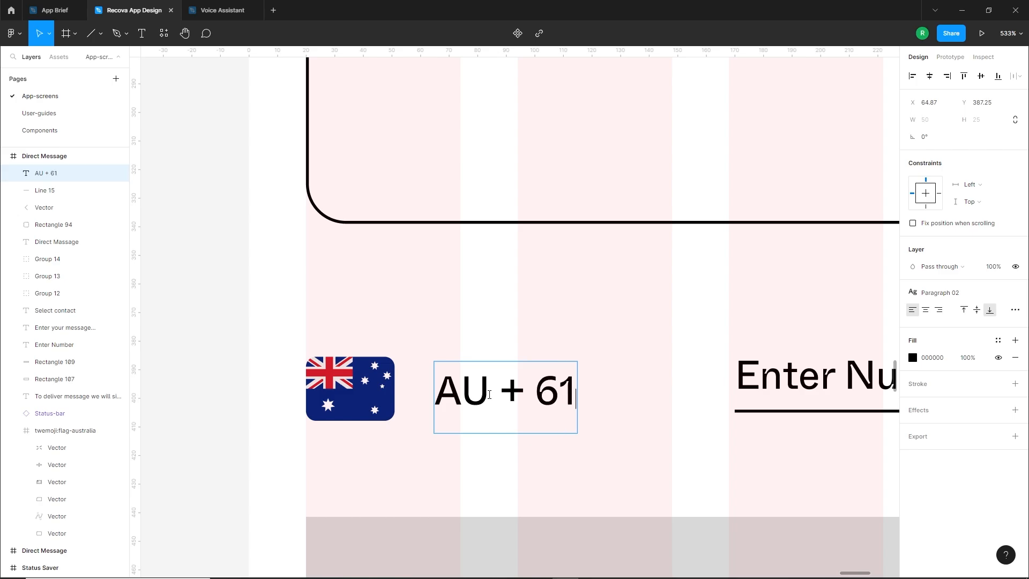
{"action": "key", "text": "Escape"}
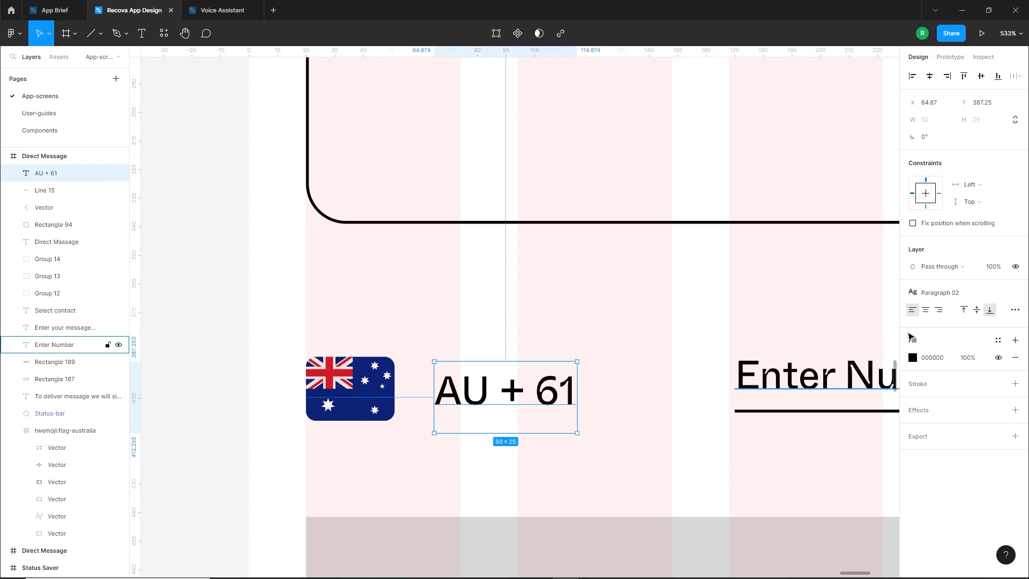
Apply the Heading 03 text style to the country code "AU + 61"
{"action": "left_click", "coordinate": [1015, 292]}
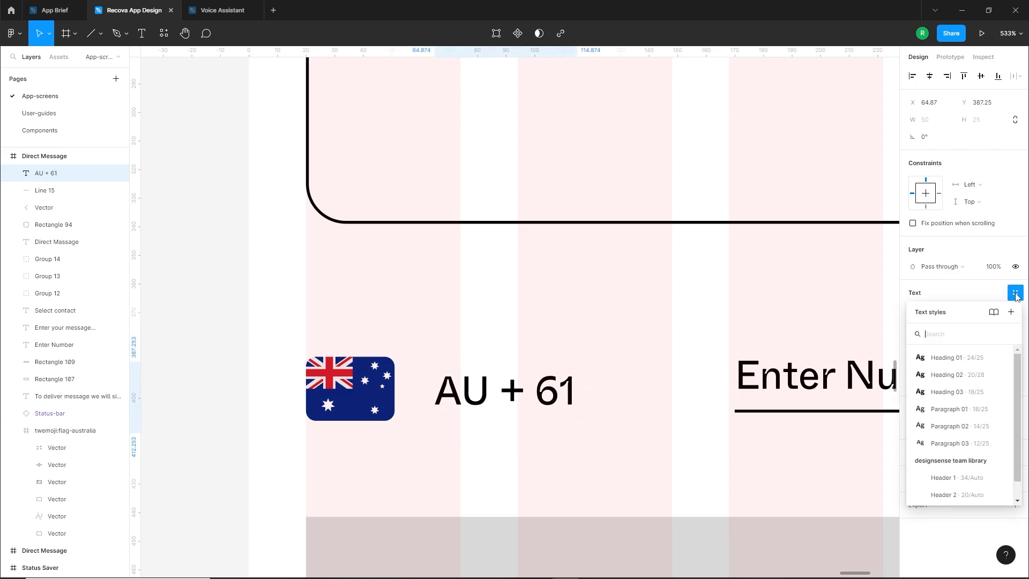
{"action": "left_click", "coordinate": [970, 393]}
{"action": "left_click", "coordinate": [241, 436]}
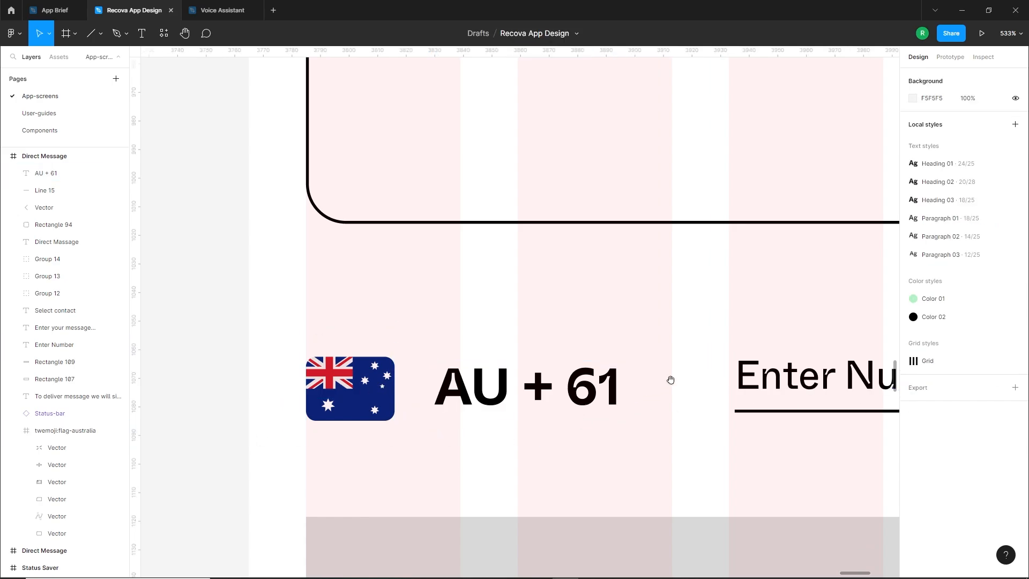
{"action": "scroll", "coordinate": [671, 380], "scroll_direction": "right", "scroll_amount": 3}
{"action": "scroll", "coordinate": [651, 412], "scroll_direction": "down", "scroll_amount": 10}
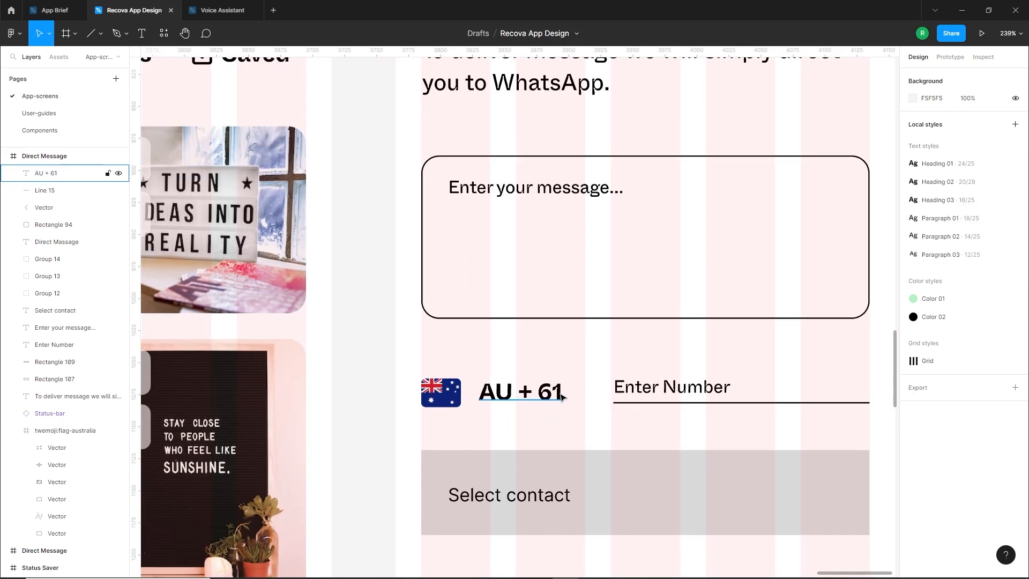
Place a copy of the header's back chevron between "AU + 61" and "Enter Number" with a black 000000 stroke
{"action": "mouse_move", "coordinate": [502, 191]}
{"action": "left_mouse_down"}
{"action": "mouse_move", "coordinate": [509, 293]}
{"action": "mouse_move", "coordinate": [573, 402]}
{"action": "left_mouse_up"}
{"action": "left_click", "coordinate": [913, 336]}
{"action": "left_click_drag", "start_coordinate": [839, 417], "coordinate": [763, 462]}
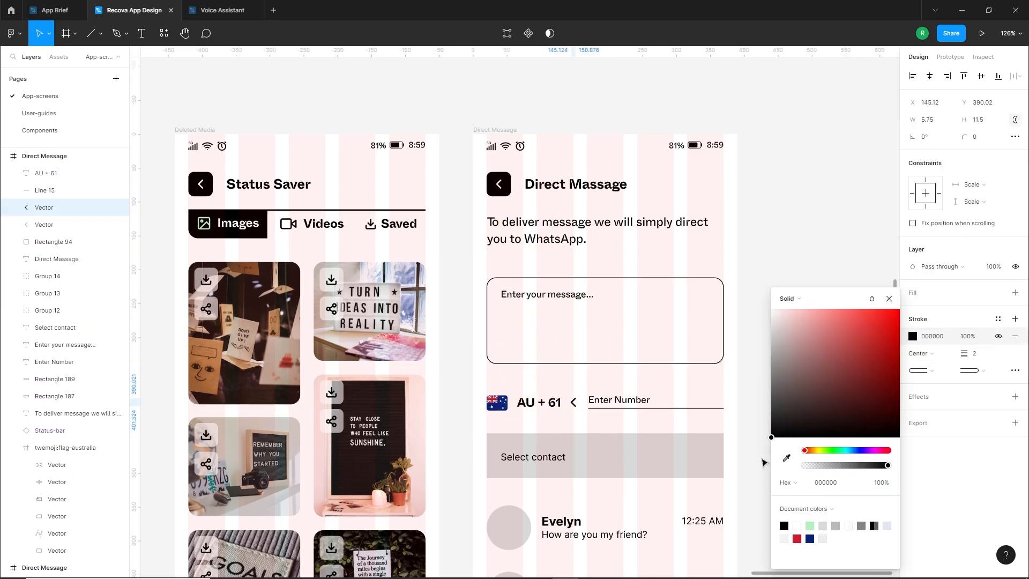
{"action": "left_click", "coordinate": [510, 423]}
{"action": "scroll", "coordinate": [538, 416], "scroll_direction": "up", "scroll_amount": 10}
{"action": "left_click_drag", "start_coordinate": [611, 391], "coordinate": [621, 399]}
{"action": "left_click", "coordinate": [557, 432]}
{"action": "left_click", "coordinate": [537, 462]}
{"action": "scroll", "coordinate": [540, 456], "scroll_direction": "down", "scroll_amount": 5}
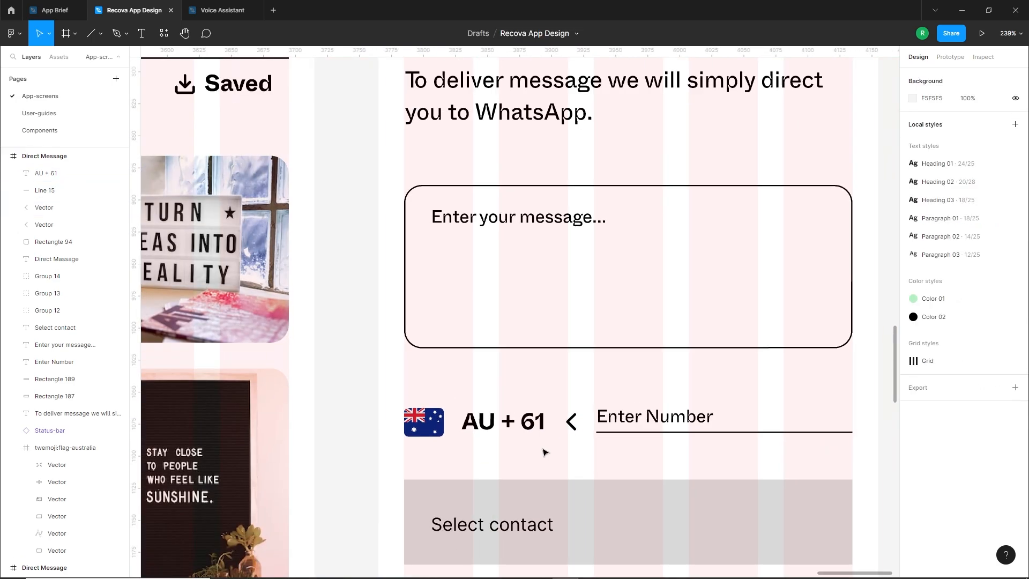
Delete the grey rectangle behind "Select contact" and shift the text to the right
{"action": "scroll", "coordinate": [568, 343], "scroll_direction": "down", "scroll_amount": 4}
{"action": "scroll", "coordinate": [568, 343], "scroll_direction": "down", "scroll_amount": 2}
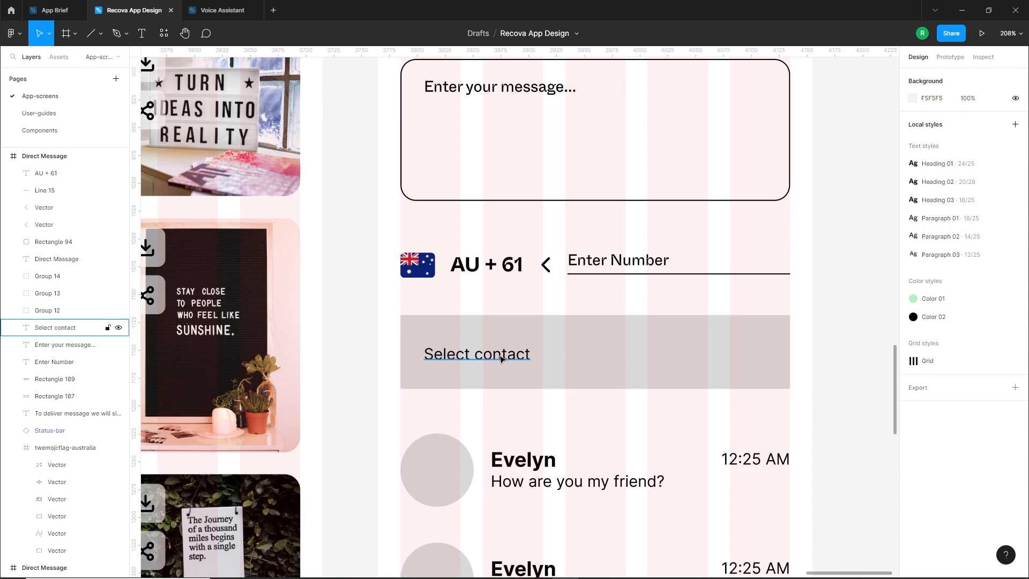
{"action": "left_click", "coordinate": [615, 365]}
{"action": "key", "text": "Delete"}
{"action": "left_click_drag", "start_coordinate": [491, 364], "coordinate": [542, 364]}
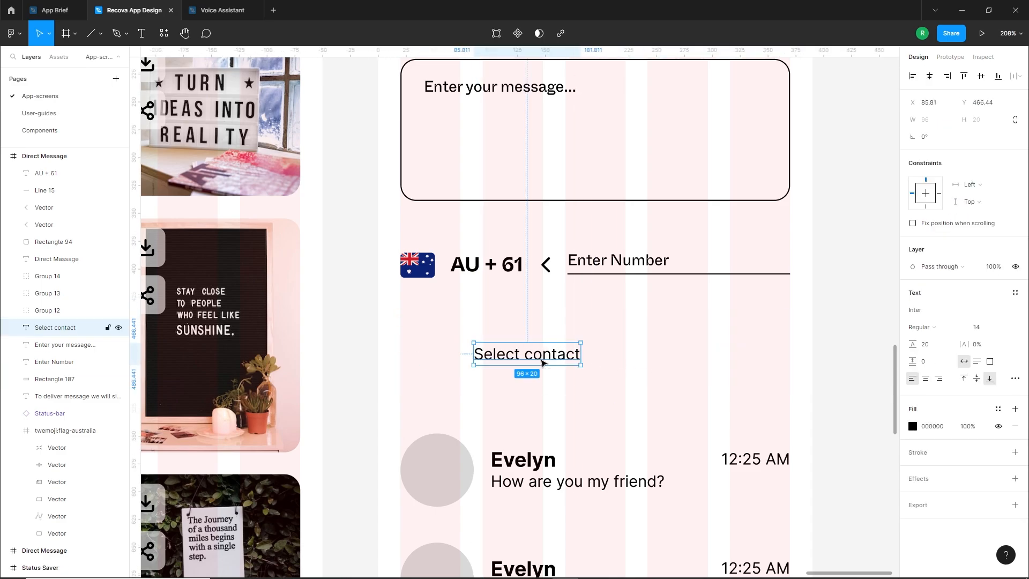
Apply the Heading 03 text style to "Select contact"
{"action": "left_click", "coordinate": [1016, 294]}
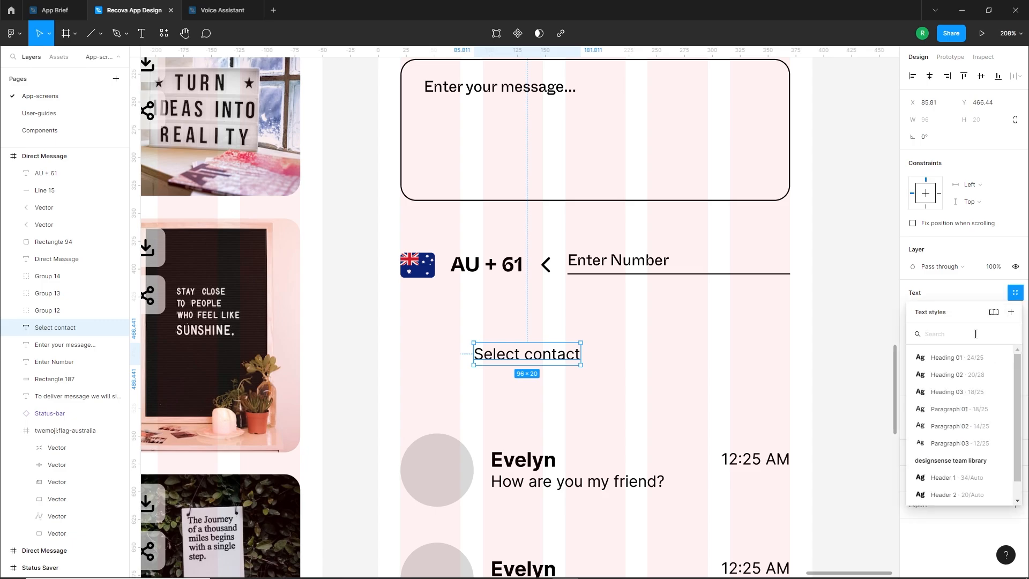
{"action": "left_click", "coordinate": [958, 396]}
{"action": "left_click", "coordinate": [574, 382]}
Duplicate "Select contact" directly below itself and change the copy's text to "Select from your contacts"
{"action": "left_click_drag", "start_coordinate": [551, 351], "coordinate": [564, 379]}
{"action": "left_click", "coordinate": [570, 379]}
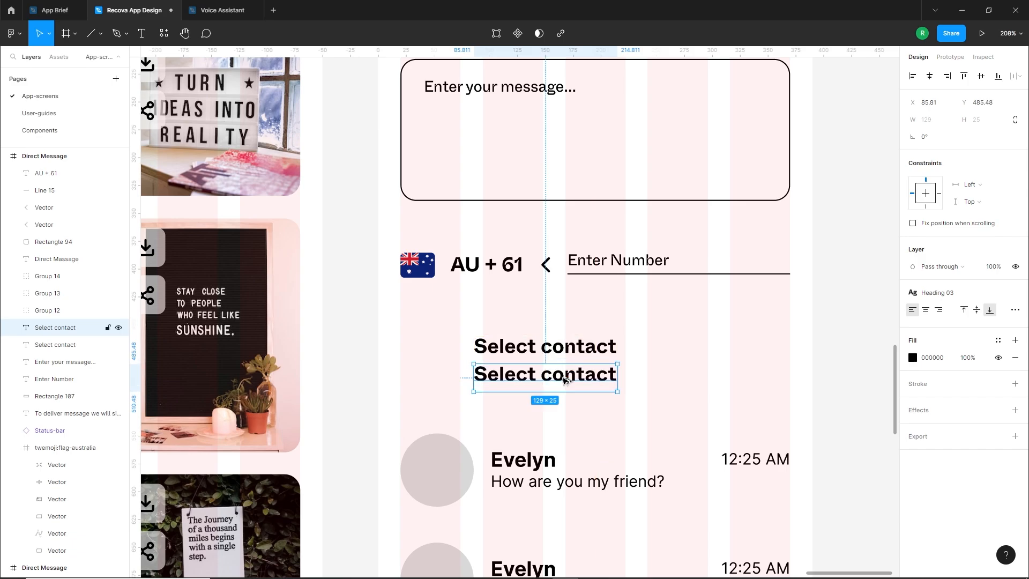
{"action": "double_click", "coordinate": [553, 377]}
{"action": "type", "text": "Select"}
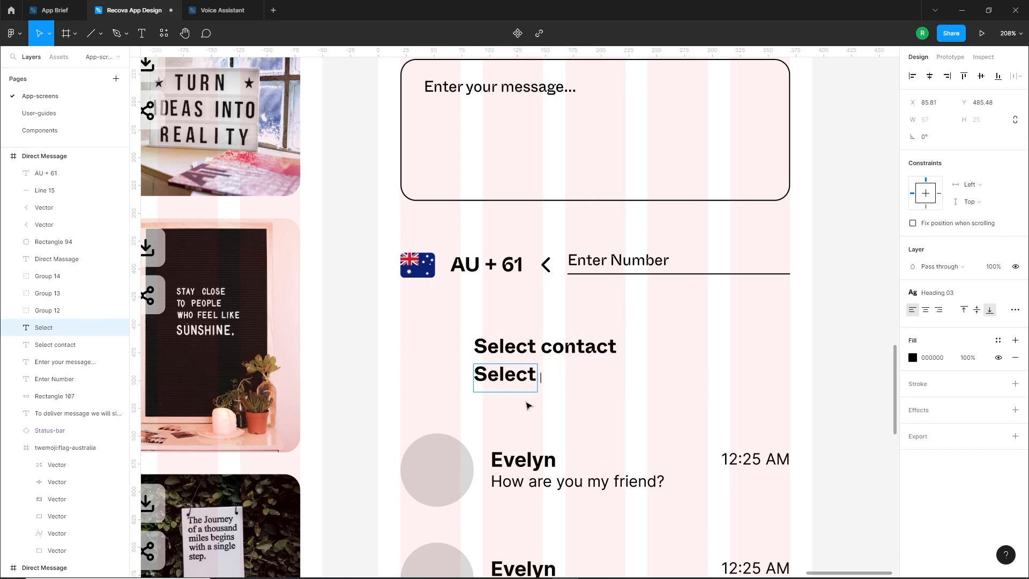
{"action": "type", "text": " from your contacts"}
{"action": "key", "text": "Escape"}
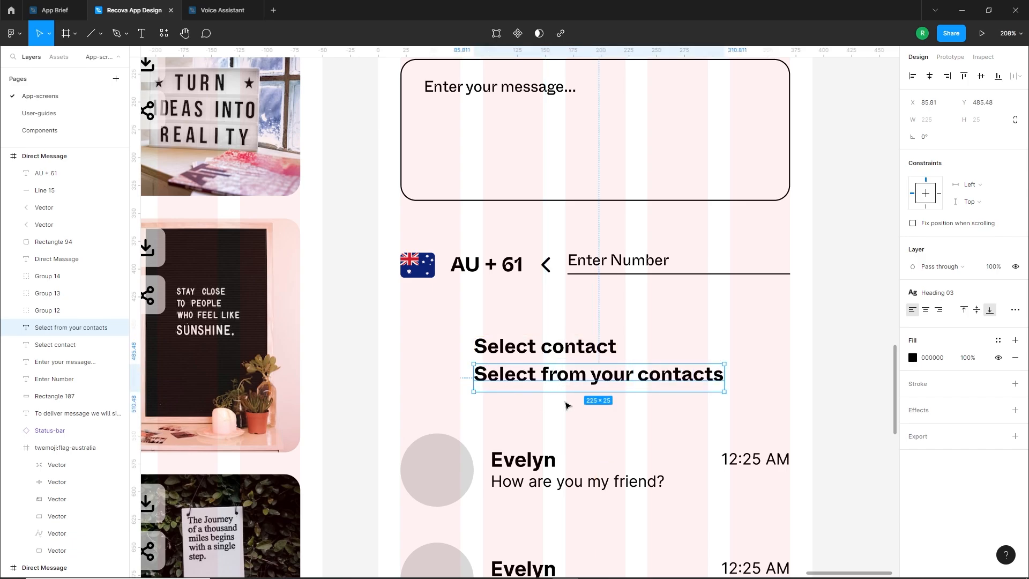
Apply the Paragraph 02 style to "Select from your contacts" and move it up closer to "Select contact"
{"action": "left_click", "coordinate": [1015, 293]}
{"action": "left_click", "coordinate": [1015, 293]}
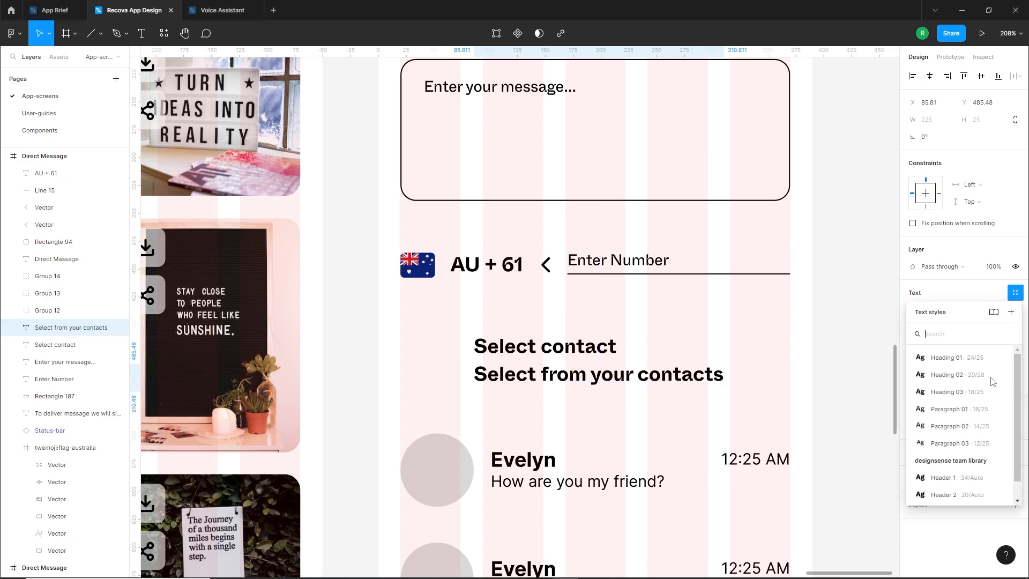
{"action": "left_click", "coordinate": [959, 427]}
{"action": "left_click", "coordinate": [528, 390]}
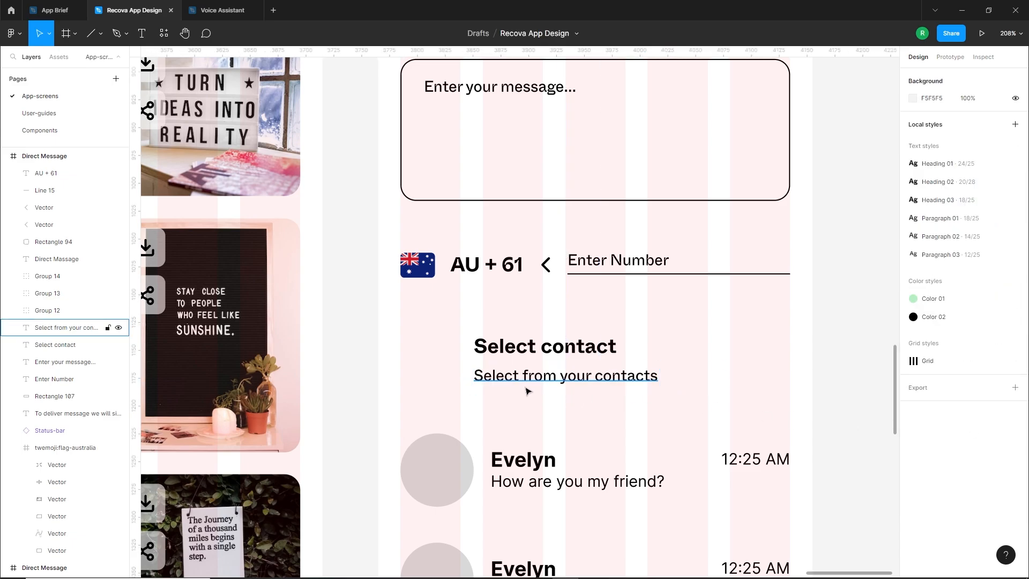
{"action": "left_click", "coordinate": [525, 383]}
{"action": "left_click", "coordinate": [533, 409]}
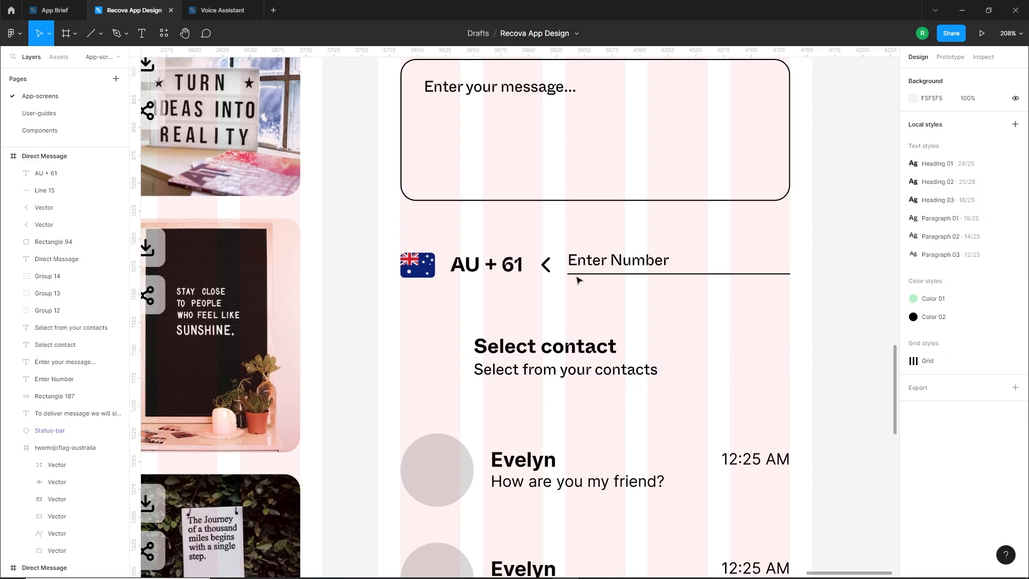
Copy the phone row's chevron to the right end of the "Select contact" row, rotated to point down
{"action": "left_click_drag", "start_coordinate": [546, 265], "coordinate": [782, 361]}
{"action": "left_click", "coordinate": [816, 386]}
{"action": "left_click", "coordinate": [439, 384]}
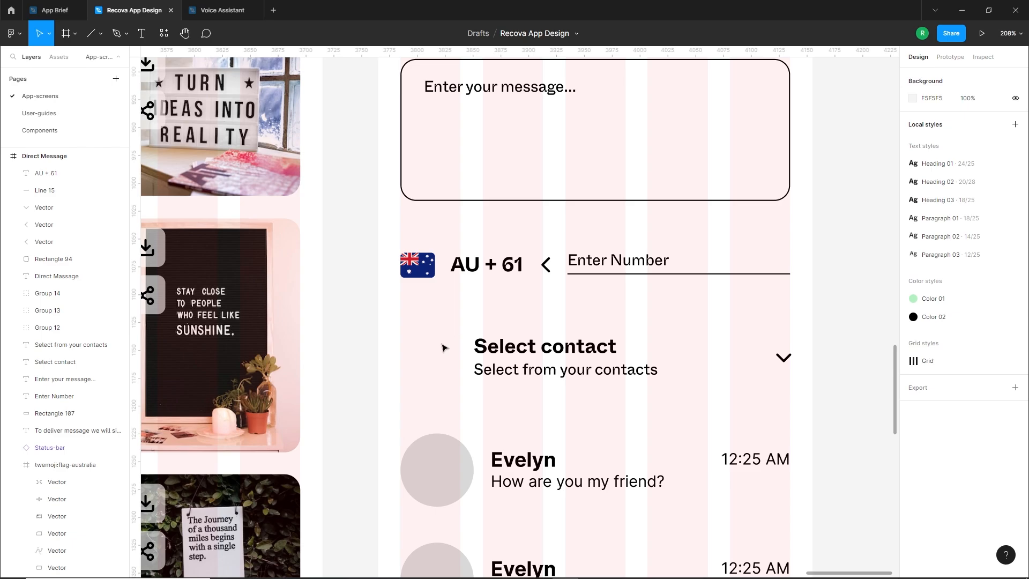
Insert the user icon from Feather Icons to the left of "Select contact" and scale it to 15 × 15
{"action": "right_click", "coordinate": [433, 323]}
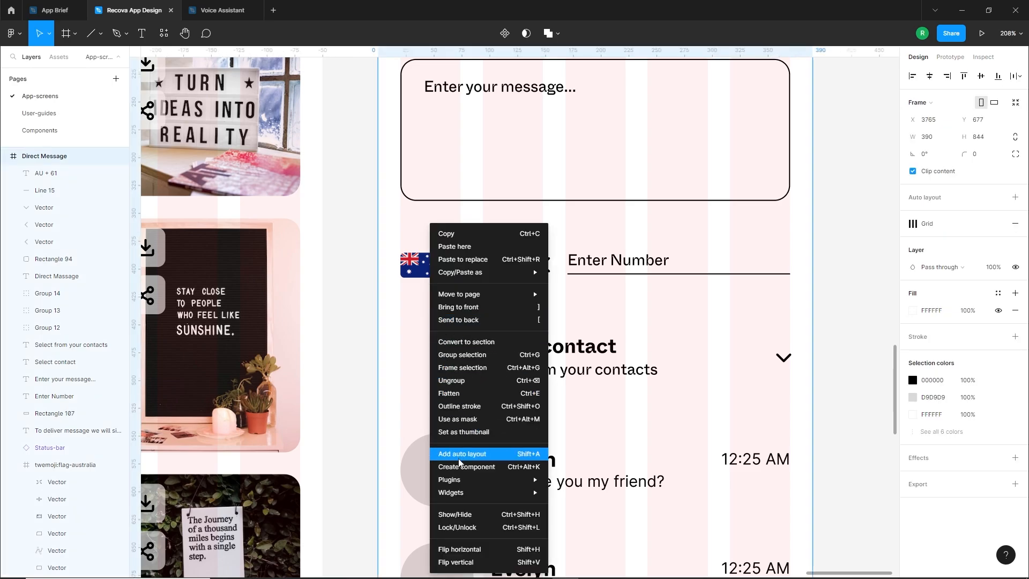
{"action": "mouse_move", "coordinate": [470, 481]}
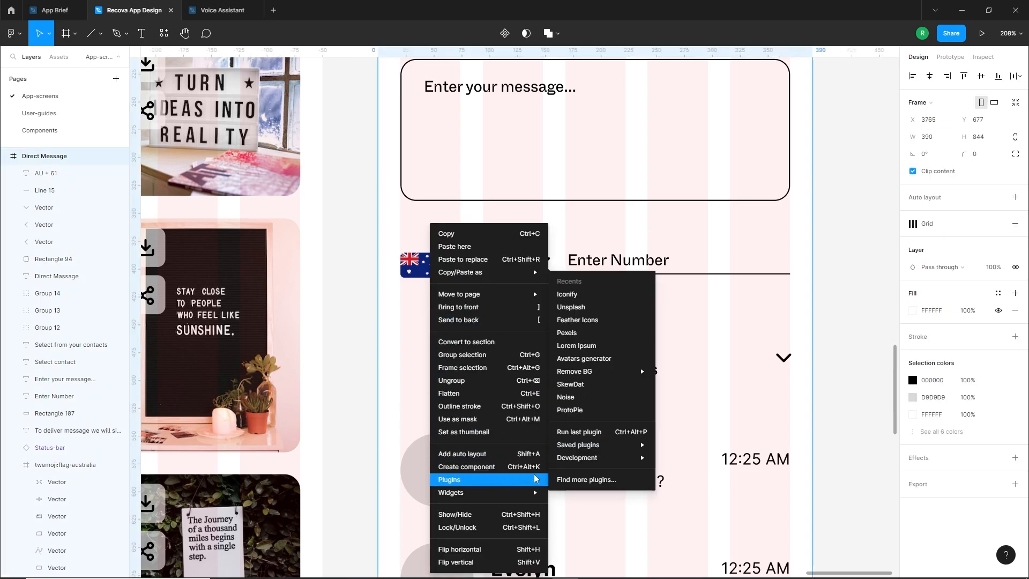
{"action": "left_click", "coordinate": [584, 320]}
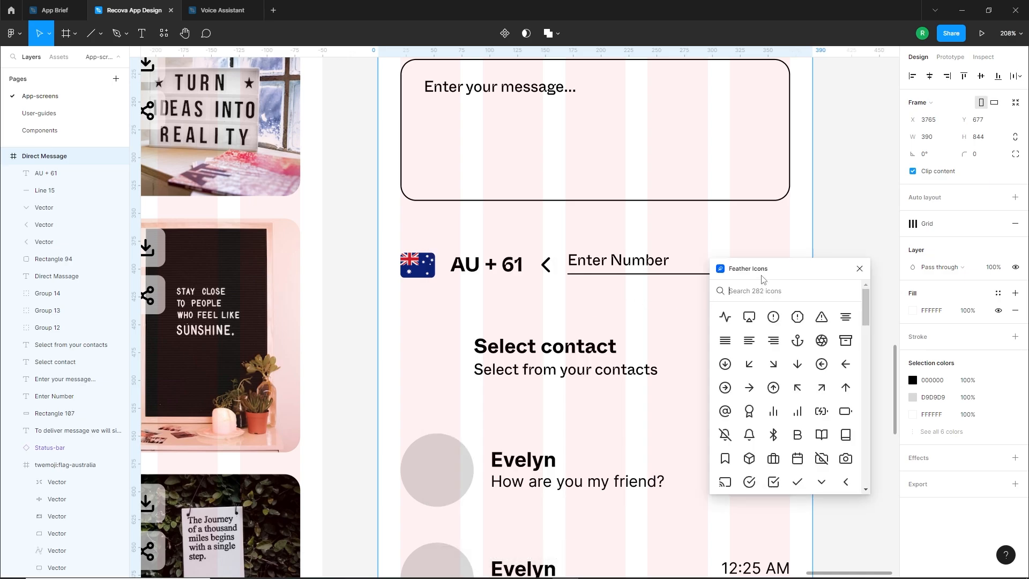
{"action": "type", "text": "use"}
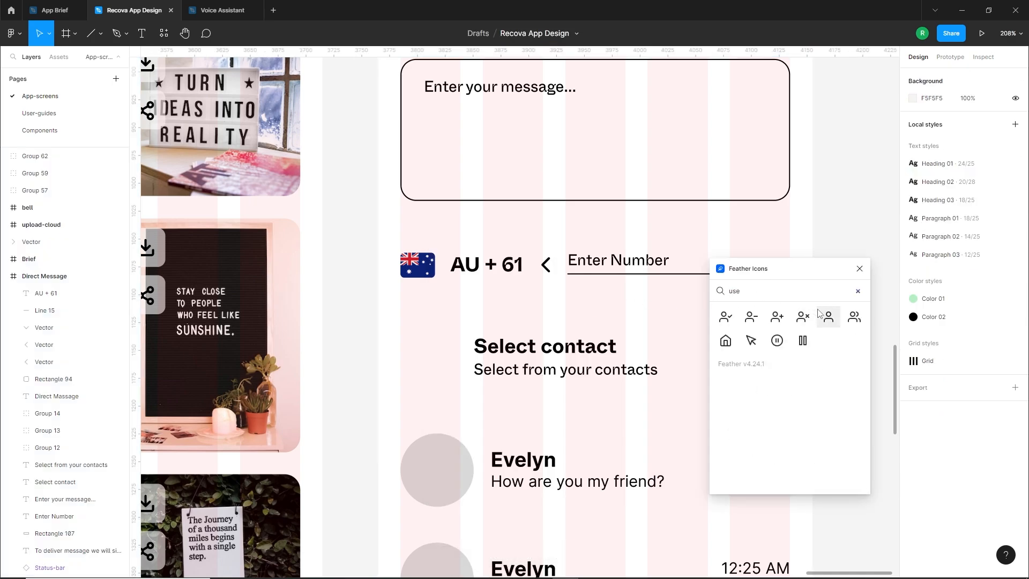
{"action": "left_click_drag", "start_coordinate": [825, 321], "coordinate": [434, 340]}
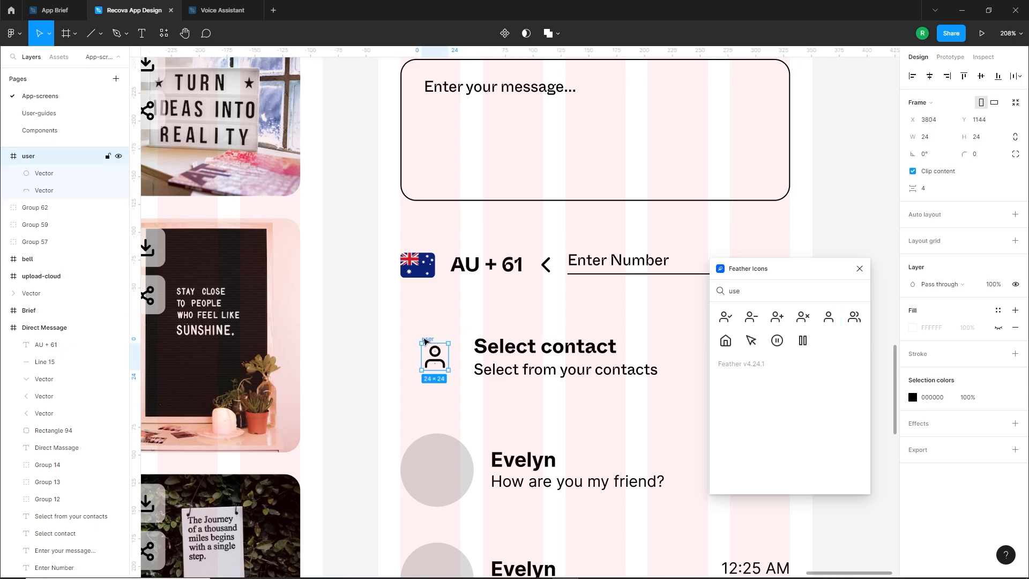
{"action": "scroll", "coordinate": [424, 341], "scroll_direction": "up", "scroll_amount": 2}
{"action": "left_click", "coordinate": [860, 269]}
{"action": "left_click_drag", "start_coordinate": [474, 398], "coordinate": [454, 379]}
Ungroup the user icon's frame into its separate vectors
{"action": "right_click", "coordinate": [429, 343]}
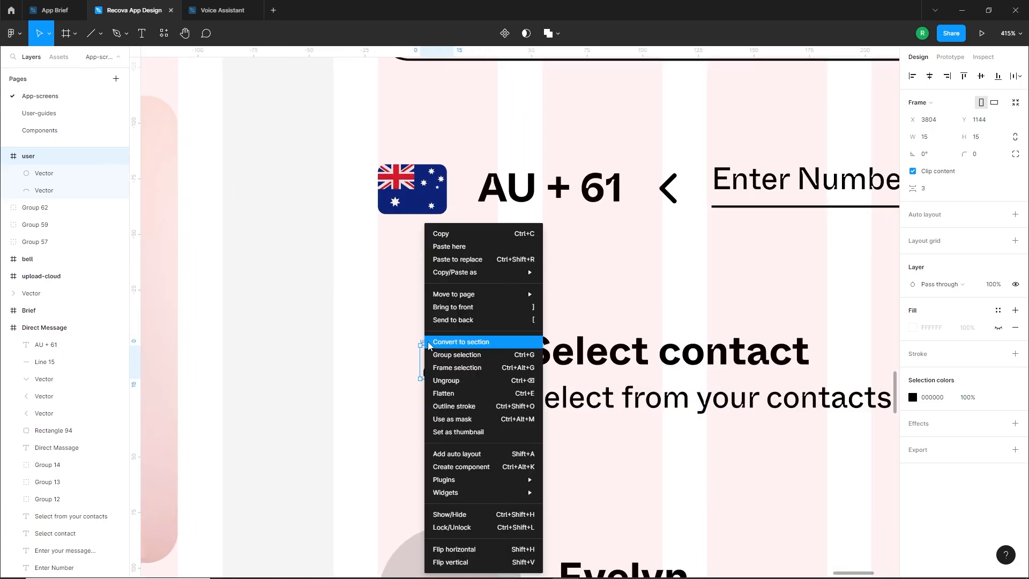
{"action": "left_click", "coordinate": [446, 379]}
{"action": "left_click", "coordinate": [374, 370]}
Draw a rectangle about 20 × 25 around the user icon, with no fill and a black inside stroke of 2
{"action": "left_click", "coordinate": [100, 33]}
{"action": "left_click", "coordinate": [107, 54]}
{"action": "mouse_move", "coordinate": [410, 336]}
{"action": "left_mouse_down"}
{"action": "mouse_move", "coordinate": [455, 392]}
{"action": "mouse_move", "coordinate": [443, 388]}
{"action": "left_mouse_up"}
{"action": "left_click", "coordinate": [1014, 310]}
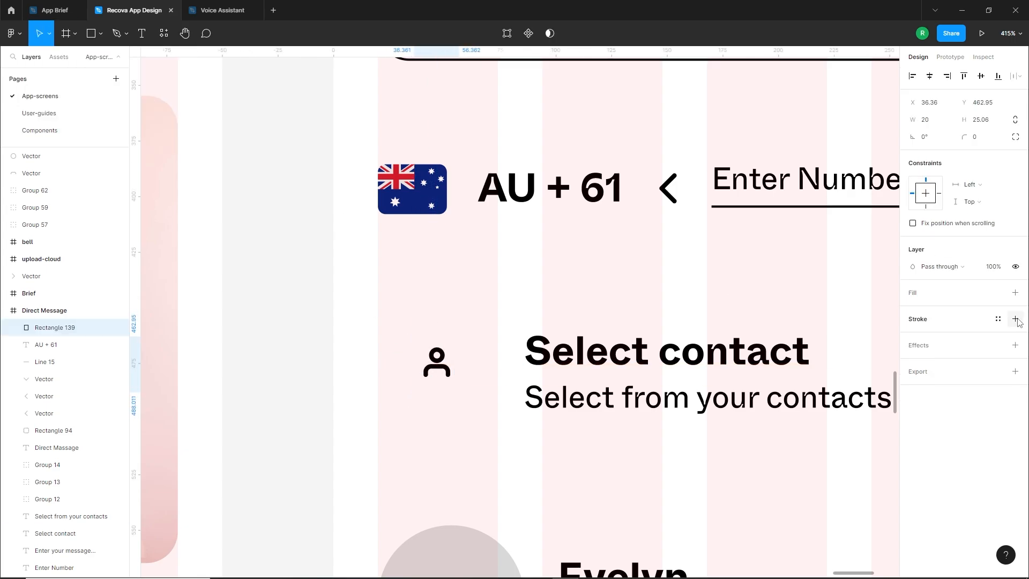
{"action": "left_click", "coordinate": [1015, 319]}
{"action": "left_click", "coordinate": [973, 353]}
{"action": "type", "text": "2"}
{"action": "key", "text": "Return"}
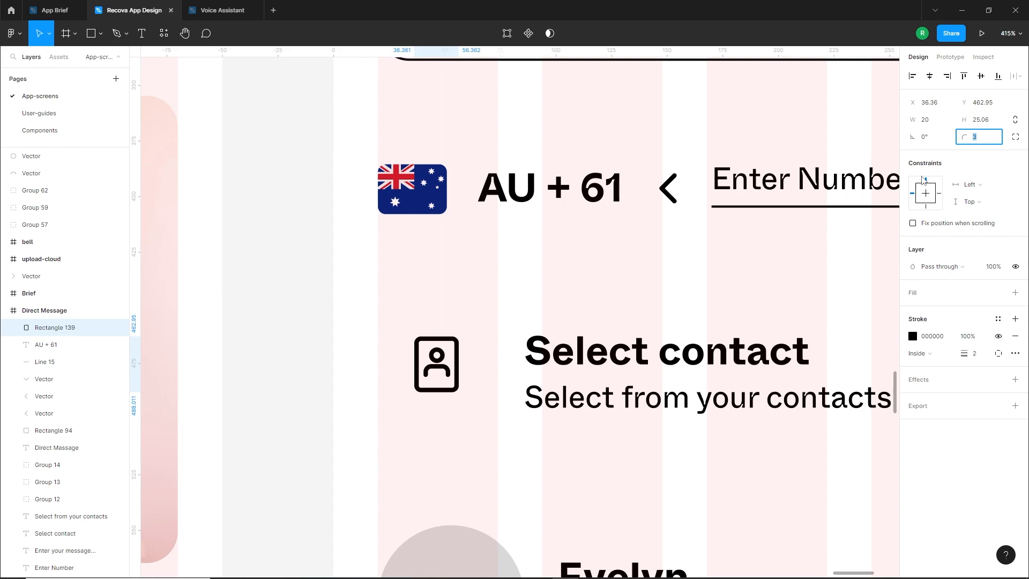
Set the rectangle's corner radius to 3 and enlarge it slightly so it frames the user icon evenly
{"action": "key", "text": "Up"}
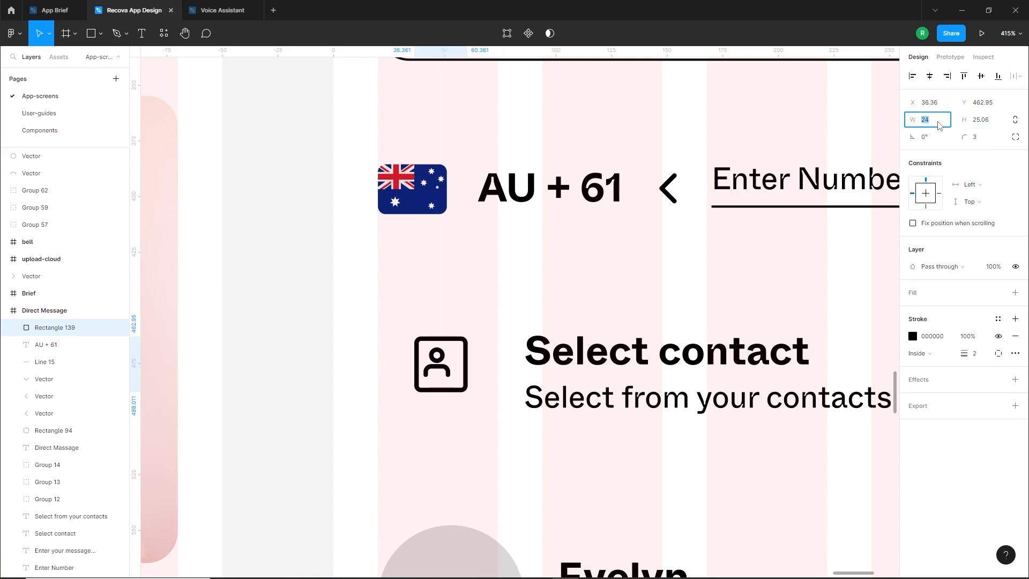
{"action": "mouse_move", "coordinate": [442, 392]}
{"action": "left_mouse_down"}
{"action": "mouse_move", "coordinate": [443, 401]}
{"action": "mouse_move", "coordinate": [469, 344]}
{"action": "left_mouse_up"}
{"action": "left_click", "coordinate": [279, 242]}
Draw a short horizontal line about 3.6 long on the rectangle's right edge, with a stroke of 2 and rounded ends
{"action": "left_click", "coordinate": [100, 34]}
{"action": "left_click", "coordinate": [67, 79]}
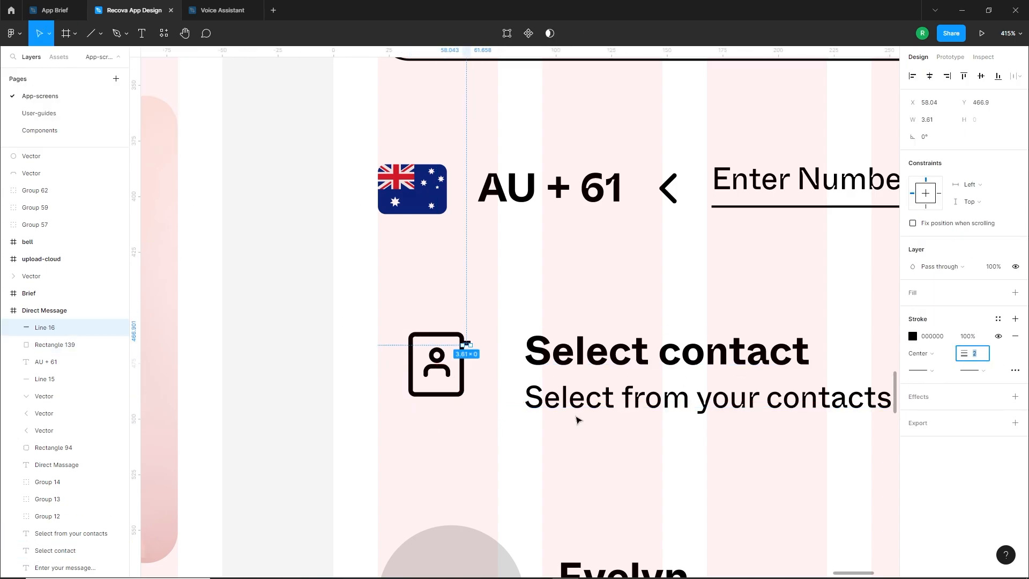
{"action": "left_click", "coordinate": [987, 374]}
{"action": "left_click", "coordinate": [936, 456]}
{"action": "left_click", "coordinate": [464, 415]}
Duplicate the short line downward to make three evenly spaced binder tabs and group them
{"action": "scroll", "coordinate": [462, 412], "scroll_direction": "up", "scroll_amount": 4}
{"action": "left_click_drag", "start_coordinate": [474, 259], "coordinate": [474, 310]}
{"action": "key", "text": "ctrl+d"}
{"action": "left_click", "coordinate": [474, 310], "text": "shift"}
{"action": "left_click", "coordinate": [474, 270], "text": "shift"}
{"action": "key", "text": "ctrl+g"}
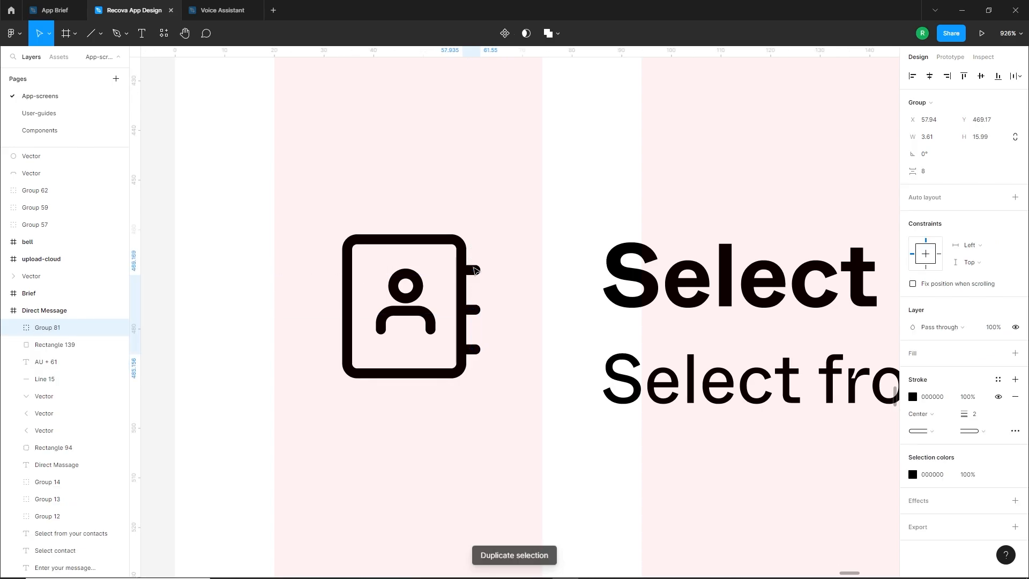
Align the group of tabs vertically with the centre of the rounded rectangle
{"action": "left_click", "coordinate": [462, 280], "text": "shift"}
{"action": "left_click", "coordinate": [981, 76]}
{"action": "left_click", "coordinate": [512, 340]}
{"action": "left_click", "coordinate": [473, 345]}
{"action": "left_click", "coordinate": [446, 328]}
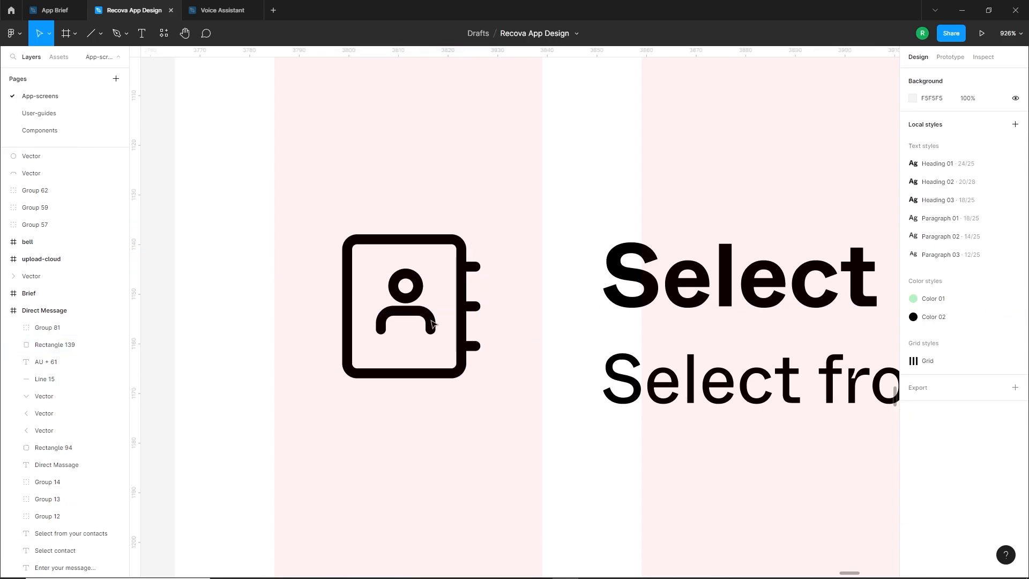
Group all parts of the contact book icon and move it slightly right and down beside "Select contact"
{"action": "left_click", "coordinate": [432, 324]}
{"action": "left_click_drag", "start_coordinate": [261, 209], "coordinate": [524, 421]}
{"action": "key", "text": "ctrl+g"}
{"action": "scroll", "coordinate": [505, 404], "scroll_direction": "down", "scroll_amount": 10}
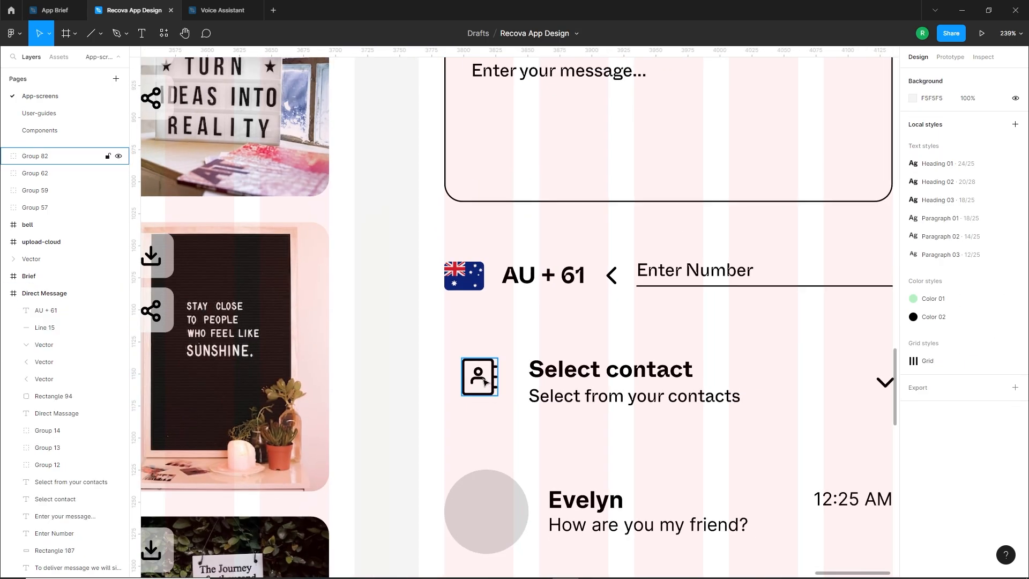
{"action": "mouse_move", "coordinate": [485, 382]}
{"action": "left_mouse_down"}
{"action": "mouse_move", "coordinate": [391, 382]}
{"action": "mouse_move", "coordinate": [488, 395]}
{"action": "left_mouse_up"}
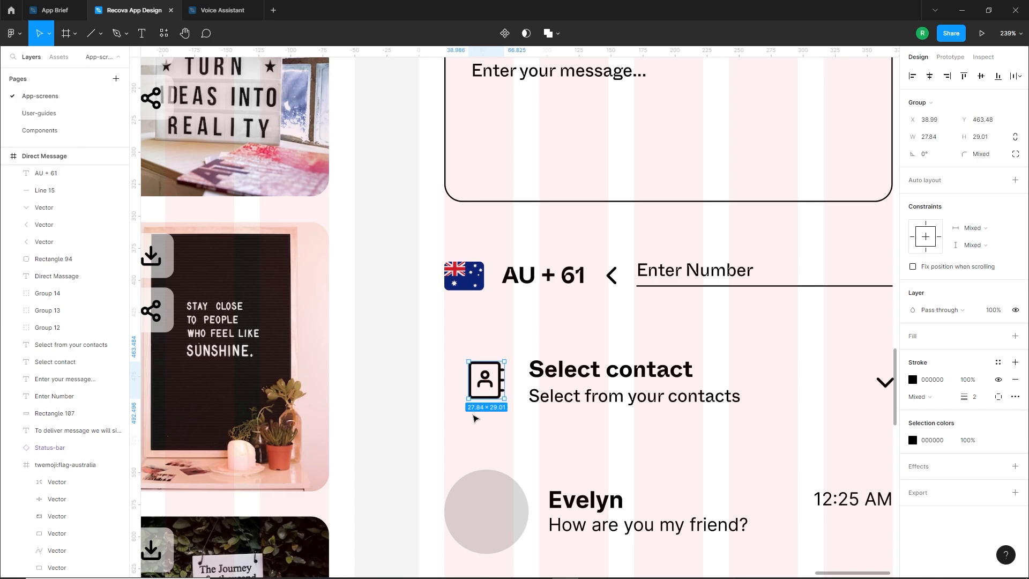
{"action": "left_click", "coordinate": [487, 432]}
Move the whole "Select contact" row, including its icon, subtitle and chevron, down by 10
{"action": "scroll", "coordinate": [490, 433], "scroll_direction": "down", "scroll_amount": 6}
{"action": "left_click_drag", "start_coordinate": [563, 425], "coordinate": [569, 333]}
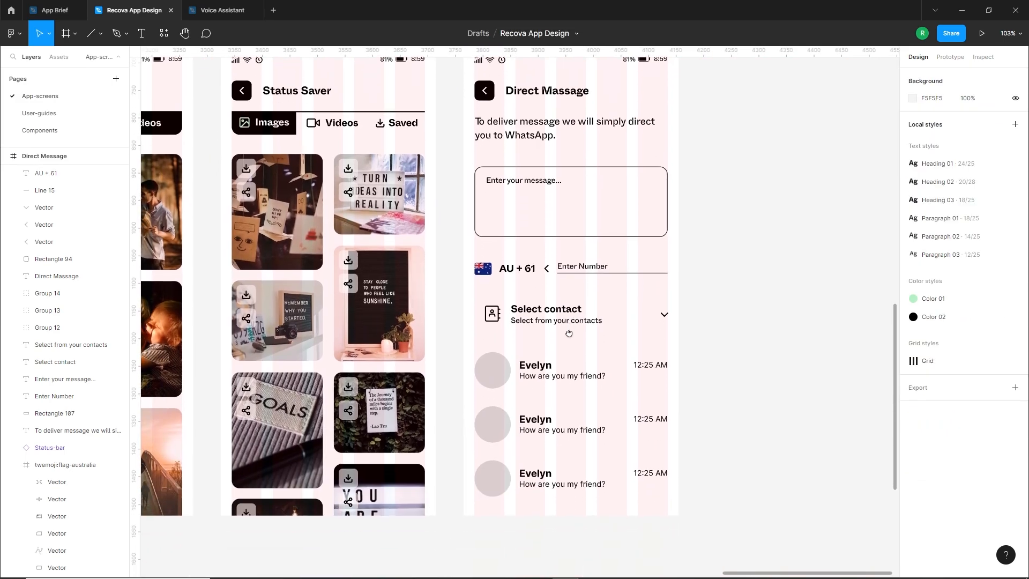
{"action": "left_click_drag", "start_coordinate": [468, 297], "coordinate": [672, 344]}
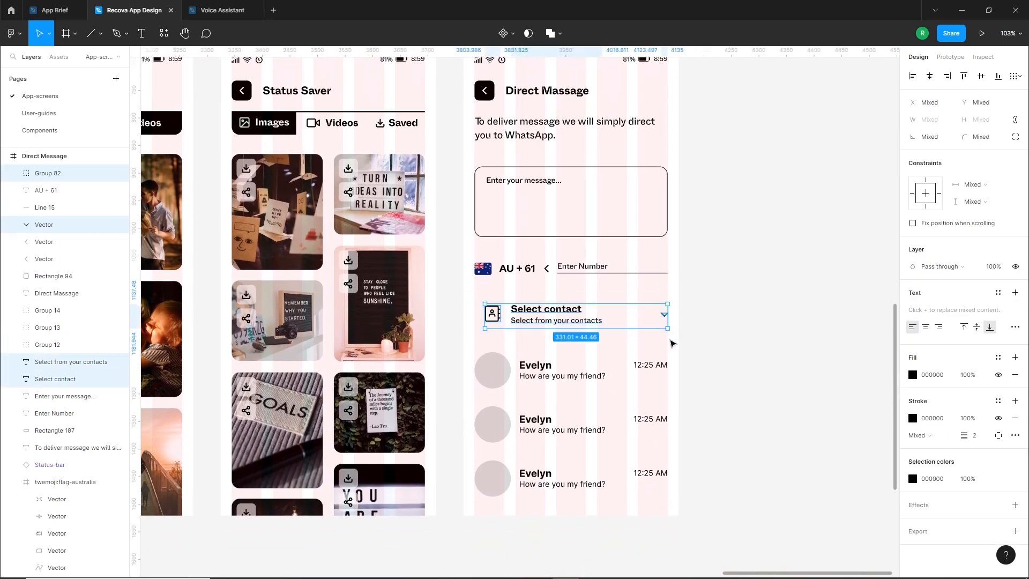
{"action": "key", "text": "shift+Down"}
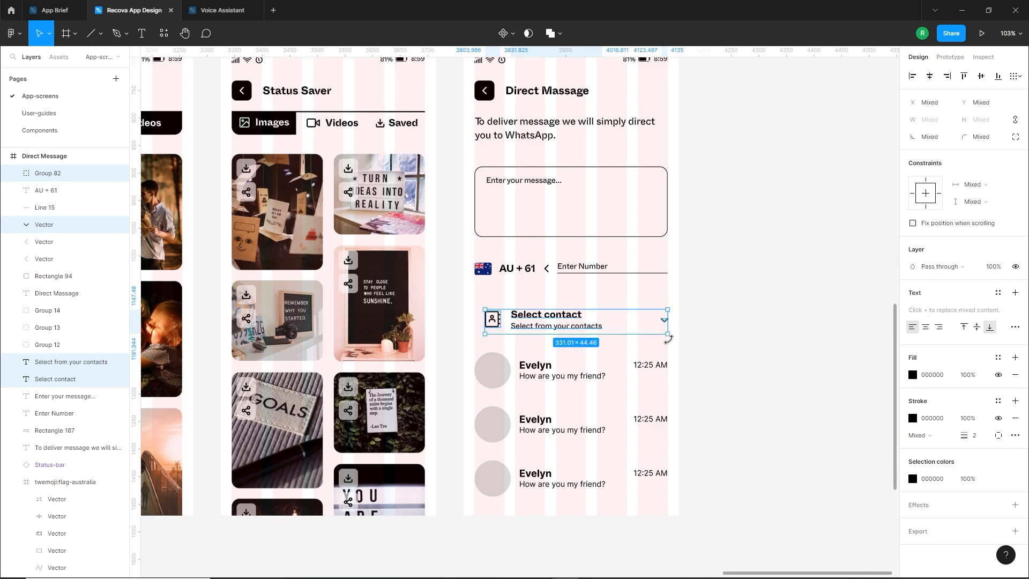
{"action": "left_click", "coordinate": [702, 366]}
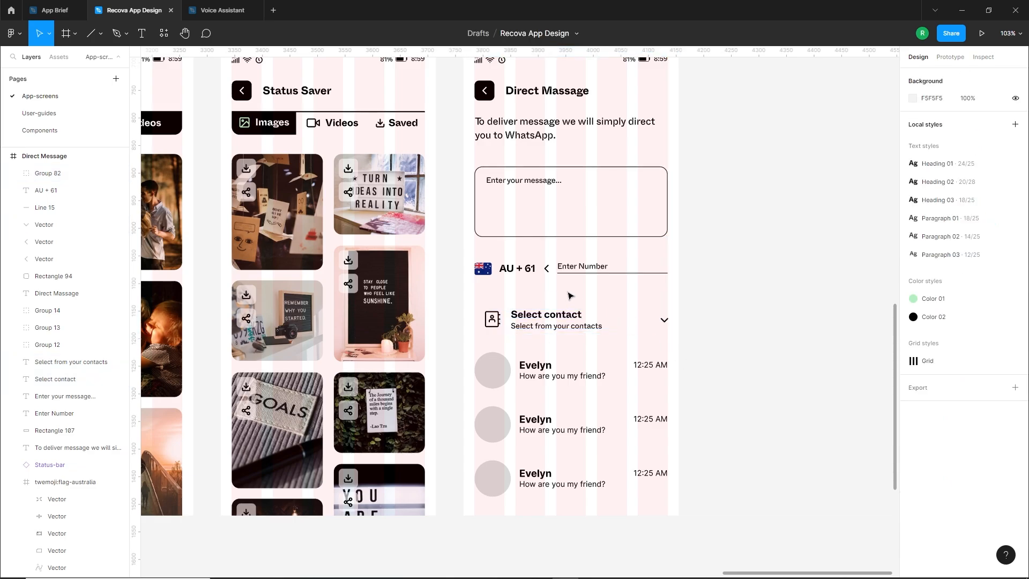
Add the text "OR" between the phone number row and the "Select contact" row
{"action": "key", "text": "t"}
{"action": "left_click", "coordinate": [568, 291]}
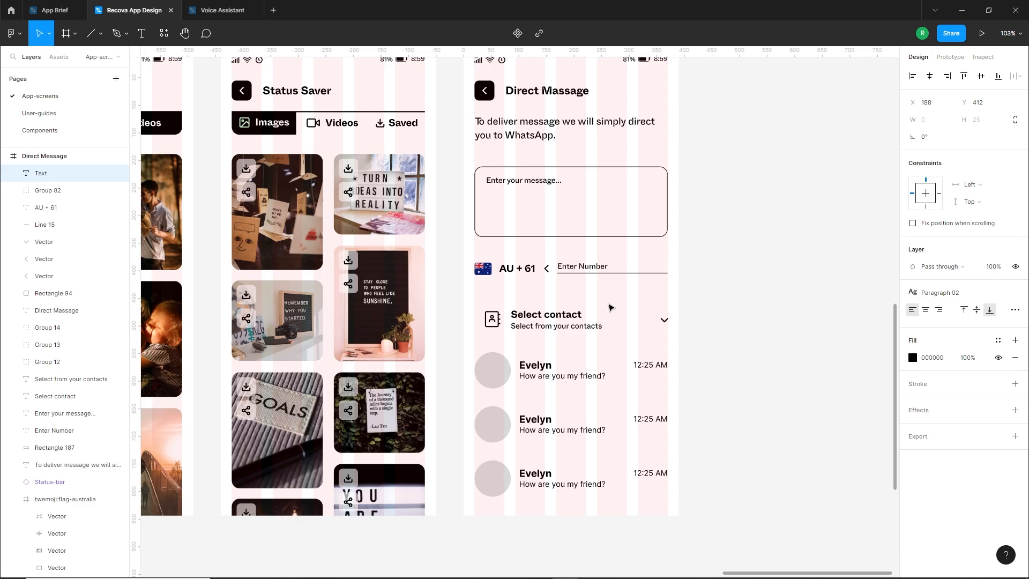
{"action": "key", "text": "Escape"}
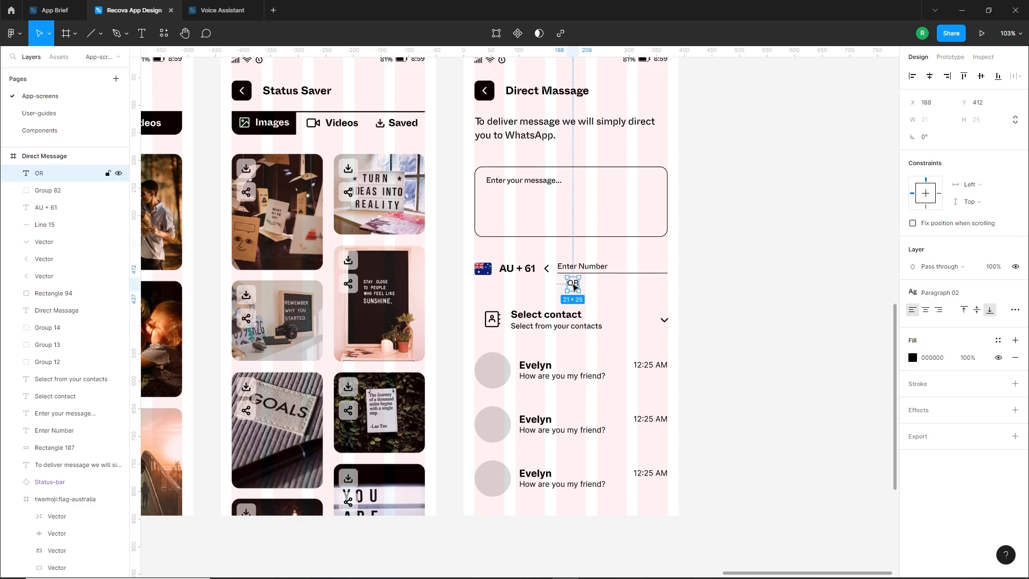
Move the "OR" text down midway between the phone number and "Select contact" rows and centre it horizontally on the Direct Message screen
{"action": "left_click_drag", "start_coordinate": [574, 286], "coordinate": [569, 294]}
{"action": "left_click", "coordinate": [929, 77]}
{"action": "left_click", "coordinate": [773, 250]}
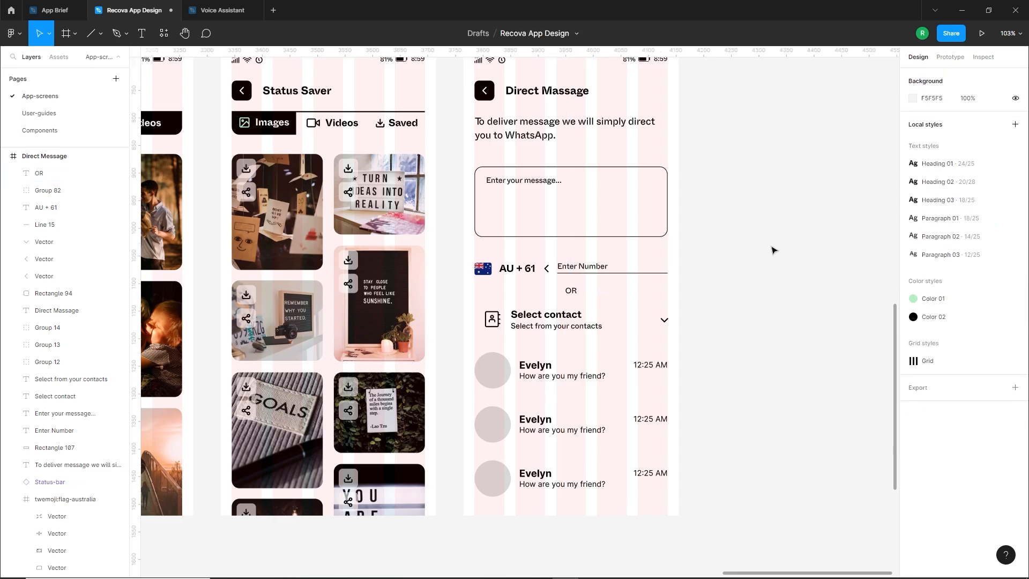
{"action": "left_click", "coordinate": [572, 292]}
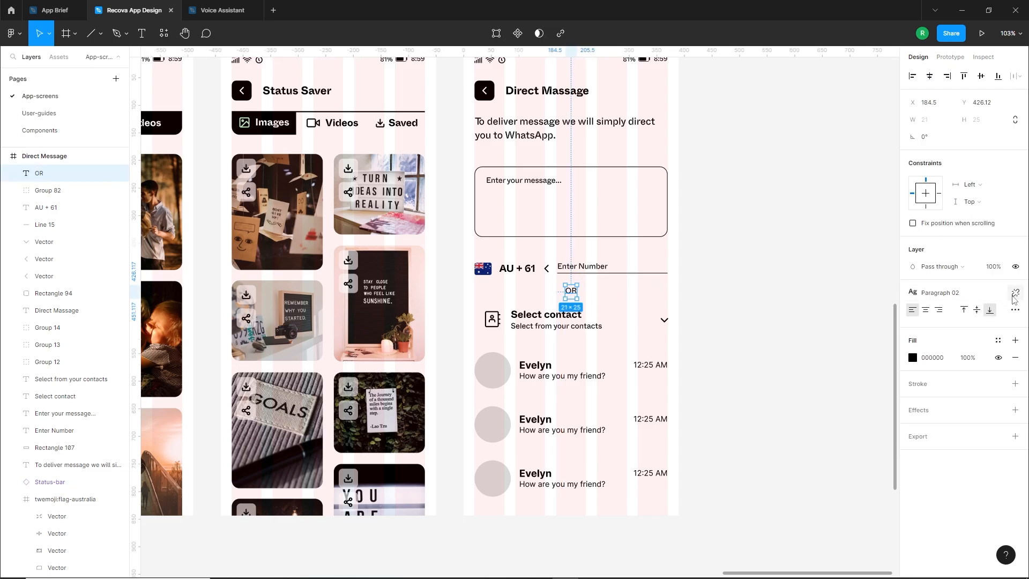
{"action": "left_click", "coordinate": [976, 294]}
{"action": "left_click", "coordinate": [783, 308]}
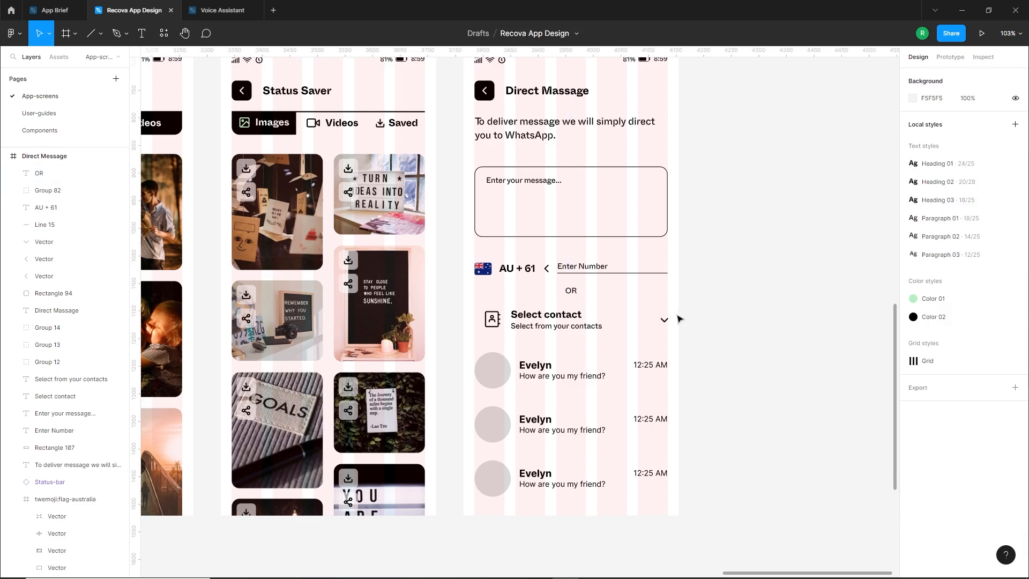
Hide the layout grids on the canvas
{"action": "scroll", "coordinate": [680, 319], "scroll_direction": "down", "scroll_amount": 2}
{"action": "scroll", "coordinate": [678, 358], "scroll_direction": "down", "scroll_amount": 2}
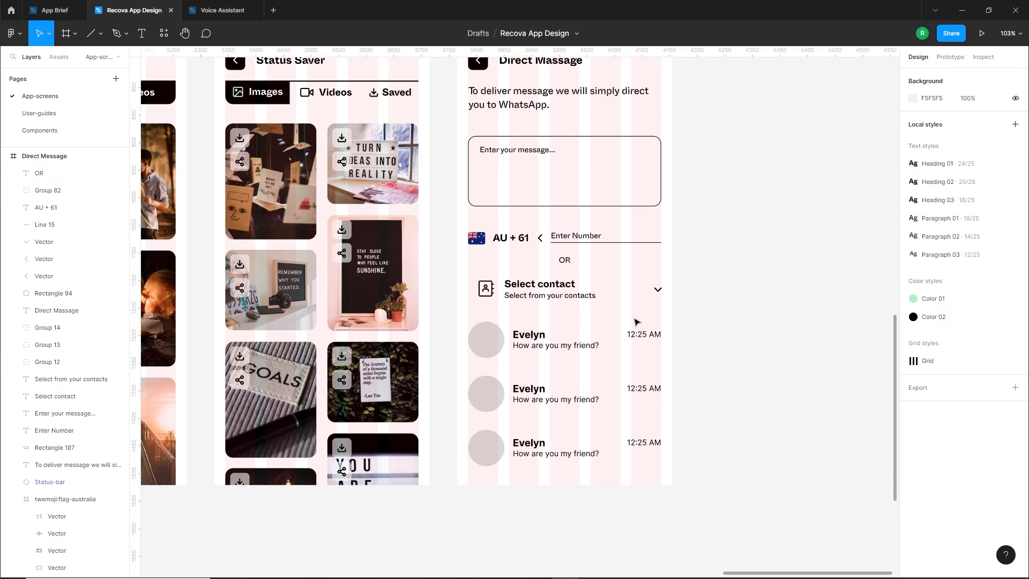
{"action": "left_click", "coordinate": [641, 308]}
{"action": "key", "text": "shift+g"}
{"action": "left_click", "coordinate": [700, 315]}
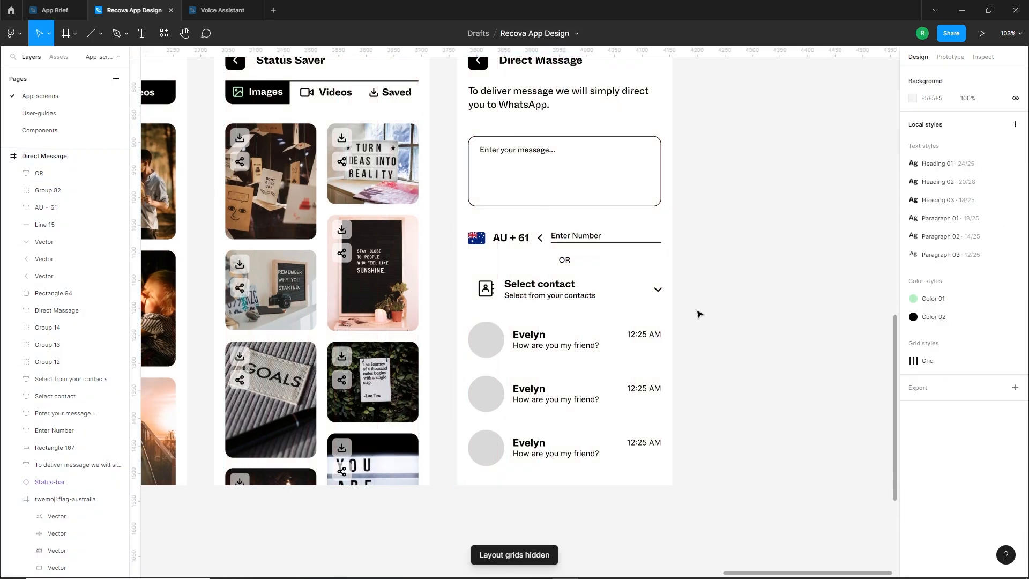
Delete the three placeholder contact rows with grey circles below "Select contact" on the Direct Message screen
{"action": "left_click_drag", "start_coordinate": [687, 259], "coordinate": [719, 244]}
{"action": "scroll", "coordinate": [710, 356], "scroll_direction": "up", "scroll_amount": 2}
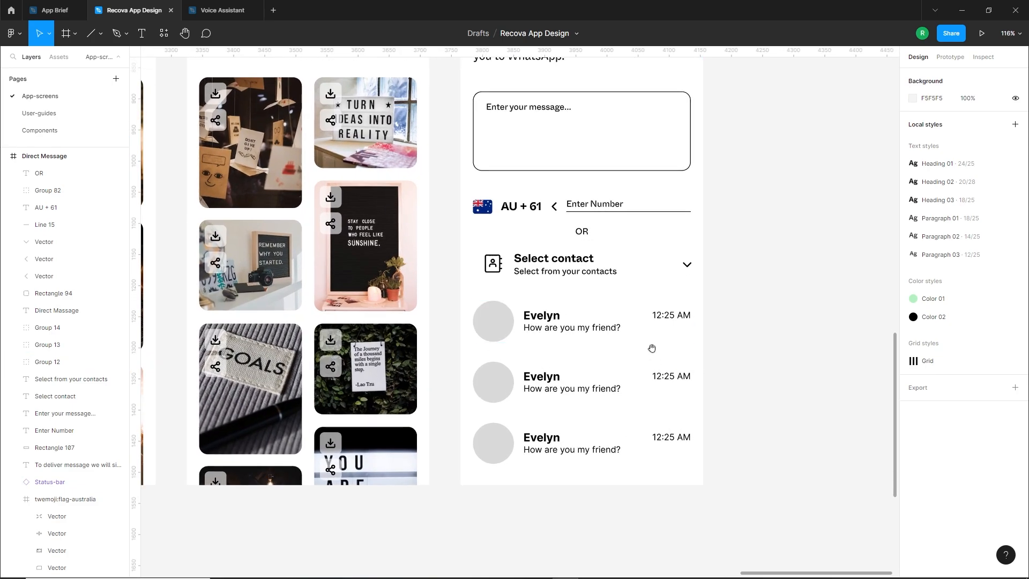
{"action": "scroll", "coordinate": [652, 348], "scroll_direction": "down", "scroll_amount": 2}
{"action": "left_click_drag", "start_coordinate": [448, 269], "coordinate": [708, 444]}
{"action": "key", "text": "Delete"}
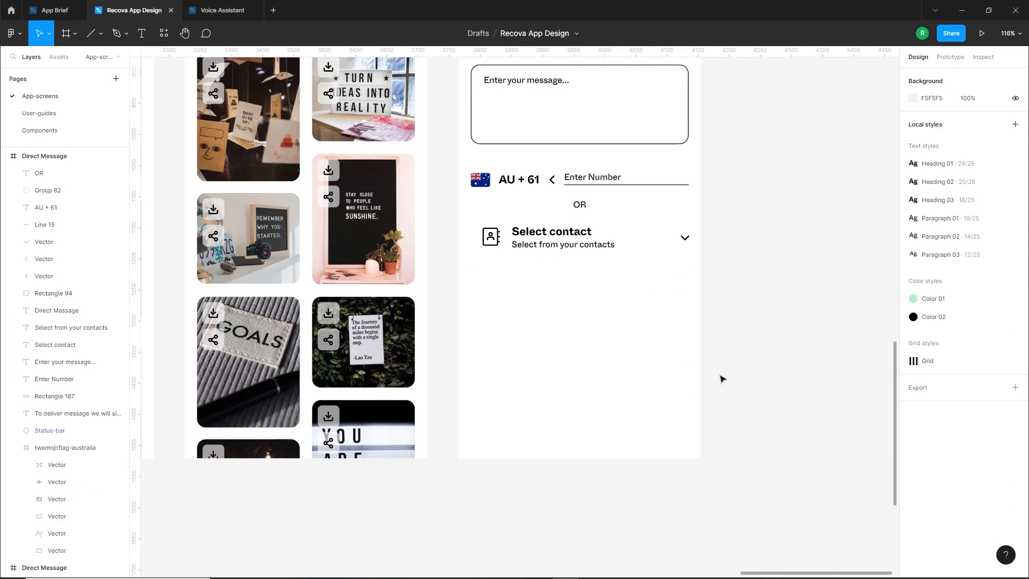
Copy the first three chat rows from the Recover Chats screen and place them below "Select contact" on the Direct Message screen
{"action": "scroll", "coordinate": [707, 378], "scroll_direction": "down", "scroll_amount": 5}
{"action": "scroll", "coordinate": [468, 429], "scroll_direction": "left", "scroll_amount": 5}
{"action": "scroll", "coordinate": [299, 271], "scroll_direction": "up", "scroll_amount": 2}
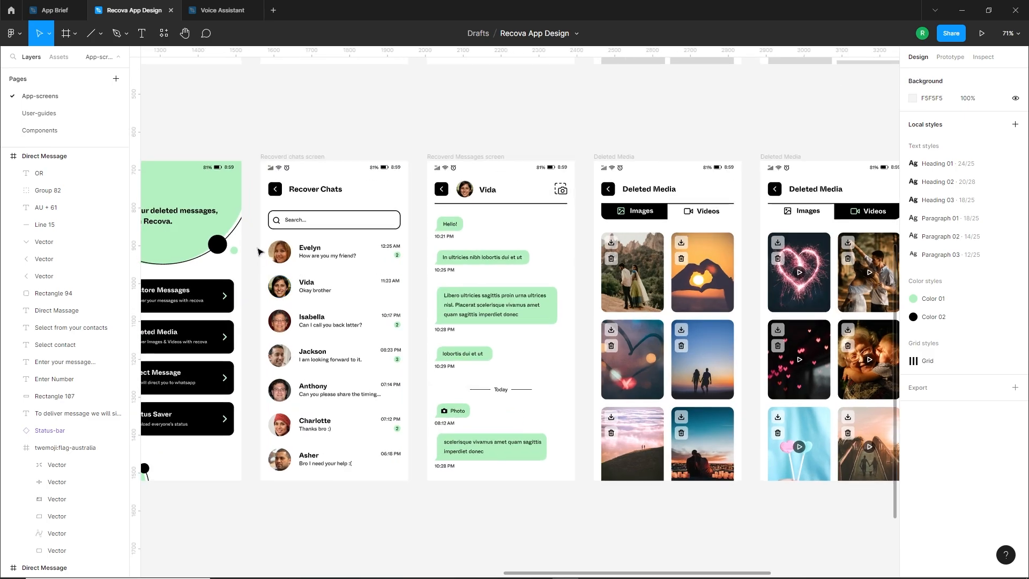
{"action": "left_click_drag", "start_coordinate": [247, 241], "coordinate": [412, 338]}
{"action": "scroll", "coordinate": [411, 338], "scroll_direction": "down", "scroll_amount": 5}
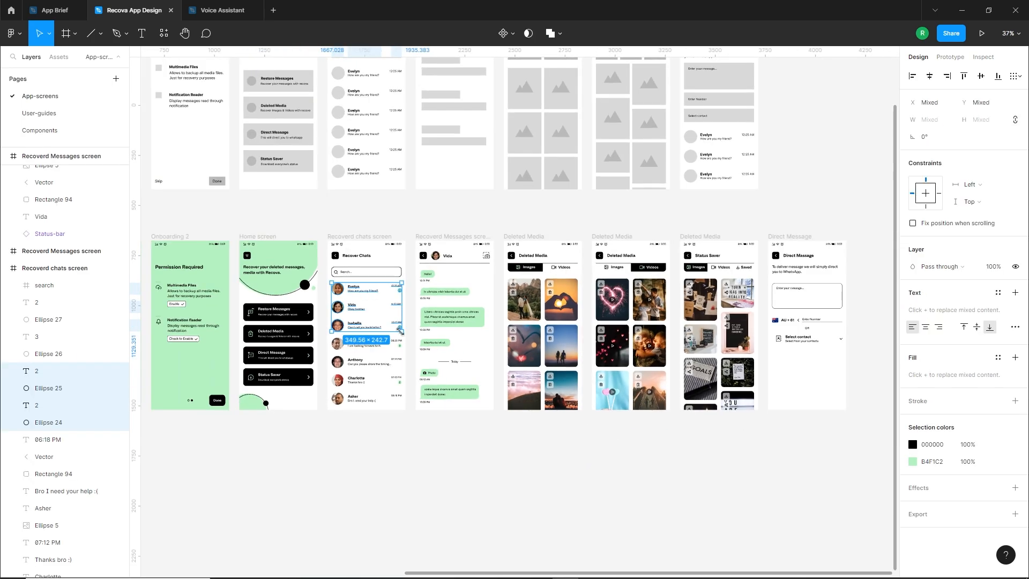
{"action": "left_click_drag", "start_coordinate": [470, 373], "coordinate": [630, 403]}
{"action": "scroll", "coordinate": [659, 406], "scroll_direction": "up", "scroll_amount": 4}
{"action": "key", "text": "shift+Up"}
{"action": "key", "text": "shift+Up"}
{"action": "key", "text": "shift+Up"}
{"action": "key", "text": "shift+Up"}
{"action": "key", "text": "shift+Up"}
{"action": "key", "text": "shift+Up"}
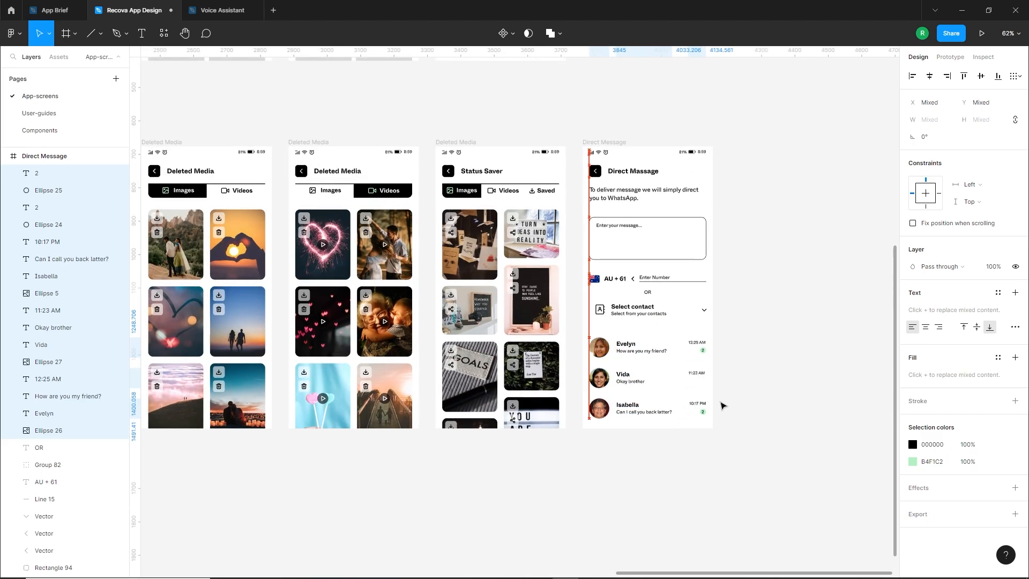
{"action": "left_click", "coordinate": [723, 406]}
Delete the green unread badges and the timestamps from the three contact rows on the Direct Message screen
{"action": "scroll", "coordinate": [721, 343], "scroll_direction": "up", "scroll_amount": 5}
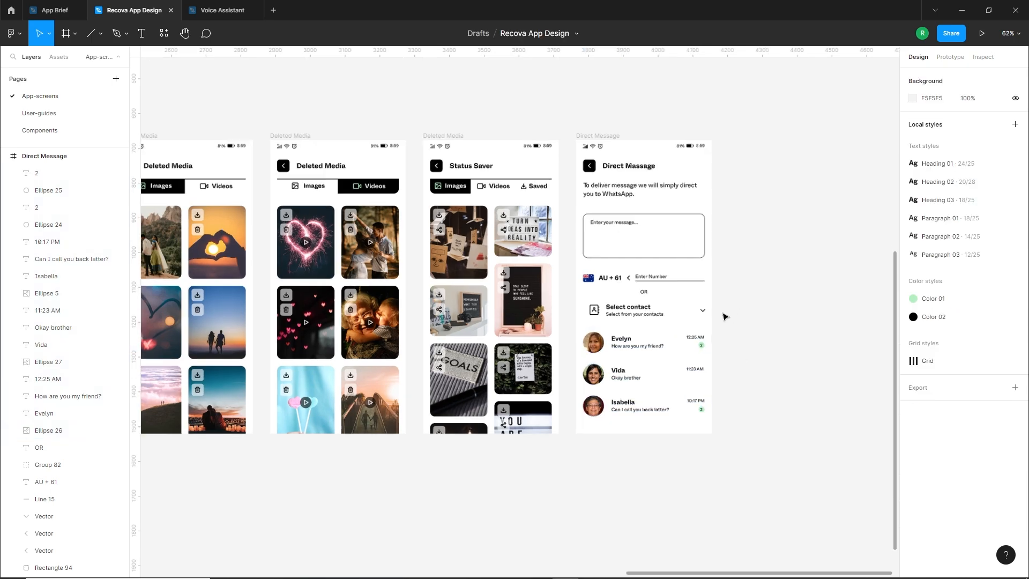
{"action": "left_click", "coordinate": [693, 340]}
{"action": "key", "text": "Delete"}
{"action": "left_click", "coordinate": [692, 340]}
{"action": "key", "text": "Delete"}
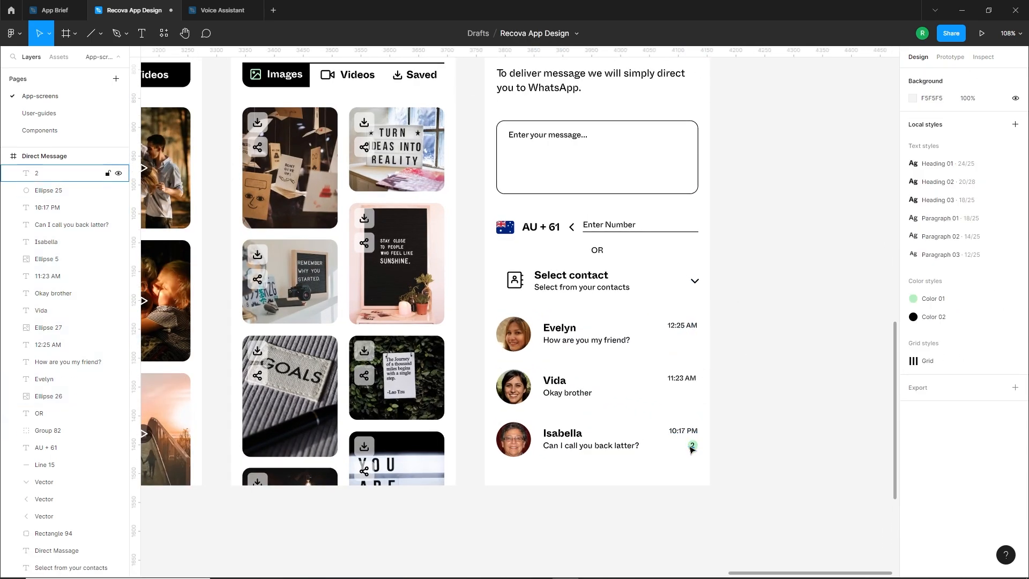
{"action": "left_click", "coordinate": [692, 446]}
{"action": "key", "text": "Delete"}
{"action": "left_click", "coordinate": [692, 446]}
{"action": "key", "text": "Delete"}
{"action": "left_click_drag", "start_coordinate": [719, 305], "coordinate": [673, 456]}
{"action": "key", "text": "Delete"}
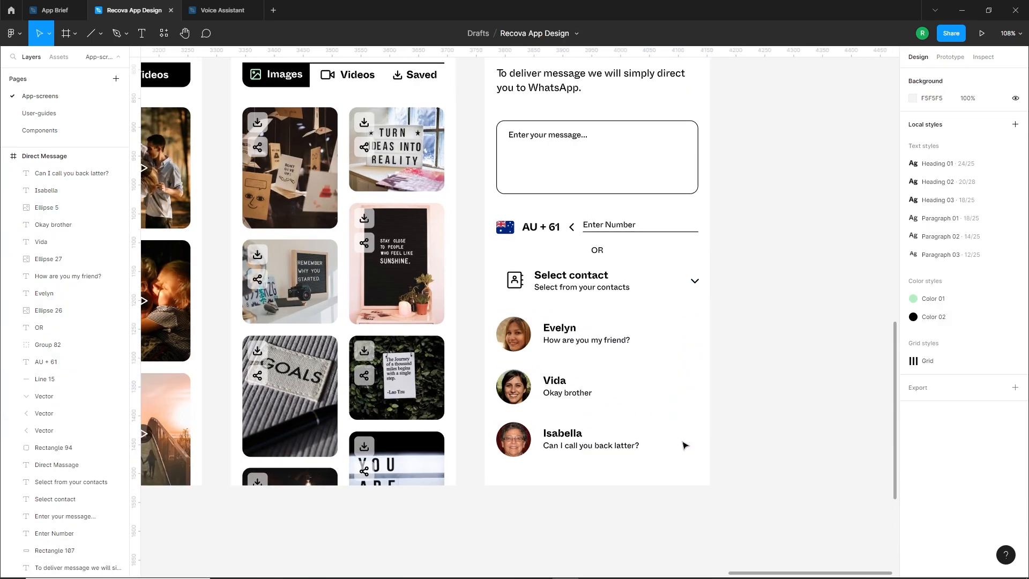
Change the three contacts' subtitles, in order, to "I hate nothing about you", "I see a light in the darkness" and "Wish less work more!"
{"action": "scroll", "coordinate": [550, 369], "scroll_direction": "up", "scroll_amount": 1}
{"action": "scroll", "coordinate": [550, 372], "scroll_direction": "up", "scroll_amount": 2}
{"action": "double_click", "coordinate": [550, 369]}
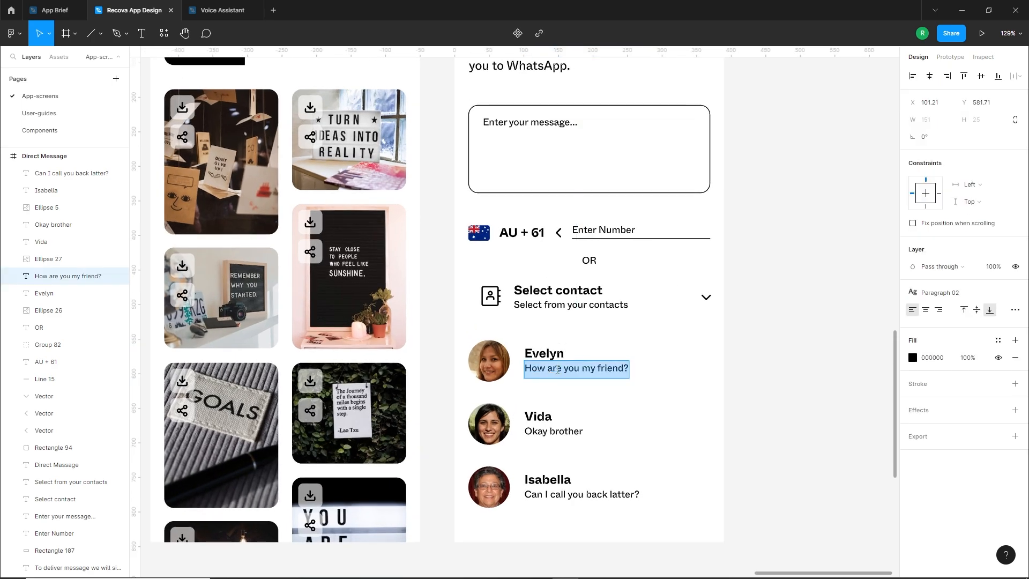
{"action": "type", "text": "I hate nothing about you"}
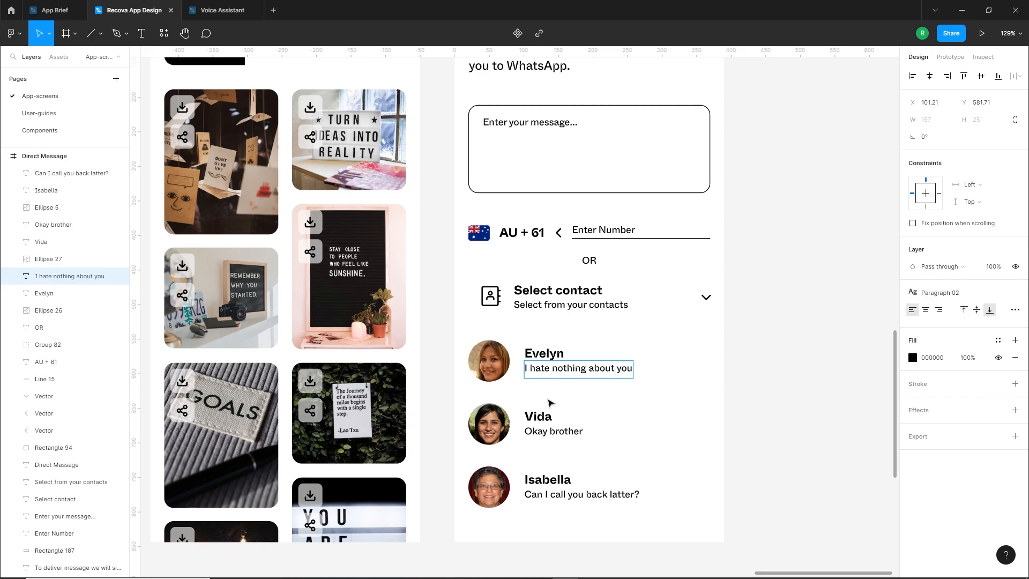
{"action": "double_click", "coordinate": [551, 433]}
{"action": "type", "text": "I see"}
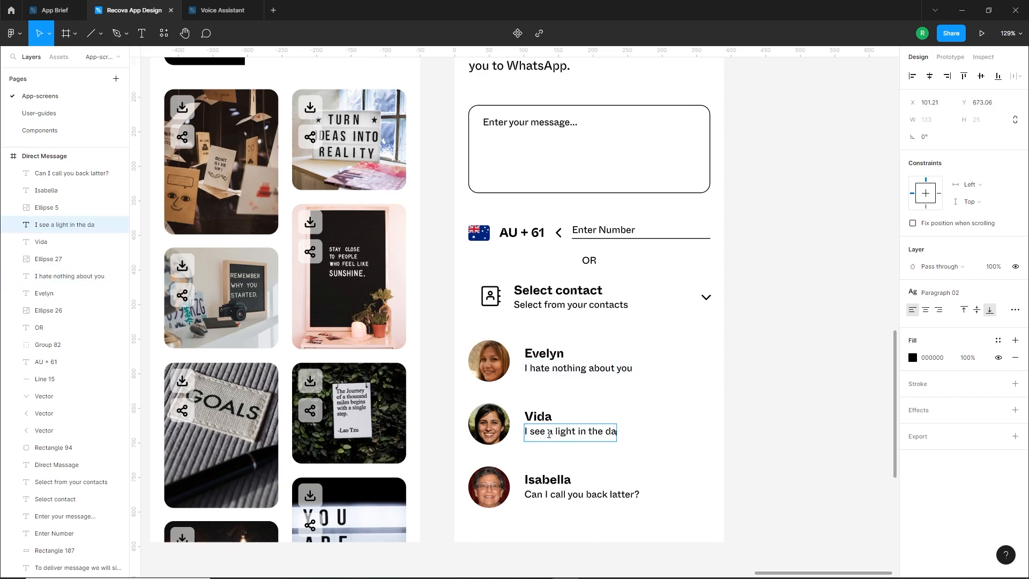
{"action": "double_click", "coordinate": [563, 494]}
{"action": "type", "text": "Wish less work more!"}
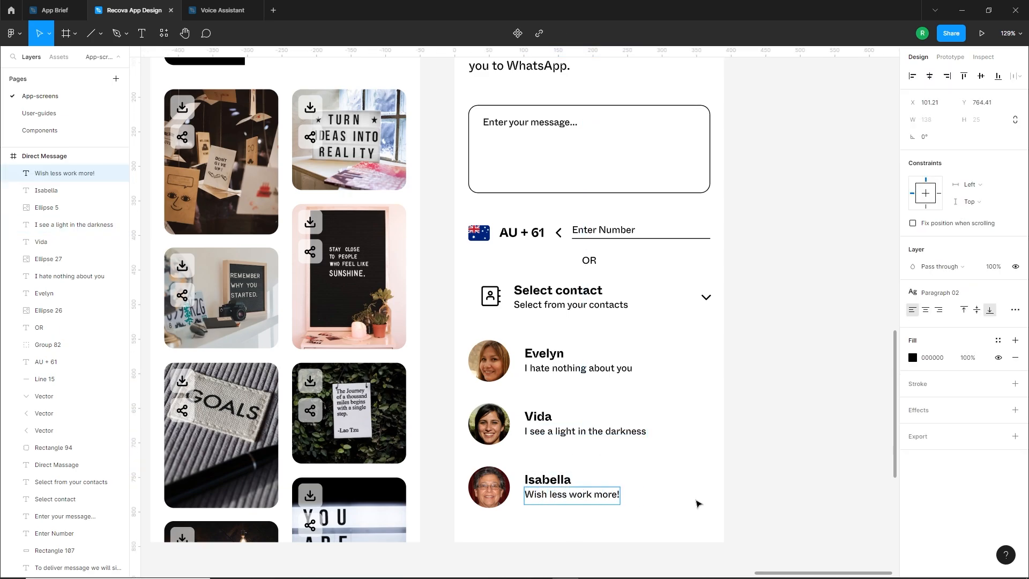
{"action": "key", "text": "Escape"}
{"action": "key", "text": "Escape"}
Copy the "Send" Button component from the Components page and place it at the bottom of the Direct Message screen, over the third contact
{"action": "scroll", "coordinate": [674, 511], "scroll_direction": "down", "scroll_amount": 2}
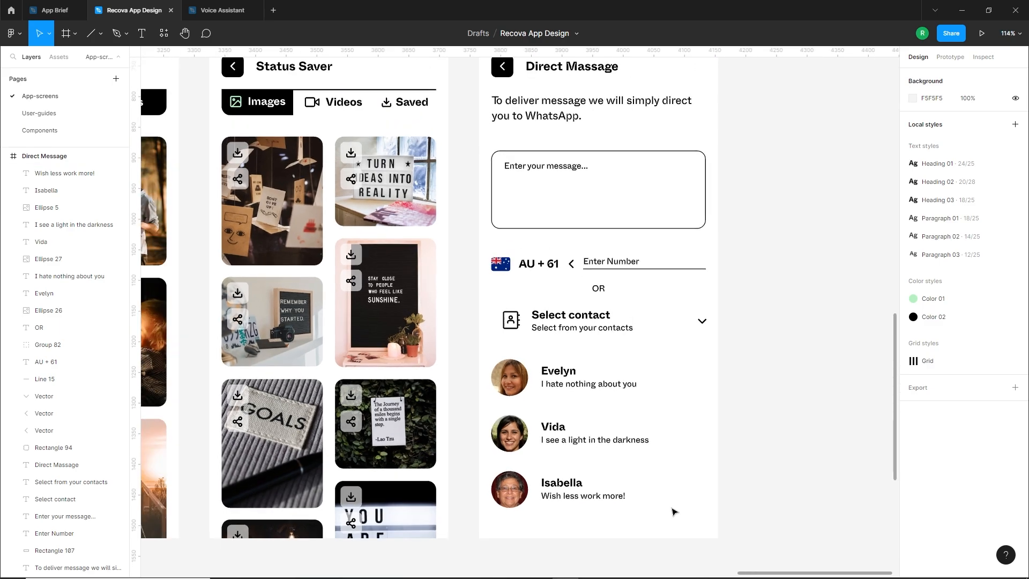
{"action": "scroll", "coordinate": [674, 512], "scroll_direction": "down", "scroll_amount": 3}
{"action": "scroll", "coordinate": [691, 471], "scroll_direction": "up", "scroll_amount": 1}
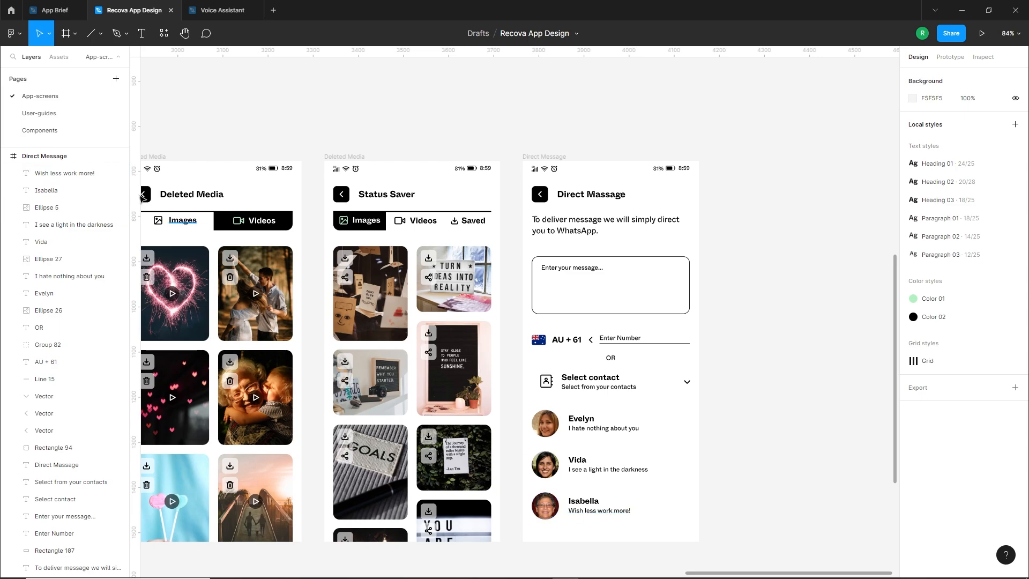
{"action": "left_click", "coordinate": [46, 130]}
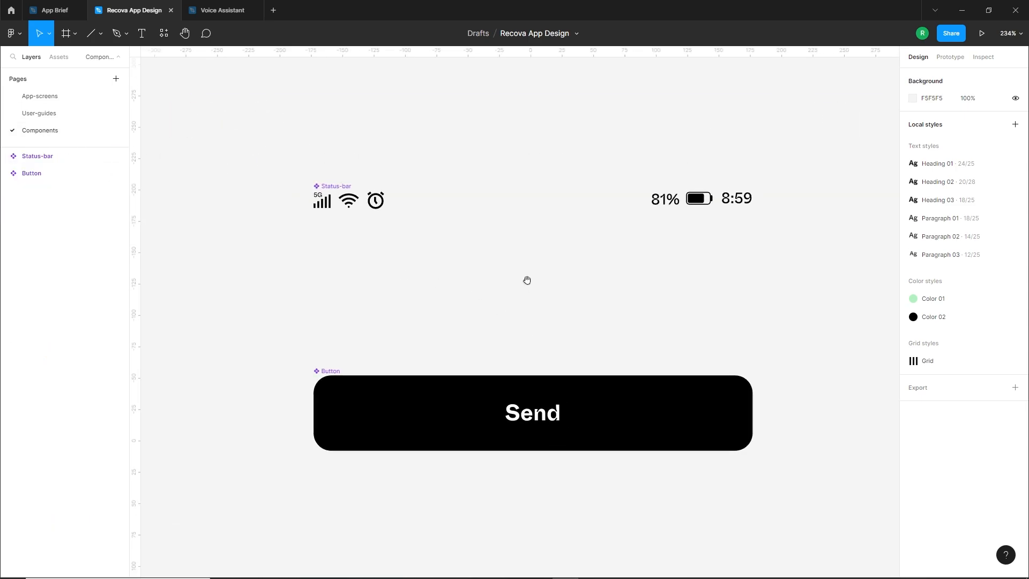
{"action": "left_click", "coordinate": [354, 399]}
{"action": "key", "text": "ctrl+c"}
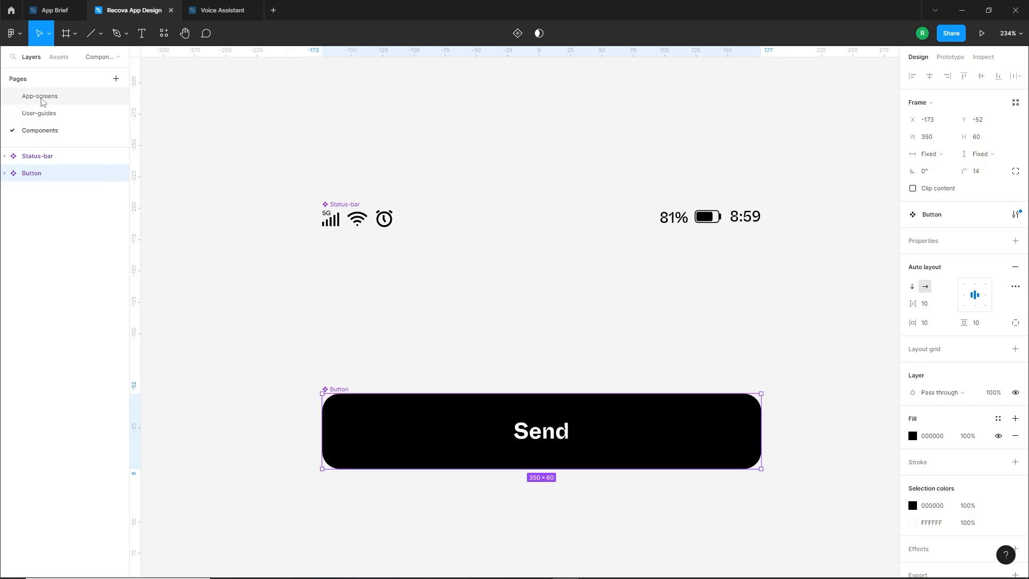
{"action": "left_click", "coordinate": [41, 96]}
{"action": "key", "text": "ctrl+v"}
{"action": "left_click_drag", "start_coordinate": [552, 318], "coordinate": [625, 523]}
{"action": "scroll", "coordinate": [624, 522], "scroll_direction": "up", "scroll_amount": 5}
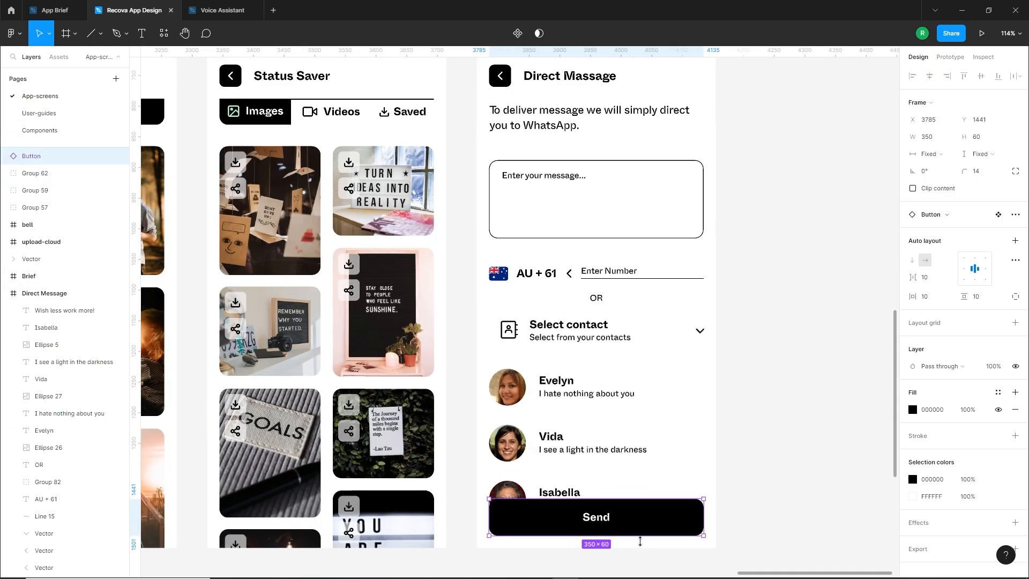
{"action": "left_click", "coordinate": [677, 494]}
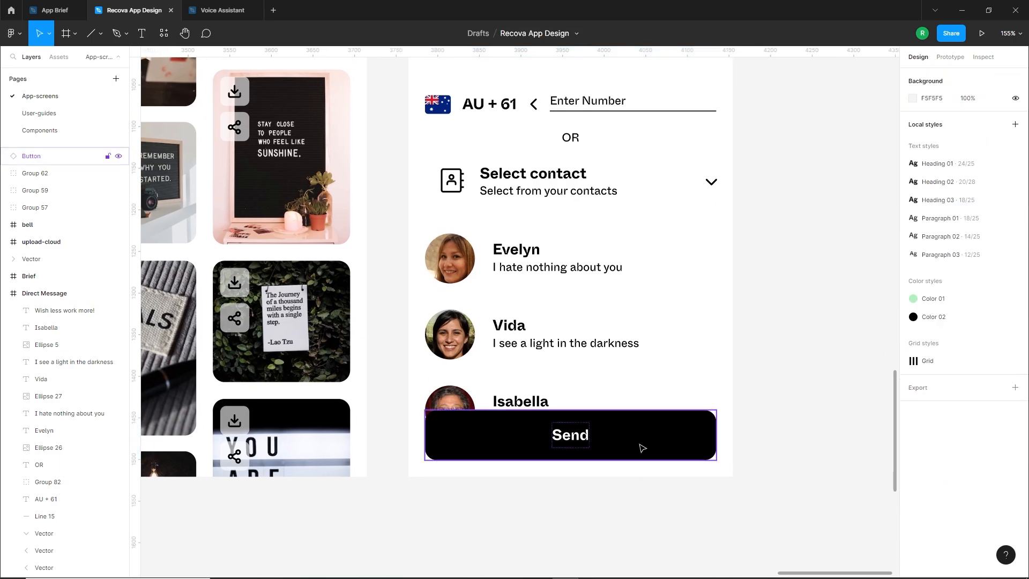
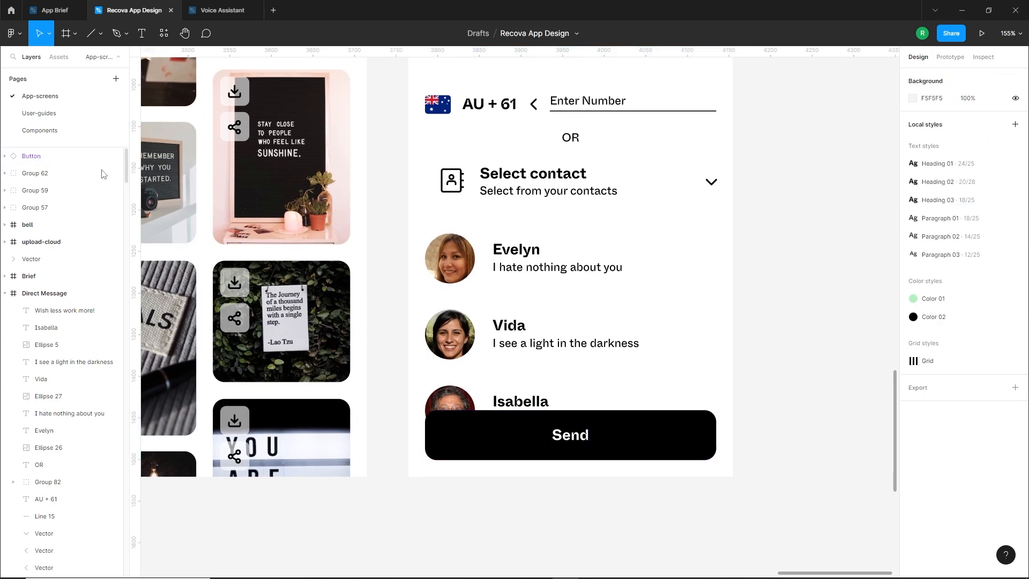
Try A67C7C as the fill of the main Button component on the Components page and check the Send button on App-screens
{"action": "left_click", "coordinate": [37, 114]}
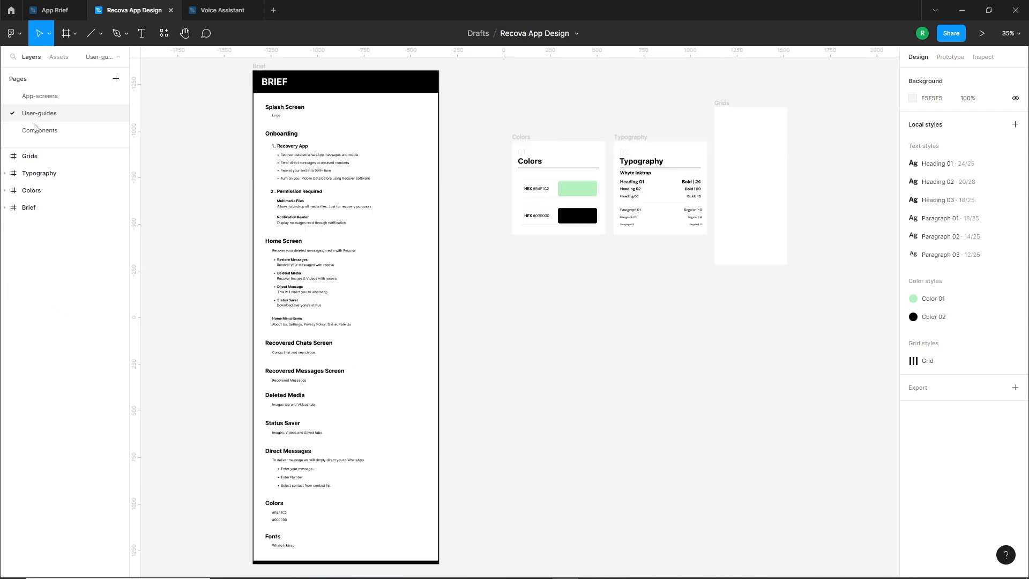
{"action": "left_click", "coordinate": [39, 130]}
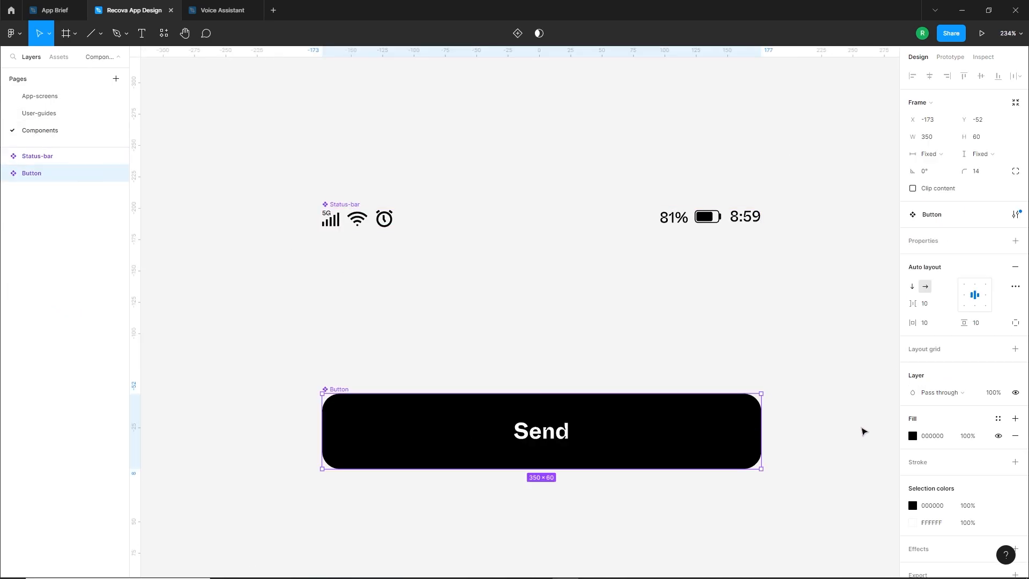
{"action": "left_click", "coordinate": [912, 436]}
{"action": "left_click_drag", "start_coordinate": [835, 383], "coordinate": [804, 360]}
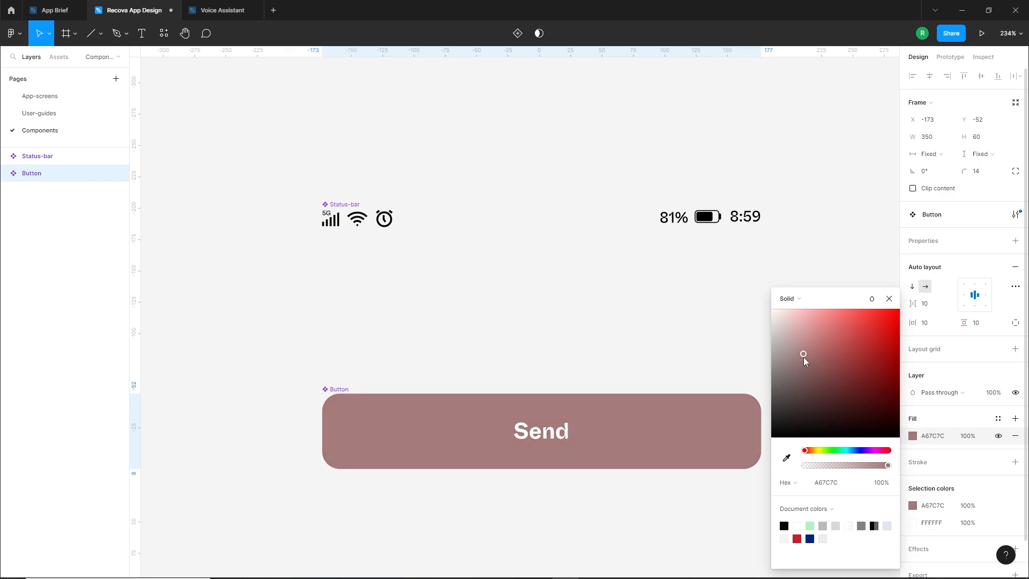
{"action": "left_click", "coordinate": [40, 96]}
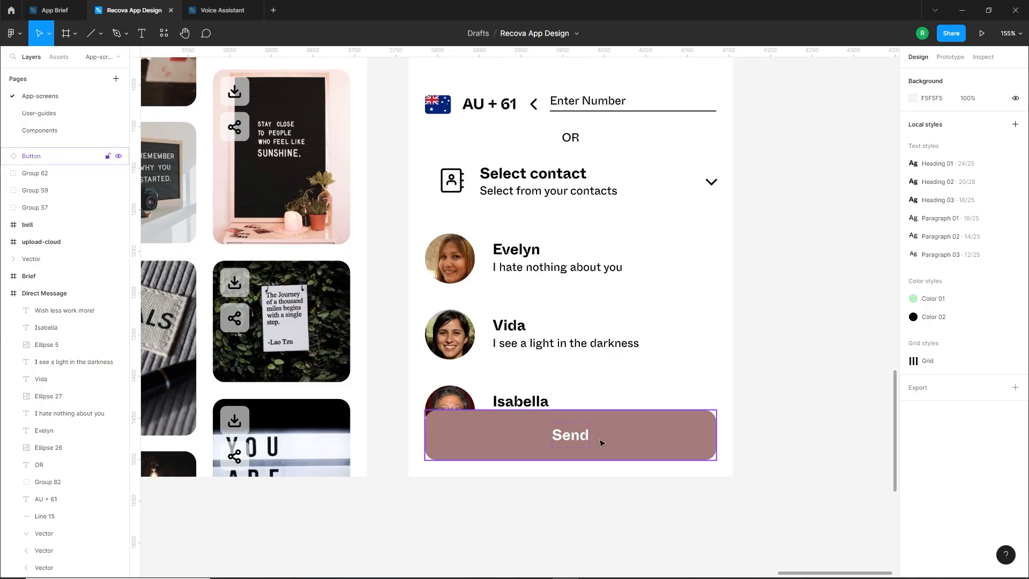
Undo the main Button component's colour change on the Components page and return to the App-screens page
{"action": "left_click", "coordinate": [40, 130]}
{"action": "left_click", "coordinate": [914, 437]}
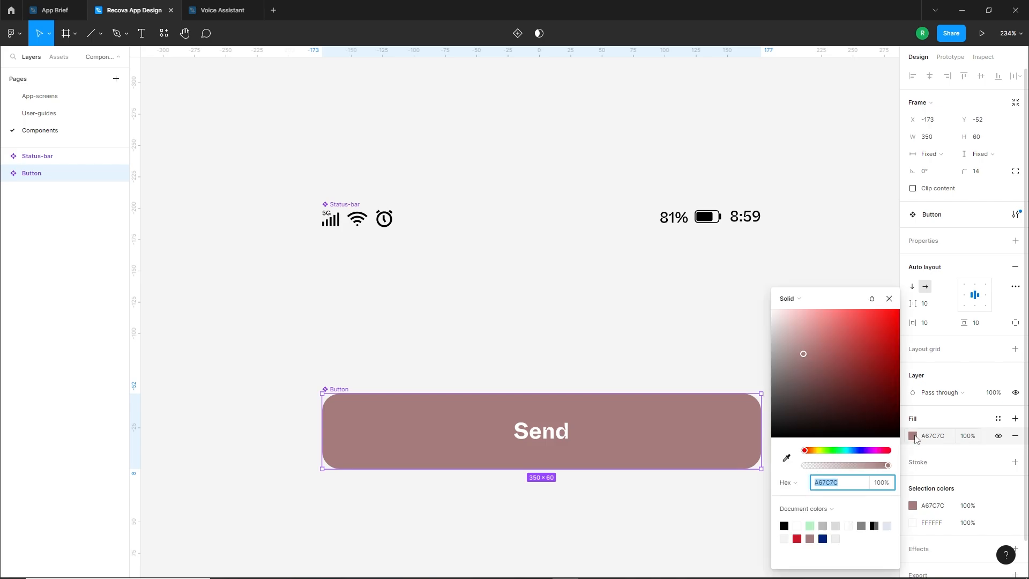
{"action": "key", "text": "ctrl+z"}
{"action": "left_click", "coordinate": [639, 501]}
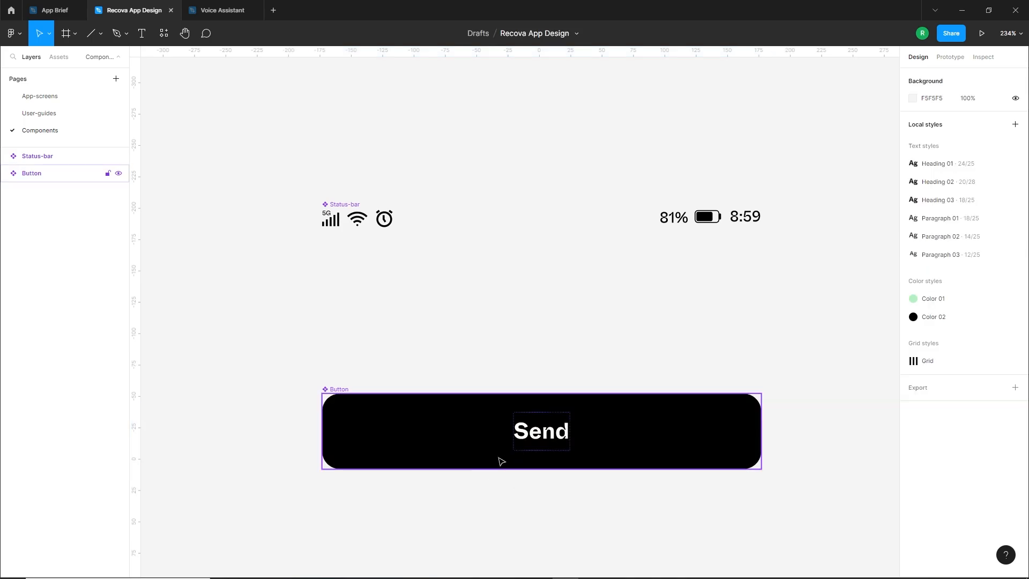
{"action": "left_click", "coordinate": [40, 96]}
Nudge the three contact rows on the Direct Message screen up by 9 px
{"action": "scroll", "coordinate": [638, 492], "scroll_direction": "down", "scroll_amount": 2}
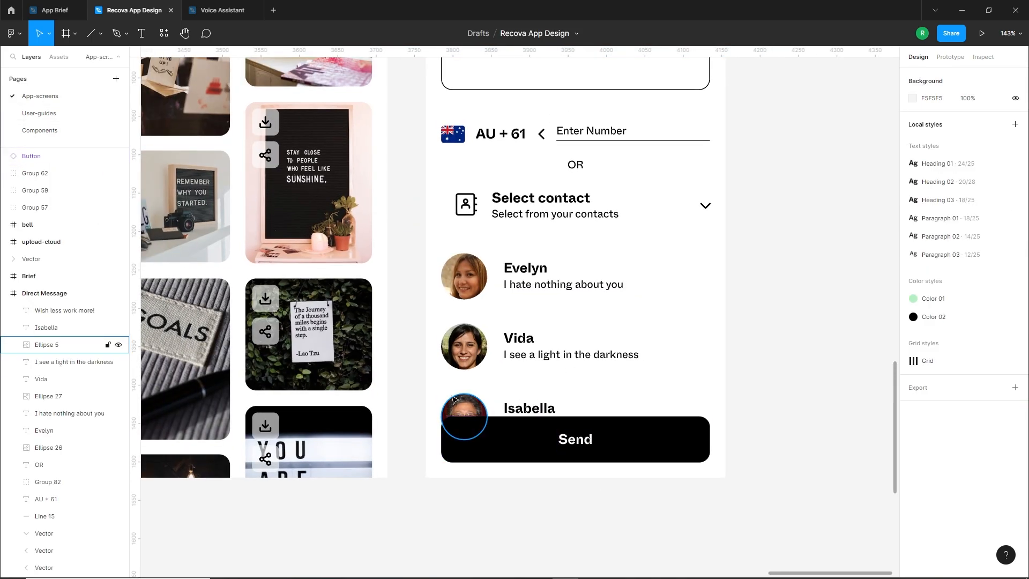
{"action": "left_click_drag", "start_coordinate": [783, 266], "coordinate": [441, 446]}
{"action": "key", "text": "shift+Up"}
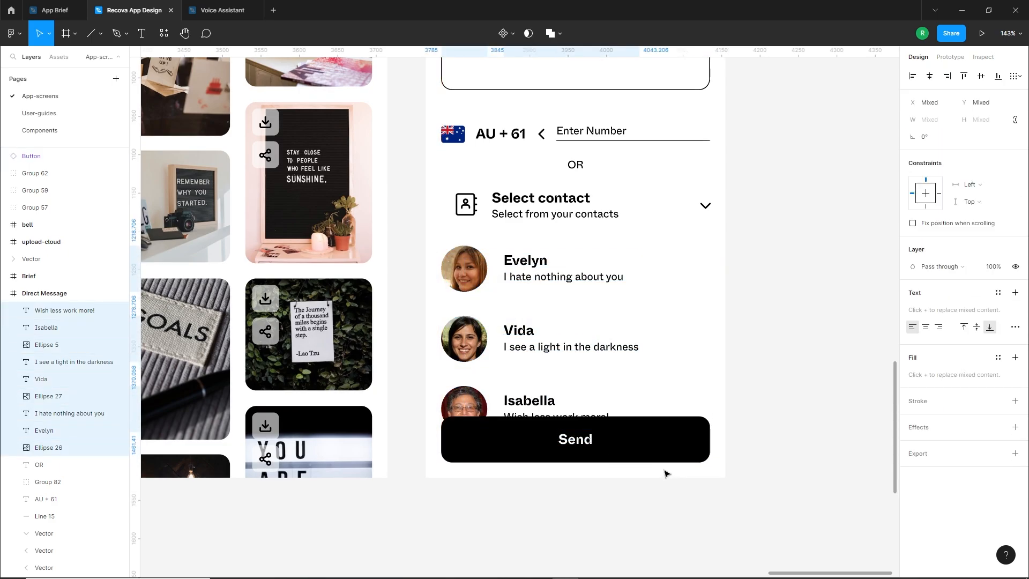
{"action": "key", "text": "Down"}
{"action": "left_click", "coordinate": [666, 474]}
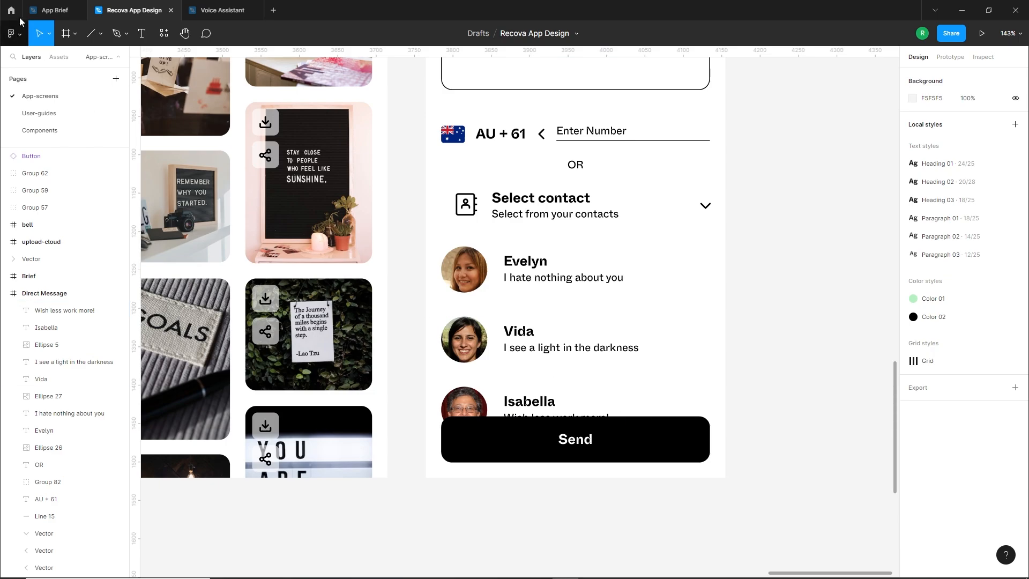
Draw a full-width rectangle about 390 × 114 px over the lower end of the Direct Message screen, behind the Send button
{"action": "left_click", "coordinate": [100, 33]}
{"action": "left_click", "coordinate": [58, 60]}
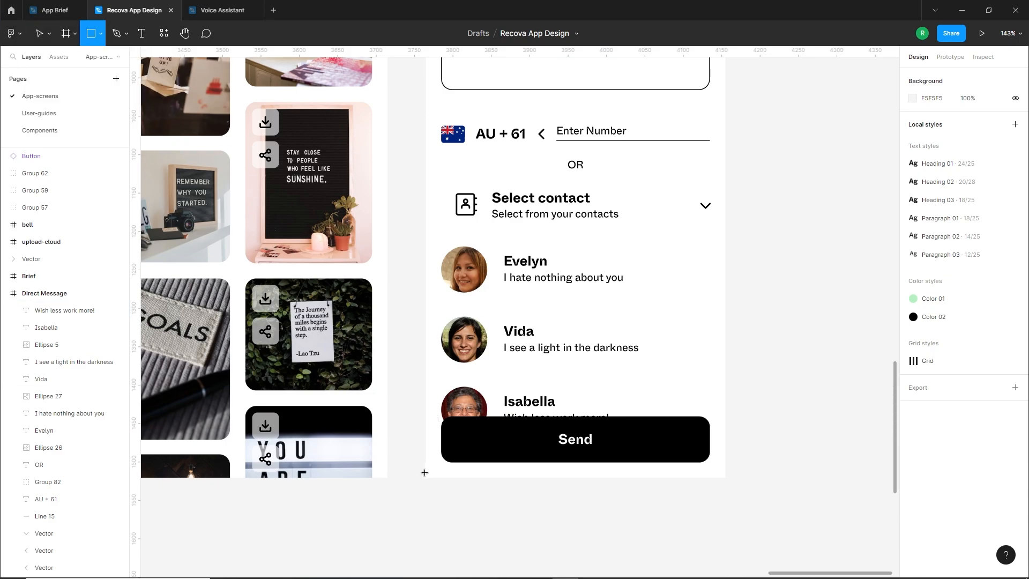
{"action": "left_click_drag", "start_coordinate": [426, 468], "coordinate": [725, 381]}
Fill the rectangle with a vertical linear gradient from solid white at its bottom edge to fully transparent white at its top
{"action": "left_click", "coordinate": [912, 309]}
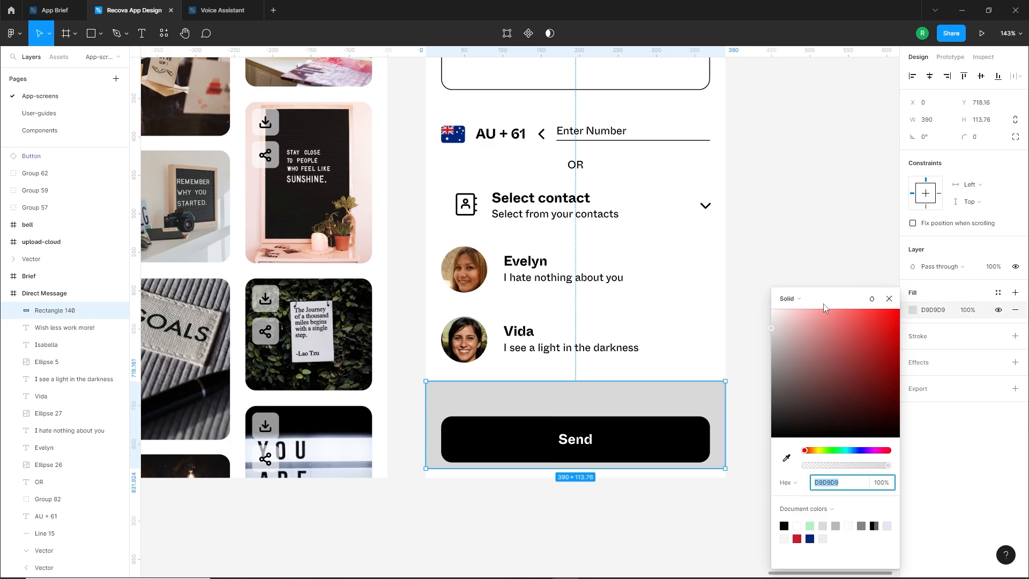
{"action": "left_click", "coordinate": [793, 299]}
{"action": "left_click", "coordinate": [806, 316]}
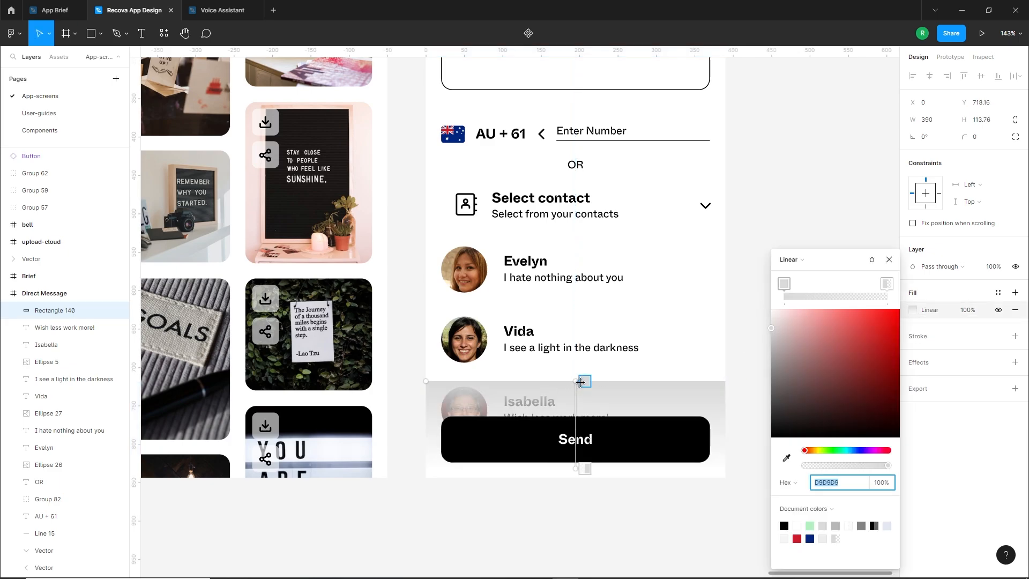
{"action": "left_click_drag", "start_coordinate": [576, 383], "coordinate": [541, 381]}
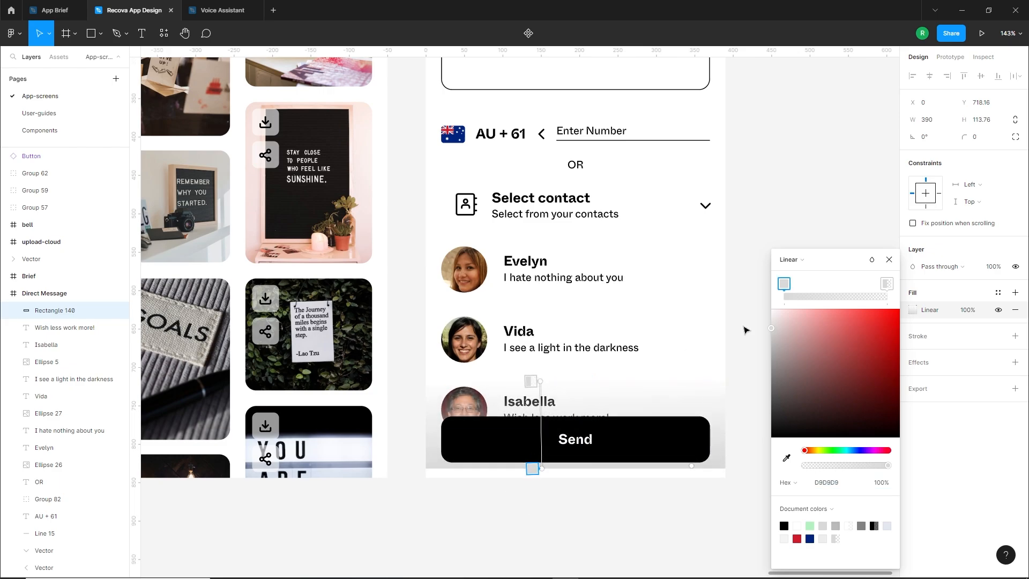
{"action": "left_click_drag", "start_coordinate": [781, 322], "coordinate": [751, 288]}
{"action": "left_click", "coordinate": [888, 284]}
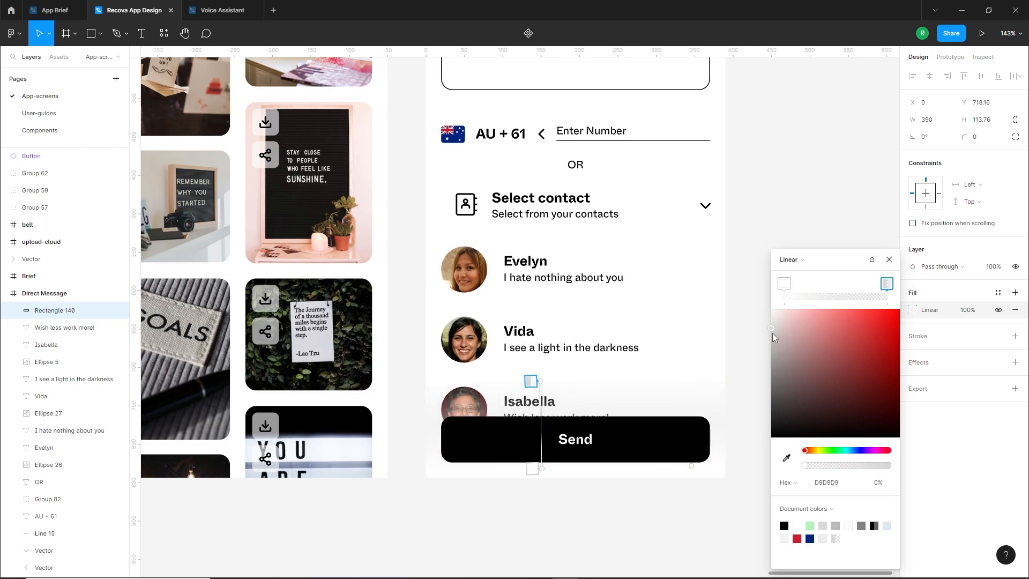
Adjust the gradient's white stop and end points so the third contact fades out just above the Send button
{"action": "left_click_drag", "start_coordinate": [543, 468], "coordinate": [540, 425]}
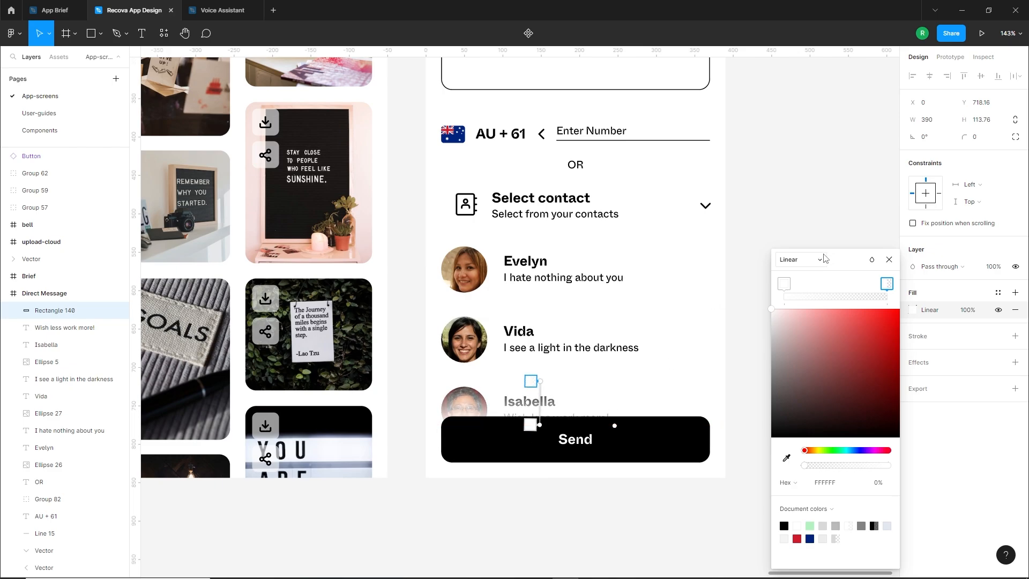
{"action": "left_click_drag", "start_coordinate": [784, 285], "coordinate": [831, 287]}
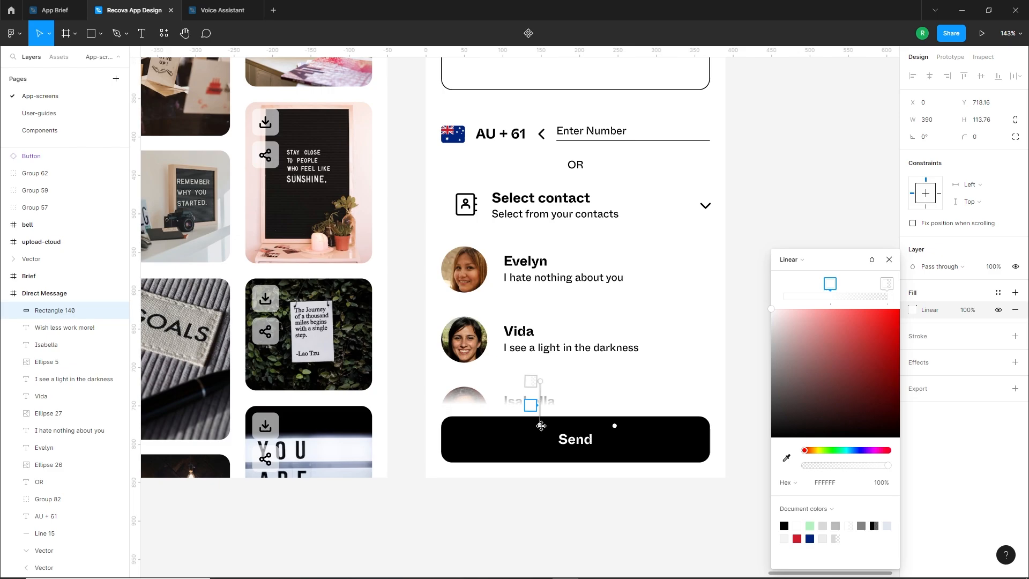
{"action": "left_click_drag", "start_coordinate": [541, 425], "coordinate": [542, 442]}
{"action": "left_click_drag", "start_coordinate": [539, 380], "coordinate": [540, 370]}
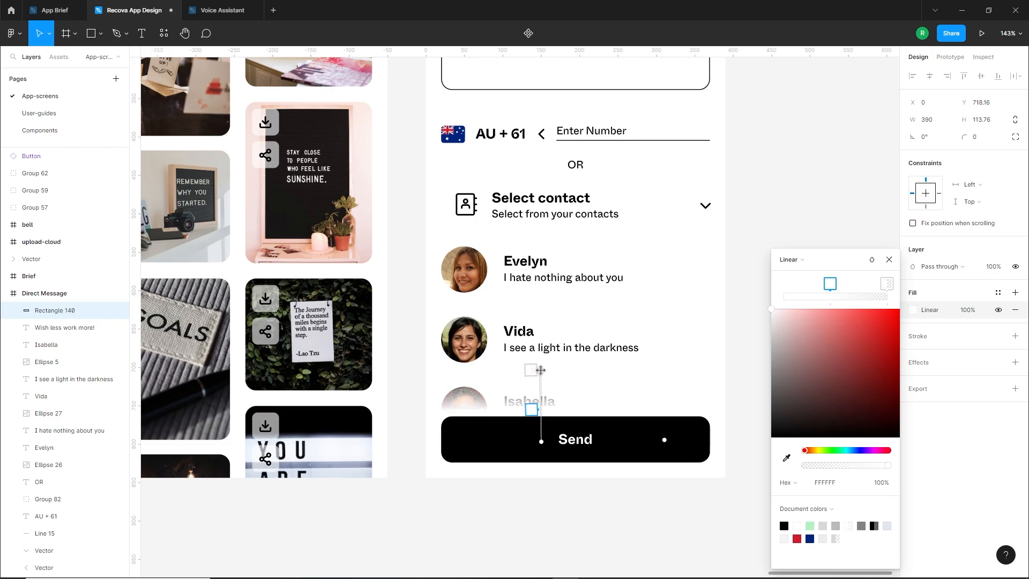
{"action": "left_click_drag", "start_coordinate": [540, 442], "coordinate": [538, 453]}
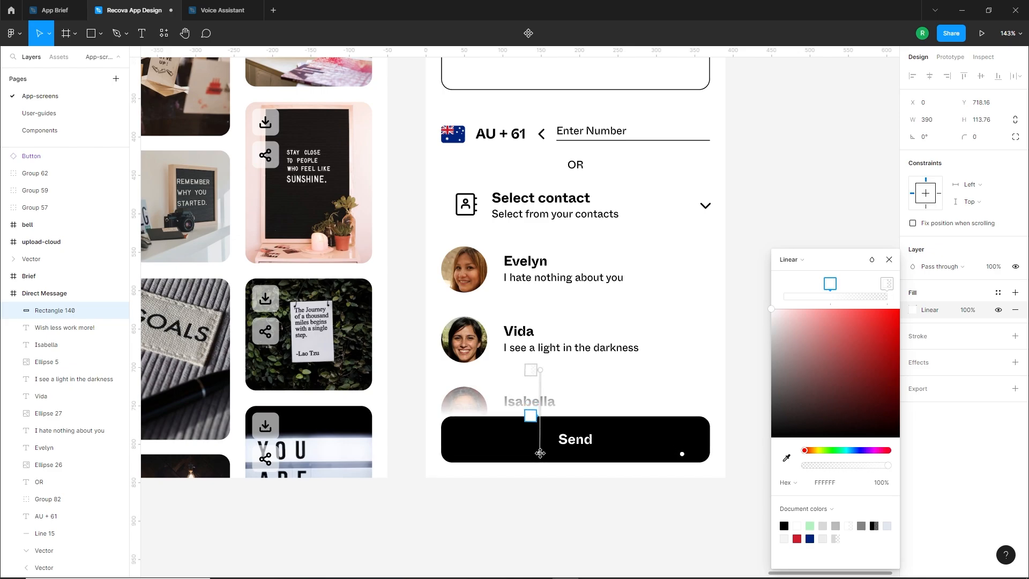
{"action": "left_click", "coordinate": [598, 502]}
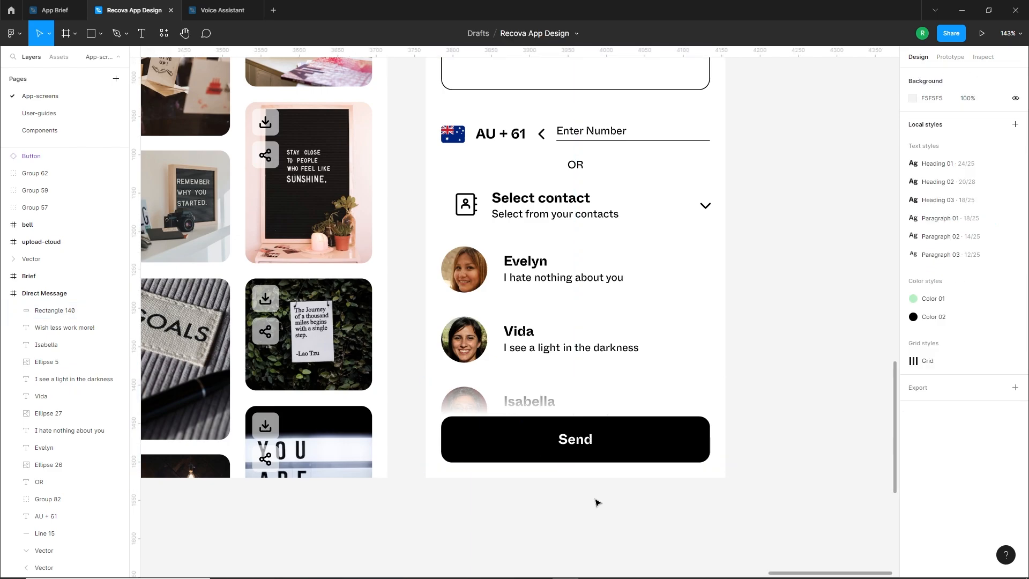
Duplicate the styled Home screen frame directly below the original, leaving a gap of 88 px
{"action": "scroll", "coordinate": [596, 501], "scroll_direction": "down", "scroll_amount": 6}
{"action": "scroll", "coordinate": [737, 470], "scroll_direction": "down", "scroll_amount": 1}
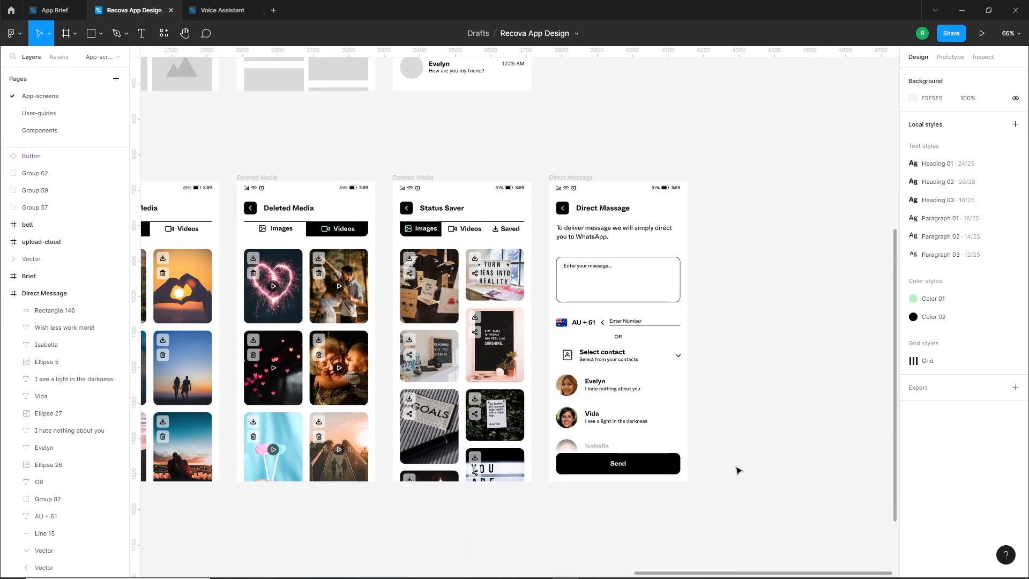
{"action": "left_click_drag", "start_coordinate": [717, 397], "coordinate": [780, 438]}
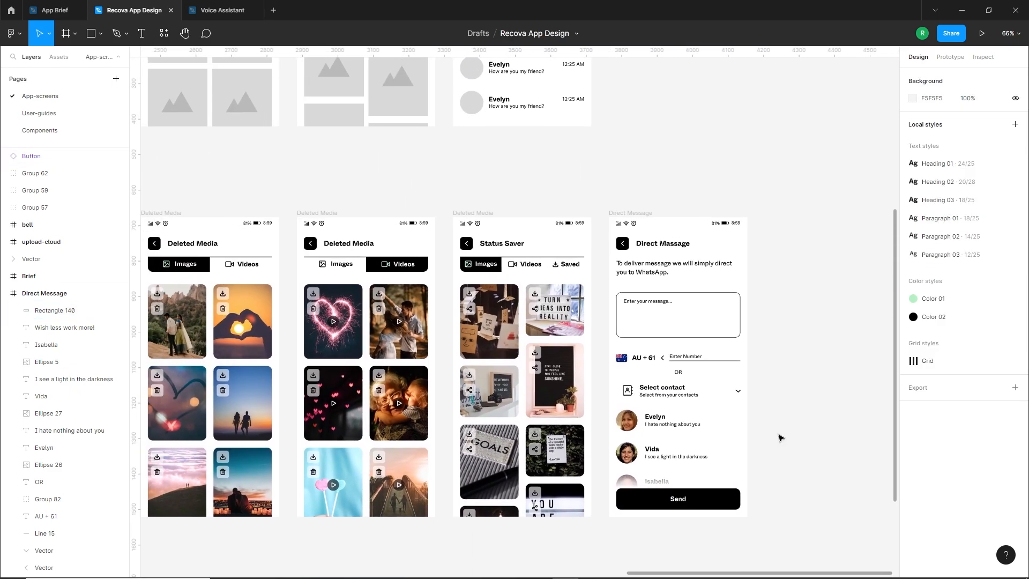
{"action": "scroll", "coordinate": [567, 508], "scroll_direction": "down", "scroll_amount": 5}
{"action": "scroll", "coordinate": [625, 429], "scroll_direction": "up", "scroll_amount": 4}
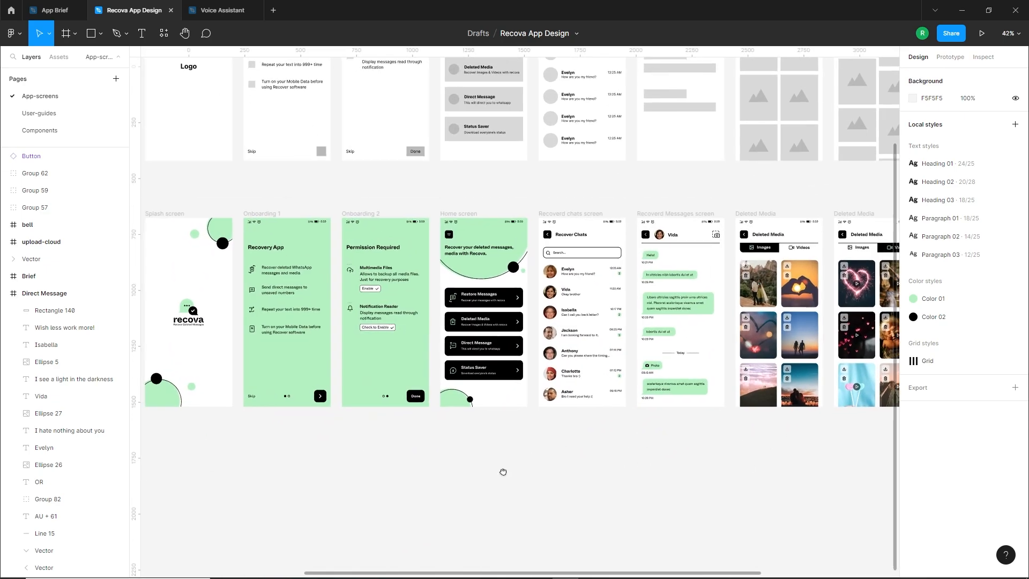
{"action": "left_click_drag", "start_coordinate": [503, 472], "coordinate": [556, 415]}
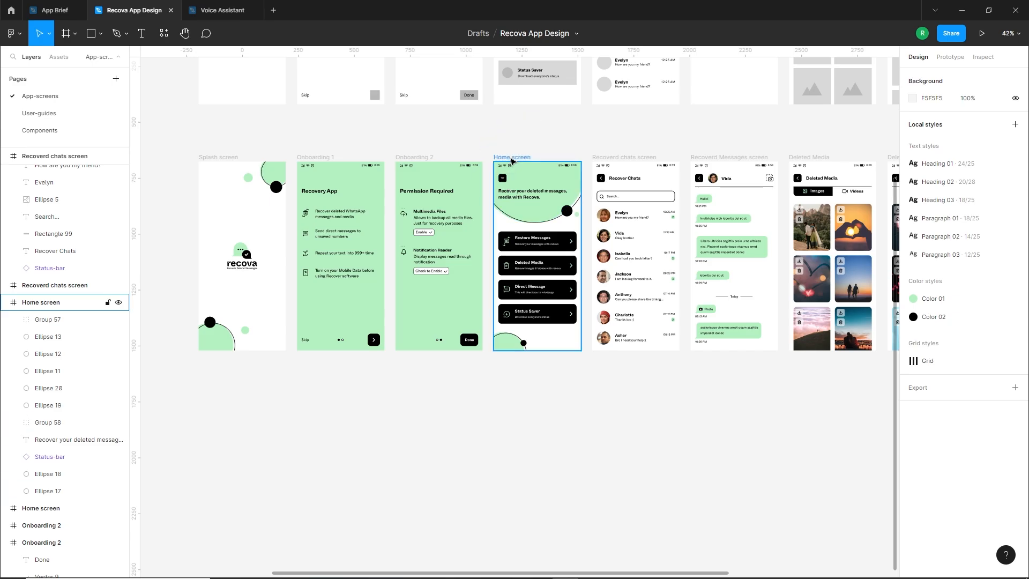
{"action": "left_click_drag", "start_coordinate": [512, 160], "coordinate": [532, 373]}
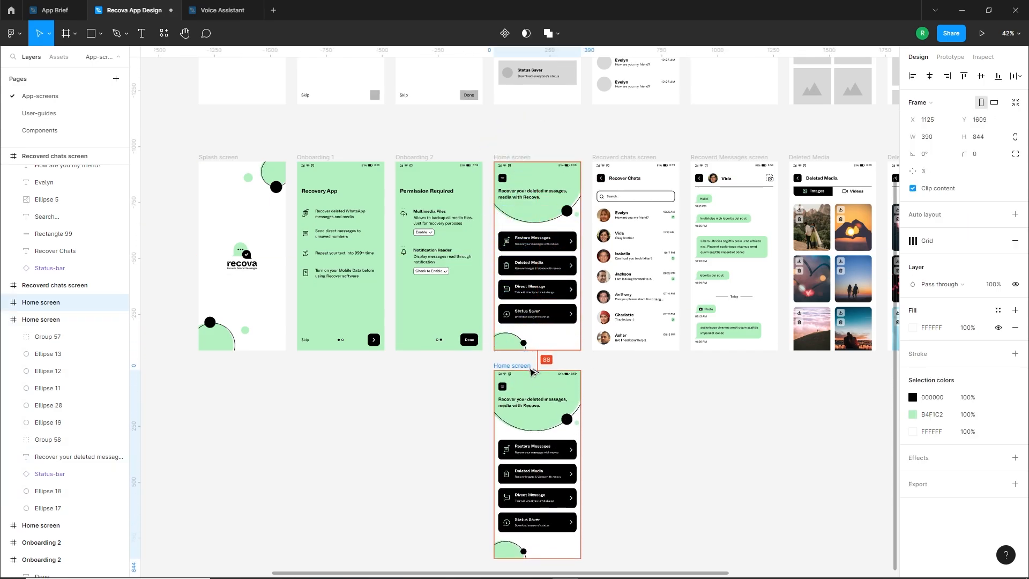
{"action": "left_click", "coordinate": [439, 406]}
Draw a full-height side panel rectangle on the copied Home screen and extend it past the left edge to about 296 × 844 px
{"action": "scroll", "coordinate": [517, 380], "scroll_direction": "down", "scroll_amount": 2}
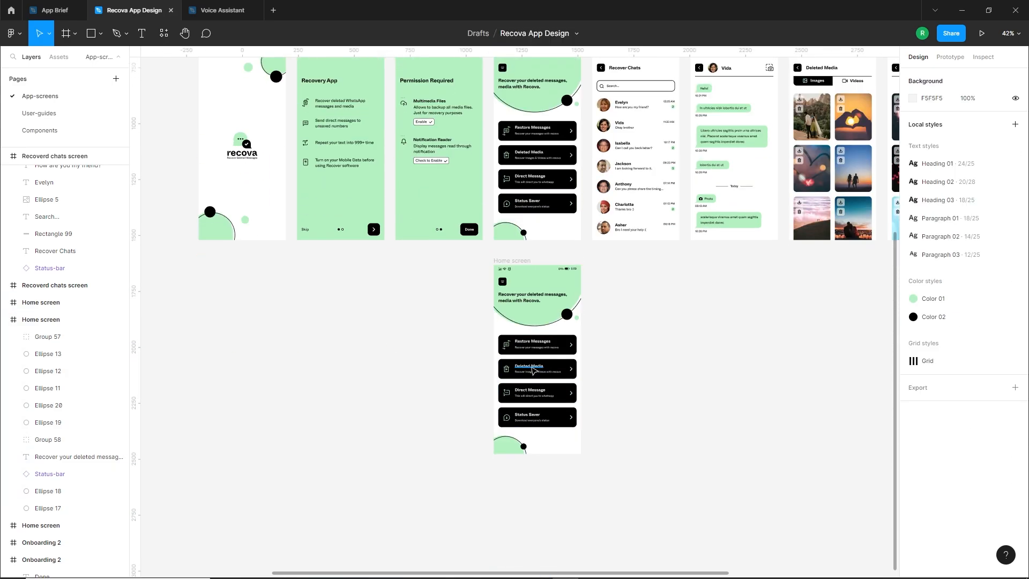
{"action": "scroll", "coordinate": [536, 374], "scroll_direction": "up", "scroll_amount": 2}
{"action": "scroll", "coordinate": [636, 385], "scroll_direction": "up", "scroll_amount": 4}
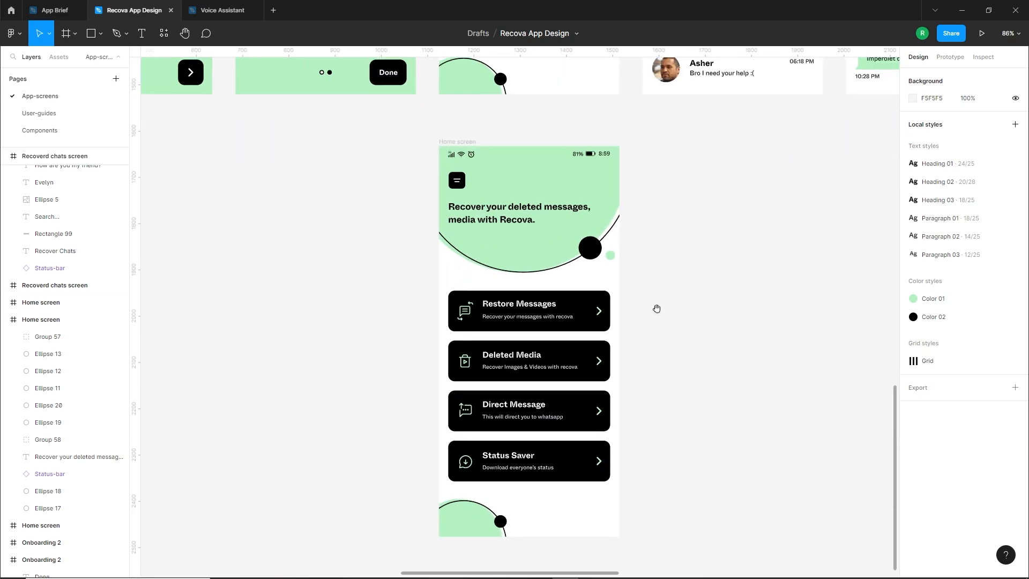
{"action": "left_click", "coordinate": [94, 35]}
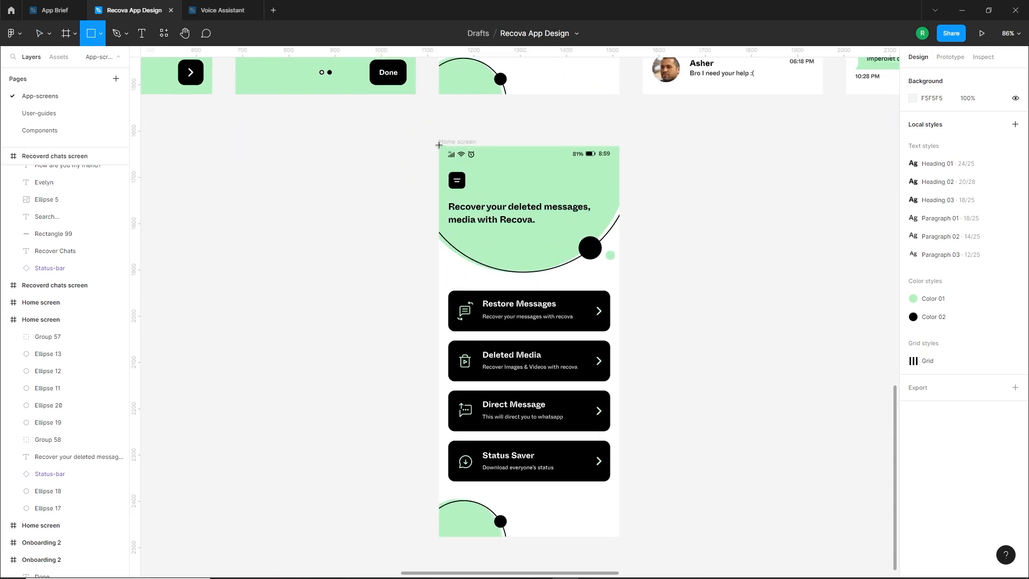
{"action": "mouse_move", "coordinate": [439, 145]}
{"action": "left_mouse_down"}
{"action": "mouse_move", "coordinate": [523, 279]}
{"action": "mouse_move", "coordinate": [586, 523]}
{"action": "mouse_move", "coordinate": [574, 536]}
{"action": "left_mouse_up"}
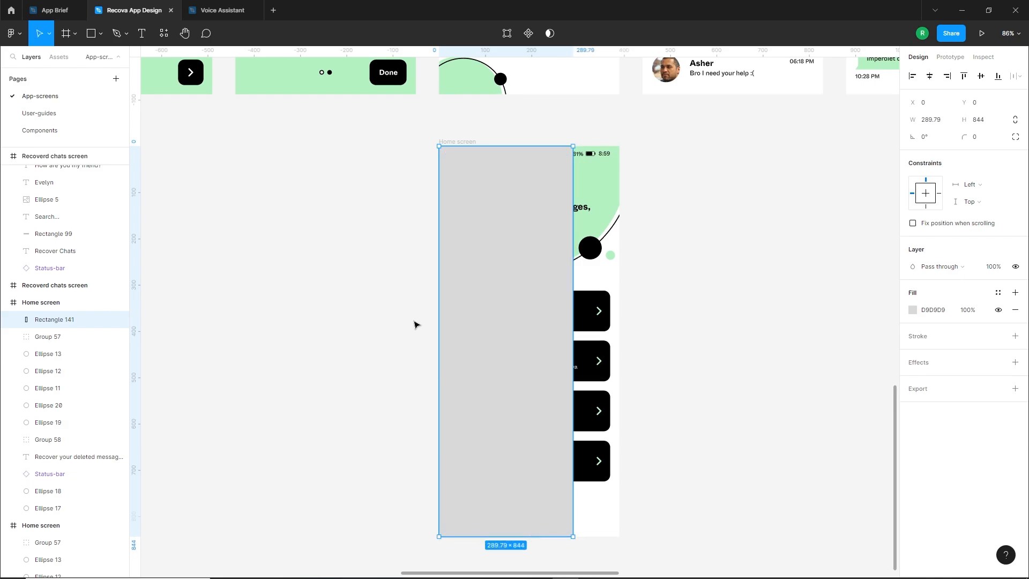
{"action": "left_click_drag", "start_coordinate": [439, 325], "coordinate": [435, 324]}
Fill the side panel rectangle with the brand green B4F1C2
{"action": "left_click", "coordinate": [913, 310]}
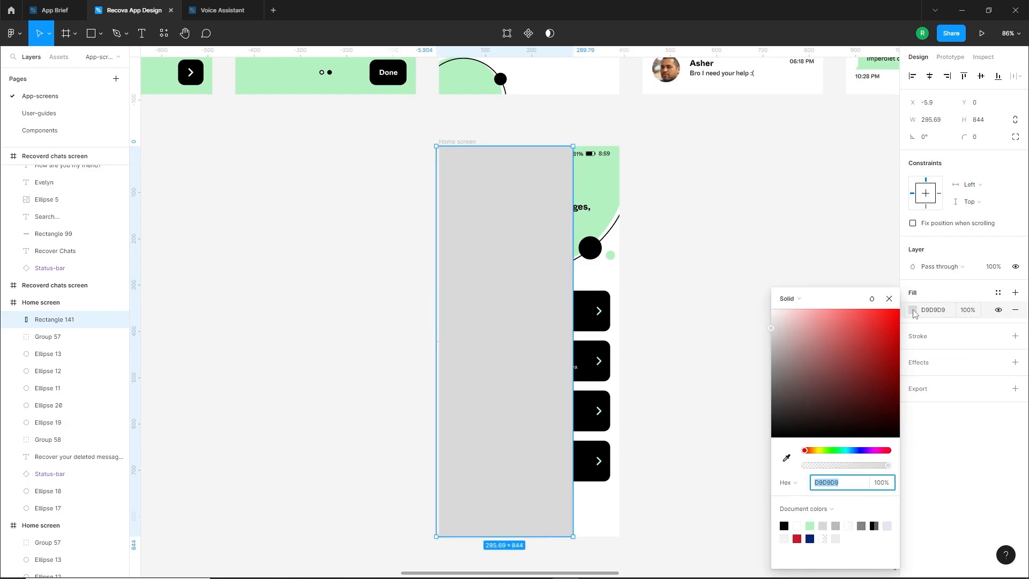
{"action": "left_click", "coordinate": [811, 525]}
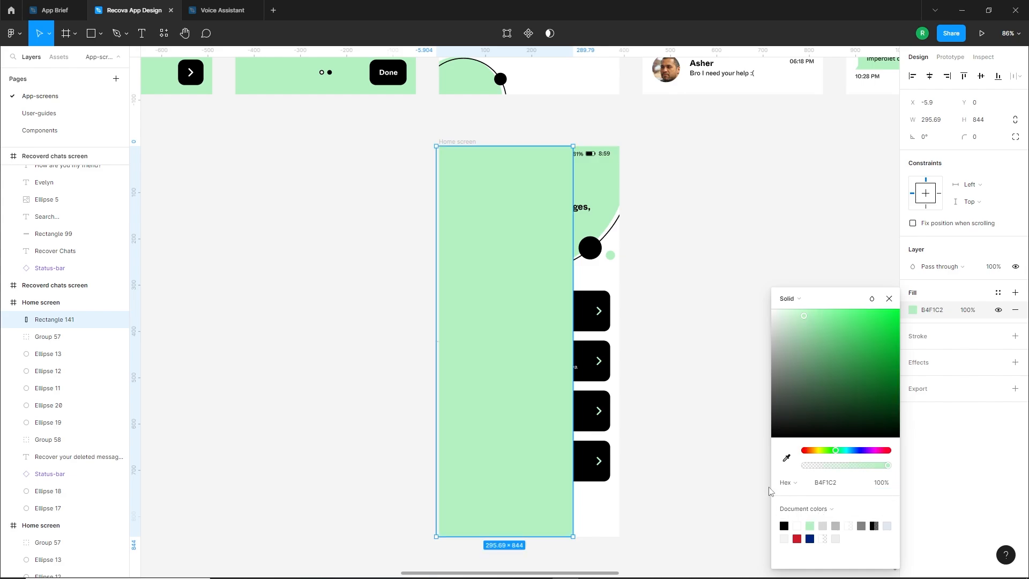
{"action": "left_click", "coordinate": [680, 370]}
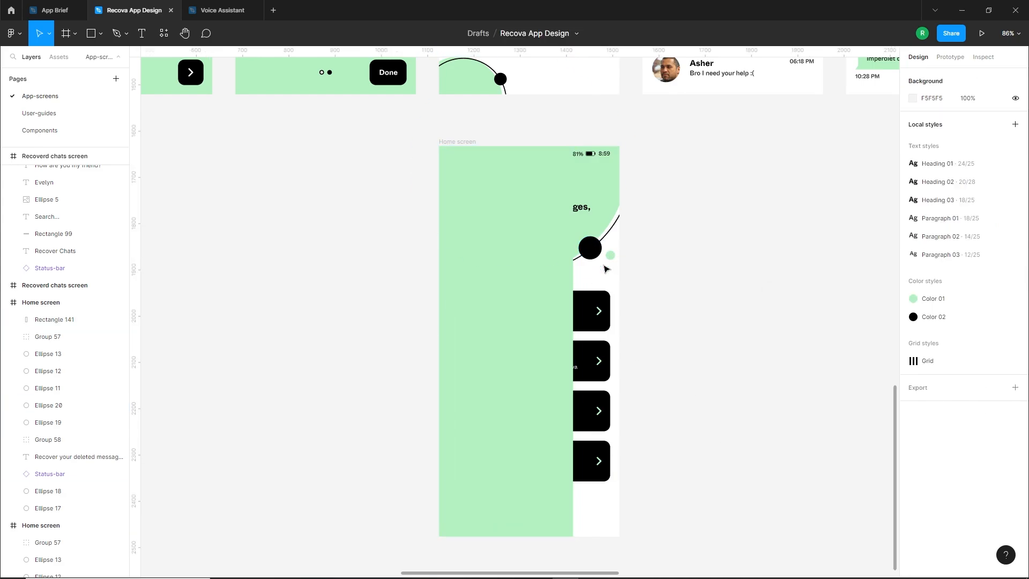
{"action": "left_click", "coordinate": [515, 293]}
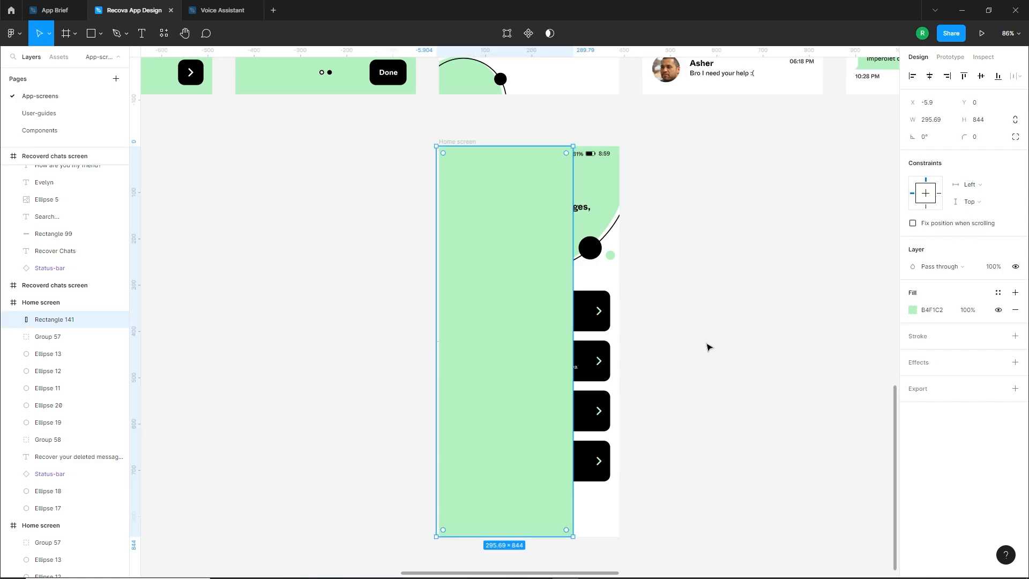
{"action": "left_click", "coordinate": [723, 291]}
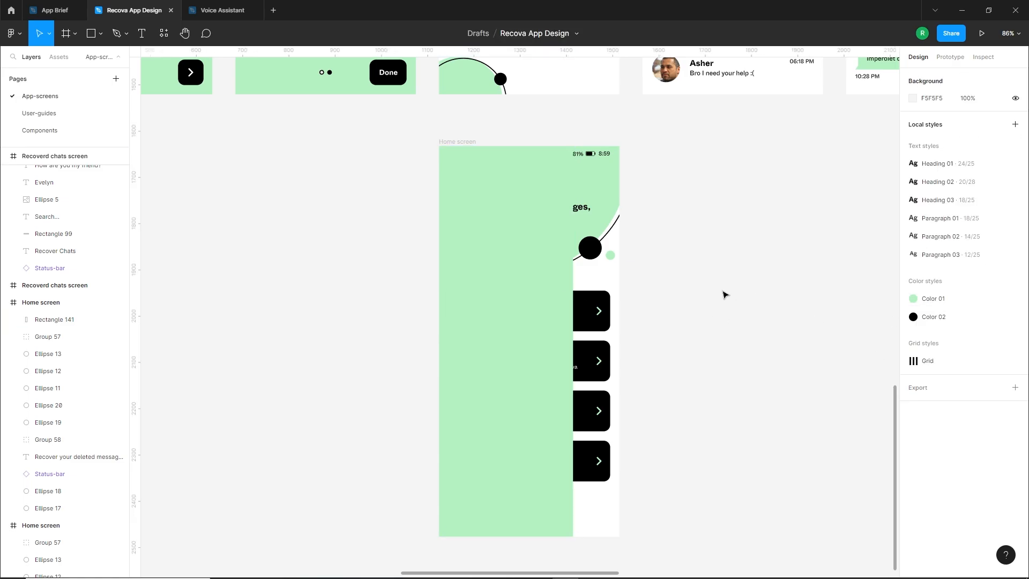
Bring the black menu button group in front of the green side panel on the copied Home screen
{"action": "scroll", "coordinate": [589, 292], "scroll_direction": "up", "scroll_amount": 3}
{"action": "left_click_drag", "start_coordinate": [391, 242], "coordinate": [490, 289]}
{"action": "key", "text": "ctrl+z"}
{"action": "left_click_drag", "start_coordinate": [674, 242], "coordinate": [601, 274]}
{"action": "key", "text": "ctrl+shift+bracketright"}
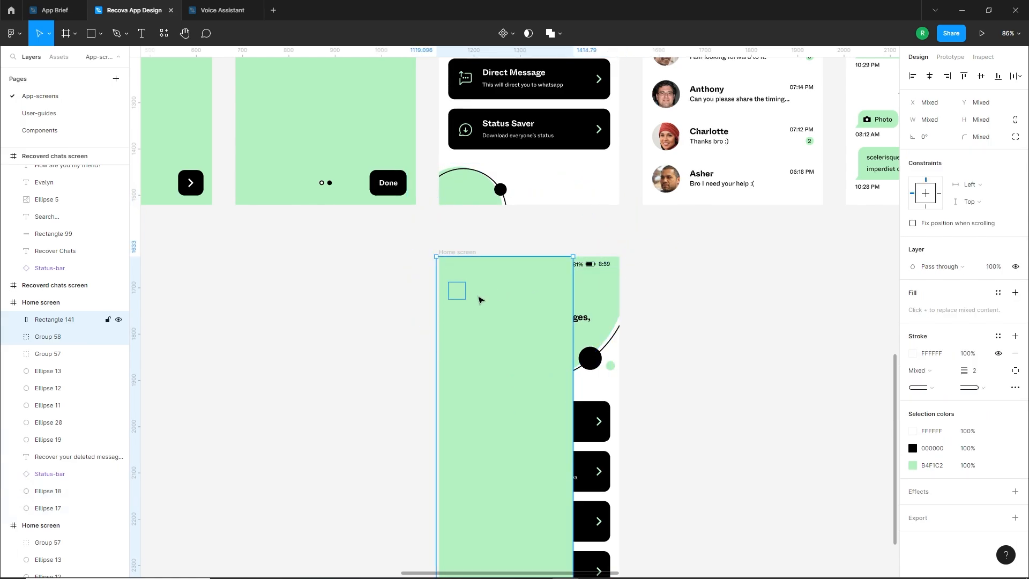
{"action": "left_click", "coordinate": [493, 297], "text": "shift"}
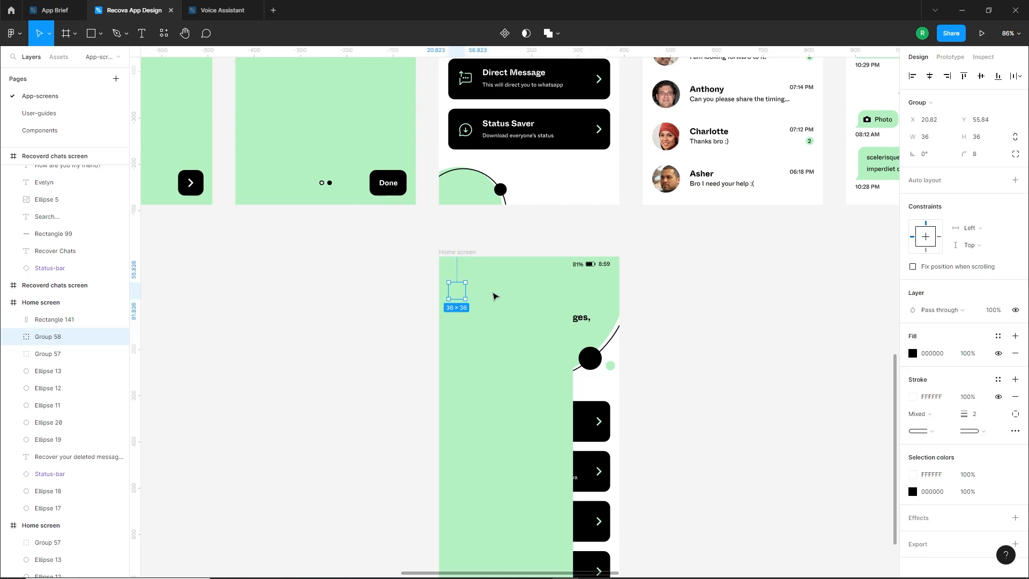
{"action": "key", "text": "ctrl+shift+bracketright"}
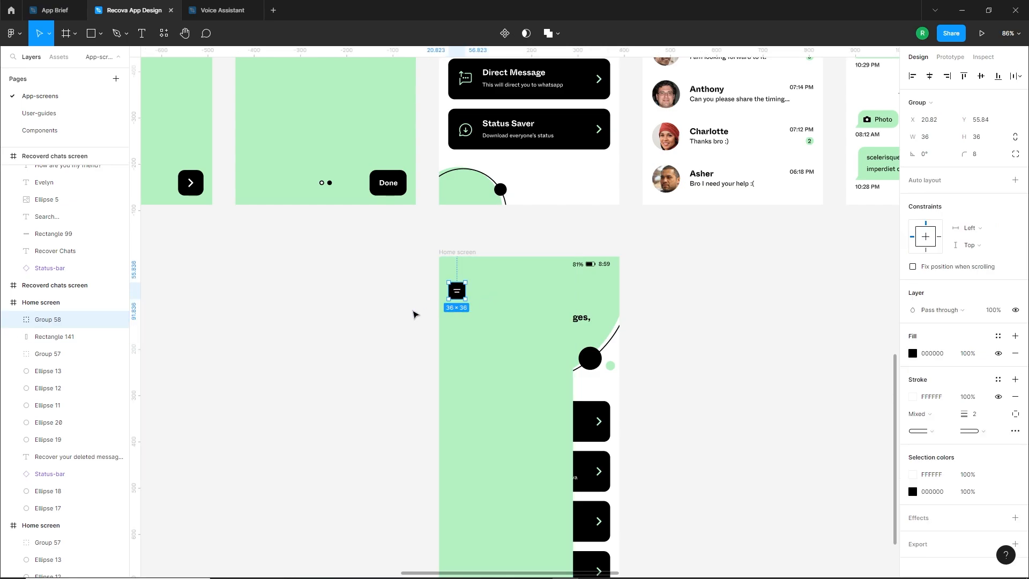
{"action": "left_click", "coordinate": [414, 315]}
Centre the menu icon's lower line vertically in the black square and set its stroke opacity to 0%
{"action": "scroll", "coordinate": [434, 317], "scroll_direction": "up", "scroll_amount": 10}
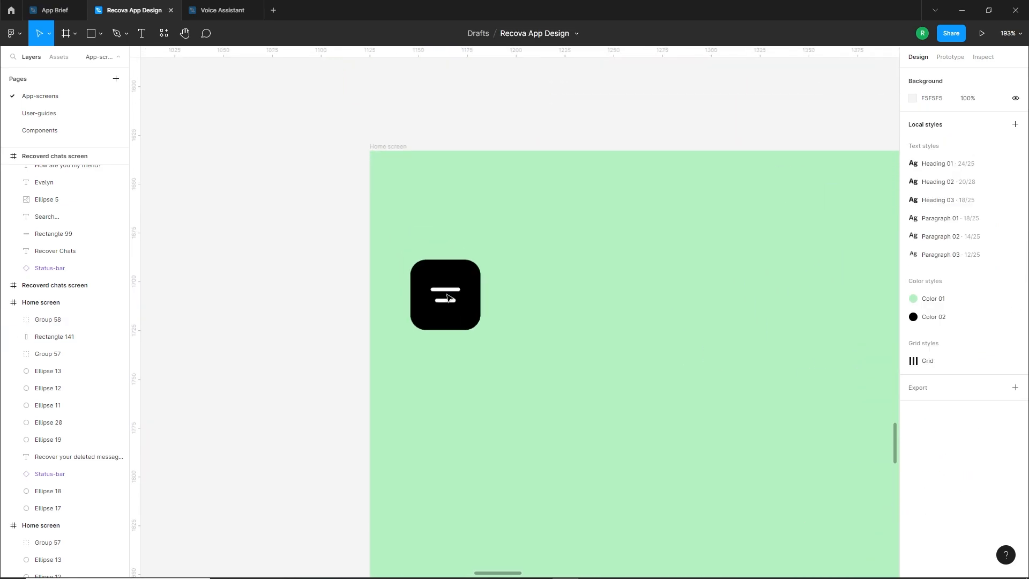
{"action": "scroll", "coordinate": [449, 298], "scroll_direction": "up", "scroll_amount": 1}
{"action": "double_click", "coordinate": [453, 306]}
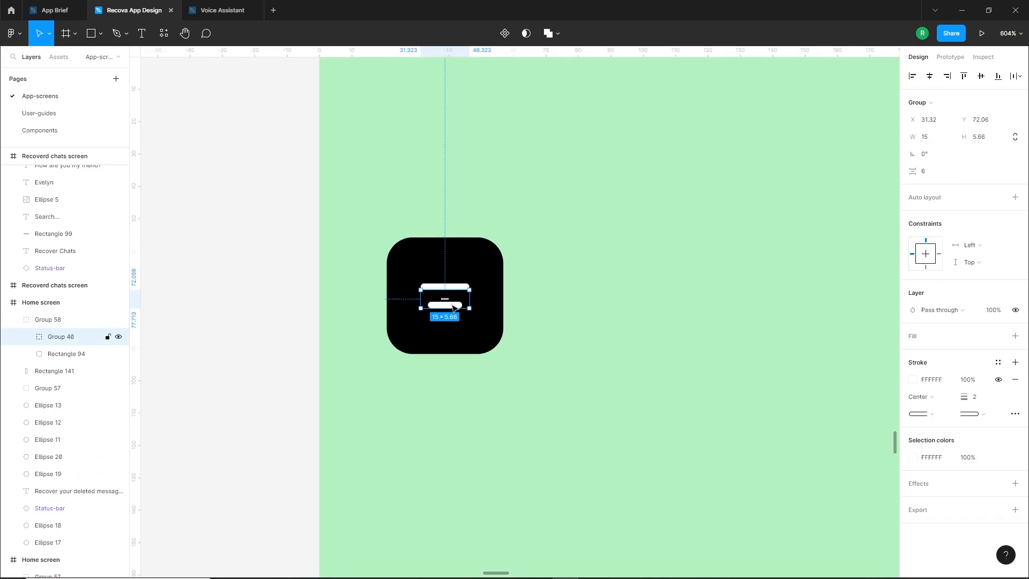
{"action": "double_click", "coordinate": [454, 306]}
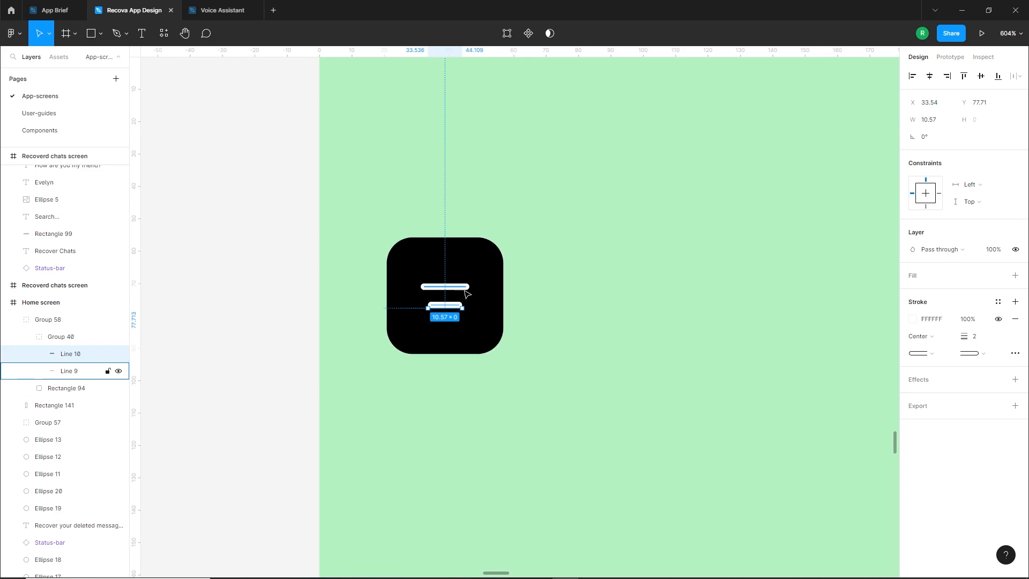
{"action": "left_click", "coordinate": [498, 287], "text": "shift"}
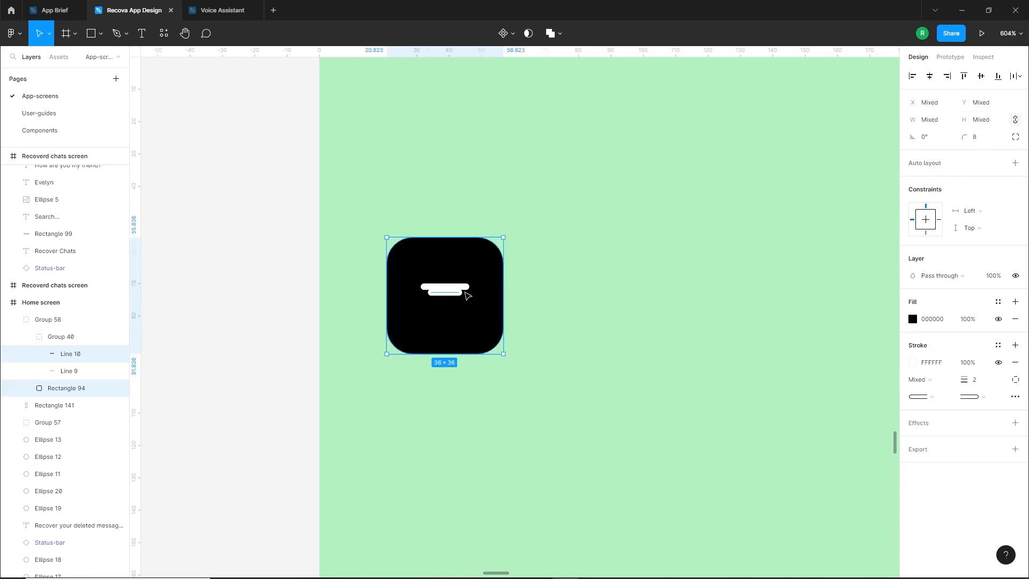
{"action": "left_click", "coordinate": [460, 294]}
{"action": "left_click", "coordinate": [913, 337]}
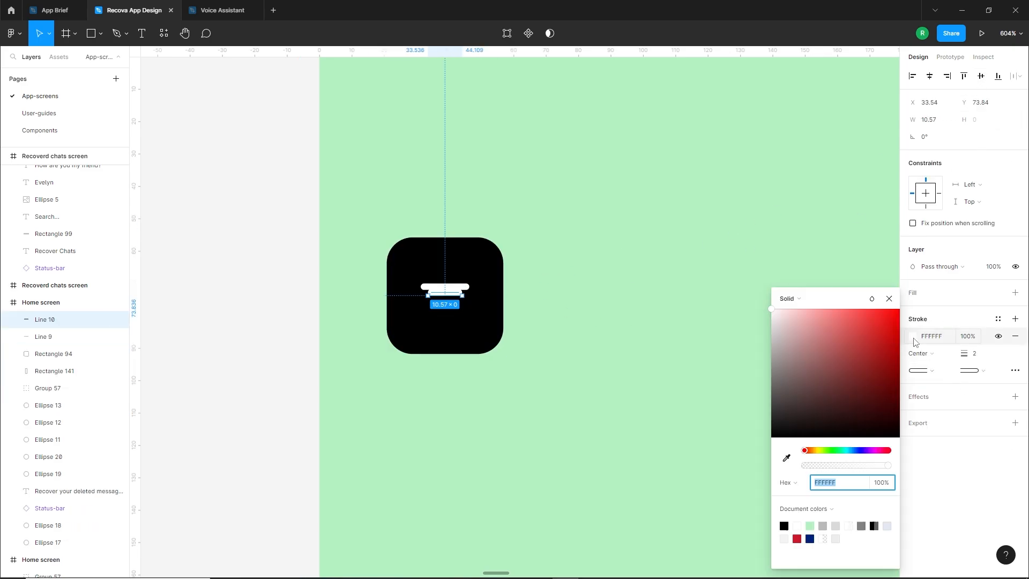
{"action": "left_click_drag", "start_coordinate": [826, 472], "coordinate": [803, 472]}
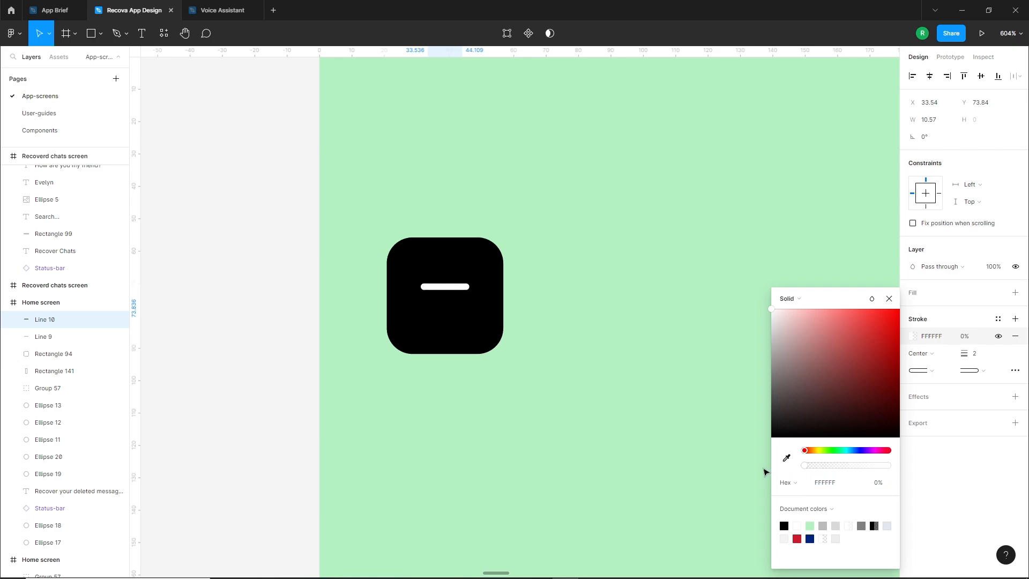
Centre the menu icon's upper white line vertically within the black square
{"action": "left_click", "coordinate": [461, 287]}
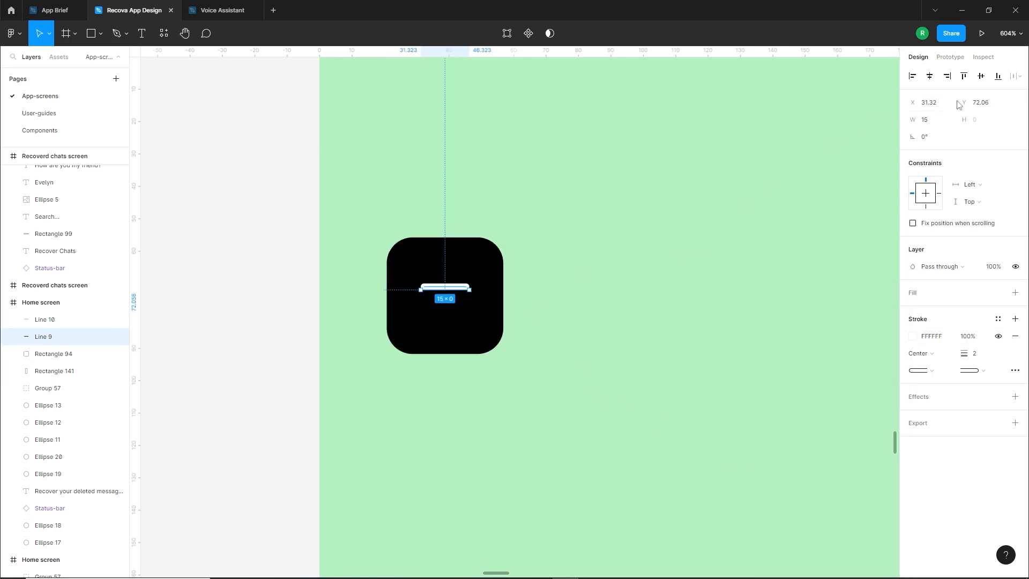
{"action": "left_click", "coordinate": [475, 273], "text": "shift"}
{"action": "left_click", "coordinate": [981, 75]}
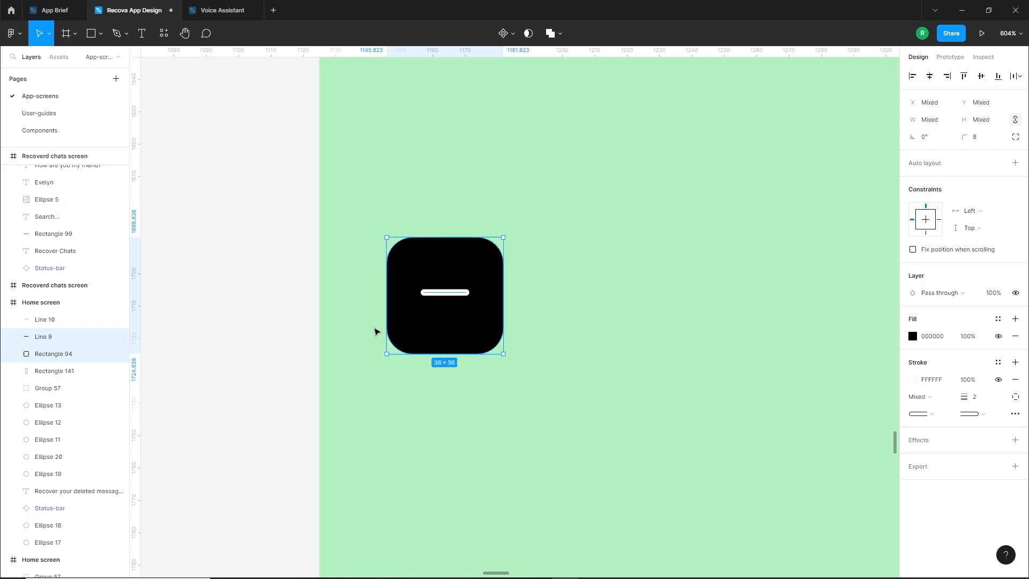
{"action": "left_click", "coordinate": [308, 344]}
Add the text "About Us" on the side panel below the menu button and apply the Heading 03 text style
{"action": "scroll", "coordinate": [454, 301], "scroll_direction": "down", "scroll_amount": 10}
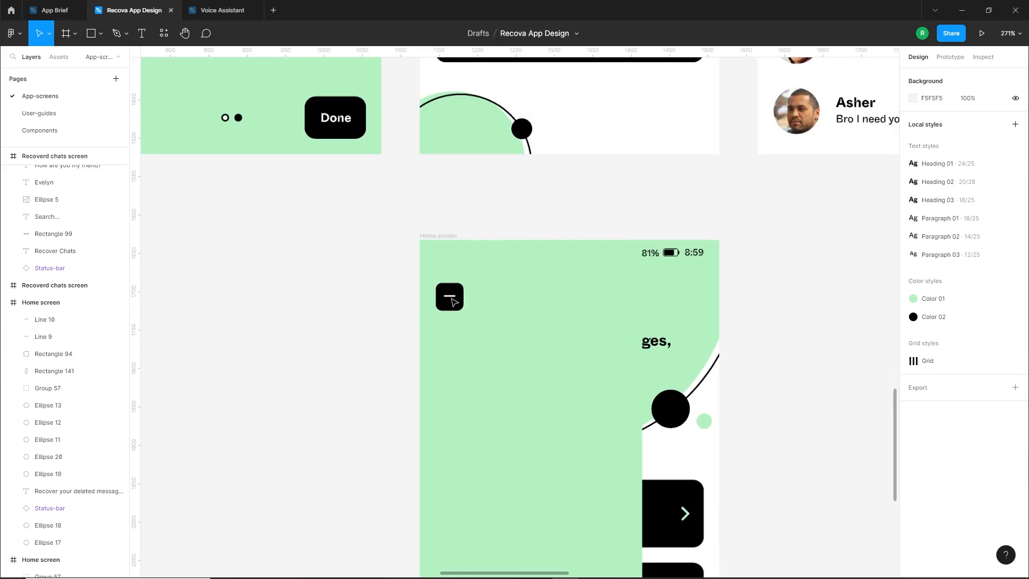
{"action": "left_click_drag", "start_coordinate": [391, 348], "coordinate": [370, 183]}
{"action": "scroll", "coordinate": [666, 255], "scroll_direction": "down", "scroll_amount": 1}
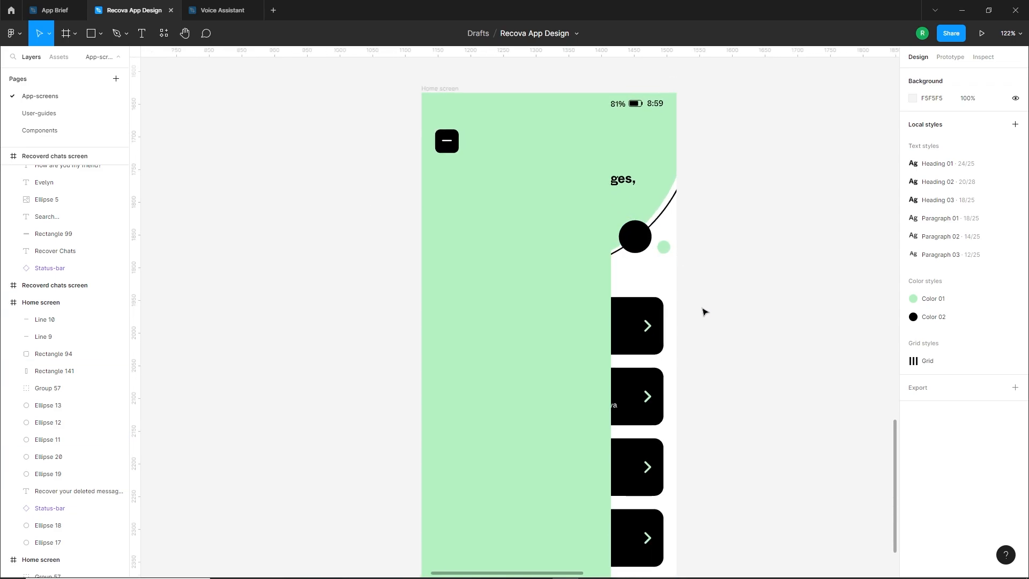
{"action": "left_click_drag", "start_coordinate": [705, 334], "coordinate": [775, 295]}
{"action": "scroll", "coordinate": [571, 162], "scroll_direction": "up", "scroll_amount": 1}
{"action": "left_click", "coordinate": [142, 35]}
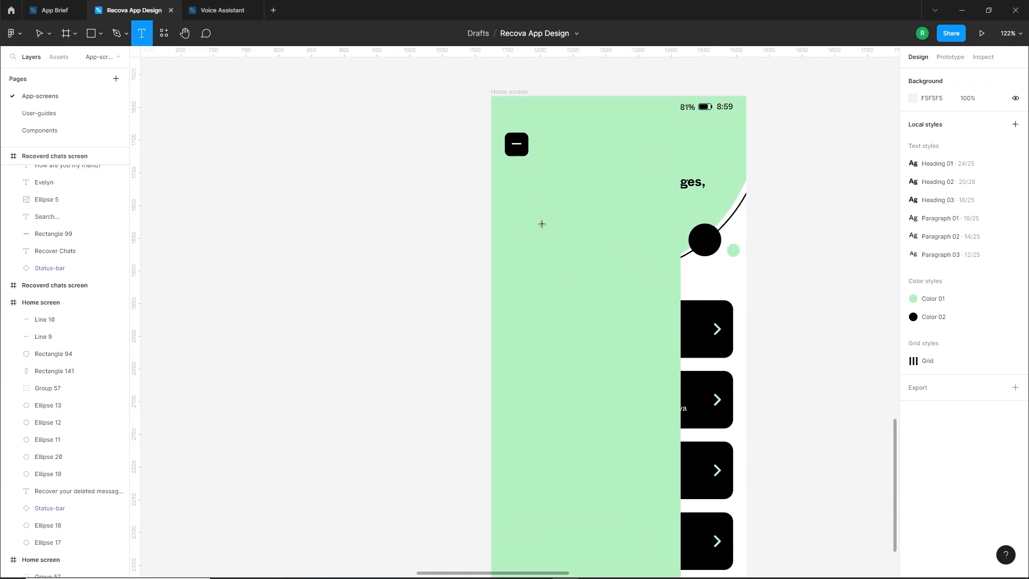
{"action": "left_click", "coordinate": [542, 232]}
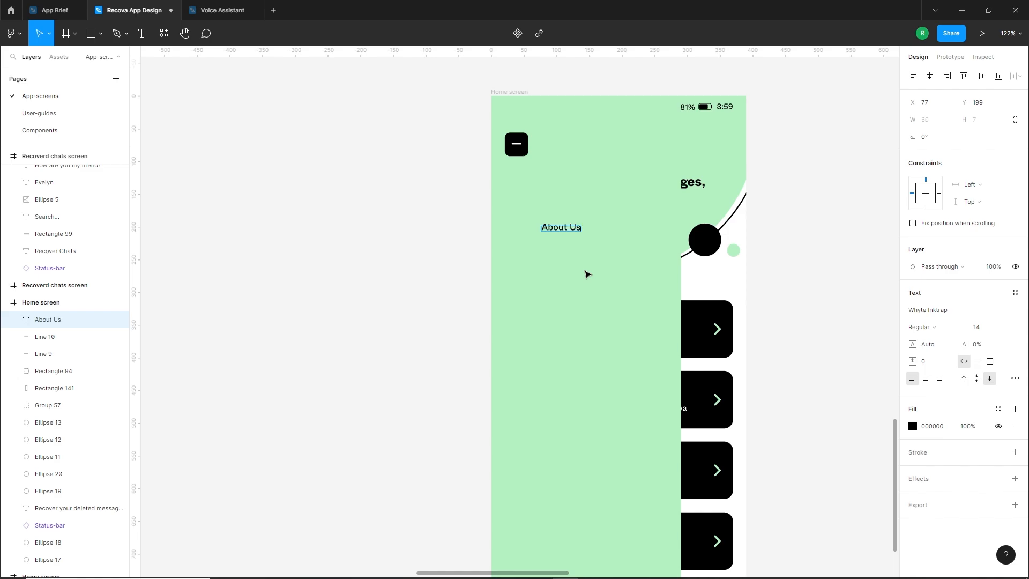
{"action": "left_click_drag", "start_coordinate": [572, 232], "coordinate": [562, 210]}
{"action": "left_click", "coordinate": [1015, 292]}
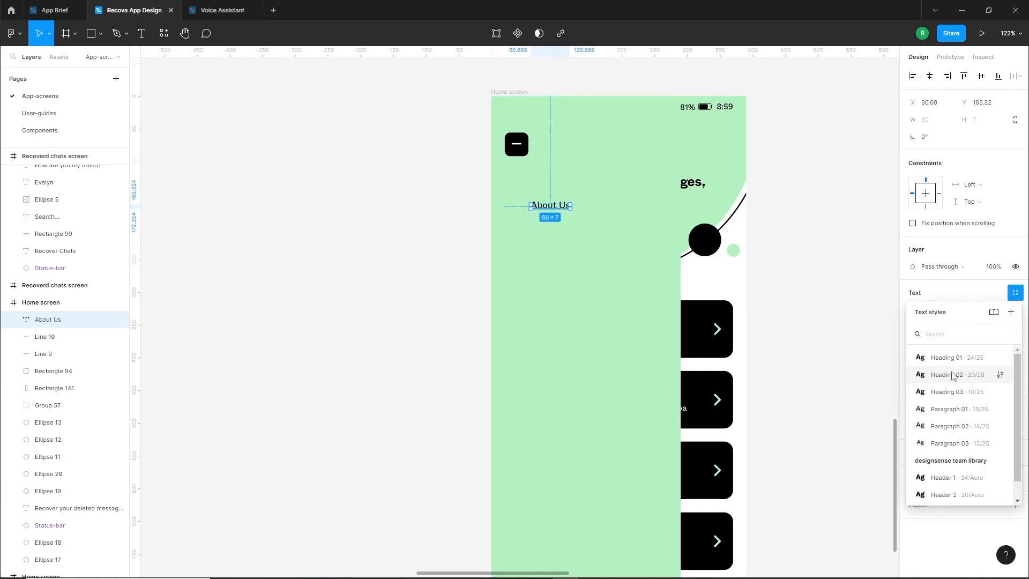
{"action": "left_click", "coordinate": [943, 392]}
Duplicate the "About Us" label downward twice and change the copies' text to "Settings" and "Privacy Policy"
{"action": "left_click_drag", "start_coordinate": [568, 201], "coordinate": [569, 259]}
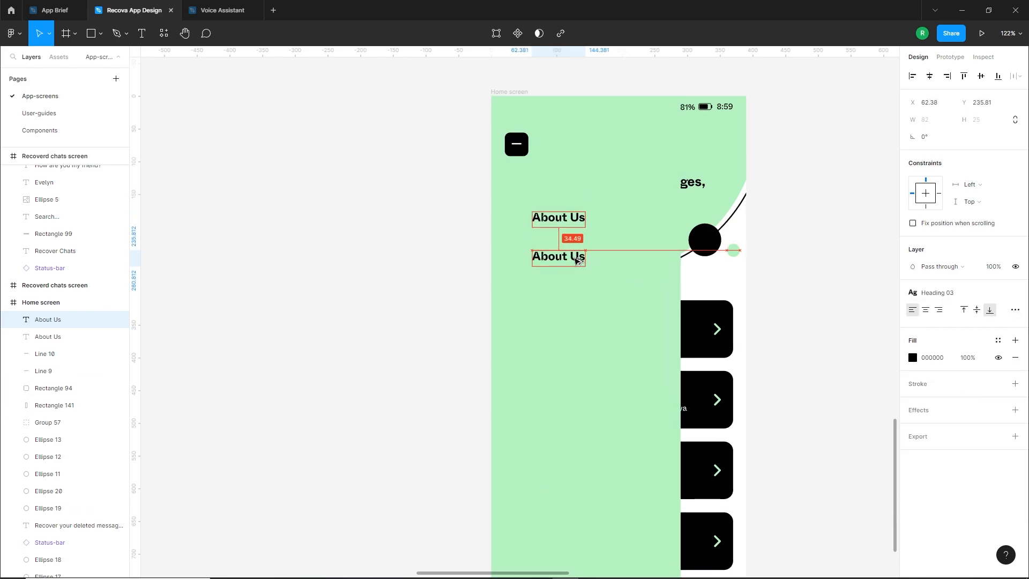
{"action": "key", "text": "Return"}
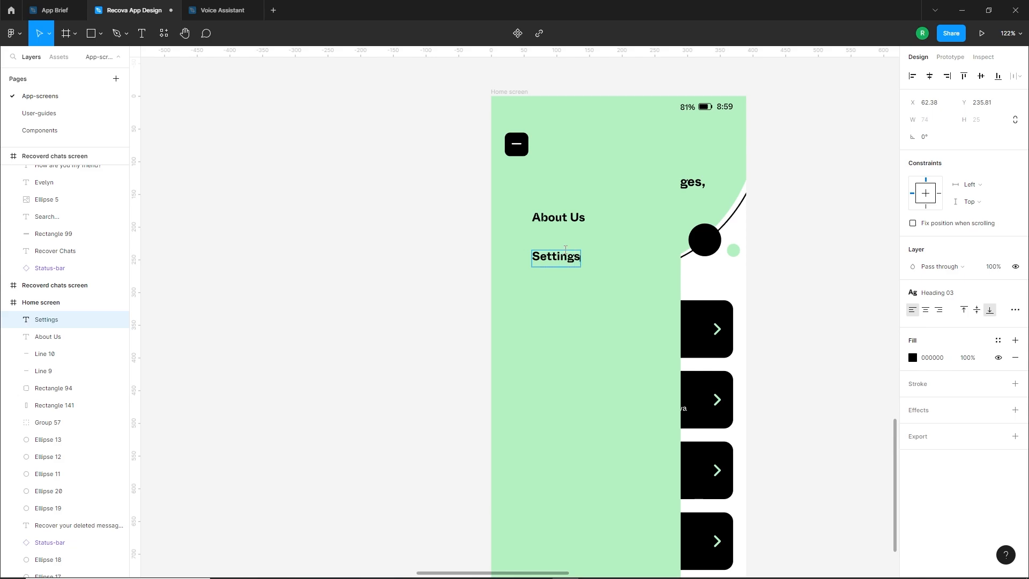
{"action": "left_click_drag", "start_coordinate": [547, 263], "coordinate": [561, 315]}
{"action": "key", "text": "Return"}
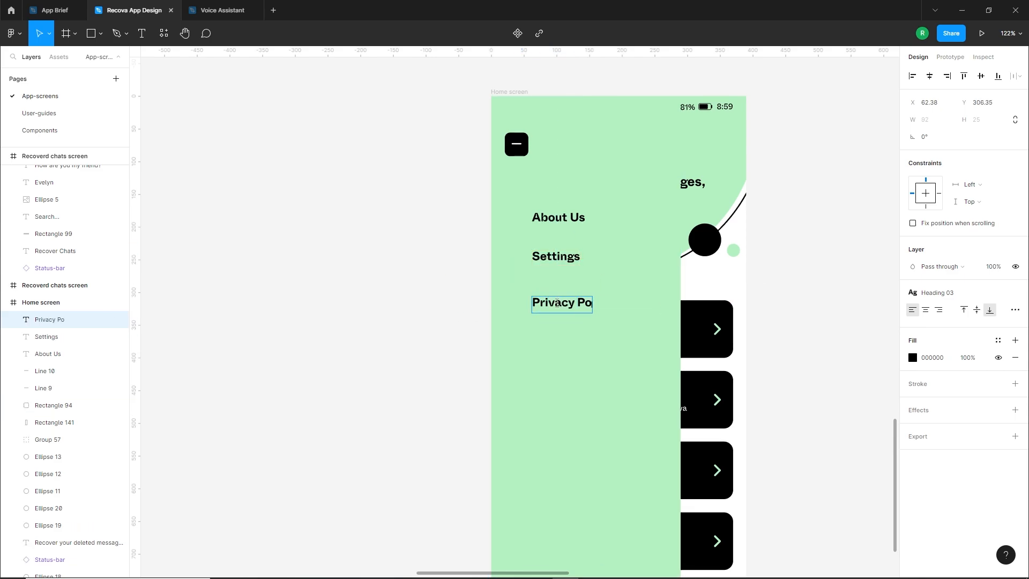
{"action": "key", "text": "Escape"}
Add two more label copies below "Privacy Policy" and change their text to "Share" and "Rate Us"
{"action": "left_click_drag", "start_coordinate": [594, 317], "coordinate": [593, 362]}
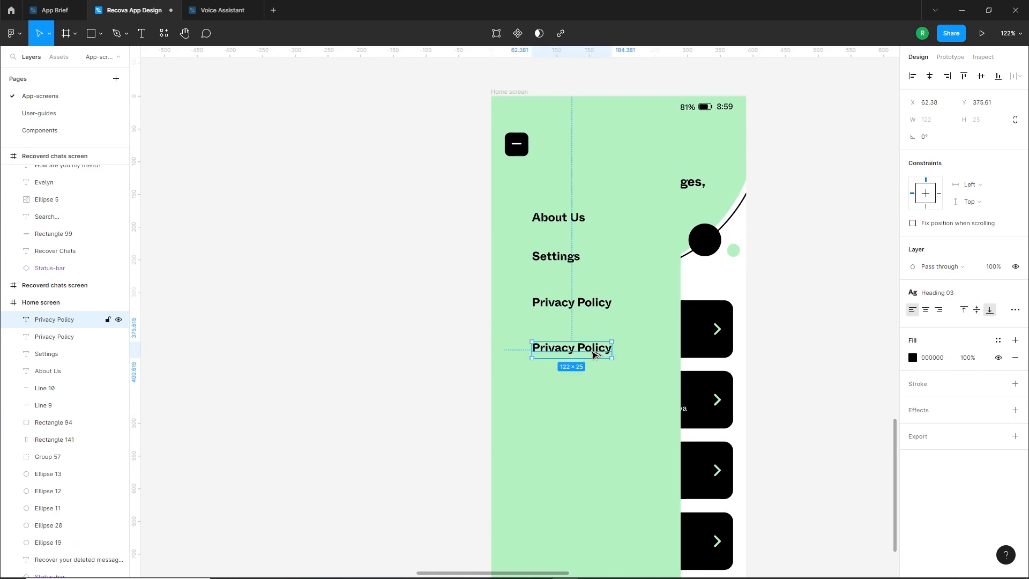
{"action": "key", "text": "Return"}
{"action": "type", "text": "Share"}
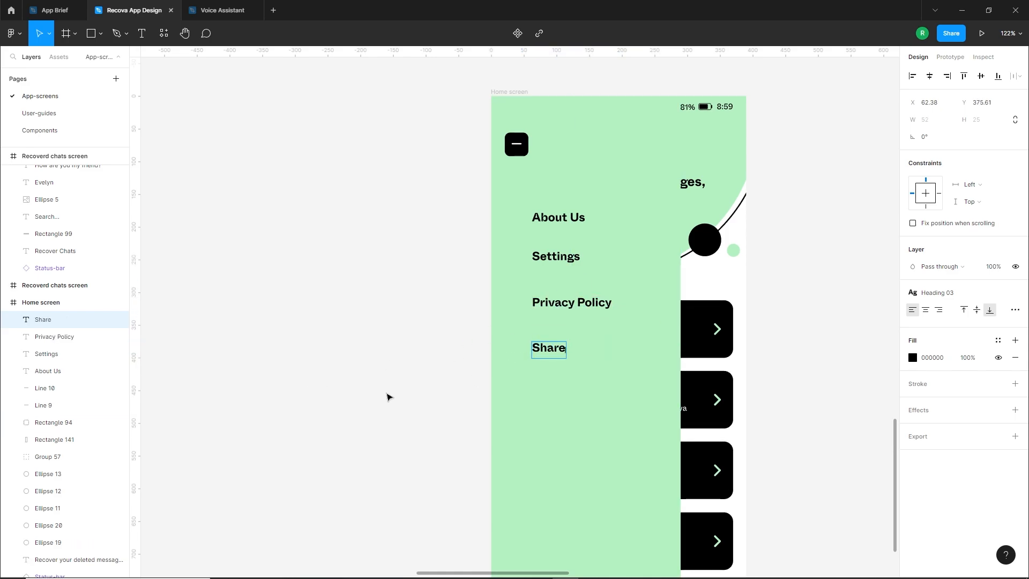
{"action": "key", "text": "Escape"}
{"action": "left_click_drag", "start_coordinate": [549, 351], "coordinate": [551, 399]}
{"action": "key", "text": "Return"}
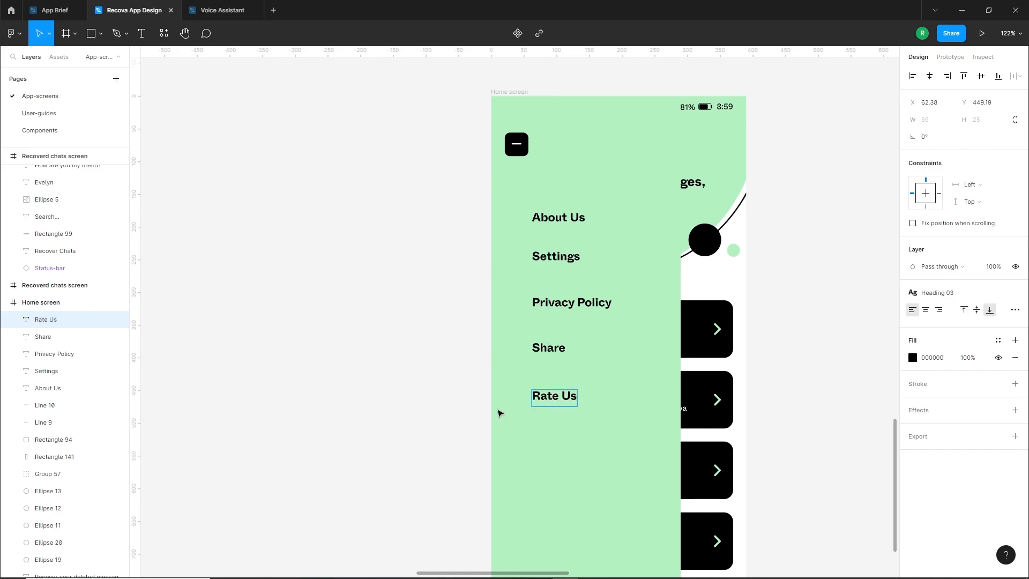
{"action": "key", "text": "Escape"}
Move "Rate Us" slightly up and distribute the five menu labels with equal vertical spacing
{"action": "scroll", "coordinate": [676, 424], "scroll_direction": "down", "scroll_amount": 3}
{"action": "left_click_drag", "start_coordinate": [820, 466], "coordinate": [800, 427]}
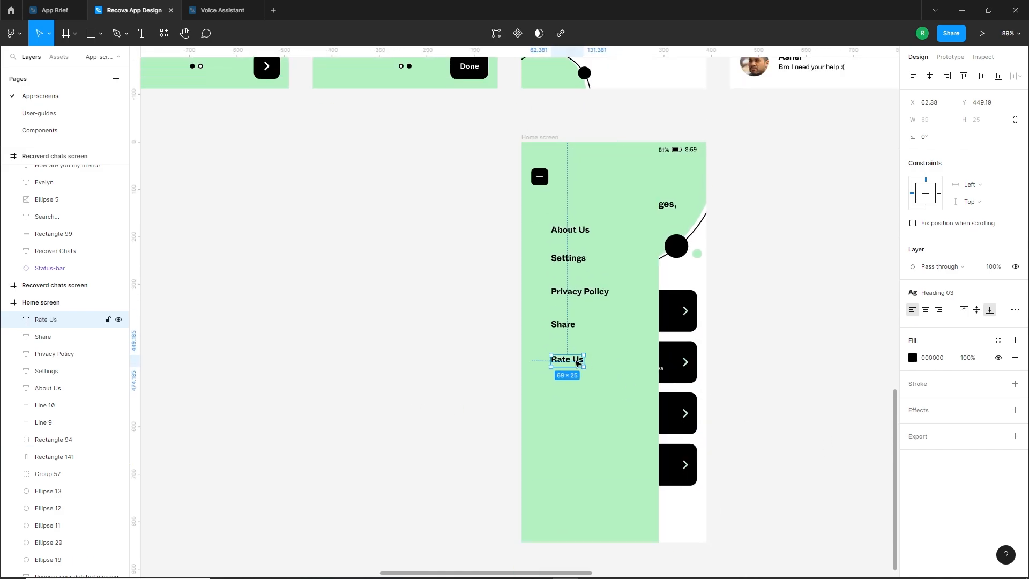
{"action": "left_click_drag", "start_coordinate": [576, 362], "coordinate": [567, 355]}
{"action": "left_click", "coordinate": [65, 336], "text": "shift"}
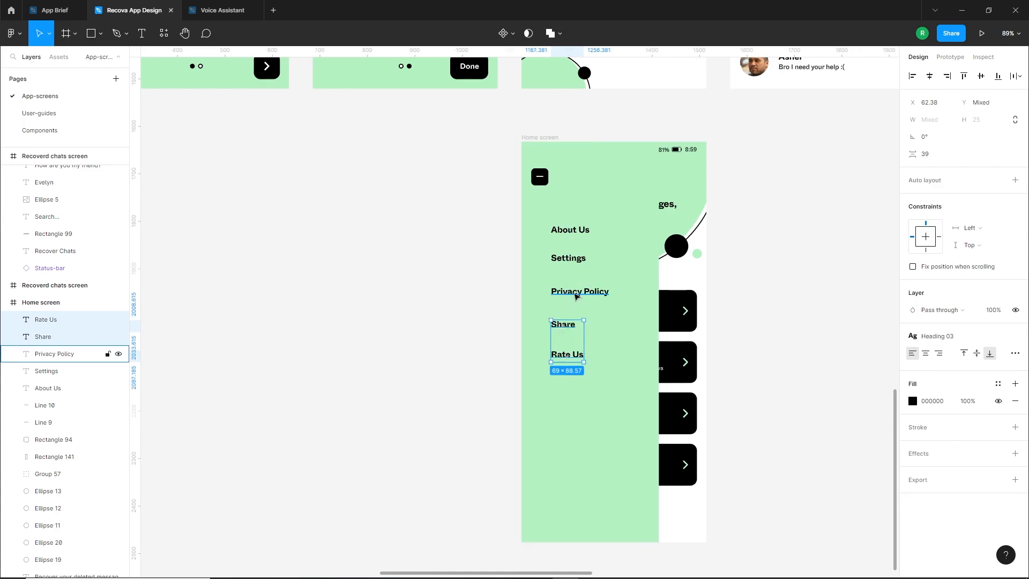
{"action": "left_click", "coordinate": [64, 354], "text": "shift"}
{"action": "left_click", "coordinate": [64, 371], "text": "shift"}
{"action": "left_click", "coordinate": [64, 388], "text": "shift"}
{"action": "left_click", "coordinate": [1017, 77]}
{"action": "left_click", "coordinate": [927, 107]}
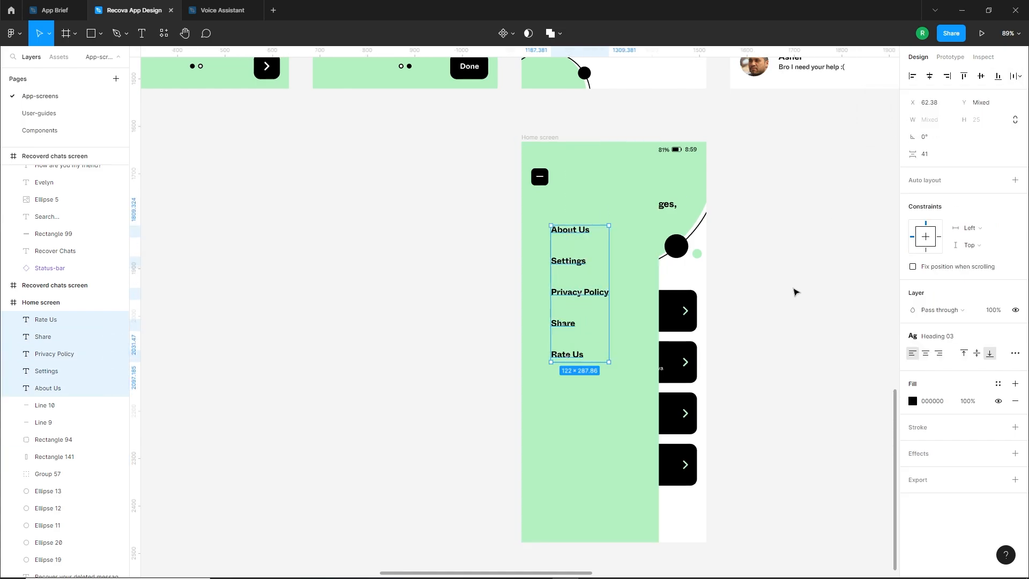
{"action": "left_click", "coordinate": [795, 294]}
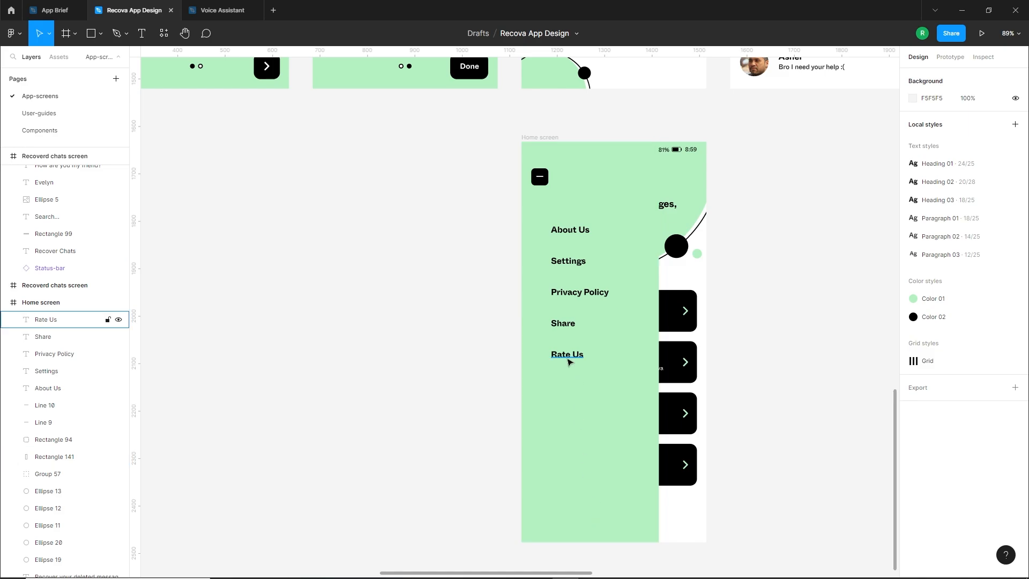
Duplicate the "Rate Us" label near the lower end of the side panel and change its text to "Exit"
{"action": "left_click_drag", "start_coordinate": [570, 360], "coordinate": [584, 530]}
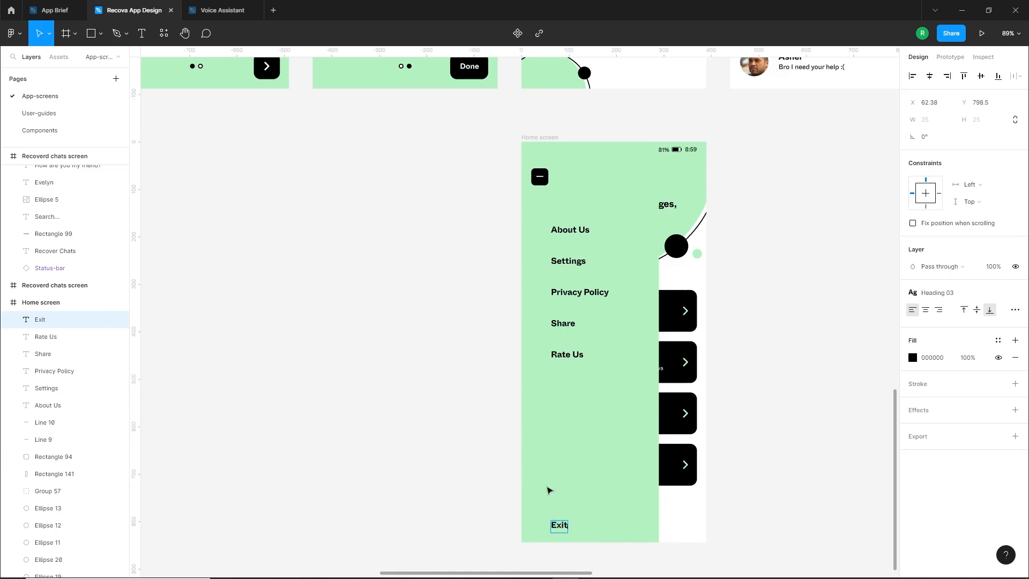
{"action": "left_click", "coordinate": [734, 531]}
{"action": "scroll", "coordinate": [745, 482], "scroll_direction": "up", "scroll_amount": 1}
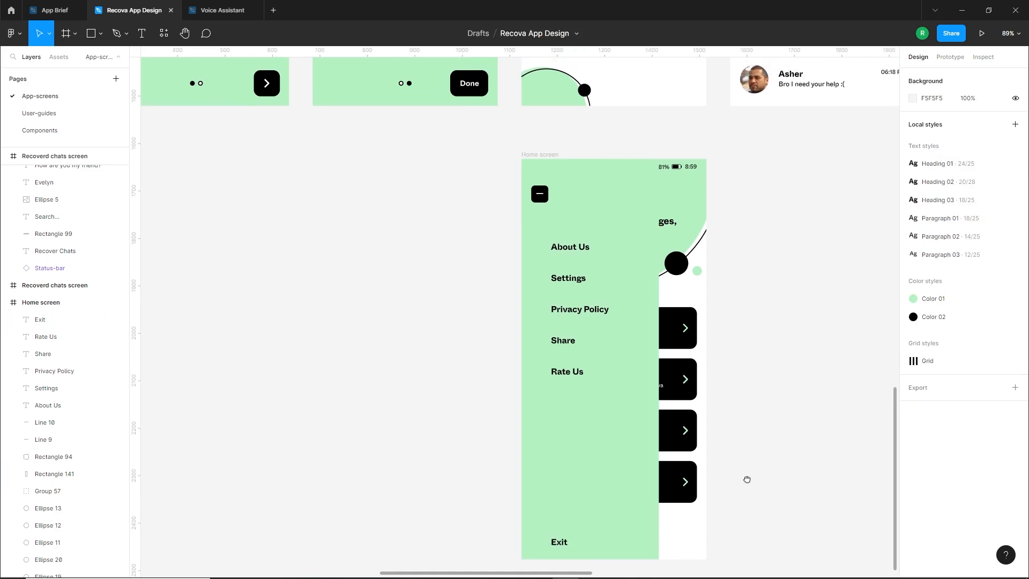
Run the Feather Icons plugin, search for "user", insert the two-person users icon and place it outside the panel beside "About Us"
{"action": "scroll", "coordinate": [745, 483], "scroll_direction": "down", "scroll_amount": 1}
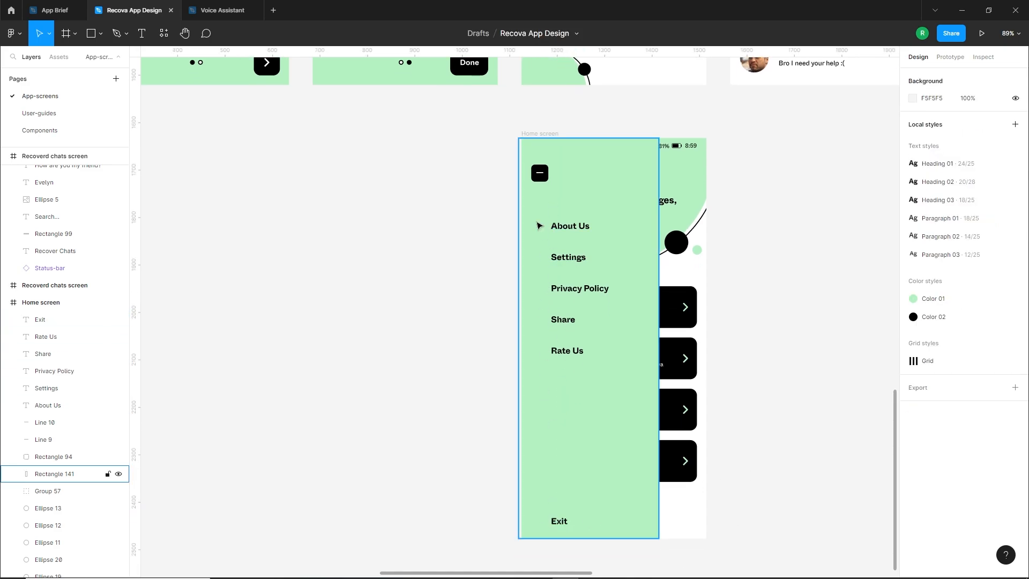
{"action": "right_click", "coordinate": [225, 267]}
{"action": "mouse_move", "coordinate": [262, 363]}
{"action": "left_click", "coordinate": [395, 371]}
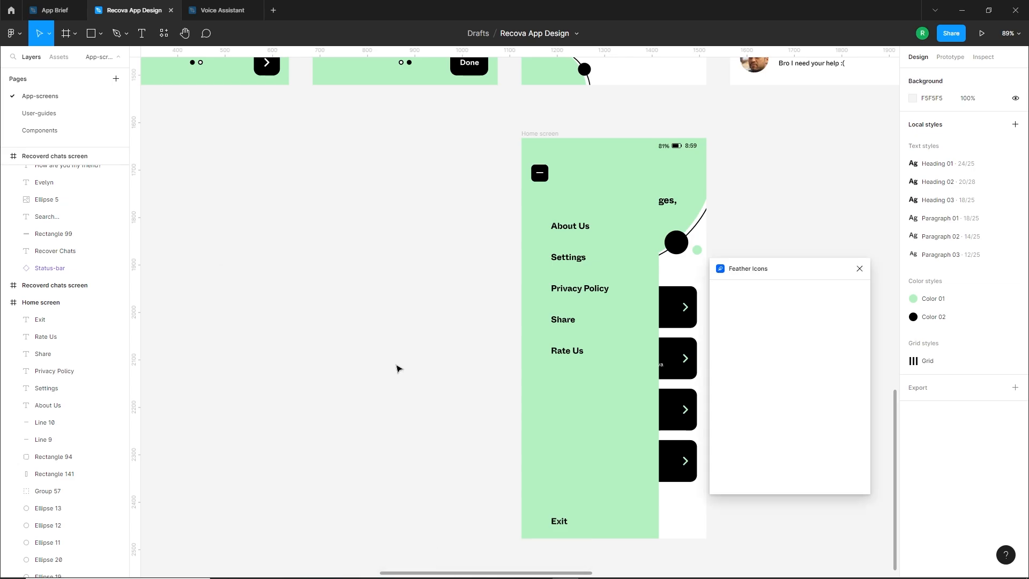
{"action": "left_click_drag", "start_coordinate": [771, 271], "coordinate": [800, 268]}
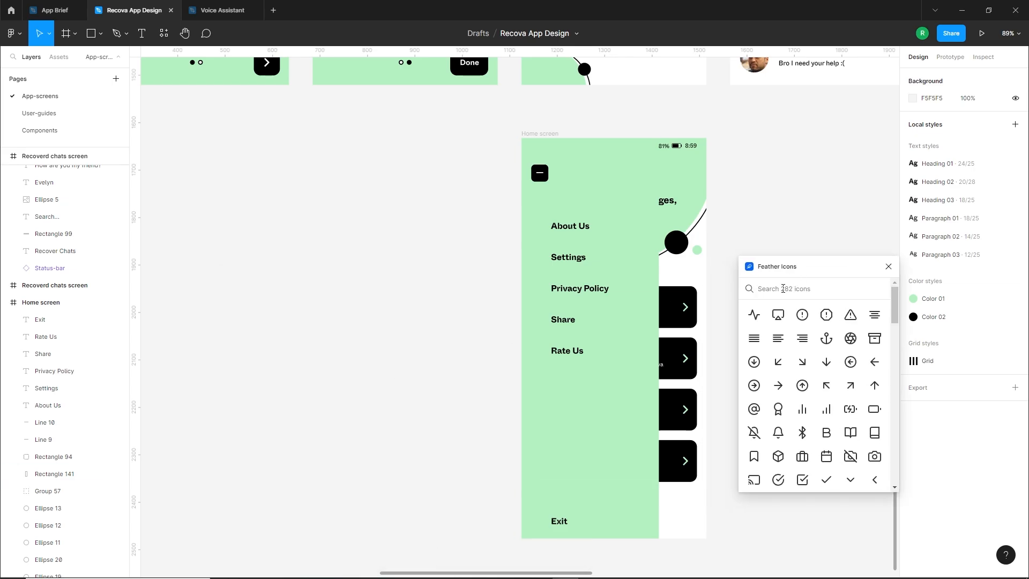
{"action": "type", "text": "user"}
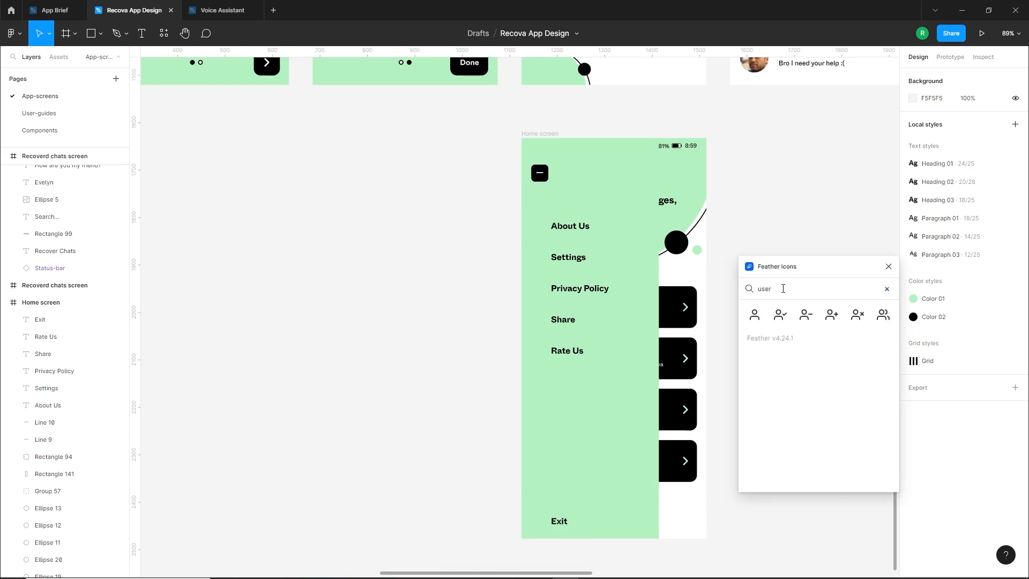
{"action": "left_click", "coordinate": [885, 322]}
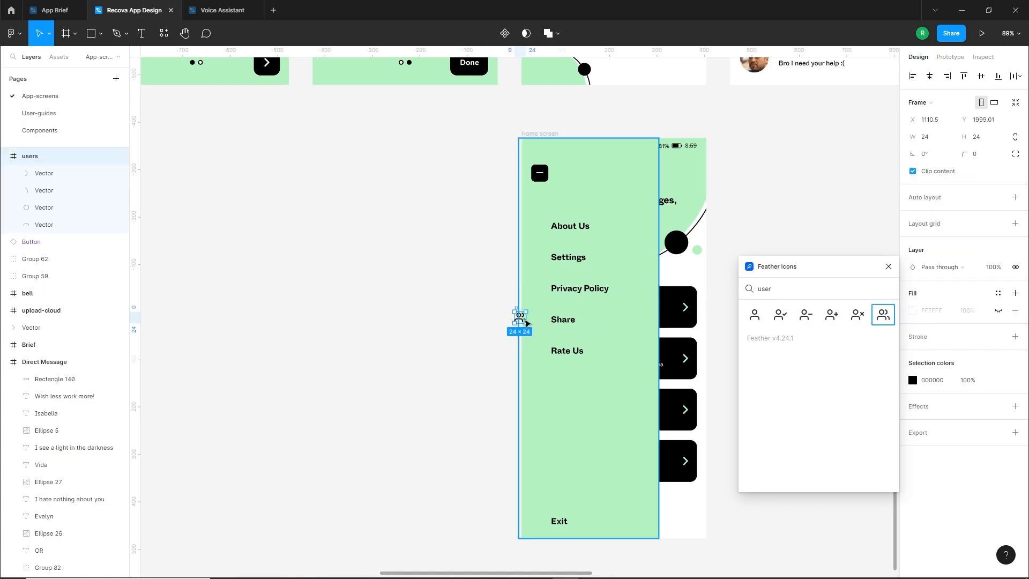
{"action": "left_click", "coordinate": [468, 307]}
{"action": "scroll", "coordinate": [531, 259], "scroll_direction": "up", "scroll_amount": 2}
{"action": "left_click_drag", "start_coordinate": [502, 339], "coordinate": [467, 204]}
Search Feather Icons for "sett" and insert the gear-shaped settings icon
{"action": "double_click", "coordinate": [785, 285]}
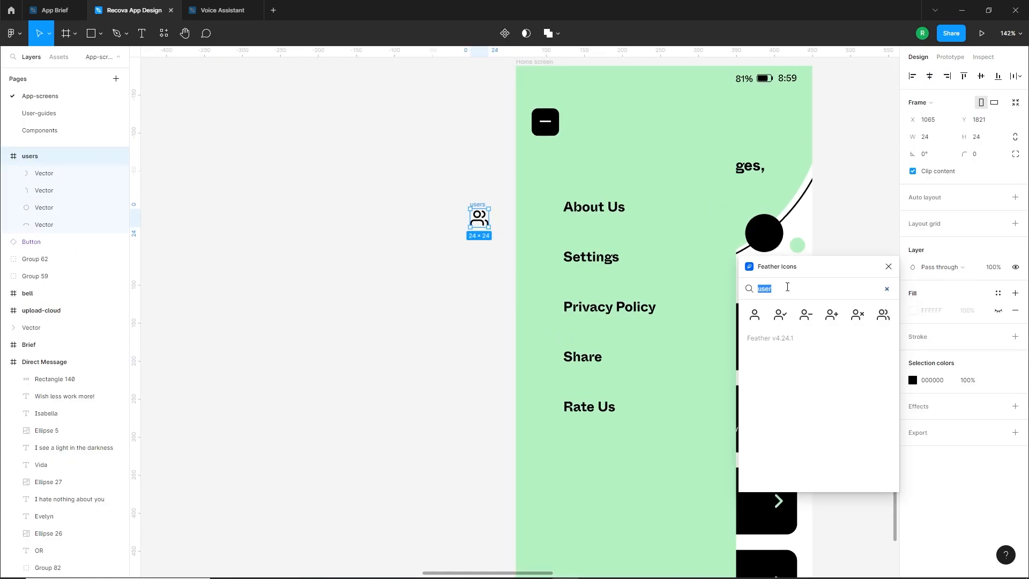
{"action": "type", "text": "sett"}
{"action": "left_click", "coordinate": [755, 315]}
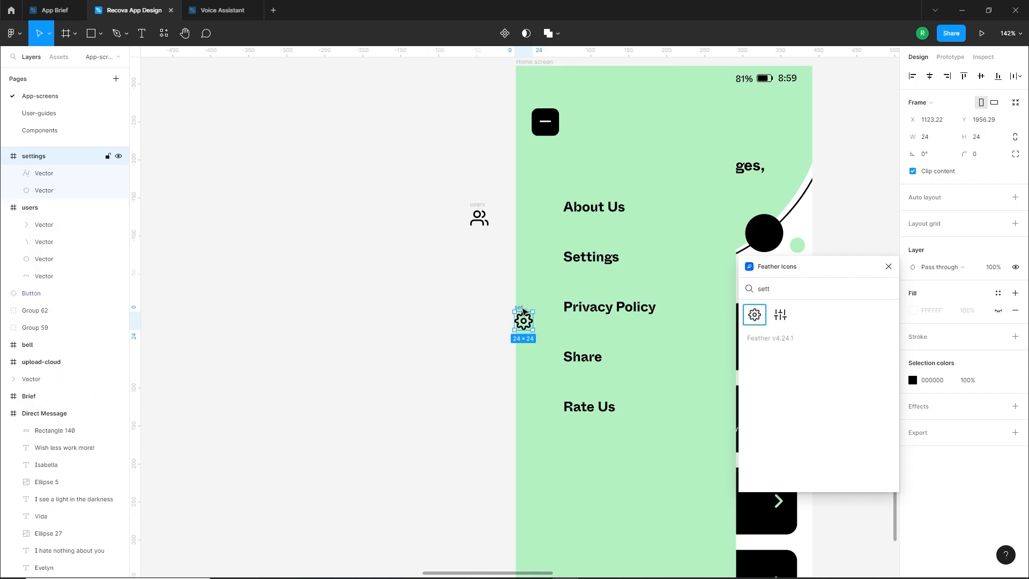
Place the gear icon below the users icon, then search Feather Icons for "sh" and insert the plain shield icon beneath it
{"action": "left_click_drag", "start_coordinate": [523, 320], "coordinate": [481, 263]}
{"action": "key", "text": "BackSpace"}
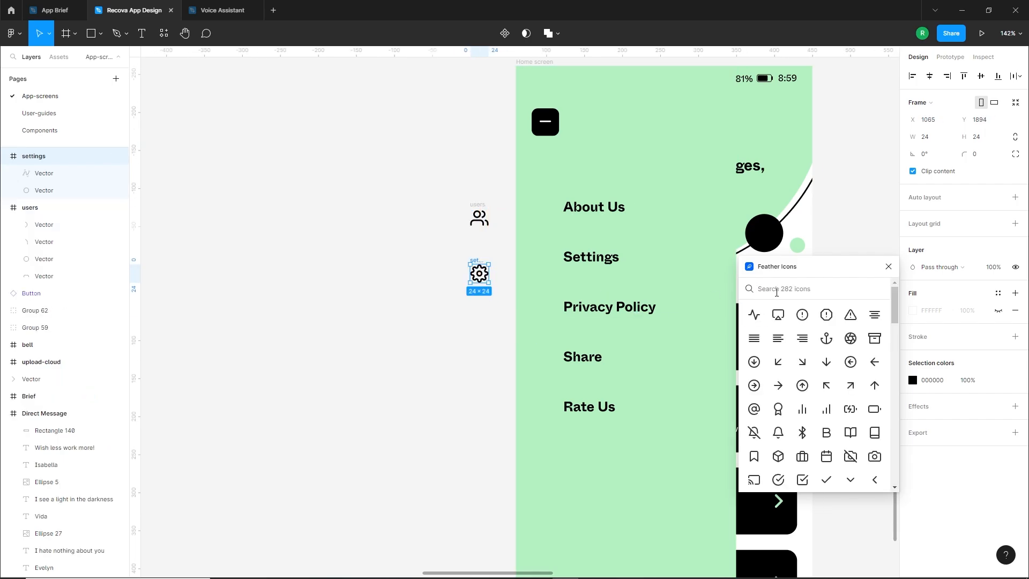
{"action": "type", "text": "pri"}
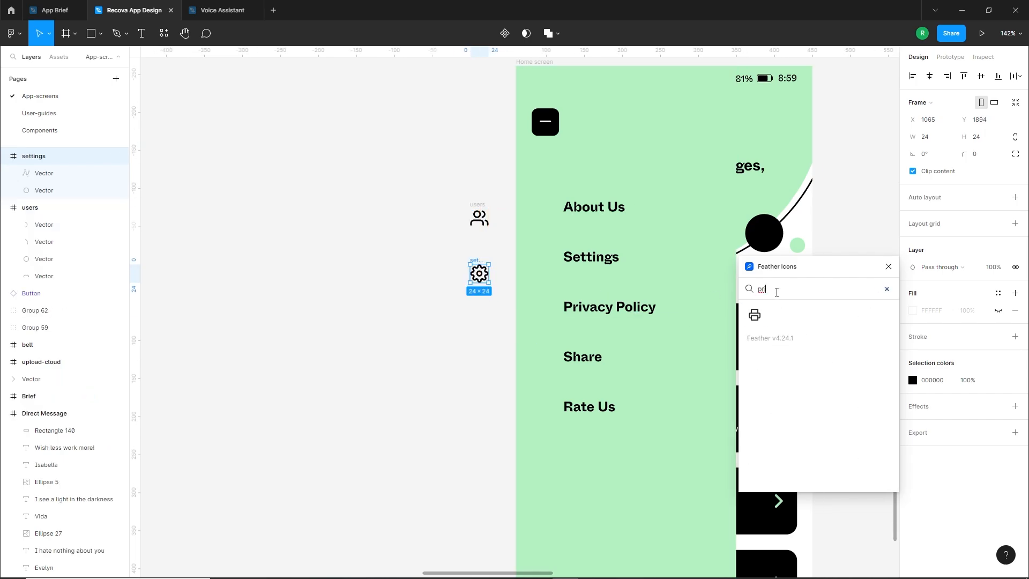
{"action": "key", "text": "BackSpace"}
{"action": "key", "text": "BackSpace"}
{"action": "key", "text": "BackSpace"}
{"action": "type", "text": "sh"}
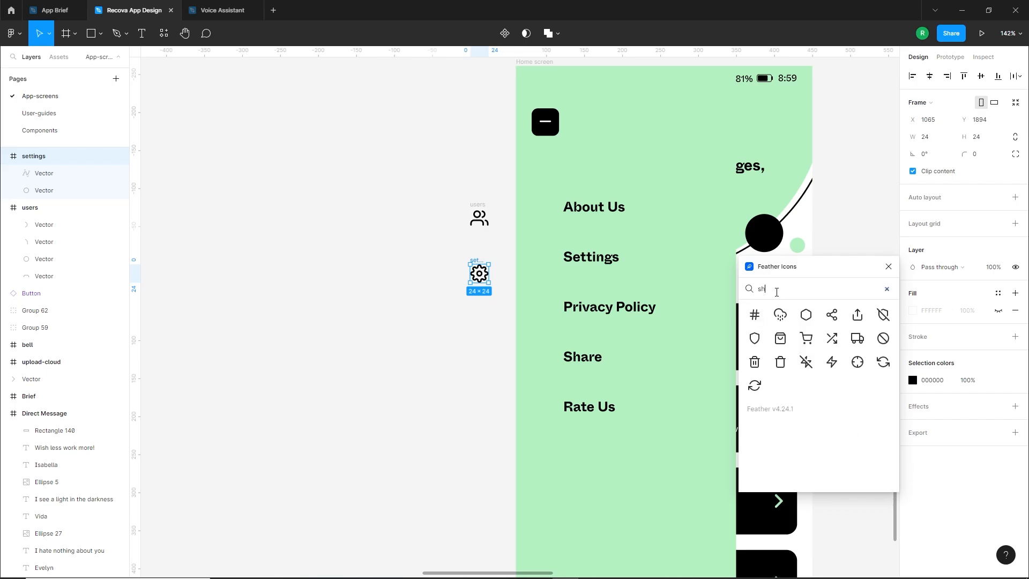
{"action": "left_click_drag", "start_coordinate": [757, 340], "coordinate": [482, 298]}
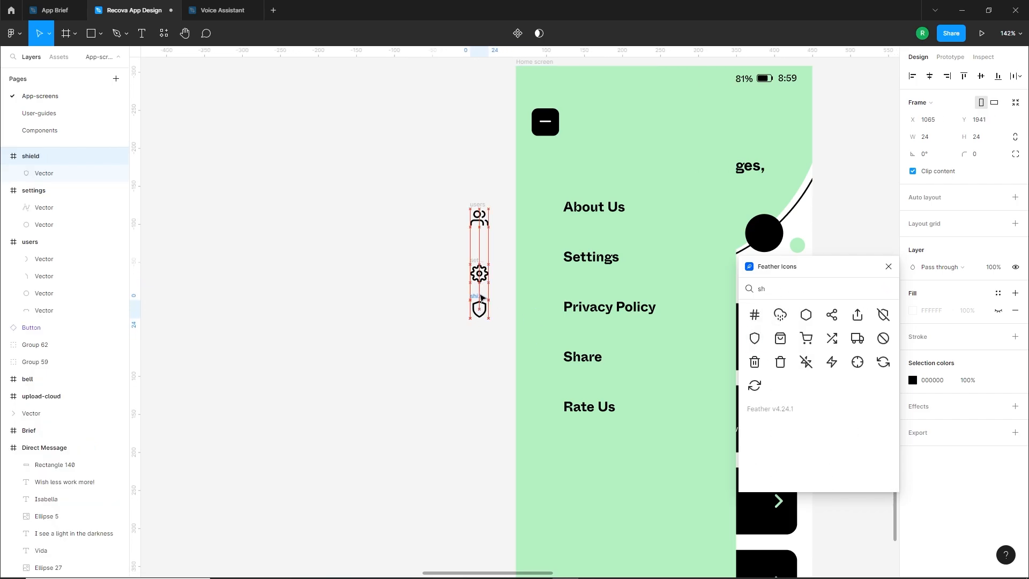
Search Feather Icons for "share" and insert the three-node share icon below the shield
{"action": "left_click", "coordinate": [782, 289]}
{"action": "key", "text": "BackSpace"}
{"action": "key", "text": "BackSpace"}
{"action": "type", "text": "sha"}
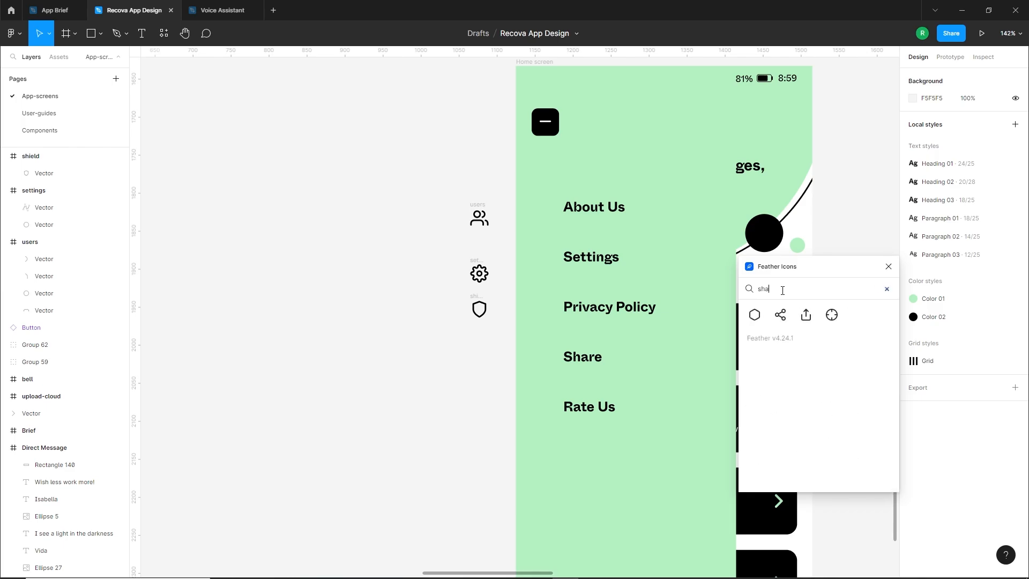
{"action": "type", "text": "re"}
{"action": "left_click_drag", "start_coordinate": [780, 316], "coordinate": [482, 360]}
Search Feather Icons for "star" and insert the star icon below the share icon
{"action": "double_click", "coordinate": [787, 290]}
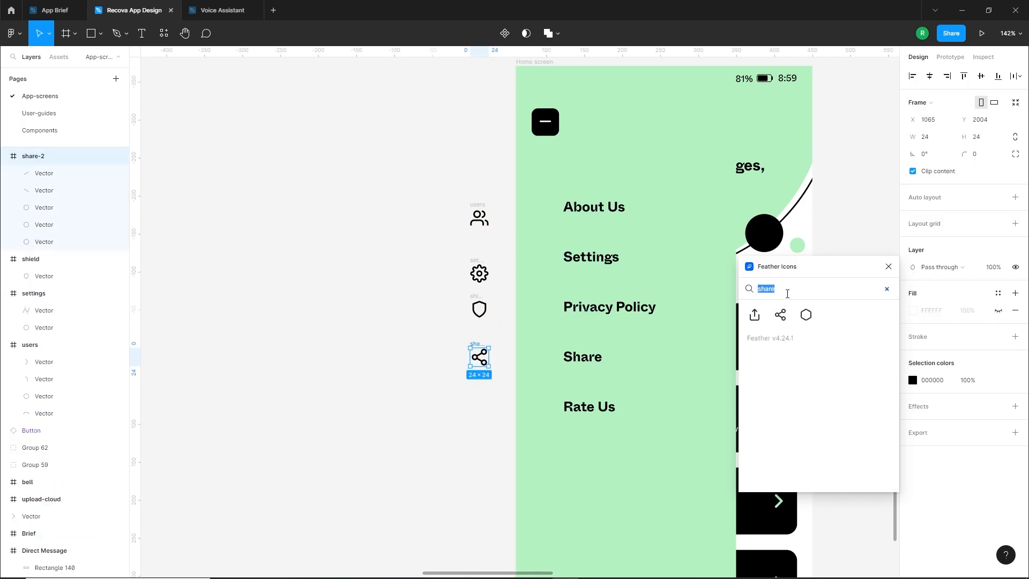
{"action": "type", "text": "star"}
{"action": "left_click_drag", "start_coordinate": [753, 319], "coordinate": [479, 400]}
Move the users icon into the side panel beside "About Us" and show the layout grid
{"action": "left_click_drag", "start_coordinate": [479, 217], "coordinate": [542, 215]}
{"action": "left_click", "coordinate": [804, 226]}
{"action": "key", "text": "ctrl+shift+4"}
{"action": "scroll", "coordinate": [550, 207], "scroll_direction": "up", "scroll_amount": 4}
{"action": "key", "text": "ctrl+z"}
{"action": "key", "text": "Escape"}
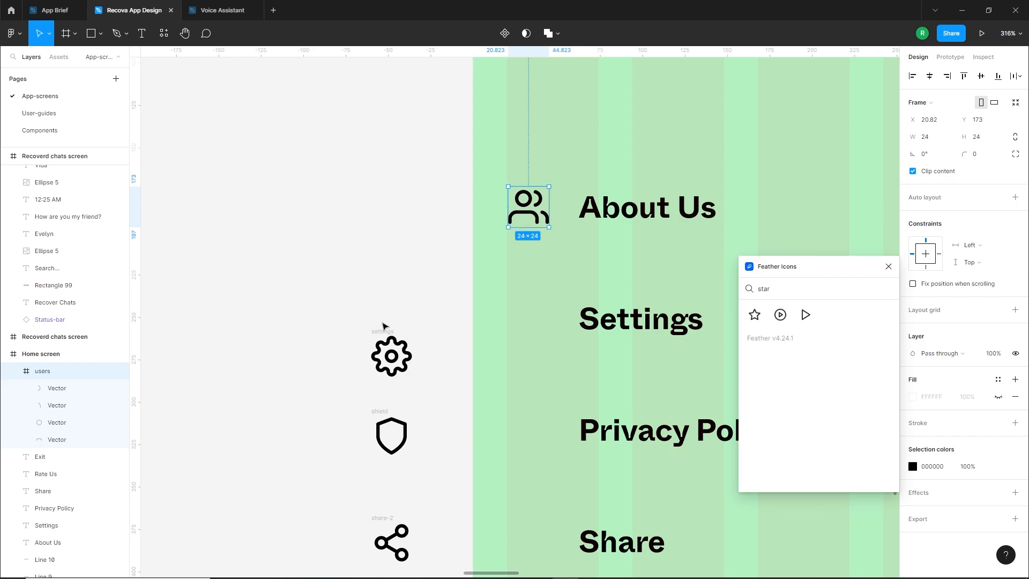
Align the gear, shield, share and star icons beside "Settings", "Privacy Policy", "Share" and "Rate Us", nudging the share icon up
{"action": "left_click_drag", "start_coordinate": [383, 325], "coordinate": [519, 289]}
{"action": "left_click_drag", "start_coordinate": [400, 404], "coordinate": [520, 410]}
{"action": "scroll", "coordinate": [520, 409], "scroll_direction": "down", "scroll_amount": 4}
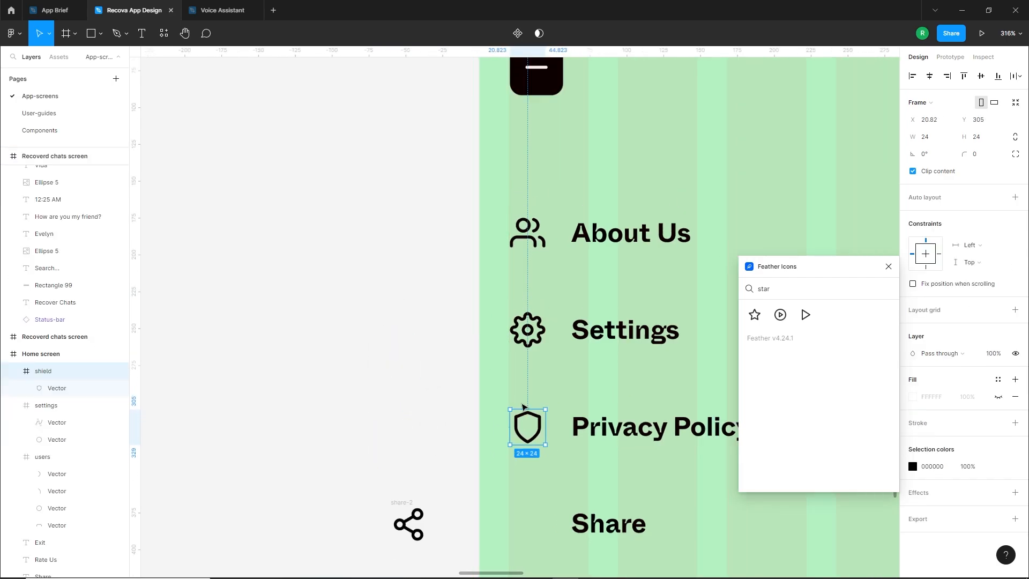
{"action": "left_click", "coordinate": [496, 507]}
{"action": "scroll", "coordinate": [496, 506], "scroll_direction": "up", "scroll_amount": 3}
{"action": "left_click_drag", "start_coordinate": [419, 432], "coordinate": [533, 434]}
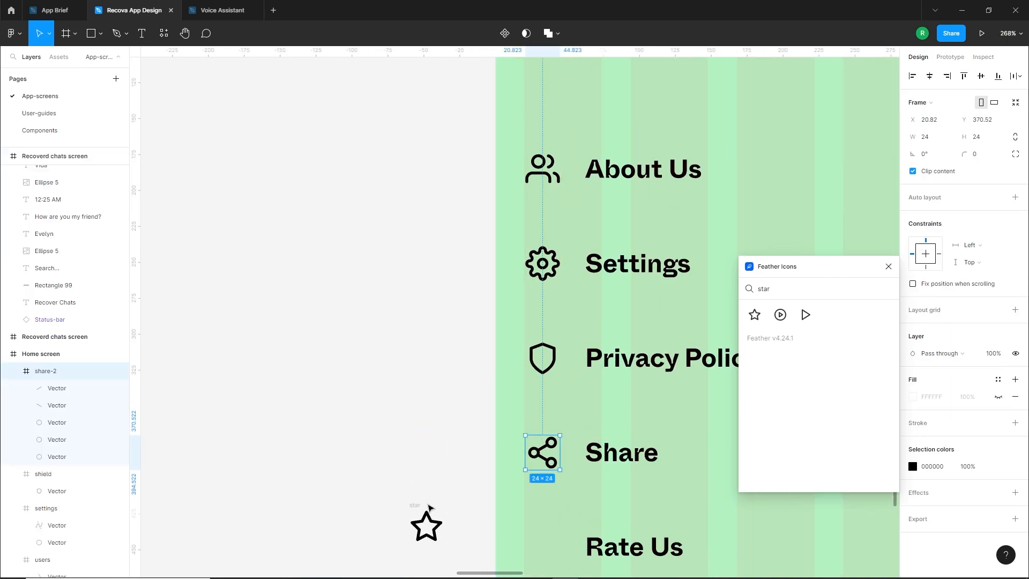
{"action": "left_click_drag", "start_coordinate": [426, 524], "coordinate": [513, 530]}
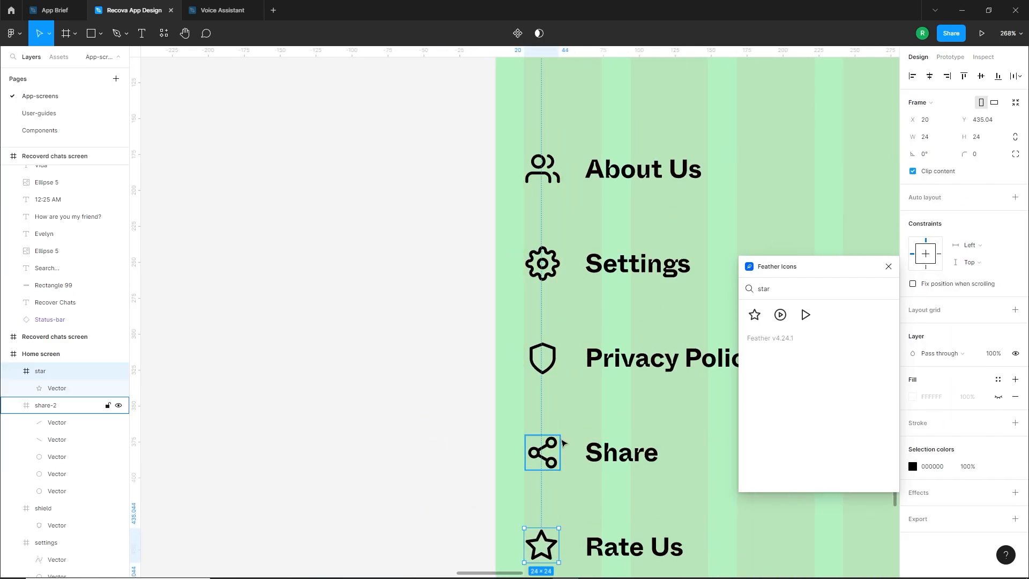
{"action": "left_click", "coordinate": [543, 438]}
{"action": "key", "text": "Up"}
Search Feather Icons for "arr", insert the plain left-pointing arrow and place it beside "Exit"
{"action": "scroll", "coordinate": [511, 417], "scroll_direction": "down", "scroll_amount": 3}
{"action": "scroll", "coordinate": [439, 439], "scroll_direction": "down", "scroll_amount": 5}
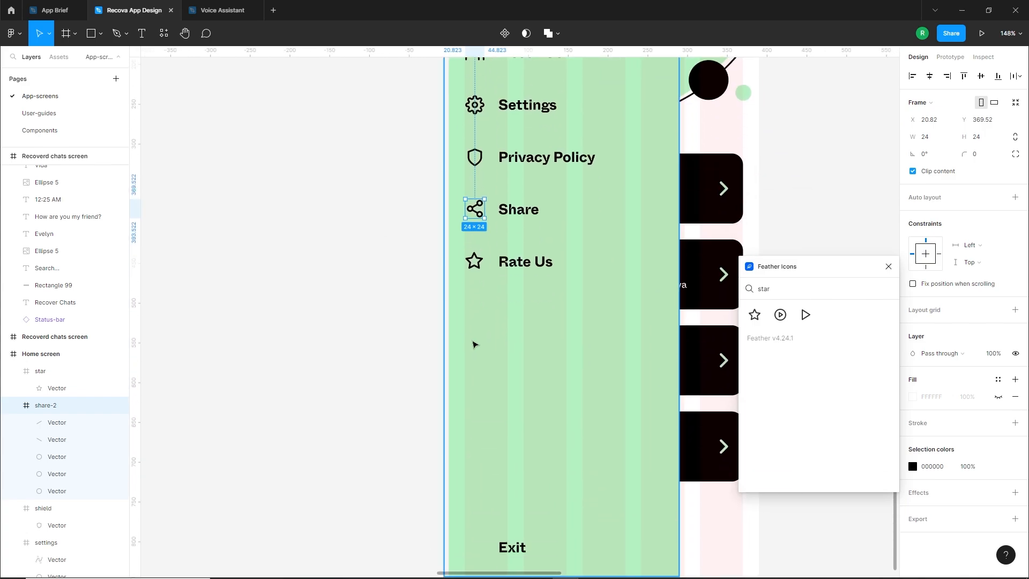
{"action": "double_click", "coordinate": [772, 290]}
{"action": "type", "text": "e"}
{"action": "key", "text": "BackSpace"}
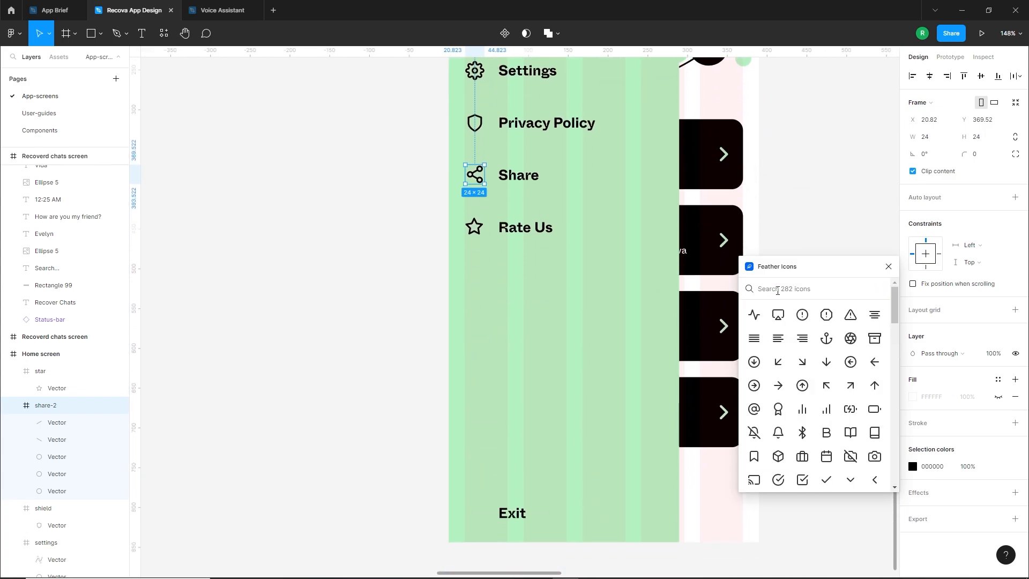
{"action": "type", "text": "arr"}
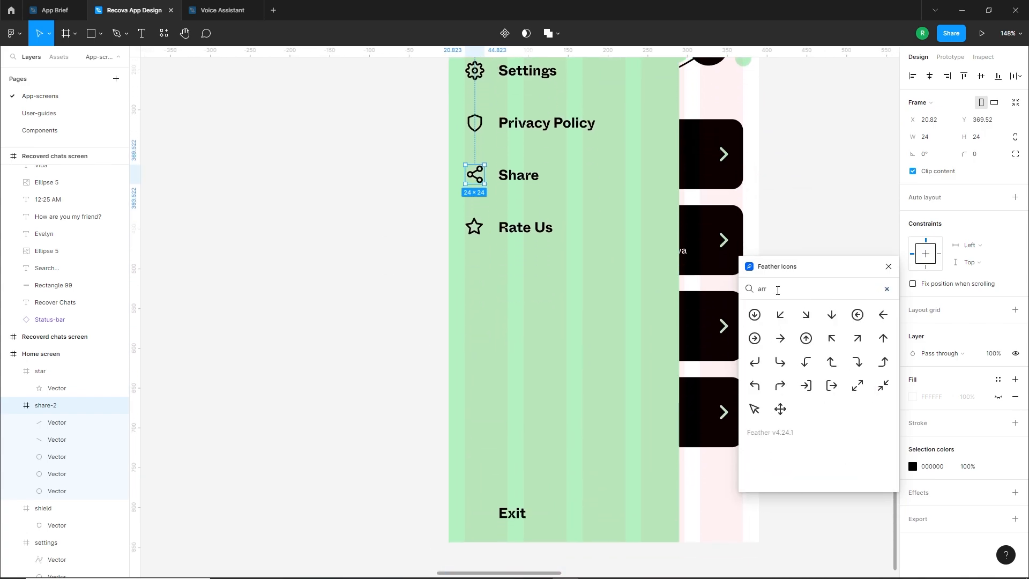
{"action": "left_click", "coordinate": [883, 316]}
{"action": "left_click_drag", "start_coordinate": [524, 322], "coordinate": [474, 511]}
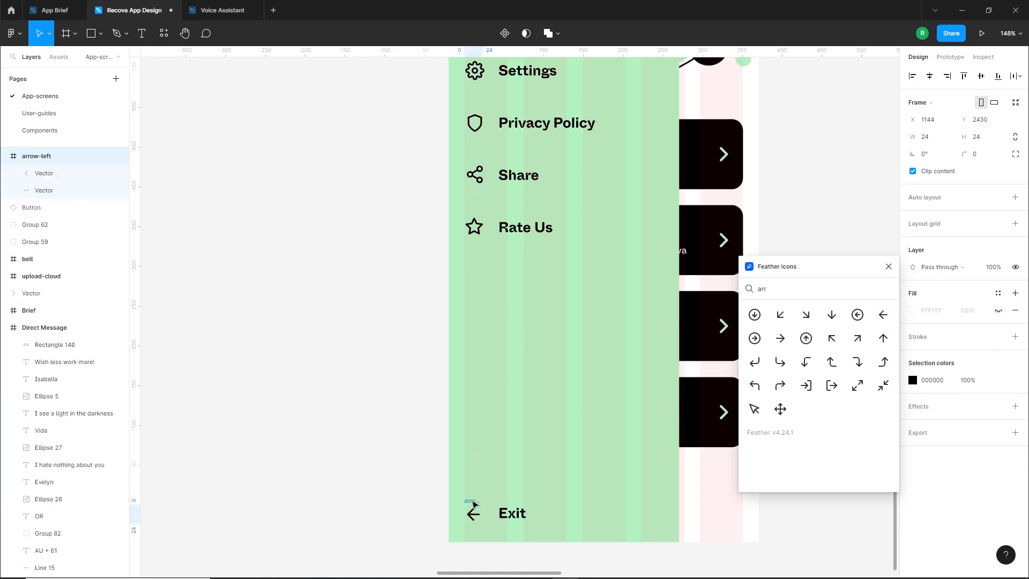
Ungroup the arrow-left frame beside "Exit" into its separate head and shaft vectors
{"action": "scroll", "coordinate": [474, 504], "scroll_direction": "up", "scroll_amount": 5}
{"action": "double_click", "coordinate": [475, 451]}
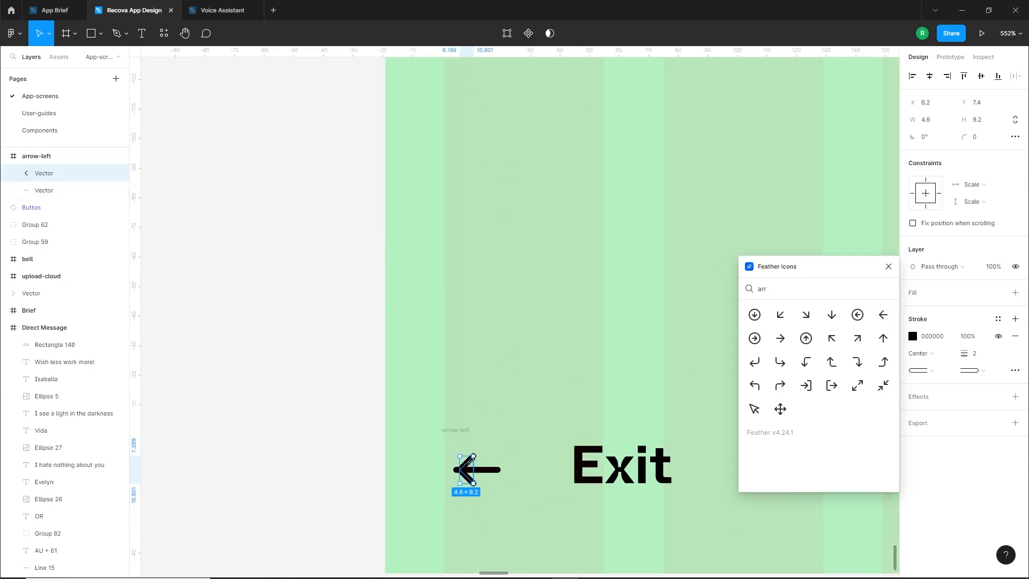
{"action": "left_click_drag", "start_coordinate": [461, 466], "coordinate": [462, 467]}
{"action": "left_click", "coordinate": [335, 456]}
{"action": "scroll", "coordinate": [403, 482], "scroll_direction": "up", "scroll_amount": 1}
{"action": "right_click", "coordinate": [461, 426]}
{"action": "left_click", "coordinate": [487, 381]}
{"action": "left_click", "coordinate": [495, 449]}
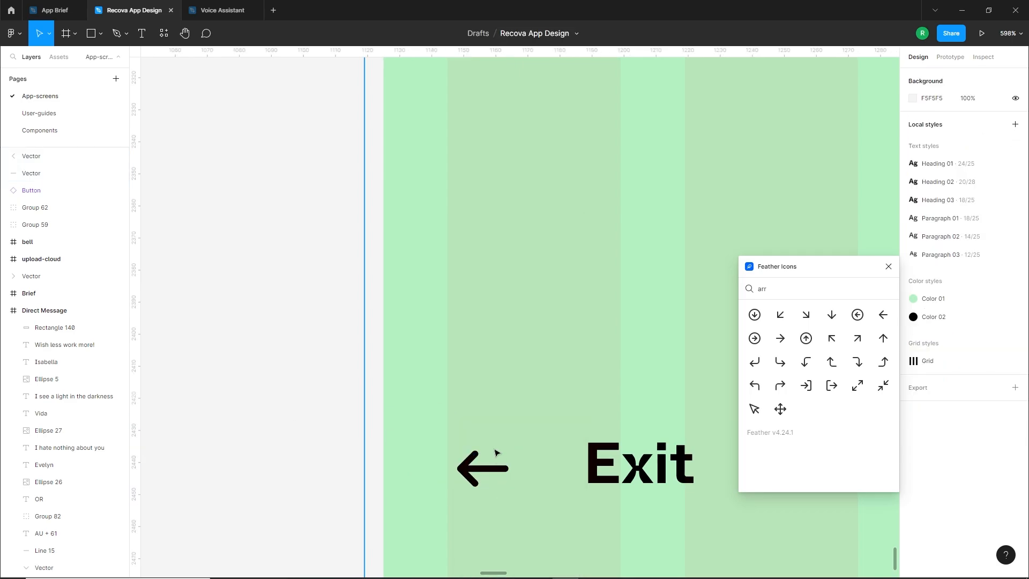
Draw a rectangle about 14 × 19 over the tail of the arrow beside "Exit"
{"action": "left_click", "coordinate": [101, 33]}
{"action": "left_click", "coordinate": [109, 56]}
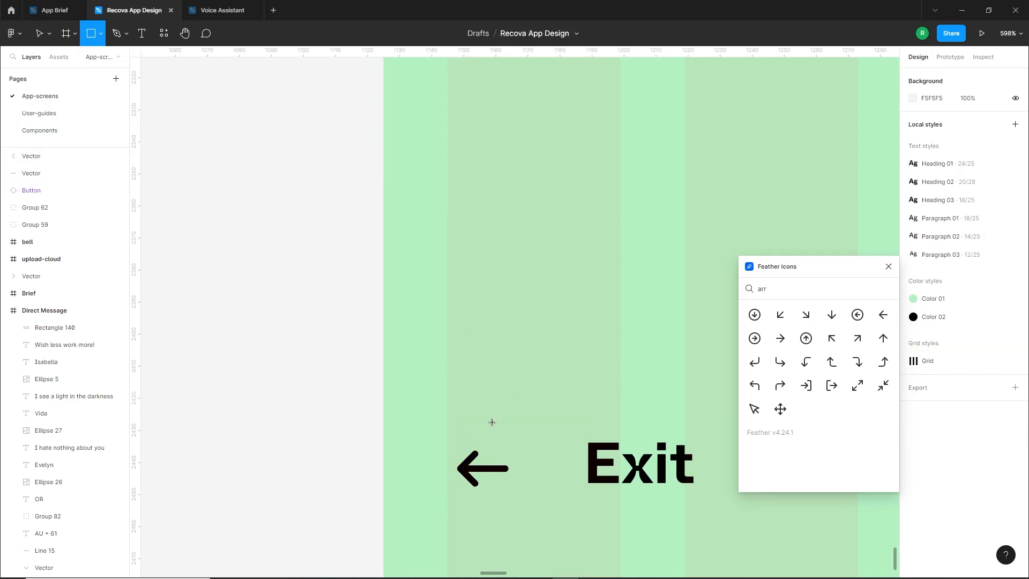
{"action": "mouse_move", "coordinate": [490, 420]}
{"action": "left_mouse_down"}
{"action": "mouse_move", "coordinate": [536, 481]}
{"action": "mouse_move", "coordinate": [514, 474]}
{"action": "left_mouse_up"}
Replace the rectangle's fill with a centred black stroke of width 2 and set its corner radius to 3
{"action": "left_click", "coordinate": [1015, 310]}
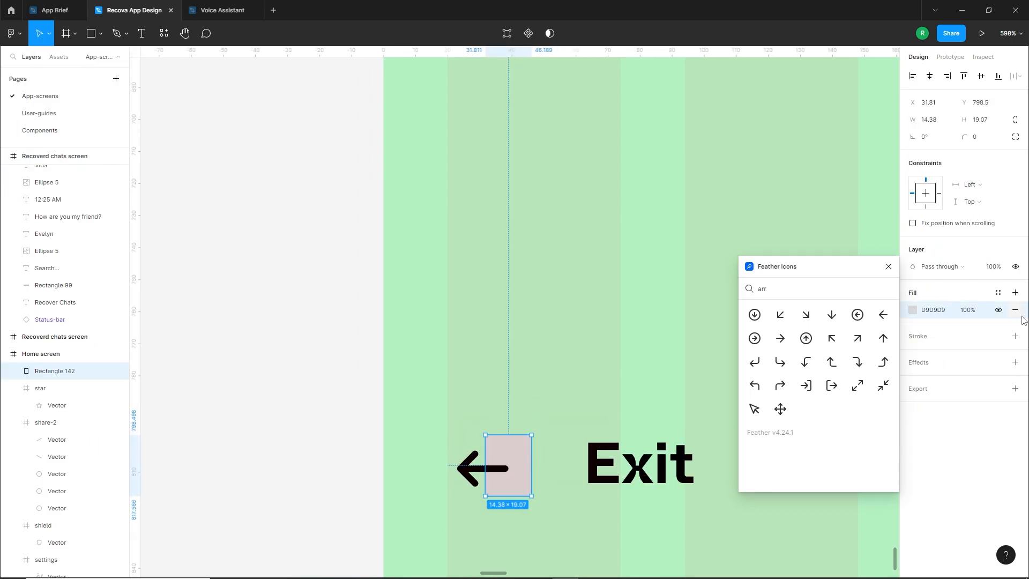
{"action": "left_click", "coordinate": [1015, 319]}
{"action": "left_click", "coordinate": [974, 353]}
{"action": "type", "text": "2"}
{"action": "left_click", "coordinate": [979, 138]}
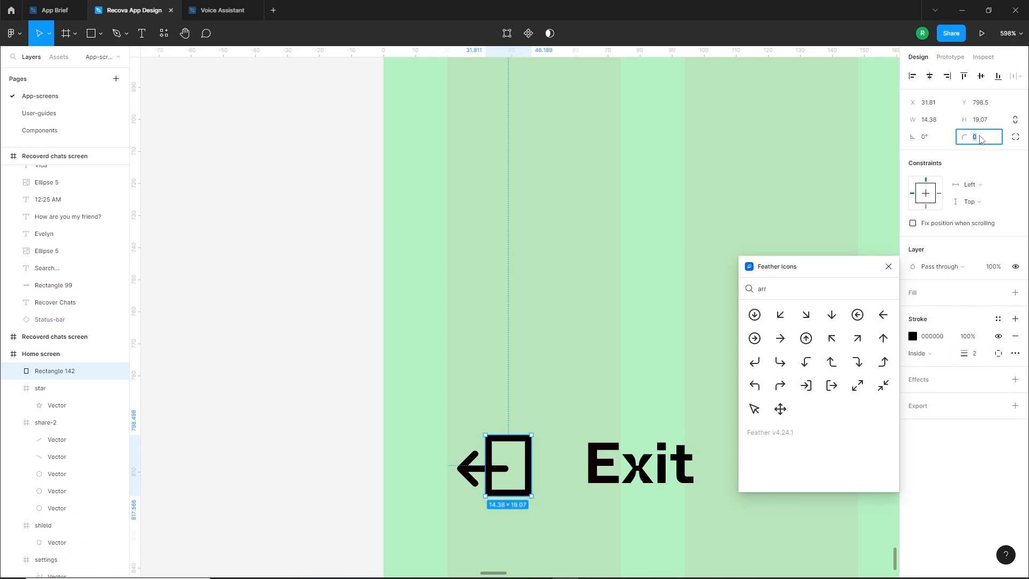
{"action": "left_click", "coordinate": [939, 357]}
{"action": "left_click", "coordinate": [929, 341]}
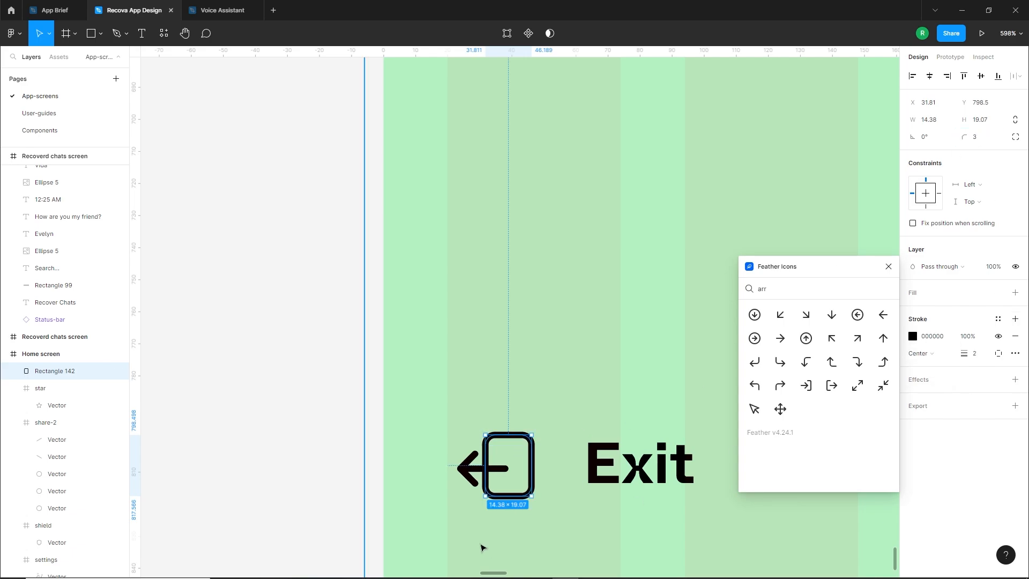
Shrink the outlined rectangle slightly to a height of about 18
{"action": "scroll", "coordinate": [484, 525], "scroll_direction": "up", "scroll_amount": 3}
{"action": "left_click_drag", "start_coordinate": [563, 476], "coordinate": [559, 471]}
{"action": "left_click_drag", "start_coordinate": [545, 382], "coordinate": [548, 393]}
Cut a gap in the middle of the rectangle's left side where the arrow passes, and close the Feather Icons plugin
{"action": "double_click", "coordinate": [484, 417]}
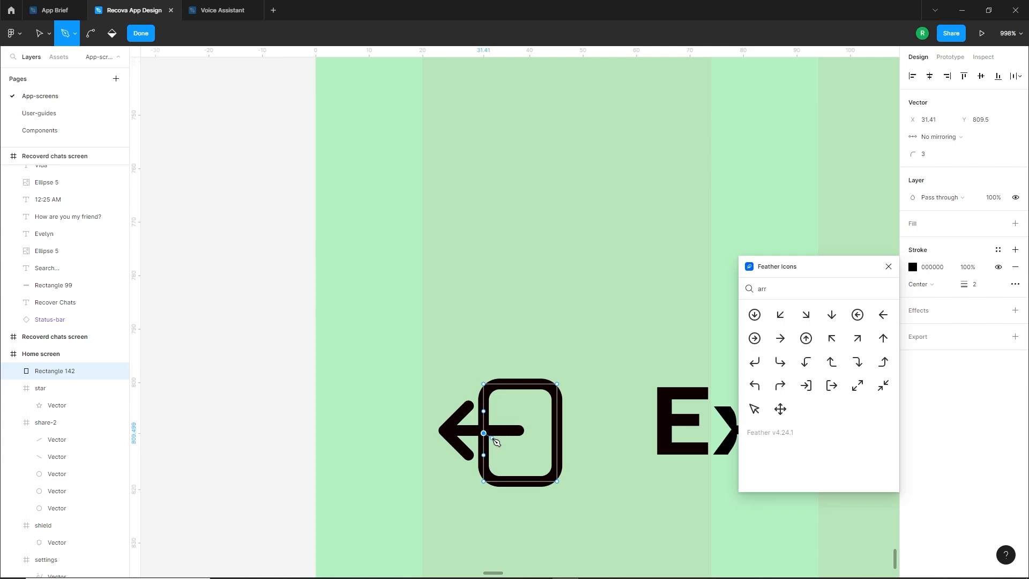
{"action": "key", "text": "Delete"}
{"action": "left_click", "coordinate": [888, 266]}
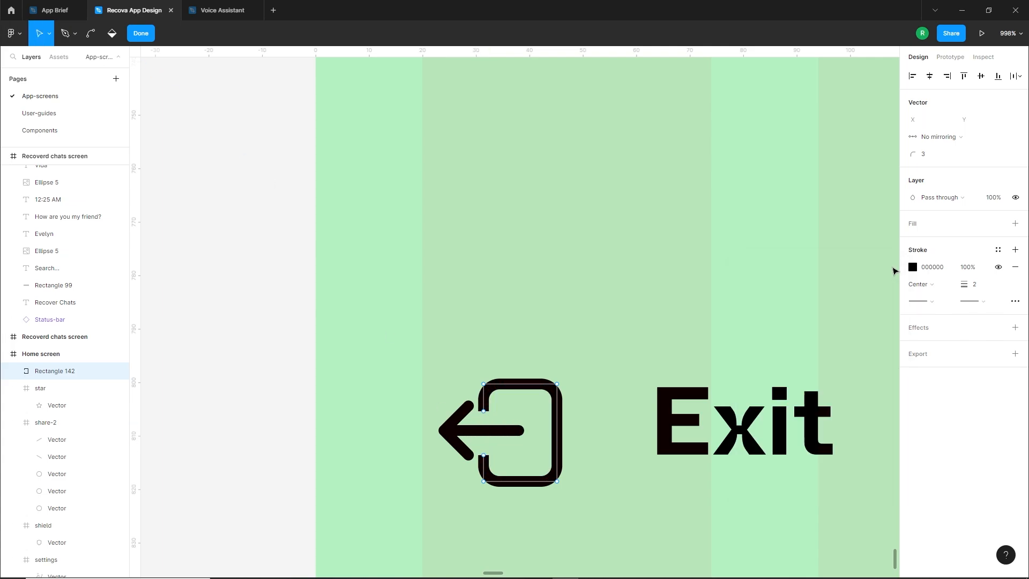
Give the open outline round end caps and move its end points apart to widen the gap
{"action": "left_click", "coordinate": [920, 301]}
{"action": "left_click", "coordinate": [909, 384]}
{"action": "scroll", "coordinate": [485, 425], "scroll_direction": "up", "scroll_amount": 5}
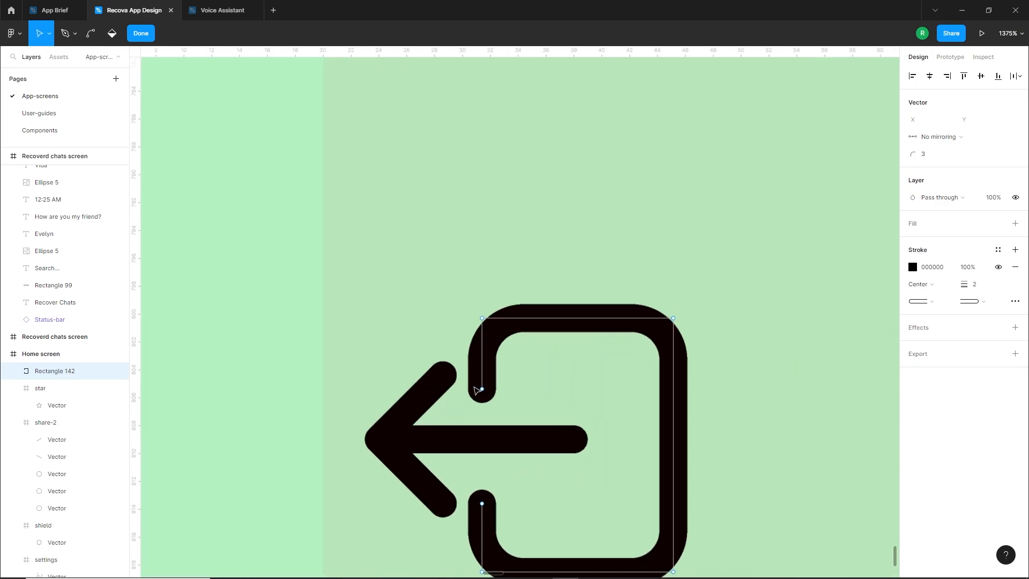
{"action": "left_click", "coordinate": [482, 389]}
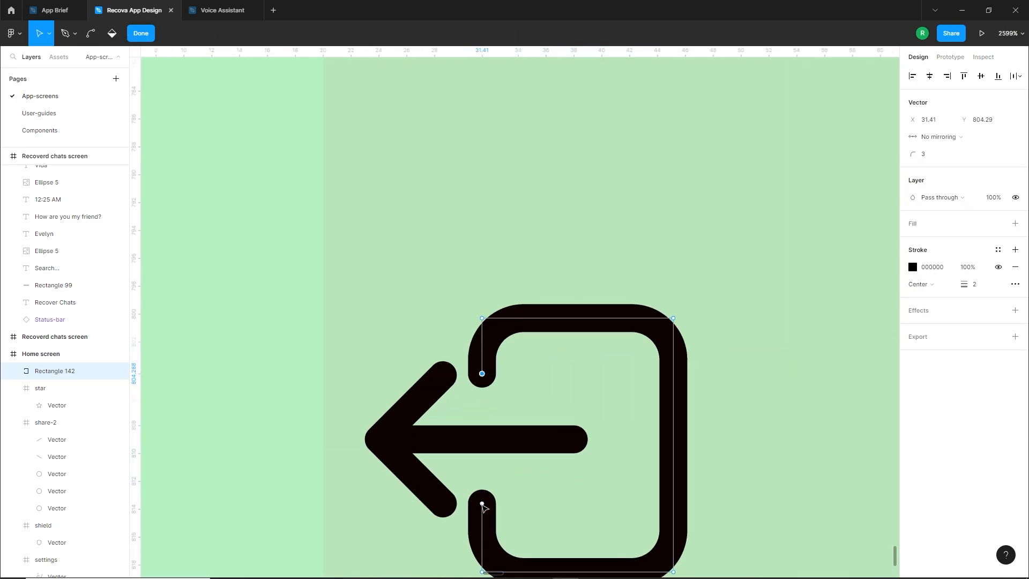
{"action": "key", "text": "Escape"}
Shrink the arrow to about 10.6 × 6.4 inside the gap and narrow the outline slightly
{"action": "left_click", "coordinate": [405, 451]}
{"action": "left_click_drag", "start_coordinate": [444, 429], "coordinate": [408, 416]}
{"action": "left_click", "coordinate": [566, 437]}
{"action": "scroll", "coordinate": [567, 437], "scroll_direction": "down", "scroll_amount": 2}
{"action": "left_click_drag", "start_coordinate": [571, 440], "coordinate": [499, 439]}
{"action": "left_click", "coordinate": [452, 456], "text": "shift"}
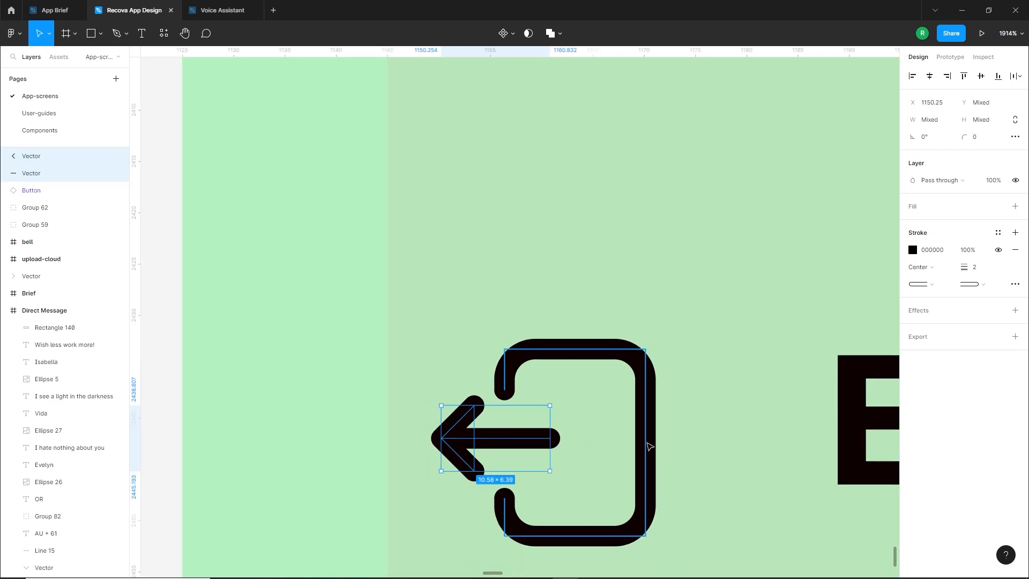
{"action": "left_click_drag", "start_coordinate": [642, 445], "coordinate": [637, 445]}
Select the arrow's head, its shaft and the open outline, and group them into one exit icon
{"action": "scroll", "coordinate": [626, 445], "scroll_direction": "down", "scroll_amount": 2}
{"action": "left_click", "coordinate": [536, 447]}
{"action": "left_click", "coordinate": [571, 449]}
{"action": "left_click", "coordinate": [590, 443], "text": "shift"}
{"action": "left_click", "coordinate": [606, 413], "text": "shift"}
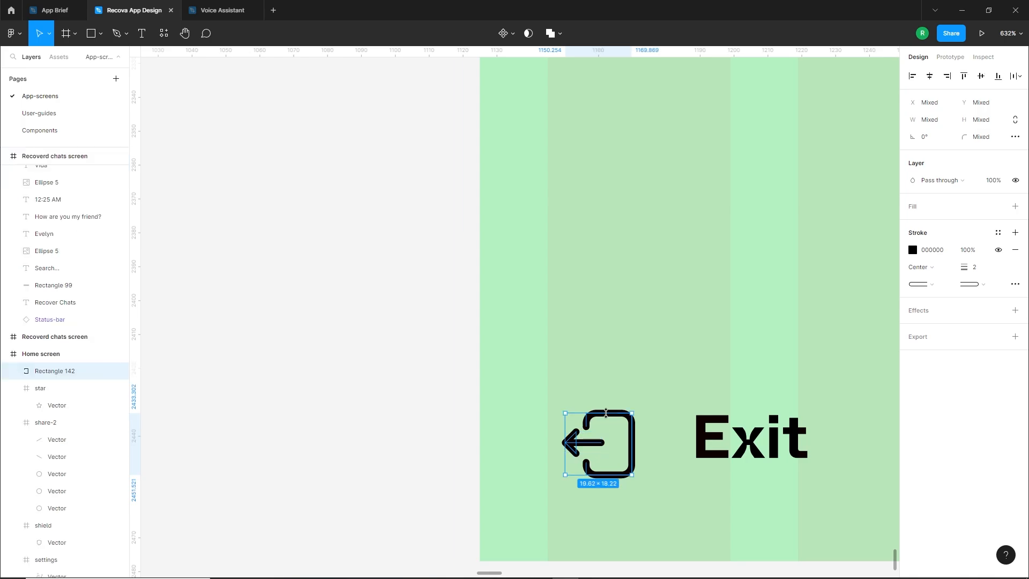
{"action": "key", "text": "ctrl+g"}
Align the vertical centres of the exit icon and the "Exit" label, then nudge the icon up
{"action": "scroll", "coordinate": [613, 455], "scroll_direction": "down", "scroll_amount": 5}
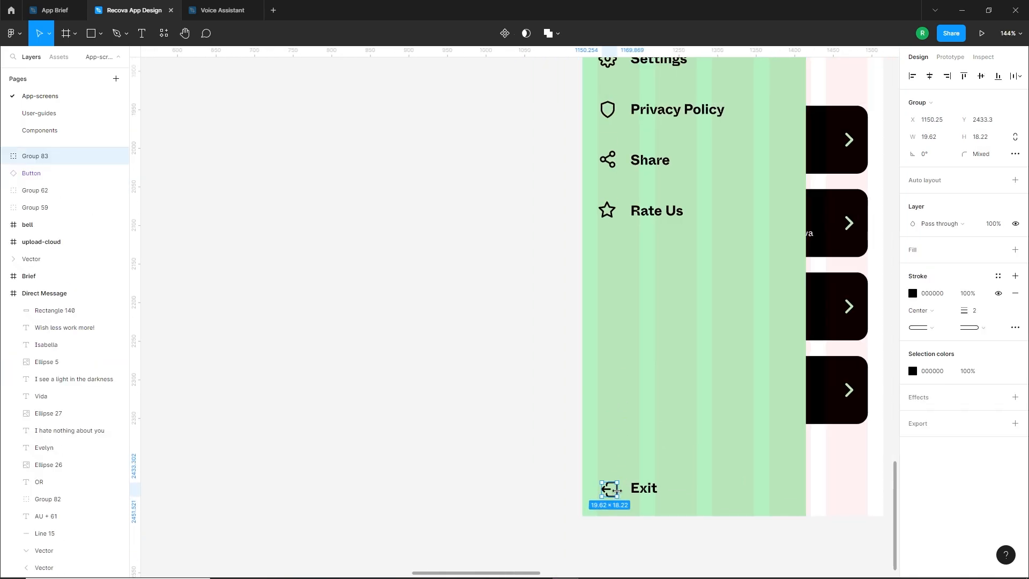
{"action": "left_click", "coordinate": [633, 488], "text": "shift"}
{"action": "left_click", "coordinate": [981, 77]}
{"action": "left_click", "coordinate": [637, 525]}
{"action": "scroll", "coordinate": [637, 525], "scroll_direction": "up", "scroll_amount": 2}
{"action": "left_click", "coordinate": [592, 472]}
{"action": "key", "text": "Up"}
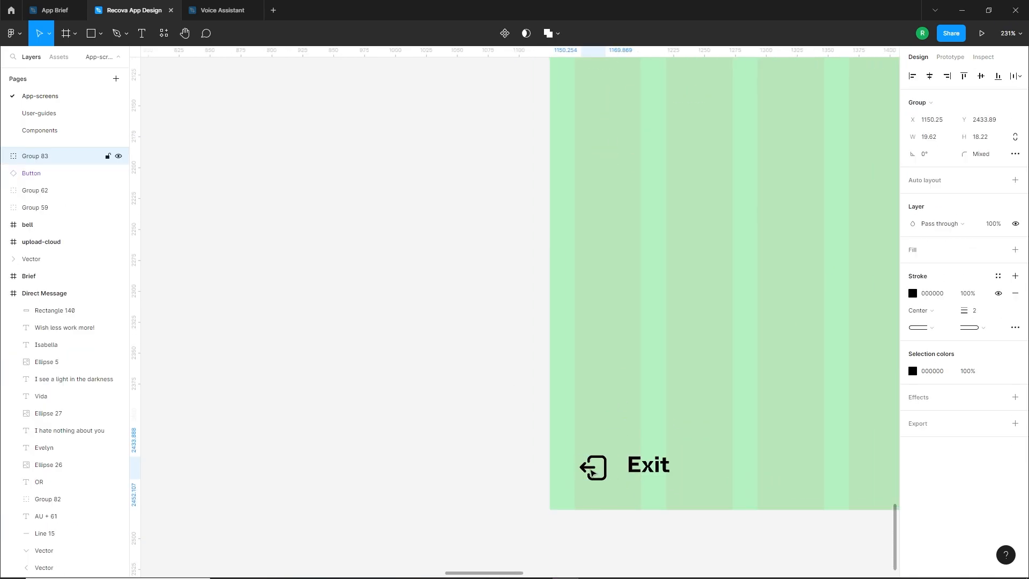
{"action": "left_click", "coordinate": [481, 462]}
Select all six menu labels from "About Us" to "Exit" and move them left to X 60.38
{"action": "scroll", "coordinate": [481, 462], "scroll_direction": "down", "scroll_amount": 4}
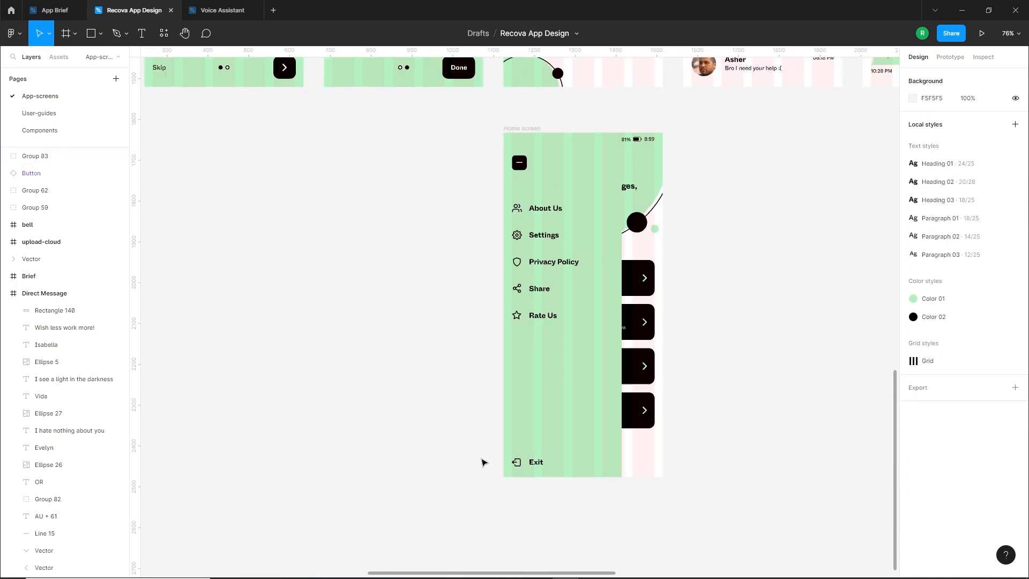
{"action": "left_click_drag", "start_coordinate": [482, 462], "coordinate": [504, 498]}
{"action": "left_click", "coordinate": [562, 499]}
{"action": "left_click", "coordinate": [566, 352], "text": "shift"}
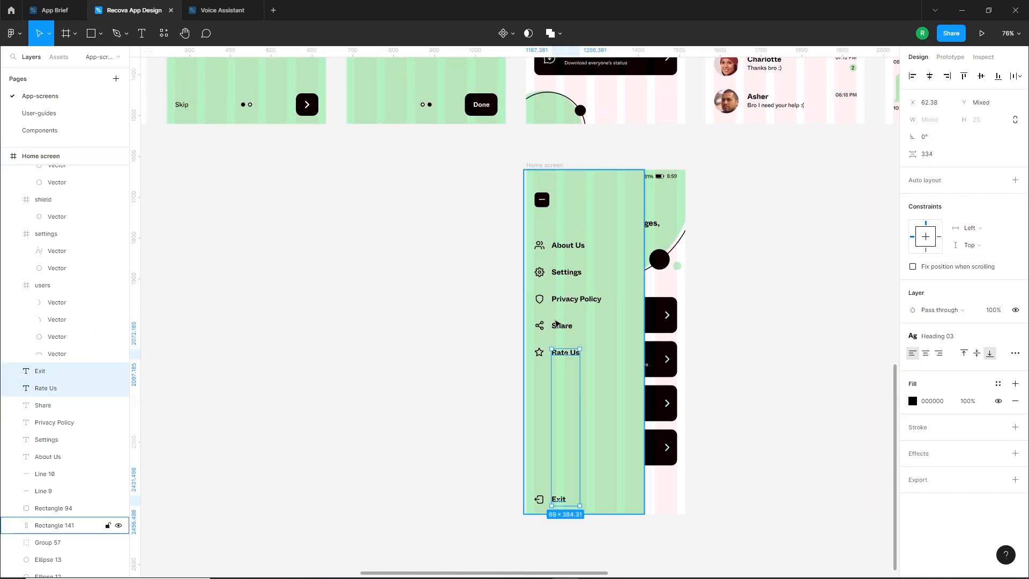
{"action": "left_click", "coordinate": [562, 325], "text": "shift"}
{"action": "left_click", "coordinate": [576, 298], "text": "shift"}
{"action": "left_click", "coordinate": [566, 272], "text": "shift"}
{"action": "left_click", "coordinate": [568, 245], "text": "shift"}
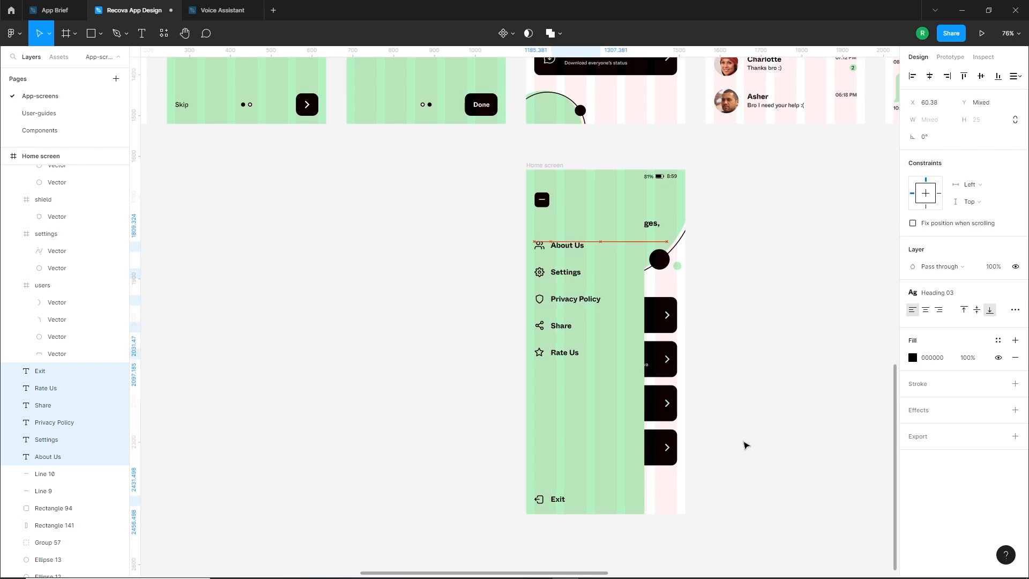
{"action": "left_click", "coordinate": [737, 438]}
Bring the copied Home screen's status bar in front of the side panel
{"action": "scroll", "coordinate": [705, 320], "scroll_direction": "up", "scroll_amount": 3}
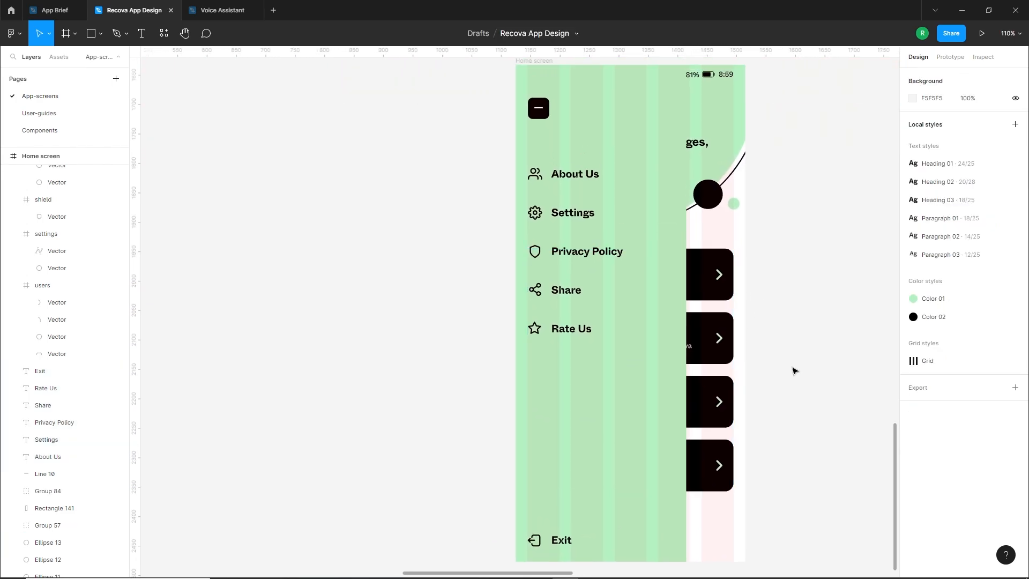
{"action": "scroll", "coordinate": [788, 359], "scroll_direction": "down", "scroll_amount": 4}
{"action": "left_click", "coordinate": [670, 253]}
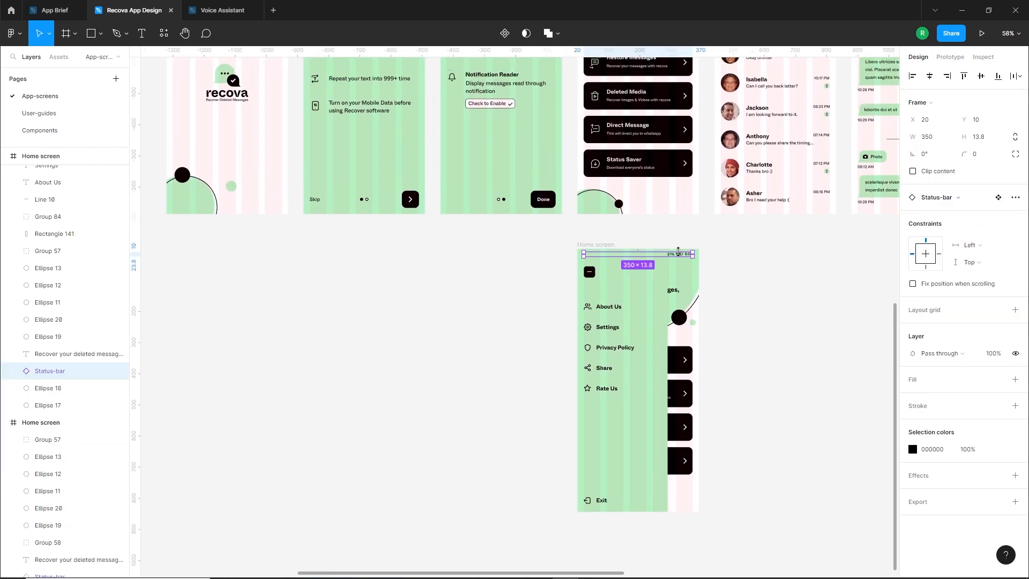
{"action": "left_click", "coordinate": [843, 328]}
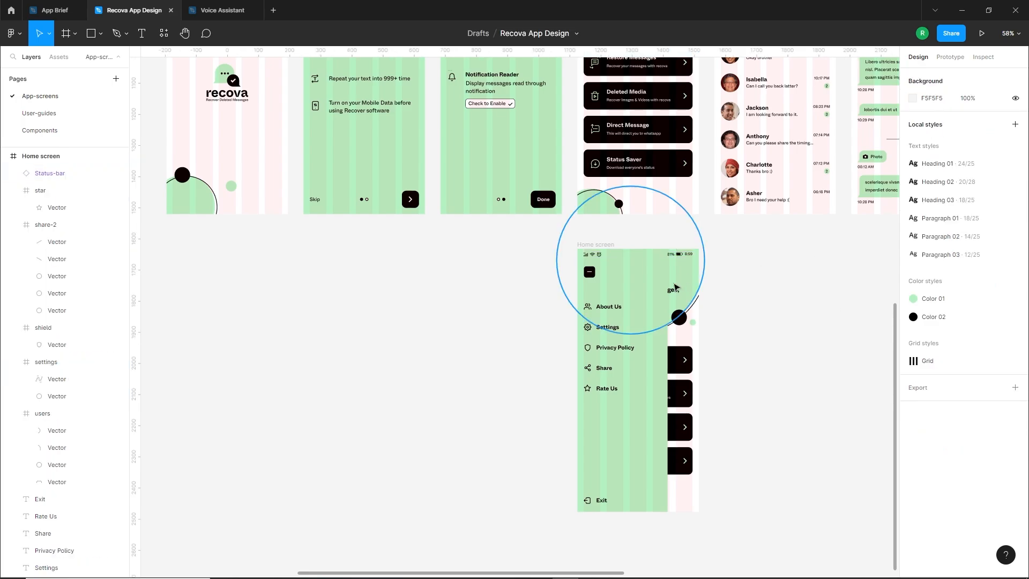
Select the minus button, all six menu labels with their icons and the green side panel, and group them
{"action": "left_click", "coordinate": [590, 273]}
{"action": "left_click", "coordinate": [605, 306], "text": "shift"}
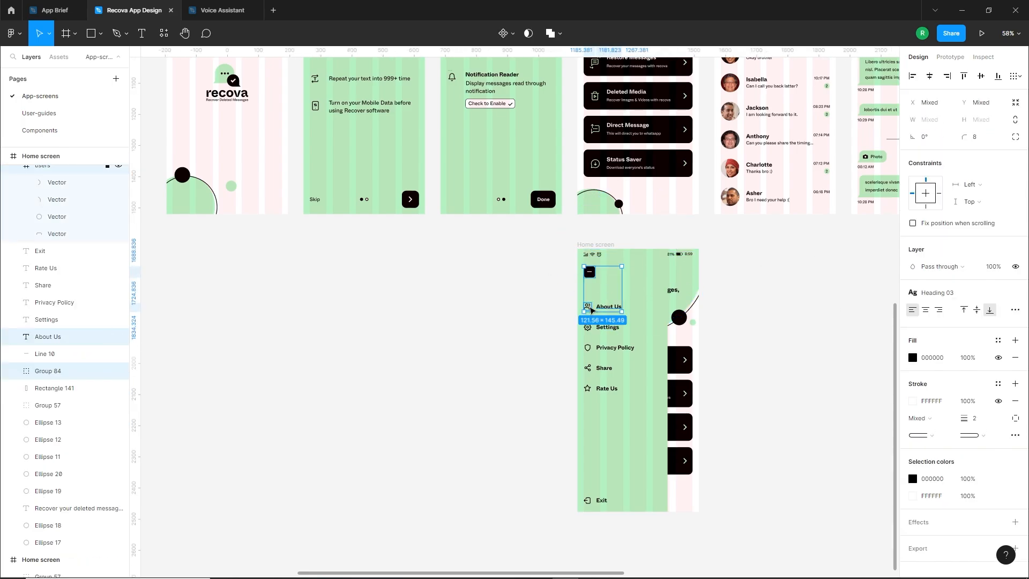
{"action": "left_click", "coordinate": [587, 327], "text": "shift"}
{"action": "scroll", "coordinate": [602, 332], "scroll_direction": "up", "scroll_amount": 5}
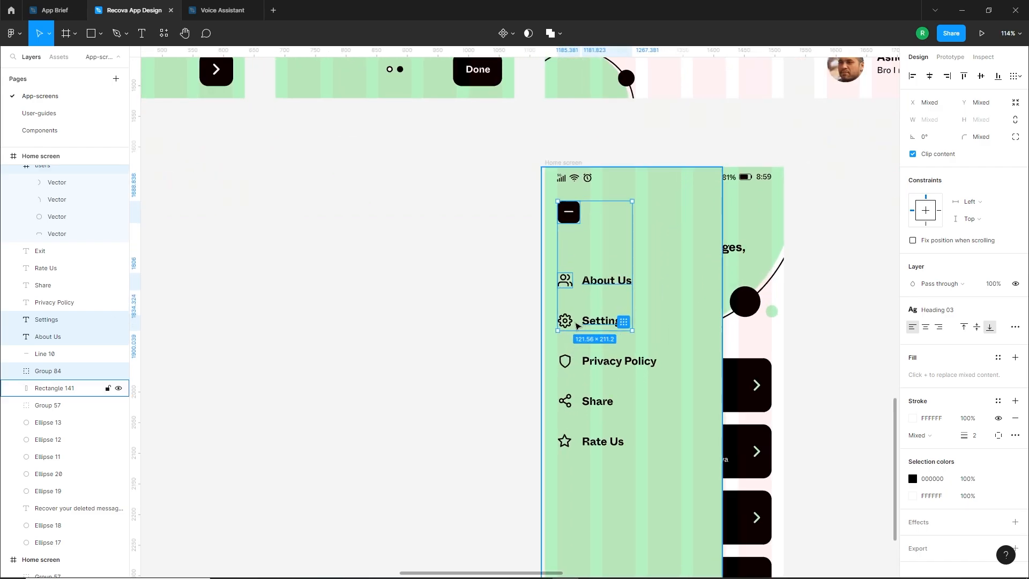
{"action": "left_click", "coordinate": [596, 367], "text": "shift"}
{"action": "left_click", "coordinate": [602, 407], "text": "shift"}
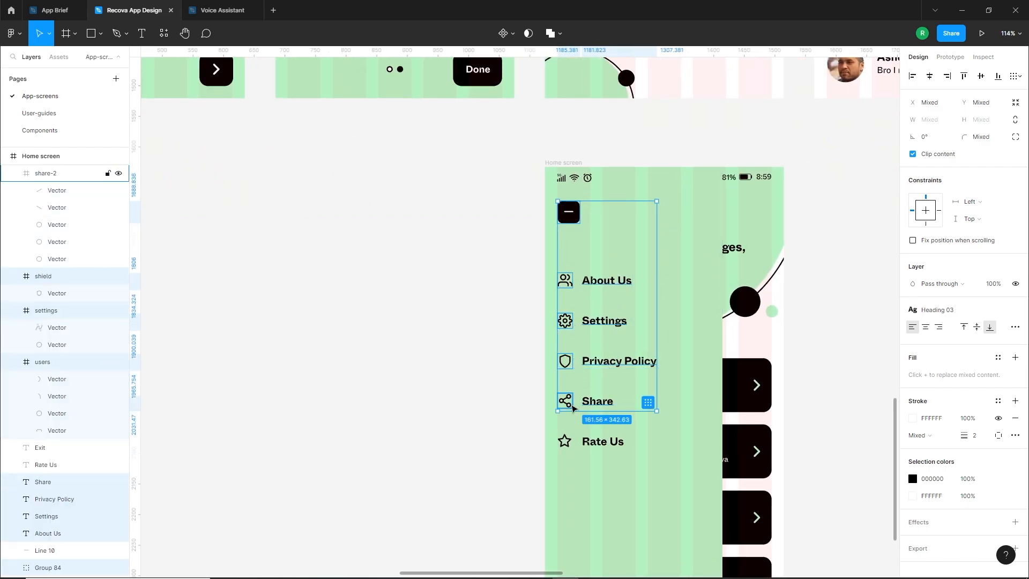
{"action": "left_click", "coordinate": [576, 445], "text": "shift"}
{"action": "scroll", "coordinate": [615, 432], "scroll_direction": "down", "scroll_amount": 3}
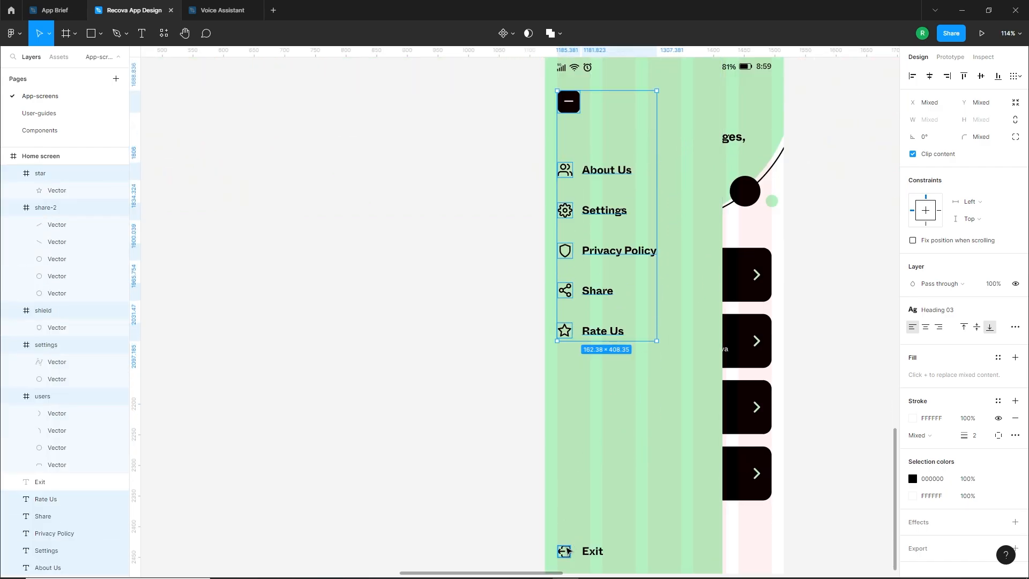
{"action": "left_click", "coordinate": [564, 552], "text": "shift"}
{"action": "left_click", "coordinate": [597, 551], "text": "shift"}
{"action": "left_click", "coordinate": [696, 477], "text": "shift"}
Move the side menu group out of the copied Home screen onto the empty canvas beside it
{"action": "scroll", "coordinate": [703, 472], "scroll_direction": "down", "scroll_amount": 3}
{"action": "scroll", "coordinate": [703, 472], "scroll_direction": "down", "scroll_amount": 1}
{"action": "left_click_drag", "start_coordinate": [703, 472], "coordinate": [536, 461]}
{"action": "left_click", "coordinate": [591, 427]}
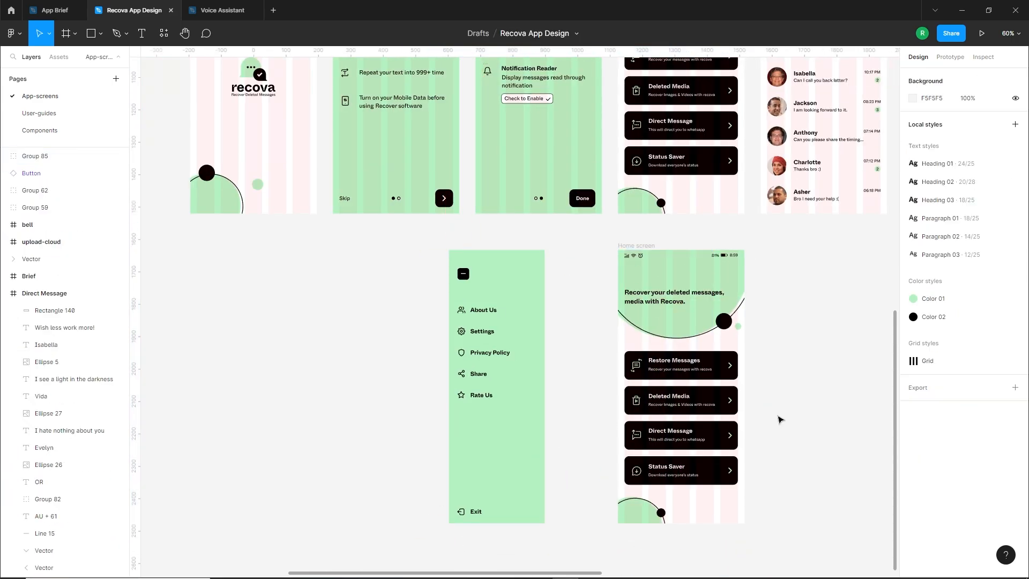
Delete the copied Home screen beside the detached side menu
{"action": "scroll", "coordinate": [780, 419], "scroll_direction": "down", "scroll_amount": 1}
{"action": "left_click_drag", "start_coordinate": [773, 300], "coordinate": [736, 335]}
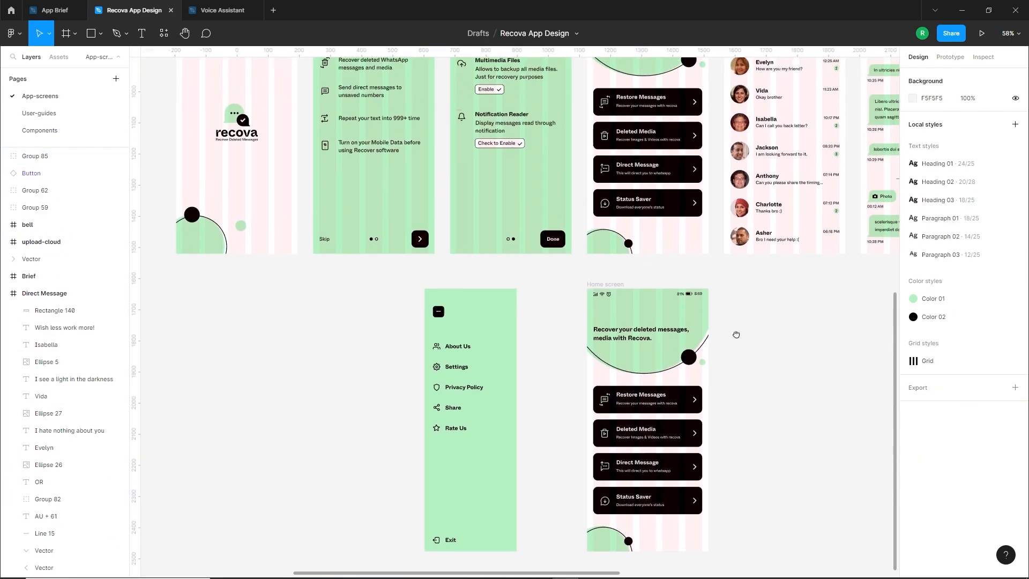
{"action": "left_click", "coordinate": [620, 288]}
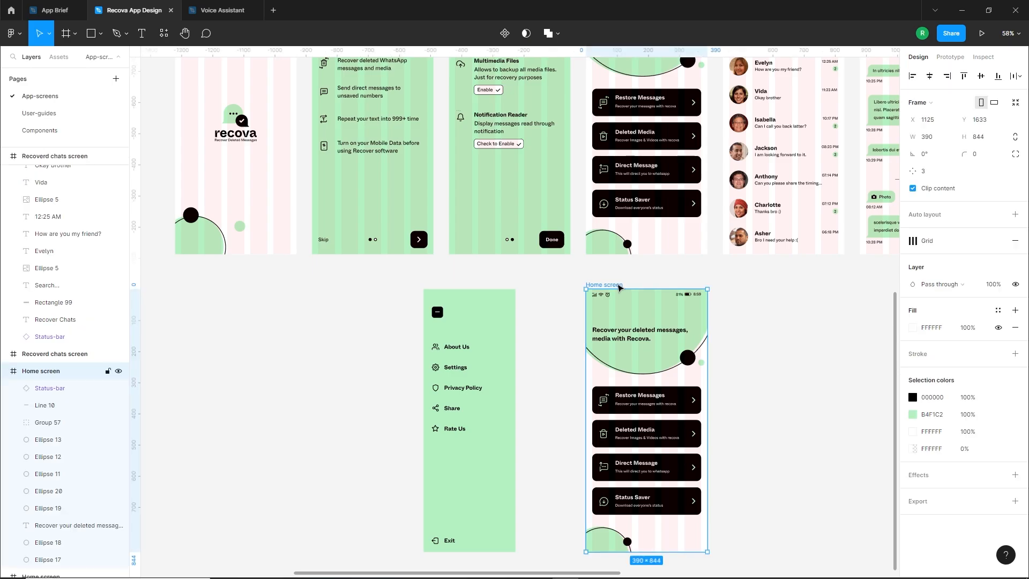
{"action": "key", "text": "Delete"}
Move the side menu group onto the original Home screen and align it to the screen's vertical centre
{"action": "scroll", "coordinate": [641, 300], "scroll_direction": "up", "scroll_amount": 5}
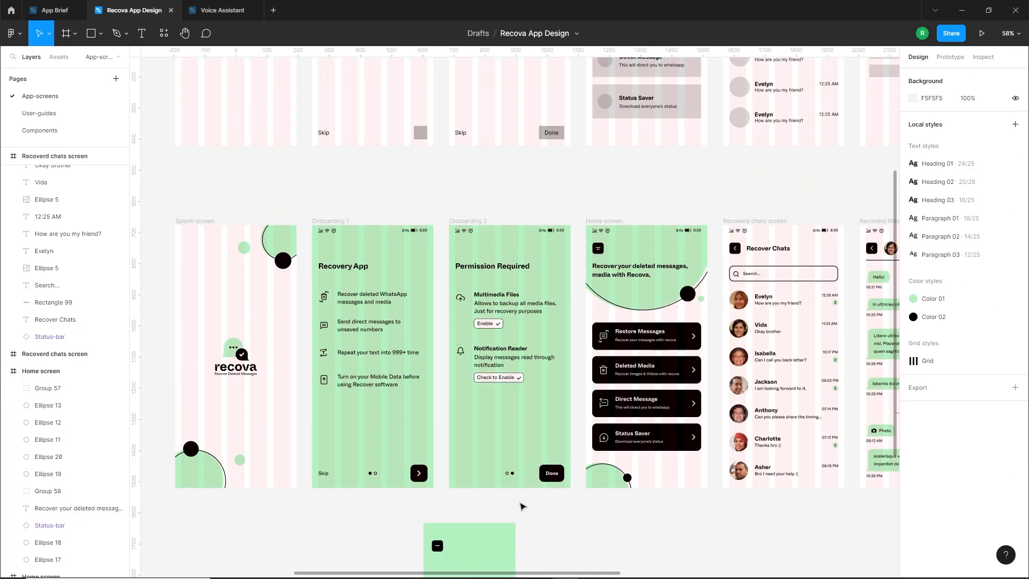
{"action": "left_click_drag", "start_coordinate": [505, 549], "coordinate": [663, 244]}
{"action": "scroll", "coordinate": [668, 287], "scroll_direction": "up", "scroll_amount": 3}
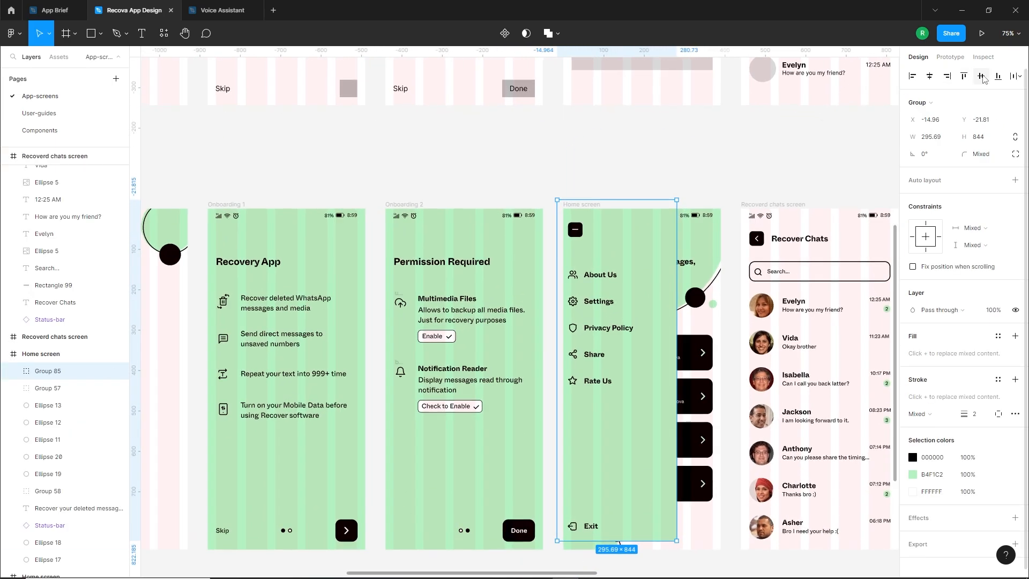
{"action": "left_click", "coordinate": [982, 77]}
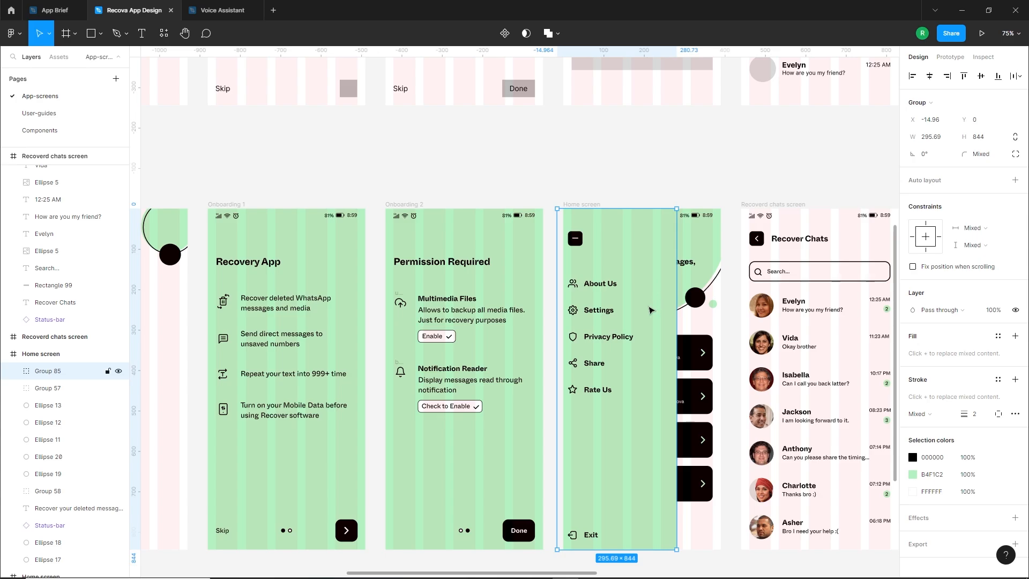
Slide the side menu aside to expose the screen's own menu button, and delete the group's minus button
{"action": "left_click_drag", "start_coordinate": [655, 309], "coordinate": [689, 316]}
{"action": "double_click", "coordinate": [614, 242]}
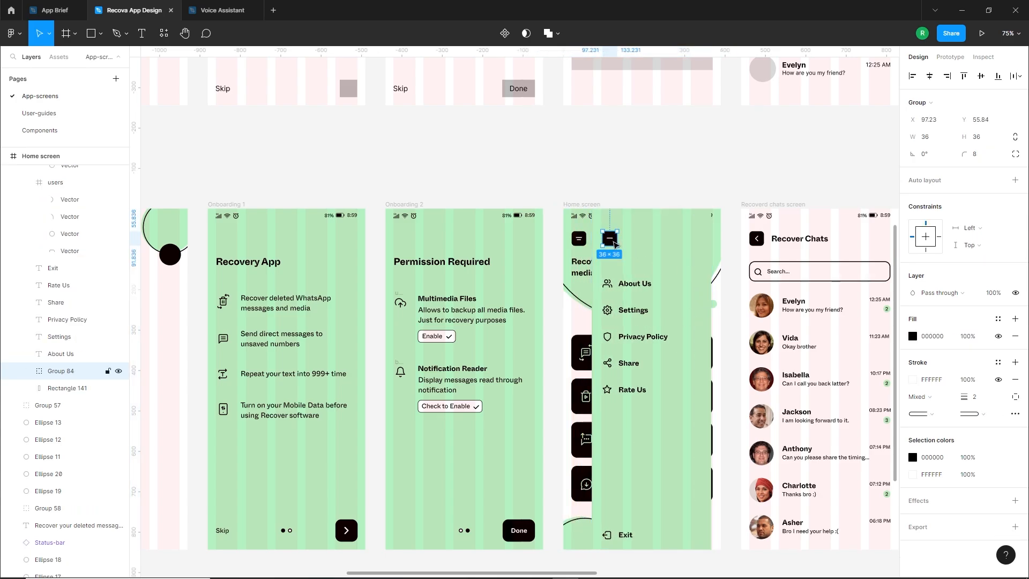
{"action": "key", "text": "Delete"}
Move the side menu group back to the Home screen's left edge and nudge it slightly right
{"action": "left_click_drag", "start_coordinate": [667, 265], "coordinate": [634, 265]}
{"action": "key", "text": "Right"}
{"action": "key", "text": "Right"}
{"action": "key", "text": "Right"}
{"action": "key", "text": "Right"}
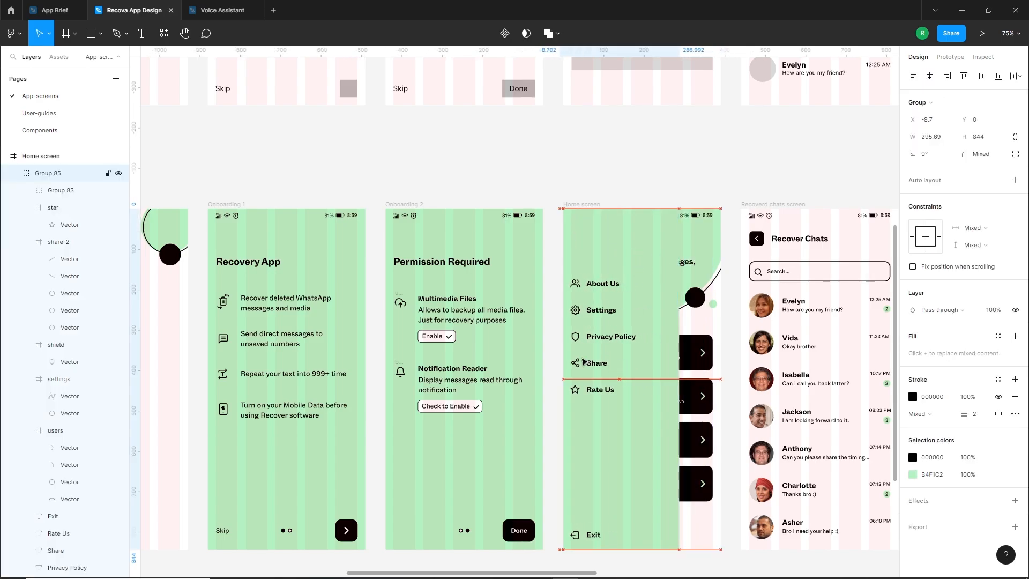
Bring the Home screen's two-line menu button in front of the side menu
{"action": "left_click", "coordinate": [592, 172]}
{"action": "left_click_drag", "start_coordinate": [592, 173], "coordinate": [575, 252]}
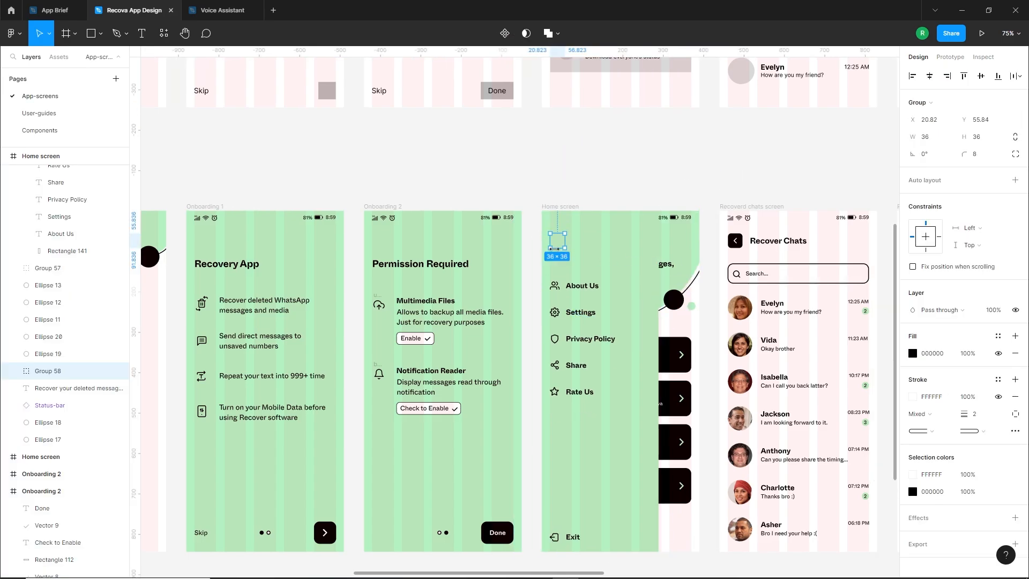
{"action": "left_click", "coordinate": [574, 191]}
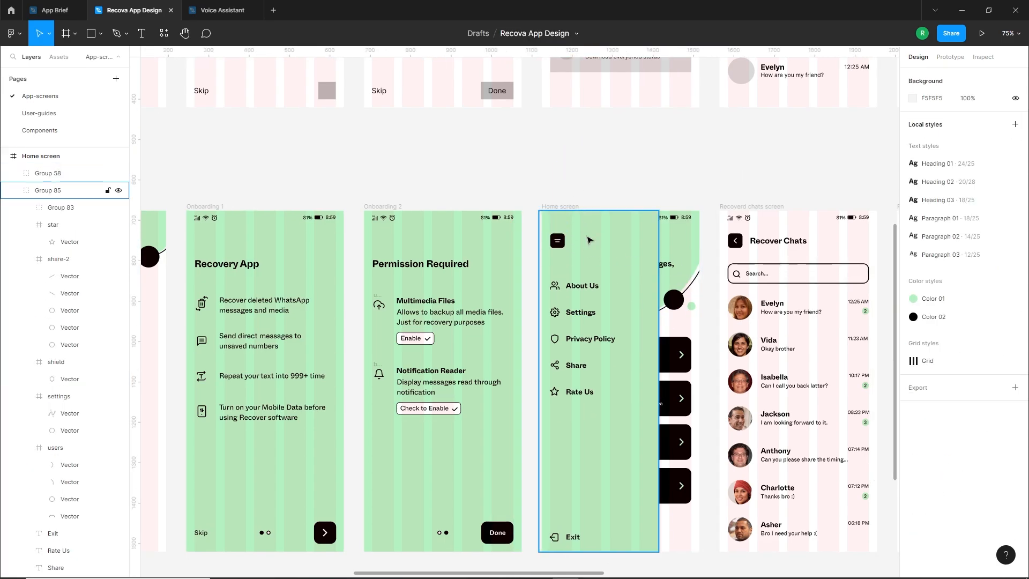
{"action": "scroll", "coordinate": [581, 313], "scroll_direction": "up", "scroll_amount": 1}
{"action": "scroll", "coordinate": [597, 245], "scroll_direction": "down", "scroll_amount": 1}
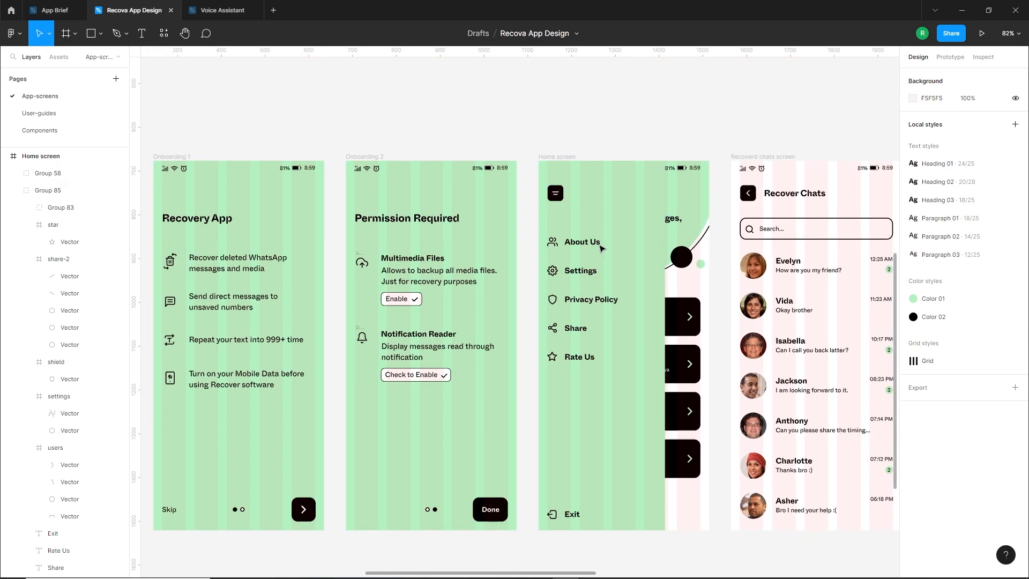
Slide the side menu group left so it extends partly beyond the Home screen's edge
{"action": "left_click_drag", "start_coordinate": [614, 264], "coordinate": [562, 268]}
{"action": "mouse_move", "coordinate": [590, 265]}
{"action": "left_mouse_down"}
{"action": "mouse_move", "coordinate": [568, 265]}
{"action": "mouse_move", "coordinate": [585, 266]}
{"action": "left_mouse_up"}
{"action": "left_click", "coordinate": [719, 294]}
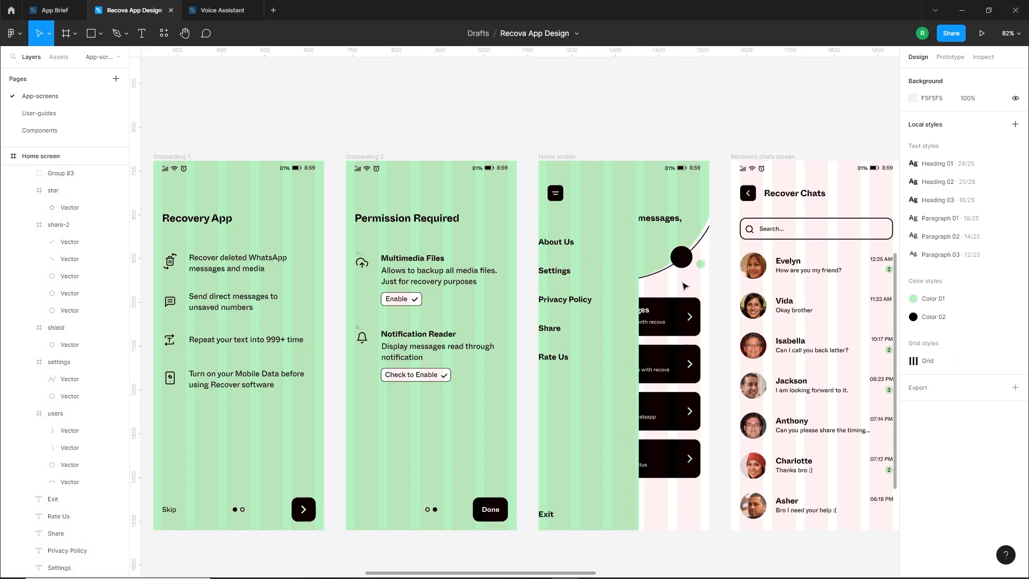
Hide the layout grids on all screens
{"action": "left_click", "coordinate": [644, 163]}
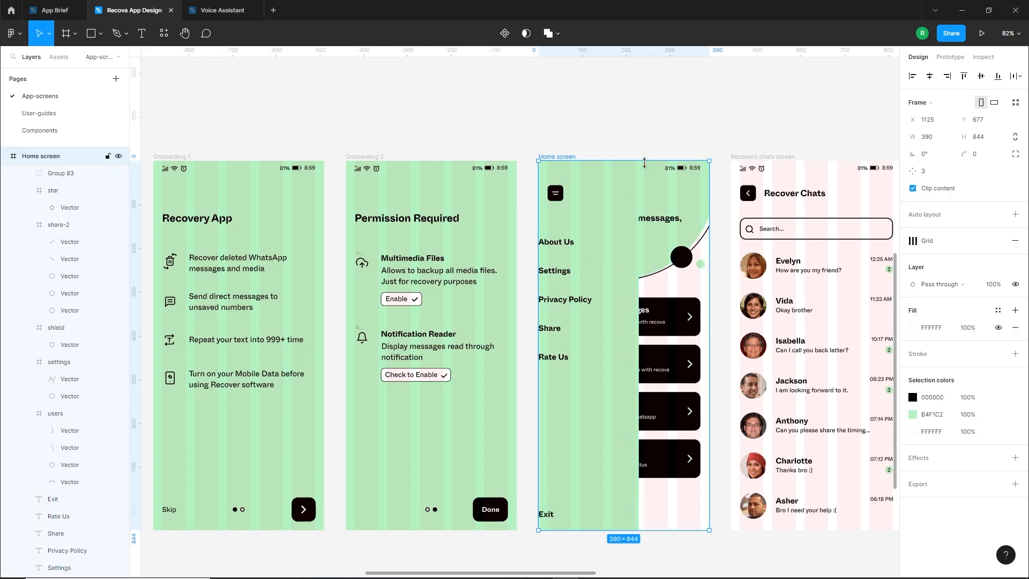
{"action": "key", "text": "ctrl+shift+4"}
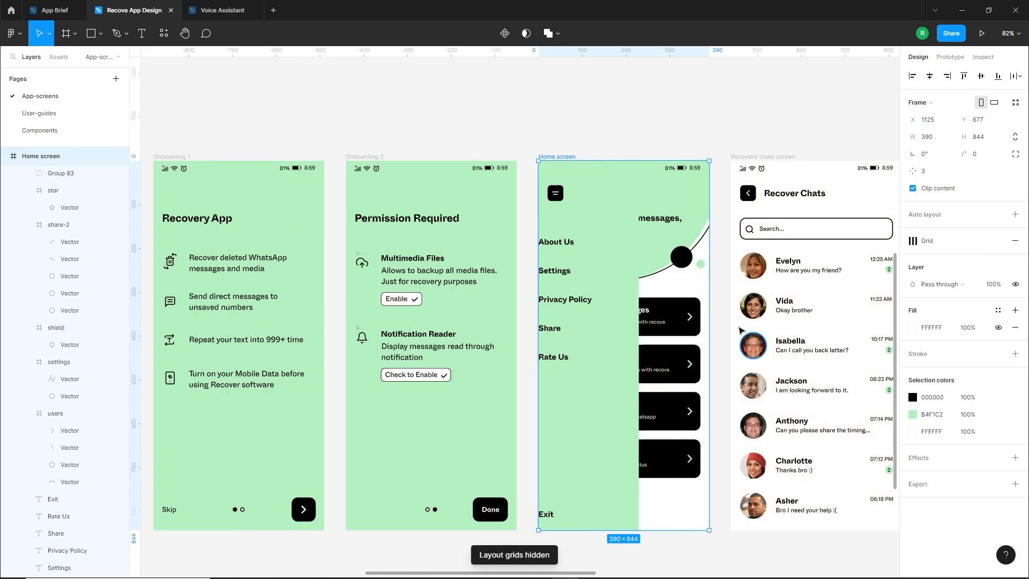
{"action": "left_click", "coordinate": [719, 307]}
Draw a rectangle of about 390 × 844 covering the whole Home screen
{"action": "scroll", "coordinate": [709, 317], "scroll_direction": "up", "scroll_amount": 2}
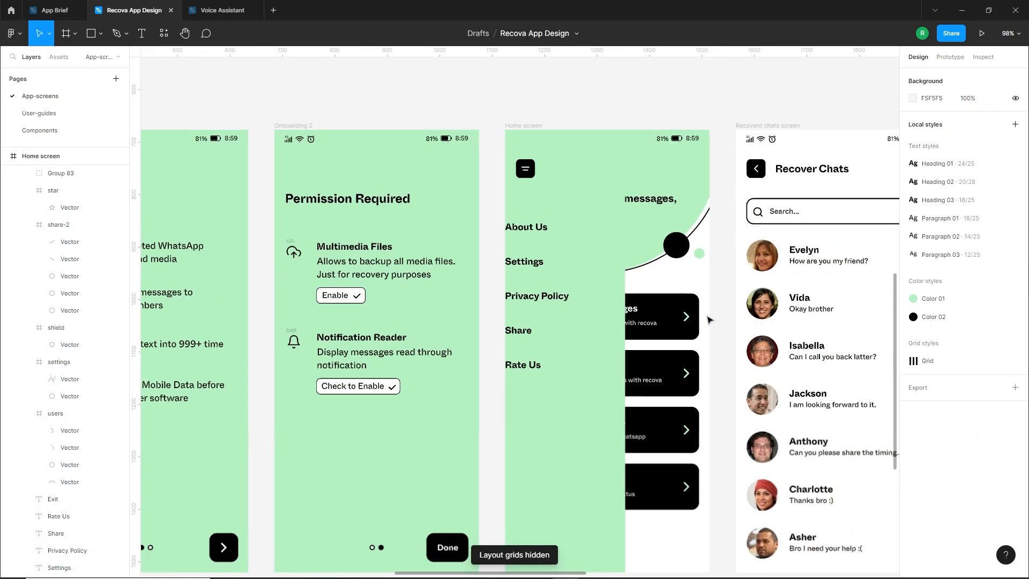
{"action": "left_click", "coordinate": [99, 36]}
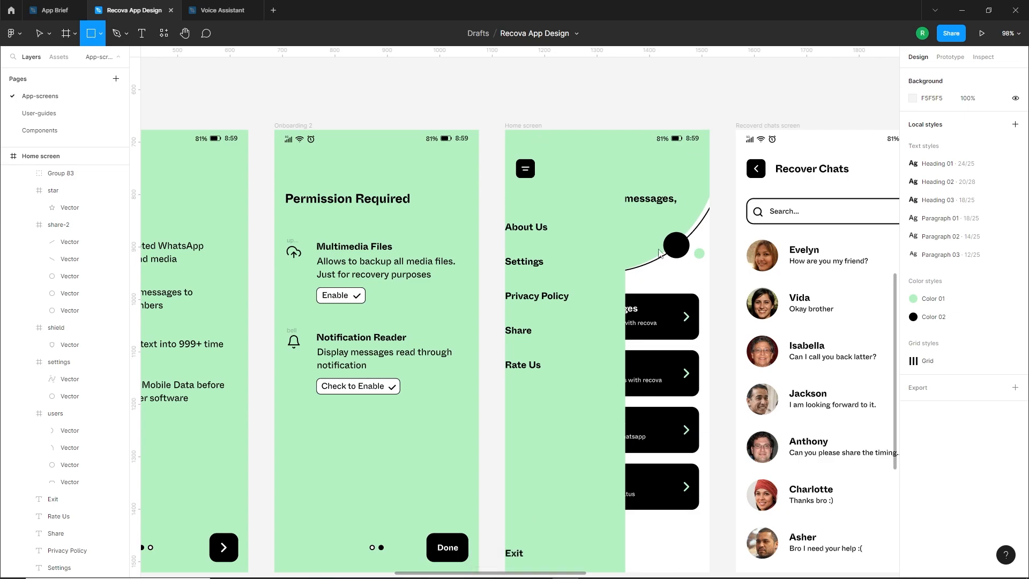
{"action": "mouse_move", "coordinate": [710, 129]}
{"action": "left_mouse_down"}
{"action": "mouse_move", "coordinate": [512, 576]}
{"action": "mouse_move", "coordinate": [504, 472]}
{"action": "left_mouse_up"}
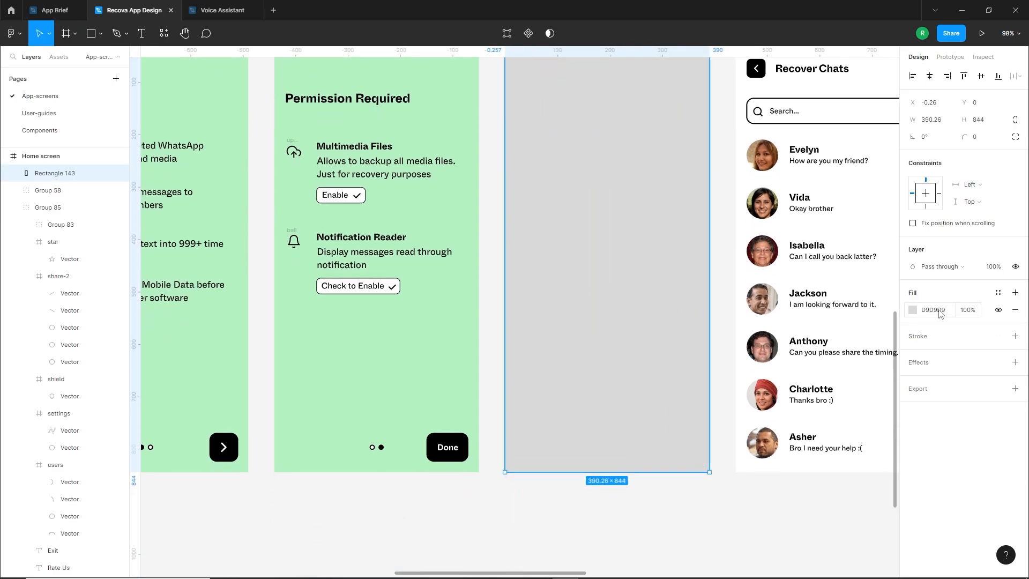
Fill the covering rectangle with black 000000 at 50% opacity
{"action": "left_click", "coordinate": [912, 310]}
{"action": "left_click_drag", "start_coordinate": [837, 339], "coordinate": [772, 437]}
{"action": "left_click_drag", "start_coordinate": [888, 465], "coordinate": [855, 471]}
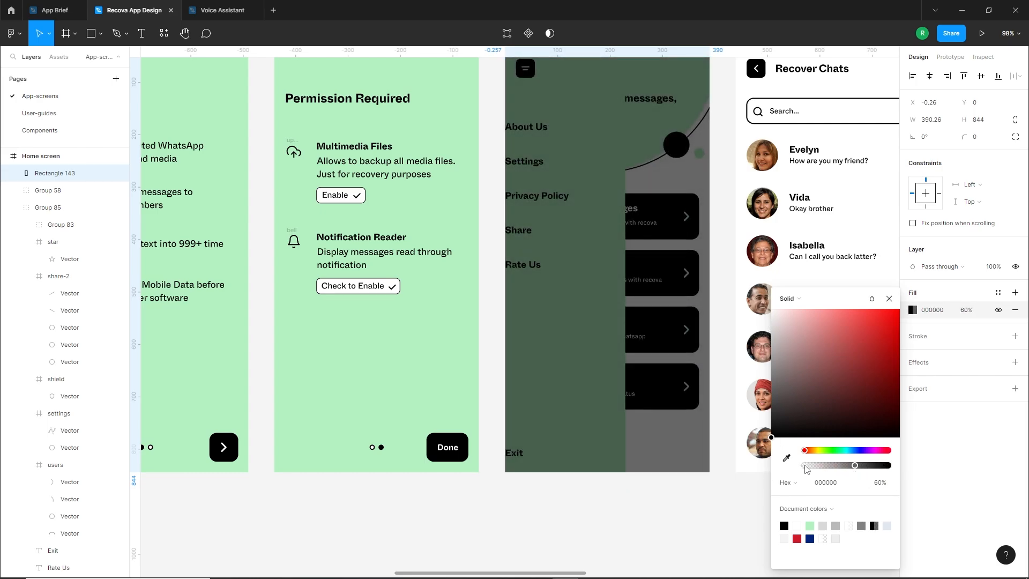
{"action": "left_click", "coordinate": [879, 482]}
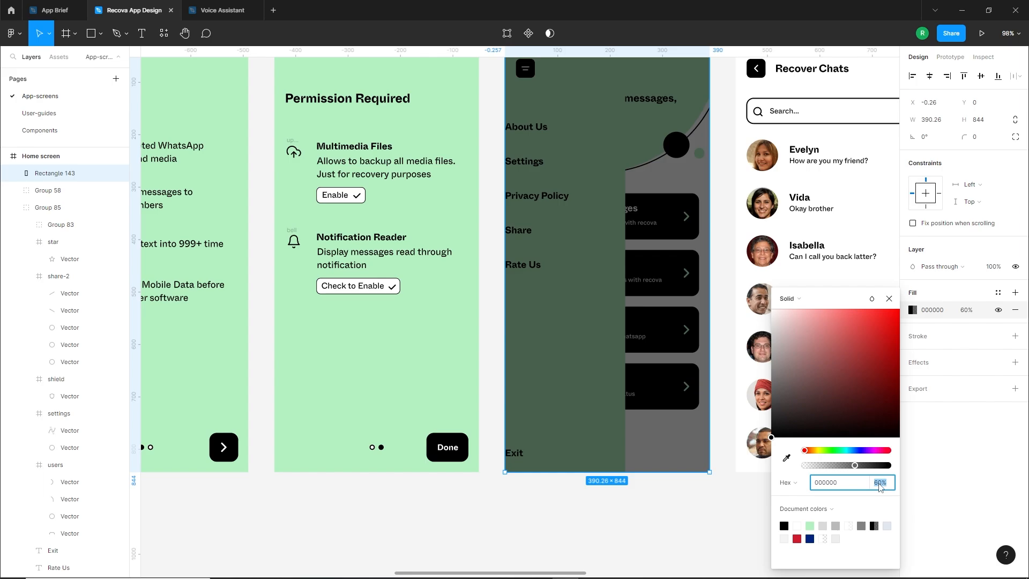
{"action": "type", "text": "50"}
{"action": "key", "text": "Return"}
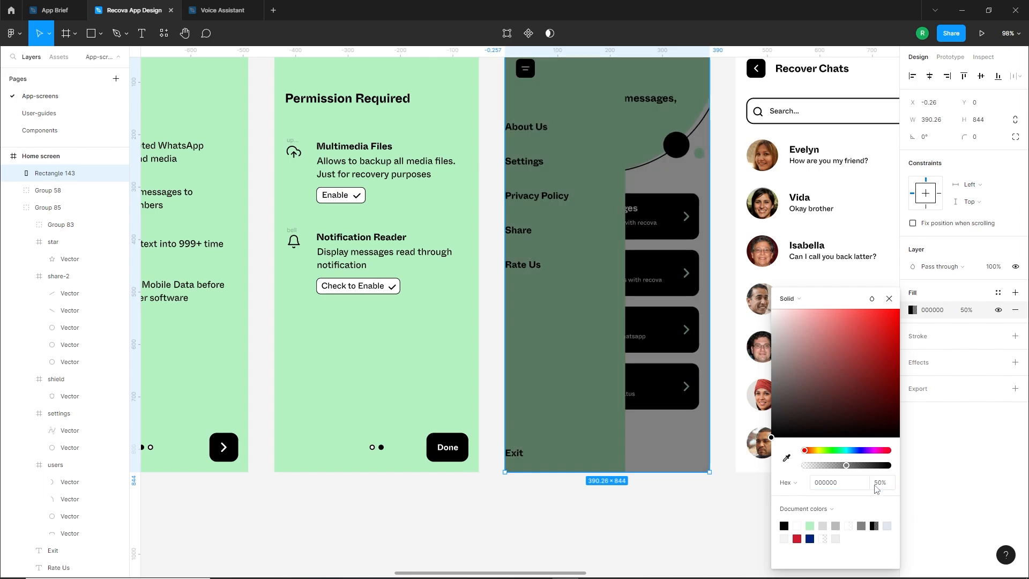
Reorder the Home screen's layers so the side menu group lies in front of the dark overlay
{"action": "left_click", "coordinate": [659, 514]}
{"action": "left_click", "coordinate": [597, 426]}
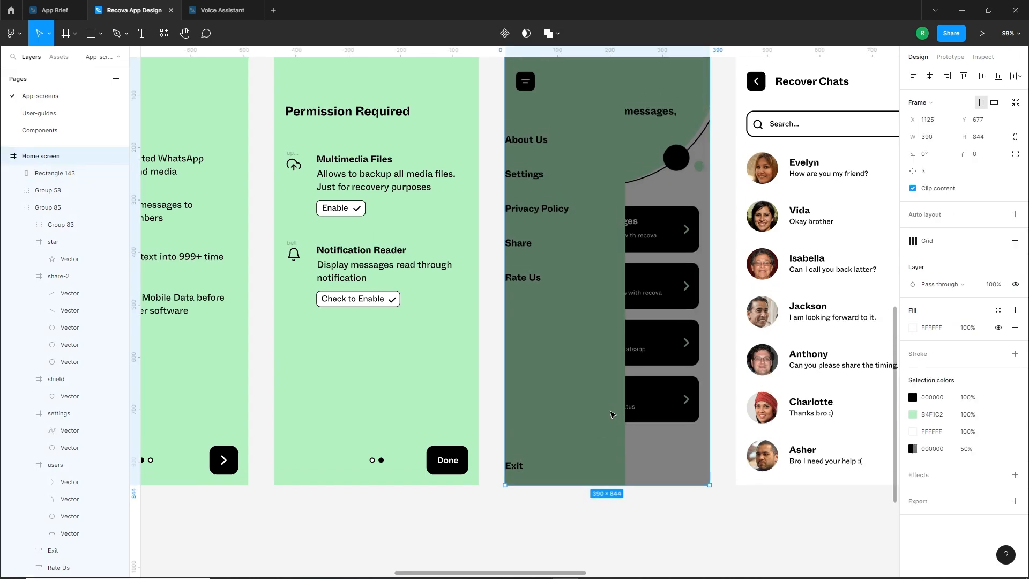
{"action": "scroll", "coordinate": [685, 254], "scroll_direction": "up", "scroll_amount": 5}
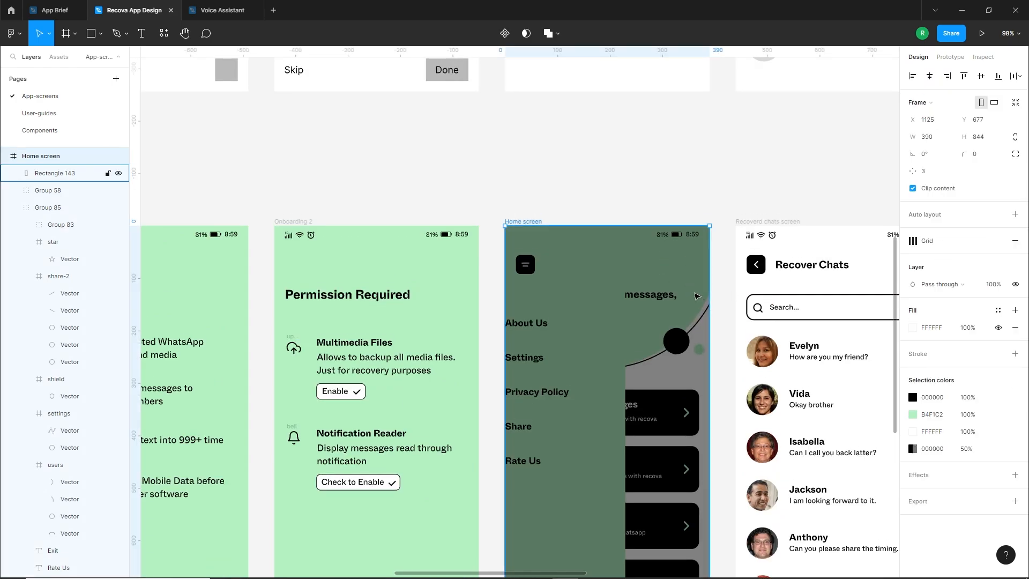
{"action": "left_click", "coordinate": [699, 300]}
{"action": "key", "text": "ctrl+shift+["}
{"action": "scroll", "coordinate": [697, 301], "scroll_direction": "down", "scroll_amount": 1}
{"action": "left_click", "coordinate": [606, 341], "text": "shift"}
{"action": "key", "text": "ctrl+shift+]"}
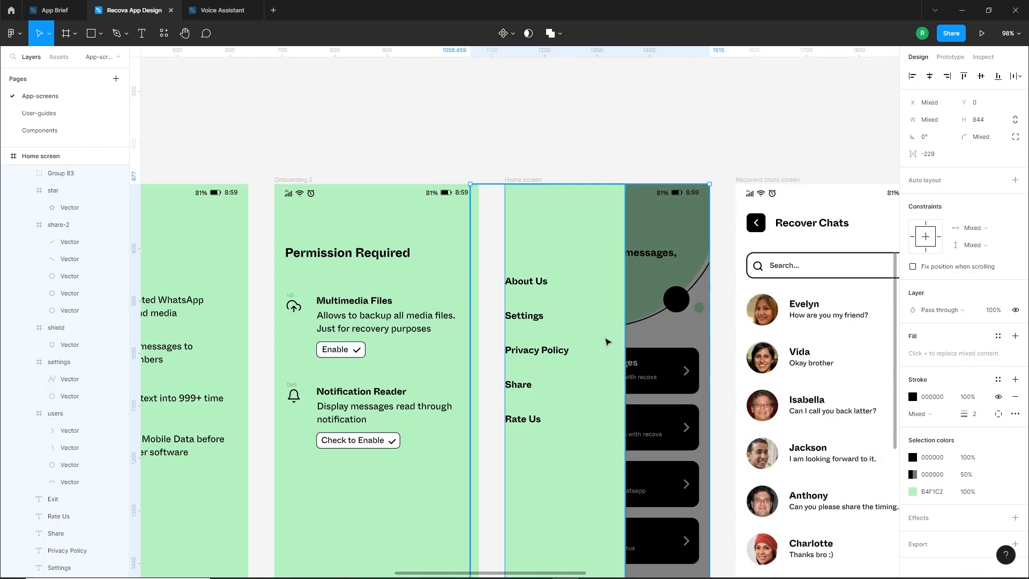
{"action": "scroll", "coordinate": [688, 311], "scroll_direction": "down", "scroll_amount": 2}
{"action": "left_click", "coordinate": [724, 344]}
Move the side menu group right to X -6.69 so its icons lie within the Home screen
{"action": "scroll", "coordinate": [690, 220], "scroll_direction": "up", "scroll_amount": 1}
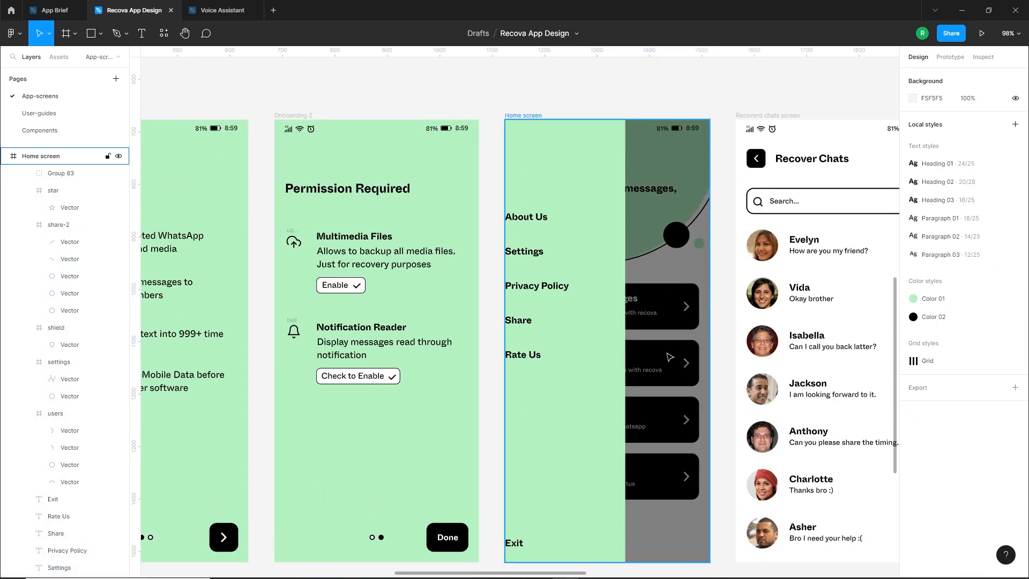
{"action": "left_click_drag", "start_coordinate": [591, 355], "coordinate": [622, 374]}
{"action": "scroll", "coordinate": [606, 360], "scroll_direction": "down", "scroll_amount": 3, "text": "ctrl"}
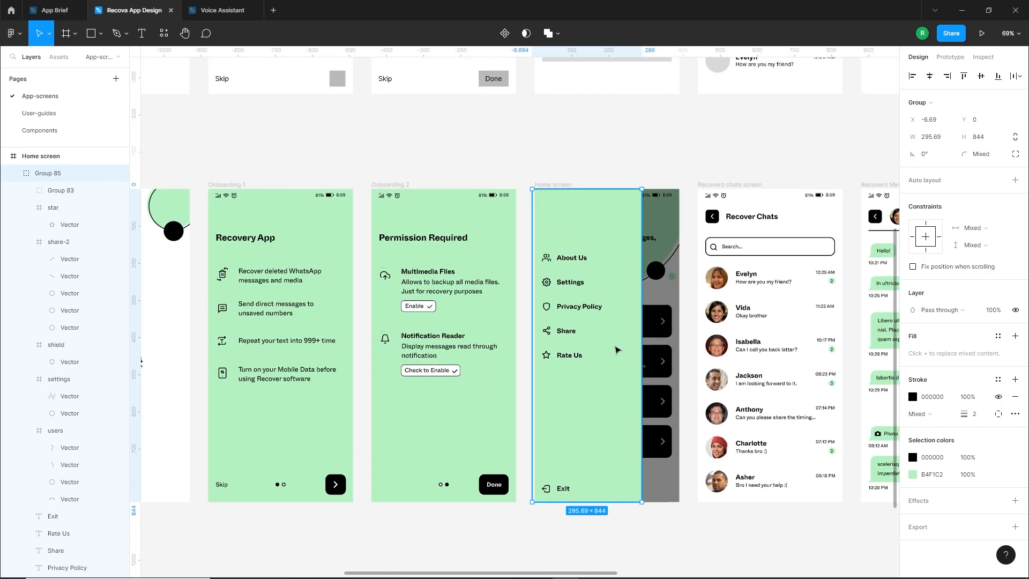
Select the hidden menu button on the Home screen and bring it in front of the side menu
{"action": "left_click", "coordinate": [533, 165]}
{"action": "left_click_drag", "start_coordinate": [534, 159], "coordinate": [584, 234]}
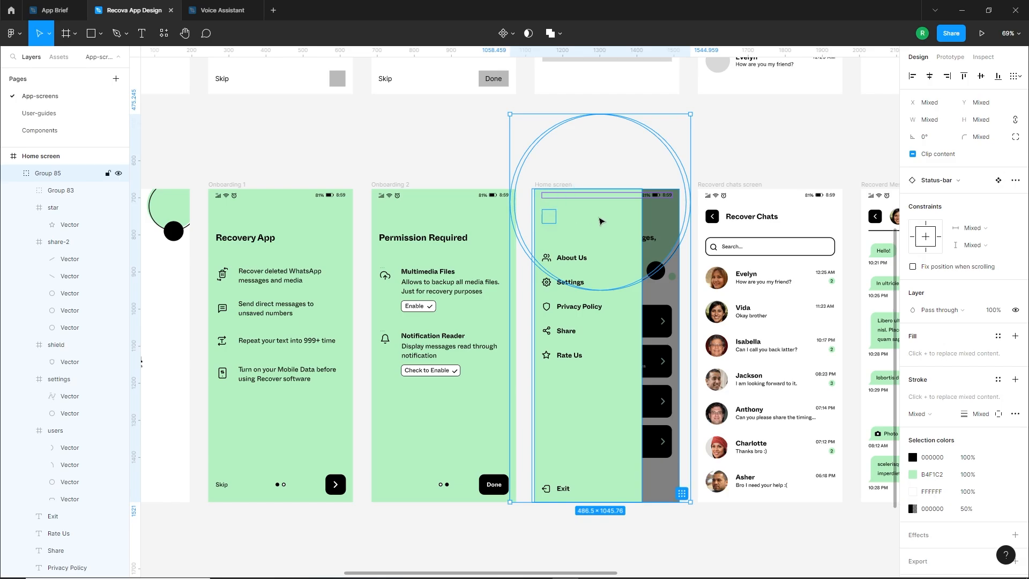
{"action": "left_click_drag", "start_coordinate": [718, 131], "coordinate": [658, 198], "text": "shift"}
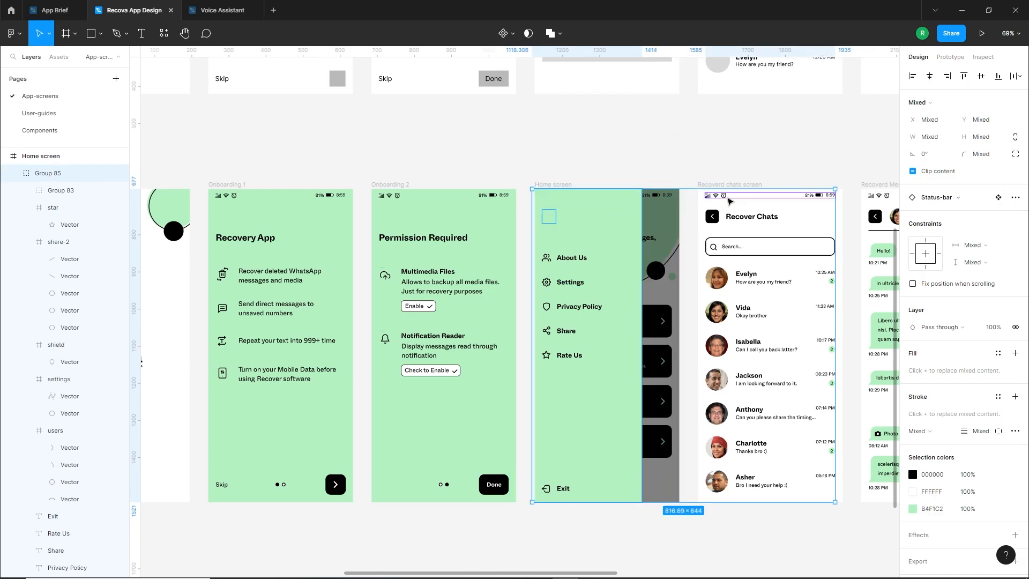
{"action": "left_click", "coordinate": [727, 196], "text": "shift"}
{"action": "left_click", "coordinate": [620, 232], "text": "shift"}
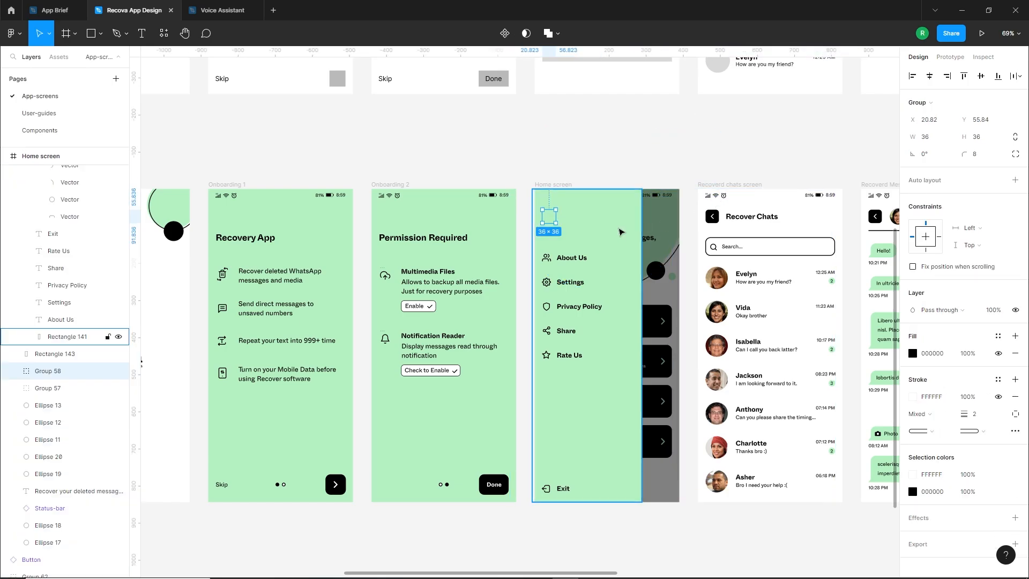
{"action": "key", "text": "]"}
{"action": "scroll", "coordinate": [607, 257], "scroll_direction": "down", "scroll_amount": 4}
{"action": "left_click", "coordinate": [611, 448]}
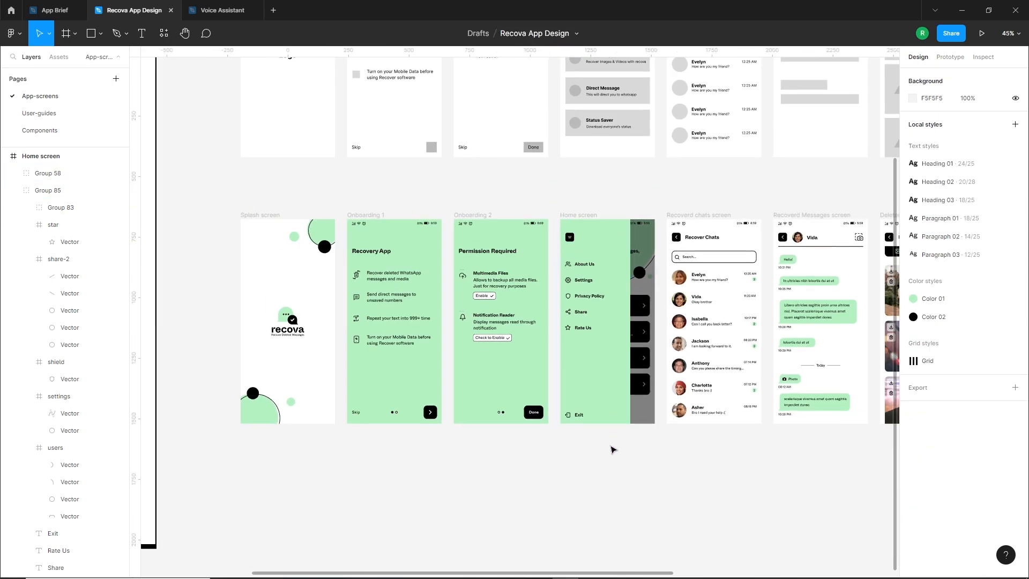
Duplicate the Home screen with its open side menu into the empty area below the row of screens
{"action": "scroll", "coordinate": [610, 448], "scroll_direction": "down", "scroll_amount": 1}
{"action": "left_click_drag", "start_coordinate": [583, 142], "coordinate": [585, 401], "text": "shift"}
{"action": "left_click", "coordinate": [508, 395]}
In the duplicated Home screen's menu button, move the short white line up to Y 74.57 and set its stroke opacity to 0%
{"action": "scroll", "coordinate": [606, 357], "scroll_direction": "down", "scroll_amount": 3}
{"action": "scroll", "coordinate": [605, 357], "scroll_direction": "up", "scroll_amount": 5}
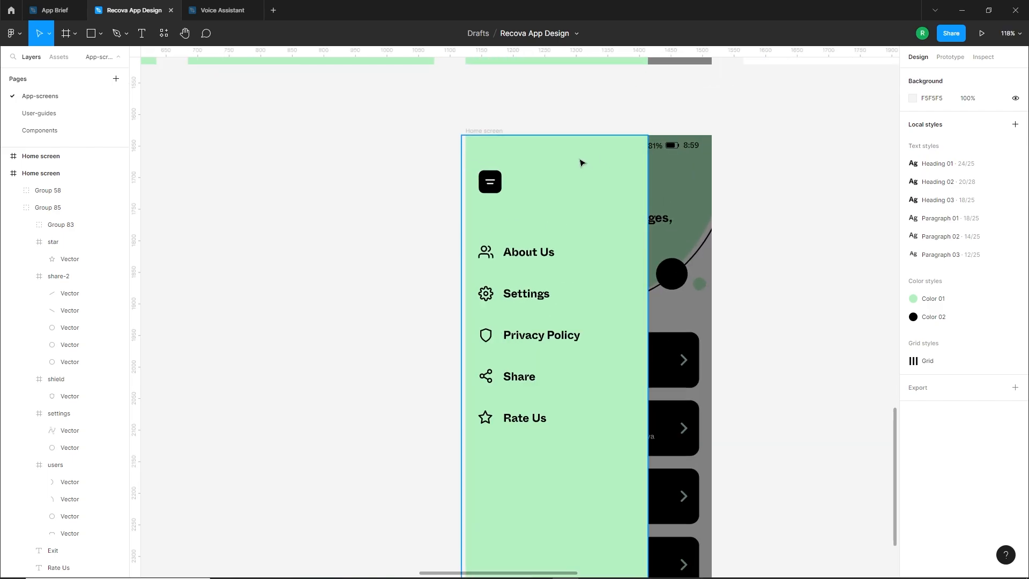
{"action": "scroll", "coordinate": [572, 200], "scroll_direction": "up", "scroll_amount": 2}
{"action": "scroll", "coordinate": [489, 298], "scroll_direction": "up", "scroll_amount": 10}
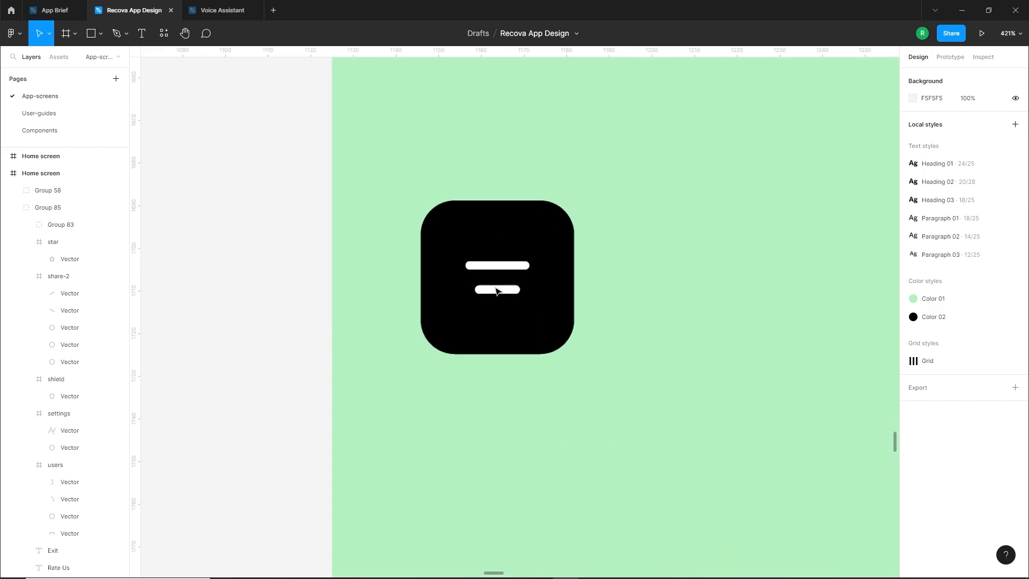
{"action": "left_click", "coordinate": [502, 294], "text": "ctrl"}
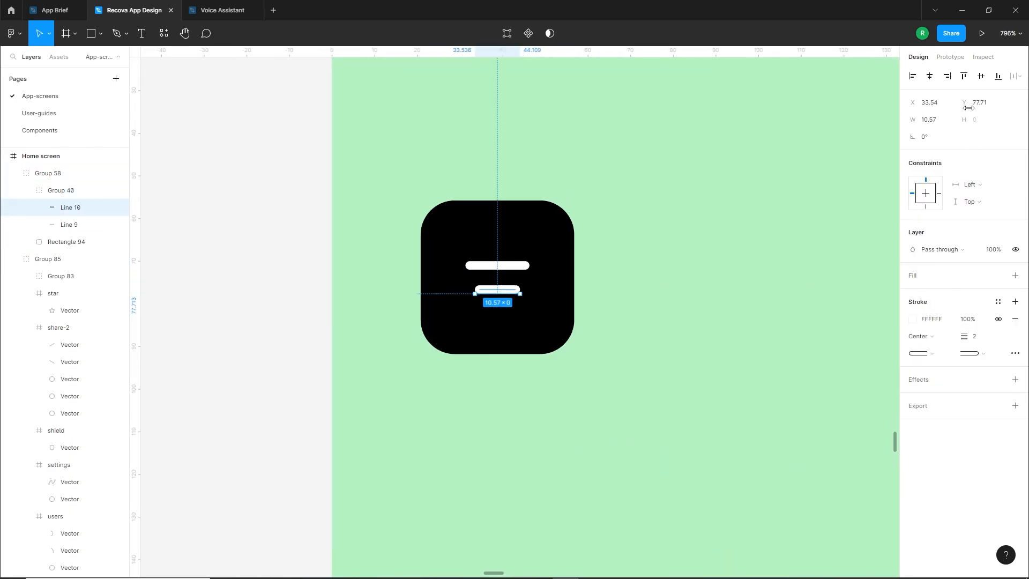
{"action": "left_click_drag", "start_coordinate": [516, 292], "coordinate": [515, 280]}
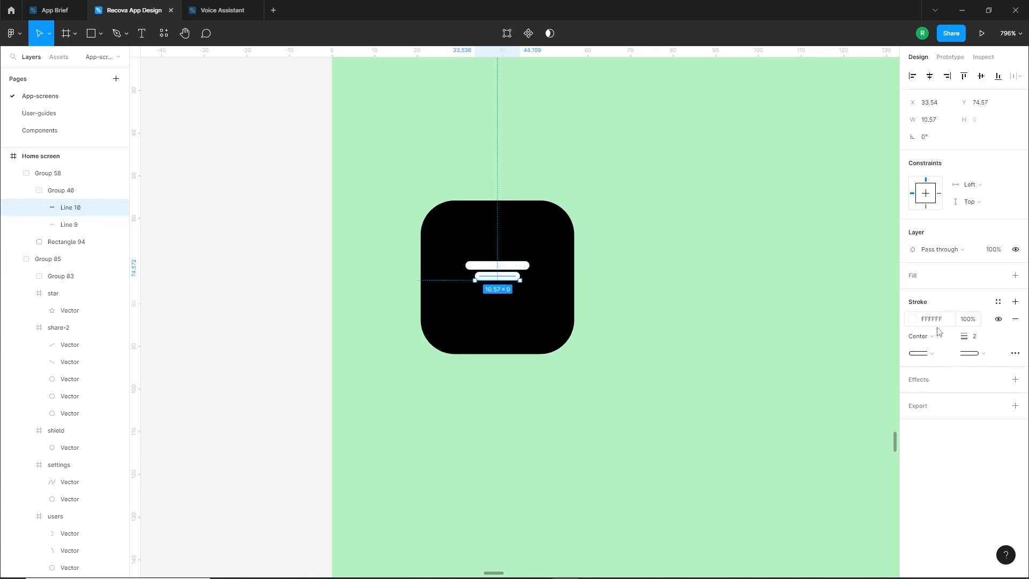
{"action": "left_click", "coordinate": [913, 319]}
{"action": "left_click", "coordinate": [822, 465]}
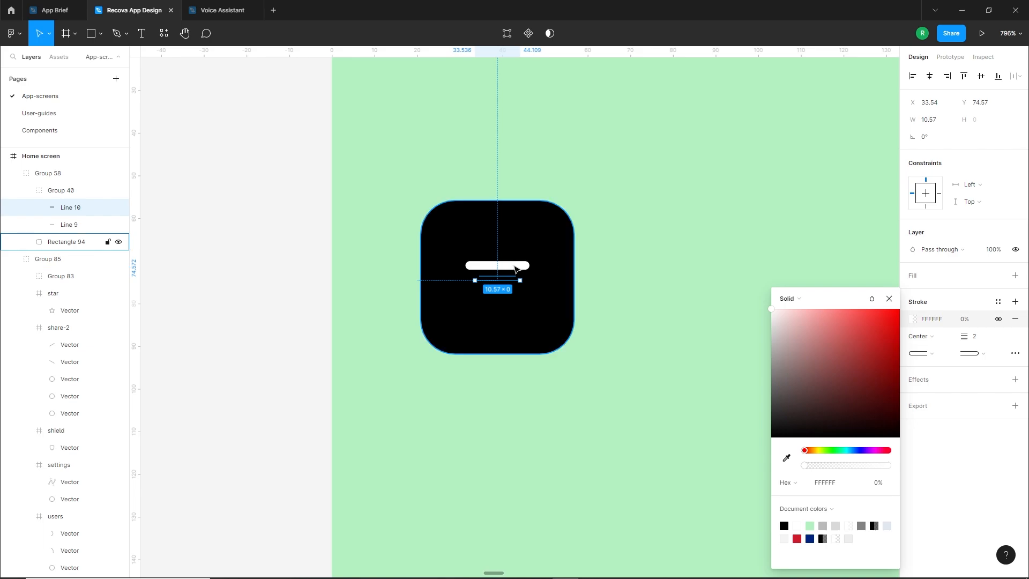
Move the long white line down to the vertical centre of the duplicated Home screen's menu button
{"action": "left_click_drag", "start_coordinate": [518, 266], "coordinate": [519, 277]}
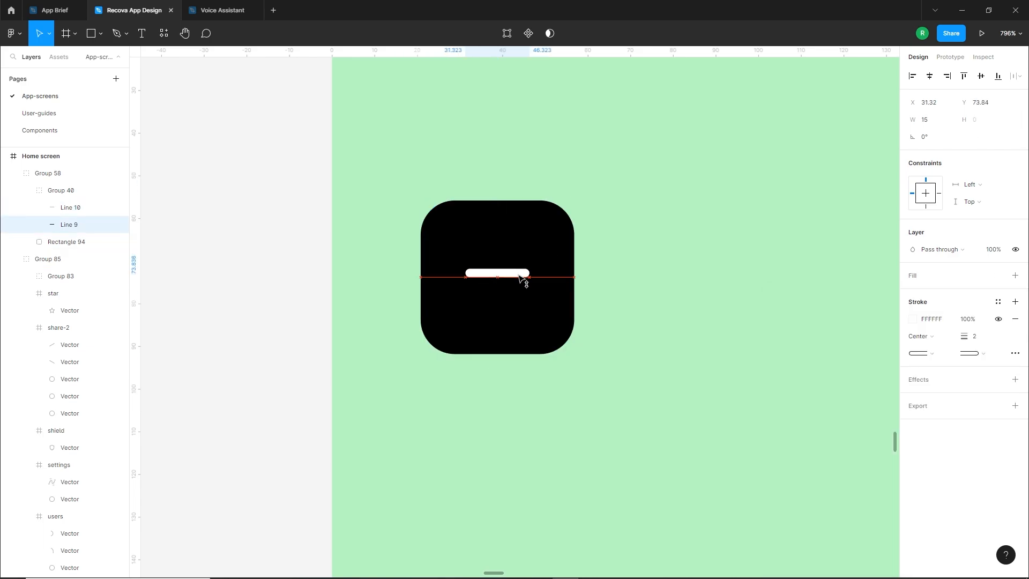
{"action": "key", "text": "Down"}
{"action": "left_click", "coordinate": [268, 326]}
{"action": "scroll", "coordinate": [530, 297], "scroll_direction": "down", "scroll_amount": 1}
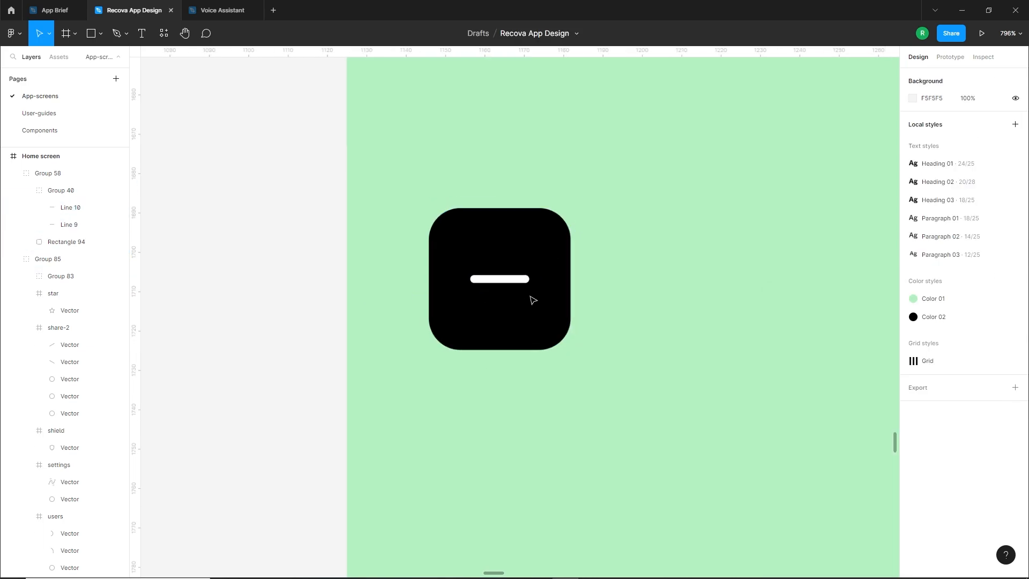
{"action": "scroll", "coordinate": [533, 300], "scroll_direction": "down", "scroll_amount": 10}
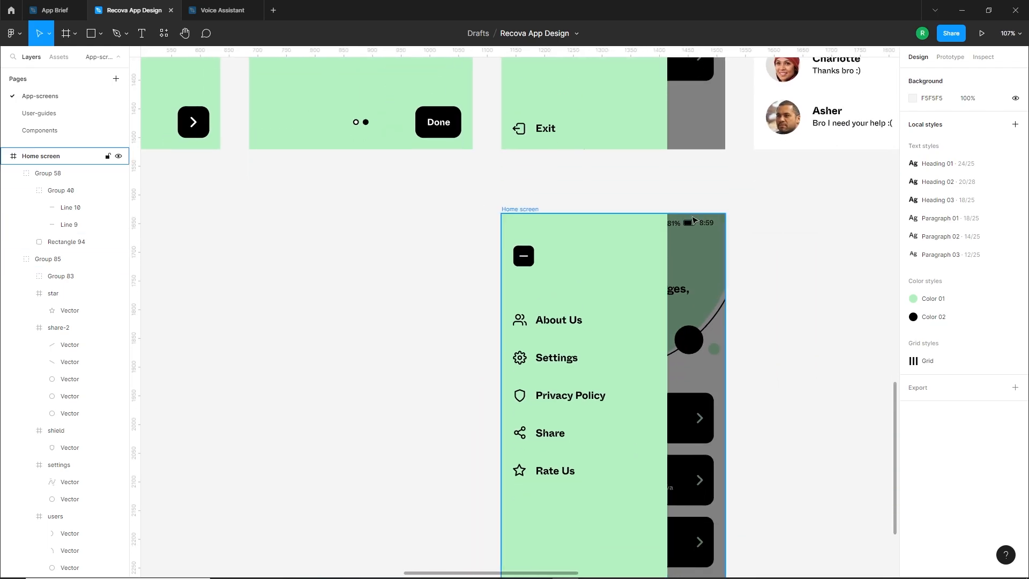
Bring the duplicated Home screen's status bar in front of its side menu and dark overlay
{"action": "scroll", "coordinate": [729, 226], "scroll_direction": "up", "scroll_amount": 4}
{"action": "scroll", "coordinate": [691, 214], "scroll_direction": "down", "scroll_amount": 3}
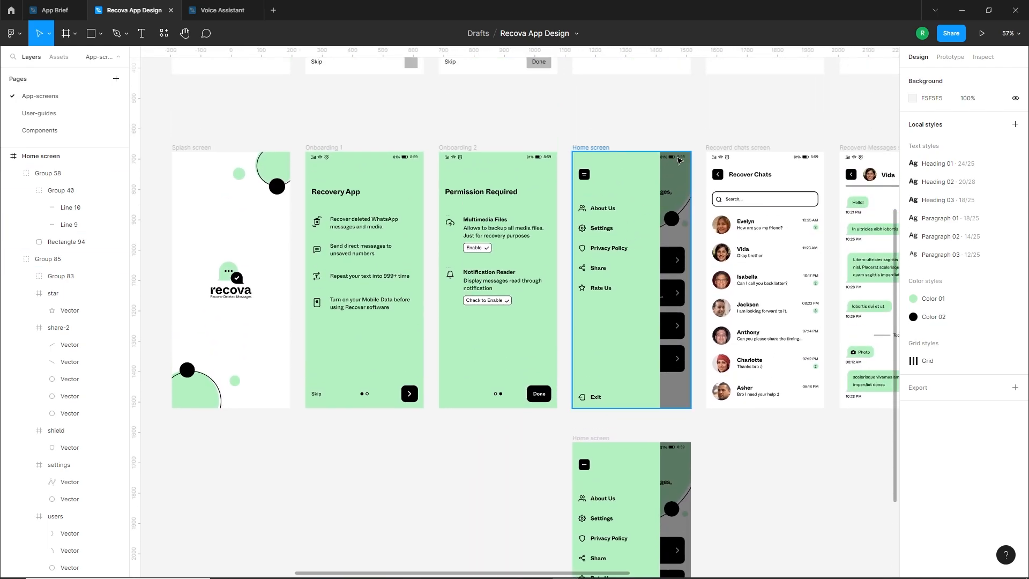
{"action": "scroll", "coordinate": [676, 230], "scroll_direction": "down", "scroll_amount": 4}
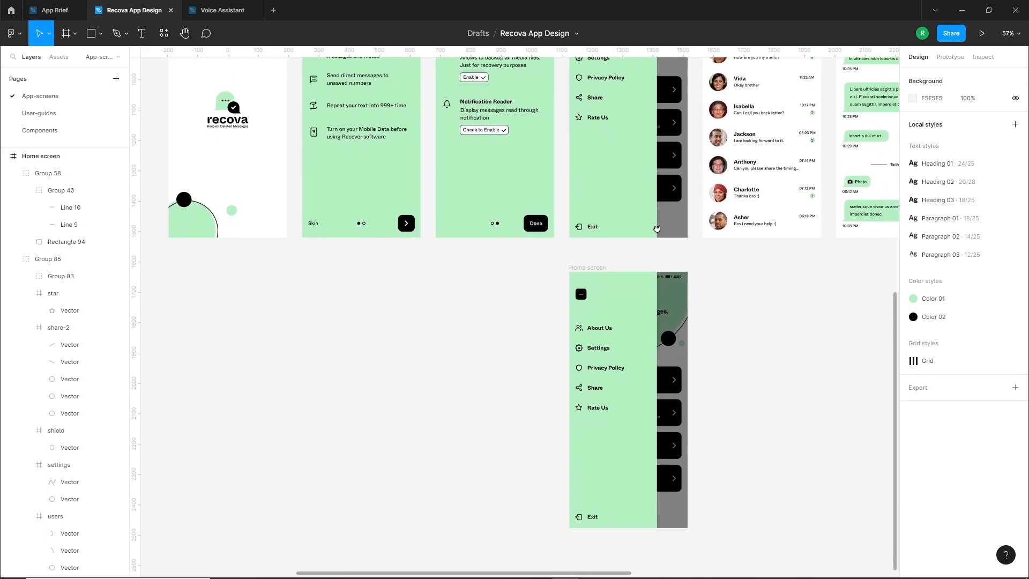
{"action": "scroll", "coordinate": [674, 403], "scroll_direction": "up", "scroll_amount": 1}
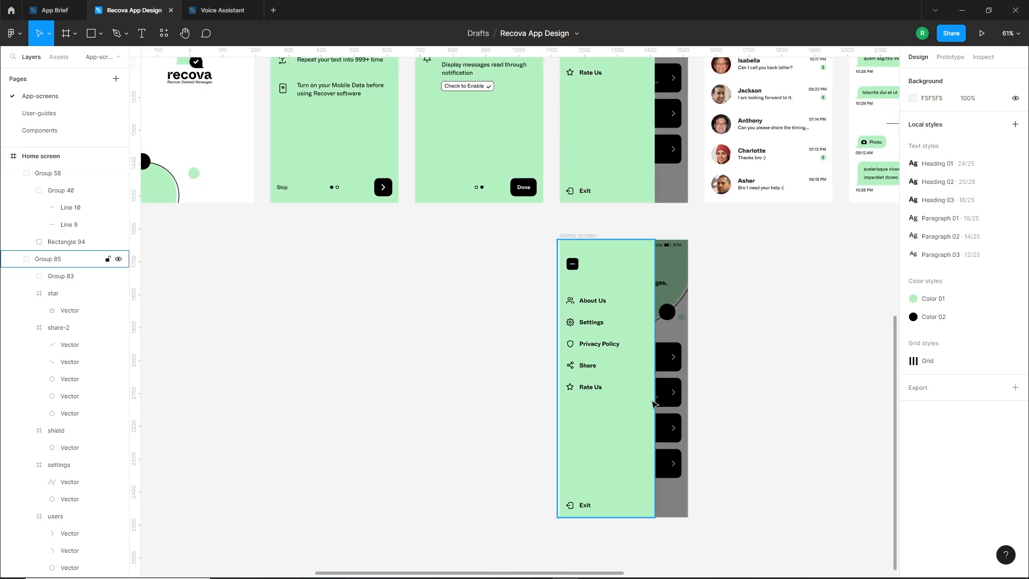
{"action": "left_click_drag", "start_coordinate": [721, 228], "coordinate": [677, 260]}
{"action": "left_click_drag", "start_coordinate": [750, 260], "coordinate": [686, 281]}
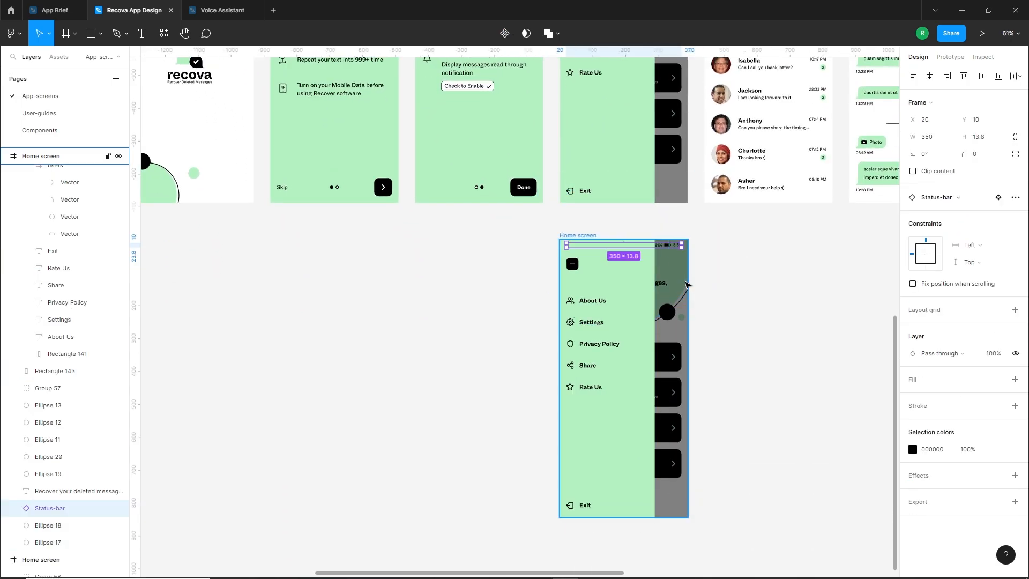
{"action": "key", "text": "]"}
Bring the original Home screen's status bar to the front of its layers
{"action": "scroll", "coordinate": [595, 247], "scroll_direction": "up", "scroll_amount": 5}
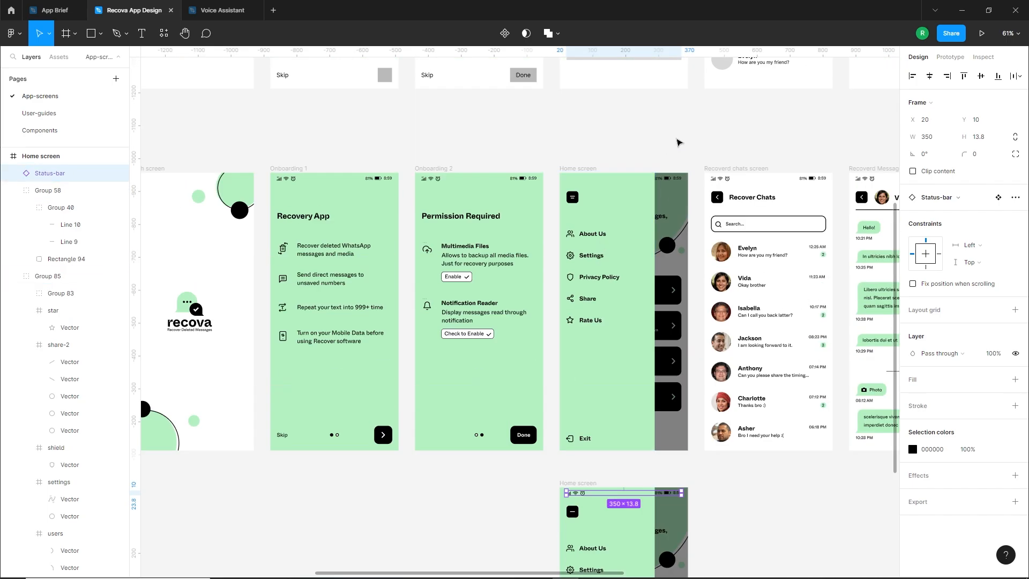
{"action": "left_click_drag", "start_coordinate": [683, 131], "coordinate": [644, 197]}
{"action": "scroll", "coordinate": [697, 193], "scroll_direction": "up", "scroll_amount": 1}
{"action": "scroll", "coordinate": [697, 193], "scroll_direction": "up", "scroll_amount": 2}
{"action": "left_click_drag", "start_coordinate": [709, 204], "coordinate": [661, 239]}
{"action": "left_click", "coordinate": [575, 214], "text": "shift"}
{"action": "key", "text": "]"}
{"action": "scroll", "coordinate": [575, 214], "scroll_direction": "down", "scroll_amount": 3}
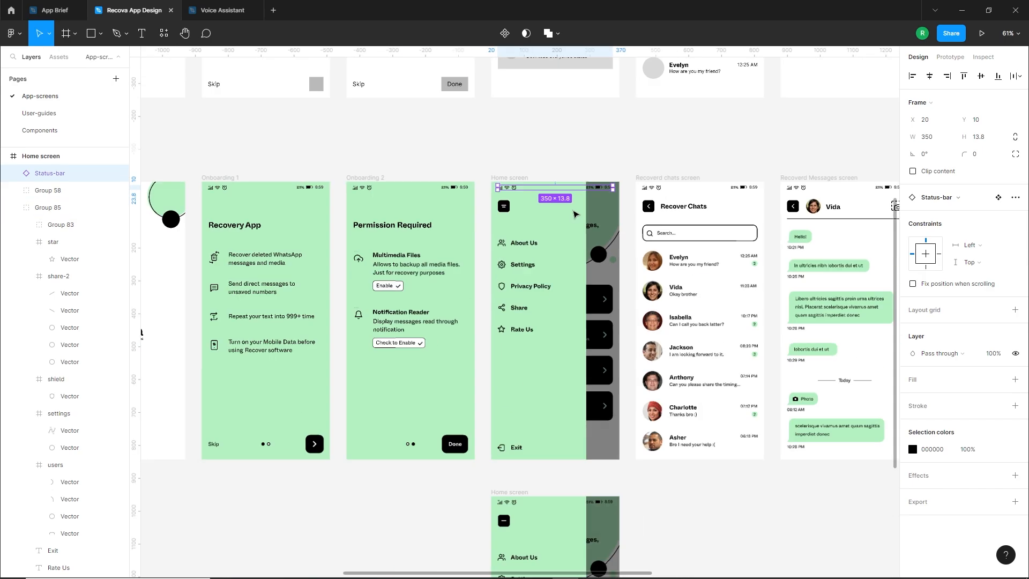
Move the original Home screen's side menu group left to X -300.69 so it lies entirely outside the frame
{"action": "left_click", "coordinate": [677, 519]}
{"action": "left_click_drag", "start_coordinate": [677, 519], "coordinate": [710, 470]}
{"action": "left_click_drag", "start_coordinate": [605, 289], "coordinate": [525, 296]}
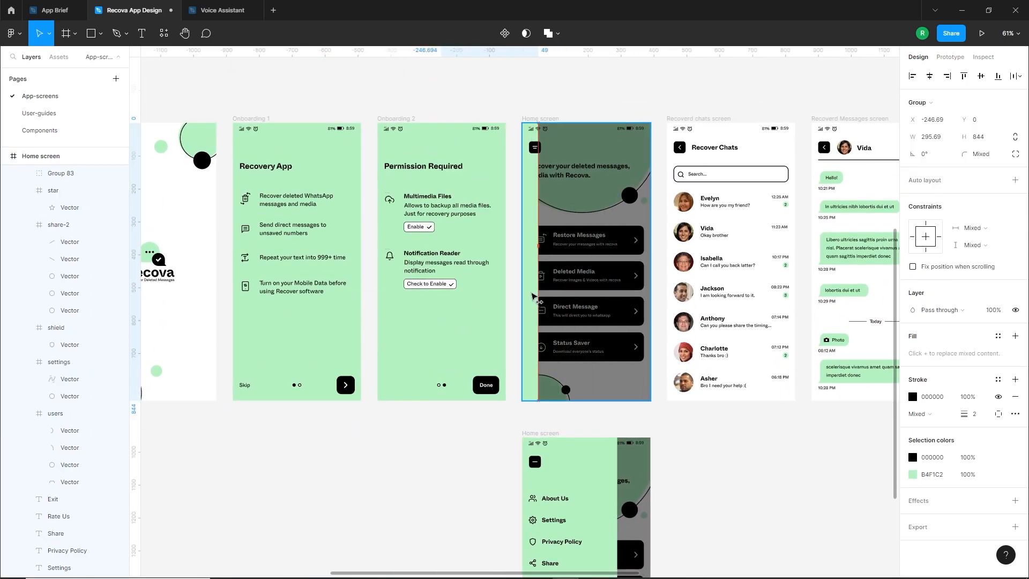
{"action": "scroll", "coordinate": [528, 295], "scroll_direction": "up", "scroll_amount": 3}
{"action": "key", "text": "shift+Left"}
{"action": "key", "text": "shift+Left"}
{"action": "key", "text": "shift+Left"}
{"action": "key", "text": "shift+Left"}
{"action": "key", "text": "shift+Left"}
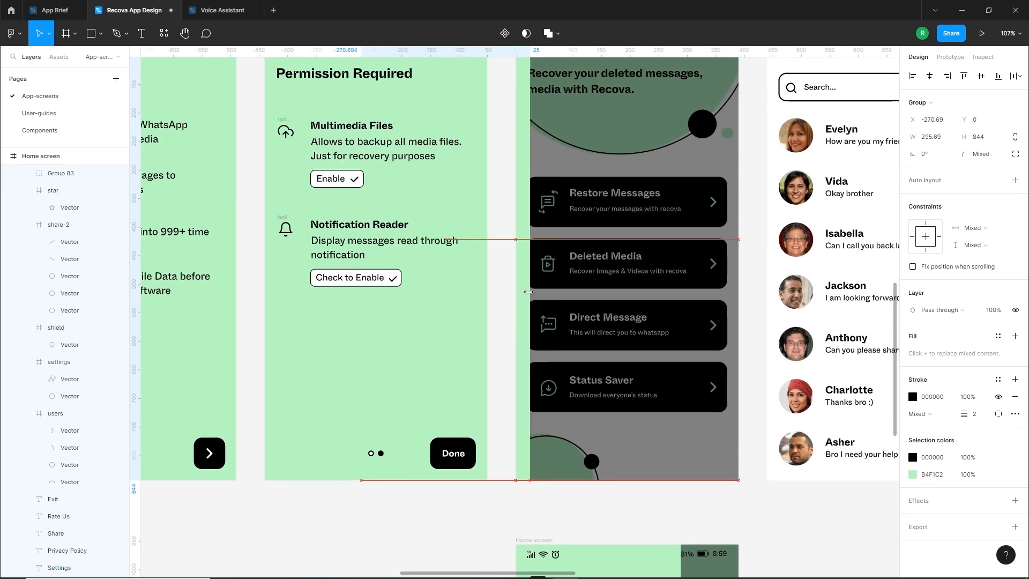
{"action": "key", "text": "Left"}
{"action": "key", "text": "Left"}
{"action": "key", "text": "Left"}
{"action": "key", "text": "Left"}
{"action": "scroll", "coordinate": [530, 296], "scroll_direction": "down", "scroll_amount": 3}
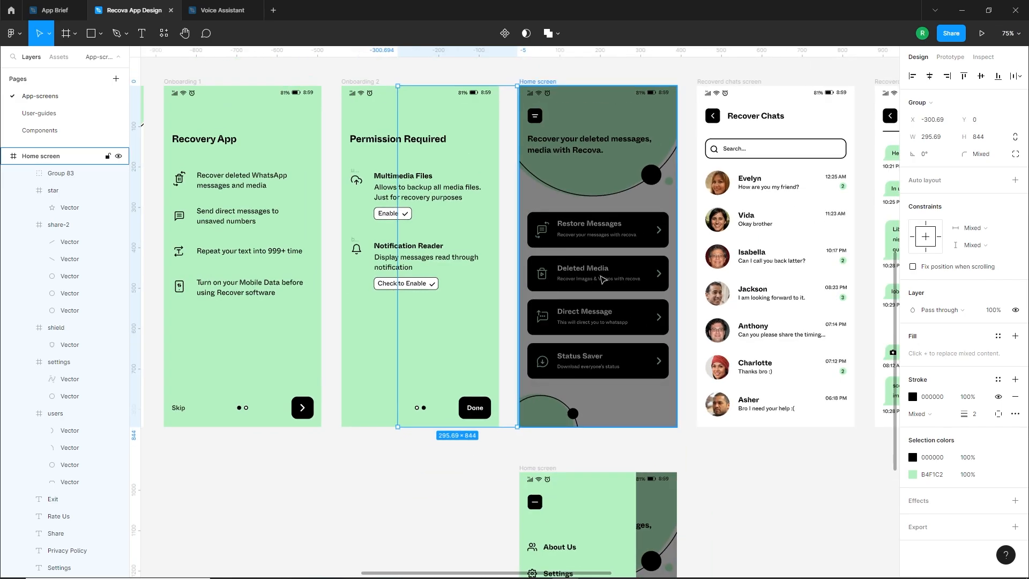
Set the fill opacity of the original Home screen's dark overlay rectangle to 0%
{"action": "left_click", "coordinate": [663, 208]}
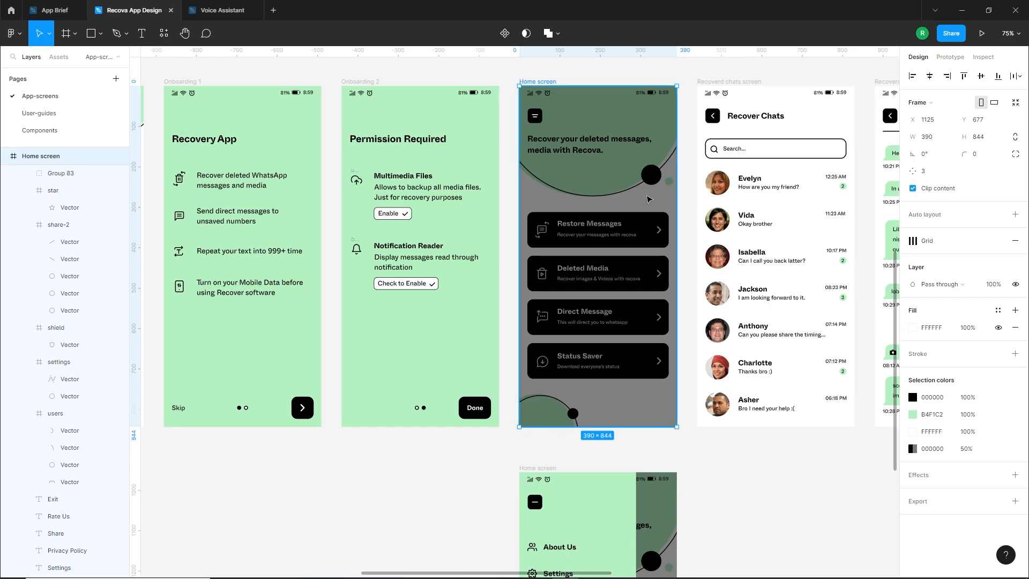
{"action": "double_click", "coordinate": [649, 201]}
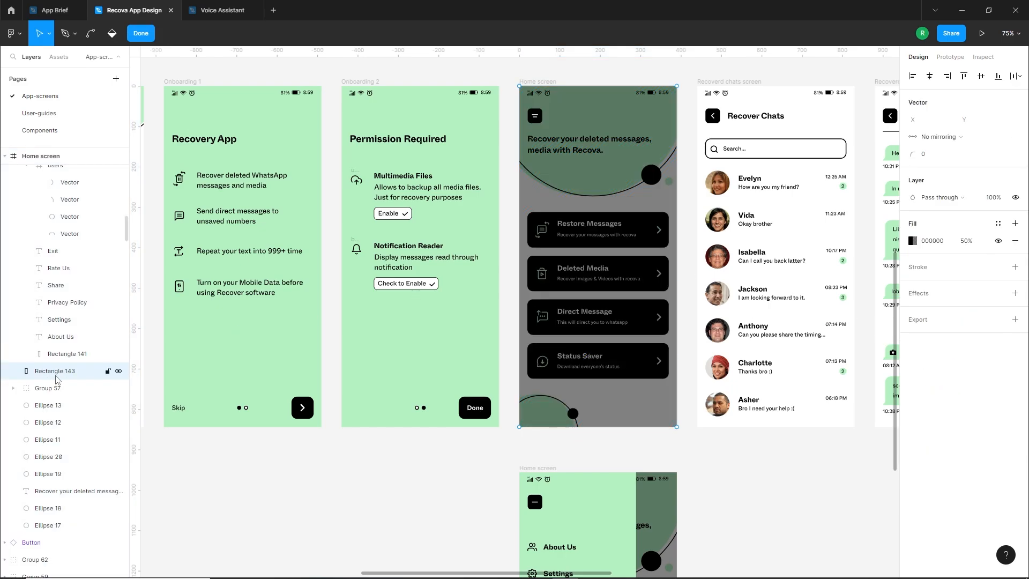
{"action": "left_click", "coordinate": [912, 240]}
{"action": "left_click_drag", "start_coordinate": [832, 414], "coordinate": [793, 420]}
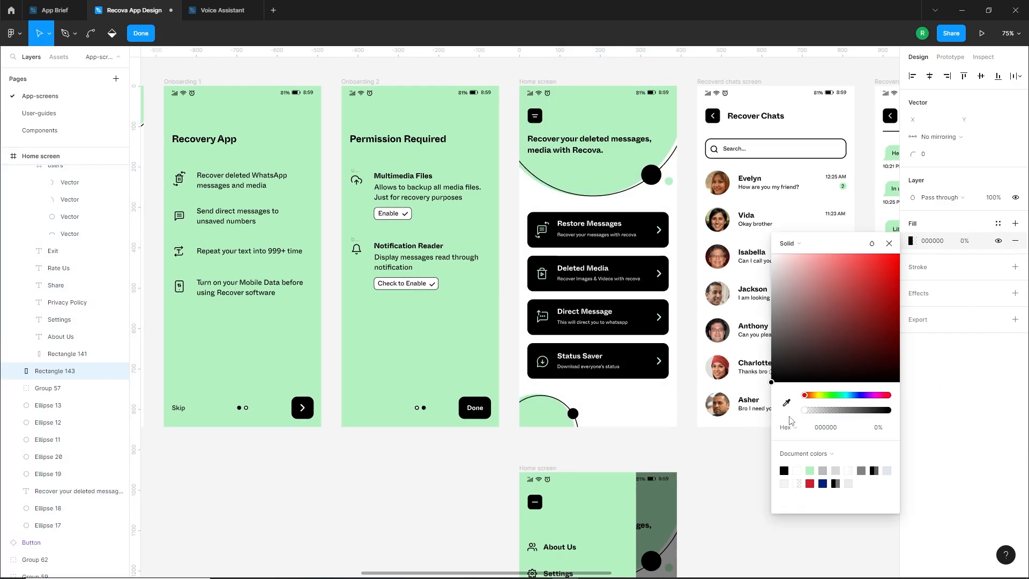
{"action": "left_click", "coordinate": [712, 478]}
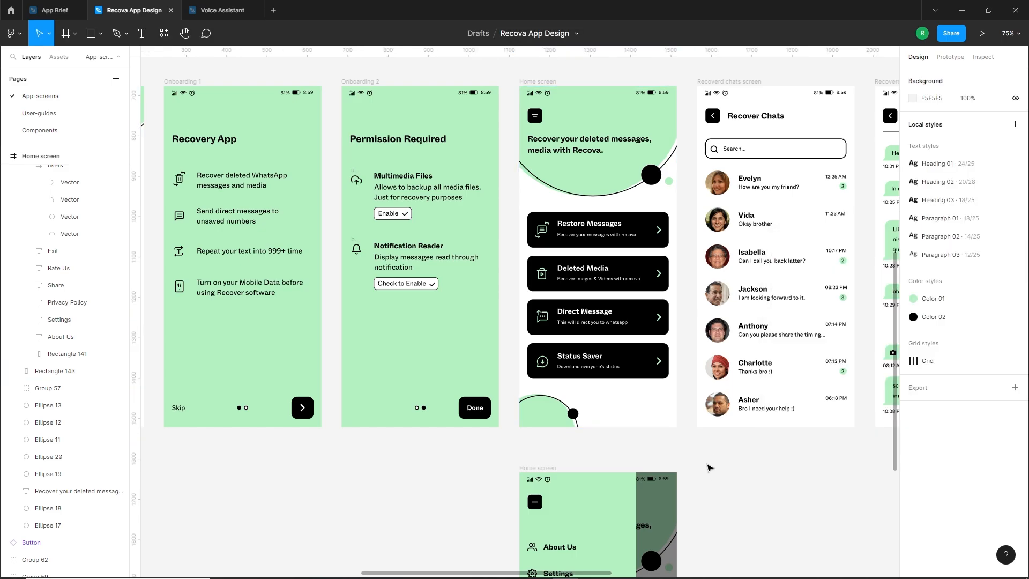
Make the green and black Splash screen the prototype's flow starting point
{"action": "scroll", "coordinate": [721, 485], "scroll_direction": "down", "scroll_amount": 5}
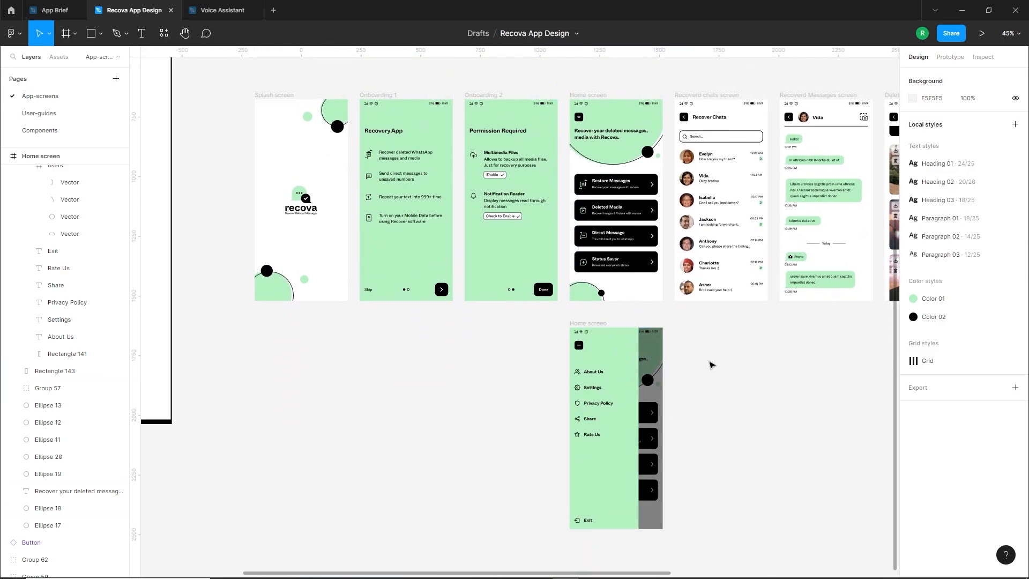
{"action": "scroll", "coordinate": [712, 360], "scroll_direction": "down", "scroll_amount": 4}
{"action": "scroll", "coordinate": [672, 402], "scroll_direction": "down", "scroll_amount": 1}
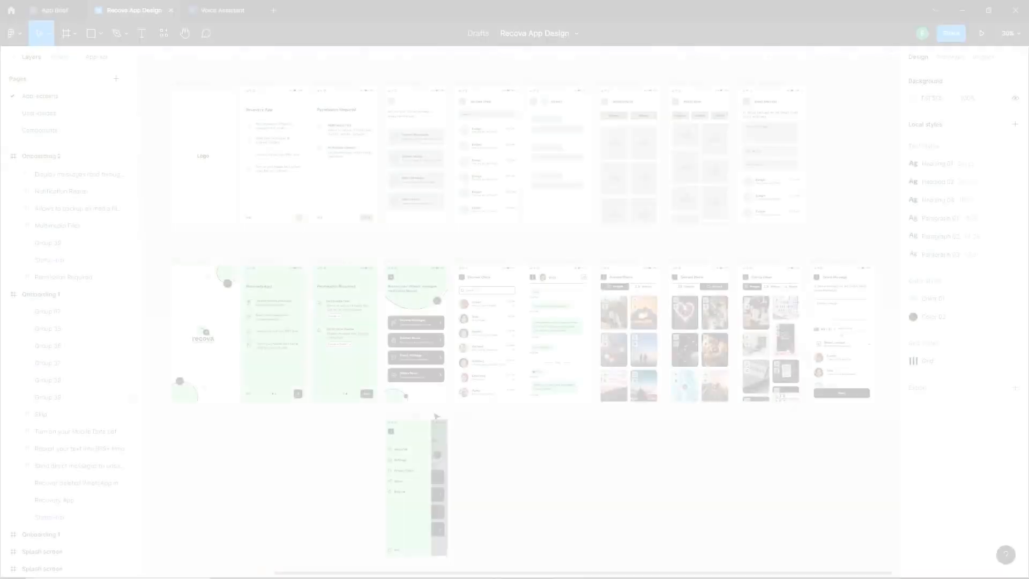
{"action": "left_click", "coordinate": [182, 263]}
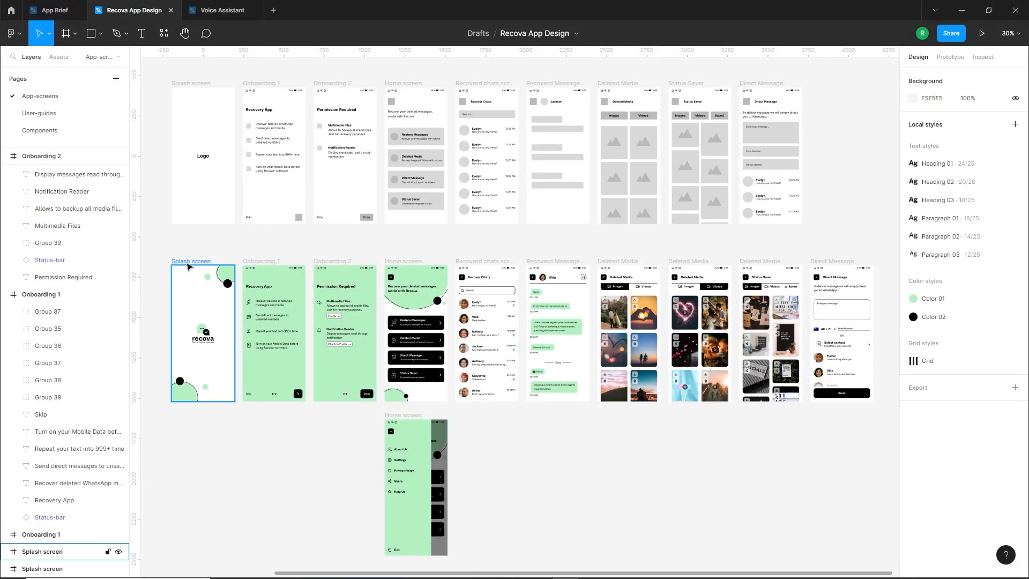
{"action": "left_click", "coordinate": [186, 262]}
{"action": "scroll", "coordinate": [160, 336], "scroll_direction": "up", "scroll_amount": 5}
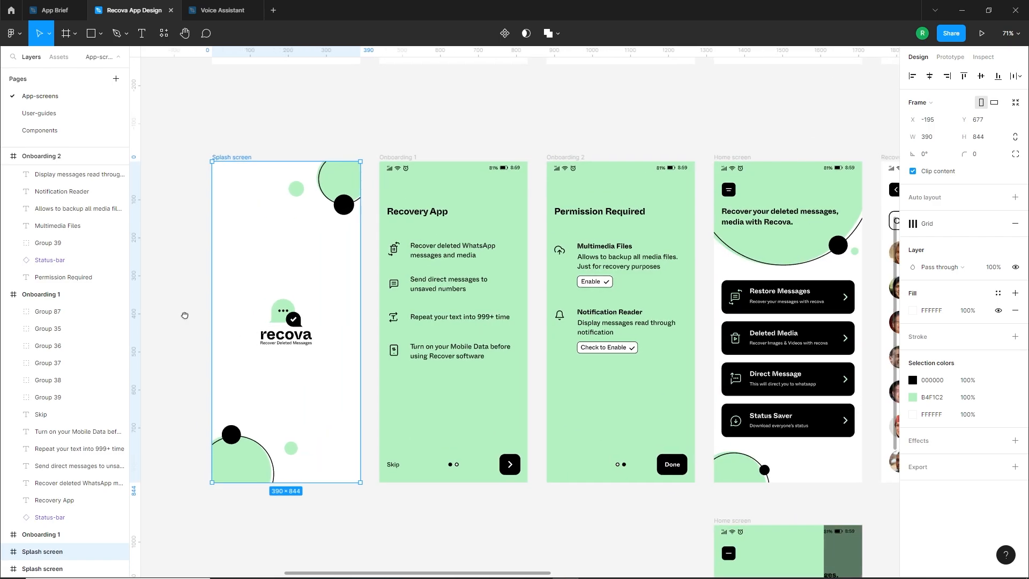
{"action": "left_click_drag", "start_coordinate": [184, 315], "coordinate": [262, 315]}
{"action": "left_click", "coordinate": [959, 57]}
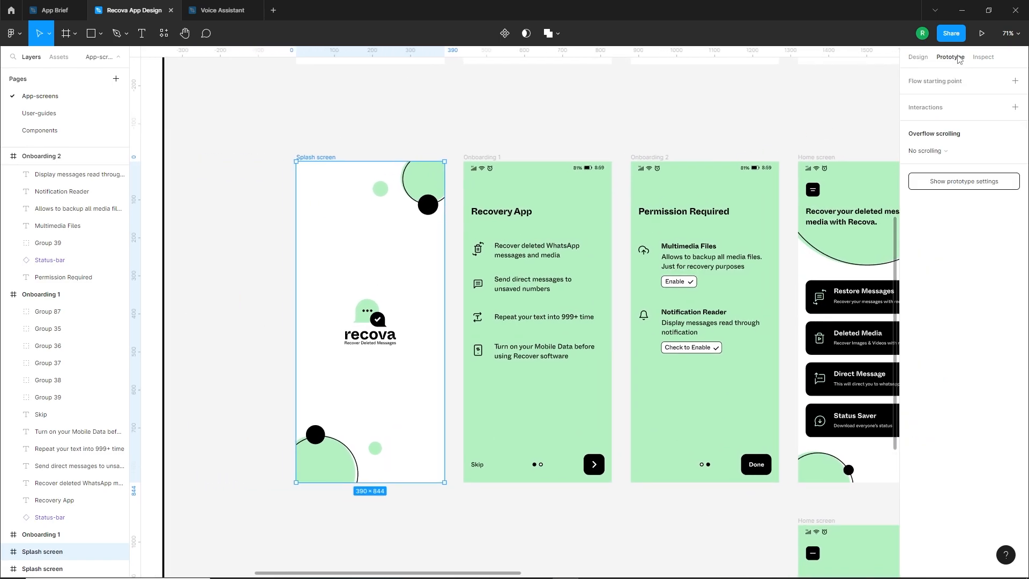
{"action": "left_click", "coordinate": [1016, 82]}
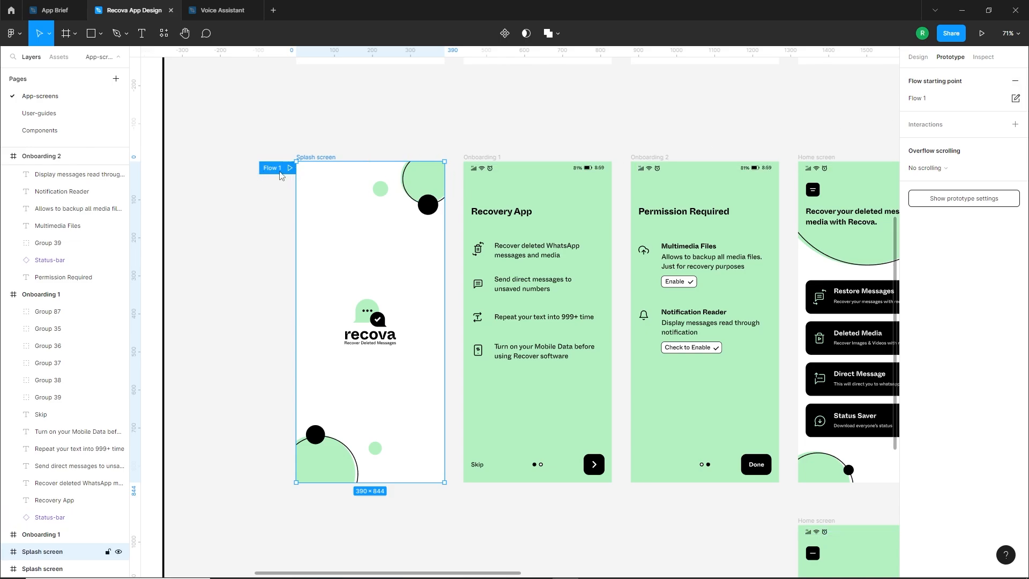
Add an interaction to the Splash screen with the After delay trigger set to 1500 ms
{"action": "left_click", "coordinate": [1015, 125]}
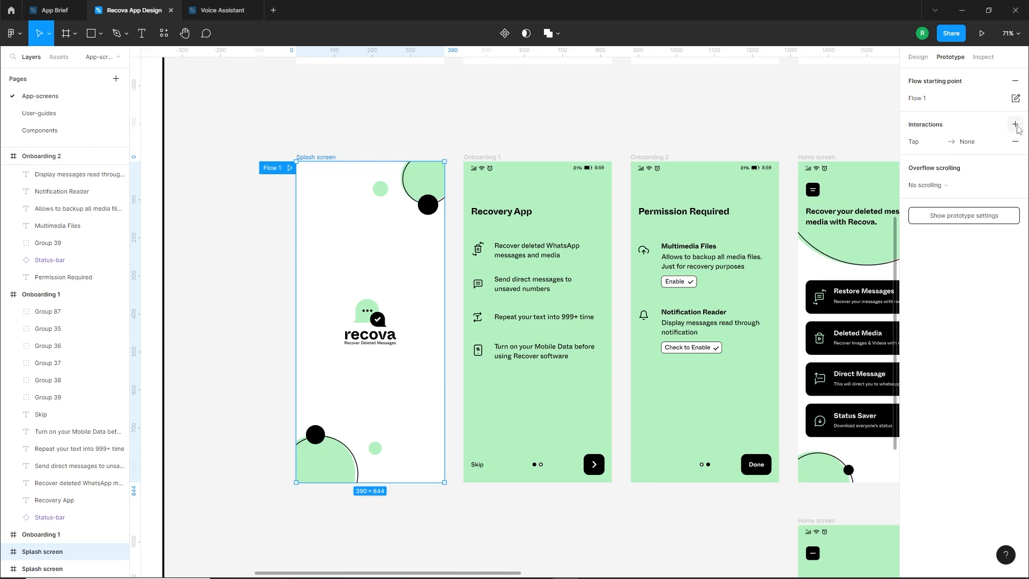
{"action": "left_click", "coordinate": [918, 145]}
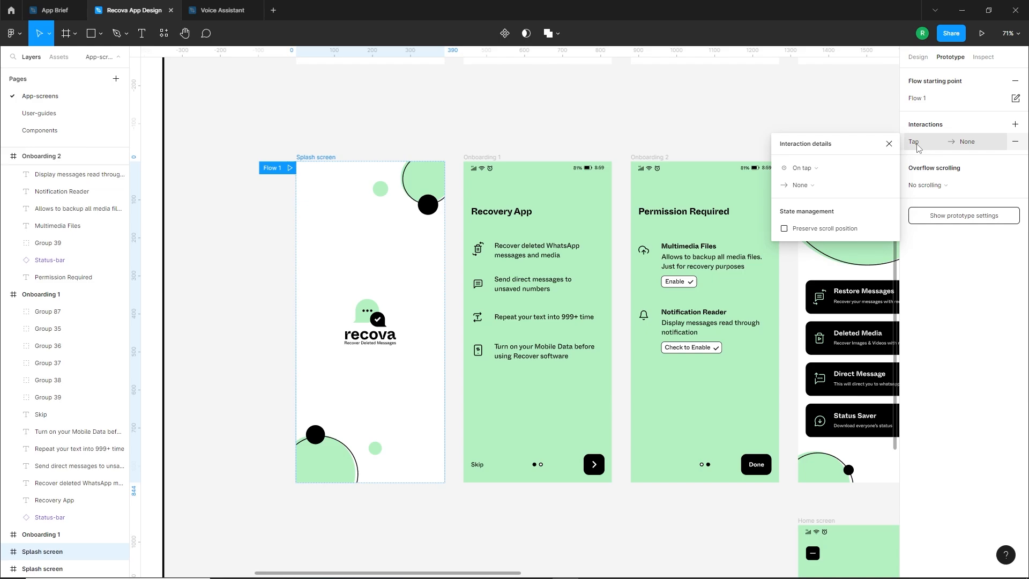
{"action": "left_click", "coordinate": [804, 170]}
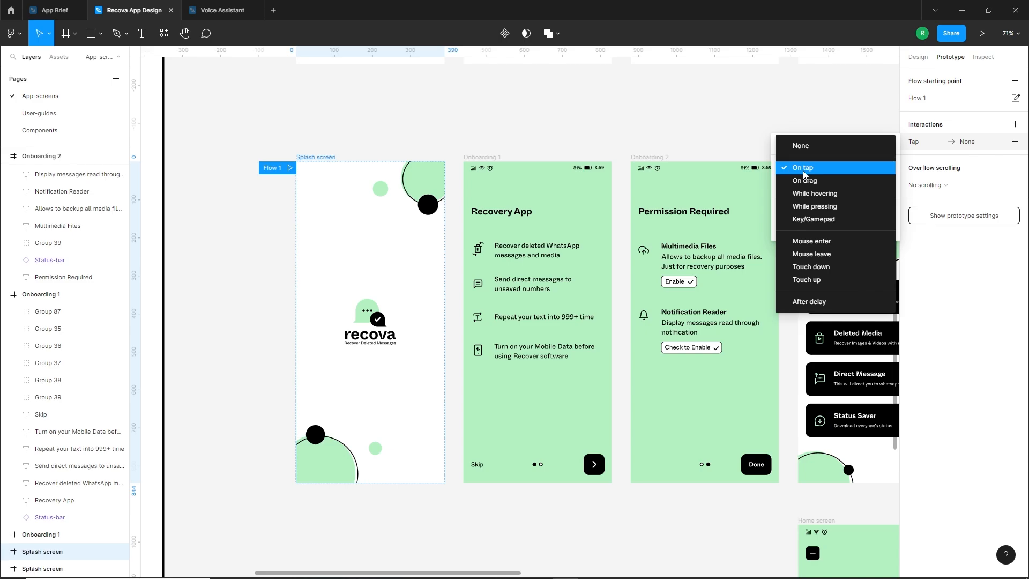
{"action": "left_click", "coordinate": [810, 302]}
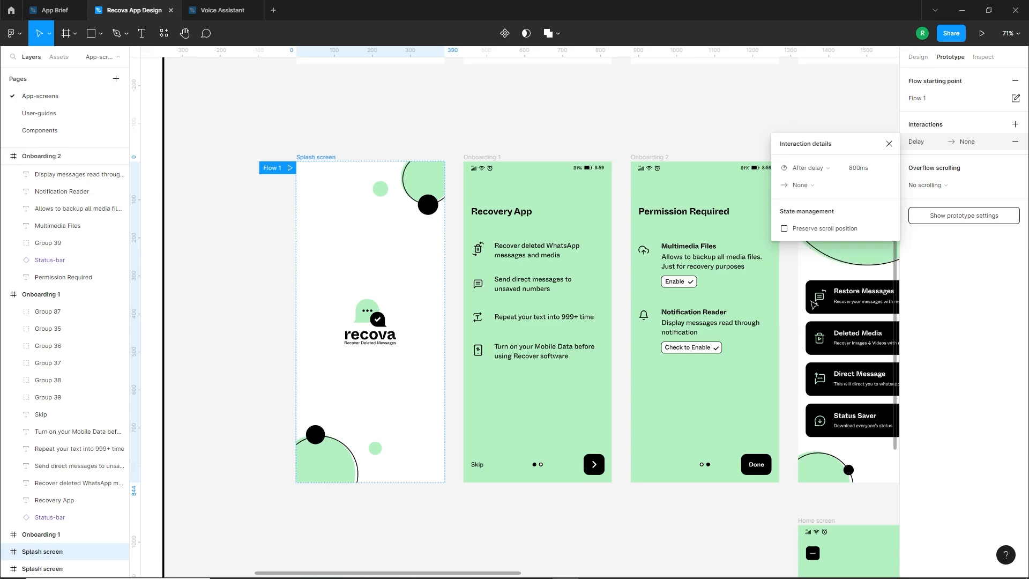
{"action": "left_click", "coordinate": [871, 173]}
{"action": "type", "text": "1500"}
{"action": "key", "text": "Return"}
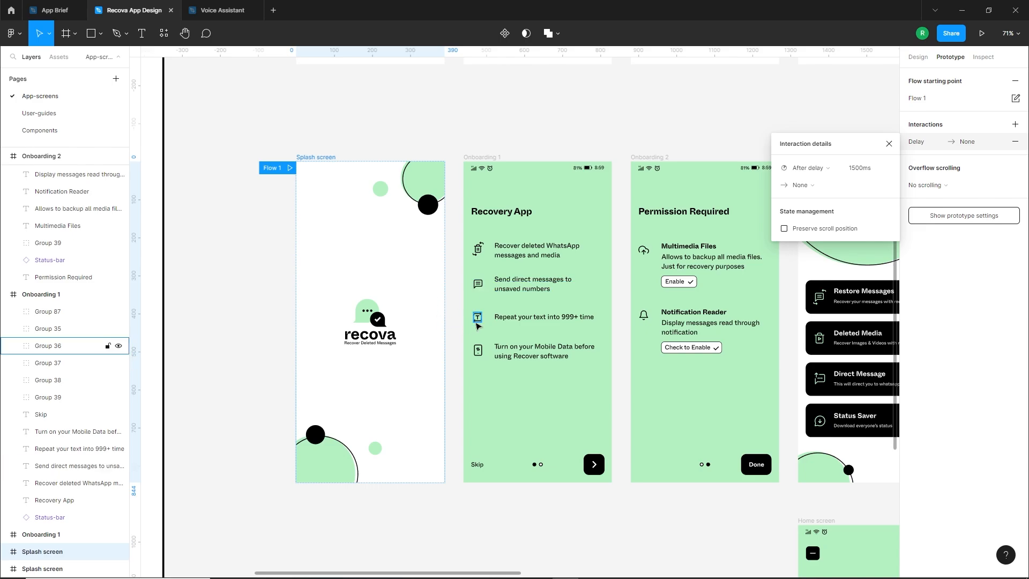
Connect the Splash screen's delay interaction to the green Onboarding 1 screen as its navigation destination
{"action": "left_click_drag", "start_coordinate": [444, 321], "coordinate": [474, 332]}
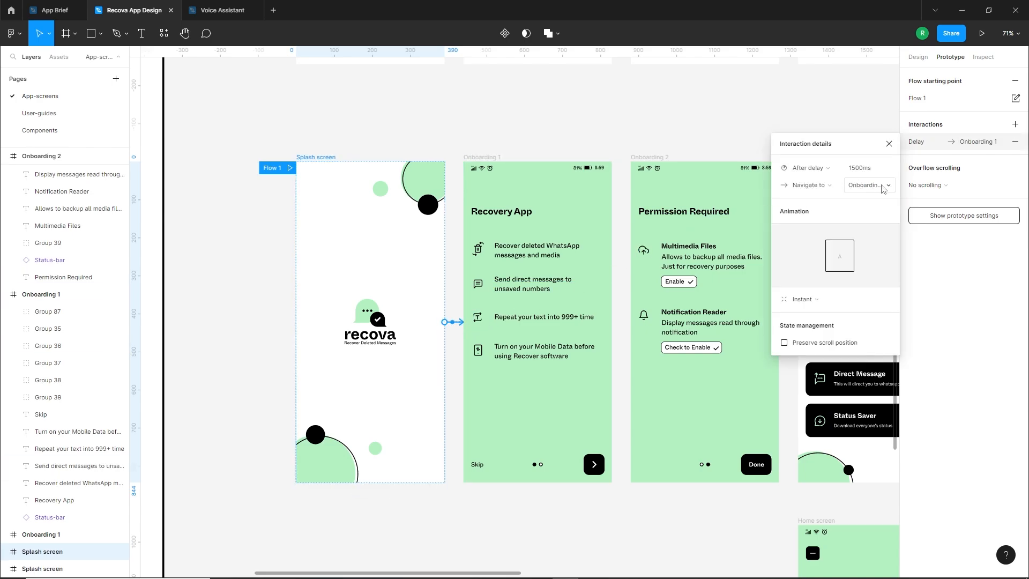
{"action": "left_click", "coordinate": [884, 188]}
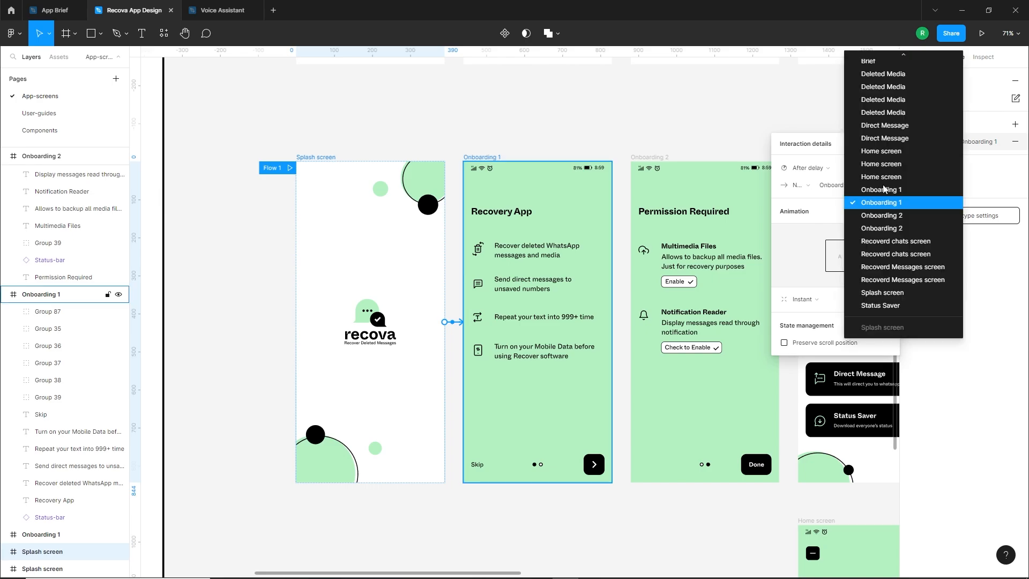
{"action": "left_click", "coordinate": [864, 206]}
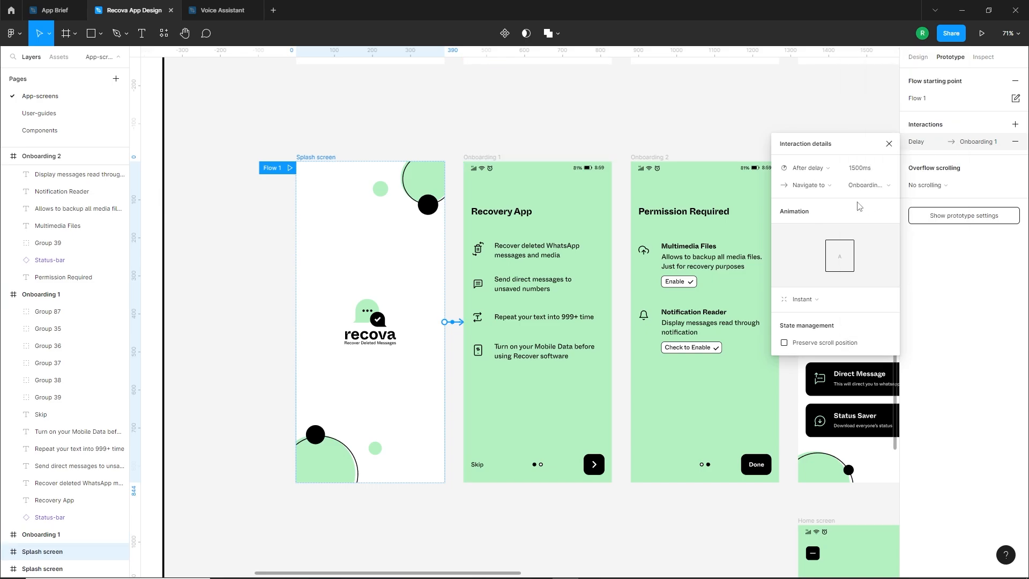
Set the Splash screen's delay transition to Dissolve with Gentle easing, and preview the flow into Onboarding 1
{"action": "left_click", "coordinate": [817, 299]}
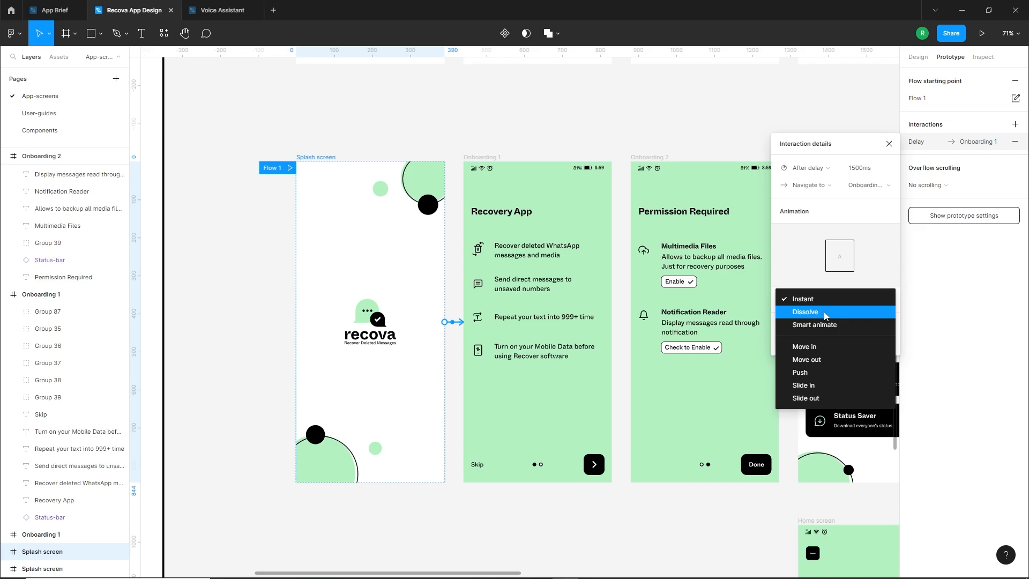
{"action": "left_click", "coordinate": [816, 312]}
{"action": "left_click", "coordinate": [826, 318]}
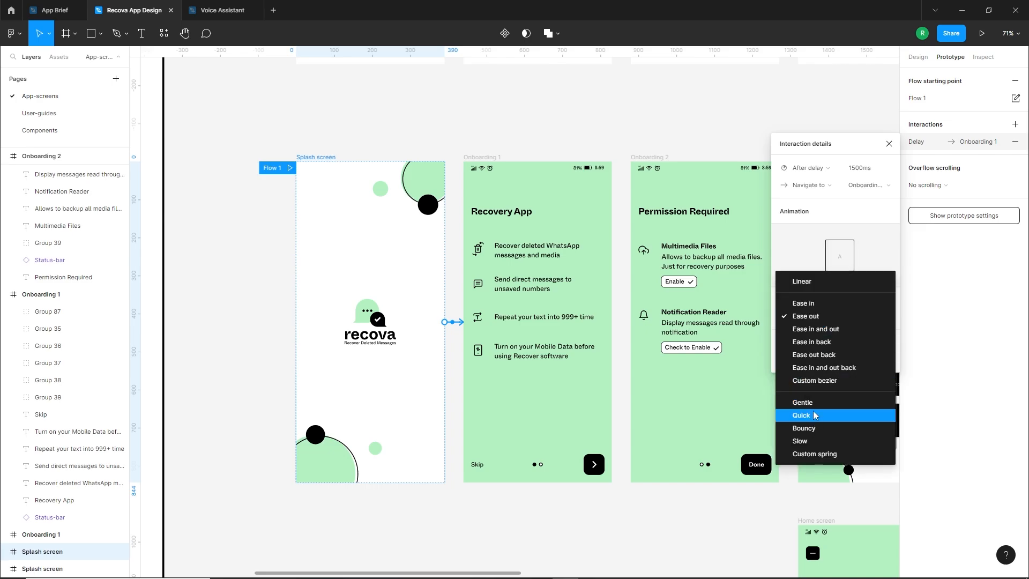
{"action": "left_click", "coordinate": [818, 403]}
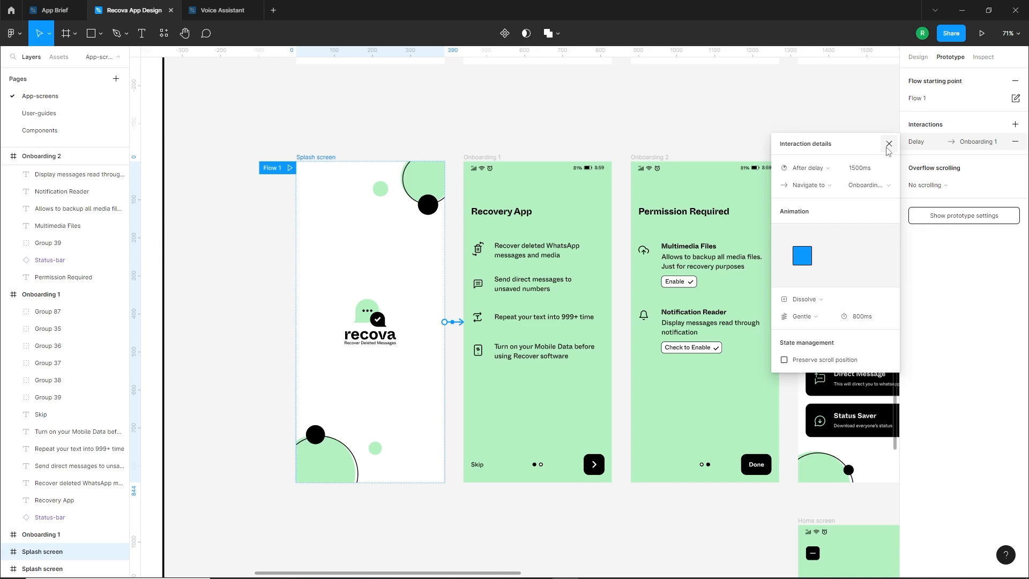
{"action": "left_click", "coordinate": [982, 35]}
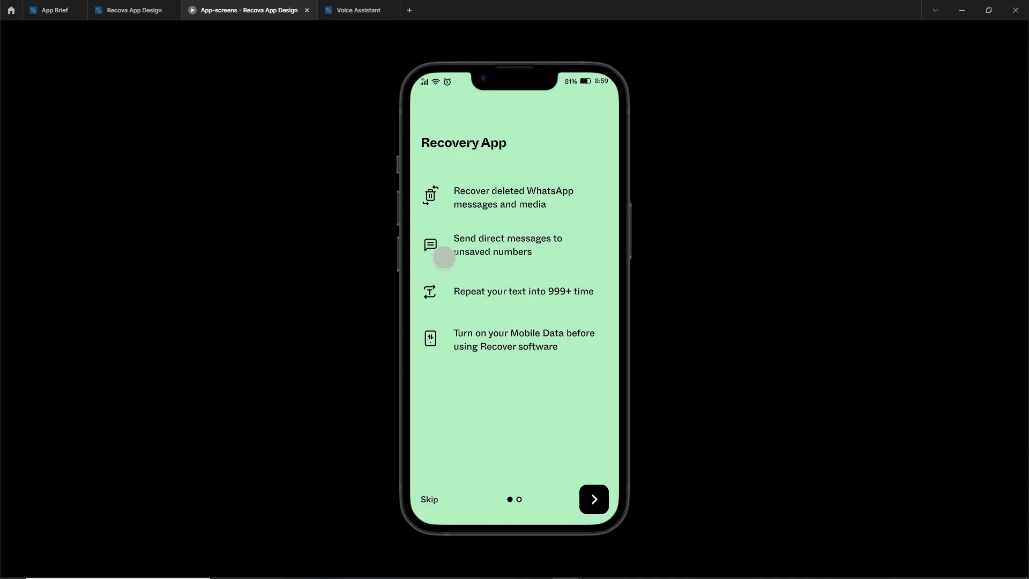
{"action": "left_click", "coordinate": [140, 9]}
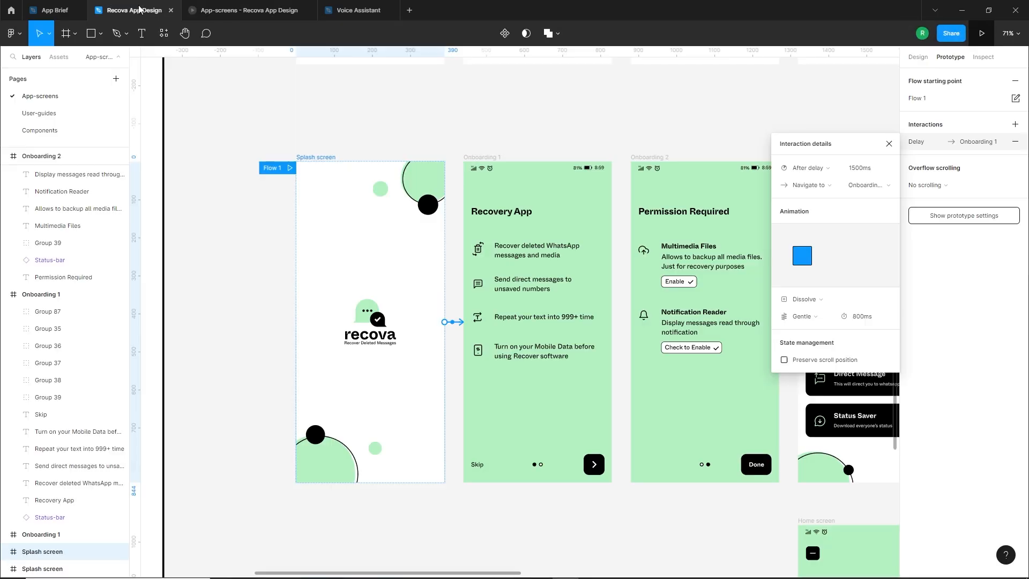
Set the prototype's preview device to None
{"action": "left_click", "coordinate": [704, 128]}
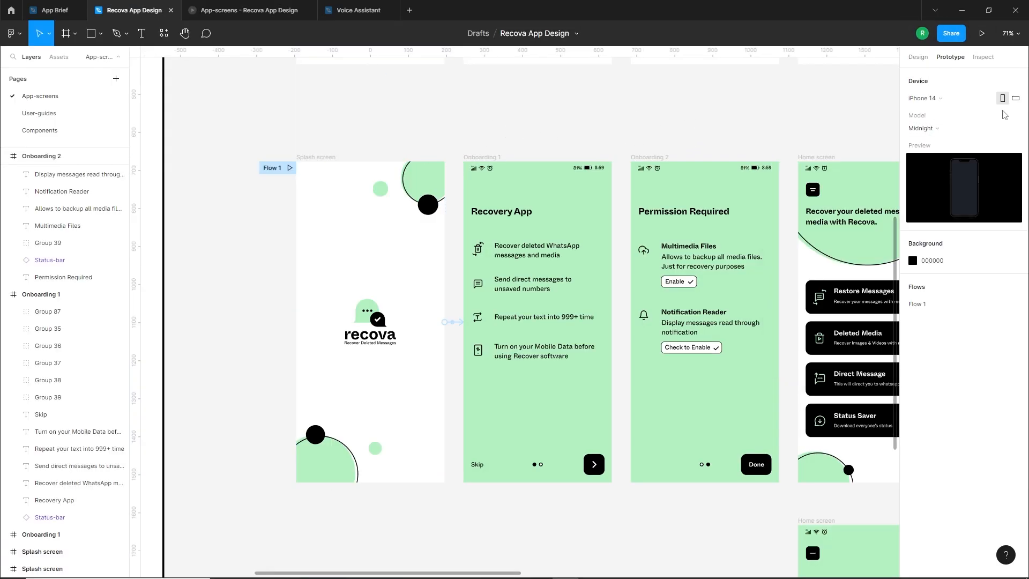
{"action": "left_click", "coordinate": [947, 99]}
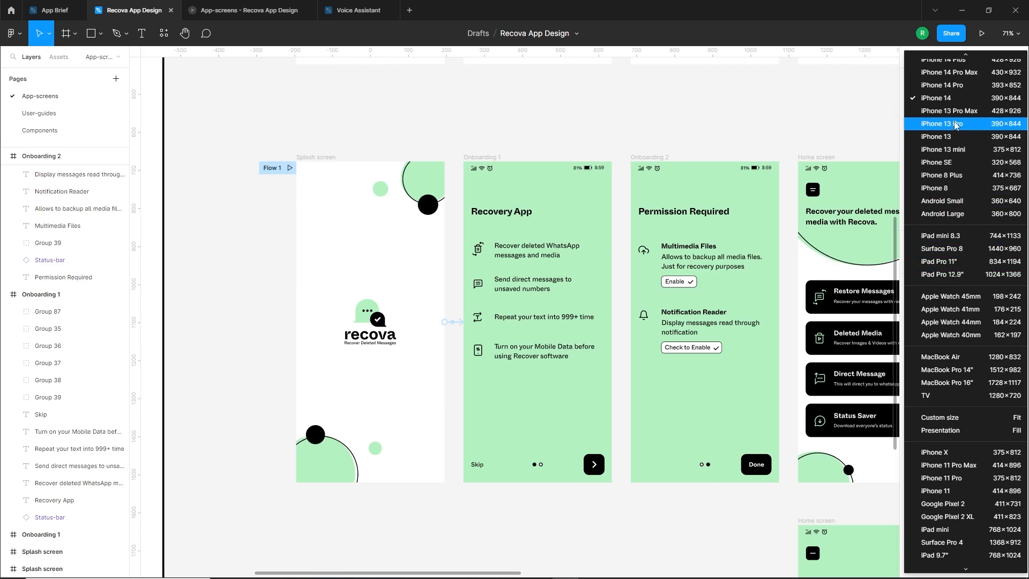
{"action": "scroll", "coordinate": [955, 124], "scroll_direction": "up", "scroll_amount": 2}
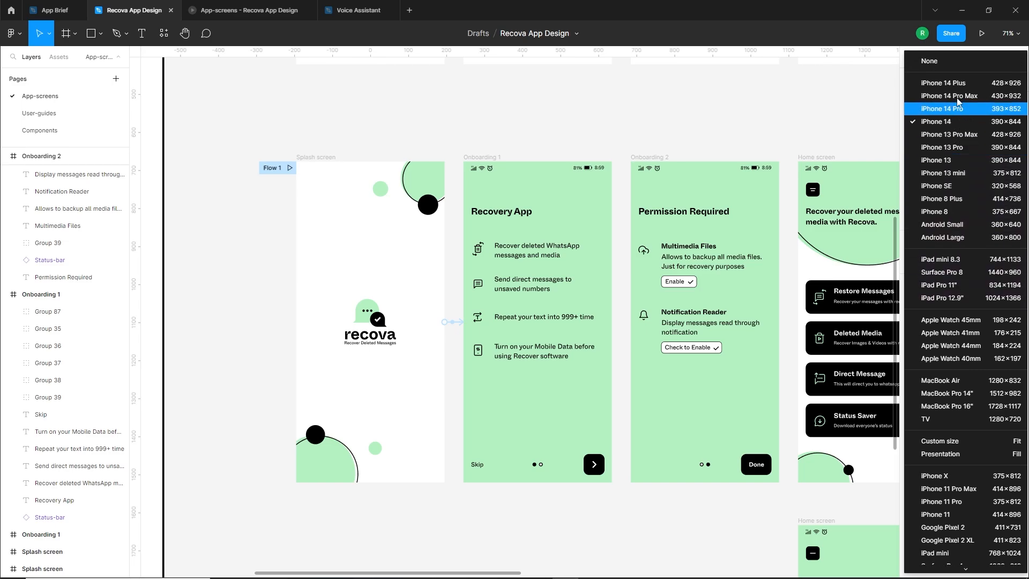
{"action": "left_click", "coordinate": [939, 64]}
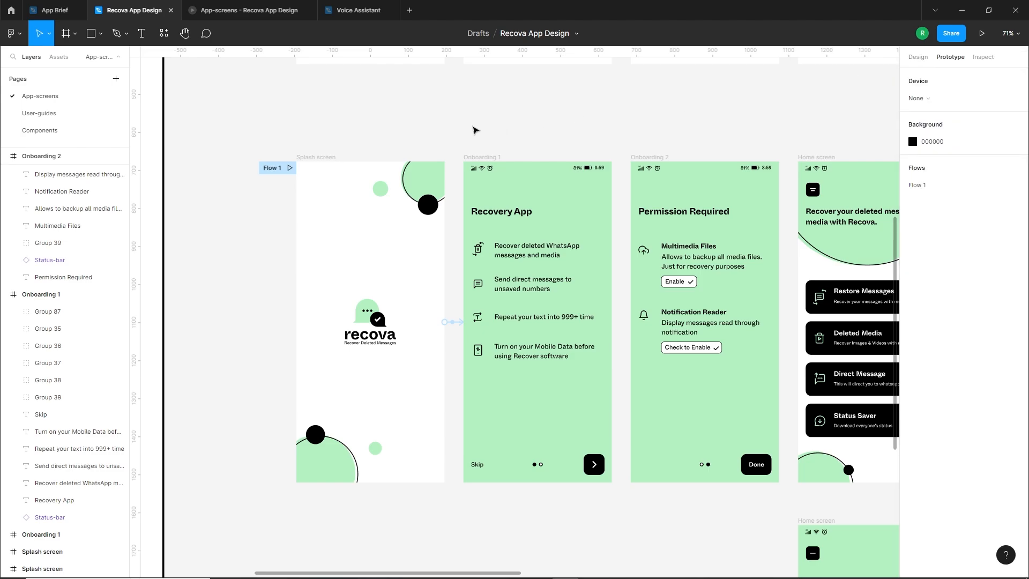
Add an On drag interaction to the green Onboarding 1 screen that navigates to the green Onboarding 2 screen
{"action": "left_click", "coordinate": [408, 236]}
{"action": "left_click", "coordinate": [455, 427]}
{"action": "left_click_drag", "start_coordinate": [576, 370], "coordinate": [541, 373]}
{"action": "left_click", "coordinate": [472, 204]}
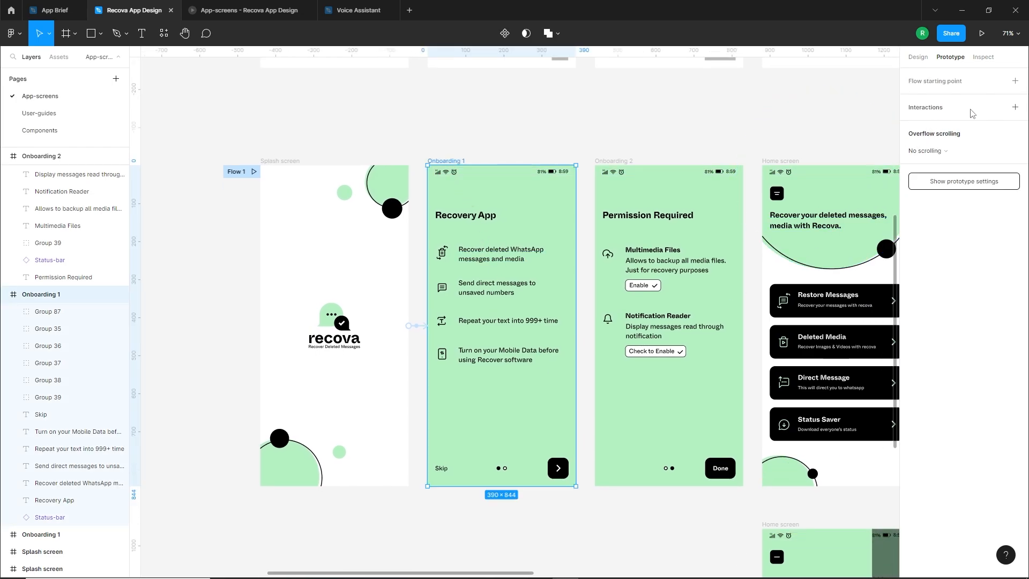
{"action": "left_click", "coordinate": [1014, 107]}
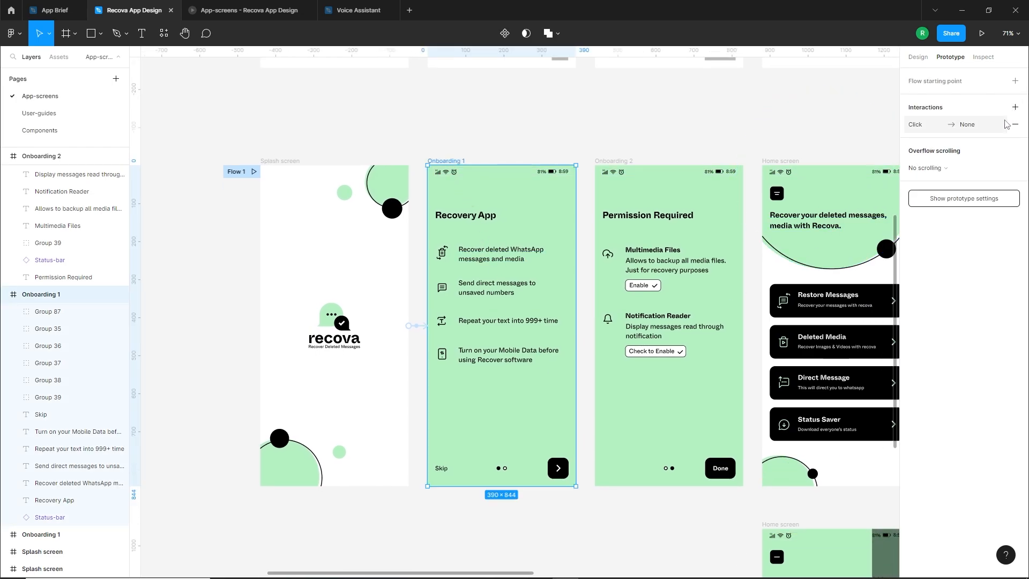
{"action": "left_click", "coordinate": [918, 126]}
{"action": "left_click", "coordinate": [817, 151]}
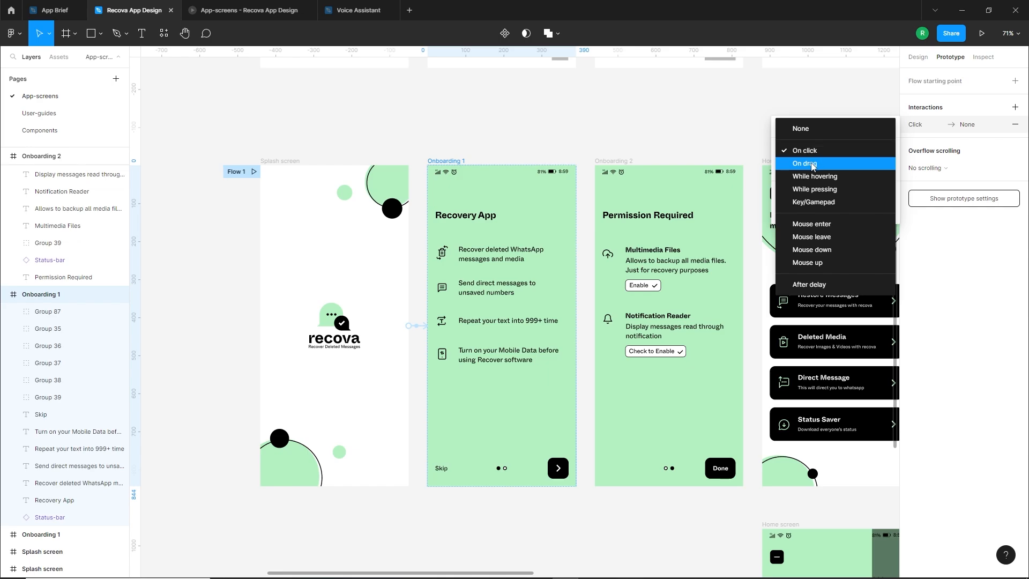
{"action": "left_click", "coordinate": [812, 164]}
{"action": "left_click", "coordinate": [841, 169]}
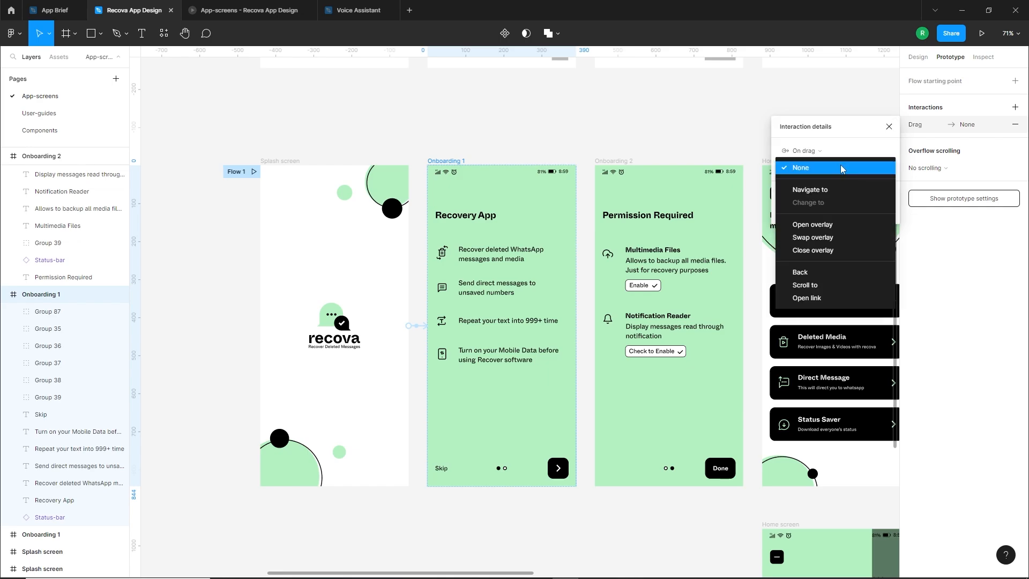
{"action": "left_click", "coordinate": [830, 191]}
{"action": "left_click", "coordinate": [876, 170]}
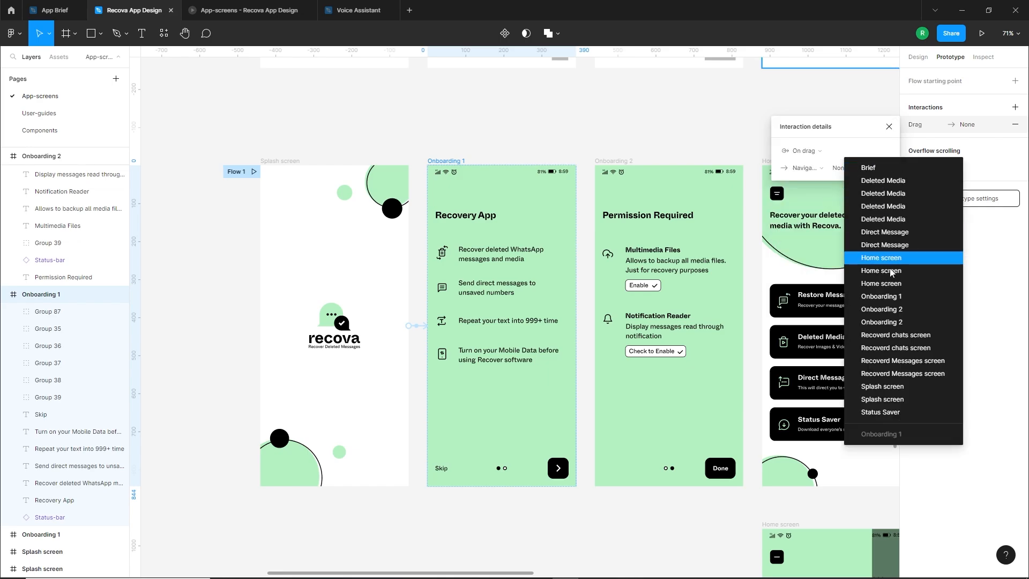
{"action": "left_click", "coordinate": [887, 324]}
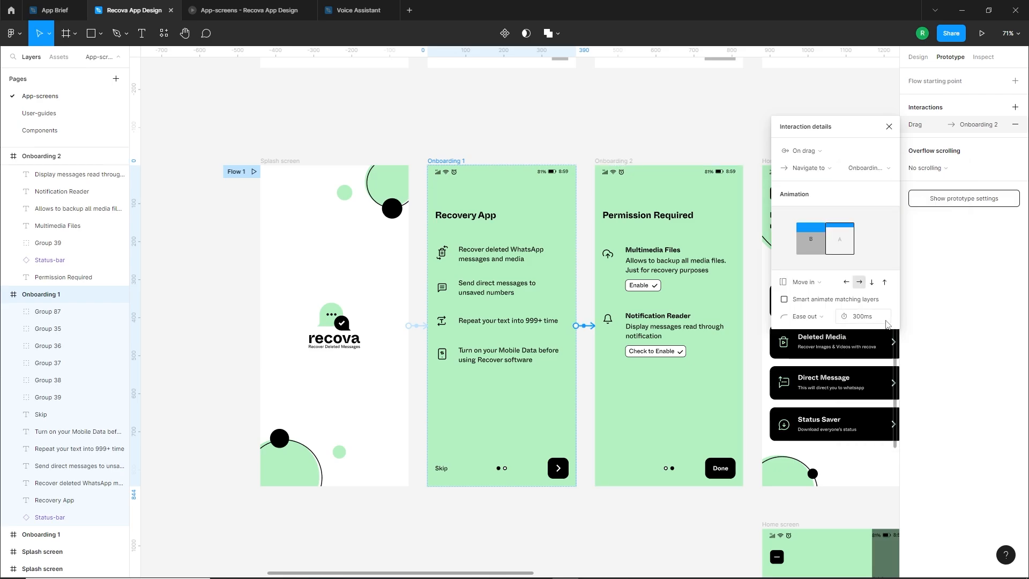
Set Onboarding 1's On drag transition to a leftward Push with Gentle easing
{"action": "left_click", "coordinate": [803, 282]}
{"action": "left_click", "coordinate": [801, 309]}
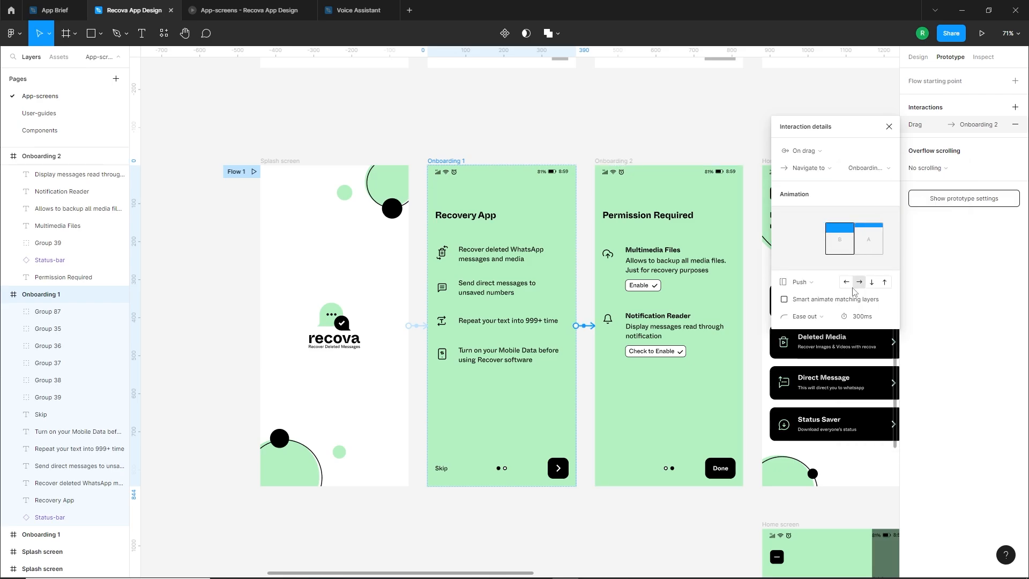
{"action": "left_click", "coordinate": [846, 282]}
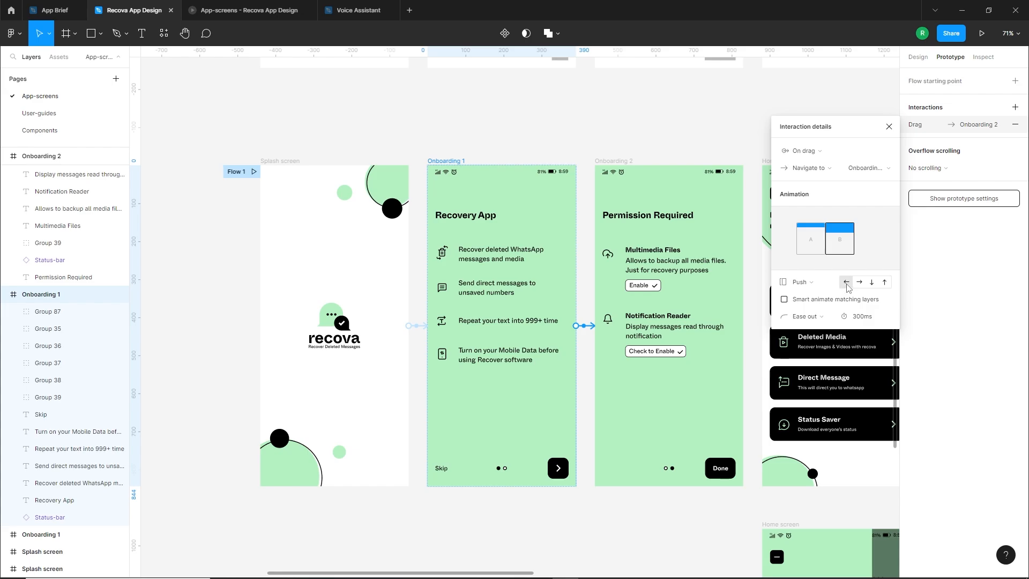
{"action": "left_click", "coordinate": [819, 320]}
{"action": "left_click", "coordinate": [806, 406]}
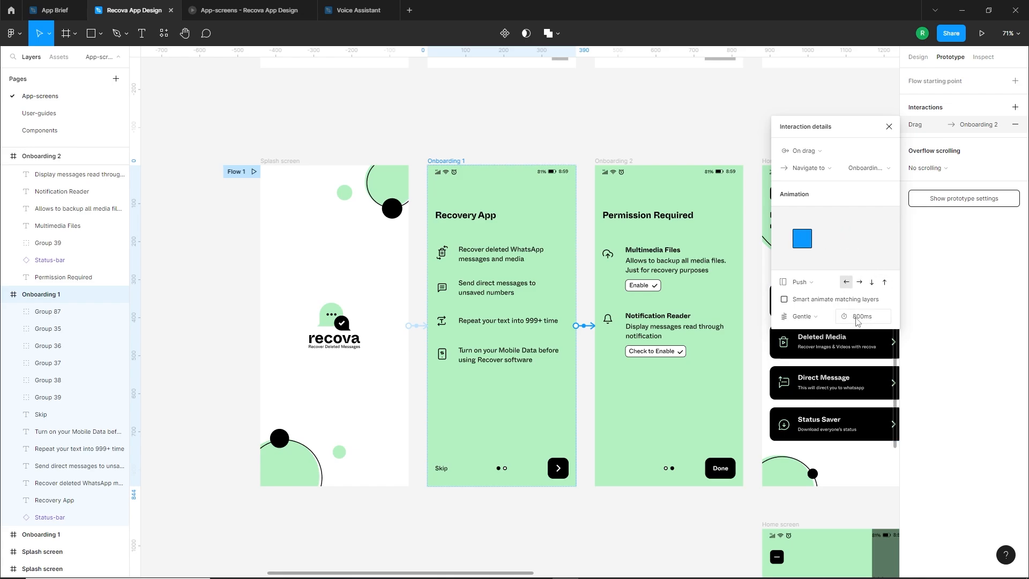
Preview the prototype and test swiping from Onboarding 1 to Onboarding 2
{"action": "key", "text": "ctrl+alt+Return"}
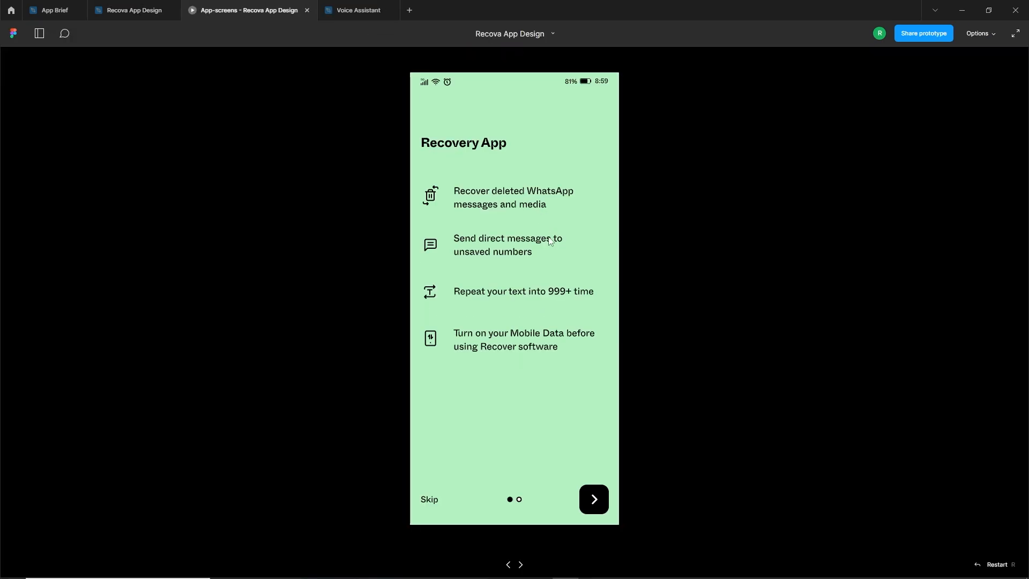
{"action": "left_click_drag", "start_coordinate": [583, 372], "coordinate": [390, 370]}
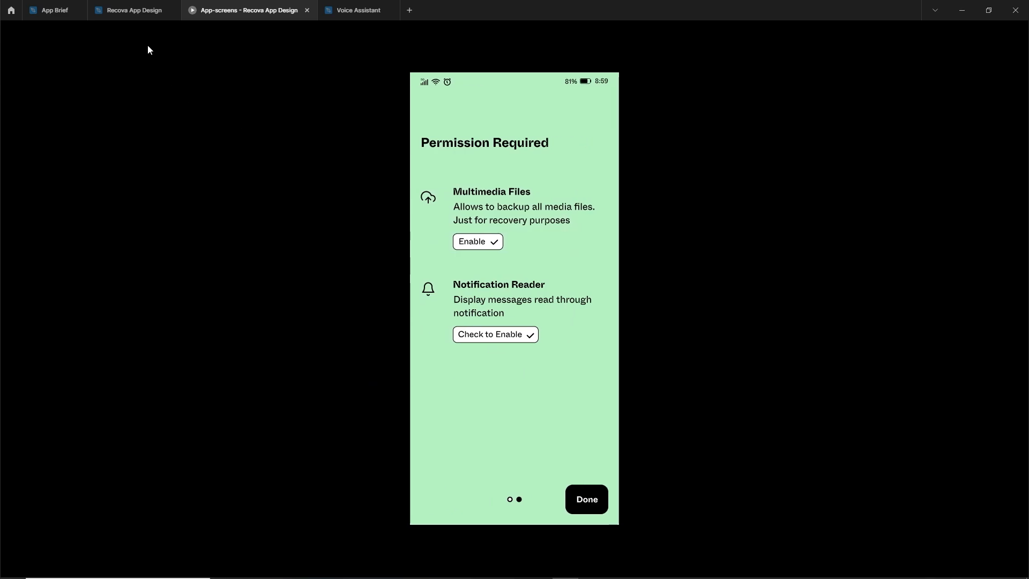
{"action": "left_click", "coordinate": [133, 10]}
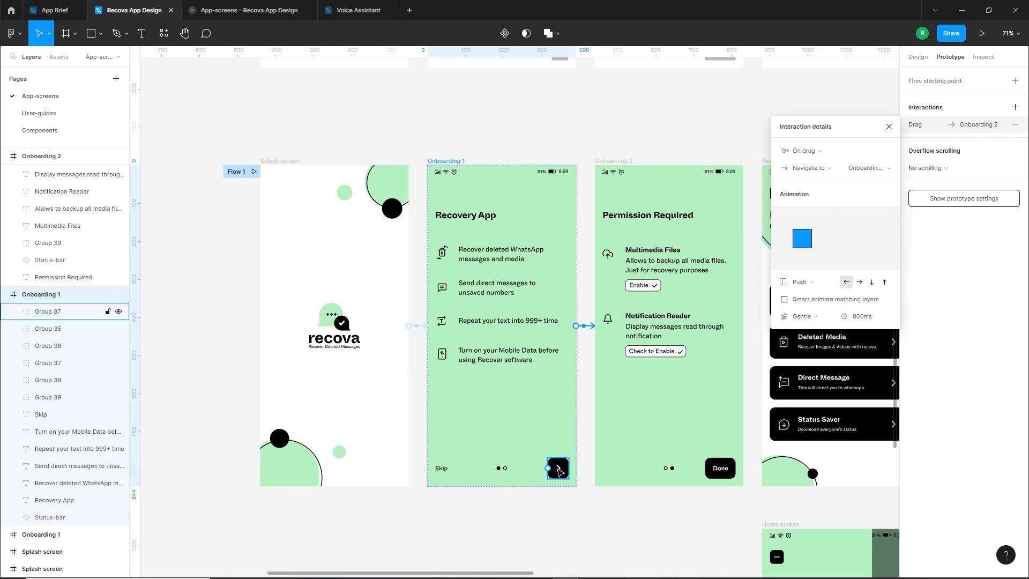
Connect Onboarding 1's black arrow button to the green Onboarding 2 screen with an On click interaction using Gentle easing
{"action": "left_click_drag", "start_coordinate": [570, 469], "coordinate": [634, 428]}
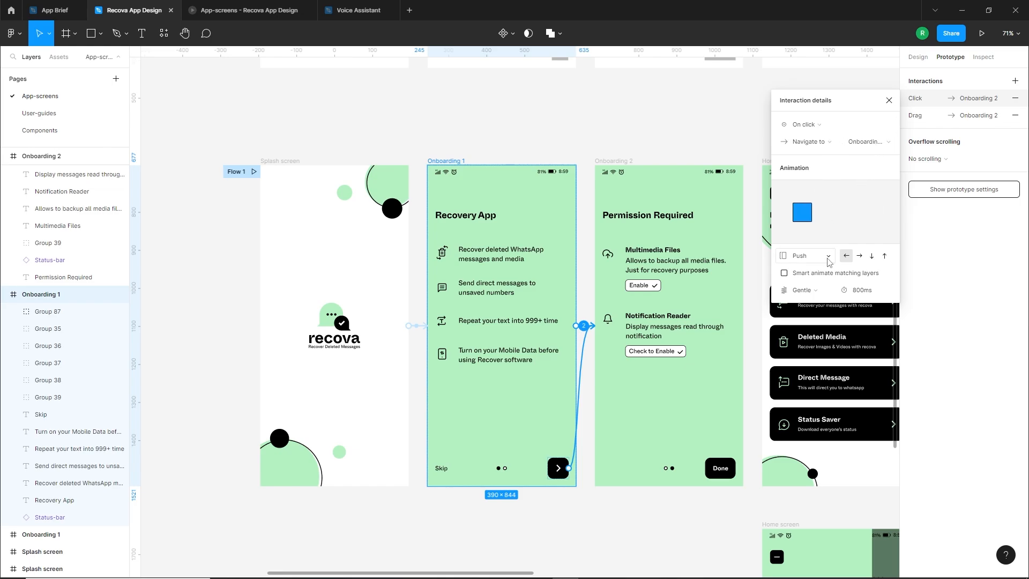
{"action": "left_click", "coordinate": [814, 291]}
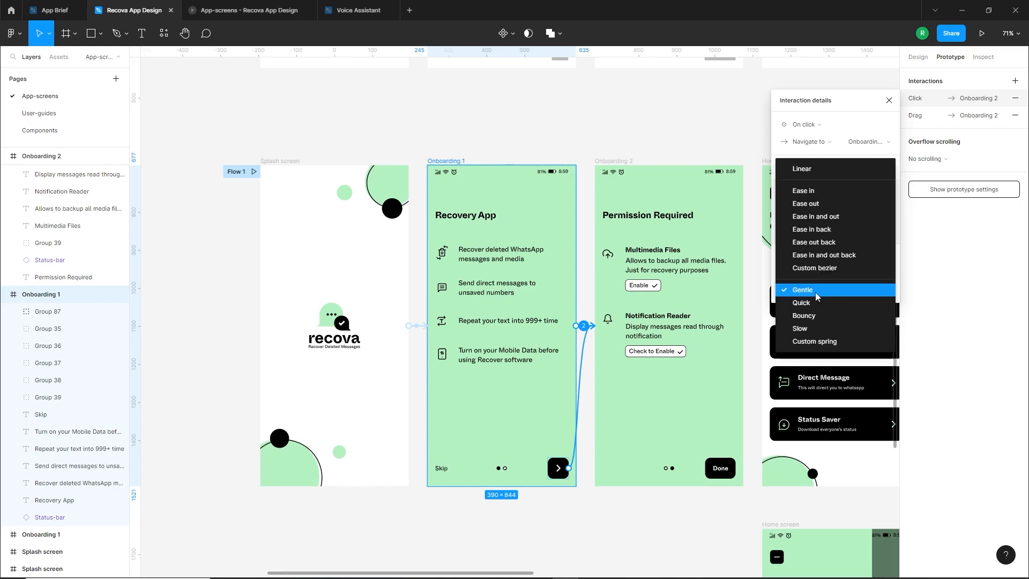
{"action": "left_click", "coordinate": [815, 292]}
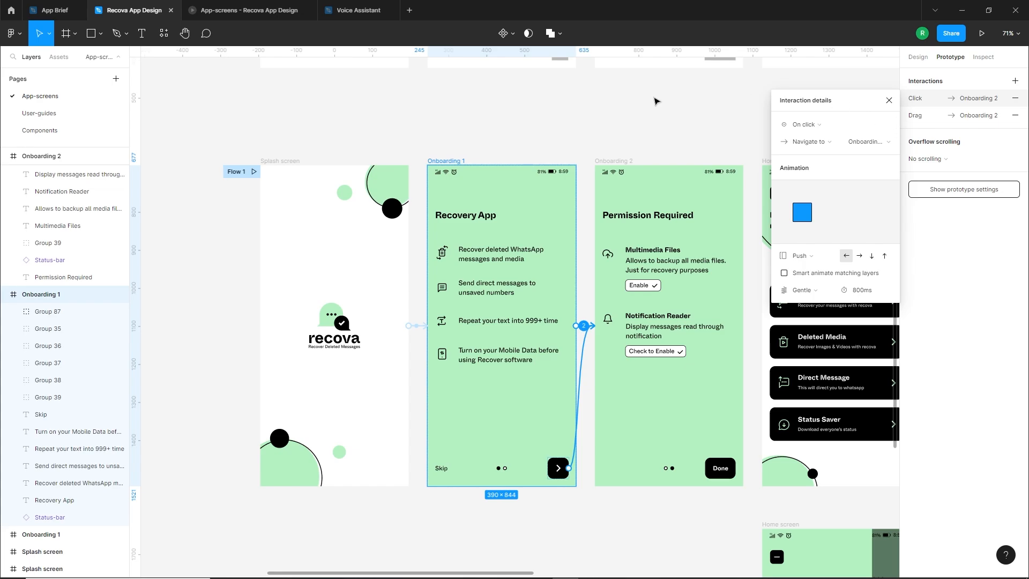
Preview the prototype and test Onboarding 1's arrow button navigation to Onboarding 2
{"action": "left_click", "coordinate": [982, 33]}
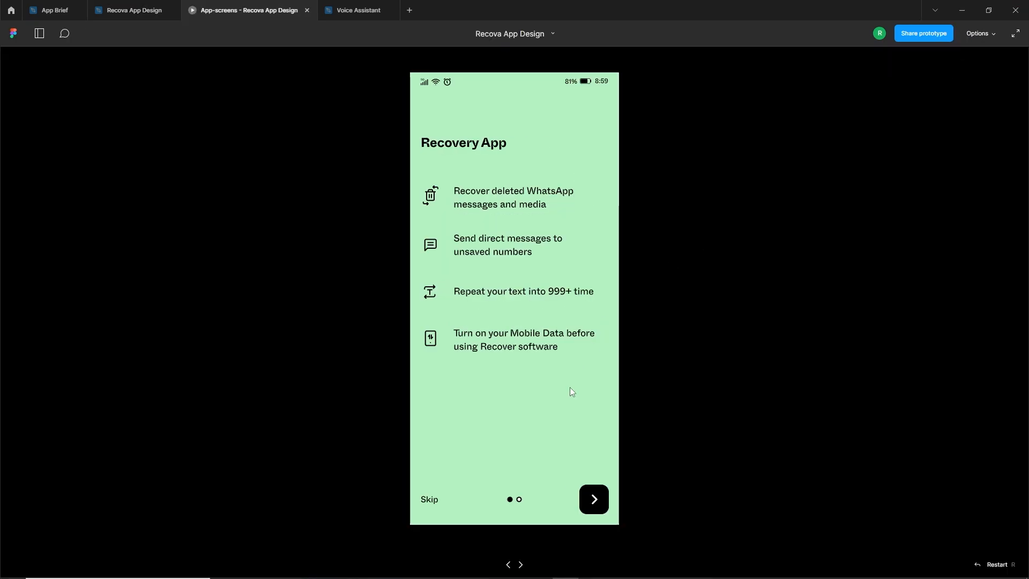
{"action": "mouse_move", "coordinate": [564, 359]}
{"action": "left_mouse_down"}
{"action": "mouse_move", "coordinate": [454, 356]}
{"action": "mouse_move", "coordinate": [583, 355]}
{"action": "mouse_move", "coordinate": [571, 359]}
{"action": "mouse_move", "coordinate": [575, 369]}
{"action": "left_mouse_up"}
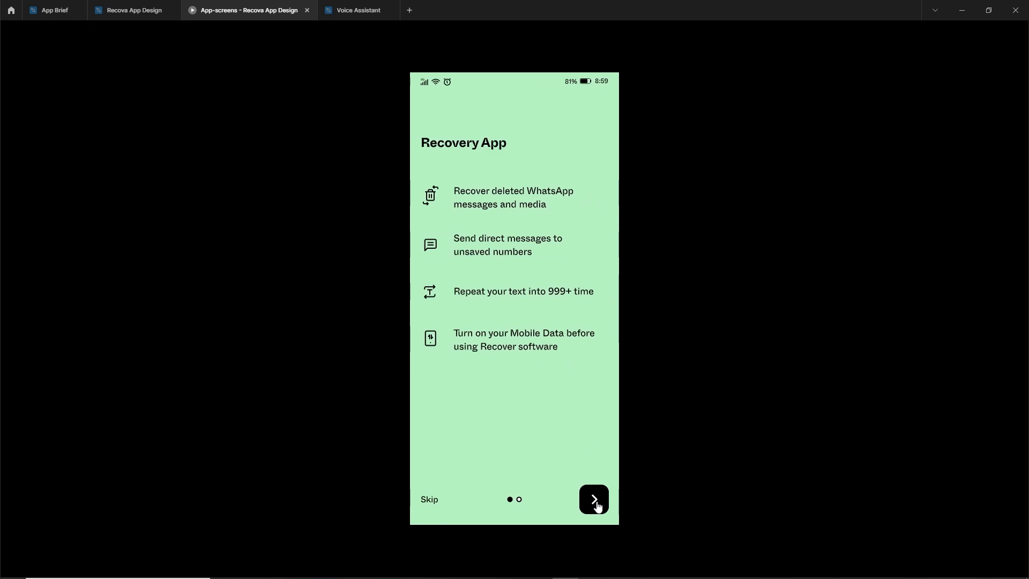
{"action": "left_click", "coordinate": [597, 503]}
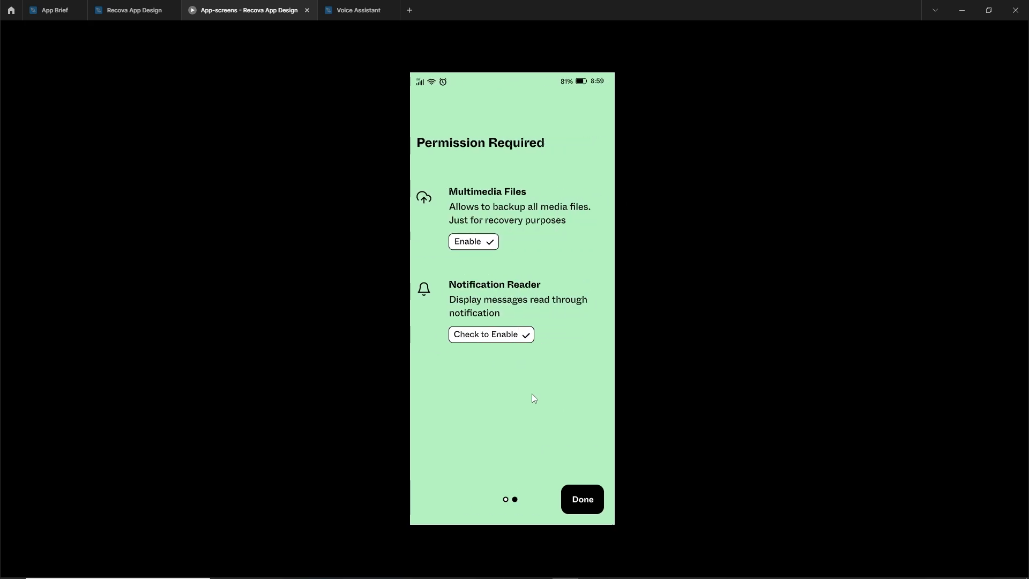
{"action": "left_click", "coordinate": [137, 10]}
Add an On drag interaction to the green Onboarding 2 screen that navigates back to the green Onboarding 1 screen
{"action": "left_click", "coordinate": [588, 292]}
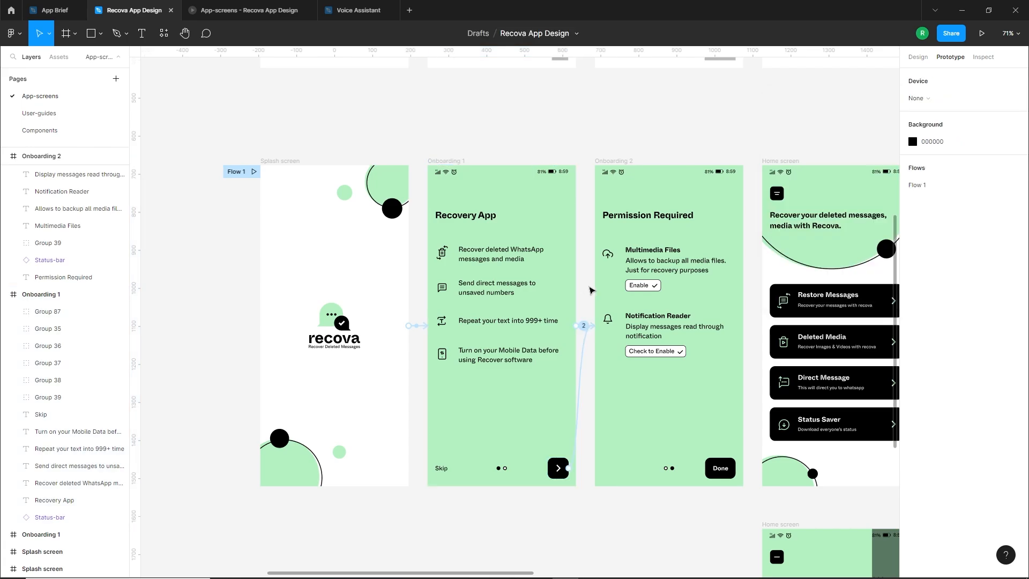
{"action": "left_click_drag", "start_coordinate": [714, 230], "coordinate": [668, 221]}
{"action": "left_click", "coordinate": [566, 154]}
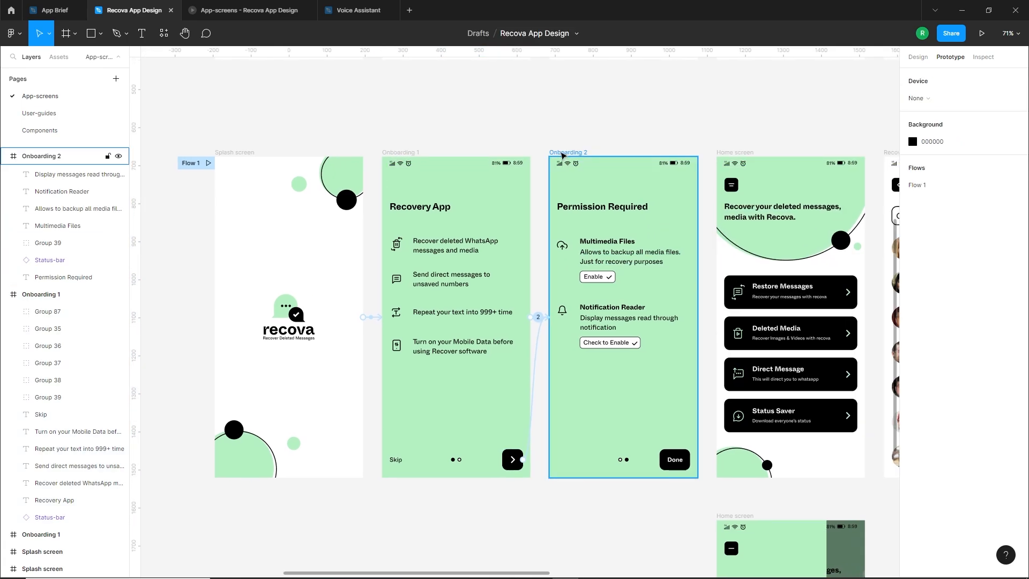
{"action": "left_click", "coordinate": [1015, 108]}
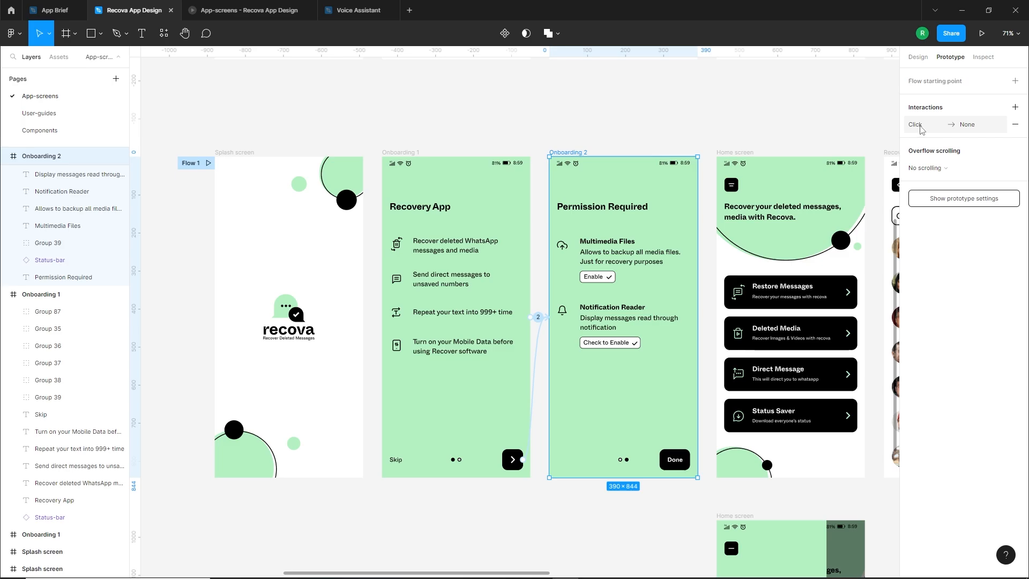
{"action": "left_click", "coordinate": [921, 128]}
{"action": "left_click", "coordinate": [830, 153]}
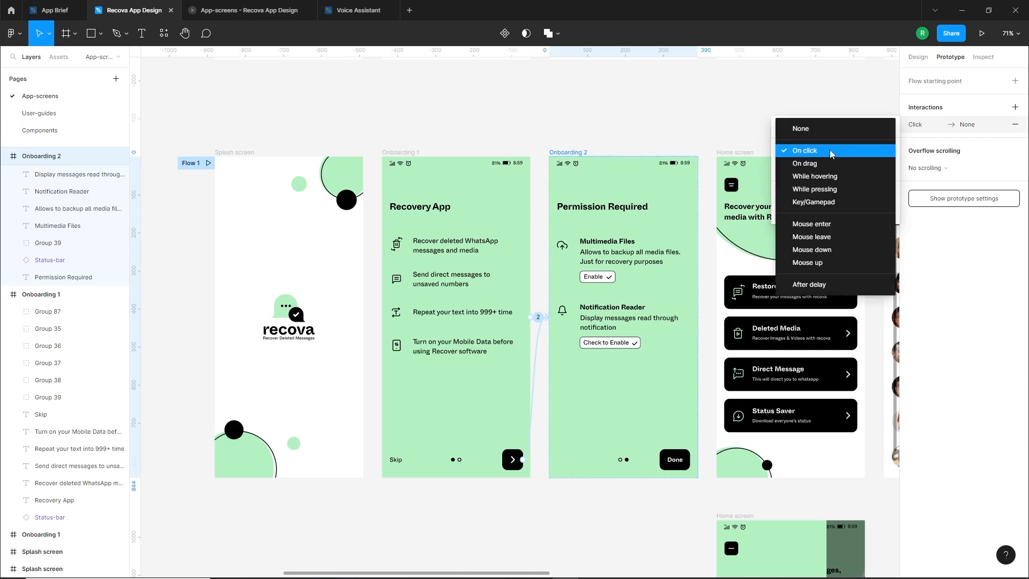
{"action": "left_click", "coordinate": [820, 163]}
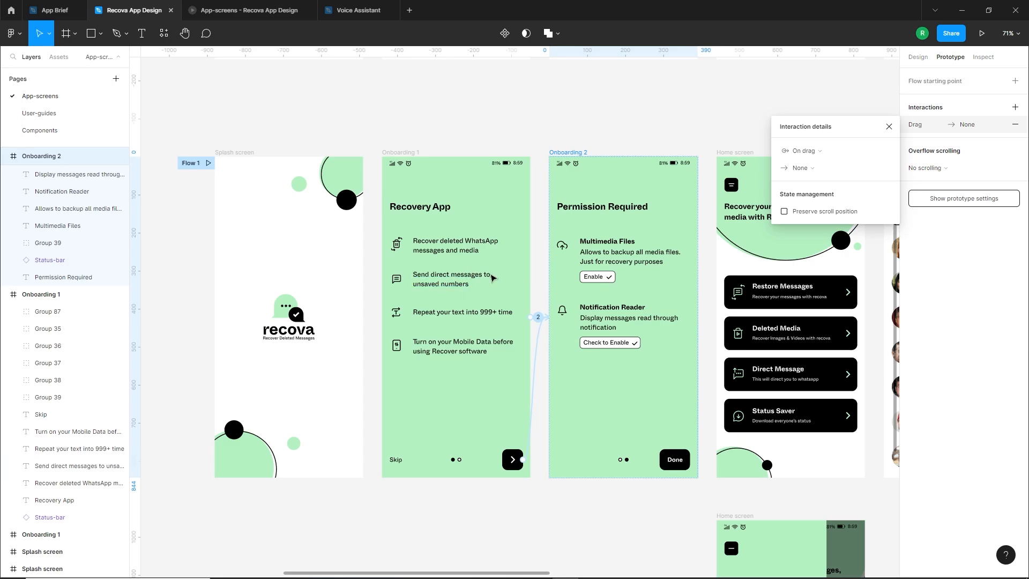
{"action": "left_click", "coordinate": [800, 168]}
{"action": "left_click", "coordinate": [822, 188]}
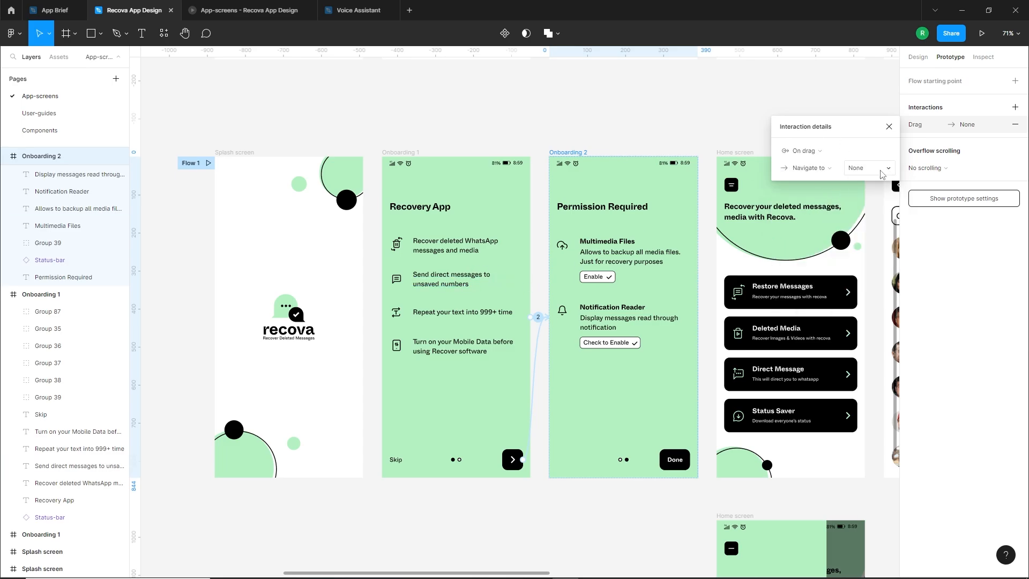
{"action": "left_click", "coordinate": [879, 168]}
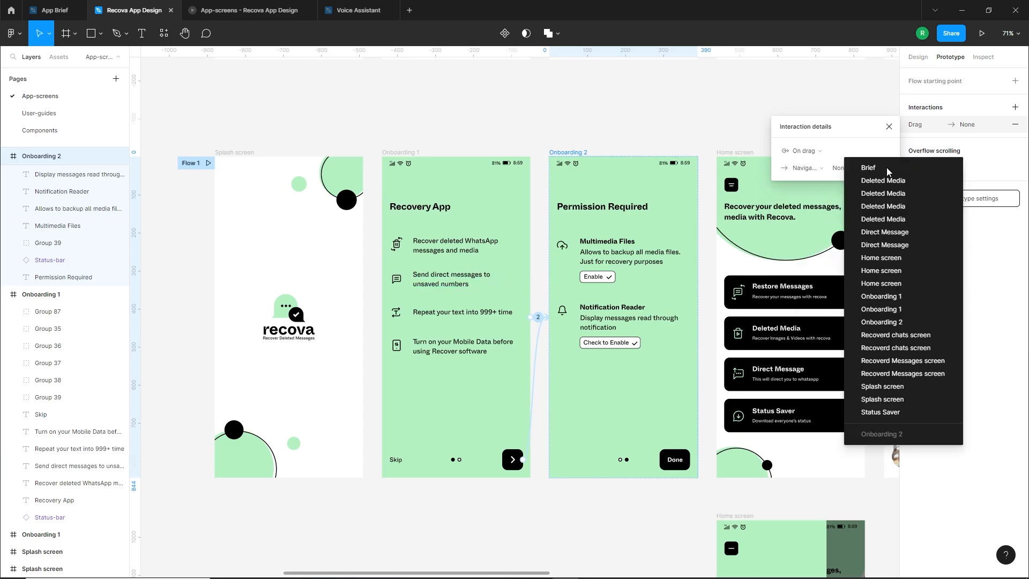
{"action": "left_click", "coordinate": [889, 315]}
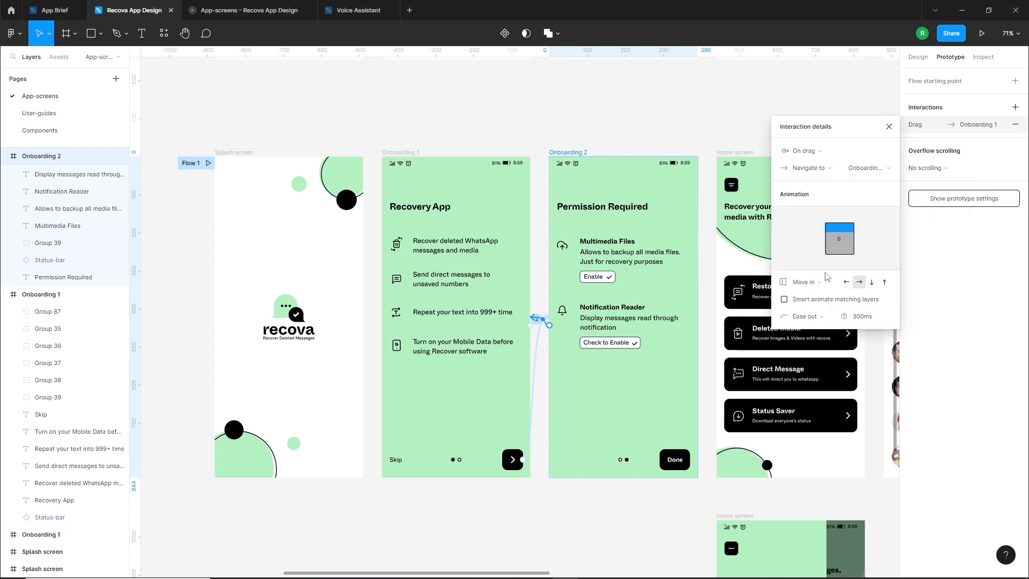
Set the Onboarding 2 drag interaction's animation to Push with Gentle easing
{"action": "left_click", "coordinate": [814, 283]}
{"action": "left_click", "coordinate": [810, 307]}
{"action": "left_click", "coordinate": [812, 320]}
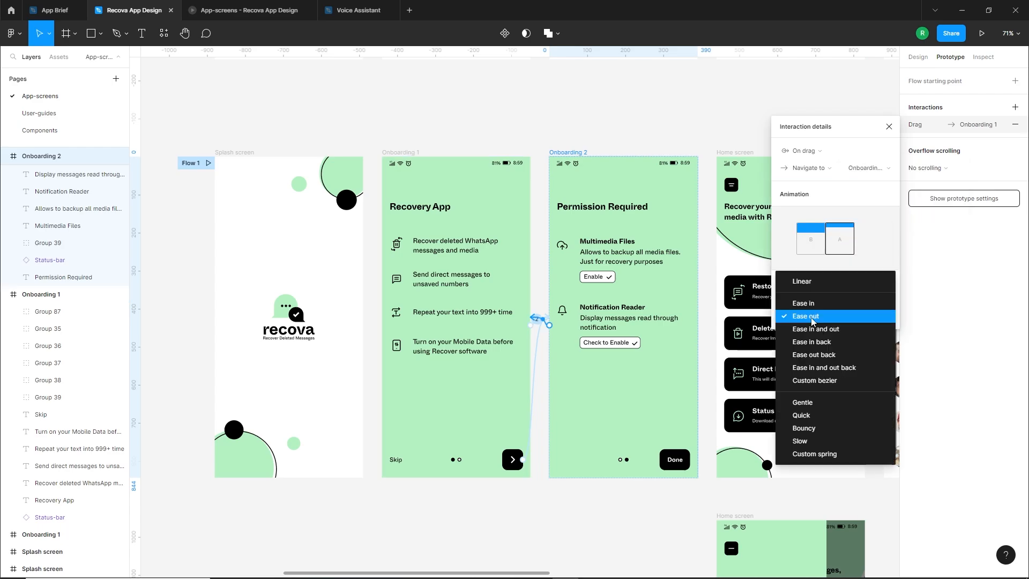
{"action": "left_click", "coordinate": [812, 403]}
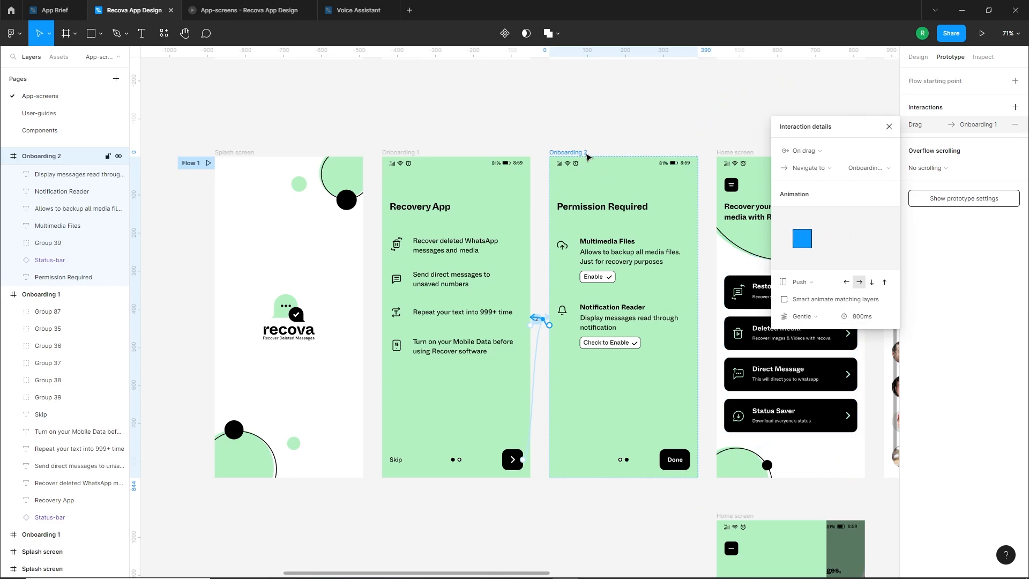
Preview the prototype from Onboarding 2, testing the swipe back to Onboarding 1 and the arrow button forward again
{"action": "left_click", "coordinate": [581, 153]}
{"action": "left_click", "coordinate": [982, 33]}
{"action": "left_click_drag", "start_coordinate": [524, 431], "coordinate": [576, 383]}
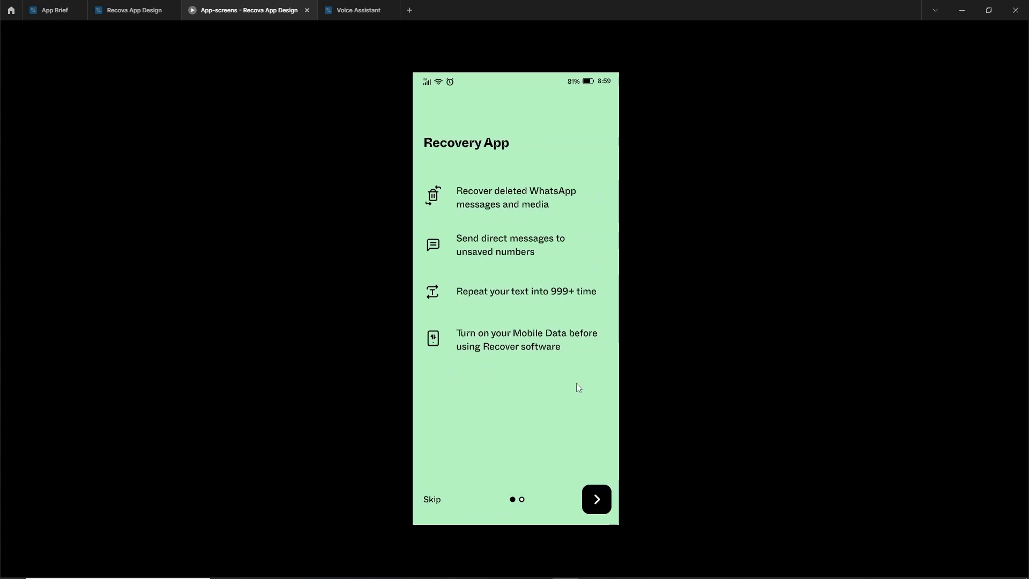
{"action": "left_click", "coordinate": [593, 501]}
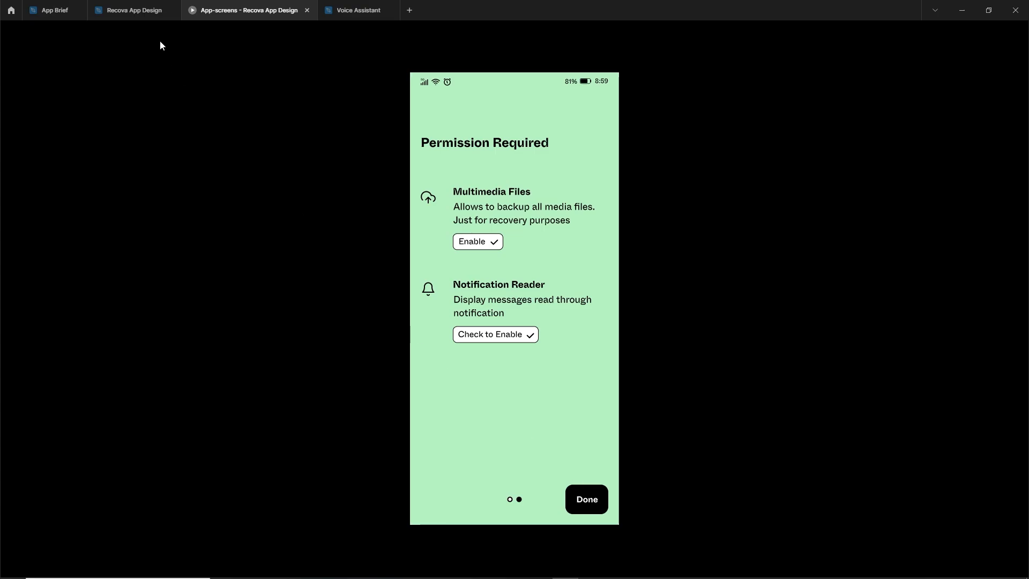
{"action": "left_click", "coordinate": [131, 10]}
Connect Onboarding 2's Done button to the green Home screen with an On click interaction whose Push animation moves downward
{"action": "left_click", "coordinate": [666, 508]}
{"action": "left_click", "coordinate": [674, 459]}
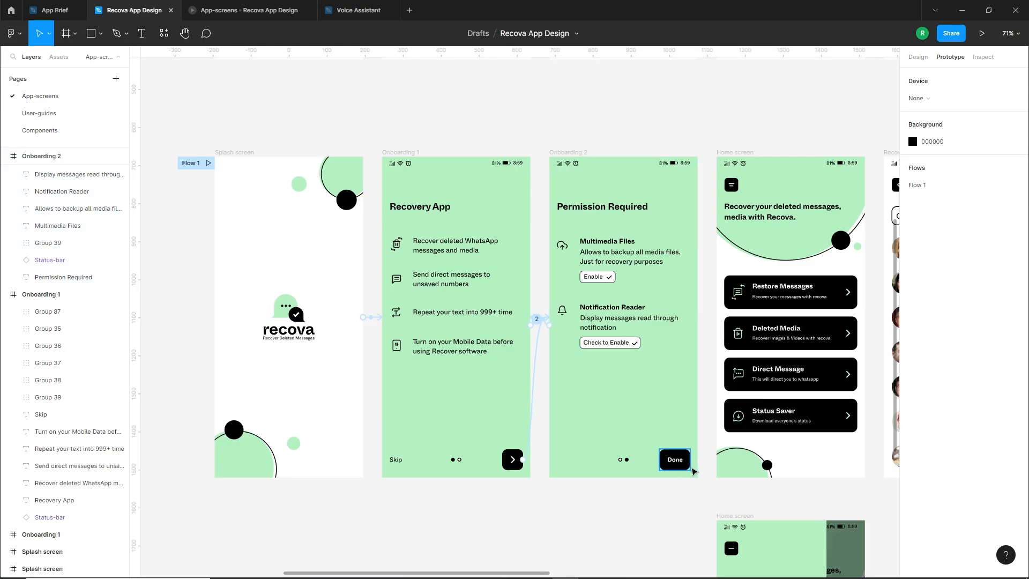
{"action": "scroll", "coordinate": [820, 463], "scroll_direction": "right", "scroll_amount": 5}
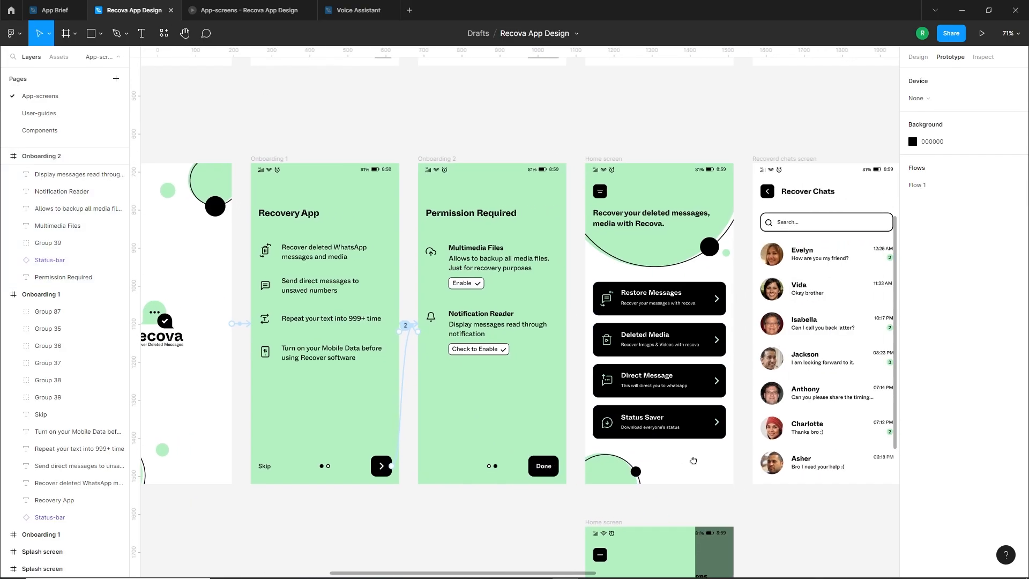
{"action": "scroll", "coordinate": [697, 467], "scroll_direction": "up", "scroll_amount": 1}
{"action": "left_click", "coordinate": [500, 481]}
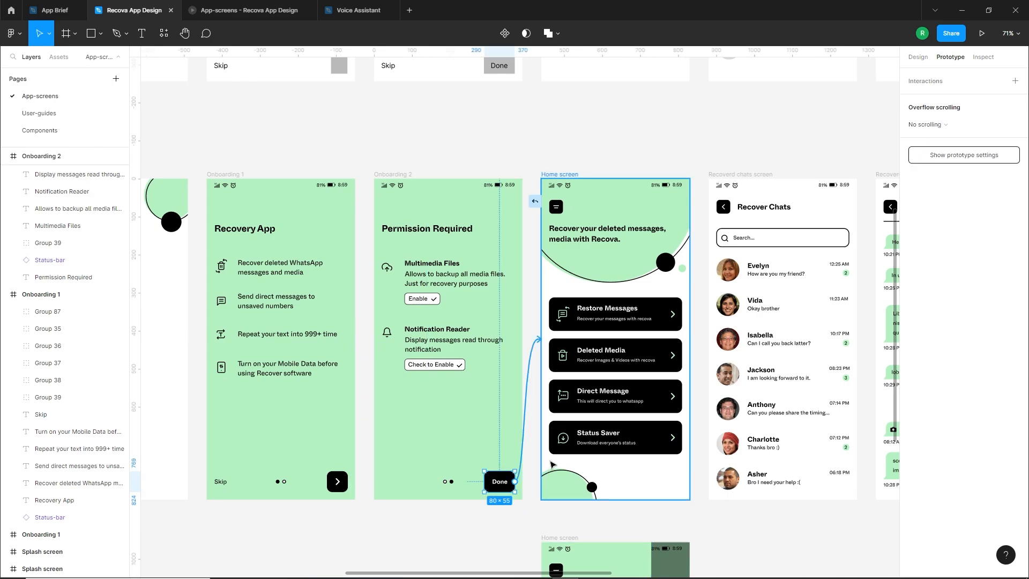
{"action": "left_click_drag", "start_coordinate": [552, 464], "coordinate": [552, 464]}
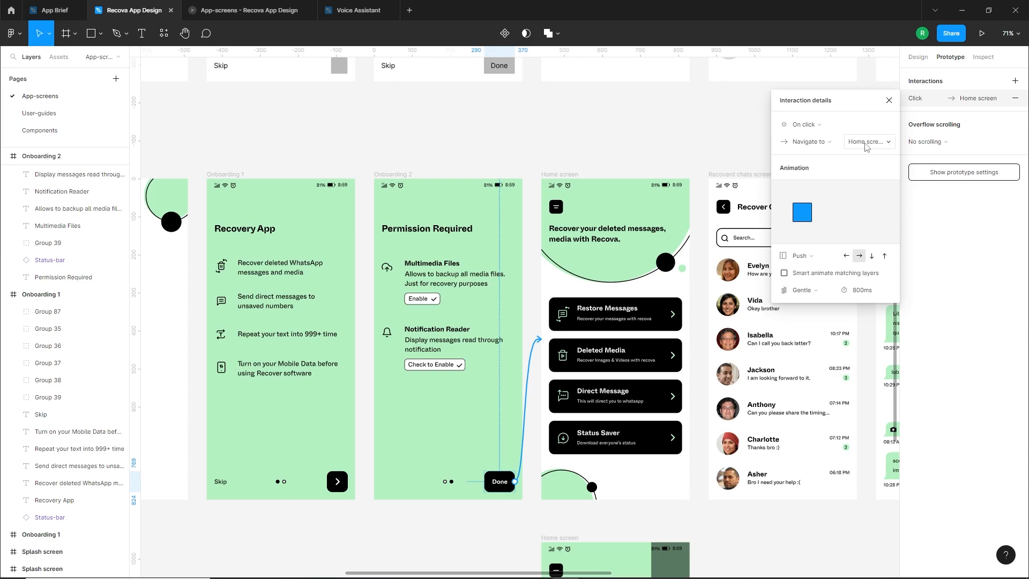
{"action": "left_click", "coordinate": [870, 258]}
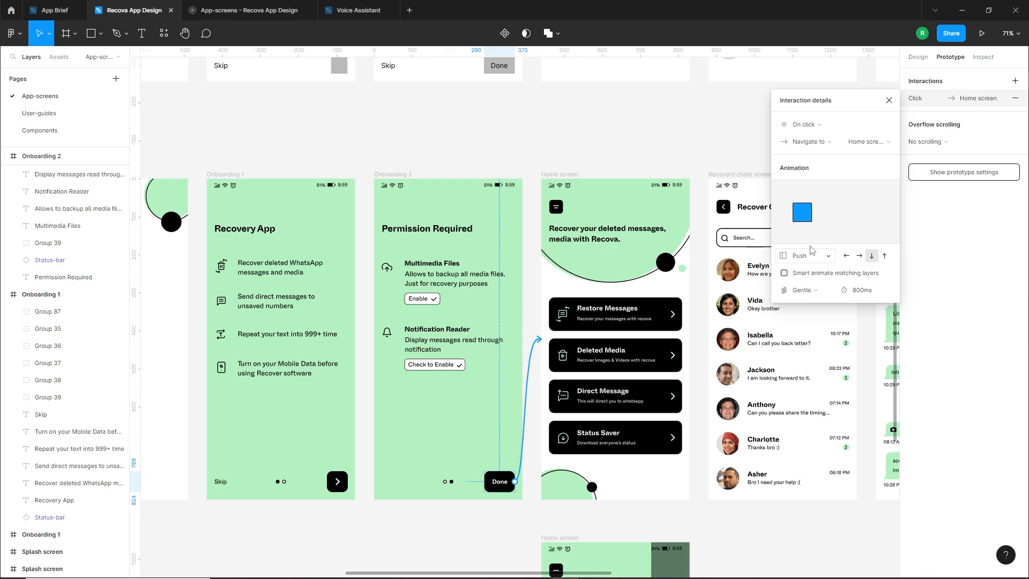
Preview the prototype and test the Done button's navigation from Onboarding 2 to the Home screen
{"action": "left_click", "coordinate": [982, 33]}
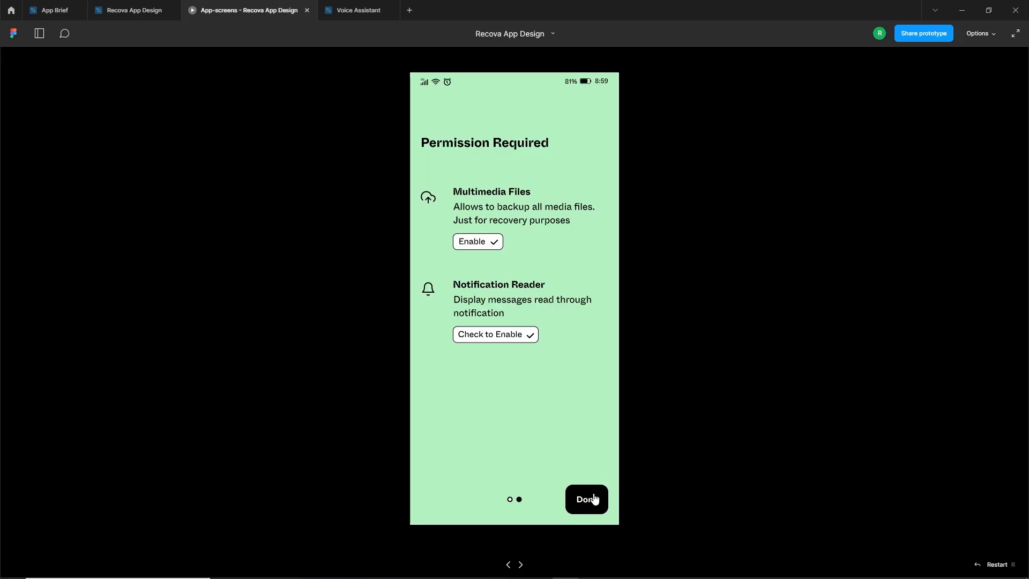
{"action": "left_click", "coordinate": [597, 500]}
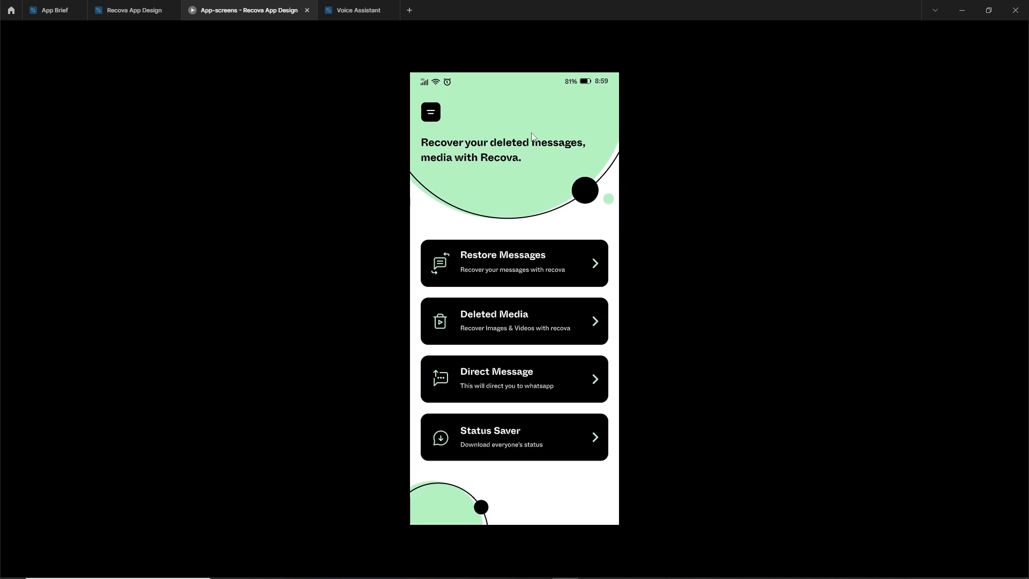
{"action": "left_click", "coordinate": [134, 10]}
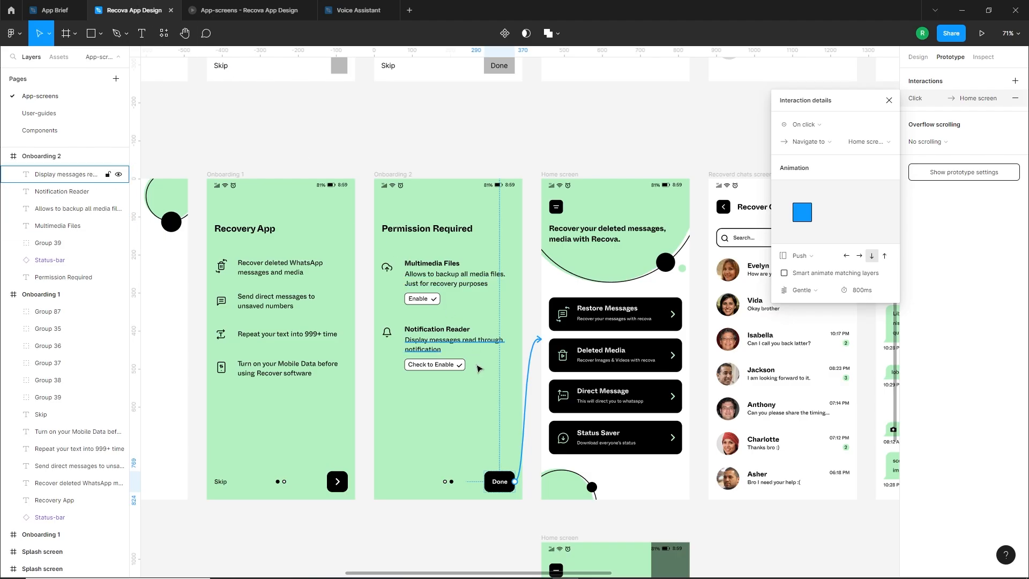
Connect the Home screen's black menu button to the Home screen with the open side menu, using On click and Smart animate
{"action": "left_click", "coordinate": [530, 413]}
{"action": "scroll", "coordinate": [537, 394], "scroll_direction": "down", "scroll_amount": 2}
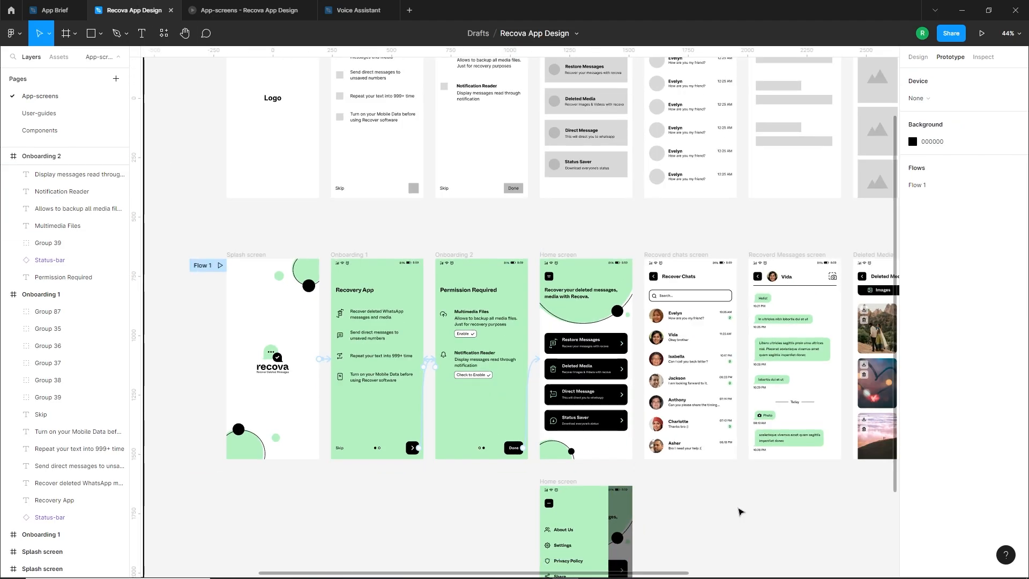
{"action": "left_click_drag", "start_coordinate": [740, 498], "coordinate": [678, 349]}
{"action": "scroll", "coordinate": [544, 429], "scroll_direction": "down", "scroll_amount": 1}
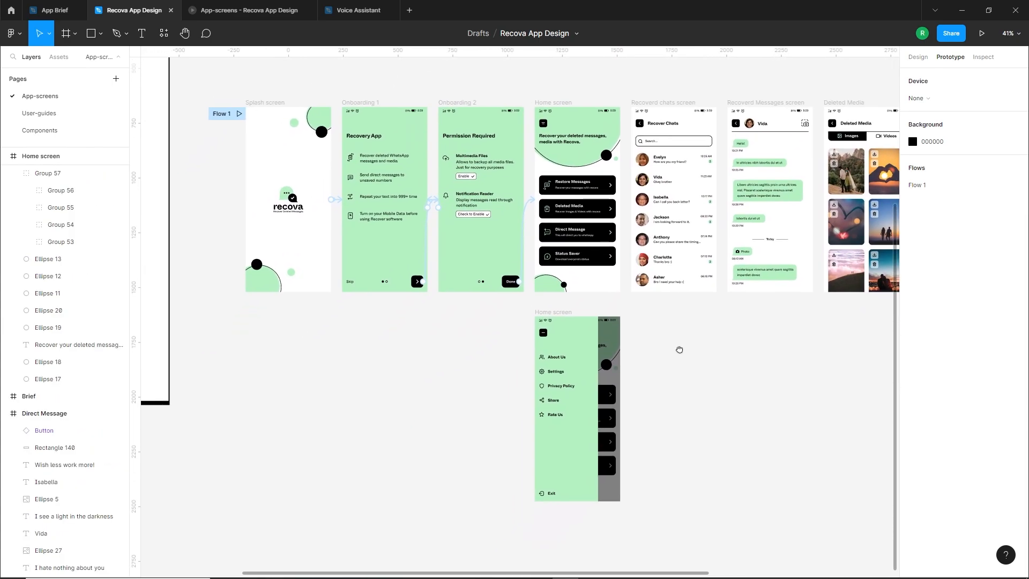
{"action": "scroll", "coordinate": [643, 317], "scroll_direction": "up", "scroll_amount": 1}
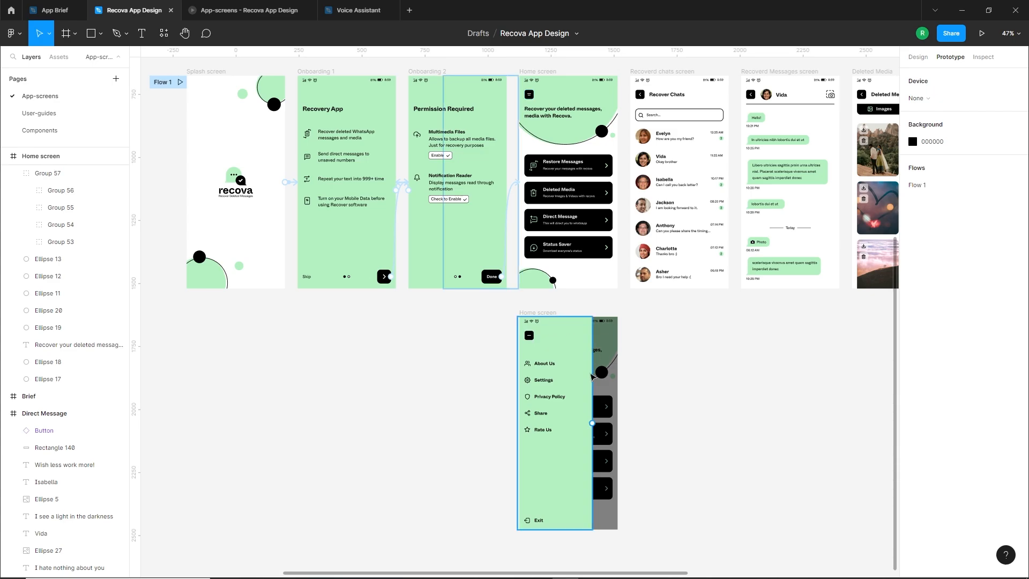
{"action": "scroll", "coordinate": [549, 215], "scroll_direction": "up", "scroll_amount": 1}
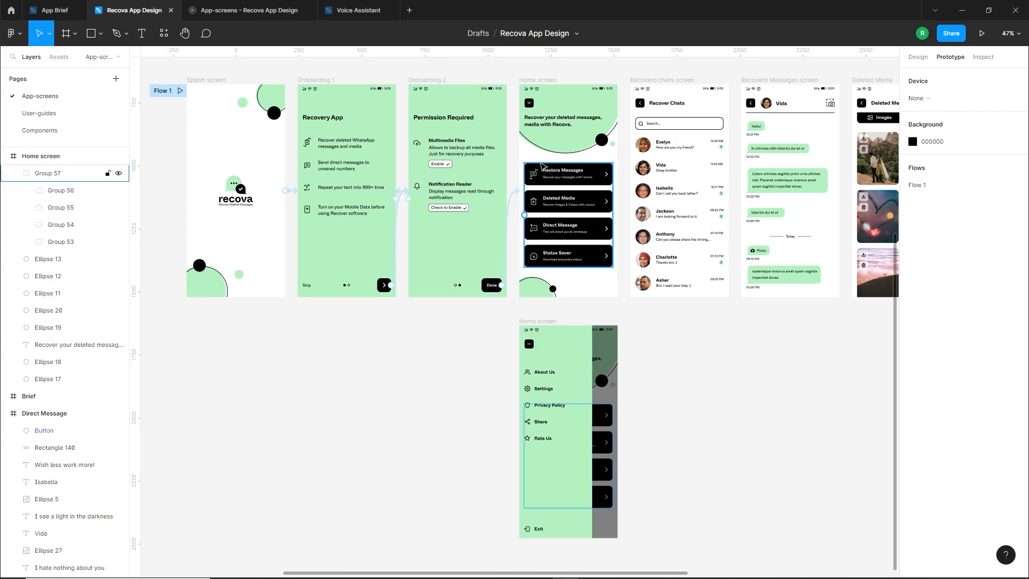
{"action": "left_click_drag", "start_coordinate": [533, 103], "coordinate": [559, 347]}
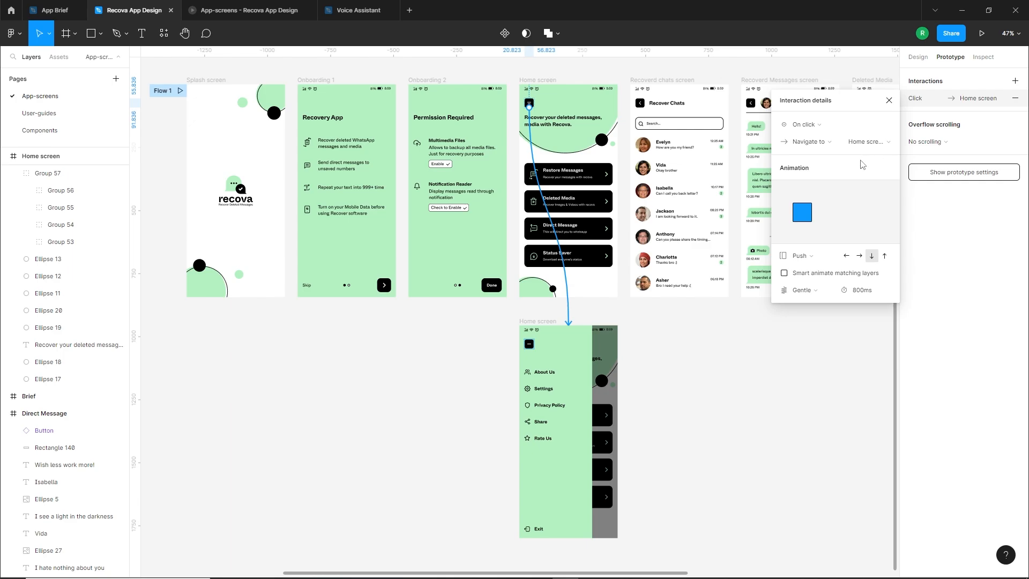
{"action": "left_click", "coordinate": [801, 255]}
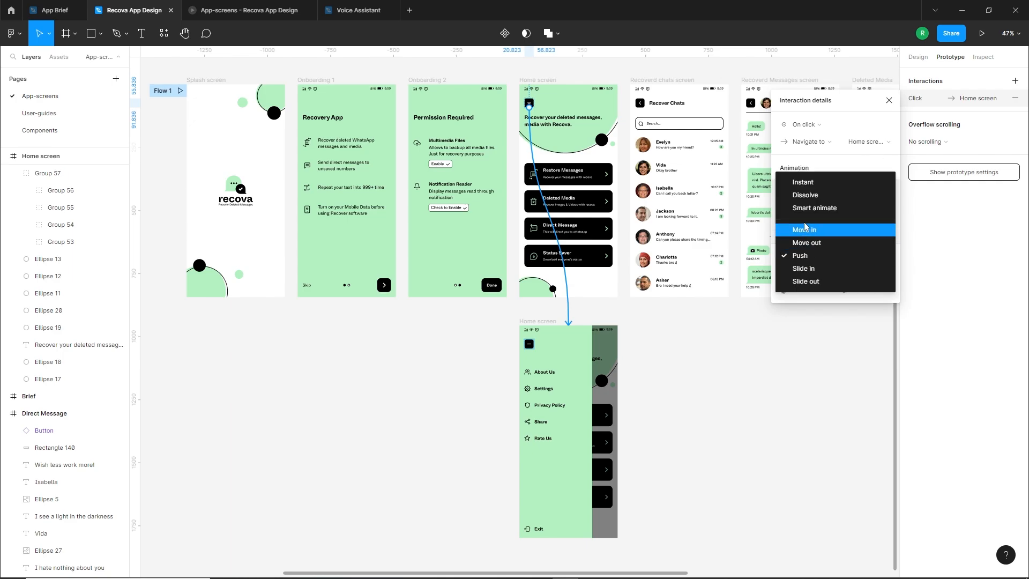
{"action": "left_click", "coordinate": [810, 208]}
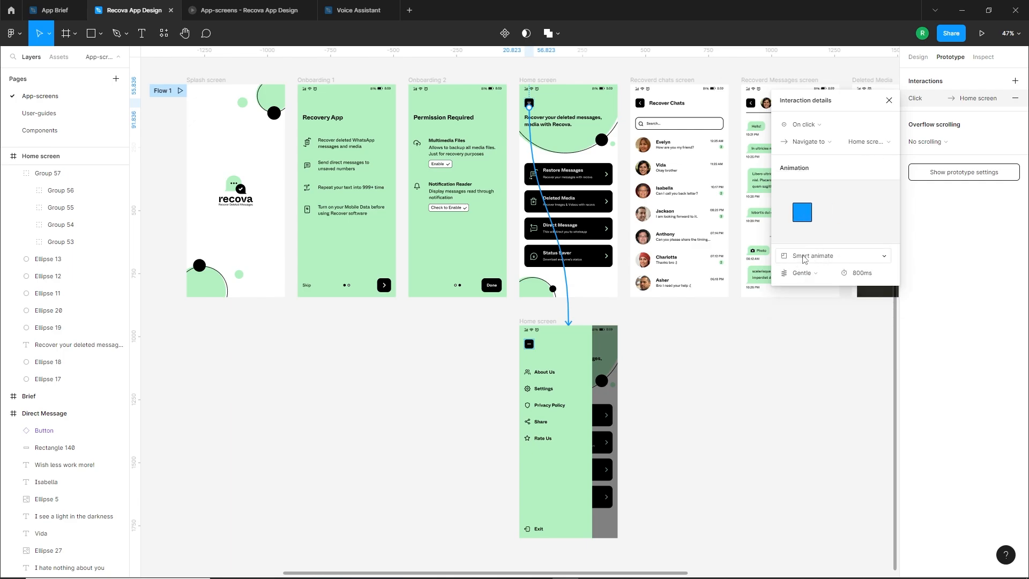
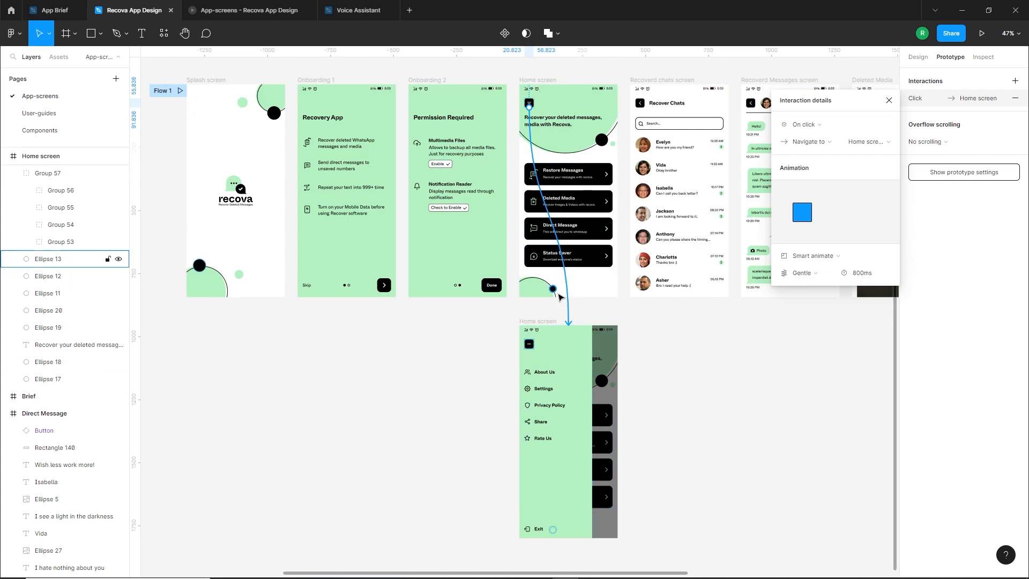
Link the menu button on the side-menu screen back to the main Home screen with an on-click Smart animate transition
{"action": "left_click", "coordinate": [530, 349]}
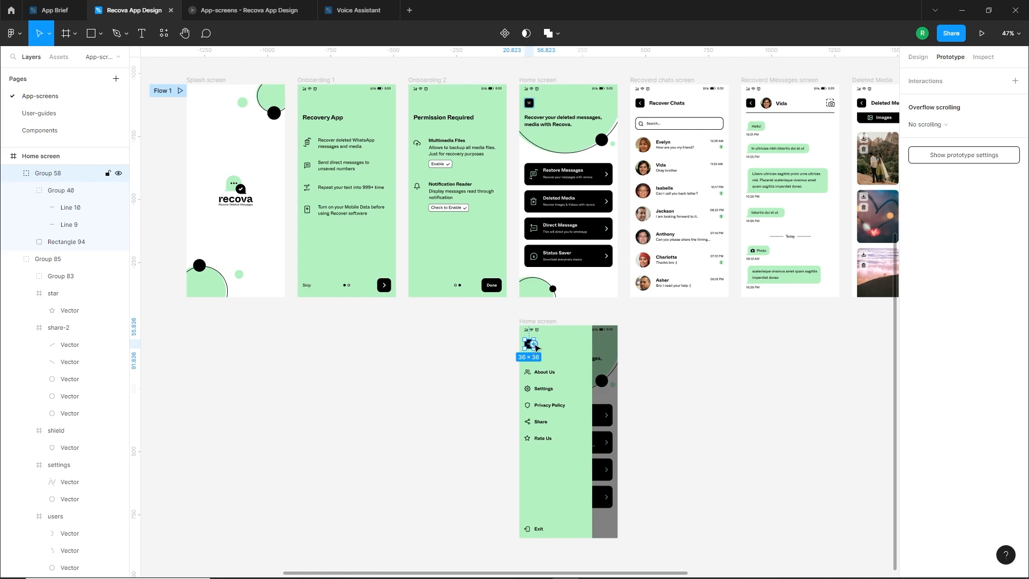
{"action": "left_click_drag", "start_coordinate": [534, 343], "coordinate": [579, 262]}
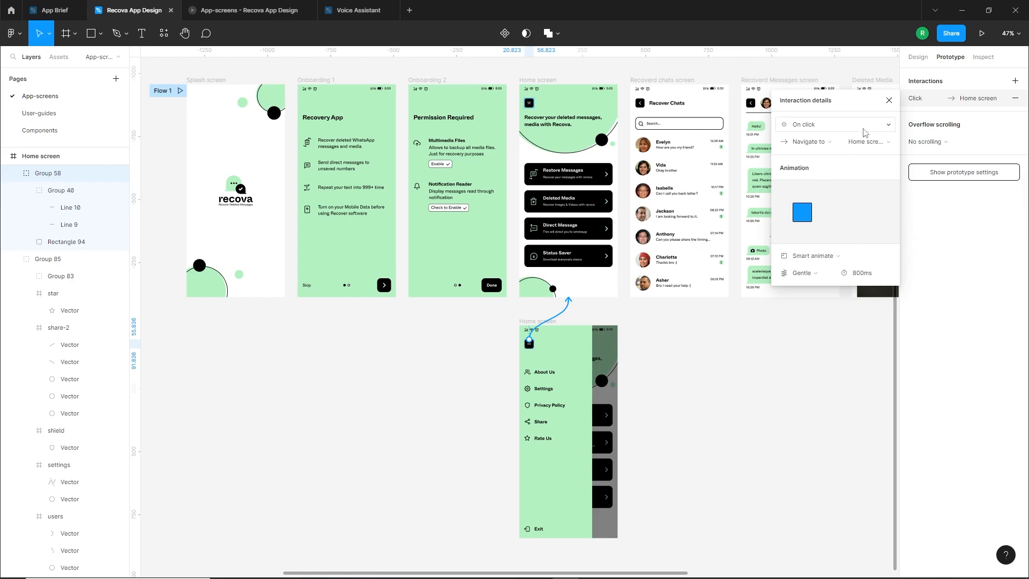
Preview the prototype from the Home screen, opening and closing the side menu repeatedly, and return to the design file
{"action": "left_click", "coordinate": [530, 80]}
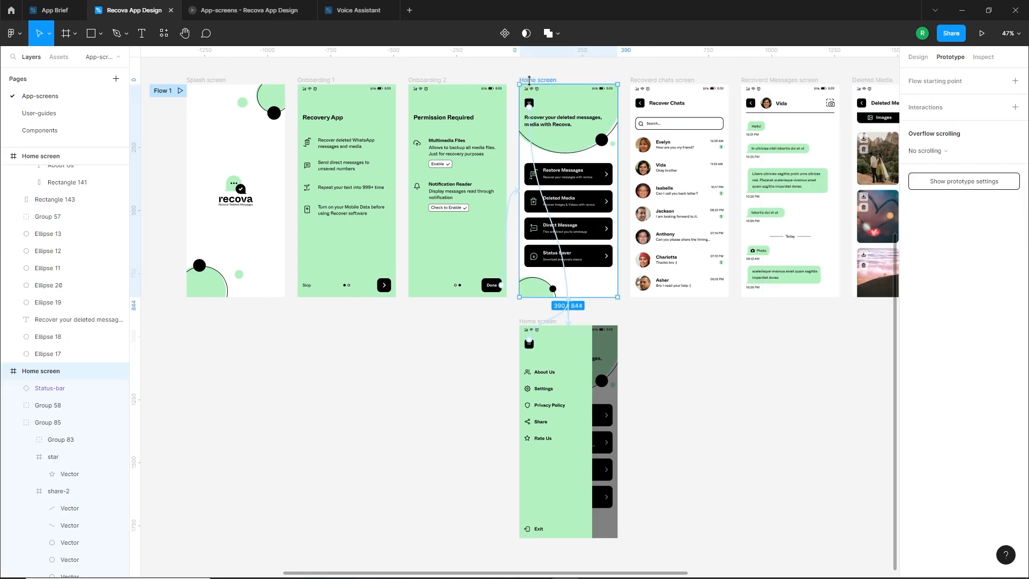
{"action": "left_click", "coordinate": [977, 28]}
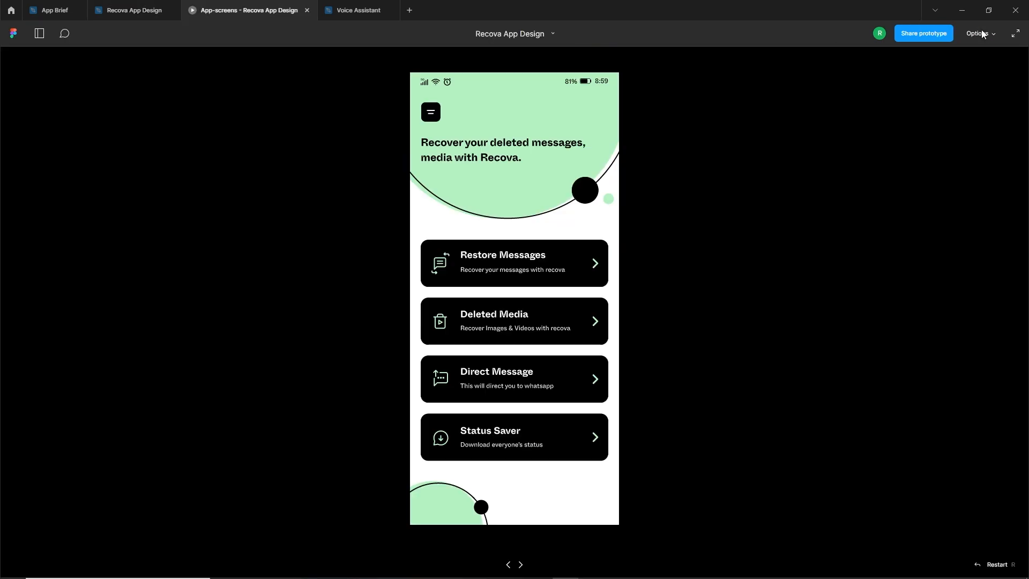
{"action": "left_click", "coordinate": [437, 113]}
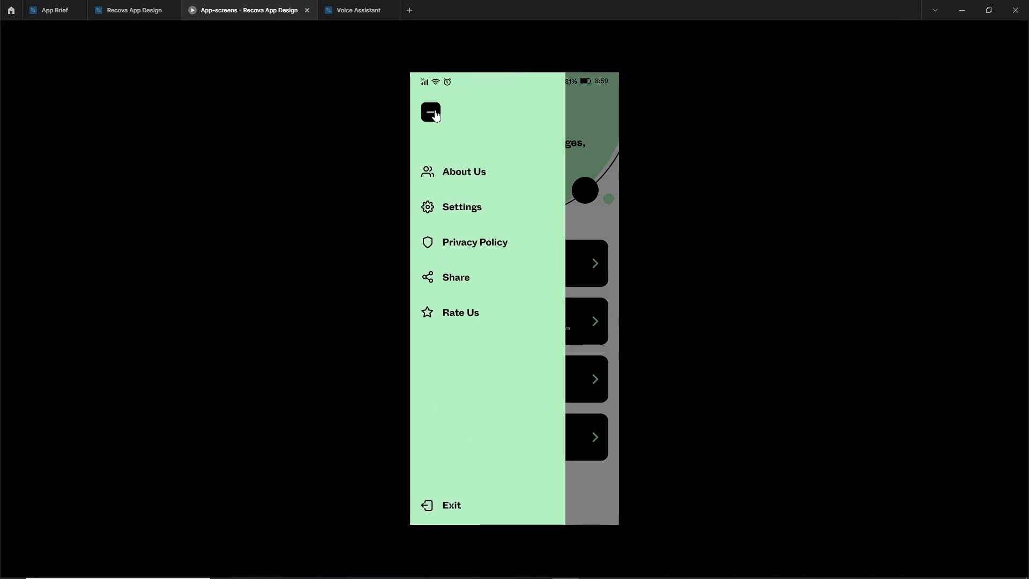
{"action": "left_click", "coordinate": [436, 115]}
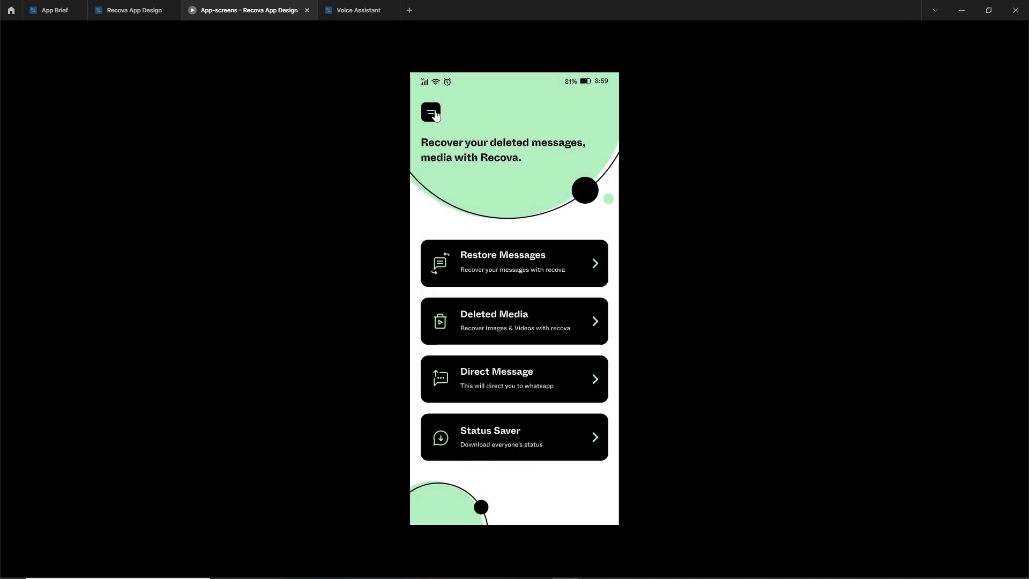
{"action": "left_click", "coordinate": [436, 114]}
{"action": "left_click", "coordinate": [437, 114]}
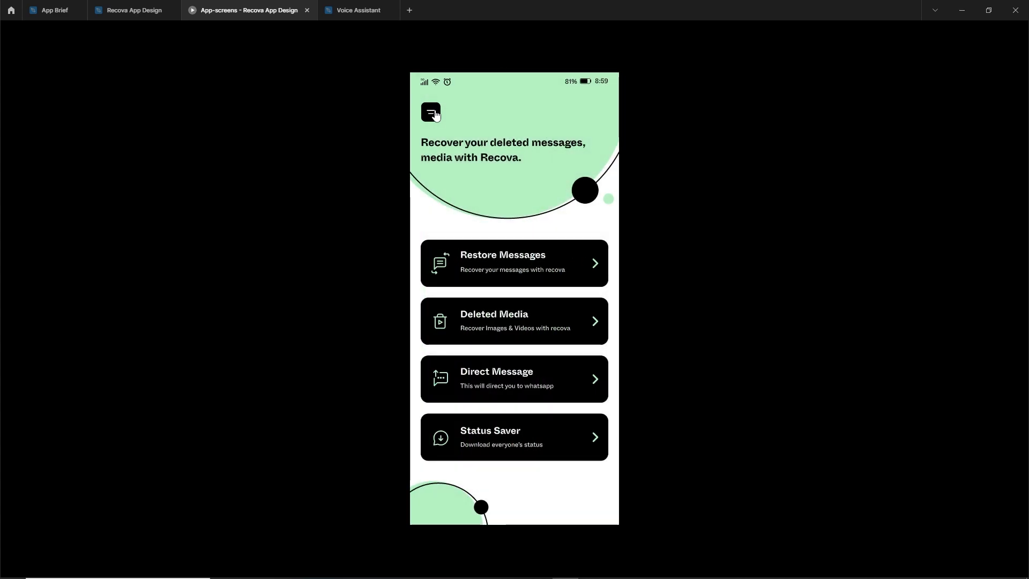
{"action": "left_click", "coordinate": [134, 11]}
Link the Restore Messages card on the Home screen to the Recoverd chats screen with a leftward Push animation
{"action": "left_click", "coordinate": [693, 415]}
{"action": "left_click_drag", "start_coordinate": [718, 327], "coordinate": [512, 427]}
{"action": "left_click_drag", "start_coordinate": [429, 164], "coordinate": [523, 153]}
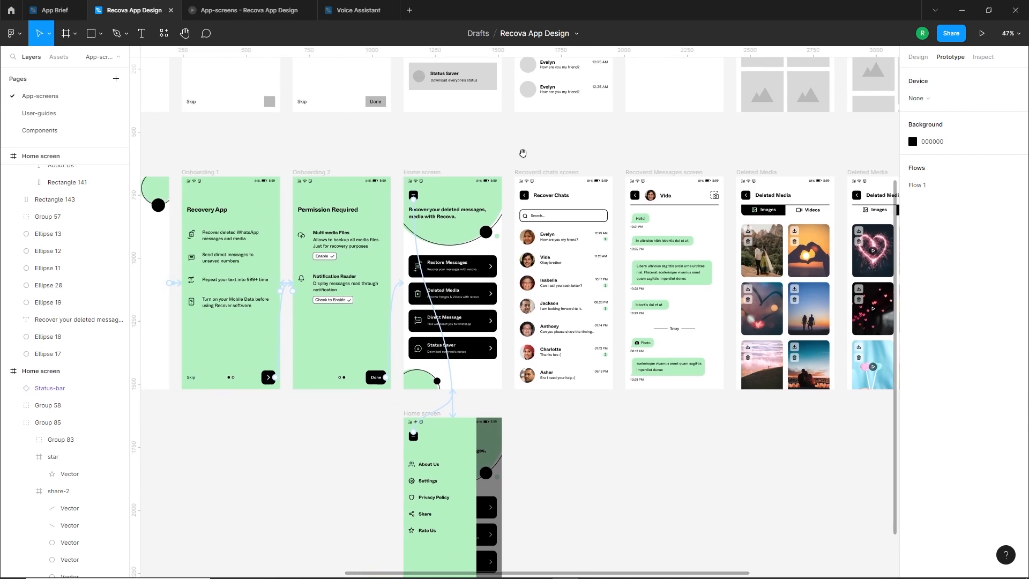
{"action": "scroll", "coordinate": [506, 283], "scroll_direction": "up", "scroll_amount": 2}
{"action": "scroll", "coordinate": [507, 283], "scroll_direction": "left", "scroll_amount": 1}
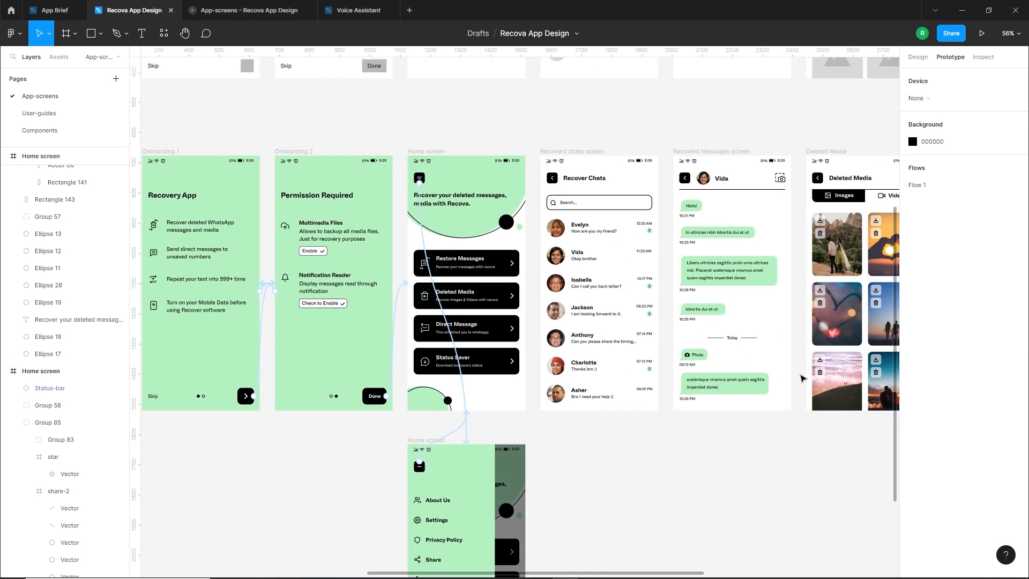
{"action": "left_click", "coordinate": [505, 271]}
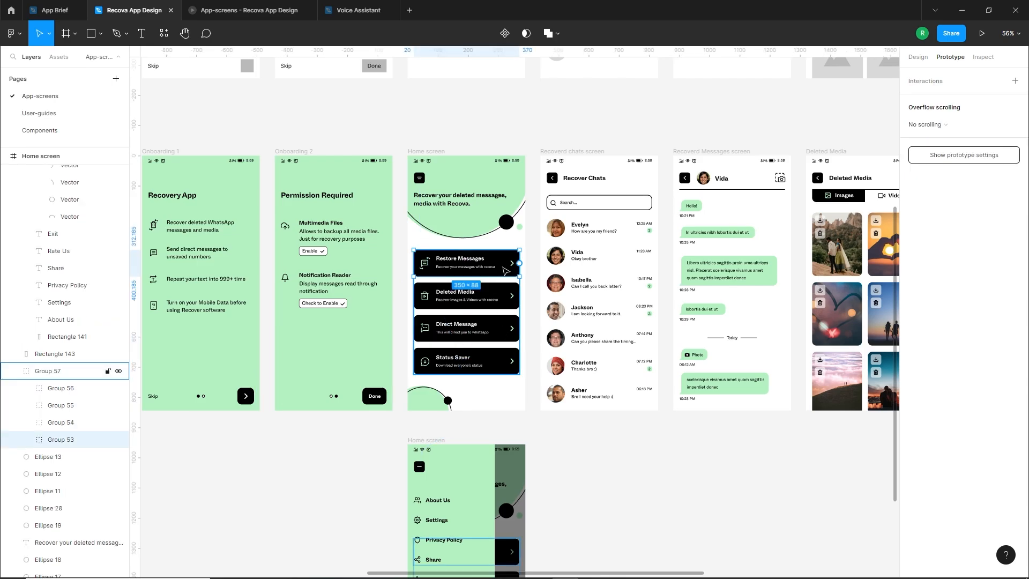
{"action": "left_click_drag", "start_coordinate": [519, 263], "coordinate": [550, 270]}
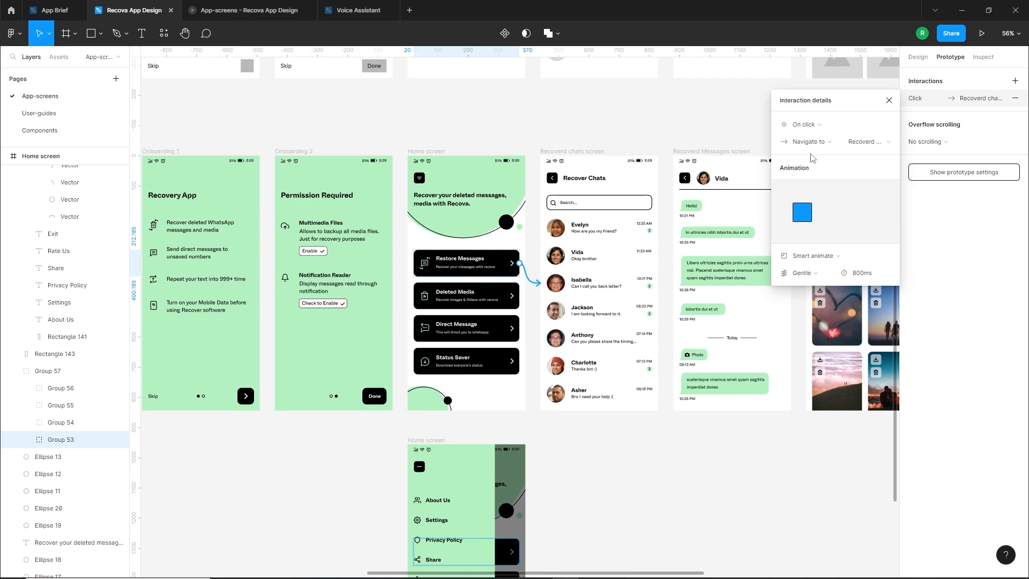
{"action": "left_click", "coordinate": [815, 256]}
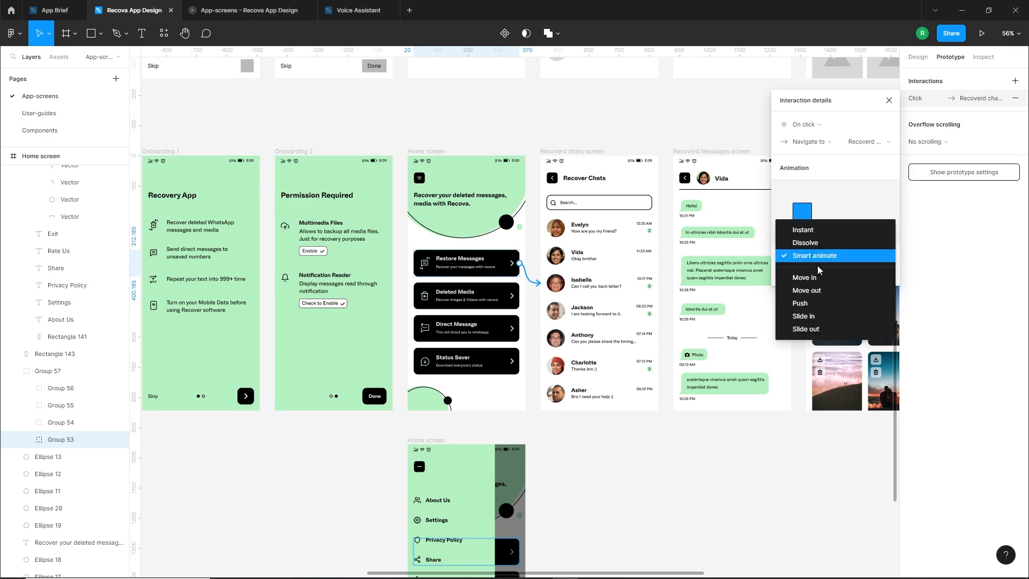
{"action": "left_click", "coordinate": [805, 303]}
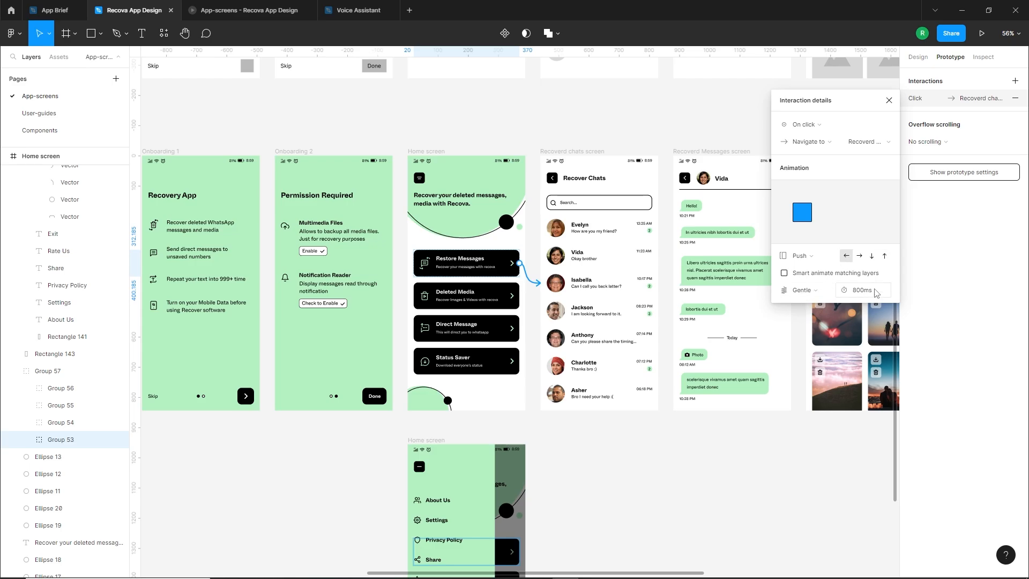
Group the back button on the Recoverd chats screen and link it to the Home screen with a rightward Push
{"action": "left_click", "coordinate": [553, 179]}
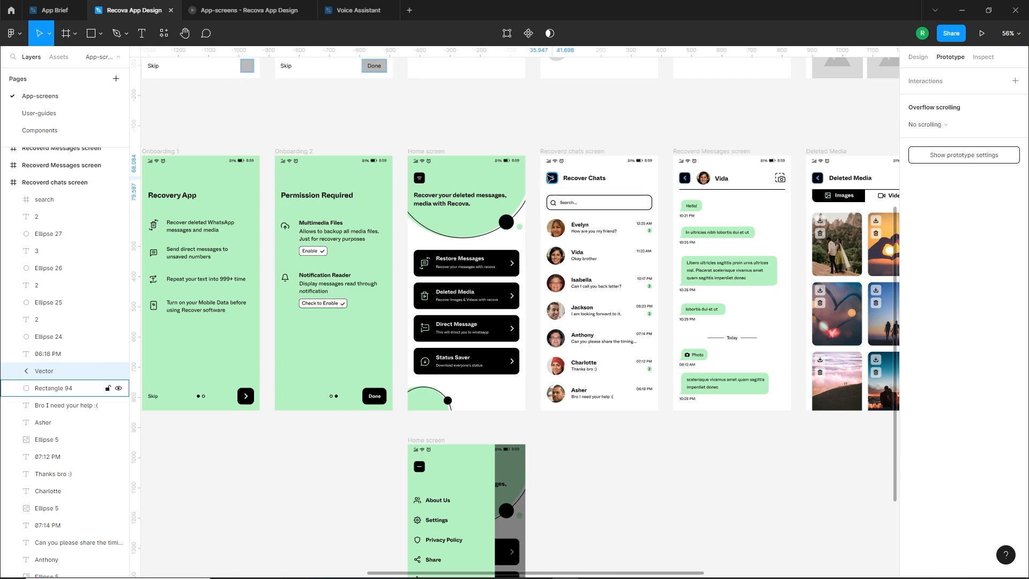
{"action": "scroll", "coordinate": [561, 184], "scroll_direction": "up", "scroll_amount": 3}
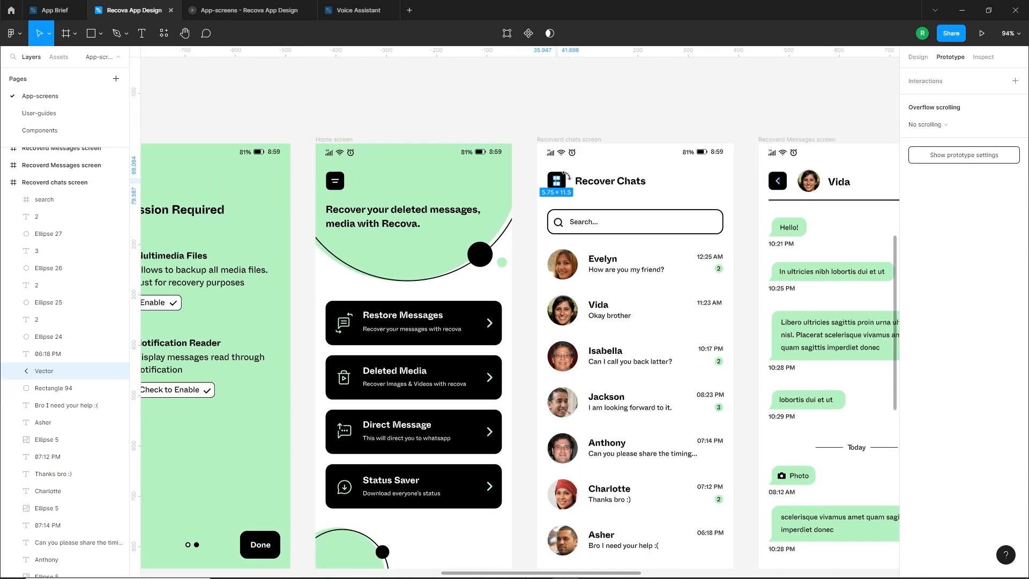
{"action": "left_click", "coordinate": [565, 175]}
{"action": "left_click_drag", "start_coordinate": [566, 180], "coordinate": [501, 293]}
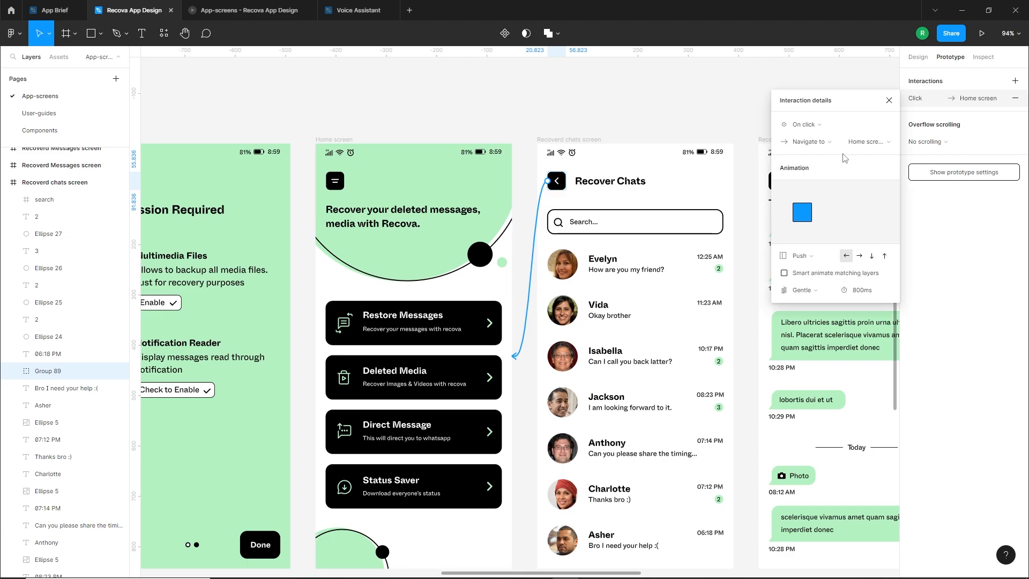
{"action": "left_click", "coordinate": [860, 256]}
{"action": "left_click", "coordinate": [531, 278]}
Group the second chat row's elements and link the group to the Recoverd Messages screen with a leftward Push
{"action": "scroll", "coordinate": [533, 278], "scroll_direction": "down", "scroll_amount": 2}
{"action": "left_click_drag", "start_coordinate": [531, 353], "coordinate": [464, 319]}
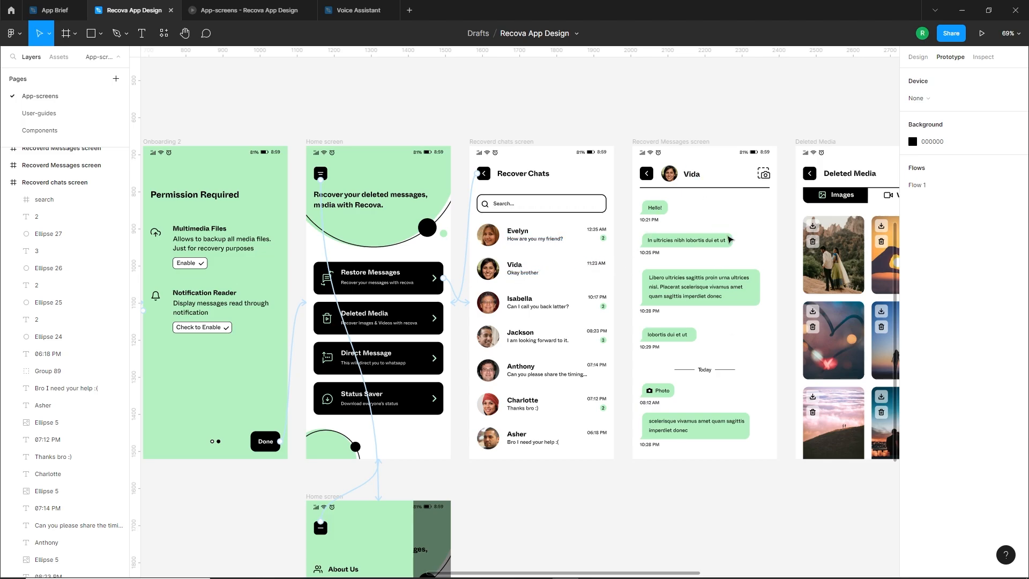
{"action": "left_click_drag", "start_coordinate": [620, 257], "coordinate": [489, 288]}
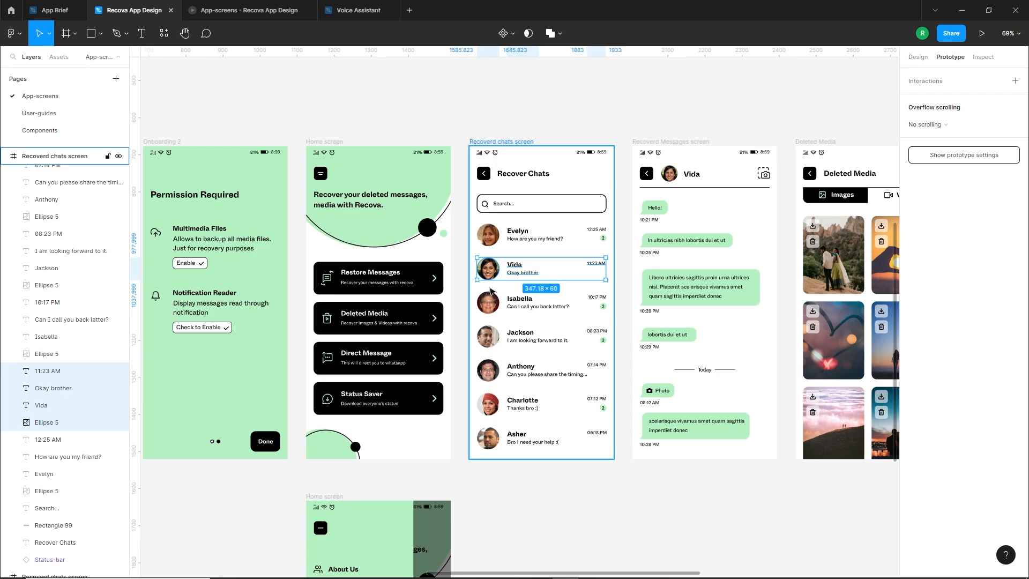
{"action": "key", "text": "ctrl+g"}
{"action": "left_click_drag", "start_coordinate": [606, 269], "coordinate": [653, 286]}
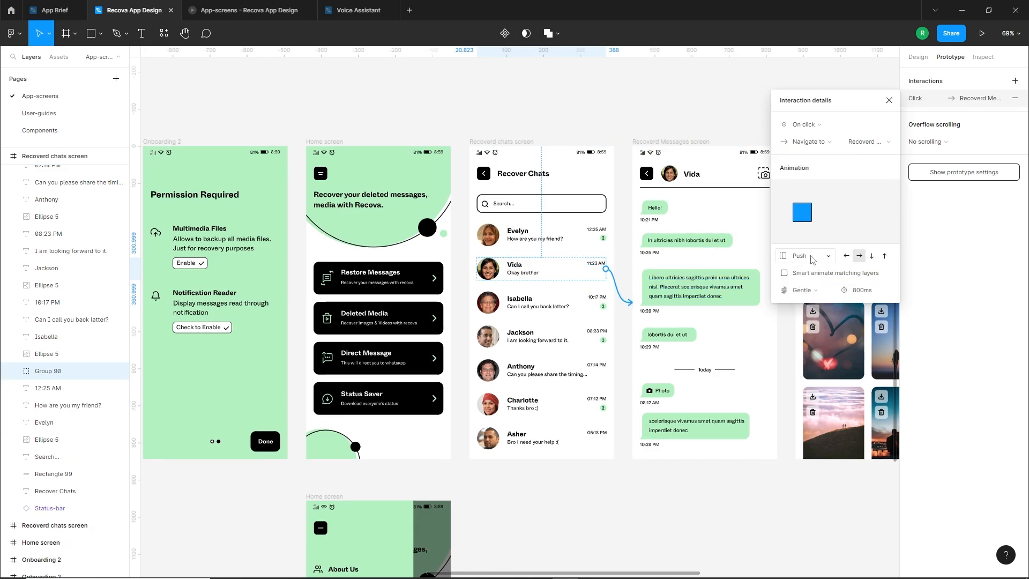
{"action": "left_click", "coordinate": [846, 257]}
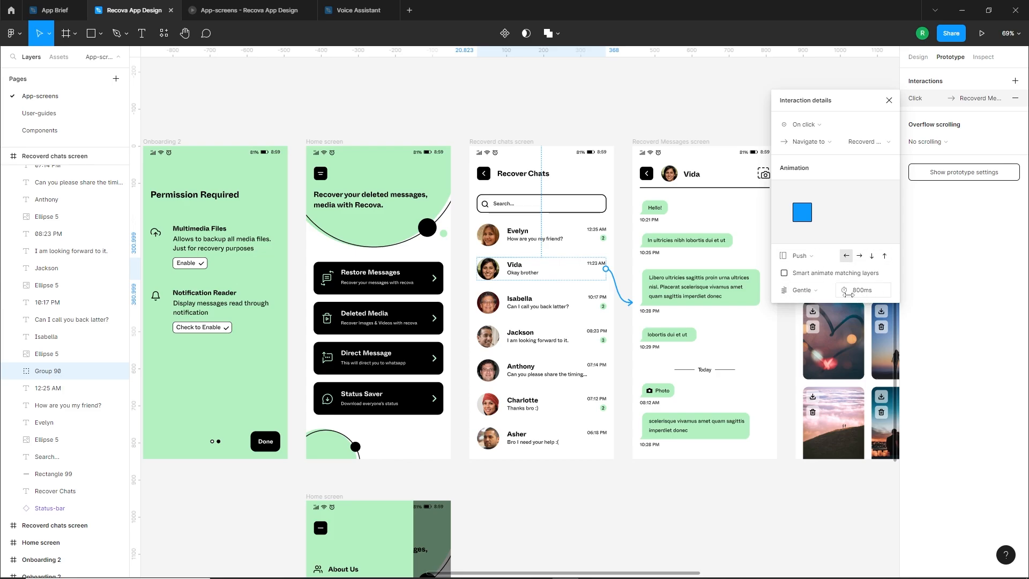
Link the grouped back button on the Recoverd Messages screen to the Recoverd chats screen with a rightward Push
{"action": "left_click", "coordinate": [646, 173]}
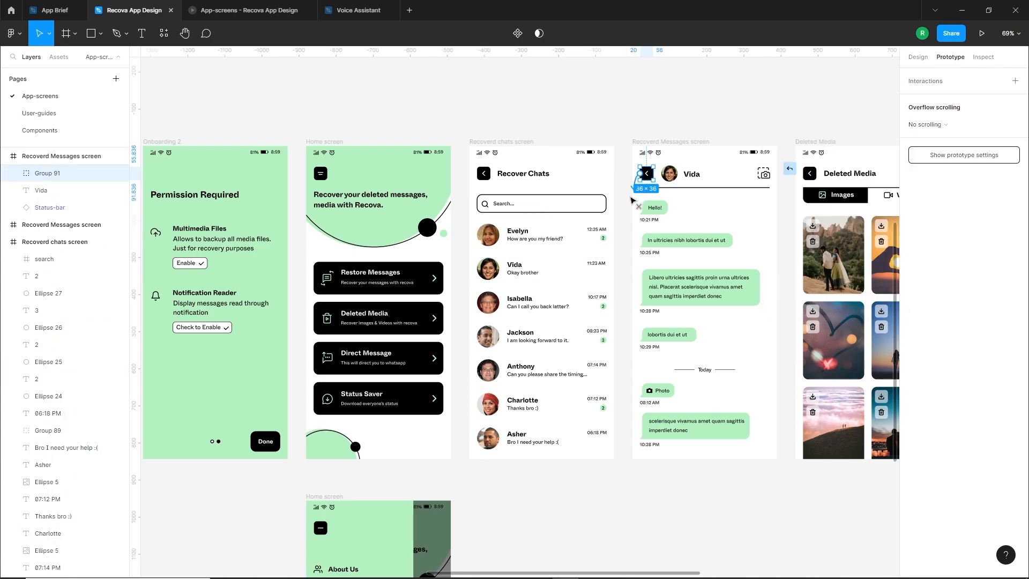
{"action": "left_click_drag", "start_coordinate": [653, 173], "coordinate": [608, 236]}
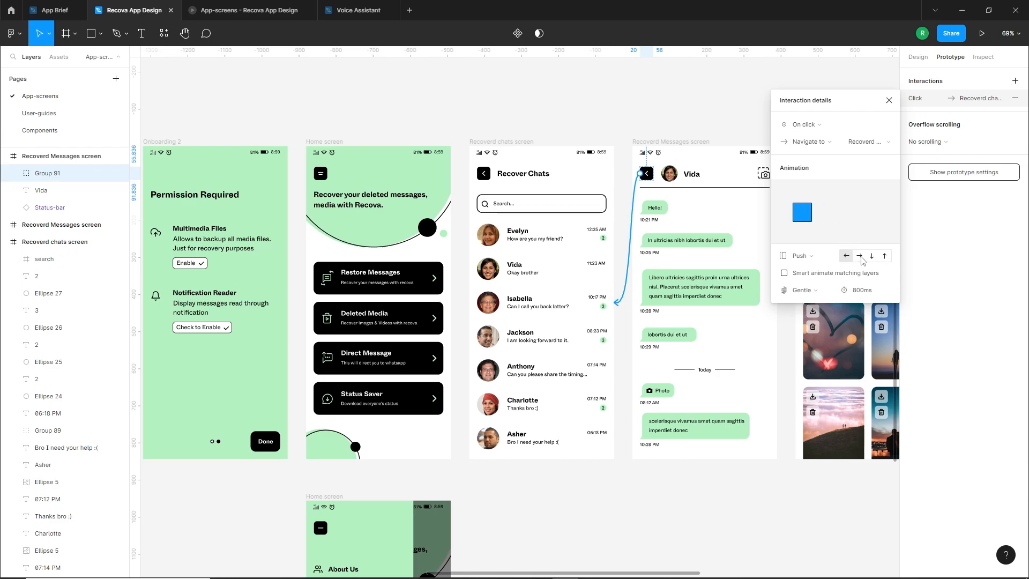
{"action": "left_click", "coordinate": [860, 256]}
{"action": "left_click", "coordinate": [888, 100]}
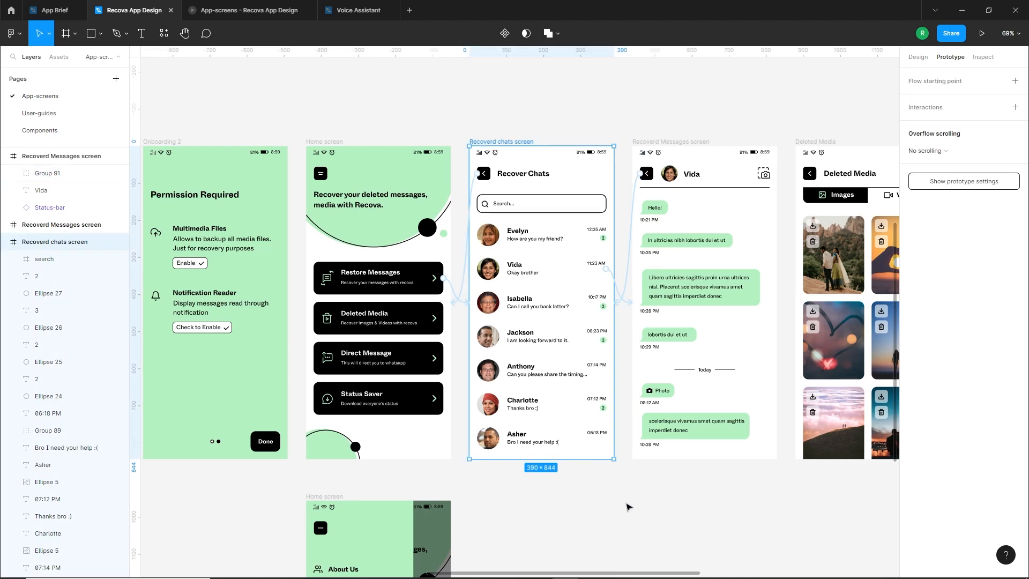
Link the Deleted Media card on the Home screen to the first Deleted Media screen with a leftward Push
{"action": "left_click", "coordinate": [630, 493]}
{"action": "scroll", "coordinate": [633, 481], "scroll_direction": "down", "scroll_amount": 5}
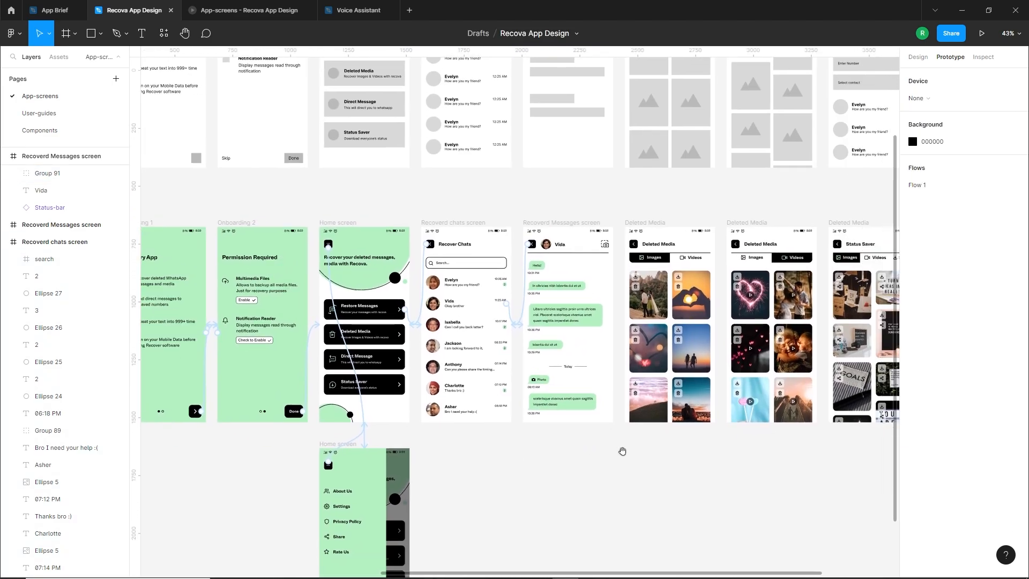
{"action": "double_click", "coordinate": [389, 335]}
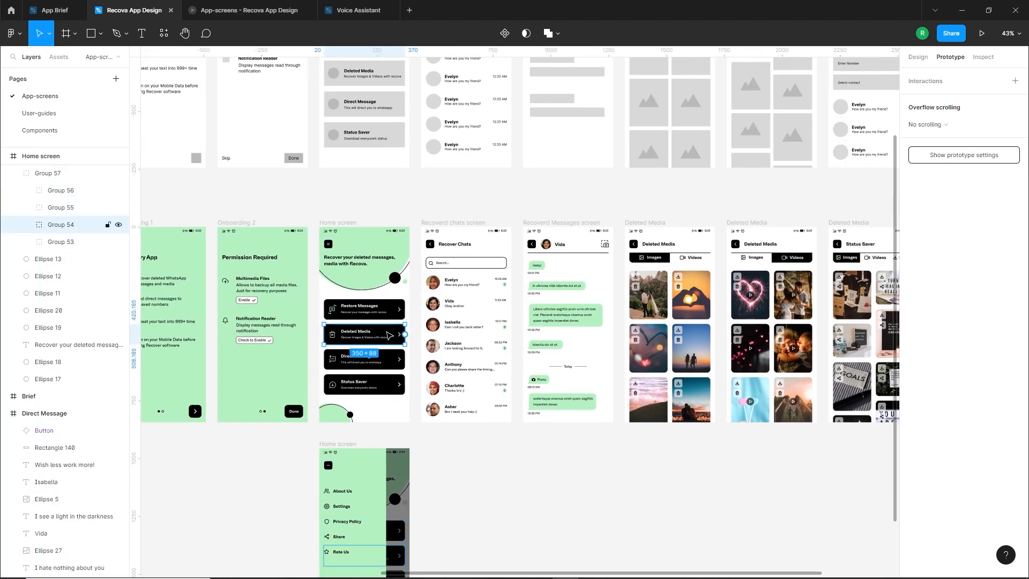
{"action": "left_click_drag", "start_coordinate": [405, 335], "coordinate": [631, 326]}
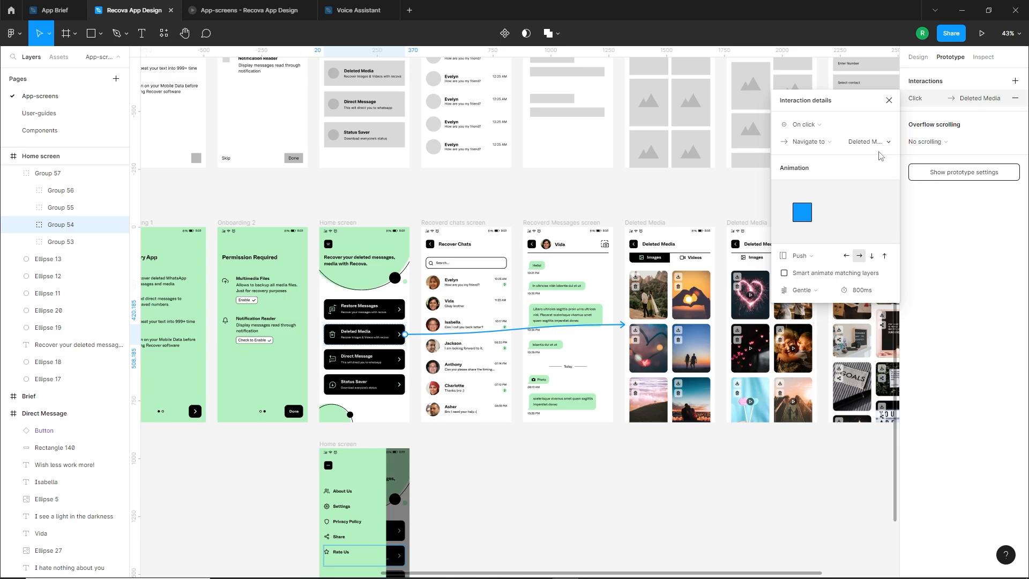
{"action": "left_click", "coordinate": [845, 257]}
Group the back button on the first Deleted Media screen and link it to the Home screen with a rightward Push
{"action": "left_click", "coordinate": [633, 244], "text": "ctrl"}
{"action": "scroll", "coordinate": [634, 245], "scroll_direction": "up", "scroll_amount": 5}
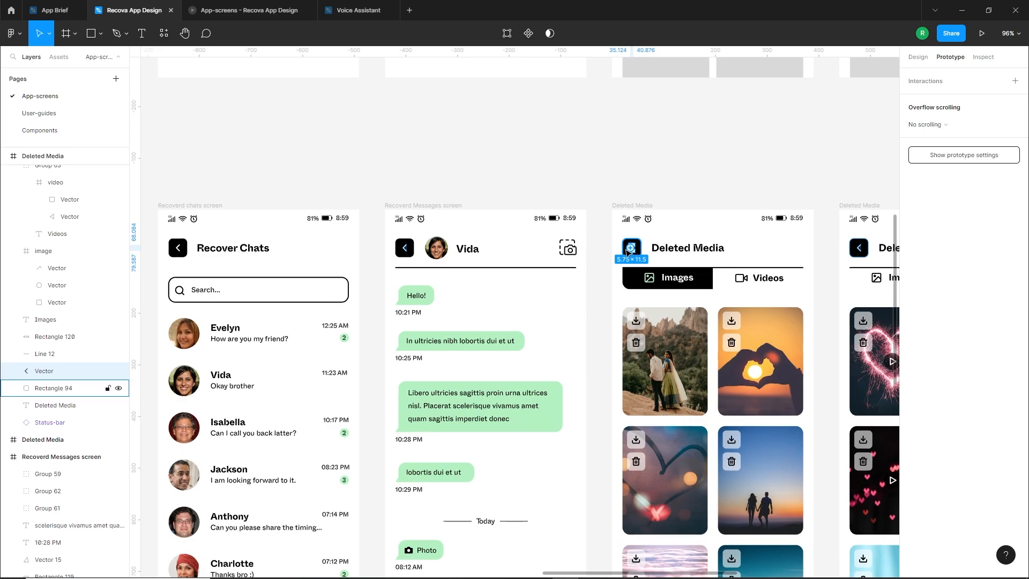
{"action": "left_click", "coordinate": [613, 238]}
{"action": "left_click_drag", "start_coordinate": [612, 237], "coordinate": [380, 335]}
{"action": "key", "text": "ctrl+g"}
{"action": "scroll", "coordinate": [666, 259], "scroll_direction": "down", "scroll_amount": 3}
{"action": "scroll", "coordinate": [668, 262], "scroll_direction": "down", "scroll_amount": 3}
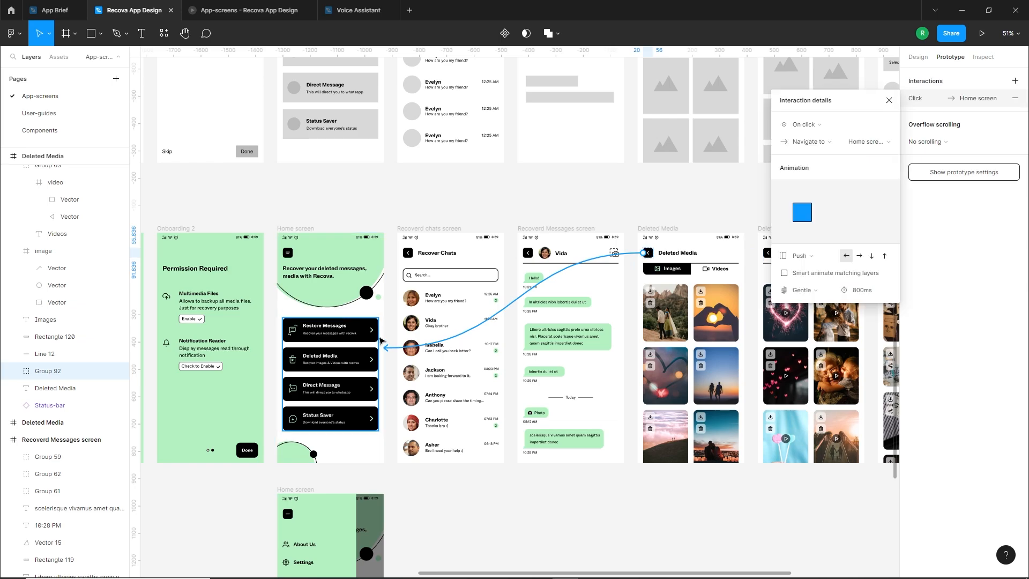
{"action": "left_click", "coordinate": [860, 257]}
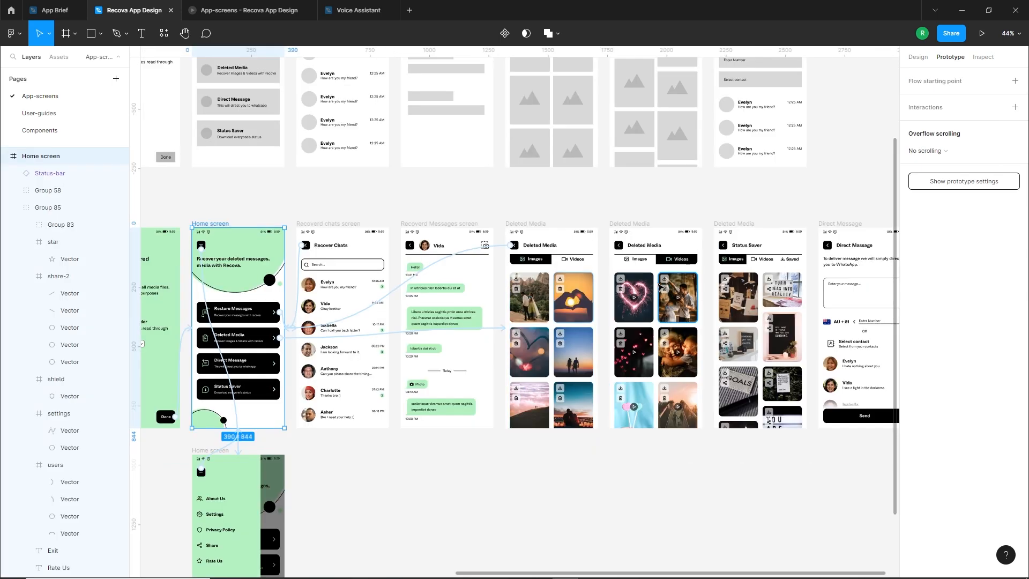
Link the Videos tab on the first Deleted Media screen to the second Deleted Media screen with an on-click interaction
{"action": "scroll", "coordinate": [681, 274], "scroll_direction": "up", "scroll_amount": 5}
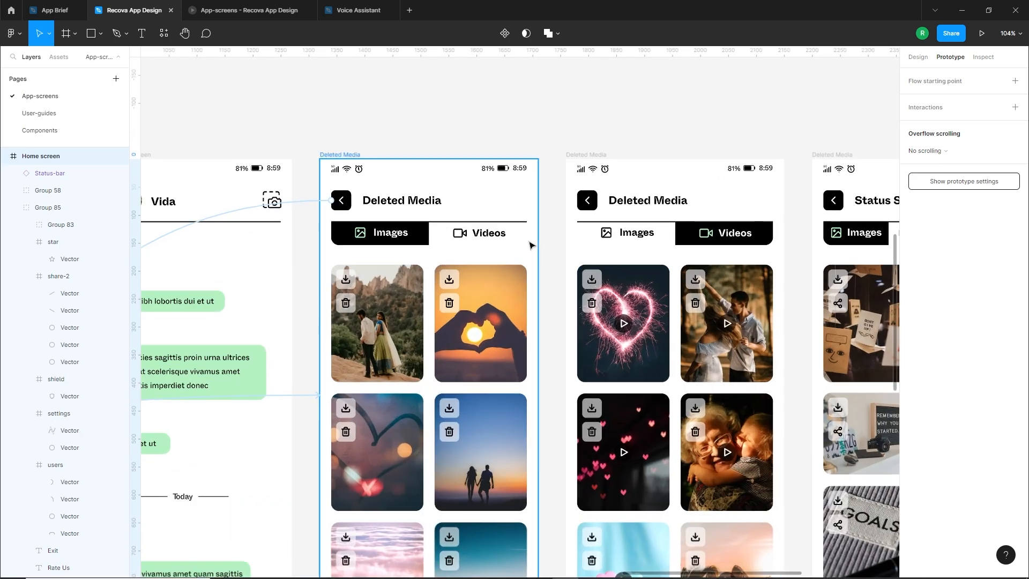
{"action": "scroll", "coordinate": [538, 244], "scroll_direction": "up", "scroll_amount": 1}
{"action": "scroll", "coordinate": [539, 236], "scroll_direction": "down", "scroll_amount": 2}
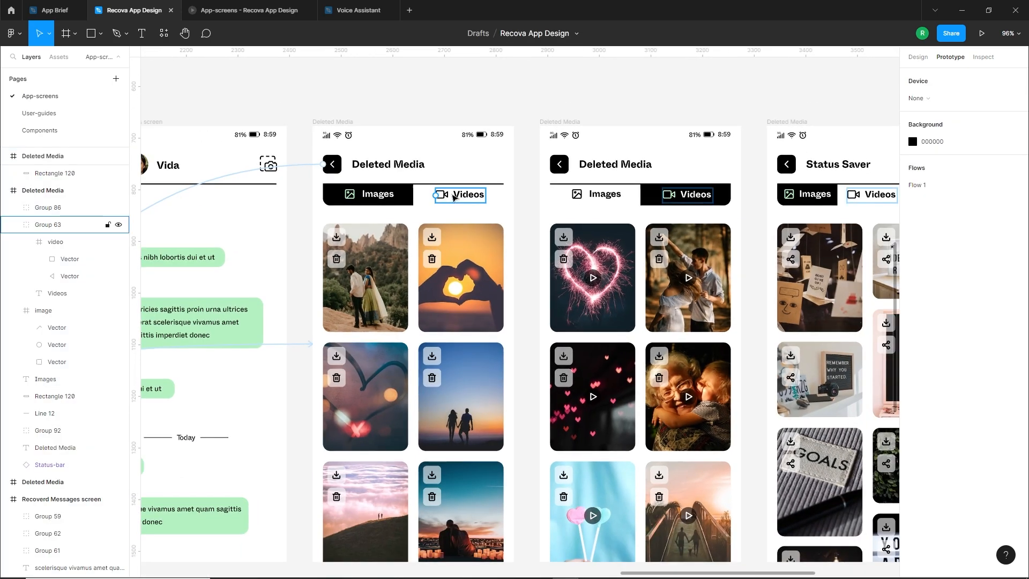
{"action": "left_click", "coordinate": [477, 196]}
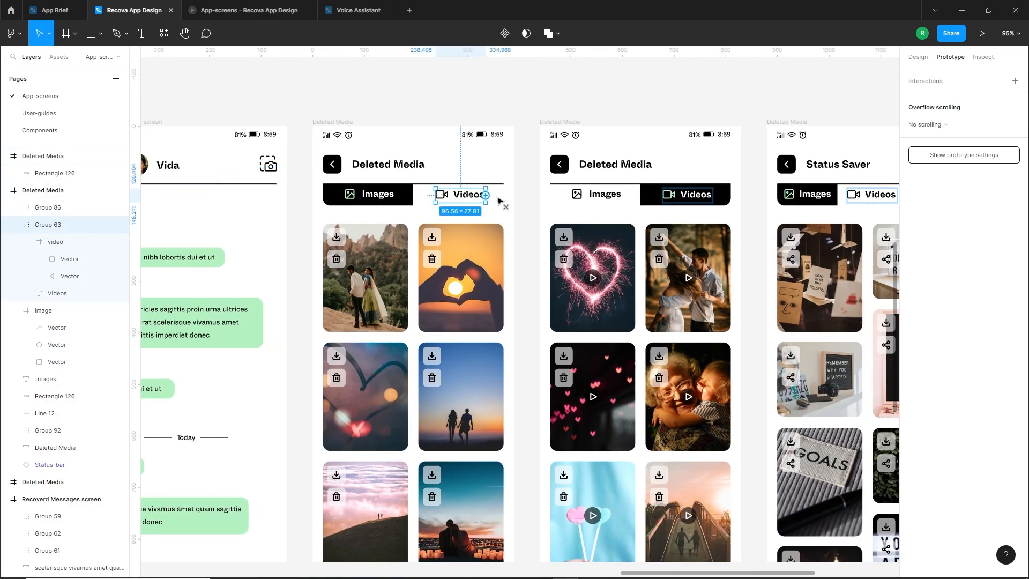
{"action": "left_click_drag", "start_coordinate": [486, 195], "coordinate": [557, 215]}
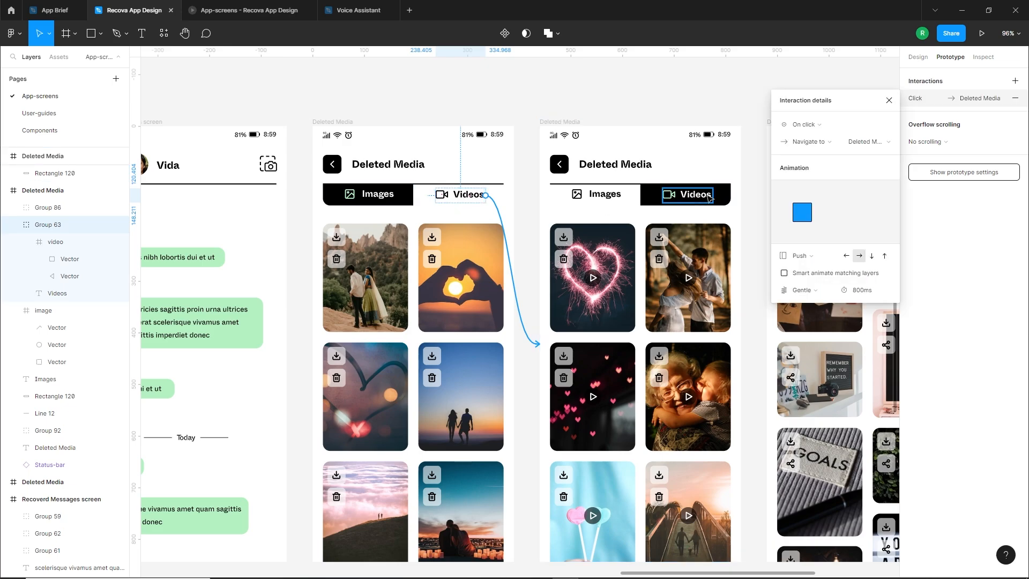
Group the Images label and its icon into one element on the second Deleted Media screen
{"action": "left_click", "coordinate": [612, 200]}
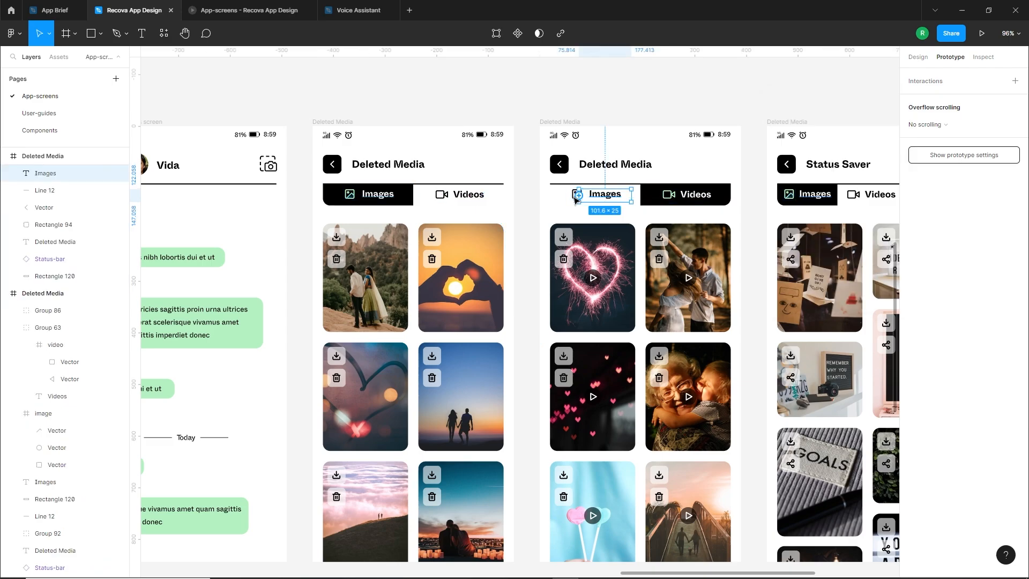
{"action": "key", "text": "ctrl+g"}
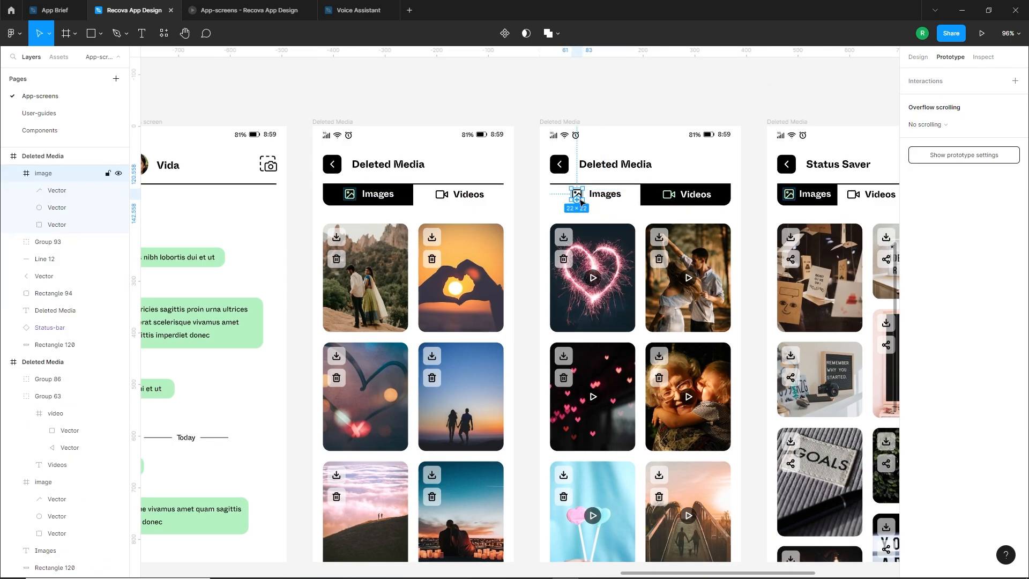
{"action": "left_click", "coordinate": [575, 195], "text": "shift"}
{"action": "key", "text": "ctrl+g"}
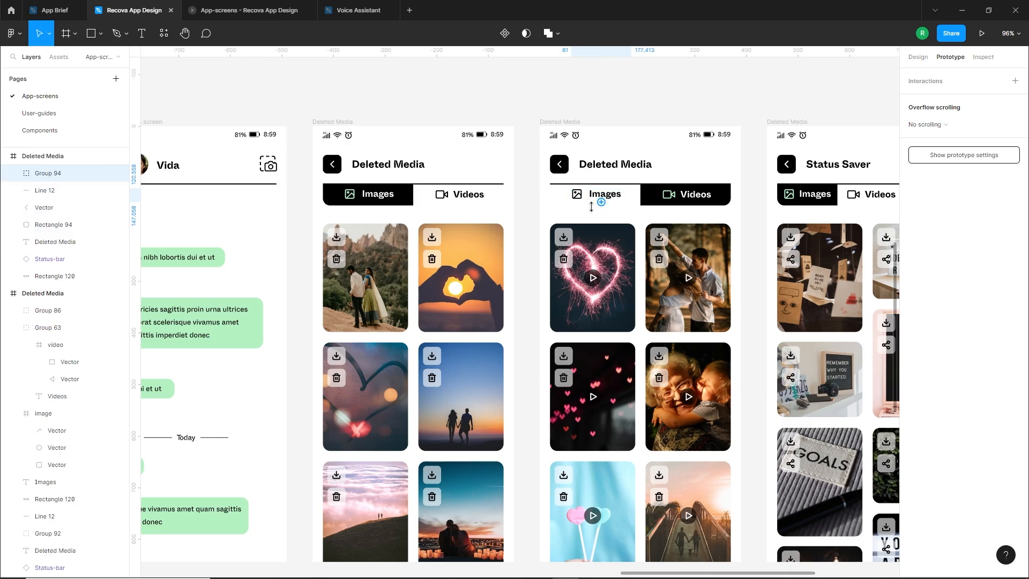
Group the Images label and its icon into one element on the first Deleted Media screen
{"action": "left_click", "coordinate": [375, 194]}
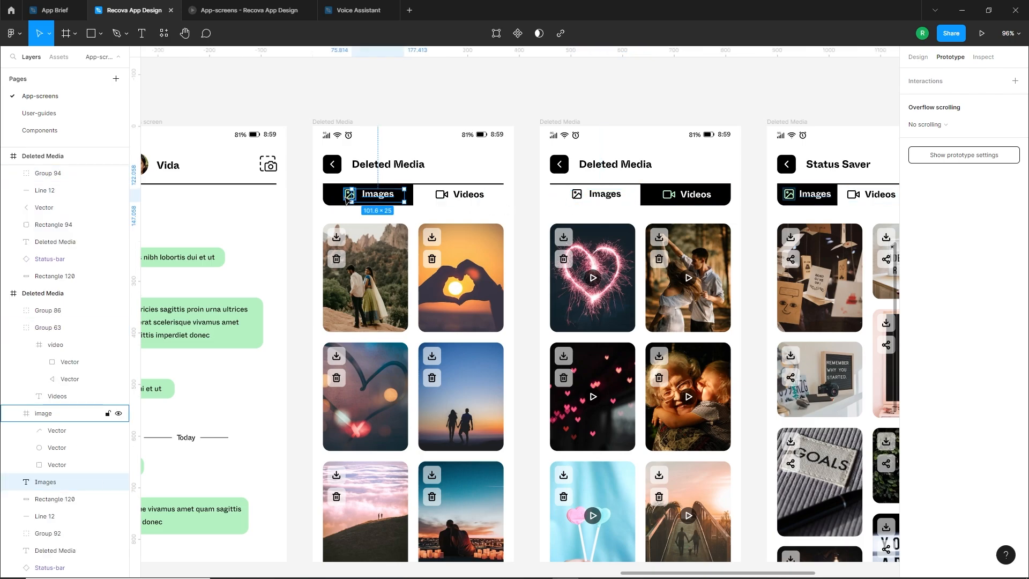
{"action": "left_click", "coordinate": [347, 197], "text": "shift"}
{"action": "key", "text": "ctrl+g"}
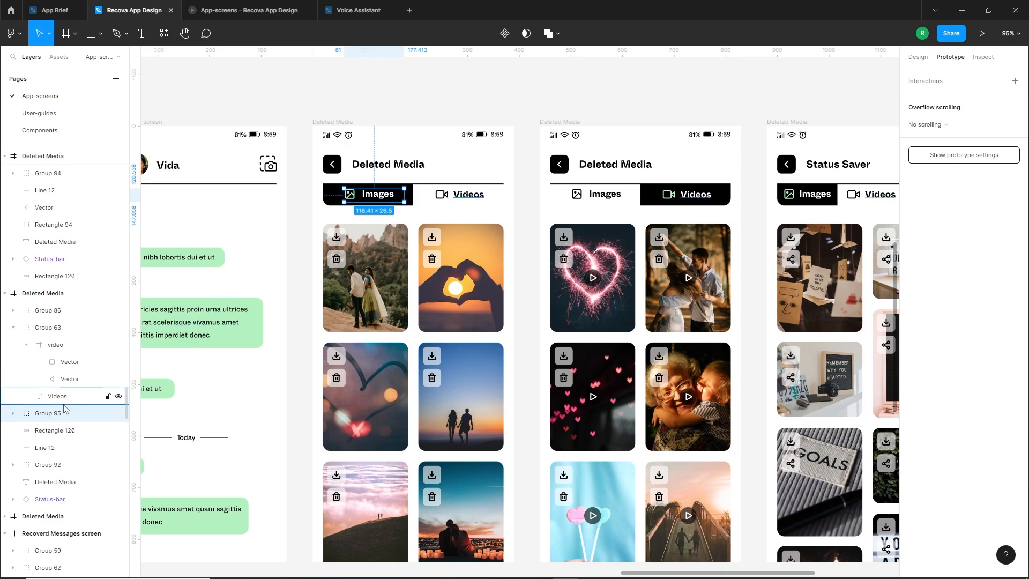
Rename the Images tab group on the second Deleted Media screen as Group 95
{"action": "left_click", "coordinate": [54, 173]}
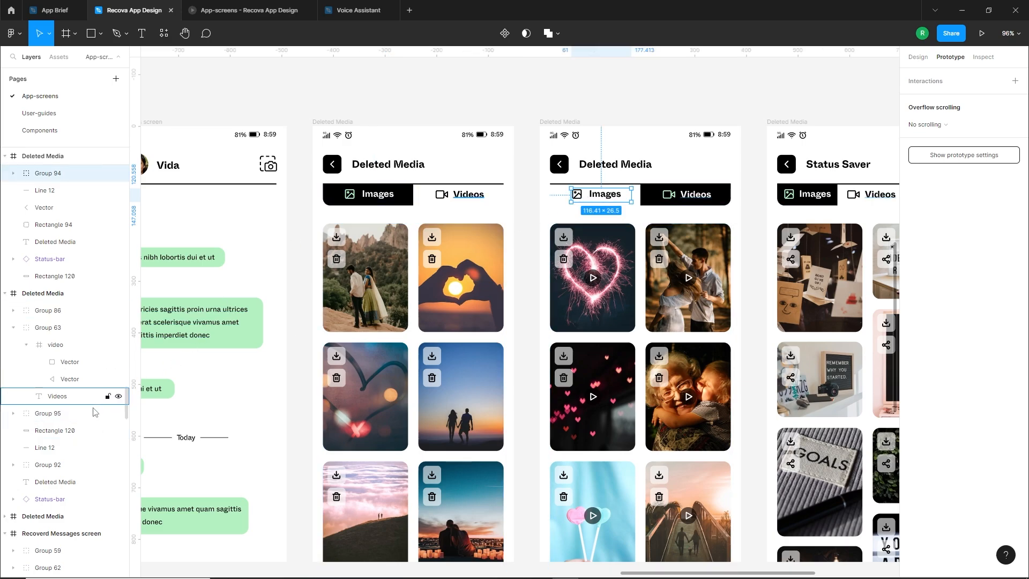
{"action": "double_click", "coordinate": [61, 176]}
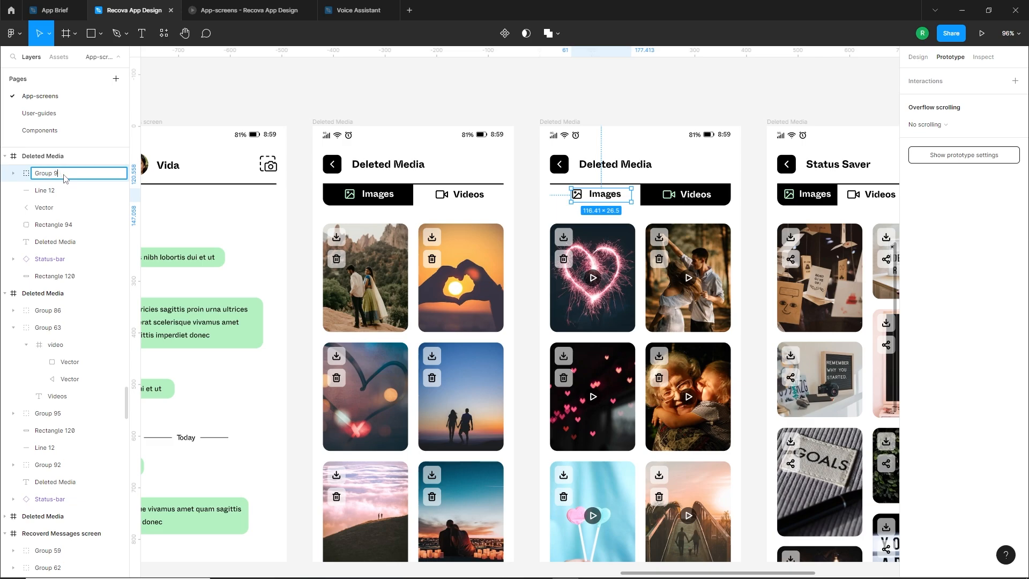
{"action": "type", "text": "Group 95"}
{"action": "key", "text": "Return"}
{"action": "left_click", "coordinate": [519, 220]}
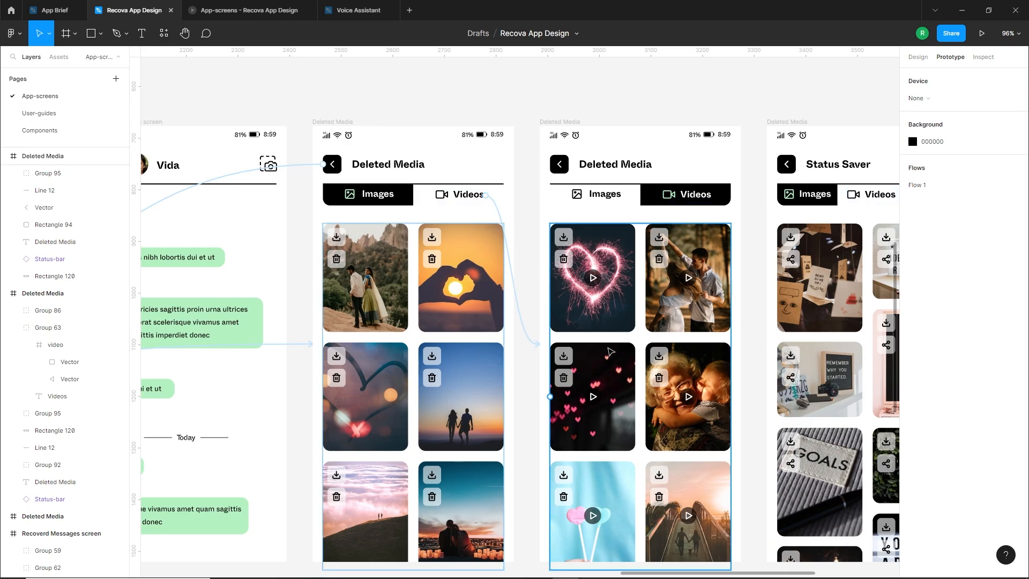
Link the Images tab on the second Deleted Media screen to the first Deleted Media screen with an on-click leftward Push
{"action": "left_click", "coordinate": [608, 196]}
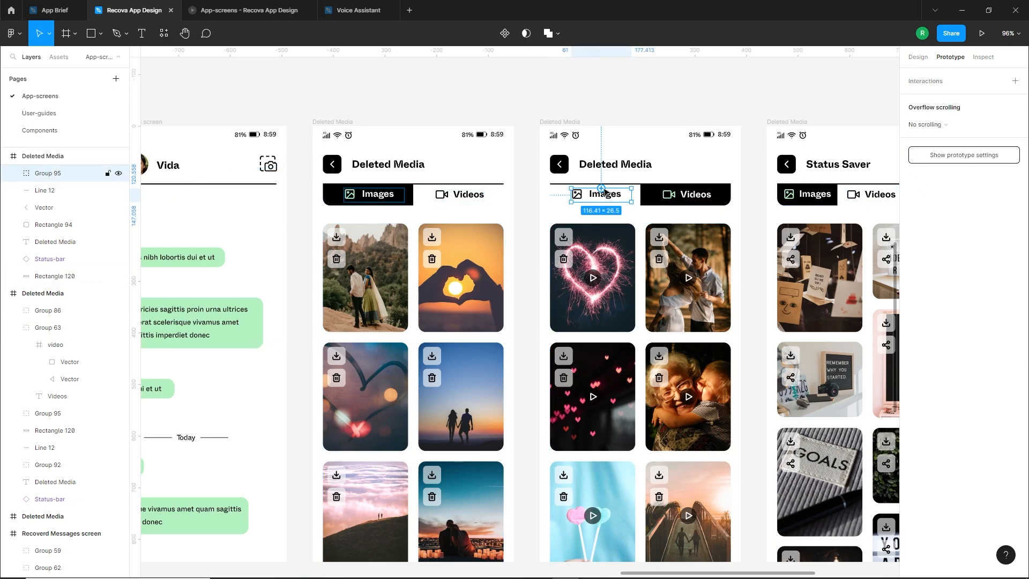
{"action": "left_click_drag", "start_coordinate": [603, 190], "coordinate": [512, 236]}
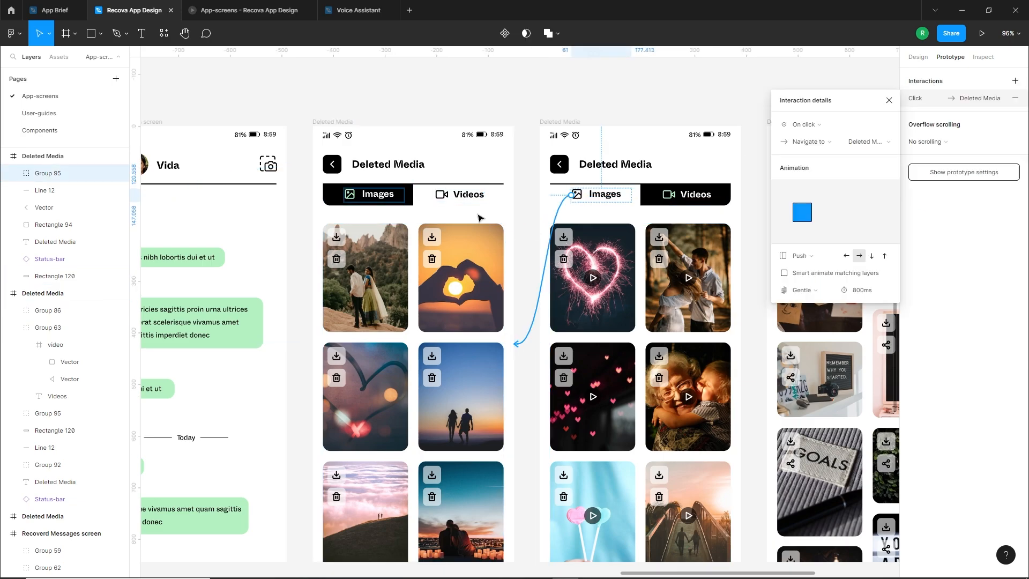
{"action": "left_click", "coordinate": [469, 198]}
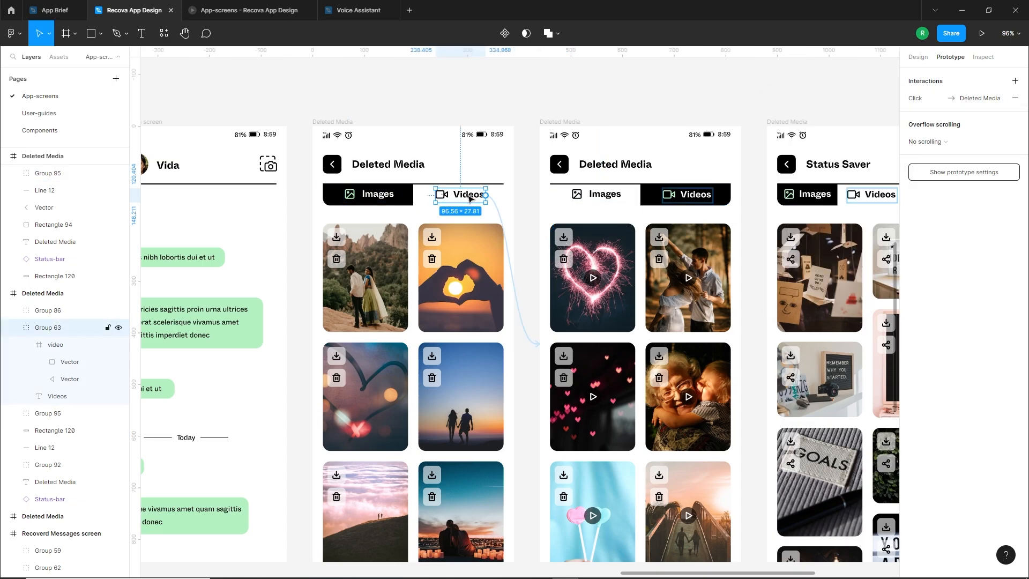
{"action": "left_click", "coordinate": [924, 101]}
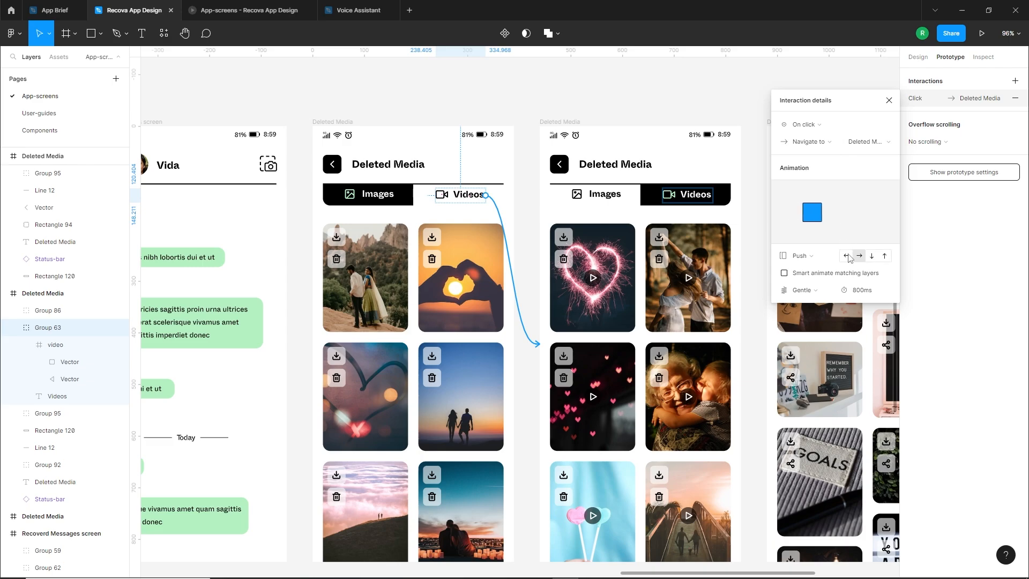
{"action": "left_click", "coordinate": [591, 200]}
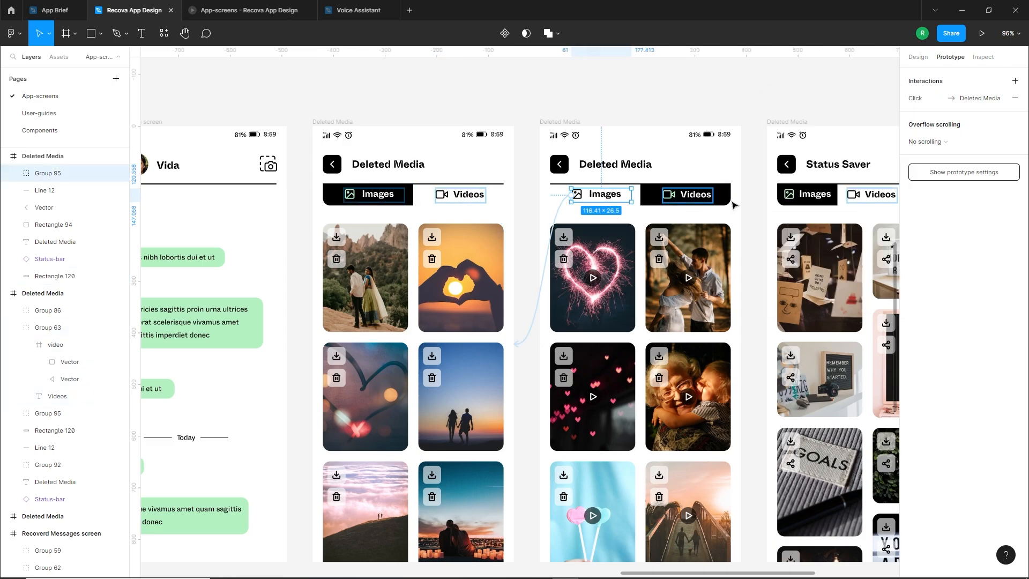
{"action": "left_click", "coordinate": [915, 98]}
{"action": "left_click", "coordinate": [845, 257]}
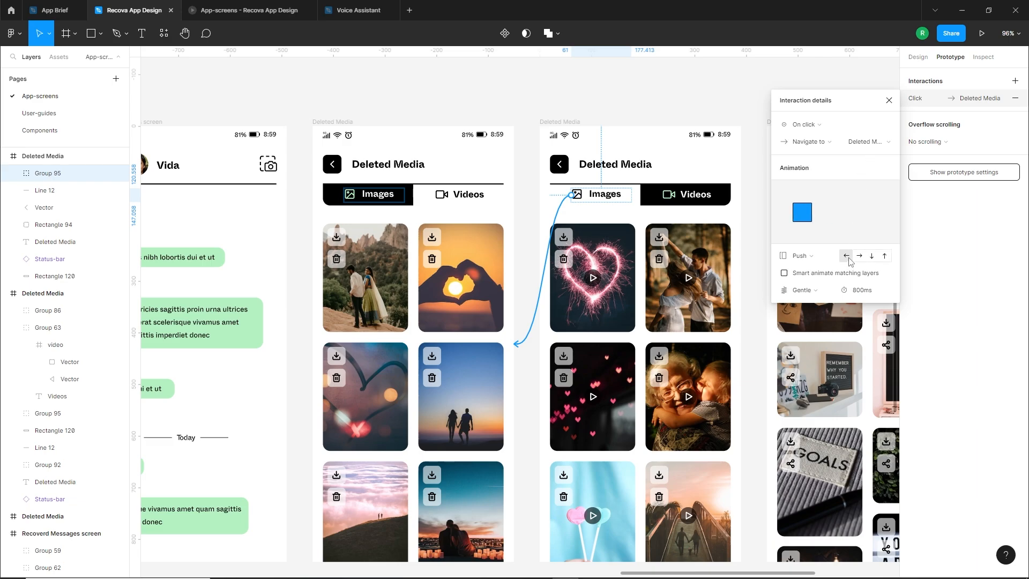
Preview the prototype from the first Deleted Media screen and test switching between the Videos and Images tabs
{"action": "left_click", "coordinate": [335, 121]}
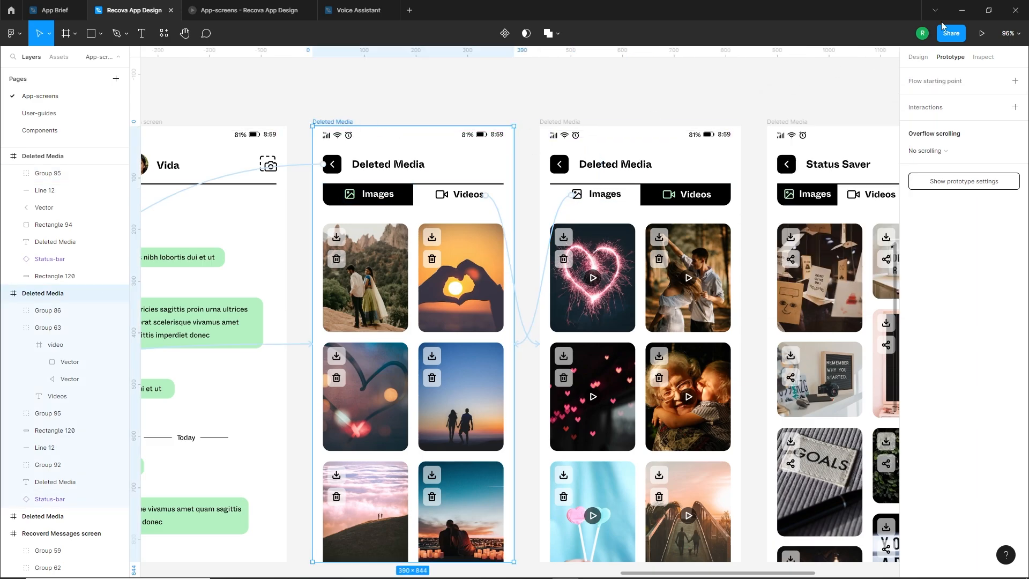
{"action": "left_click", "coordinate": [982, 34]}
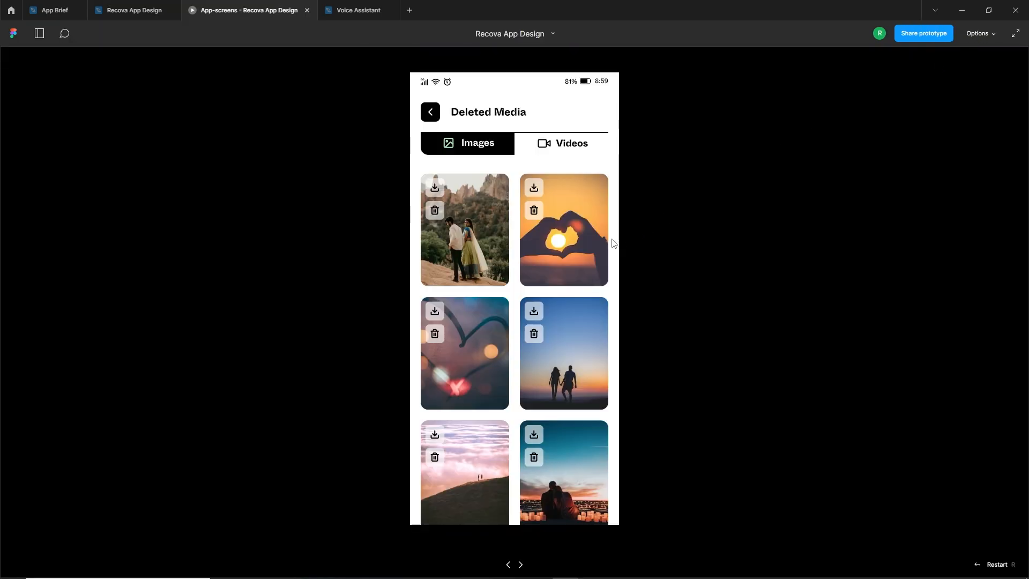
{"action": "left_click", "coordinate": [569, 148]}
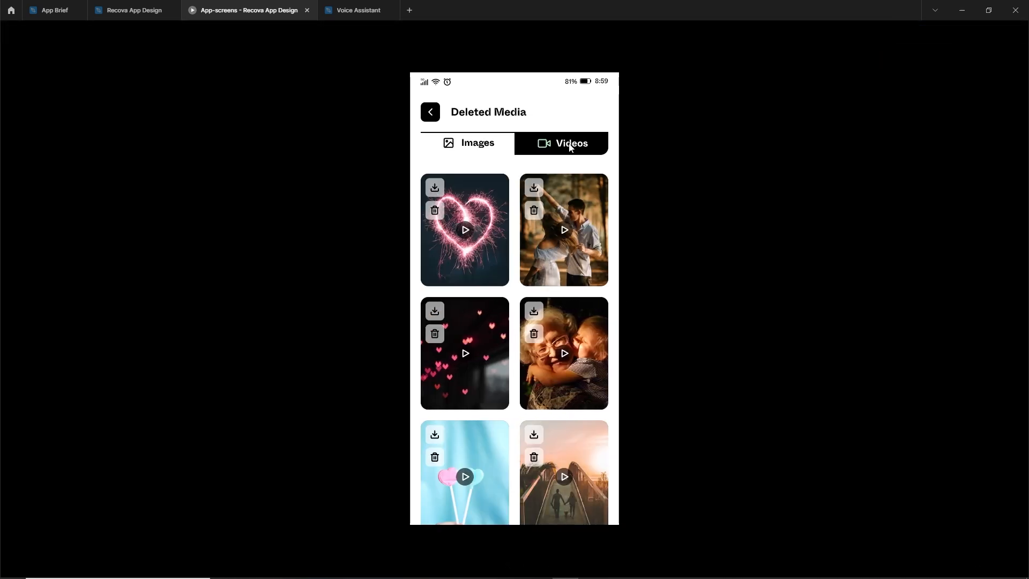
{"action": "left_click", "coordinate": [468, 148]}
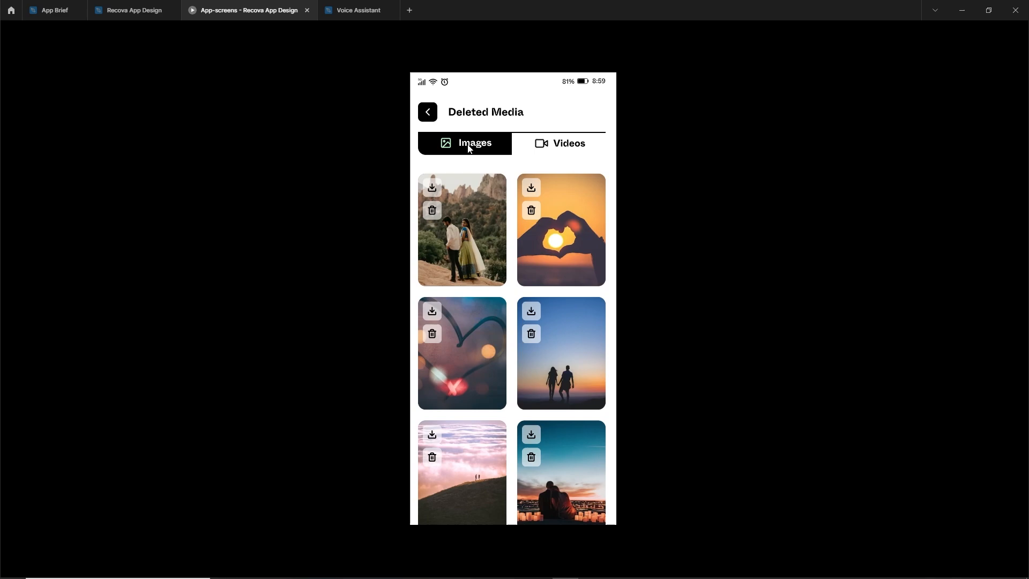
{"action": "left_click", "coordinate": [565, 144]}
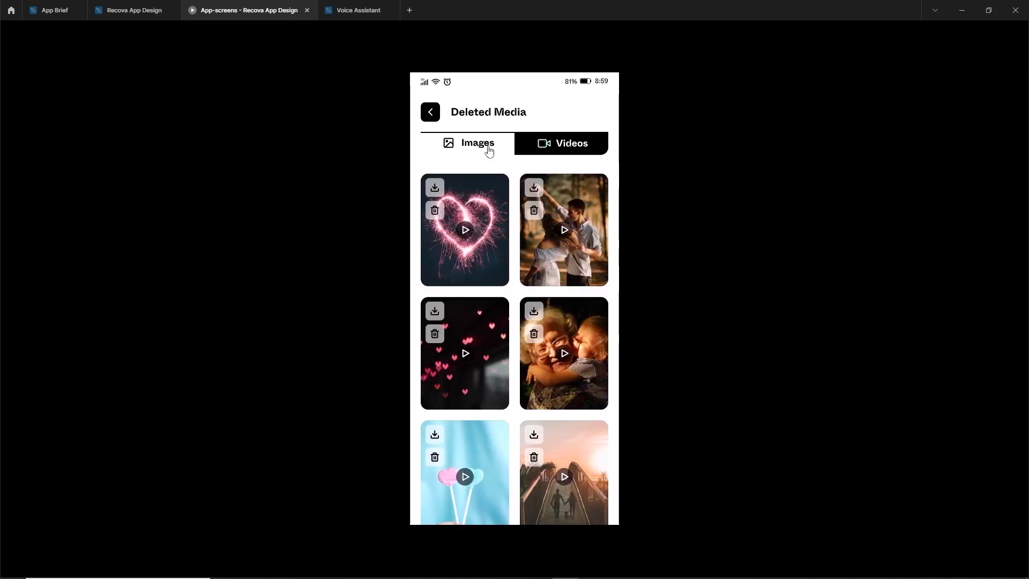
{"action": "left_click", "coordinate": [128, 10]}
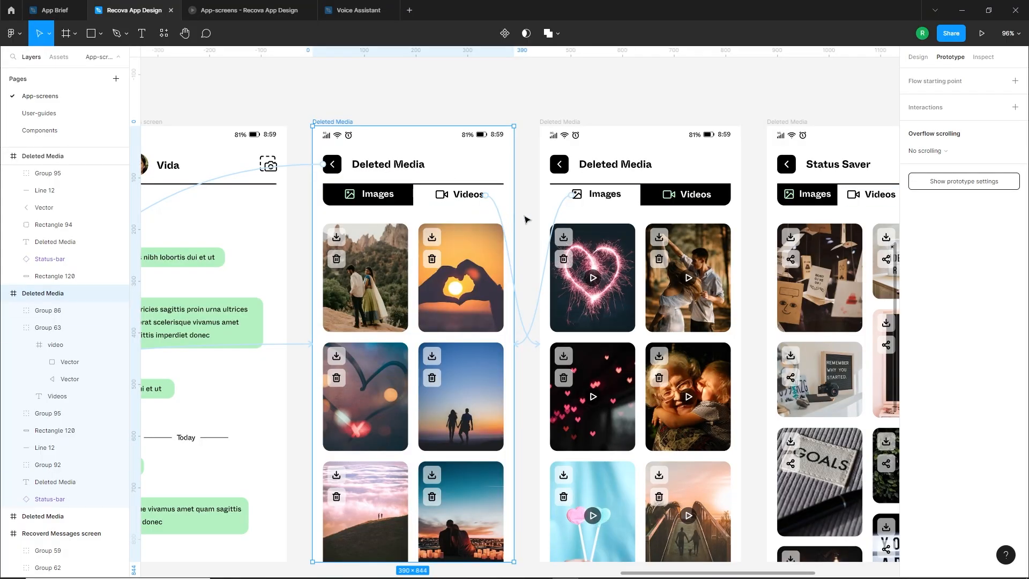
Enable Smart animate matching layers on the Videos and Images tab links between the two Deleted Media screens
{"action": "left_click", "coordinate": [459, 199]}
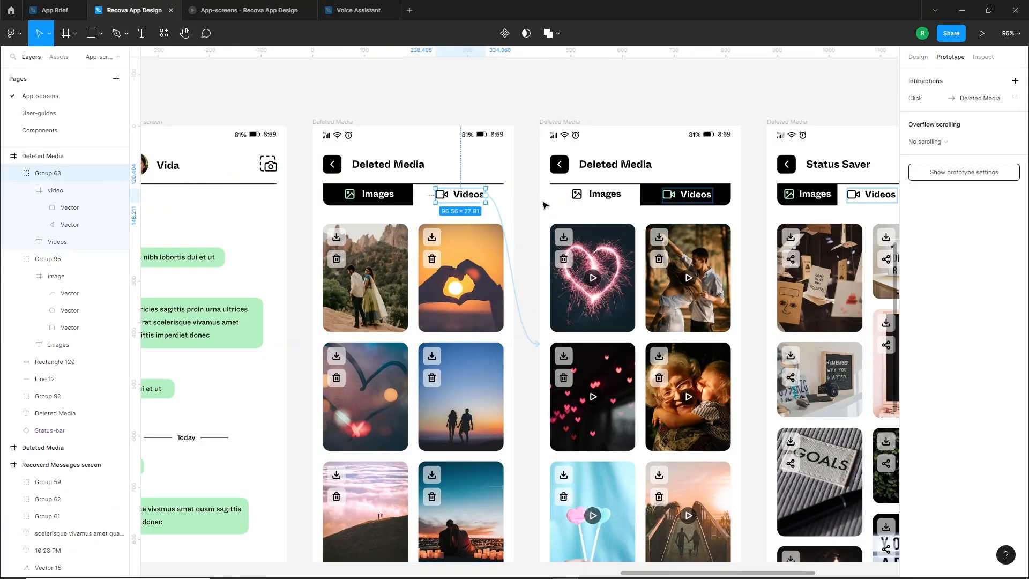
{"action": "left_click", "coordinate": [948, 98]}
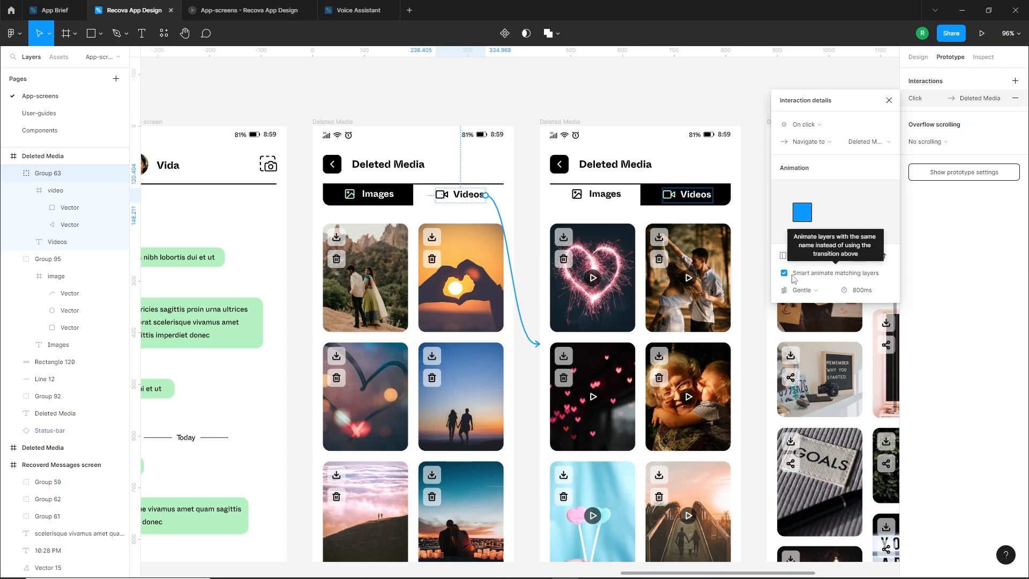
{"action": "left_click", "coordinate": [607, 198]}
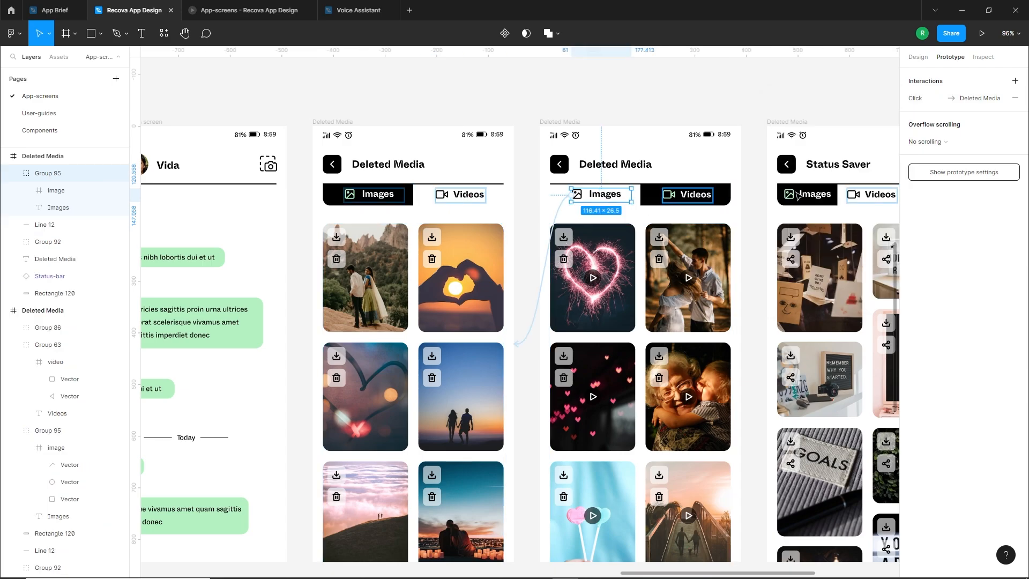
{"action": "left_click", "coordinate": [939, 100]}
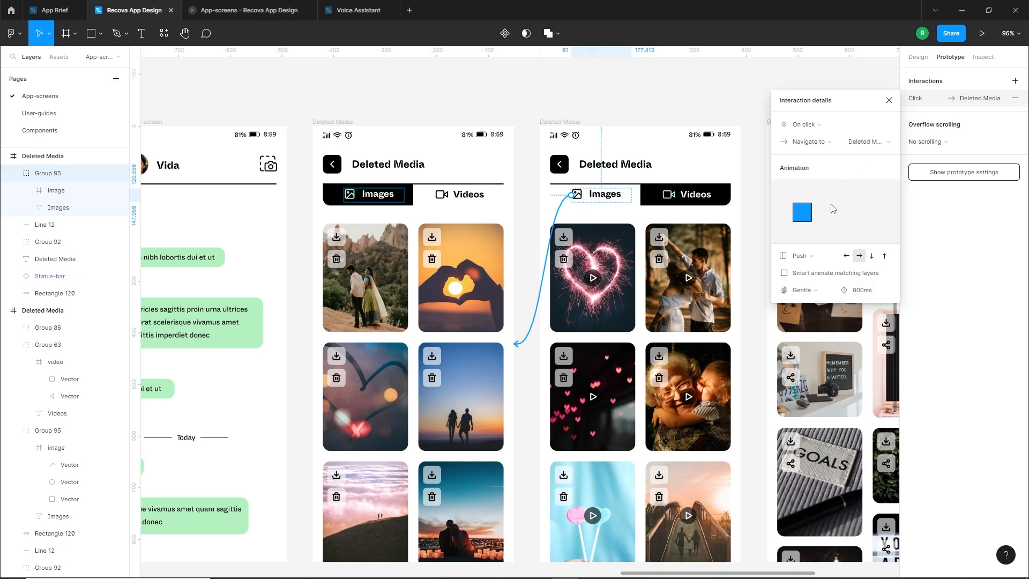
Run the prototype again from the first Deleted Media screen and check the smart-animated transitions between the Images and Videos tabs
{"action": "left_click", "coordinate": [338, 124]}
{"action": "left_click", "coordinate": [984, 35]}
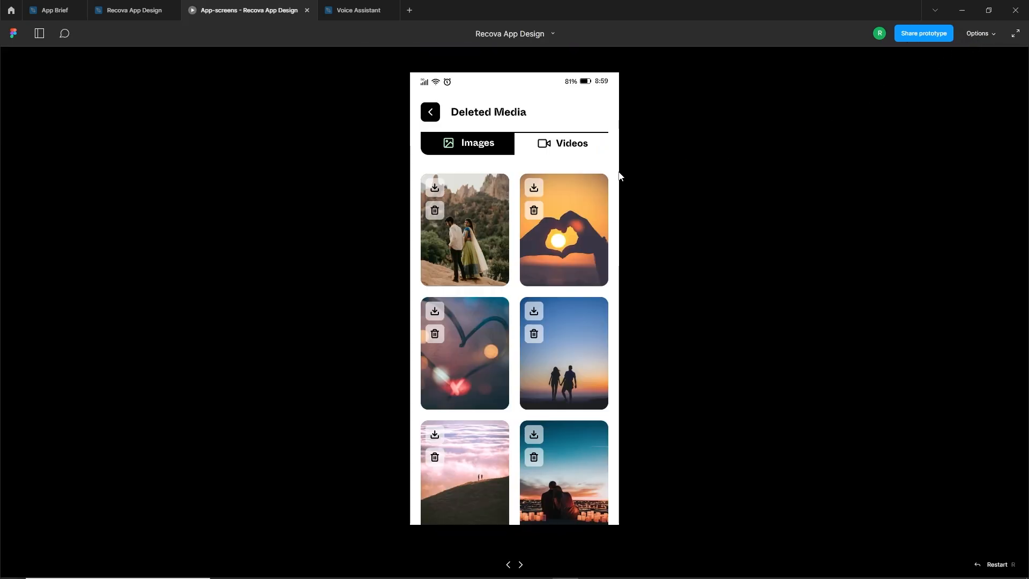
{"action": "left_click", "coordinate": [558, 146]}
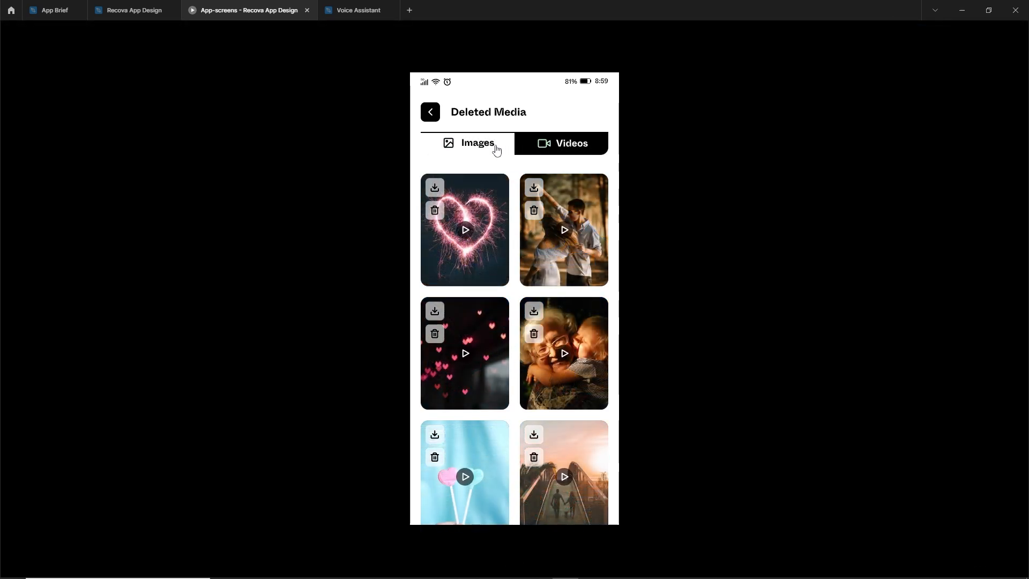
{"action": "left_click", "coordinate": [480, 148]}
{"action": "left_click", "coordinate": [570, 145]}
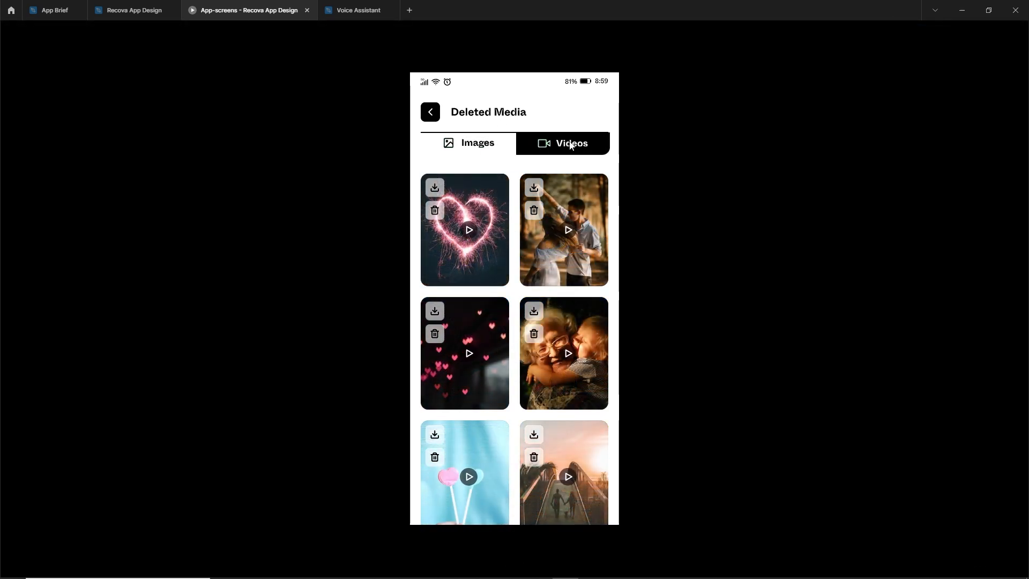
{"action": "left_click", "coordinate": [491, 149]}
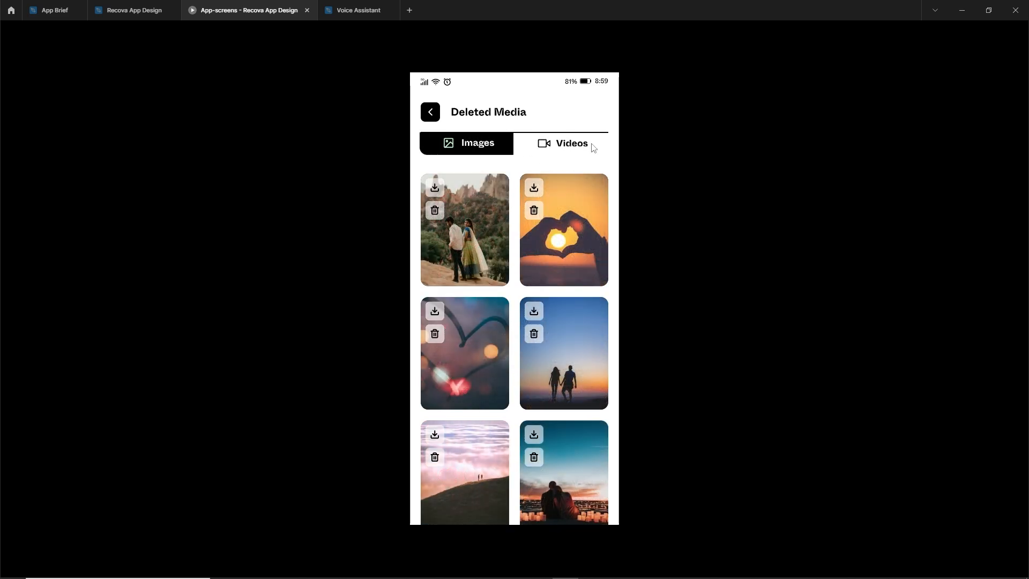
{"action": "left_click", "coordinate": [567, 148]}
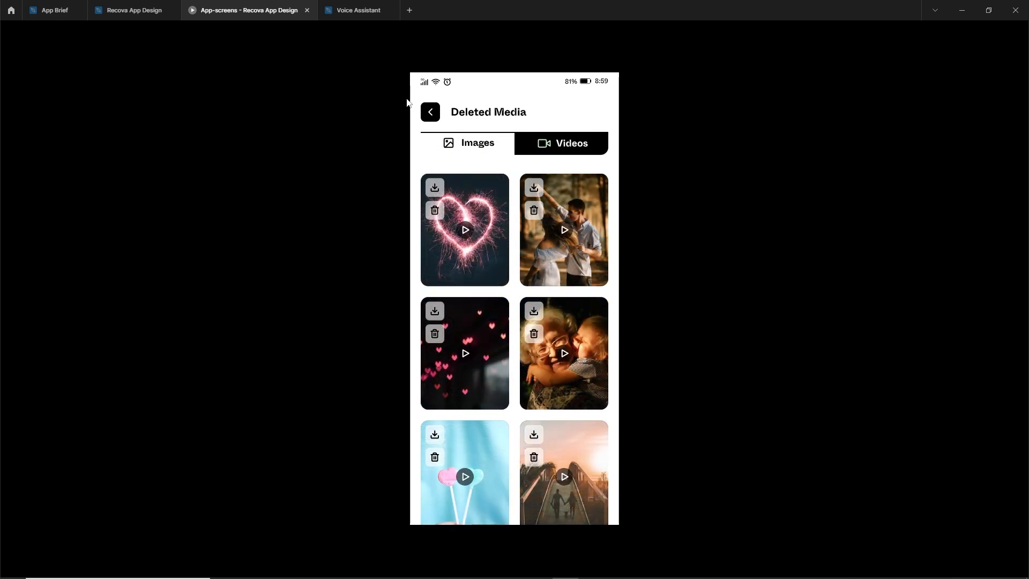
{"action": "left_click", "coordinate": [152, 9]}
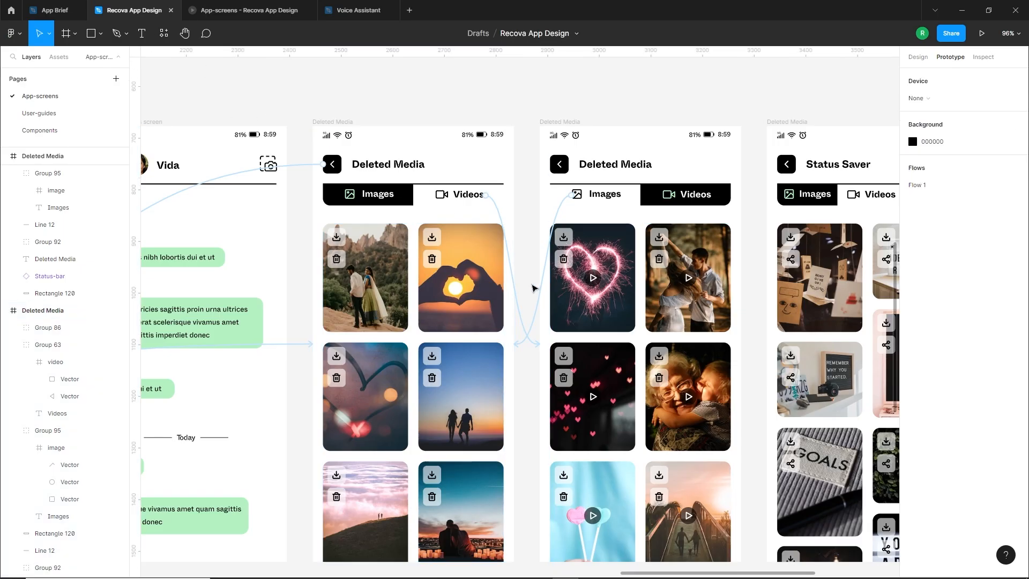
Link the Status Saver card on the Home screen to the first Status Saver screen with an on-click Push interaction
{"action": "scroll", "coordinate": [534, 289], "scroll_direction": "down", "scroll_amount": 3}
{"action": "left_click_drag", "start_coordinate": [621, 245], "coordinate": [712, 273]}
{"action": "scroll", "coordinate": [712, 275], "scroll_direction": "down", "scroll_amount": 2}
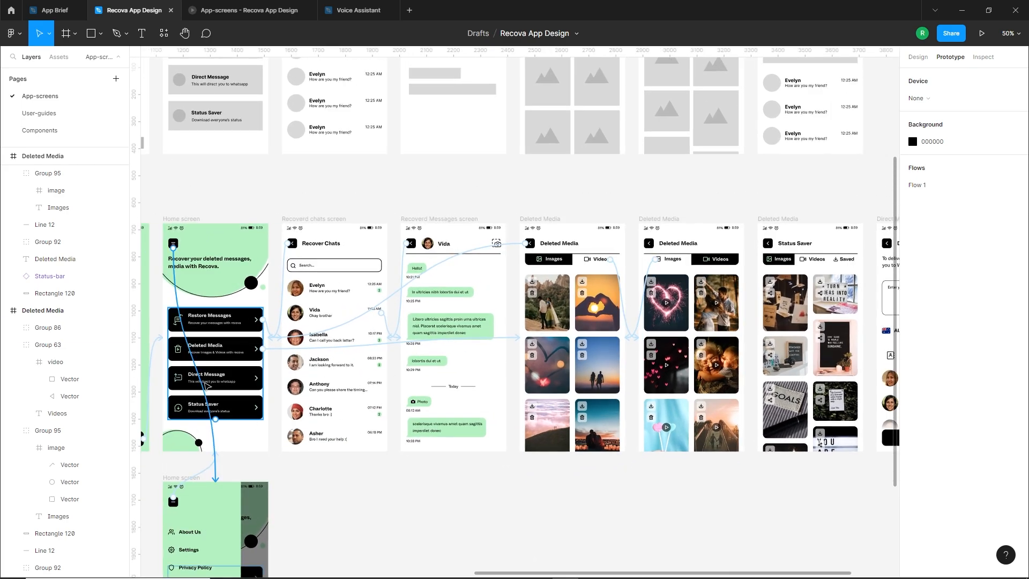
{"action": "double_click", "coordinate": [238, 409]}
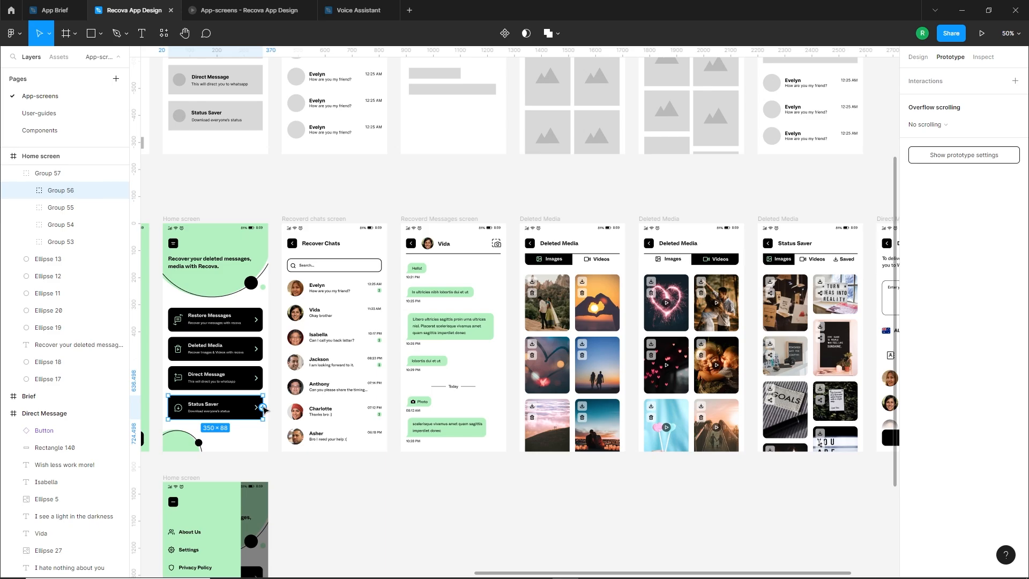
{"action": "left_click_drag", "start_coordinate": [263, 407], "coordinate": [775, 432]}
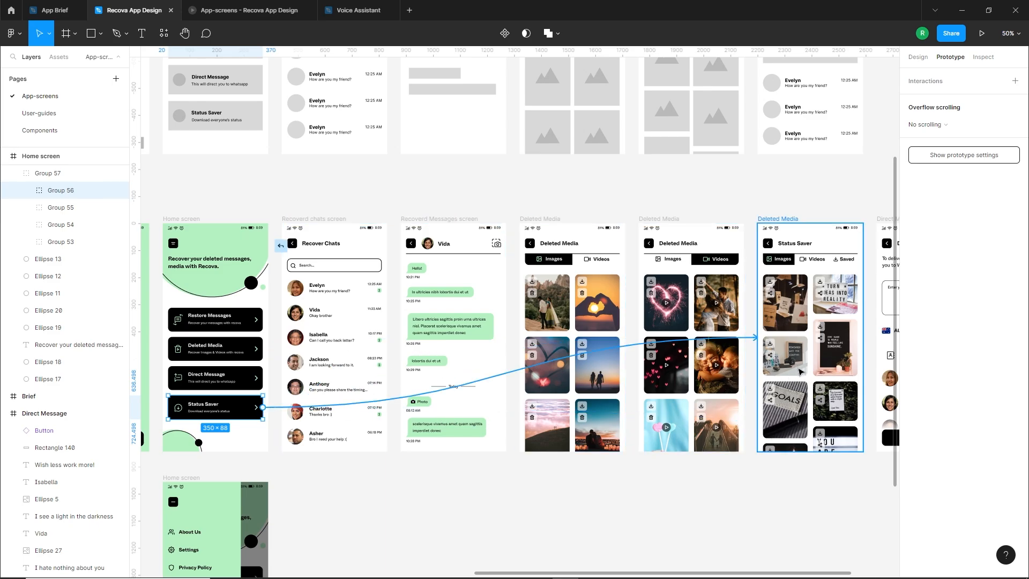
{"action": "left_click_drag", "start_coordinate": [800, 370], "coordinate": [800, 377]}
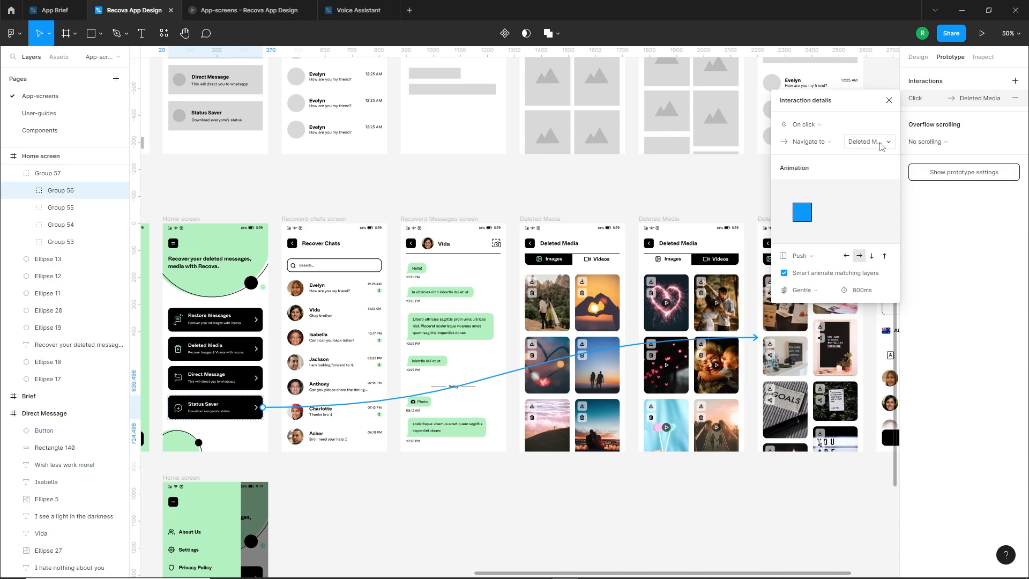
{"action": "left_click", "coordinate": [888, 101]}
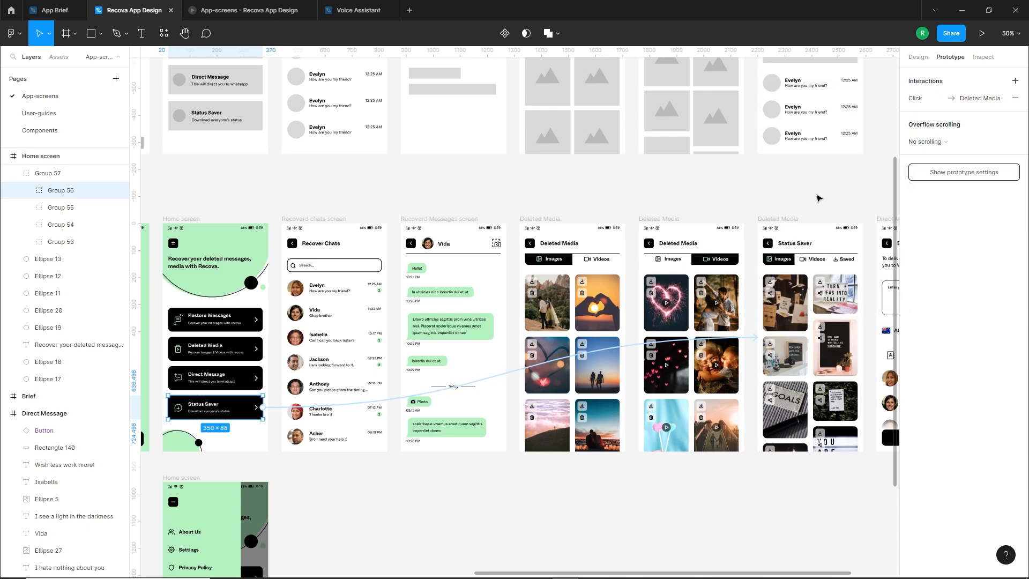
Rename the frame of the linked Status Saver screen as Status Saver
{"action": "left_click", "coordinate": [778, 217]}
{"action": "type", "text": "Status Saver"}
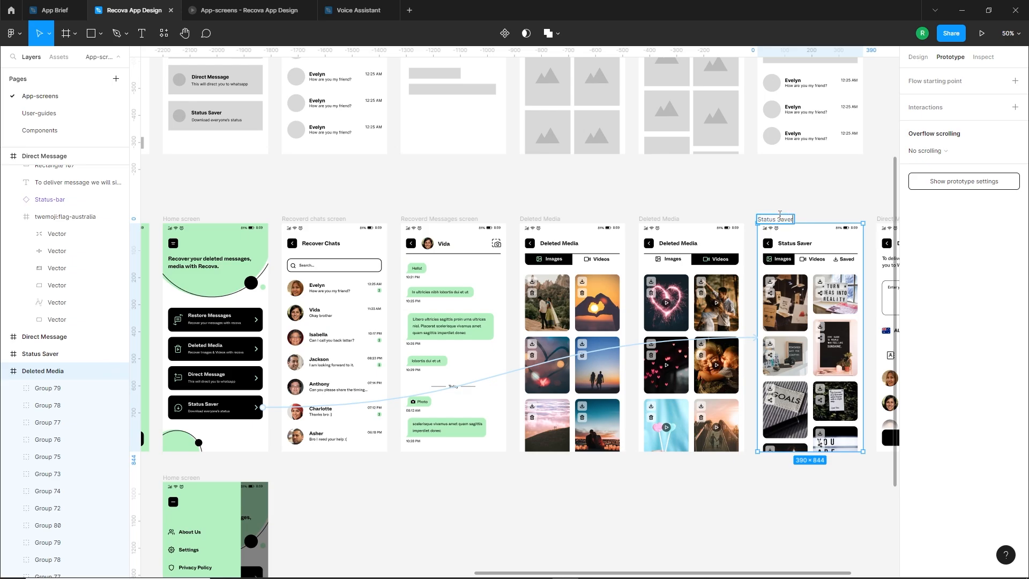
{"action": "key", "text": "Return"}
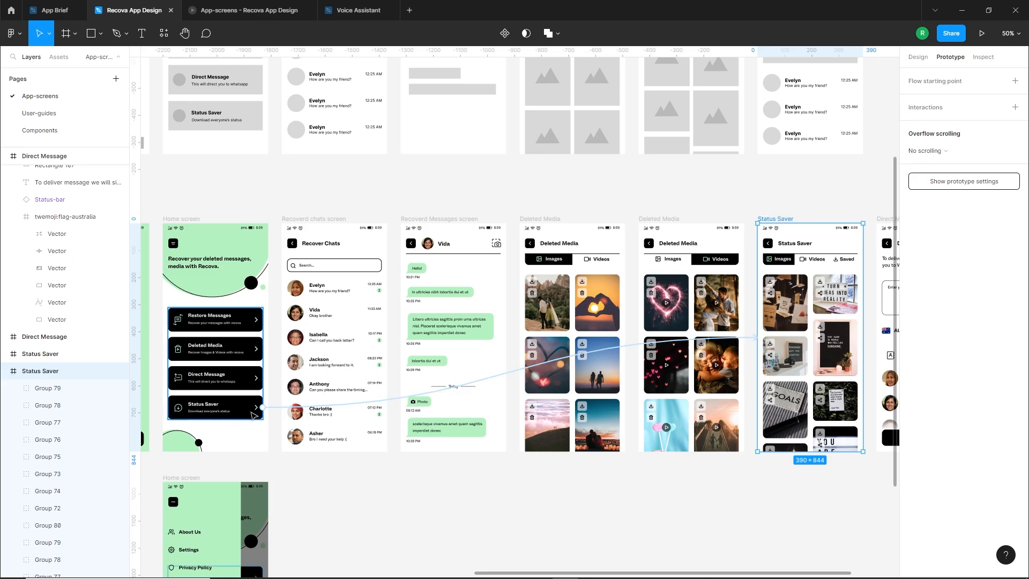
Set the Push animation on the Home screen's Status Saver card link to move left
{"action": "left_click", "coordinate": [255, 415]}
{"action": "left_click", "coordinate": [923, 98]}
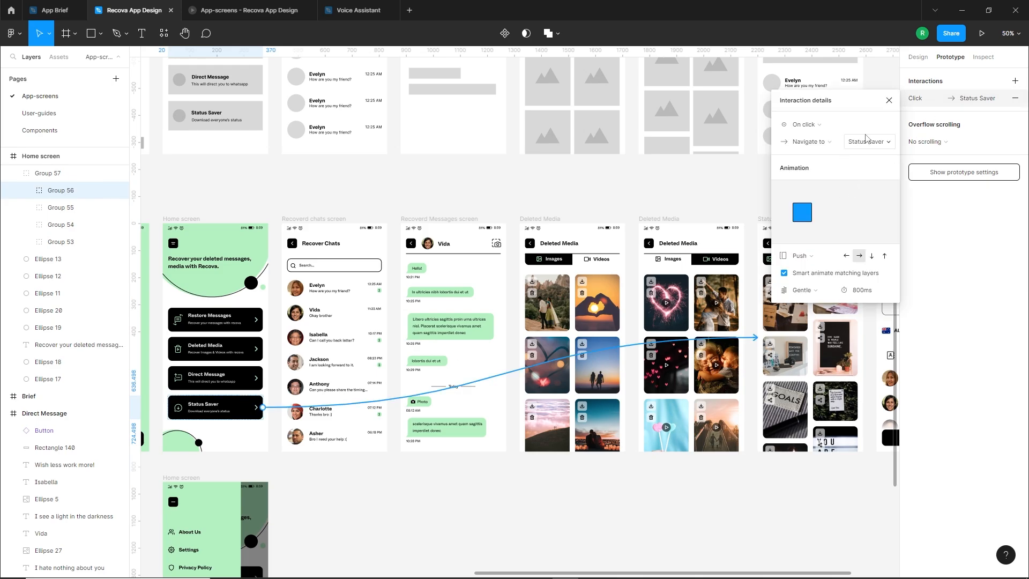
{"action": "left_click", "coordinate": [846, 257]}
{"action": "left_click", "coordinate": [751, 383]}
Group the Status Saver screen's back arrow with its black square and link it to the Home screen with an on-click rightward Push
{"action": "scroll", "coordinate": [815, 274], "scroll_direction": "up", "scroll_amount": 5}
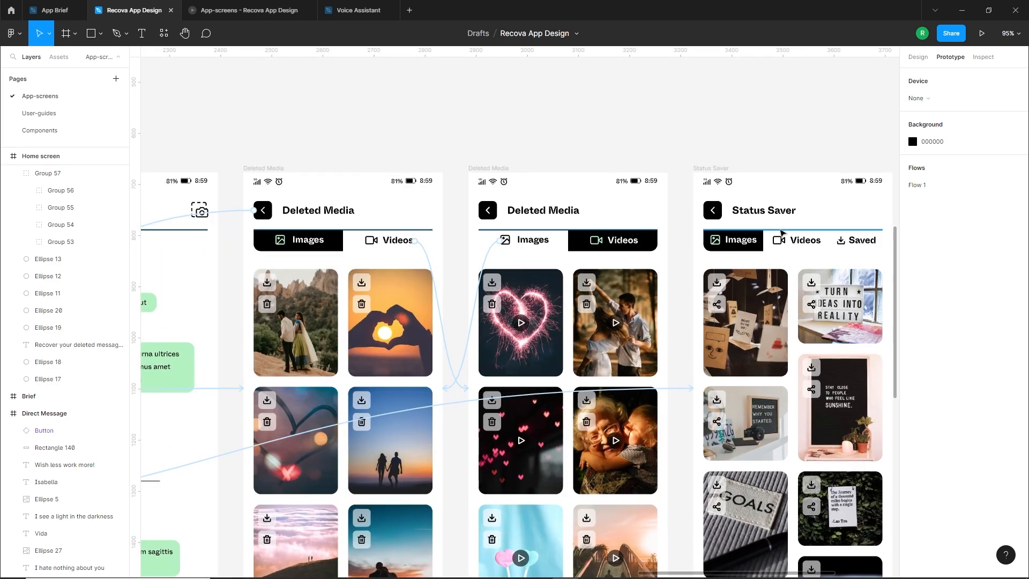
{"action": "left_click", "coordinate": [675, 202]}
{"action": "left_click", "coordinate": [688, 199]}
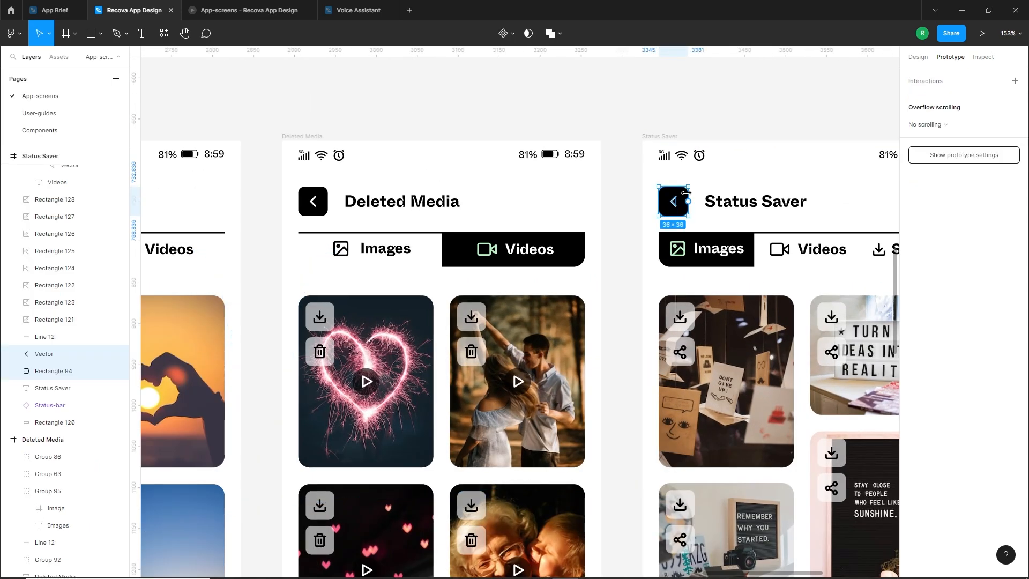
{"action": "scroll", "coordinate": [803, 274], "scroll_direction": "down", "scroll_amount": 4}
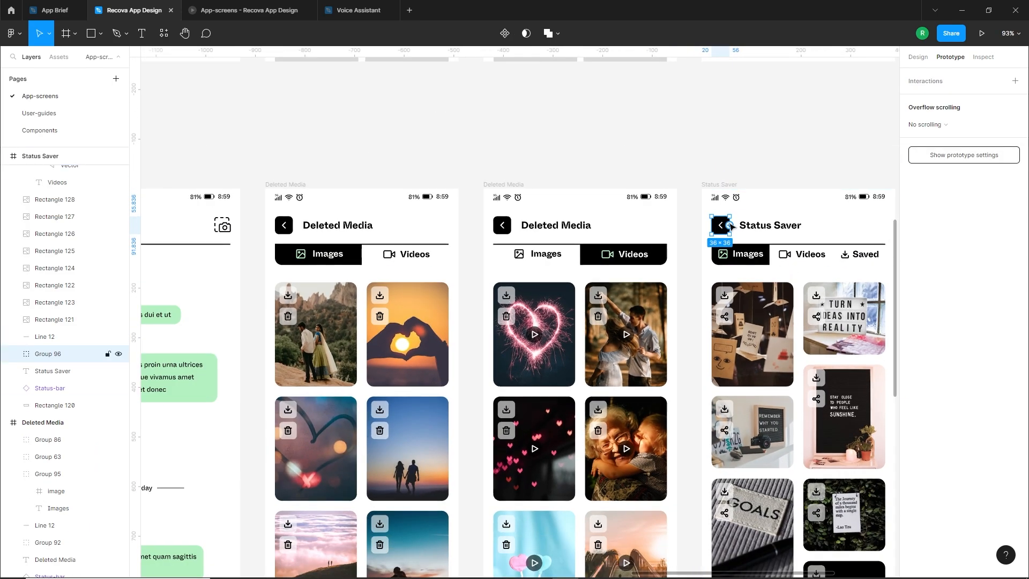
{"action": "scroll", "coordinate": [782, 252], "scroll_direction": "down", "scroll_amount": 3}
{"action": "left_click_drag", "start_coordinate": [742, 230], "coordinate": [283, 408]}
{"action": "scroll", "coordinate": [306, 395], "scroll_direction": "down", "scroll_amount": 3}
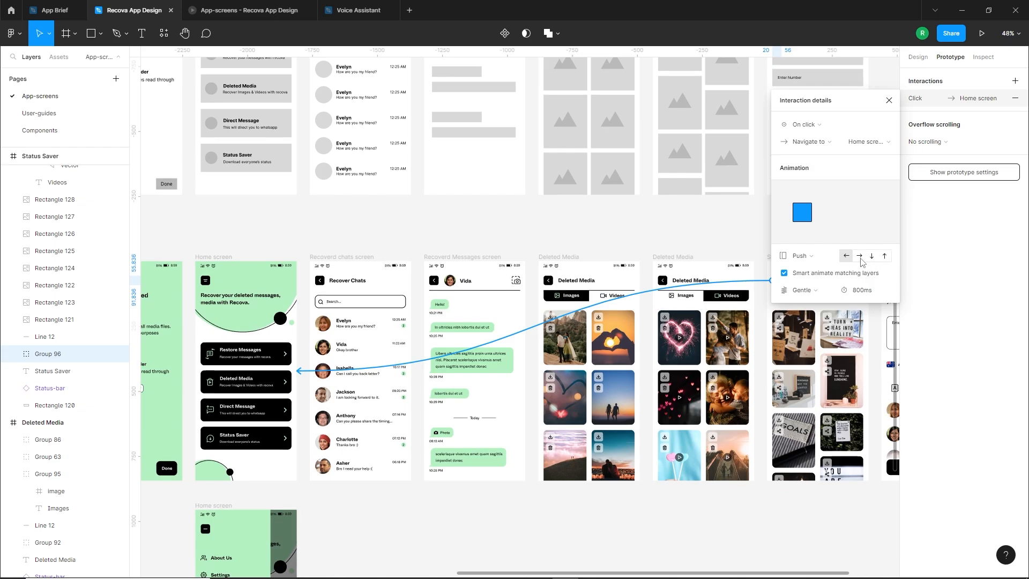
{"action": "left_click", "coordinate": [860, 256]}
{"action": "left_click", "coordinate": [704, 239]}
Link the Direct Message card on the Home screen to the Direct Message screen with an on-click leftward Push animation
{"action": "left_click_drag", "start_coordinate": [674, 238], "coordinate": [636, 223]}
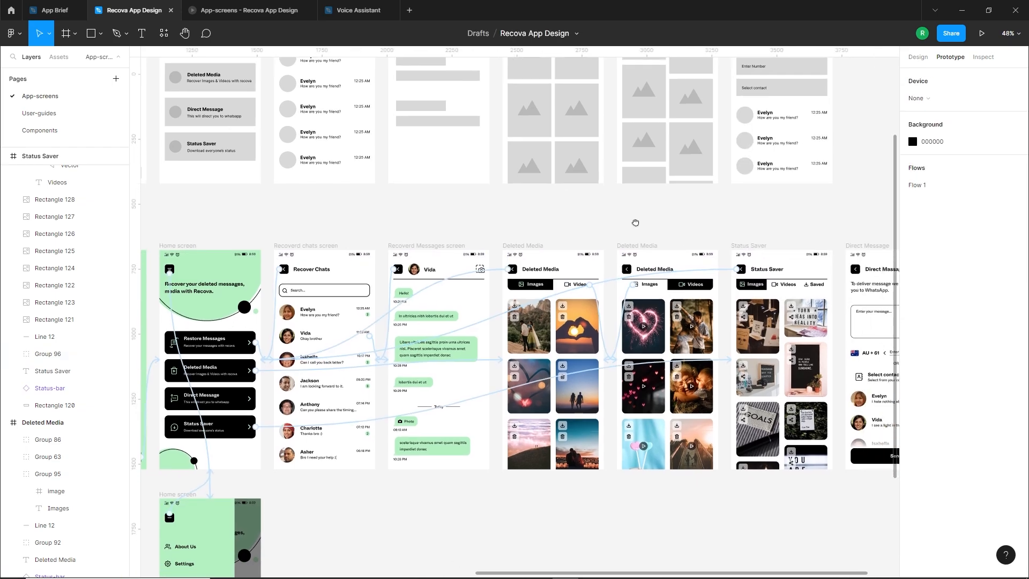
{"action": "left_click", "coordinate": [170, 242]}
{"action": "left_click", "coordinate": [344, 511]}
{"action": "left_click_drag", "start_coordinate": [430, 489], "coordinate": [303, 414]}
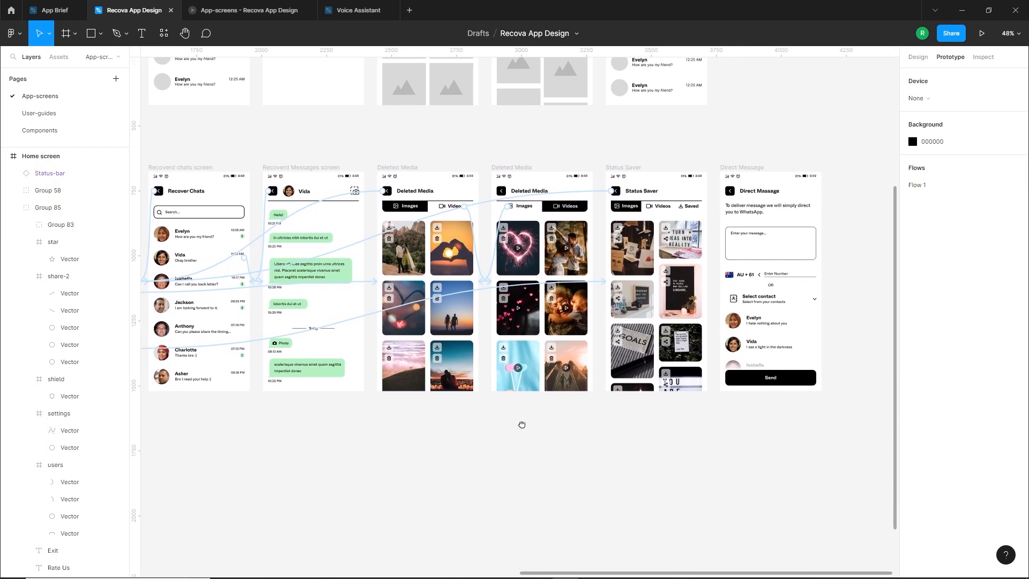
{"action": "left_click_drag", "start_coordinate": [521, 423], "coordinate": [448, 438]}
{"action": "scroll", "coordinate": [697, 281], "scroll_direction": "up", "scroll_amount": 2}
{"action": "scroll", "coordinate": [691, 287], "scroll_direction": "down", "scroll_amount": 3}
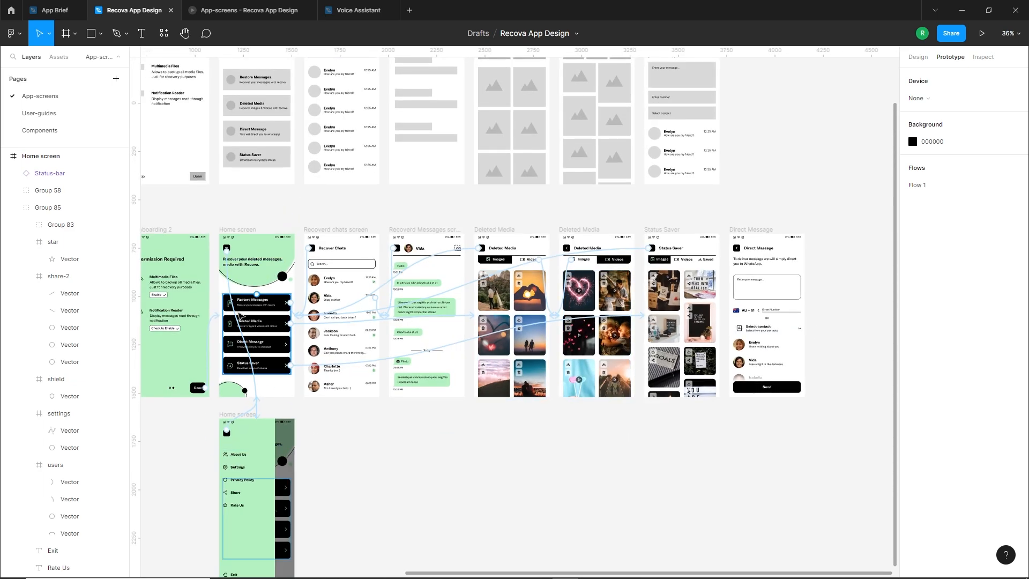
{"action": "left_click_drag", "start_coordinate": [253, 340], "coordinate": [789, 303]}
{"action": "double_click", "coordinate": [305, 332]}
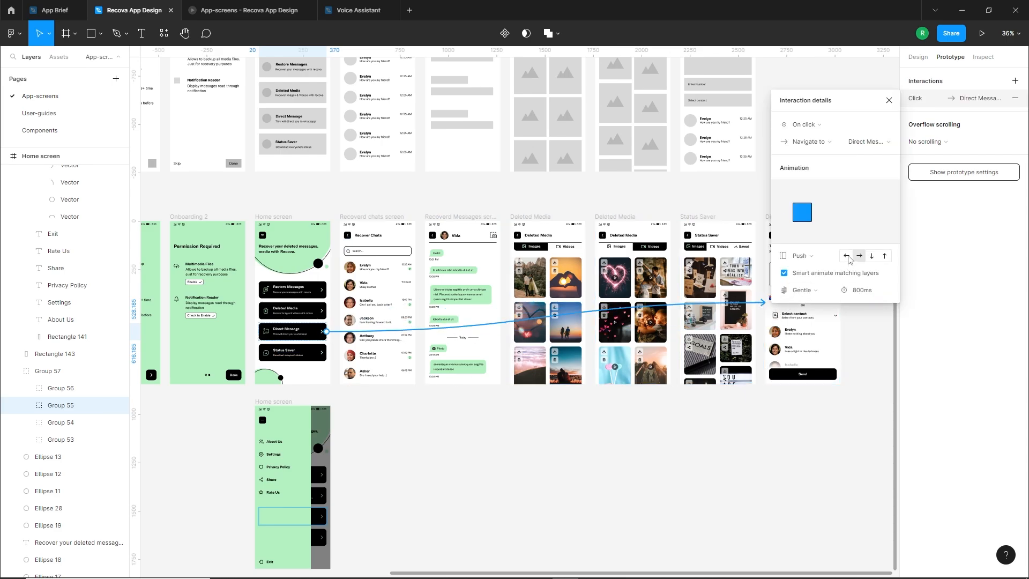
{"action": "left_click", "coordinate": [846, 256]}
{"action": "left_click", "coordinate": [889, 101]}
Group the Direct Message screen's back arrow with its black square and link it to the Home screen with an on-click rightward Push
{"action": "left_click", "coordinate": [783, 236]}
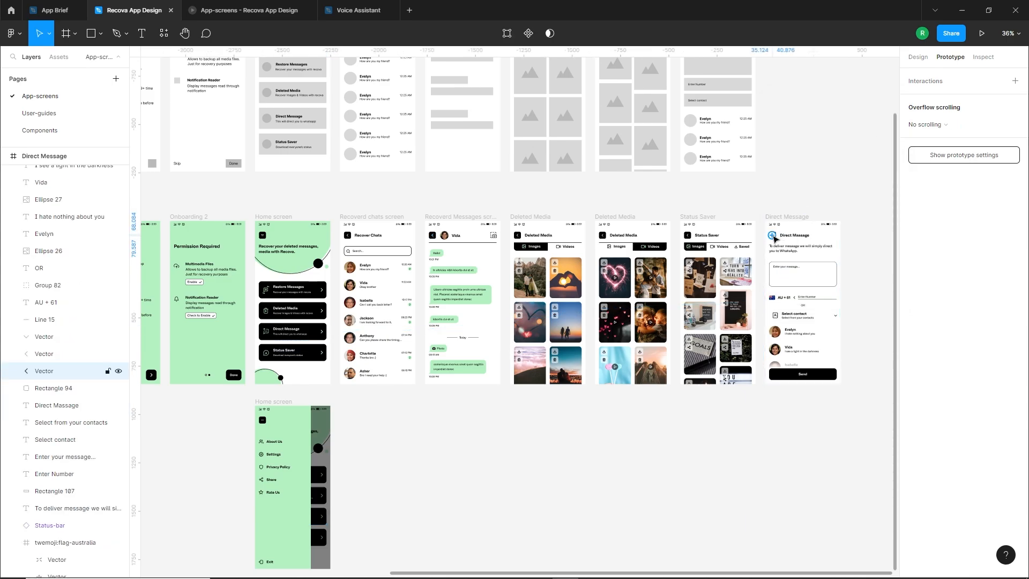
{"action": "scroll", "coordinate": [774, 234], "scroll_direction": "up", "scroll_amount": 5}
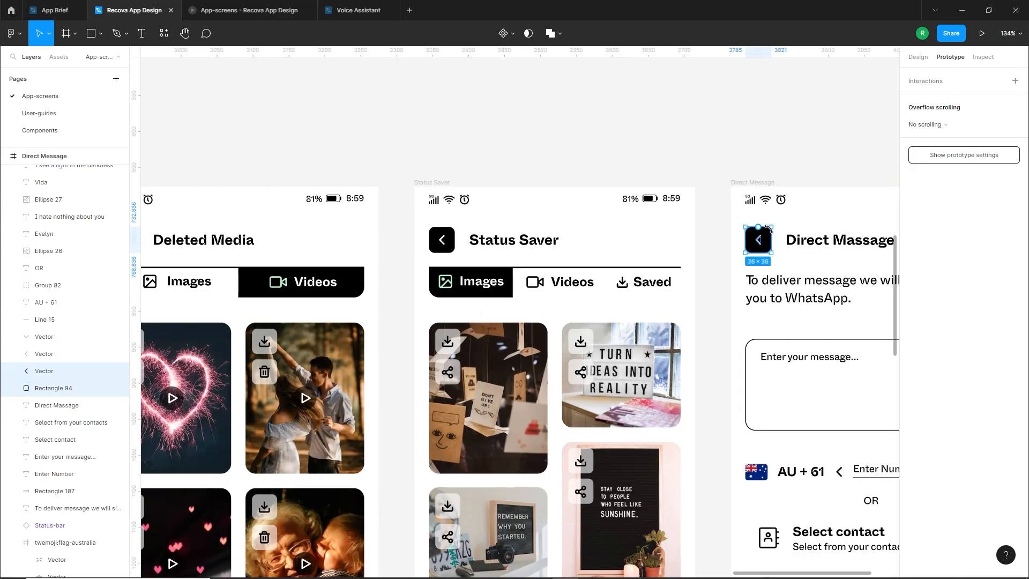
{"action": "left_click", "coordinate": [770, 232]}
{"action": "scroll", "coordinate": [770, 236], "scroll_direction": "down", "scroll_amount": 5}
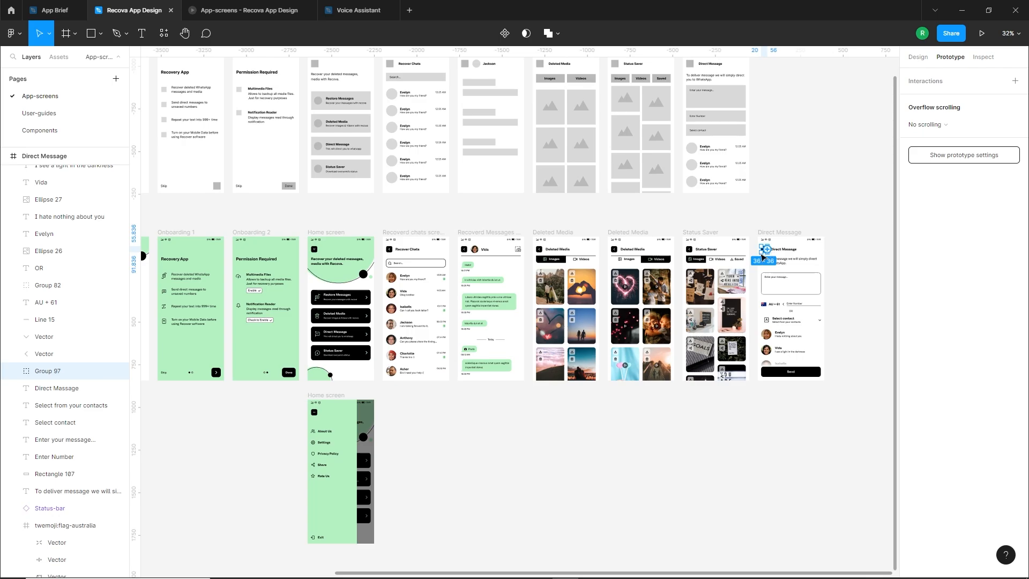
{"action": "left_click_drag", "start_coordinate": [765, 251], "coordinate": [369, 289]}
{"action": "scroll", "coordinate": [629, 224], "scroll_direction": "up", "scroll_amount": 1}
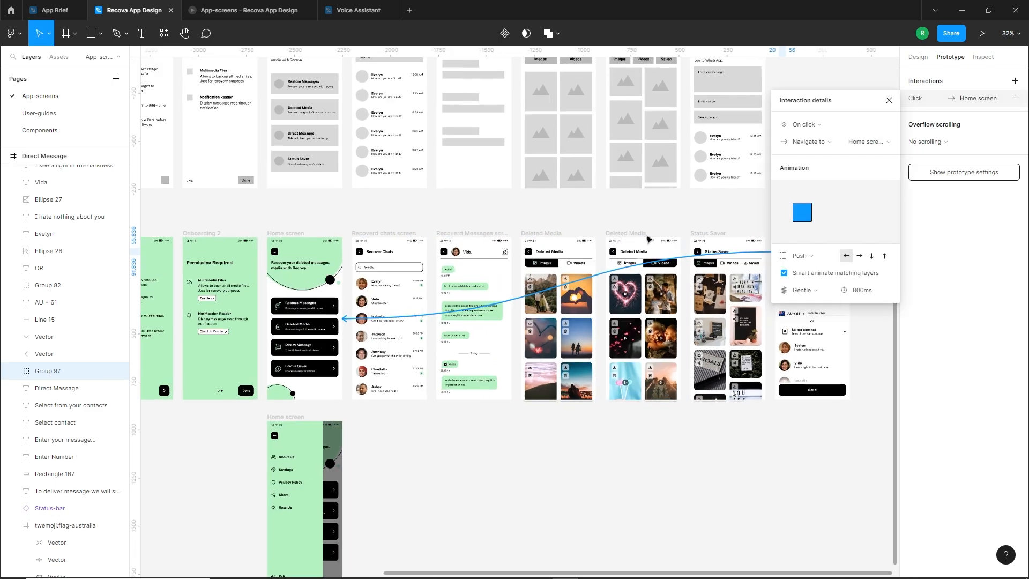
{"action": "left_click", "coordinate": [859, 257]}
Run the prototype from the Splash screen and go through both onboarding screens to the Home screen
{"action": "left_click", "coordinate": [277, 232]}
{"action": "left_click", "coordinate": [455, 190]}
{"action": "scroll", "coordinate": [516, 447], "scroll_direction": "down", "scroll_amount": 1}
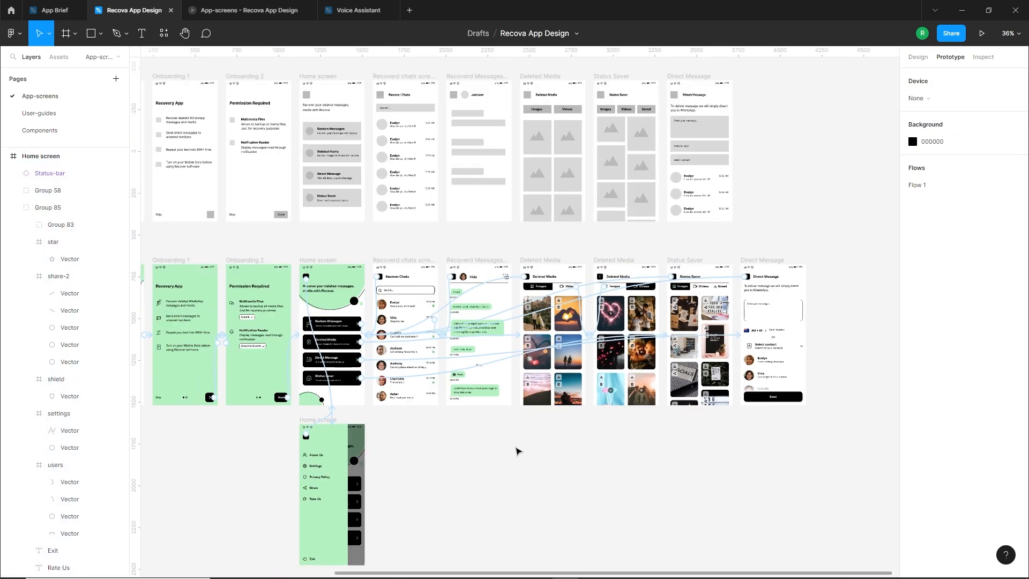
{"action": "scroll", "coordinate": [516, 451], "scroll_direction": "down", "scroll_amount": 1}
{"action": "left_click_drag", "start_coordinate": [519, 411], "coordinate": [541, 417]}
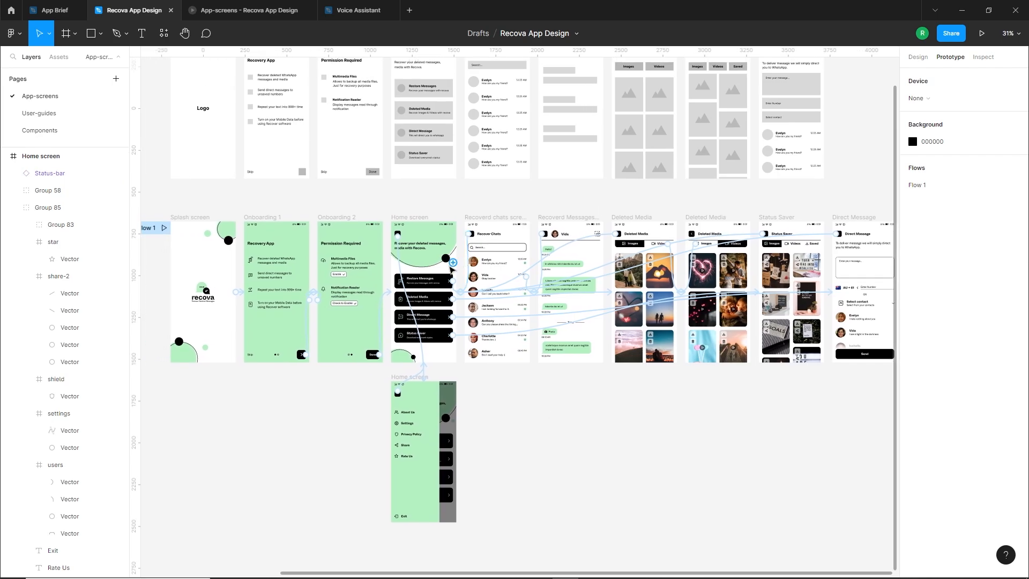
{"action": "left_click", "coordinate": [182, 227]}
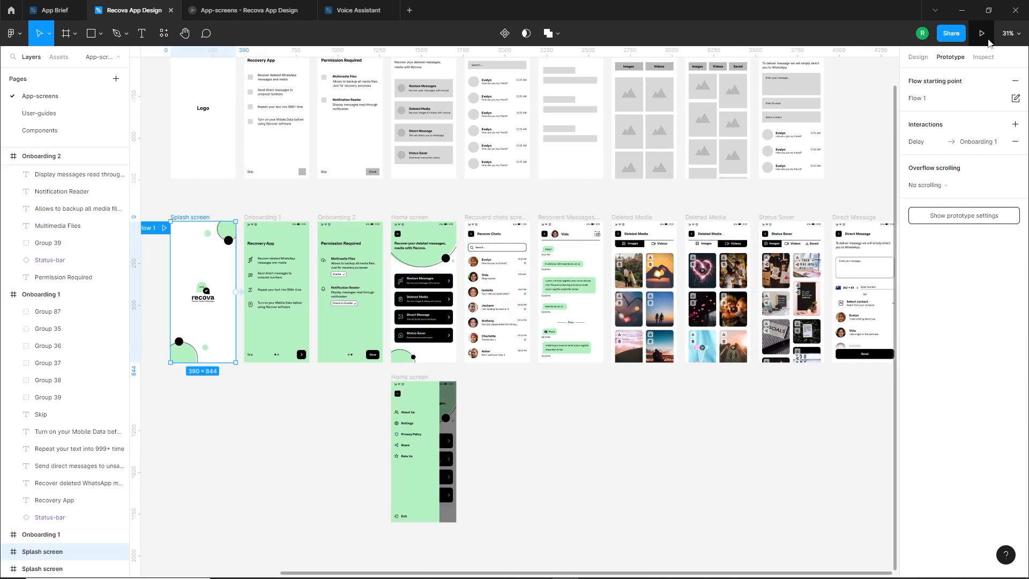
{"action": "left_click", "coordinate": [982, 33]}
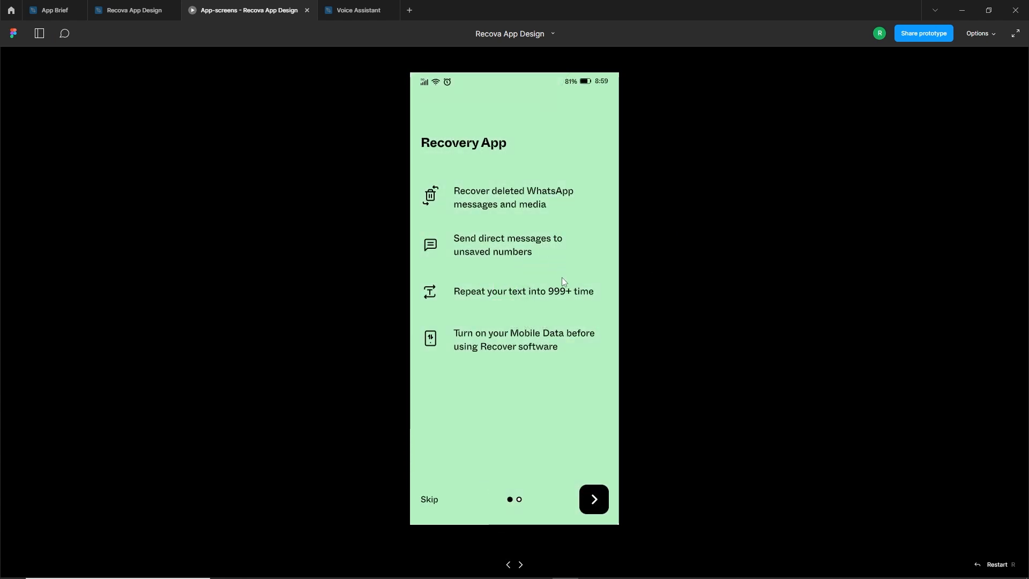
{"action": "left_click_drag", "start_coordinate": [581, 314], "coordinate": [622, 461]}
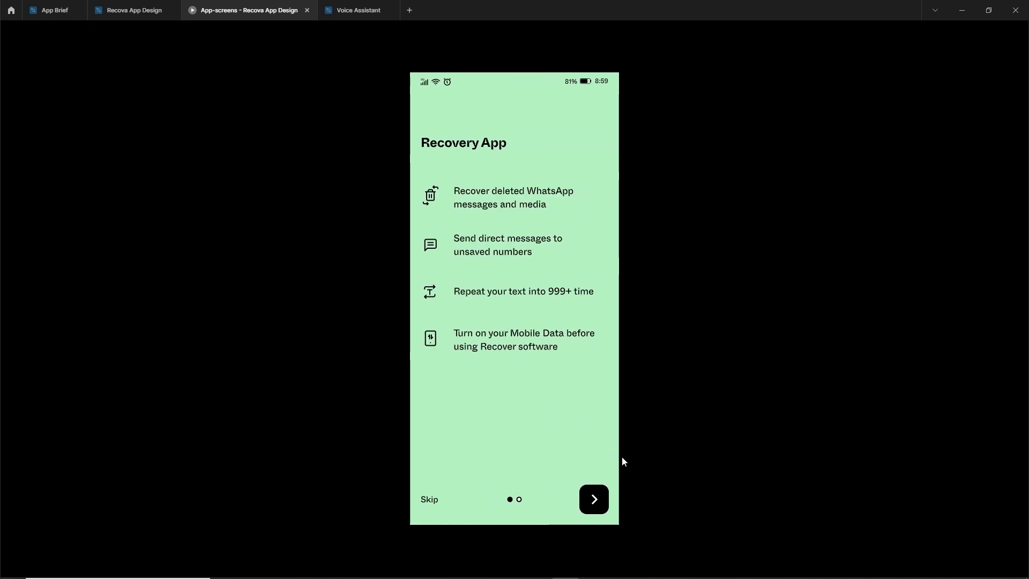
{"action": "left_click", "coordinate": [586, 501]}
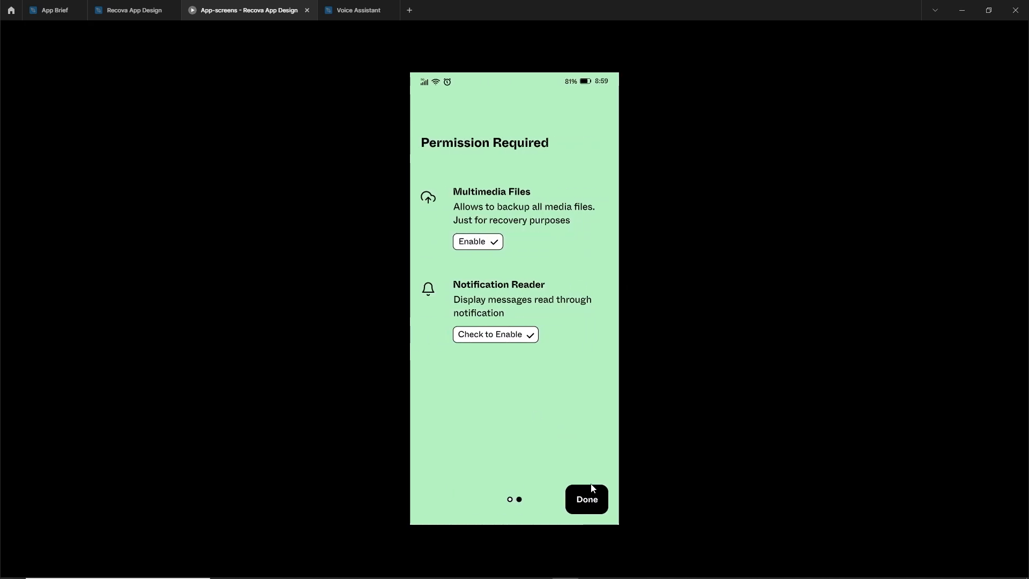
{"action": "left_click", "coordinate": [586, 501]}
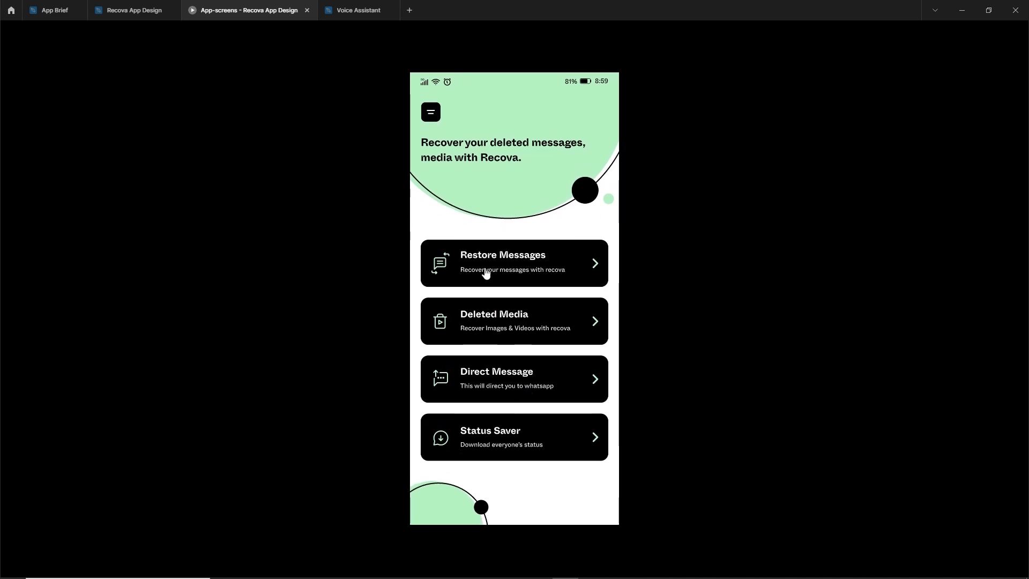
Test the Home screen's side menu by opening and closing it twice
{"action": "left_click", "coordinate": [435, 119]}
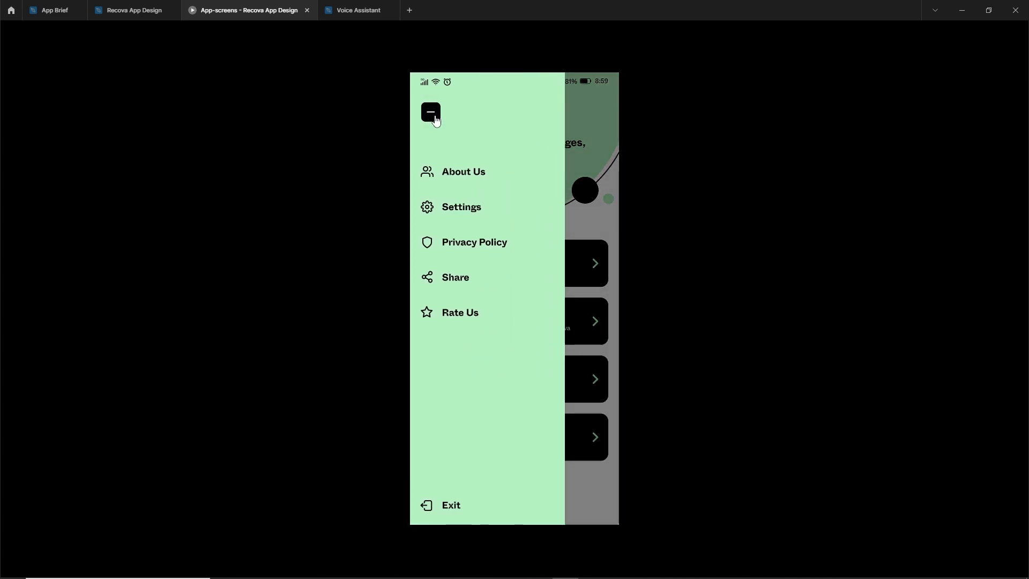
{"action": "left_click", "coordinate": [434, 119]}
{"action": "left_click", "coordinate": [434, 119]}
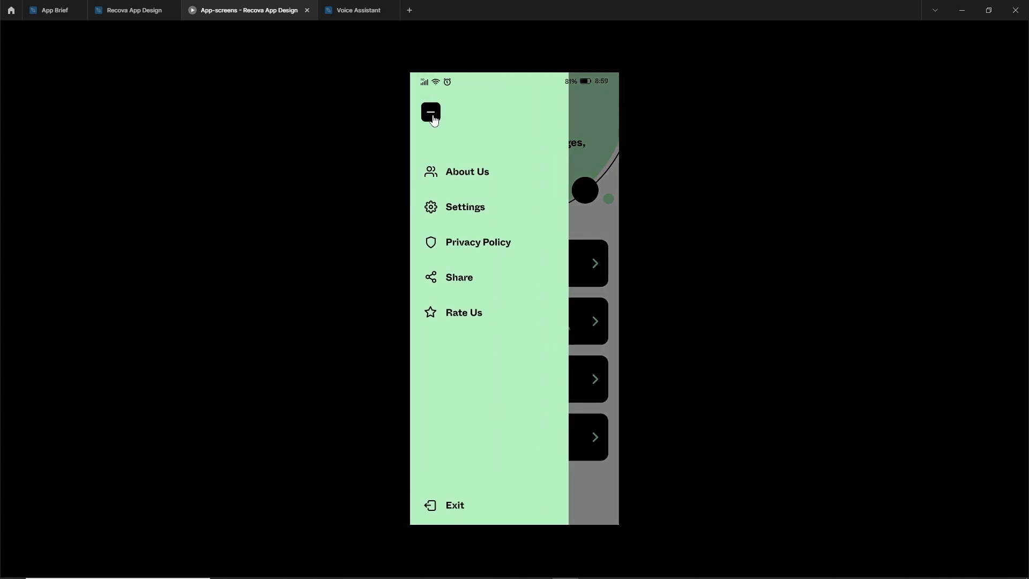
{"action": "left_click", "coordinate": [434, 119]}
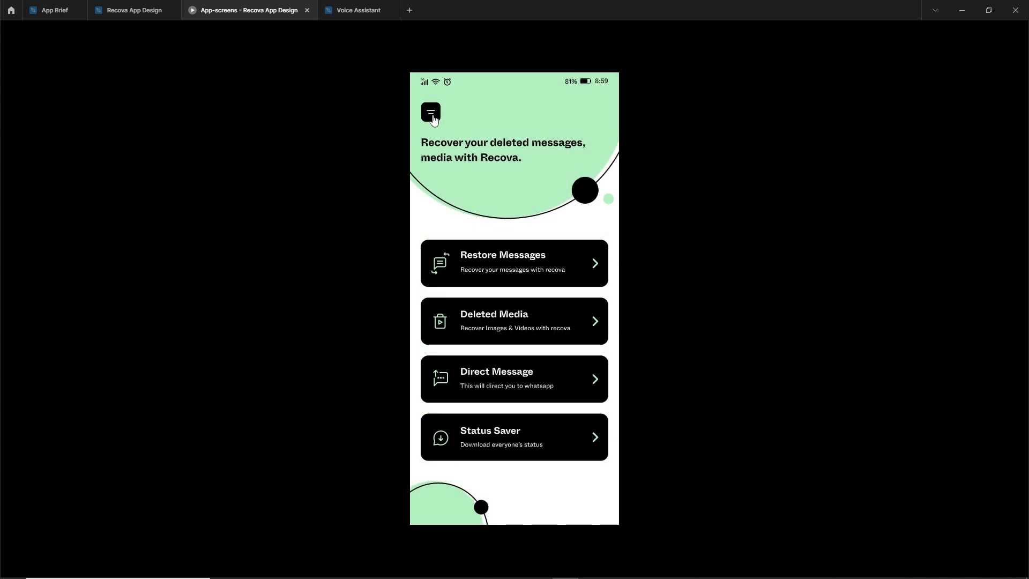
Test the Restore Messages flow by opening the second chat in the list and going back to the Home screen
{"action": "left_click", "coordinate": [519, 269]}
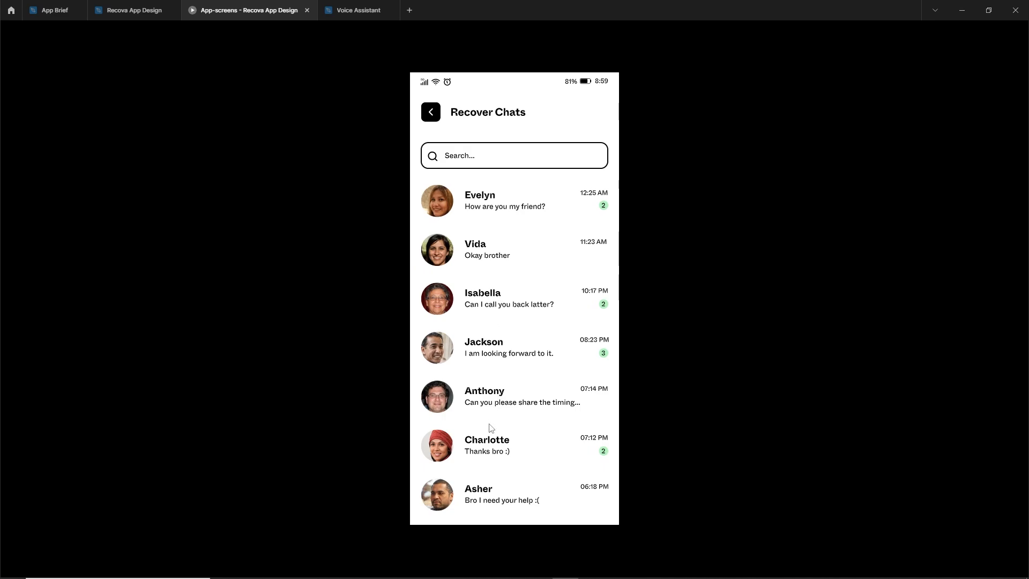
{"action": "left_click", "coordinate": [533, 253]}
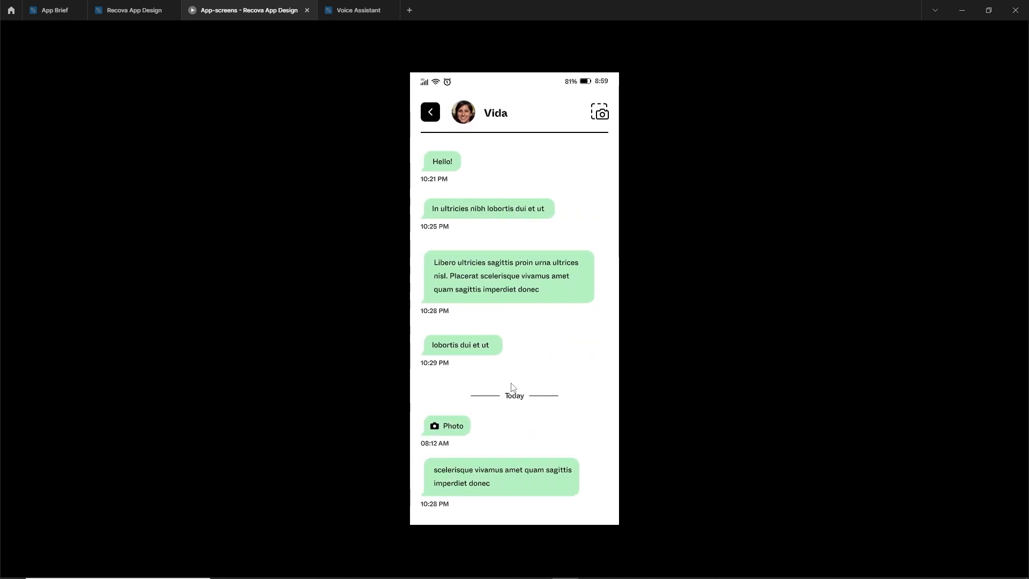
{"action": "left_click", "coordinate": [431, 113]}
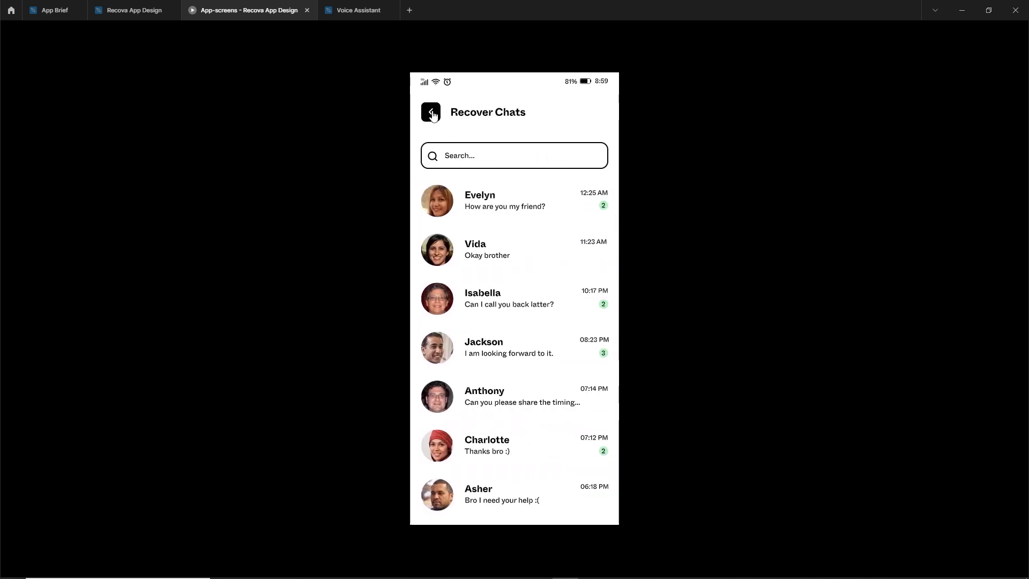
{"action": "left_click", "coordinate": [432, 113]}
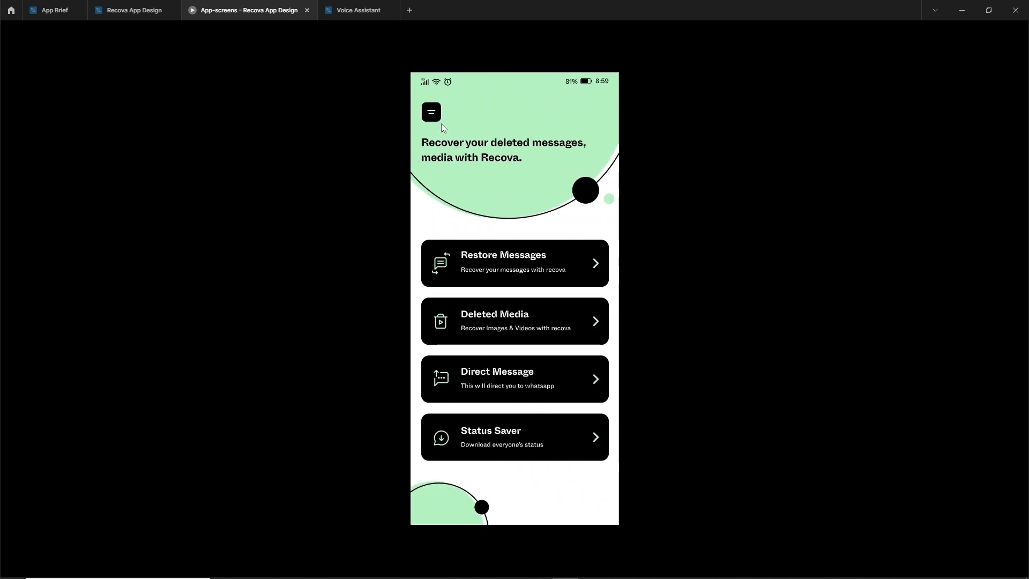
Test the Deleted Media flow by switching between its Images and Videos tabs and returning to the Home screen
{"action": "left_click", "coordinate": [486, 332]}
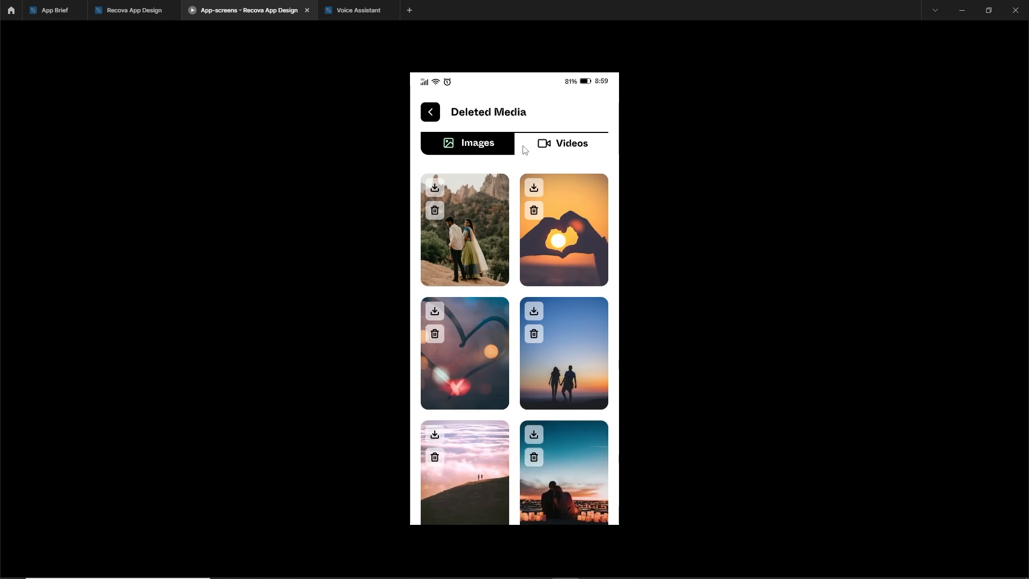
{"action": "left_click", "coordinate": [548, 146]}
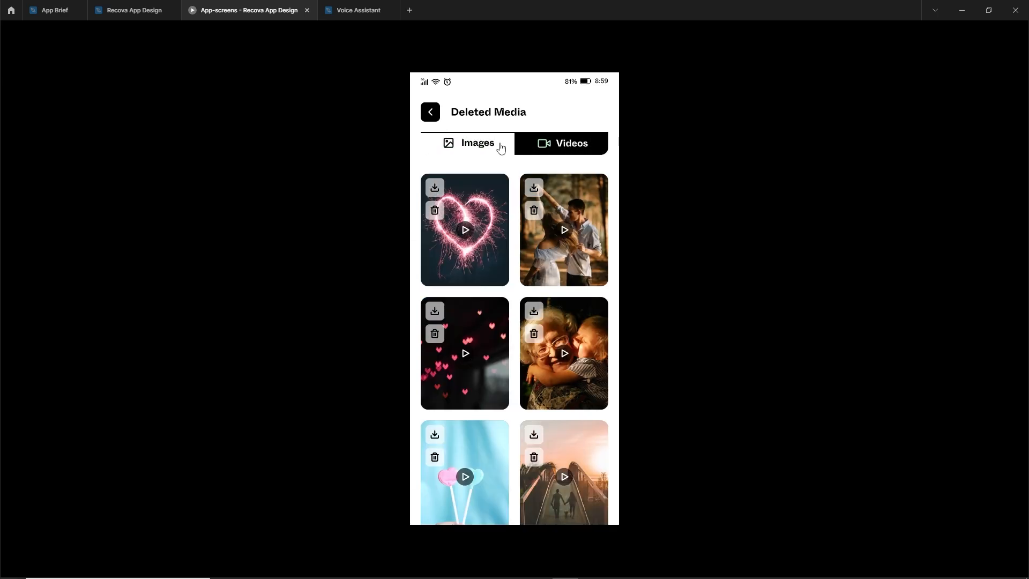
{"action": "left_click", "coordinate": [500, 148]}
{"action": "left_click", "coordinate": [560, 146]}
{"action": "left_click", "coordinate": [451, 145]}
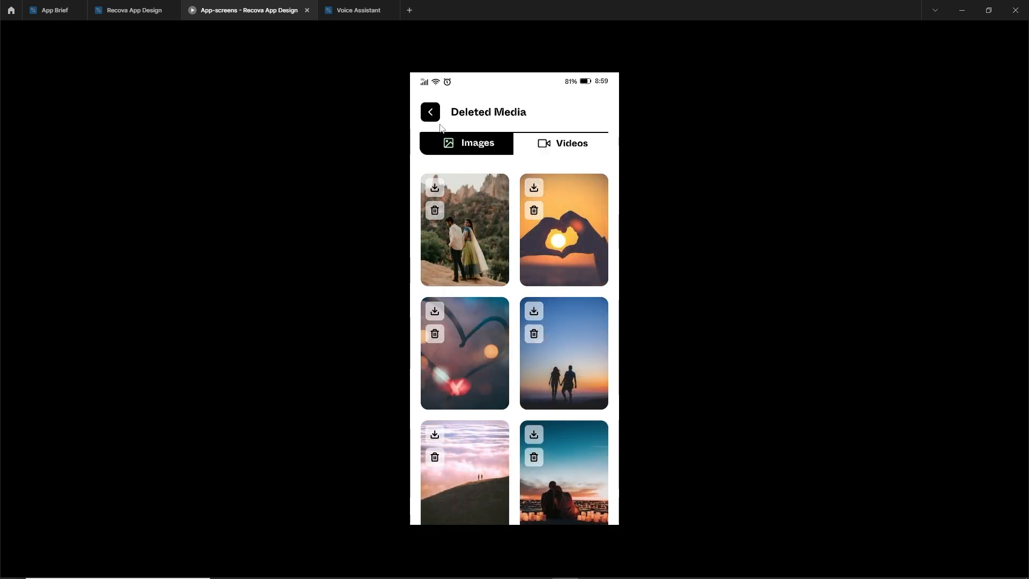
{"action": "left_click", "coordinate": [433, 115]}
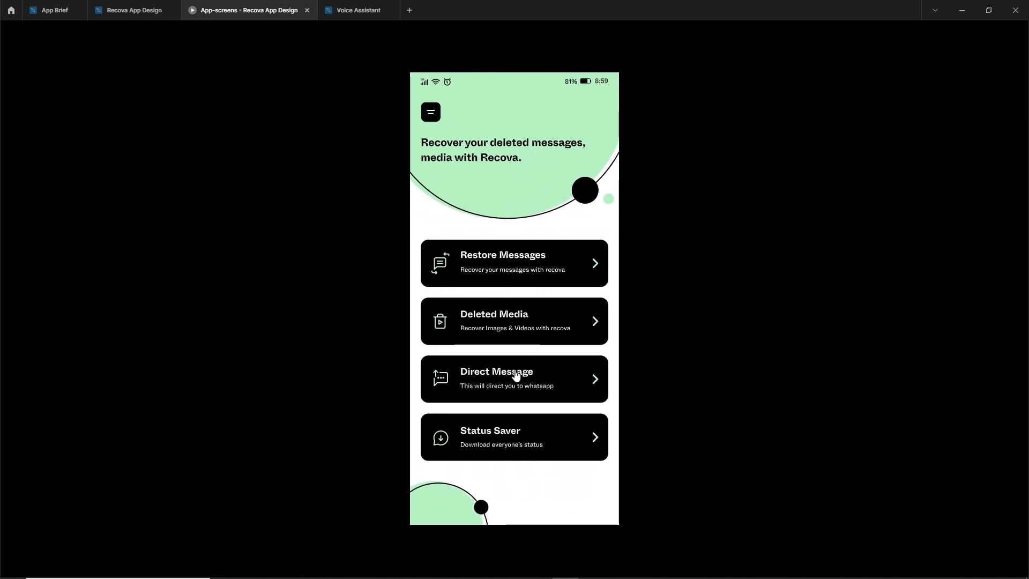
Test the Direct Message and Status Saver cards by opening each screen and returning to the Home screen
{"action": "left_click", "coordinate": [528, 383]}
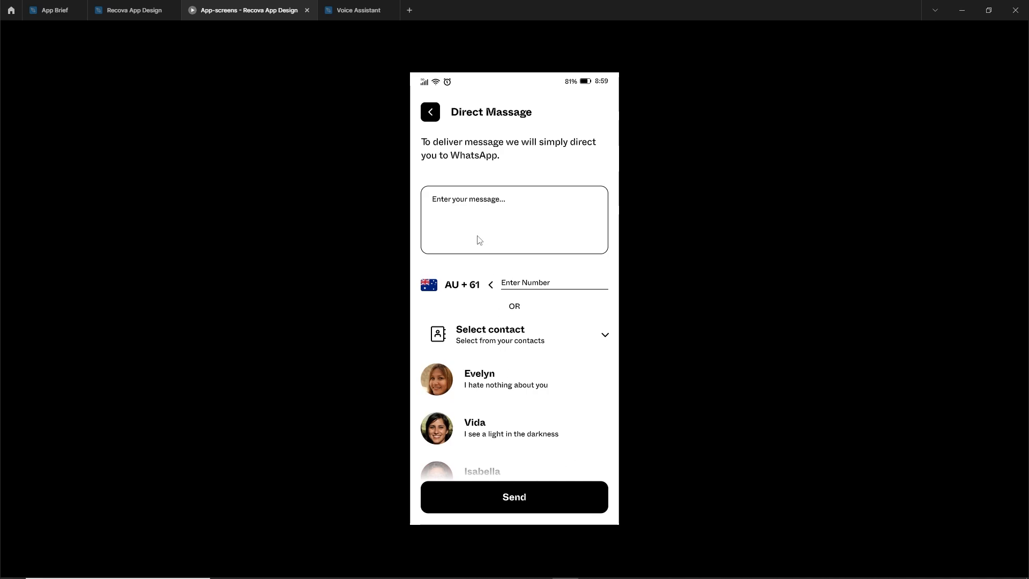
{"action": "left_click", "coordinate": [432, 122]}
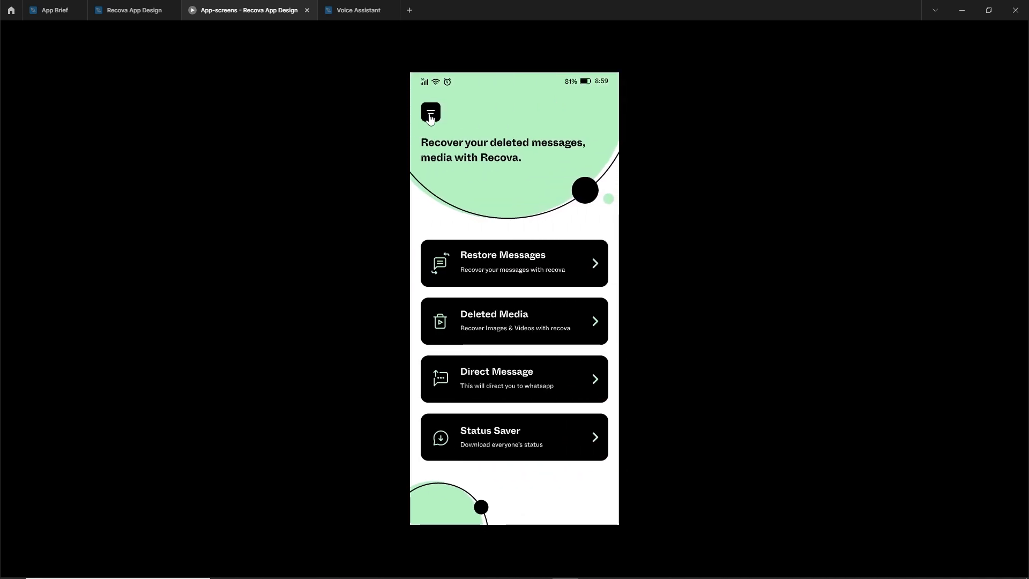
{"action": "left_click", "coordinate": [490, 438]}
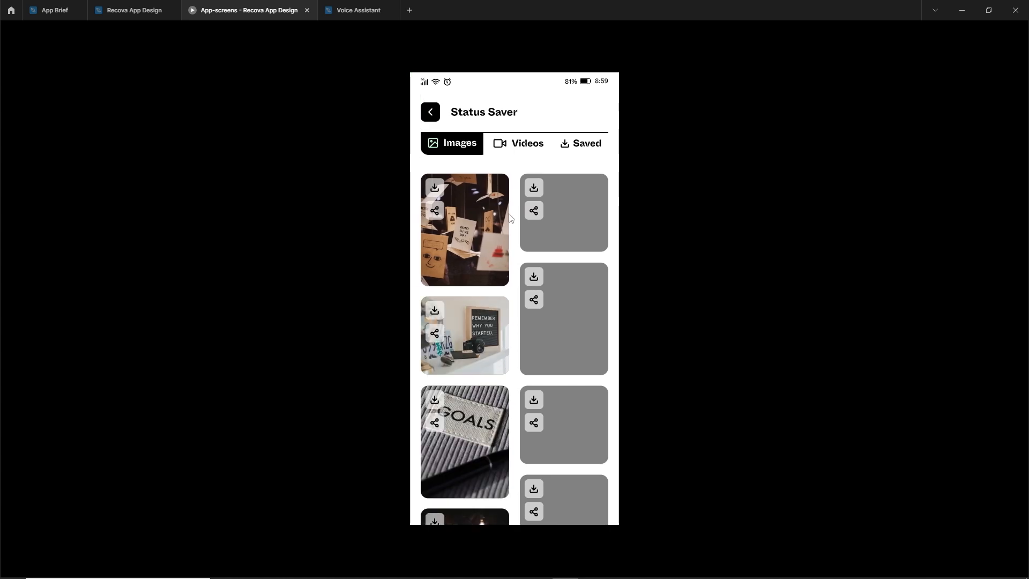
{"action": "left_click", "coordinate": [433, 114]}
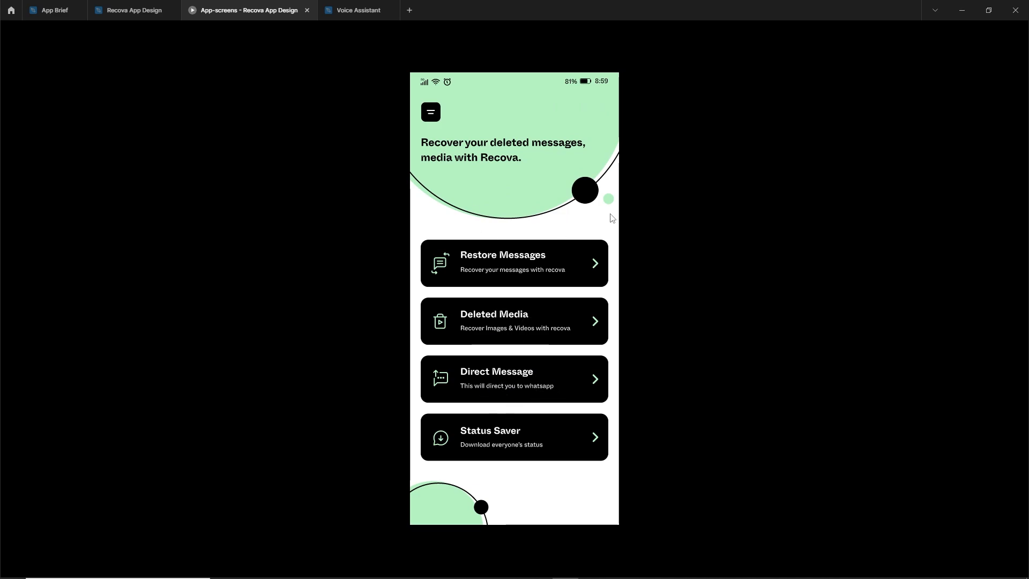
Switch back from the prototype preview to the Recova App Design file and review its User-guides and Components pages
{"action": "left_click", "coordinate": [152, 9]}
{"action": "left_click_drag", "start_coordinate": [605, 393], "coordinate": [595, 439]}
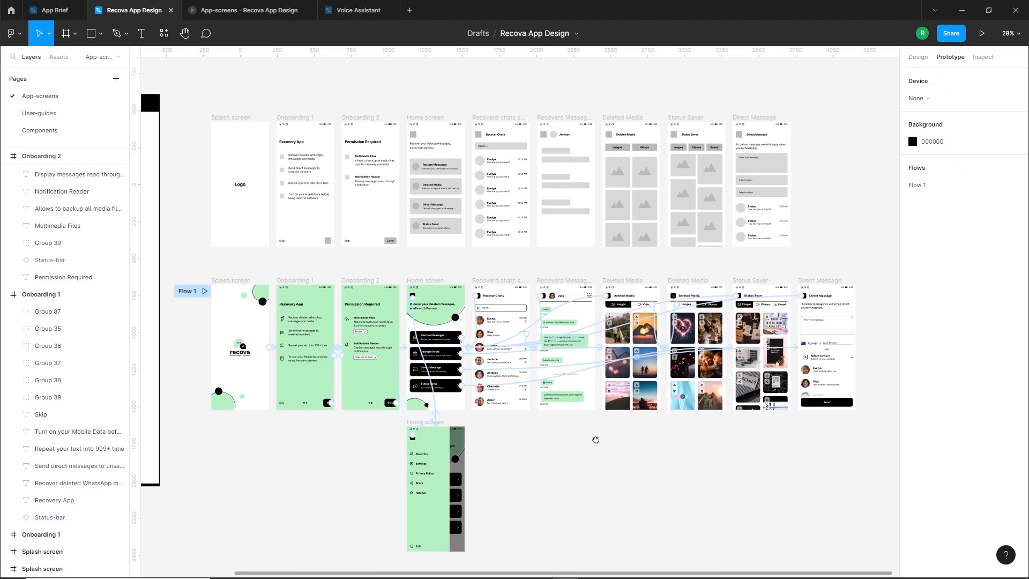
{"action": "left_click", "coordinate": [40, 113]}
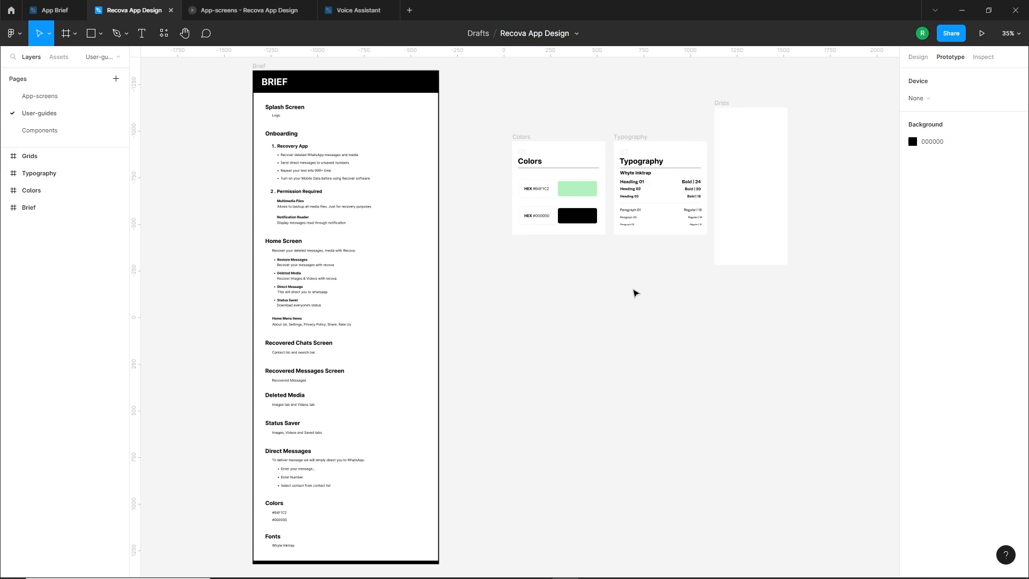
{"action": "left_click", "coordinate": [49, 130]}
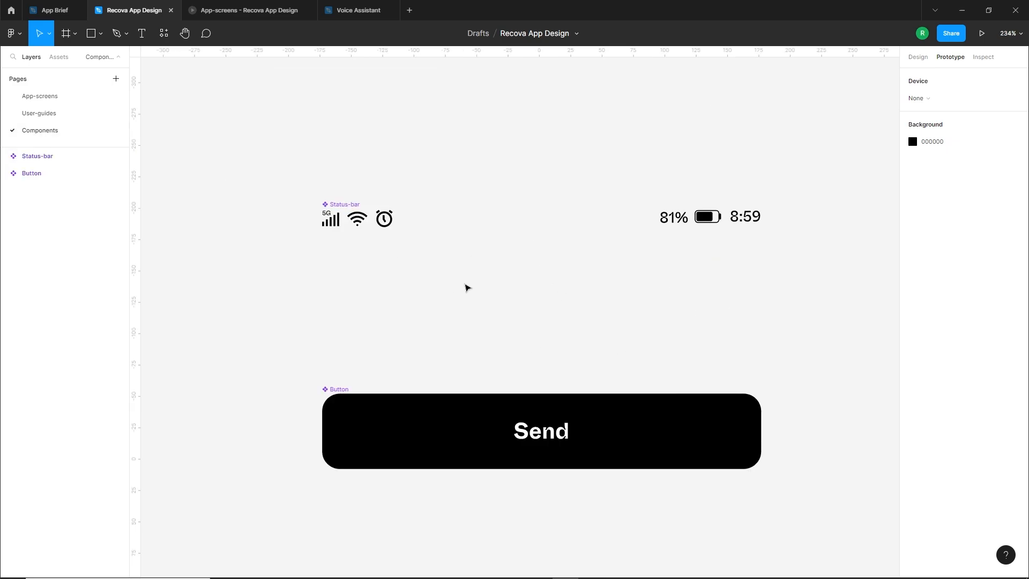
Return to the App-screens page and review the row of wireframes and the finished screens beneath it
{"action": "left_click", "coordinate": [51, 97]}
{"action": "left_click_drag", "start_coordinate": [191, 102], "coordinate": [827, 261]}
{"action": "left_click", "coordinate": [827, 262]}
{"action": "left_click_drag", "start_coordinate": [181, 258], "coordinate": [815, 521]}
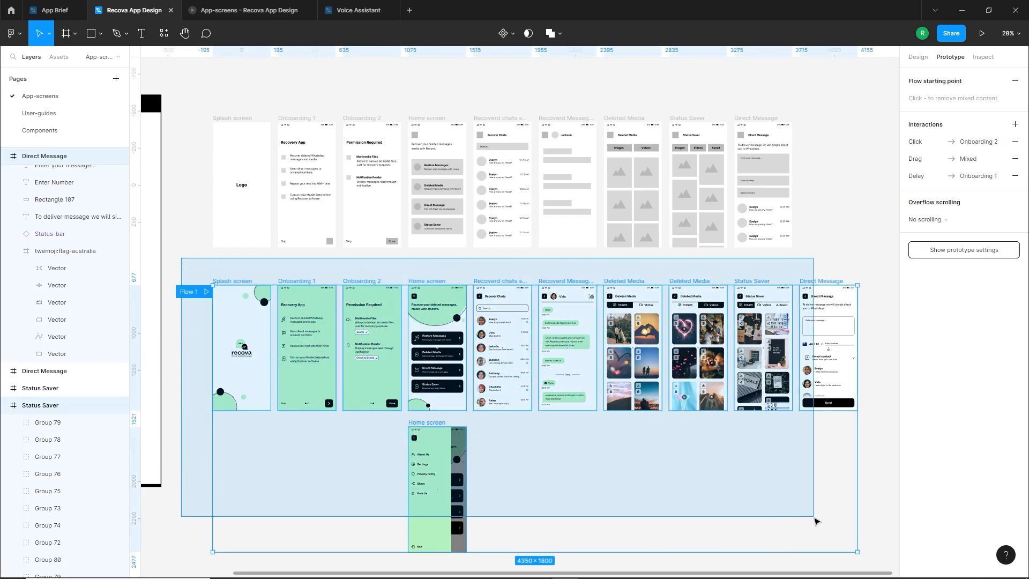
{"action": "left_click", "coordinate": [666, 436]}
{"action": "left_click", "coordinate": [239, 281]}
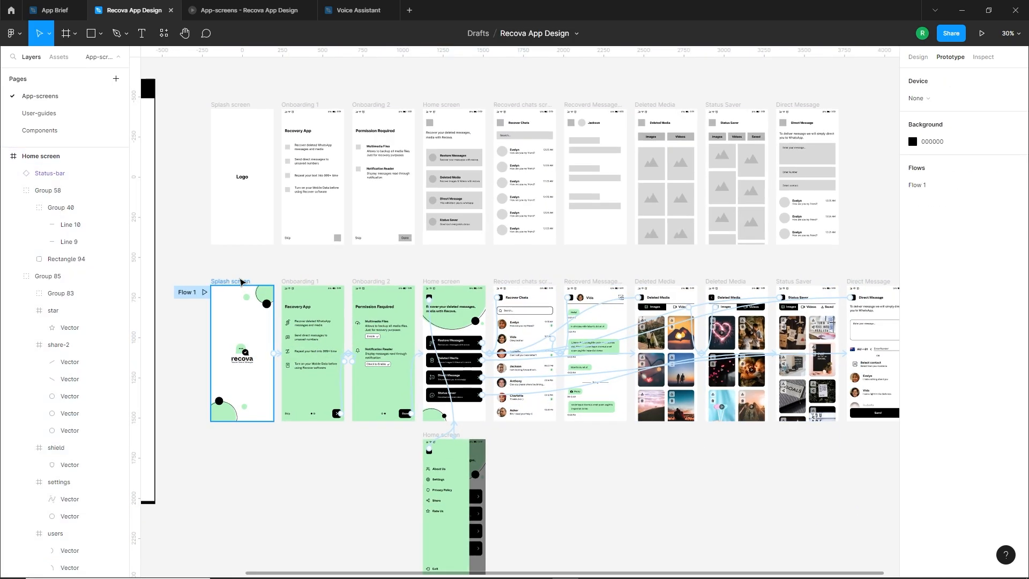
{"action": "scroll", "coordinate": [613, 430], "scroll_direction": "up", "scroll_amount": 1}
{"action": "left_click_drag", "start_coordinate": [613, 431], "coordinate": [629, 450]}
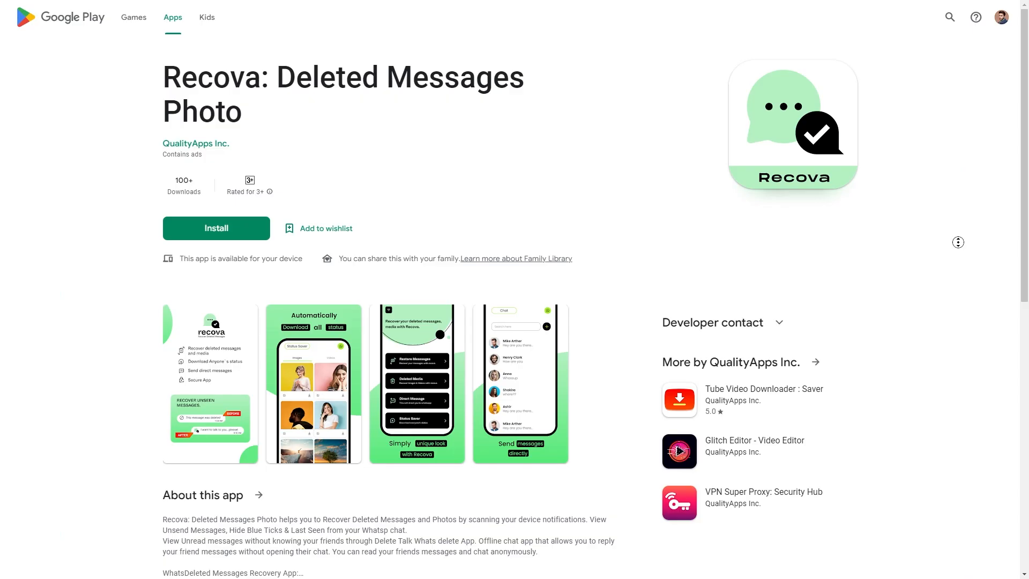
Examine the published Recova app's Google Play listing, from its screenshots and description down to the ratings and reviews
{"action": "scroll", "coordinate": [958, 258], "scroll_direction": "down", "scroll_amount": 1}
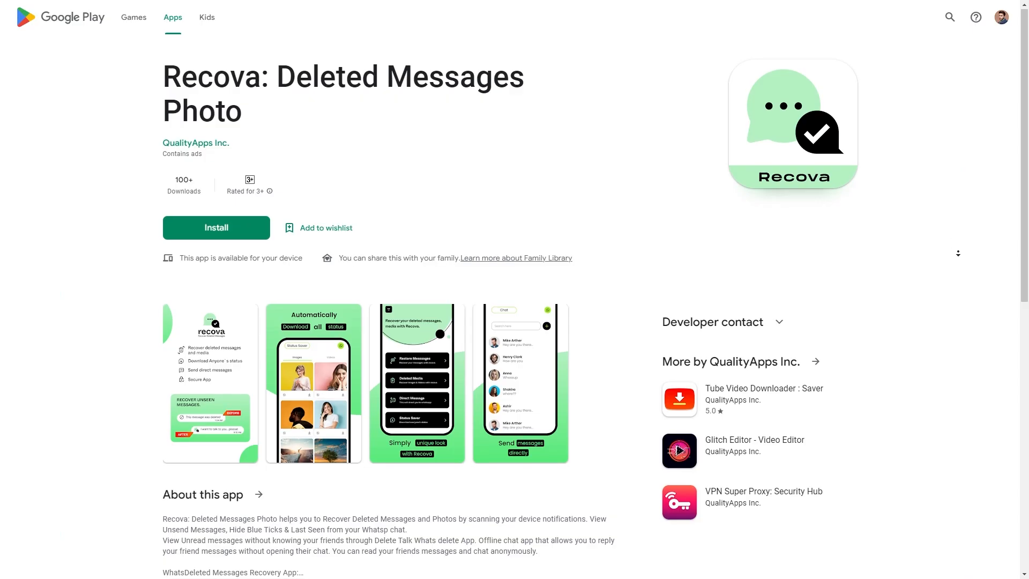
{"action": "scroll", "coordinate": [958, 260], "scroll_direction": "down", "scroll_amount": 1}
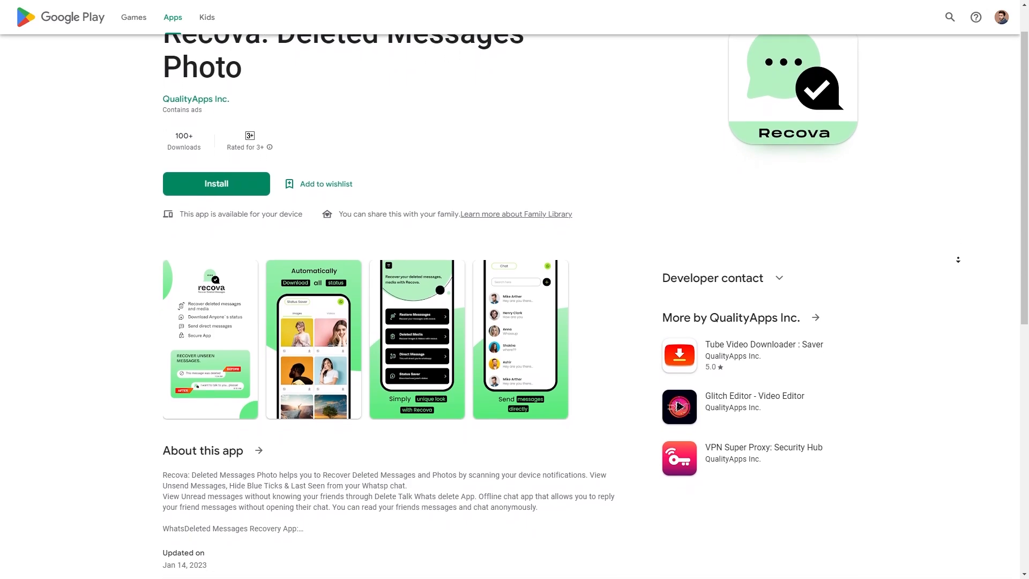
{"action": "scroll", "coordinate": [958, 259], "scroll_direction": "down", "scroll_amount": 1}
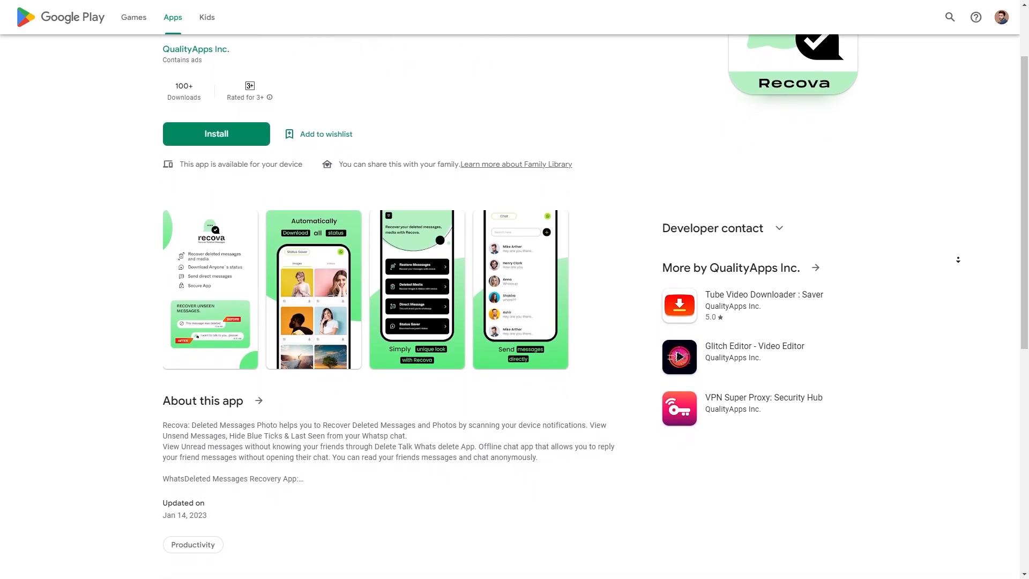
{"action": "scroll", "coordinate": [958, 259], "scroll_direction": "down", "scroll_amount": 1}
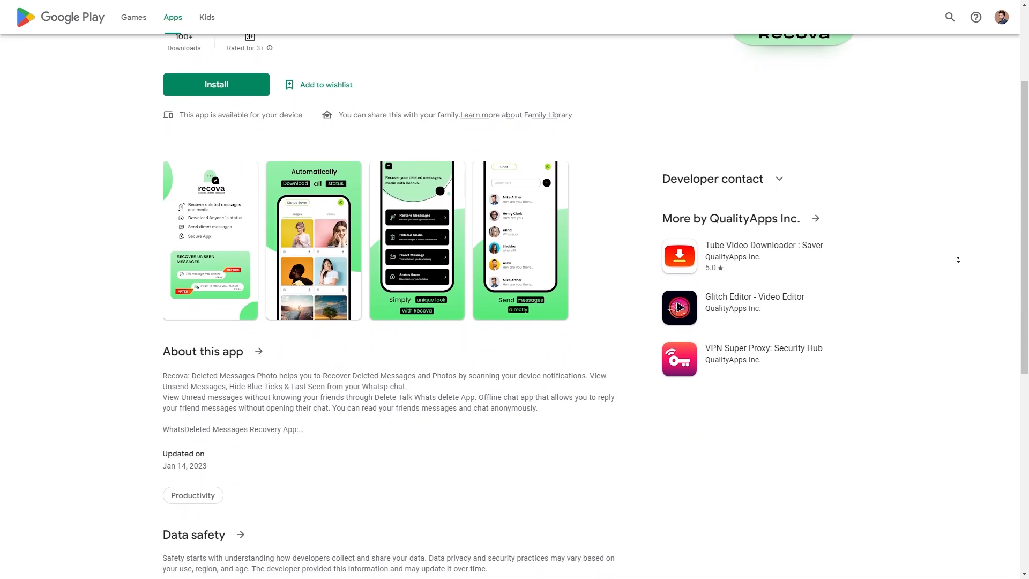
{"action": "middle_click", "coordinate": [998, 206]}
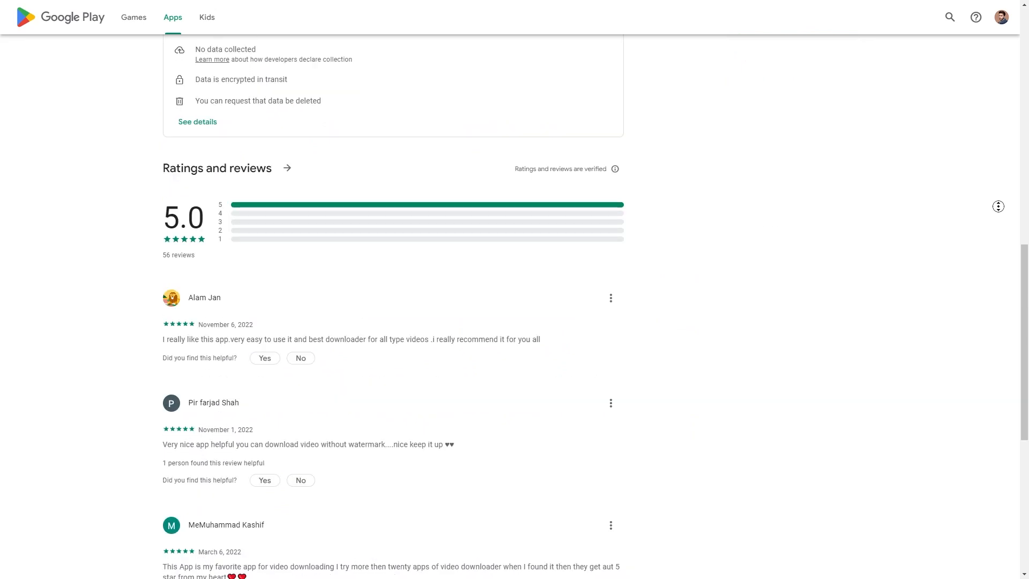
{"action": "scroll", "coordinate": [999, 207], "scroll_direction": "down", "scroll_amount": 1}
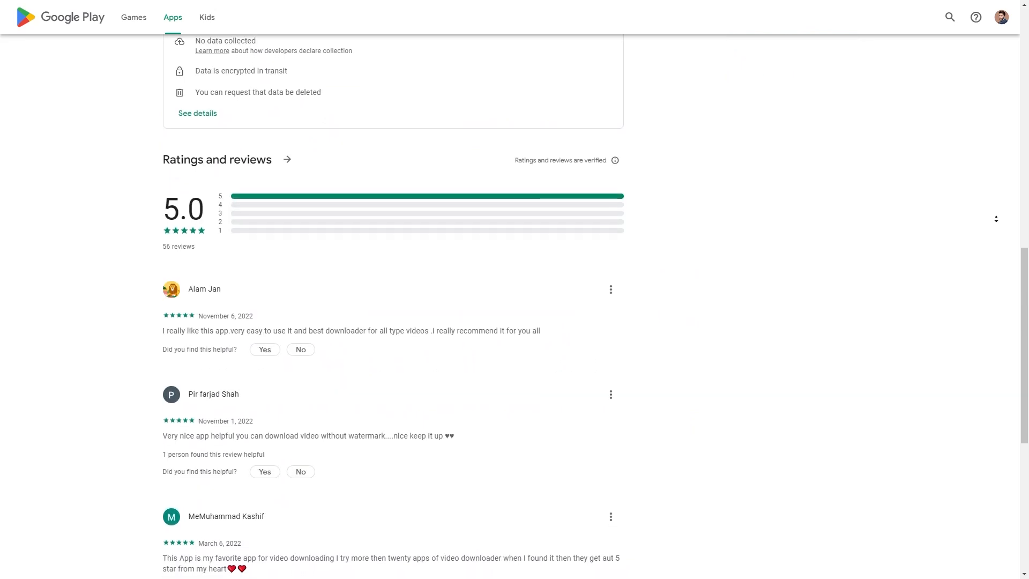